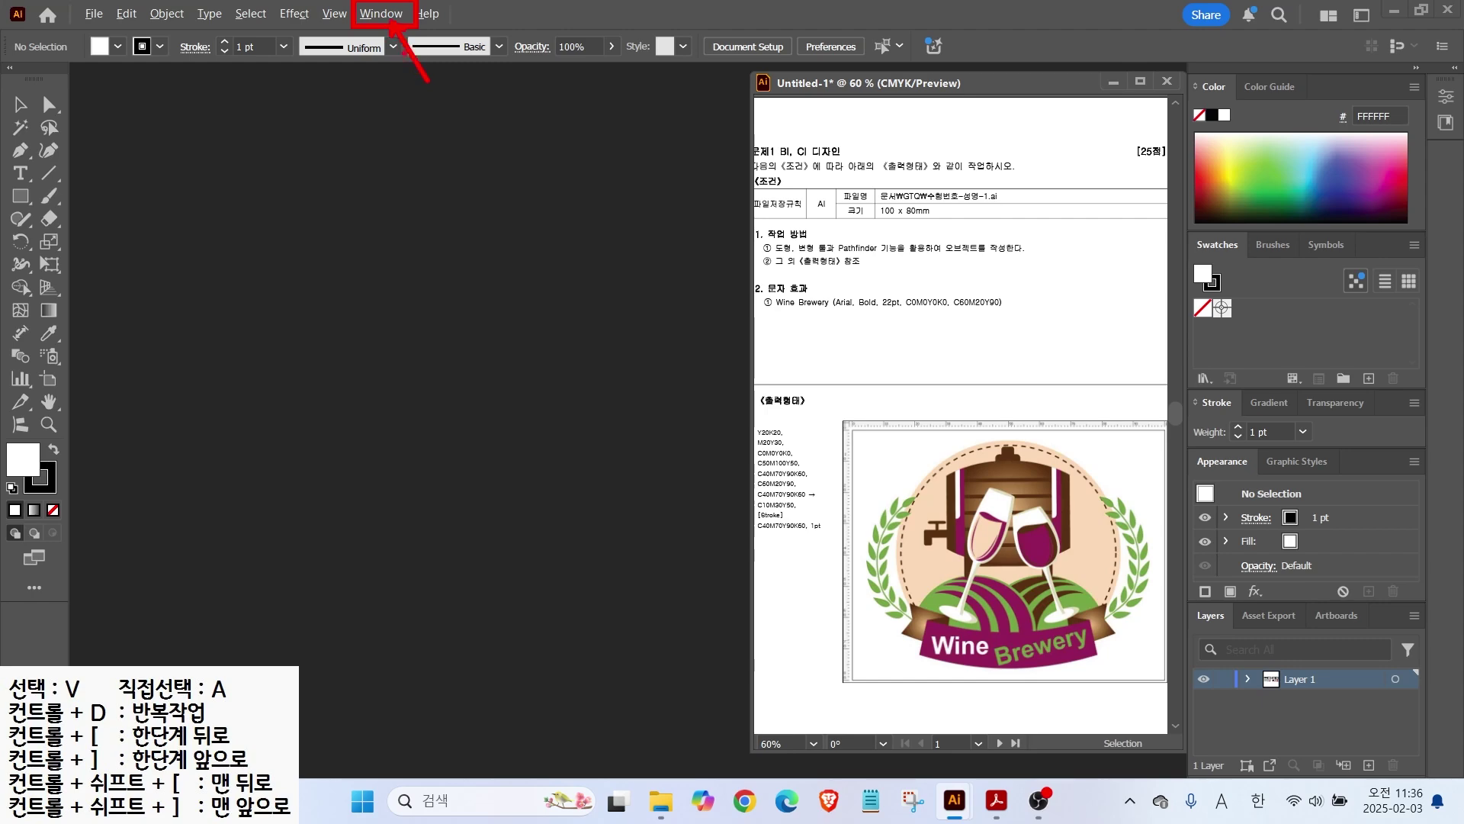
Step: Look over the Essentials workspace options, then close the menus unchanged
click(383, 23)
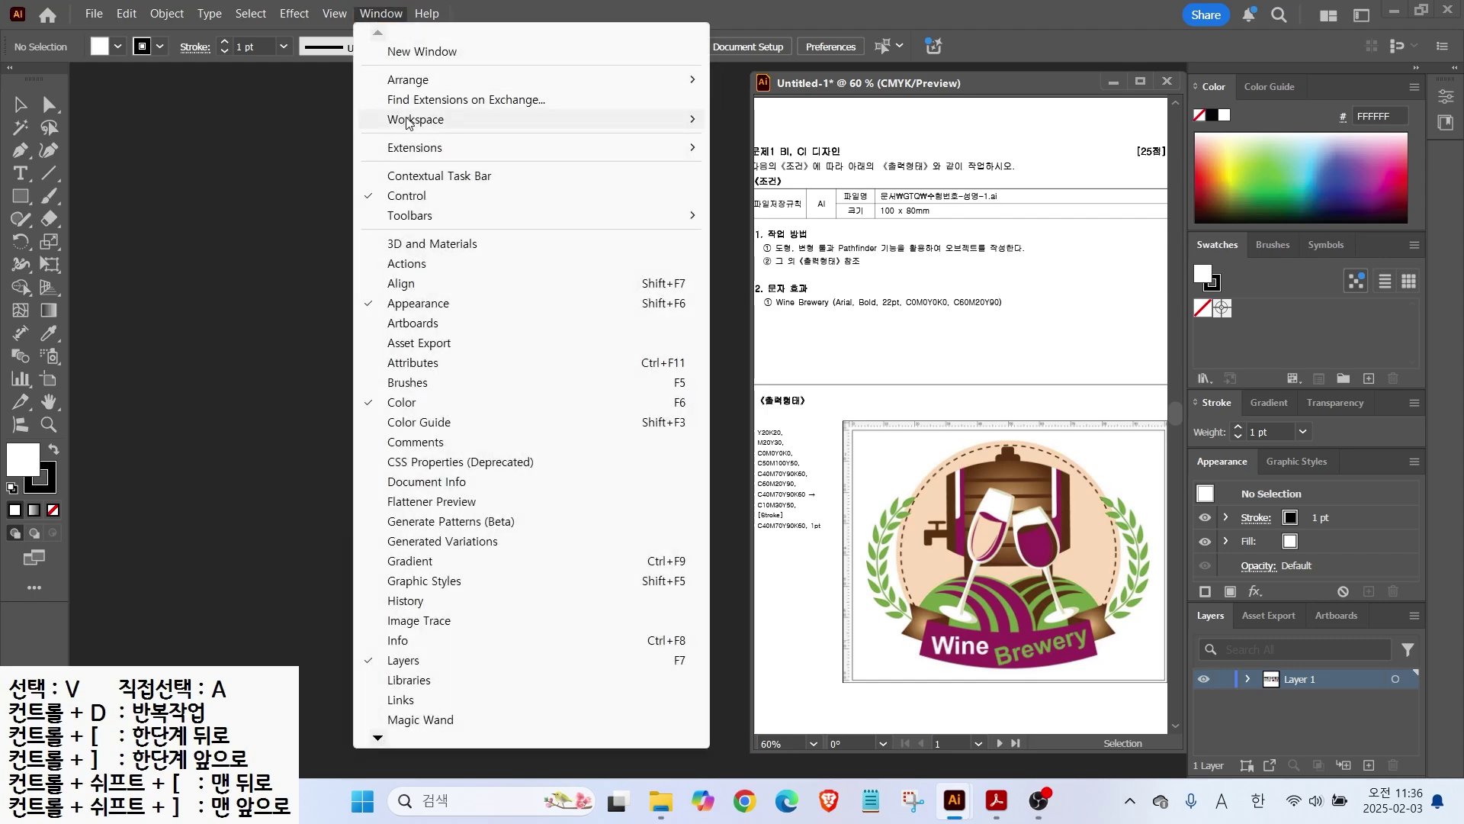
mouse_move(408, 124)
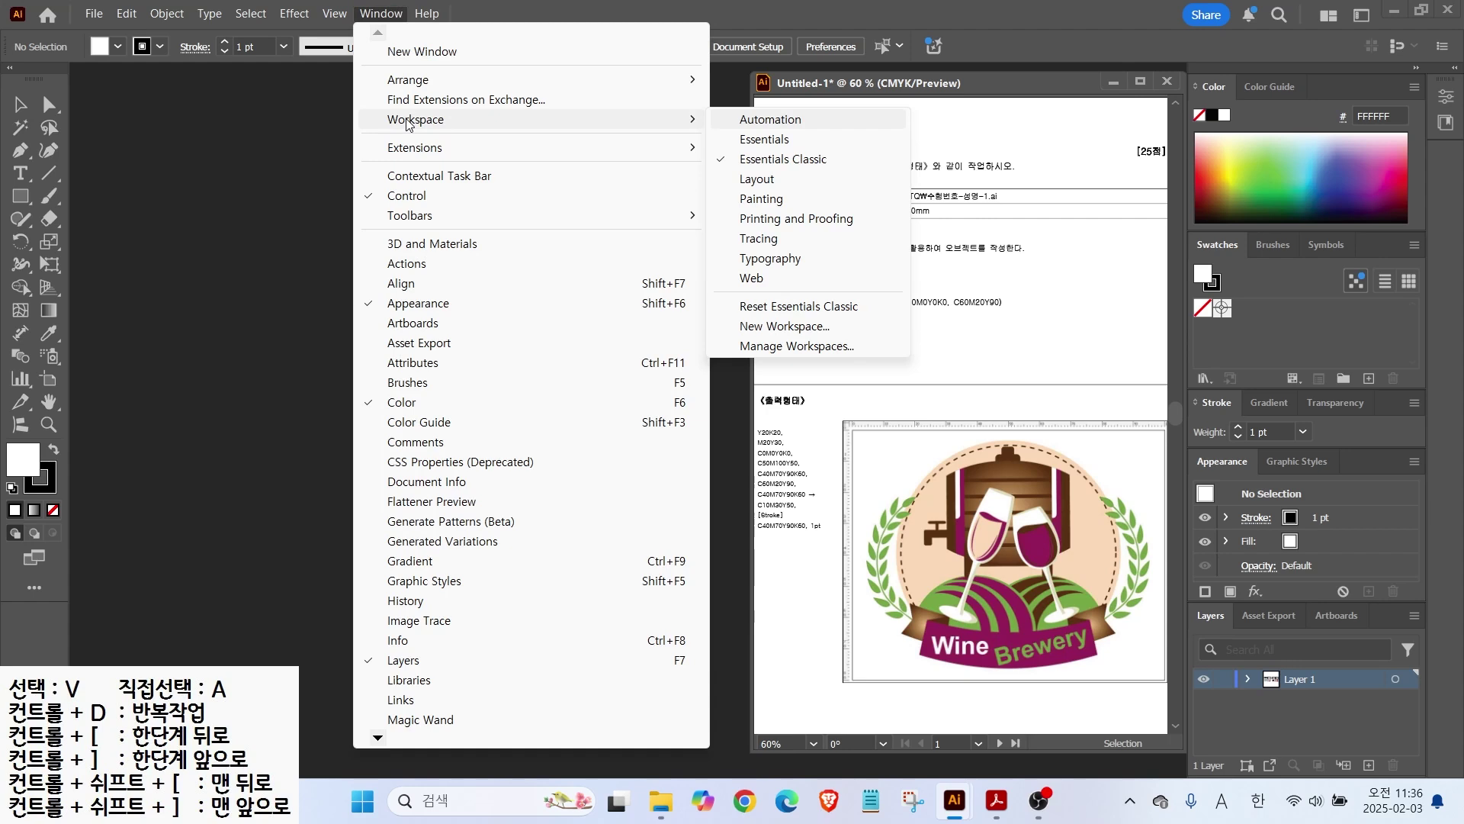
click(765, 142)
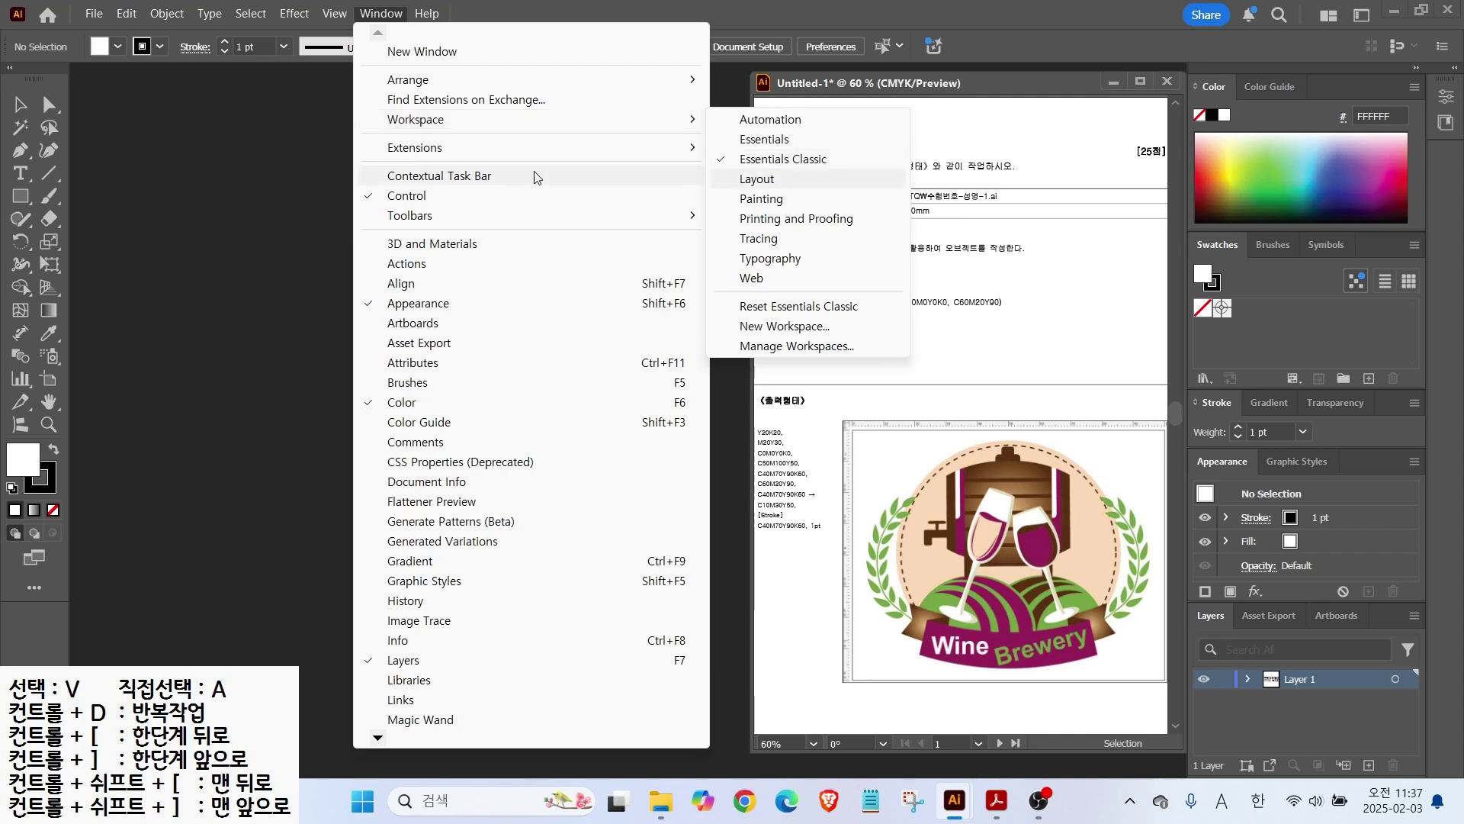
click(77, 247)
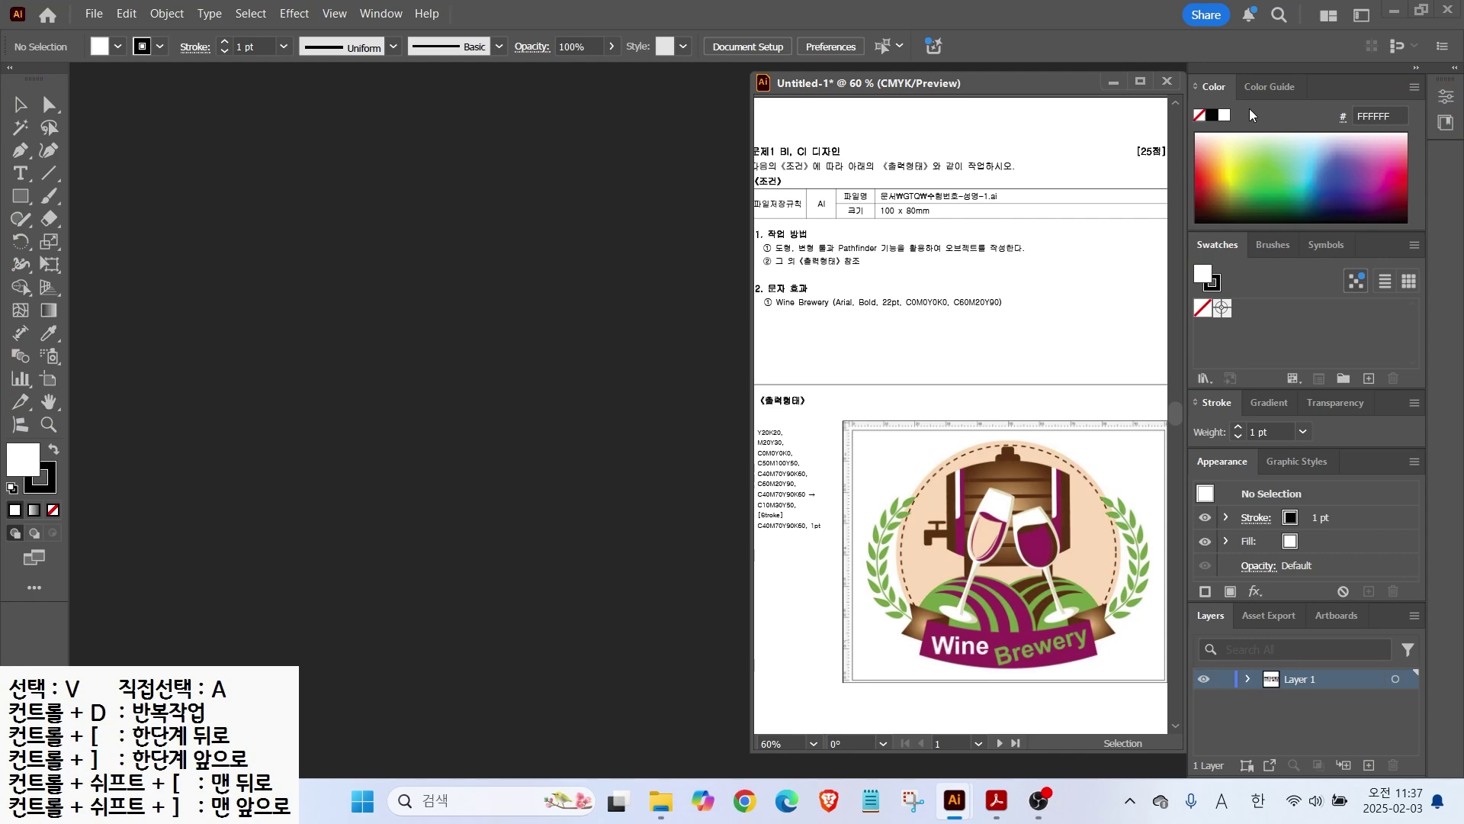
Step: Reset the Essentials Classic workspace to its default layout
click(373, 14)
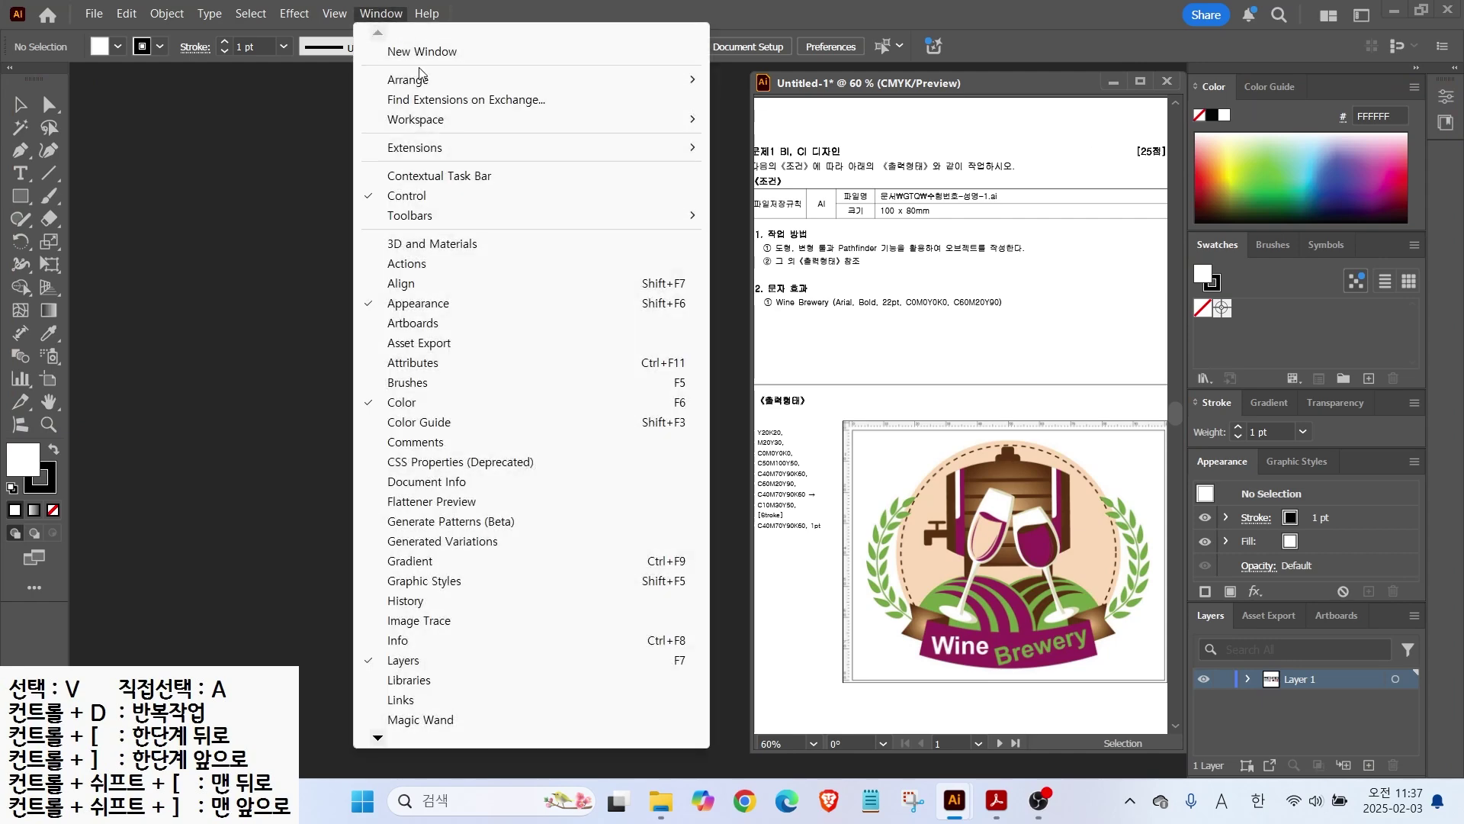
mouse_move(424, 120)
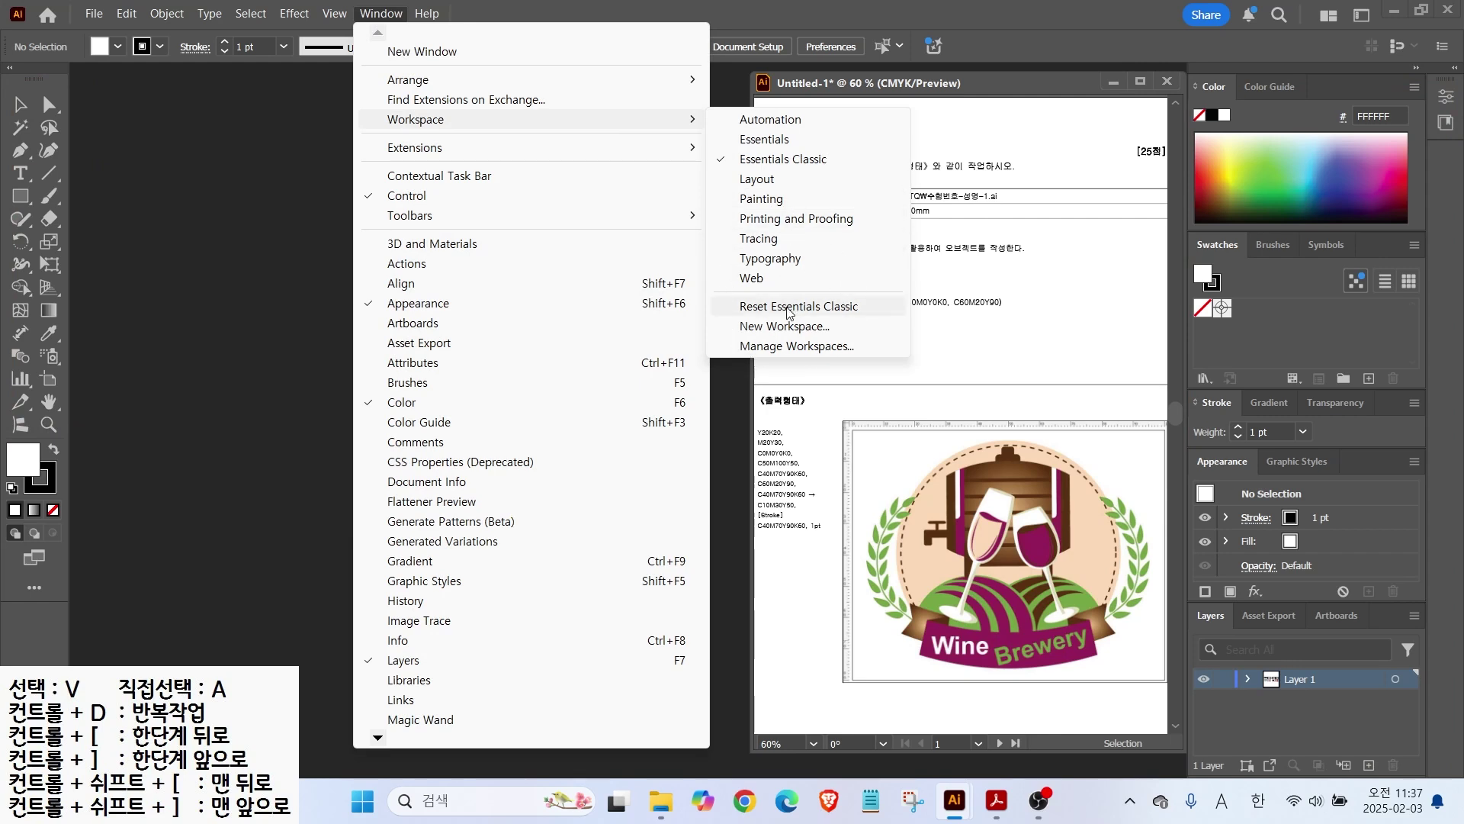
key(ctrl)
key(ctrl)
click(788, 313)
Step: Move the document window left and collapse then re-expand the panel dock
drag(1051, 80, 814, 87)
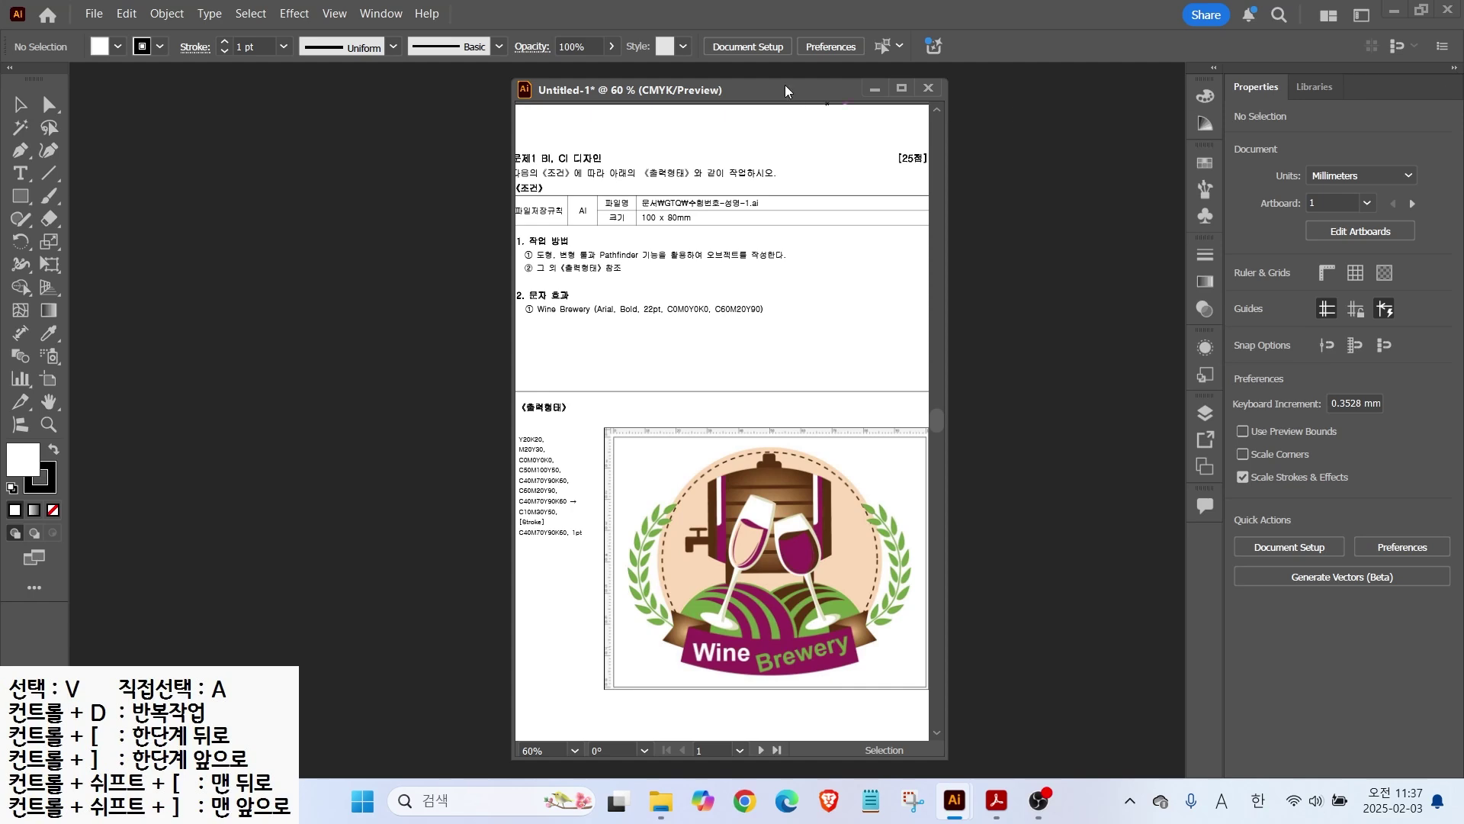
click(1454, 68)
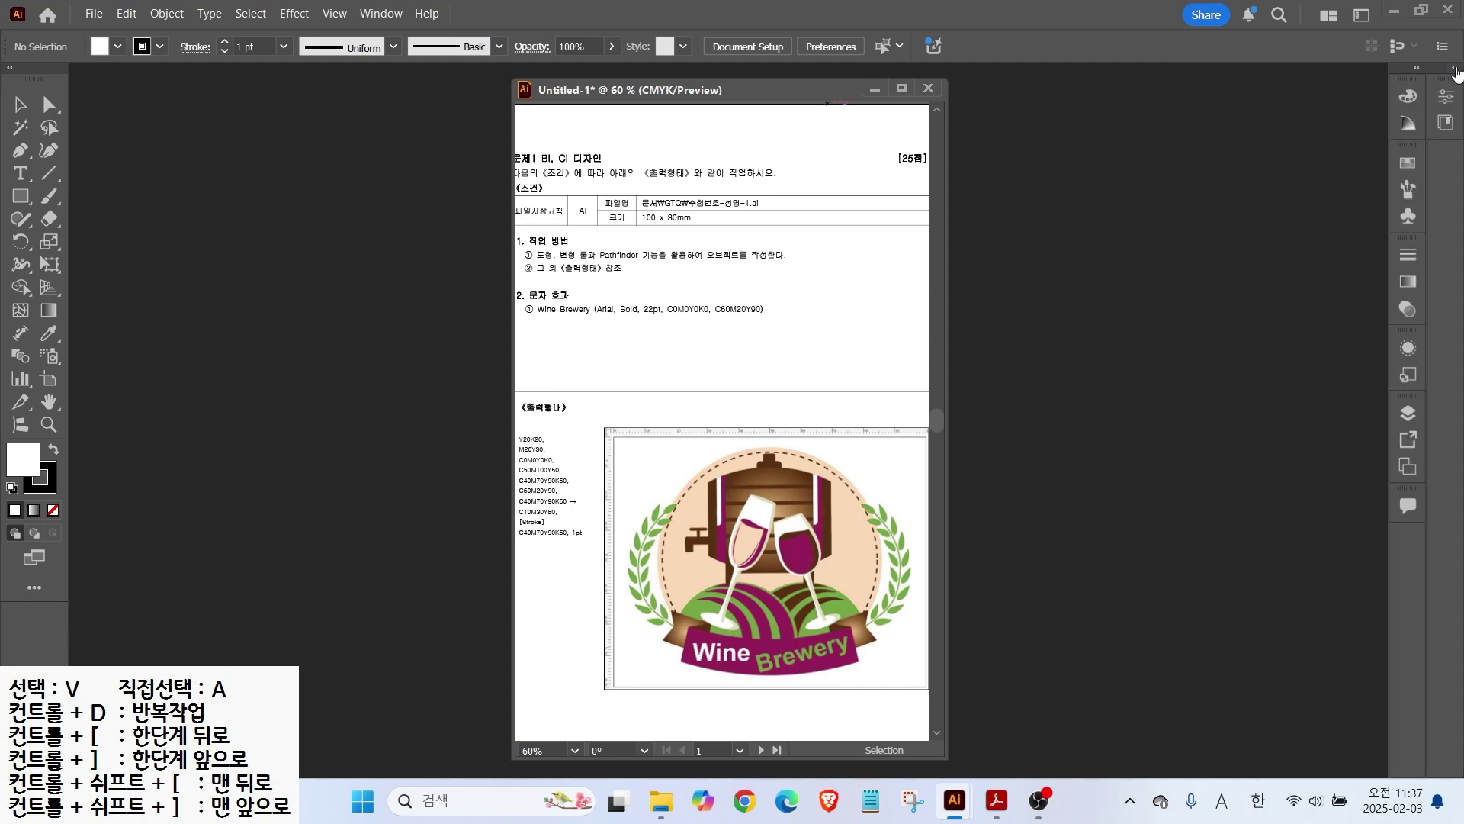
click(1415, 71)
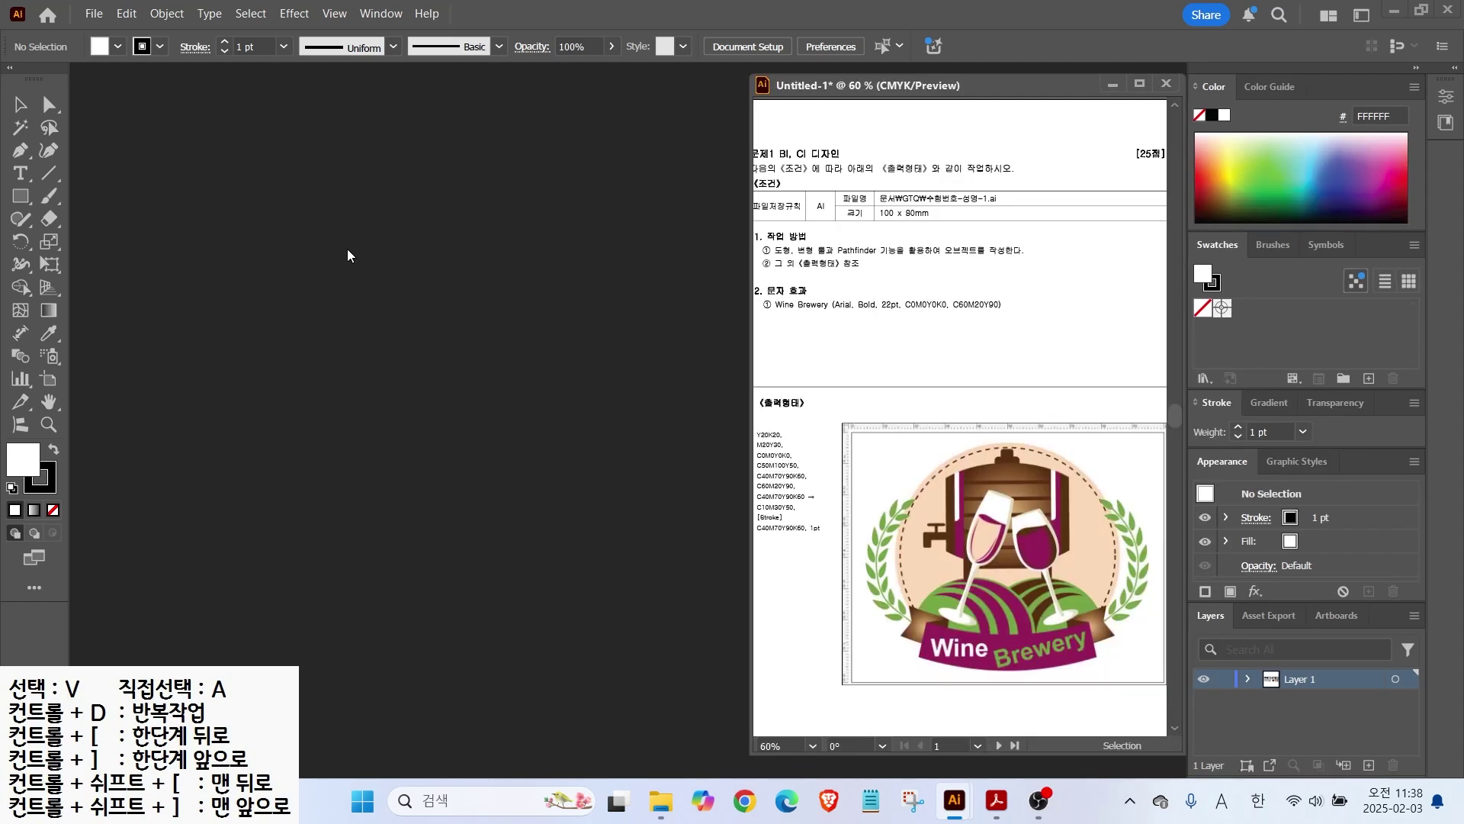
Step: Open the Guides & Grid page of Preferences from the Edit menu
click(128, 20)
drag(109, 1, 161, 29)
drag(138, 27, 195, 88)
key(Escape)
click(127, 13)
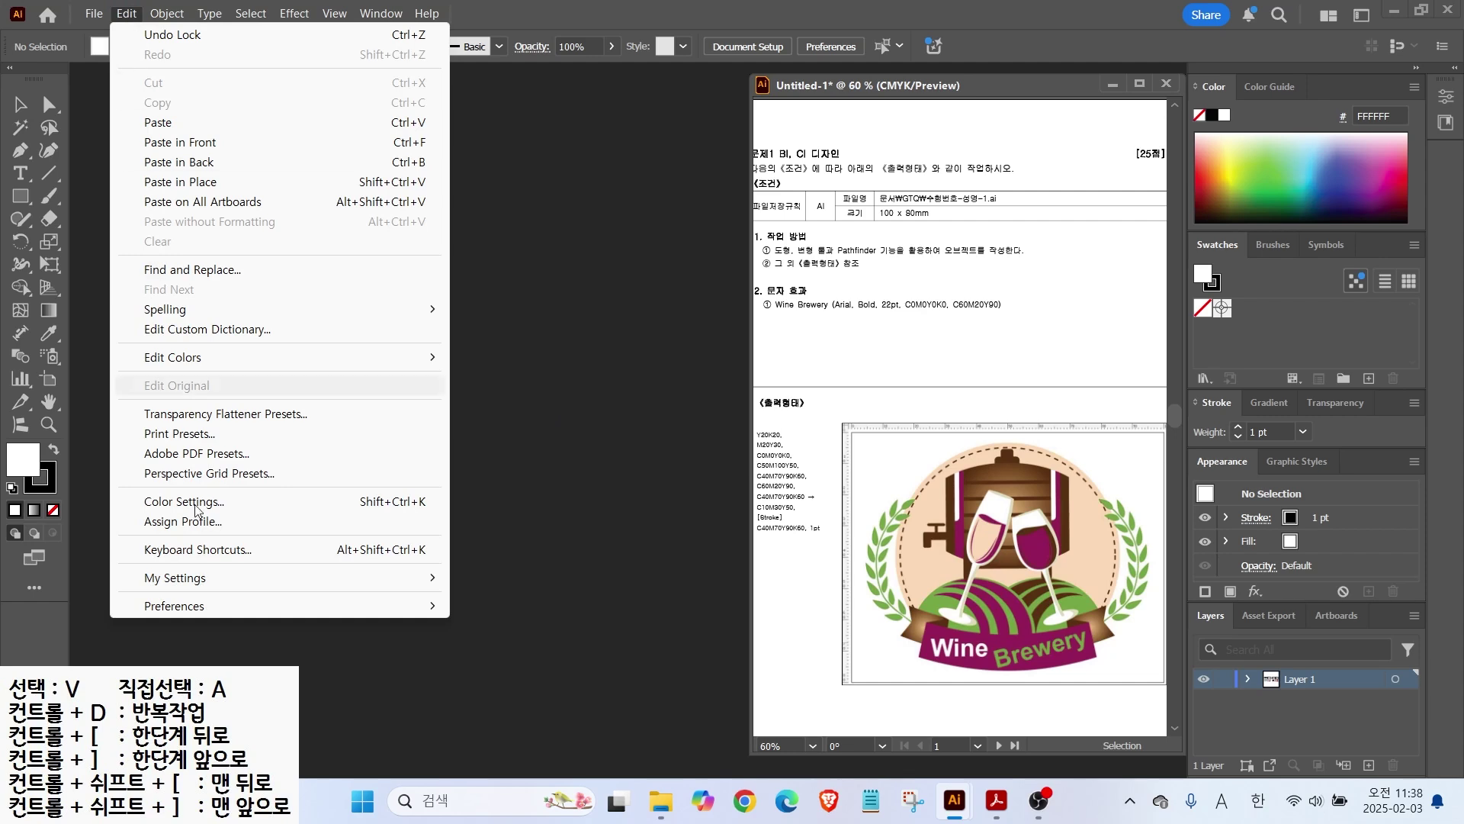
mouse_move(169, 607)
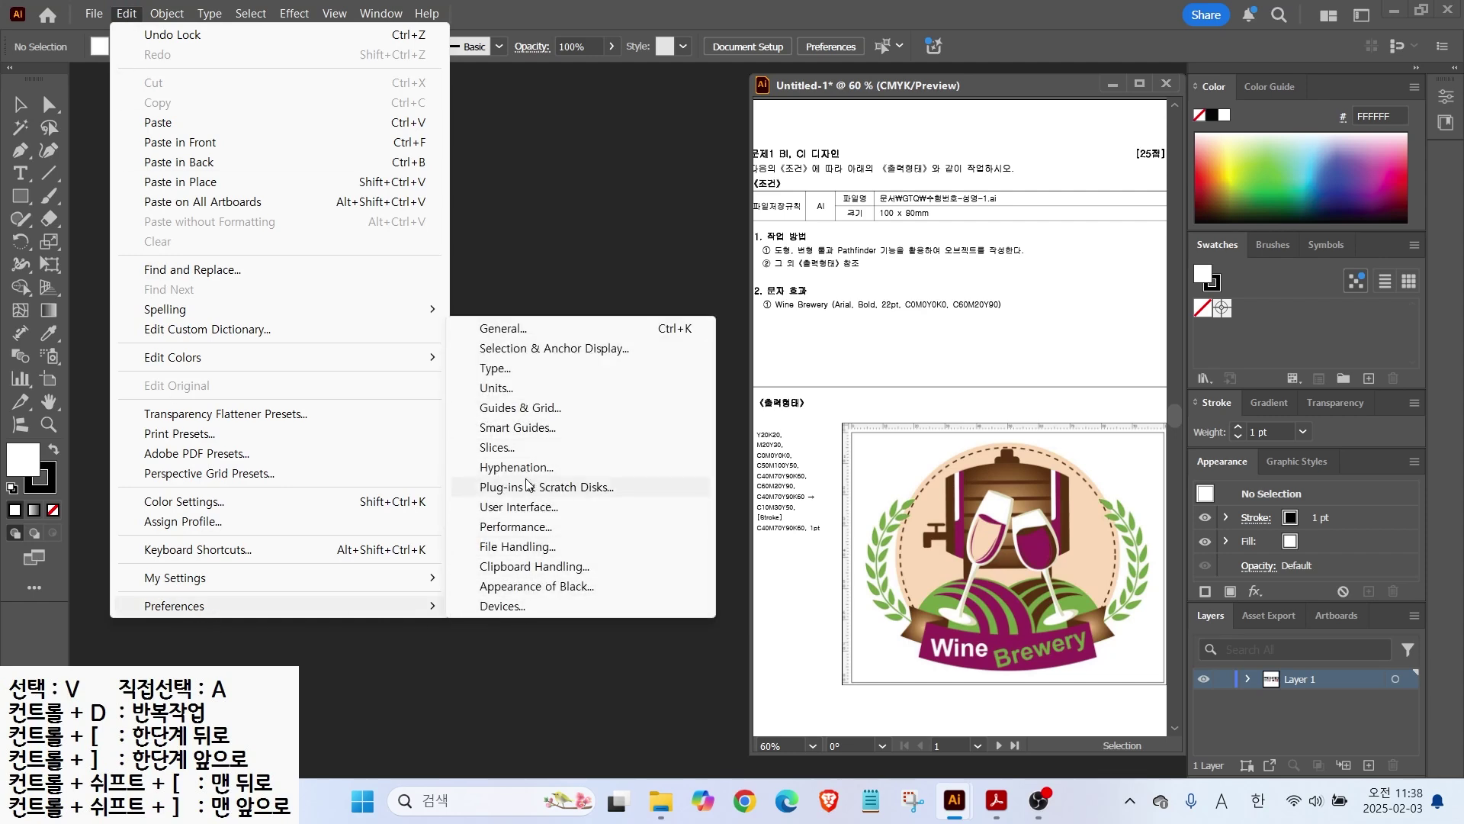
click(503, 409)
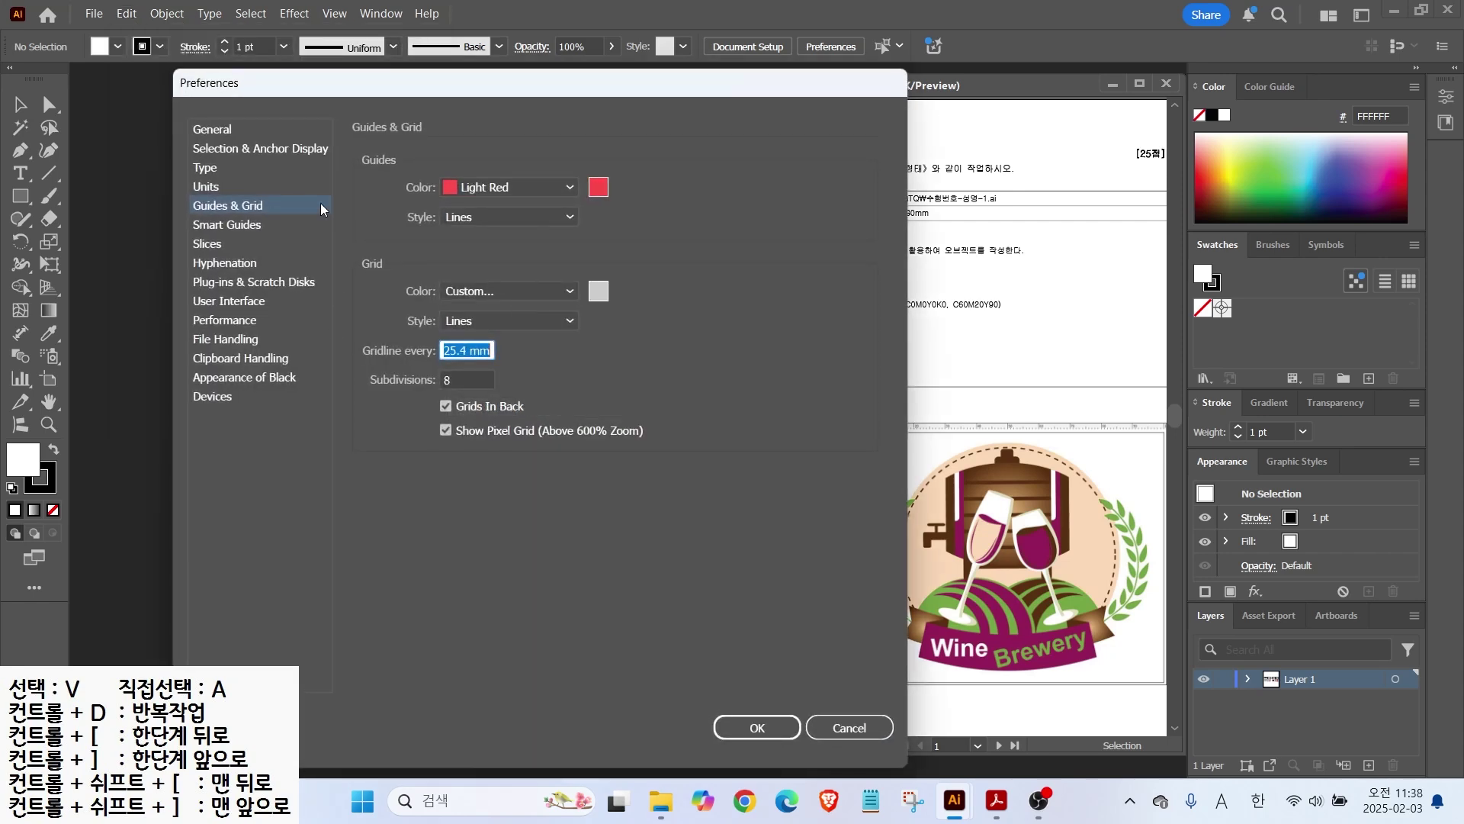
Step: Browse the General, Selection & Anchor Display, Type and Units preference pages
click(211, 130)
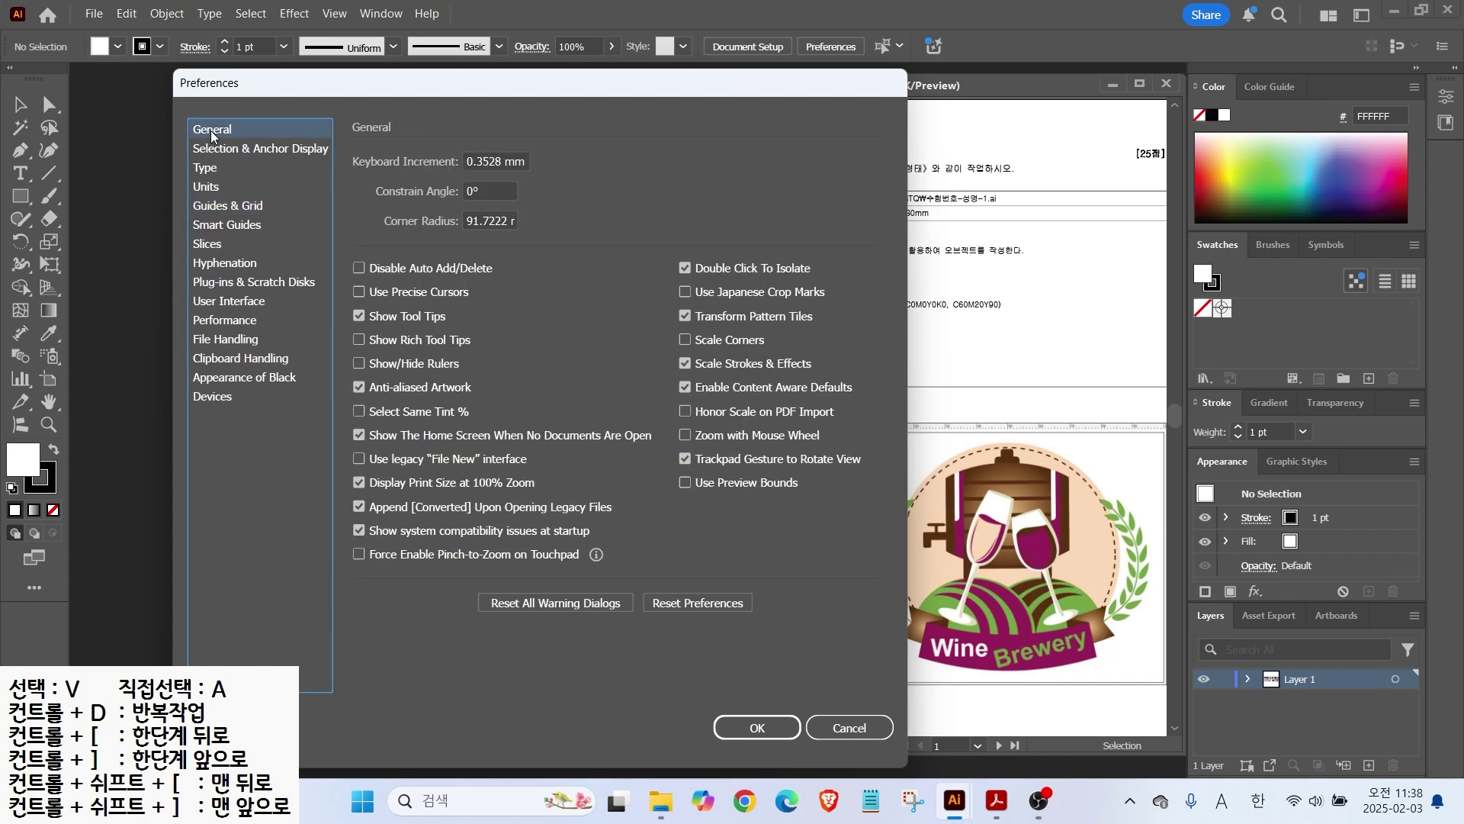
click(212, 146)
click(203, 168)
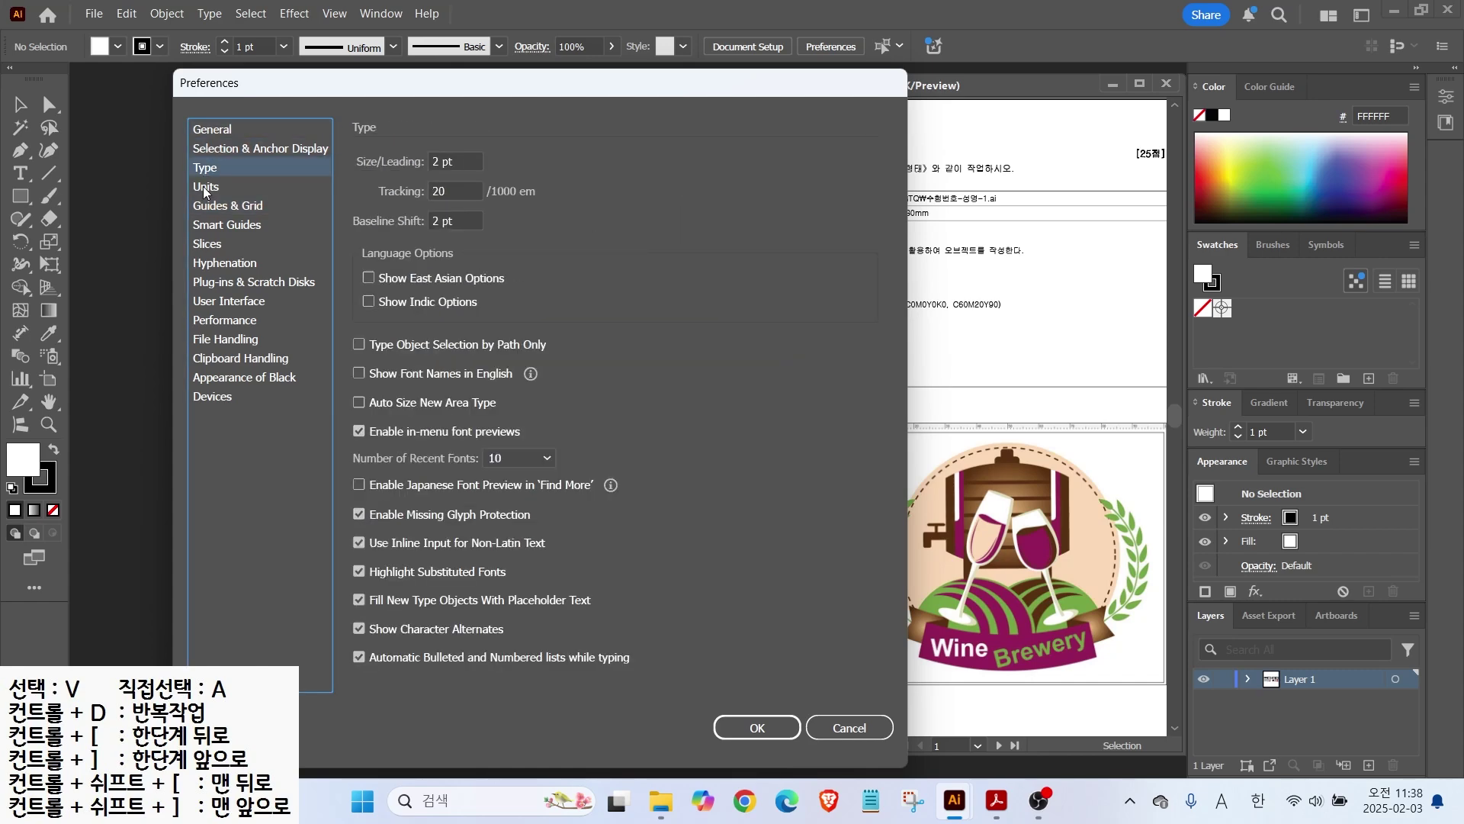
click(204, 187)
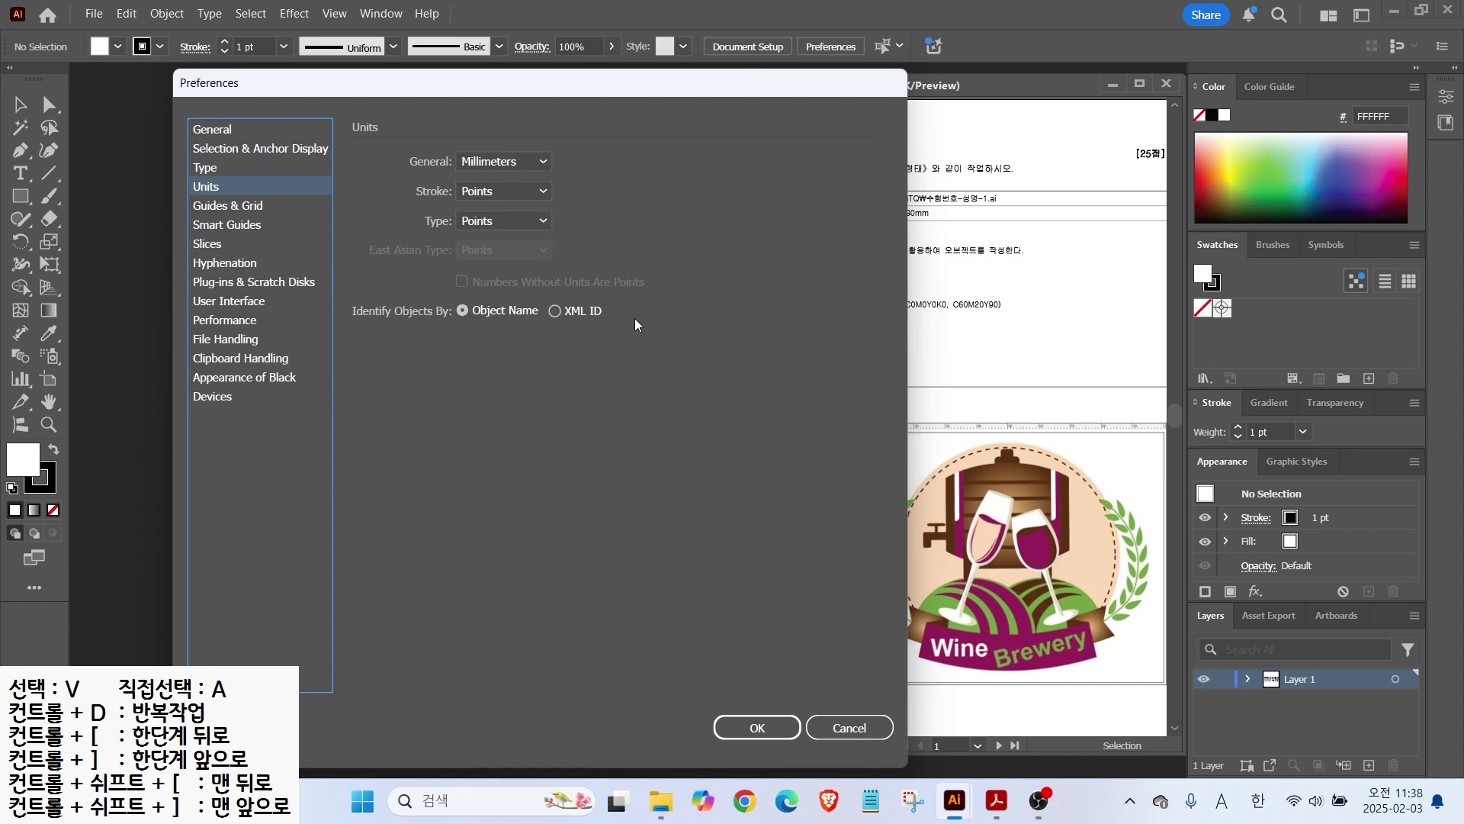
click(212, 131)
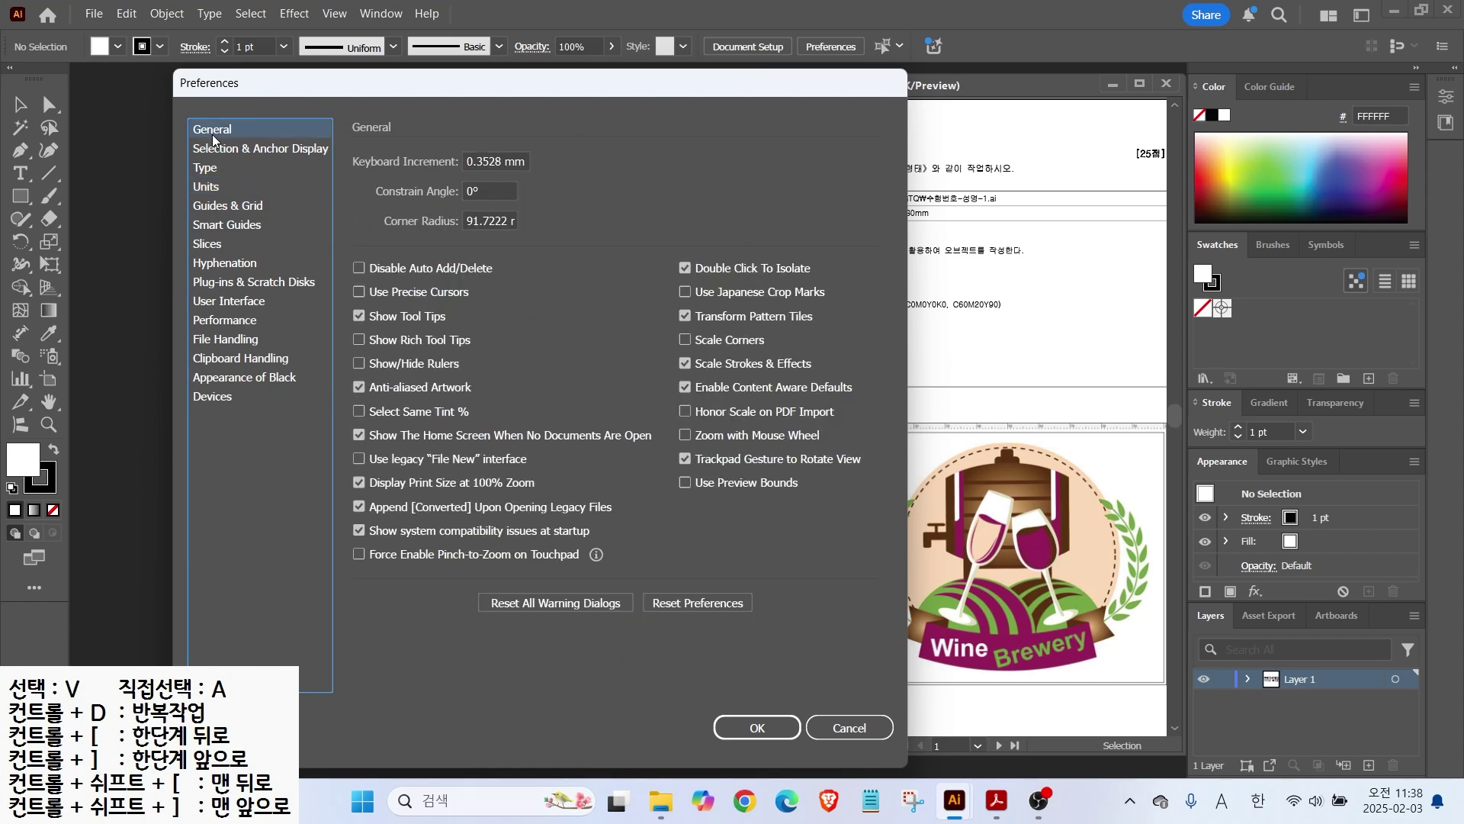
click(206, 189)
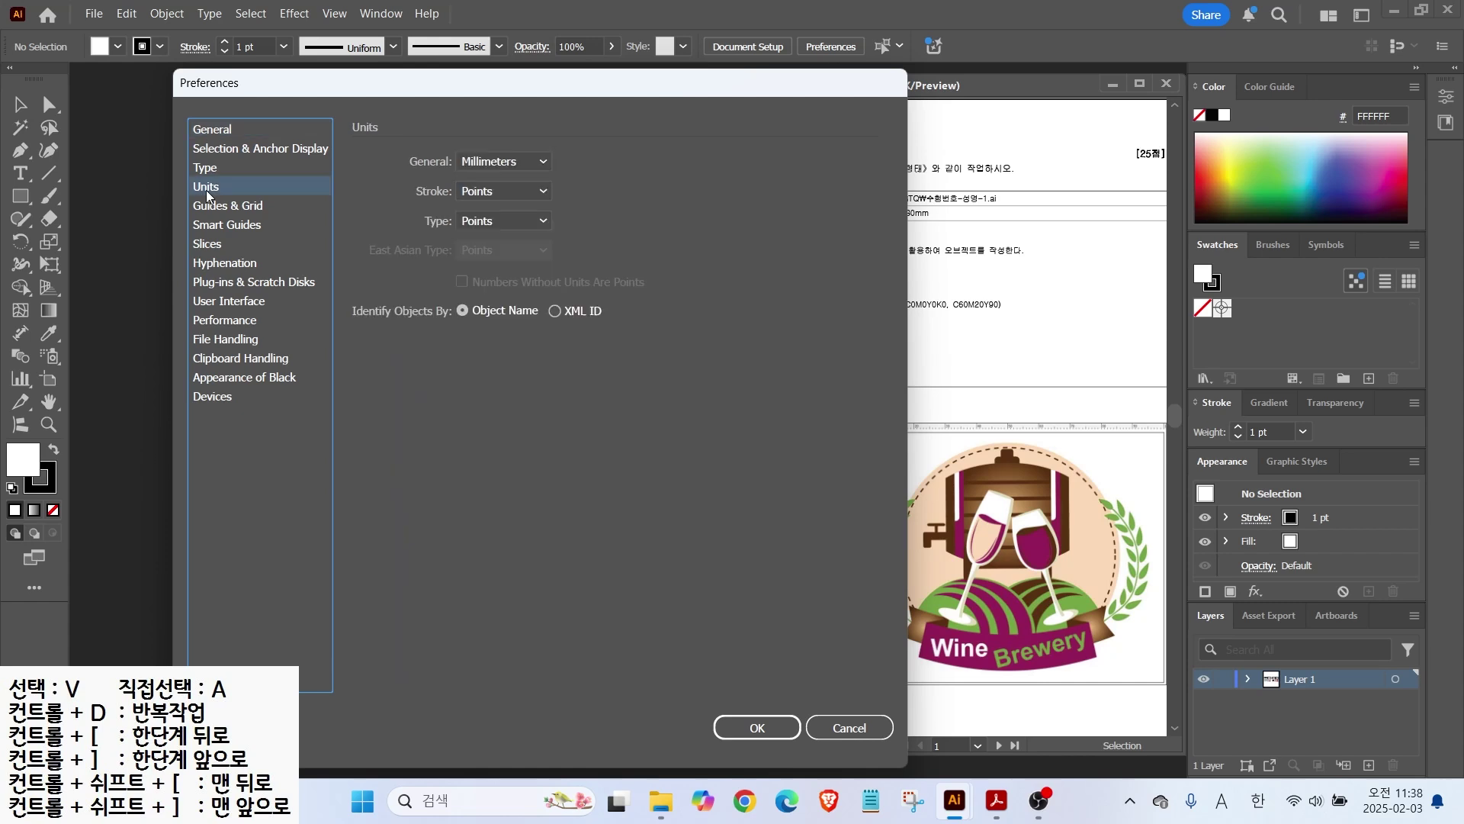
Step: Confirm the Units page shows General in Millimeters, Stroke and Type in Points
click(206, 190)
key(alt)
drag(934, 206, 990, 176)
drag(915, 226, 955, 225)
drag(506, 152, 556, 107)
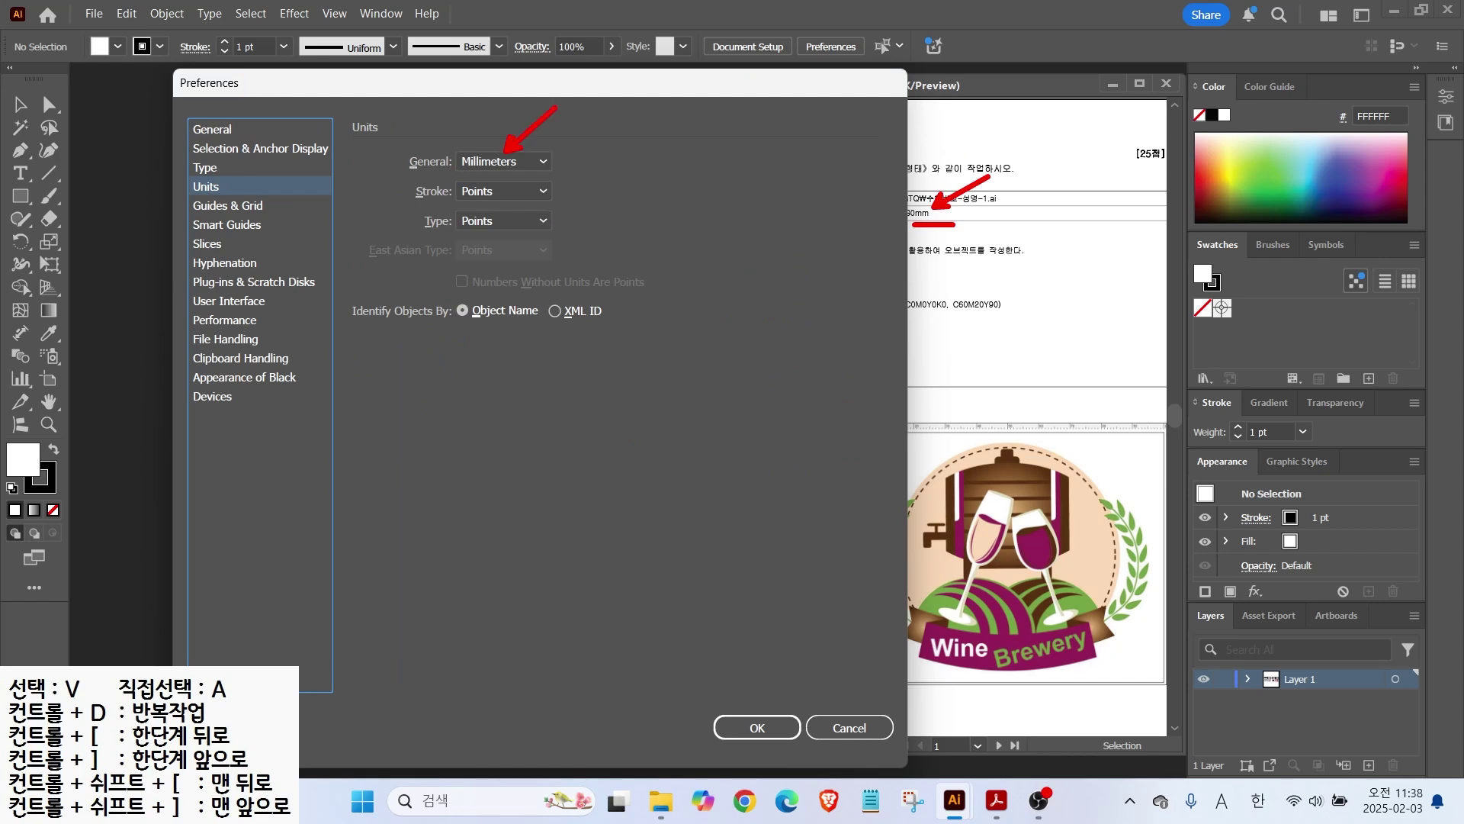
mouse_move(458, 170)
mouse_down()
mouse_move(538, 171)
mouse_move(554, 223)
mouse_move(526, 252)
mouse_move(551, 270)
mouse_up()
key(Escape)
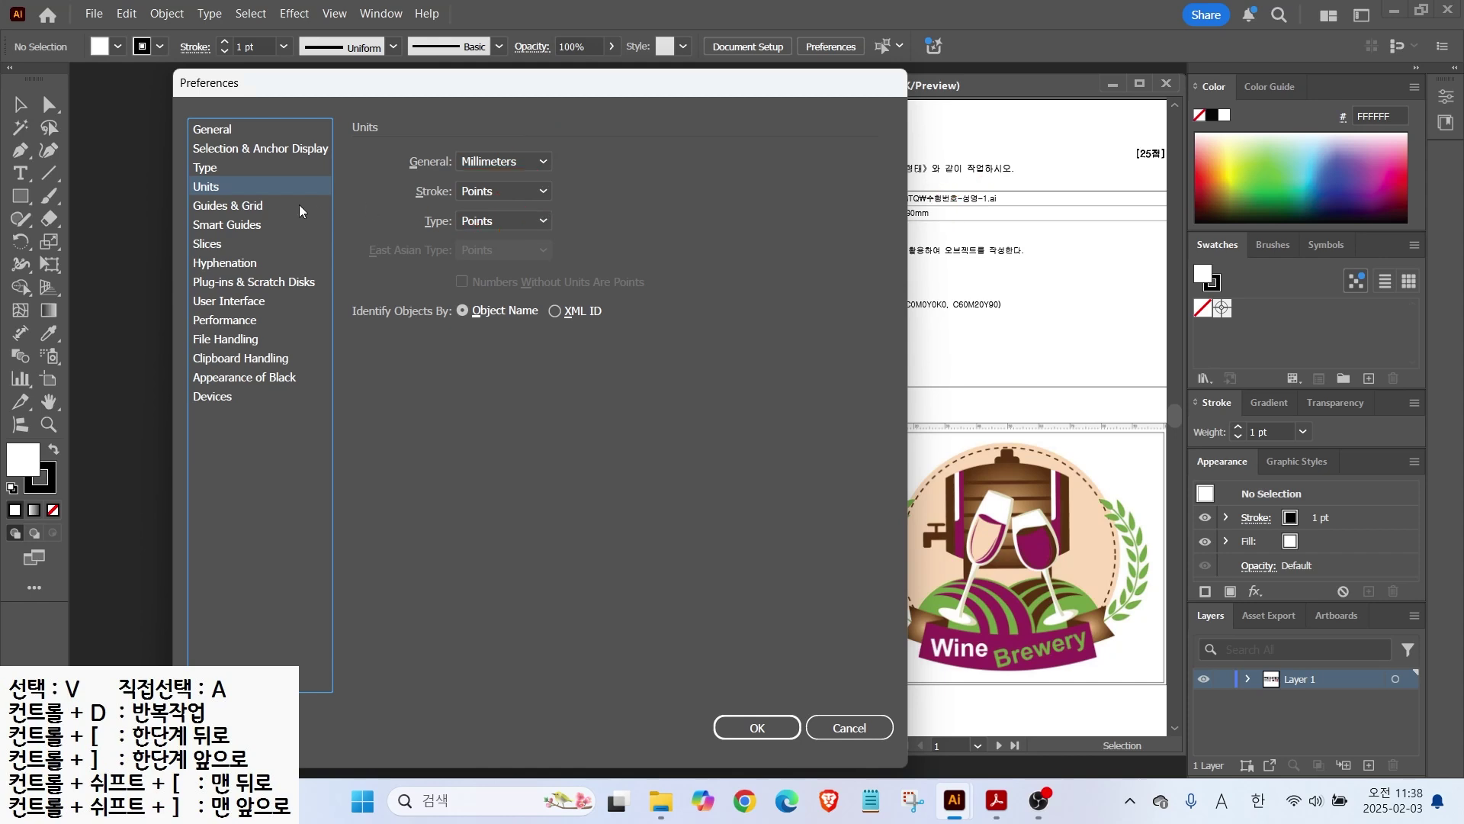
Step: Review the Guides & Grid preferences
click(244, 207)
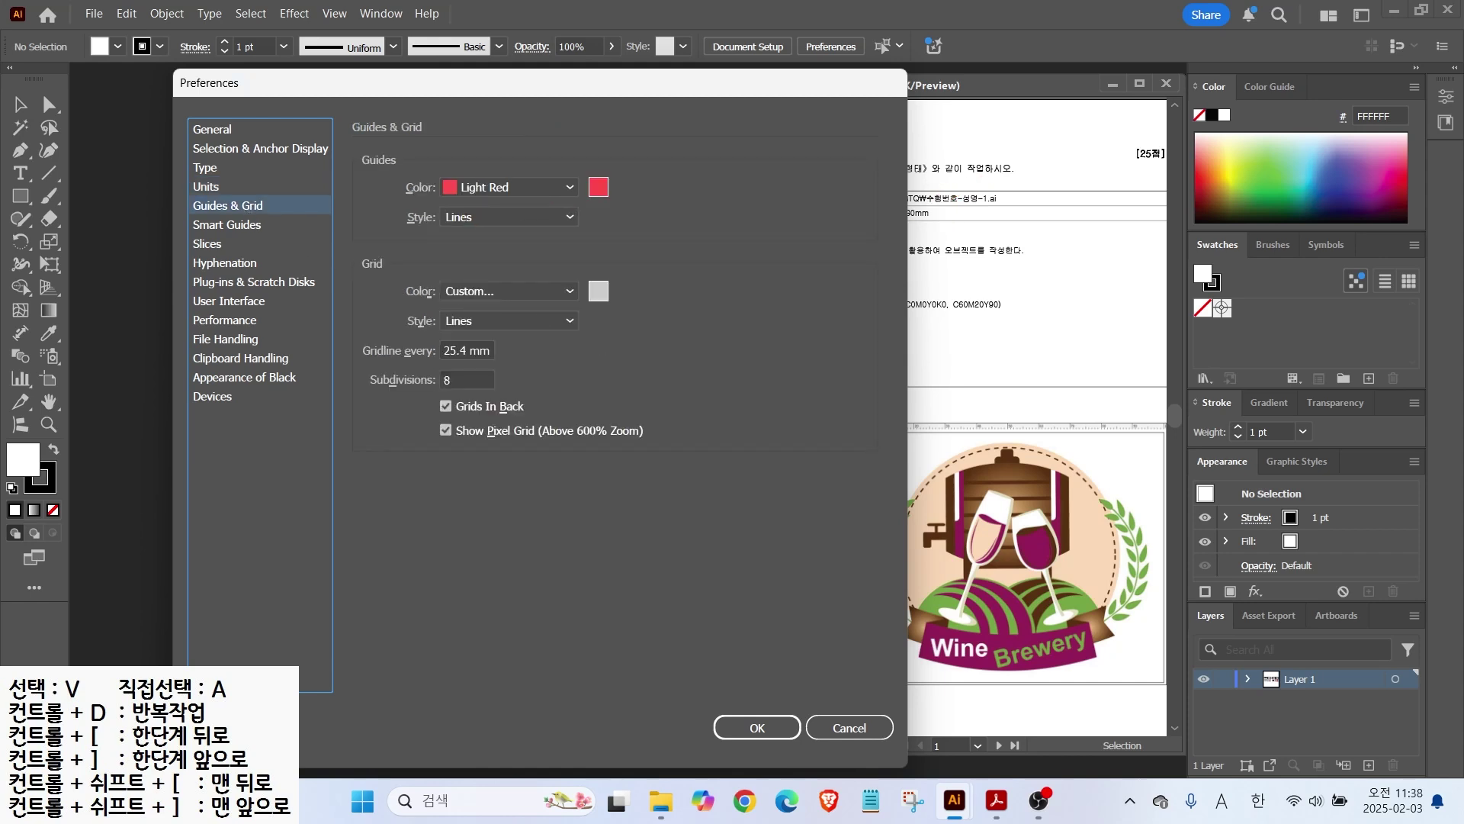
drag(1127, 402, 1124, 712)
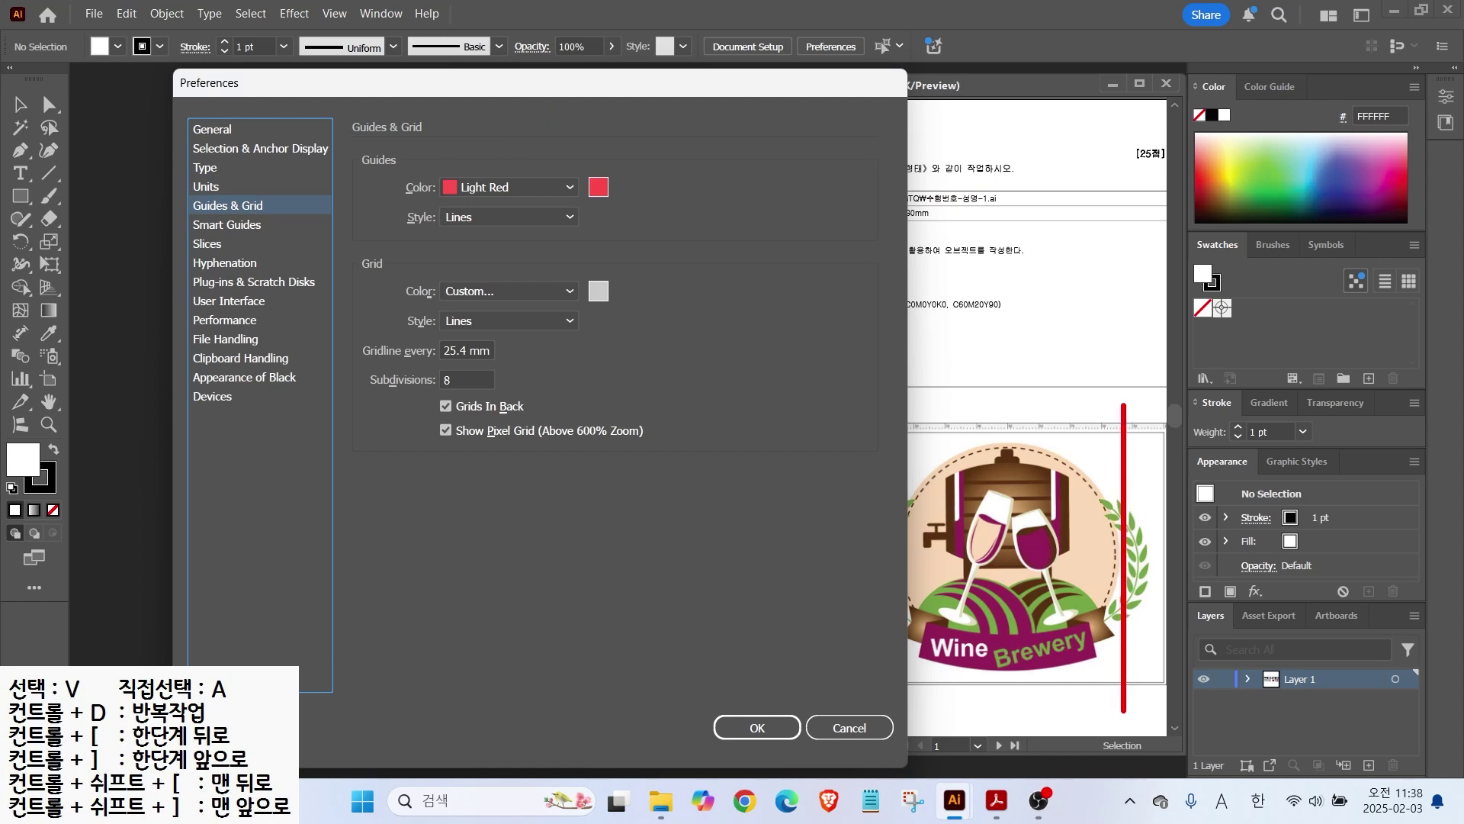
drag(865, 441, 1203, 445)
drag(1192, 390, 1139, 416)
mouse_move(495, 188)
mouse_down()
mouse_move(422, 165)
mouse_move(500, 188)
mouse_up()
key(Escape)
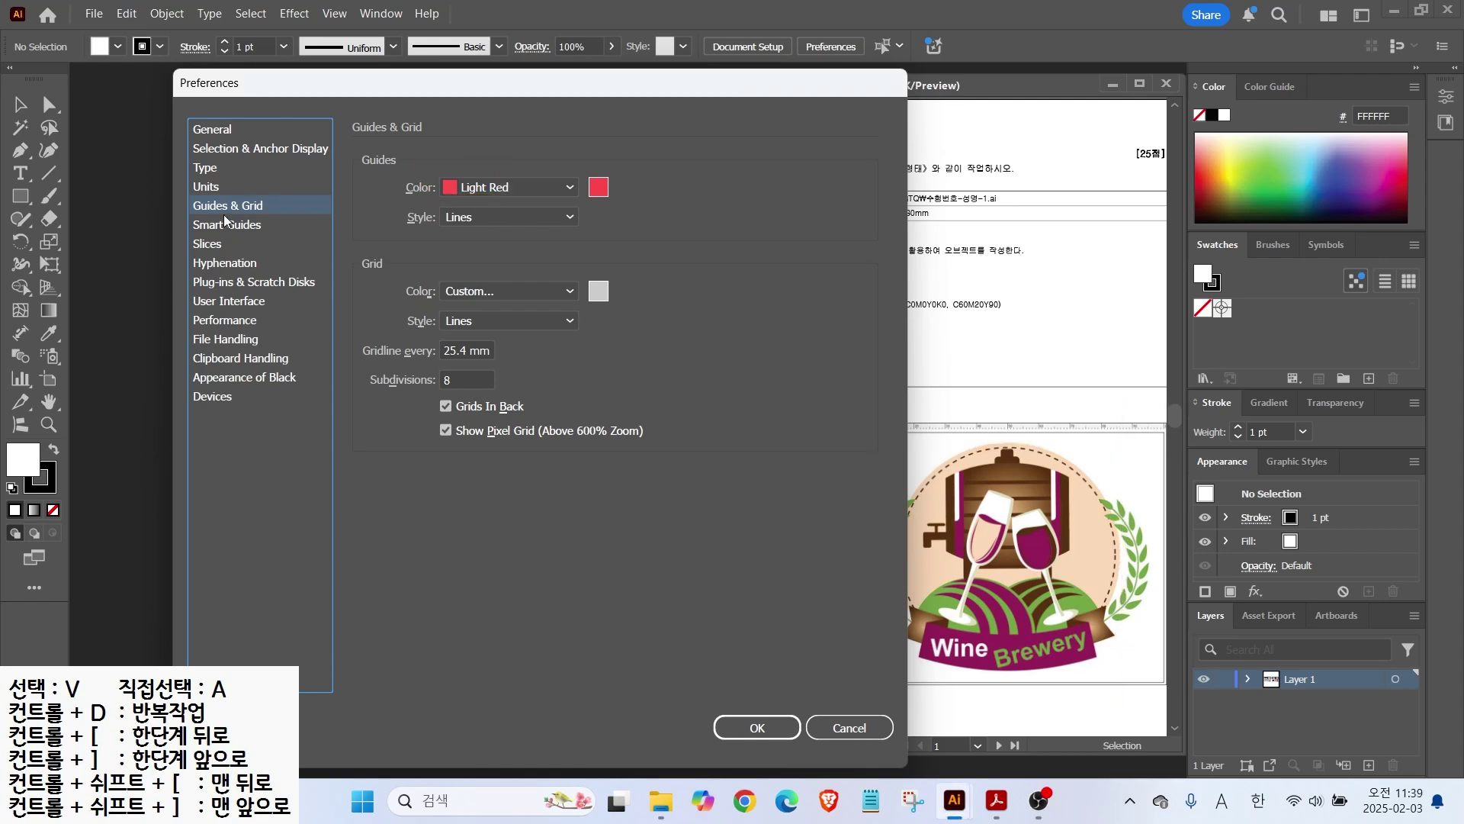
Step: Check Smart Guides with Measurement Labels unchecked, then move to User Interface
click(226, 225)
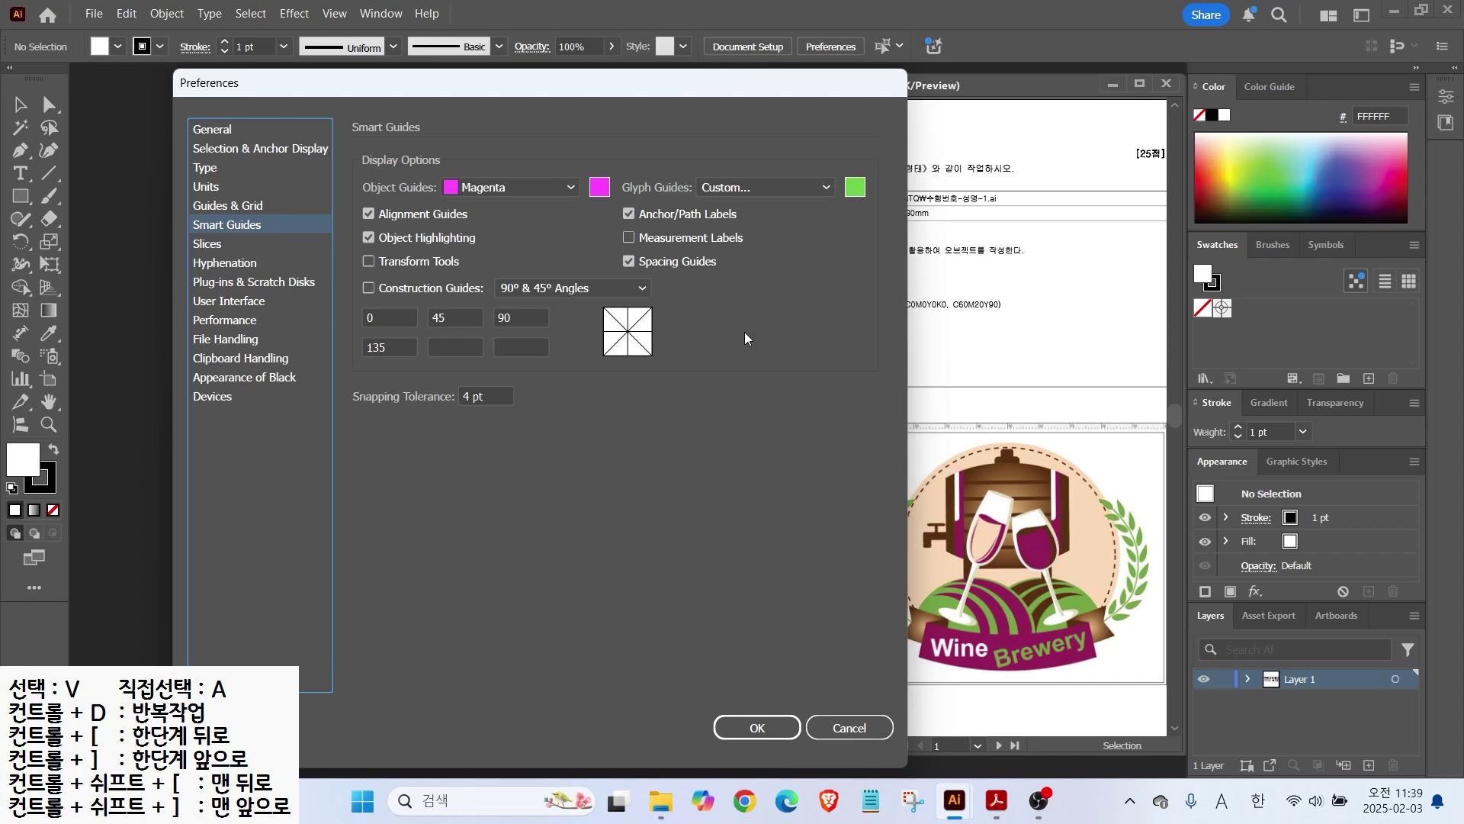
key(alt+2)
mouse_move(988, 547)
mouse_down()
mouse_move(1048, 547)
mouse_move(1015, 566)
mouse_up()
mouse_move(1105, 543)
mouse_down()
mouse_move(1136, 544)
mouse_move(1118, 561)
mouse_up()
mouse_move(599, 222)
mouse_down()
mouse_move(663, 247)
mouse_move(752, 252)
mouse_up()
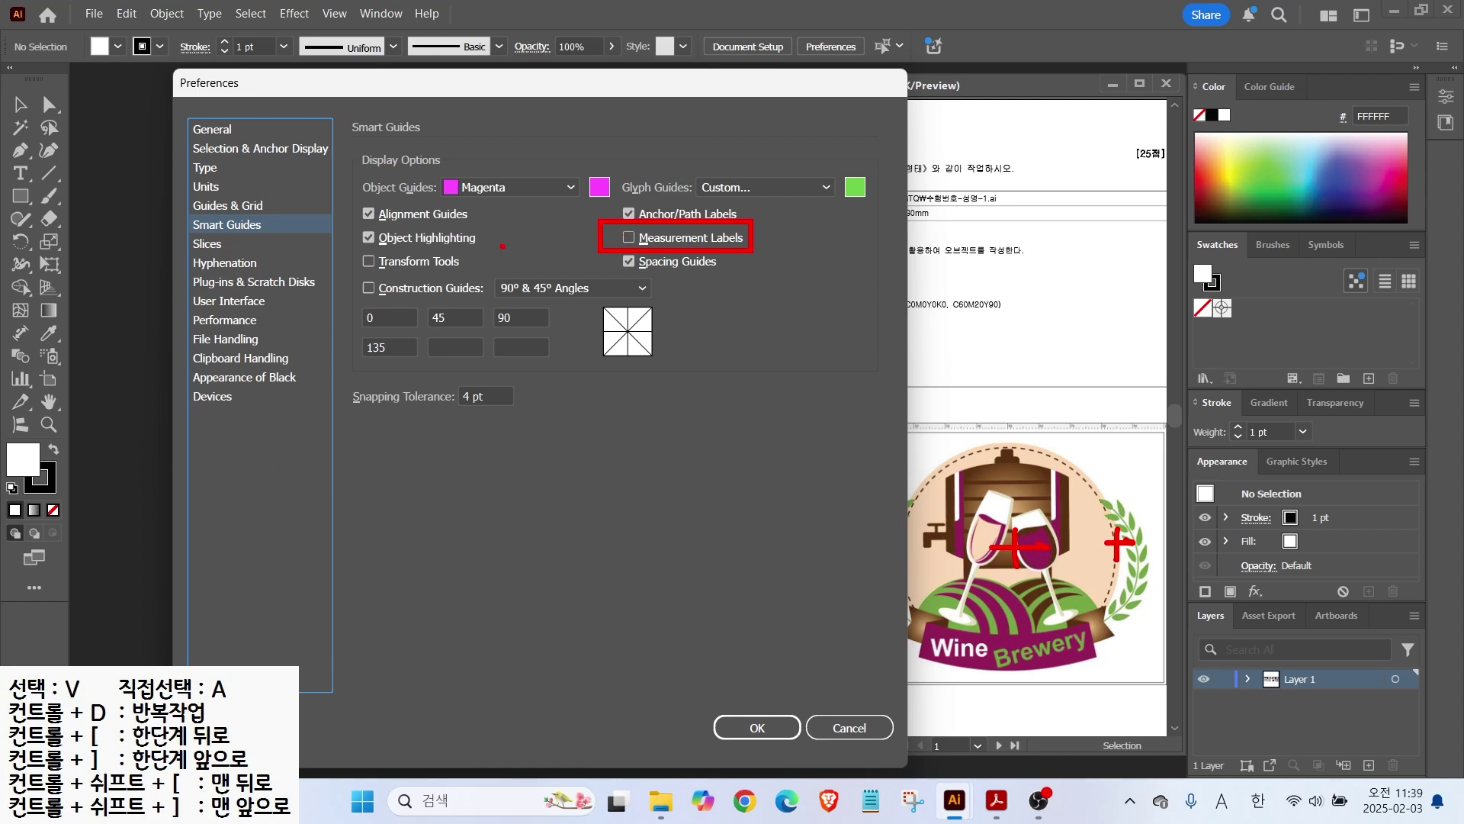
click(214, 305)
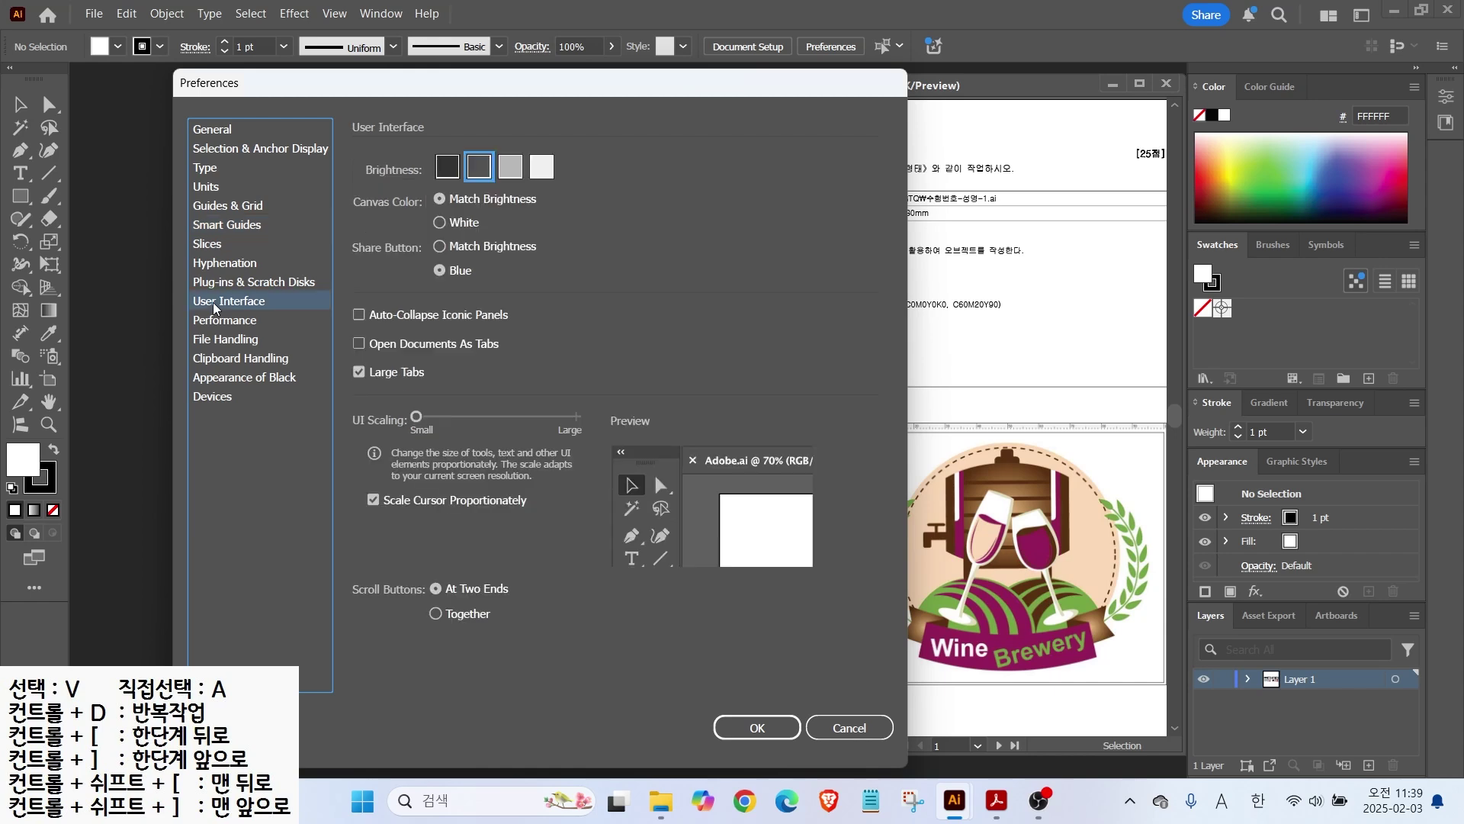
Step: Check Brightness, leave Open Documents As Tabs off, and close Preferences with OK
key(alt+2)
drag(399, 131, 575, 198)
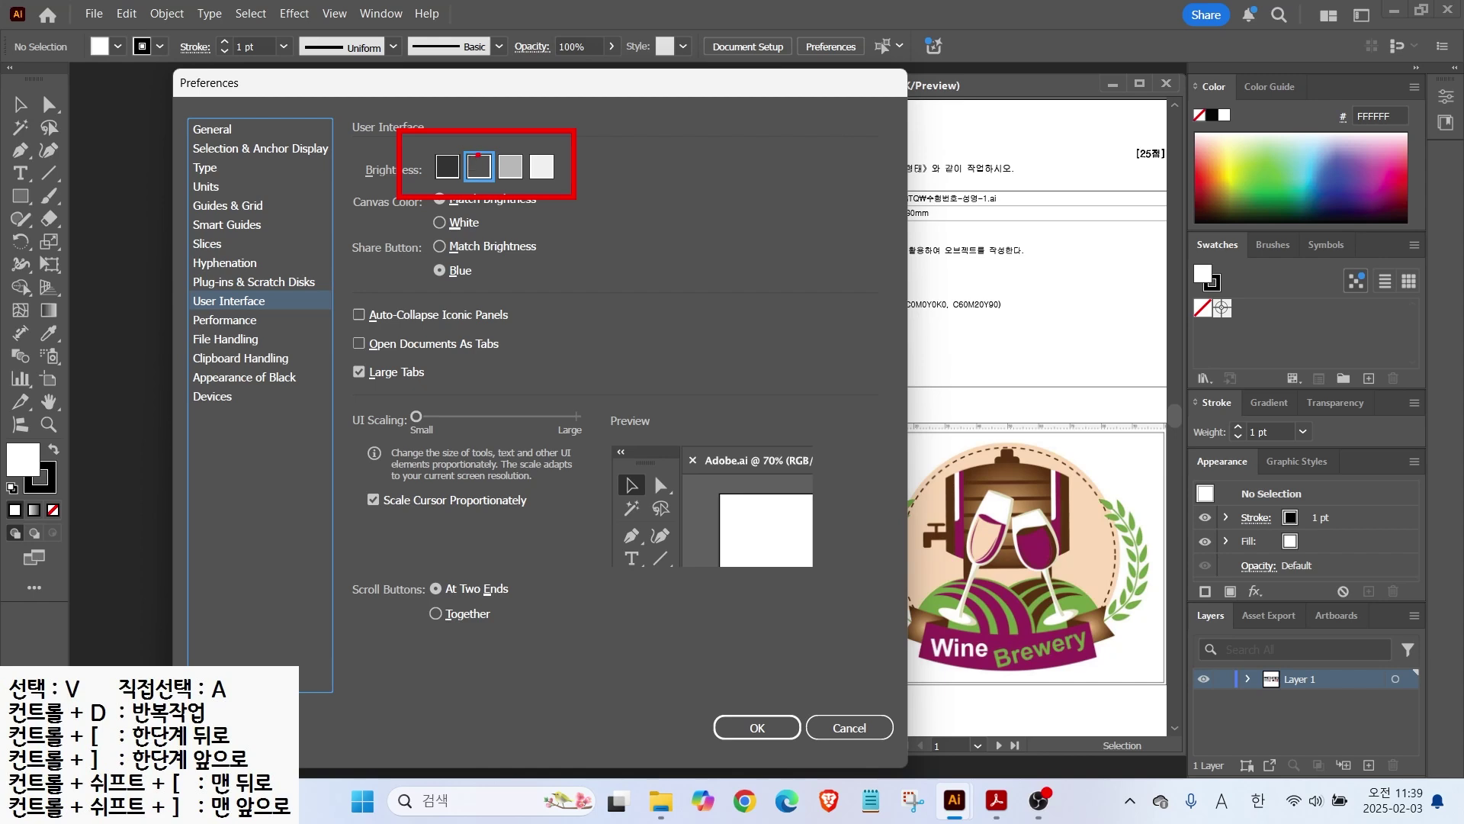
mouse_move(1180, 85)
mouse_down()
mouse_move(1109, 242)
mouse_move(805, 698)
mouse_move(770, 716)
mouse_up()
drag(322, 326, 517, 358)
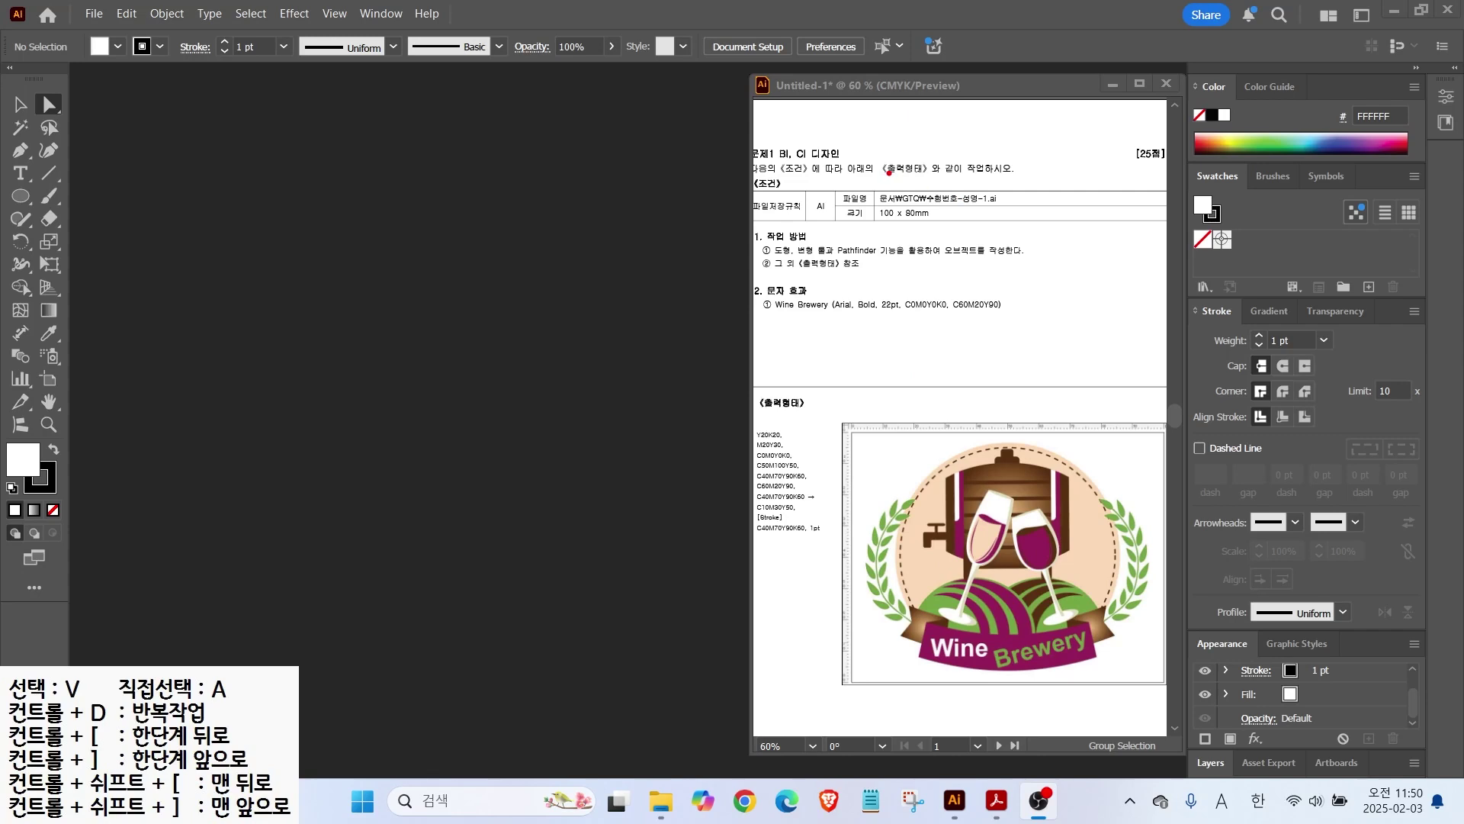
drag(959, 187, 996, 169)
drag(902, 222, 945, 257)
key(Escape)
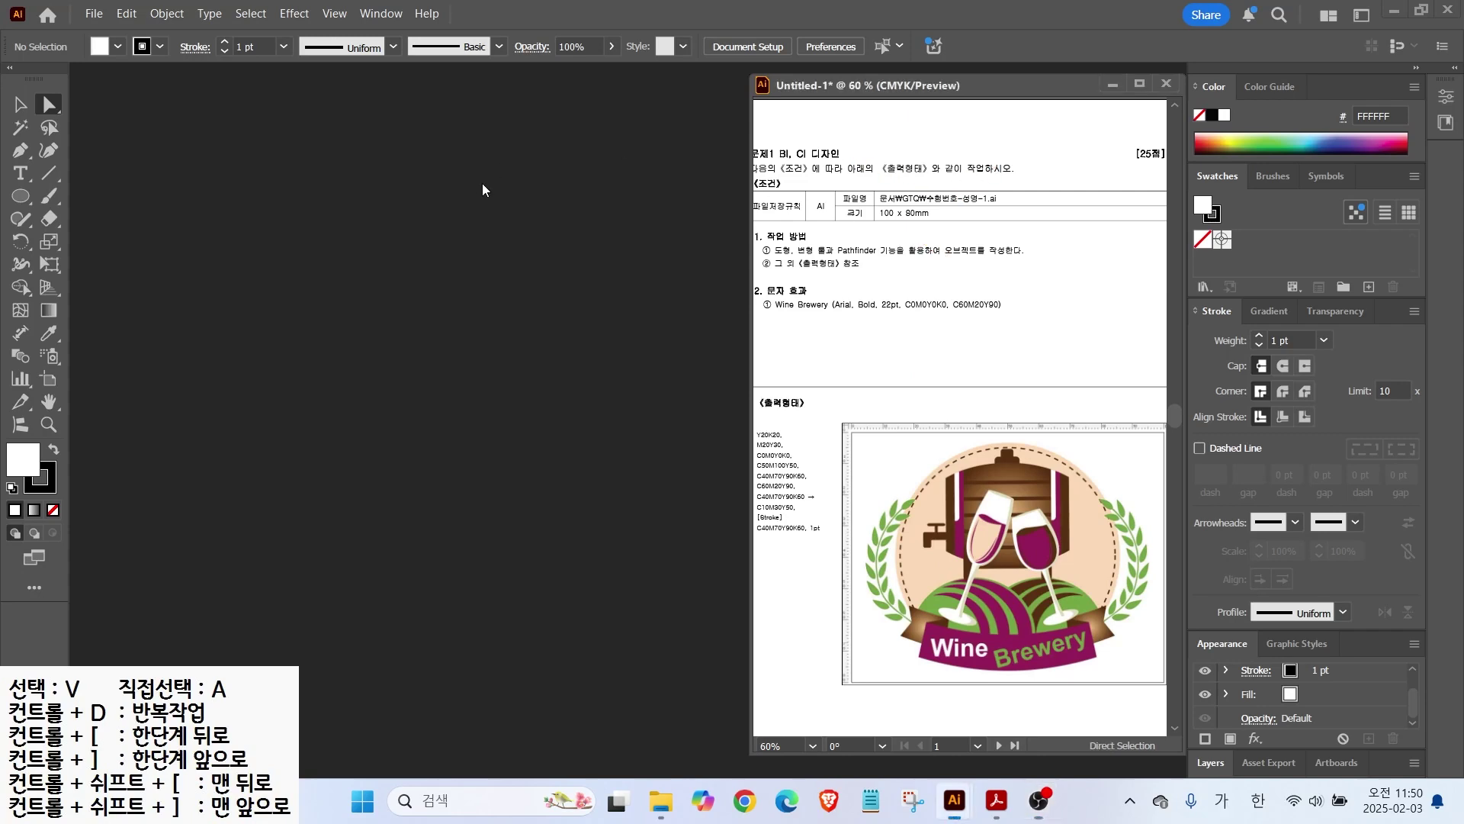
click(102, 17)
click(125, 35)
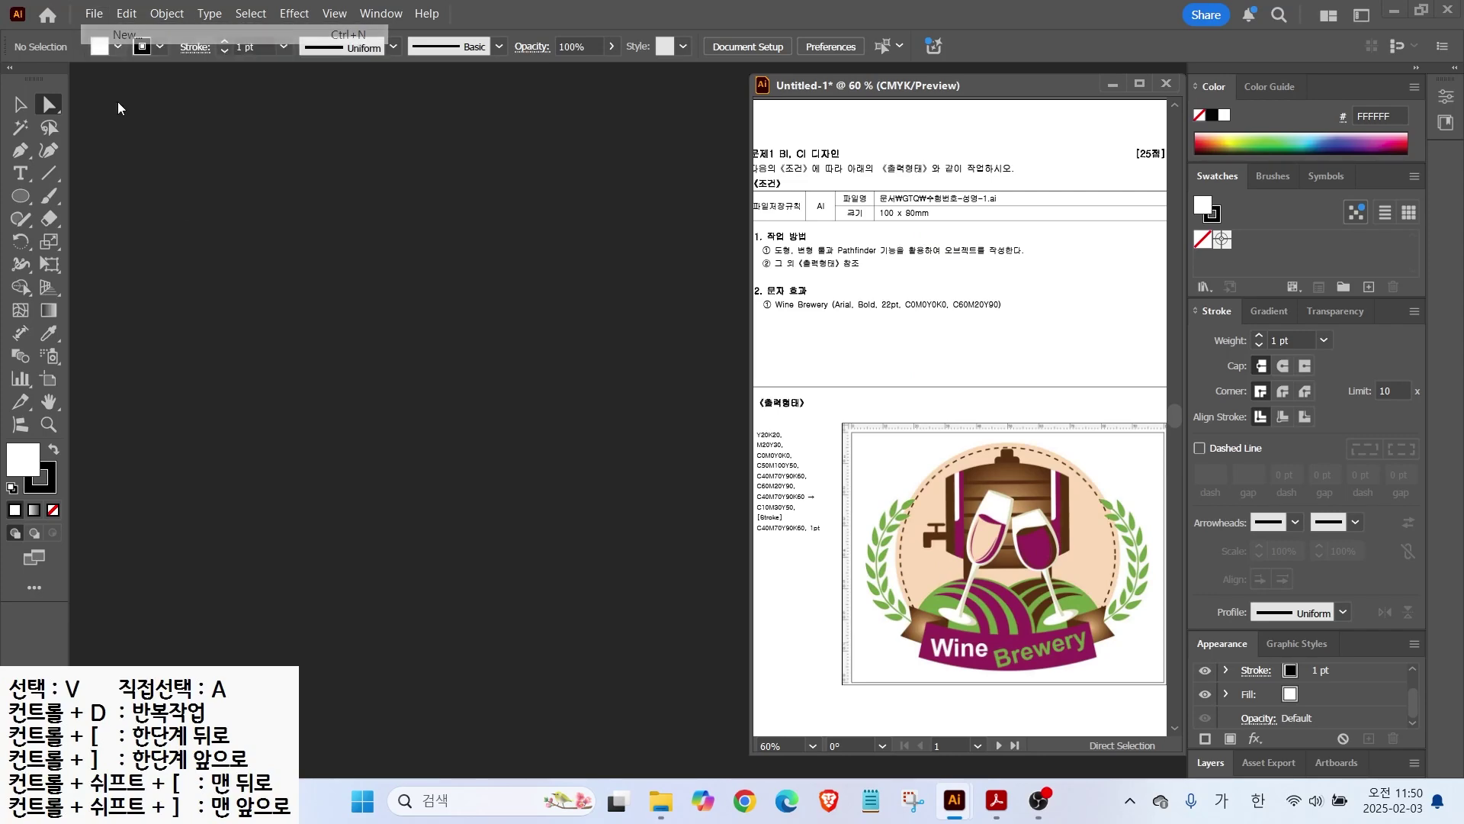
click(1045, 180)
click(964, 173)
drag(1035, 174, 936, 177)
text(1234-)
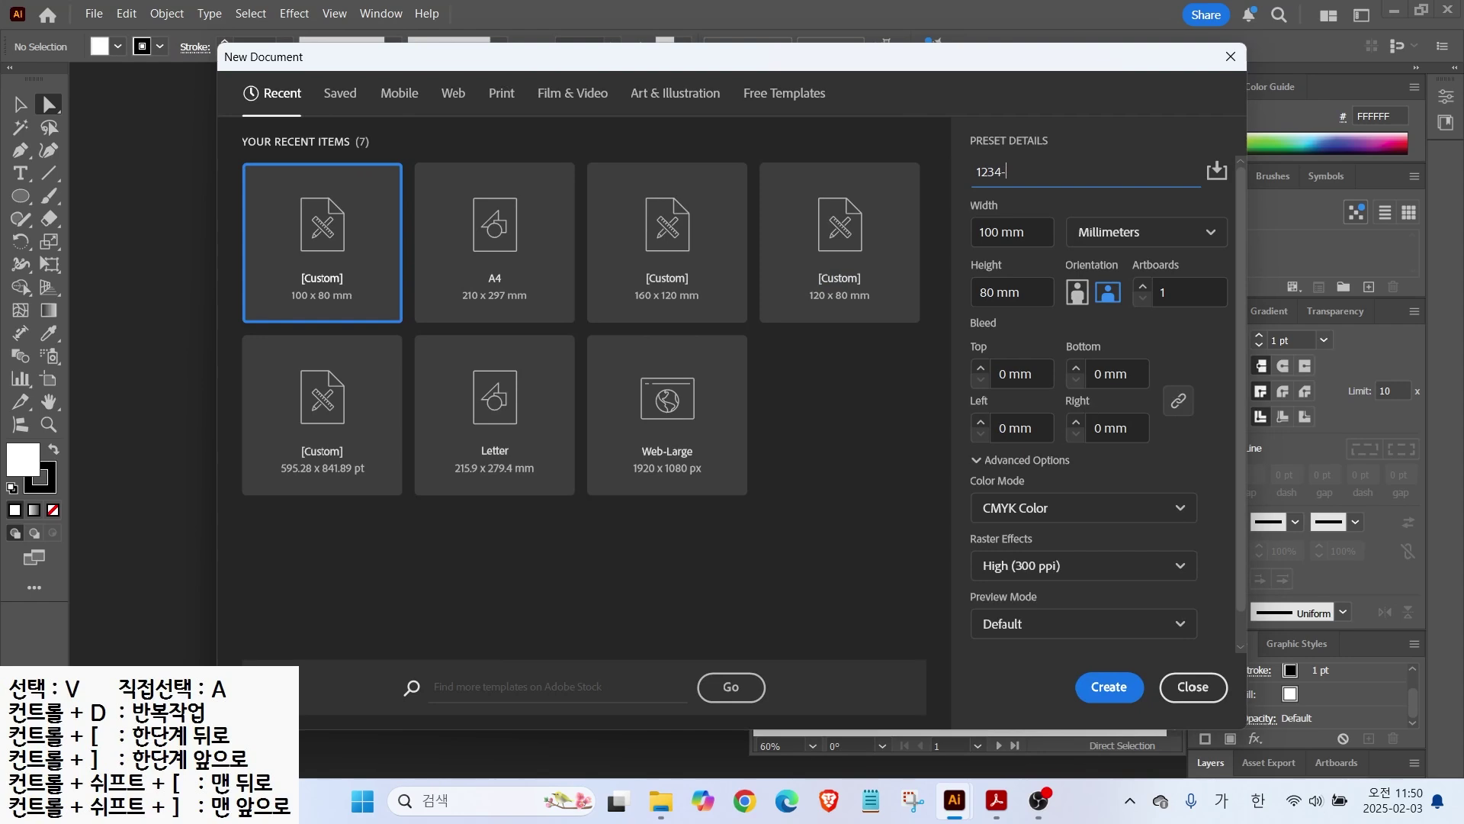
Step: Create the document at 100 × 80 mm, CMYK Color, High (300 ppi)
click(1096, 244)
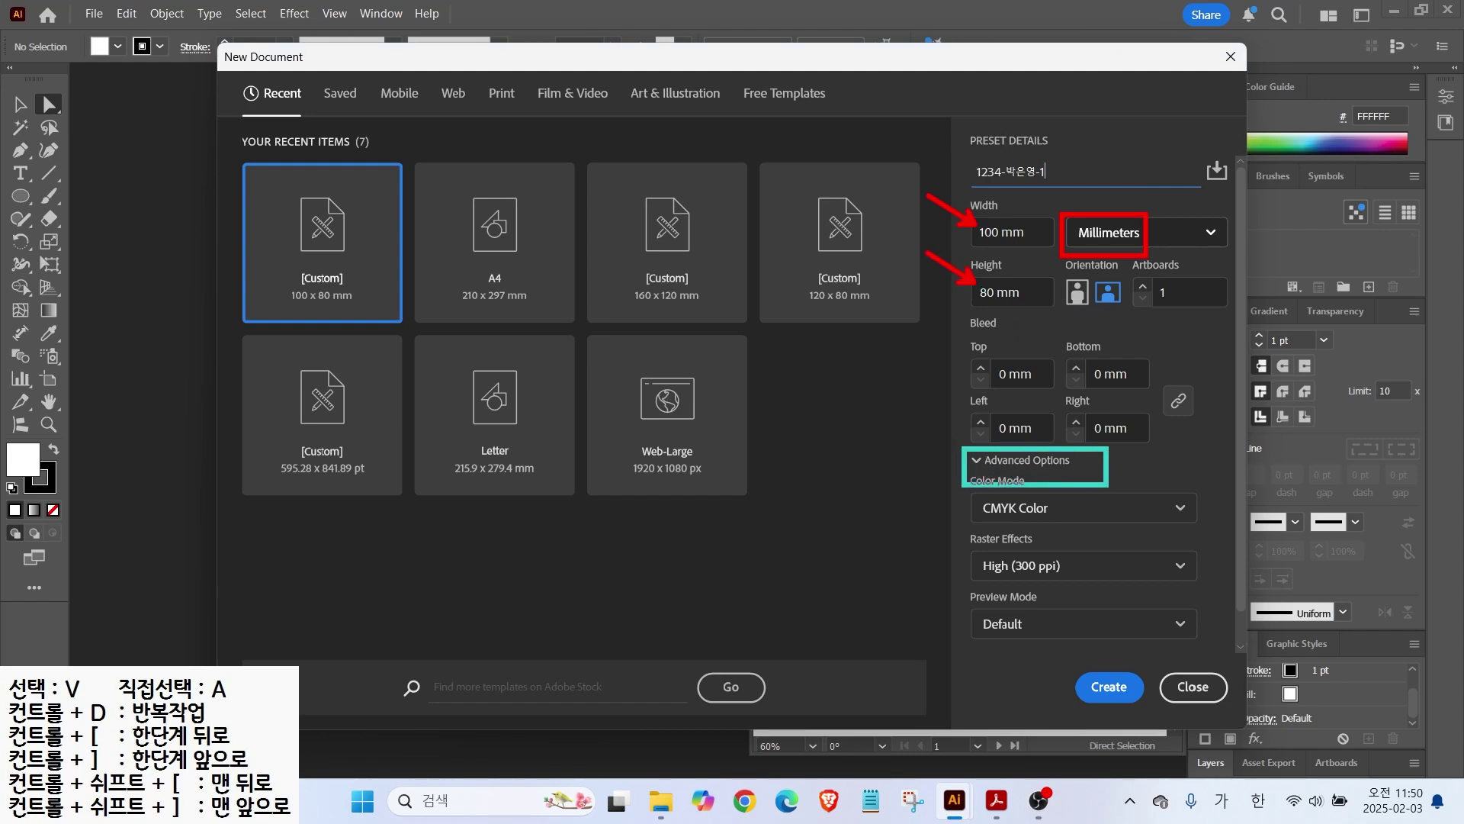
click(979, 462)
click(980, 461)
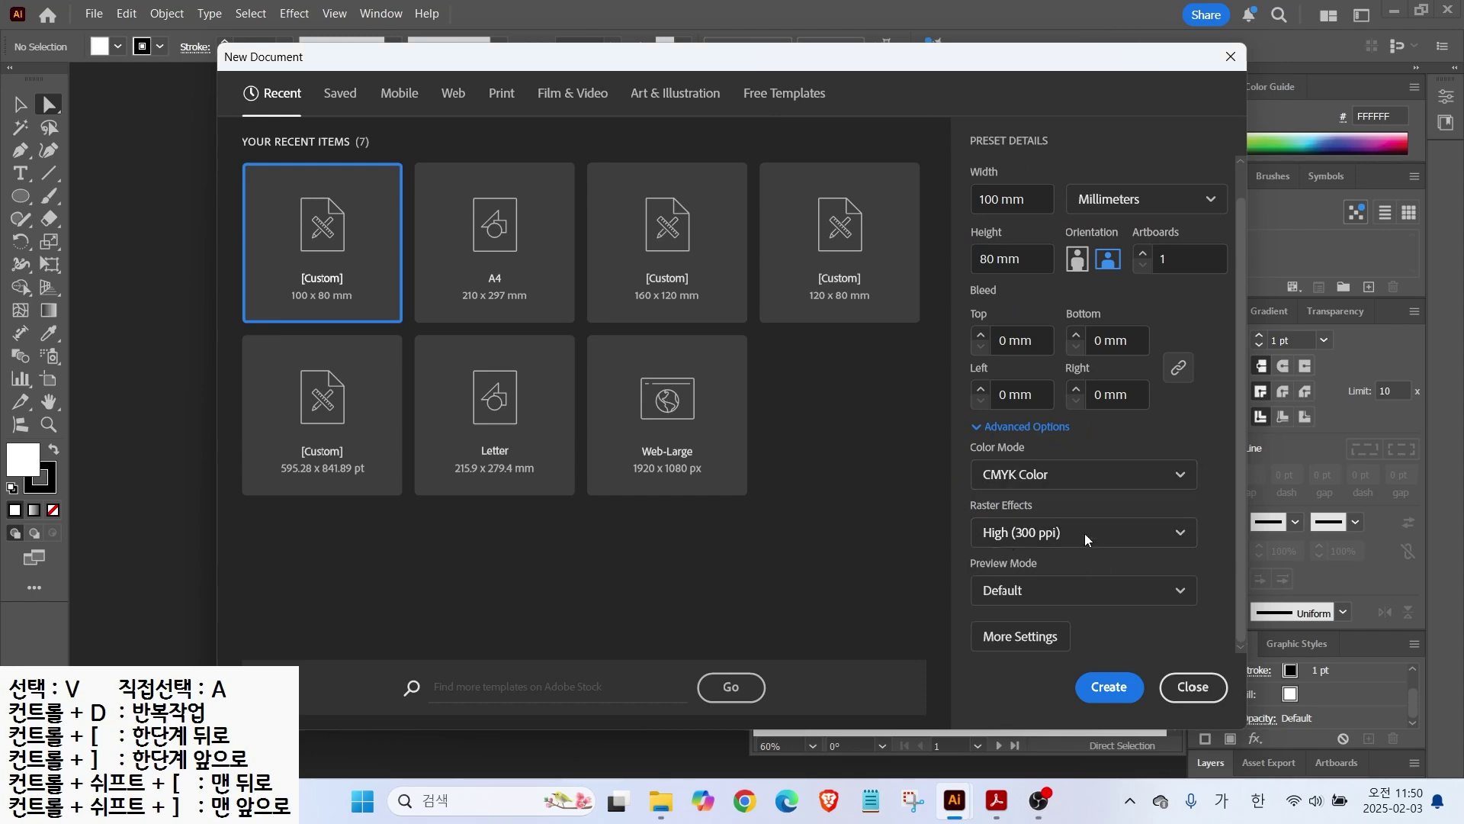
click(1106, 687)
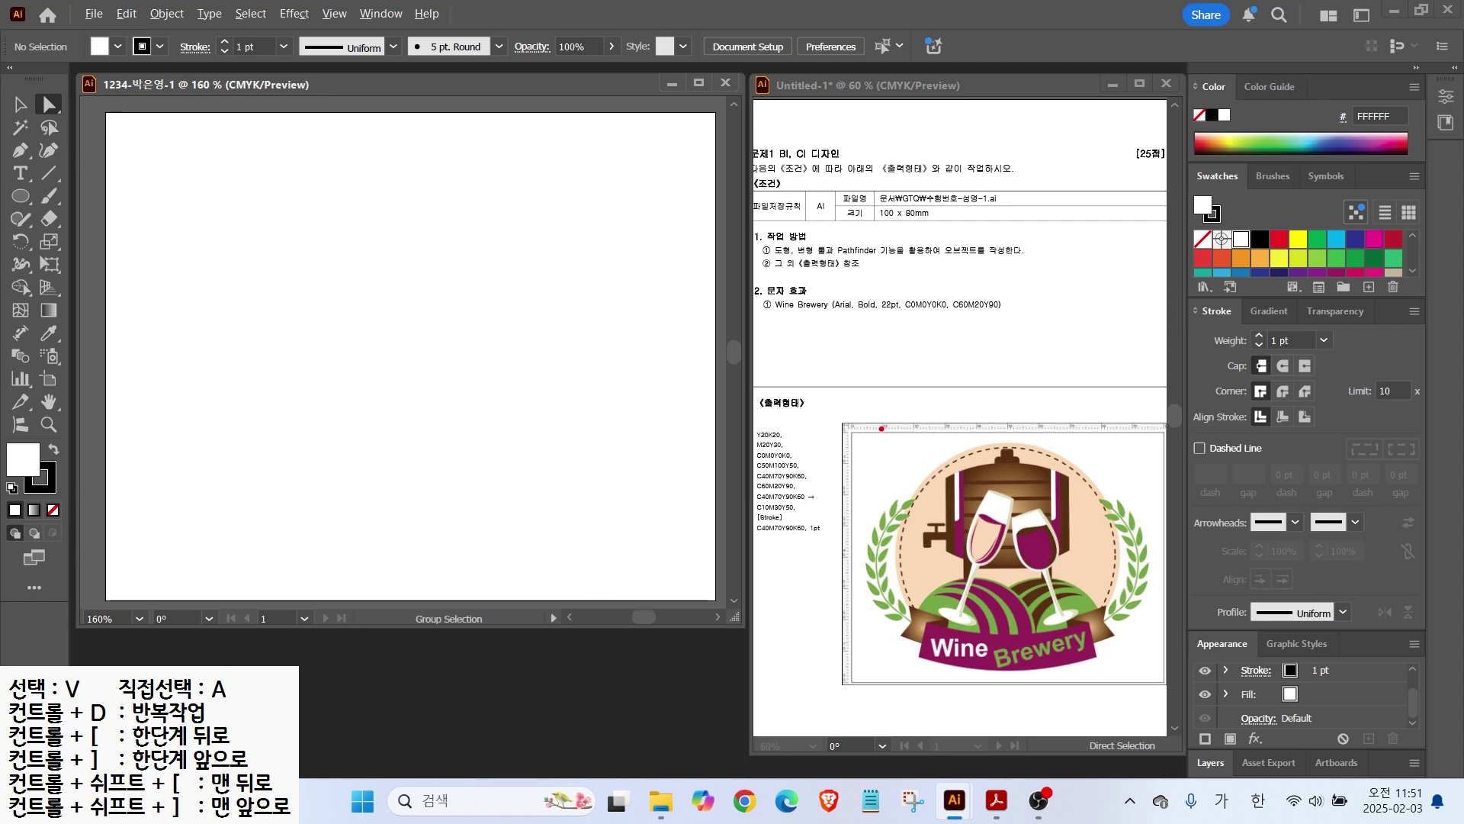
Step: Show rulers on the new 100 × 80 mm document through View > Rulers
key(Escape)
click(331, 19)
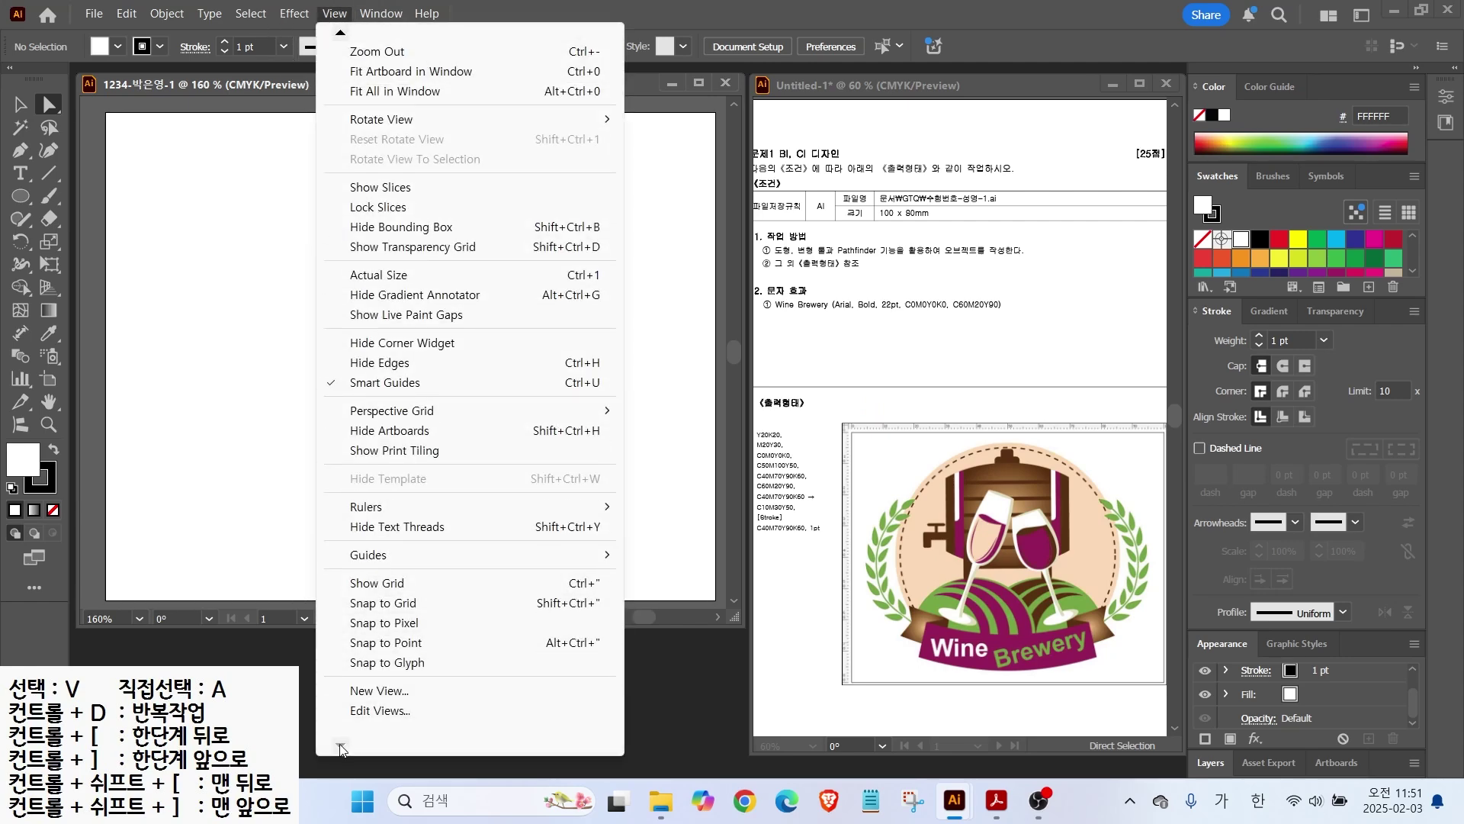
mouse_move(352, 510)
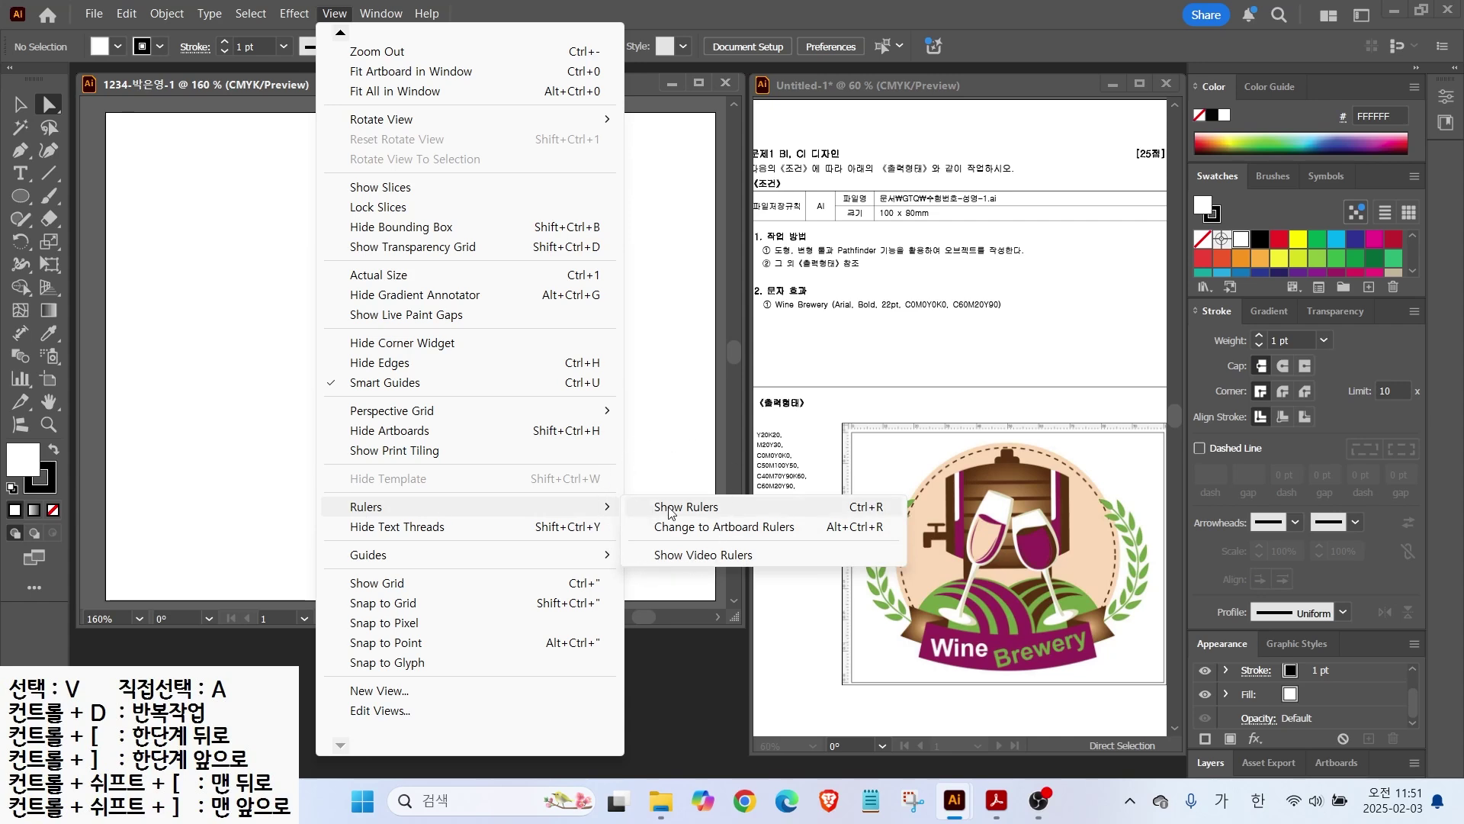
click(671, 507)
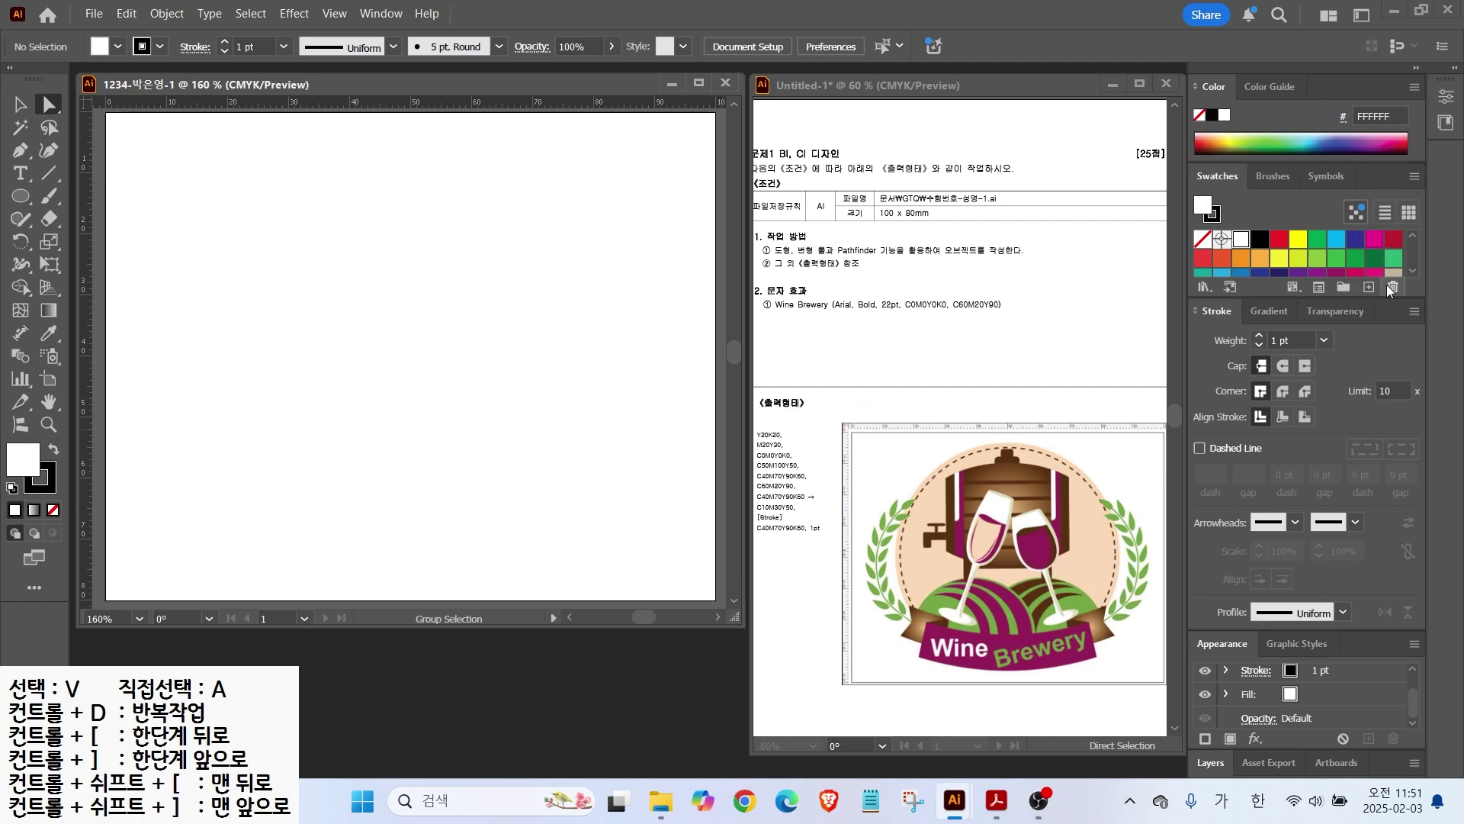
Step: Create a new swatch group and add the cream swatch C0 M0 Y20 K20
click(1342, 287)
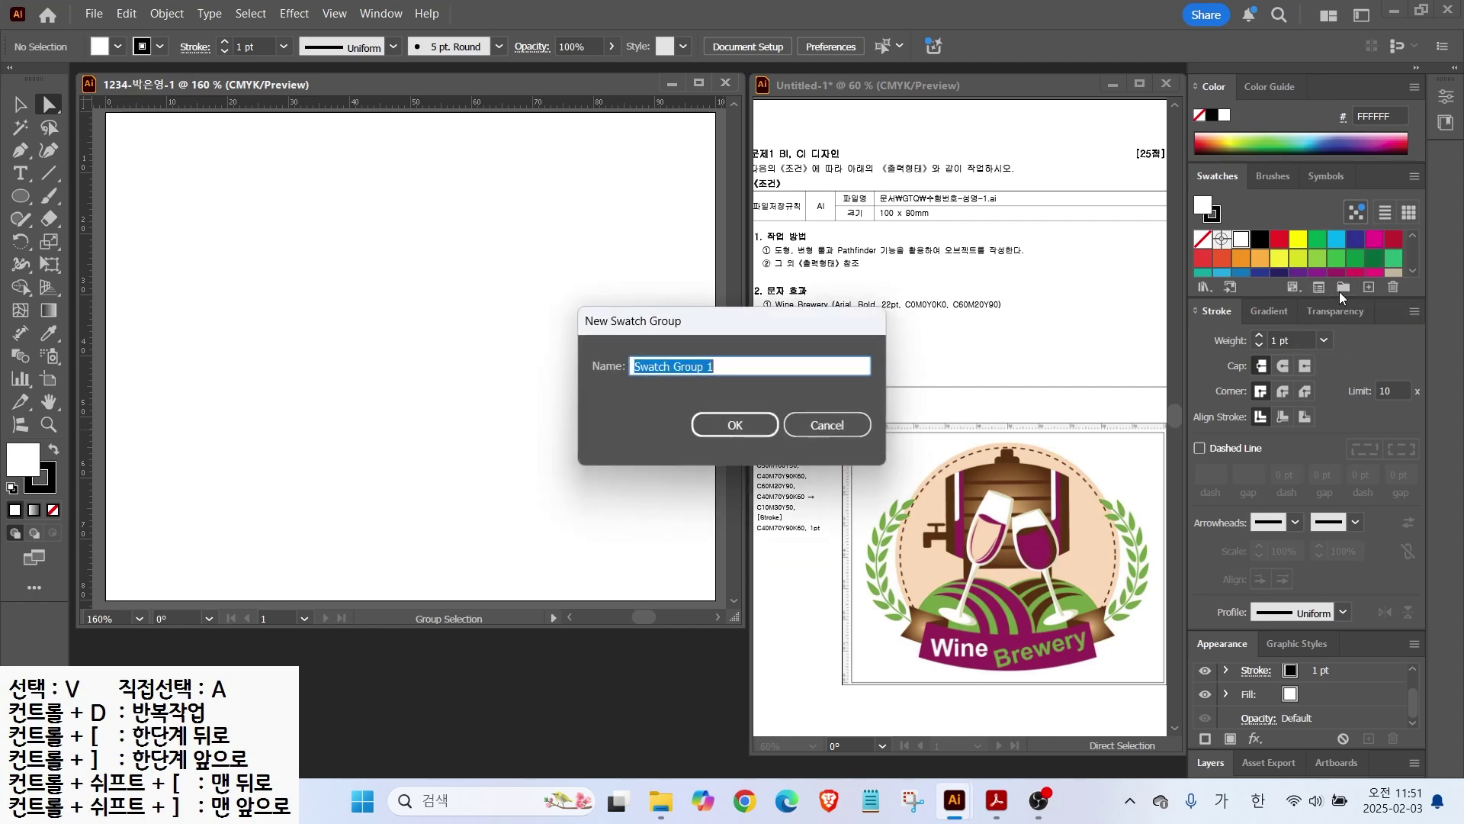
click(735, 424)
click(1221, 270)
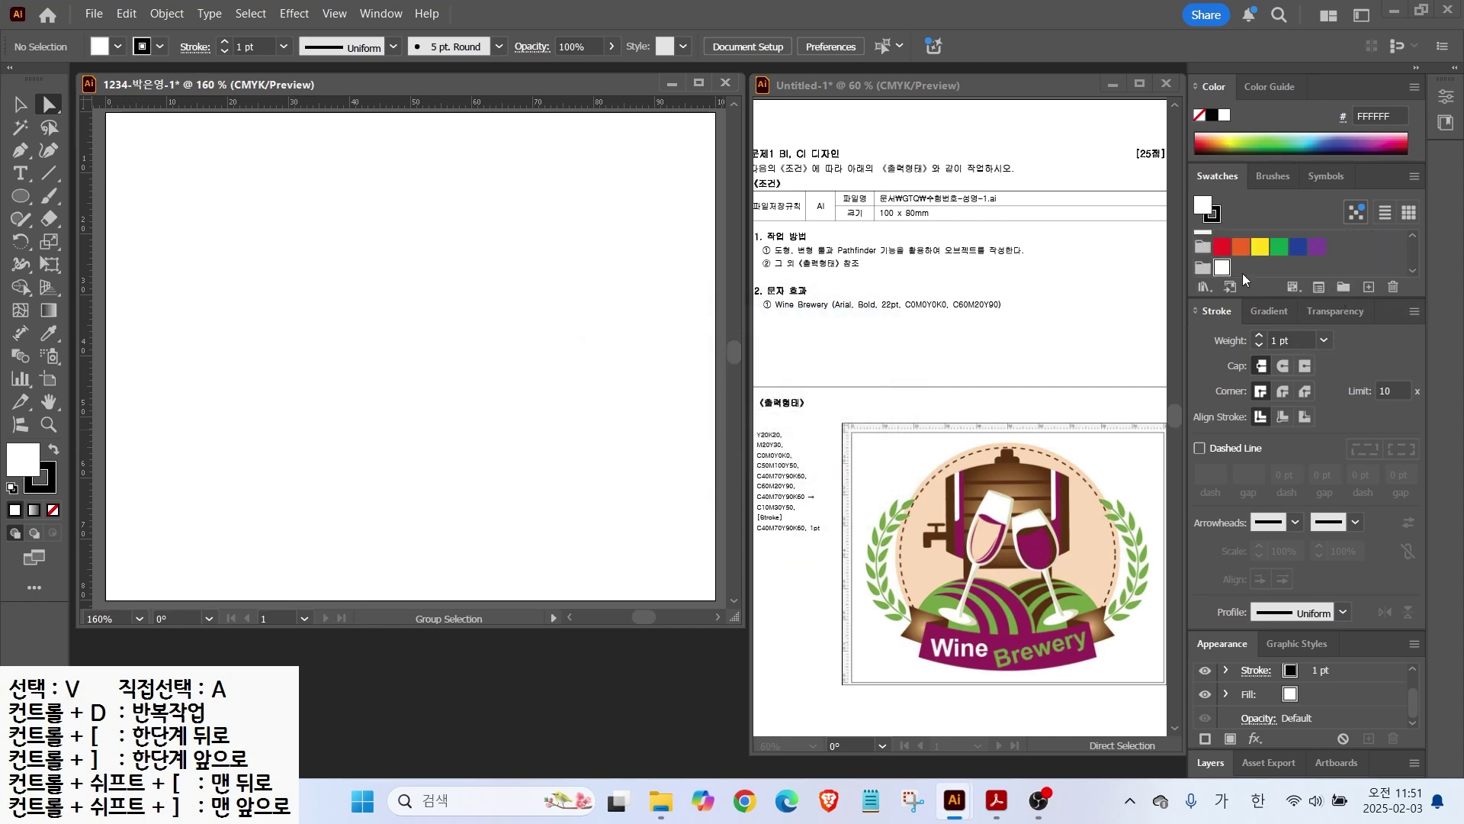
click(1367, 289)
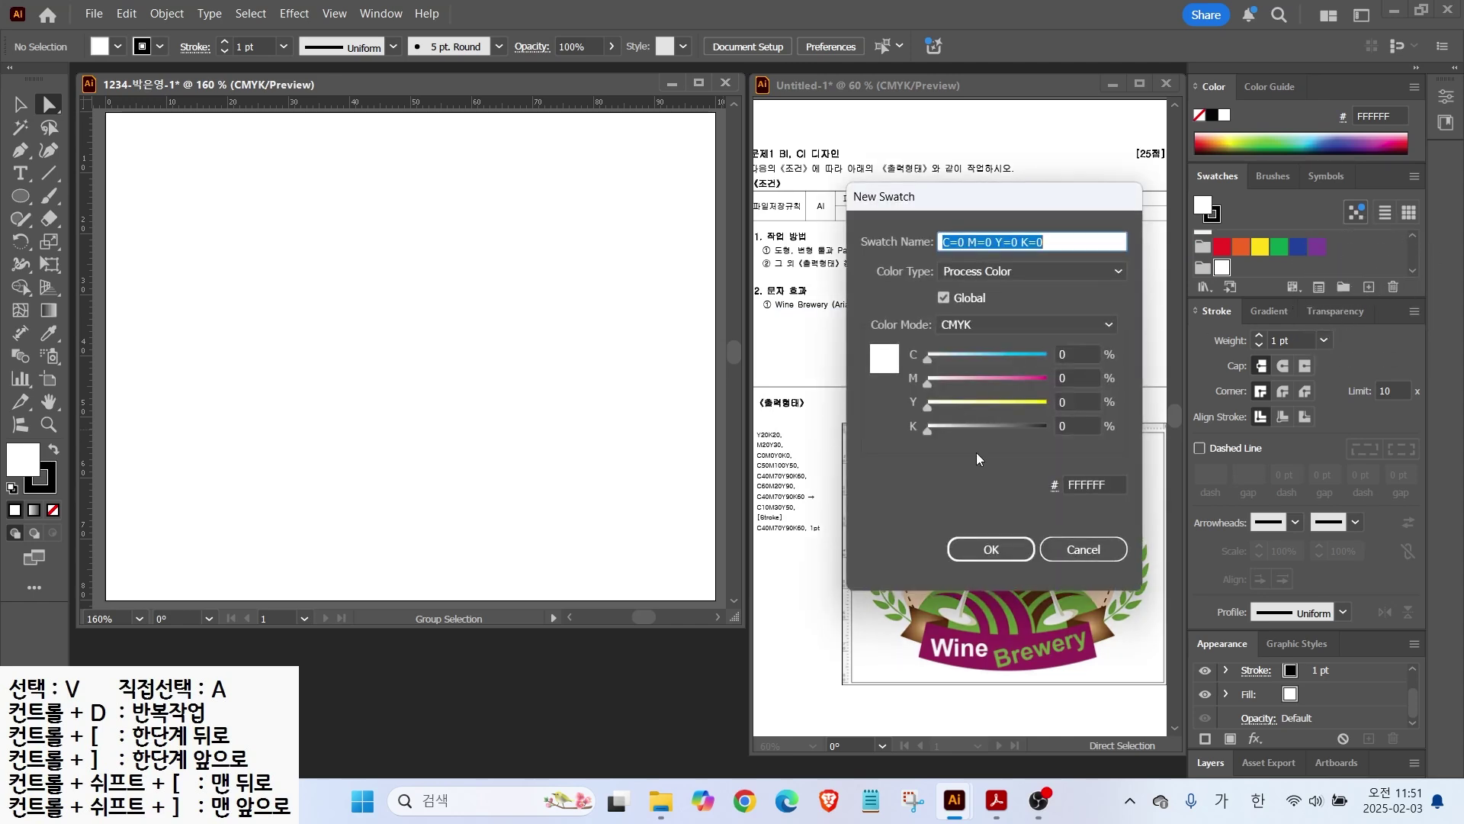
drag(777, 432, 818, 386)
key(Escape)
click(1072, 397)
text(20)
key(Tab)
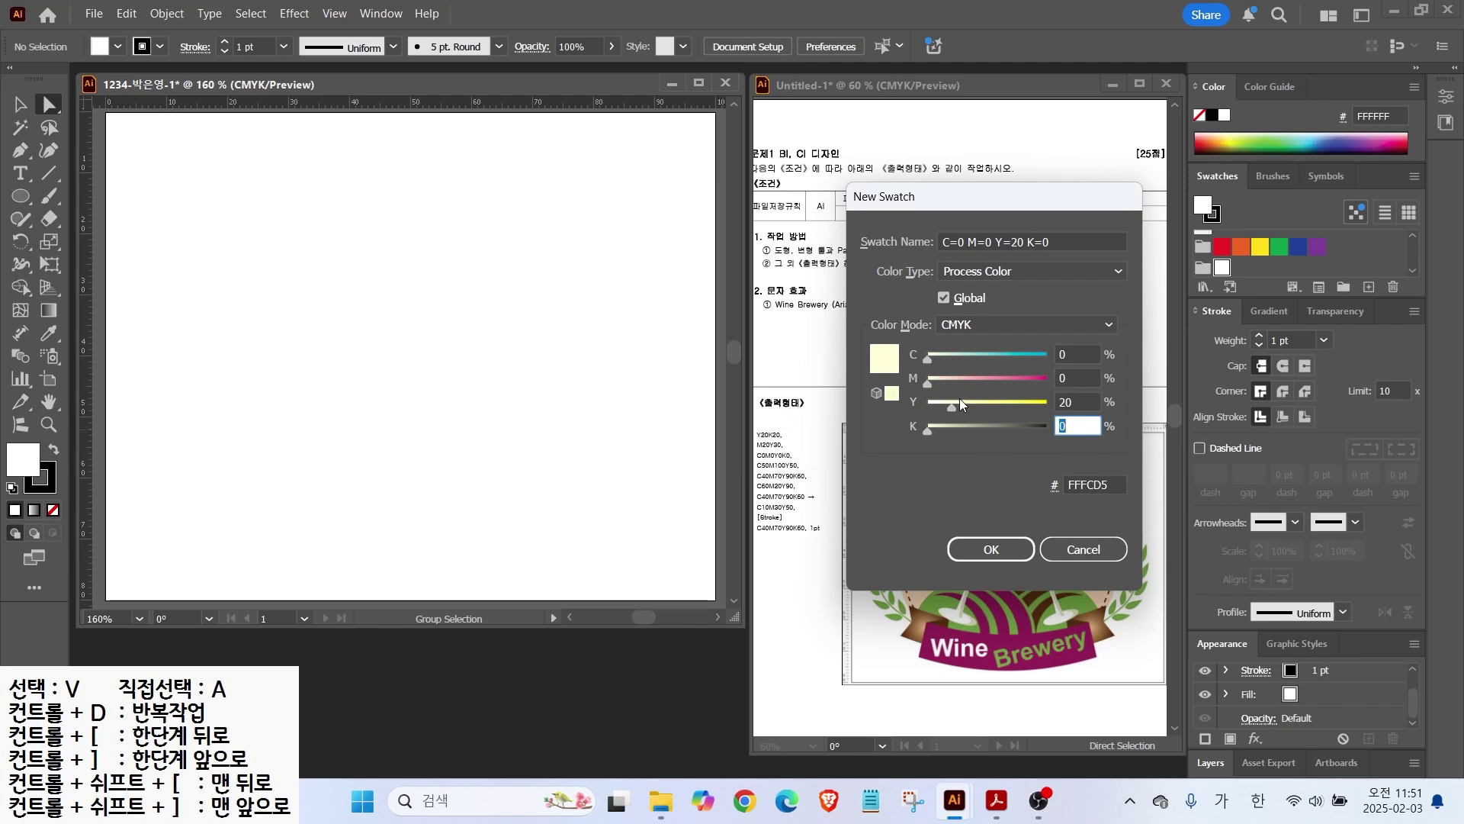
text(20)
key(Return)
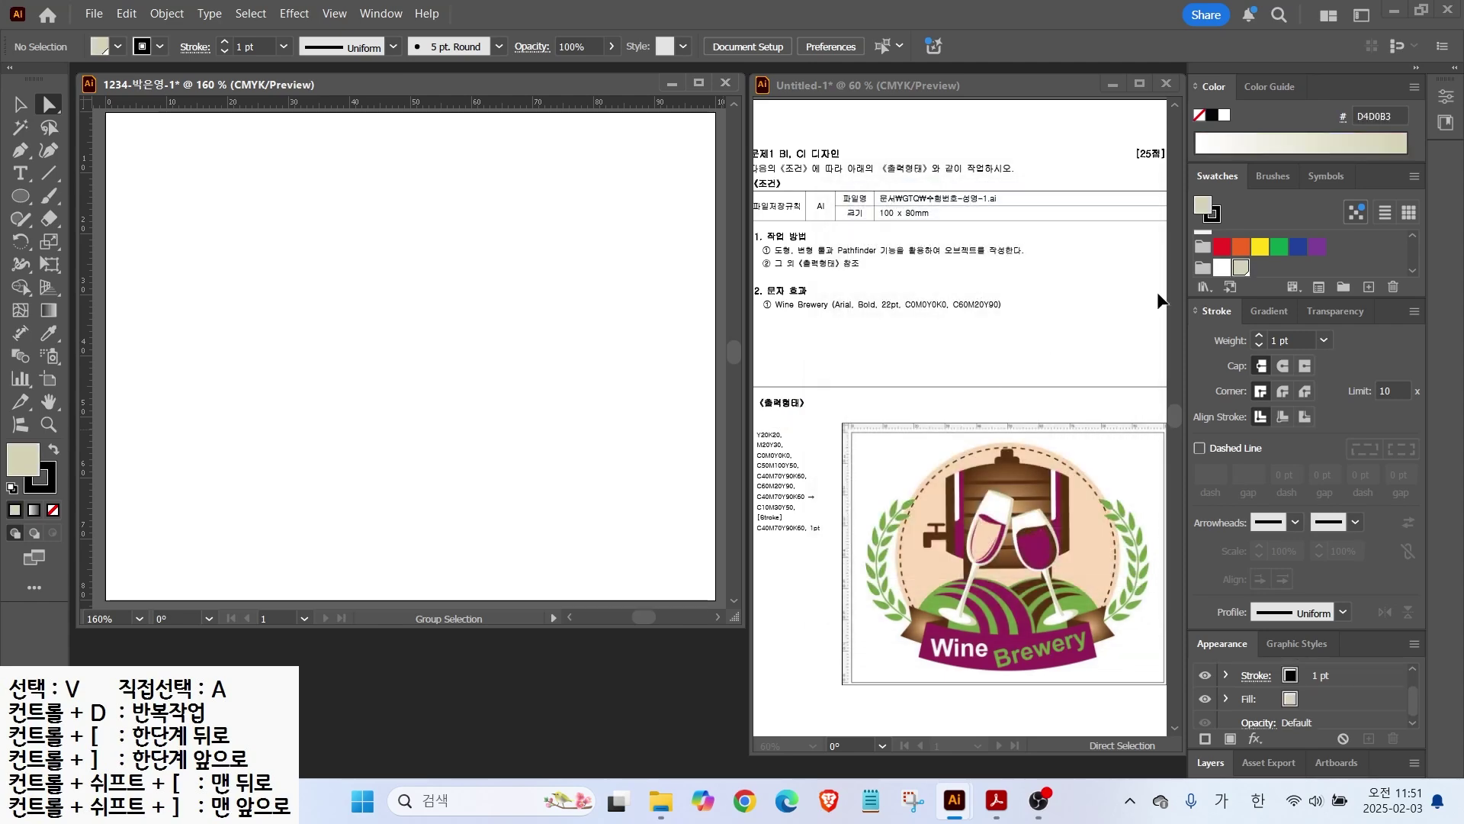
Step: Add the peach swatch C0 M20 Y30 K0
click(1369, 286)
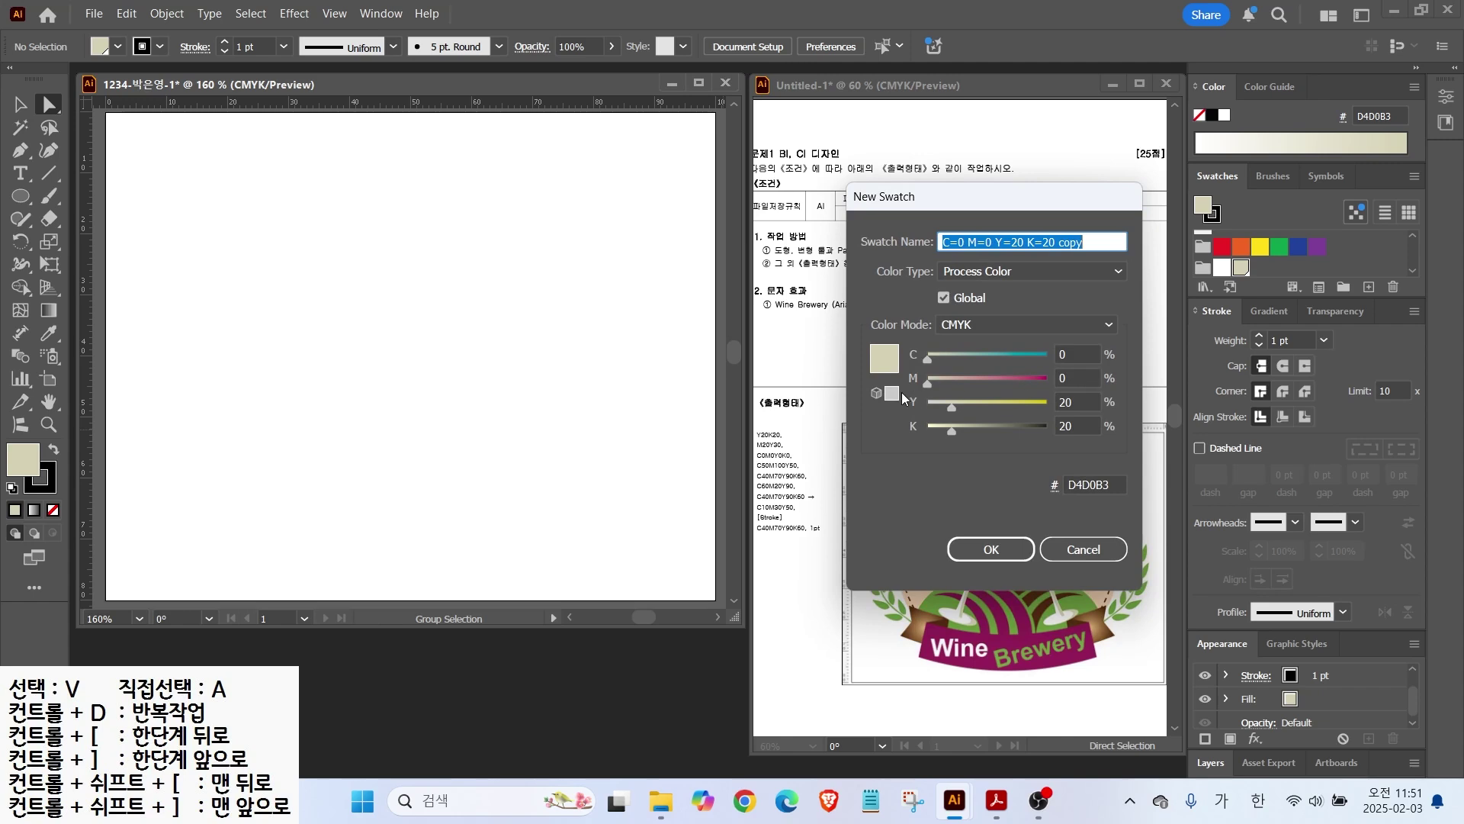
click(1074, 378)
text(20)
key(Tab)
text(30)
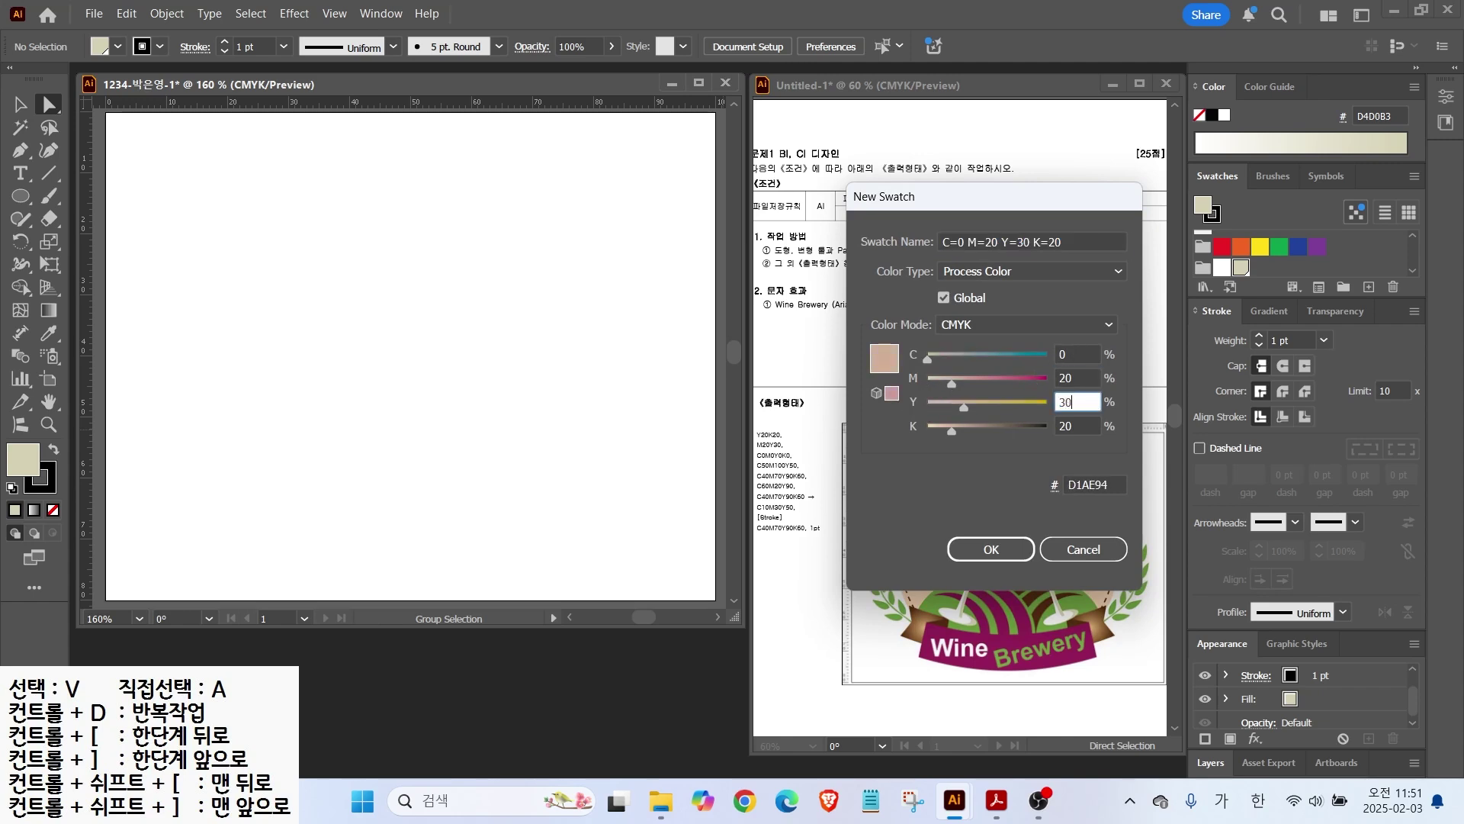
key(Tab)
text(0)
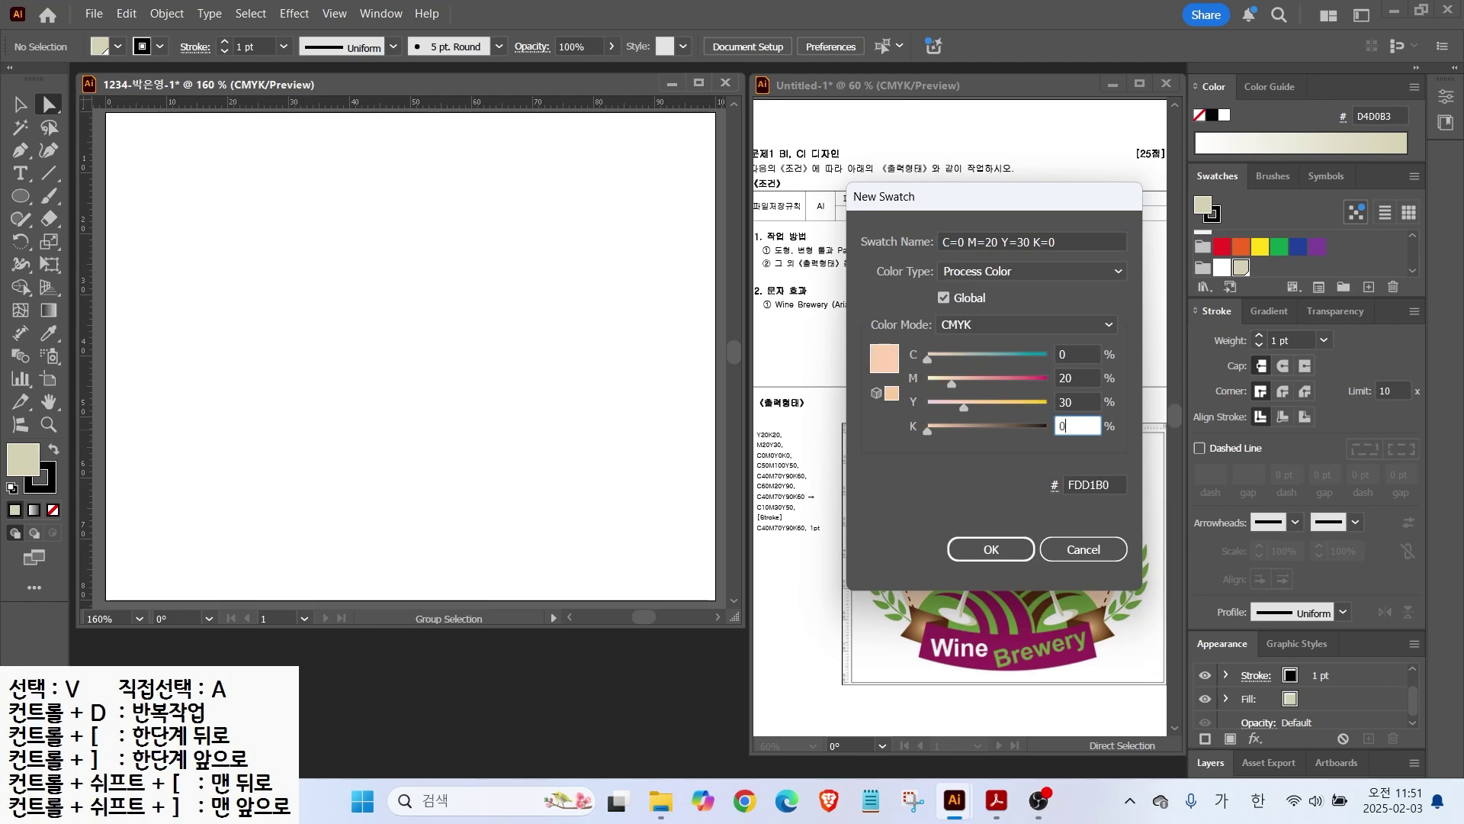
key(Return)
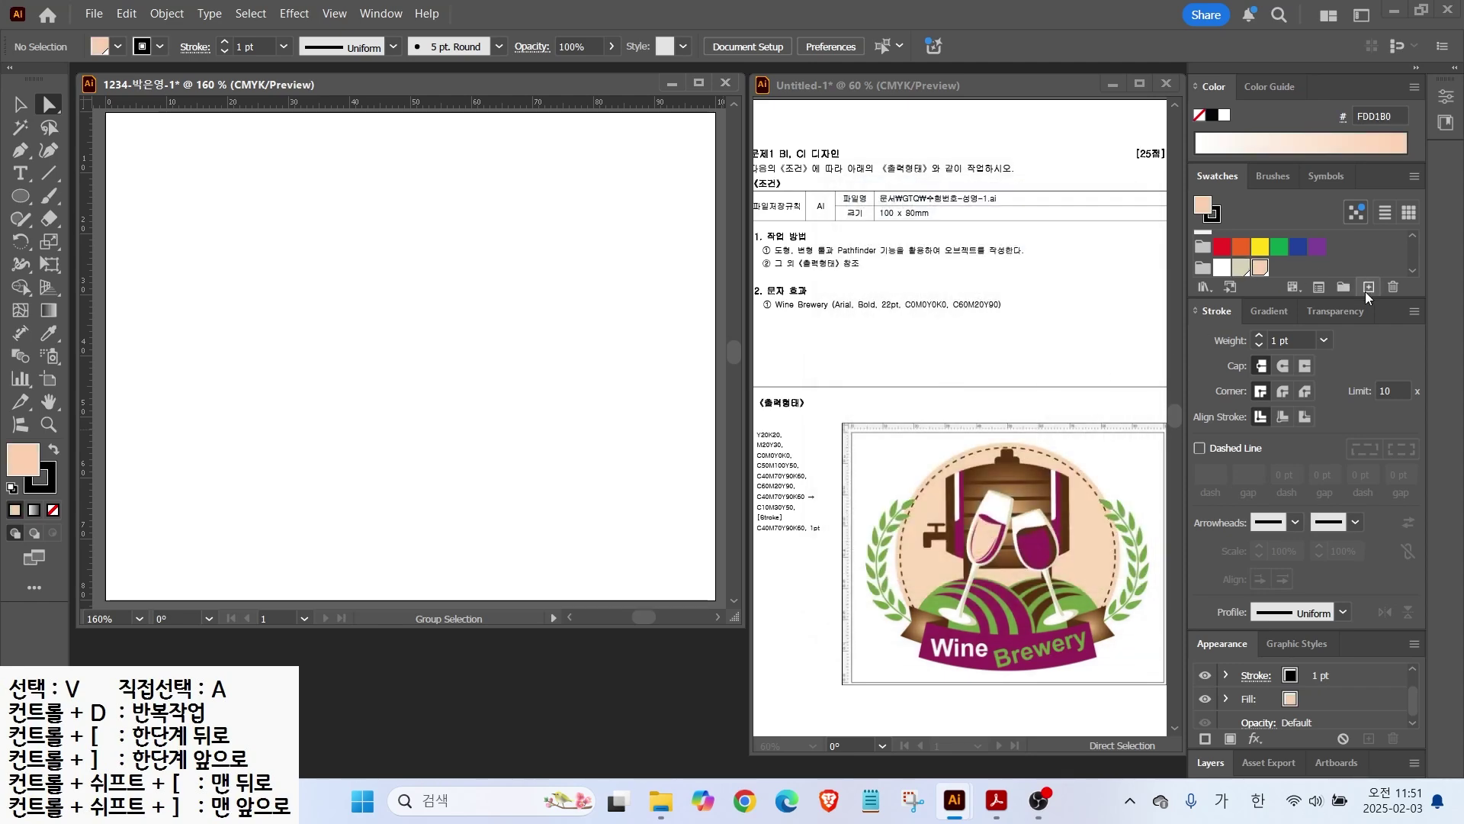
Step: Add the wine purple swatch C50 M100 Y50
click(1367, 288)
click(1081, 354)
drag(1080, 354, 912, 365)
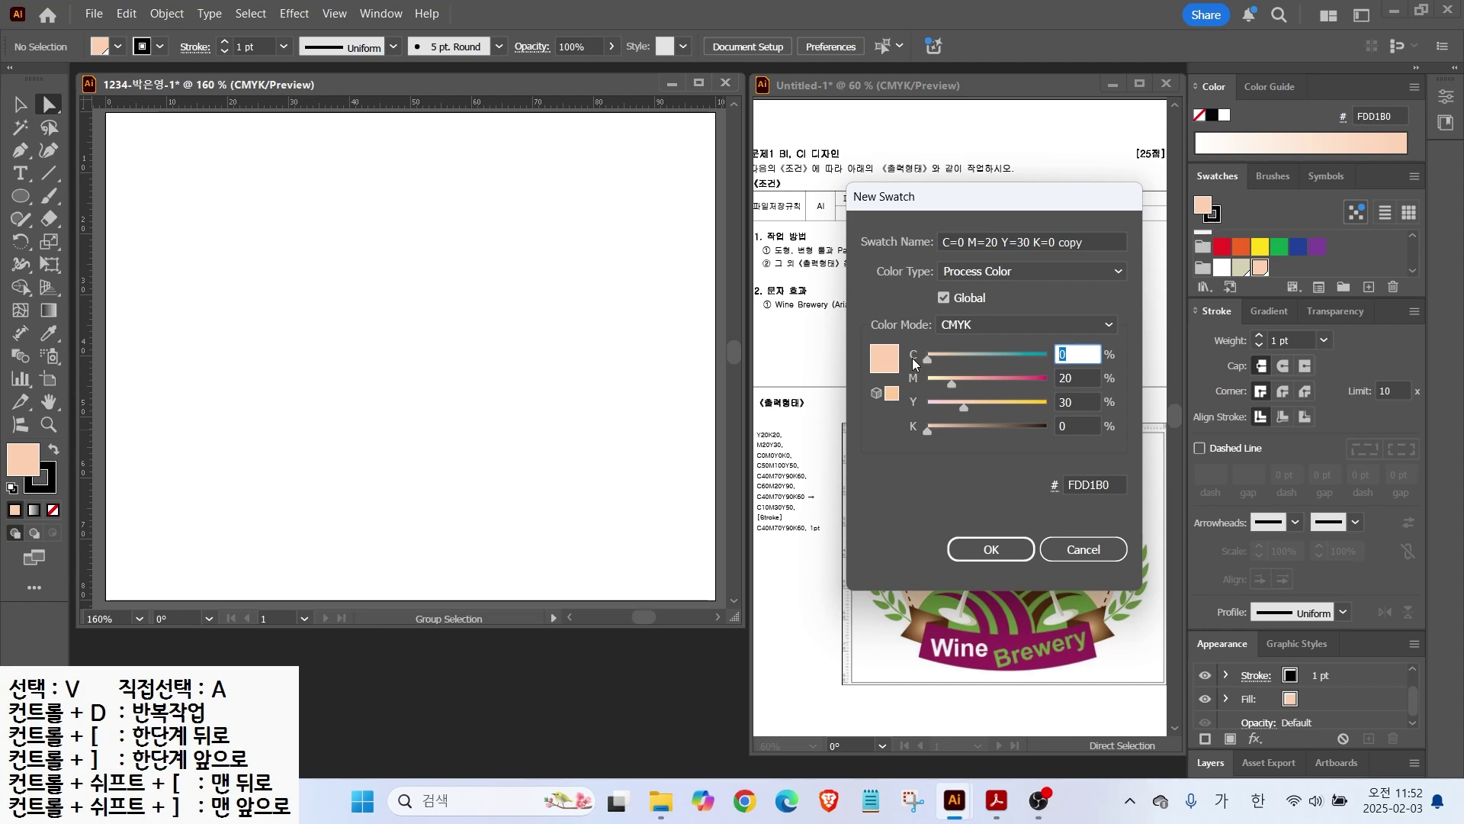
text(50)
key(Tab)
text(100)
key(Tab)
text(50)
Step: Add the brown swatch C40 M70 Y90 K60
key(Tab)
key(Return)
click(1367, 287)
text(40)
key(Tab)
text(70)
Step: Add the green swatch C60 M20 Y90 K0
key(Tab)
text(90)
key(Tab)
text(60)
key(Return)
click(1367, 287)
drag(1081, 354, 1046, 357)
text(60)
key(Tab)
text(20)
key(Tab)
text(90)
key(Tab)
text(0)
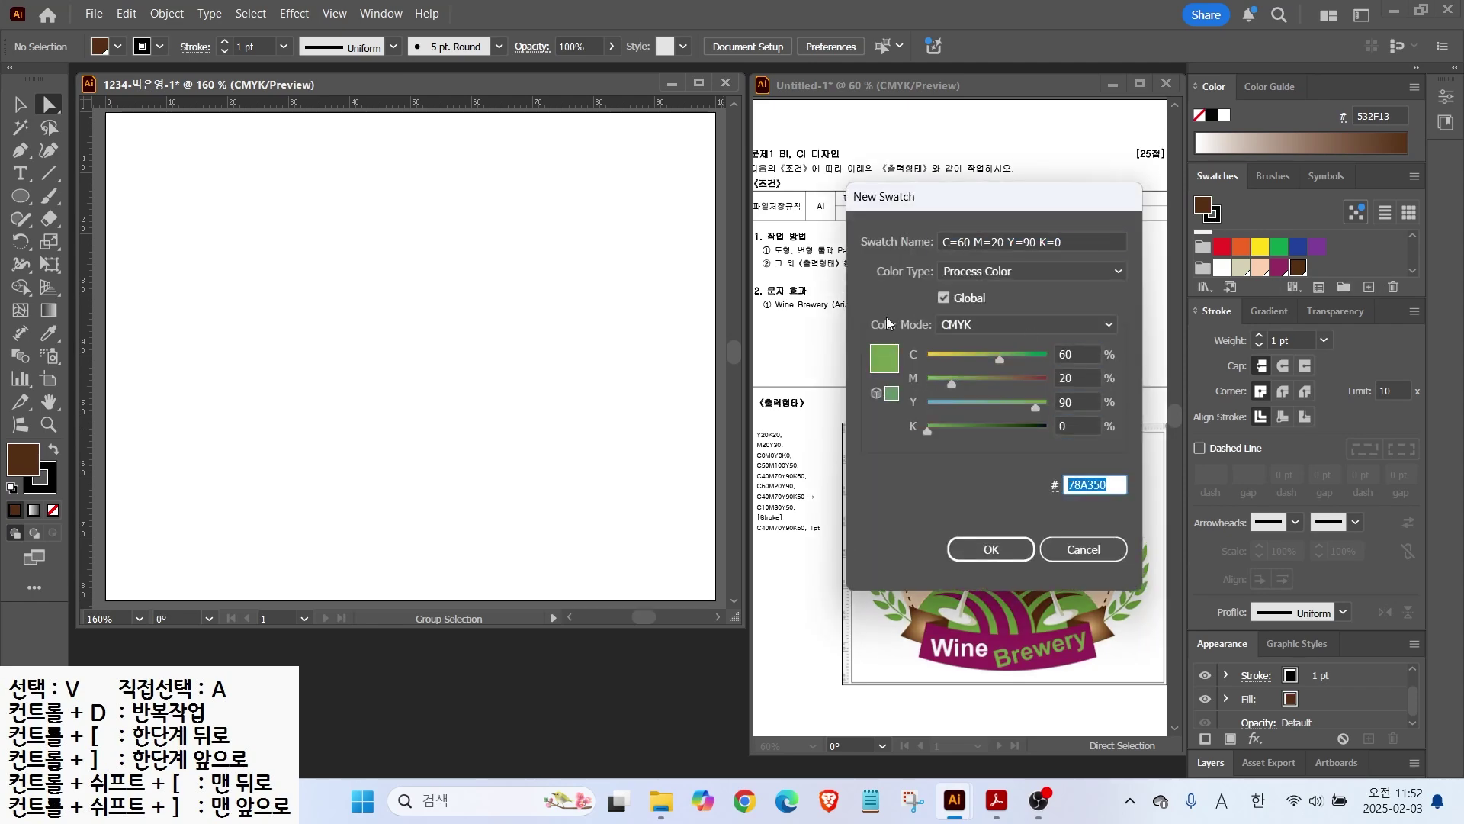
mouse_move(810, 490)
mouse_down()
mouse_move(847, 472)
mouse_move(796, 513)
mouse_move(750, 510)
mouse_move(764, 489)
mouse_move(807, 513)
mouse_up()
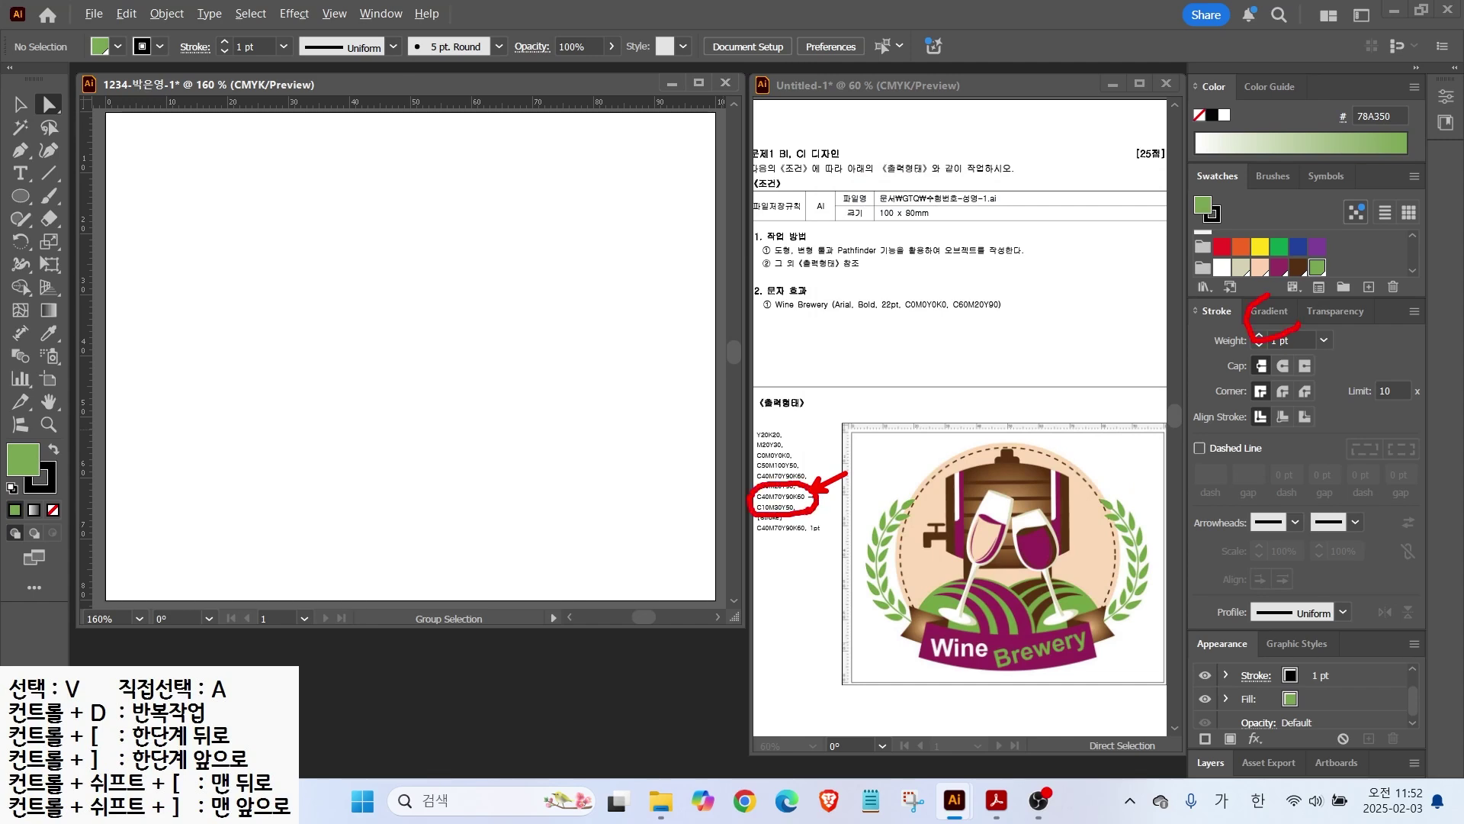
Step: Apply a default gradient to the fill and edit its starting stop in CMYK mode
click(1269, 311)
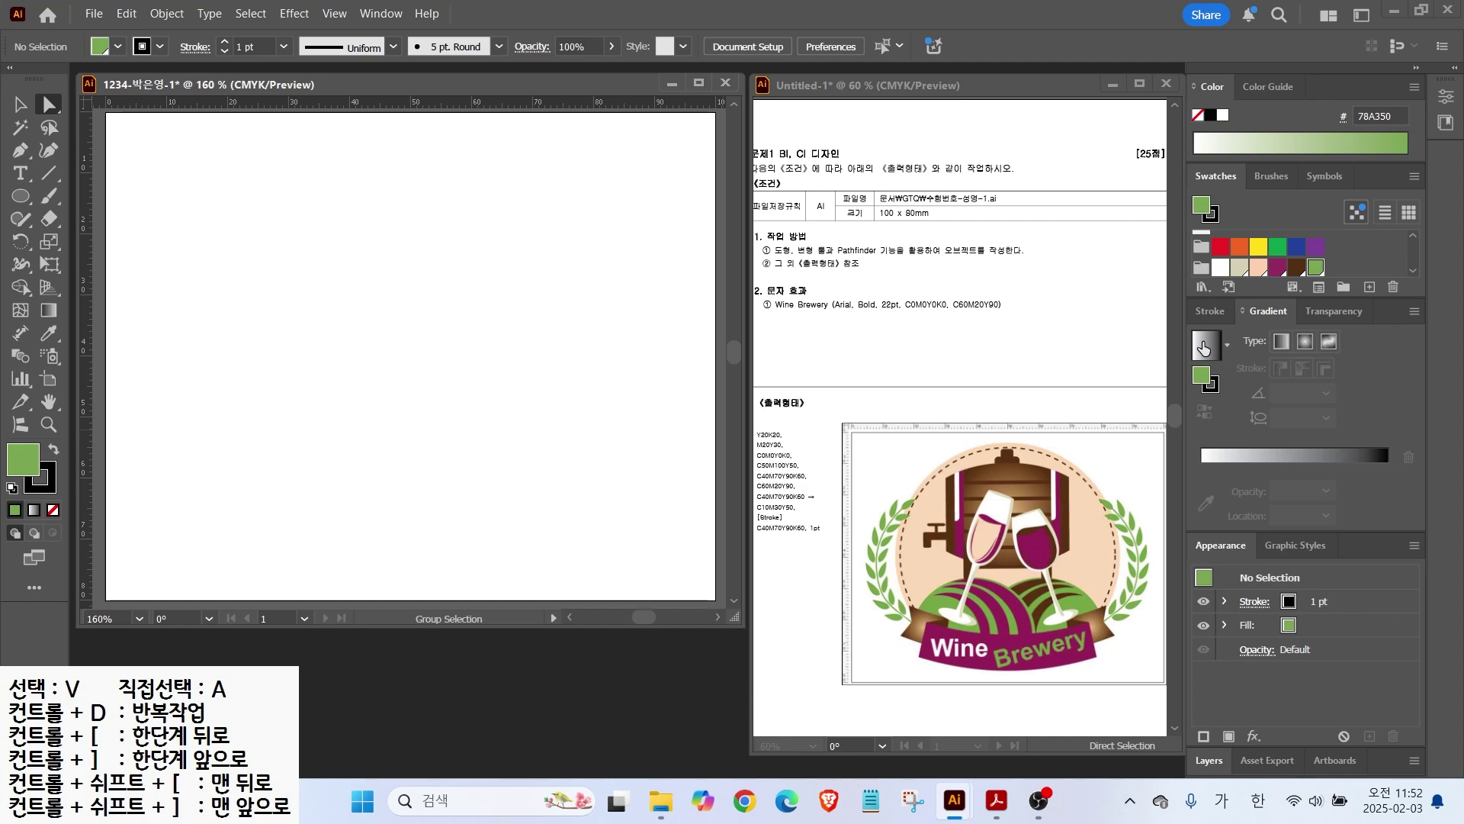
click(1203, 348)
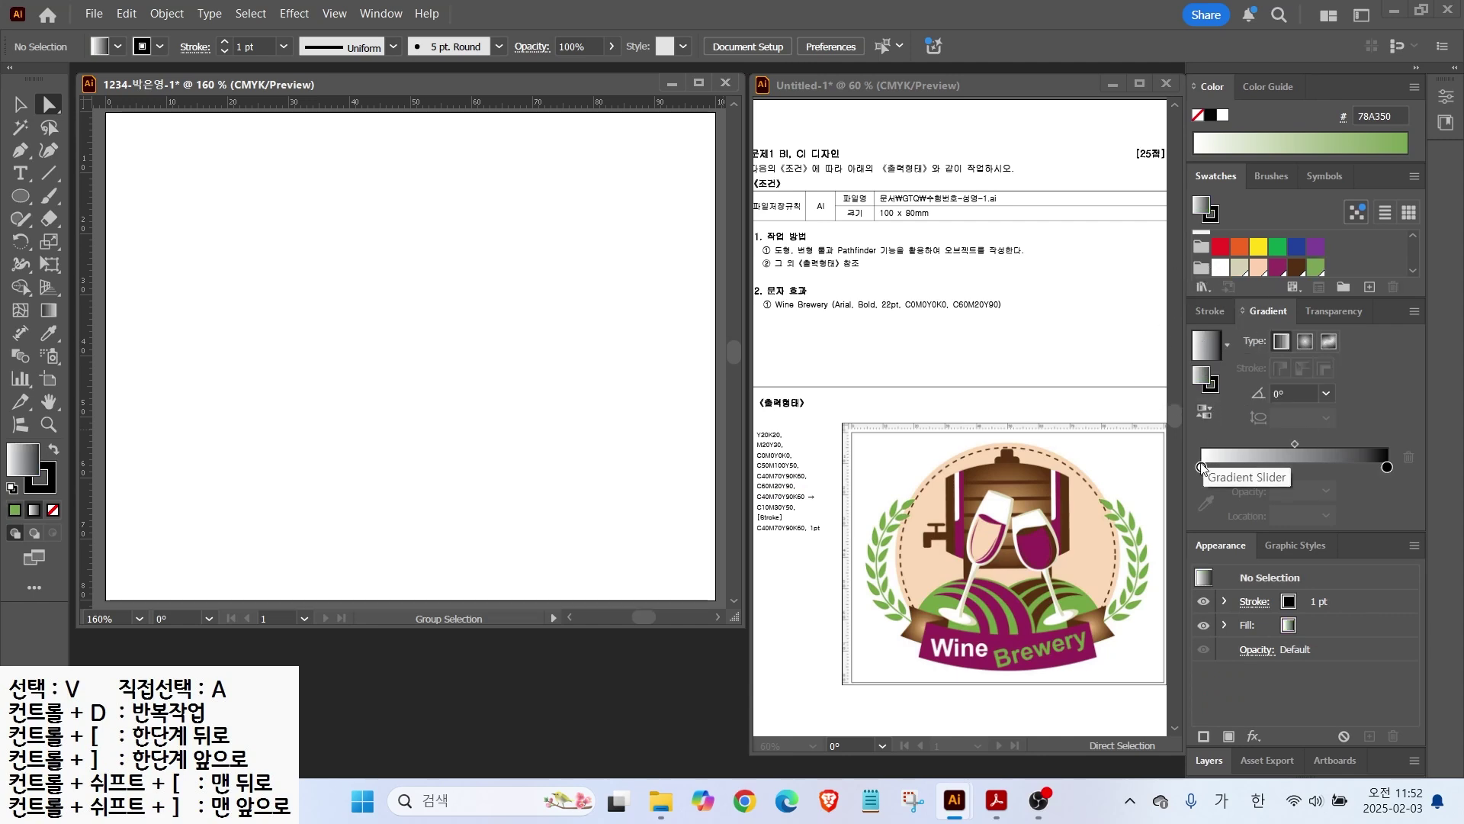
click(1202, 468)
double_click(1202, 467)
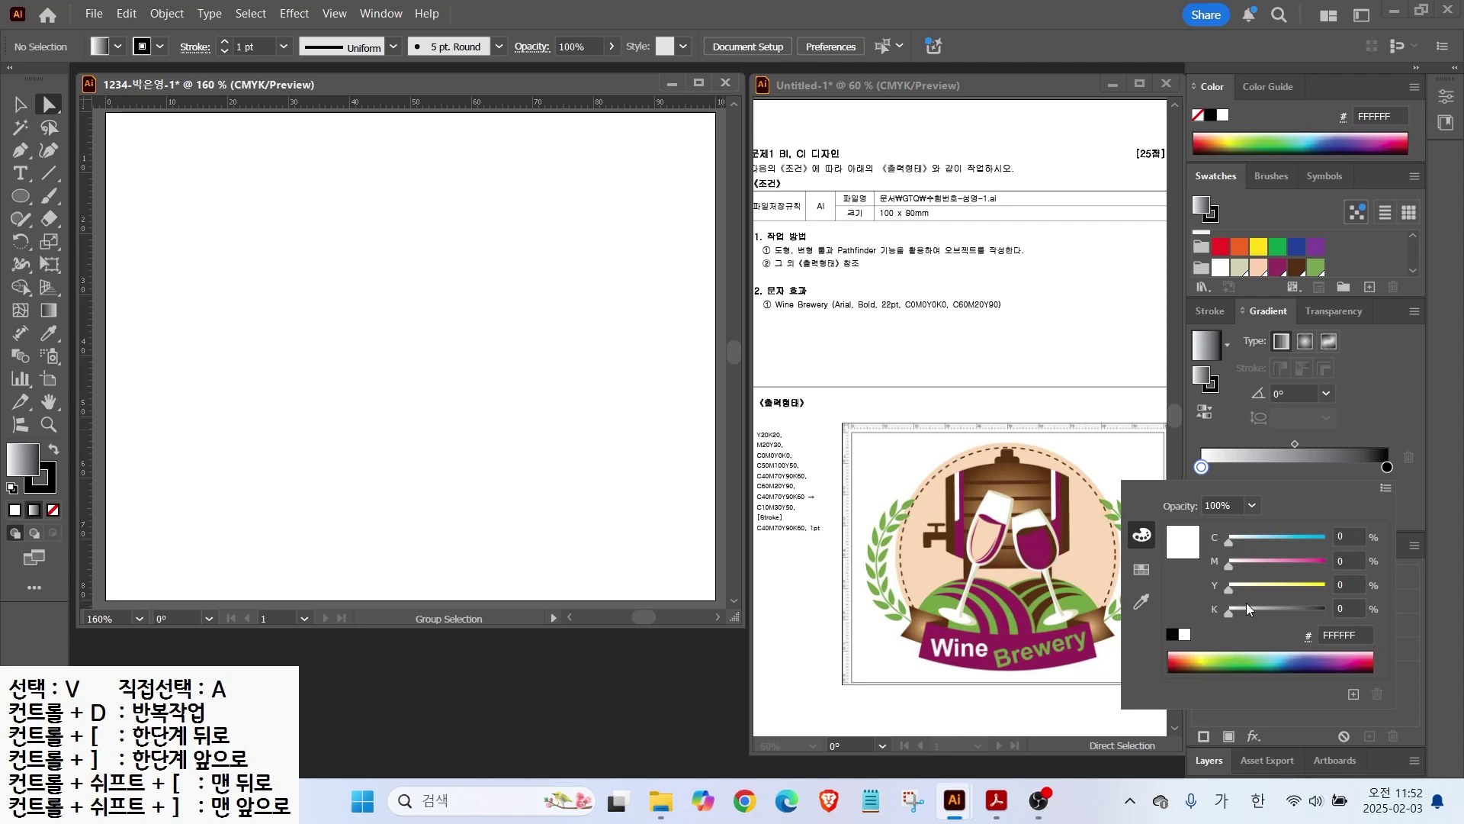
click(1384, 488)
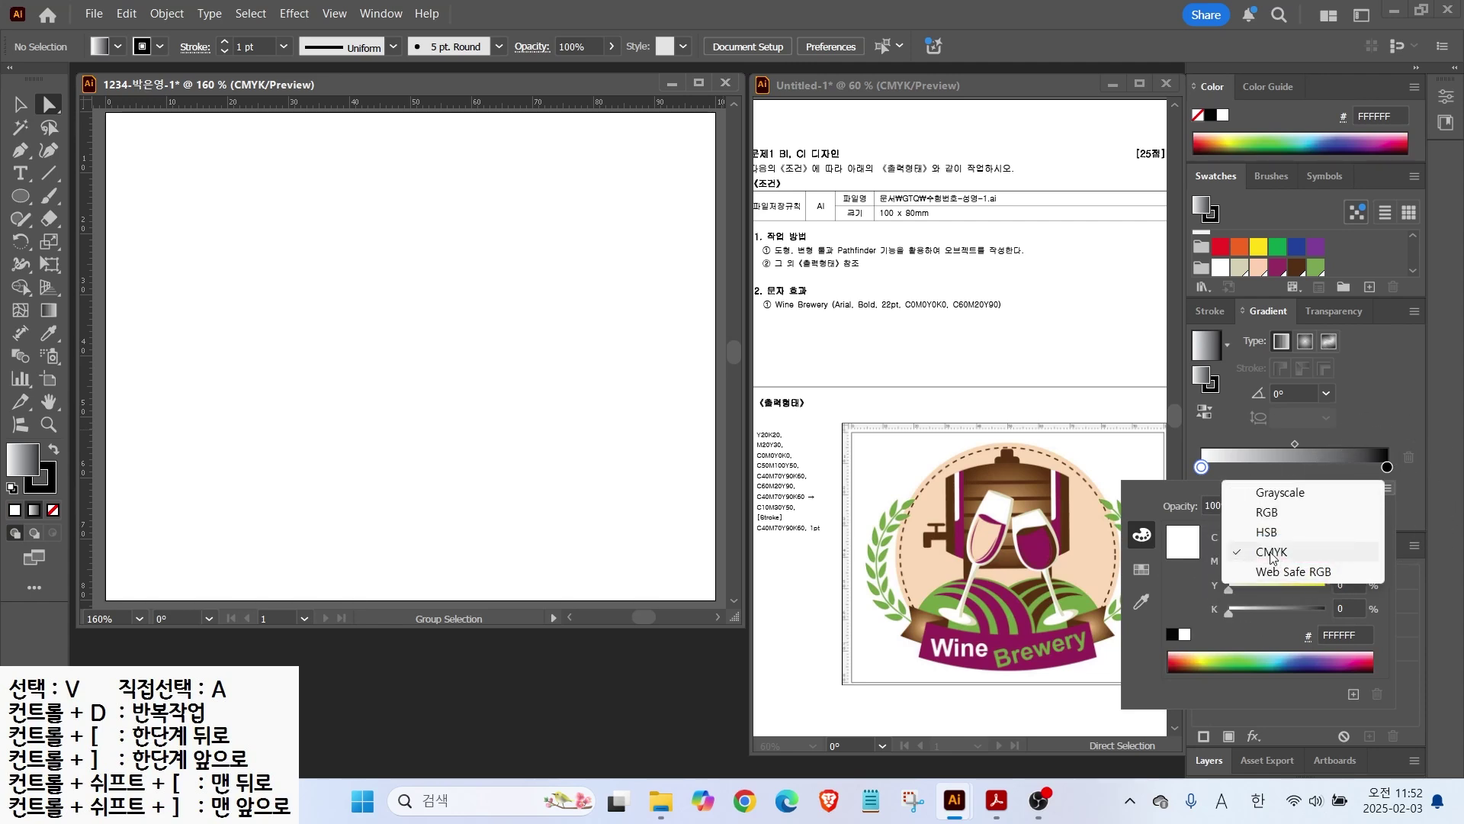
click(1271, 554)
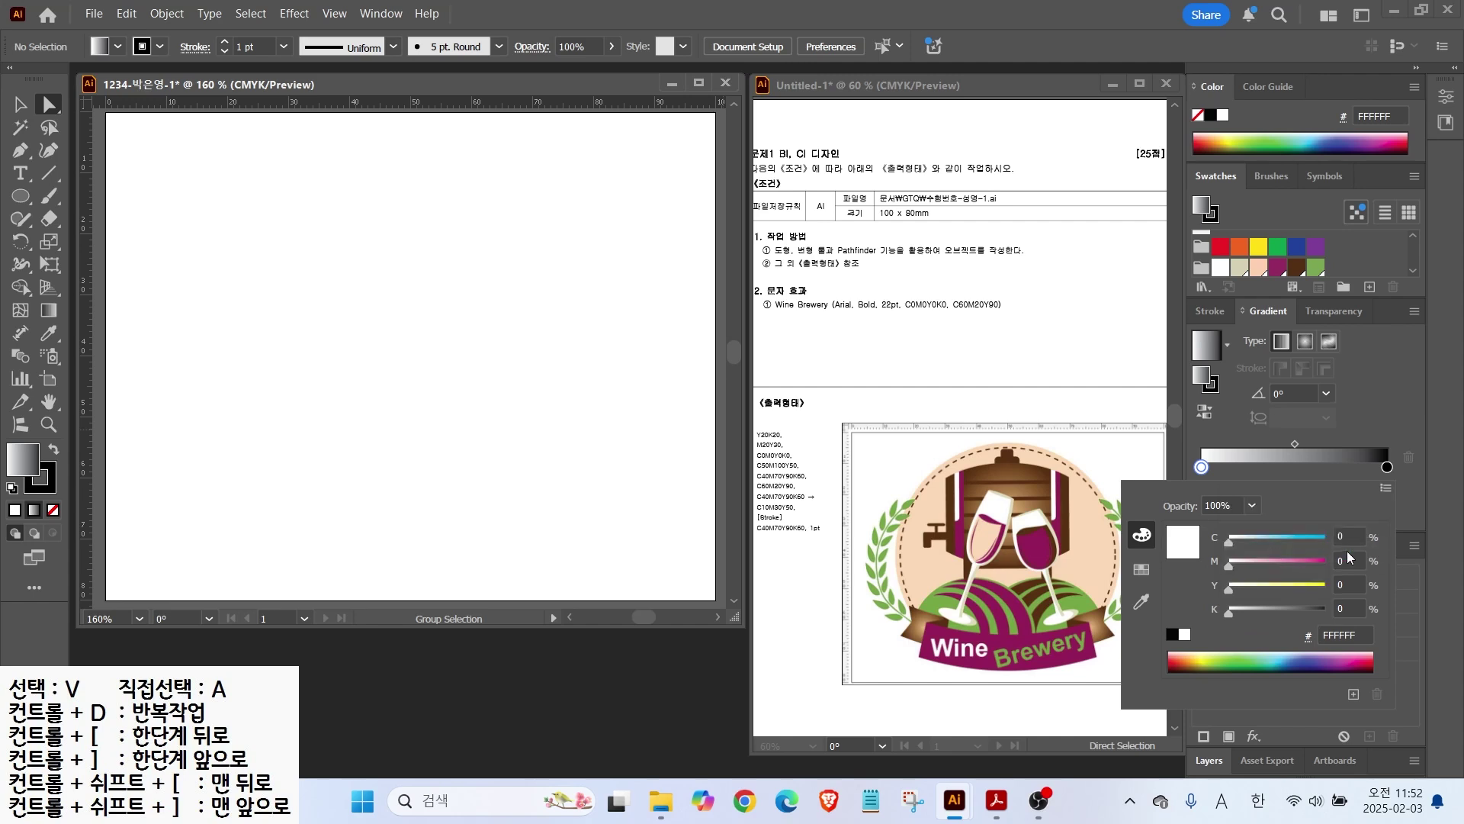
Step: Set the starting stop to dark brown C40 M70 Y90 K60
click(1358, 535)
text(40)
key(Tab)
text(70)
key(Tab)
text(90)
key(Tab)
text(60)
Step: Move that stop to the right end and make it tan C10 M30 Y50 K0
drag(1201, 467, 1382, 466)
double_click(1383, 467)
text(10)
key(Tab)
text(30)
key(Tab)
text(50)
key(Tab)
text(0)
key(Return)
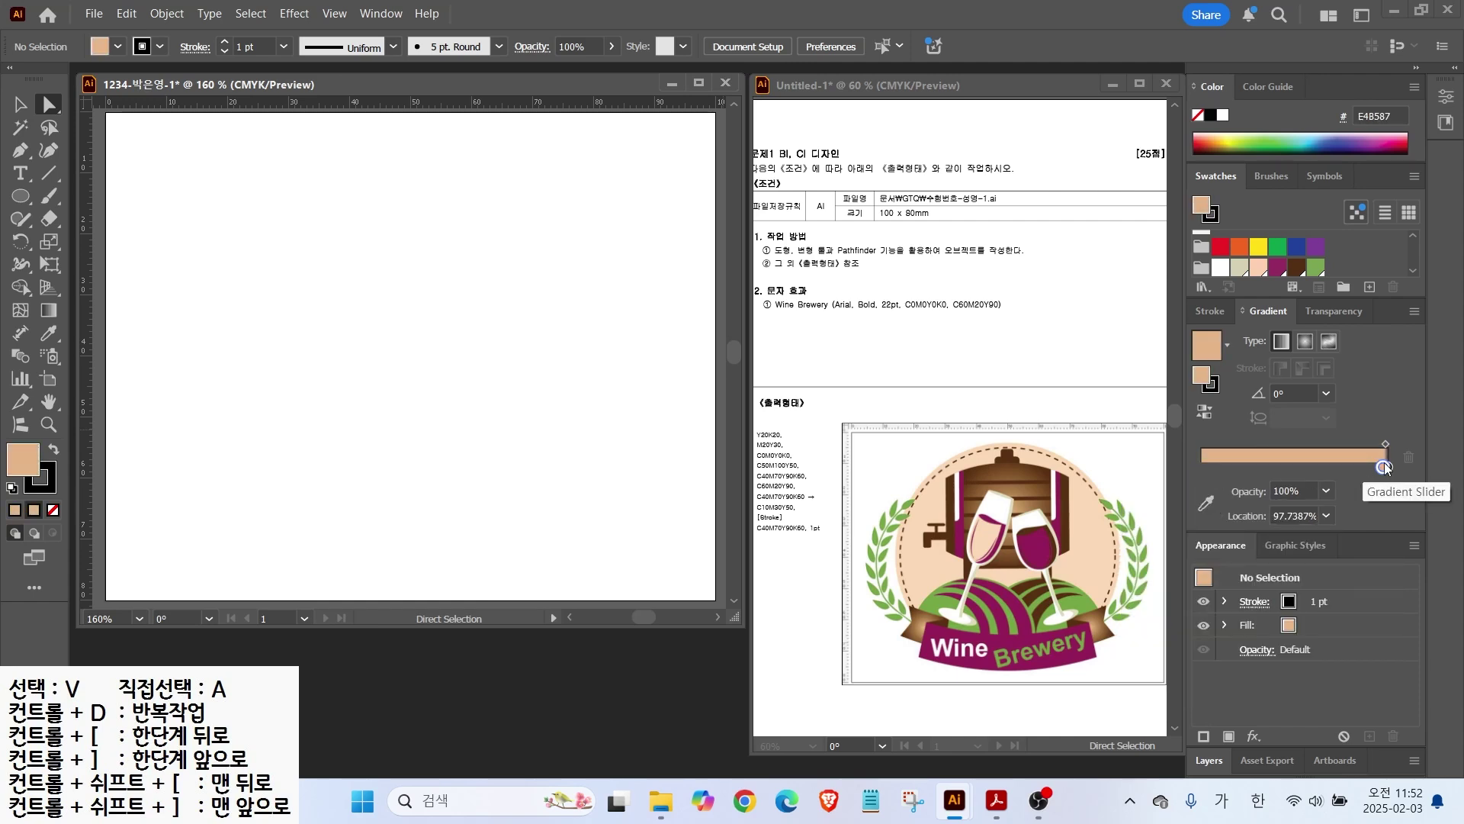
Step: Rearrange the stops so the dark colour starts and tan C10 M30 Y50 K0 ends the gradient
drag(1383, 466, 1201, 467)
double_click(1201, 467)
click(1353, 535)
mouse_move(1202, 465)
mouse_down()
mouse_move(1347, 467)
mouse_move(1201, 467)
mouse_up()
drag(1347, 467, 1387, 467)
click(1203, 469)
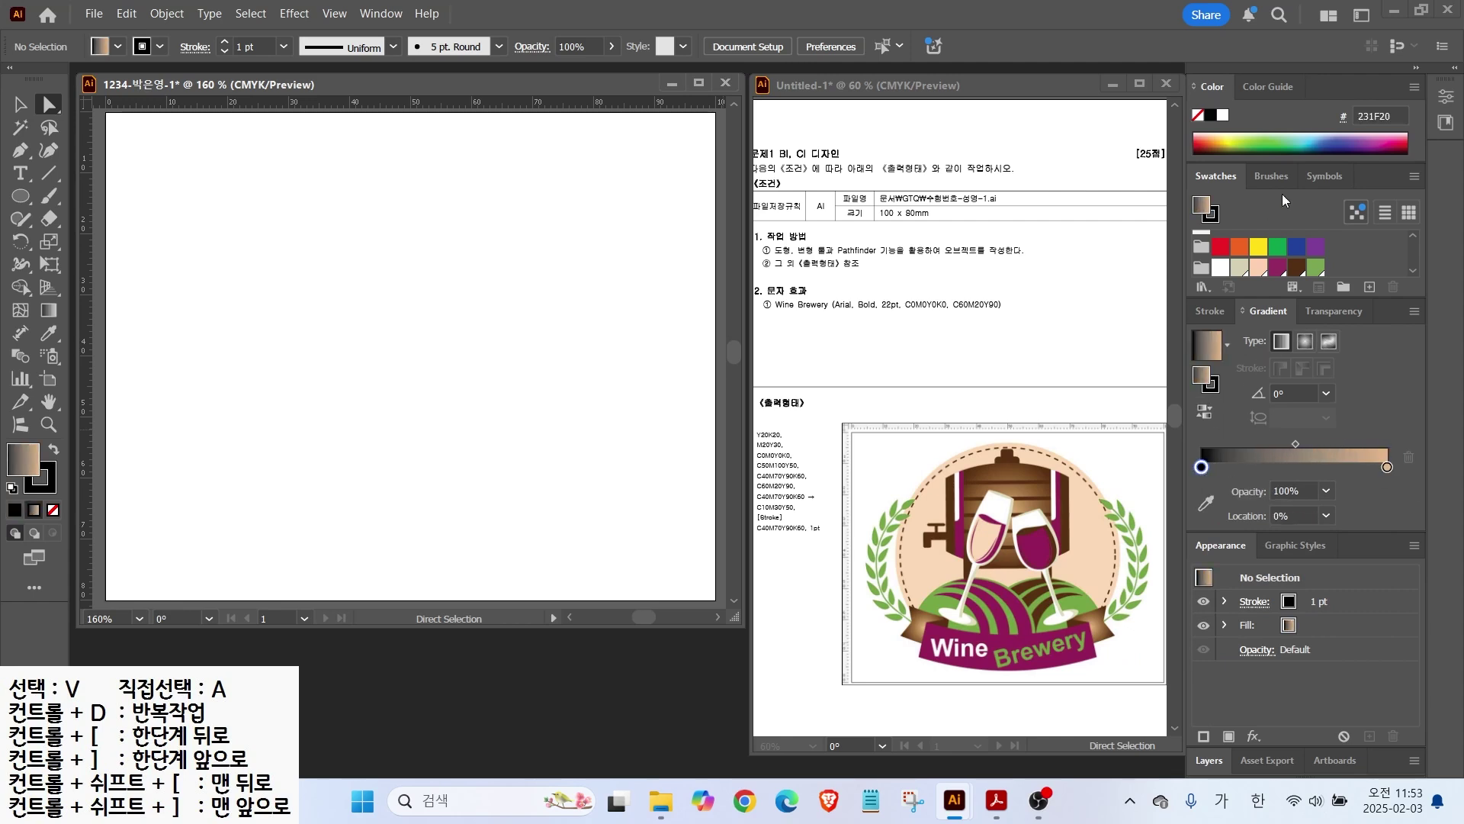
Step: Set the right gradient stop to black (CMYK 0/0/0/100)
double_click(1203, 468)
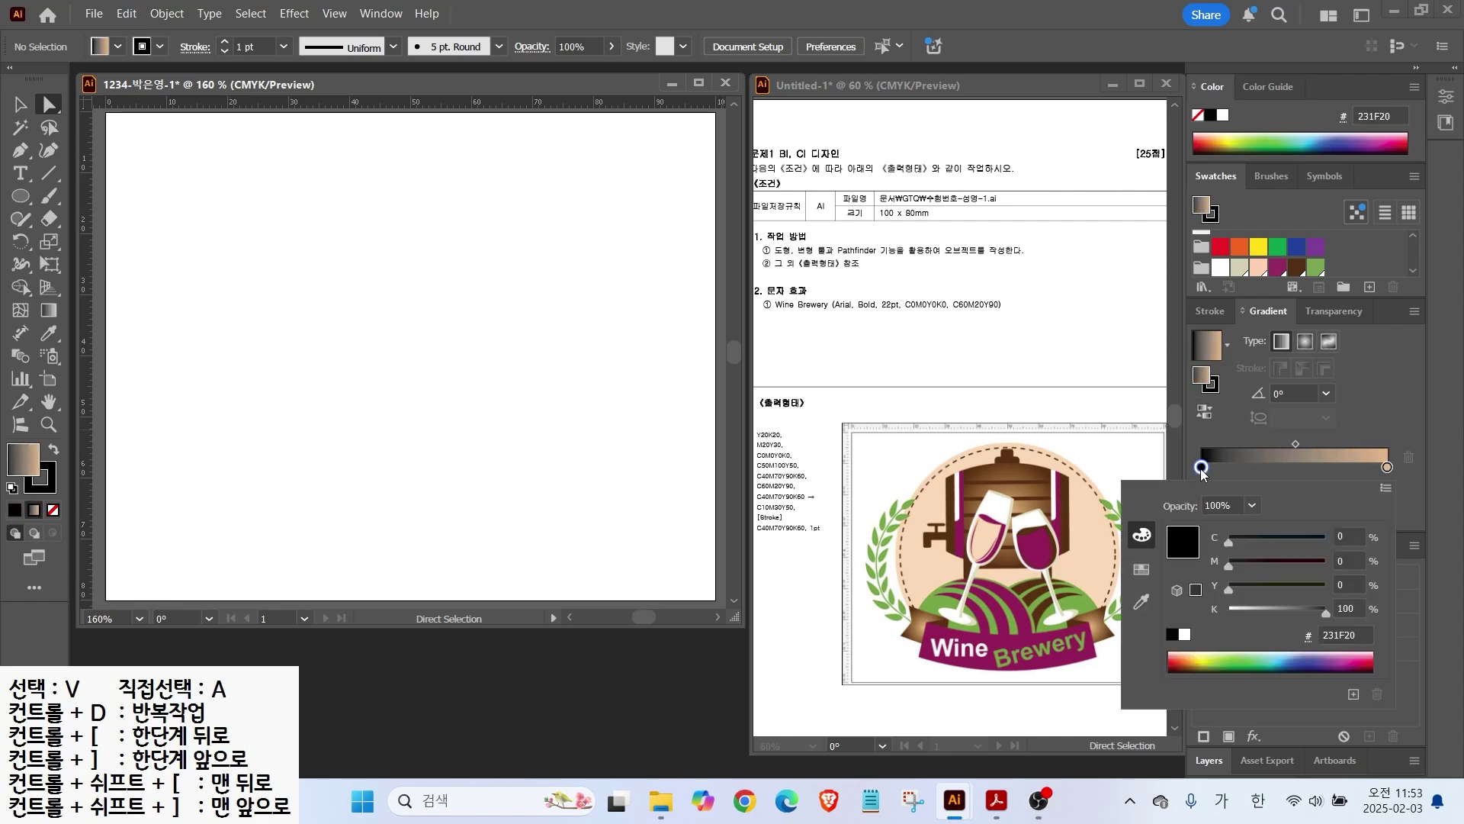
double_click(1151, 601)
double_click(1386, 468)
drag(1346, 533, 1121, 546)
text(0	0	0	100)
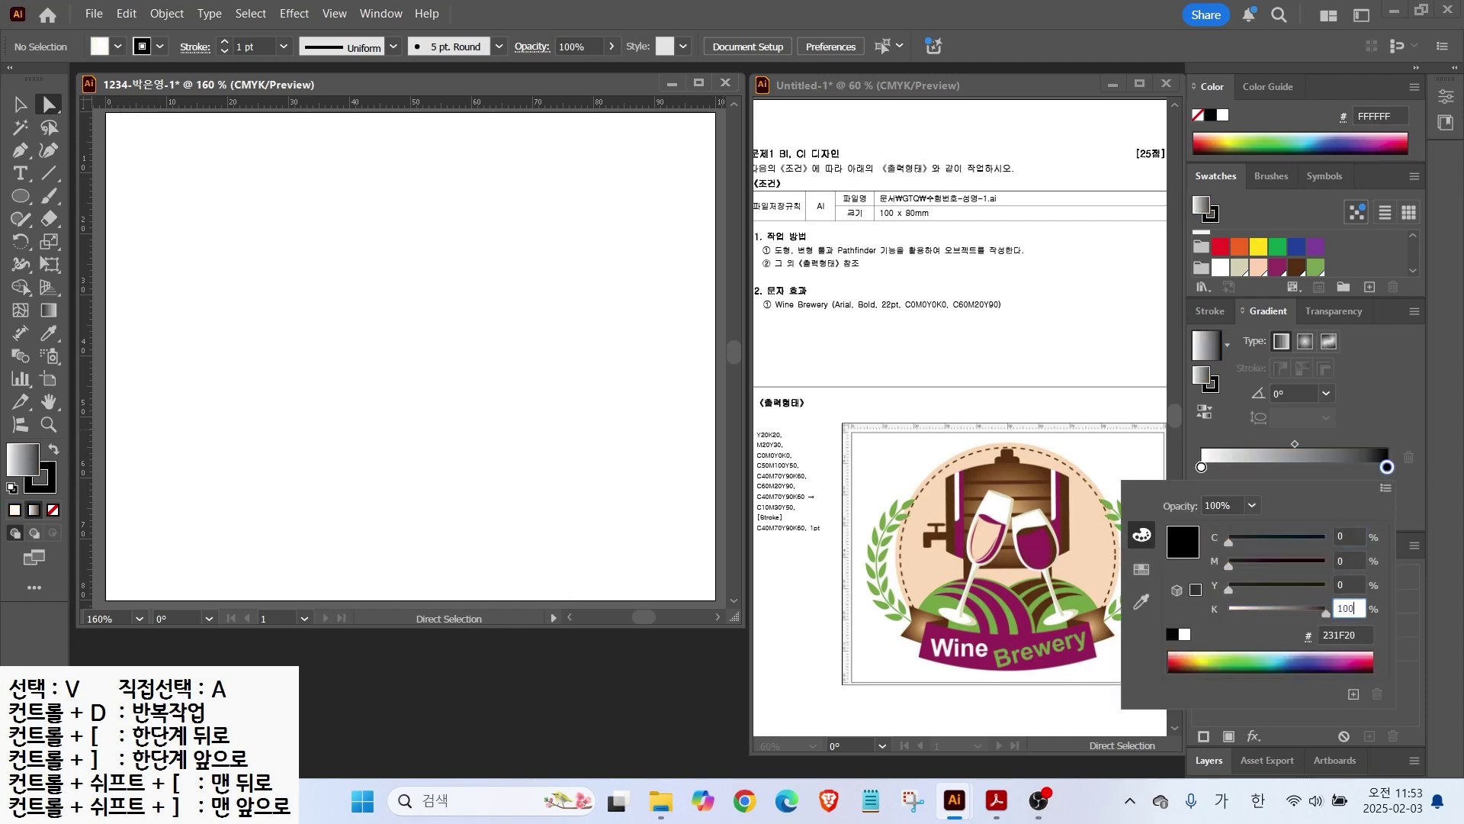
key(Return)
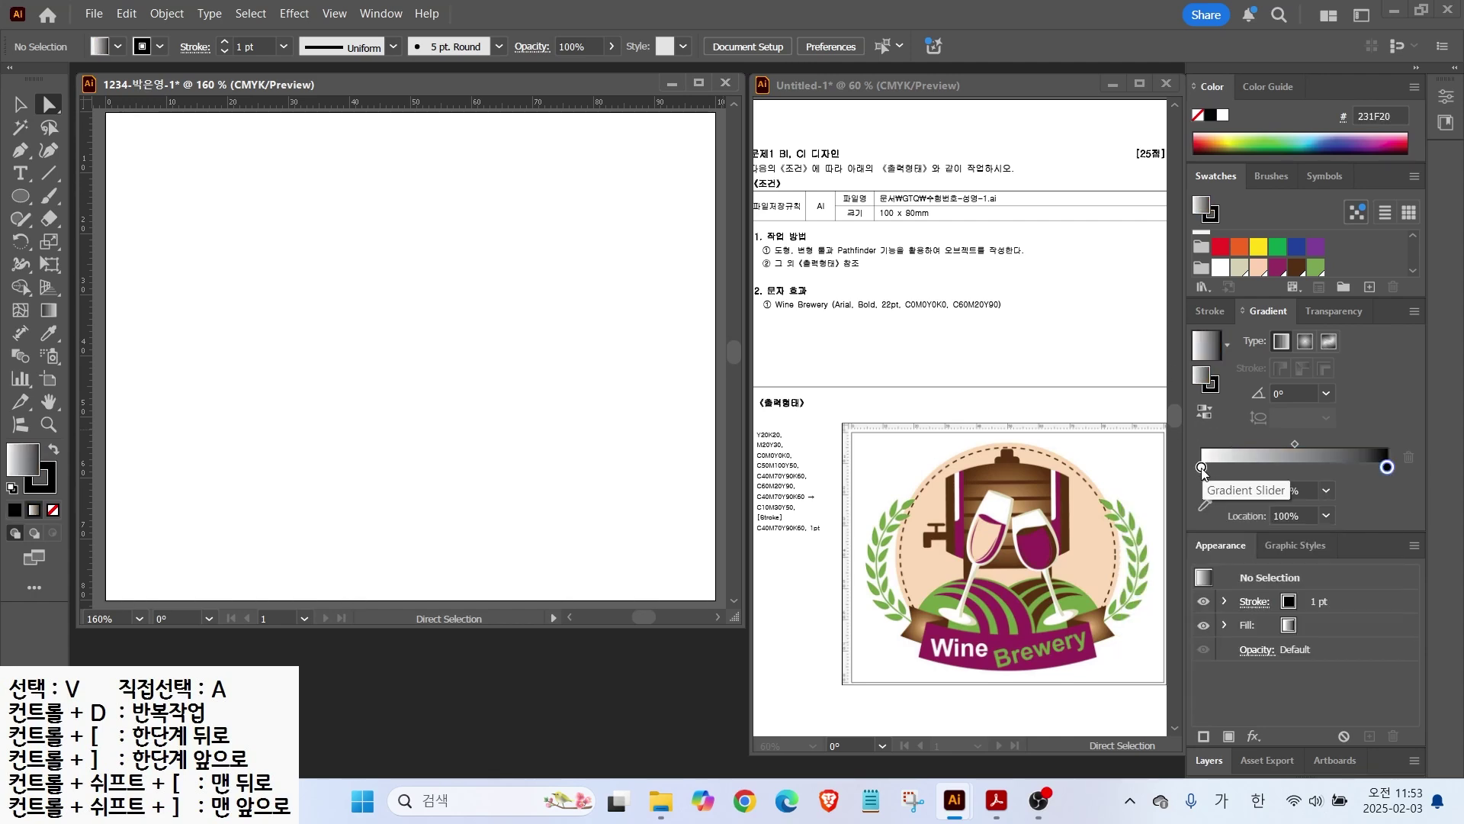
Step: Set the left gradient stop to dark brown in CMYK, 40/70/90/60
double_click(1200, 469)
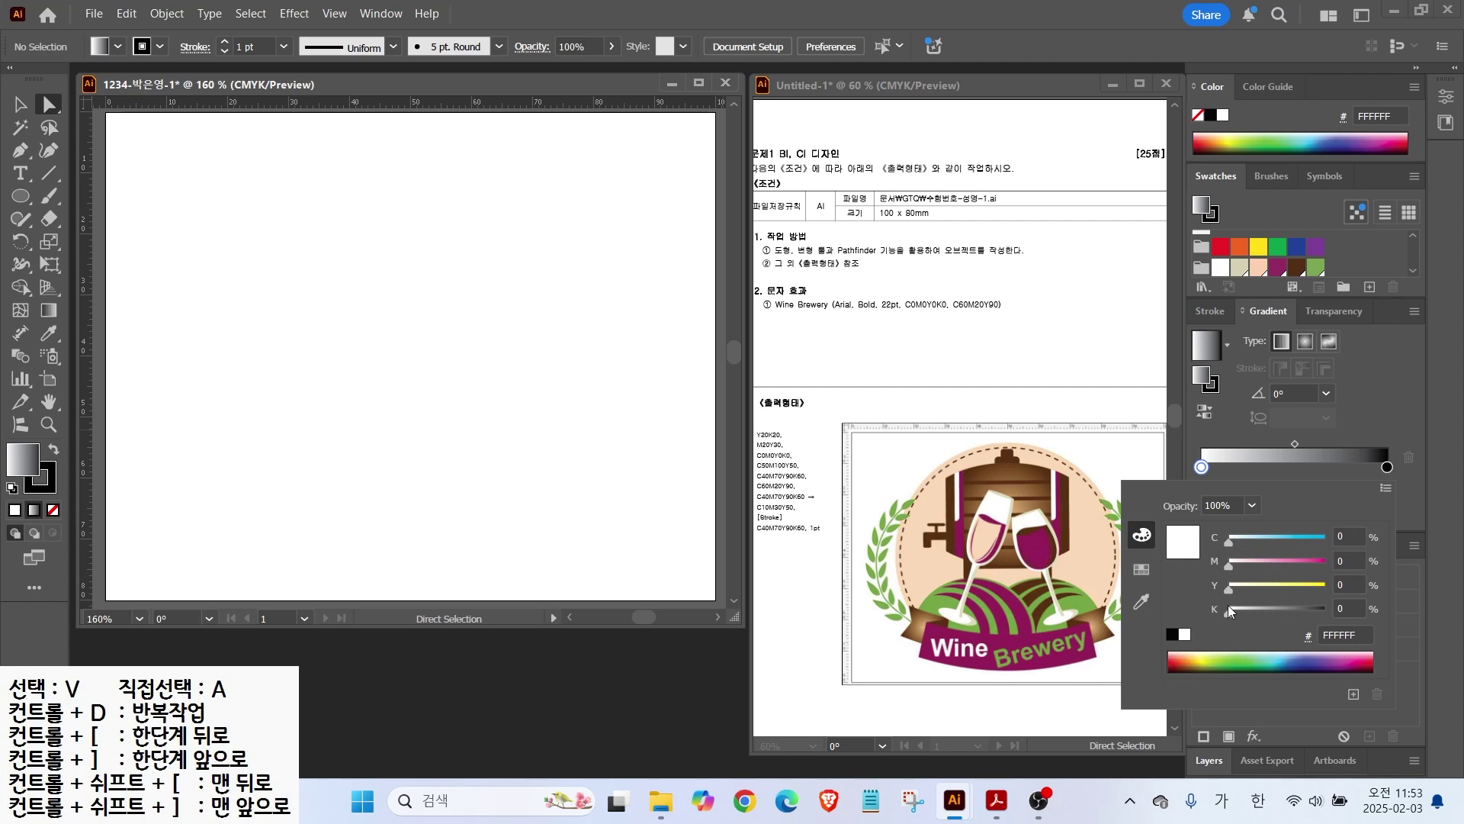
click(1384, 488)
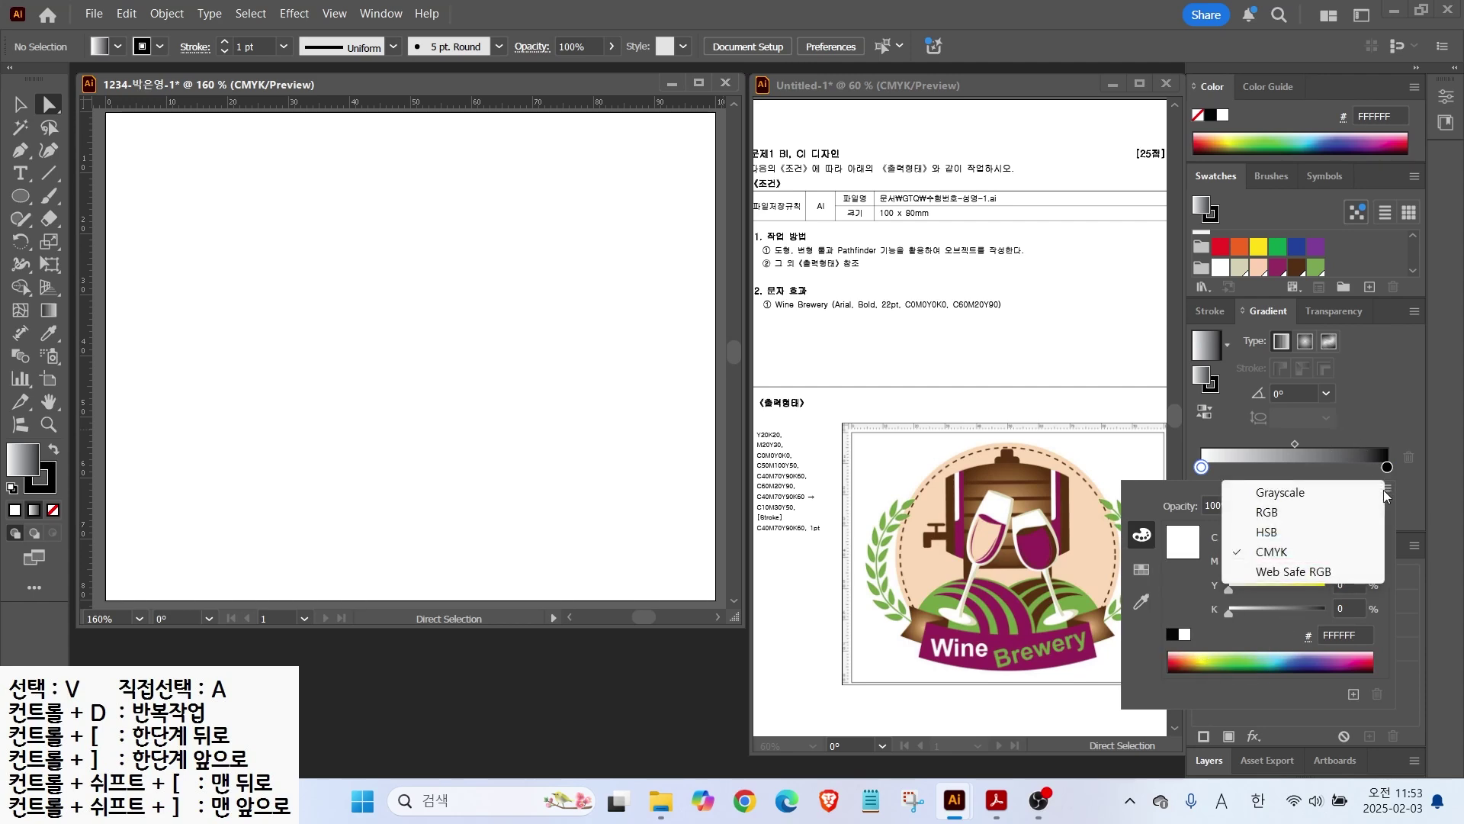
click(1302, 553)
drag(1349, 538, 1249, 538)
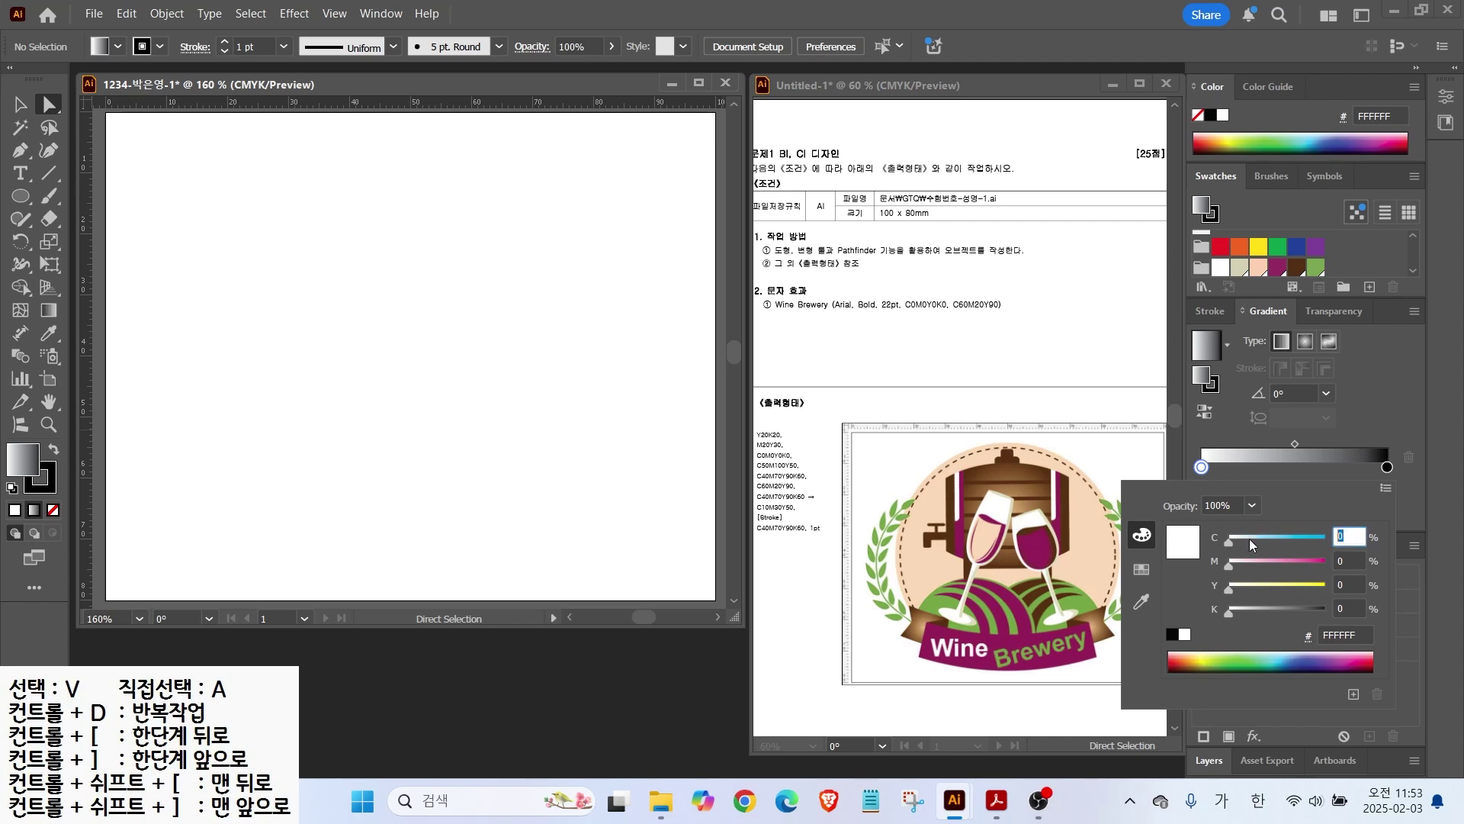
text(40)
key(Tab)
text(70)
key(Tab)
text(90)
key(Tab)
text(60)
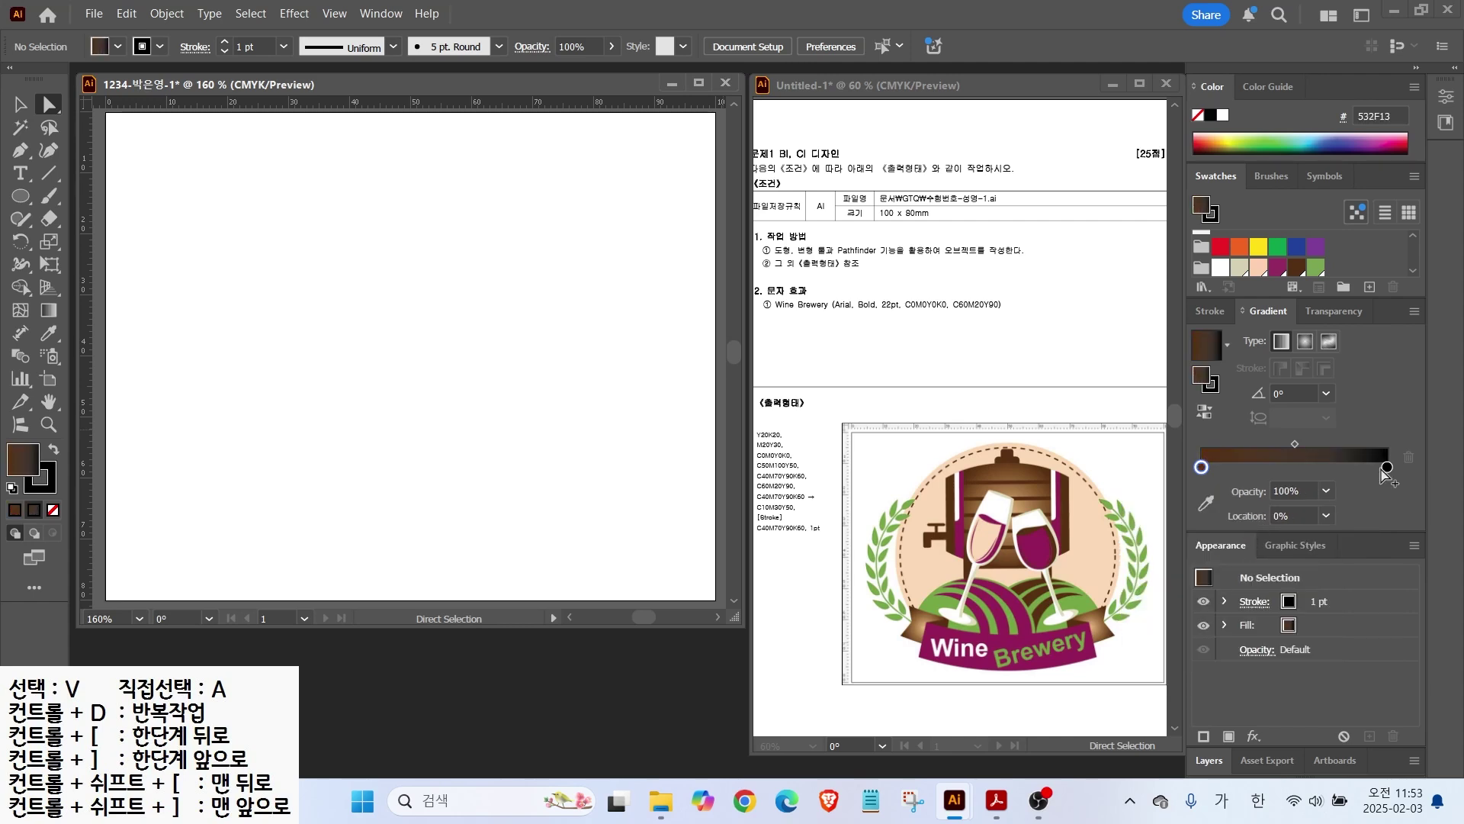
Step: Set the right stop to tan (CMYK 10/30/50/0) and apply the brown gradient as fill
double_click(1386, 466)
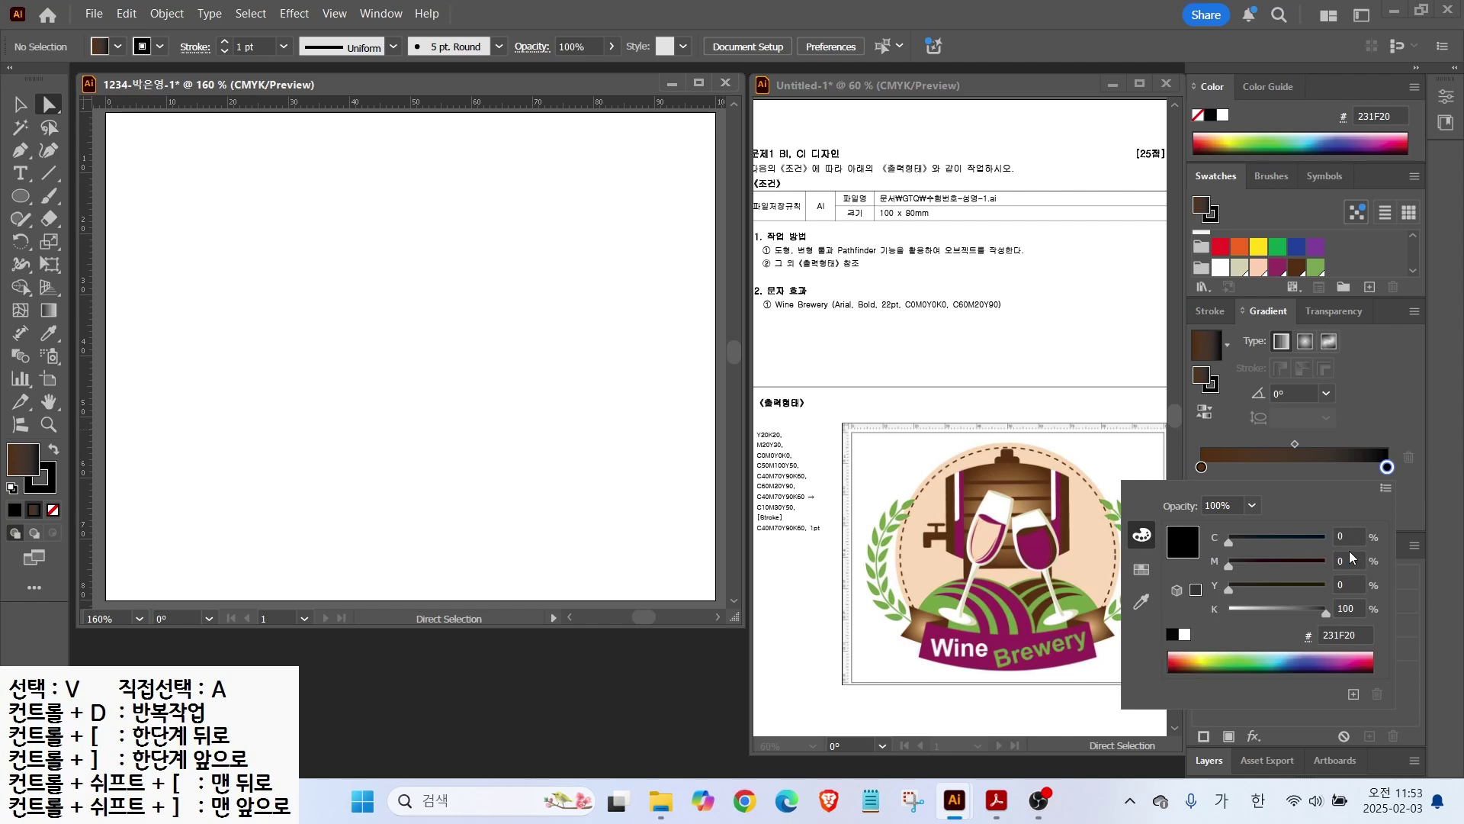
drag(1348, 537, 1242, 511)
text(10)
key(Tab)
text(30)
key(Tab)
text(50)
key(Tab)
text(0)
key(Return)
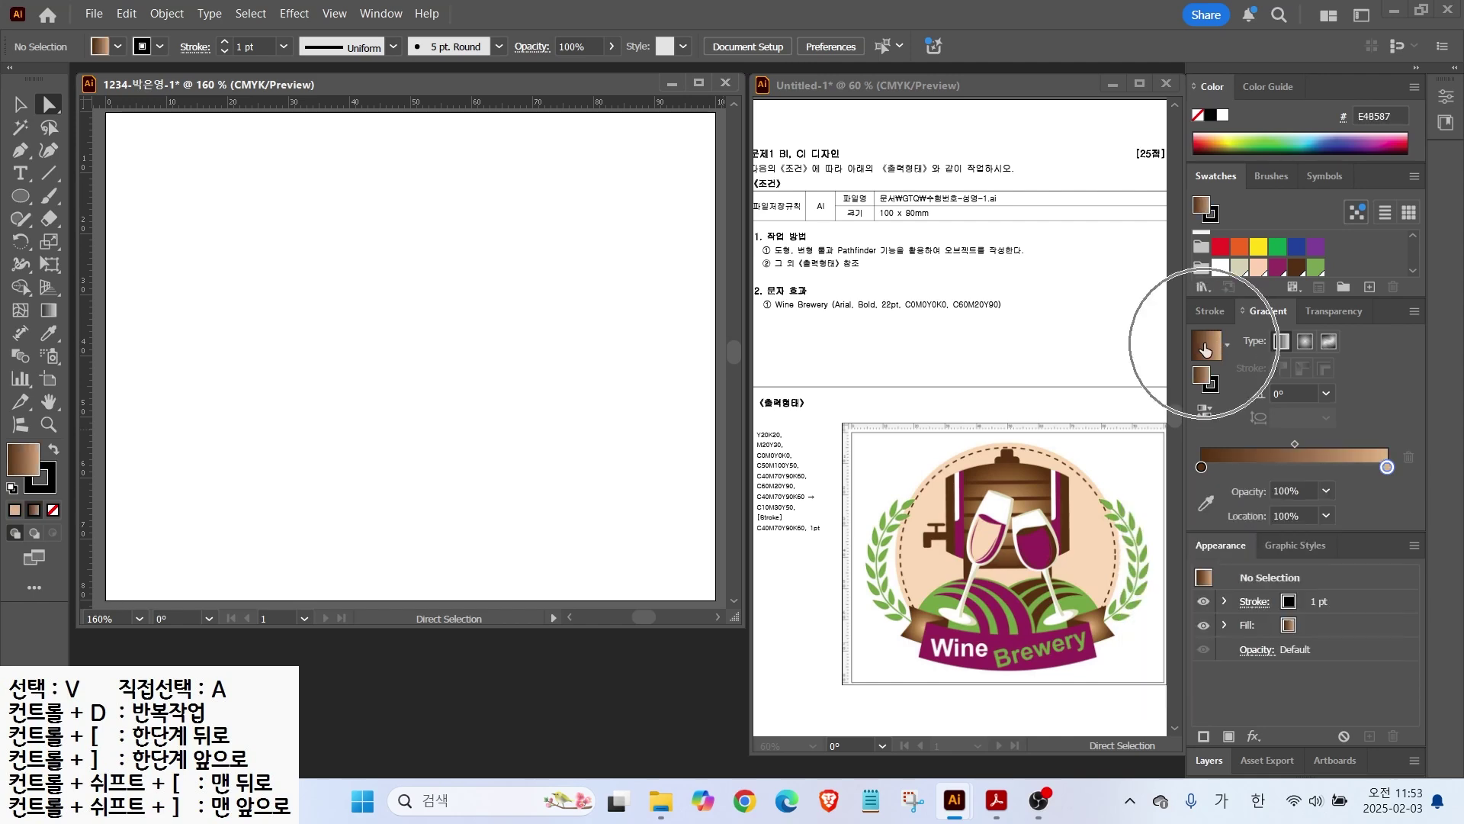
click(1205, 349)
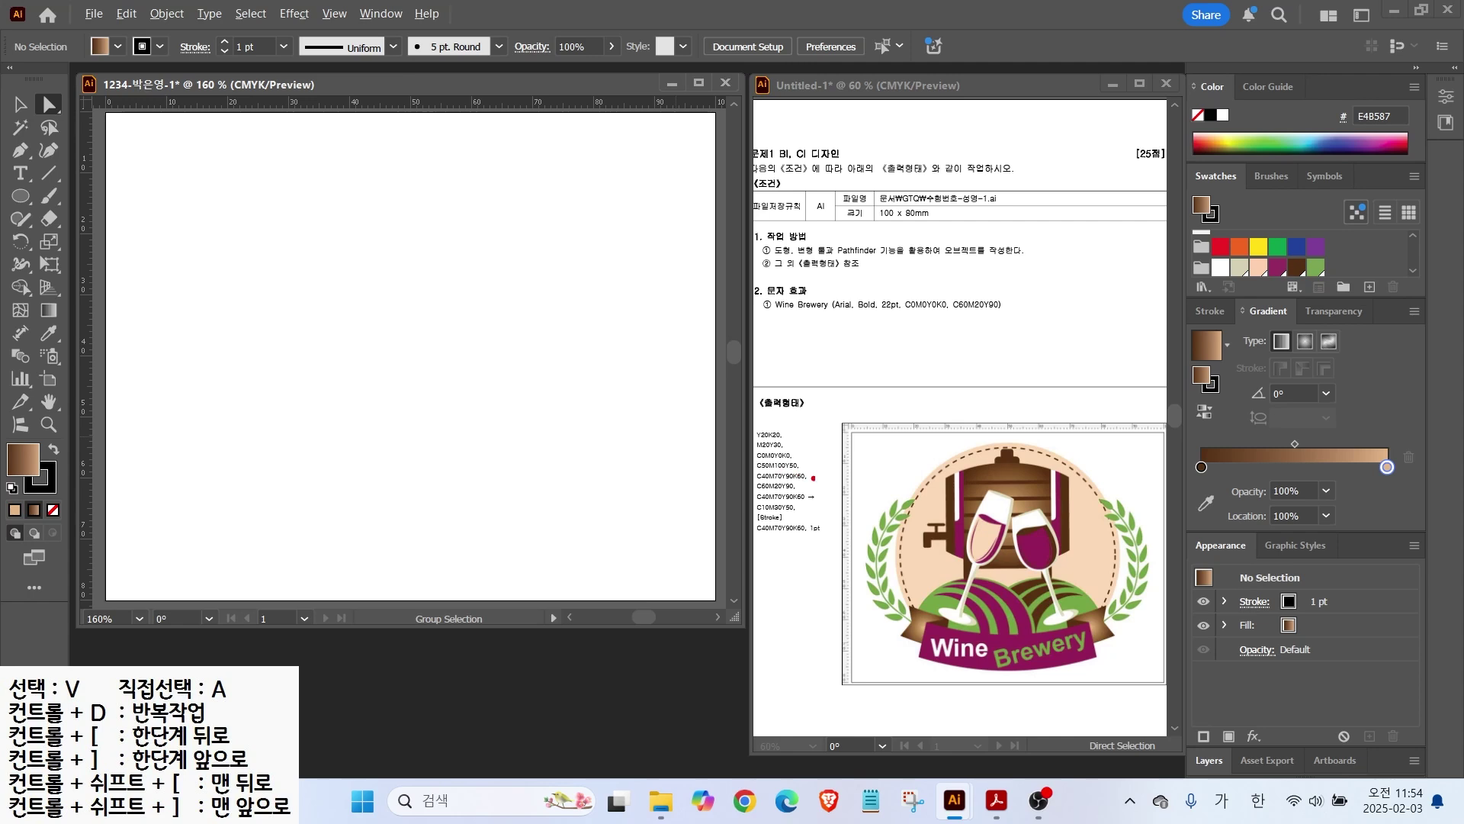
drag(897, 566, 892, 356)
Step: Drag two vertical guides from the left ruler onto the artboard
drag(1118, 578, 1117, 324)
key(Escape)
drag(89, 262, 193, 278)
drag(86, 284, 642, 320)
Step: Draw a brown-gradient circle about 68.88 mm across between the guides
click(21, 198)
mouse_move(239, 161)
mouse_down()
mouse_move(297, 309)
mouse_move(572, 493)
mouse_move(389, 323)
mouse_move(464, 451)
mouse_move(498, 427)
mouse_move(648, 520)
mouse_up()
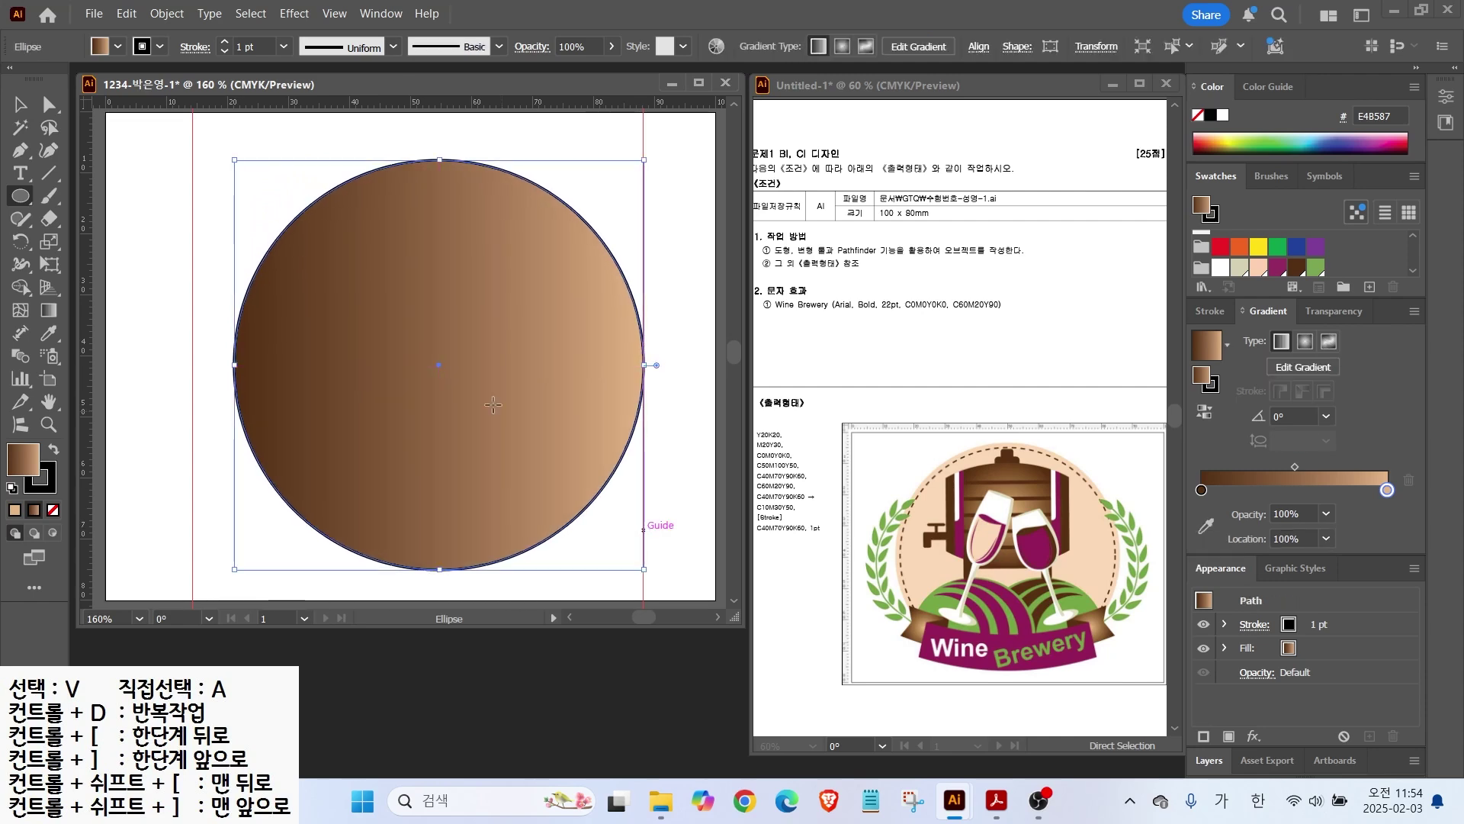
drag(235, 161, 161, 136)
click(303, 251)
key(ctrl+z)
key(v)
drag(354, 302, 307, 317)
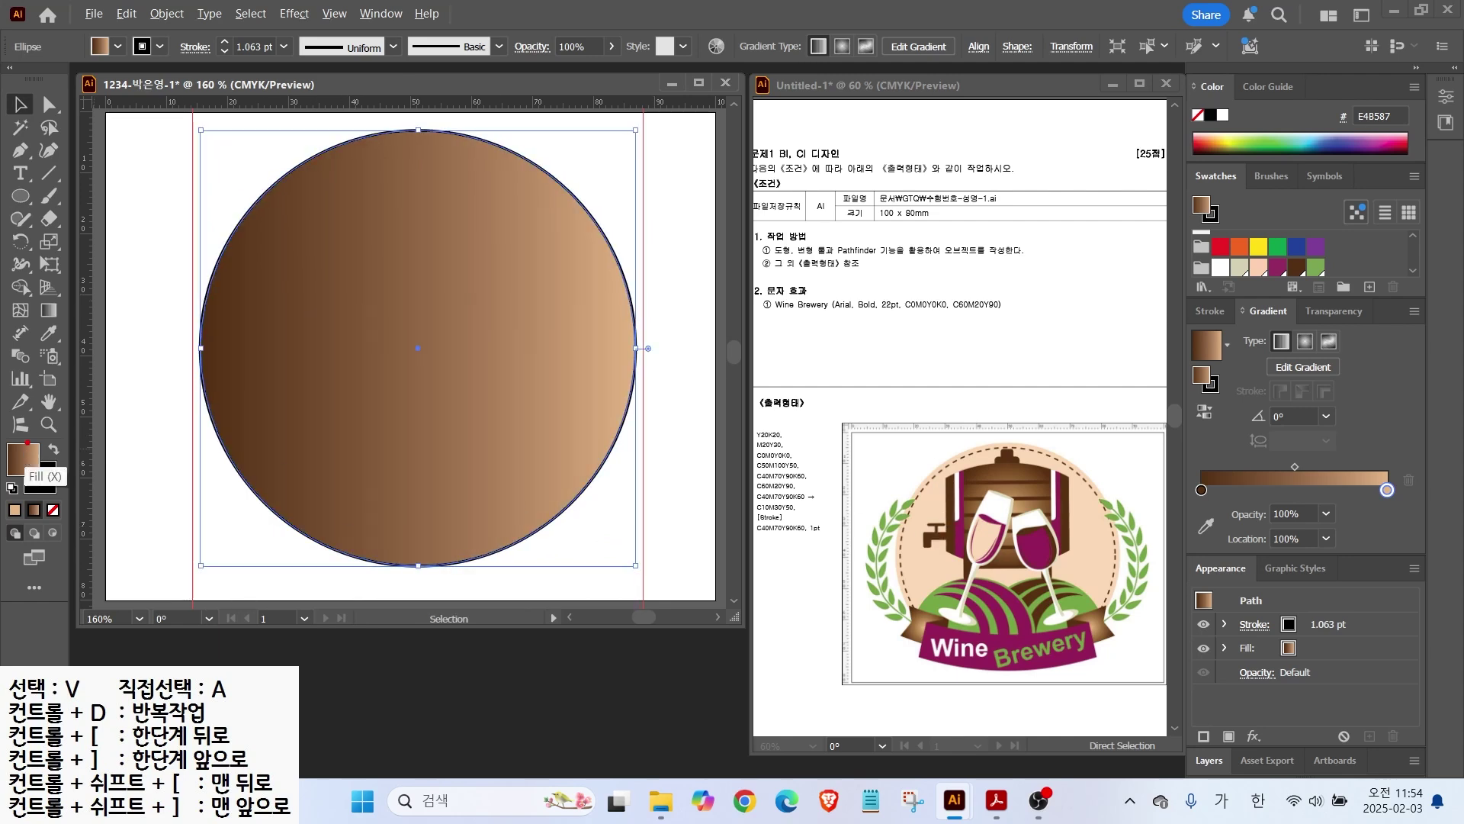
Step: Fill the large circle with flat peach and remove its outline
click(1254, 268)
click(45, 488)
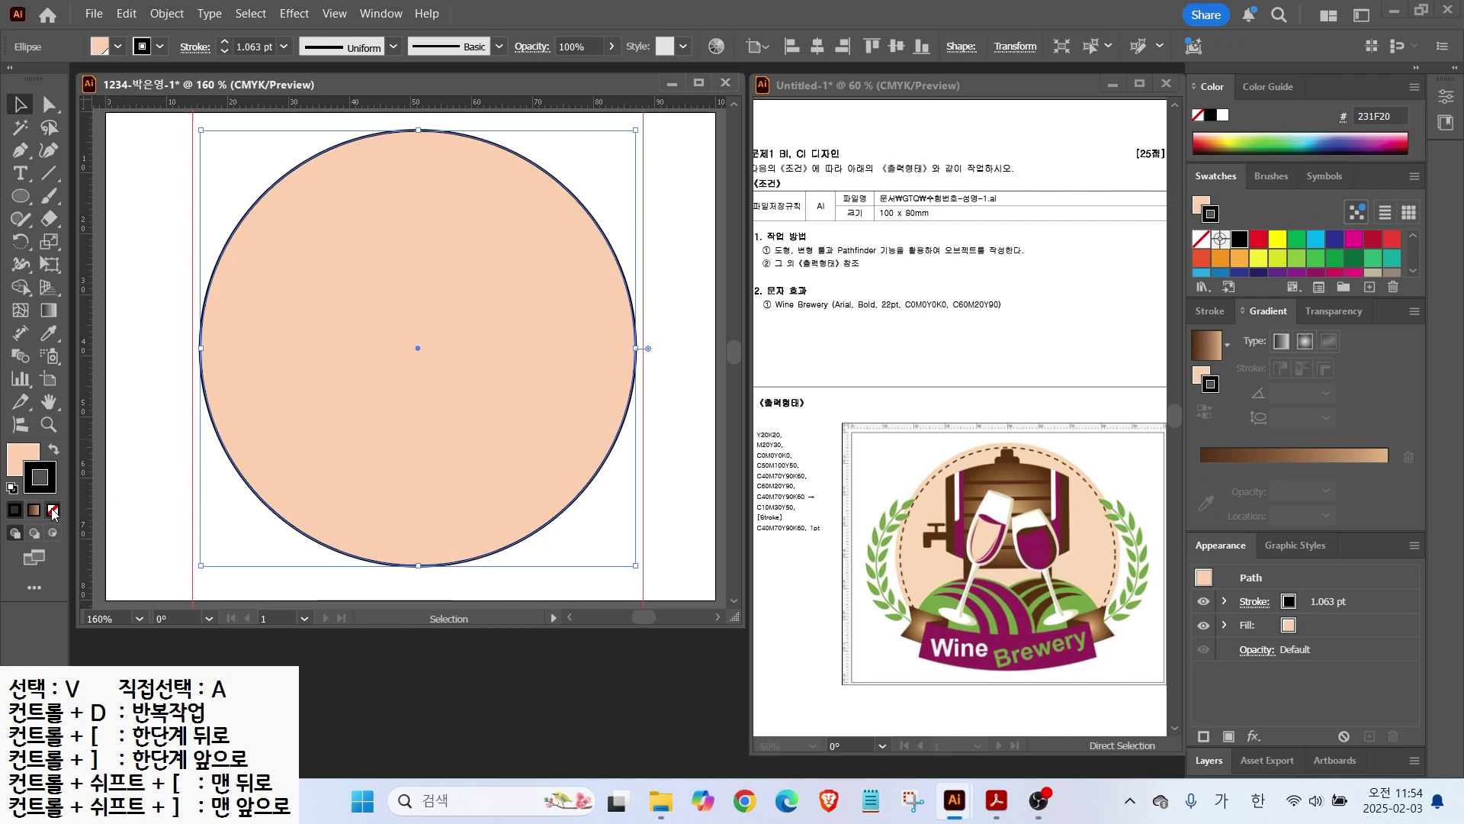
click(53, 510)
click(152, 280)
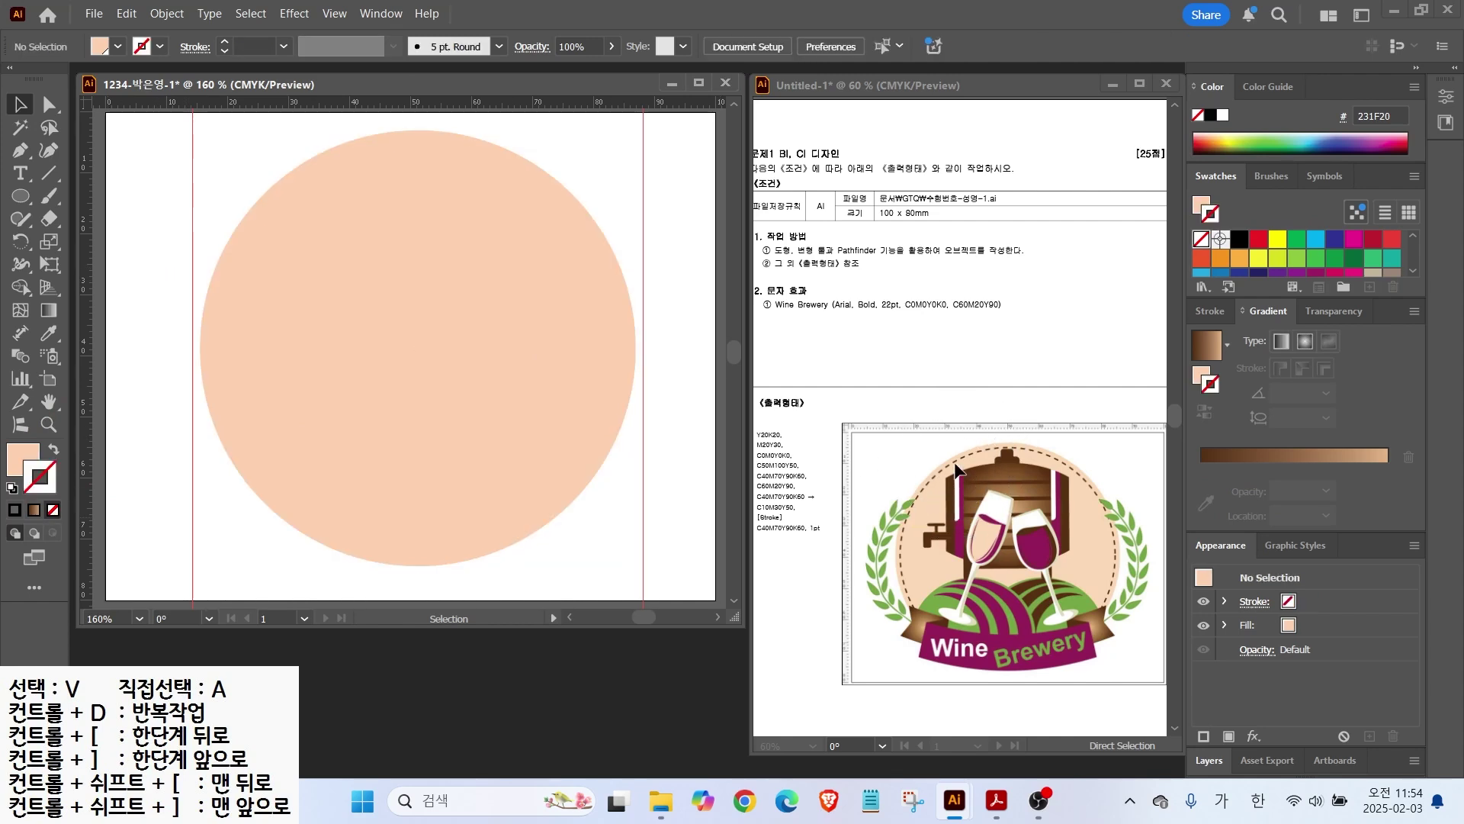
click(350, 203)
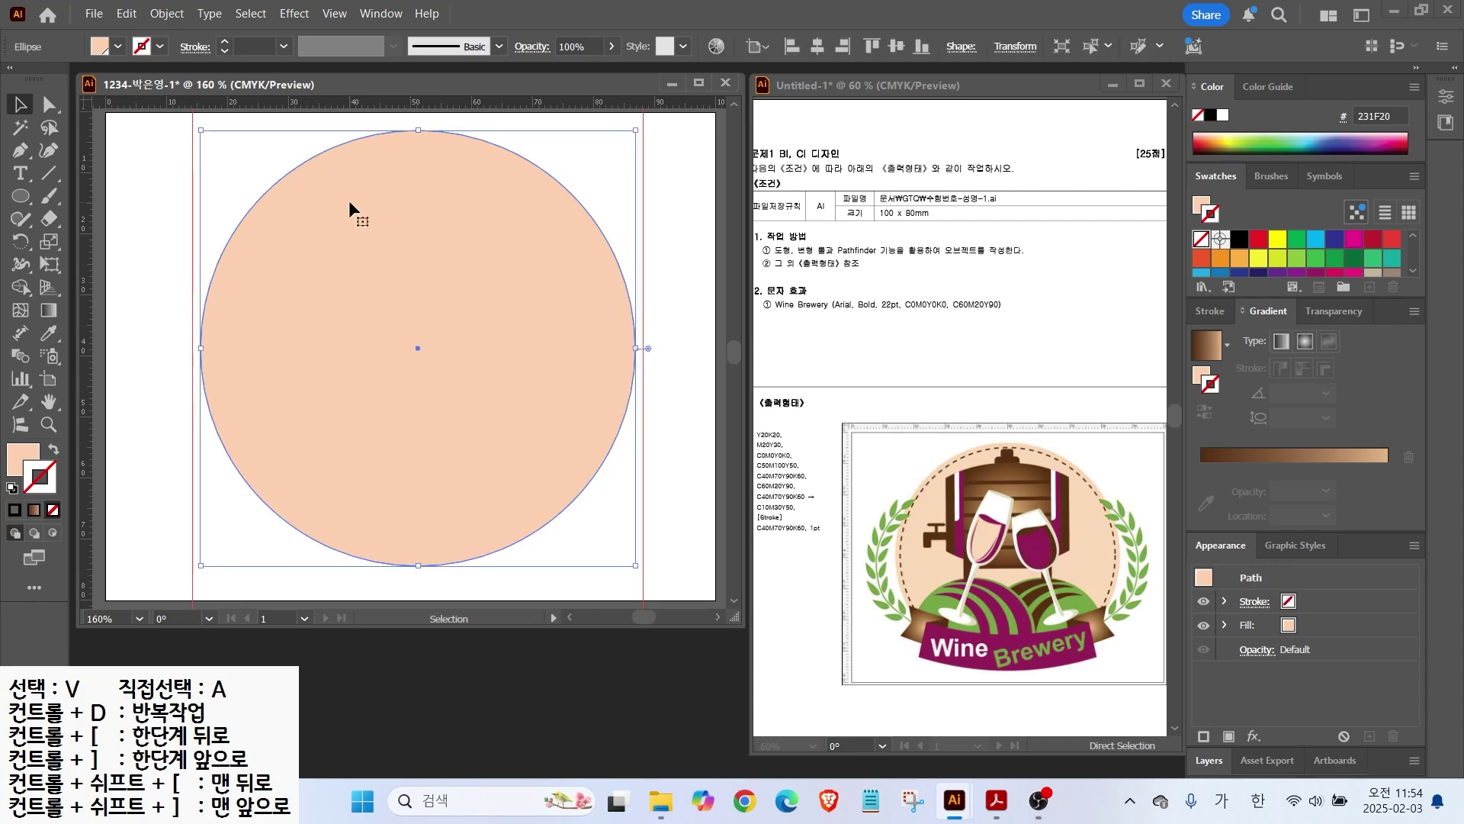
click(22, 463)
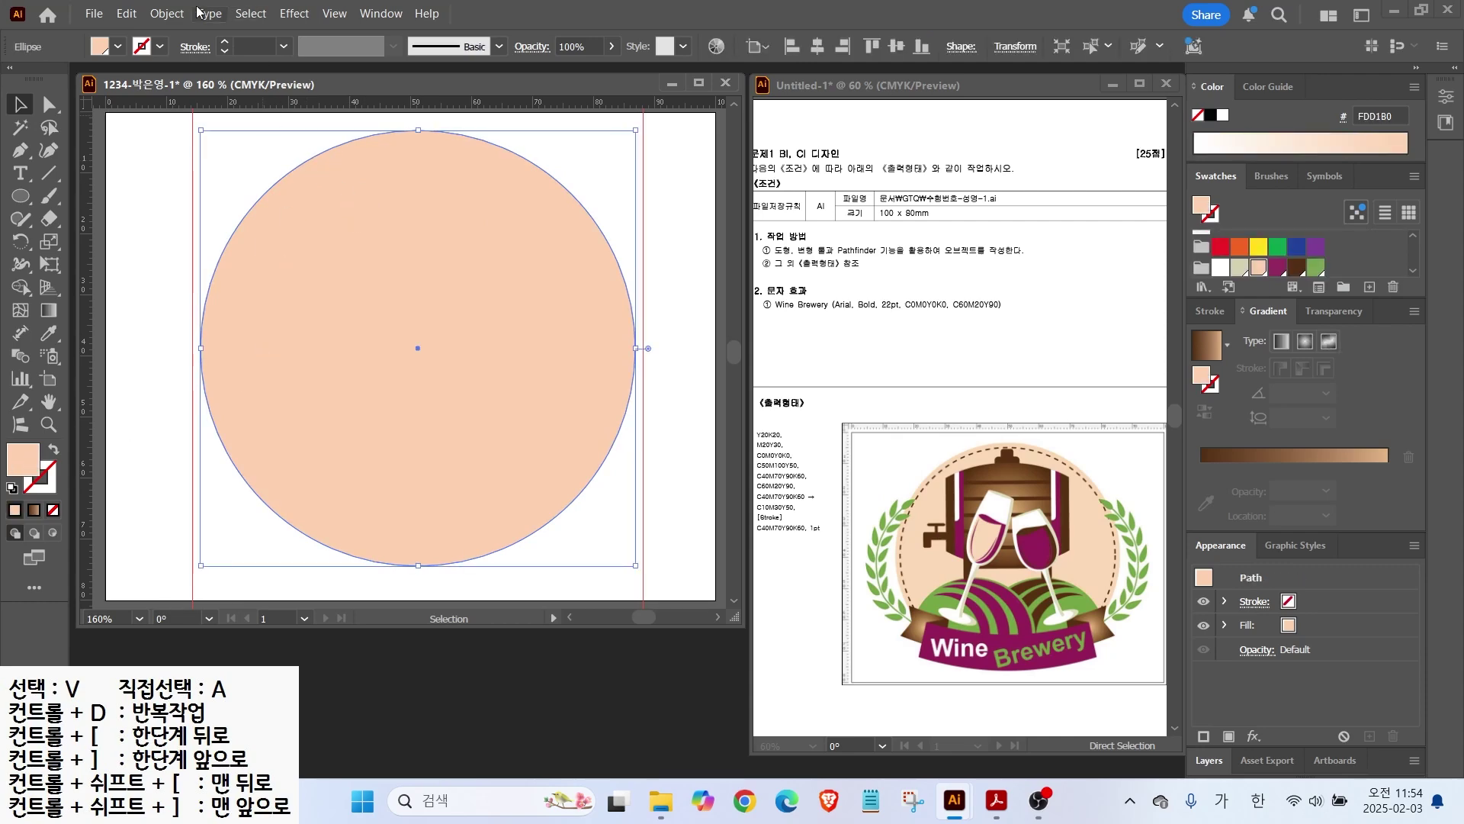
Step: Open Offset Path and preview a 2 mm offset of the circle
click(169, 15)
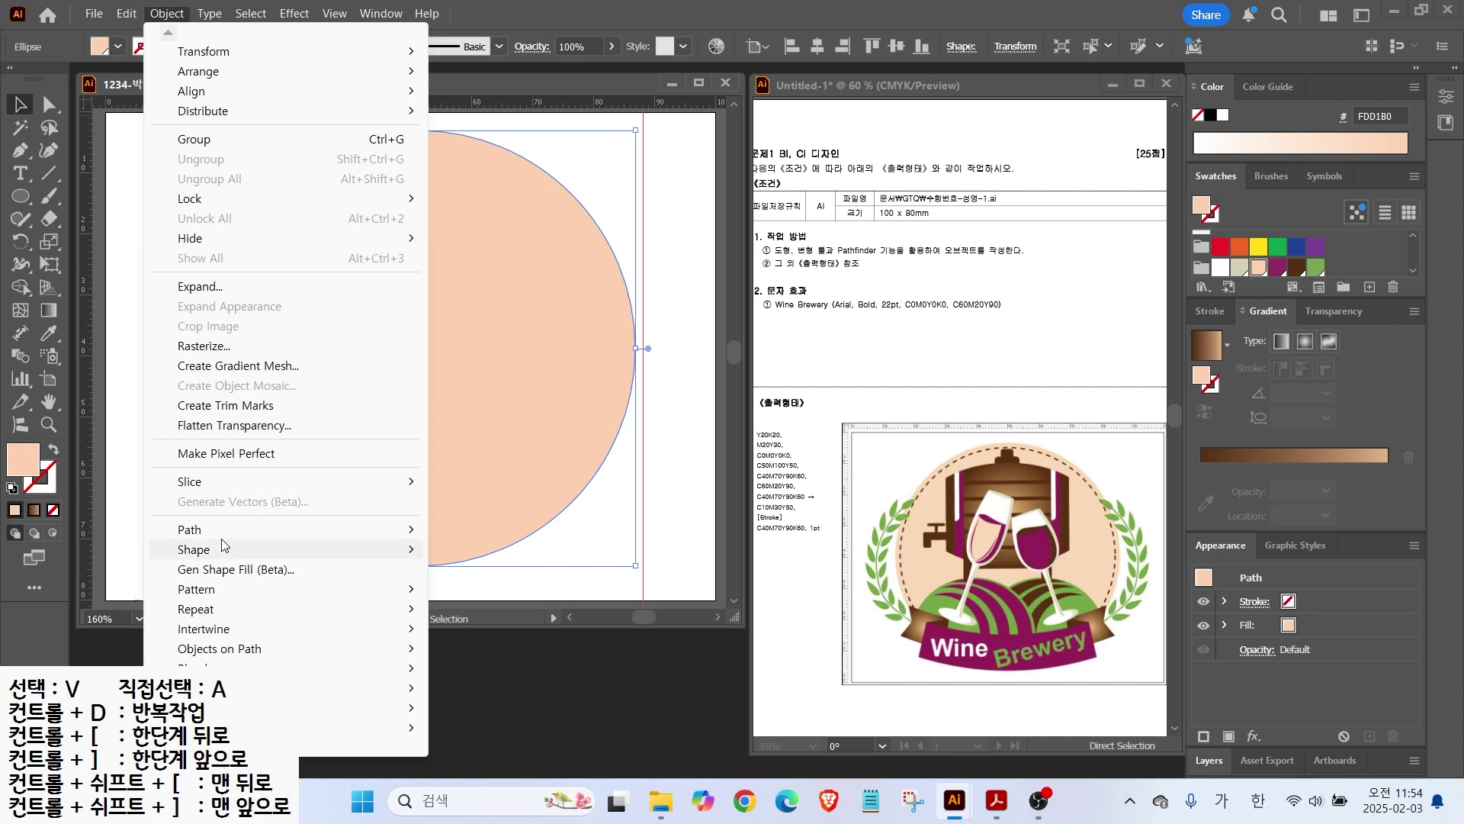
mouse_move(222, 530)
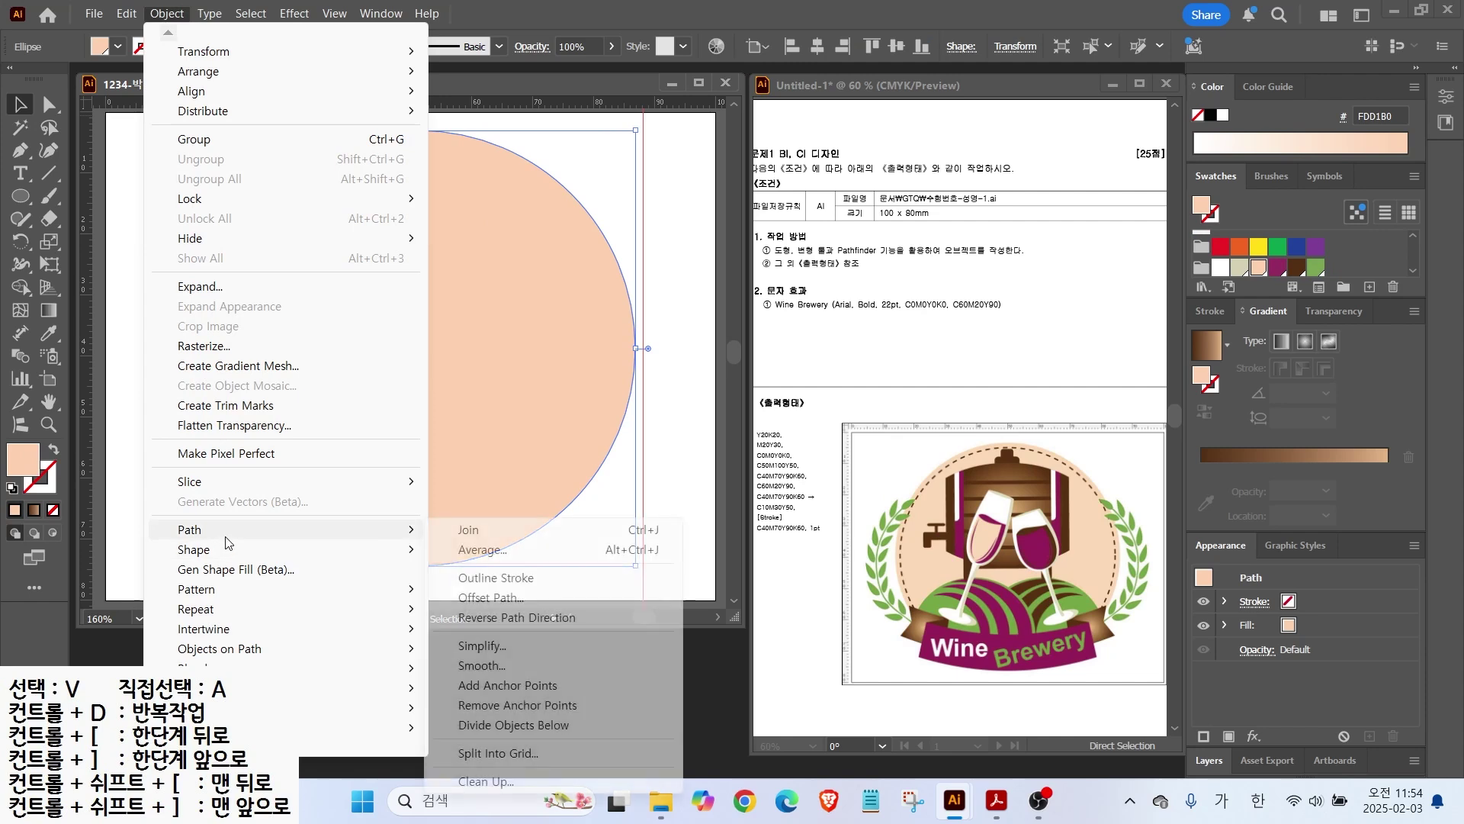
click(480, 599)
text(2)
click(858, 420)
click(859, 420)
click(859, 421)
click(859, 421)
click(859, 421)
click(859, 421)
Step: Change the offset to -2 mm and create the inset circle
drag(951, 317, 610, 305)
text(-)
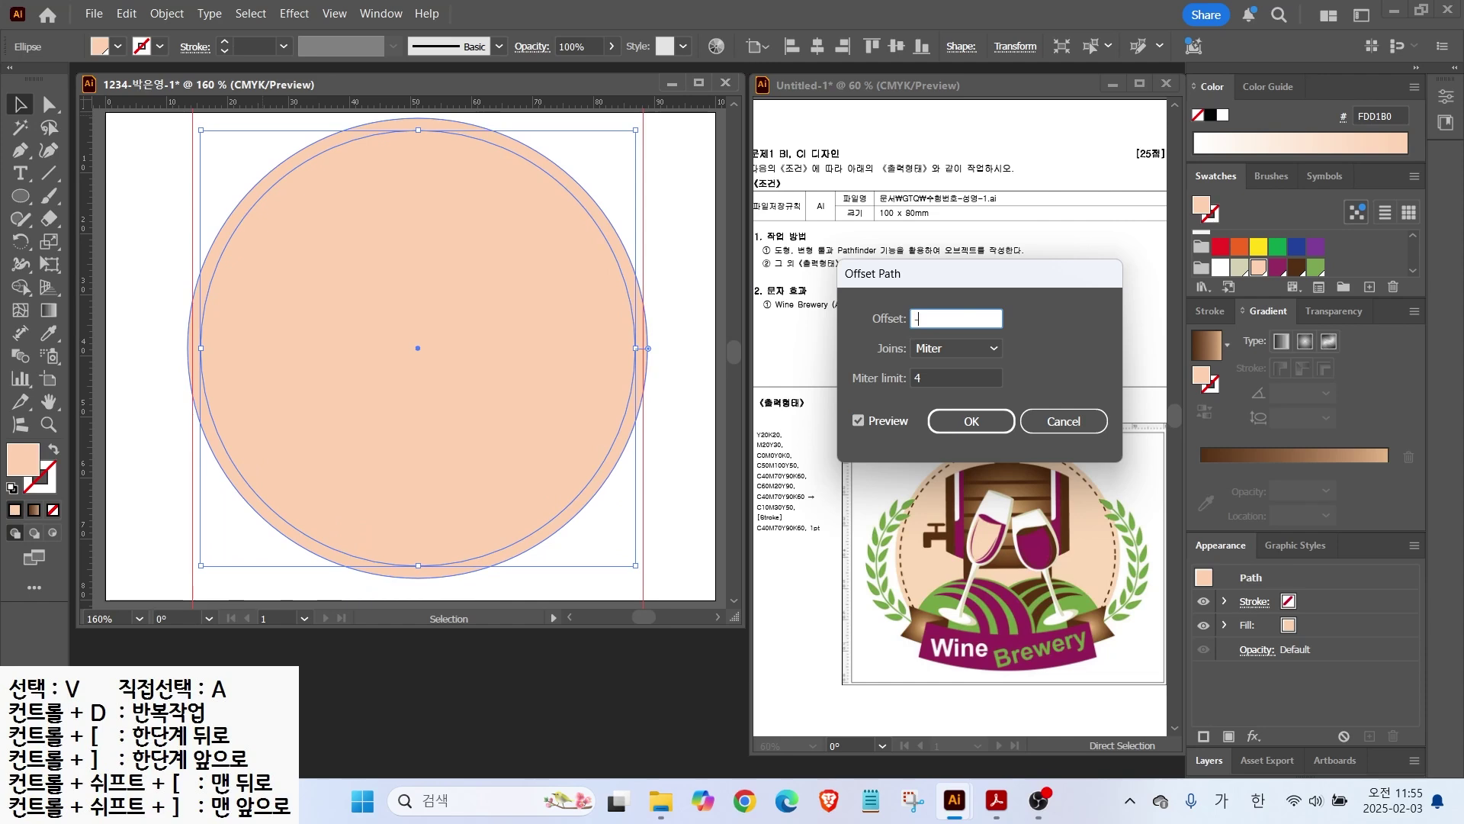
text(2)
click(859, 421)
click(859, 421)
click(858, 421)
click(858, 421)
click(859, 421)
click(859, 420)
click(951, 424)
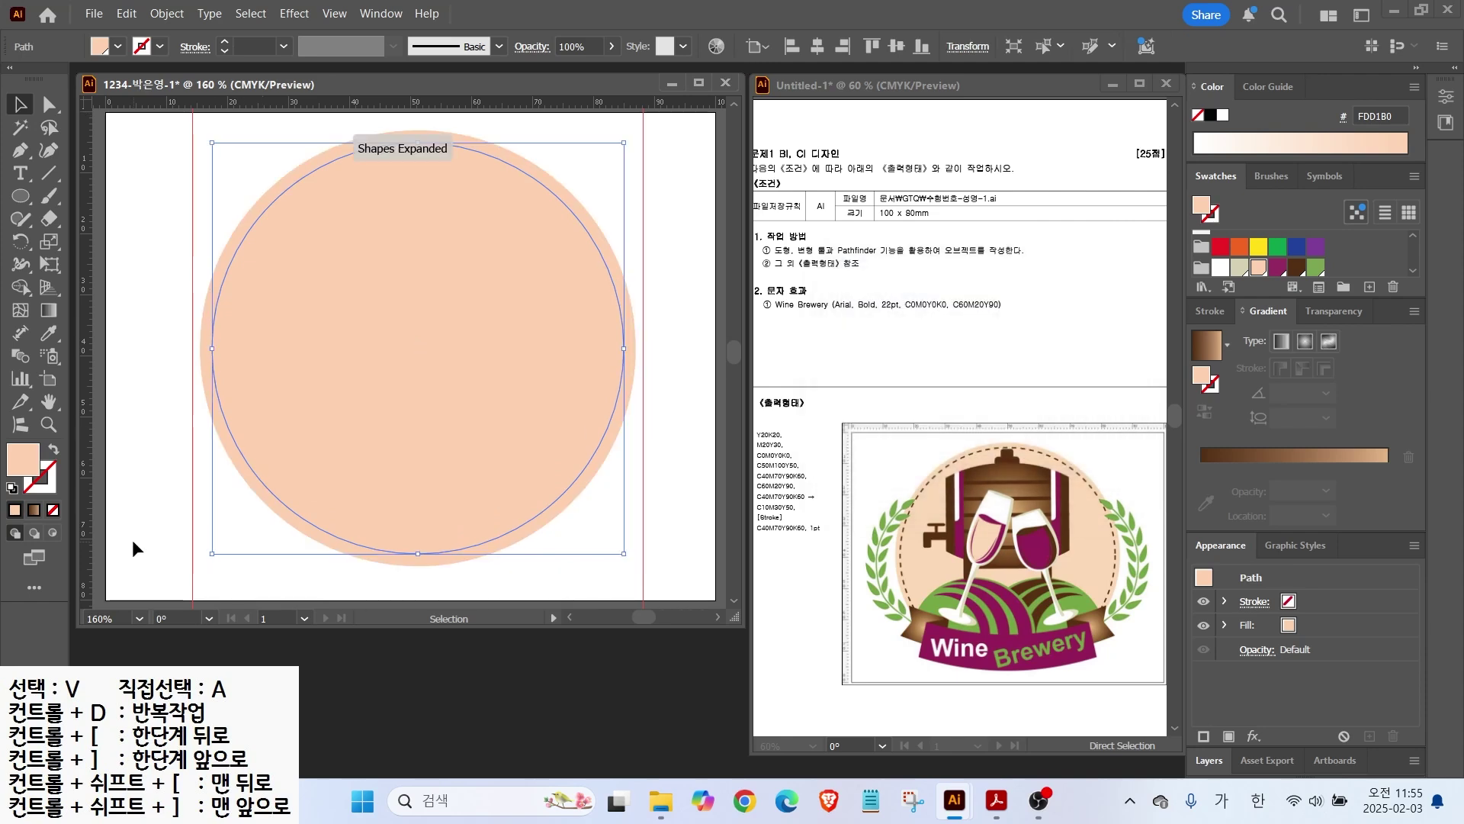
click(54, 475)
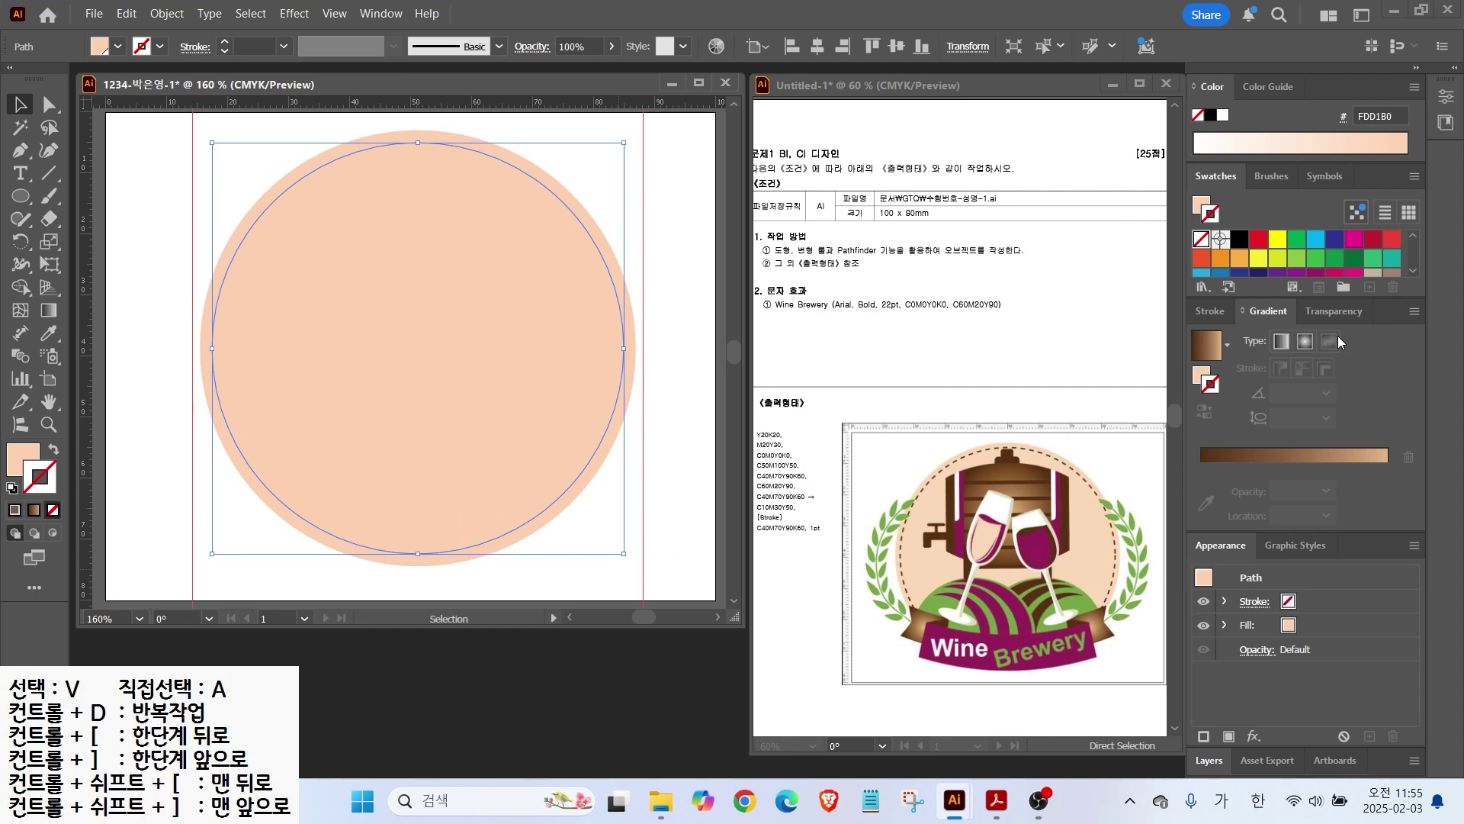
Step: Give the inner circle a dark brown 1 pt outline and show full stroke options
click(1296, 263)
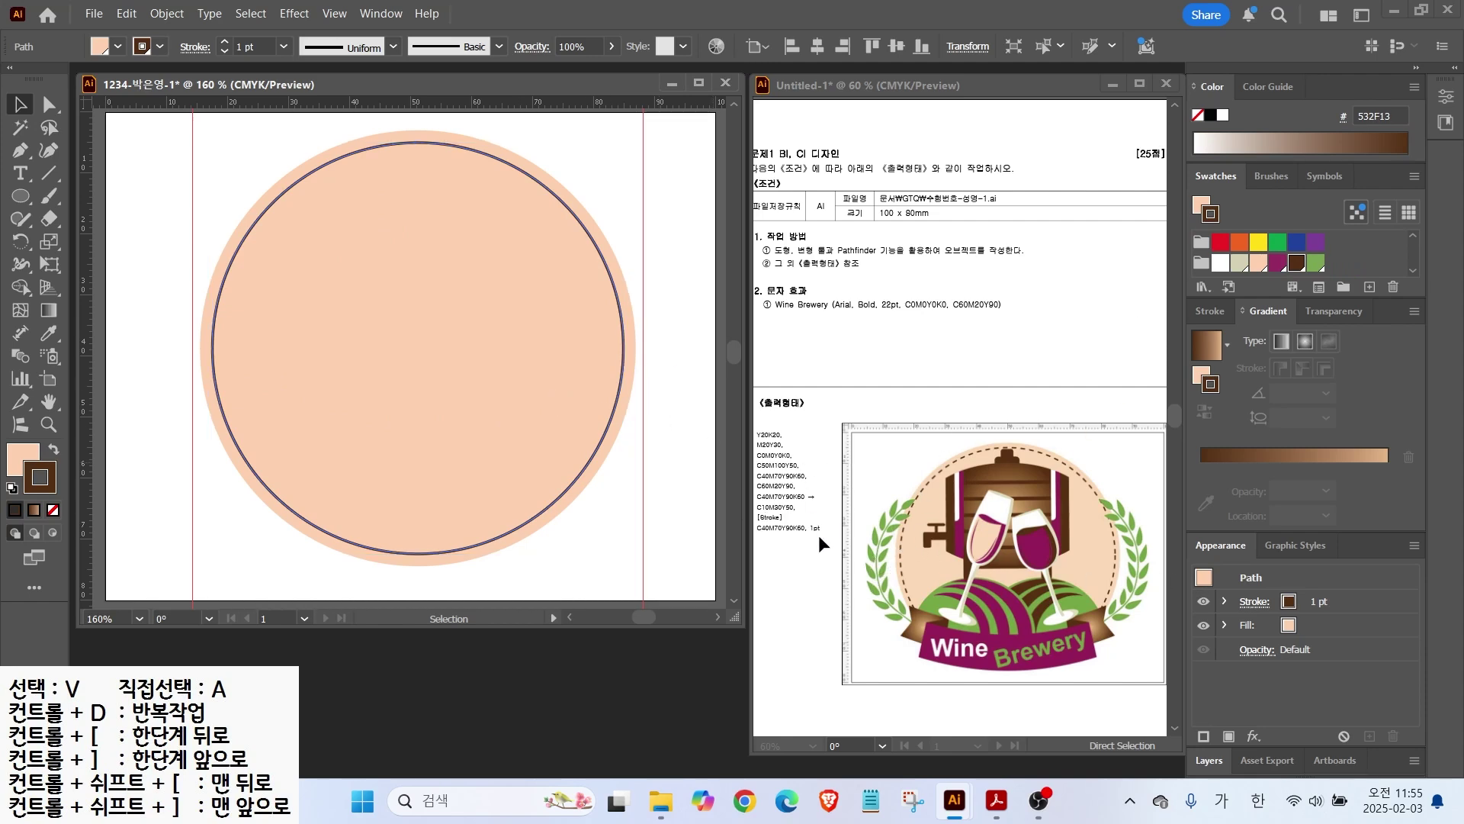
click(1209, 312)
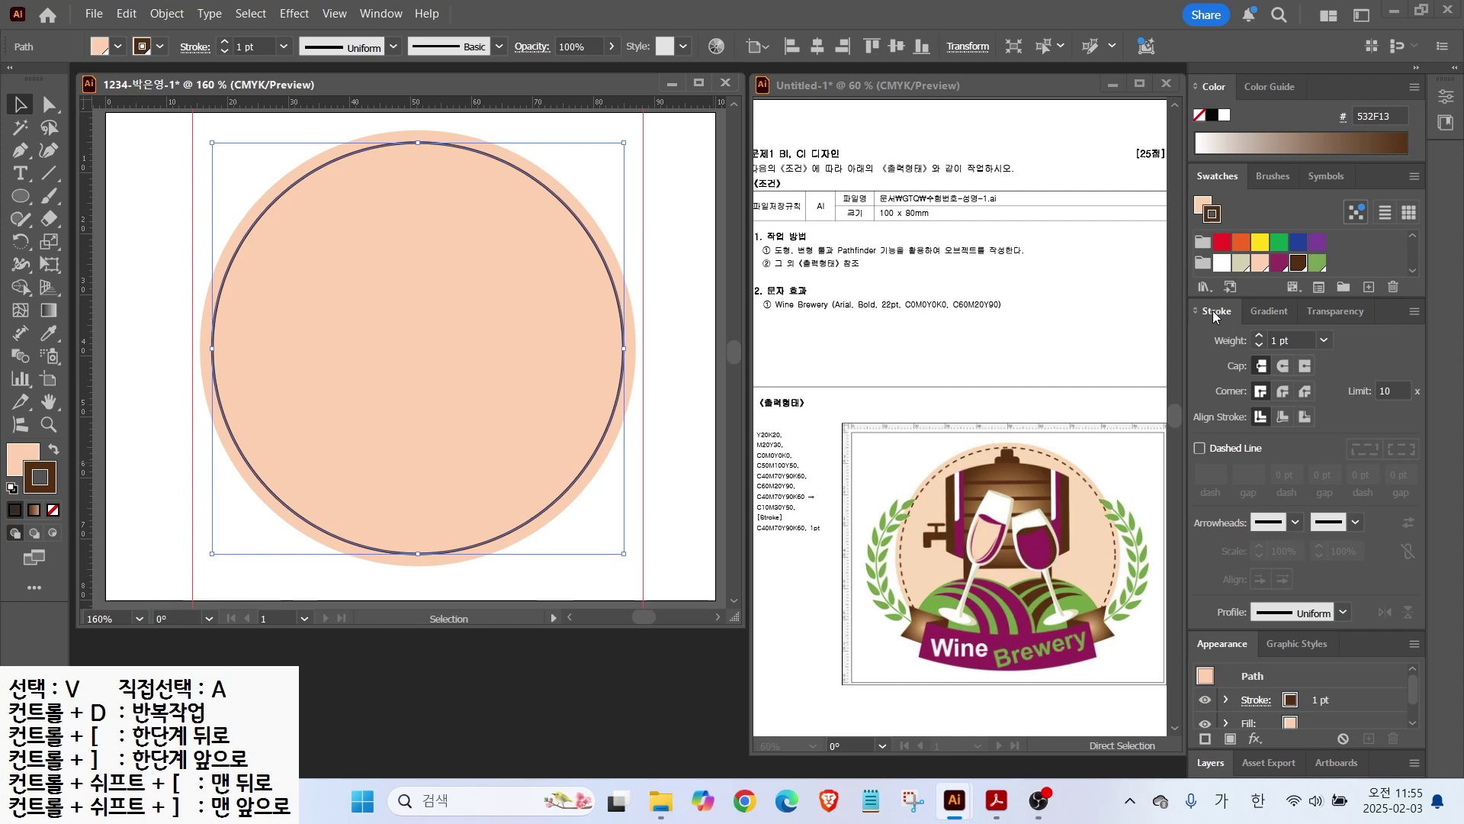
click(1294, 339)
click(1413, 311)
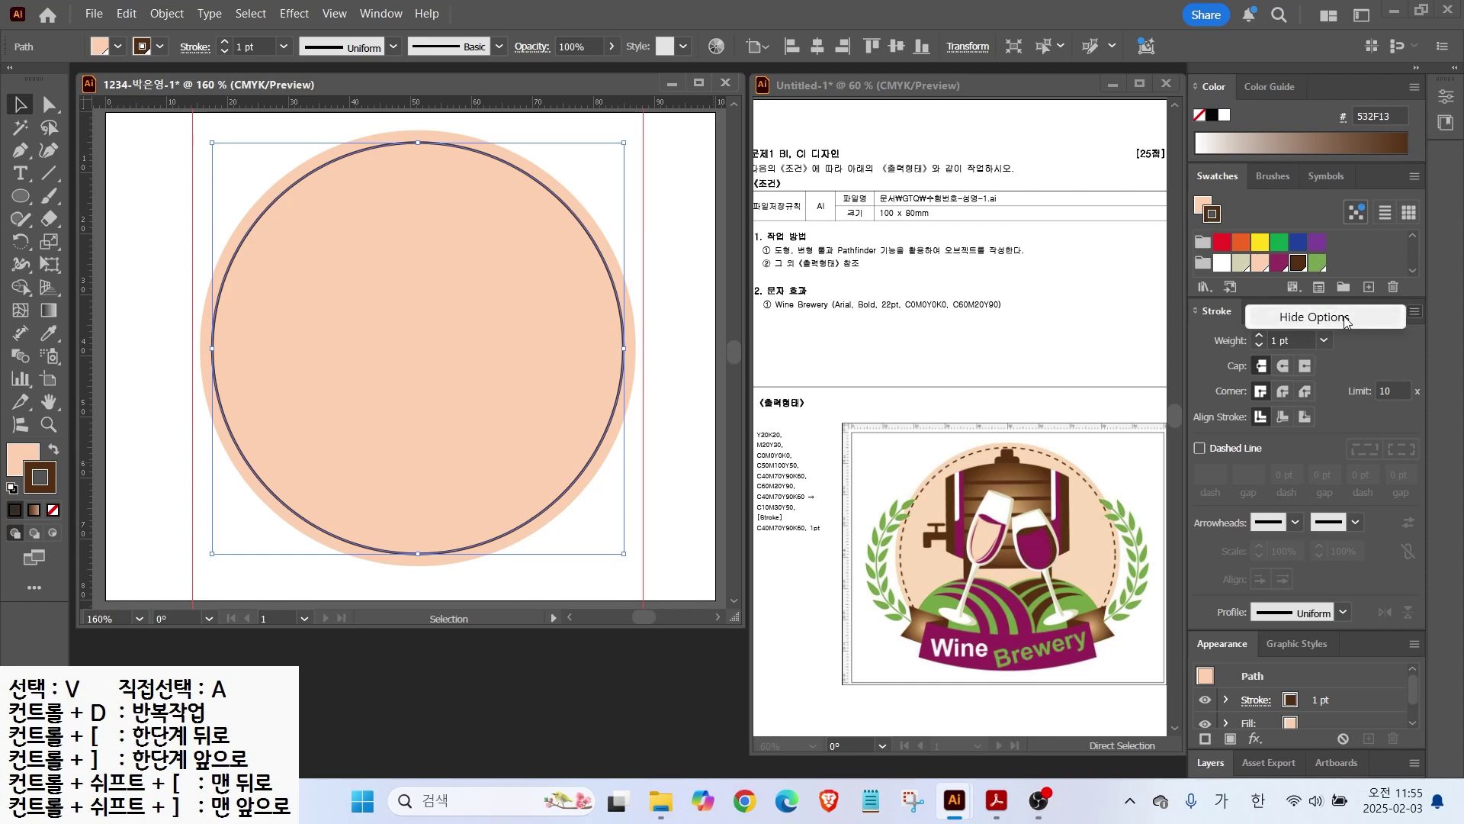
click(1319, 320)
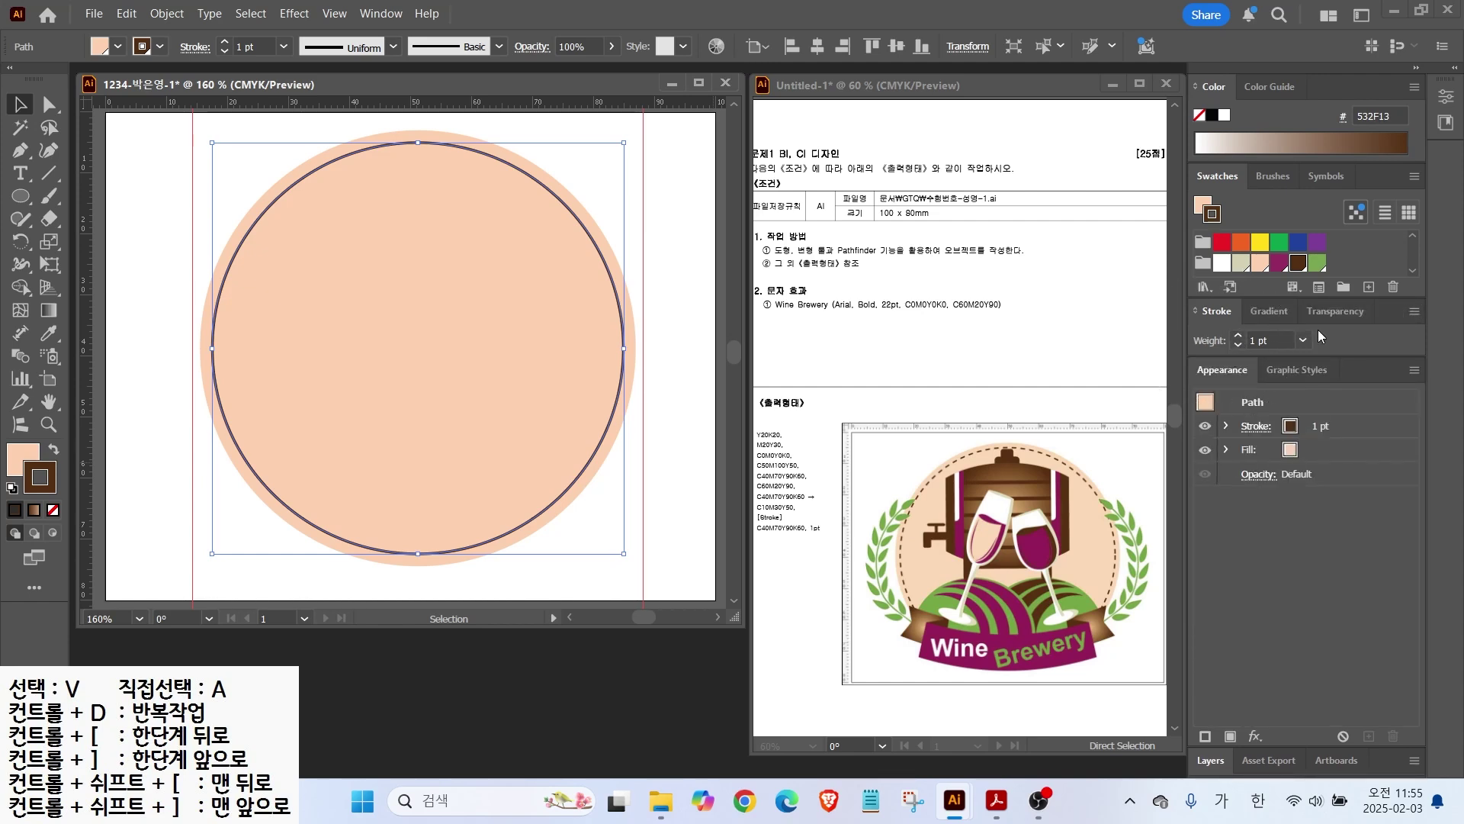
click(1414, 311)
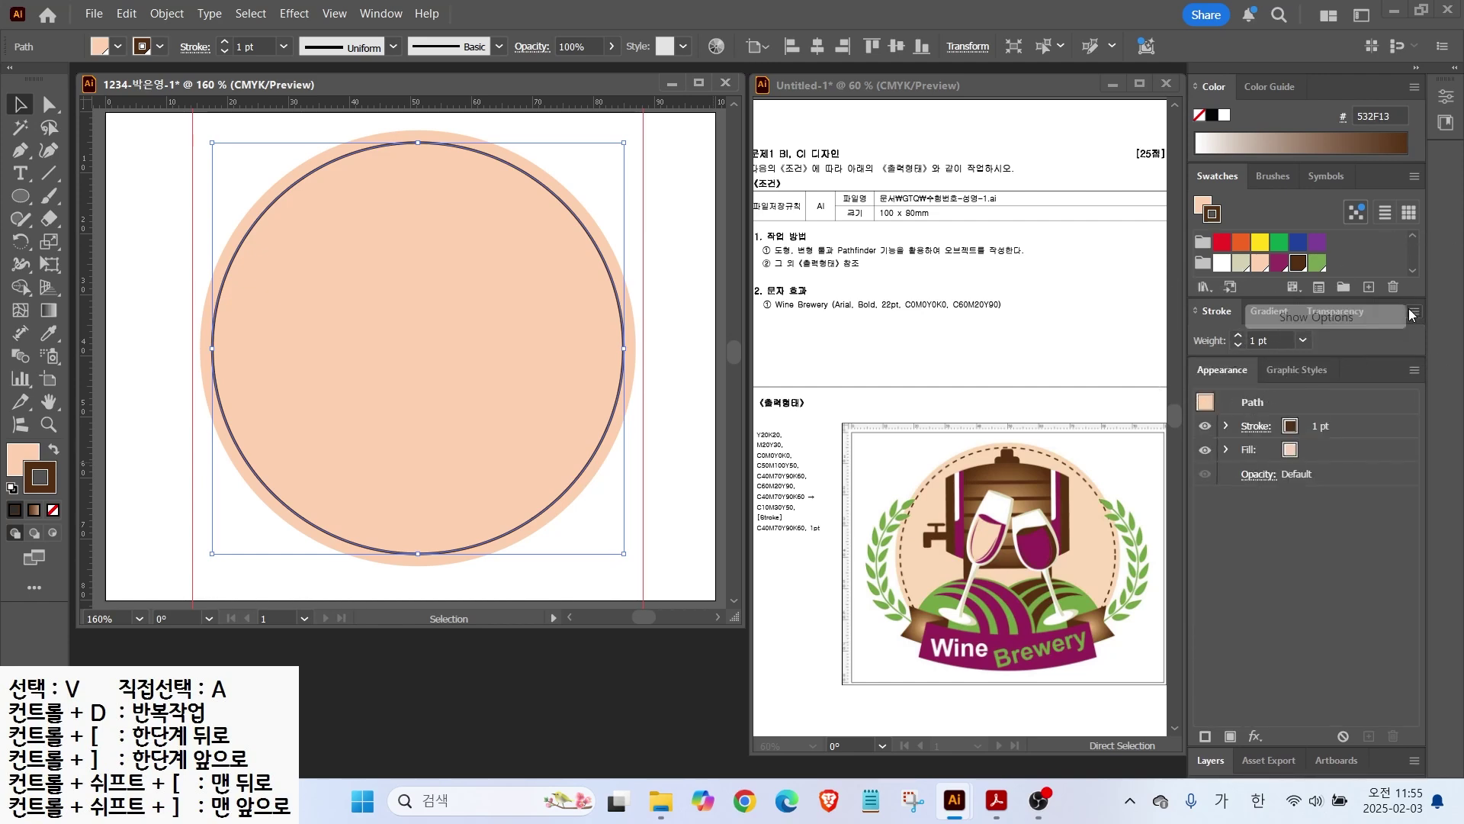
click(1323, 321)
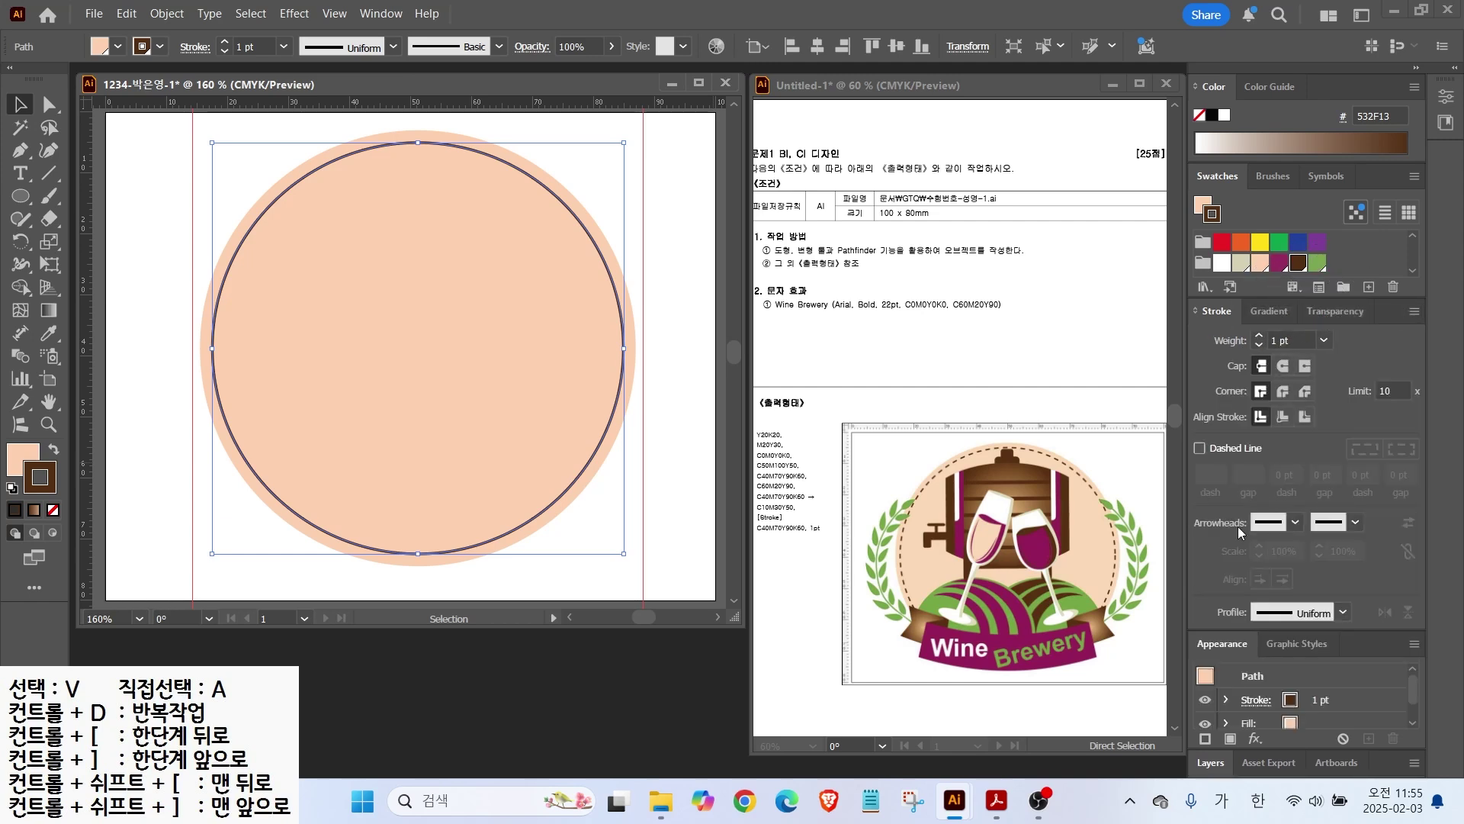
Step: Make the outline dashed with 4 pt dashes and 3 pt gaps
click(1198, 450)
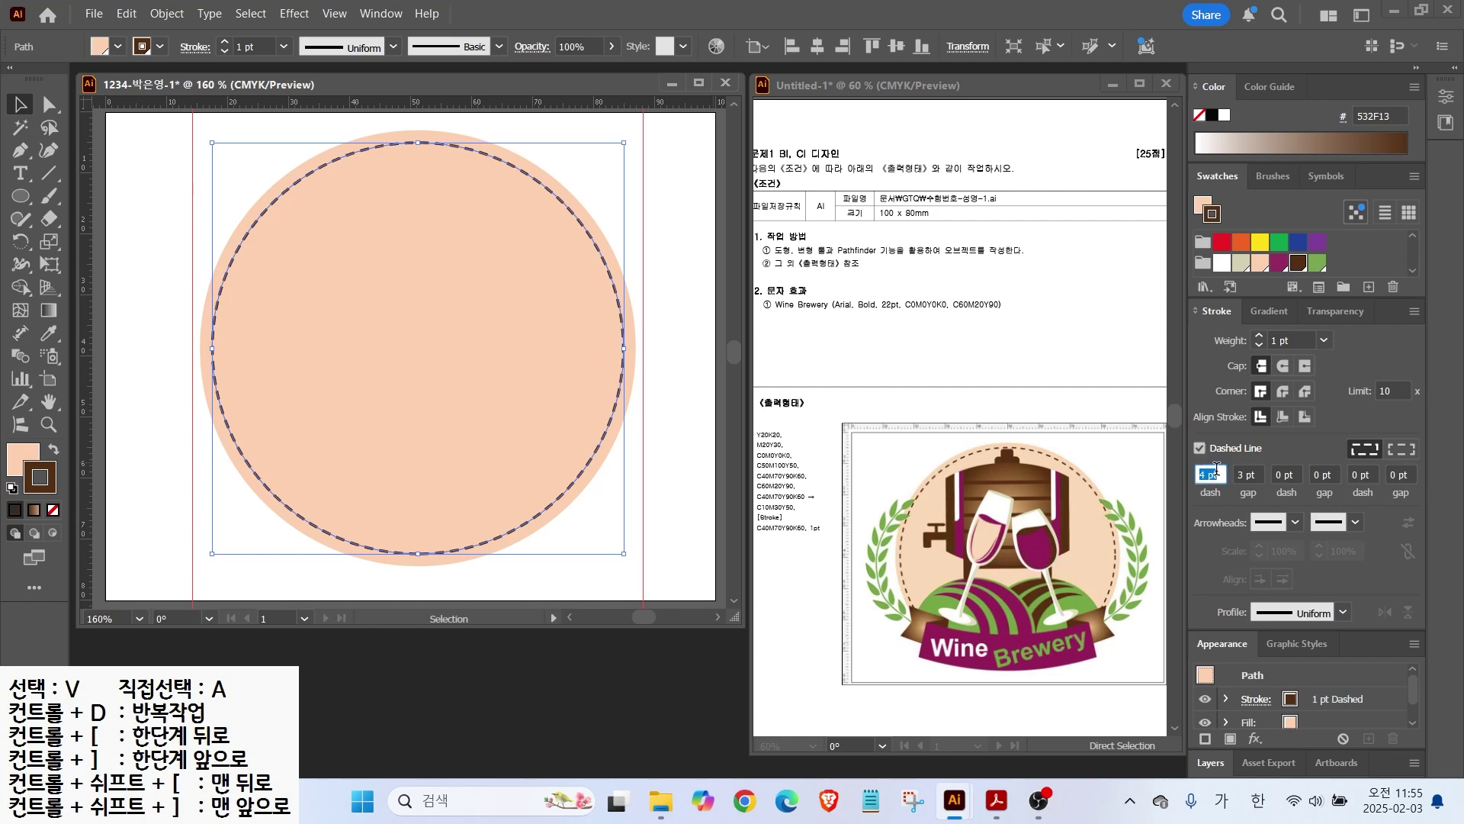
key(Return)
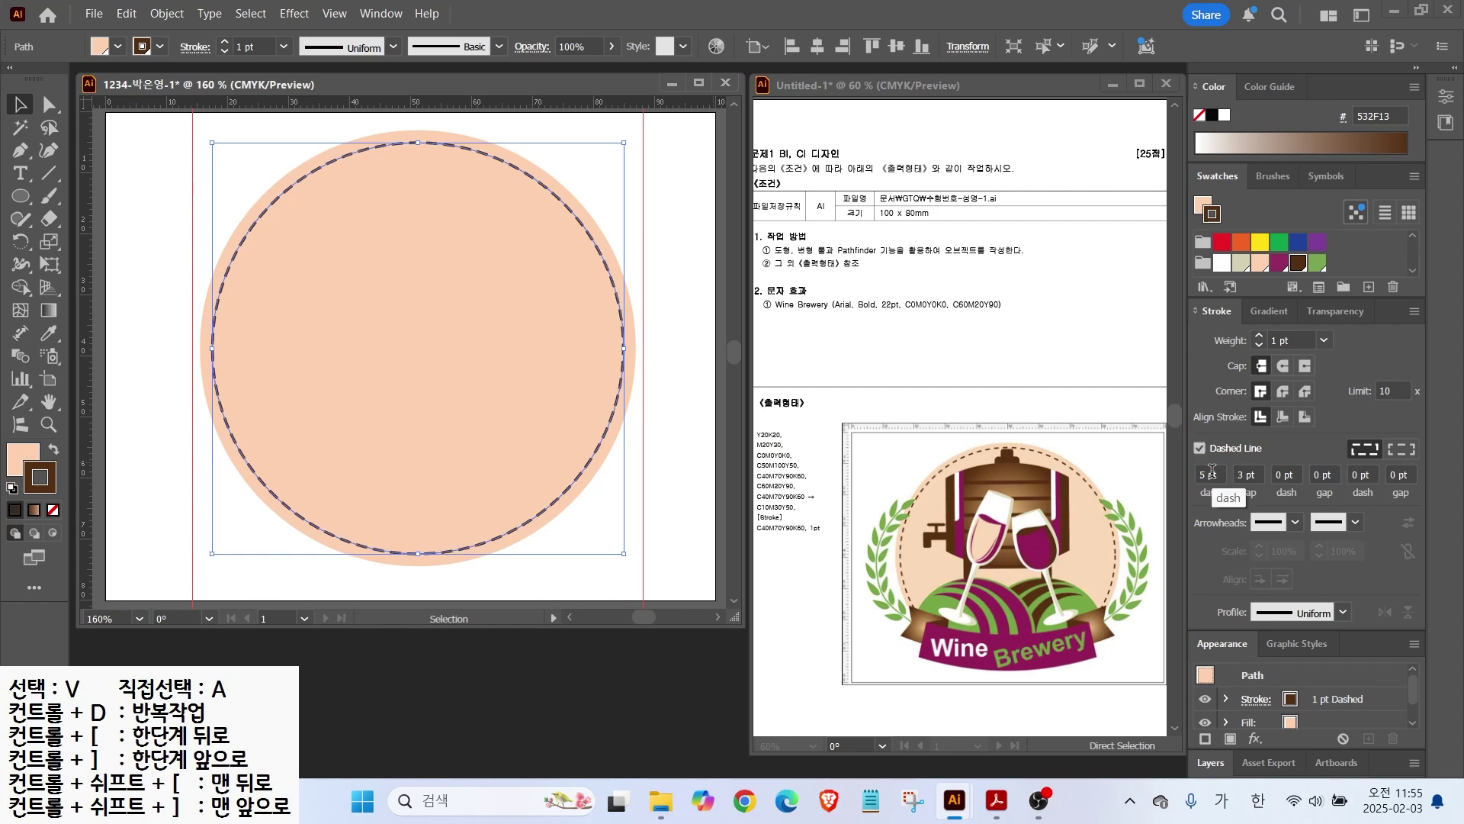
click(1223, 478)
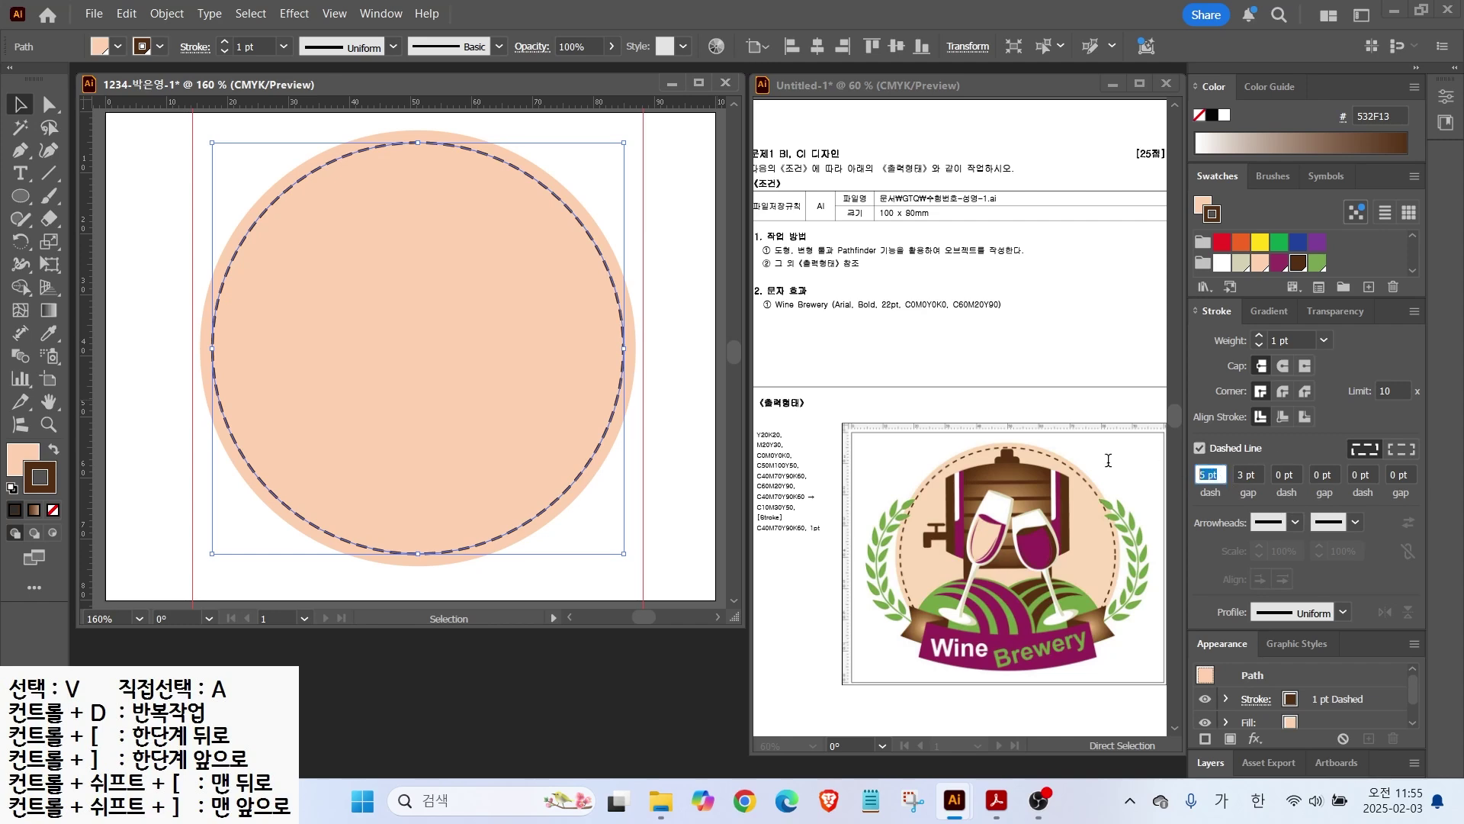
text(4)
key(Return)
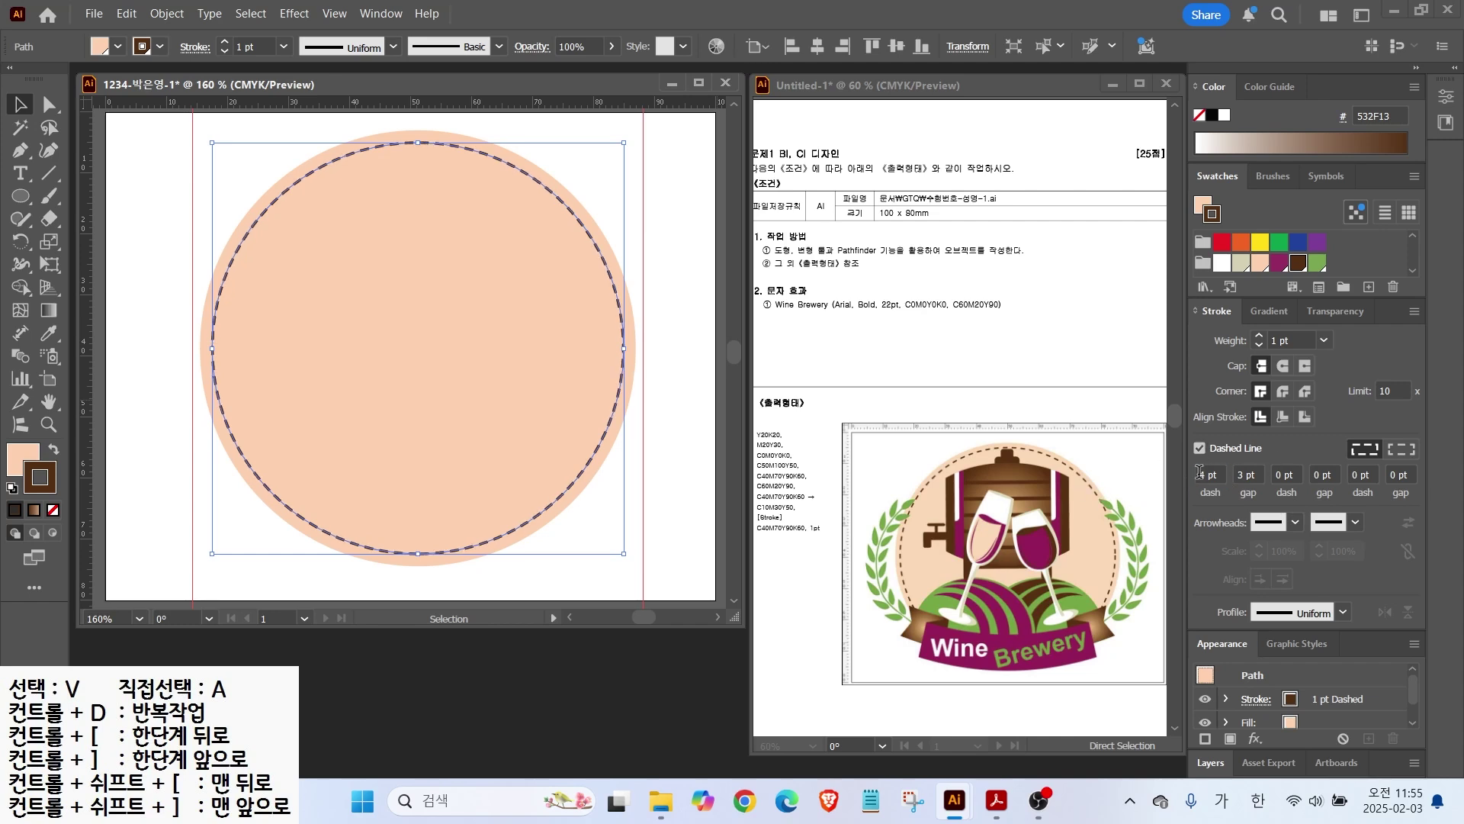
click(1250, 477)
Step: Check the dashed ring, then marquee-select both circles together
click(646, 539)
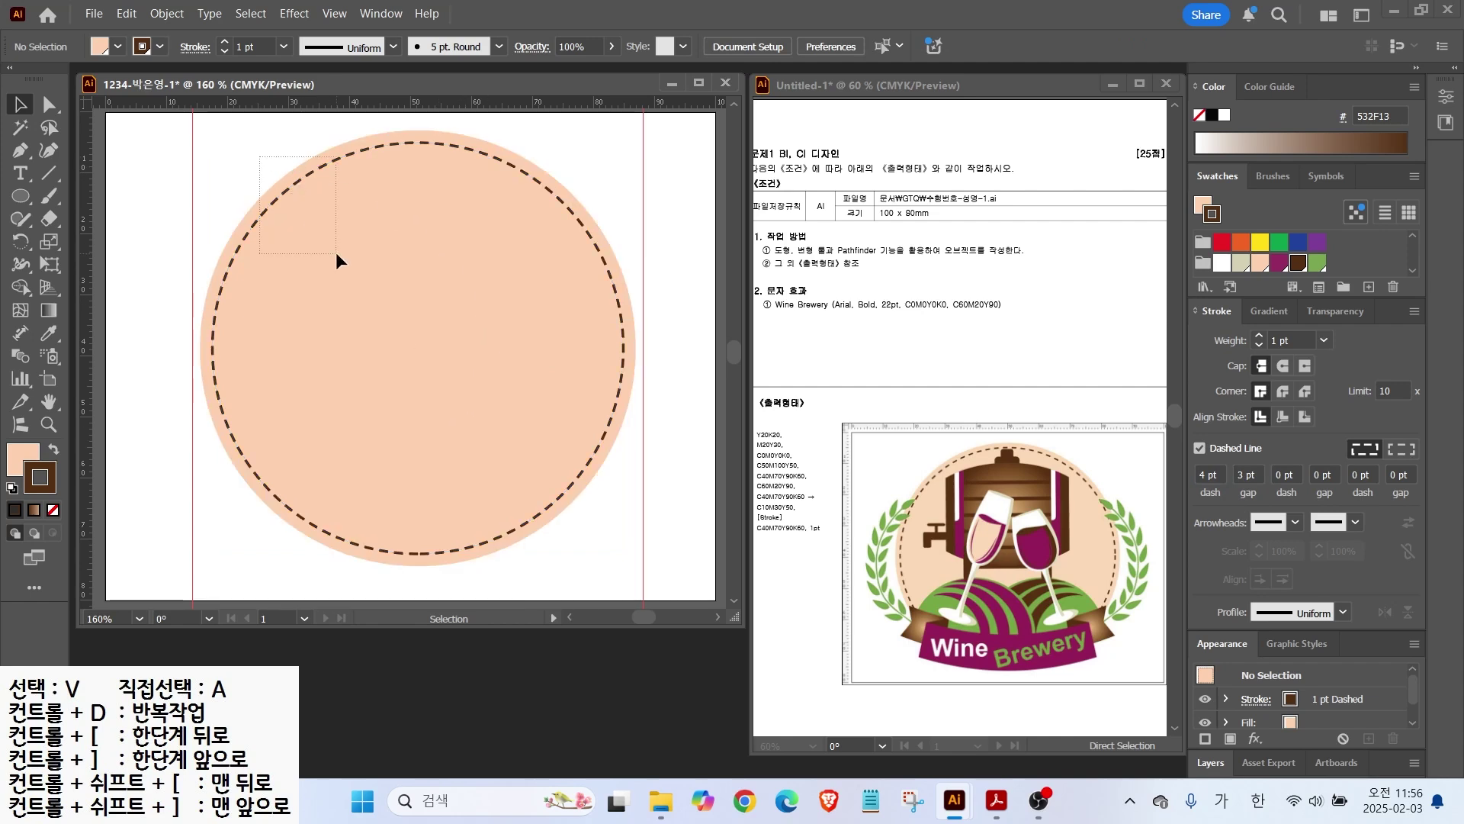
drag(336, 252, 391, 307)
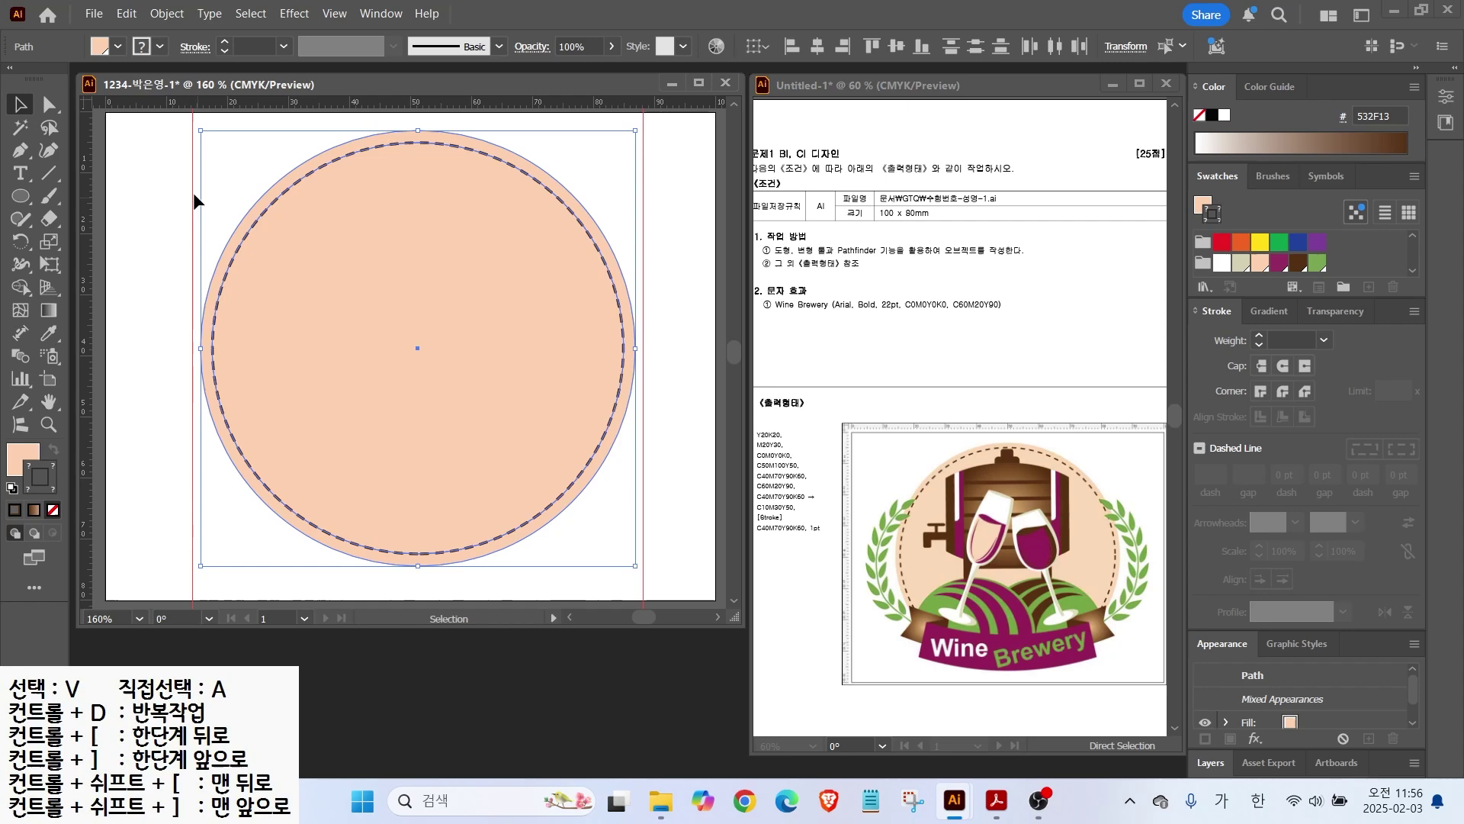
click(167, 13)
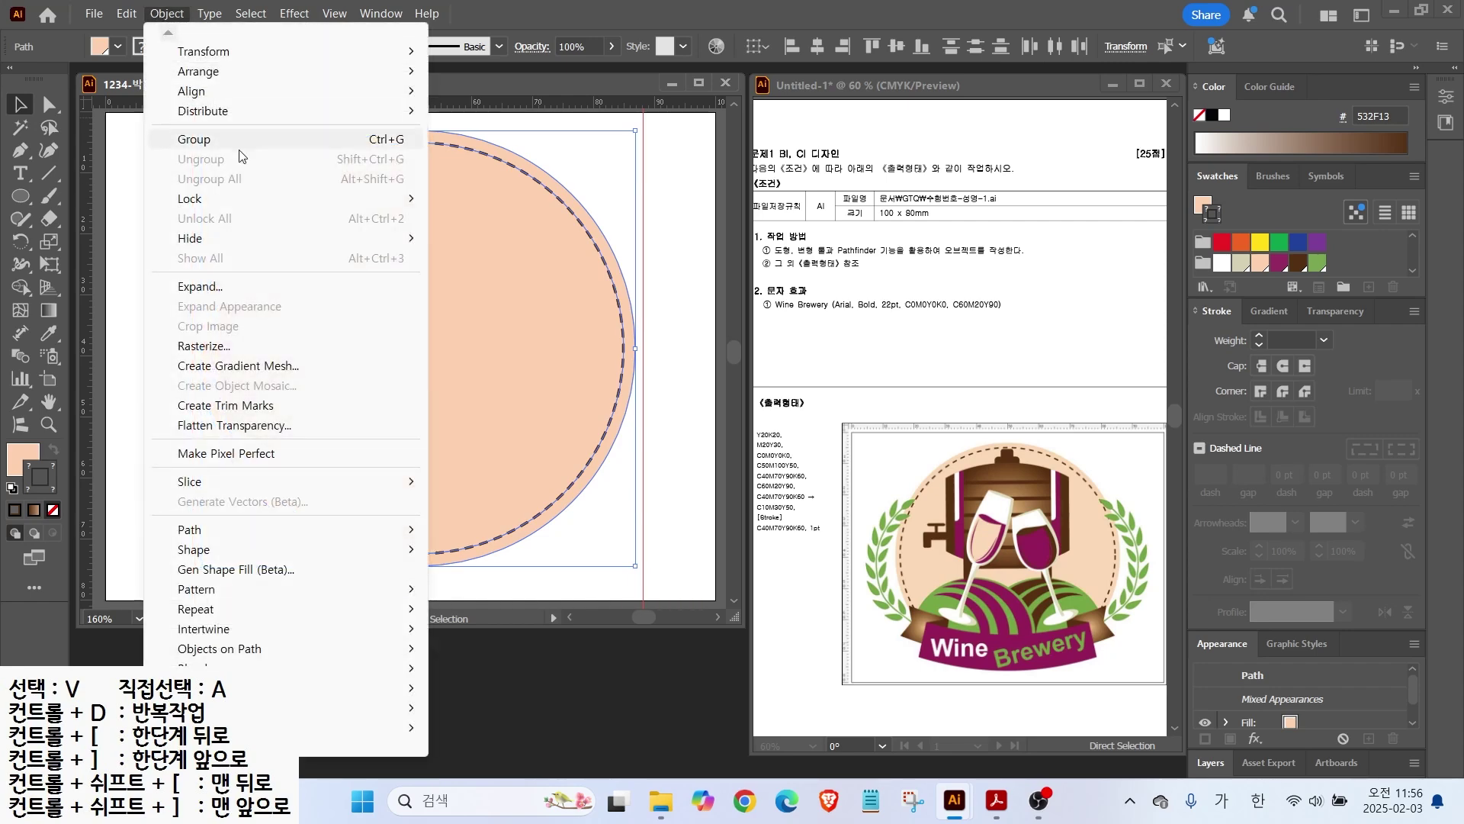
mouse_move(305, 200)
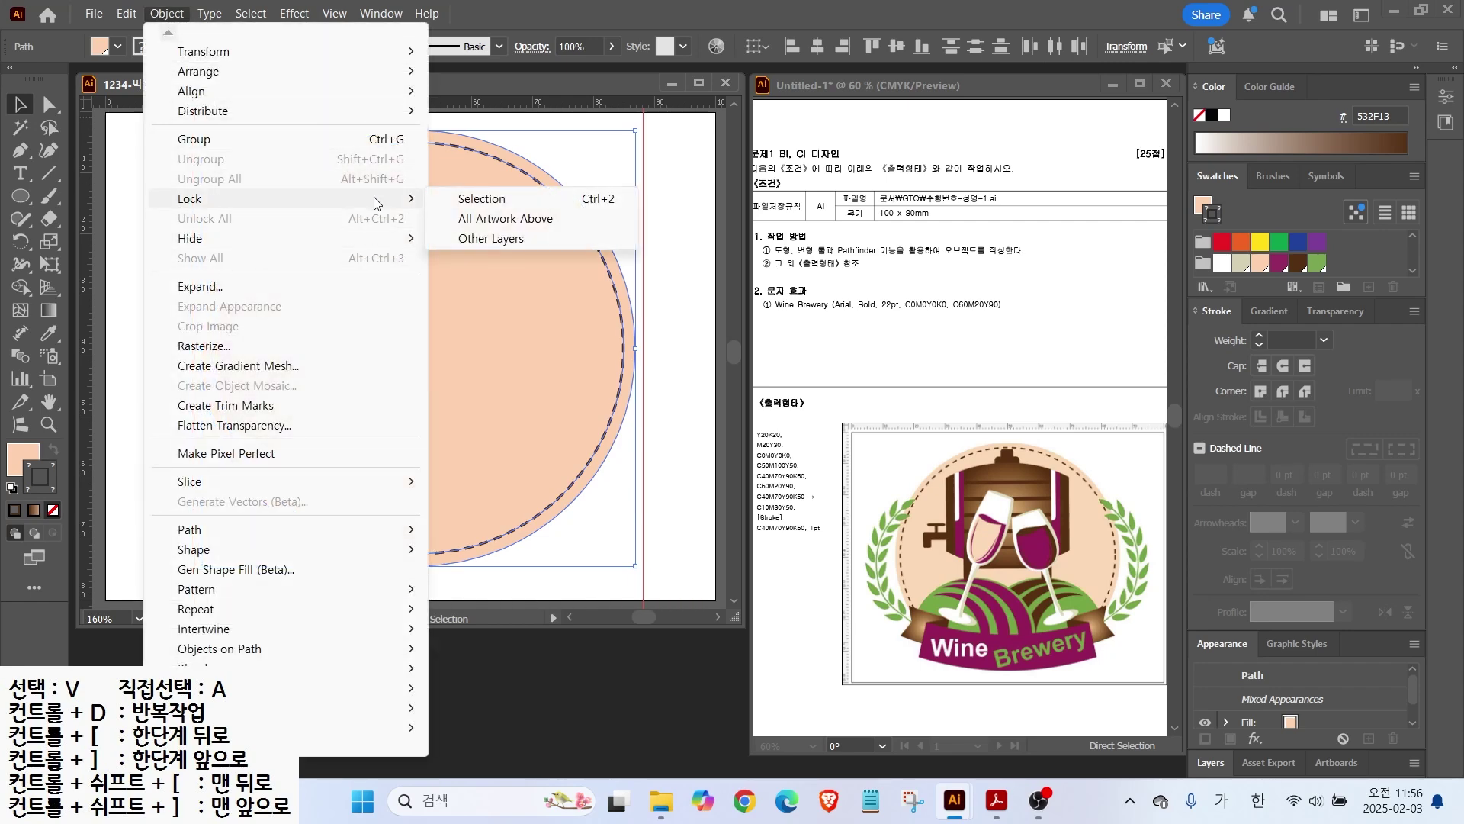
Step: Lock both circles with Object > Lock > Selection and clear all guides
click(507, 200)
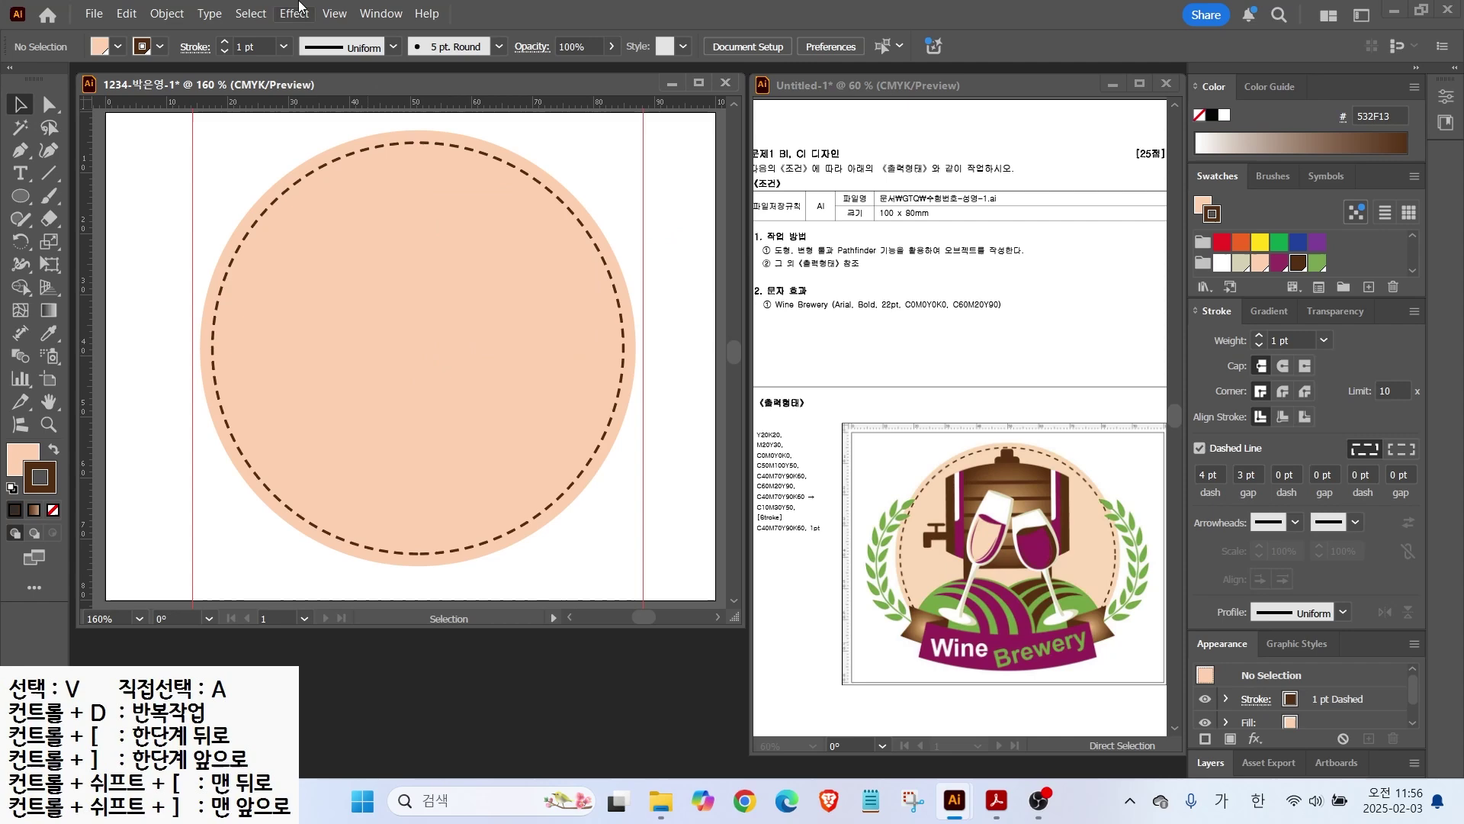
click(332, 13)
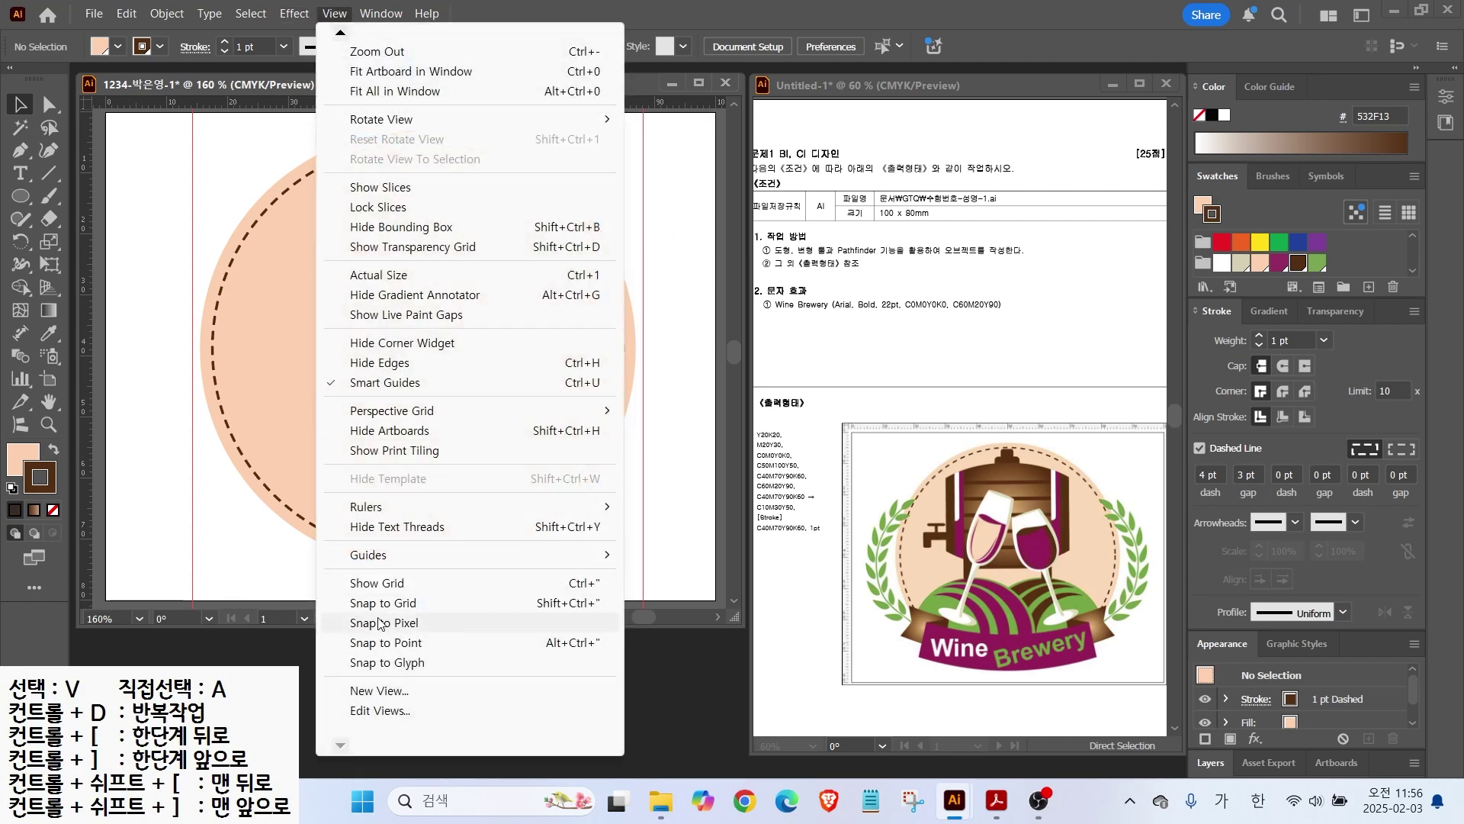
mouse_move(382, 555)
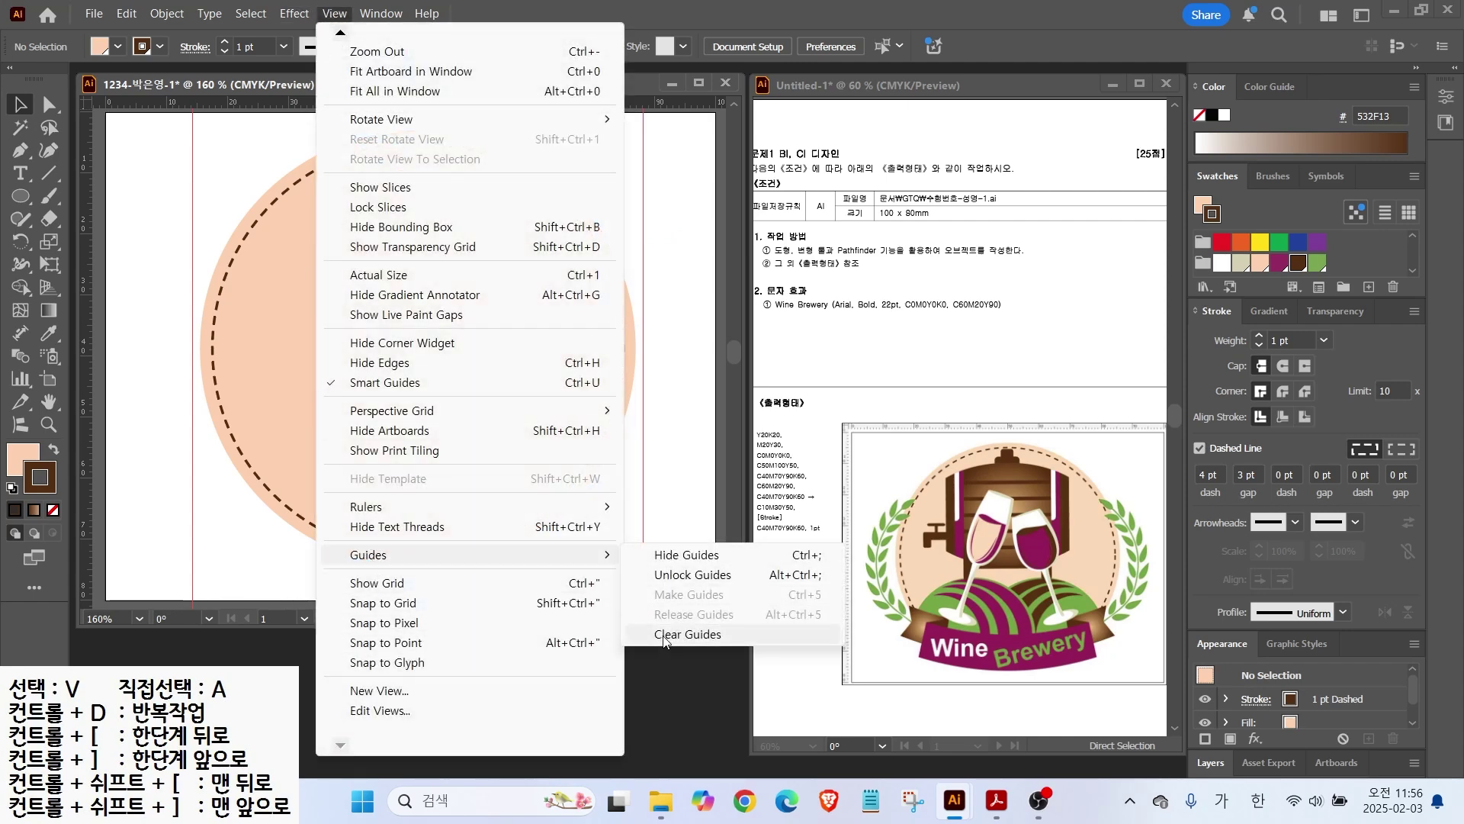
click(663, 638)
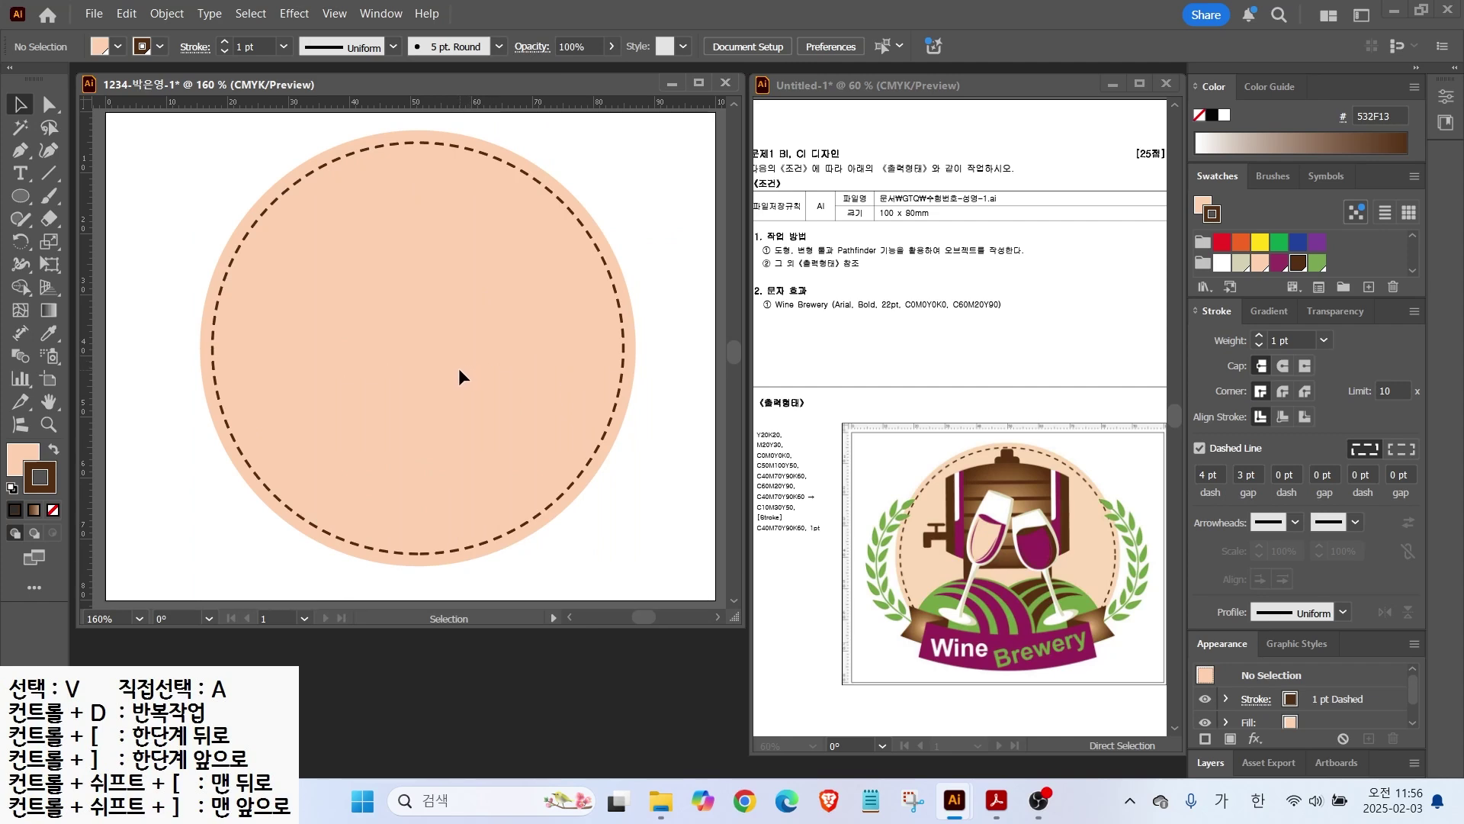
drag(1087, 600, 1151, 600)
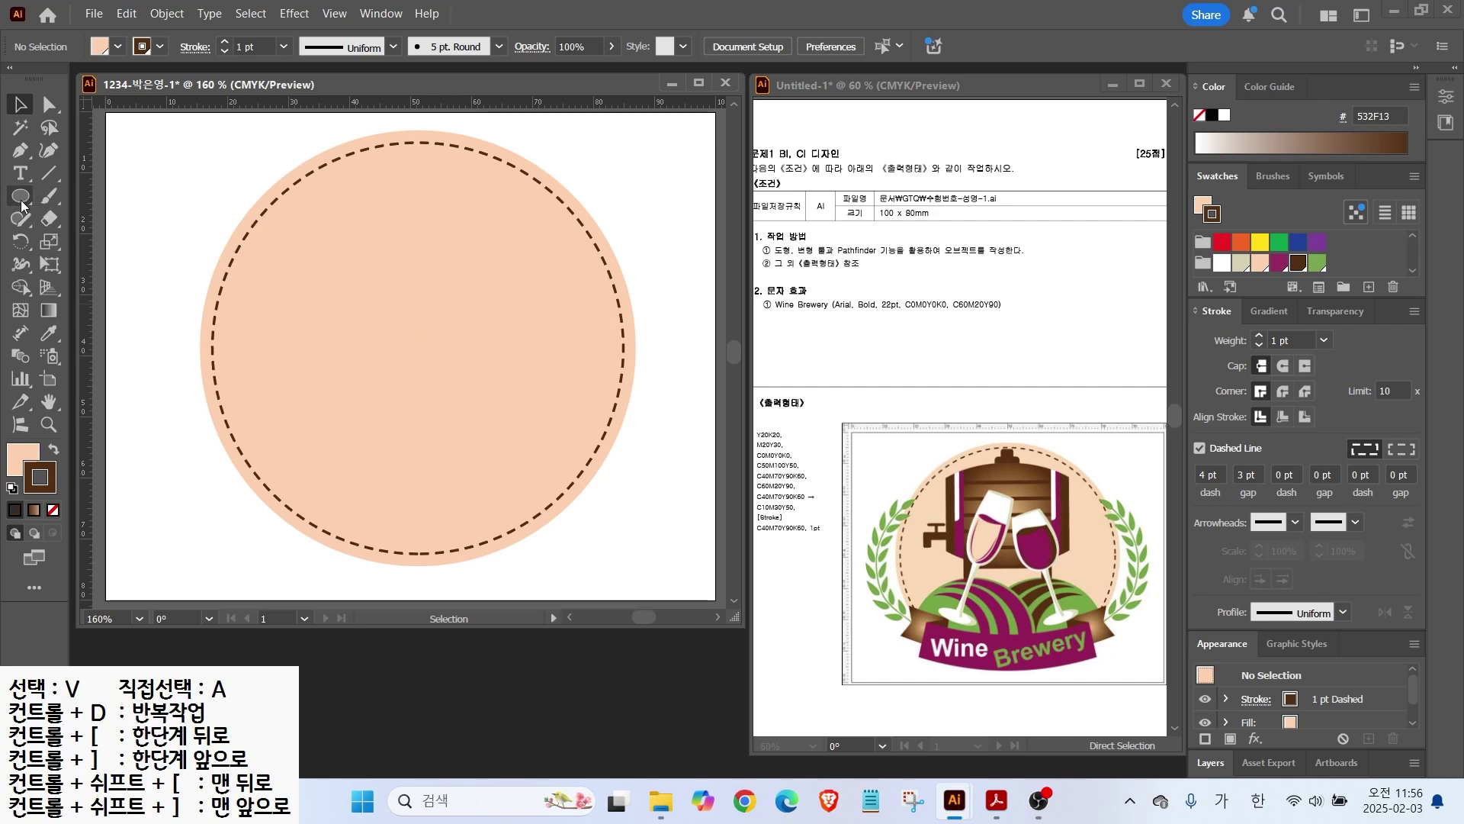
click(22, 460)
Step: Draw a small green circle with no outline at the lower part of the badge
key(l)
drag(452, 391, 646, 585)
click(47, 488)
click(53, 510)
click(22, 460)
click(1316, 263)
key(v)
drag(533, 501, 378, 400)
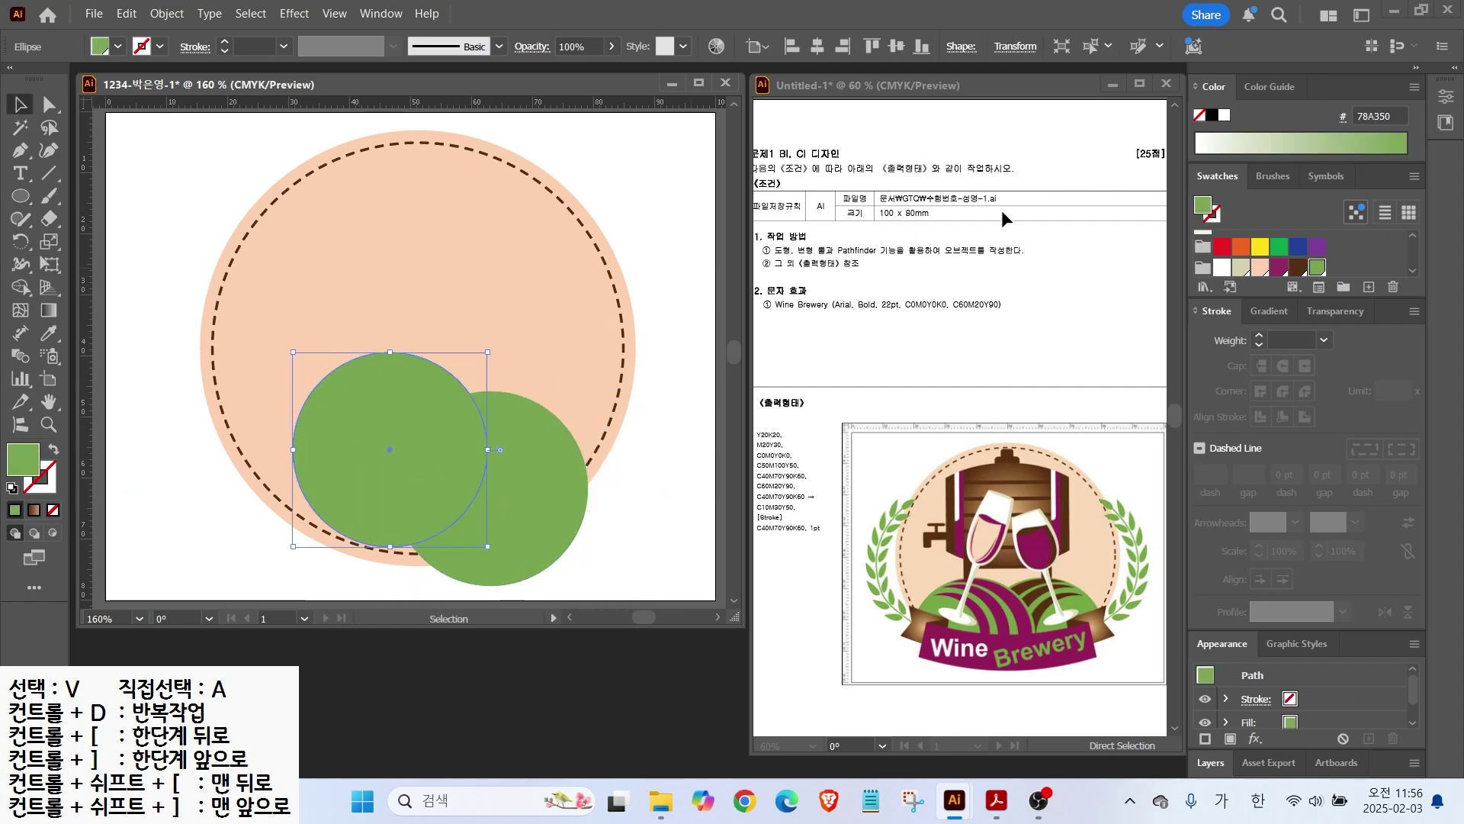
Step: Make a smaller dark brown circle and overlay a slightly offset yellow copy
click(1299, 268)
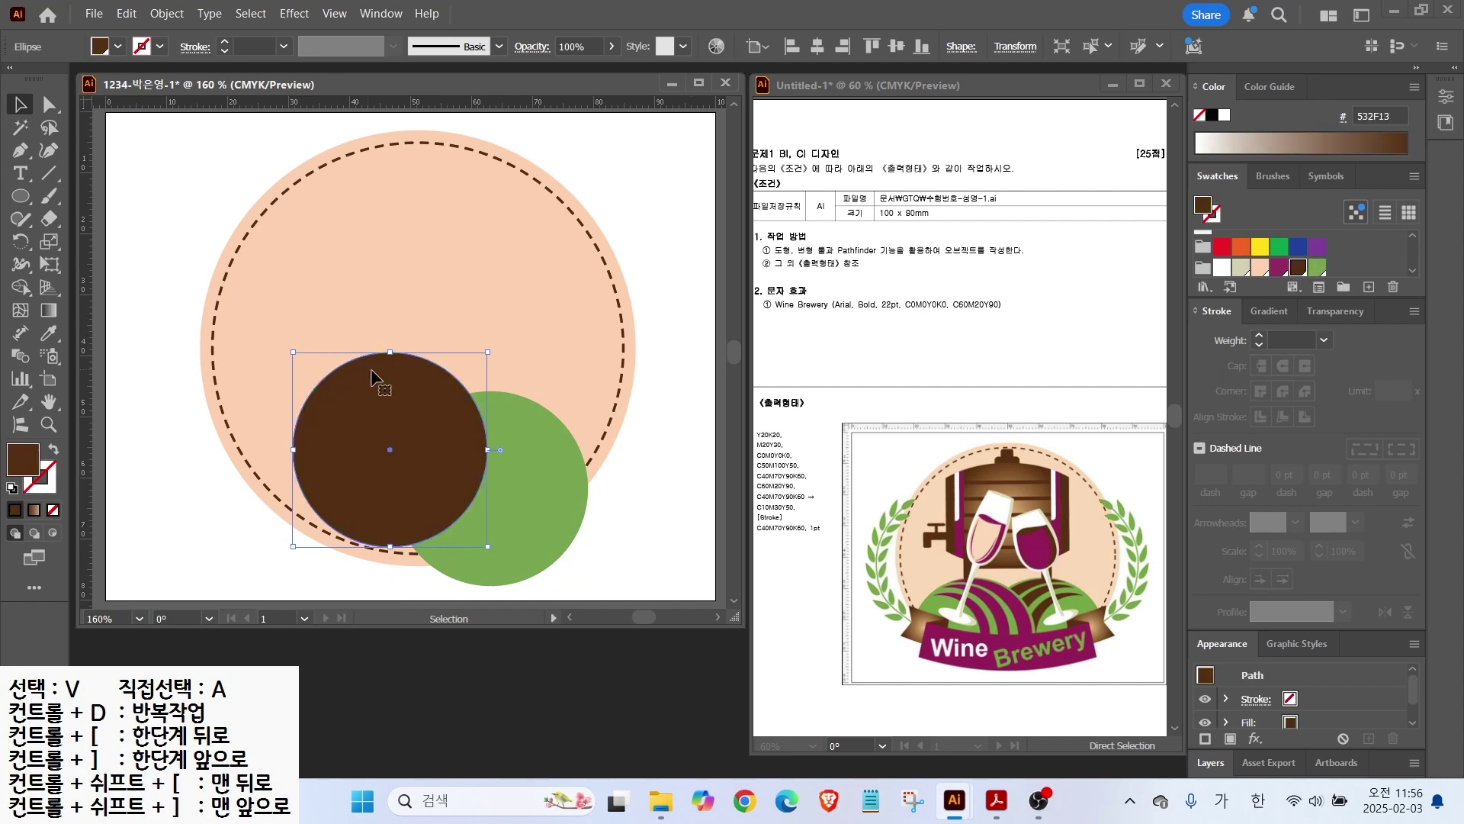
drag(487, 352, 463, 375)
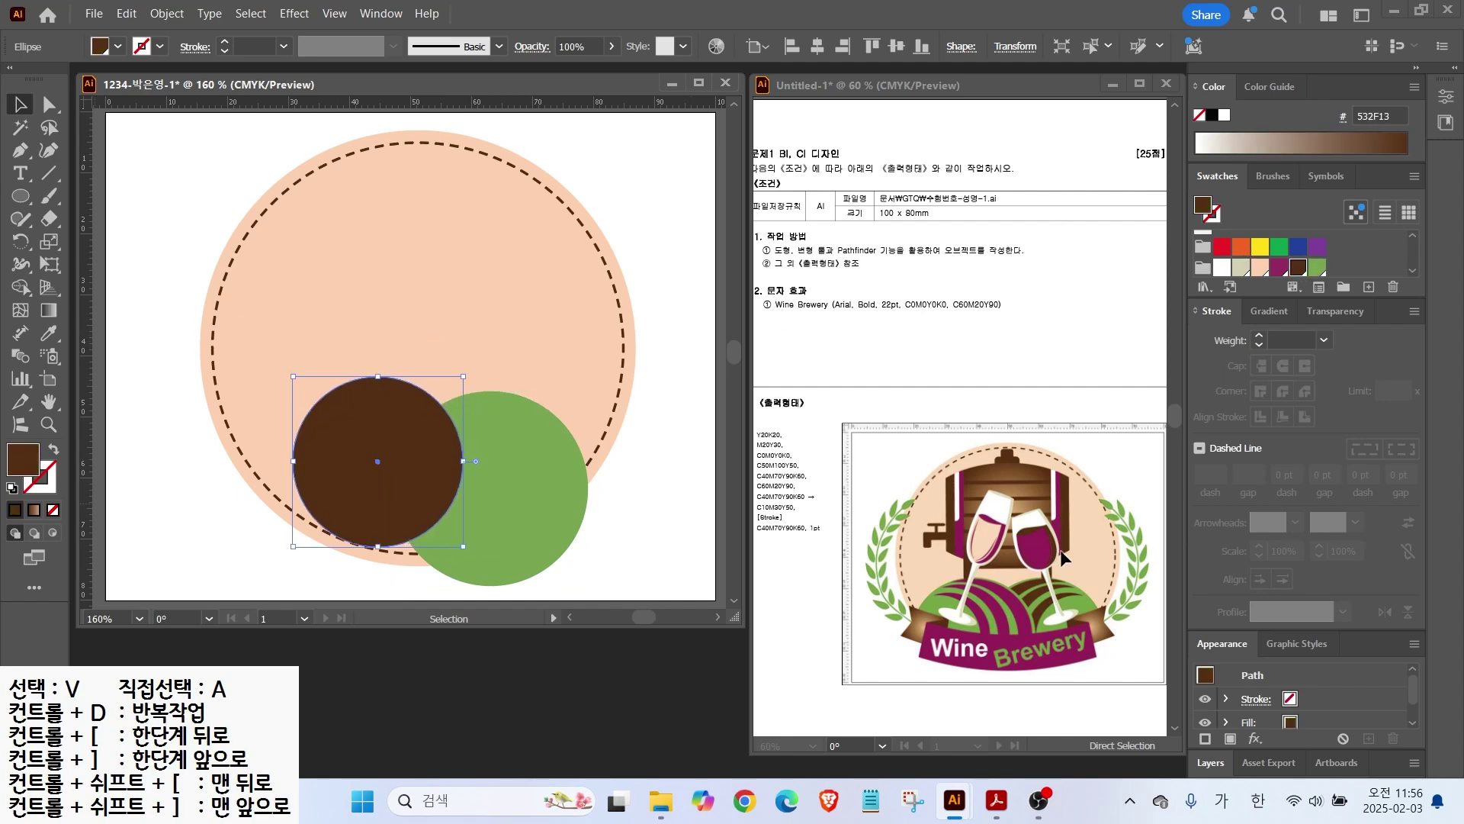
drag(350, 427, 365, 436)
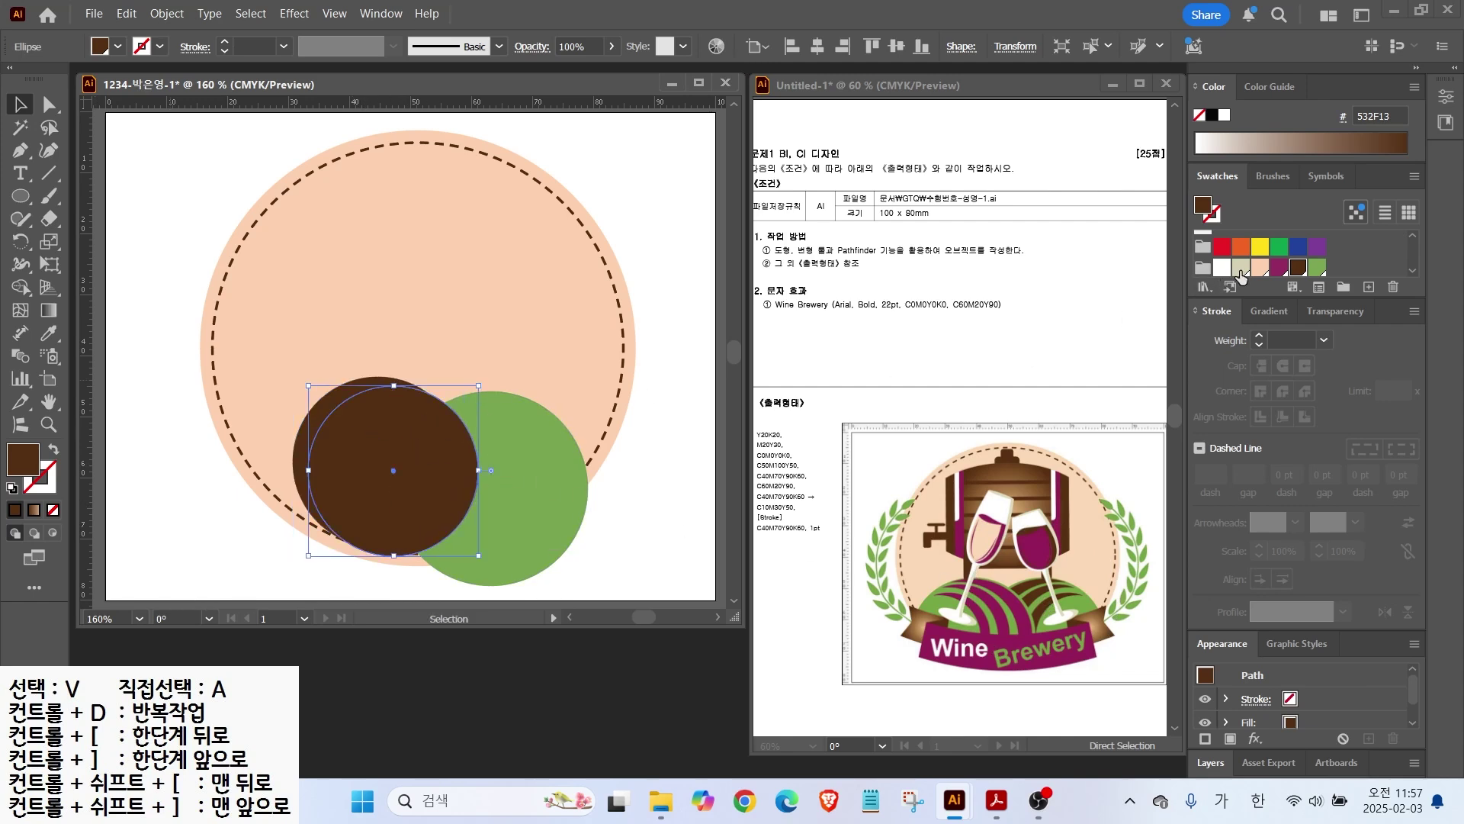
click(1259, 247)
mouse_move(392, 440)
mouse_down()
mouse_move(382, 431)
mouse_move(410, 436)
mouse_move(398, 439)
mouse_up()
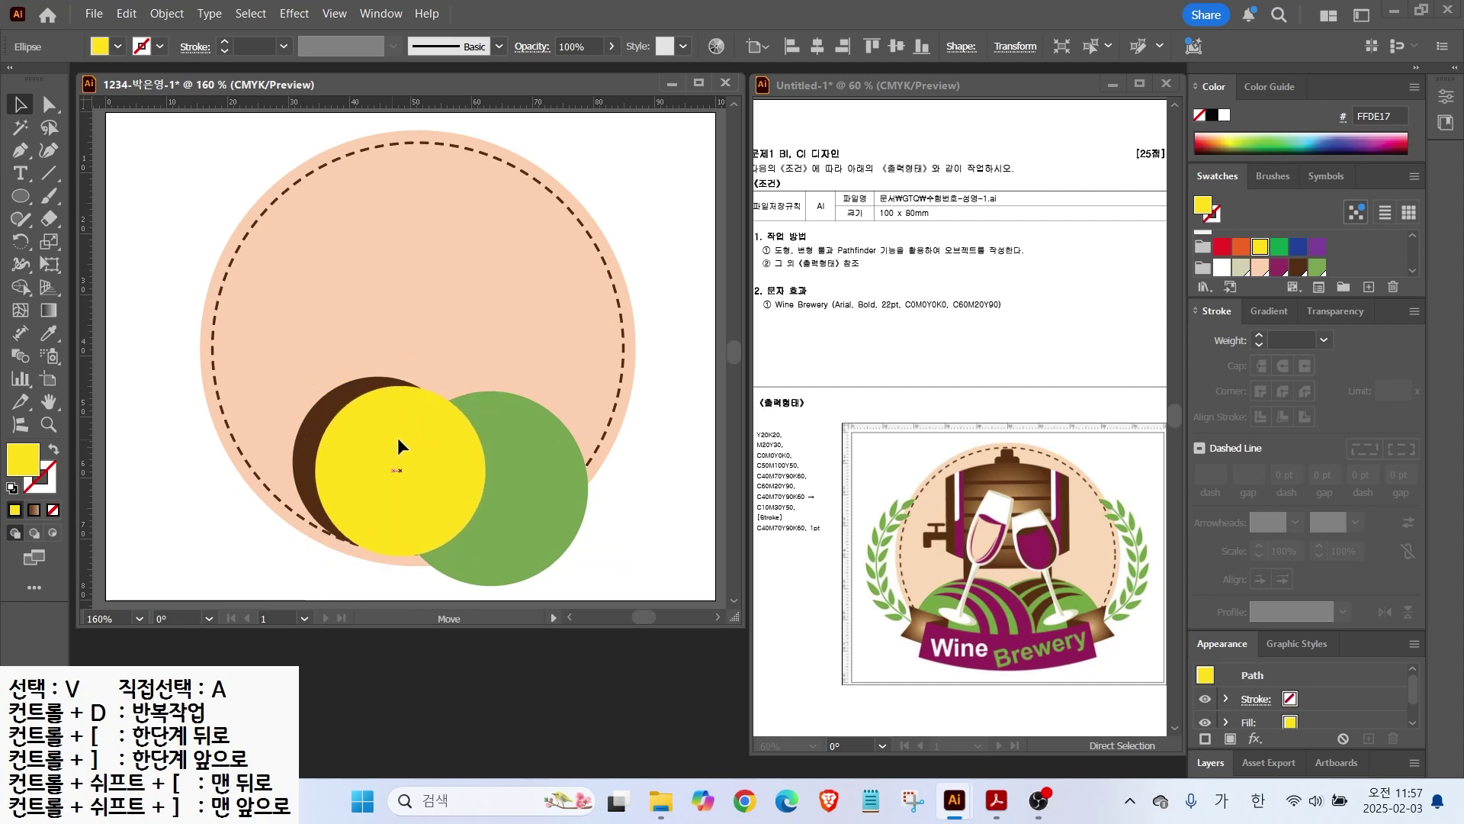
Step: Select the brown and yellow circles together and show the Pathfinder panel
shift+click(307, 433)
click(337, 434)
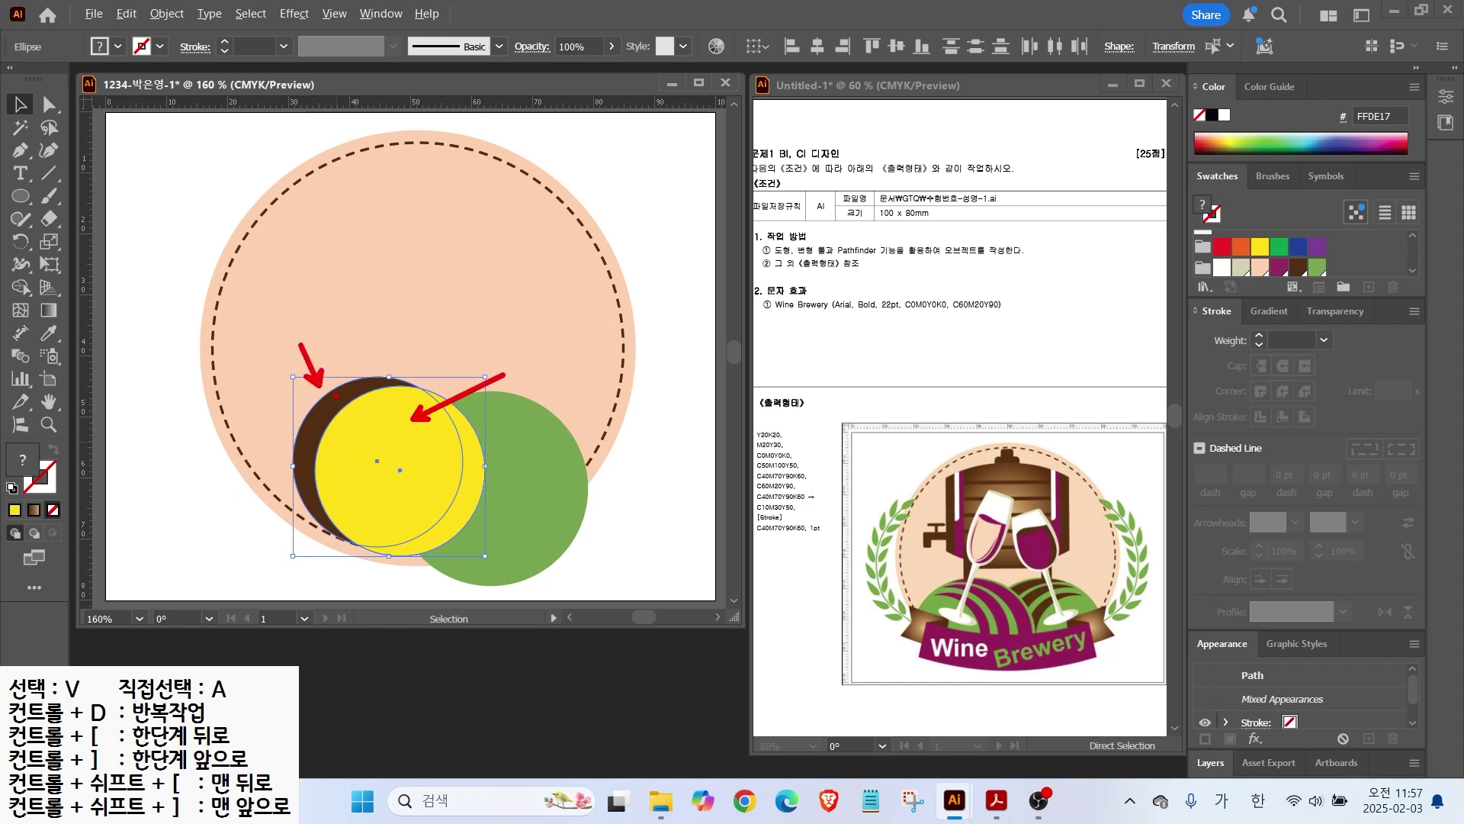
click(385, 14)
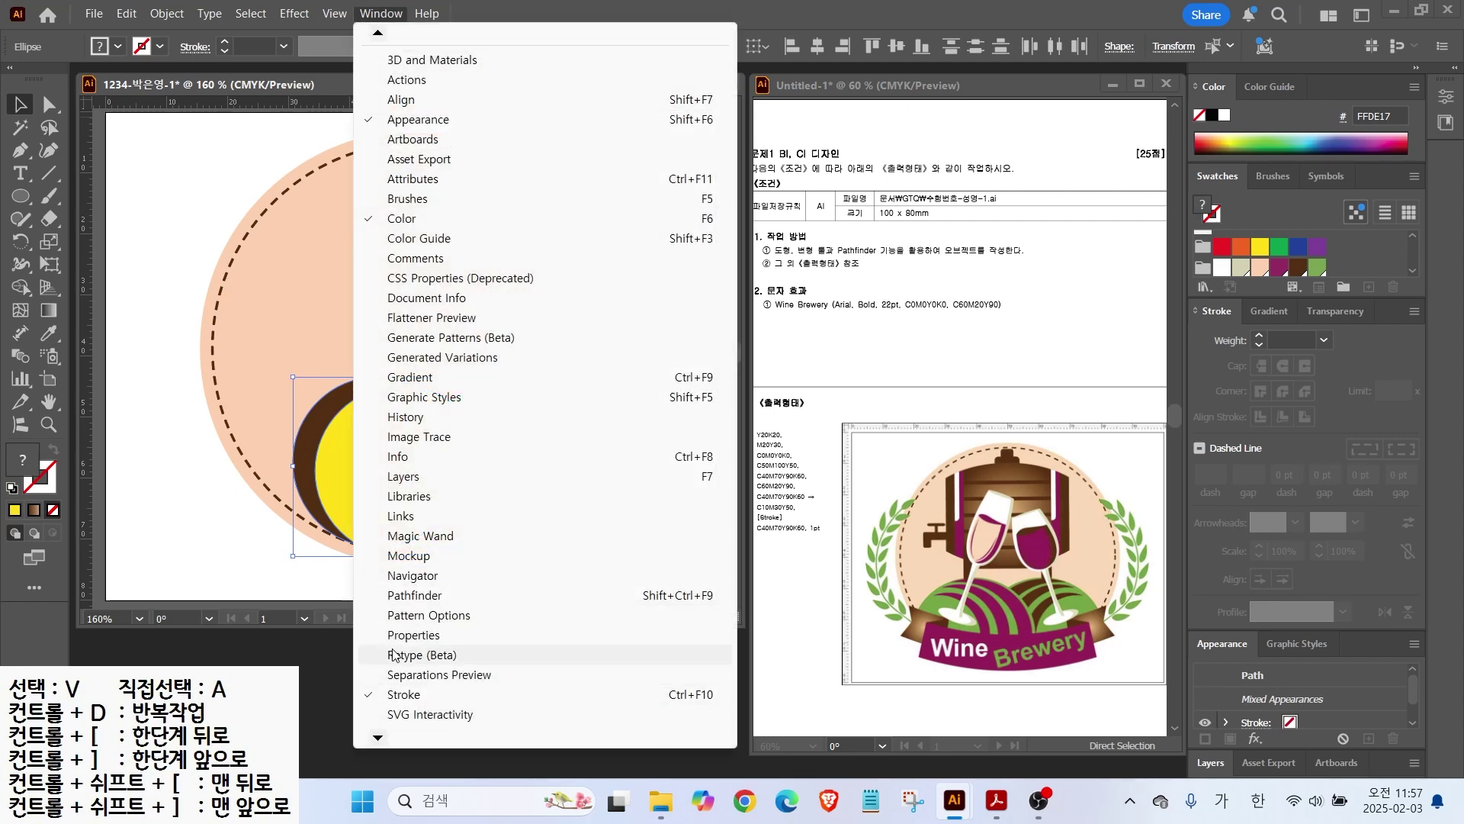
click(427, 595)
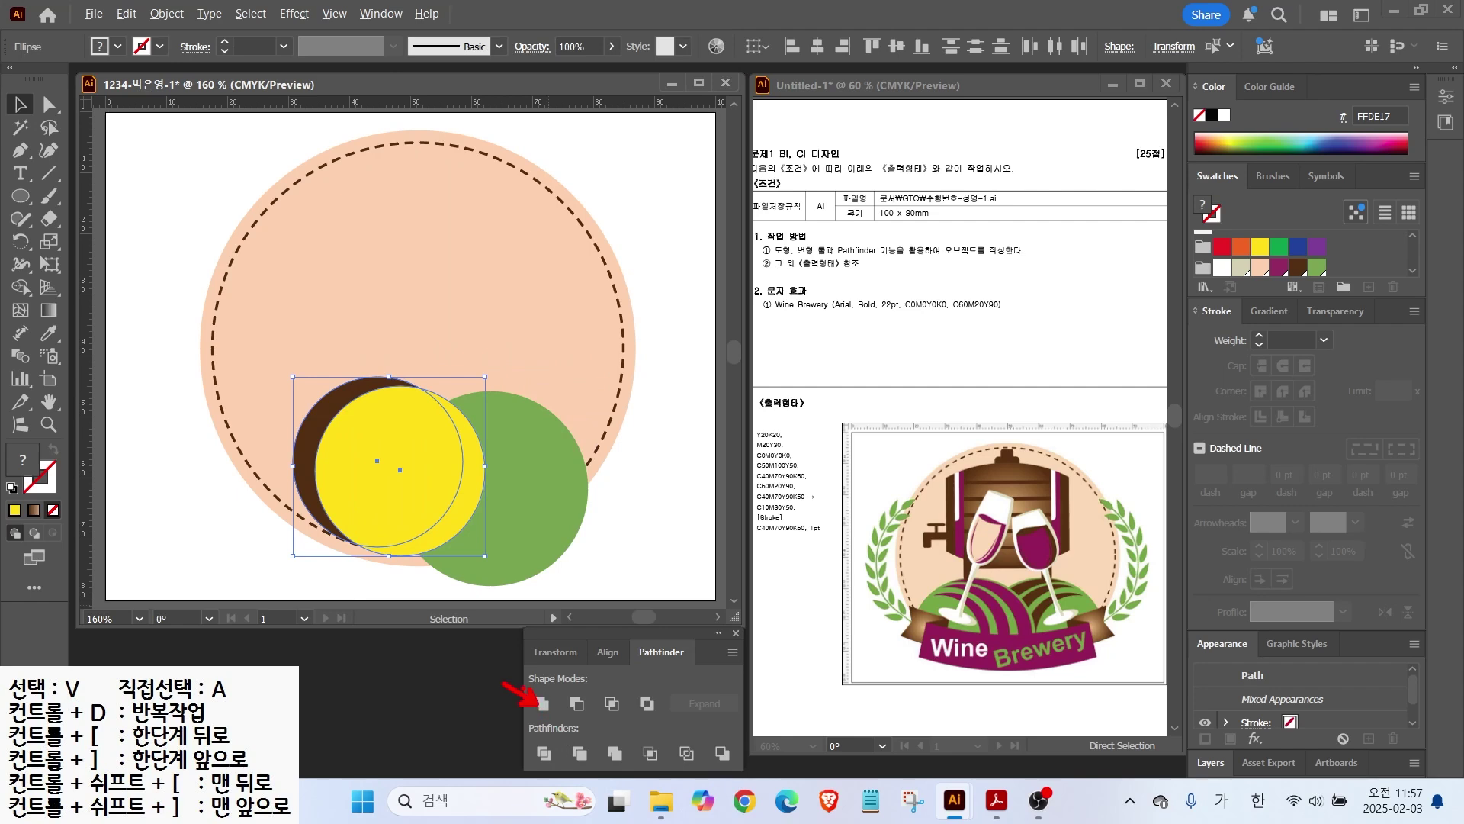
Step: Use Minus Front to make a brown crescent and stack copies on a smaller green circle
click(577, 703)
drag(329, 424, 436, 438)
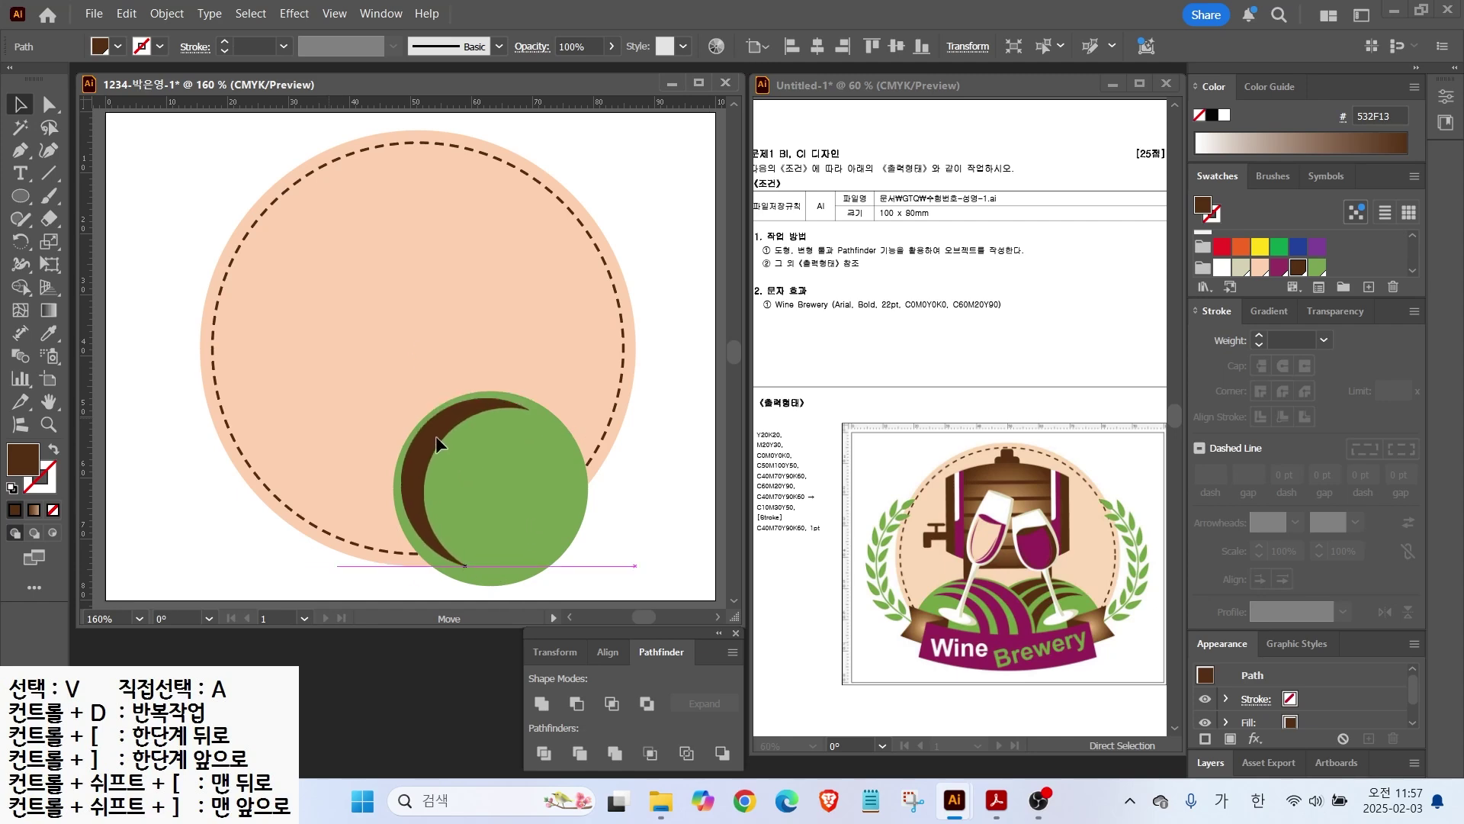
drag(432, 440, 450, 459)
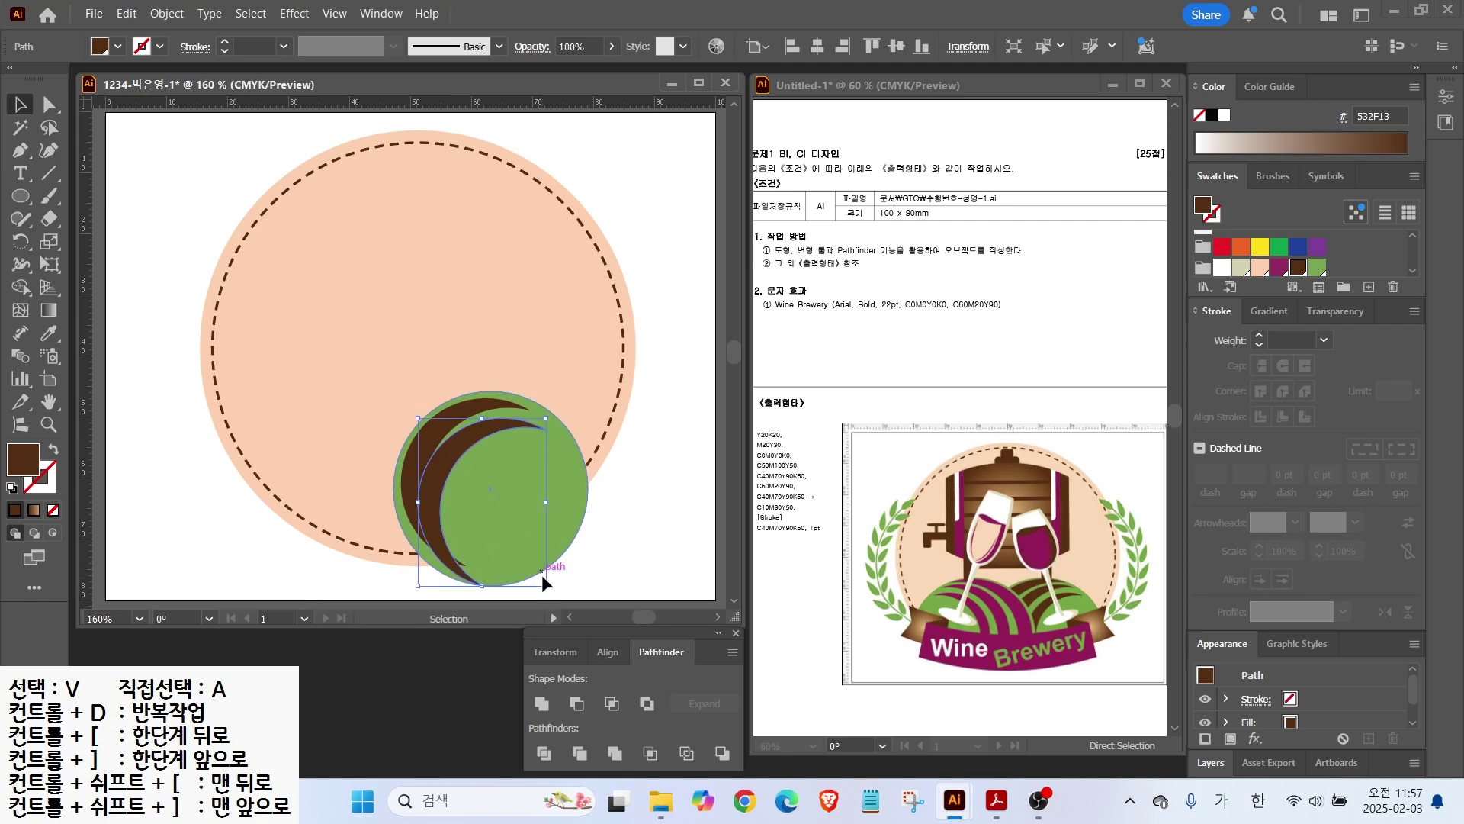
drag(545, 584, 525, 557)
drag(446, 451, 477, 467)
Step: Select the crescents with the green circle and duplicate the hill to the left
drag(408, 399, 569, 592)
drag(604, 400, 385, 593)
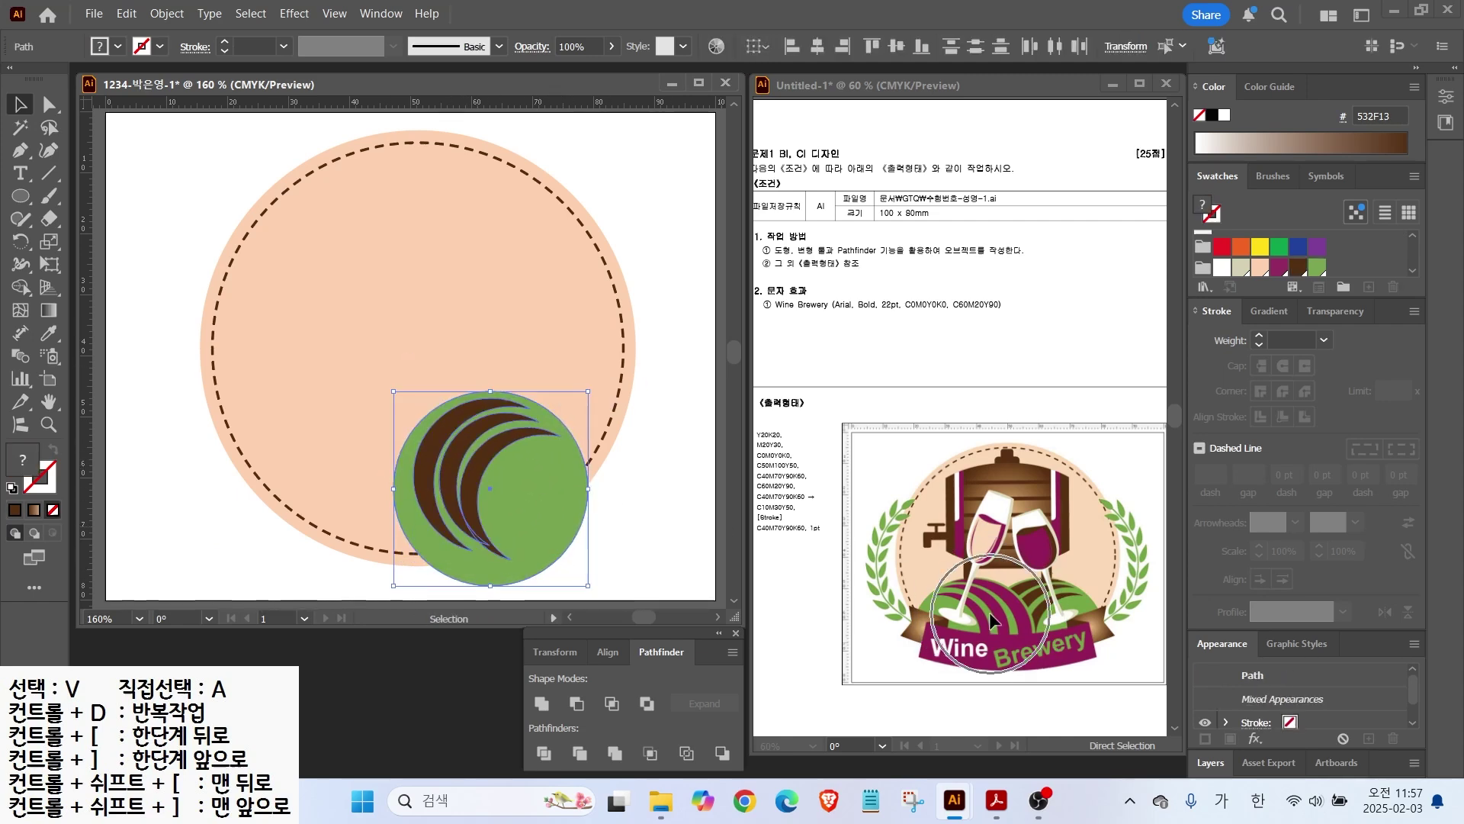
drag(466, 460, 260, 440)
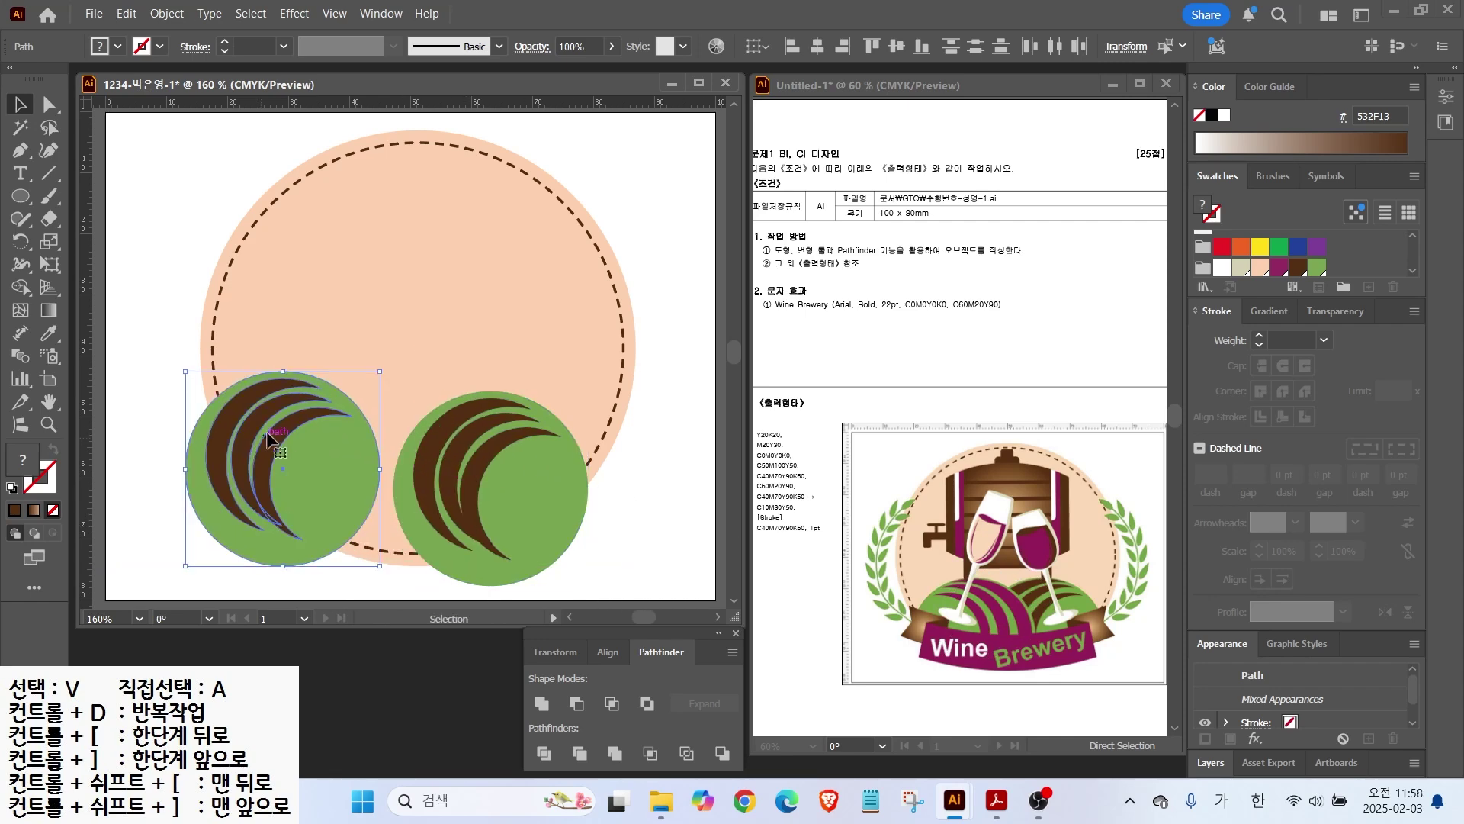
right_click(264, 437)
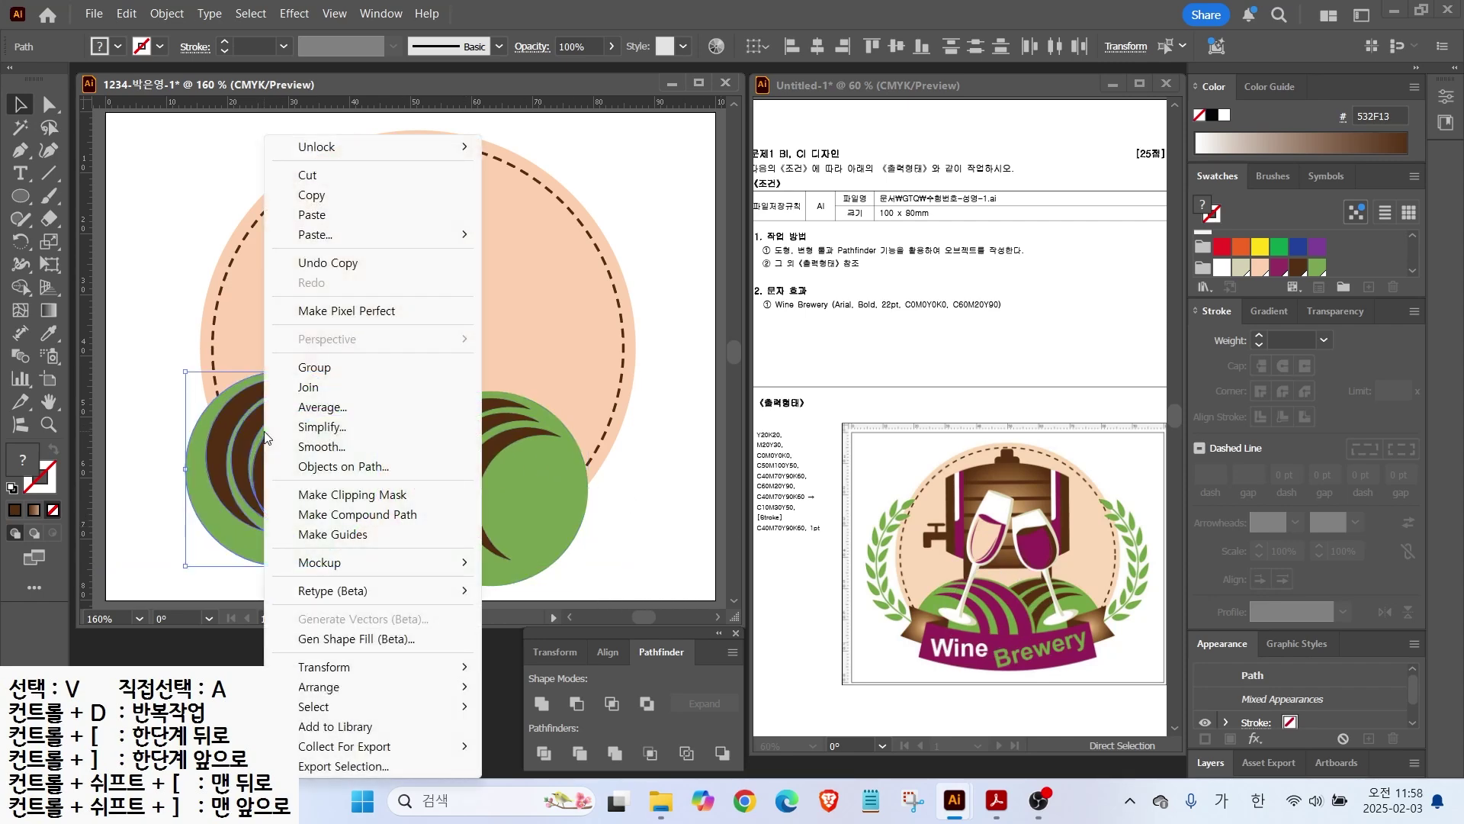
Step: Reflect the copied hill vertically and move it to overlap the other one
mouse_move(458, 668)
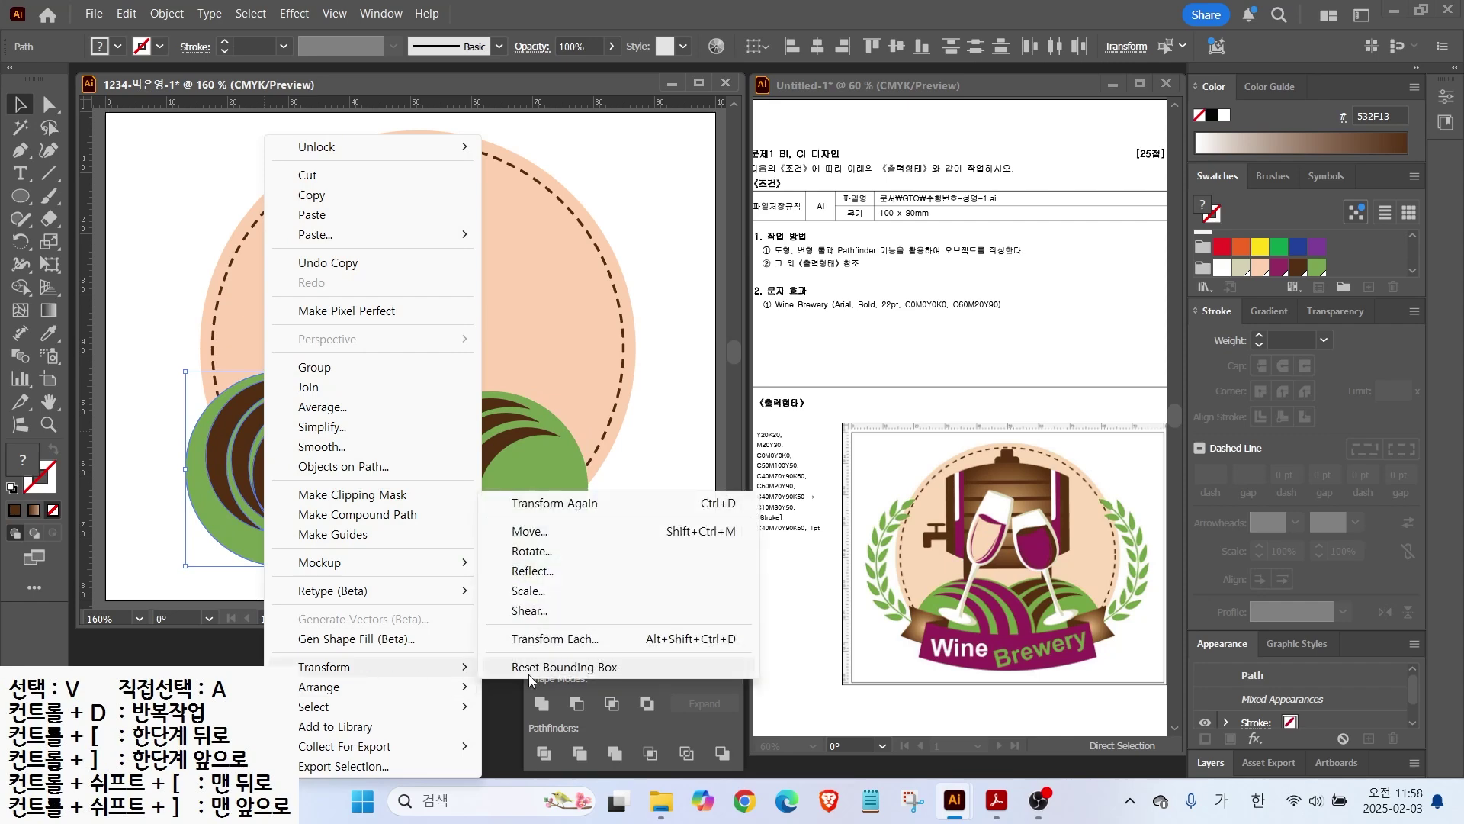
click(534, 571)
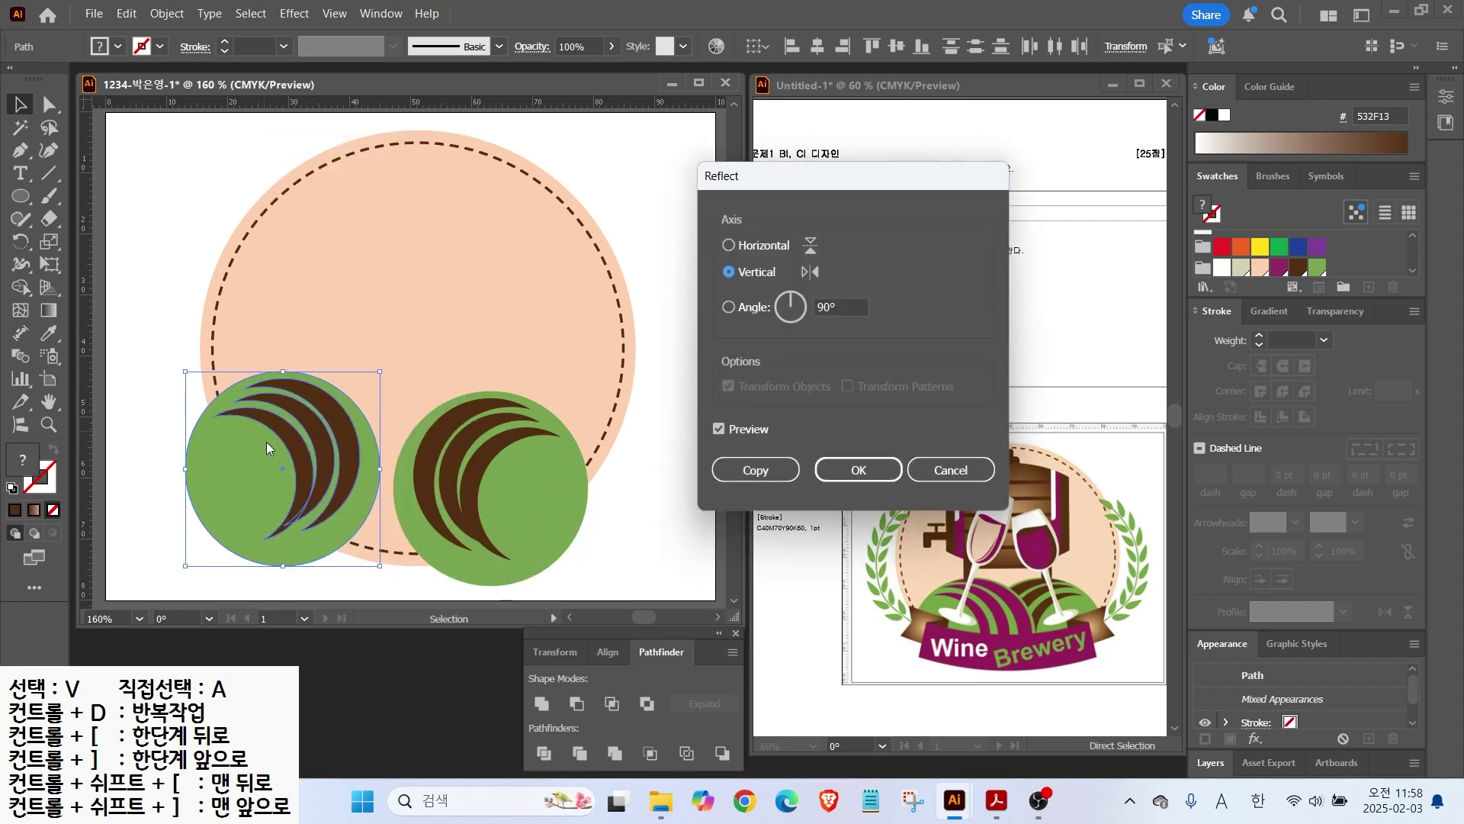
click(861, 469)
drag(303, 443, 361, 468)
Step: Enlarge and reposition the right hill, and adjust the left hill's crescents
drag(497, 468, 494, 471)
drag(587, 391, 610, 378)
mouse_move(520, 448)
mouse_down()
mouse_move(547, 447)
mouse_move(522, 432)
mouse_up()
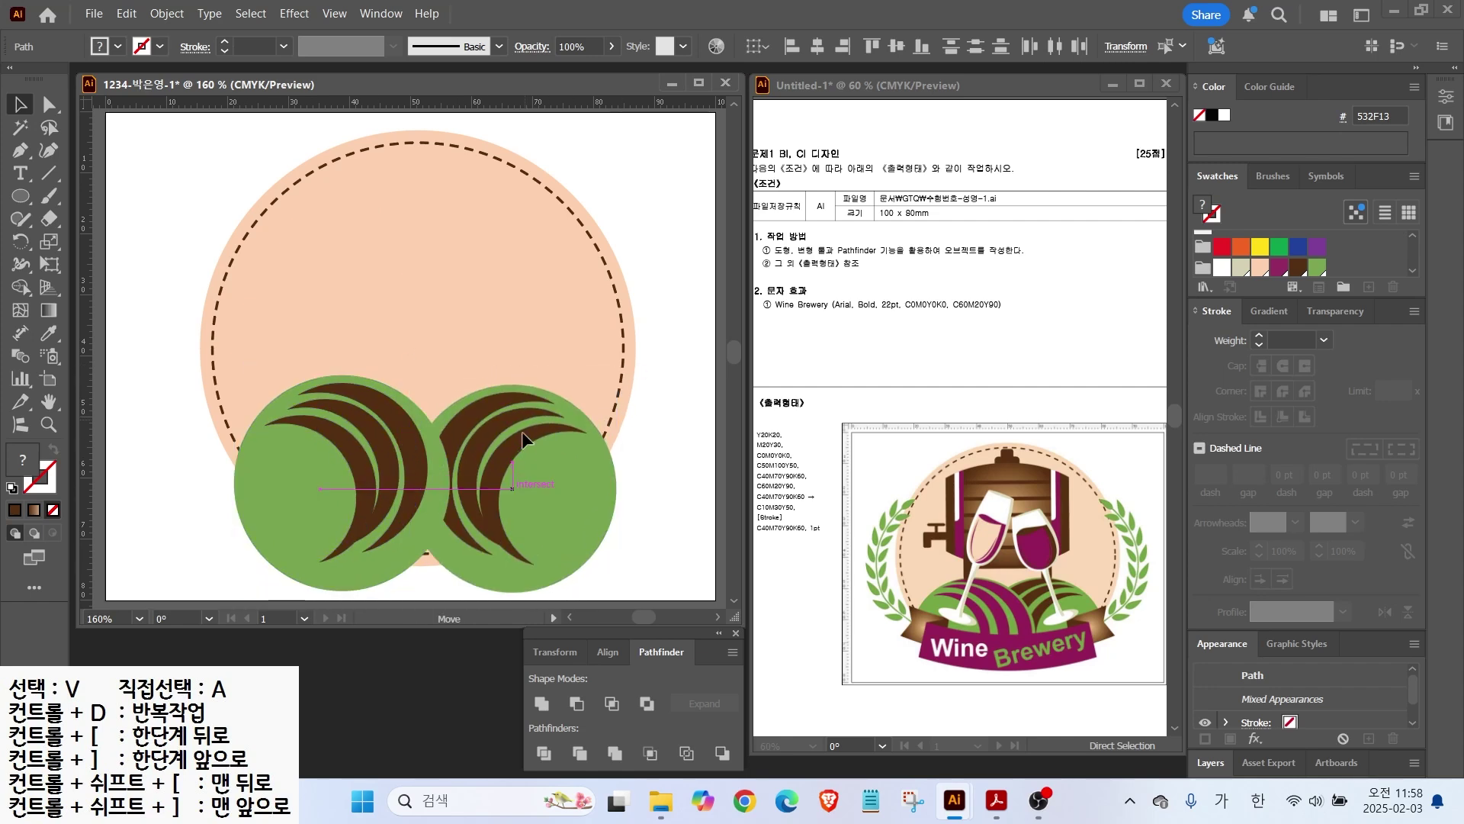
drag(384, 394, 375, 391)
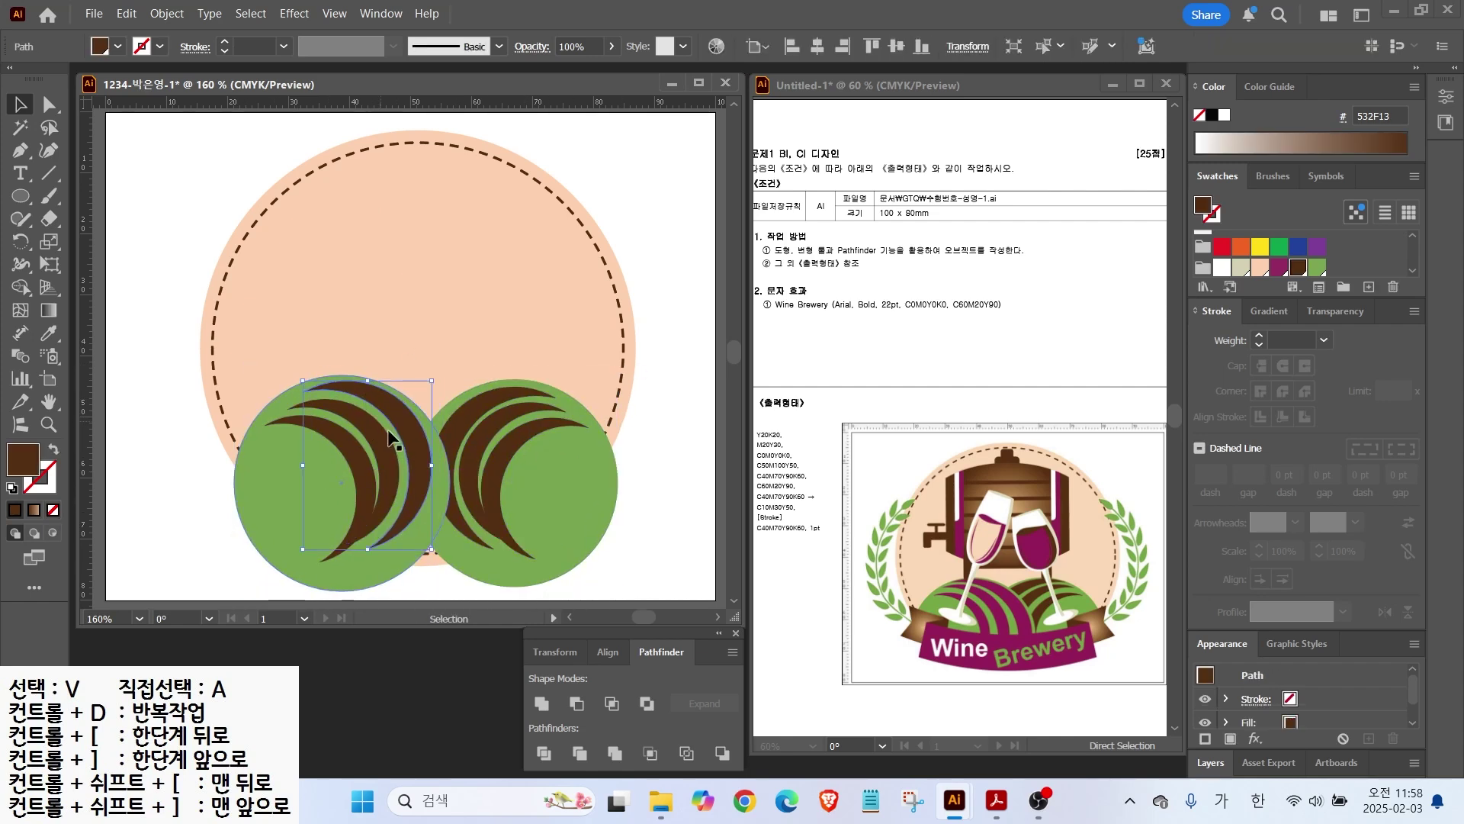
drag(432, 549, 443, 570)
drag(386, 479, 387, 475)
drag(399, 542, 408, 563)
drag(358, 475, 361, 474)
Step: Recolour the left hill's crescents wine purple
shift+click(399, 451)
shift+click(429, 448)
click(1262, 268)
click(1279, 267)
click(172, 459)
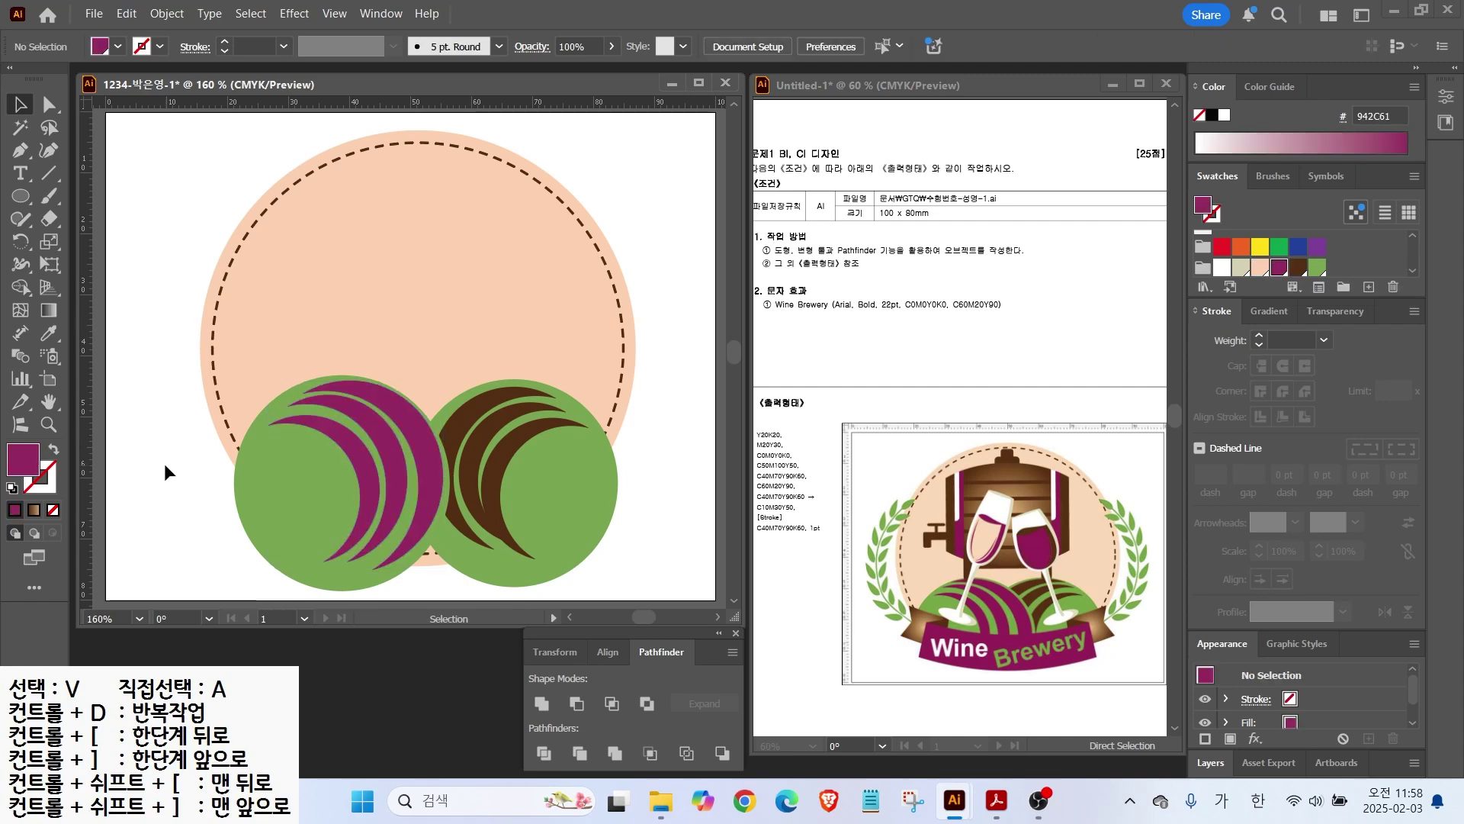
Step: Overlap the two hills more closely and enlarge them together proportionally
drag(265, 353, 358, 474)
drag(363, 483, 369, 483)
drag(591, 364, 513, 449)
key(ctrl+a)
drag(241, 376, 208, 357)
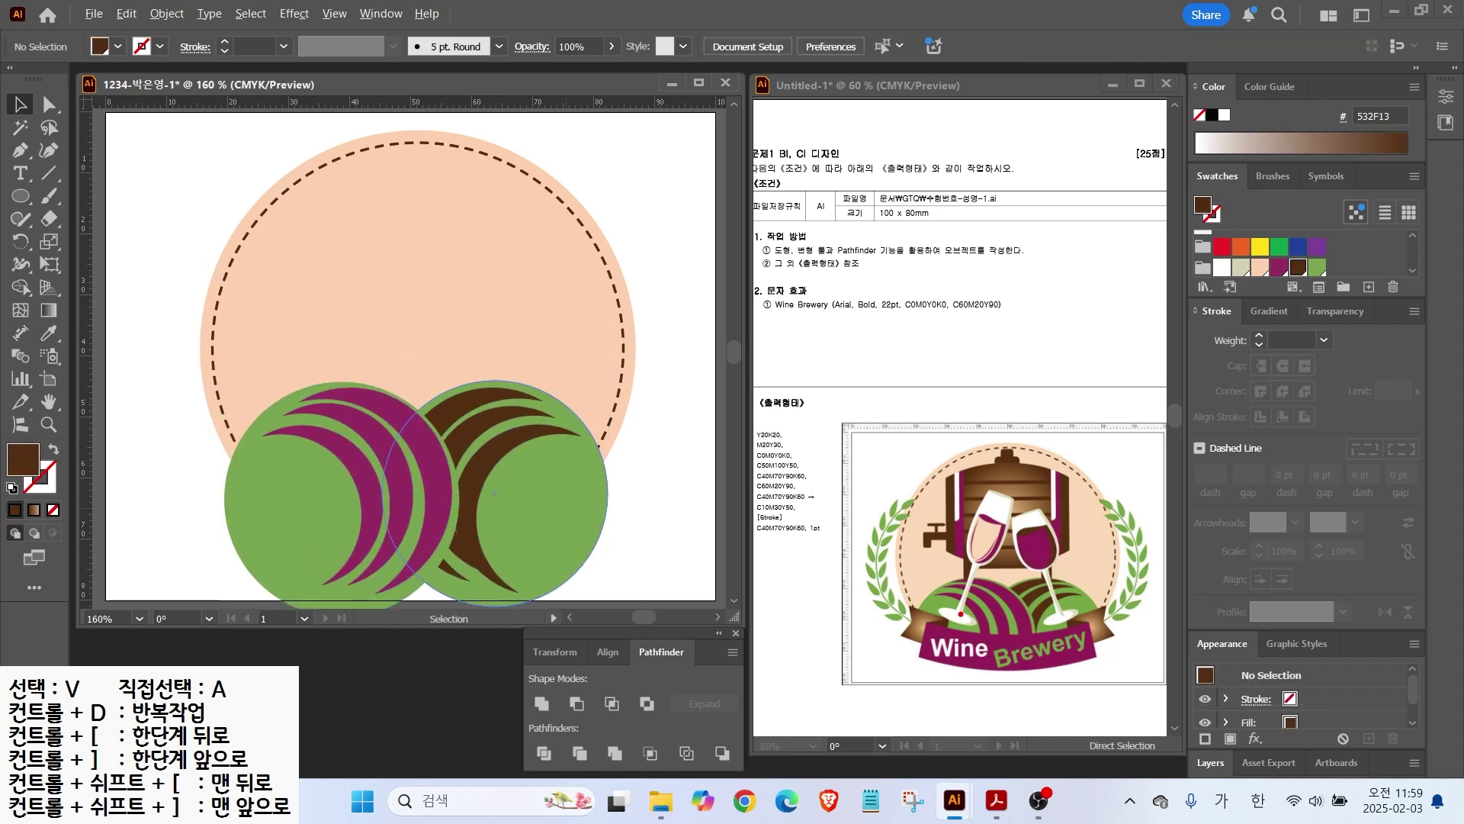
drag(962, 653, 937, 703)
Step: Draw a smooth, brown, stroke-only Pen curve running across both hills
key(p)
click(190, 426)
click(411, 505)
drag(488, 509, 509, 501)
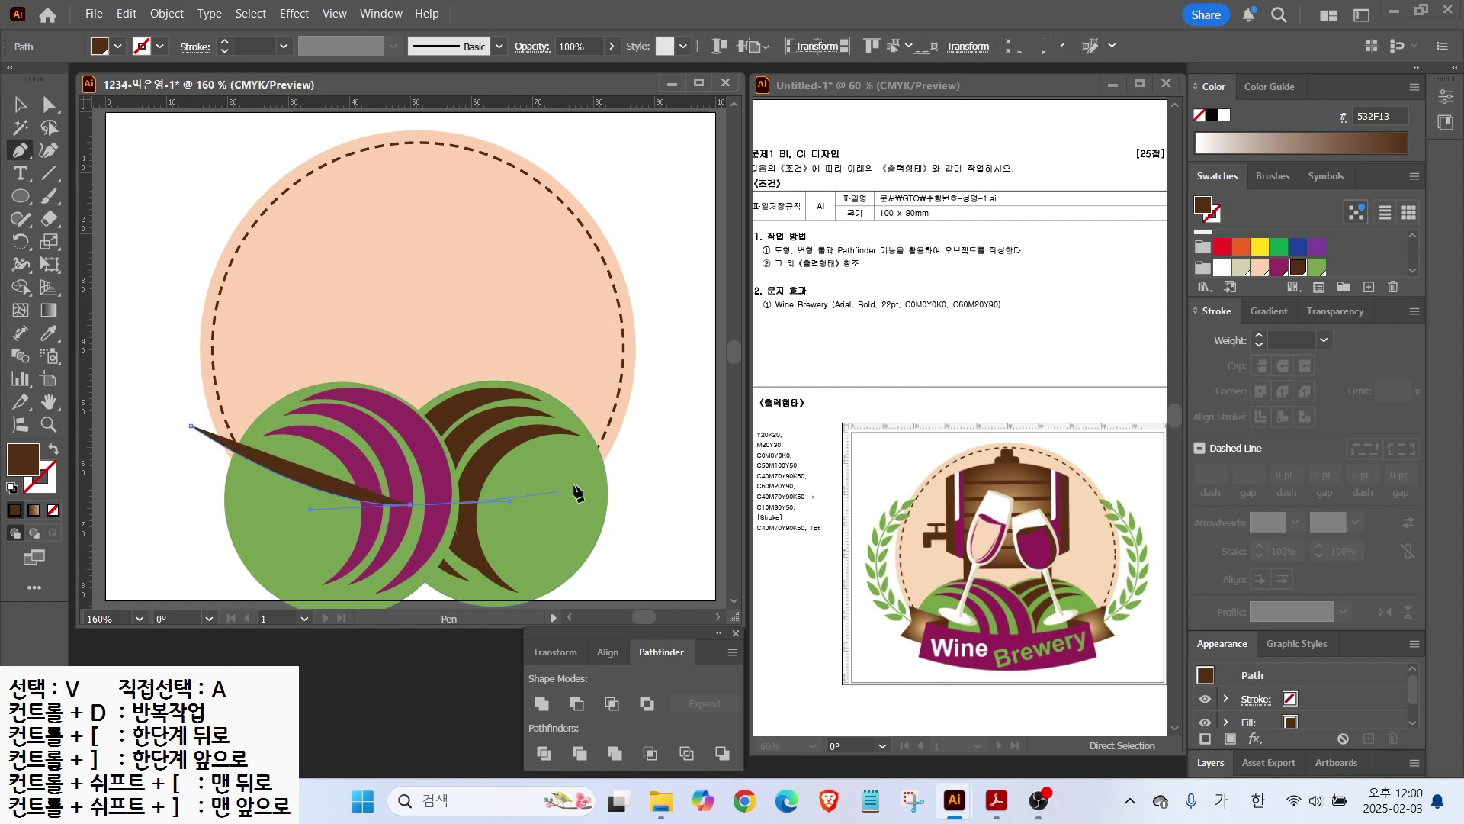
drag(647, 441, 707, 398)
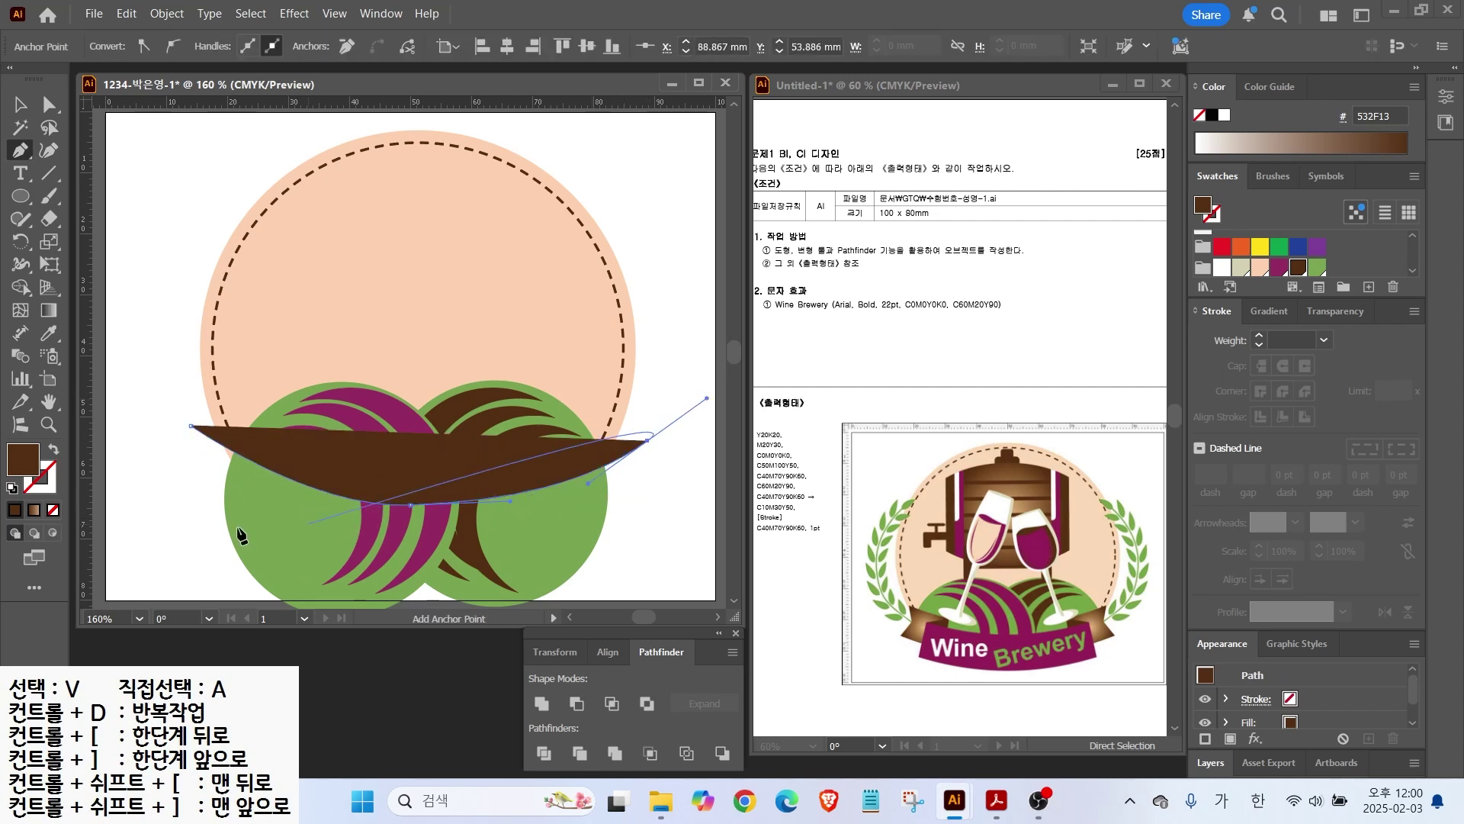
click(53, 452)
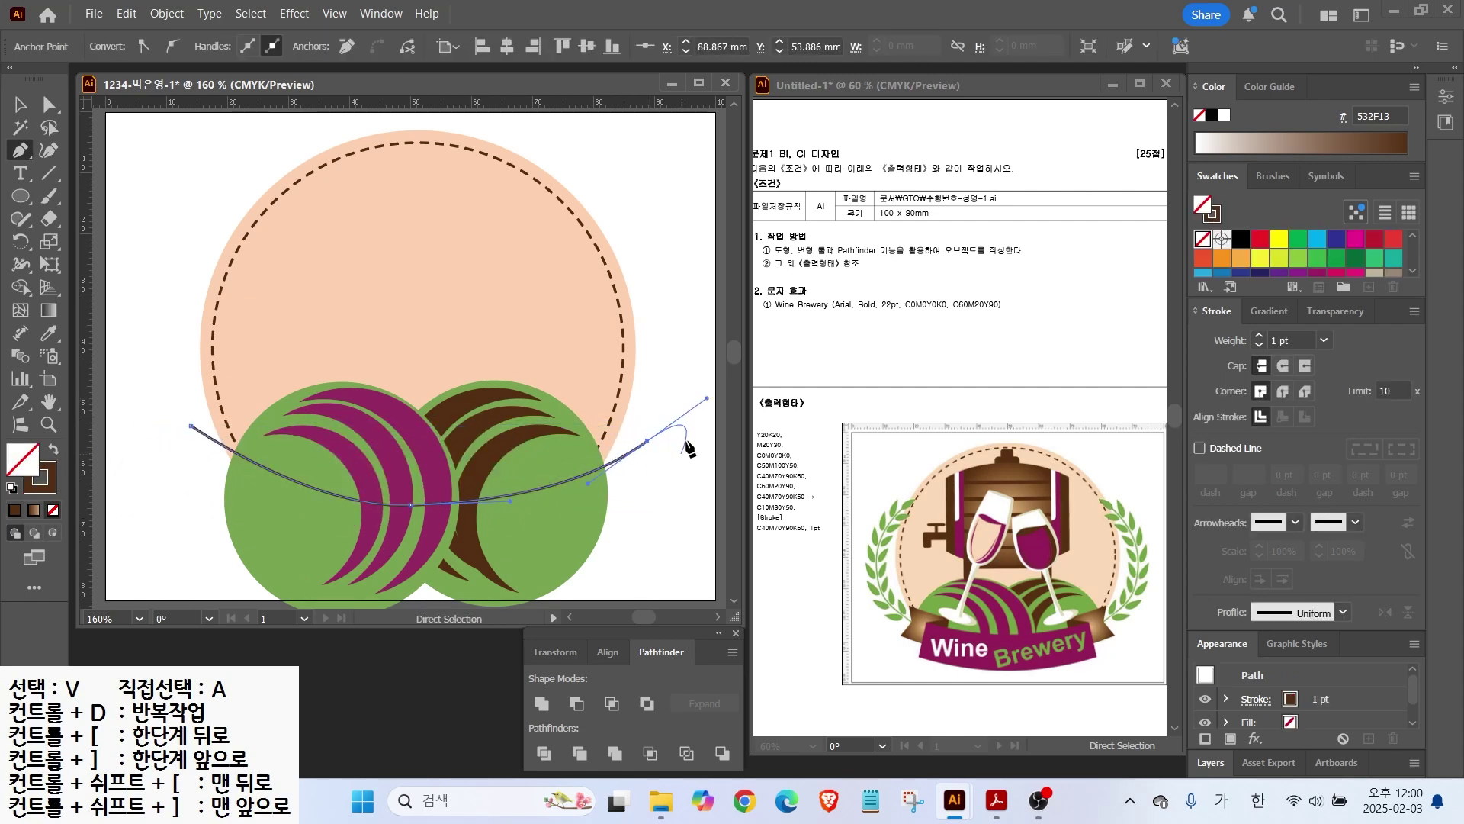
key(ctrl)
ctrl+click(660, 387)
Step: Select all the artwork and apply Pathfinder Divide along the curve
drag(185, 380, 405, 482)
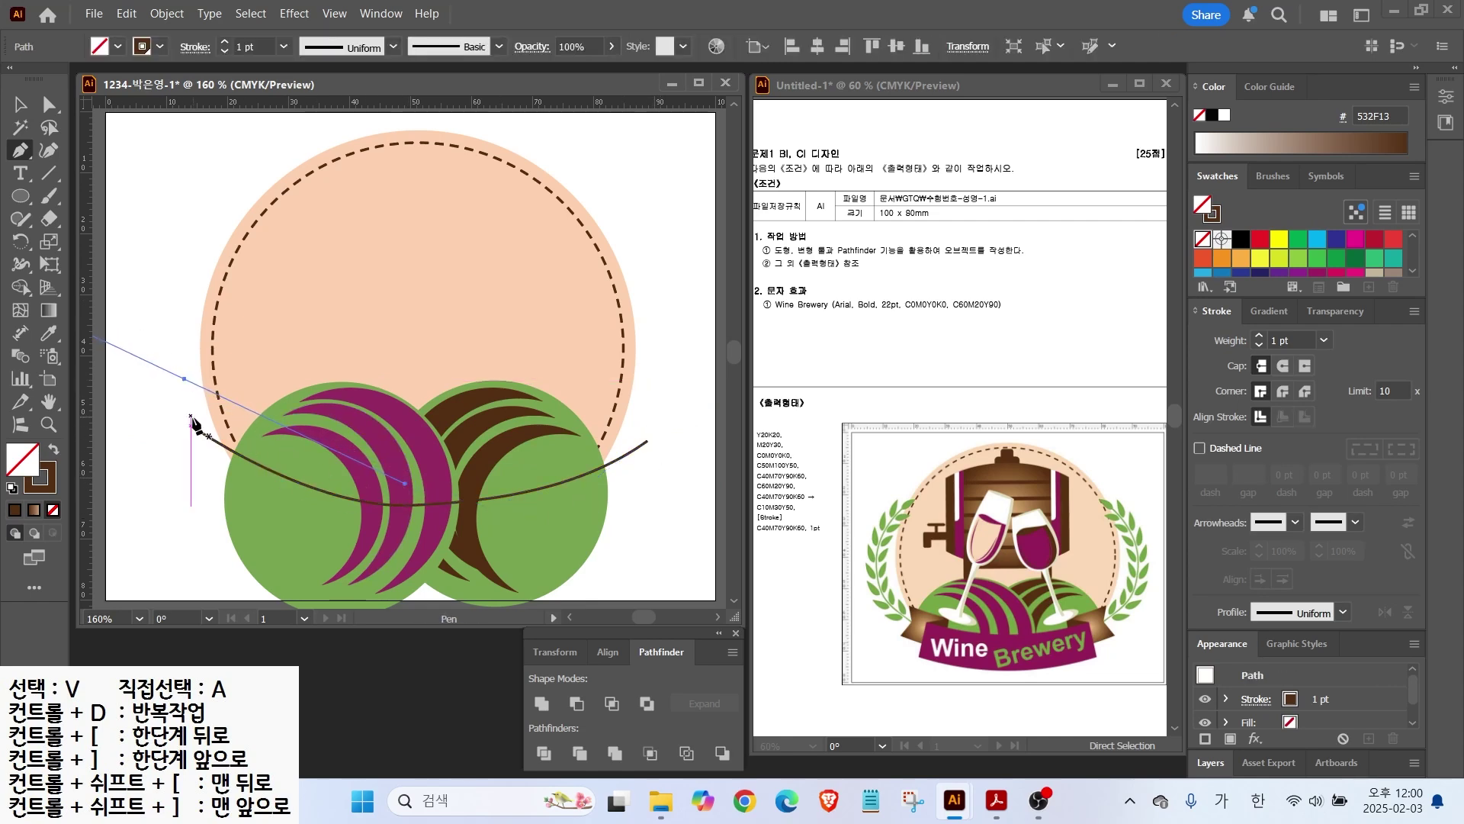
key(ctrl+z)
click(25, 109)
key(ctrl+a)
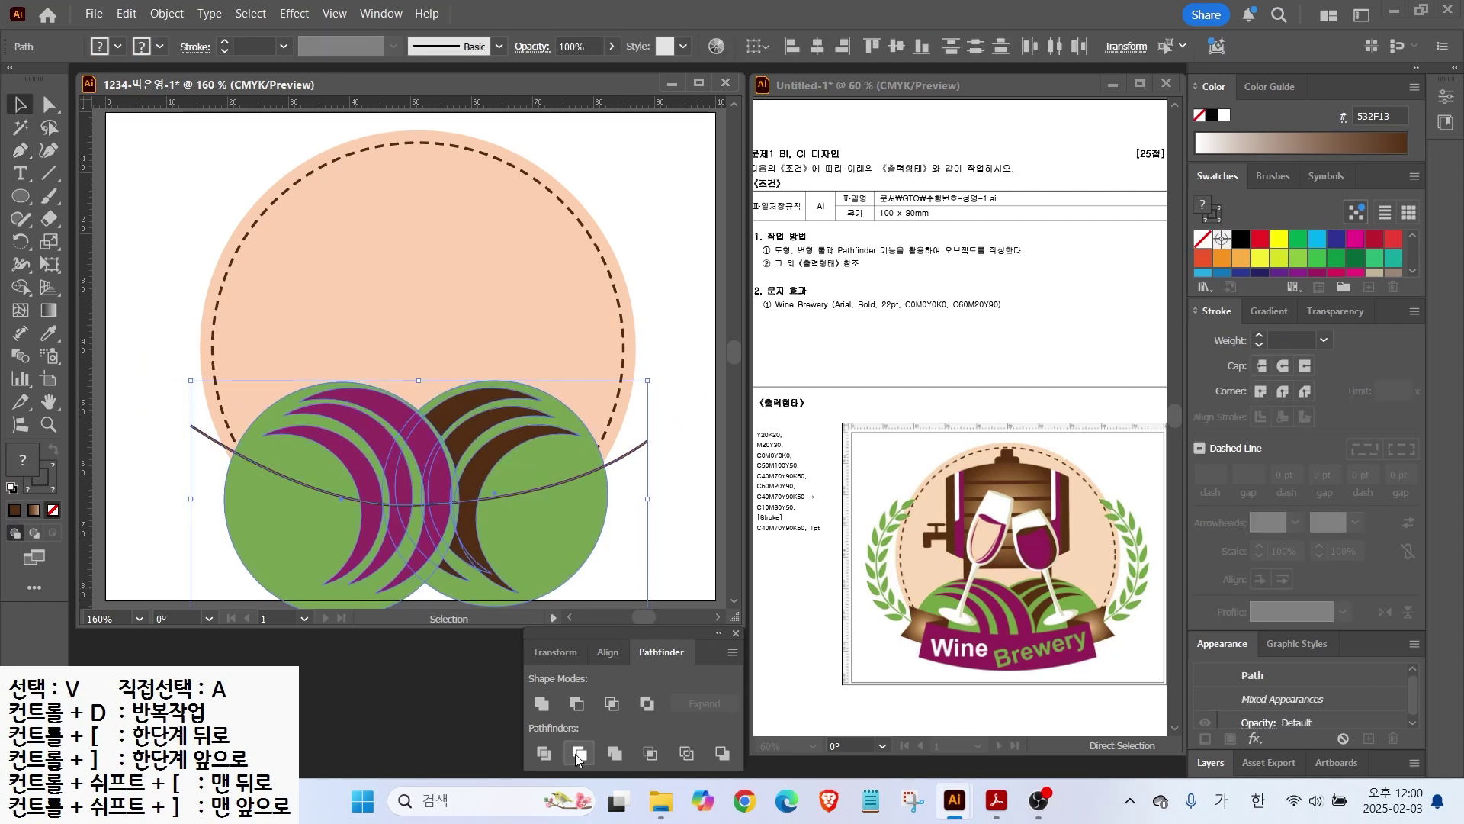
click(543, 753)
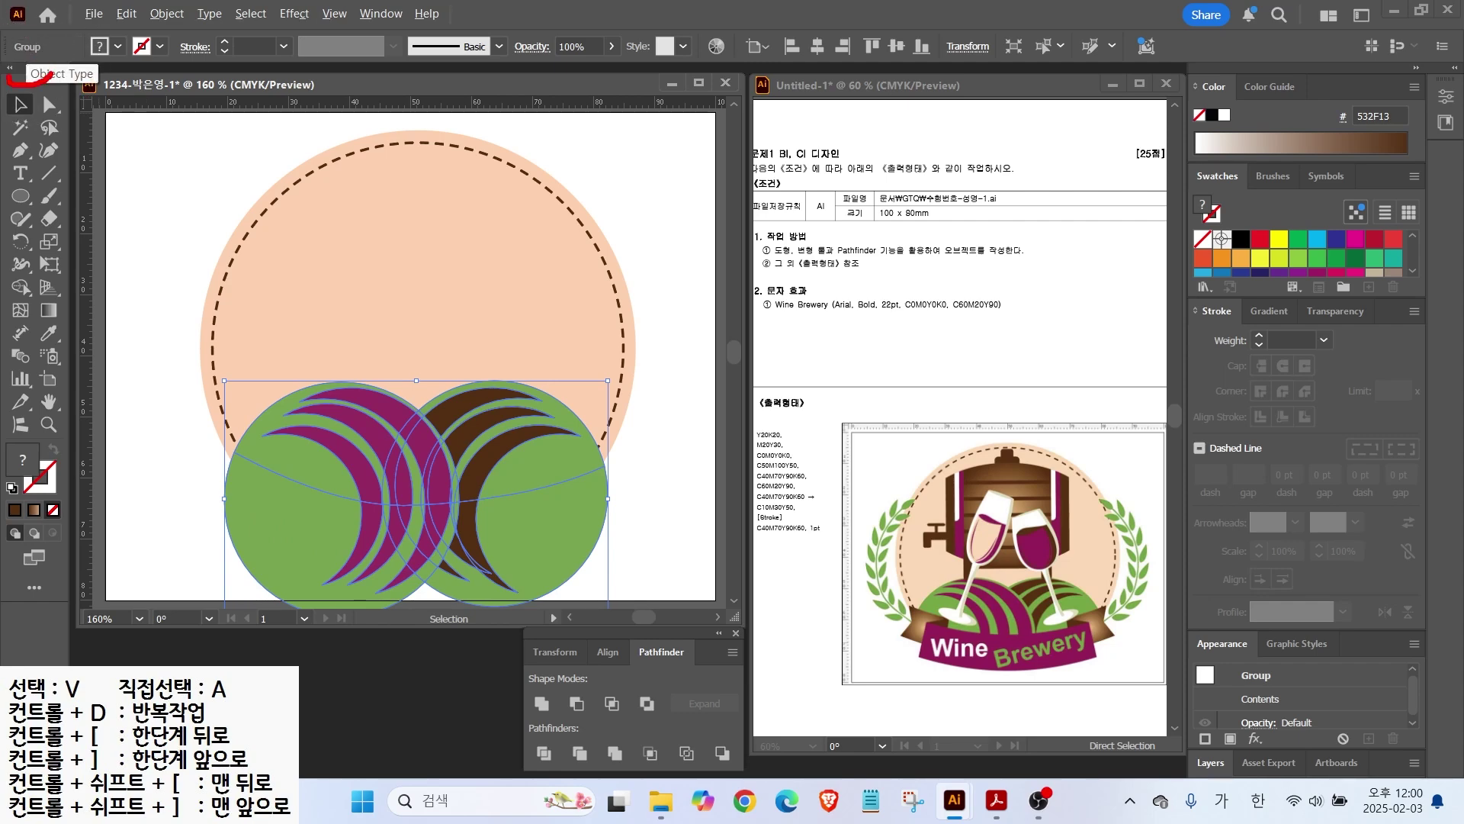
right_click(328, 478)
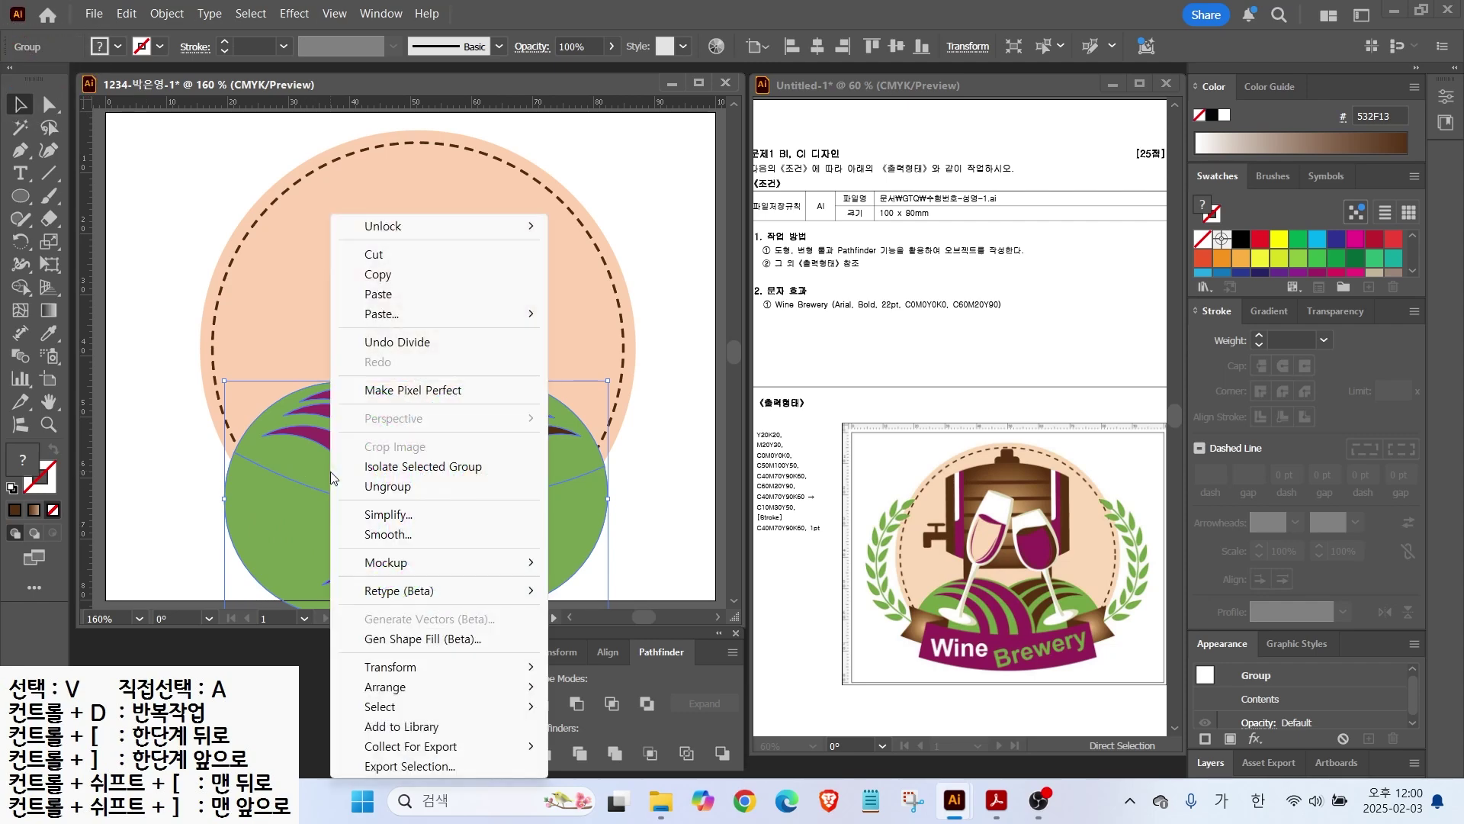
Step: Ungroup the divided pieces and delete all the hill and stripe pieces below the curve
click(399, 491)
click(146, 435)
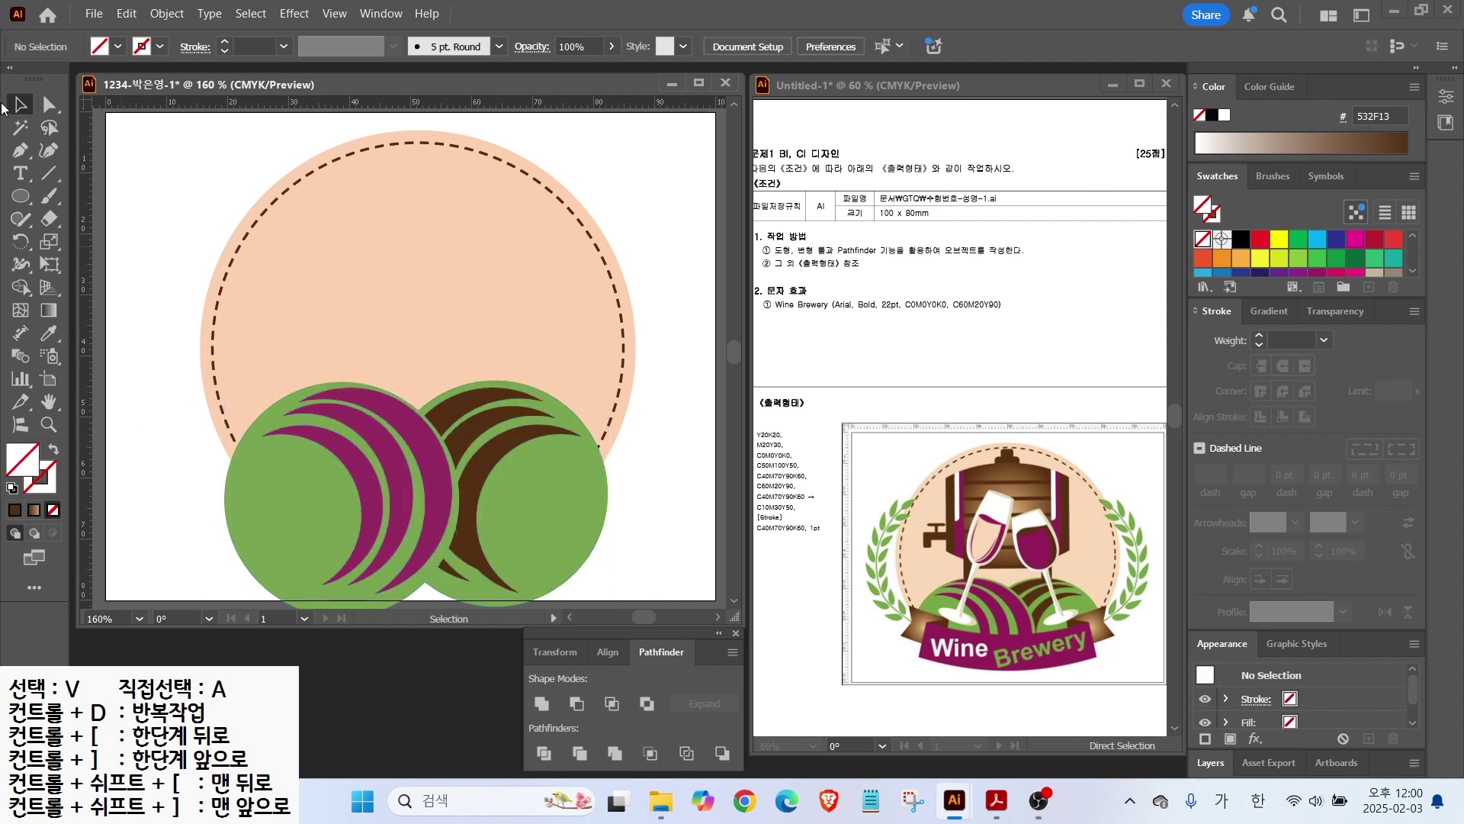
drag(236, 537, 612, 546)
key(Delete)
key(Delete)
drag(353, 575, 403, 588)
key(Delete)
drag(333, 552, 482, 530)
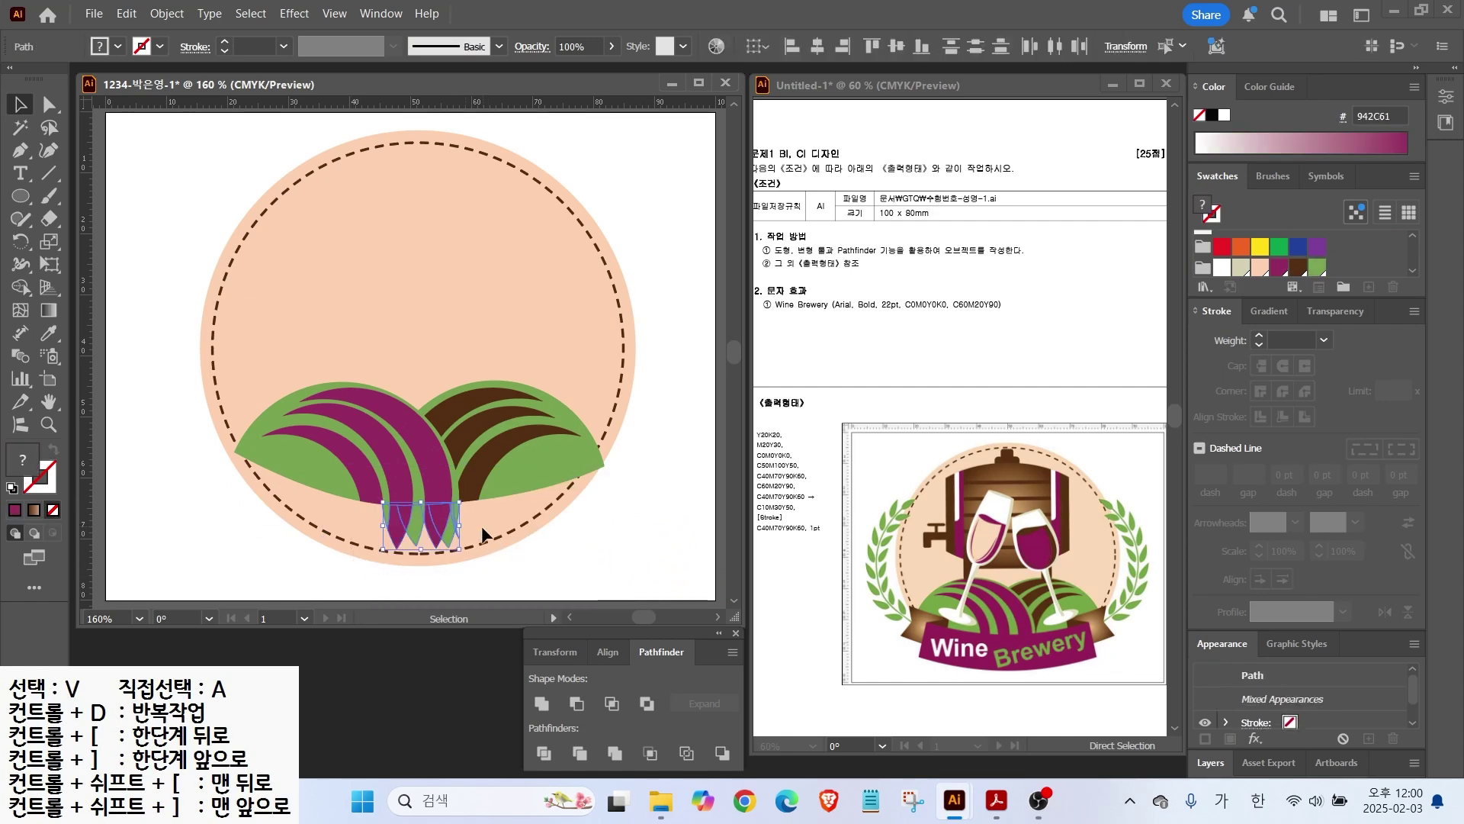
key(Delete)
Step: Select the remaining hill and stripe pieces and lock them
drag(176, 351, 640, 524)
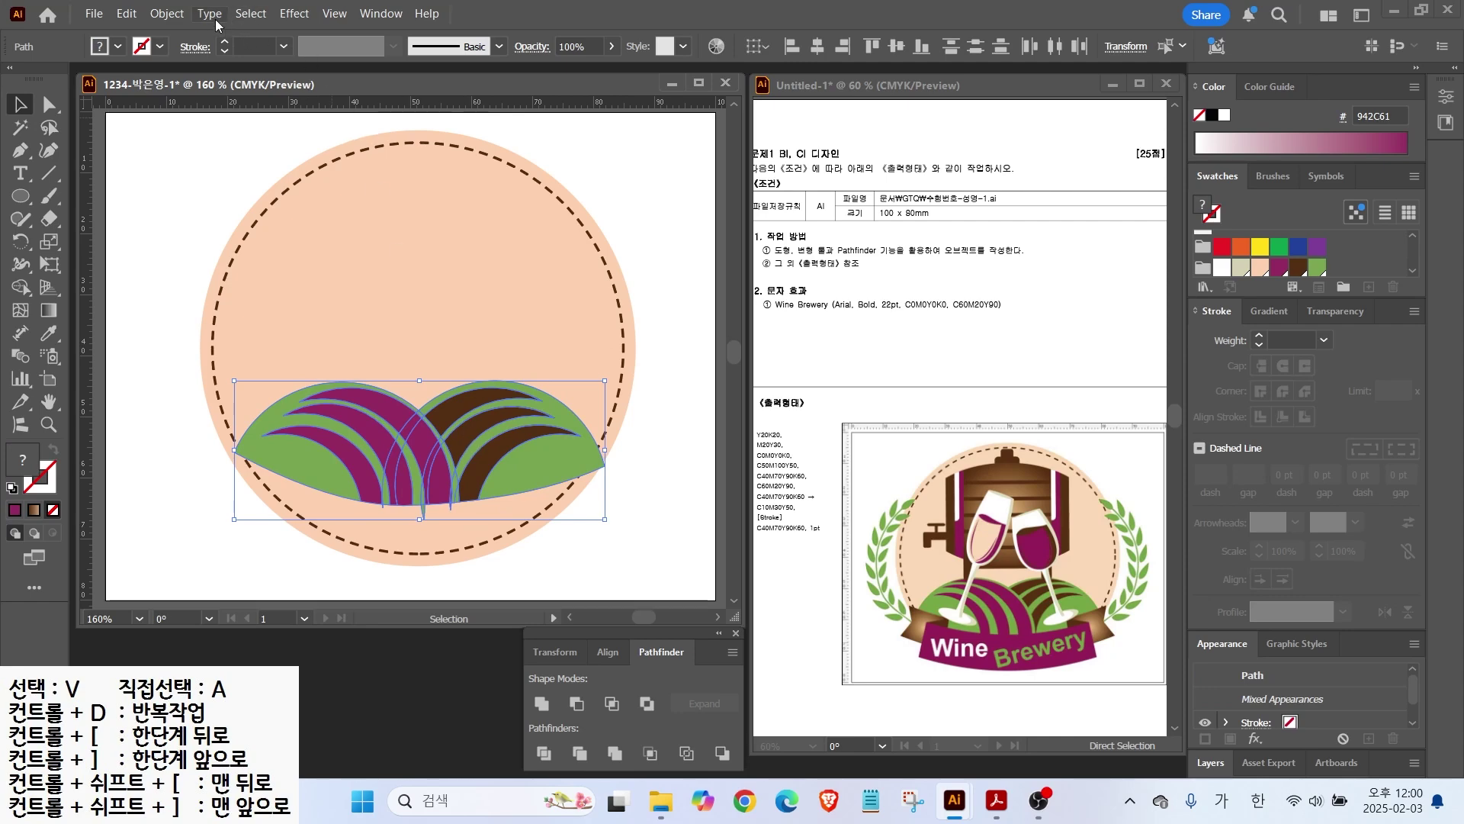
click(160, 14)
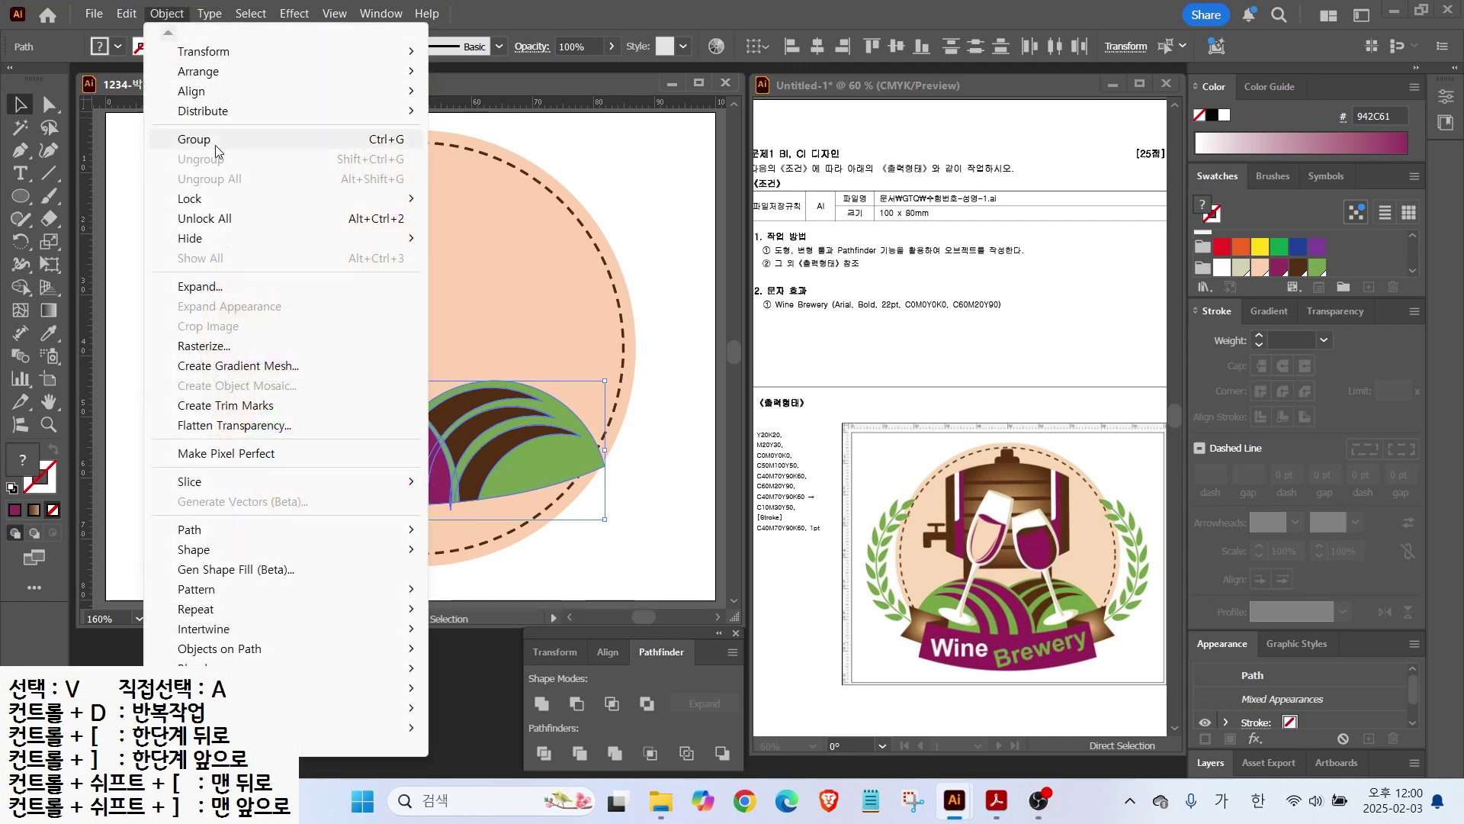
mouse_move(295, 196)
click(480, 196)
Step: Draw a large ellipse above the hills, then move it up-left and shorten it to about 55 × 29 mm
click(21, 196)
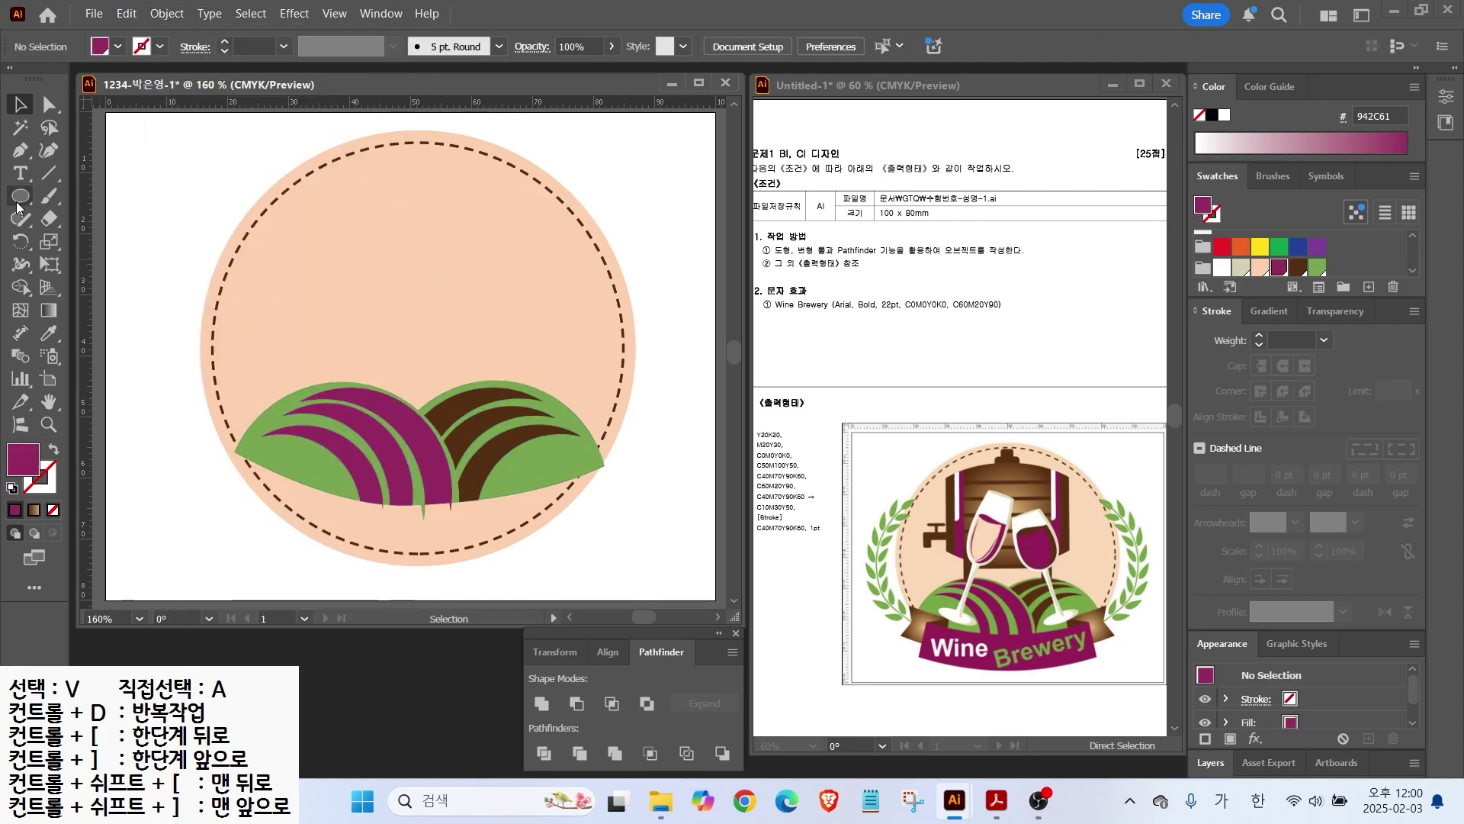
drag(281, 195, 618, 394)
key(v)
drag(460, 281, 427, 261)
drag(417, 375, 420, 356)
Step: Fill the ellipse with a reversed radial brown gradient: tan centre, dark brown edges
key(Right)
click(1267, 313)
click(1207, 346)
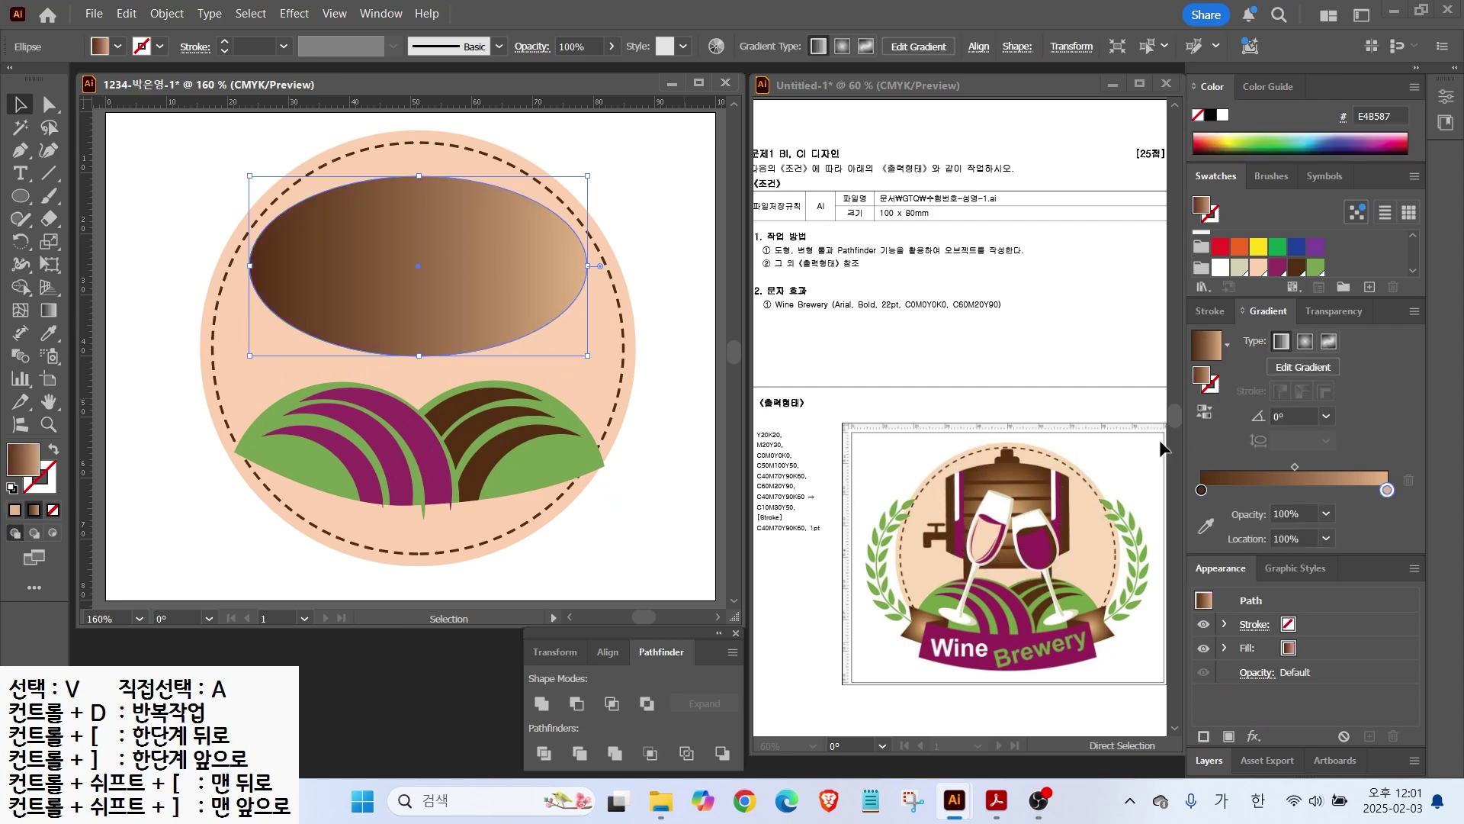
click(1306, 345)
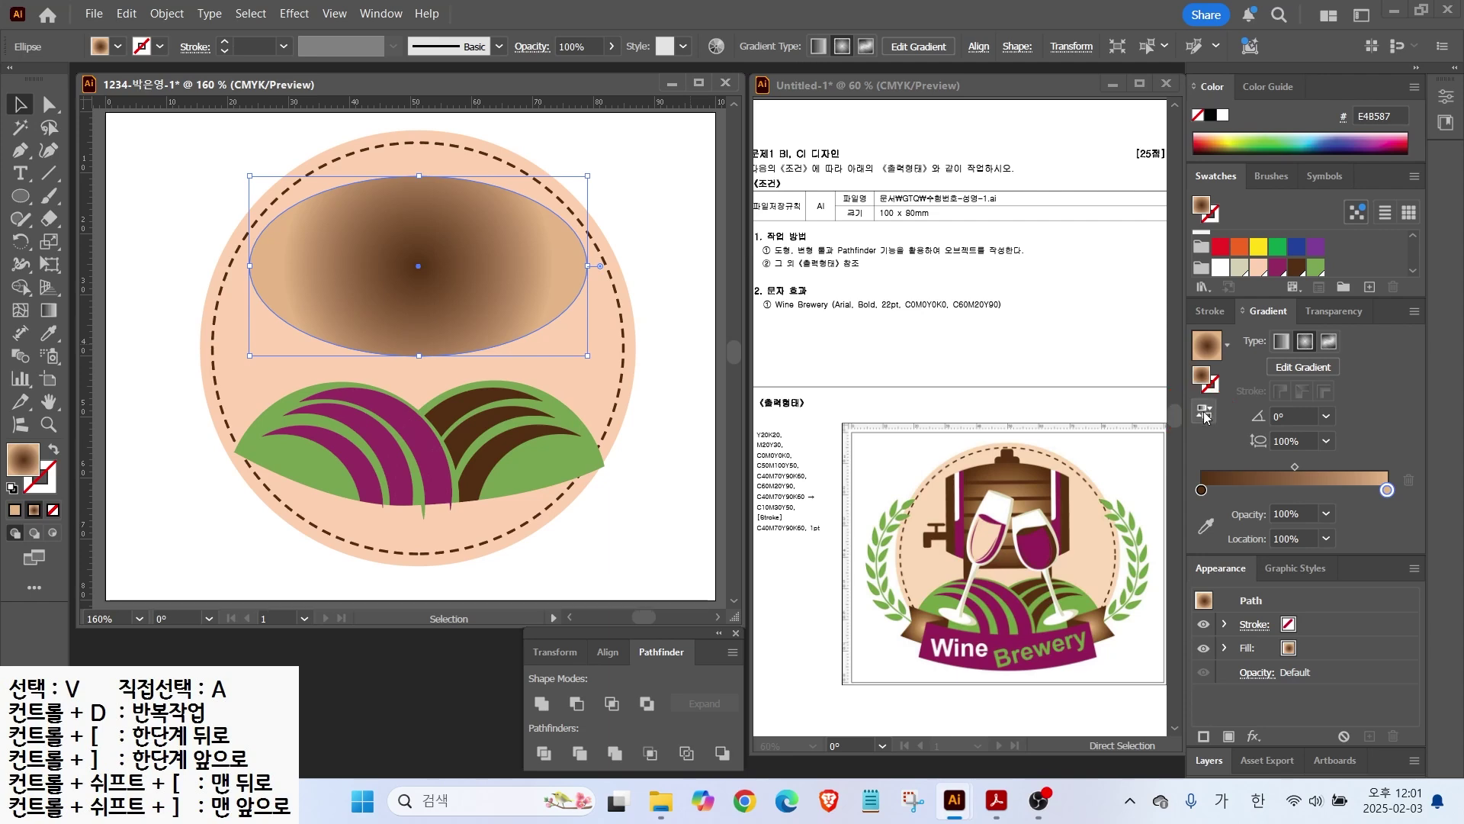
click(1205, 412)
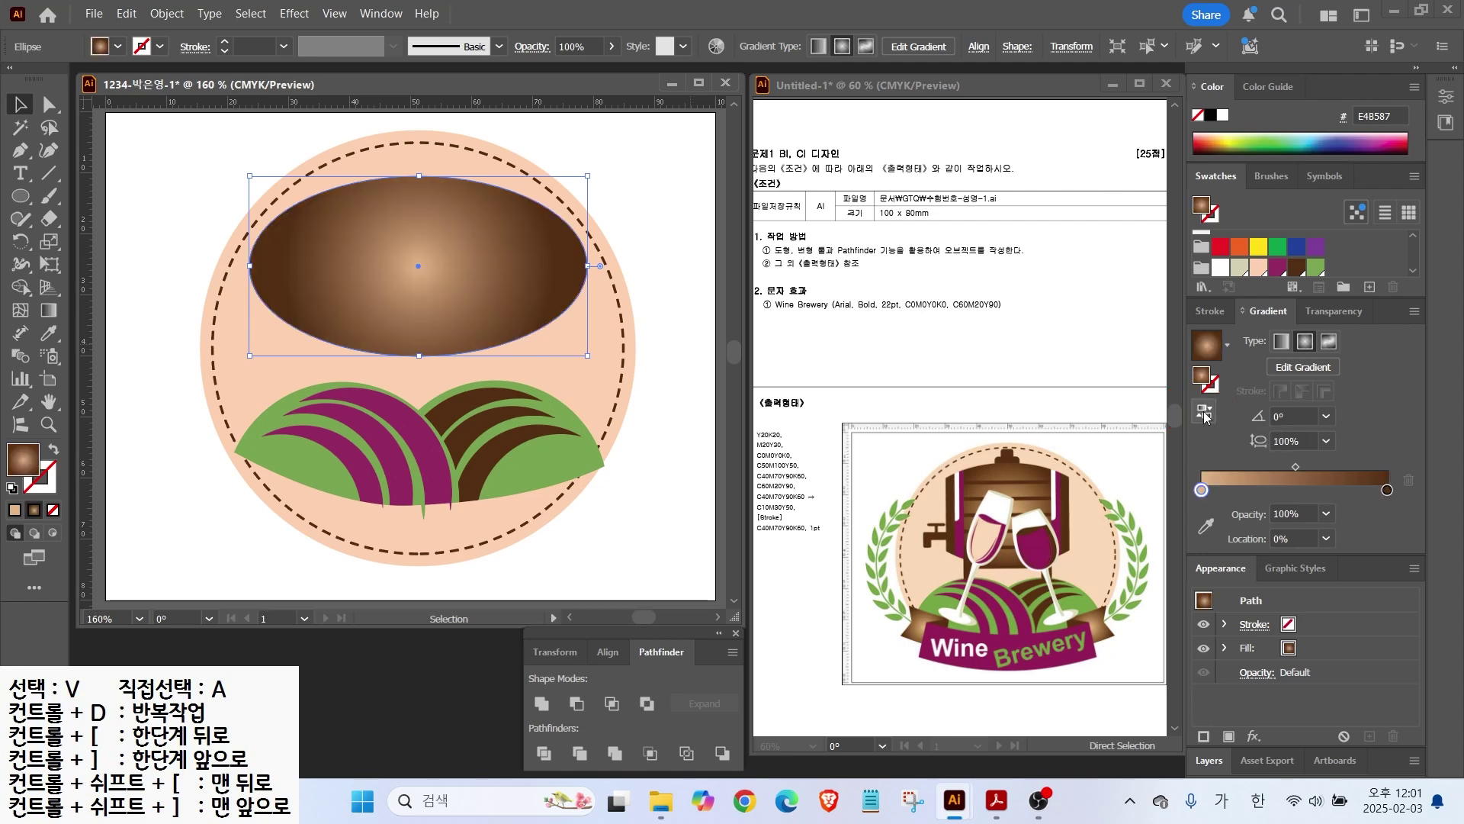
Step: Draw a tall, narrow rectangle over the ellipse's left edge
click(204, 203)
drag(21, 196, 73, 196)
drag(312, 163, 335, 364)
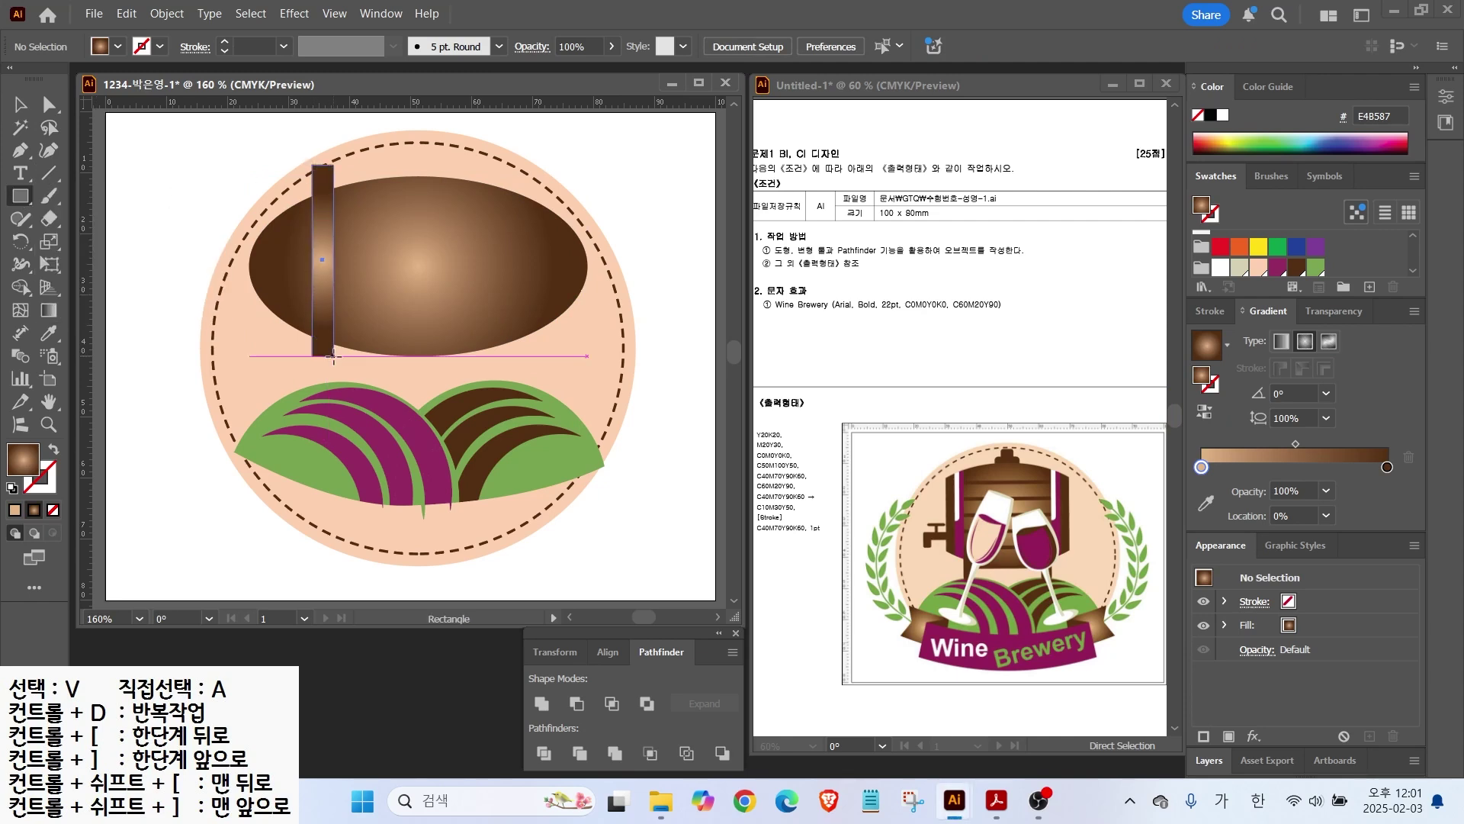
Step: Fill the bar purple and make a brown copy and a white copy just to its left
click(1278, 267)
key(v)
drag(325, 250, 304, 250)
click(1294, 266)
scroll(334, 204, up, 1)
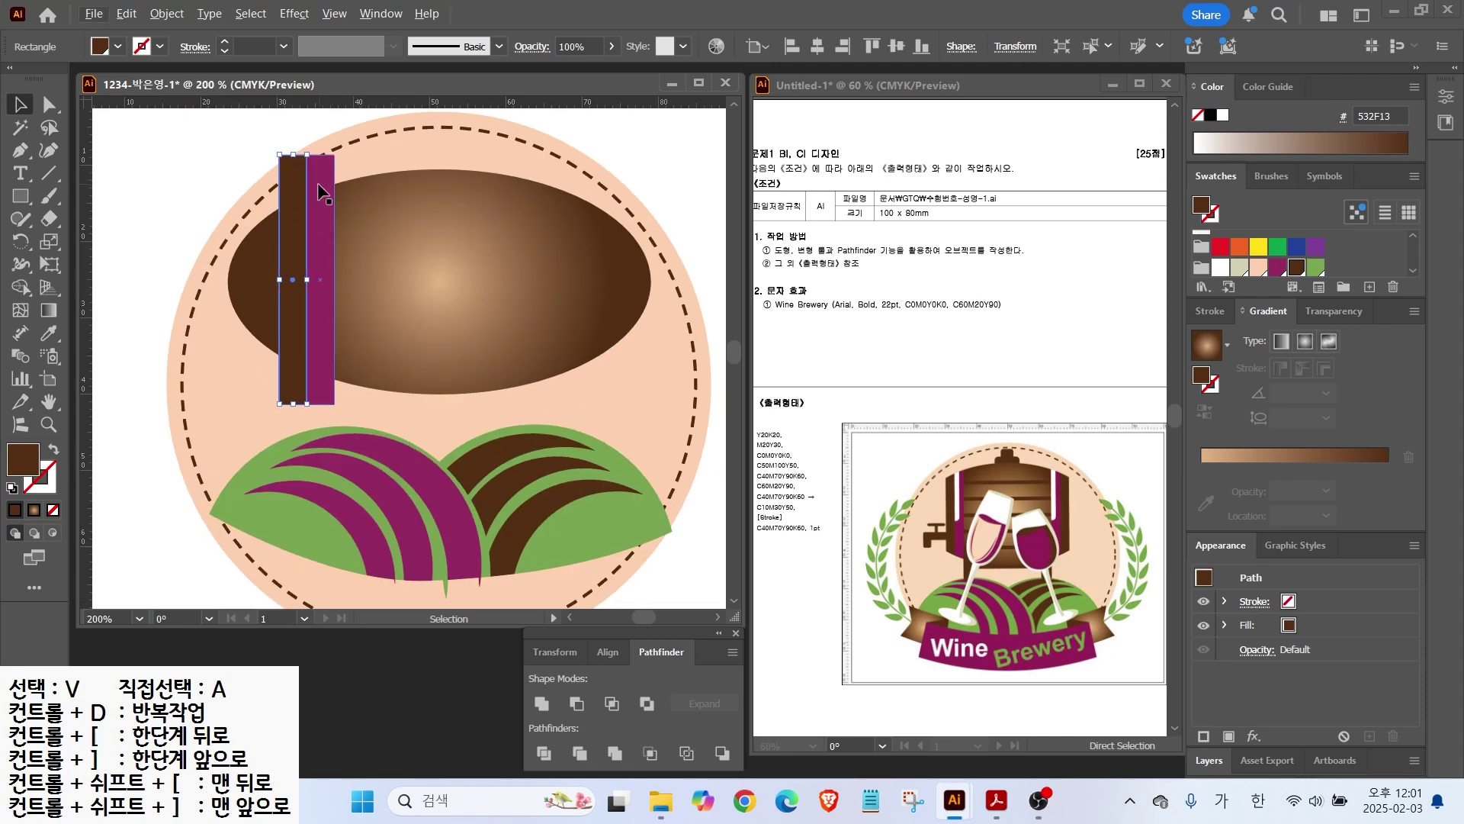
click(317, 197)
drag(317, 197, 303, 197)
click(1220, 268)
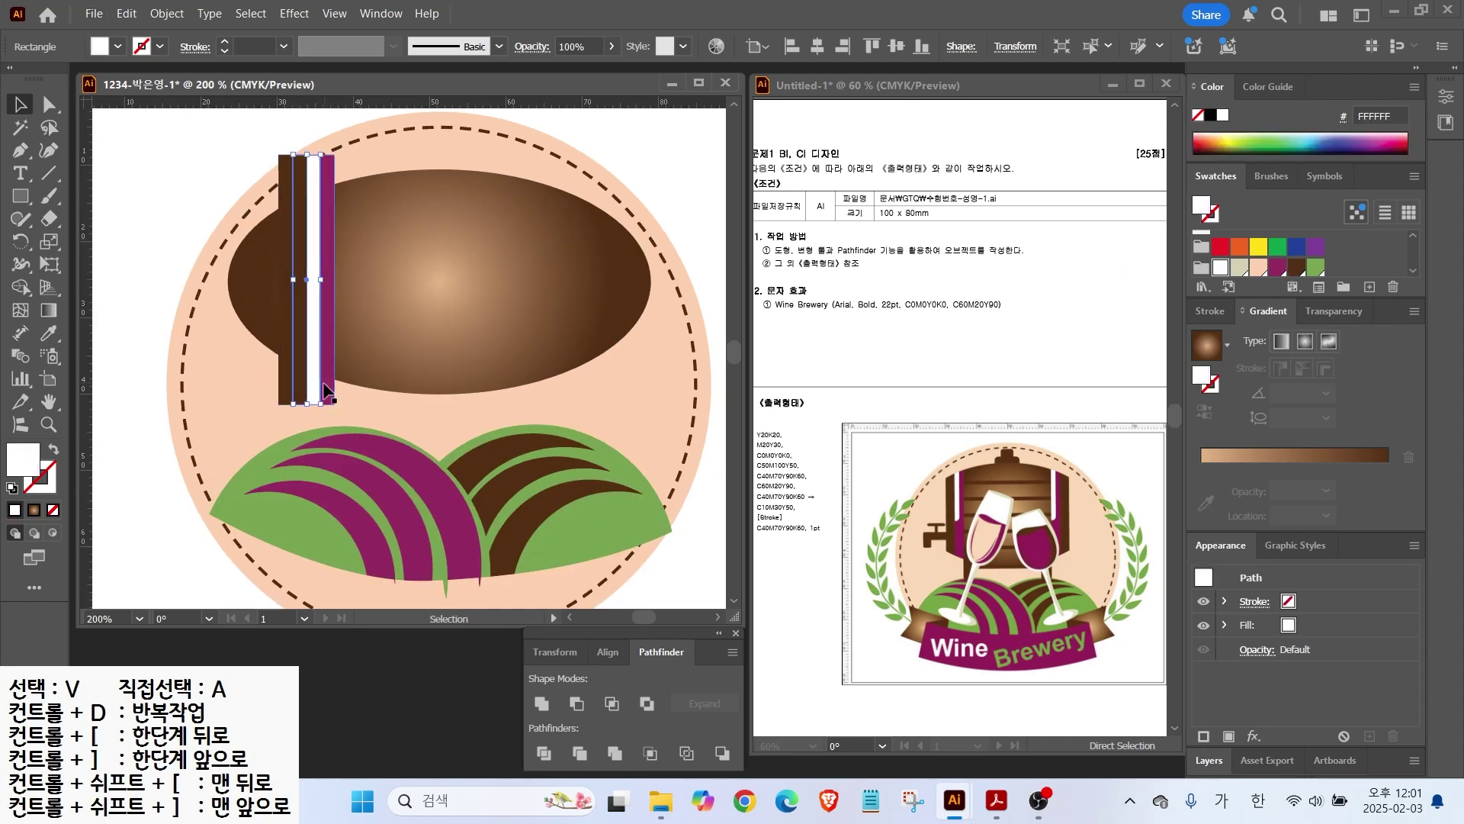
Step: Bring the white strip to the front, round it into a pill, and shorten it from the bottom
right_click(305, 325)
mouse_move(556, 683)
click(808, 683)
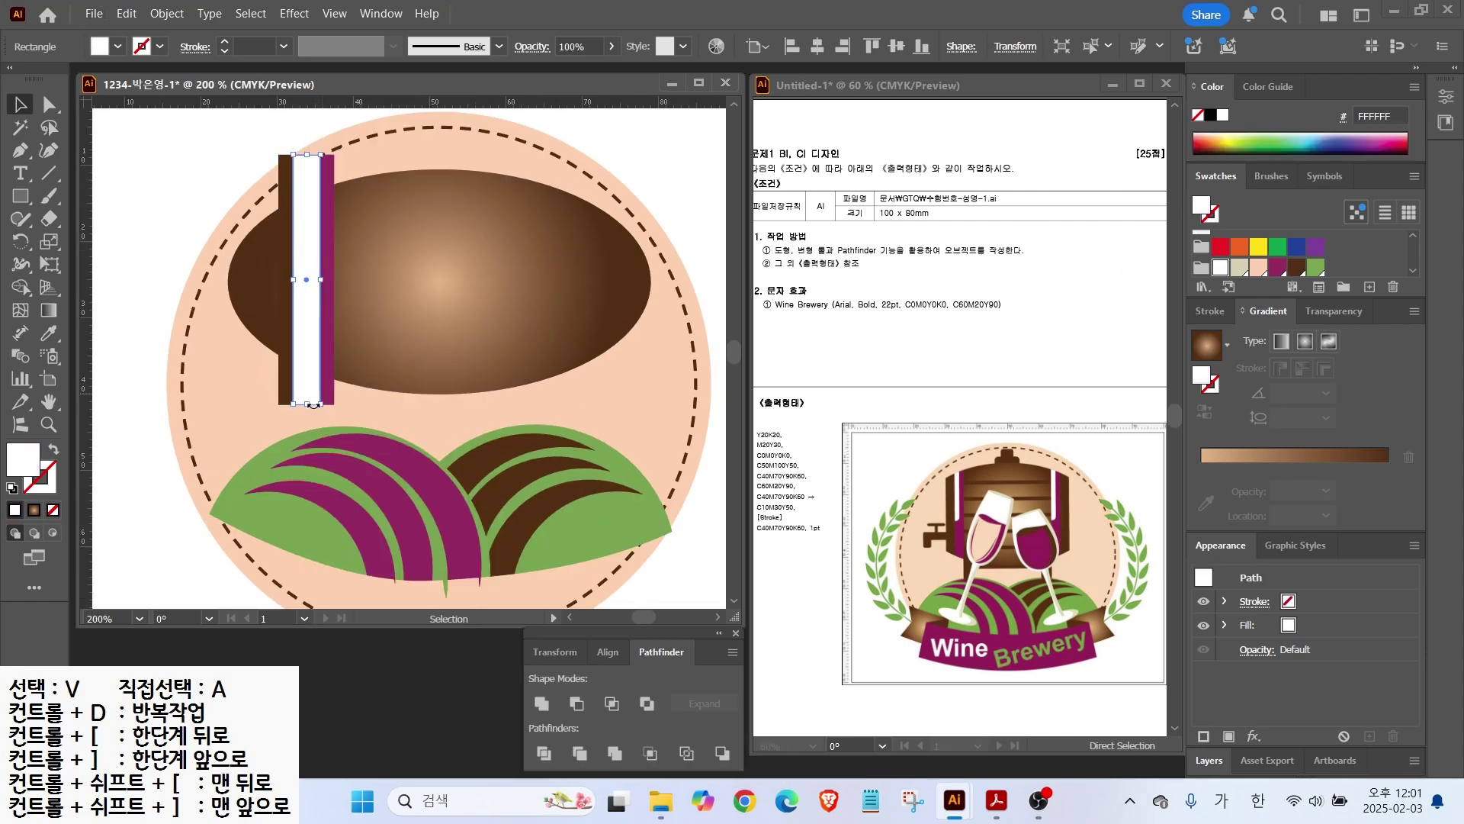
scroll(303, 335, up, 2)
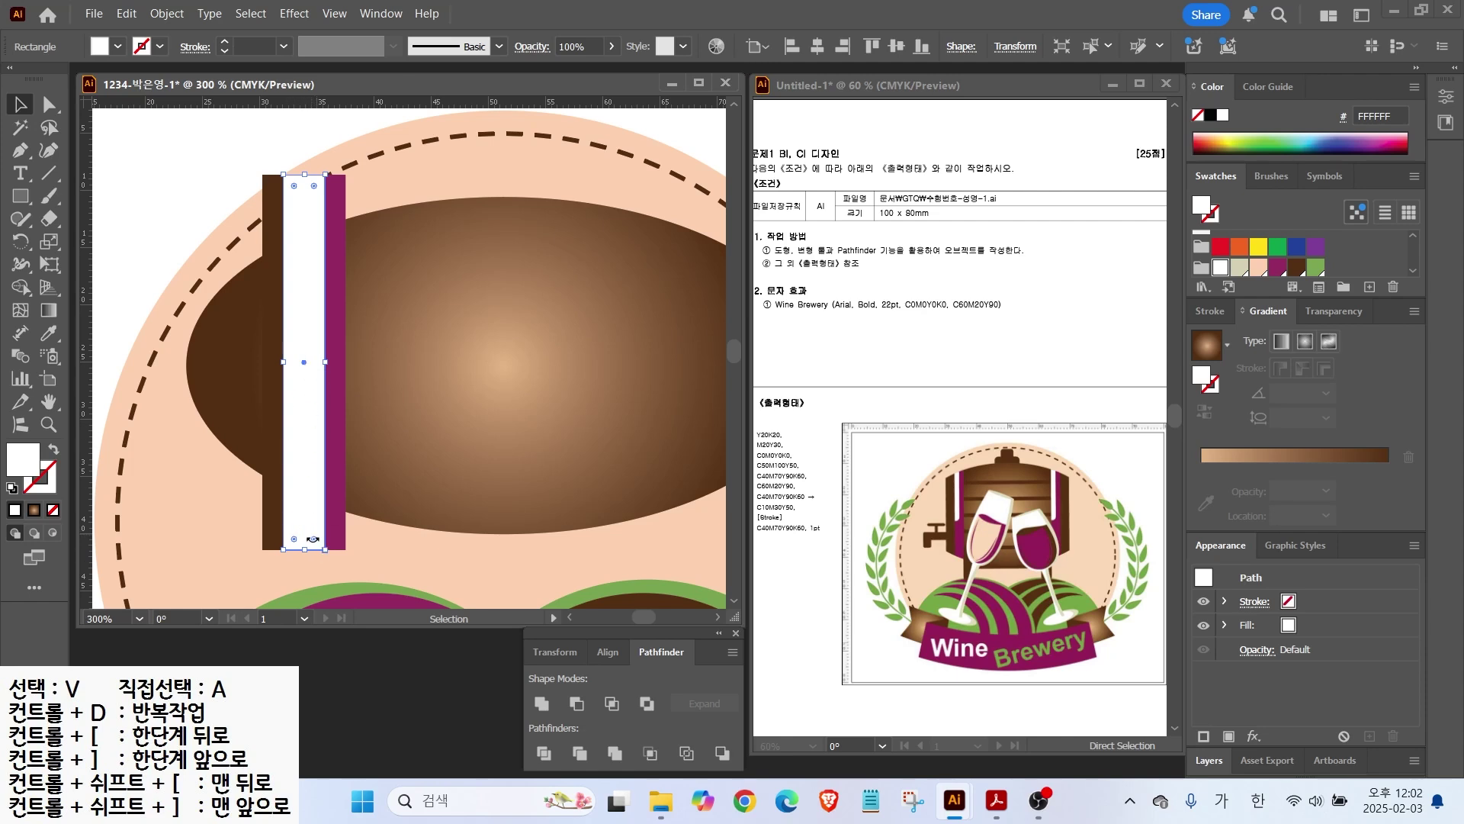
drag(312, 538, 309, 460)
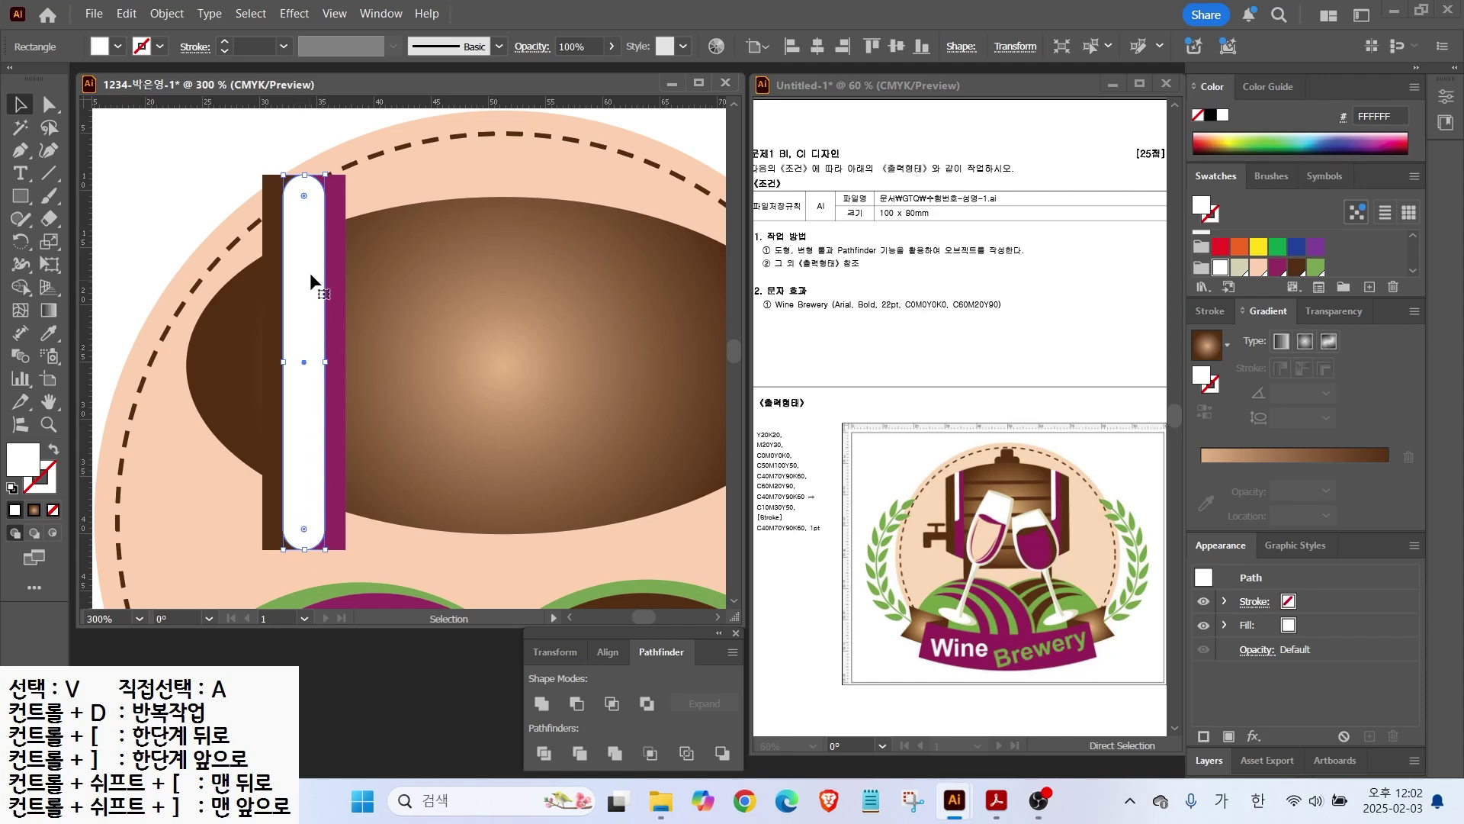
click(21, 196)
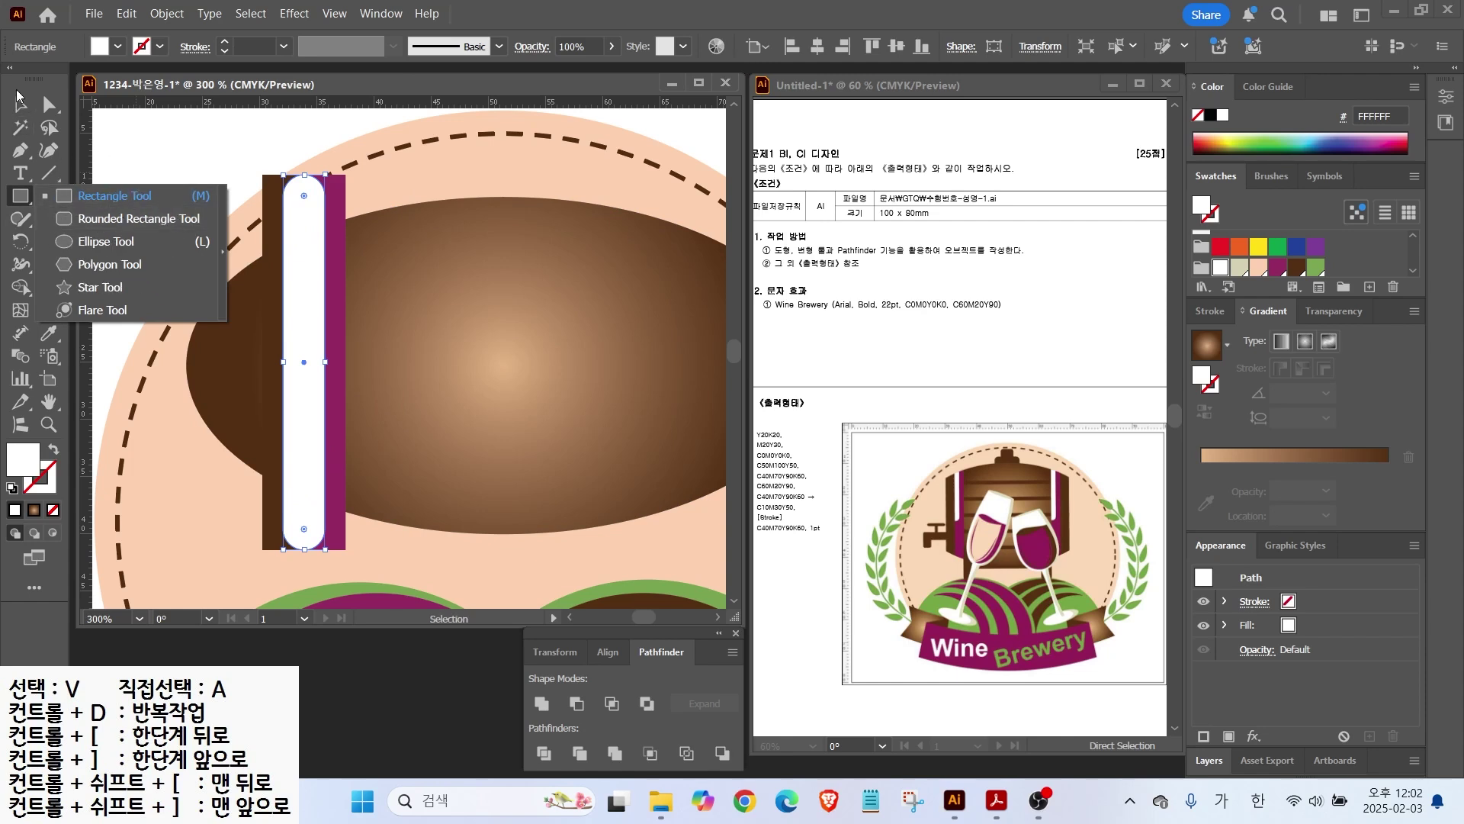
key(v)
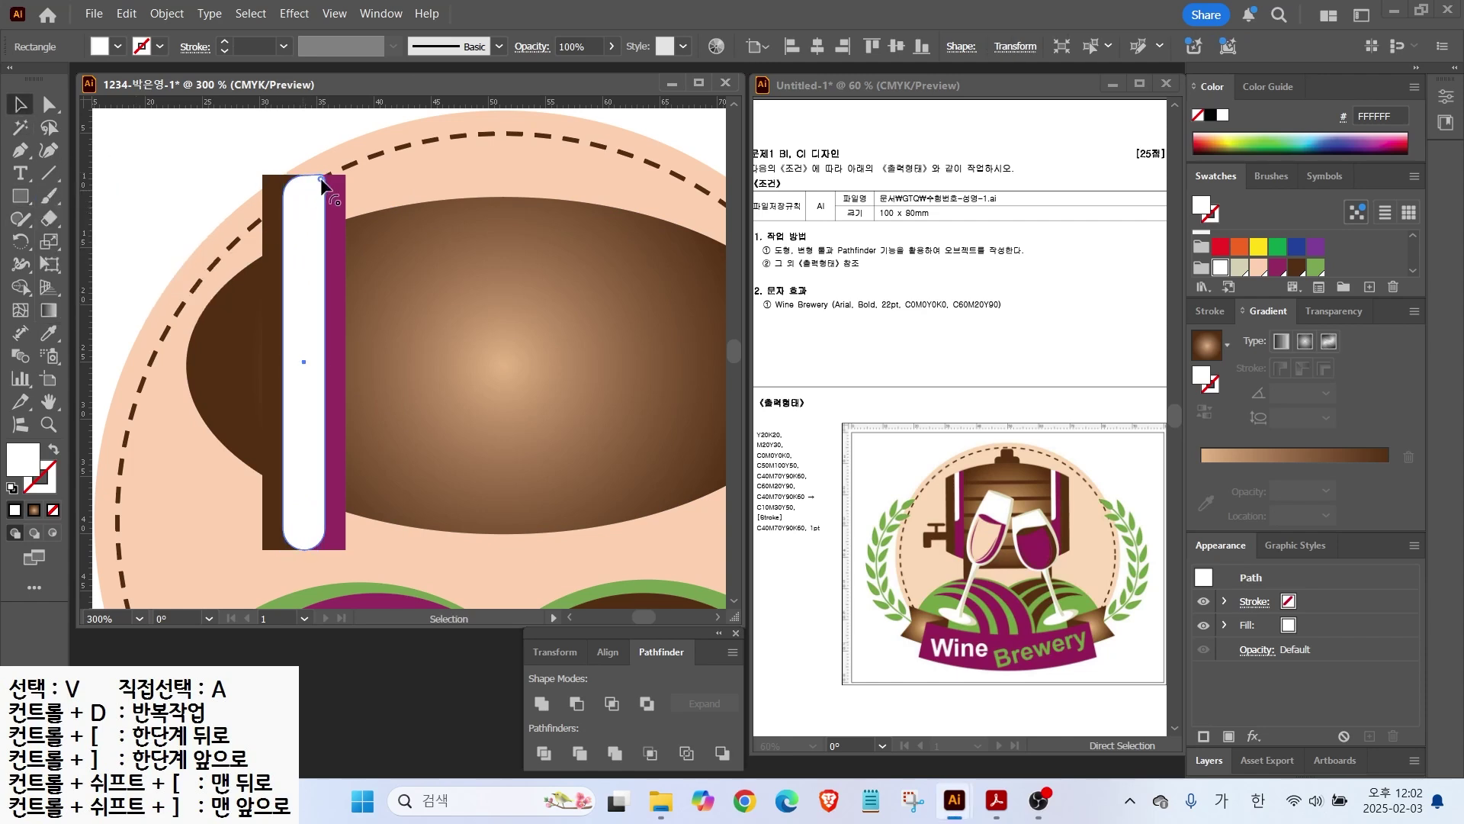
key(ctrl+z)
drag(304, 548, 299, 417)
Step: Bring the brown bar to the front of the band
right_click(280, 473)
mouse_move(343, 689)
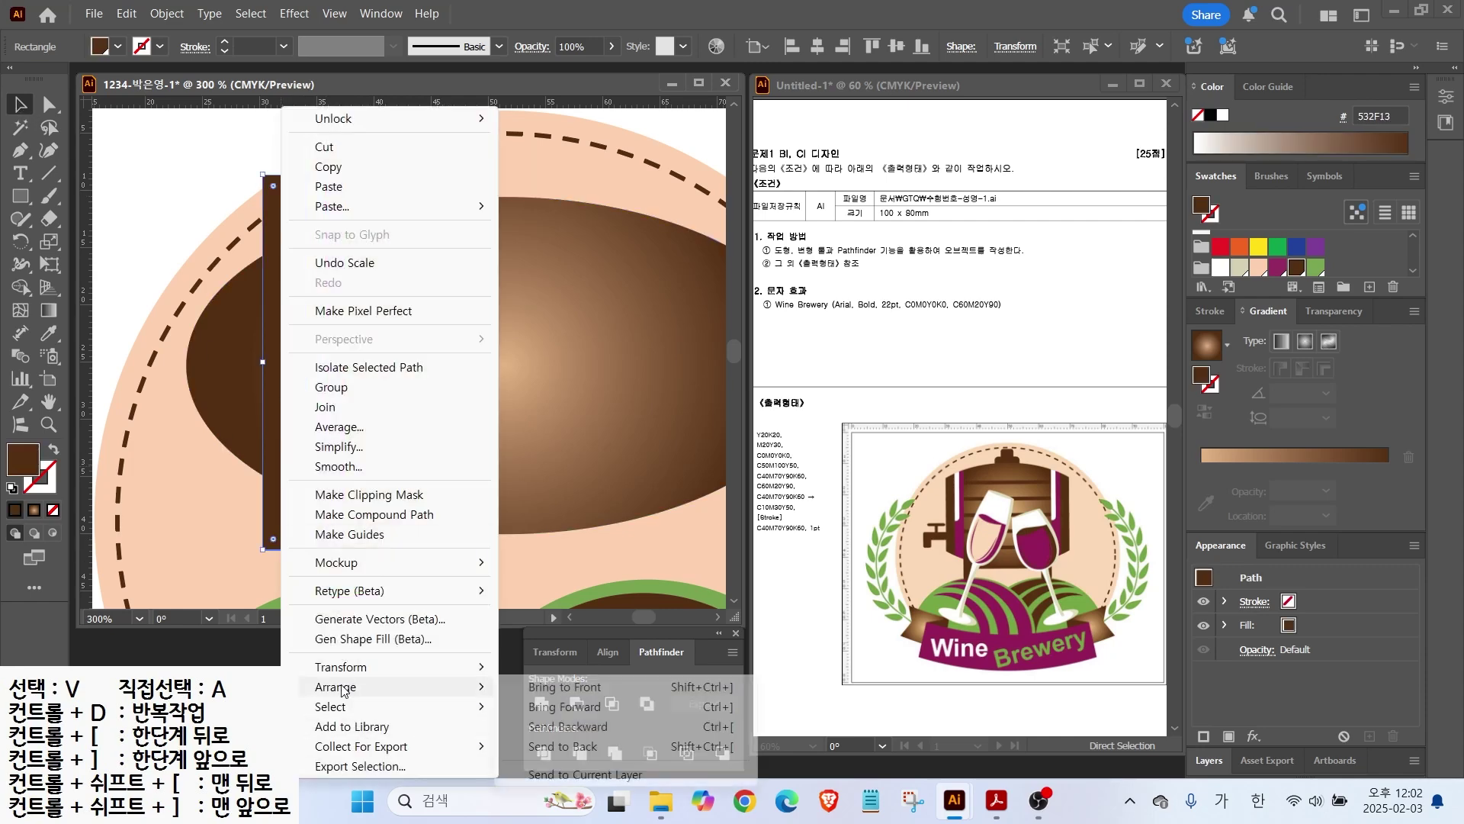
click(565, 687)
click(187, 172)
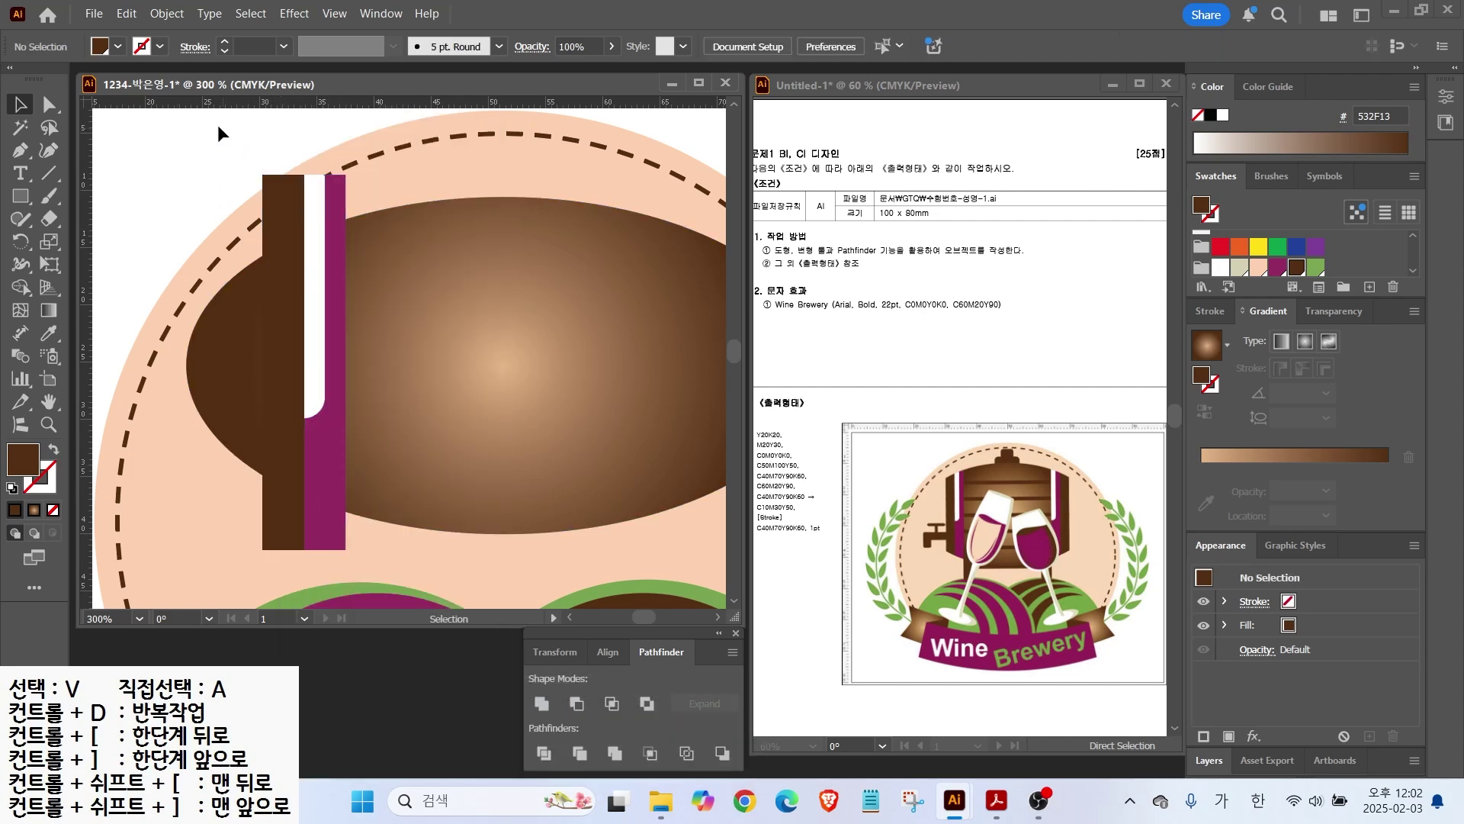
Step: Draw a thin brown horizontal bar on the barrel and repeat copies downward with Ctrl+D
drag(212, 125, 336, 202)
scroll(391, 295, down, 1)
mouse_move(390, 295)
mouse_down()
mouse_move(353, 300)
mouse_move(579, 302)
mouse_move(556, 284)
mouse_up()
key(m)
key(v)
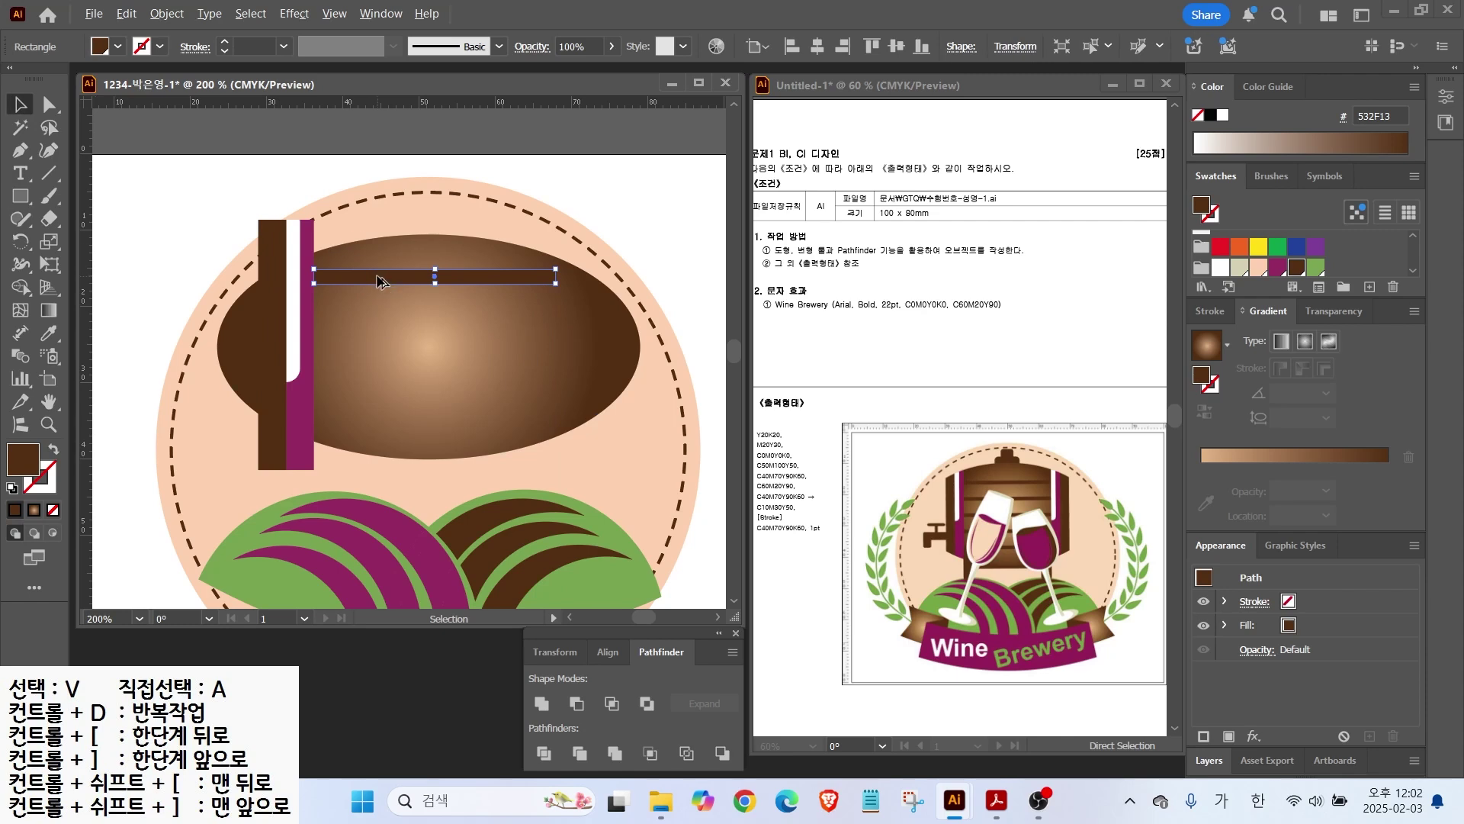
drag(402, 280, 395, 312)
key(ctrl+d)
key(ctrl+d)
key(ctrl+d)
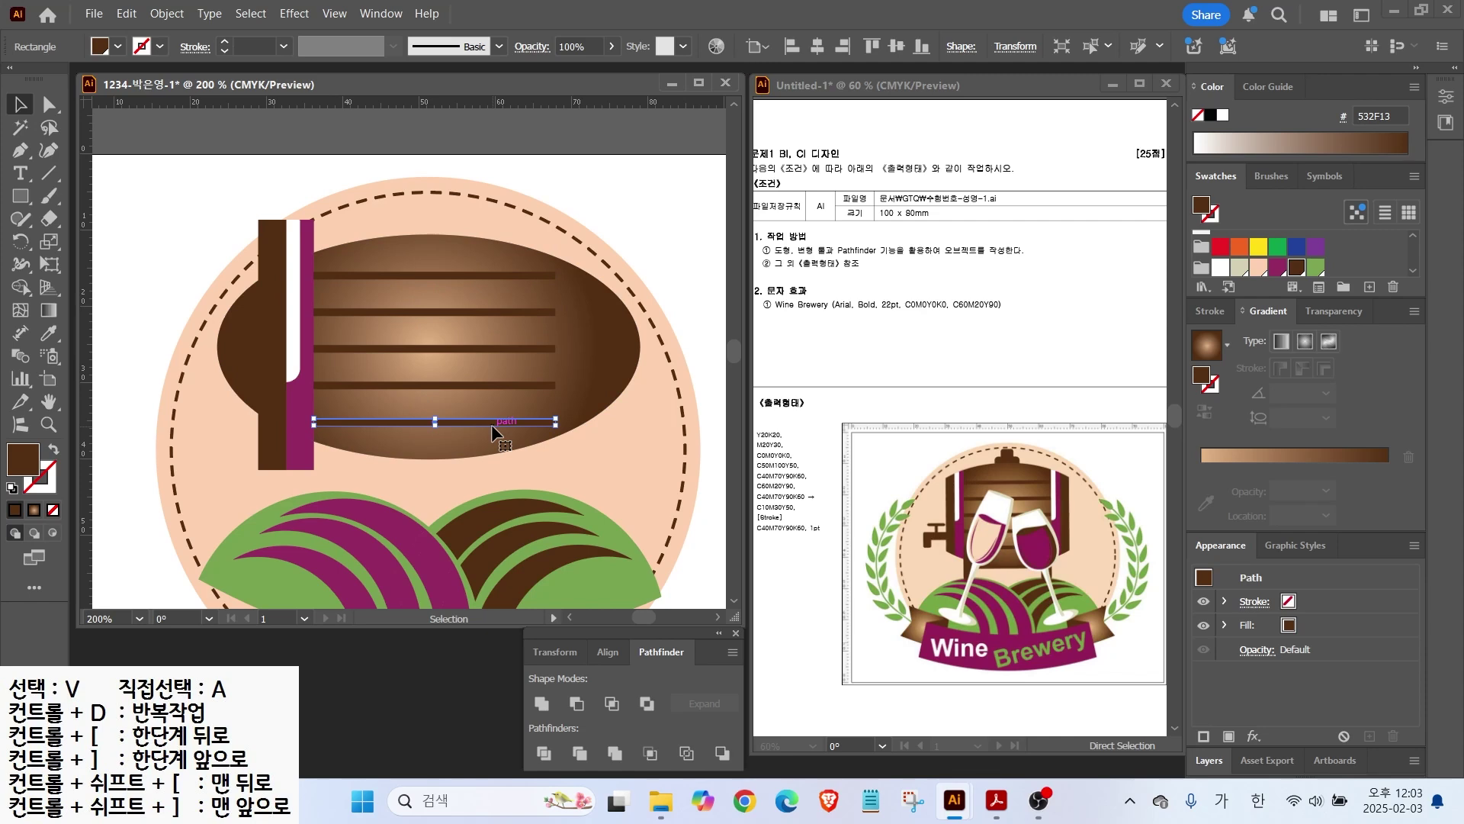
click(305, 305)
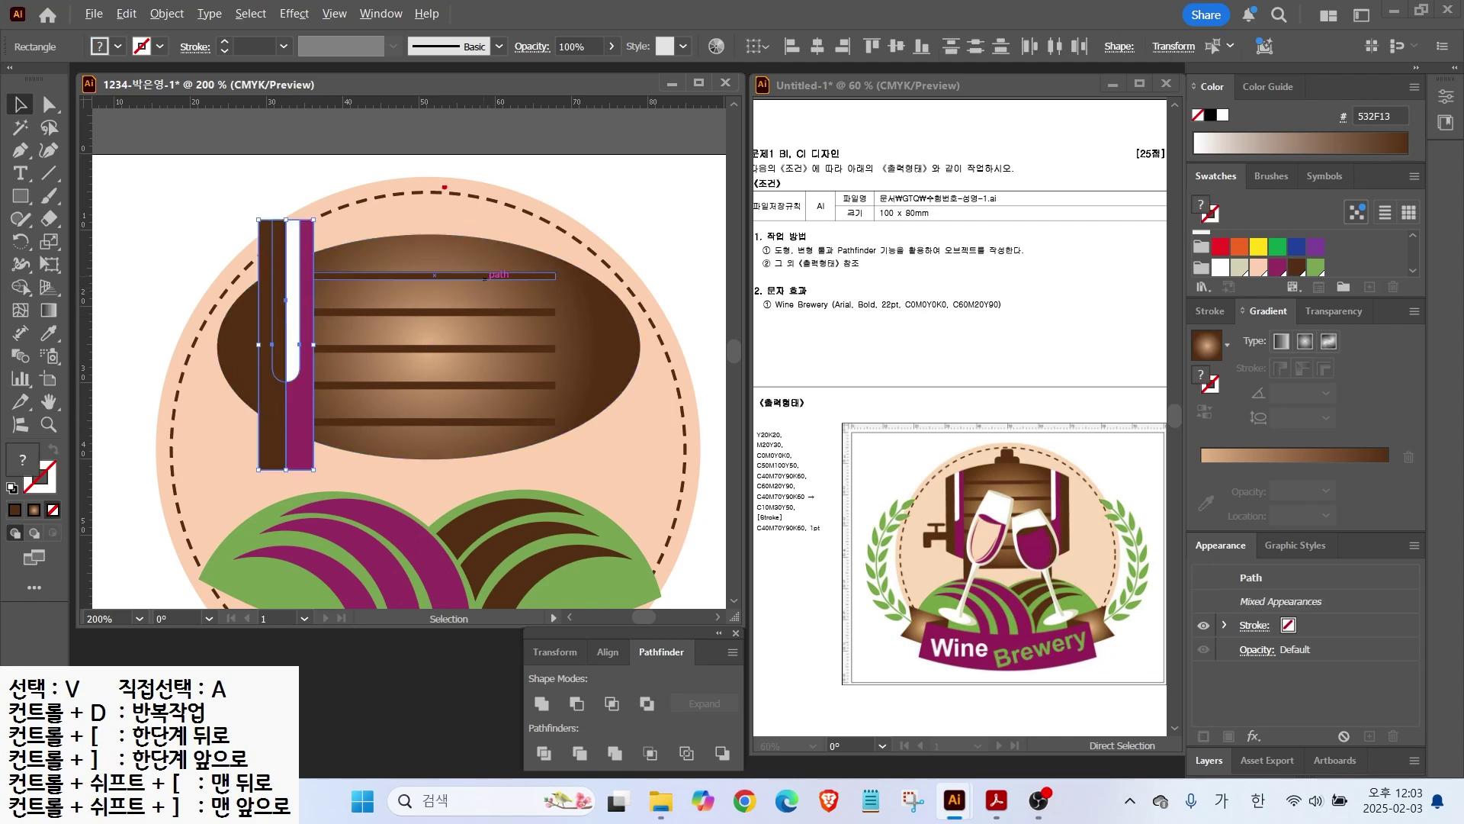
Step: Select the left bar pair and pick the Reflect tool
drag(432, 183, 431, 445)
drag(423, 165, 469, 198)
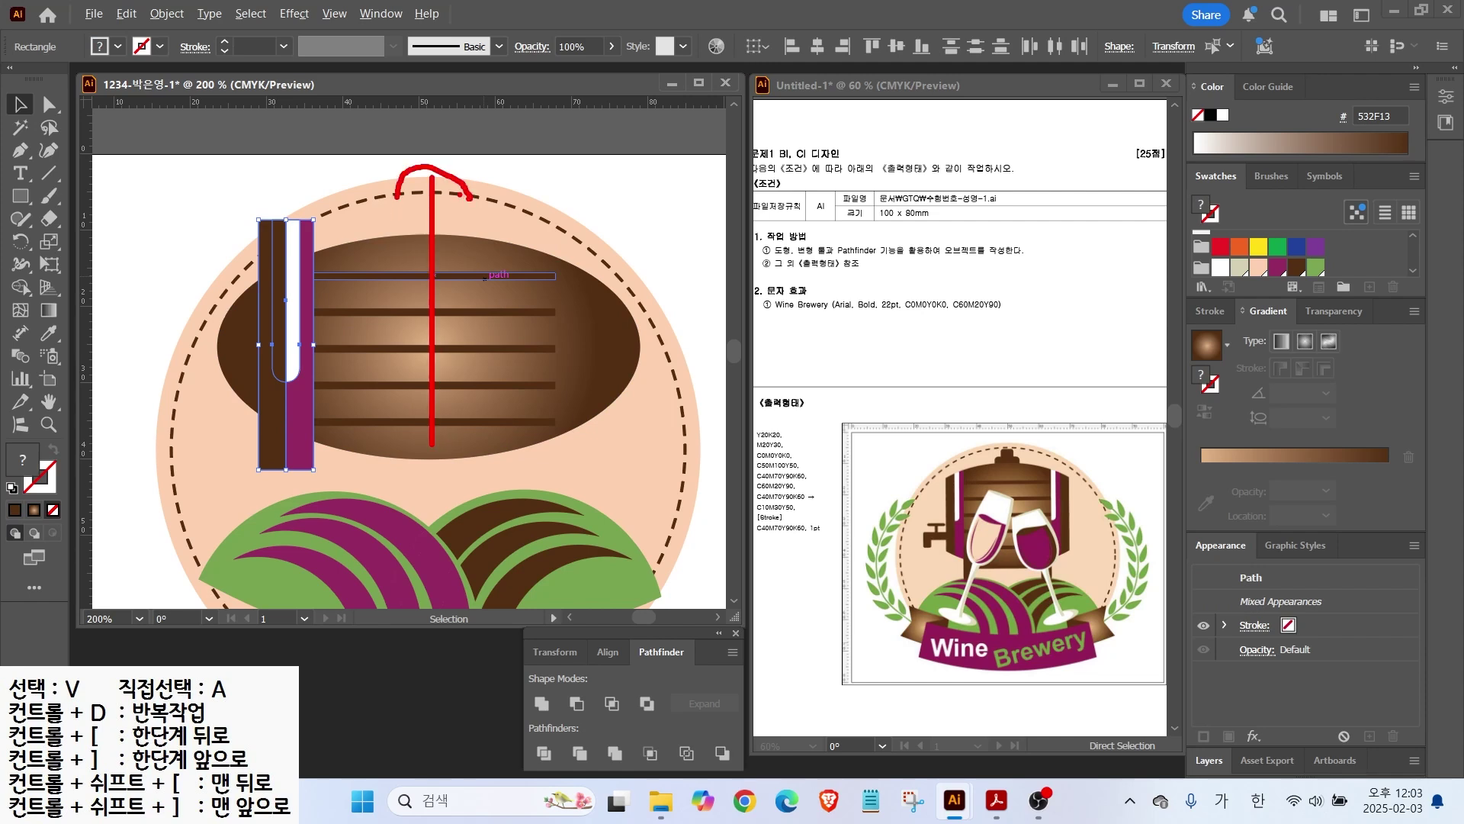
key(Escape)
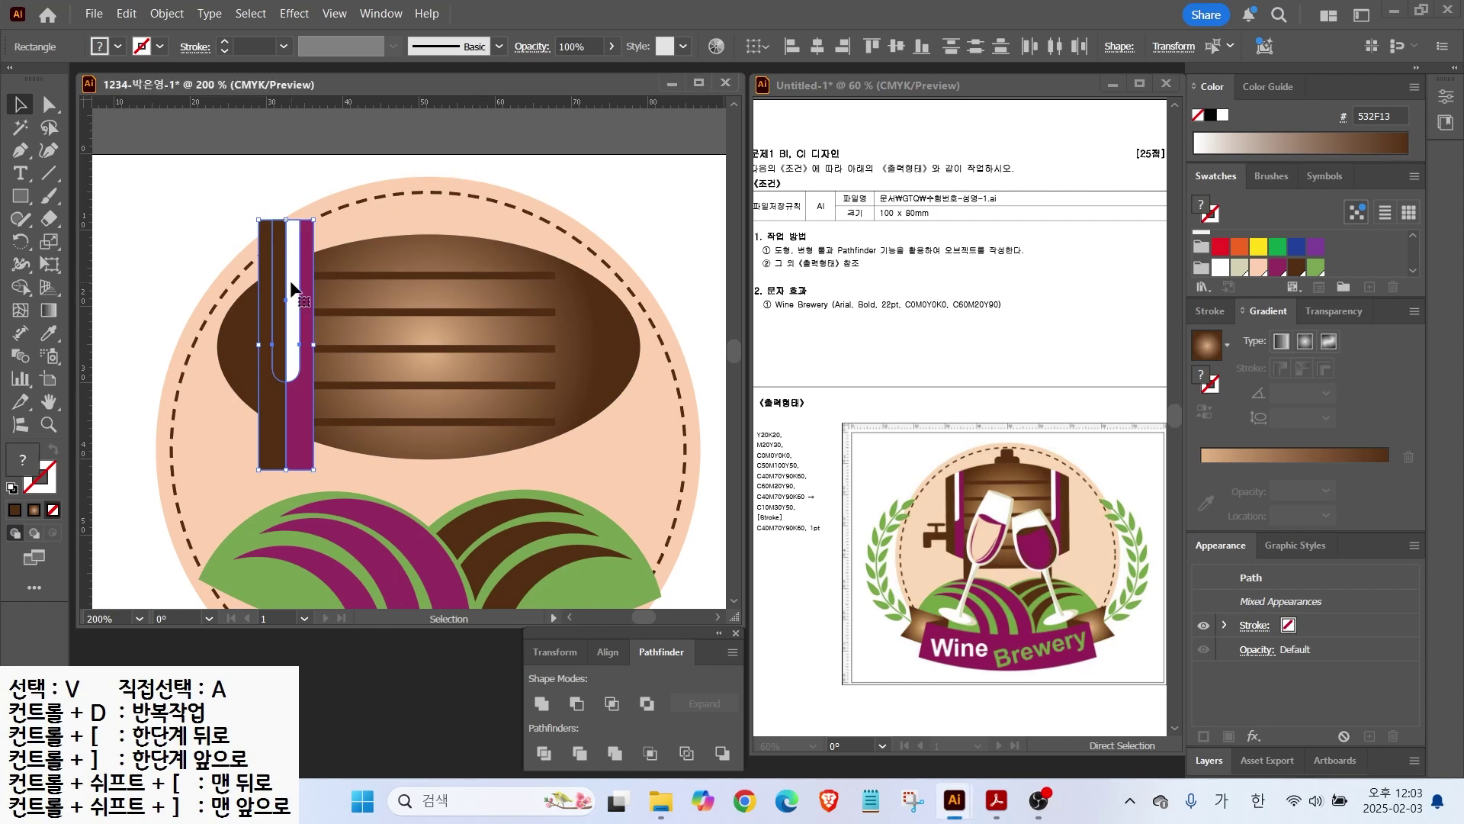
click(19, 244)
click(105, 264)
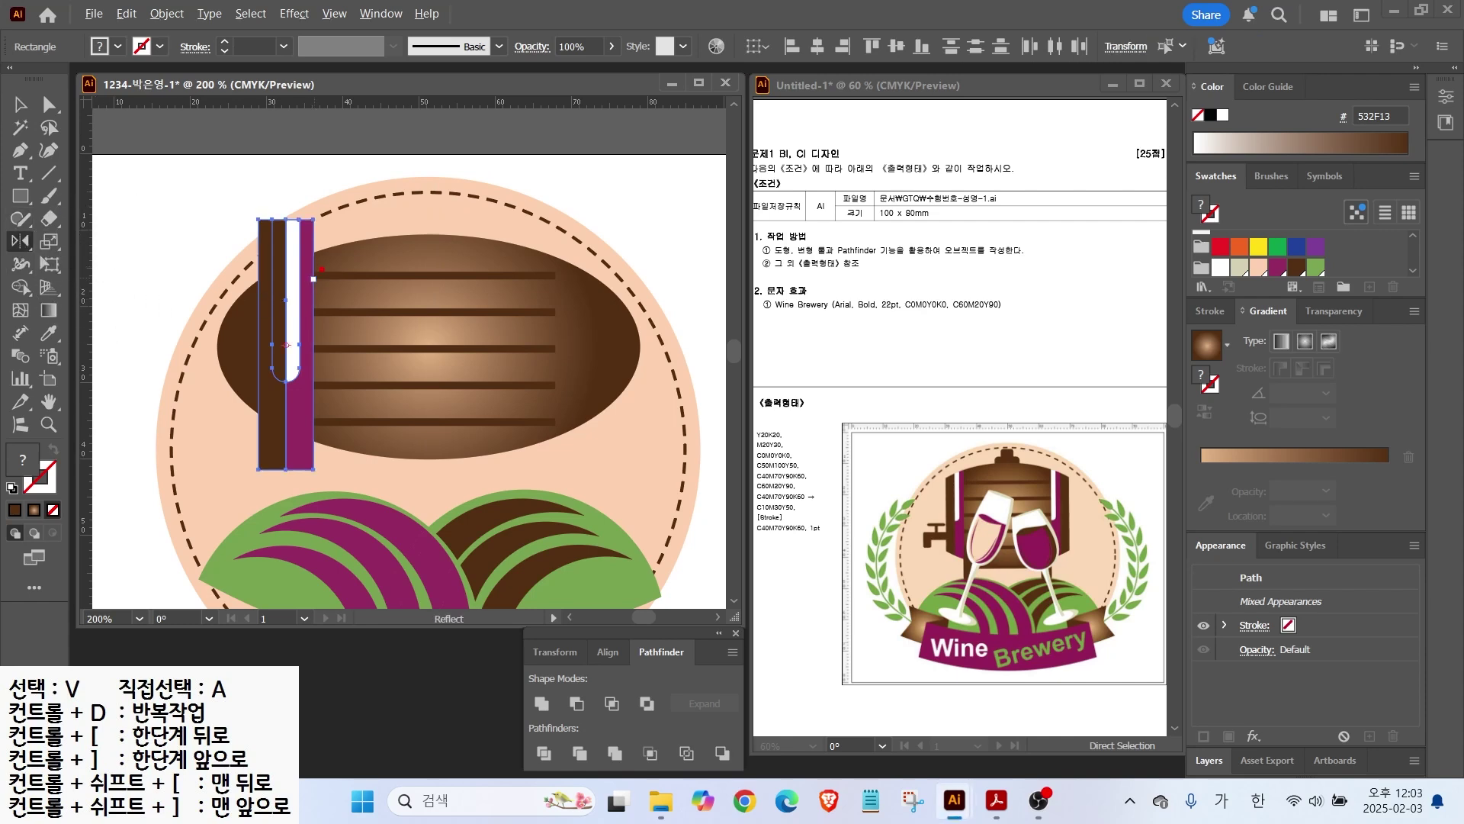
drag(433, 172, 433, 455)
key(Escape)
Step: Mirror a copy of the bars across the barrel's vertical centre onto its right side
alt+click(431, 349)
click(721, 432)
click(721, 431)
click(720, 432)
click(719, 430)
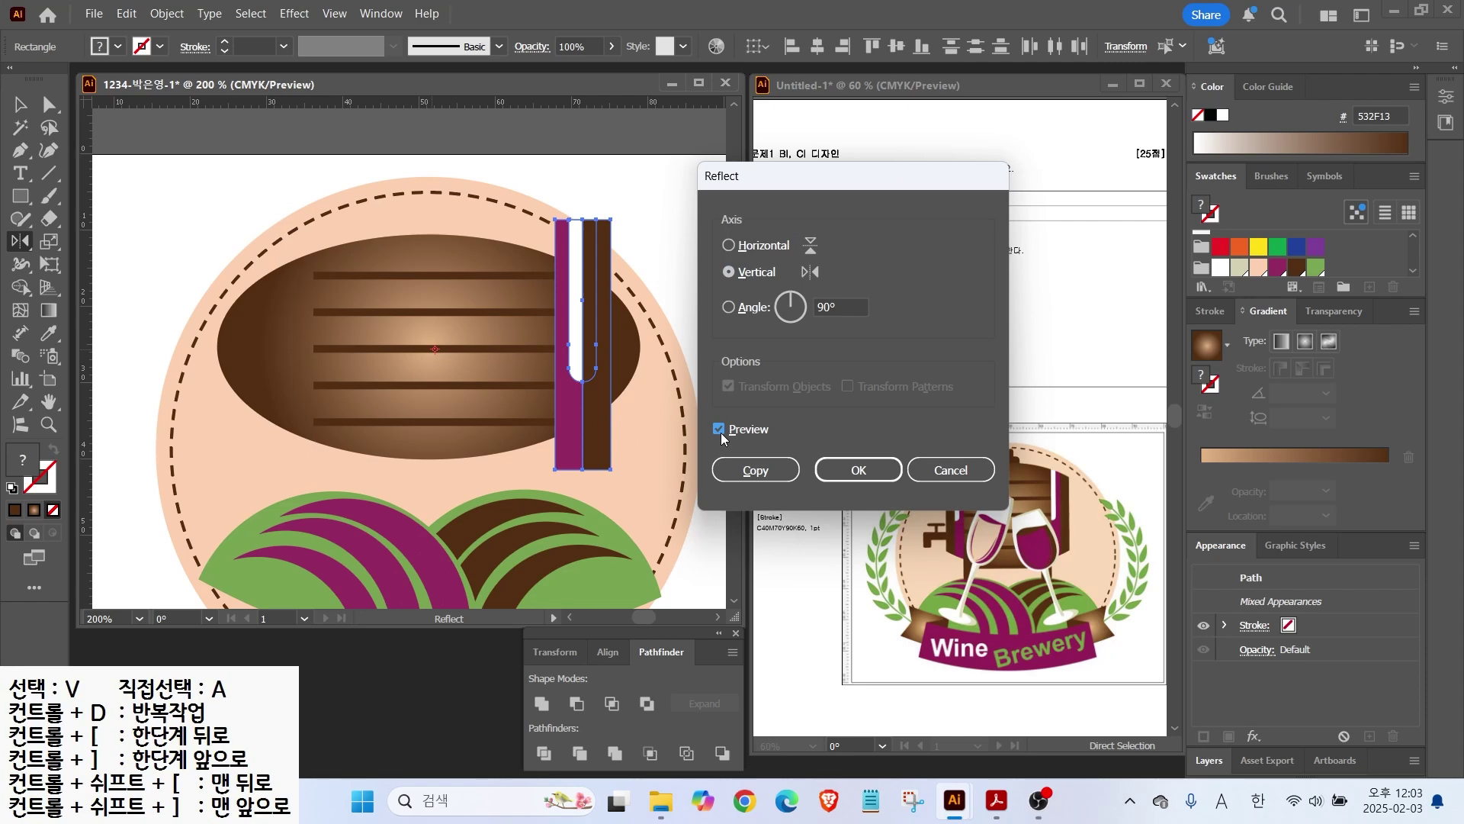
click(748, 472)
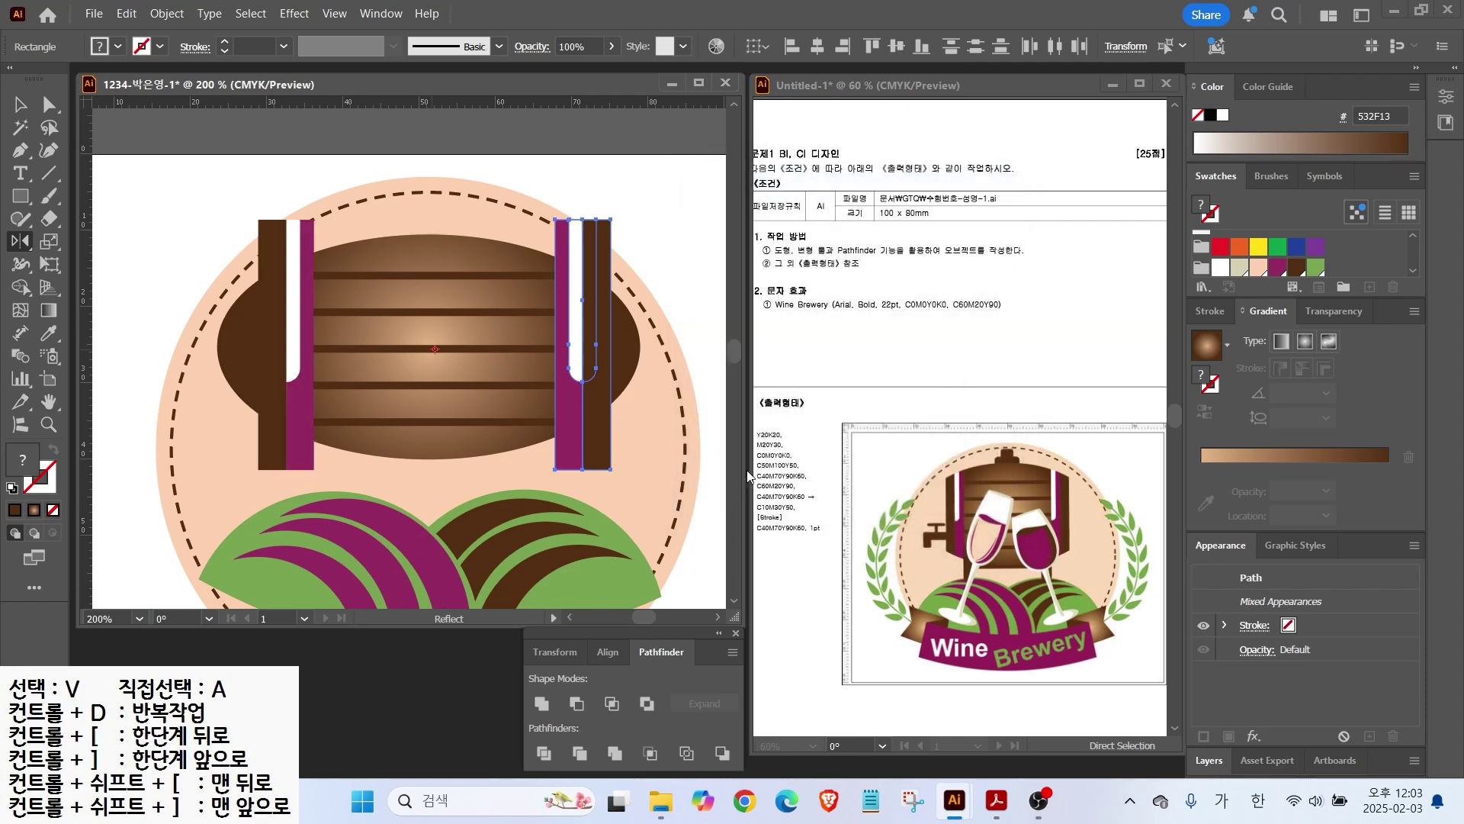
click(20, 104)
click(124, 159)
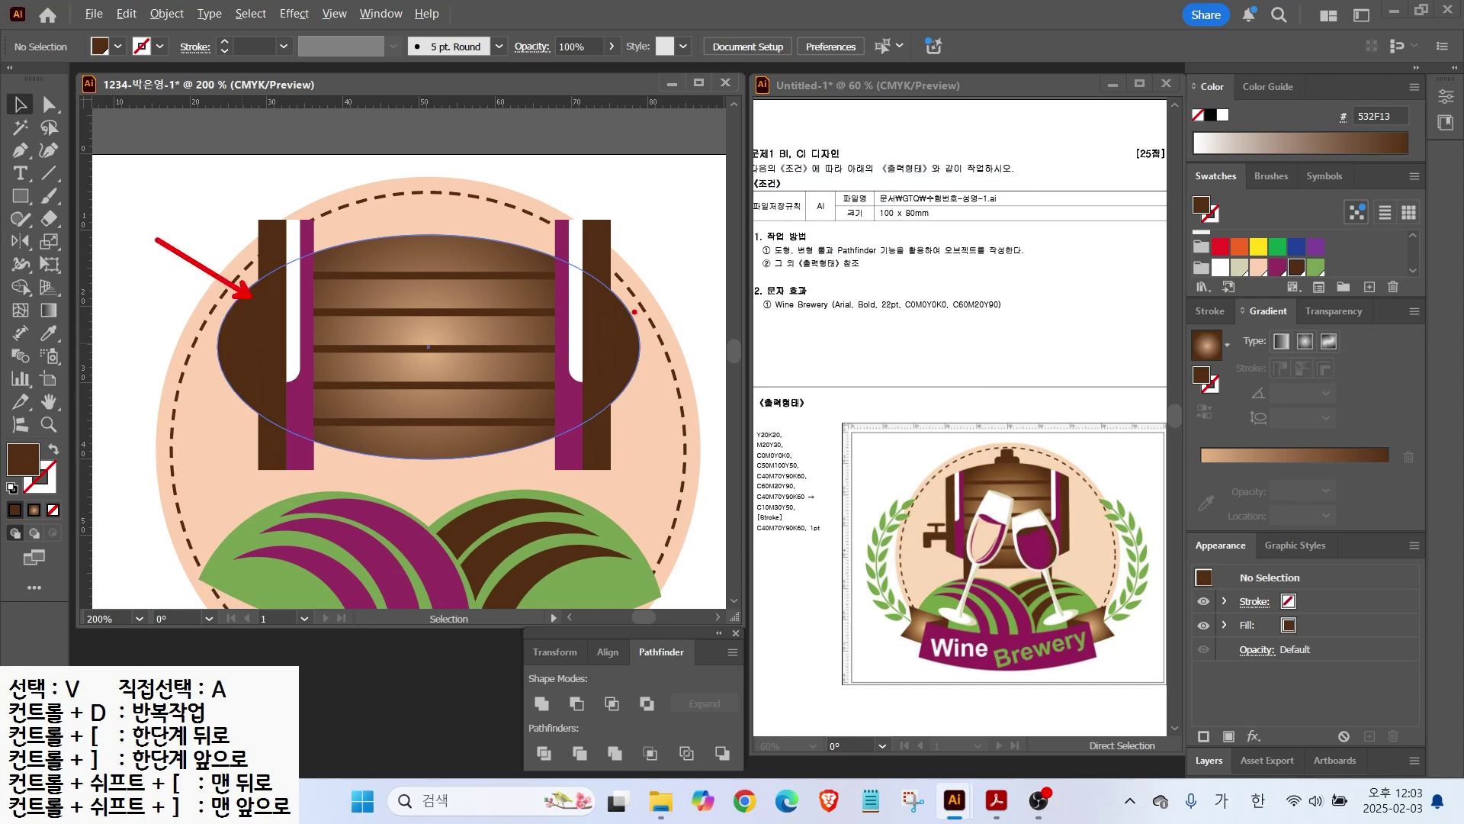
Step: Divide the barrel, its bands and stave lines with Pathfinder, then ungroup the pieces
drag(198, 227, 694, 422)
click(543, 756)
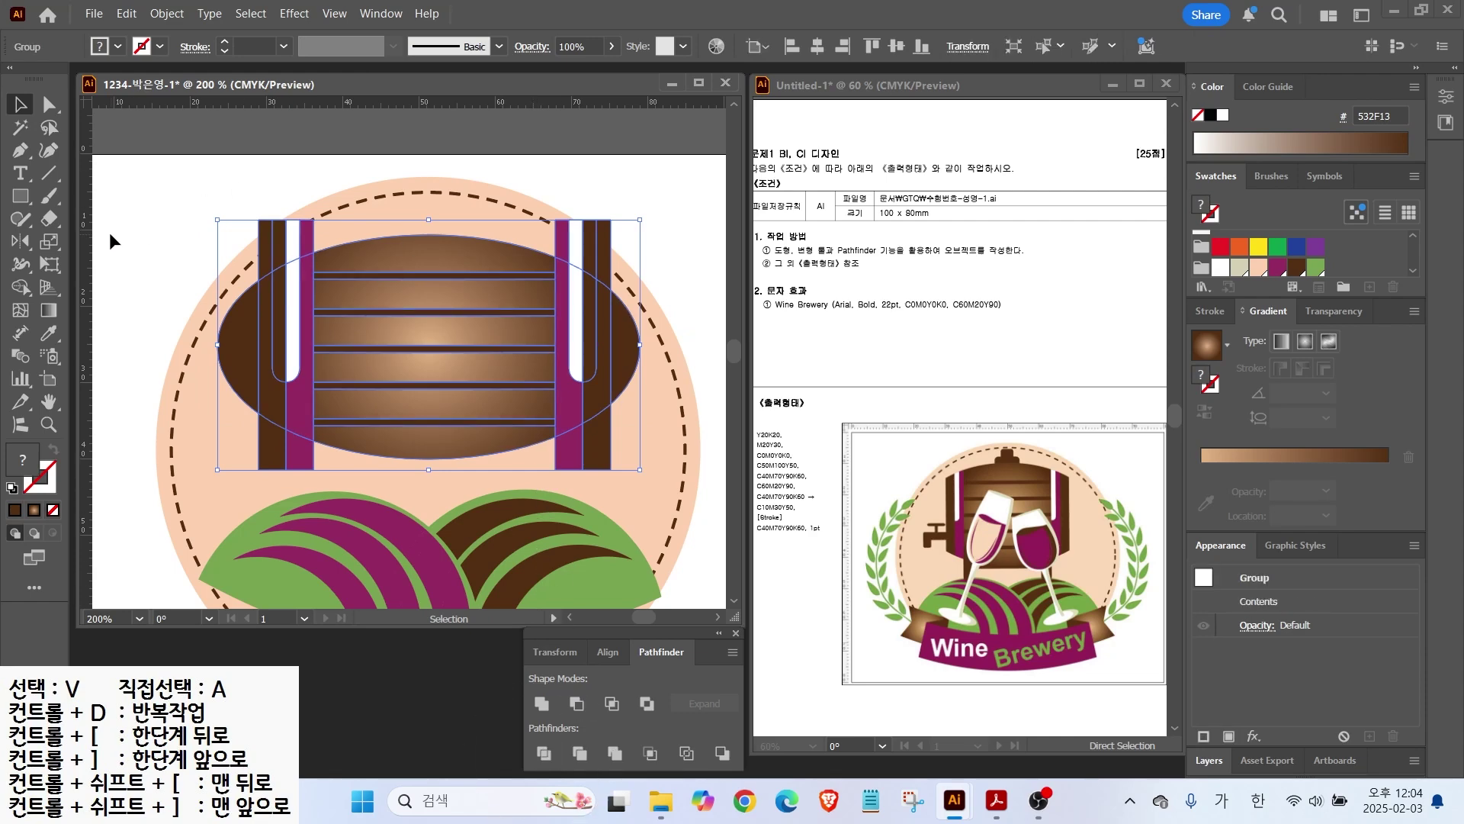
right_click(296, 284)
click(345, 493)
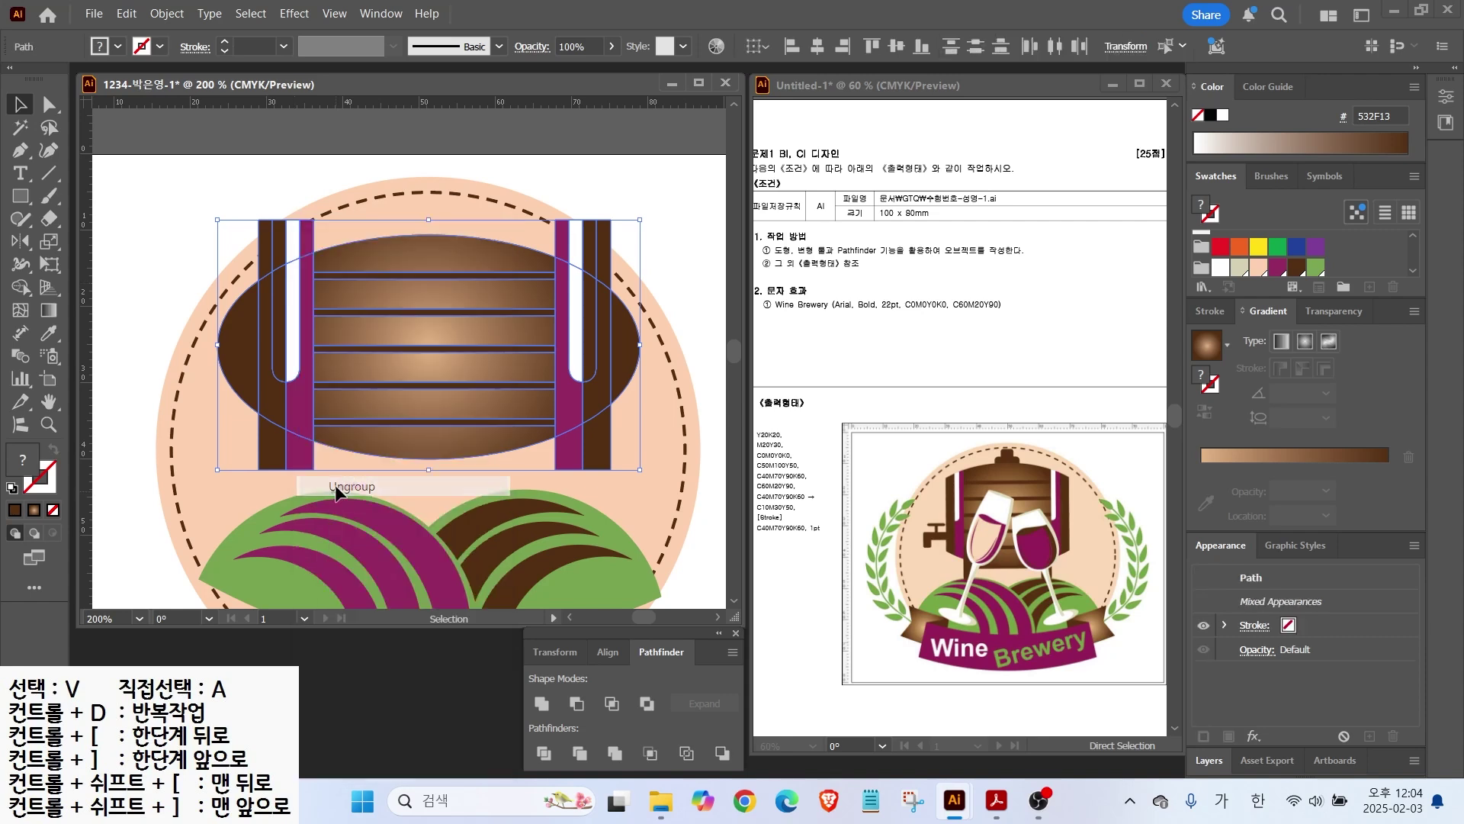
Step: Delete every band and stave piece sticking out beyond the barrel's oval
drag(201, 181, 329, 226)
key(Delete)
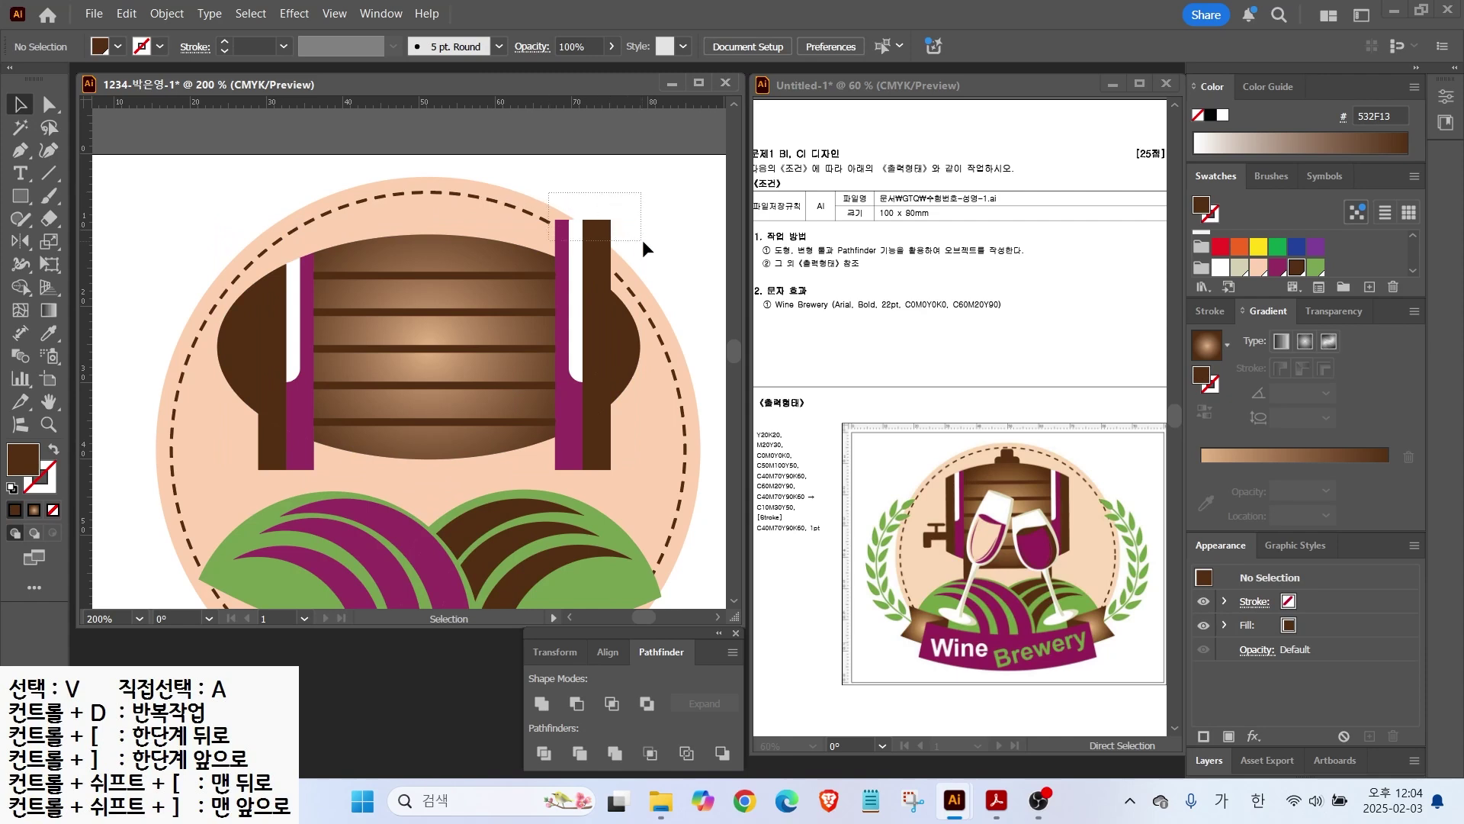
drag(643, 240, 641, 242)
key(Delete)
drag(626, 458, 626, 458)
key(Delete)
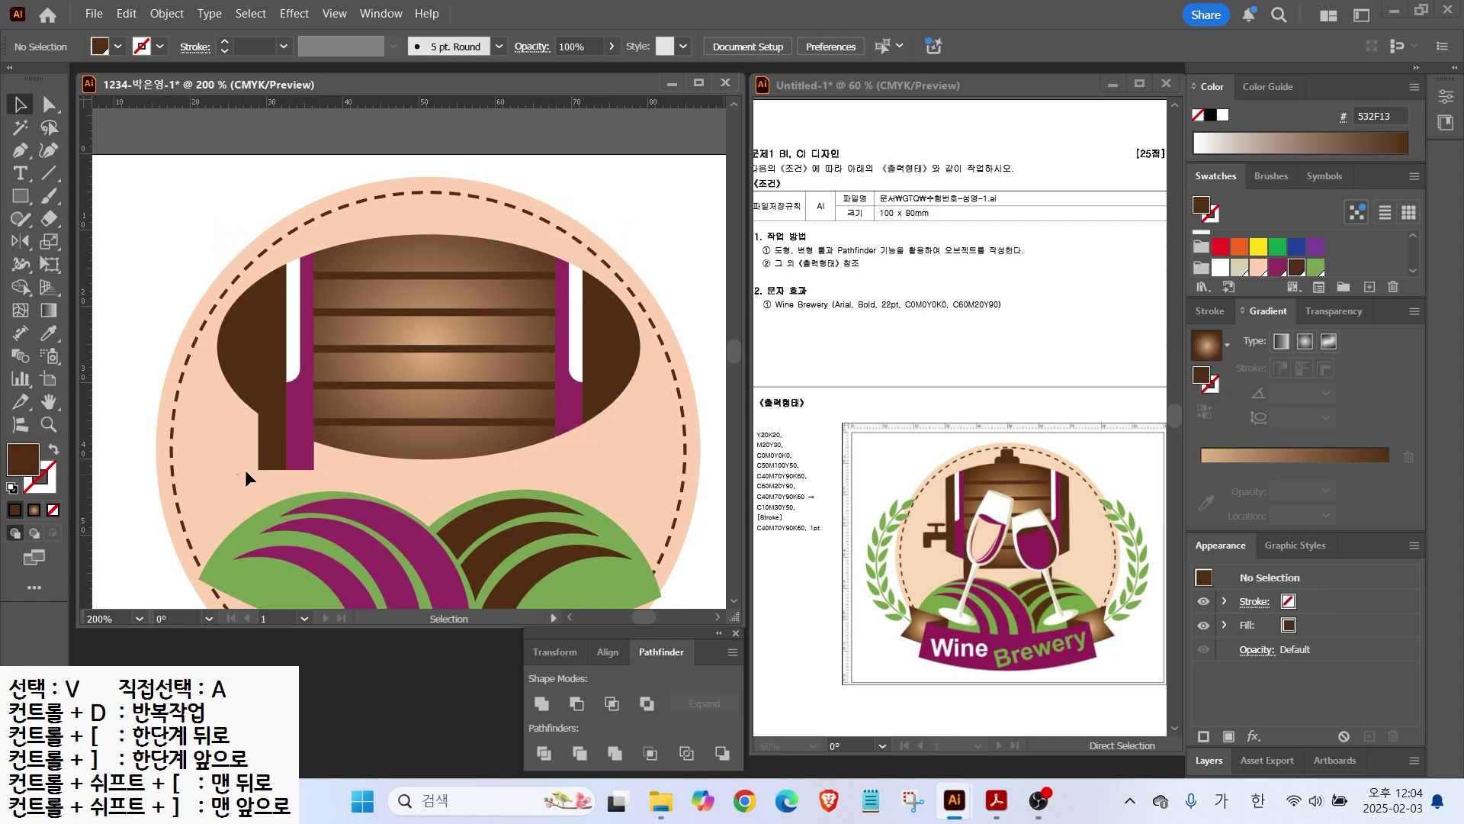
drag(245, 467, 326, 485)
key(Delete)
click(238, 359)
key(Delete)
click(626, 355)
key(Delete)
click(21, 199)
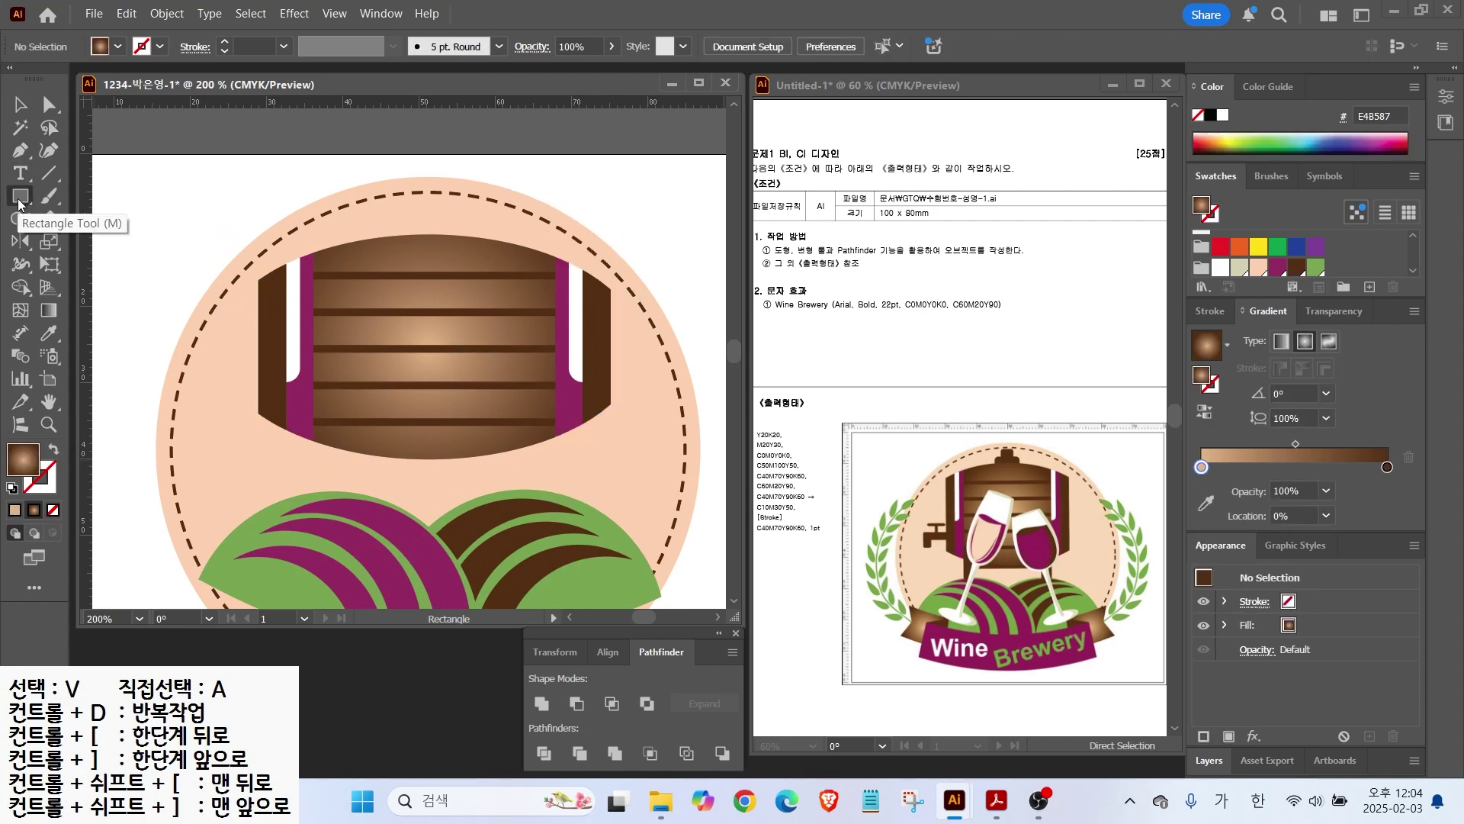
Step: Draw a small rounded dark-brown leg under the barrel and copy it to the right
drag(330, 441, 353, 492)
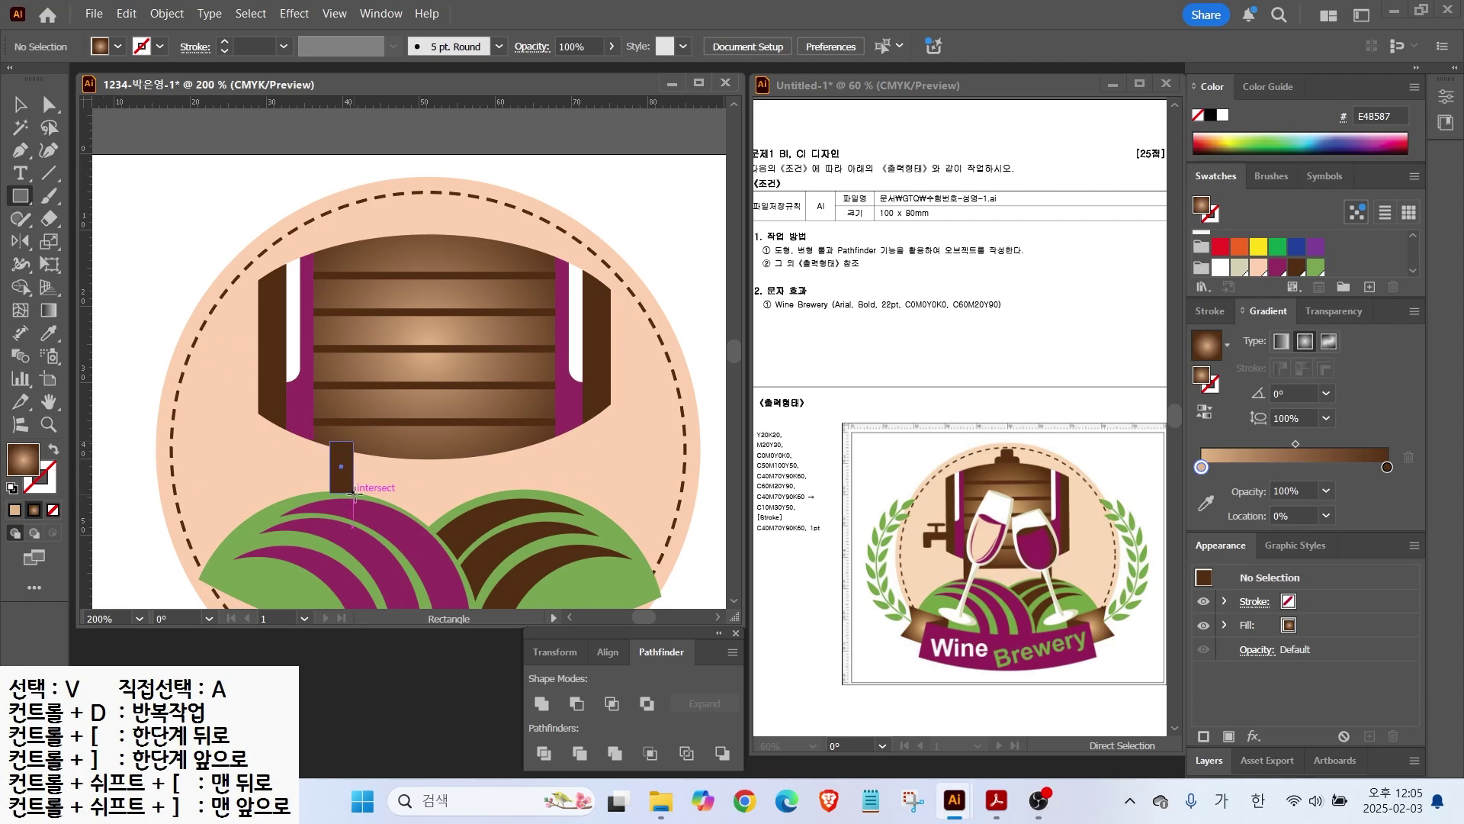
scroll(351, 512, up, 3)
drag(318, 451, 325, 451)
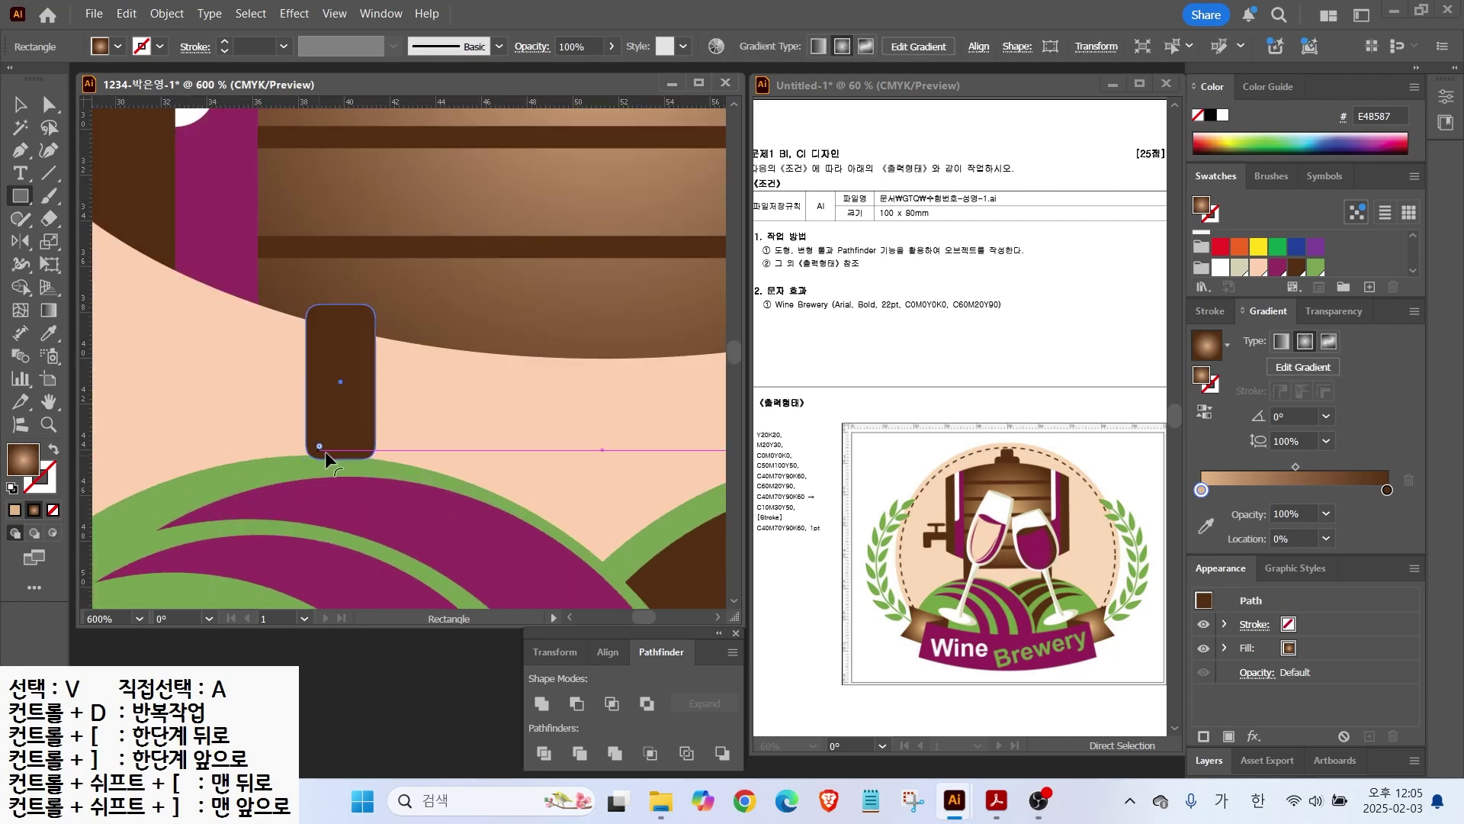
scroll(421, 391, down, 2)
drag(528, 413, 440, 443)
key(v)
drag(292, 416, 566, 414)
Step: Send both legs one step backward
click(289, 416)
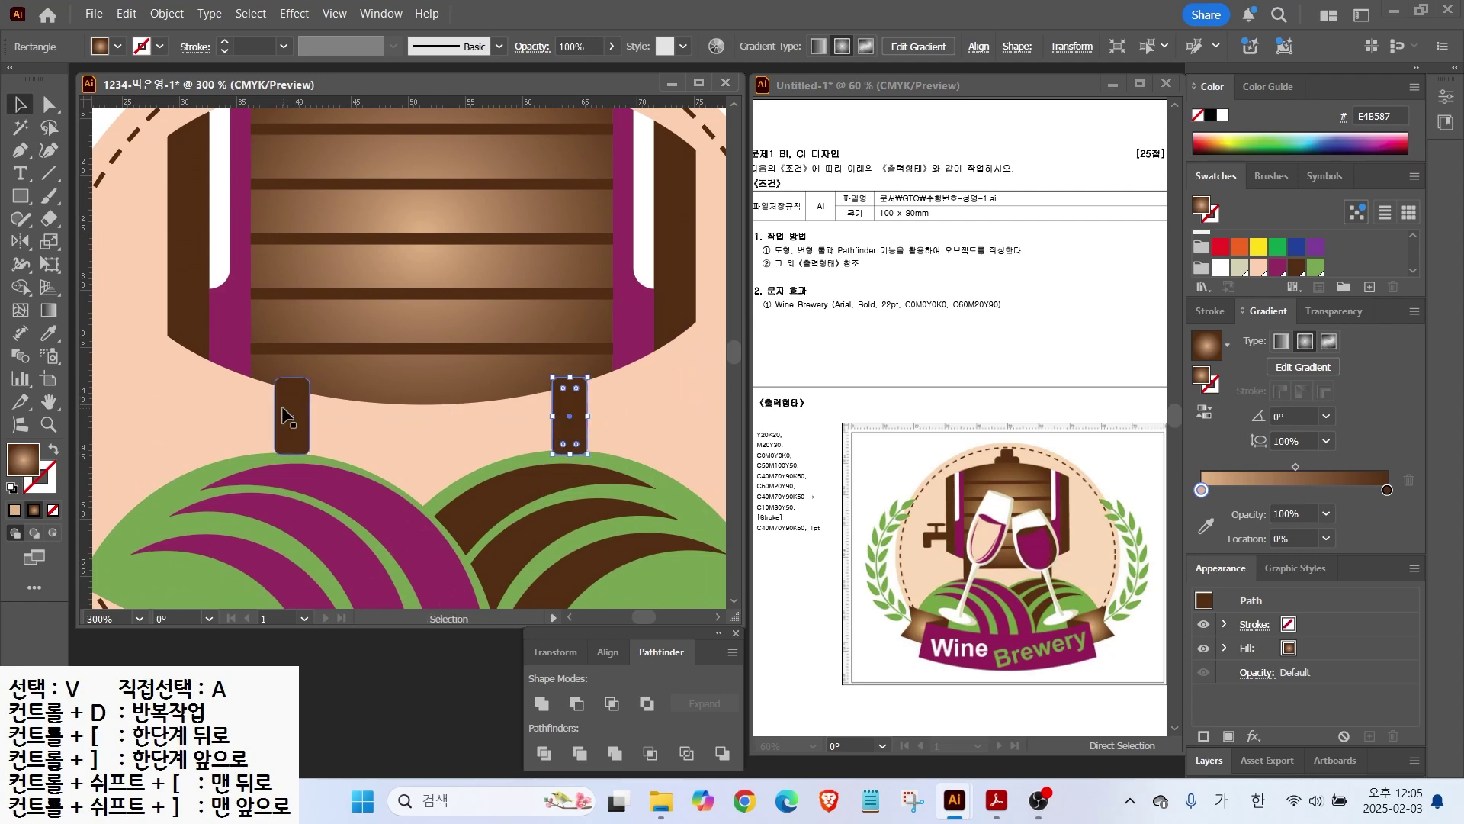
shift+click(568, 421)
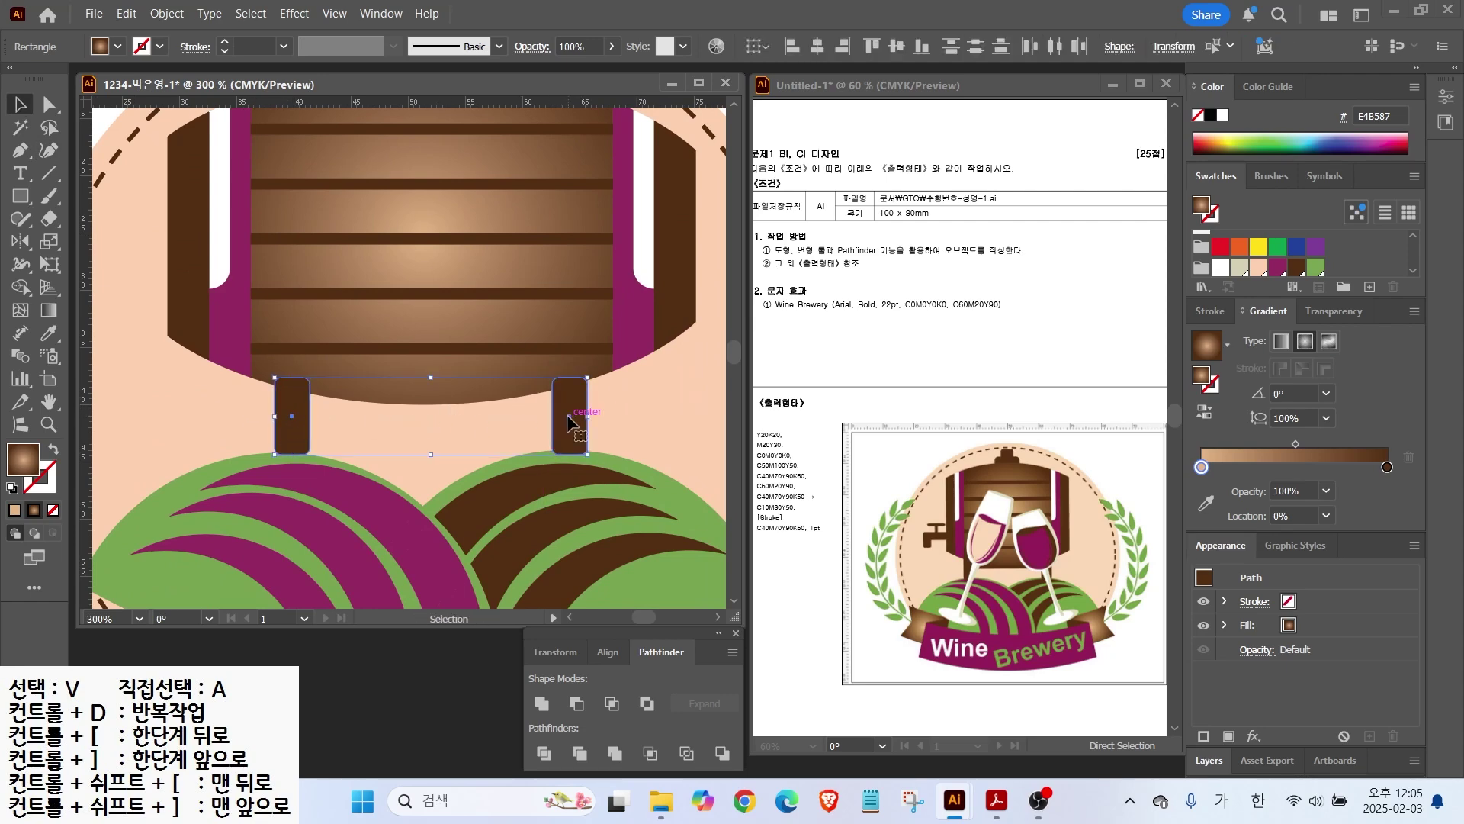
right_click(568, 422)
mouse_move(645, 695)
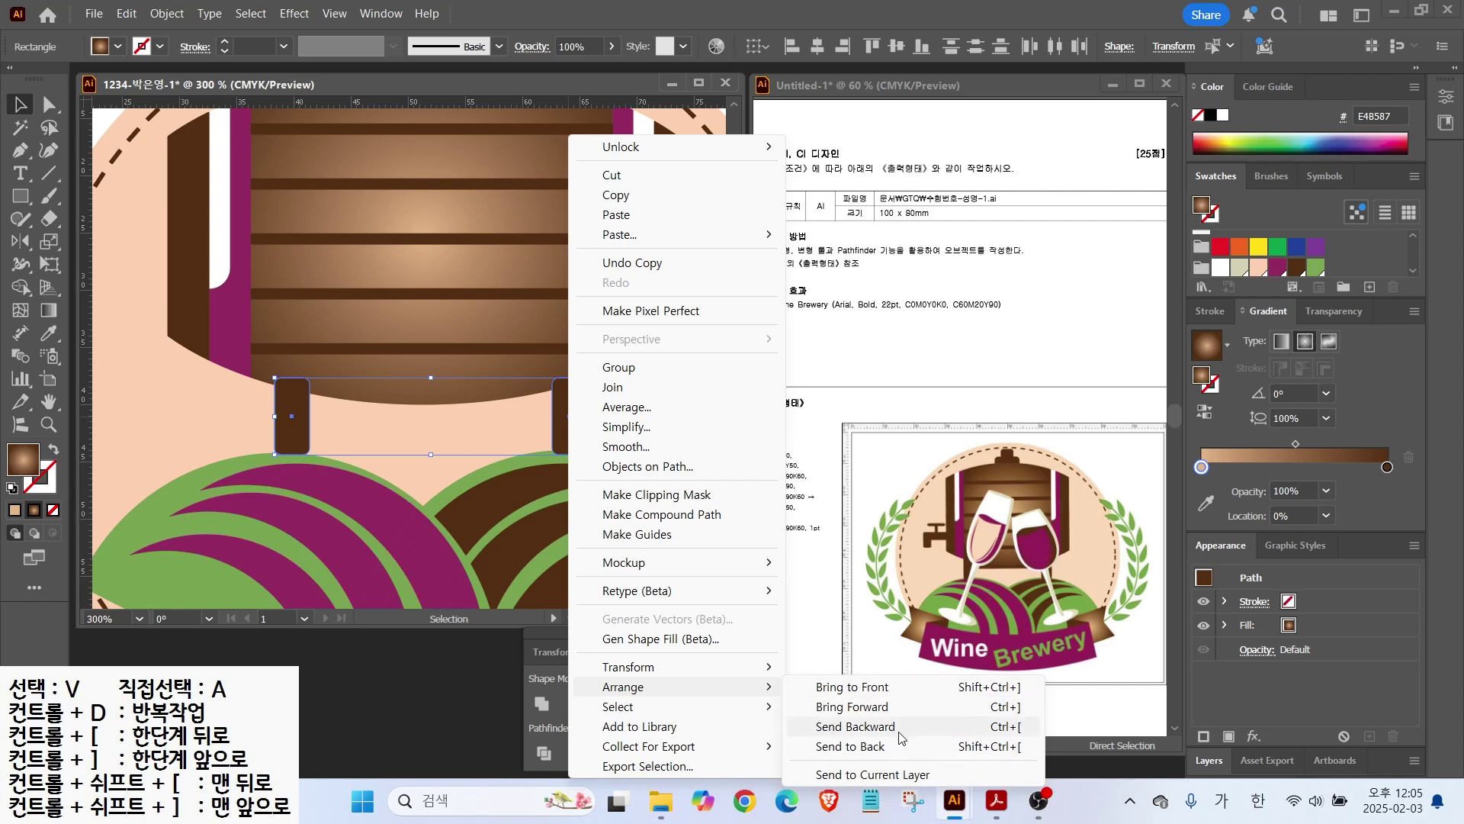
click(1020, 728)
key(a)
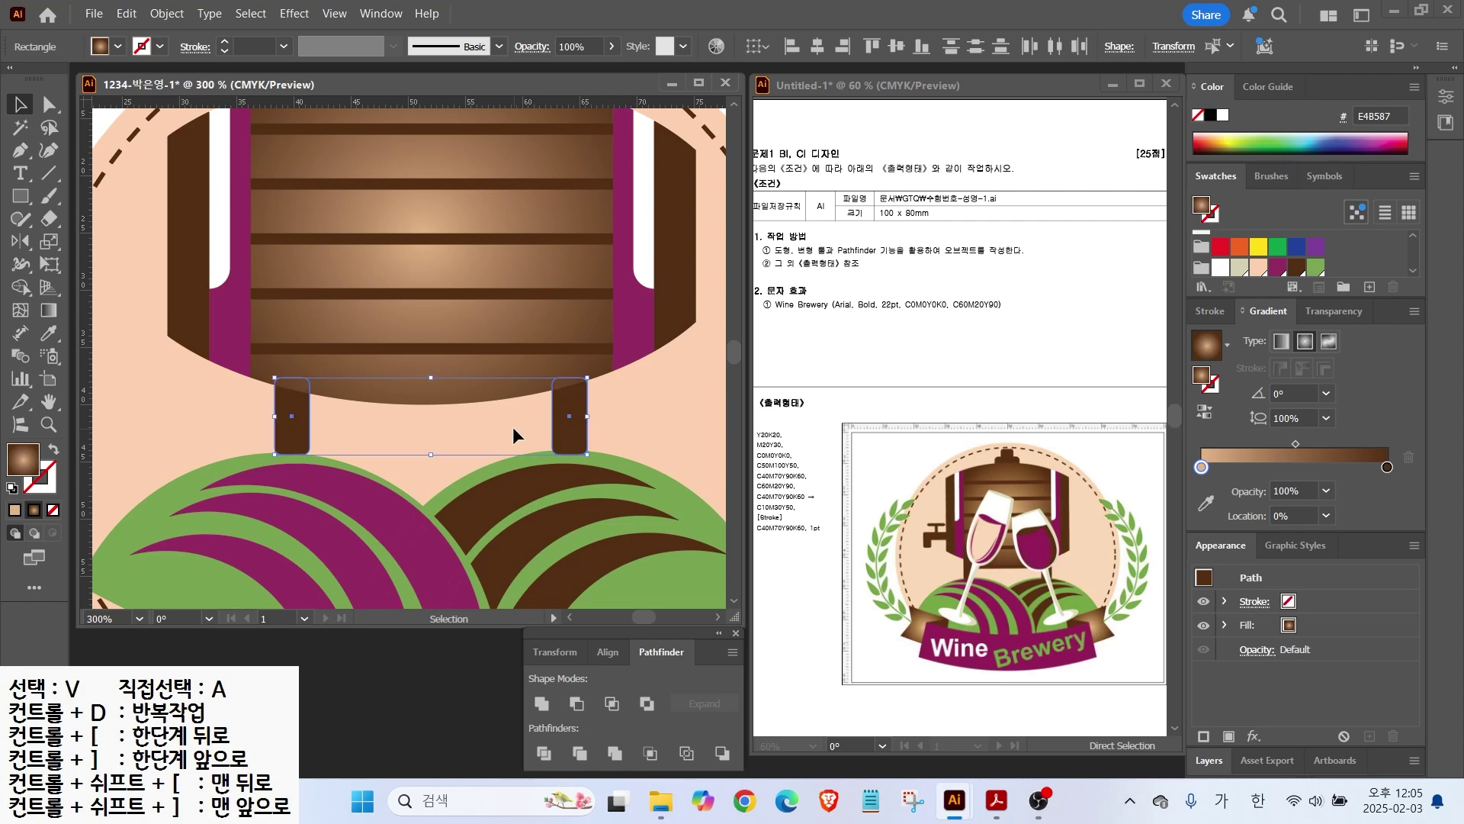
key(ctrl+shift+a)
key(ctrl+minus)
Step: Draw a dark-brown rounded rectangle on the barrel's top, with a smaller one above it
drag(20, 196, 84, 220)
key(ctrl+plus)
drag(382, 202, 536, 263)
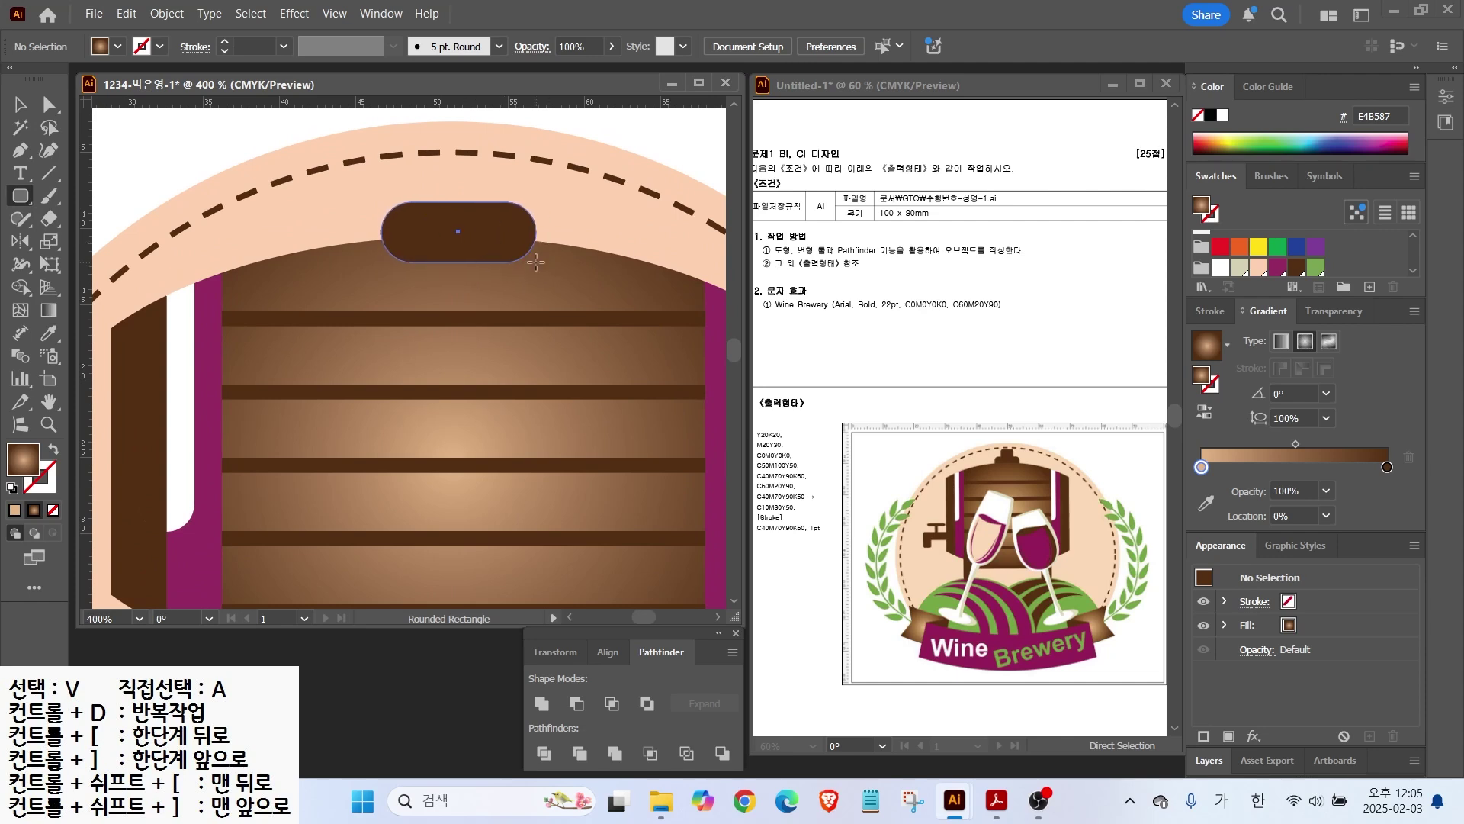
mouse_move(536, 262)
mouse_down()
mouse_move(505, 266)
mouse_move(568, 256)
mouse_move(514, 271)
mouse_up()
key(Left)
key(Right)
key(Down)
drag(424, 168, 490, 229)
Step: Centre both rectangles horizontally, nudge them up, and send the larger behind the barrel
key(v)
shift+click(402, 220)
click(817, 45)
drag(464, 224, 469, 219)
key(a)
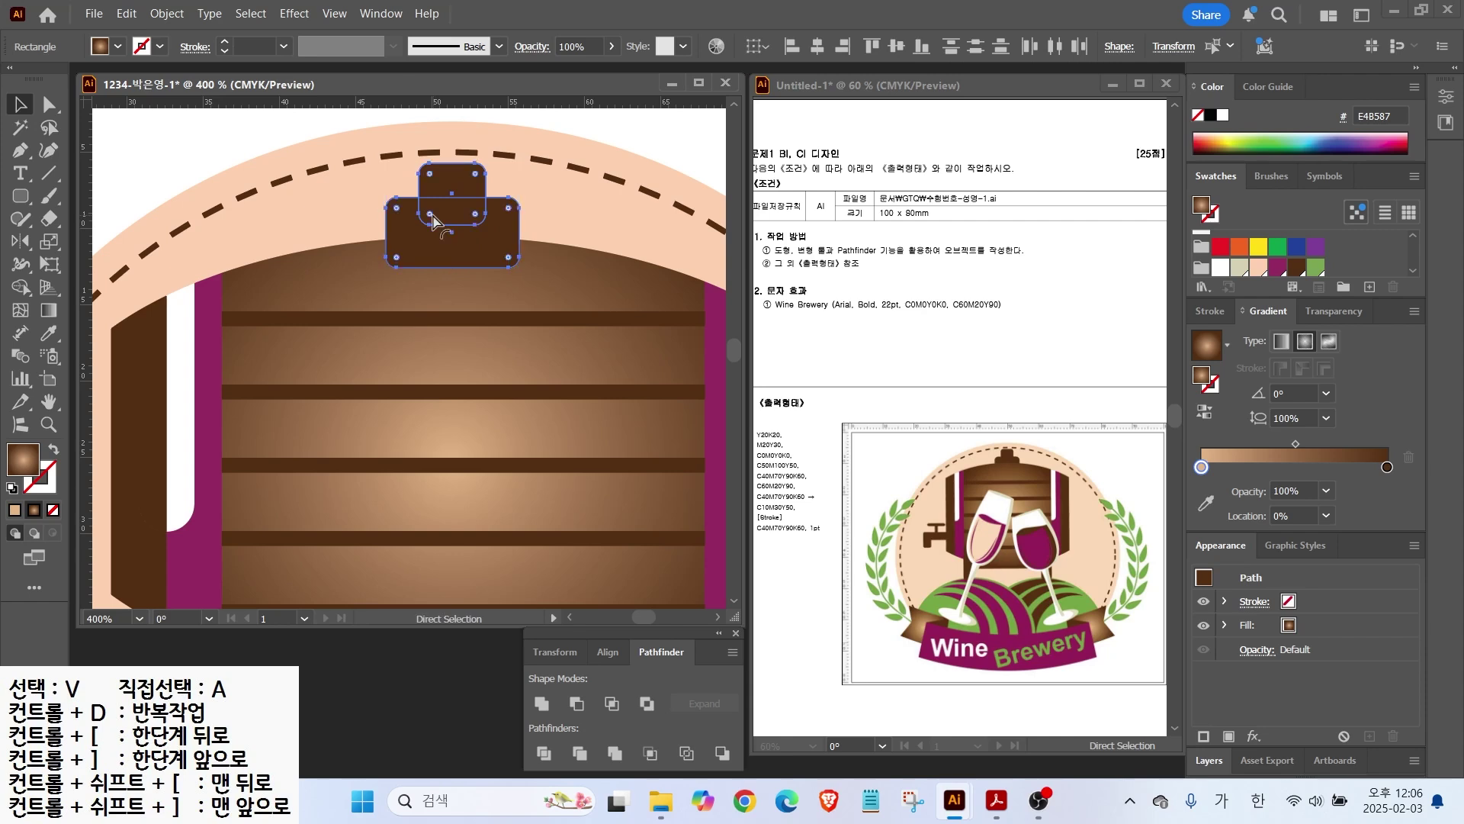
key(ctrl+bracketleft)
key(v)
click(227, 140)
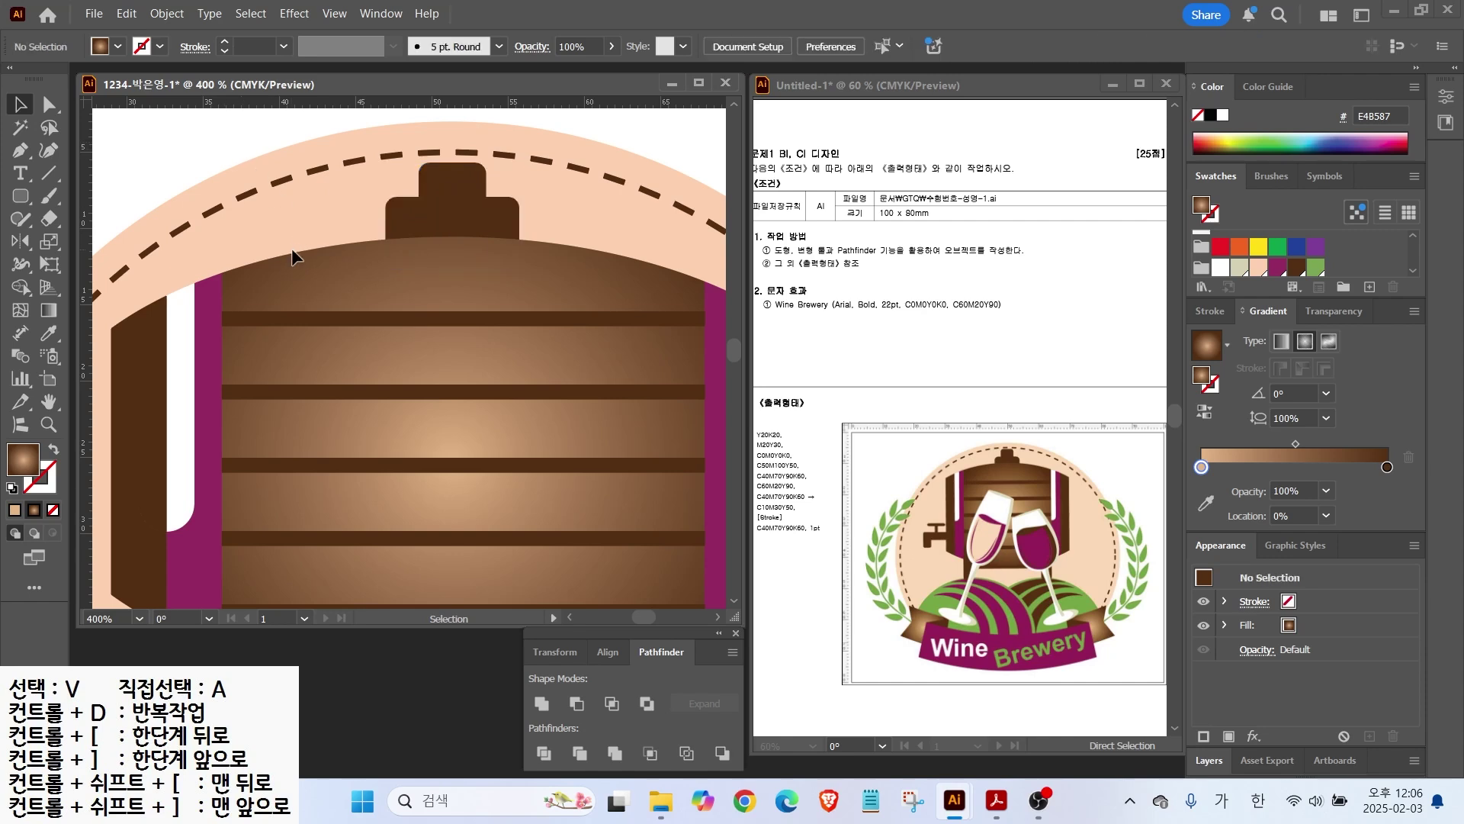
drag(299, 290, 556, 321)
Step: Draw the tap's horizontal spout and its downward piece as rounded rectangles on the barrel's left
drag(20, 196, 114, 209)
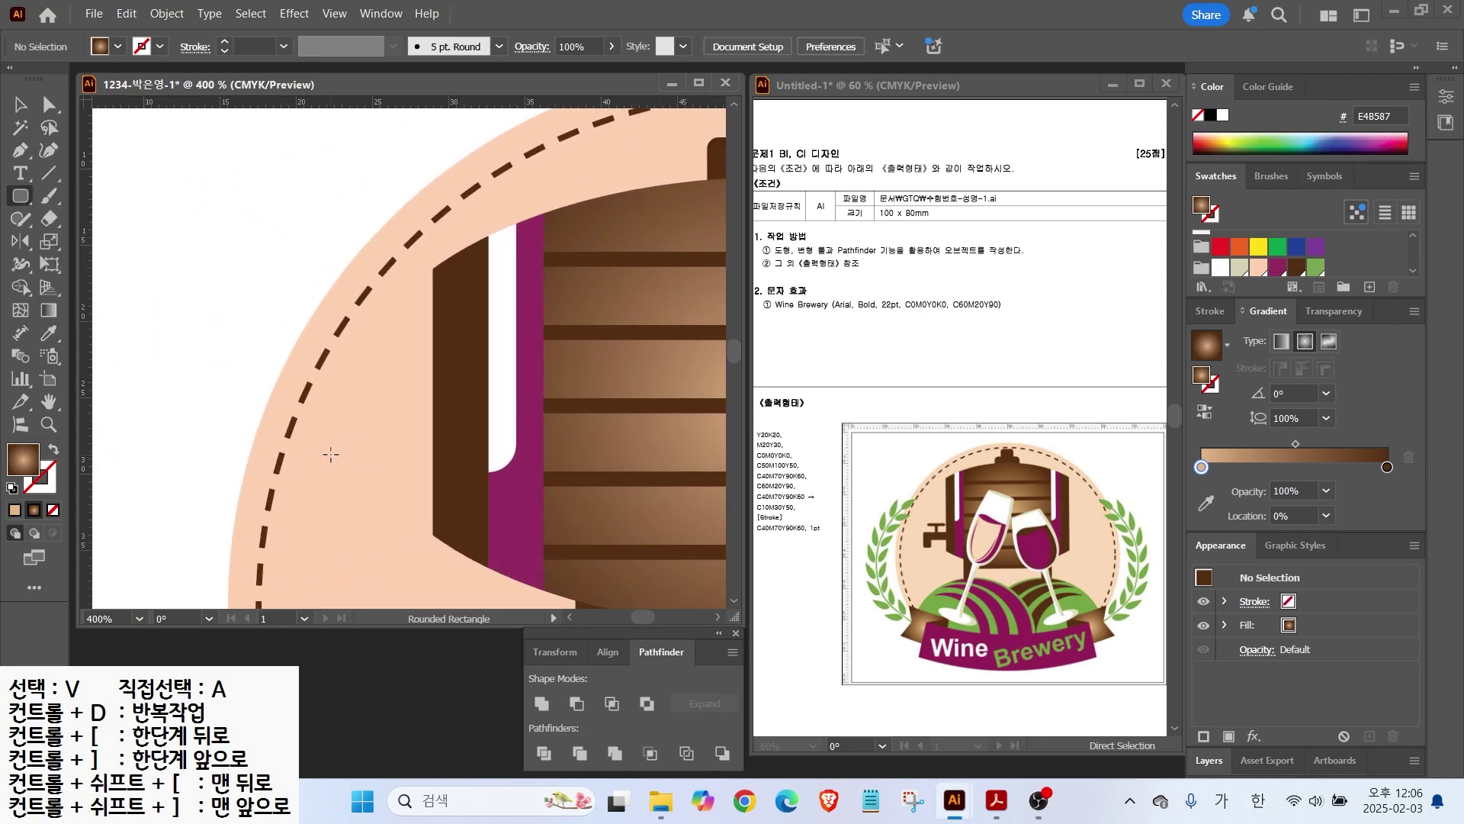
drag(331, 454, 449, 492)
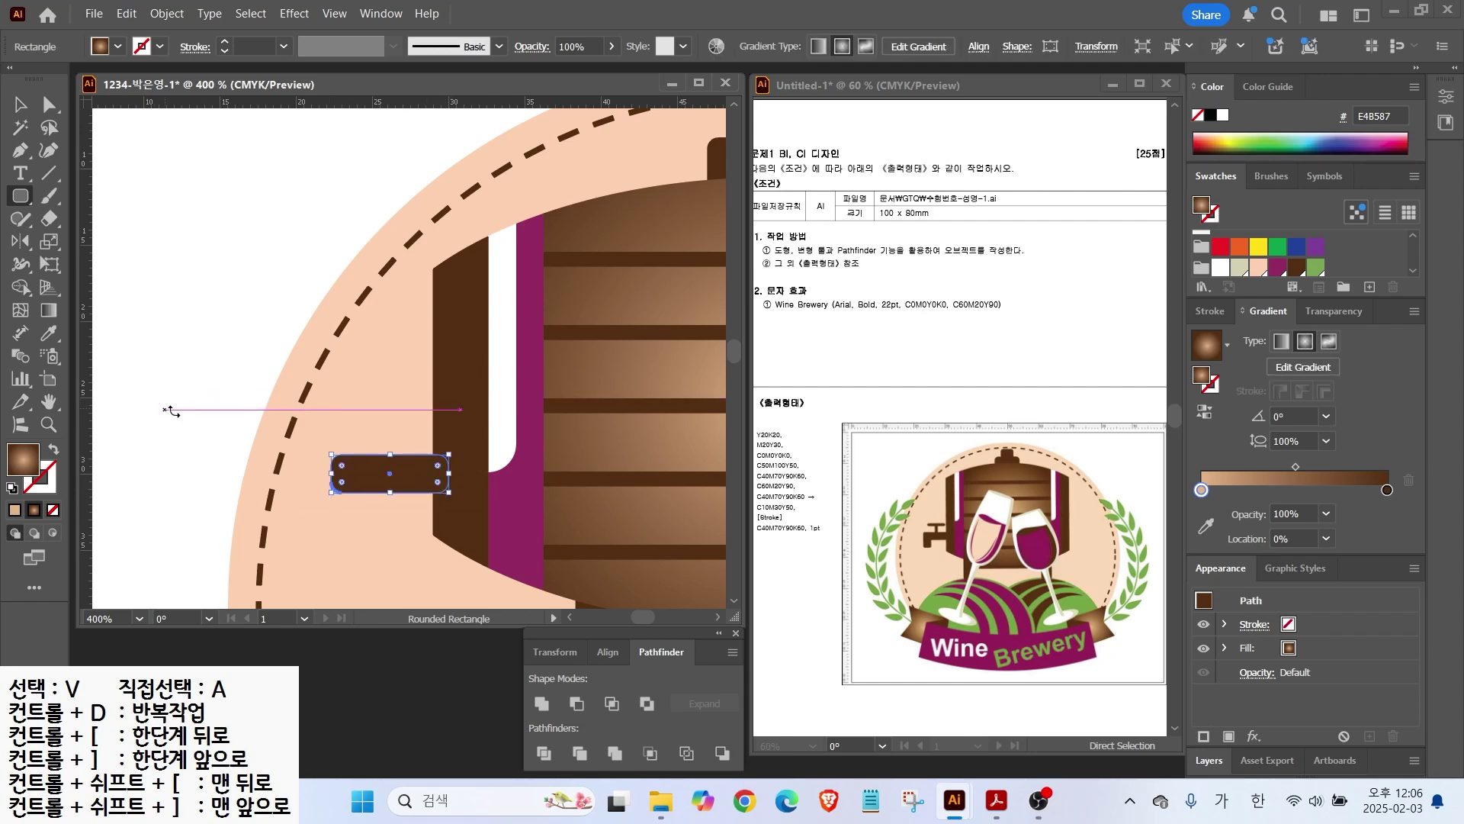
key(v)
click(33, 204)
drag(331, 540, 365, 473)
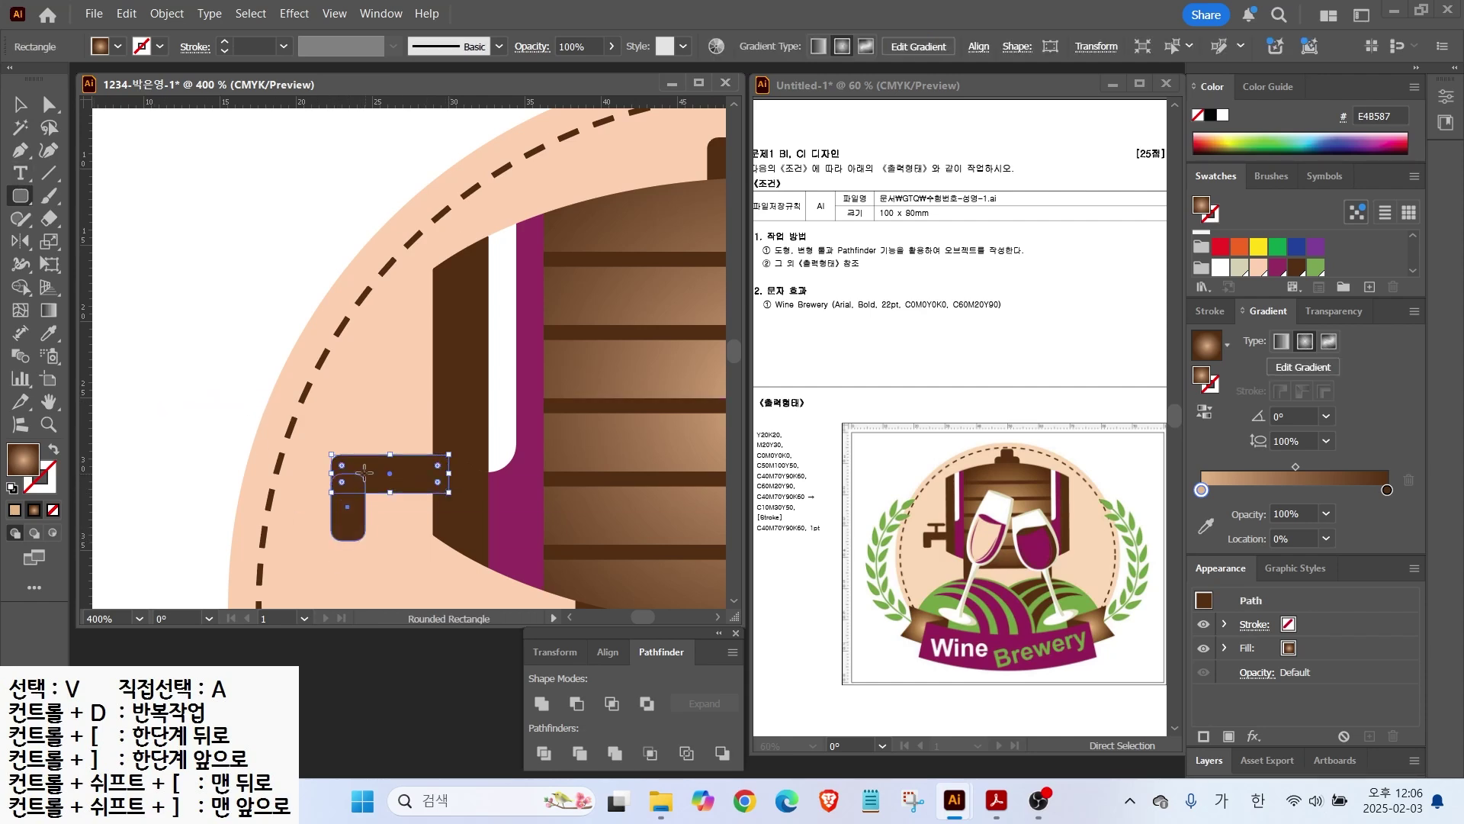
Step: Add a thin handle bar above the spout and a stem linking it to the spout
drag(341, 412, 421, 424)
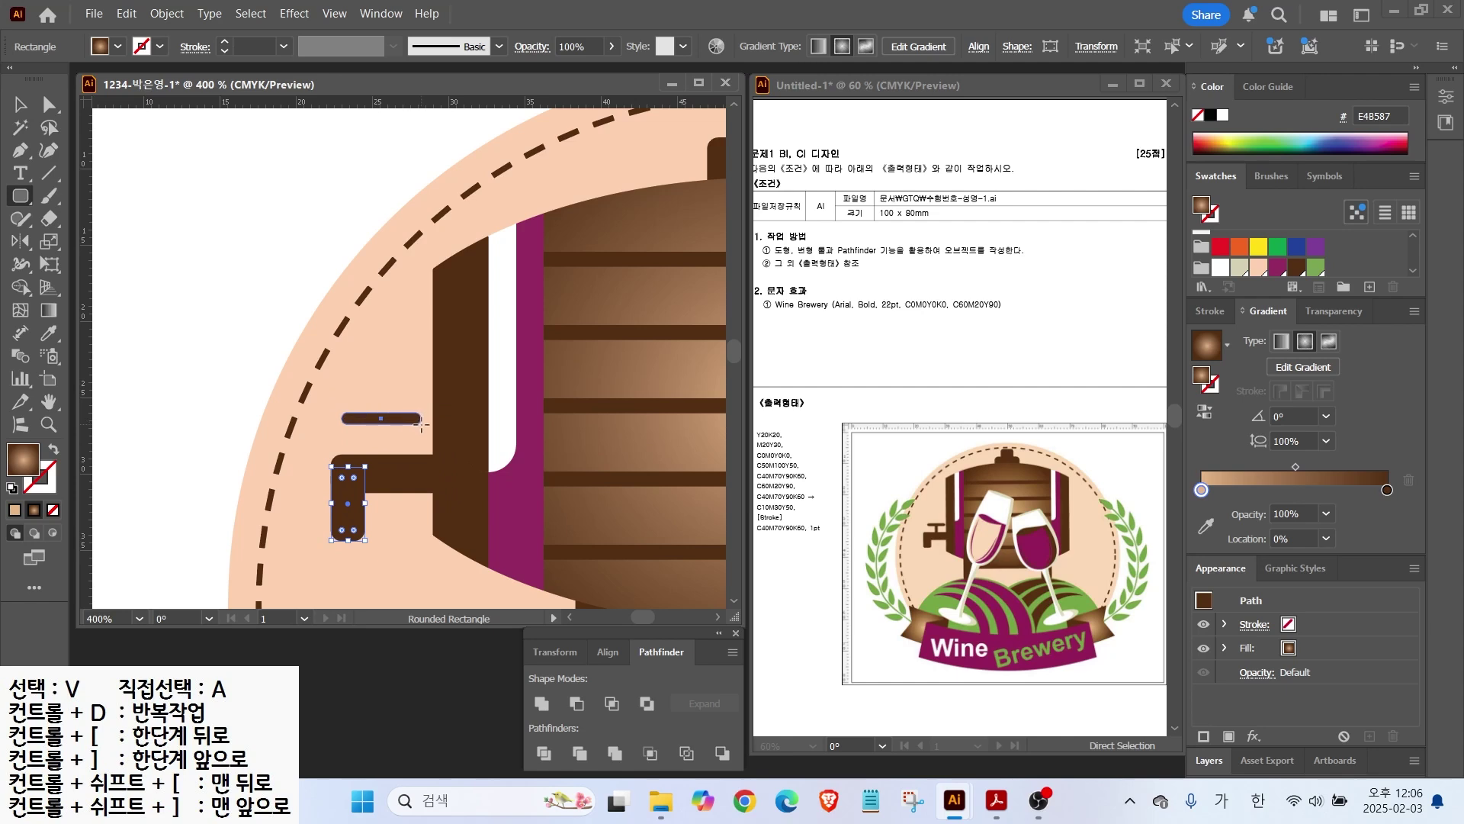
drag(374, 467, 385, 417)
click(20, 106)
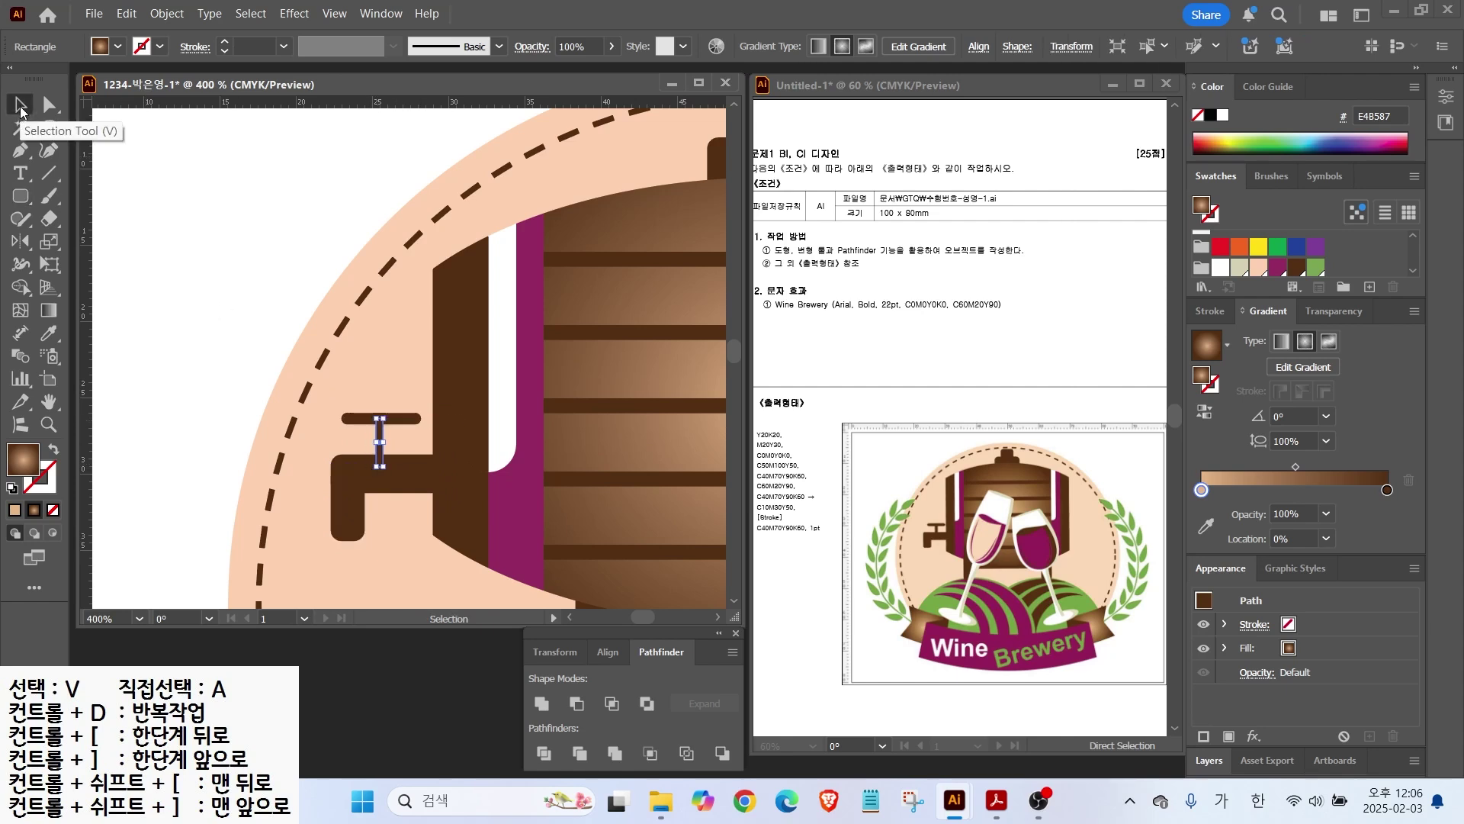
shift+click(379, 419)
click(262, 314)
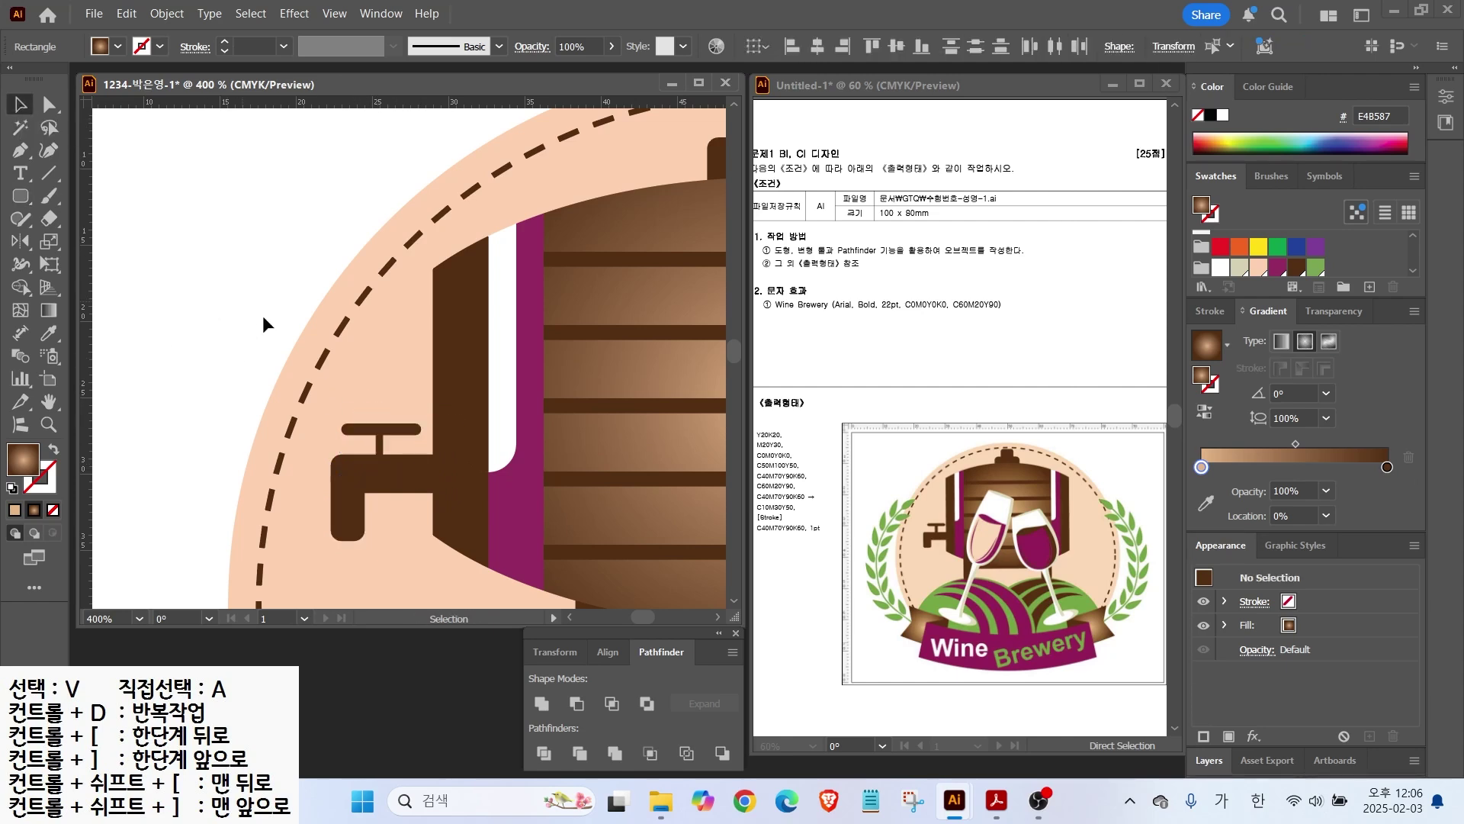
Step: Shorten the tap's lower spout piece from its bottom, then bring the whole emblem into view
click(356, 509)
drag(348, 541, 348, 525)
click(398, 503)
scroll(398, 496, down, 2)
drag(532, 515, 364, 351)
scroll(365, 353, down, 1)
Step: Draw a wide rectangle across the emblem's bottom filled with purple swatch 942C61
drag(21, 196, 85, 204)
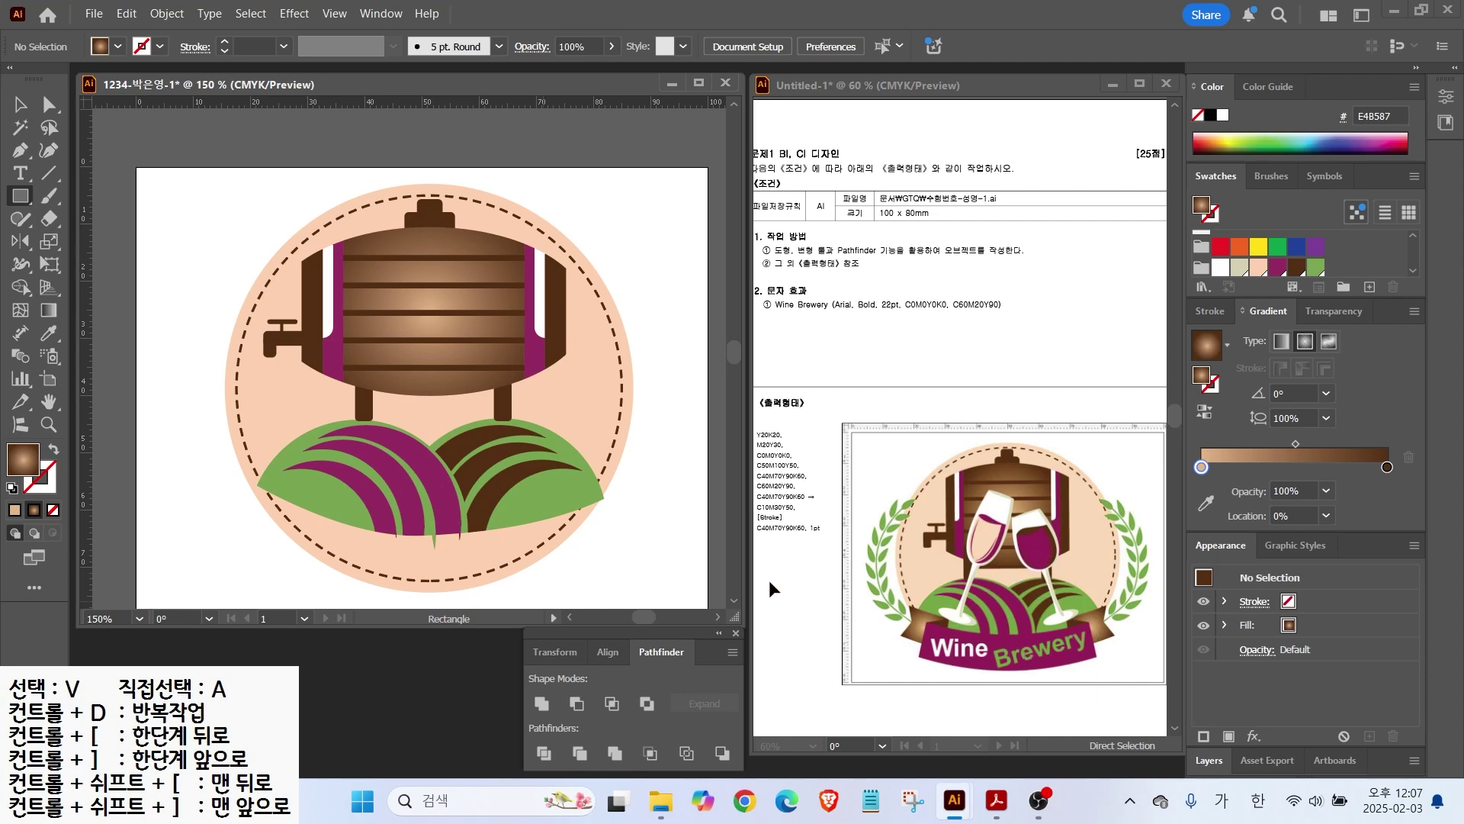
mouse_move(276, 510)
mouse_down()
mouse_move(606, 583)
mouse_move(587, 571)
mouse_up()
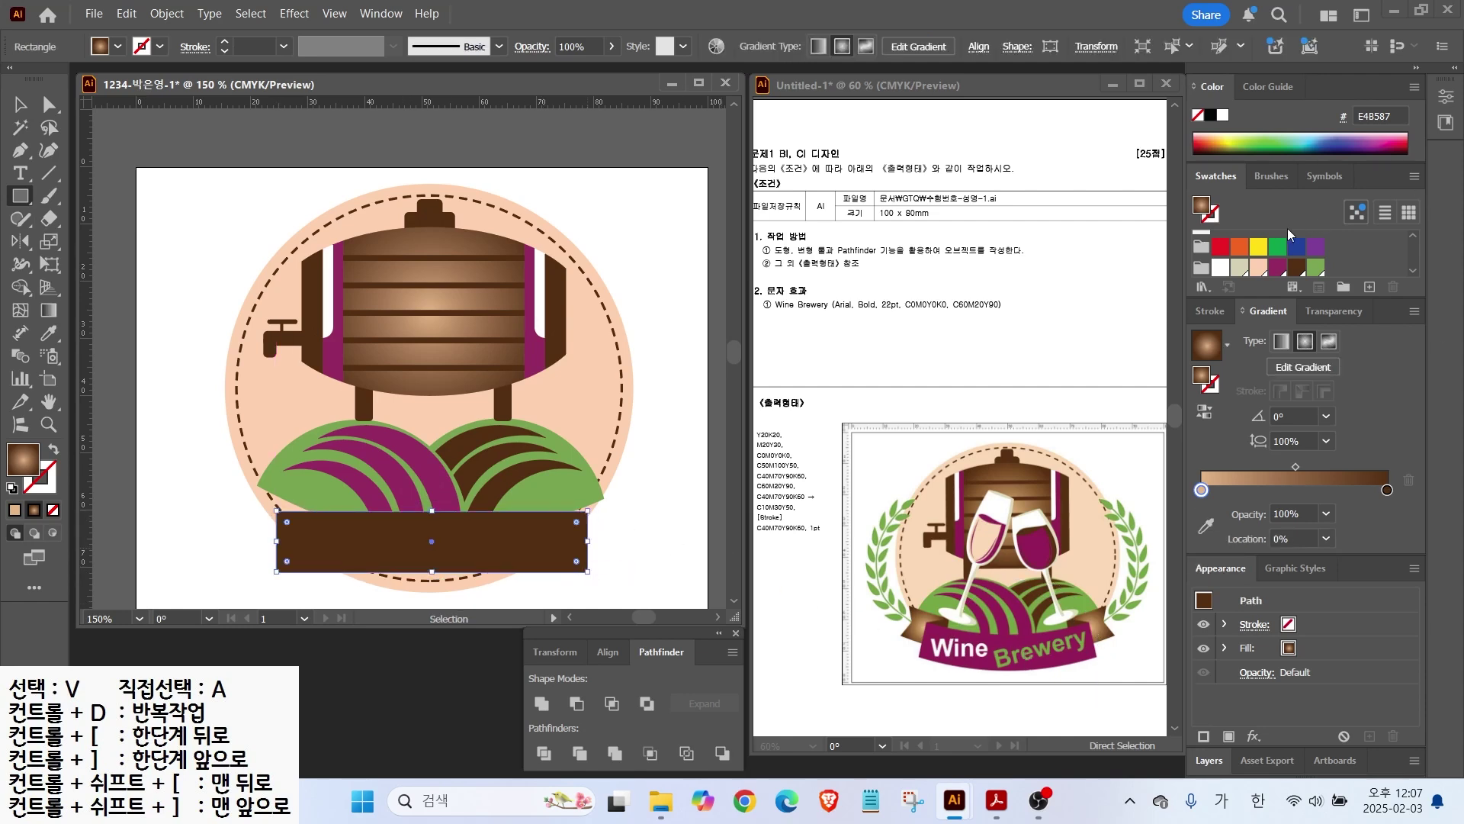
click(1278, 267)
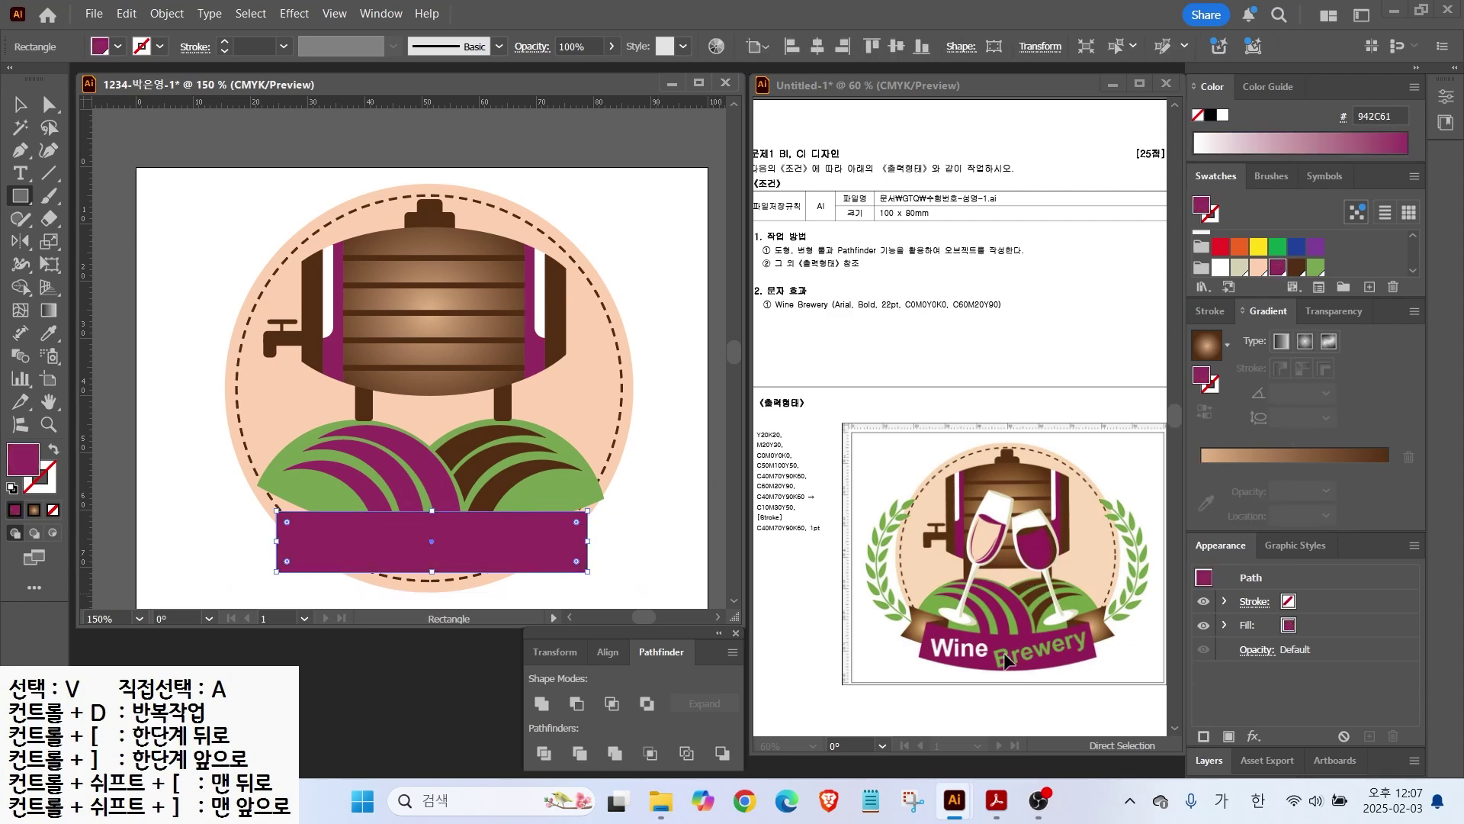
Step: Apply an Arc warp with a gentle -14% bend to the banner
click(302, 16)
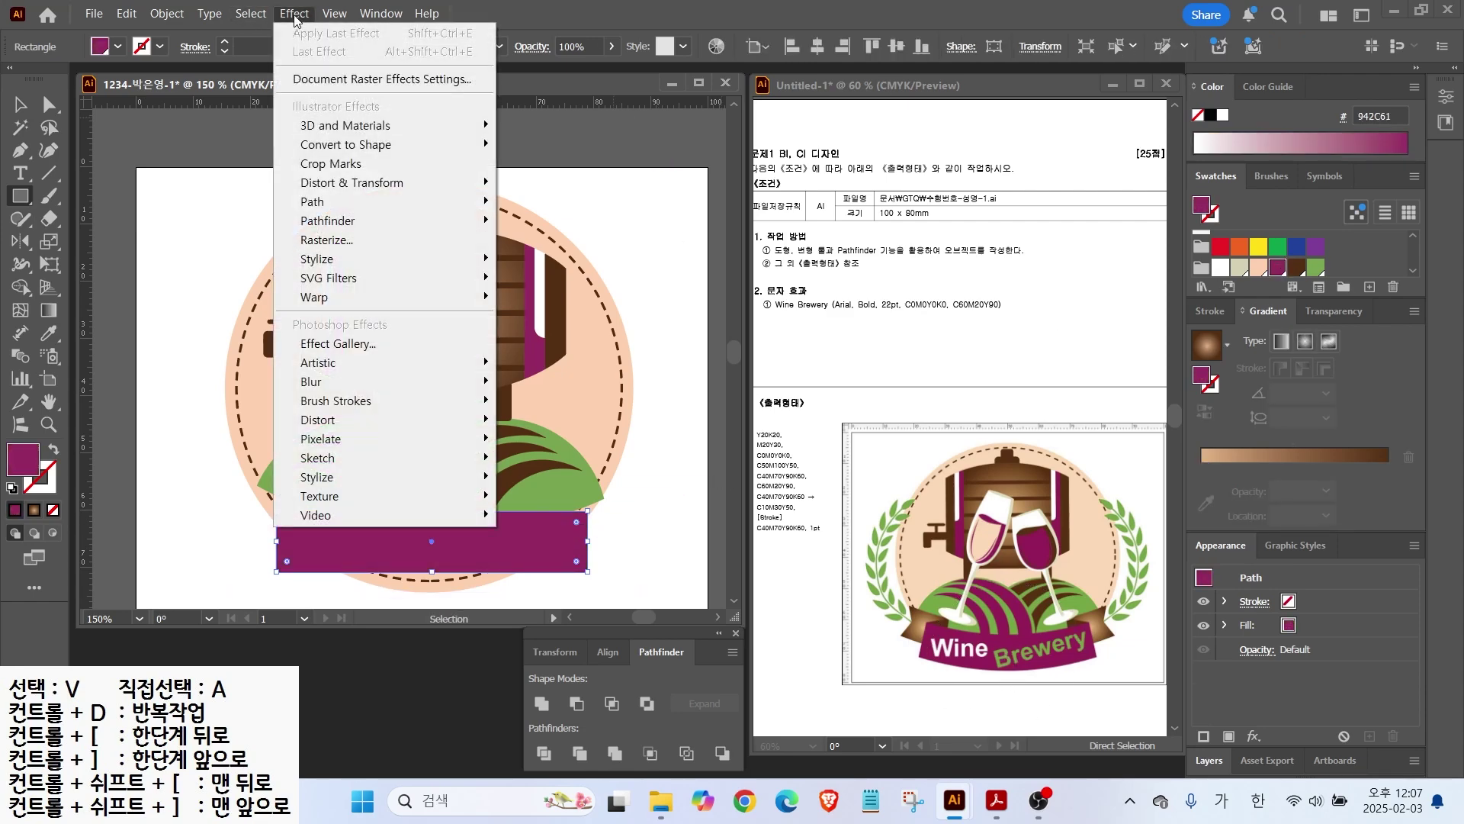
mouse_move(314, 300)
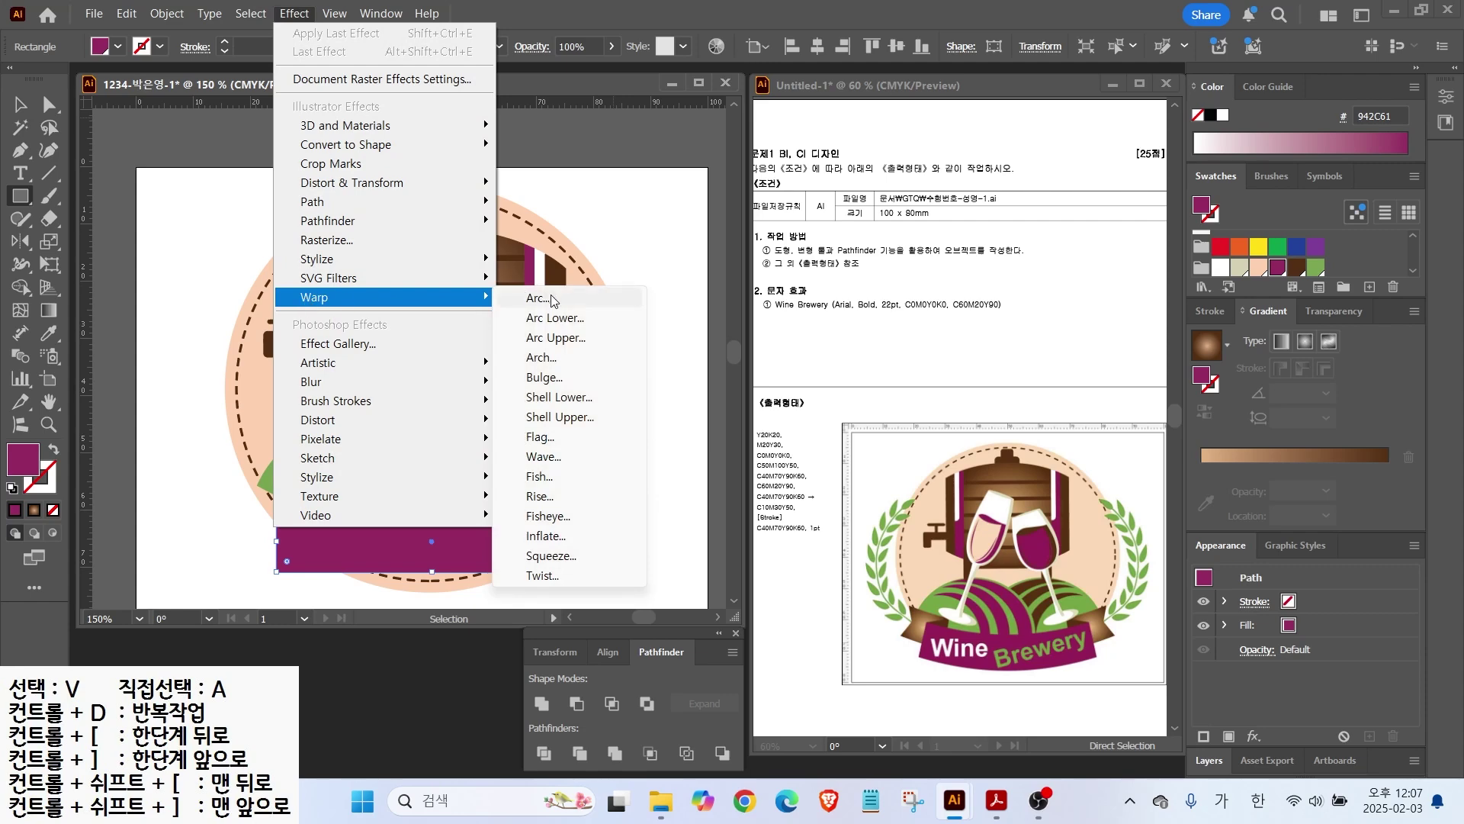
click(543, 297)
drag(911, 303, 855, 308)
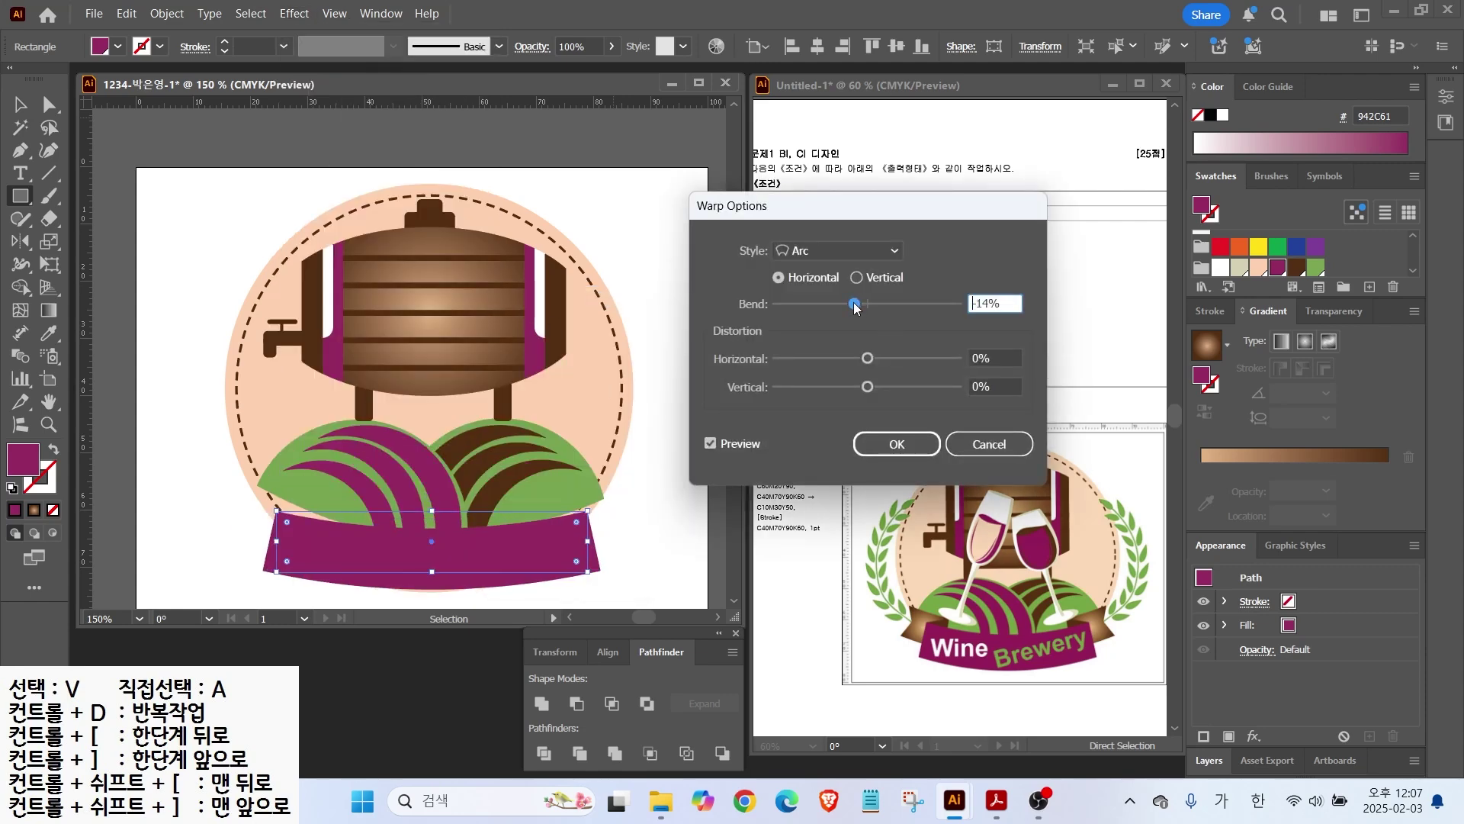
click(897, 444)
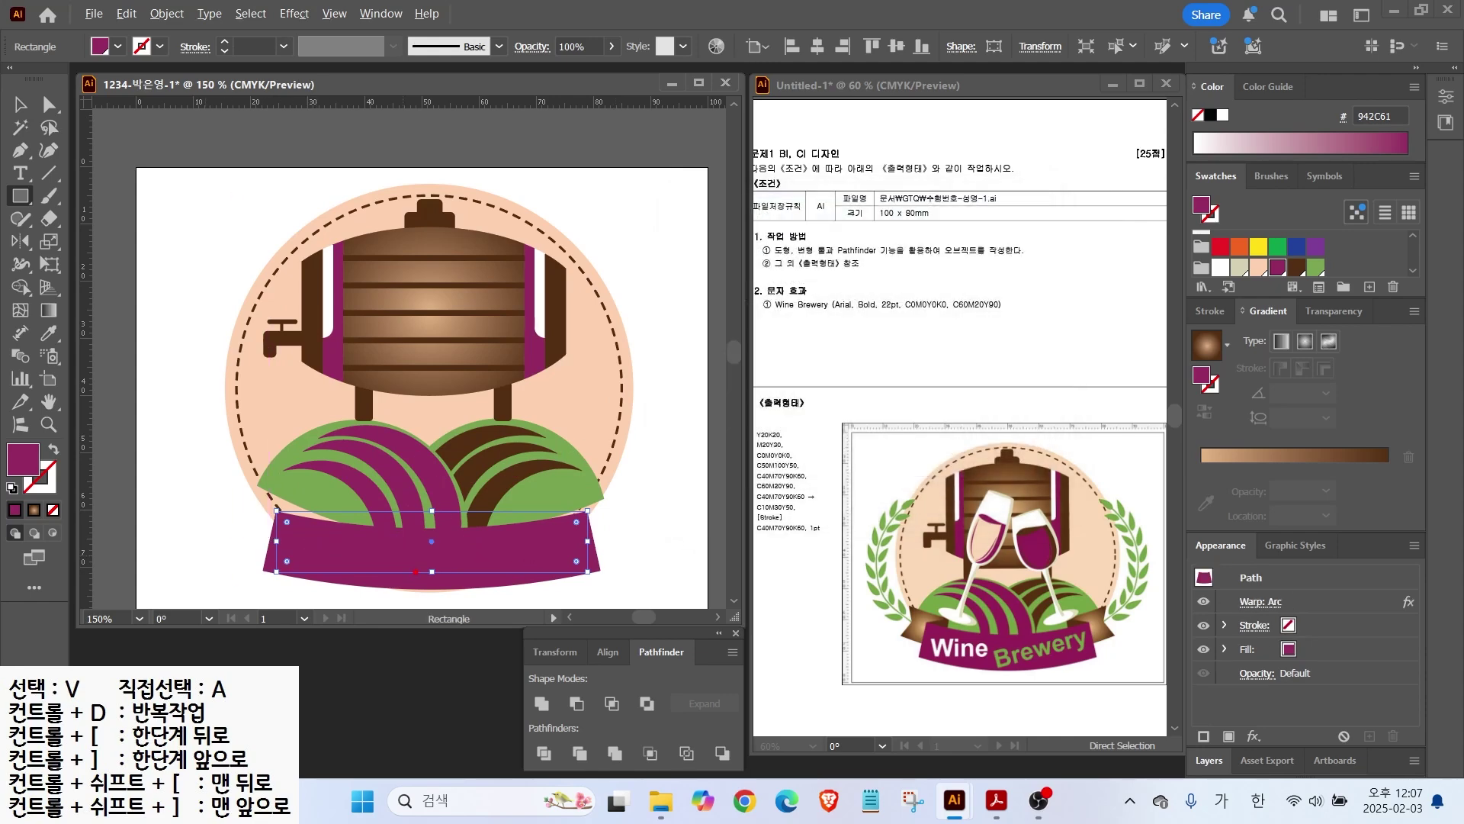
drag(525, 577, 555, 614)
key(Escape)
Step: Expand the warped banner's appearance and Alt-drag a copy slightly up-left
click(163, 14)
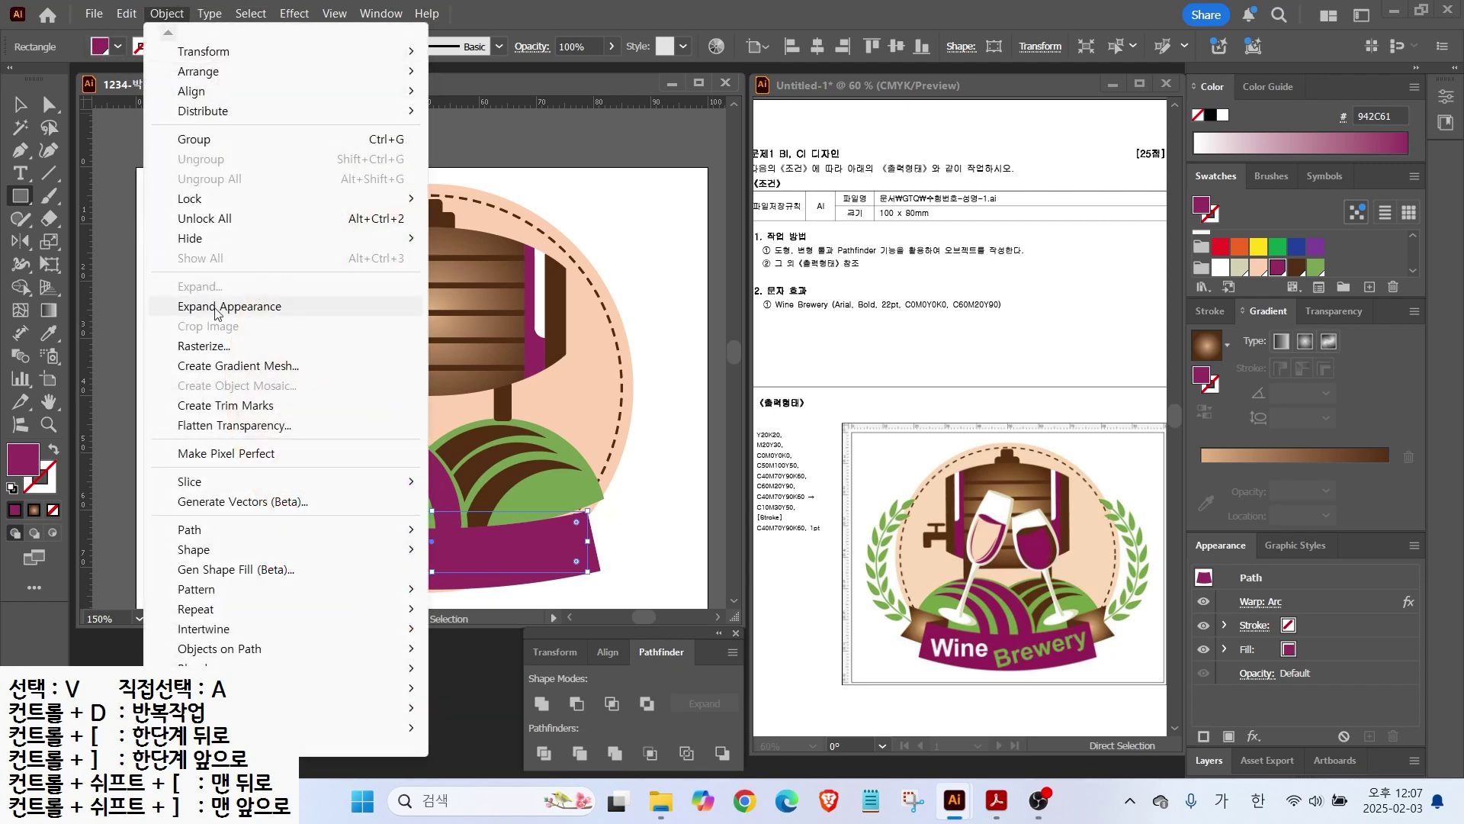
click(214, 308)
click(20, 105)
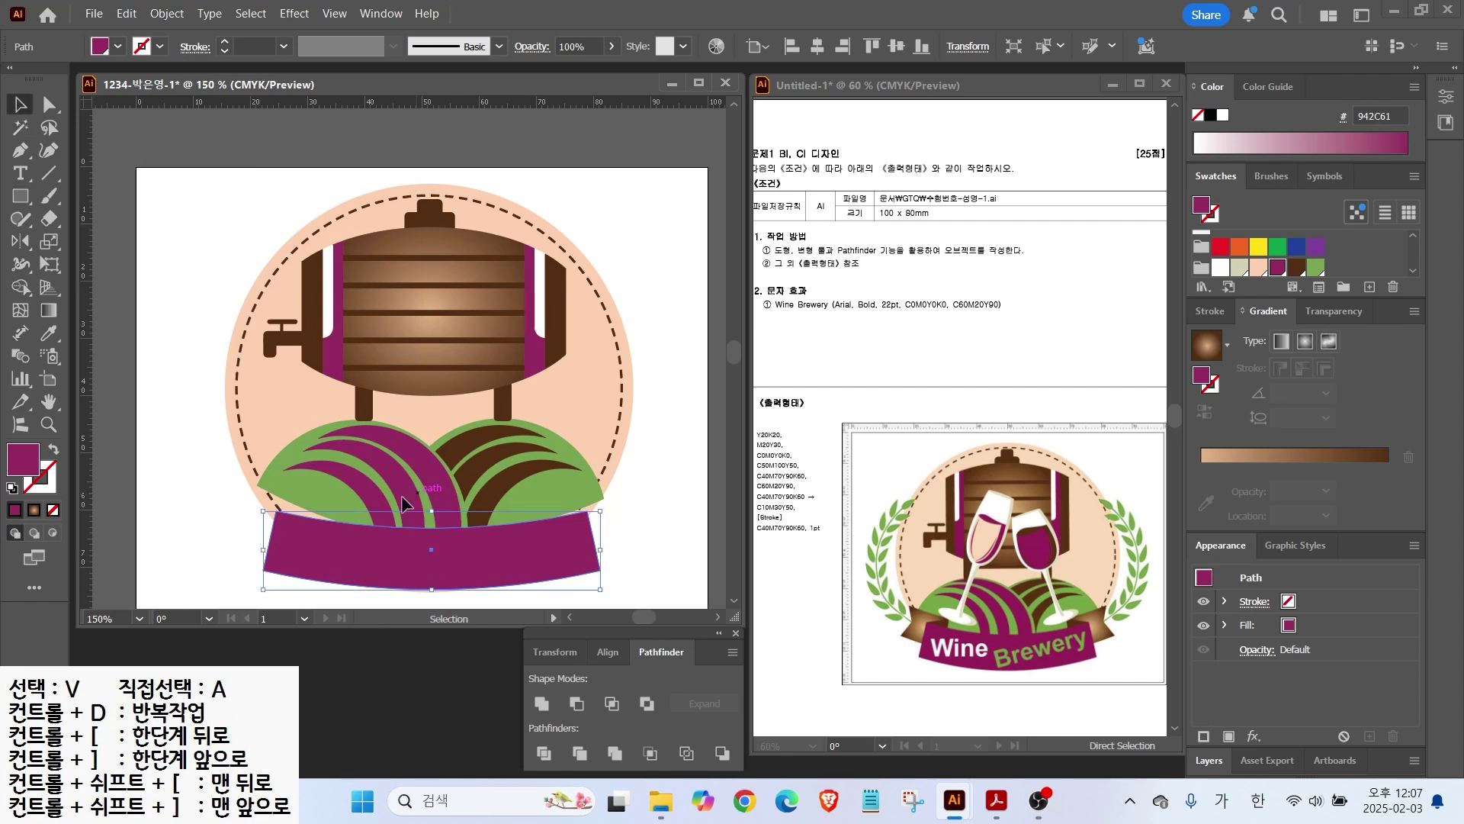
drag(262, 550, 287, 504)
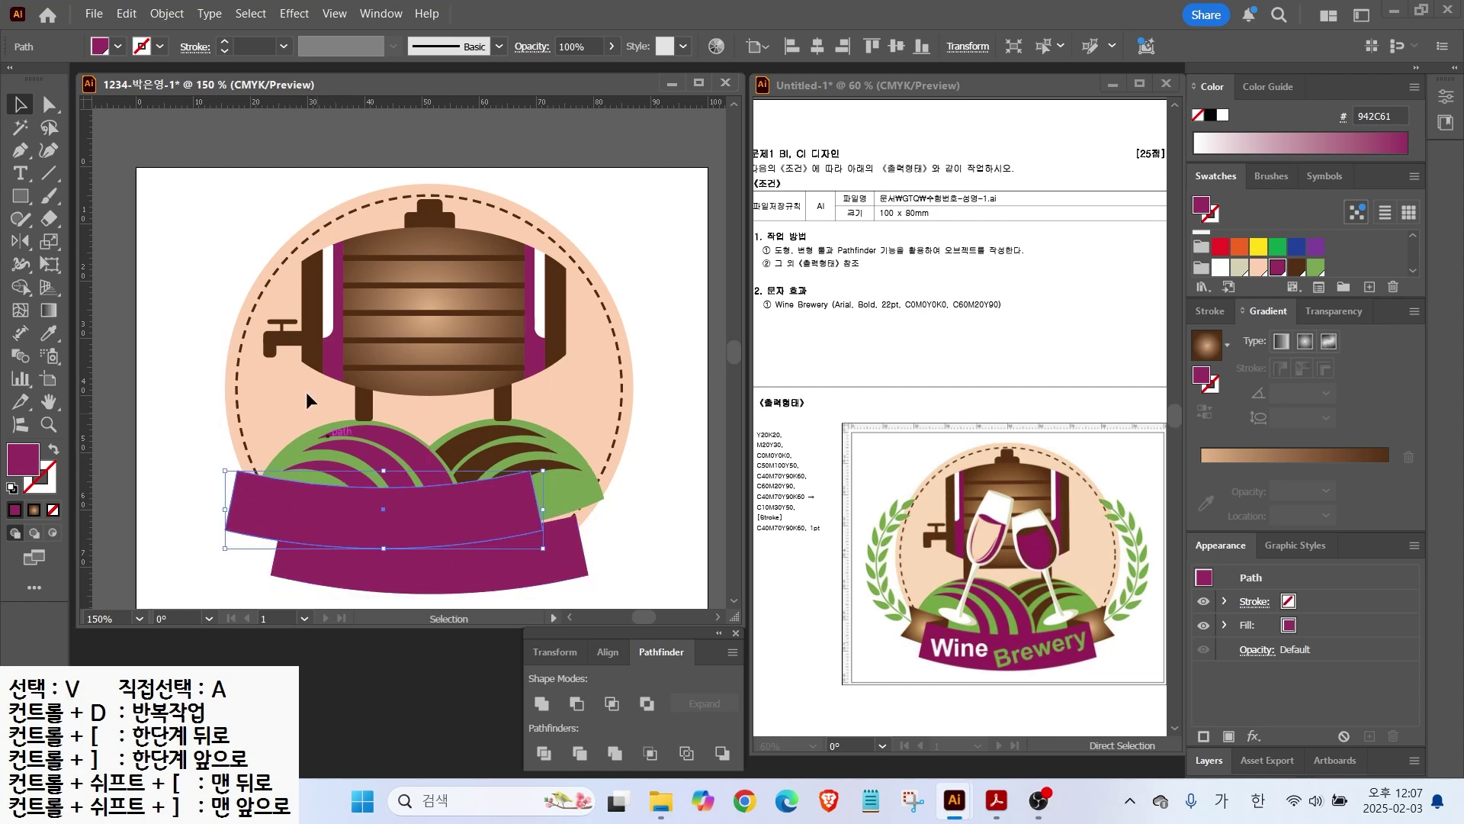
click(48, 173)
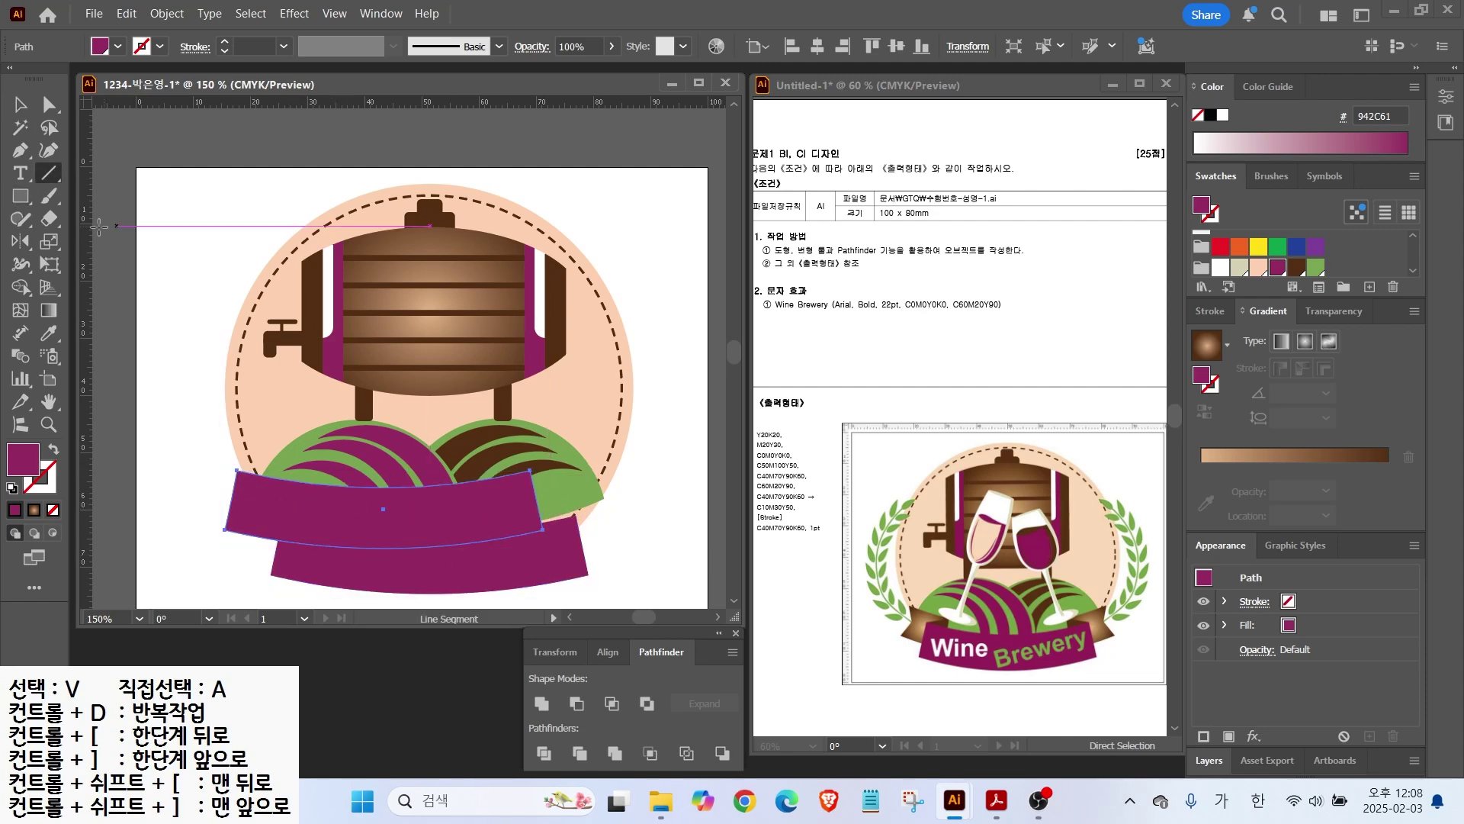
Step: Slice the banner copy with the Knife tool, give its left piece a brown gradient, and move it down
click(49, 219)
drag(49, 219, 116, 264)
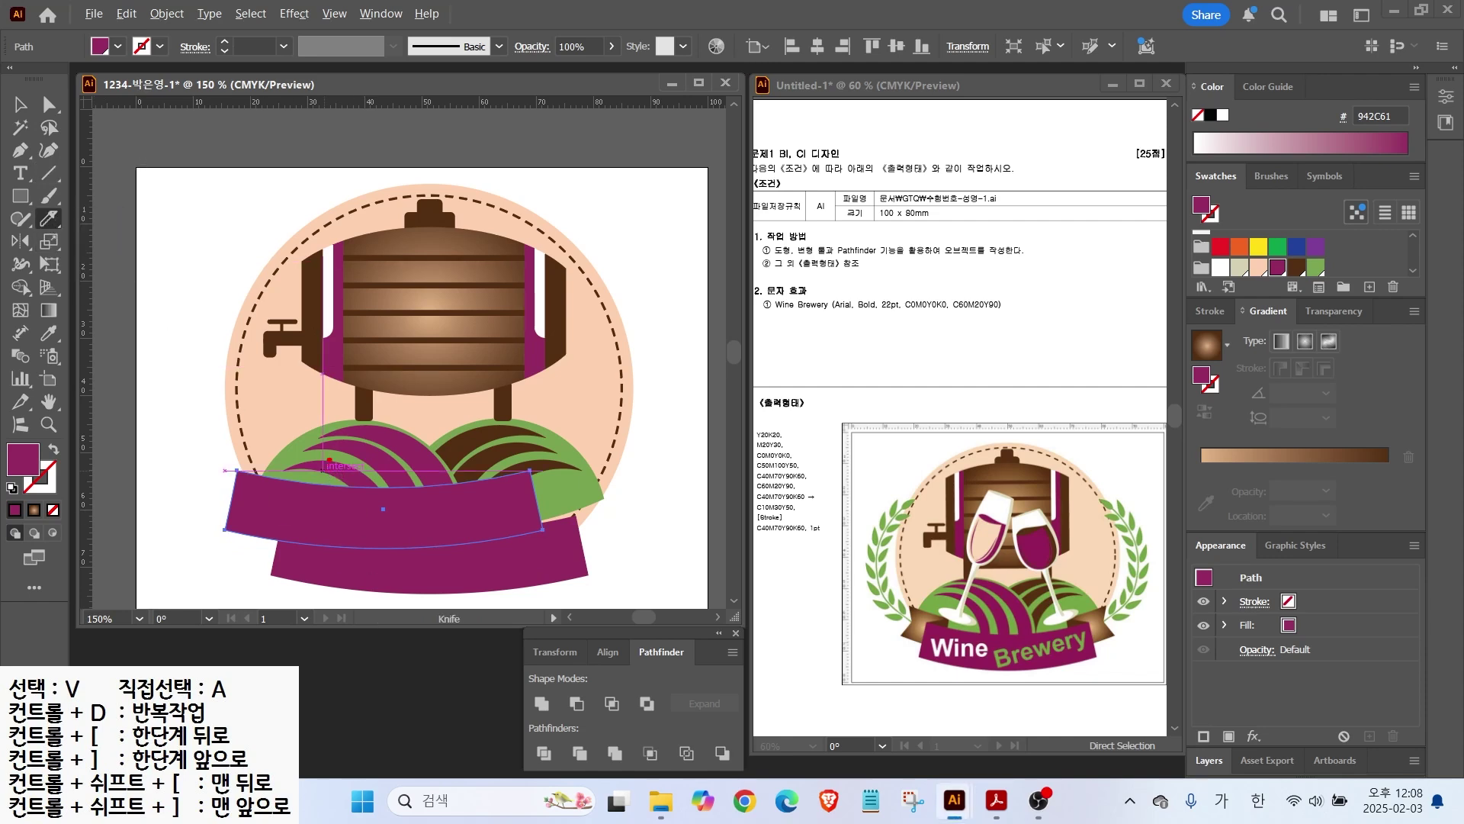
drag(309, 573, 309, 575)
key(v)
shift+click(341, 529)
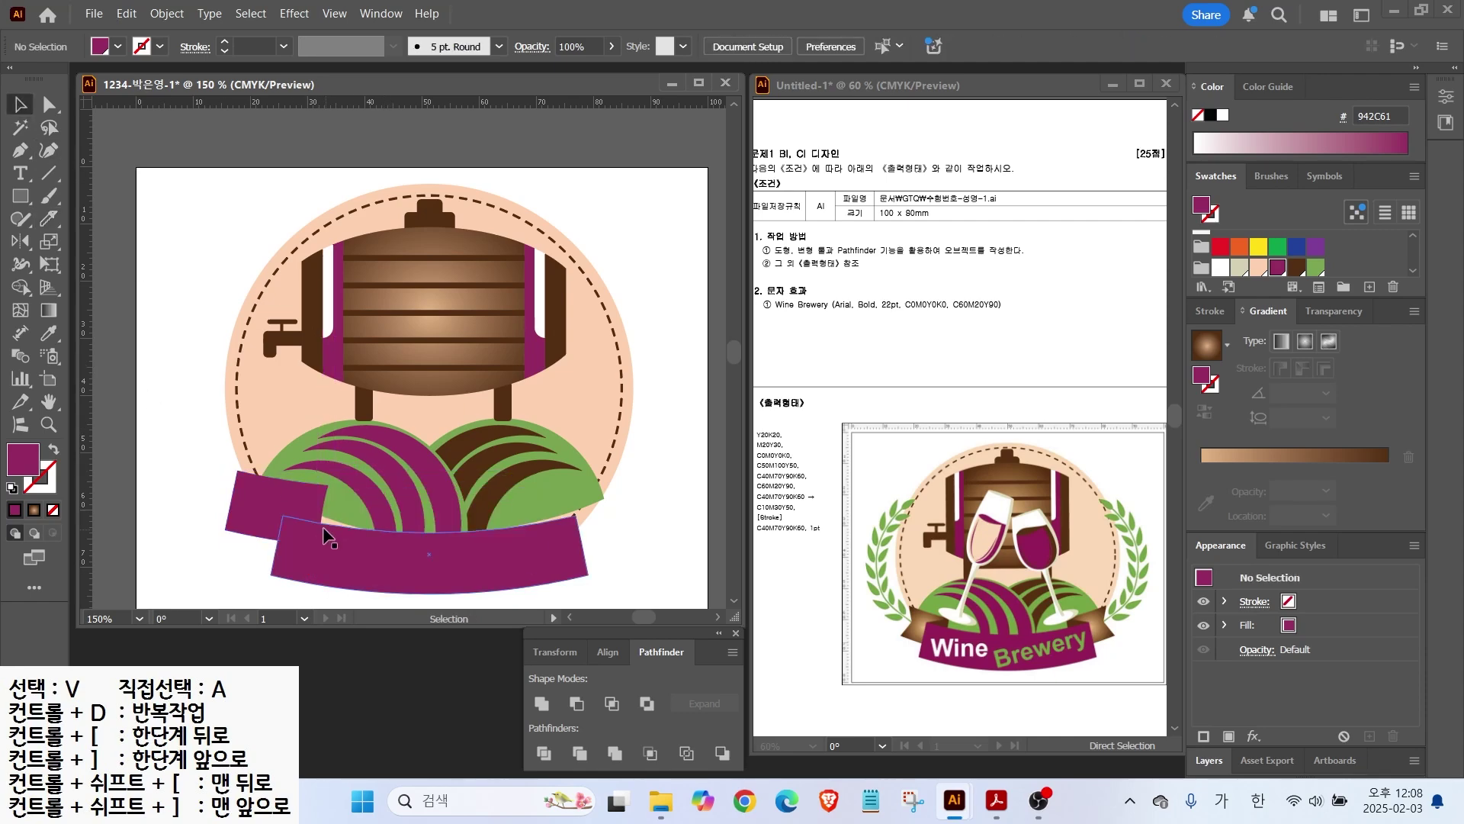
key(period)
scroll(265, 542, up, 2)
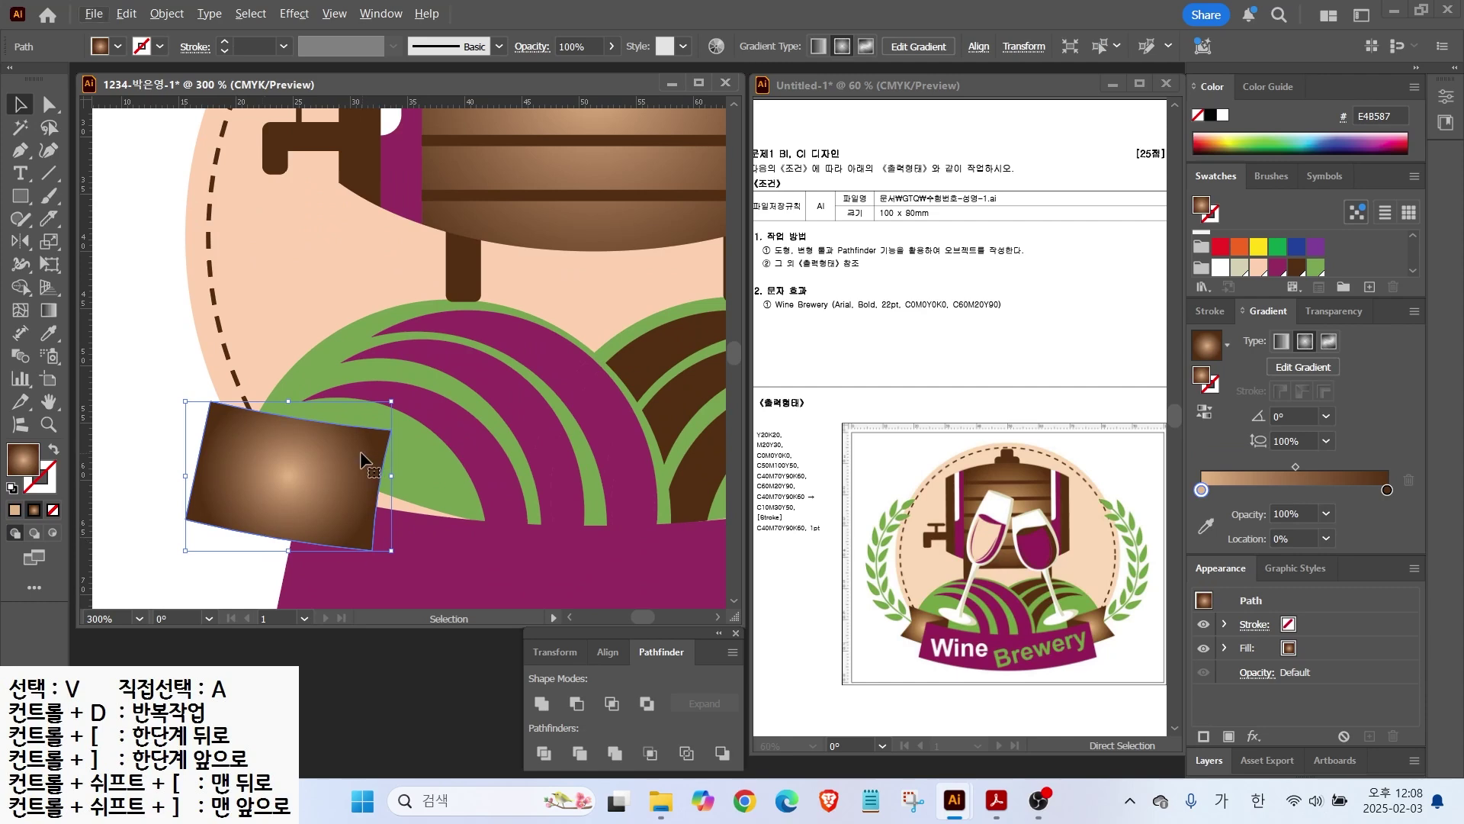
ctrl+click(424, 561)
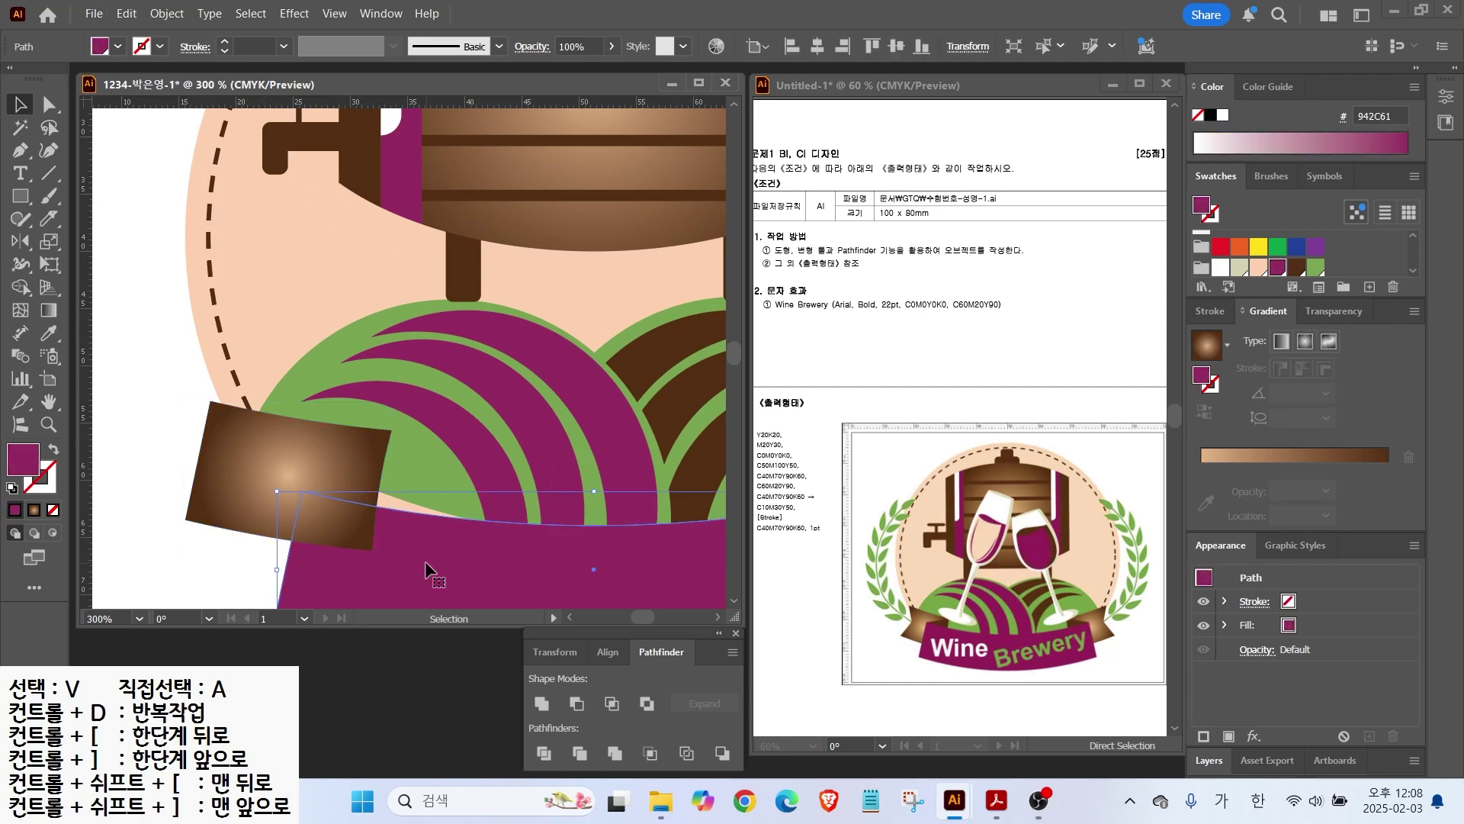
drag(282, 437, 314, 463)
Step: Draw a fold triangle at the ribbon's left end with the Pen tool, filled dark brown 532F13
key(p)
click(302, 489)
click(396, 450)
click(381, 527)
click(302, 490)
click(1297, 267)
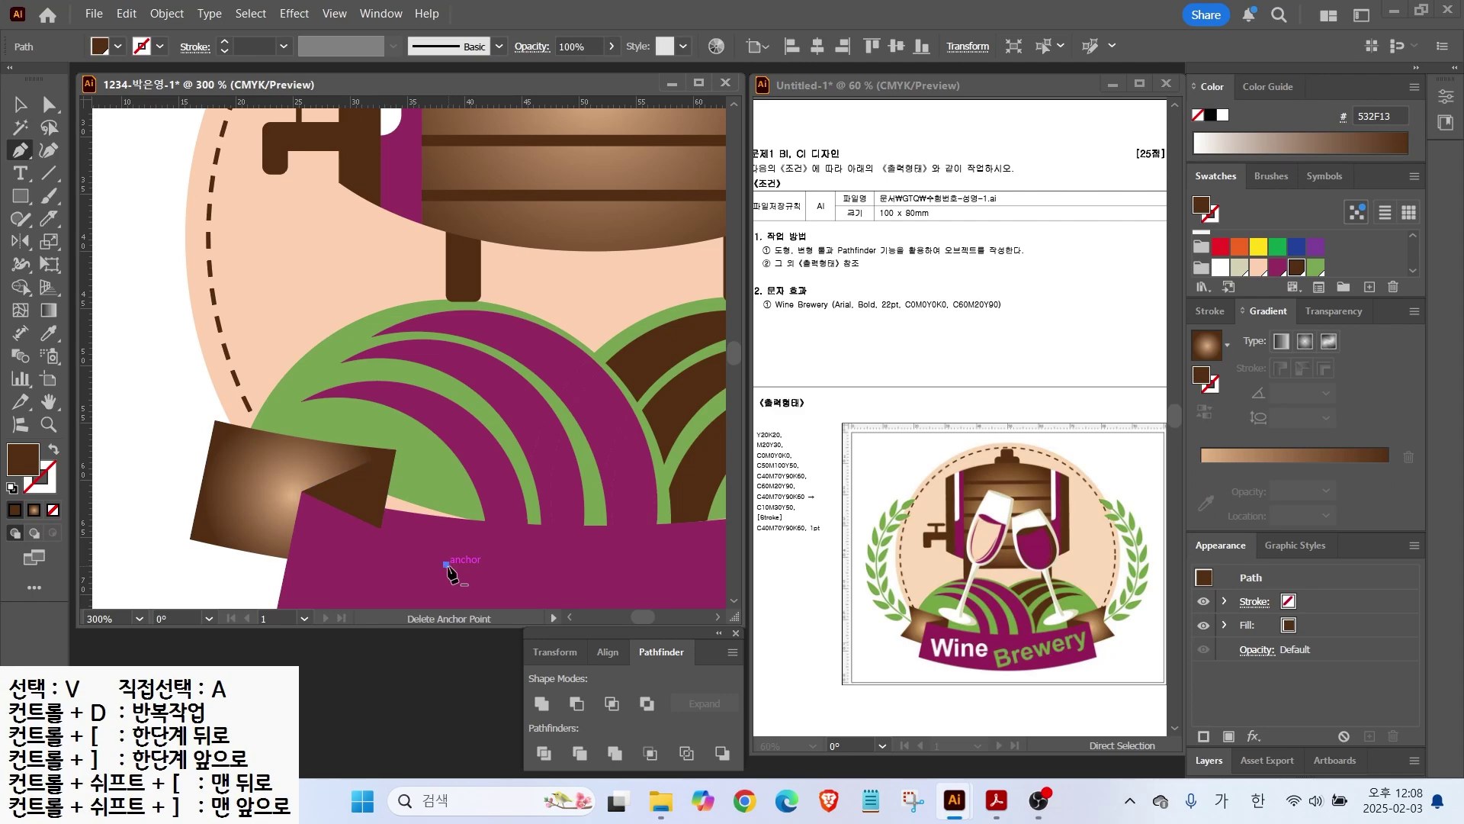
key(ctrl+minus)
key(v)
click(443, 549)
Step: Push the brown end piece's left edge midpoint inward to notch the ribbon end
scroll(191, 330, down, 2)
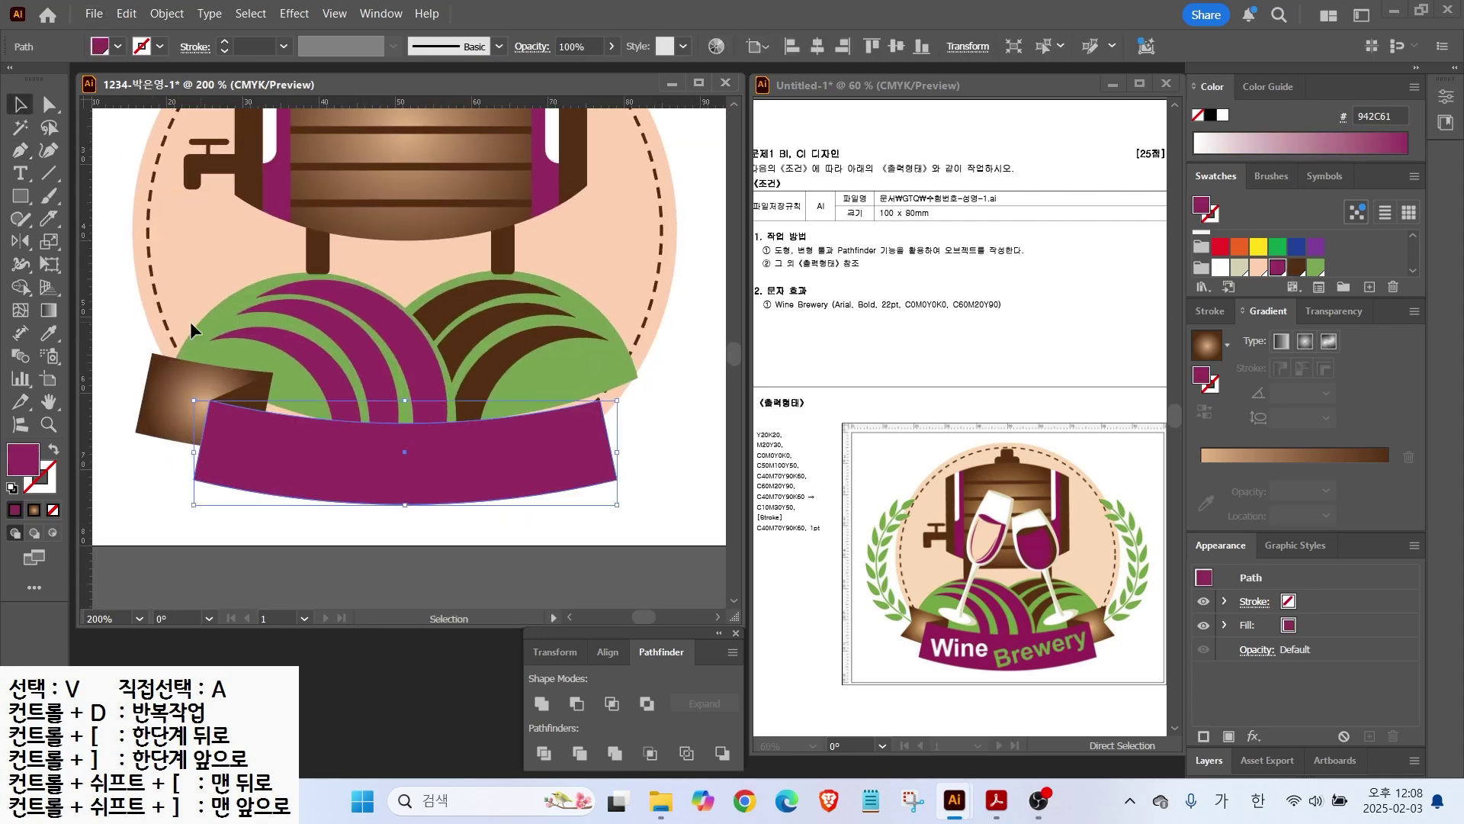
click(22, 152)
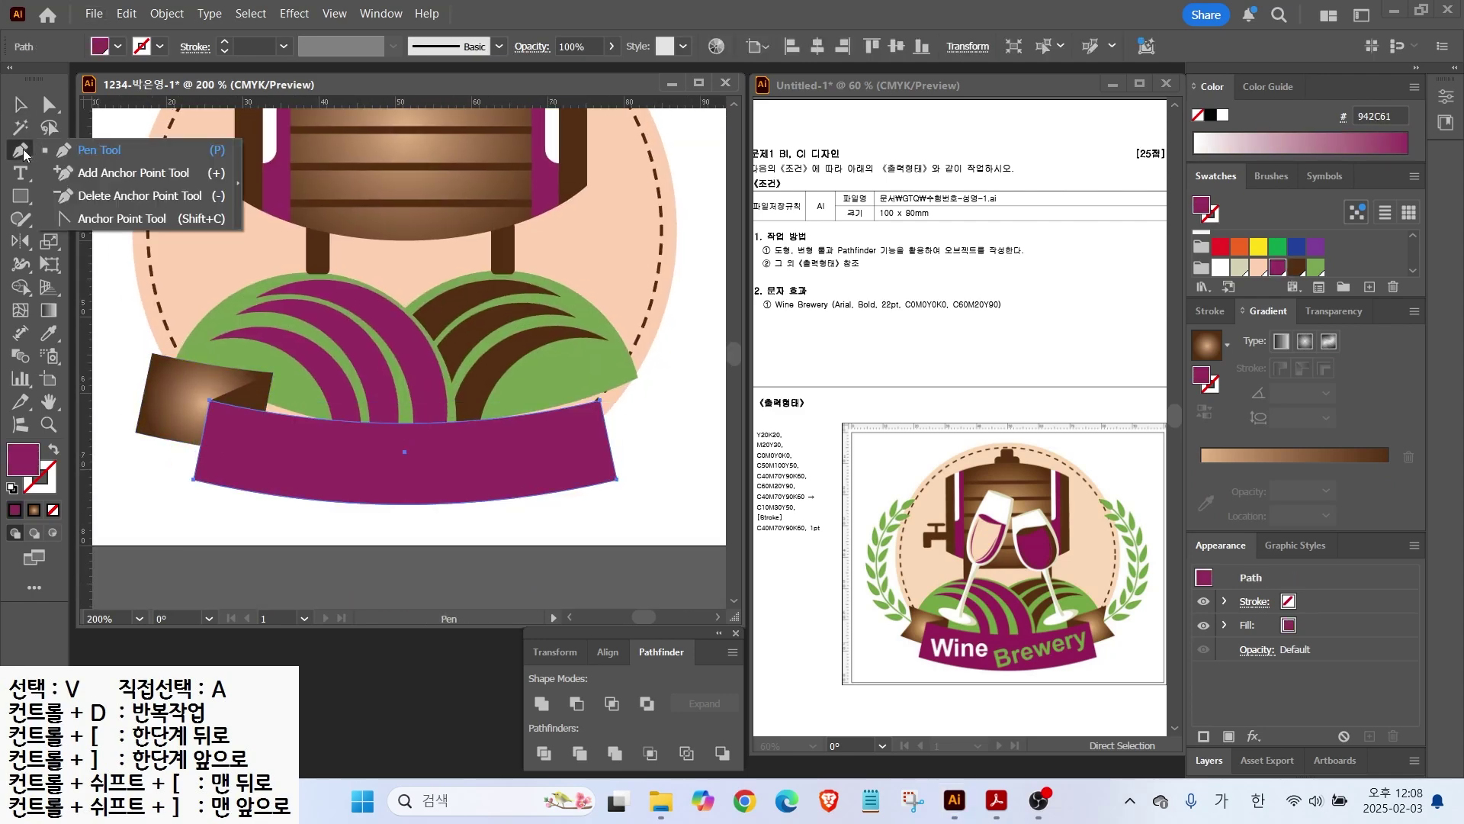
click(104, 174)
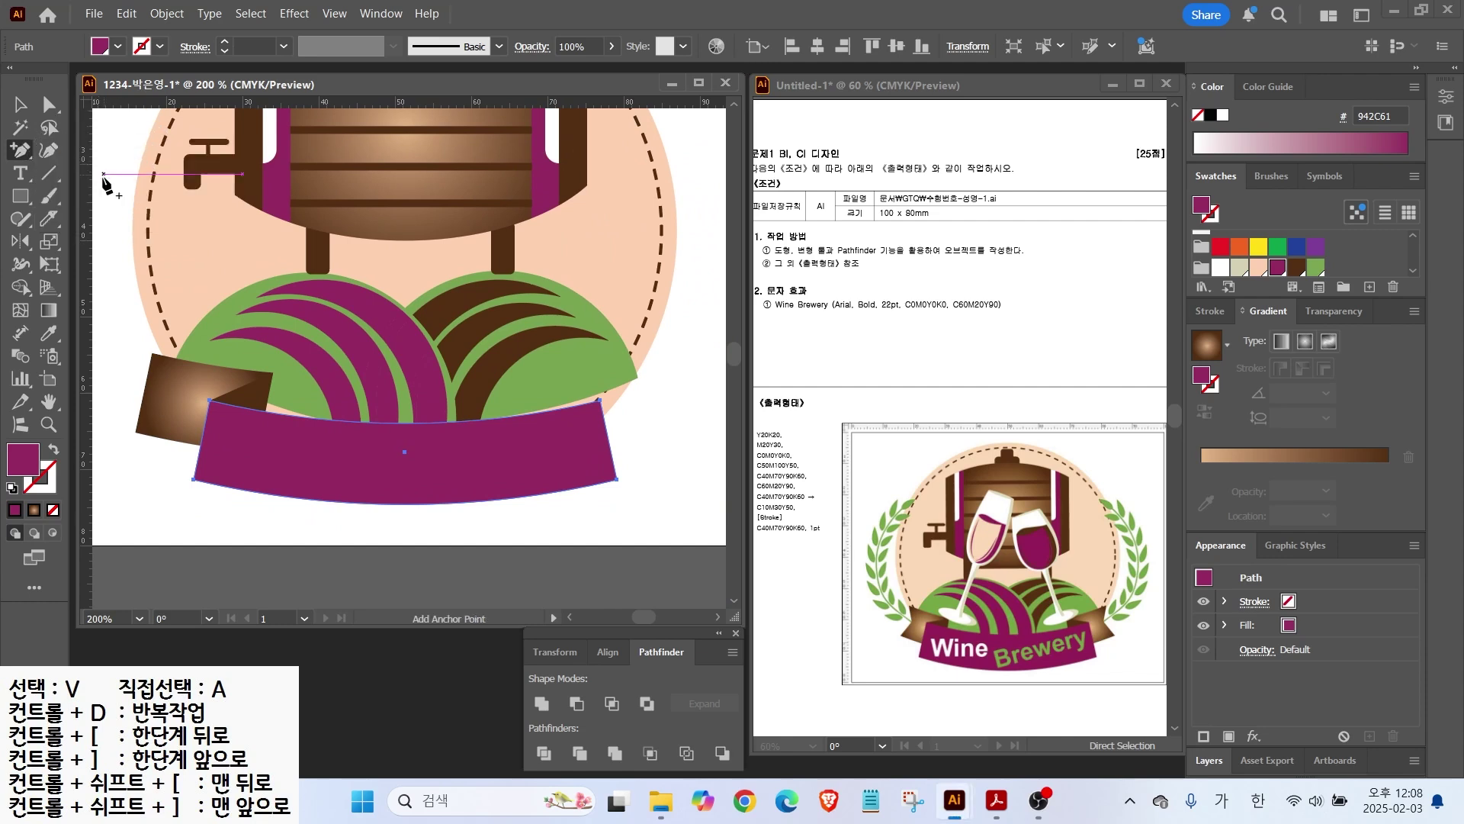
ctrl+click(150, 404)
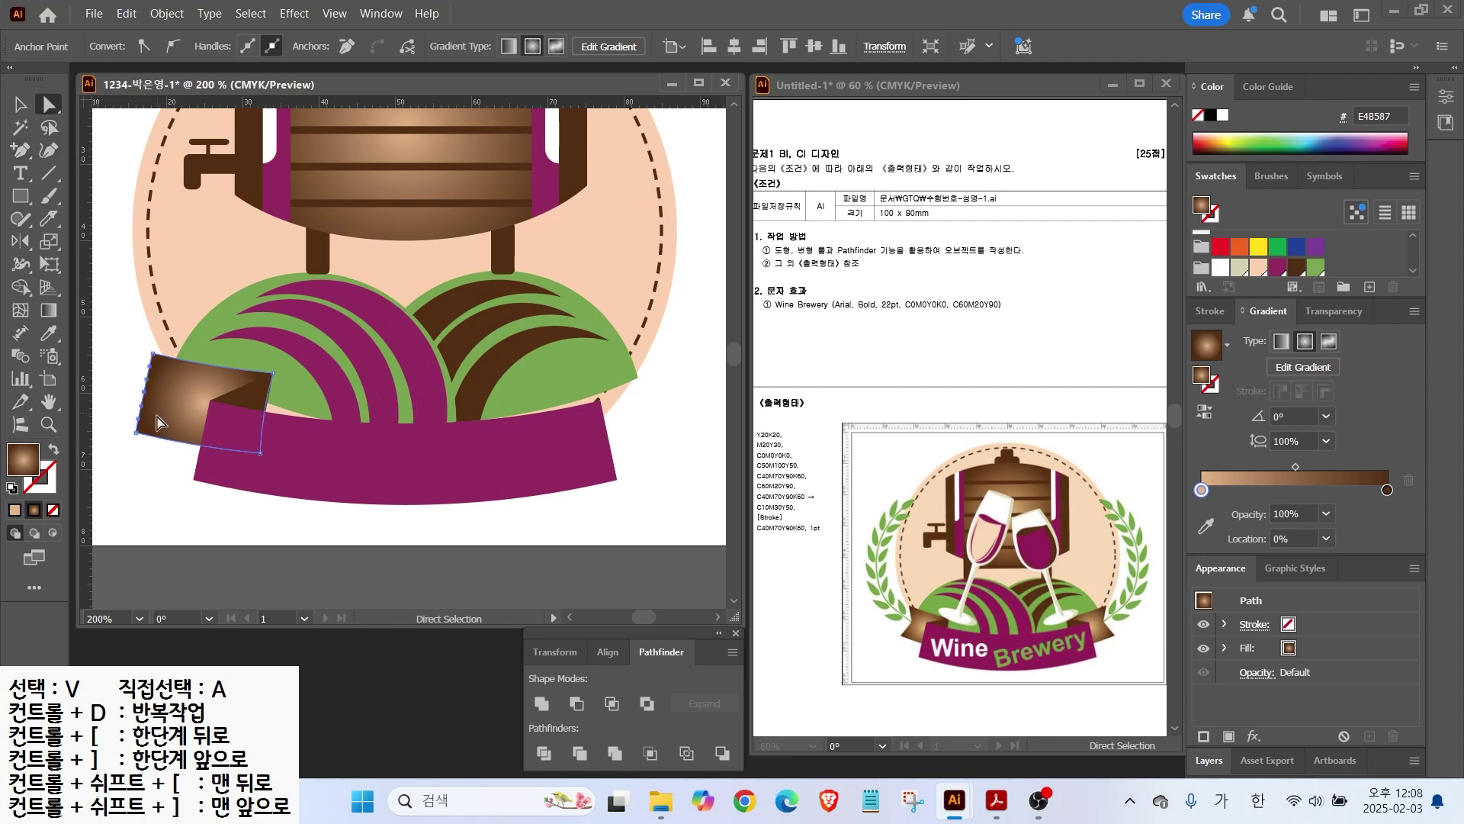
drag(106, 371, 162, 395)
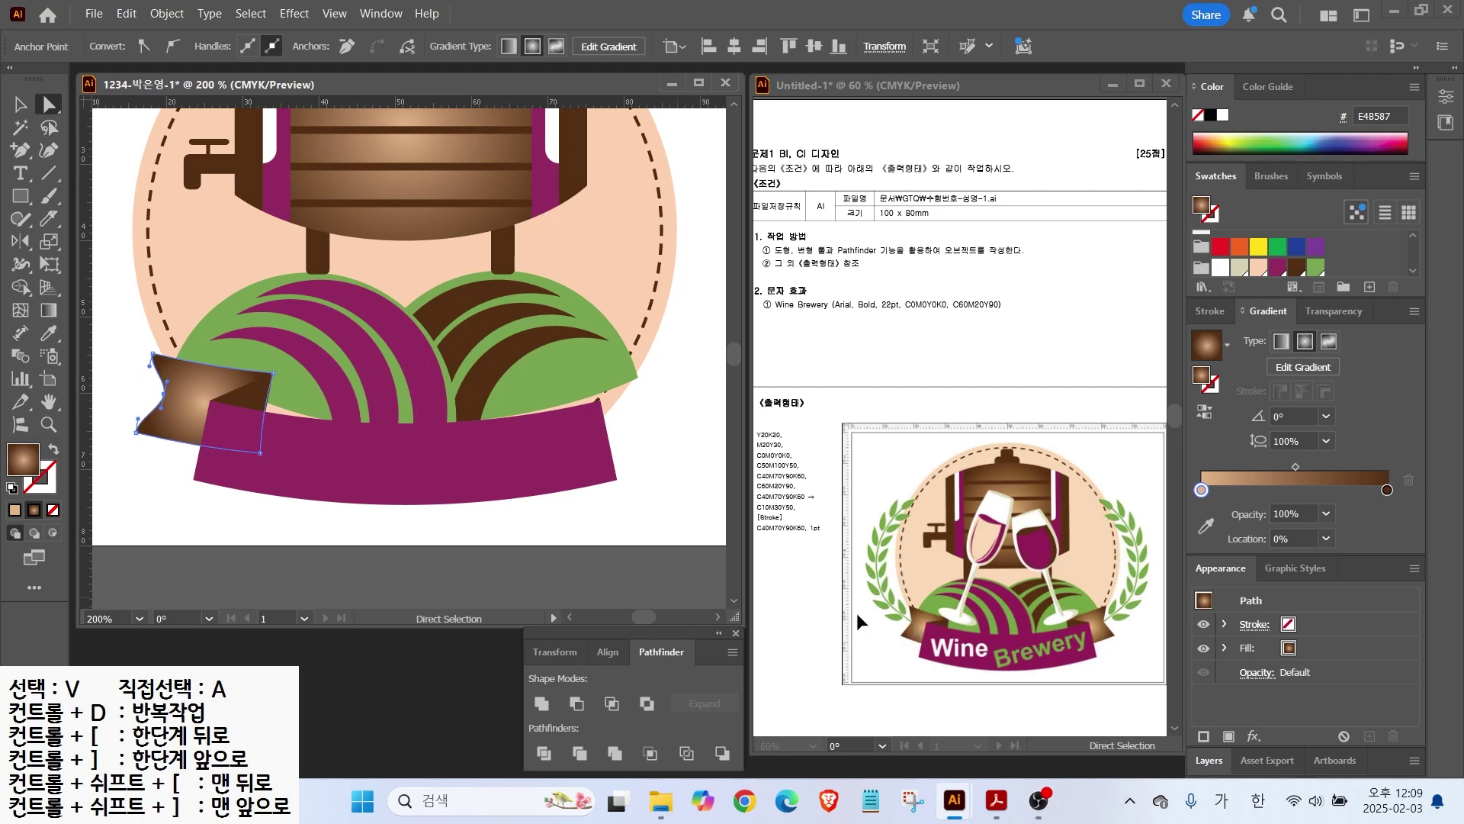
Step: Convert the folded end's notch and outer anchors to sharp corners with straight edges
drag(19, 150, 69, 169)
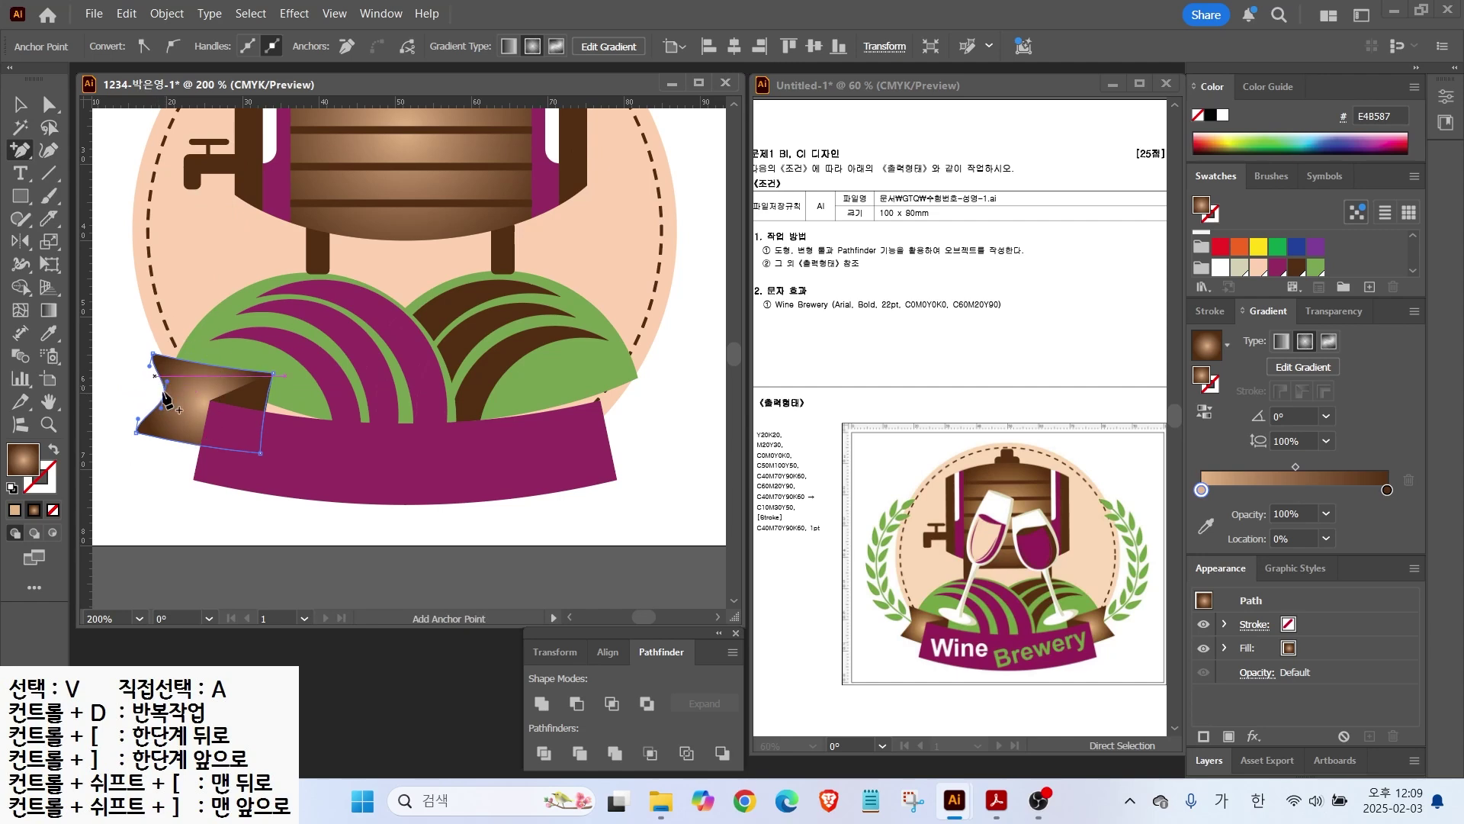
drag(8, 151, 7, 151)
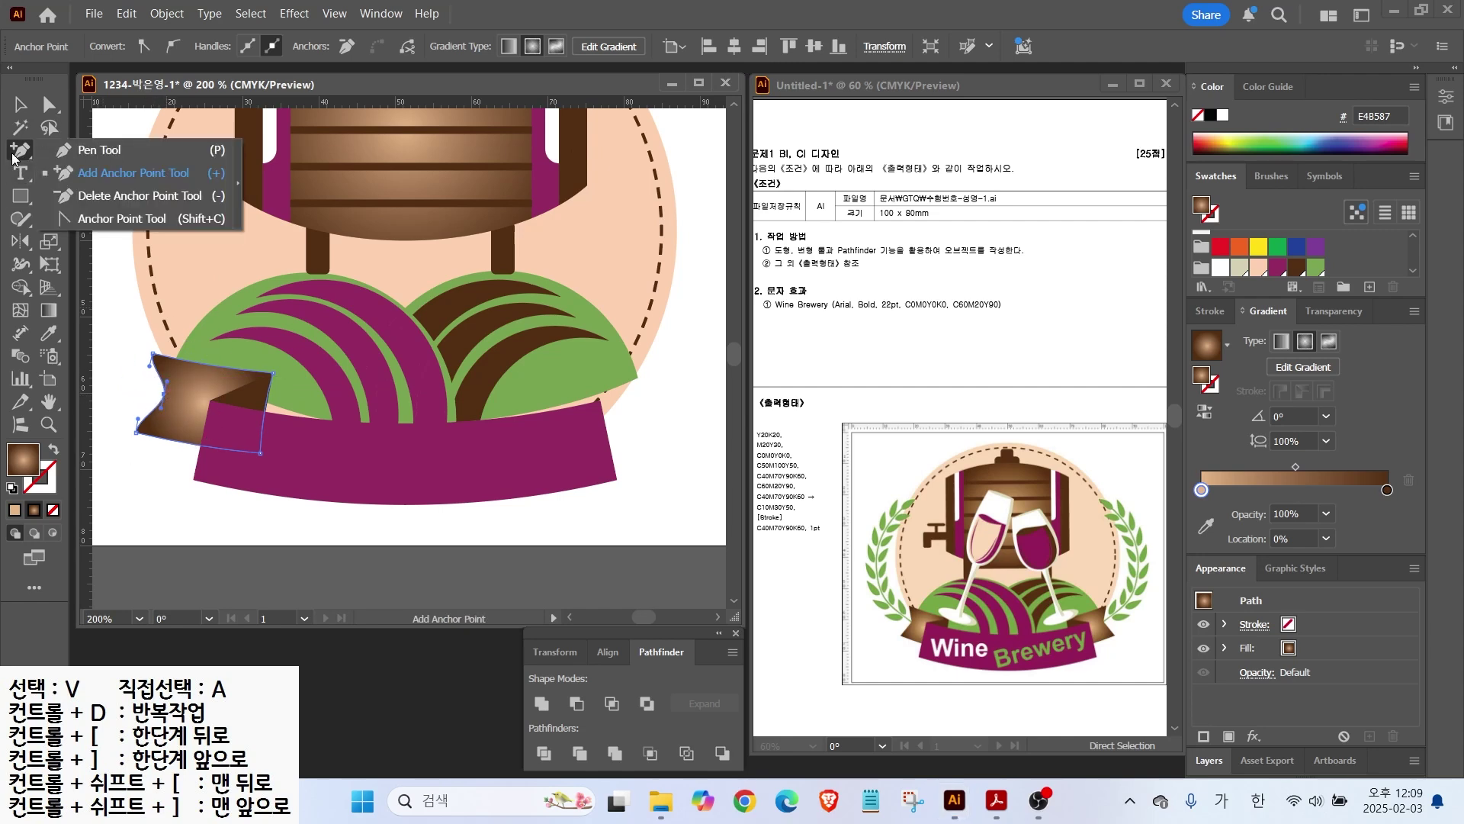
click(115, 218)
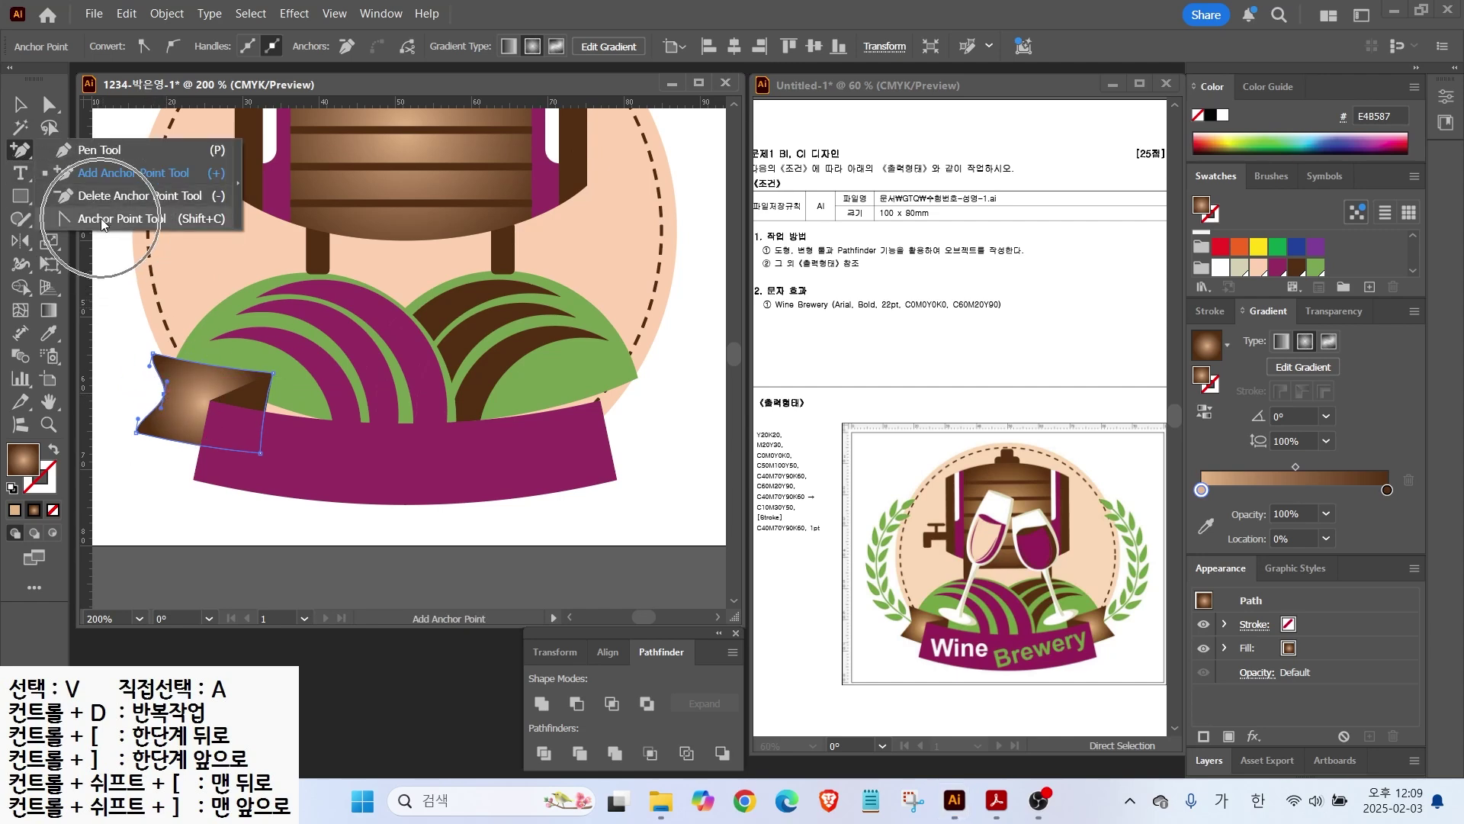
click(164, 395)
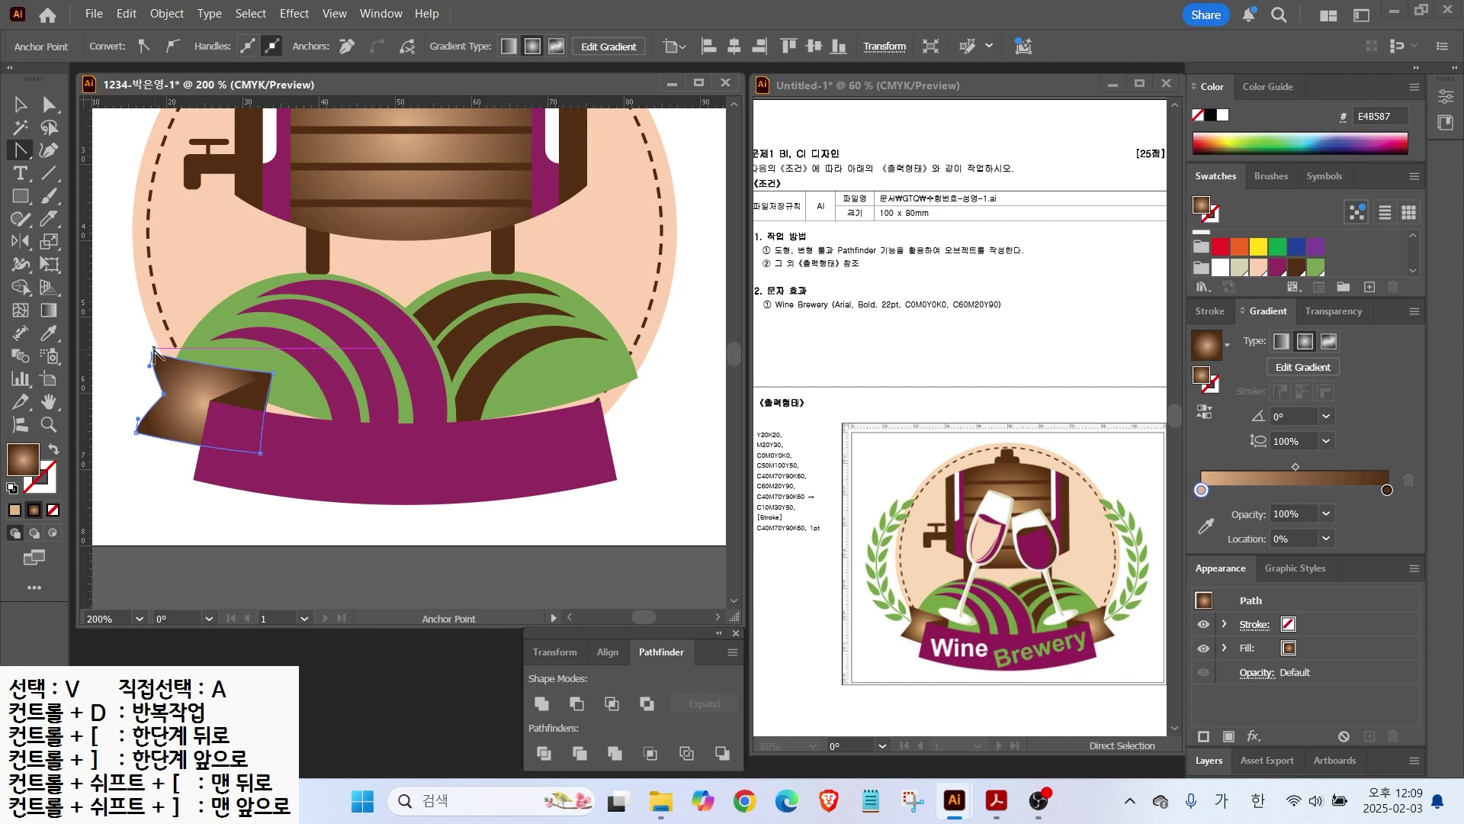
click(153, 355)
click(137, 433)
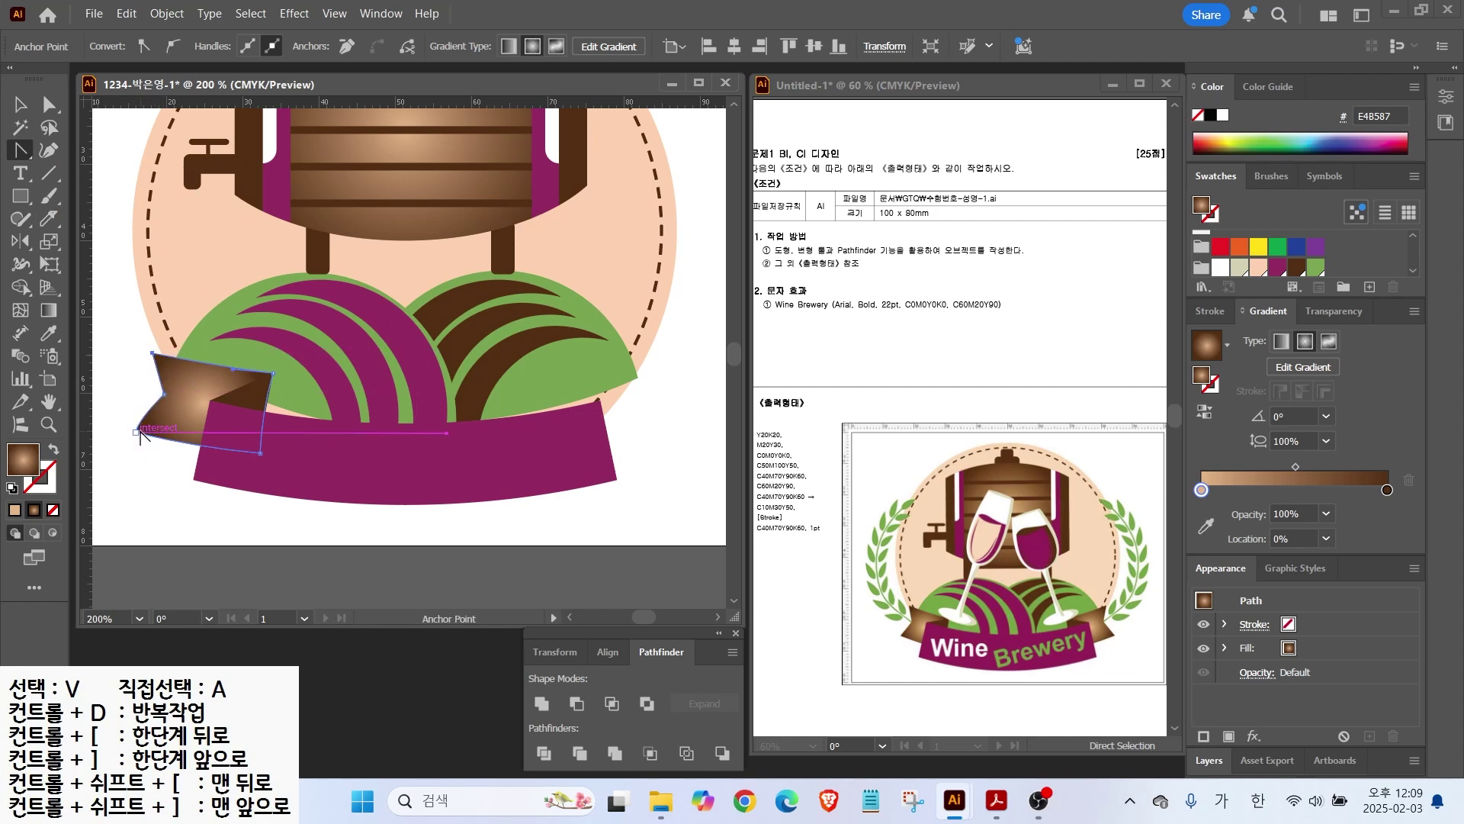
click(136, 433)
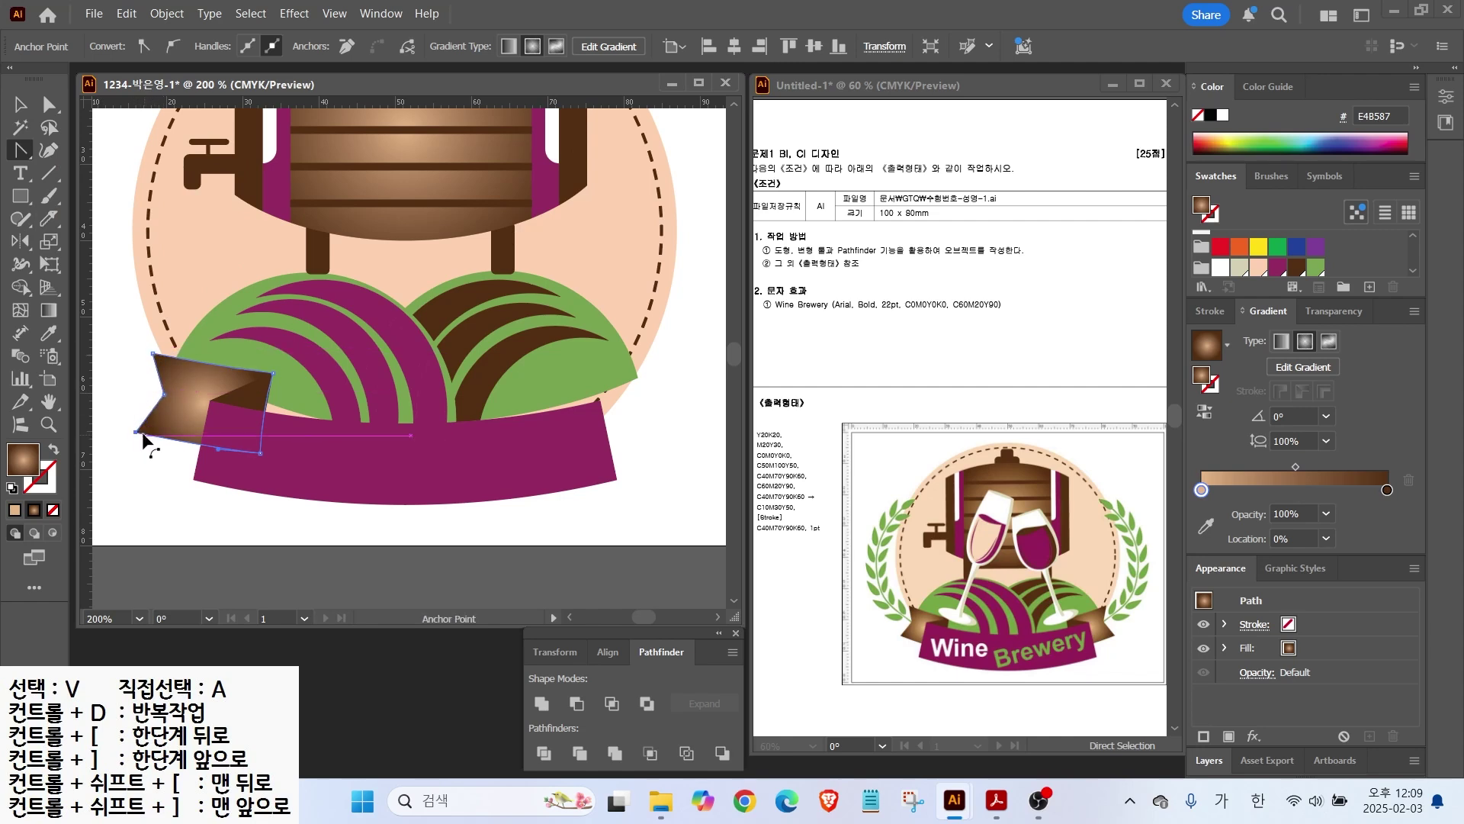
mouse_move(165, 394)
mouse_down()
mouse_move(184, 412)
mouse_move(162, 419)
mouse_up()
click(165, 395)
click(22, 113)
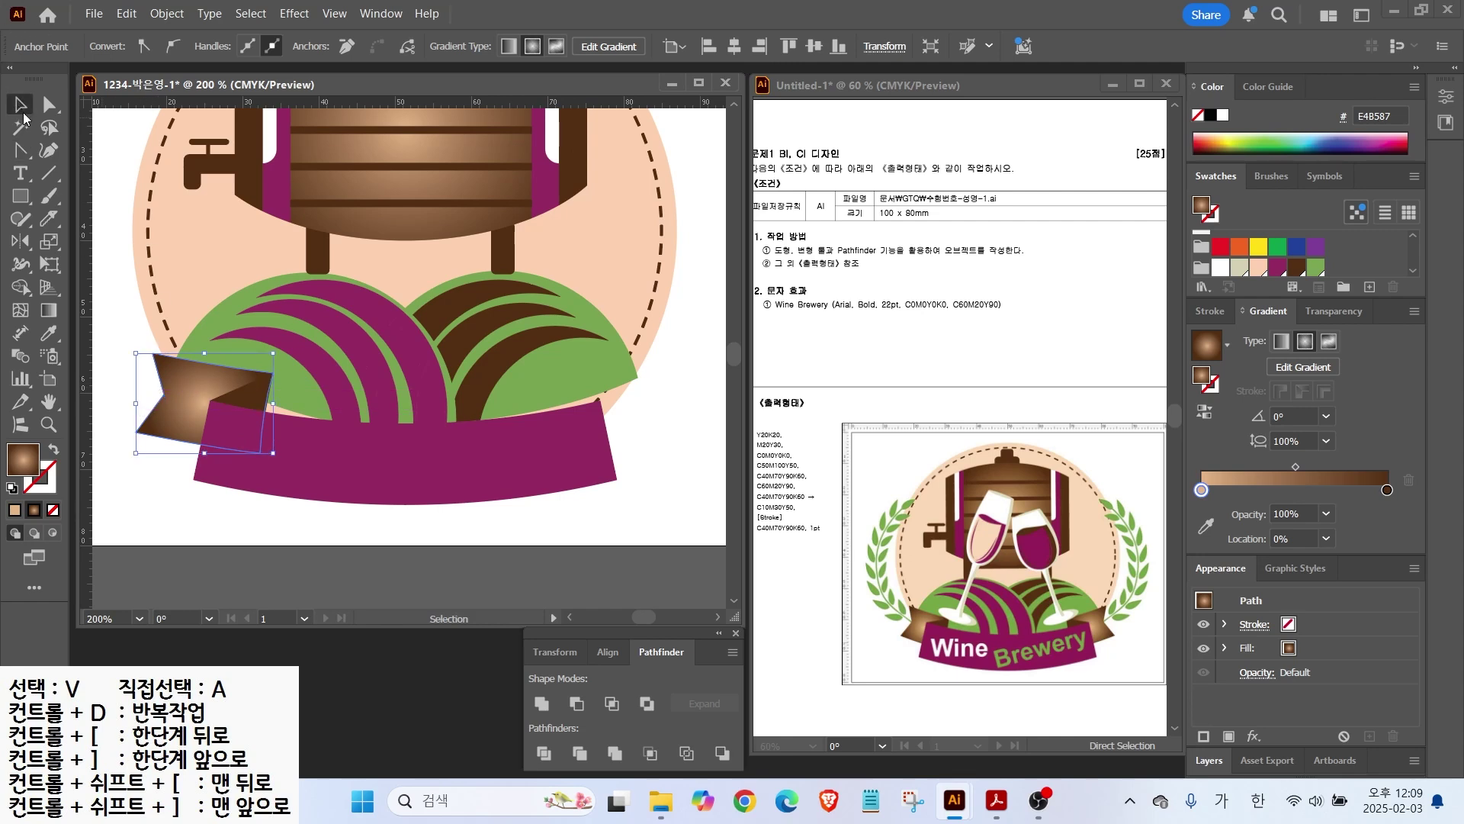
click(178, 534)
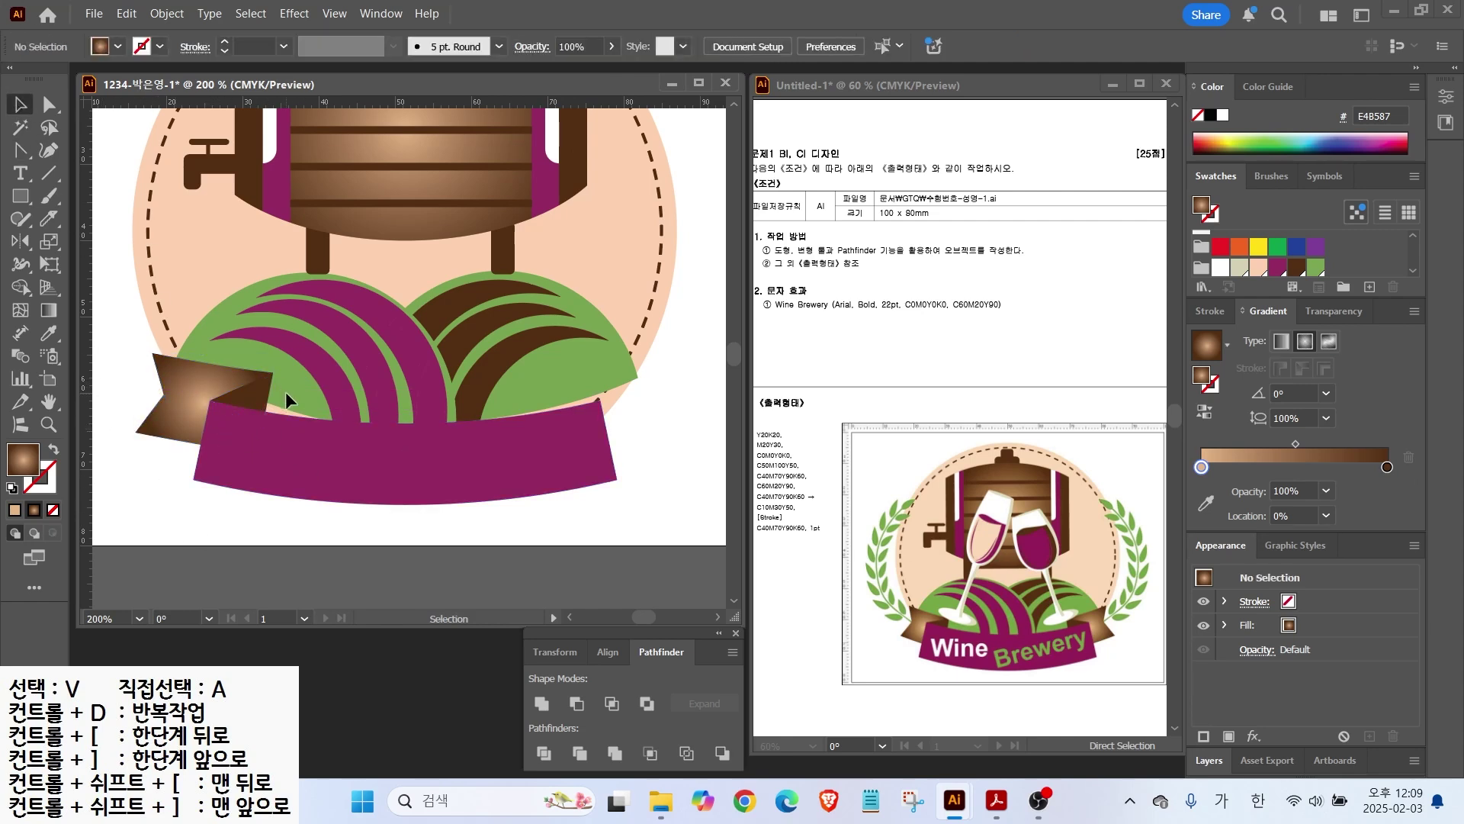
Step: Reflect a vertical copy of the brown left tail and fold onto the ribbon's right end
click(229, 423)
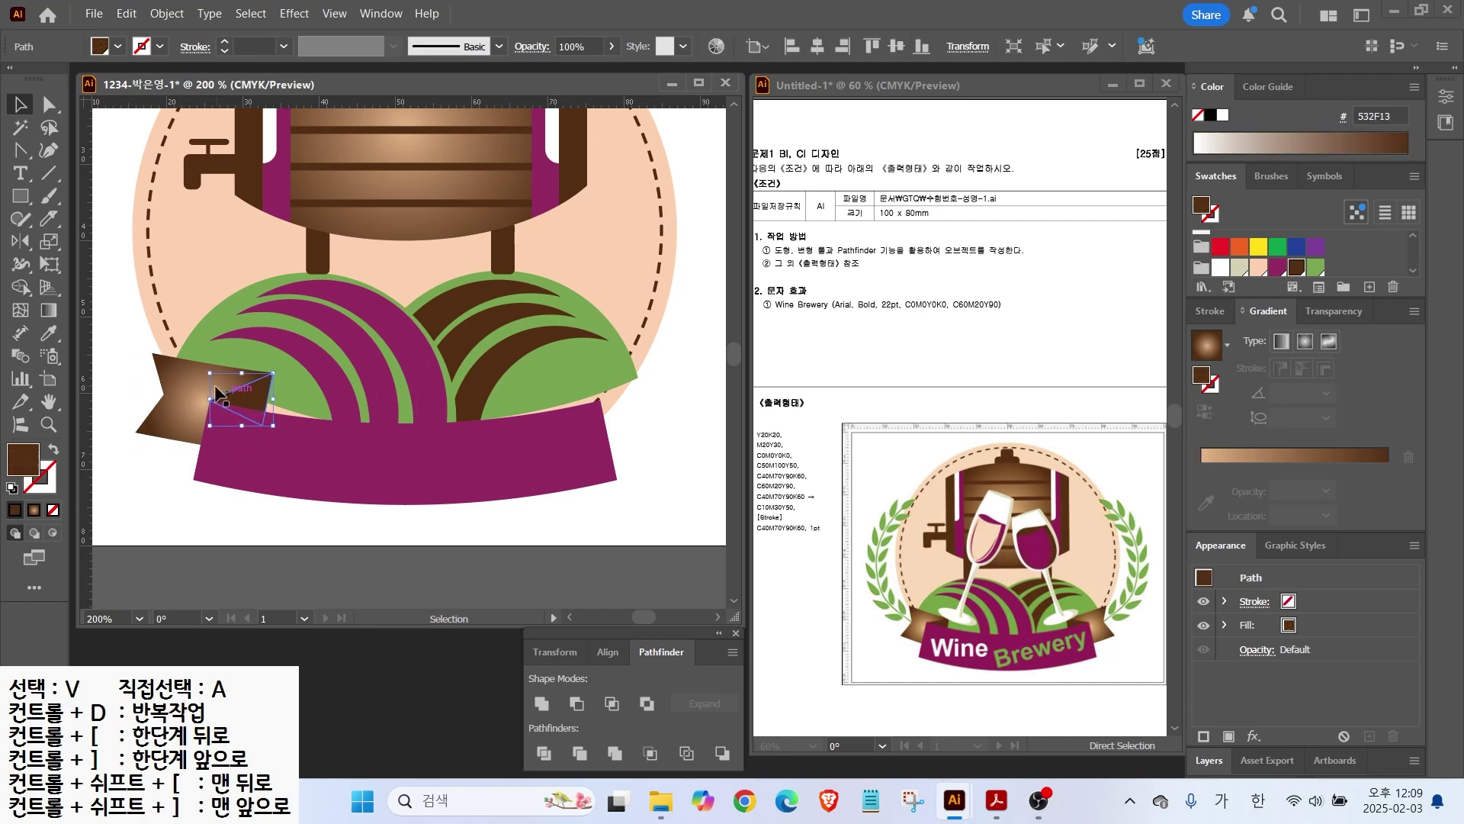
shift+click(186, 387)
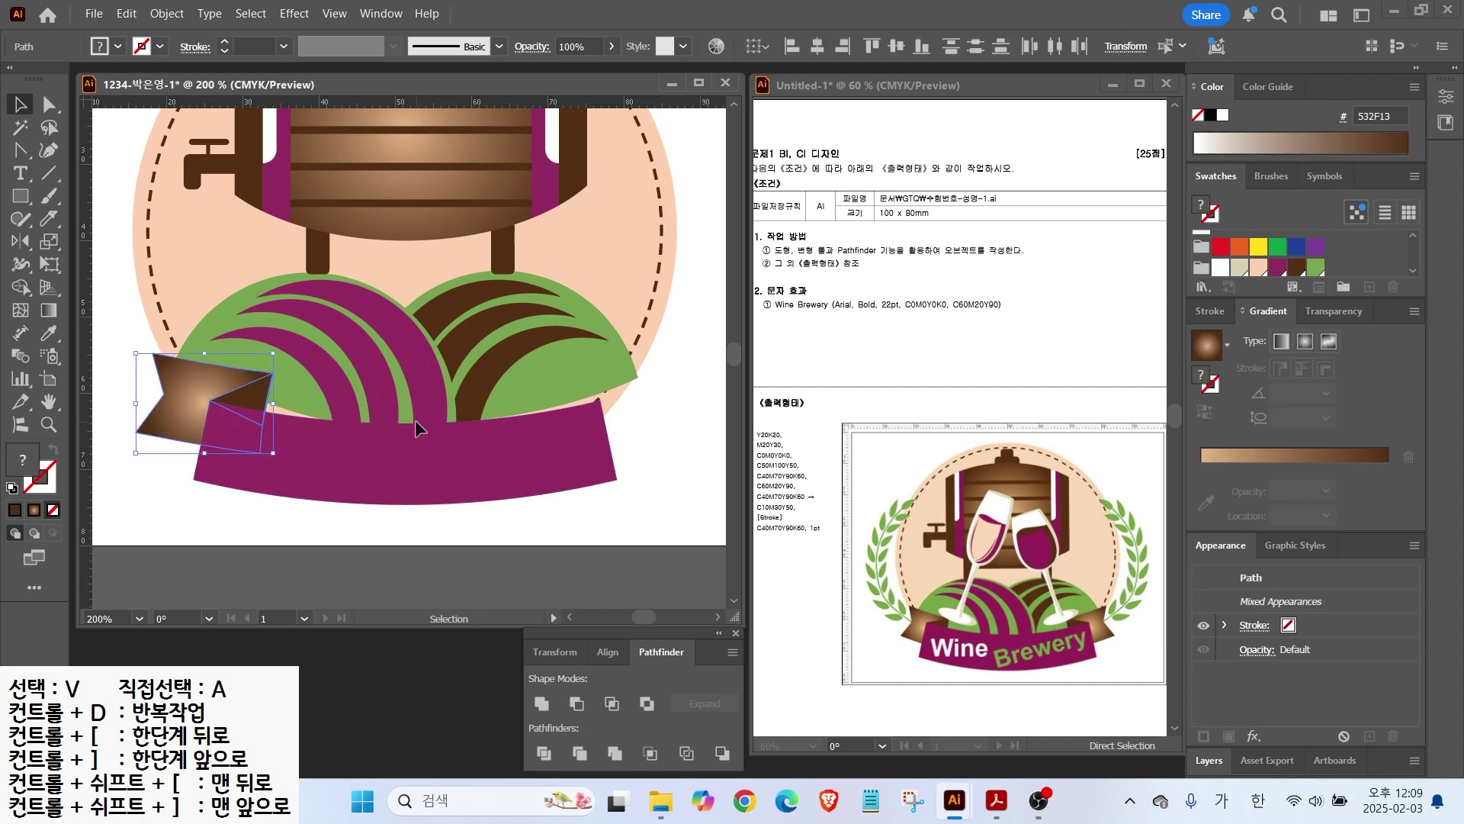
drag(425, 355, 425, 570)
mouse_move(337, 387)
mouse_down()
mouse_move(341, 343)
mouse_move(518, 335)
mouse_move(564, 313)
mouse_up()
click(25, 242)
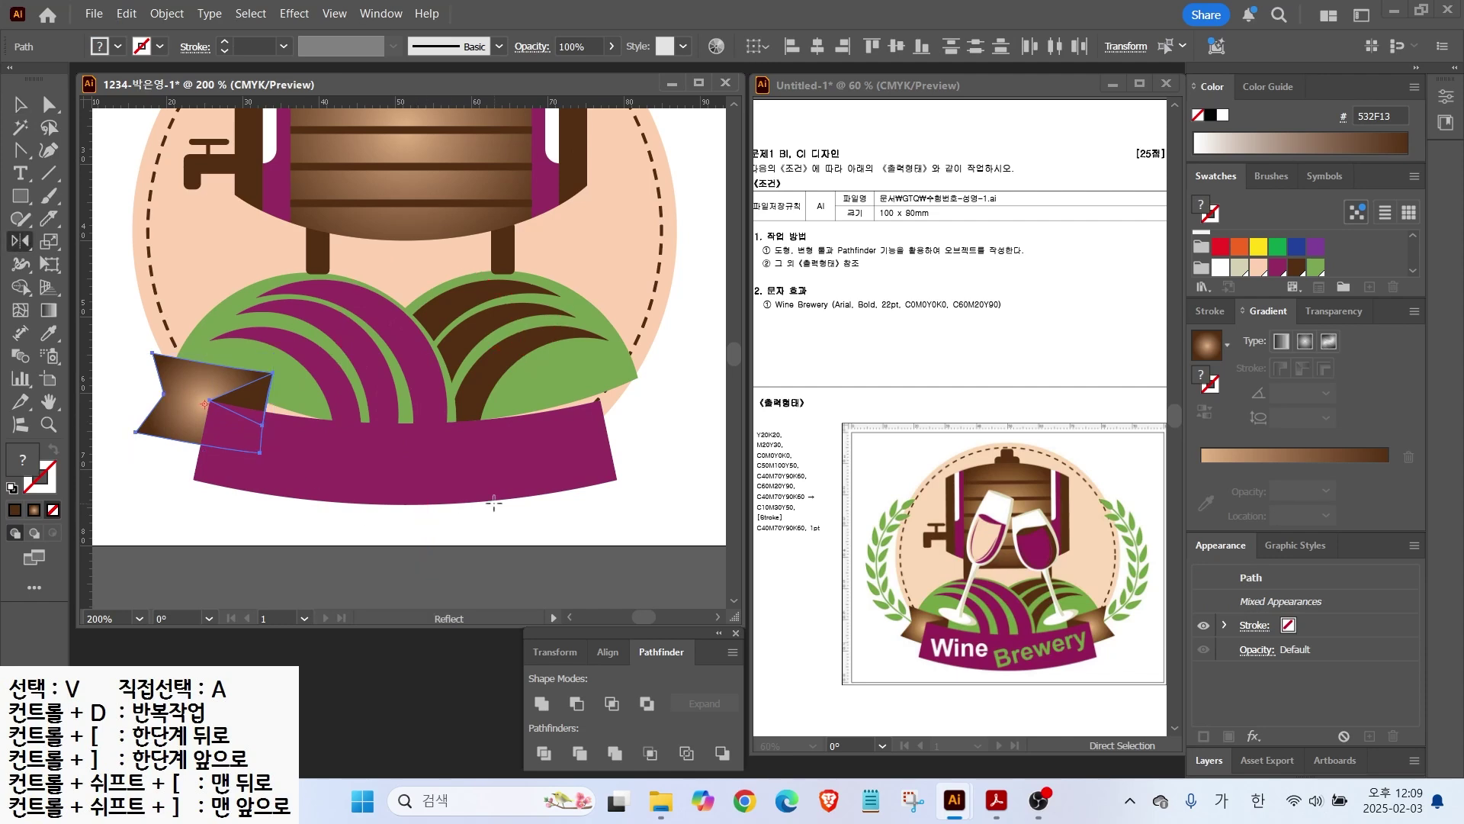
alt+click(410, 462)
click(719, 429)
click(718, 429)
click(718, 431)
click(719, 431)
click(719, 431)
click(718, 431)
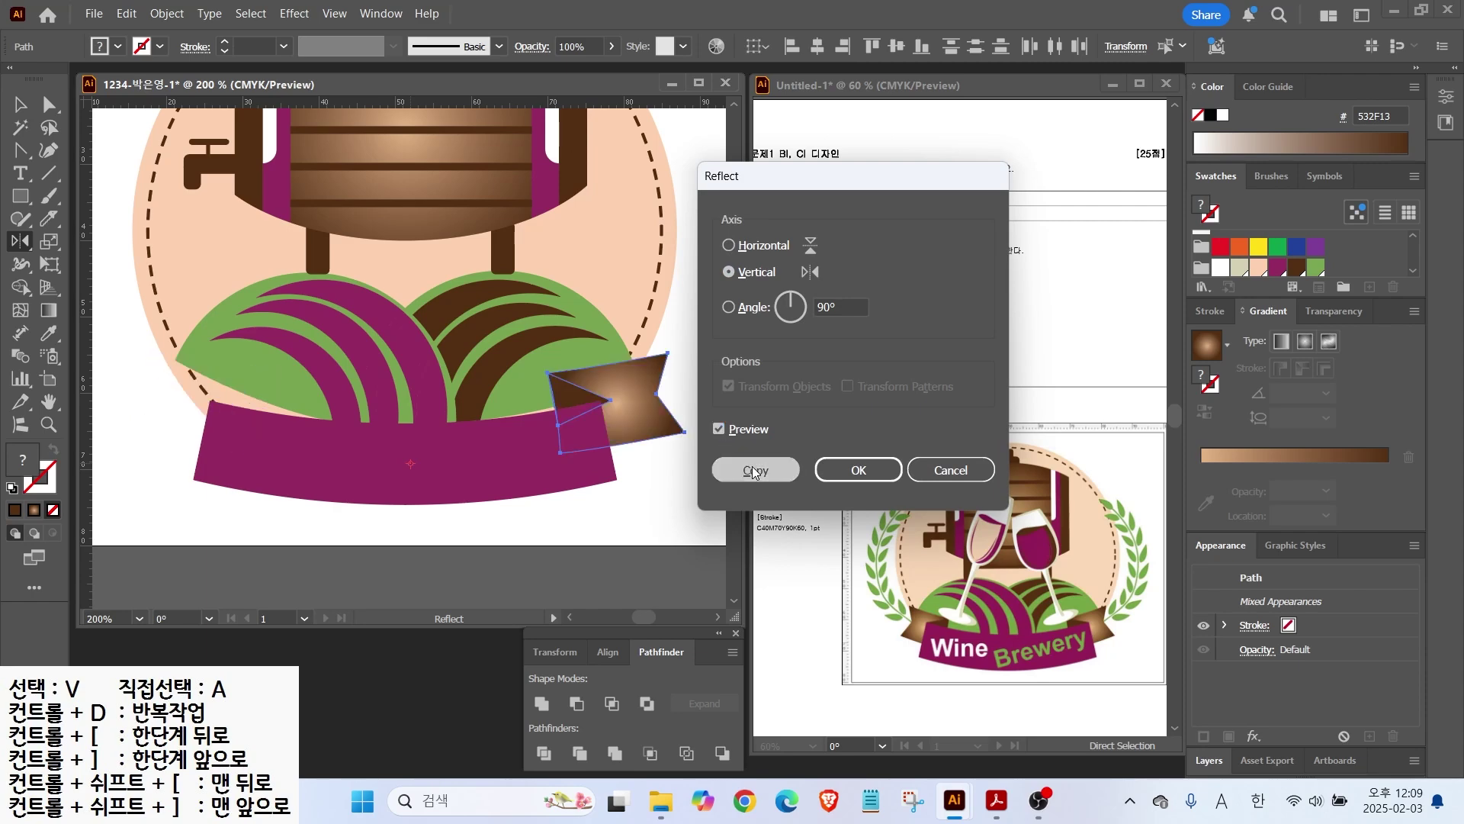
click(754, 471)
Step: Start a text object on the magenta ribbon with the Type tool
key(v)
scroll(404, 336, up, 1)
click(20, 173)
click(268, 465)
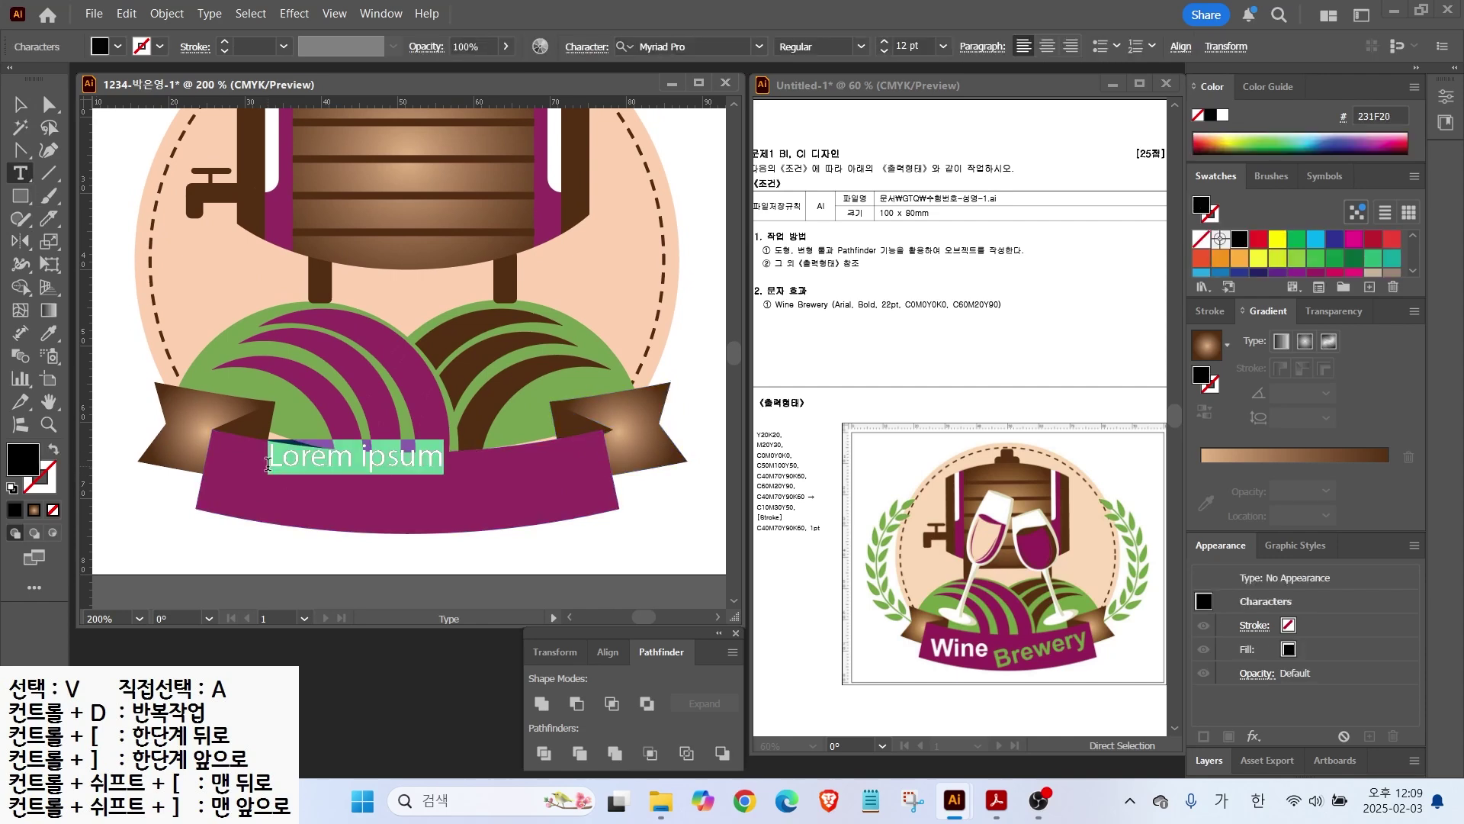
Step: Type 'Wine' and style it Arial Bold, 22 pt, white
text(ㅈ기)
text(Wine)
key(Escape)
click(660, 46)
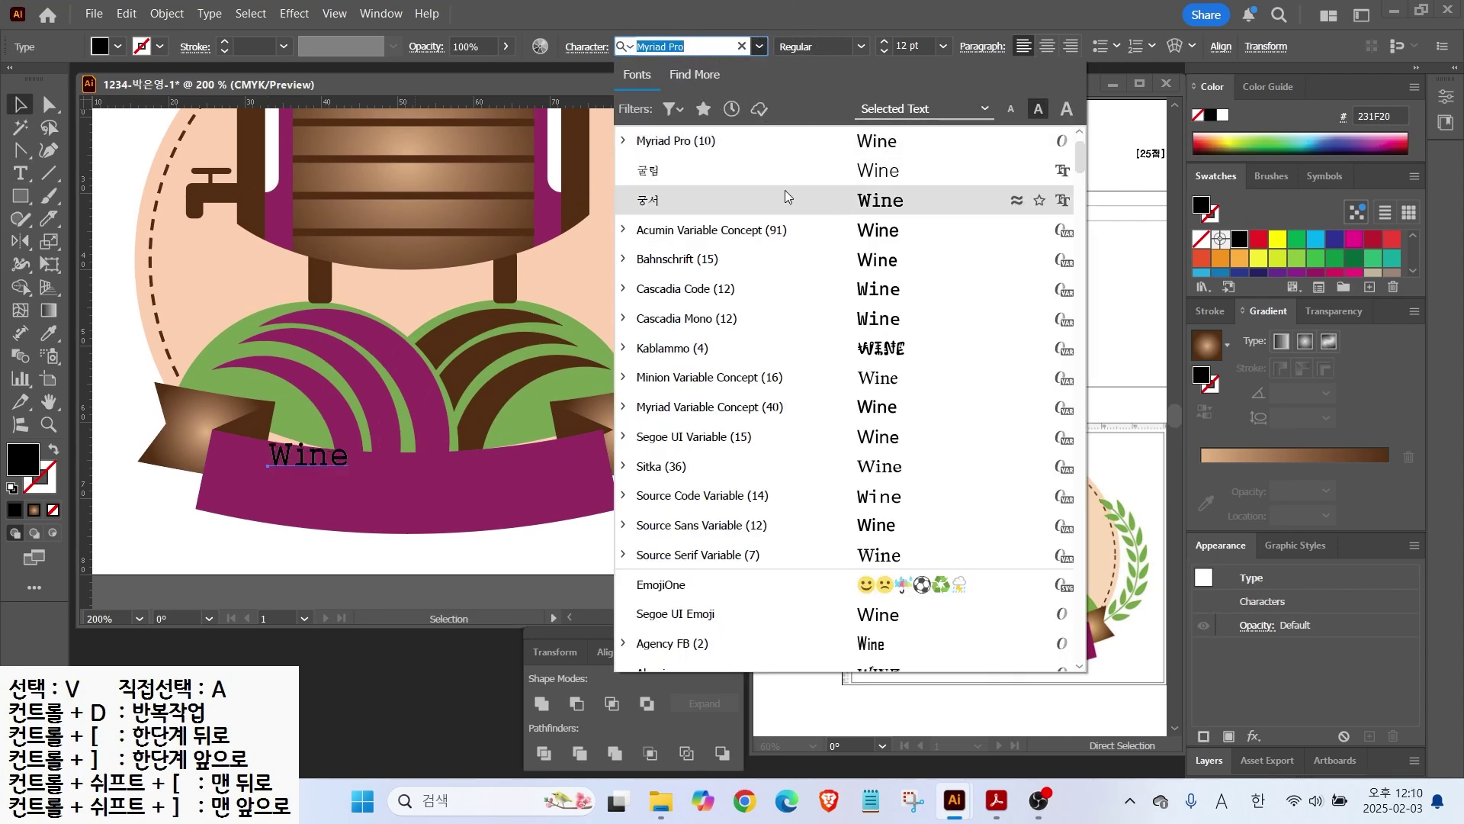
scroll(781, 171, up, 2)
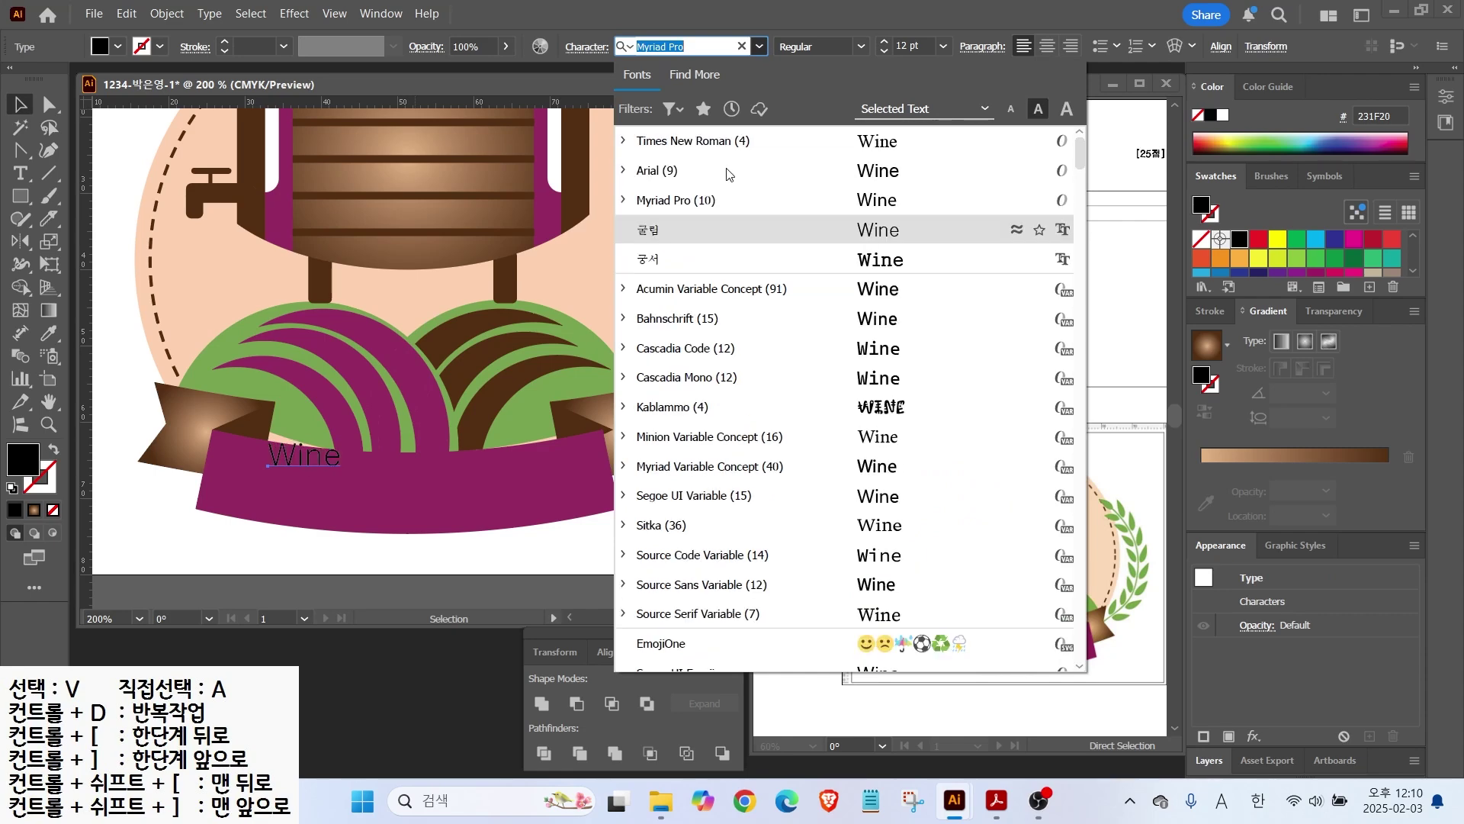
click(781, 171)
click(861, 46)
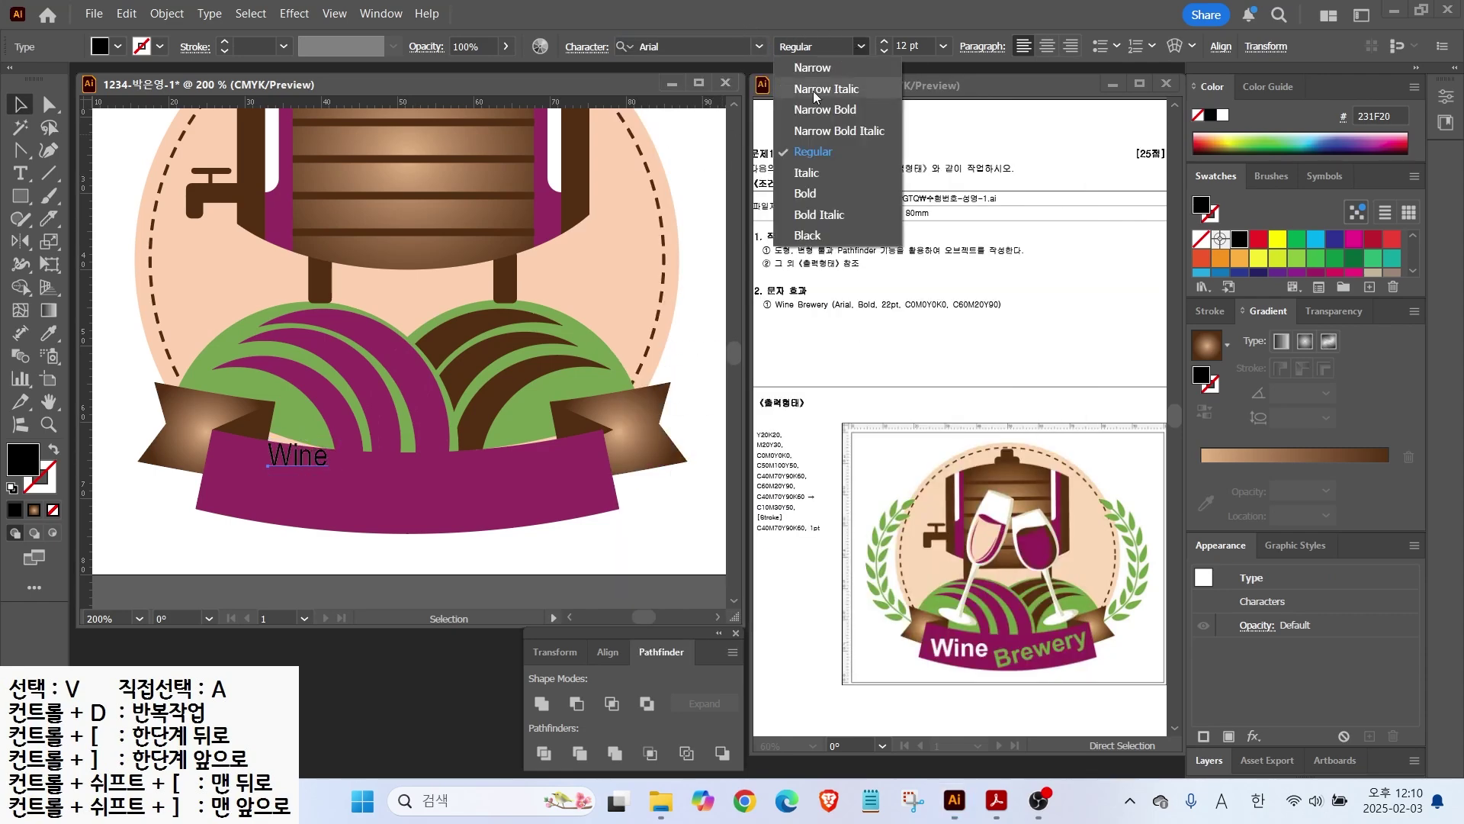
click(815, 195)
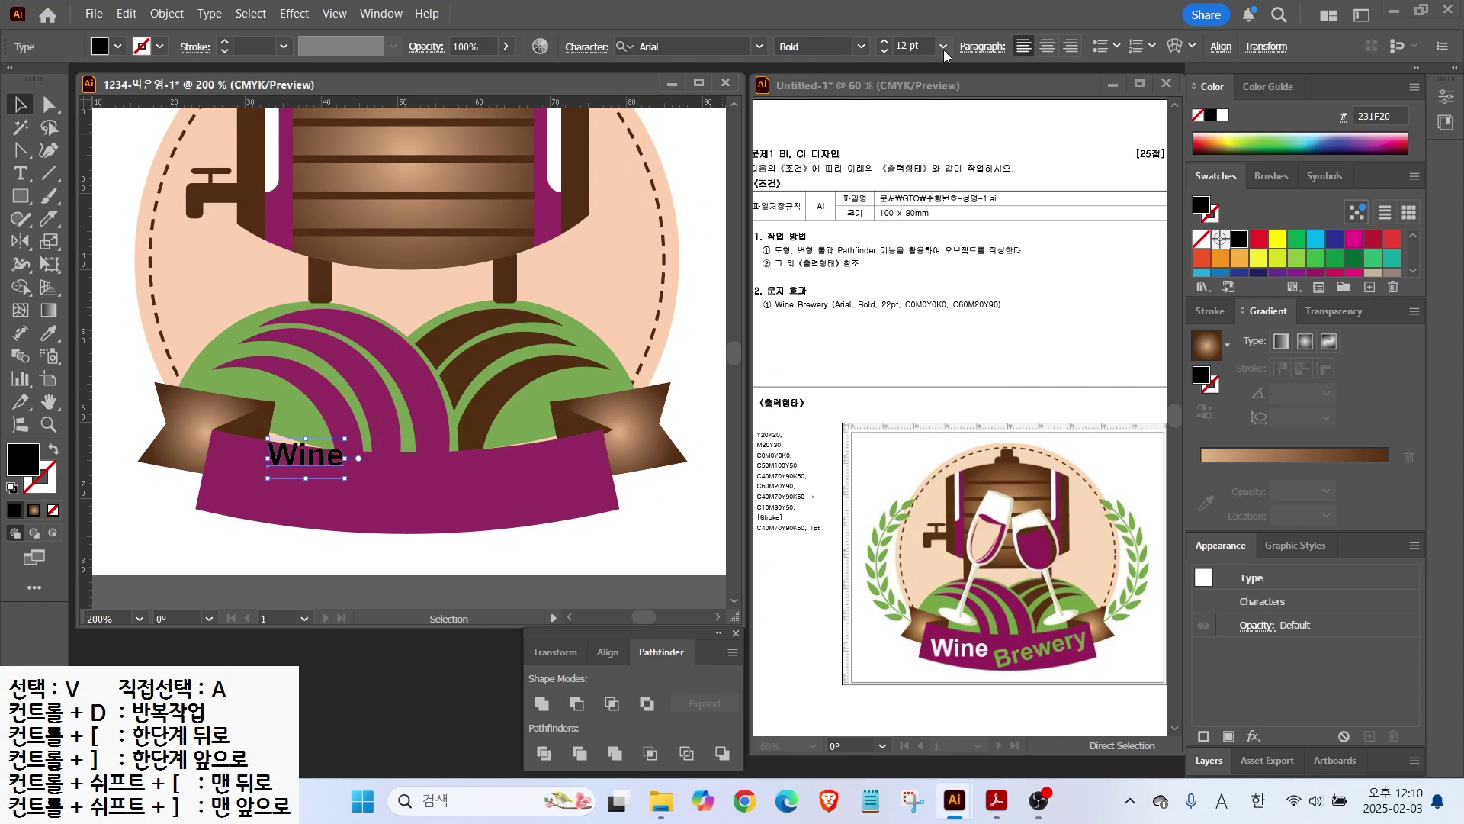
click(919, 44)
text(22)
key(Return)
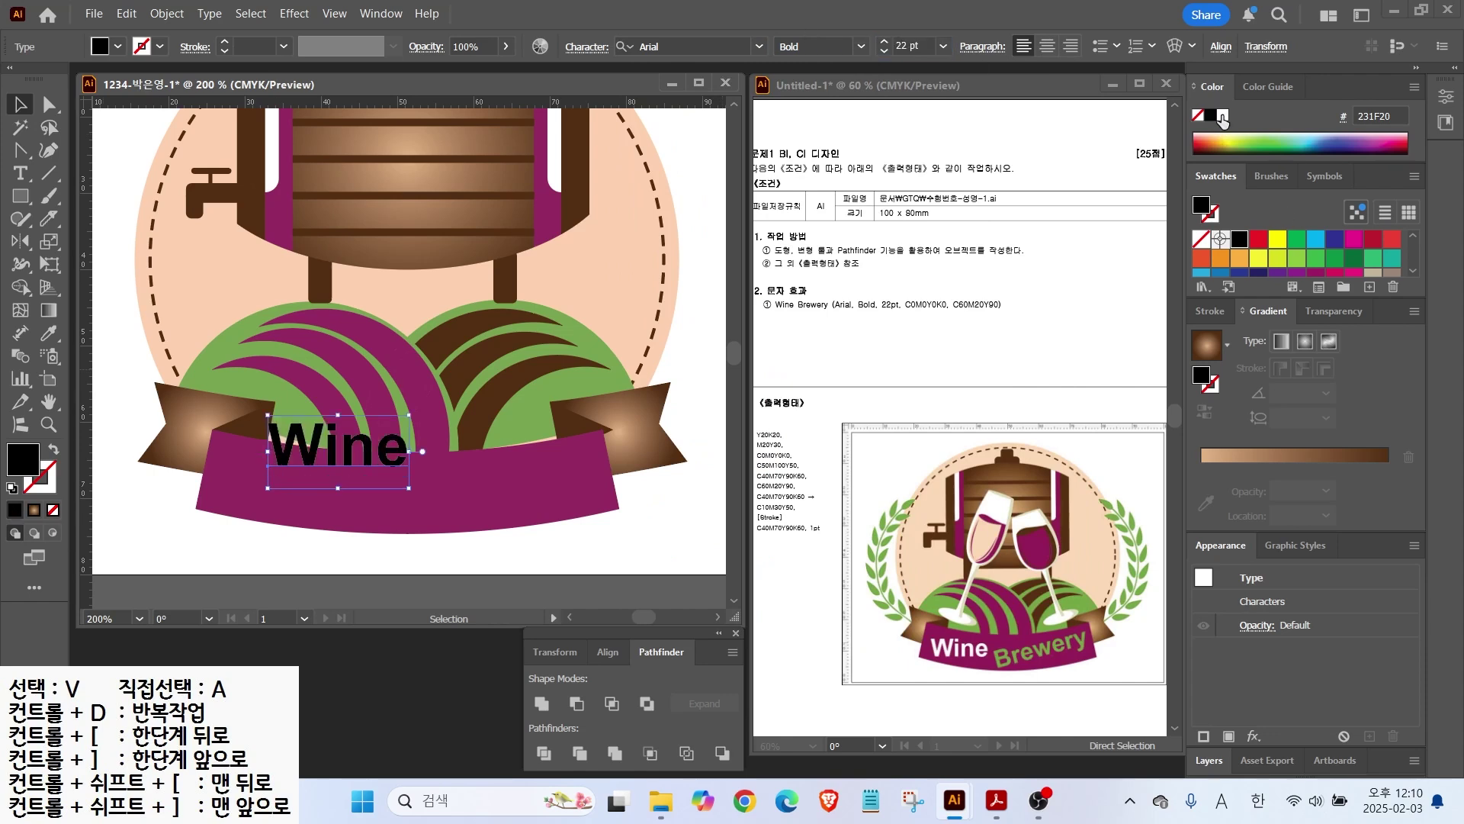
click(1223, 115)
Step: Position Wine on the ribbon's left and turn a copy into the word 'Brewery'
drag(352, 443, 474, 500)
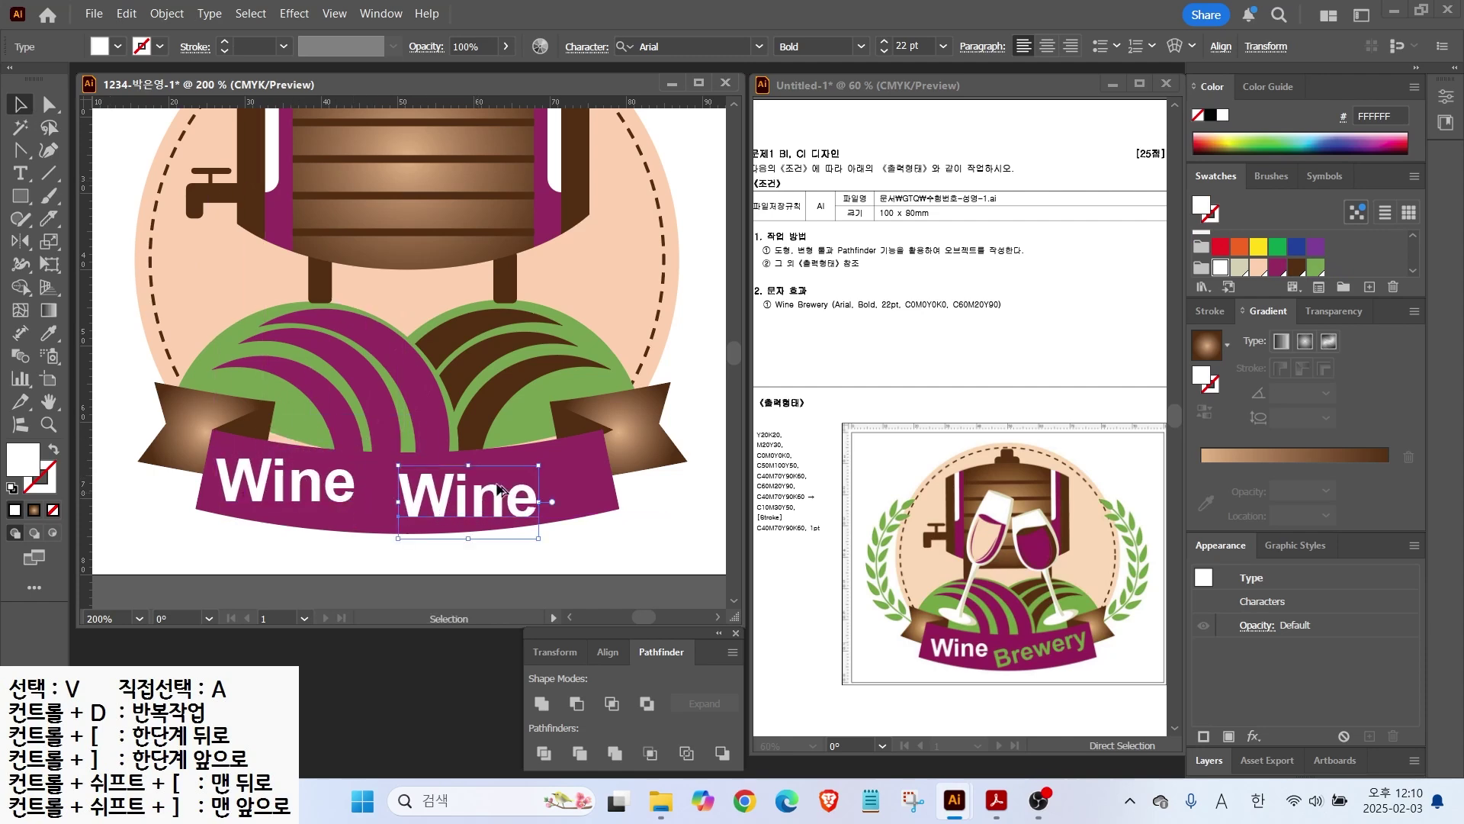
double_click(442, 504)
double_click(413, 498)
text(Brewery)
key(Escape)
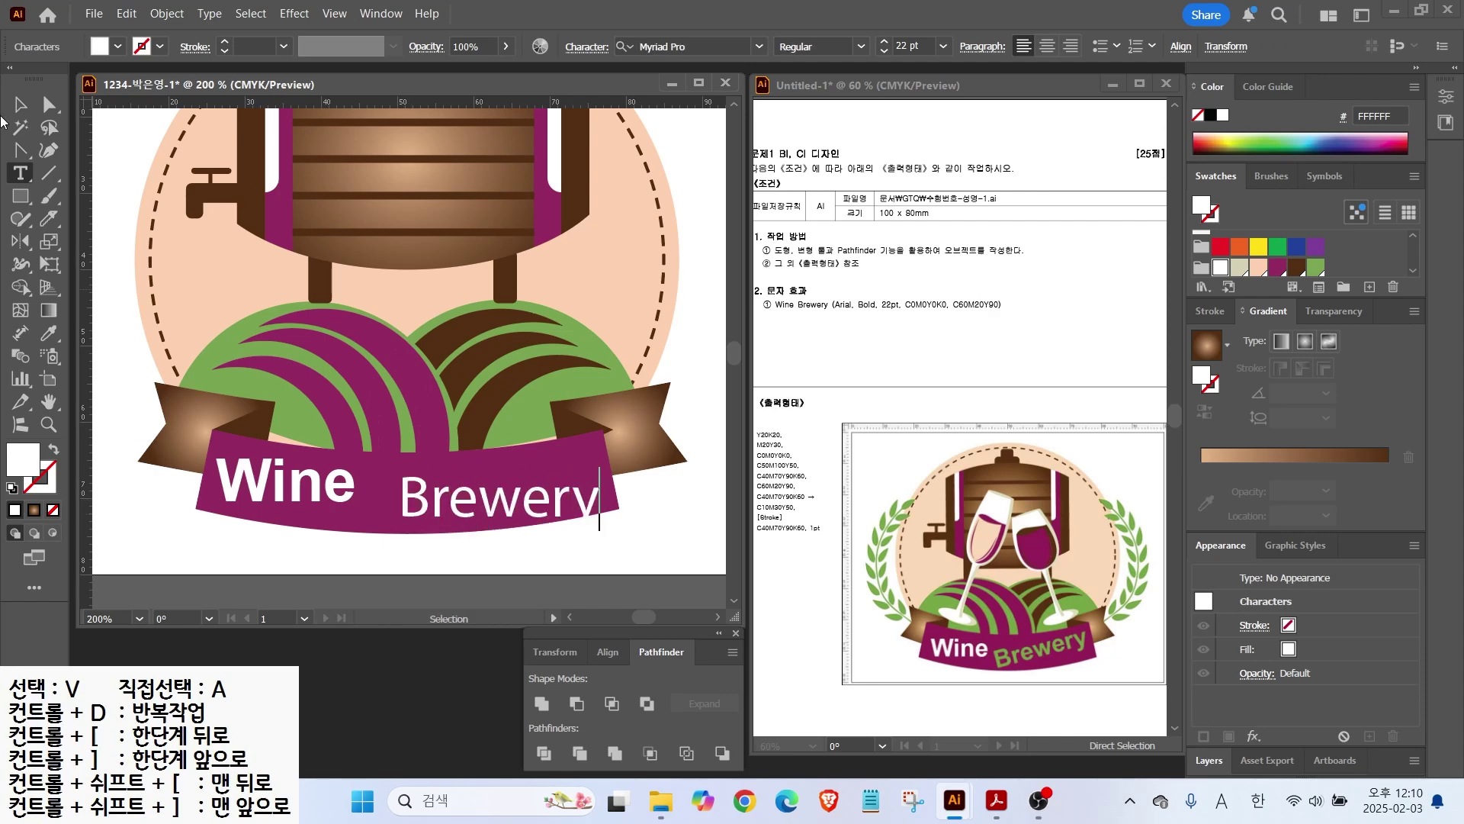
Step: Make Brewery bold green 78A350, tilt it to follow the arch, and nudge it into place
click(861, 48)
click(795, 244)
double_click(23, 459)
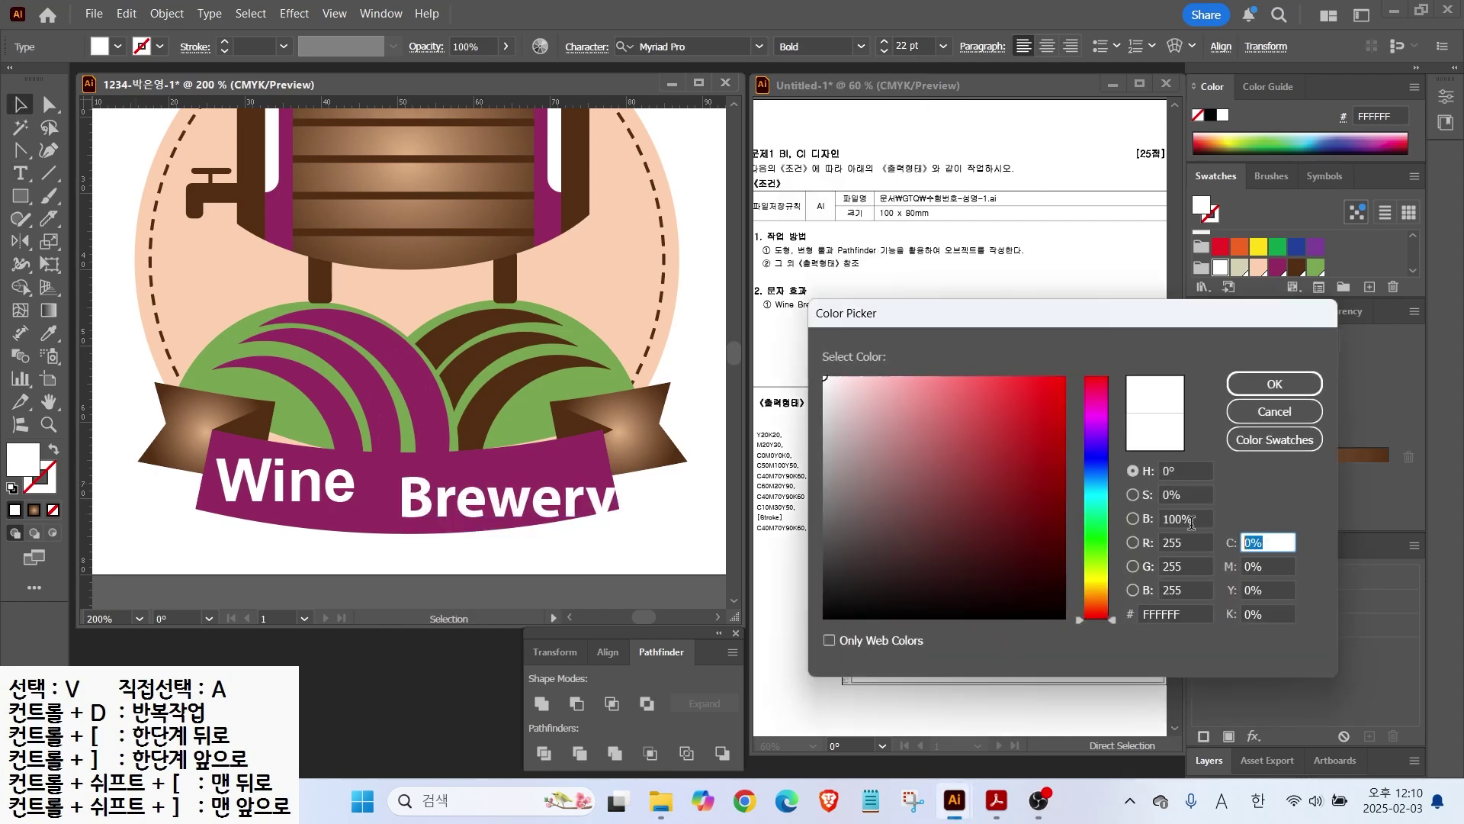
text(78A350)
key(Return)
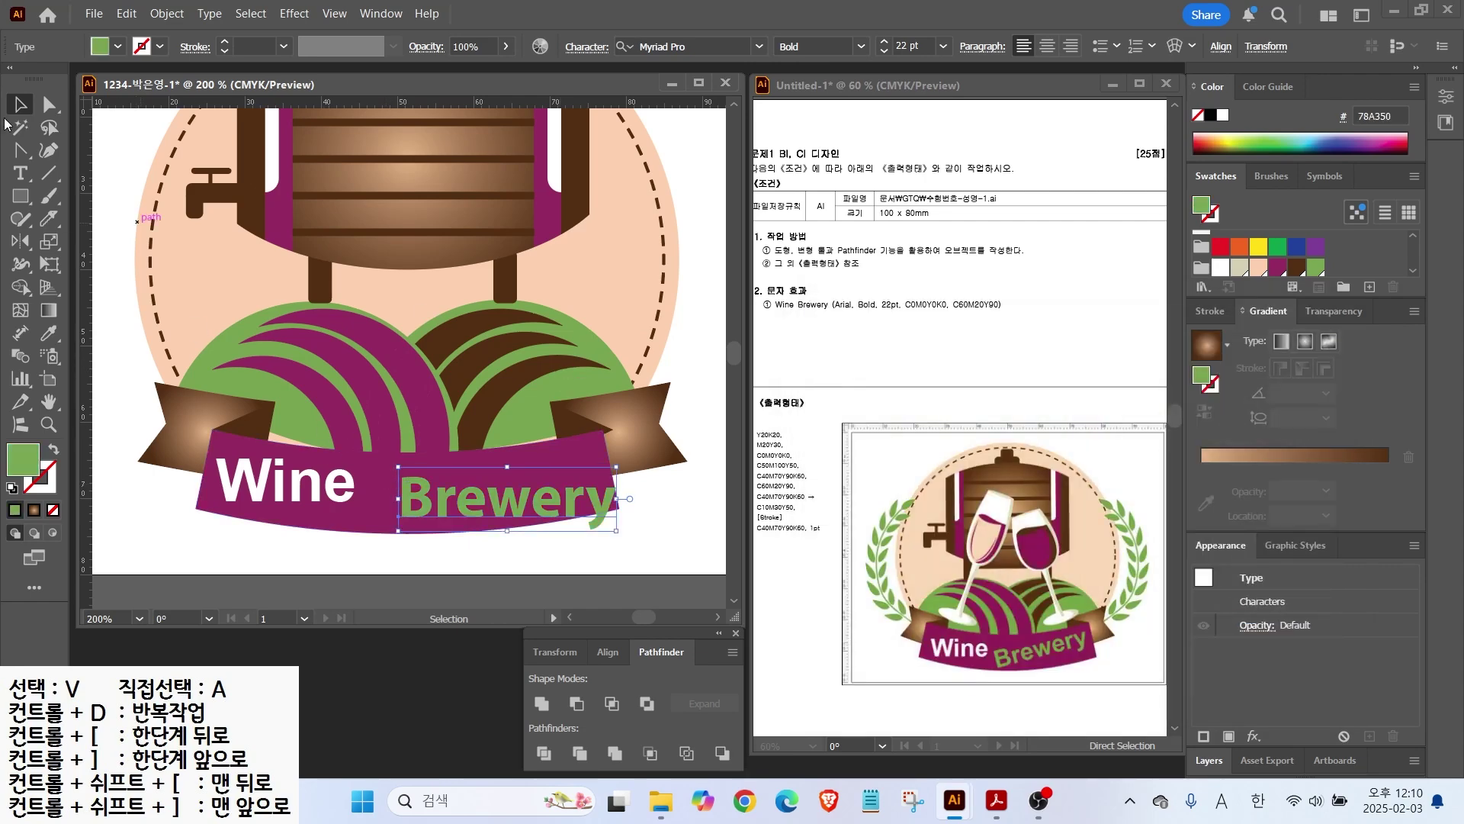
drag(622, 538, 627, 519)
drag(524, 475, 509, 460)
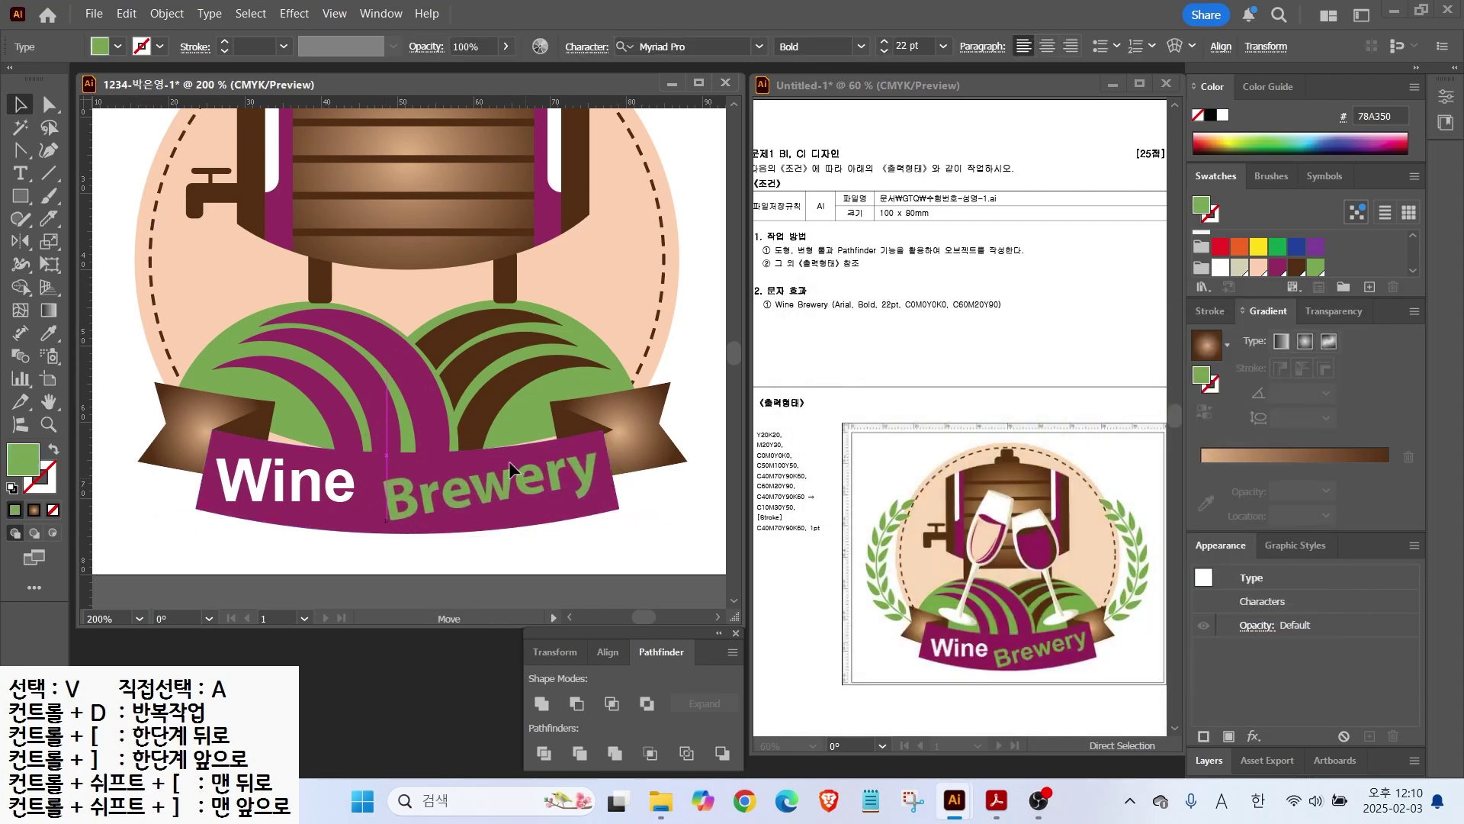
click(659, 537)
scroll(659, 537, down, 1)
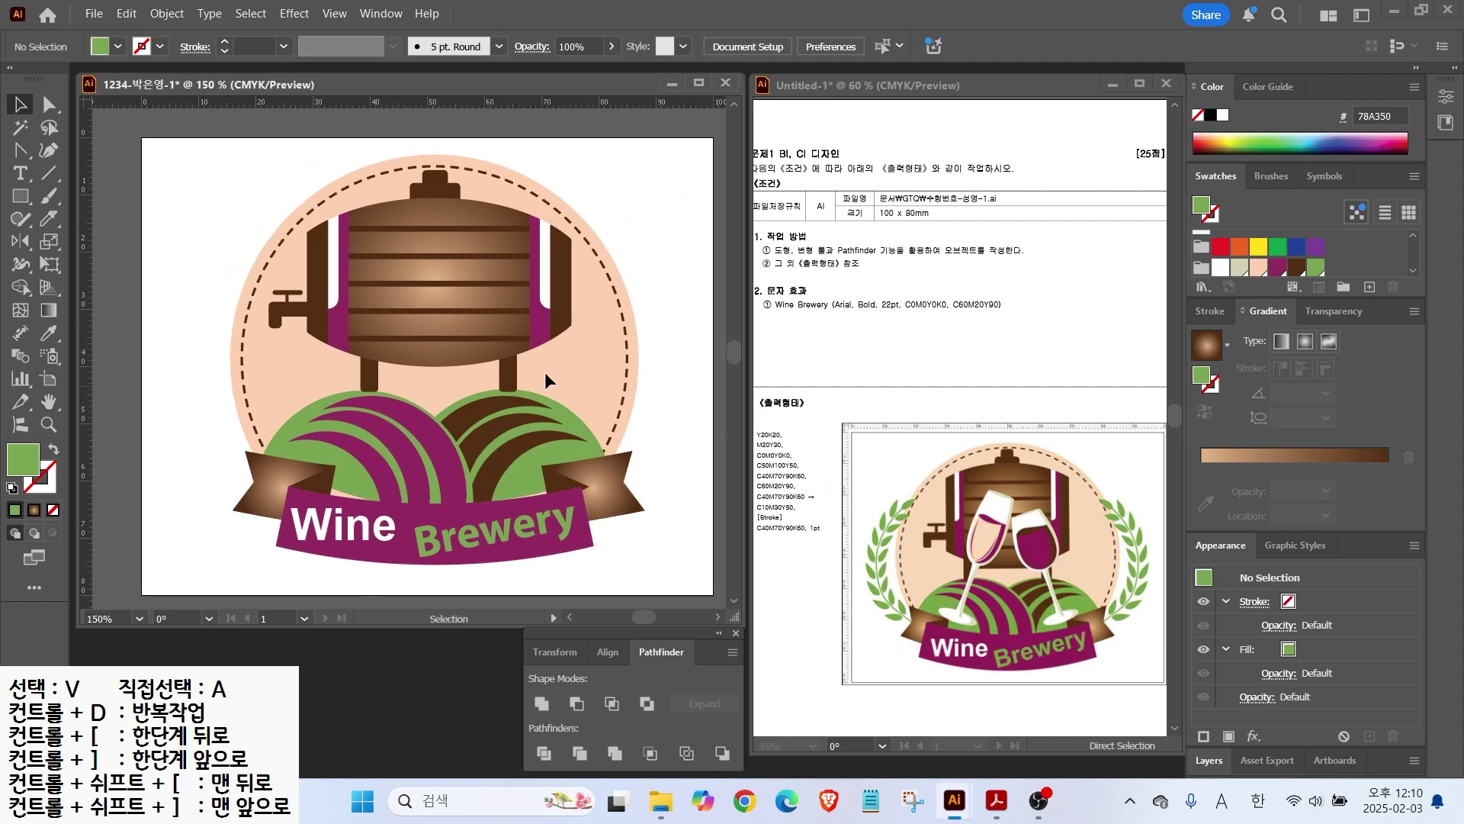
Step: Draw a vertical stem left of the logo with a green stroke
click(45, 175)
drag(189, 284, 196, 500)
click(34, 490)
scroll(1306, 229, down, 5)
click(1315, 262)
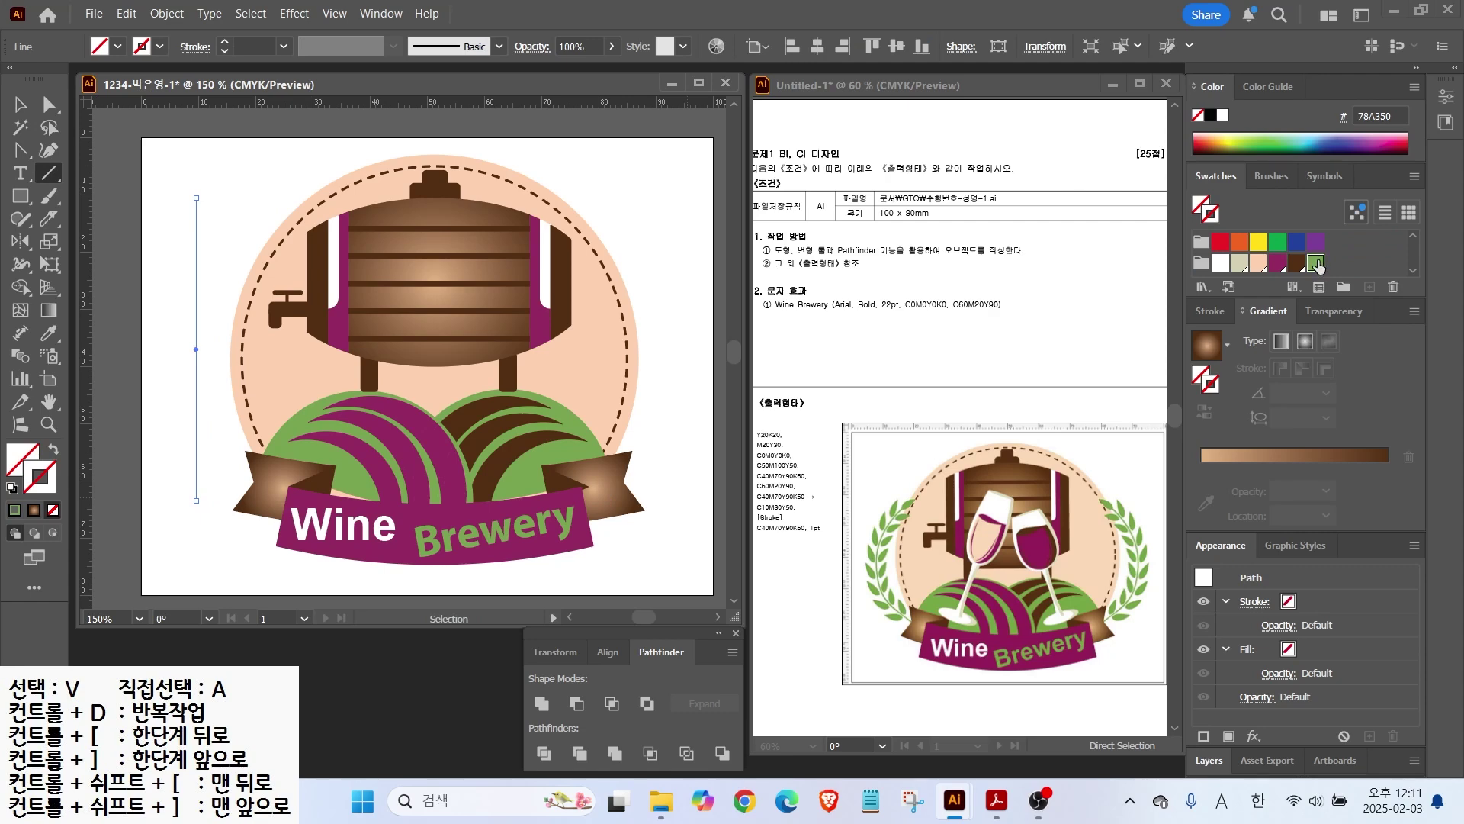
Step: Draw a small green-filled ellipse and sharpen its top and bottom points into a leaf
drag(24, 196, 91, 242)
drag(191, 169, 209, 204)
key(shift+x)
key(ctrl+=)
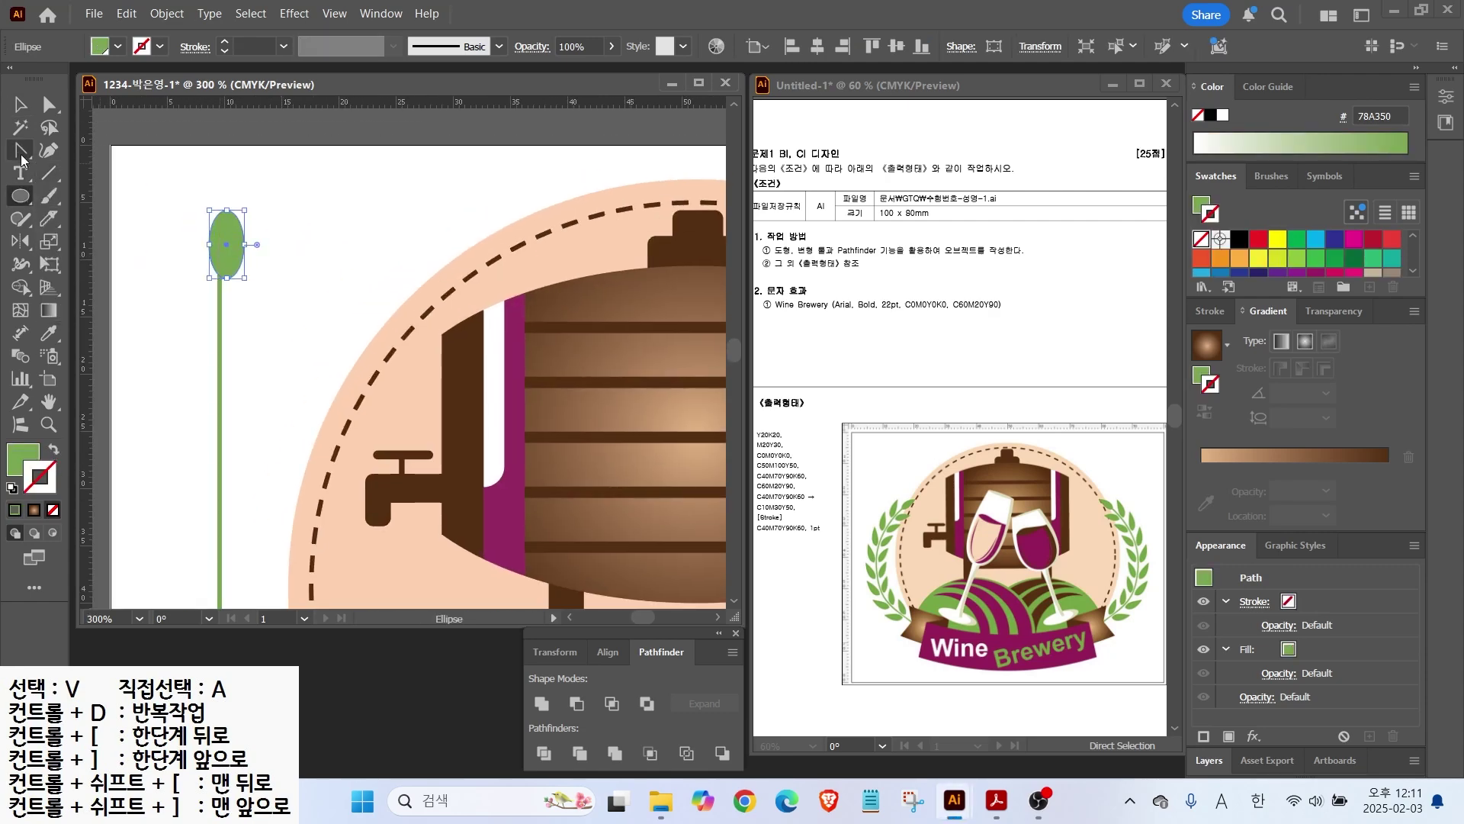
click(20, 151)
click(225, 212)
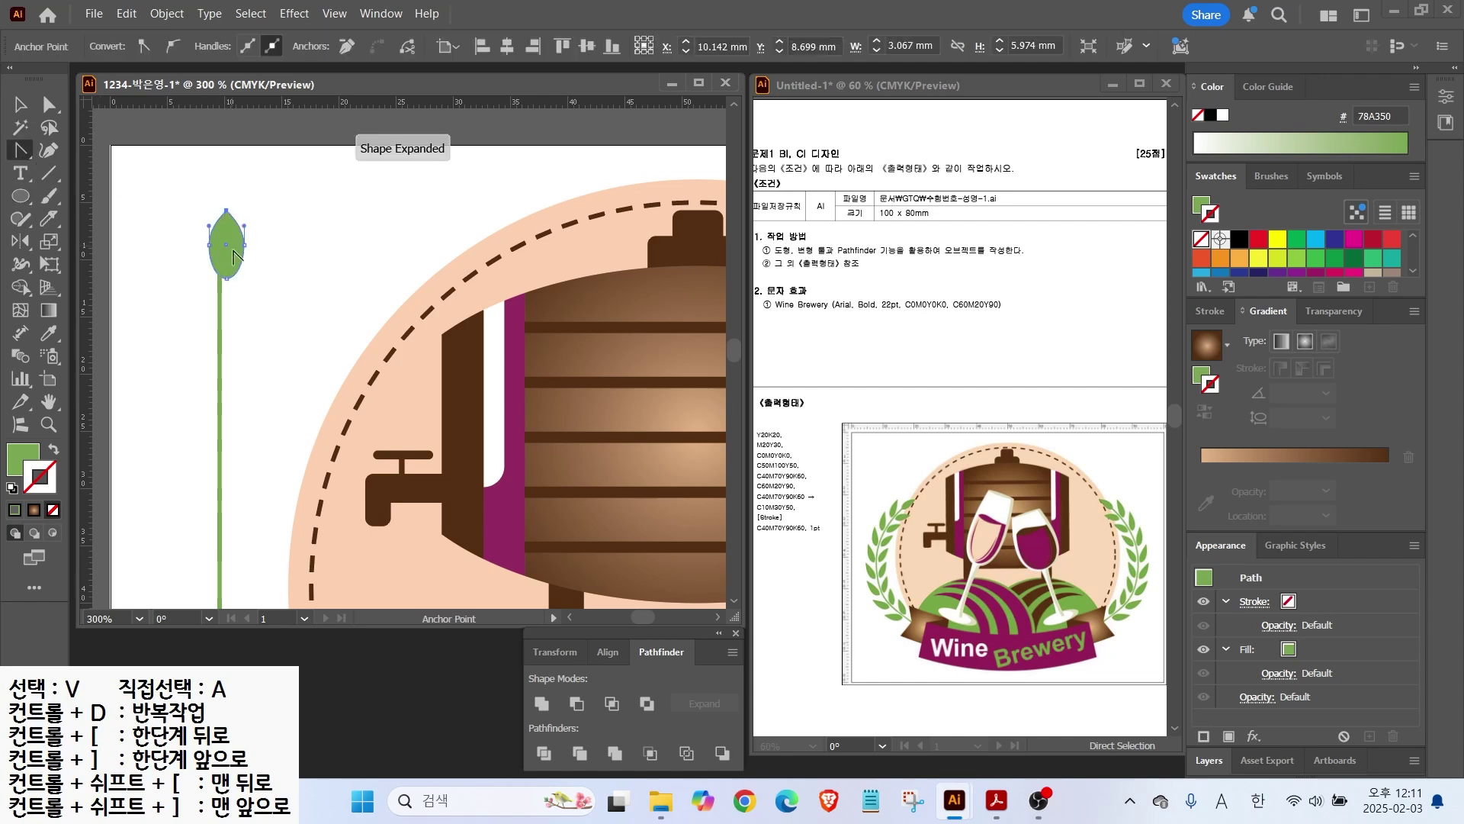
click(226, 277)
Step: Set the leaf atop the stem and add rotated leaf copies on either side
click(20, 107)
key(a)
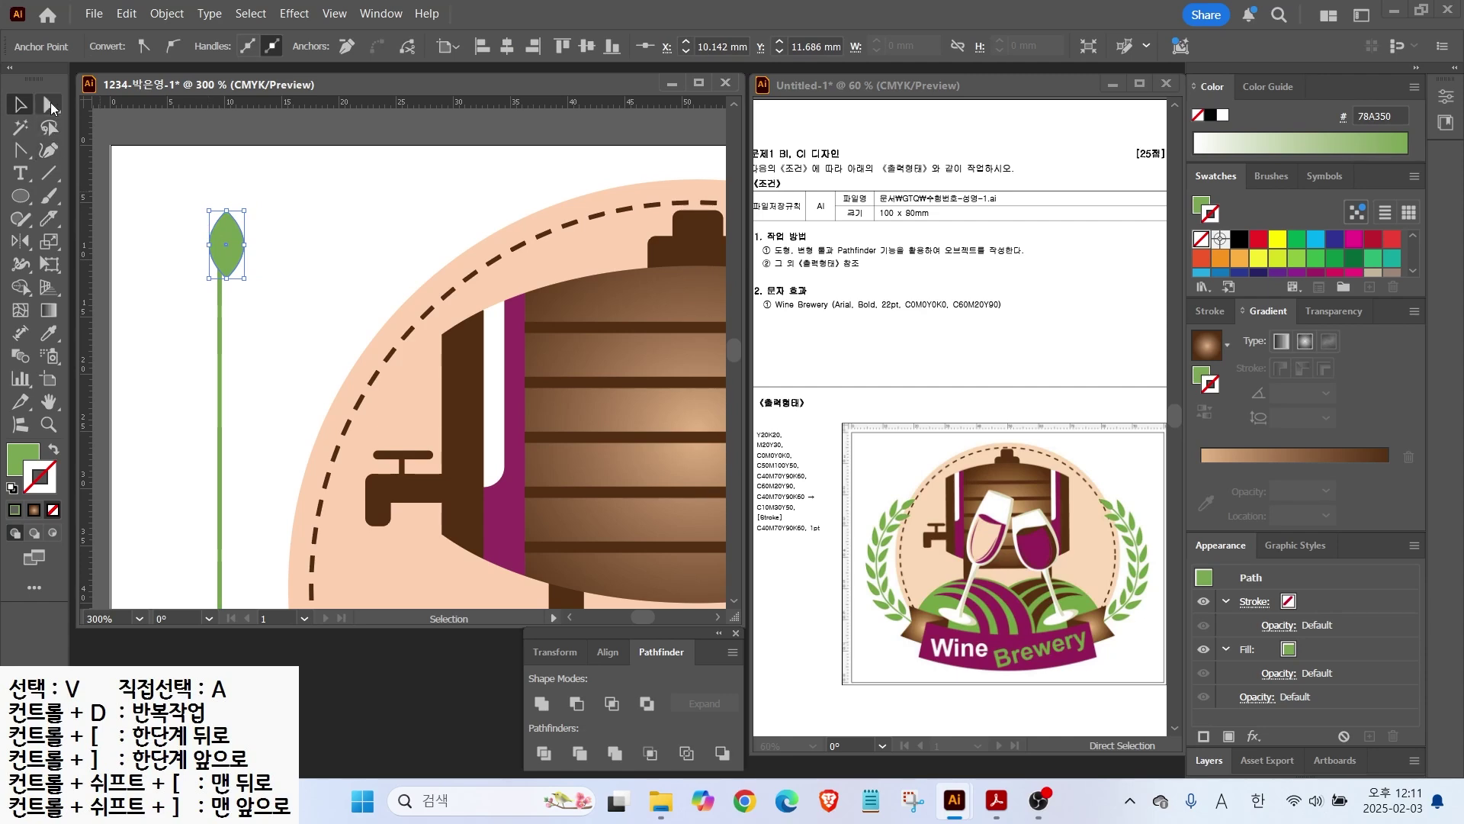
click(245, 252)
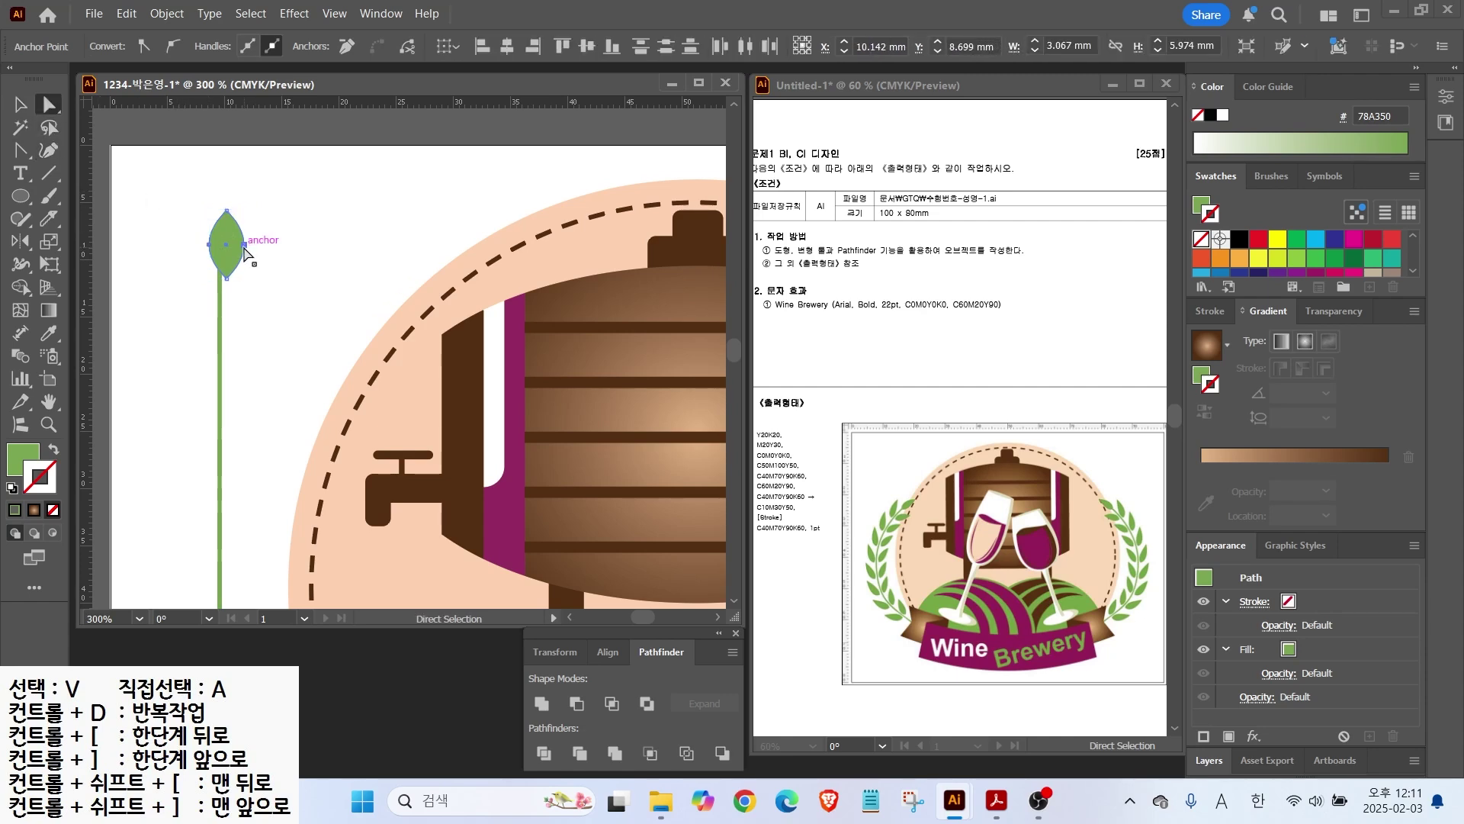
key(v)
key(ctrl+shift+a)
drag(238, 253, 254, 306)
drag(275, 265, 130, 310)
key(ctrl+shift+a)
drag(238, 306, 285, 275)
click(200, 307)
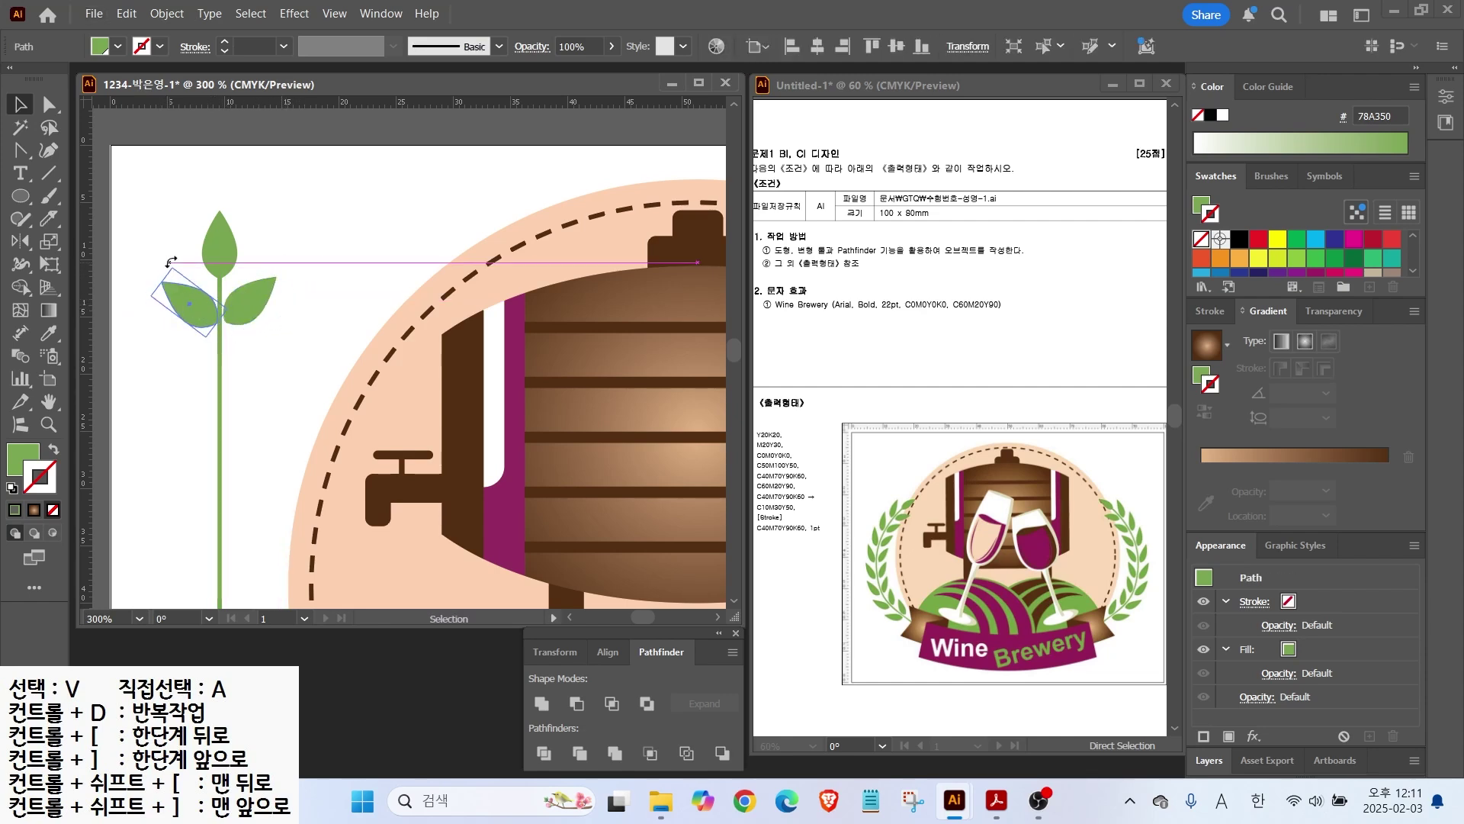
key(ctrl+minus)
key(ctrl+minus)
shift+click(279, 221)
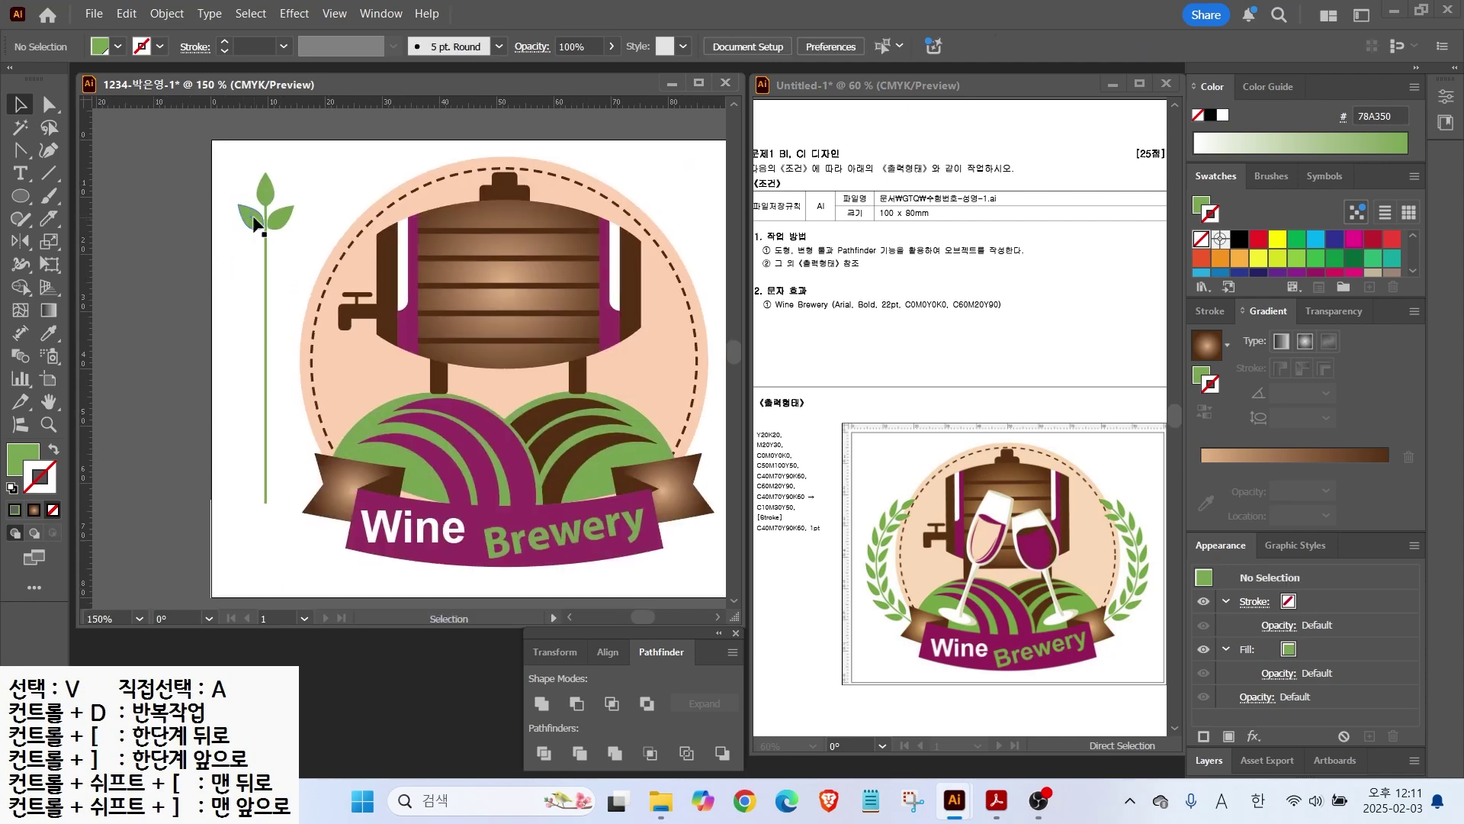
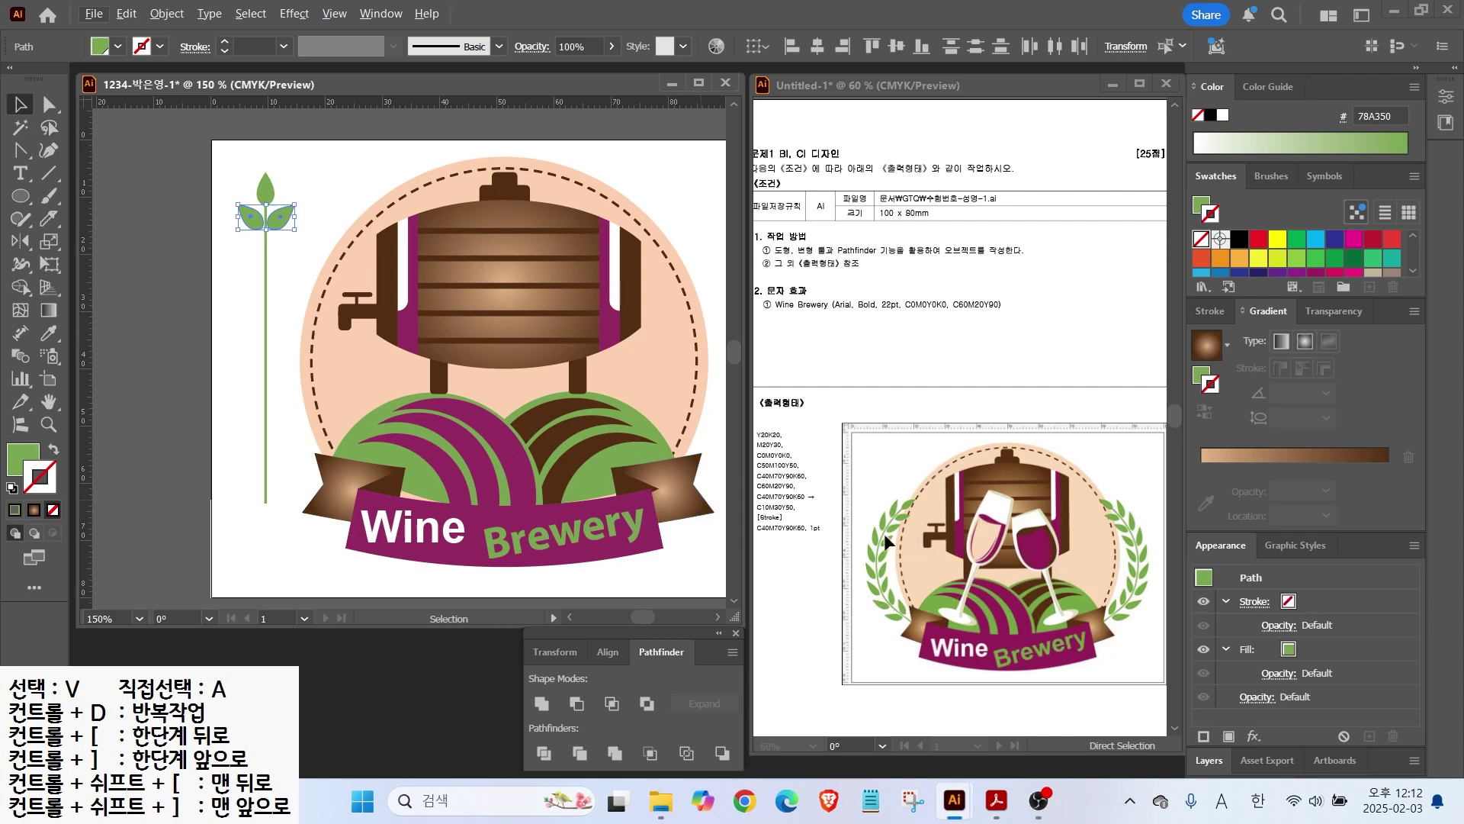
Step: Copy the leaf pair to the stem's bottom and lengthen the stem past it
drag(285, 225, 288, 495)
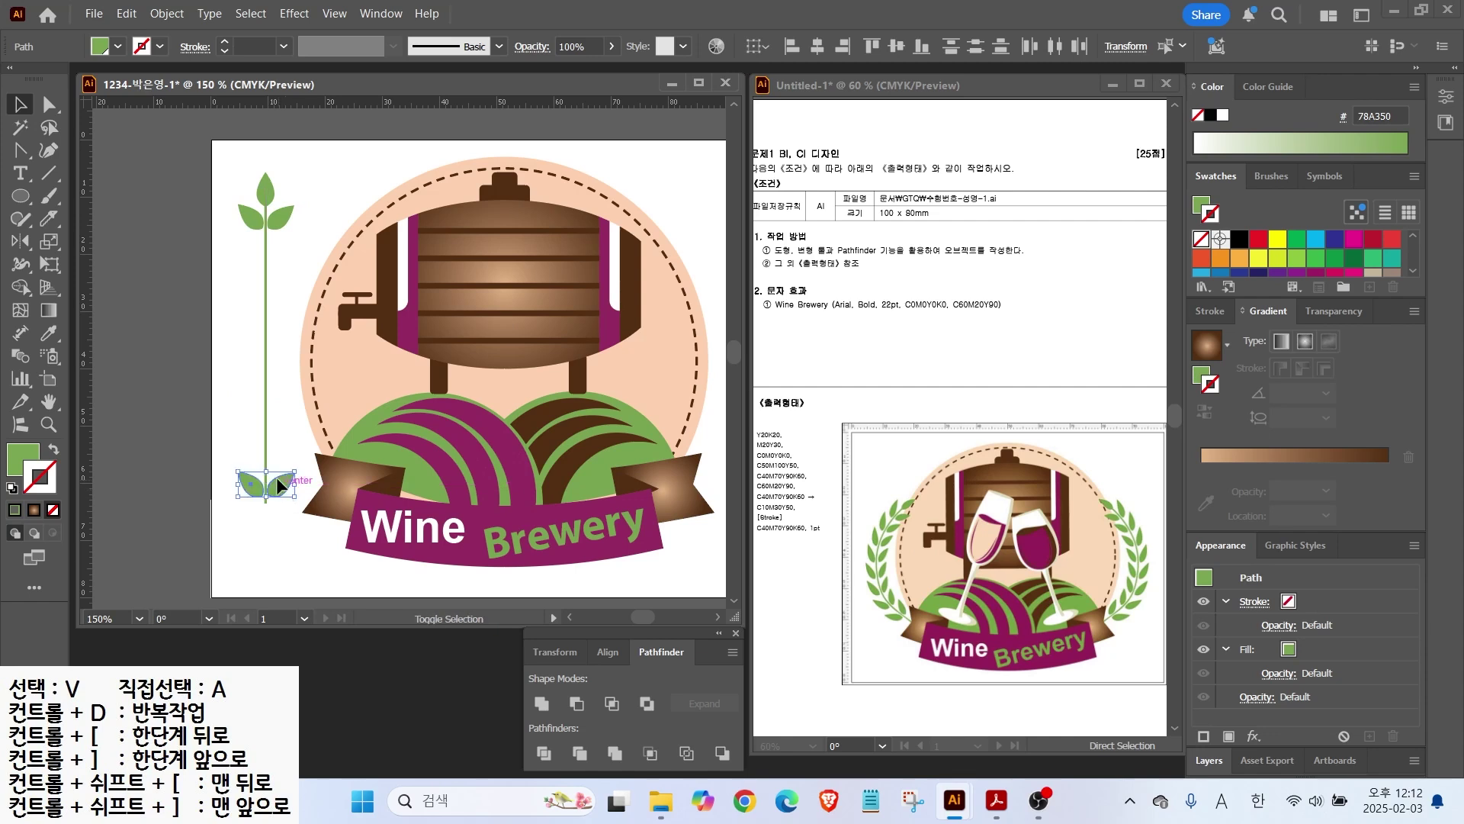
click(266, 479)
drag(264, 500, 265, 522)
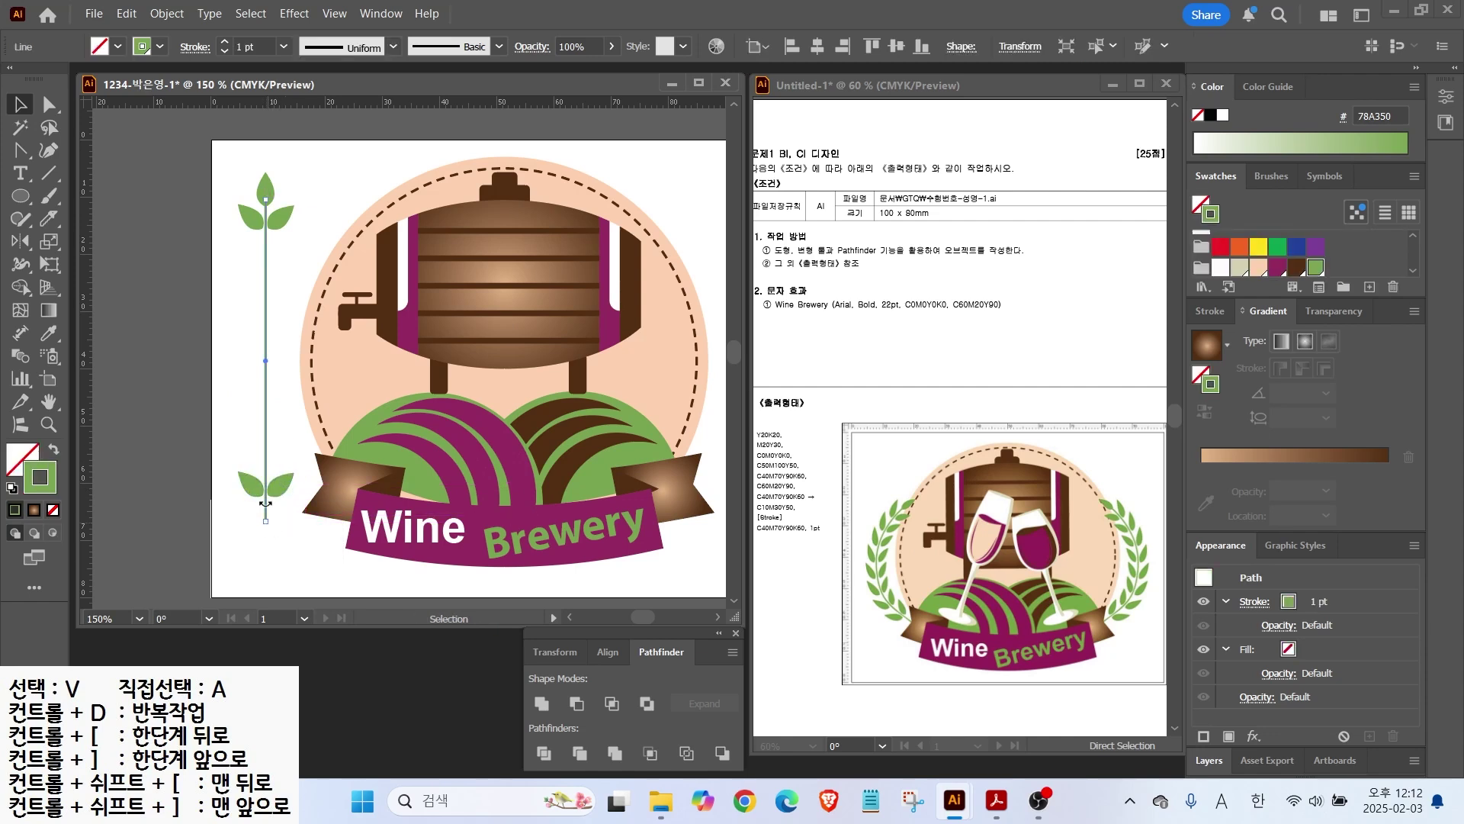
Step: Blend the top-left leaf into the bottom-left leaf
click(236, 285)
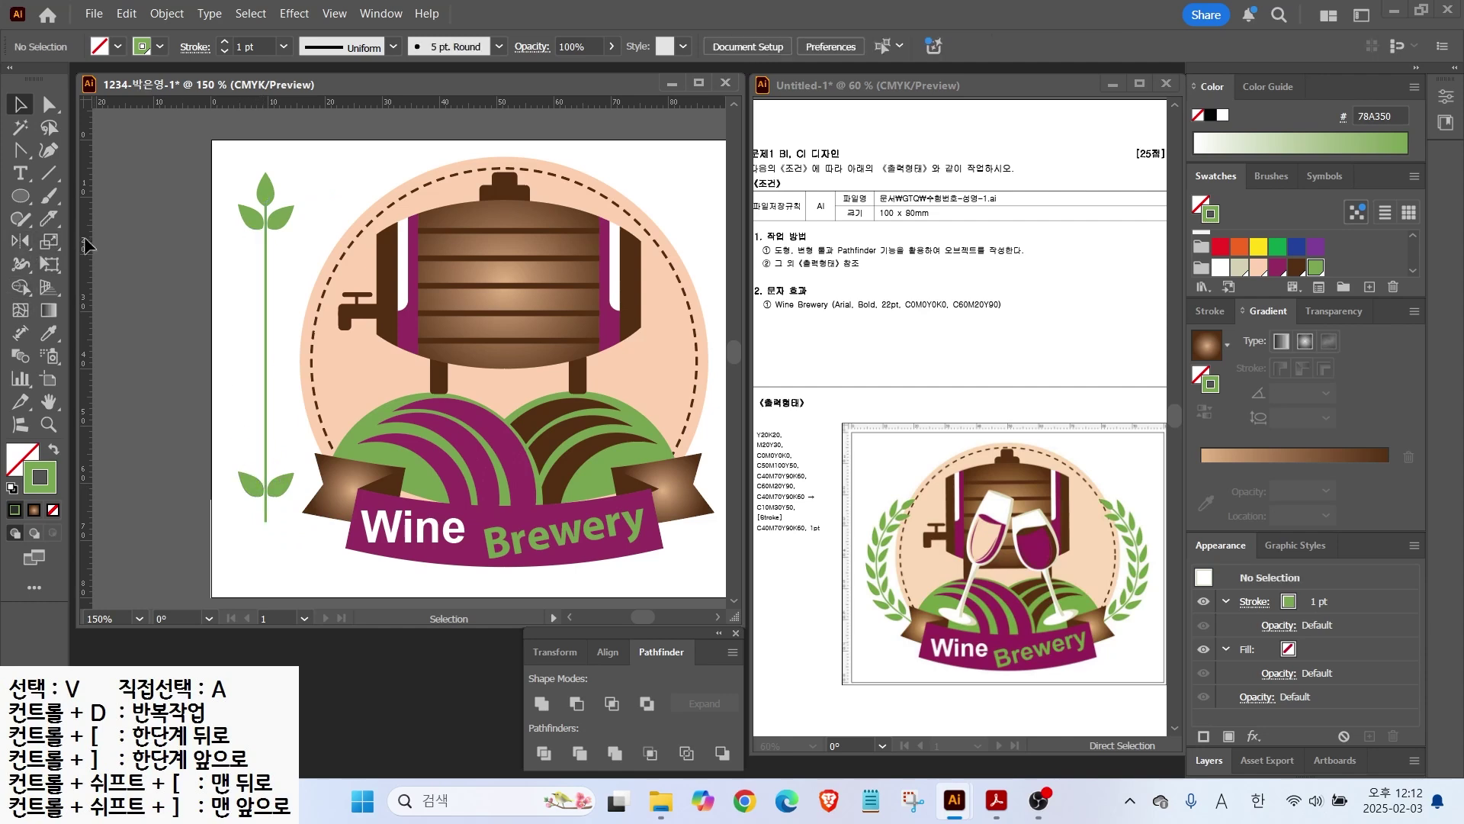
click(21, 356)
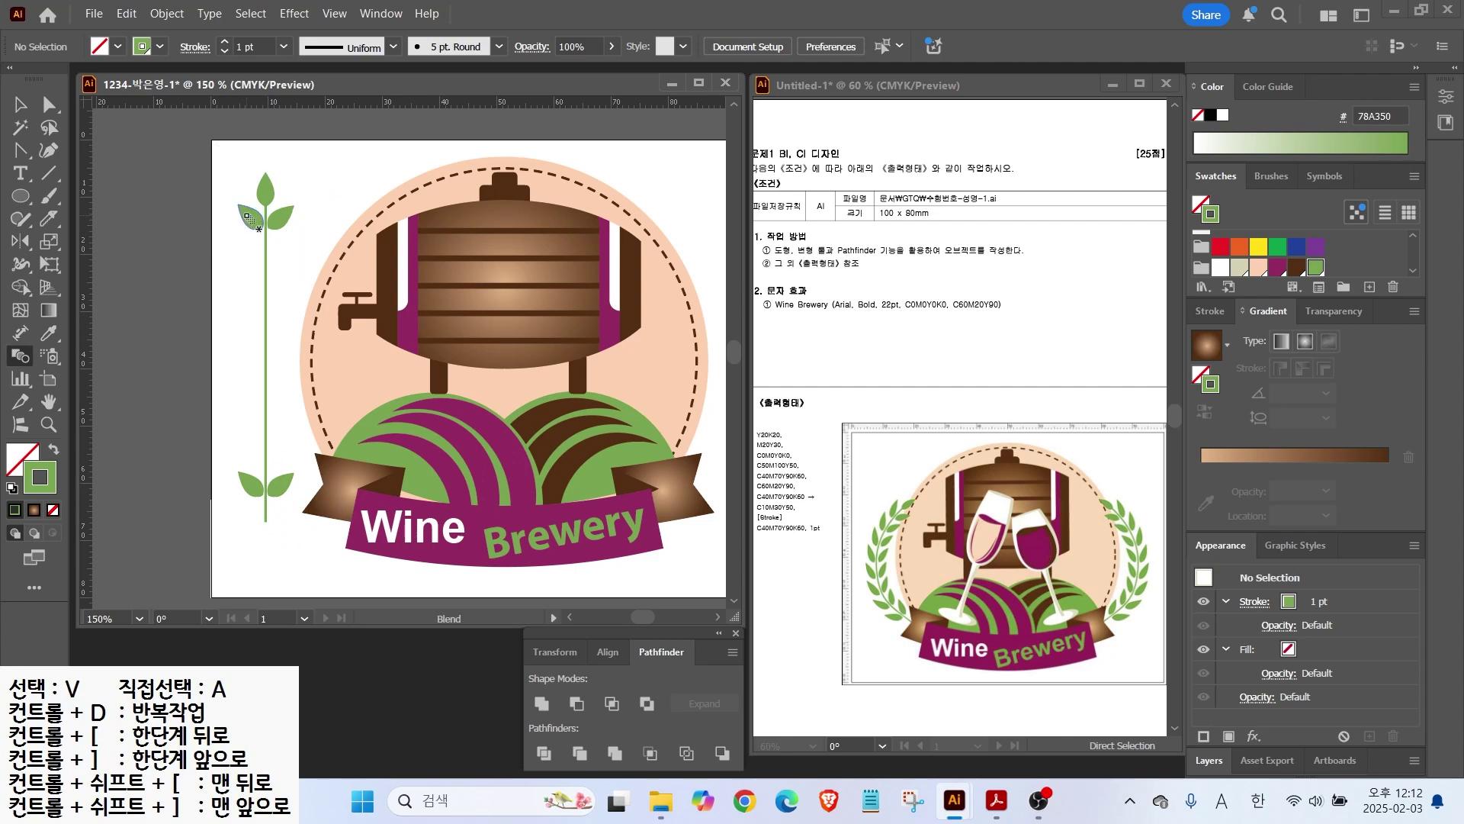
click(238, 477)
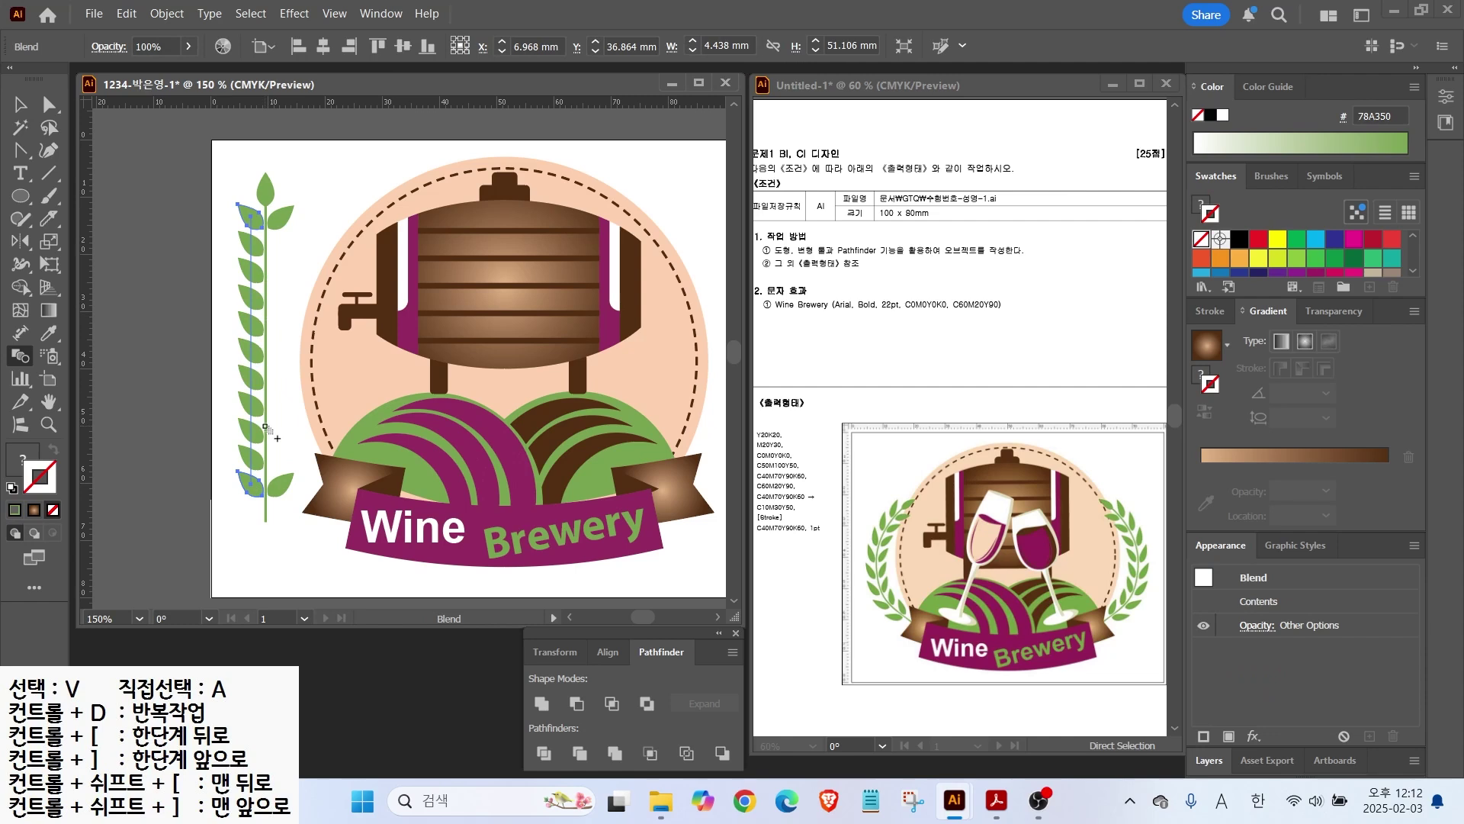
Step: Set the left leaf blend to 6 specified steps
key(v)
double_click(21, 356)
click(589, 174)
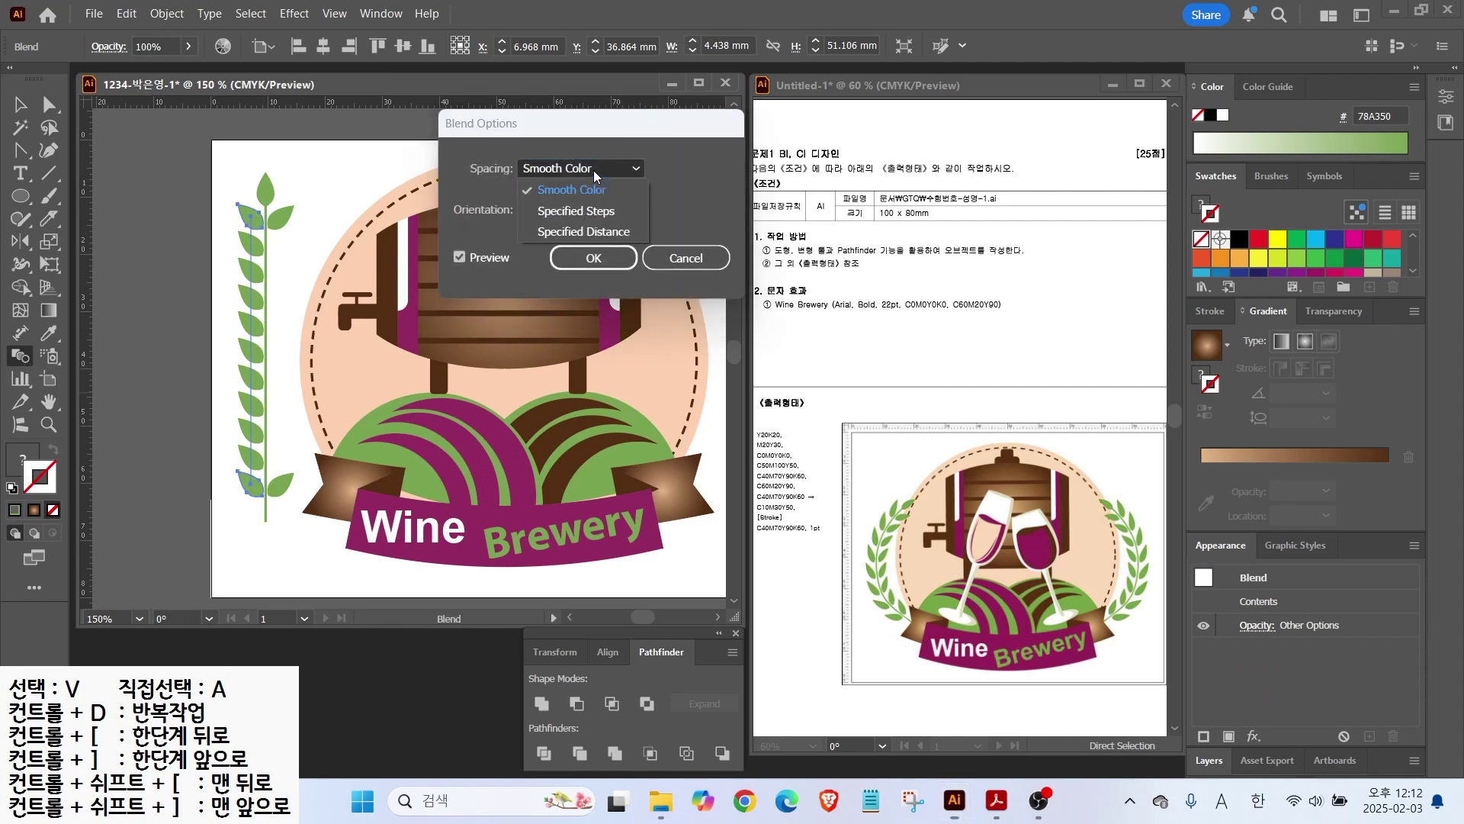
click(577, 208)
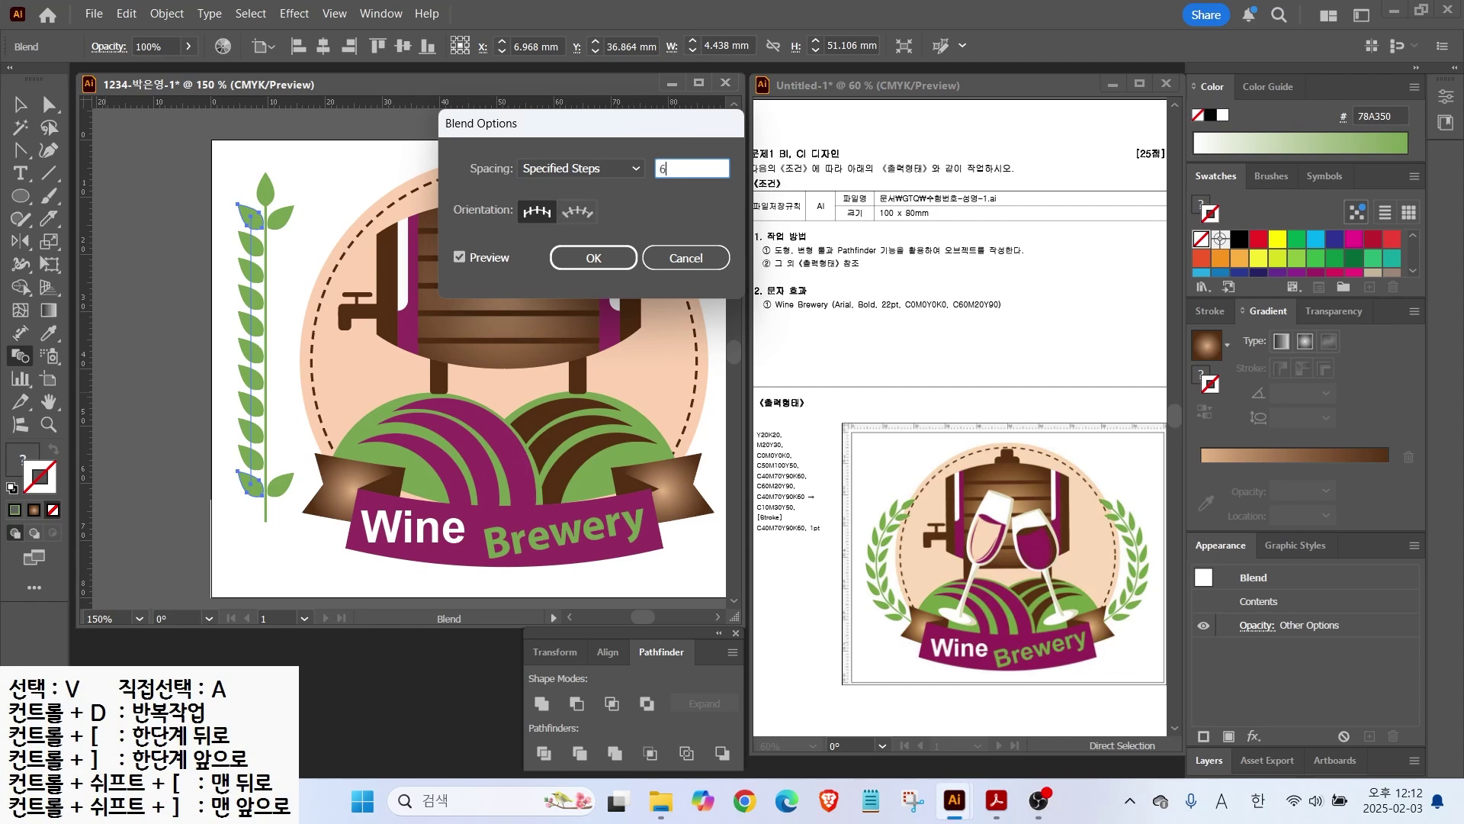
click(463, 258)
click(464, 258)
click(464, 257)
click(464, 257)
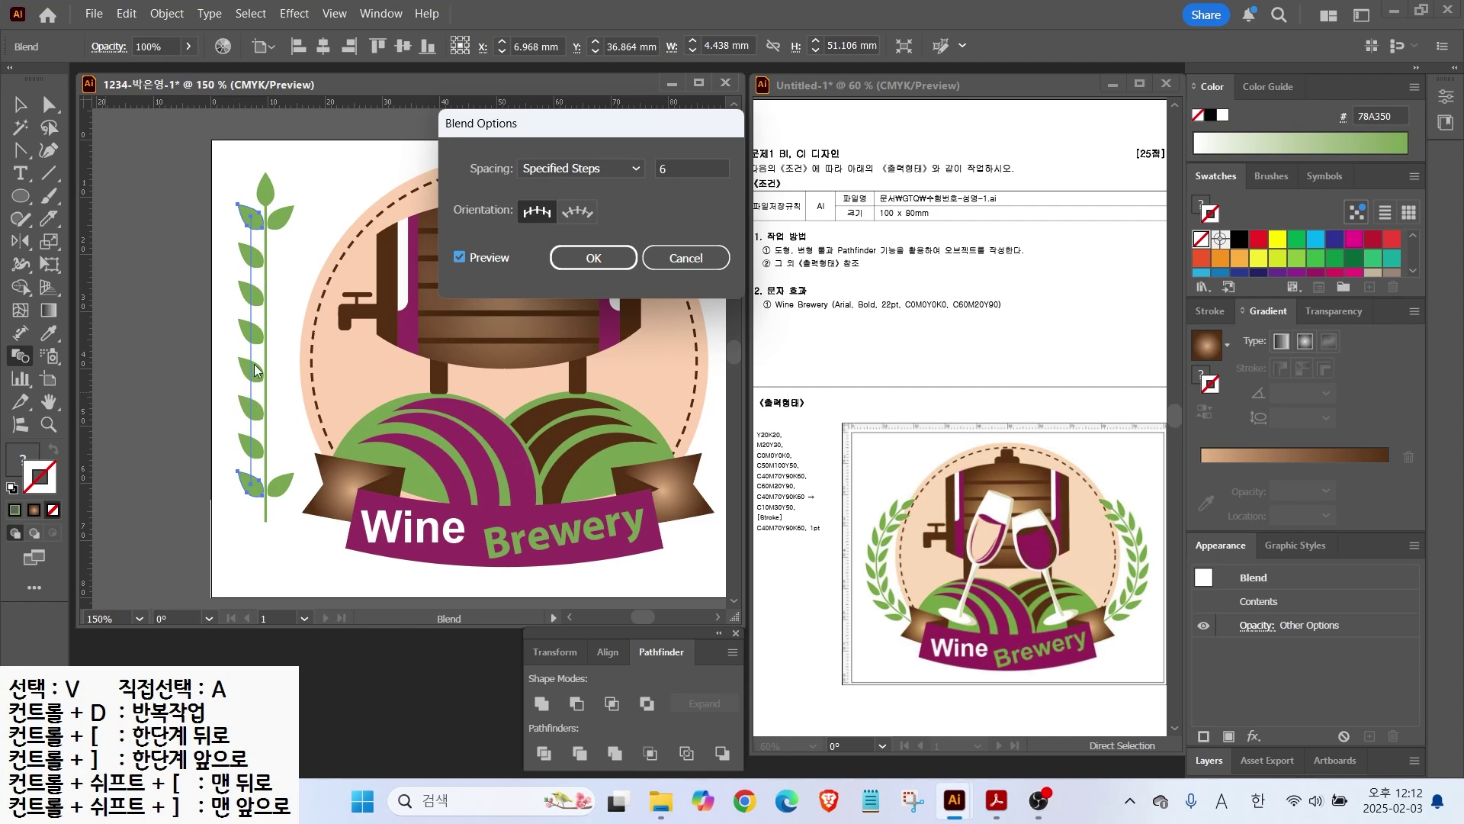
click(589, 258)
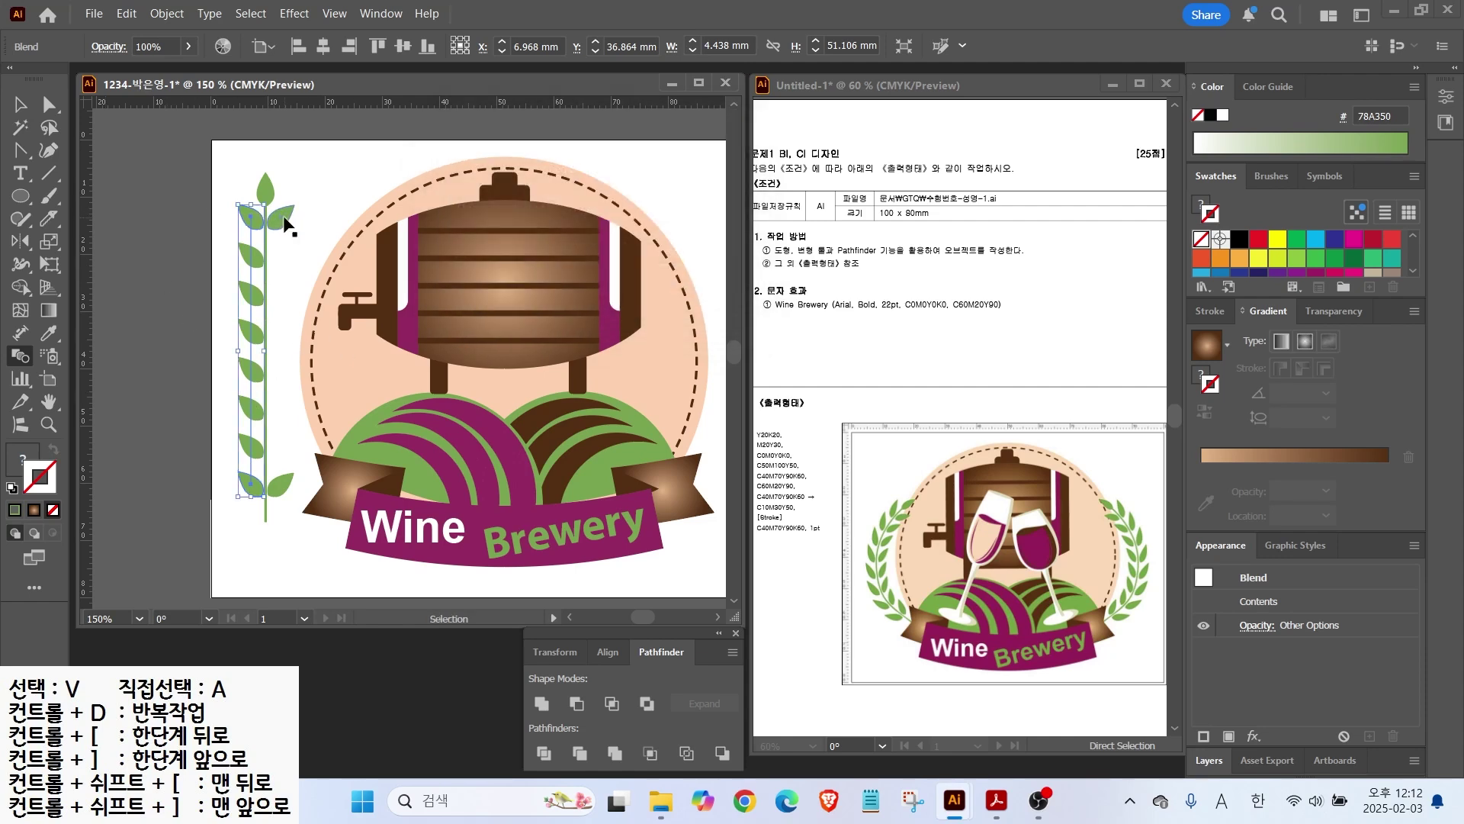
Step: Blend the top-right leaf into the bottom-right leaf and select the new column
shift+click(287, 221)
click(284, 216)
click(280, 485)
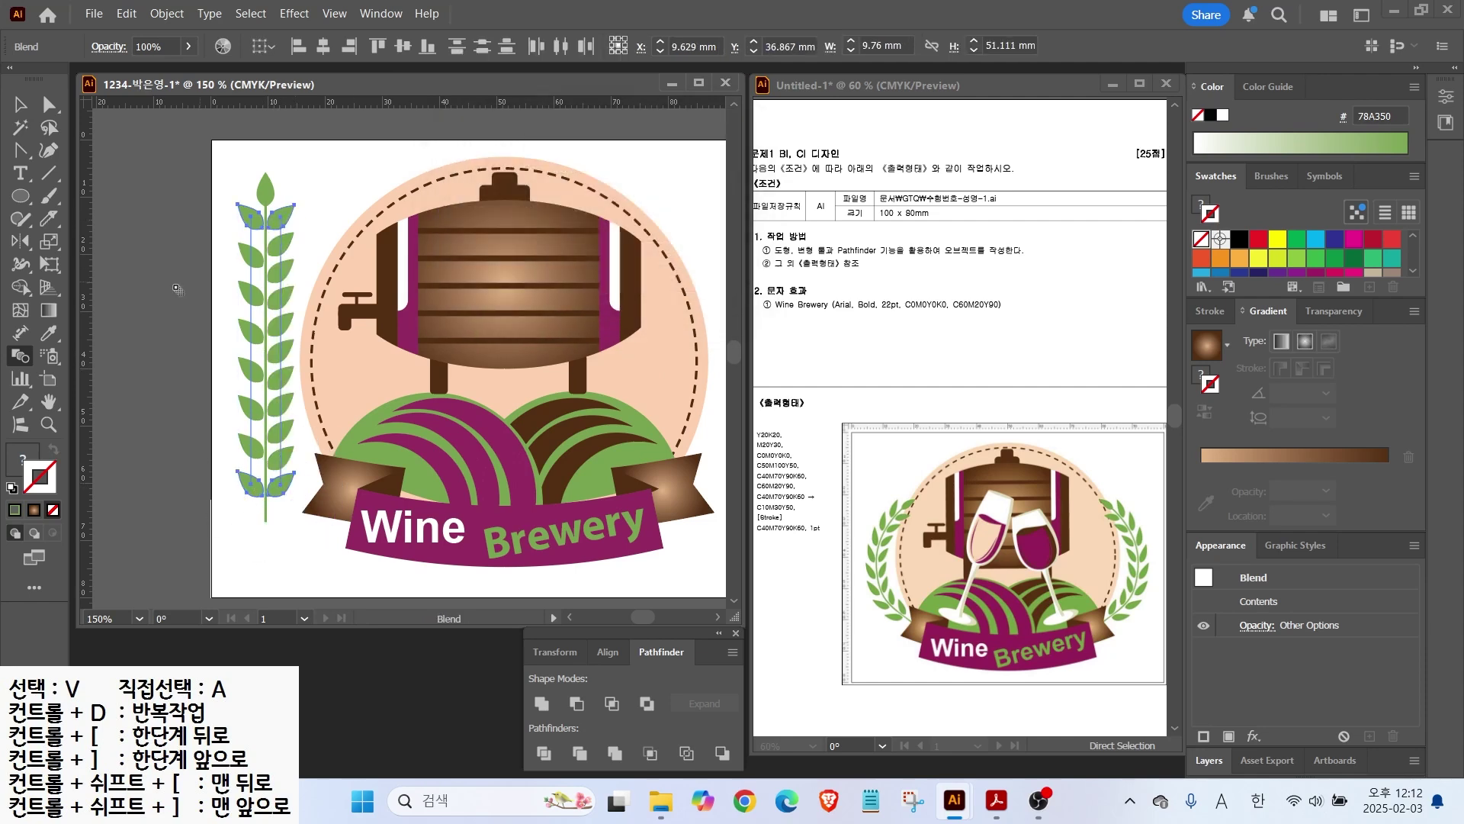
click(20, 105)
click(113, 145)
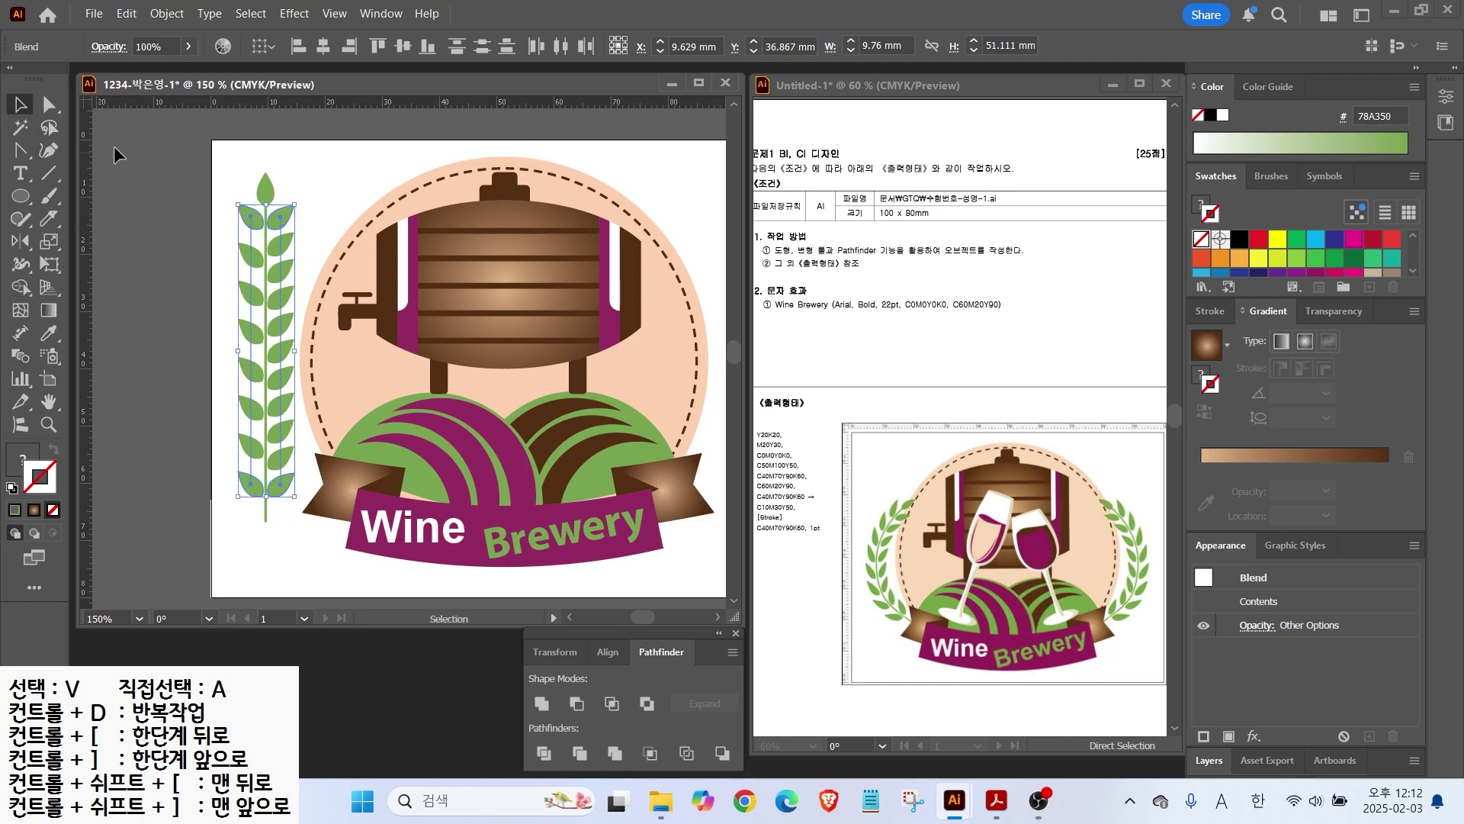
click(277, 217)
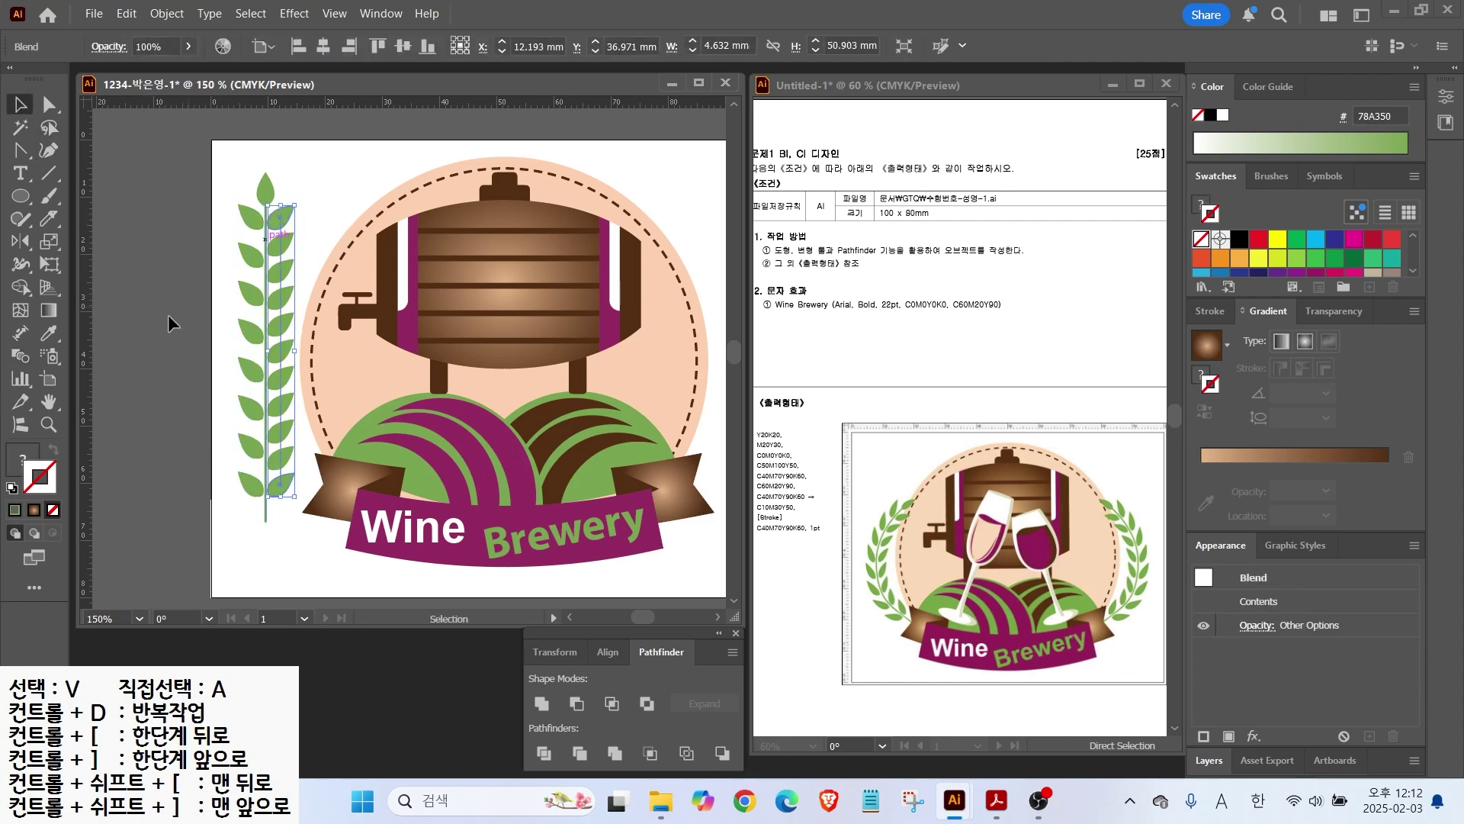
Step: Give the right leaf blend 6 specified steps
double_click(19, 358)
click(588, 166)
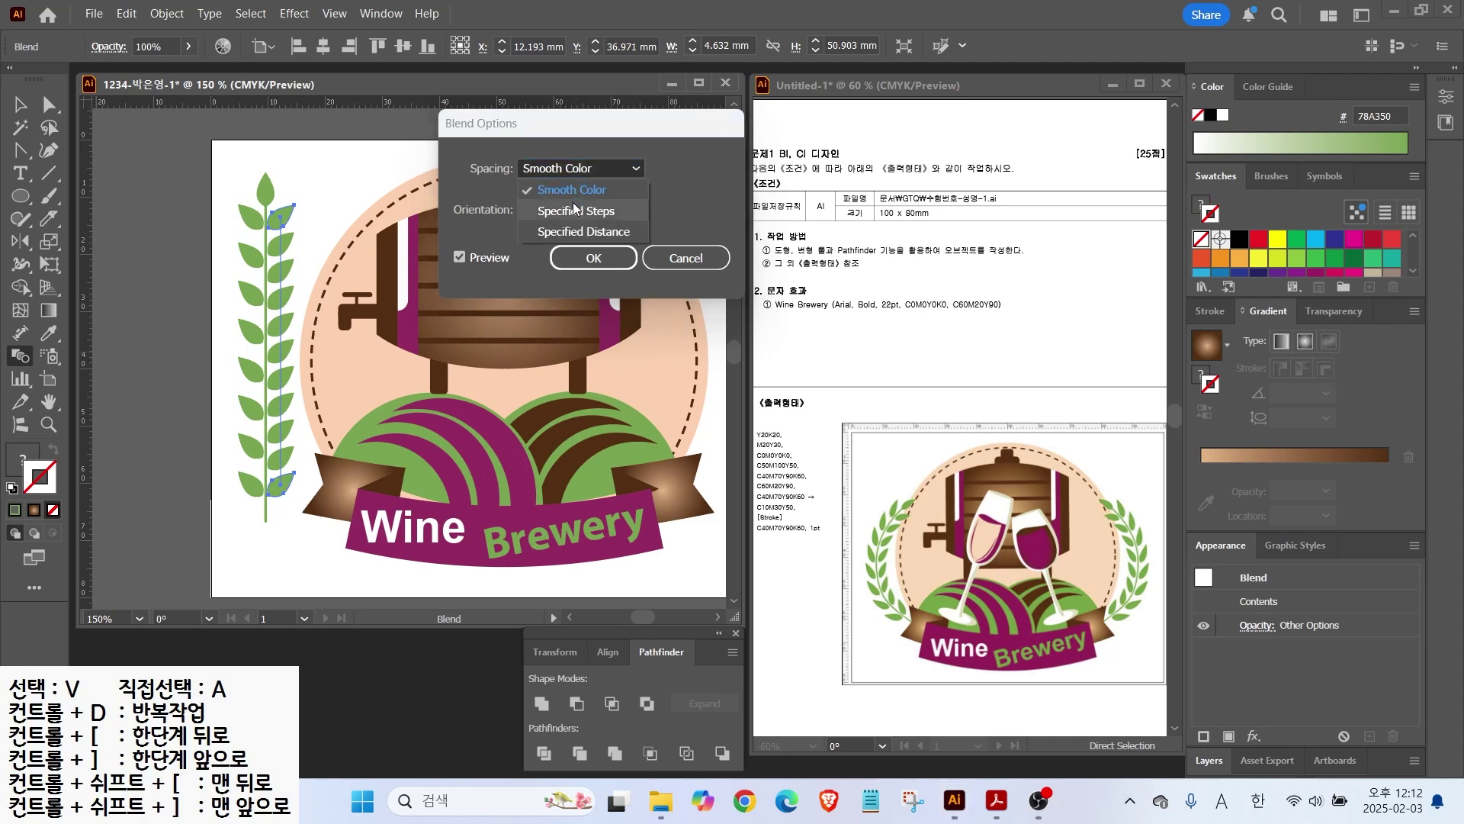
click(573, 200)
text(6)
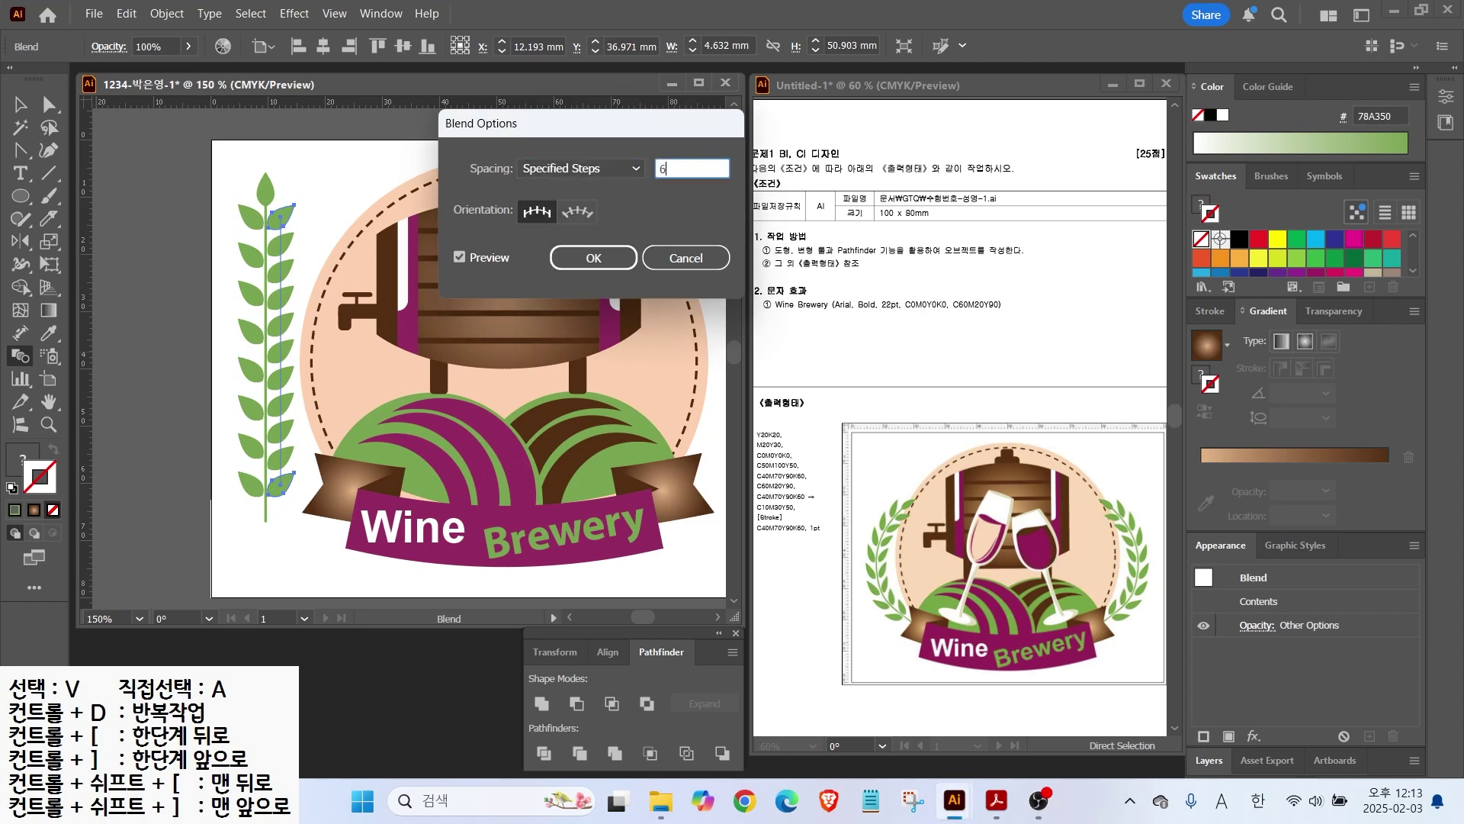
key(Return)
key(v)
click(226, 215)
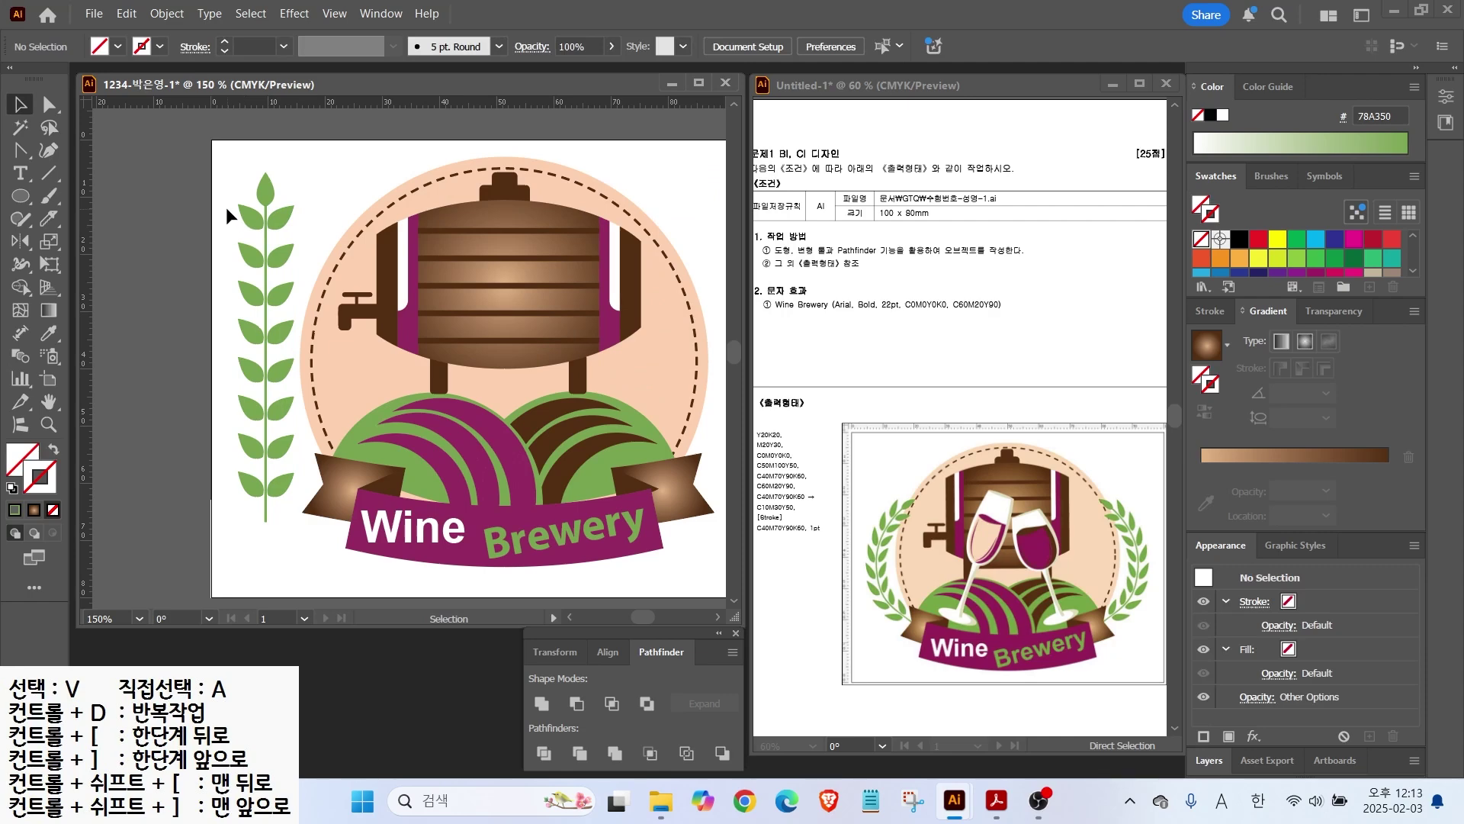
click(260, 246)
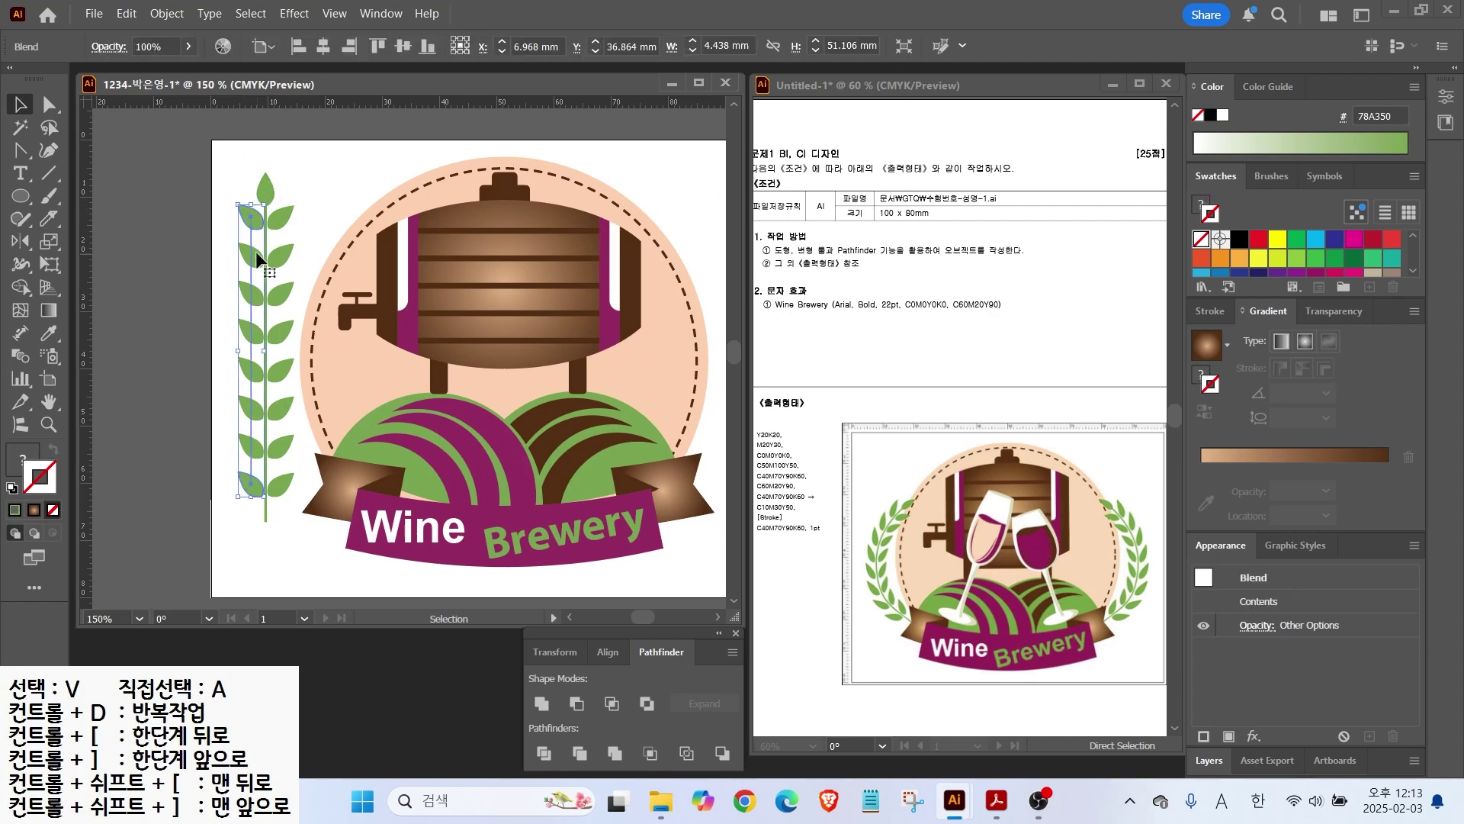
Step: In Outline view, expand both leaf-column blends into individual leaves
click(334, 13)
mouse_move(381, 13)
mouse_move(334, 13)
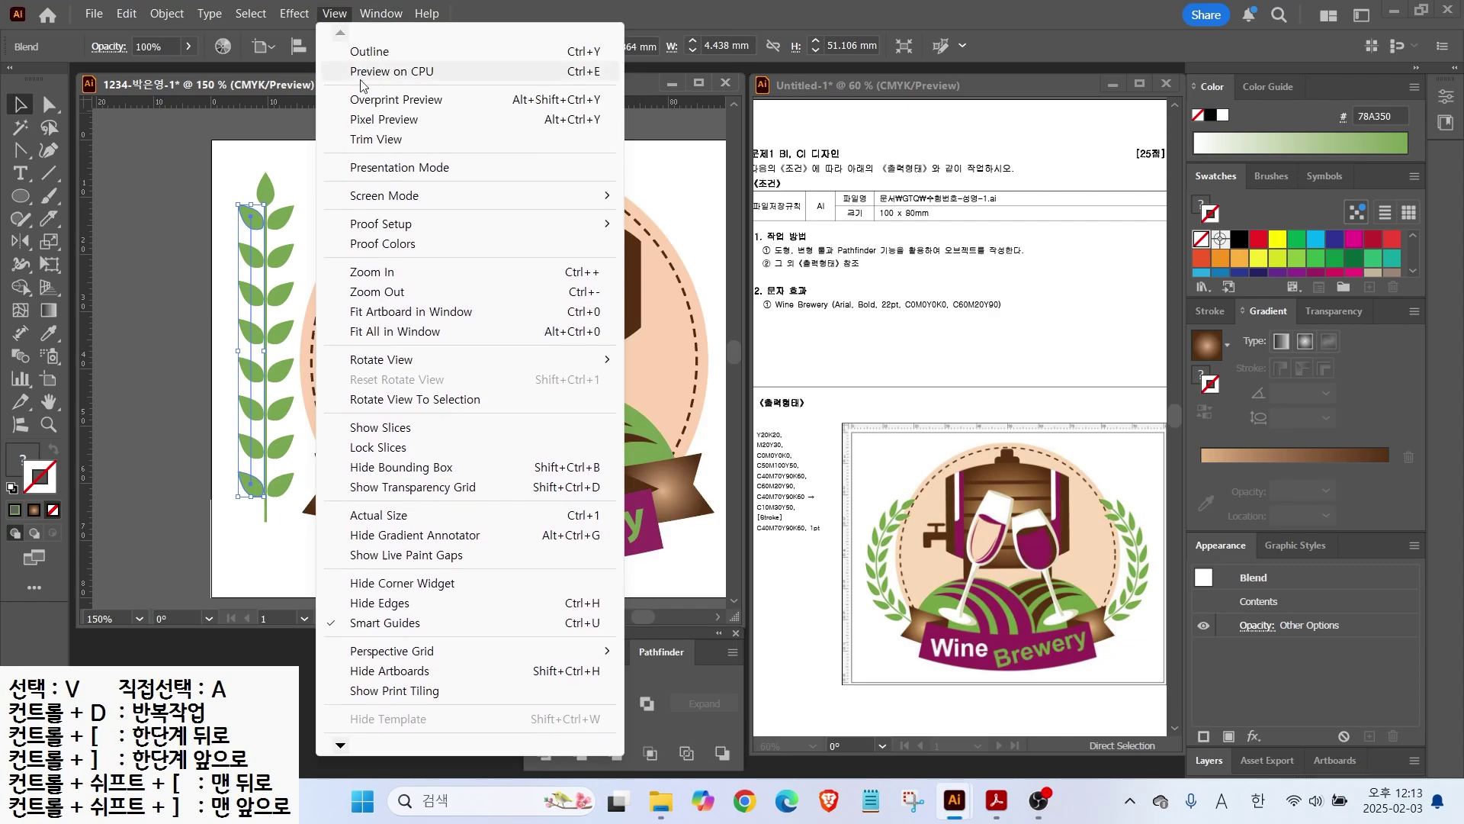
click(363, 53)
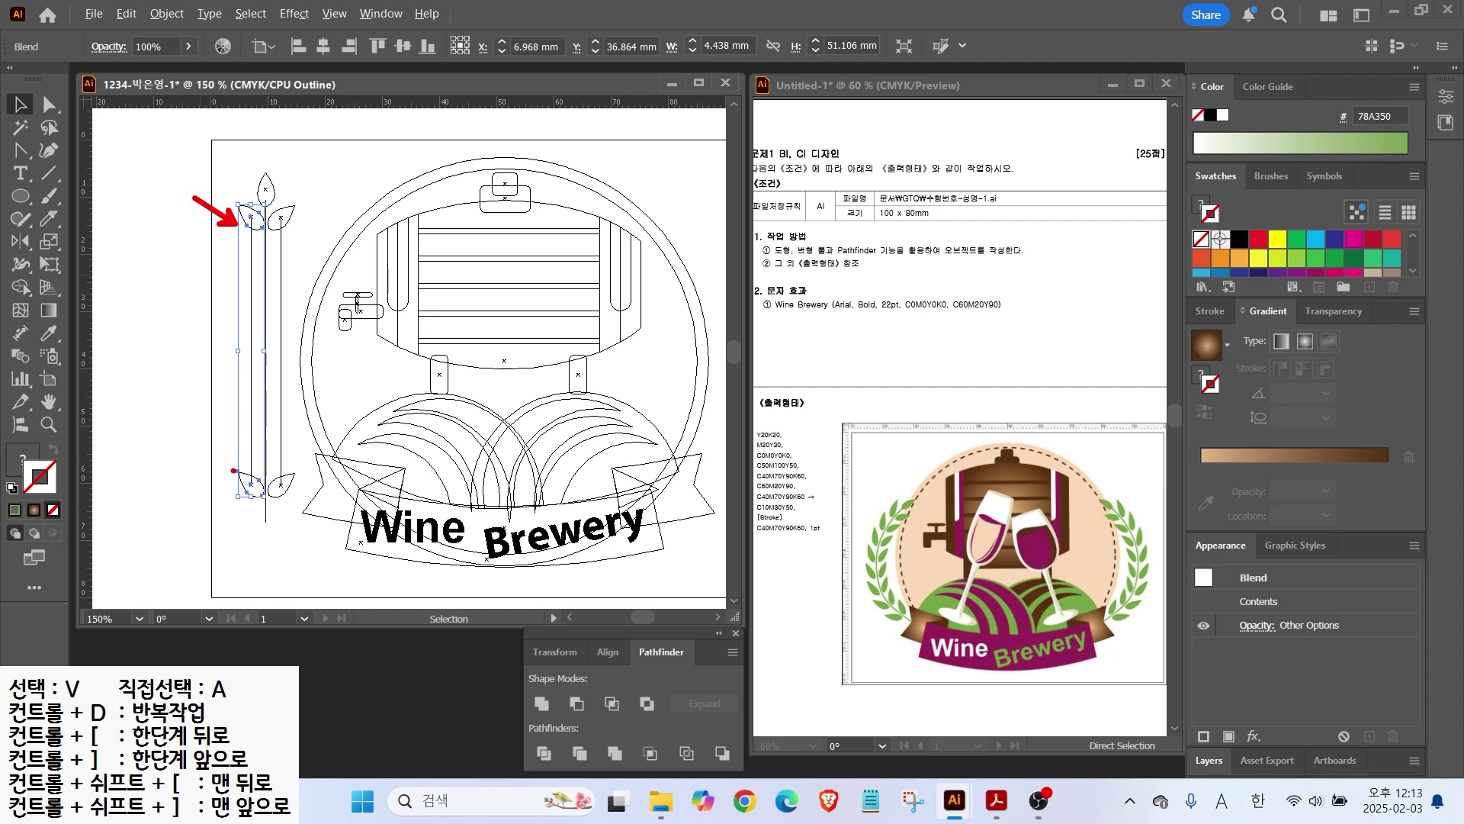
click(232, 241)
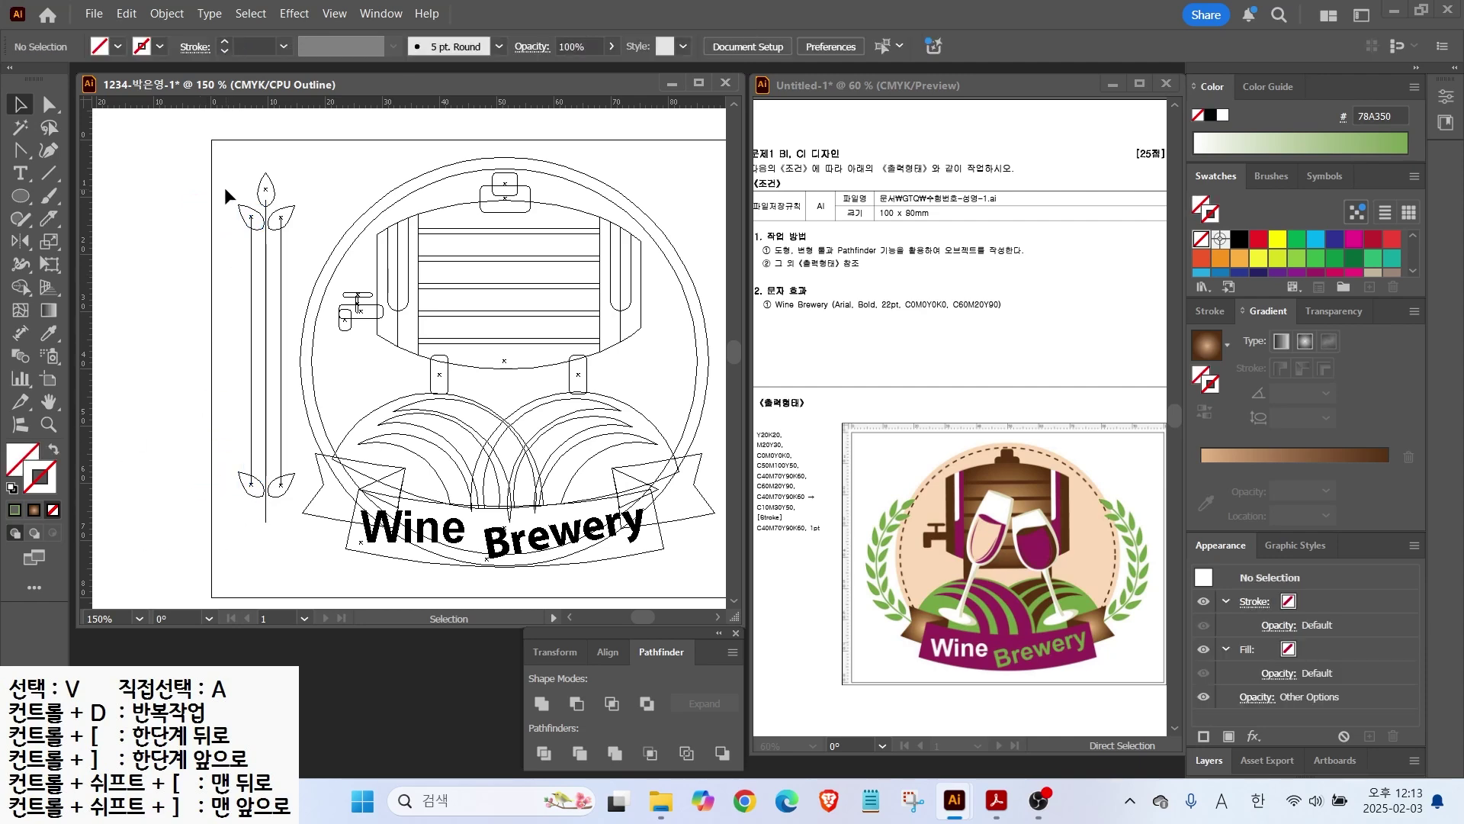
click(252, 221)
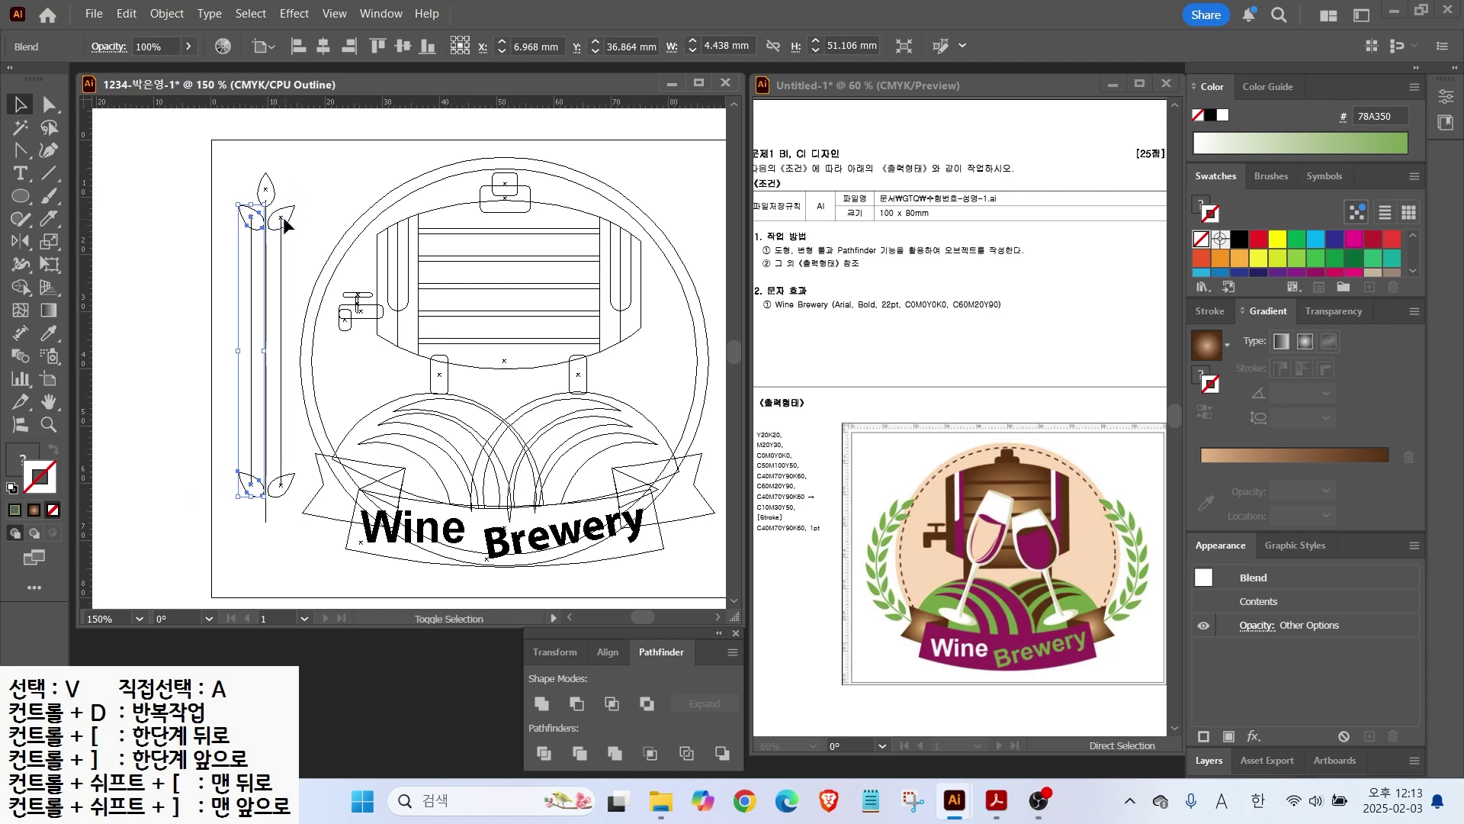
shift+click(284, 221)
click(167, 13)
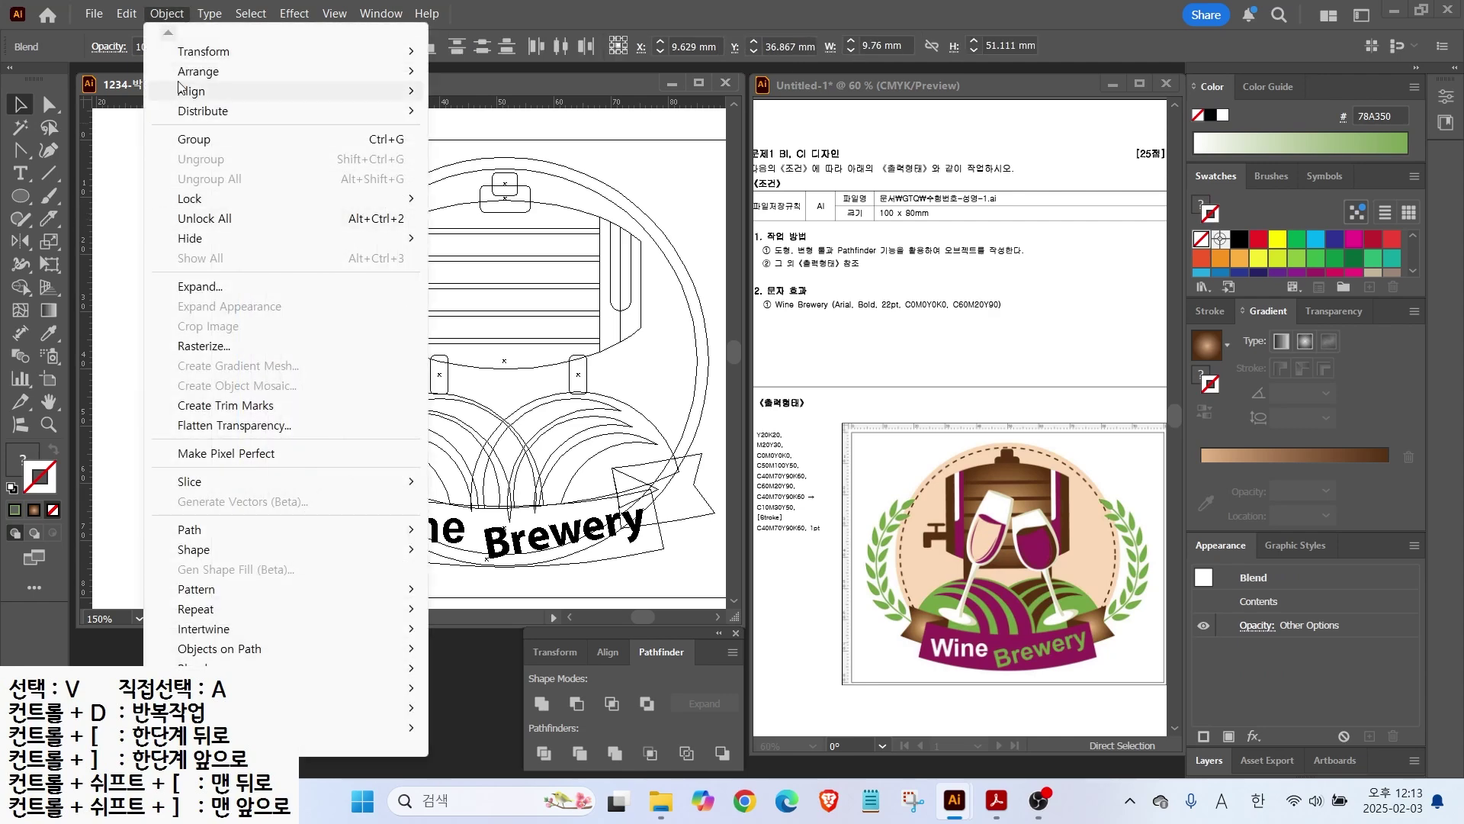
click(183, 290)
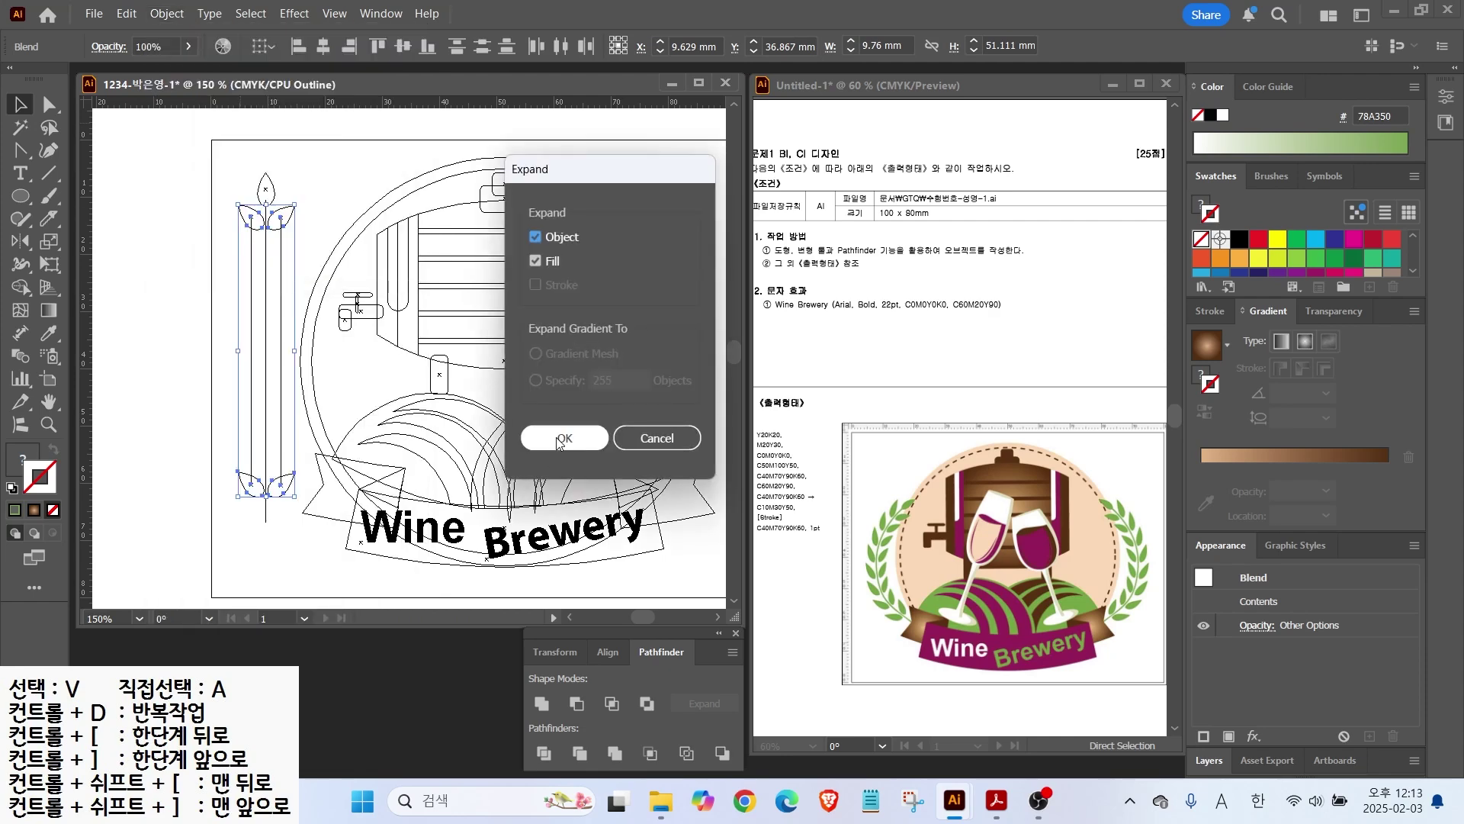
click(564, 437)
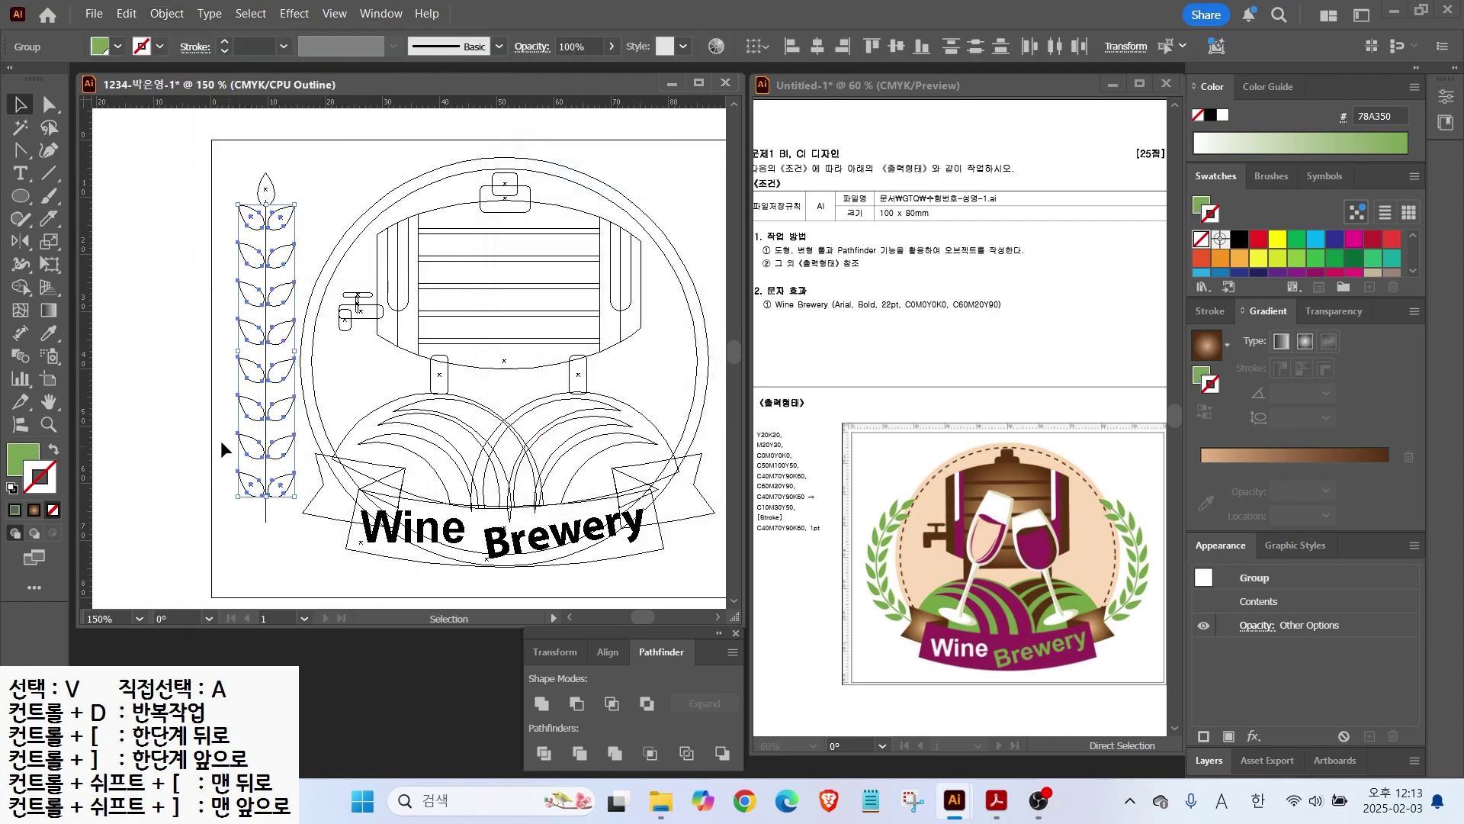
Step: Back in Preview, expand the stem line's fill and stroke into a shape
click(164, 405)
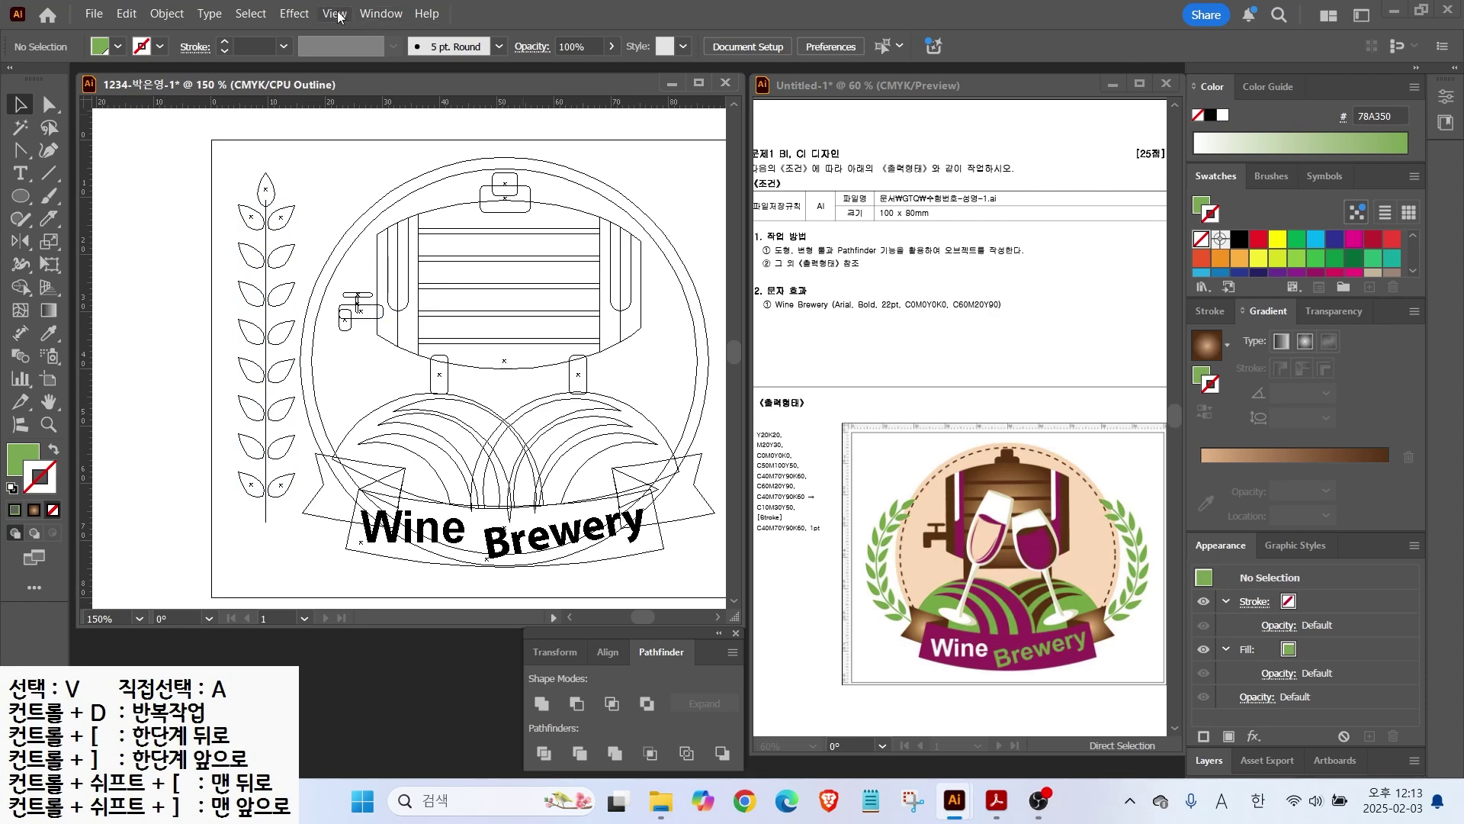
click(338, 17)
click(396, 70)
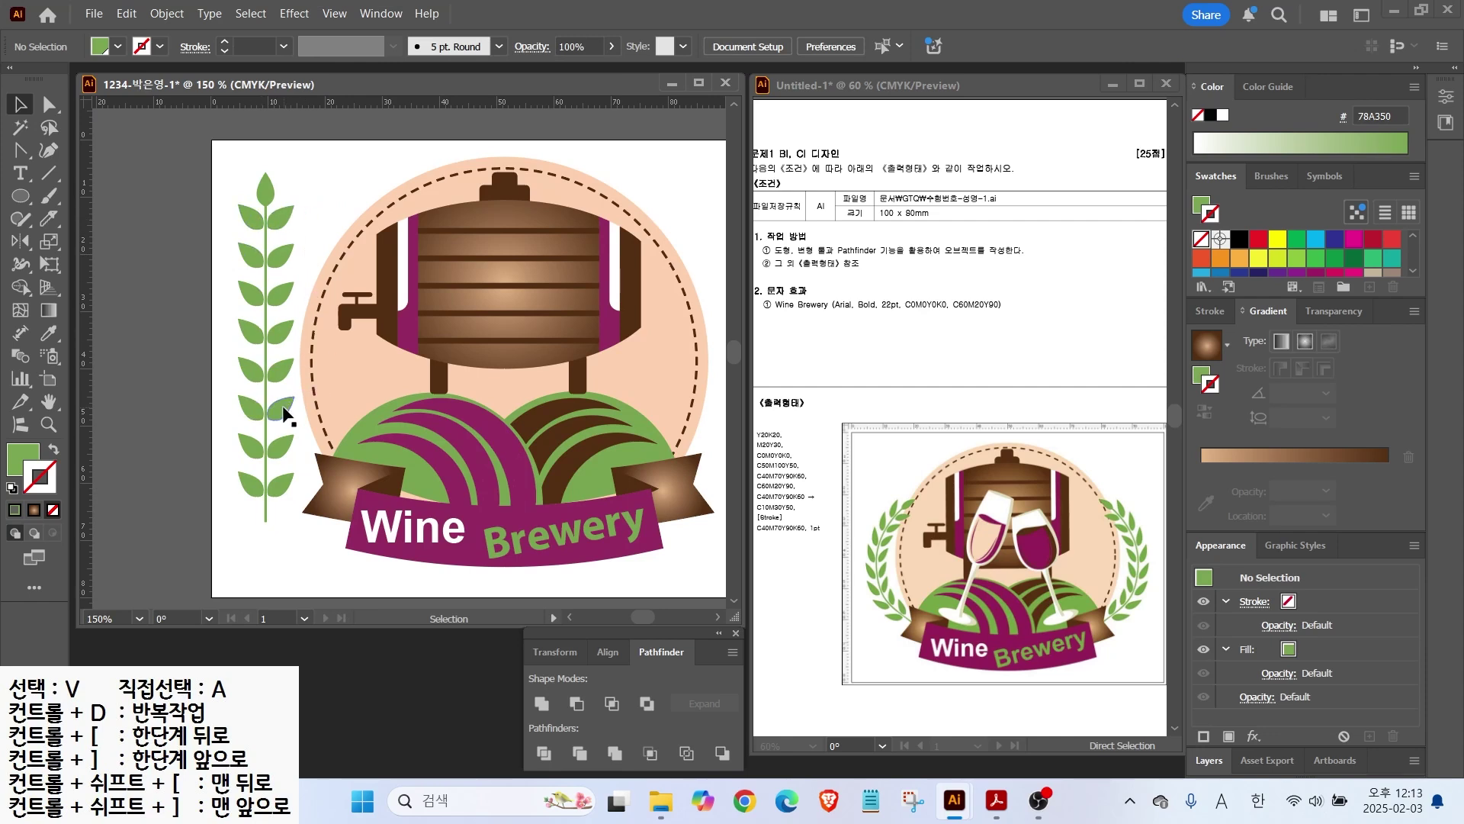
drag(229, 169, 287, 543)
click(143, 477)
click(266, 508)
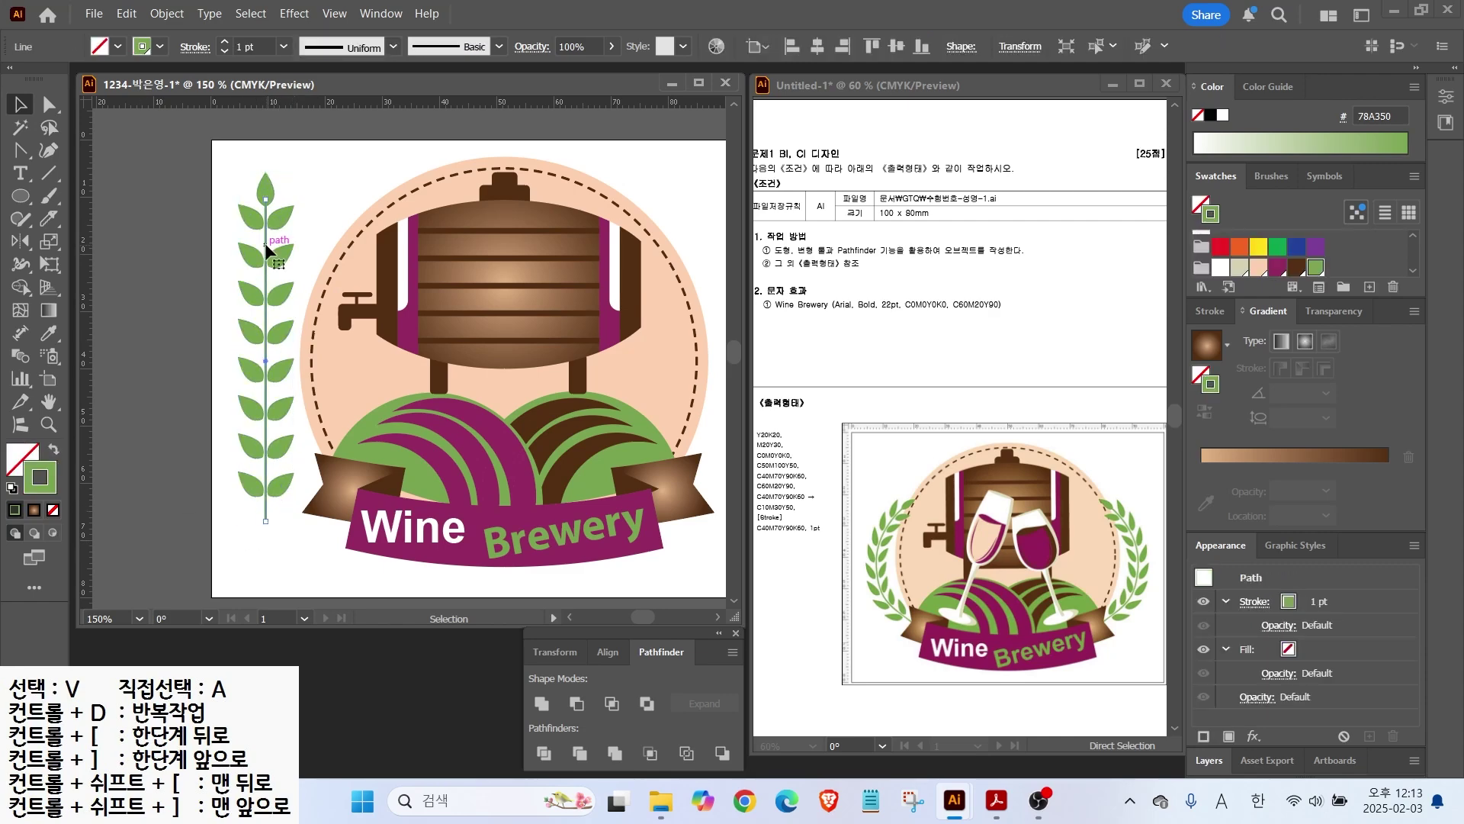
click(163, 15)
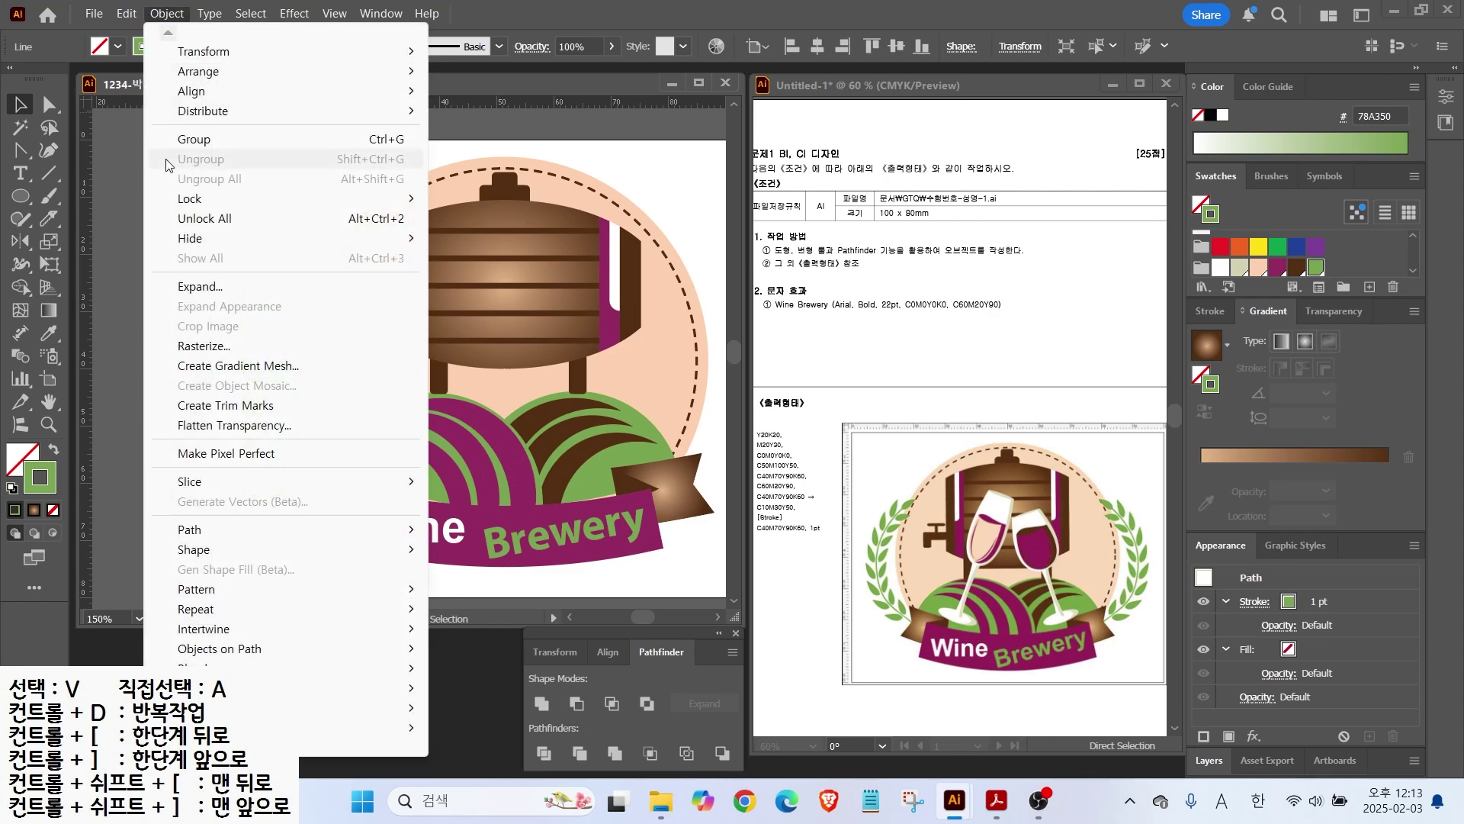
click(190, 289)
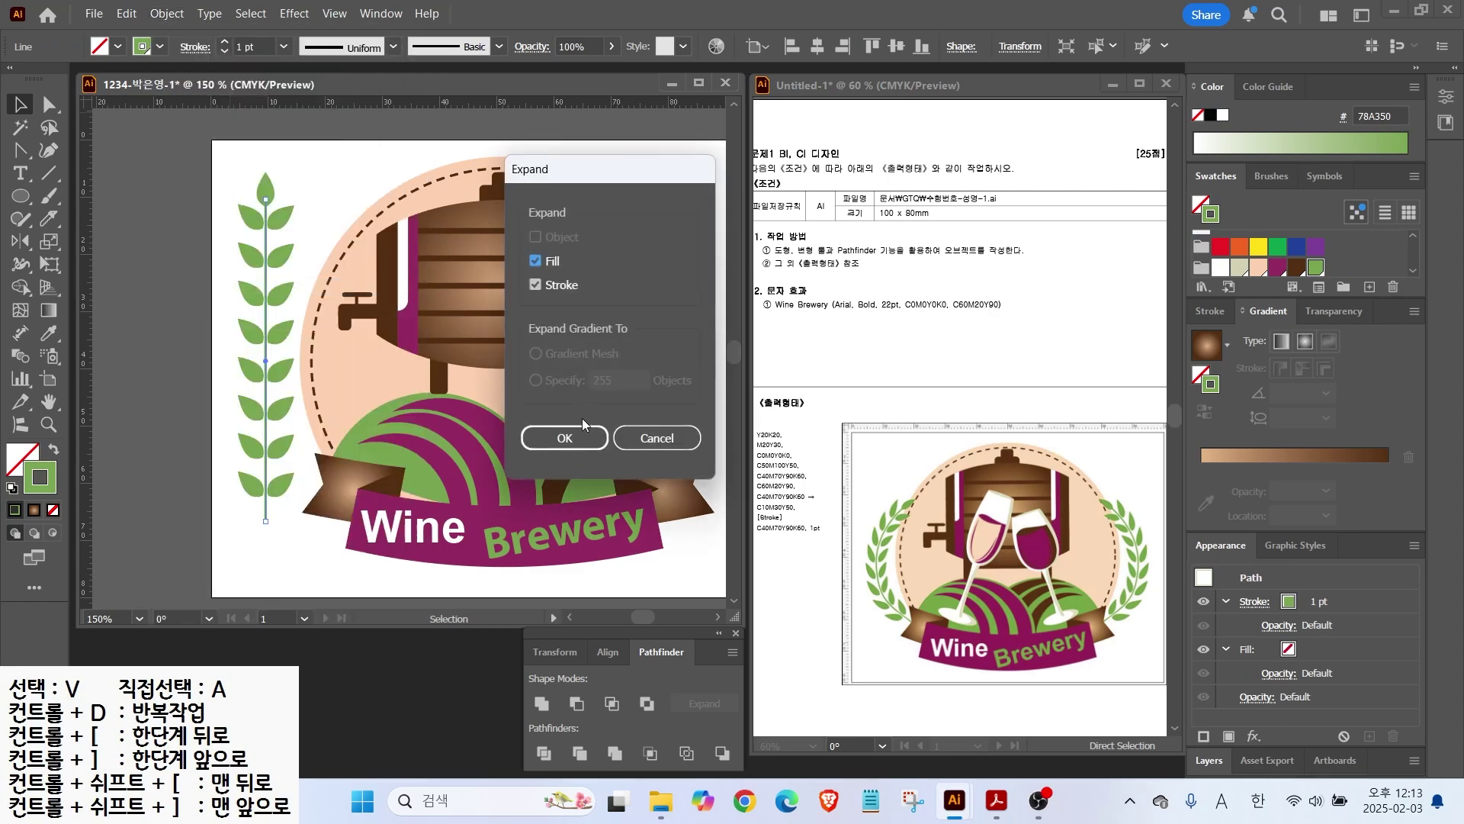
click(570, 441)
Step: Check the expanded stem in Outline view, then select the whole sprig
click(169, 199)
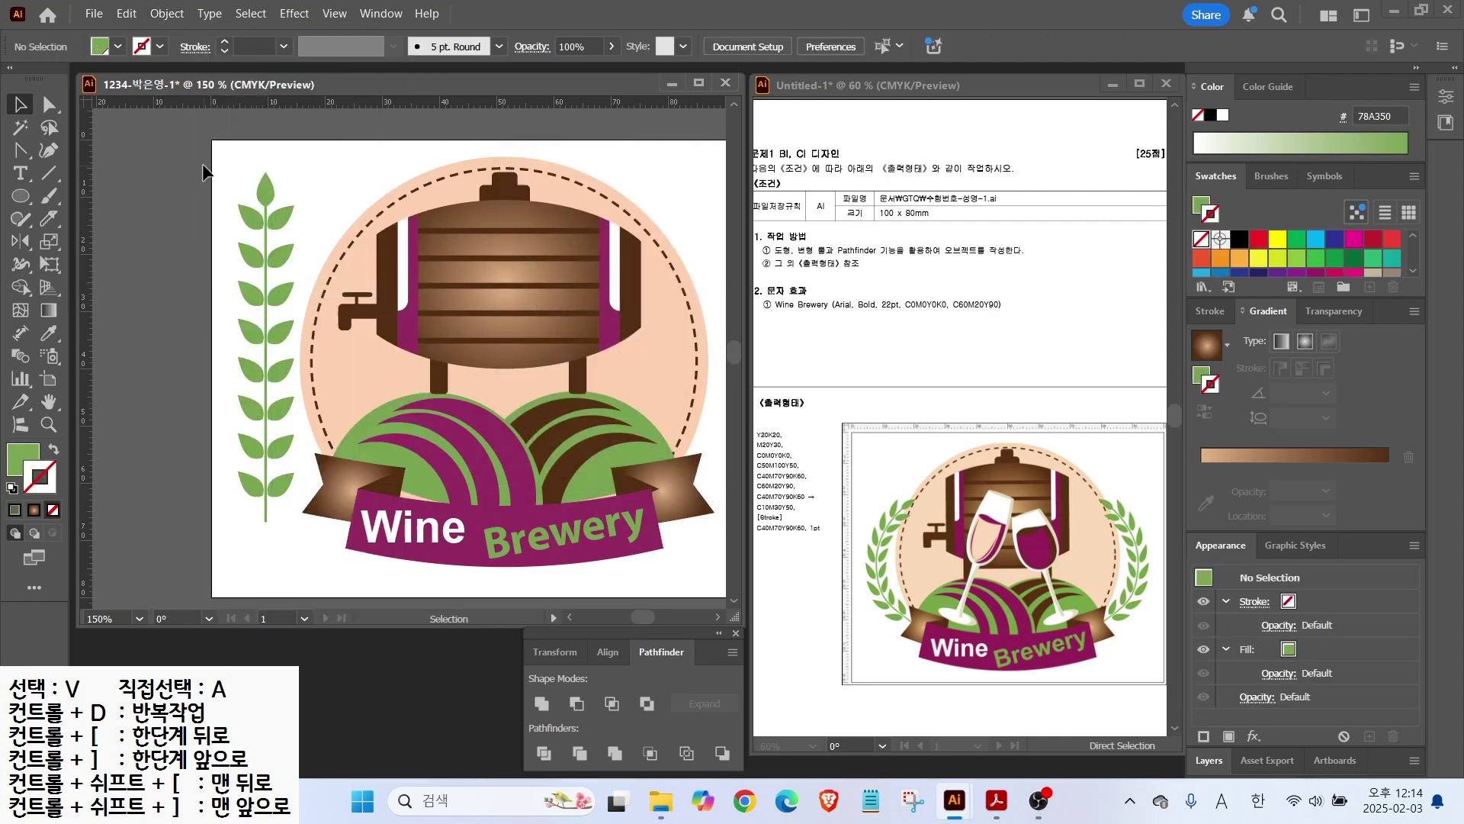
key(ctrl+y)
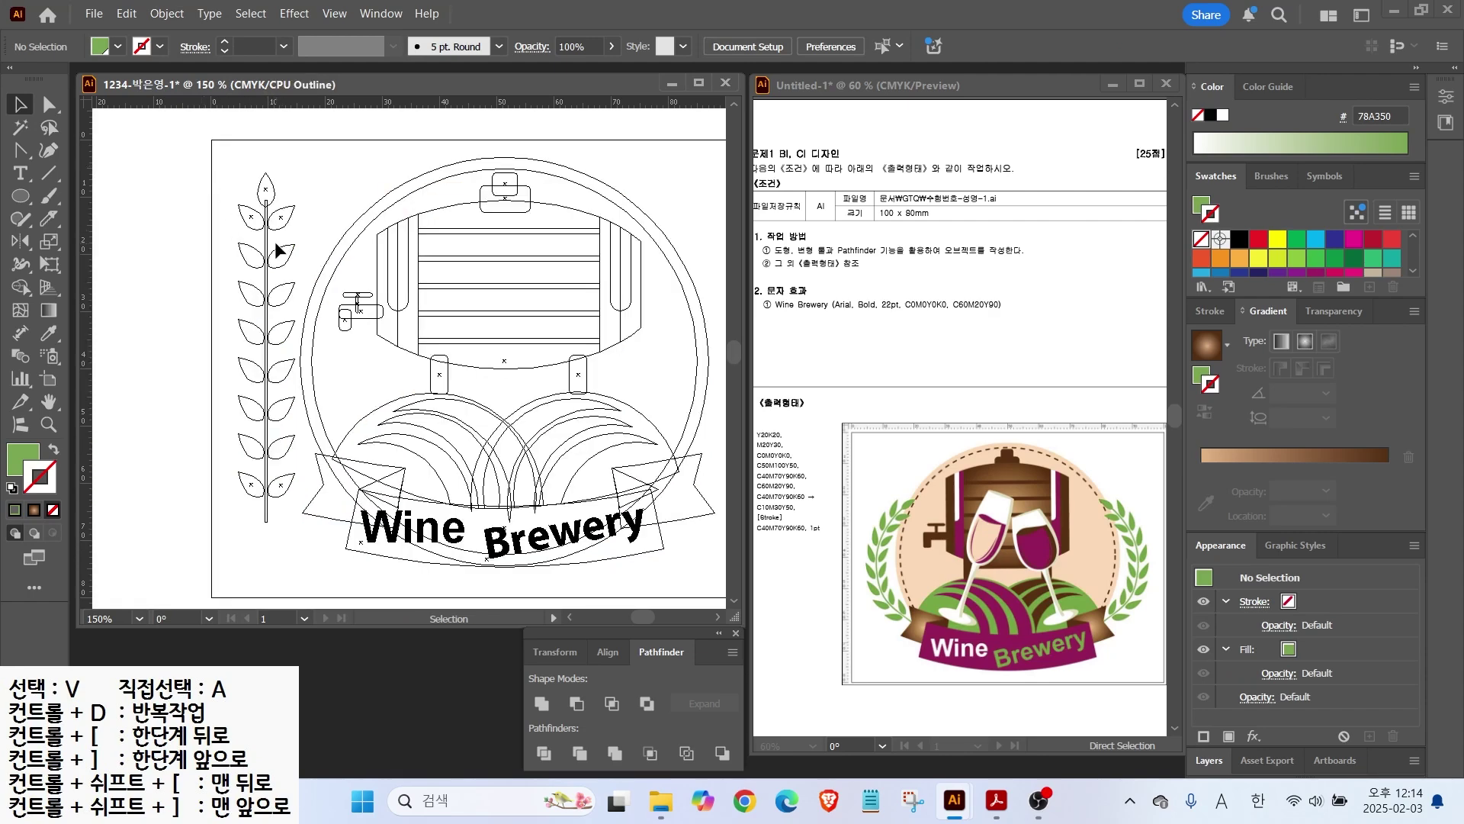
key(v)
key(ctrl+y)
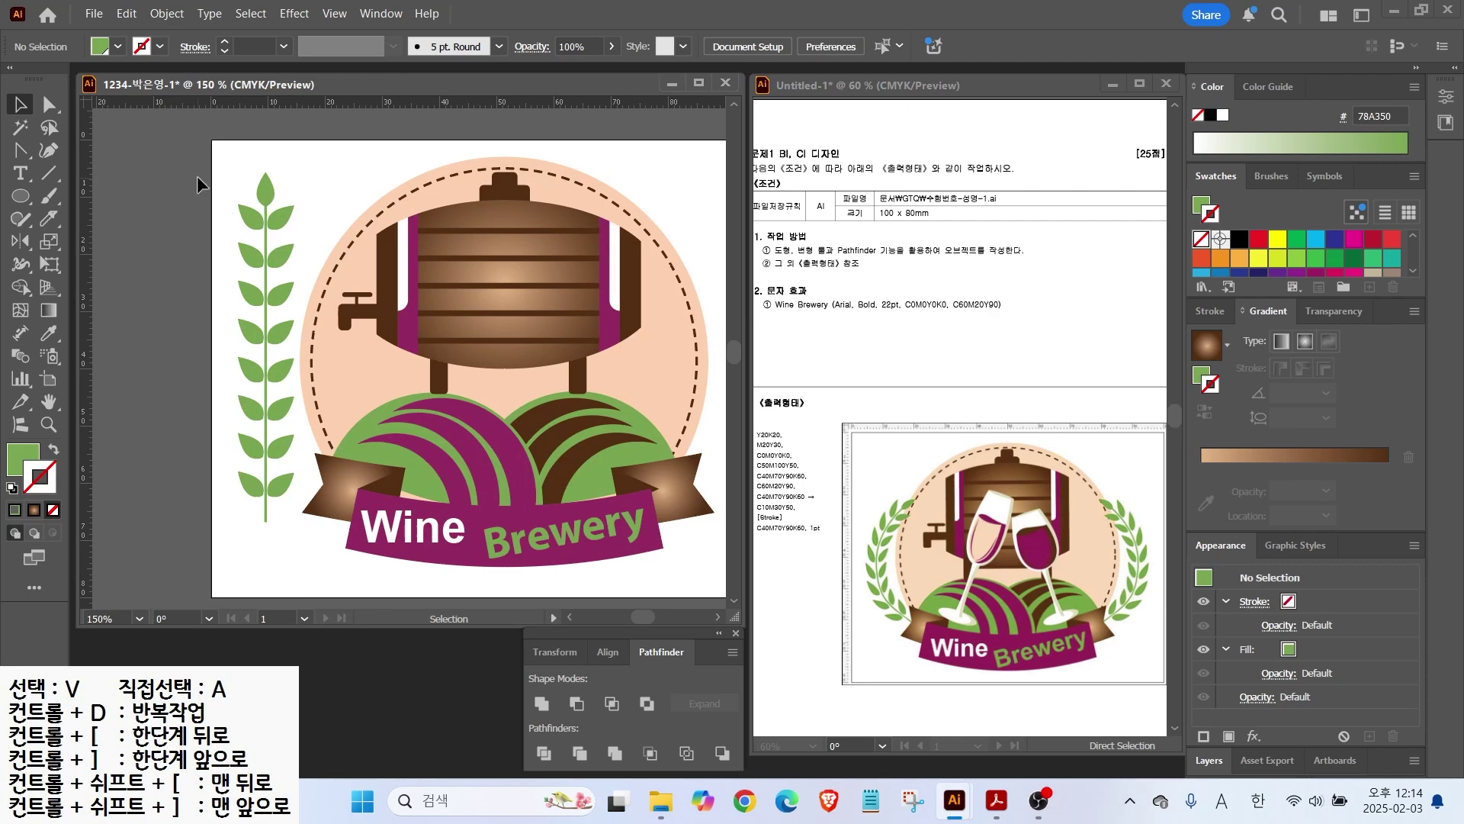
drag(217, 168, 286, 523)
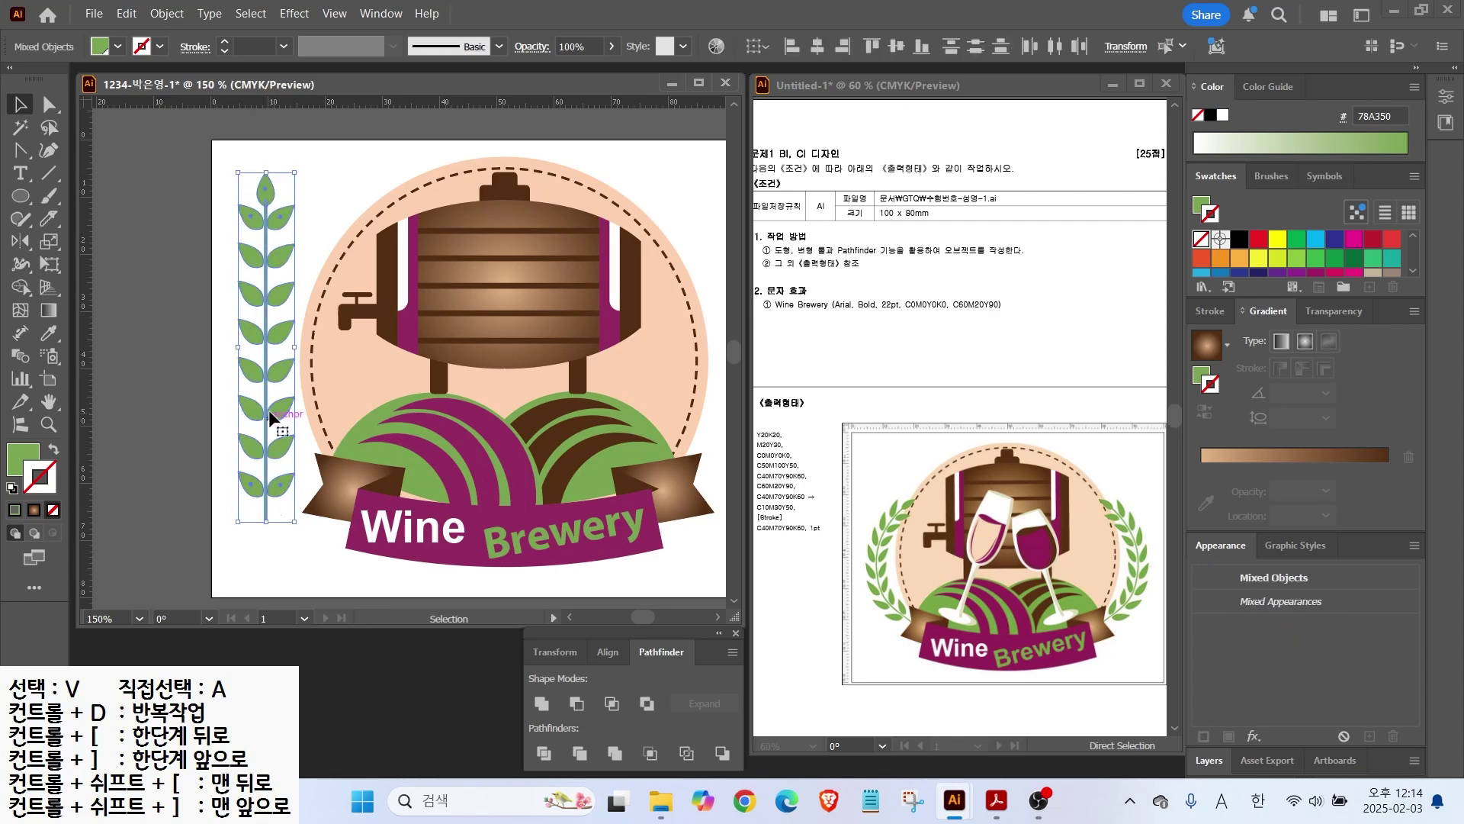
Step: Try a vertical Arc warp on the branch, then cancel it
click(294, 14)
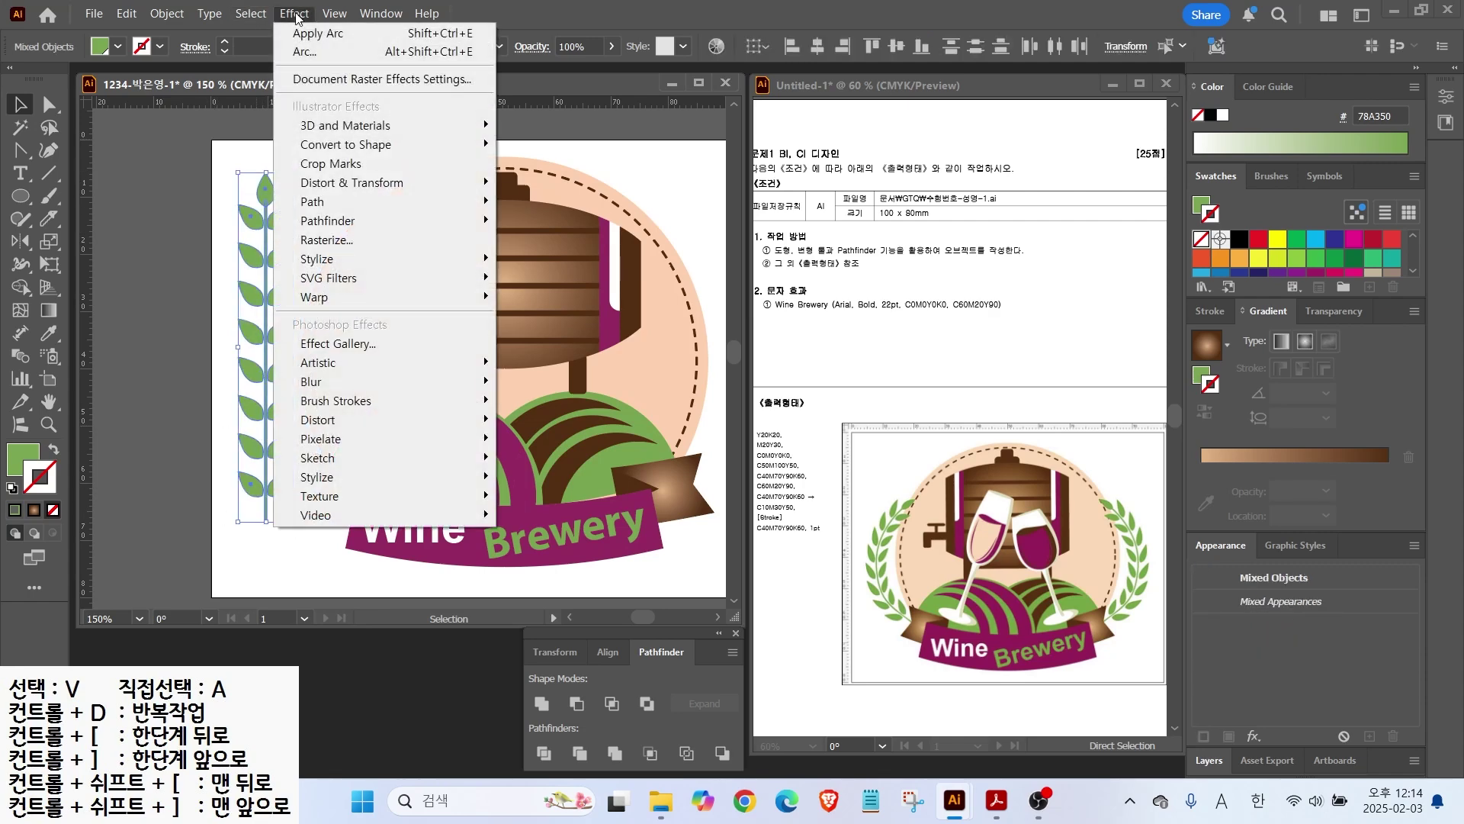
mouse_move(339, 308)
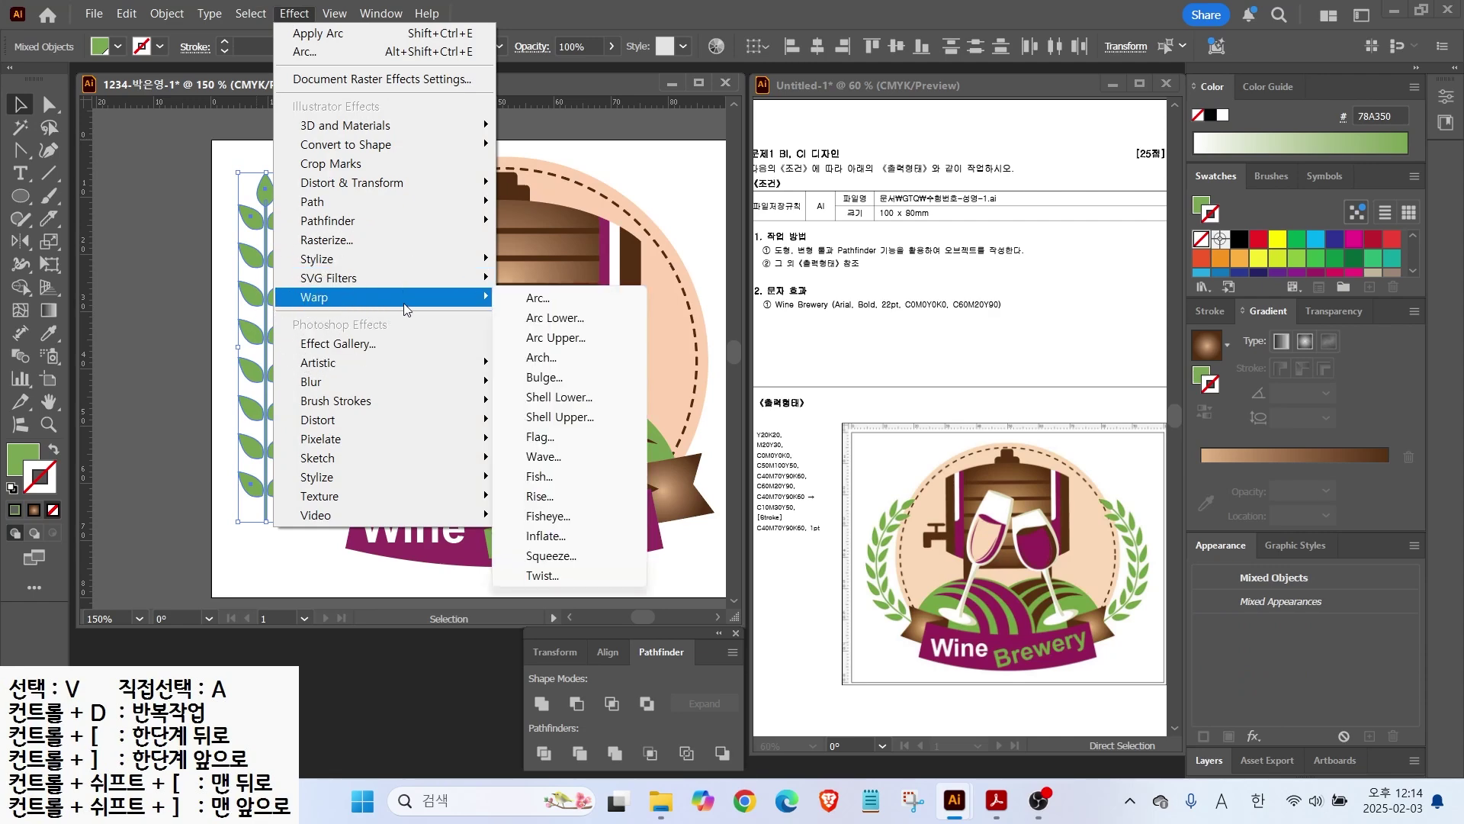
click(532, 297)
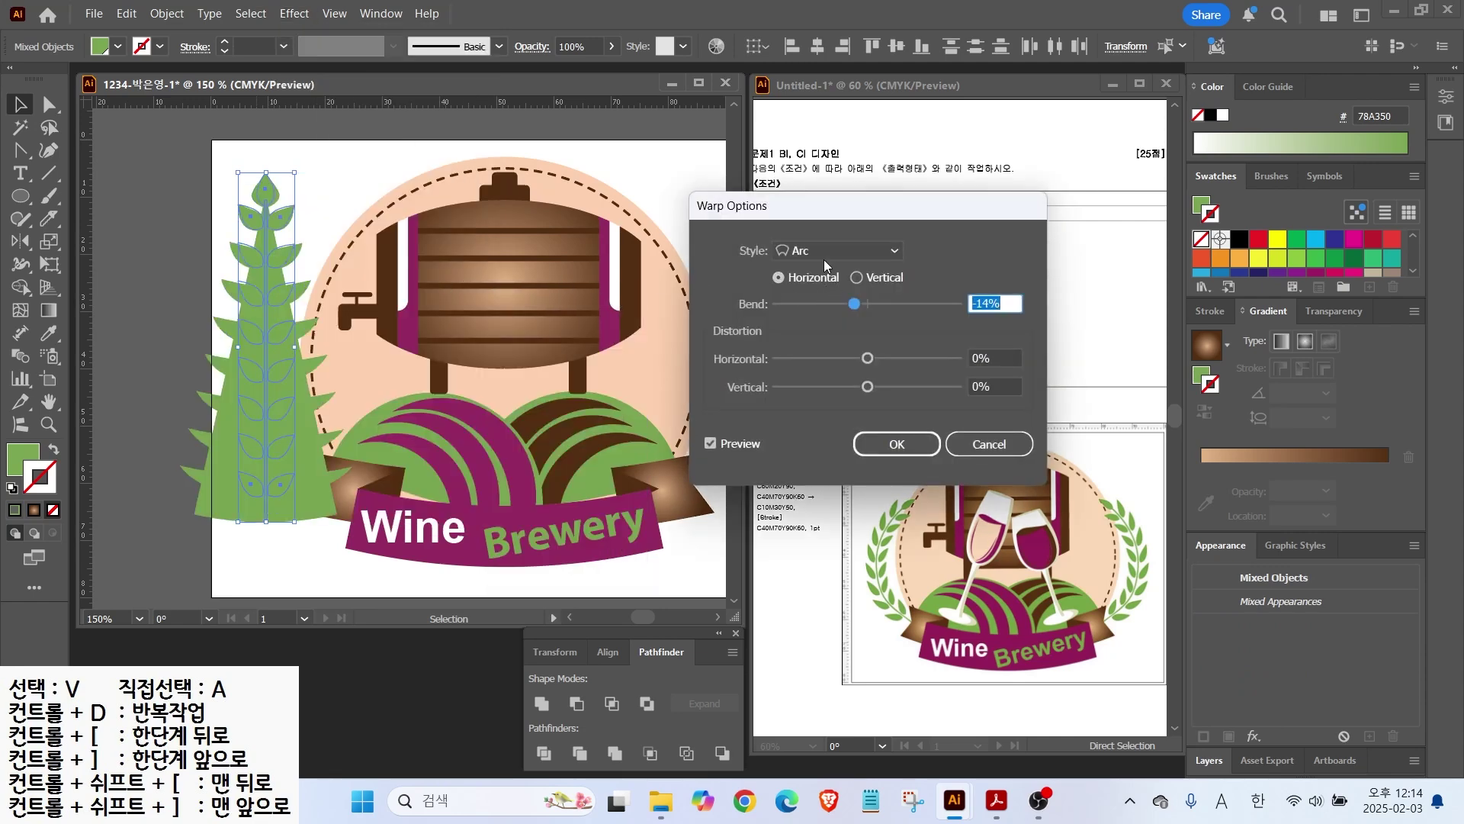
click(792, 277)
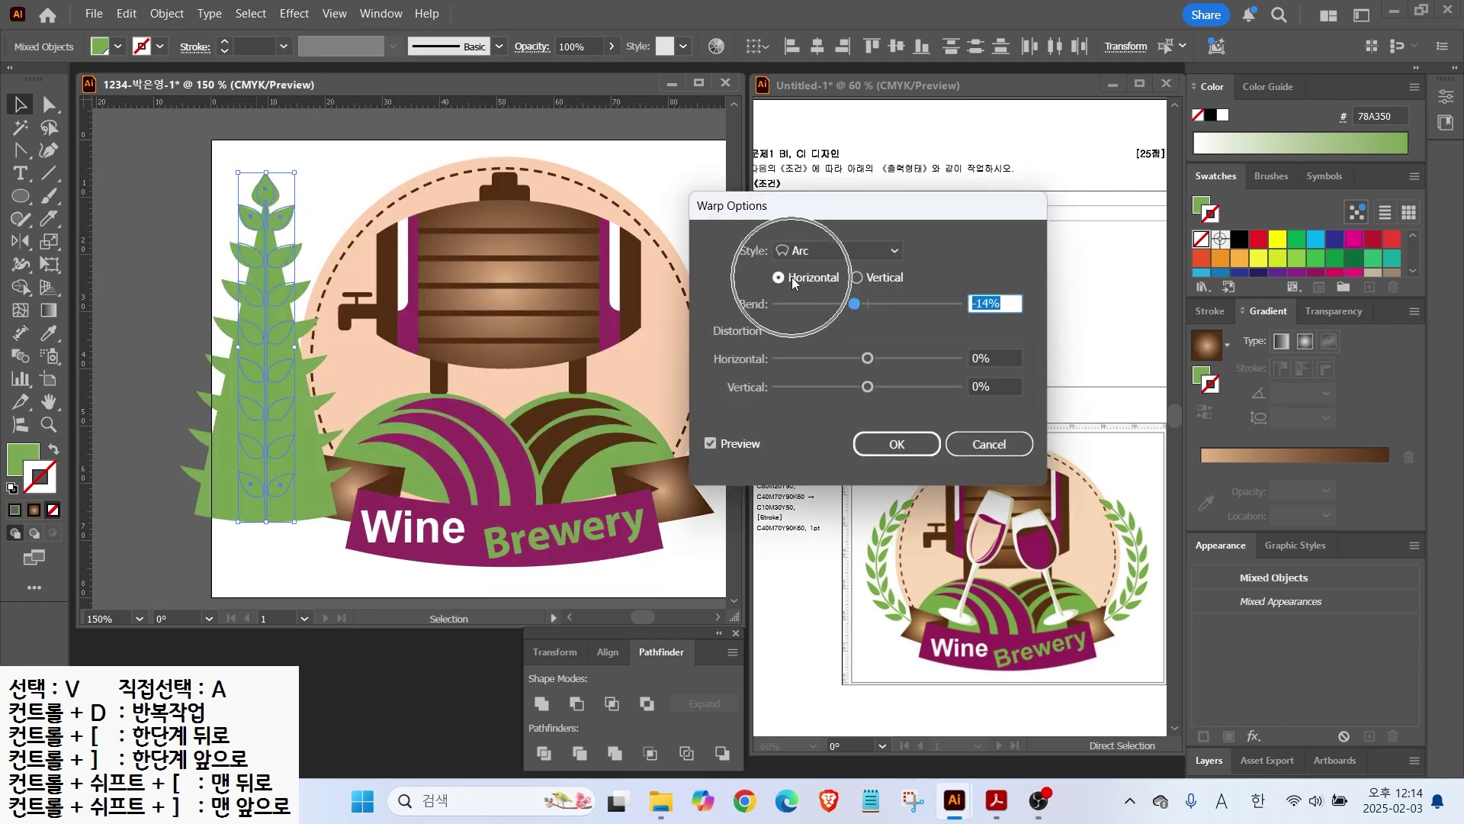
click(858, 278)
drag(855, 305, 919, 308)
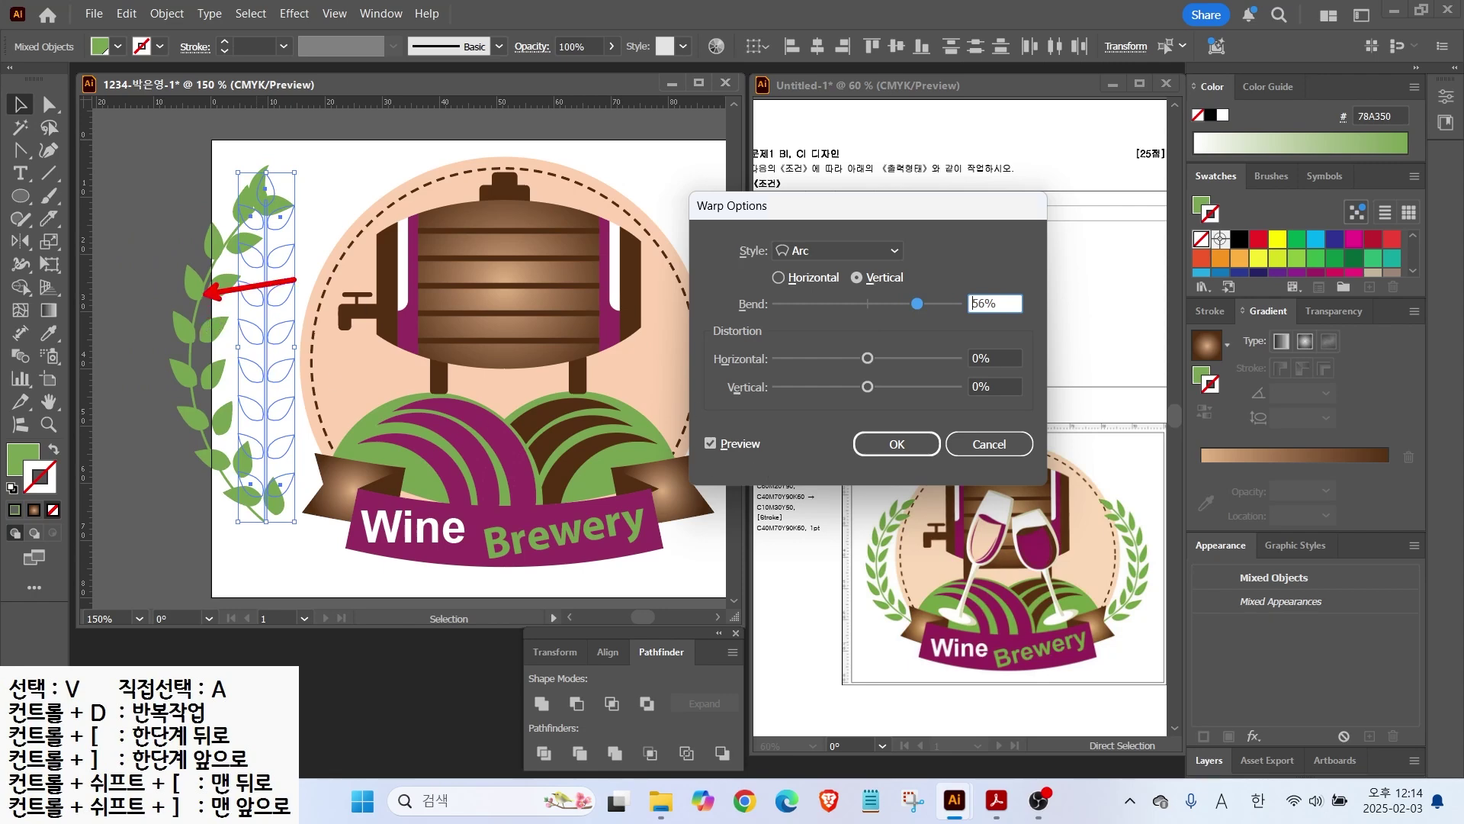
click(980, 450)
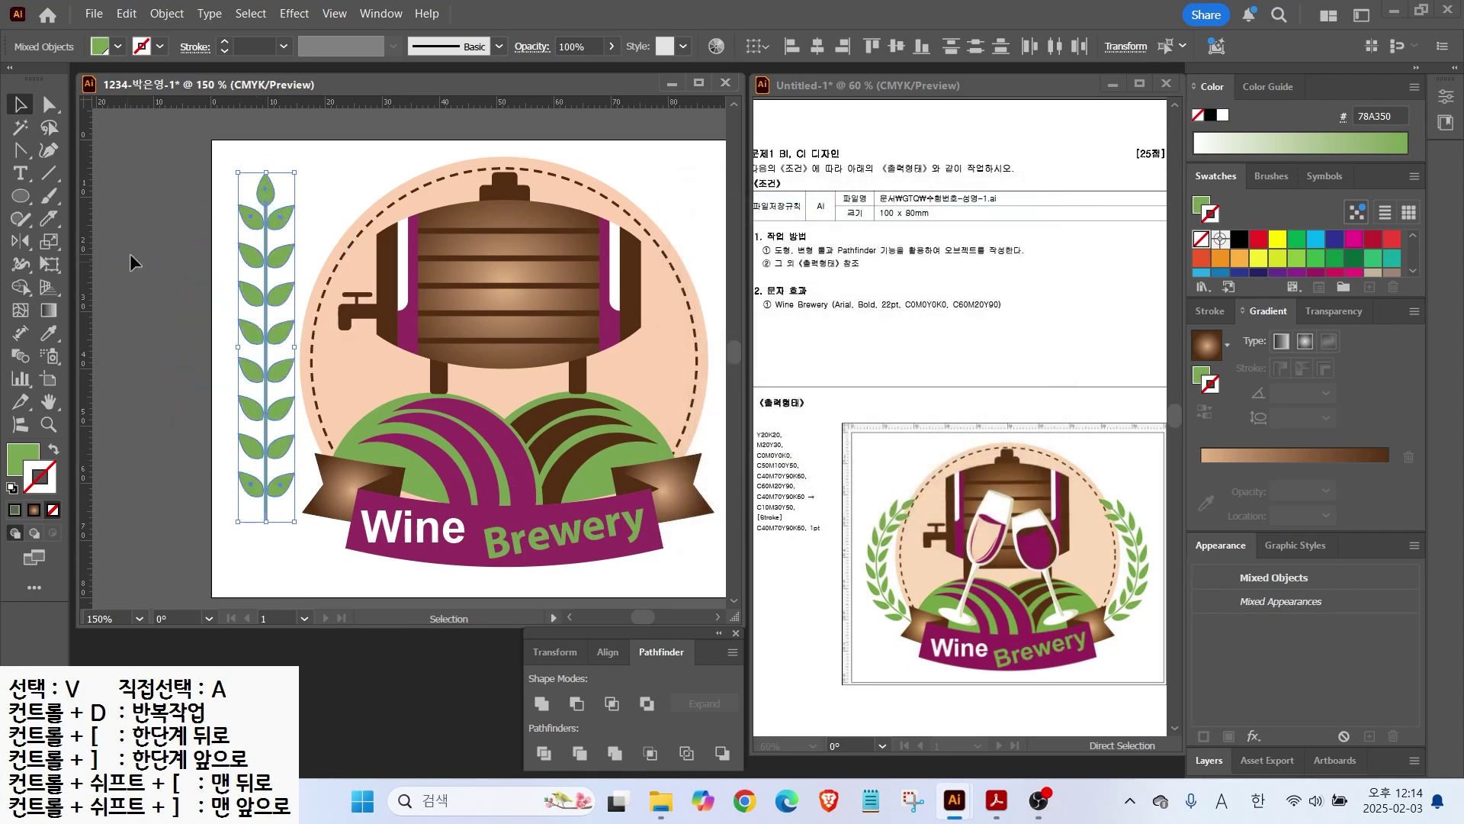
Step: Group the branch and apply a vertical Arc warp with 77% bend
right_click(280, 213)
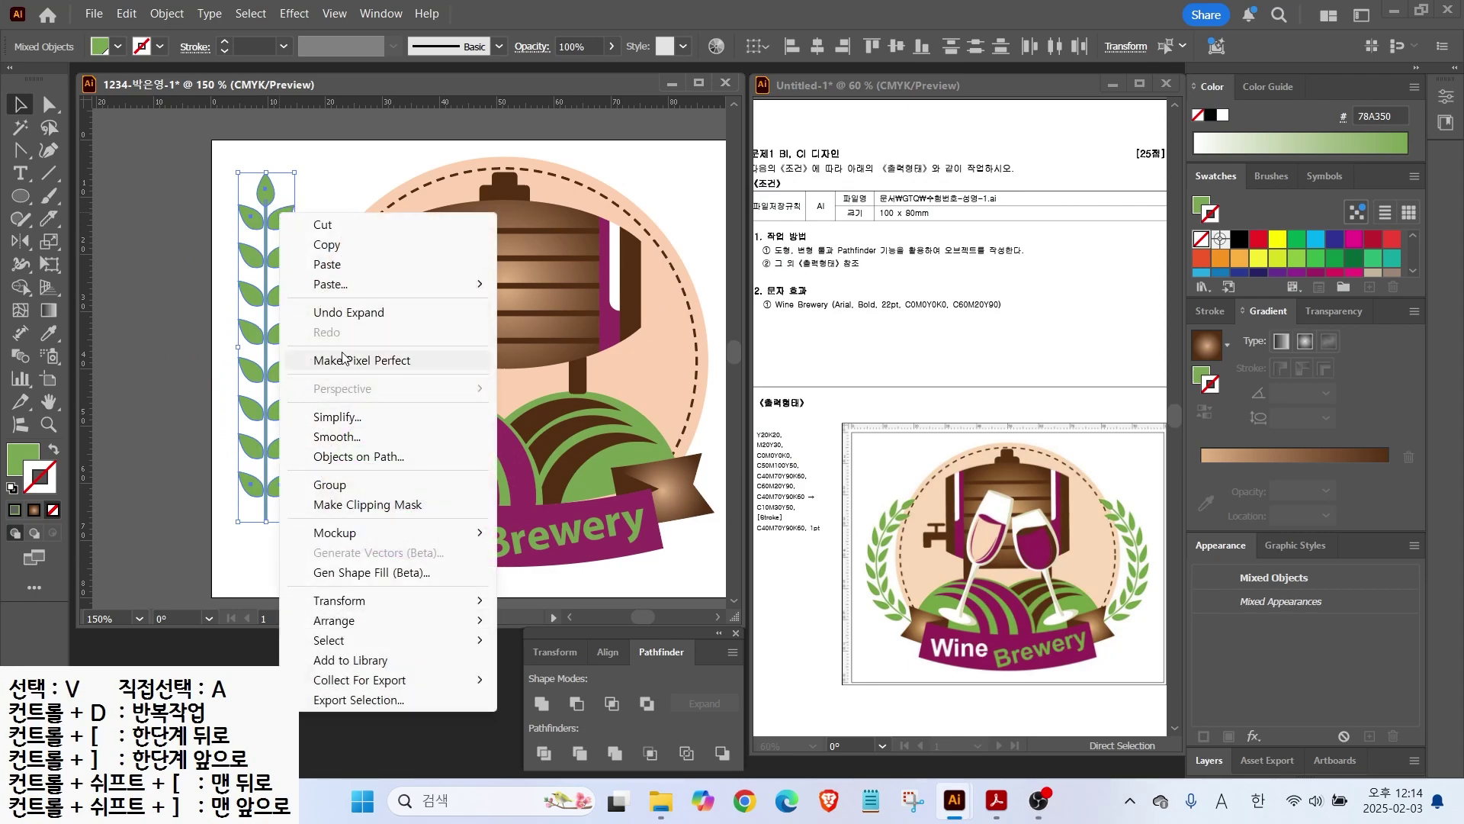
click(331, 485)
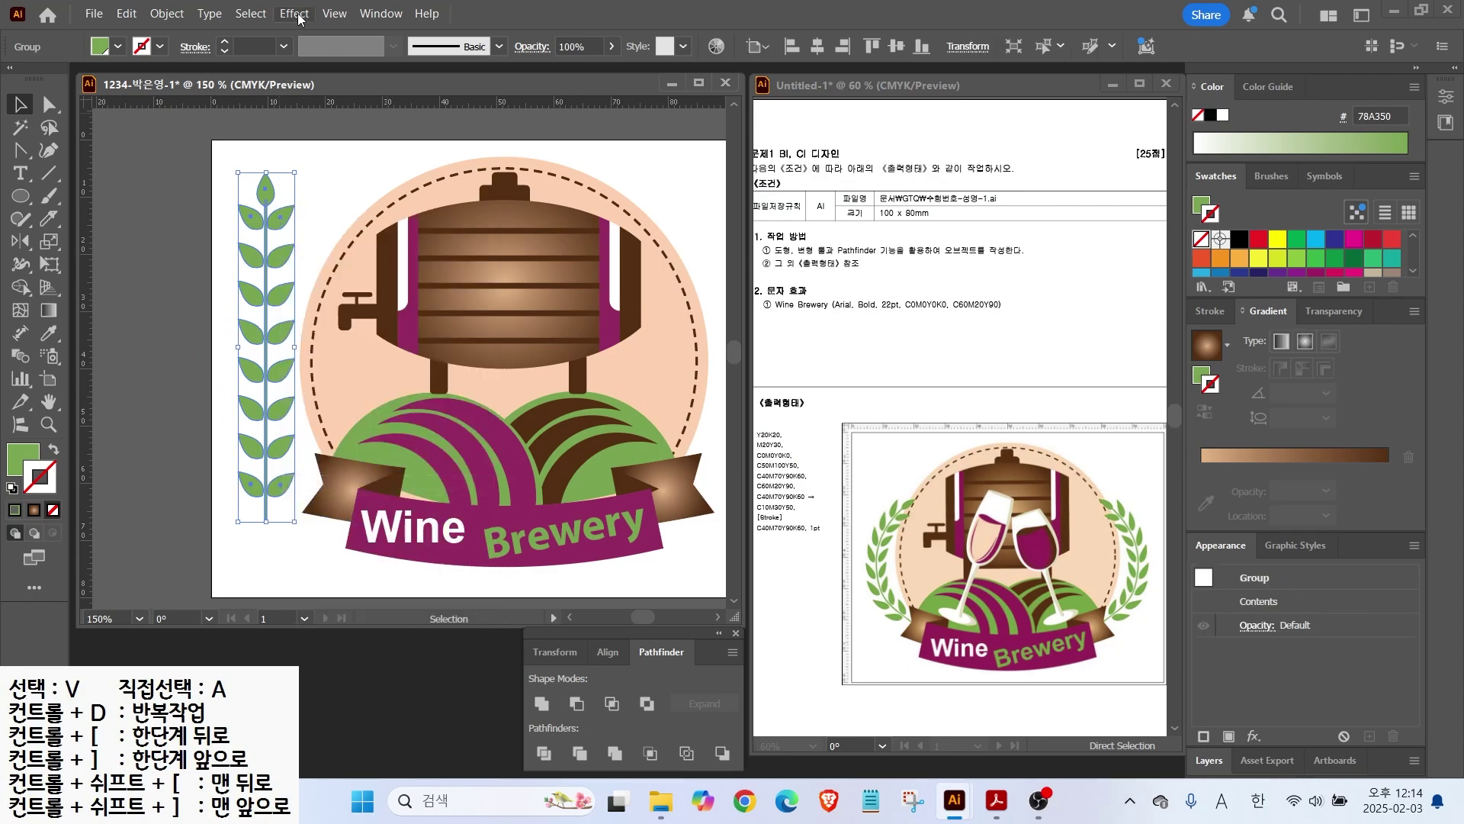
click(294, 13)
mouse_move(321, 296)
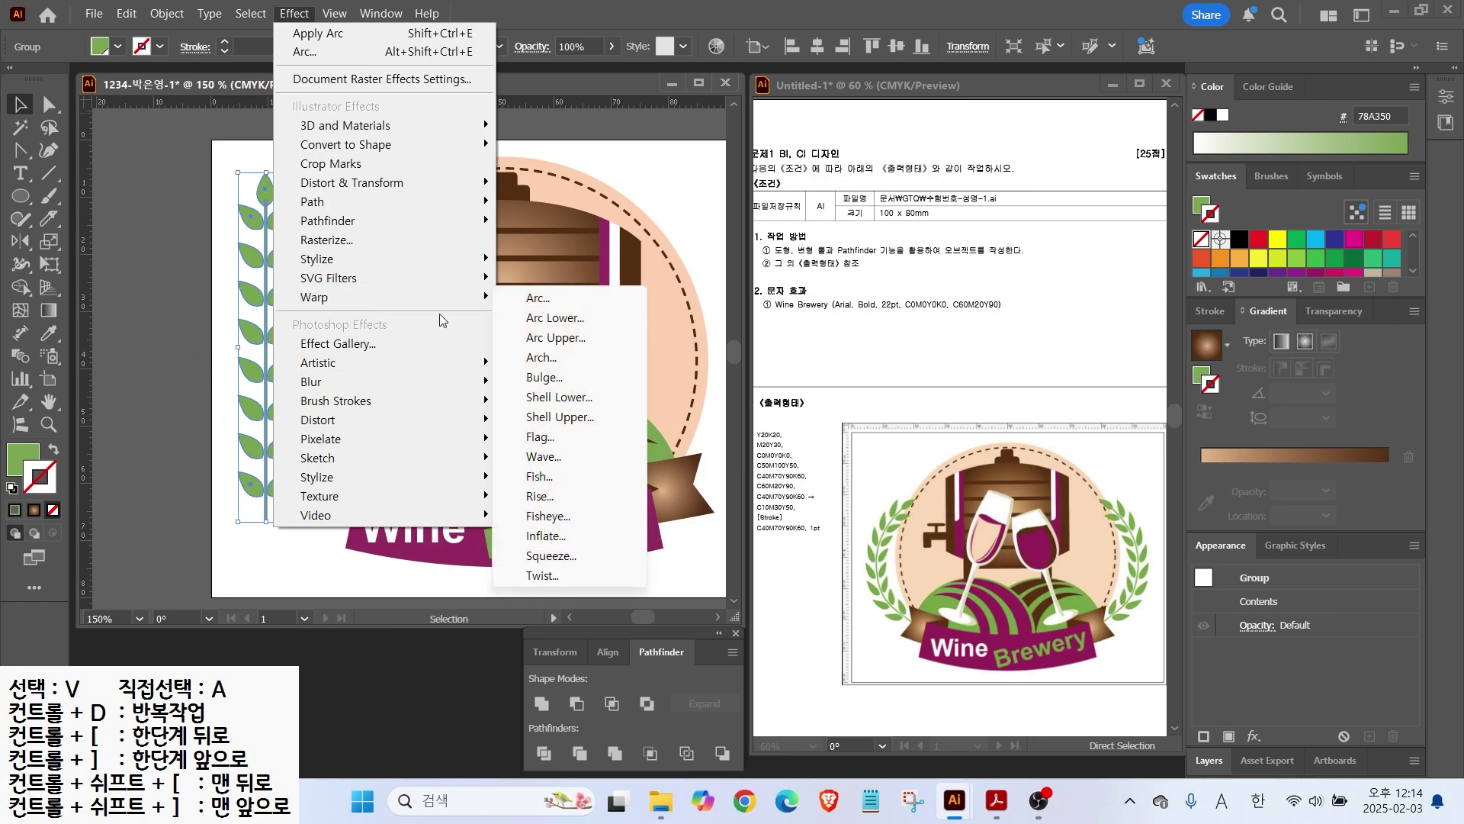
click(561, 297)
click(855, 278)
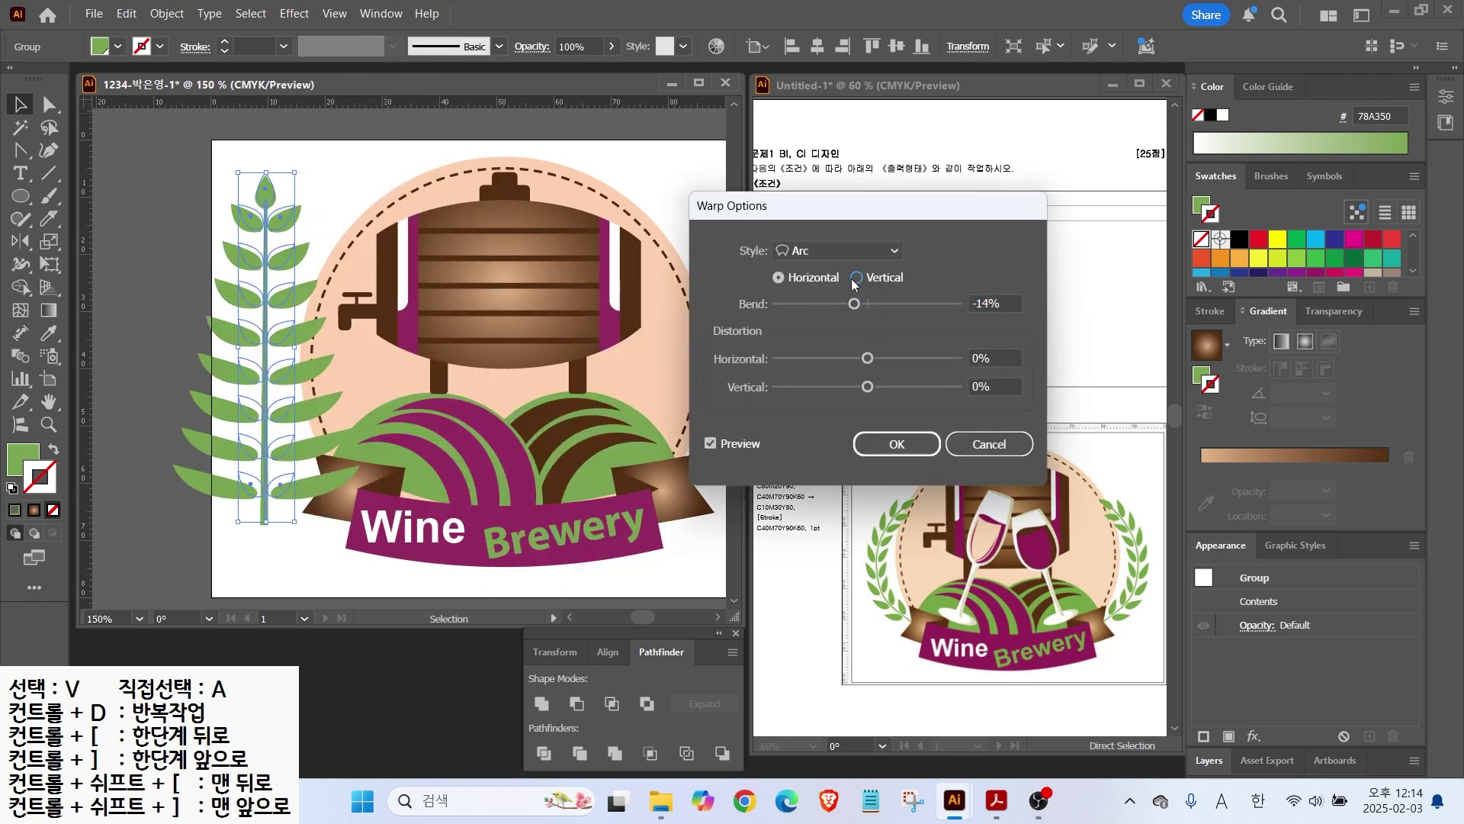
drag(855, 305, 938, 311)
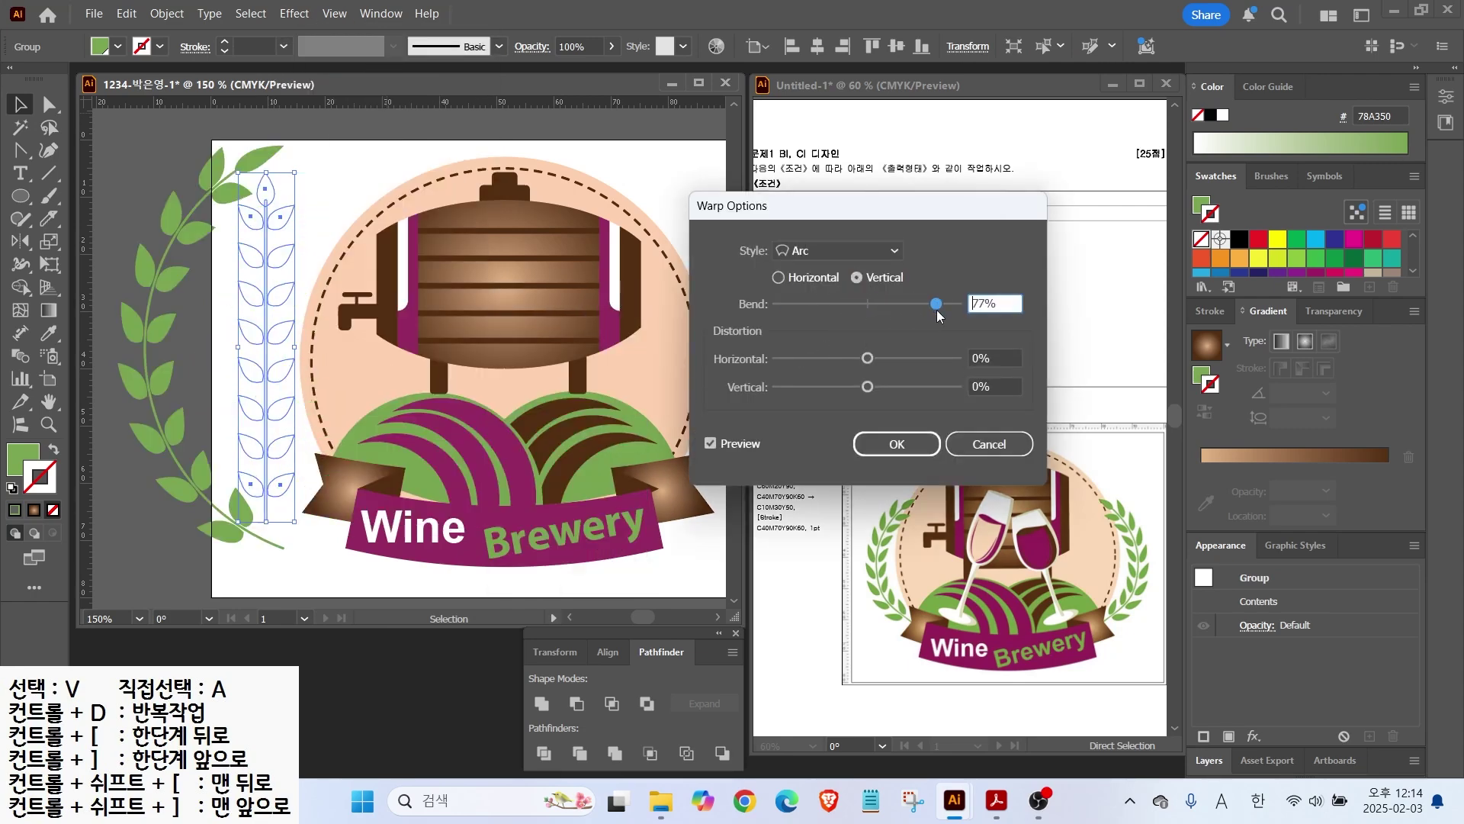
click(148, 307)
click(904, 441)
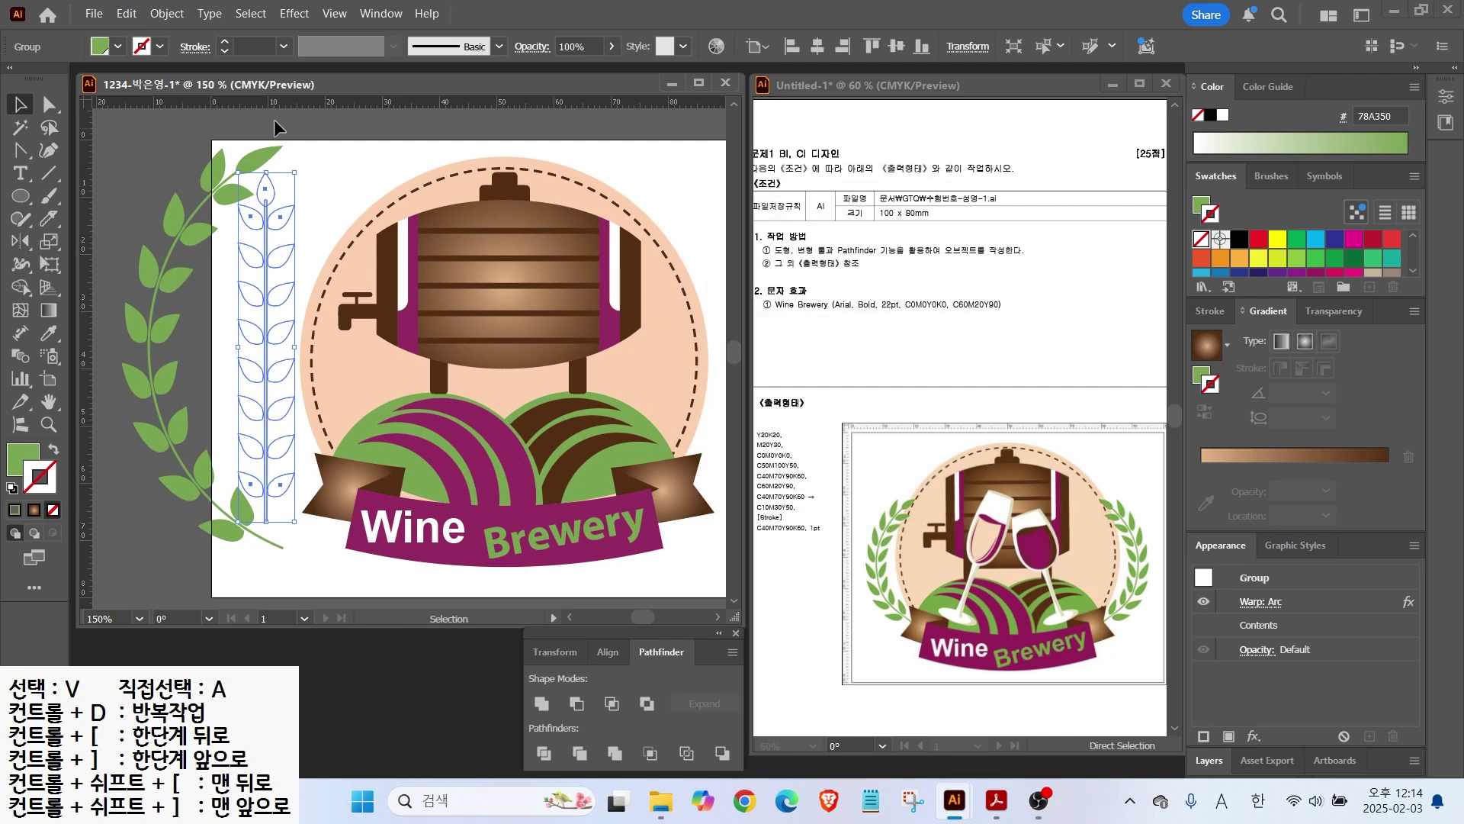
Step: Expand the warp's appearance into ordinary paths
click(252, 223)
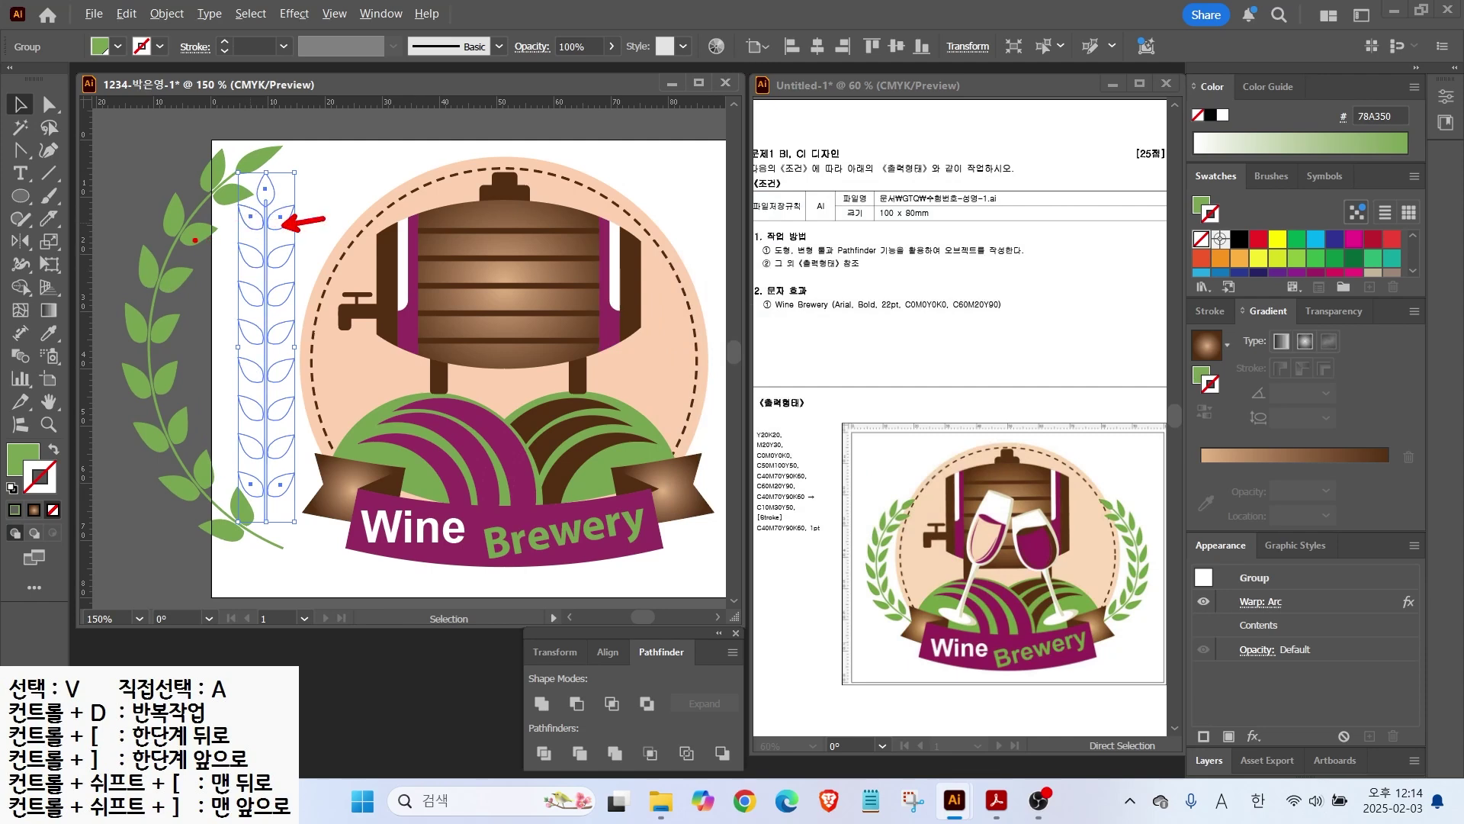
click(167, 14)
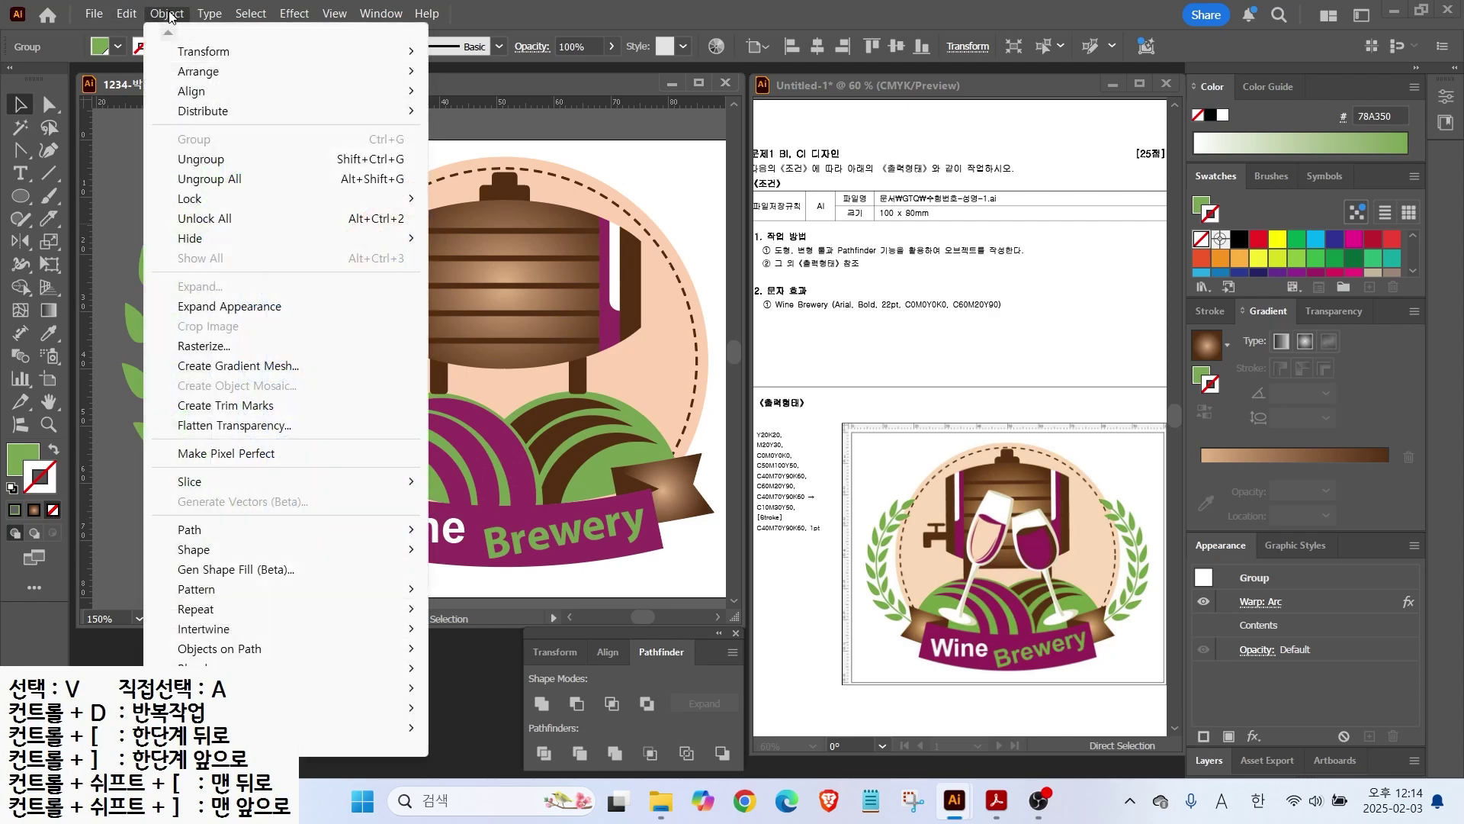
click(231, 306)
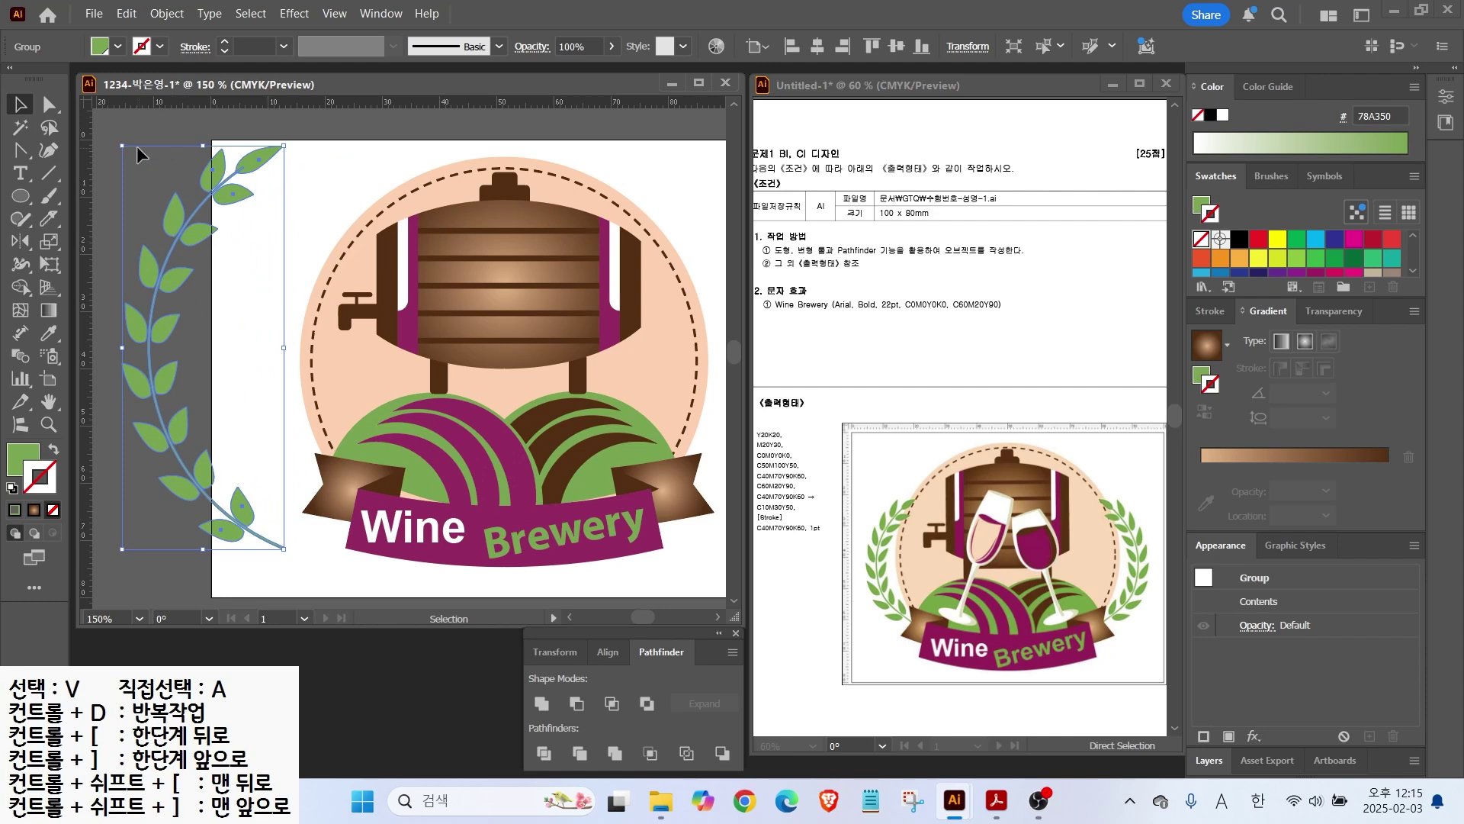
Step: Shrink the curved laurel and position it on the emblem's left side
drag(122, 145, 179, 288)
drag(204, 366, 257, 309)
drag(231, 231, 253, 287)
drag(272, 344, 260, 342)
drag(417, 334, 306, 339)
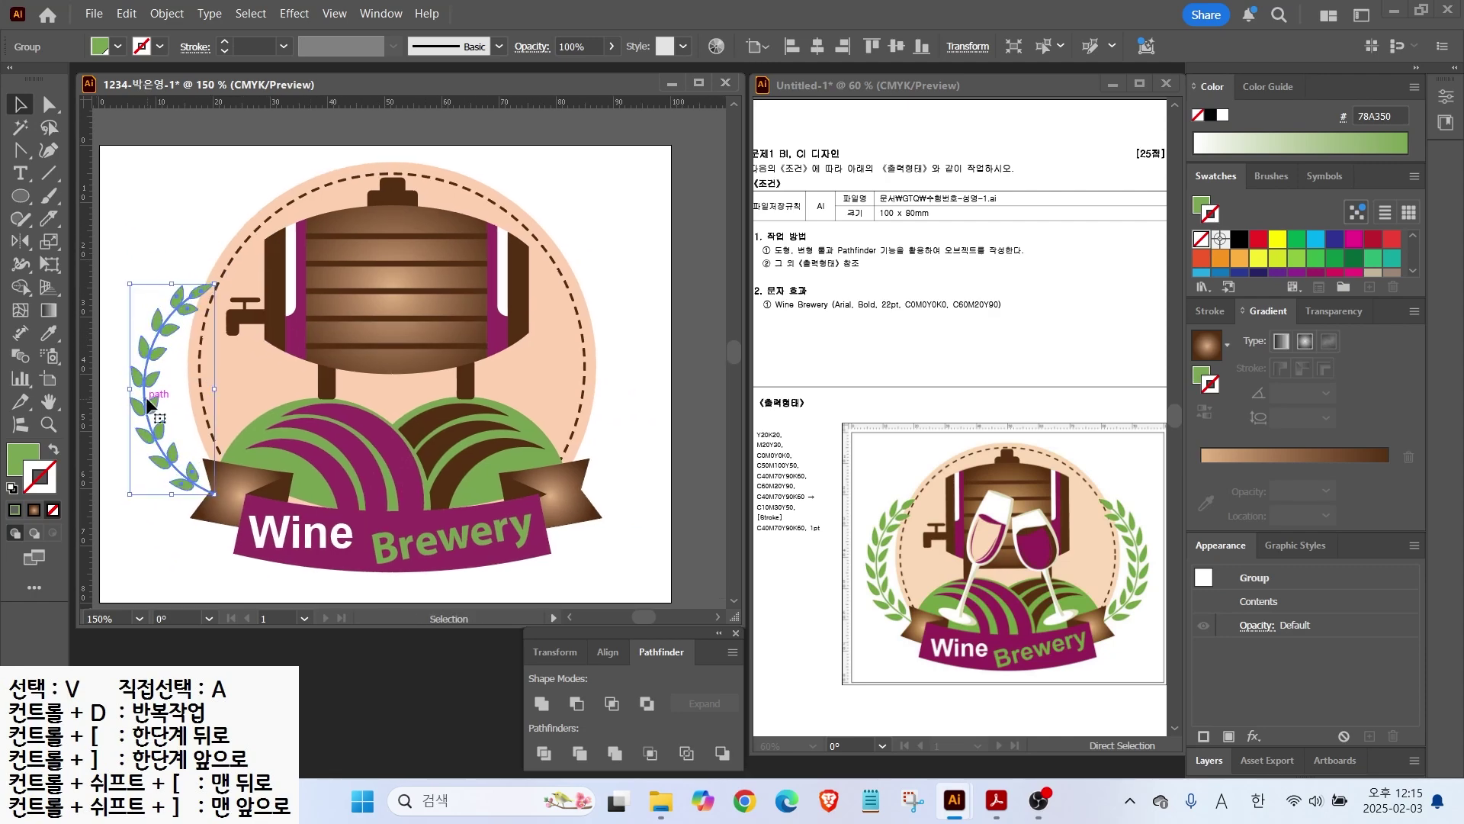
Step: Make a vertically reflected copy of the laurel and move it to the emblem's right
right_click(147, 405)
mouse_move(328, 665)
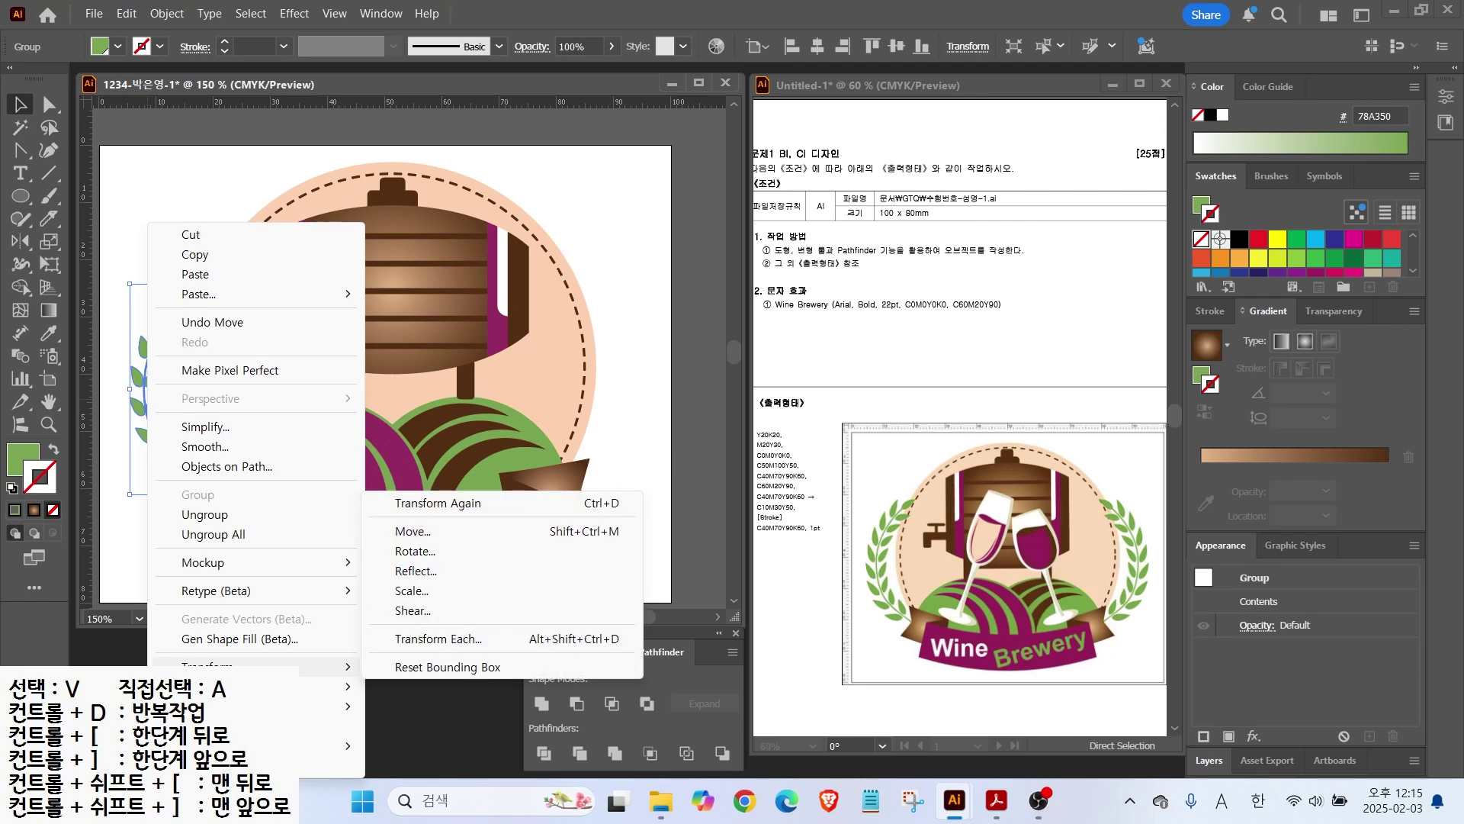
click(416, 571)
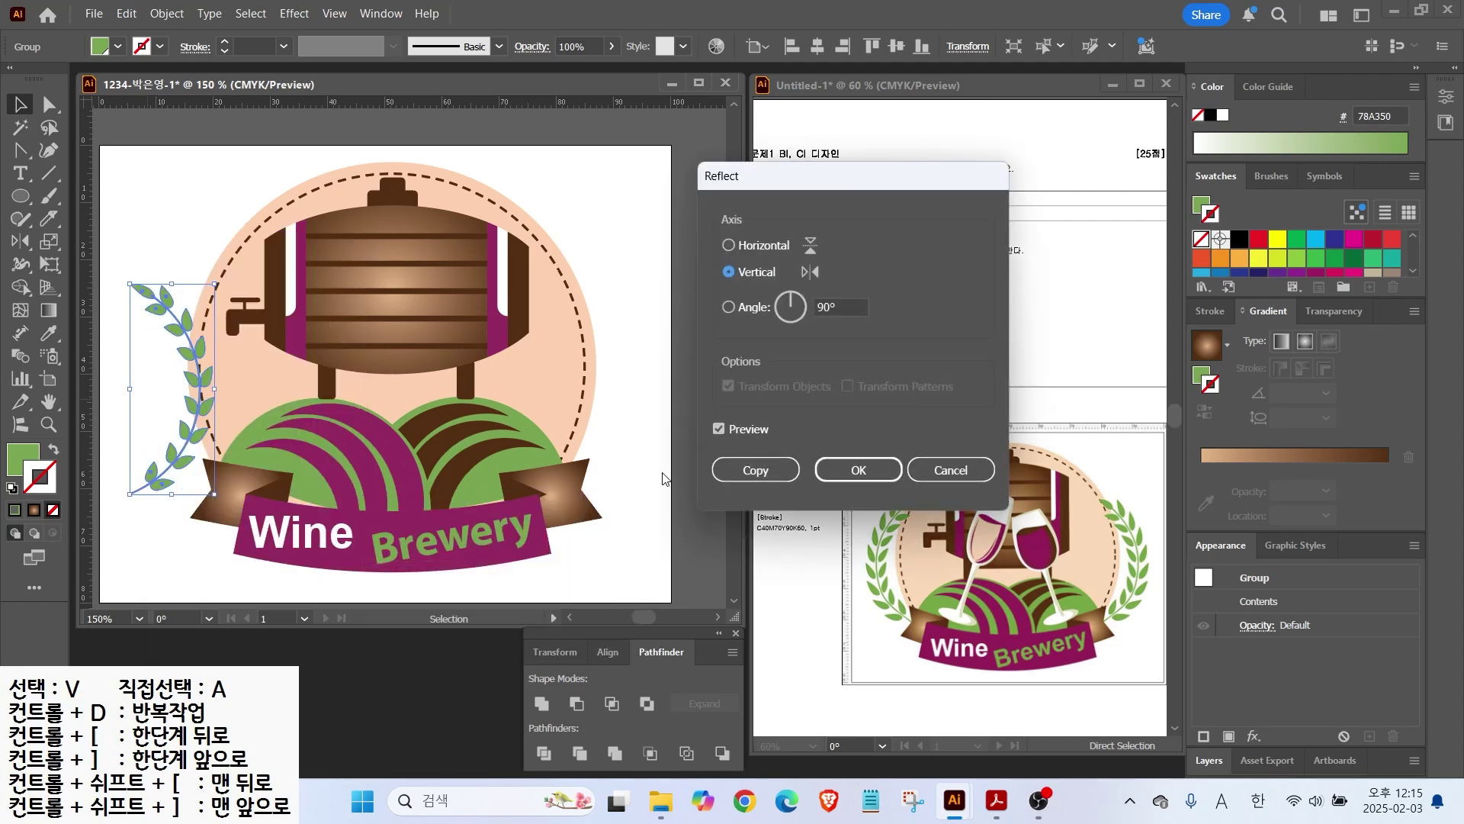
click(753, 468)
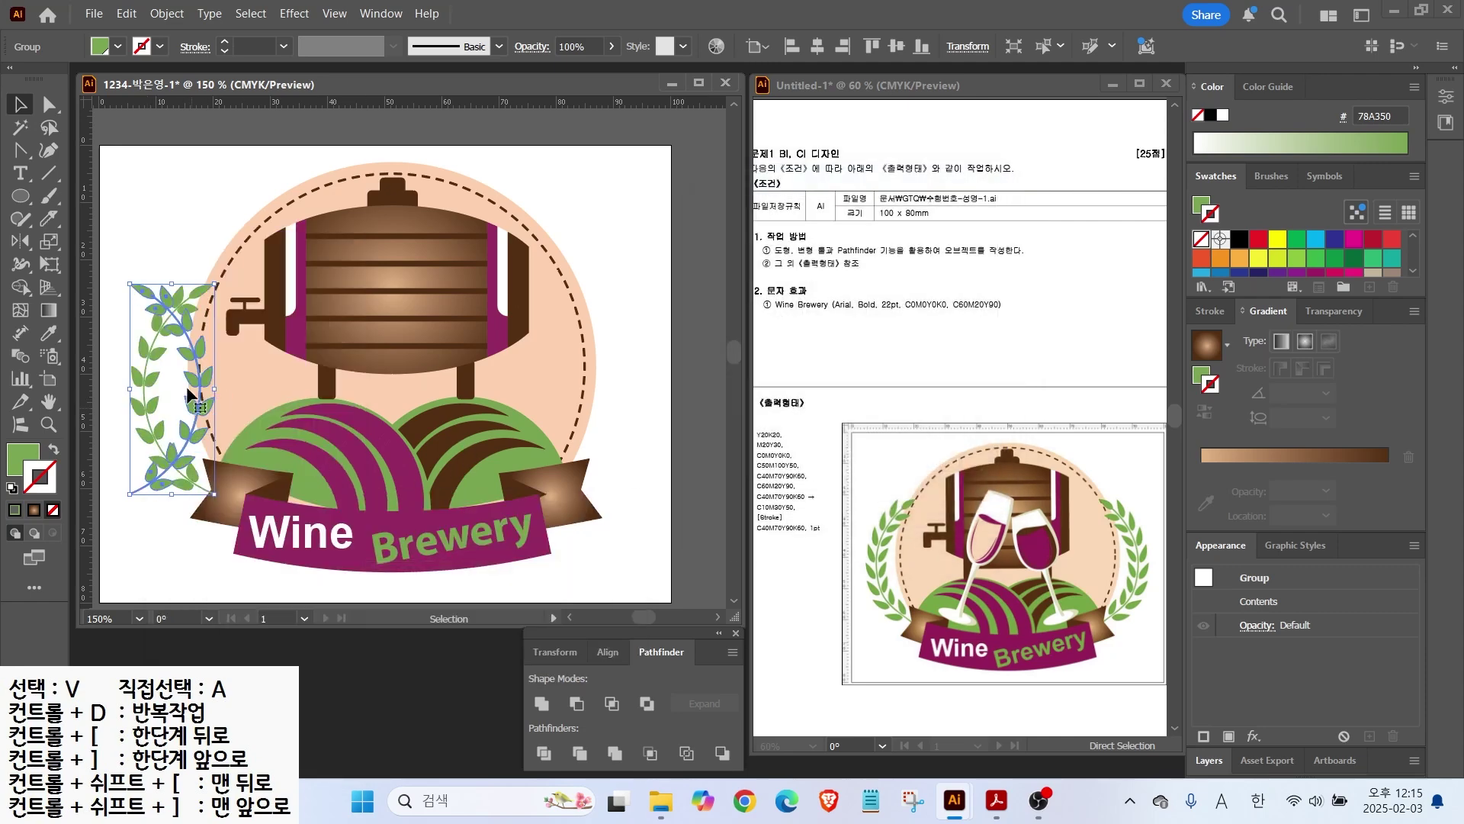
click(168, 248)
drag(195, 423, 637, 432)
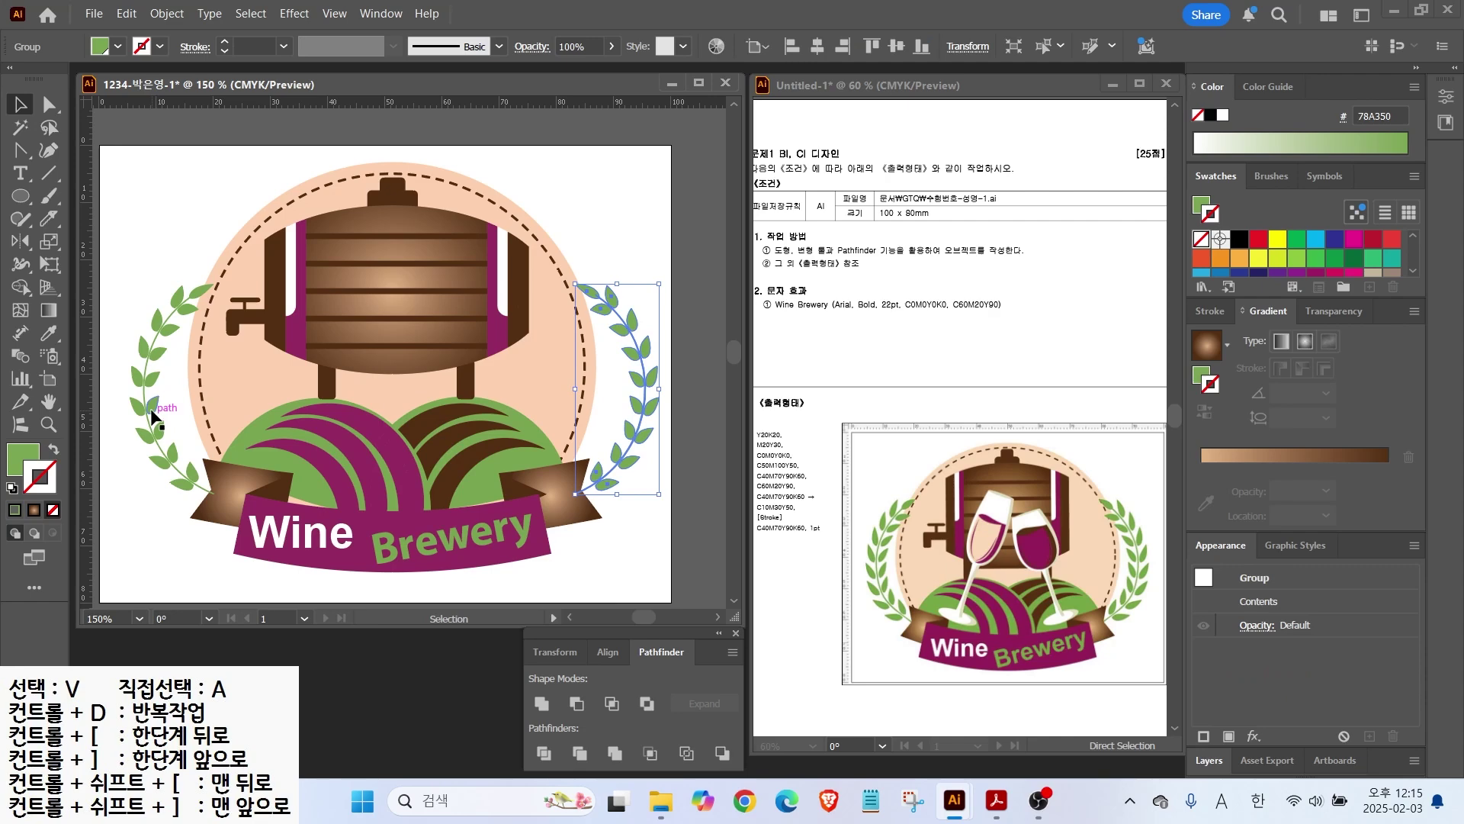
Step: Bring the ribbon banner to the front, over both laurels
click(583, 526)
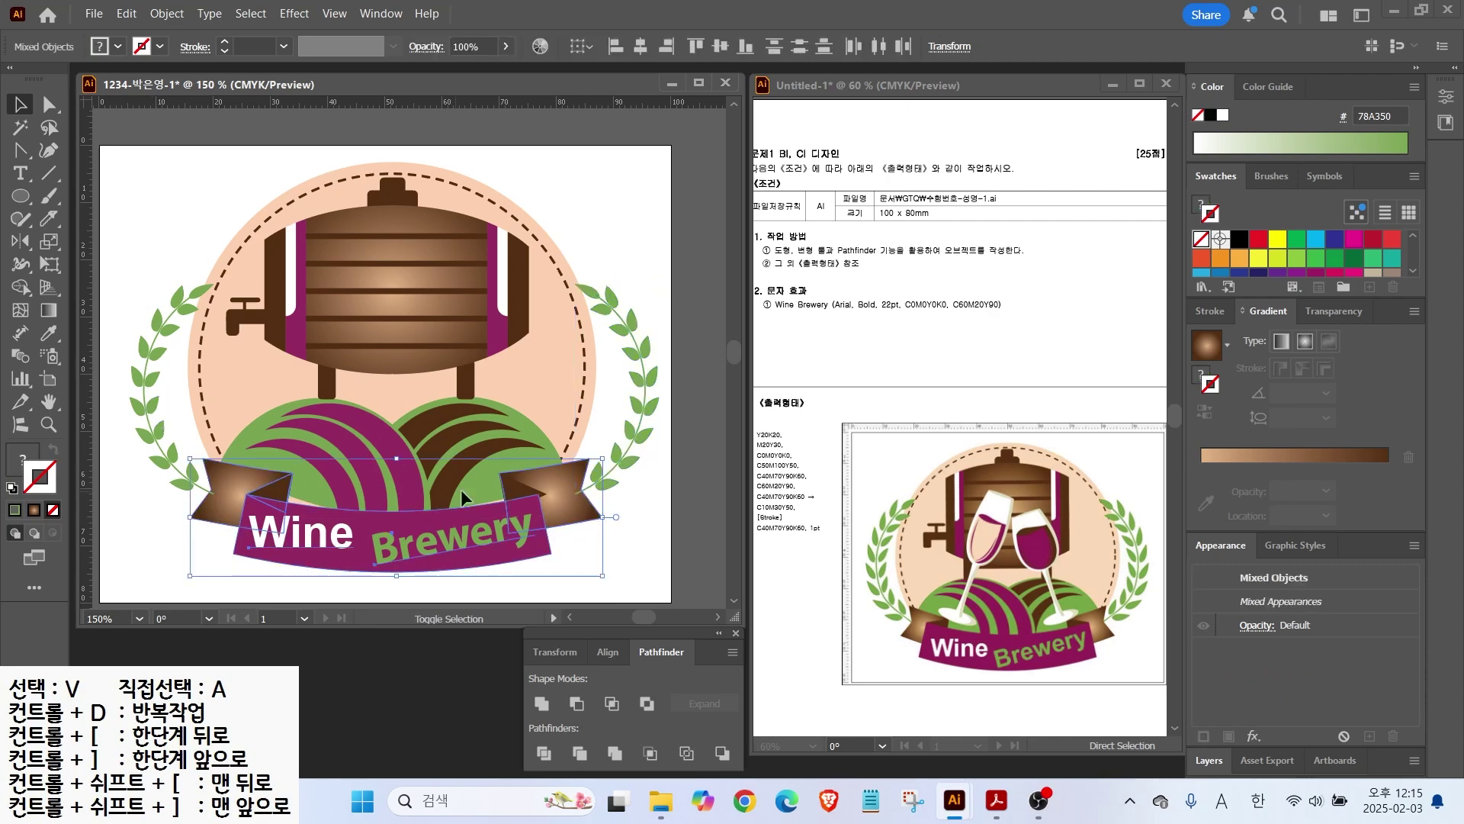
right_click(516, 492)
mouse_move(587, 685)
click(776, 687)
click(132, 538)
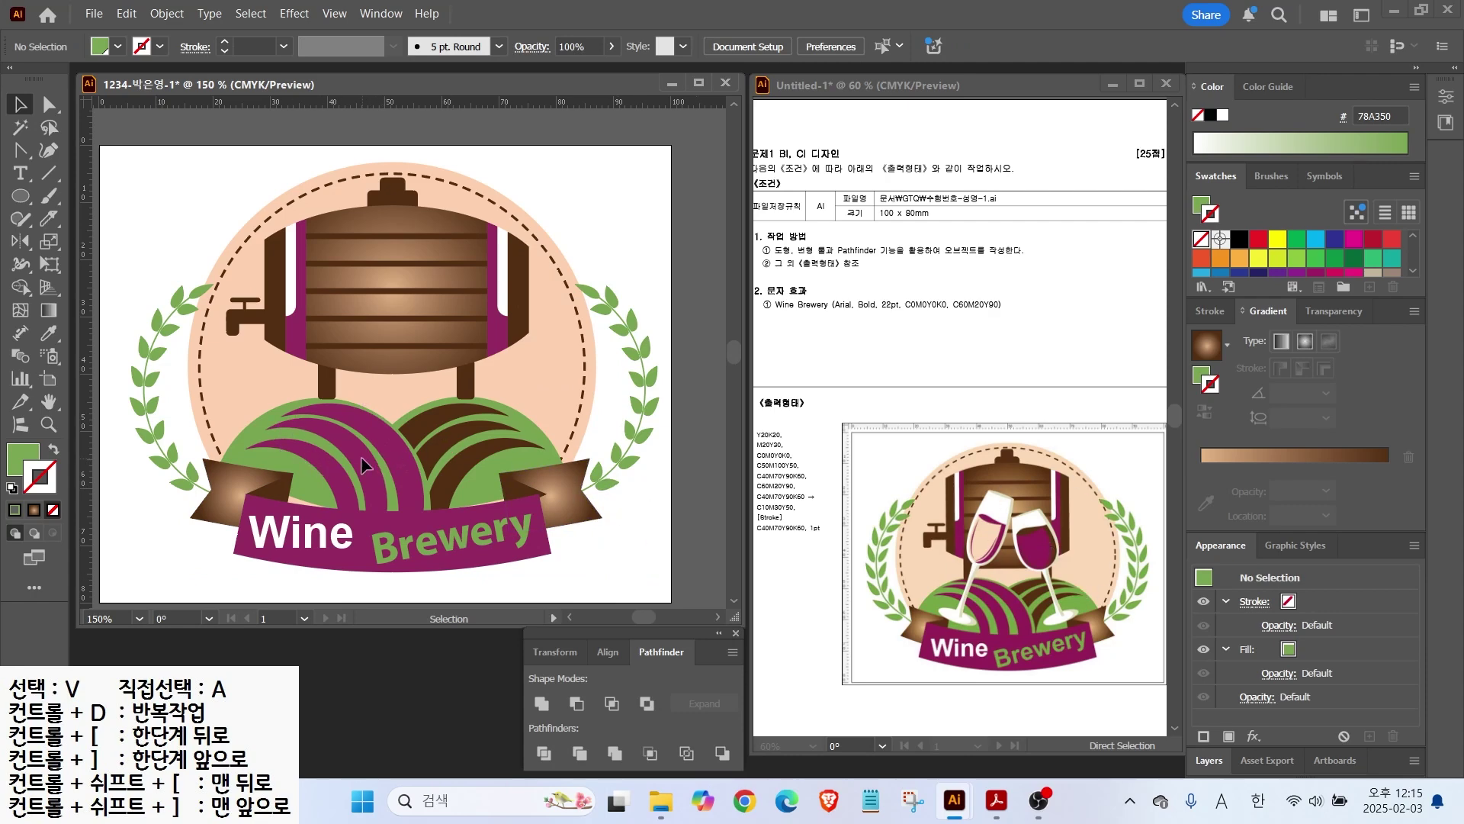
key(ctrl+plus)
key(ctrl+plus)
Step: Draw a flat white ellipse for the glass base
key(l)
drag(323, 440, 550, 488)
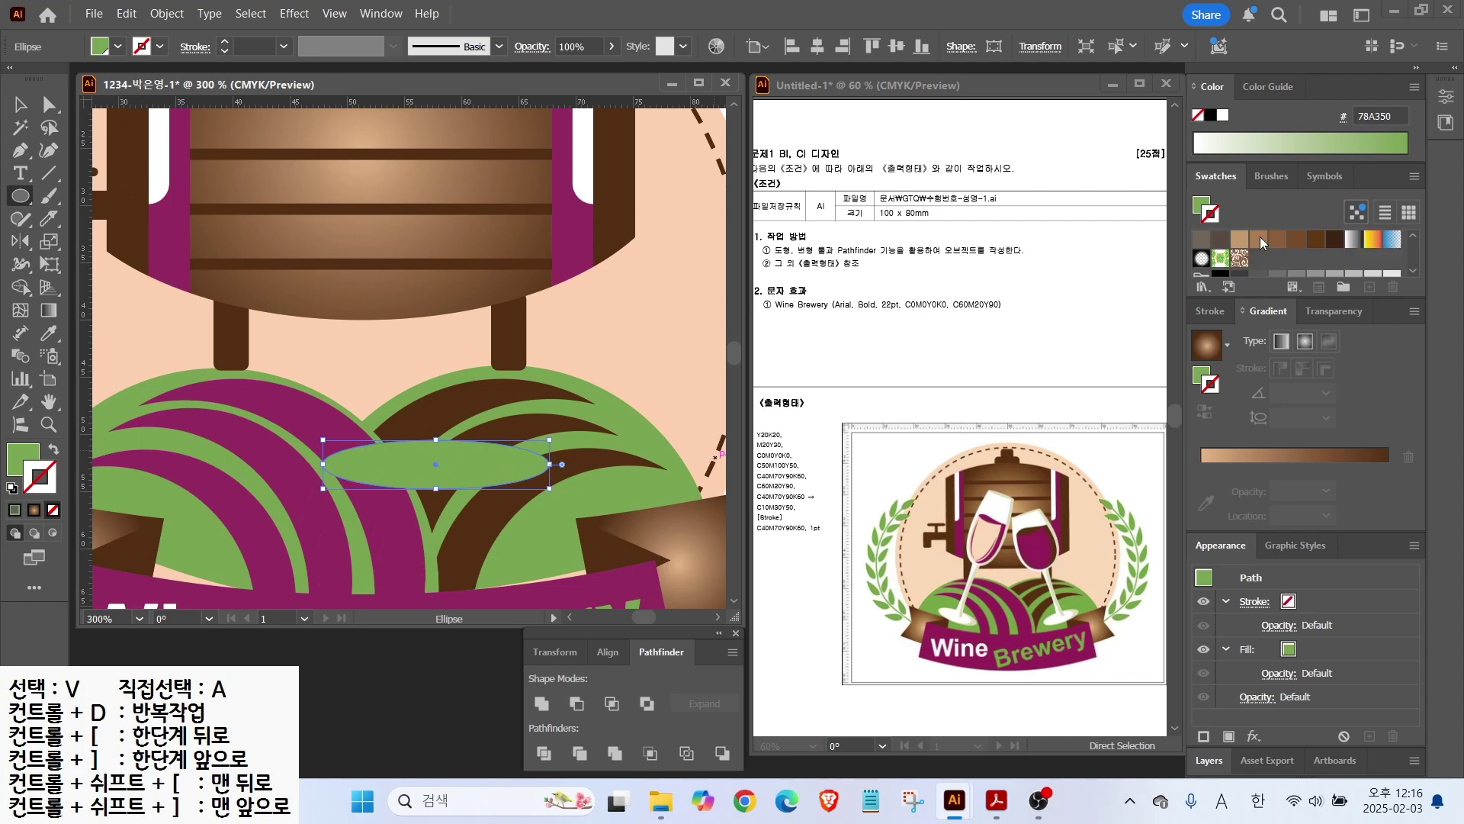
scroll(961, 458, up, 2)
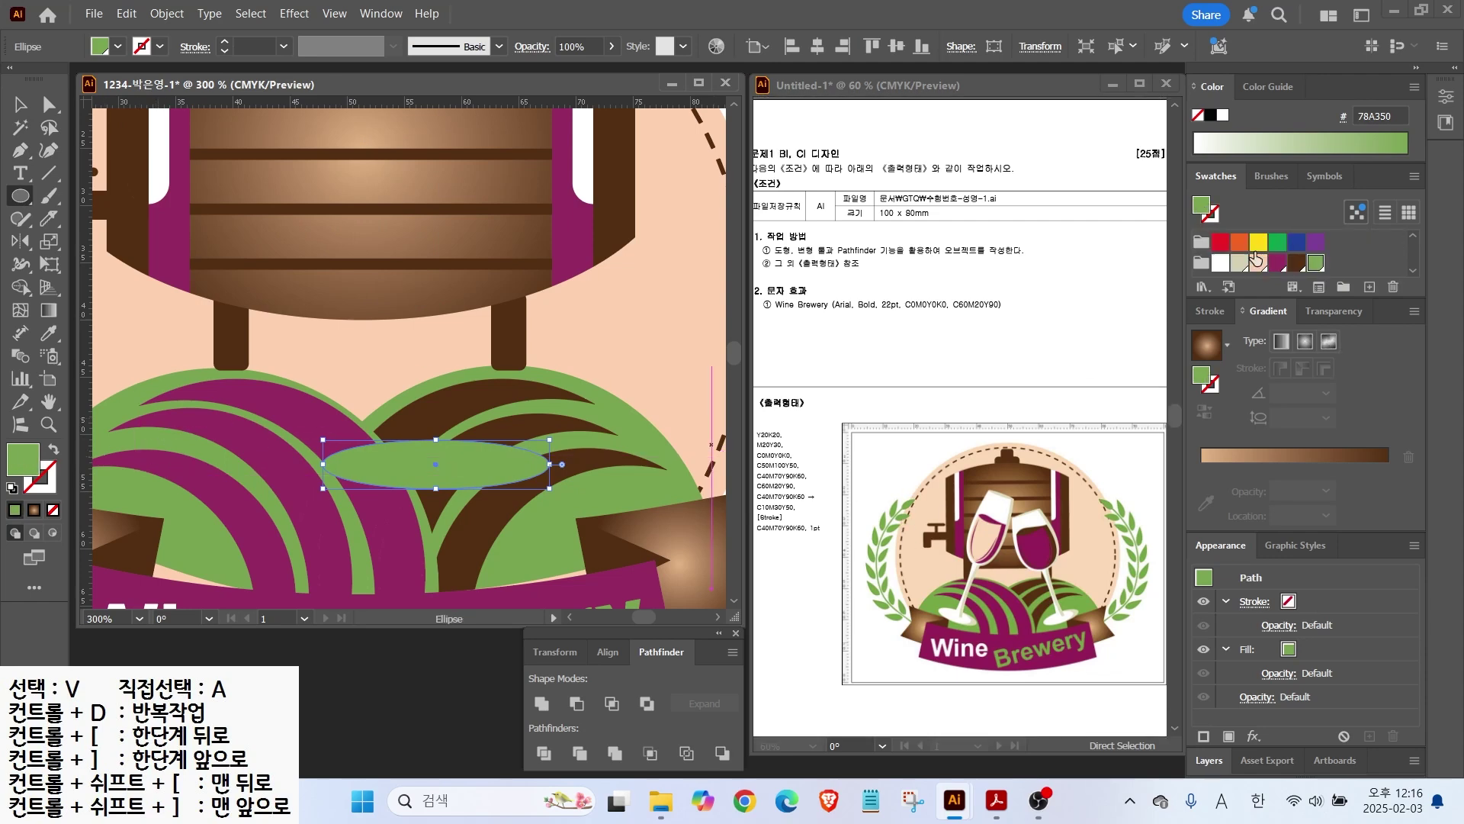
click(1220, 264)
key(v)
drag(409, 447, 421, 515)
Step: Draw a large white ellipse and lower its side anchors into an egg shape
drag(20, 196, 84, 242)
drag(363, 142, 550, 415)
key(a)
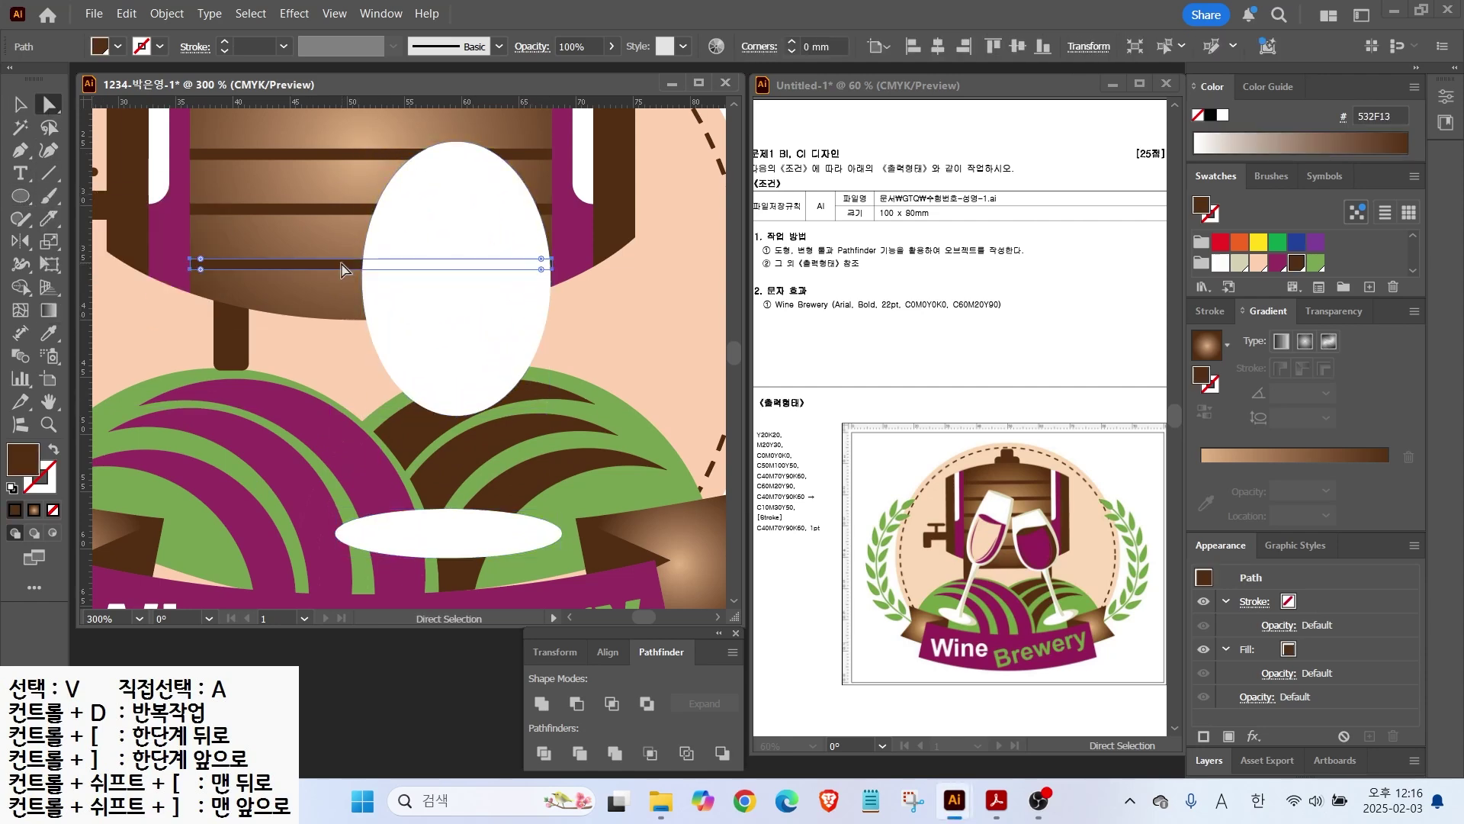
click(361, 279)
drag(550, 278, 547, 294)
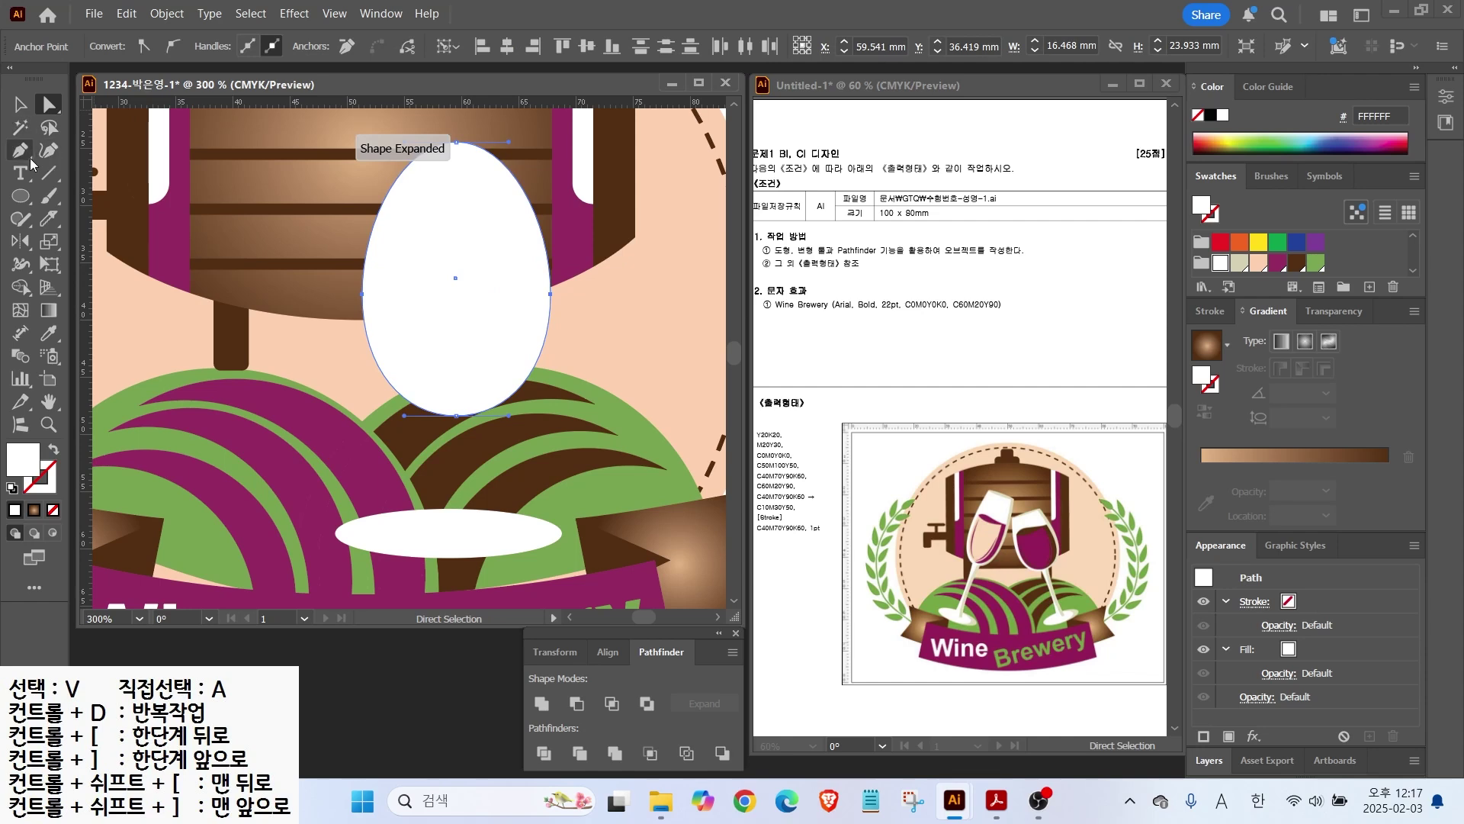
Step: Divide the egg with a line across its top and delete the cut-off piece, leaving the bowl
click(51, 175)
drag(351, 189, 575, 194)
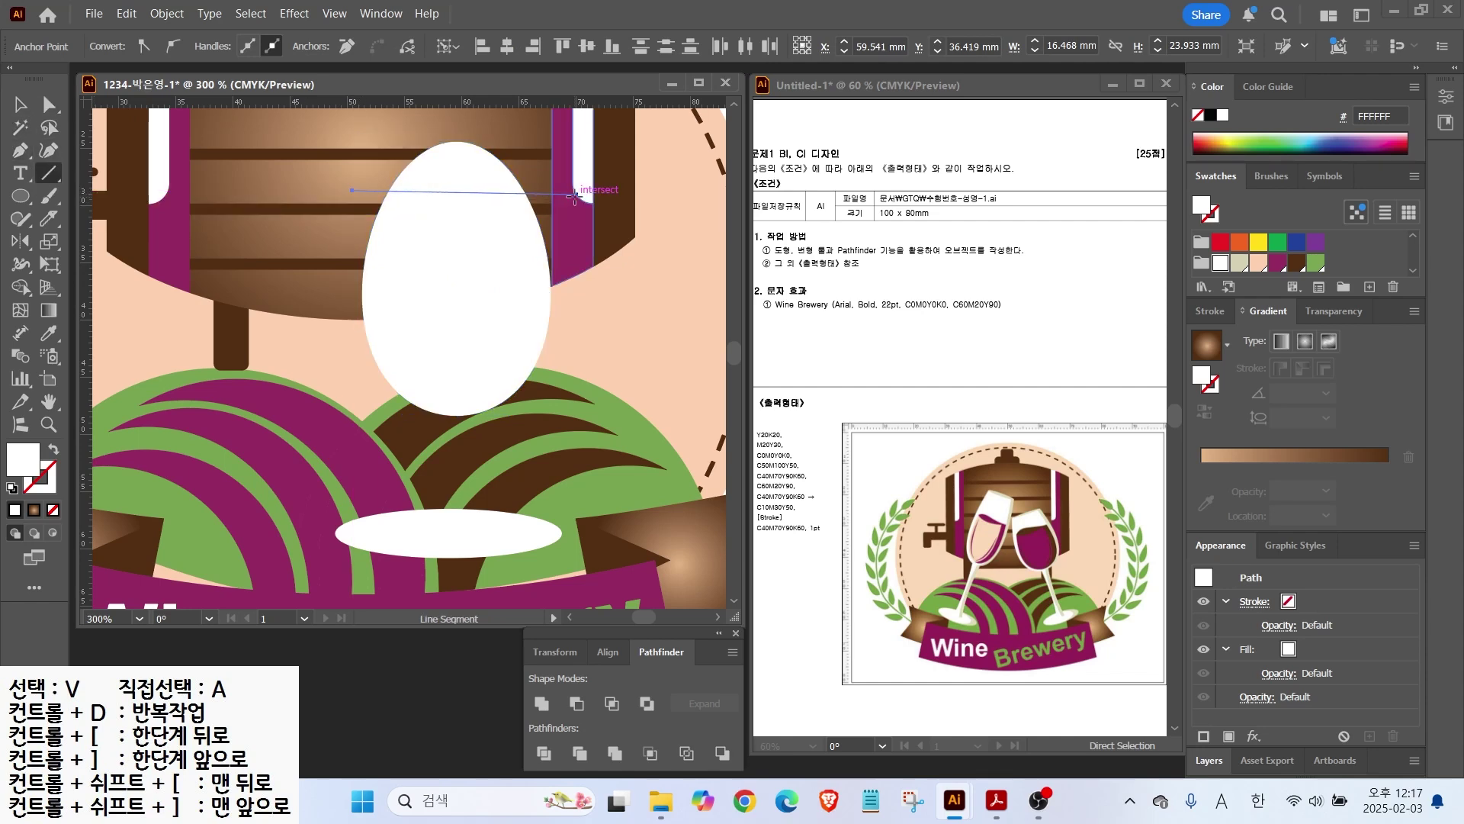
click(20, 105)
shift+click(456, 320)
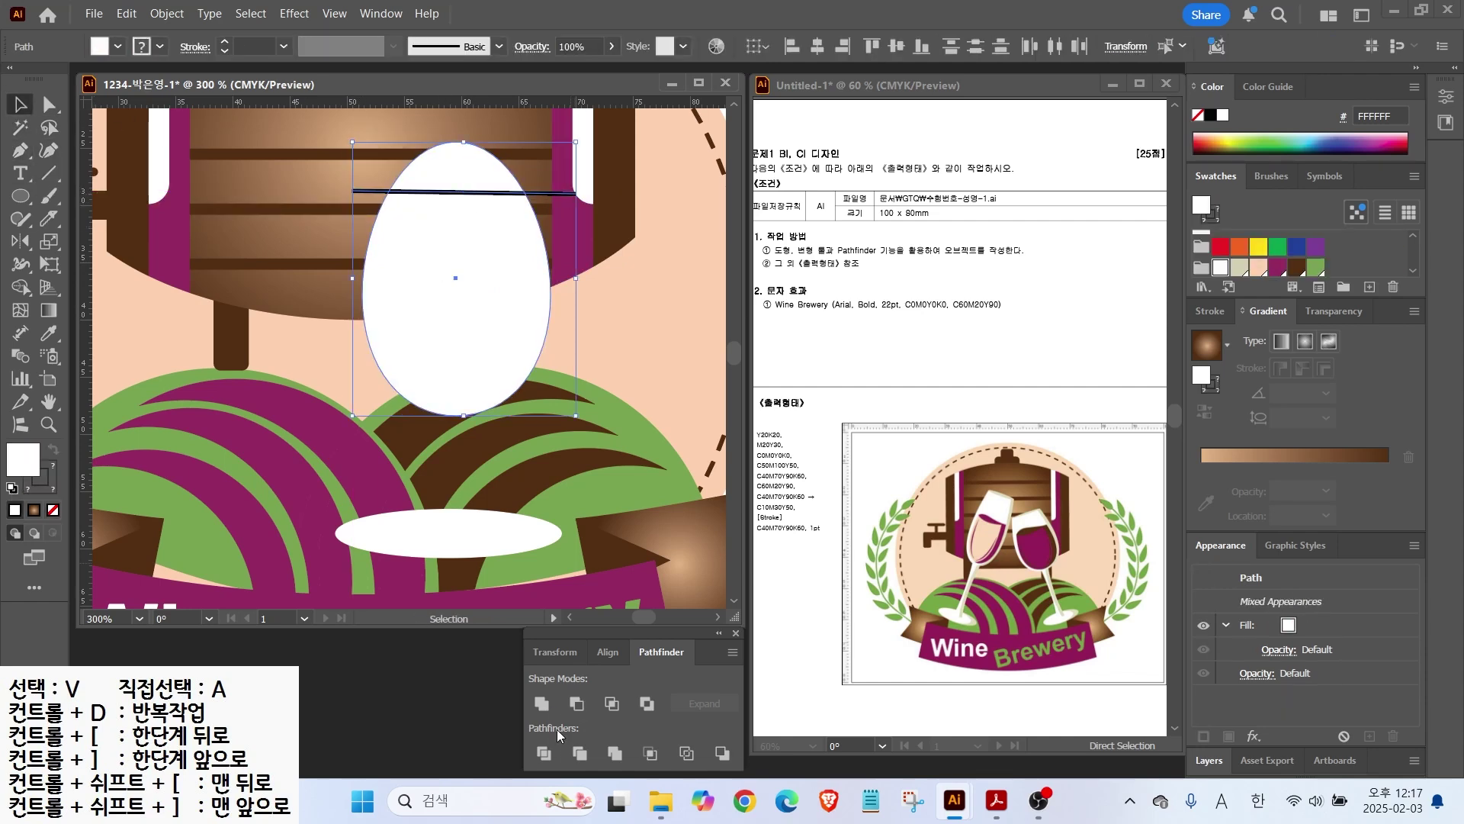
click(544, 753)
click(48, 106)
click(687, 357)
click(467, 175)
key(Delete)
key(v)
drag(426, 282, 410, 244)
Step: Set the bowl aside and lock the barrel, tap and legs
scroll(457, 303, down, 1)
drag(457, 303, 430, 360)
drag(430, 359, 631, 477)
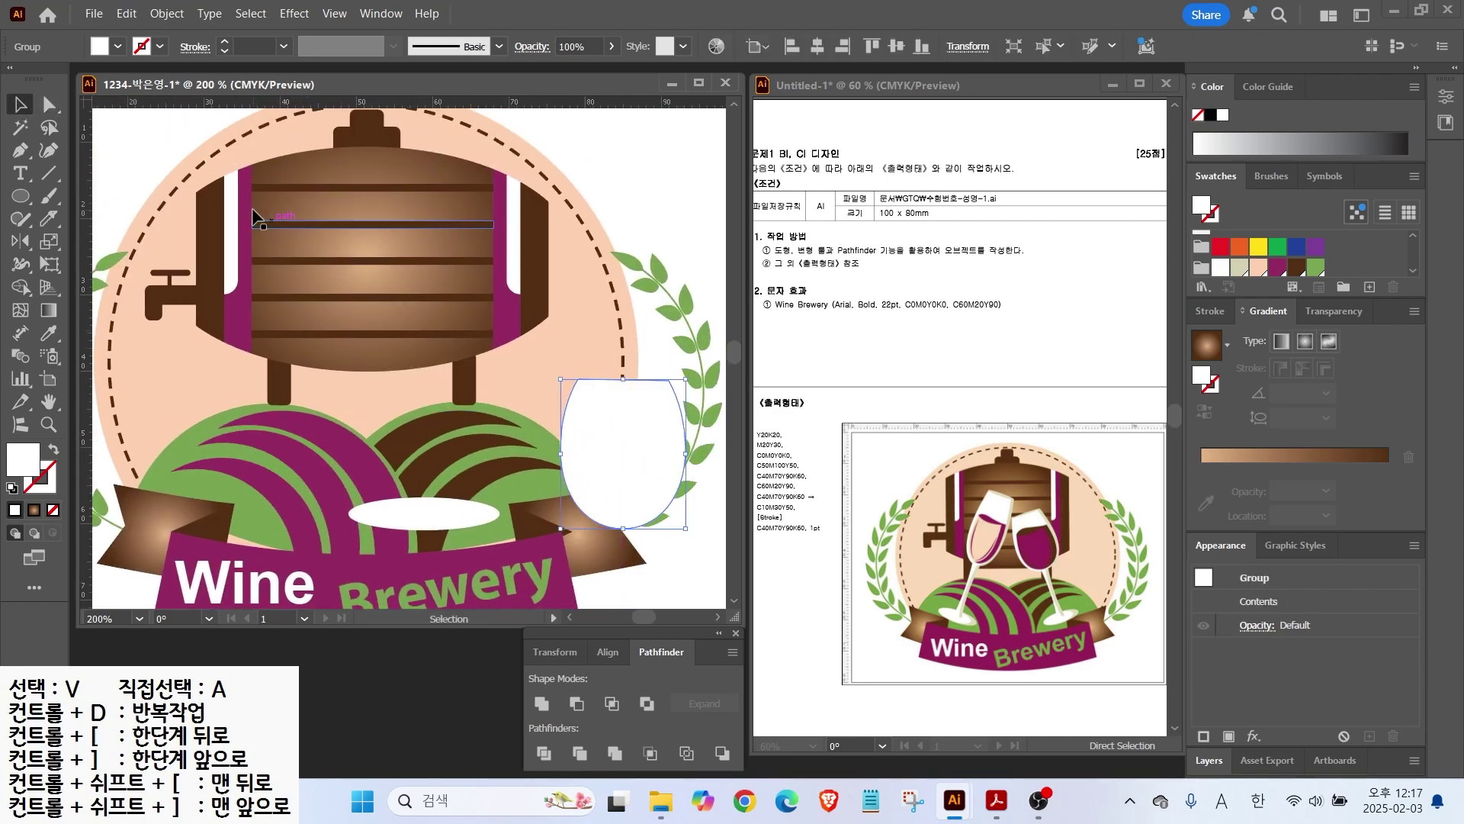
drag(163, 125, 386, 261)
drag(537, 363, 546, 368)
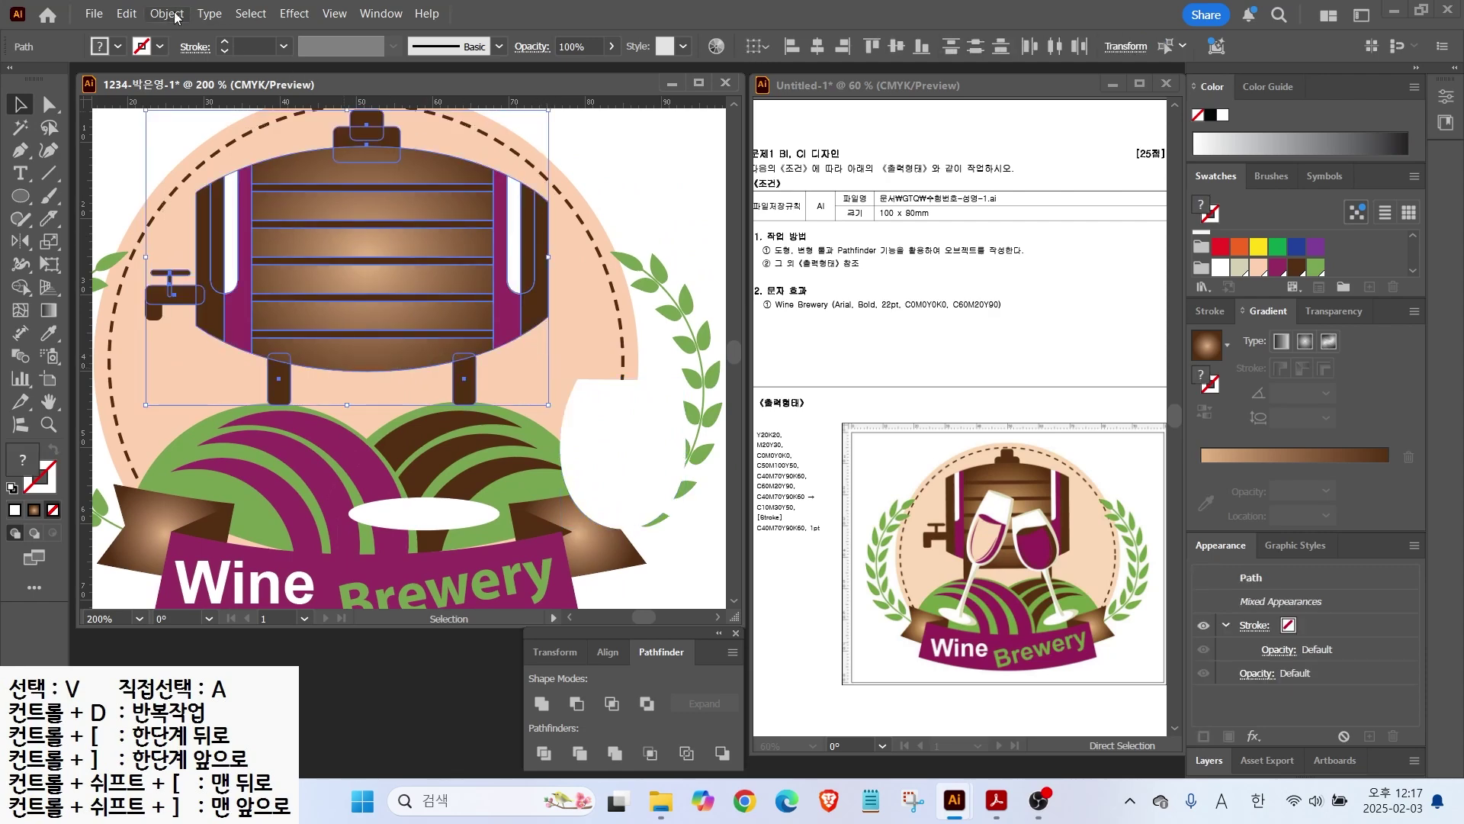
click(167, 14)
click(488, 199)
Step: Position the bowl over the barrel with the base ellipse beneath it
drag(614, 465, 429, 309)
drag(423, 515, 431, 463)
shift+click(431, 282)
click(817, 45)
click(459, 382)
drag(437, 281, 436, 223)
Step: Draw a thin rectangle stem and centre bowl, stem and base on each other
drag(30, 195, 73, 196)
mouse_move(417, 281)
mouse_down()
mouse_move(421, 473)
mouse_move(436, 468)
mouse_up()
key(v)
shift+click(431, 213)
shift+click(473, 463)
click(817, 46)
click(582, 378)
Step: Stretch the bowl down to the stem and Unite all glass pieces
click(428, 272)
drag(429, 295, 429, 323)
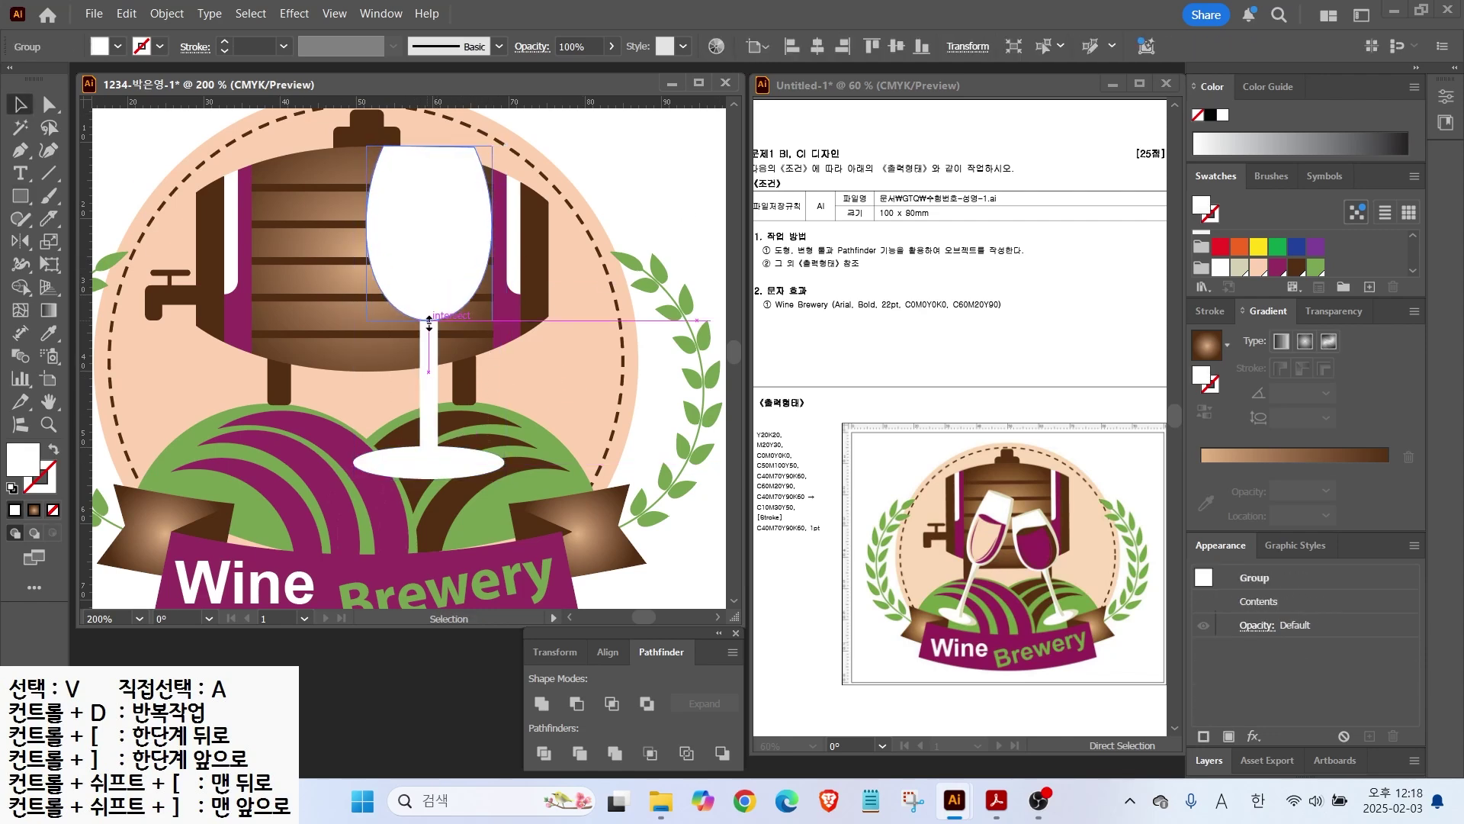
click(581, 356)
drag(617, 276, 362, 483)
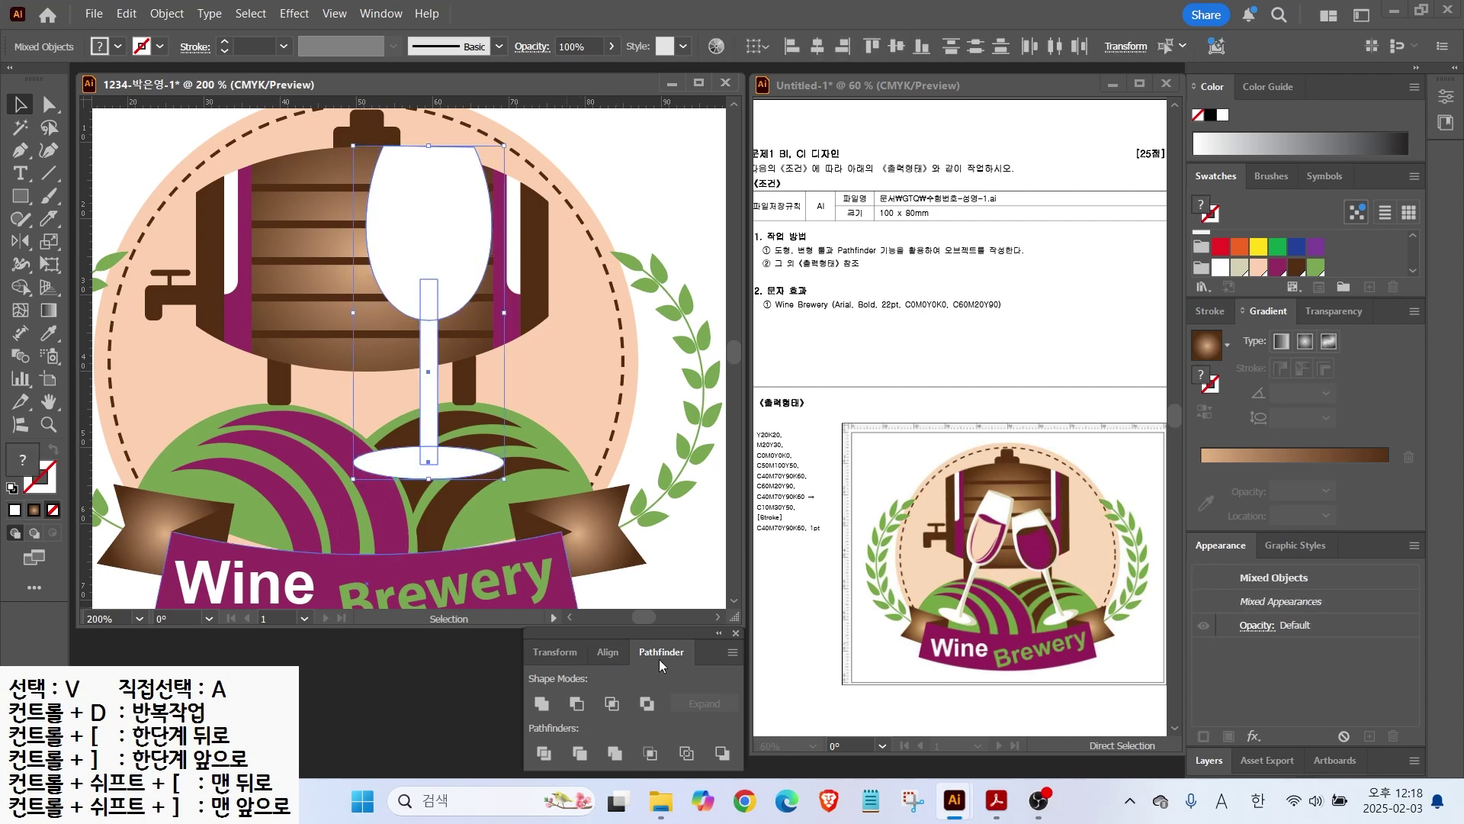
click(542, 704)
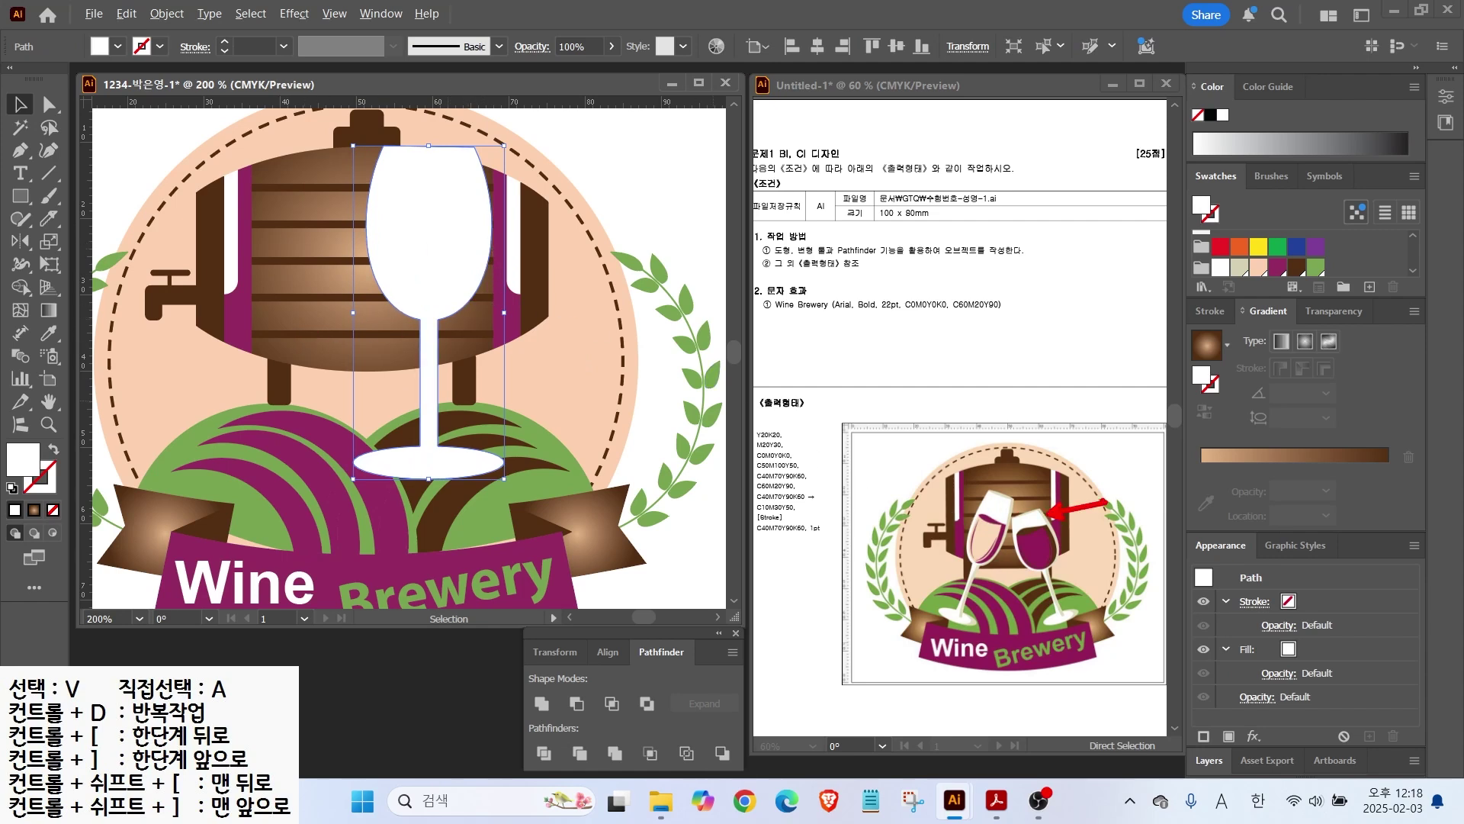
Step: Knife-cut the top off the glass bowl and fill that piece beige D4D0B3
click(48, 219)
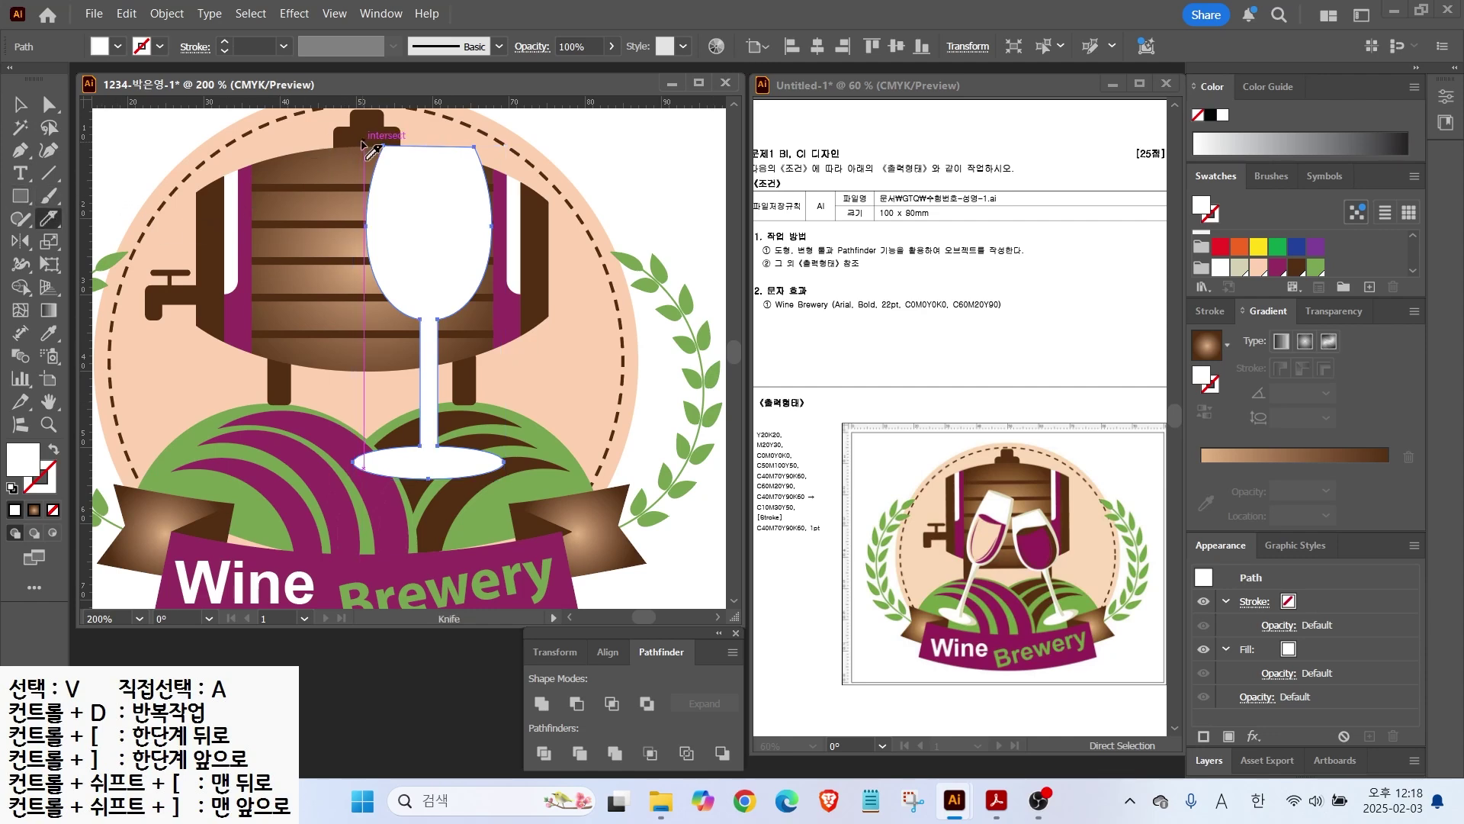
drag(368, 147, 518, 157)
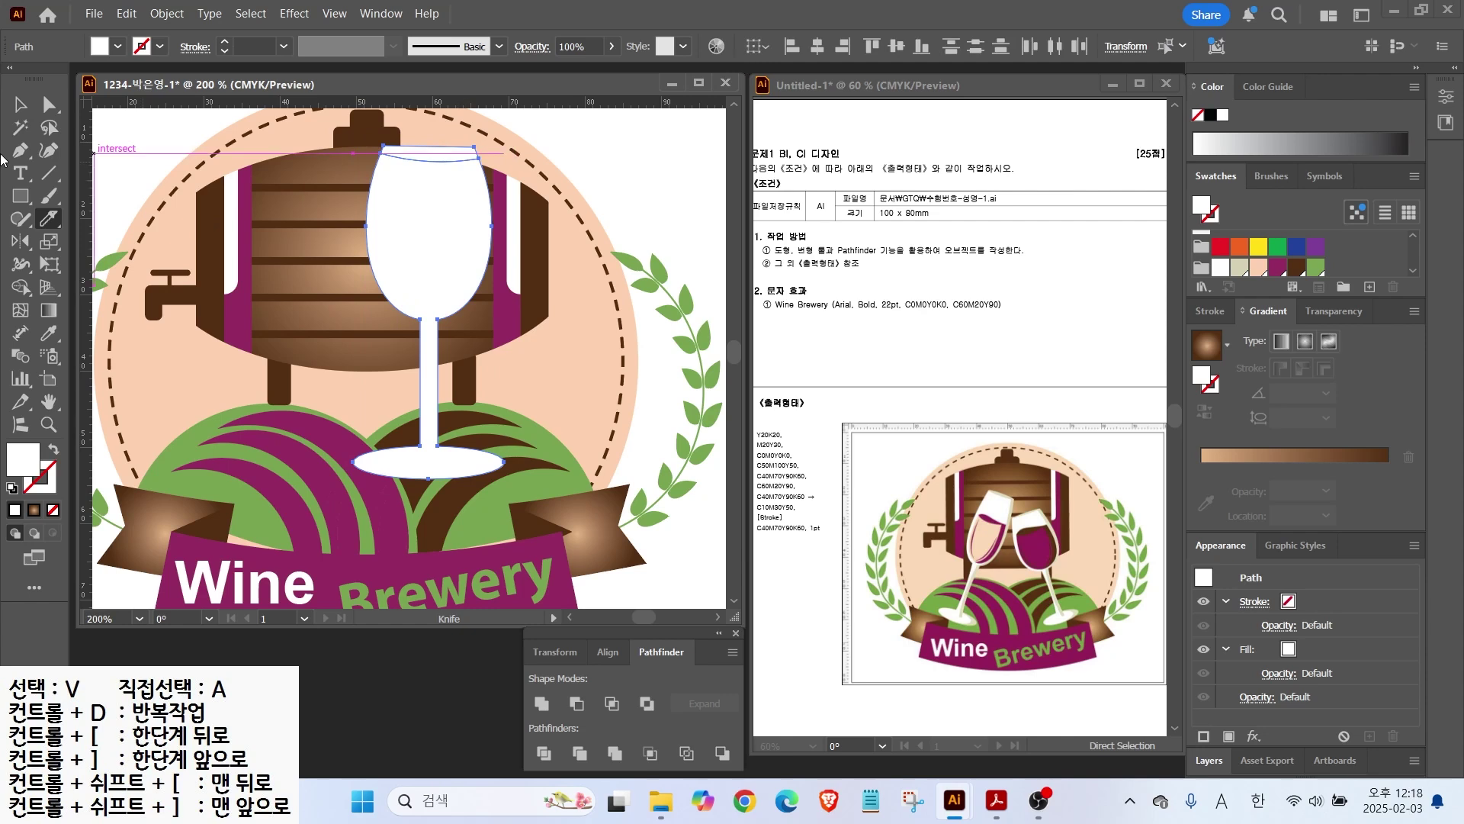
click(21, 105)
click(431, 153)
click(1239, 267)
Step: Cut thin strips down the bowl's right side and the stem, and colour them beige
ctrl+click(448, 235)
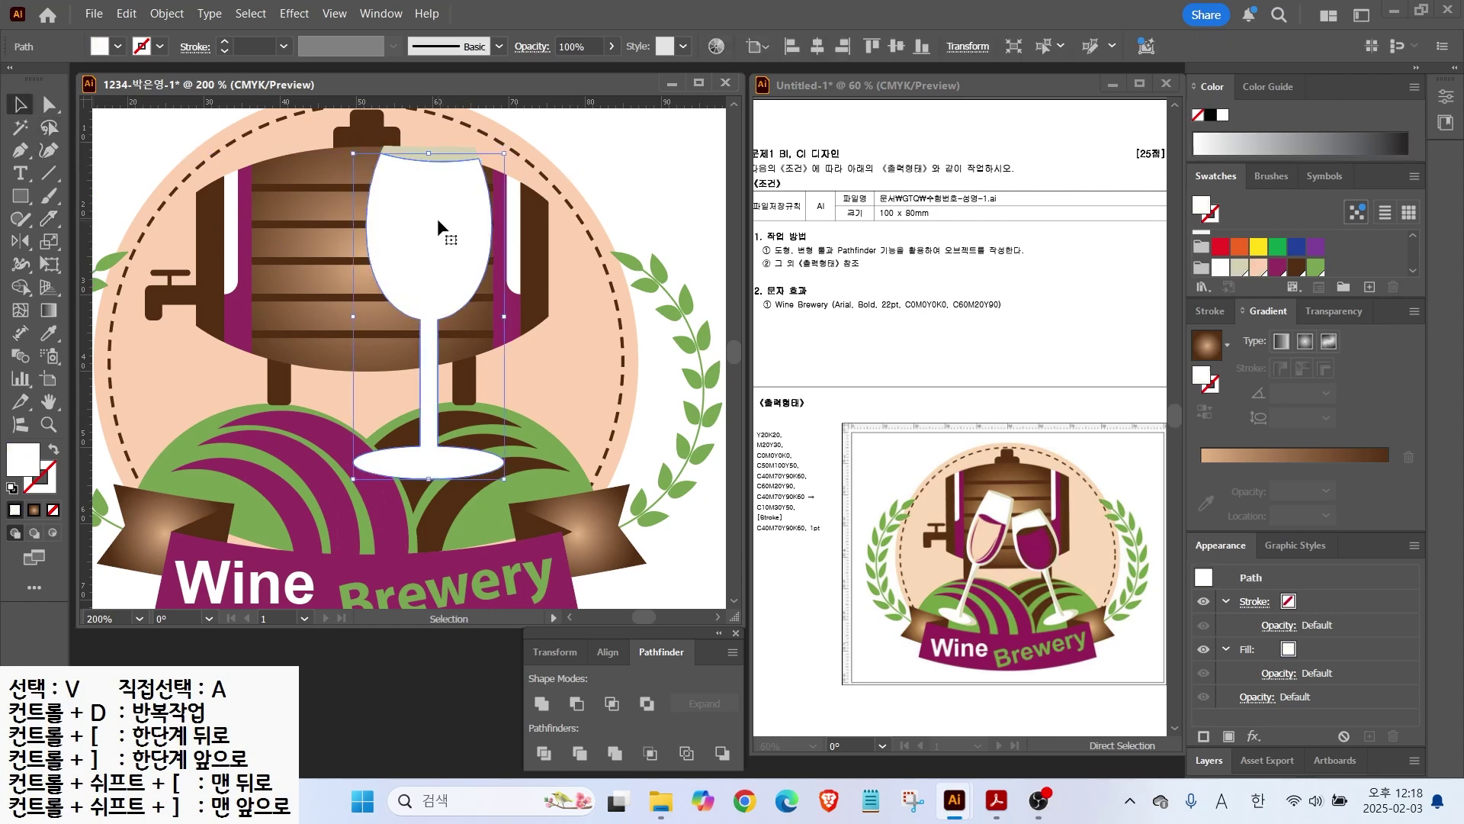
mouse_move(457, 138)
mouse_down()
mouse_move(480, 183)
mouse_move(485, 263)
mouse_move(457, 309)
mouse_move(408, 334)
mouse_up()
key(ctrl+equal)
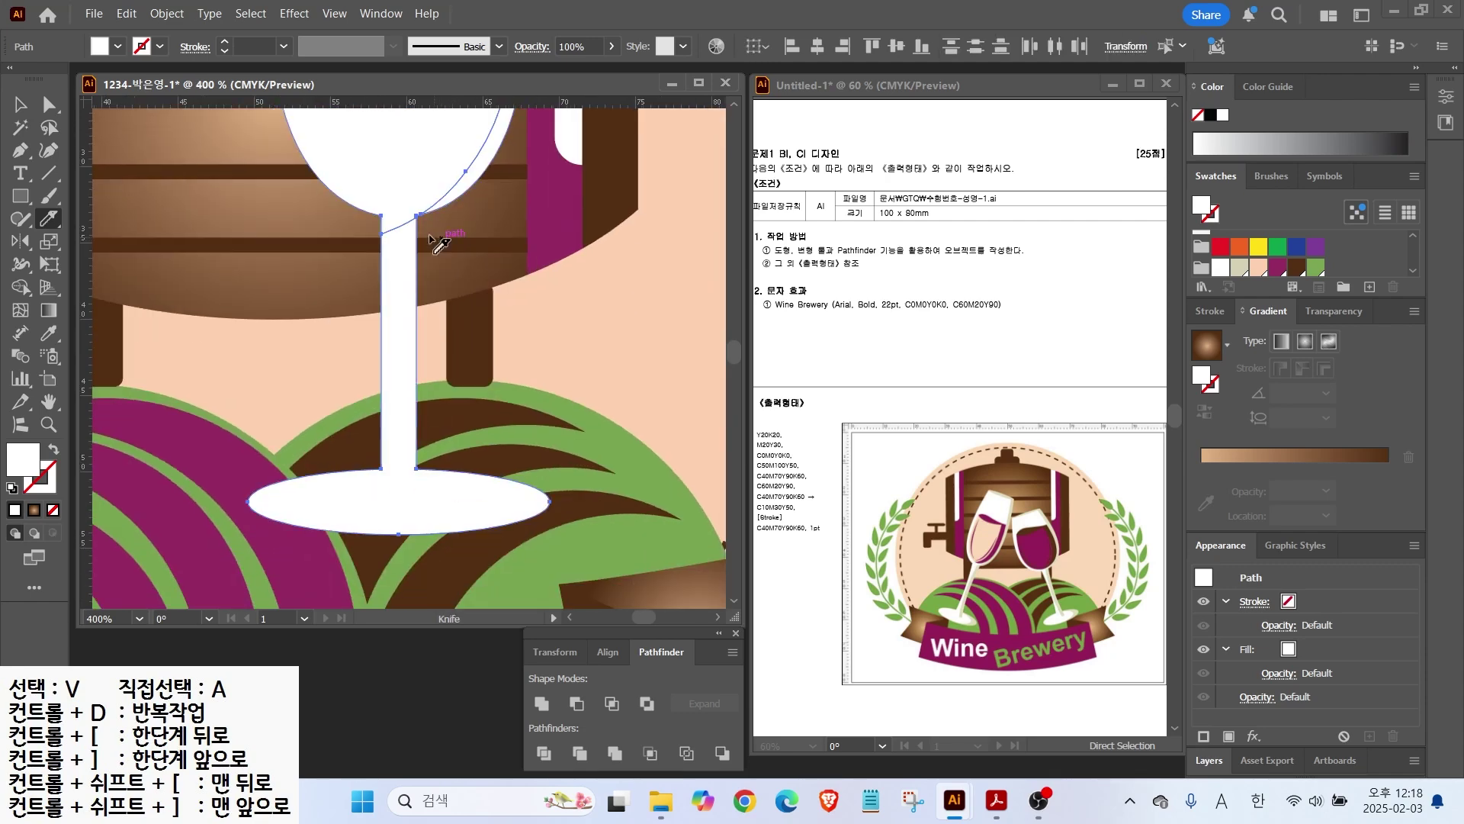
mouse_move(403, 207)
mouse_down()
mouse_move(401, 462)
mouse_move(427, 559)
mouse_up()
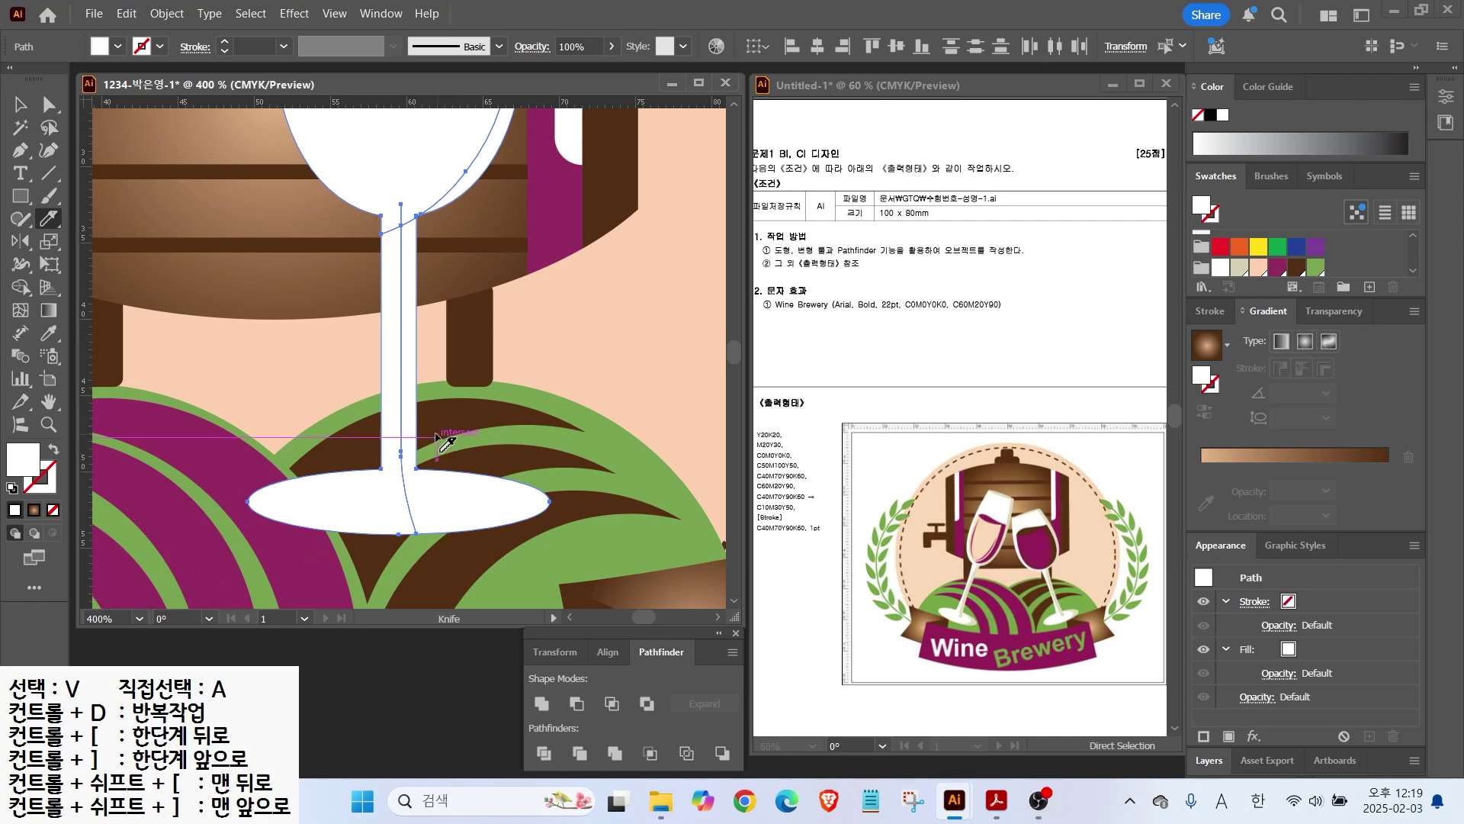
click(19, 104)
key(ctrl+shift+a)
click(408, 305)
click(1239, 268)
click(466, 165)
click(492, 156)
click(1239, 267)
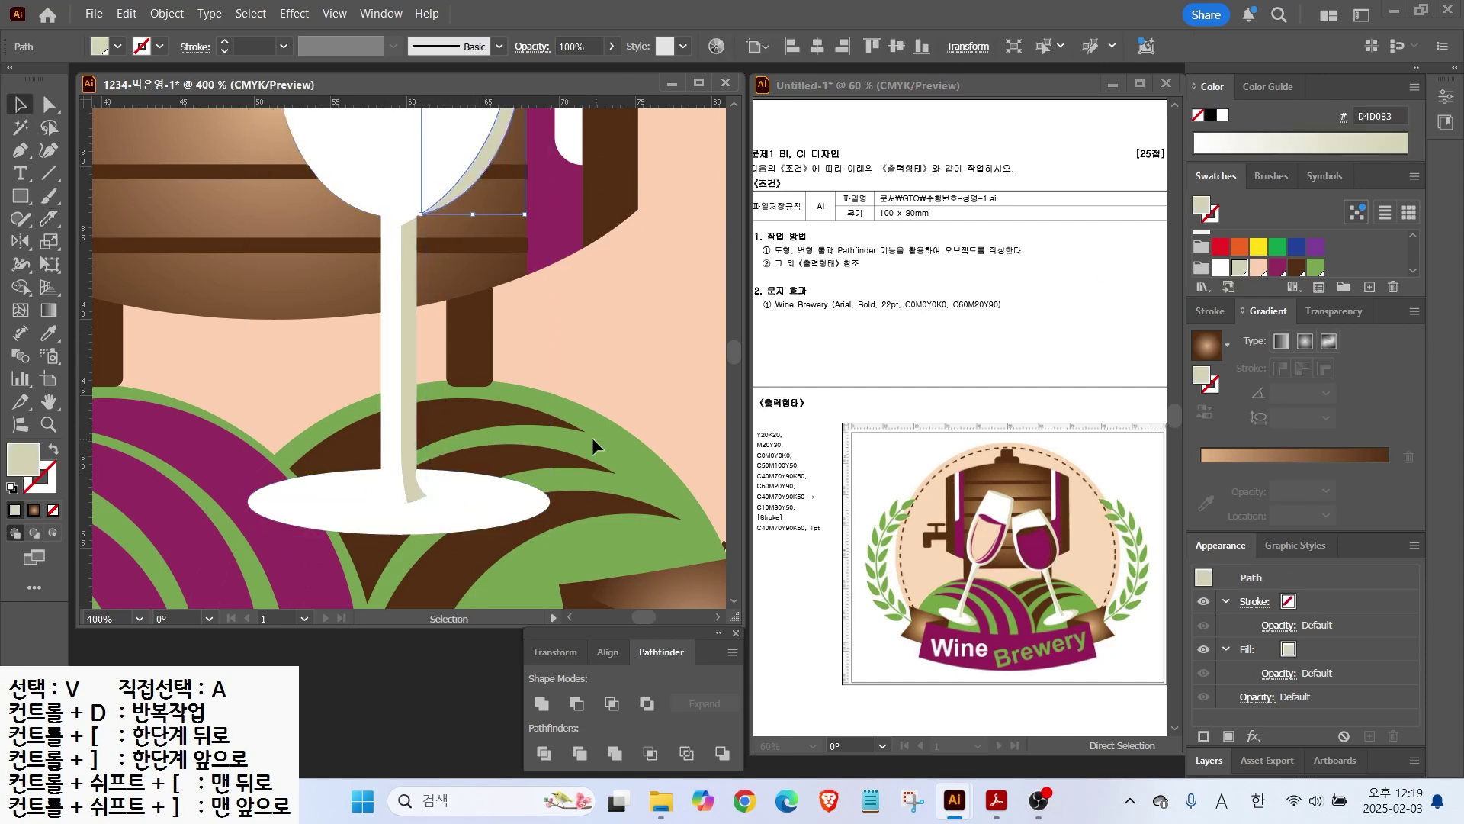
Step: Cut a curved crescent from the base's right half and fill it beige
click(436, 488)
click(49, 218)
drag(450, 464, 460, 543)
click(20, 104)
key(ctrl+shift+a)
click(526, 501)
click(1239, 268)
Step: Deselect all, bring the glass bowl into view, and start the wine outline with the Pen
key(ctrl+shift+a)
scroll(623, 377, down, 3)
drag(471, 294, 434, 327)
scroll(534, 226, up, 2)
click(18, 155)
click(392, 272)
Step: Pen-draw the curved wine shape inside the bowl and fill it purple 942C61
drag(397, 387, 510, 454)
key(ctrl+z)
key(ctrl+z)
drag(382, 358, 385, 384)
drag(460, 456, 511, 465)
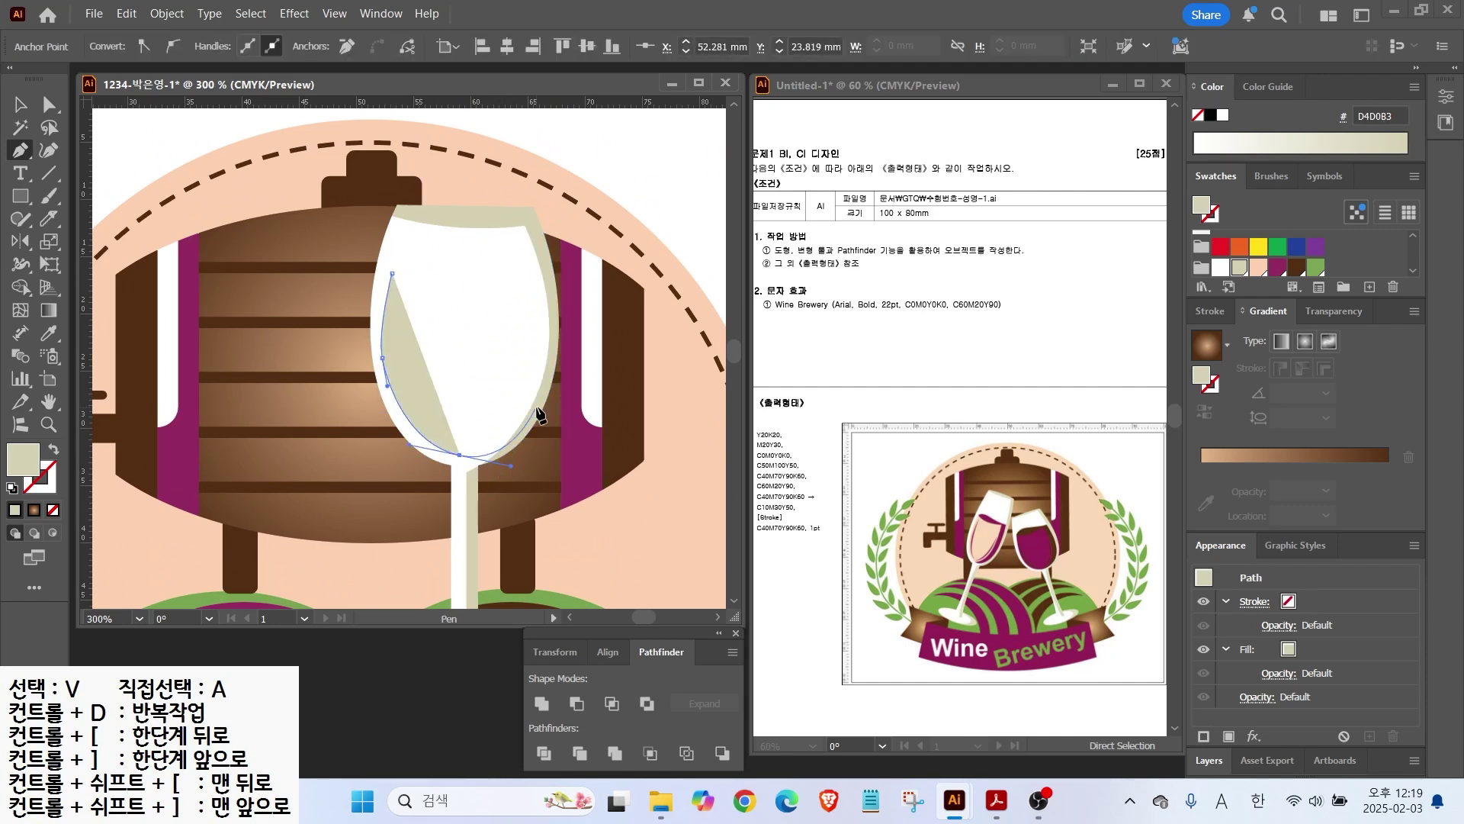
drag(540, 380, 546, 360)
drag(535, 273, 417, 252)
click(535, 272)
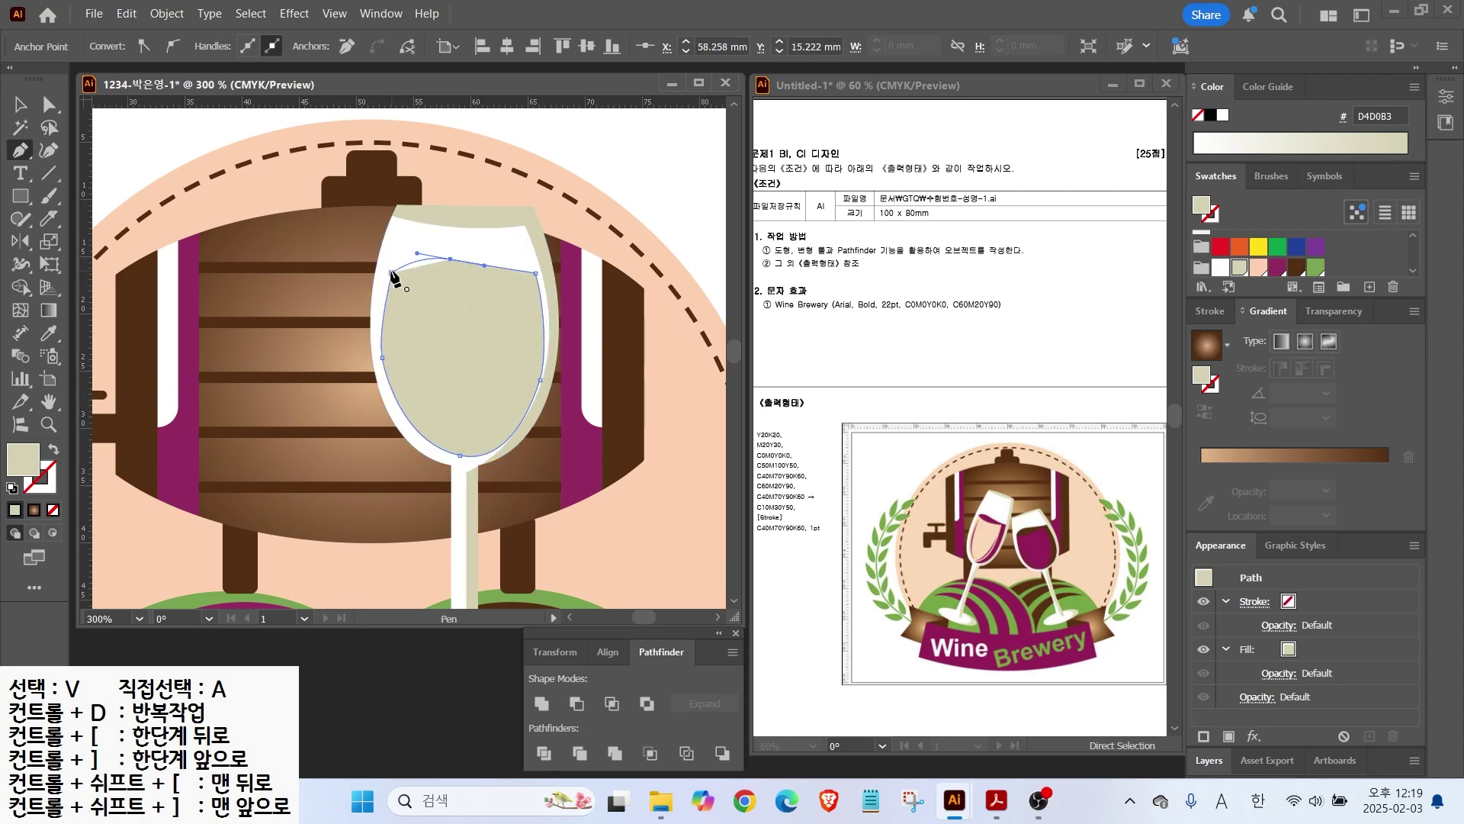
click(1277, 267)
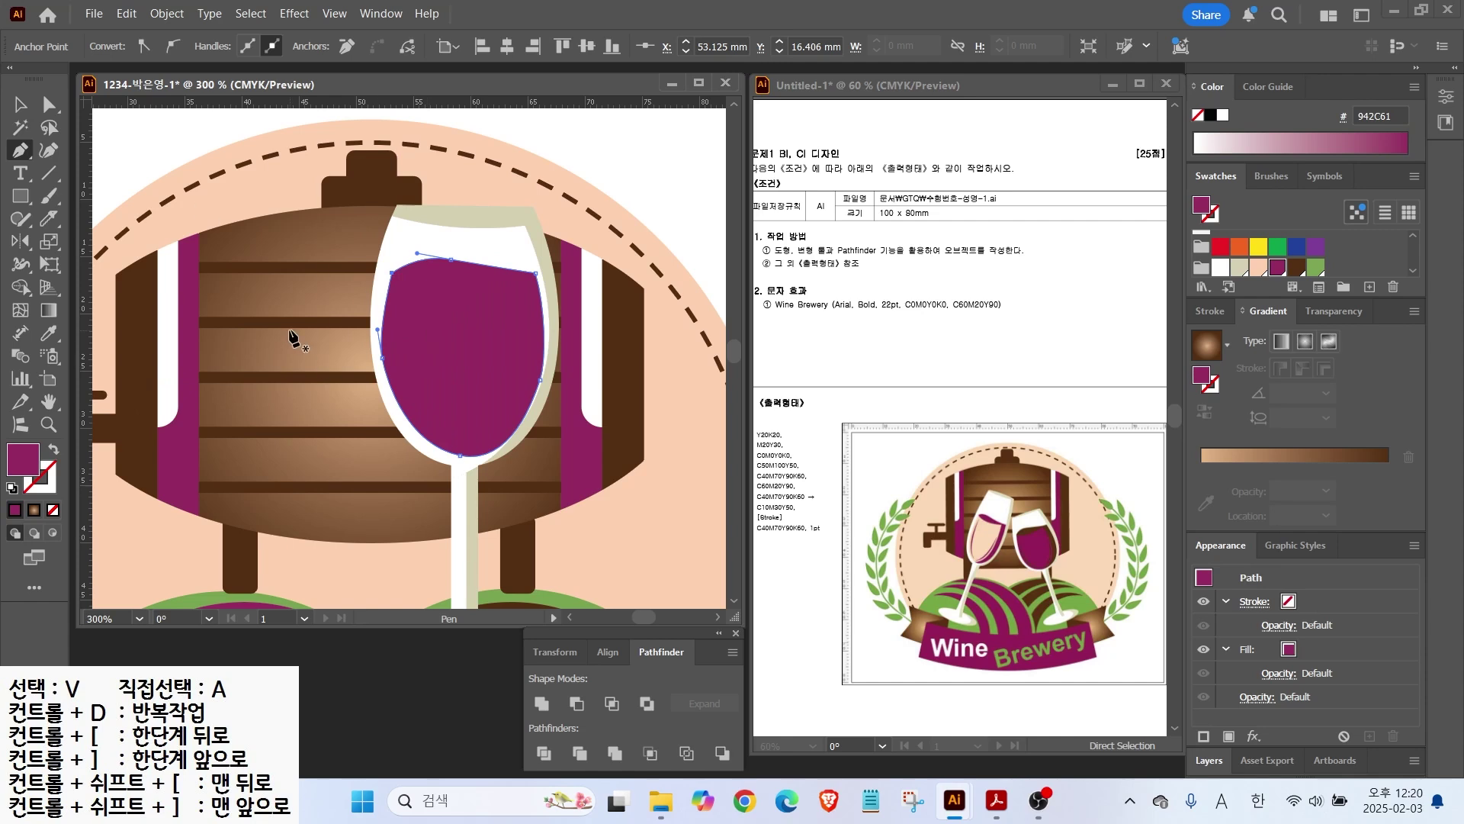
Step: Knife-cut a curved sliver off the wine's top and colour it dark brown 532F13
key(v)
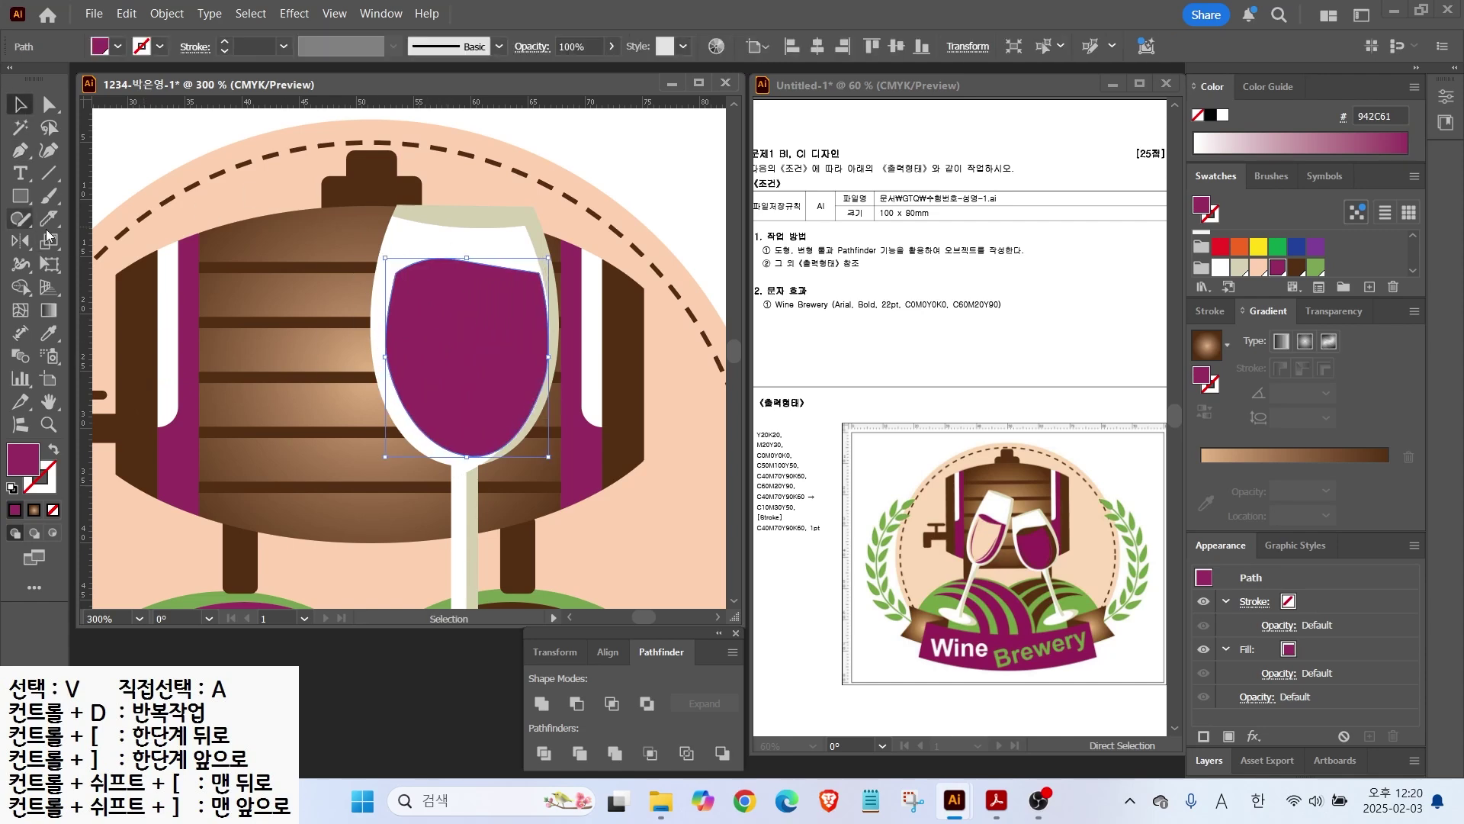
click(49, 219)
mouse_move(381, 269)
mouse_down()
mouse_move(482, 296)
mouse_move(552, 267)
mouse_move(523, 286)
mouse_up()
key(v)
click(286, 230)
click(472, 277)
click(1298, 270)
Step: Cut a thin sliver down the wine's right side and colour it dark brown 532F13
click(494, 366)
click(49, 219)
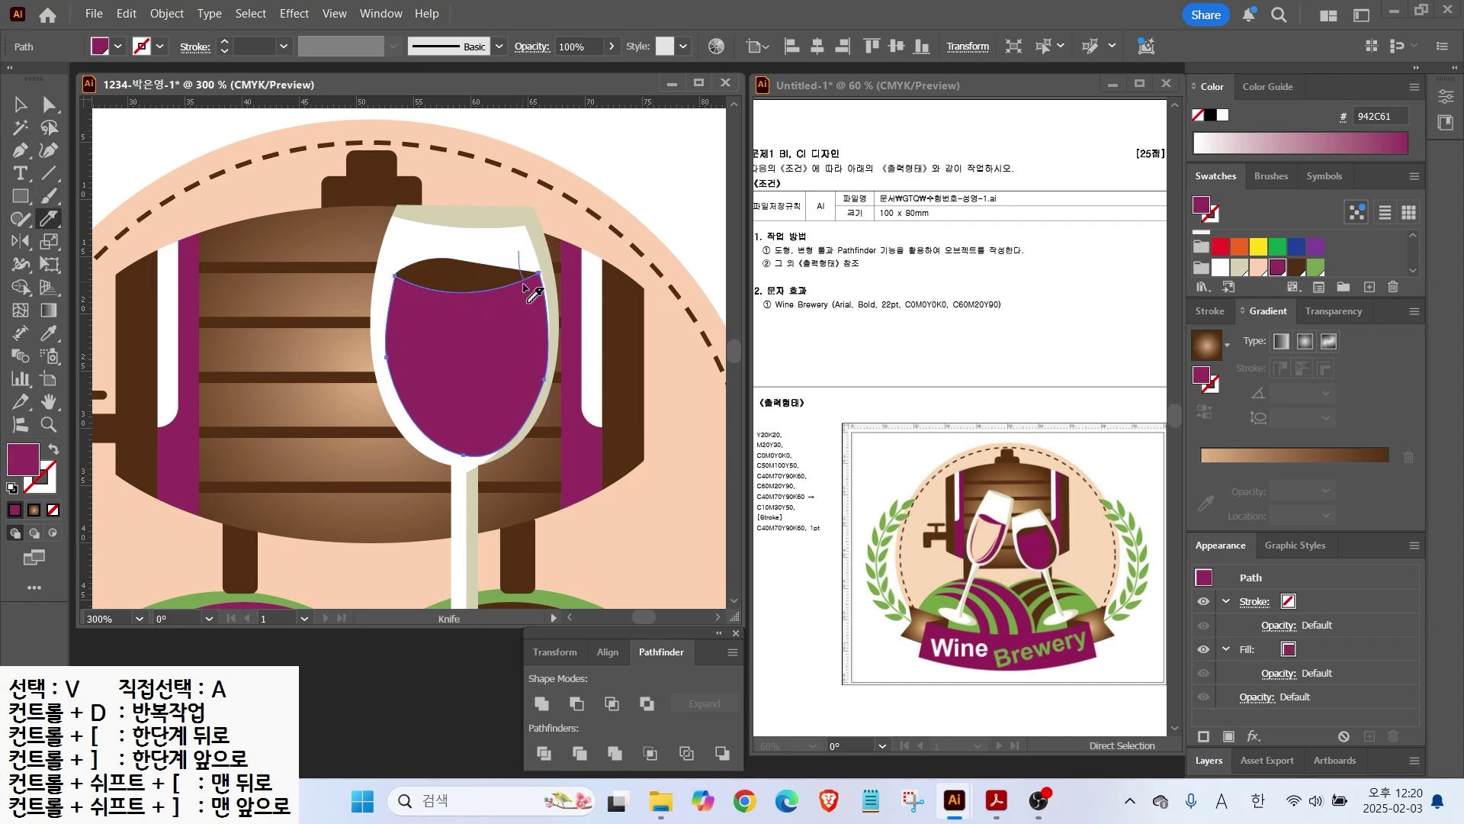
drag(505, 444, 506, 454)
key(v)
click(534, 359)
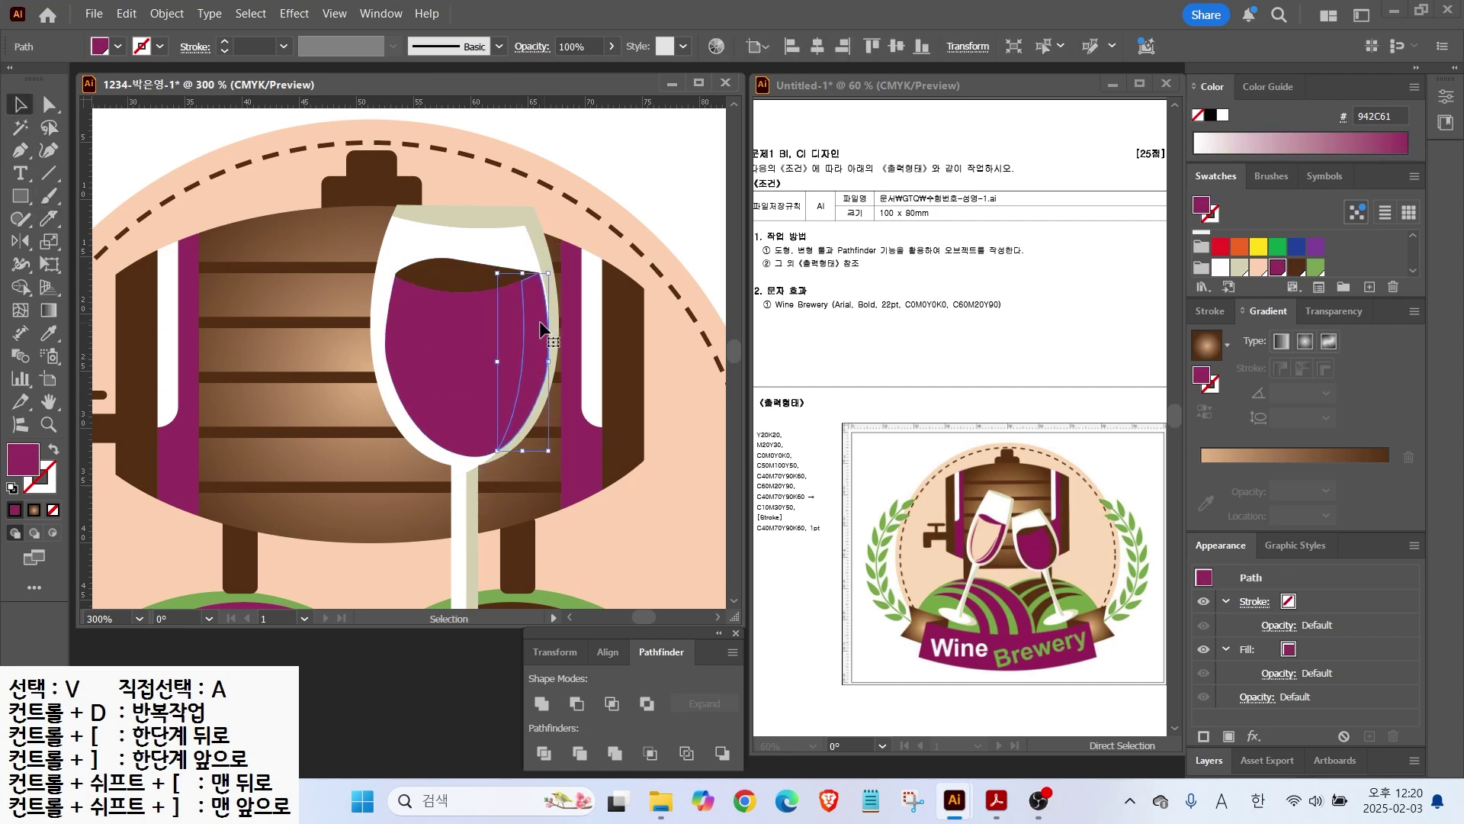
click(1298, 269)
click(569, 359)
key(p)
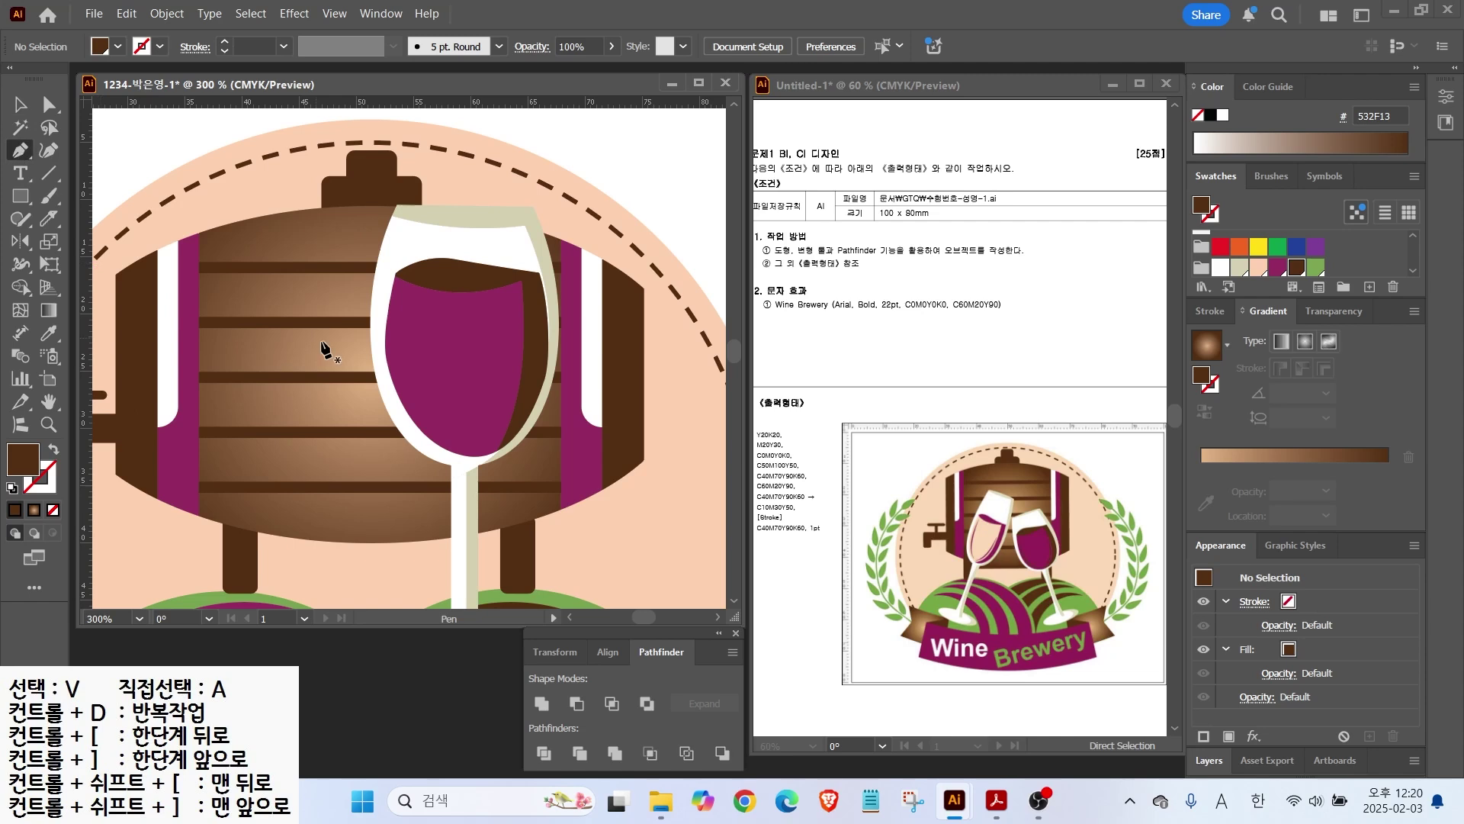
click(396, 348)
Step: Close the first shading curve, make it a brown stroke, and apply Width Profile 1
click(460, 442)
click(396, 348)
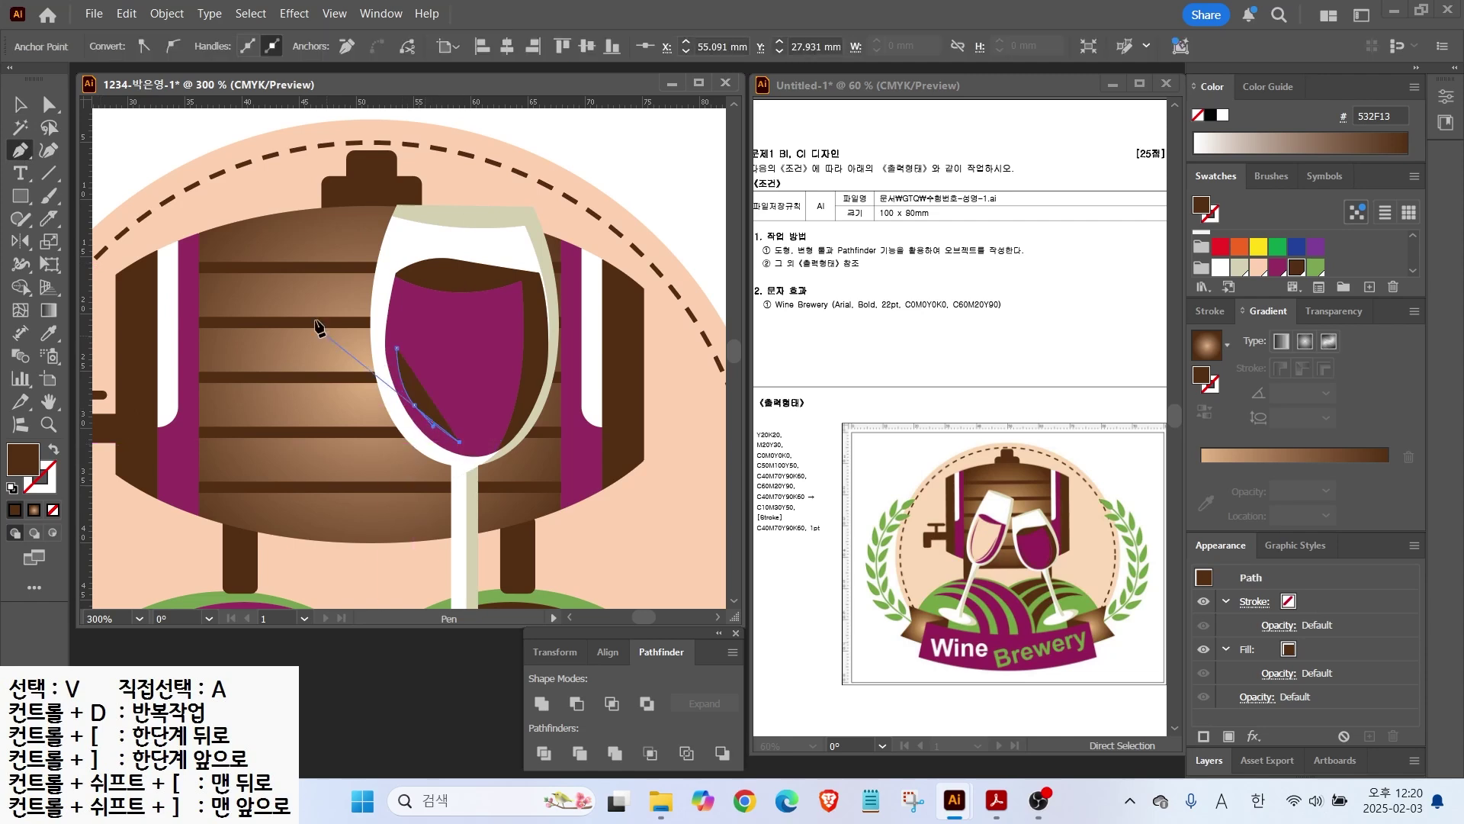
click(21, 104)
click(54, 451)
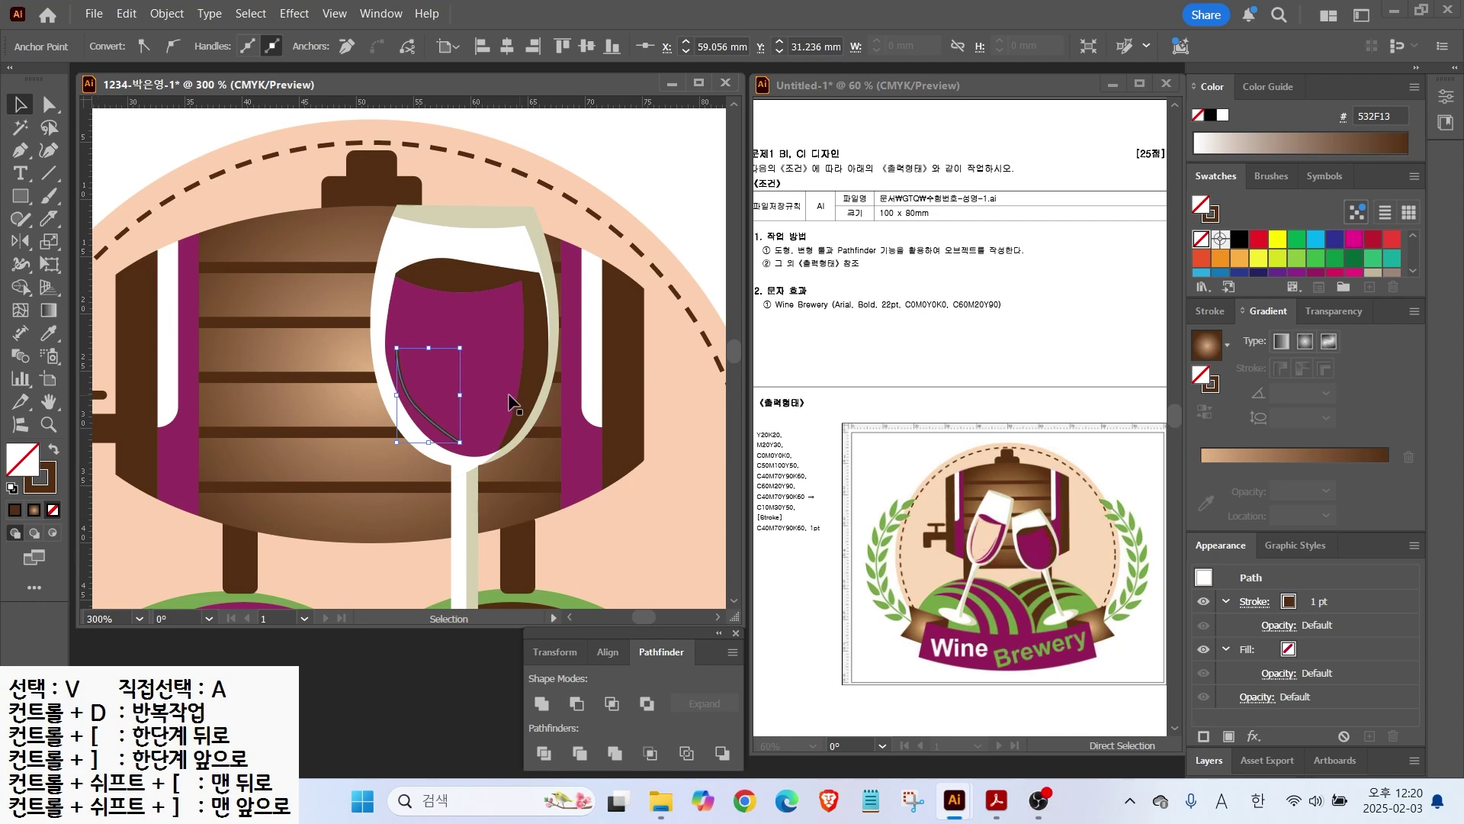
click(1193, 310)
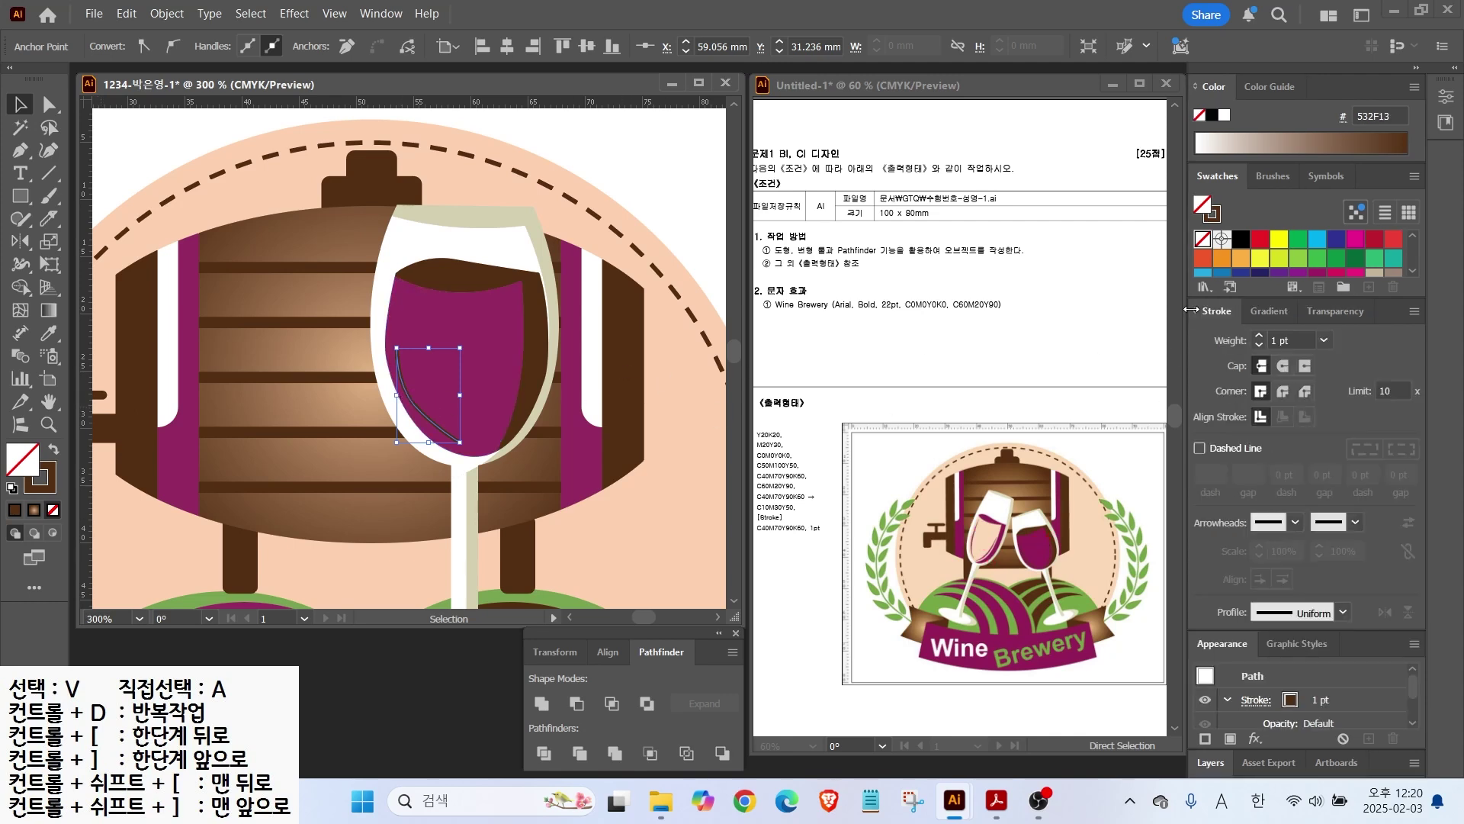
key(ctrl)
key(ctrl)
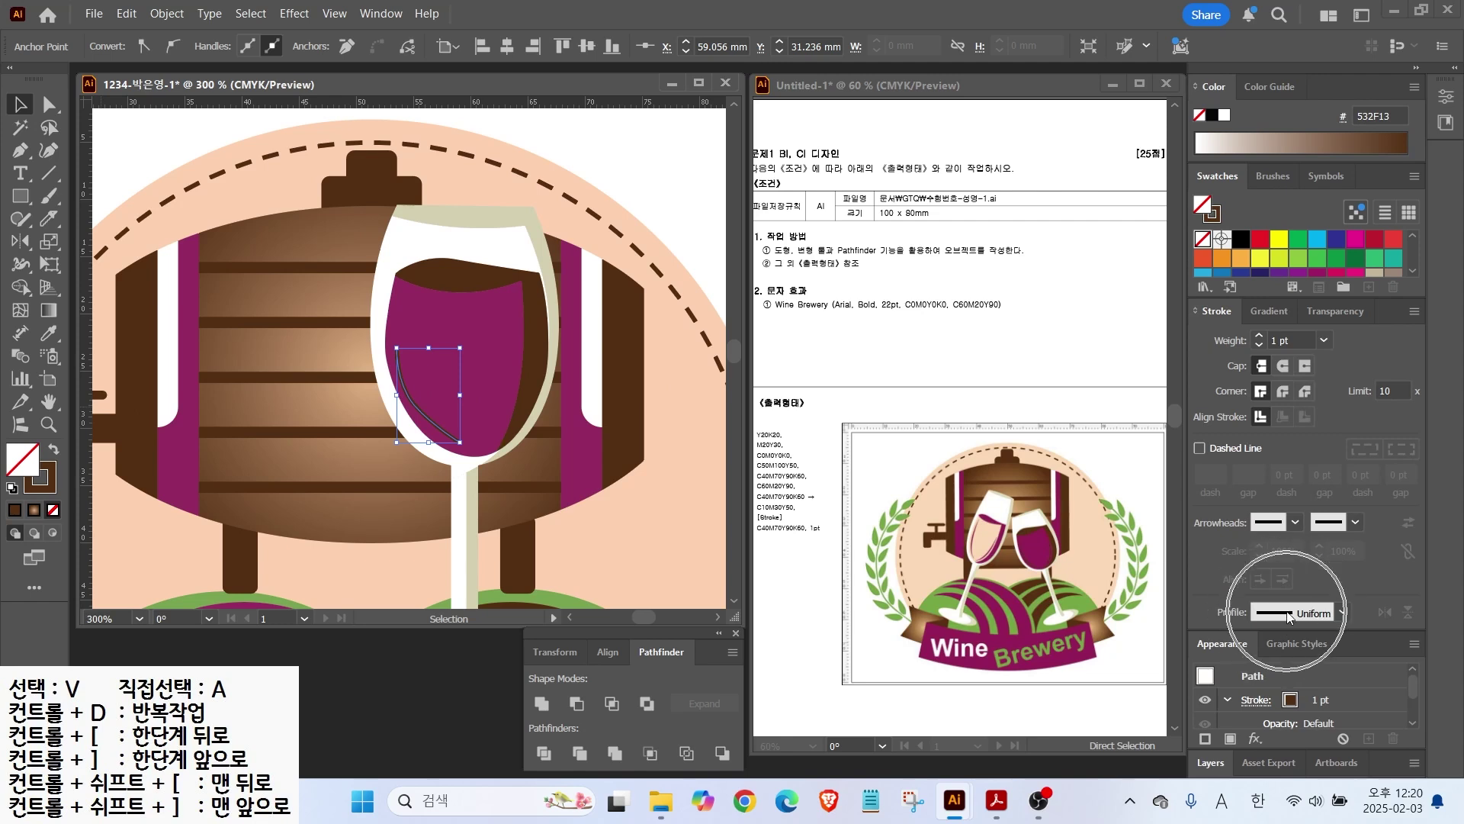
click(1287, 613)
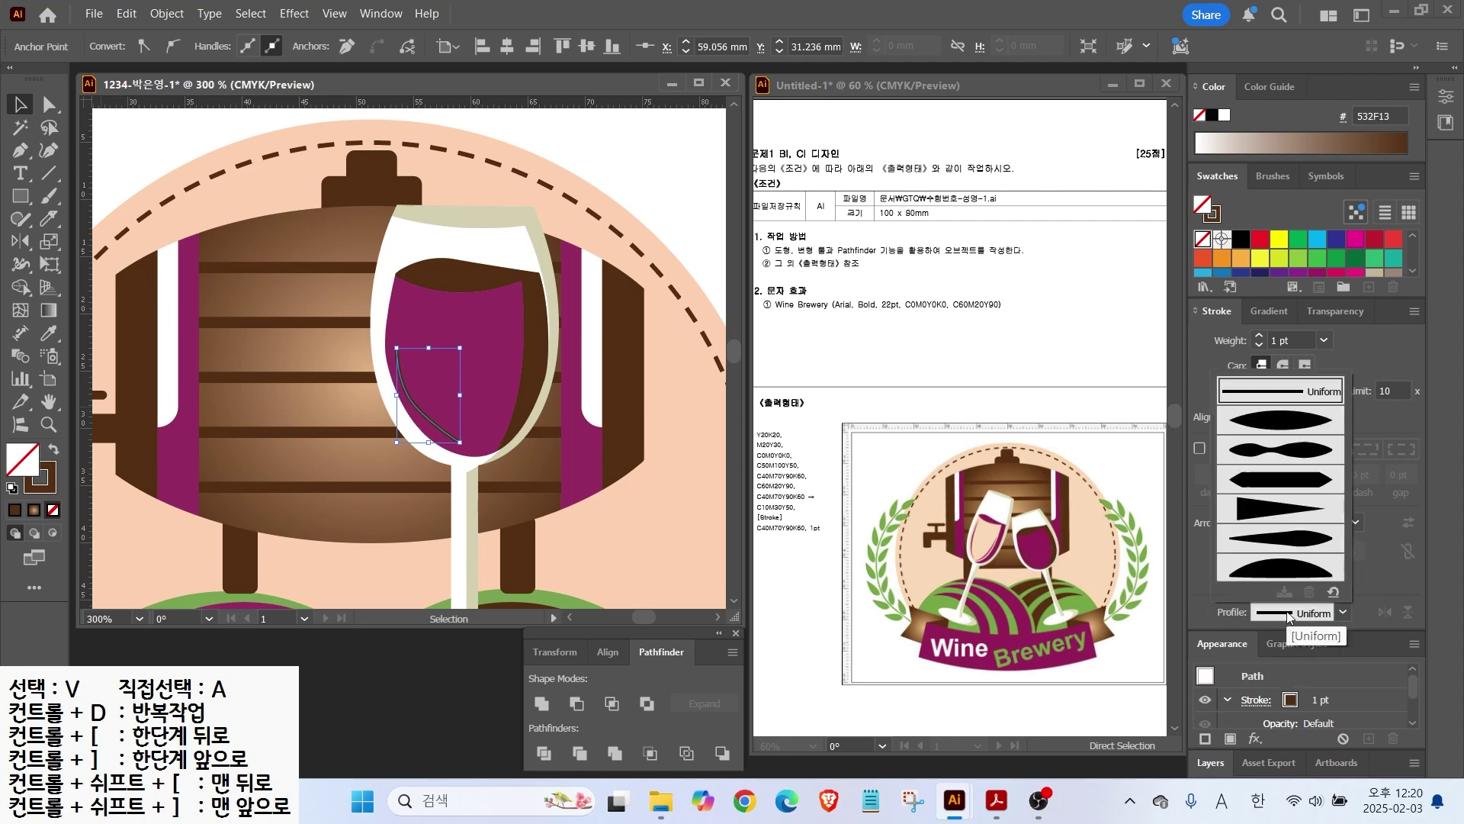
click(1278, 427)
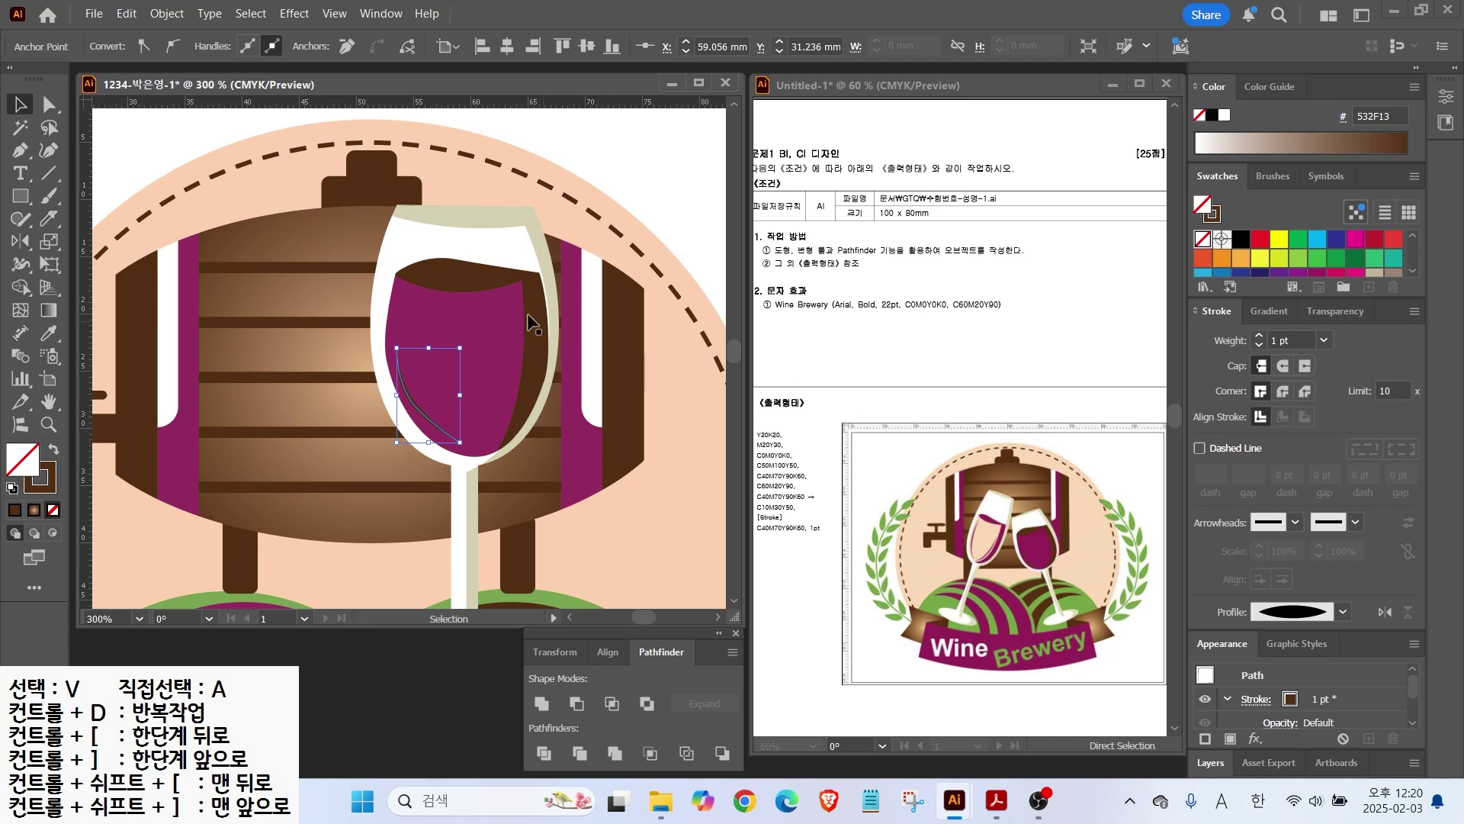
key(ctrl+shift+a)
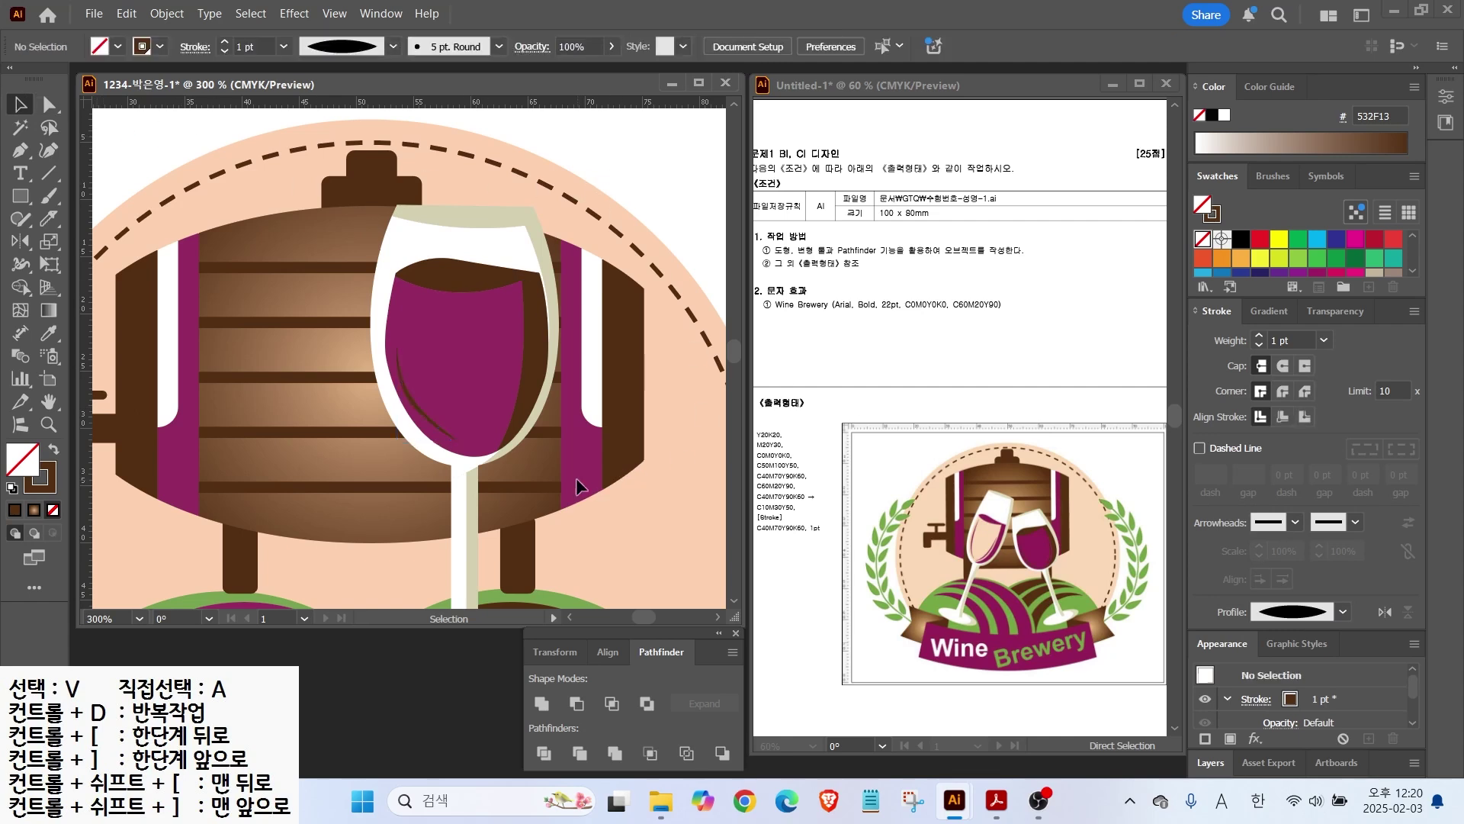
Step: Draw a second curve in the wine's right side and taper it with Width Profile 1
click(25, 154)
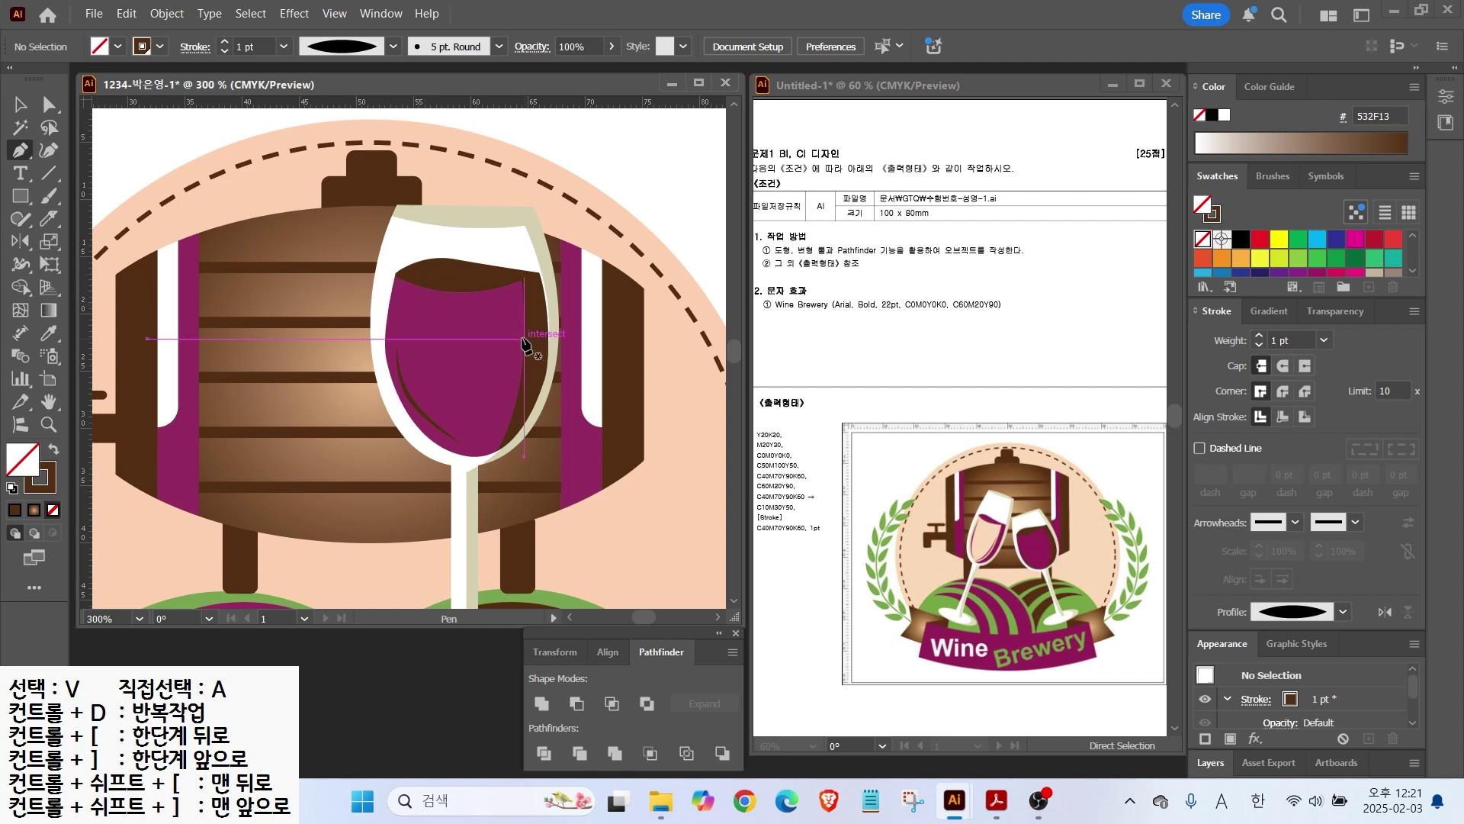
click(513, 361)
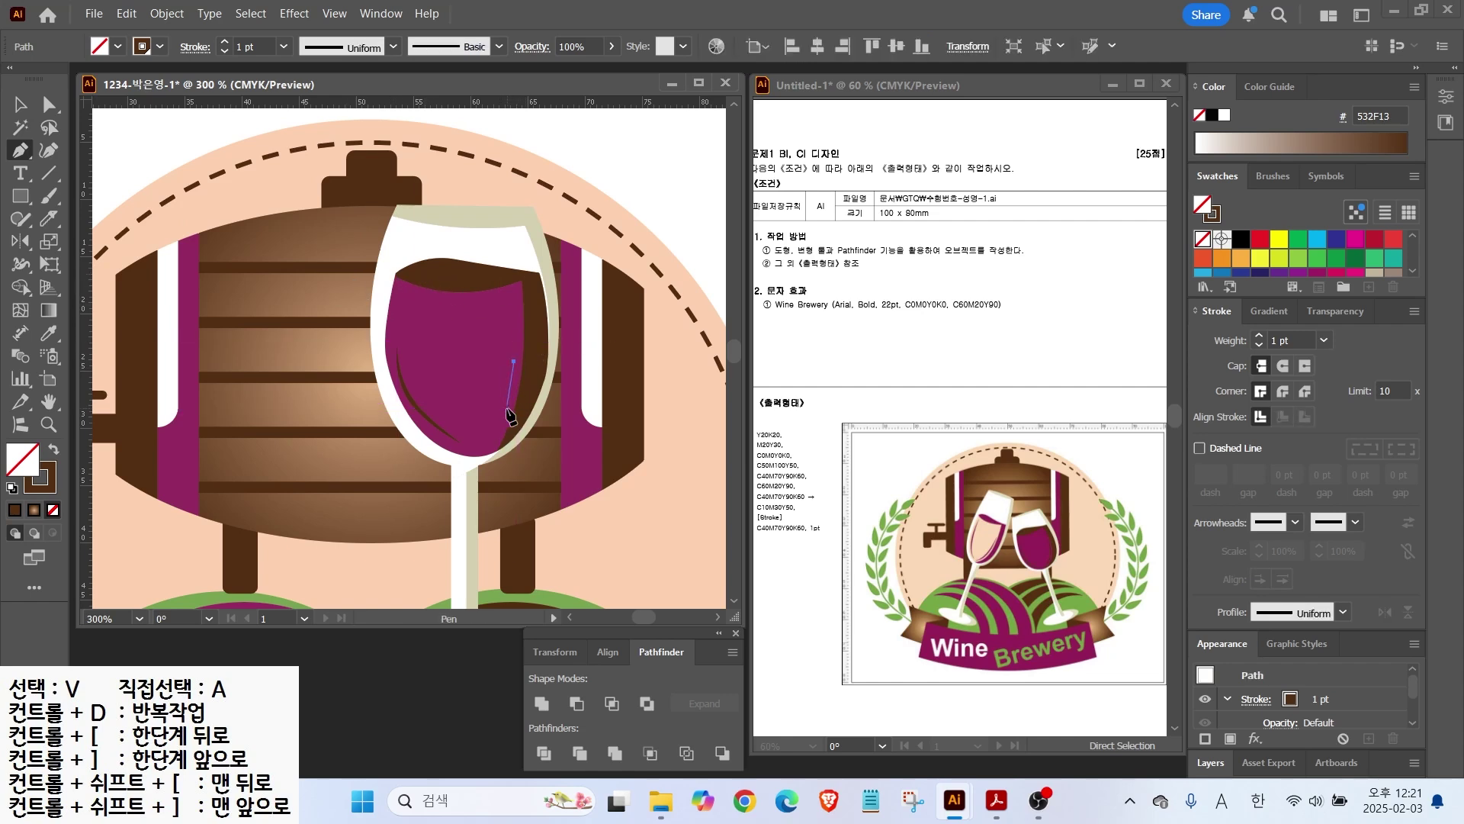
drag(485, 423, 473, 440)
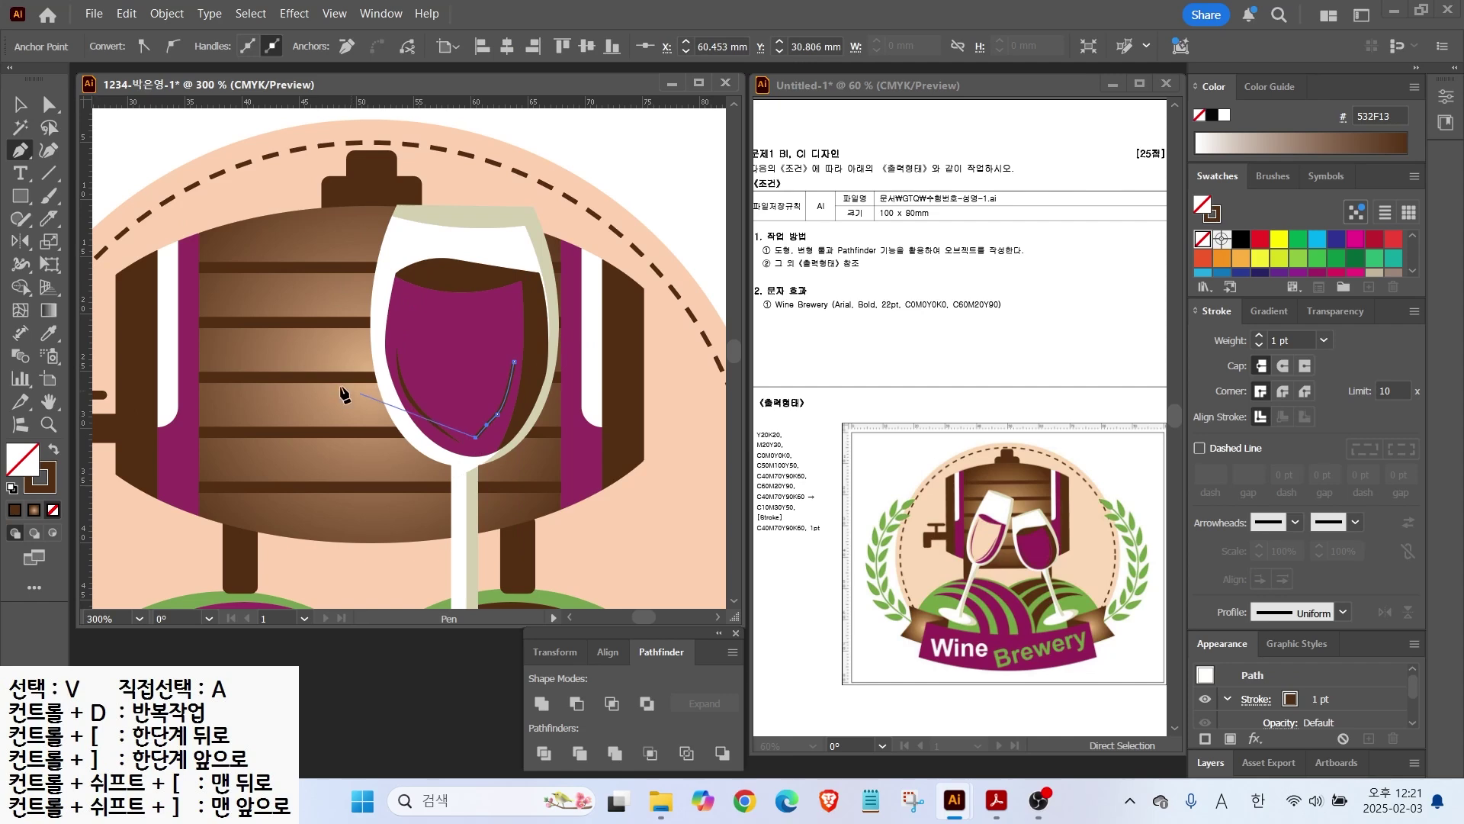
key(Return)
key(v)
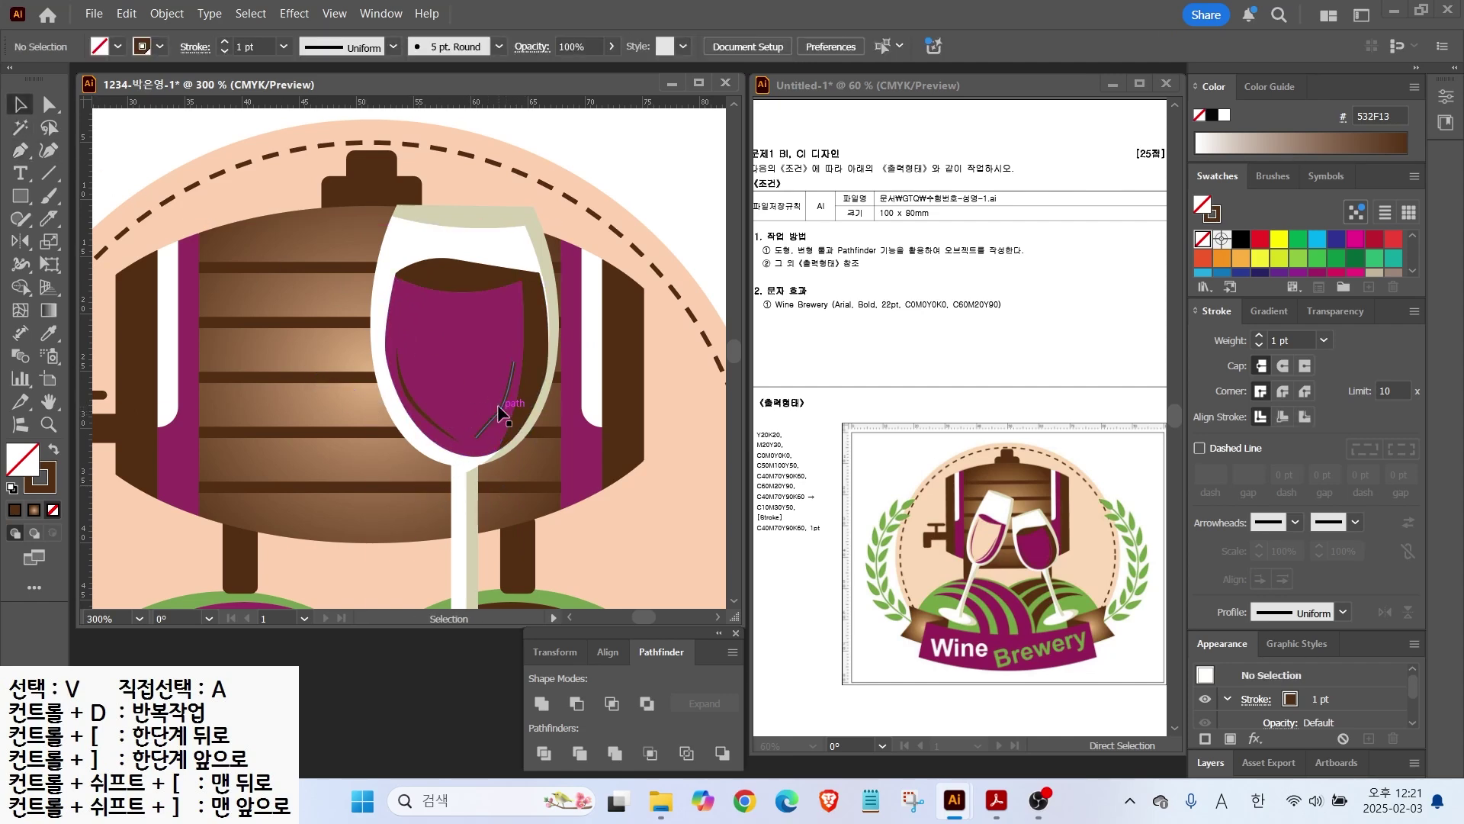
click(507, 405)
click(1278, 614)
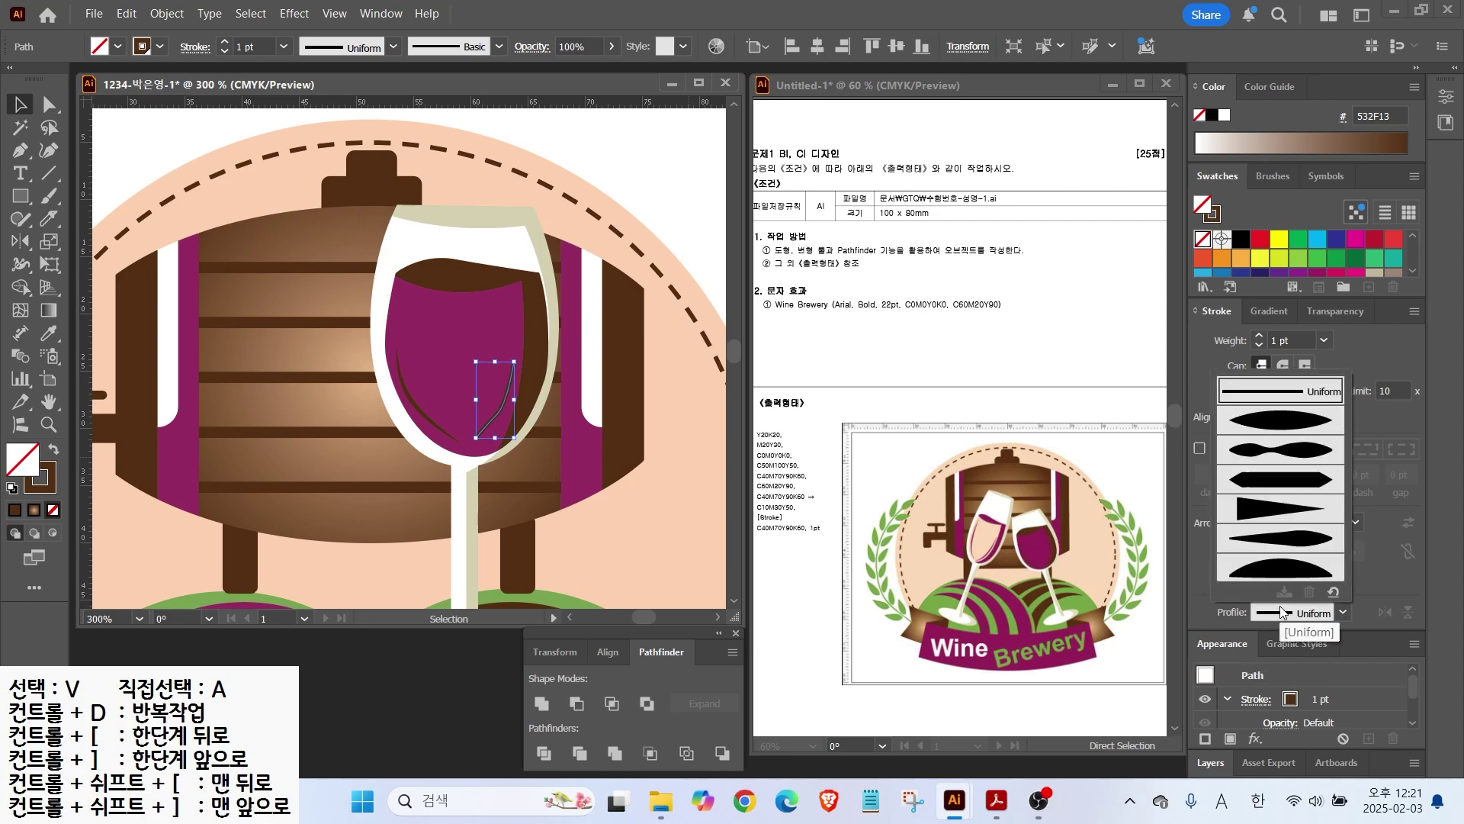
click(1276, 424)
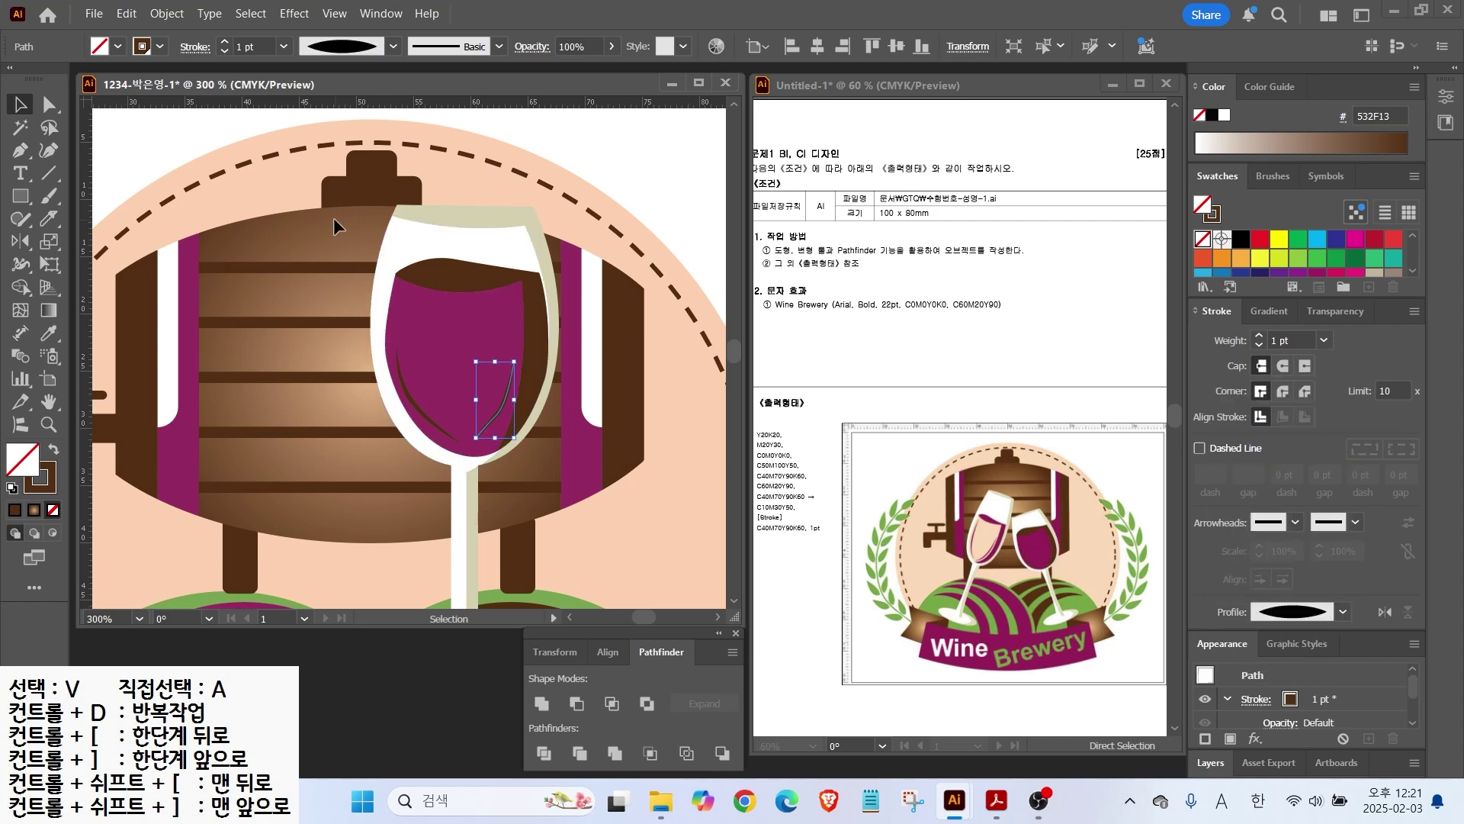
Step: Rotate the second stroke slightly counter-clockwise and nudge it into place
click(251, 182)
click(502, 413)
drag(519, 355, 515, 351)
drag(500, 407, 504, 410)
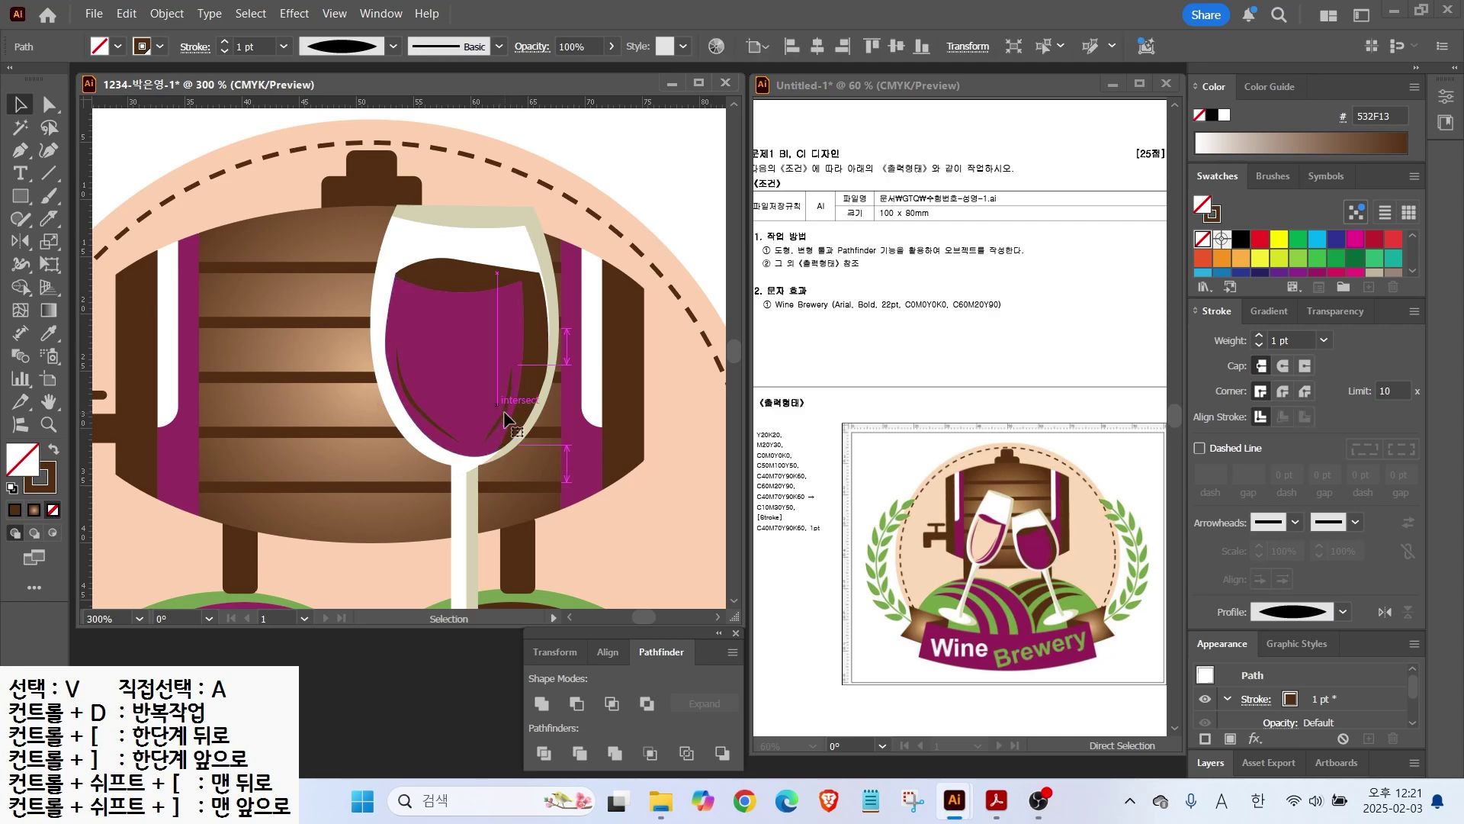
click(645, 335)
scroll(584, 386, down, 1)
drag(584, 386, 529, 335)
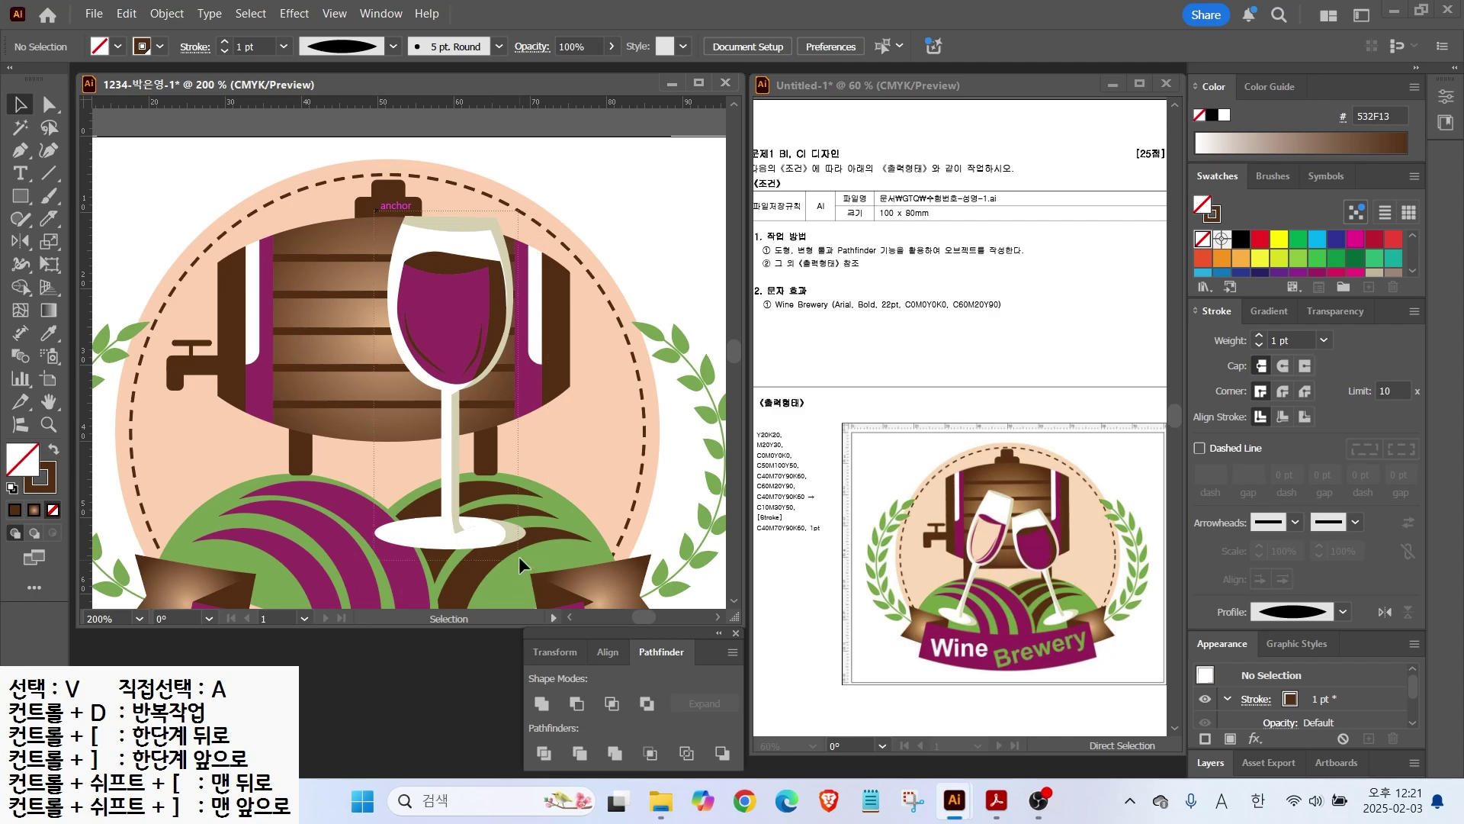
Step: Group the wine glass parts, then shrink, tilt and reposition the left glass
click(510, 536)
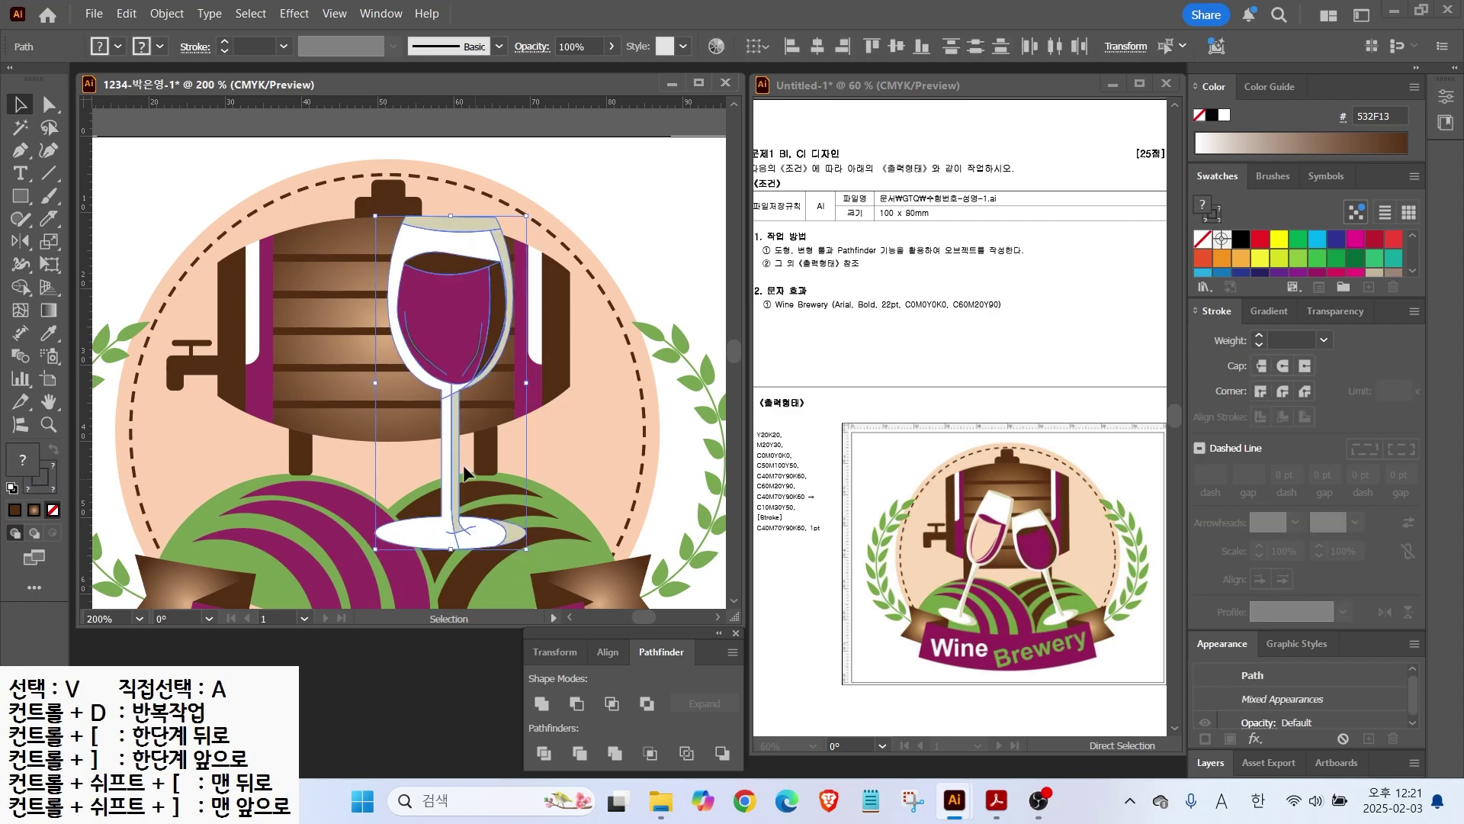
right_click(469, 343)
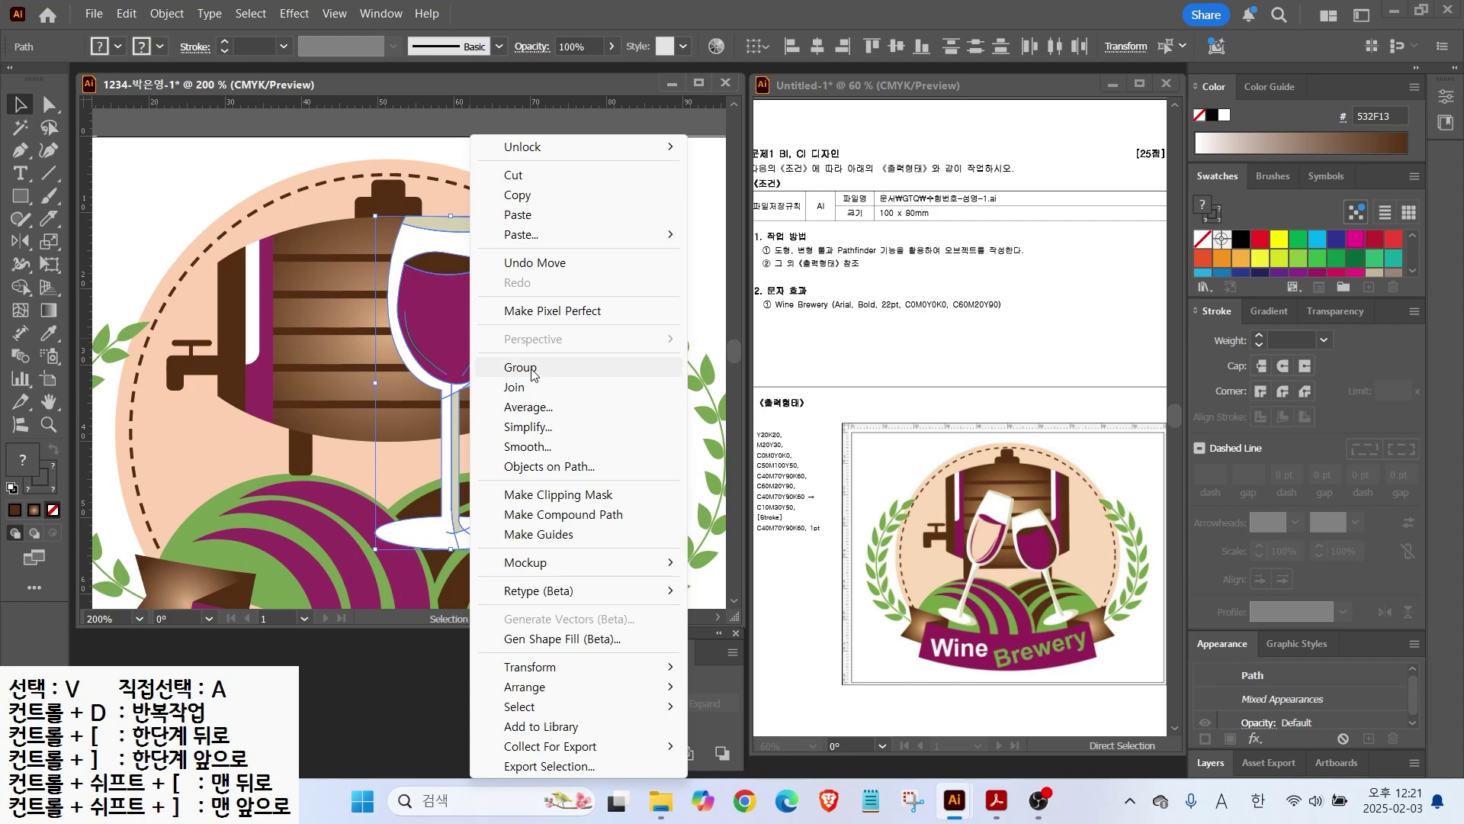
click(518, 366)
drag(526, 216, 468, 277)
drag(450, 381, 342, 337)
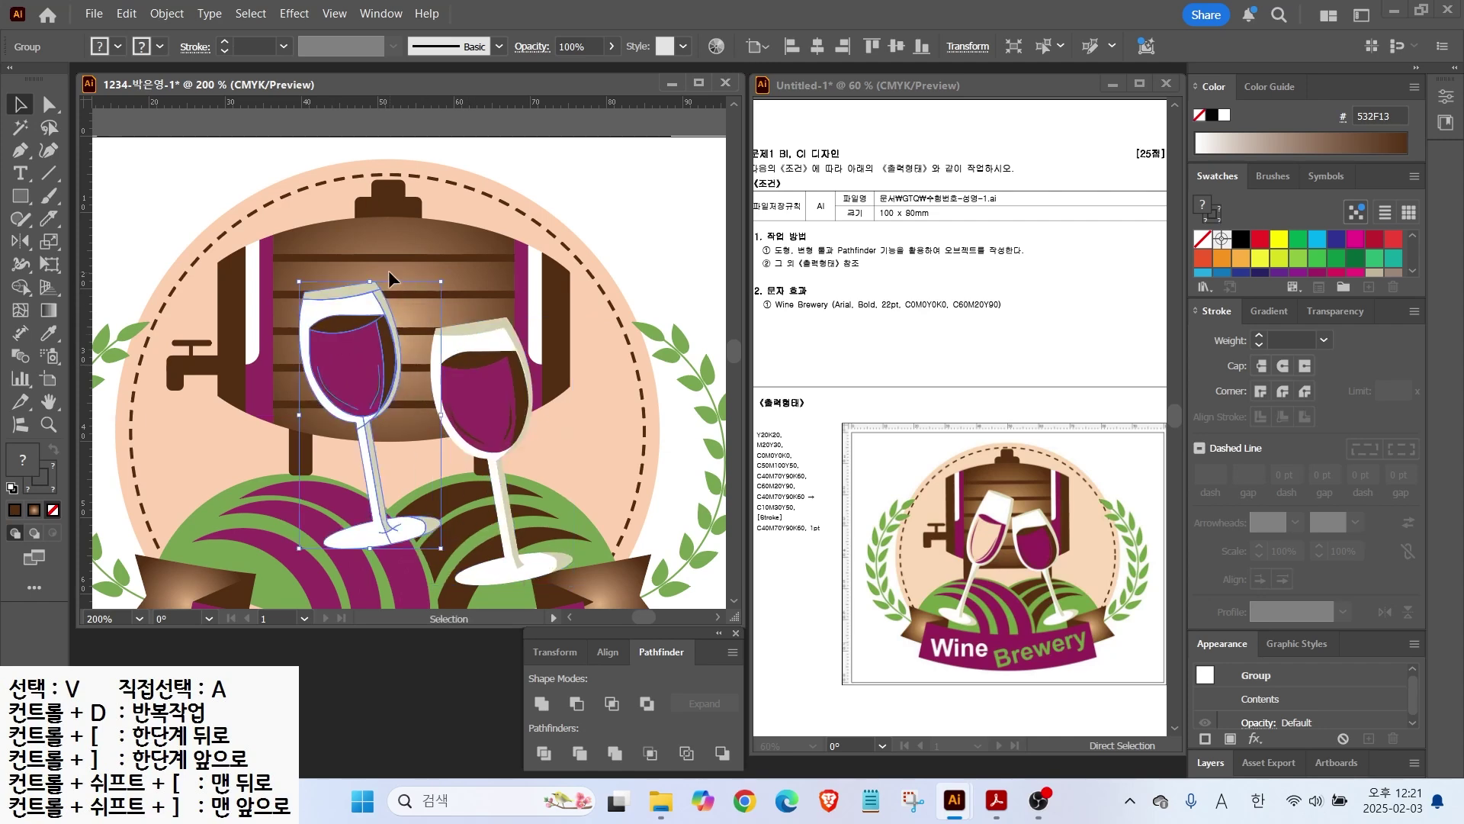
drag(451, 280, 506, 335)
drag(376, 361, 330, 399)
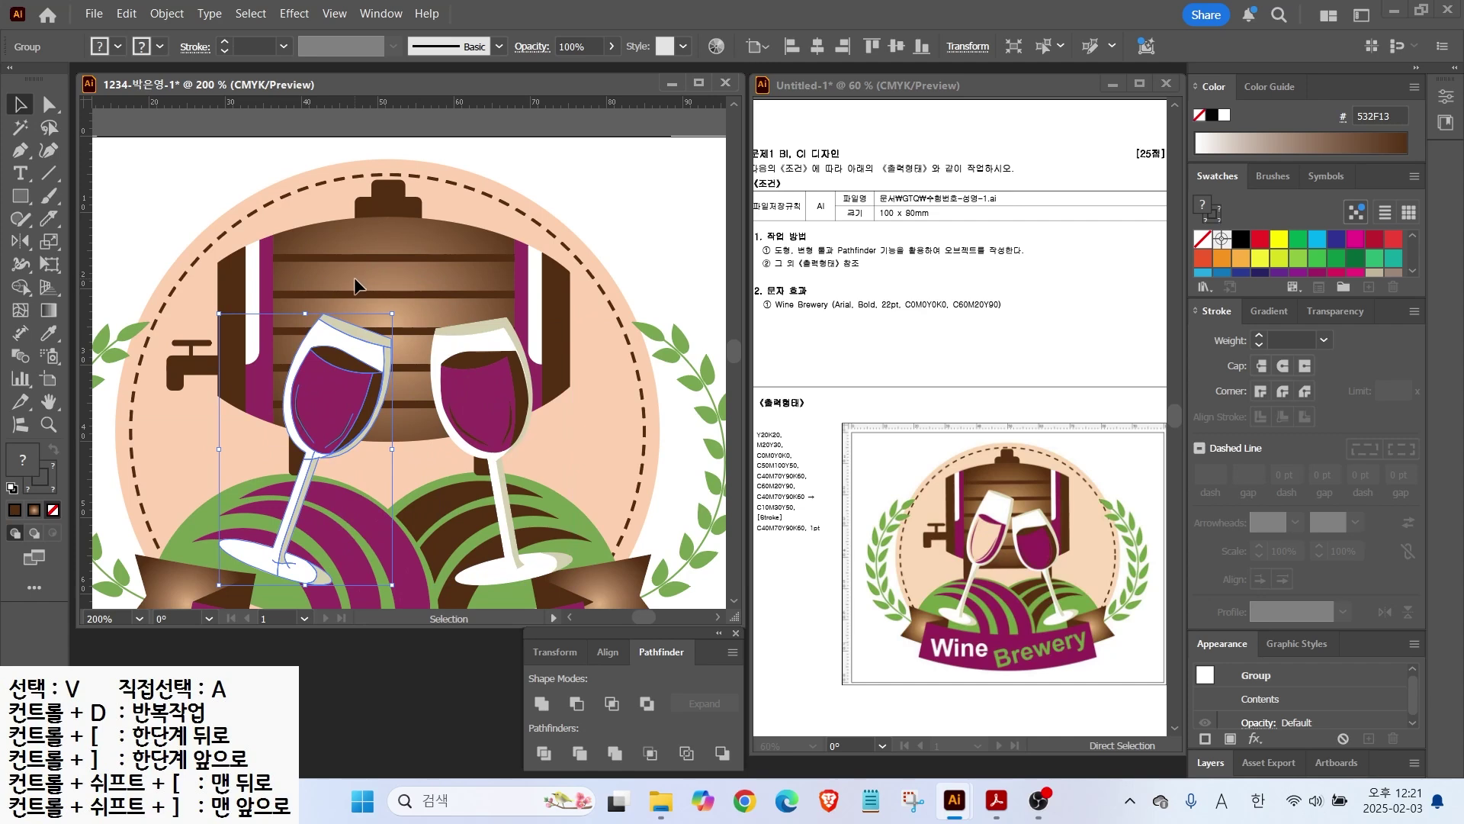
drag(401, 305, 343, 276)
key(ctrl+shift+a)
Step: Stretch the left glass taller, rotate it clockwise, and shift it into position
click(320, 325)
drag(318, 317, 318, 246)
drag(390, 450, 332, 382)
drag(395, 243, 411, 253)
drag(356, 350, 426, 299)
Step: Enlarge the right glass, rotate it counter-clockwise, and move it slightly right
click(485, 370)
drag(422, 294, 405, 304)
drag(484, 422, 476, 418)
drag(480, 416, 485, 415)
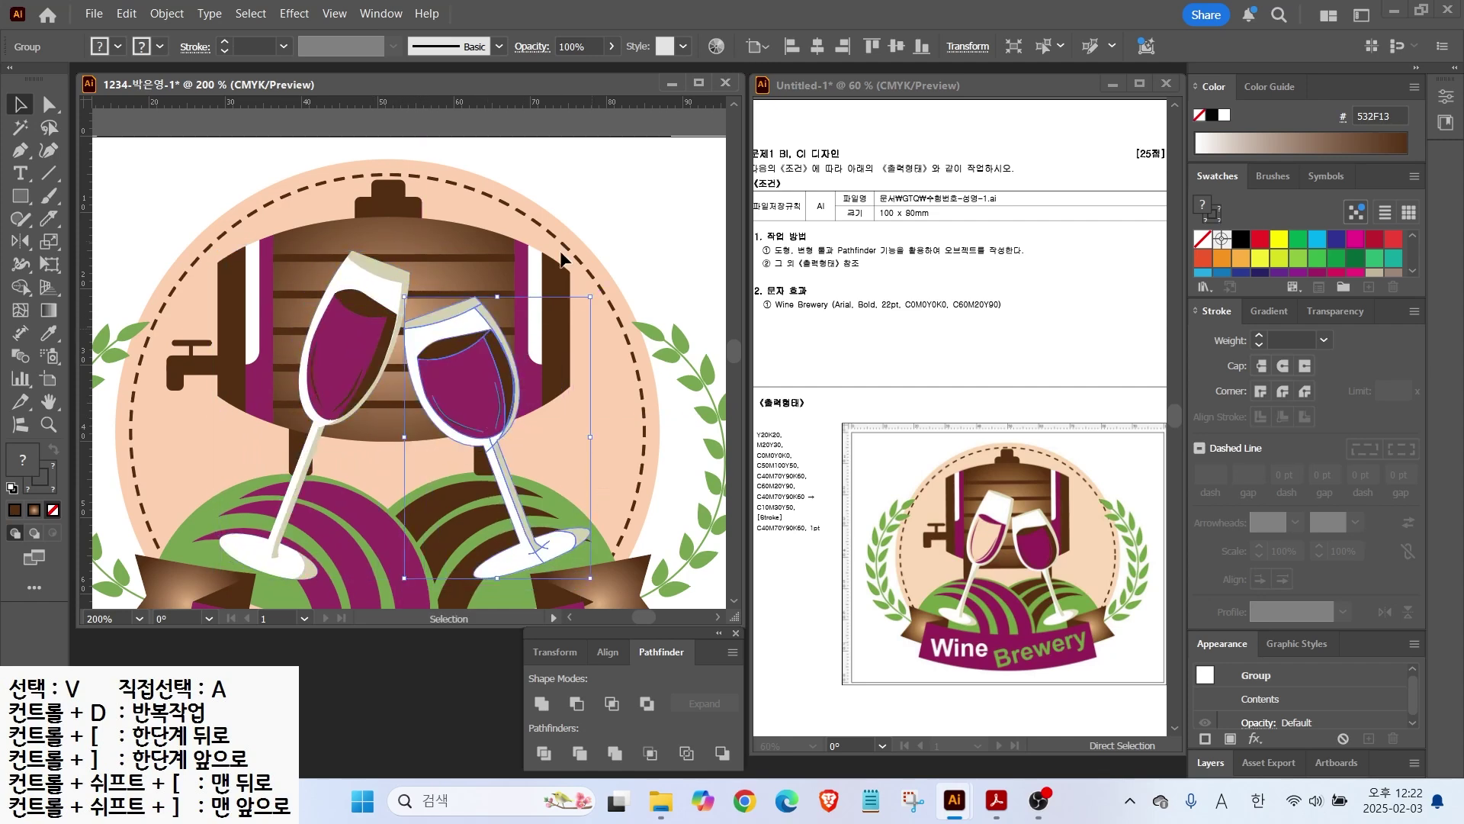
click(349, 344)
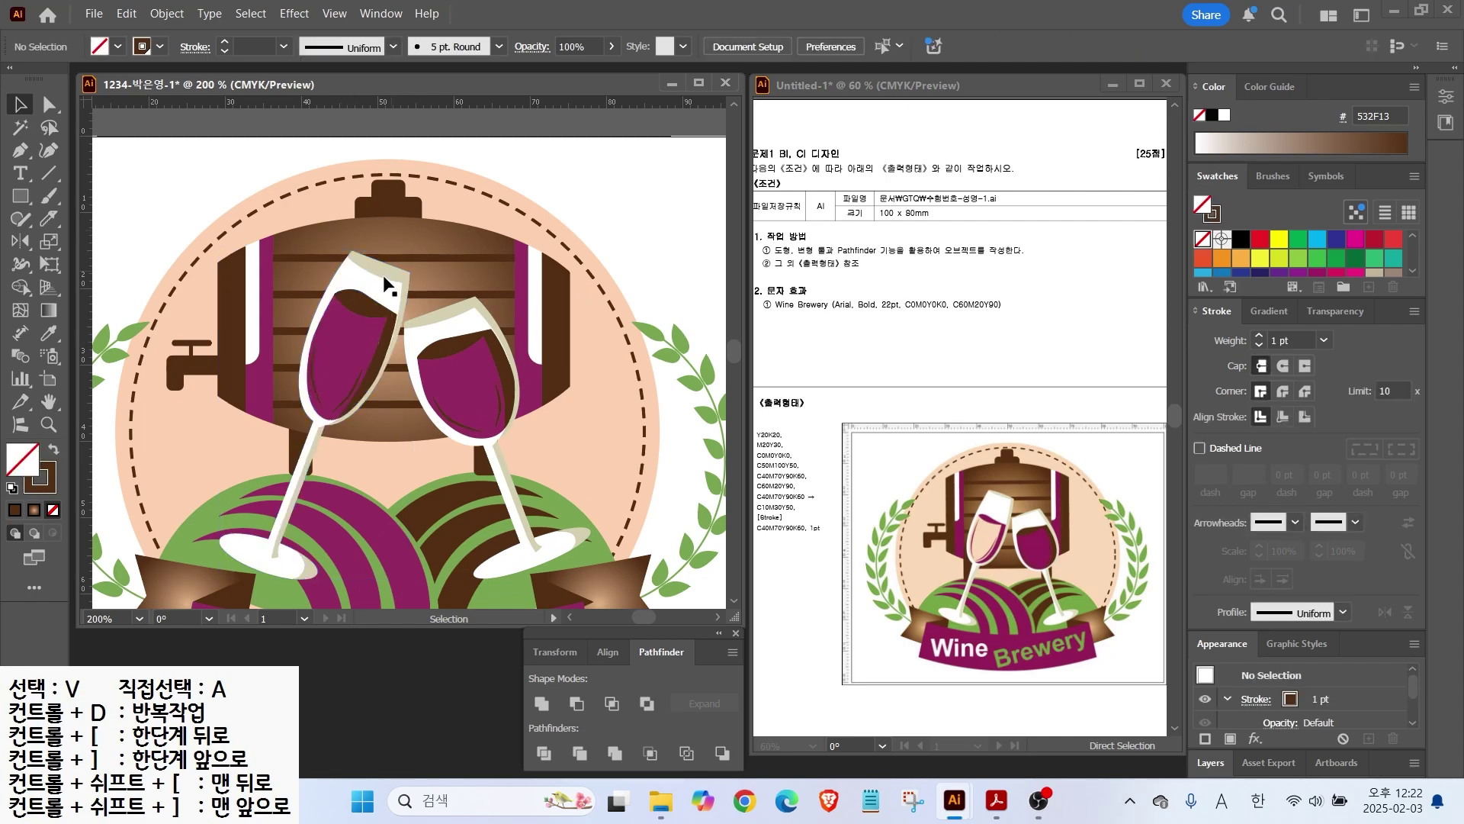
Step: Inside the left glass group, fill the body peach FDD1B0 and the wine shapes purple
double_click(353, 338)
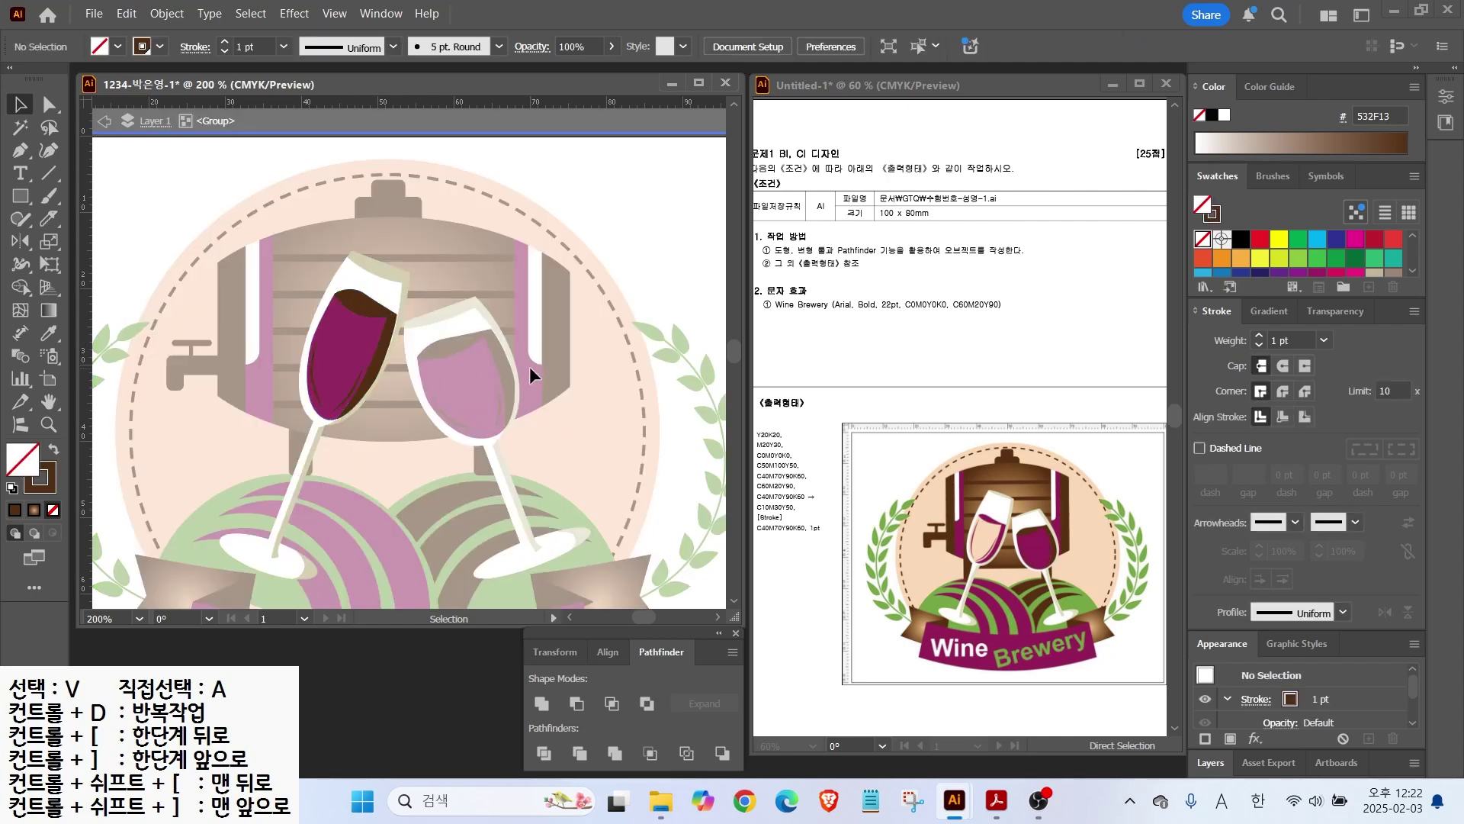
click(355, 317)
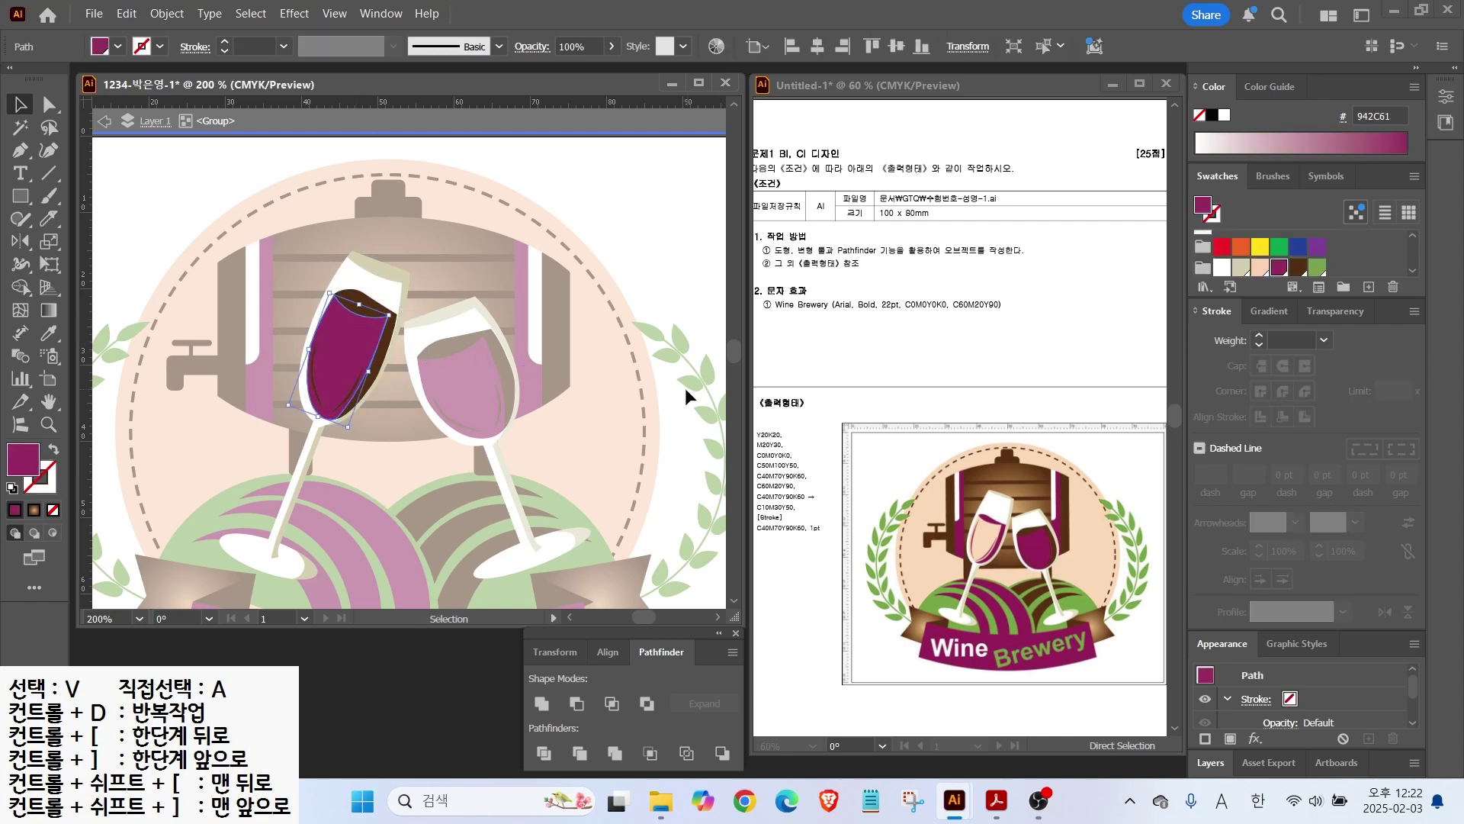
click(1256, 270)
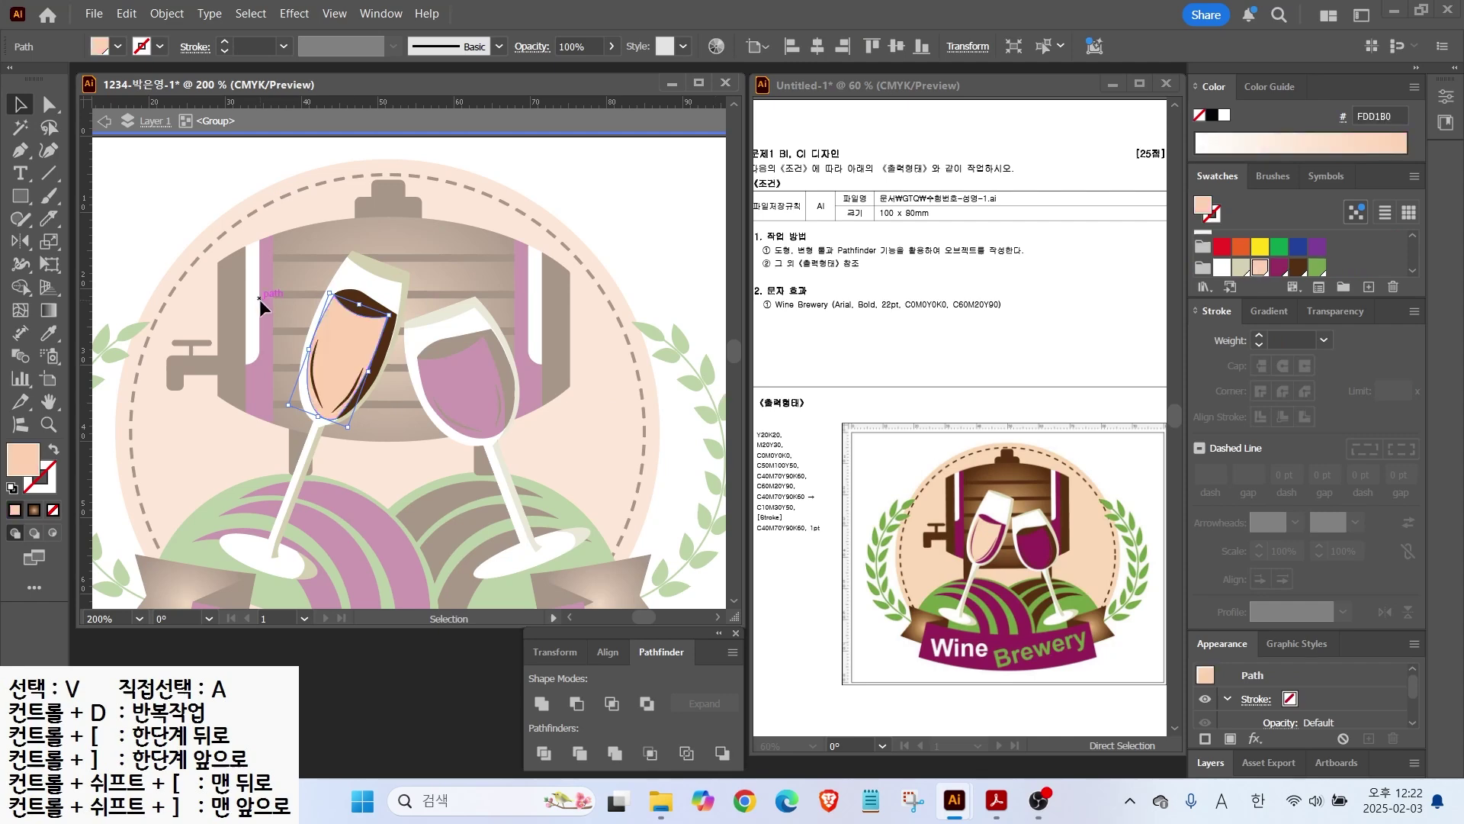
scroll(377, 347, up, 2)
click(403, 331)
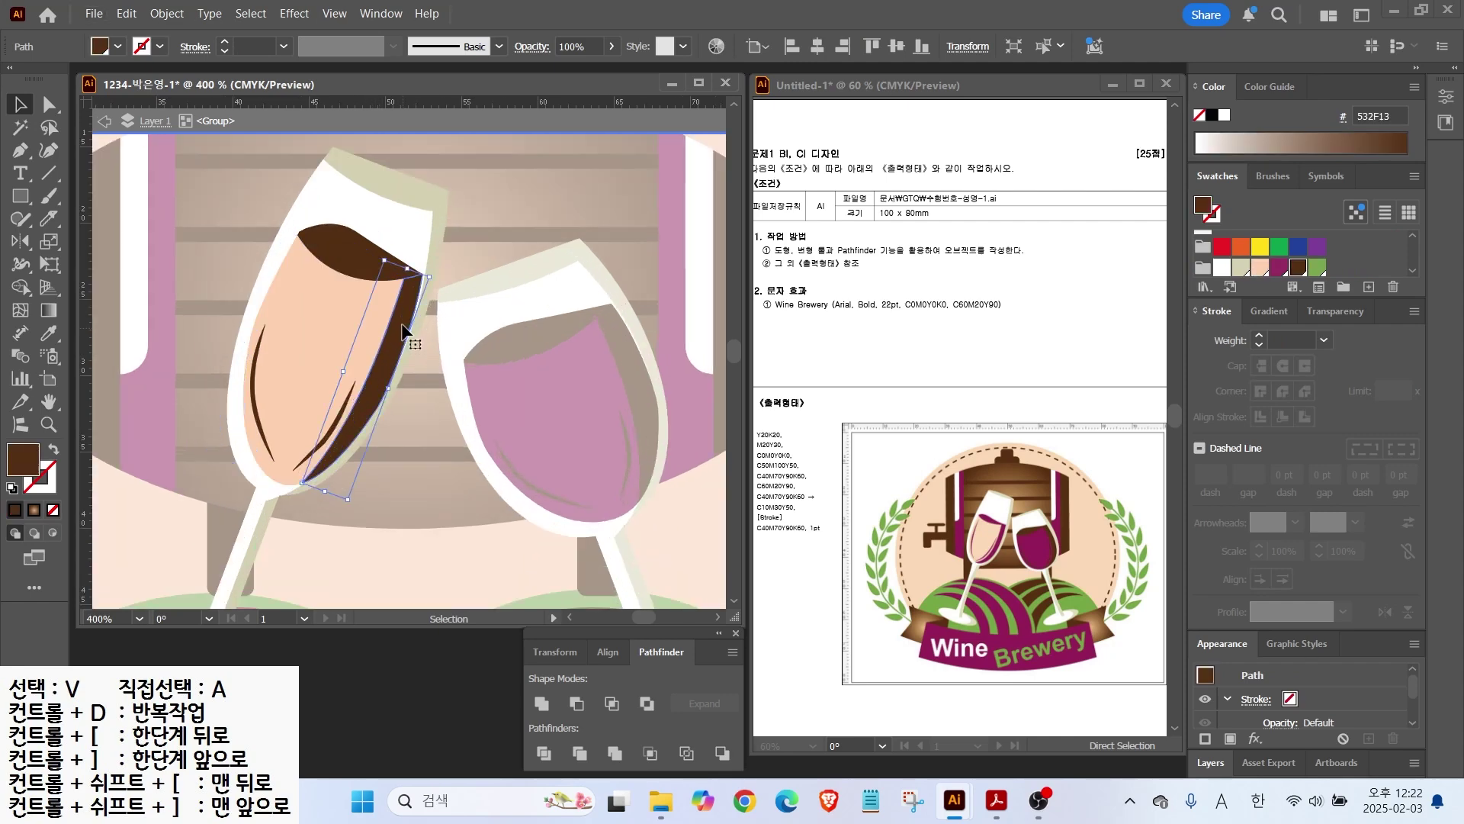
shift+click(356, 245)
click(1279, 267)
Step: Colour both highlight curve strokes purple and exit isolation mode
click(323, 444)
shift+click(255, 417)
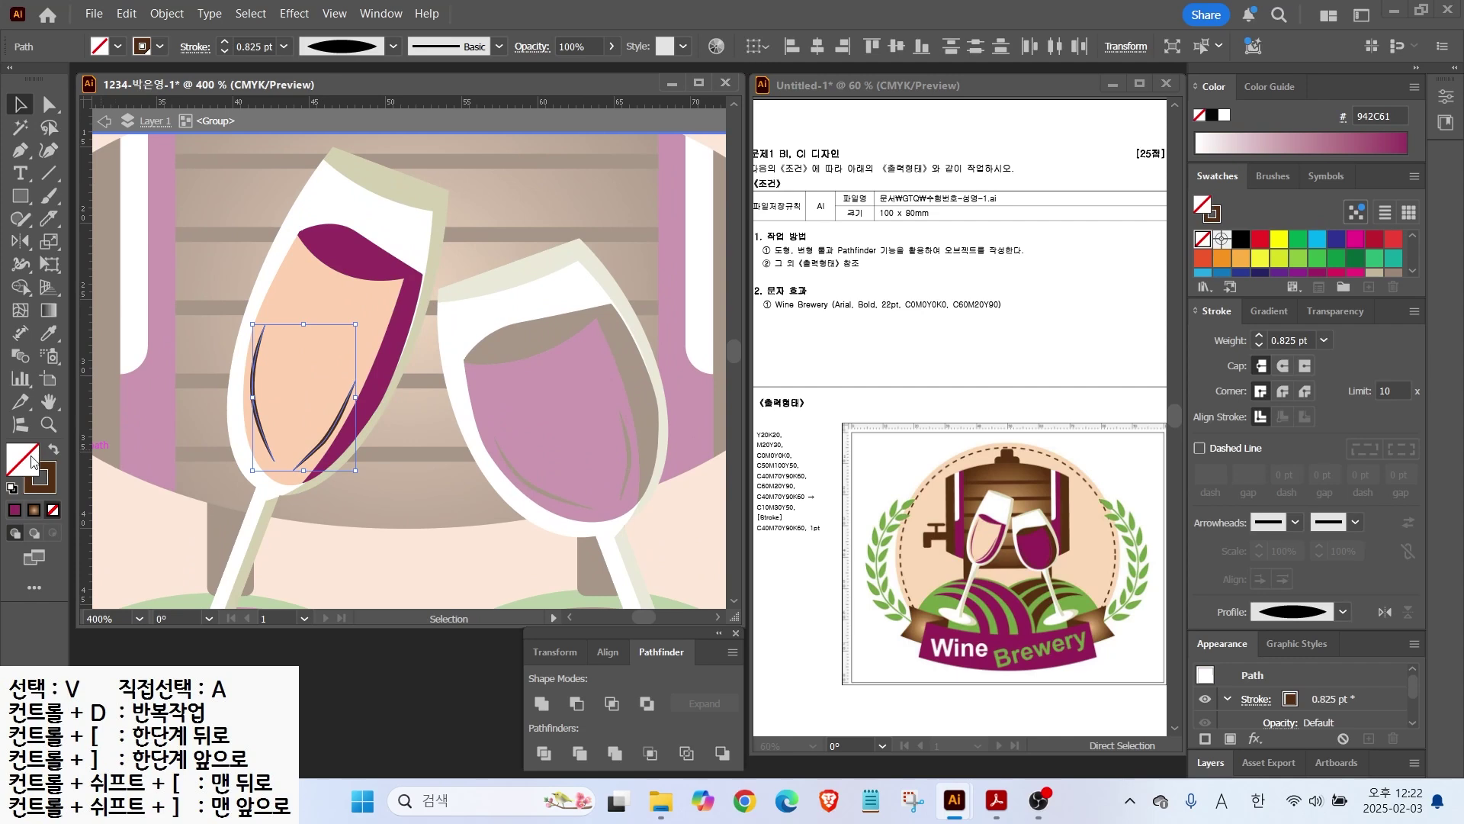
click(54, 481)
click(1278, 267)
click(383, 544)
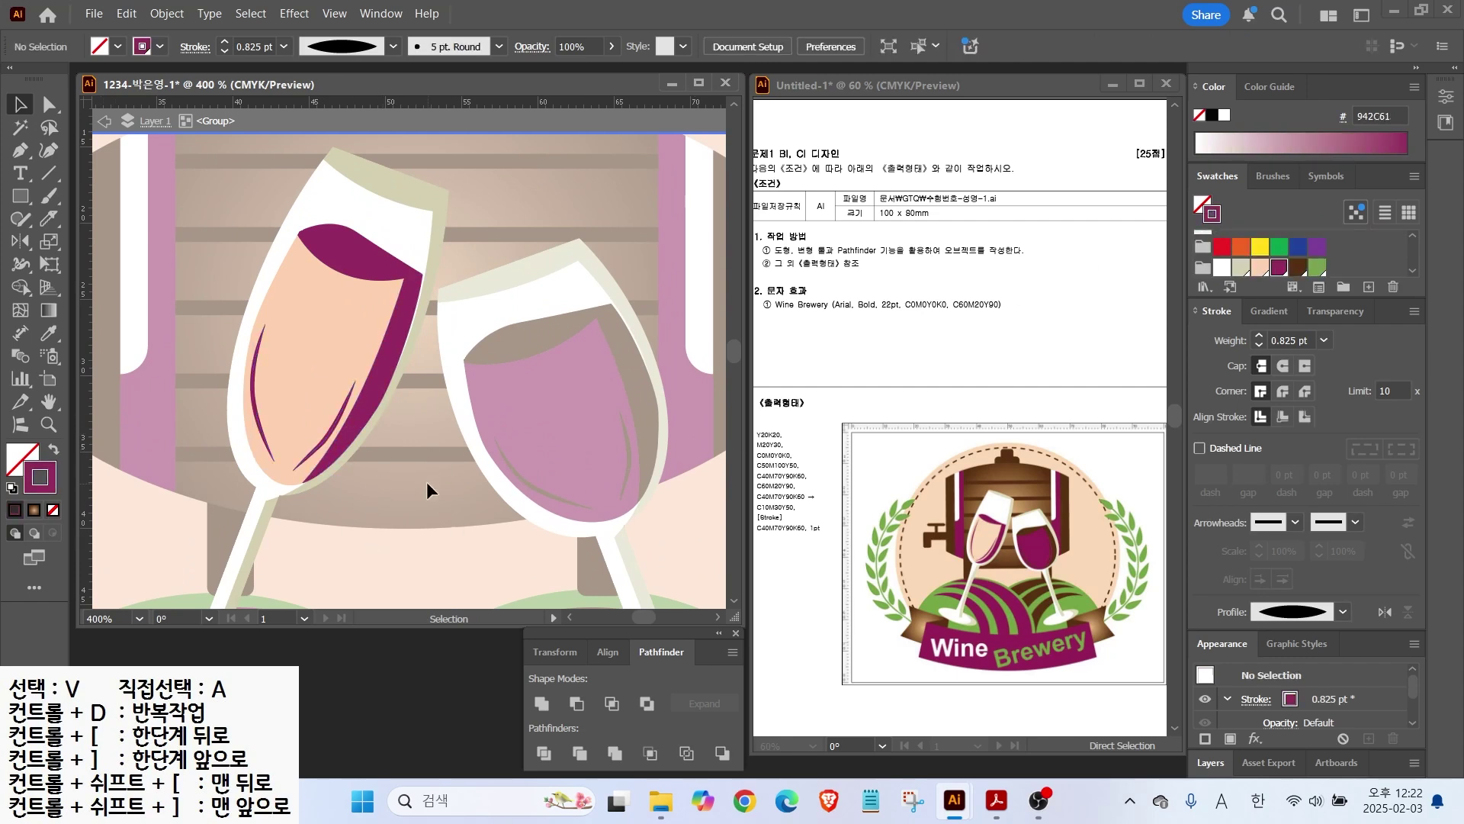
scroll(427, 482, down, 1)
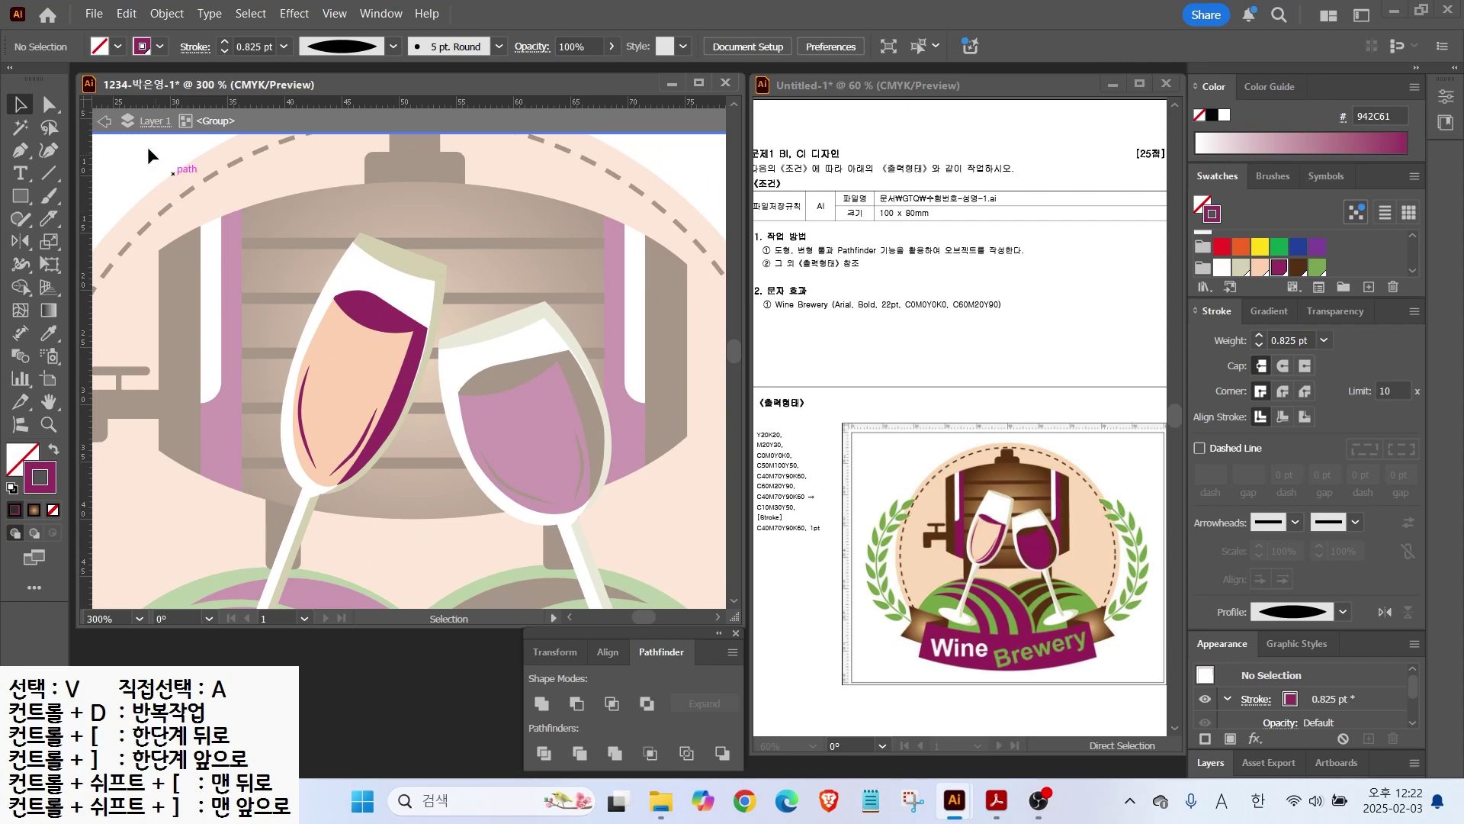
key(v)
double_click(130, 156)
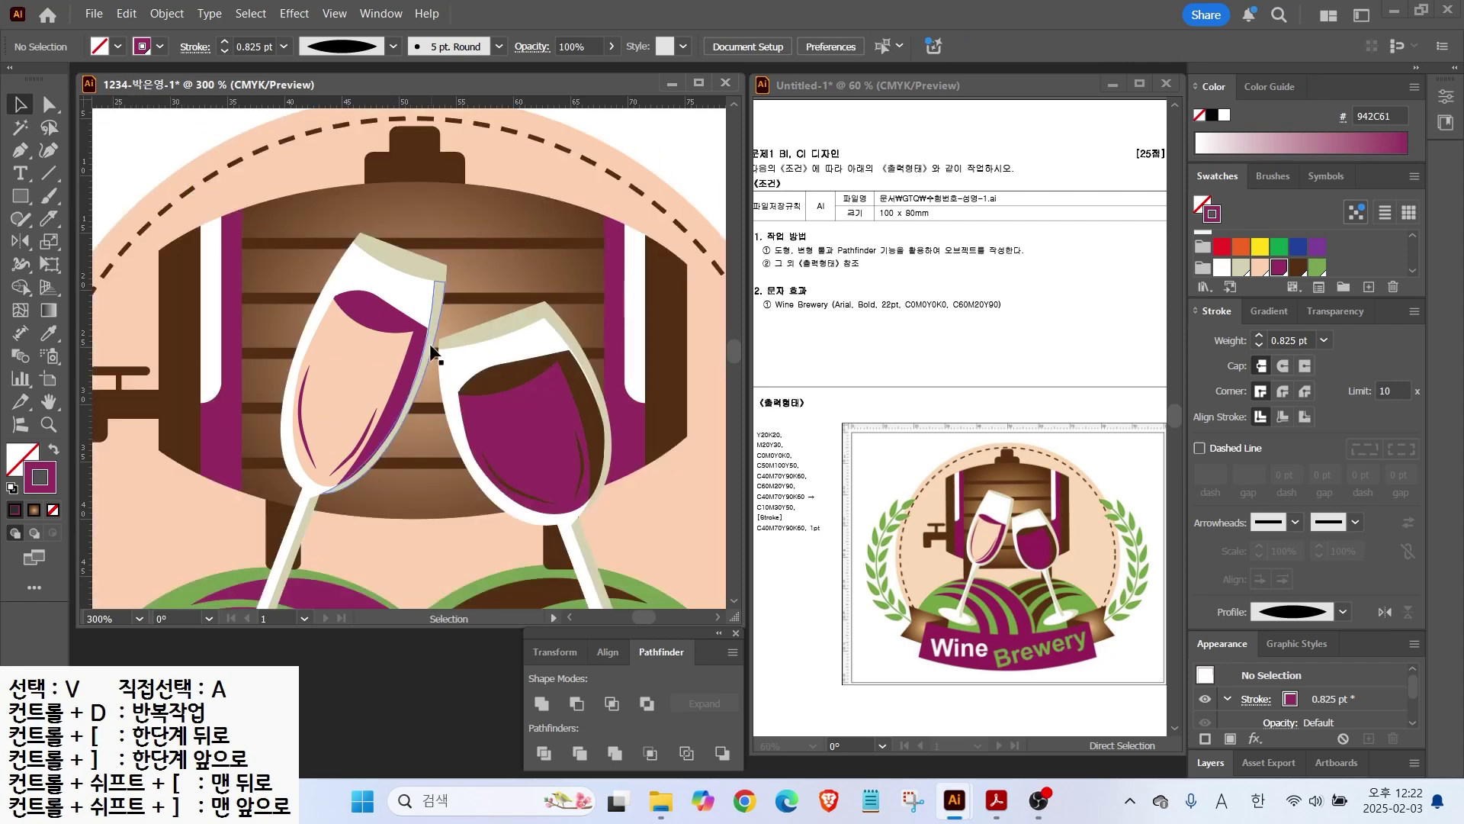
scroll(438, 349, down, 2)
drag(322, 362, 308, 289)
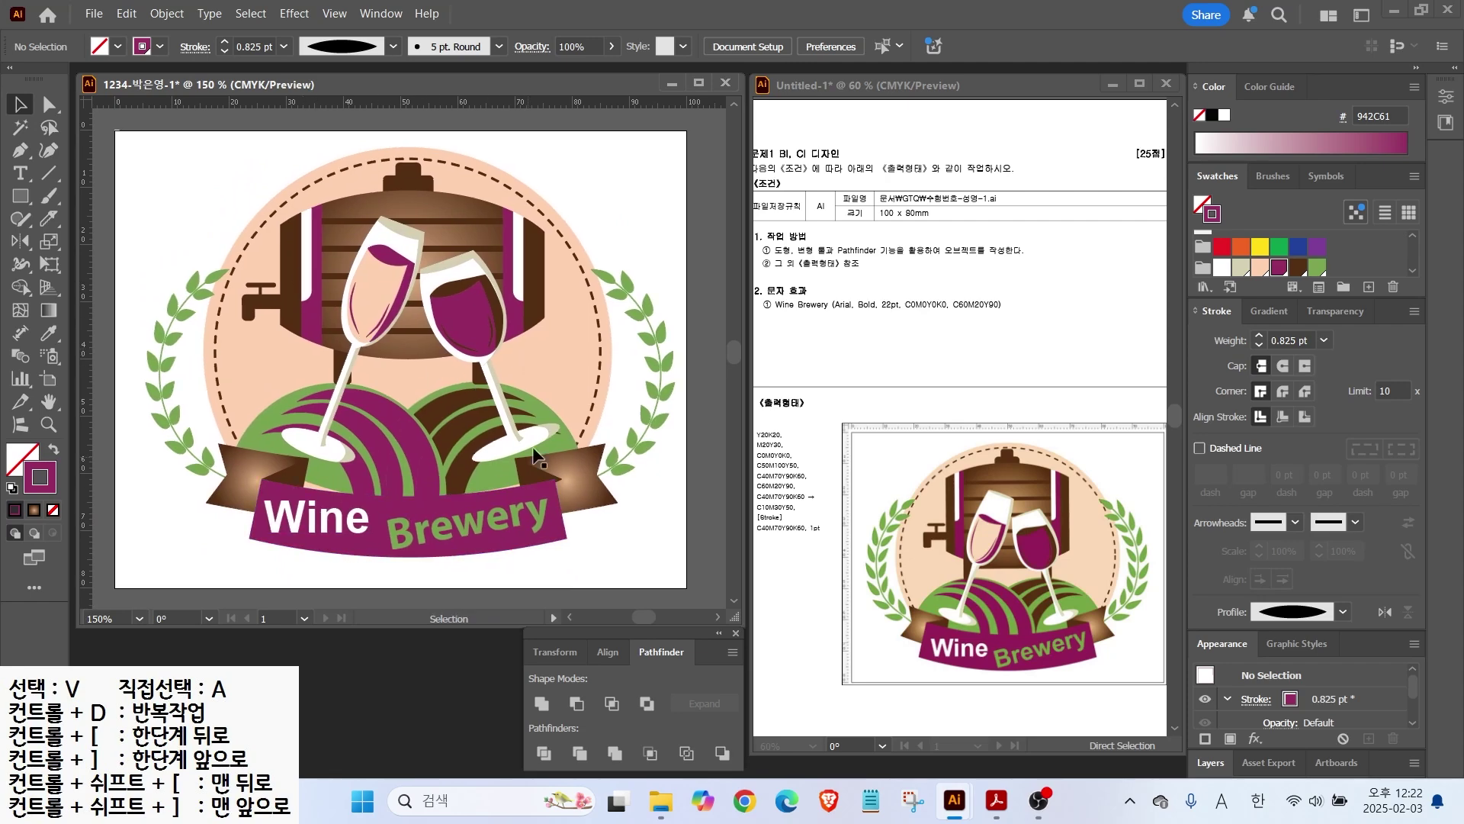
Step: Unlock all artwork with Object > Unlock All
click(165, 14)
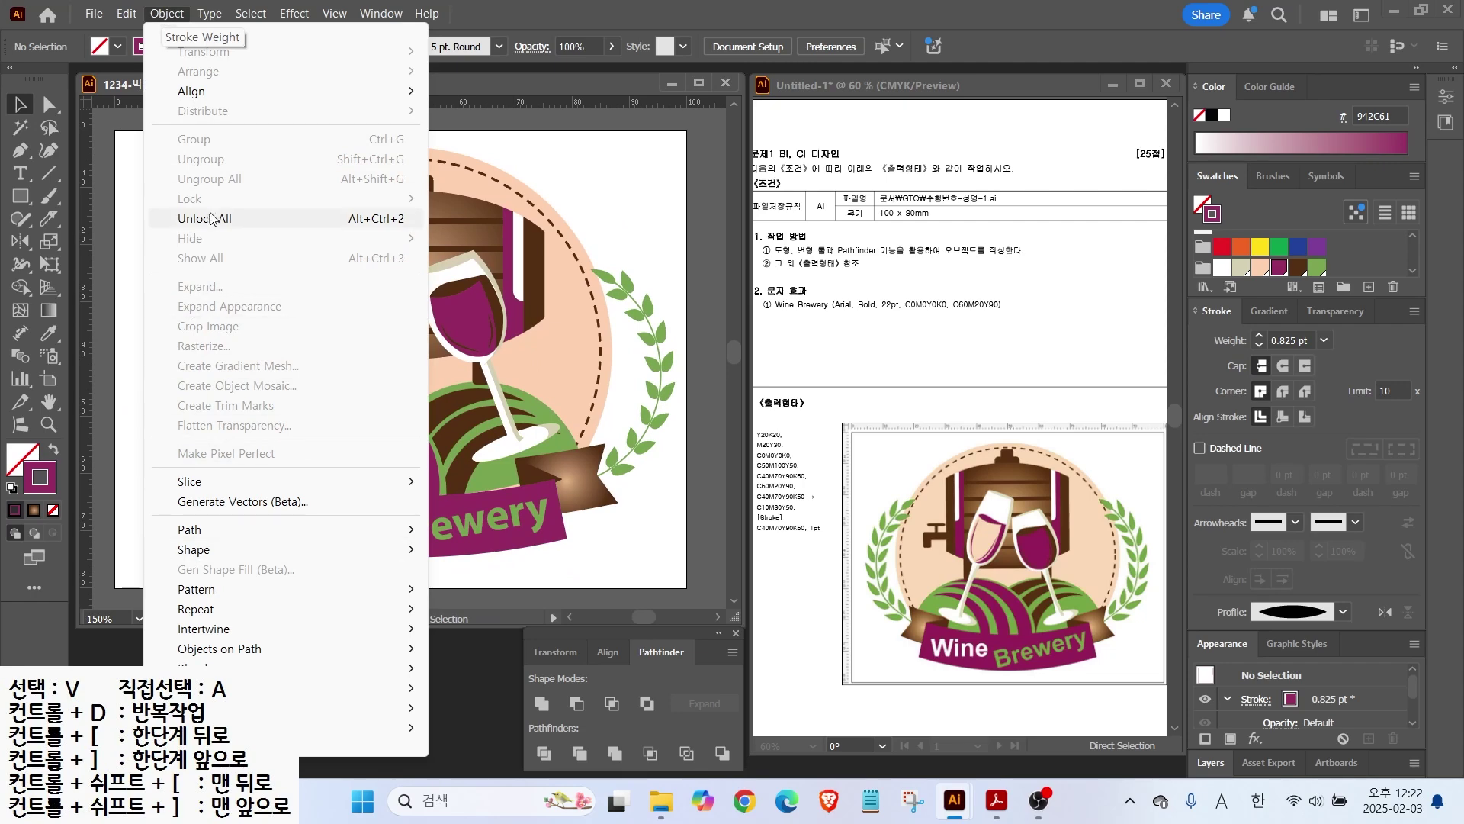
click(212, 218)
click(155, 248)
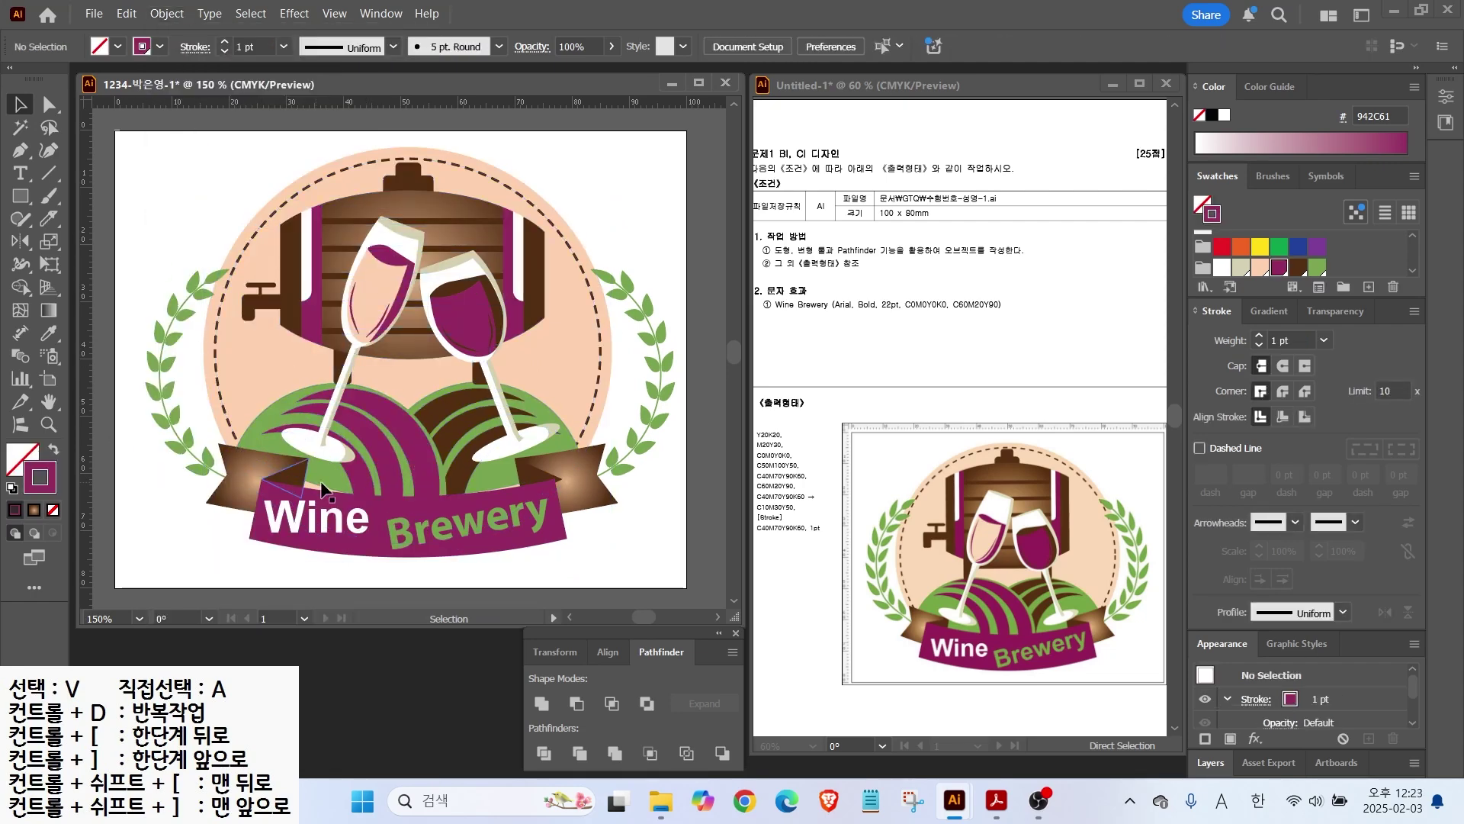
Step: Add an anchor point on the left green hill's lower edge
click(328, 490)
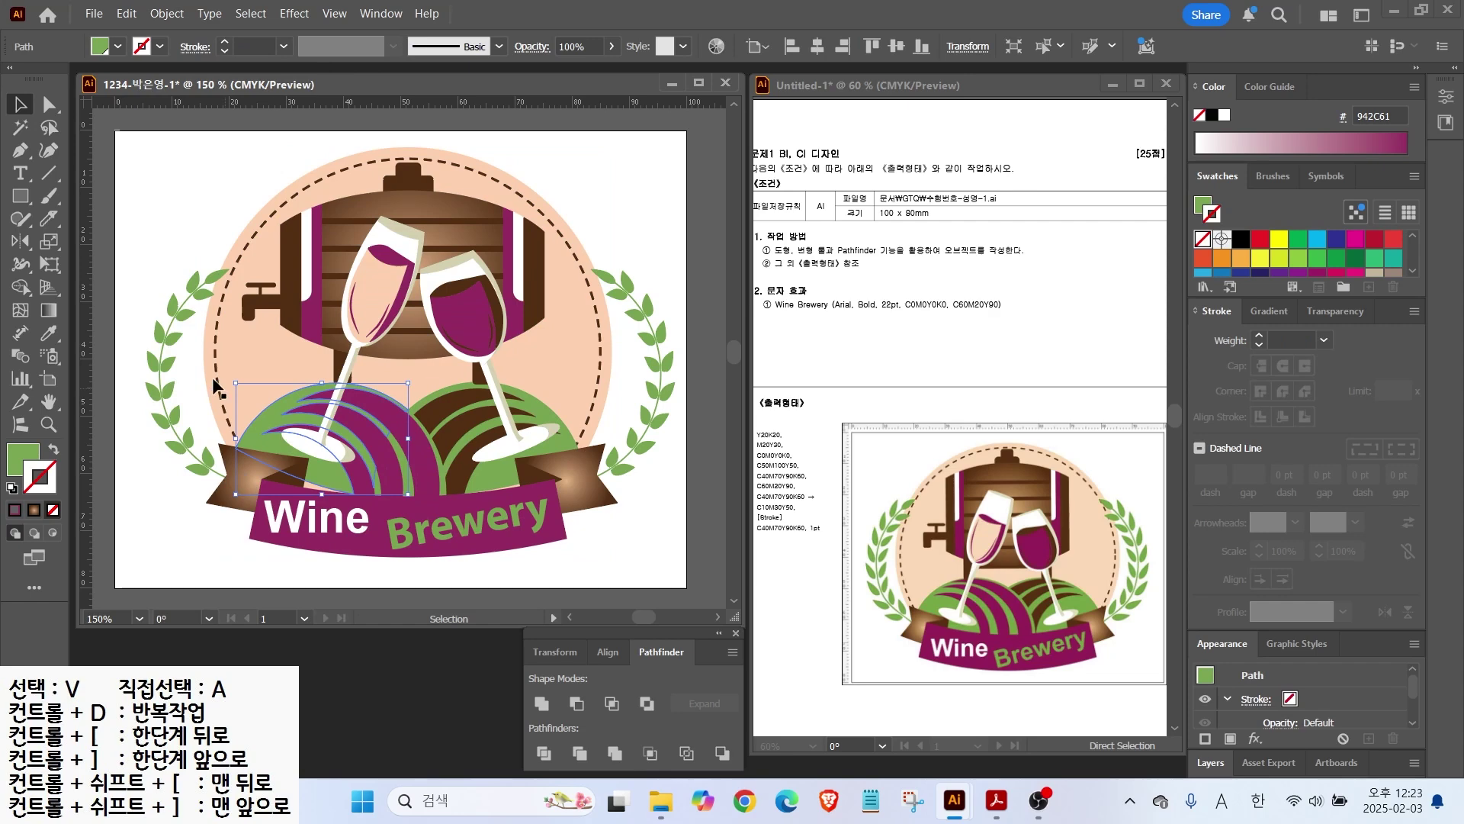
key(a)
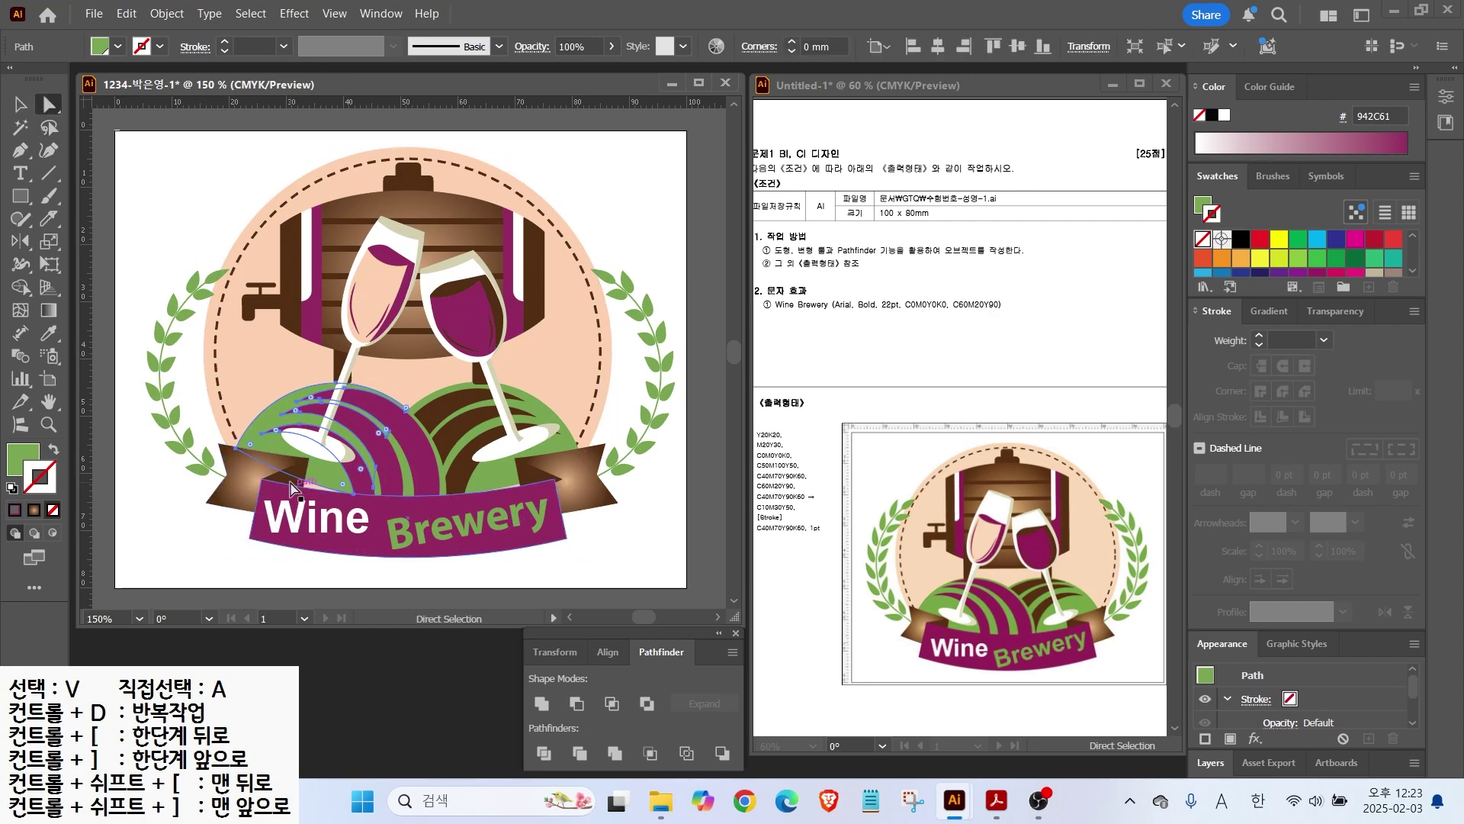
alt+scroll(316, 481, up, 2)
click(30, 153)
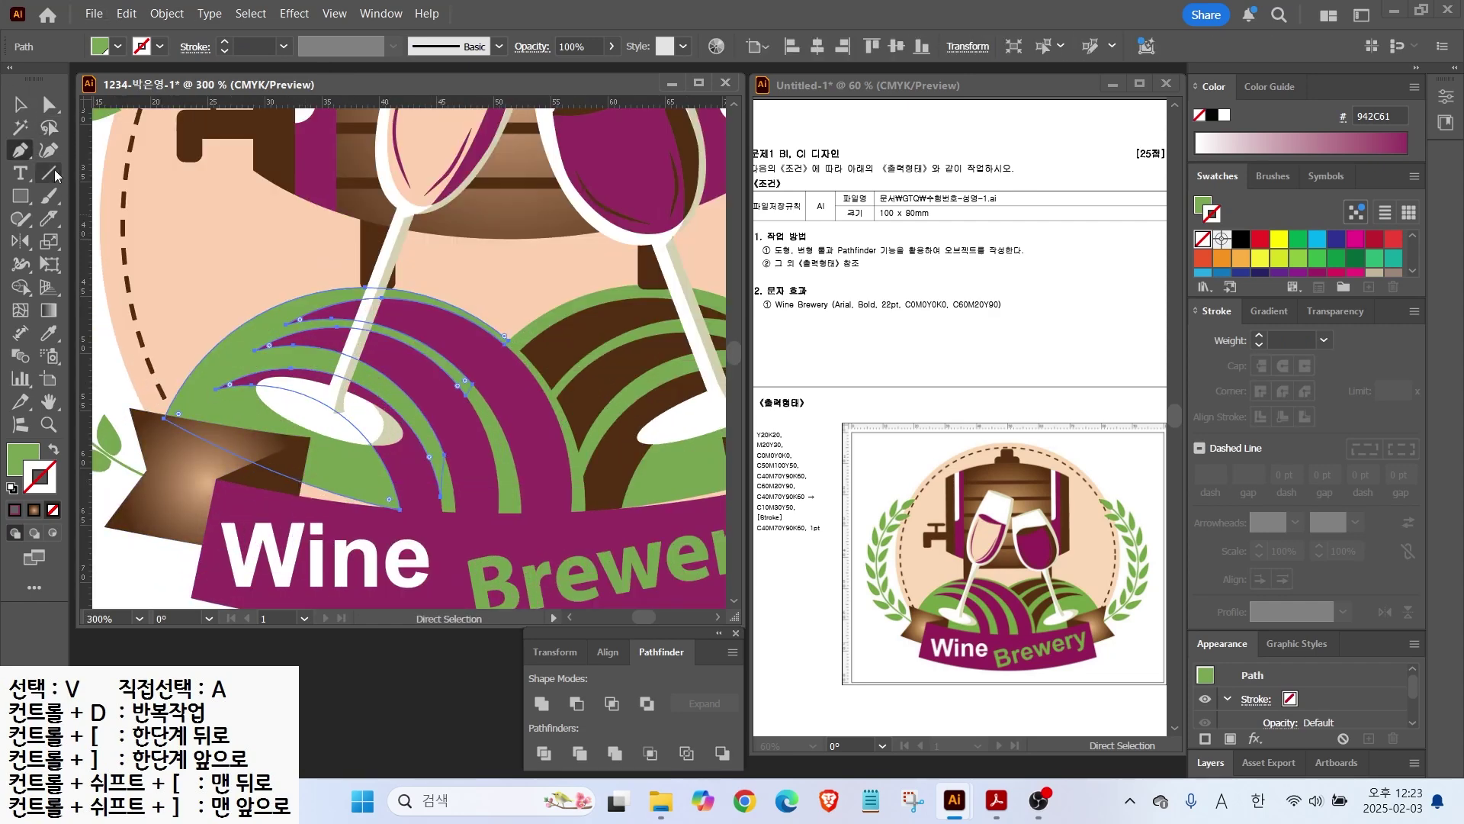
click(88, 174)
click(280, 473)
click(49, 106)
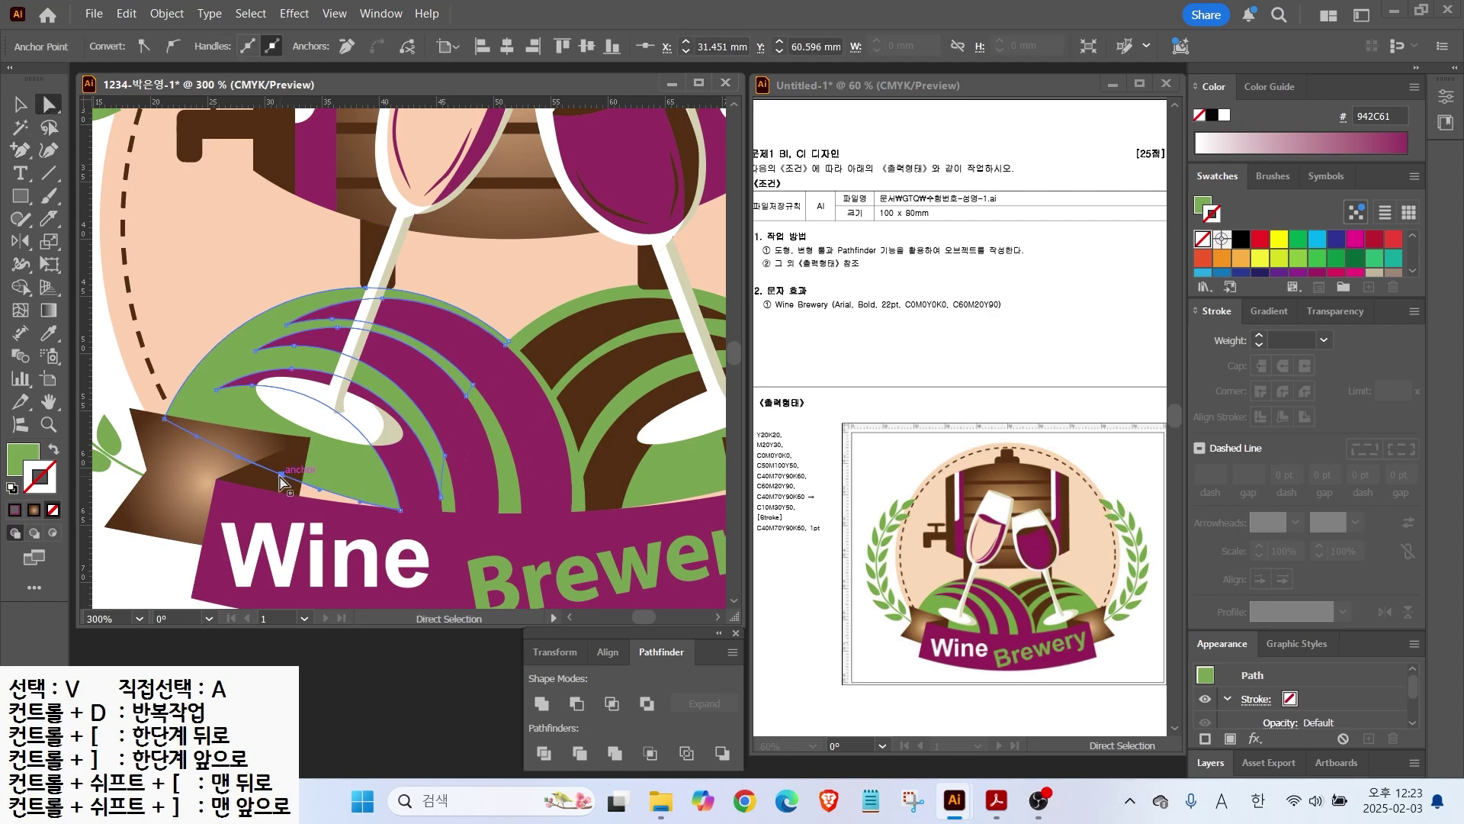
Step: Add an anchor on the right hill's lower edge and drag it down to reshape it
scroll(116, 258, right, 3)
key(plus)
click(485, 492)
click(49, 105)
drag(486, 492, 500, 516)
Step: Set the zoom to 160% and pan to review the reshaped hills
scroll(433, 518, down, 1)
drag(331, 404, 403, 435)
click(103, 618)
text(160)
key(Return)
mouse_move(360, 584)
mouse_down()
mouse_move(339, 517)
mouse_move(357, 588)
mouse_up()
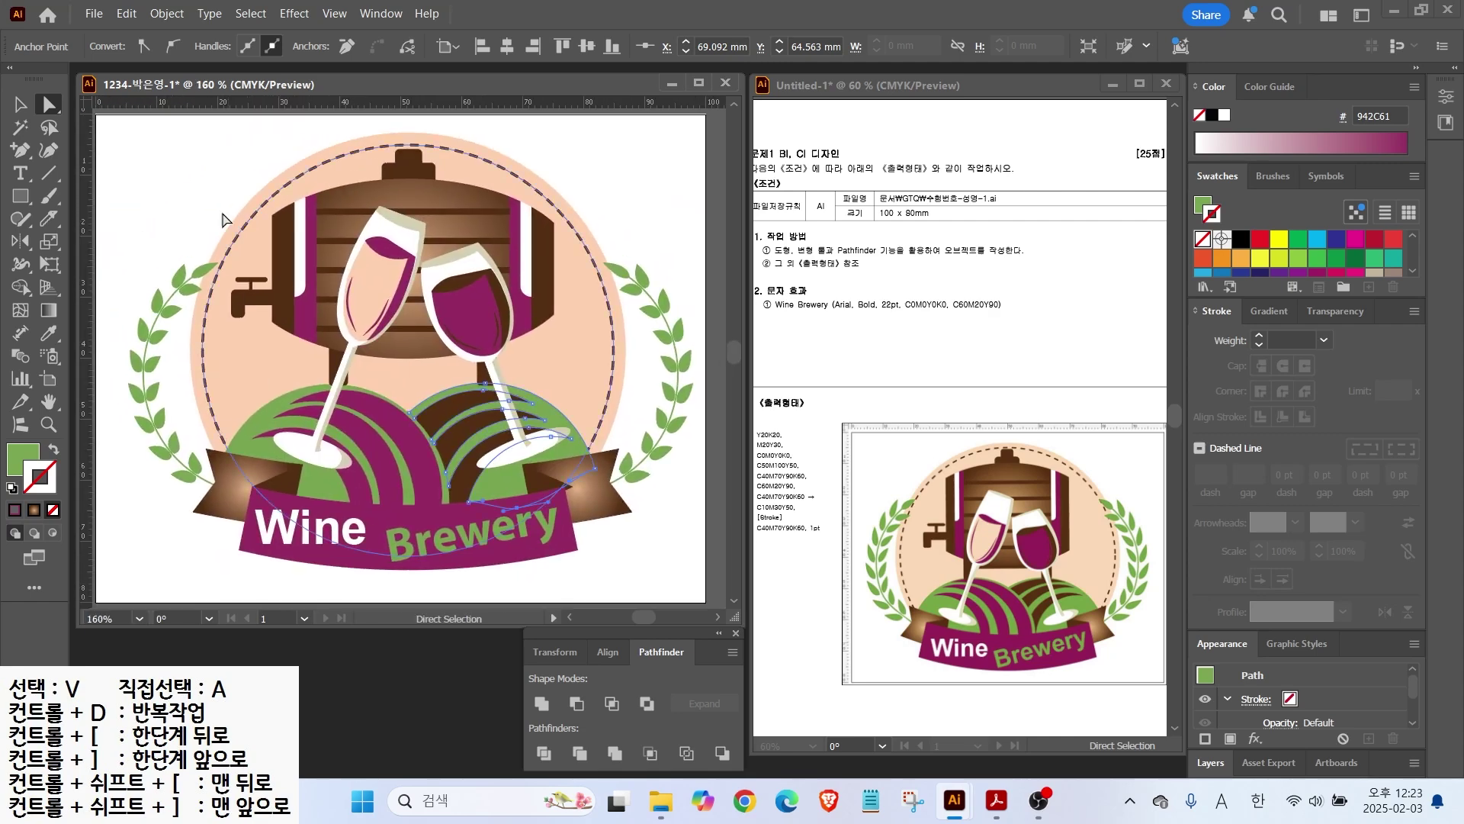
click(602, 576)
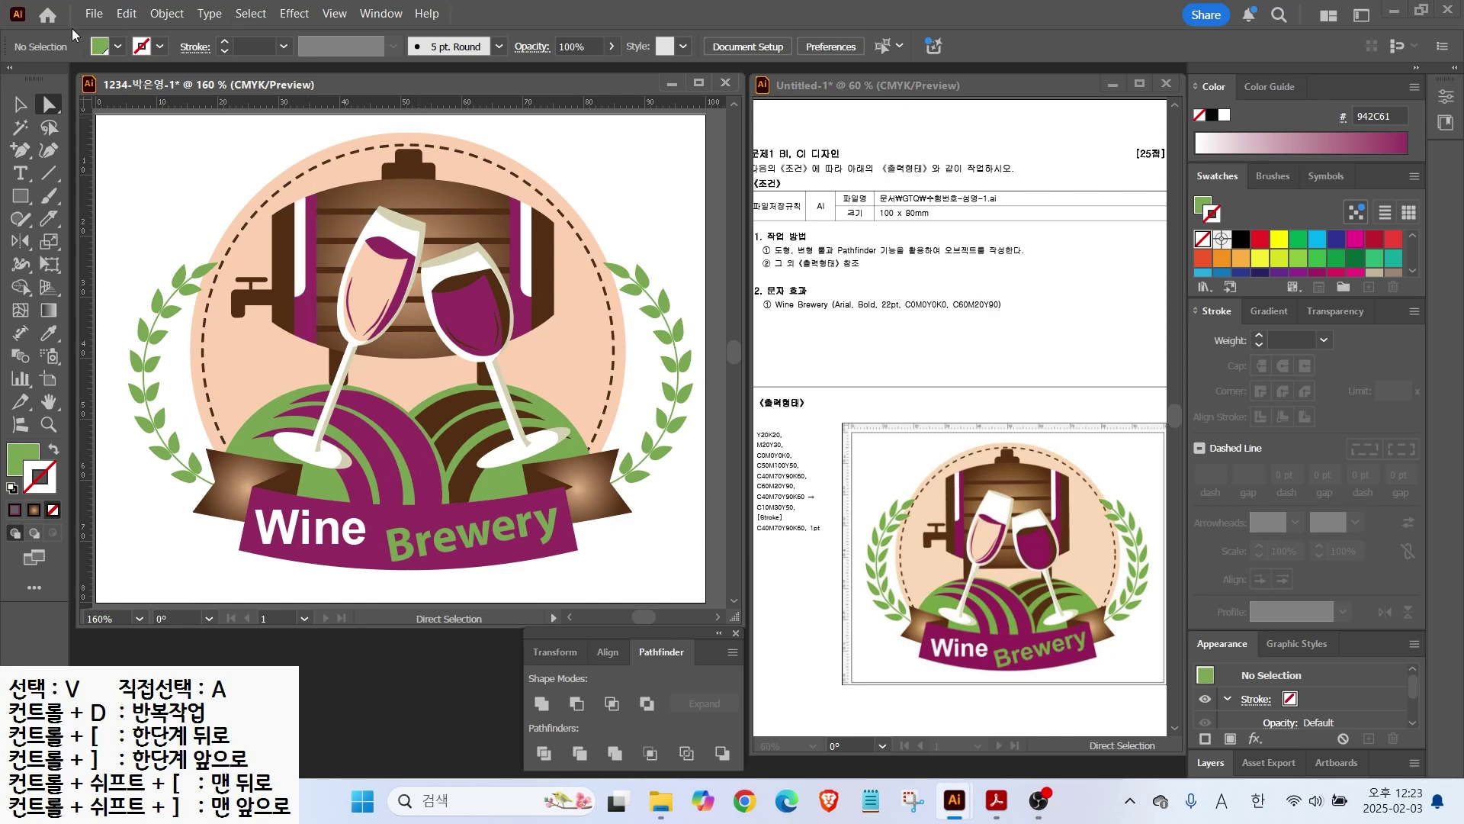
click(94, 15)
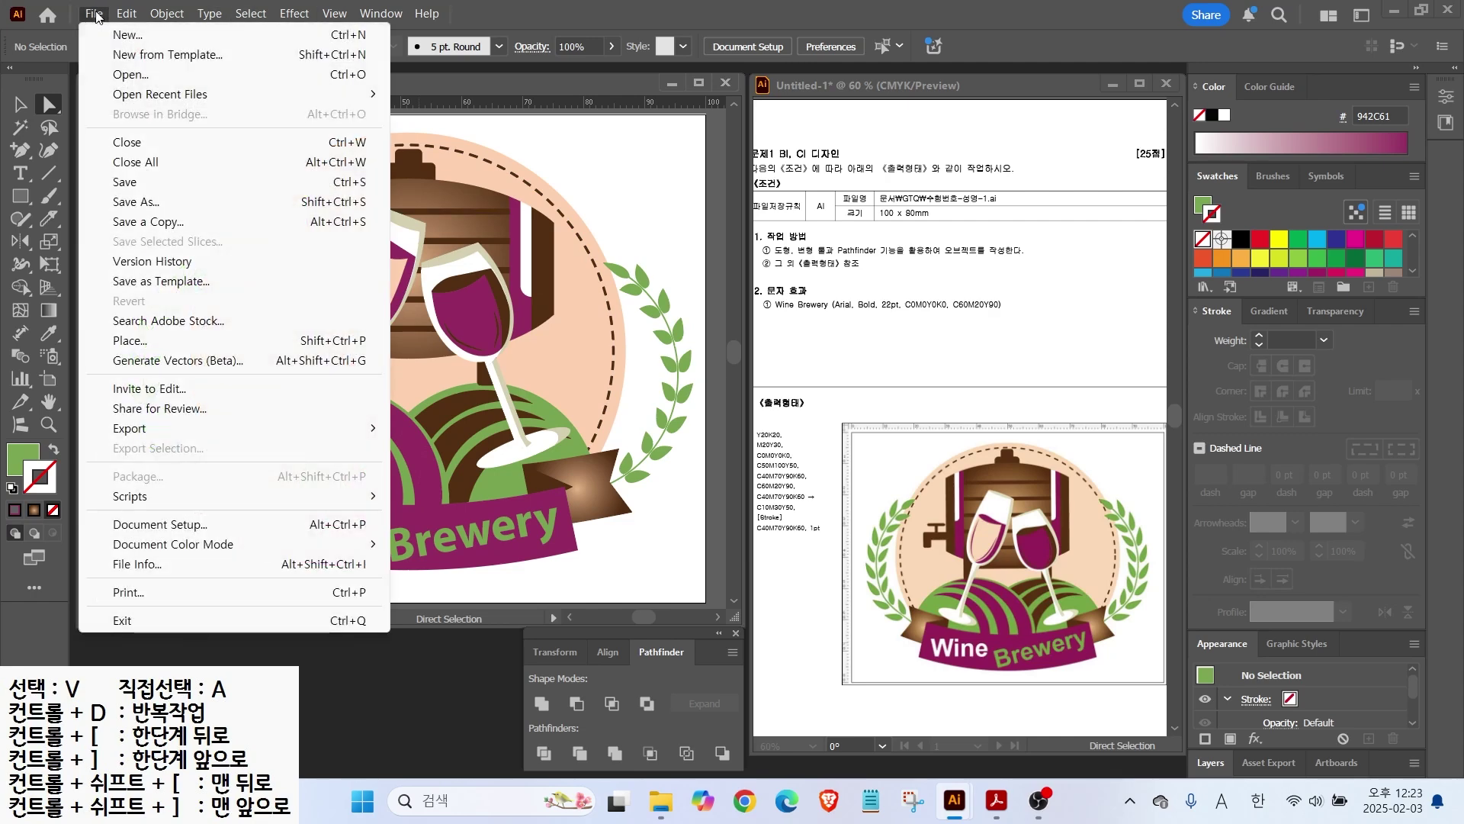
Step: Save the label as an Illustrator .ai file in the GTQ folder with default options
click(126, 201)
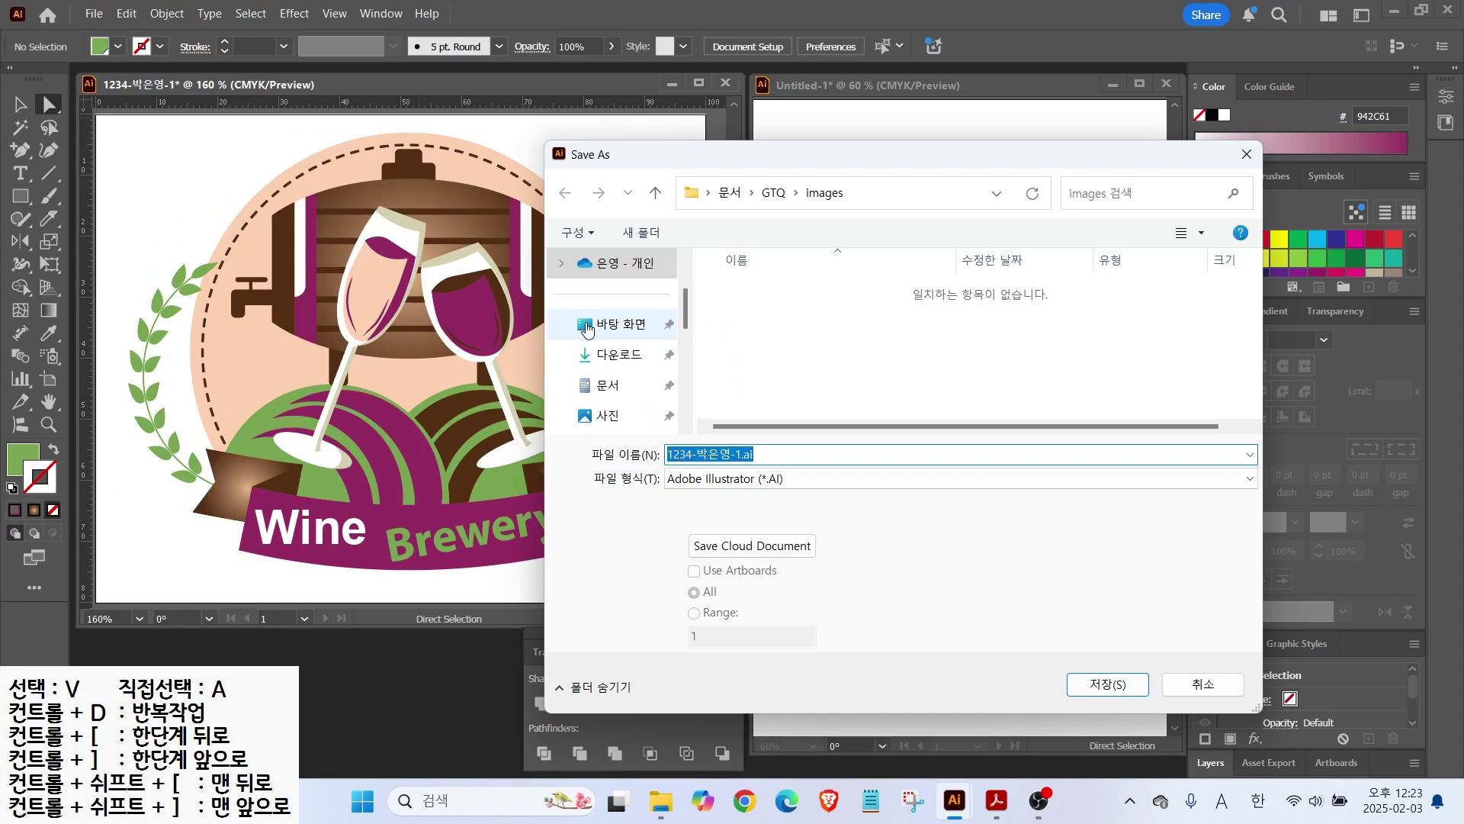
click(773, 193)
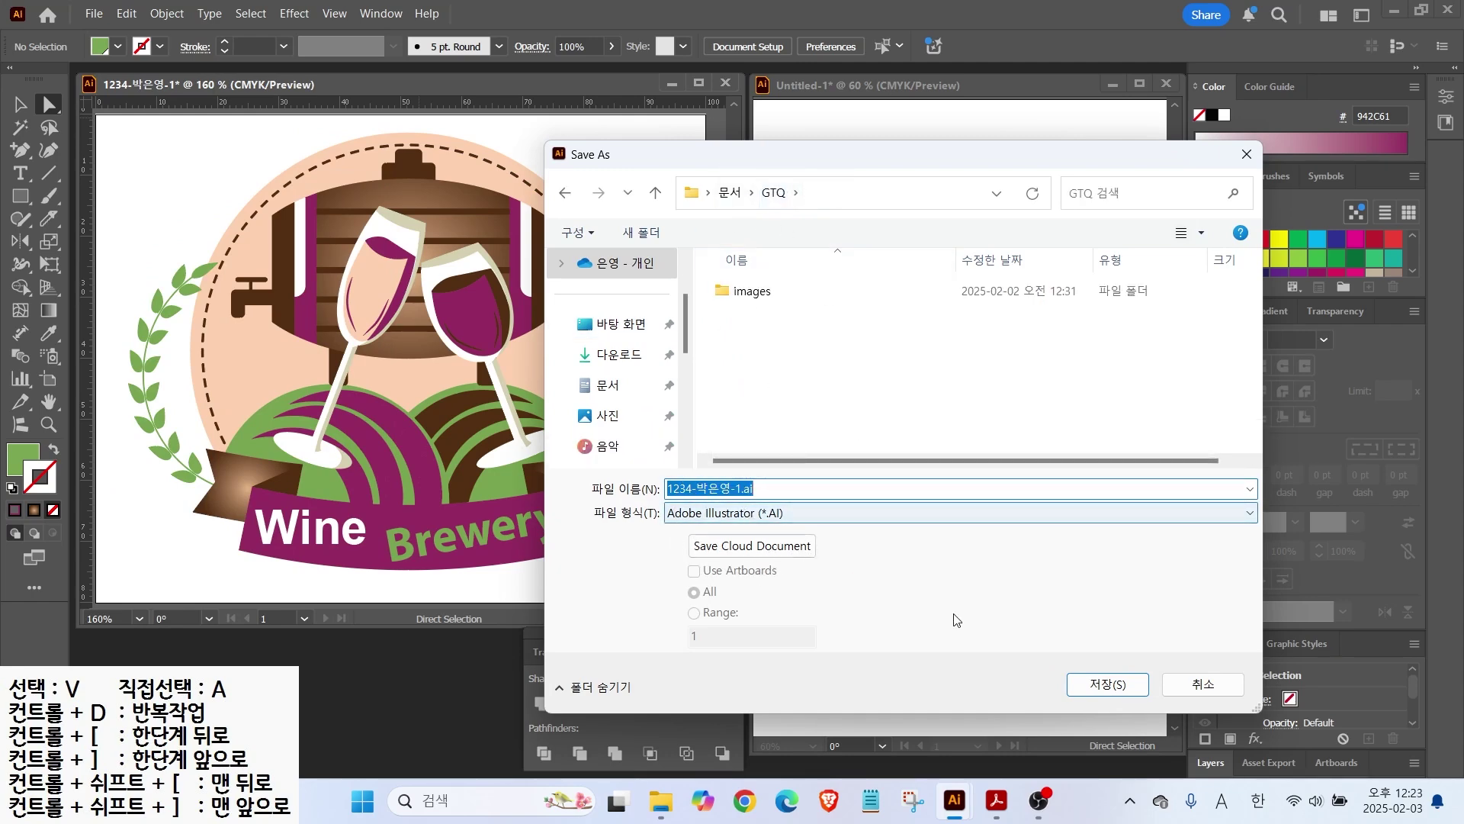
click(1108, 684)
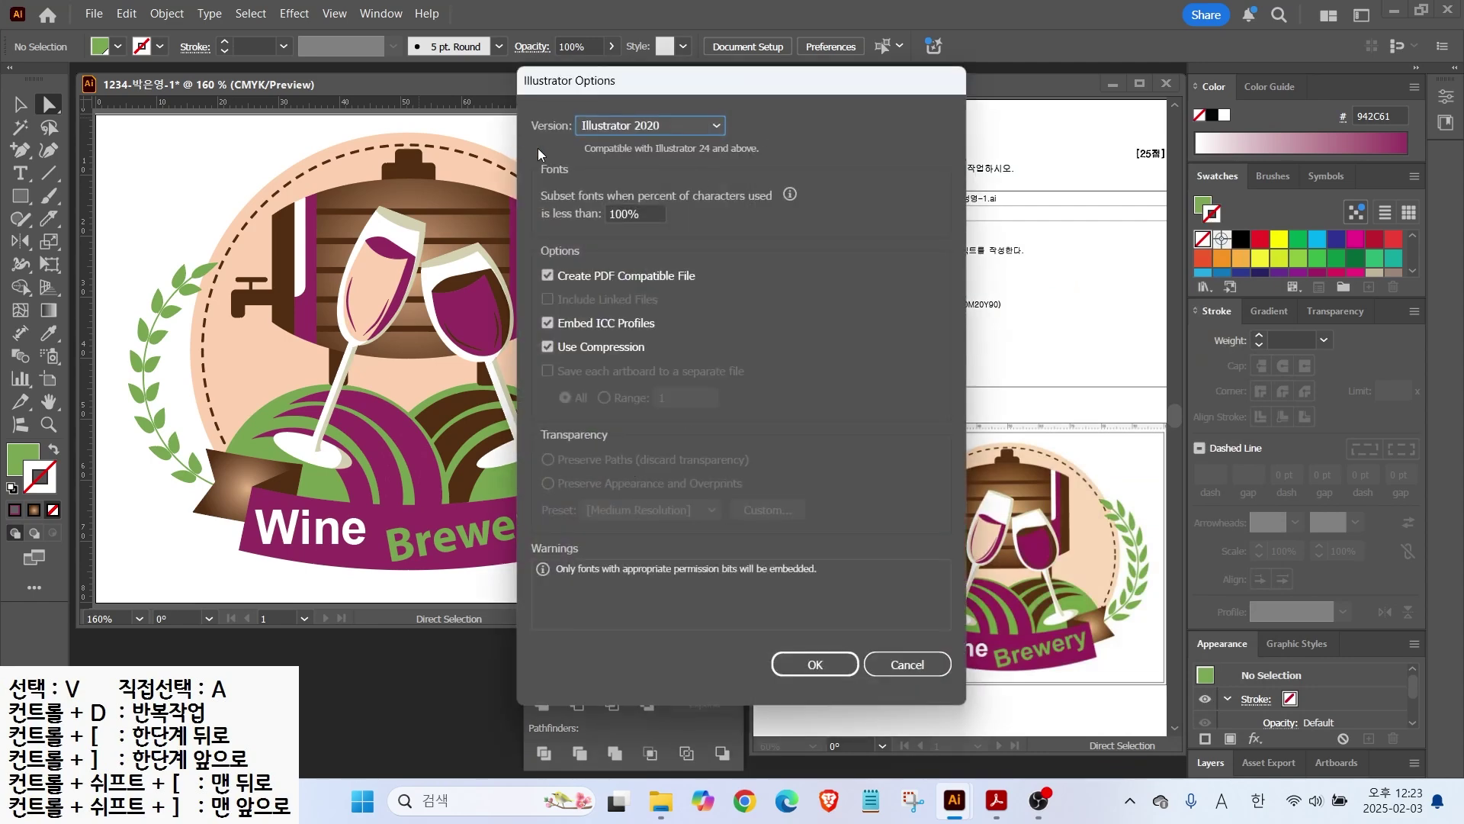
click(814, 664)
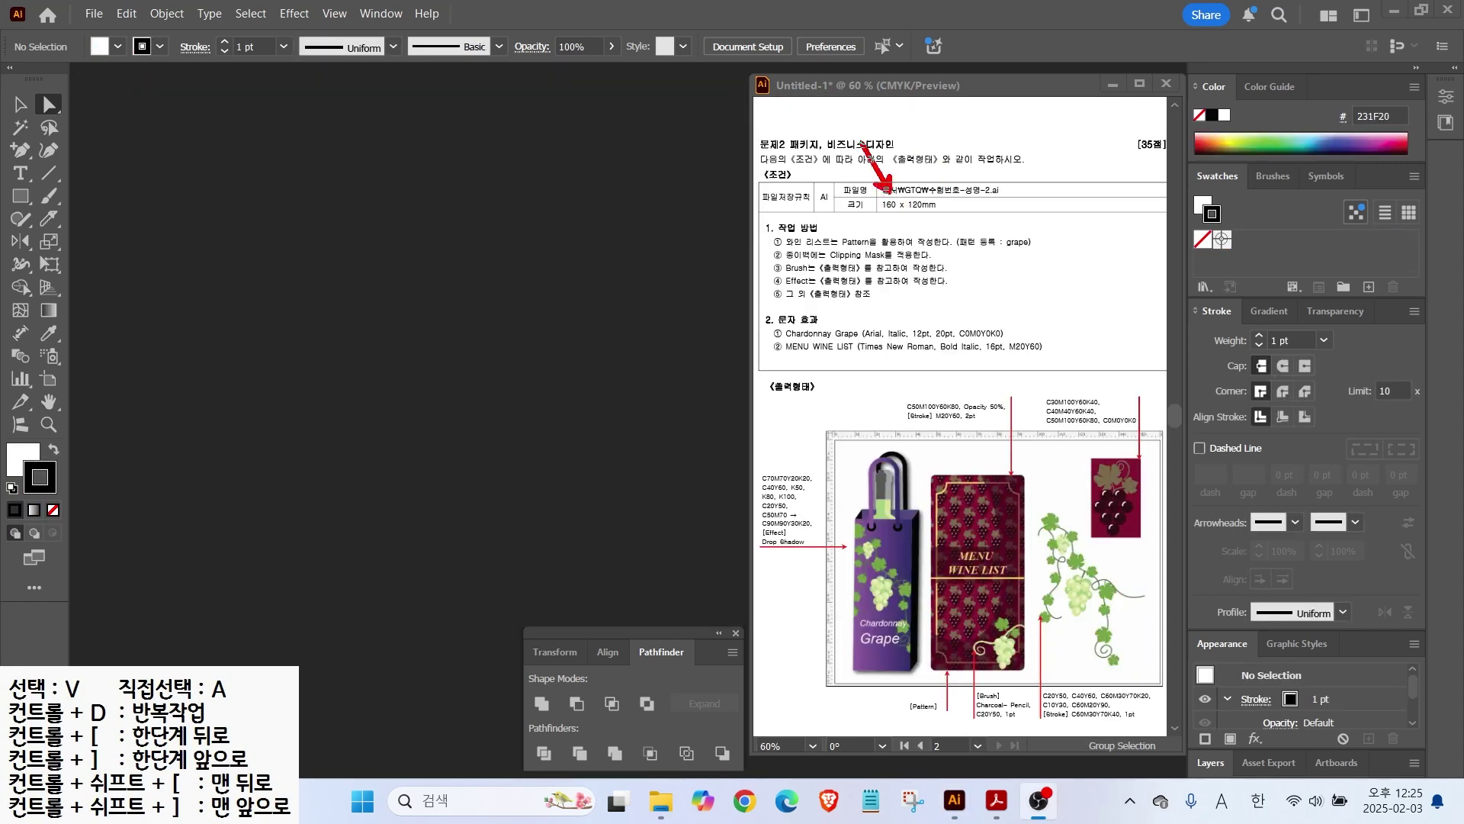
Step: Create a new document named '123' at 160 × 120 mm
key(Escape)
click(93, 14)
click(107, 34)
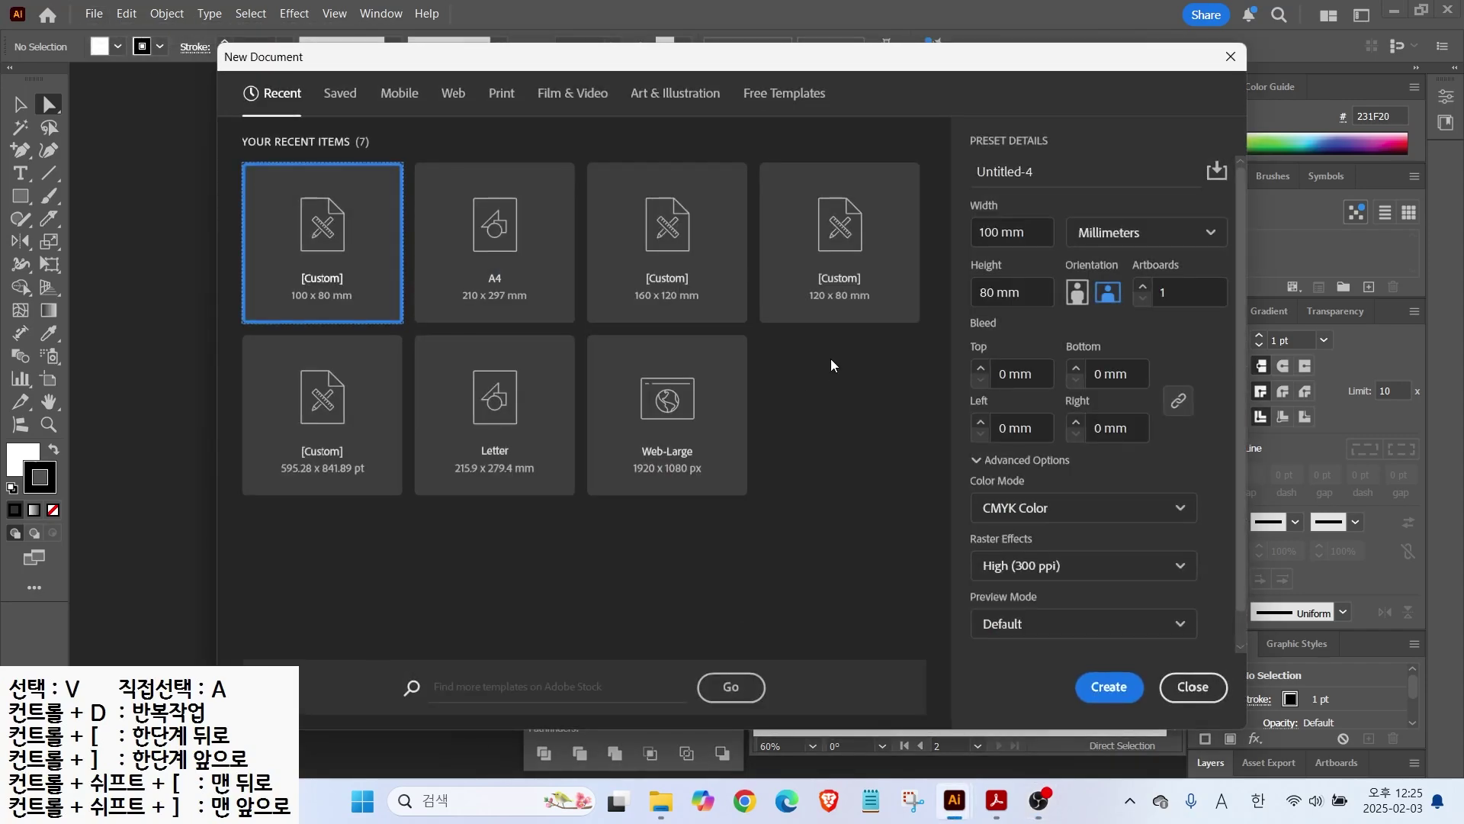
drag(1038, 174, 960, 169)
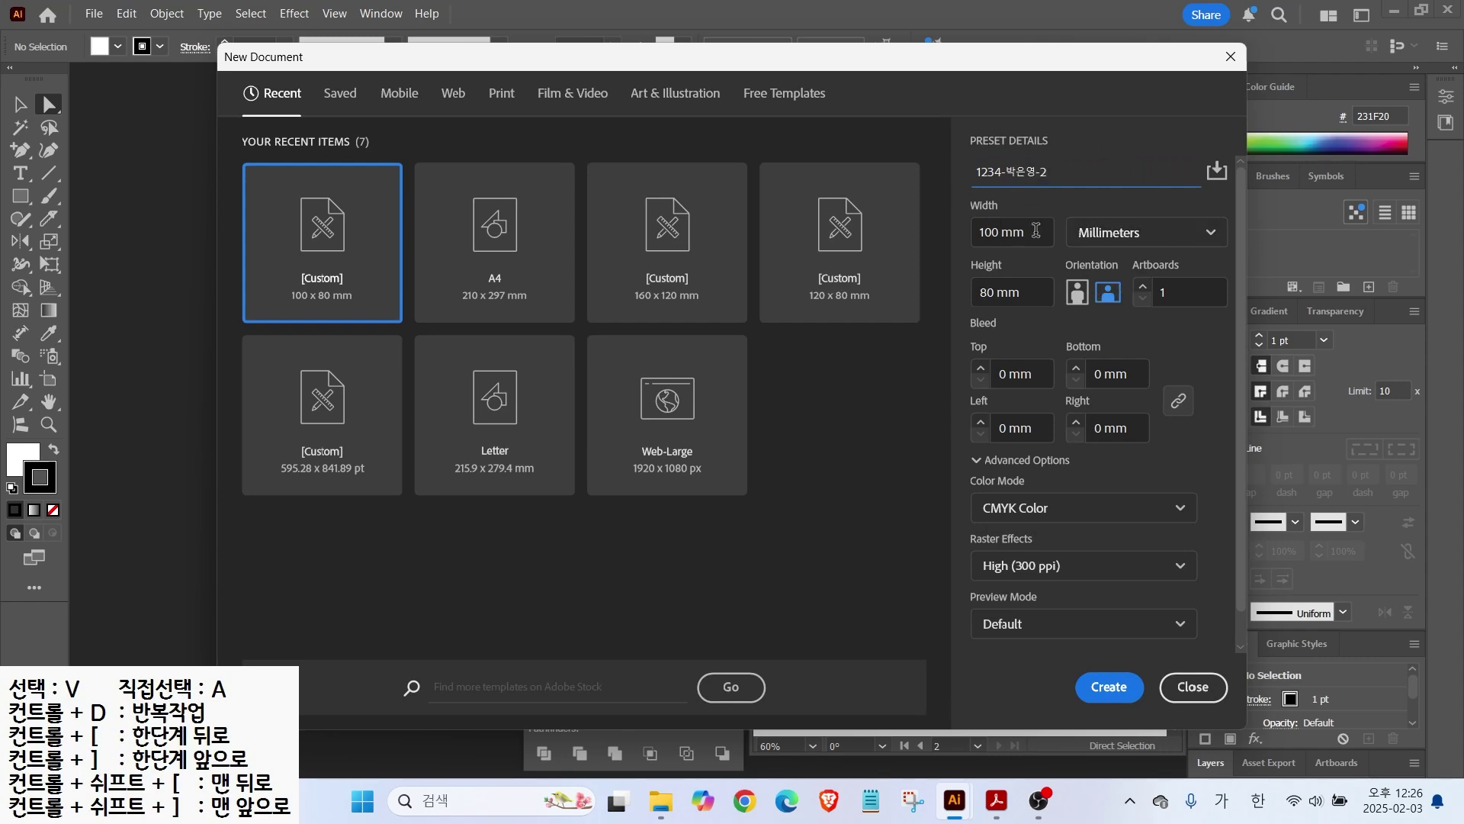
drag(1026, 236, 963, 223)
text(160)
key(Tab)
text(1F)
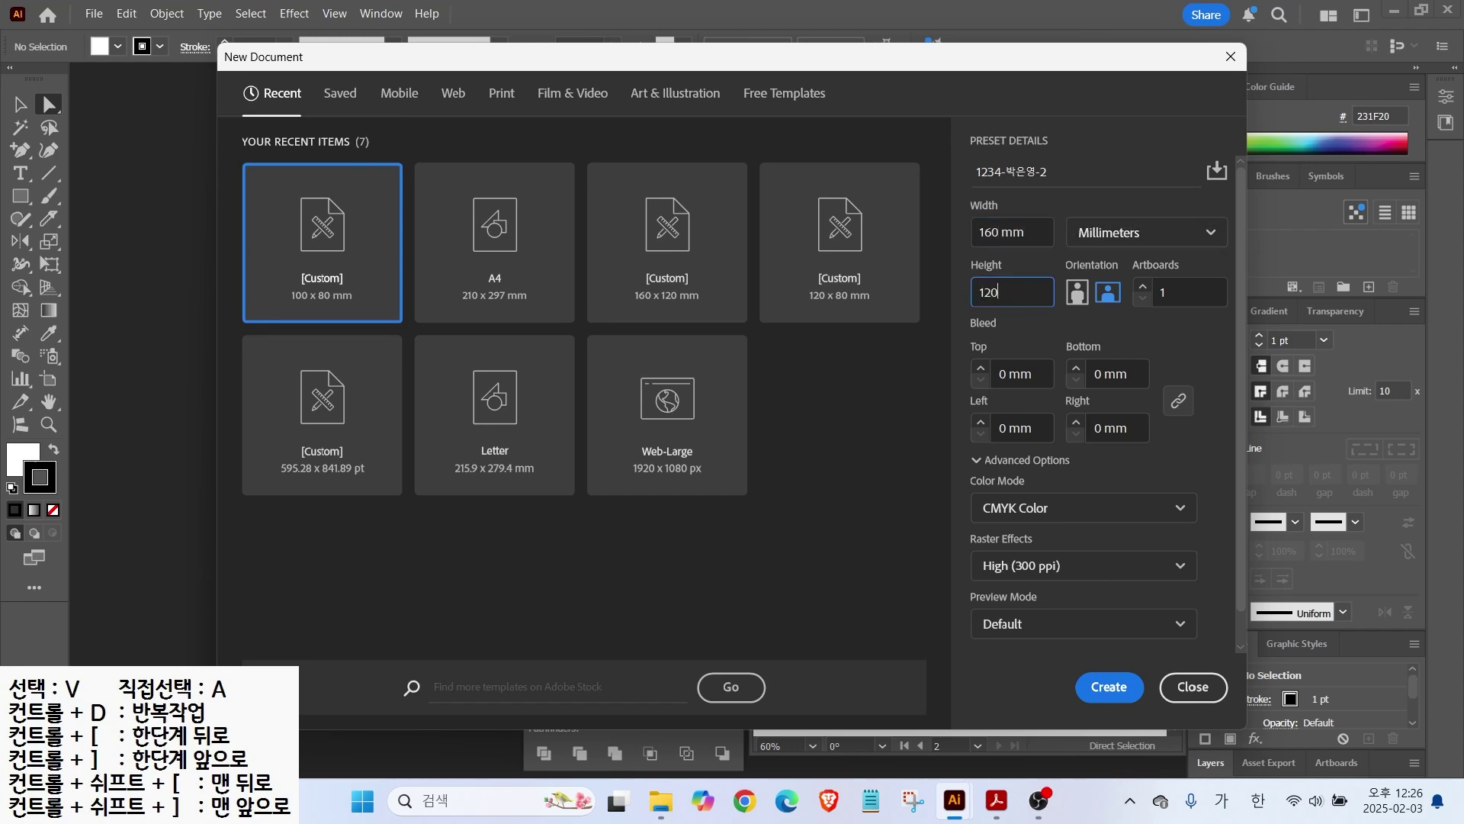
text(20)
key(Return)
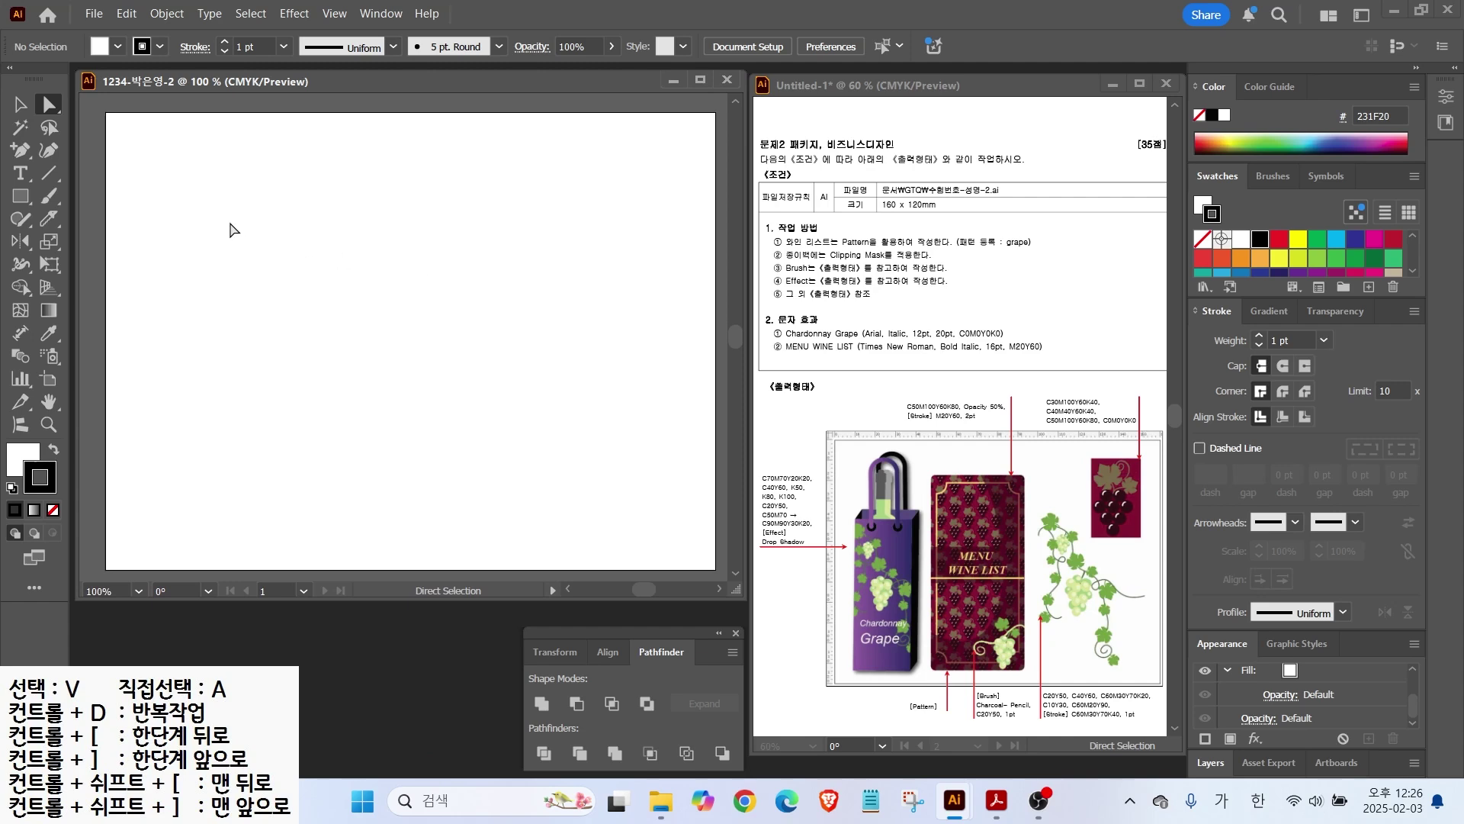
Step: Show the rulers on the new document and adjust the workspace view
key(ctrl+r)
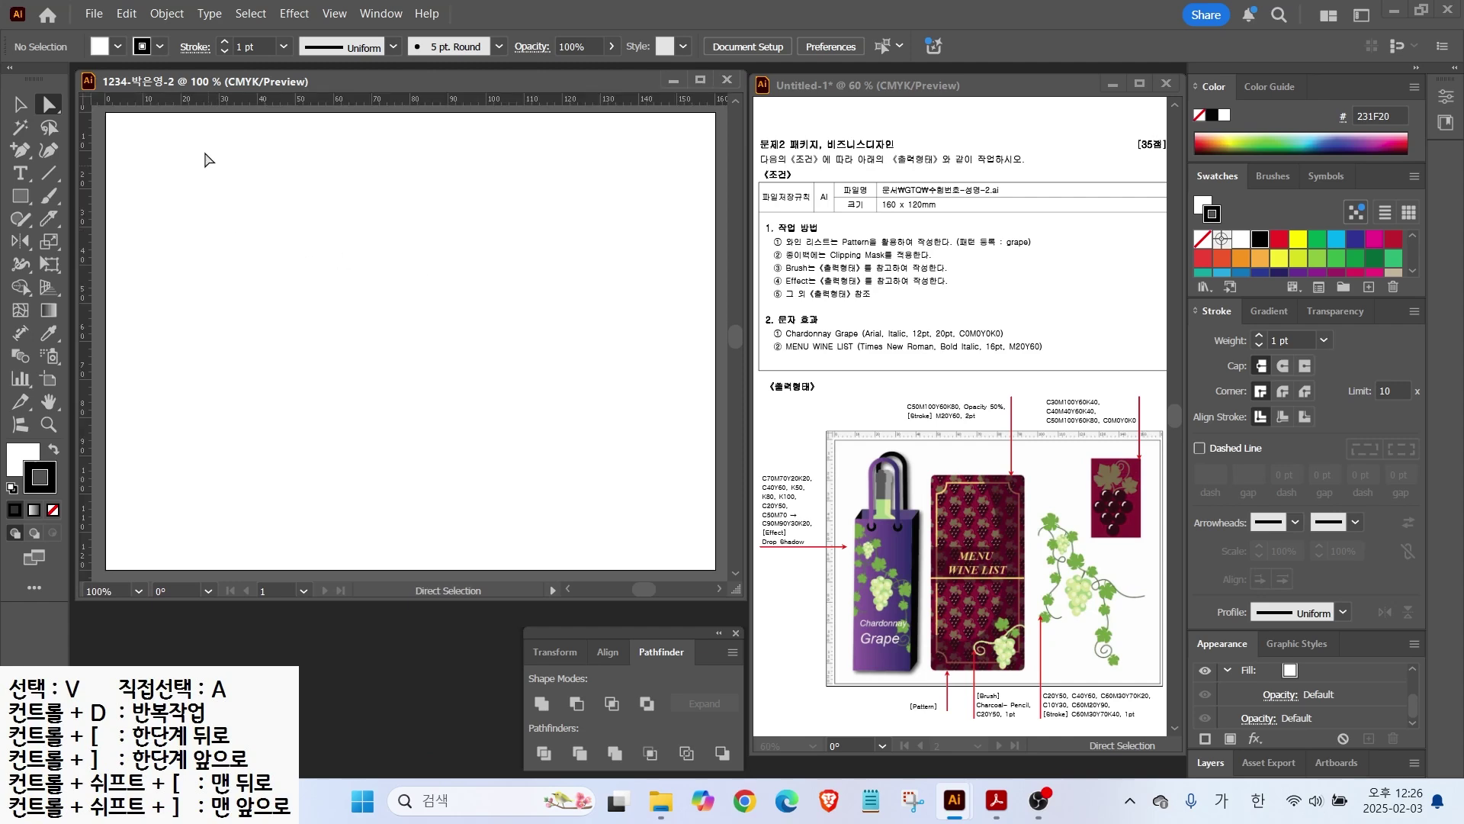
key(ctrl)
drag(1010, 234, 1056, 209)
drag(1078, 377, 1104, 451)
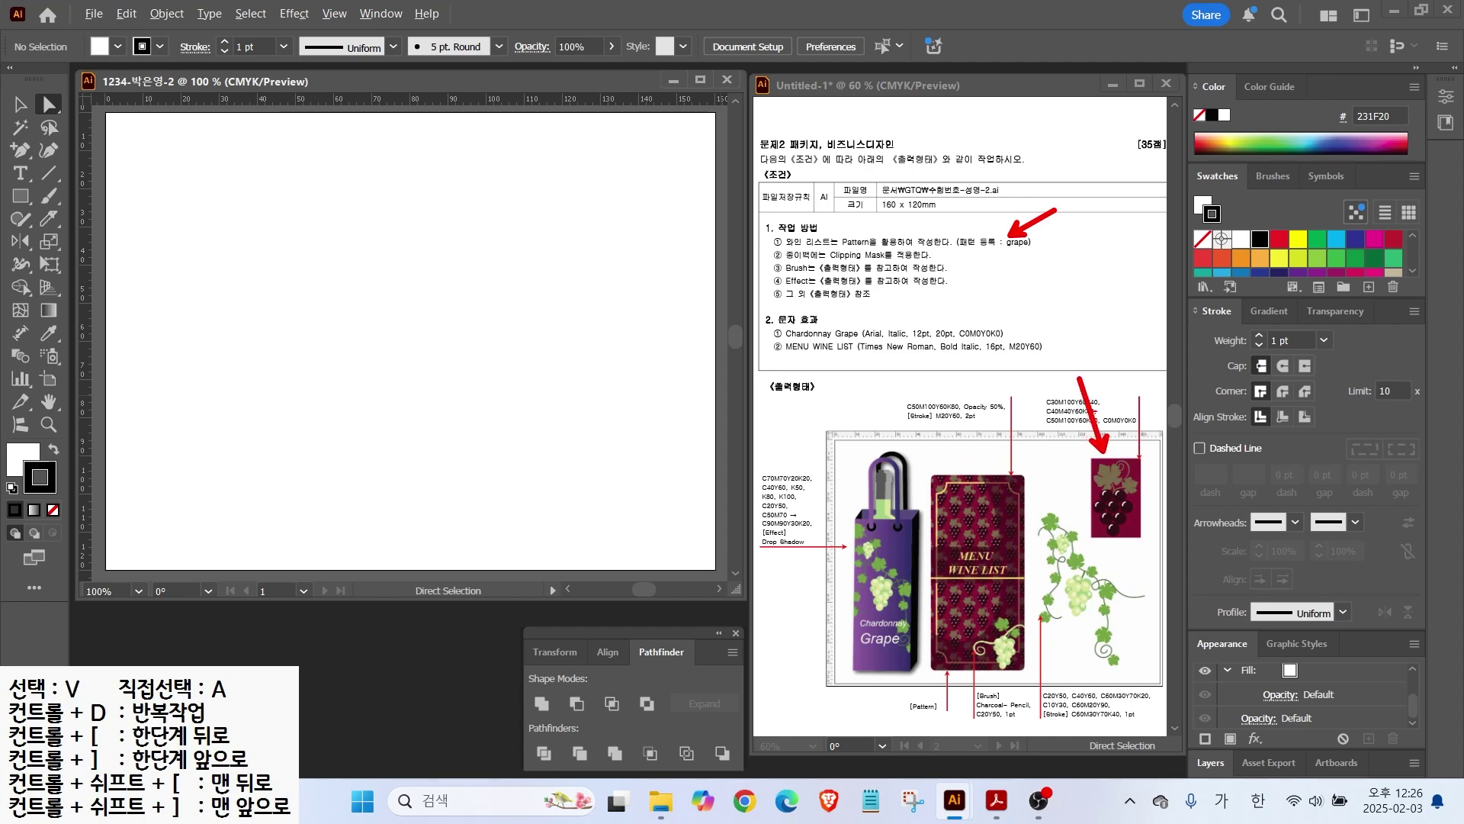
mouse_move(1119, 443)
mouse_down()
mouse_move(1039, 425)
mouse_move(1073, 372)
mouse_move(1152, 447)
mouse_up()
key(Escape)
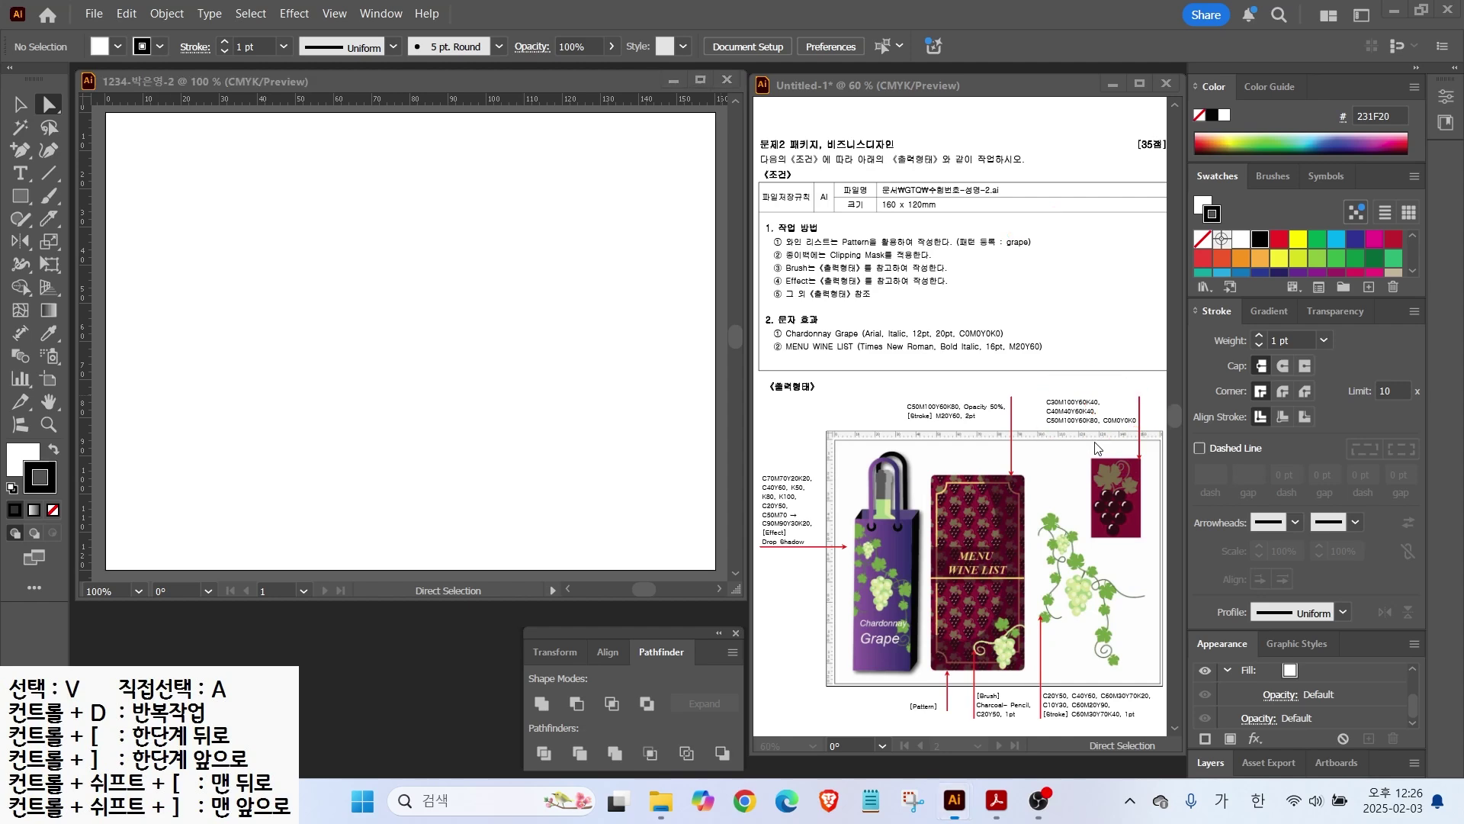
Step: Create a new swatch group and add a C30 M100 Y60 K40 maroon swatch
click(1215, 180)
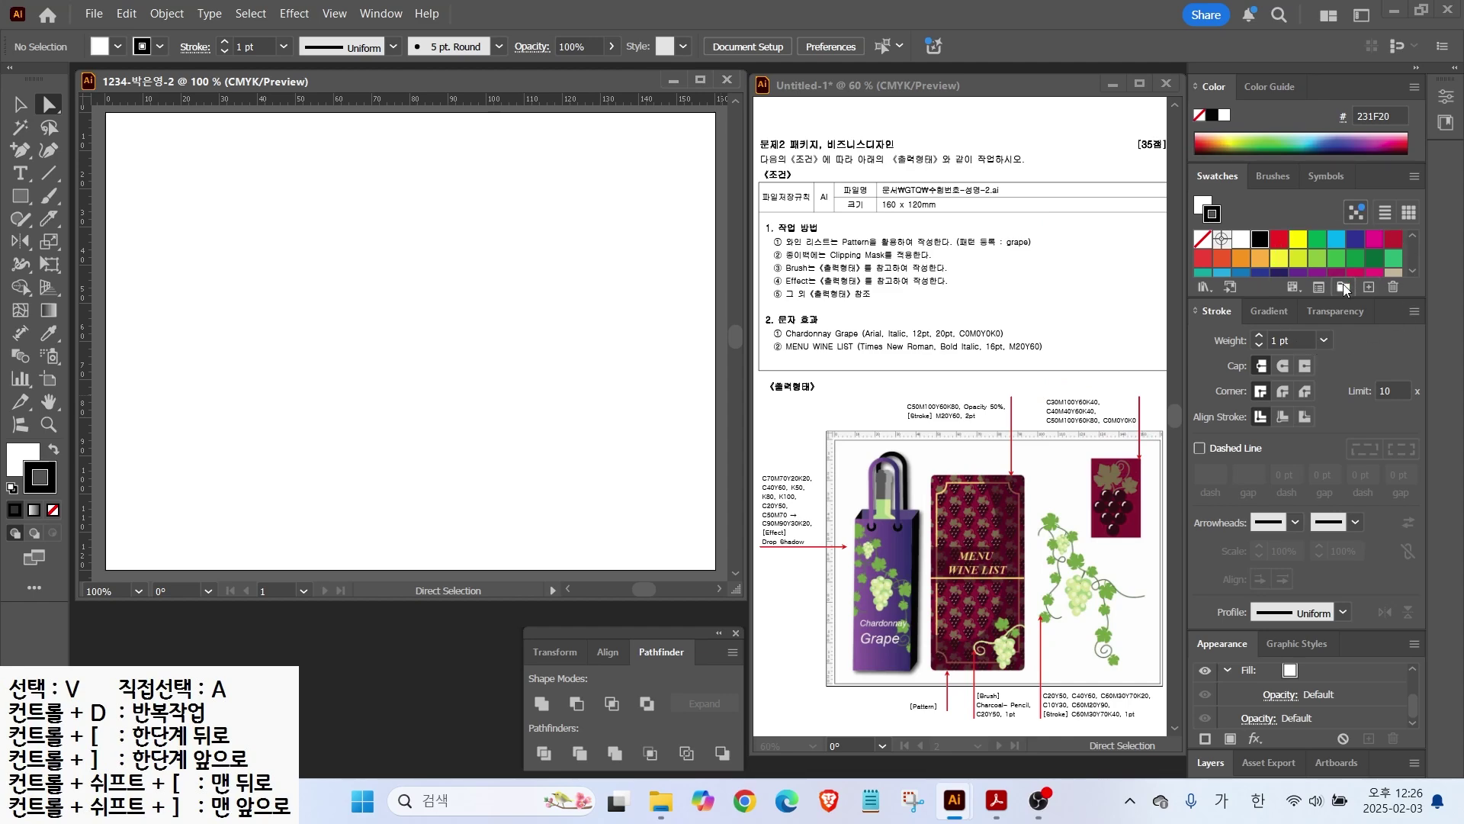
click(1344, 288)
click(727, 425)
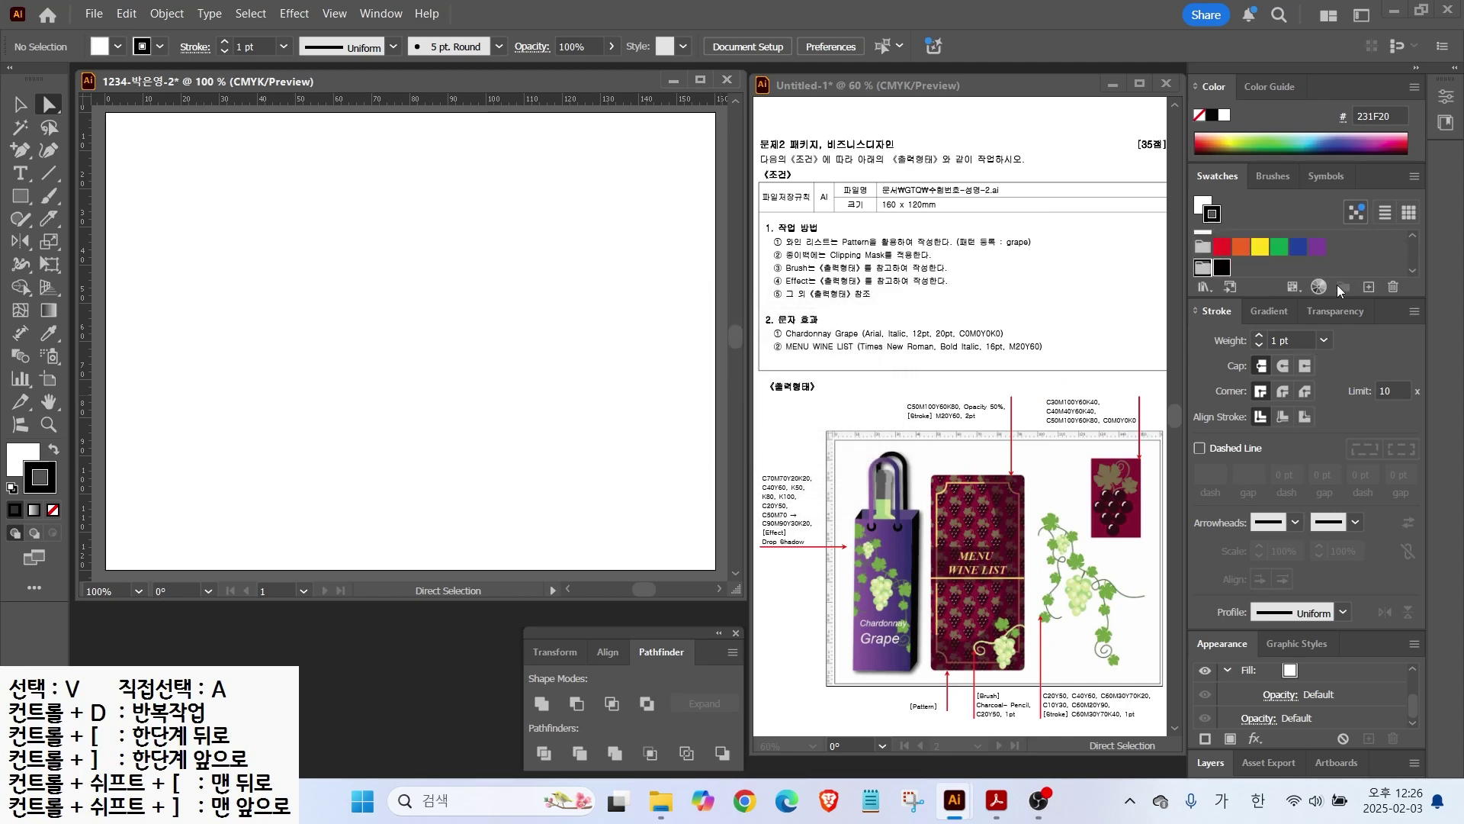
click(1368, 288)
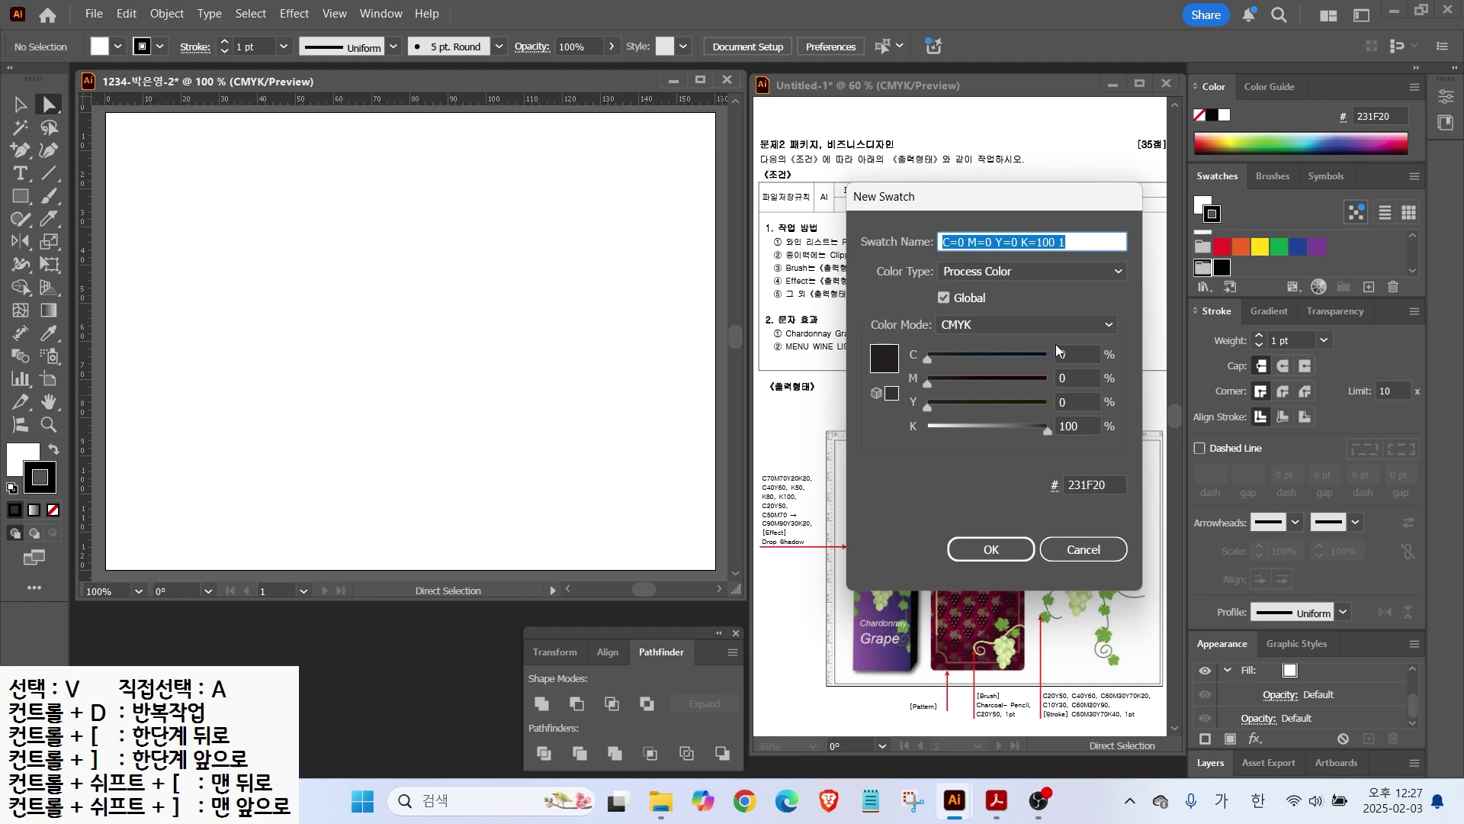
click(1073, 354)
text(30)
key(Tab)
text(100)
key(Tab)
text(60)
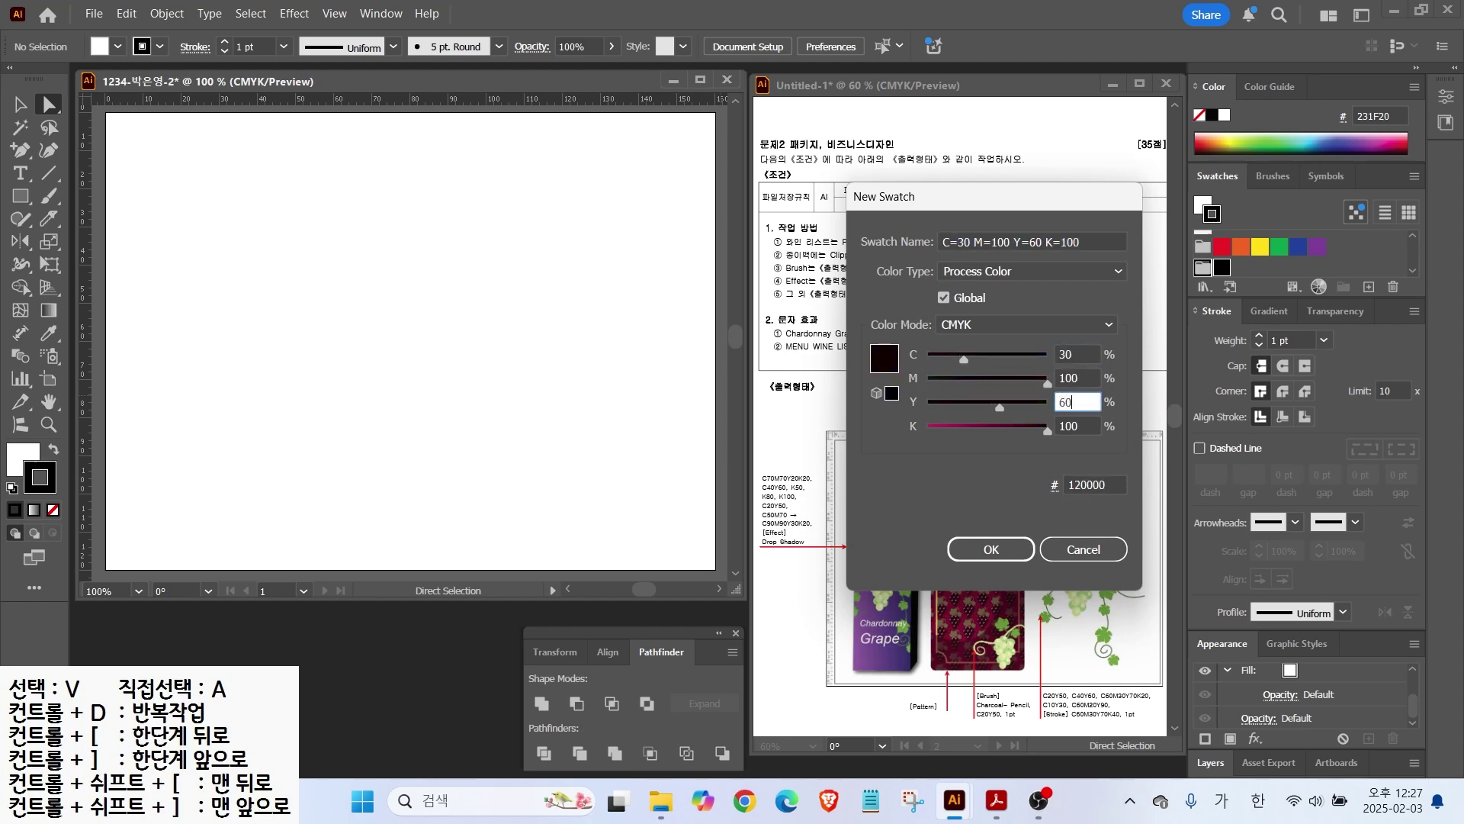
key(Tab)
text(40)
key(Return)
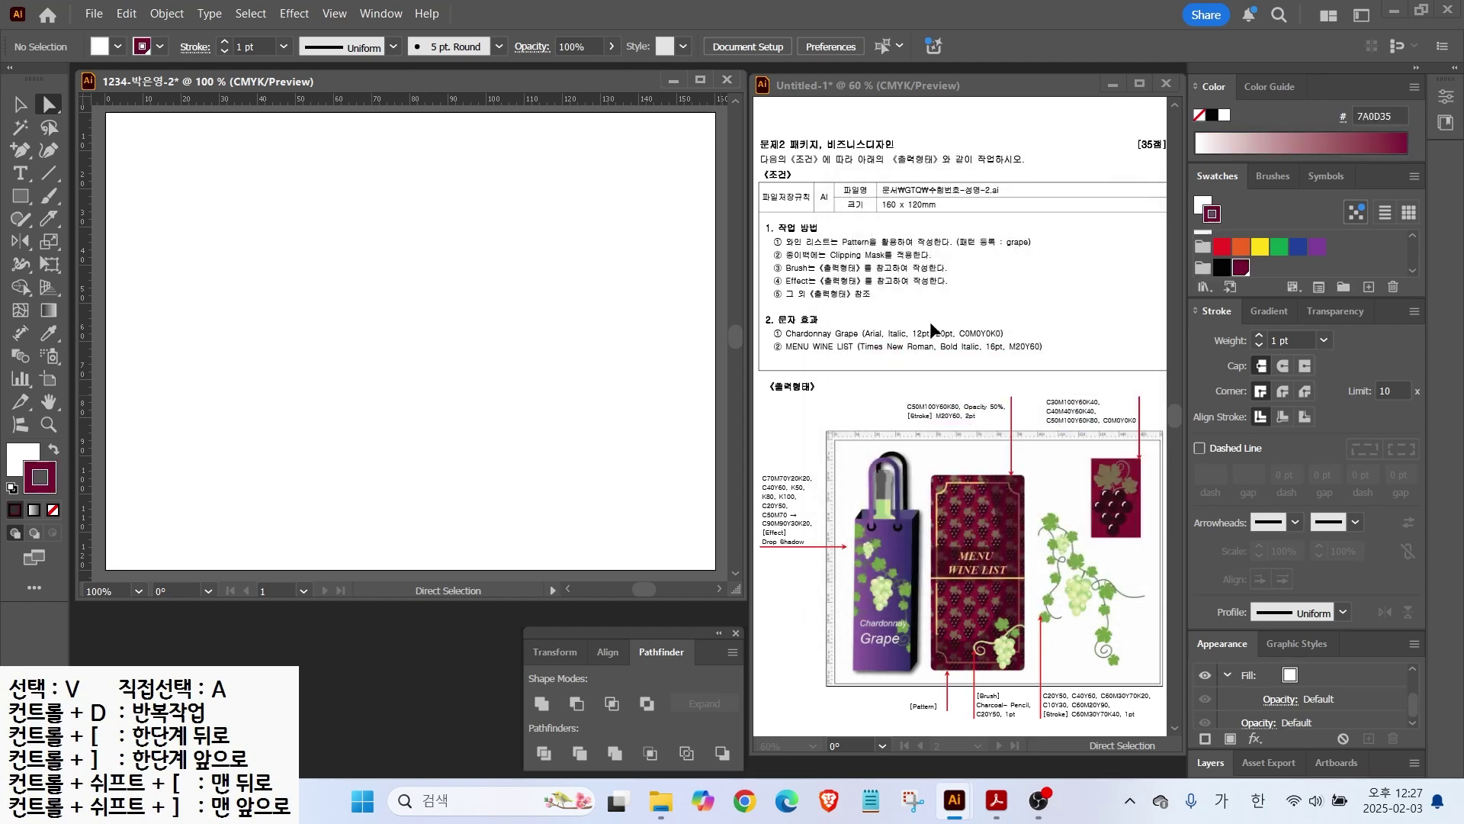
Step: Add a C40 M40 Y60 K40 swatch
click(1369, 286)
click(1073, 354)
text(40)
key(Tab)
text(40)
key(Tab)
key(Tab)
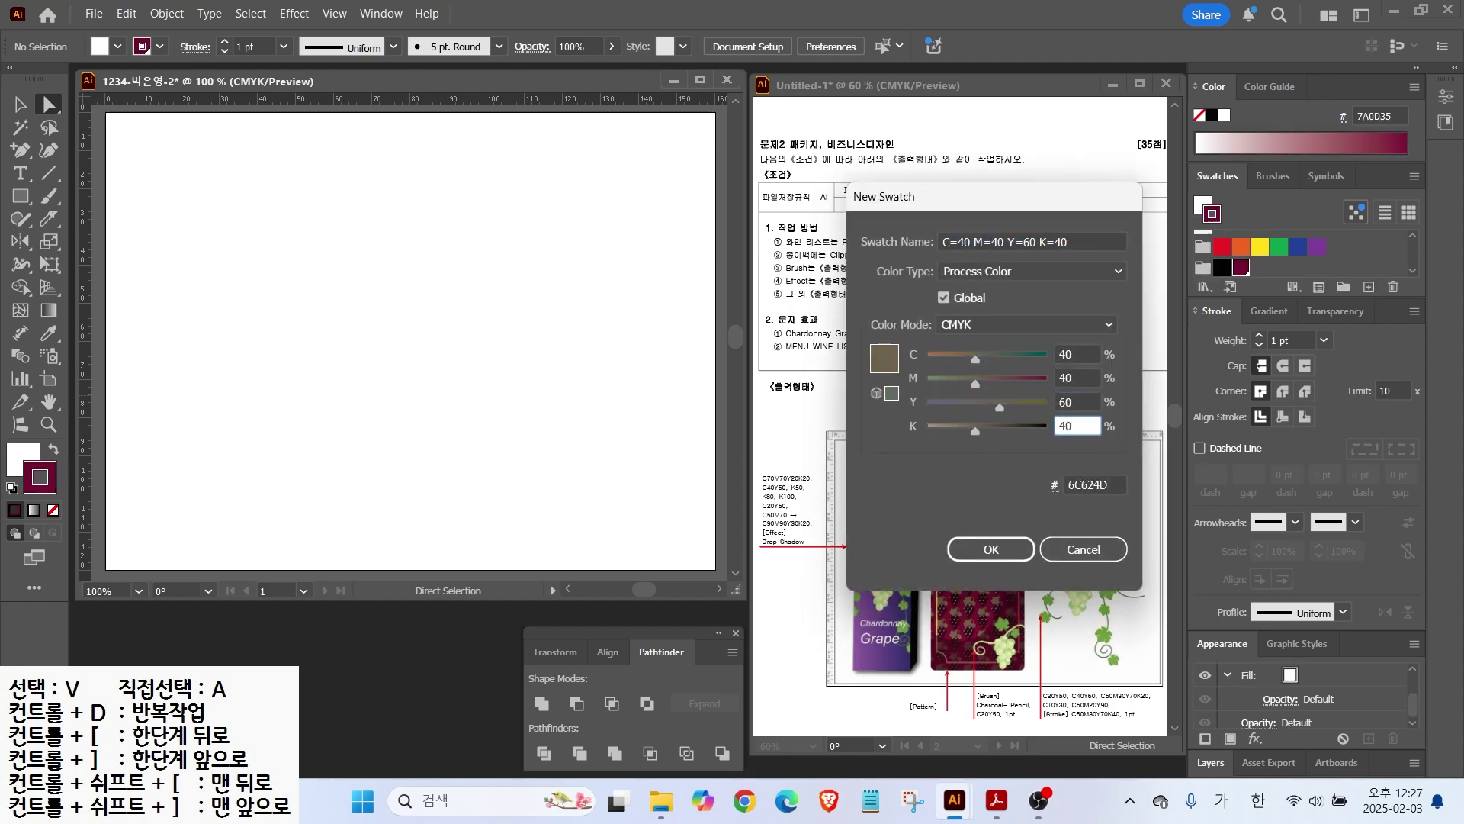
key(Return)
Step: Add a C50 M100 Y60 K80 dark burgundy swatch
click(1368, 286)
click(1073, 354)
text(50)
key(Tab)
text(100)
key(Tab)
key(Tab)
text(80)
key(Return)
Step: Add a white swatch at C0 M0 Y0 K0
click(1369, 287)
key(Tab)
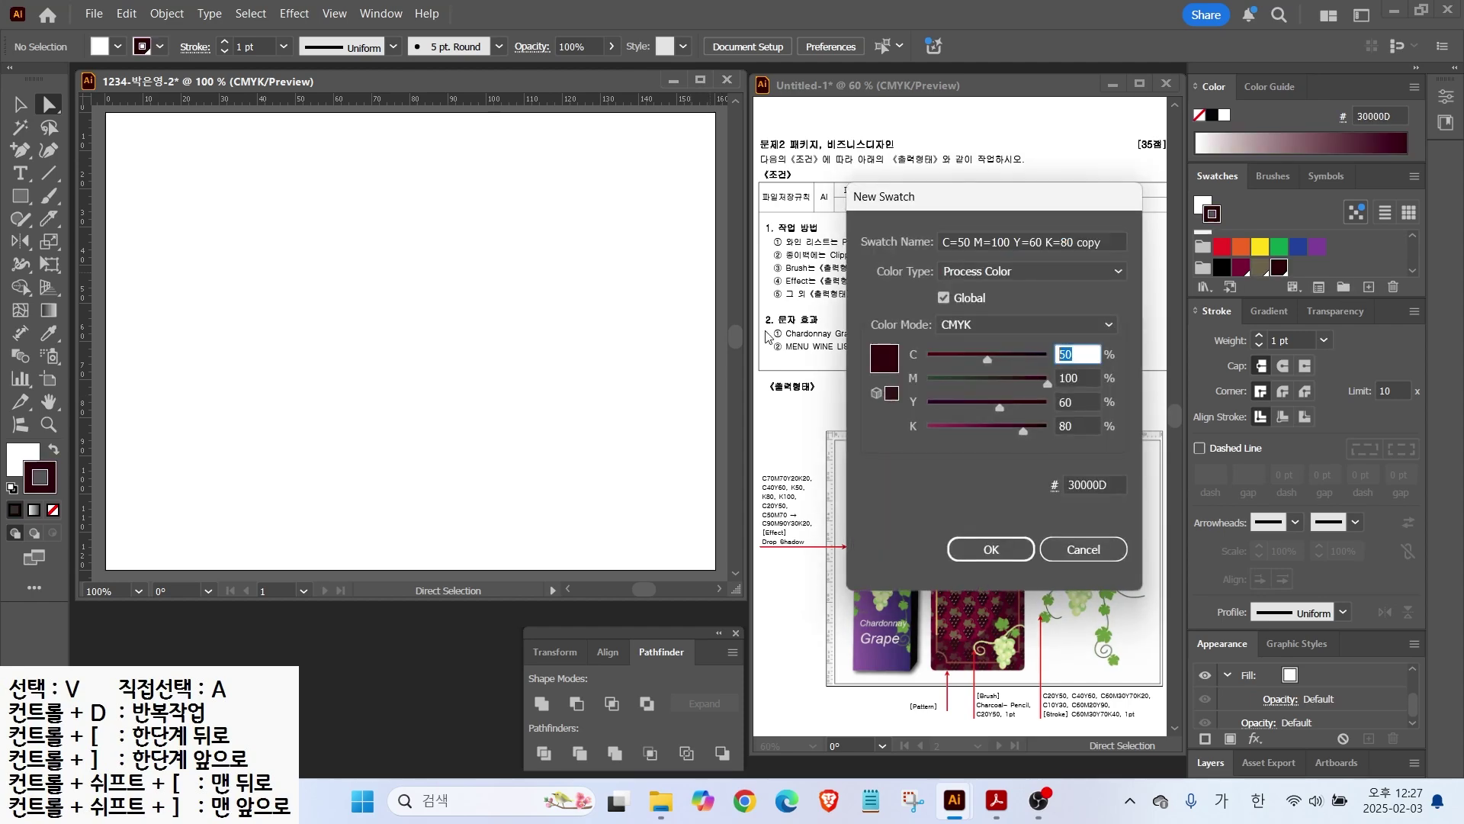
text(0)
key(Tab)
text(0)
key(Tab)
text(0)
key(Tab)
key(0)
key(Return)
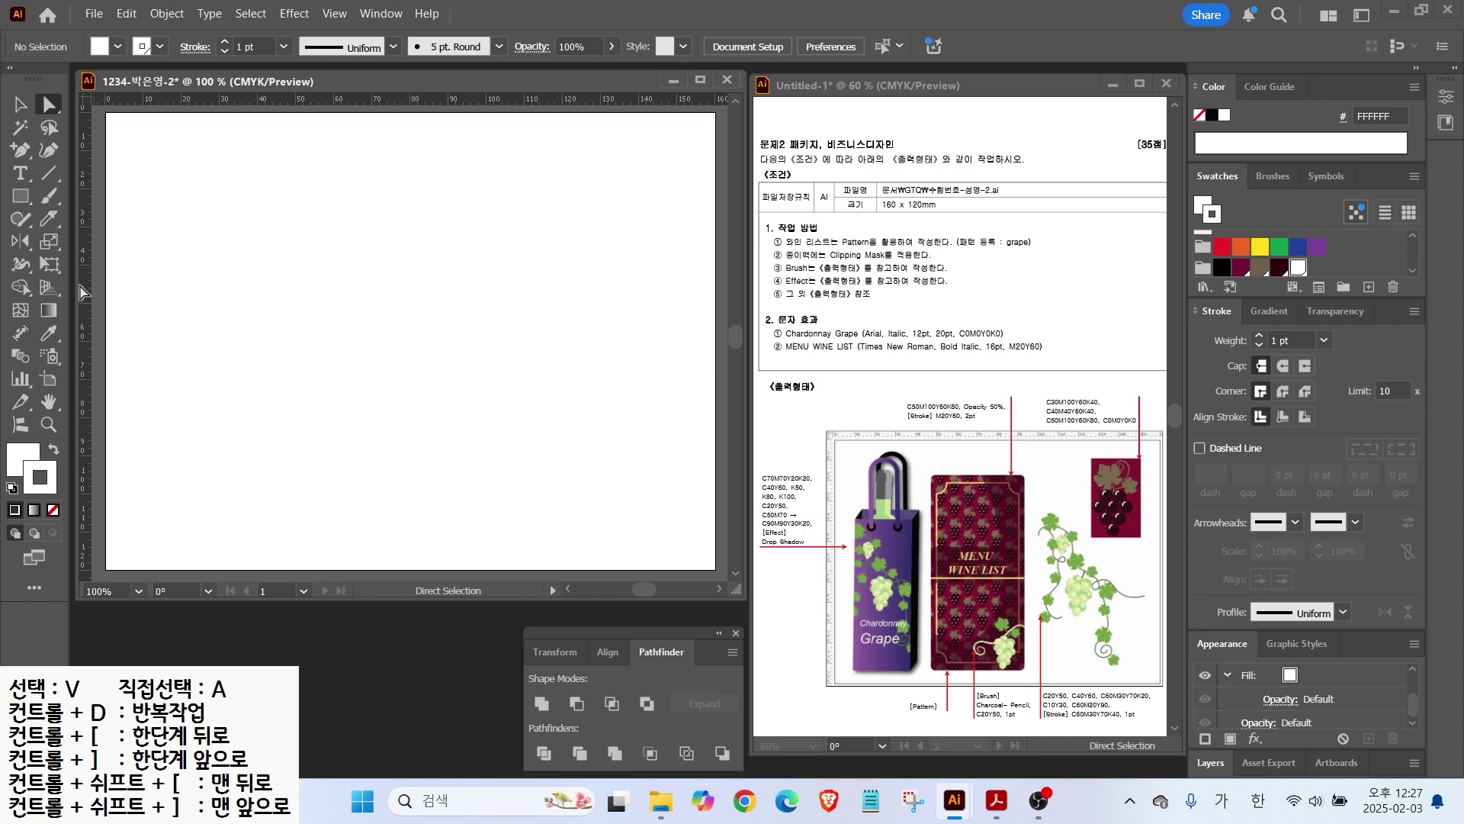
Step: Reset default colours and place two vertical and three horizontal ruler guides on the artboard
click(11, 488)
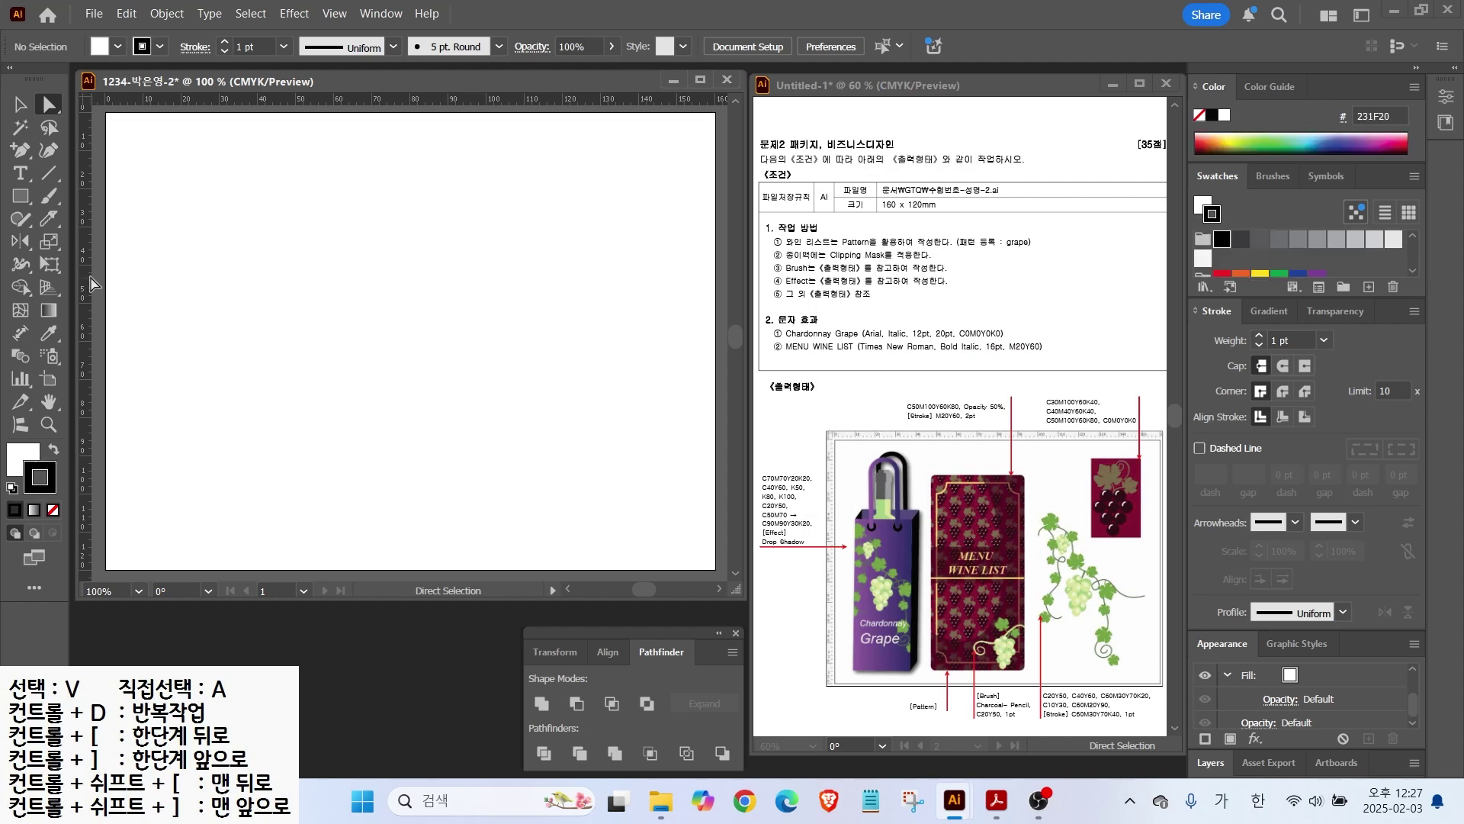
drag(90, 279, 592, 346)
drag(89, 213, 677, 229)
drag(528, 103, 507, 289)
drag(528, 122, 516, 153)
scroll(631, 212, up, 2)
drag(630, 212, 446, 332)
Step: Draw a rectangle between the guides with no stroke and maroon 7A0D35 fill
click(20, 196)
mouse_move(388, 198)
mouse_down()
mouse_move(487, 333)
mouse_move(557, 482)
mouse_up()
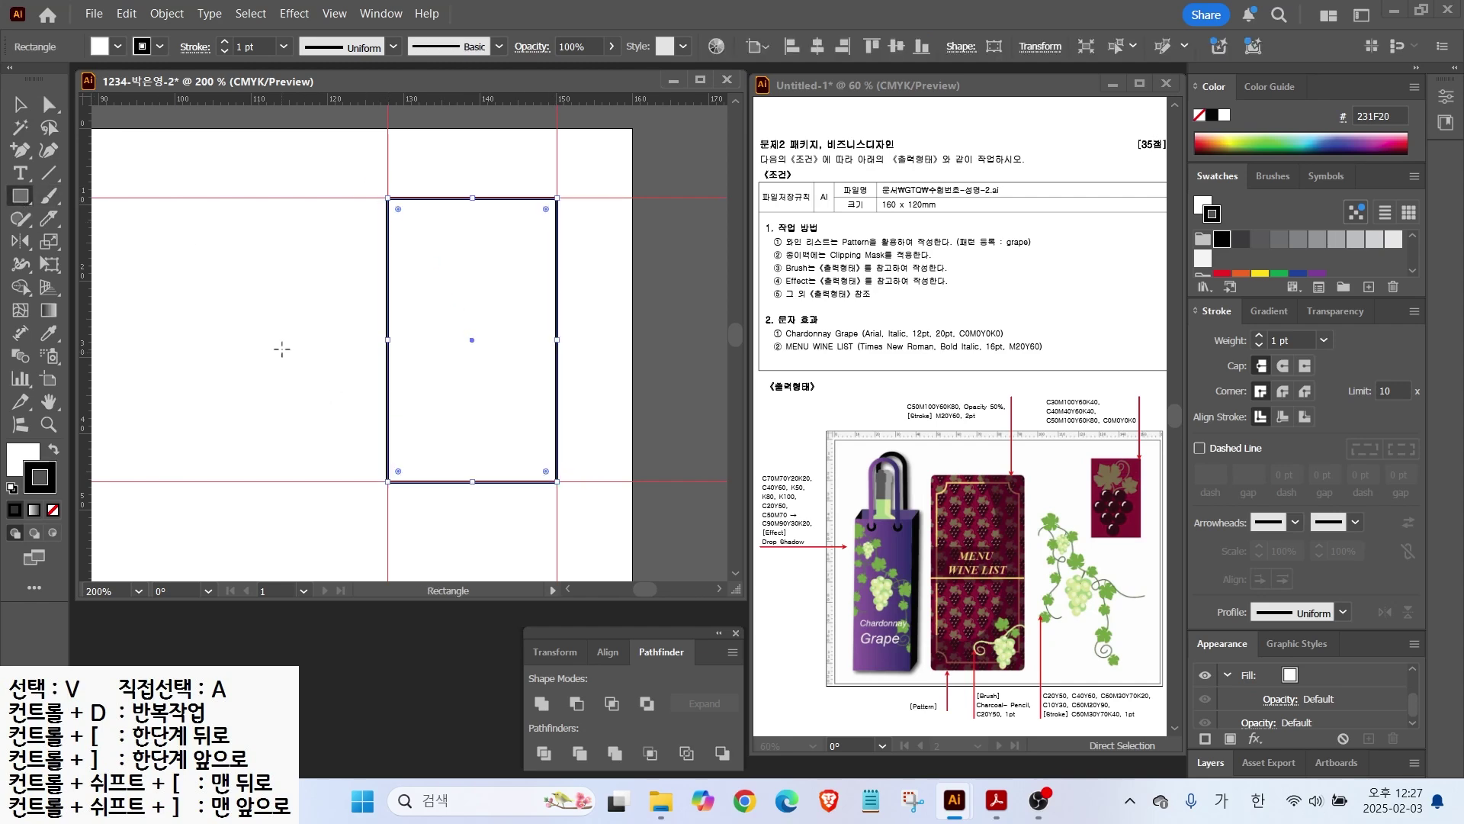
click(52, 510)
click(17, 458)
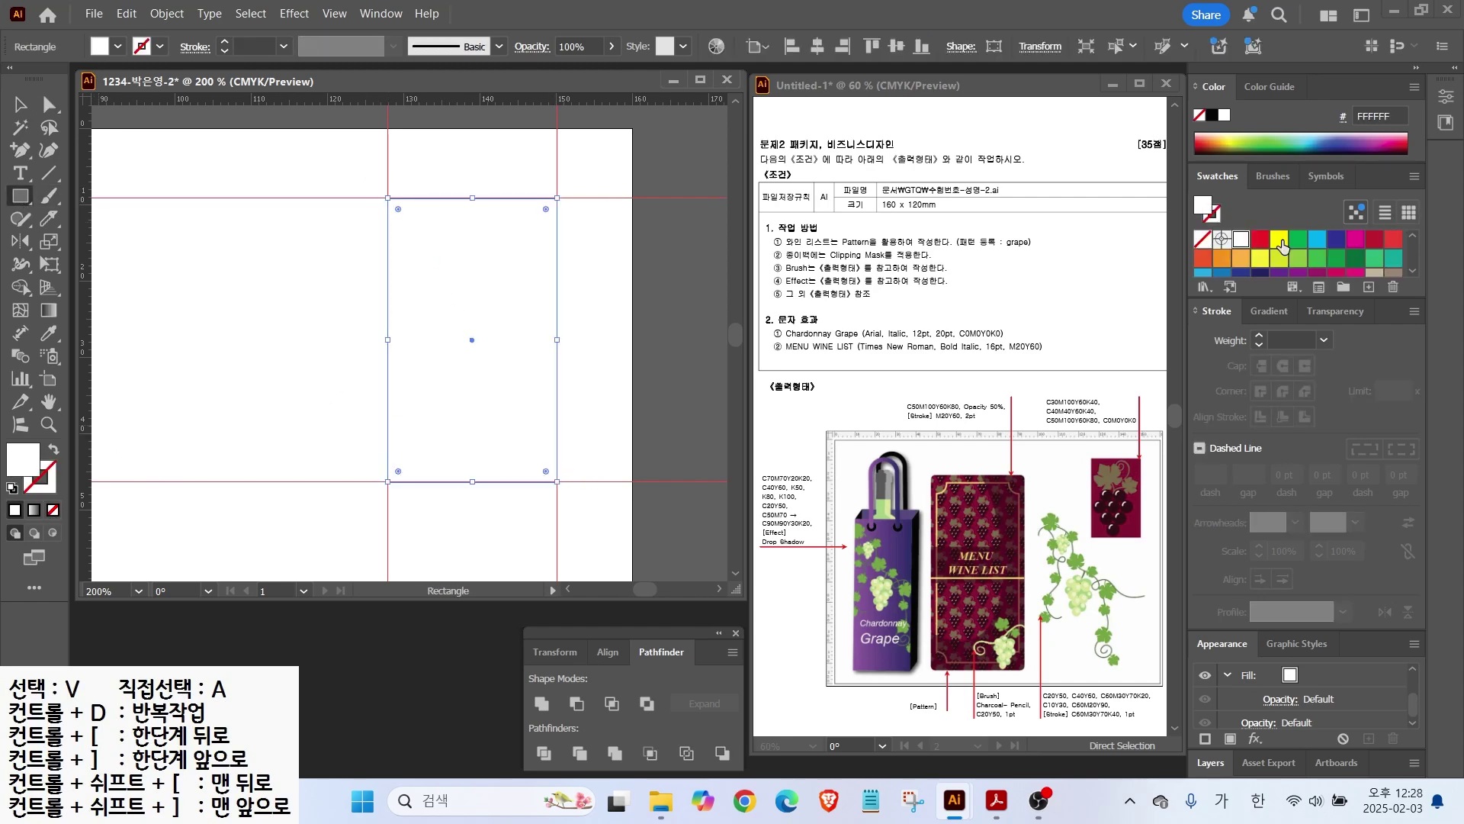
click(1241, 262)
Step: Lock the maroon rectangle in place
key(v)
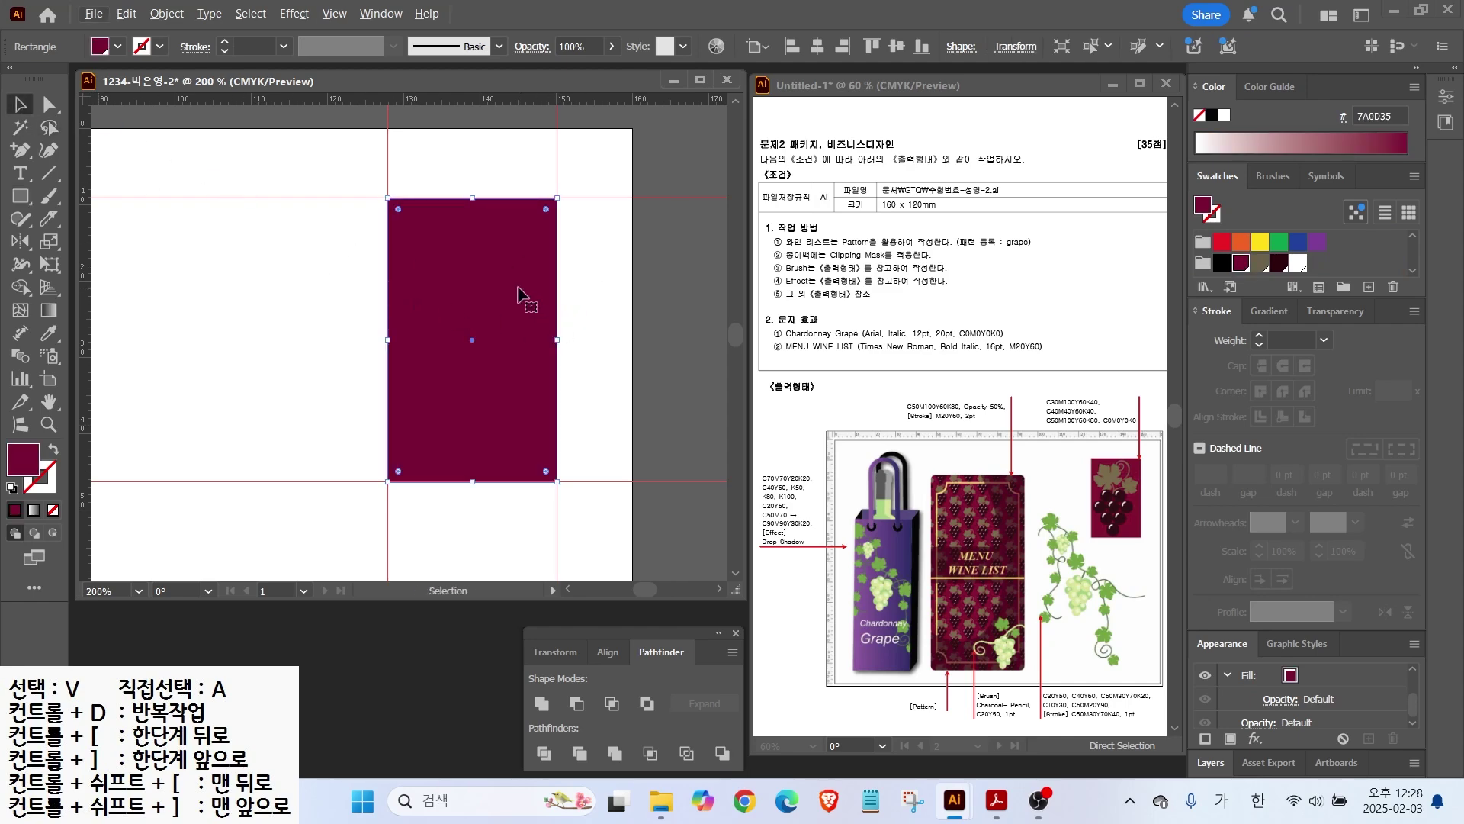
click(166, 14)
mouse_move(305, 199)
click(479, 200)
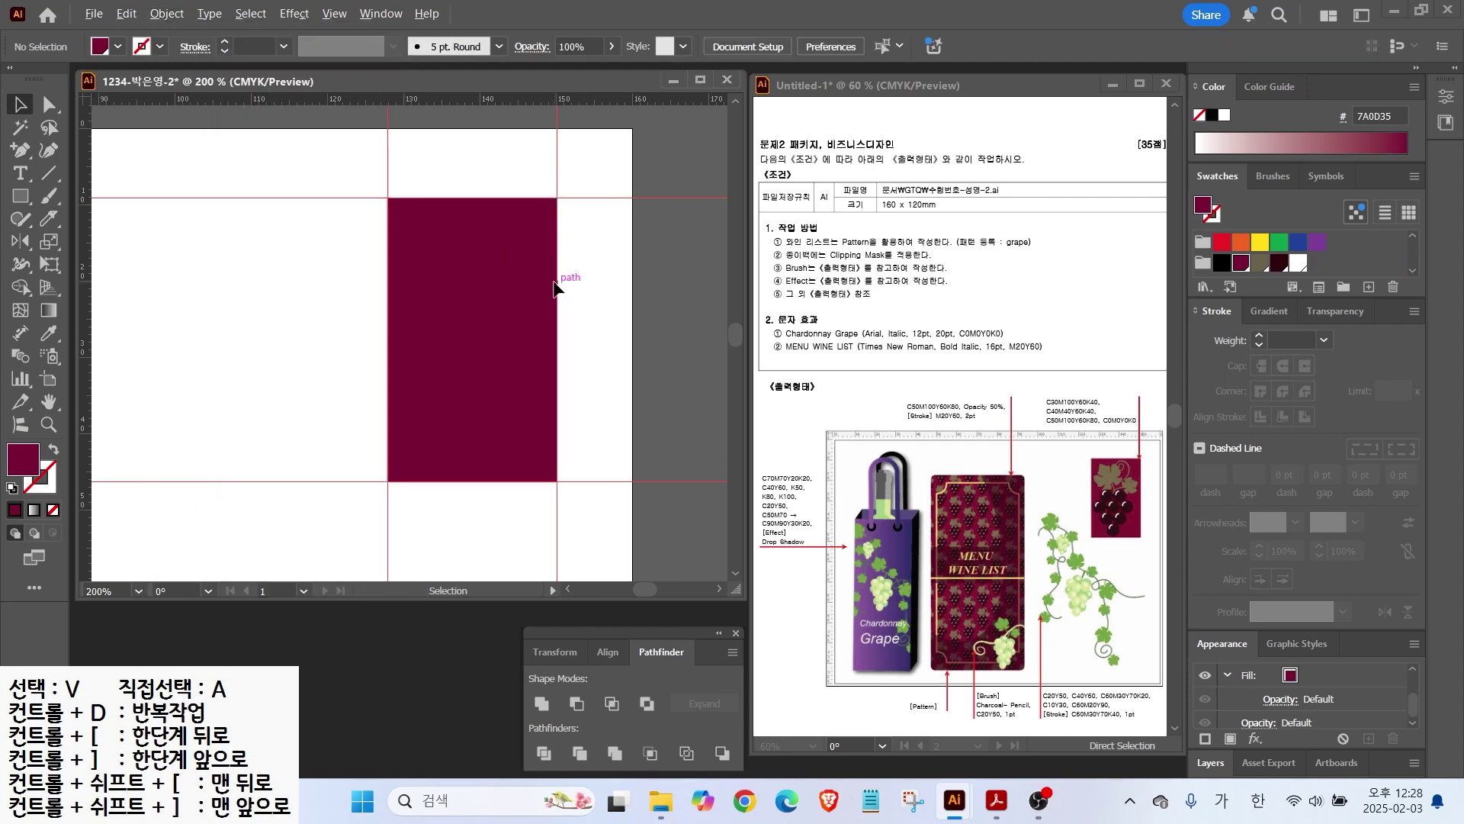
Step: Draw a circle on the maroon rectangle filled with the dark burgundy swatch
key(ctrl+=)
drag(21, 196, 99, 242)
drag(282, 246, 337, 301)
click(1279, 263)
key(v)
key(ctrl+=)
key(ctrl+=)
key(ctrl+=)
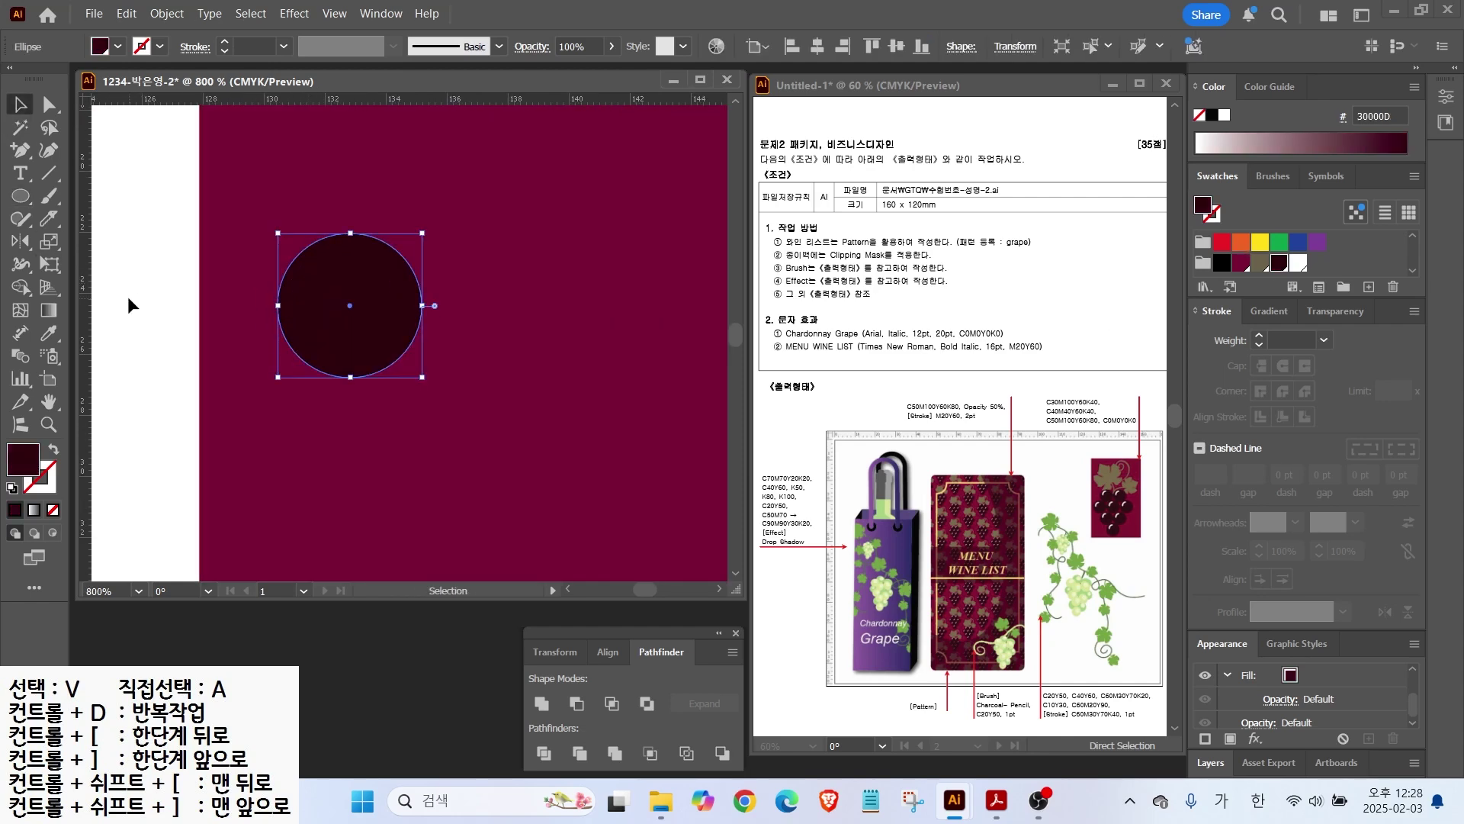
click(131, 302)
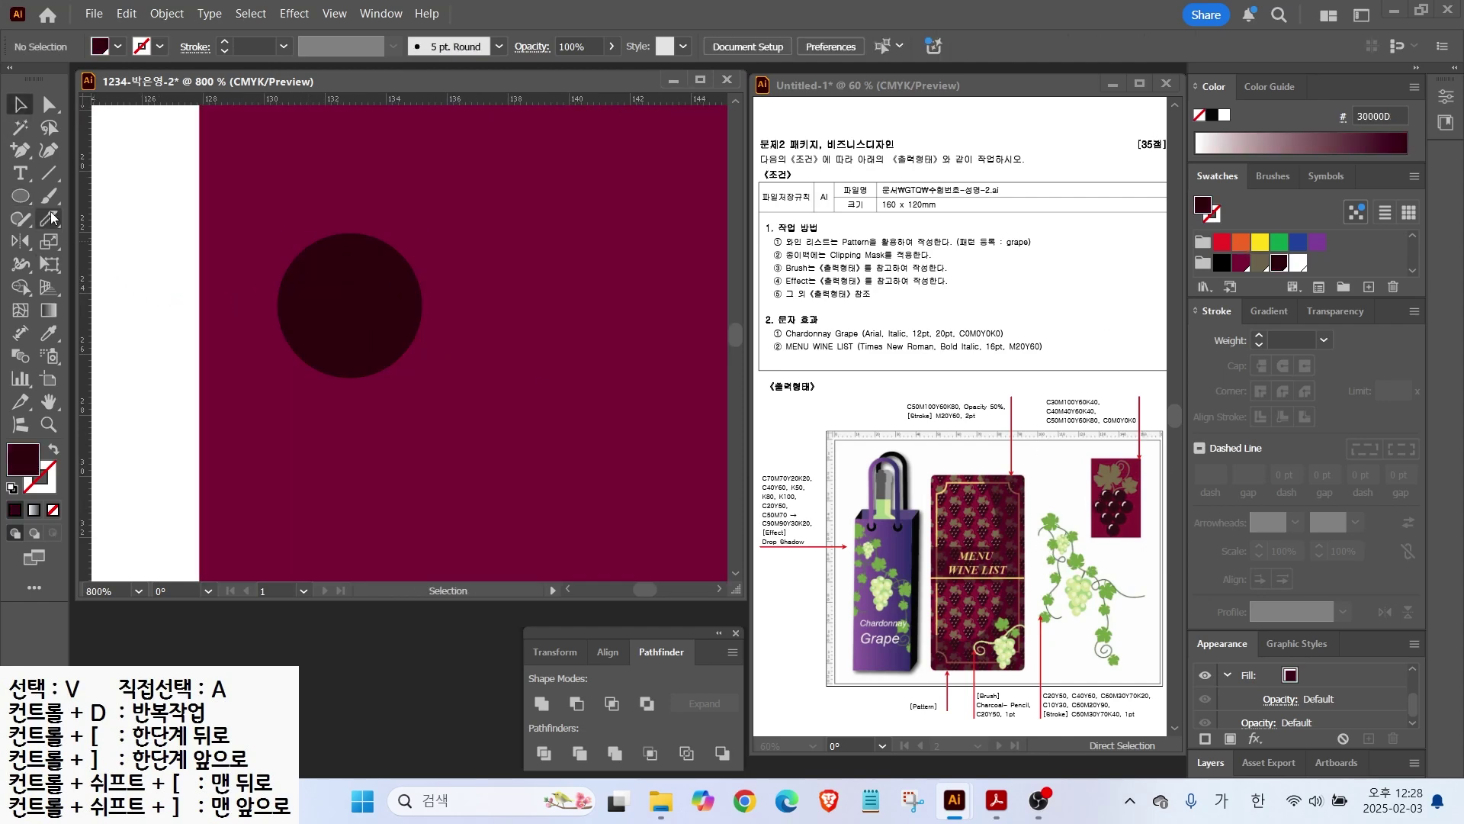
Step: Paint a small white highlight on the grape with the Blob Brush
drag(48, 197, 114, 219)
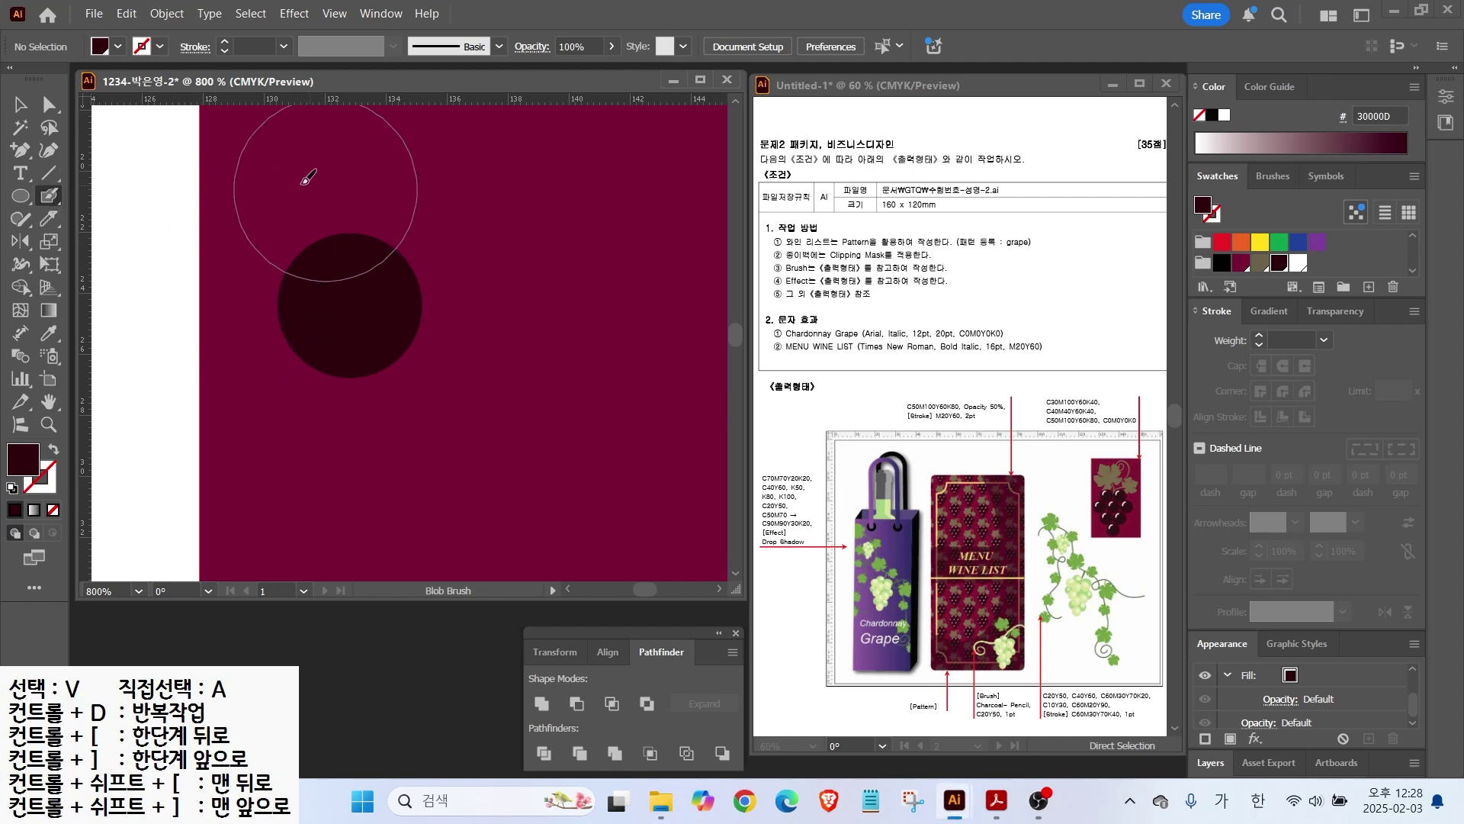
key(alt)
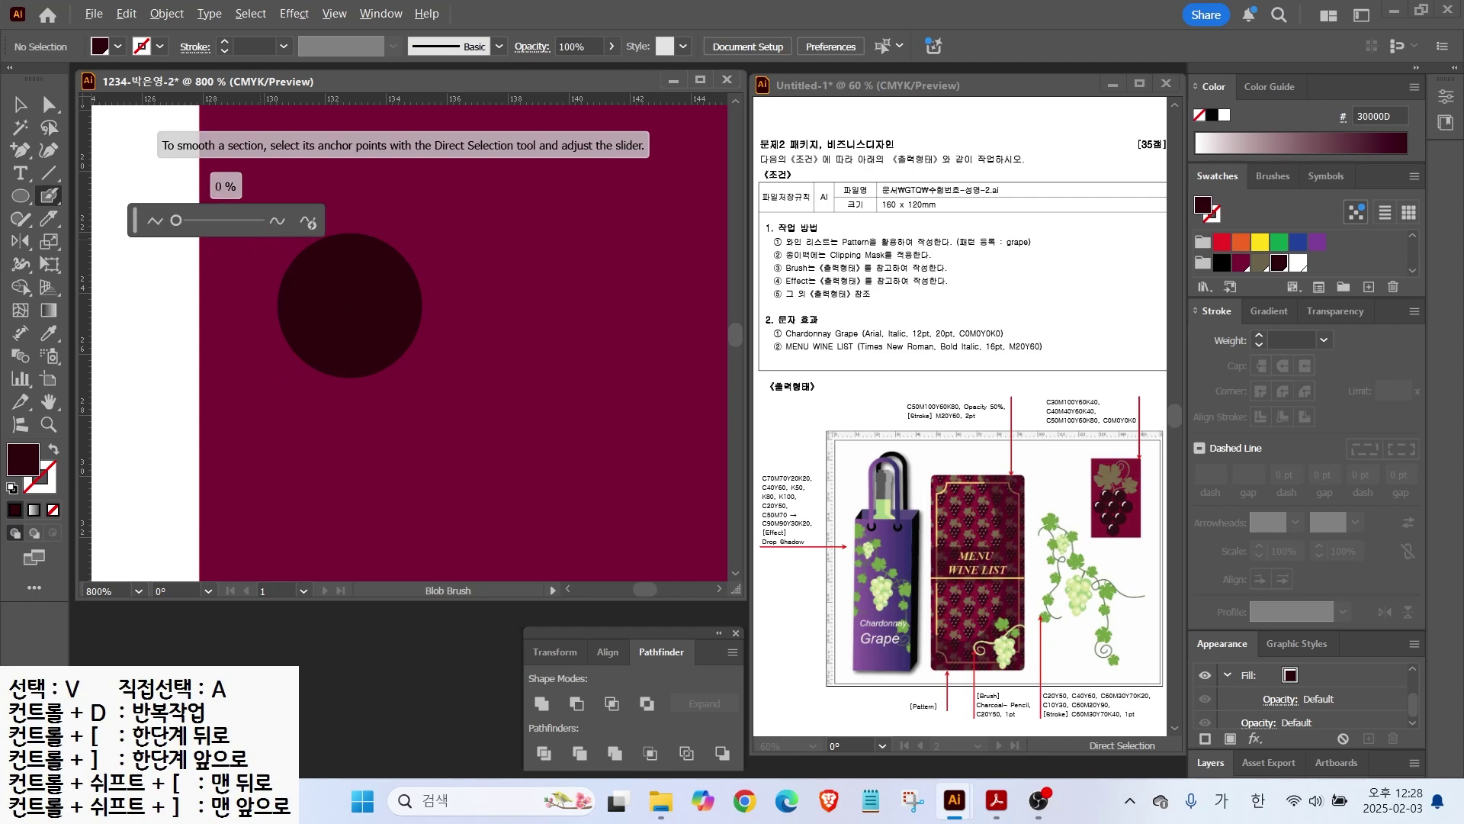
drag(550, 223, 502, 333)
mouse_move(602, 263)
mouse_down()
mouse_move(643, 282)
mouse_move(592, 335)
mouse_up()
key(Escape)
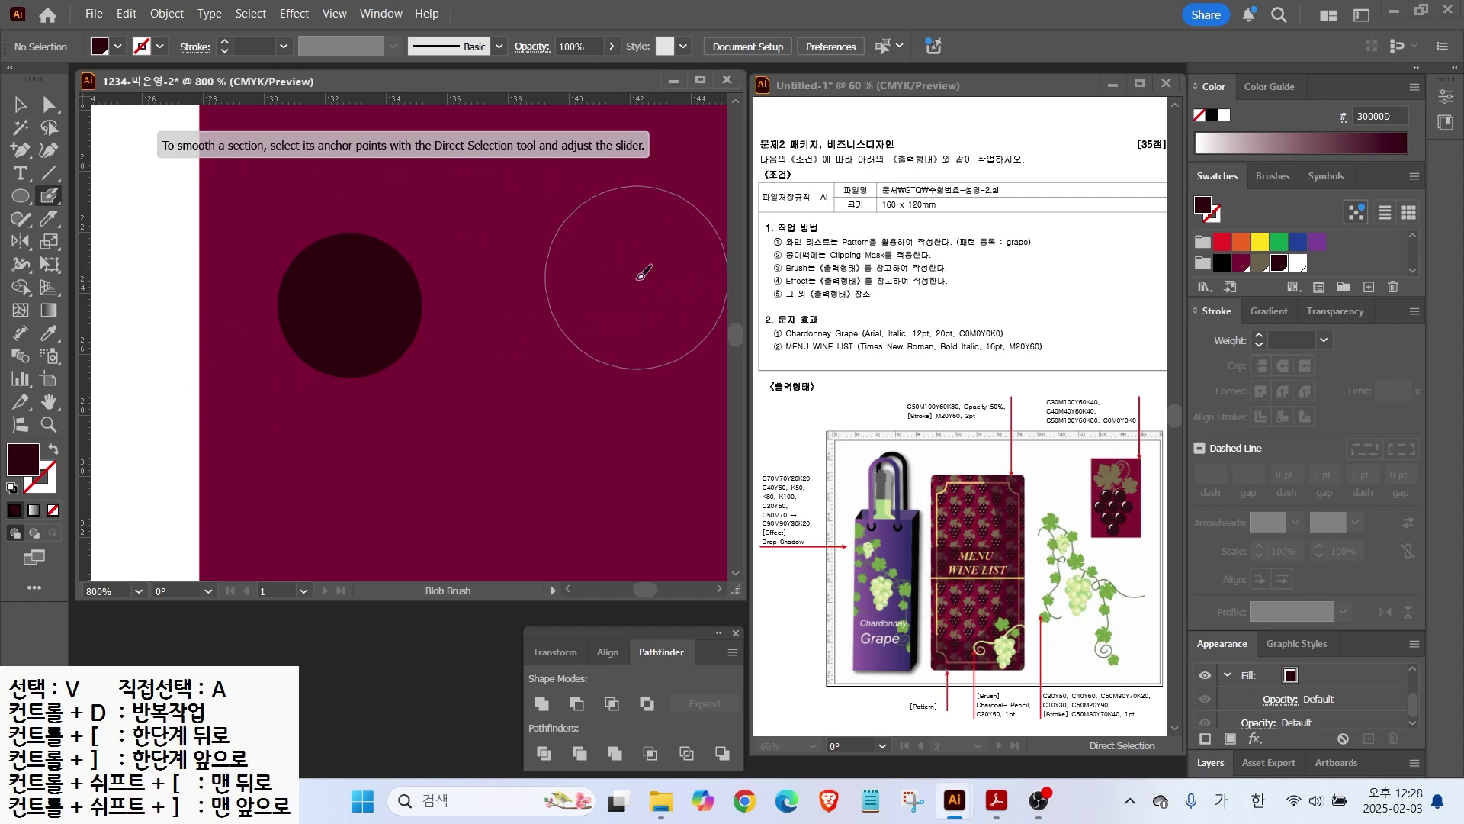
key(bracketleft)
key(bracketleft)
key(bracketleft)
key(bracketleft)
key(bracketleft)
key(bracketleft)
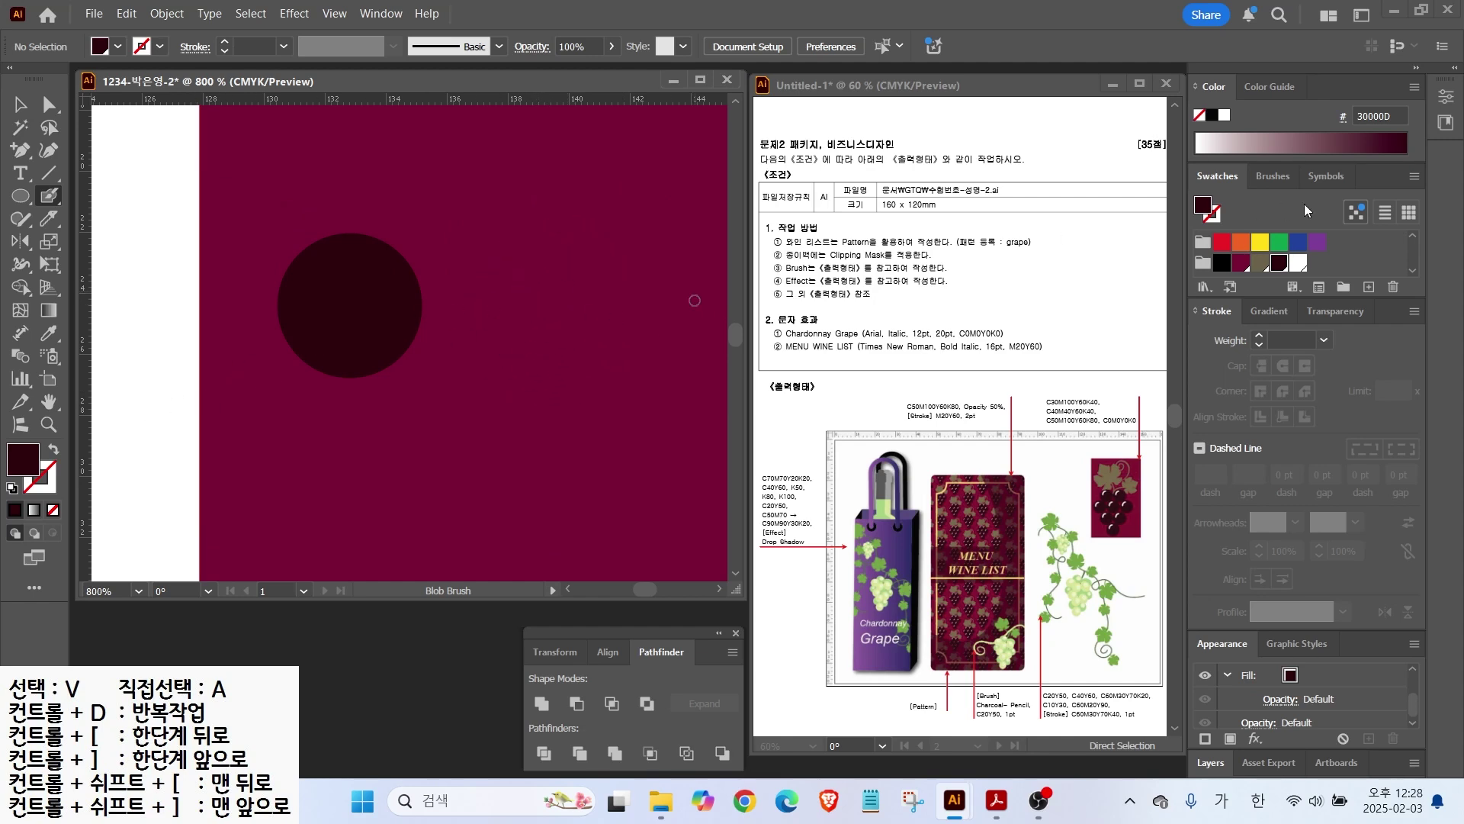
click(1298, 263)
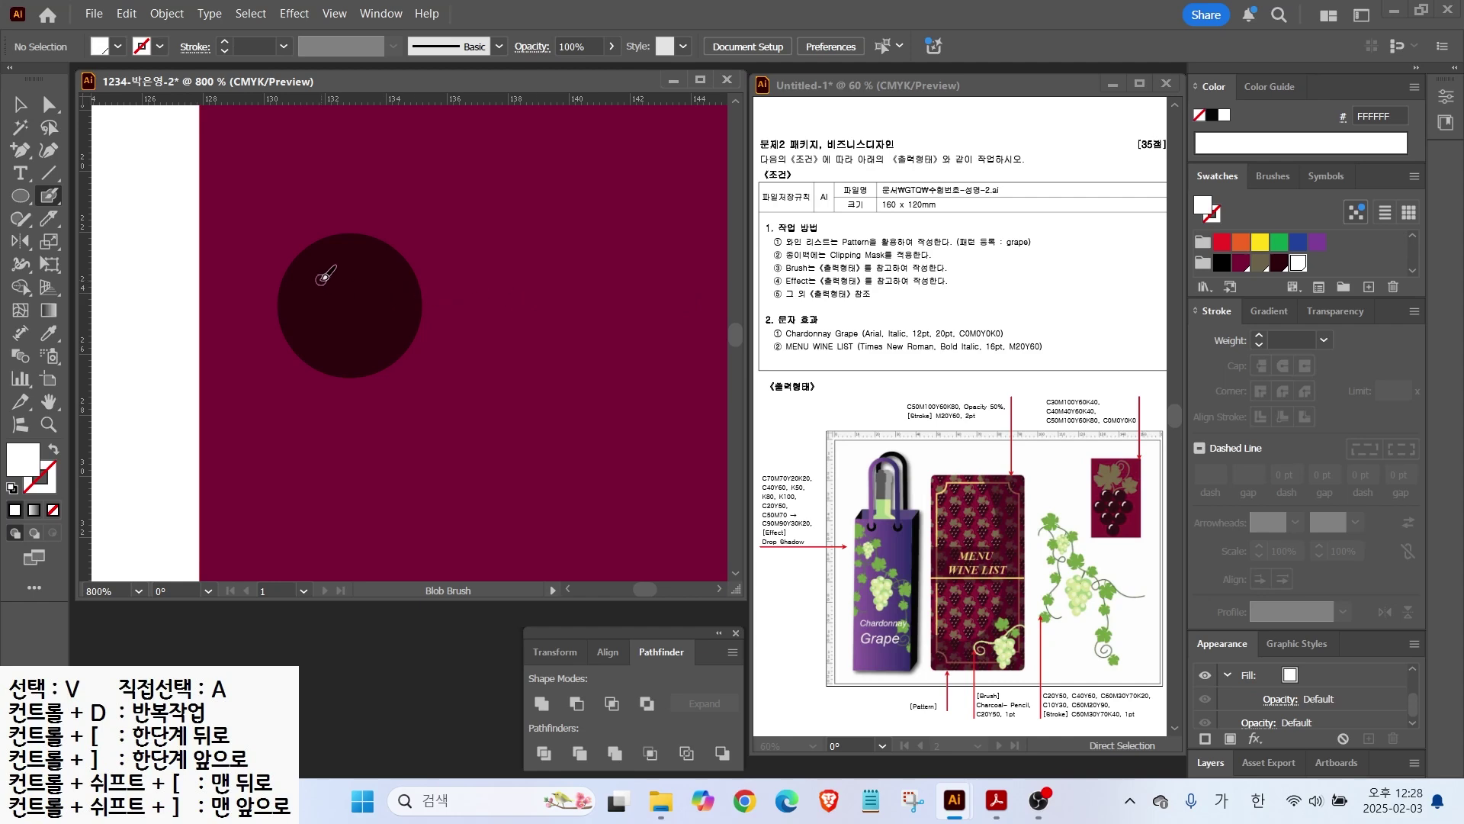
drag(333, 259, 313, 267)
click(21, 105)
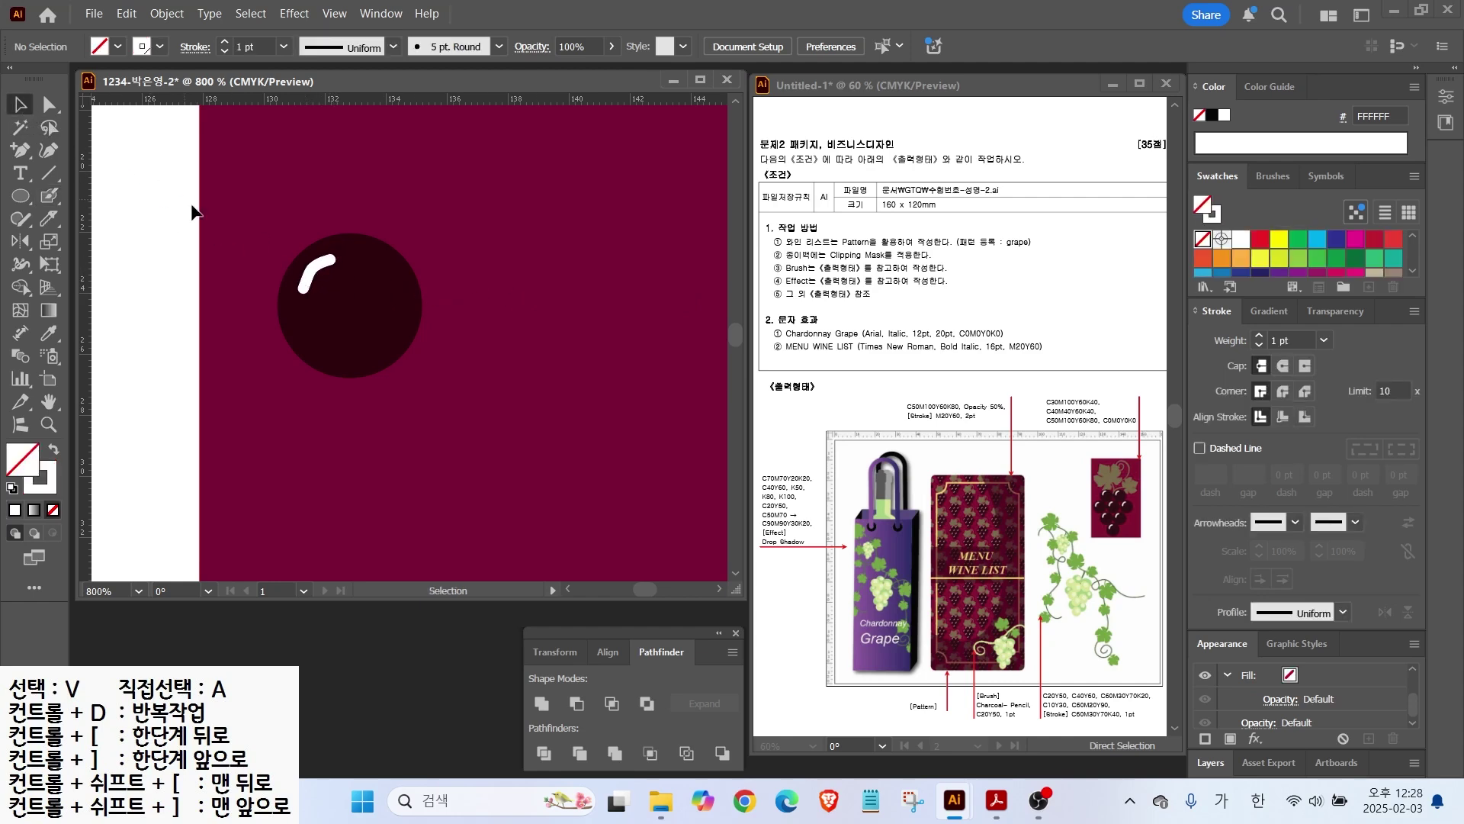
Step: Duplicate the highlighted grape into a cluster of eight arranged 2-3-2-1
scroll(362, 292, down, 1)
scroll(362, 292, down, 1)
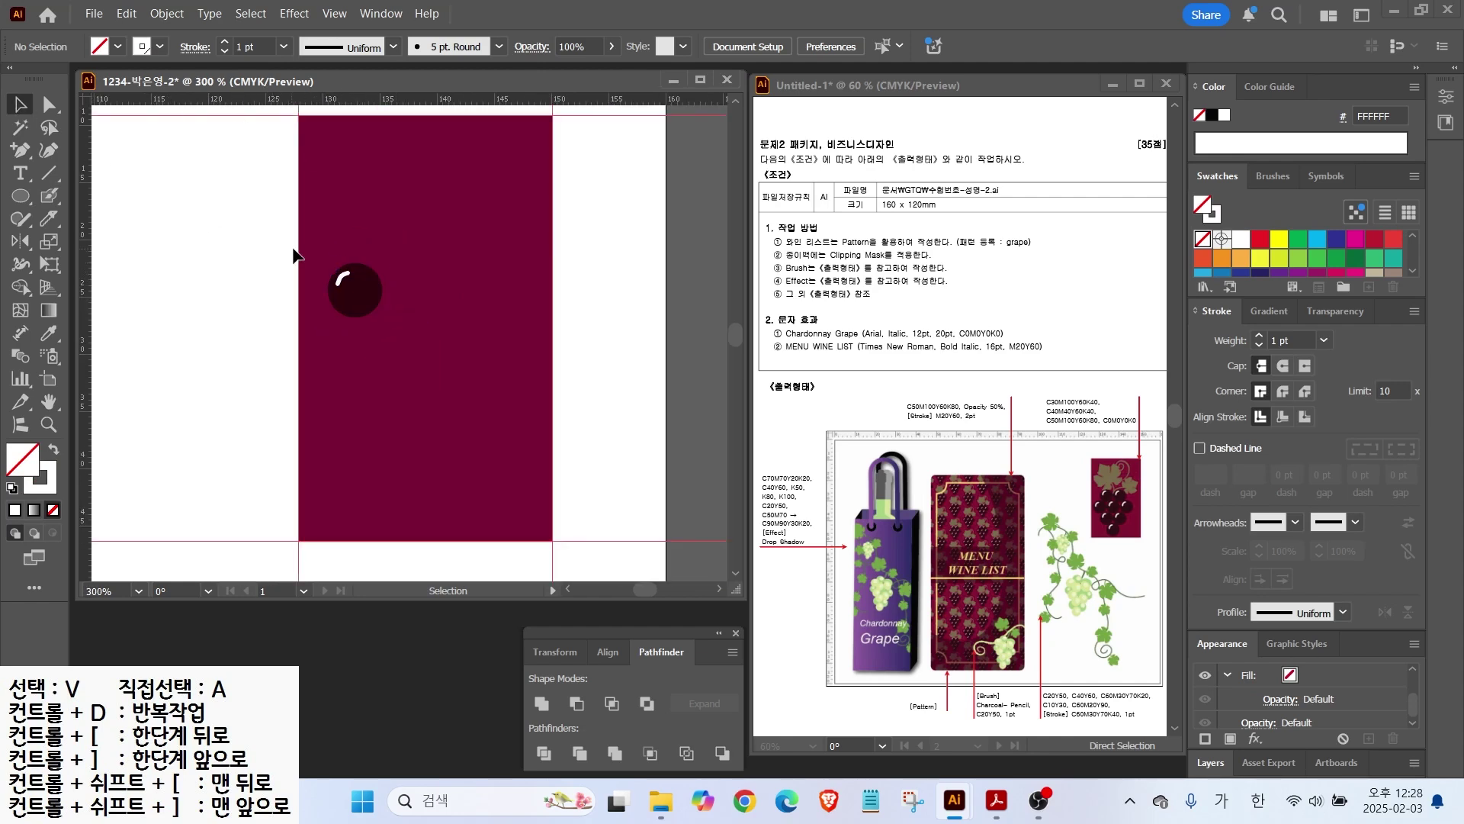
click(370, 311)
drag(363, 307, 324, 321)
shift+click(352, 275)
drag(435, 389, 367, 328)
drag(369, 340, 423, 340)
drag(319, 259, 412, 277)
drag(412, 274, 413, 367)
drag(487, 442, 384, 423)
Step: Move the grape cluster lower on the rectangle and enlarge it proportionally
drag(390, 290, 325, 292)
drag(377, 390, 388, 468)
drag(476, 341, 533, 224)
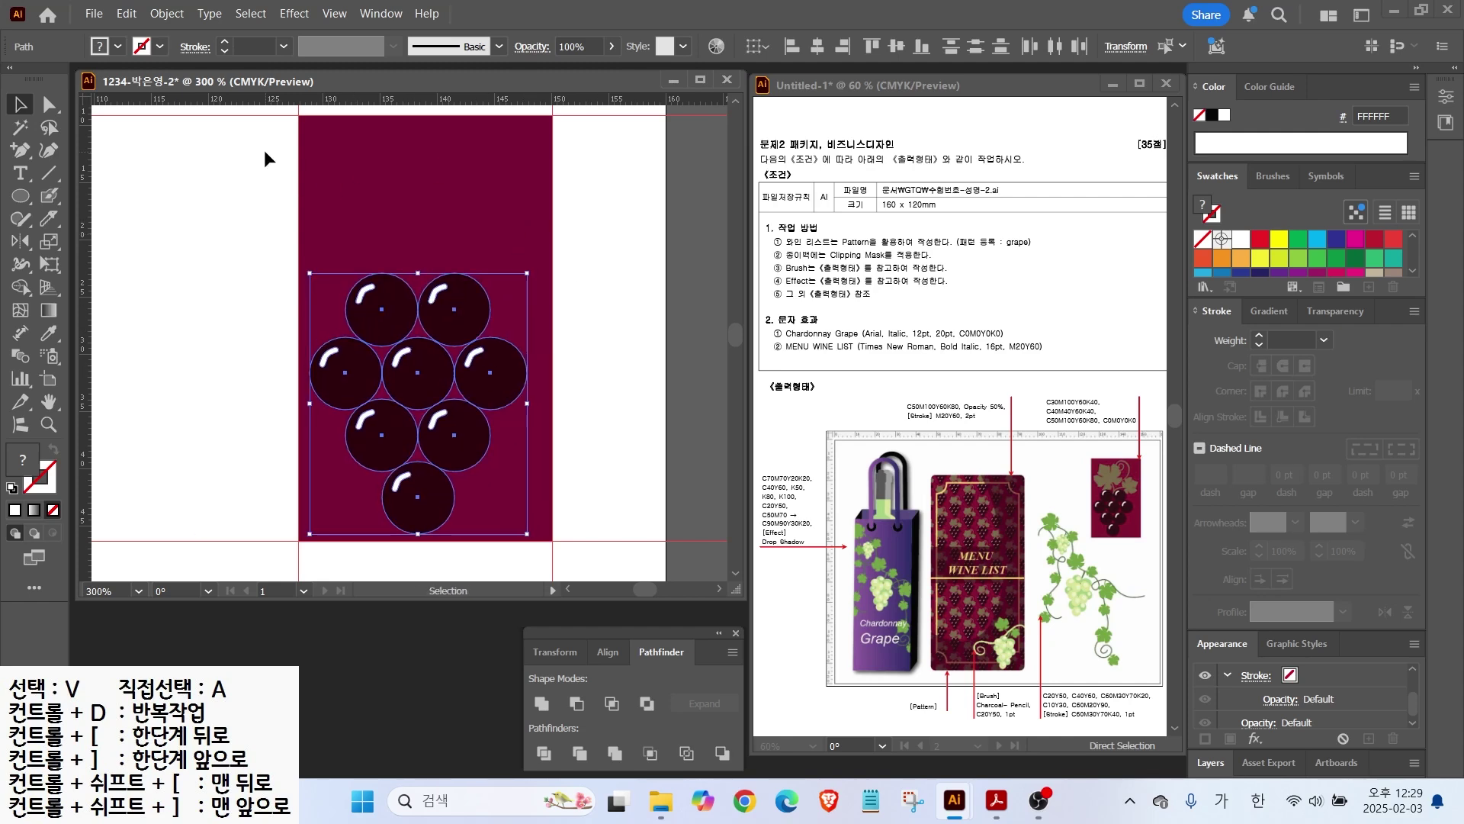
click(279, 163)
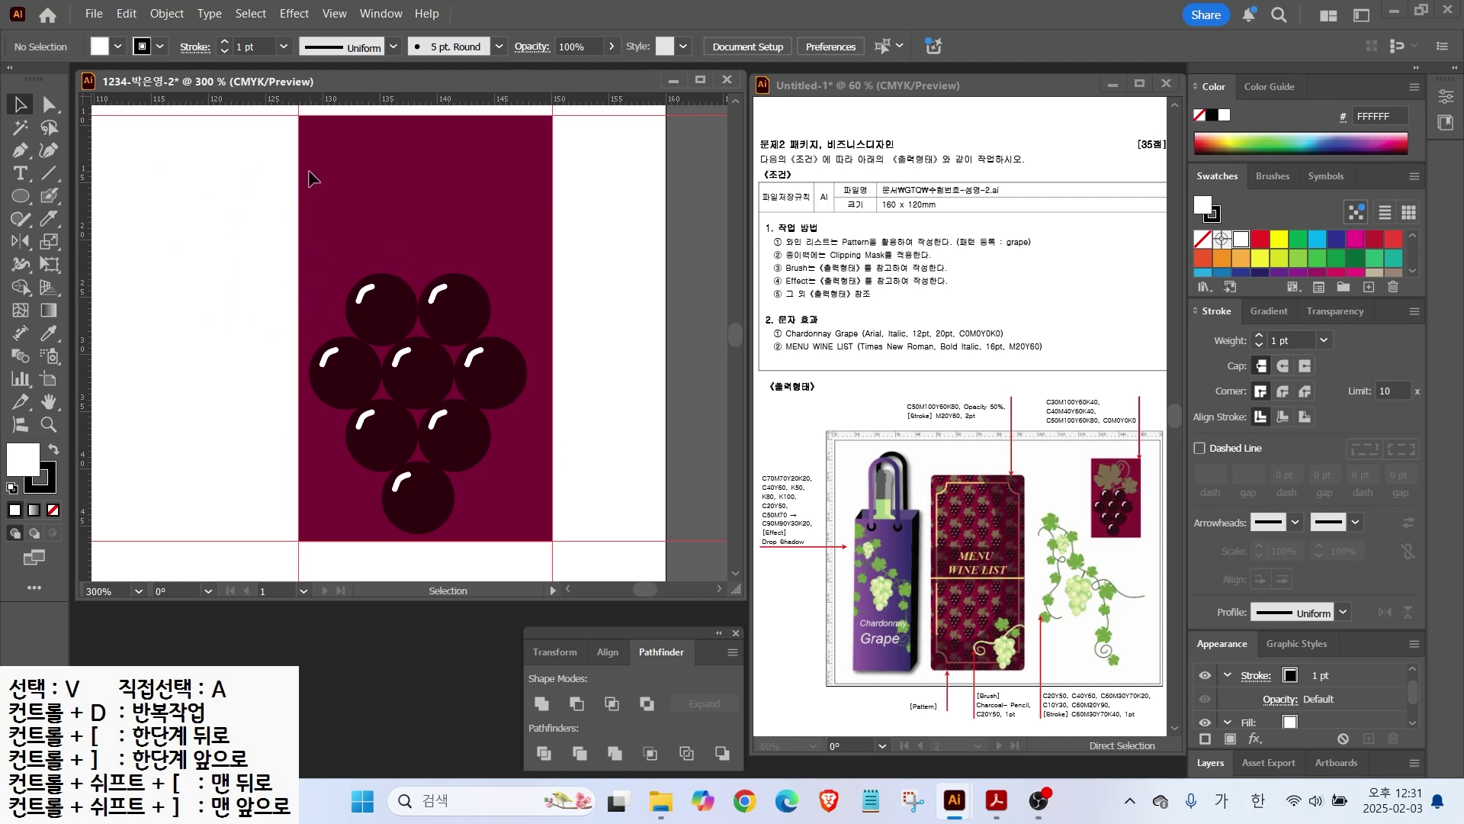
Step: Trace a closed half-leaf outline with the Pen tool along the rectangle's edge
click(20, 150)
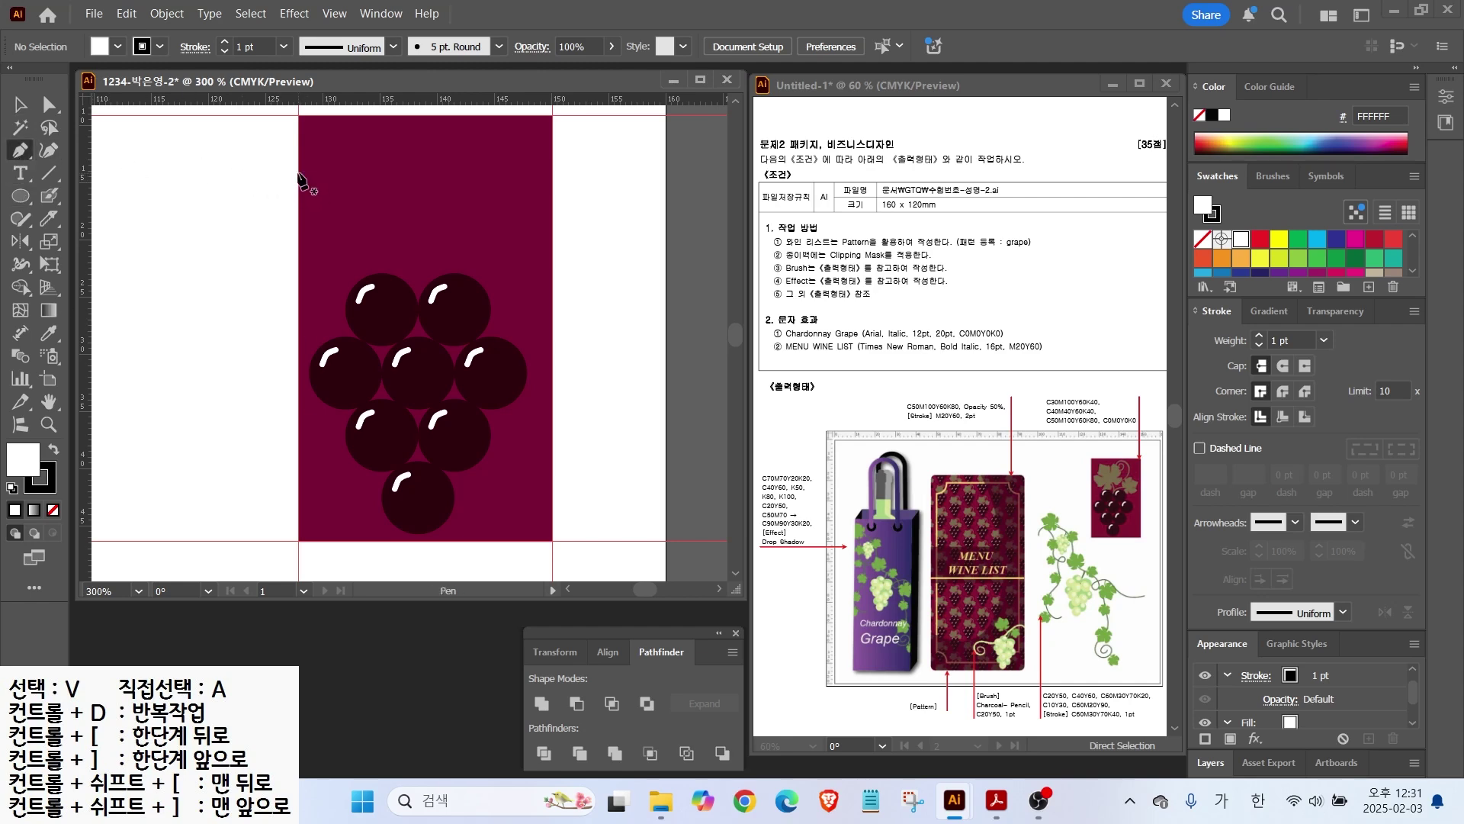
drag(299, 157, 244, 205)
click(280, 223)
click(233, 201)
click(252, 241)
click(258, 251)
click(241, 253)
drag(256, 273, 292, 291)
drag(299, 281, 305, 280)
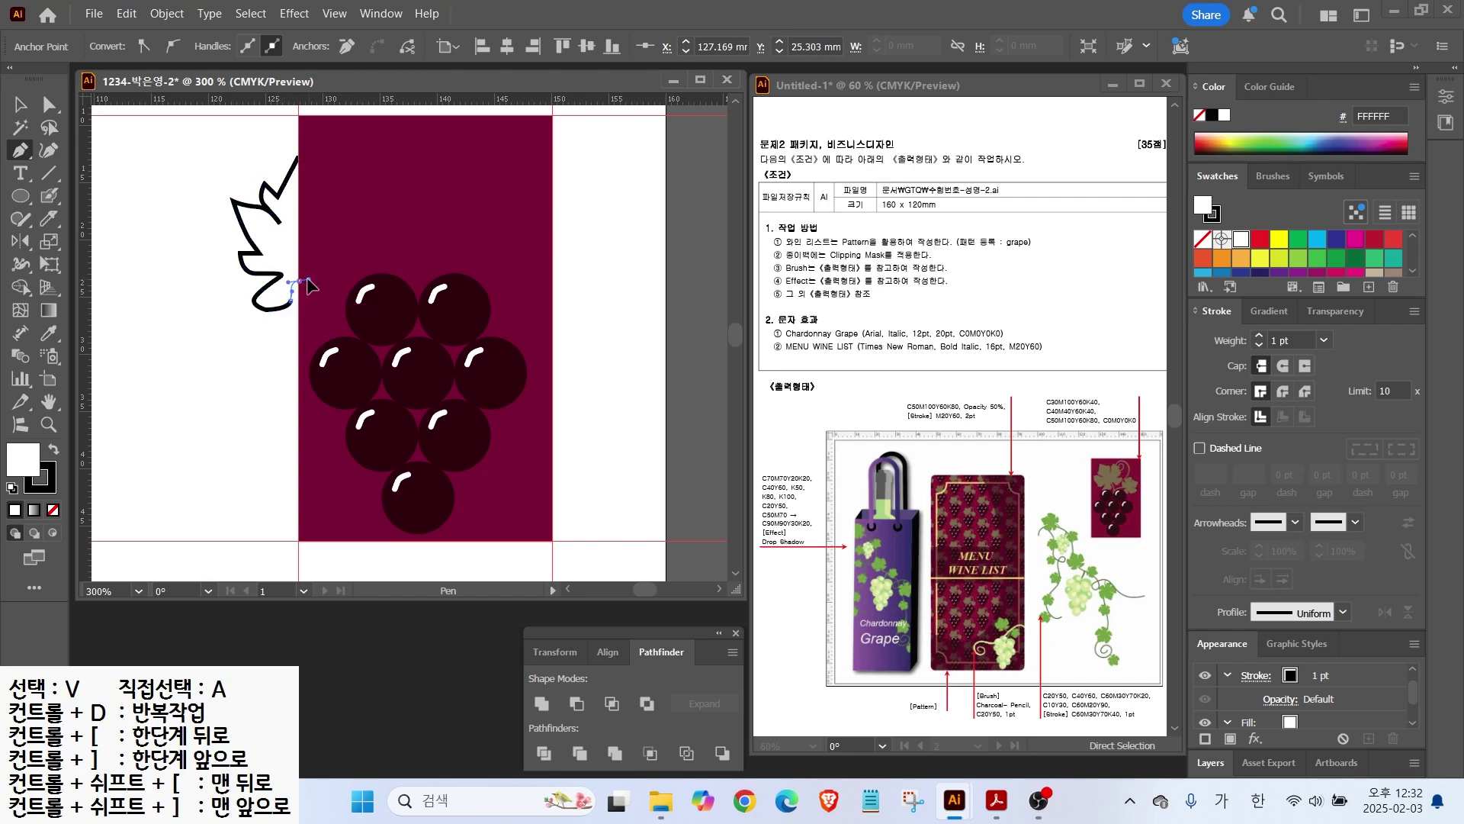
click(298, 157)
Step: Reshape the half-leaf's notches and lobes with Direct Selection, then select the whole shape
key(a)
drag(277, 197, 265, 165)
drag(265, 206, 234, 205)
drag(261, 253, 252, 248)
drag(282, 188, 277, 186)
drag(283, 275, 244, 254)
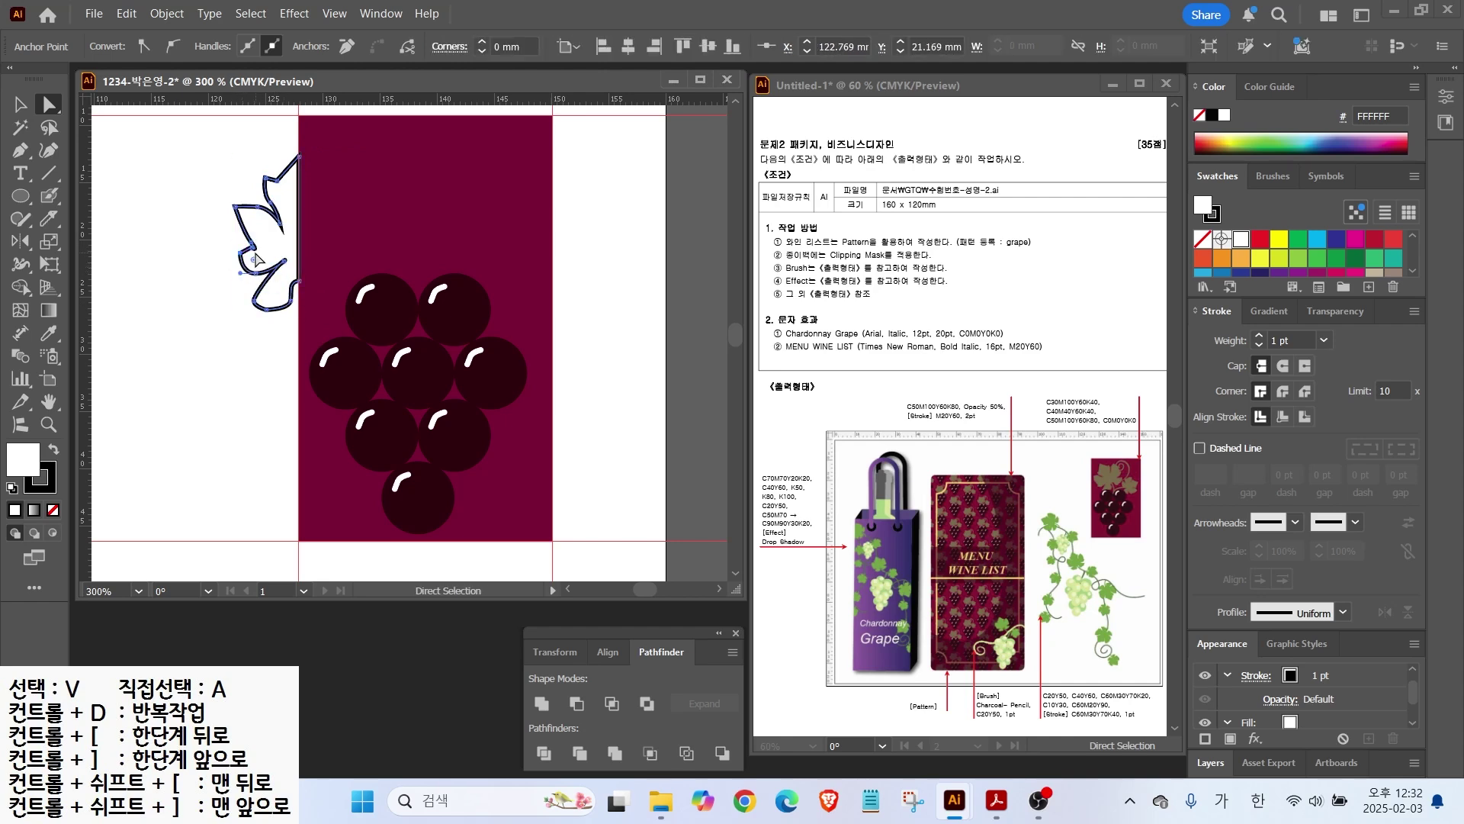
click(260, 271)
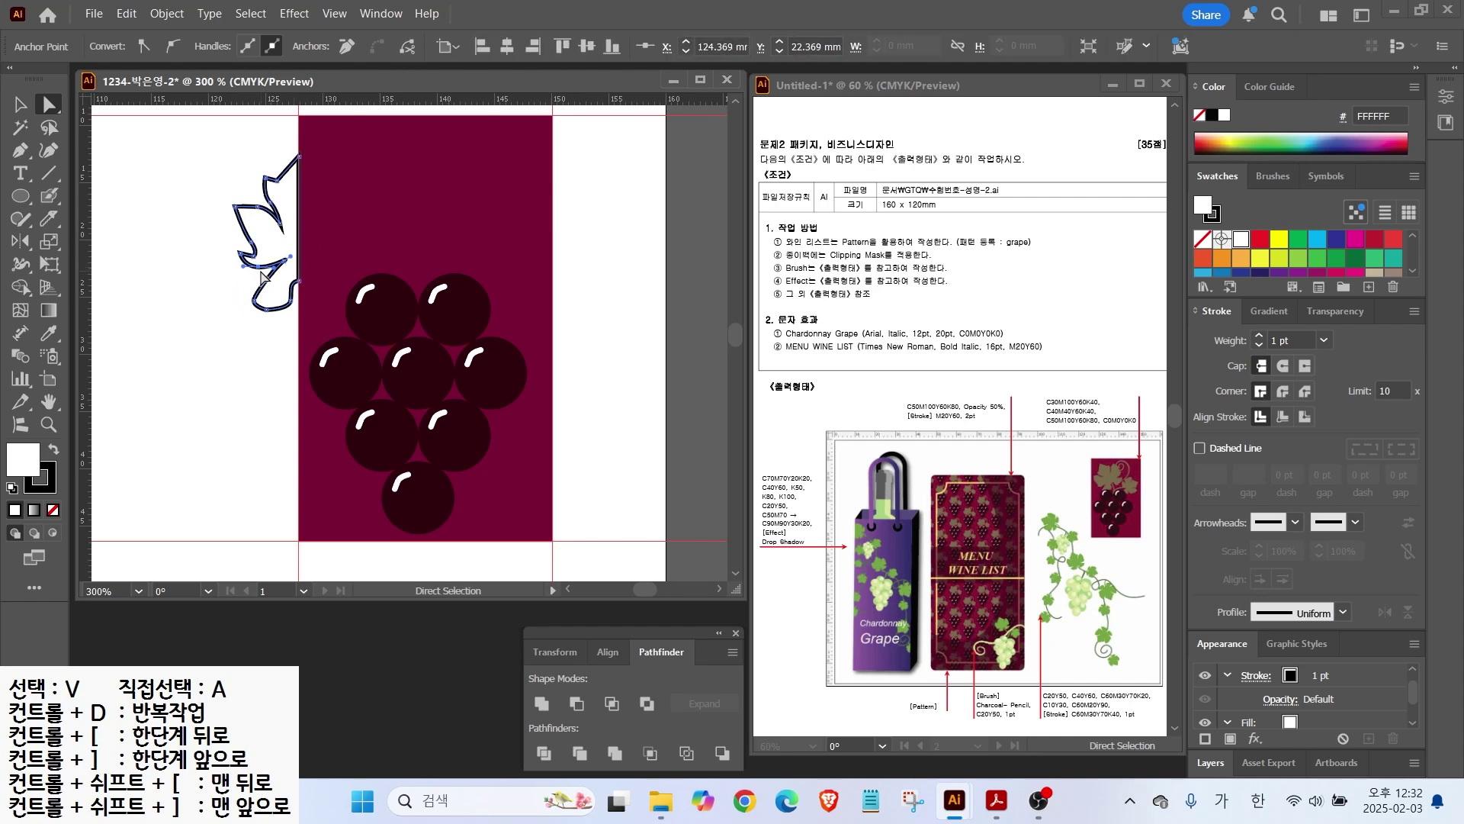
click(19, 98)
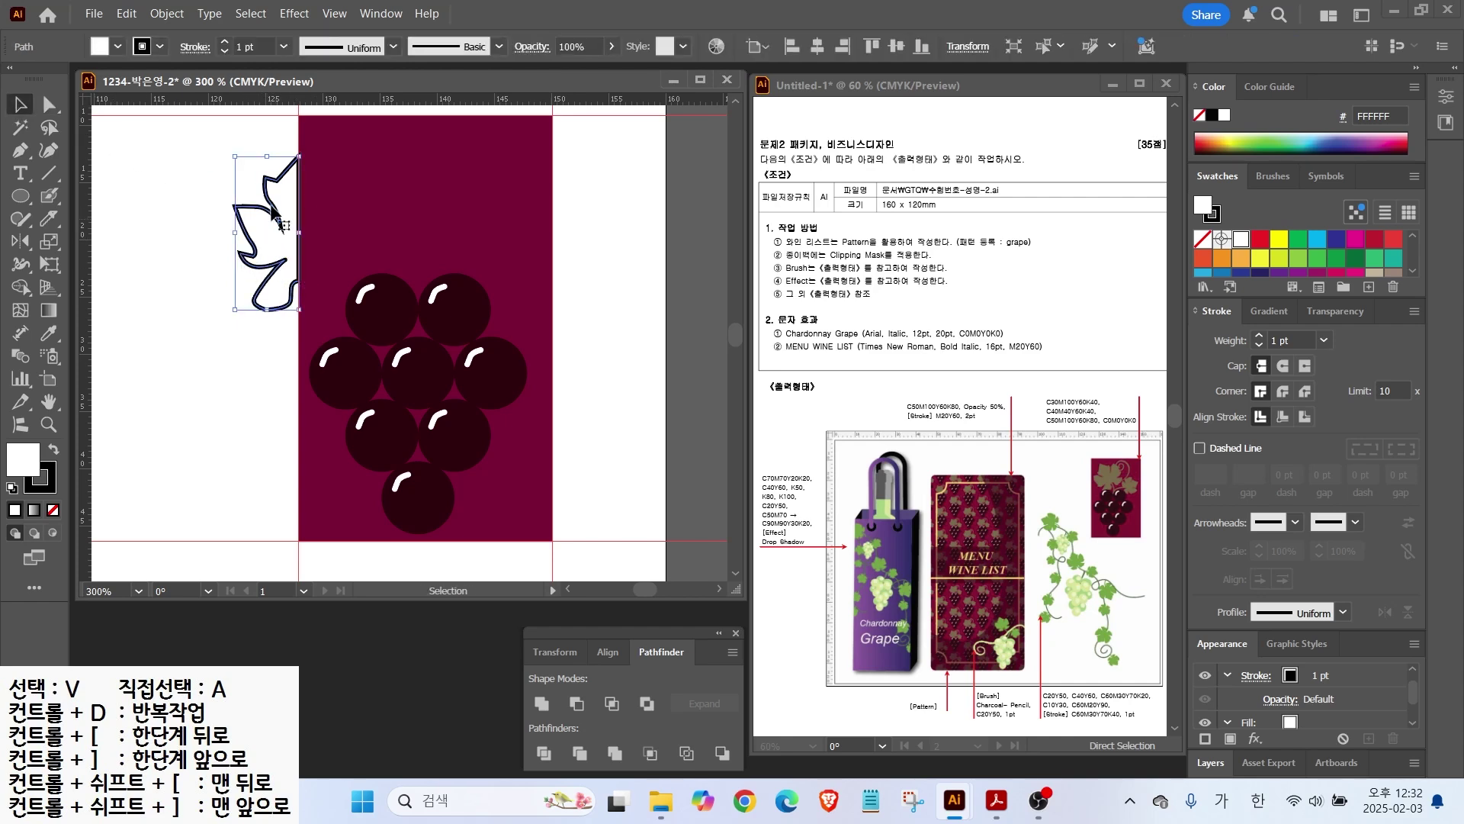
click(20, 243)
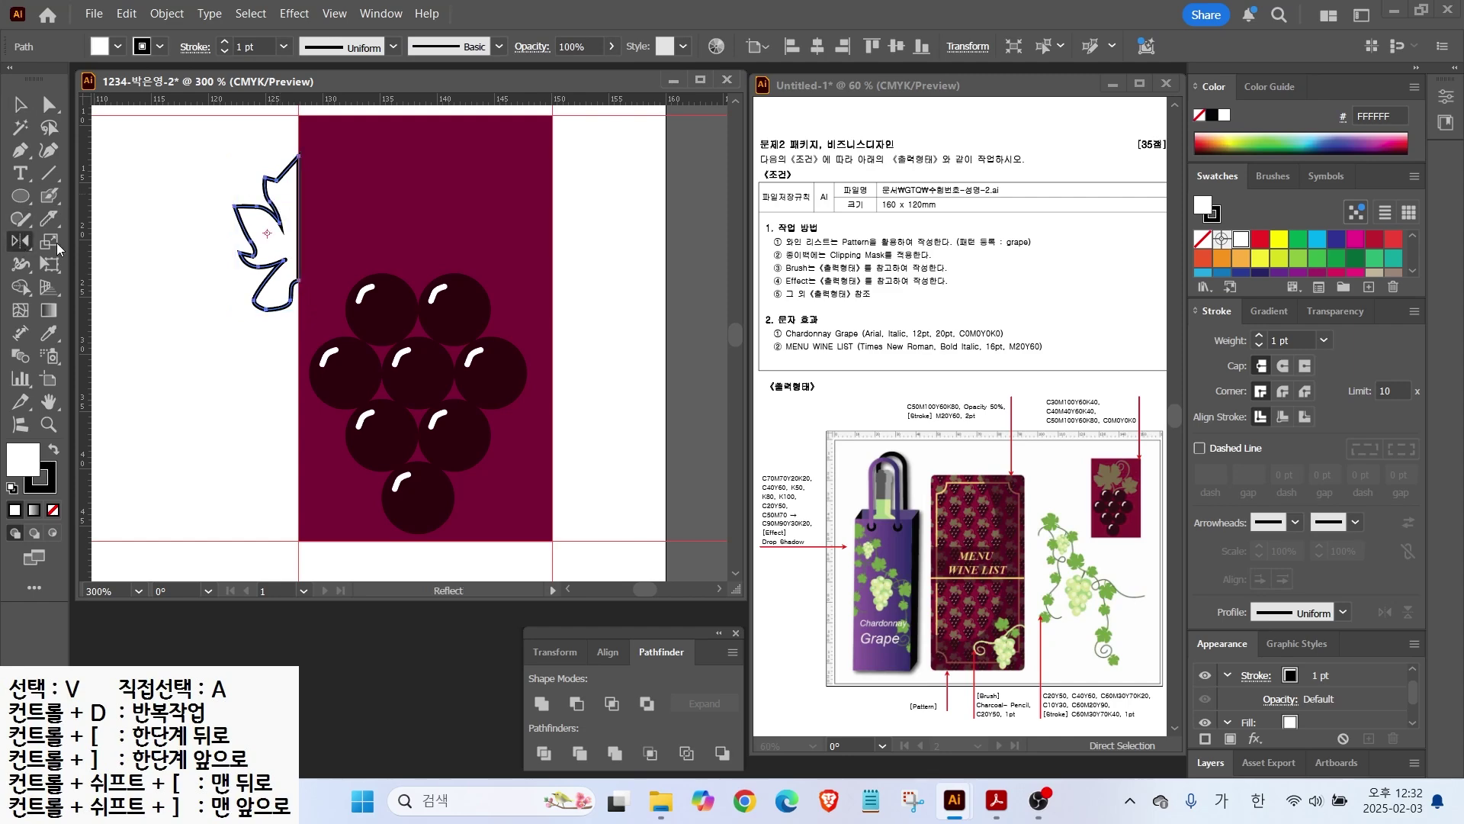
Step: Mirror a copy of the half leaf and unite both halves into one leaf shape
alt+click(299, 156)
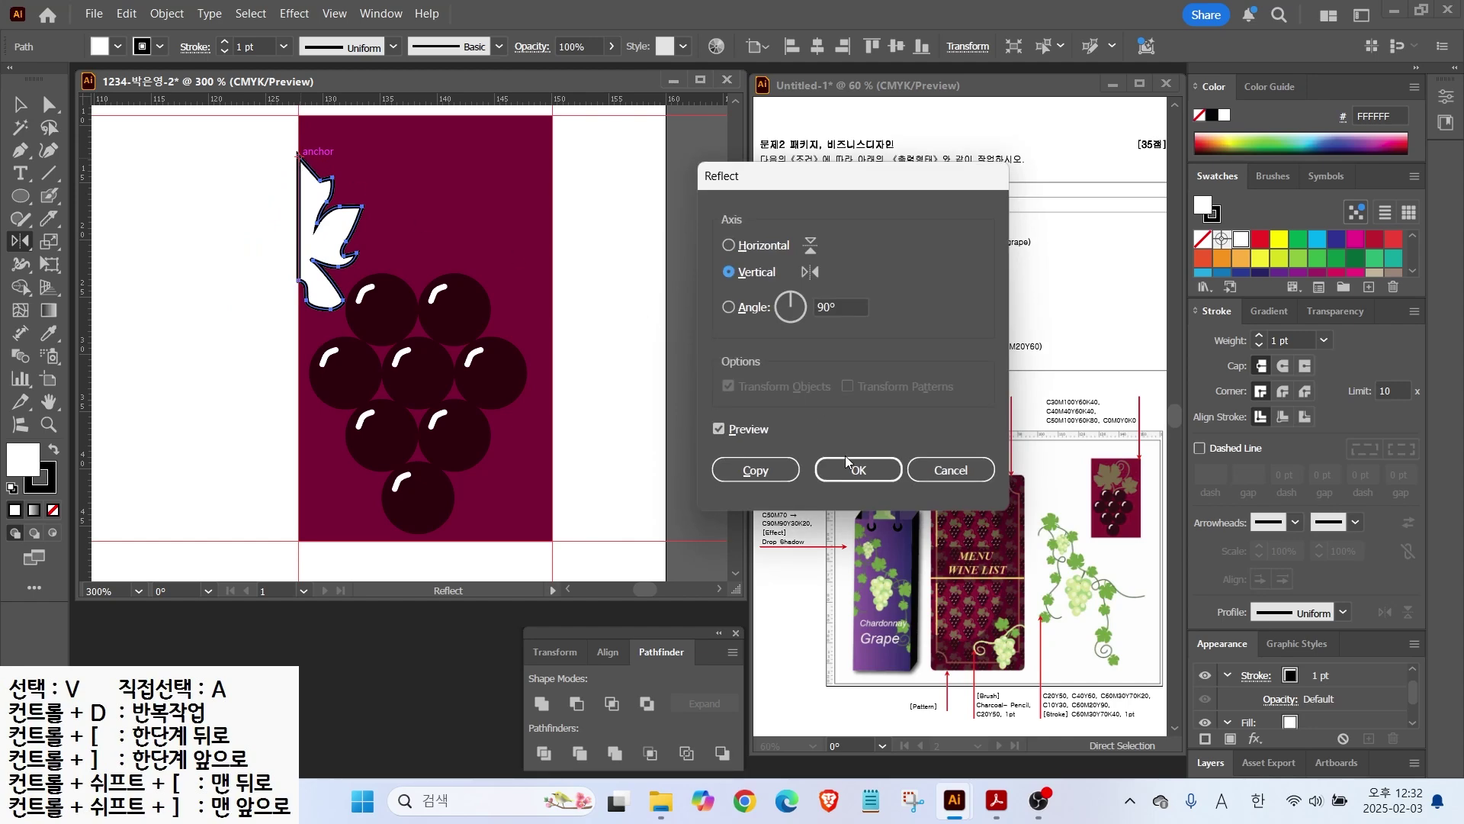
click(776, 468)
click(20, 105)
click(158, 169)
click(281, 183)
shift+click(316, 189)
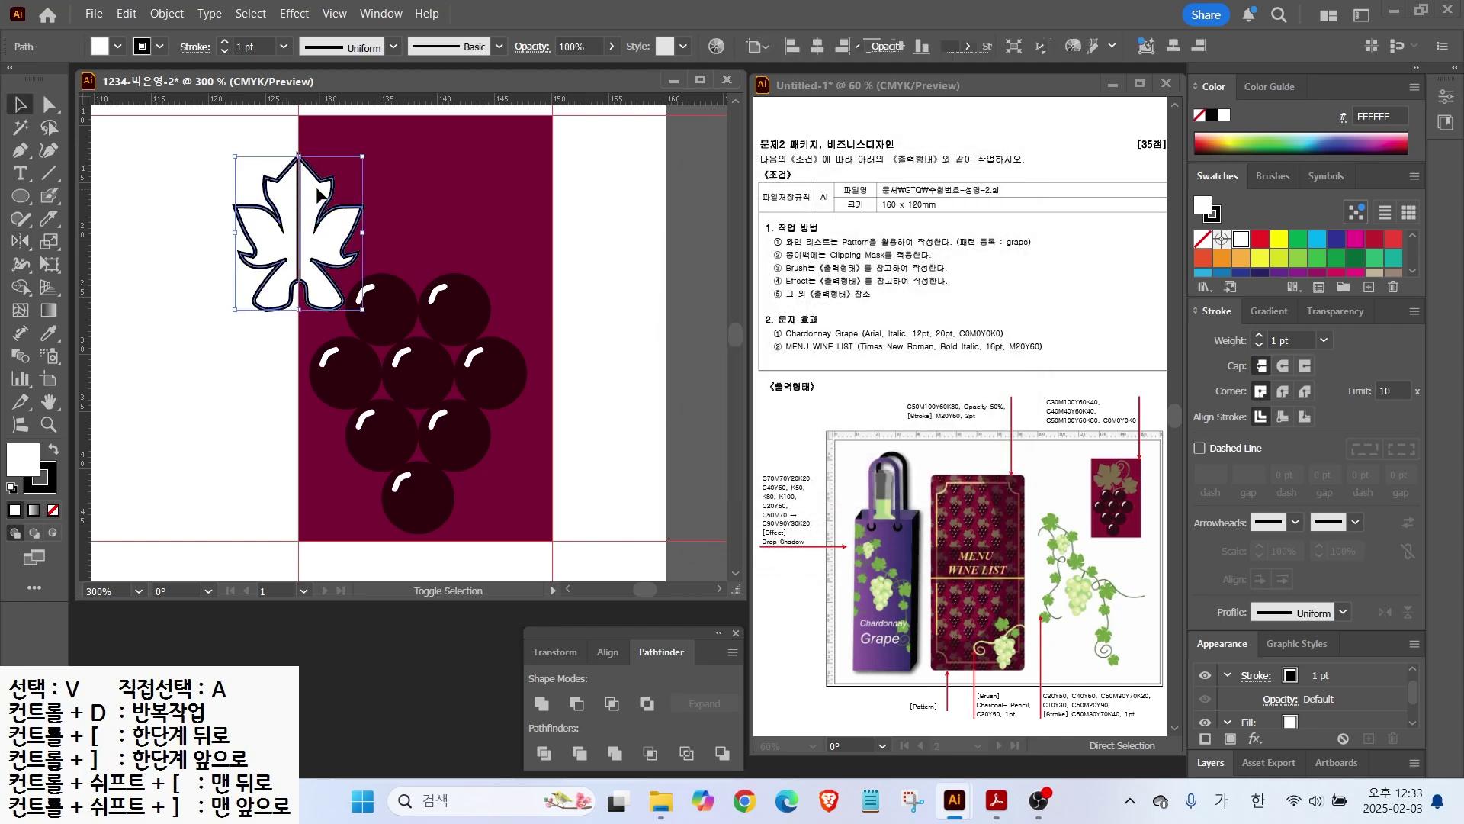
click(541, 703)
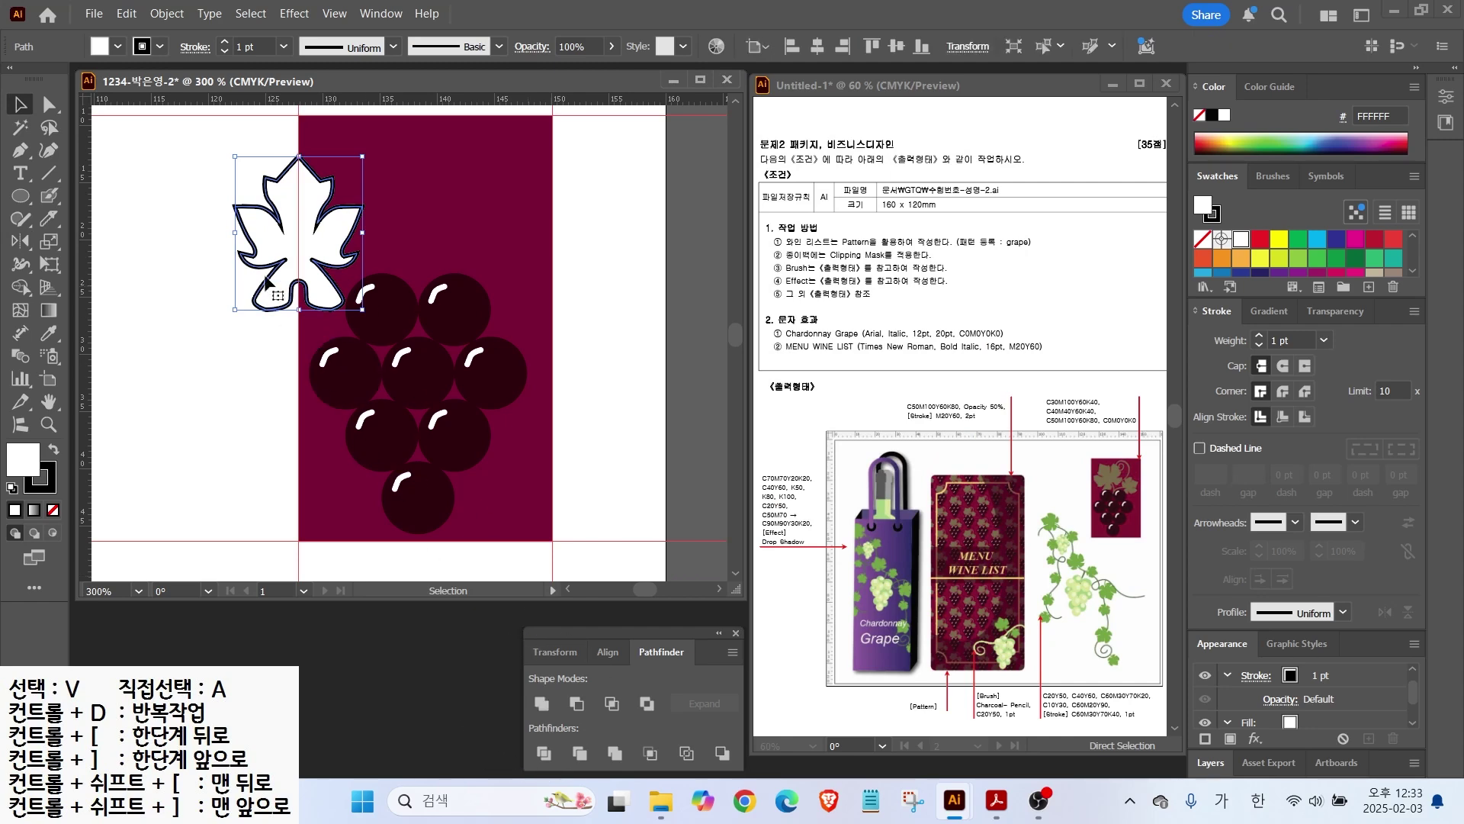
Step: Flatten the leaf slightly and fill it with grey-brown 6C624D with no stroke
drag(313, 299, 221, 271)
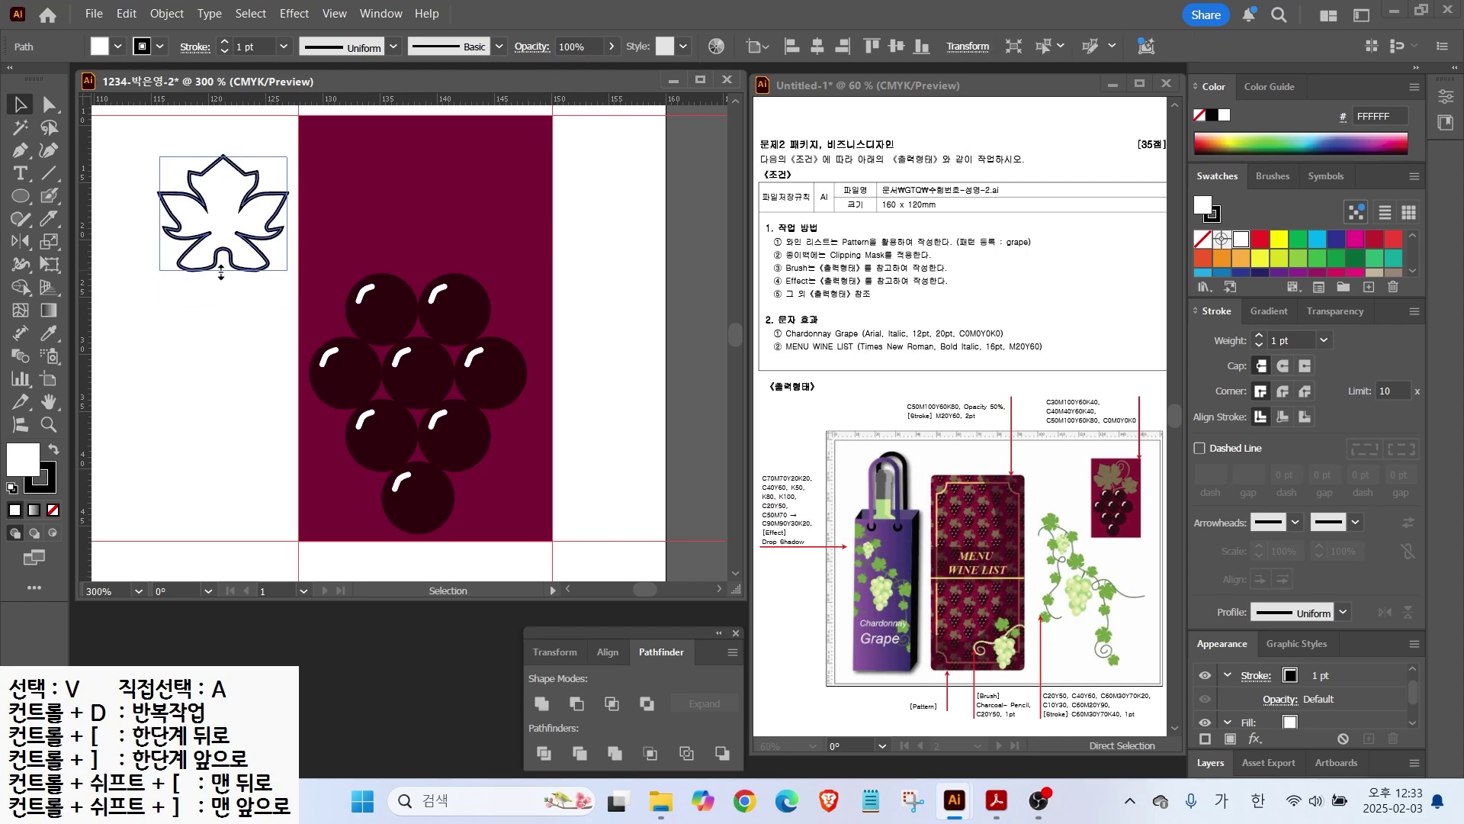
scroll(1297, 259, down, 3)
click(1259, 264)
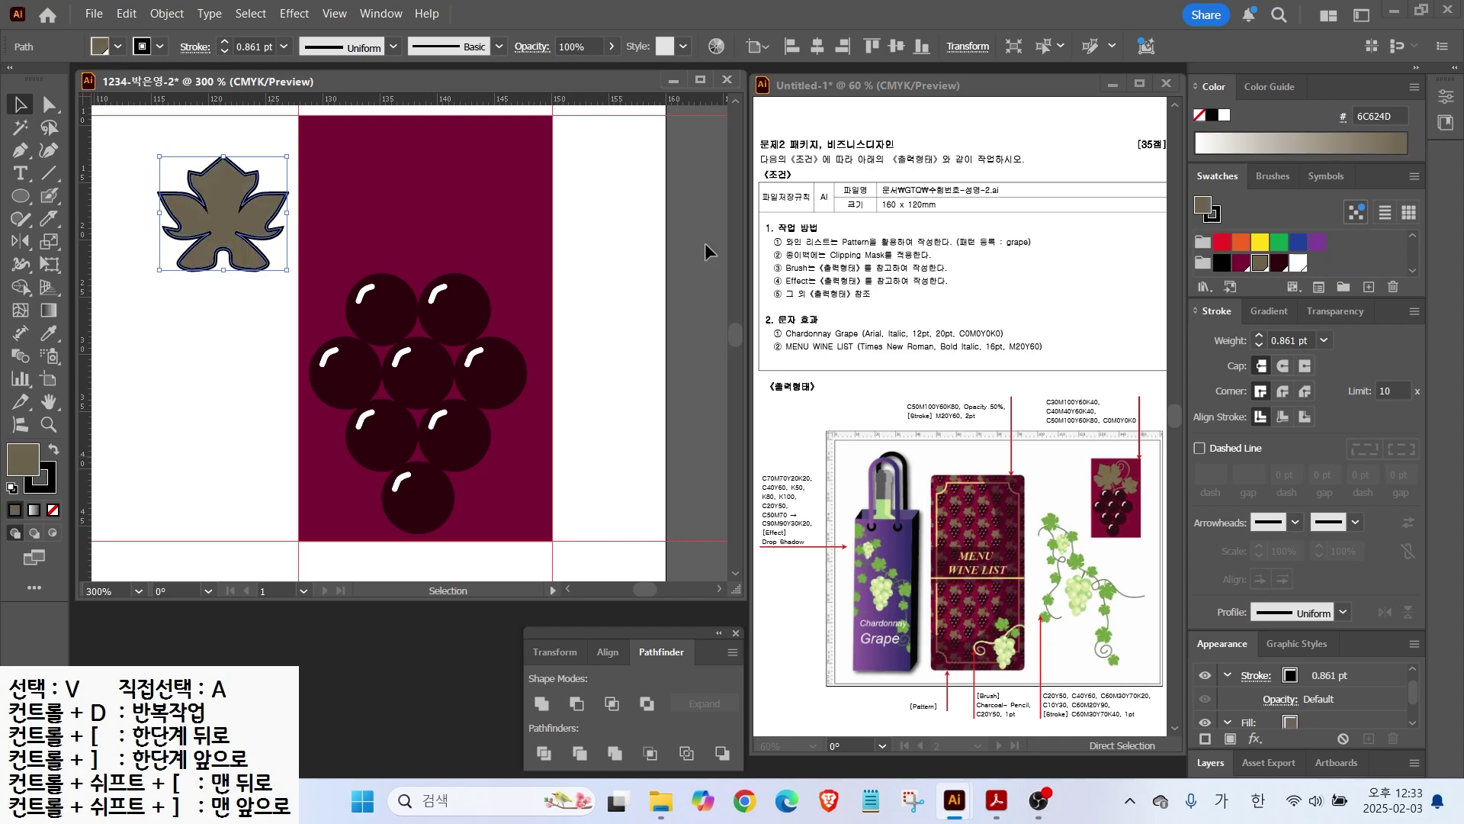
click(53, 509)
click(53, 448)
click(1241, 264)
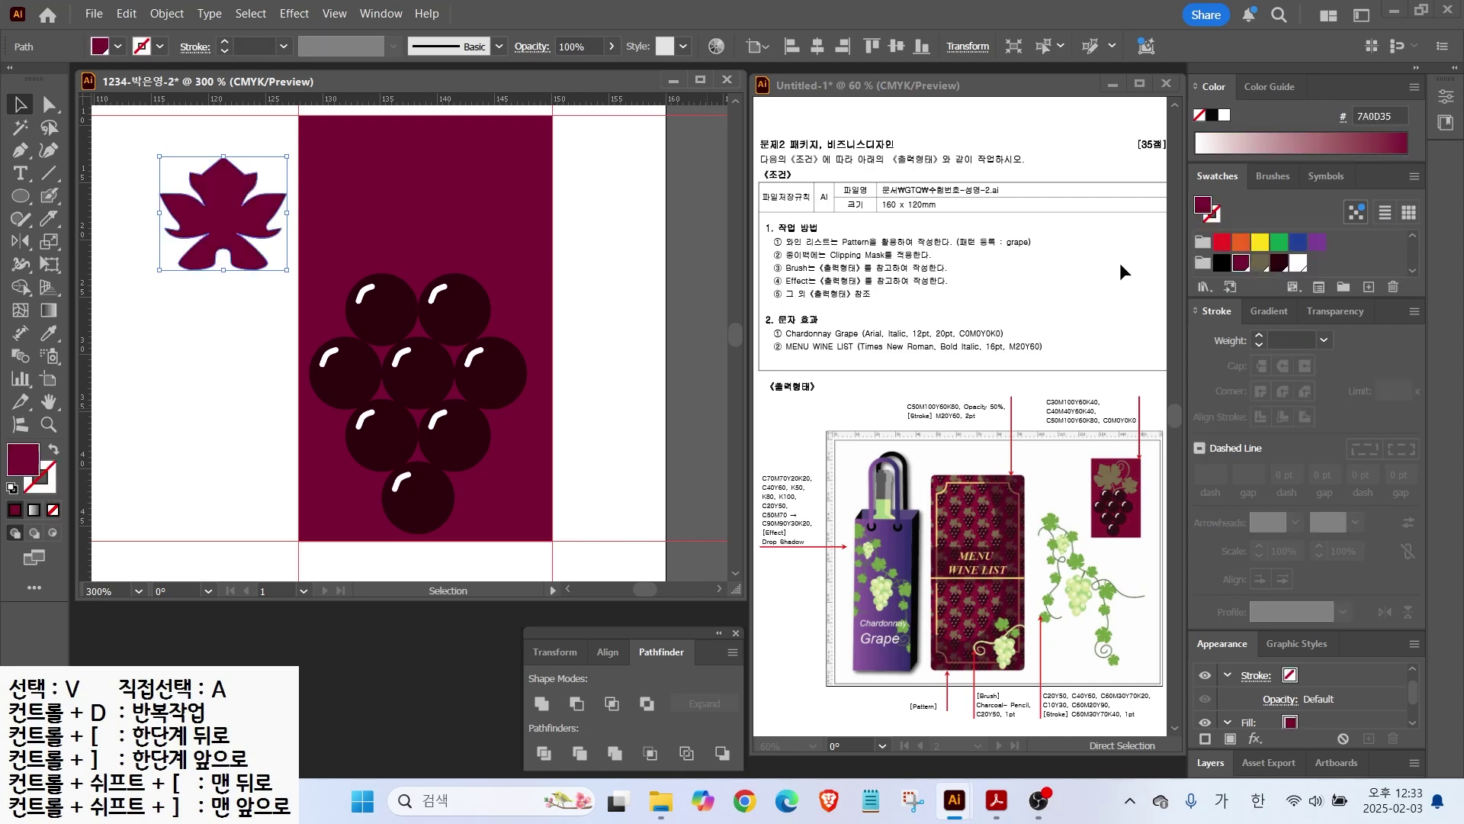
click(1259, 263)
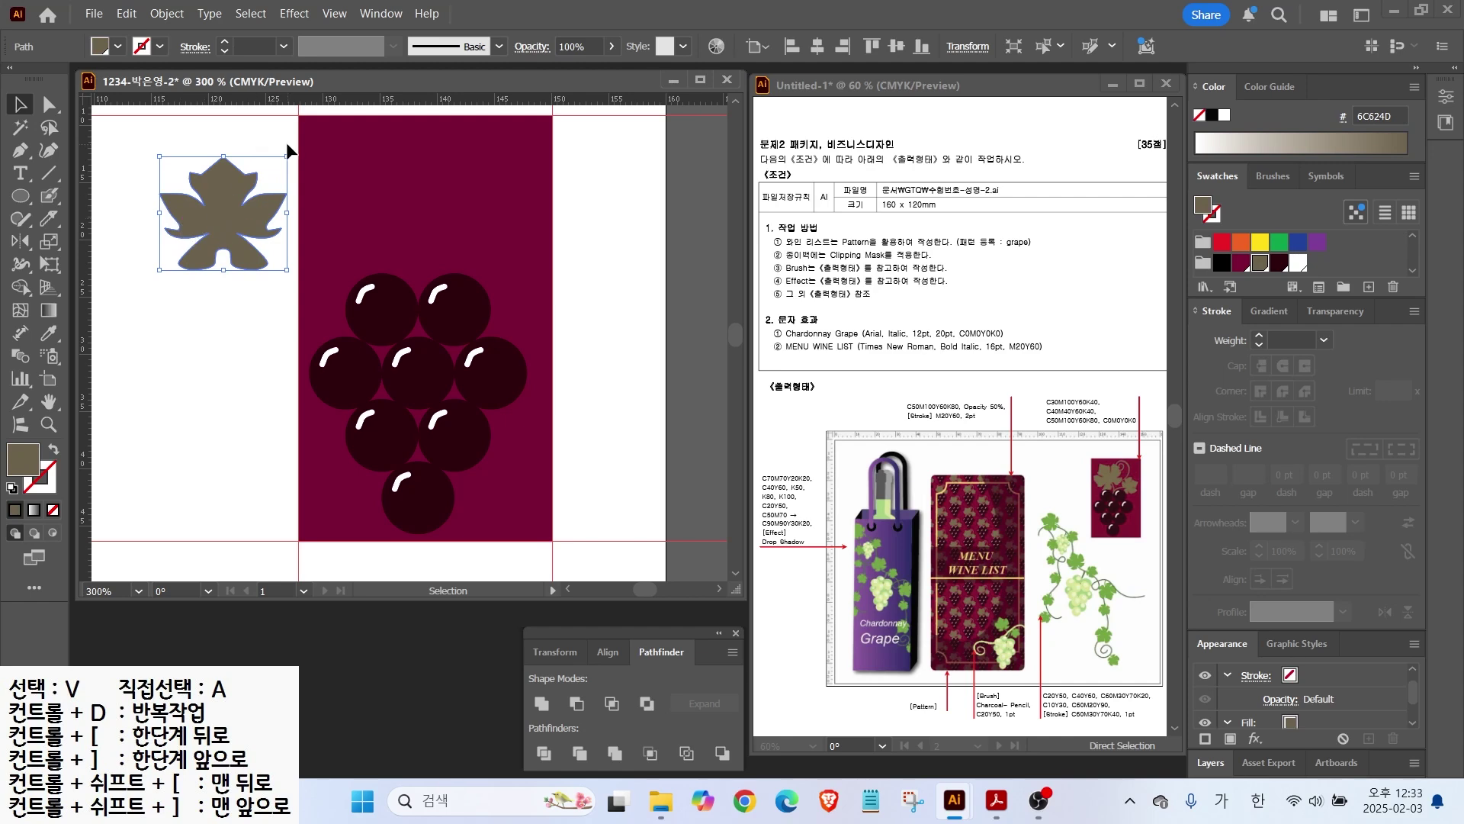
Step: Refine the leaf's left and right notch anchor points with Direct Selection
key(a)
scroll(176, 227, up, 3)
drag(183, 238, 173, 227)
drag(426, 239, 425, 228)
click(443, 217)
click(432, 218)
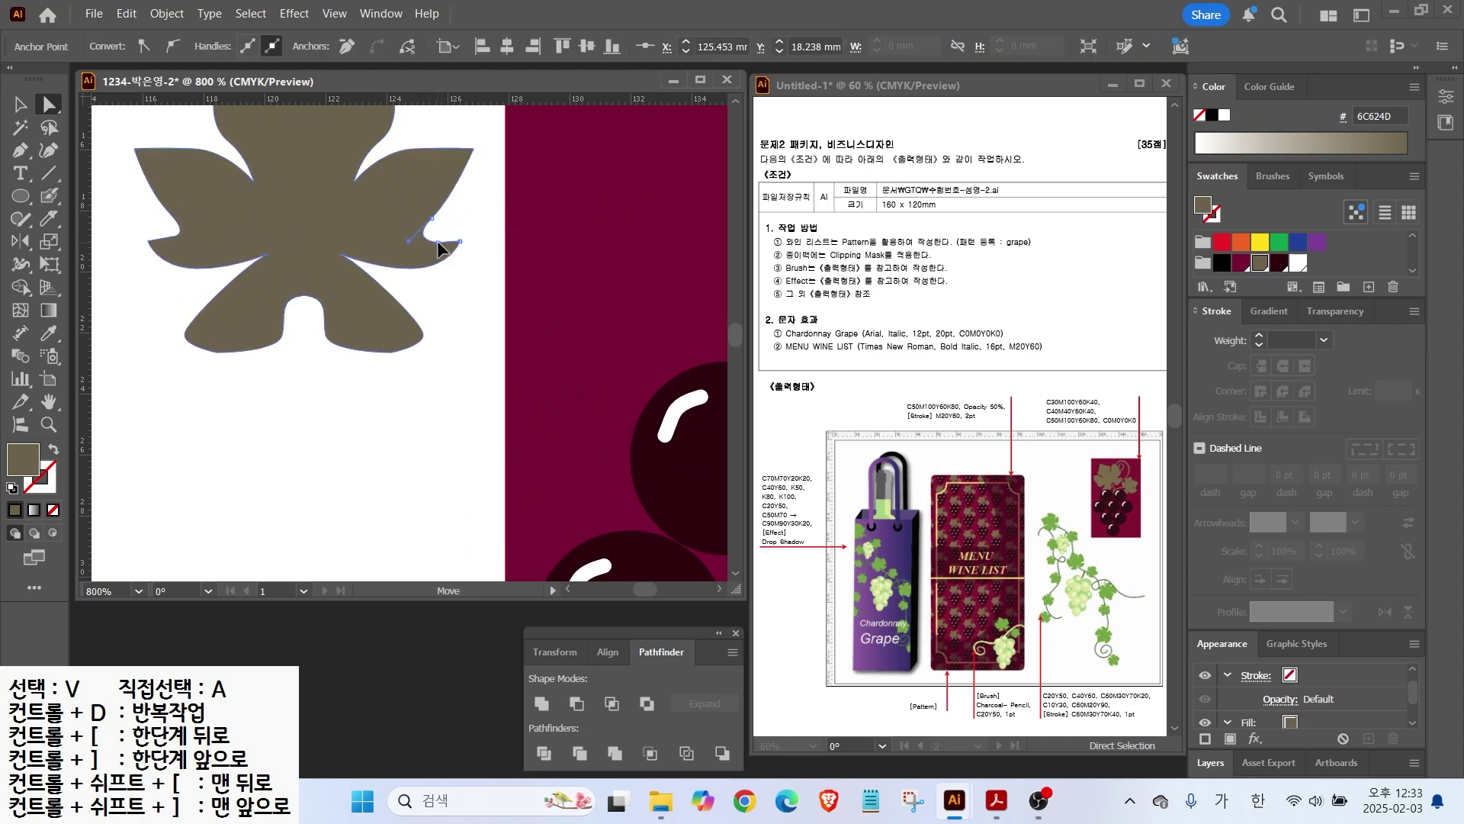
drag(174, 224, 170, 204)
Step: Move the leaf onto the maroon card and rotate it into place above the grapes
key(ctrl+minus)
key(ctrl+minus)
click(21, 105)
drag(296, 236, 499, 217)
drag(590, 142, 536, 112)
drag(508, 225, 333, 286)
Step: Alt-drag a smaller, tilted copy of the leaf to its right
drag(342, 285, 511, 298)
drag(523, 186, 497, 331)
click(583, 313)
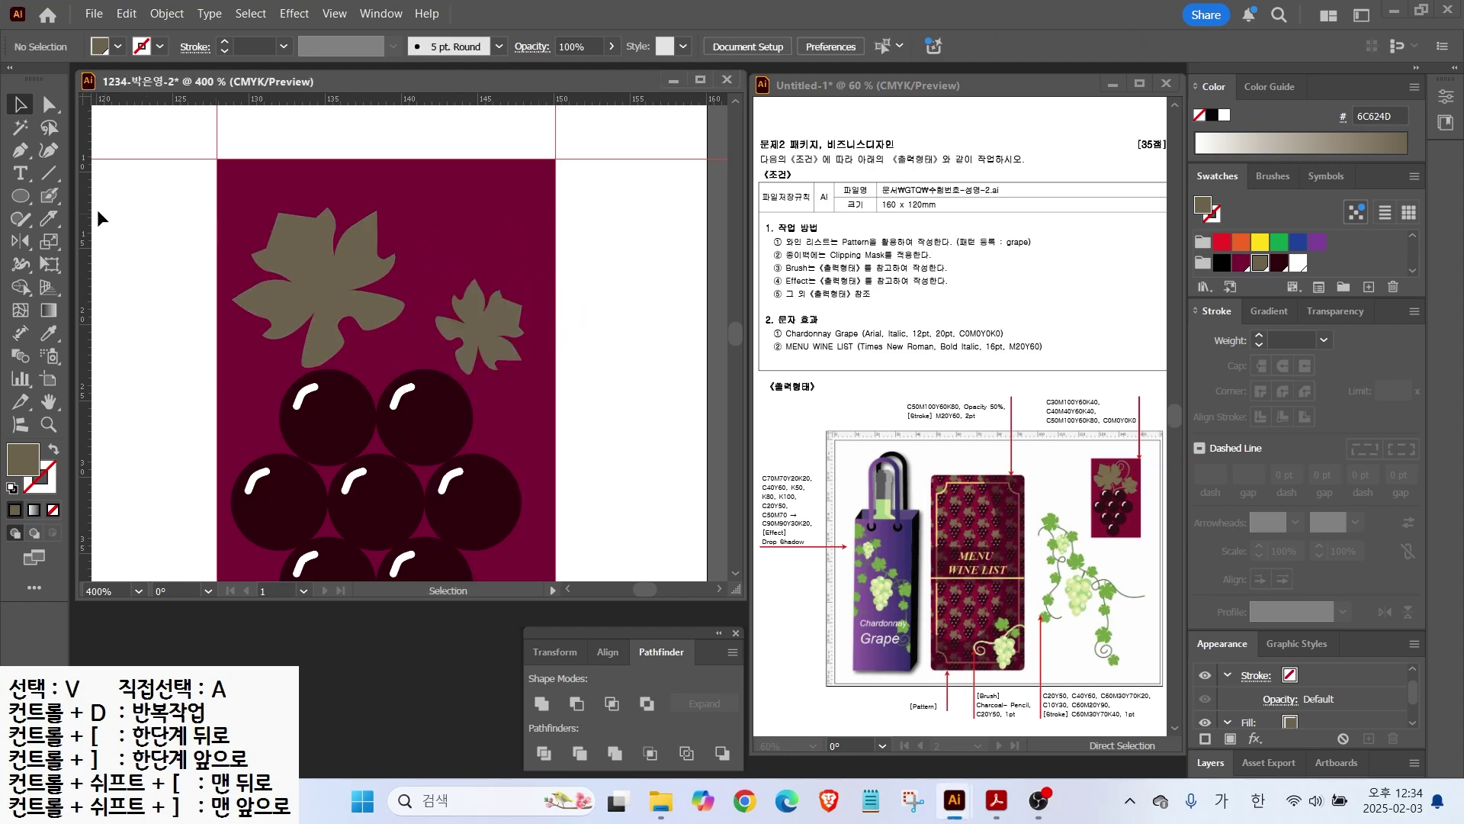
click(42, 199)
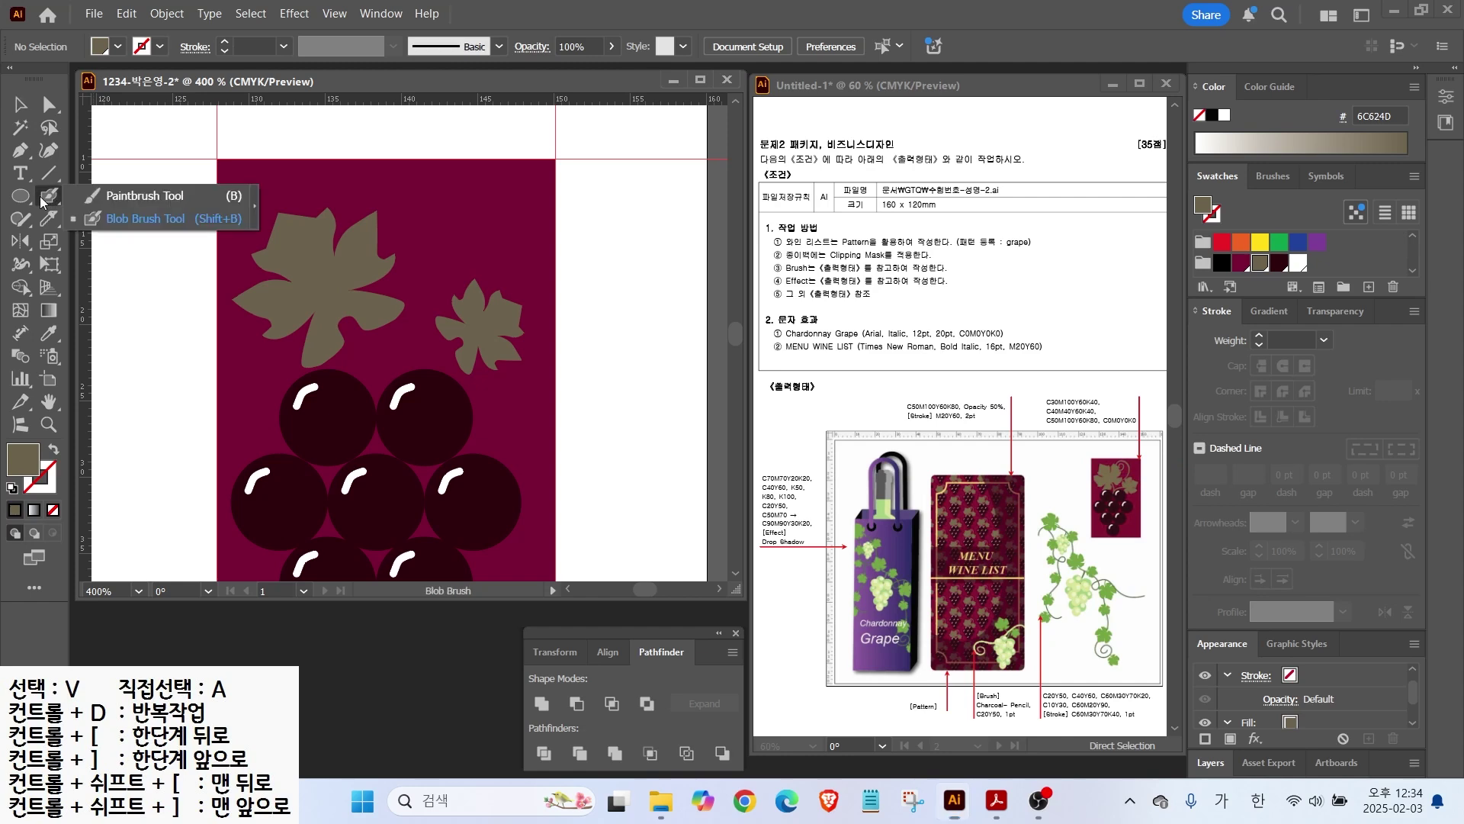
click(124, 197)
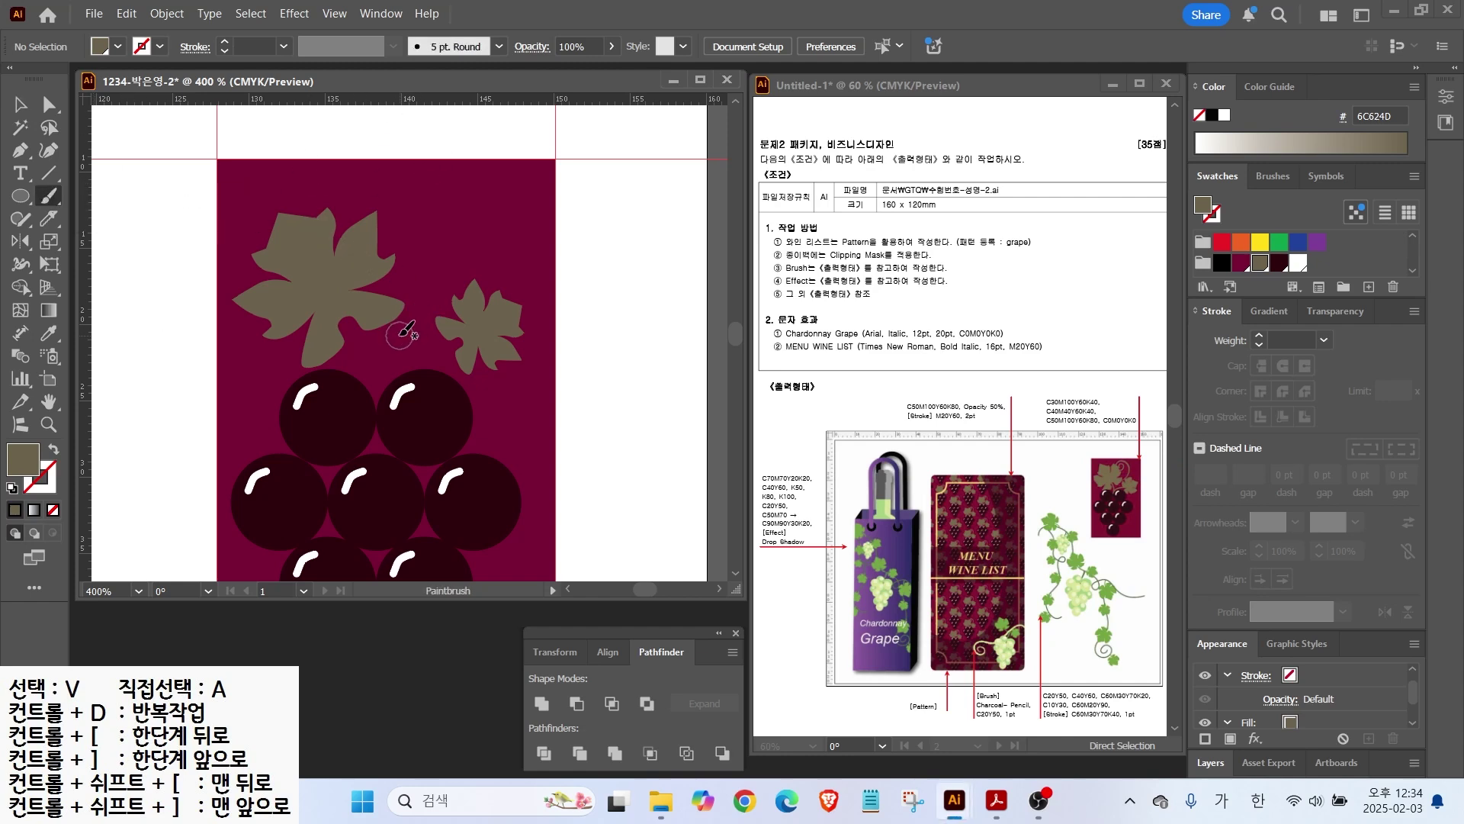
Step: Paint stems from the grapes to the large and small leaves, then apply the Basic brush
drag(391, 390, 334, 305)
drag(385, 366, 496, 324)
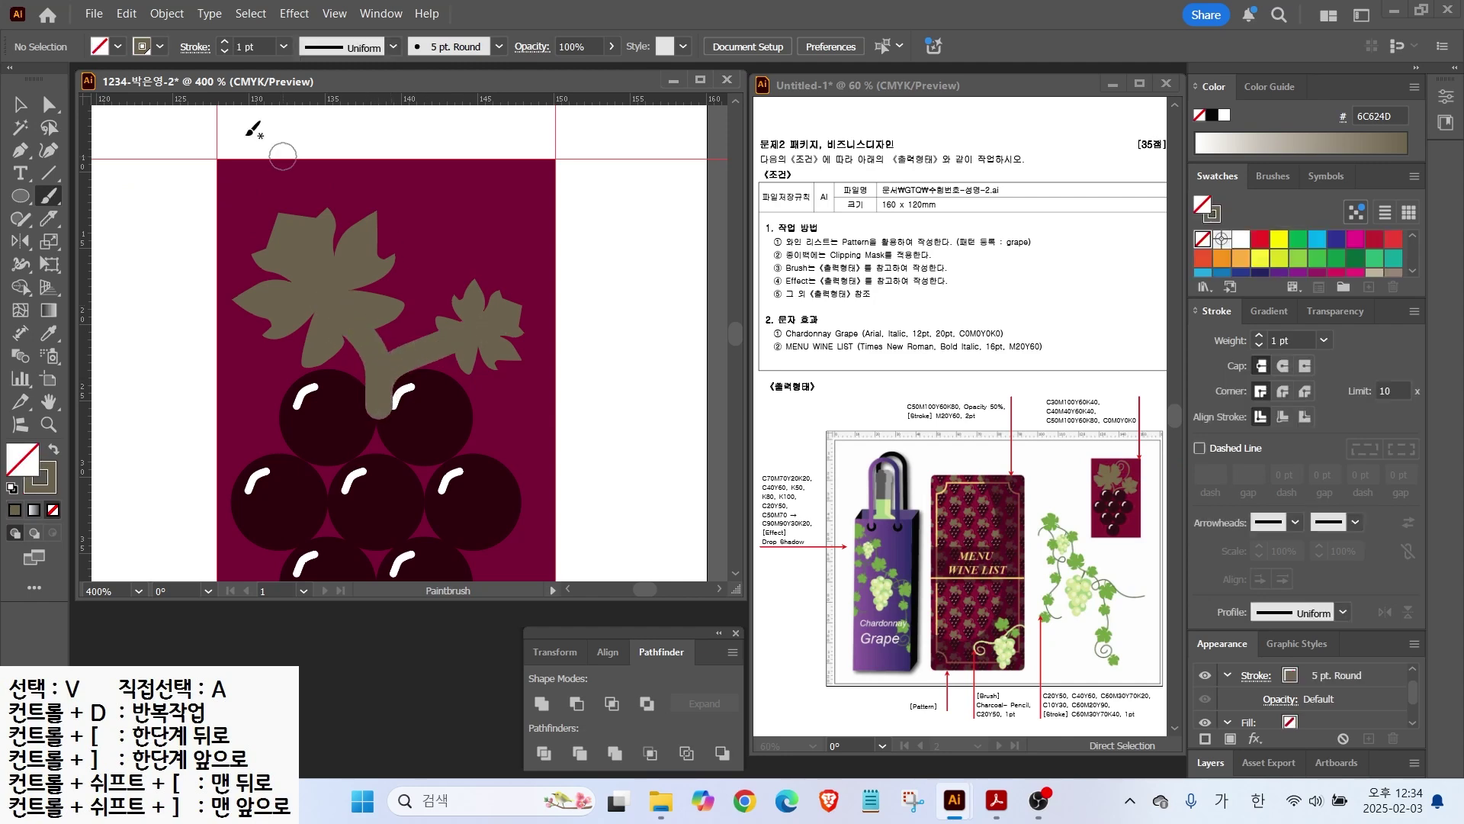
key(v)
click(395, 350)
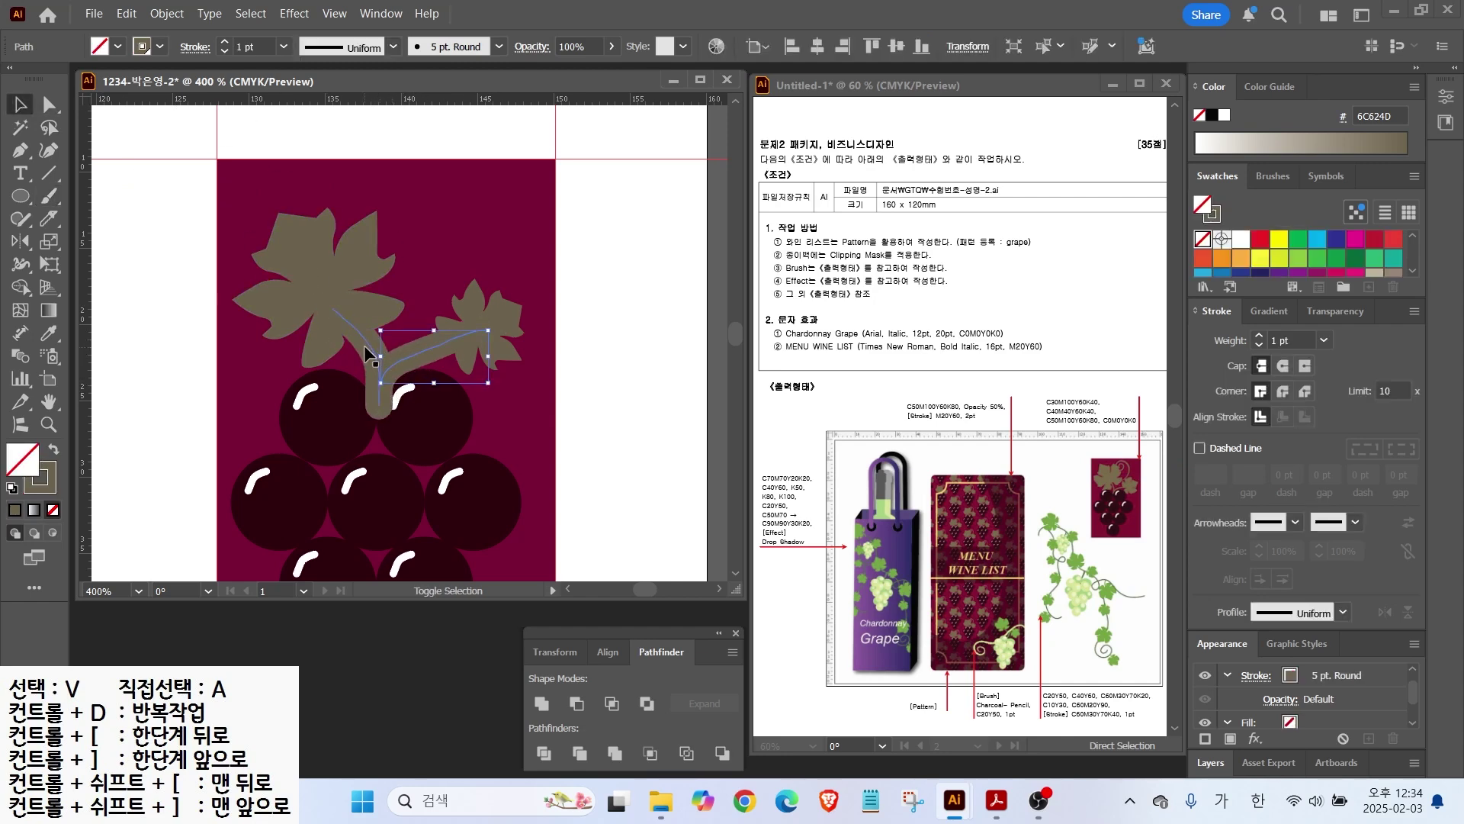
shift+click(364, 344)
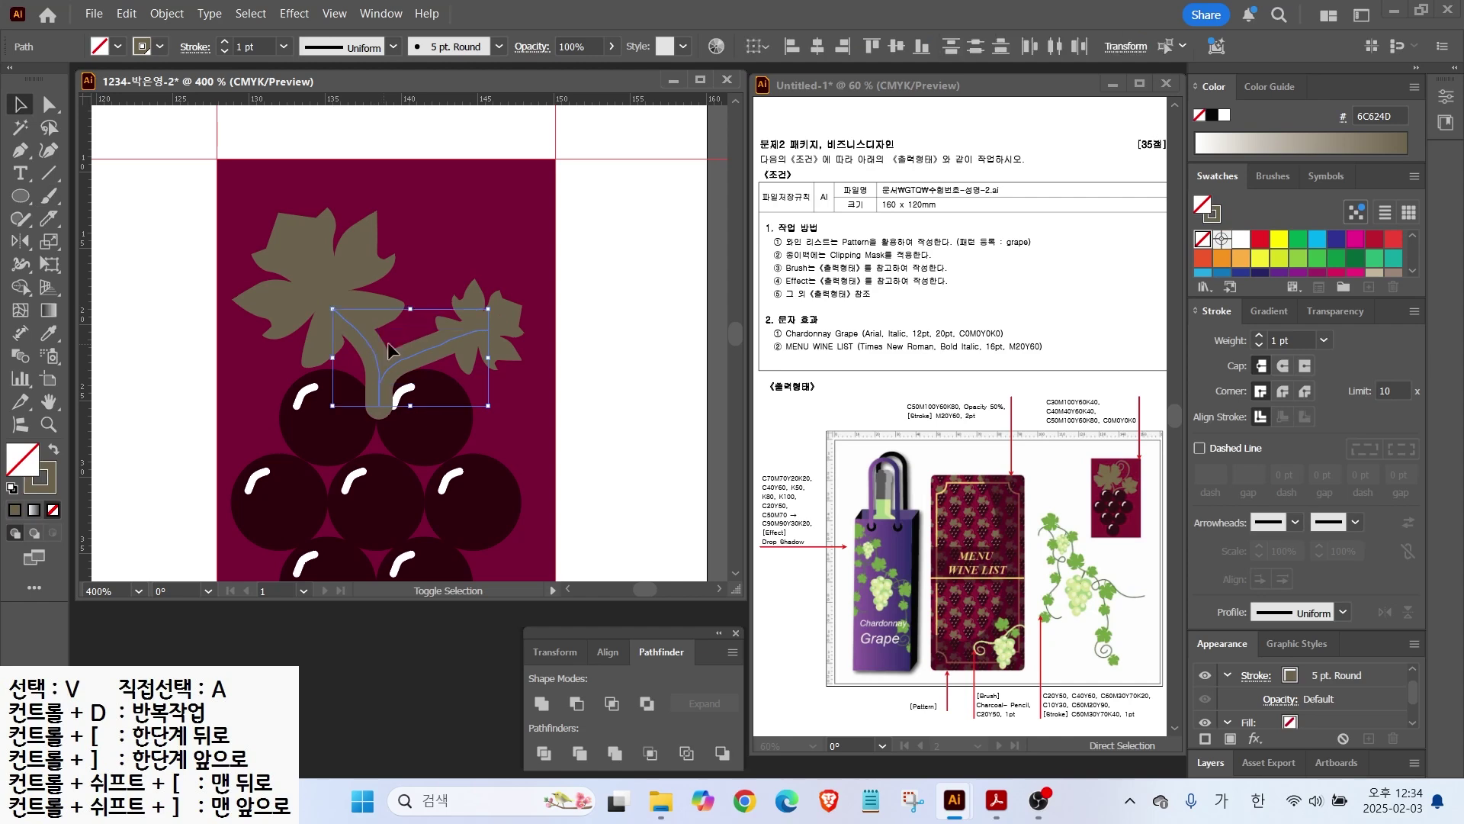
click(1273, 175)
click(1226, 244)
click(1226, 246)
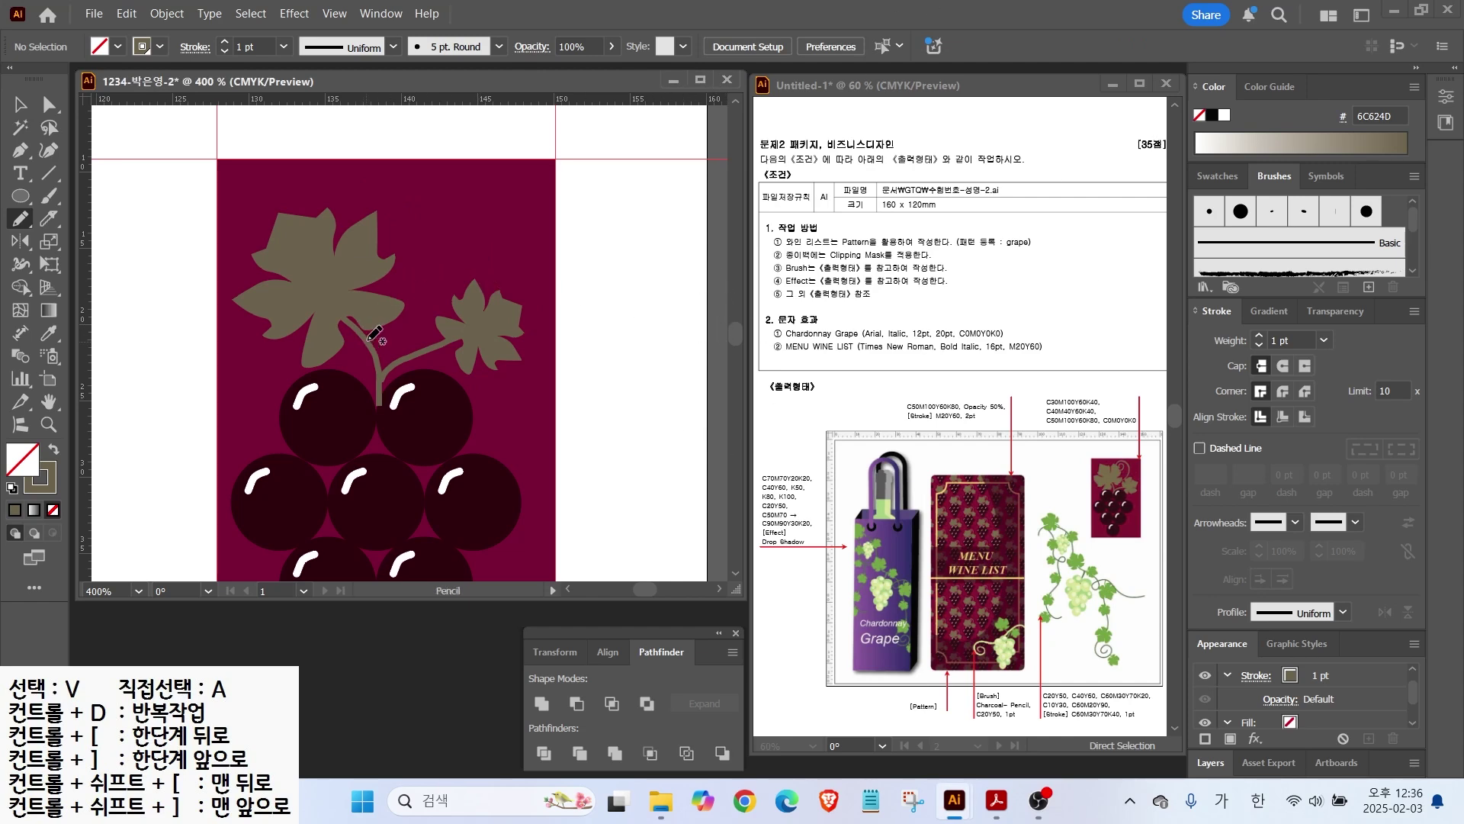
Step: Draw a curly Pencil tendril above the large leaf and nudge it into position
click(20, 218)
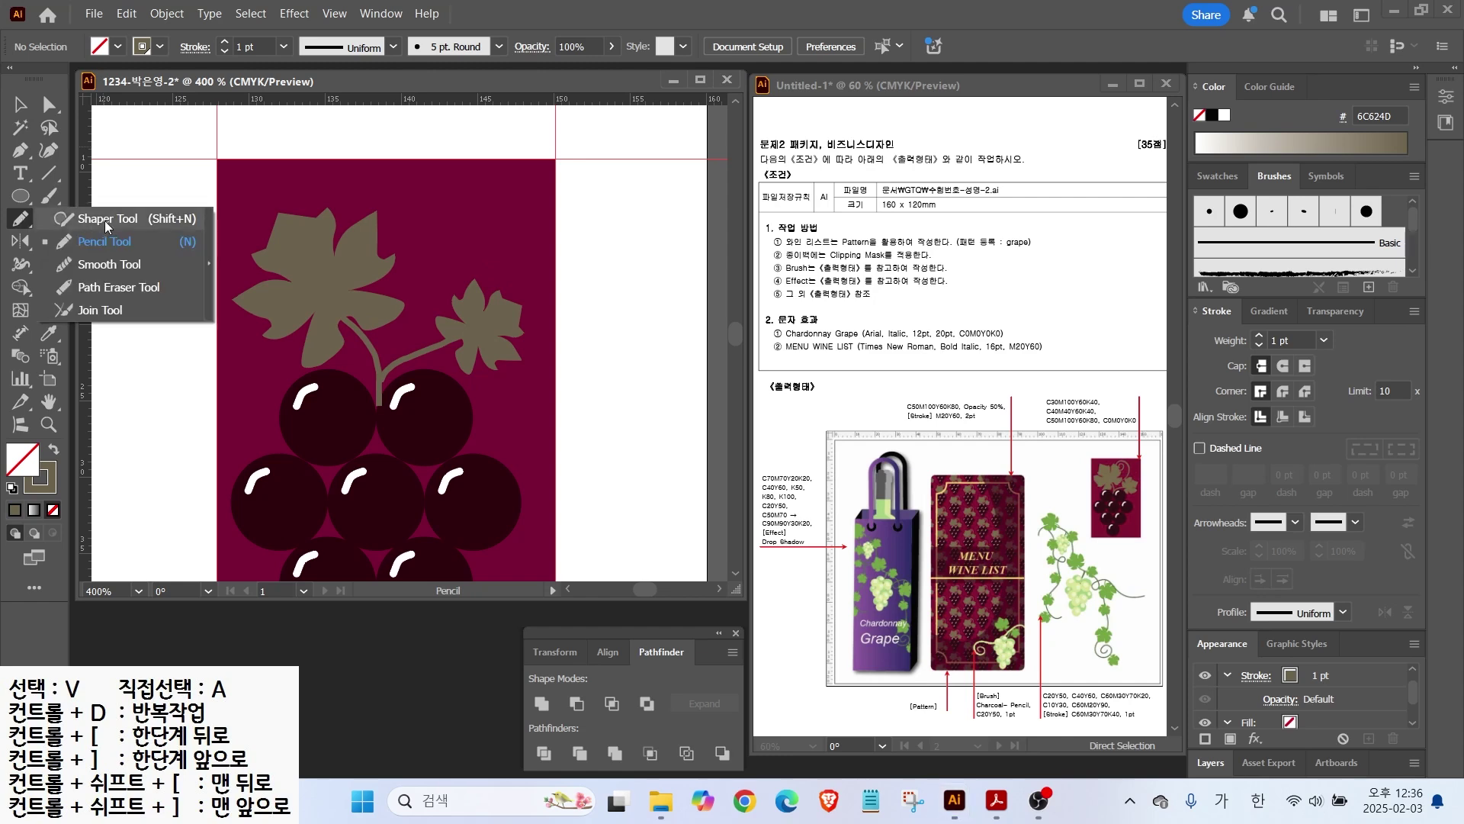
click(105, 243)
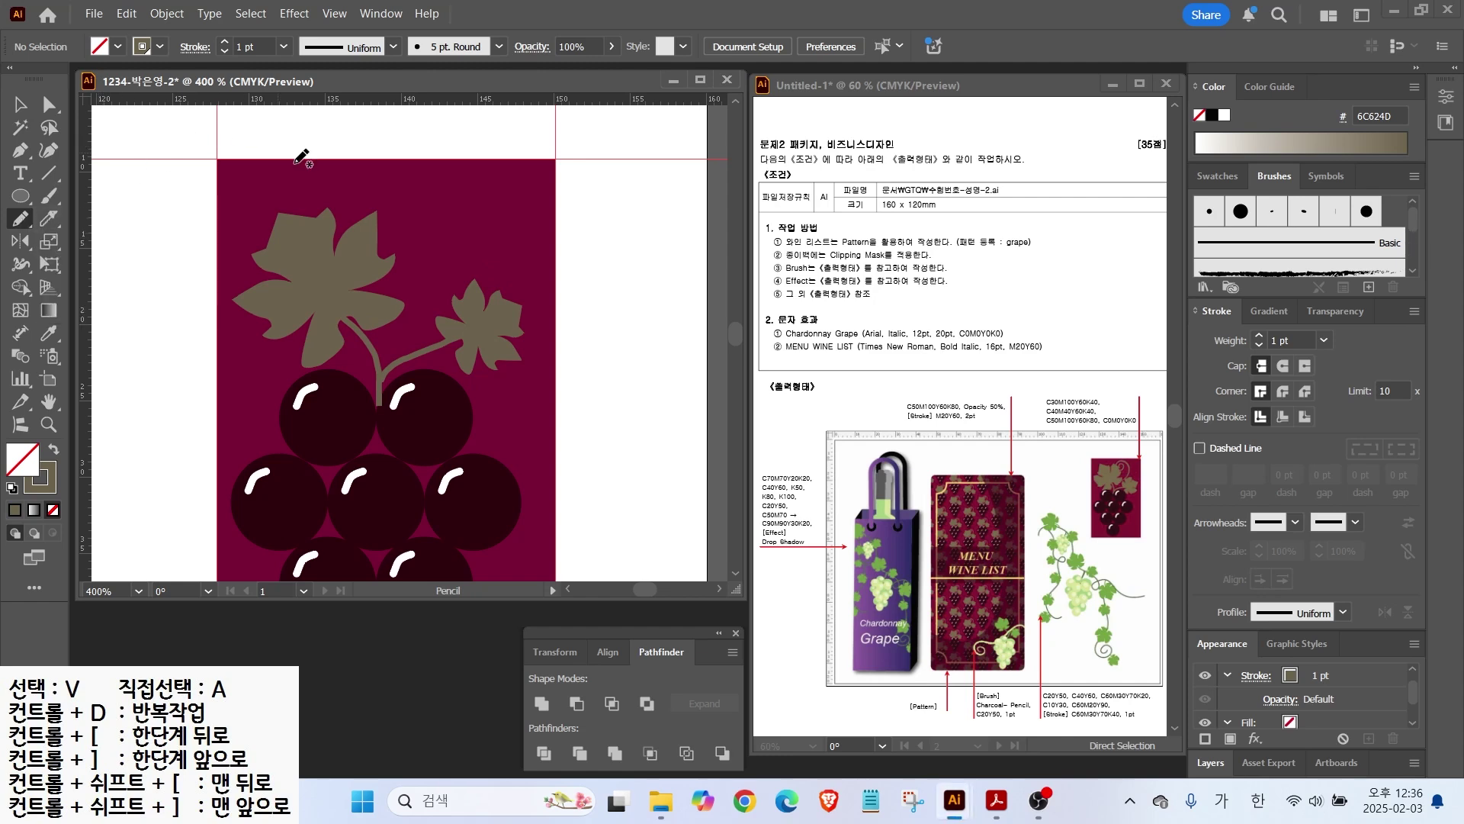
mouse_move(386, 216)
mouse_down()
mouse_move(408, 200)
mouse_move(381, 190)
mouse_move(427, 192)
mouse_move(348, 282)
mouse_up()
click(21, 105)
click(411, 208)
mouse_move(410, 207)
mouse_down()
mouse_move(427, 242)
mouse_move(414, 217)
mouse_up()
Step: Smooth the tendril's curve with the Smooth Tool
key(a)
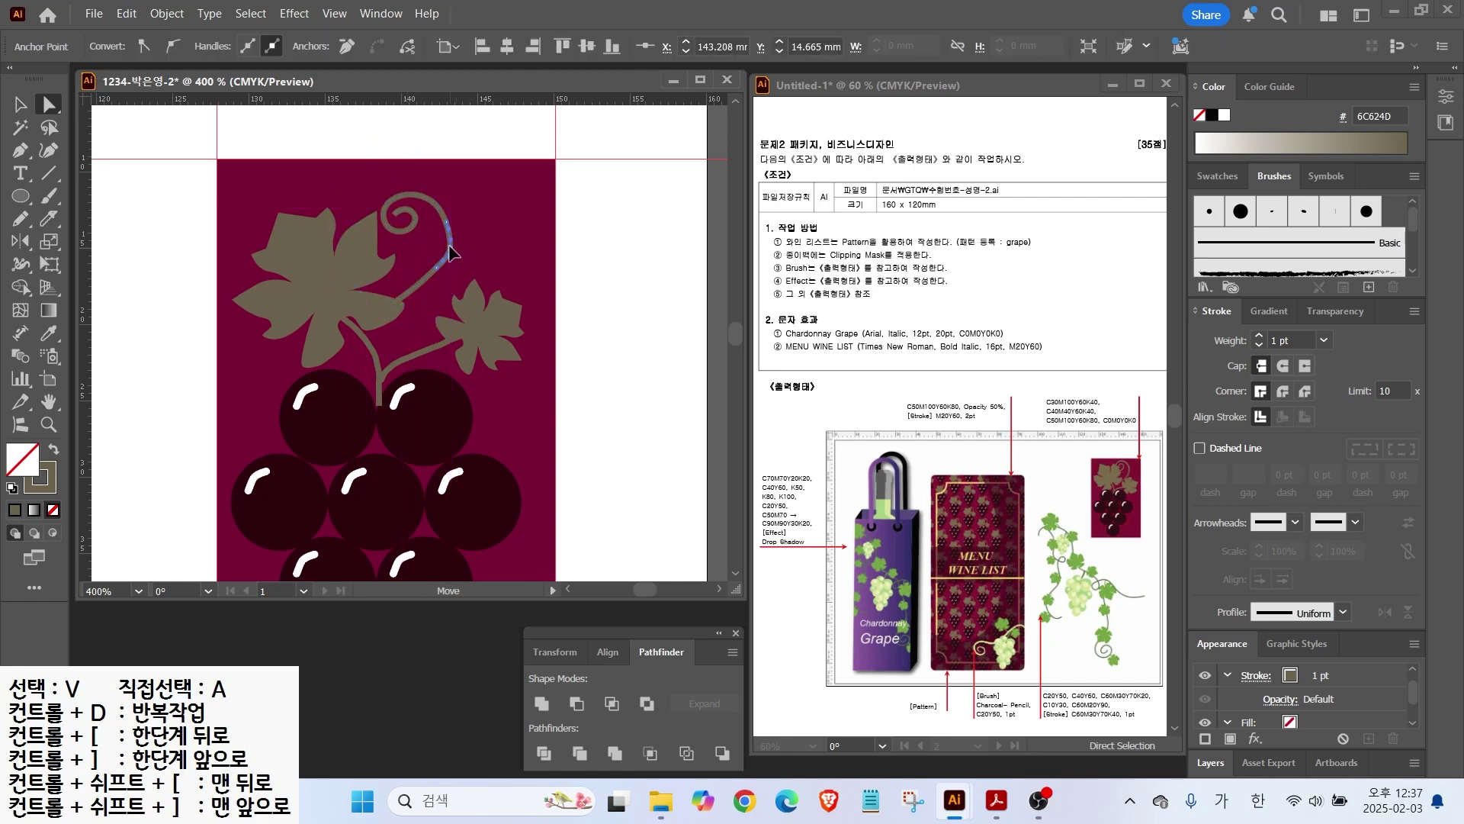
click(20, 218)
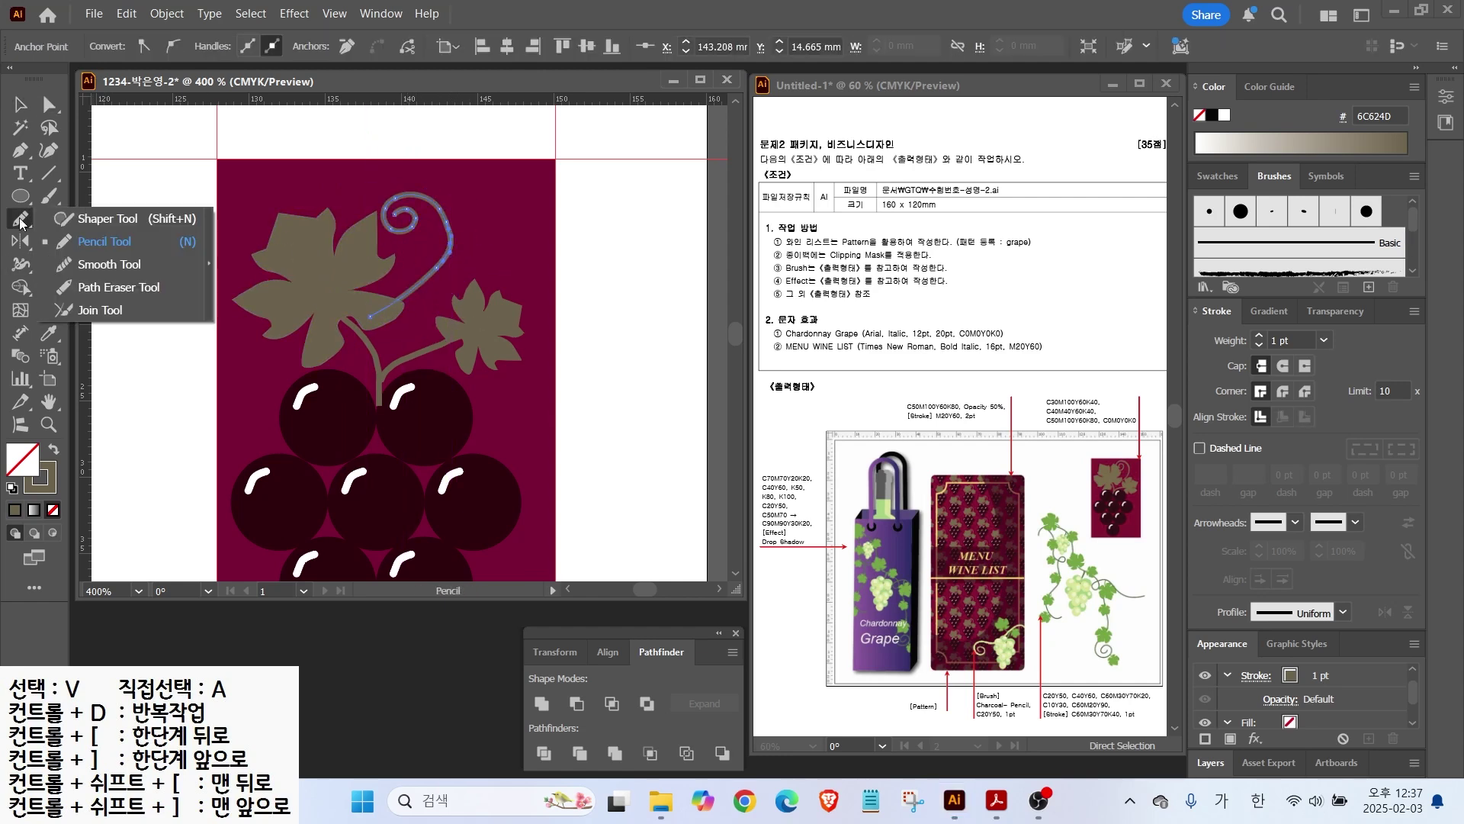
click(98, 267)
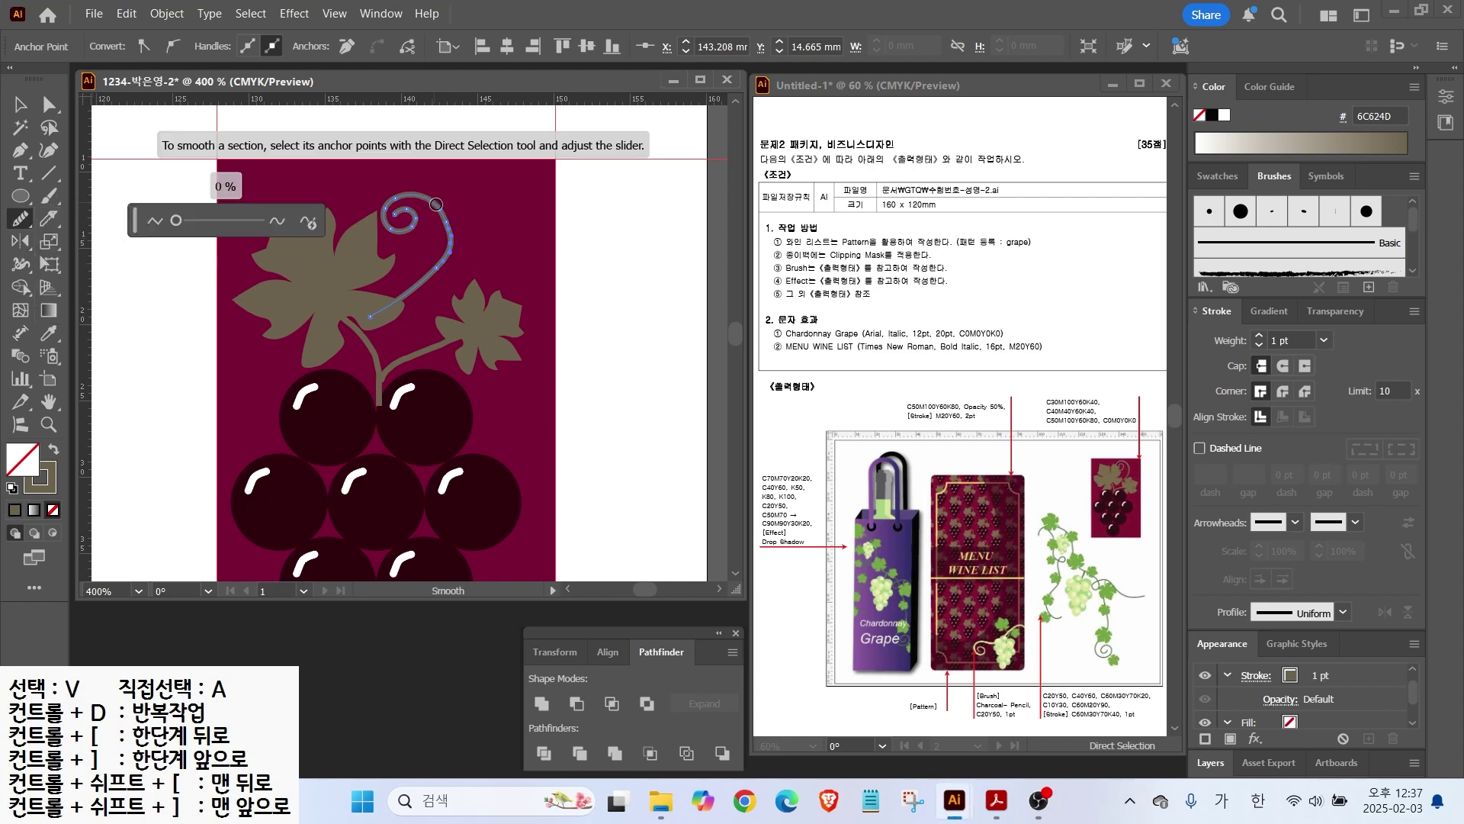
drag(429, 270, 413, 223)
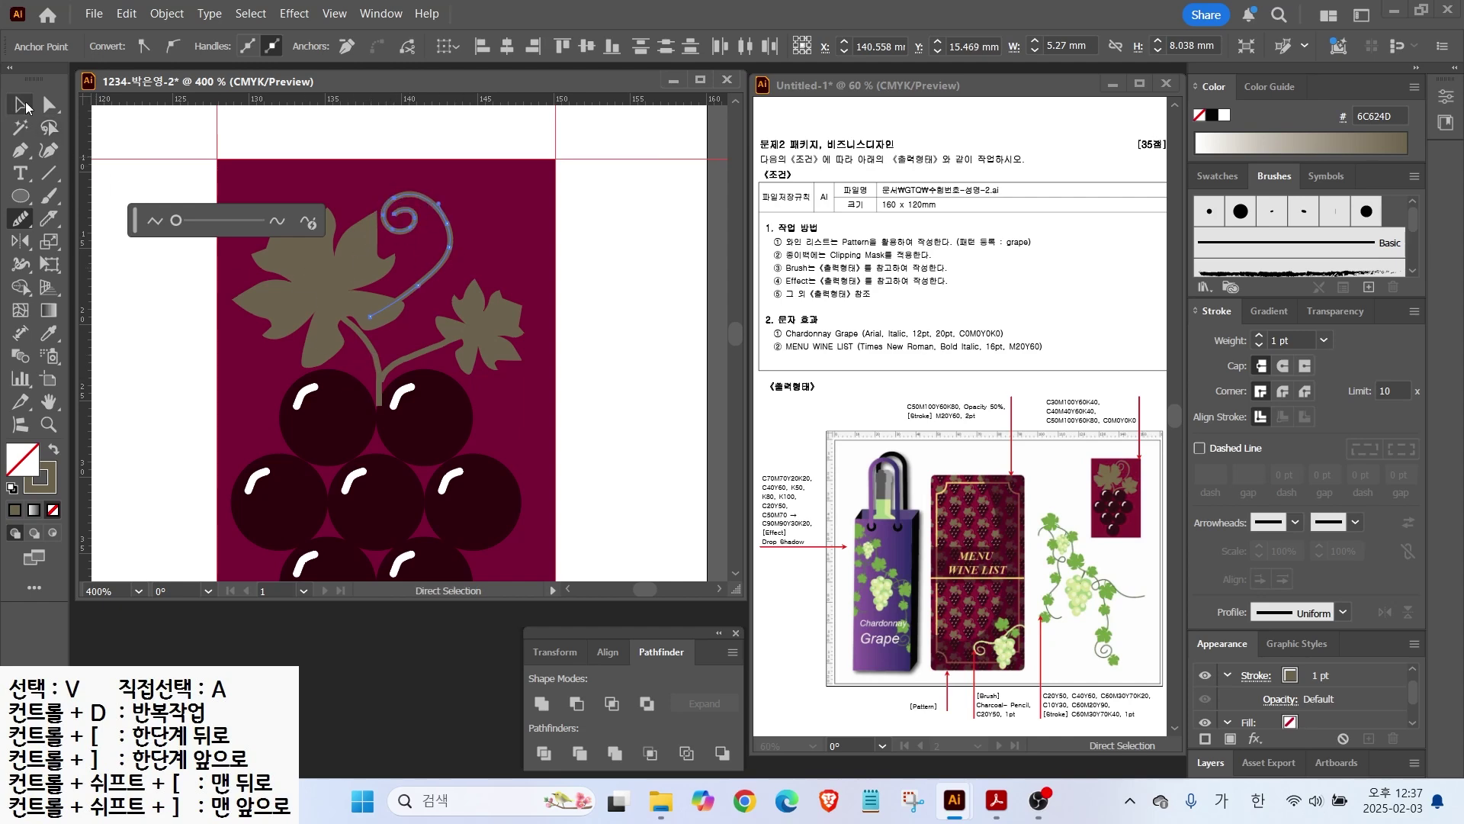
Step: Smooth the left grape stem and the right branch curves
click(20, 104)
click(373, 346)
click(374, 347)
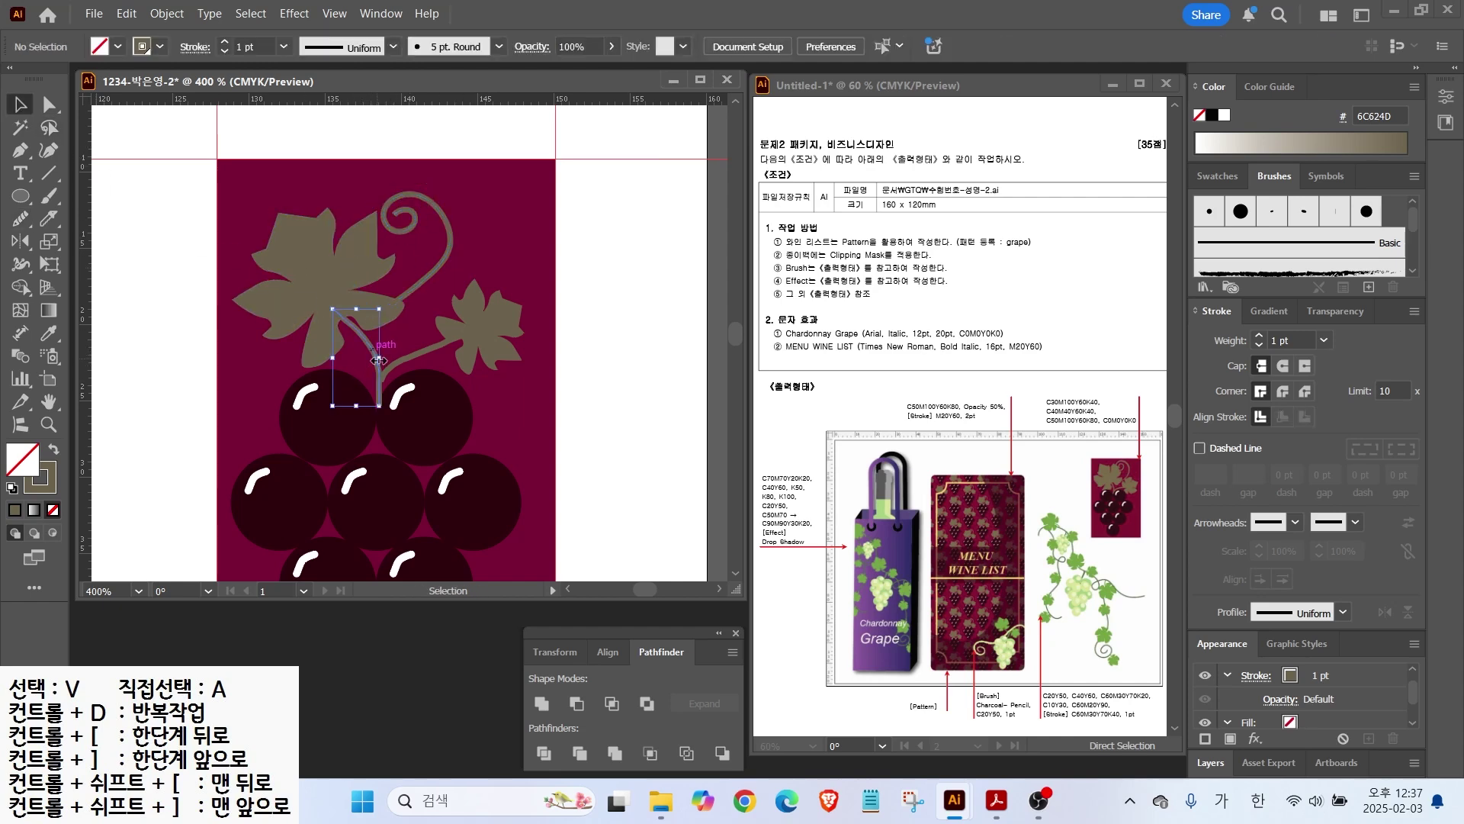
click(20, 219)
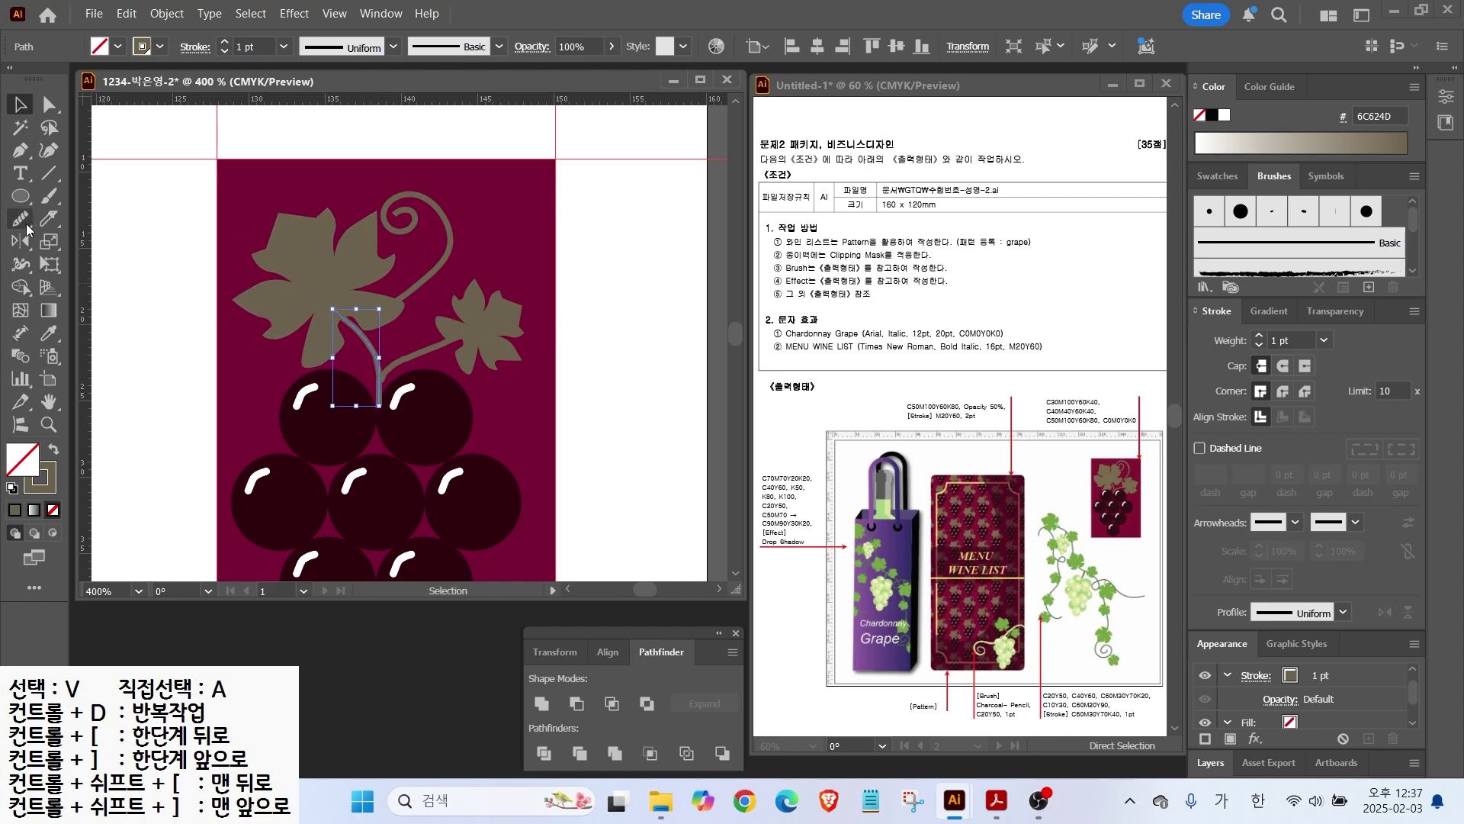
drag(376, 371, 331, 308)
key(v)
click(404, 356)
click(21, 220)
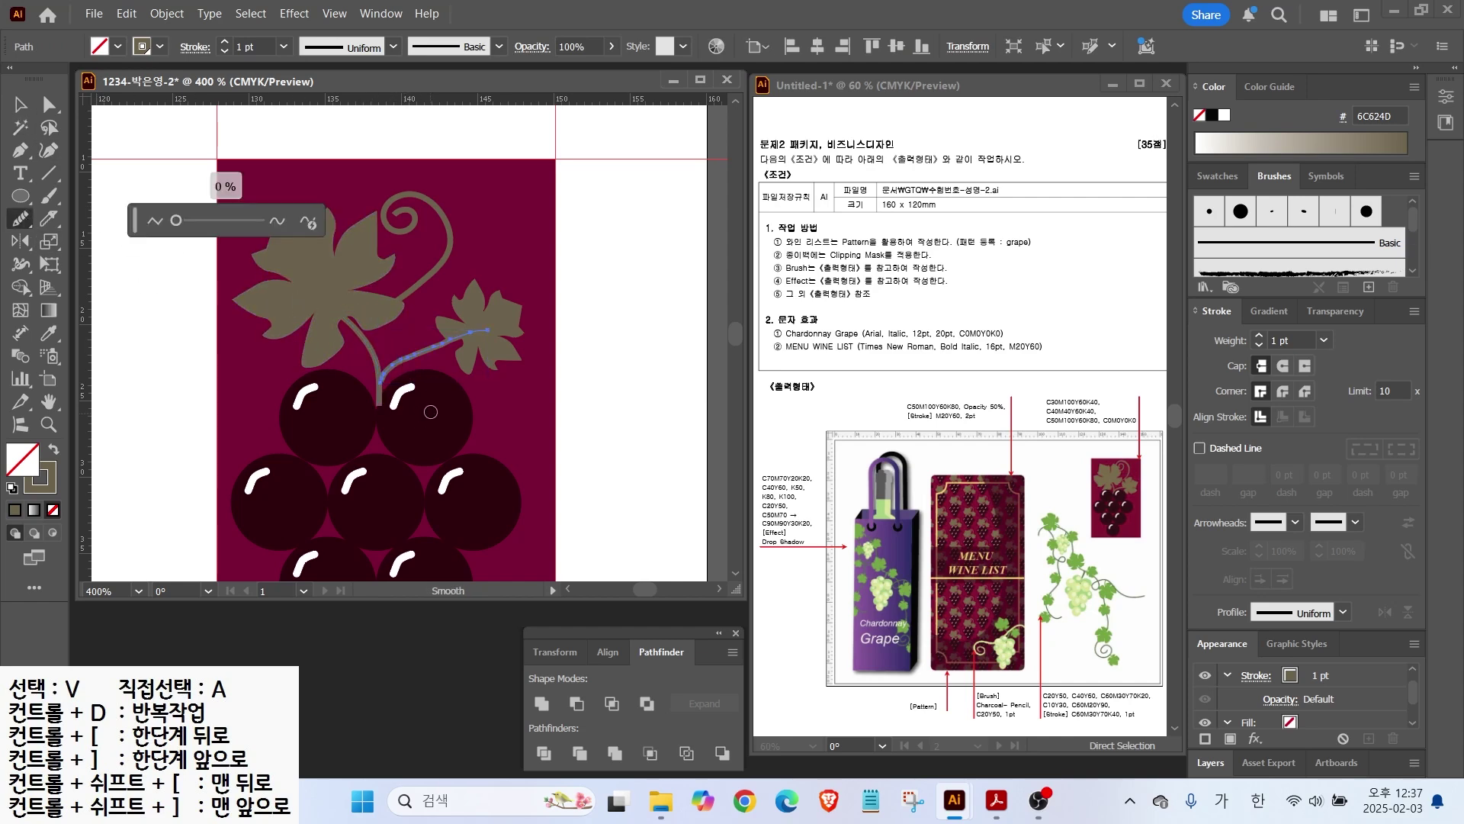
mouse_move(481, 336)
mouse_down()
mouse_move(427, 342)
mouse_move(382, 386)
mouse_up()
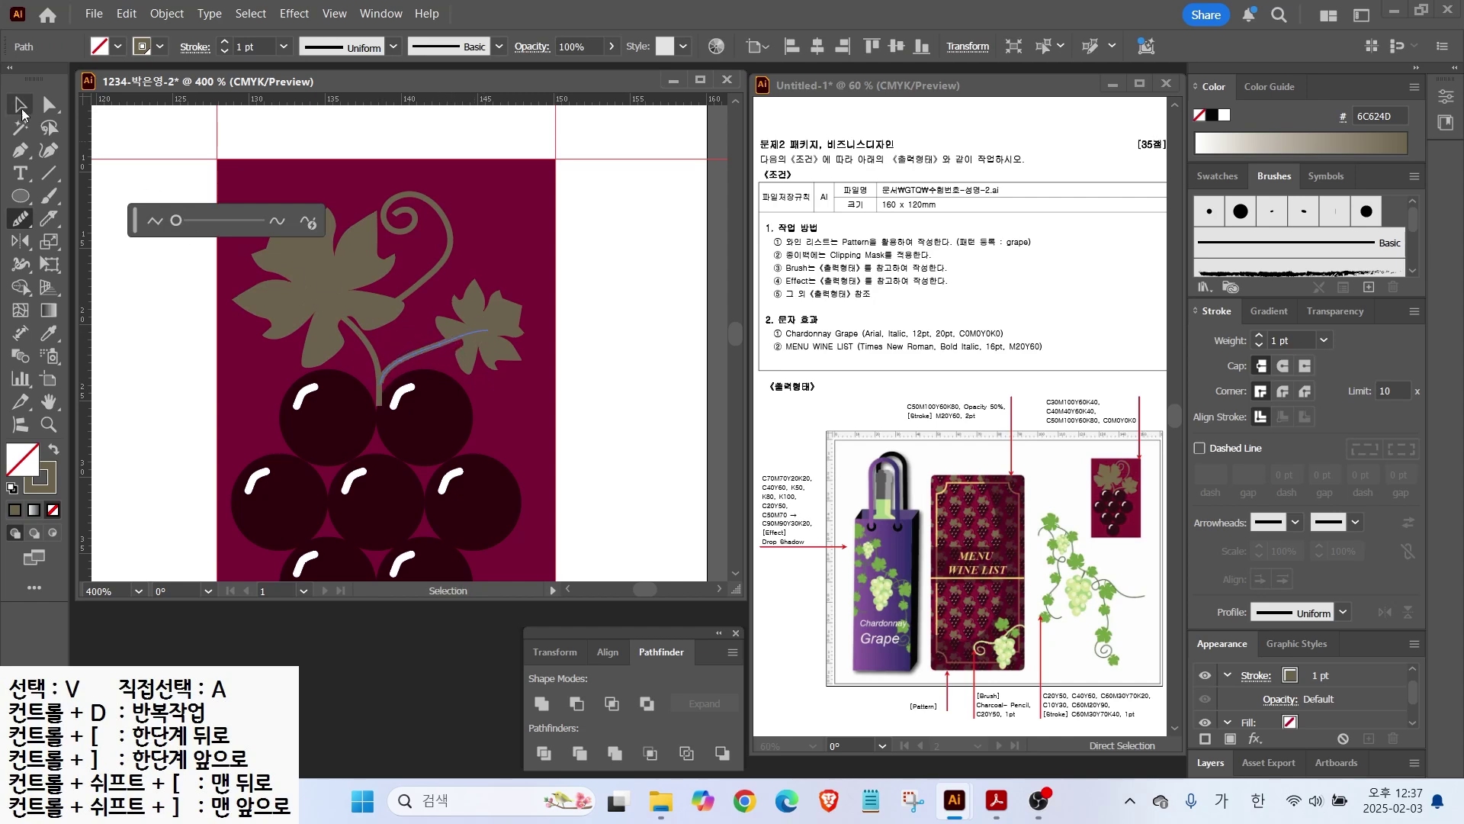
Step: Give the tendril and branch strokes Round Cap line ends
key(v)
click(412, 360)
click(408, 358)
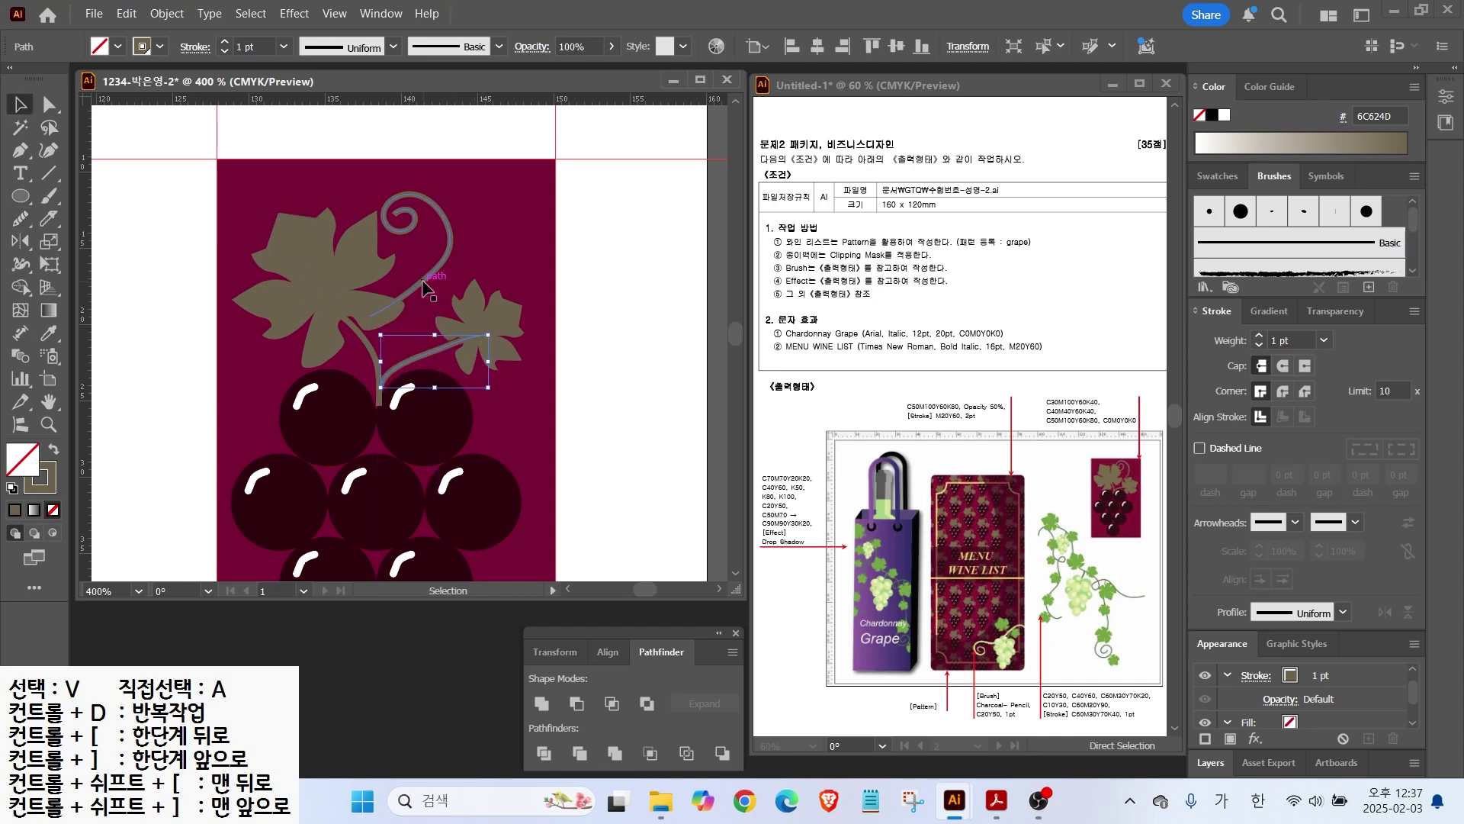
click(425, 286)
click(1283, 365)
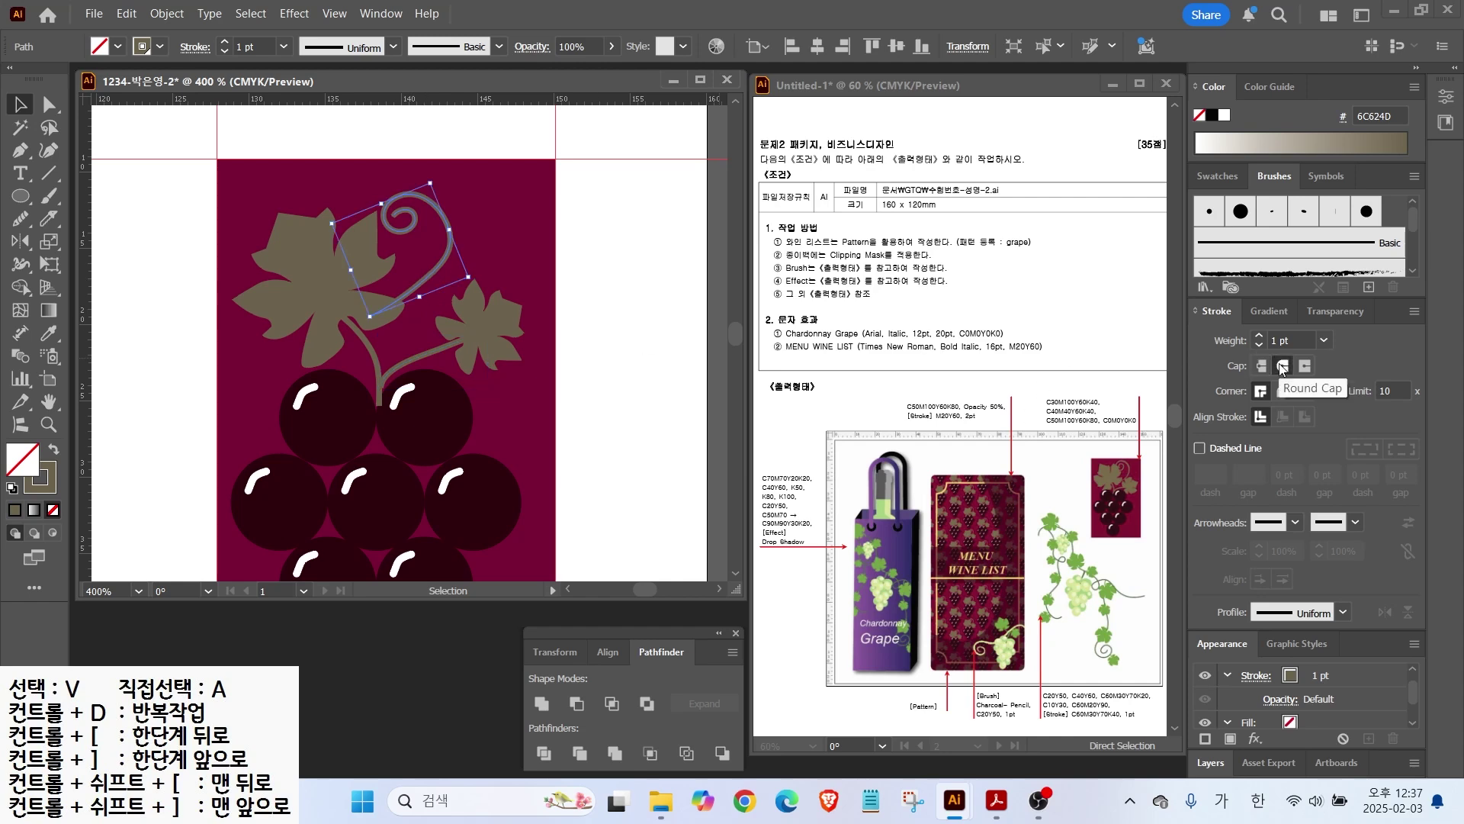
click(420, 357)
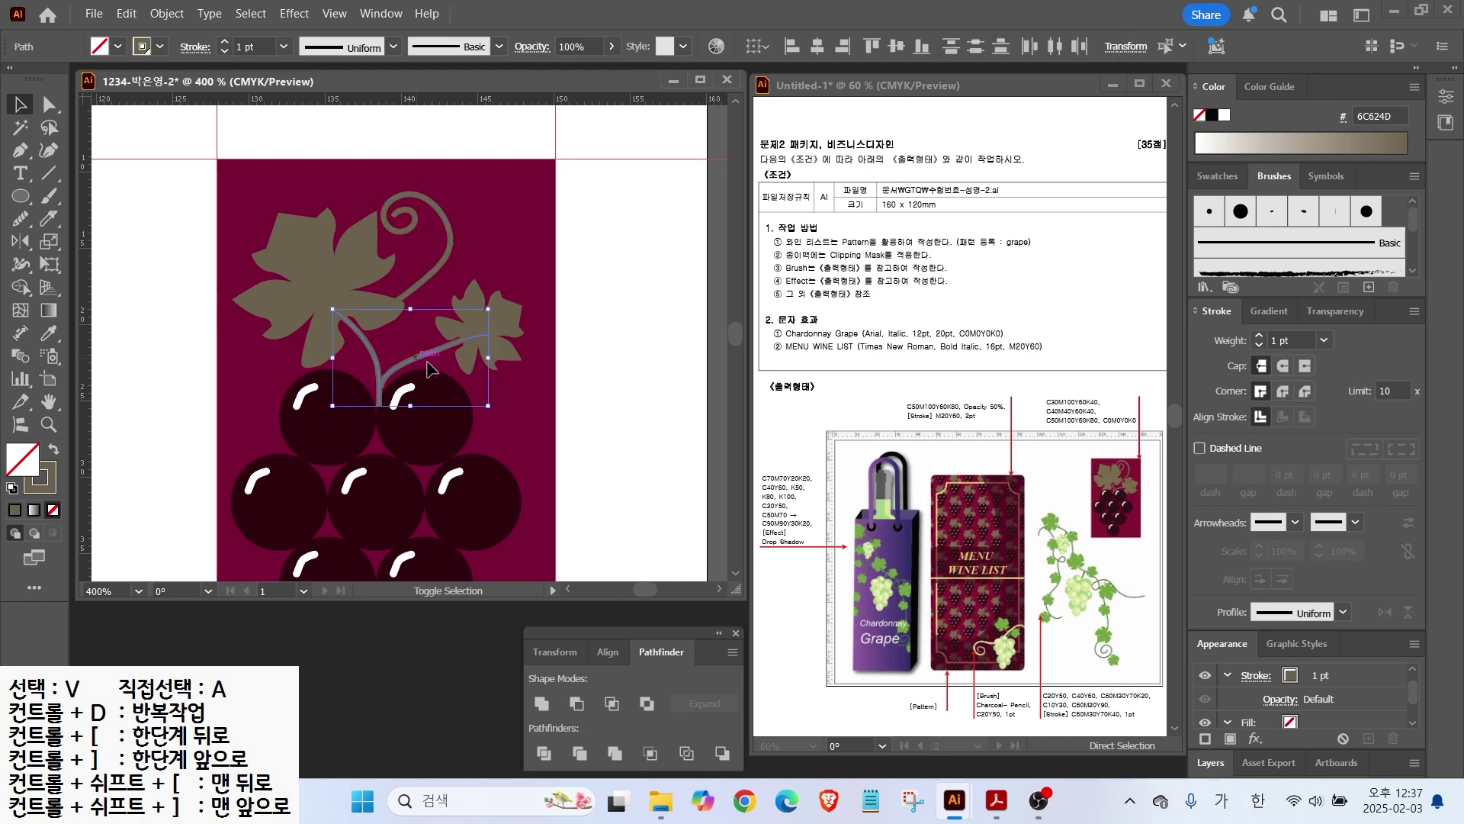
click(1283, 365)
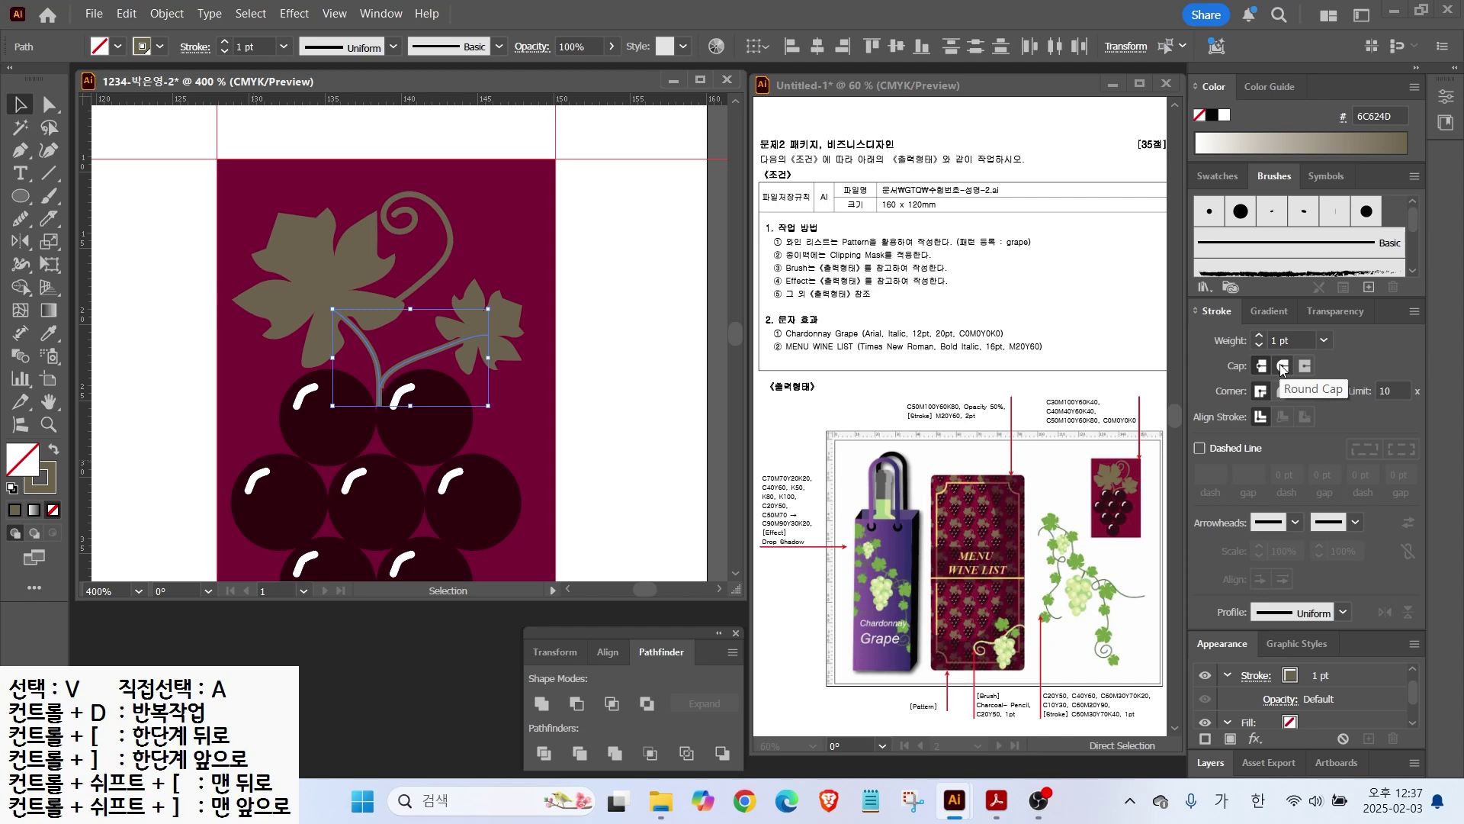
click(165, 267)
click(427, 279)
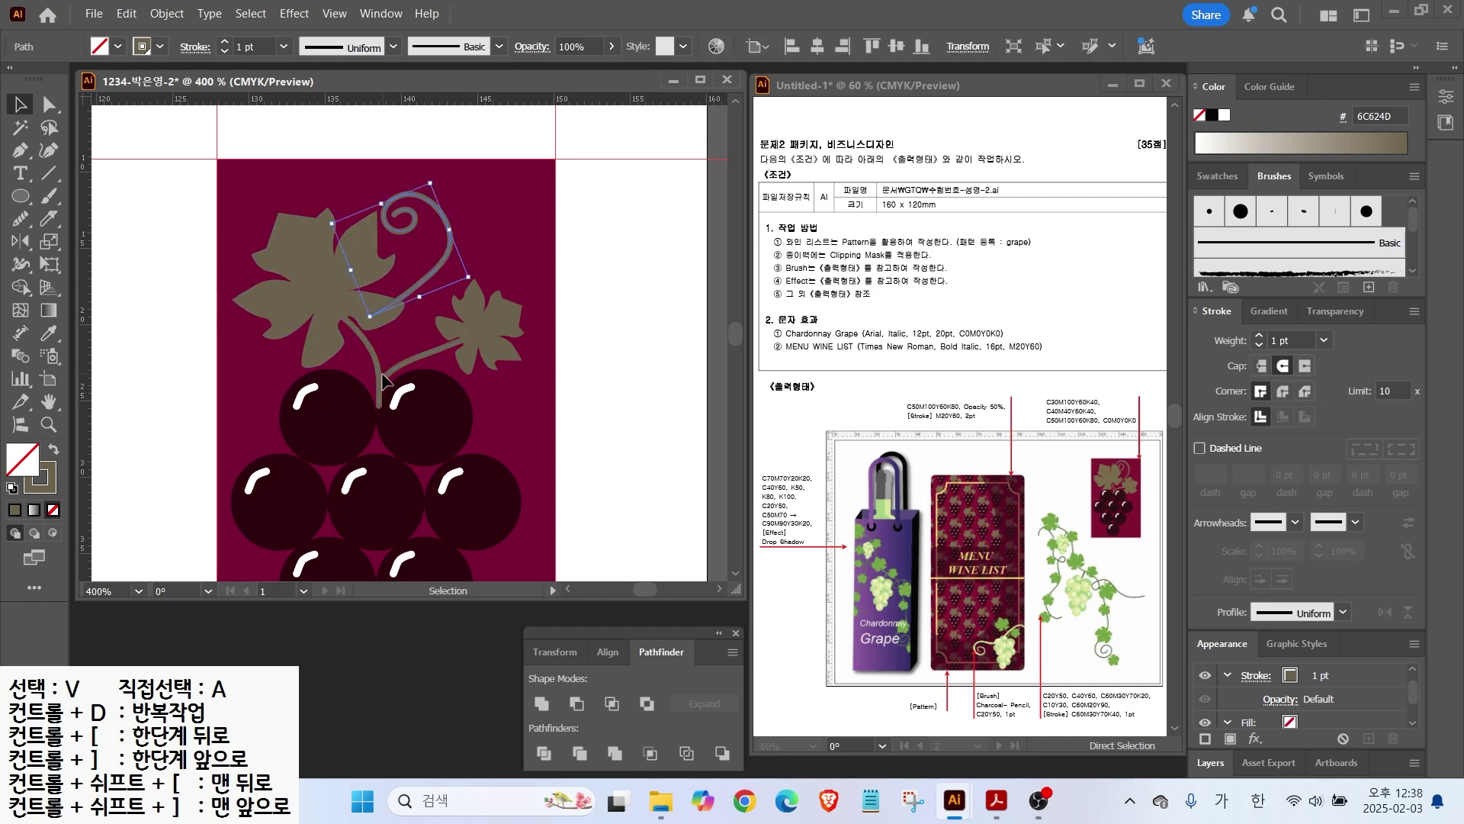
shift+click(377, 363)
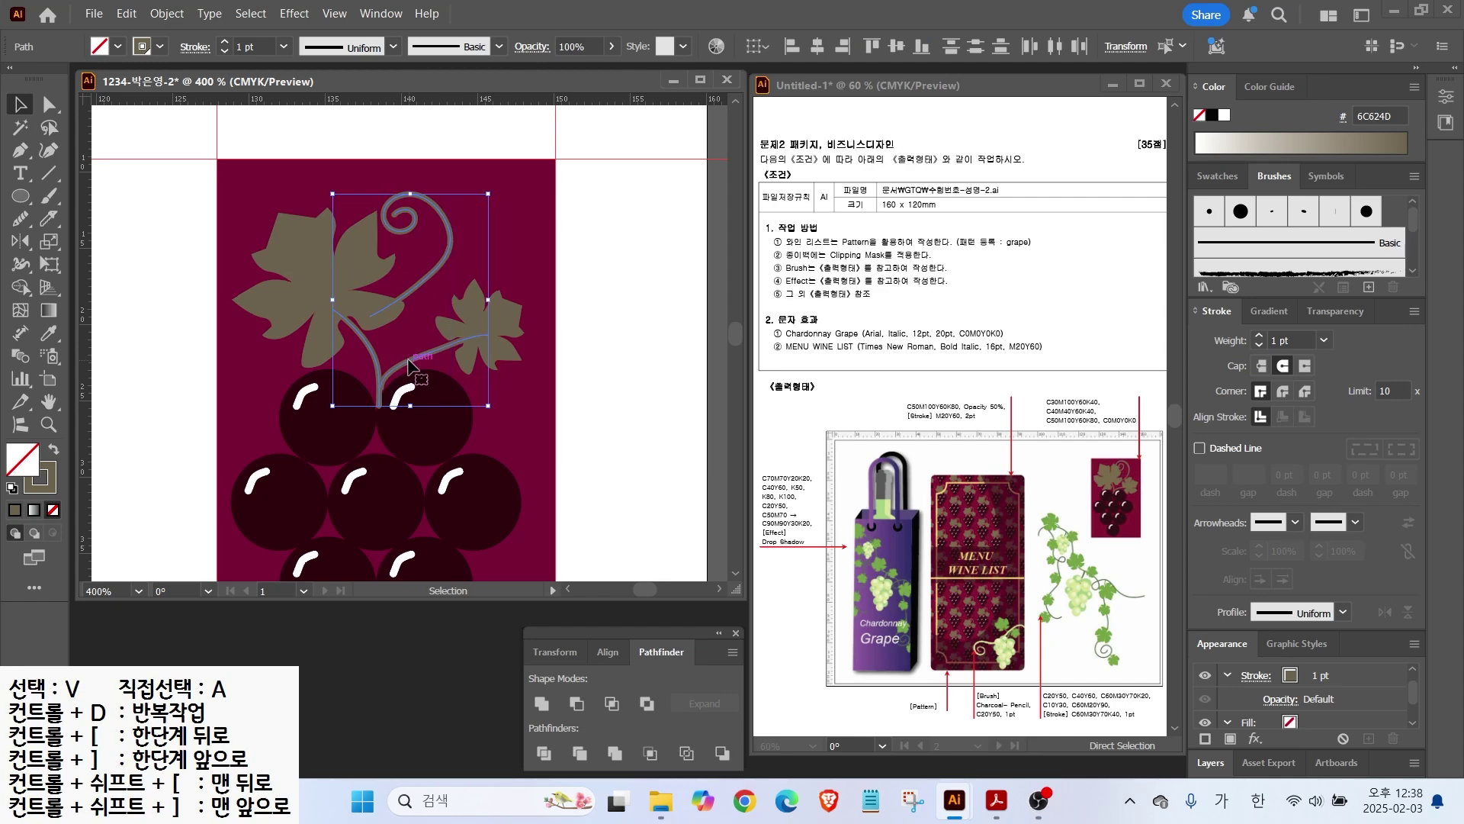
Step: Send the tendril and stem backward one level, deselect, and zoom out to 300%
right_click(410, 364)
mouse_move(533, 686)
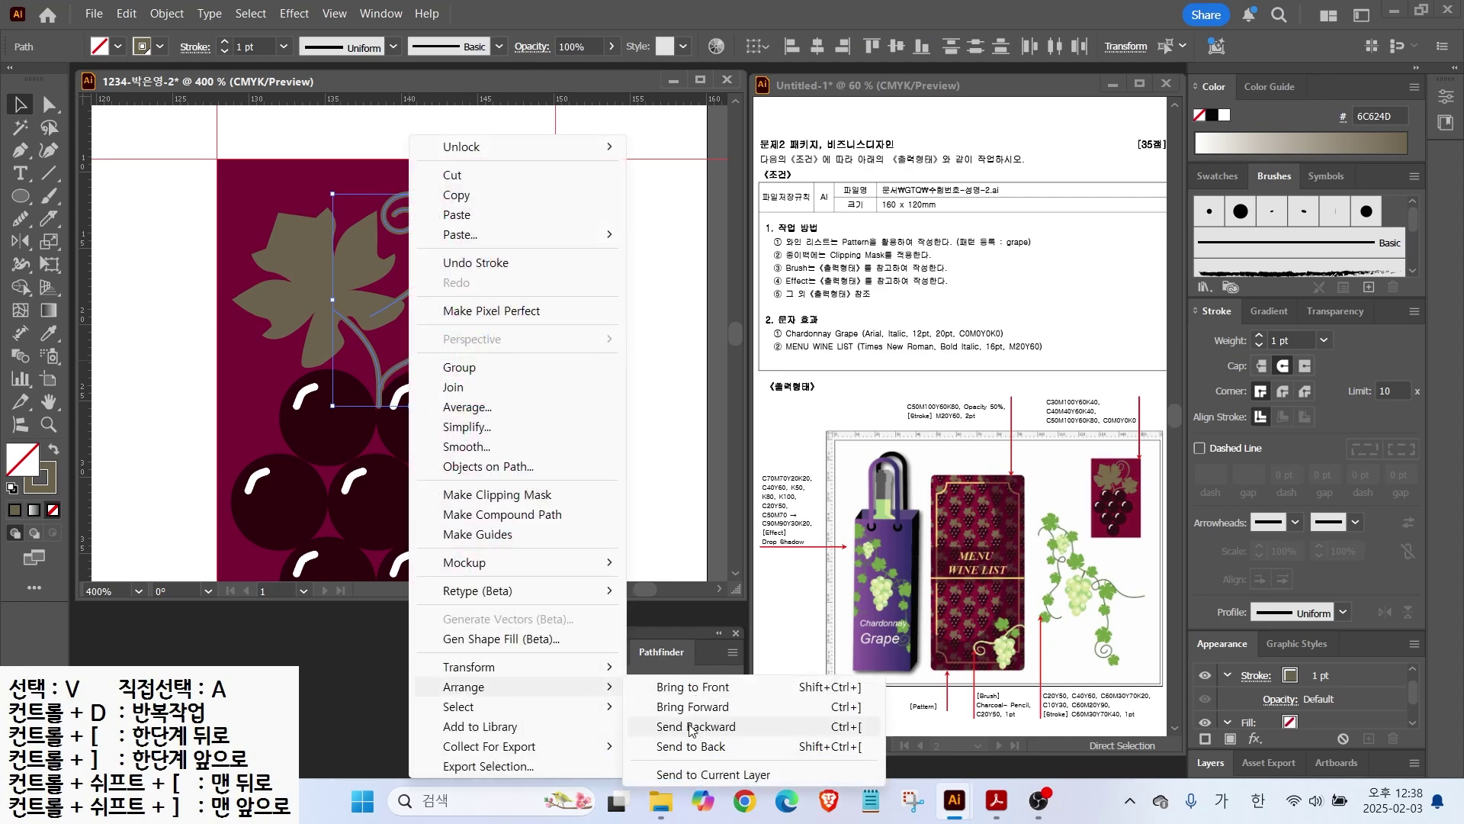
click(691, 727)
key(ctrl+shift+a)
key(ctrl+minus)
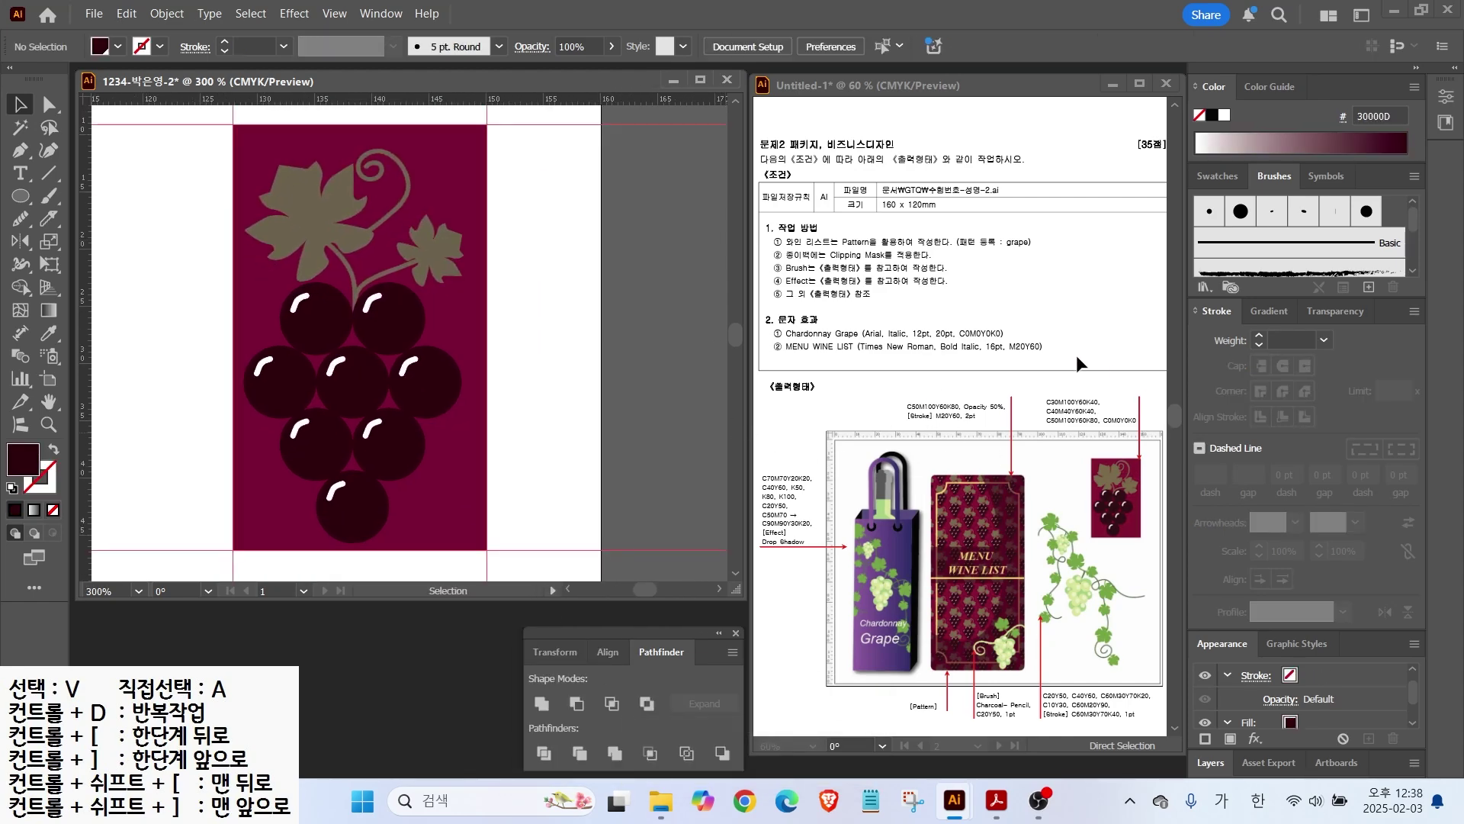
Step: Marquee-select the grape cluster artwork to check it, then deselect
click(990, 236)
drag(186, 144, 358, 363)
click(508, 241)
click(167, 15)
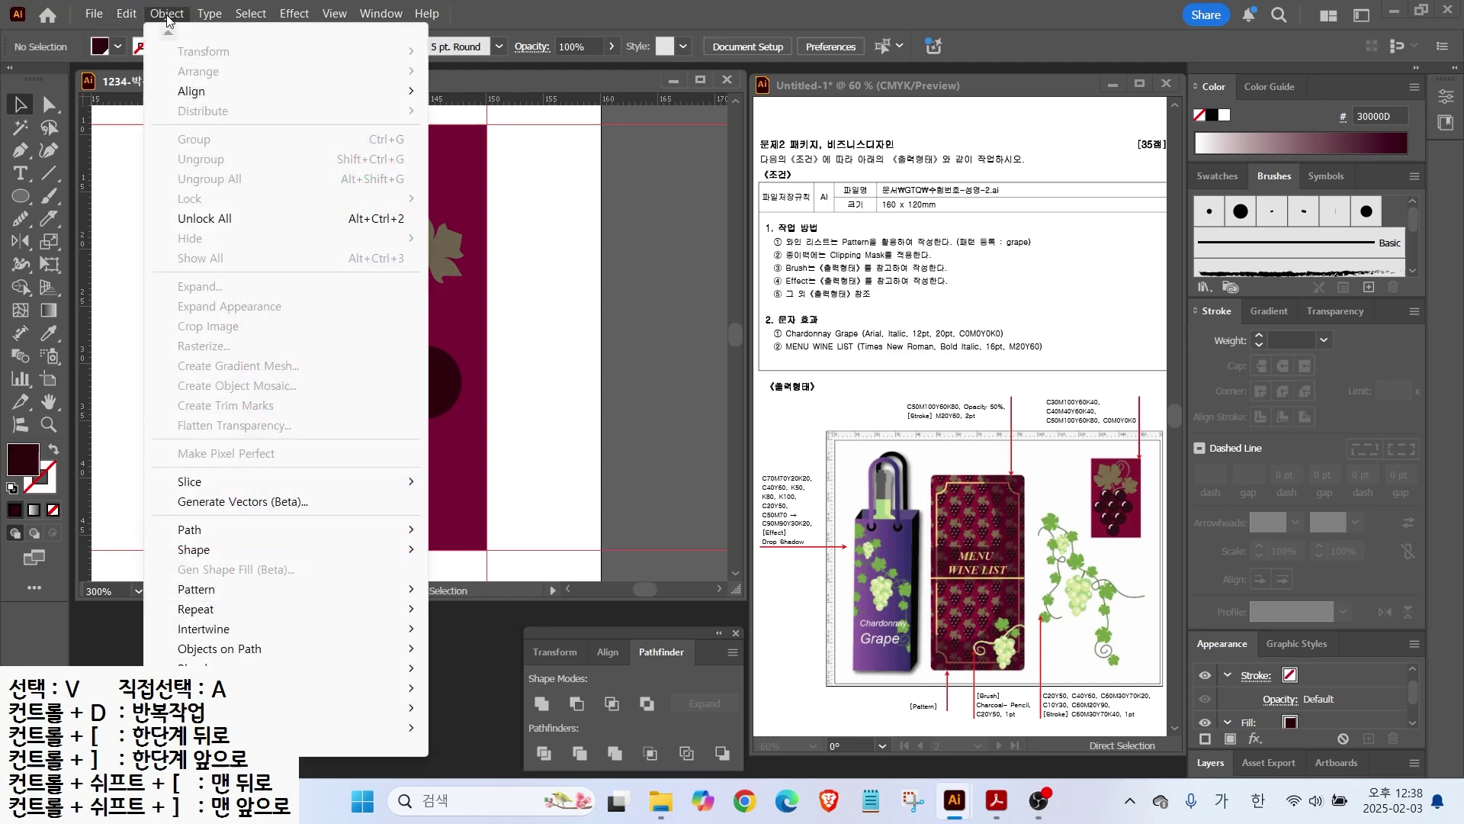
Step: Unlock all artwork and start a new pattern from the grape label
click(206, 220)
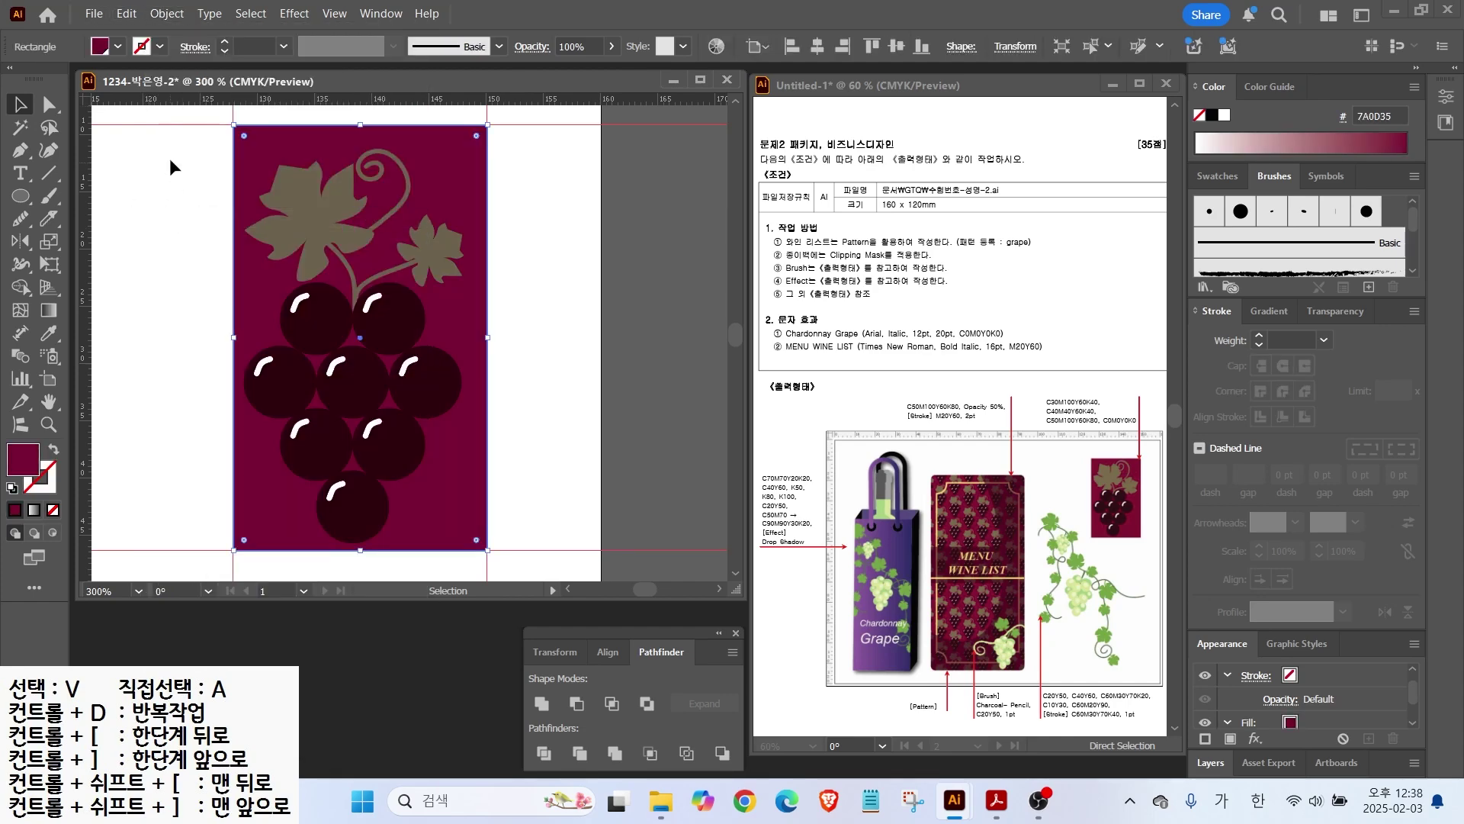
click(167, 13)
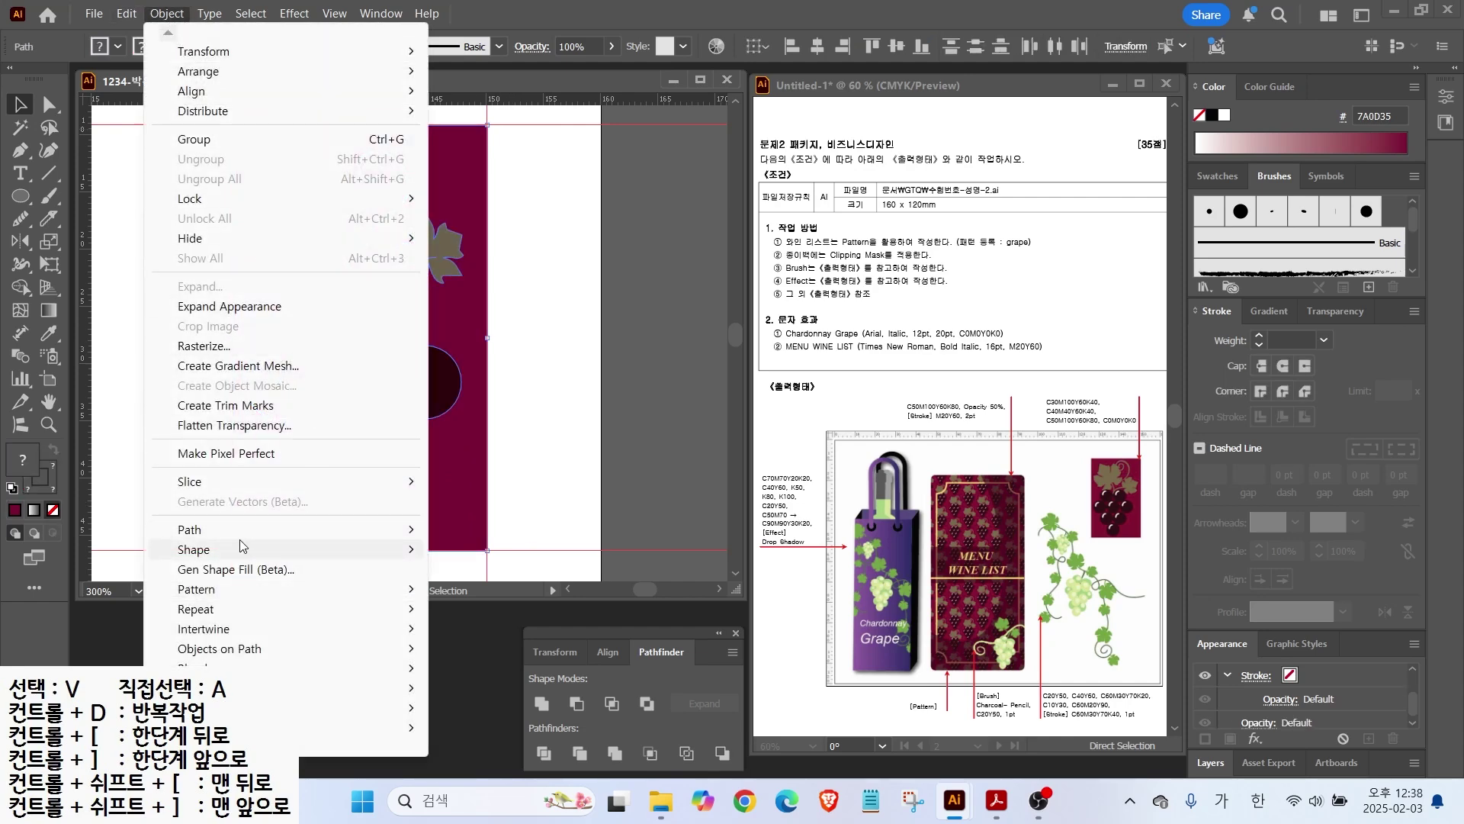
mouse_move(204, 592)
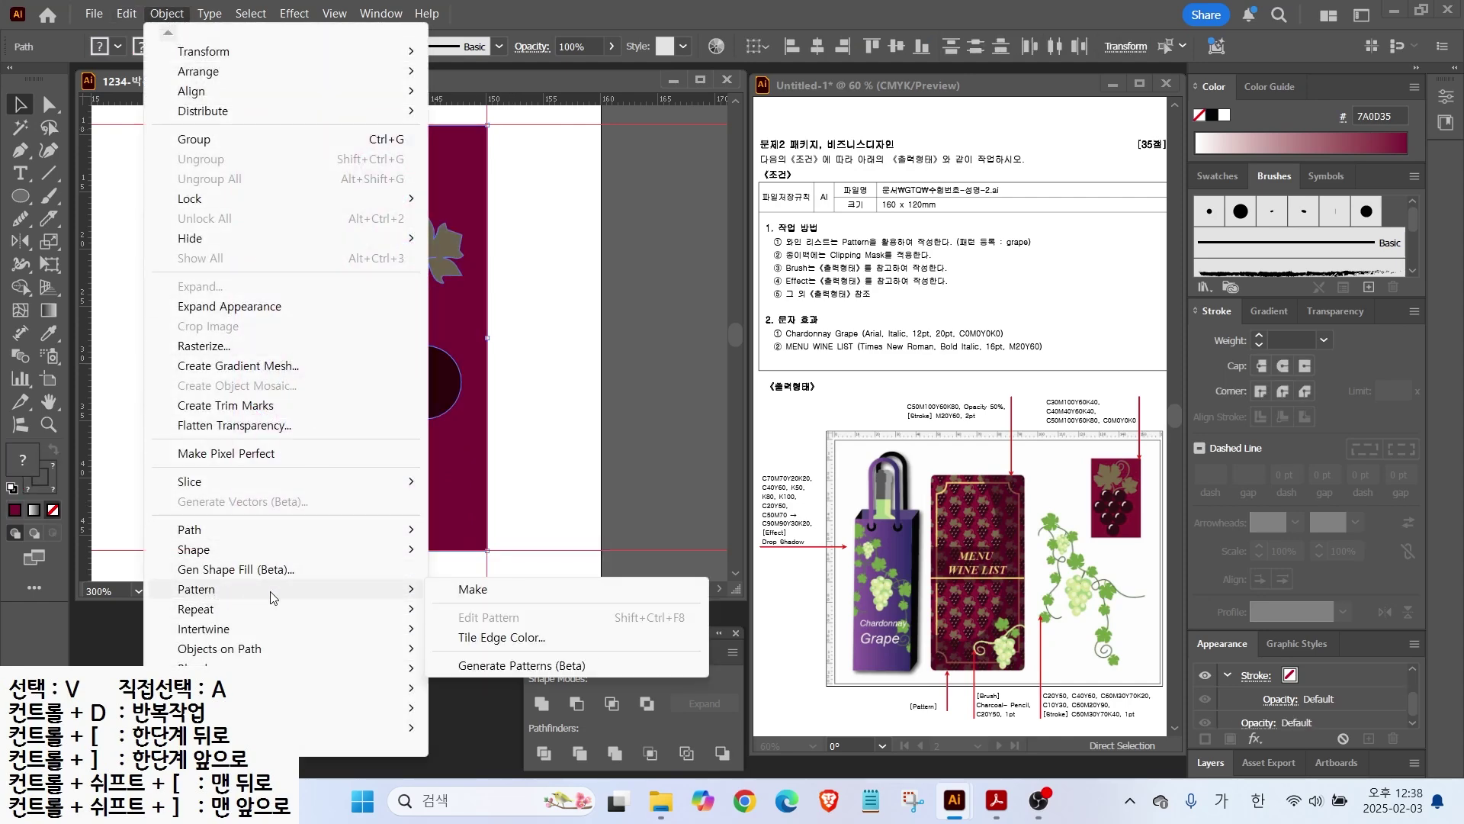
click(472, 593)
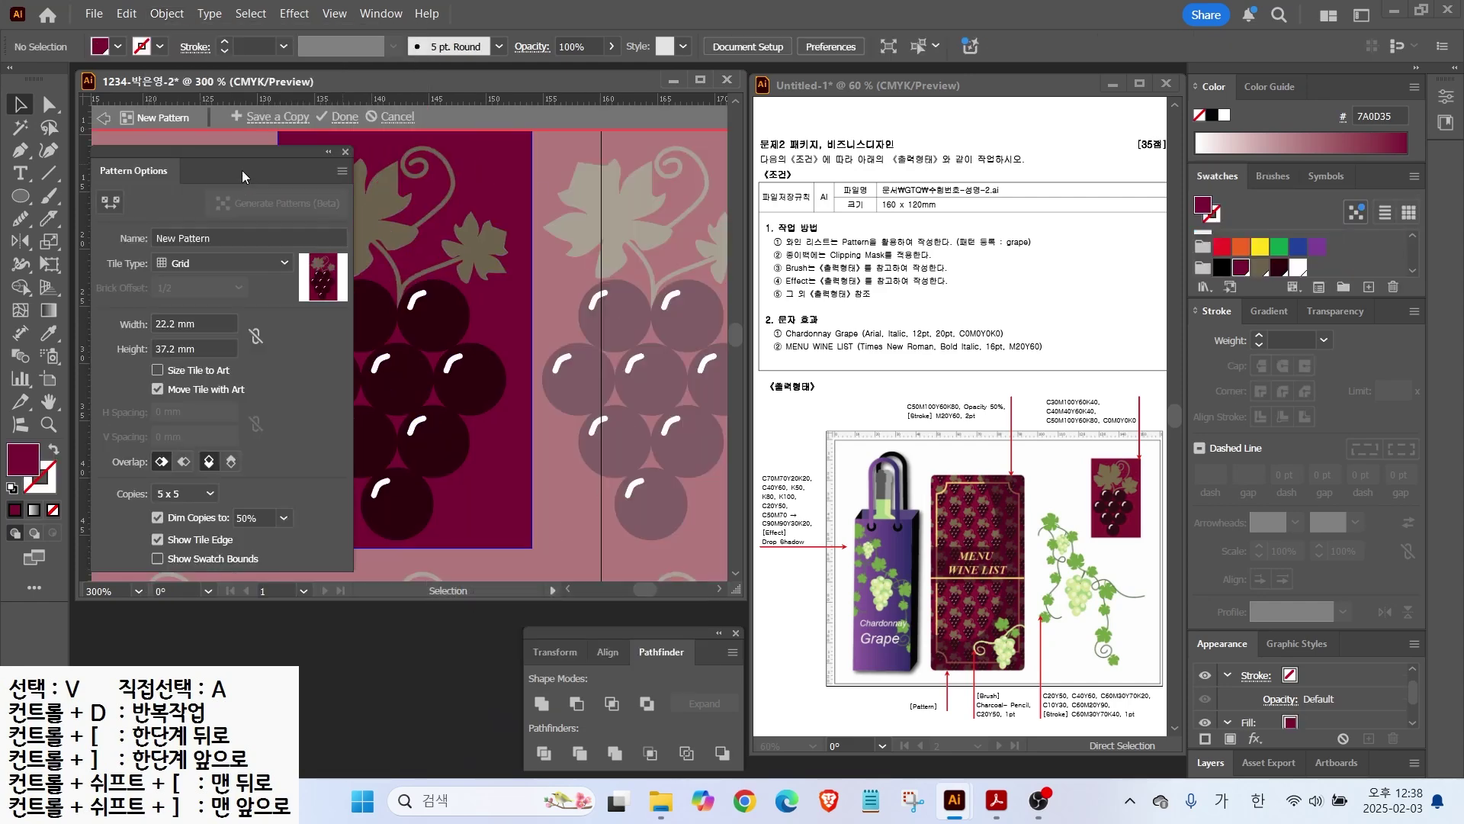
Step: Name the pattern 'graph', set Tile Type to Brick by Row, and finish editing
drag(181, 154, 862, 209)
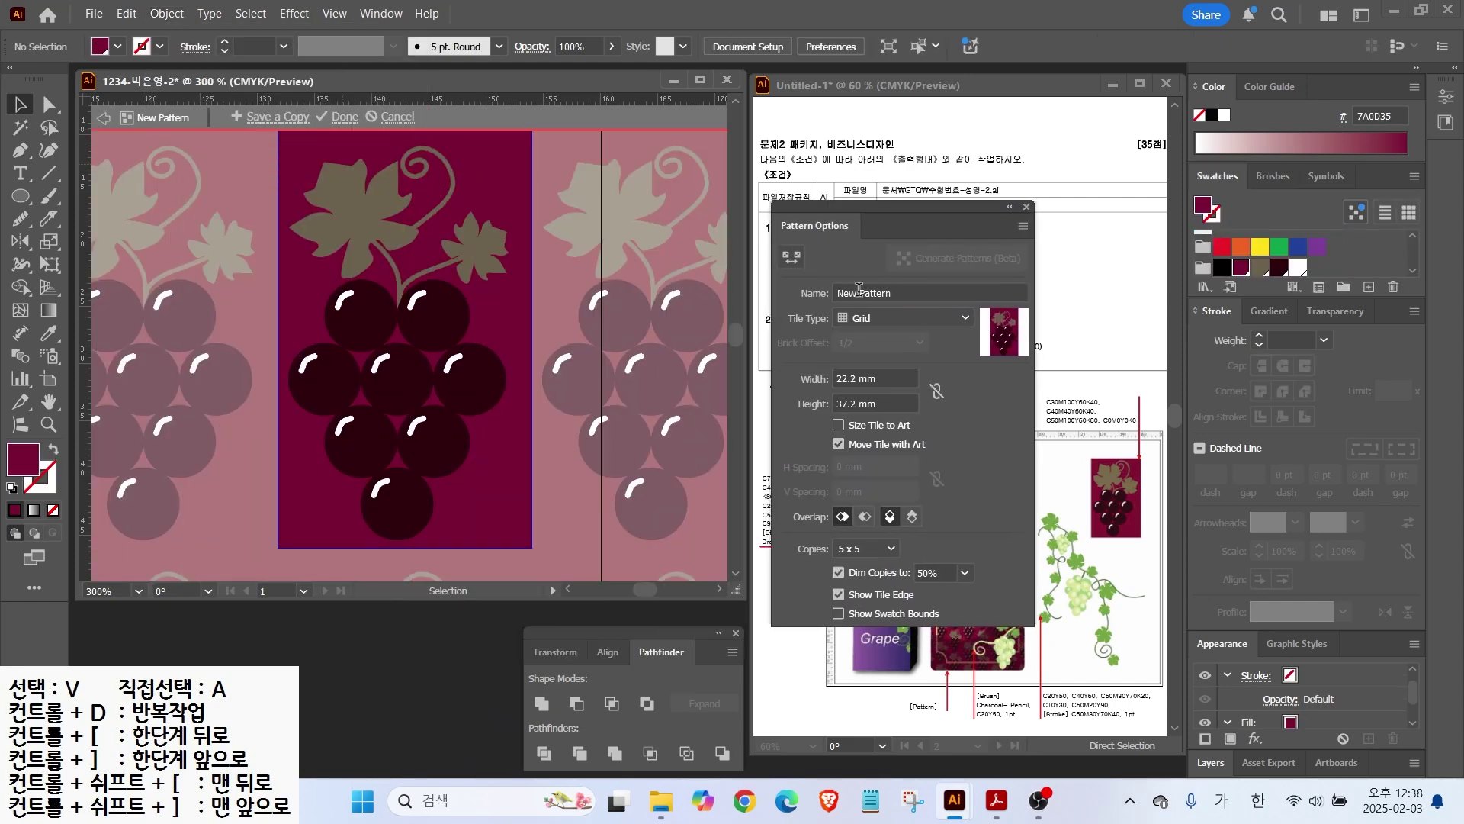
click(906, 293)
key(Hangul)
text(graph)
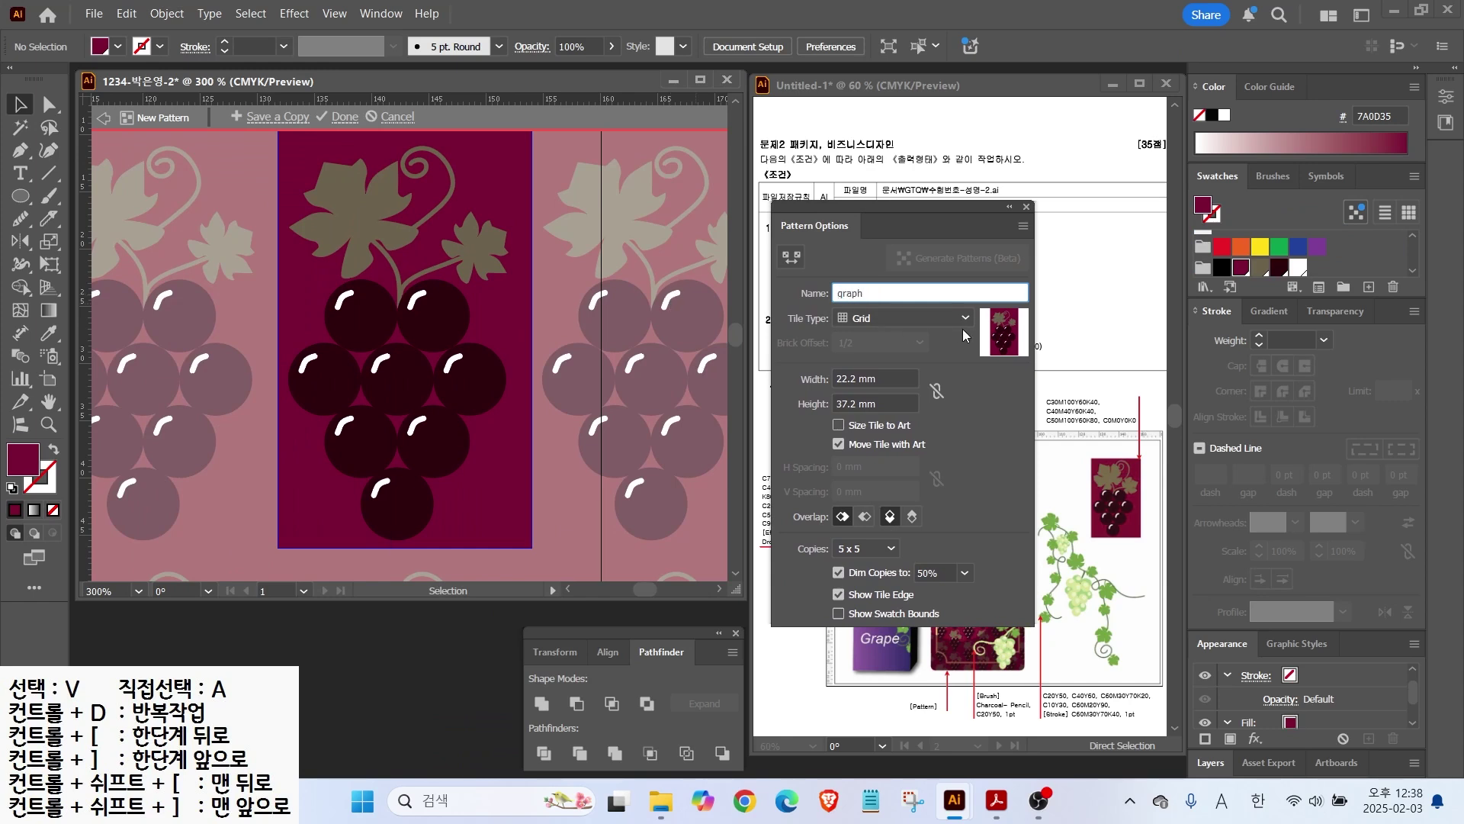
click(855, 320)
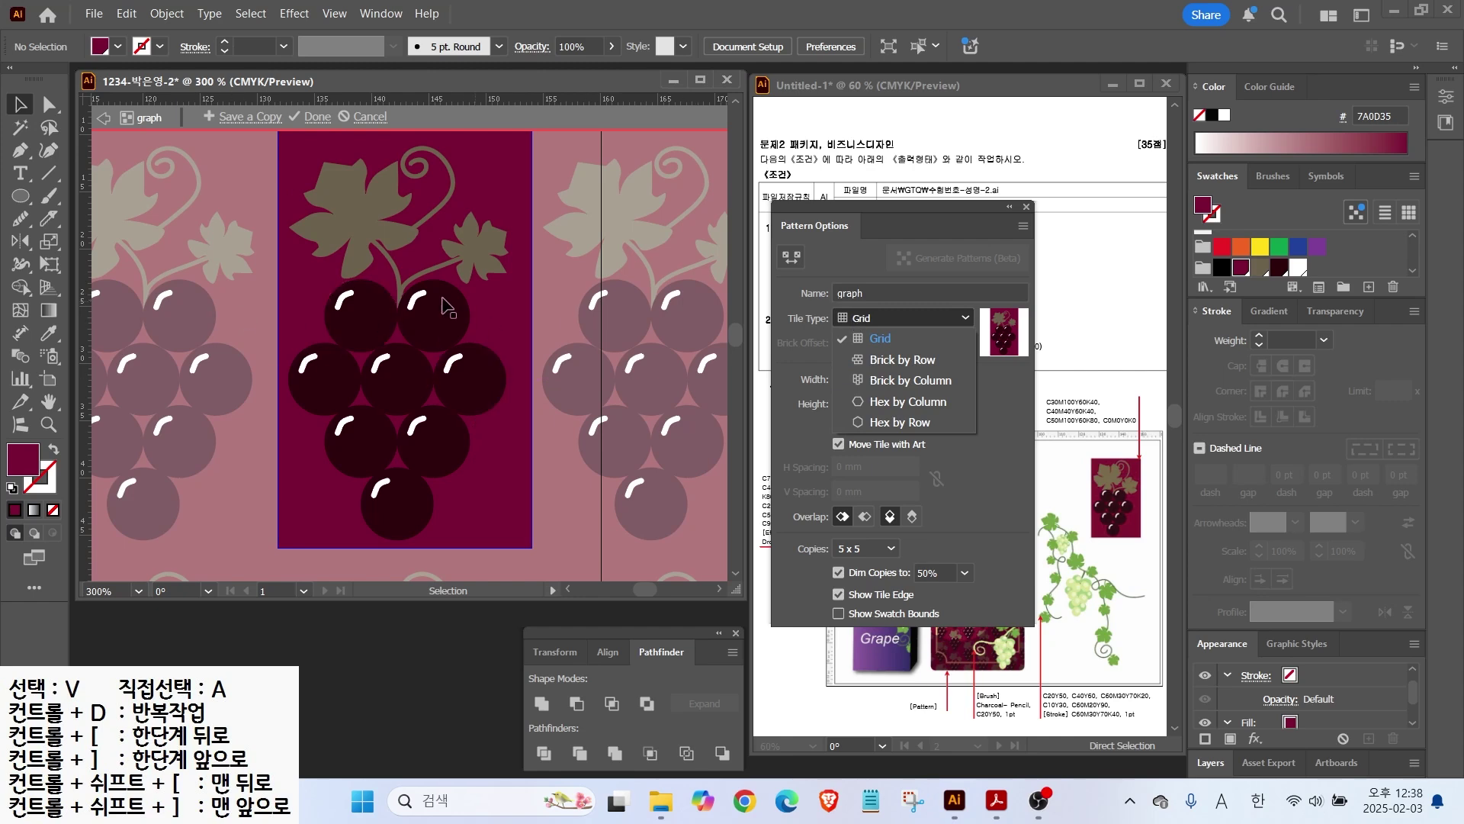
click(873, 369)
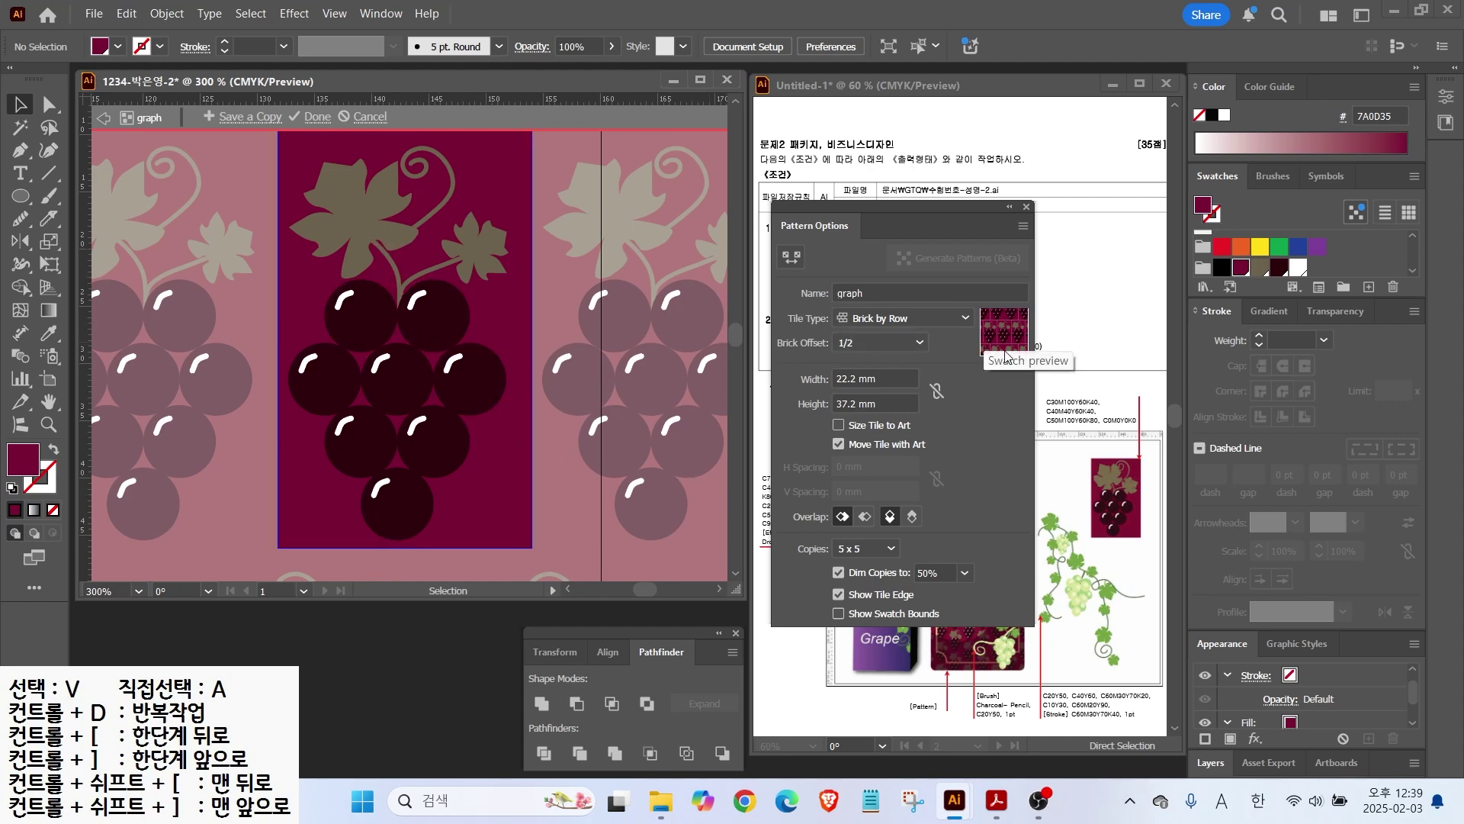
click(309, 119)
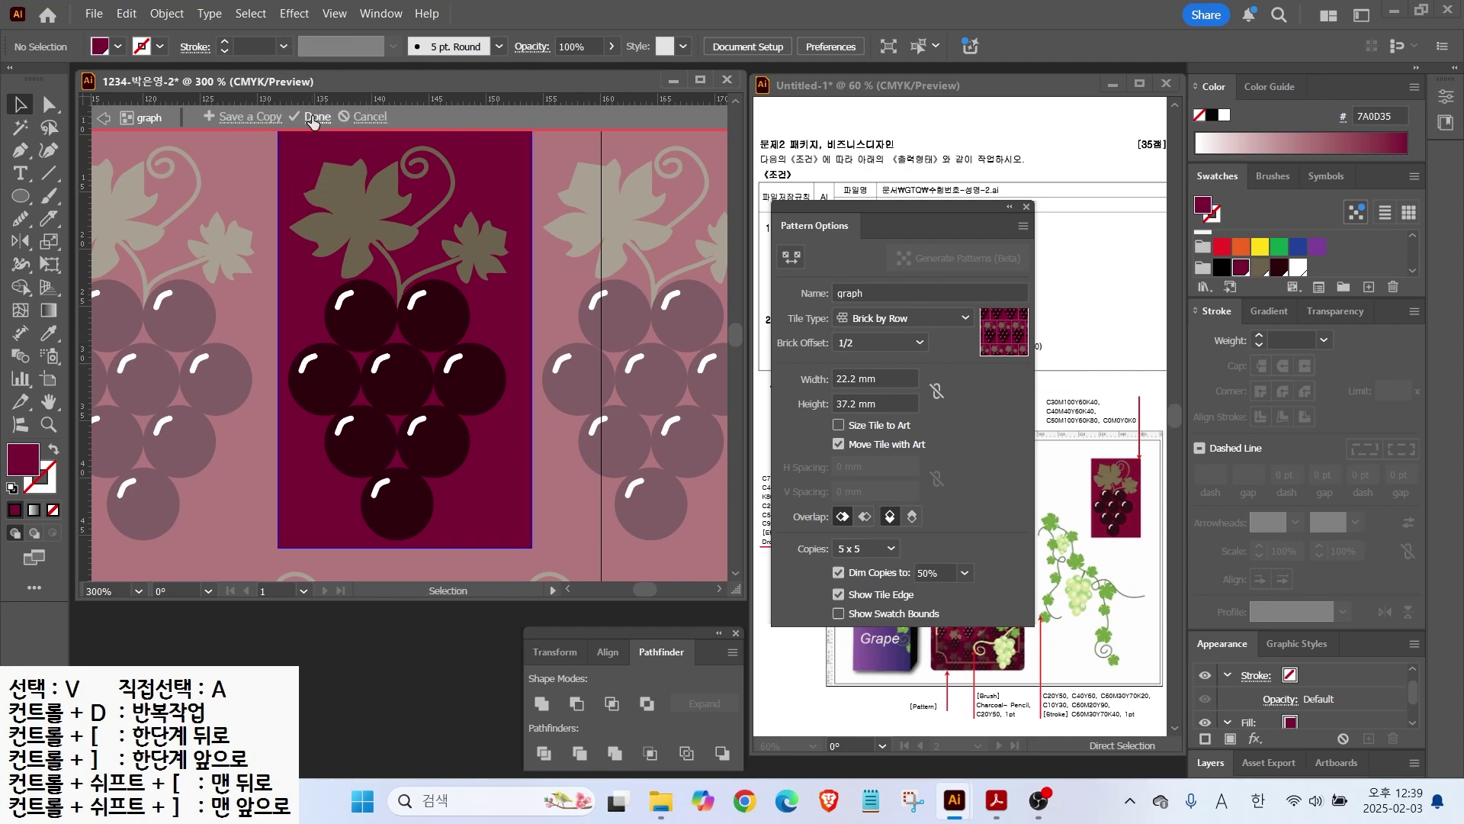
key(ctrl+0)
key(space)
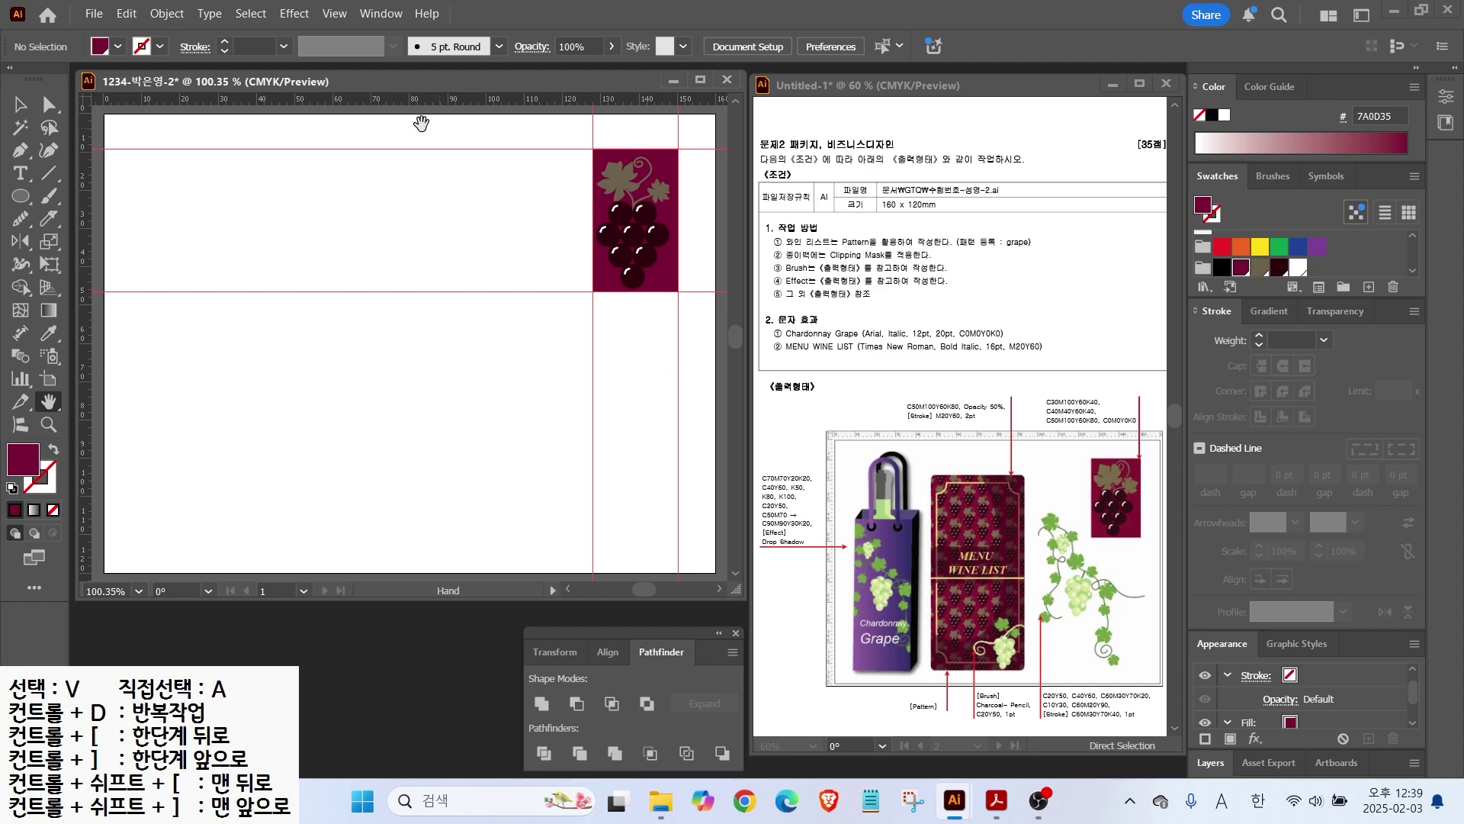
Step: Hide the red guides via View > Guides > Hide Guides
click(333, 15)
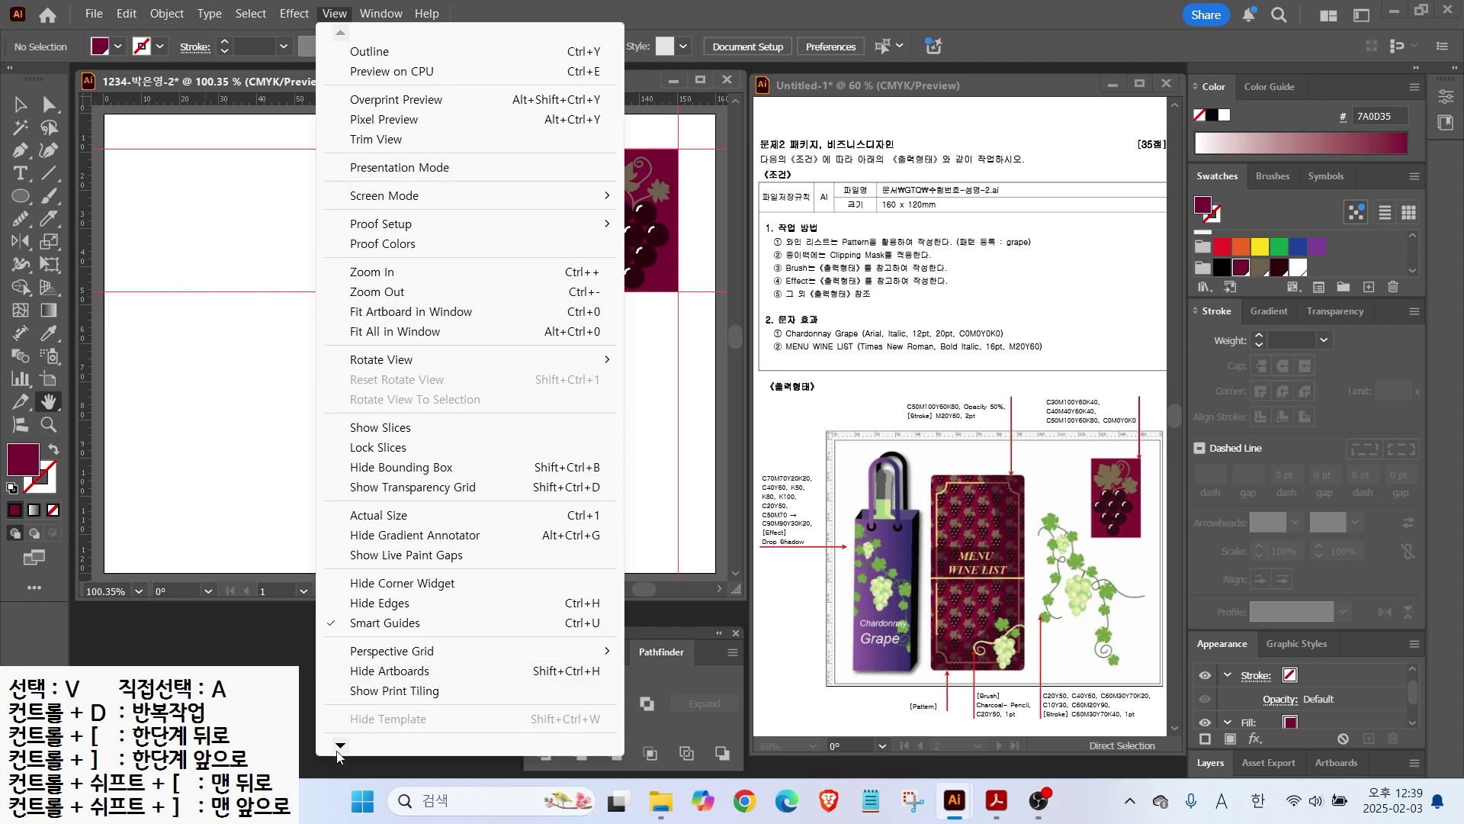
mouse_move(358, 679)
click(660, 678)
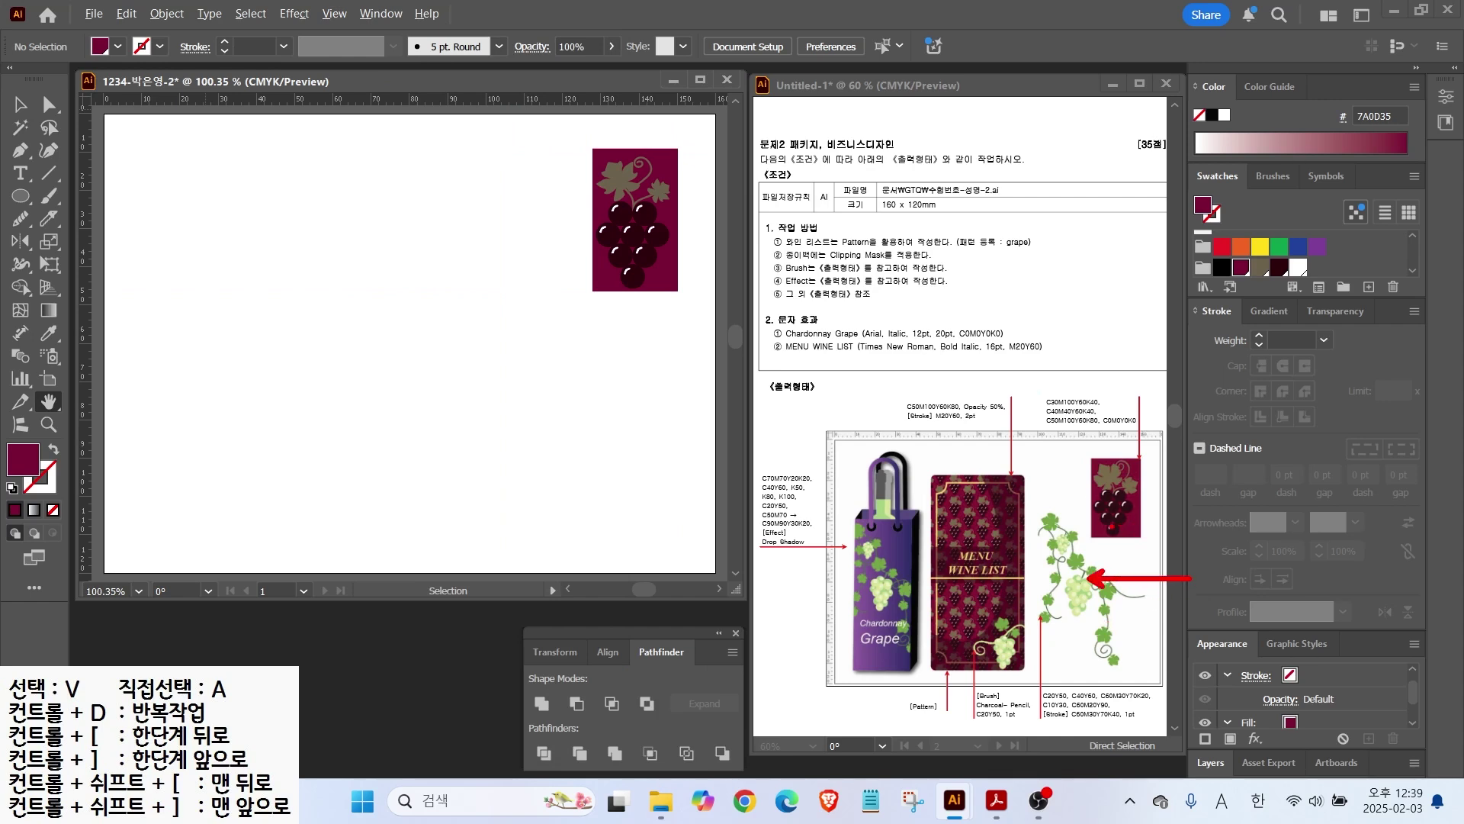
key(Escape)
Step: Add a vertical guide and Alt-drag a grape cluster copy to the artboard's left side
drag(391, 227, 482, 236)
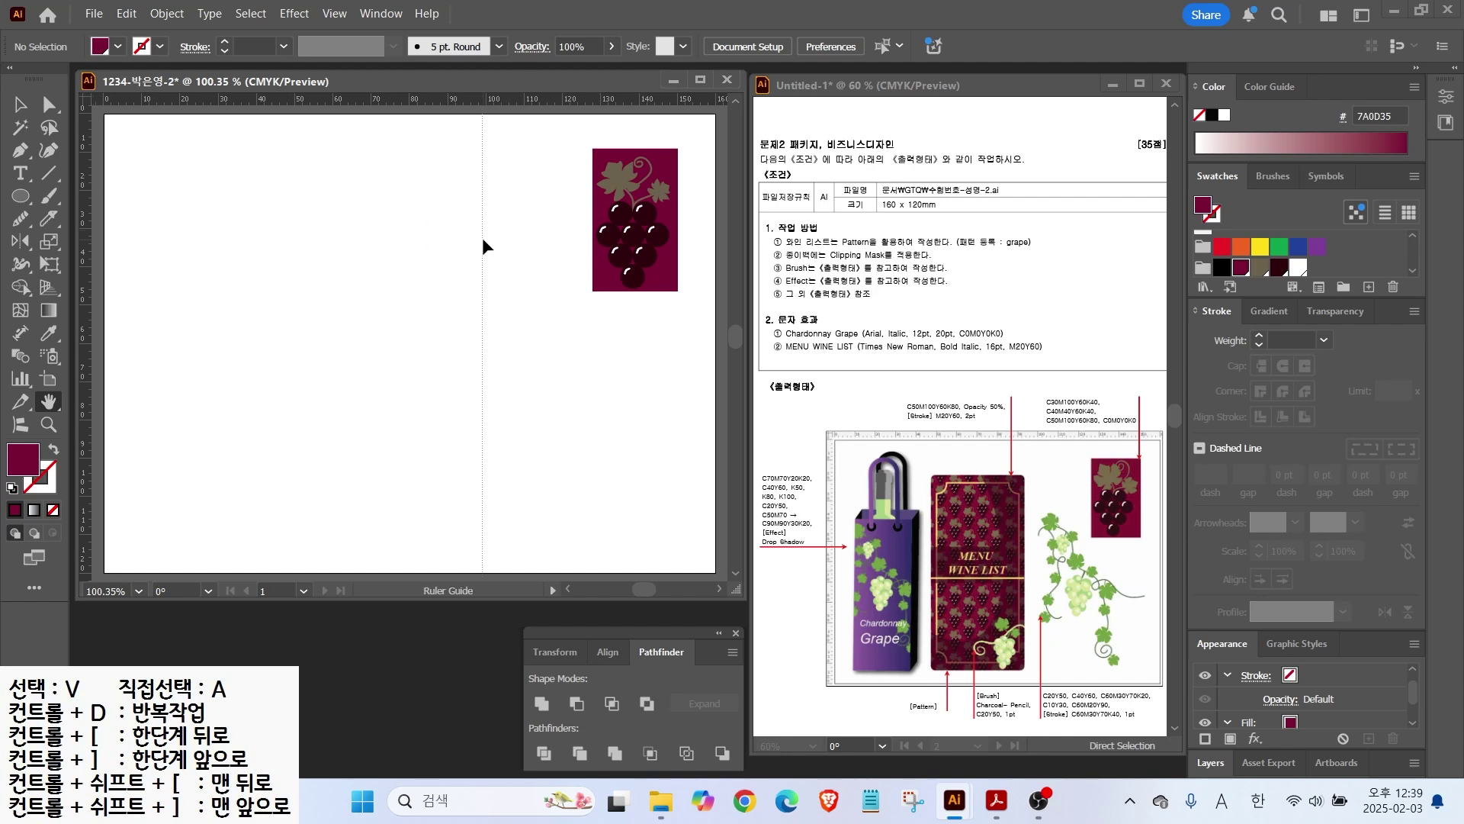
click(637, 232)
drag(637, 232, 432, 281)
click(494, 248)
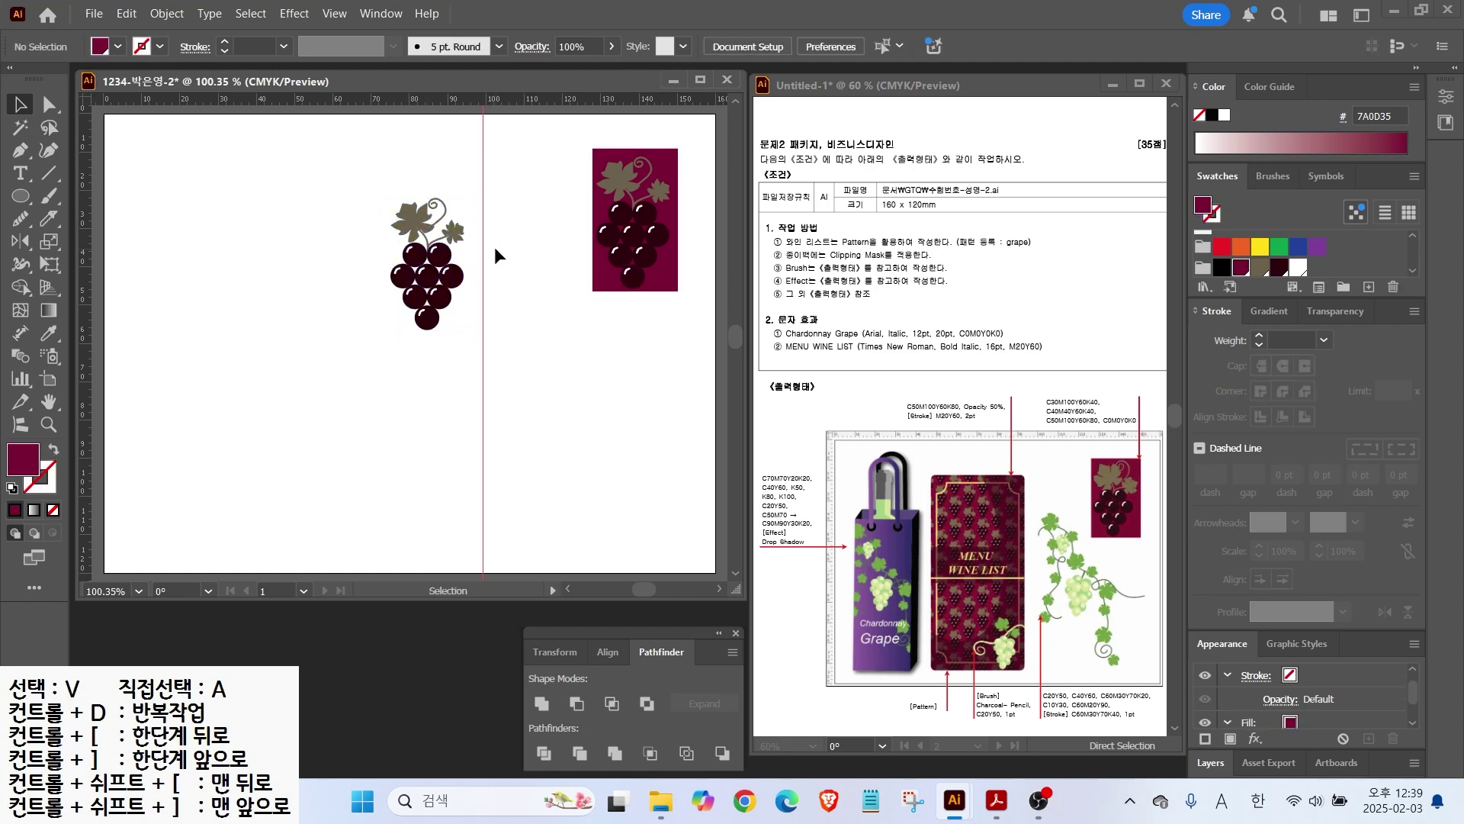
scroll(494, 256, up, 1)
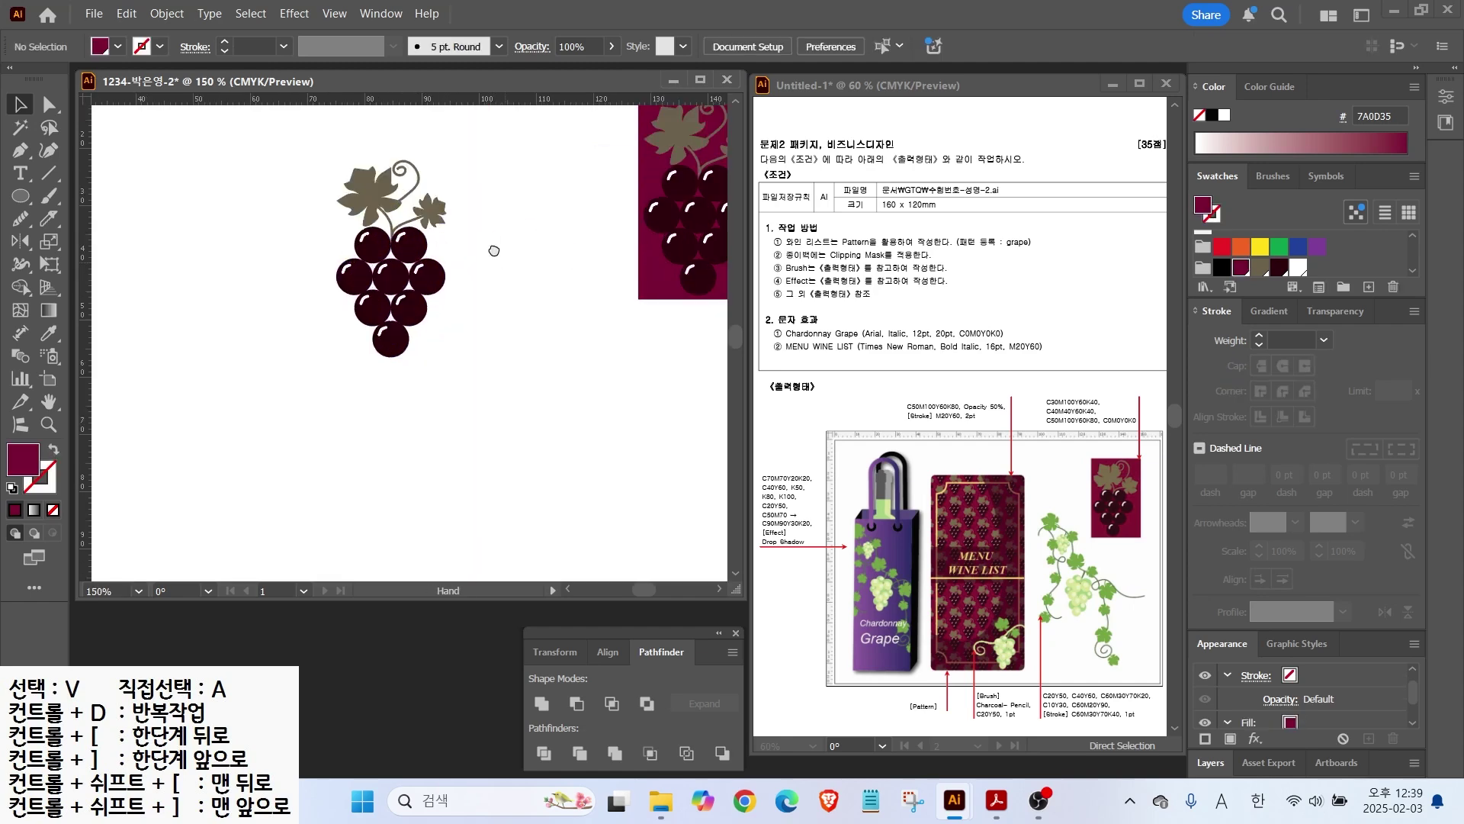
scroll(488, 244, right, 1)
scroll(450, 213, down, 2)
Step: Draw a winding vine stem beside the grapes with the Pencil tool
key(n)
mouse_move(21, 219)
mouse_down()
mouse_move(99, 261)
mouse_move(99, 239)
mouse_up()
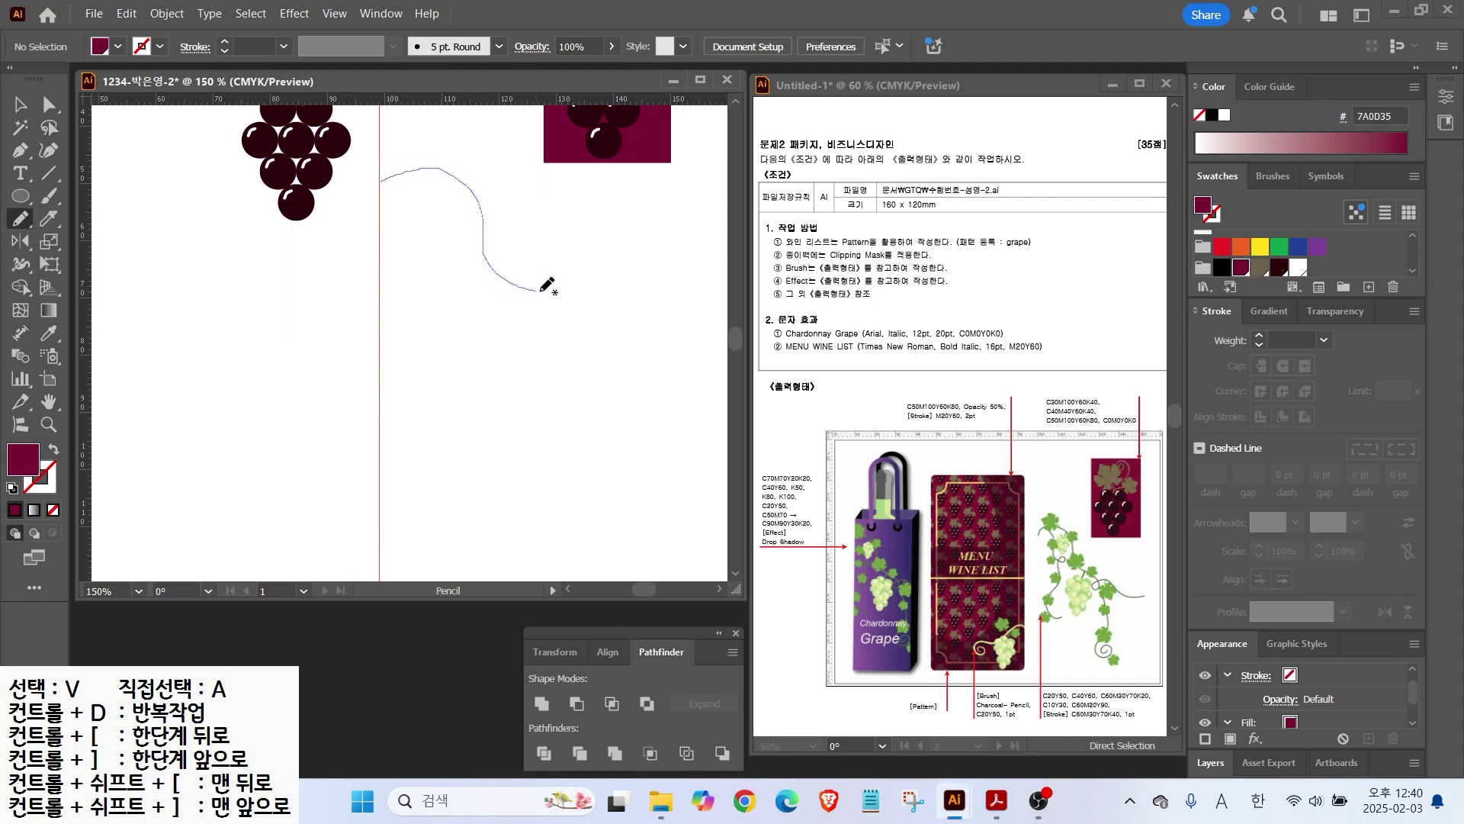
drag(614, 335, 714, 396)
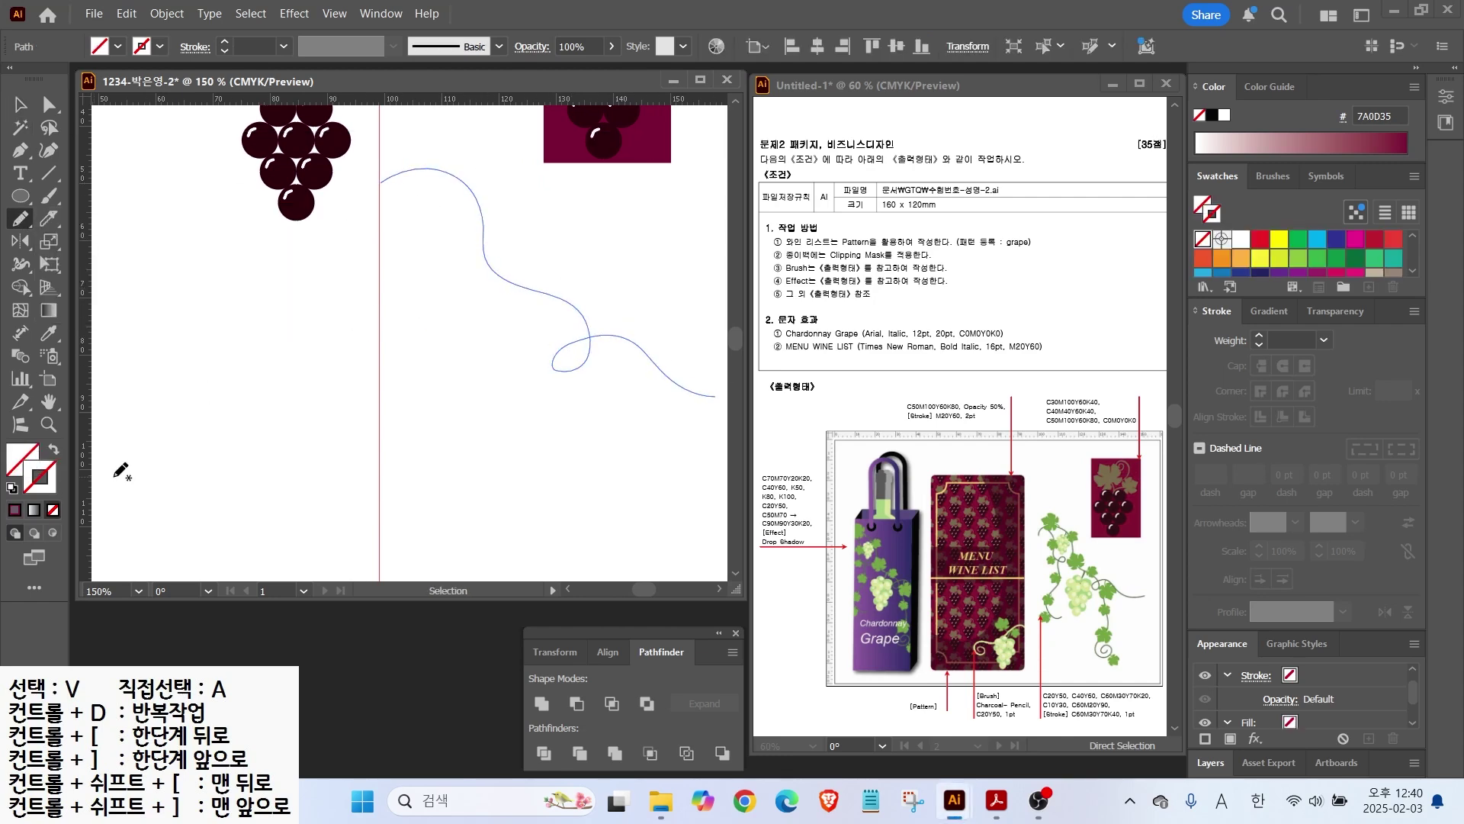
scroll(1413, 272, down, 5)
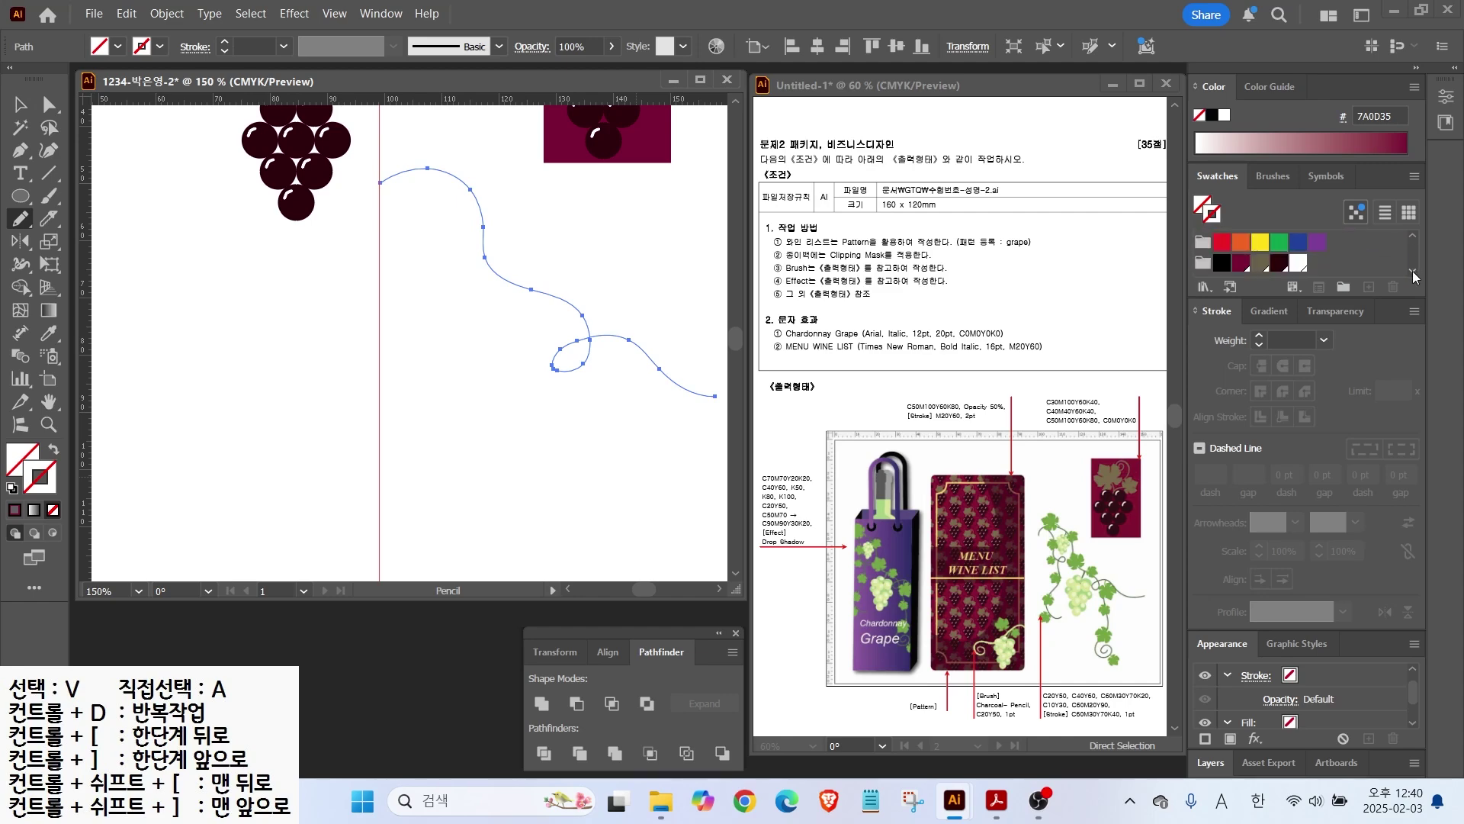
Step: Create light-green, mid-green and dark-green CMYK swatches
click(1299, 263)
click(1369, 287)
text(20)
key(Tab)
key(Tab)
text(50)
key(Return)
click(1368, 287)
text(40)
key(Tab)
key(Tab)
text(60)
key(Return)
click(1369, 286)
key(Tab)
text(60 M=30)
key(Tab)
text(70)
key(Tab)
text(20)
key(Return)
Step: Add pale-green, vine-green and darker dark-green CMYK swatches for the vine
click(1368, 286)
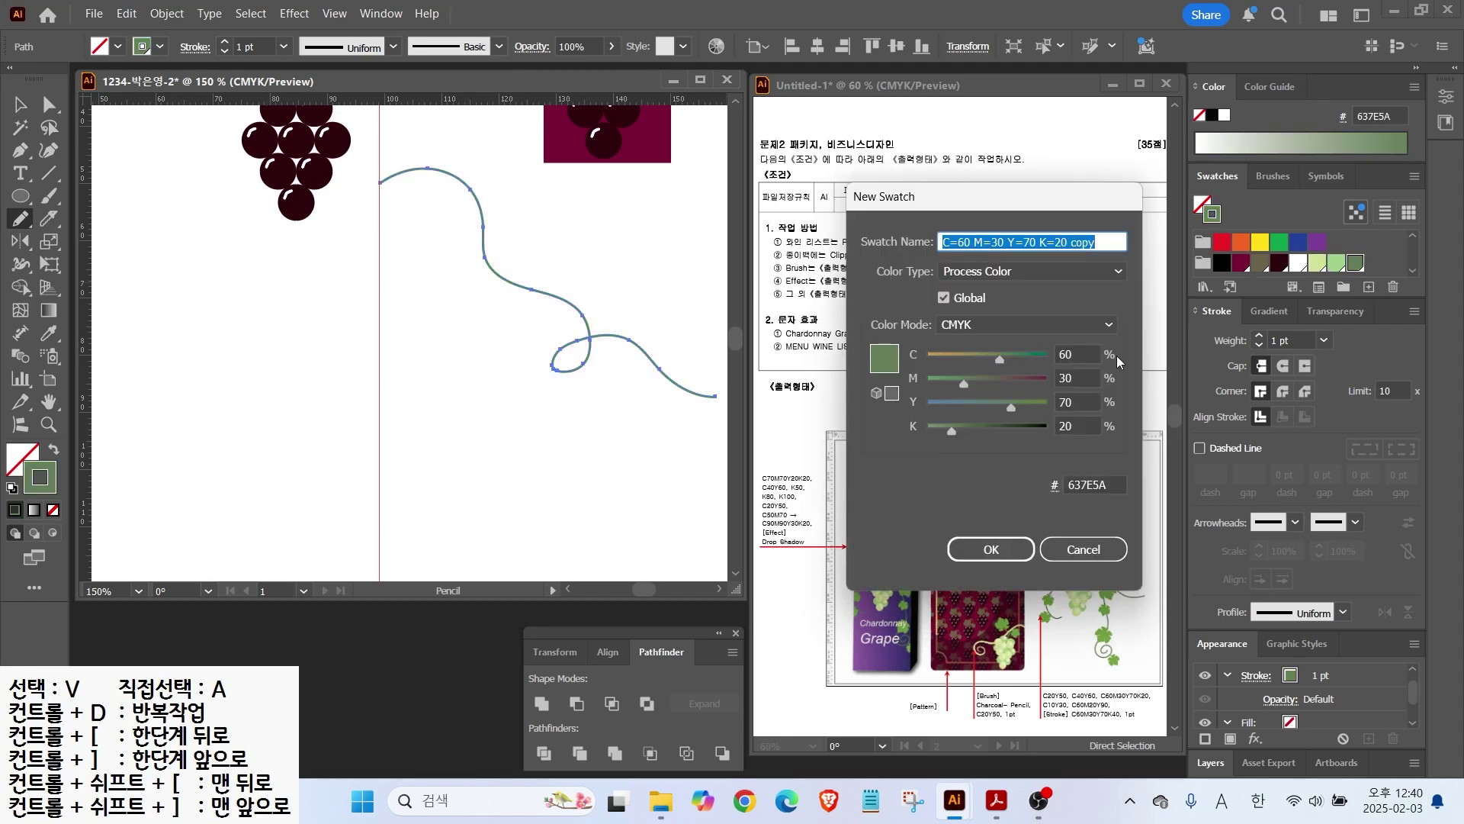
double_click(1080, 353)
text(10)
key(Tab)
key(0)
key(Tab)
text(30)
key(Tab)
text(0)
key(Return)
click(1368, 287)
double_click(1080, 353)
text(60)
key(Tab)
text(20)
key(Tab)
text(90)
key(Tab)
key(Return)
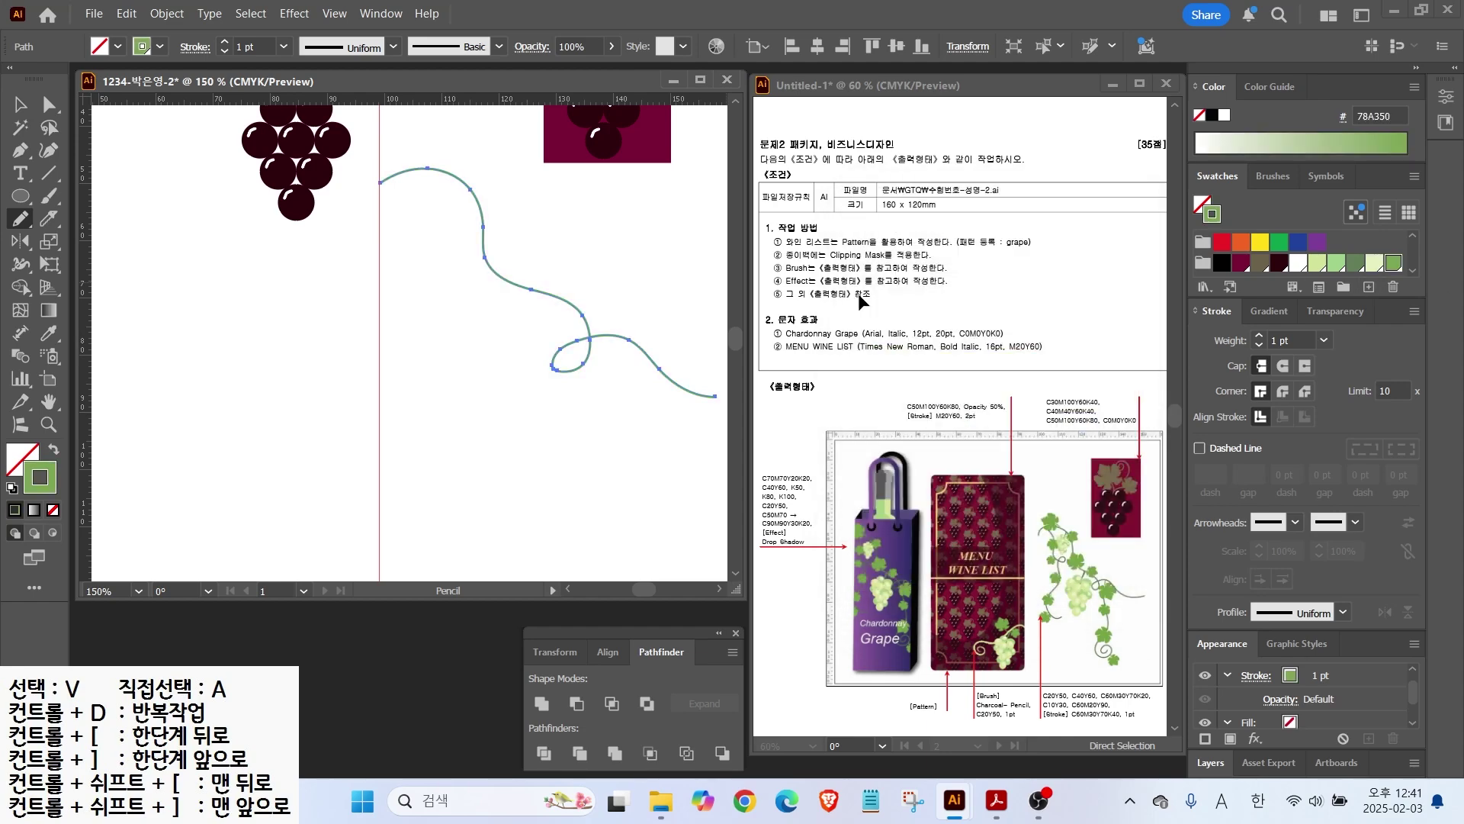
click(1369, 286)
double_click(1080, 377)
text(30)
key(Tab)
text(70)
key(Tab)
text(40)
key(Return)
Step: Narrow the vine stem, move it higher on the artboard and squash it vertically
click(21, 104)
click(702, 424)
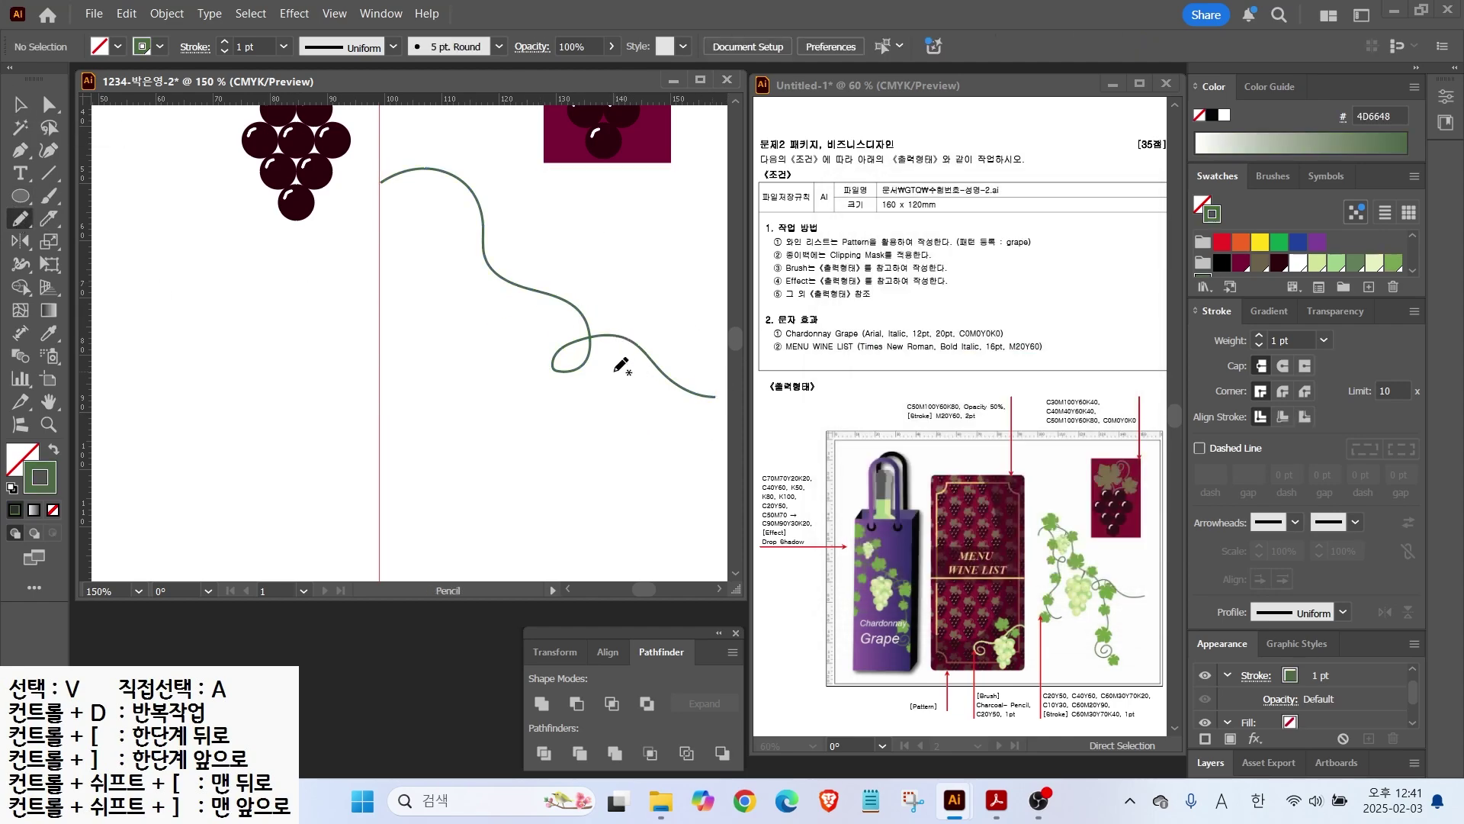
click(587, 330)
drag(714, 283, 676, 282)
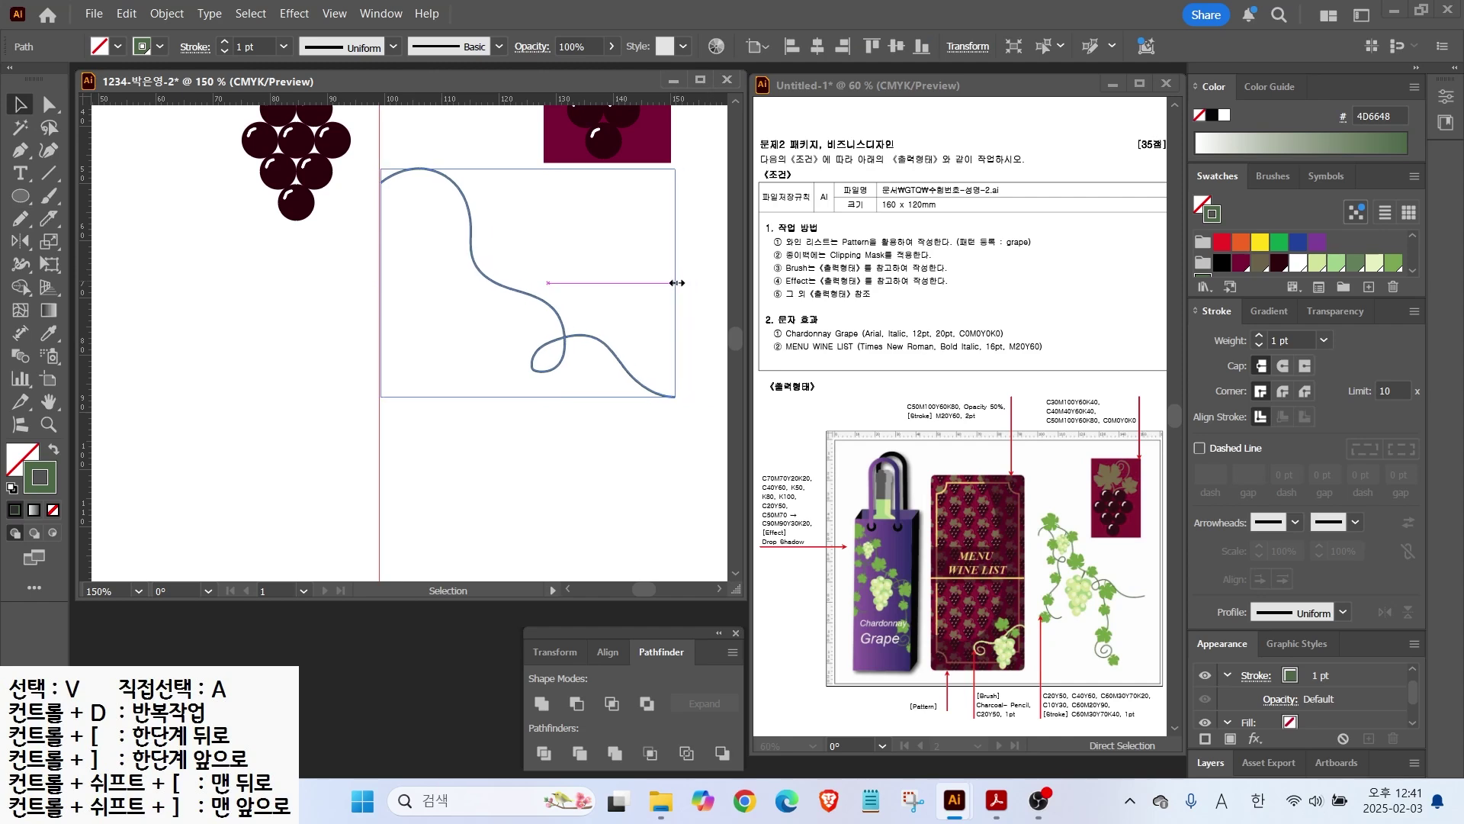
click(409, 311)
key(n)
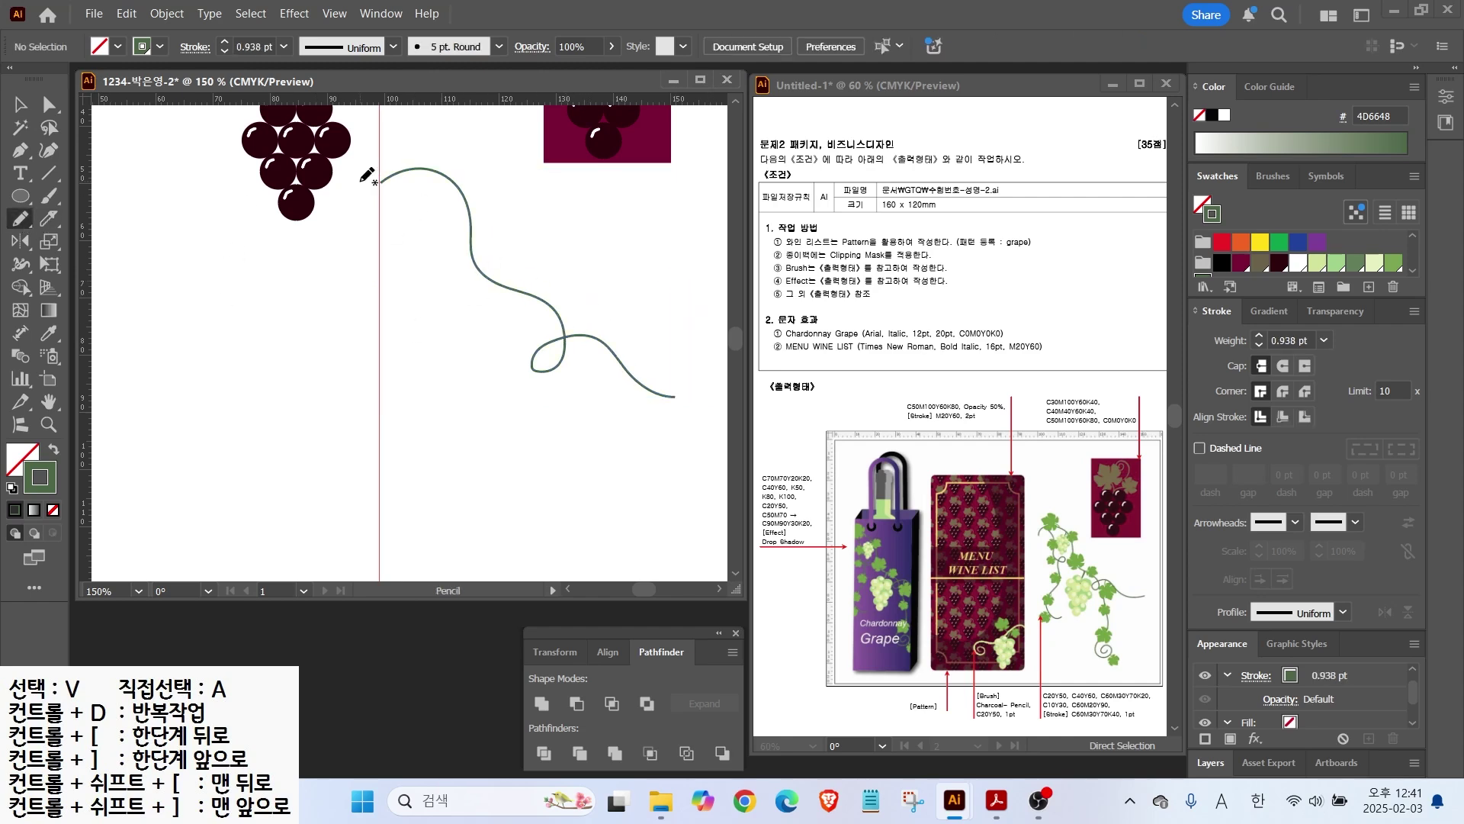
click(21, 104)
click(537, 370)
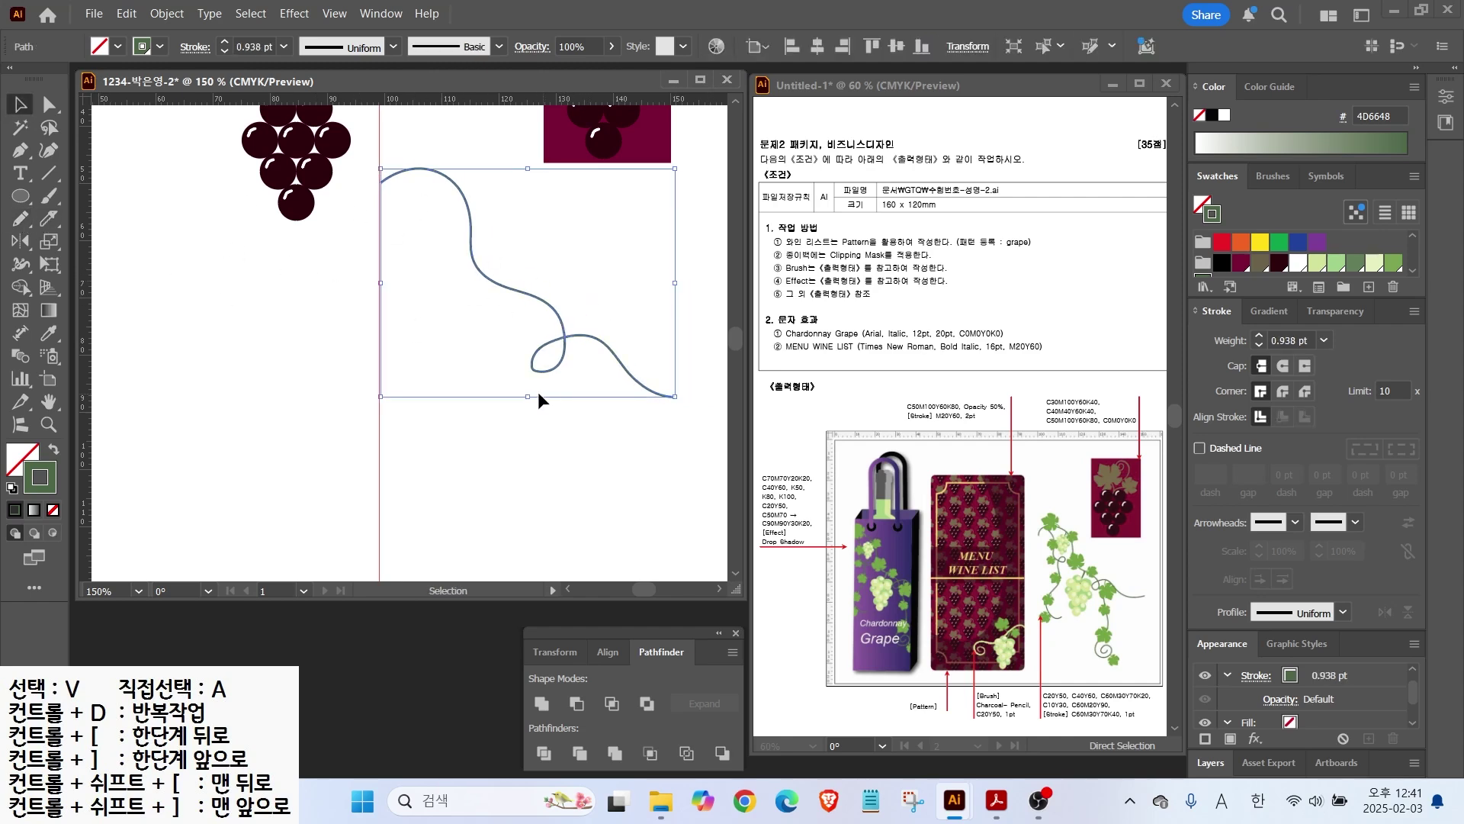
drag(507, 259, 495, 239)
drag(528, 355, 527, 333)
click(127, 277)
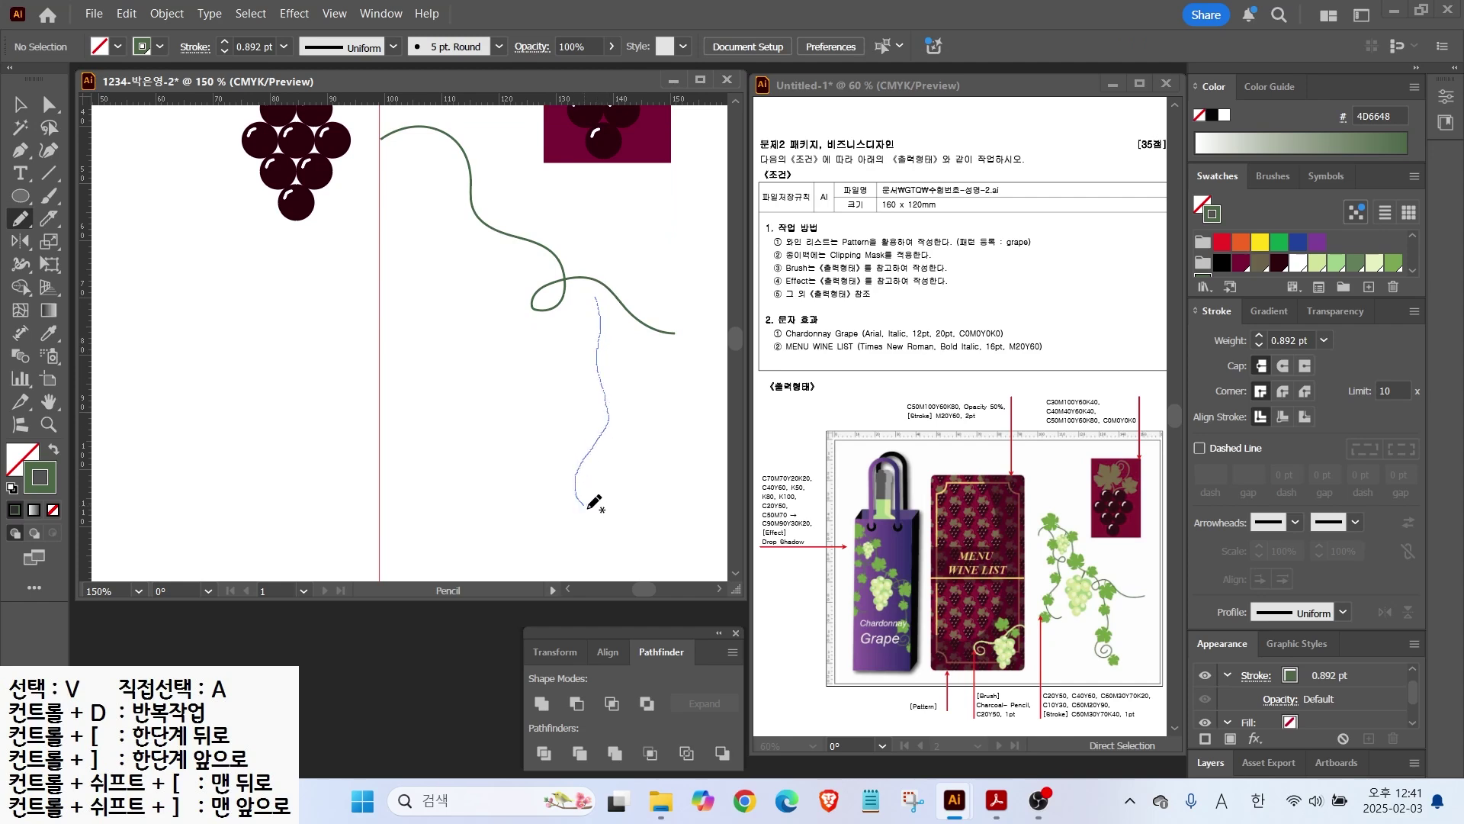
Step: Draw a second vine ending in a spiral and another curly branch near the top
drag(612, 498, 604, 496)
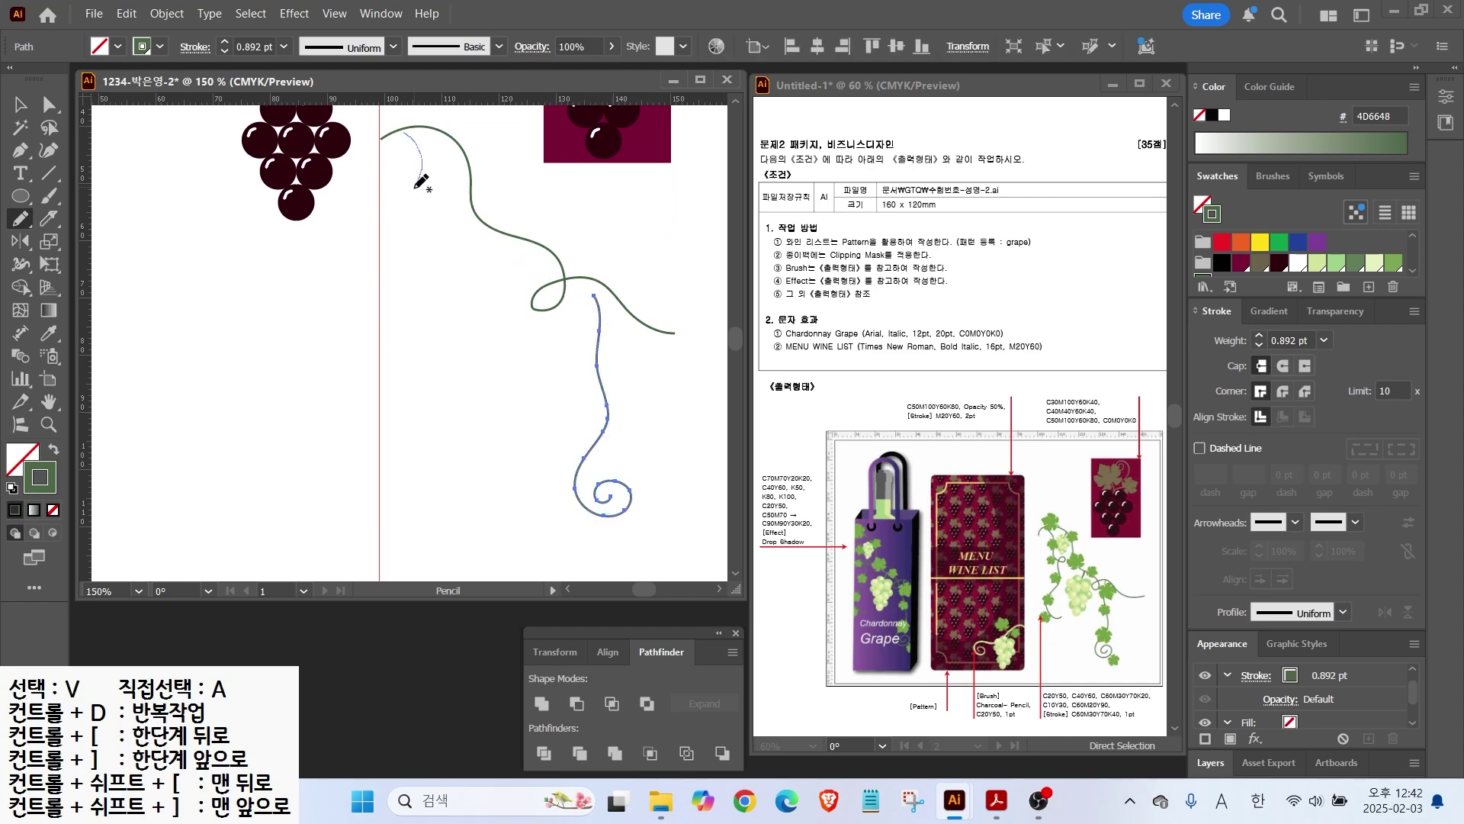
drag(477, 394, 475, 395)
key(v)
click(637, 348)
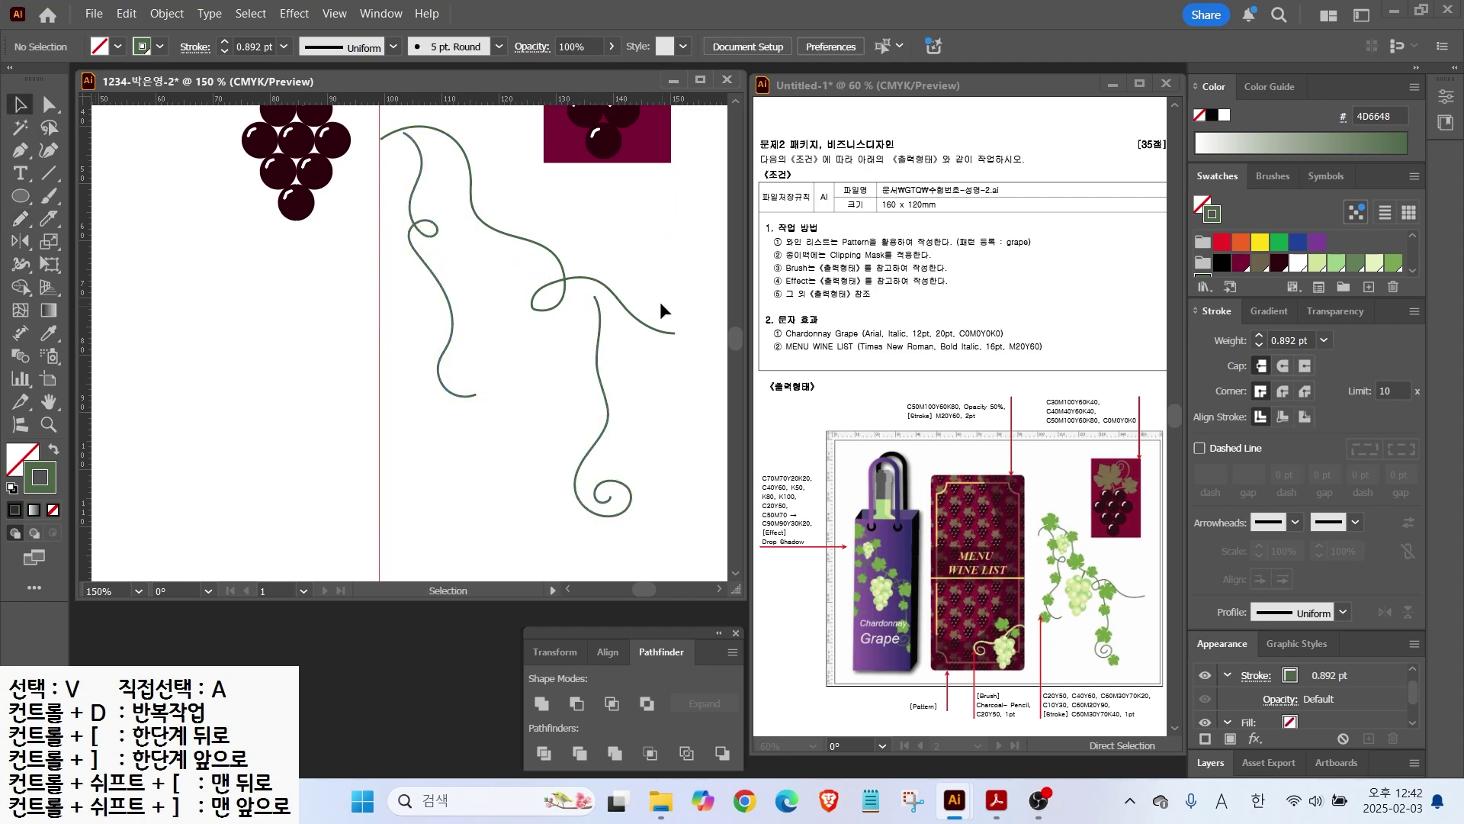
Step: Copy a grape leaf onto the vine top, delete the leftover cluster copy, and rotate the leaf
drag(316, 266, 327, 393)
drag(293, 180, 518, 401)
drag(230, 131, 369, 355)
key(Delete)
drag(523, 393, 404, 197)
drag(424, 252, 404, 257)
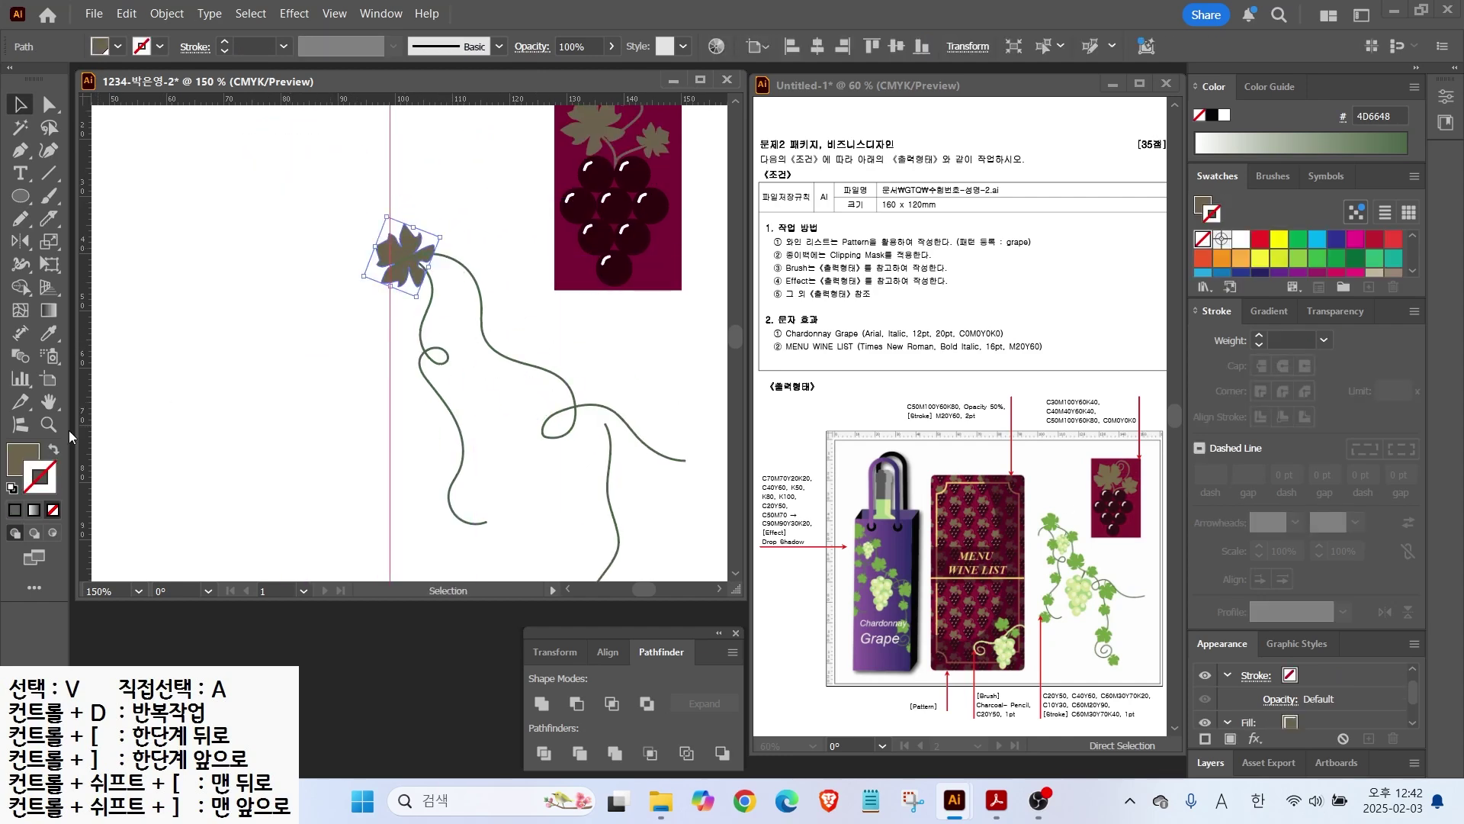
Step: Fill the leaf light green, bring it in front of the vine, and nudge it into place
click(19, 458)
click(1393, 267)
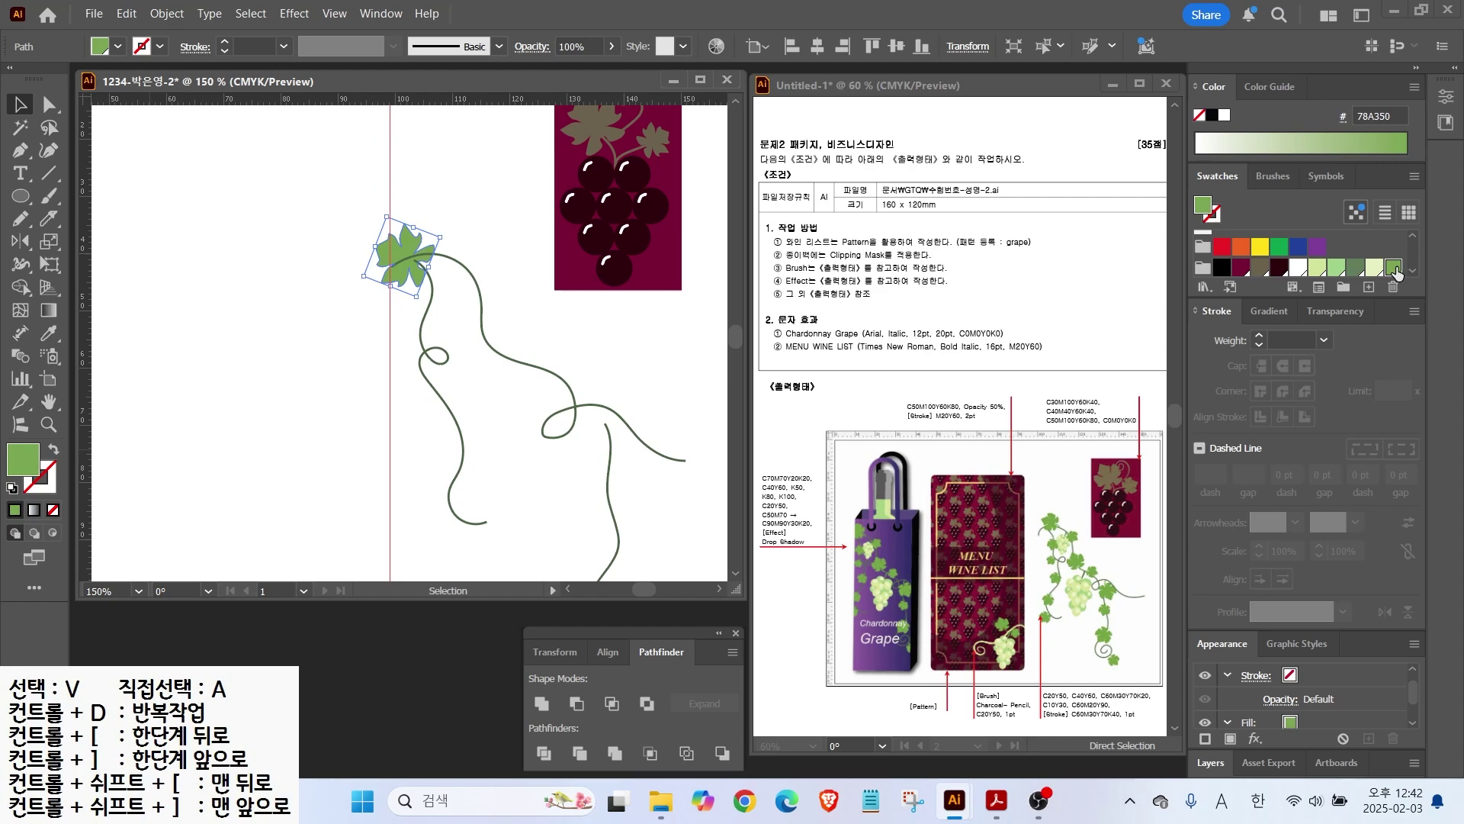
right_click(405, 246)
mouse_move(534, 687)
click(660, 687)
click(511, 305)
drag(406, 250, 479, 278)
Step: Copy leaves onto the upper vine and shrink the small, middle and top-left copies
drag(418, 225, 494, 349)
drag(476, 275, 631, 402)
click(559, 367)
drag(572, 347, 563, 360)
click(486, 331)
drag(489, 300, 490, 316)
click(416, 219)
drag(397, 196, 479, 262)
click(481, 275)
click(573, 335)
Step: Scatter more rotated and resized leaf copies down the stem, onto the spiral and left stem end
drag(648, 431, 629, 359)
drag(532, 303, 590, 424)
drag(607, 375, 591, 497)
drag(564, 505, 573, 520)
drag(533, 304, 627, 513)
drag(581, 376, 440, 424)
drag(420, 403, 435, 355)
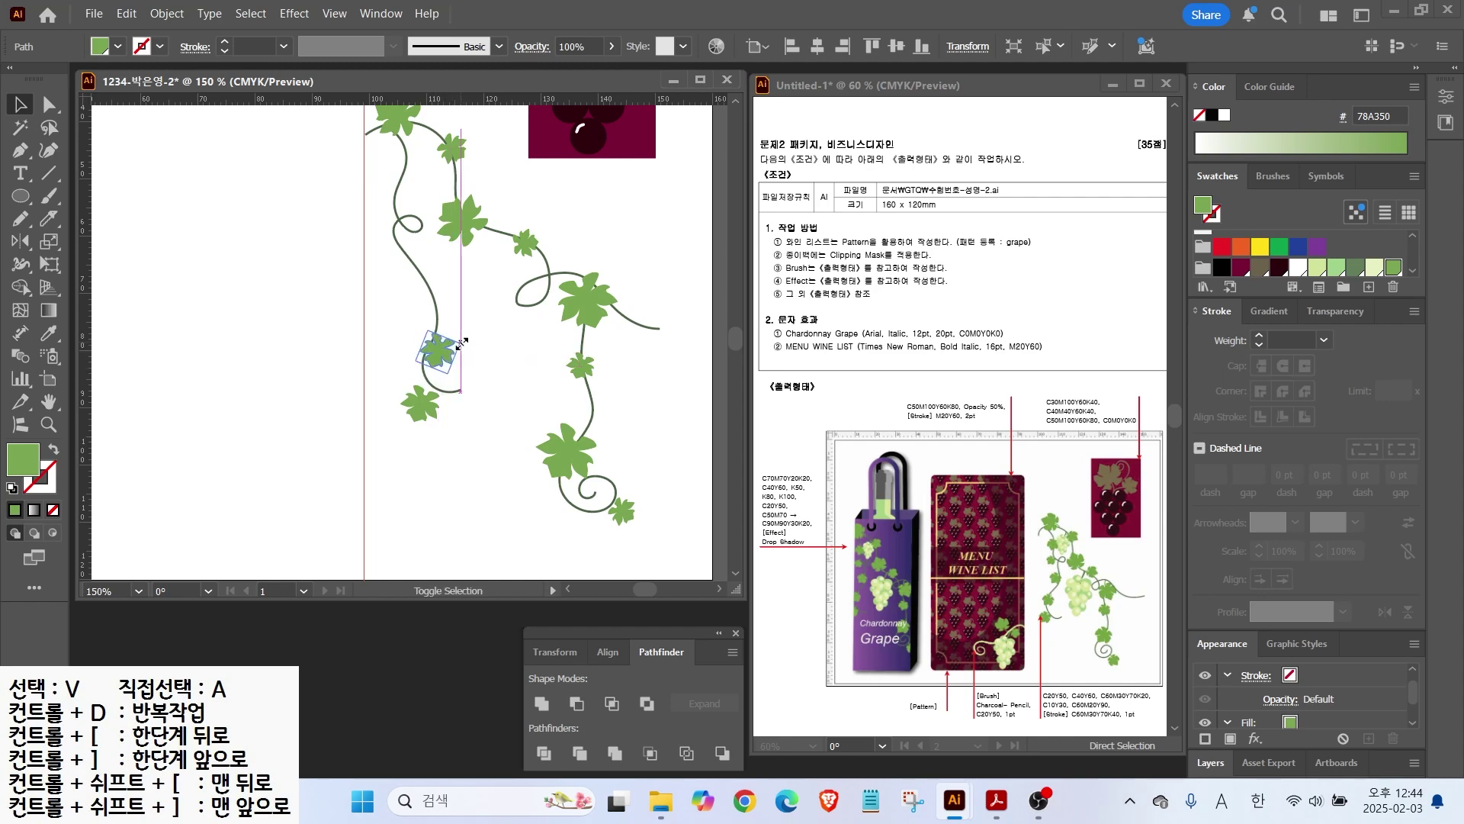
drag(444, 360, 384, 154)
Step: Draw a thin tendril off the vine and give it a green stroke
scroll(445, 222, up, 4)
key(n)
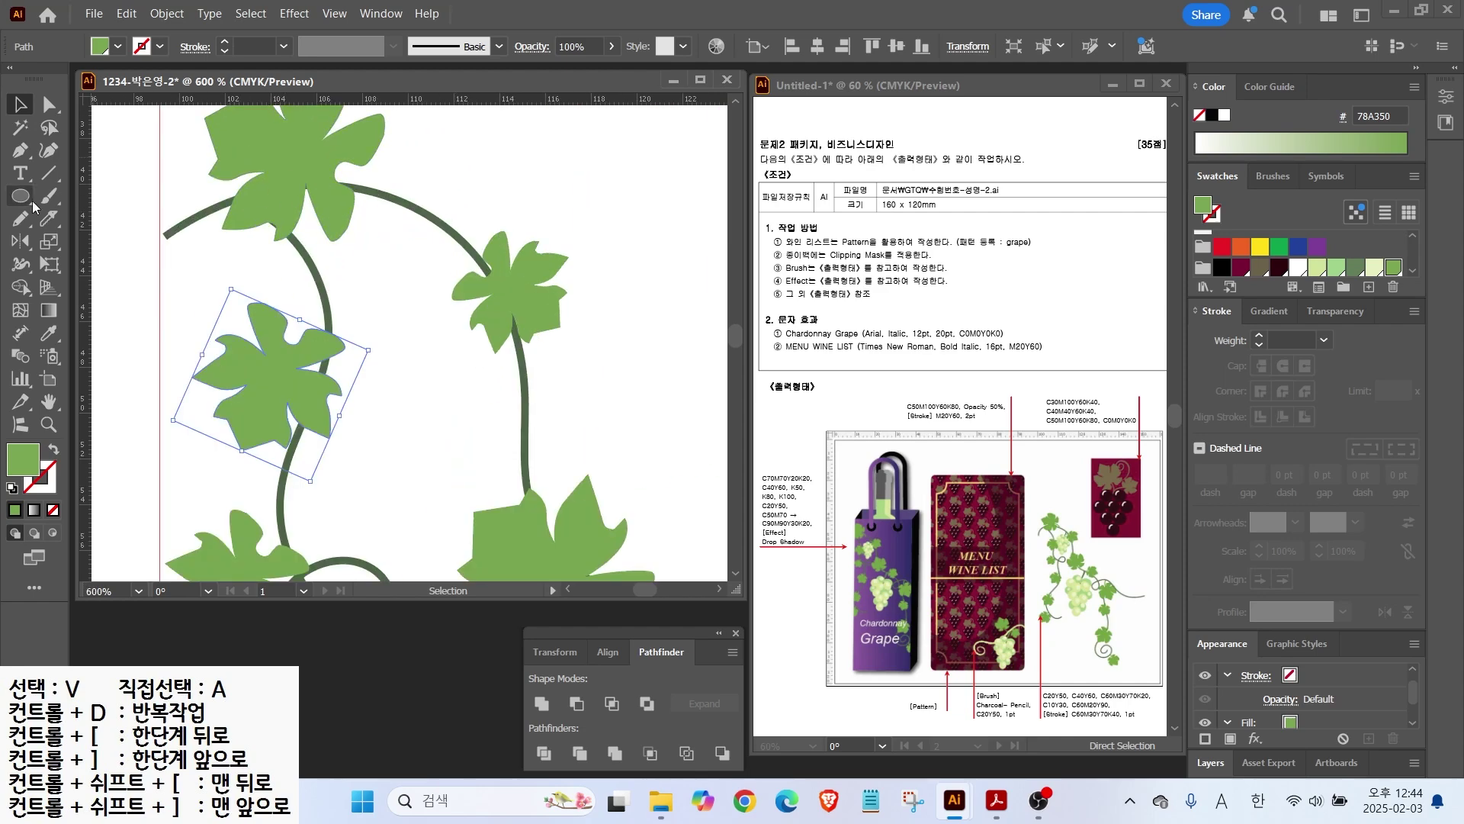
drag(369, 189, 367, 187)
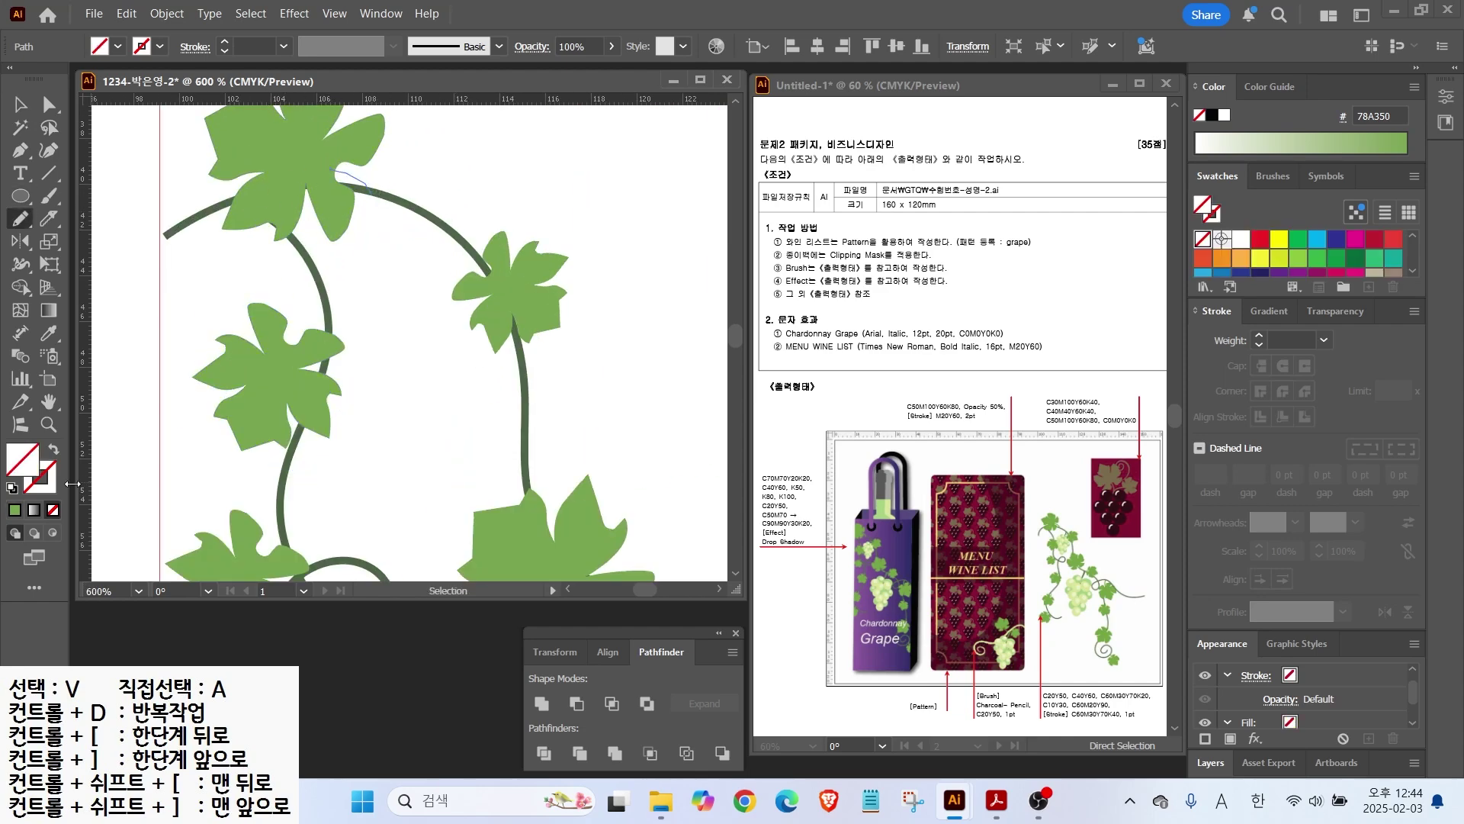
click(1360, 258)
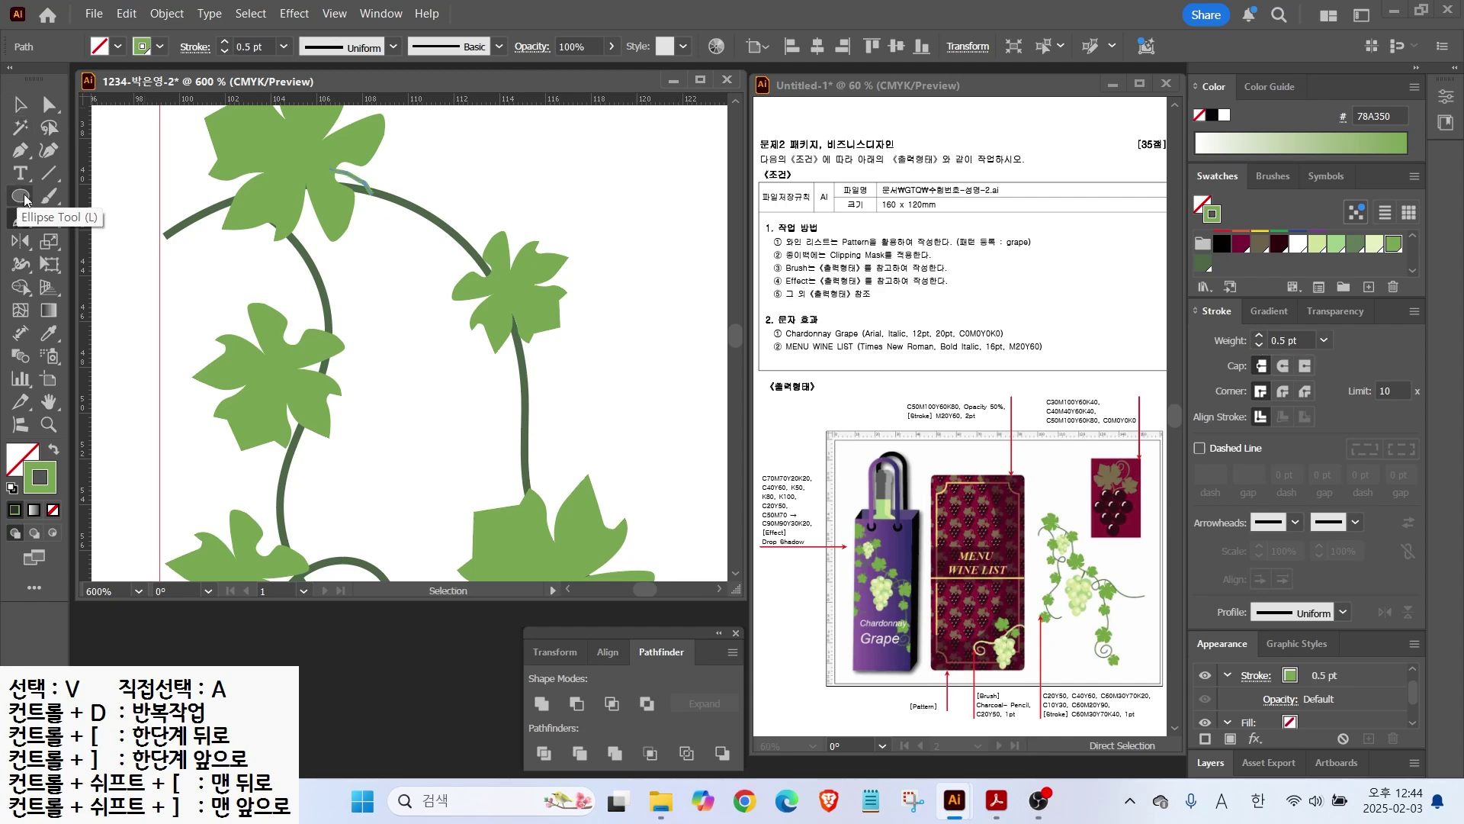
Step: Draw several short pencil stems joining leaves to the vine
scroll(545, 292, down, 5)
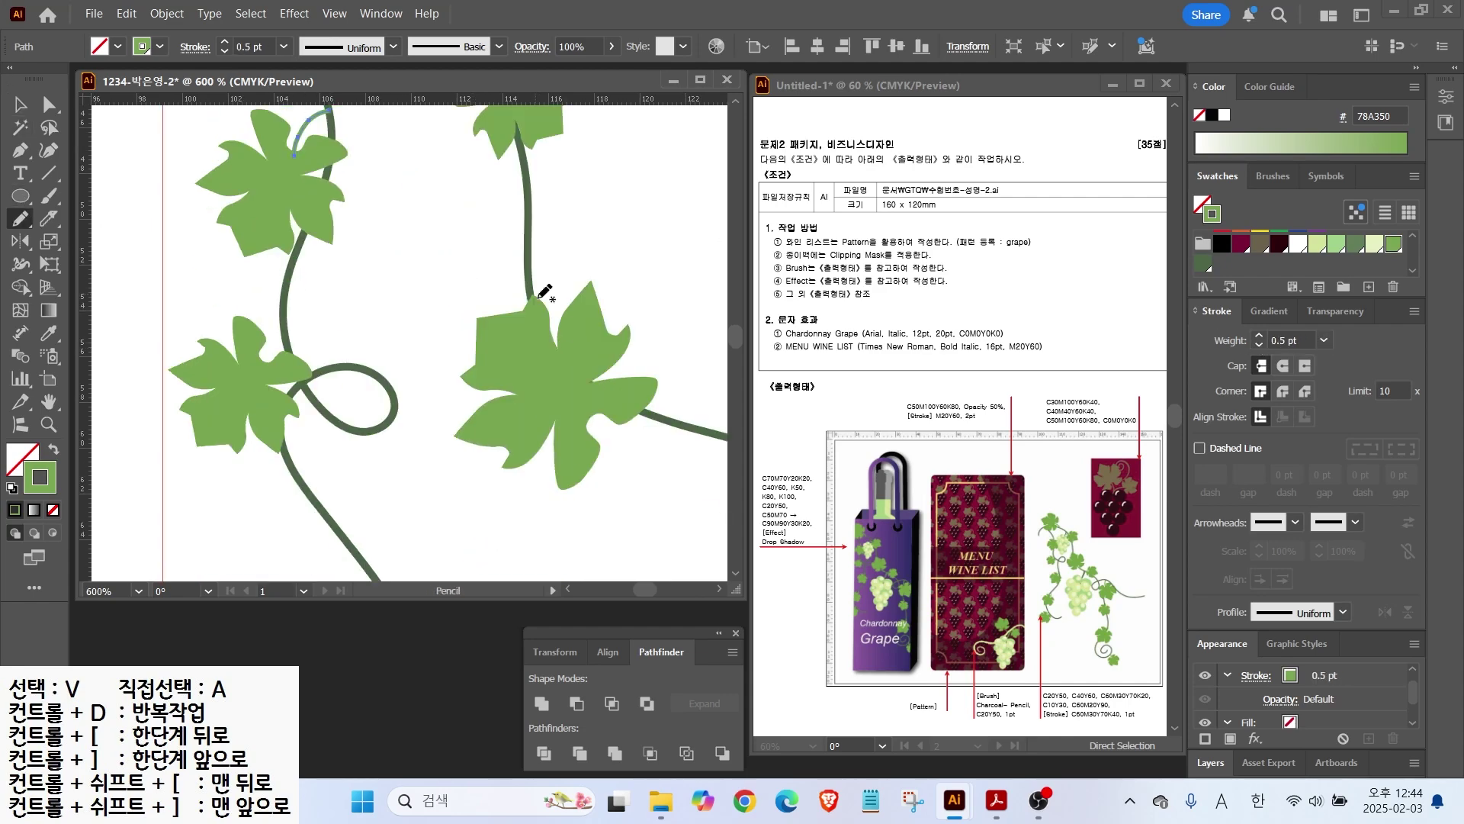
scroll(263, 357, down, 10)
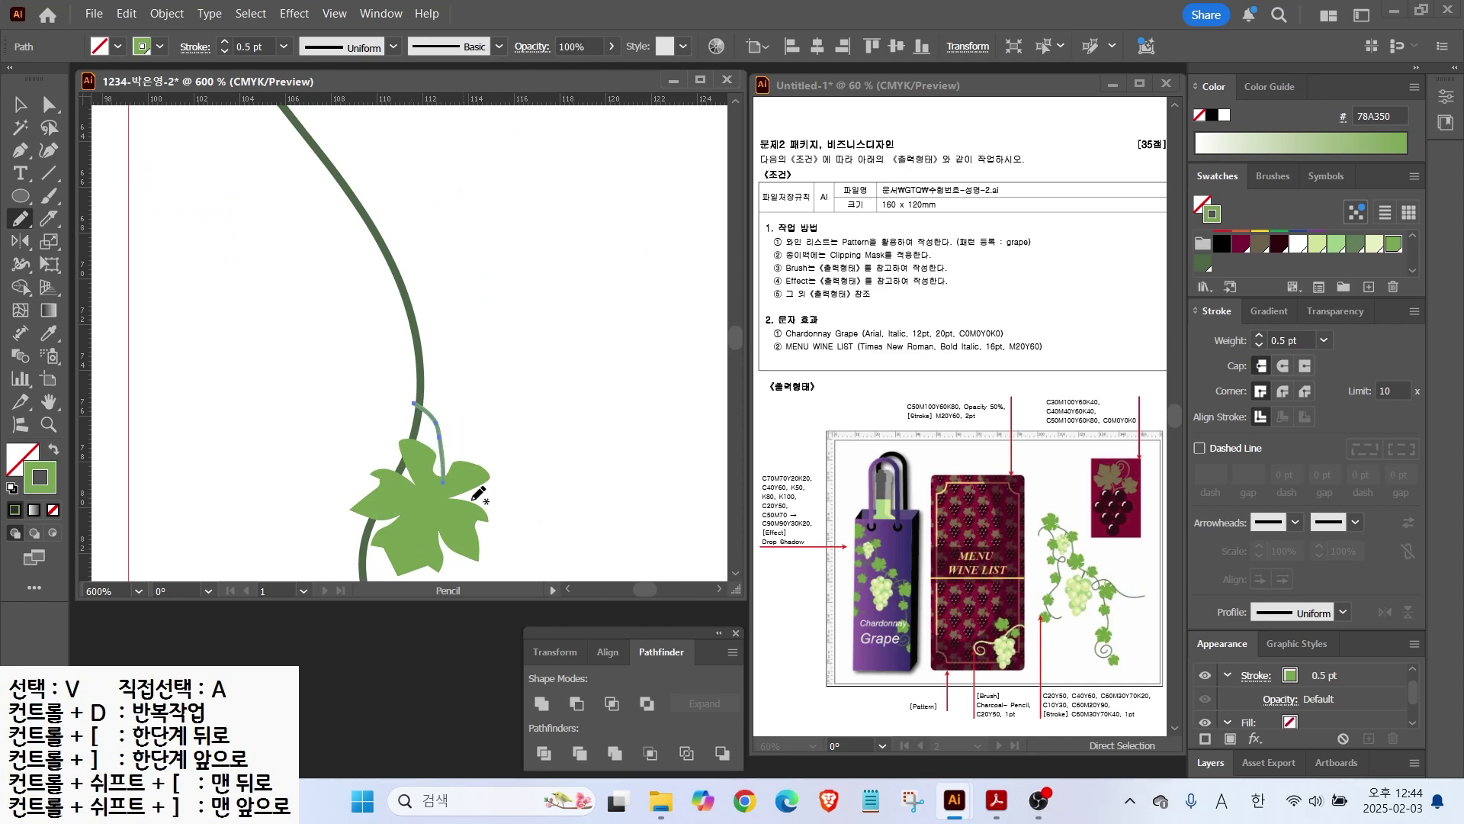
scroll(478, 493, down, 7)
scroll(448, 409, right, 8)
scroll(448, 409, up, 3)
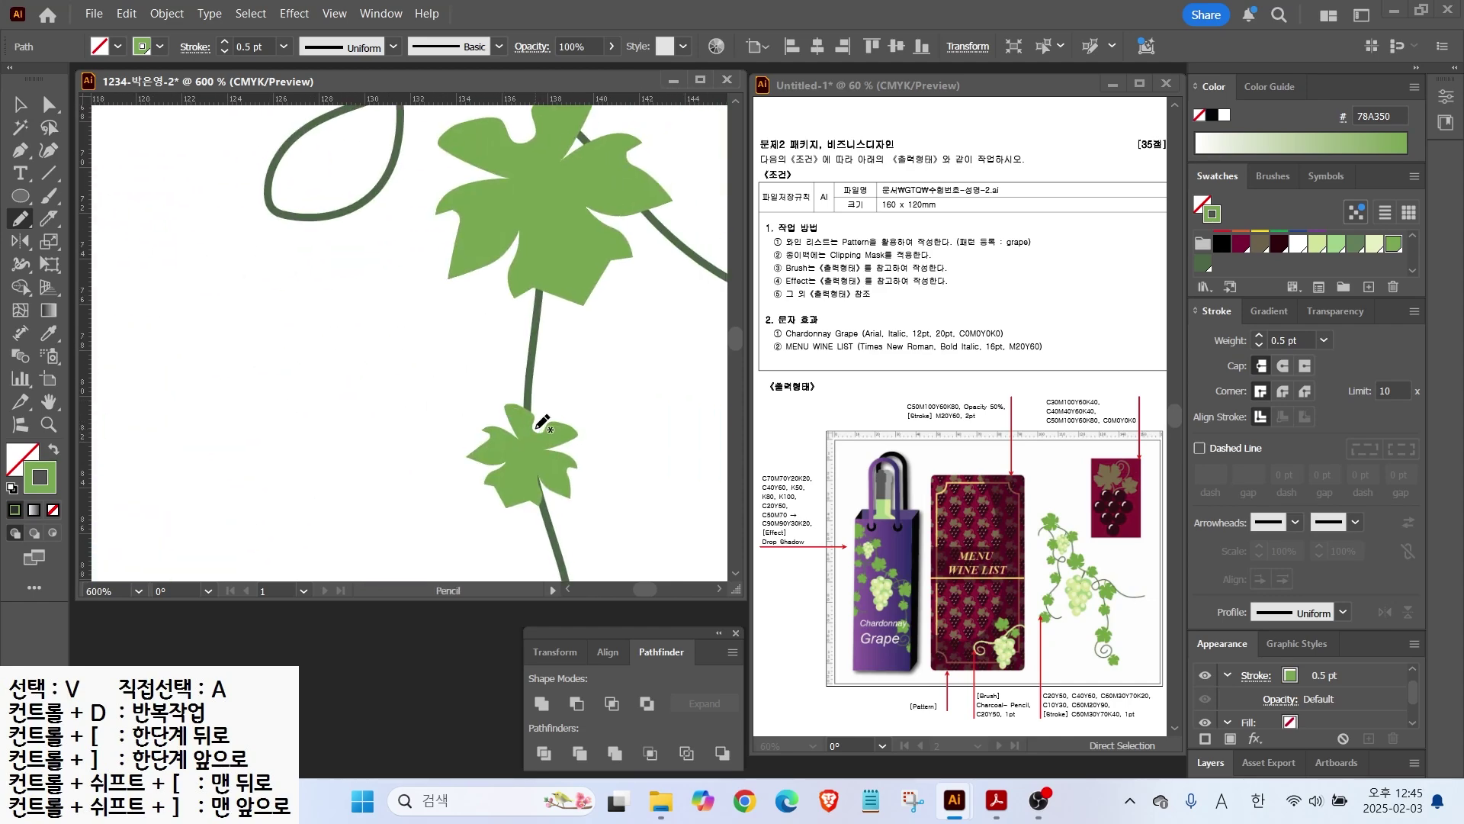
scroll(560, 414, up, 4)
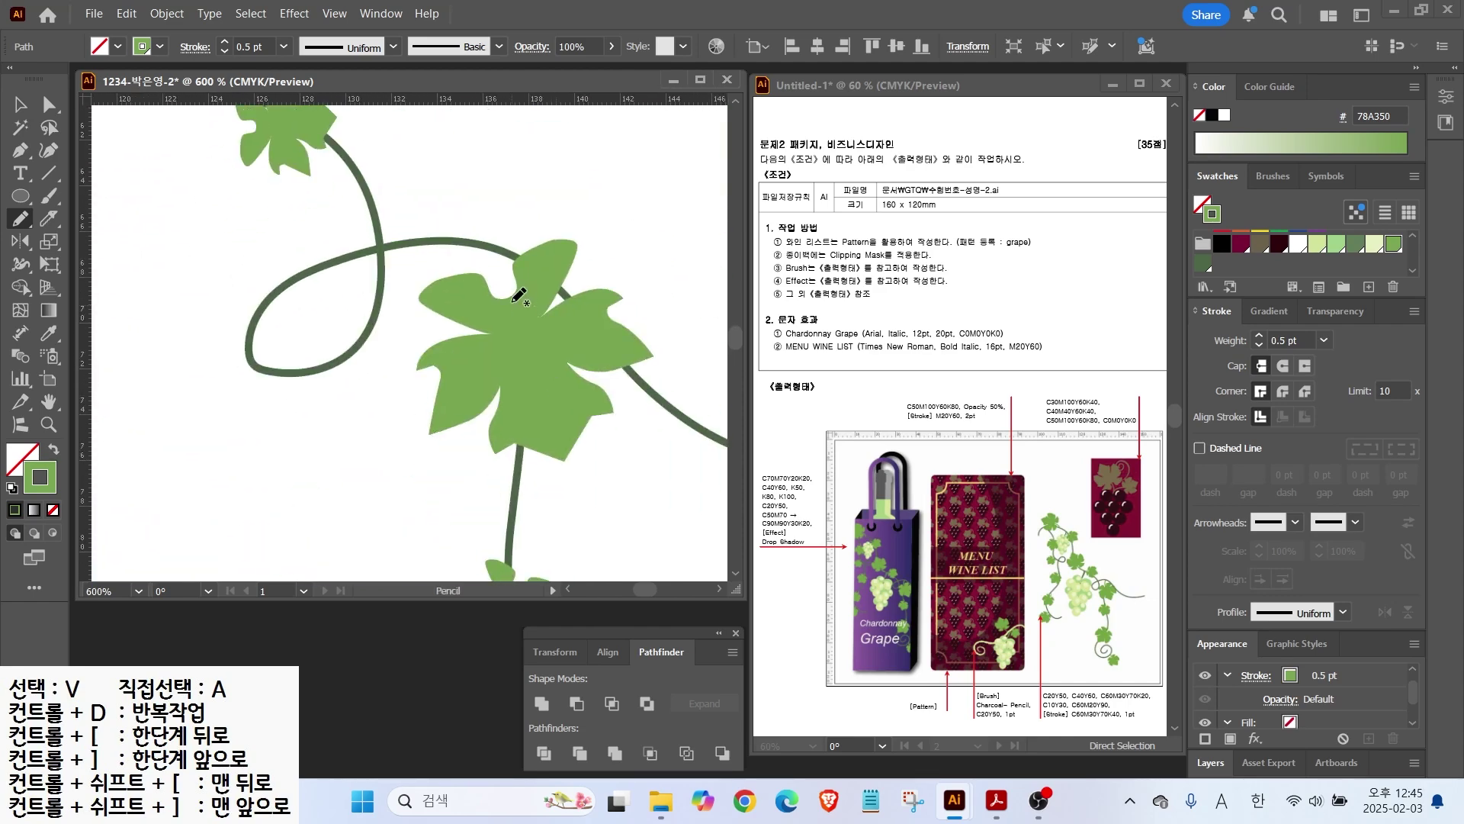
scroll(515, 305, up, 12)
scroll(515, 305, left, 10)
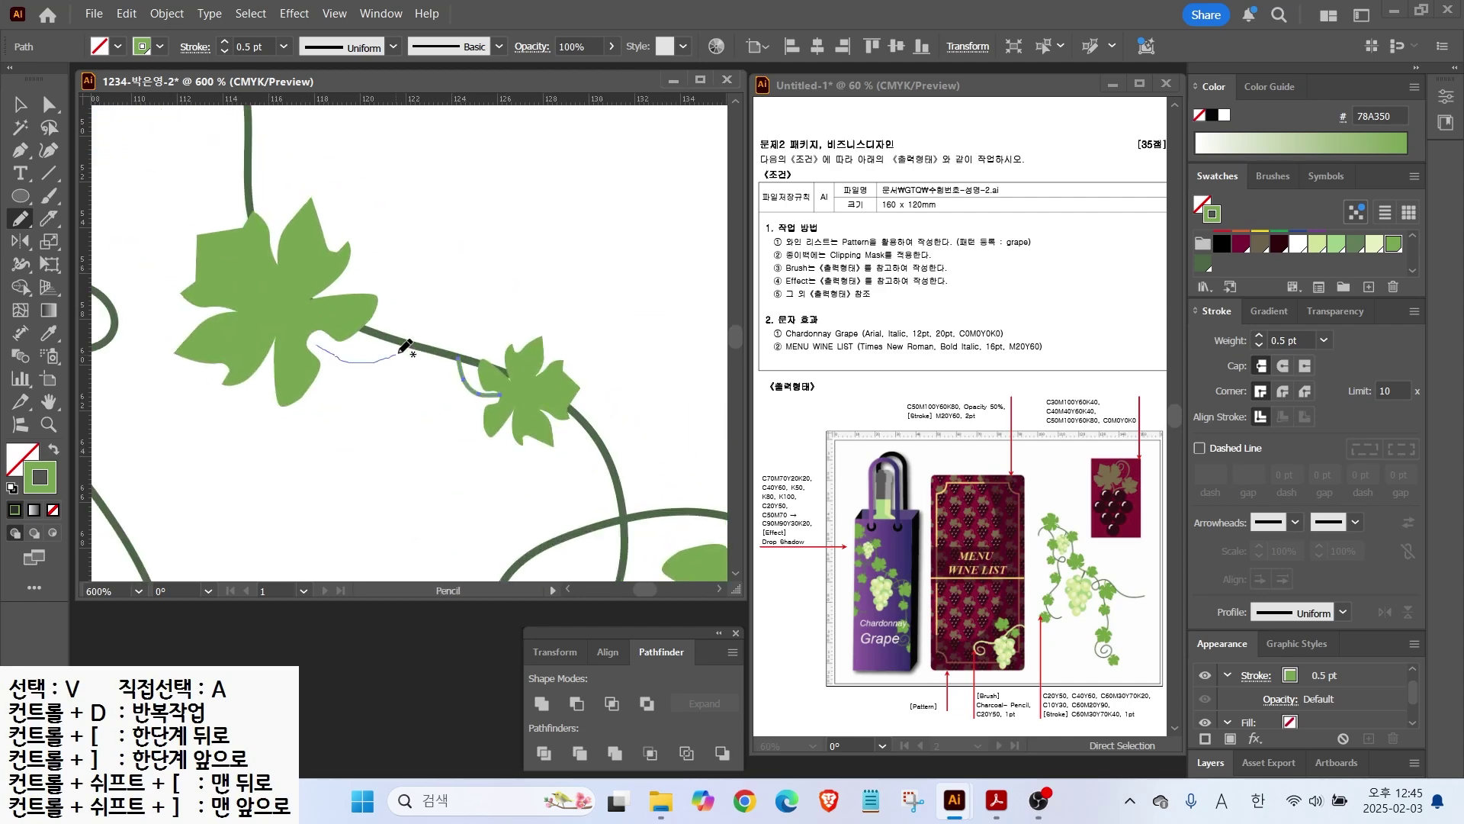
drag(602, 427, 419, 130)
drag(517, 488, 464, 191)
drag(464, 271, 450, 411)
drag(418, 288, 462, 247)
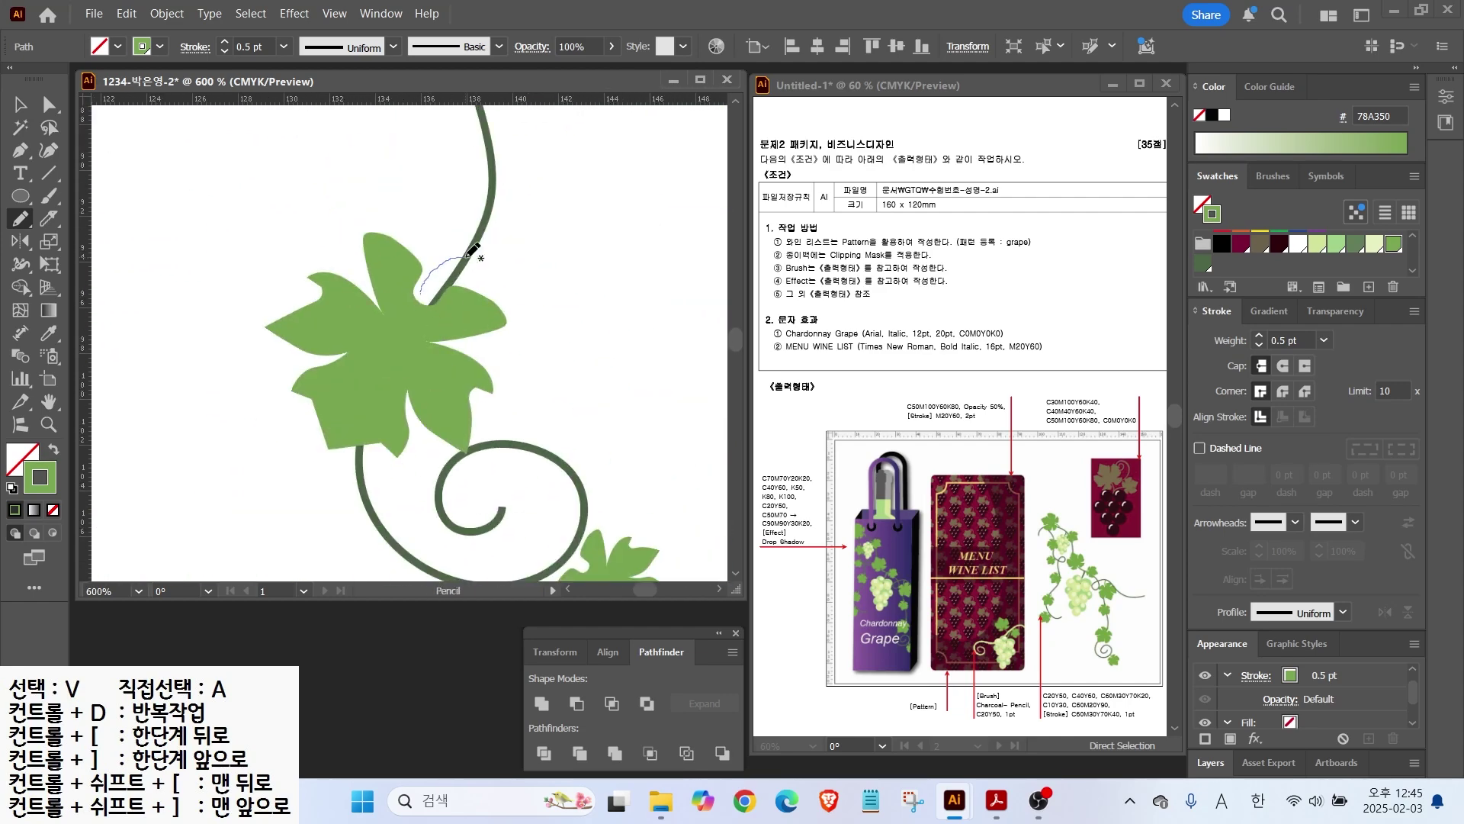
scroll(566, 457, down, 2)
Step: Deselect the new stems, then select the small tendril path and pan to a bare stretch of vine
key(v)
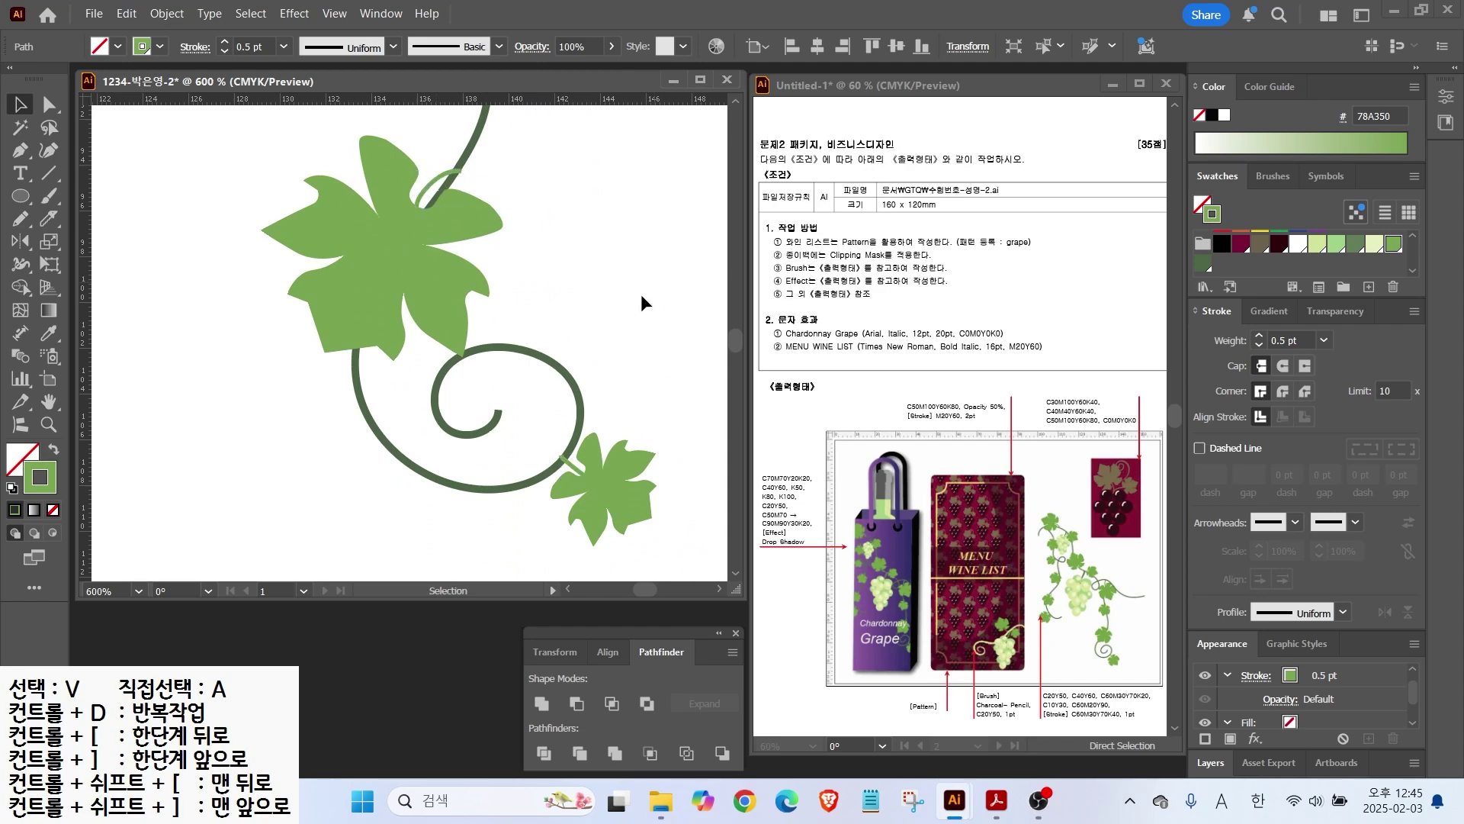
click(661, 274)
scroll(661, 275, down, 3)
drag(463, 254, 562, 503)
scroll(546, 217, up, 3)
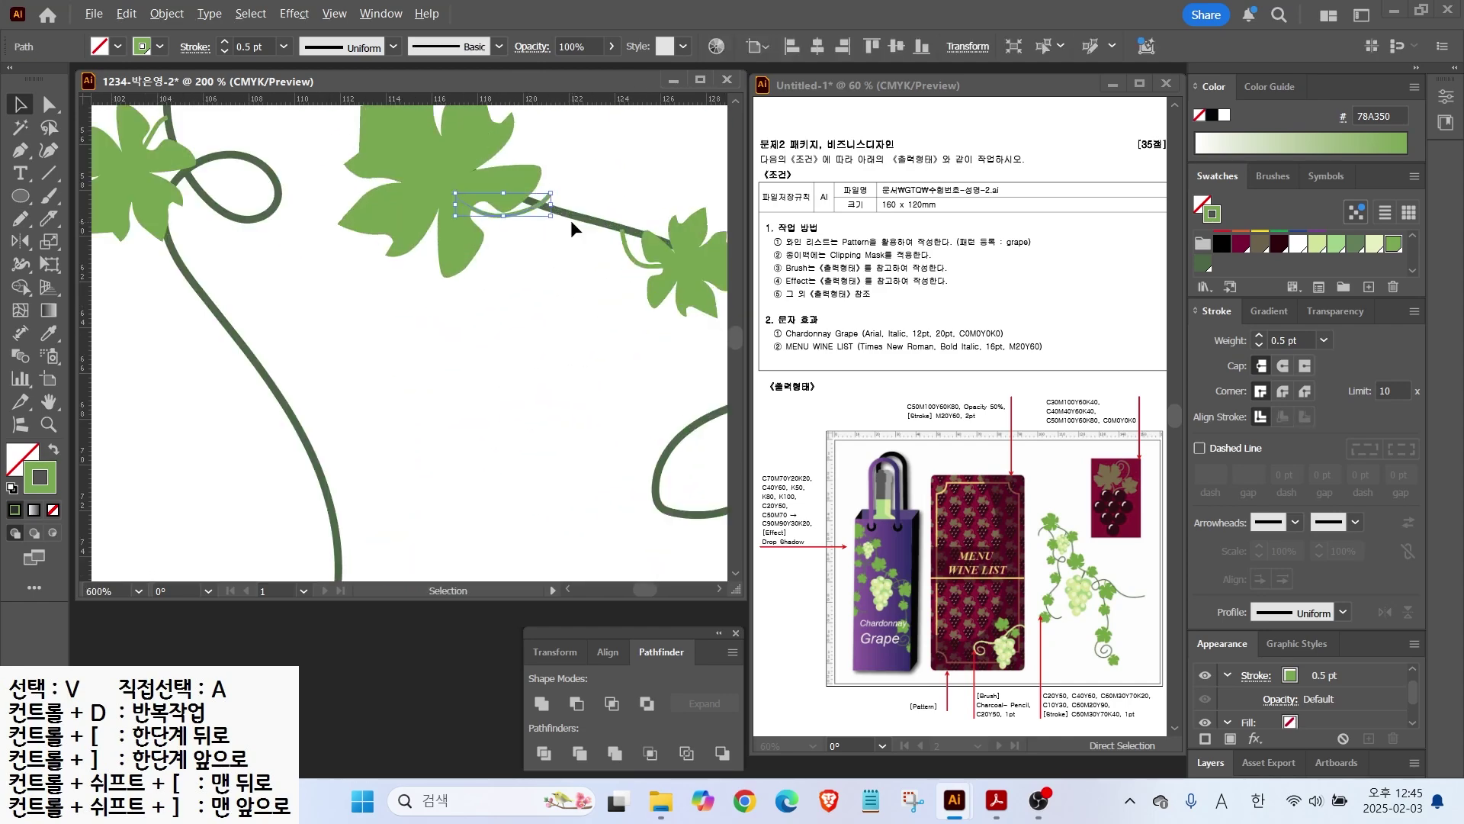
click(531, 222)
scroll(519, 293, down, 1)
mouse_move(503, 304)
mouse_down()
mouse_move(562, 389)
mouse_move(477, 186)
mouse_move(518, 276)
mouse_up()
Step: Draw a large grape circle filled light green 9FD18B with a smaller pale green D1E39B circle inside
key(l)
key(shift+x)
scroll(1334, 259, down, 3)
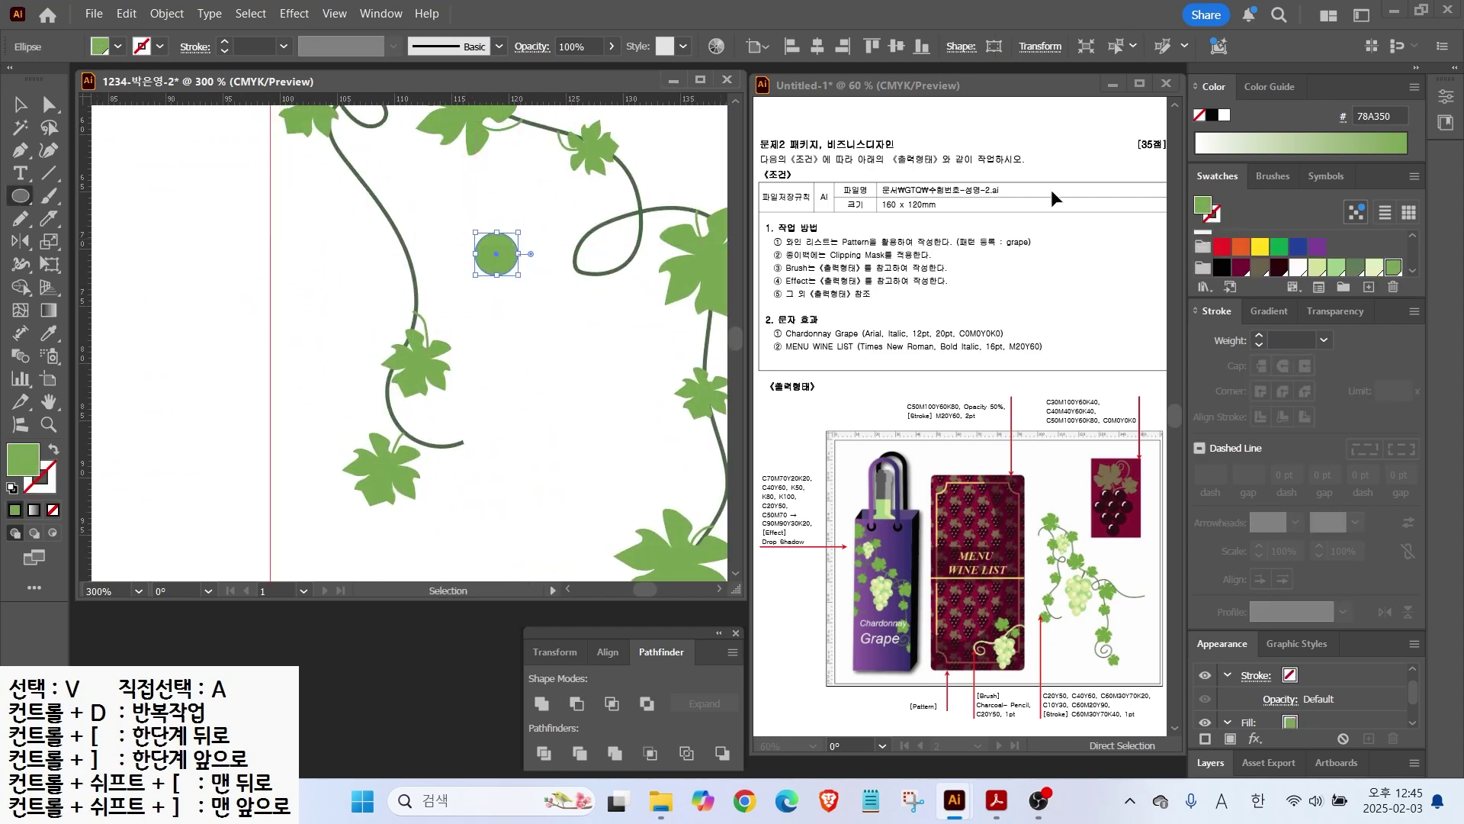
click(1336, 266)
scroll(492, 229, up, 3)
click(1317, 266)
drag(517, 303, 514, 280)
Step: Alt-drag copies of the large circle and the circle pair to the lower right
key(v)
shift+click(519, 309)
drag(485, 330, 592, 356)
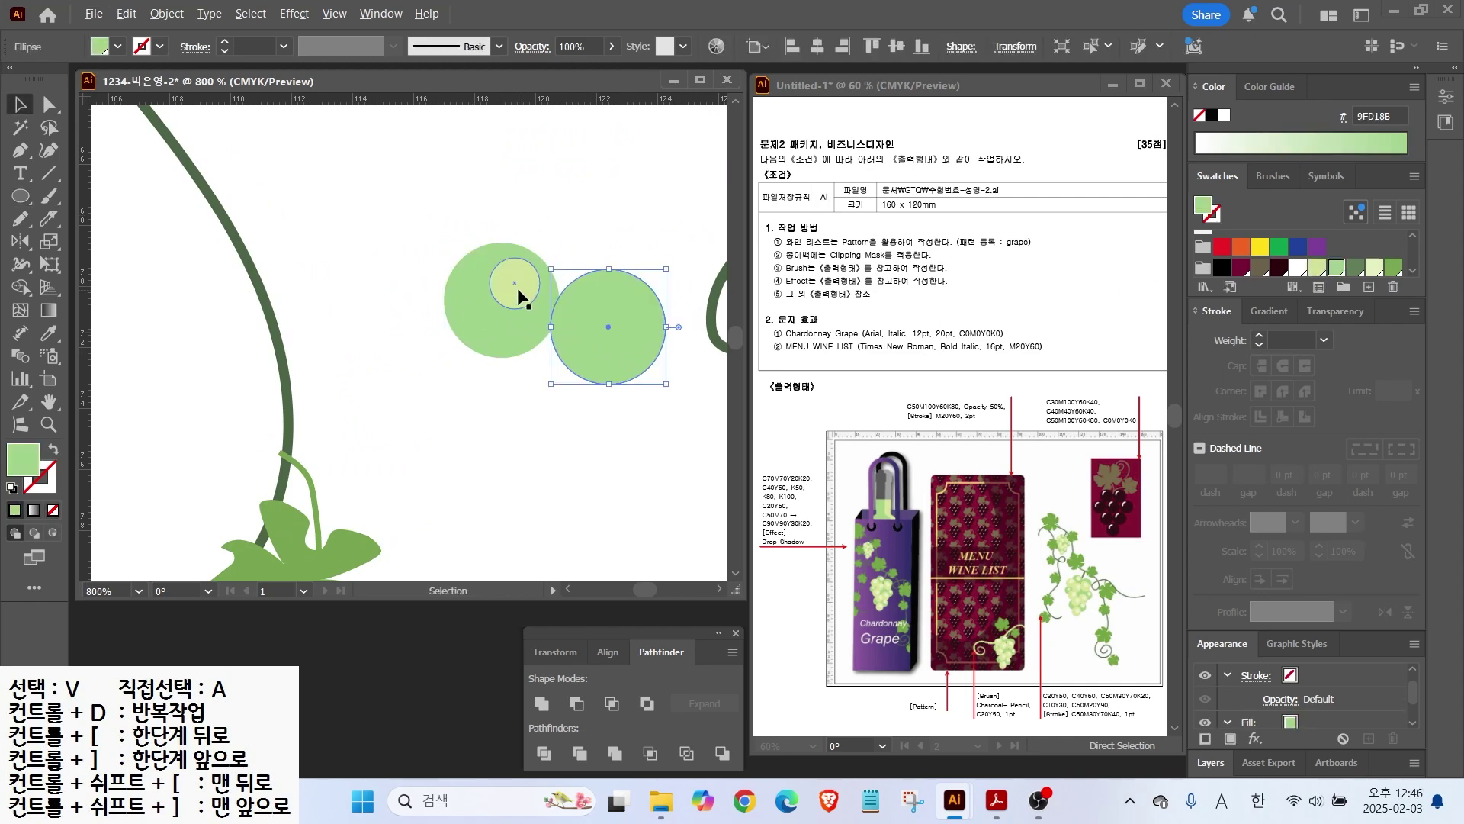
click(494, 307)
shift+click(504, 291)
drag(504, 295, 642, 396)
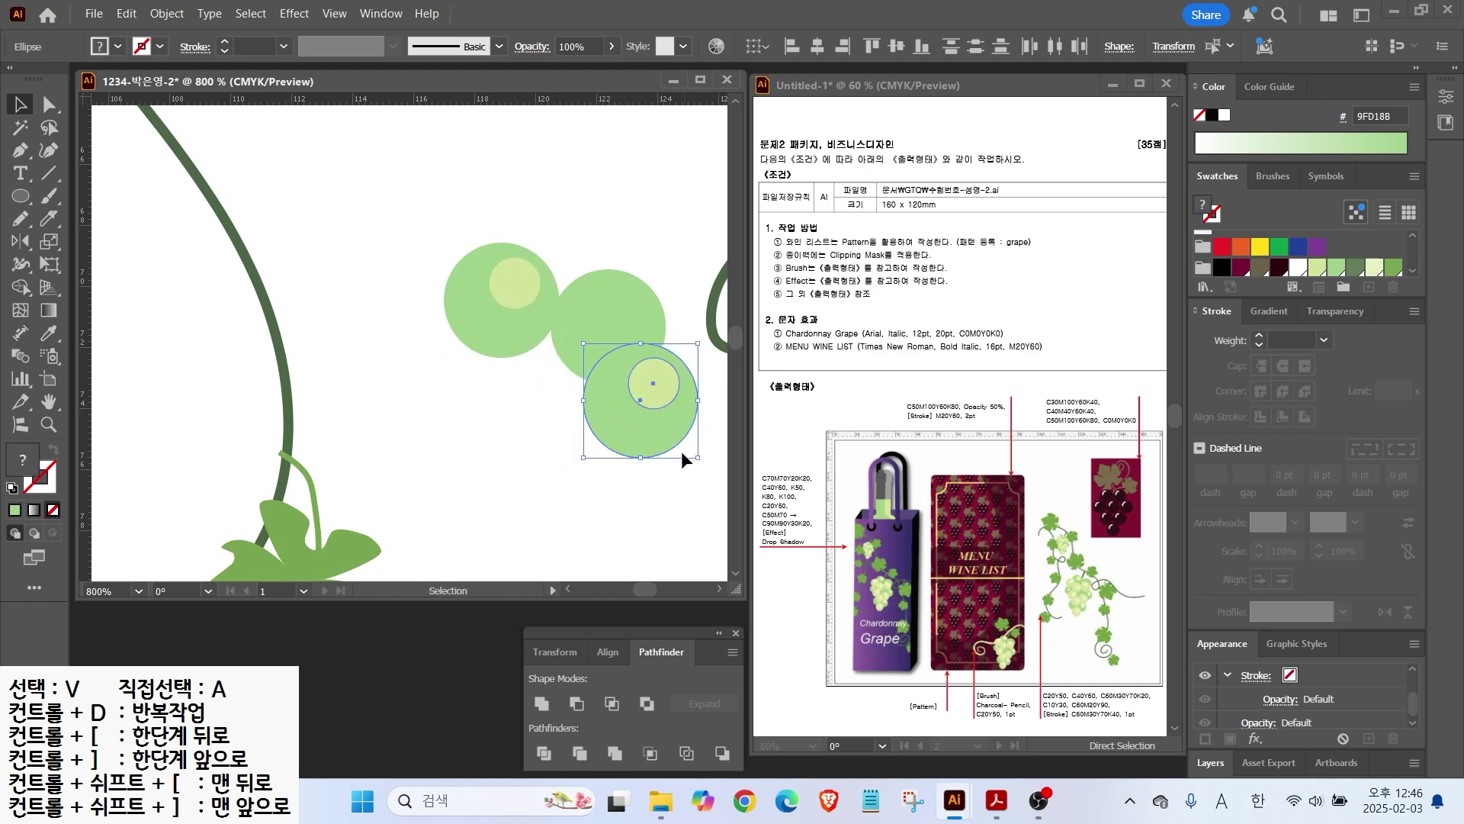
Step: Recolor the copies so the small inner circles become white highlights on the green grapes
click(652, 385)
click(1297, 267)
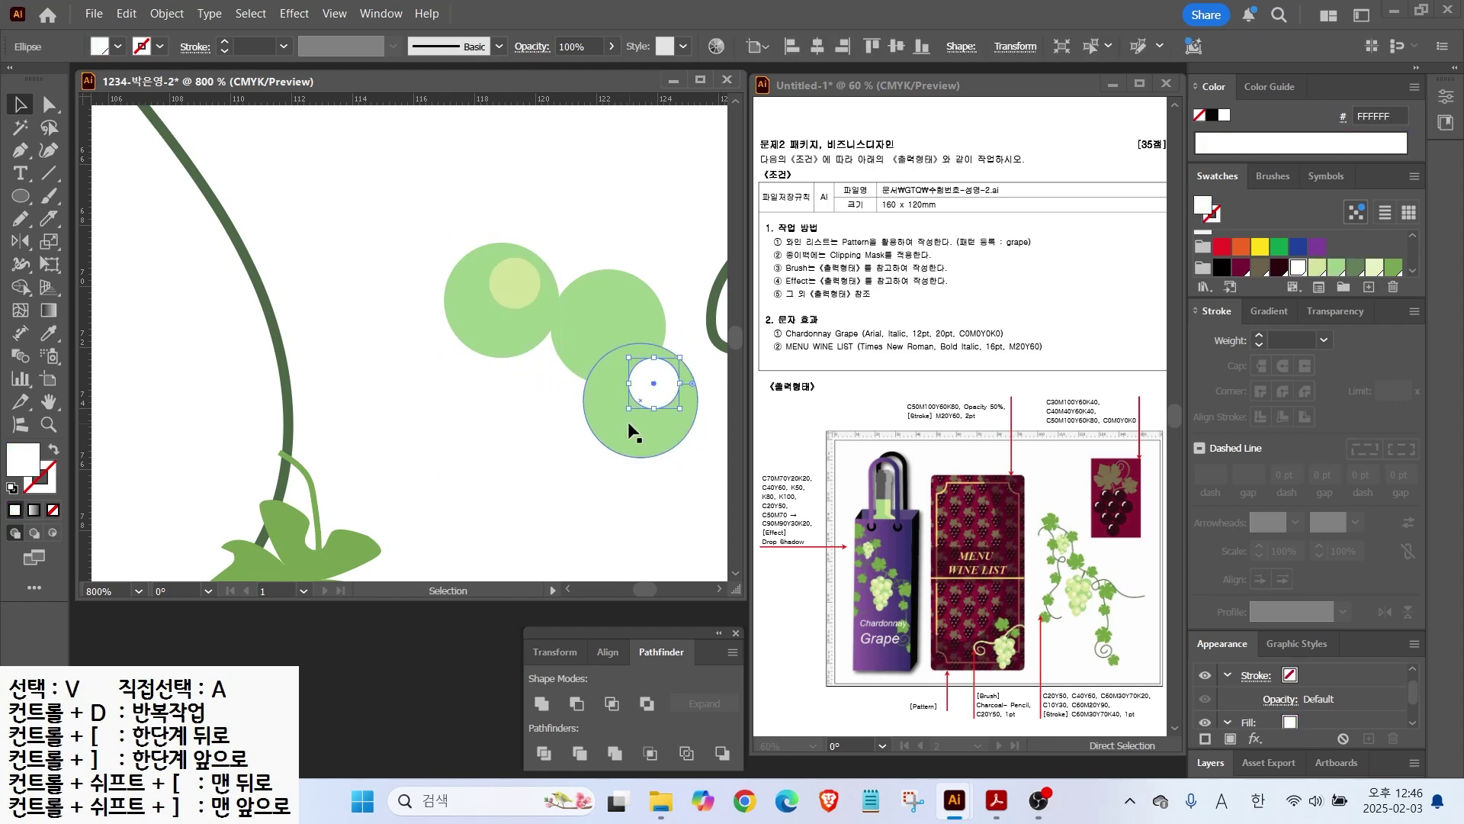
click(628, 421)
click(1336, 266)
click(509, 447)
click(593, 327)
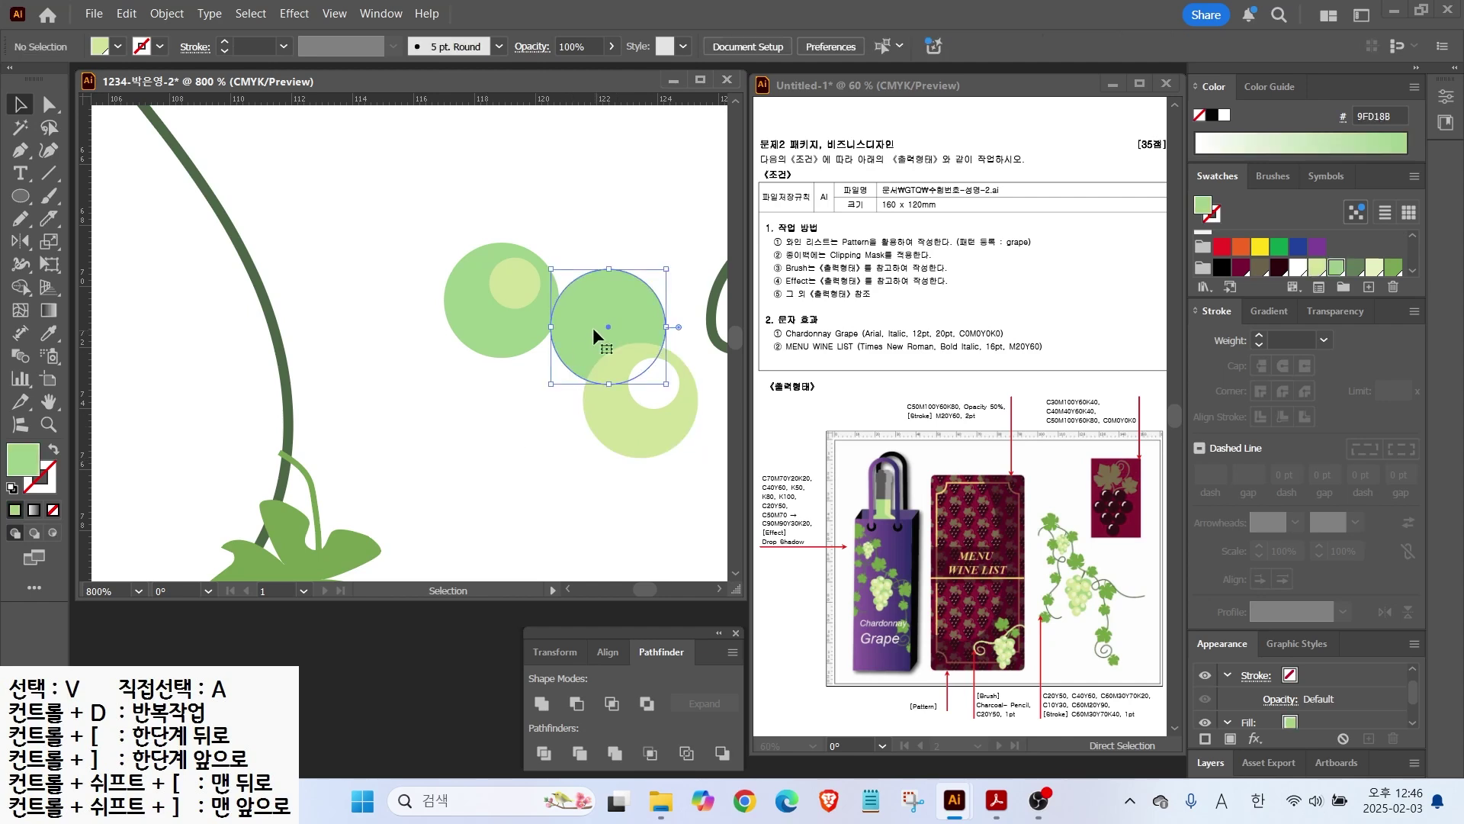
click(652, 384)
click(1317, 266)
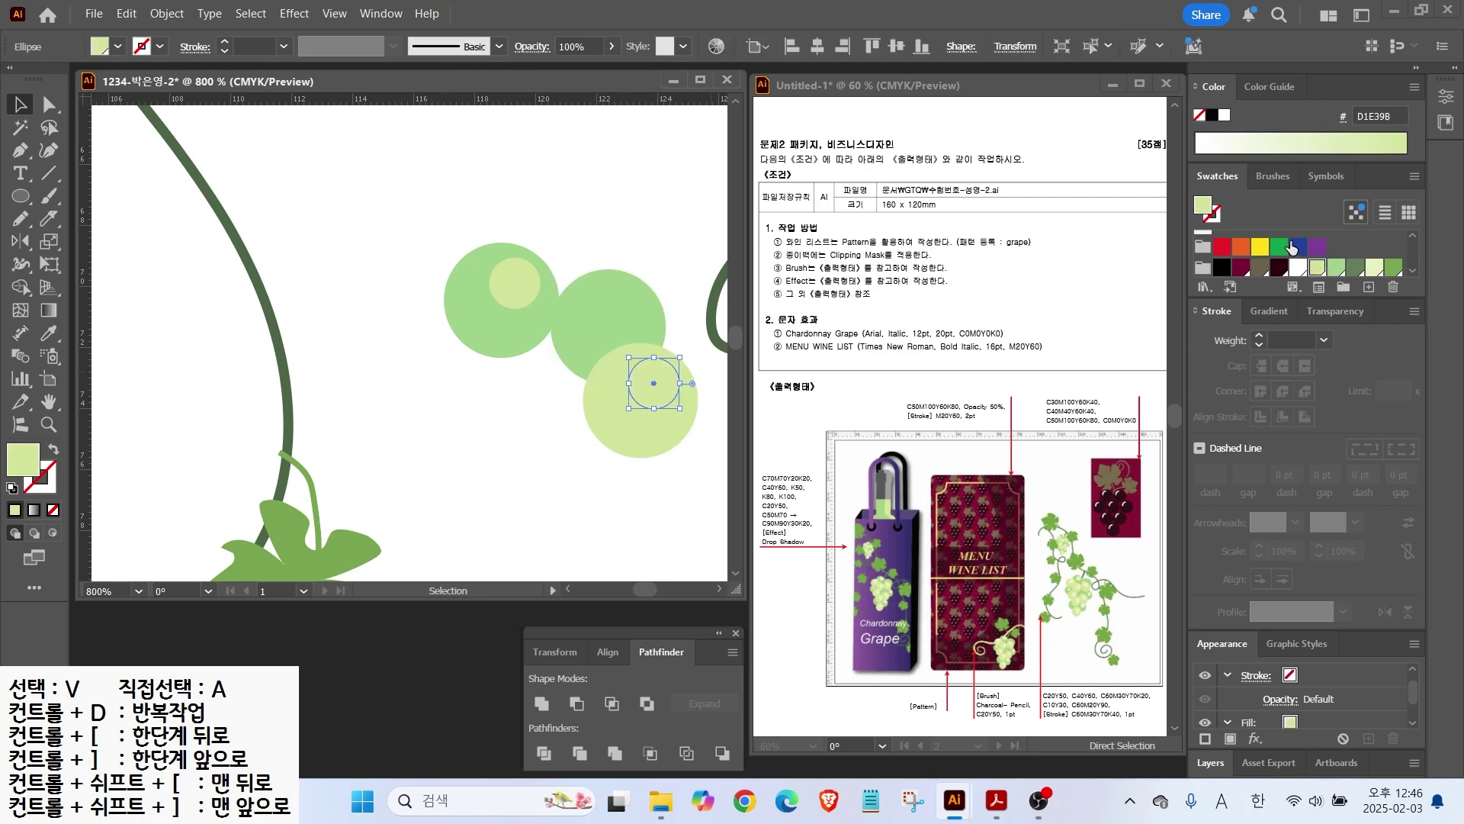
shift+click(516, 283)
click(1298, 267)
click(529, 435)
Step: Alt-drag copies of the green and pale grapes with highlights to build out the cluster
scroll(599, 436, down, 1)
drag(610, 436, 494, 295)
drag(565, 226, 558, 430)
key(ctrl+z)
drag(559, 344, 526, 425)
drag(477, 363, 597, 370)
drag(438, 346, 490, 351)
drag(474, 354, 517, 404)
click(499, 316)
shift+click(507, 353)
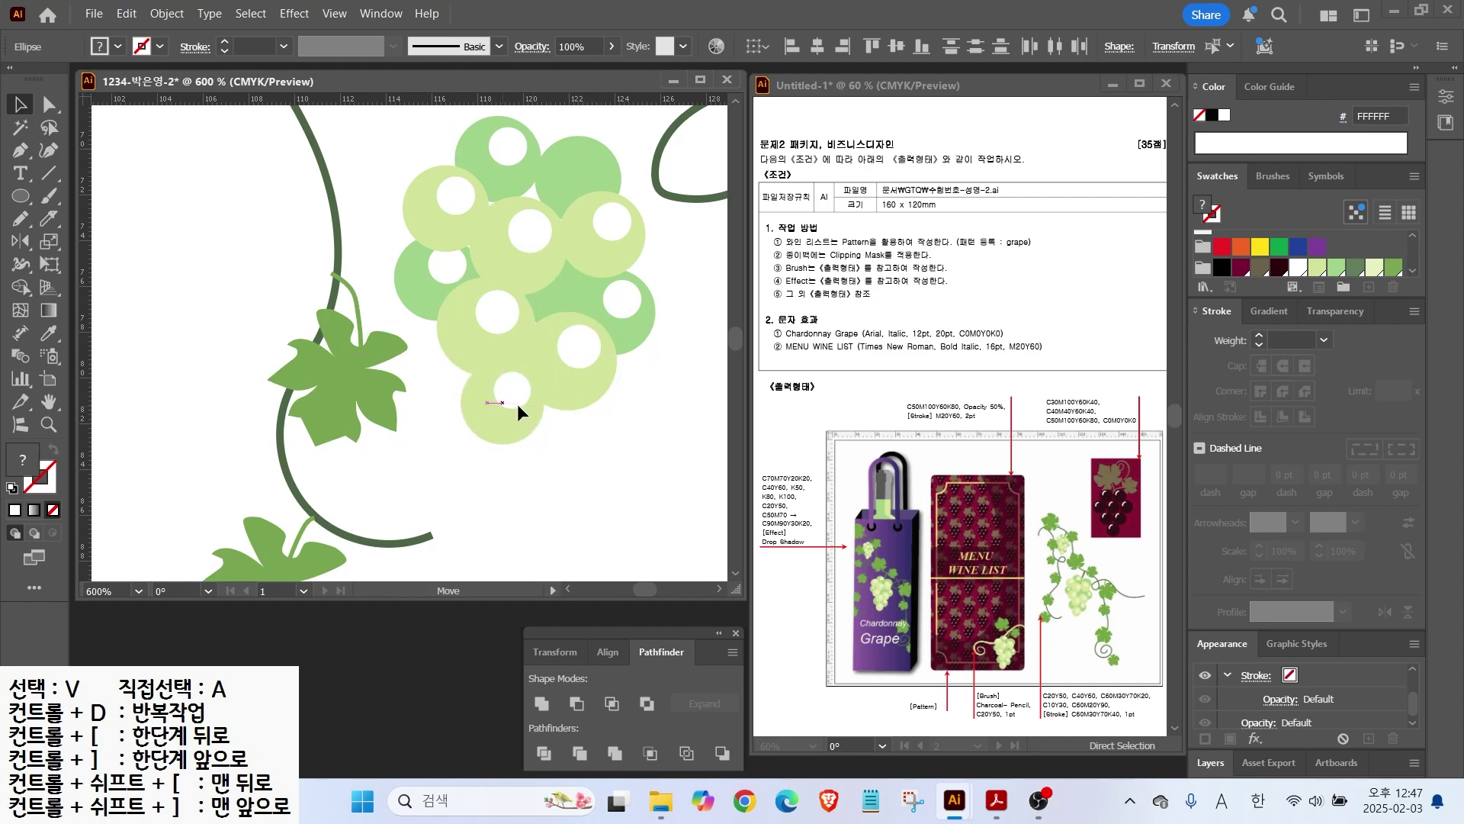
Step: Add more grape copies with highlights at the lower left and bottom of the bunch
click(421, 290)
drag(421, 290, 440, 409)
click(624, 303)
shift+click(632, 323)
drag(632, 323, 593, 443)
drag(431, 400, 531, 489)
click(445, 492)
click(524, 476)
drag(509, 419, 501, 488)
Step: Reposition several grapes within the cluster to tighten the bunch
drag(430, 393, 438, 420)
drag(488, 320, 546, 317)
click(627, 382)
scroll(626, 382, down, 1)
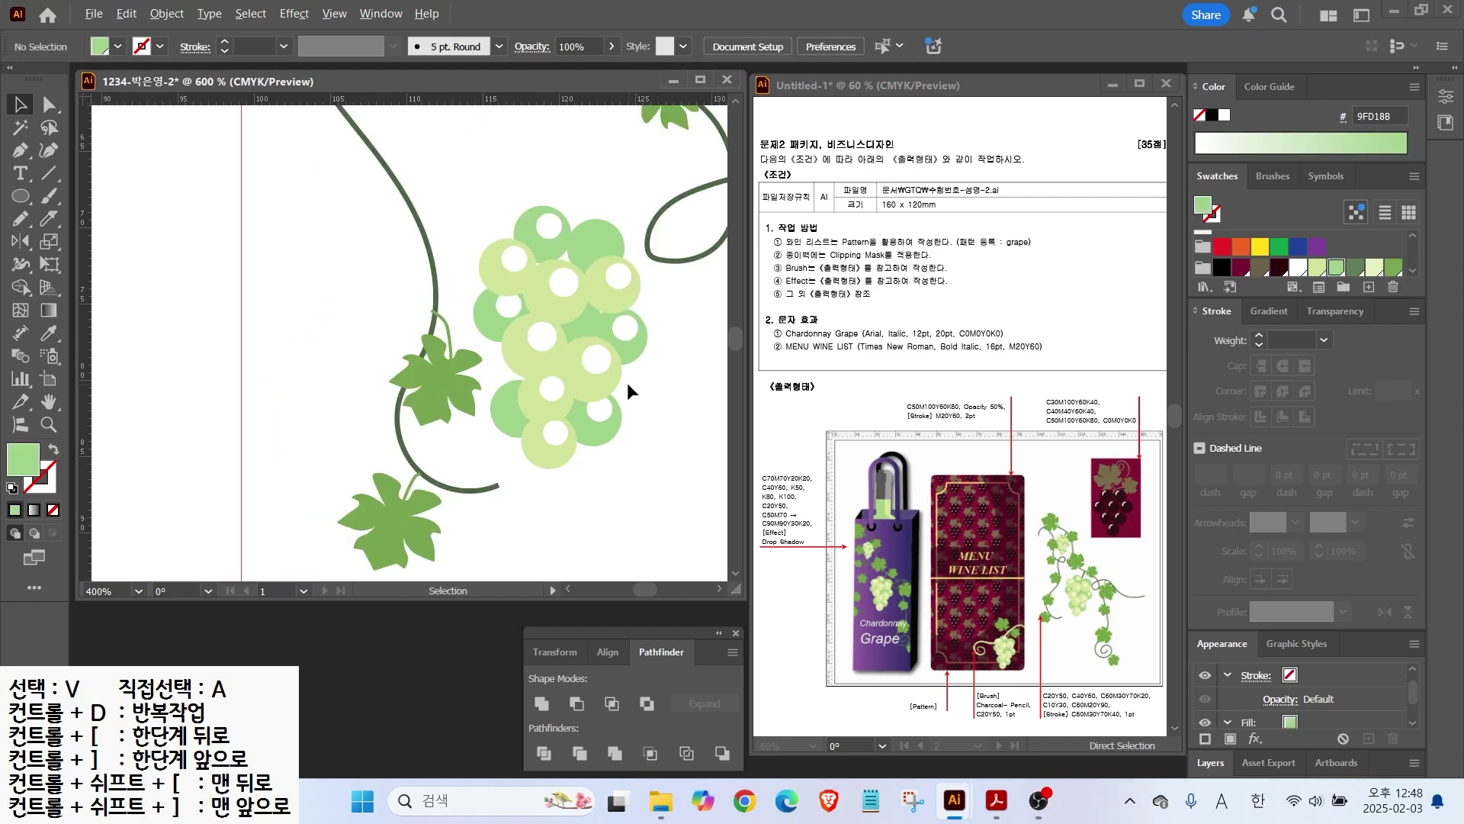
drag(554, 436, 560, 450)
drag(561, 442, 560, 443)
drag(505, 417, 510, 417)
Step: Nudge the left grape with its highlight and stretch the central grape into a taller oval
click(539, 338)
shift+click(512, 351)
drag(512, 352, 500, 326)
click(506, 308)
shift+click(492, 318)
click(569, 329)
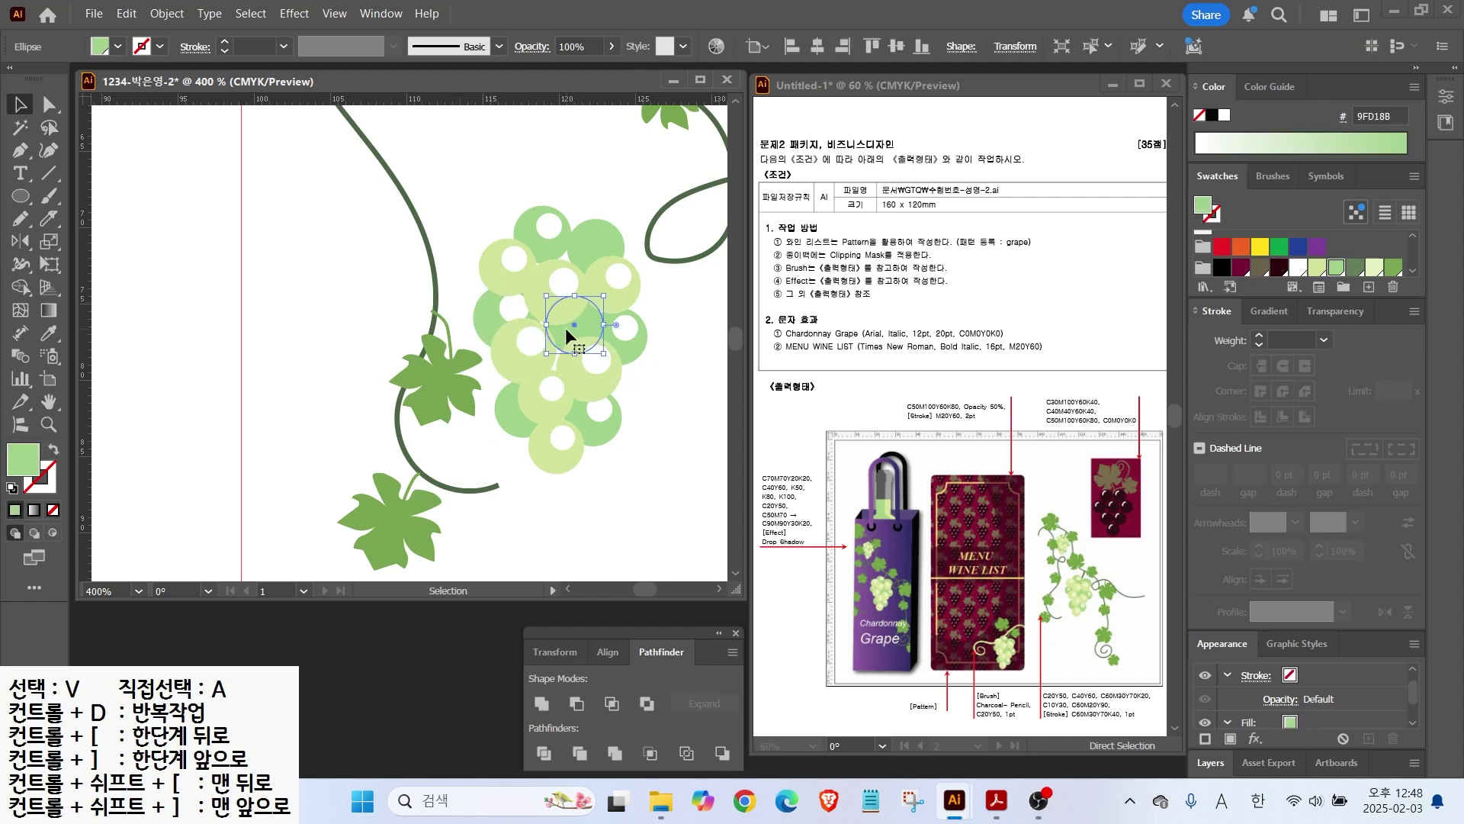
drag(571, 355, 573, 375)
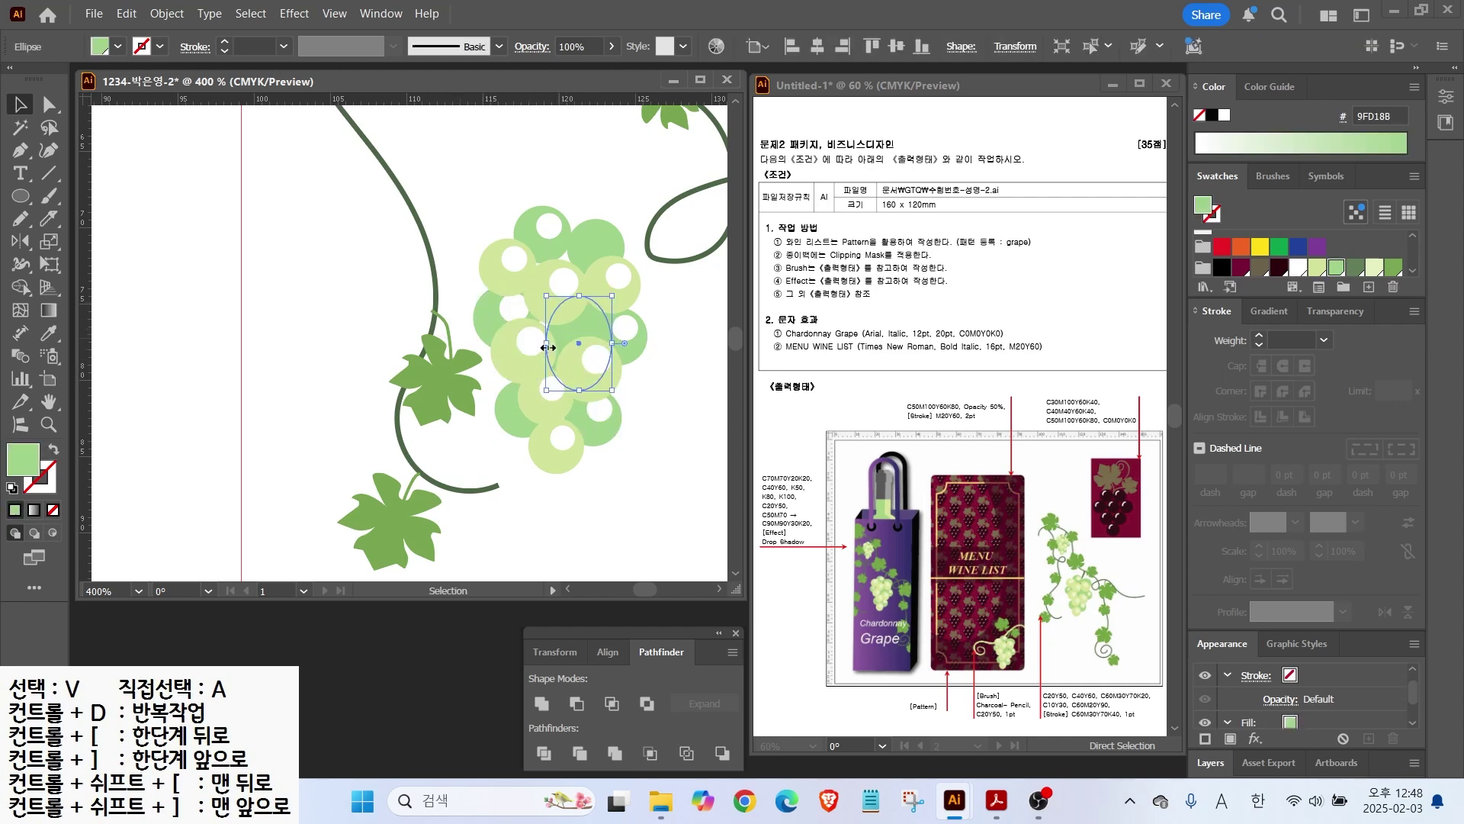
Step: Select all the grape circles together and bring up their context menu
click(655, 418)
scroll(656, 416, down, 1)
drag(554, 257, 640, 459)
right_click(626, 389)
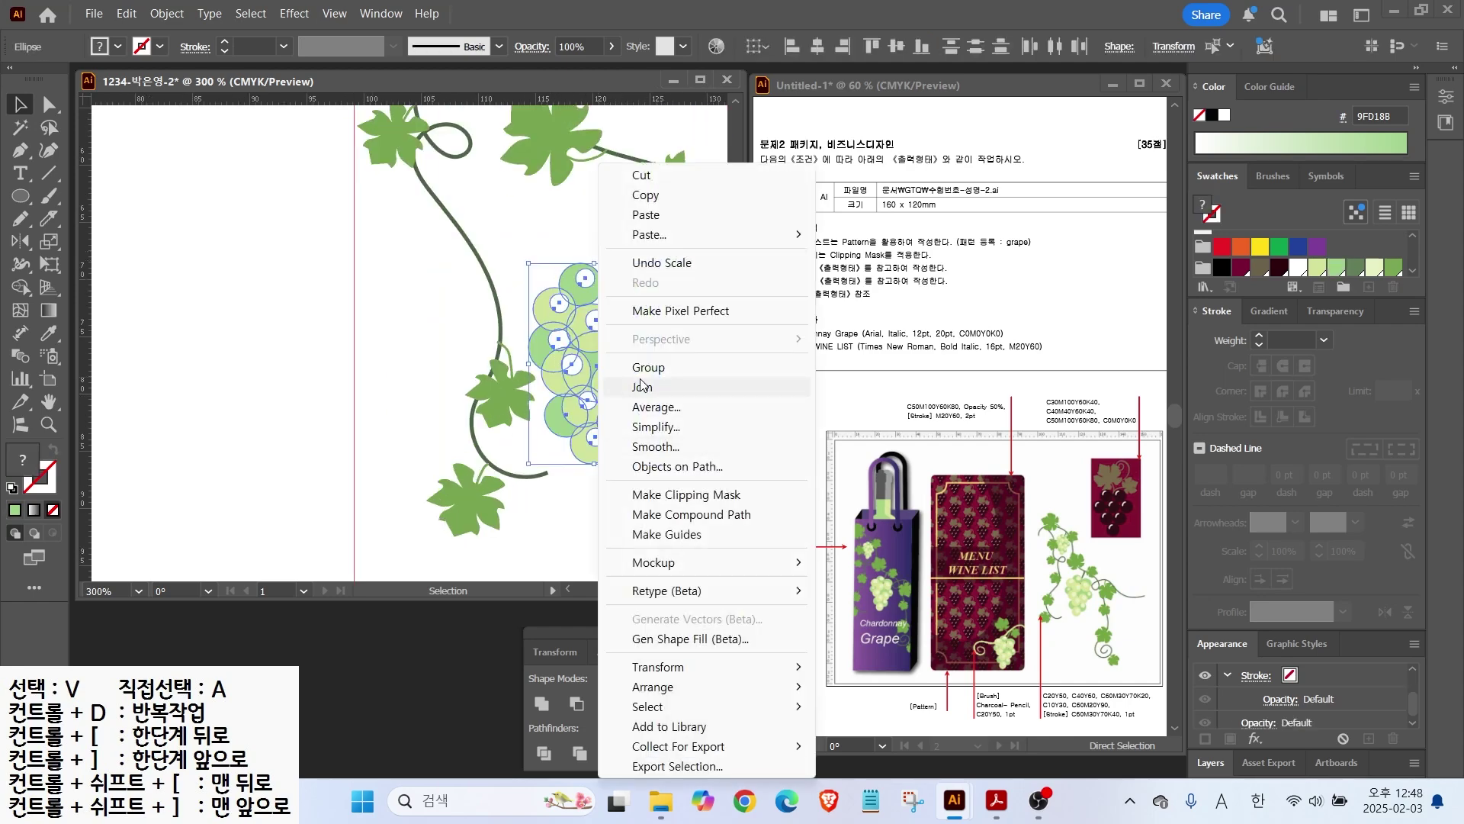
Step: Group the grape circles, move the cluster up beside the vine and rotate it clockwise
click(645, 367)
drag(589, 371, 598, 292)
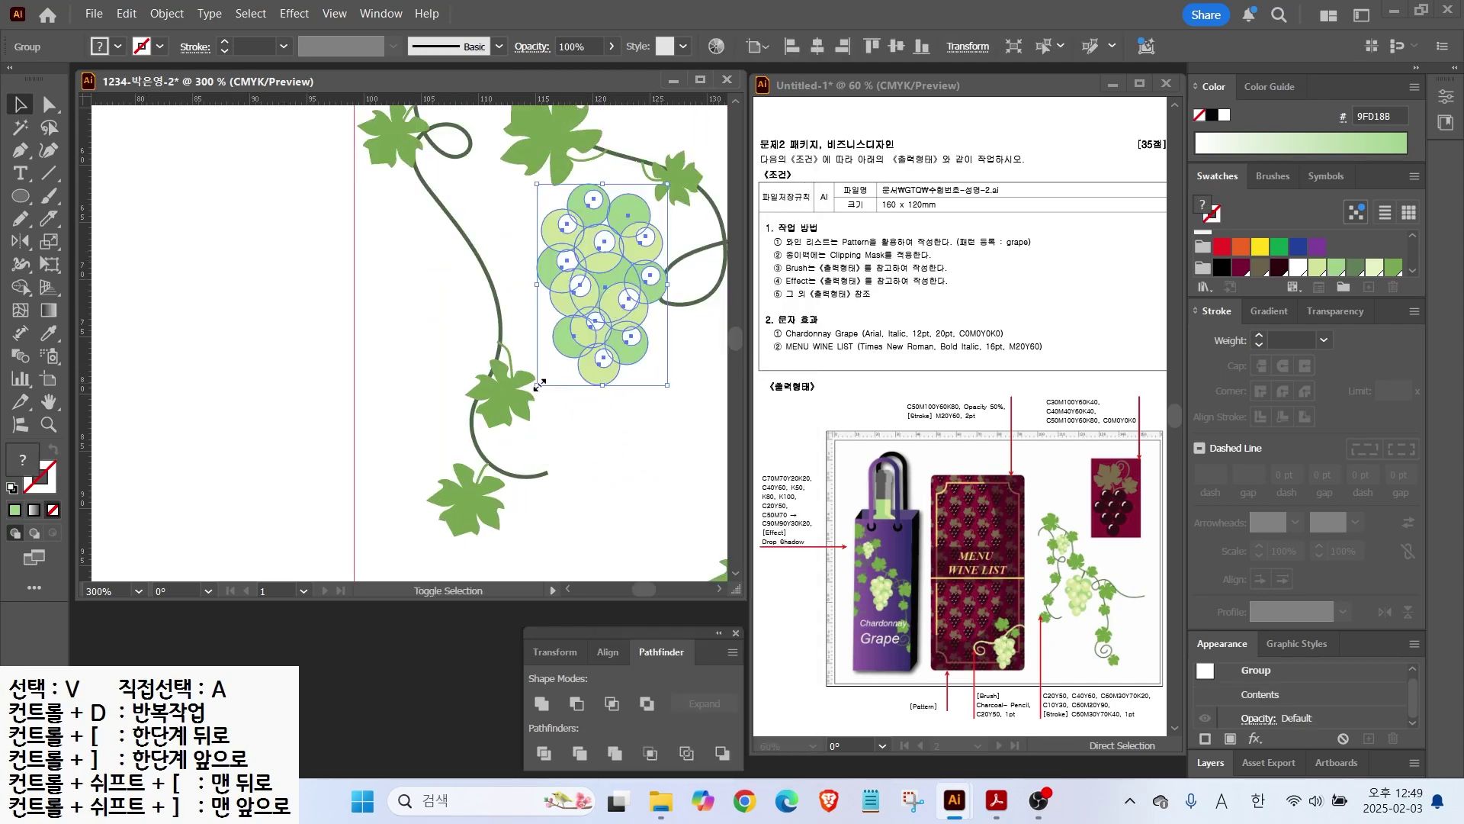
drag(675, 389, 647, 403)
Step: Place a smaller copy of the cluster on the upper vine, sent to back behind the leaves
drag(576, 267, 554, 456)
drag(555, 456, 433, 252)
drag(498, 383, 479, 286)
right_click(485, 244)
mouse_move(520, 692)
click(732, 746)
click(552, 305)
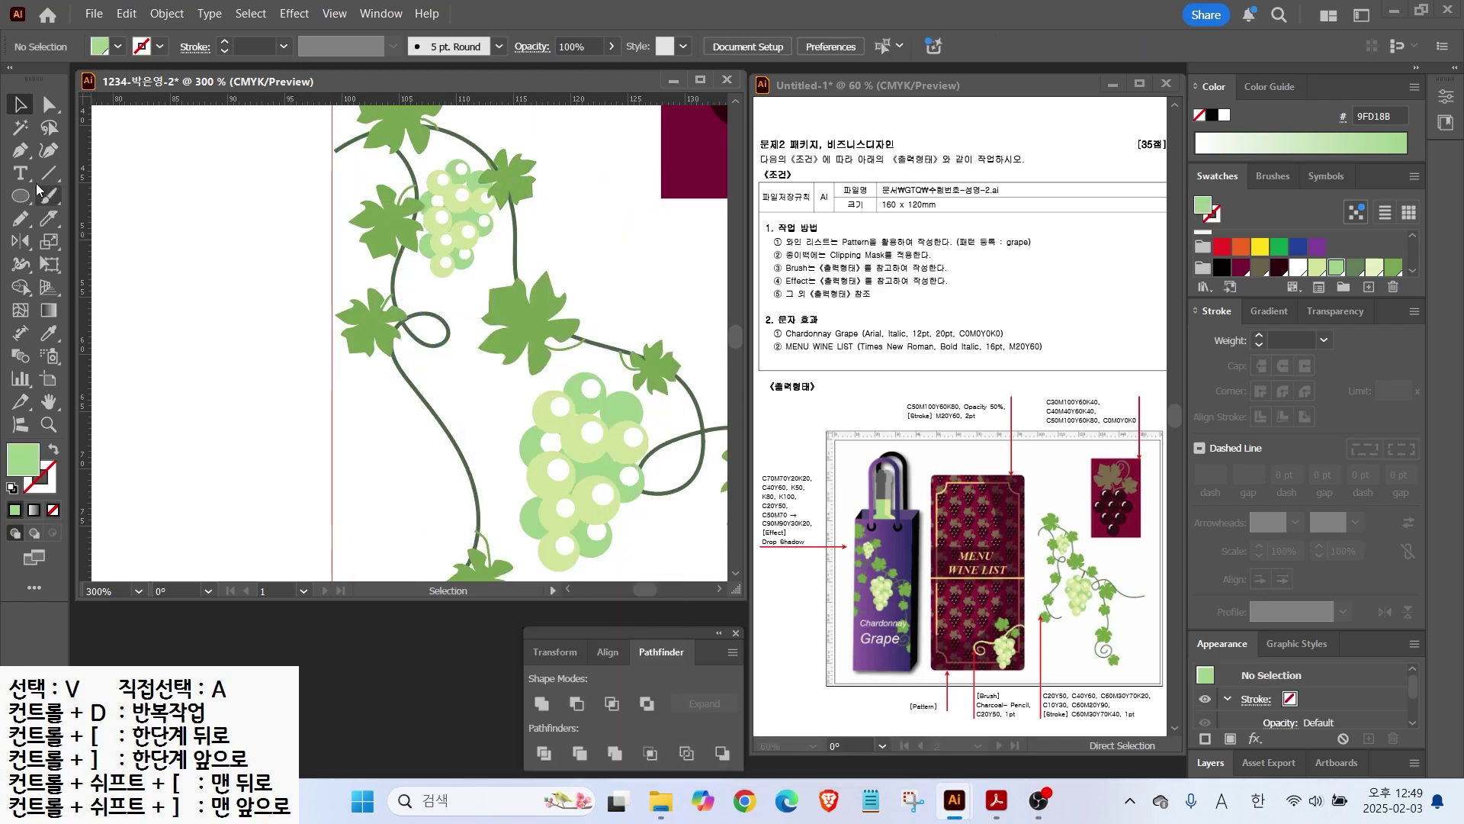
Step: Draw a pencil stem from the vine to the grapes with the vine's dark-green stroke
key(n)
drag(613, 349, 601, 388)
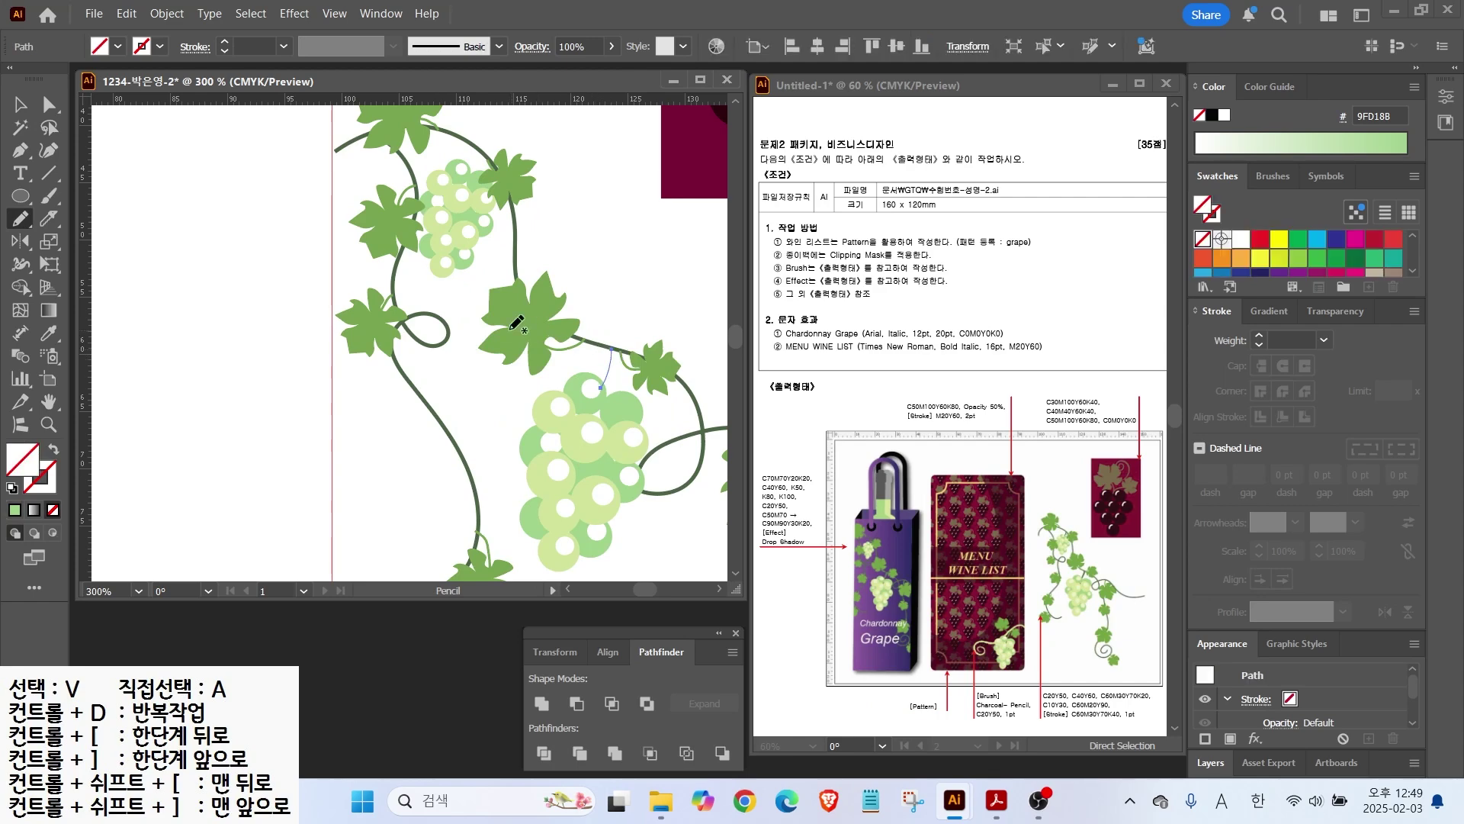
click(21, 105)
click(521, 397)
click(607, 379)
click(52, 338)
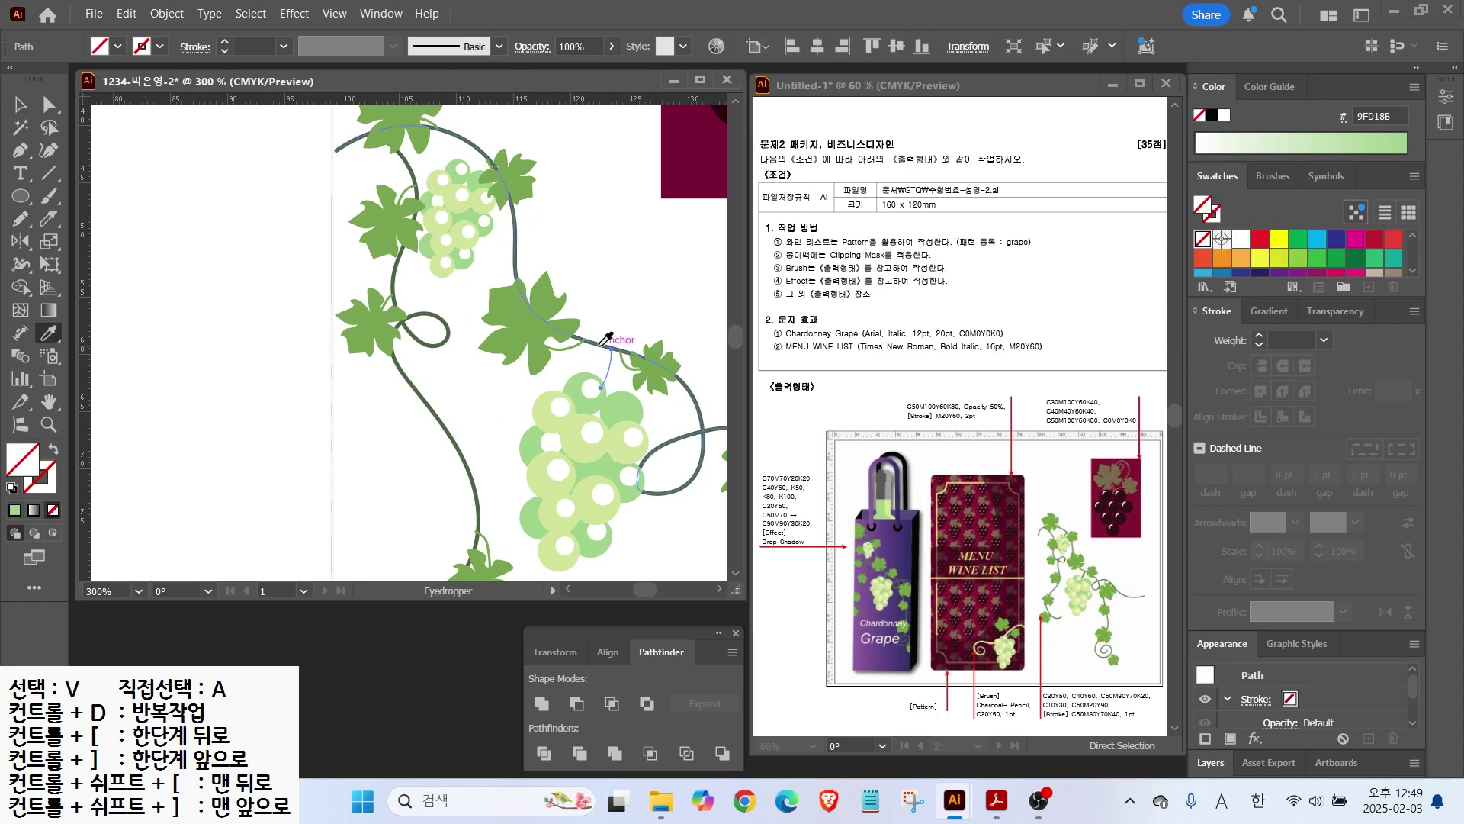
click(606, 345)
Step: Undo a stray extra pencil stroke near the stem and fit the whole artboard in view
key(ctrl+equal)
key(ctrl+equal)
click(21, 222)
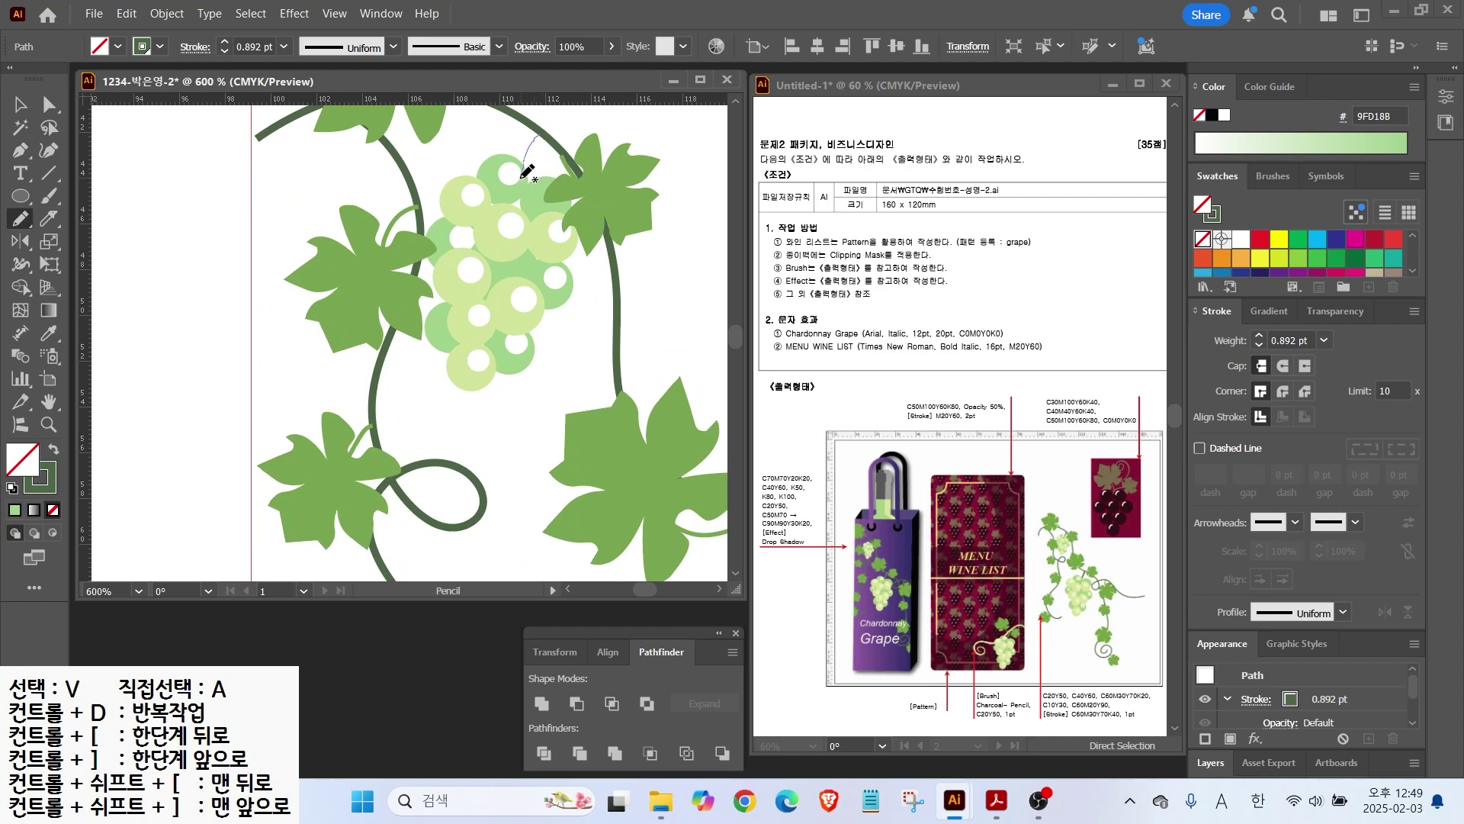
drag(521, 178, 519, 180)
key(v)
key(ctrl+z)
scroll(541, 163, right, 4)
scroll(541, 164, down, 2)
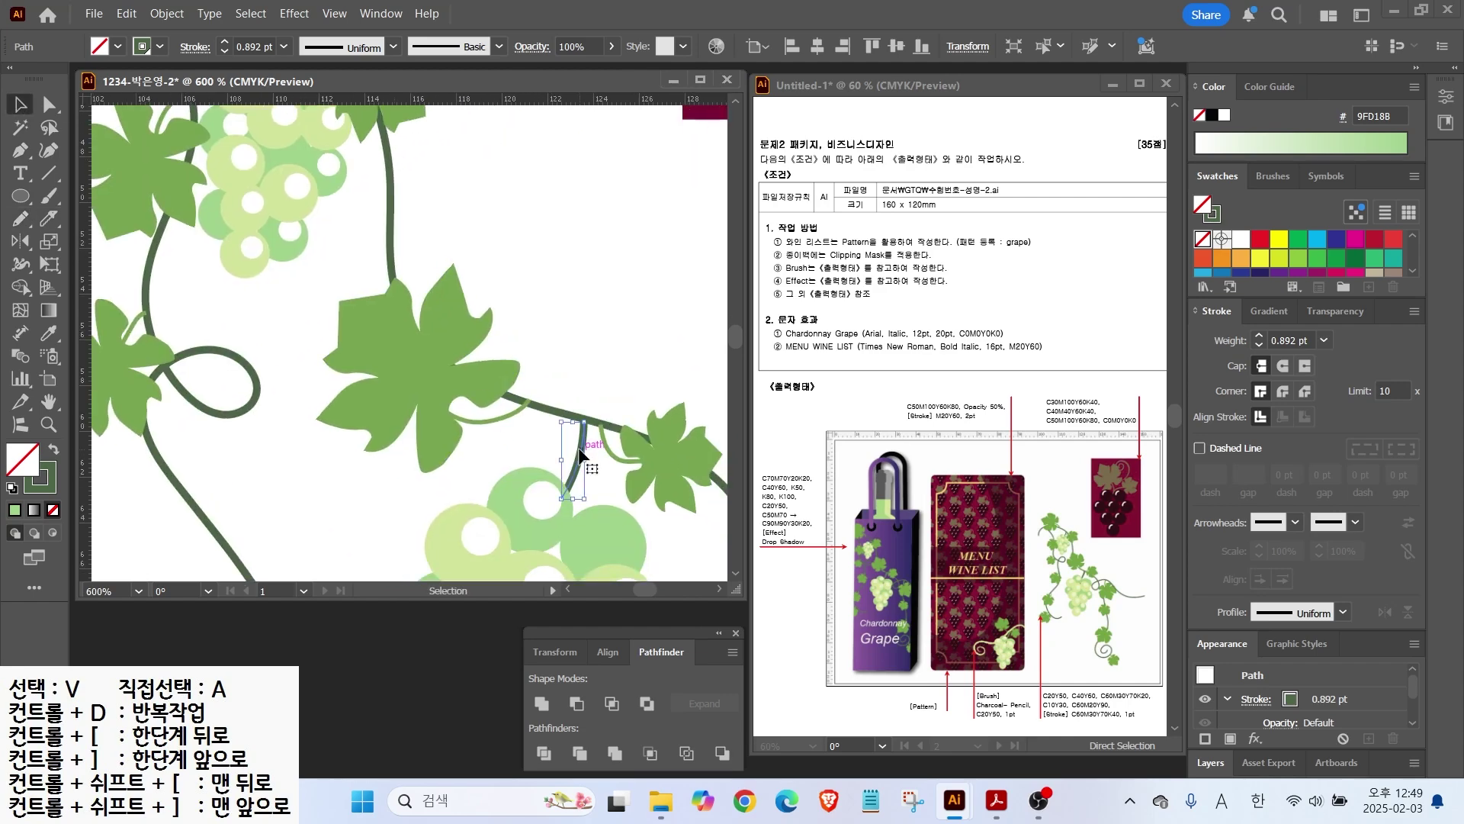
key(ctrl+0)
key(ctrl+shift+a)
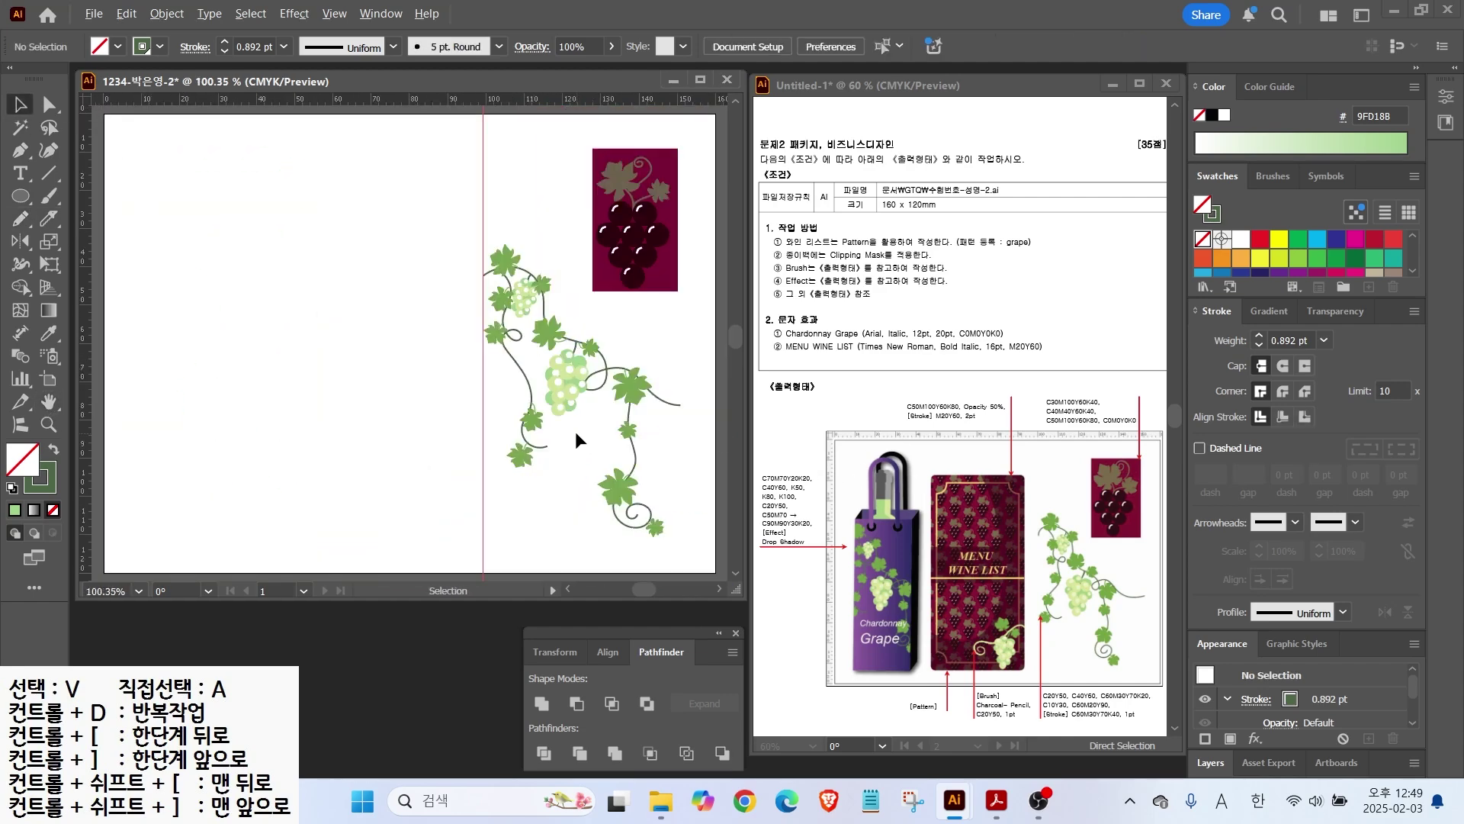
scroll(575, 431, up, 3)
Step: Copy a leaf up-left along the vine and fit the artboard in view
drag(441, 440, 384, 314)
key(ctrl+0)
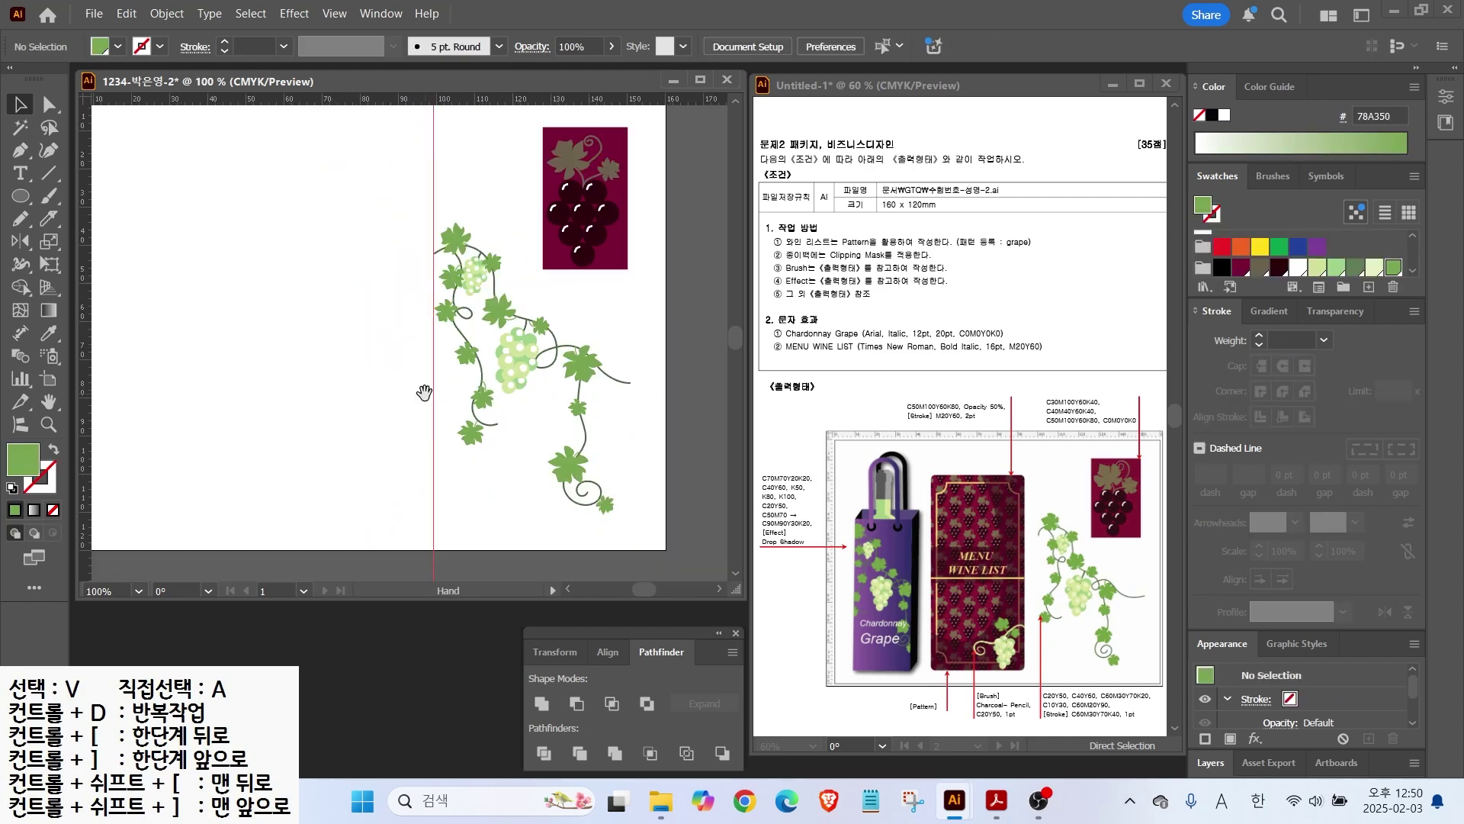
key(ctrl+shift+a)
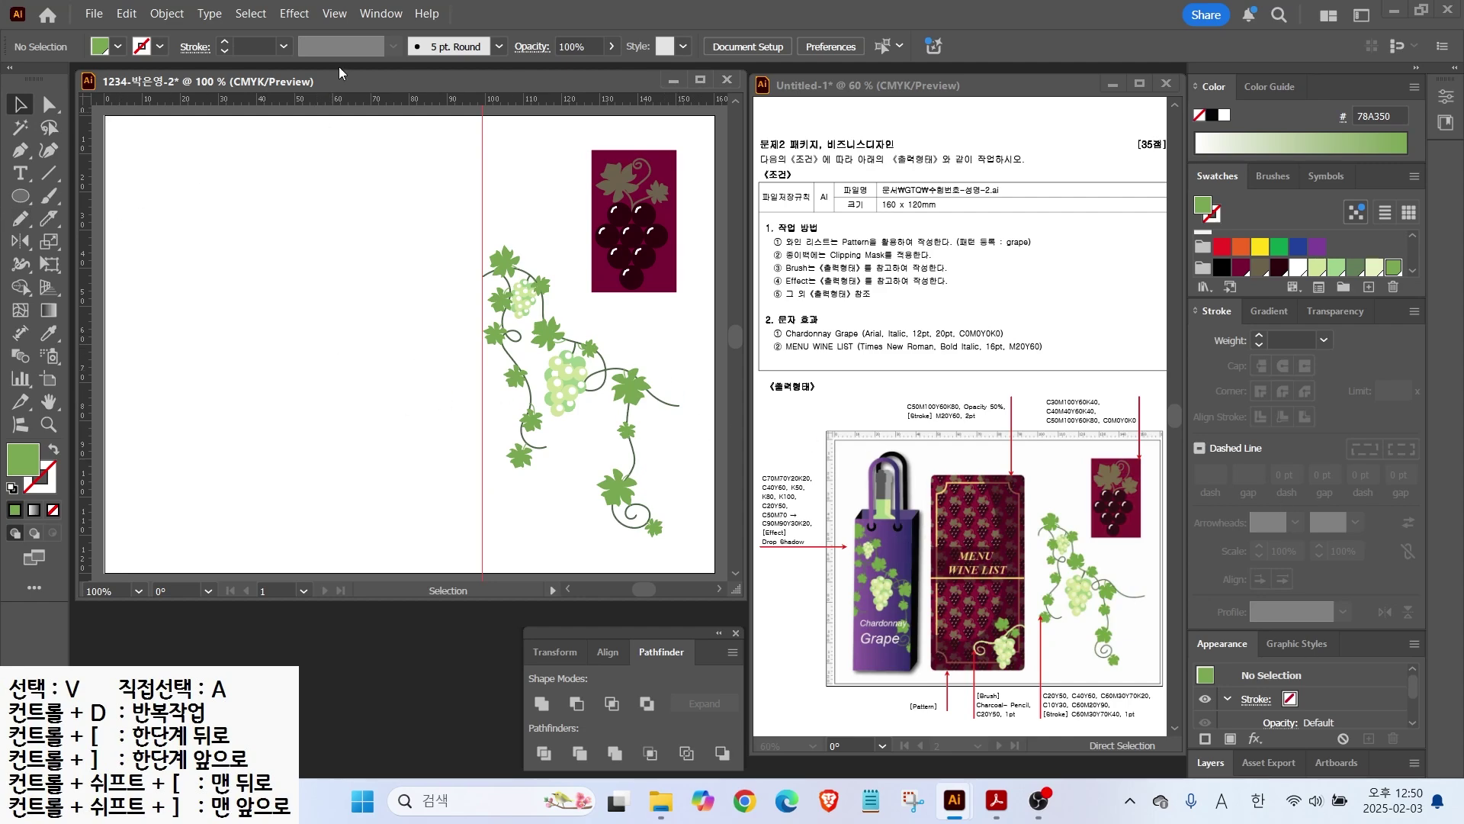
Step: Clear the old guides and add two vertical and two horizontal guides near the artboard's left side
click(334, 14)
mouse_move(351, 680)
click(671, 759)
drag(86, 269, 264, 274)
drag(192, 101, 203, 263)
drag(223, 97, 195, 542)
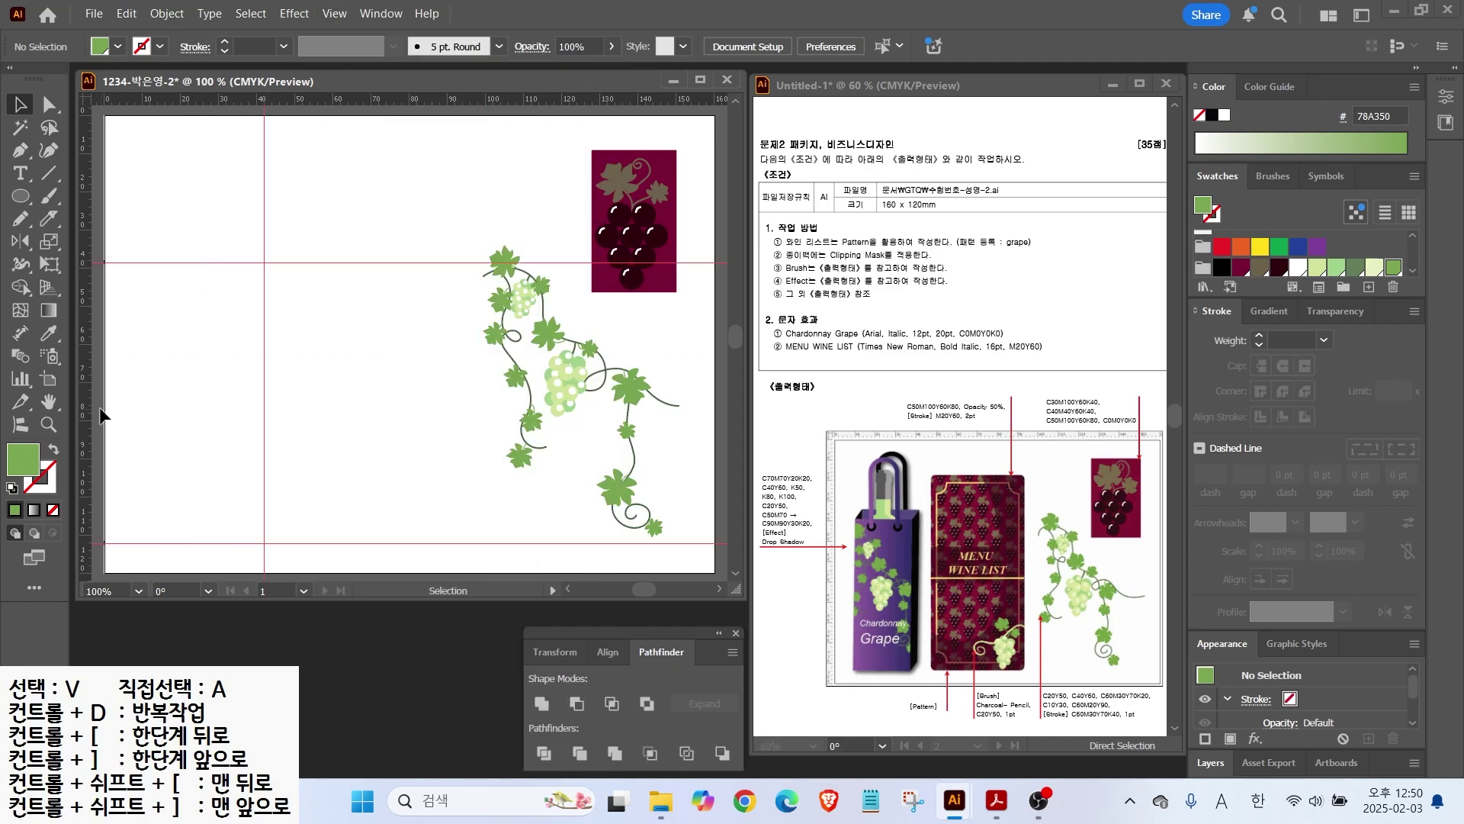
drag(90, 402, 138, 405)
Step: Draw a tall rectangle between the guides, snapping its left edge to the guide
drag(20, 202, 76, 195)
mouse_move(143, 257)
mouse_down()
mouse_move(229, 490)
mouse_move(229, 534)
mouse_move(251, 543)
mouse_up()
drag(147, 408, 138, 406)
scroll(1261, 291, down, 1)
Step: Fill the rectangle dark green and add CMYK swatches 70/70/20/20 purple and 40/0/60/0 green
click(1203, 263)
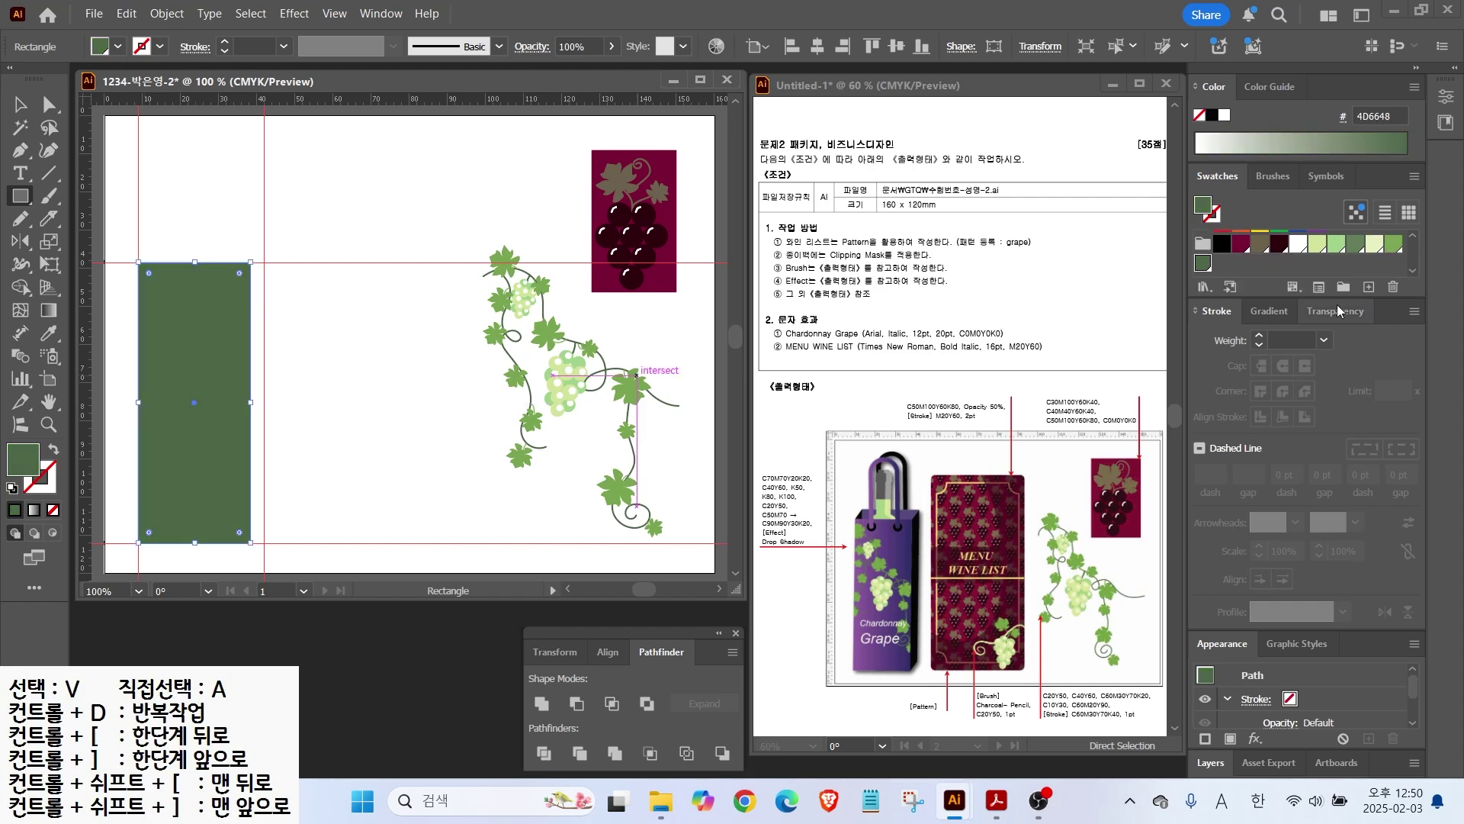
click(1368, 286)
text(70	70	20	20)
key(Return)
click(1369, 287)
text(40	0	60	0)
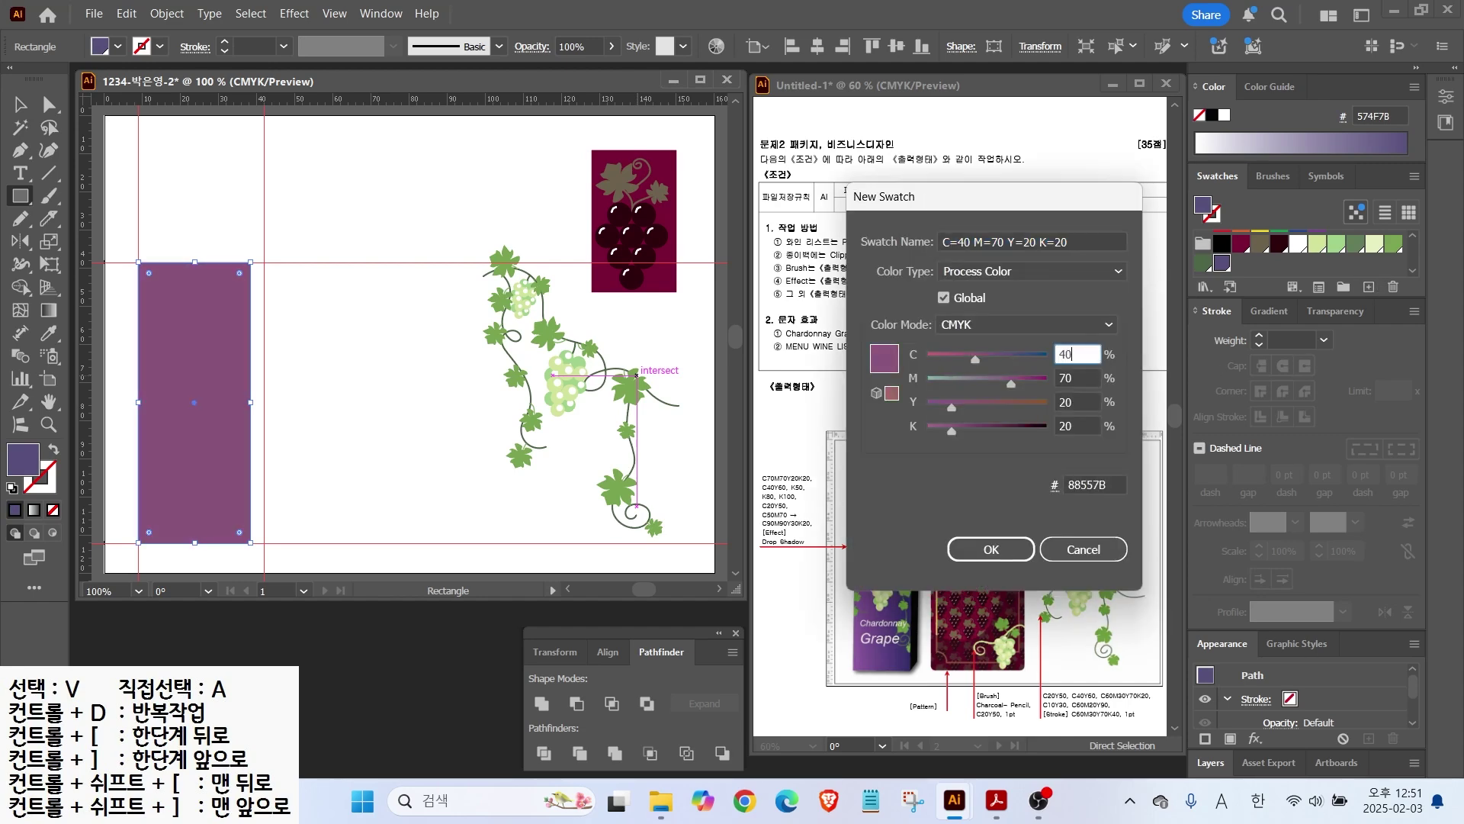
key(Return)
Step: Add a 20/0/0/50 grey swatch and a light green swatch with yellow 50, black 0
click(1369, 287)
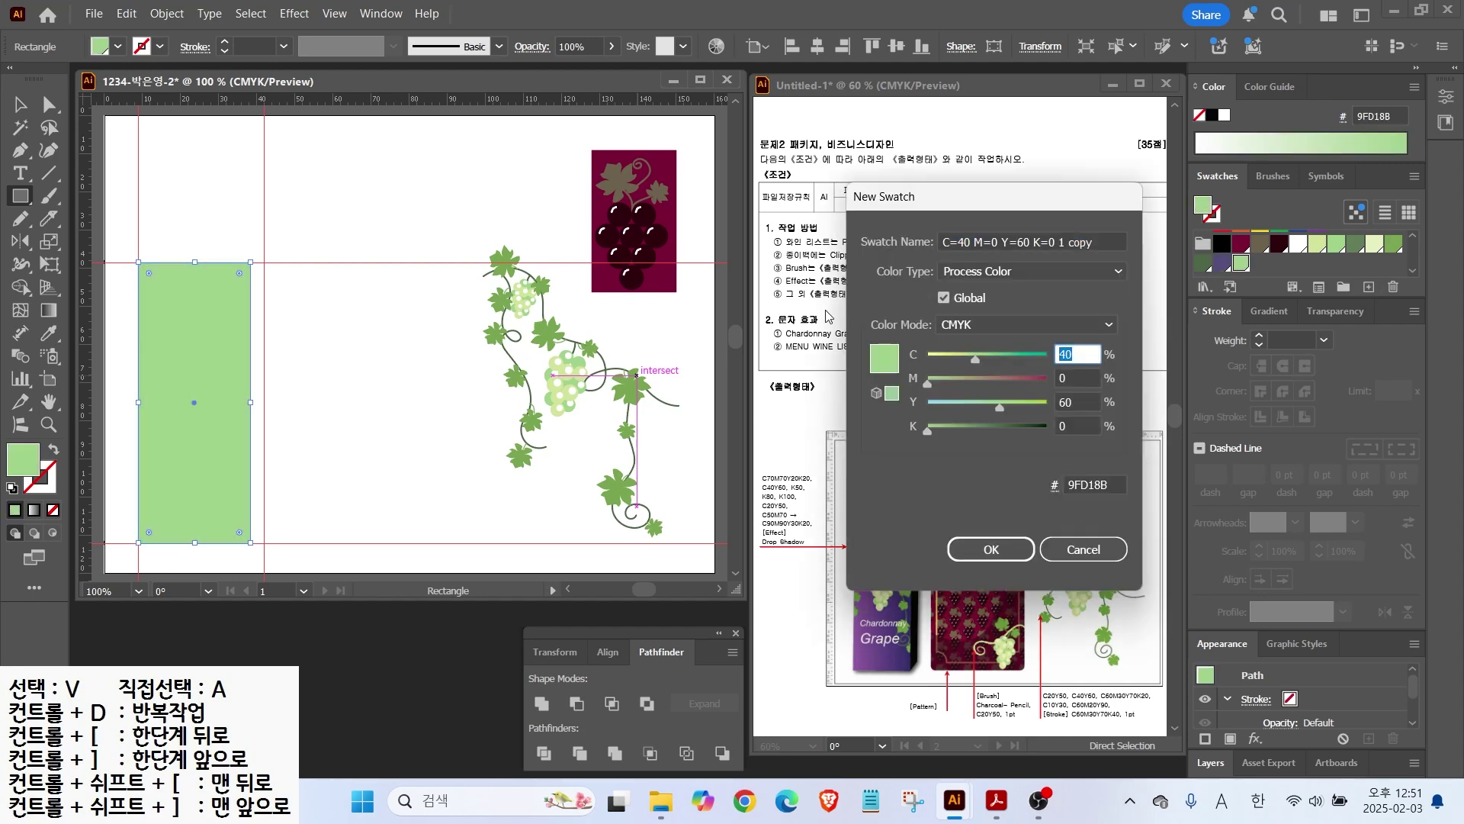
text(20	0	0	50)
key(Return)
click(1369, 286)
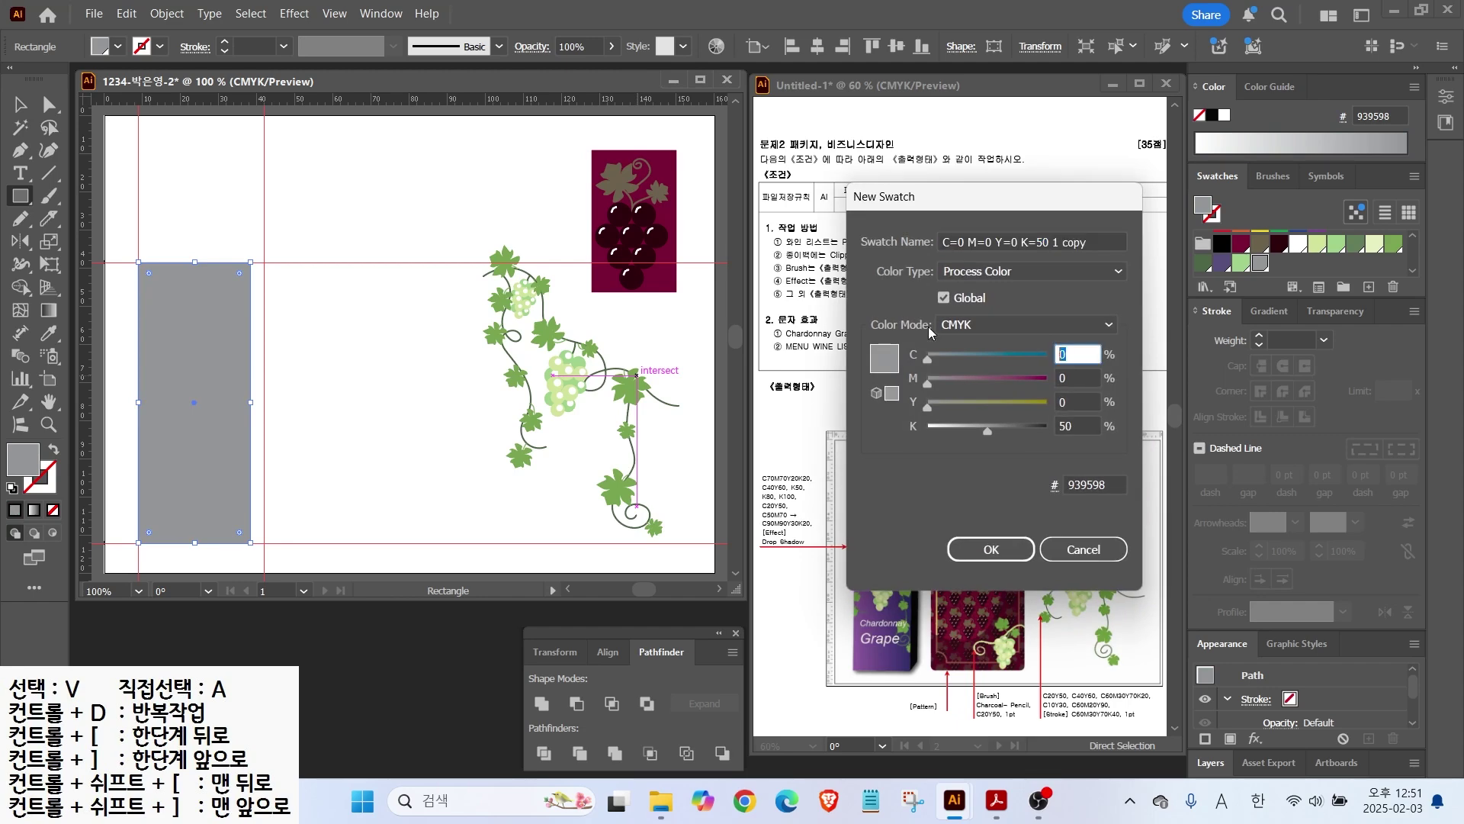
key(Tab)
key(Tab)
text(50)
key(Tab)
text(0)
key(Return)
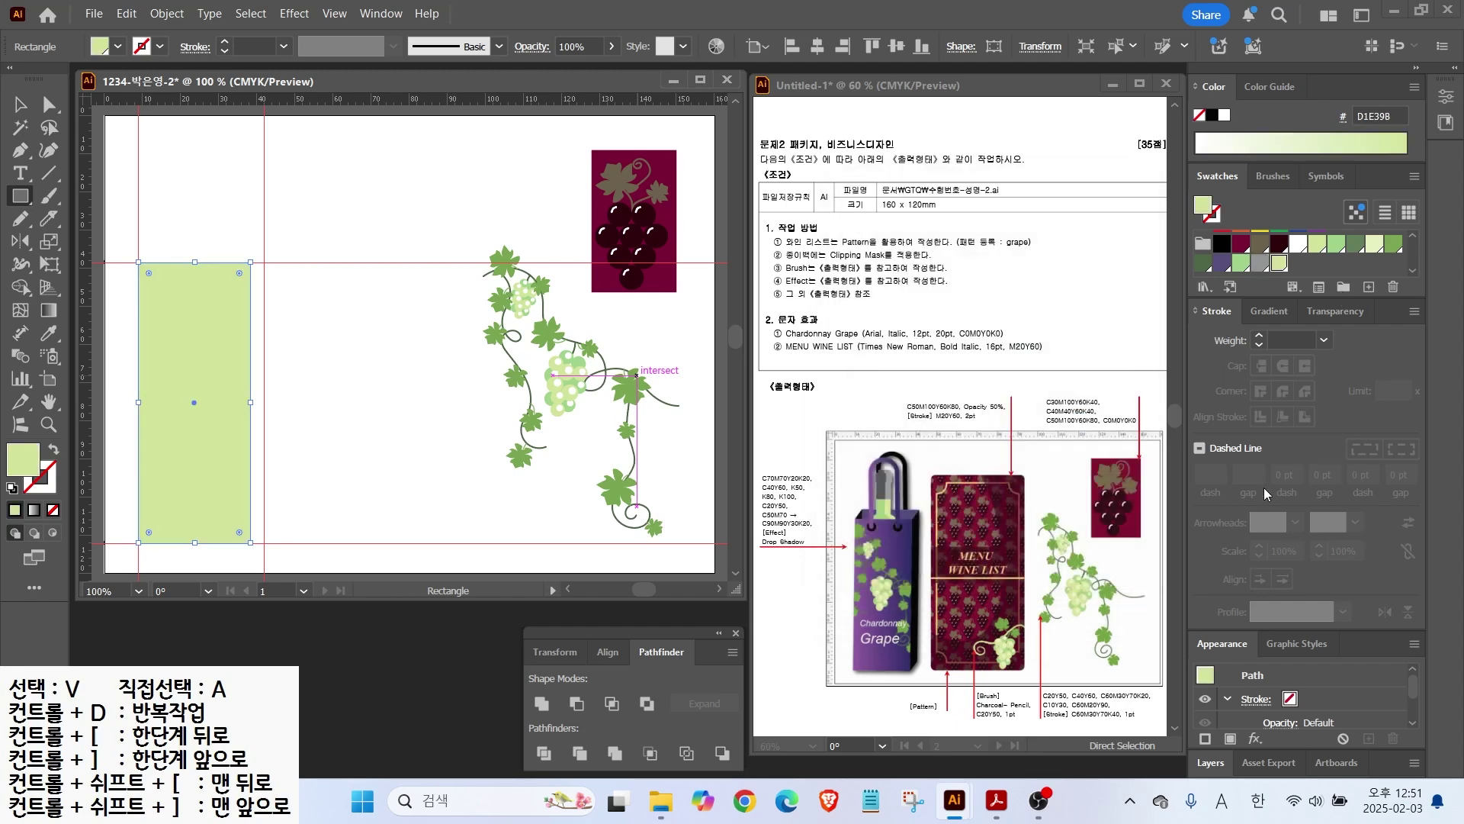
click(1269, 310)
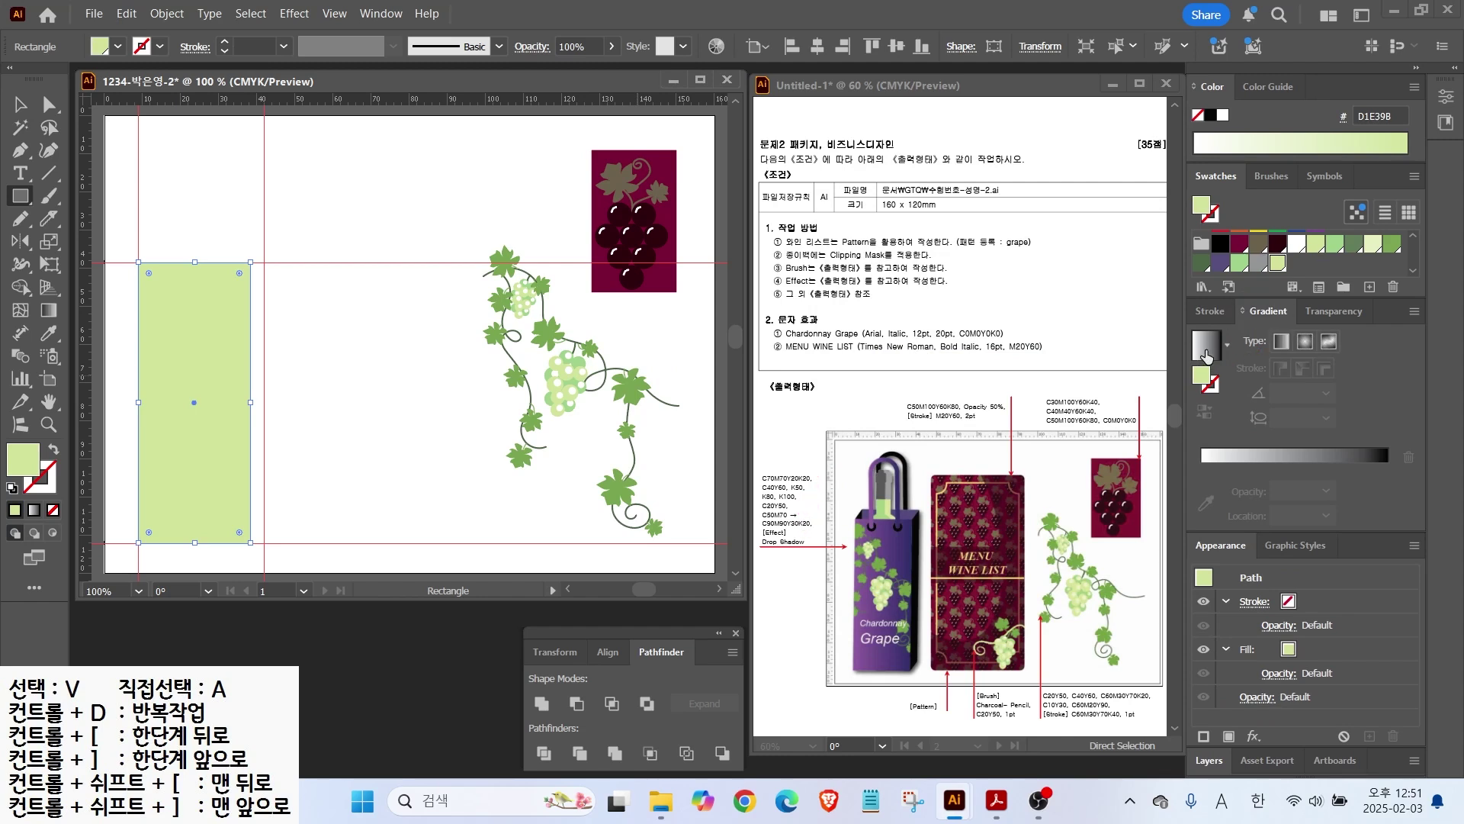
Step: Give the rectangle a gradient fill and set the left stop to CMYK purple (C50, M70)
click(1206, 347)
double_click(1201, 490)
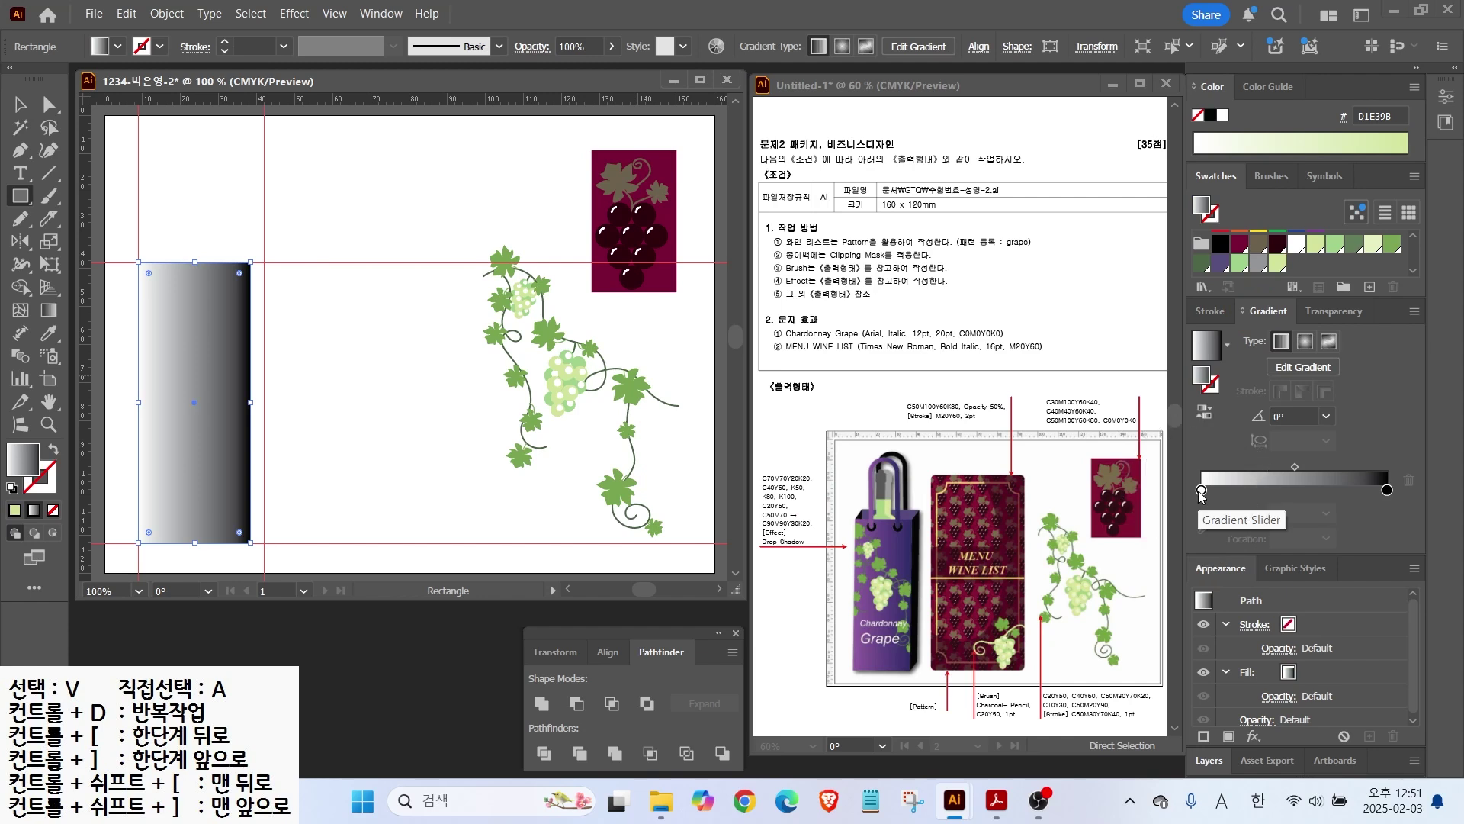
click(1350, 559)
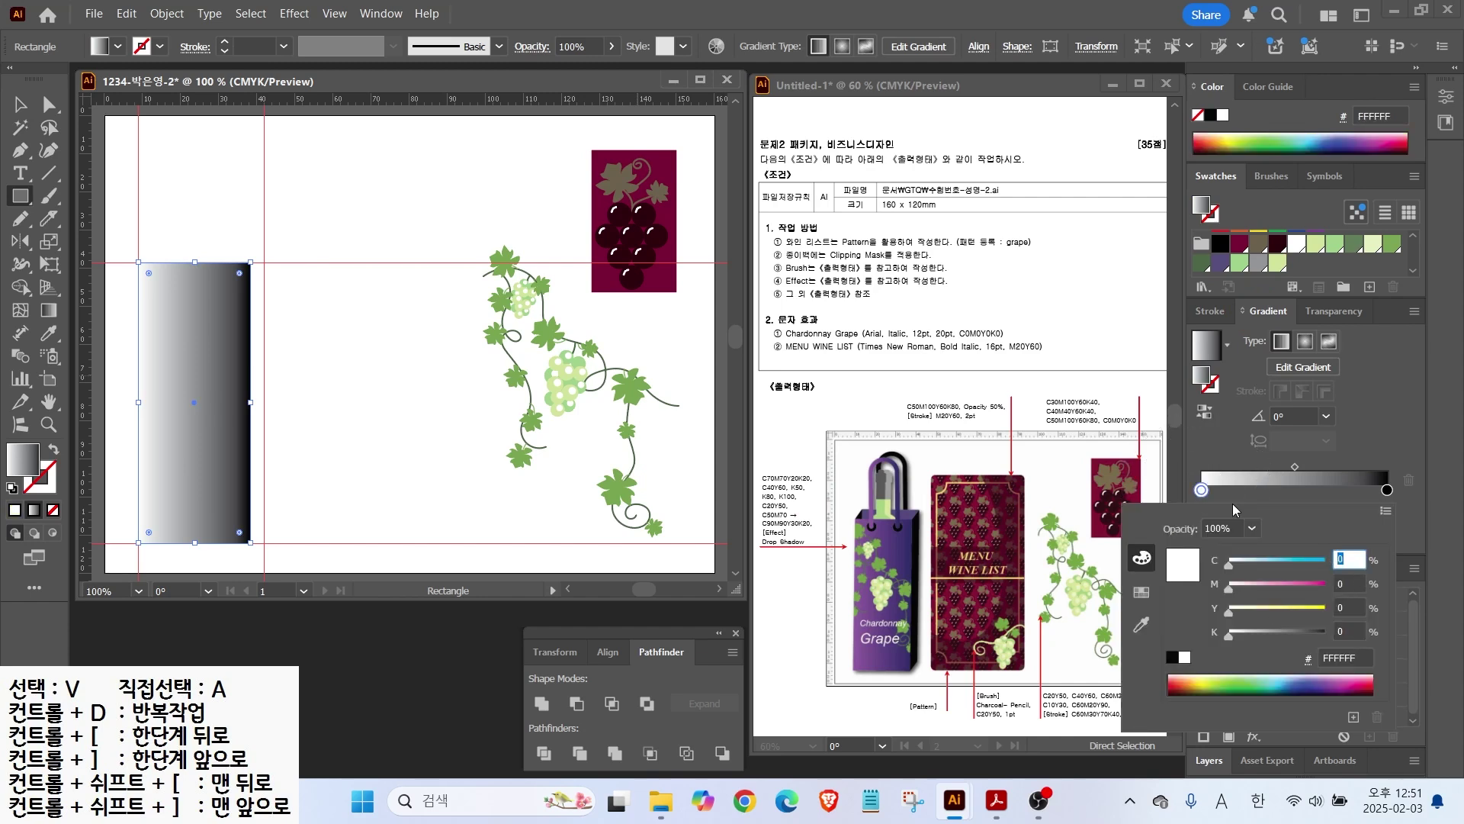
click(1385, 511)
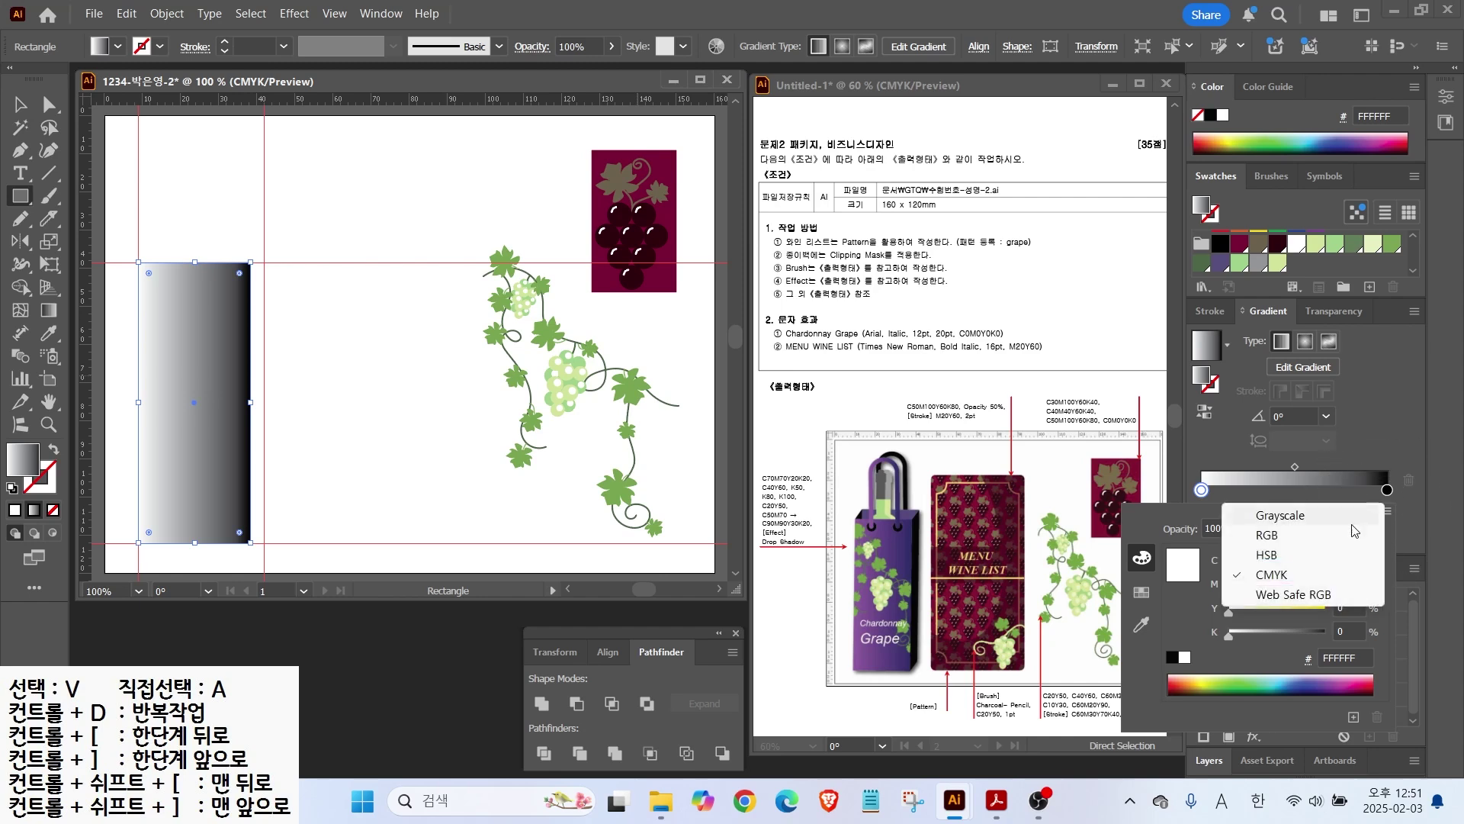
click(1261, 572)
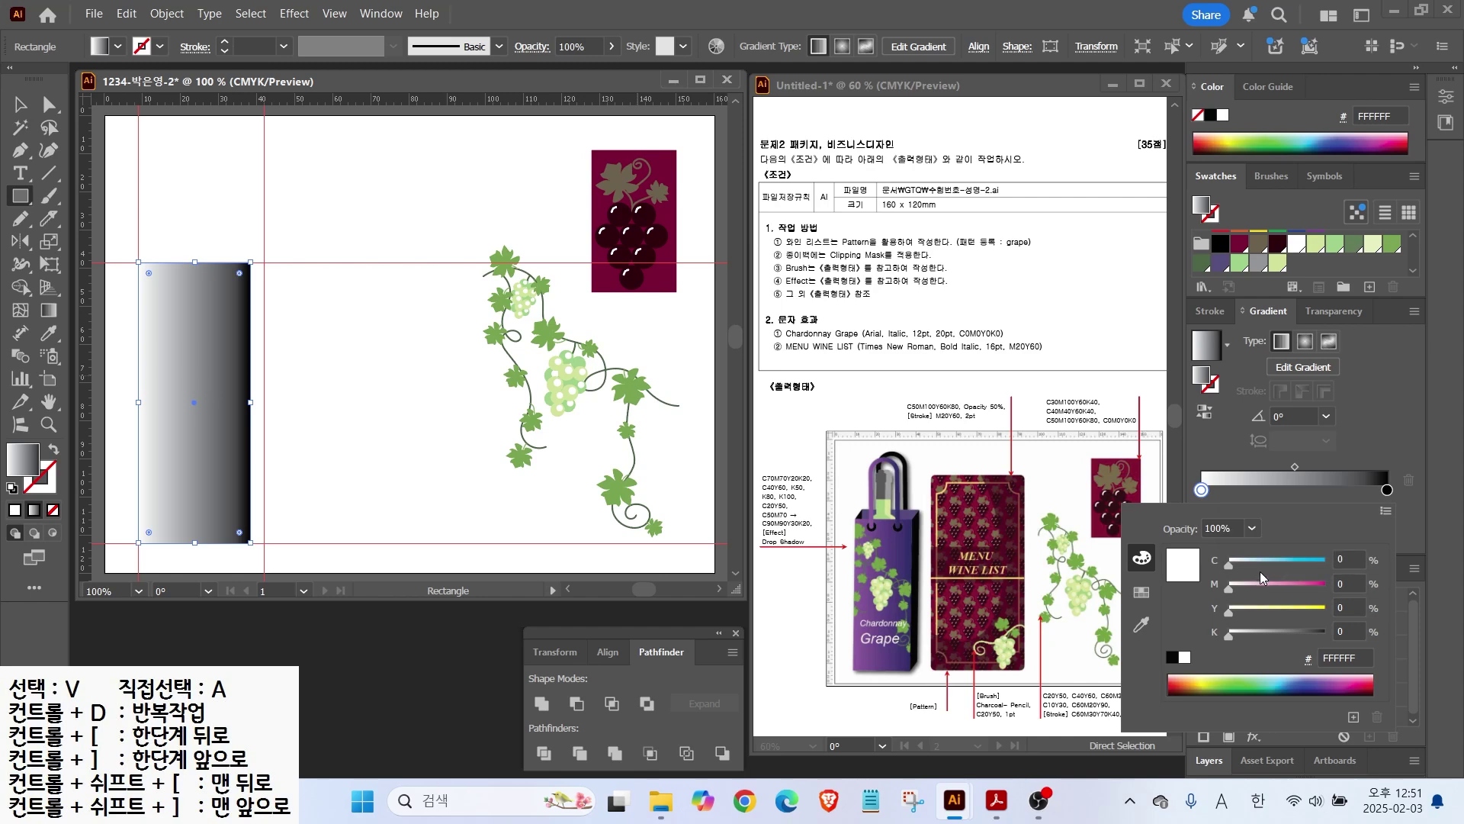
text(50)
key(Tab)
text(70)
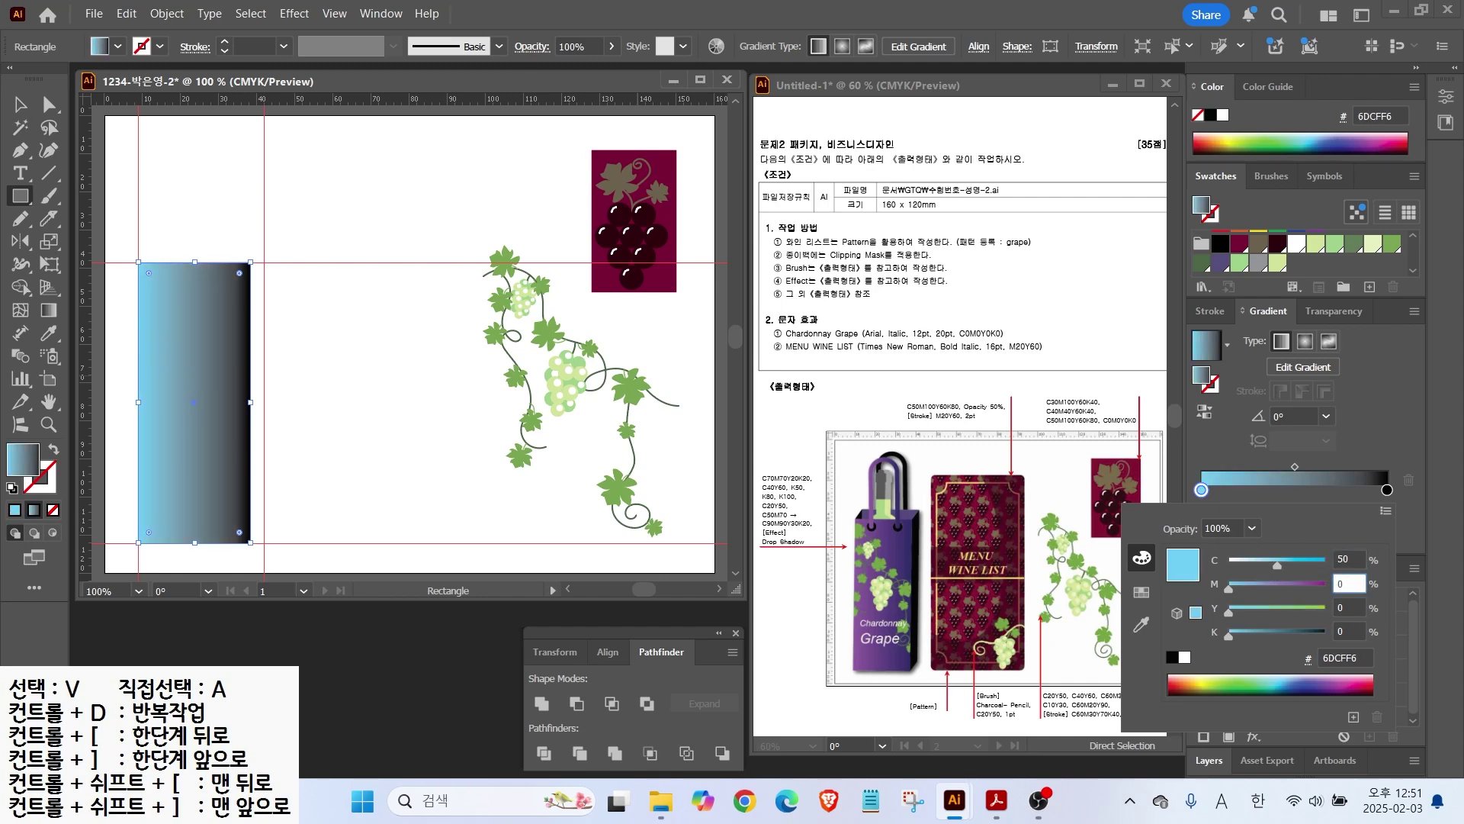
key(Tab)
key(Return)
Step: Set the right gradient stop to dark indigo, CMYK 90/90/30/20
double_click(1386, 490)
text(90)
key(Tab)
text(90)
key(Tab)
text(30)
key(Tab)
text(20)
key(Return)
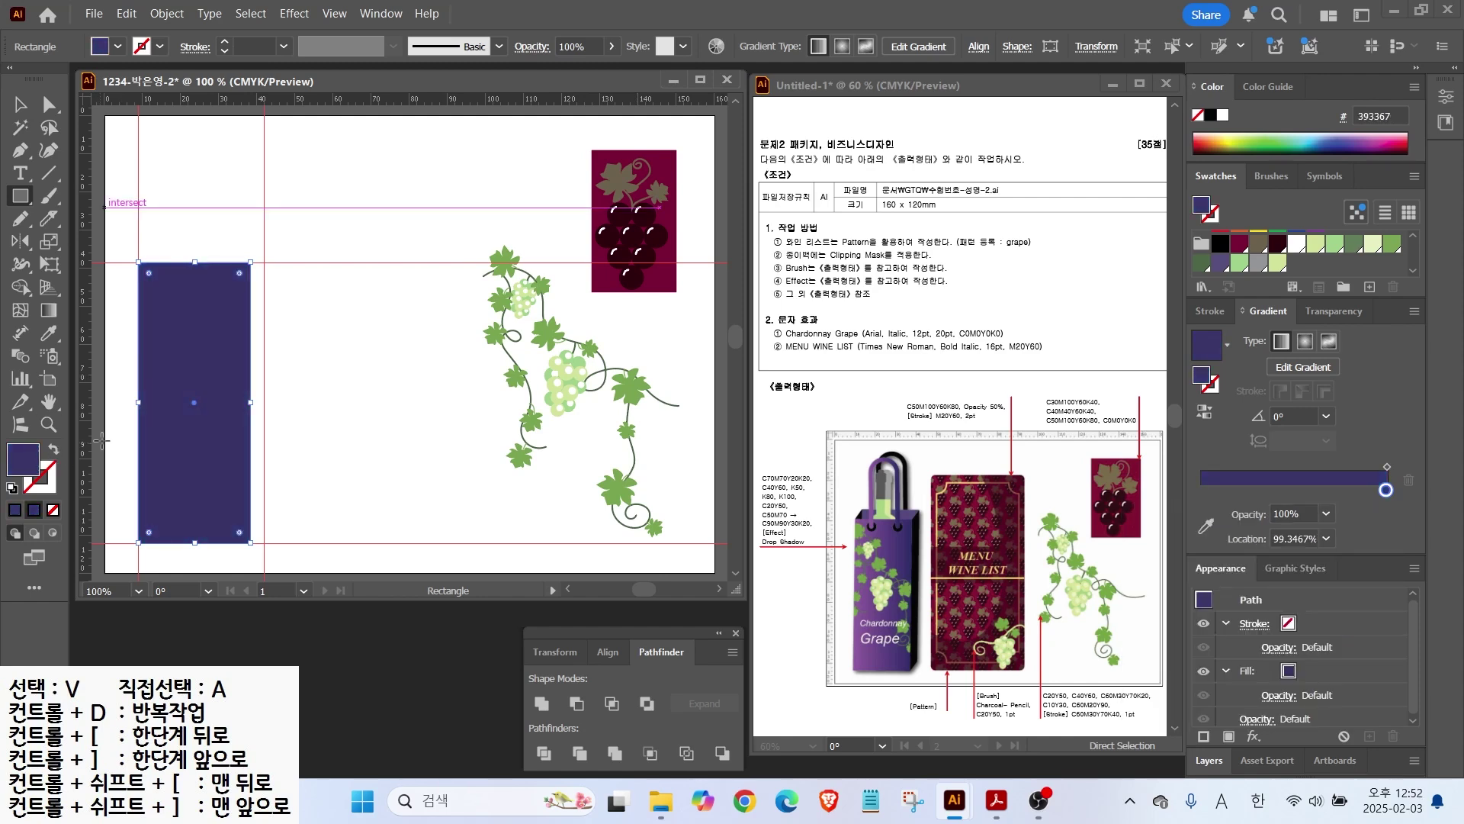
Step: Undo a stop slide, restore the purple-to-indigo gradient, and recheck both stop colours
drag(1385, 487, 1357, 498)
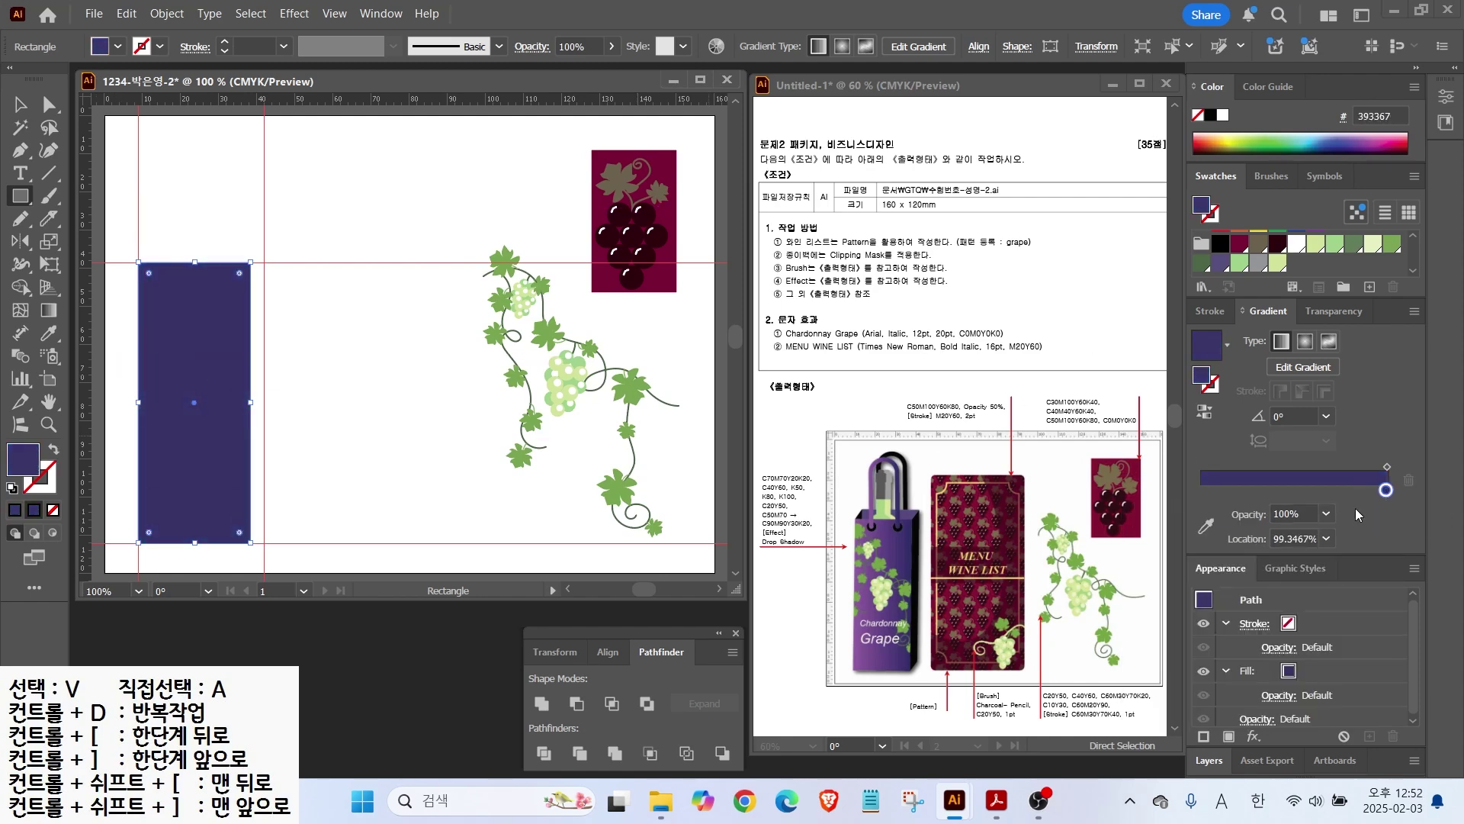
key(ctrl+z)
key(ctrl+z)
key(ctrl+z)
key(ctrl+z)
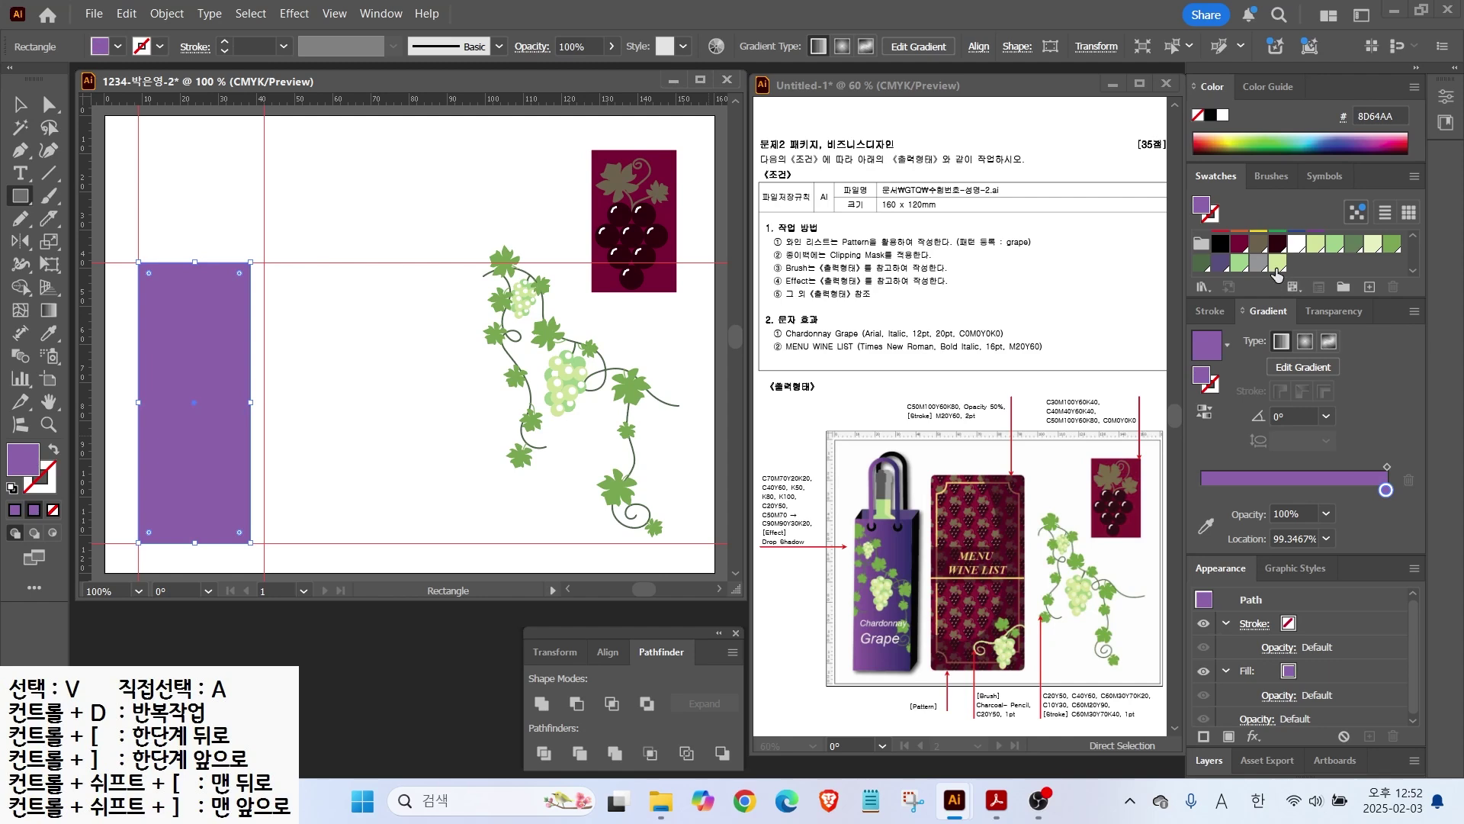
key(ctrl+shift+z)
key(ctrl+shift+z)
key(ctrl+shift+z)
click(1201, 490)
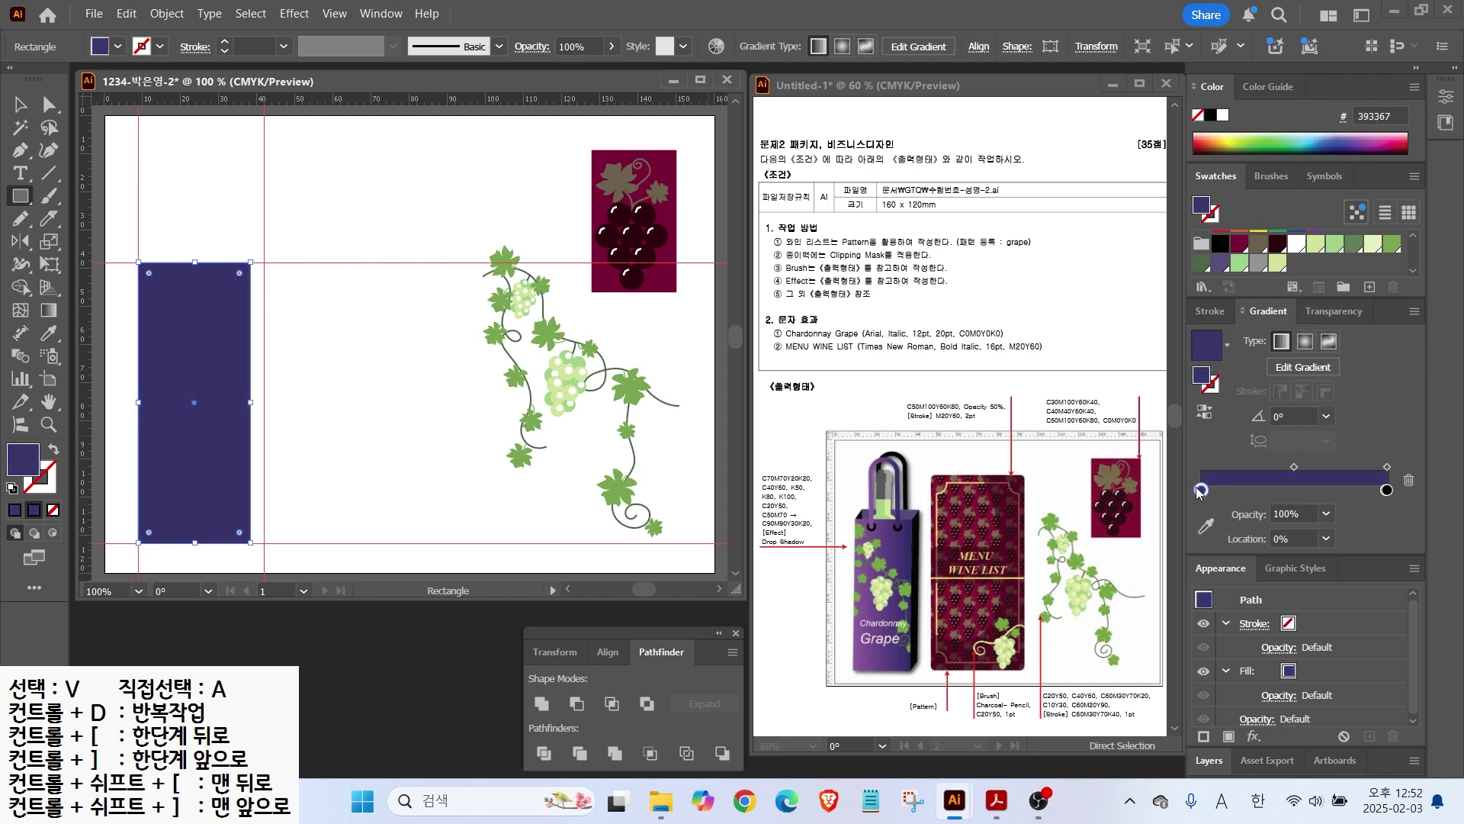
double_click(1201, 490)
key(ctrl+z)
key(ctrl+z)
key(Escape)
click(1386, 490)
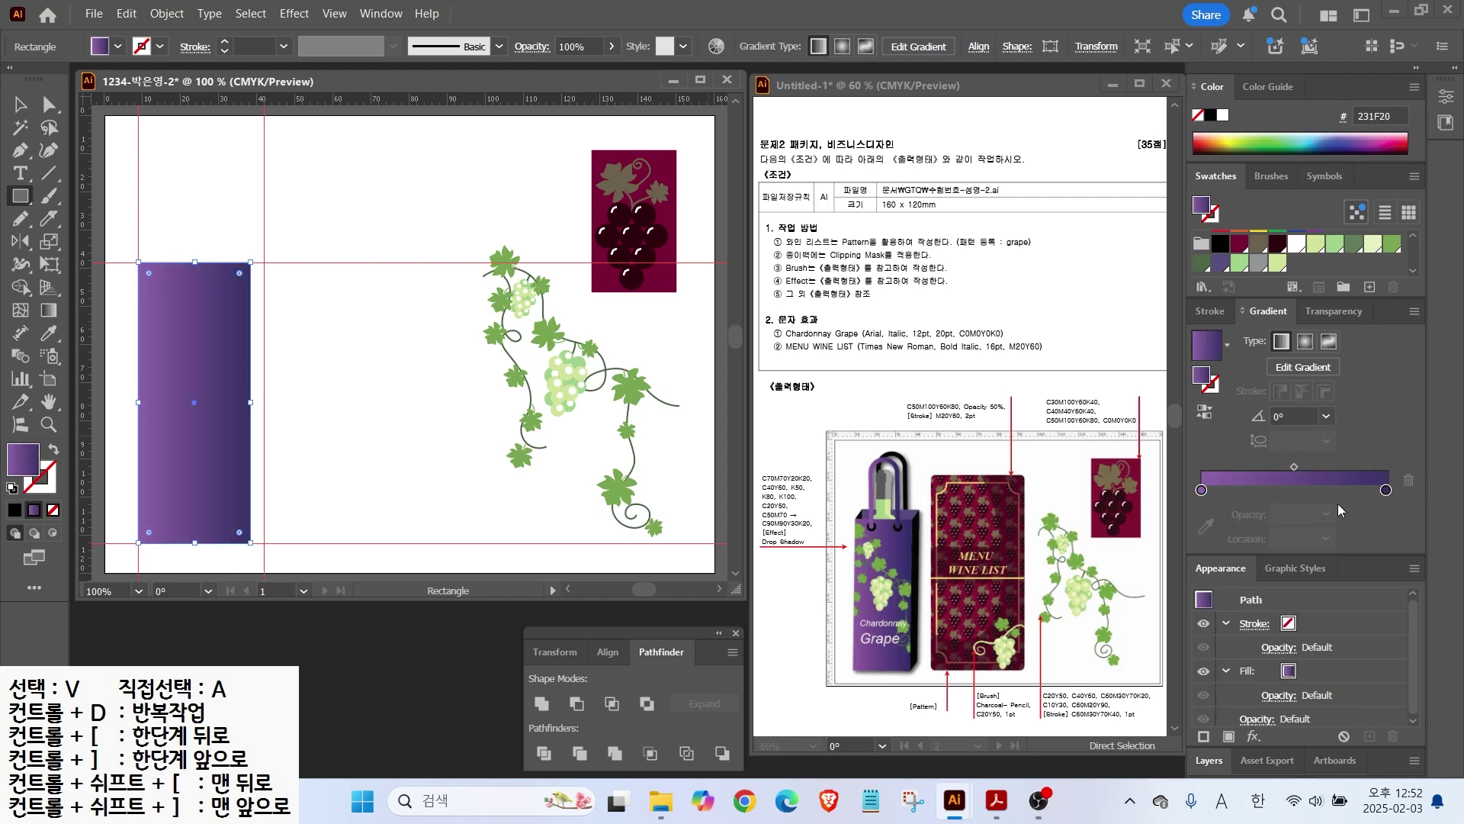
double_click(1386, 490)
click(1357, 440)
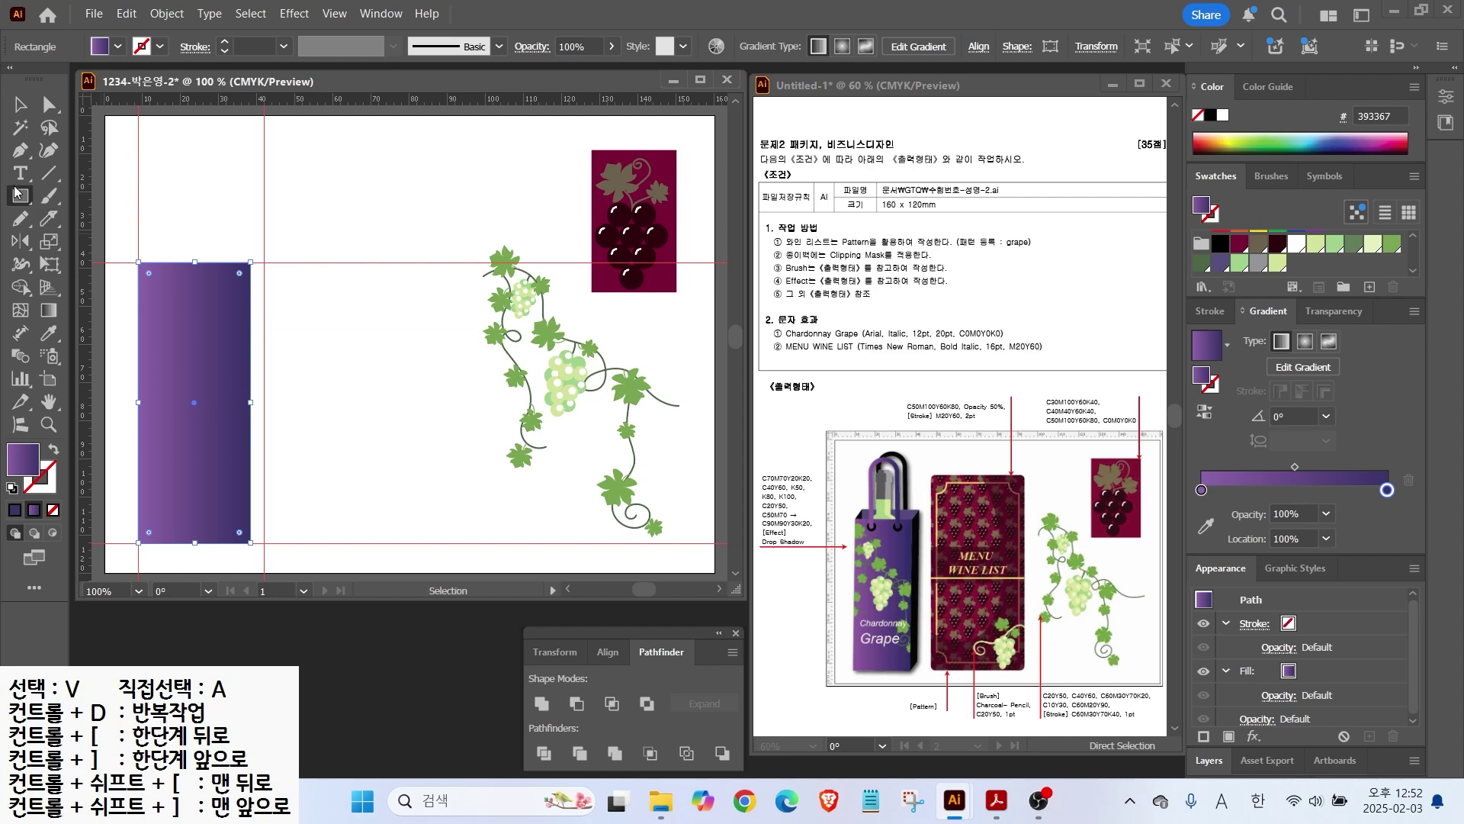
Step: Duplicate the gradient rectangle rightward, narrow the copy into a strip, and shear it slanted
key(v)
drag(252, 401, 360, 402)
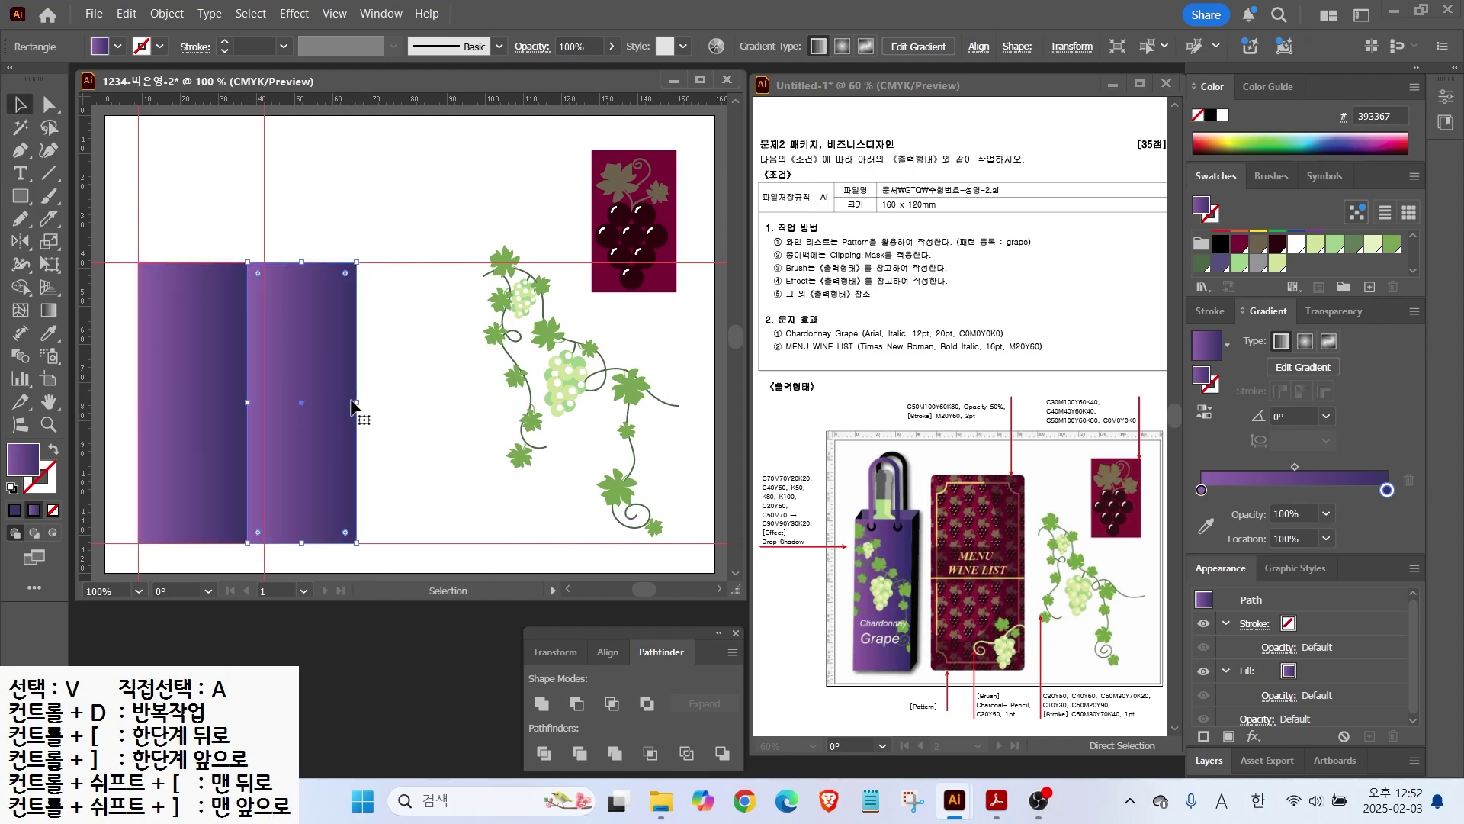
drag(357, 402, 263, 402)
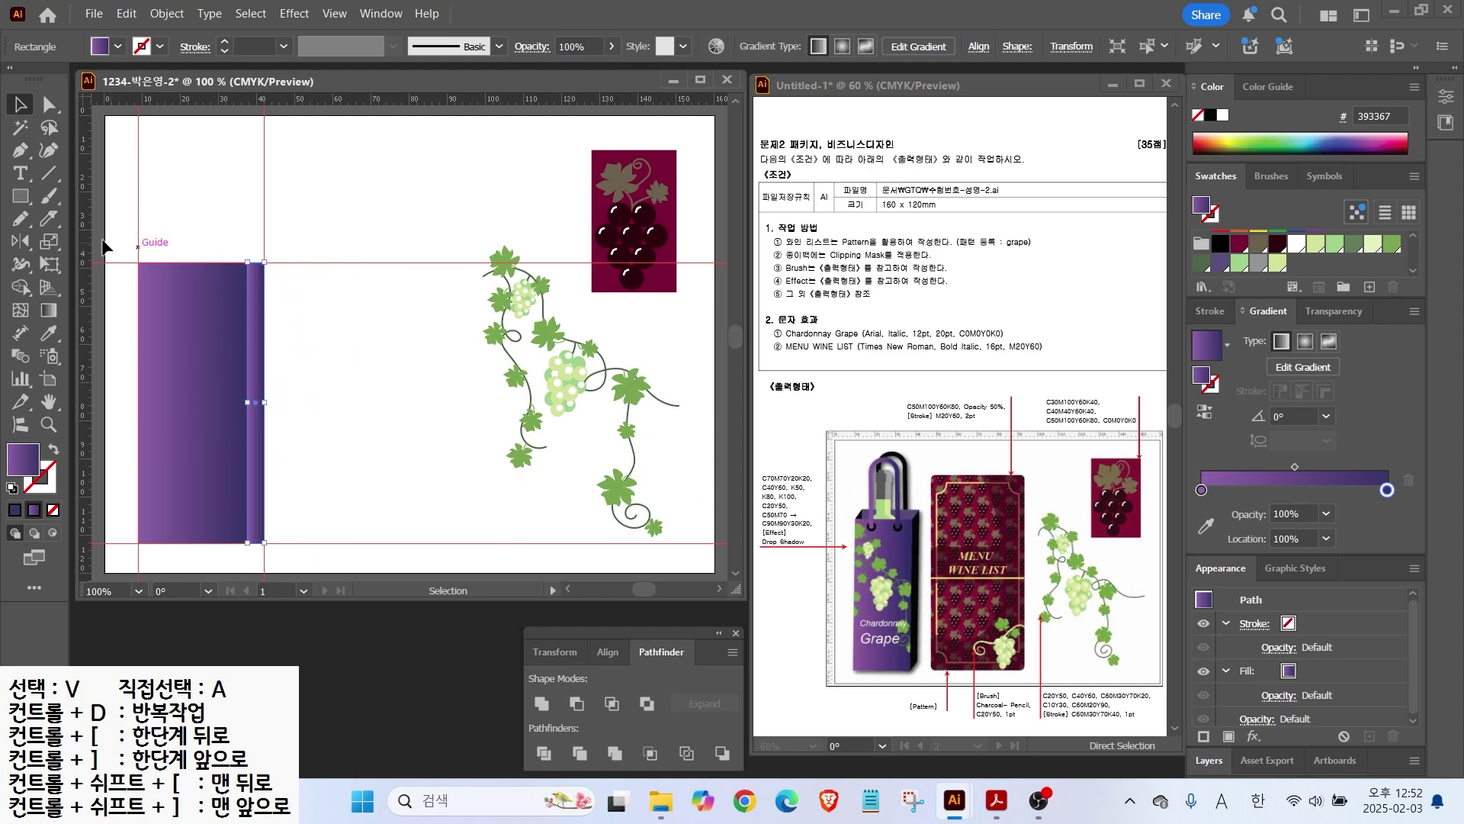
click(43, 243)
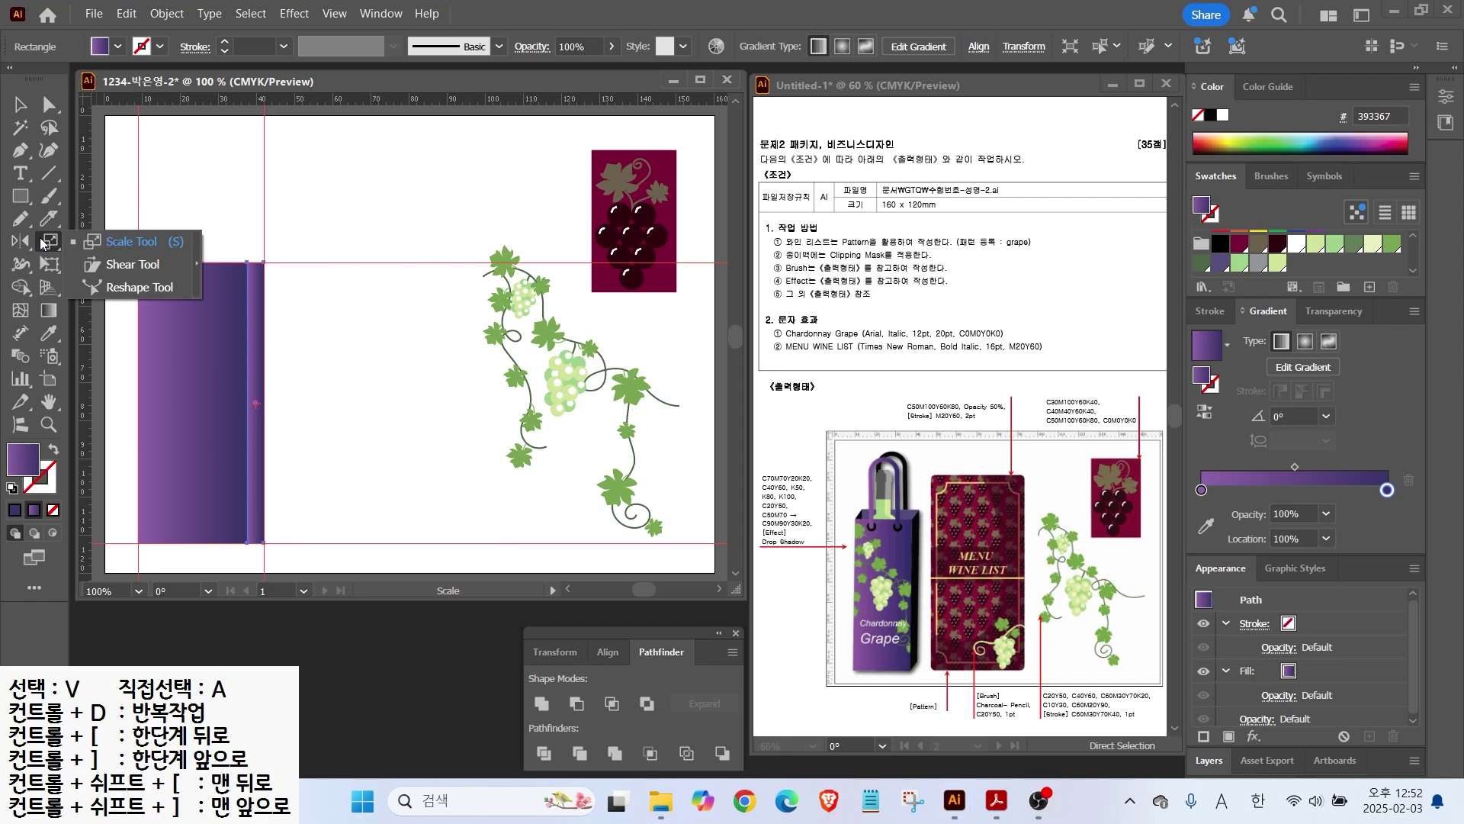
click(126, 263)
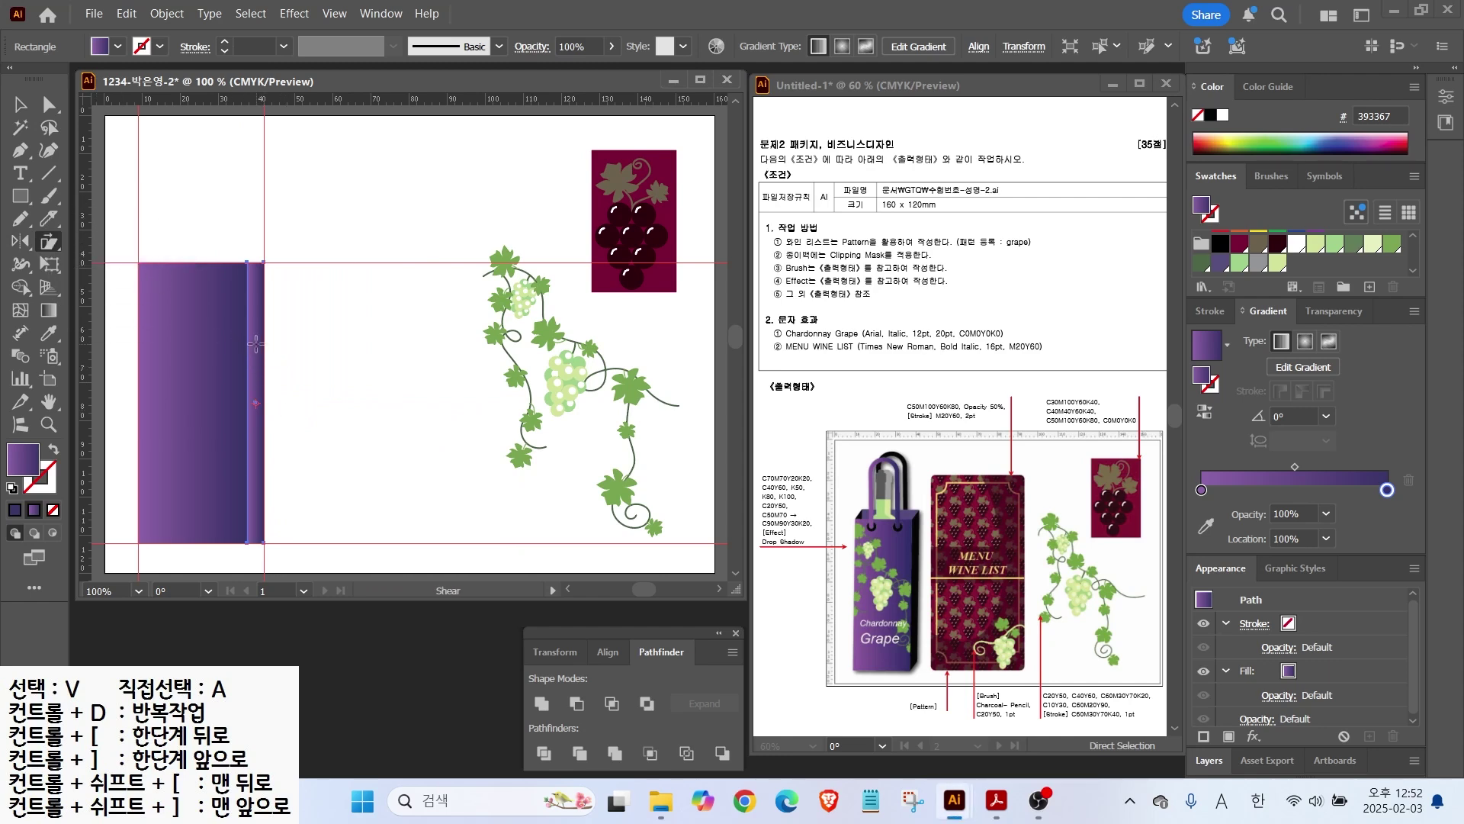
drag(257, 311, 263, 278)
Step: Raise the right-edge anchor points of the slanted strip slightly
key(v)
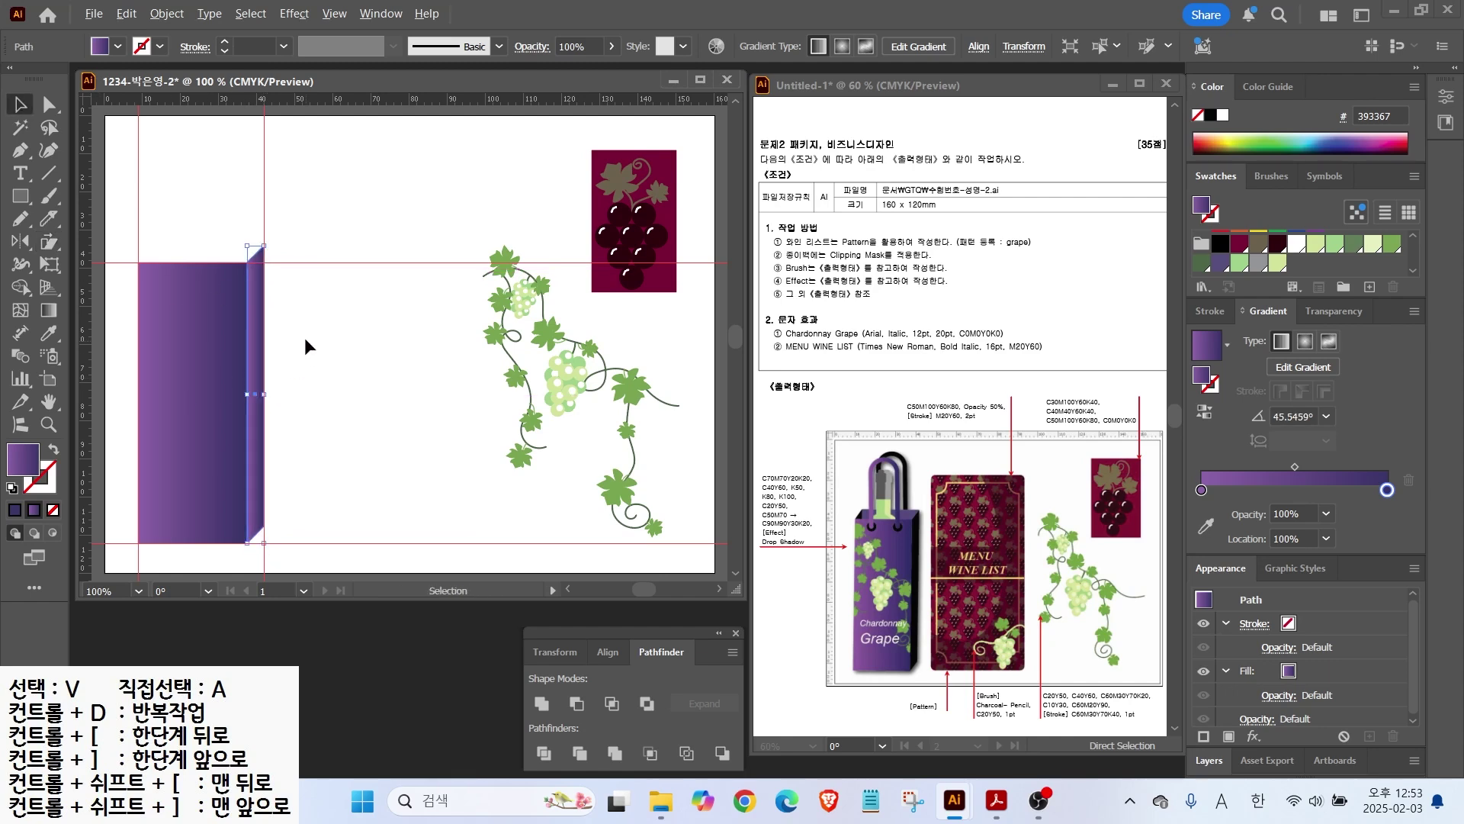
alt+scroll(305, 343, up, 1)
drag(324, 349, 494, 274)
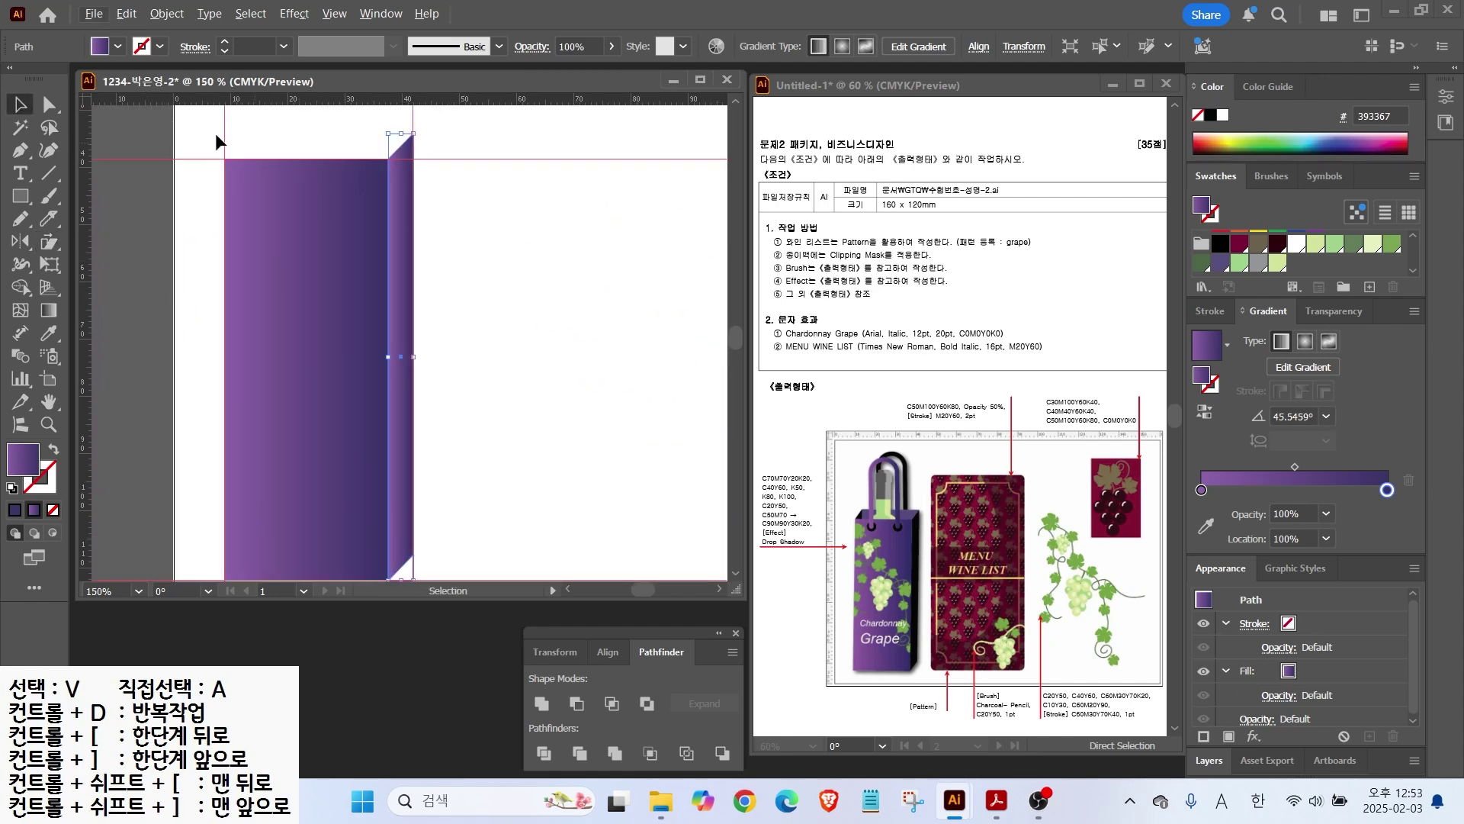
click(48, 105)
click(467, 124)
drag(449, 126, 412, 572)
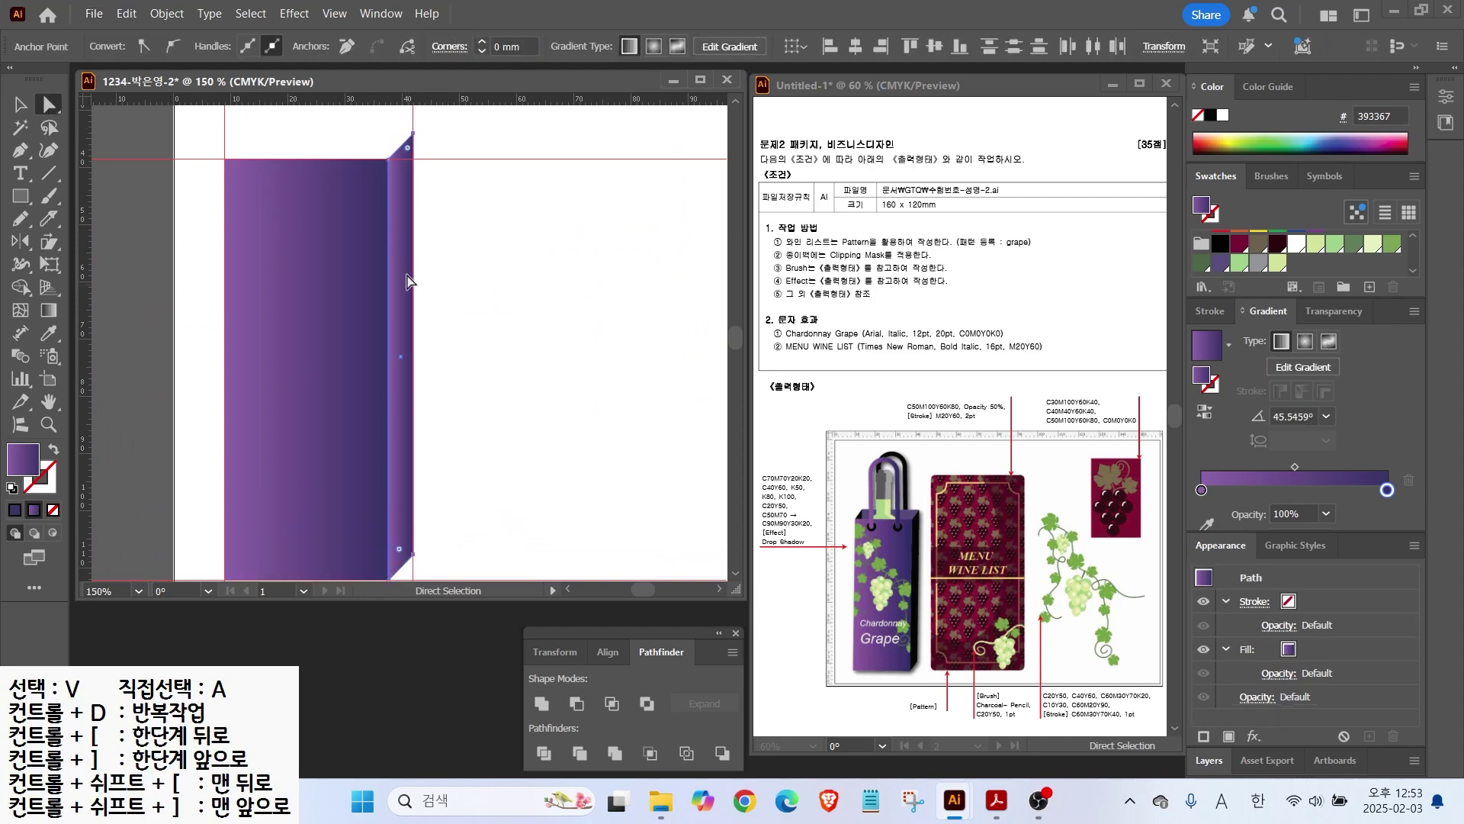
drag(413, 133, 407, 121)
Step: Copy the front rectangle upward, shorten it, and slant it into a top face
scroll(316, 376, down, 3)
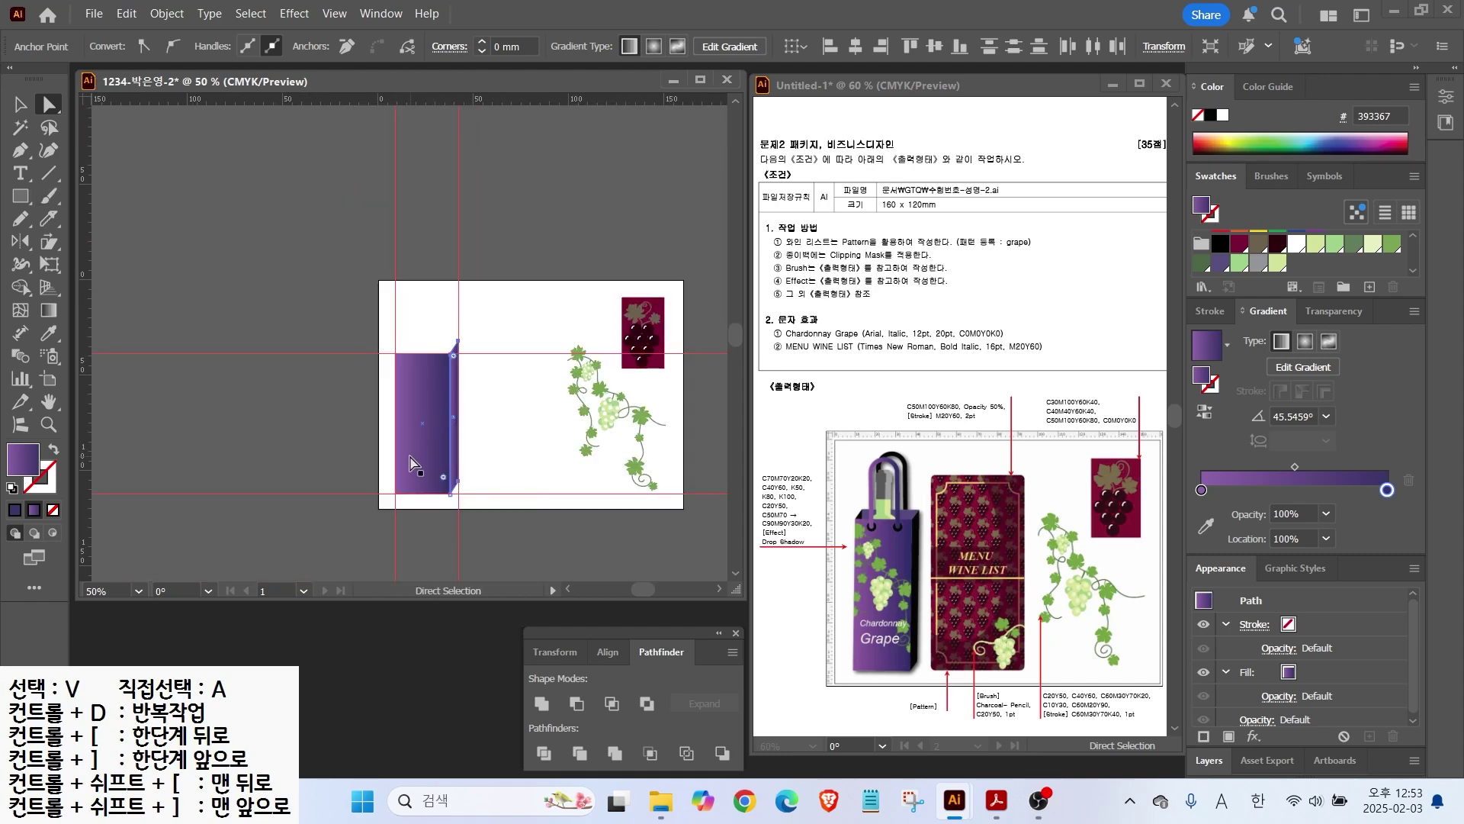
drag(405, 470, 398, 330)
key(v)
drag(422, 206, 427, 336)
scroll(470, 354, up, 3)
click(48, 104)
drag(217, 270, 422, 296)
click(451, 299)
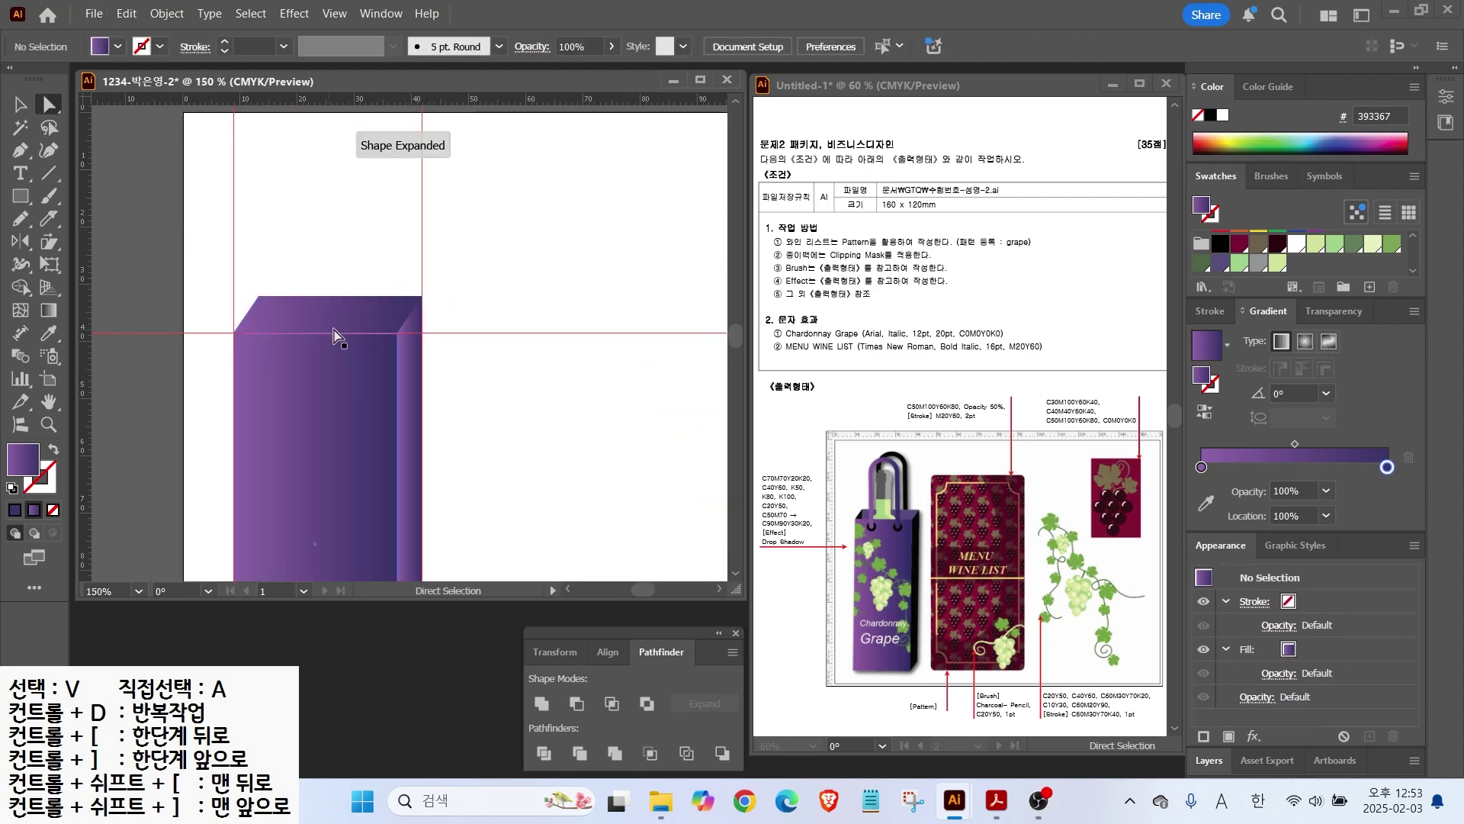
Step: Fill the side face black and the top face solid purple
click(409, 396)
click(1219, 263)
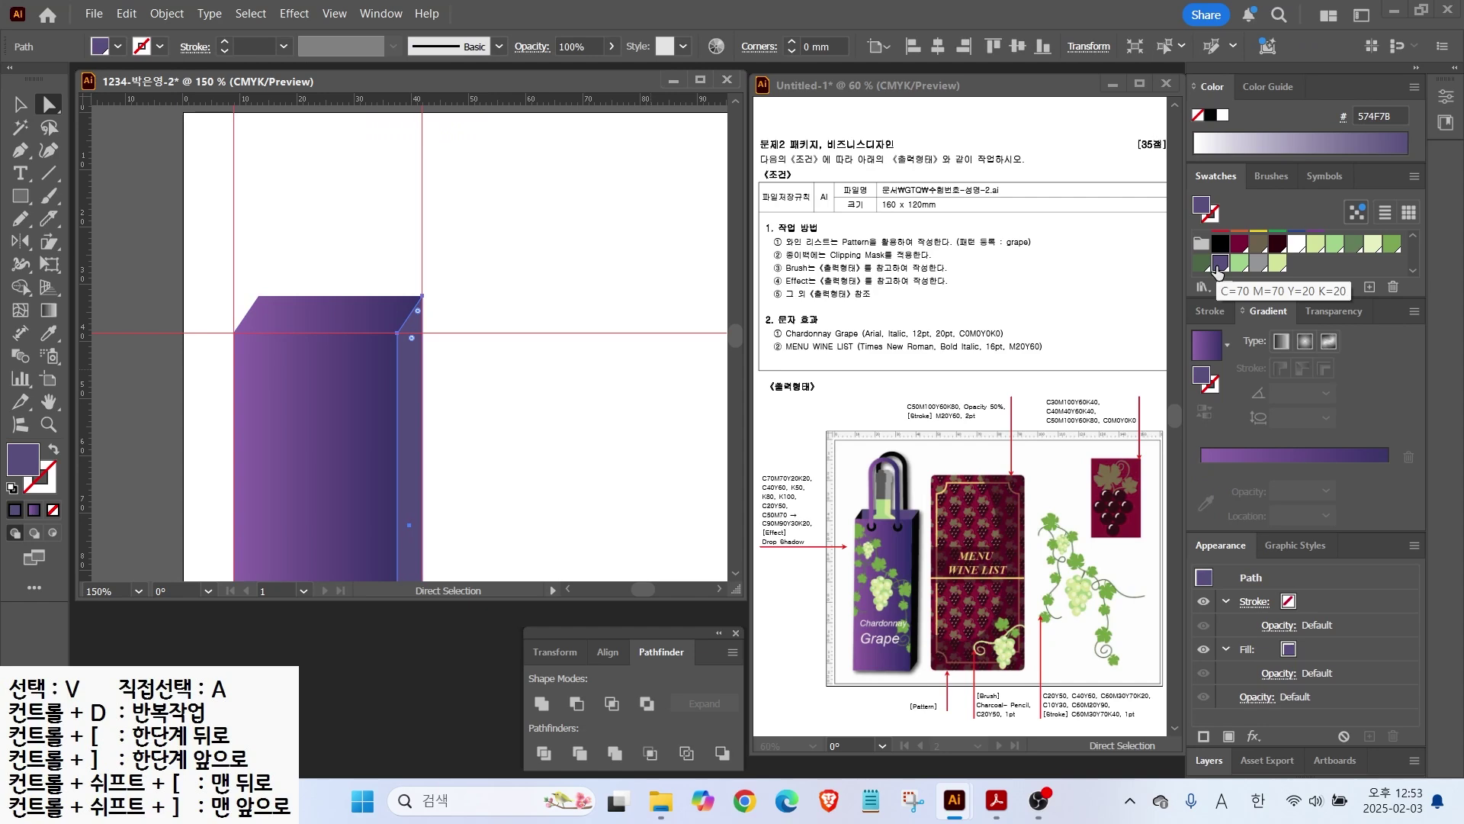
scroll(1220, 270, up, 1)
click(1220, 238)
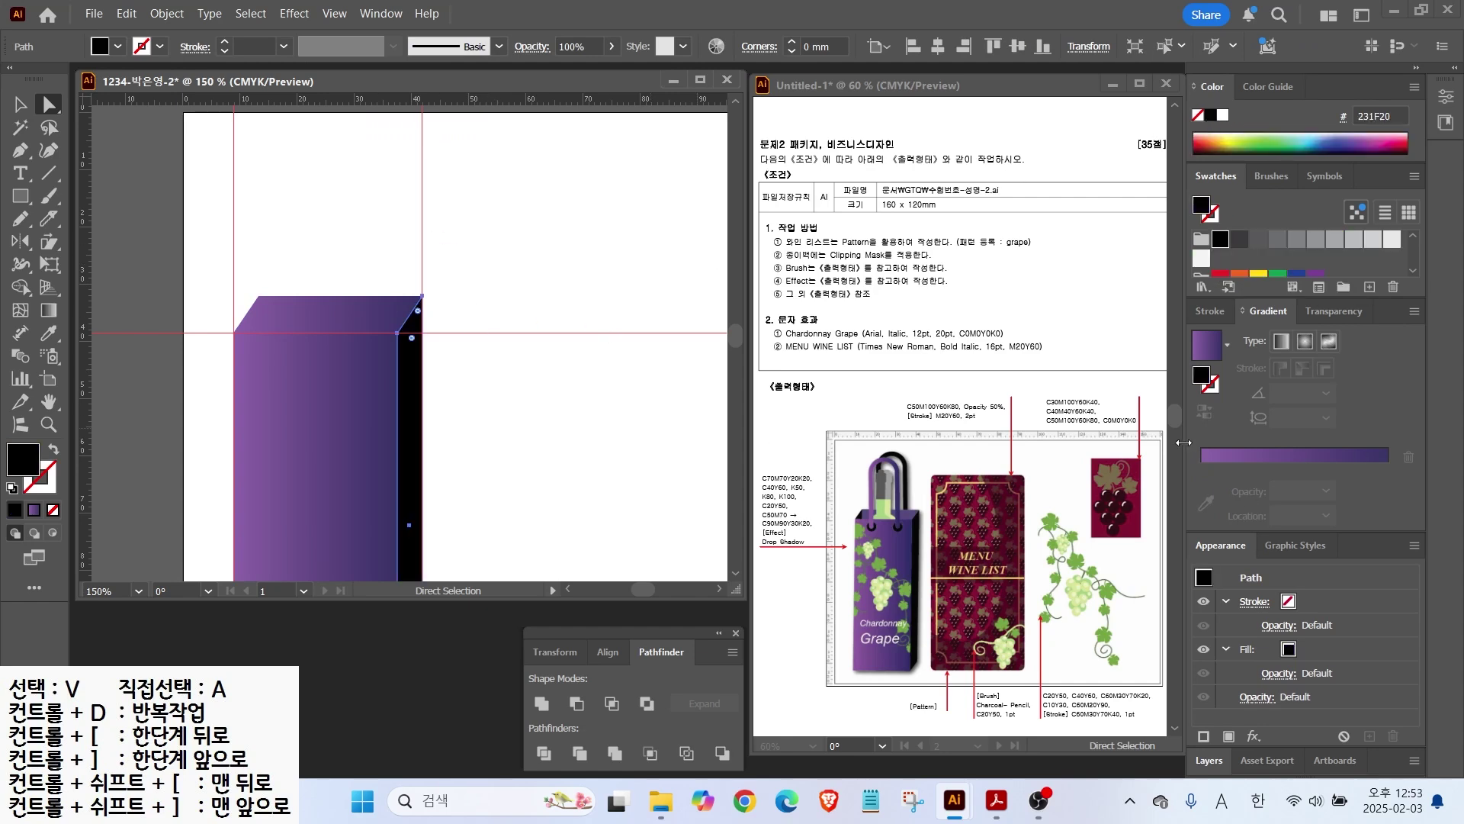
click(320, 308)
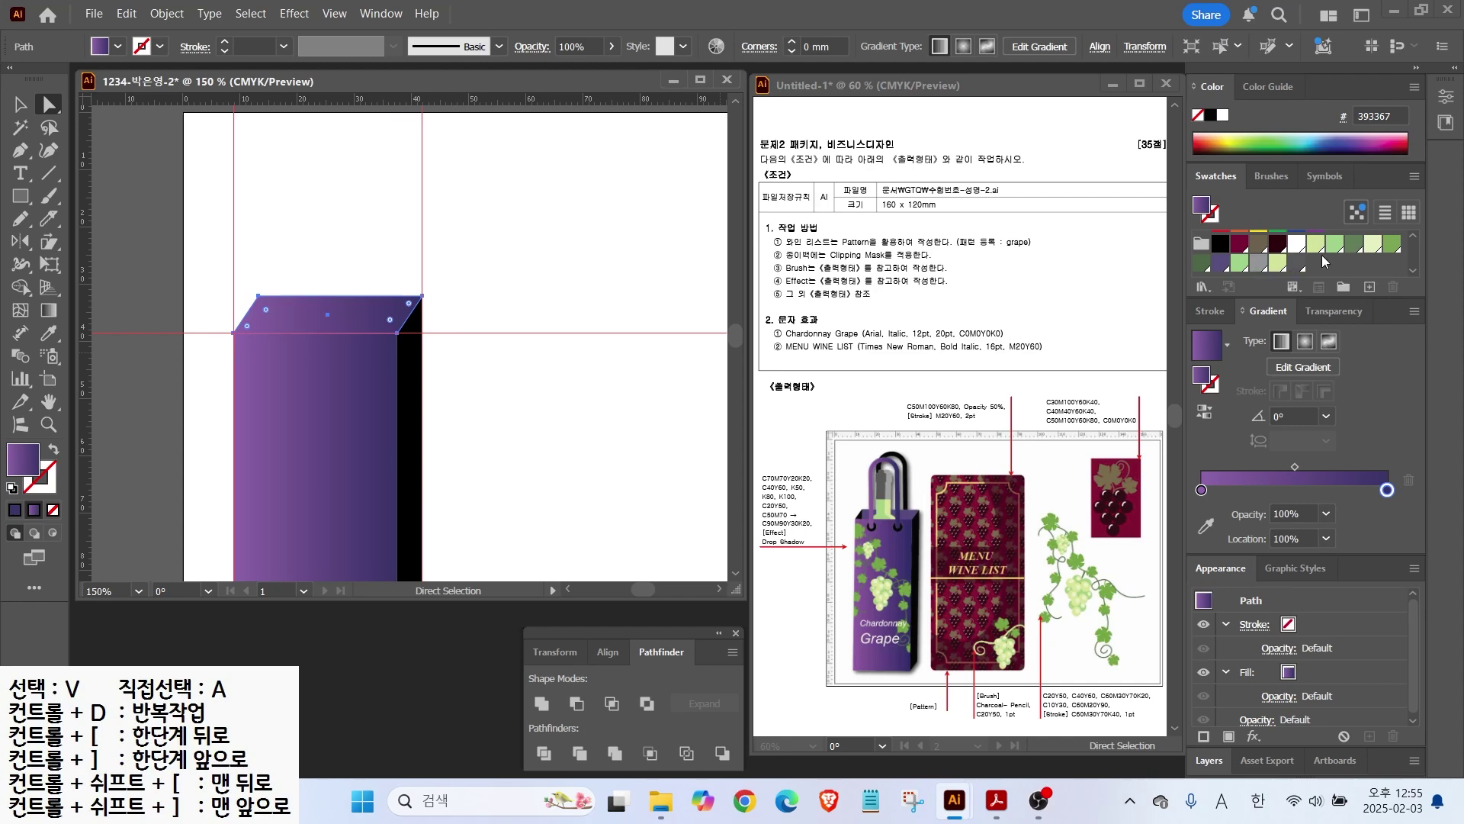
click(1220, 263)
Step: Draw a pen triangle at the top face's left corner and fill it black
click(21, 150)
click(20, 106)
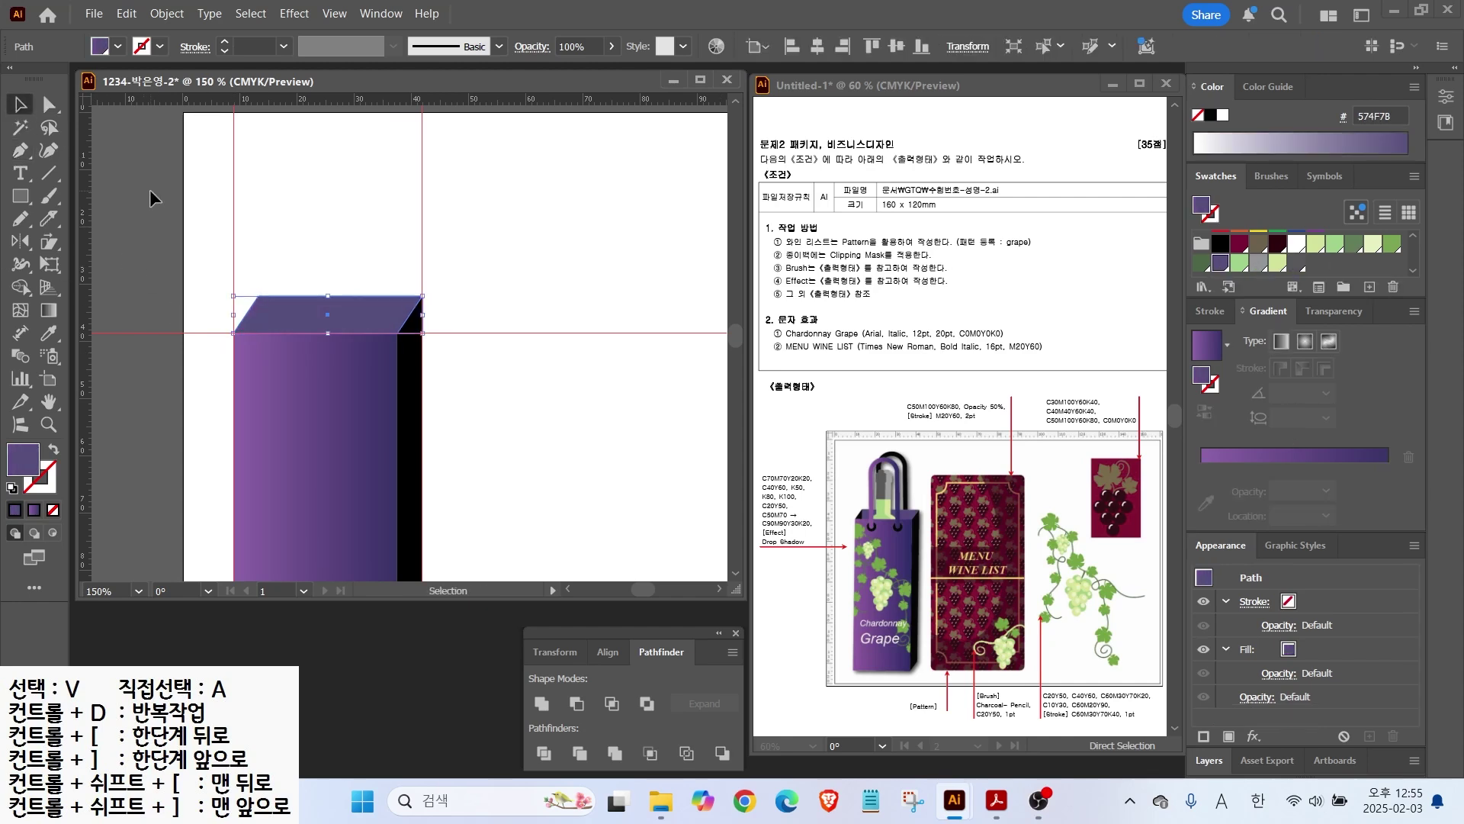
click(137, 176)
click(20, 150)
click(258, 296)
click(258, 333)
click(1209, 115)
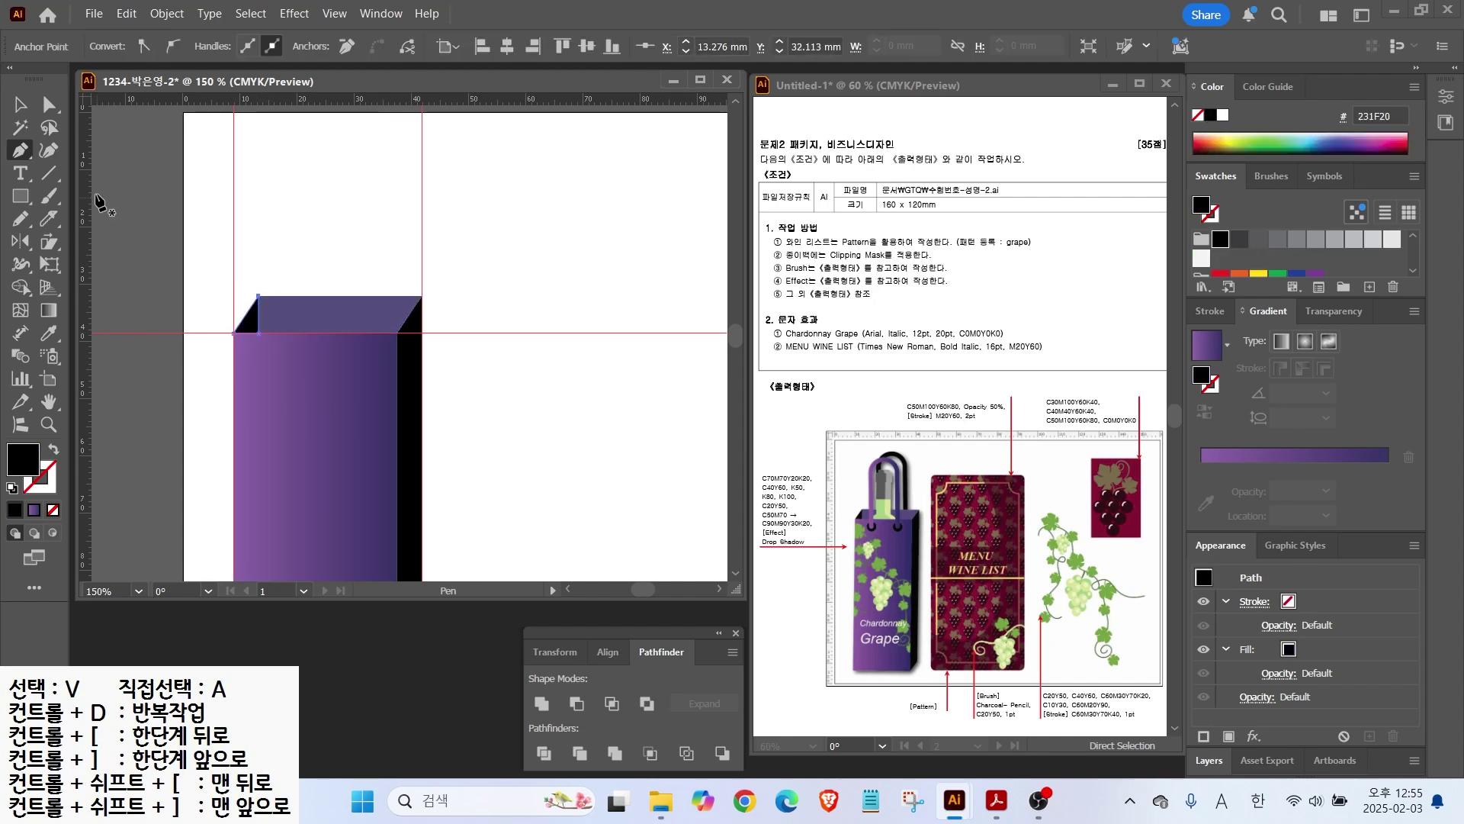
Step: Draw a tall rounded rectangle above the bag as a 7 pt black outline
click(21, 106)
click(429, 308)
drag(20, 196, 85, 209)
drag(309, 203, 383, 529)
click(54, 449)
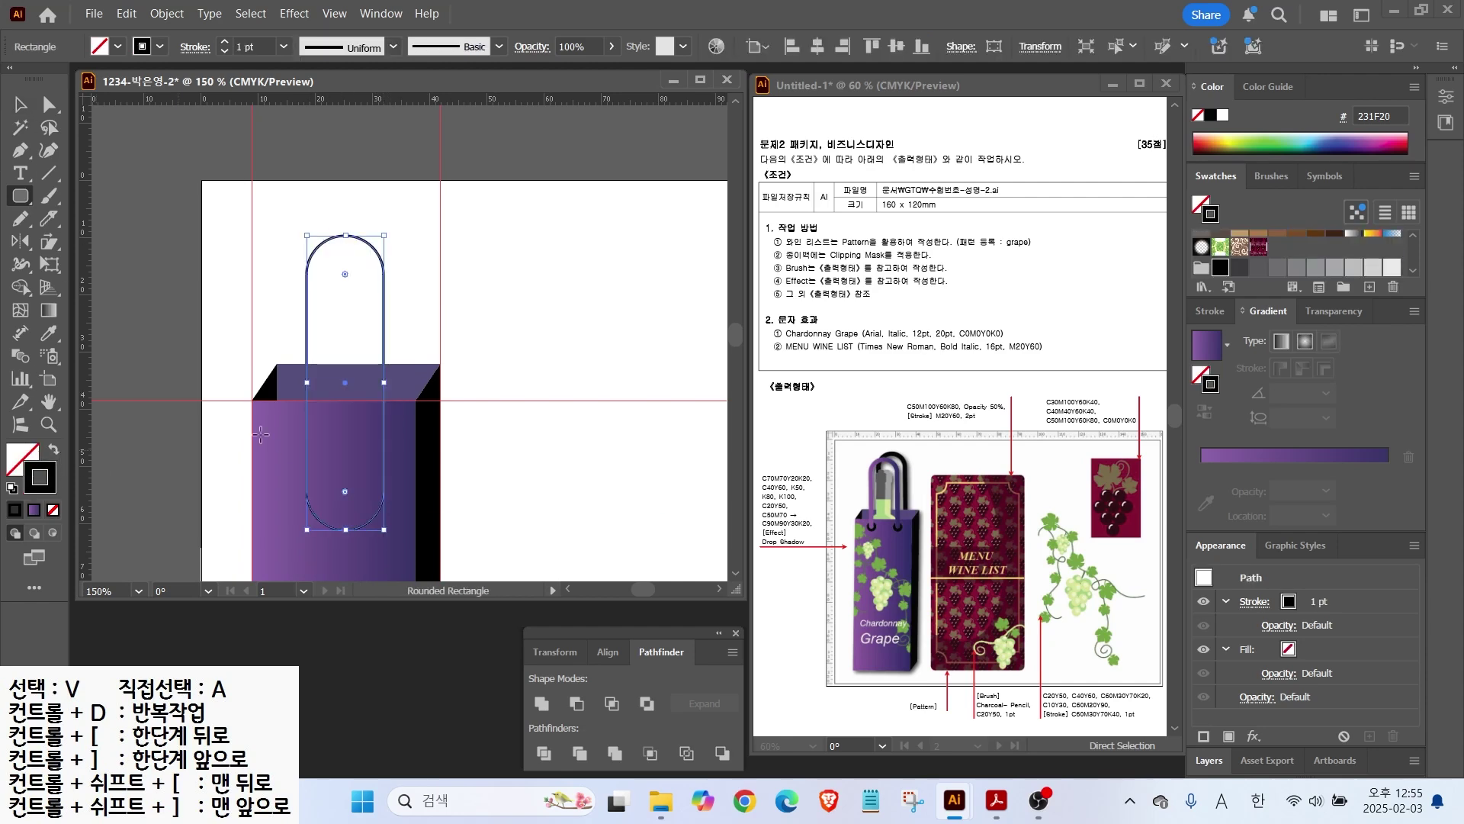
click(1211, 310)
click(1258, 336)
click(1259, 336)
click(1258, 337)
click(1259, 337)
click(1259, 337)
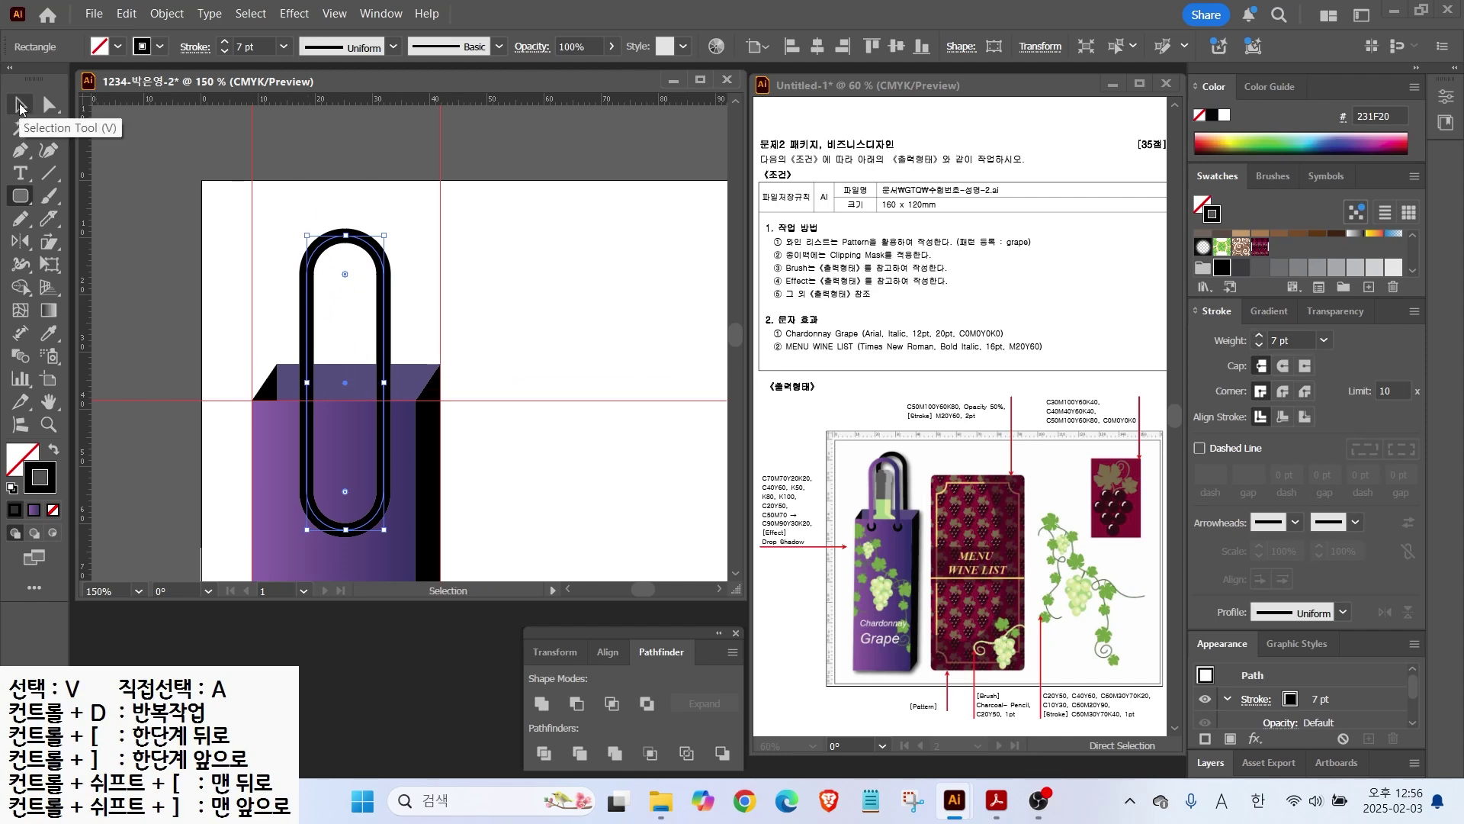
Step: Move the outline up slightly and expand its fill and stroke into a shape
click(21, 105)
drag(376, 246, 385, 228)
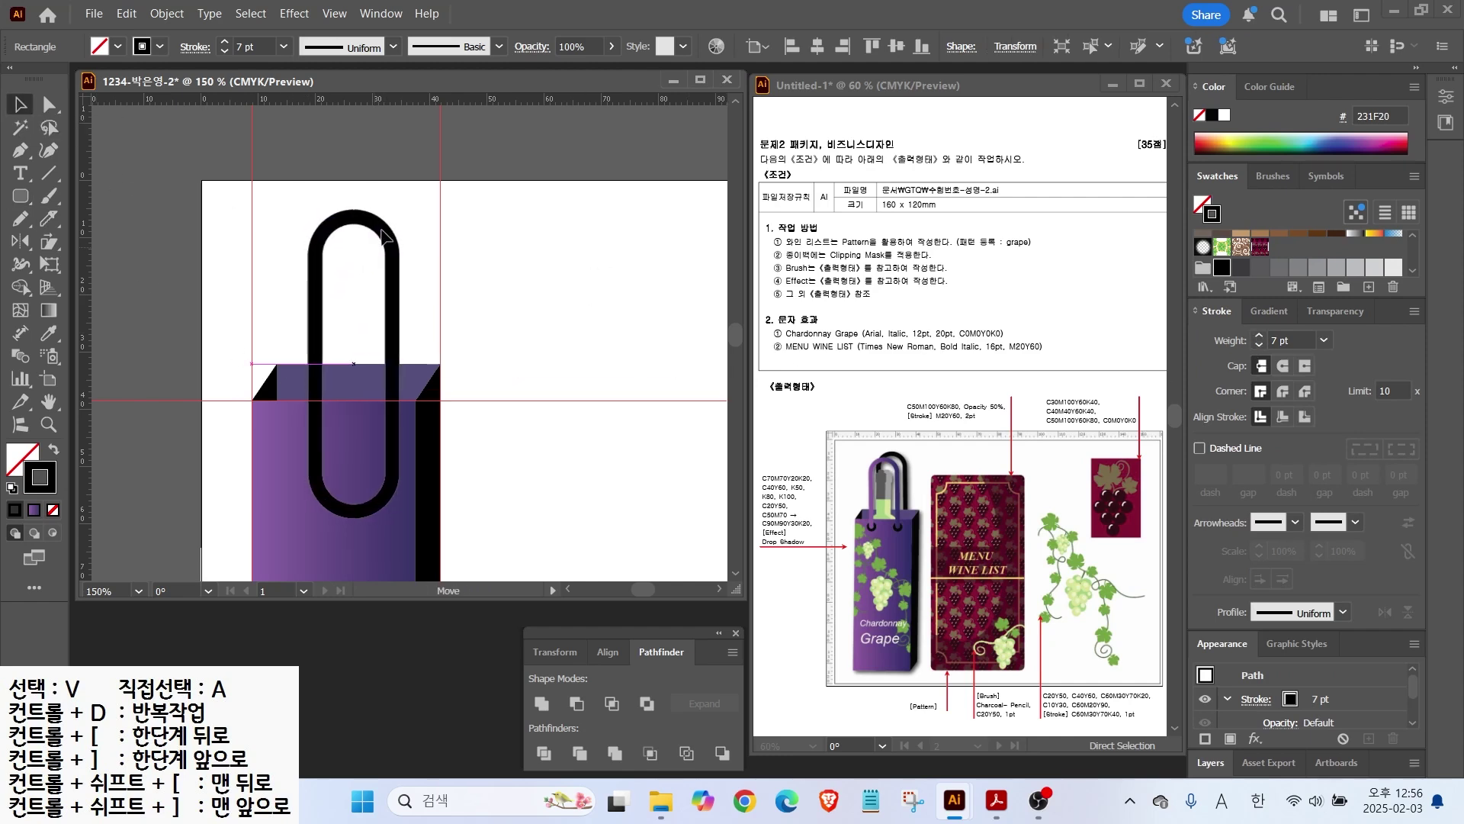
click(384, 306)
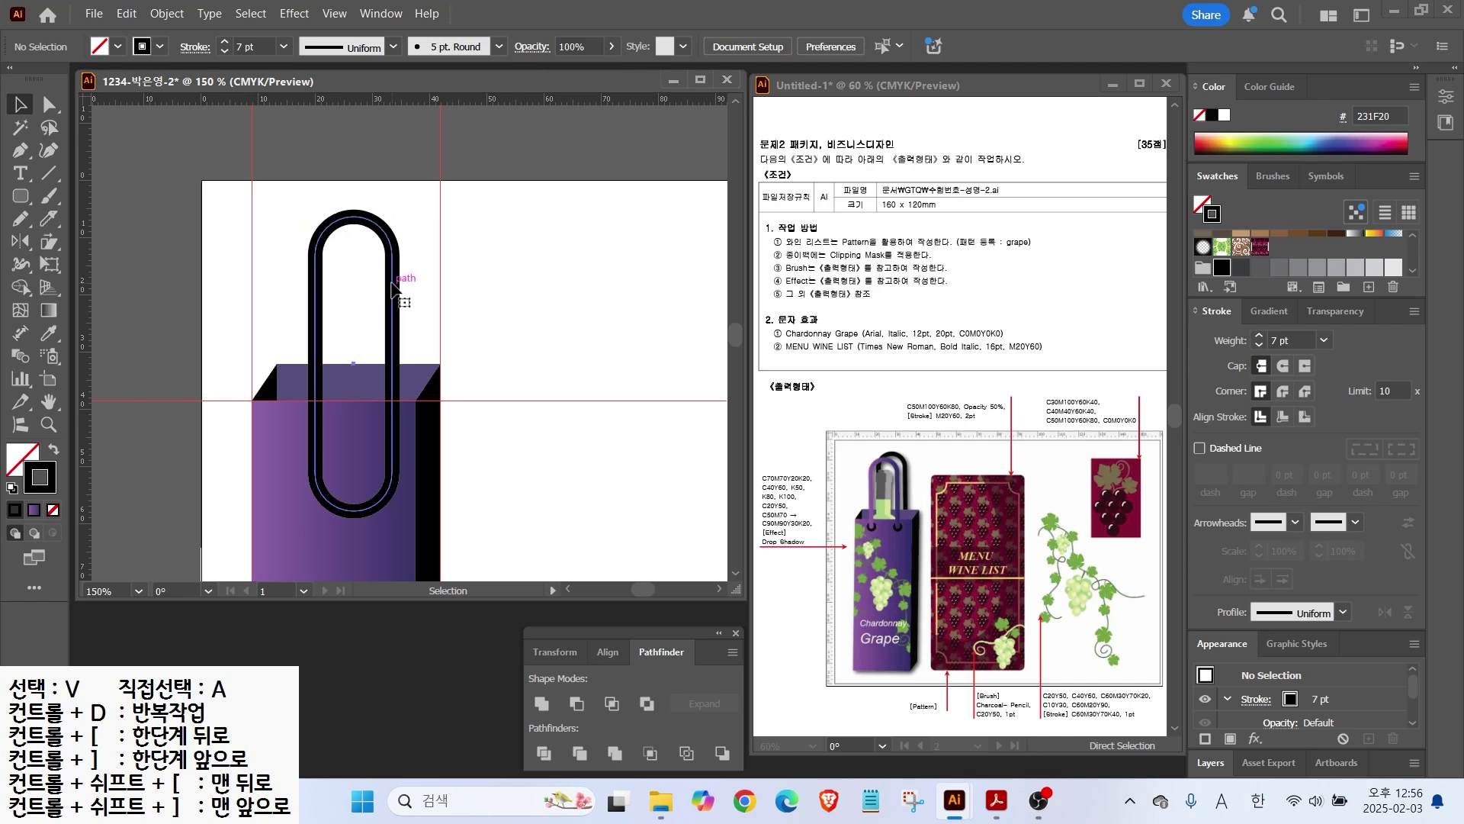
click(394, 288)
click(394, 266)
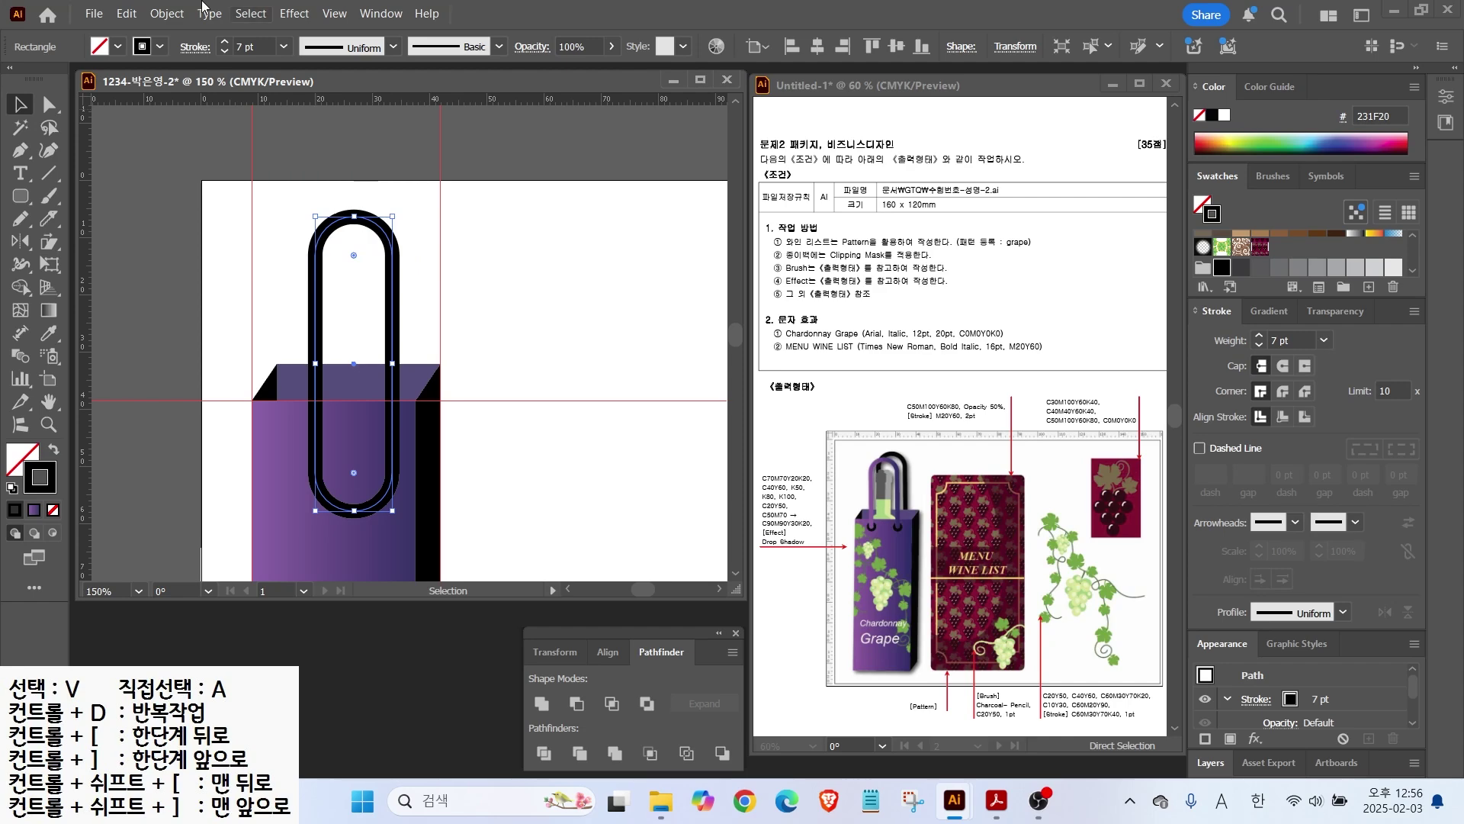
click(160, 16)
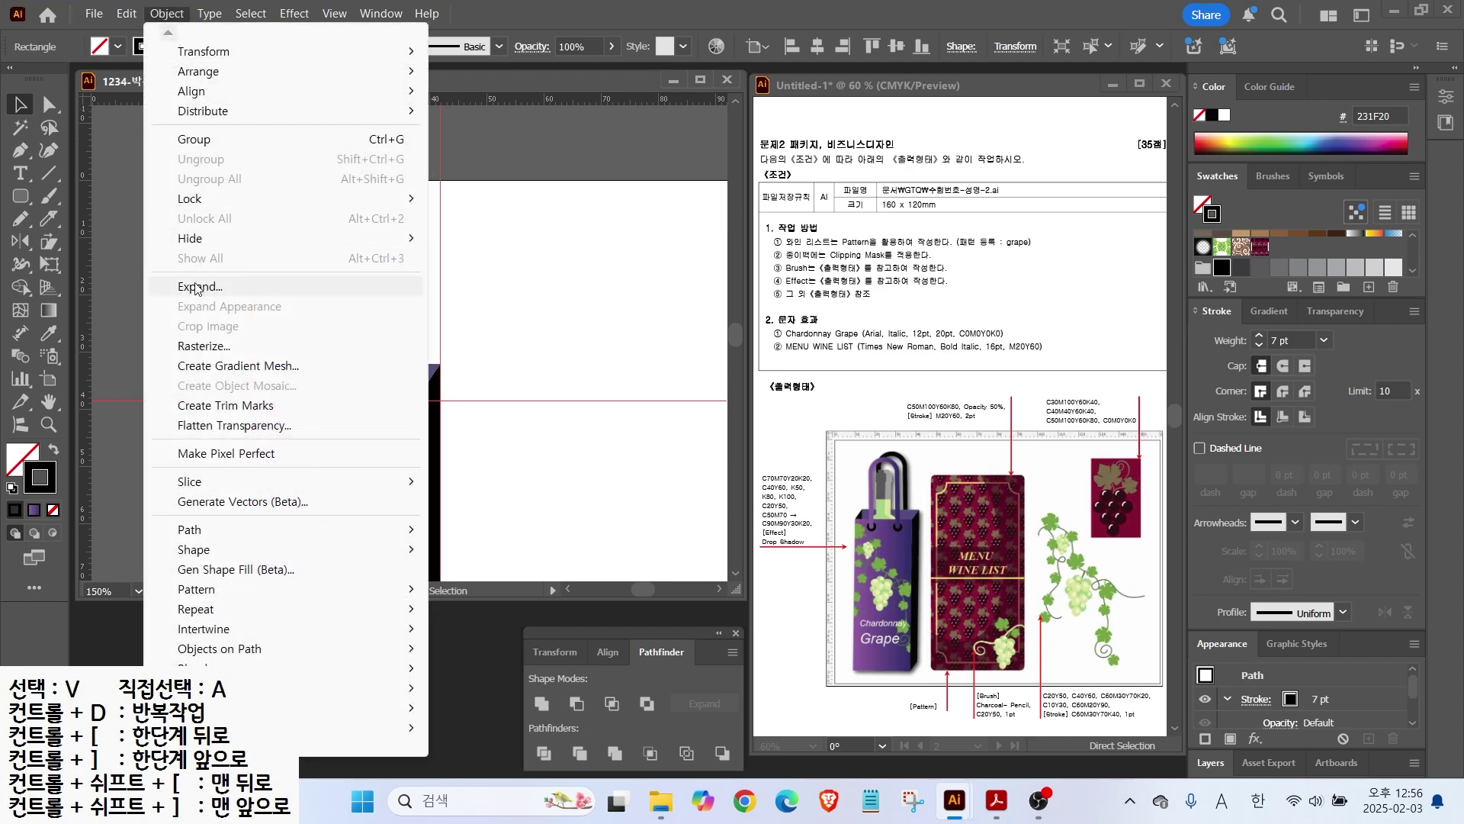
click(229, 286)
click(534, 437)
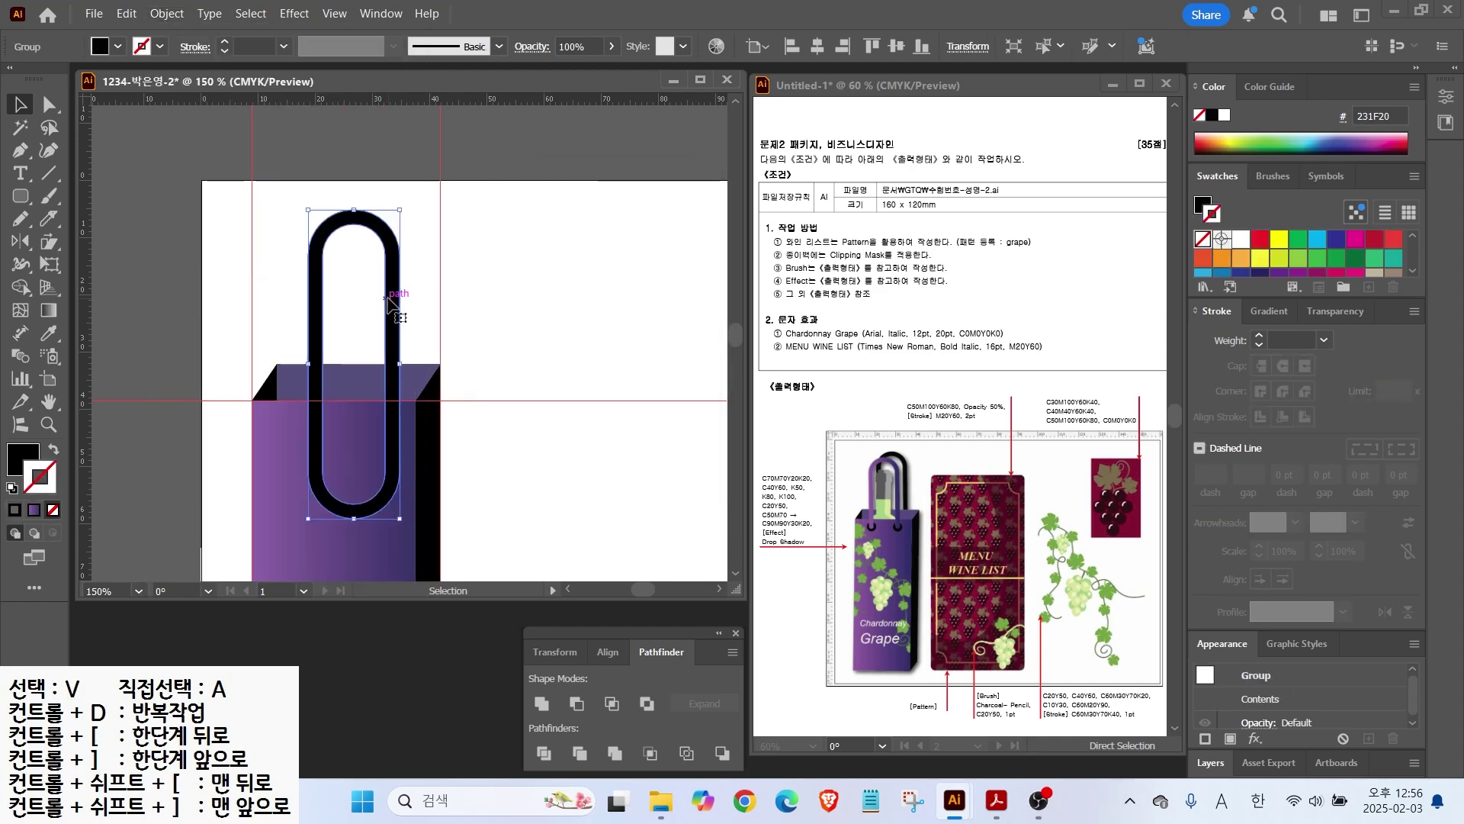
Step: Send the handle behind the bag and place a copy beside it
right_click(381, 306)
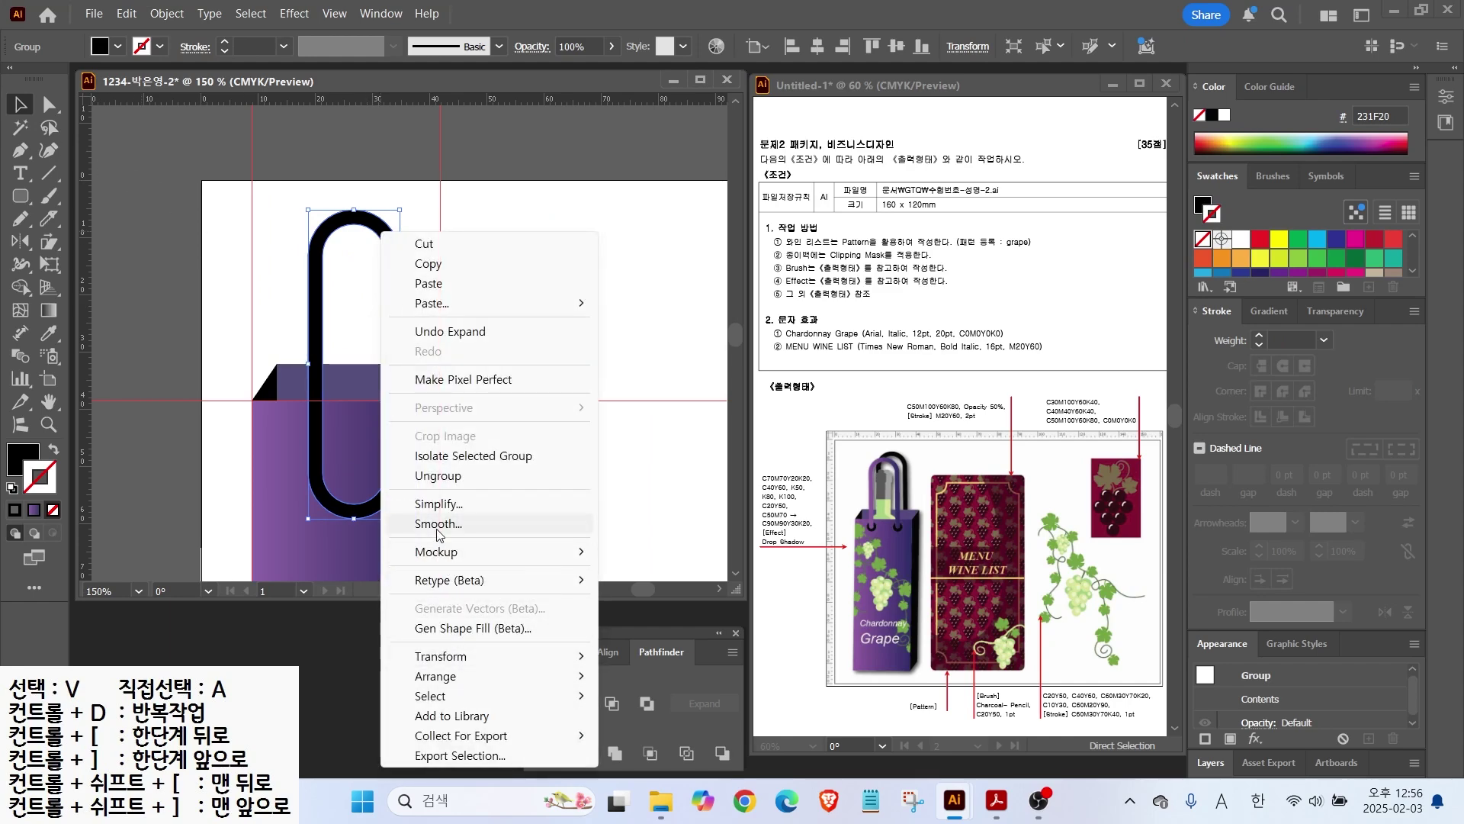
click(687, 735)
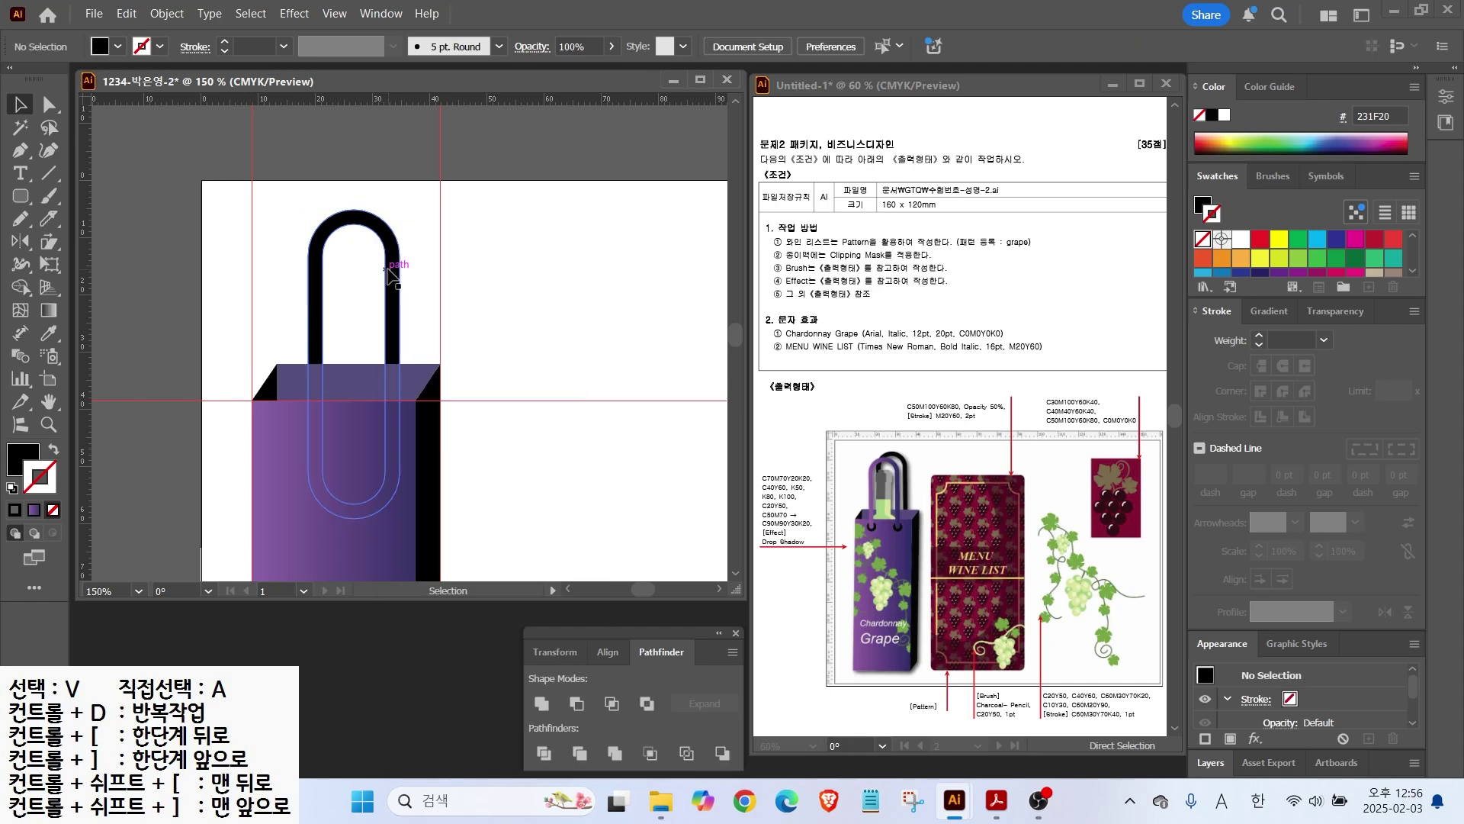
drag(389, 274, 533, 280)
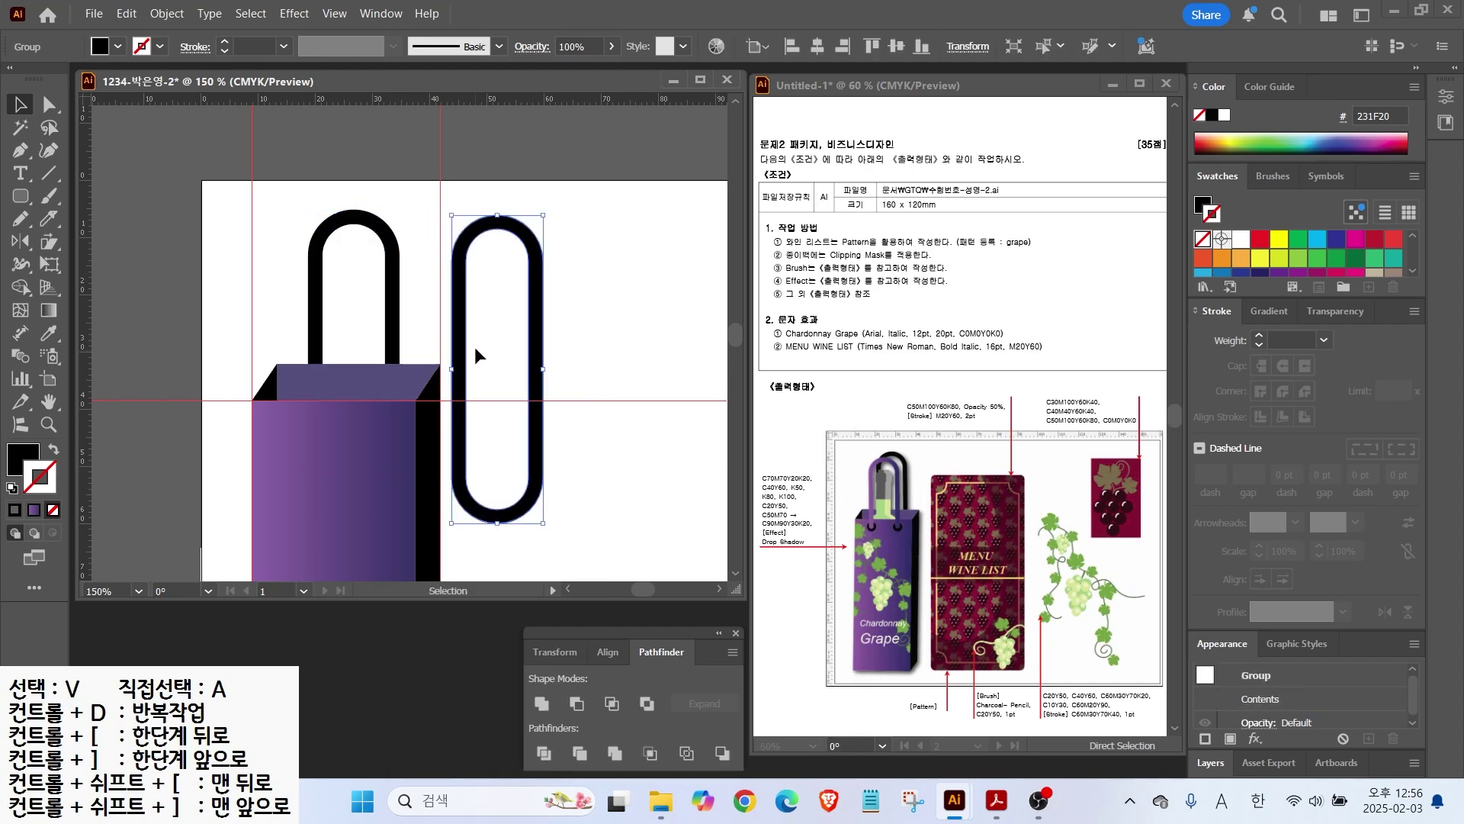
Step: Fill the copied handle with the purple gradient
click(11, 452)
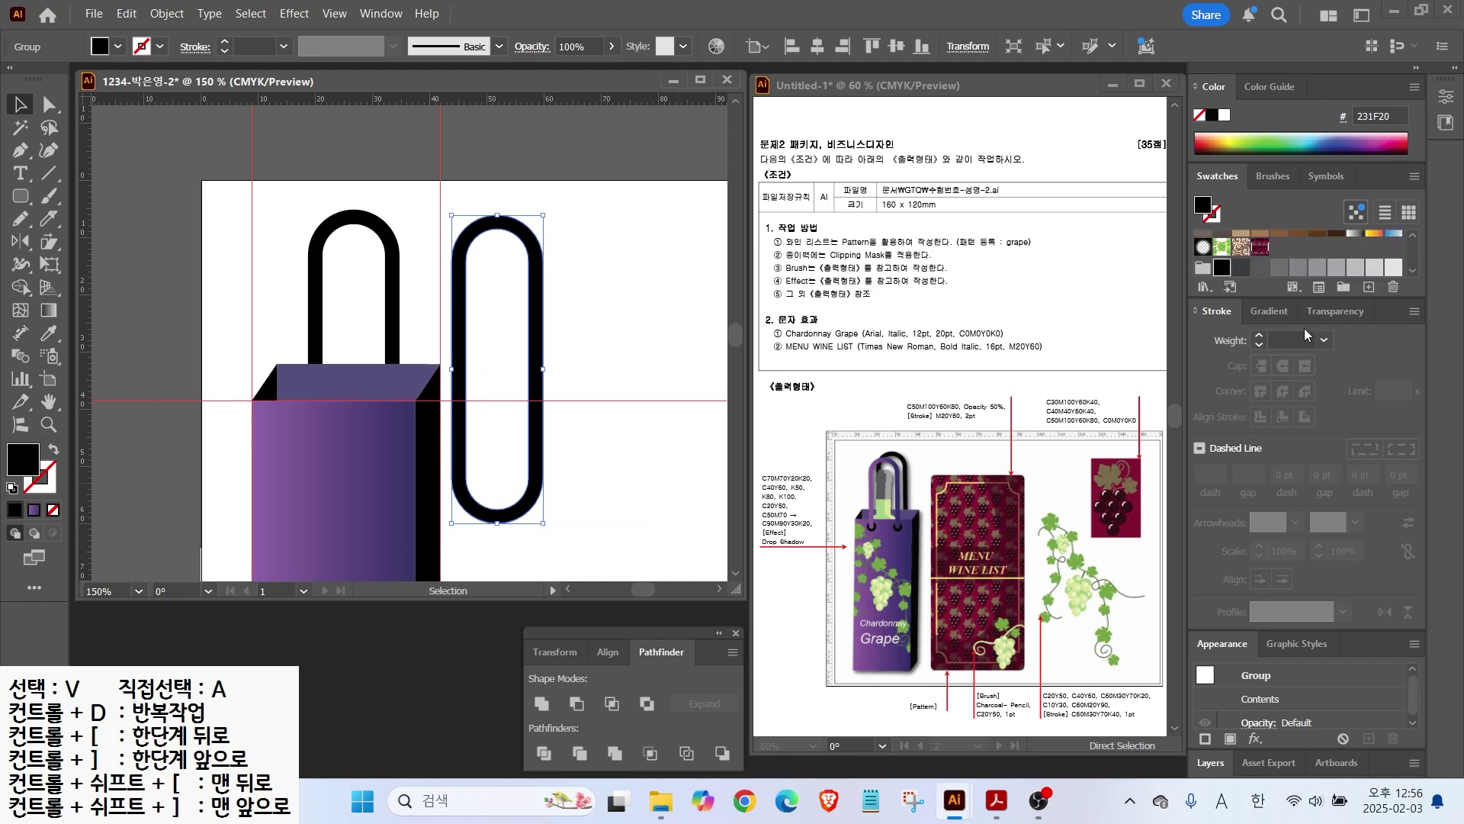
click(1268, 310)
click(1207, 345)
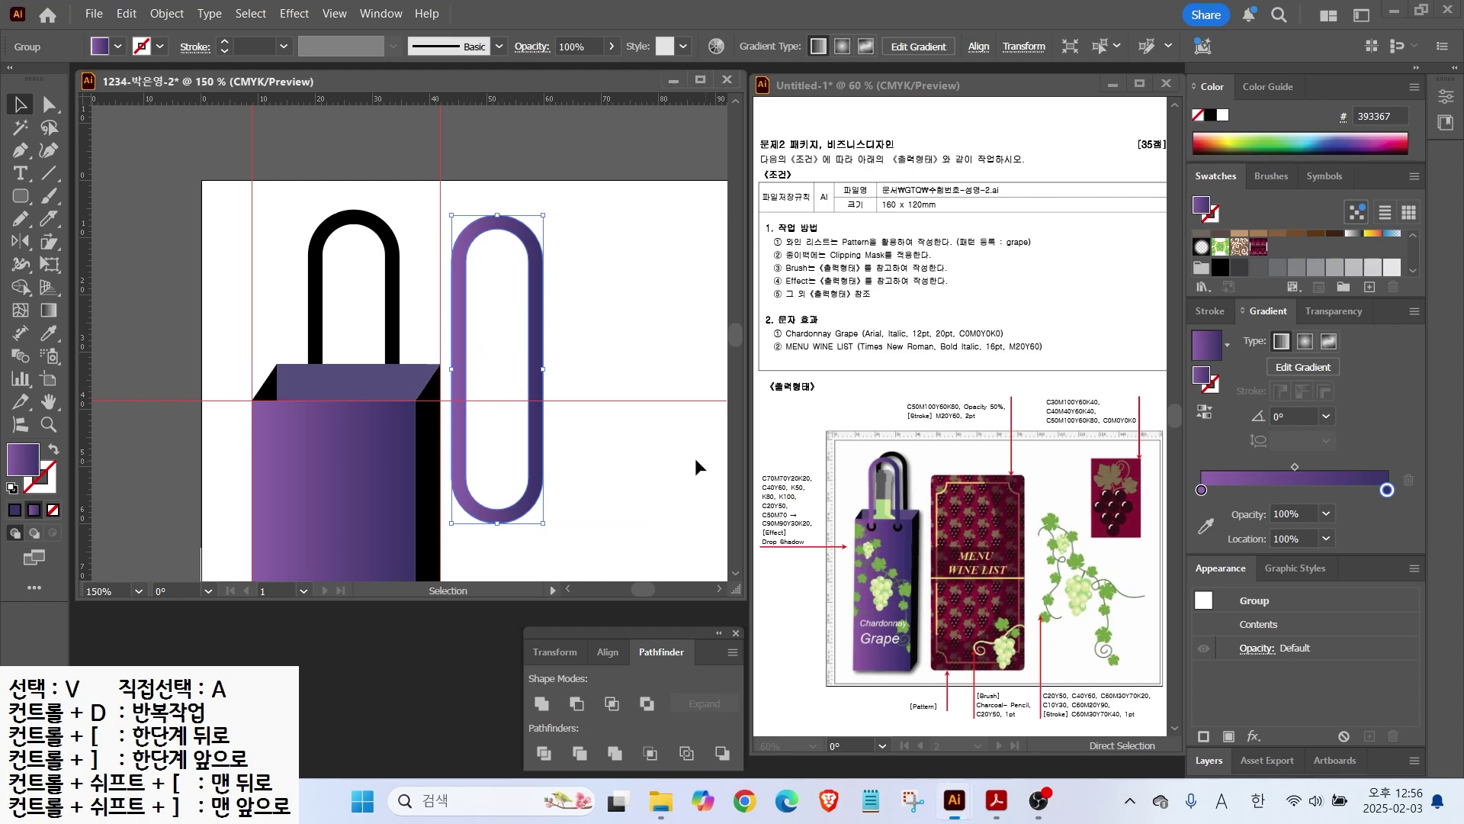
Step: Divide the capsule along a horizontal line and delete its lower U piece
click(51, 173)
drag(447, 389, 585, 390)
key(v)
shift+click(533, 427)
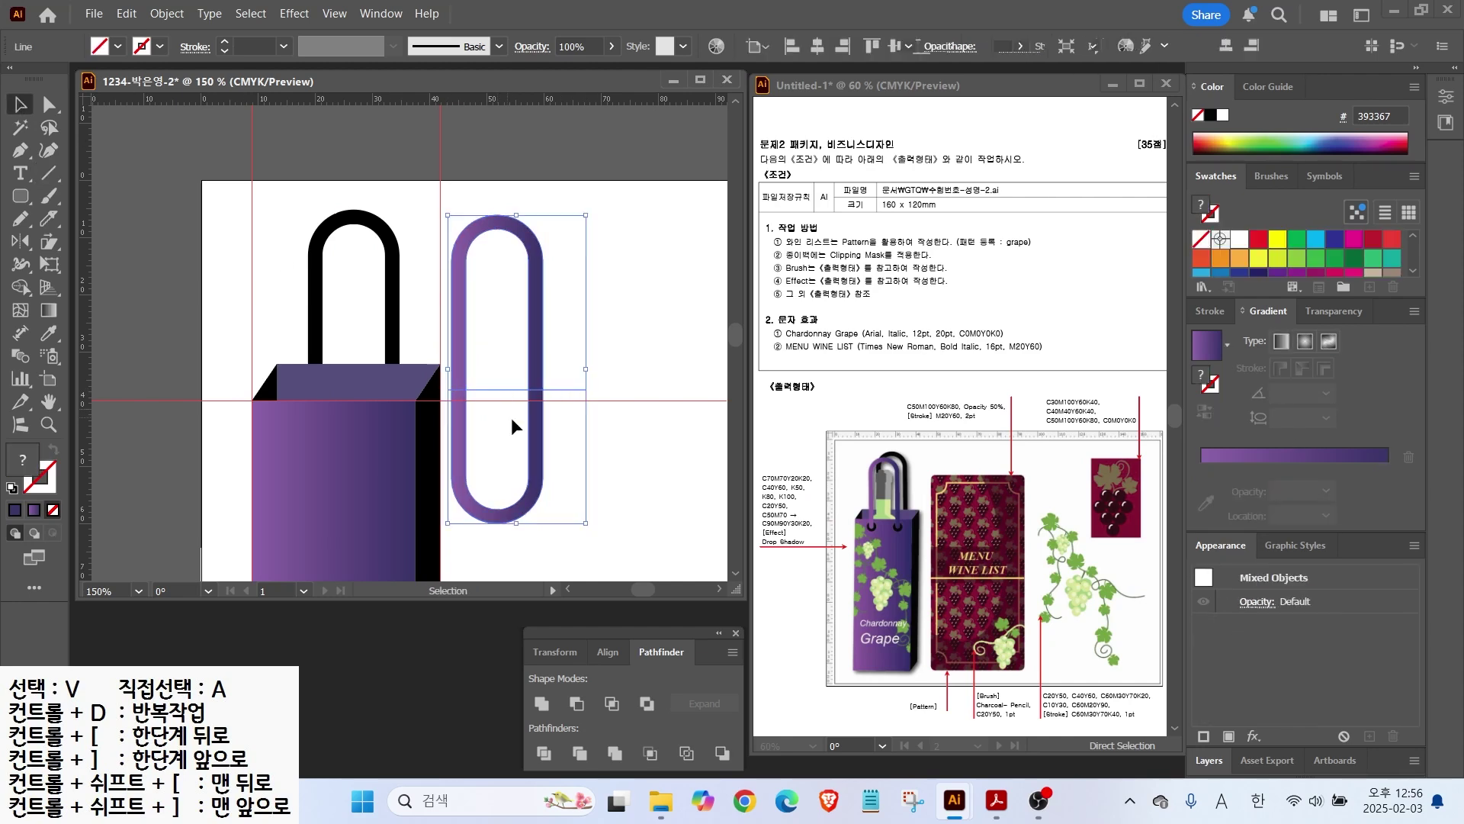
click(543, 753)
click(50, 104)
drag(568, 538, 447, 448)
key(Delete)
Step: Position the purple arch on the bag over the black handle, nudging the handle right
key(v)
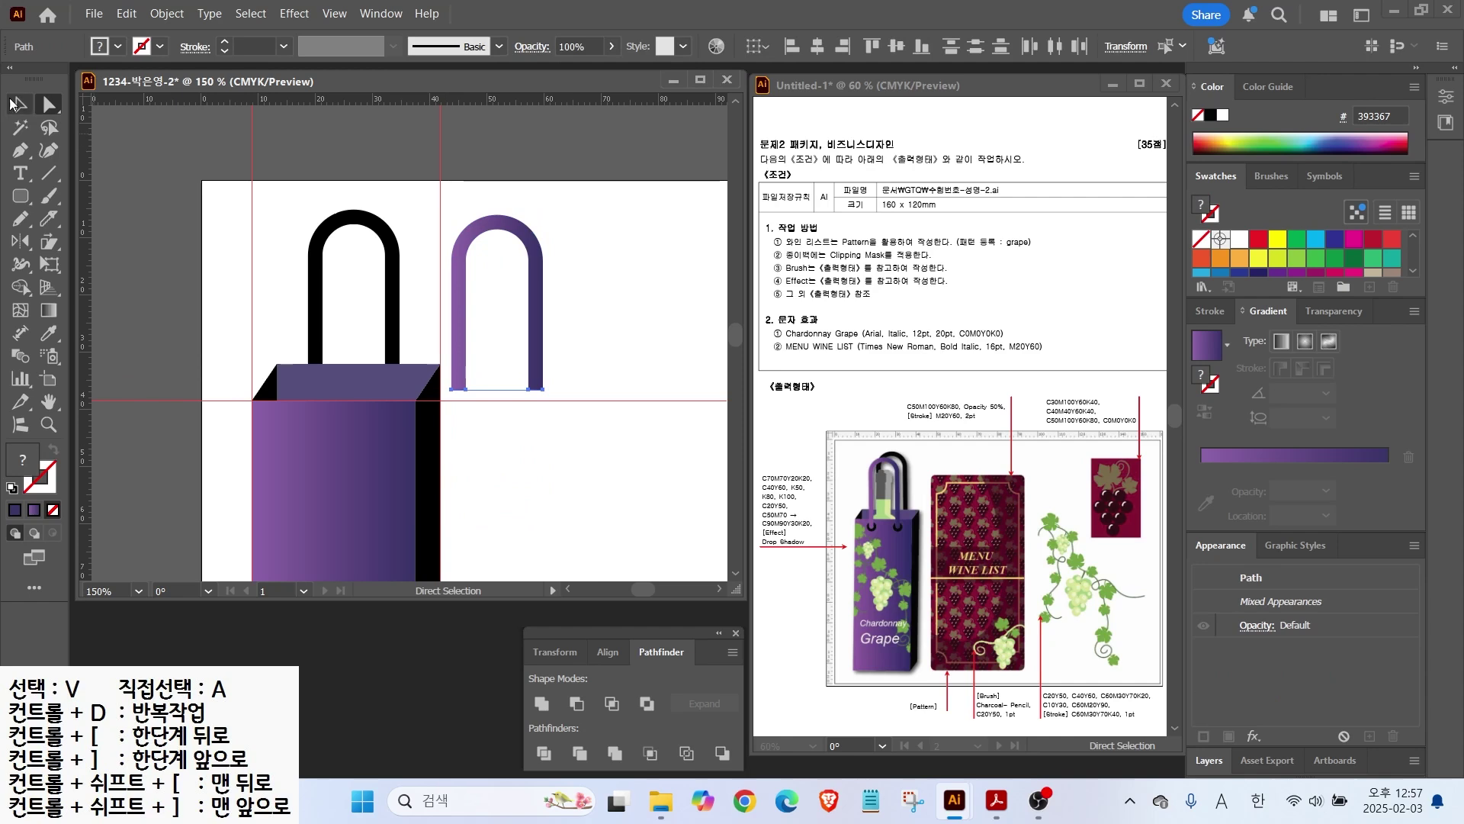
click(538, 318)
drag(536, 320, 372, 359)
drag(362, 269, 541, 252)
click(49, 104)
click(460, 433)
drag(461, 437, 562, 425)
key(v)
drag(553, 366, 380, 355)
drag(396, 248, 409, 243)
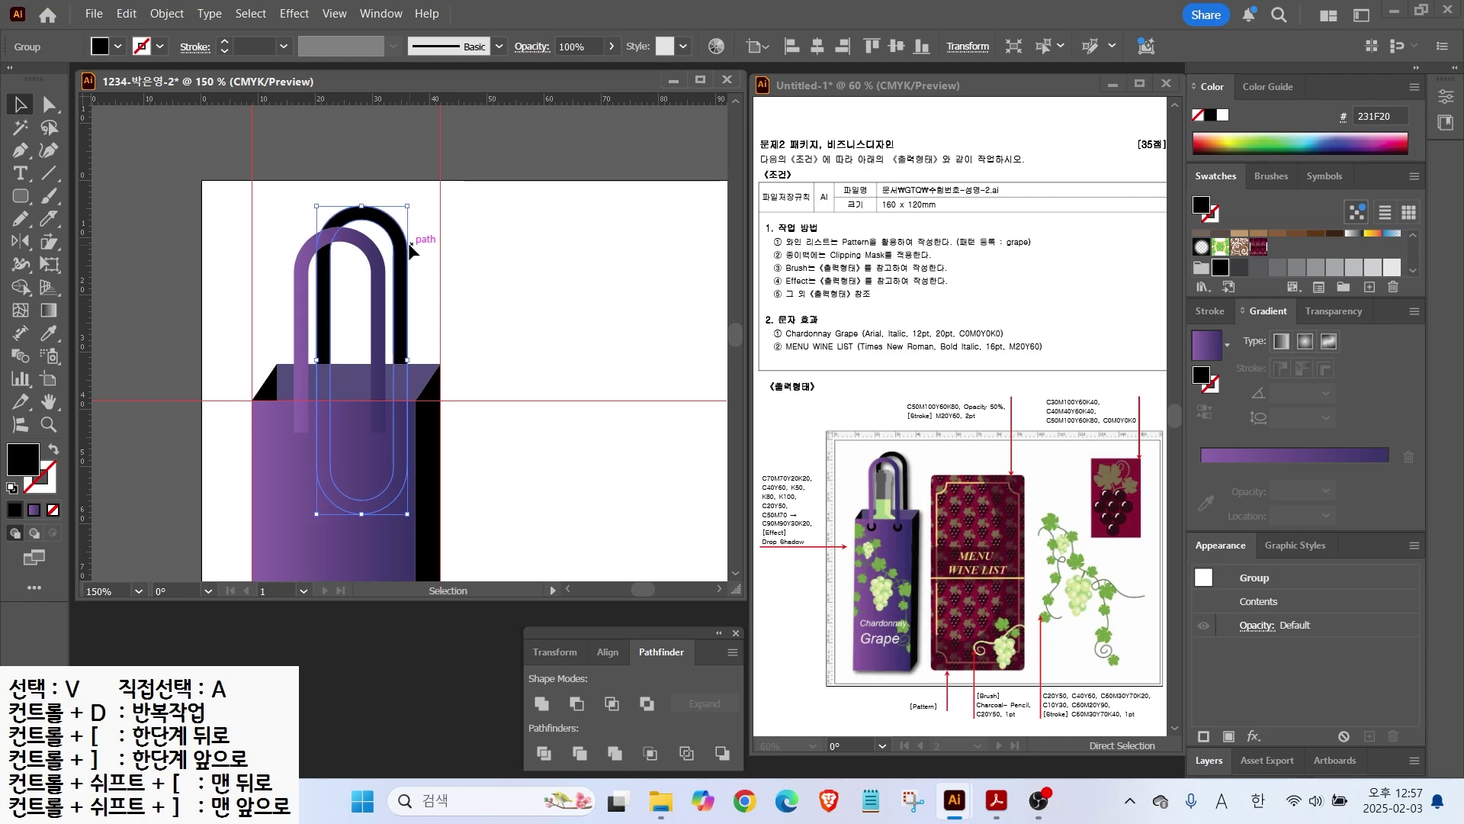
Step: Round the bottom corners of both purple handle strips using live corners
click(458, 267)
scroll(305, 430, up, 3)
drag(339, 395, 452, 267)
key(a)
click(555, 360)
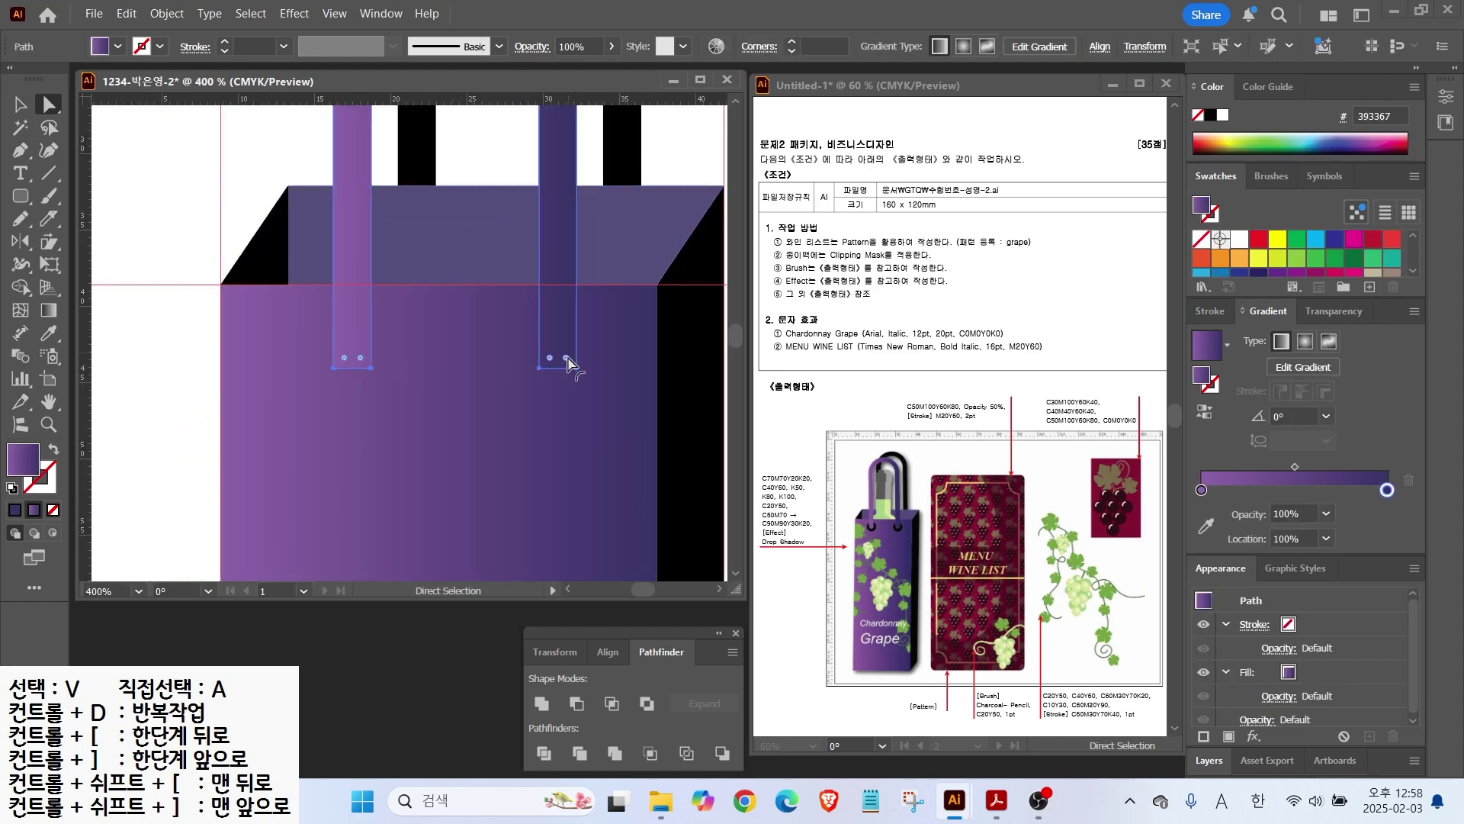
scroll(555, 362, up, 3)
drag(515, 369, 553, 297)
drag(317, 378, 677, 381)
click(335, 368)
drag(259, 373, 285, 324)
scroll(442, 386, down, 4)
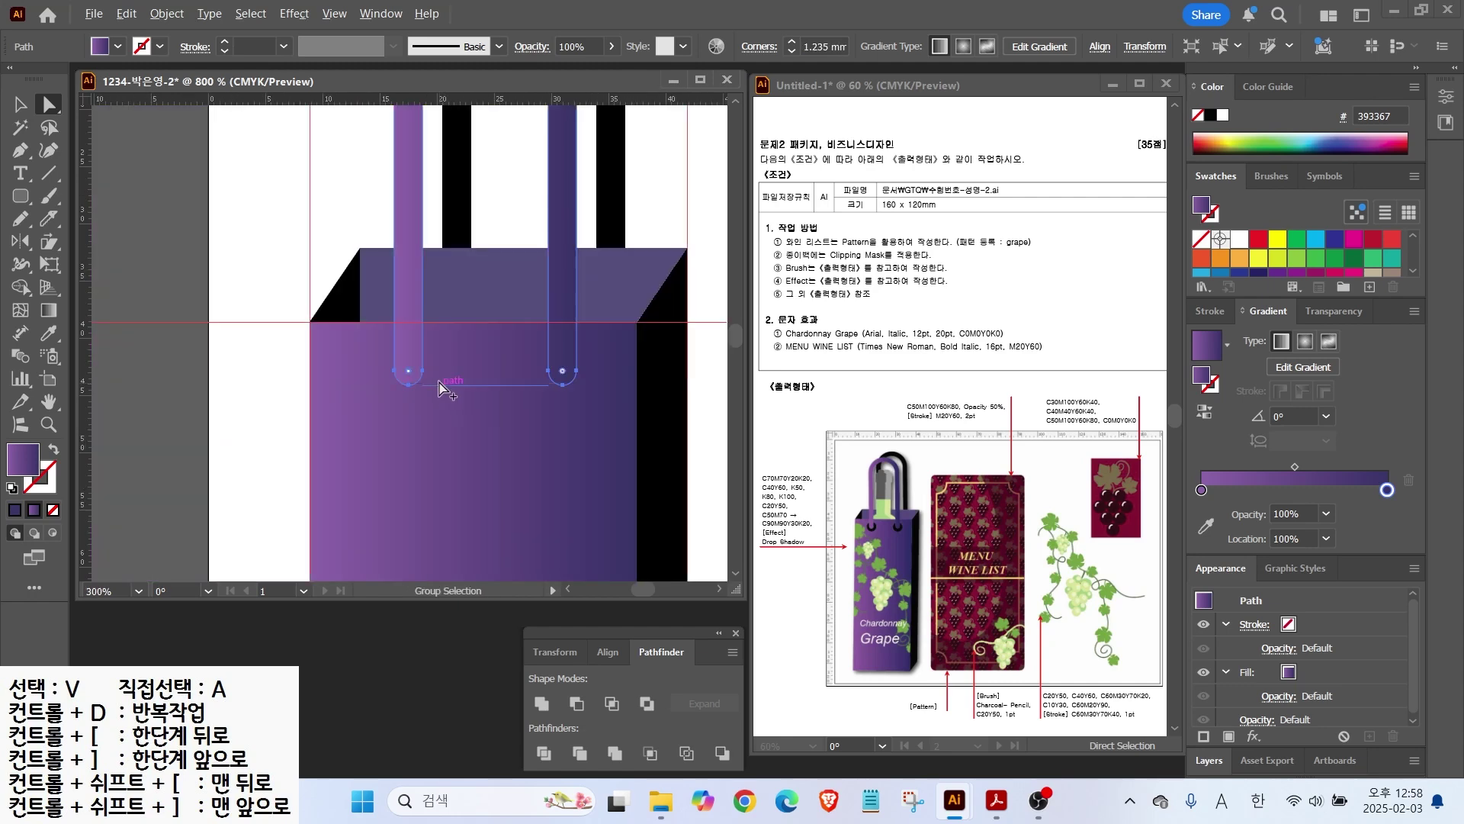
Step: Draw a small dark maroon (30000D) rounded hole at the left handle end and copy it to the right
click(20, 196)
drag(381, 351, 429, 417)
click(1211, 115)
scroll(1299, 248, down, 5)
click(1275, 244)
key(v)
drag(425, 401, 574, 402)
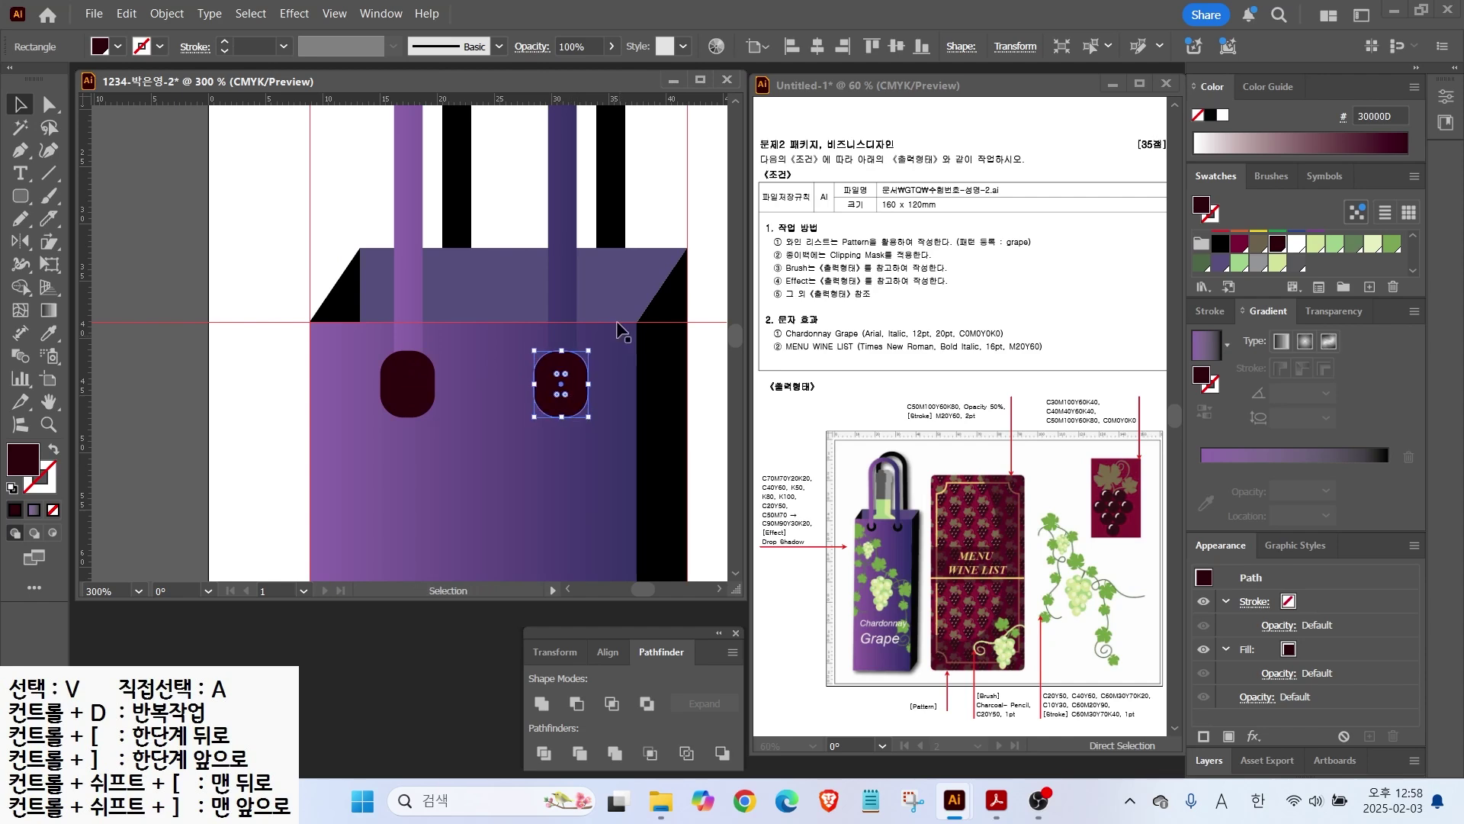
Step: Bring the handle in front of both holes, then nudge the holes up and shorten them
click(567, 294)
key(ctrl+shift+])
click(389, 404)
shift+click(543, 397)
key(Up)
key(Up)
key(Up)
drag(485, 338, 487, 345)
click(163, 262)
key(ctrl+minus)
key(ctrl+minus)
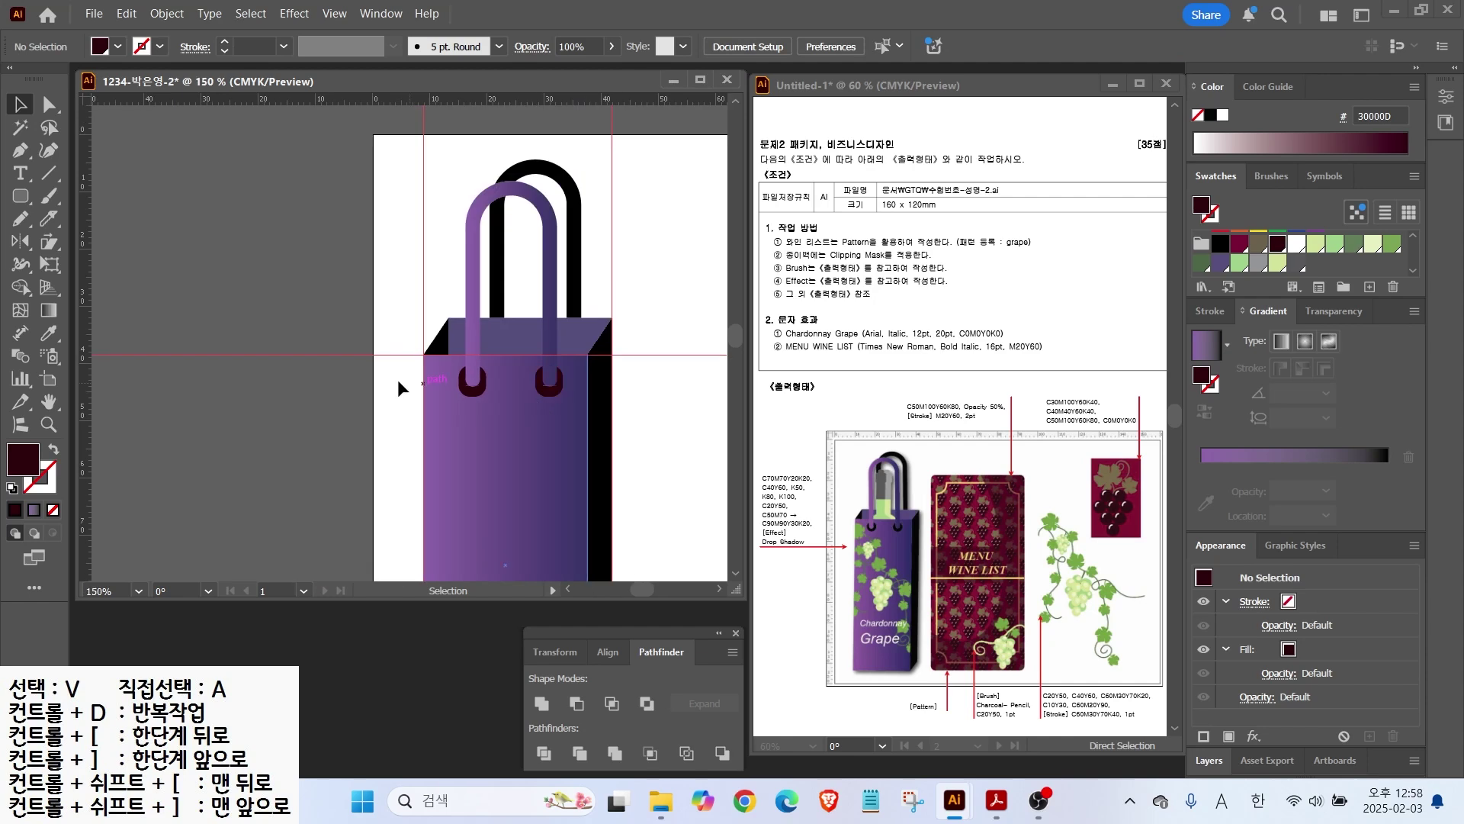
Step: Draw a light grey rounded-rectangle cap and a taller grey neck inside the handle
click(34, 196)
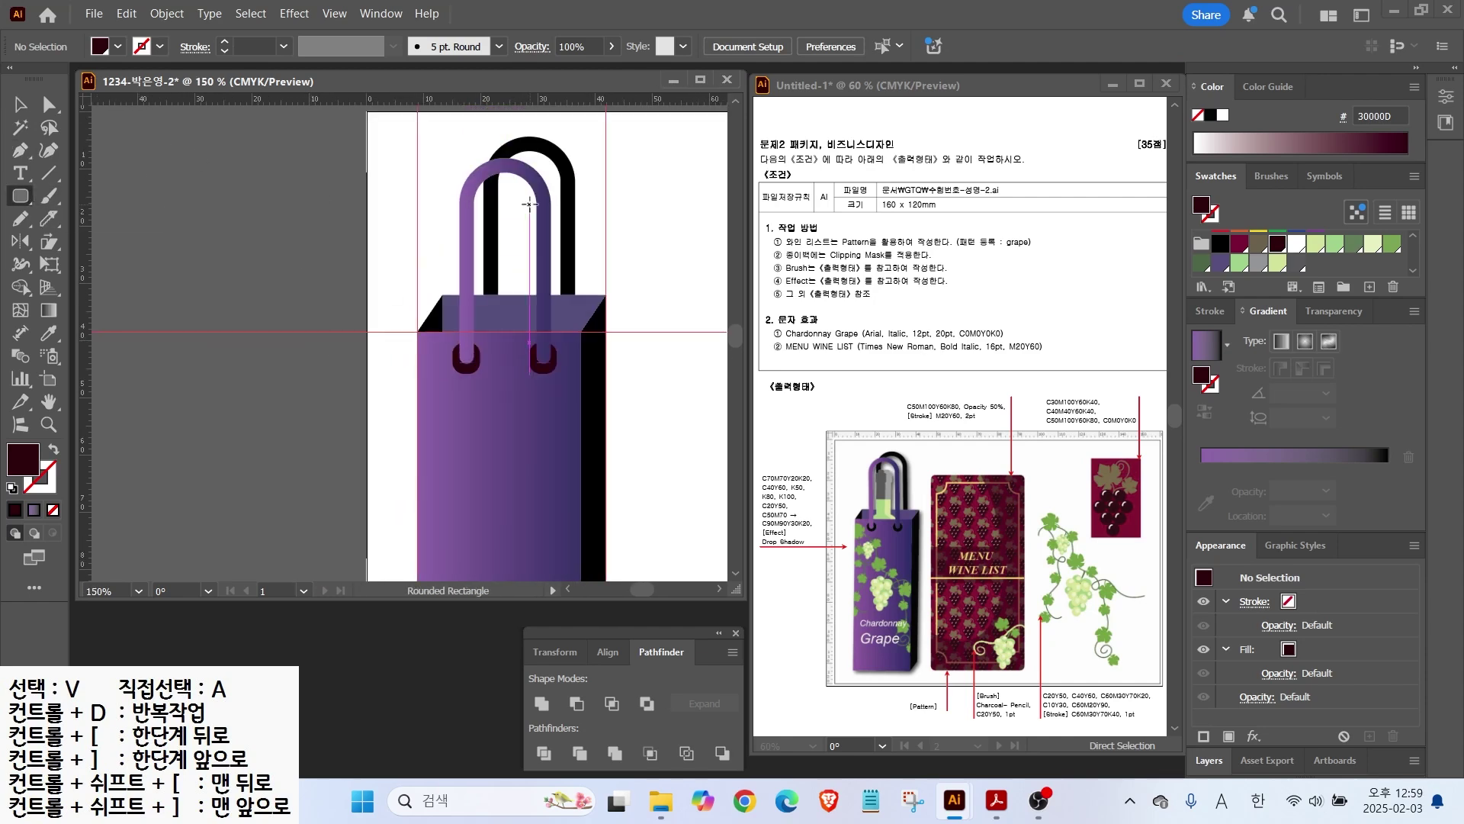
scroll(475, 208, up, 1)
mouse_move(478, 203)
mouse_down()
mouse_move(520, 263)
mouse_move(521, 250)
mouse_move(546, 257)
mouse_up()
key(Down)
key(Down)
key(Down)
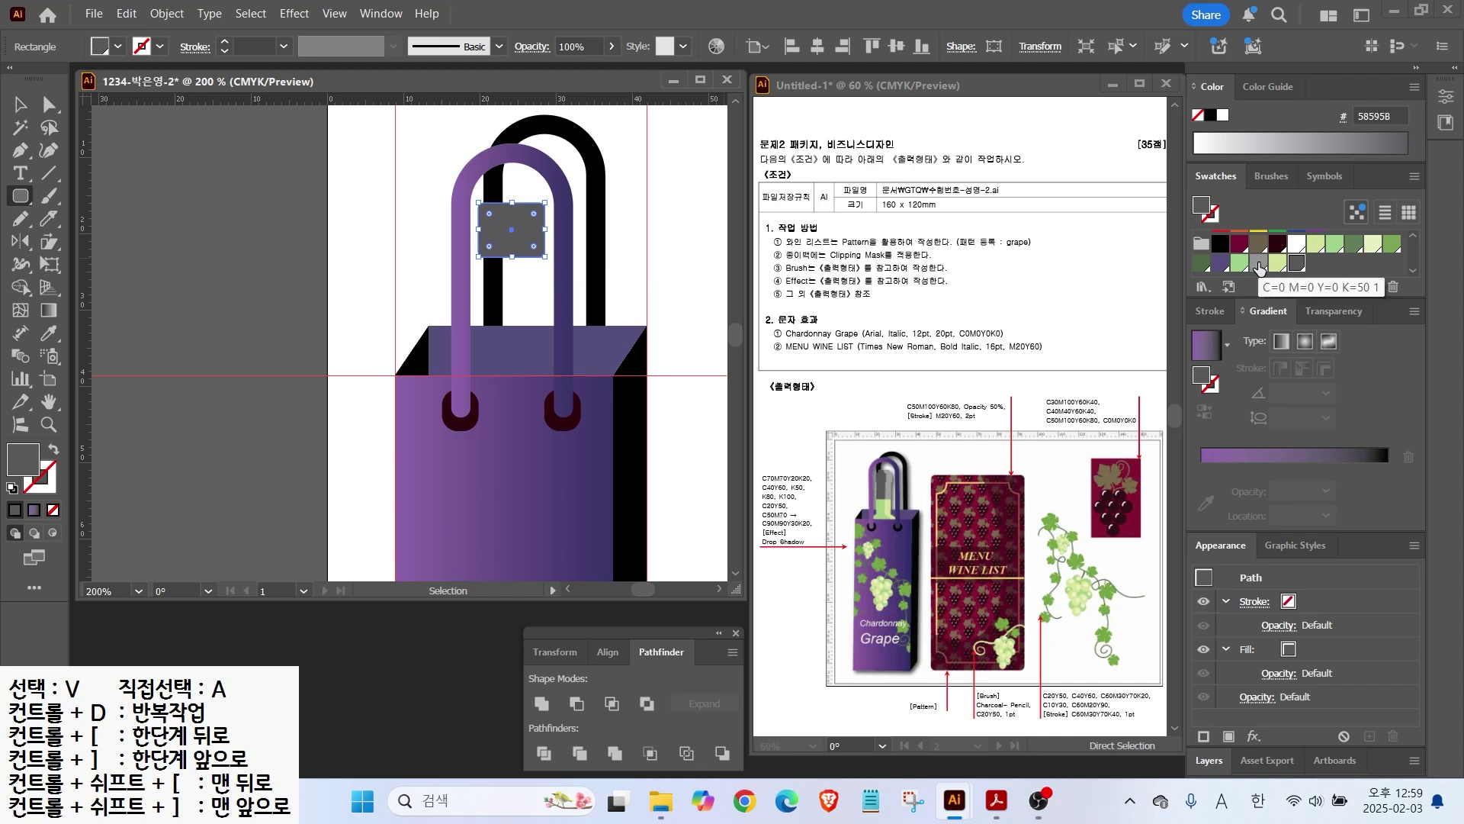
click(1258, 264)
drag(519, 268, 539, 344)
key(v)
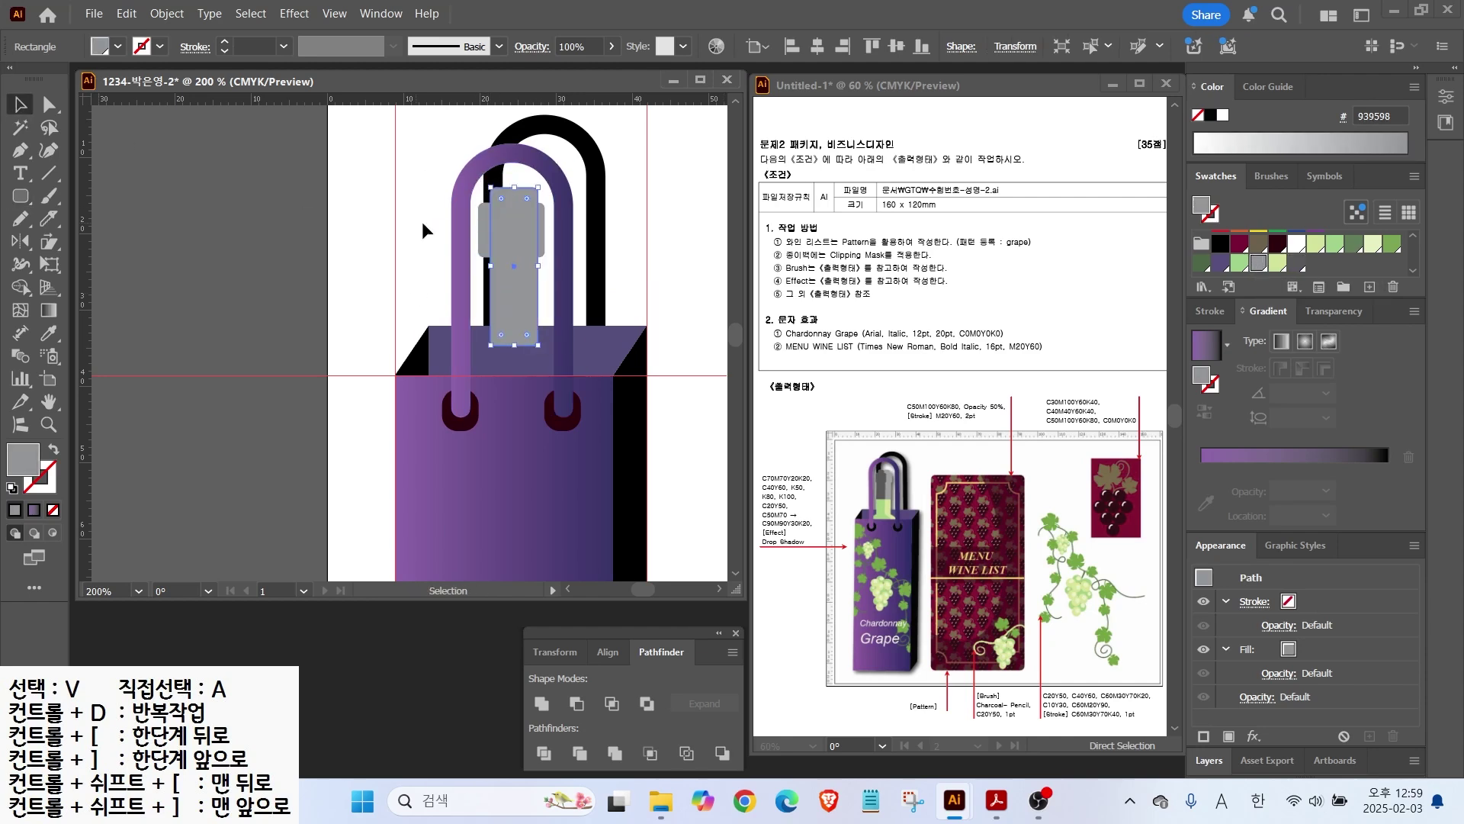
shift+click(544, 243)
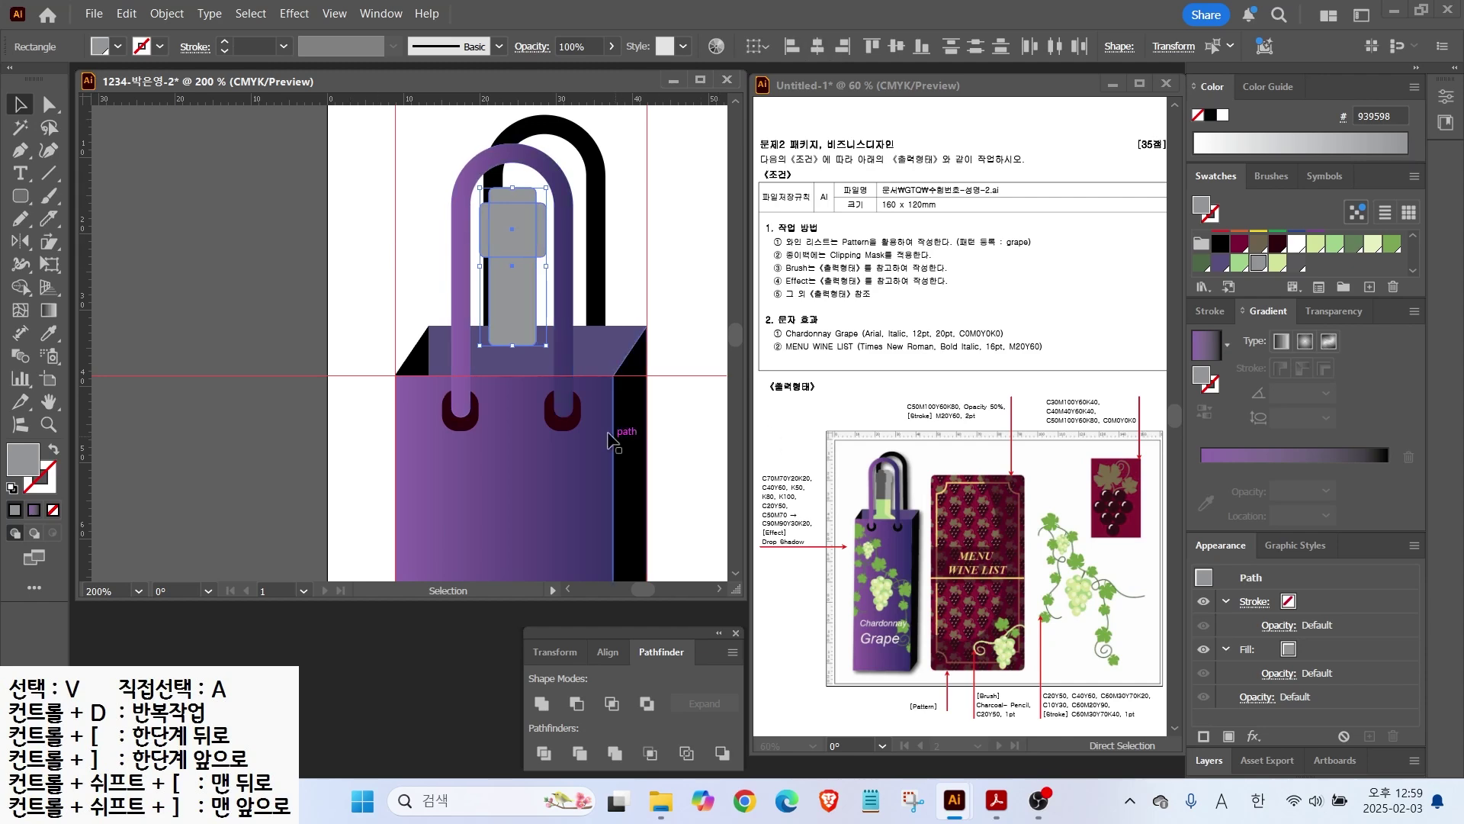
Step: Add a wide fully rounded body, centre all three shapes horizontally, and fill the body light green (9FD18B)
click(21, 196)
drag(461, 330, 590, 427)
key(Up)
key(Up)
key(Up)
key(Up)
key(Up)
key(Up)
key(v)
shift+click(549, 239)
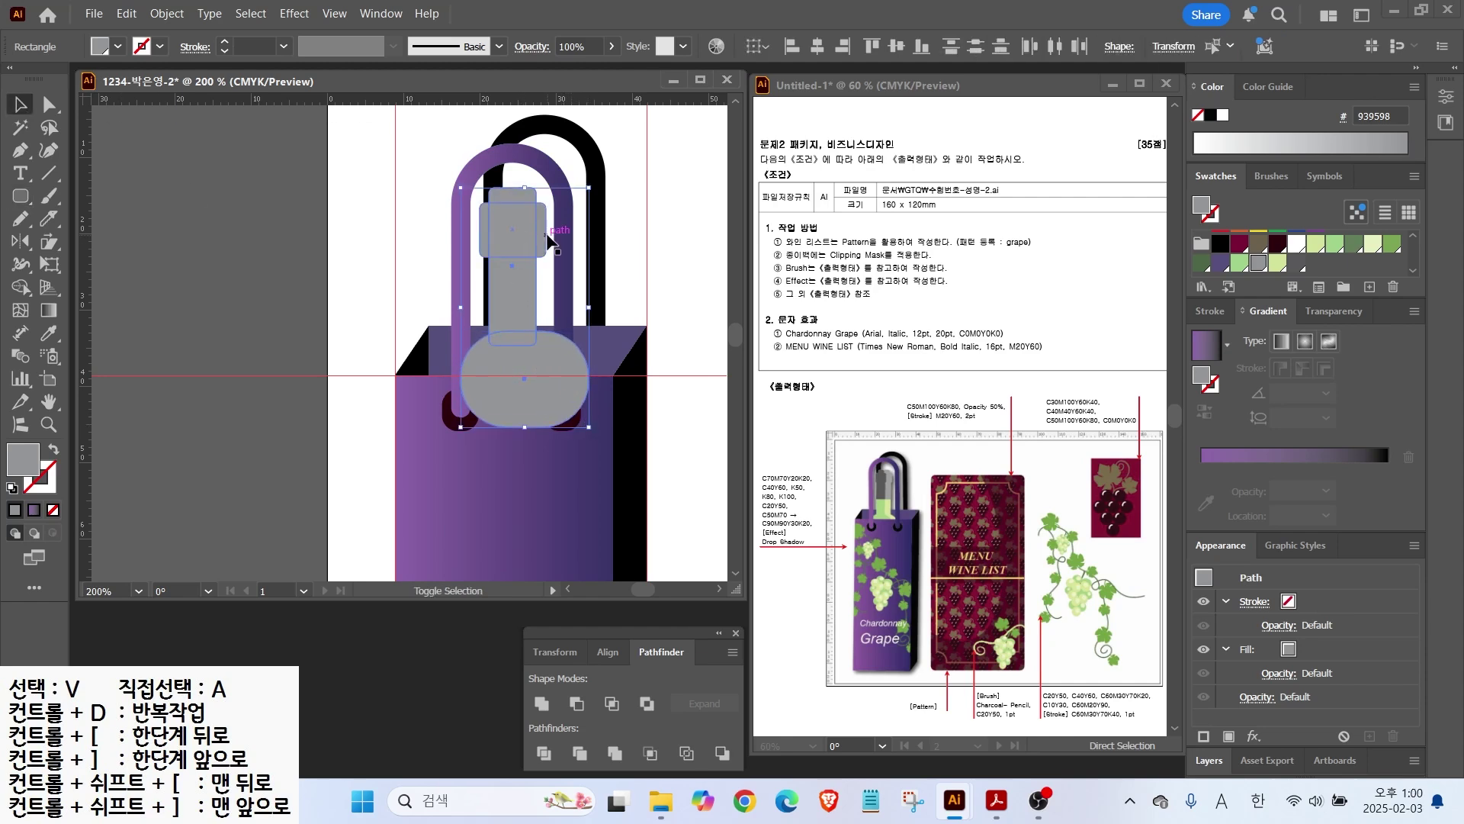
drag(520, 175, 543, 354)
click(818, 47)
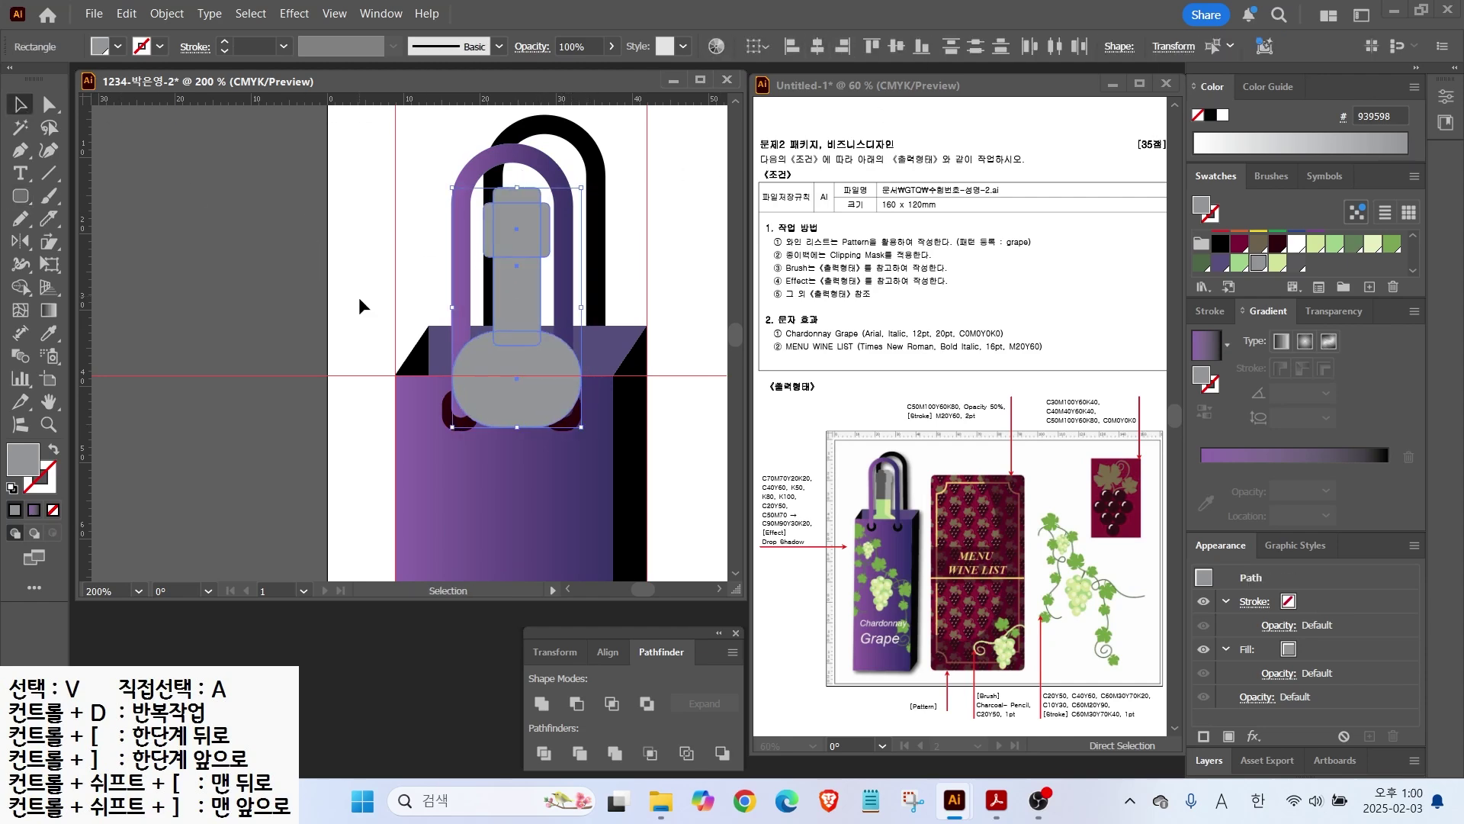
click(526, 385)
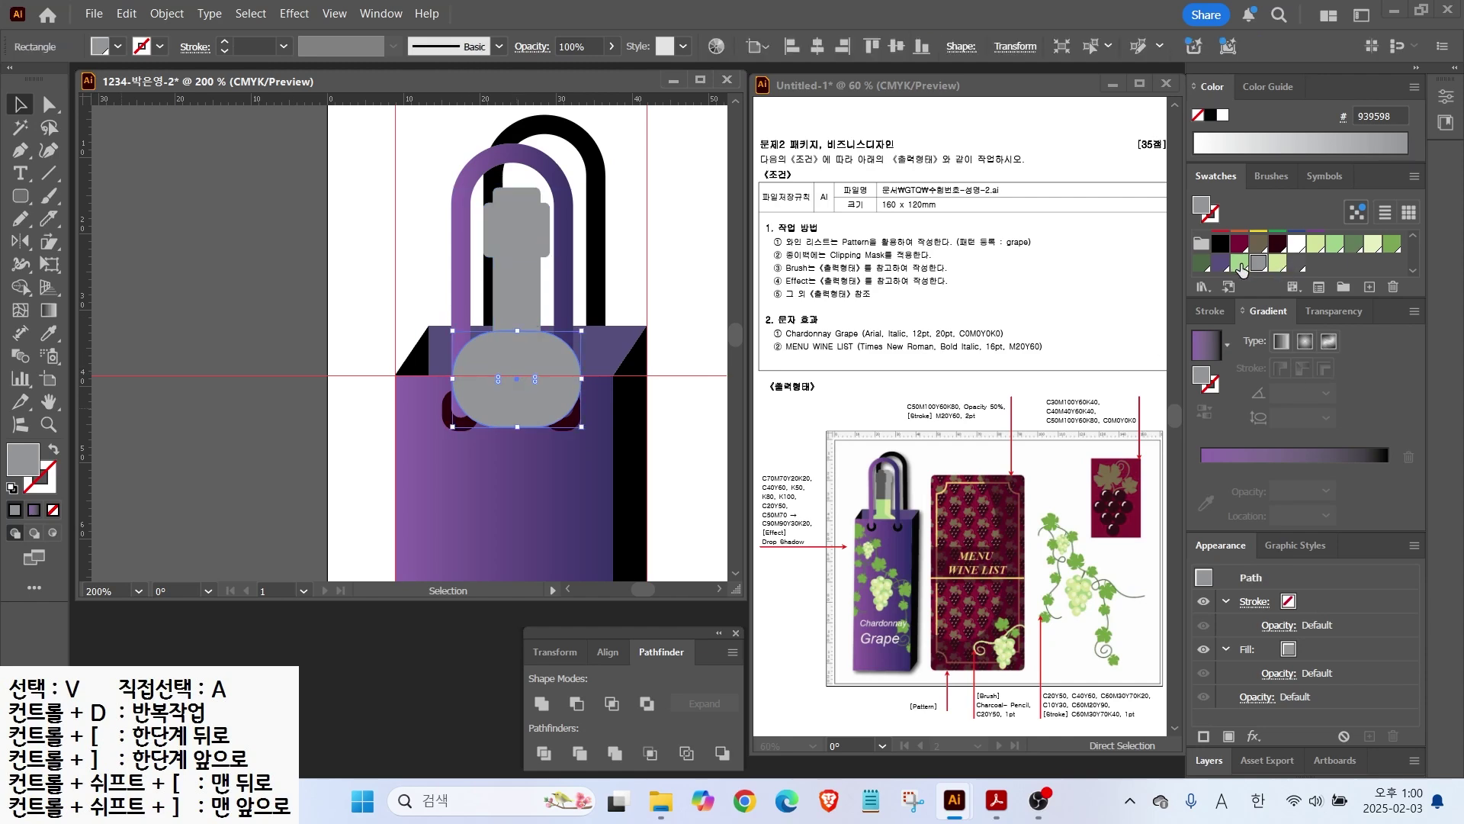
click(1239, 263)
Step: Split the grey neck along a horizontal line and fill its lower piece green
click(533, 283)
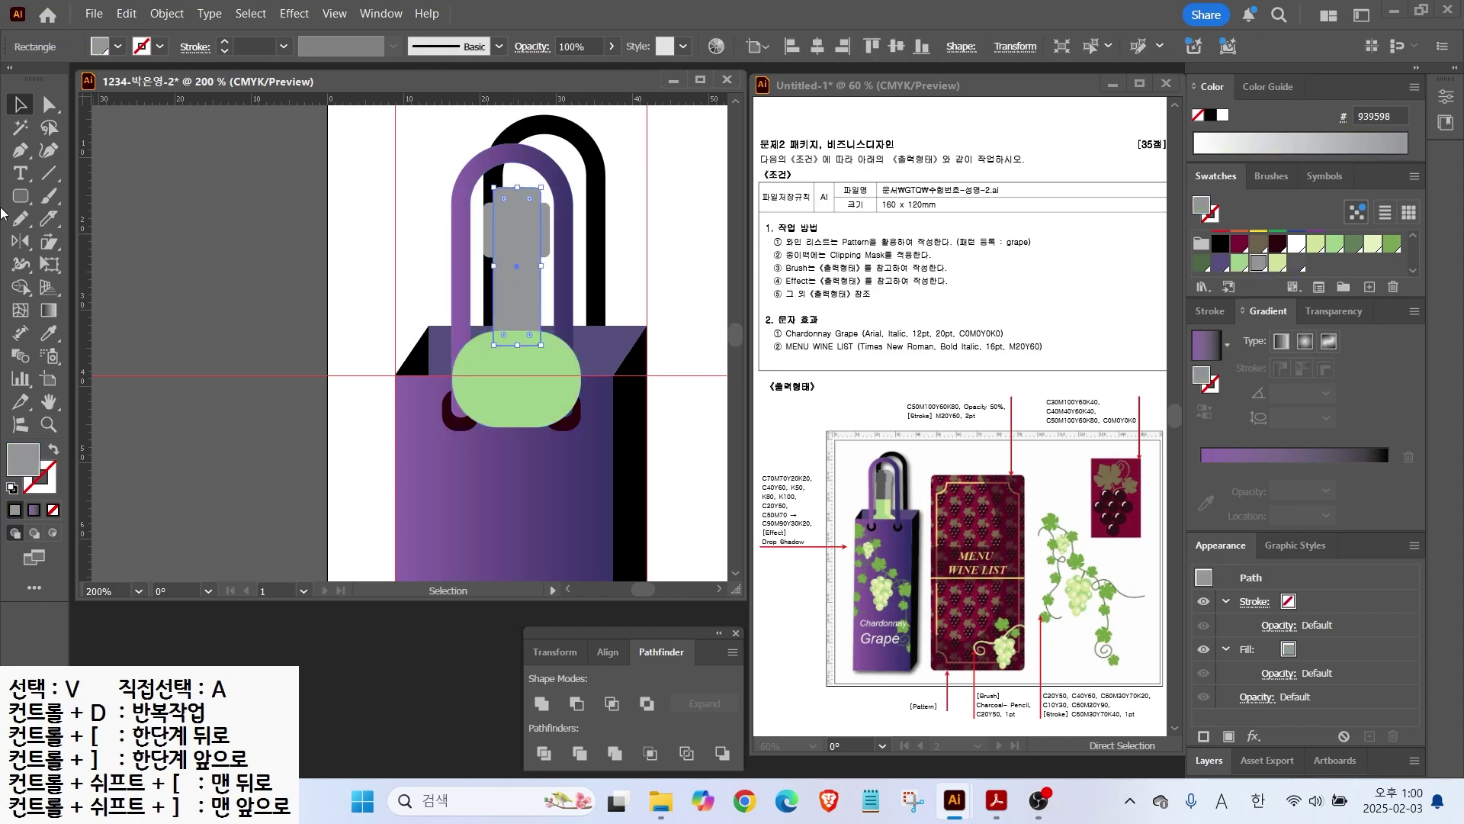
key(backslash)
drag(435, 280, 679, 281)
click(13, 491)
click(21, 104)
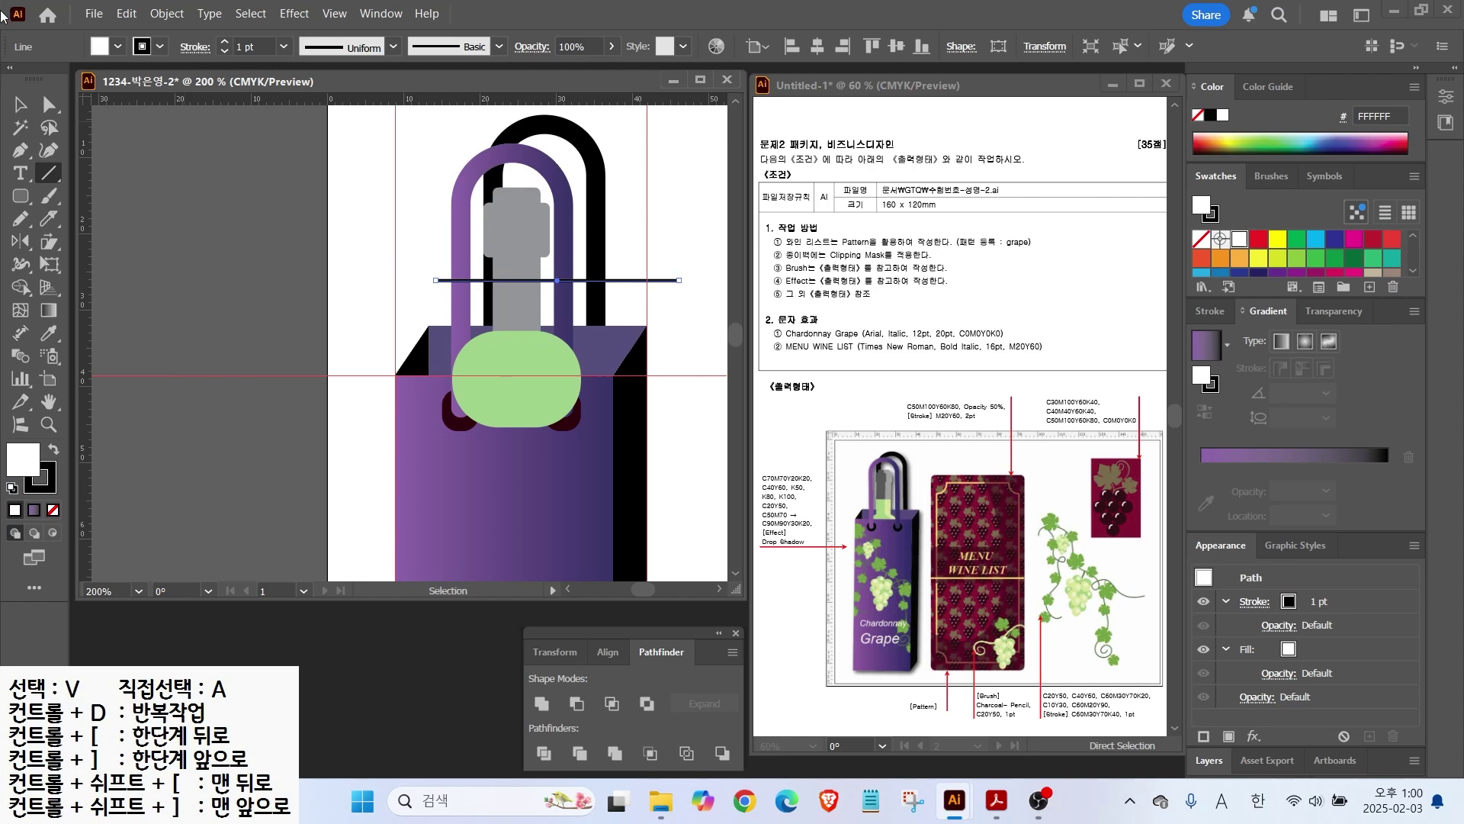
shift+click(523, 315)
click(544, 753)
click(49, 105)
click(315, 272)
Step: Try merging the grey cap and neck into one shape, then undo the merge
click(519, 314)
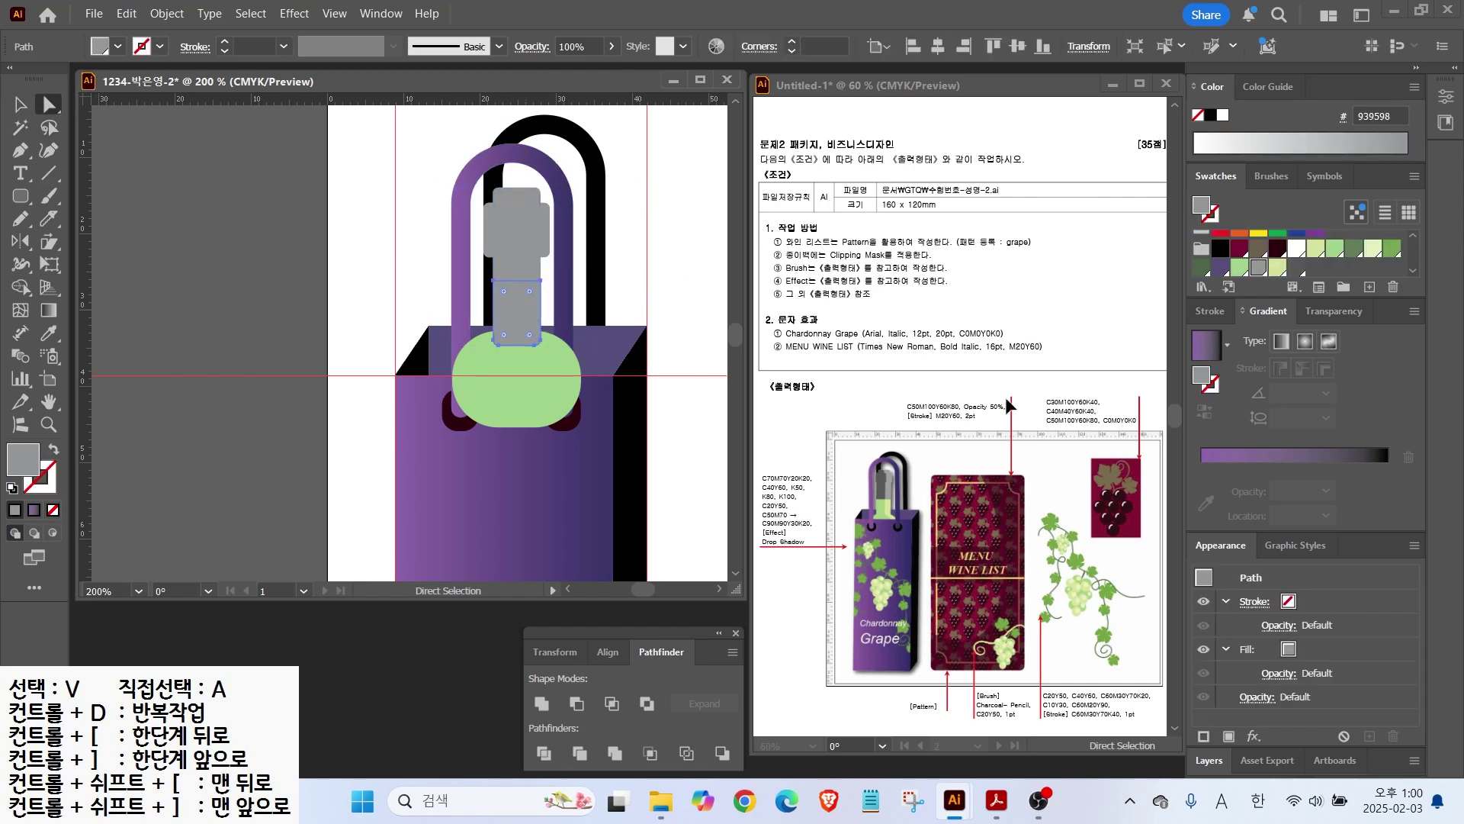
click(1239, 267)
click(18, 104)
shift+click(521, 267)
shift+click(544, 236)
click(541, 703)
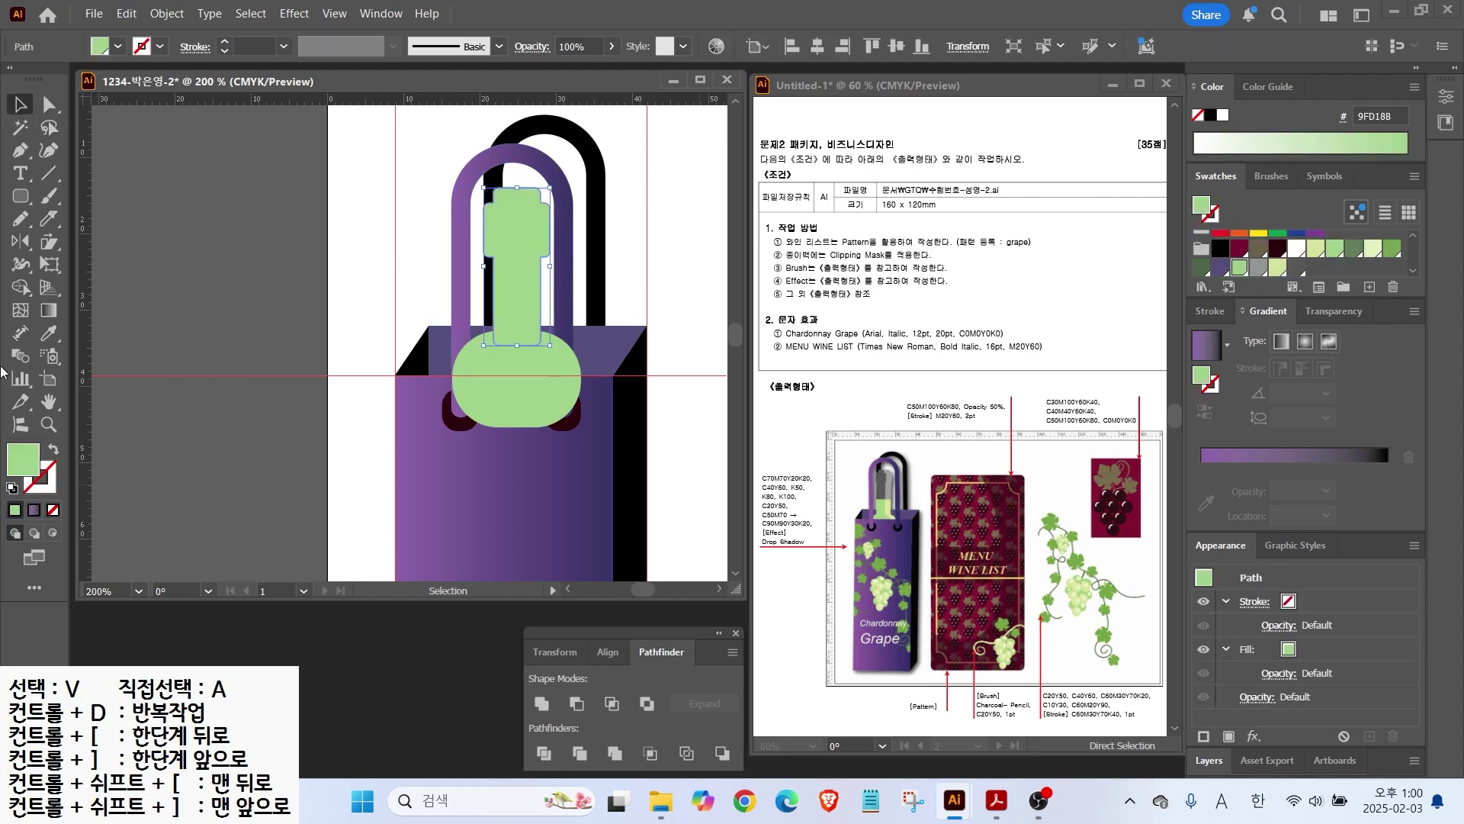
key(ctrl+z)
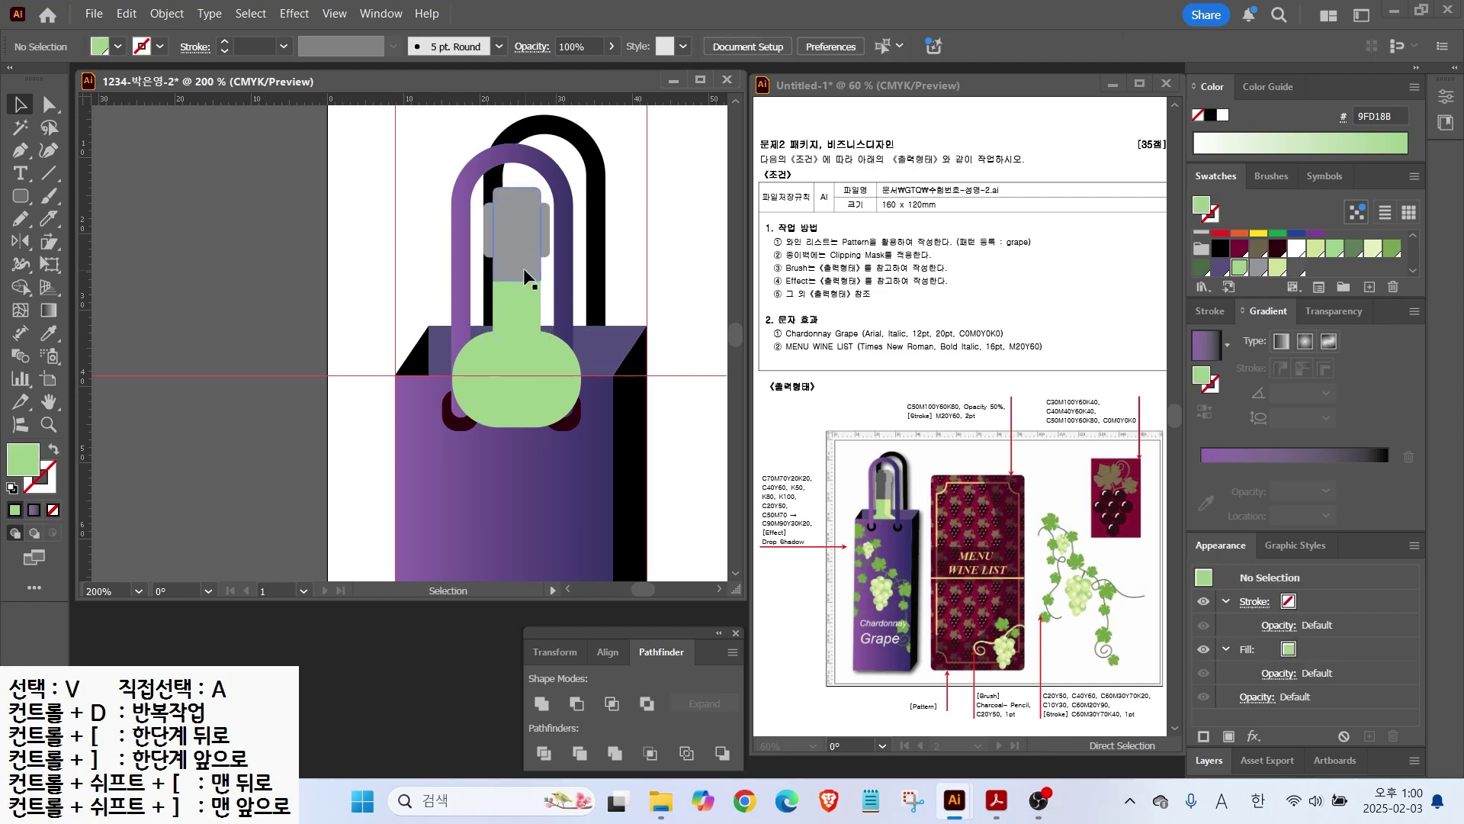
right_click(561, 336)
click(550, 237)
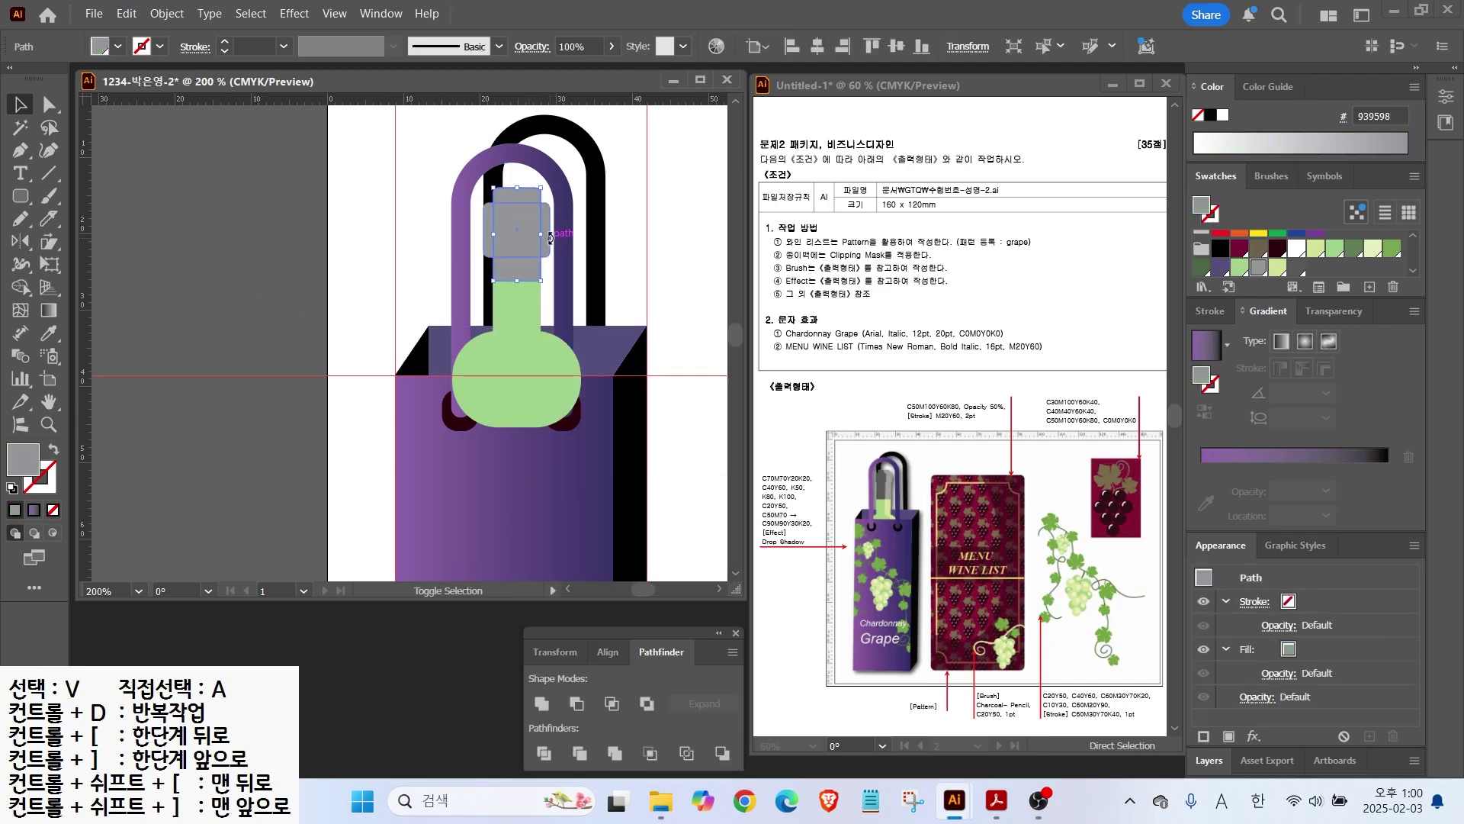
click(521, 351)
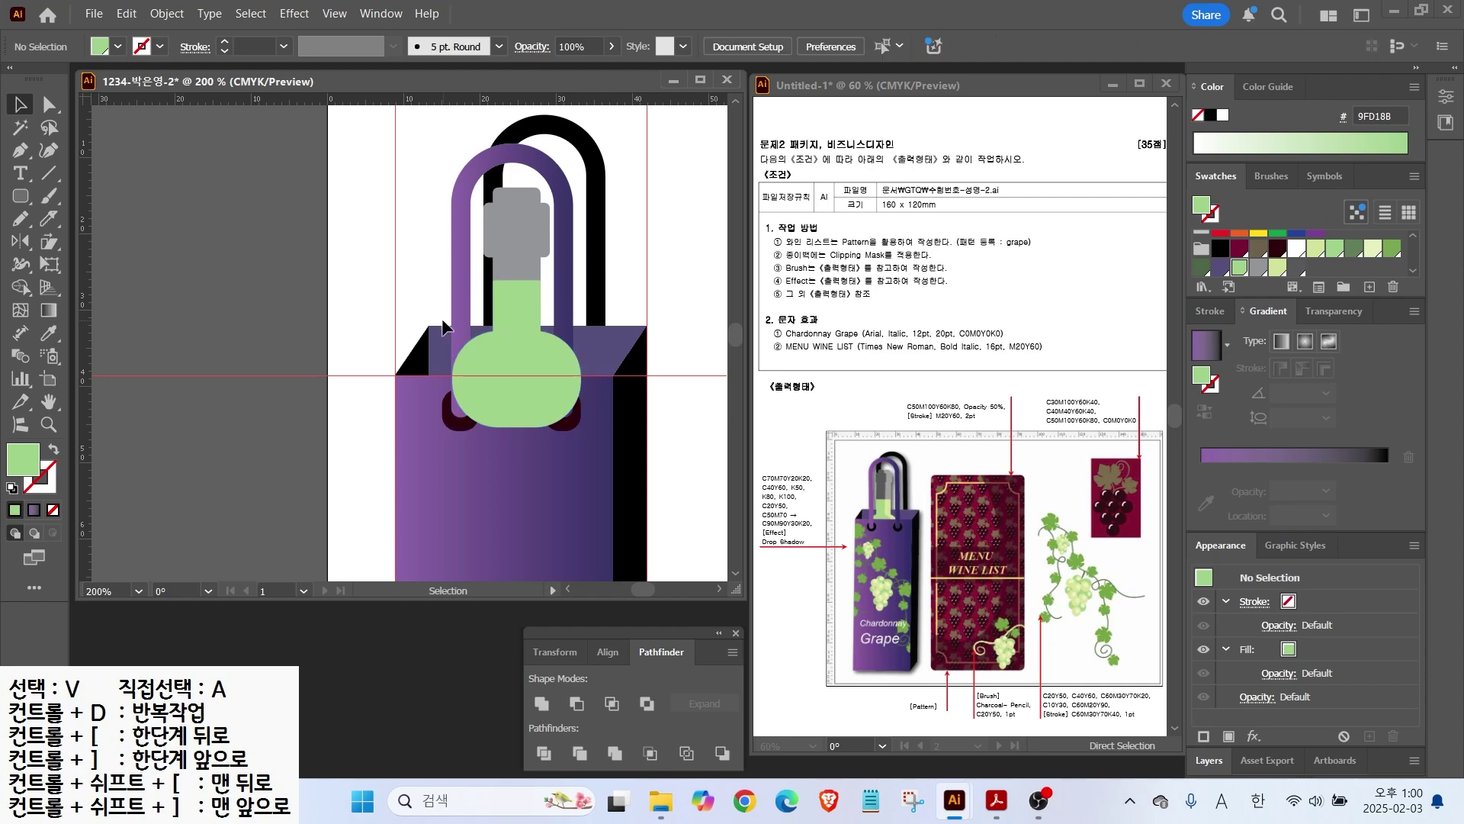
click(296, 253)
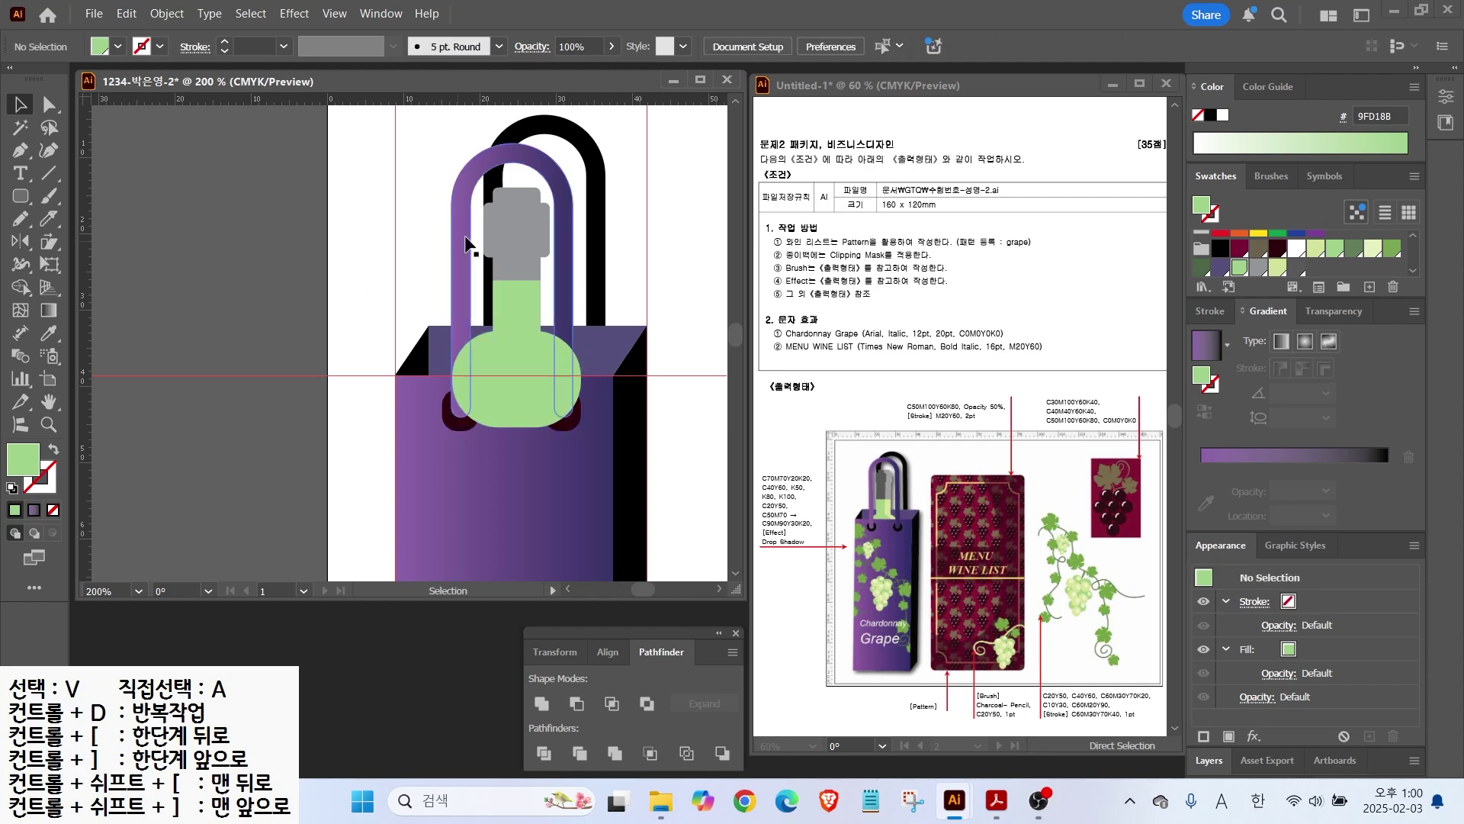
Step: Copy the cap and bottle slightly left, darken the front cap to dark grey and lighten the back bottle
click(508, 255)
drag(529, 331, 498, 331)
key(ctrl+shift+a)
click(541, 230)
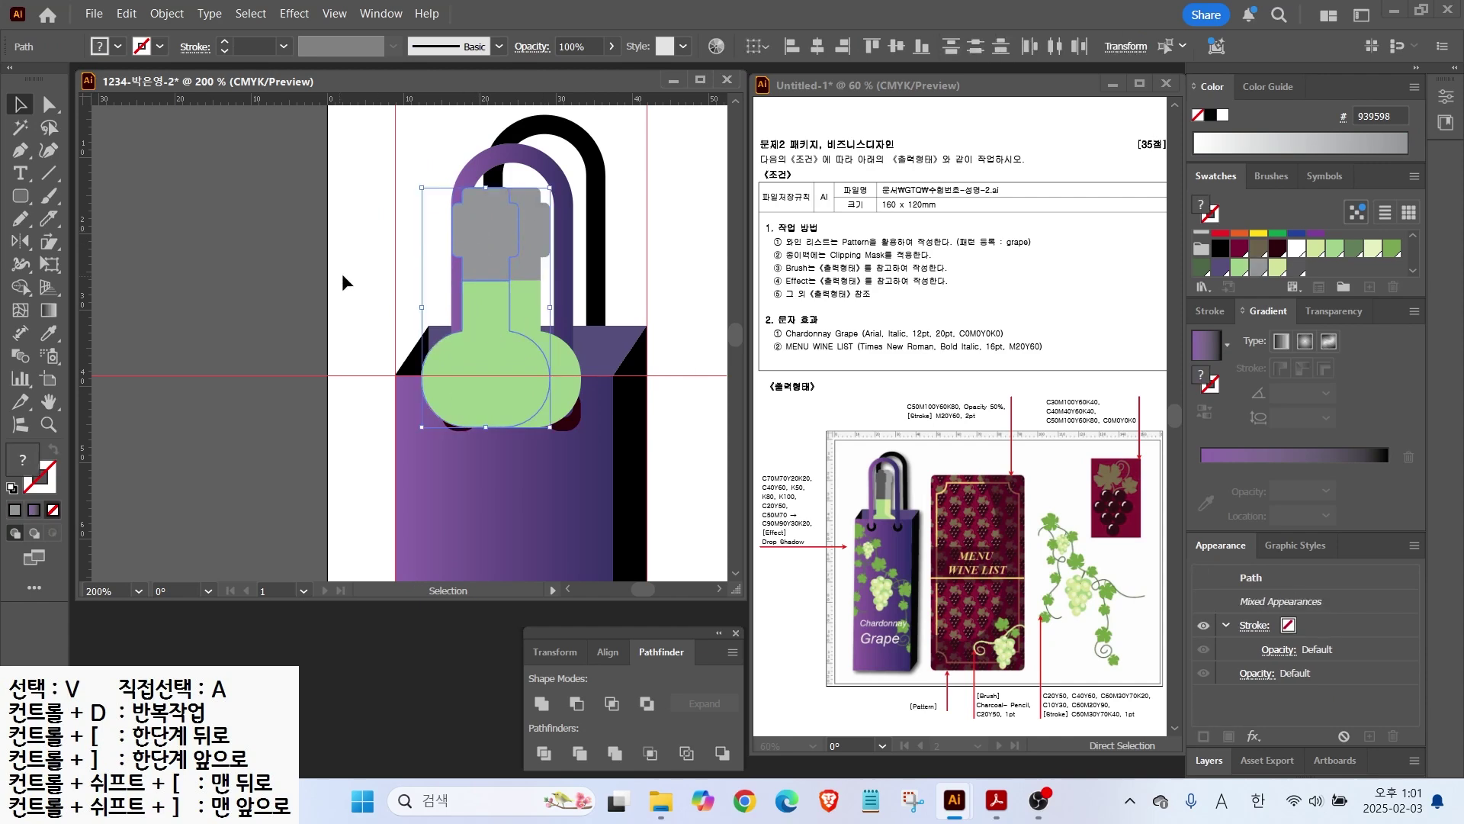
click(1296, 267)
click(465, 358)
click(566, 360)
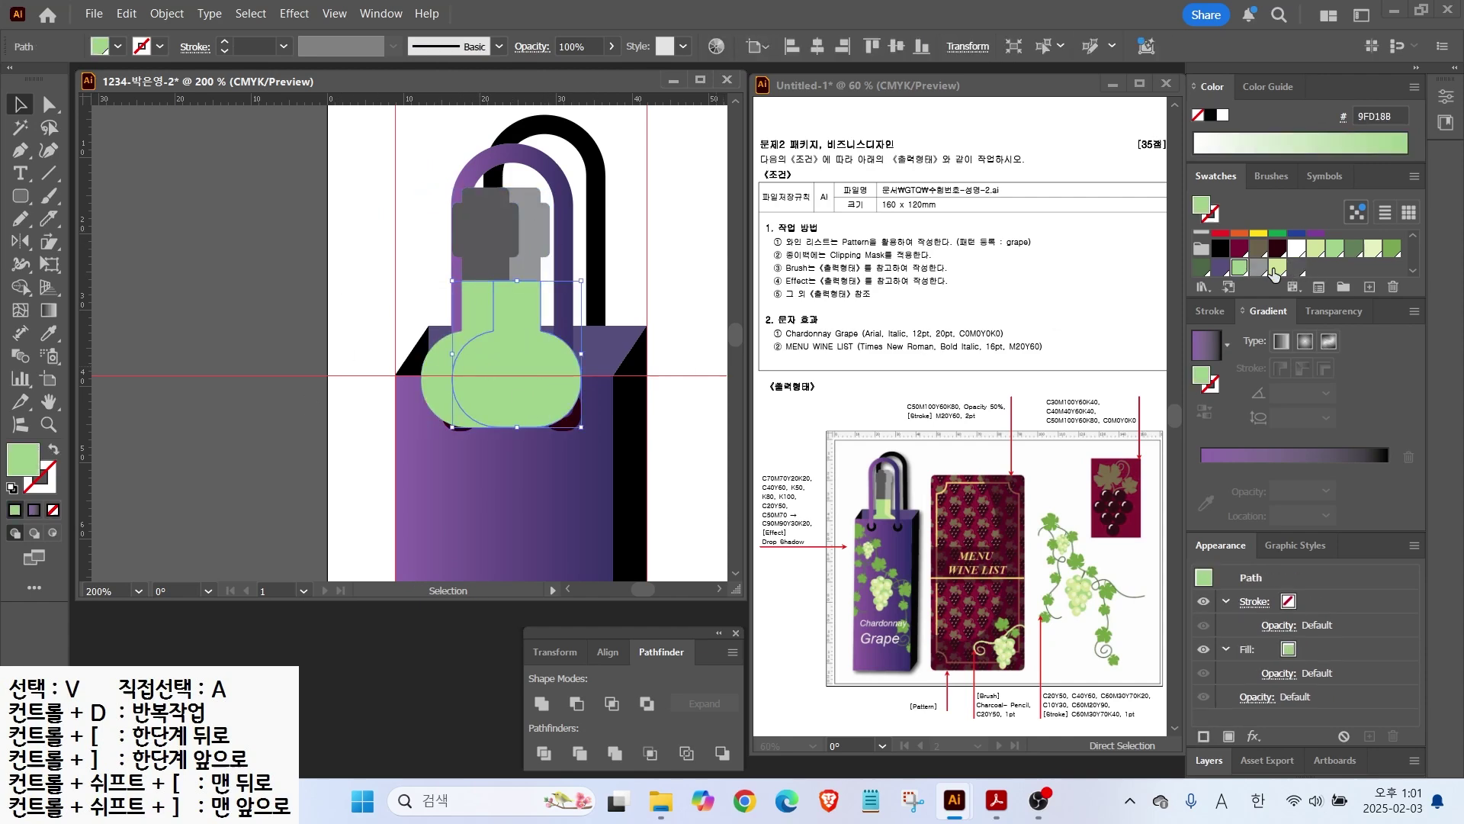
click(1278, 267)
Step: Adjust the front copy's offset, then select both bottles and both caps
click(671, 229)
click(478, 240)
drag(493, 311, 501, 311)
click(571, 184)
key(ctrl+z)
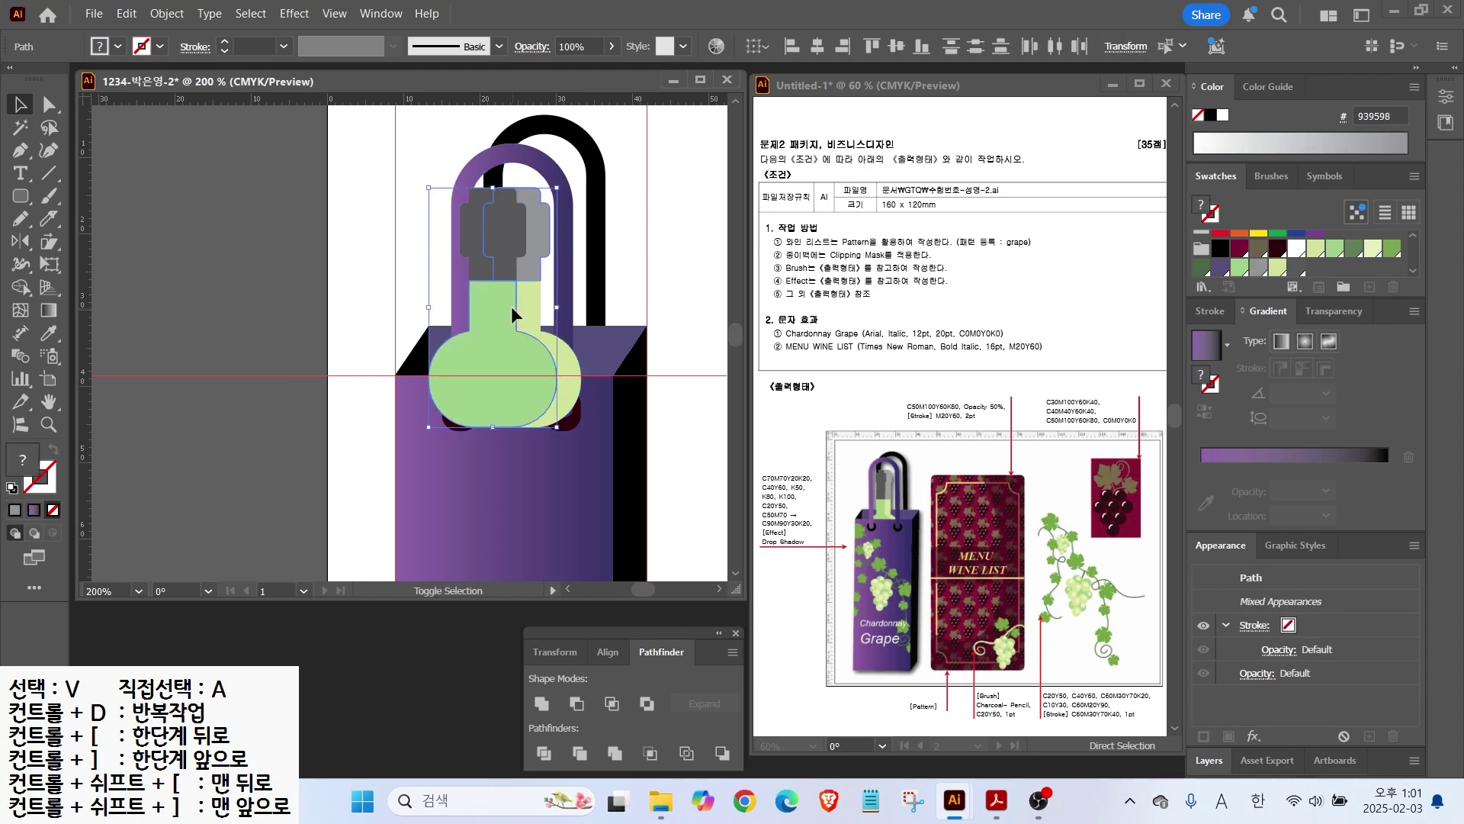
click(479, 184)
click(538, 327)
Step: Divide the overlapping bottles with Pathfinder, ungroup, and delete the leftover dark grey and green slivers
click(550, 762)
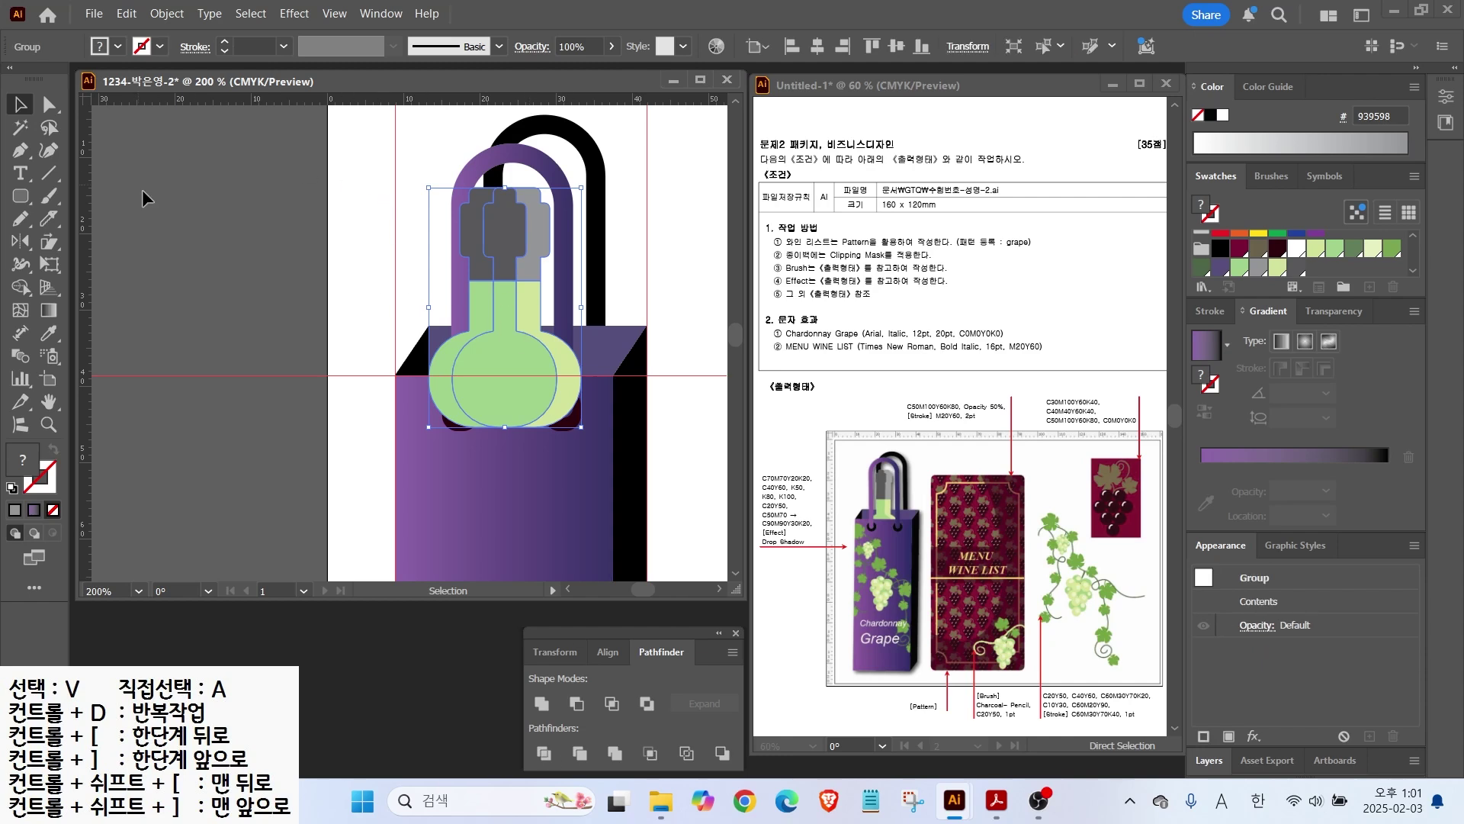
right_click(497, 272)
click(534, 317)
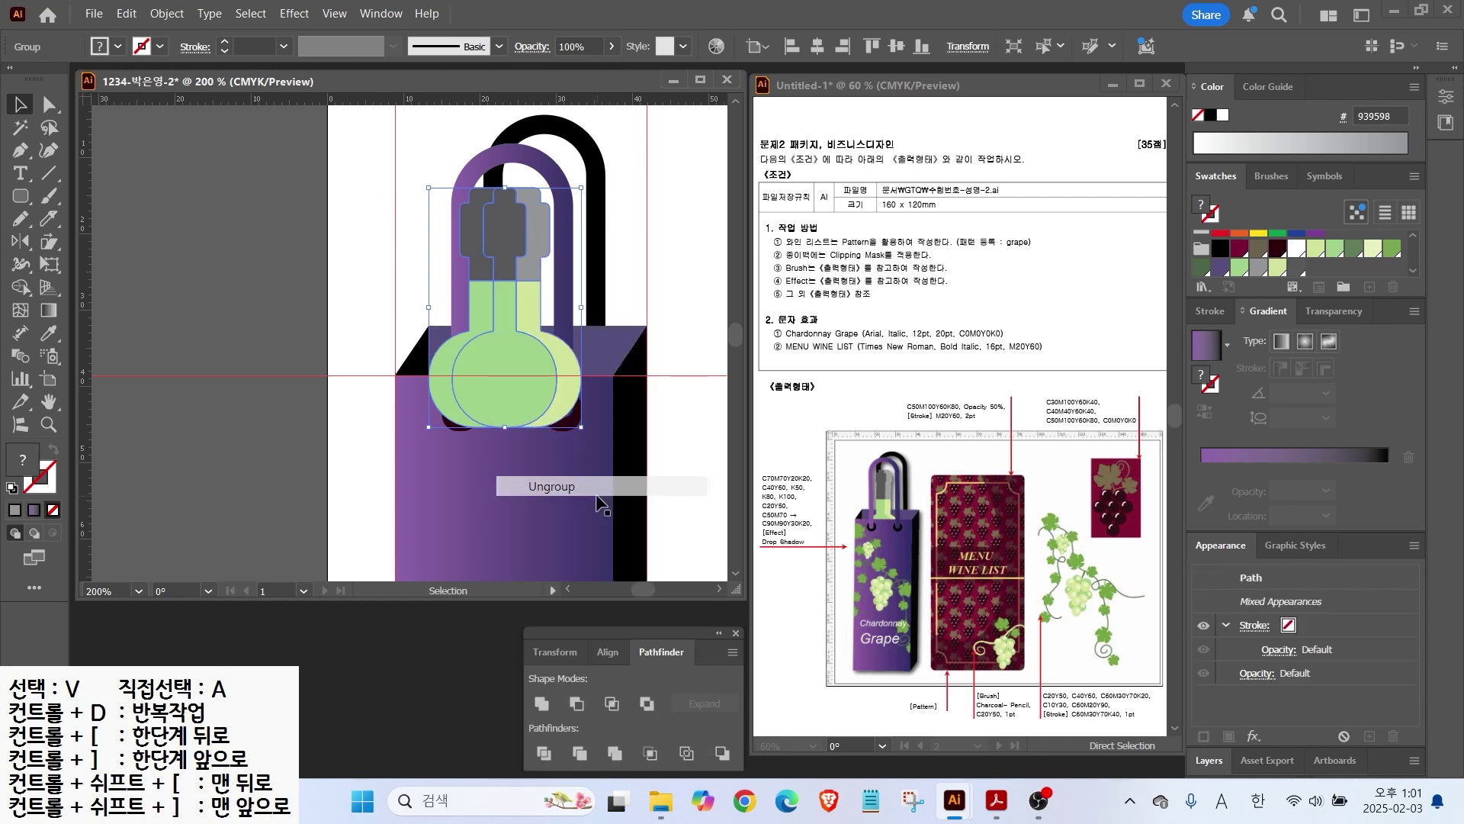
click(313, 229)
click(469, 239)
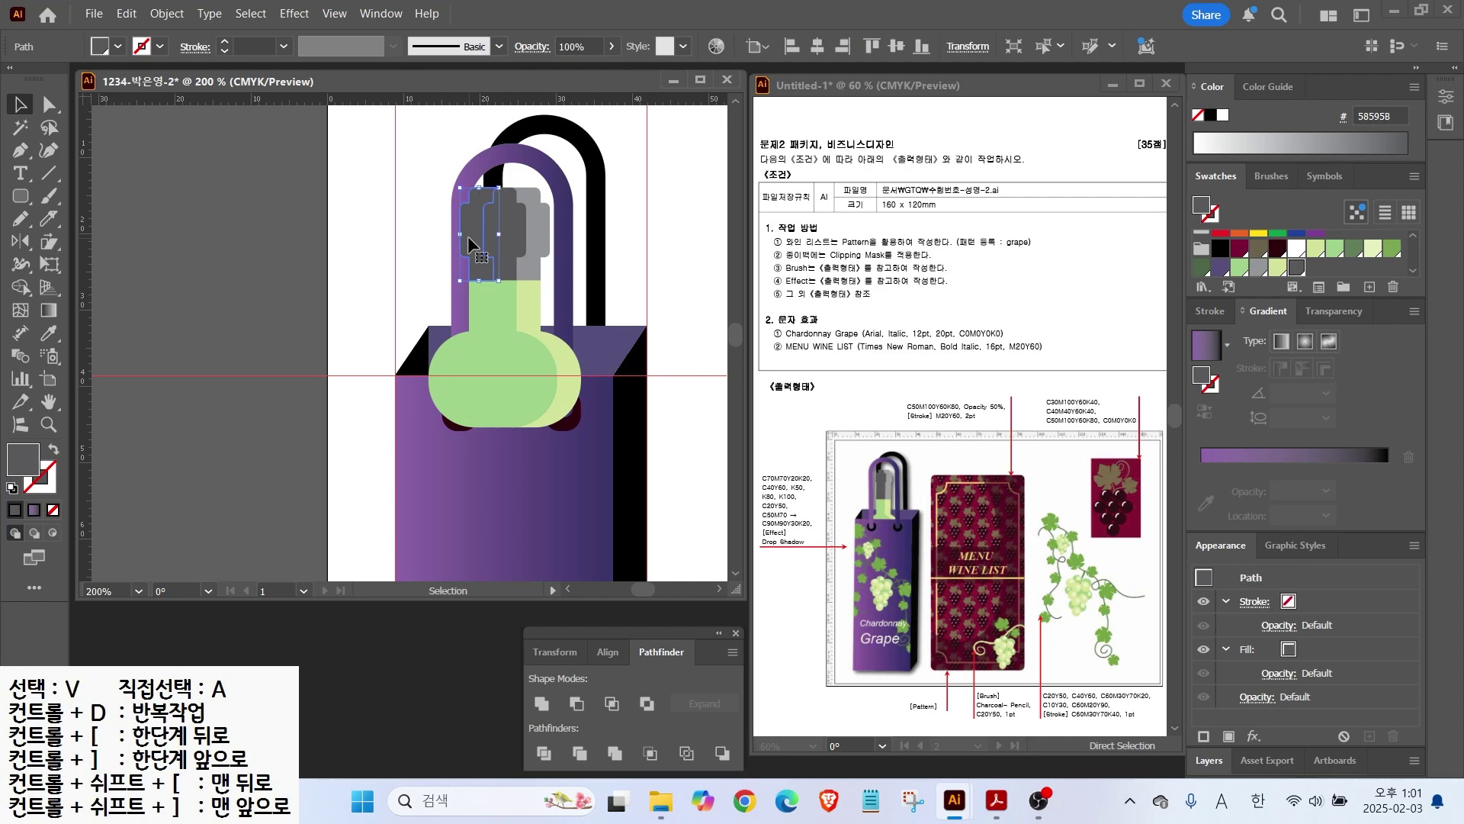
key(Delete)
click(476, 331)
key(Delete)
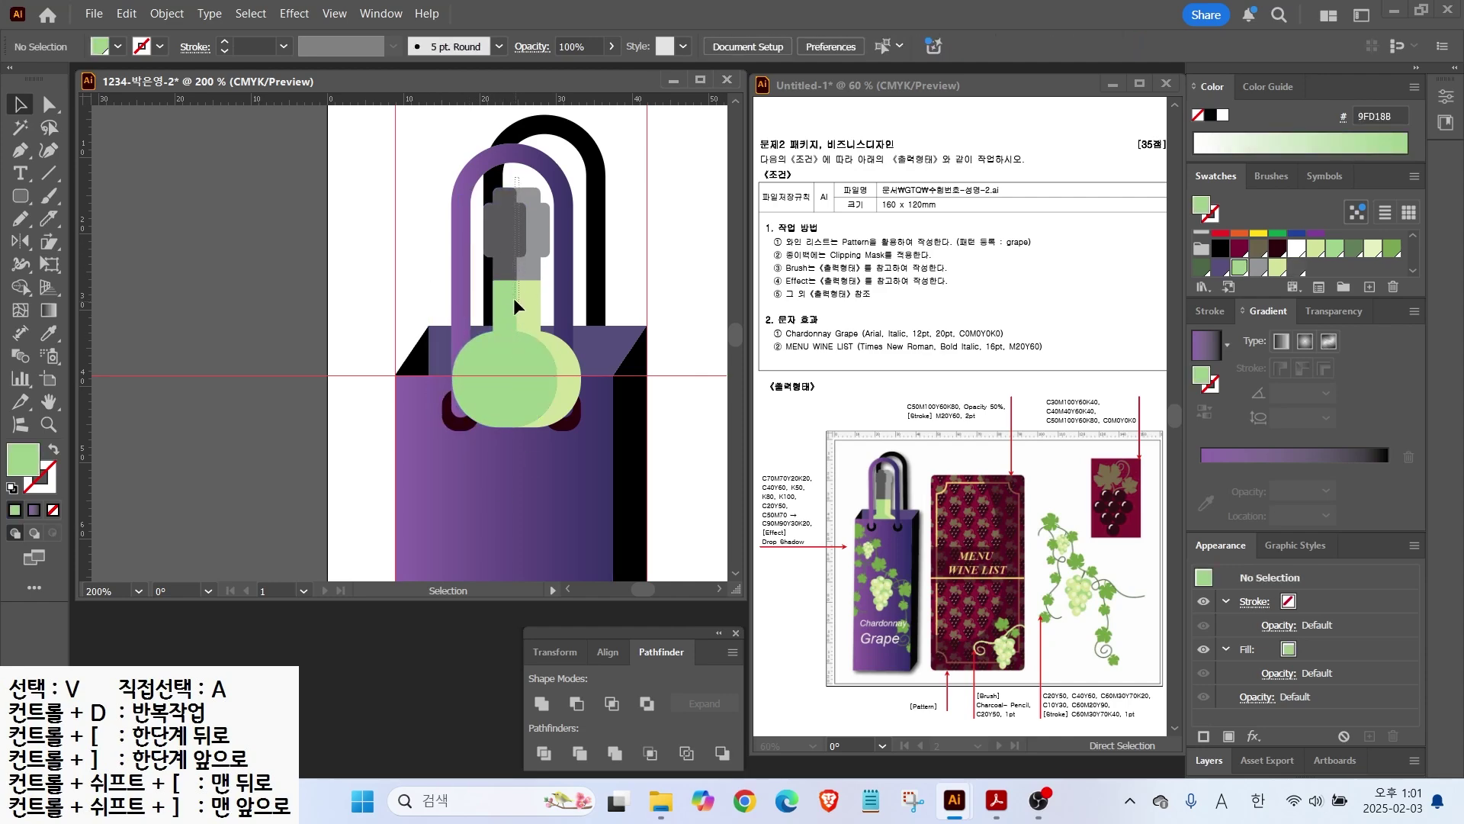
Step: Send the bottle pieces behind the purple handle and bag front, then nudge the bottle into place
right_click(515, 306)
click(509, 352)
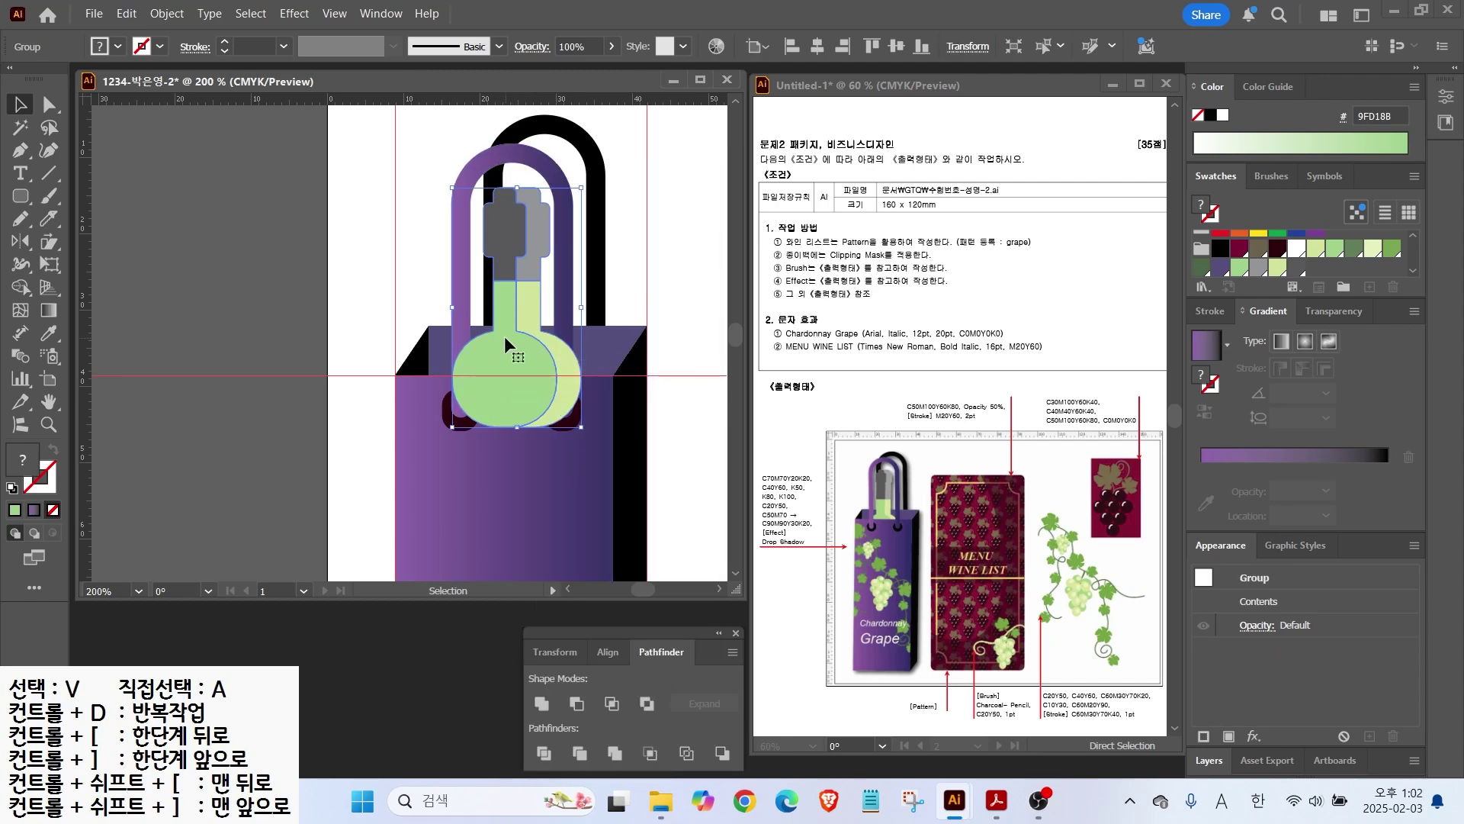
key(a)
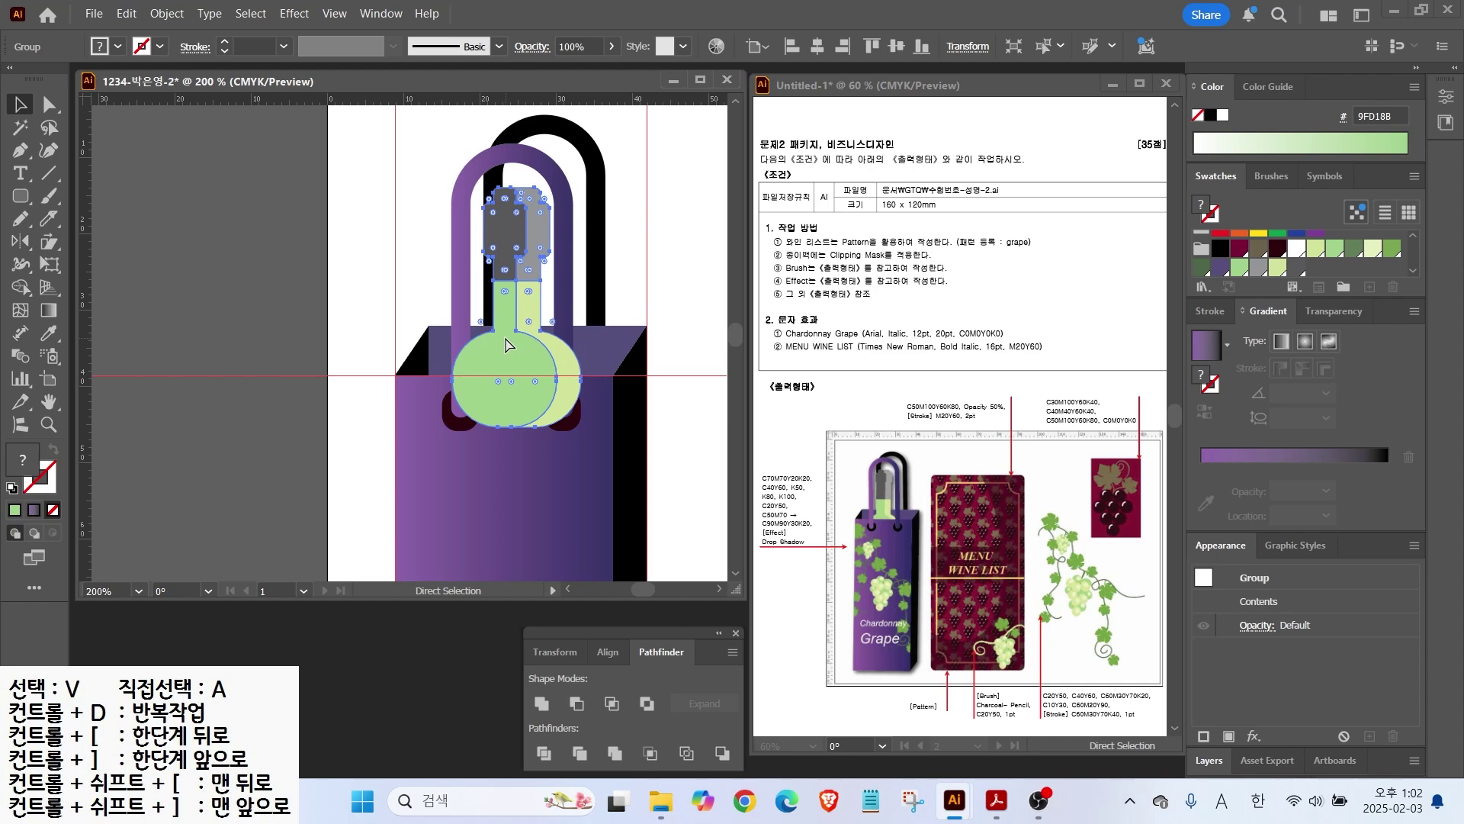
key(ctrl+bracketleft)
key(ctrl+bracketleft)
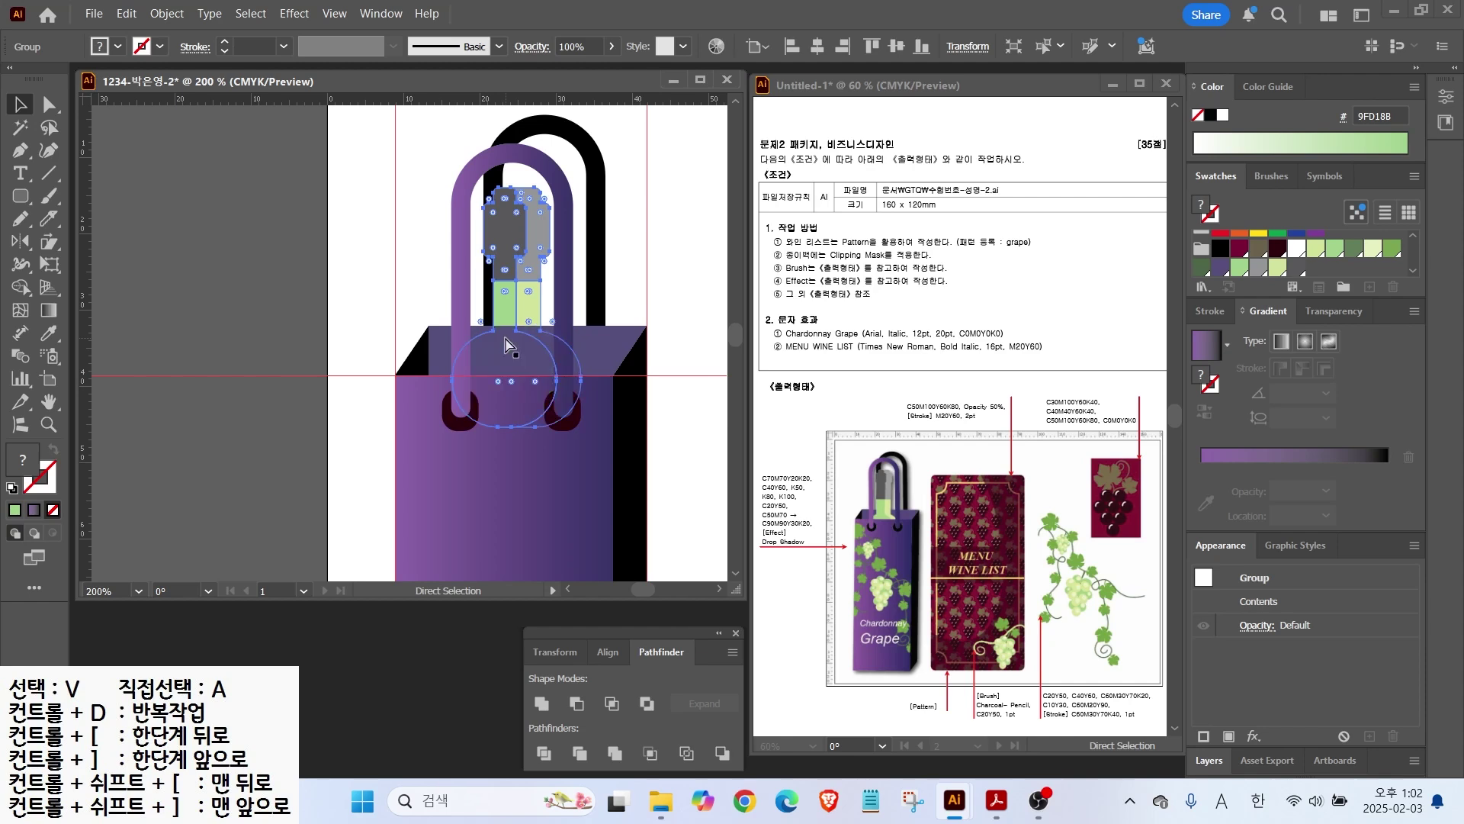
key(ctrl+bracketright)
key(ctrl+bracketright)
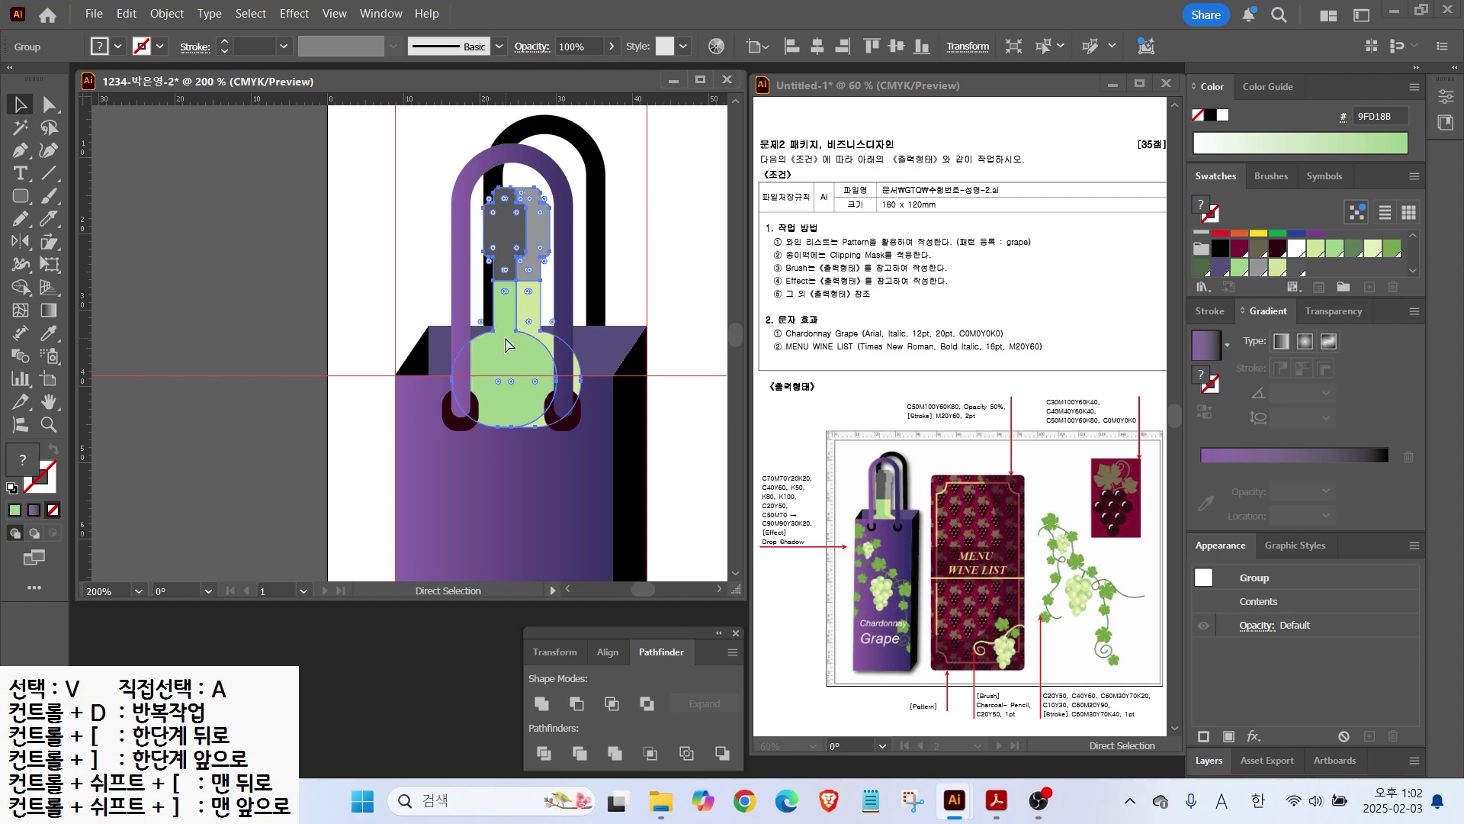
key(v)
key(ctrl+bracketleft)
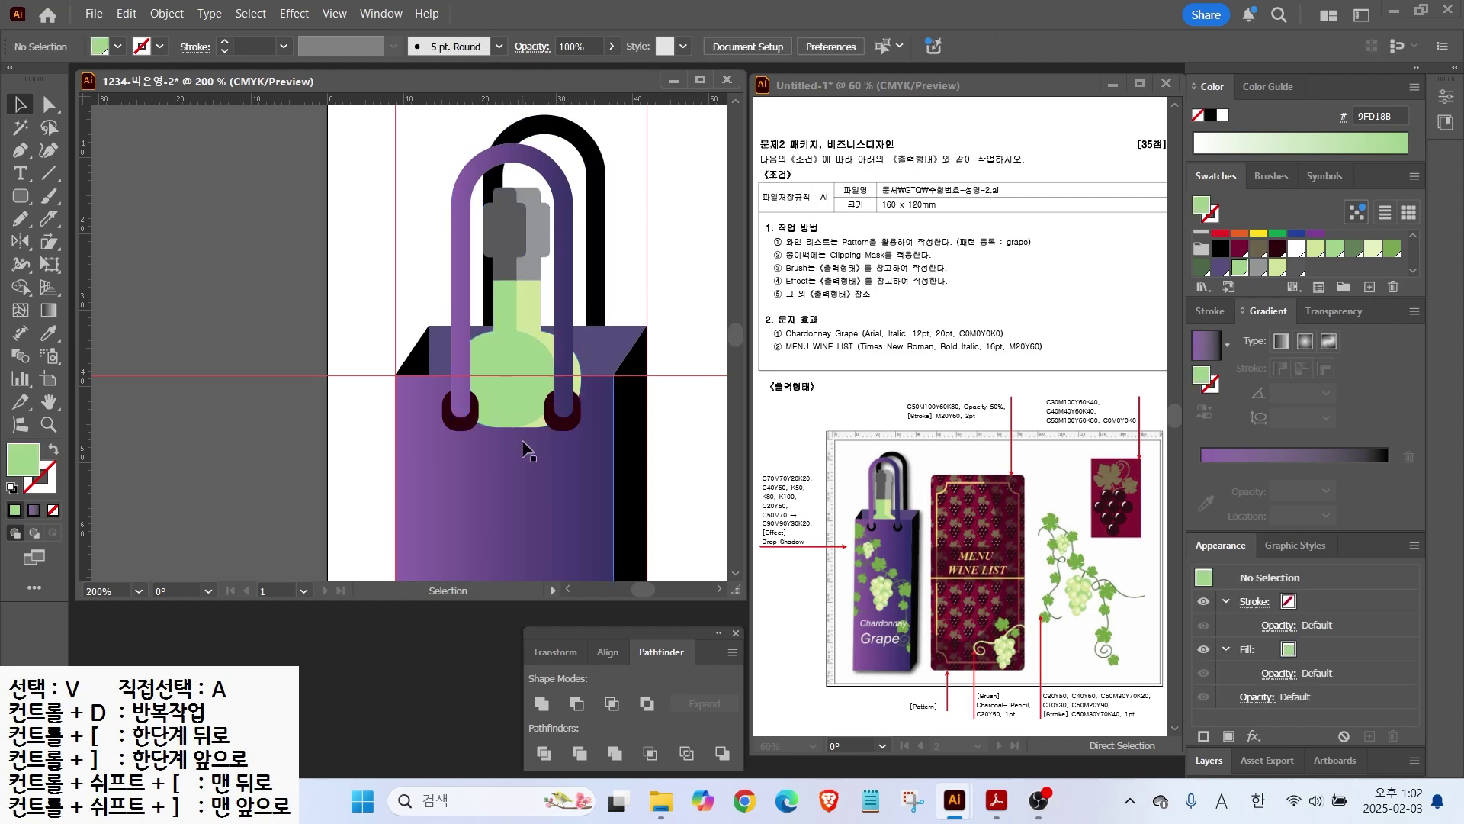
drag(513, 337, 500, 334)
key(Down)
key(Down)
key(Up)
key(ctrl+shift+a)
scroll(441, 328, down, 2)
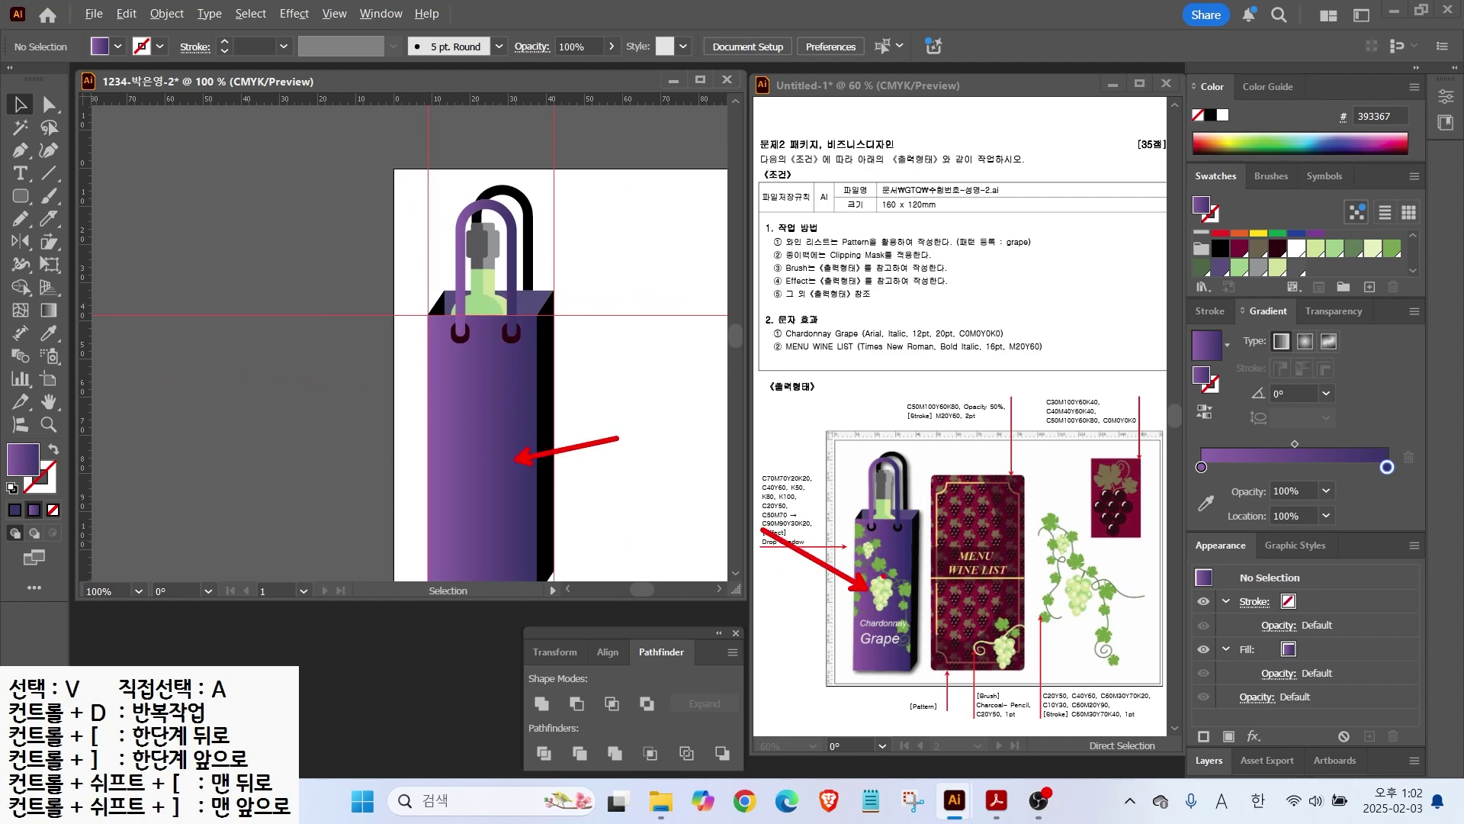
Step: Lock the grape card so only the vine stays selectable
drag(643, 463, 380, 366)
click(578, 401)
click(465, 390)
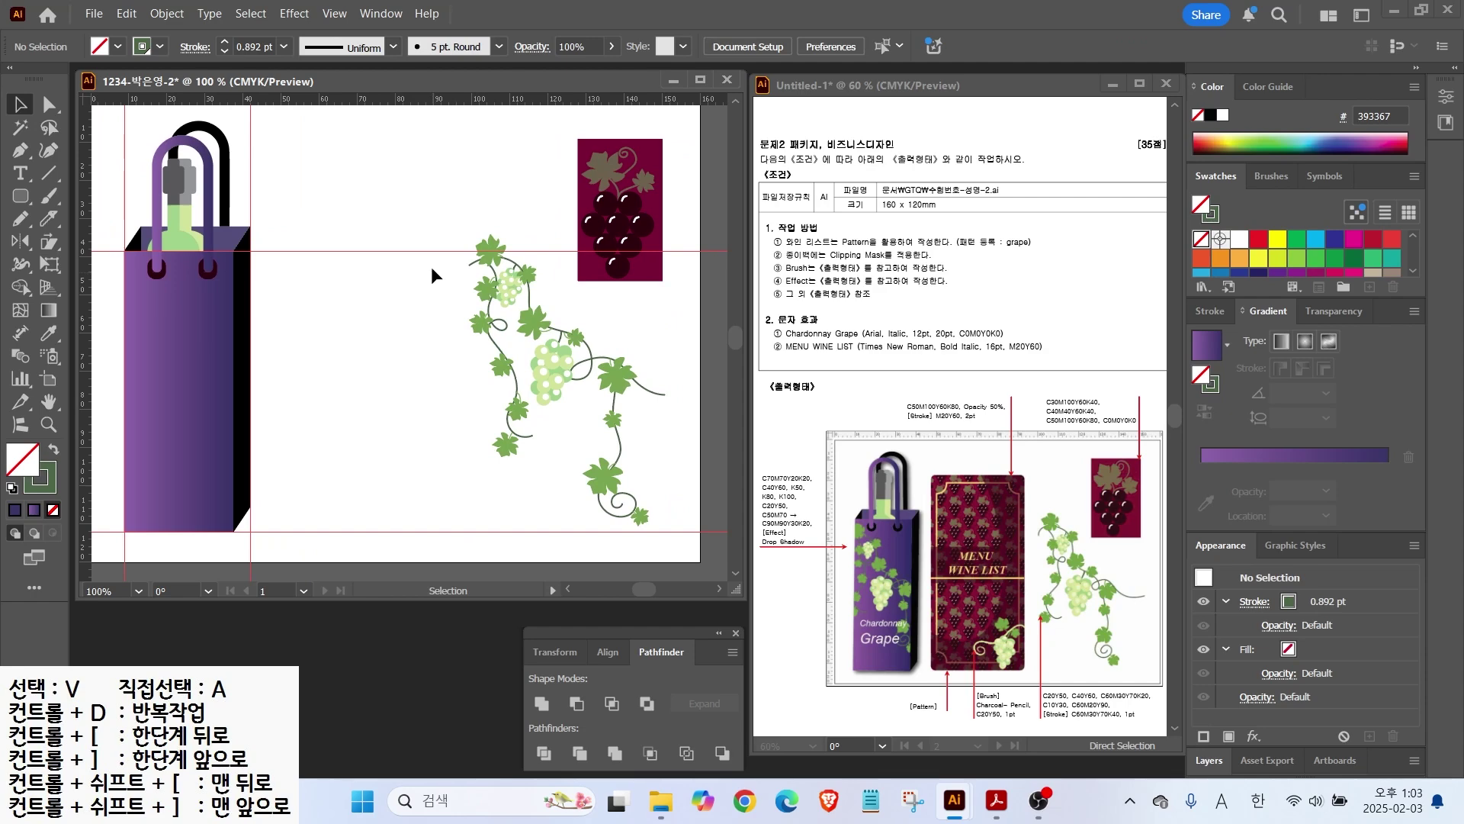
drag(489, 310, 661, 533)
drag(562, 132, 672, 282)
click(166, 12)
click(457, 196)
Step: Group the vine, copy it onto the bag, bring it to front and shrink it to fit
drag(433, 206, 572, 280)
right_click(571, 280)
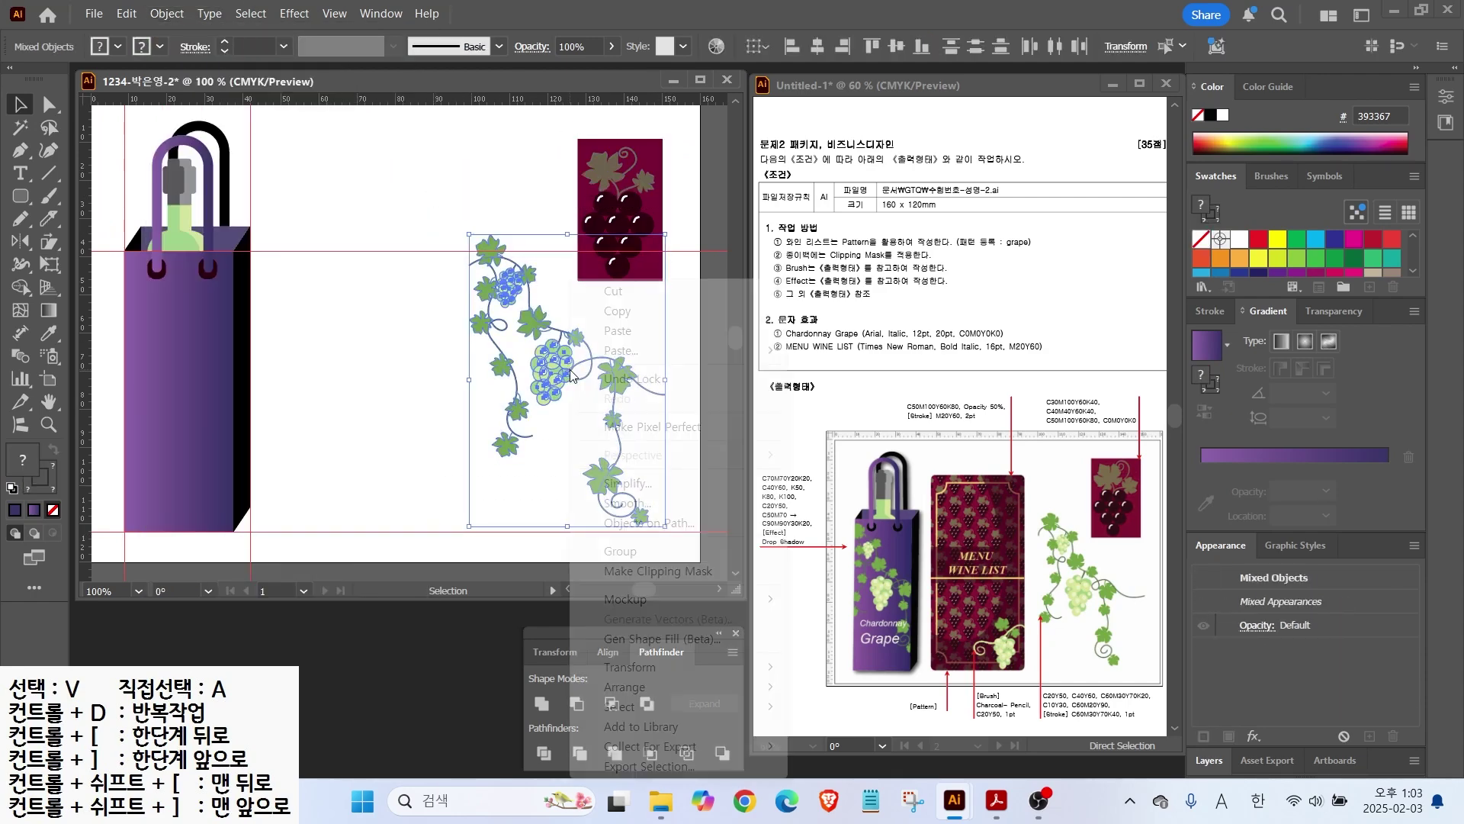
click(620, 550)
drag(560, 385, 316, 379)
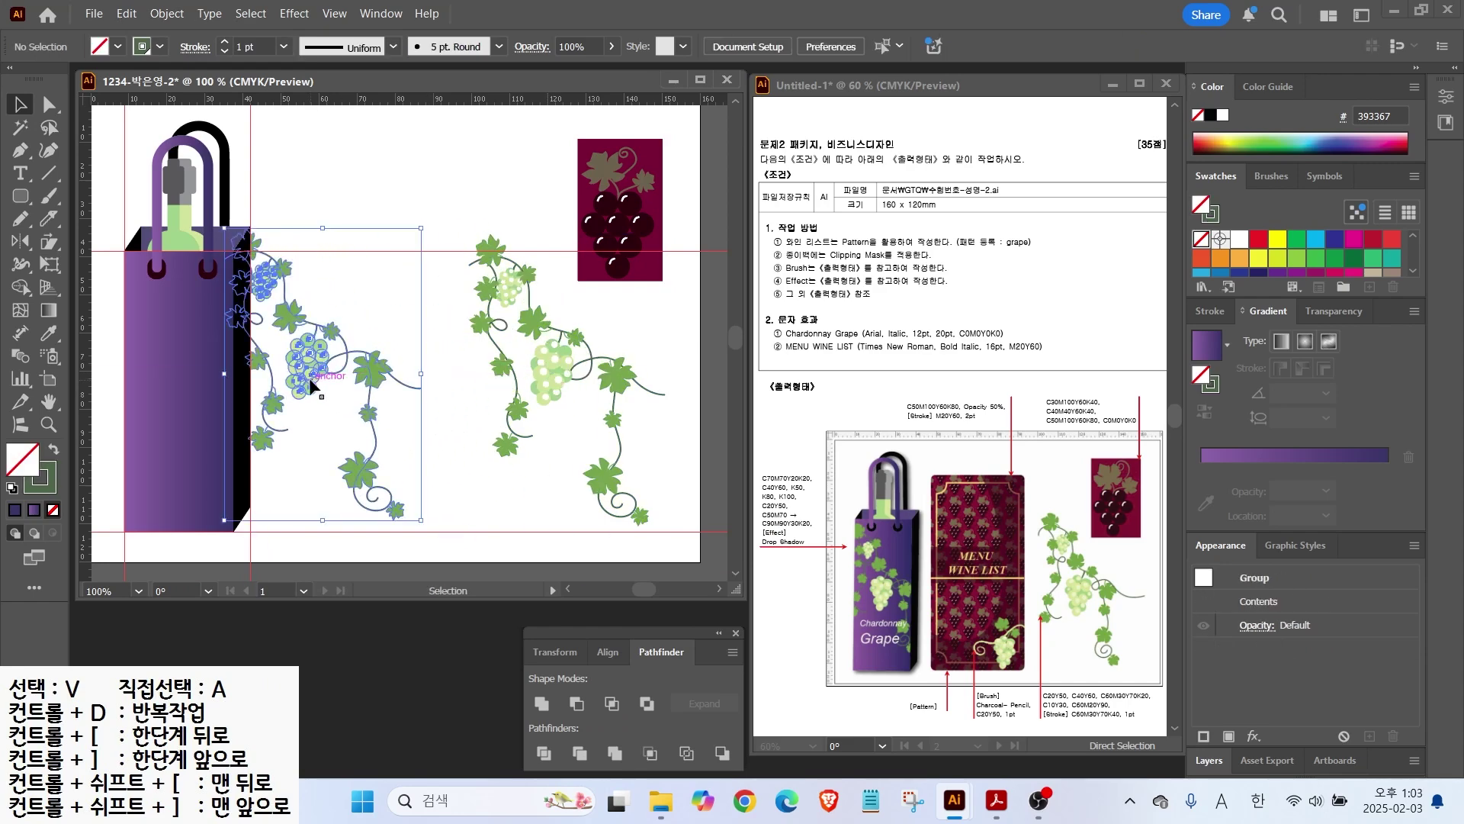
right_click(316, 379)
mouse_move(366, 690)
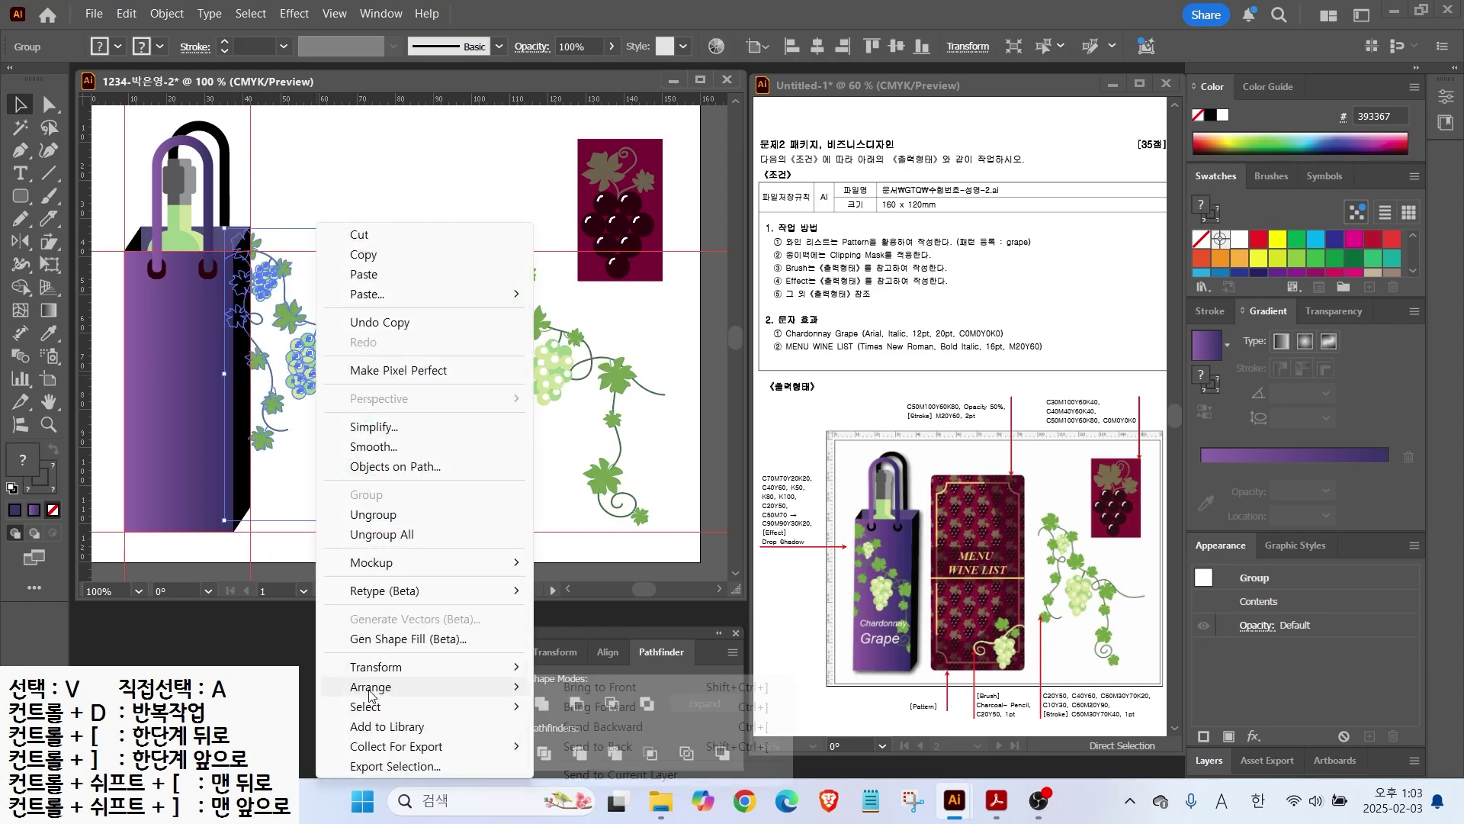
click(600, 687)
drag(365, 374, 412, 407)
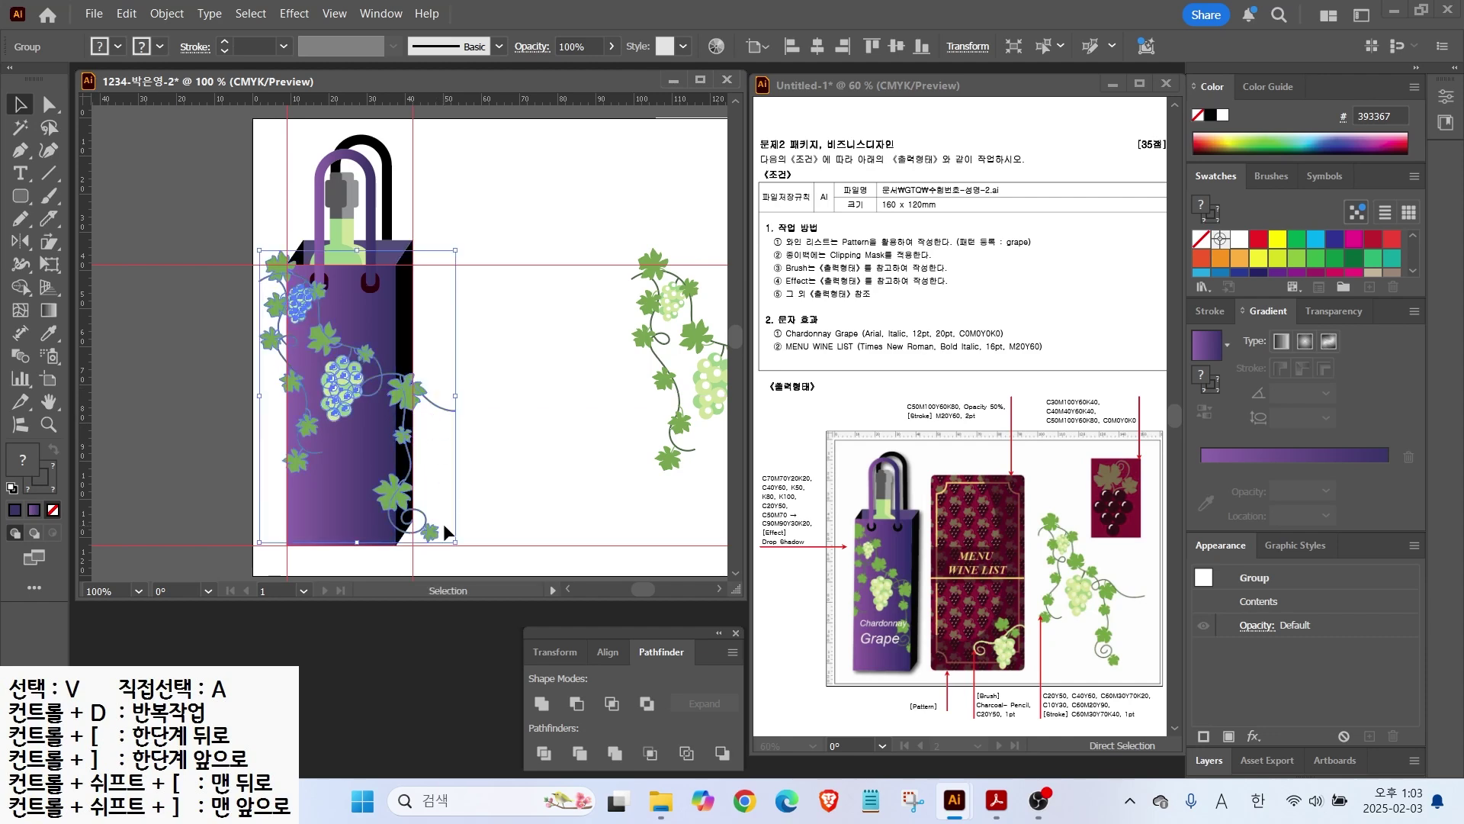
drag(456, 543, 440, 526)
Step: Place a copy of the bag's front rectangle over the vine and make it a clipping mask
click(335, 337)
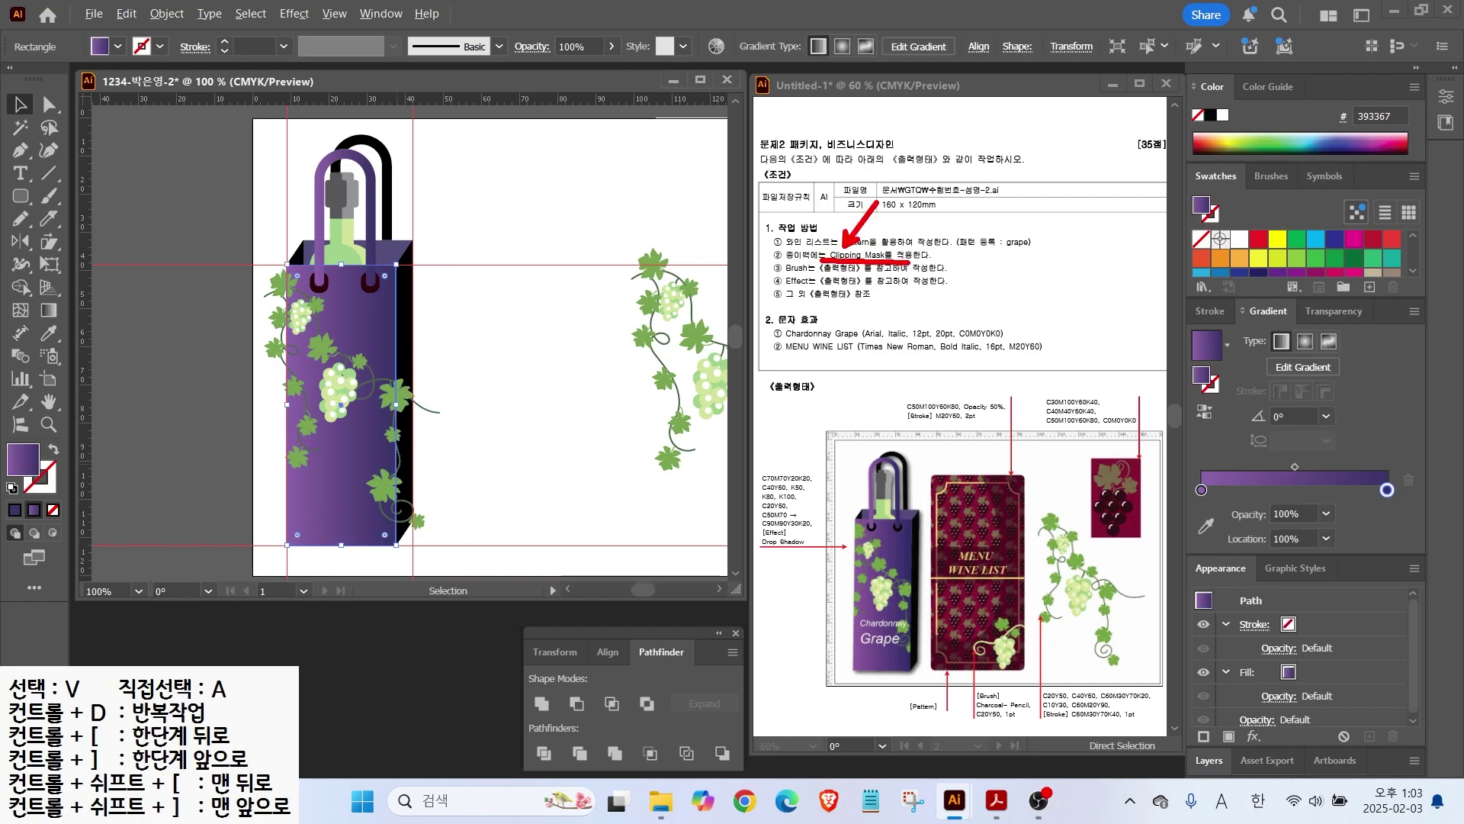
key(Escape)
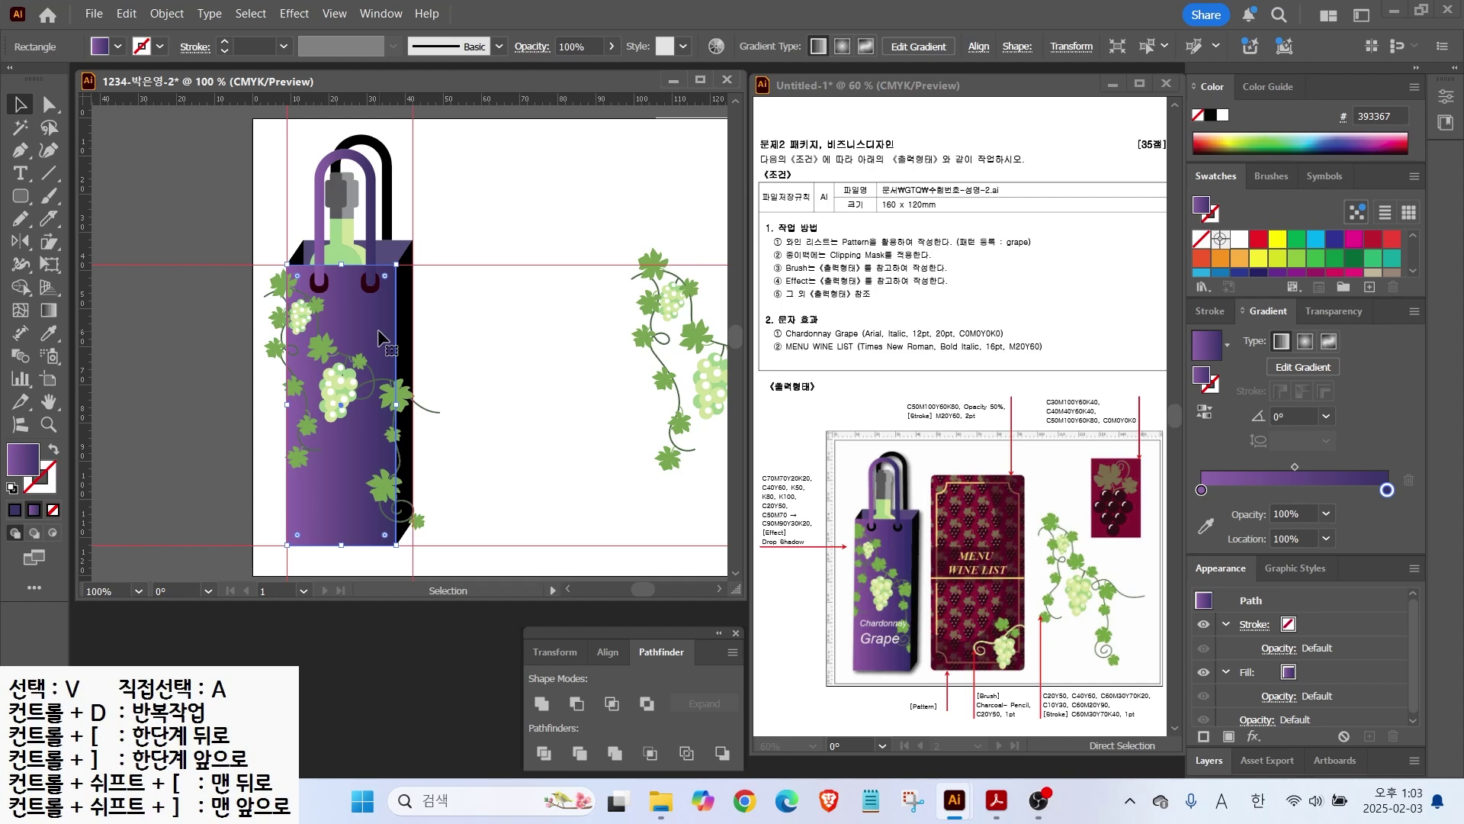
key(a)
drag(381, 337, 363, 374)
key(v)
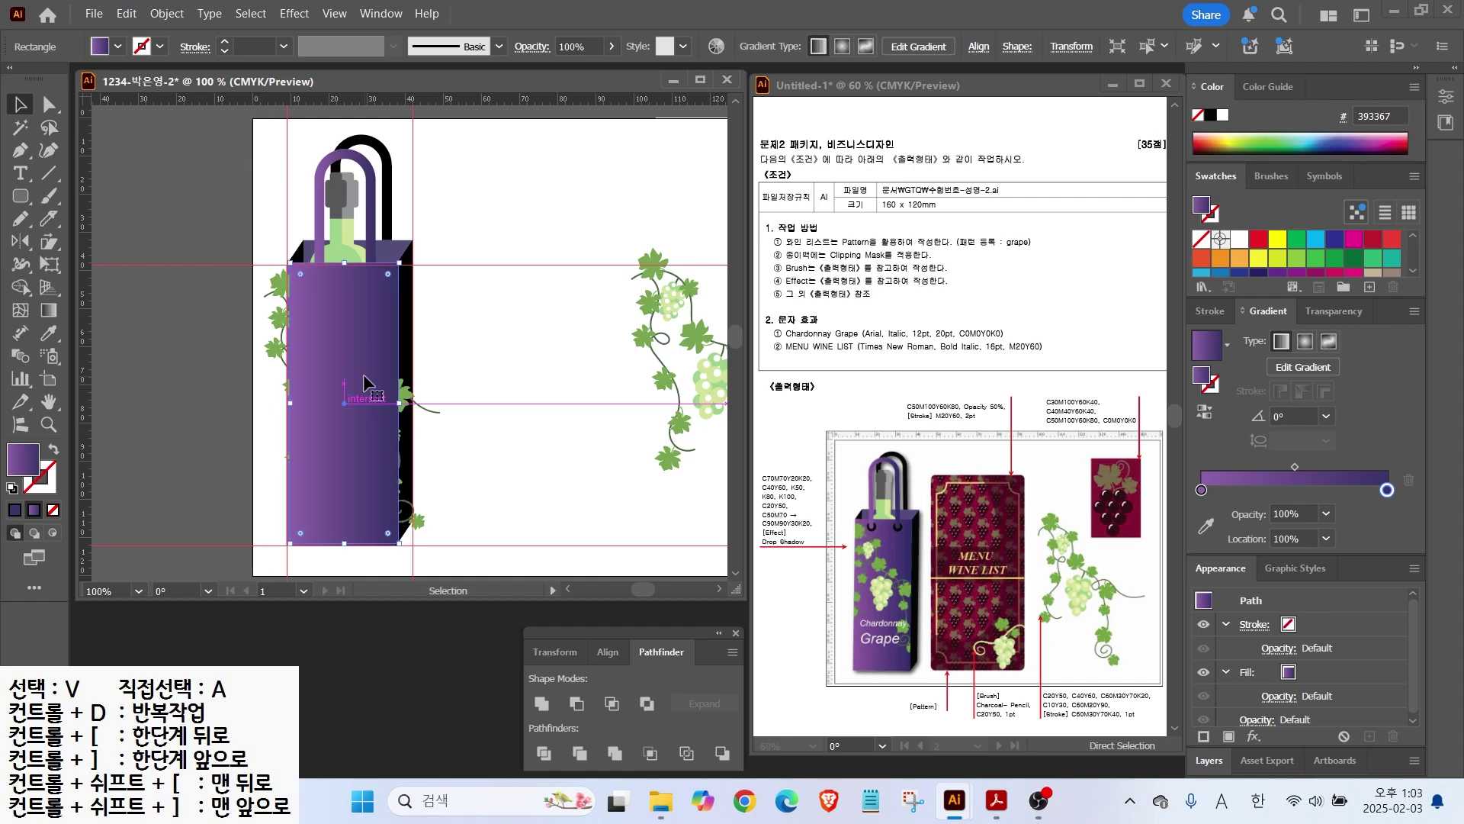
scroll(298, 507, up, 3)
drag(318, 506, 463, 387)
scroll(551, 333, down, 2)
click(464, 369)
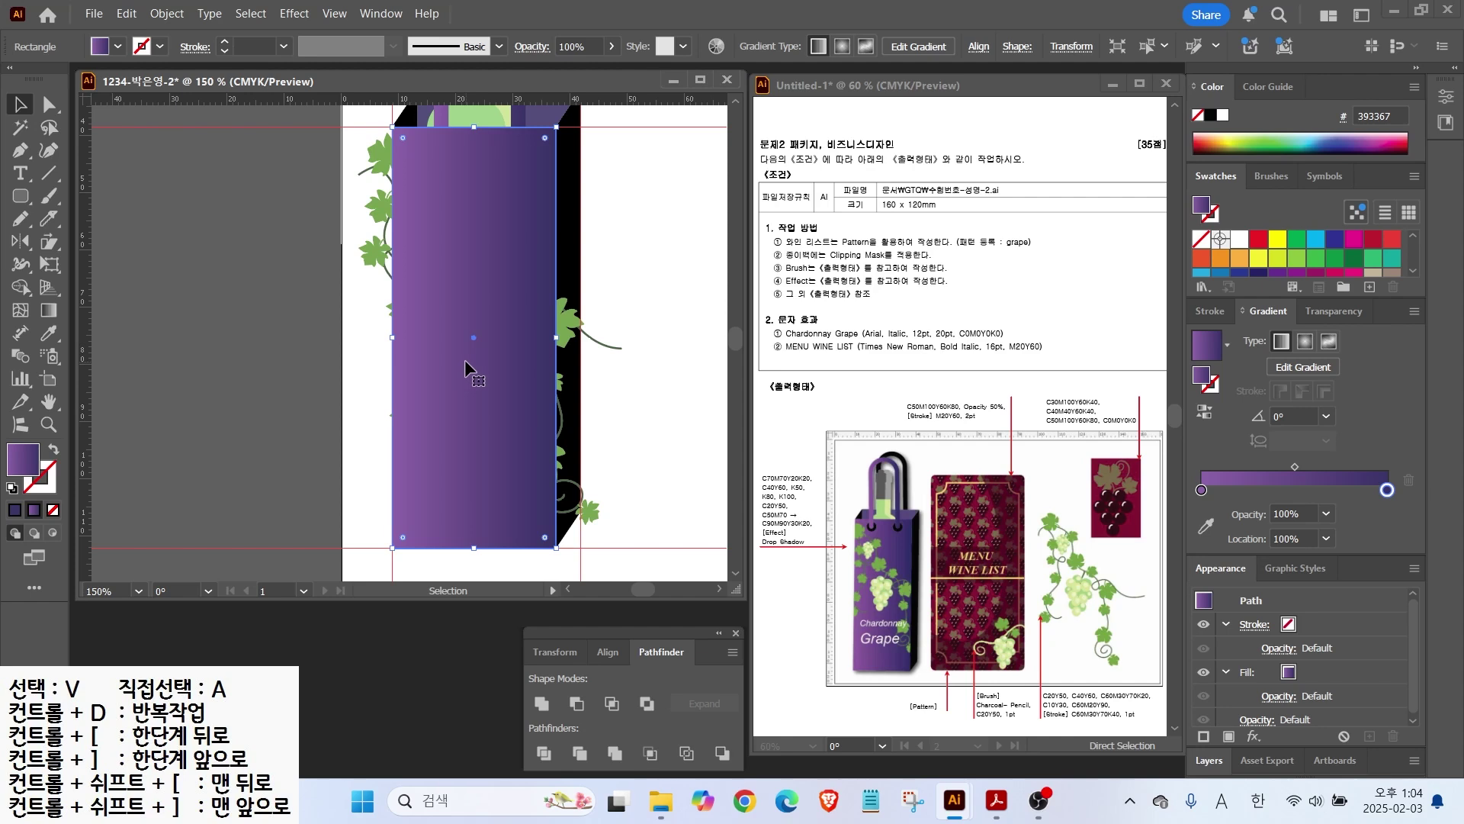
shift+click(572, 328)
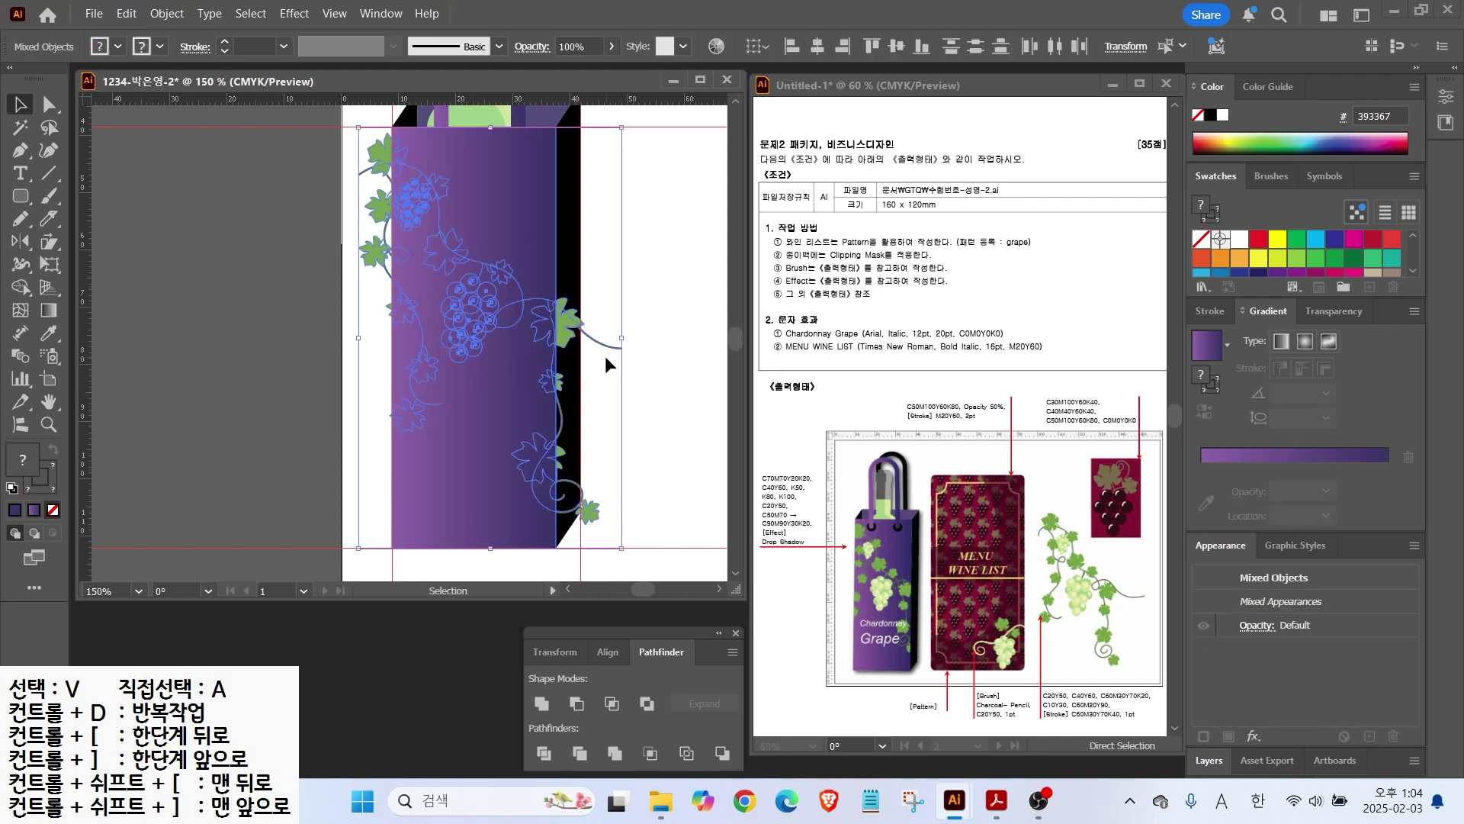
right_click(521, 322)
click(577, 572)
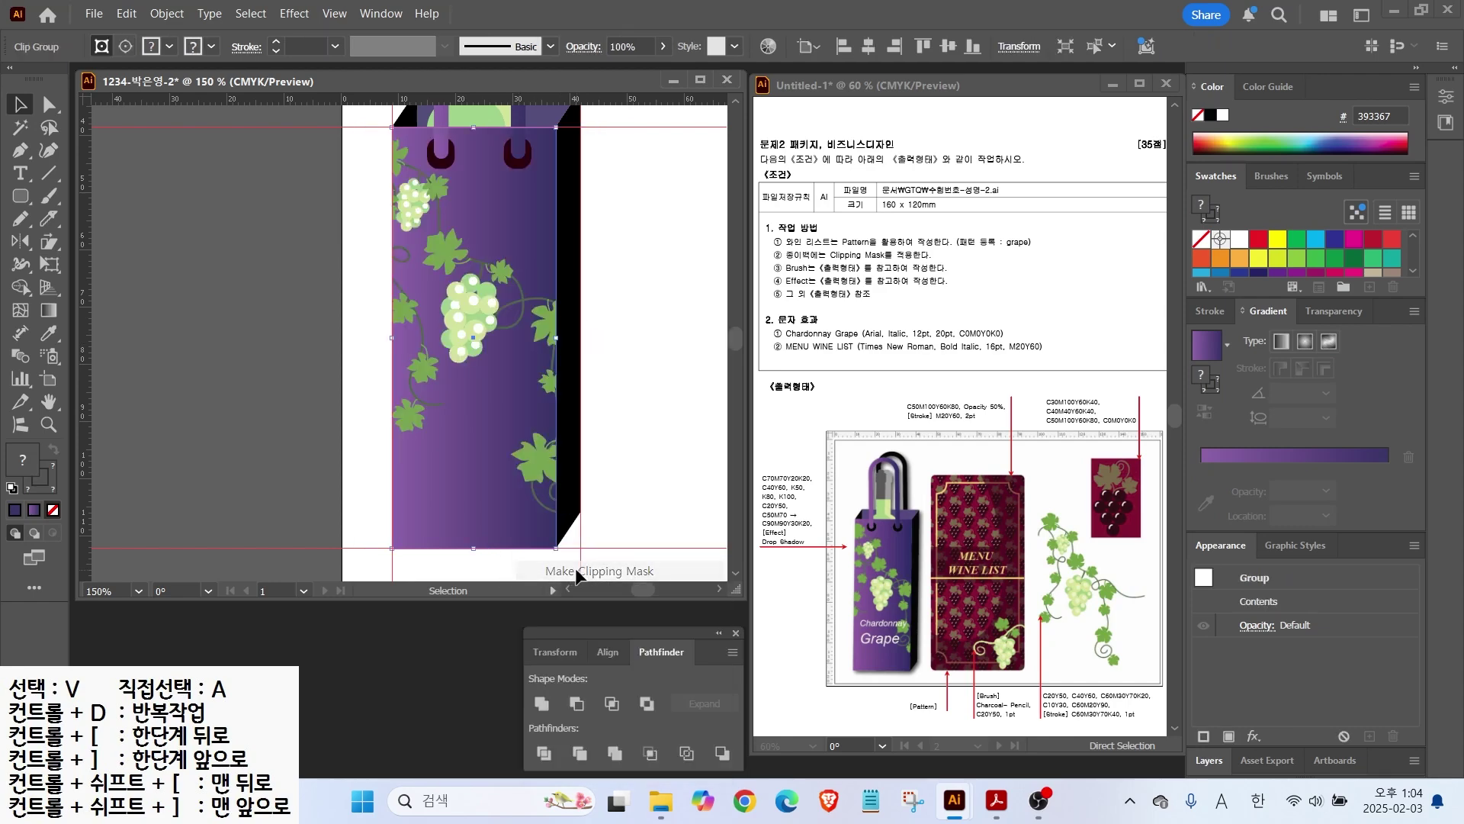
Step: Start a text label on the bag front below the vine
click(361, 368)
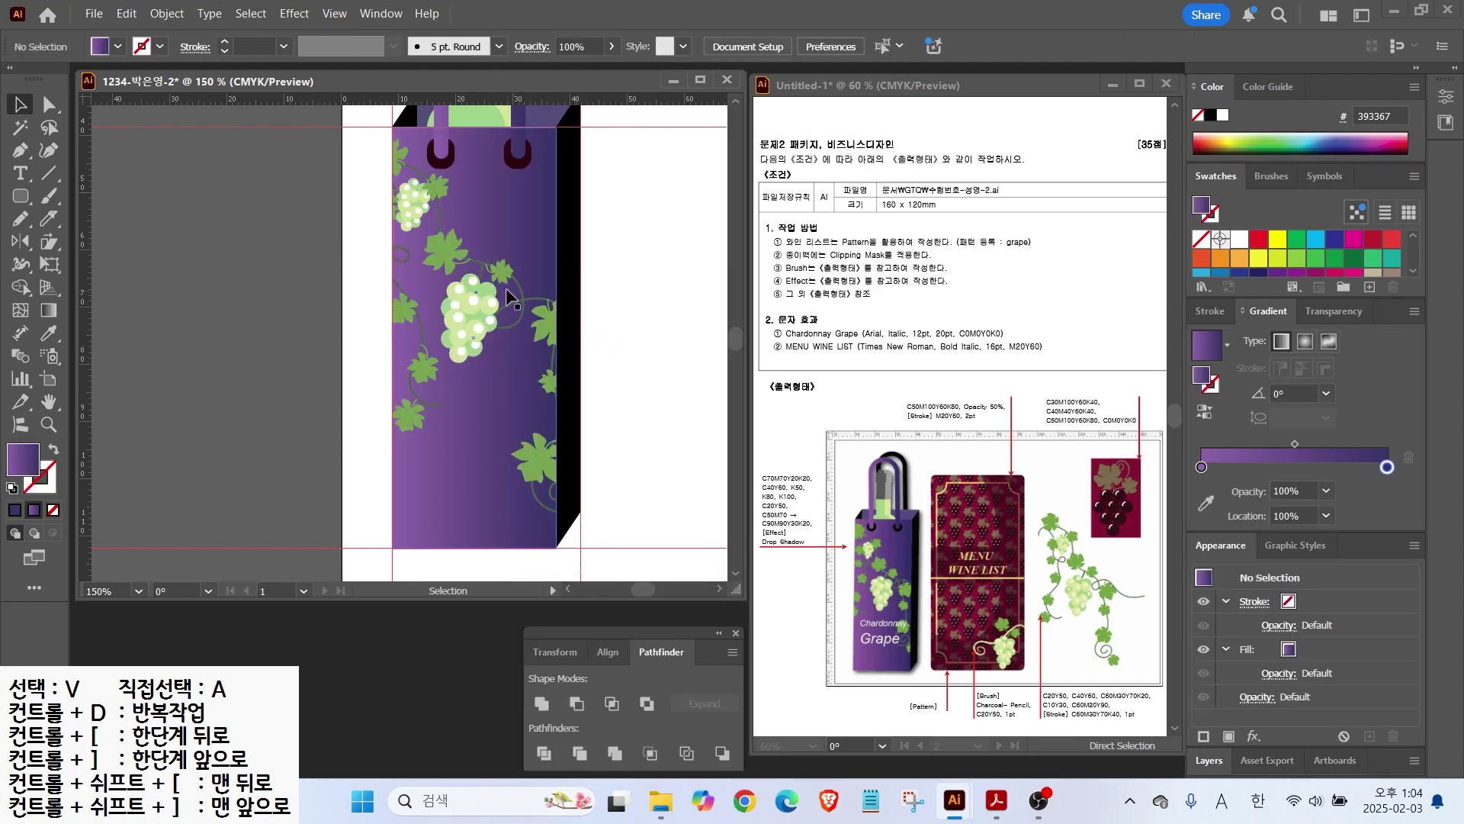
key(t)
click(446, 392)
text(C)
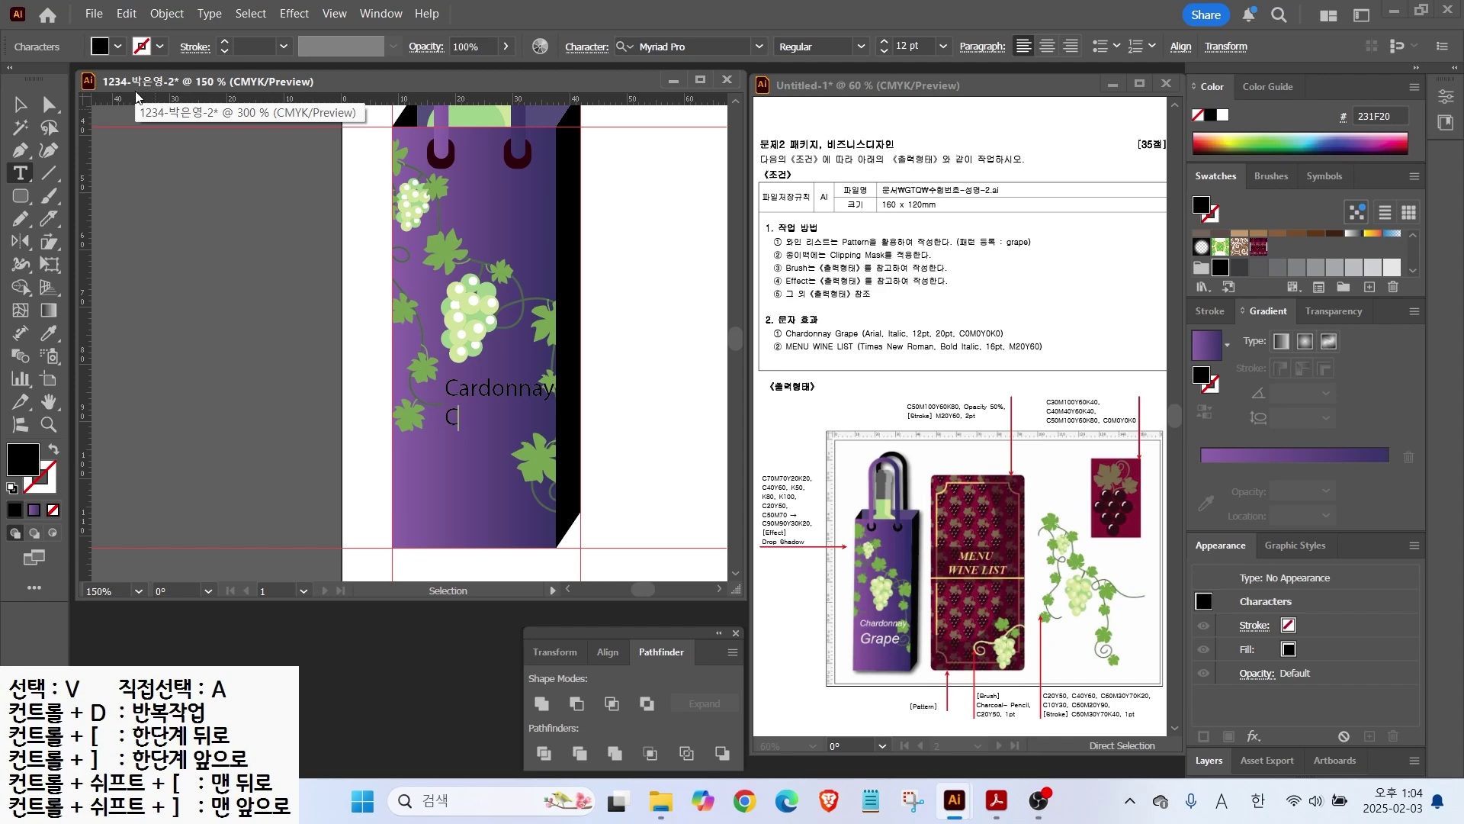
text(Gra)
click(21, 113)
drag(473, 397, 443, 471)
click(758, 47)
click(660, 182)
click(861, 47)
click(868, 171)
click(1222, 116)
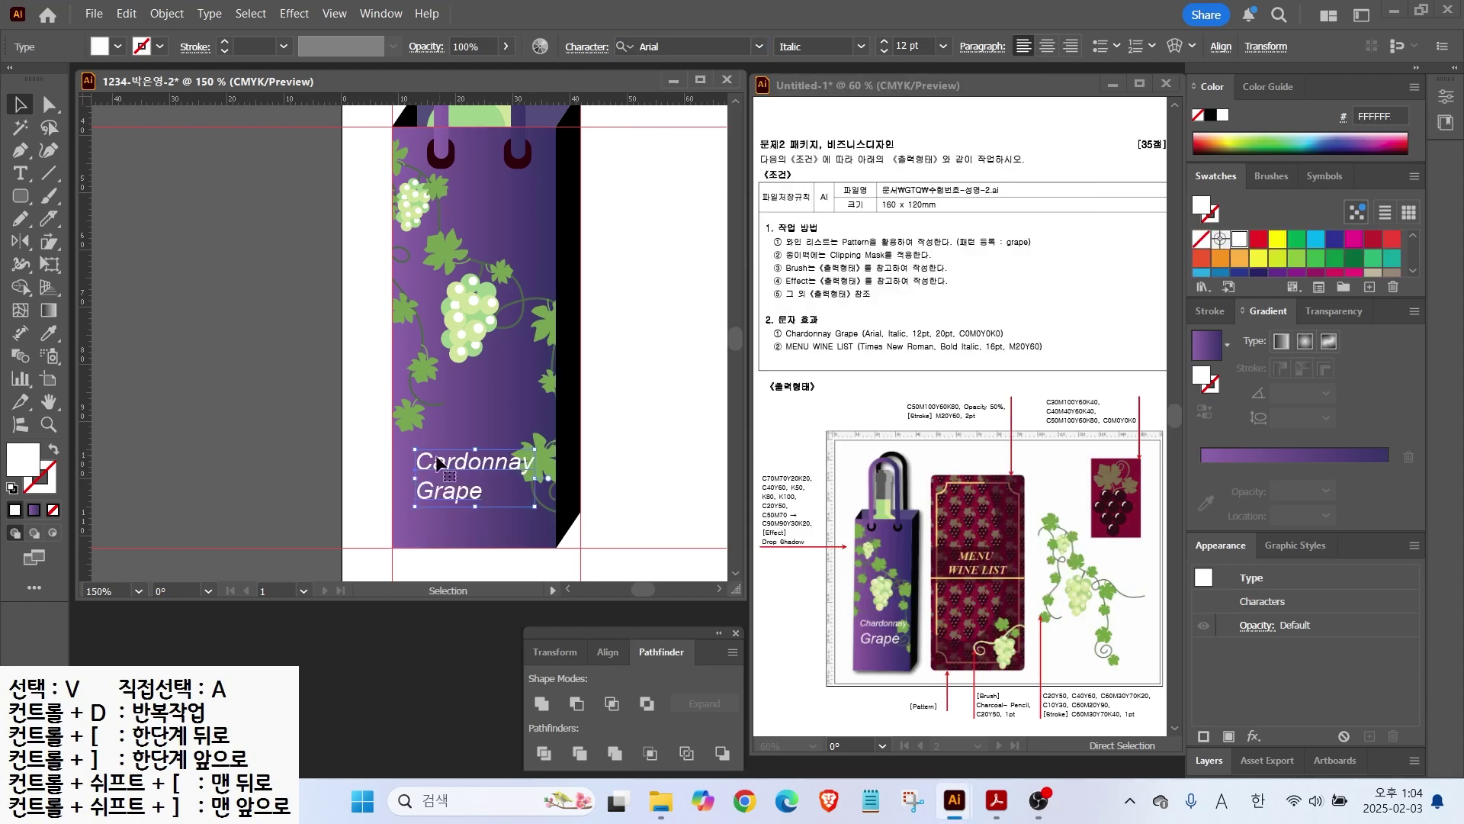
click(20, 172)
double_click(448, 490)
click(943, 46)
click(962, 262)
click(883, 52)
click(21, 105)
drag(460, 468, 455, 459)
click(689, 293)
key(ctrl+semicolon)
key(ctrl+minus)
drag(516, 317, 380, 379)
key(ctrl+semicolon)
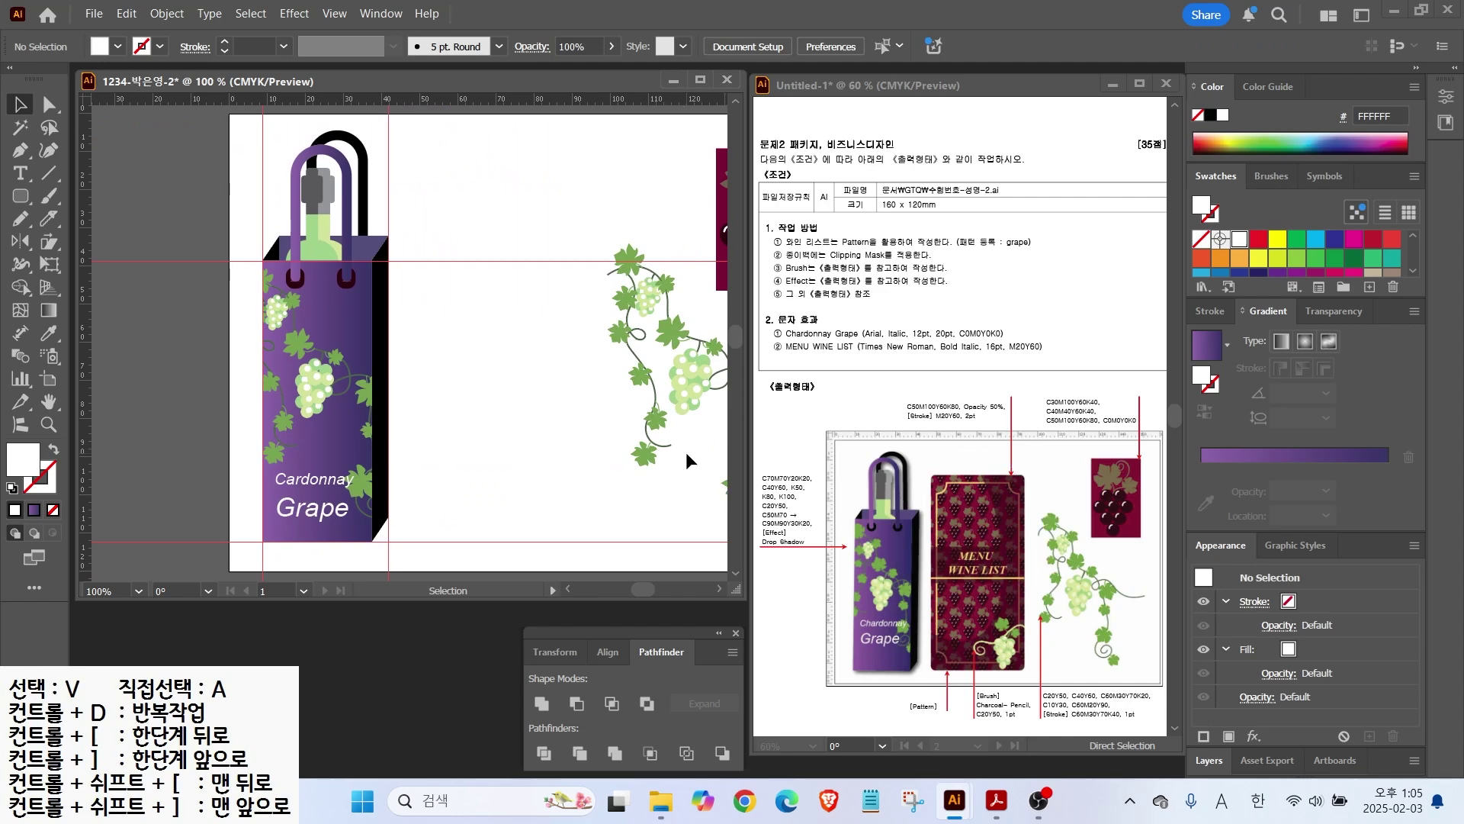
Step: Hide the old guides and place two new vertical guides on the artboard
click(334, 13)
mouse_move(382, 677)
click(671, 676)
drag(86, 250, 598, 272)
drag(85, 183, 409, 210)
drag(20, 196, 115, 218)
Step: Draw a tall rounded rectangle between the guides with a grape pattern fill and no stroke, then copy it
click(13, 486)
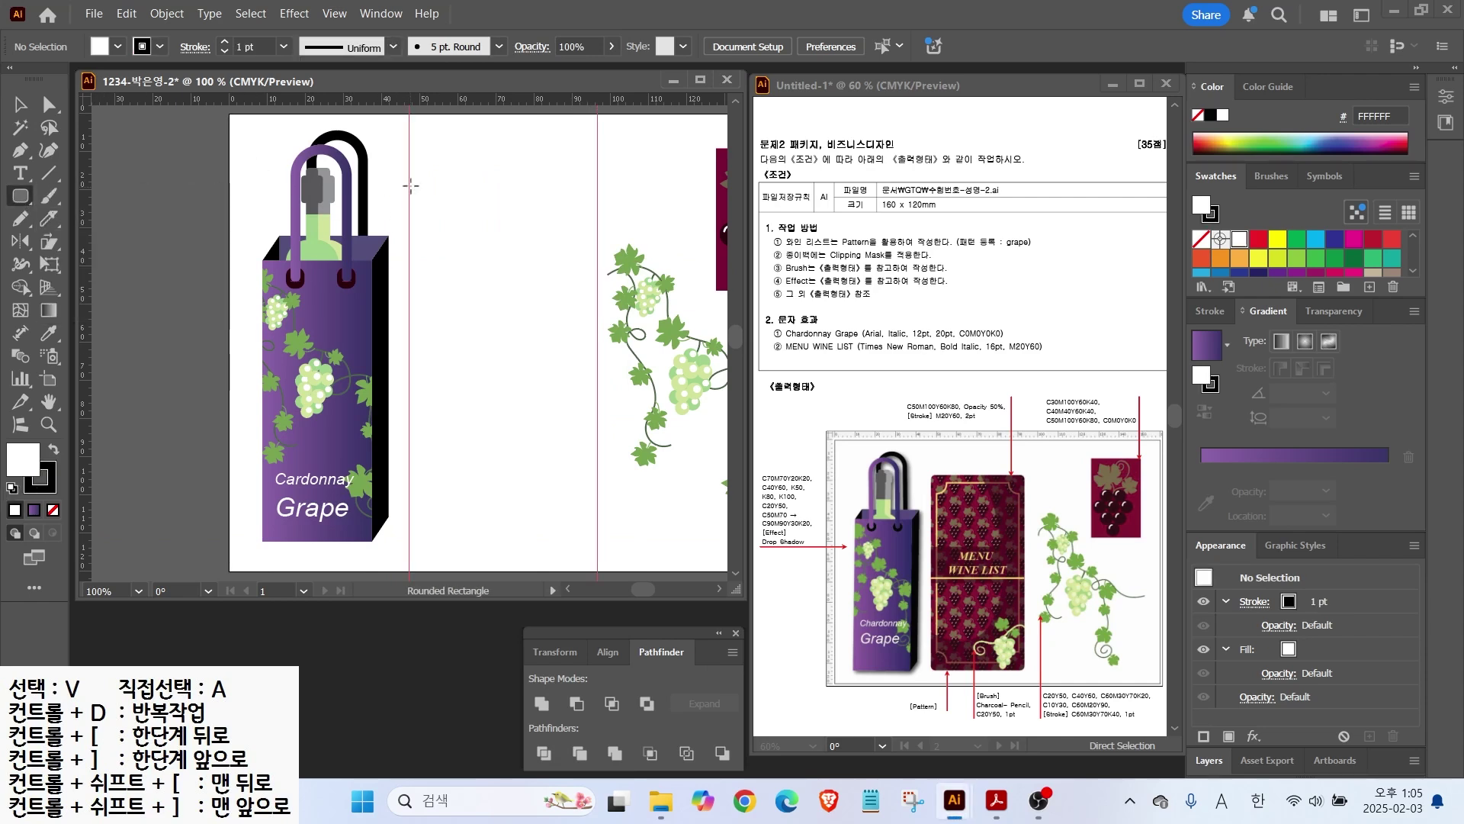
drag(409, 176, 597, 541)
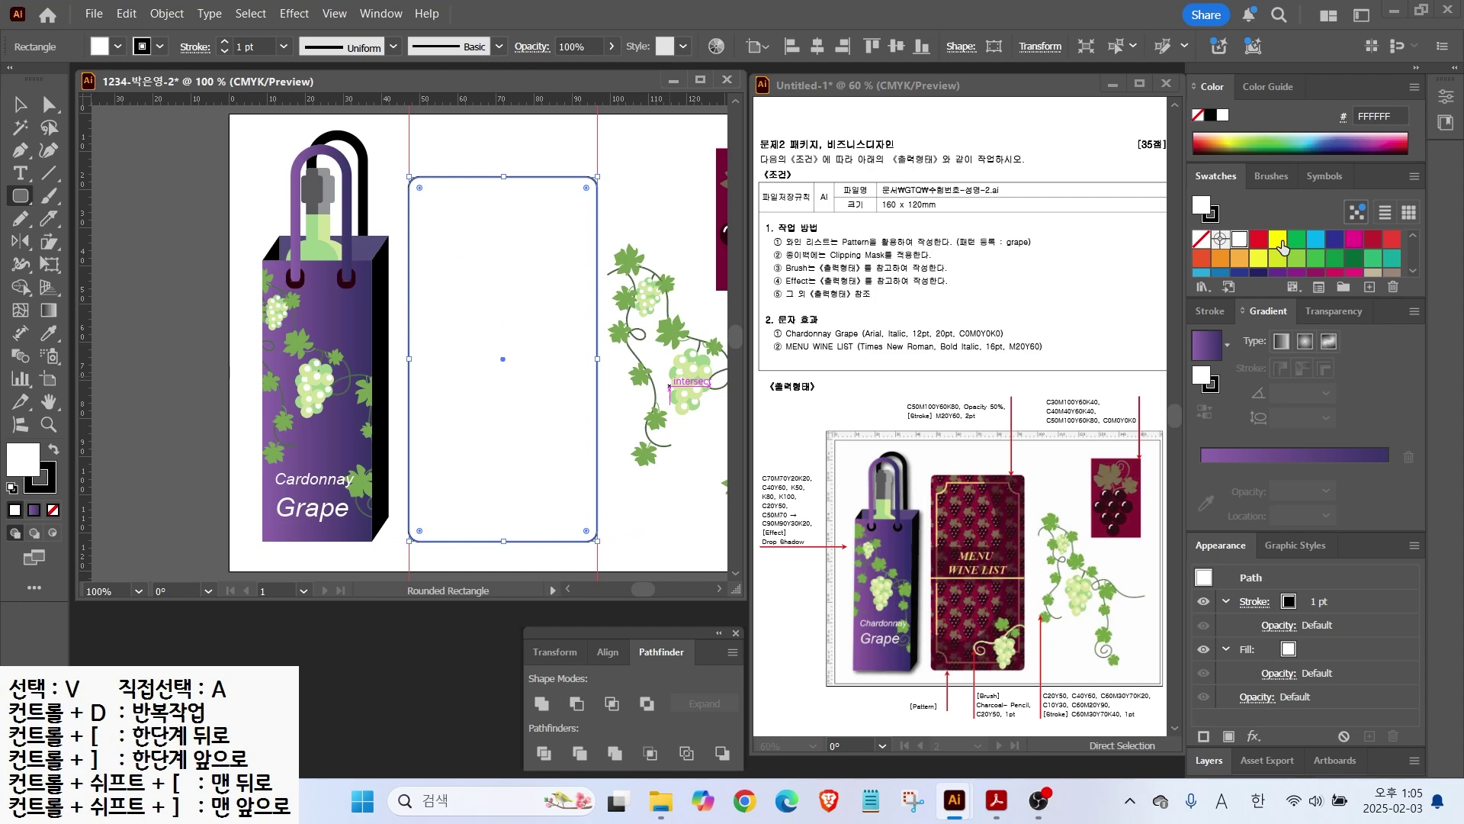
scroll(1281, 247, down, 4)
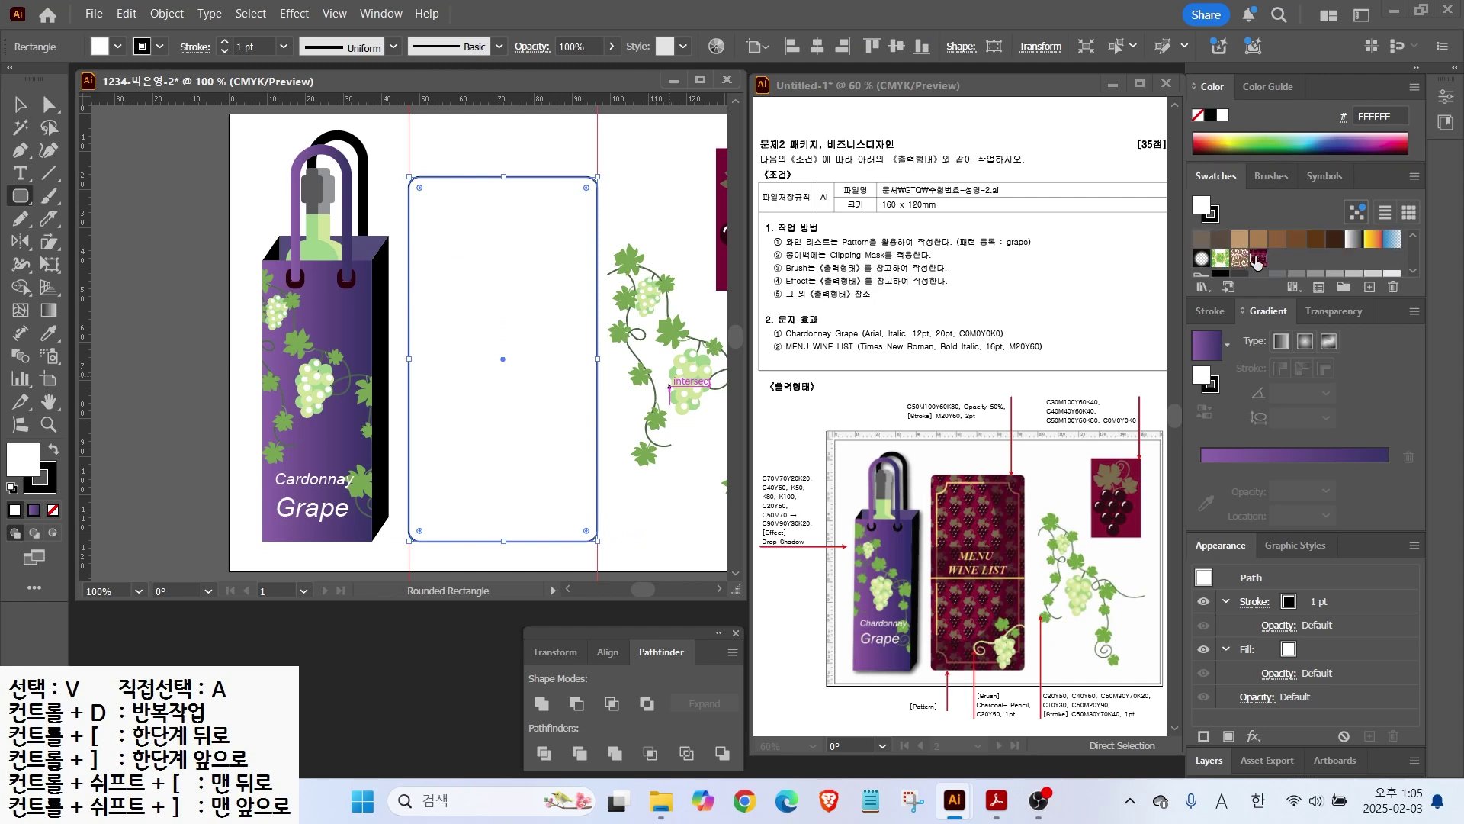
click(1258, 259)
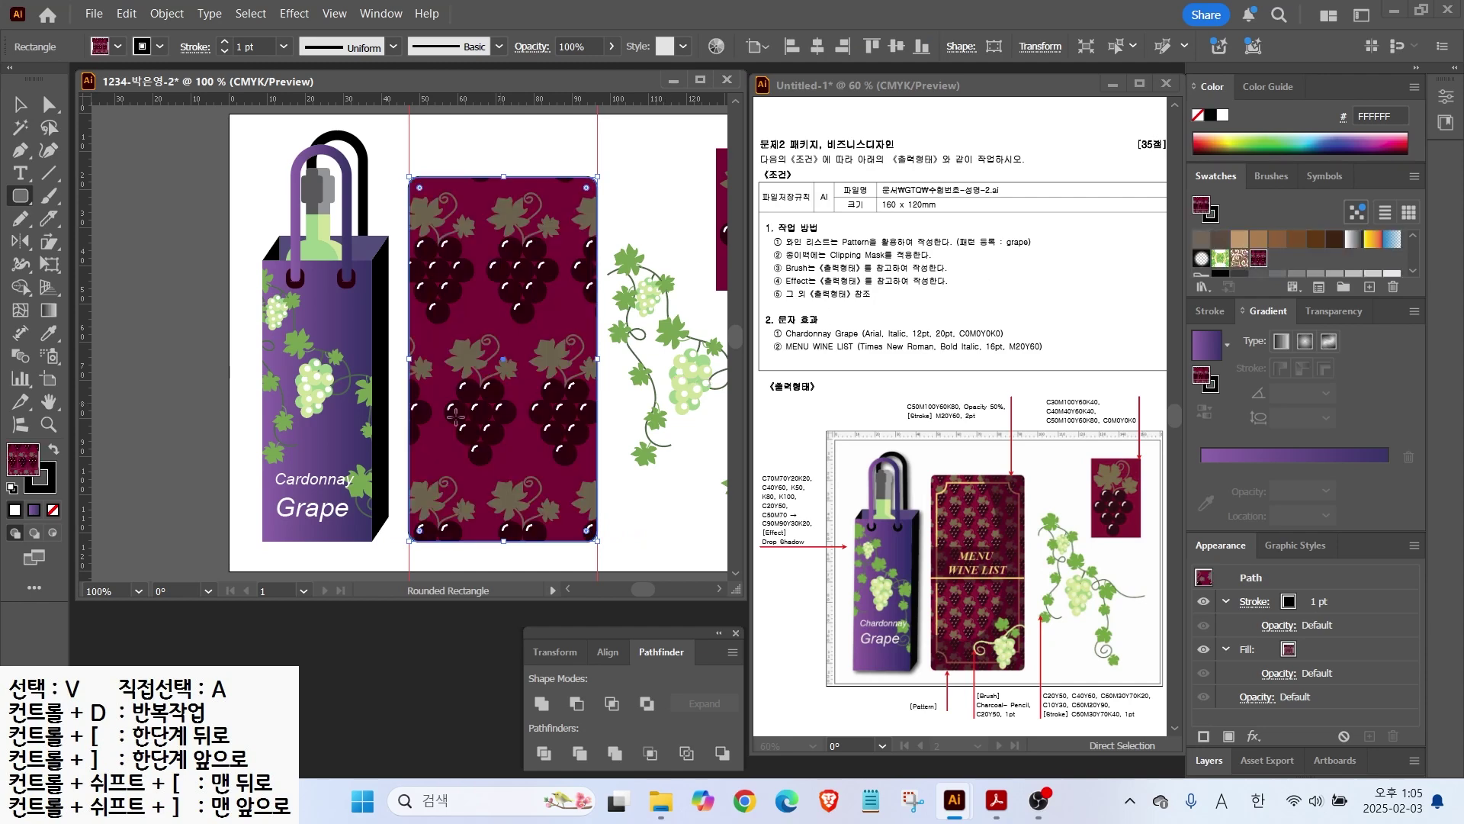
click(49, 484)
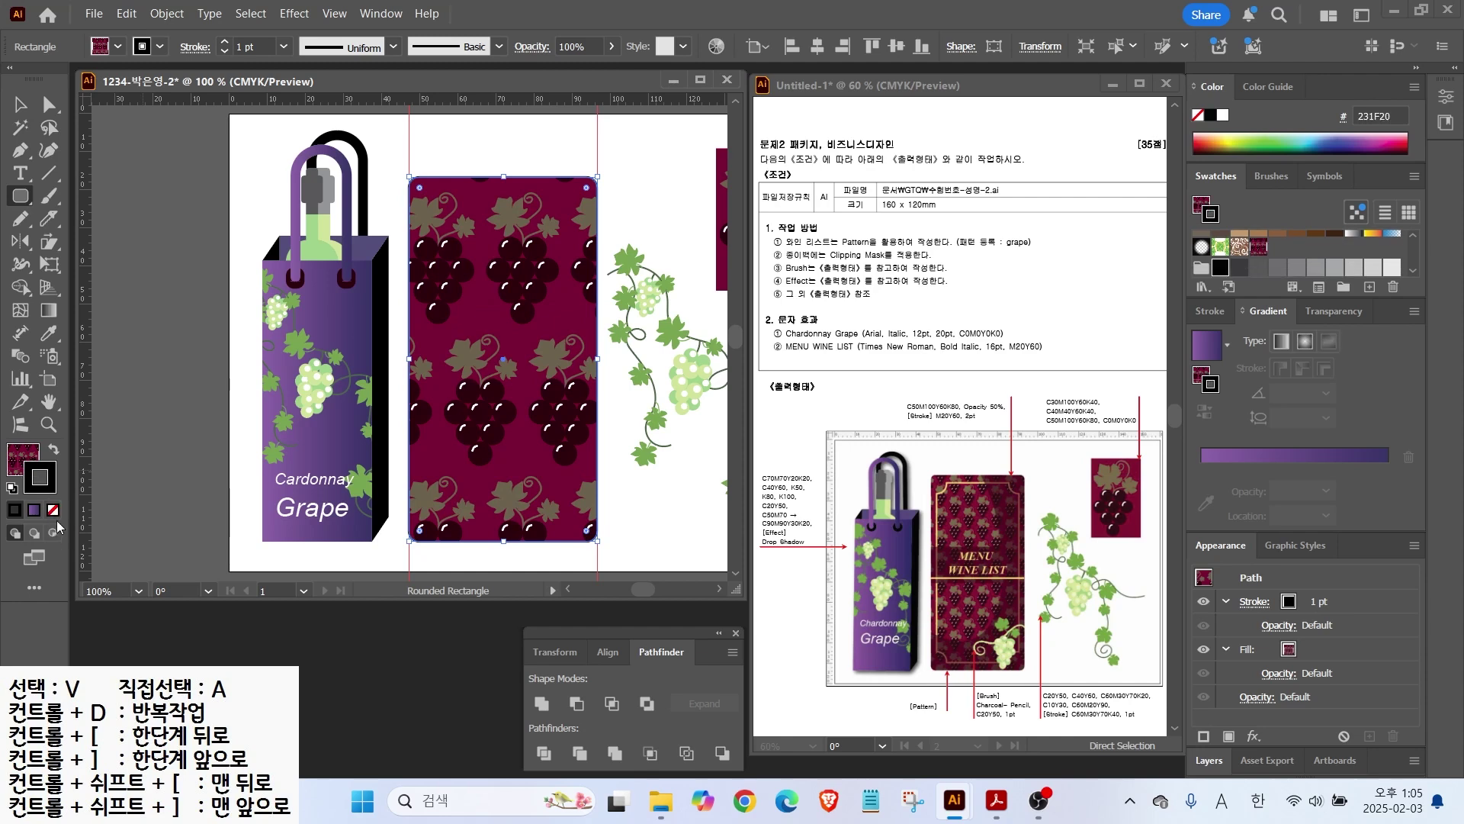
click(52, 509)
key(ctrl+c)
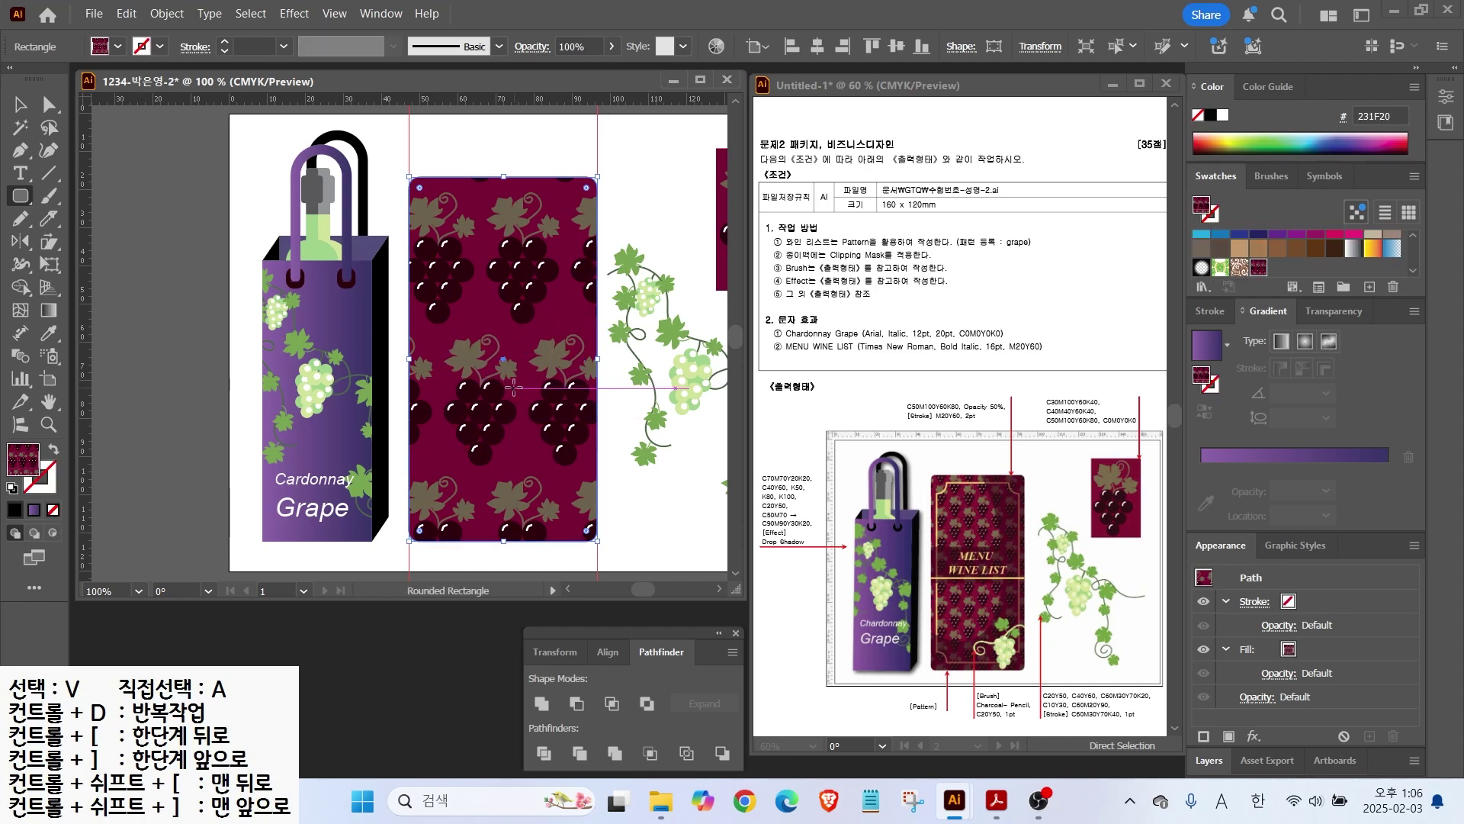
click(47, 242)
click(132, 241)
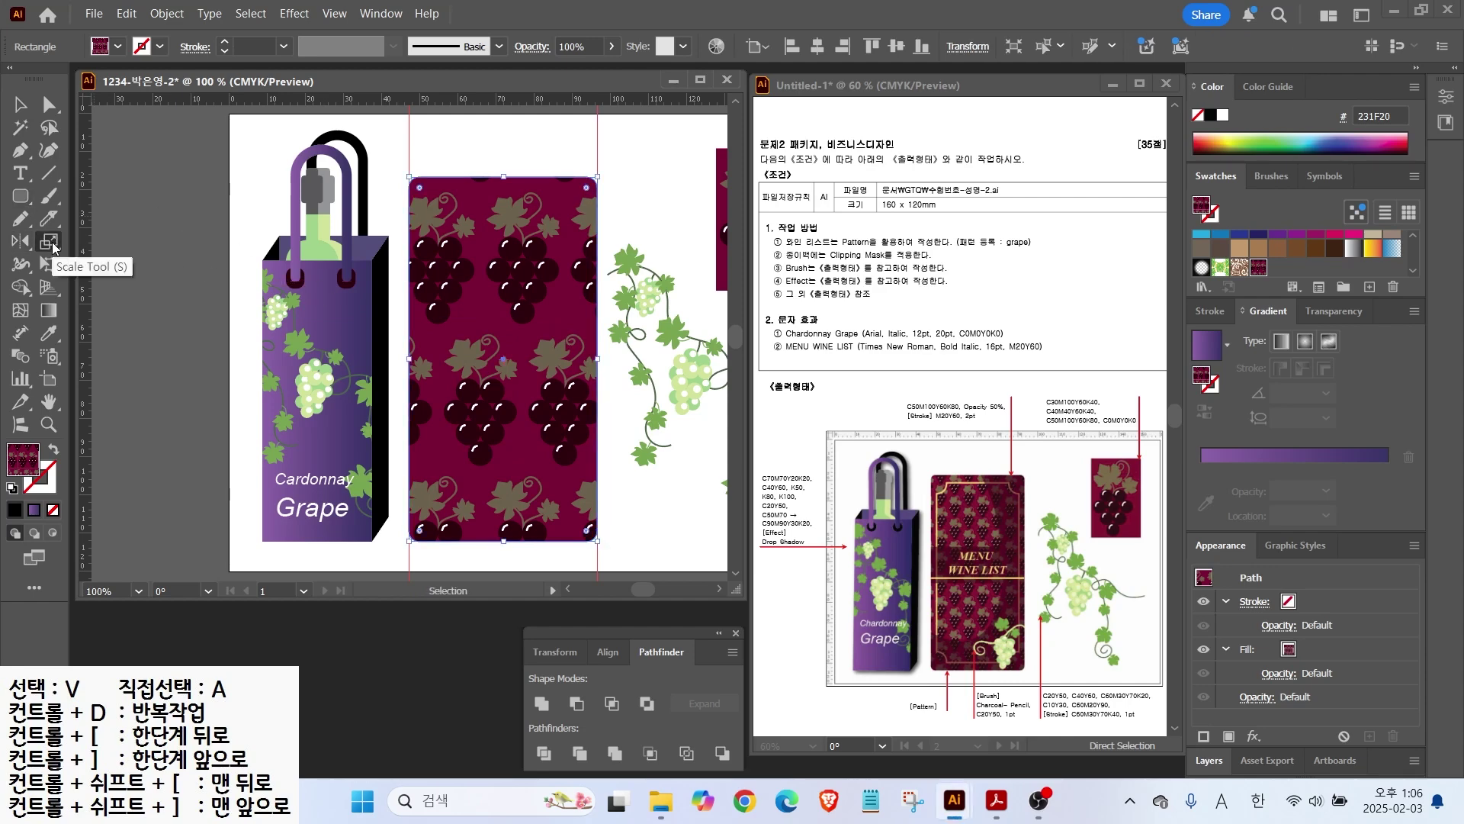
Step: Scale only the grape pattern uniformly to 35%, with Transform Objects off so the rectangle keeps its size
double_click(49, 242)
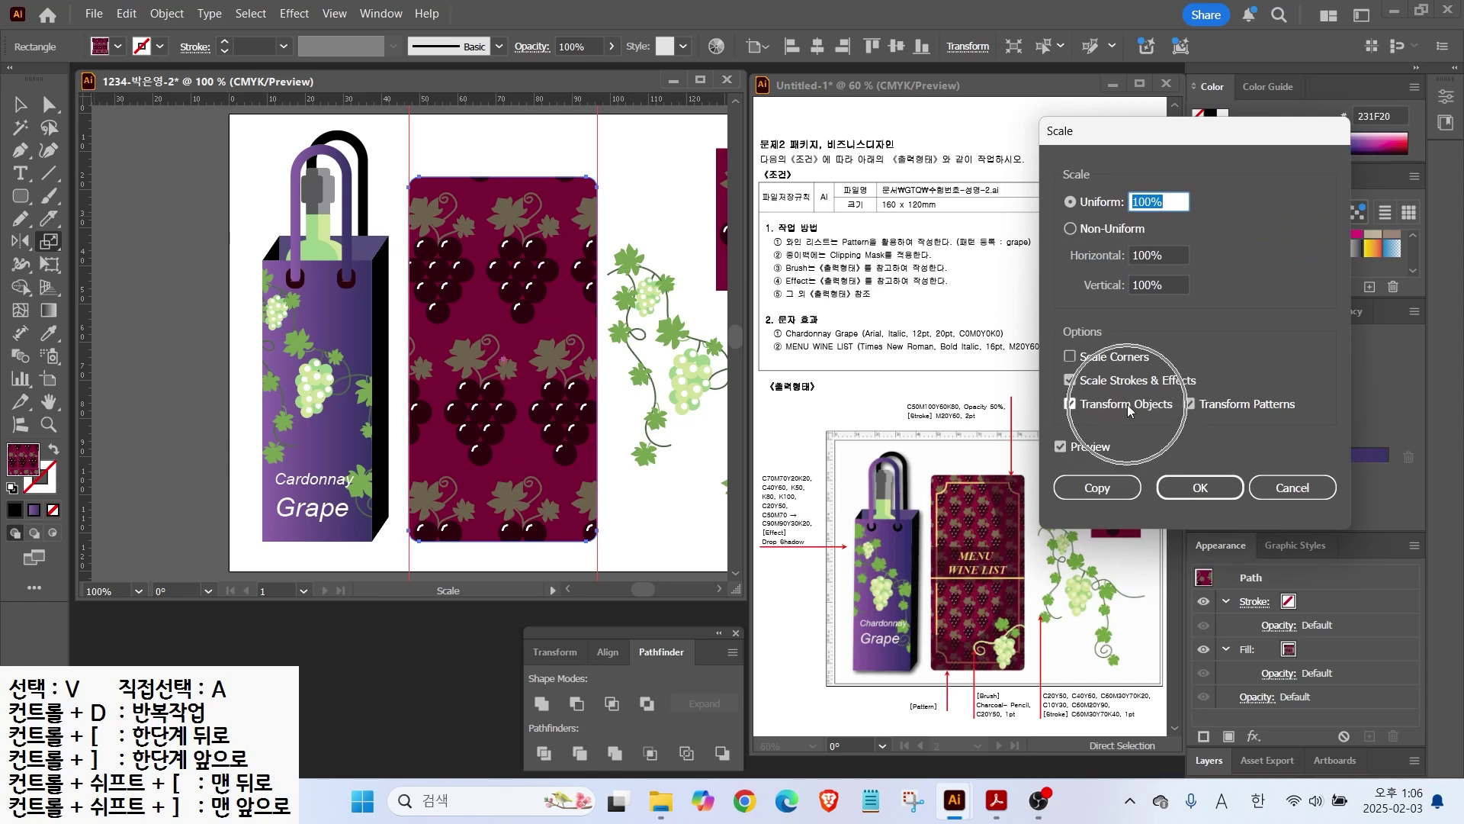
click(1070, 405)
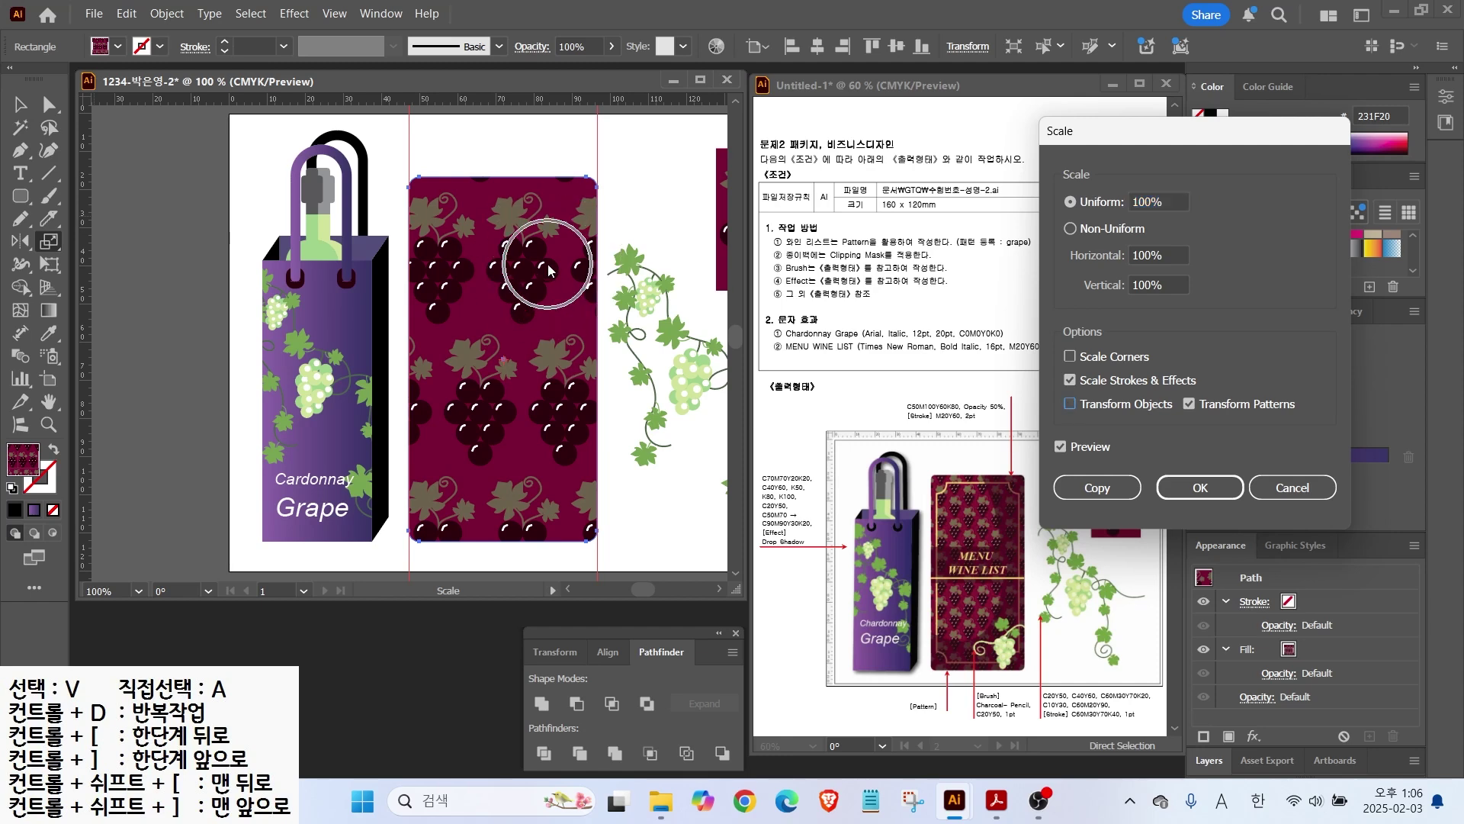
click(1164, 199)
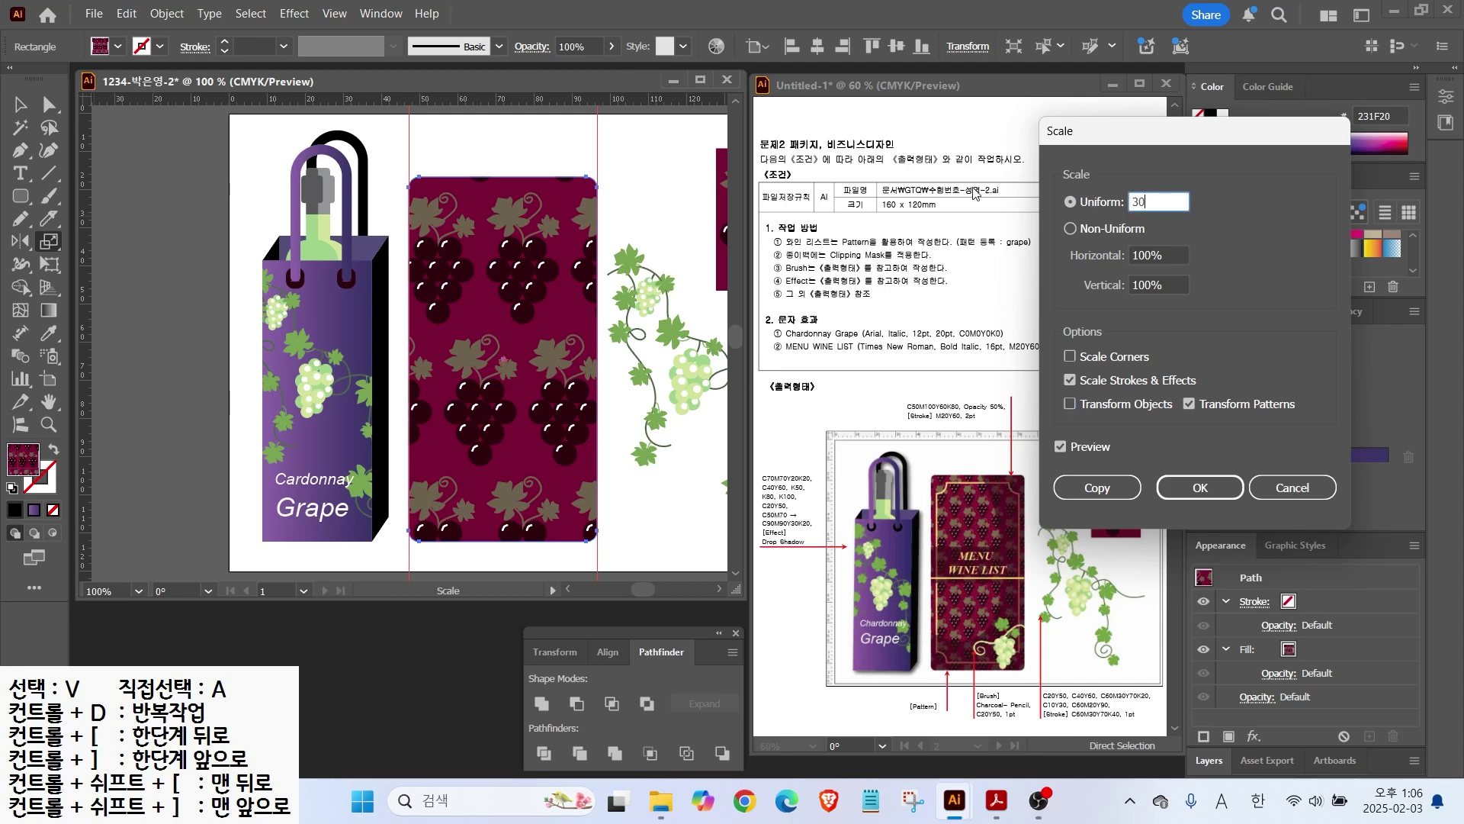
click(1062, 449)
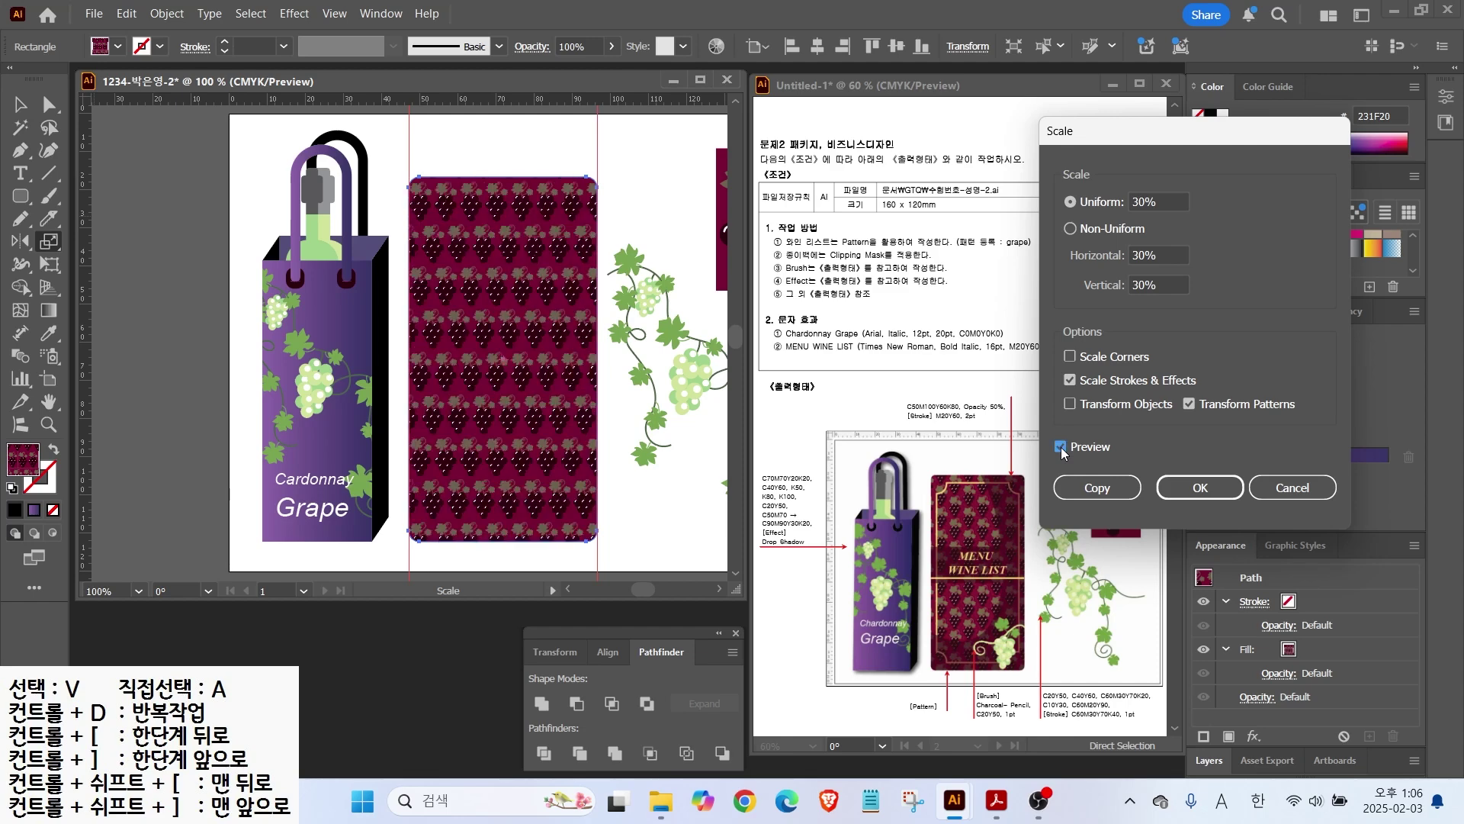
key(Tab)
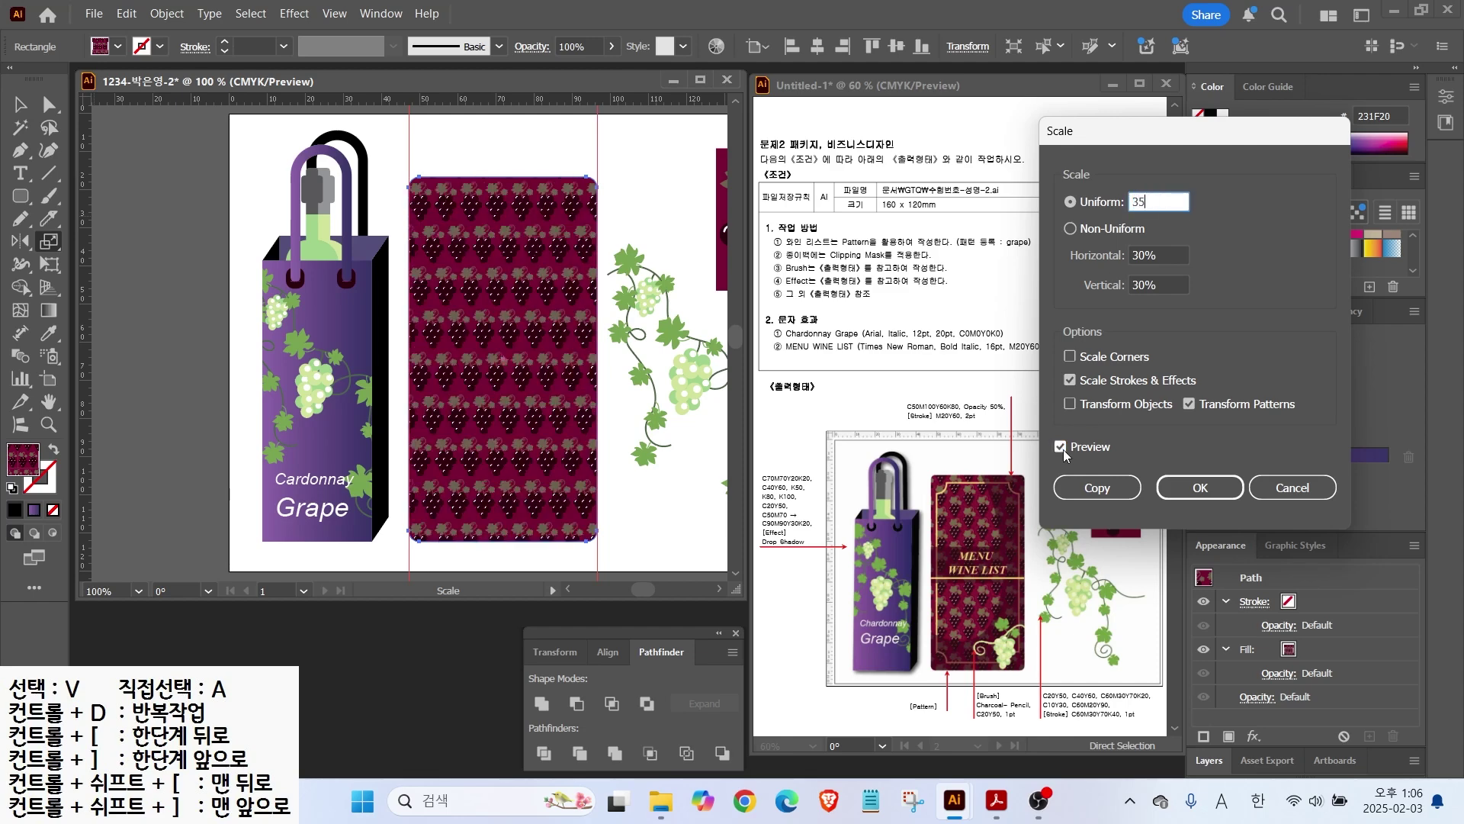
text(35)
key(Tab)
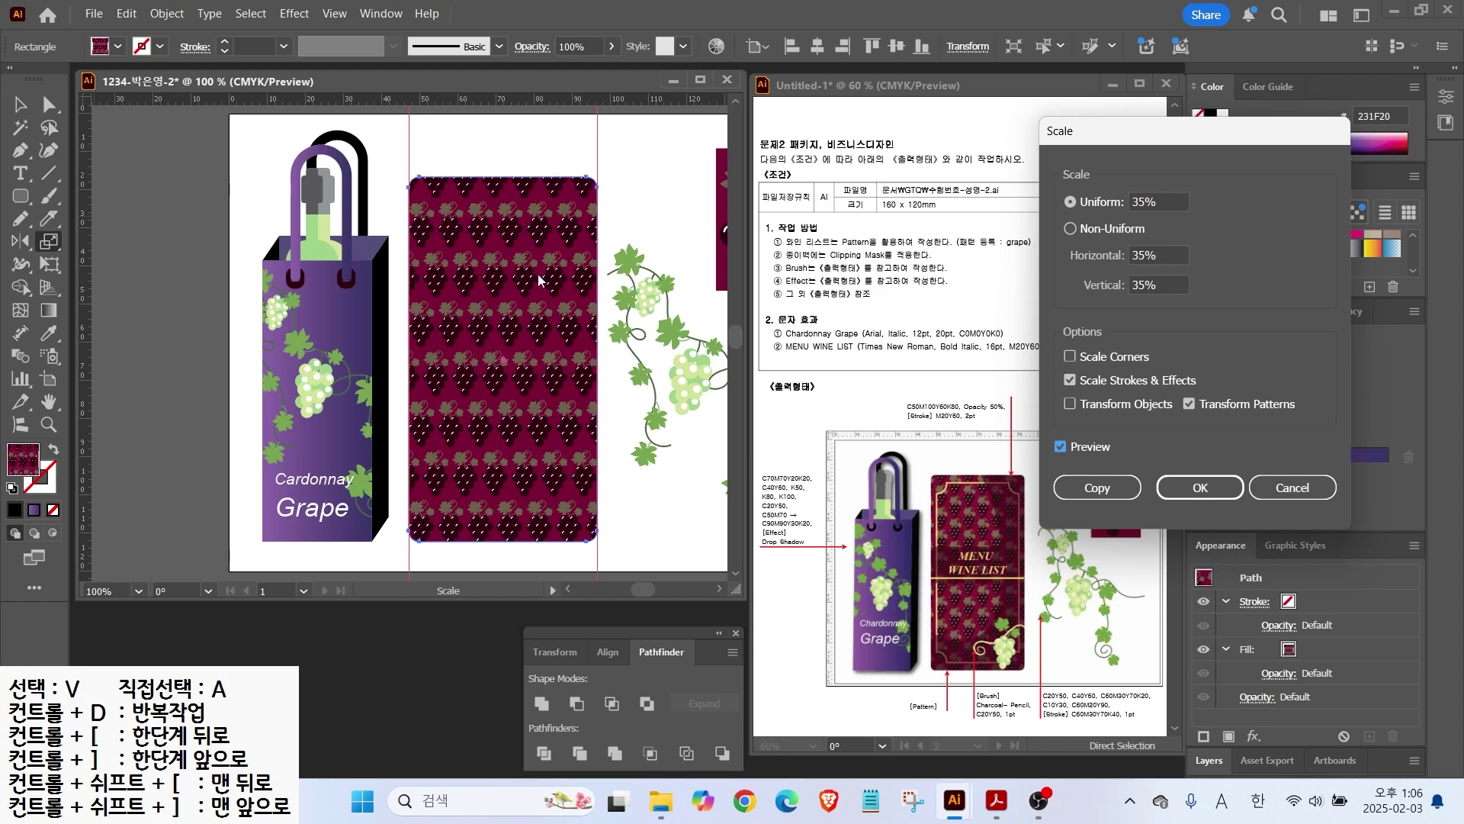
click(1199, 487)
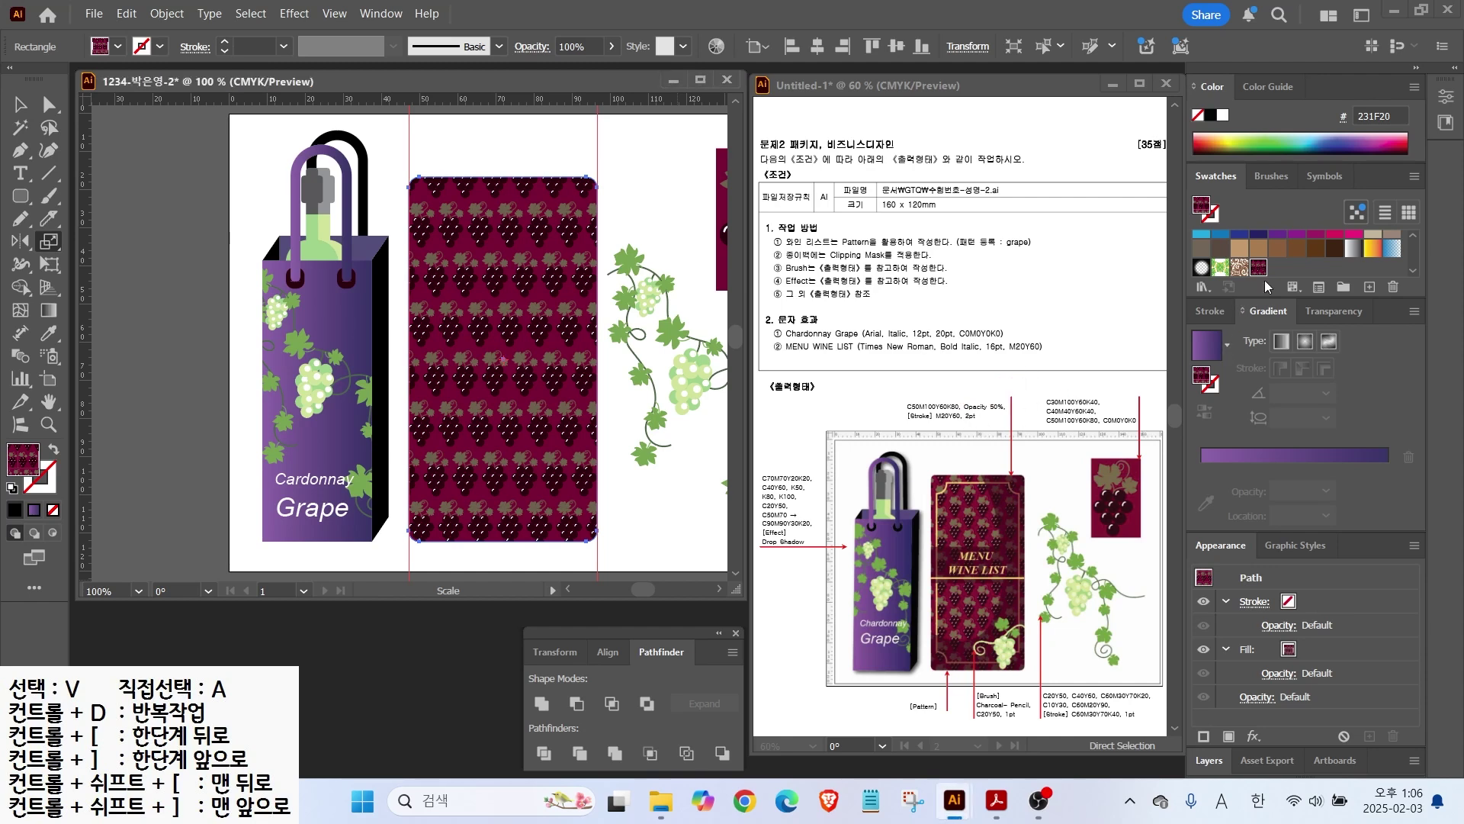
scroll(1289, 284, down, 2)
Step: Deselect everything and add a dark maroon swatch with colour values 50, 100, 60
key(v)
key(ctrl+shift+a)
click(1297, 266)
click(1369, 286)
key(Tab)
text(50)
key(Tab)
text(100)
key(Tab)
text(60)
key(Return)
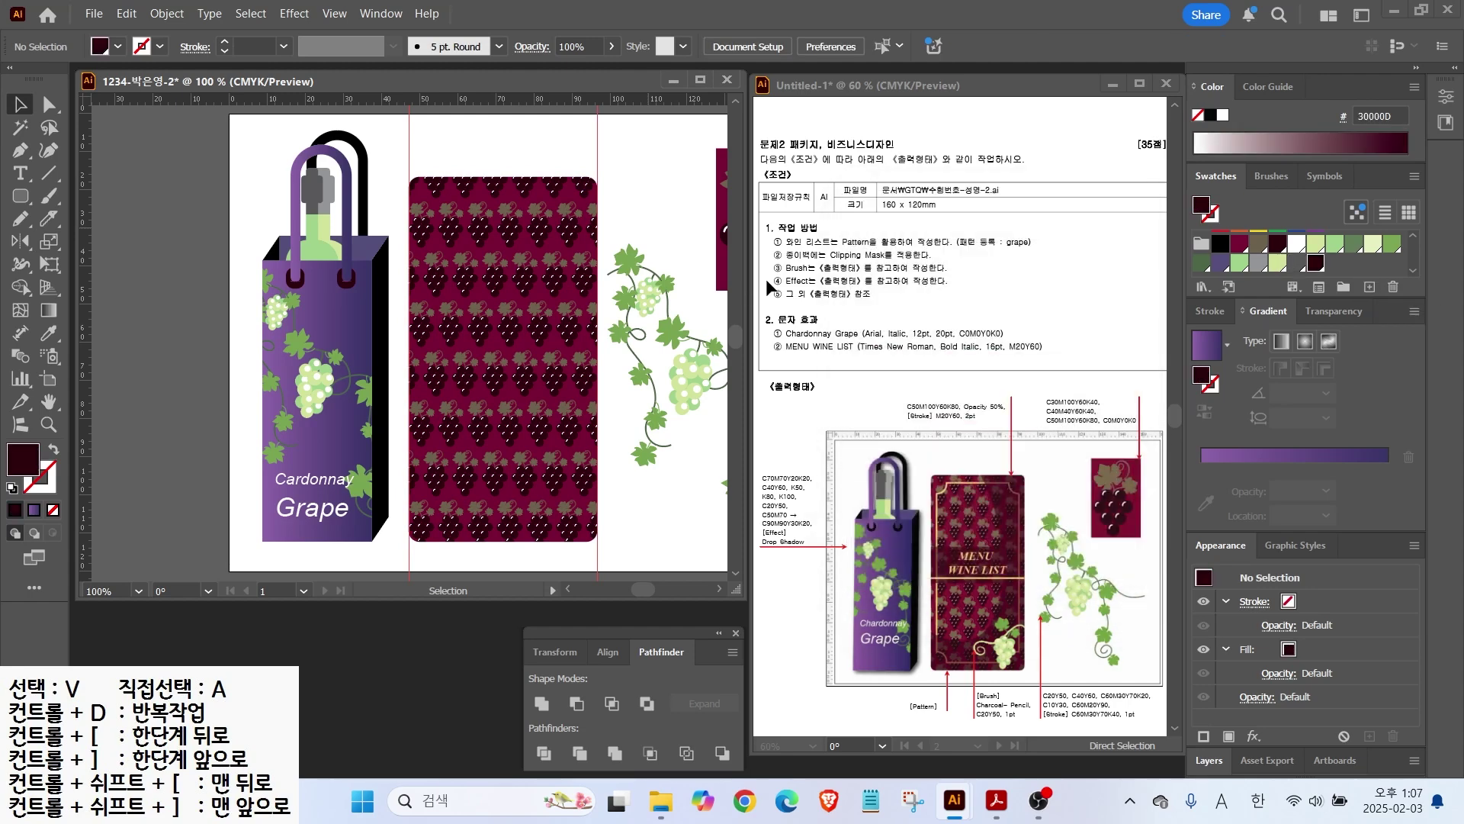
Step: Add a light orange swatch with colour values 0, 20, 0
click(1370, 287)
text(0)
key(Tab)
text(20)
key(Tab)
key(Tab)
text(0)
key(Return)
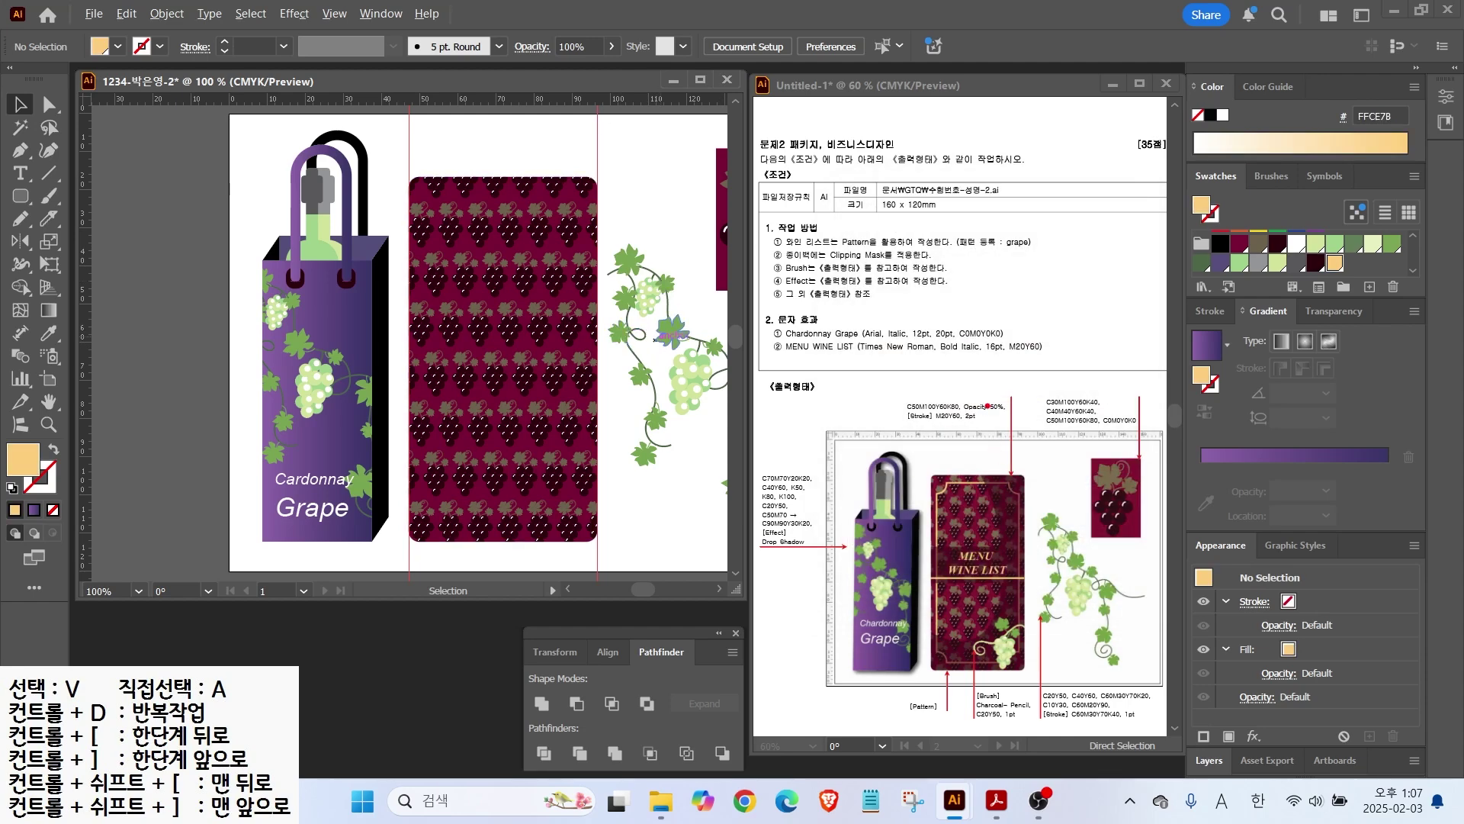
key(Escape)
Step: Draw a rectangle inset in the grape panel, swapping fill and stroke to give a light orange outline
click(1320, 315)
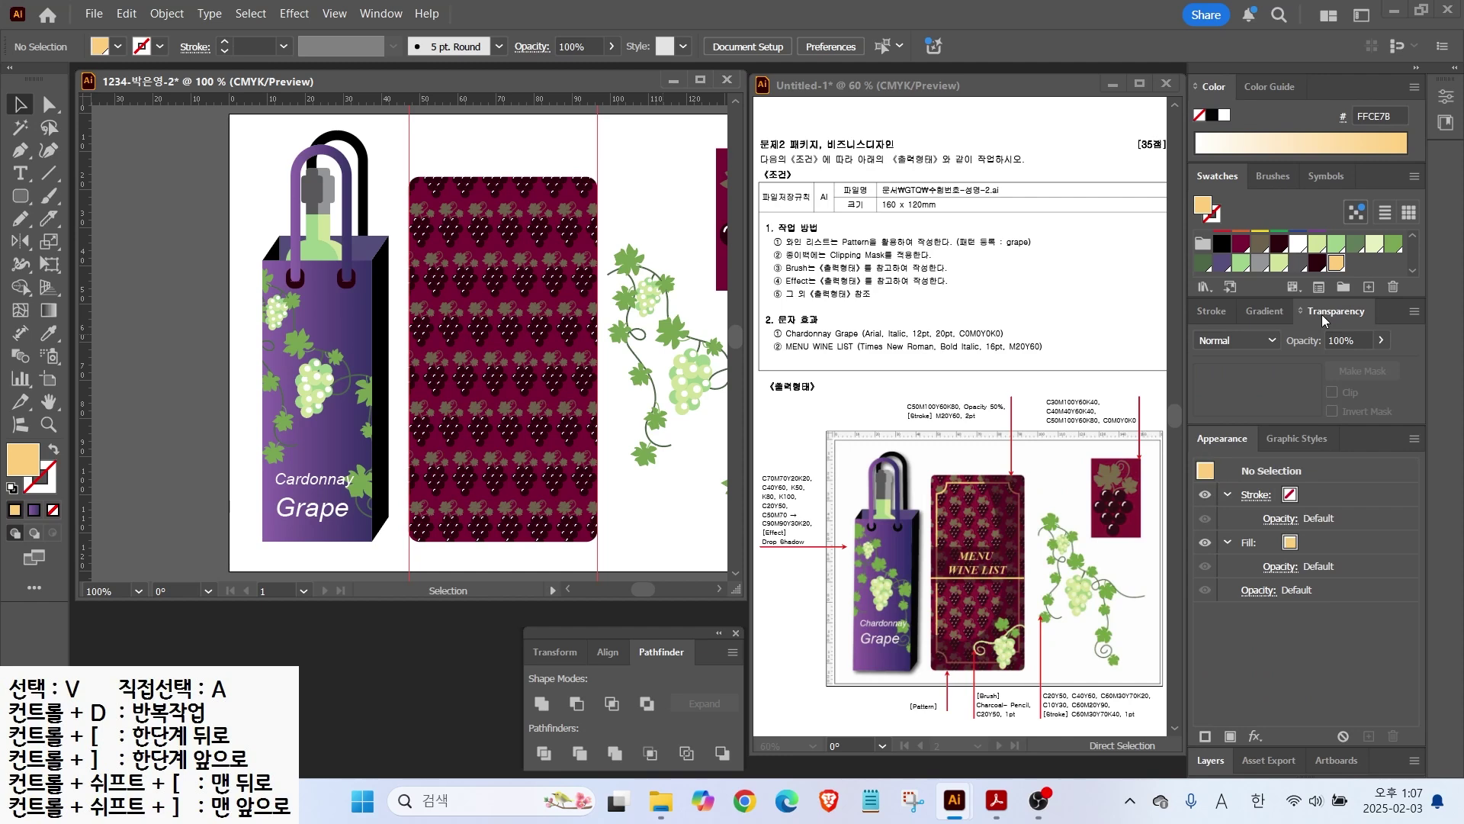
click(1355, 334)
drag(20, 196, 84, 190)
drag(424, 191, 584, 525)
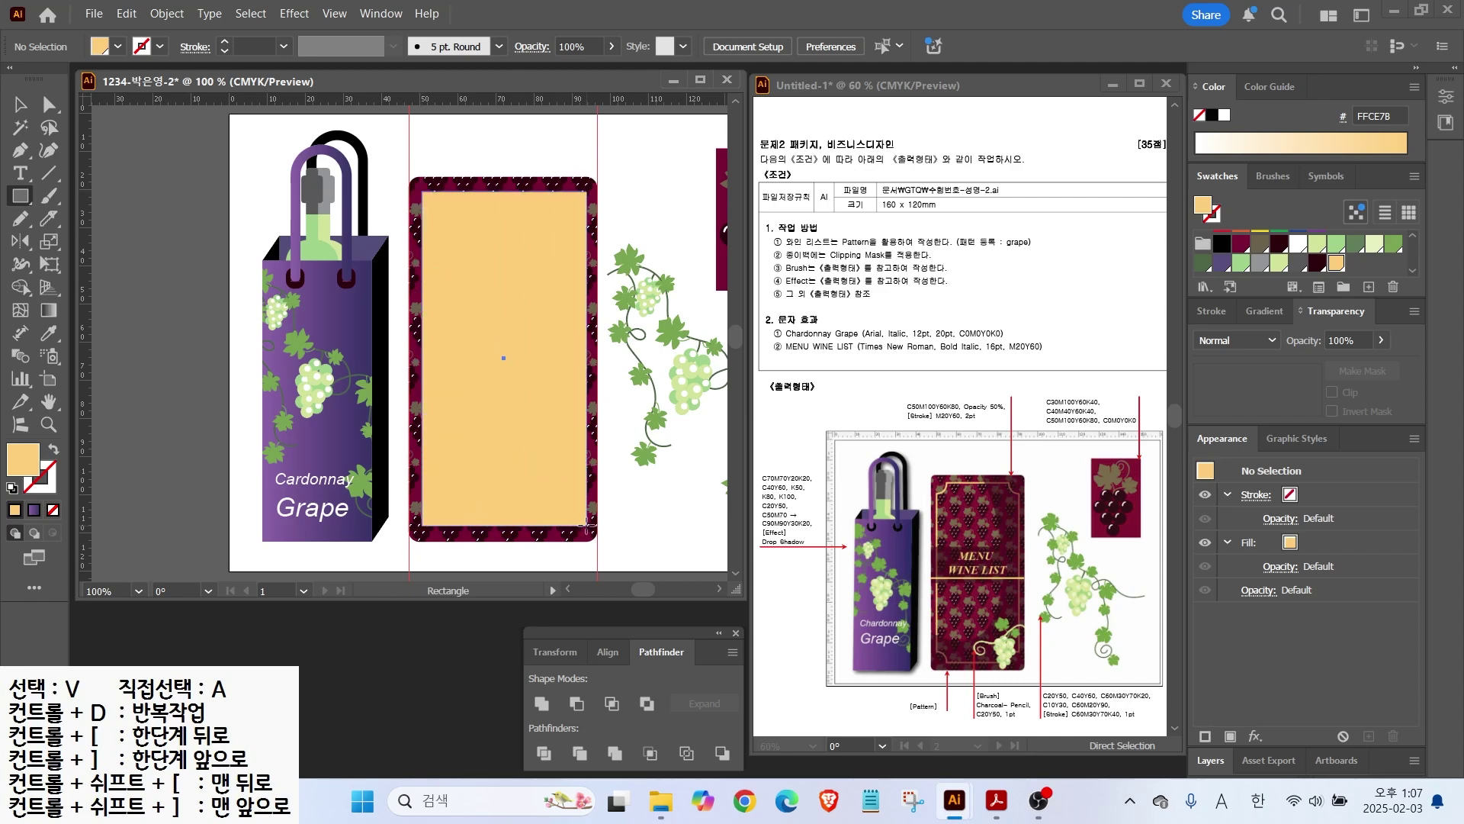
key(shift+x)
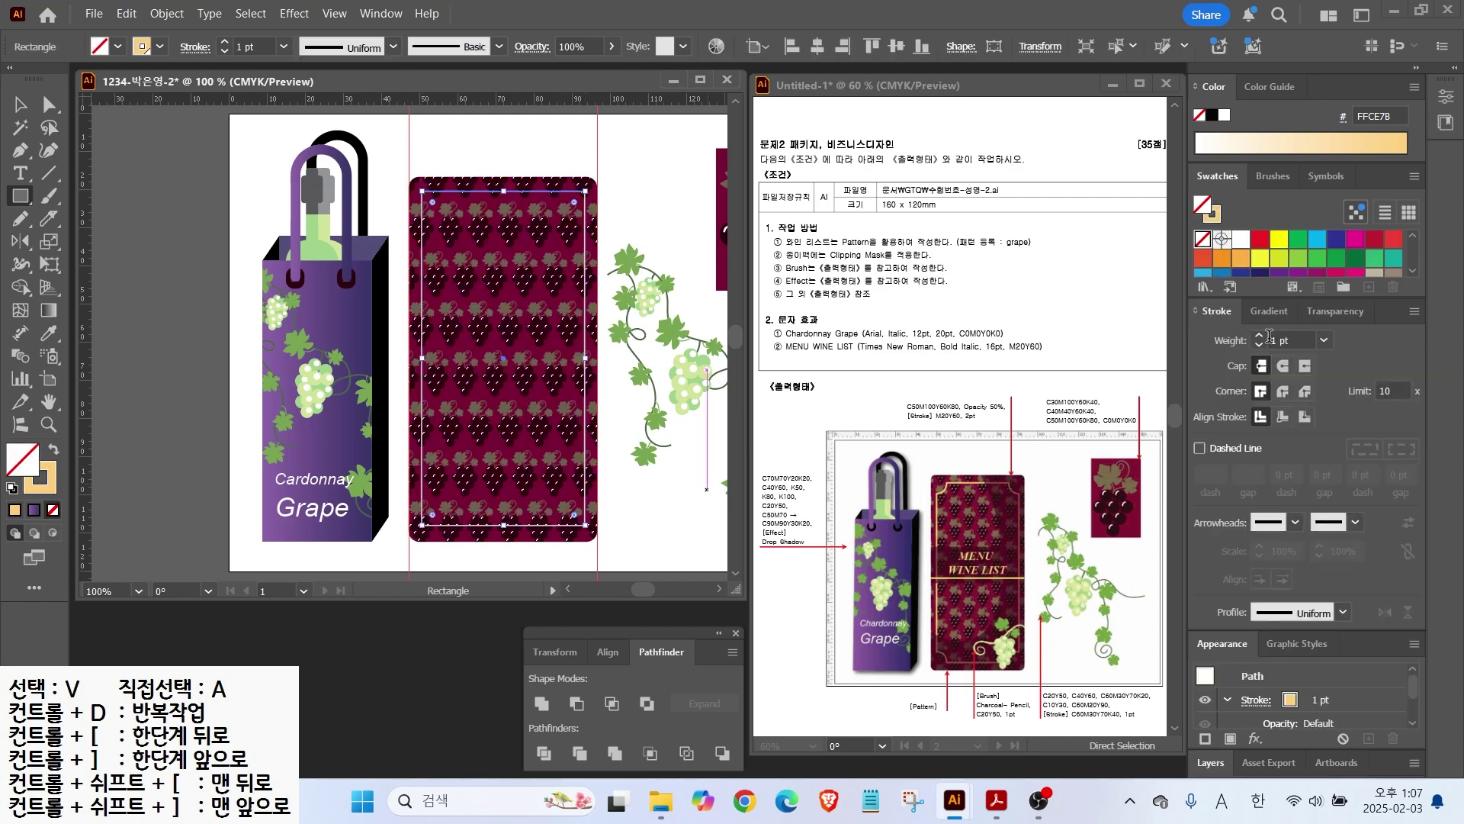
Step: Draw a small circle on the inset frame's top-left corner
drag(20, 196, 84, 236)
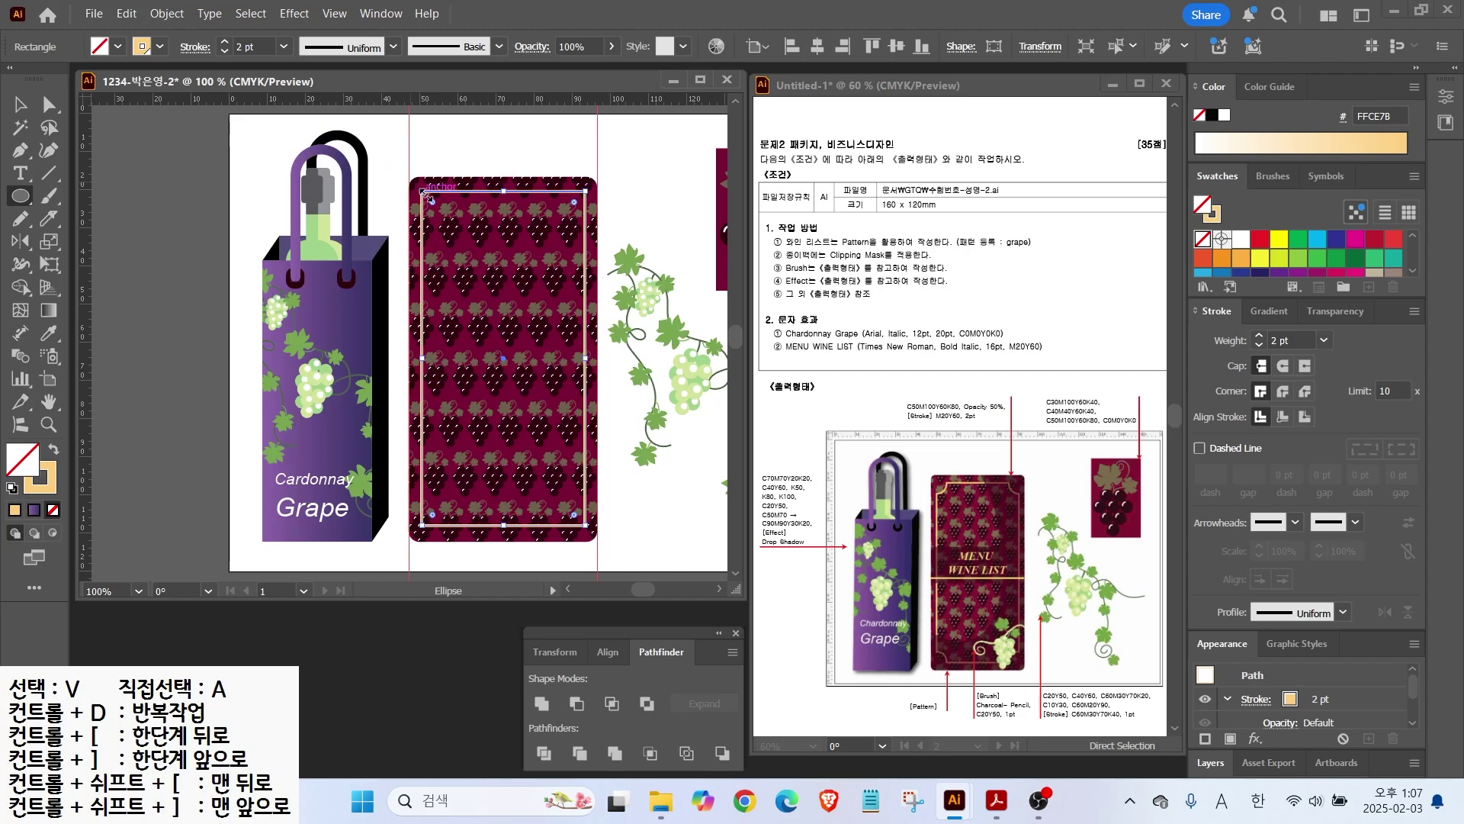
scroll(436, 186, up, 1)
scroll(436, 186, up, 1)
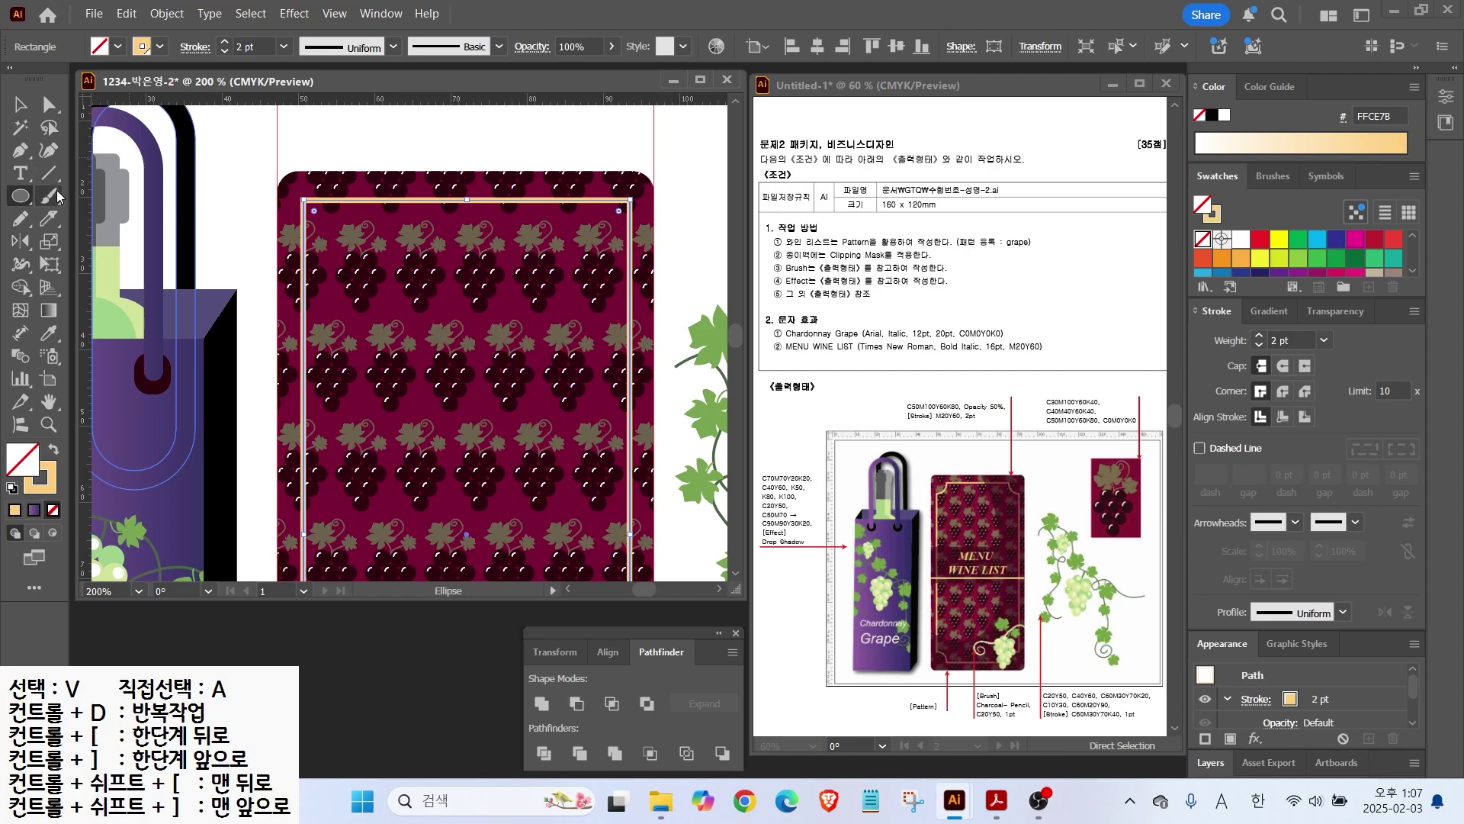
click(19, 104)
click(299, 136)
click(28, 194)
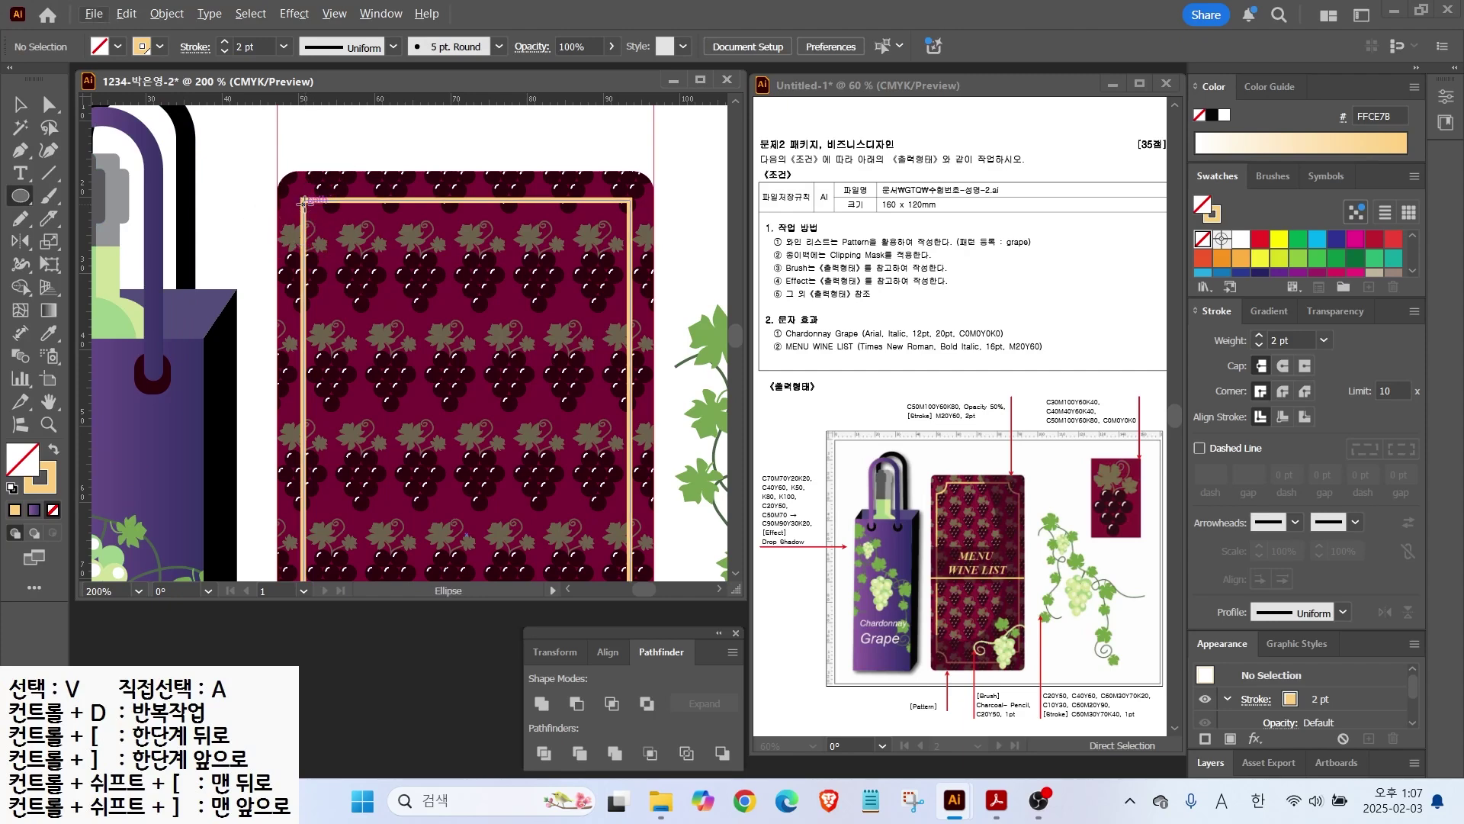
drag(304, 201, 337, 232)
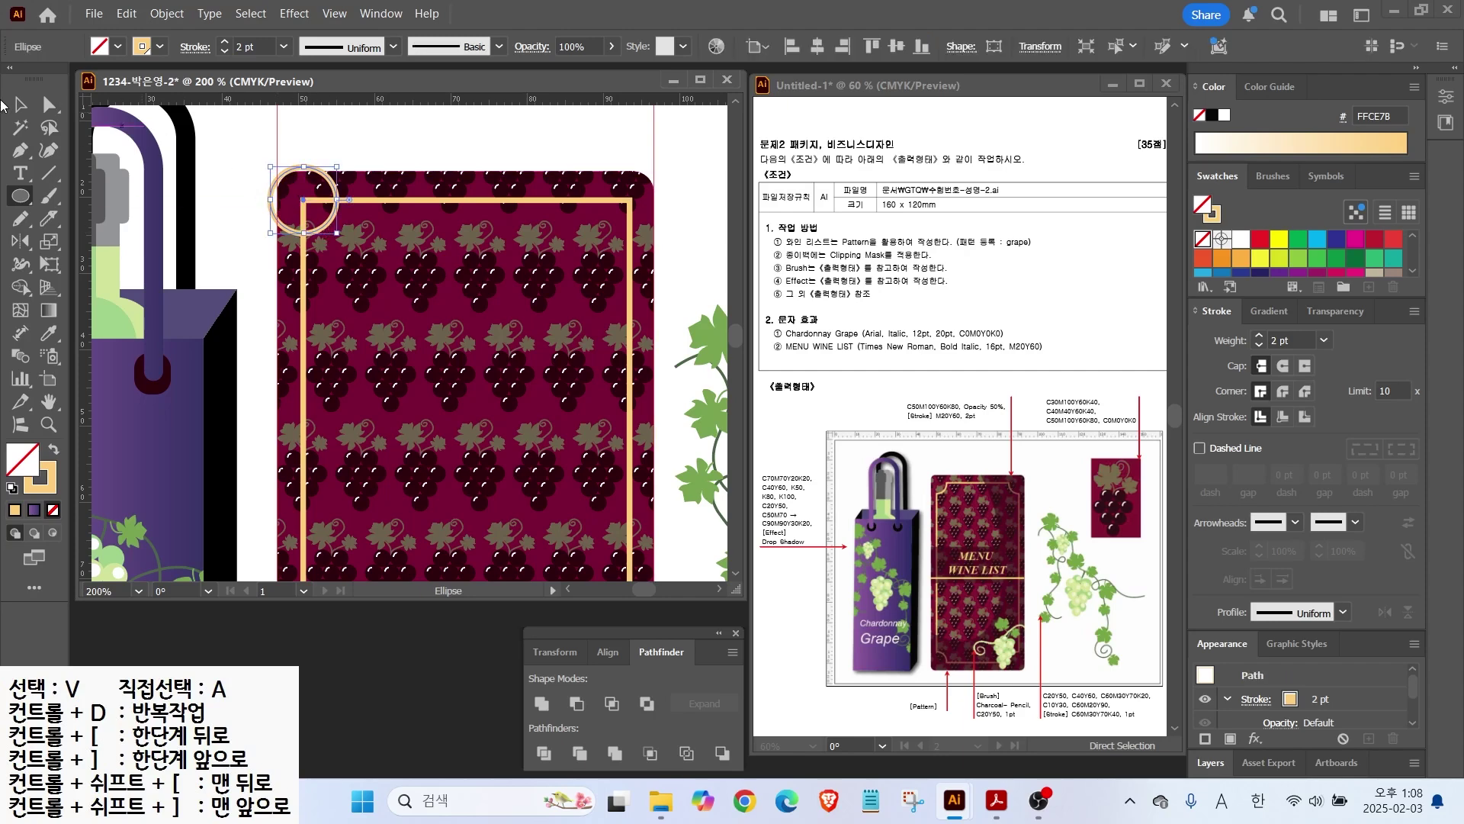
Step: Copy the circle to the frame's other three corners
click(20, 106)
drag(277, 229, 602, 229)
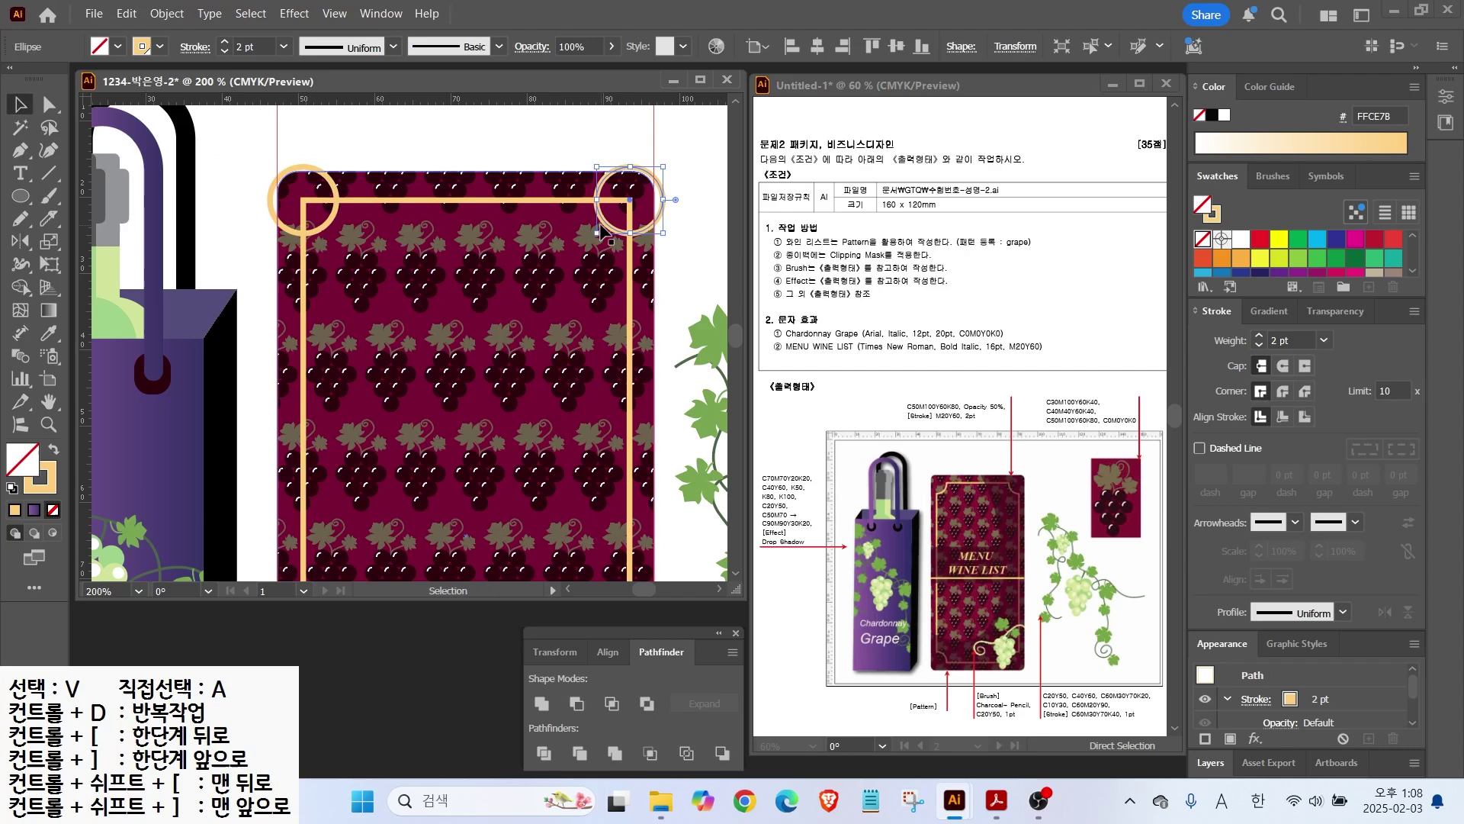
drag(288, 229, 288, 572)
scroll(294, 533, down, 3)
scroll(302, 352, down, 1)
drag(271, 218, 507, 490)
scroll(591, 529, down, 3)
Step: Cut the corner circles out of the frame with Minus Front, then duplicate the grape rectangle up and left
drag(412, 250, 515, 511)
shift+click(476, 456)
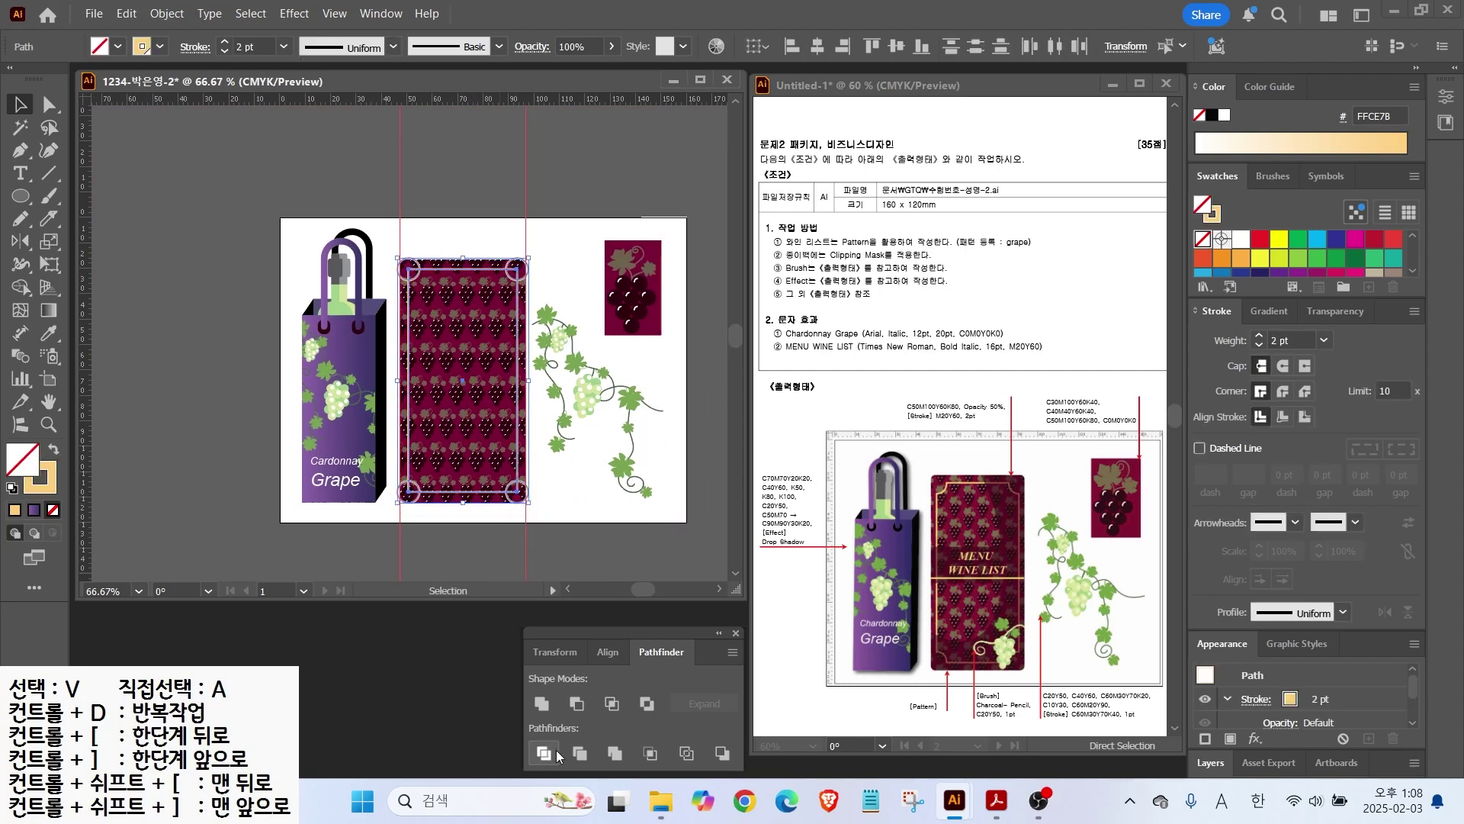
click(576, 703)
click(461, 537)
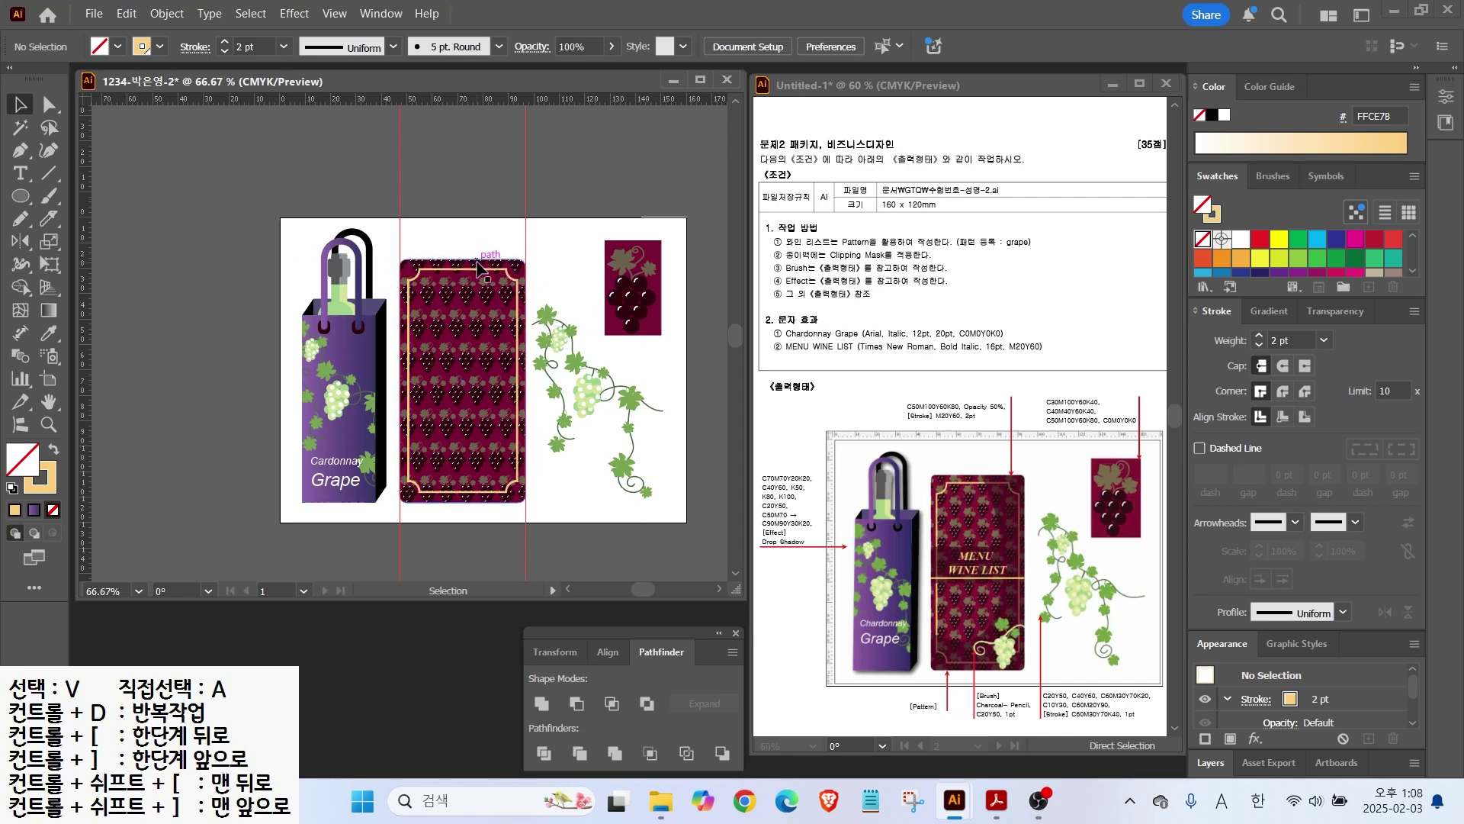
click(514, 269)
drag(514, 270, 409, 209)
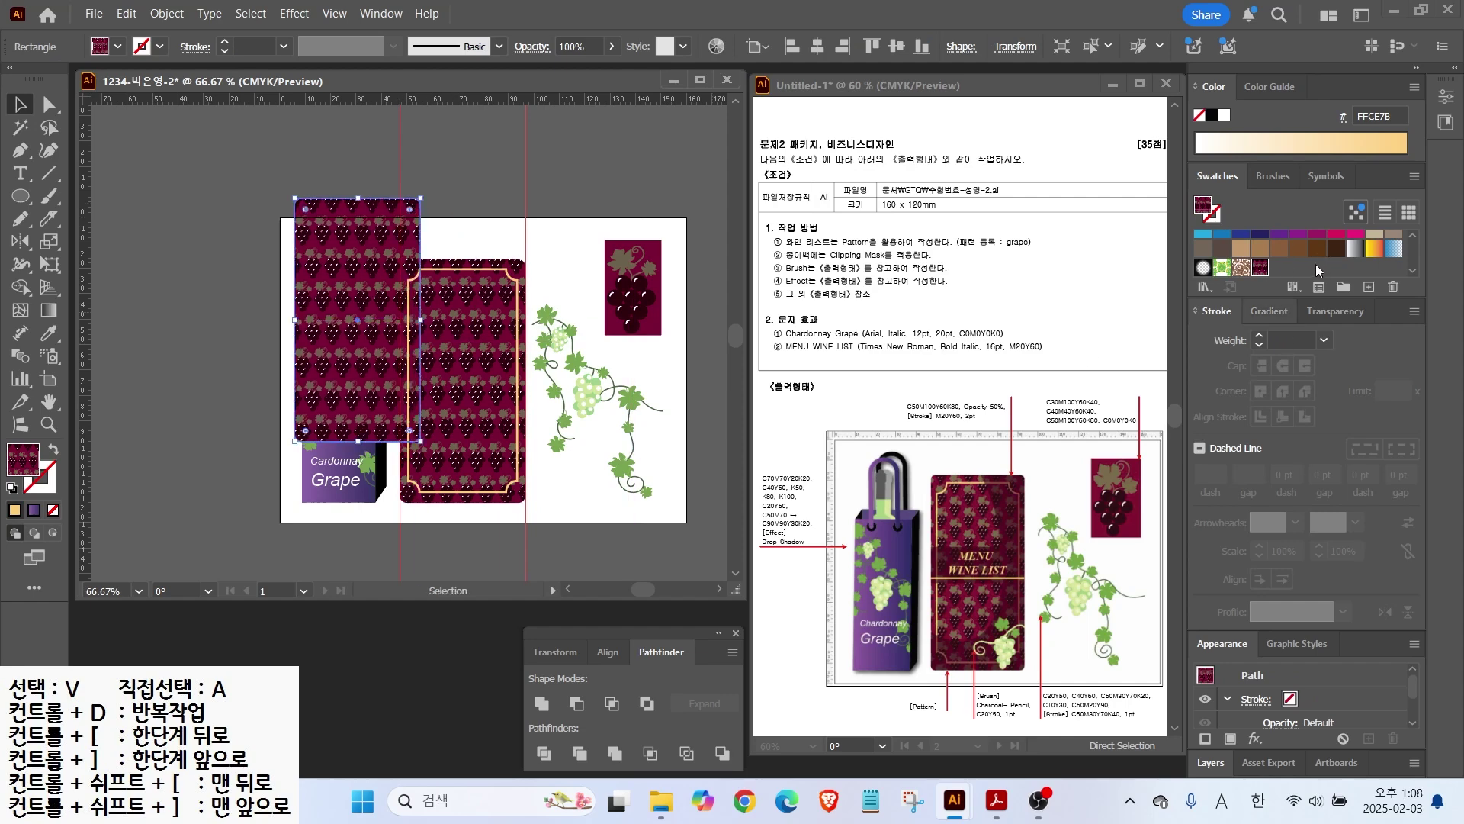
Step: Fill the rectangle copy with dark maroon at 50% opacity and move it onto the pattern panel
scroll(1315, 264, down, 3)
click(1317, 261)
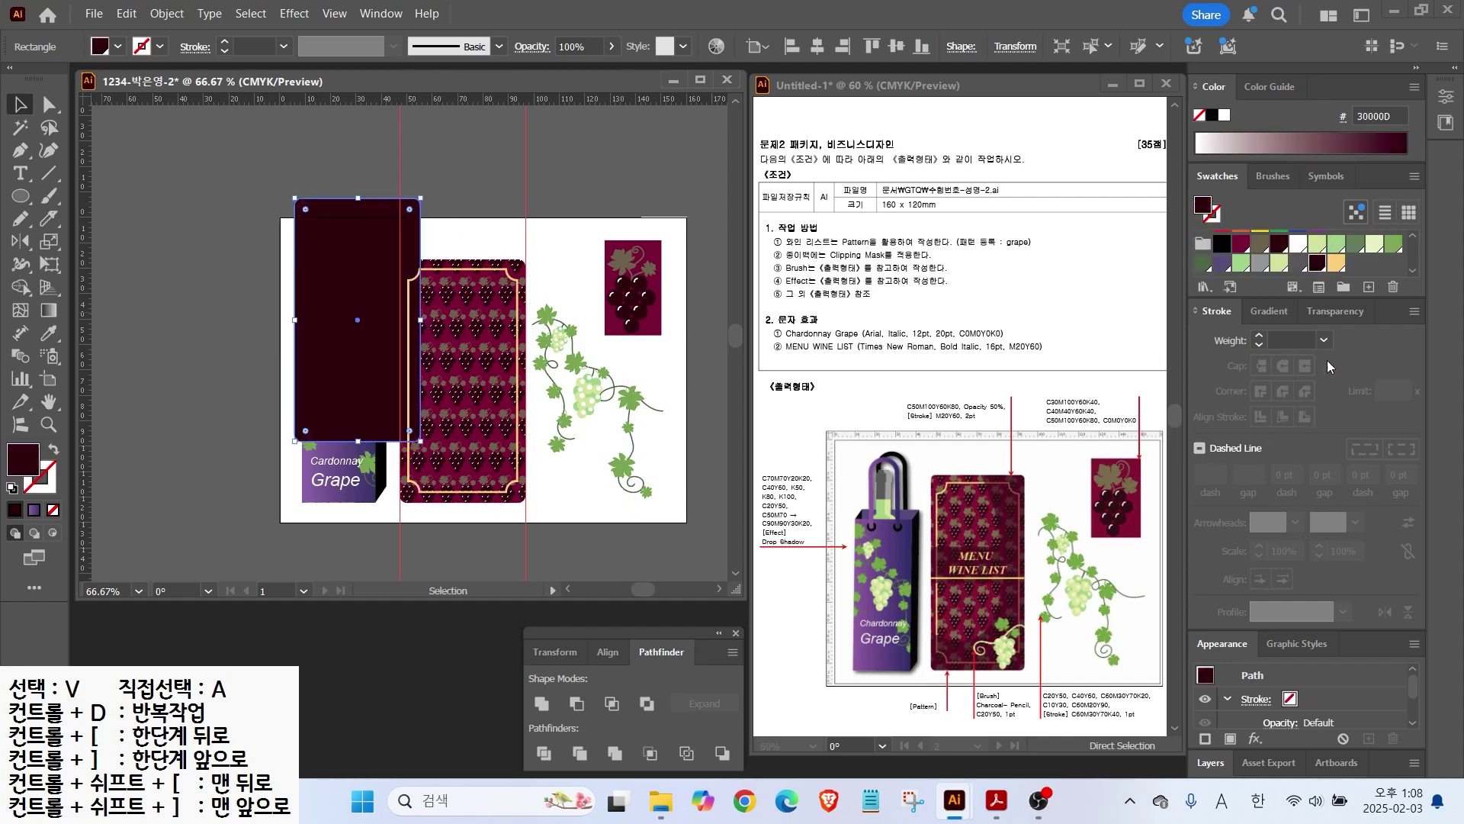
click(1336, 311)
text(50)
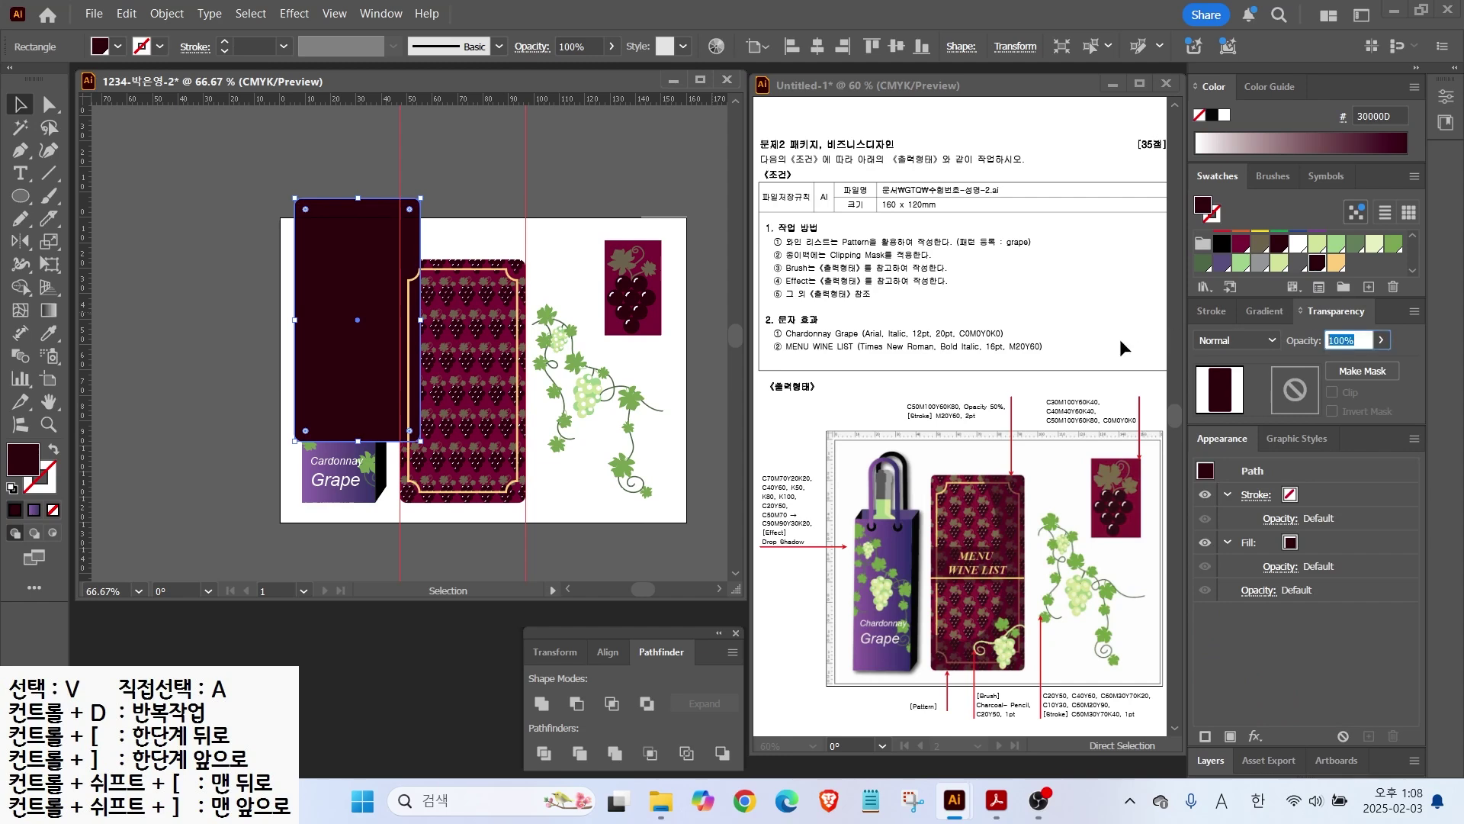
key(Return)
drag(385, 279, 484, 307)
drag(980, 457, 1004, 577)
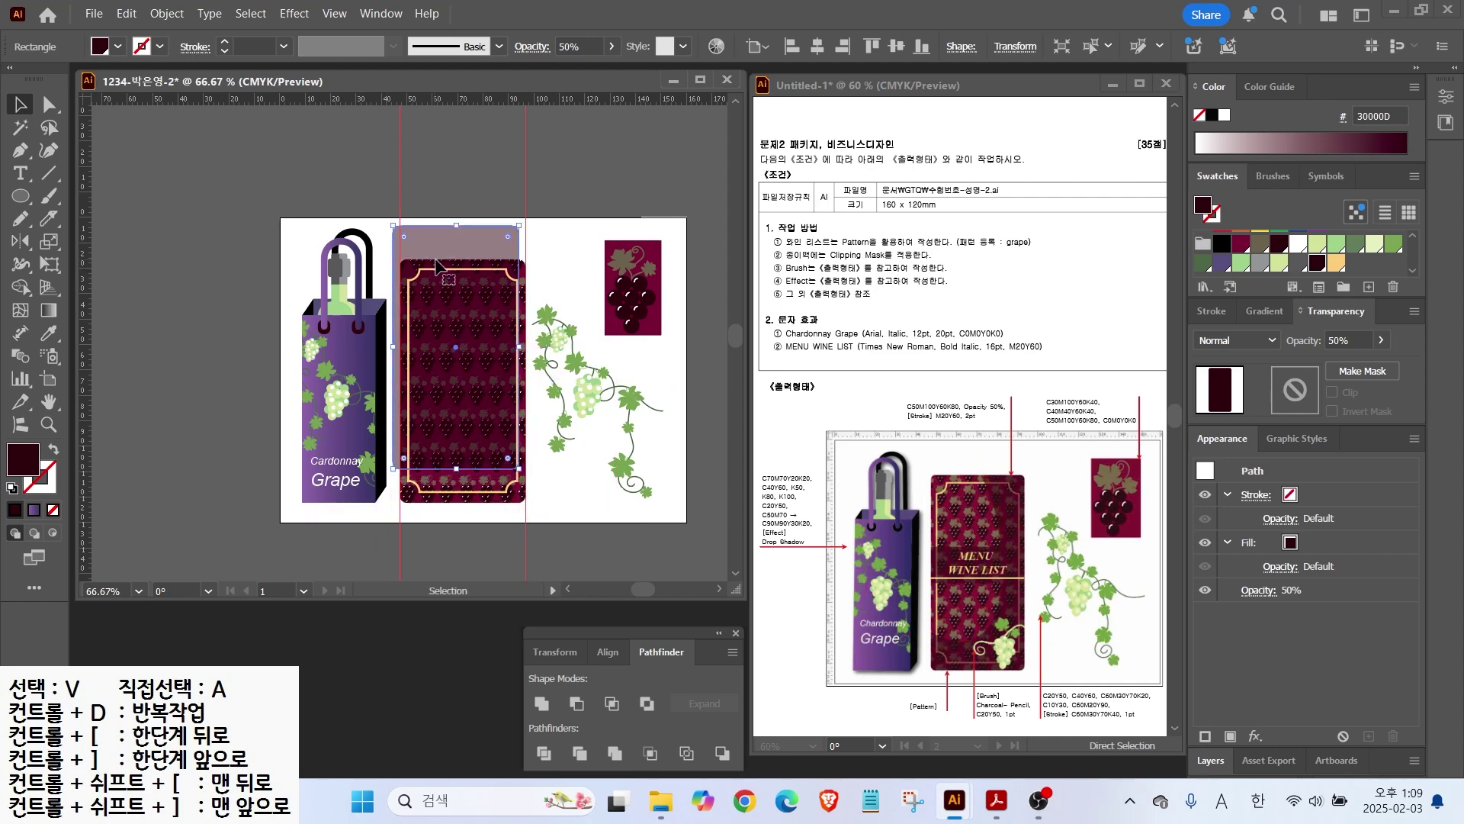
Step: Draw a large ellipse over the panel and subtract it from the dark rectangle with Minus Front
key(l)
drag(360, 158, 514, 450)
key(v)
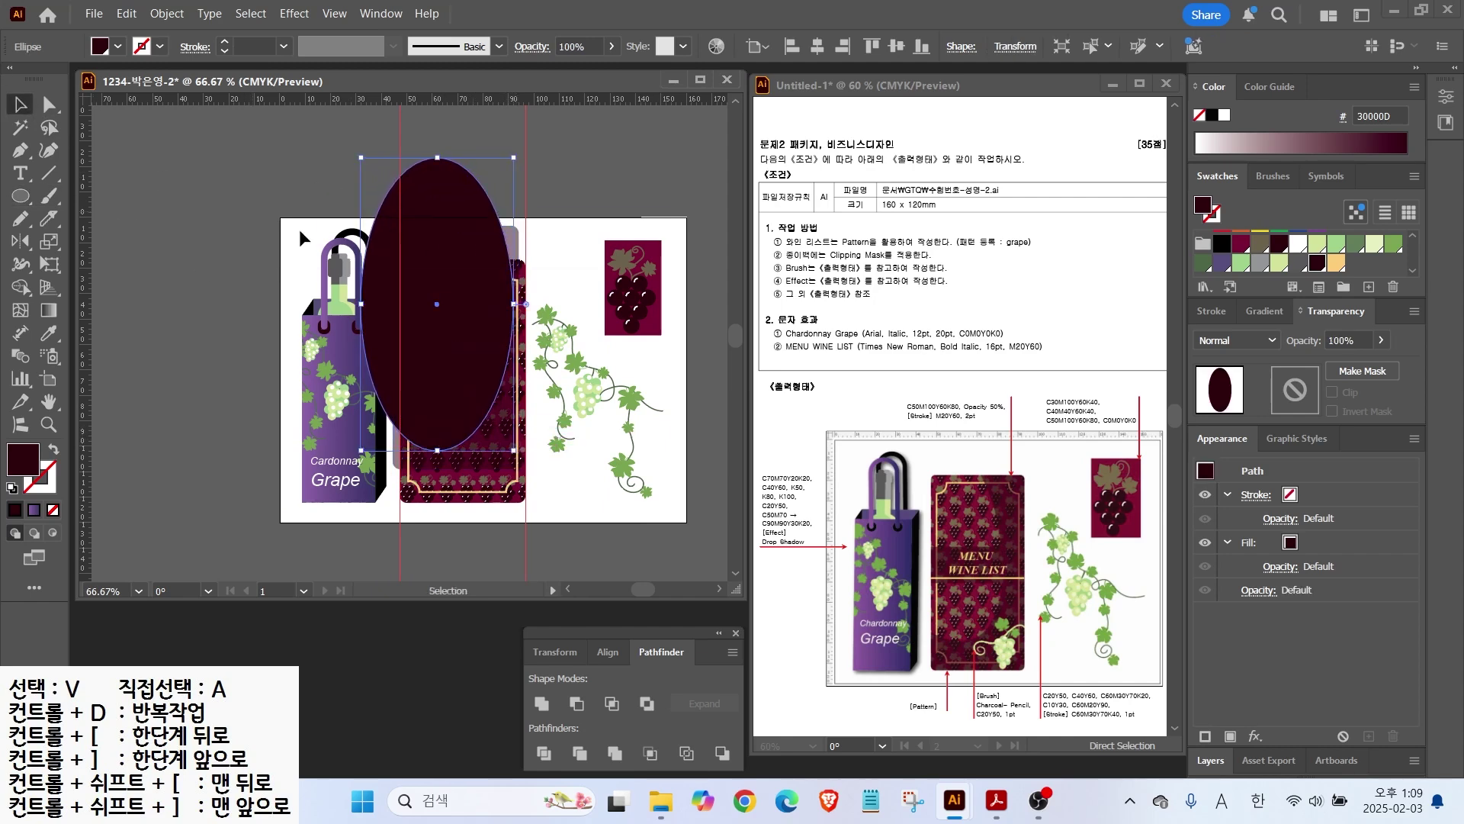
drag(406, 275, 389, 268)
shift+click(507, 241)
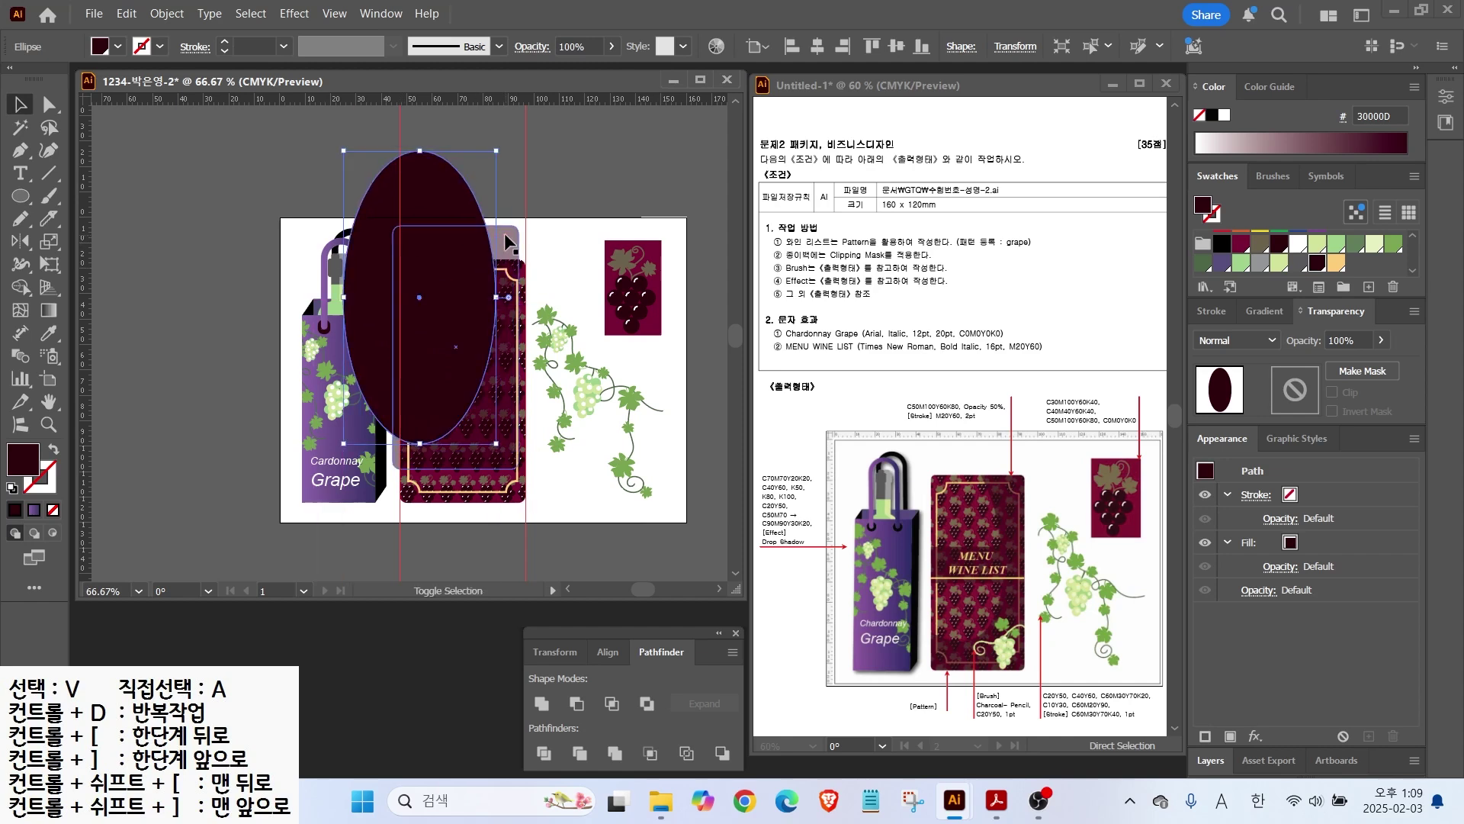
click(577, 703)
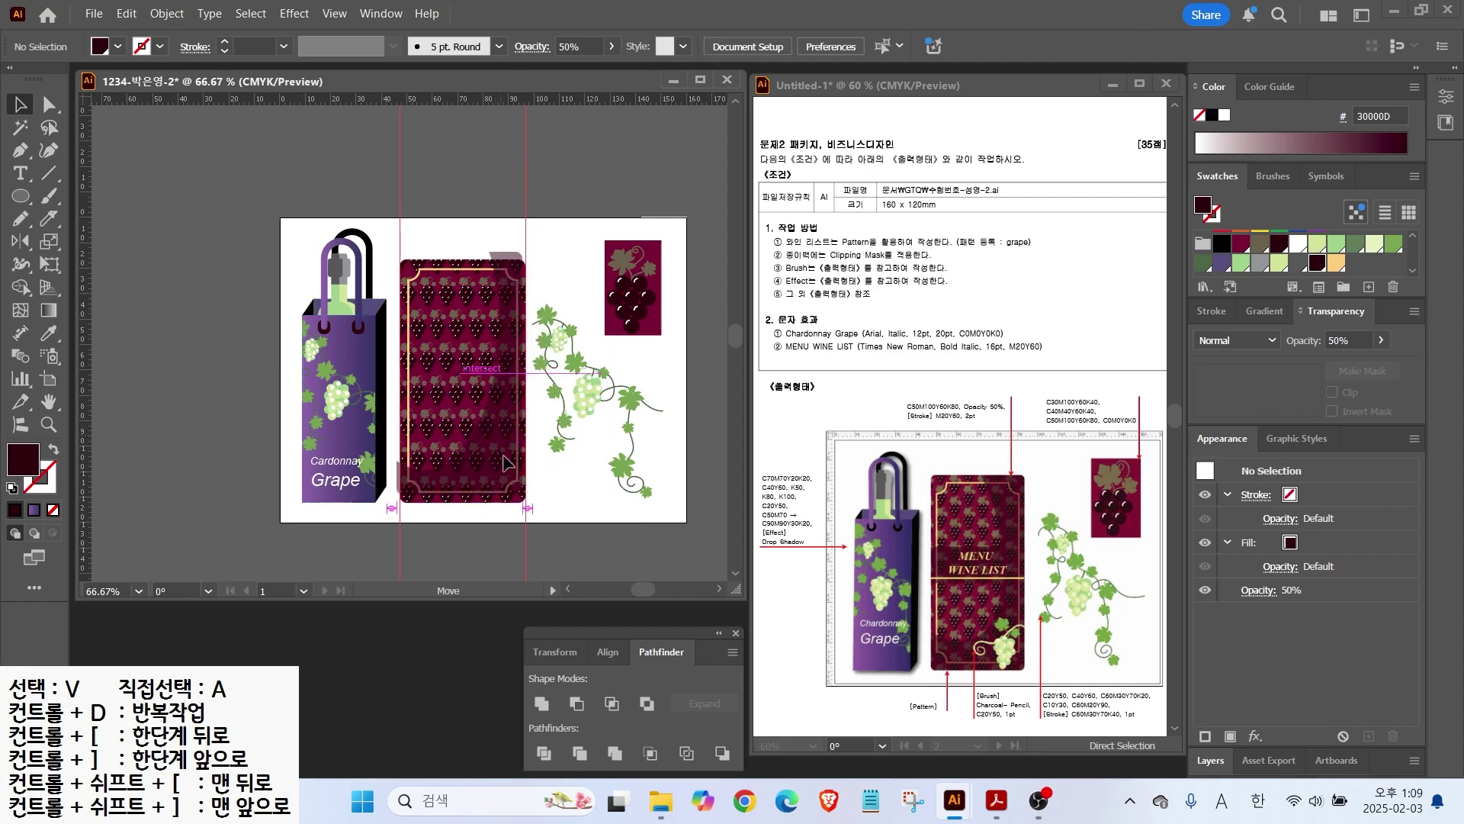
Step: Select the dark overlay and draw a rectangular band across the menu card
scroll(502, 511, up, 4)
scroll(502, 506, up, 4)
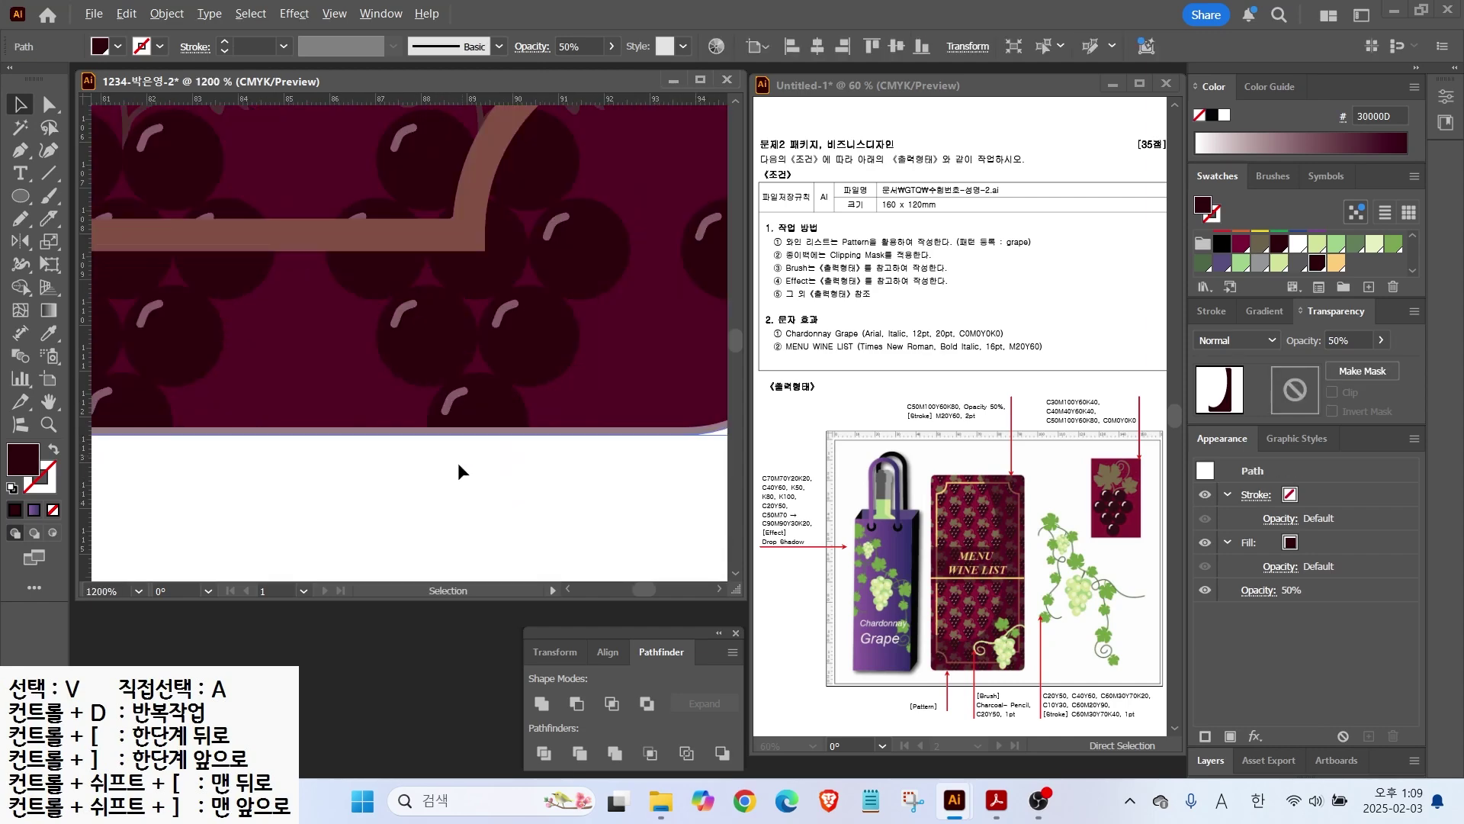
drag(299, 480, 300, 480)
scroll(474, 376, right, 2)
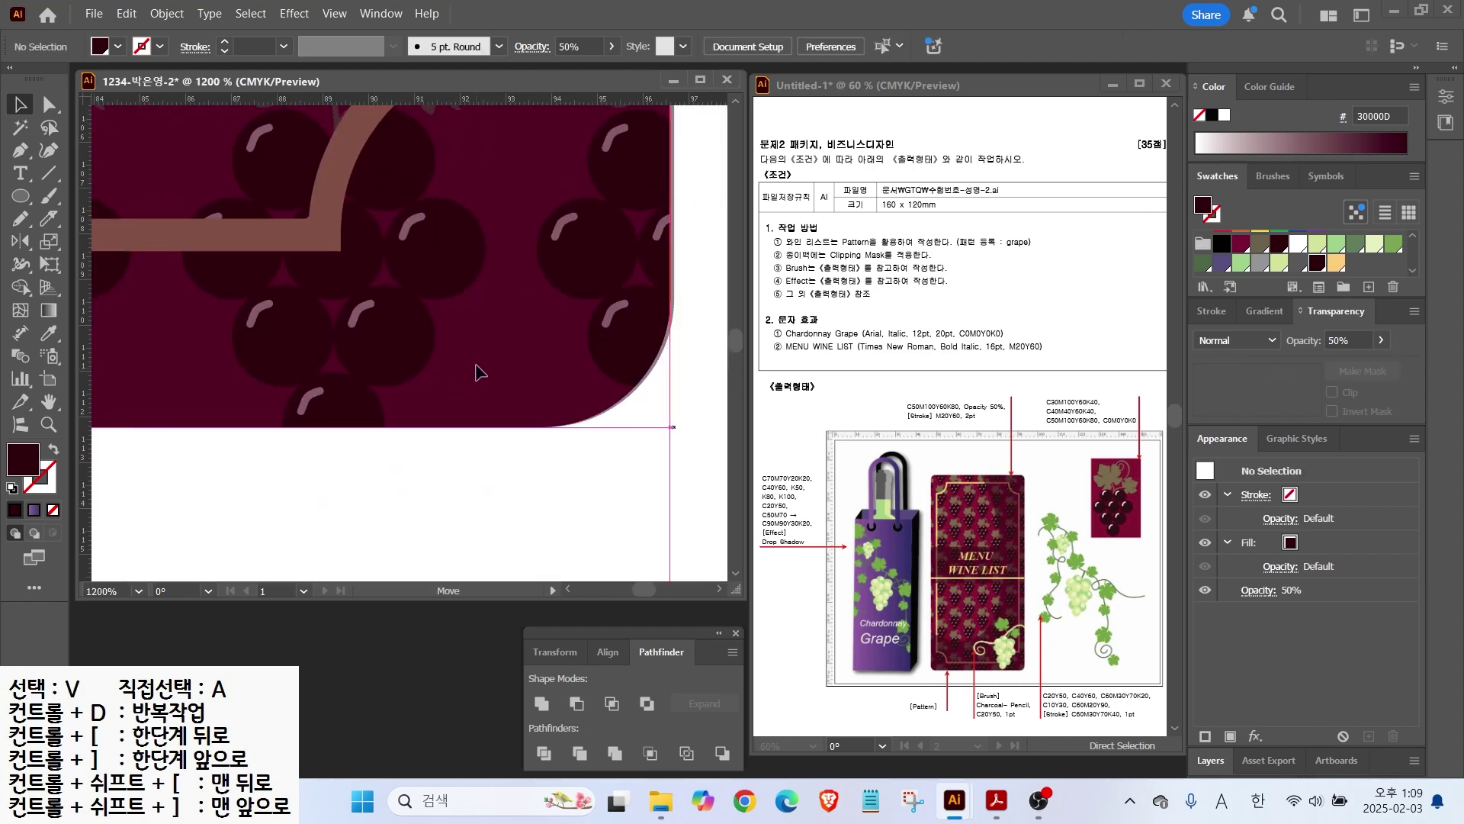
click(647, 399)
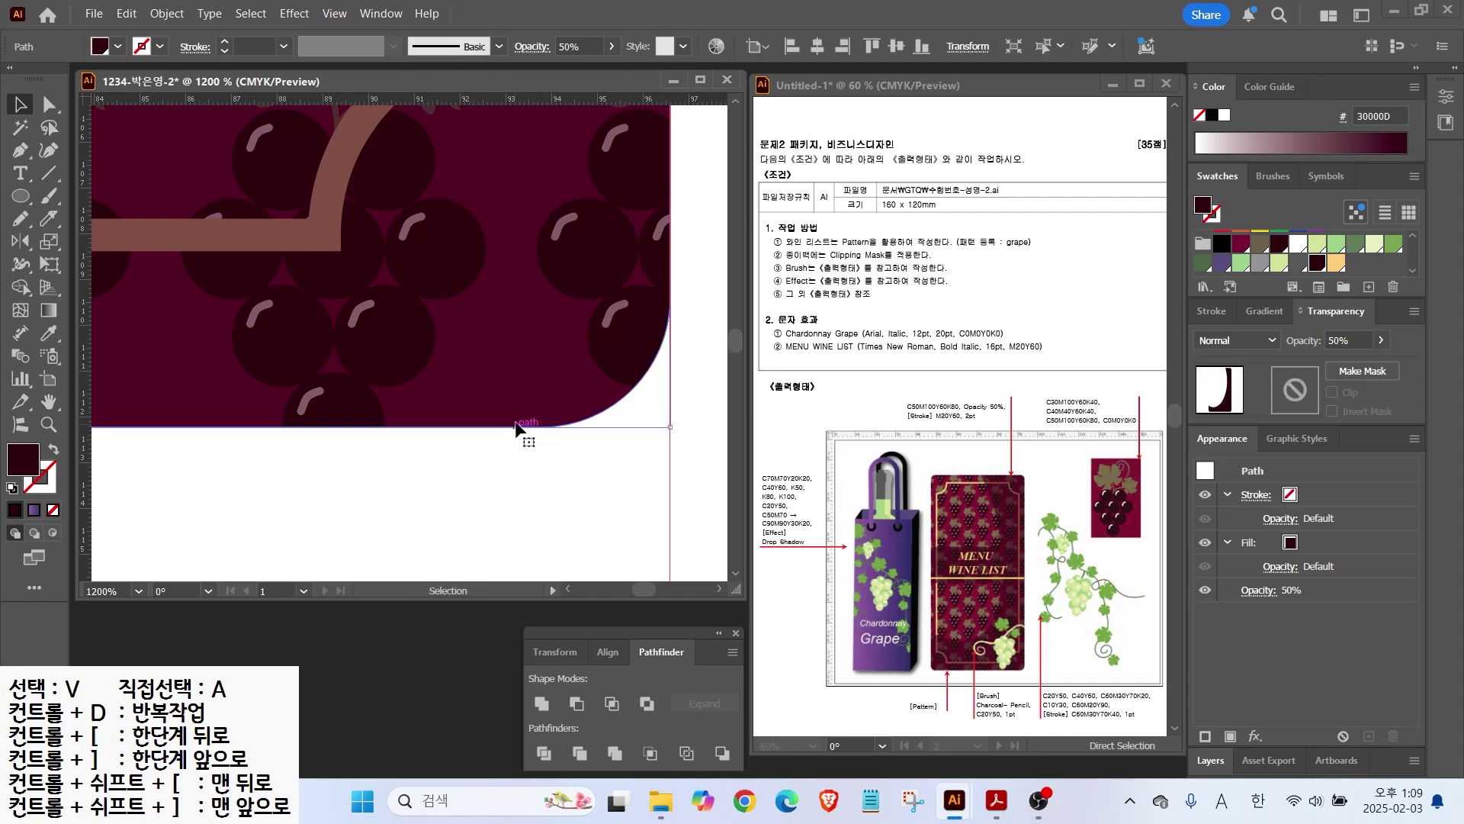
scroll(533, 426, down, 4)
scroll(539, 428, down, 5)
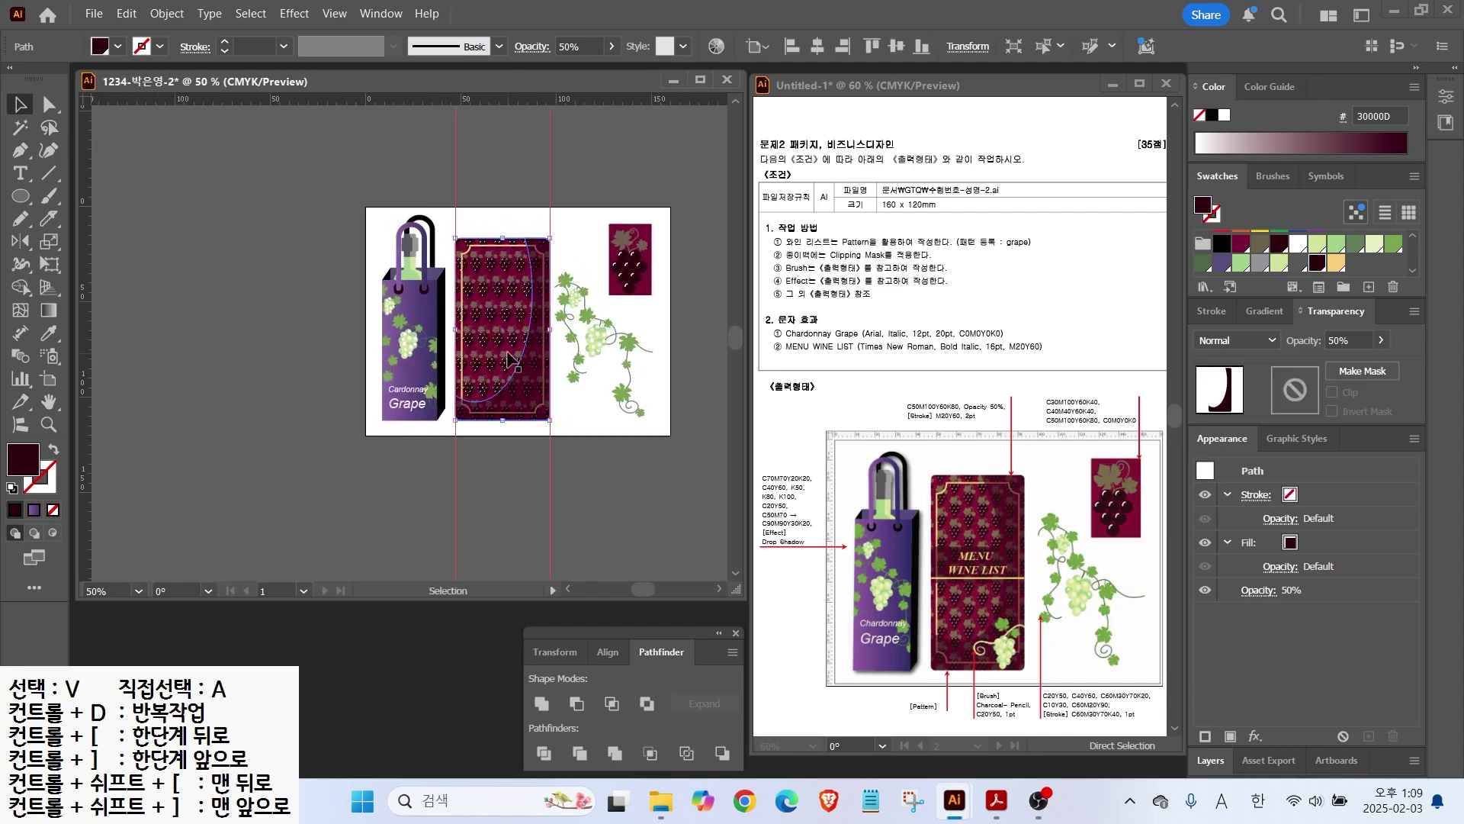
scroll(526, 333, up, 2)
drag(21, 196, 115, 200)
mouse_move(387, 294)
mouse_down()
mouse_move(564, 374)
mouse_move(553, 366)
mouse_up()
Step: Unite the band with the overlay and set the merged shape to 50% opacity
key(v)
shift+click(536, 413)
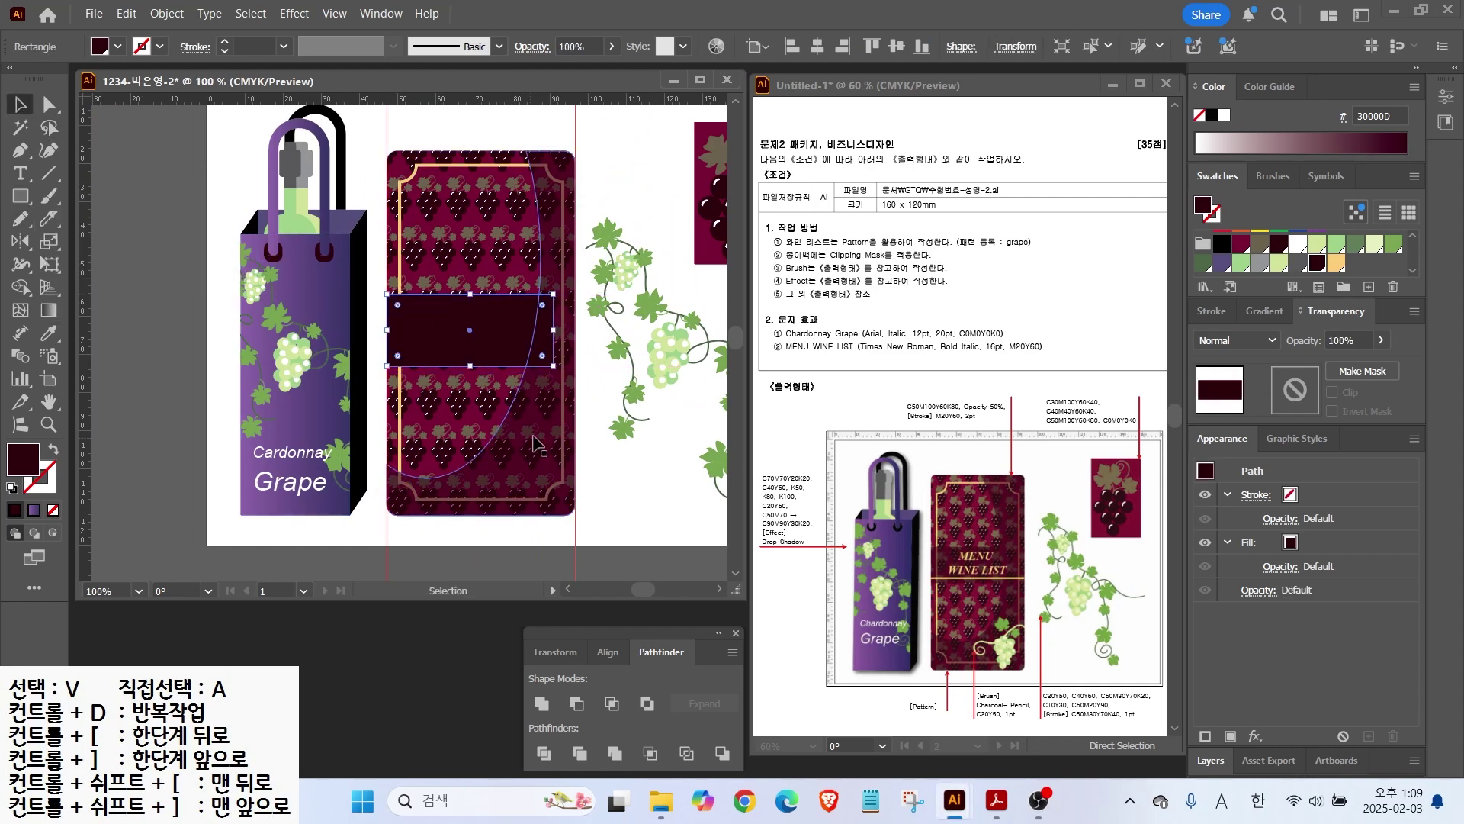
click(543, 706)
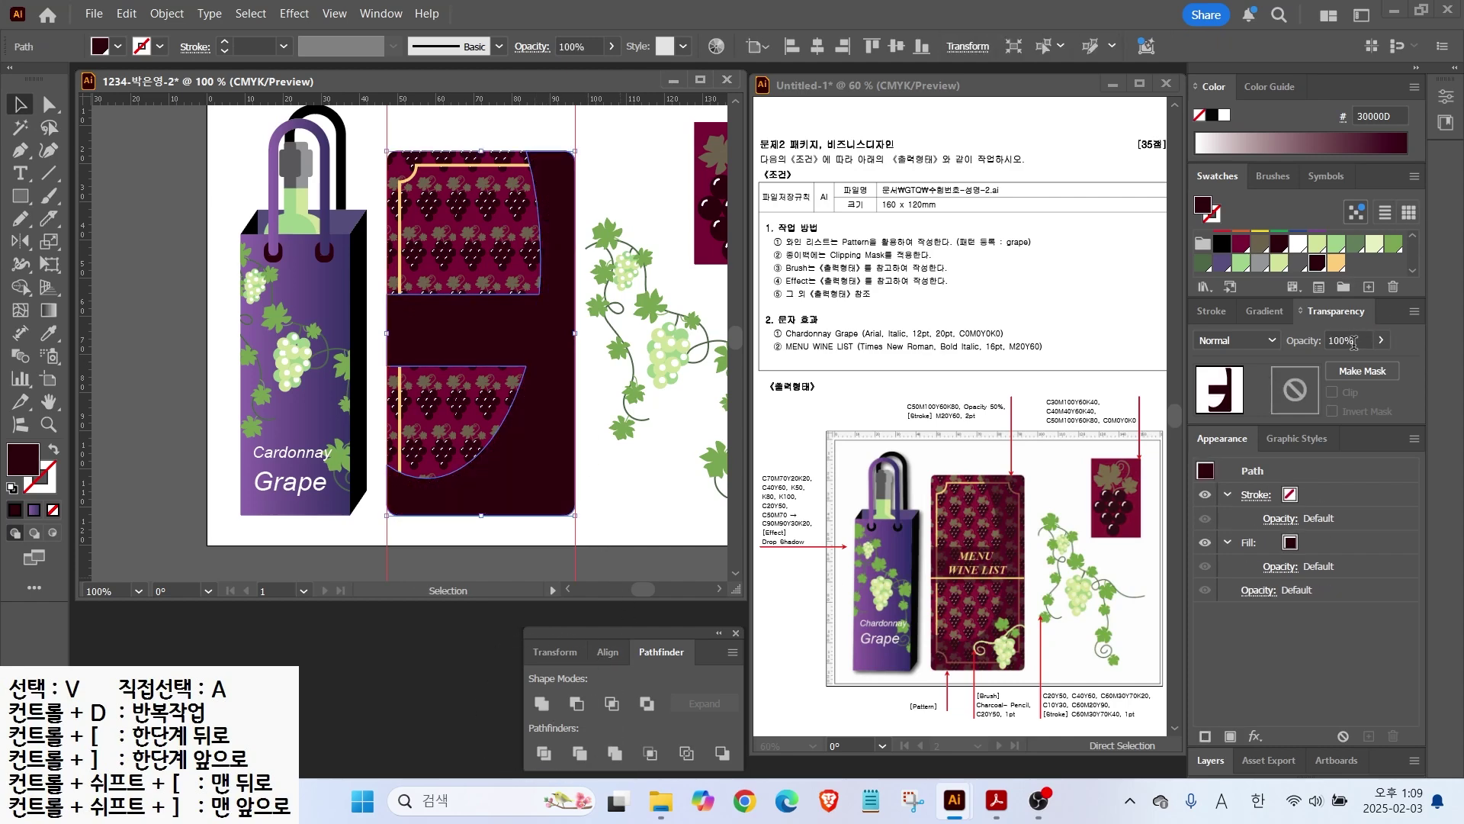
double_click(1353, 341)
text(50)
key(Return)
Step: Draw a horizontal line across the card with a yellow stroke
click(48, 172)
drag(385, 357, 576, 357)
key(x)
scroll(1318, 263, down, 3)
click(1336, 263)
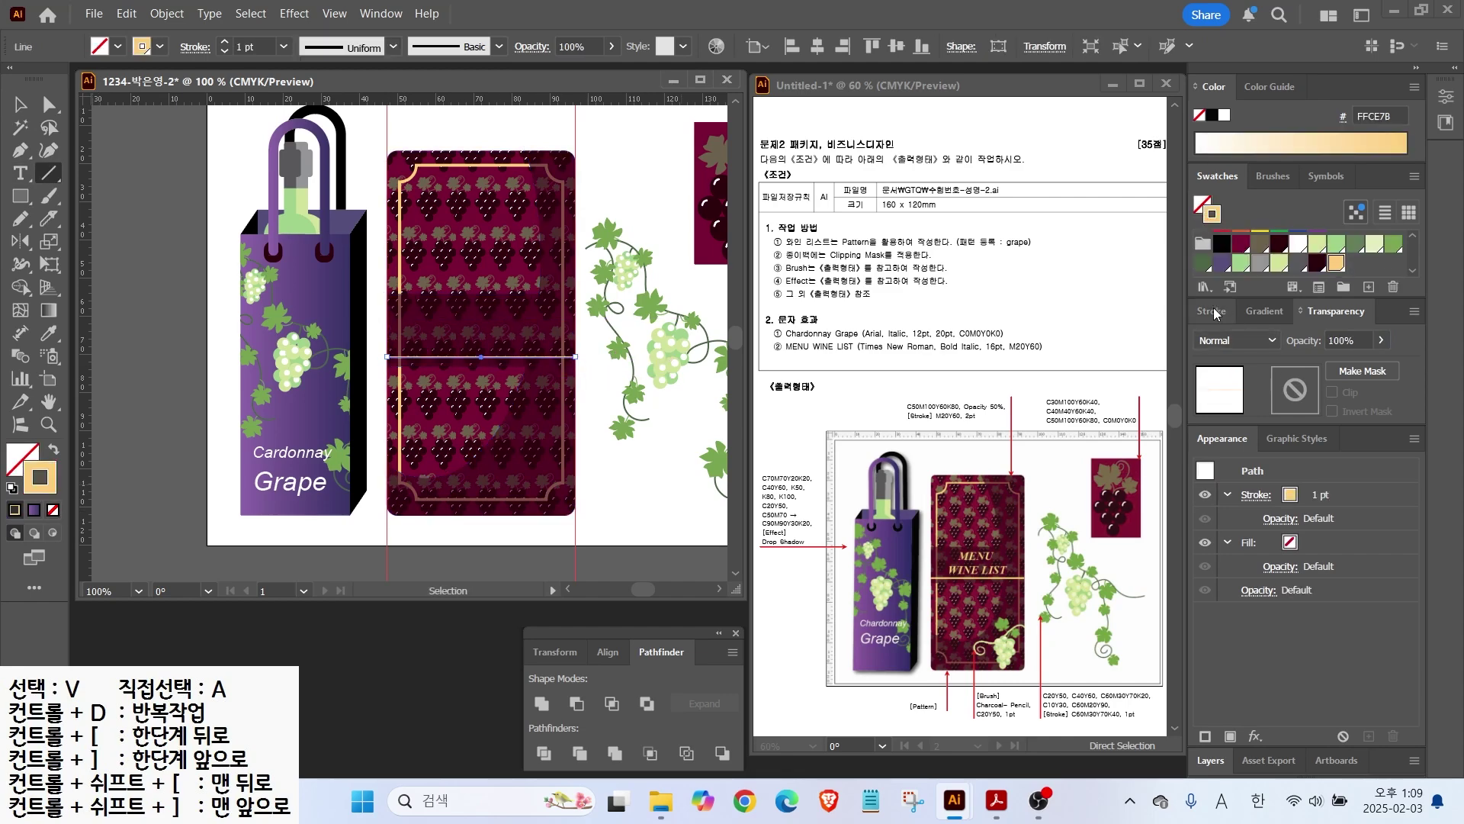
Step: Type the two-line title 'MENU' / 'WINE LIST' on the card
click(1229, 323)
key(t)
click(427, 313)
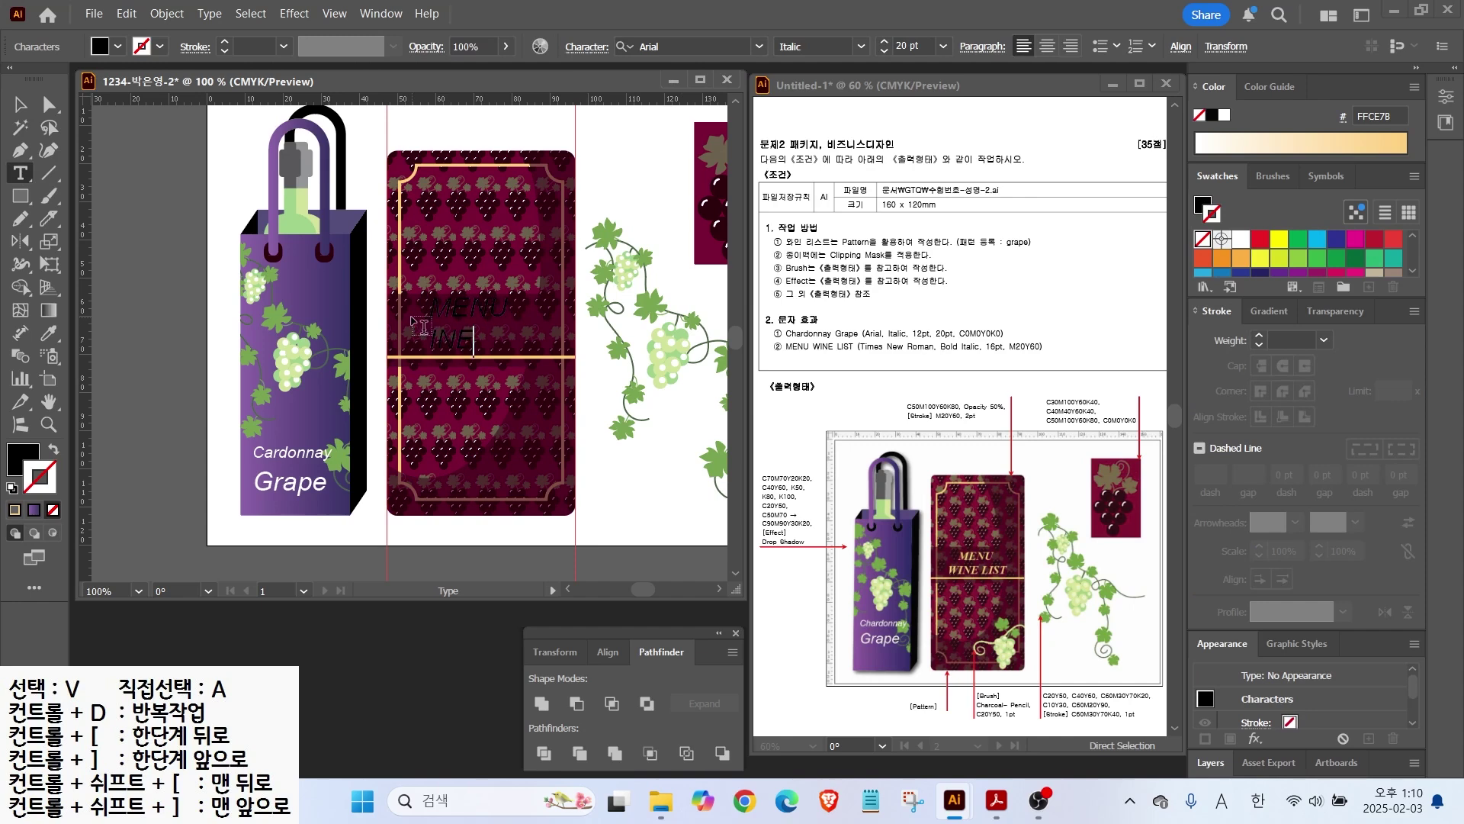
text(MENU)
key(Return)
text(WINE LIST)
key(Escape)
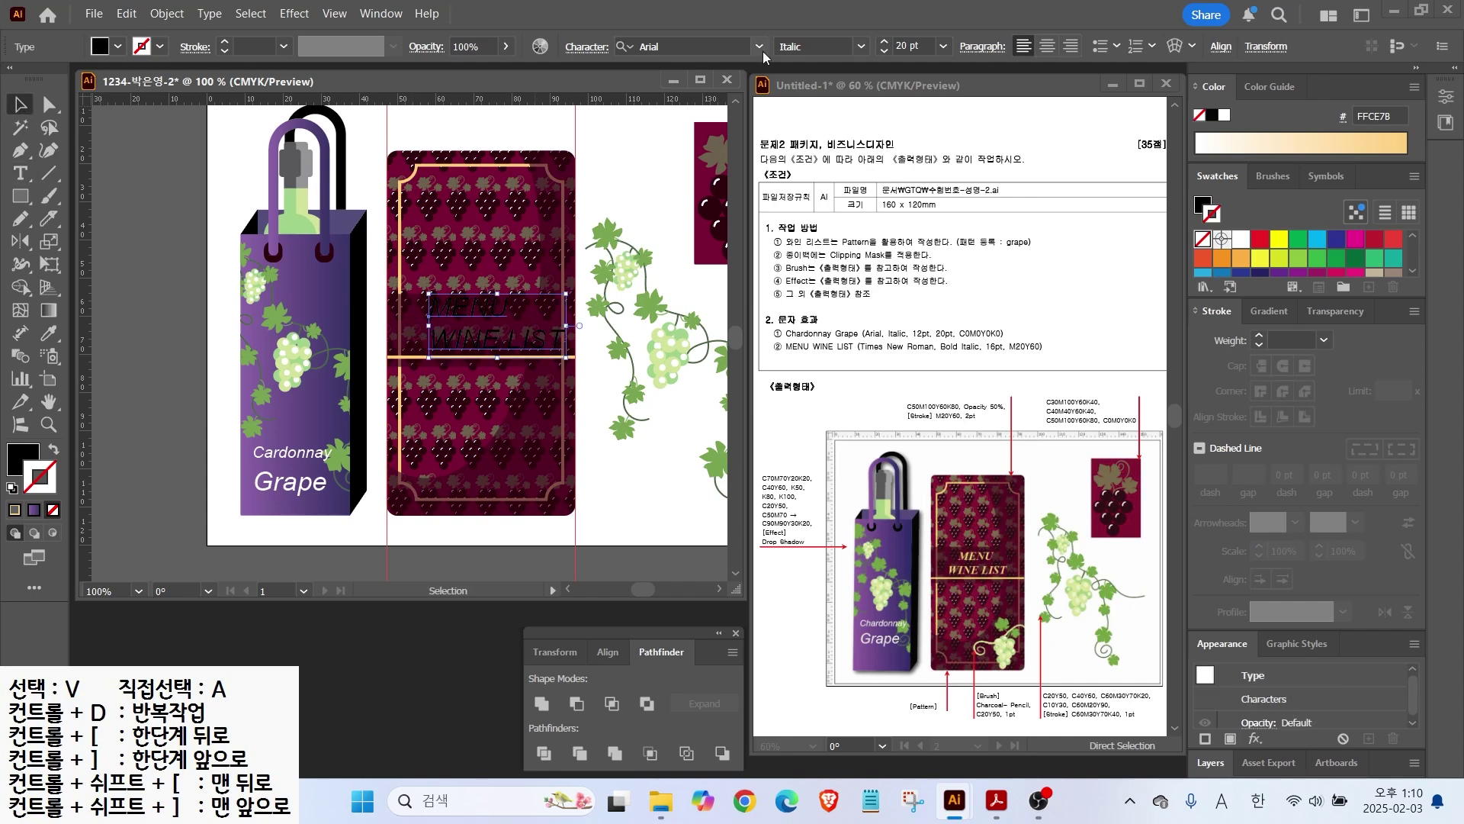
Step: Make the title light peach Times New Roman Bold Italic, centre-aligned, and centre it above the line
double_click(14, 465)
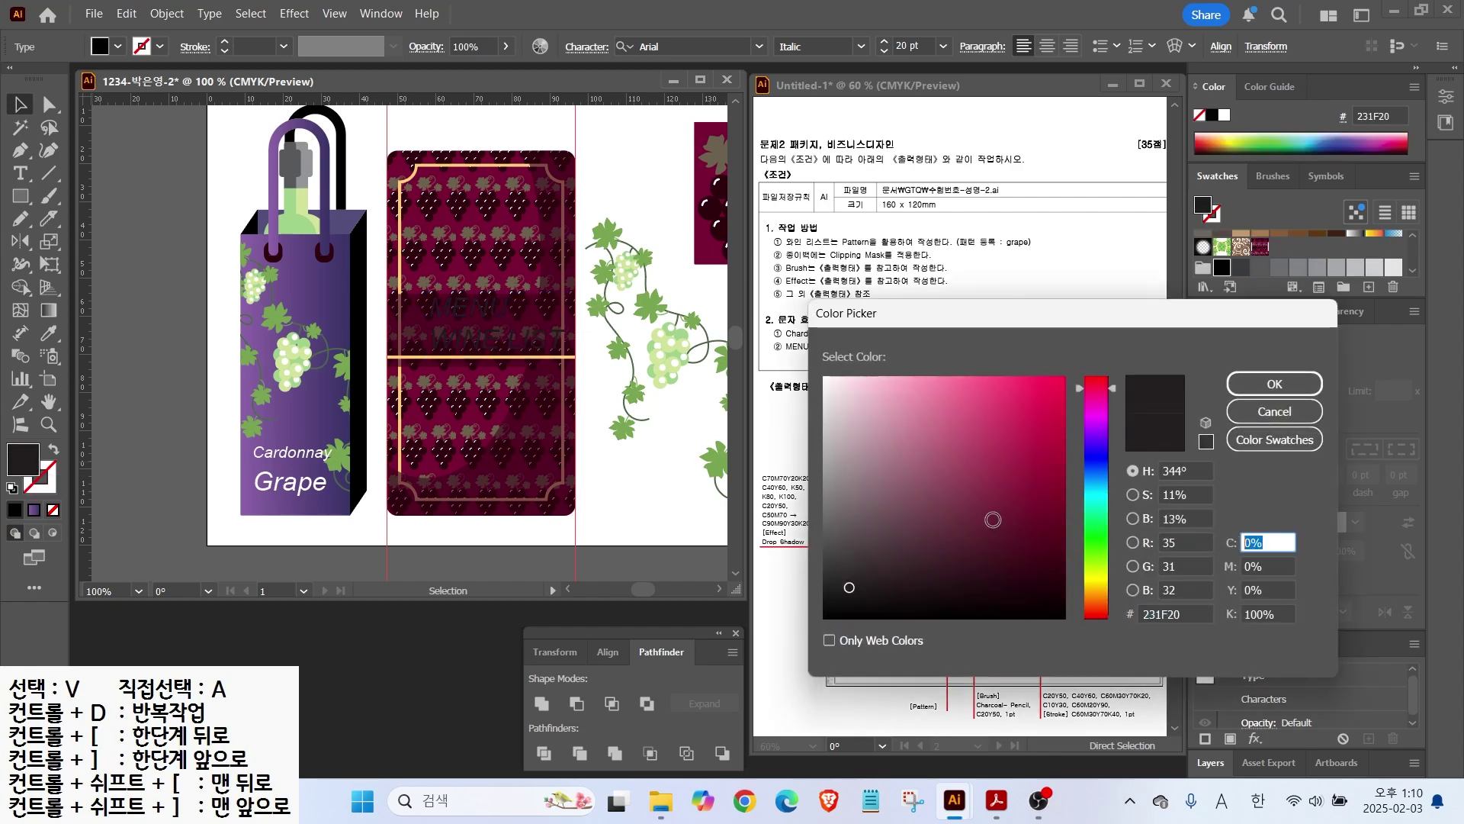
click(1155, 383)
click(759, 47)
click(687, 196)
click(861, 46)
click(819, 132)
click(1046, 46)
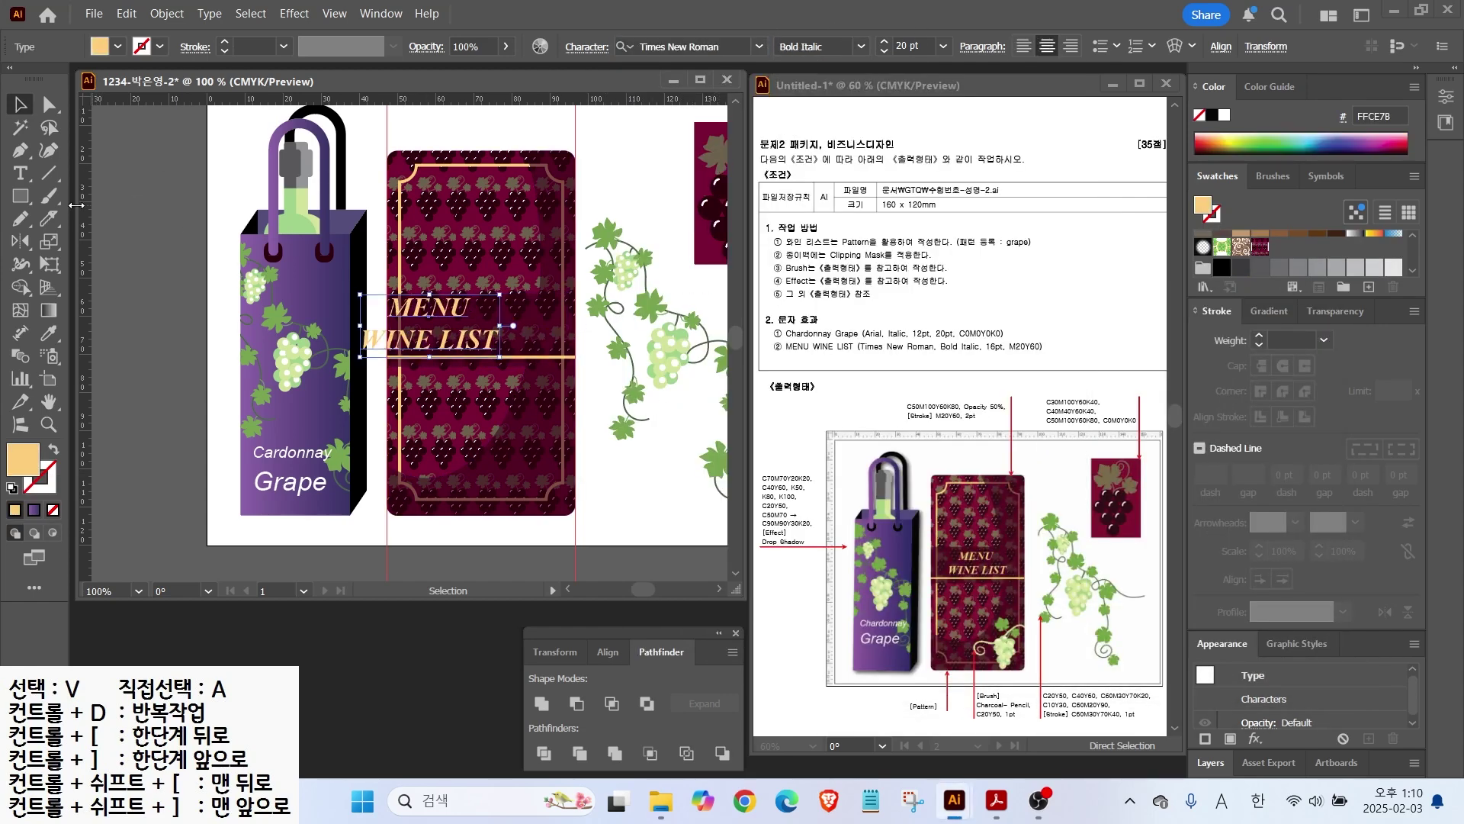
drag(453, 324, 499, 316)
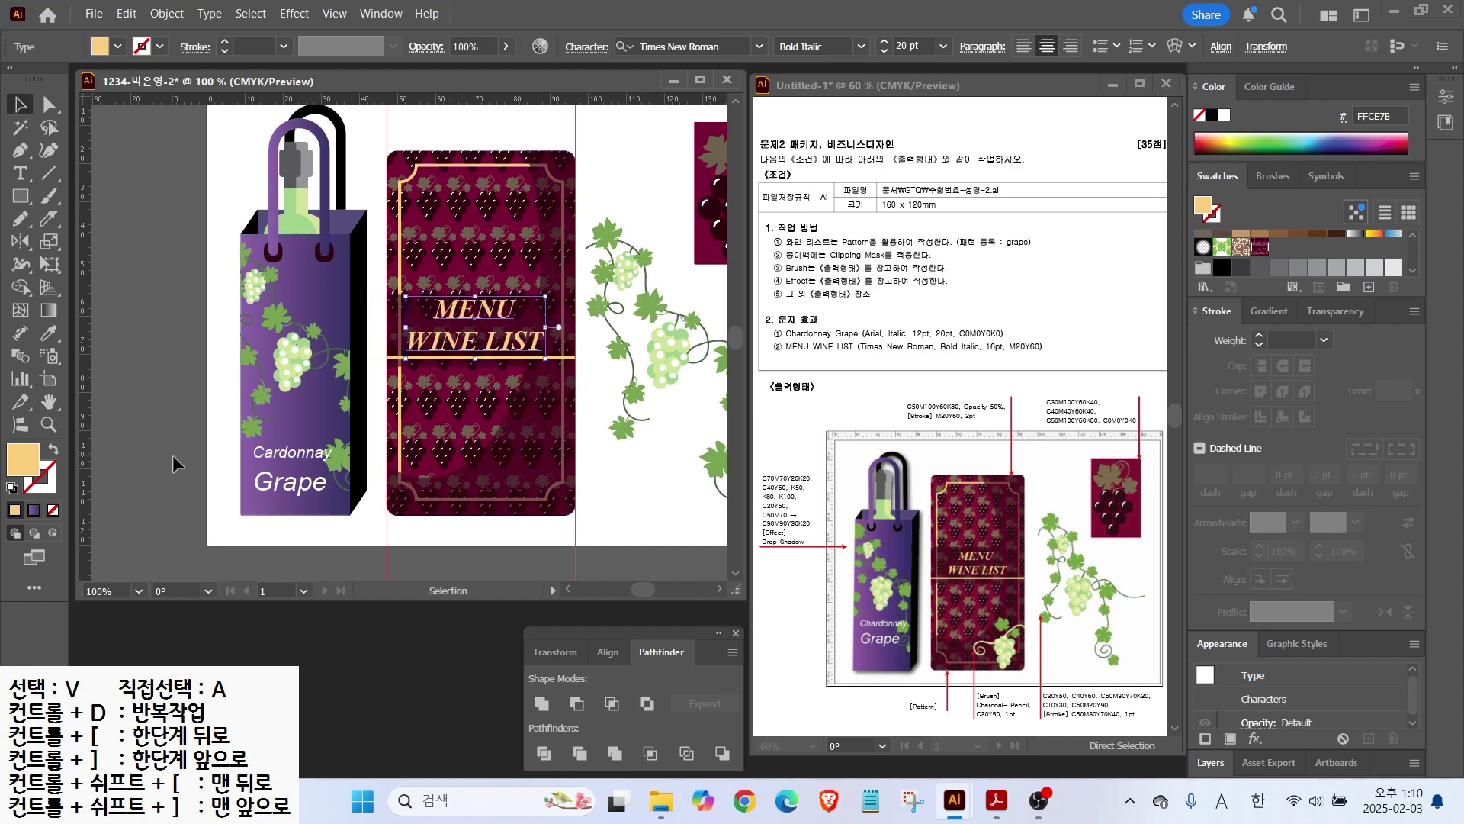
double_click(49, 401)
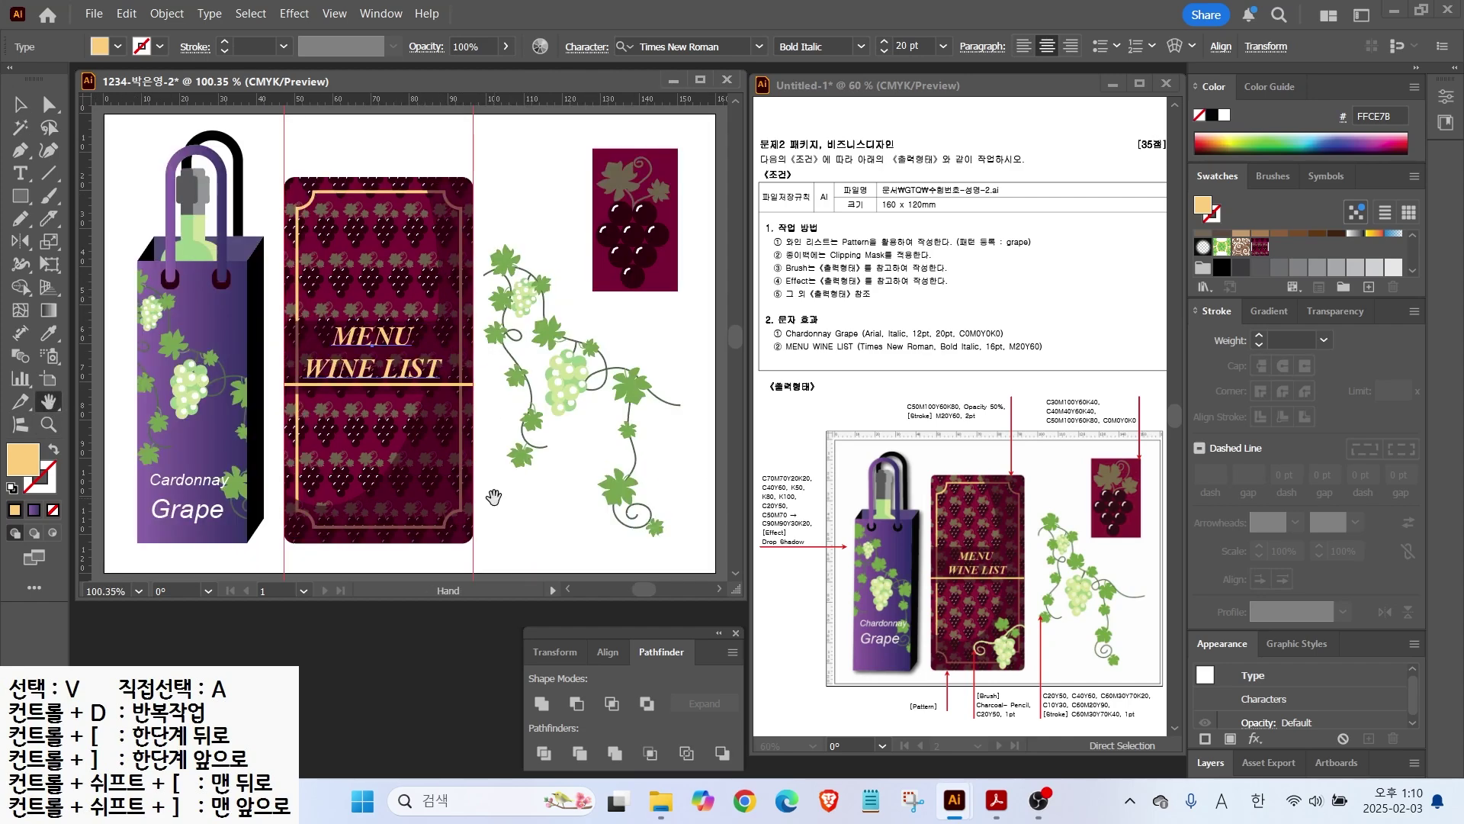
Step: Ungroup the grapevine and copy its grape cluster onto the card, bringing it to the front
key(v)
click(567, 392)
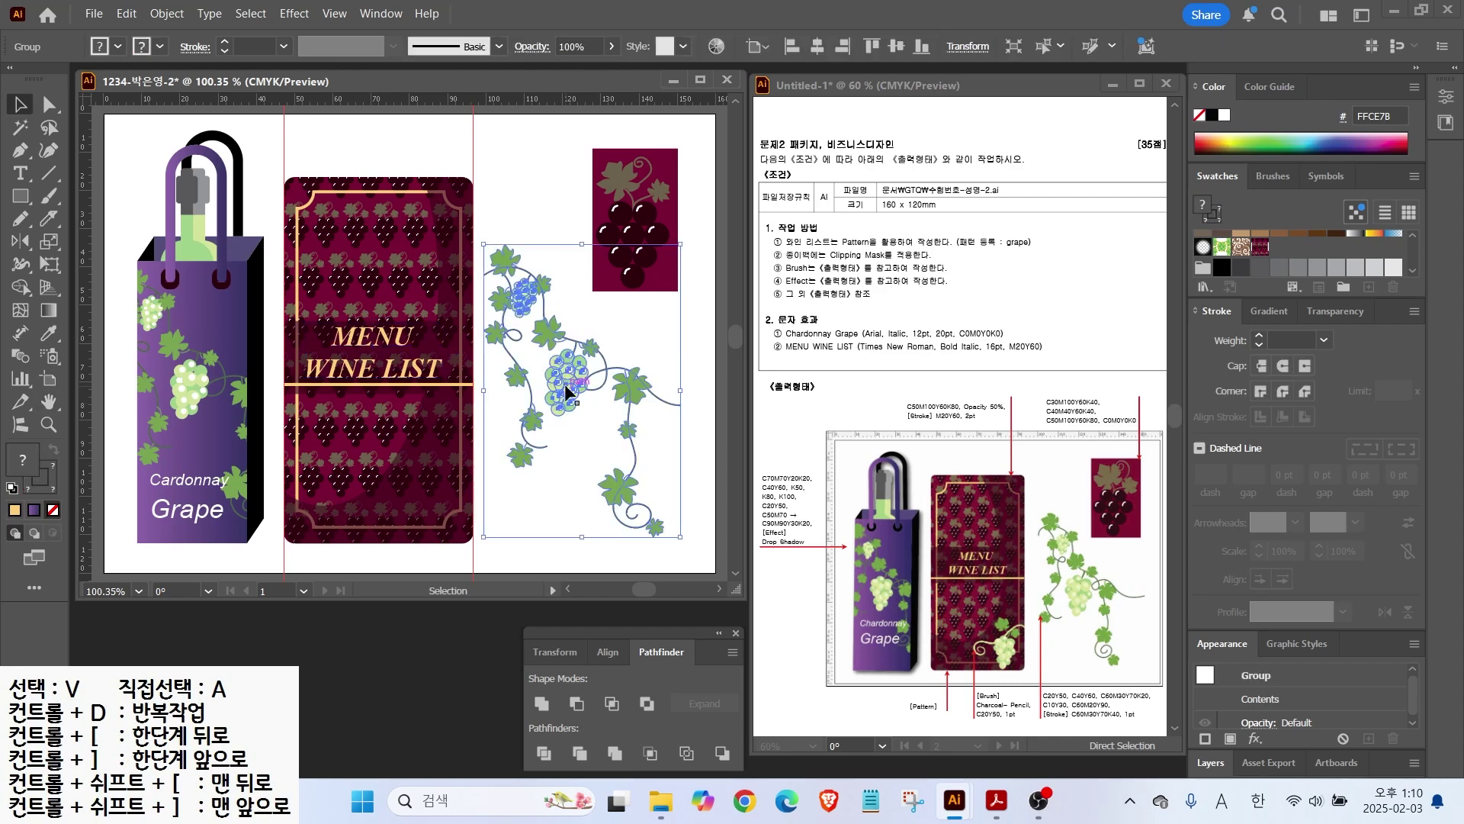
right_click(565, 391)
click(622, 514)
click(586, 459)
drag(565, 390, 433, 514)
right_click(438, 483)
mouse_move(566, 693)
click(720, 687)
click(482, 483)
Step: Copy a vine leaf with its stem and move a small leaf onto the card's lower part
scroll(556, 467, up, 2)
click(533, 206)
shift+click(571, 213)
drag(537, 212, 266, 438)
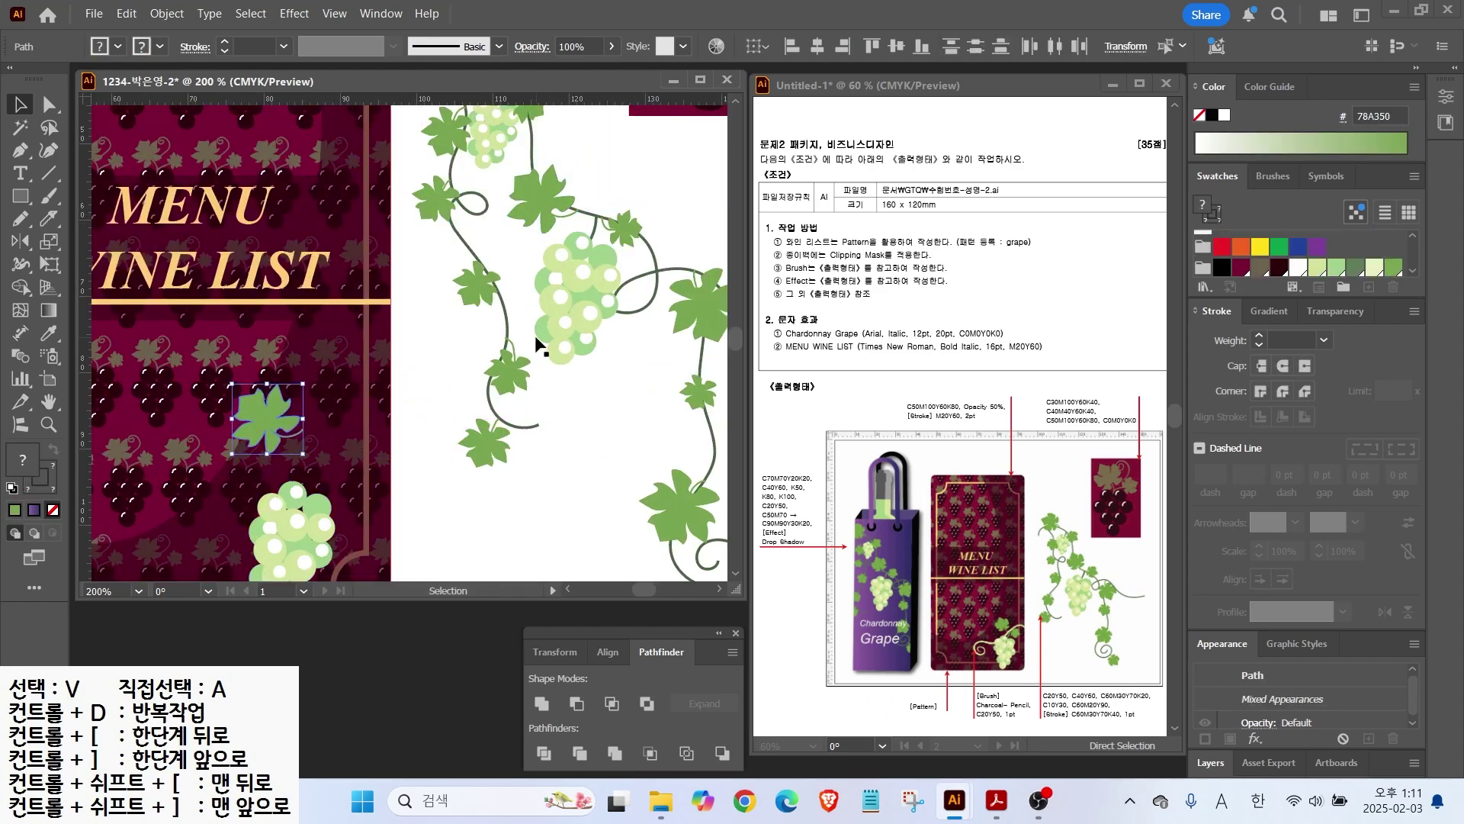
click(511, 367)
click(610, 226)
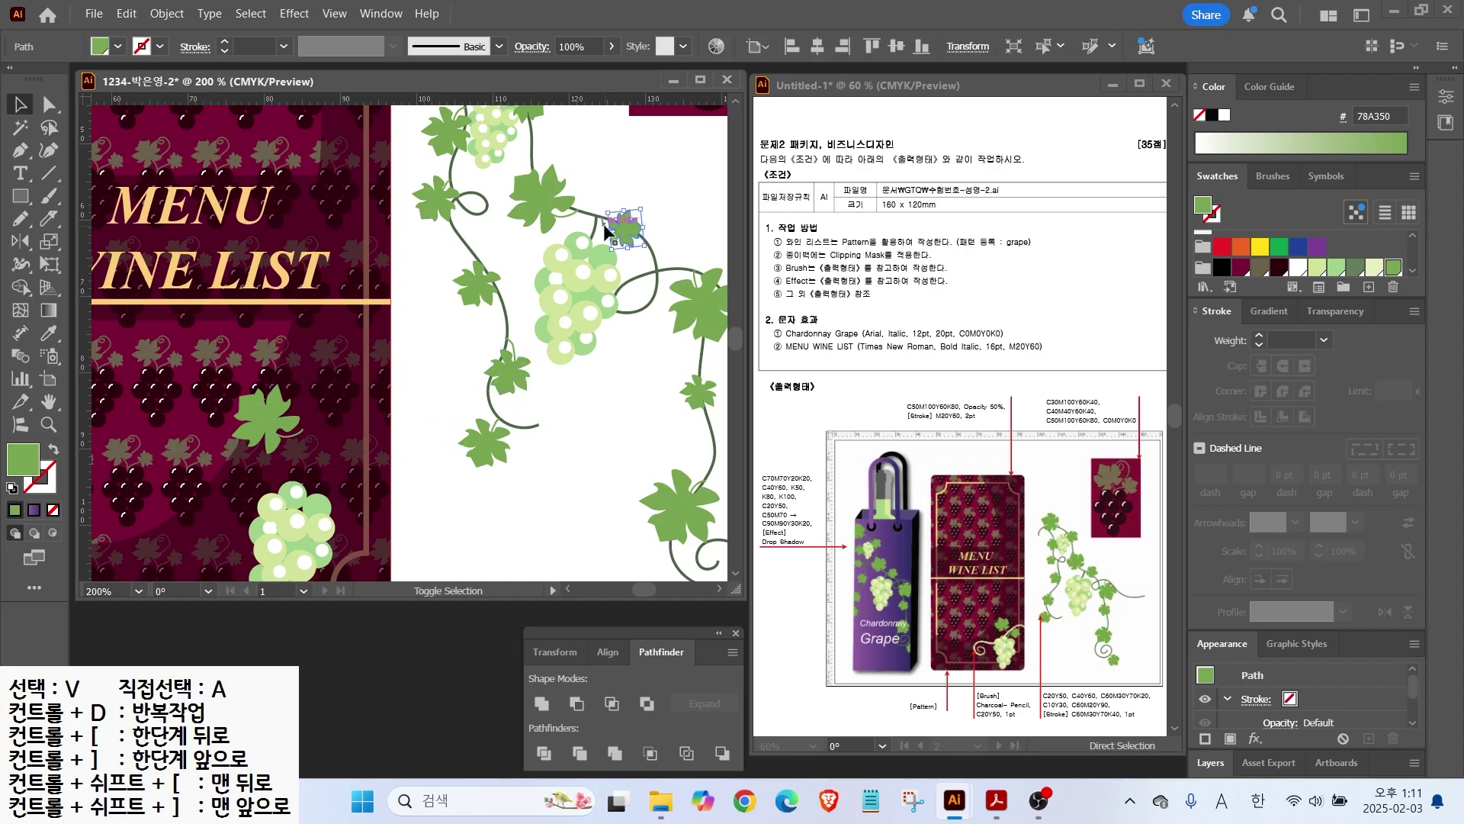
drag(616, 232, 289, 448)
drag(404, 455, 610, 332)
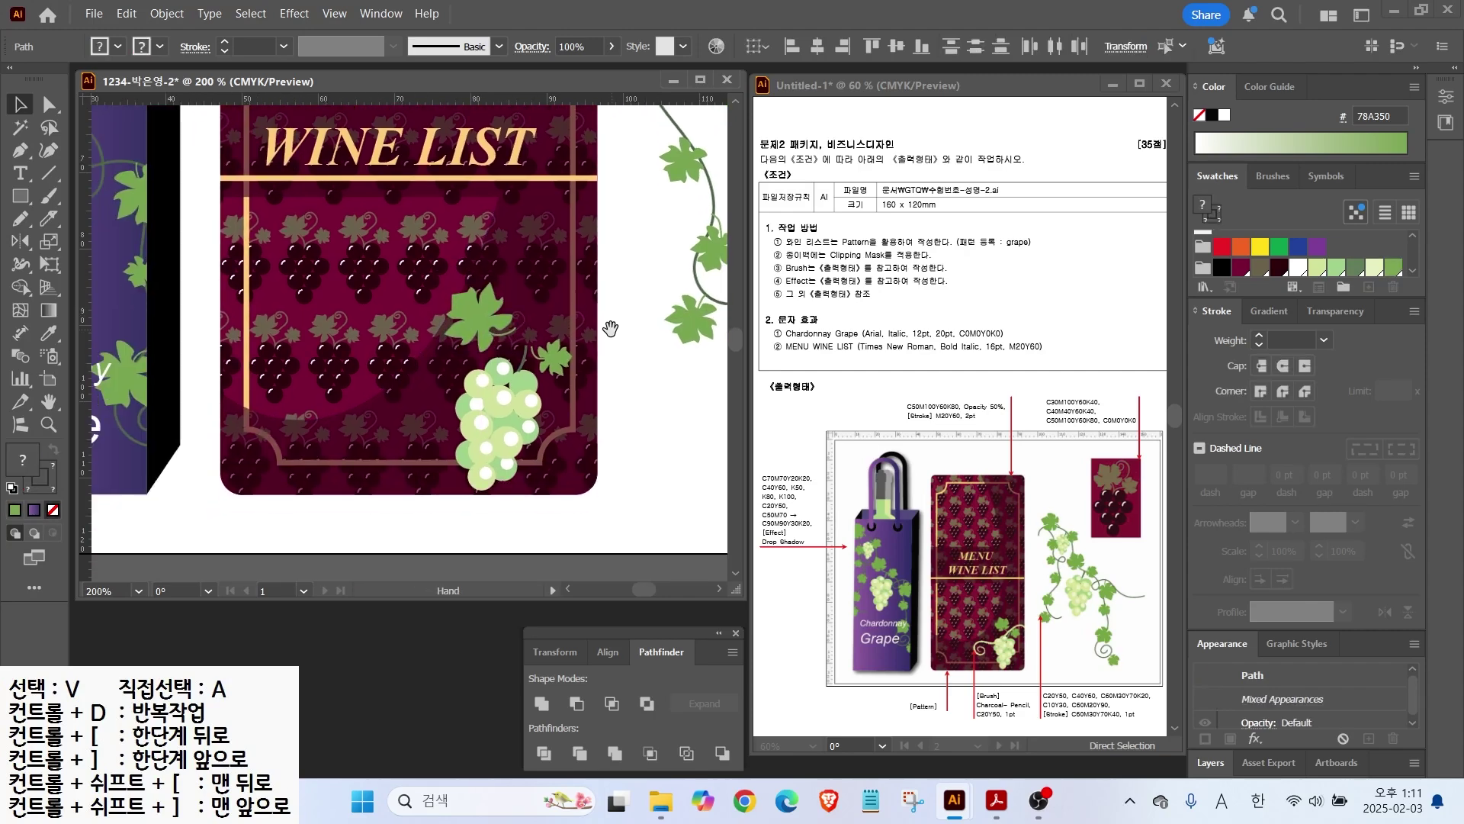
drag(978, 652, 935, 677)
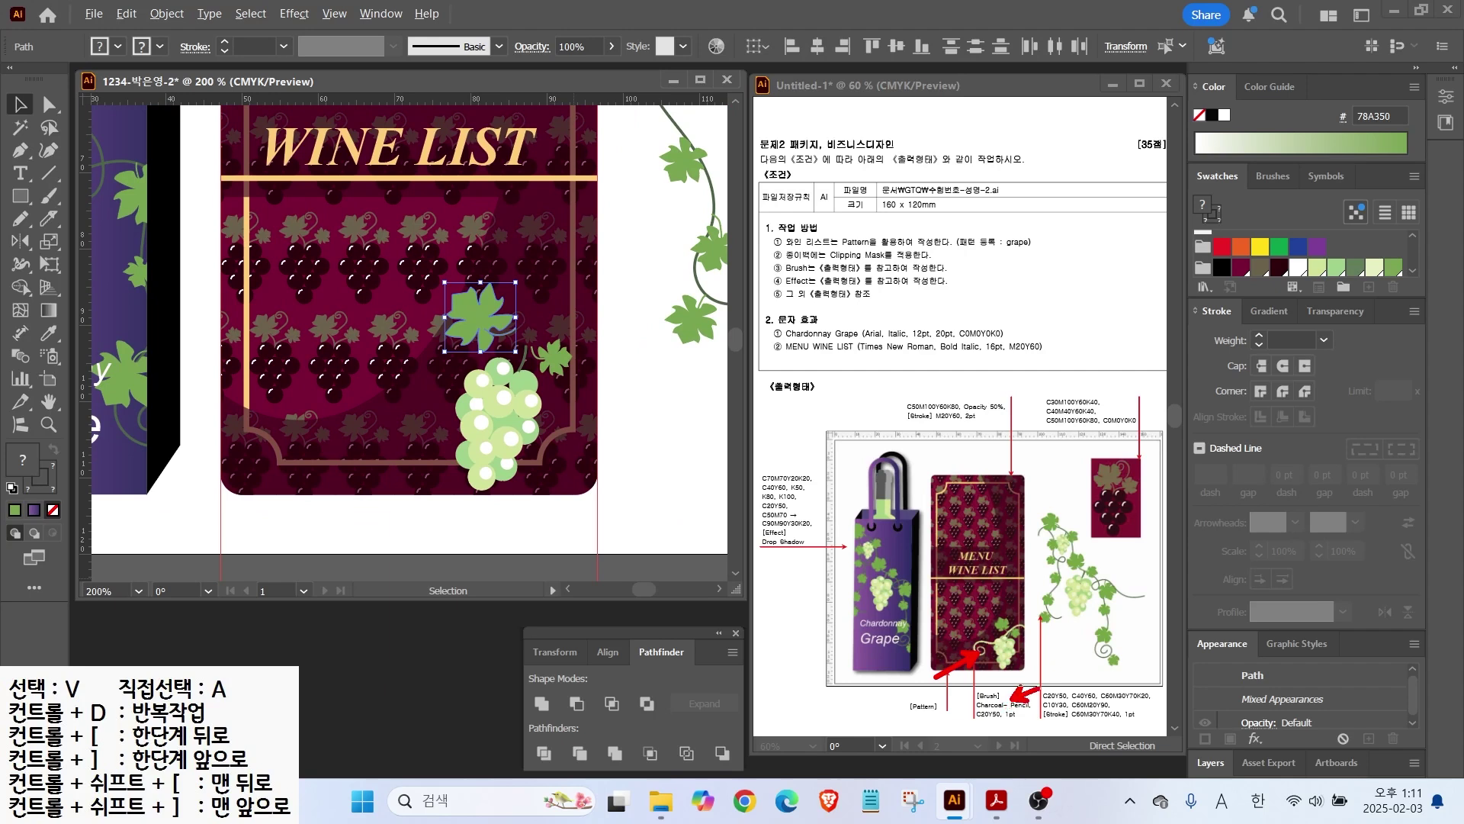
key(Escape)
Step: Paint a curling vine stroke across the card with the Paintbrush
click(48, 200)
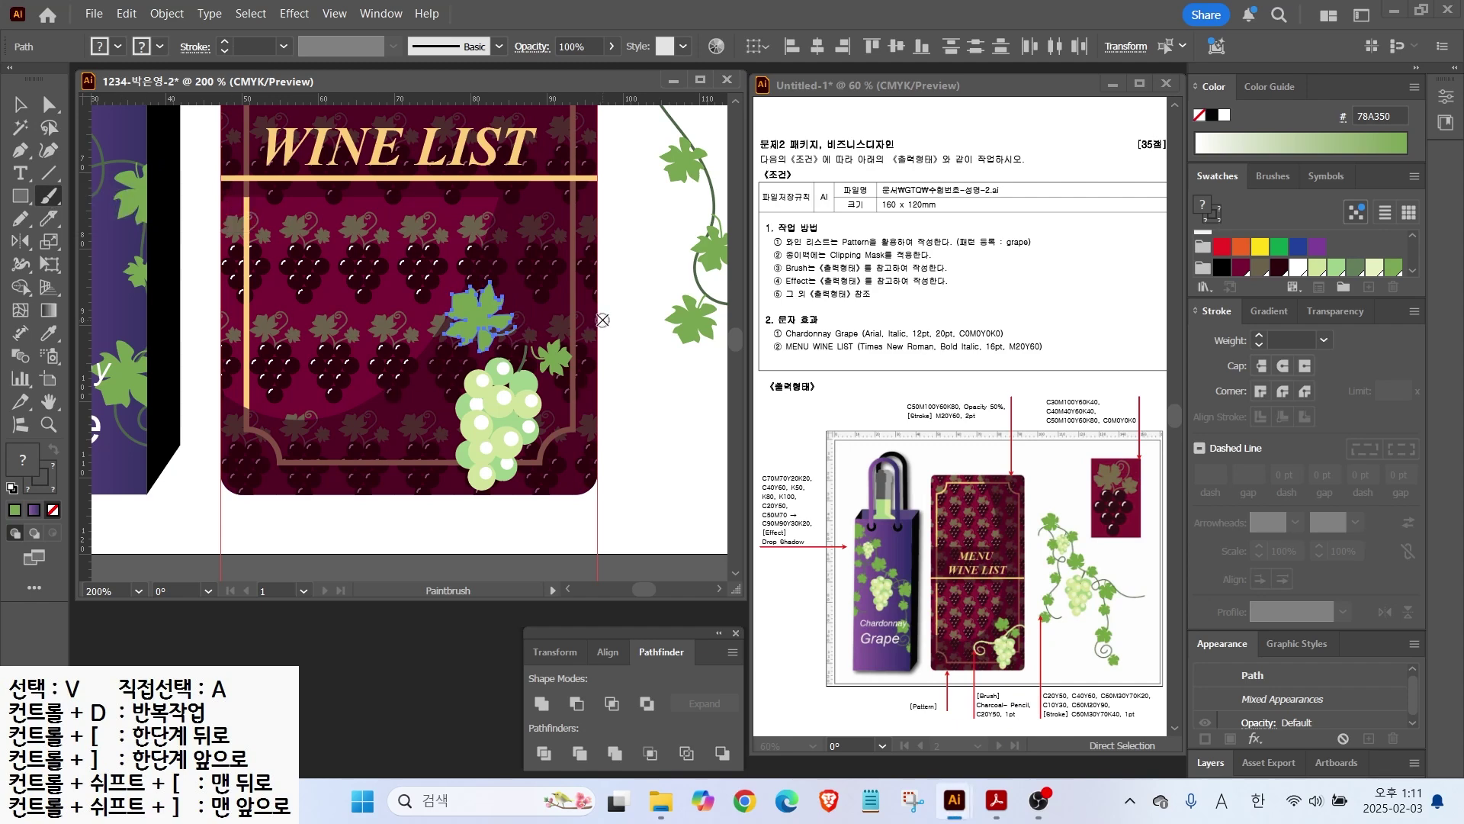
mouse_move(610, 323)
mouse_down()
mouse_move(510, 329)
mouse_move(378, 367)
mouse_move(412, 425)
mouse_move(378, 403)
mouse_up()
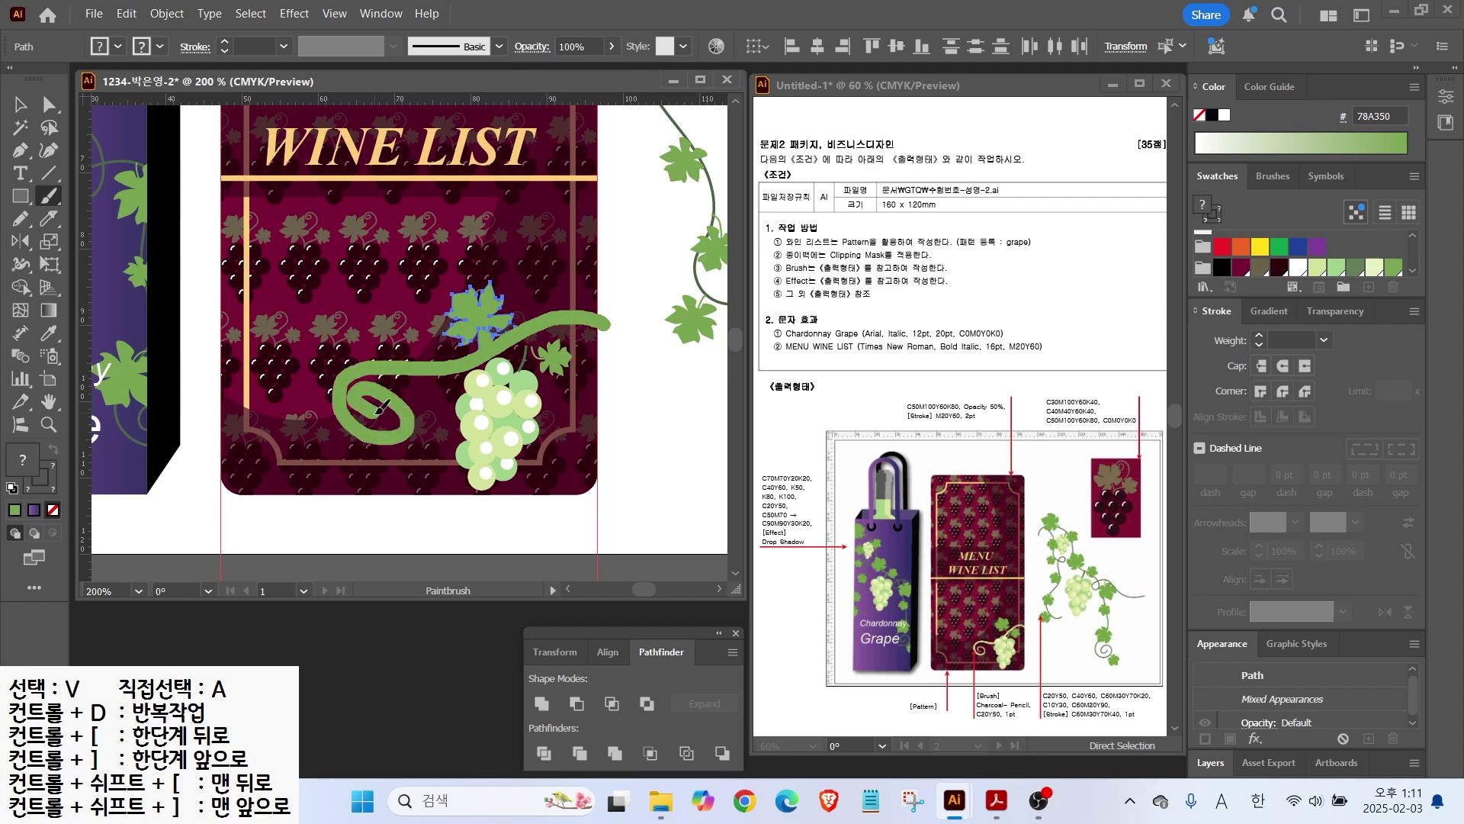
key(v)
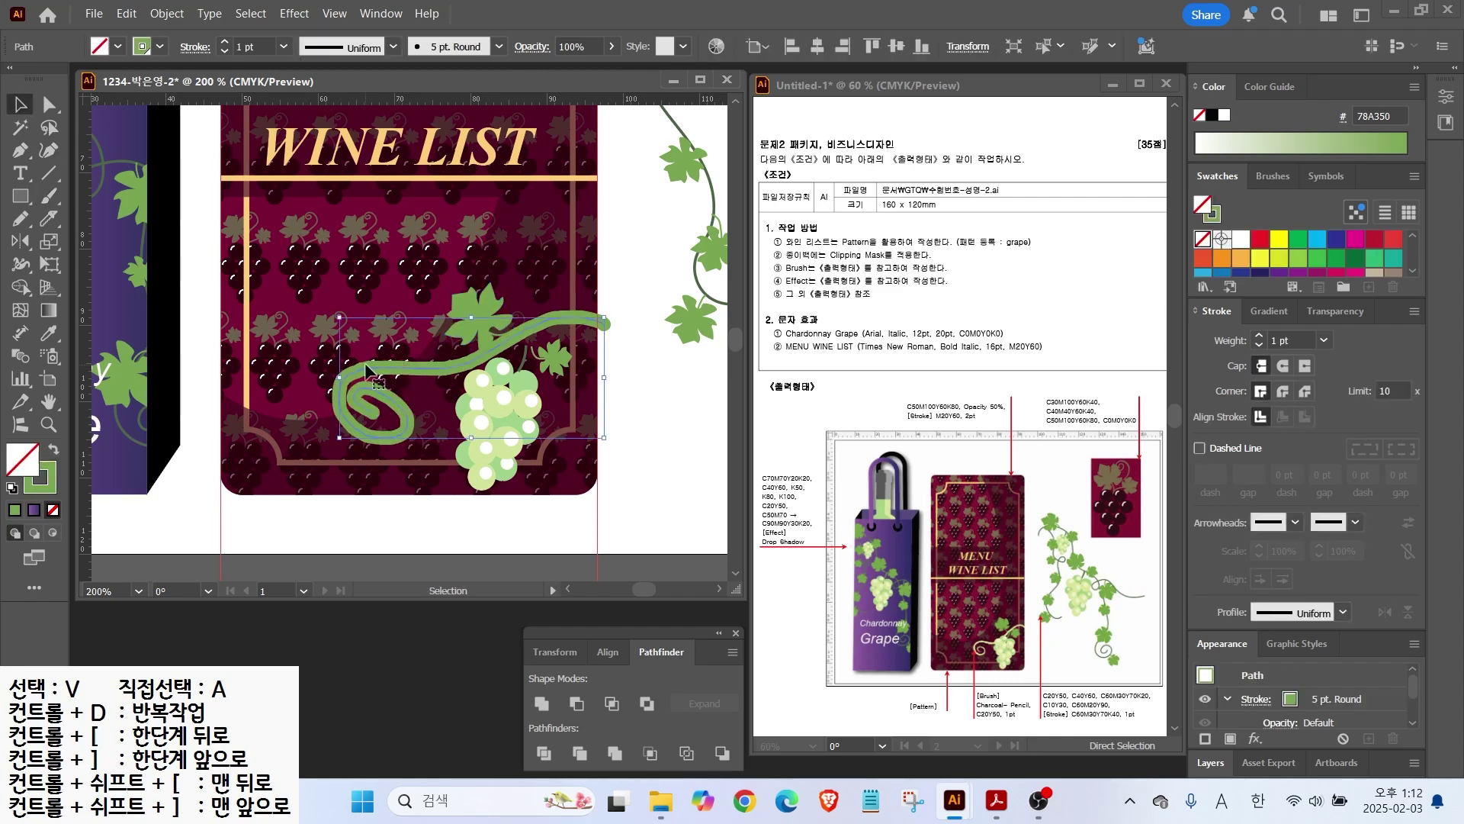
Step: Open the Arrows_Special brush library and enlarge its panel
click(1269, 177)
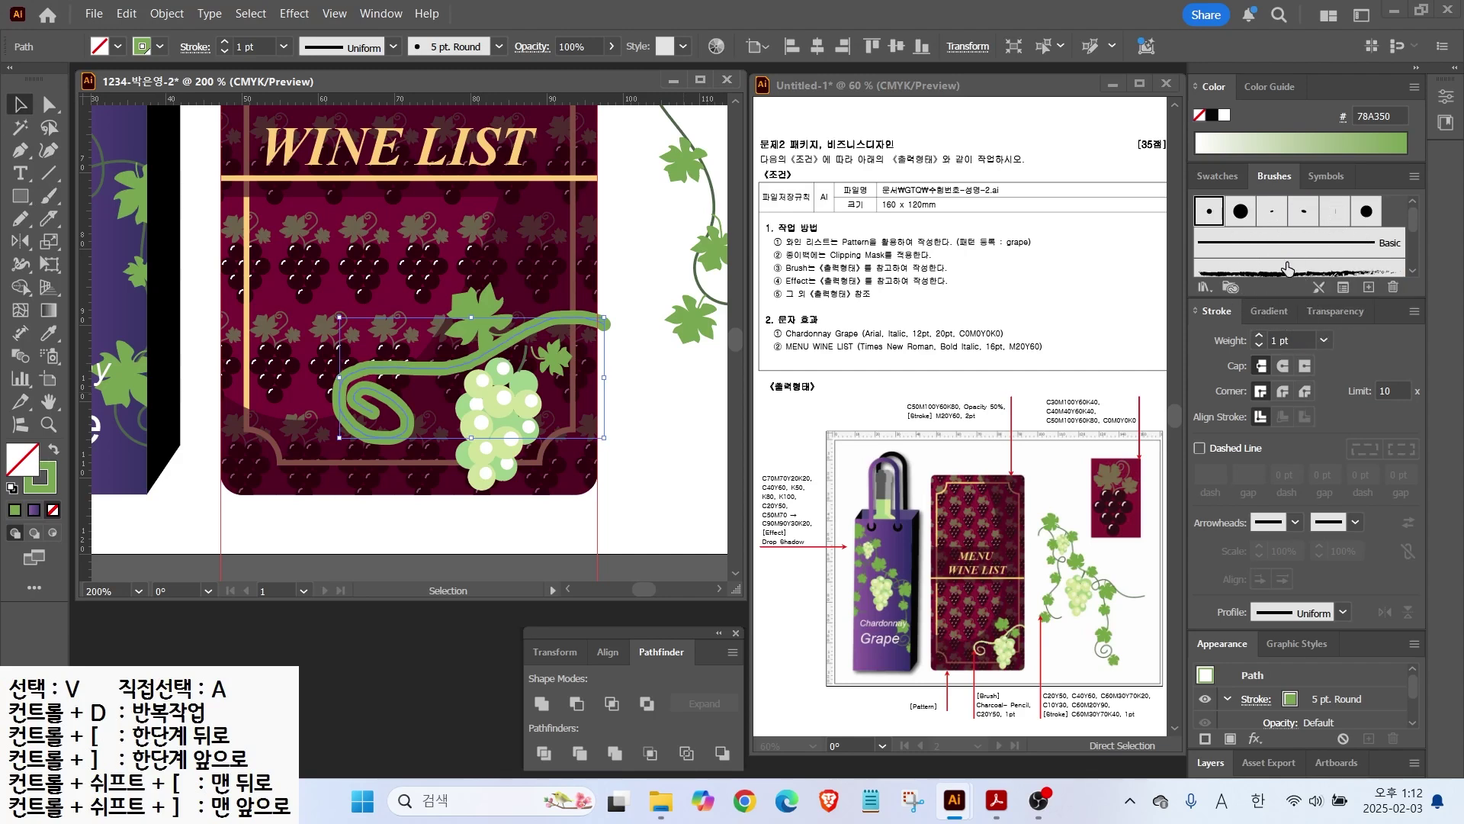
click(1205, 287)
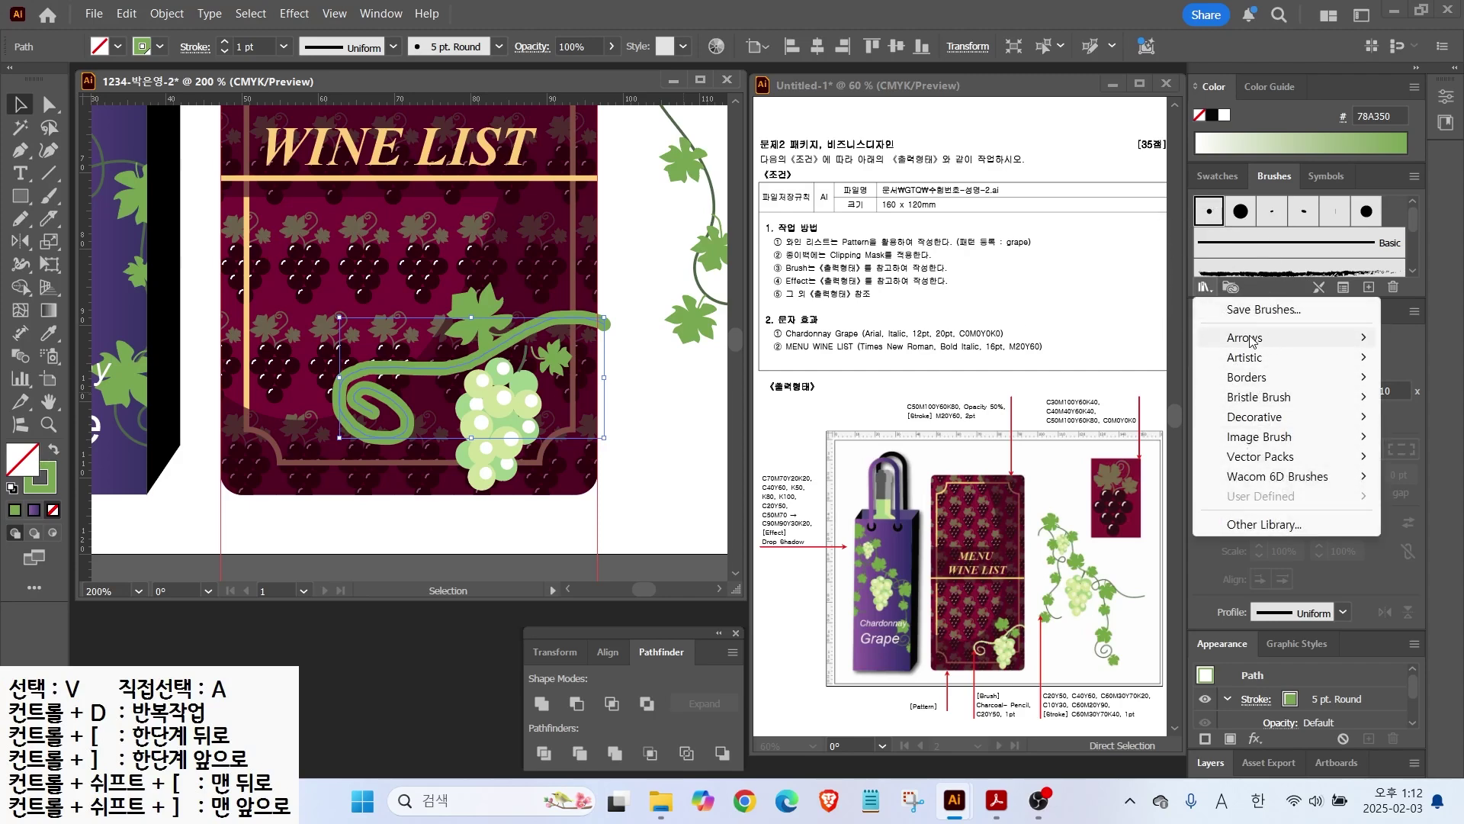
mouse_move(1243, 337)
click(1132, 344)
drag(767, 359, 959, 130)
drag(926, 267, 925, 644)
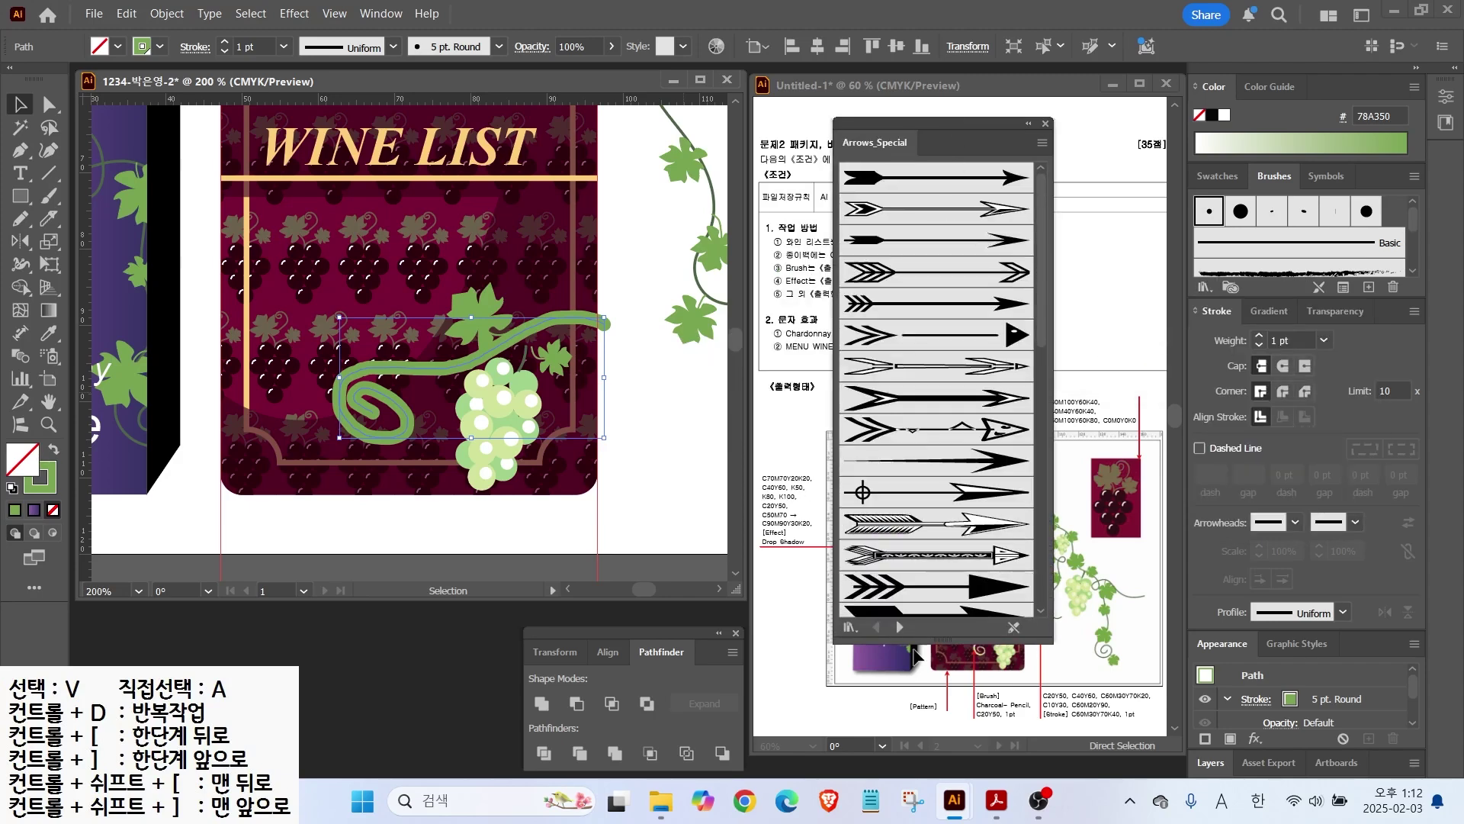
Step: Browse to the chalk and charcoal library and apply Charcoal - Pencil to the vine
click(899, 627)
click(899, 627)
click(899, 627)
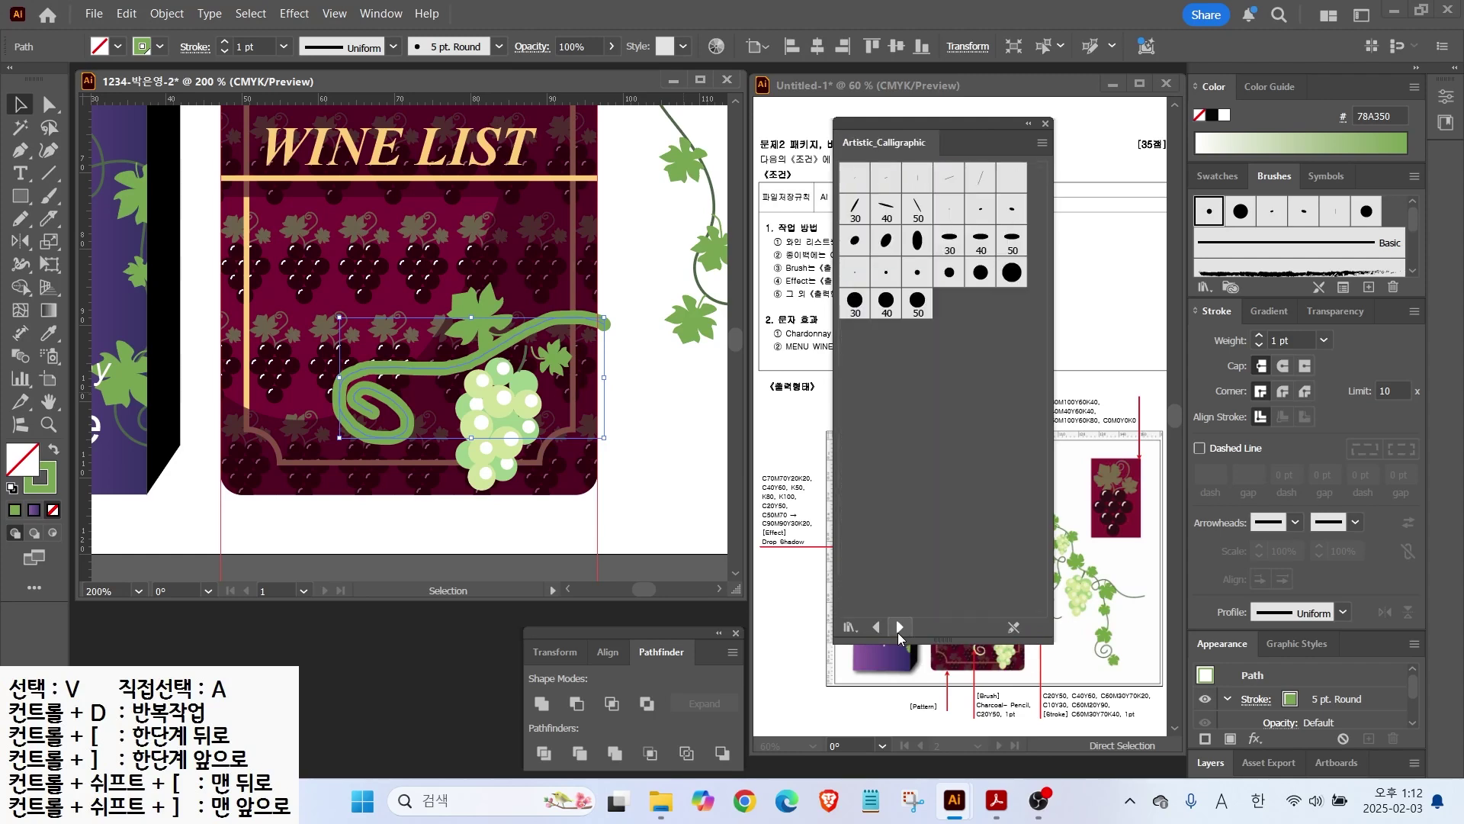
click(899, 627)
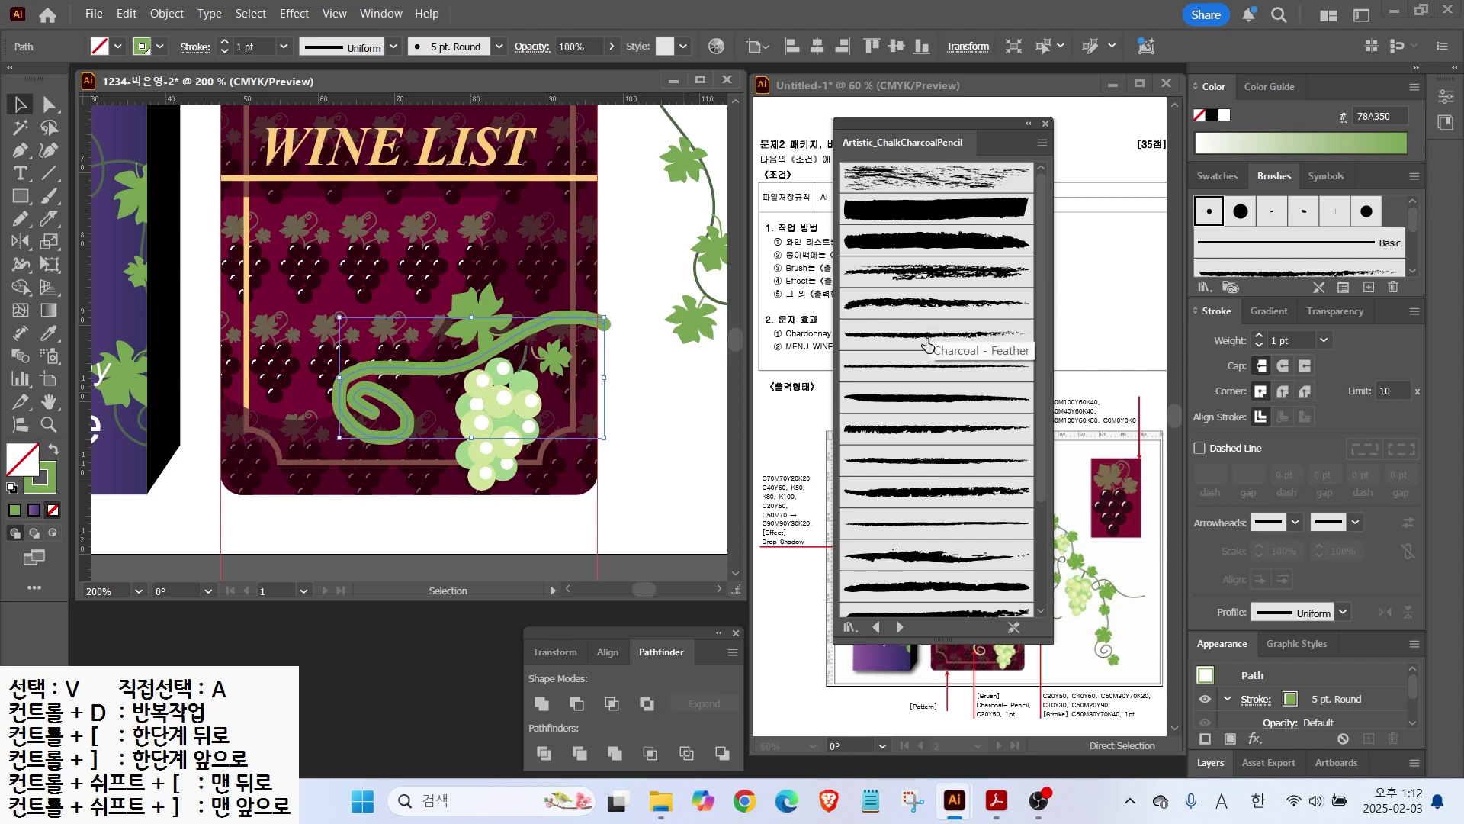
click(1041, 142)
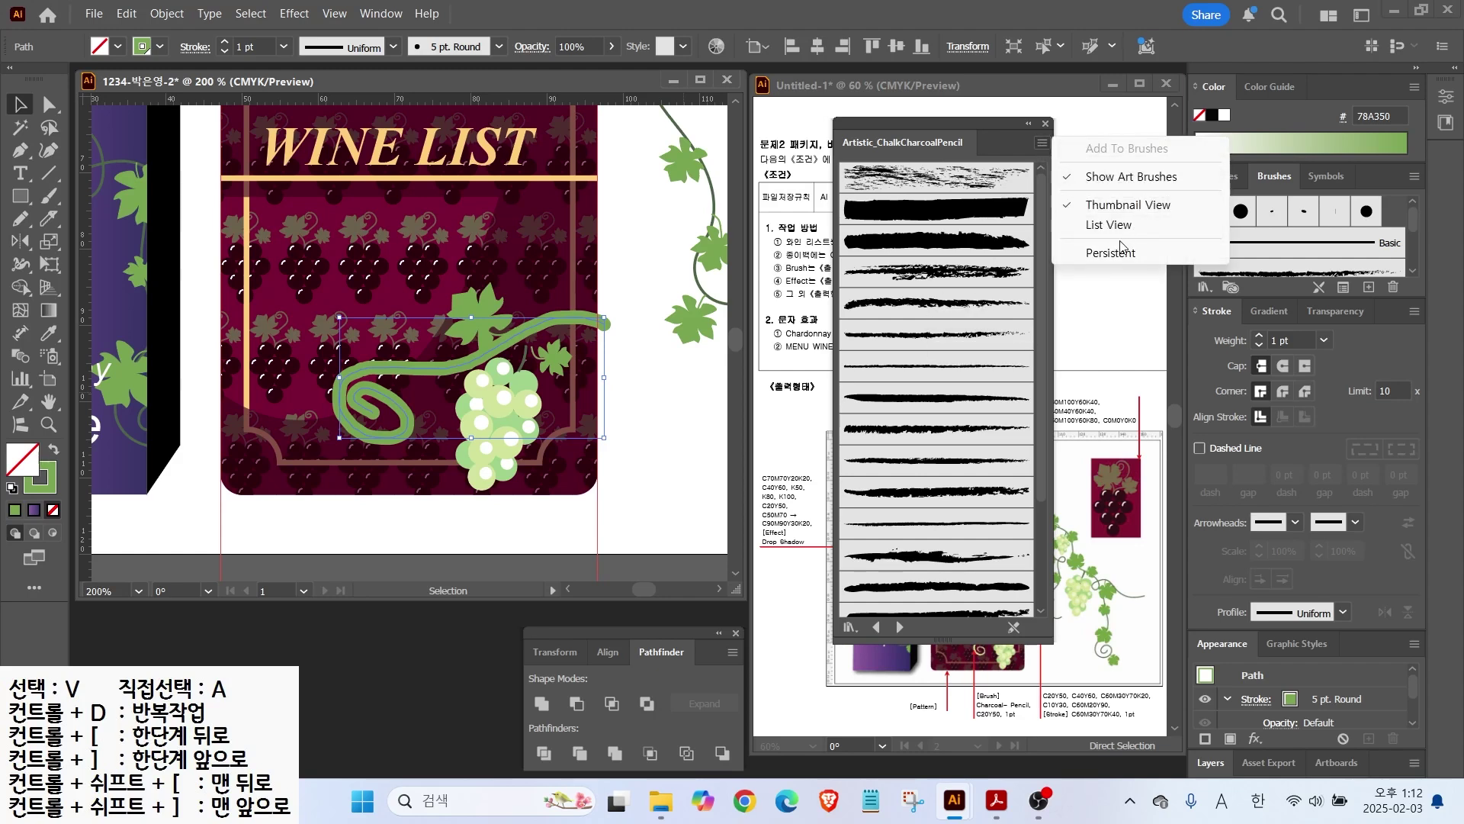
click(1098, 230)
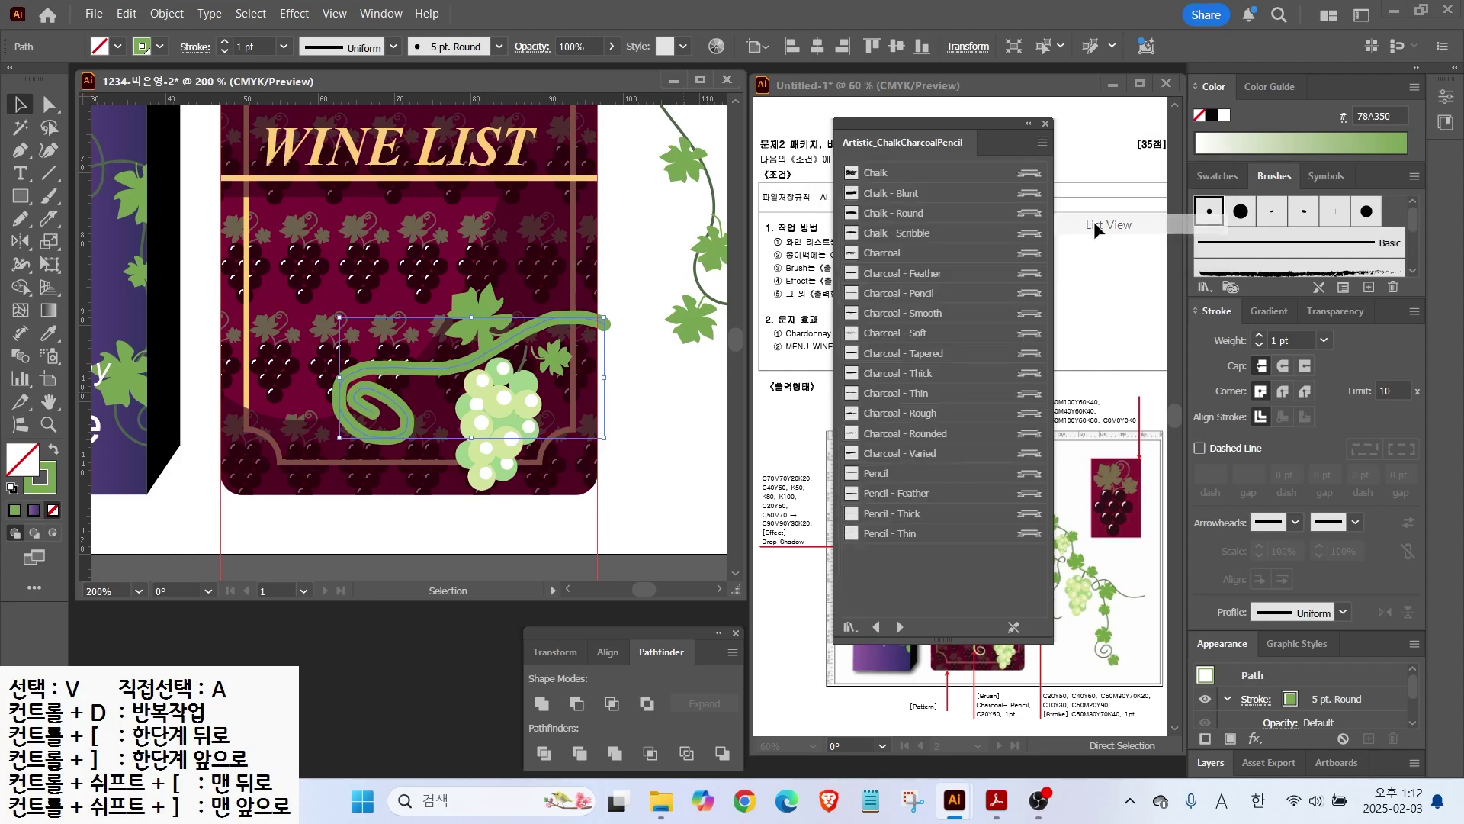
click(908, 298)
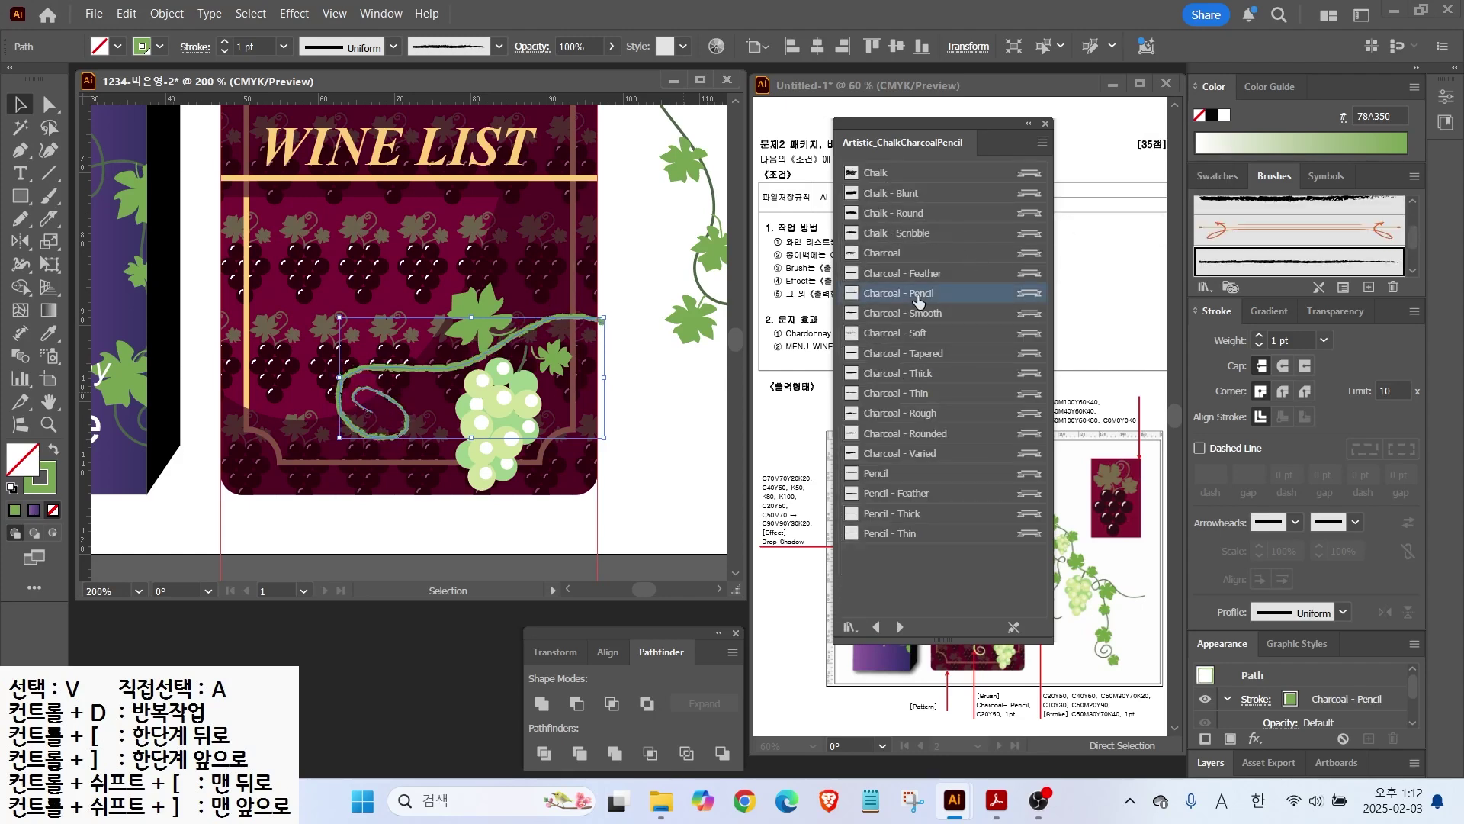
Step: Set the vine's stroke colour to C20 M0 Y50 in the Color Picker
click(1046, 123)
double_click(39, 477)
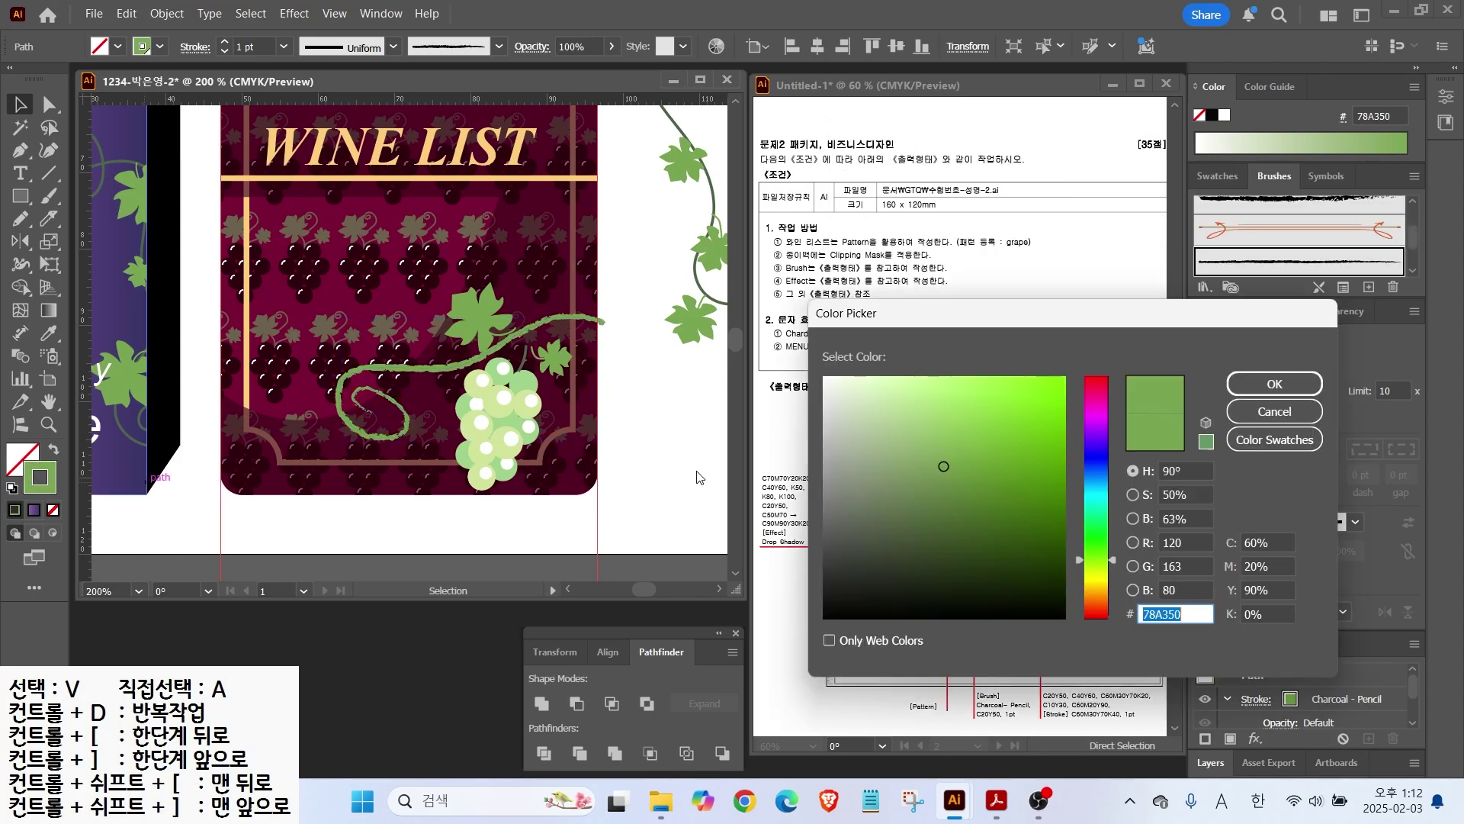
text(20)
key(Tab)
text(0)
key(Tab)
text(50)
key(Return)
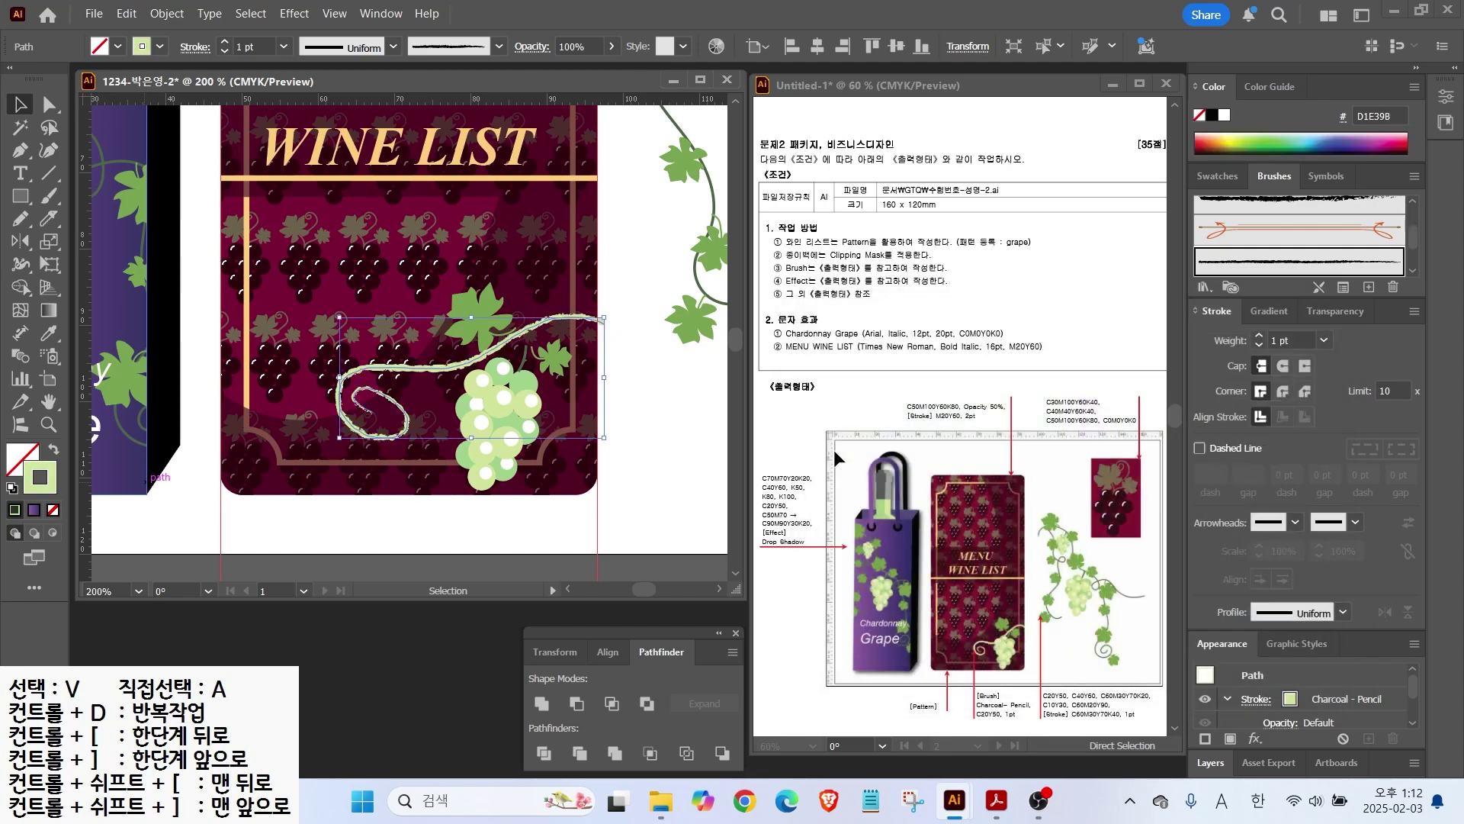
Step: Narrow the vine, move the big green leaf up and right, and fit the artboard
drag(338, 379, 424, 390)
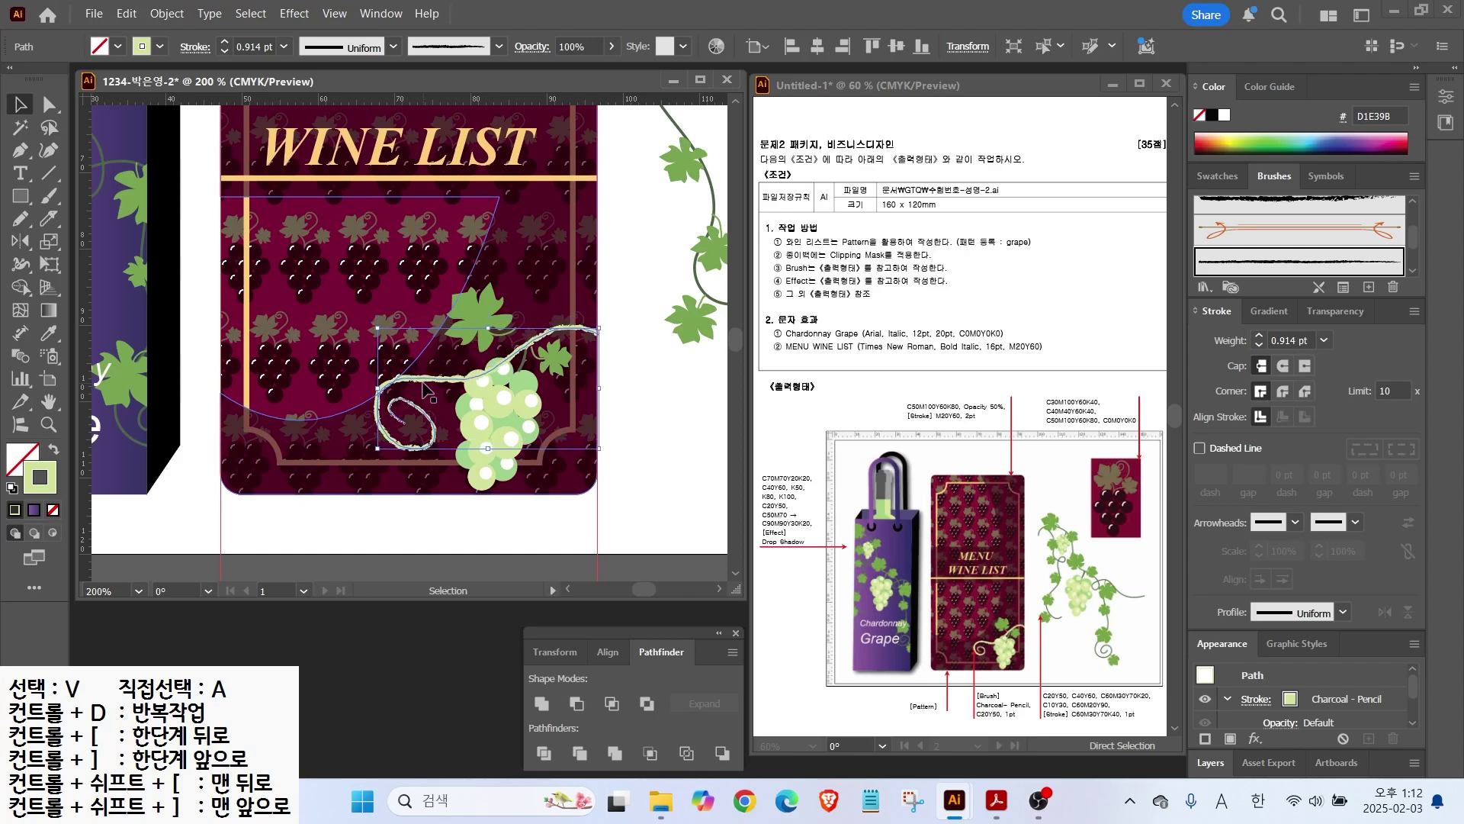
click(537, 375)
scroll(537, 375, up, 2)
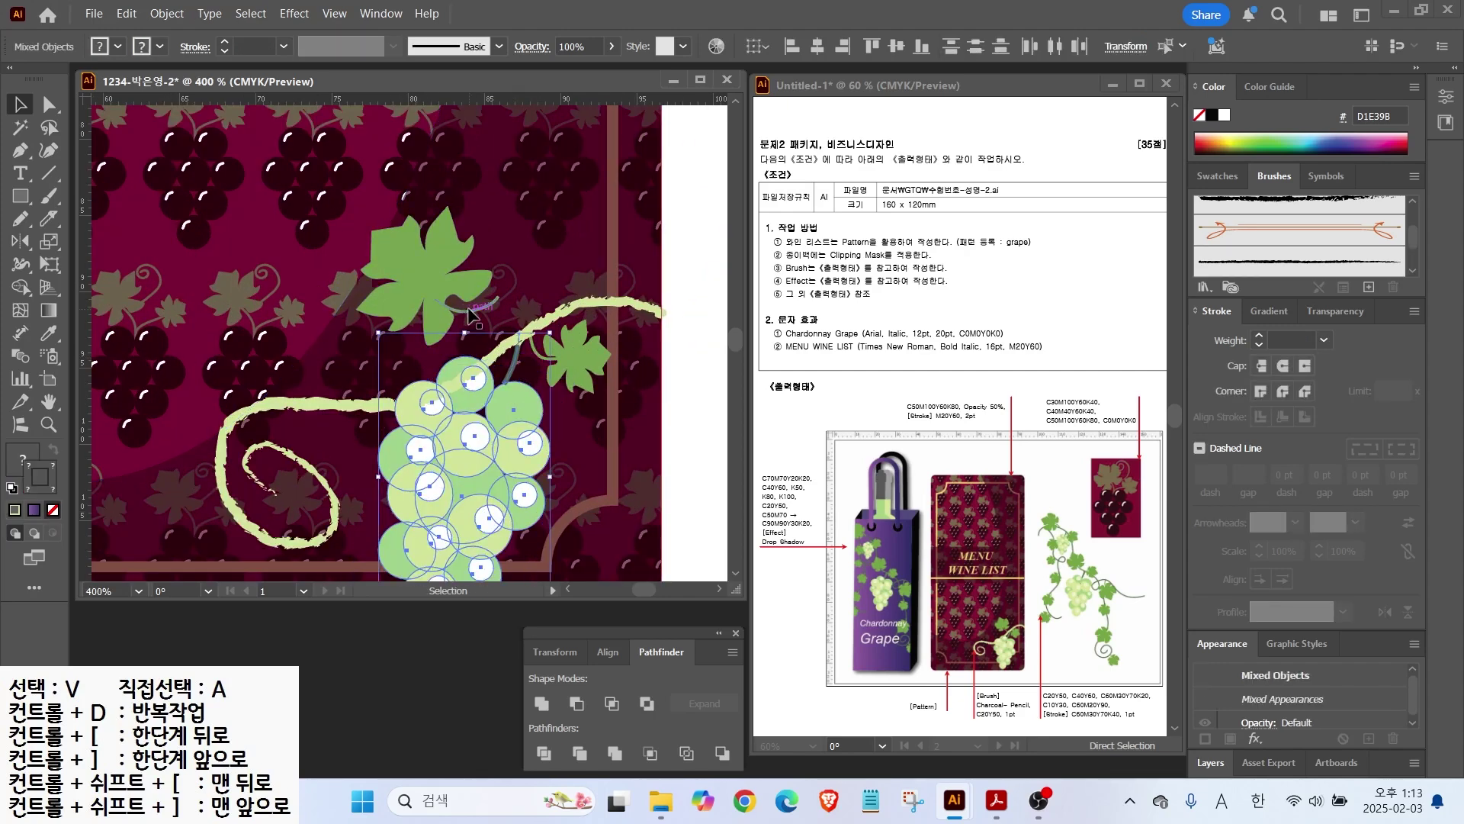
click(432, 330)
drag(431, 329, 454, 319)
key(ctrl+0)
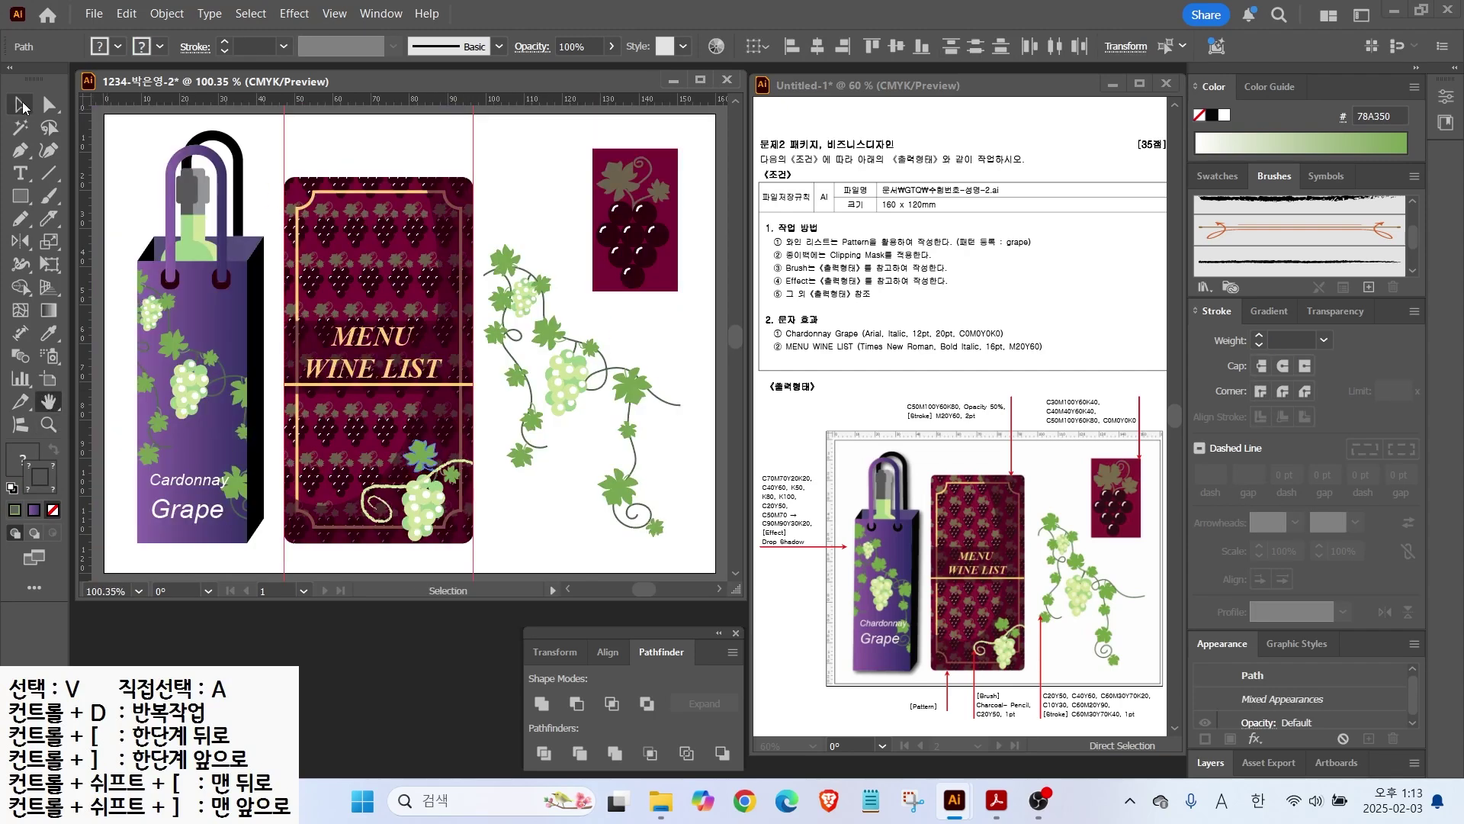
key(ctrl+shift+a)
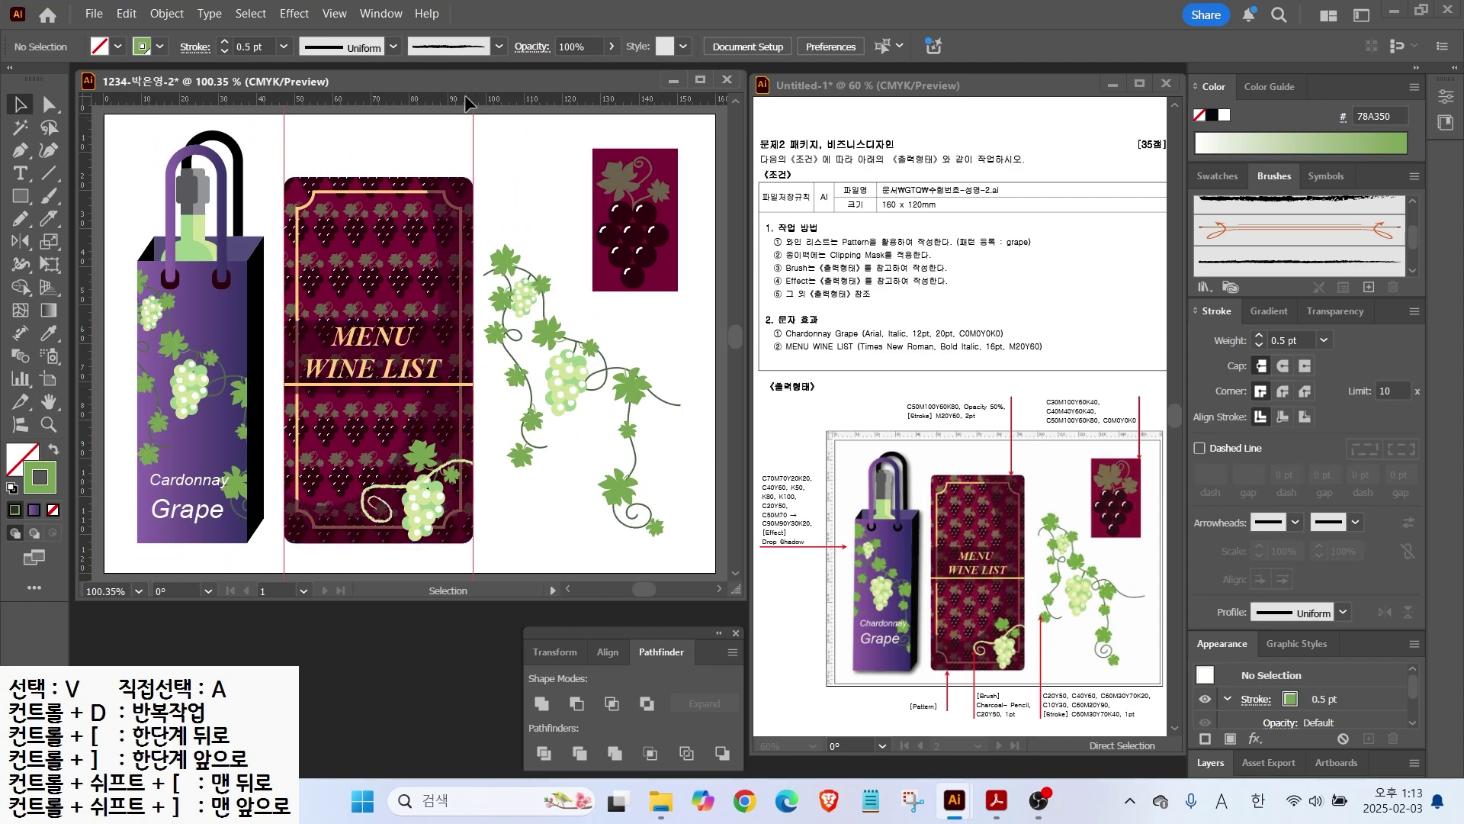
Step: Clear all ruler guides from the artboard
click(334, 14)
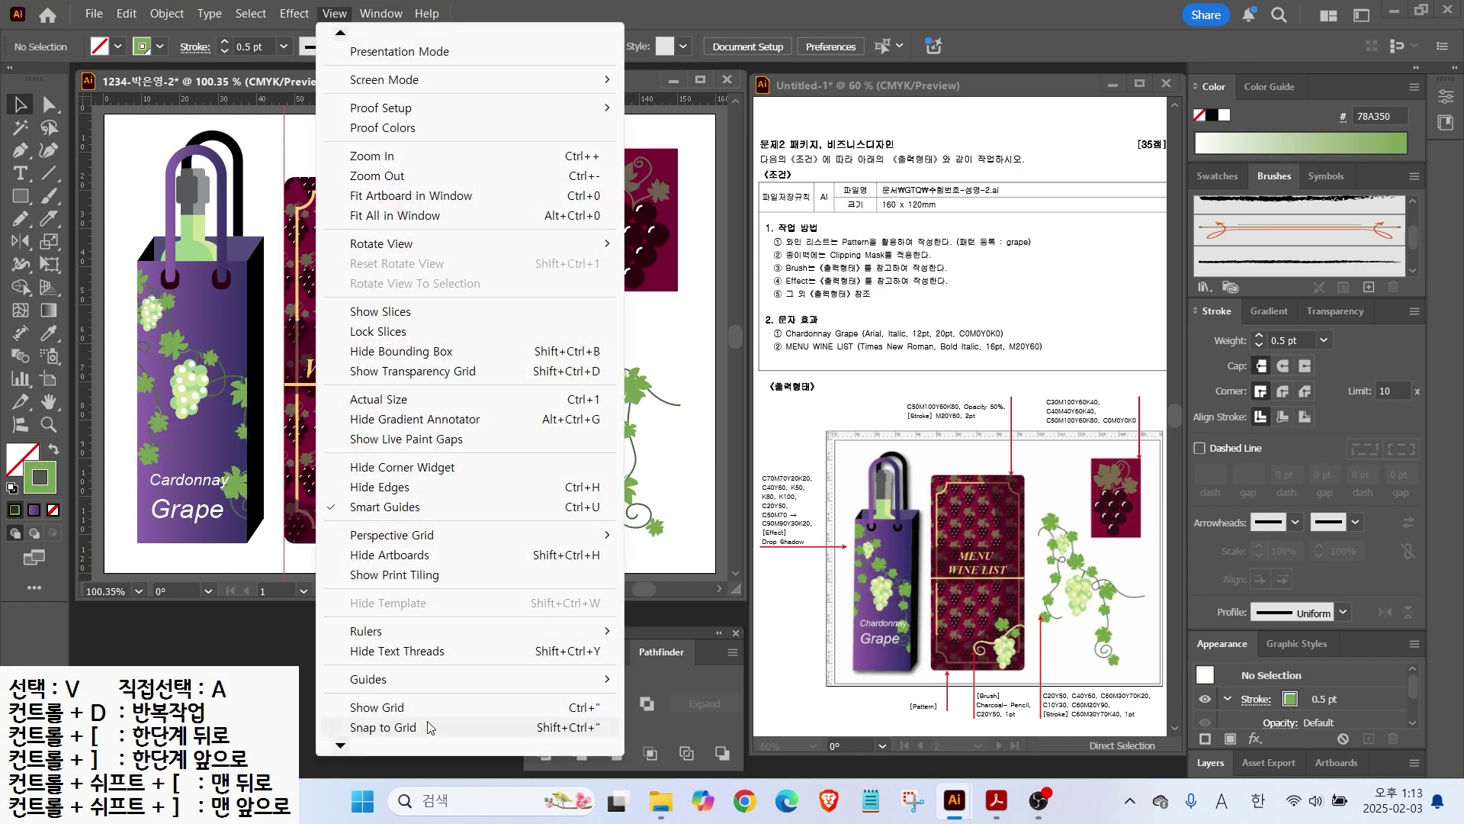
mouse_move(402, 679)
click(671, 759)
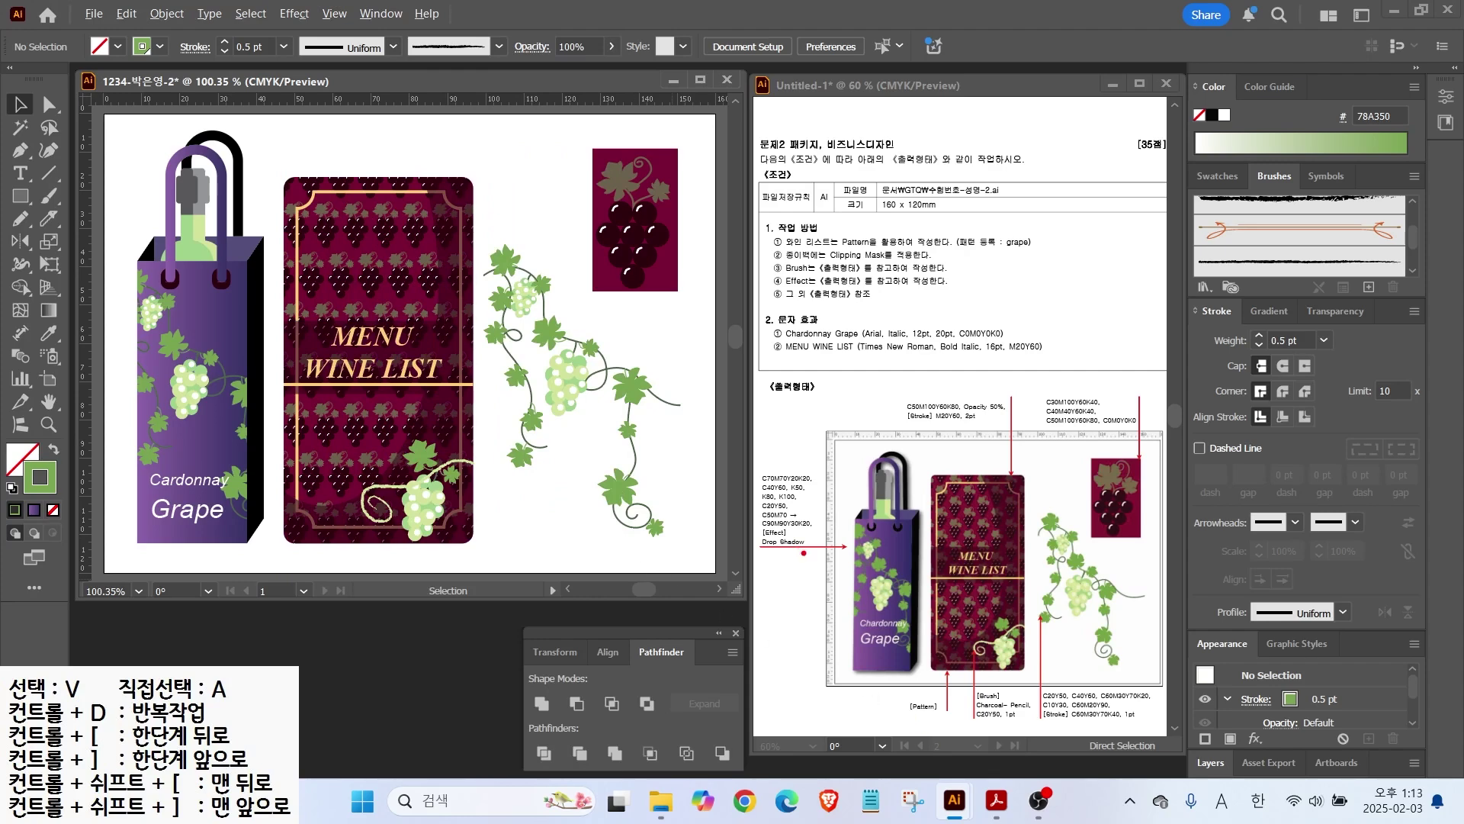
Step: Group all the pieces of the wine bag
mouse_move(810, 571)
mouse_down()
mouse_move(758, 522)
mouse_move(828, 531)
mouse_move(830, 568)
mouse_up()
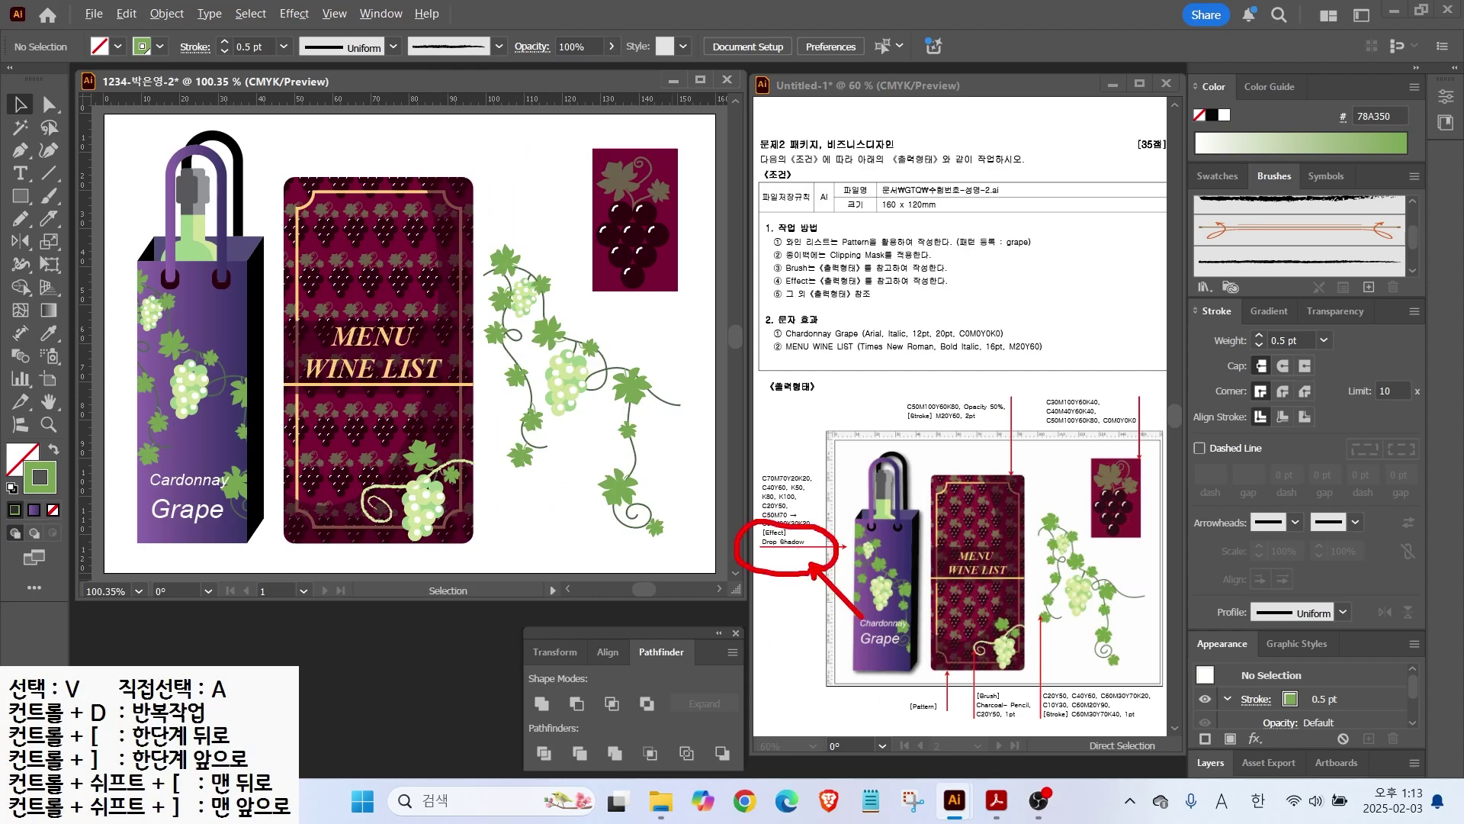
key(Escape)
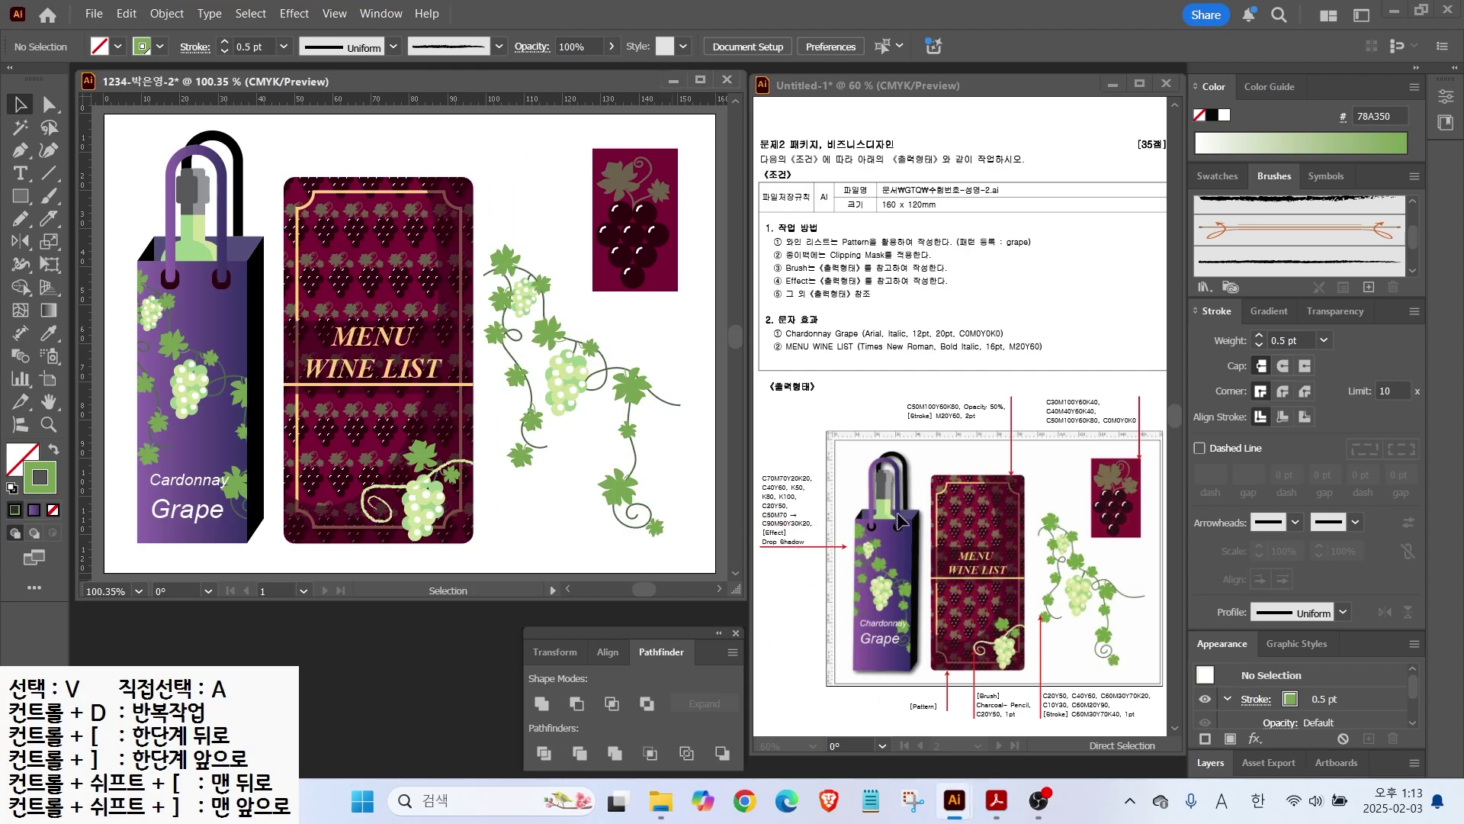
drag(135, 127, 265, 546)
right_click(202, 280)
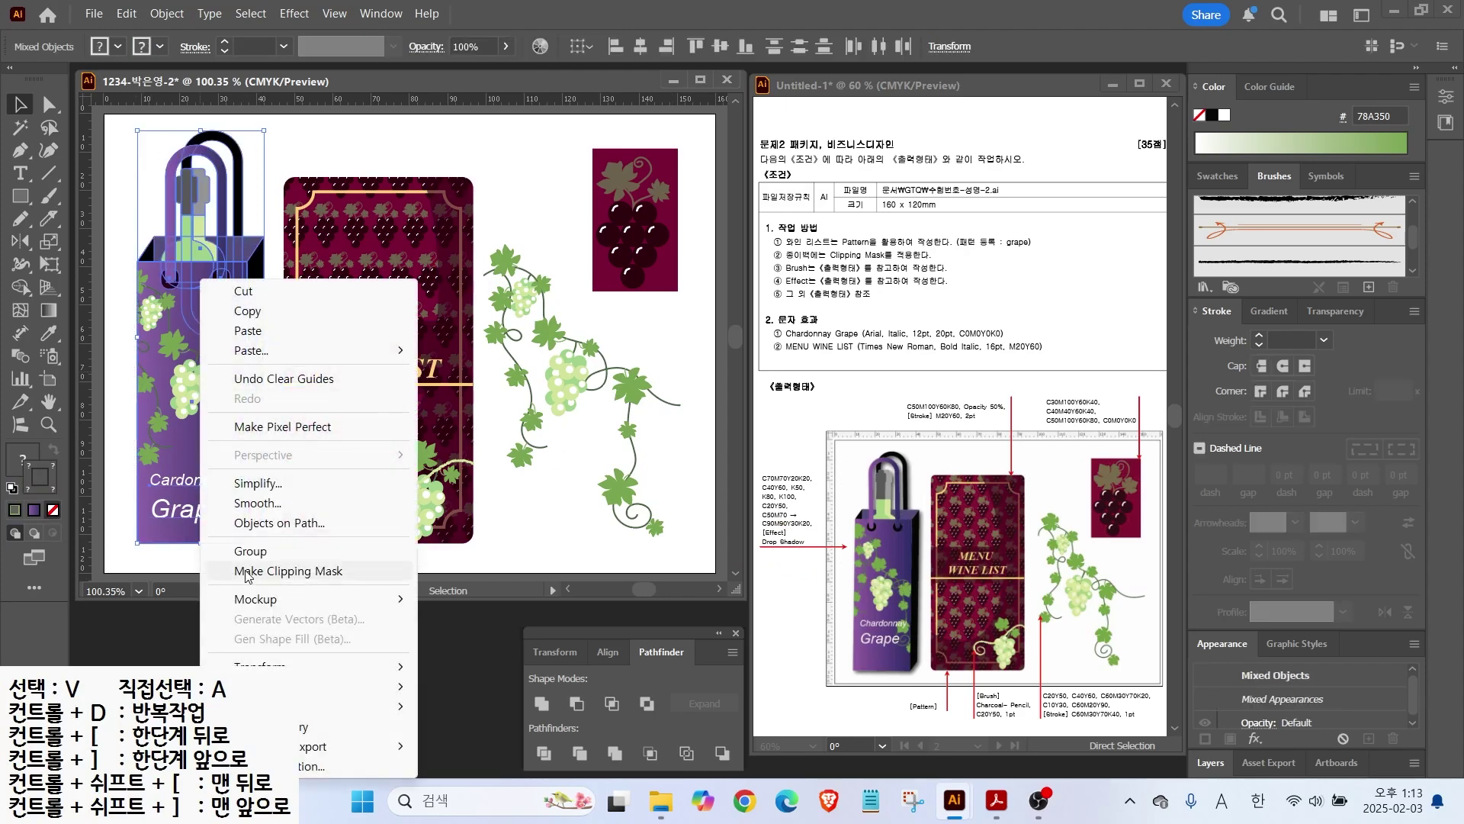
click(250, 550)
Step: Add a Drop Shadow to the bag group with 1 mm X/Y offsets and 1 mm blur
click(294, 13)
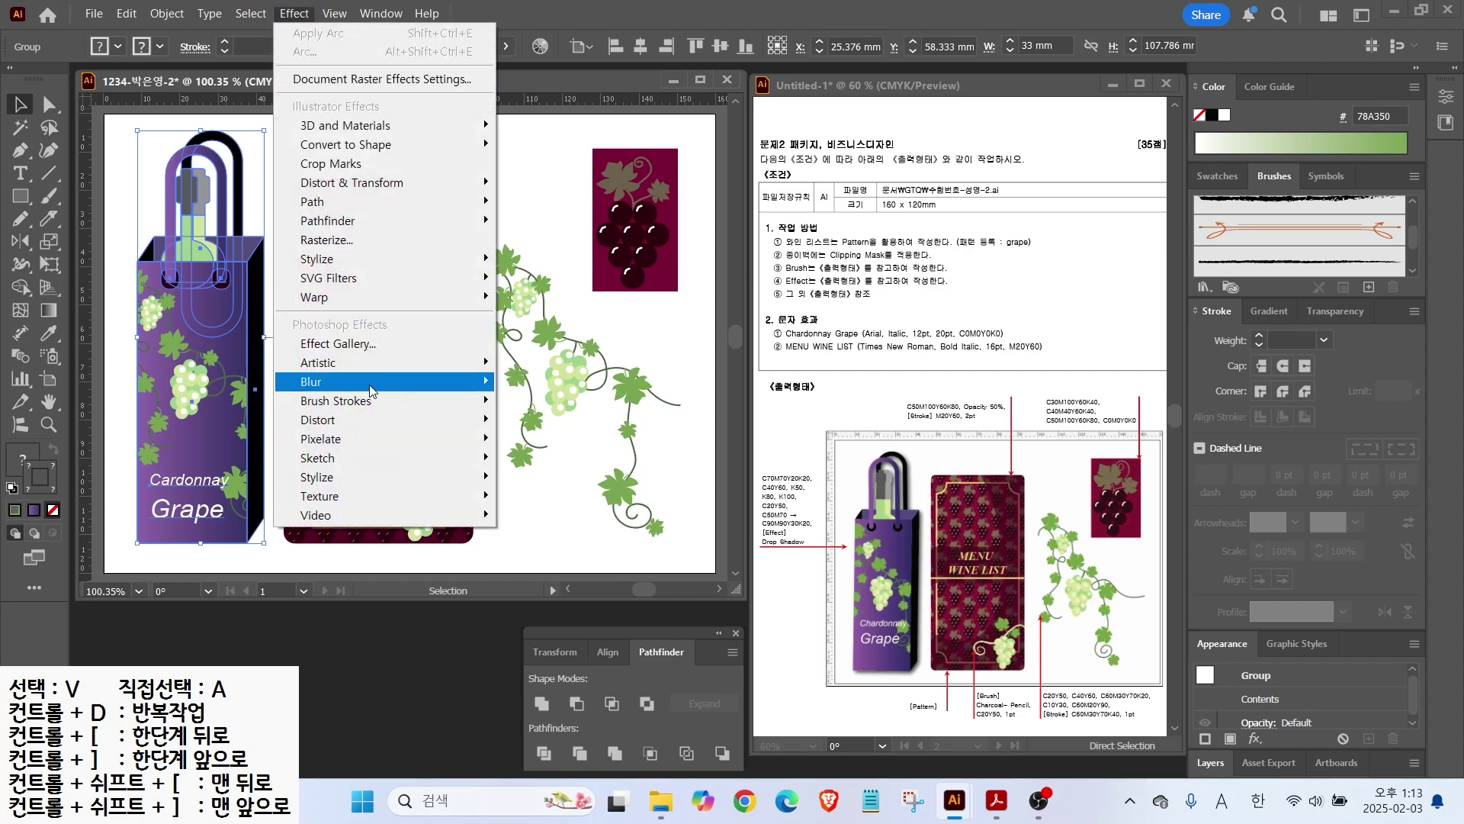
mouse_move(317, 259)
click(556, 260)
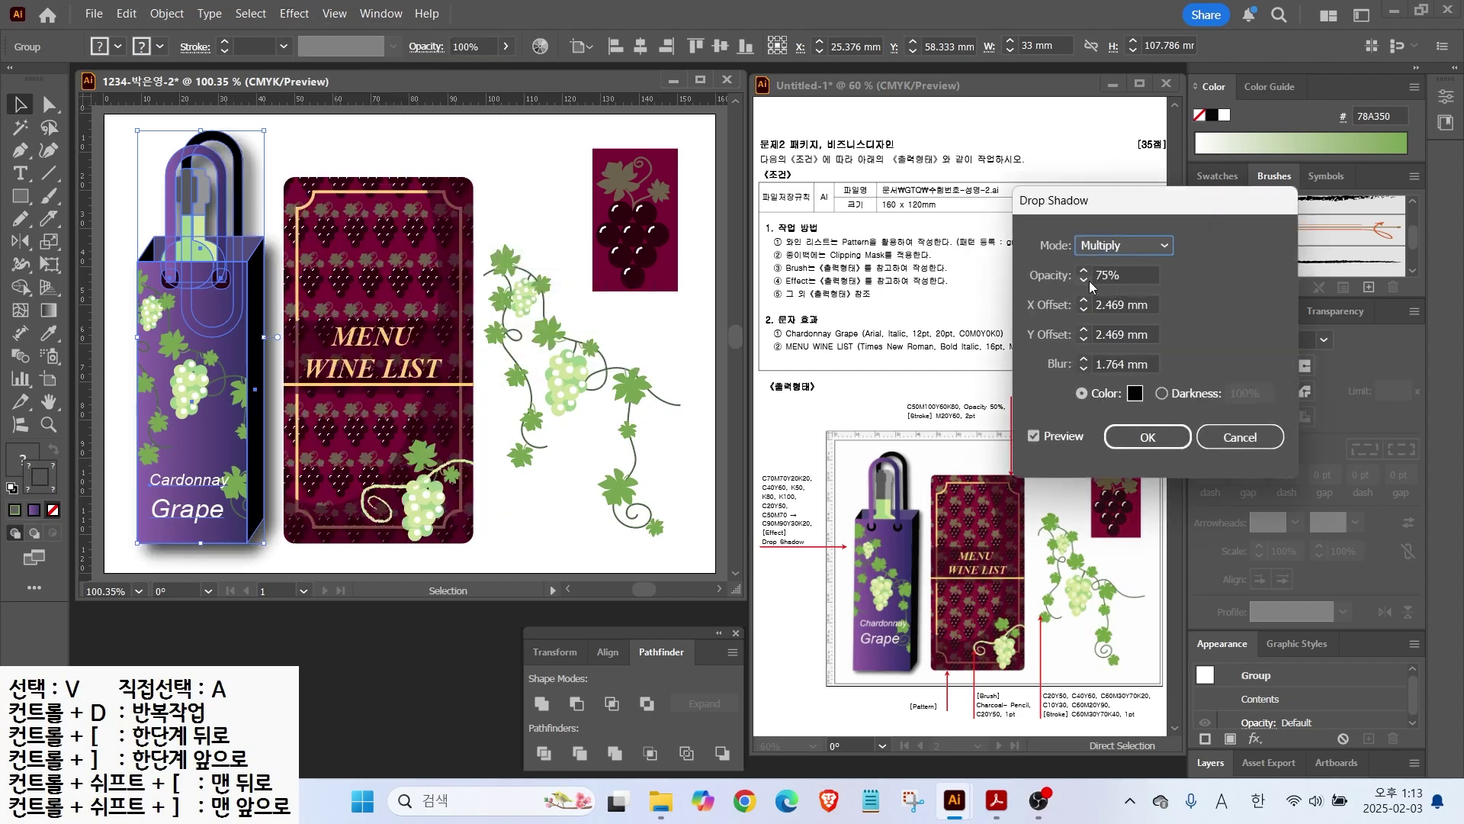
click(1084, 309)
click(1084, 309)
click(1084, 339)
click(1084, 339)
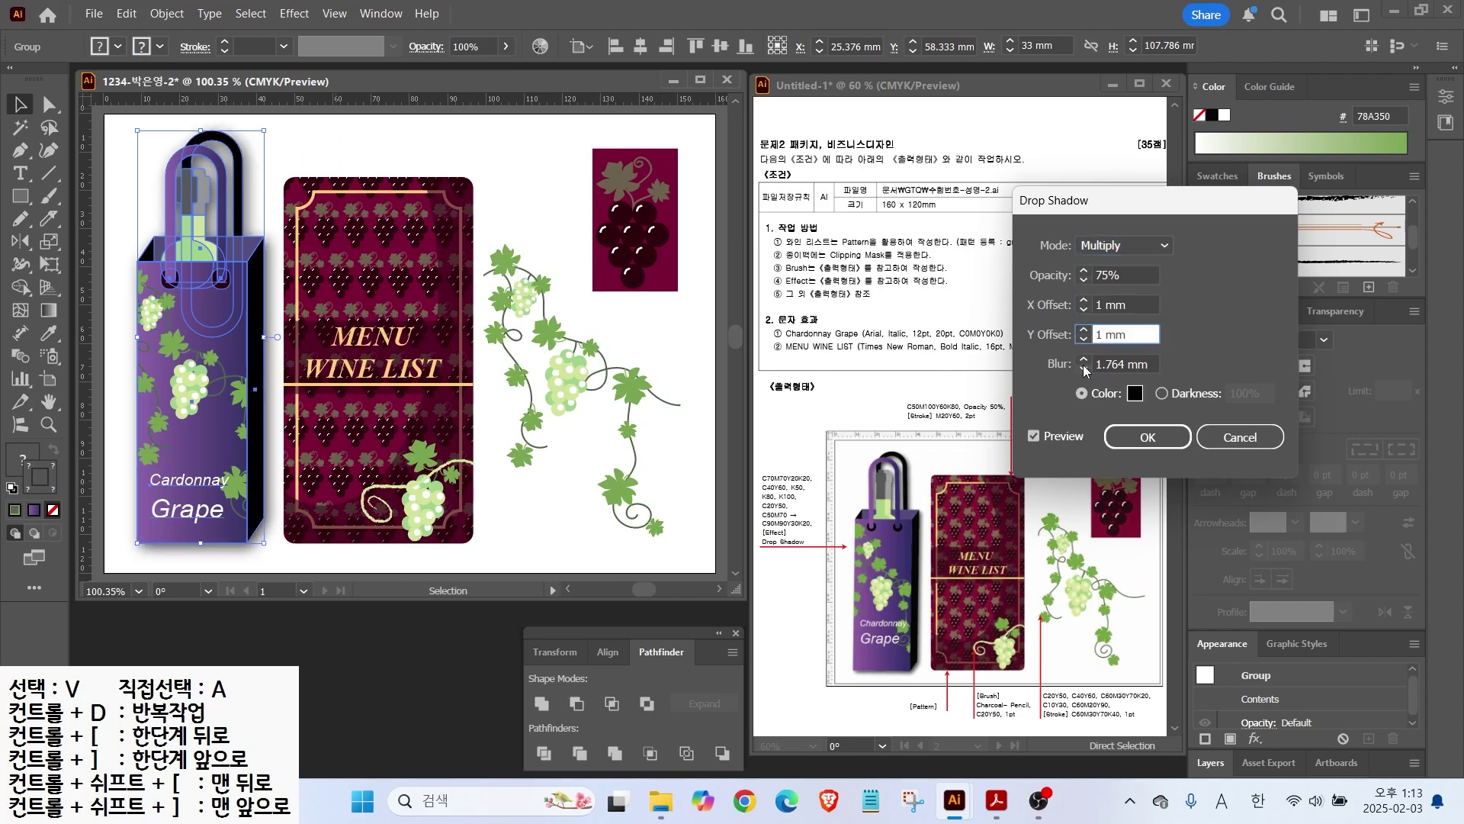
click(1084, 371)
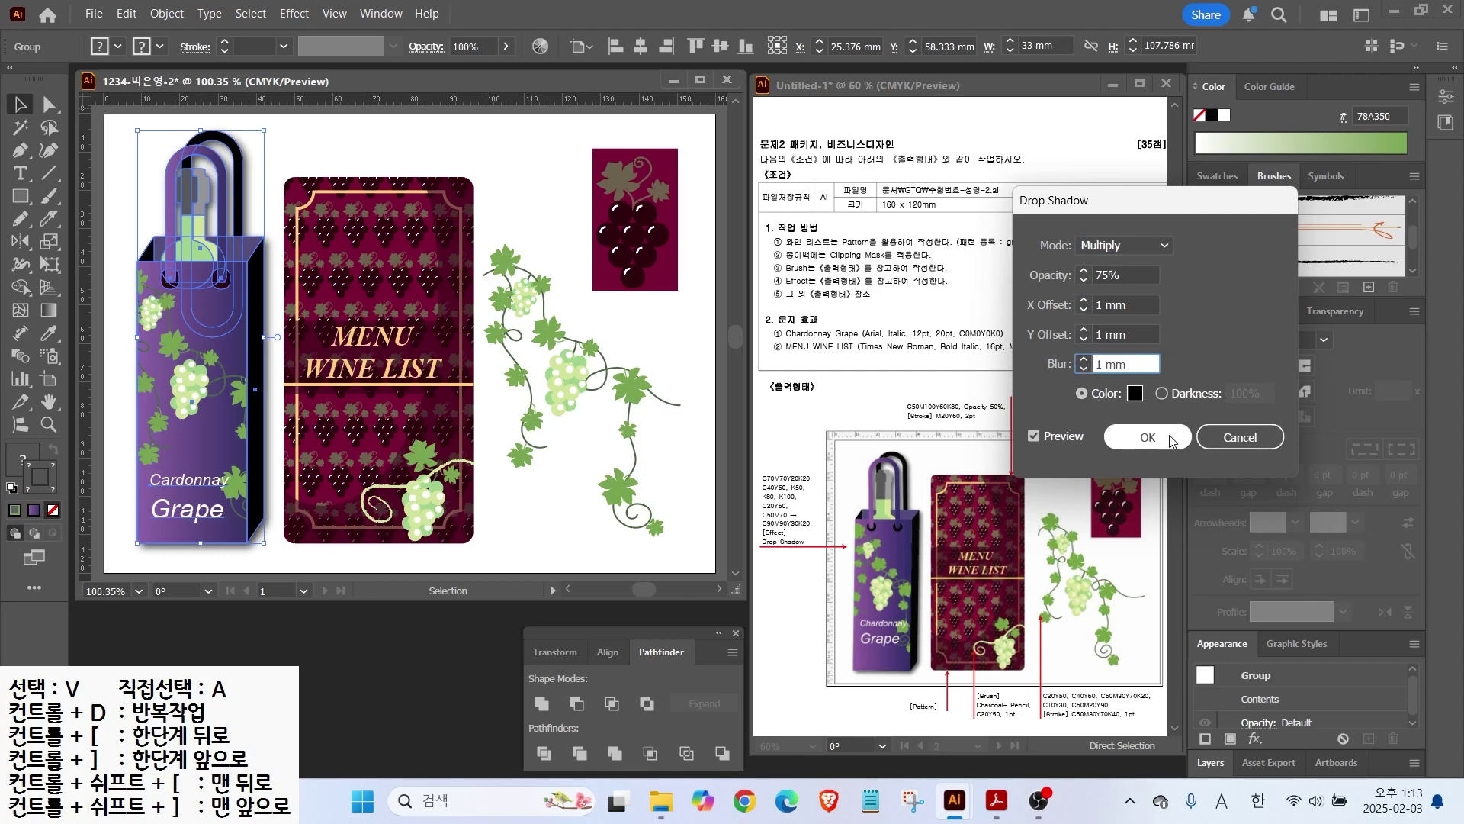
click(1146, 437)
click(536, 196)
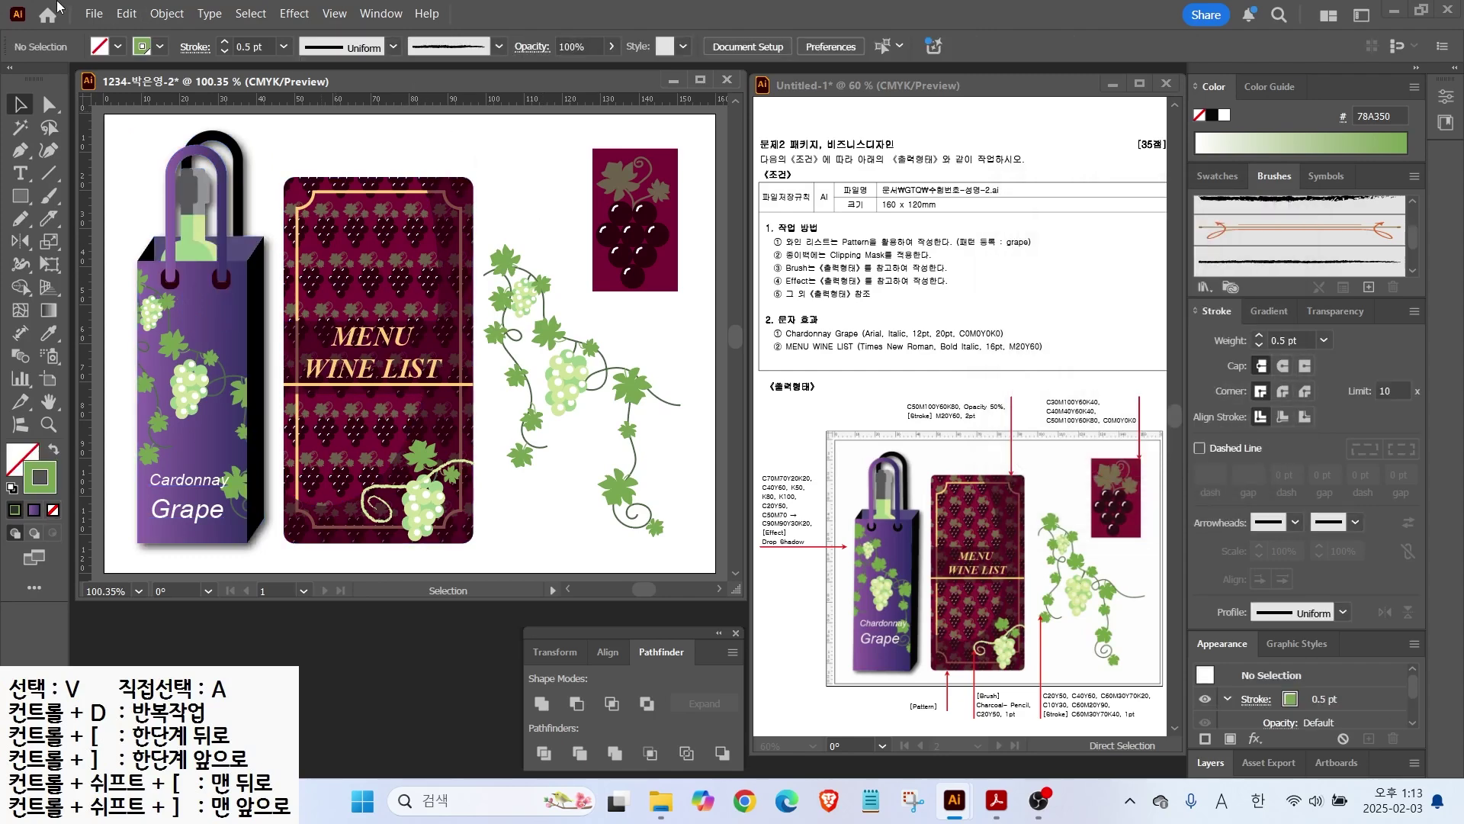
Step: Save the wine list as an Illustrator 2020 .ai file in the GTQ folder and close it
click(92, 15)
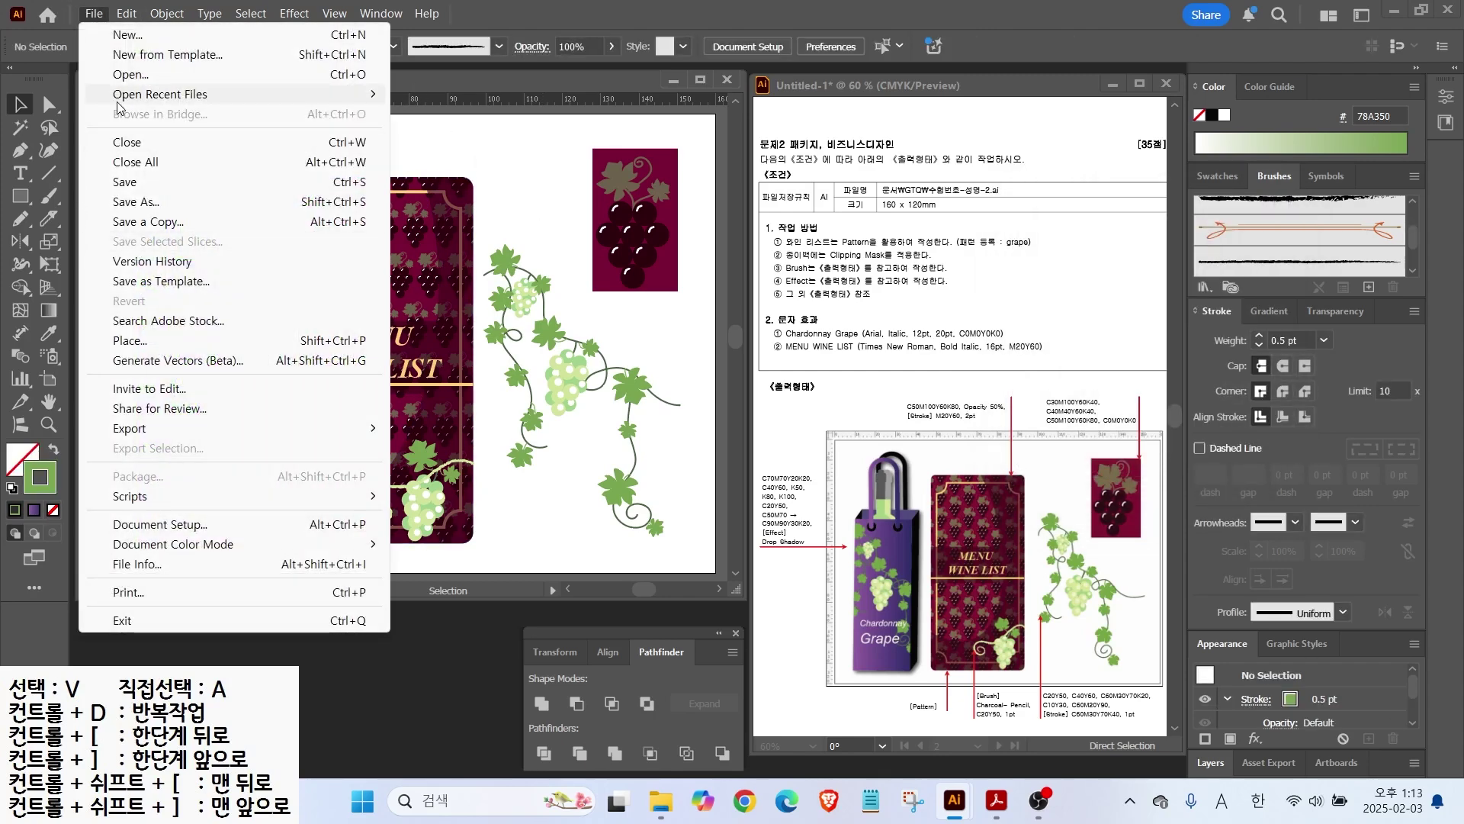
click(127, 186)
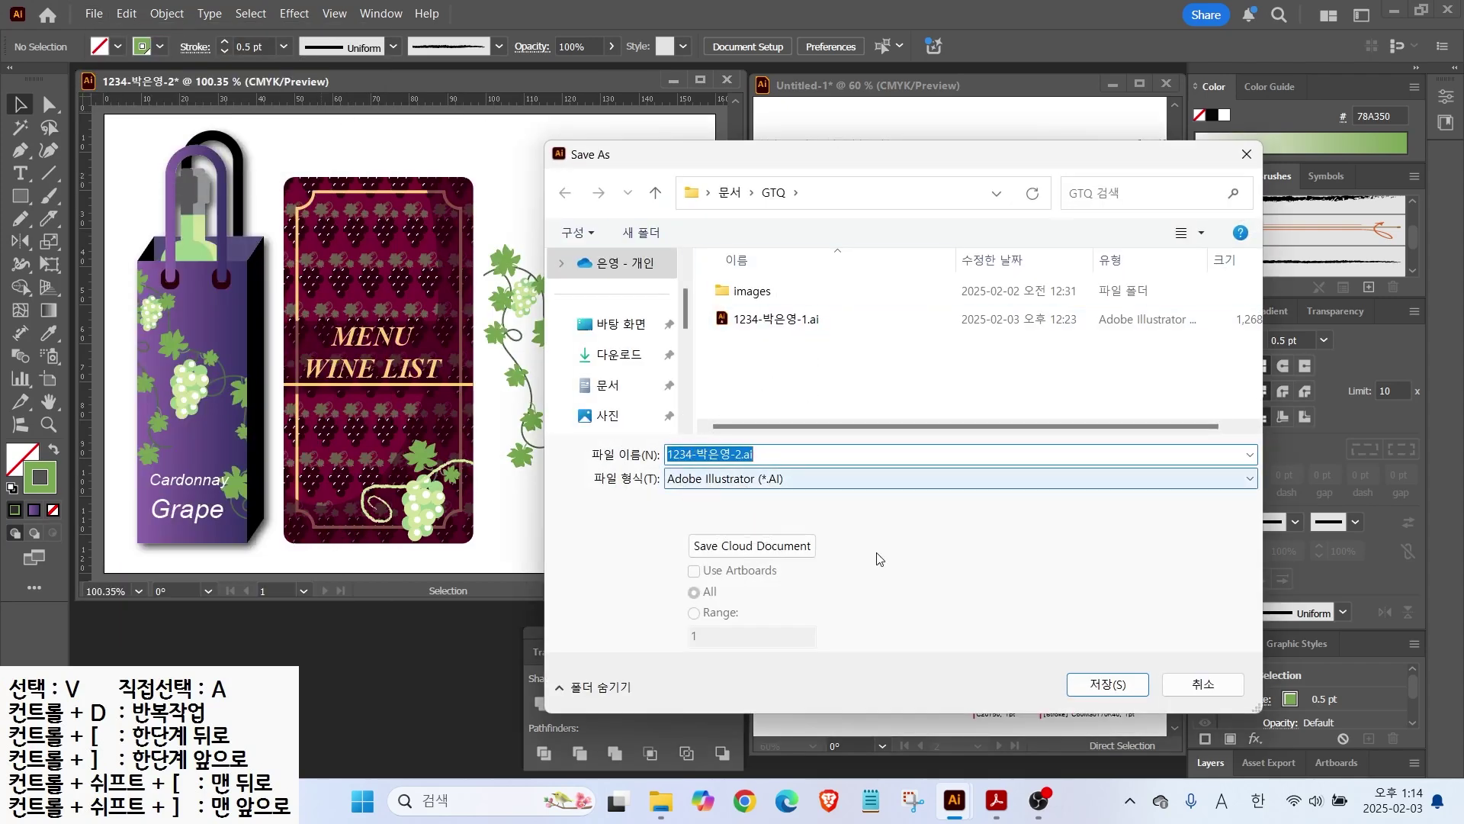
click(1095, 686)
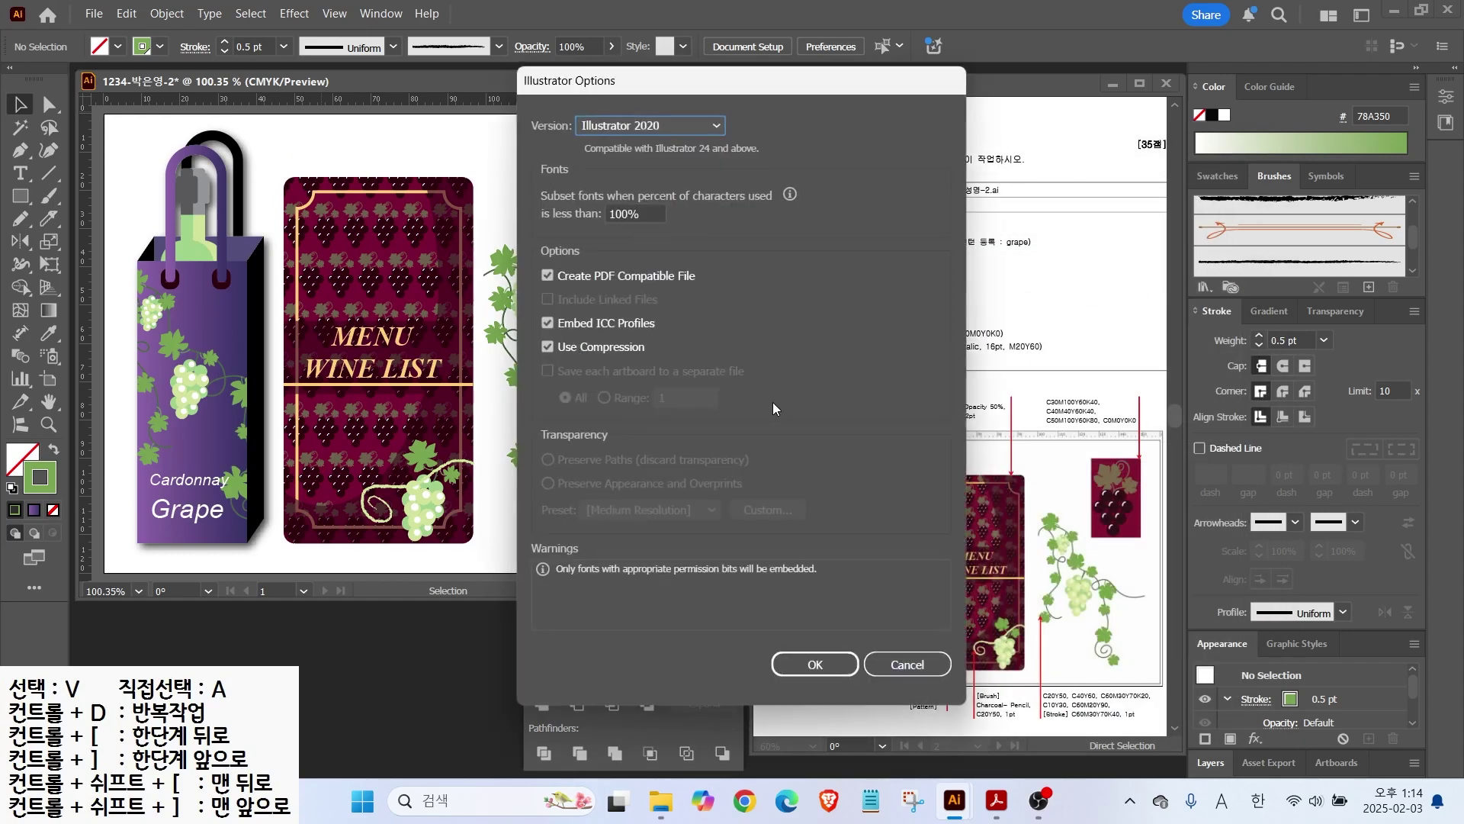
click(838, 663)
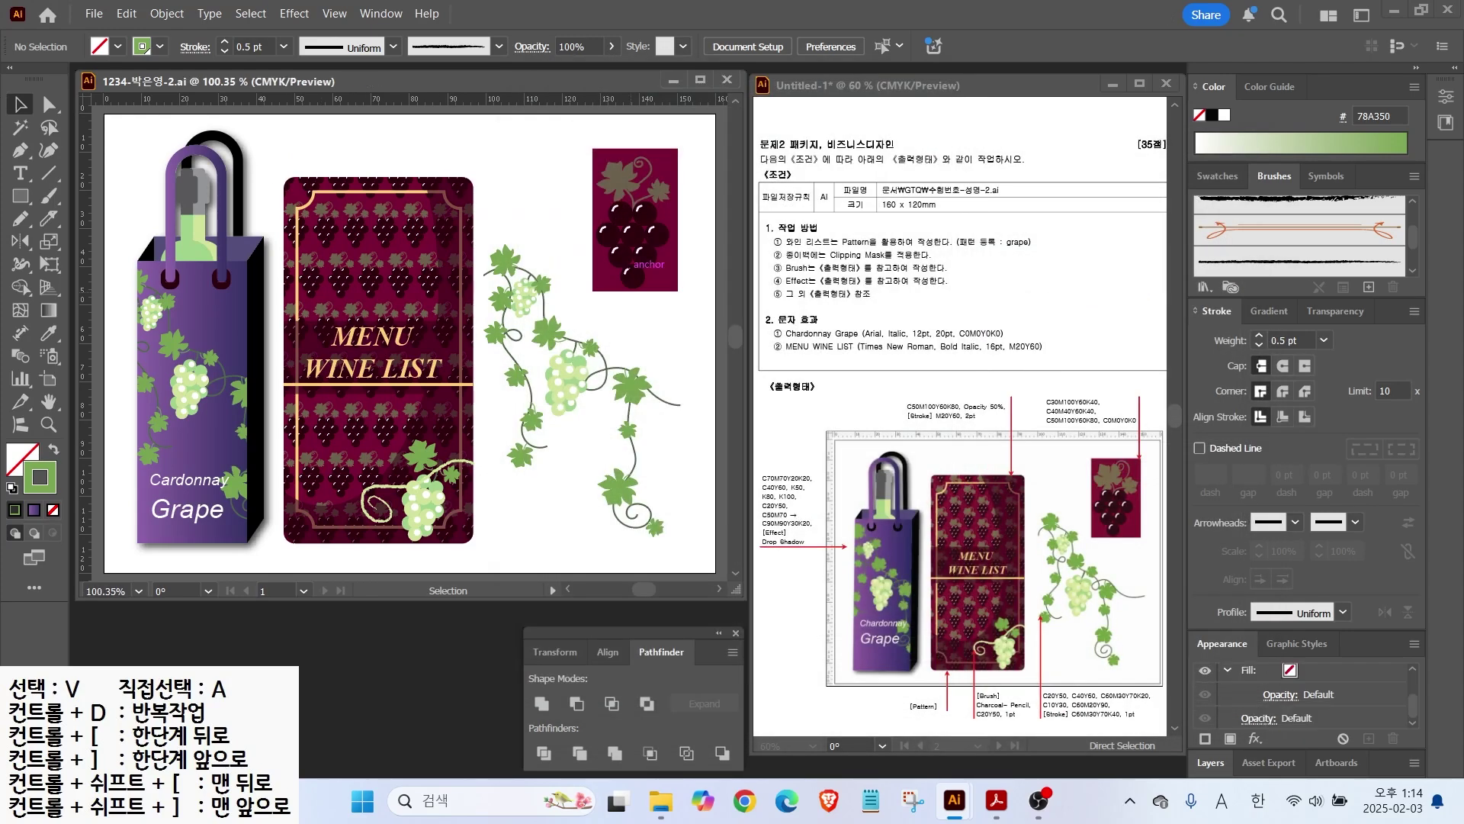
key(ctrl+w)
Step: Create a new 210 × 297 mm document named with the required file name and show rulers
drag(895, 197, 944, 162)
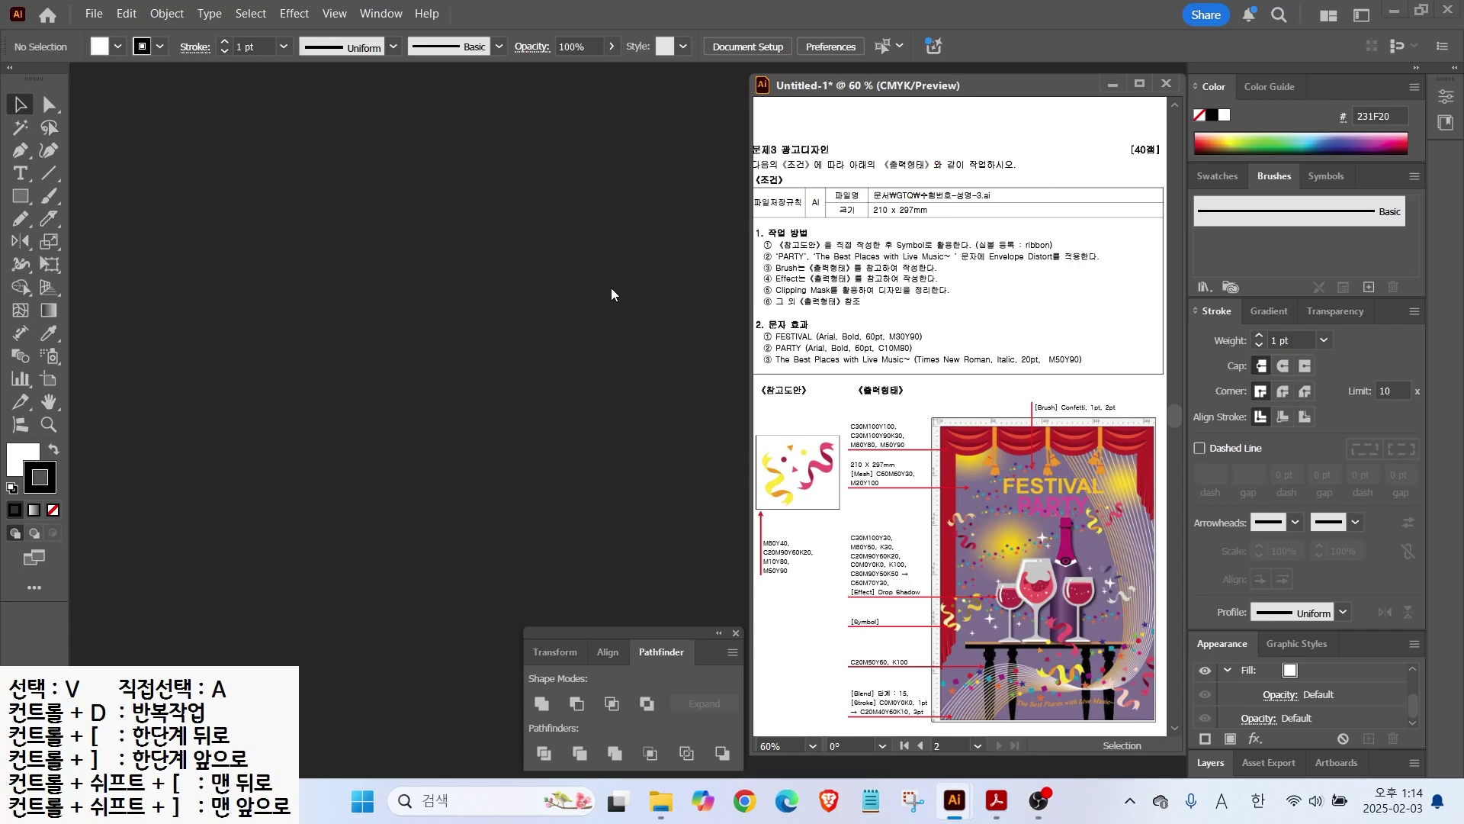
click(94, 13)
click(99, 28)
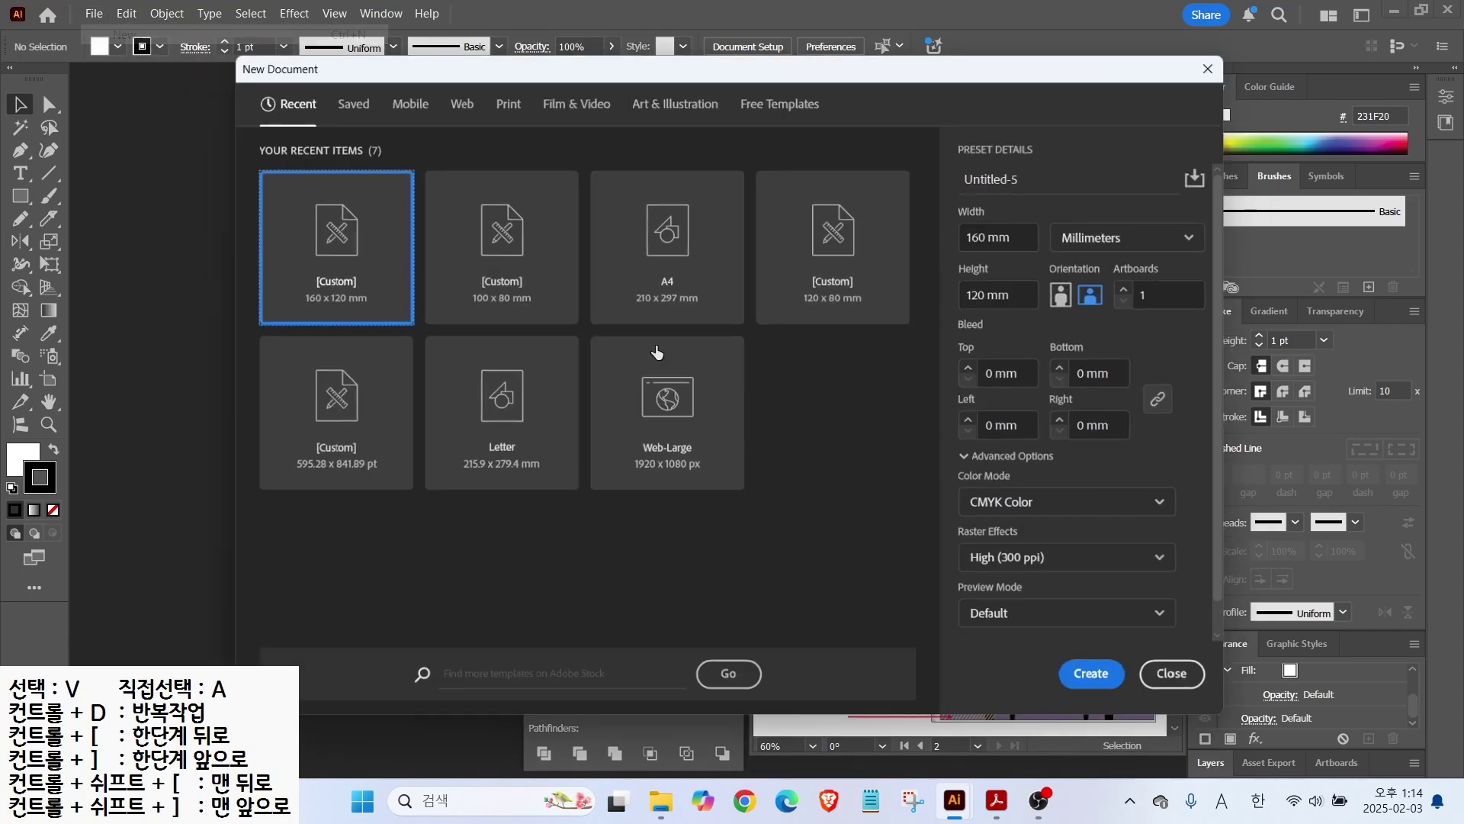
click(1051, 176)
text(1234-)
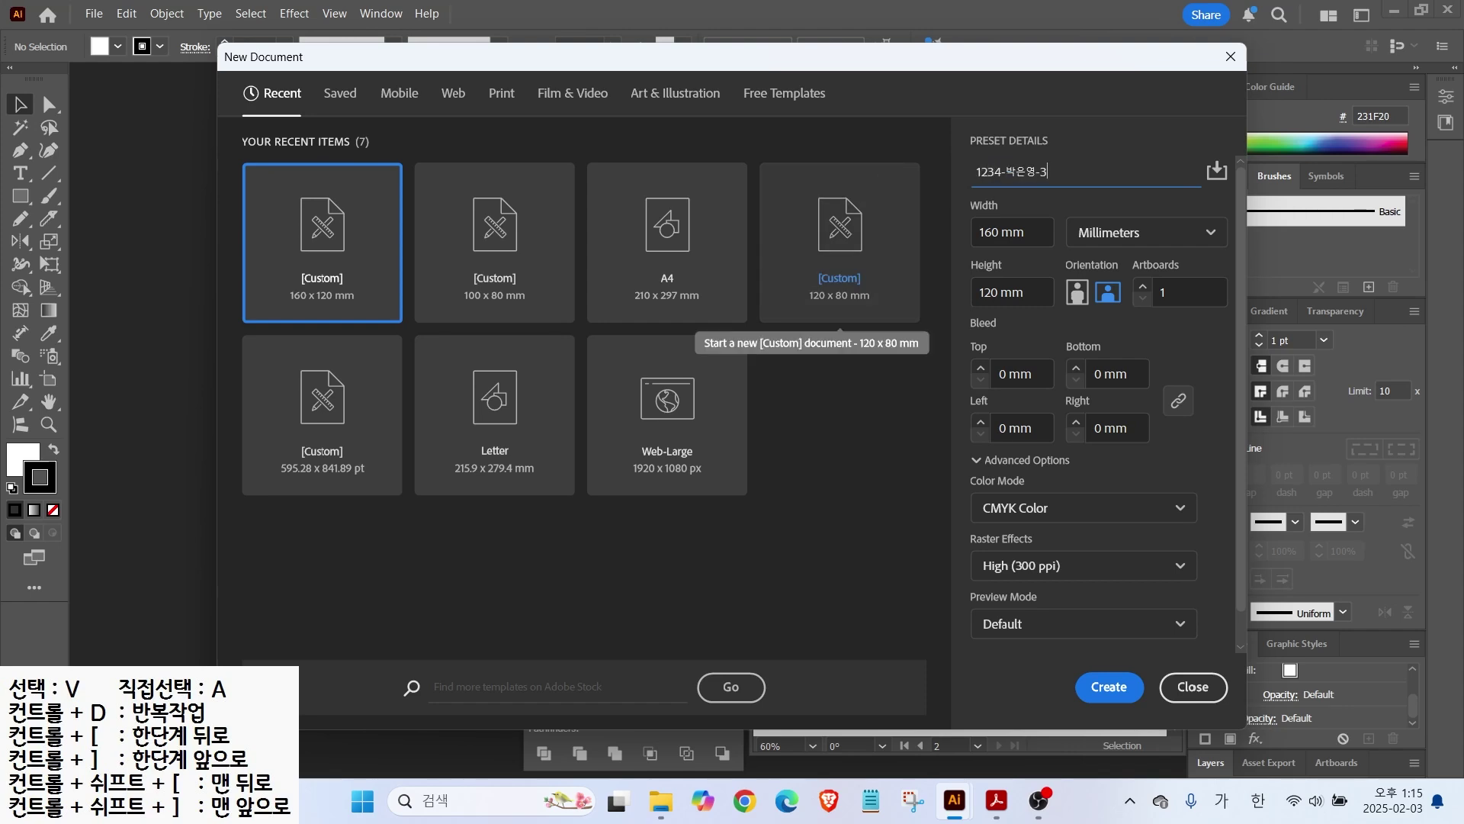
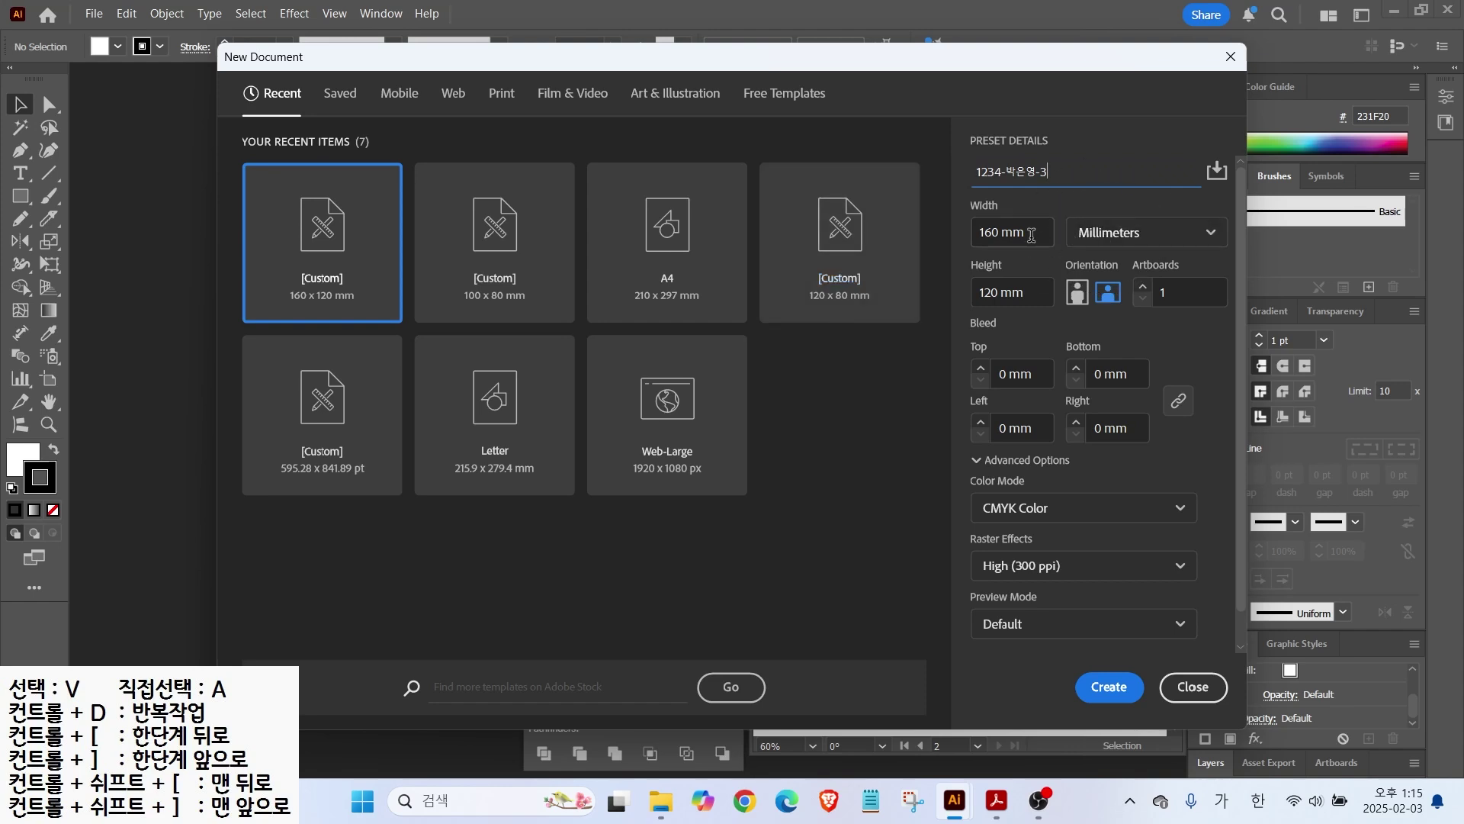
key(Tab)
text(210)
key(Tab)
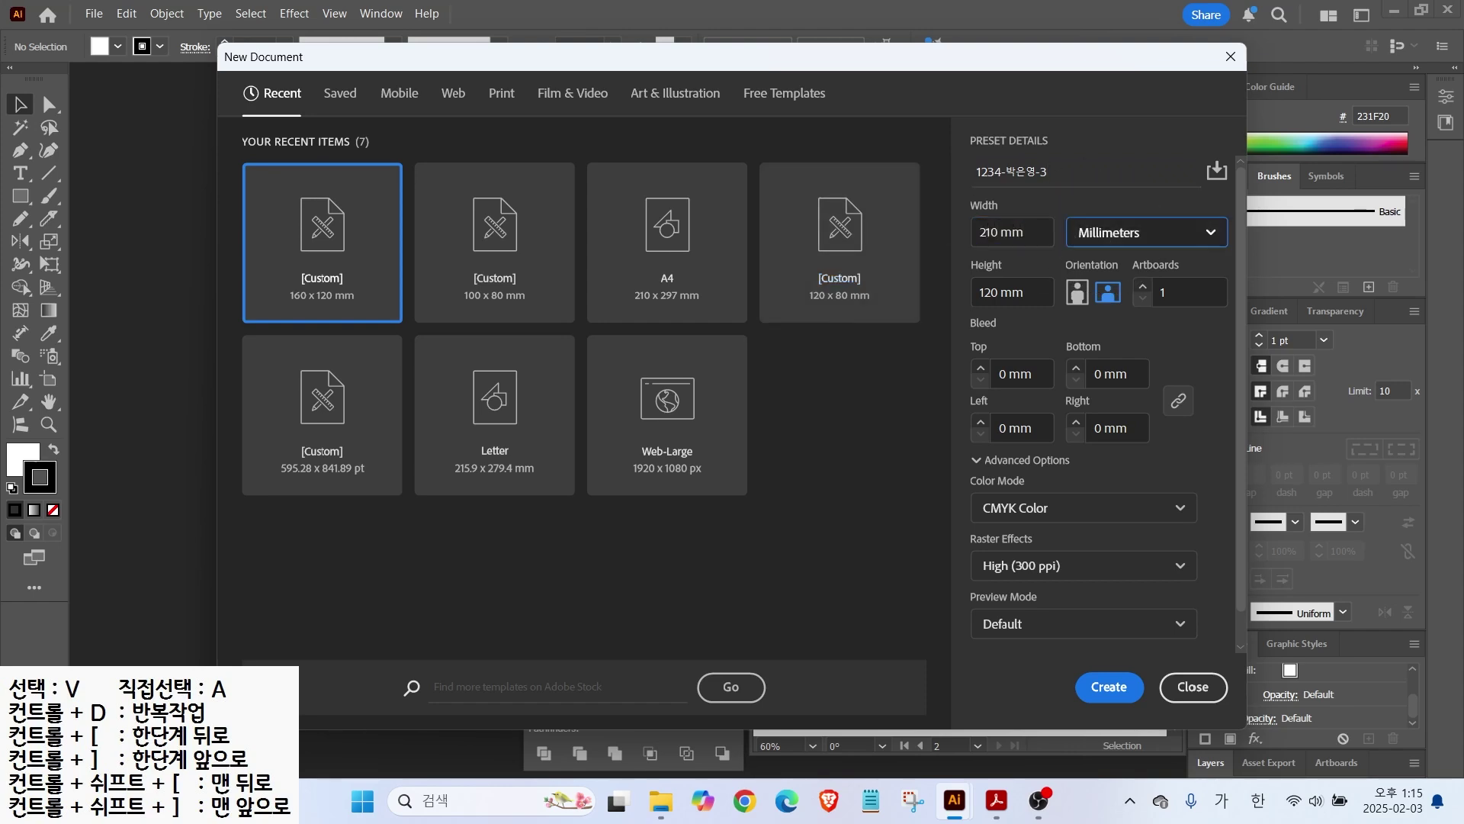
key(Tab)
text(2)
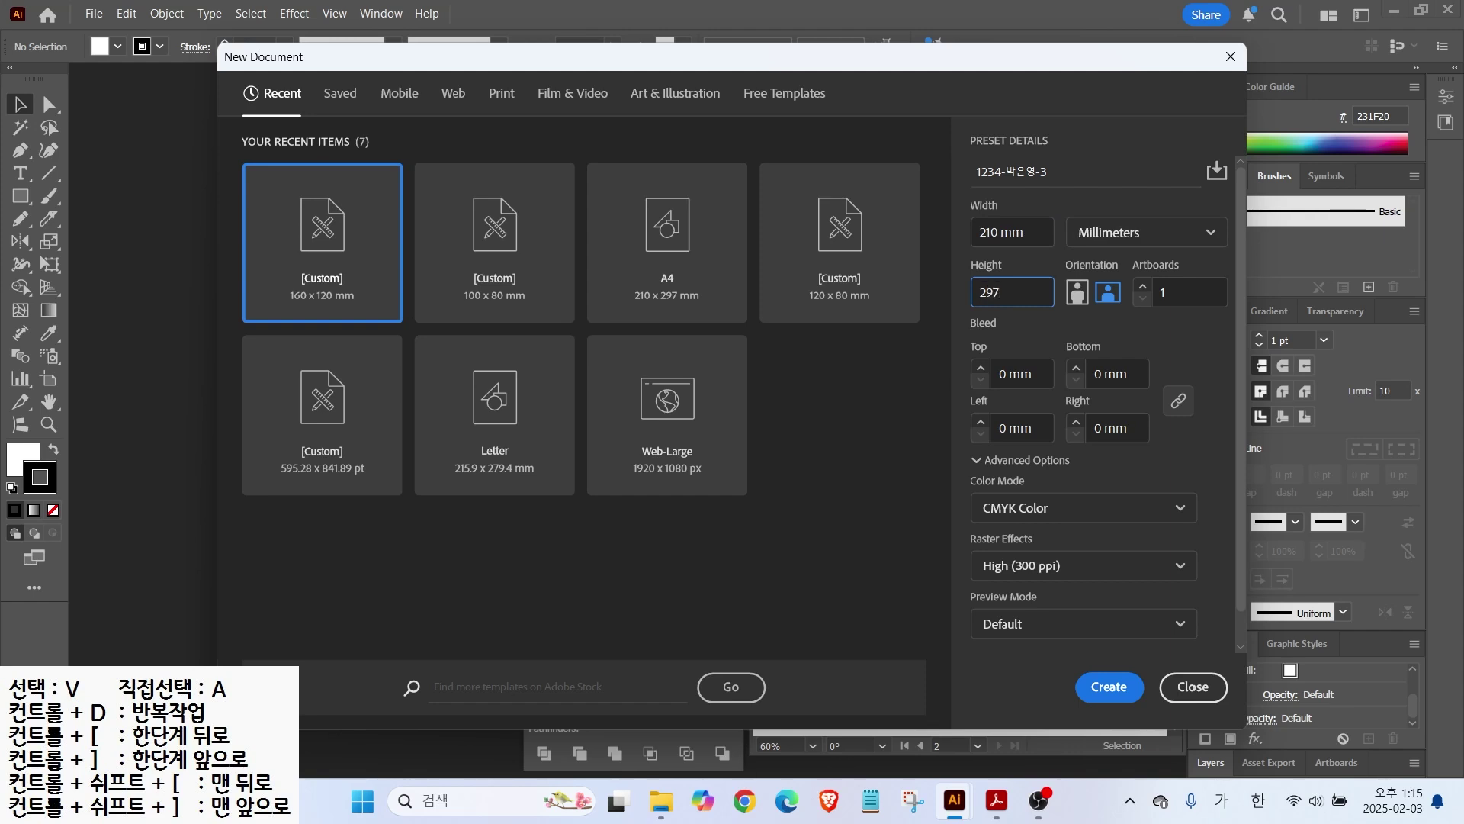
text(97)
key(Return)
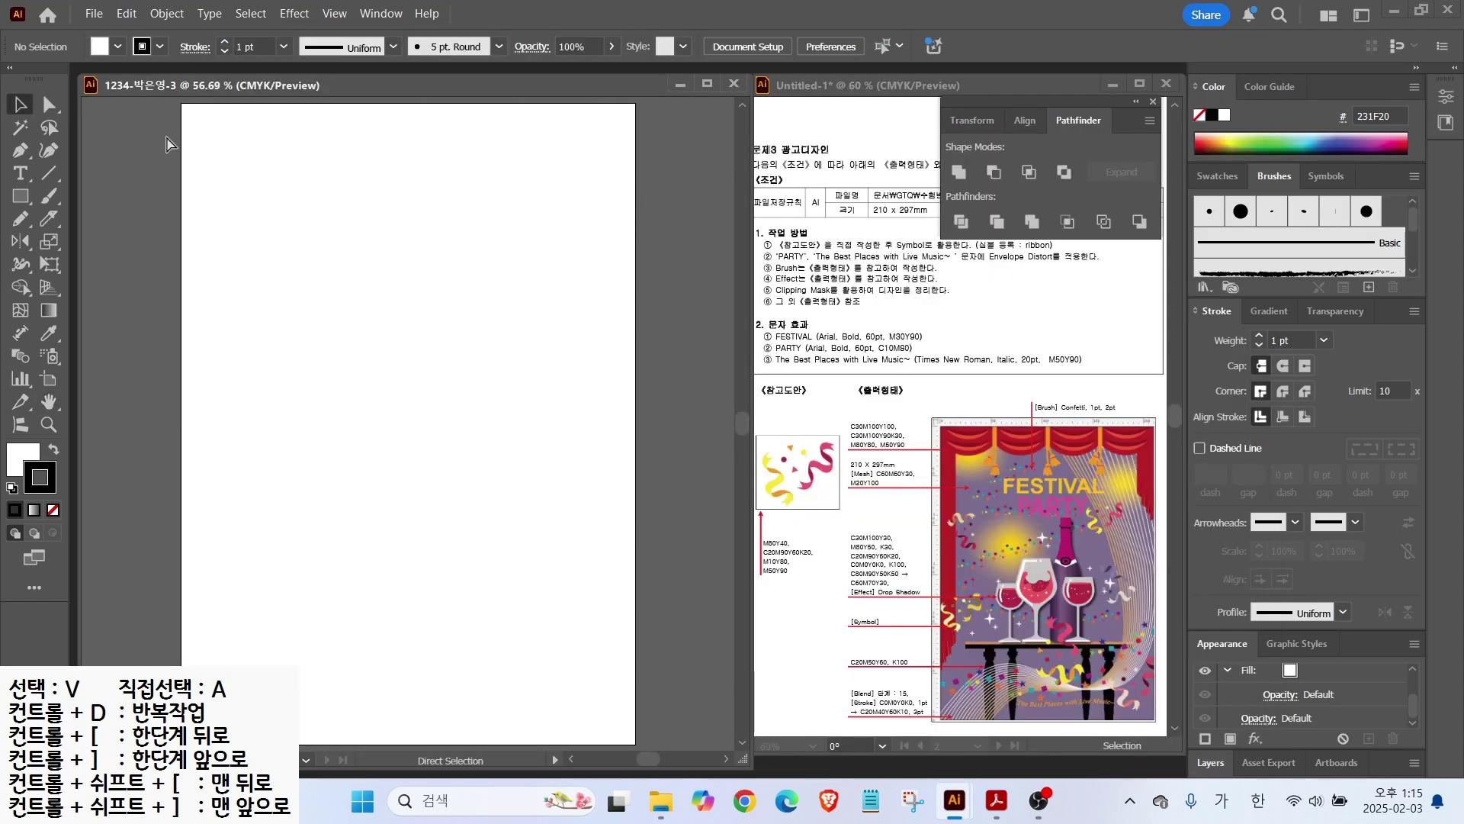
key(ctrl+r)
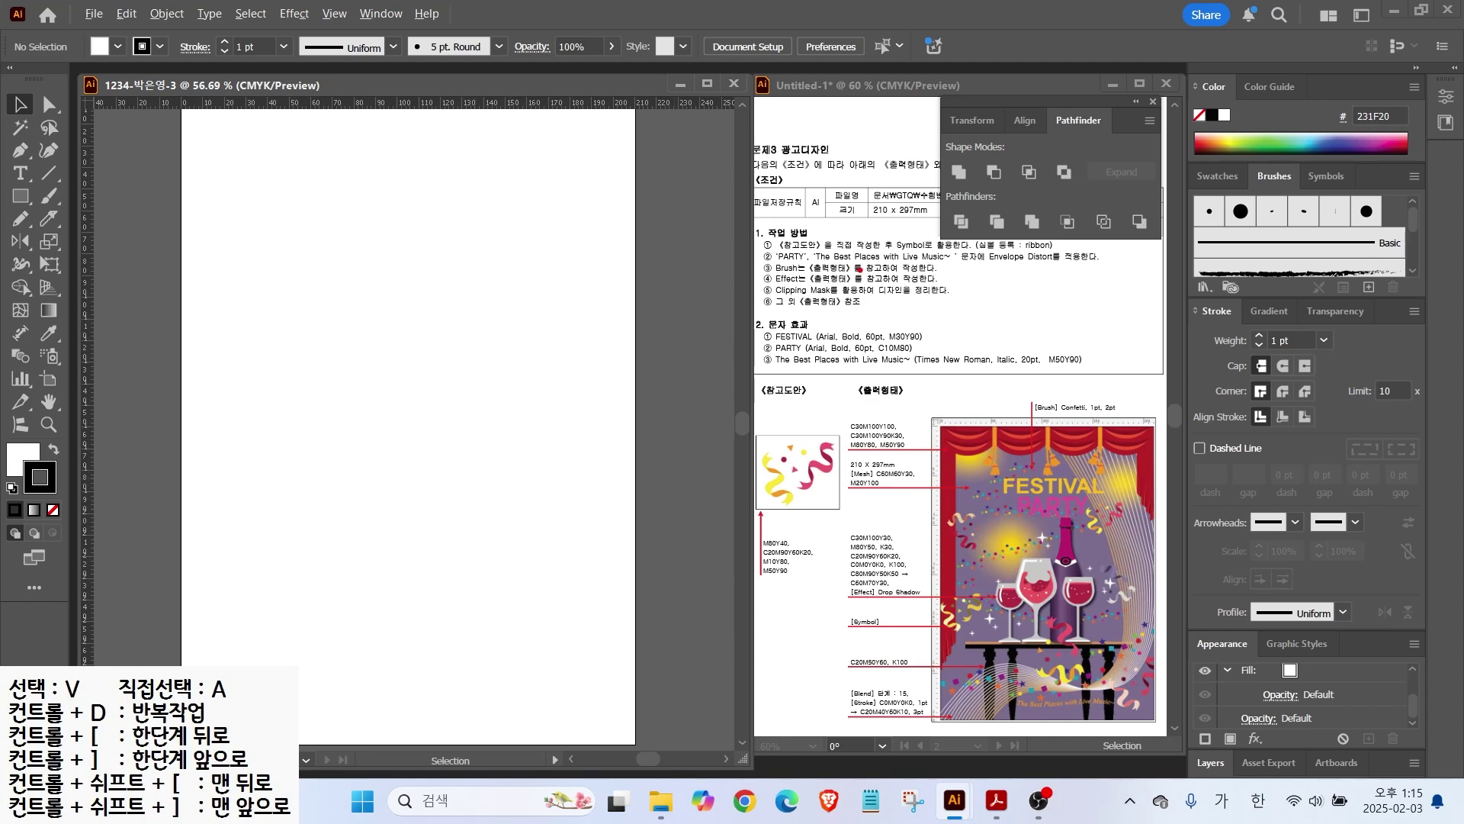
Step: Create a new swatch group in the Swatches panel
mouse_move(995, 257)
mouse_down()
mouse_move(1034, 333)
mouse_move(1072, 258)
mouse_move(1092, 259)
mouse_up()
mouse_move(825, 526)
mouse_down()
mouse_move(776, 529)
mouse_move(790, 444)
mouse_move(820, 551)
mouse_up()
key(Escape)
click(1221, 171)
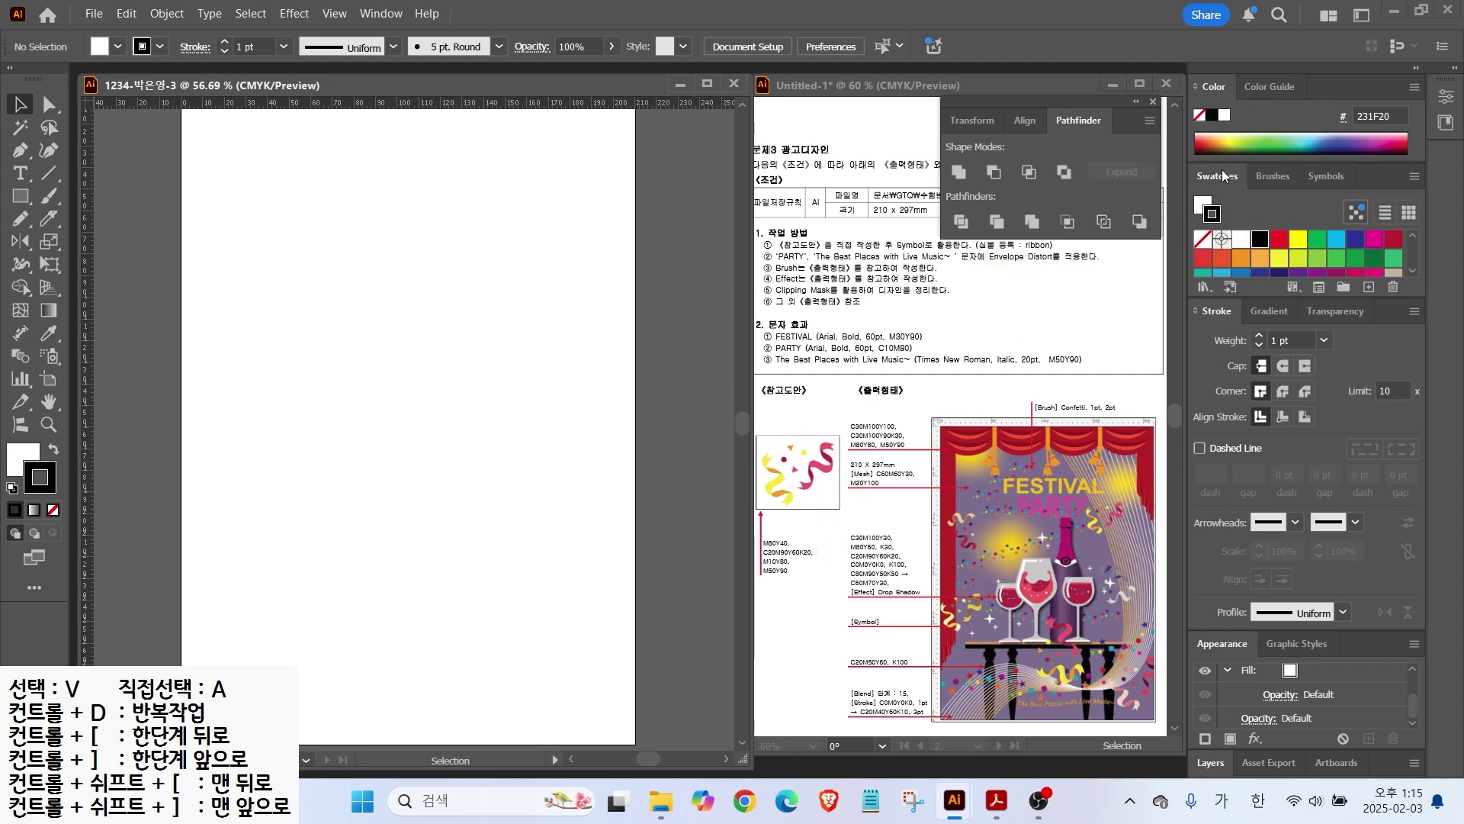
click(1342, 287)
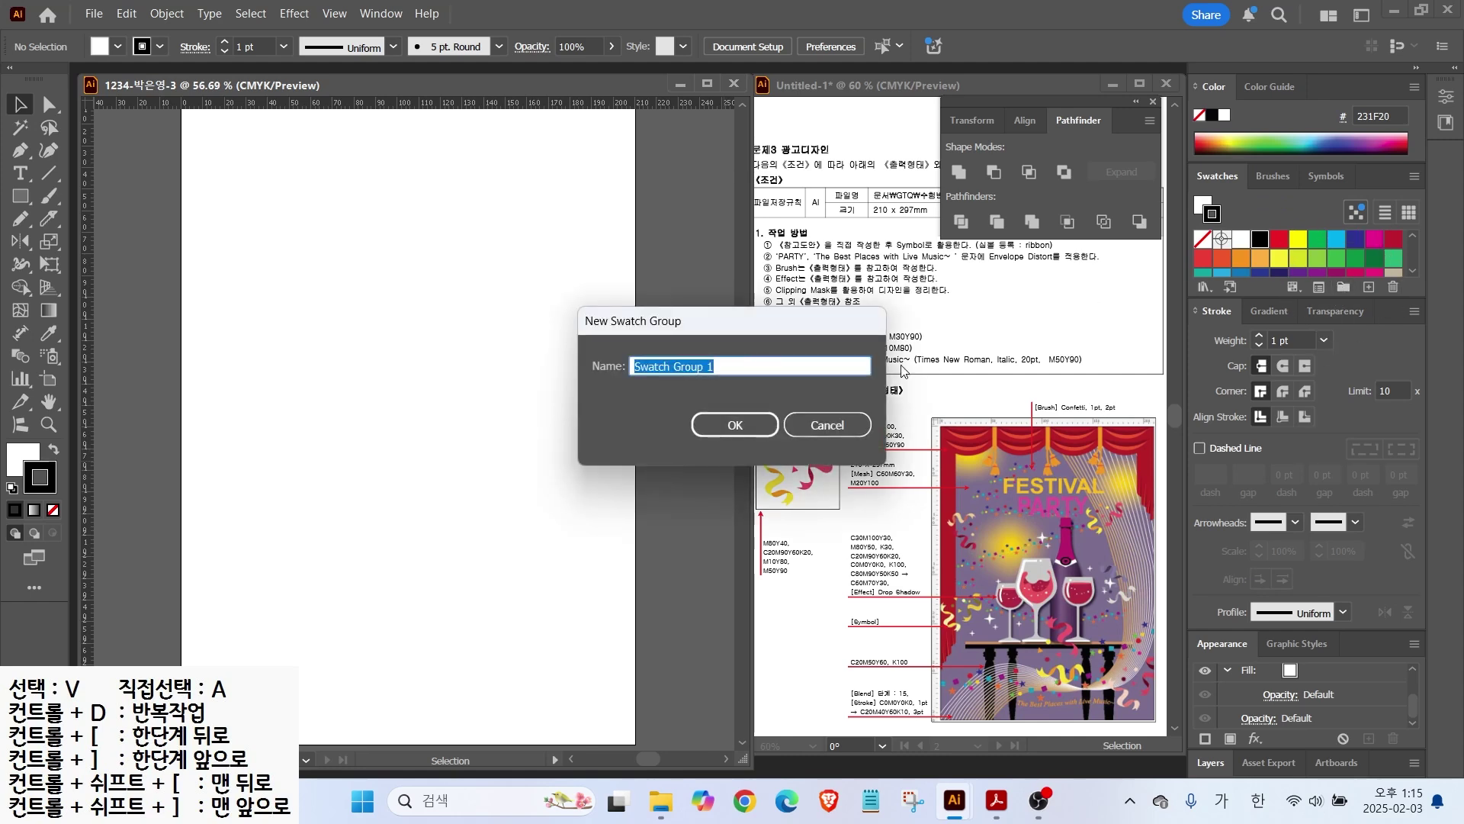
click(735, 424)
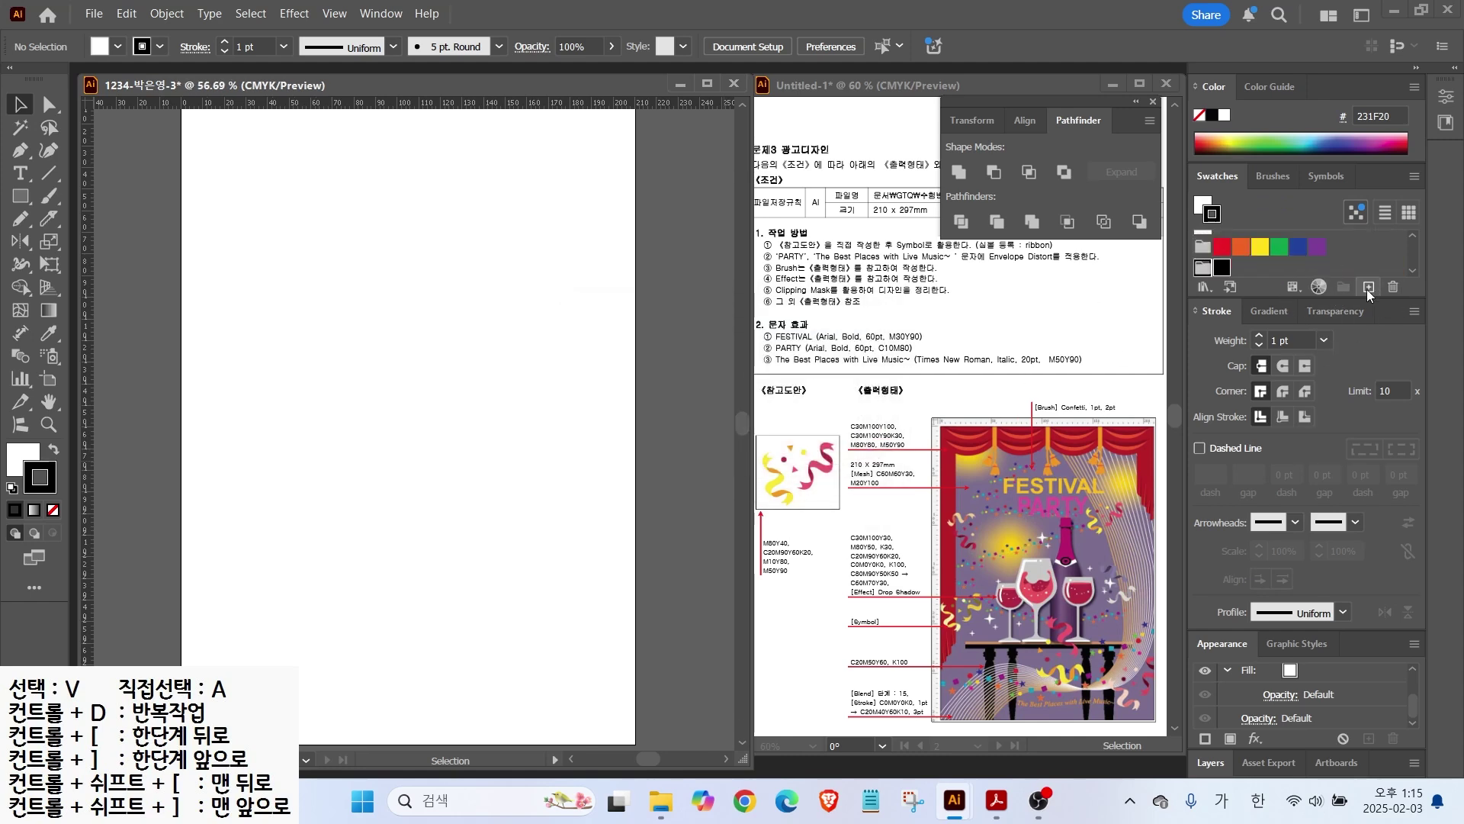
Step: Add a pink swatch with M80 Y40
click(1368, 288)
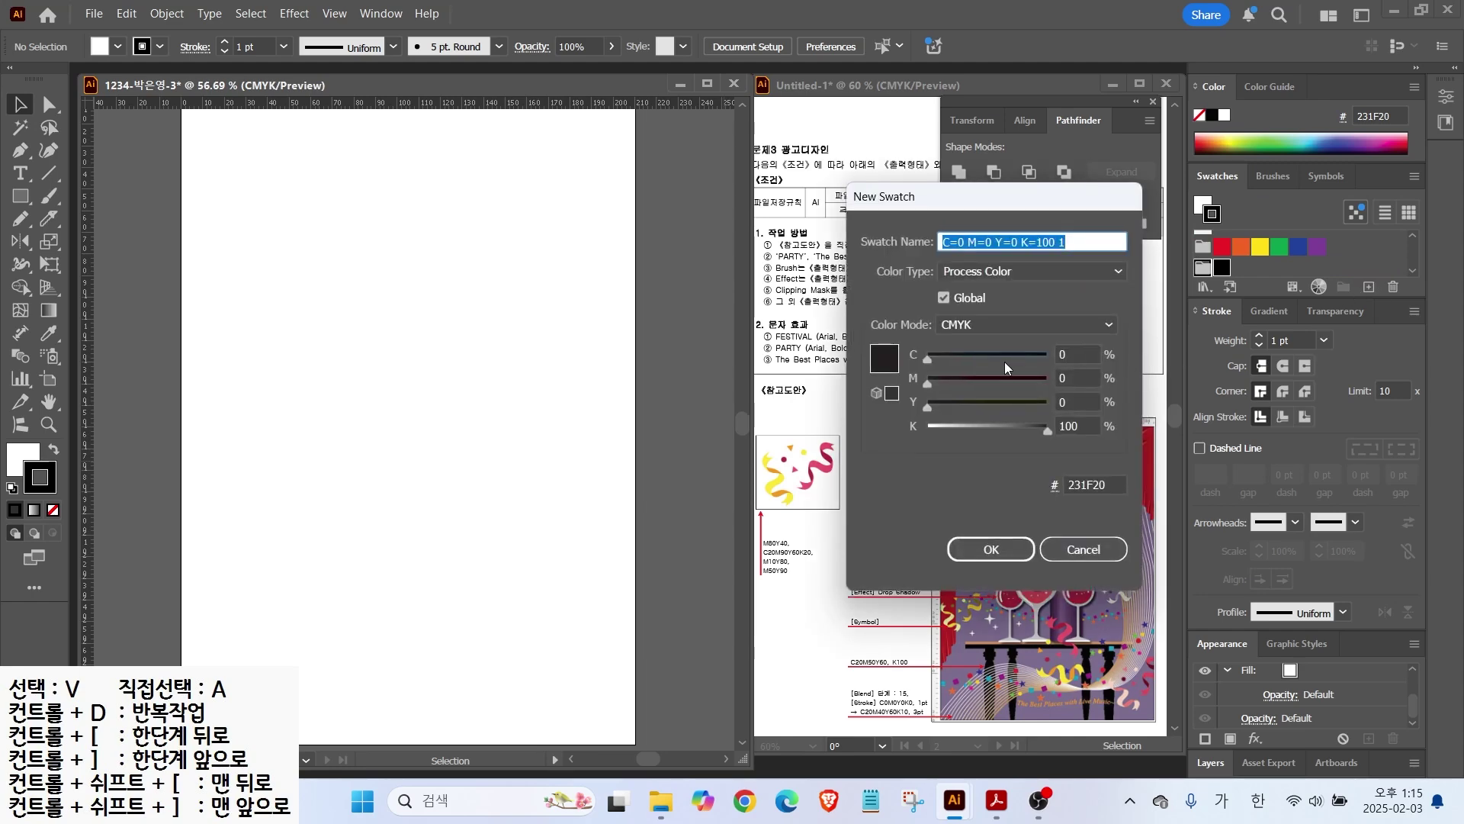
click(1074, 354)
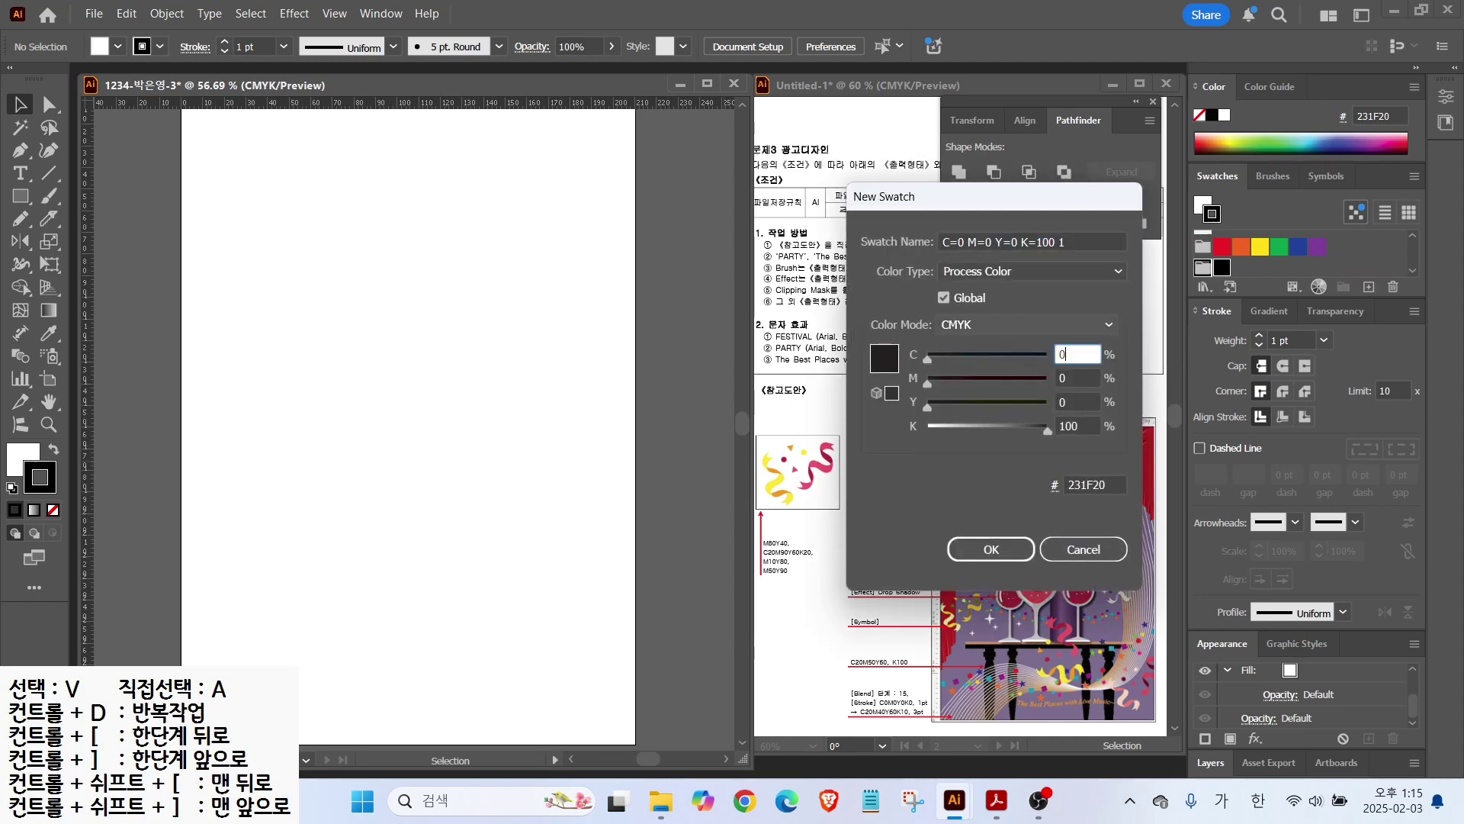
key(Tab)
text(80)
key(Tab)
text(40)
key(Tab)
text(0)
Step: Add a dark red swatch, entering ink values 20, 90, 60 and 20
key(Tab)
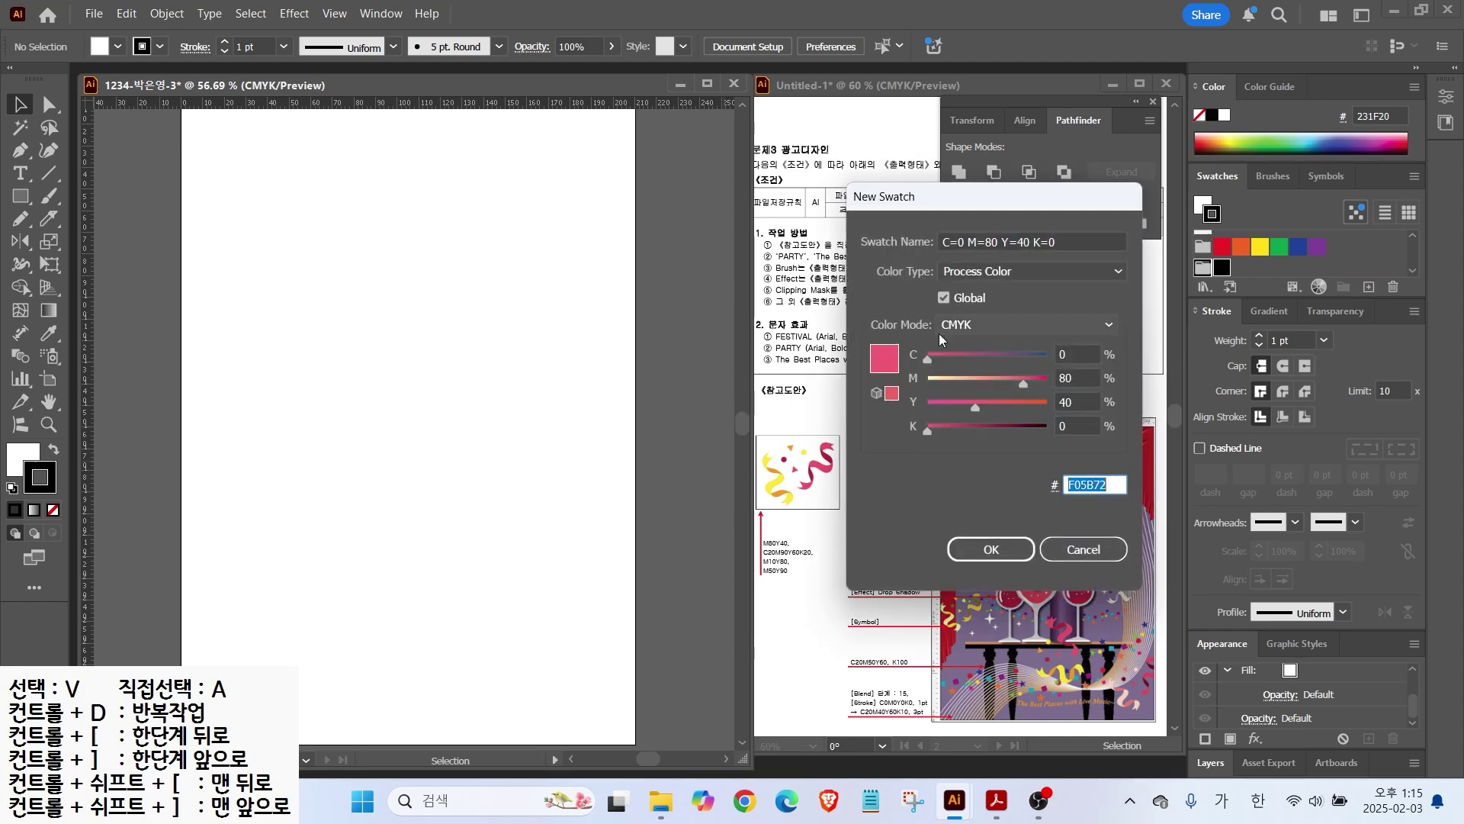
key(Return)
click(1368, 288)
click(1074, 354)
text(20)
key(Tab)
text(90)
Step: Add a yellow swatch with M10 Y80
key(Tab)
text(60)
key(Tab)
text(20)
key(Return)
click(1368, 287)
click(1073, 354)
text(0)
Step: Add an orange swatch with ink values 50 and 90
key(Tab)
text(10)
key(Tab)
text(80)
key(Tab)
text(0)
key(Return)
click(1368, 287)
click(1073, 354)
key(Tab)
text(50)
key(Tab)
text(90)
key(Return)
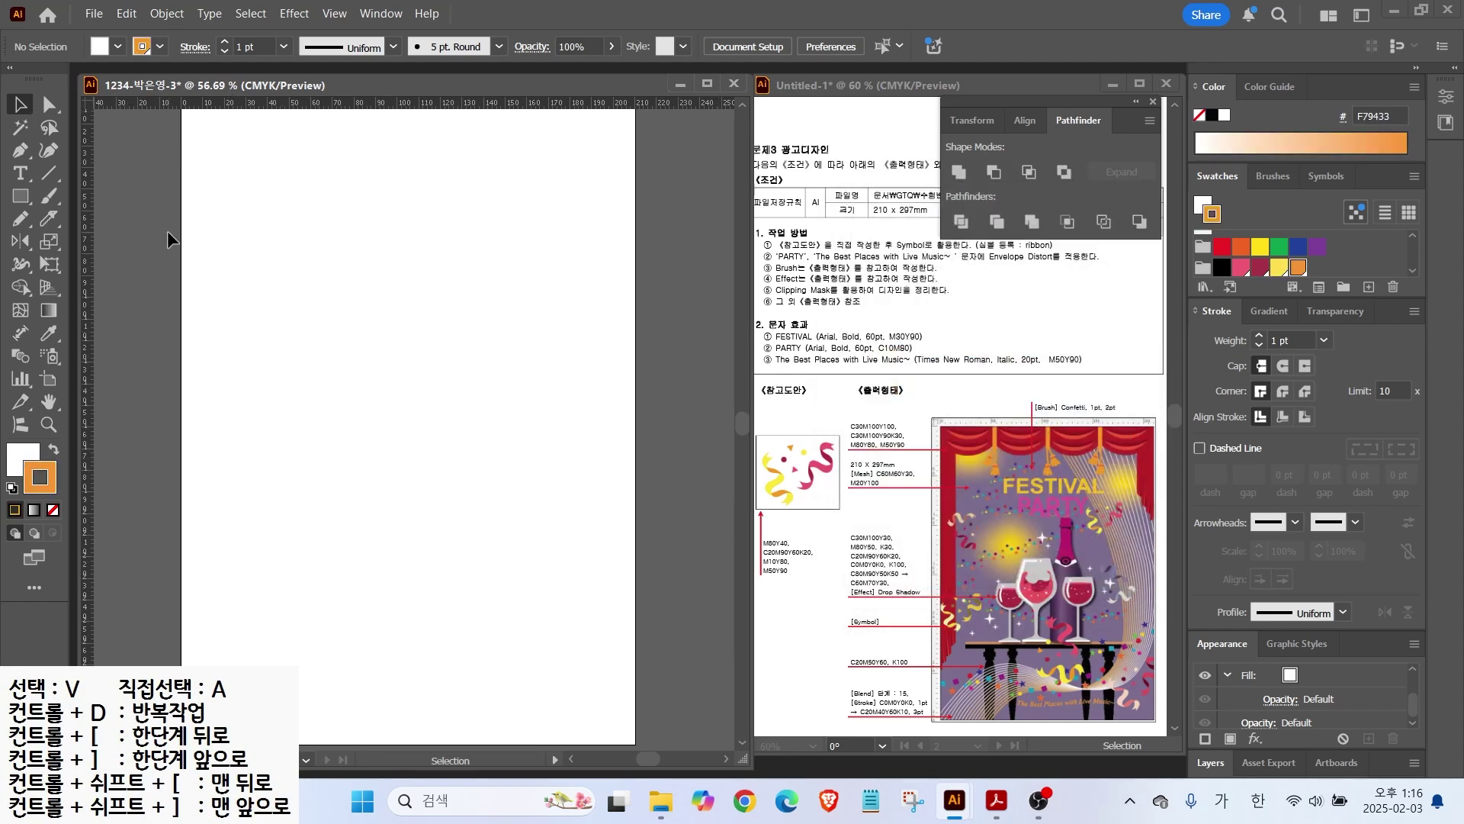
Step: Paint a black S-shaped ribbon stroke with the 5 pt. Flat brush
scroll(294, 272, up, 3)
key(d)
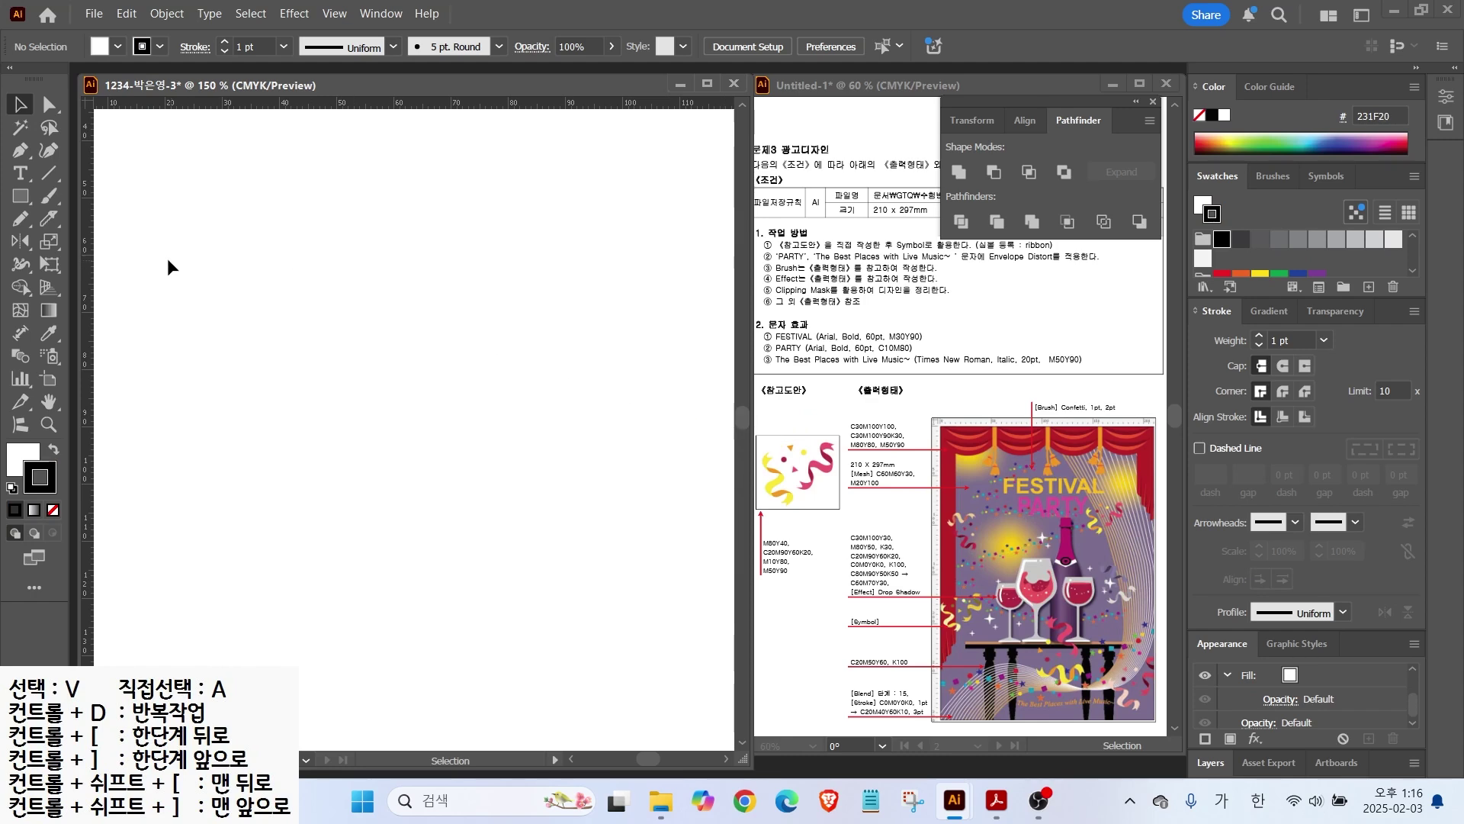
click(48, 196)
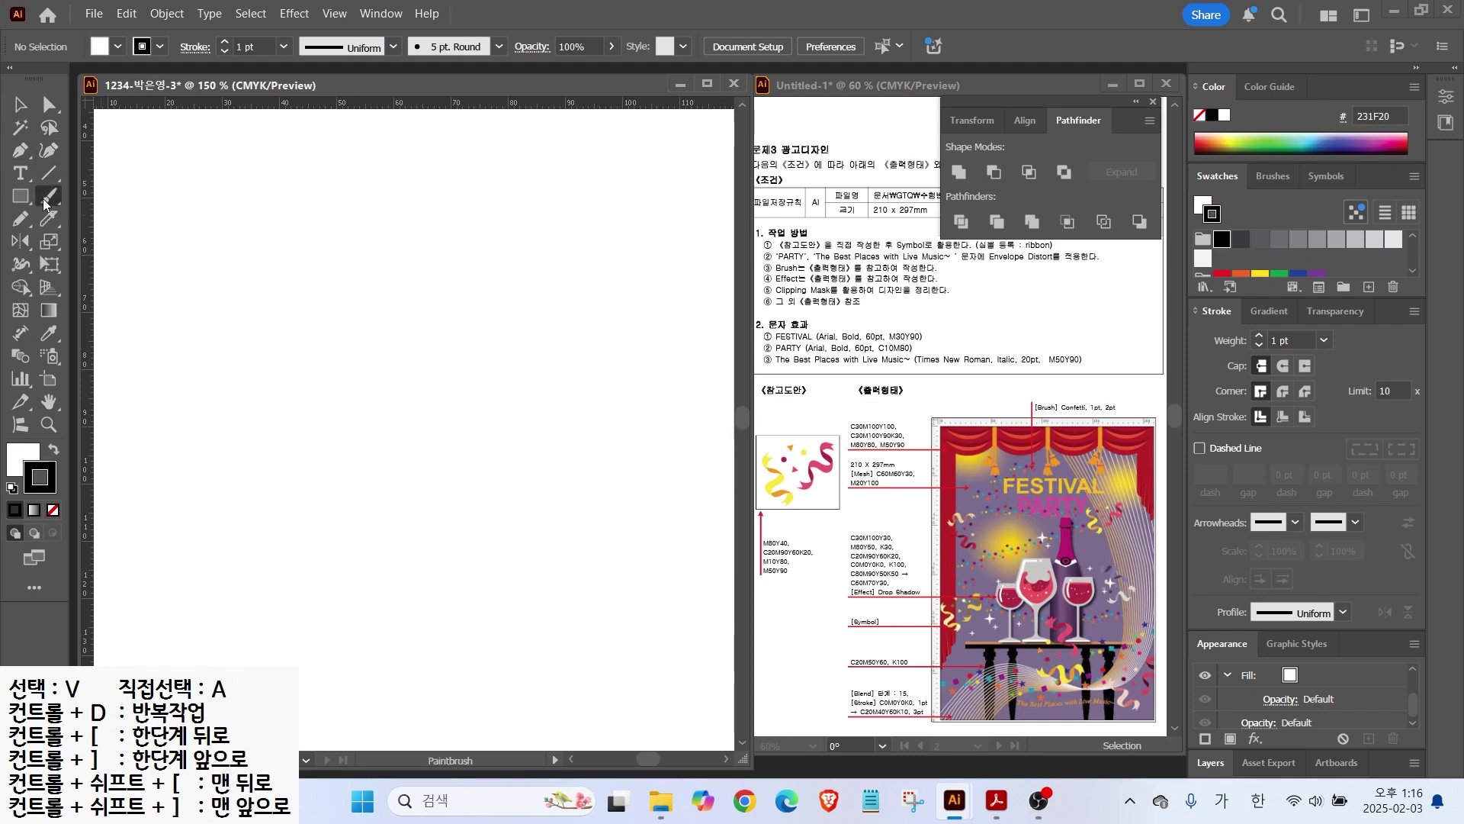
click(1270, 180)
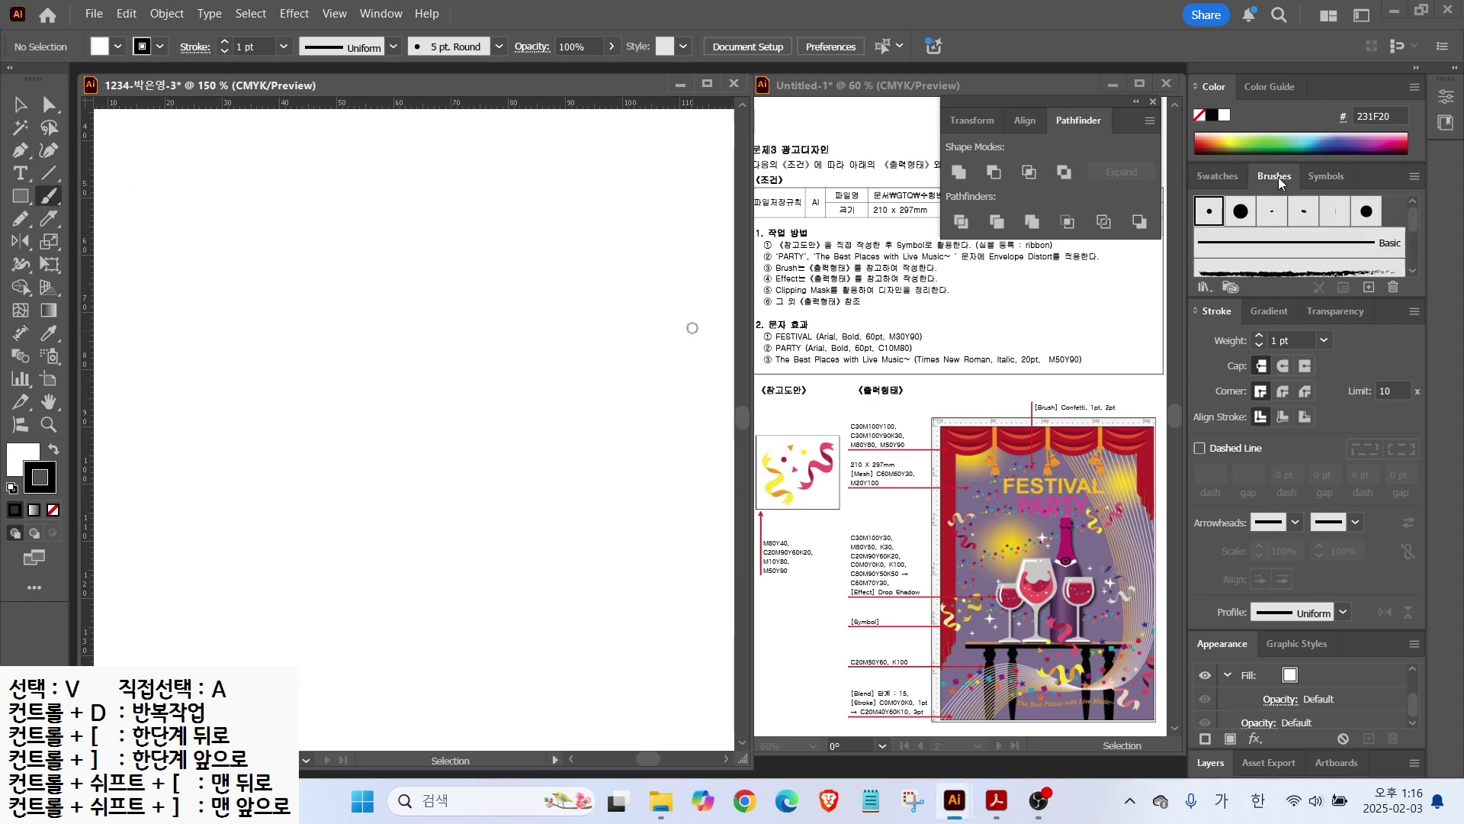
click(1335, 213)
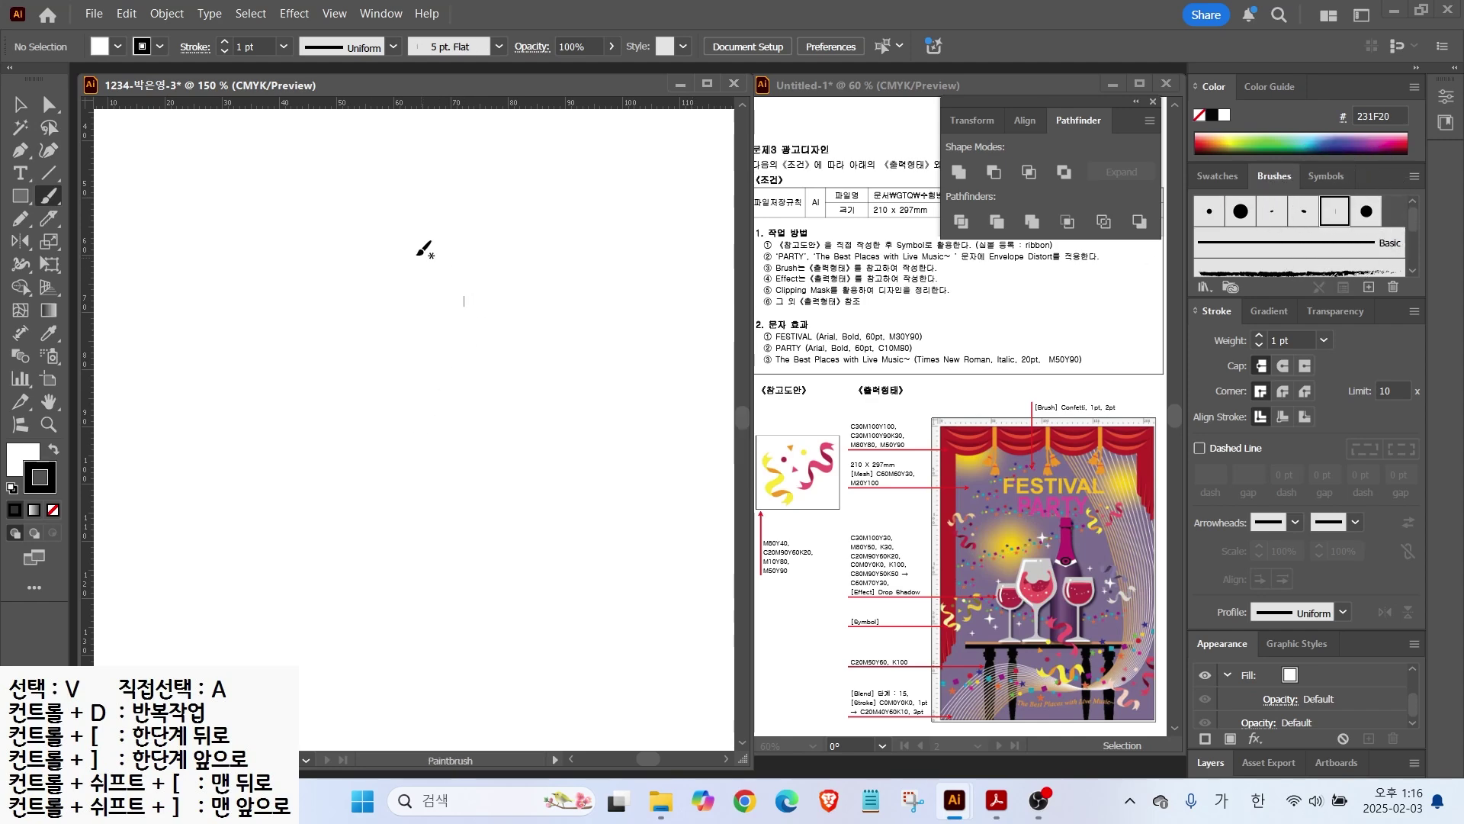
mouse_move(269, 231)
mouse_down()
mouse_move(279, 359)
mouse_move(315, 364)
mouse_move(278, 394)
mouse_up()
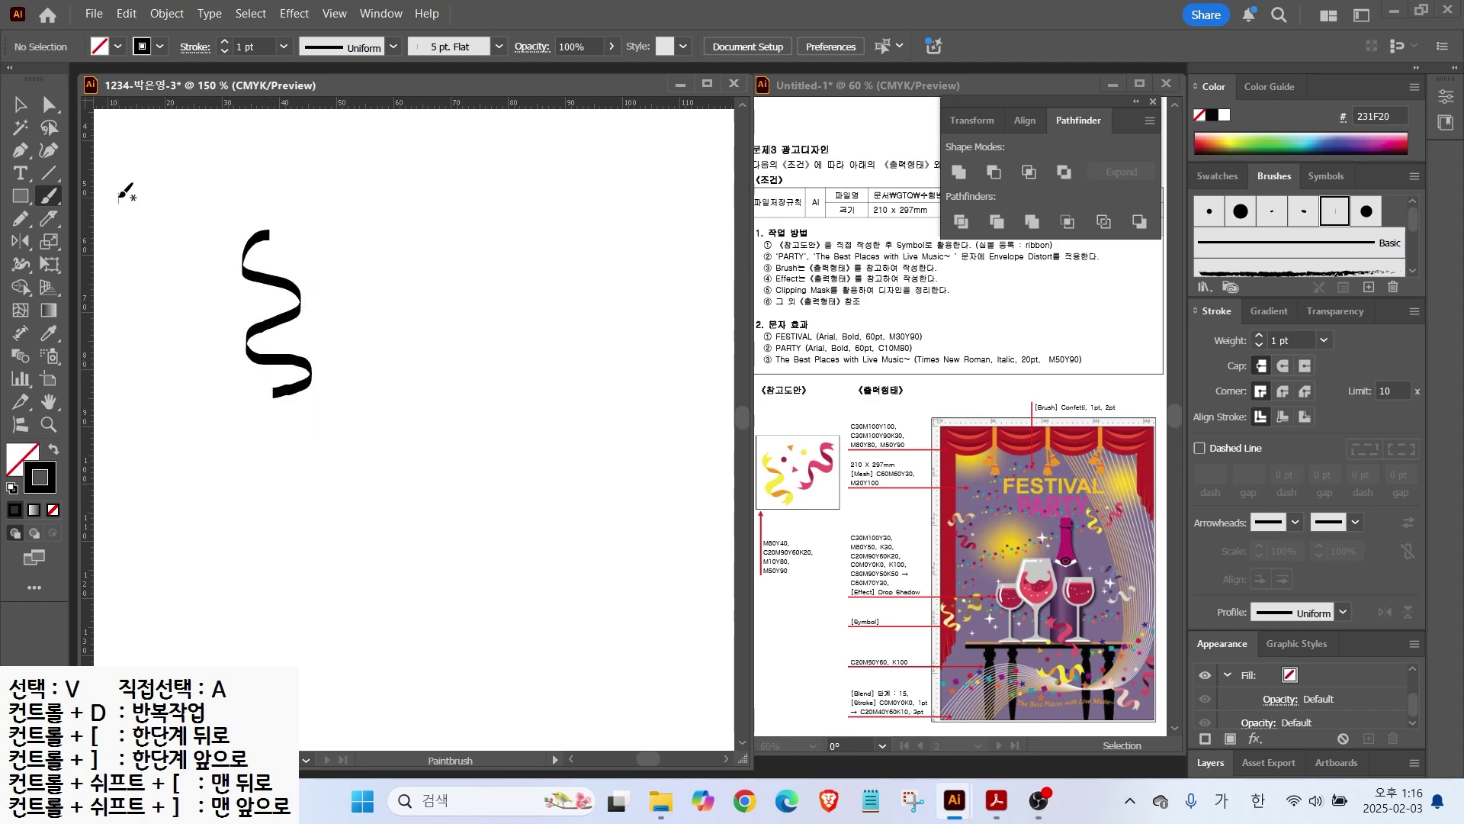
Step: Smooth the upper and lower curves of the ribbon with the Smooth tool
key(v)
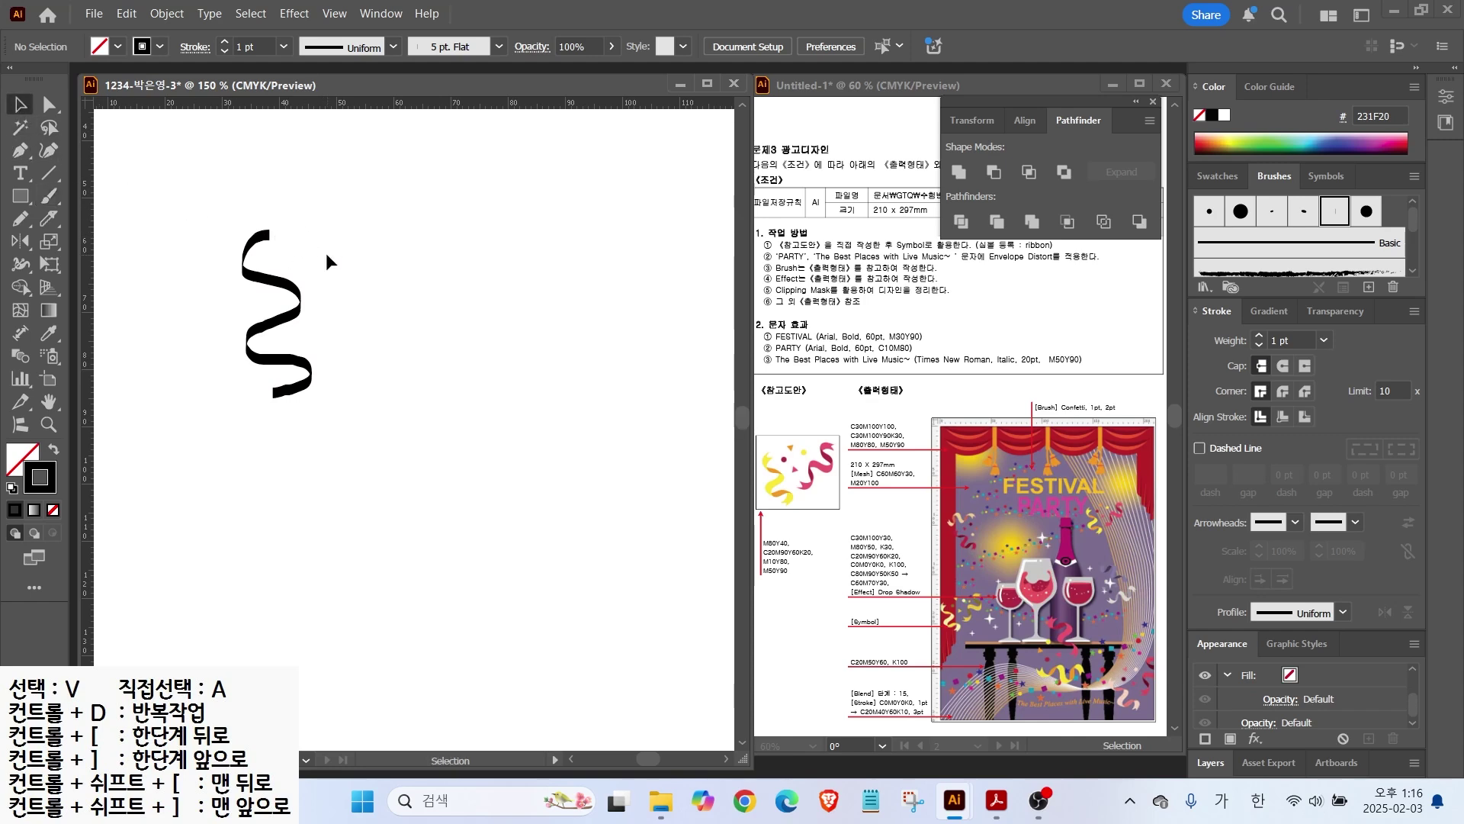
click(279, 289)
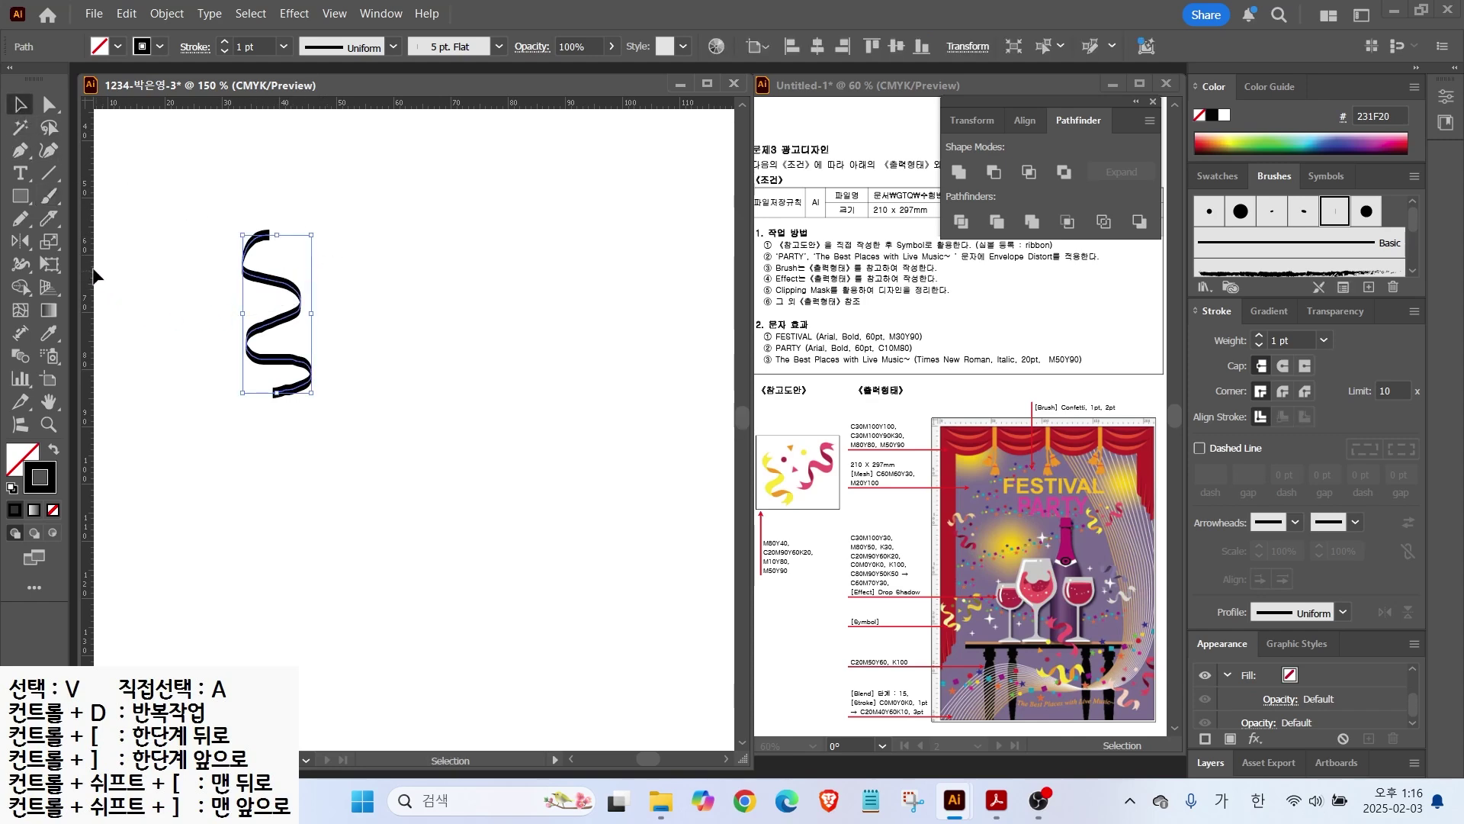
click(19, 218)
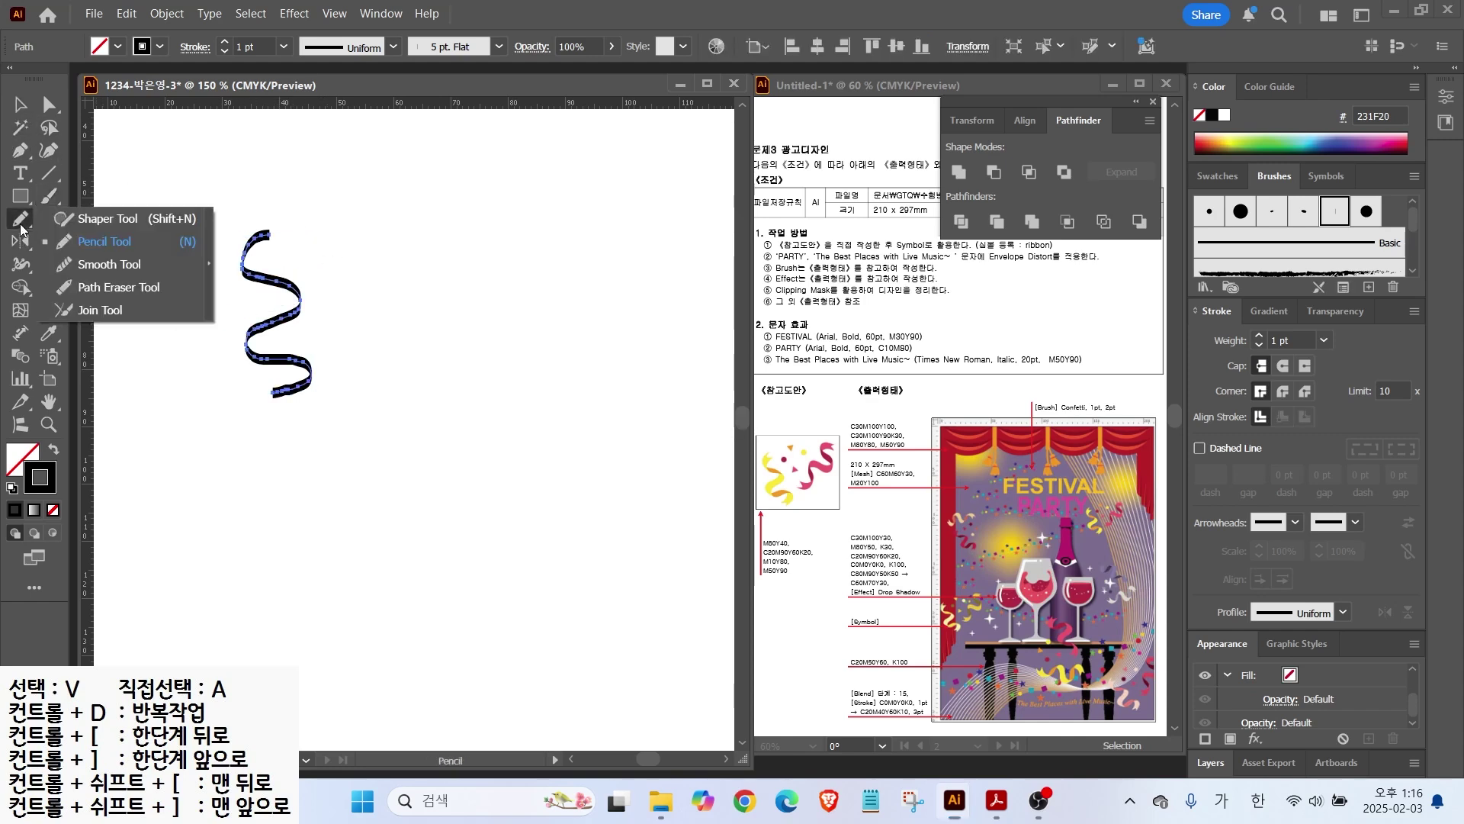
click(95, 265)
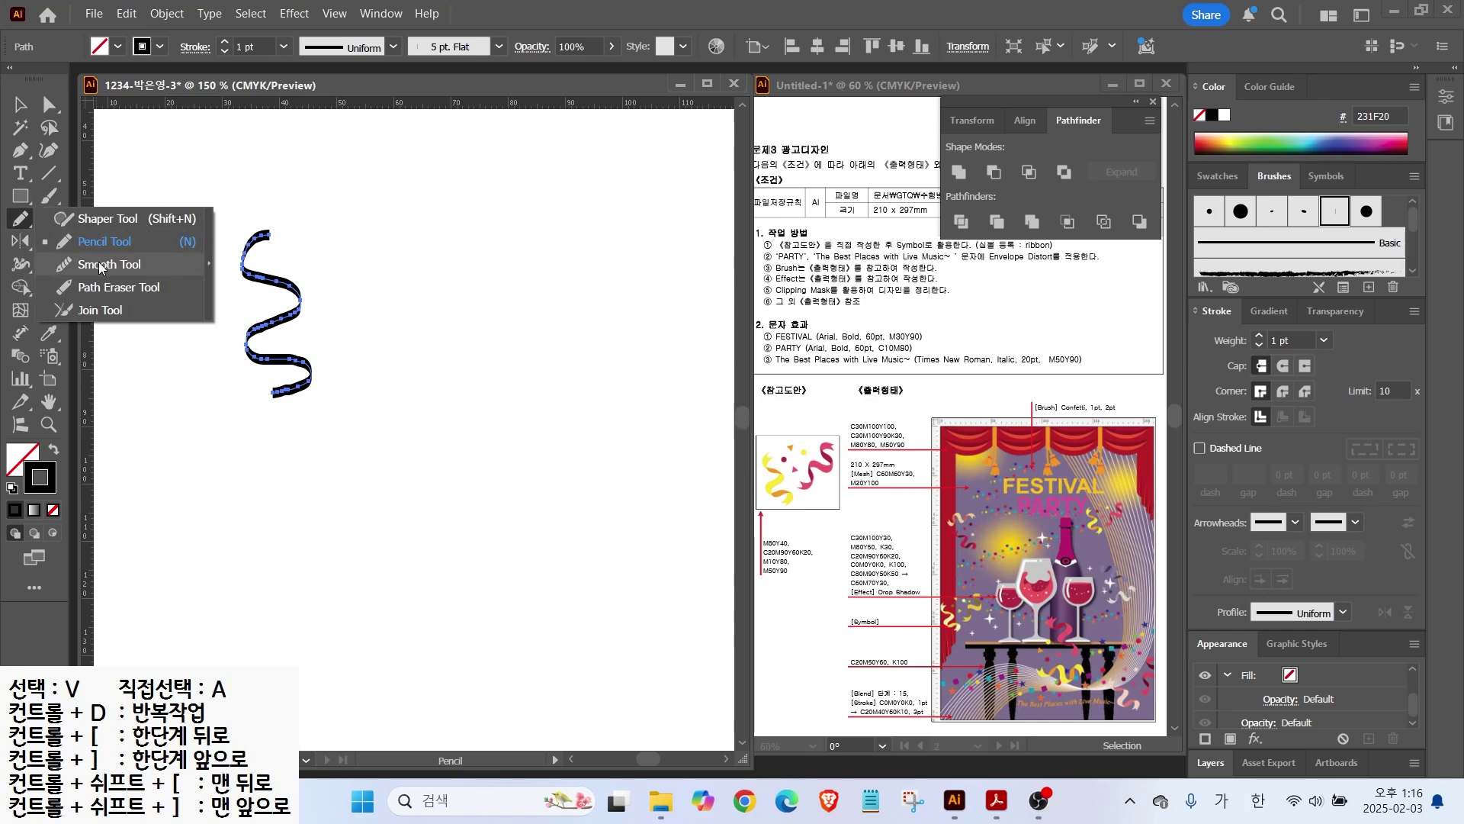
drag(298, 305, 249, 340)
mouse_move(302, 380)
mouse_down()
mouse_move(305, 336)
mouse_move(248, 390)
mouse_up()
scroll(246, 370, up, 2)
mouse_move(263, 279)
mouse_down()
mouse_move(299, 410)
mouse_move(274, 431)
mouse_up()
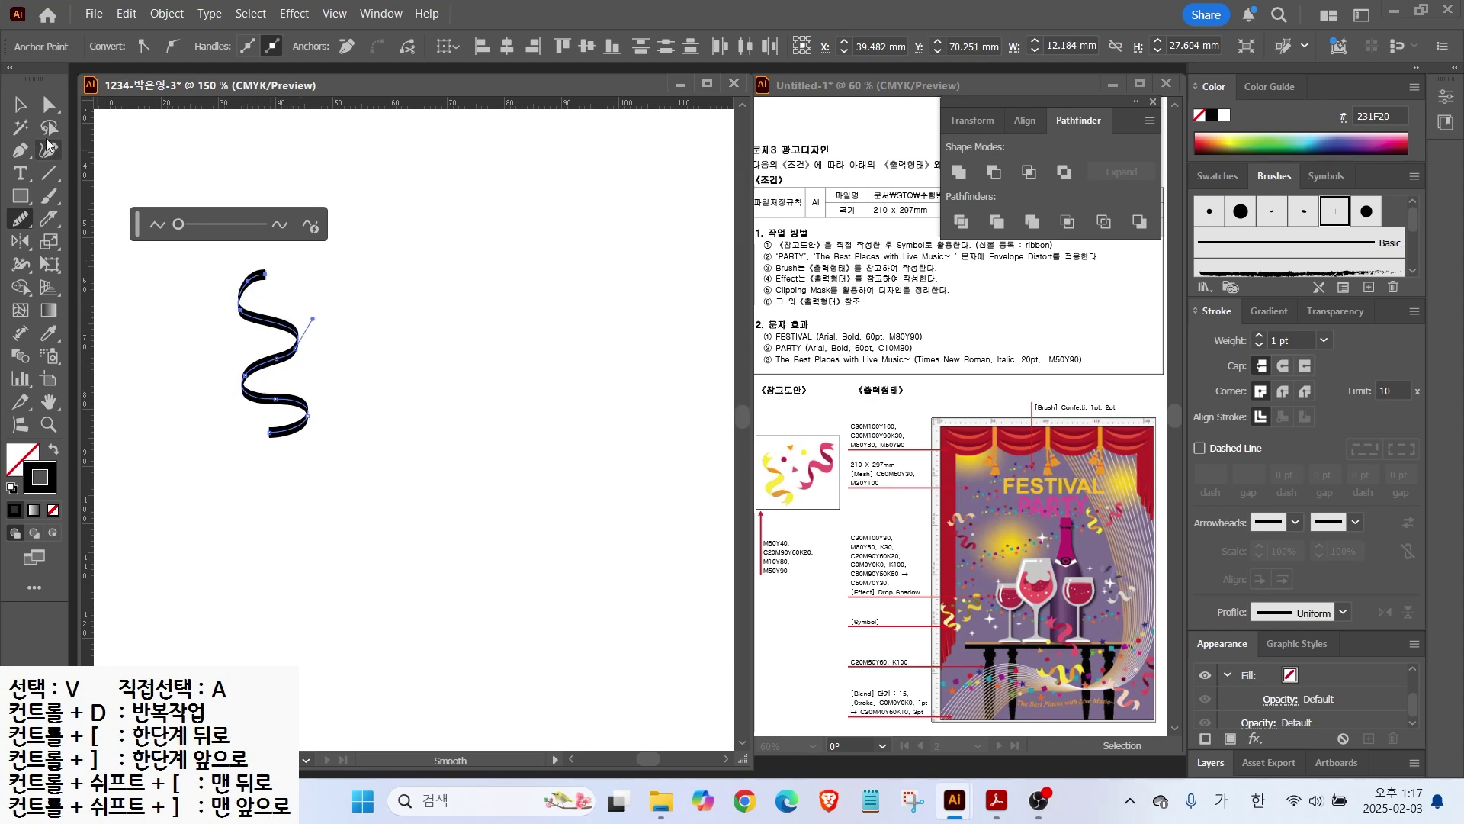
Step: Select the ribbon path and centre it in the view
click(21, 105)
click(296, 347)
key(ctrl)
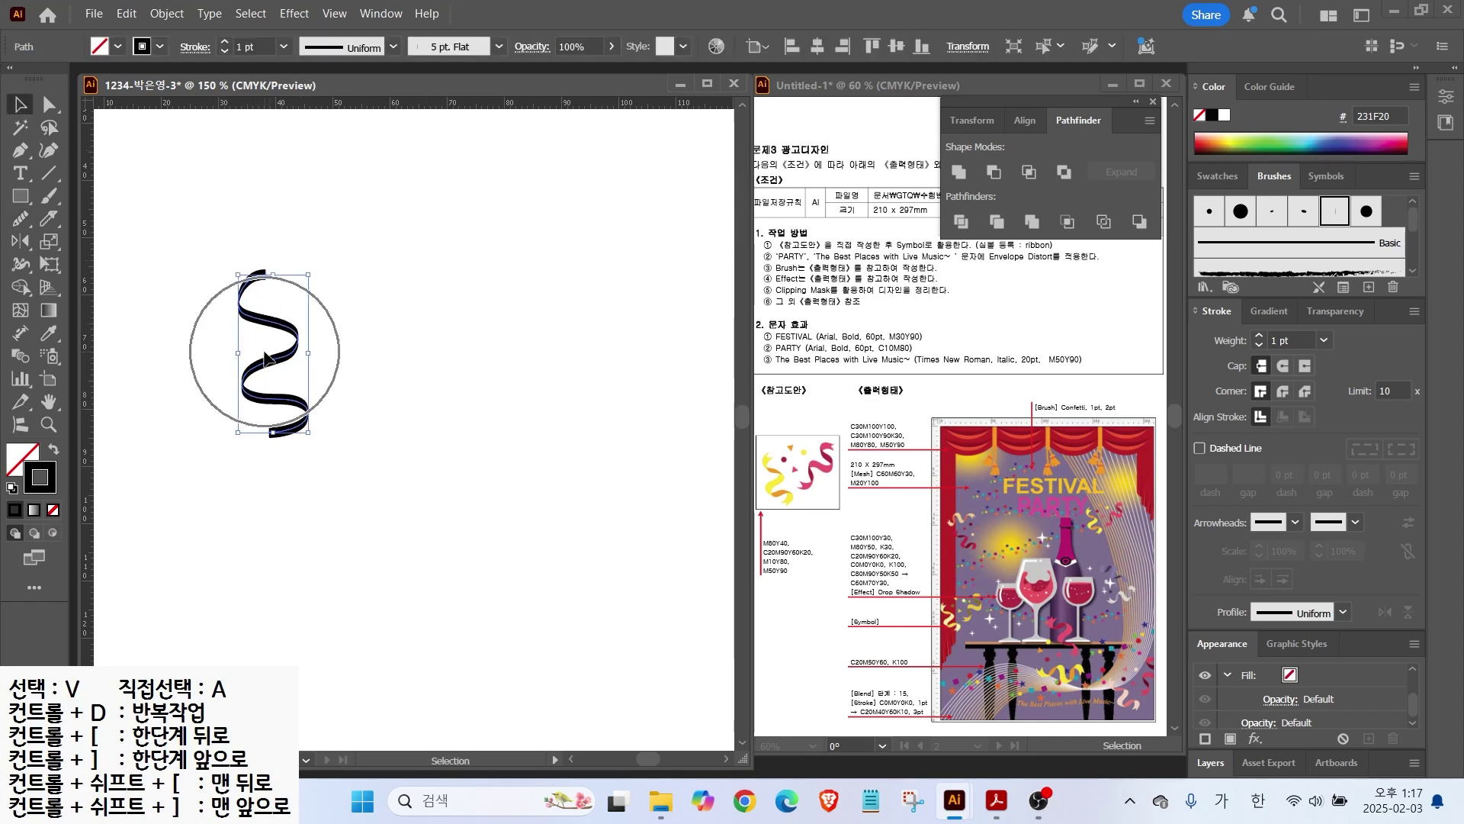
key(ctrl)
scroll(315, 328, up, 2)
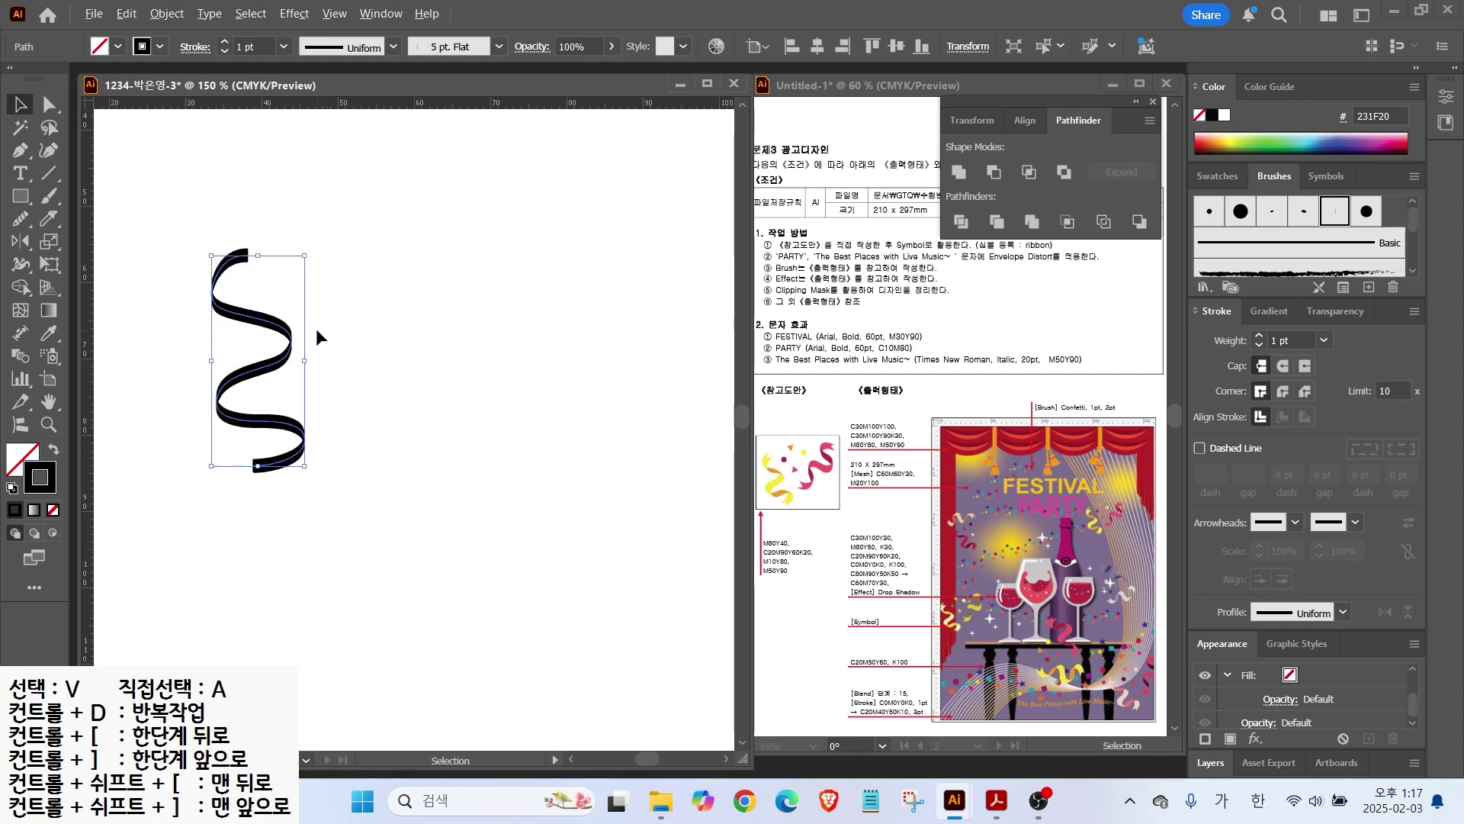
drag(332, 350, 471, 379)
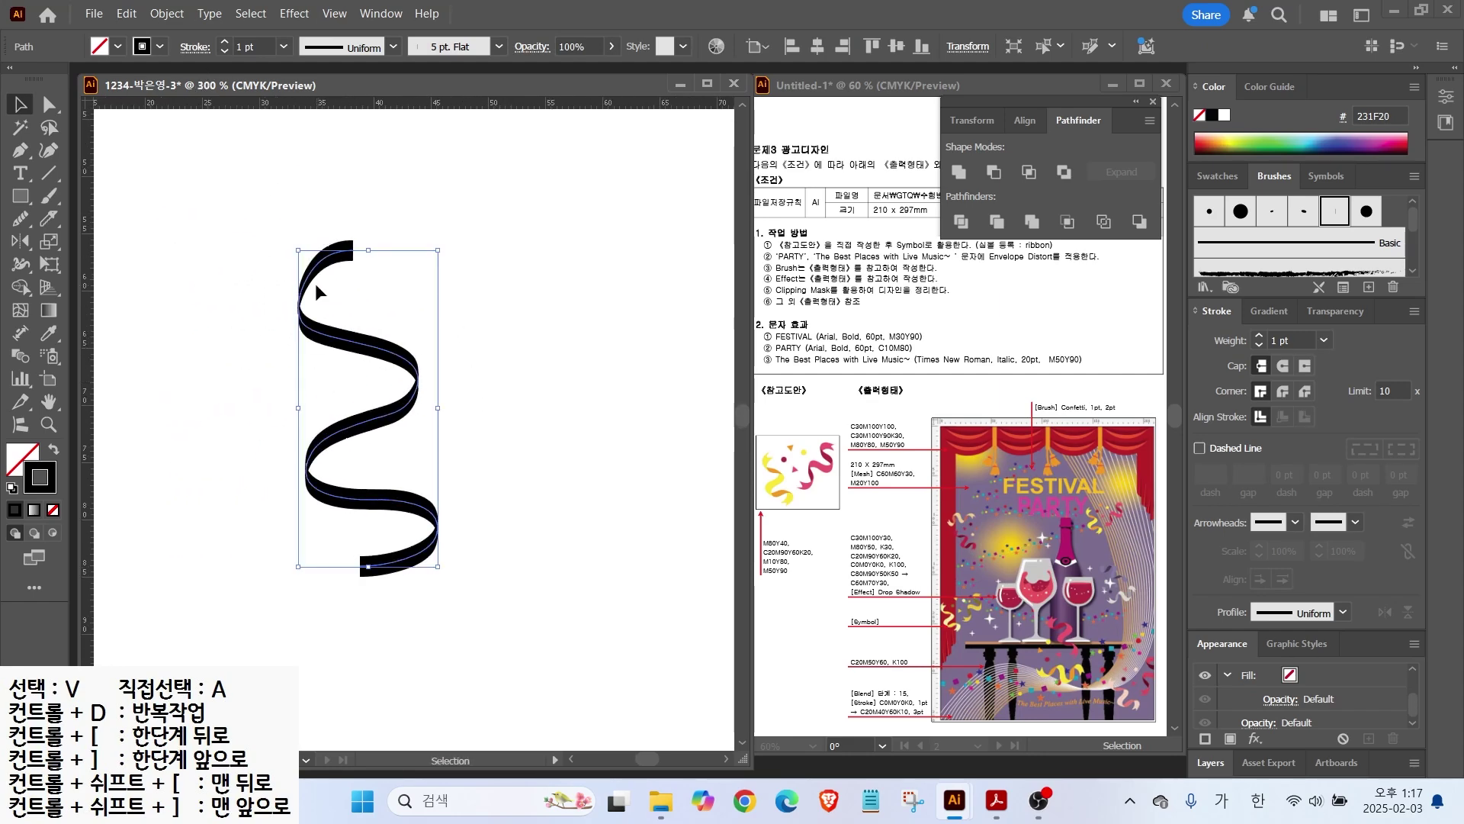
click(167, 14)
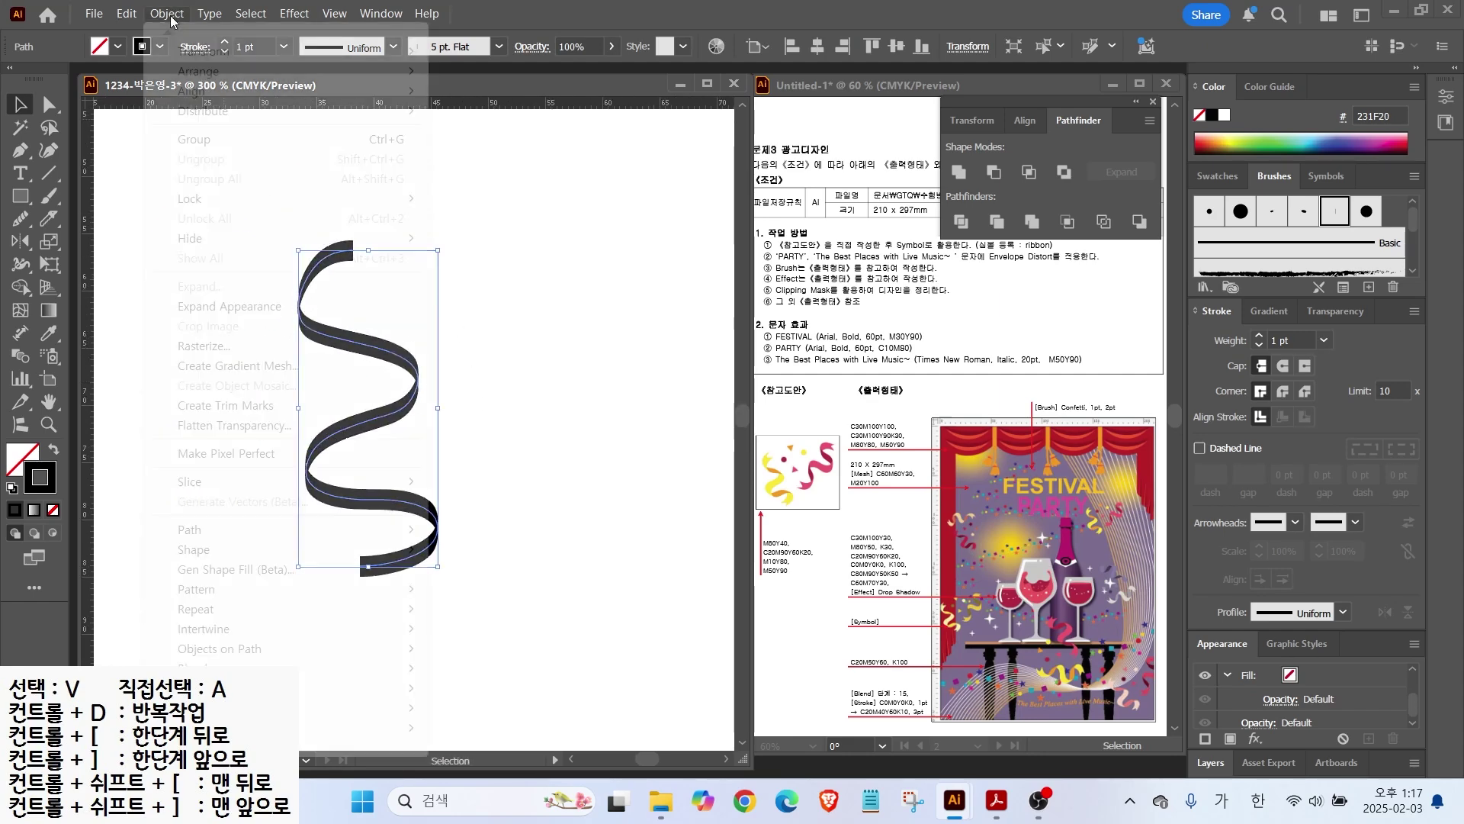
Step: Expand the ribbon's appearance into outlined paths and fill it with the yellow swatch
click(202, 307)
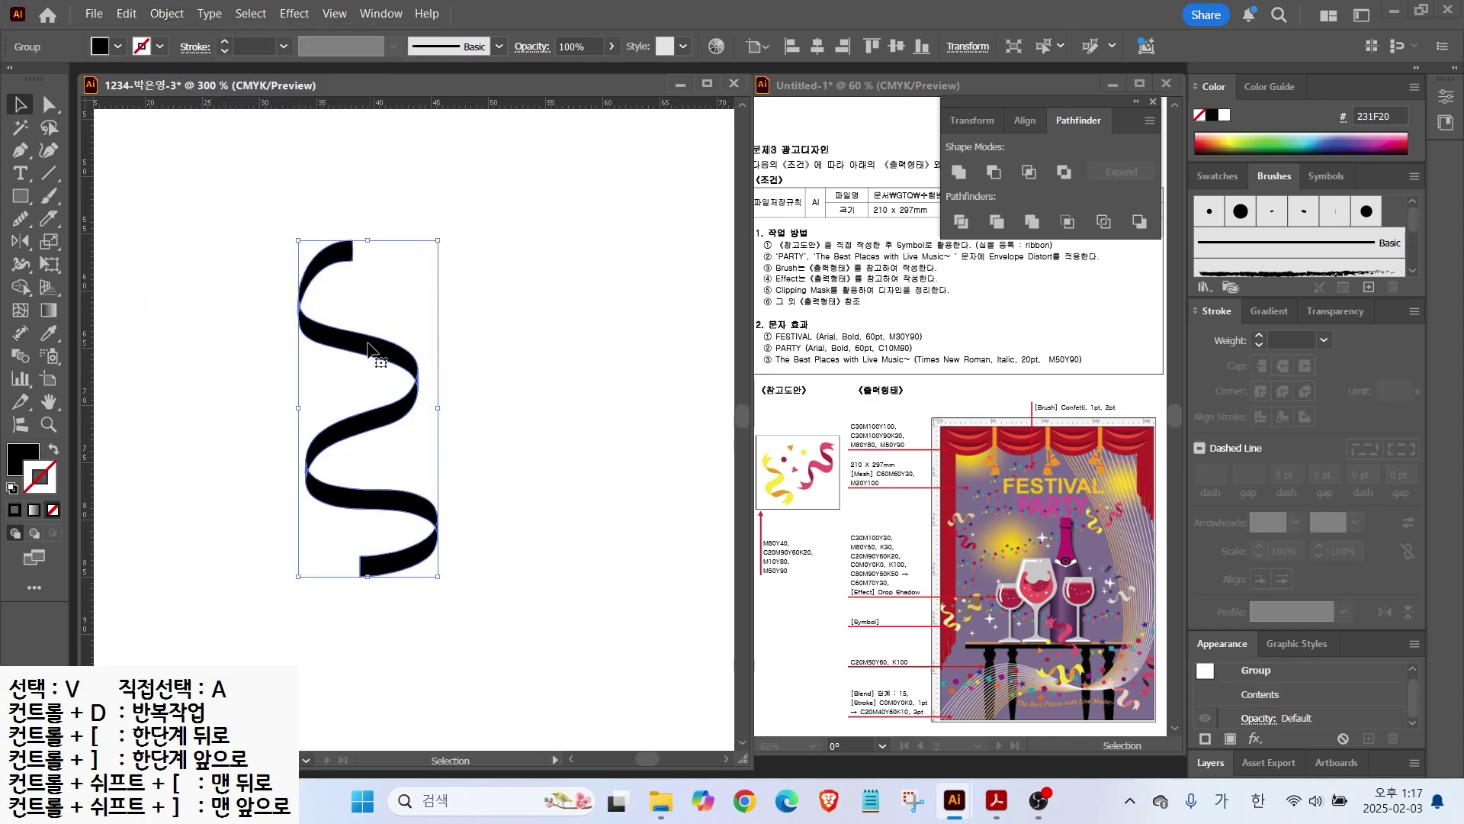
click(1235, 177)
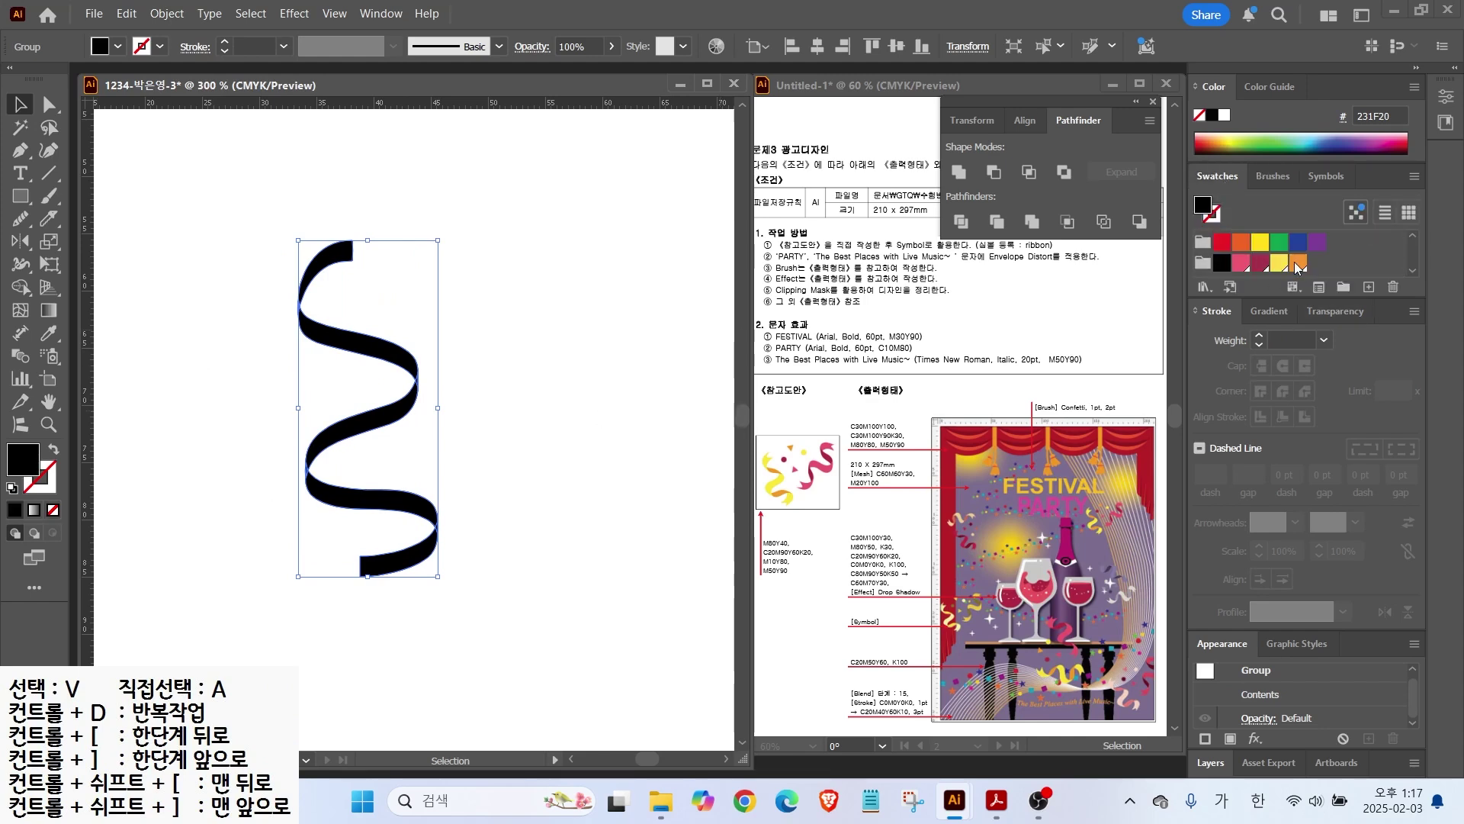
click(1281, 263)
scroll(369, 381, up, 4)
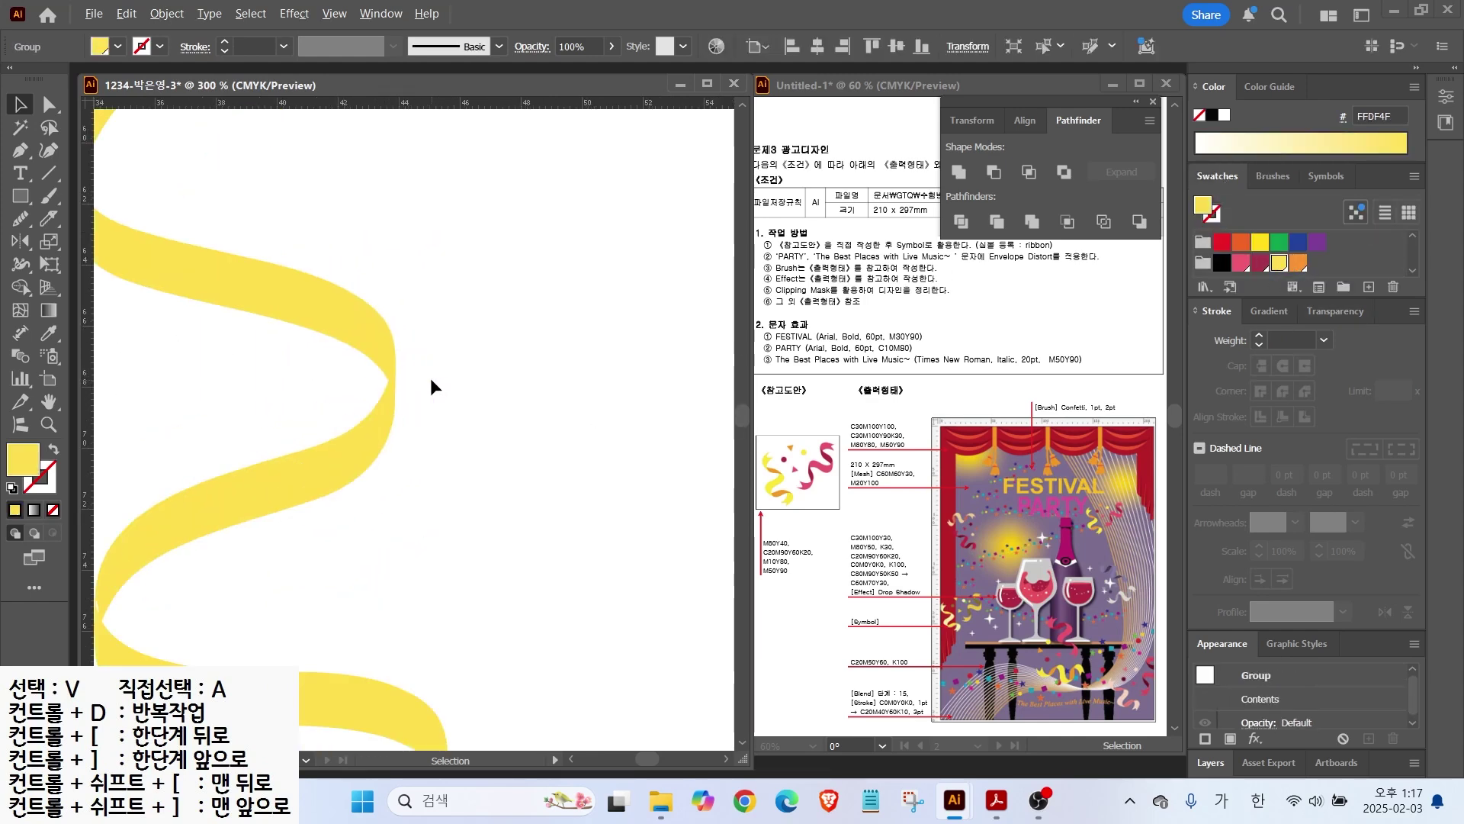
scroll(405, 381, up, 3)
key(ctrl)
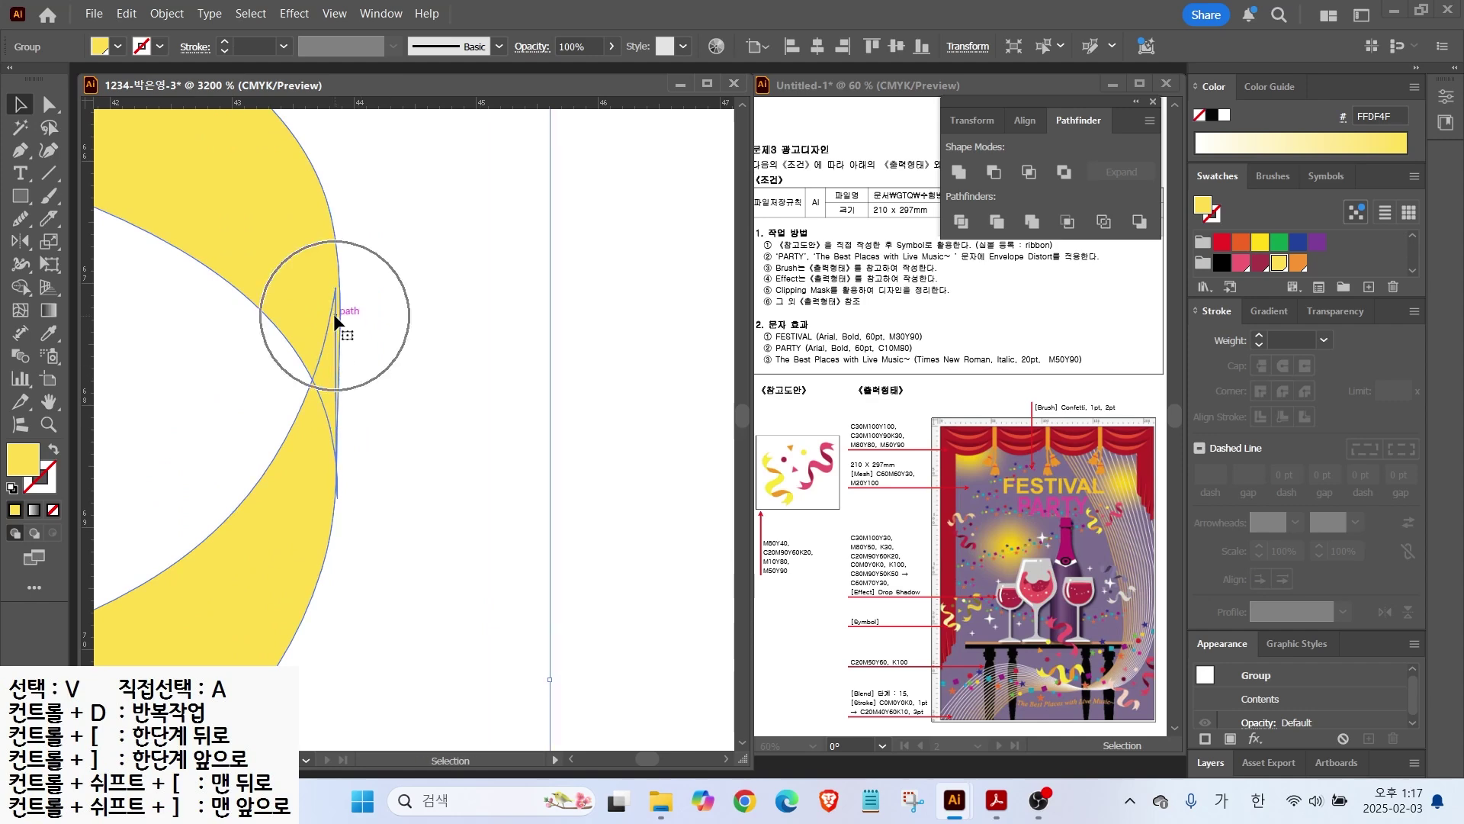
scroll(355, 351, down, 4)
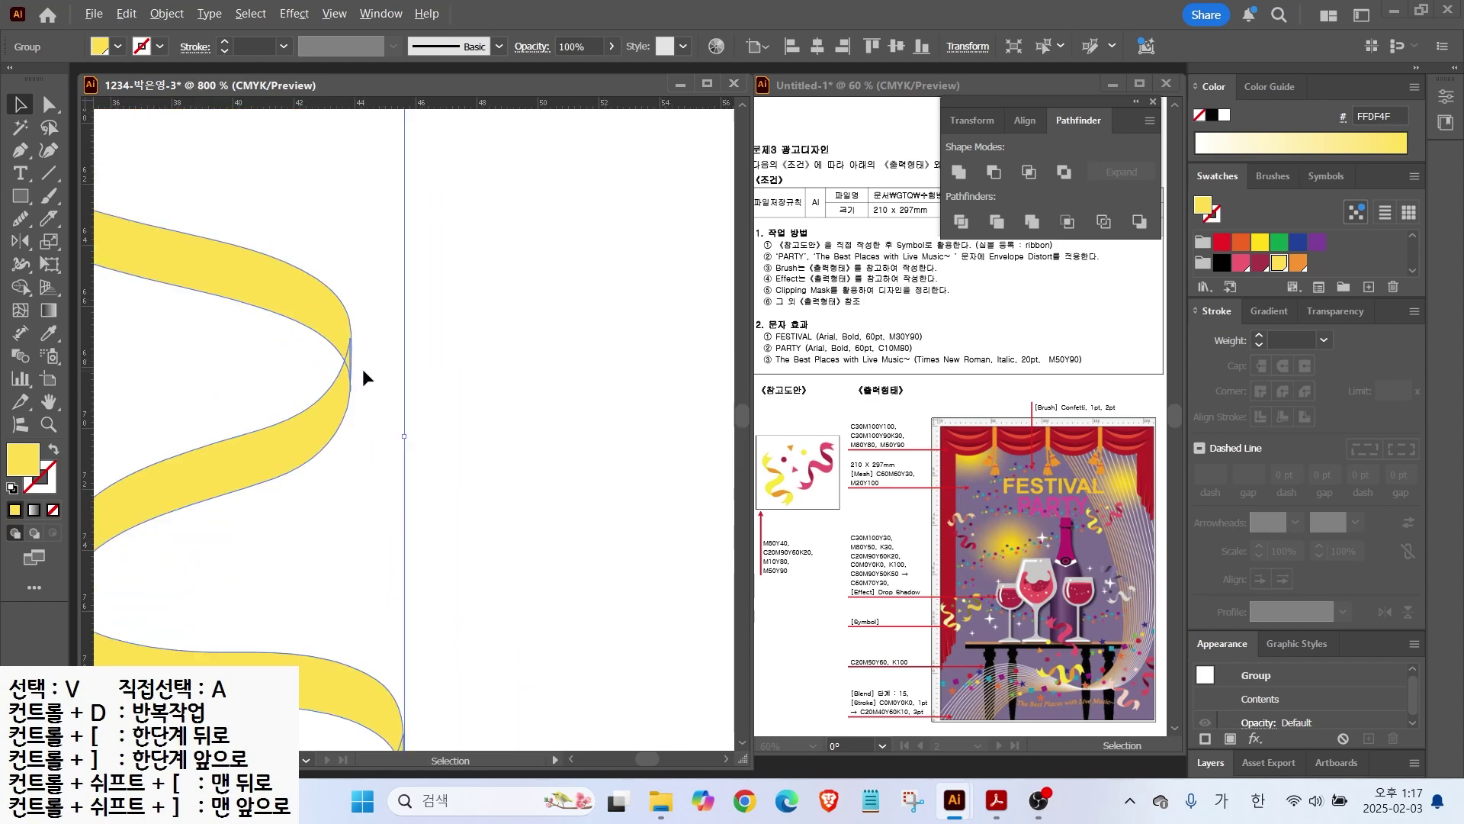
scroll(367, 419, down, 3)
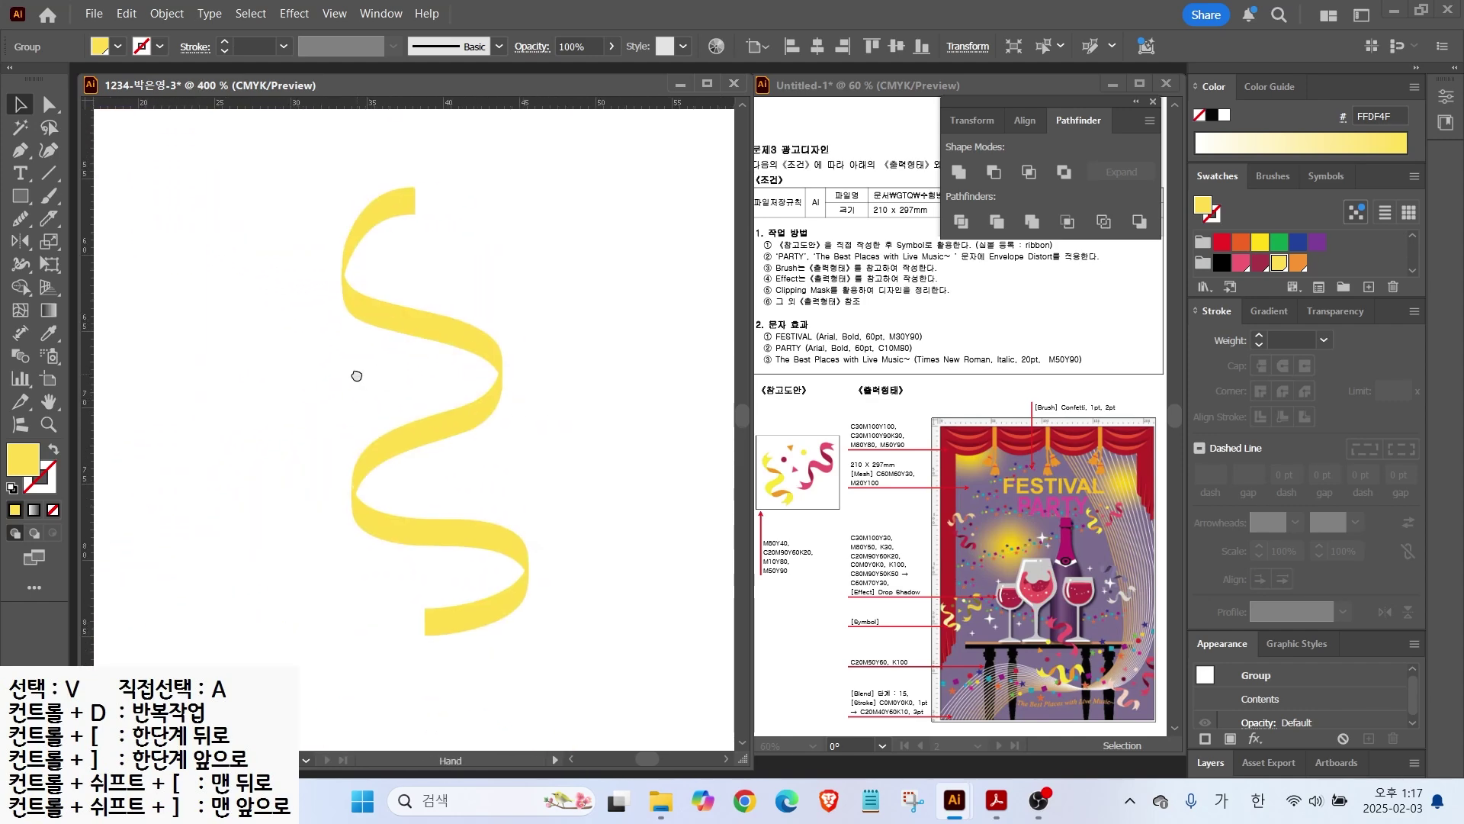
click(286, 254)
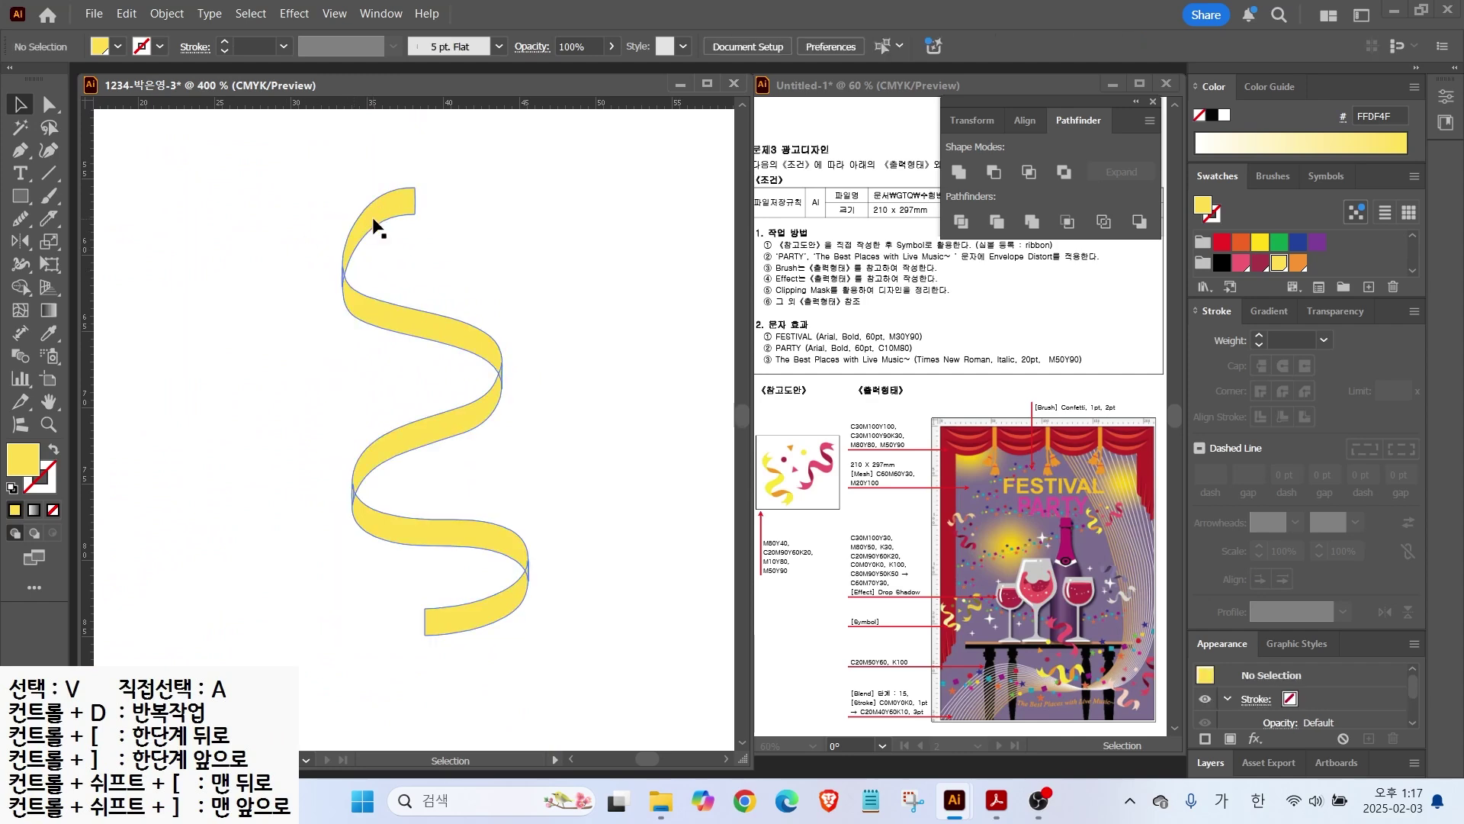
Step: Knife-cut the yellow ribbon at its upper-left bend and its right bend
key(a)
click(355, 226)
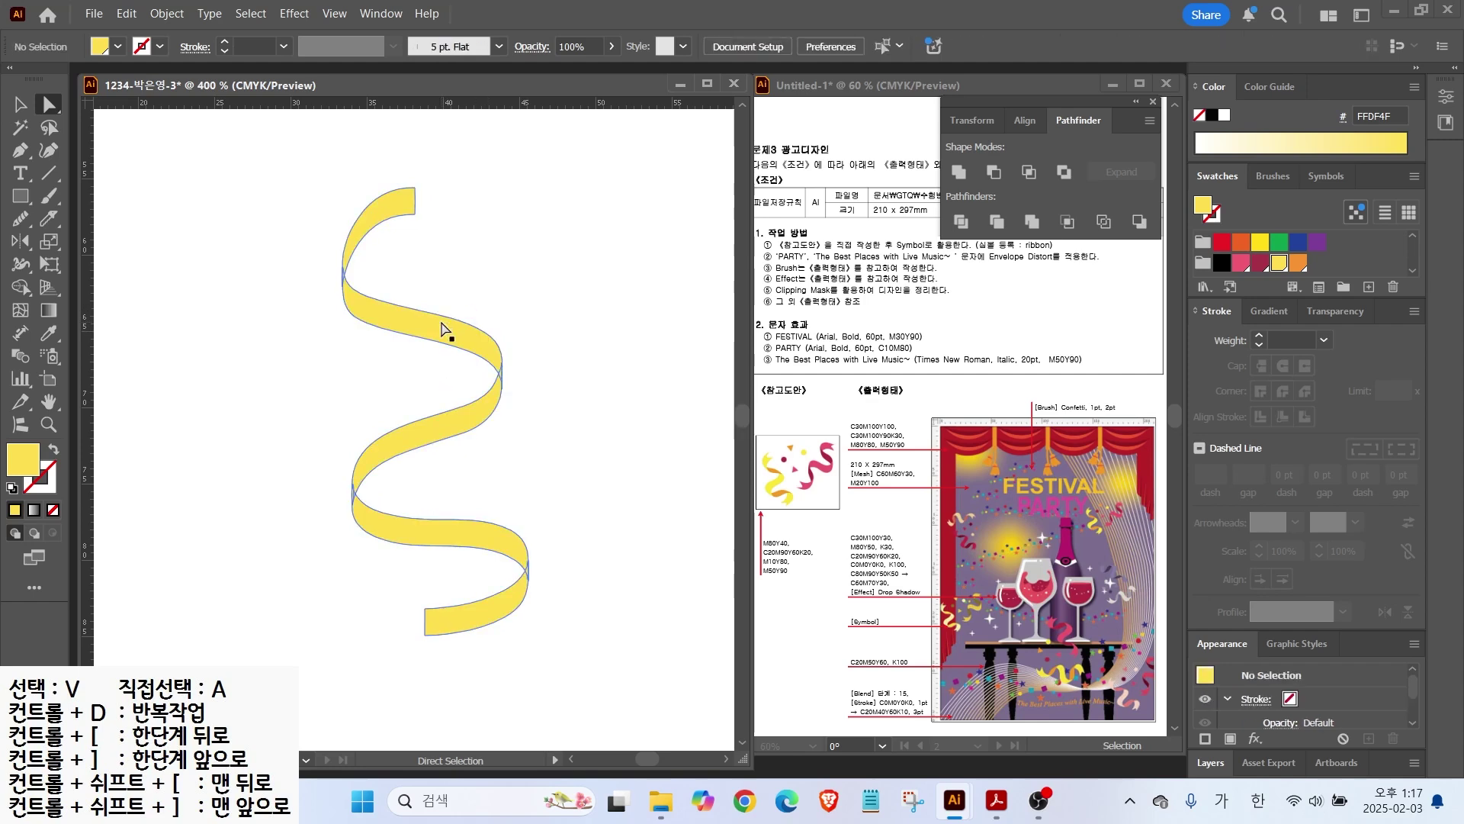
click(417, 337)
click(20, 105)
click(359, 260)
click(357, 307)
click(48, 219)
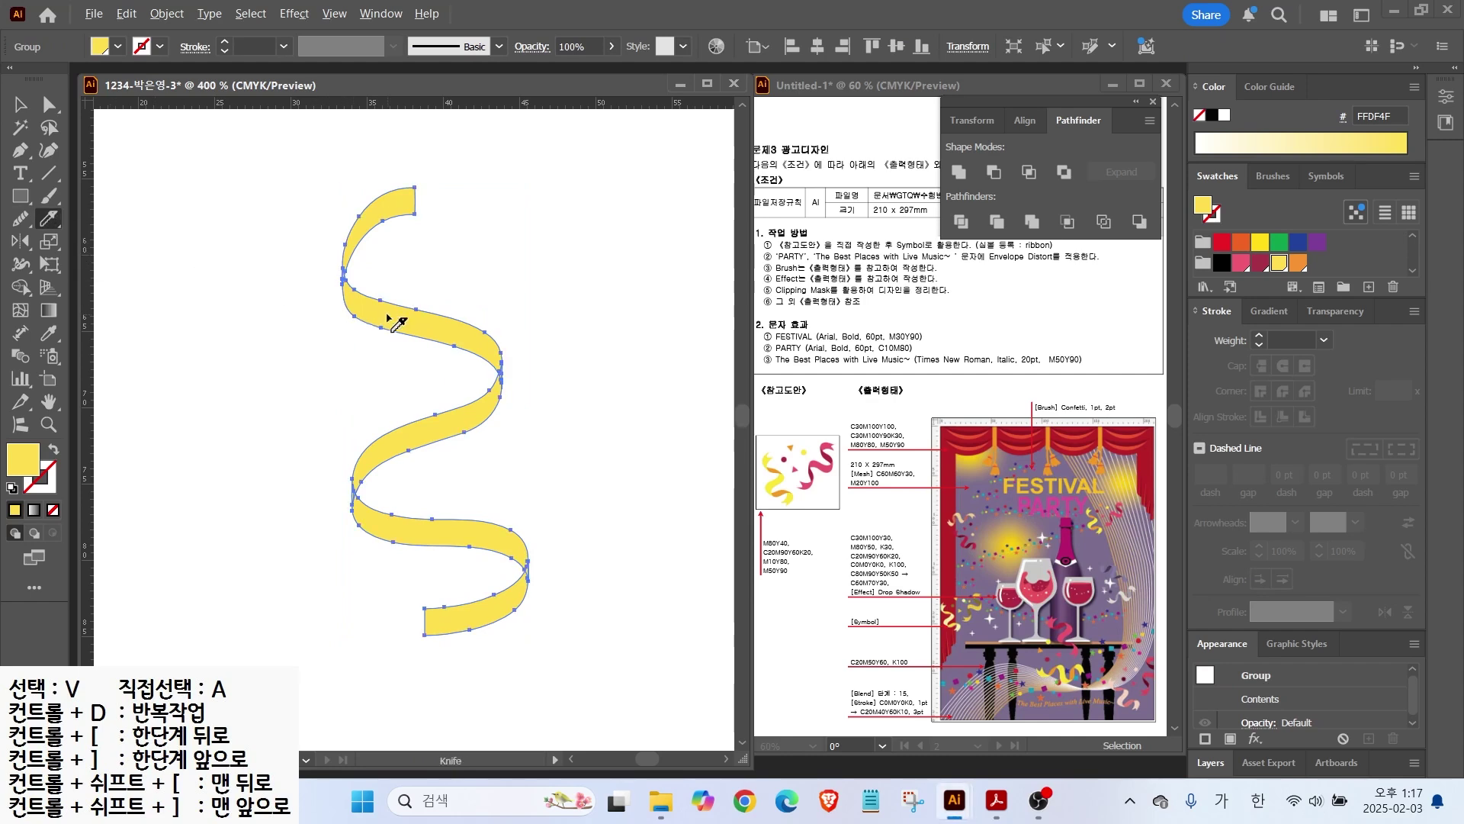
scroll(387, 316, up, 1)
scroll(374, 267, up, 1)
drag(317, 226, 287, 262)
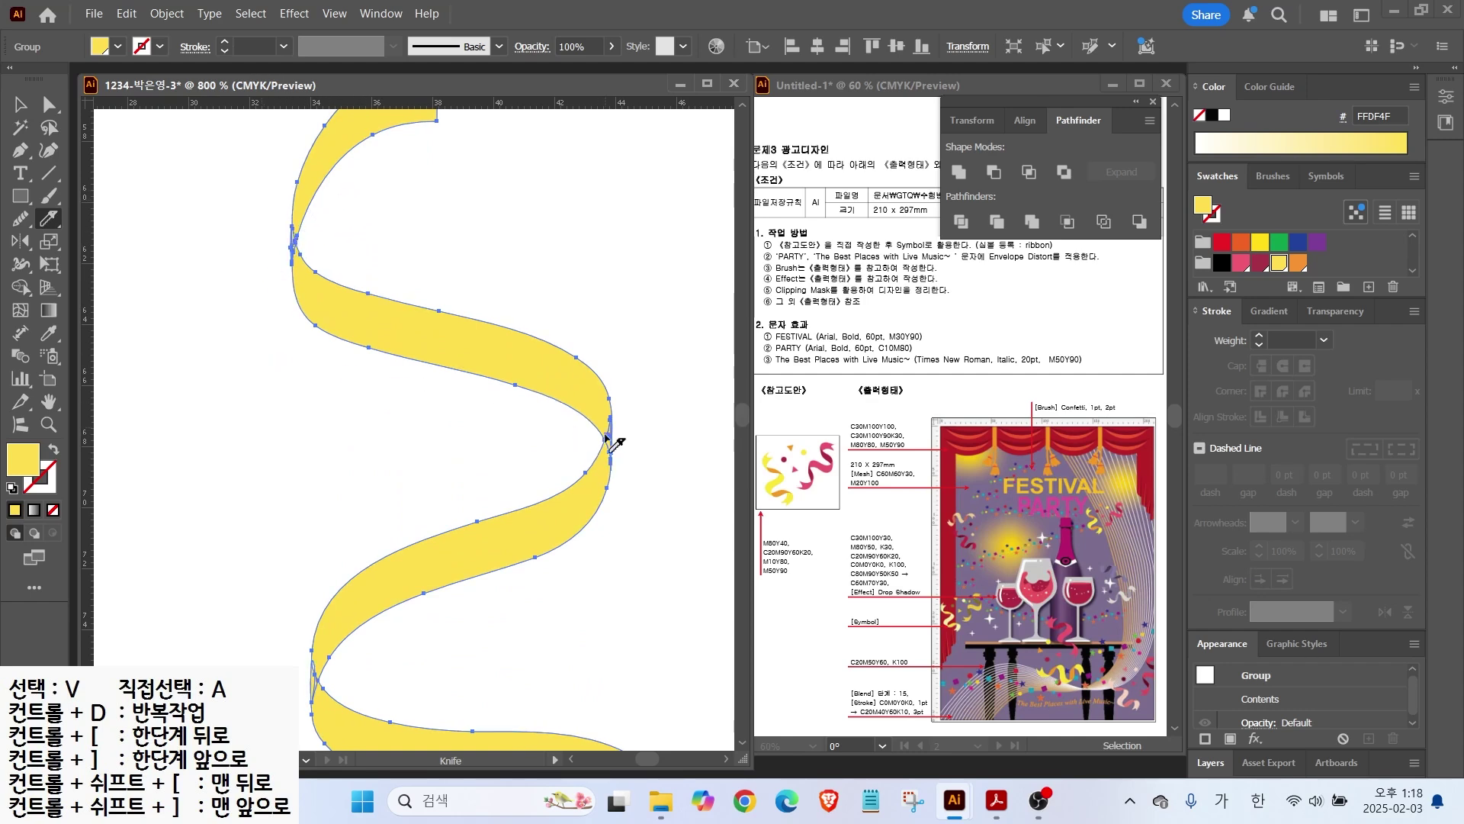
mouse_move(586, 431)
mouse_down()
mouse_move(622, 458)
mouse_move(647, 546)
mouse_up()
Step: Recolour the middle ribbon piece orange
click(29, 105)
click(236, 329)
click(410, 326)
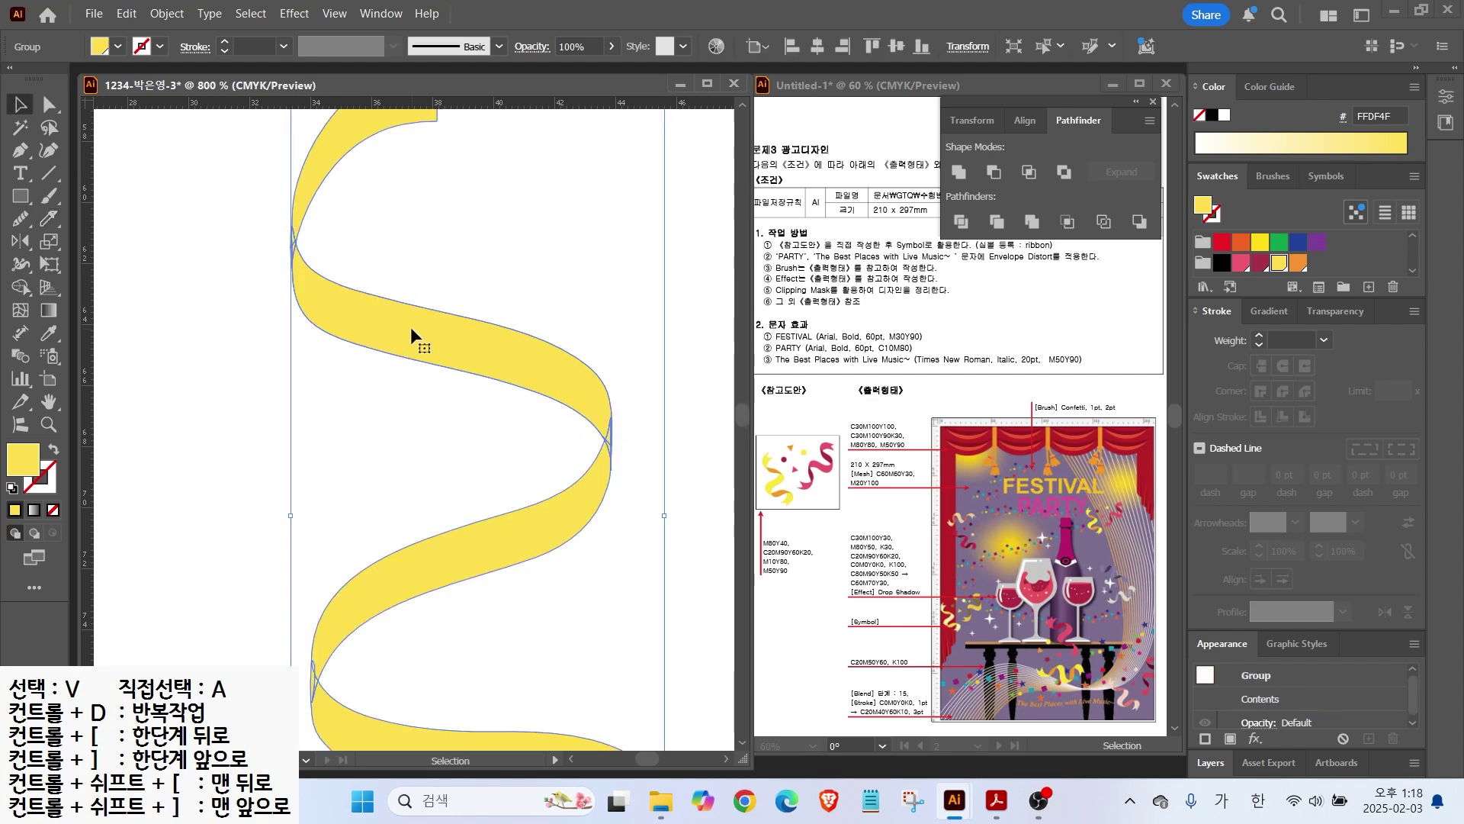
click(366, 244)
click(43, 107)
click(448, 330)
click(455, 333)
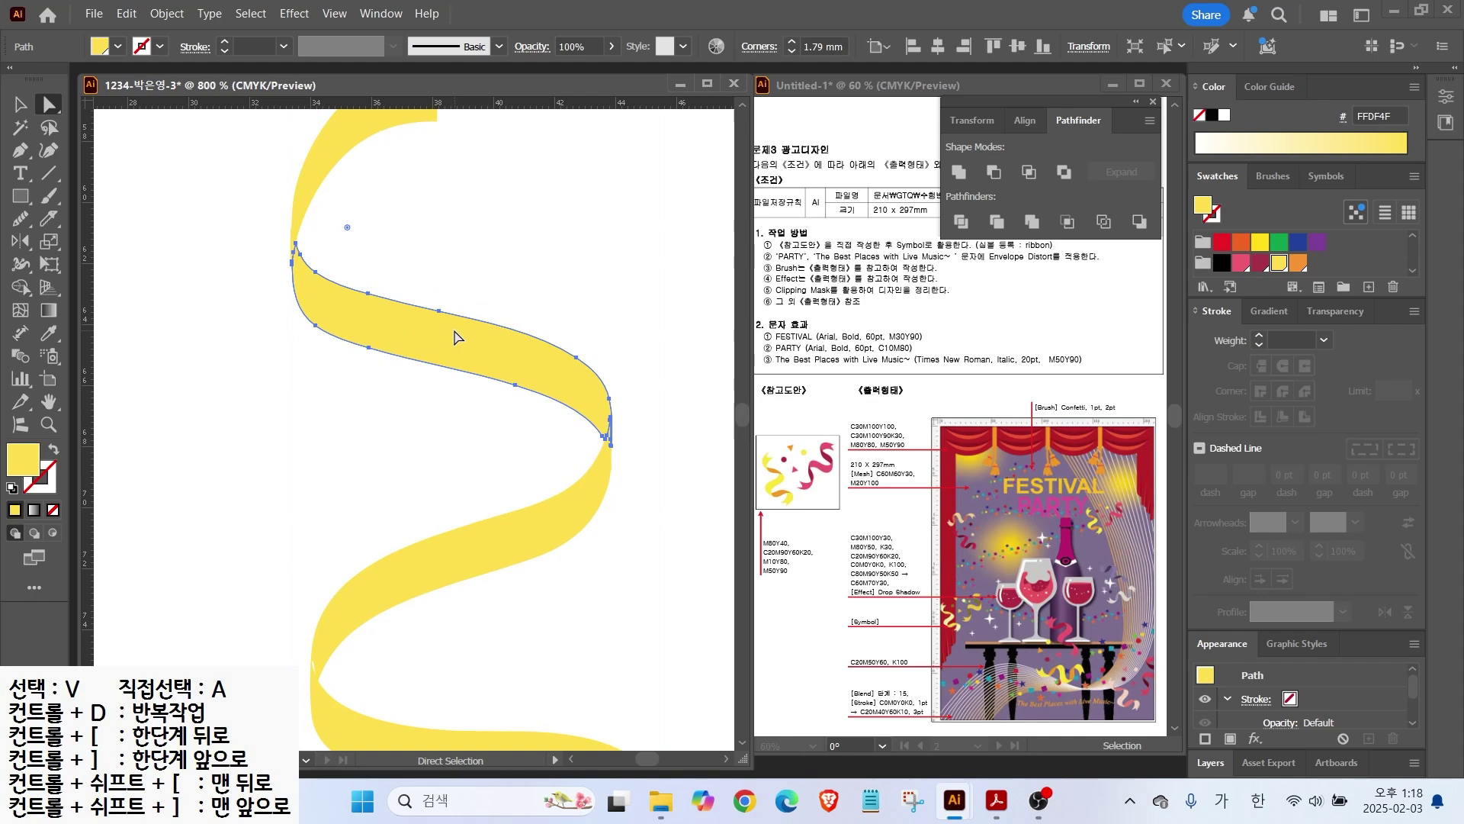
click(1299, 263)
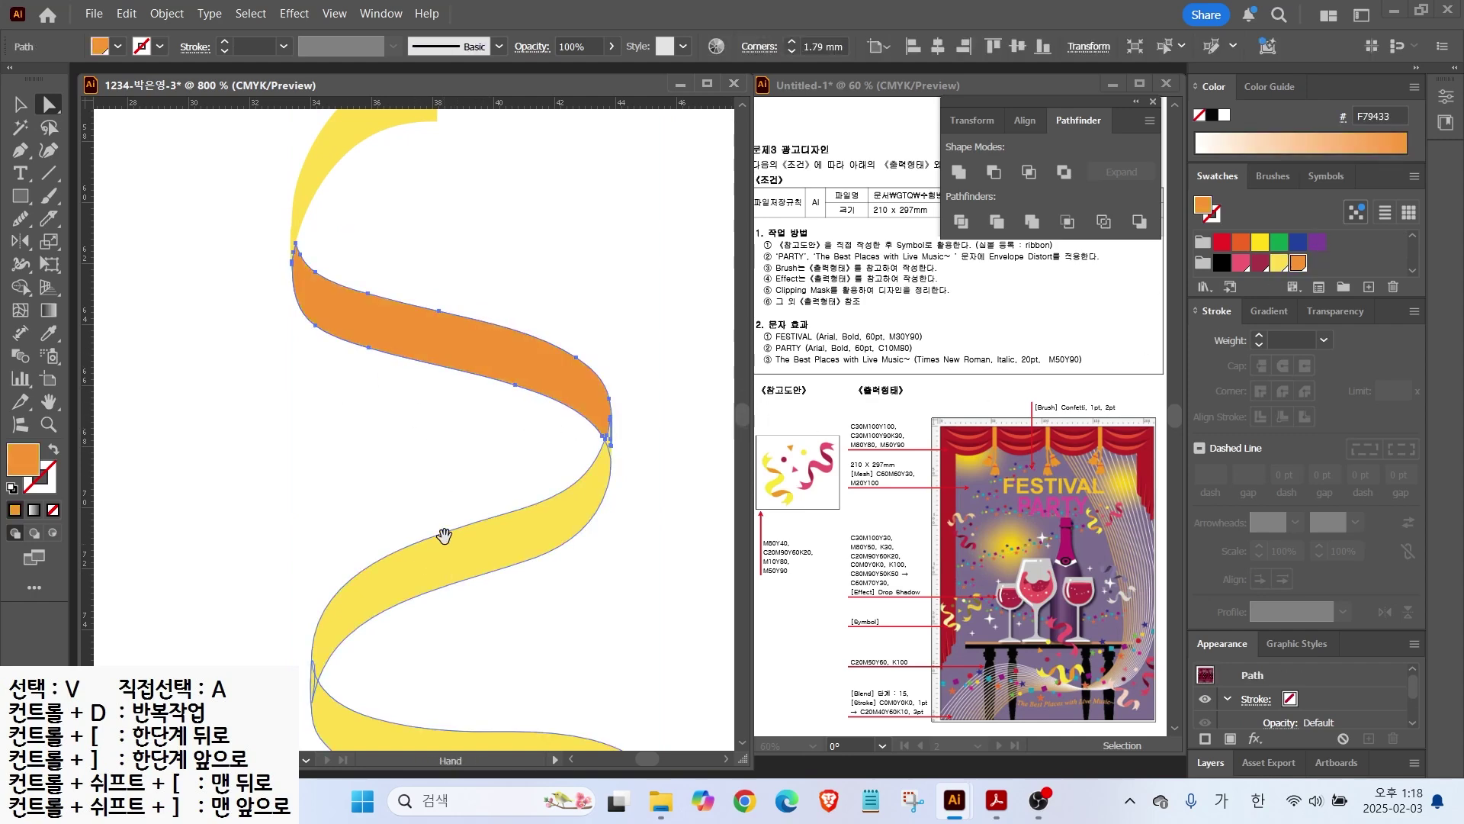
scroll(450, 412, down, 5)
Step: Knife-cut the ribbon across its lower and lower-right folds
key(v)
click(423, 507)
click(48, 219)
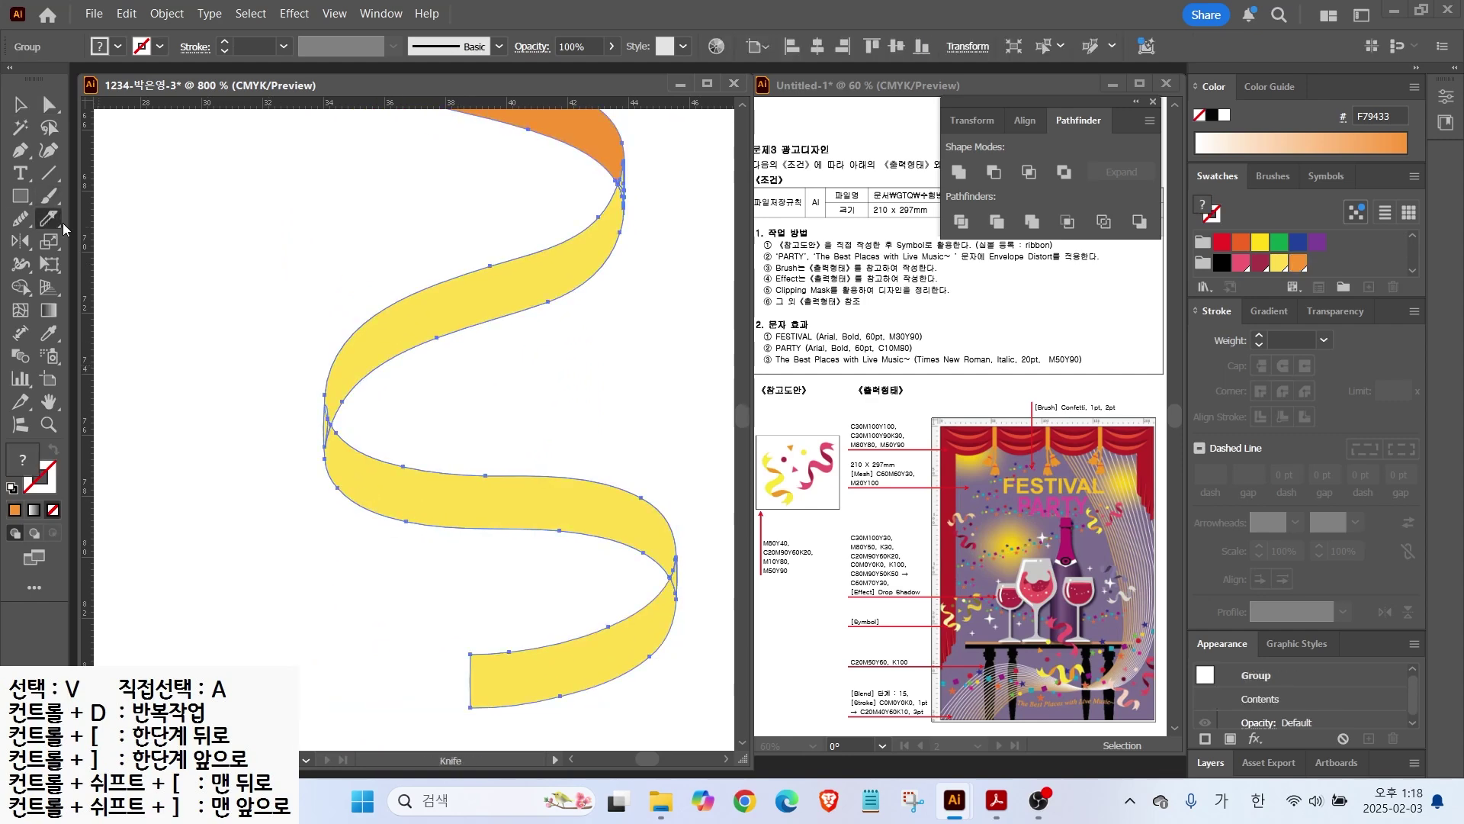
mouse_move(427, 376)
mouse_down()
mouse_move(332, 422)
mouse_move(311, 481)
mouse_up()
mouse_move(618, 545)
mouse_down()
mouse_move(659, 565)
mouse_move(696, 669)
mouse_up()
Step: Fill the lower yellow piece orange (F79433) so the ribbon alternates colours
click(21, 105)
click(49, 106)
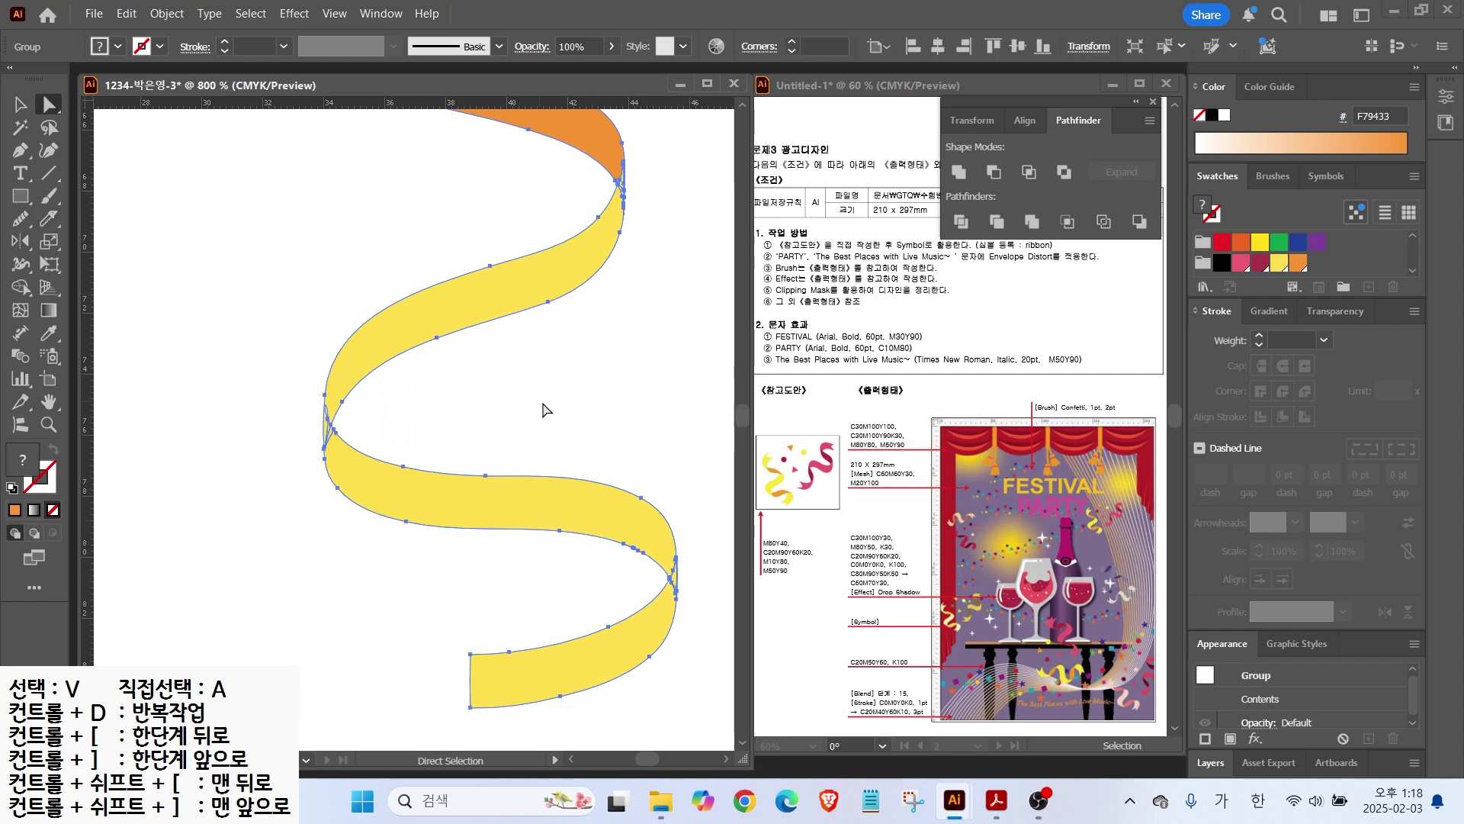
click(542, 410)
click(538, 497)
click(1298, 263)
click(638, 434)
scroll(638, 434, down, 1)
drag(542, 412, 504, 589)
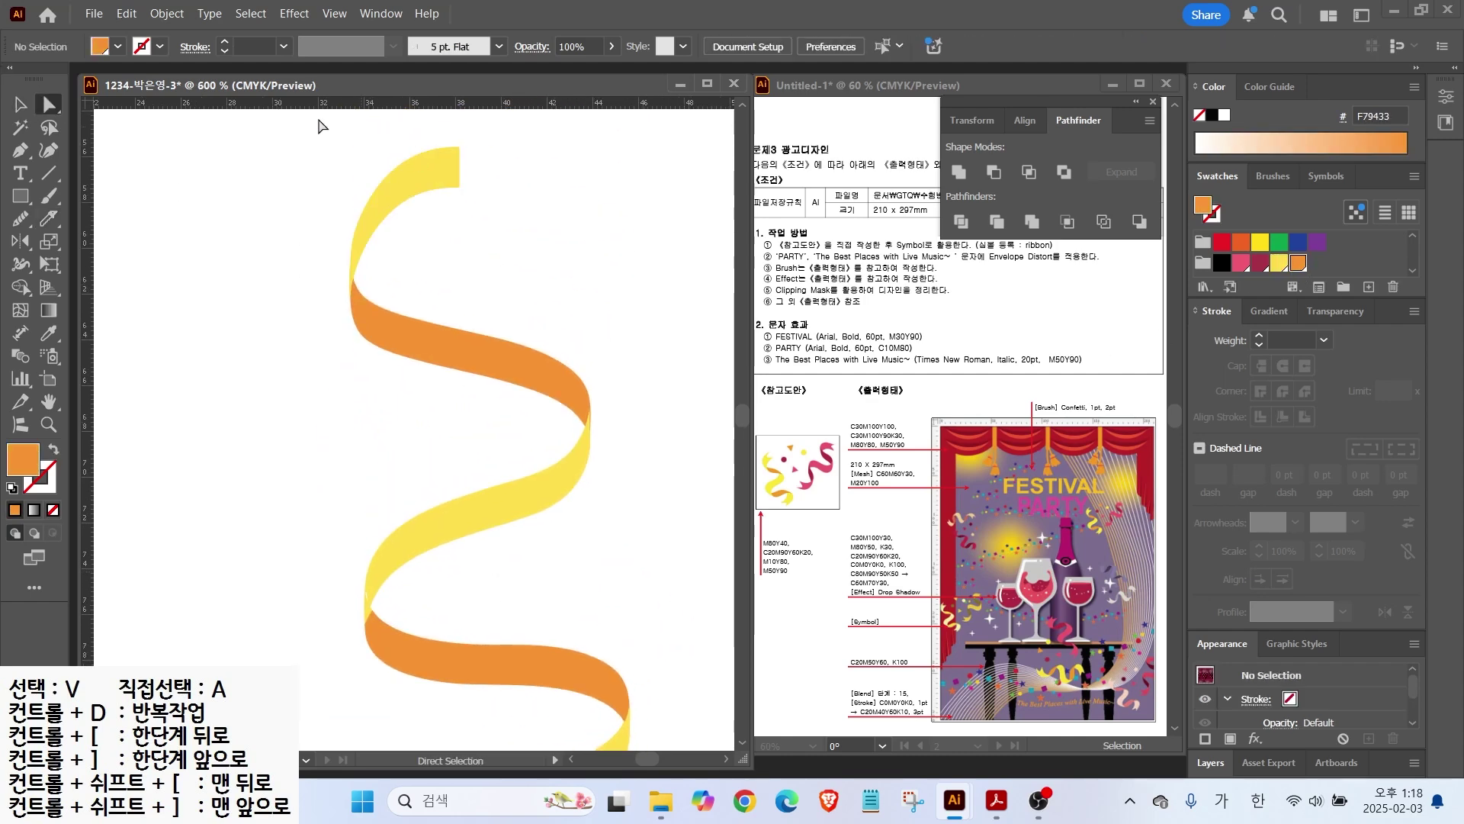
Step: Notch the ribbon's top end with a new anchor pulled inward
click(21, 150)
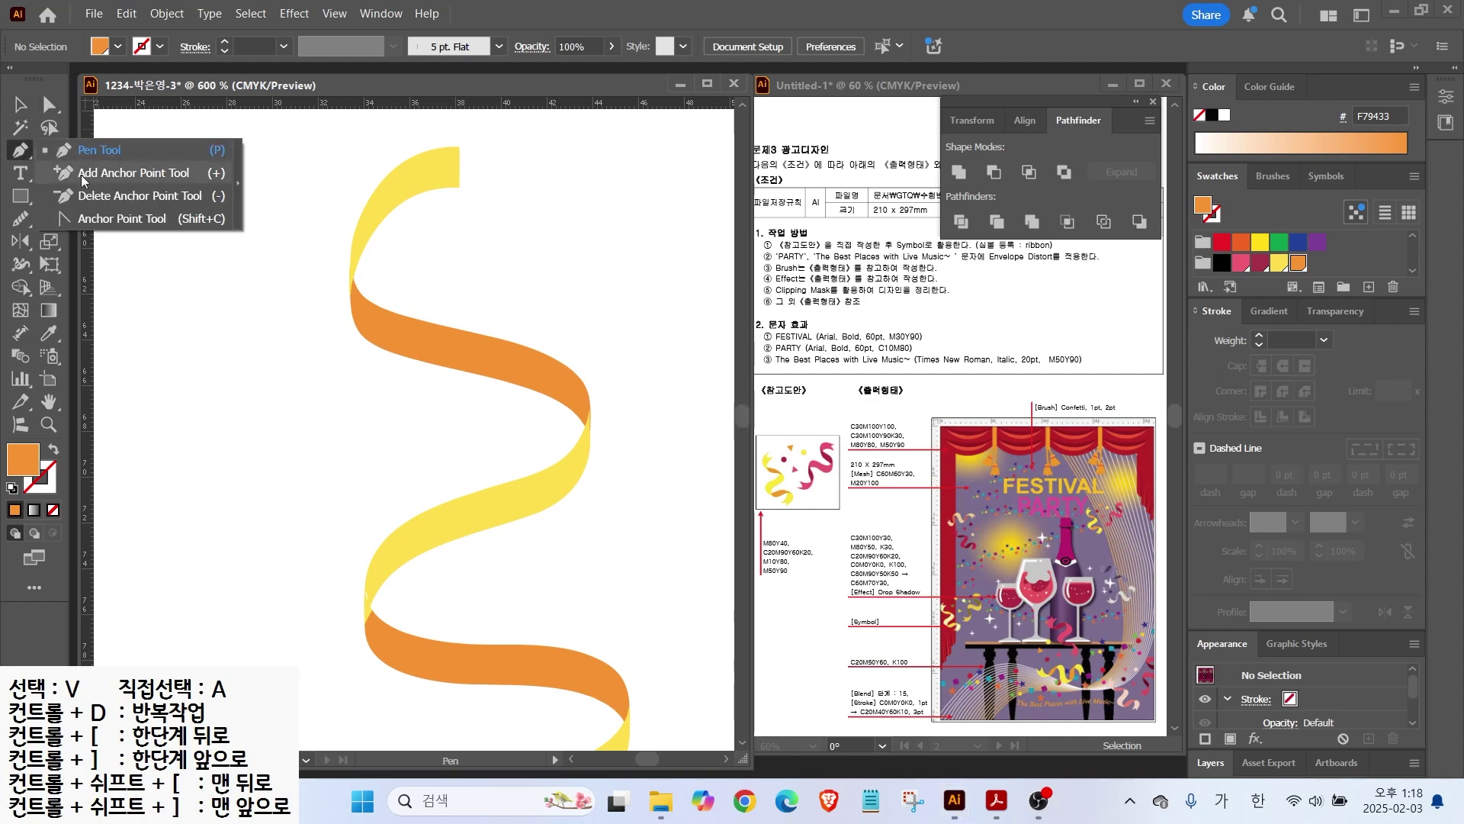
click(84, 181)
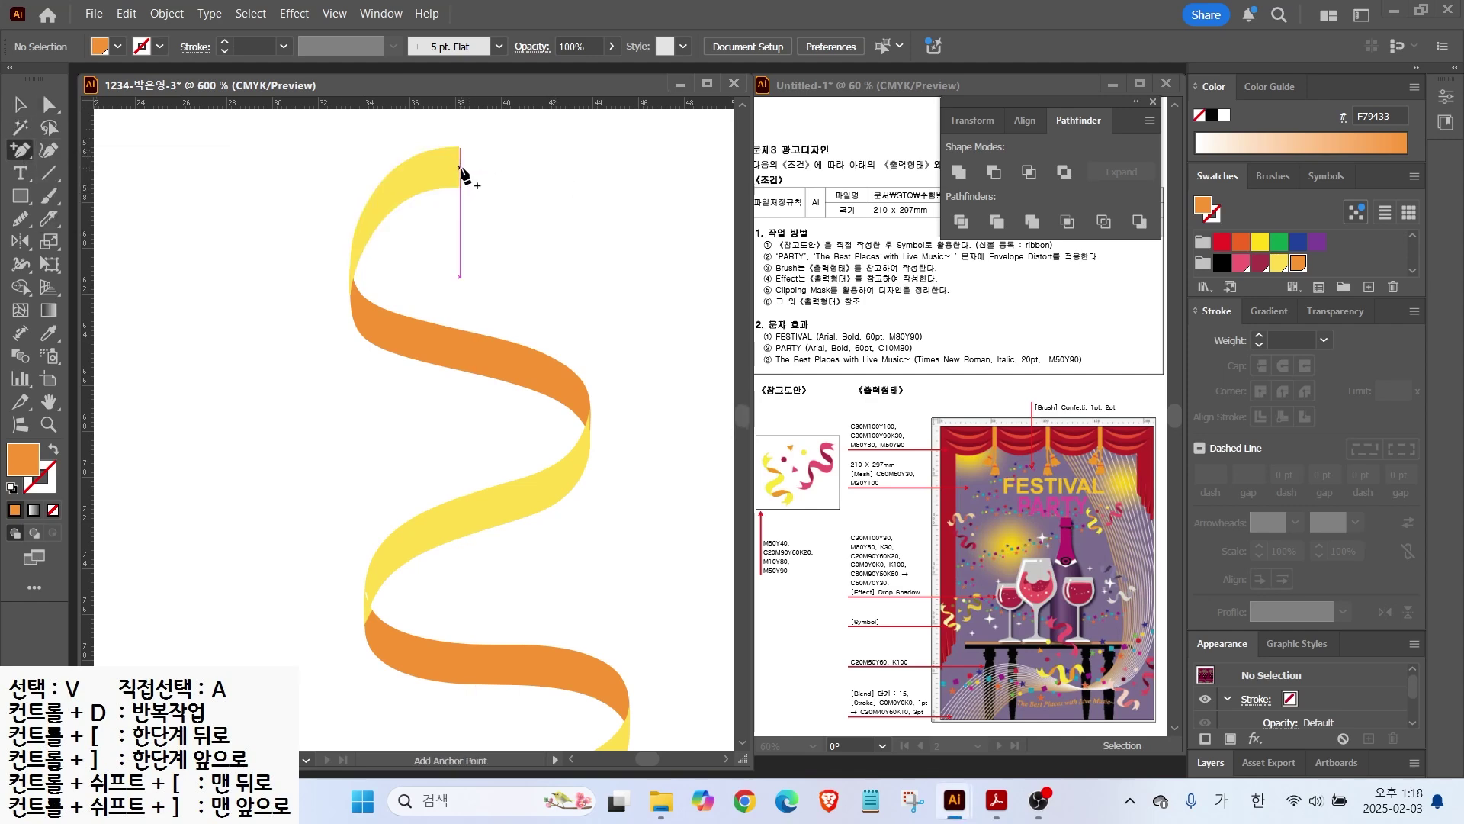
click(460, 175)
click(48, 105)
drag(459, 167, 437, 167)
click(21, 150)
click(107, 216)
Step: Notch the ribbon's lower end with a new anchor pushed inward
scroll(499, 418, down, 5)
scroll(461, 287, right, 2)
key(plus)
click(430, 641)
key(a)
drag(430, 641, 443, 639)
click(21, 150)
click(107, 216)
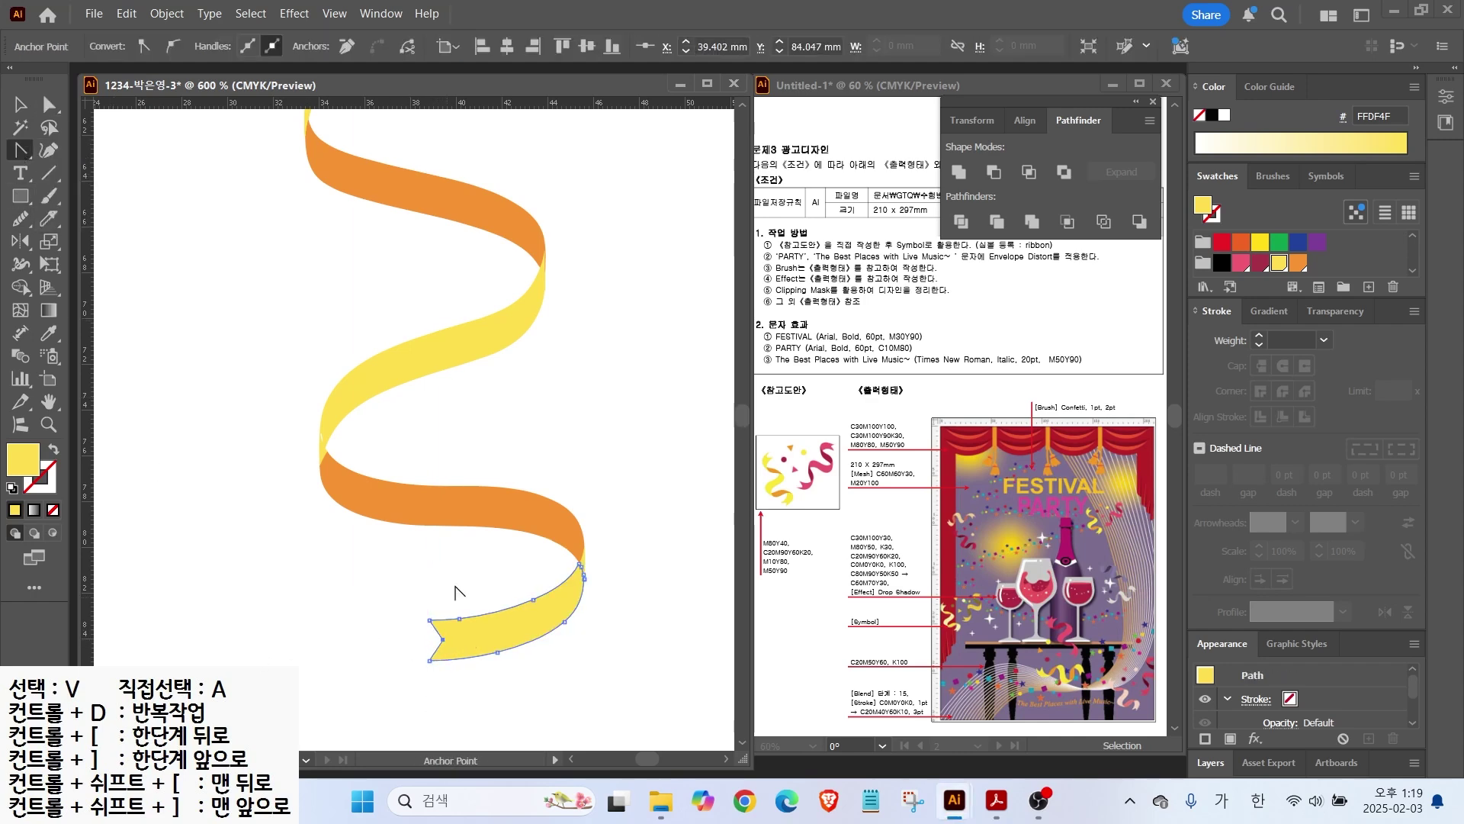
scroll(397, 603, down, 1)
scroll(217, 372, down, 1)
Step: Duplicate the ribbon to the right, rotate the copy about 210°, and scale both down
click(25, 106)
click(141, 157)
drag(158, 157, 436, 633)
drag(366, 388, 517, 375)
drag(570, 204, 359, 465)
drag(444, 405, 477, 373)
key(ctrl+a)
drag(616, 190, 542, 309)
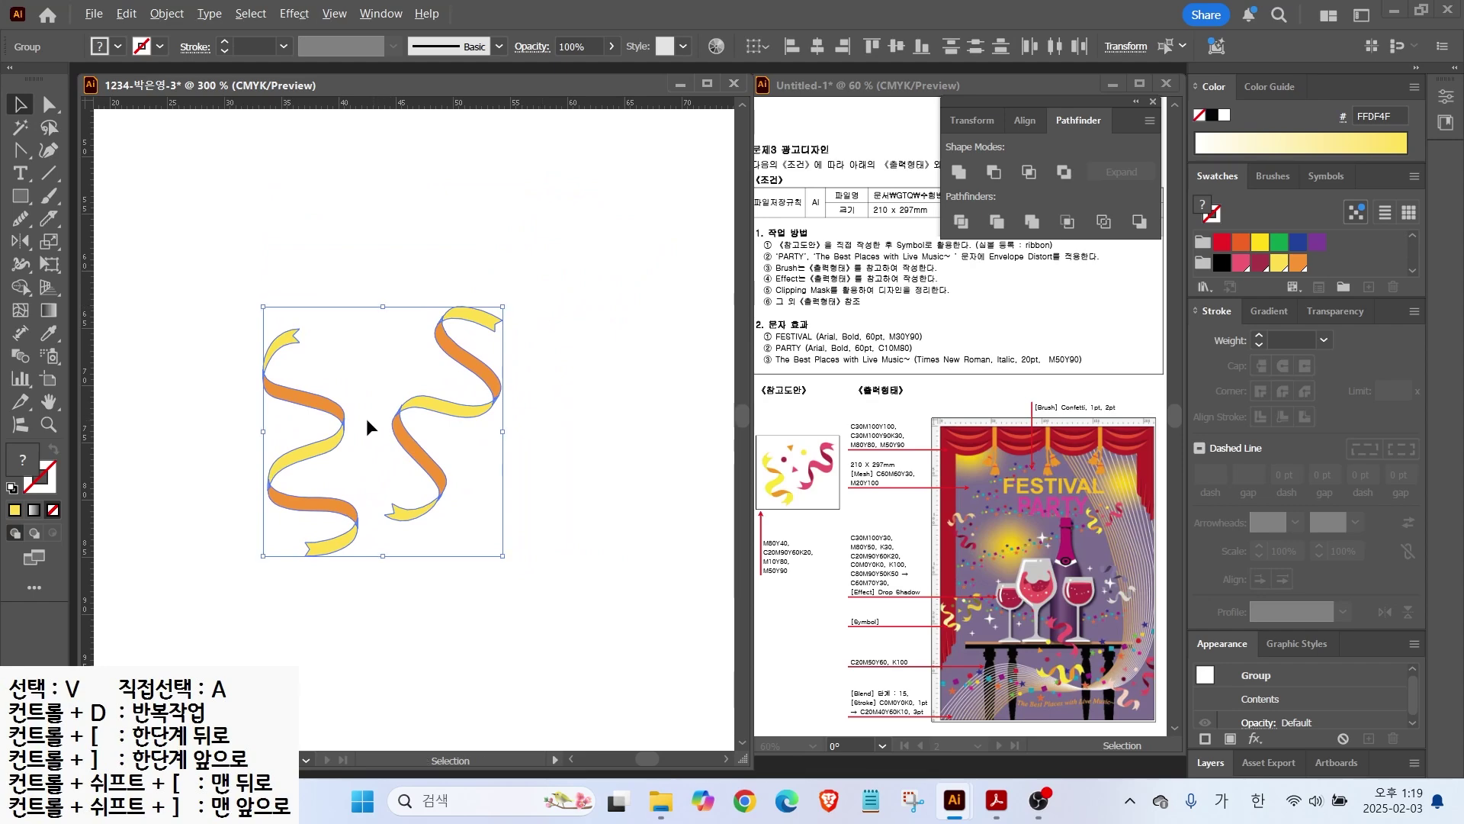
Step: Recolour the copy's yellow pieces pink and its orange pieces dark red (A73448)
scroll(366, 427, up, 2)
click(587, 386)
click(638, 448)
double_click(550, 381)
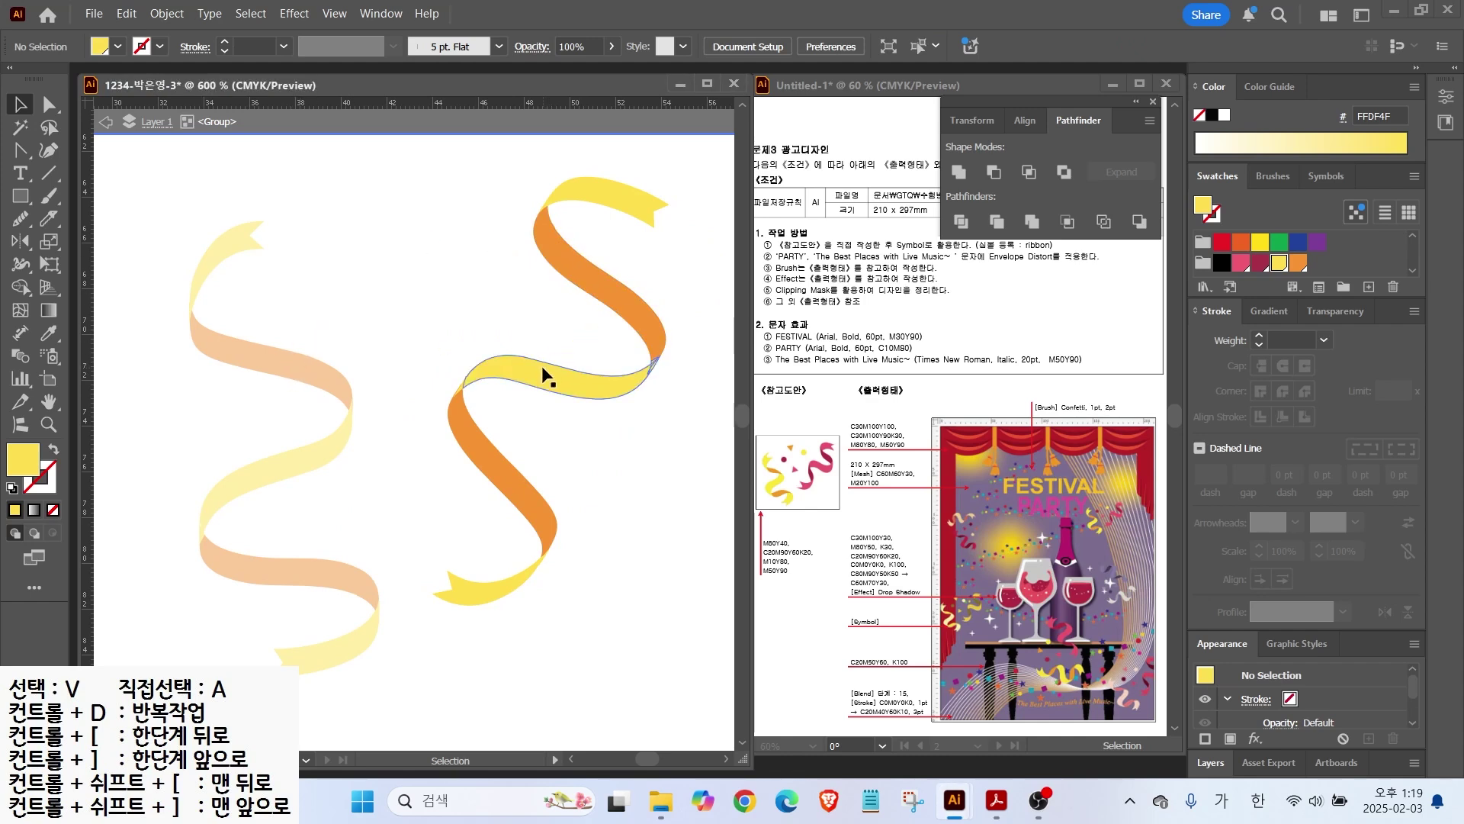
click(26, 131)
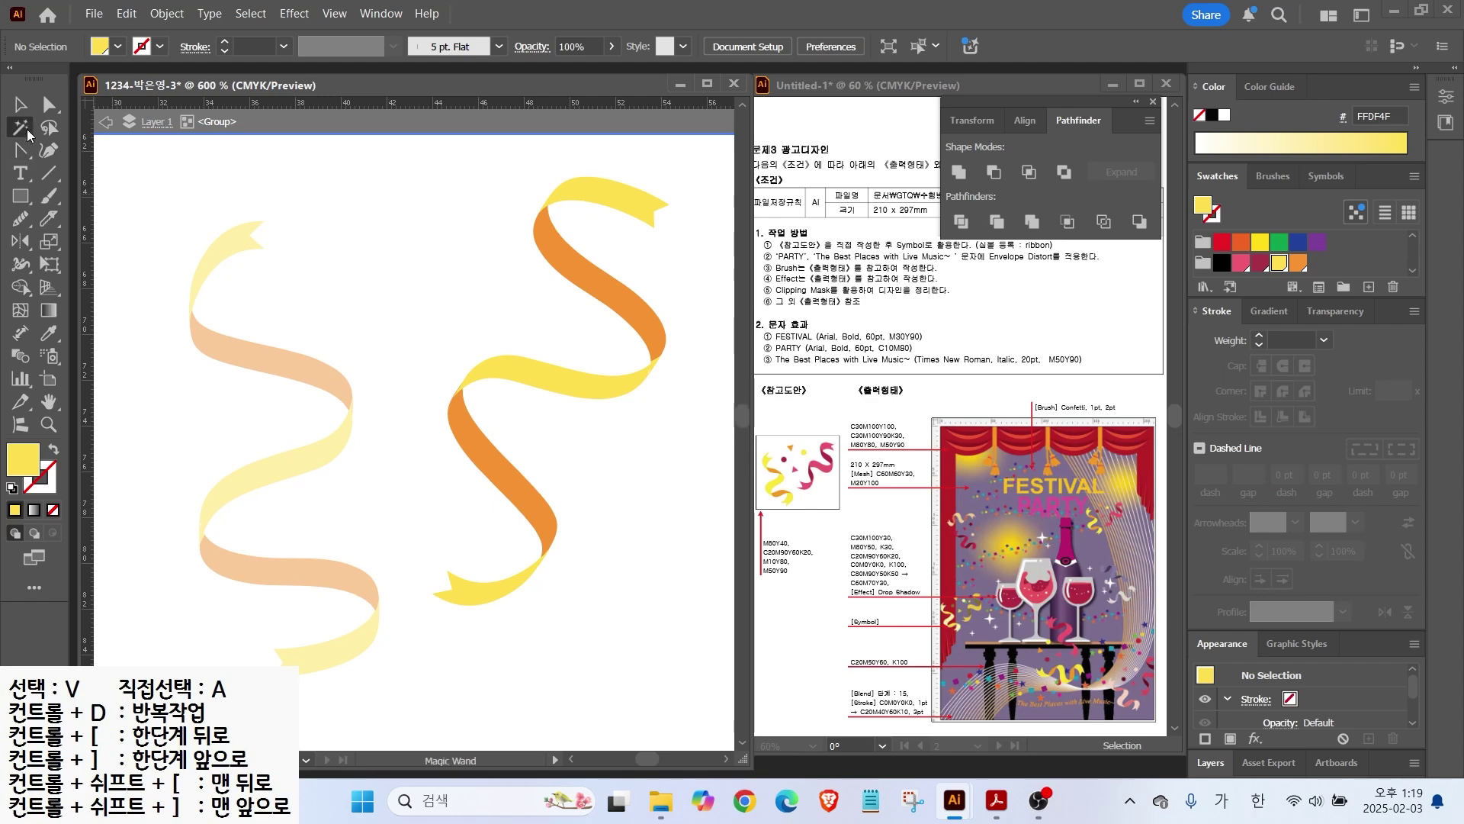
click(623, 205)
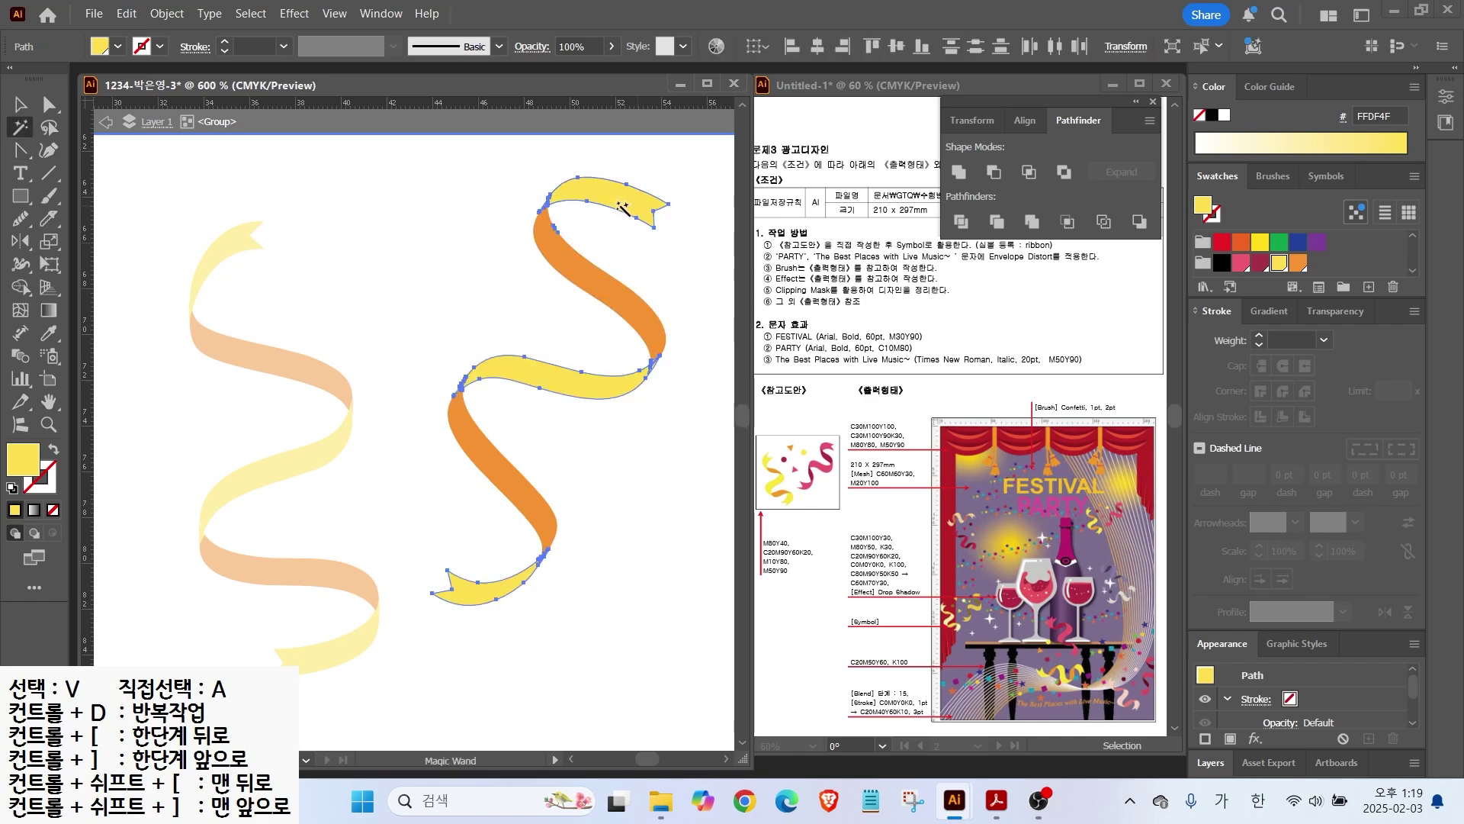
click(1241, 264)
click(631, 298)
click(1259, 263)
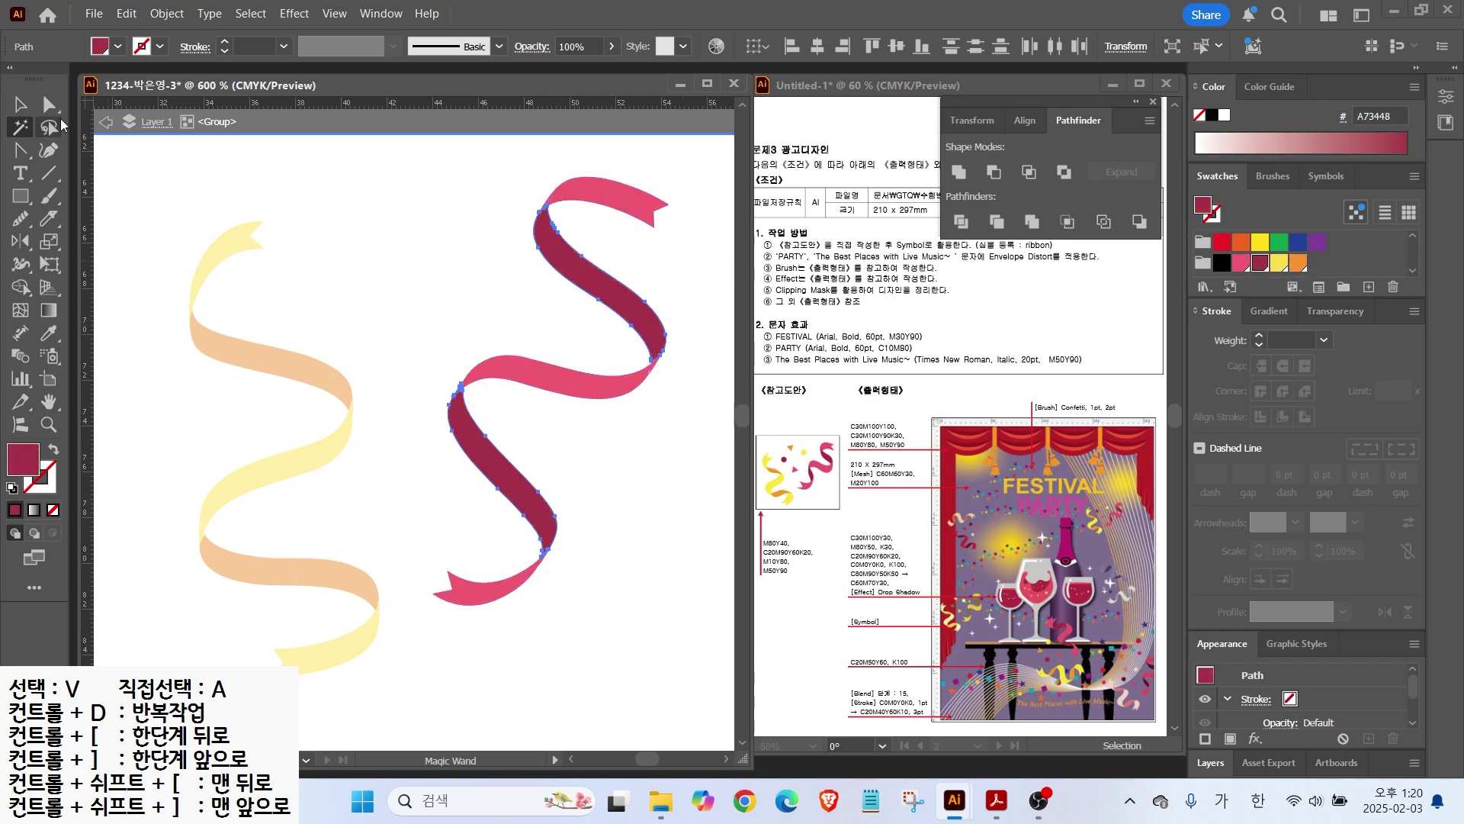
click(420, 254)
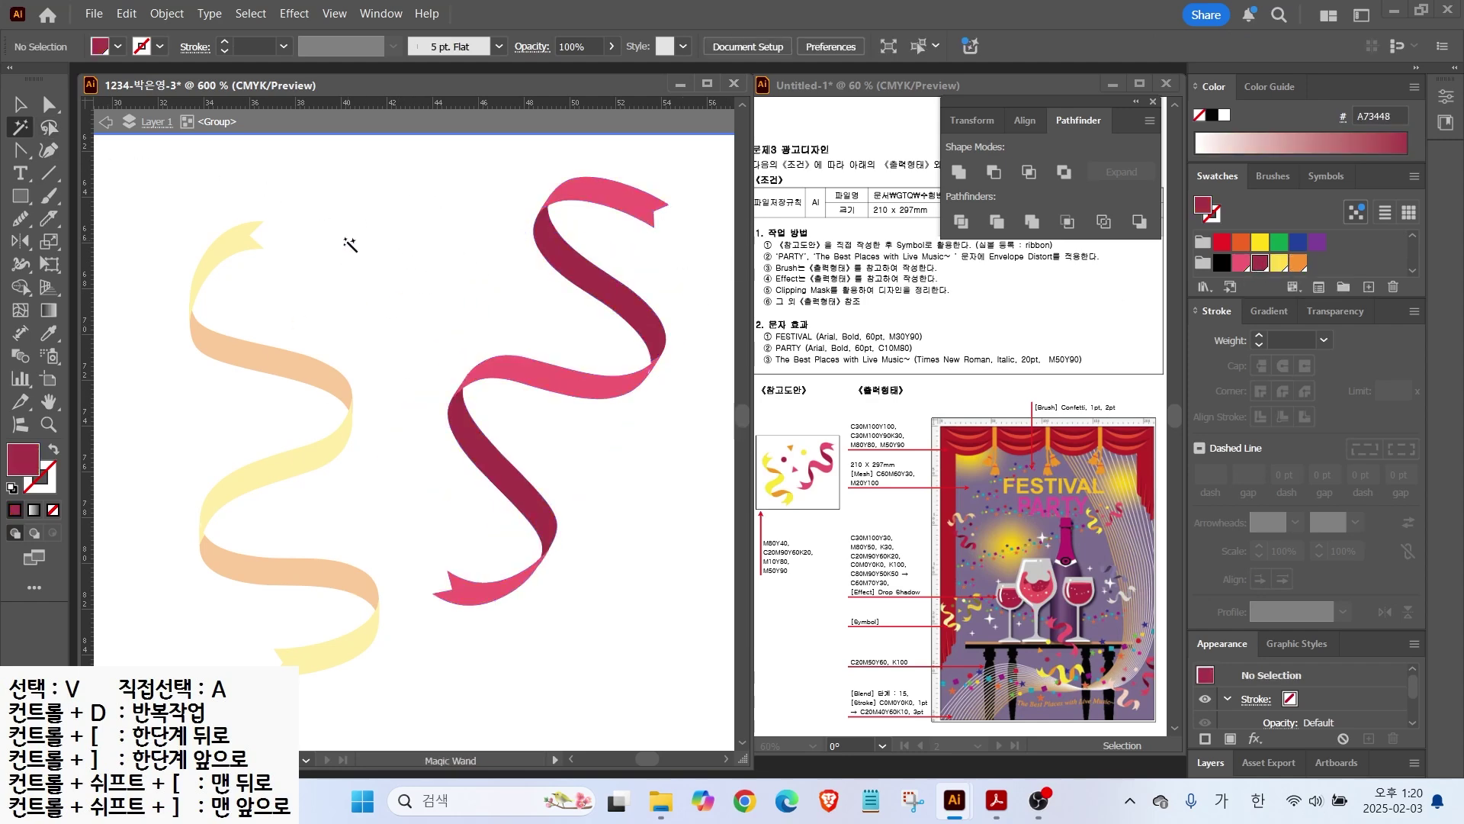
key(v)
double_click(436, 255)
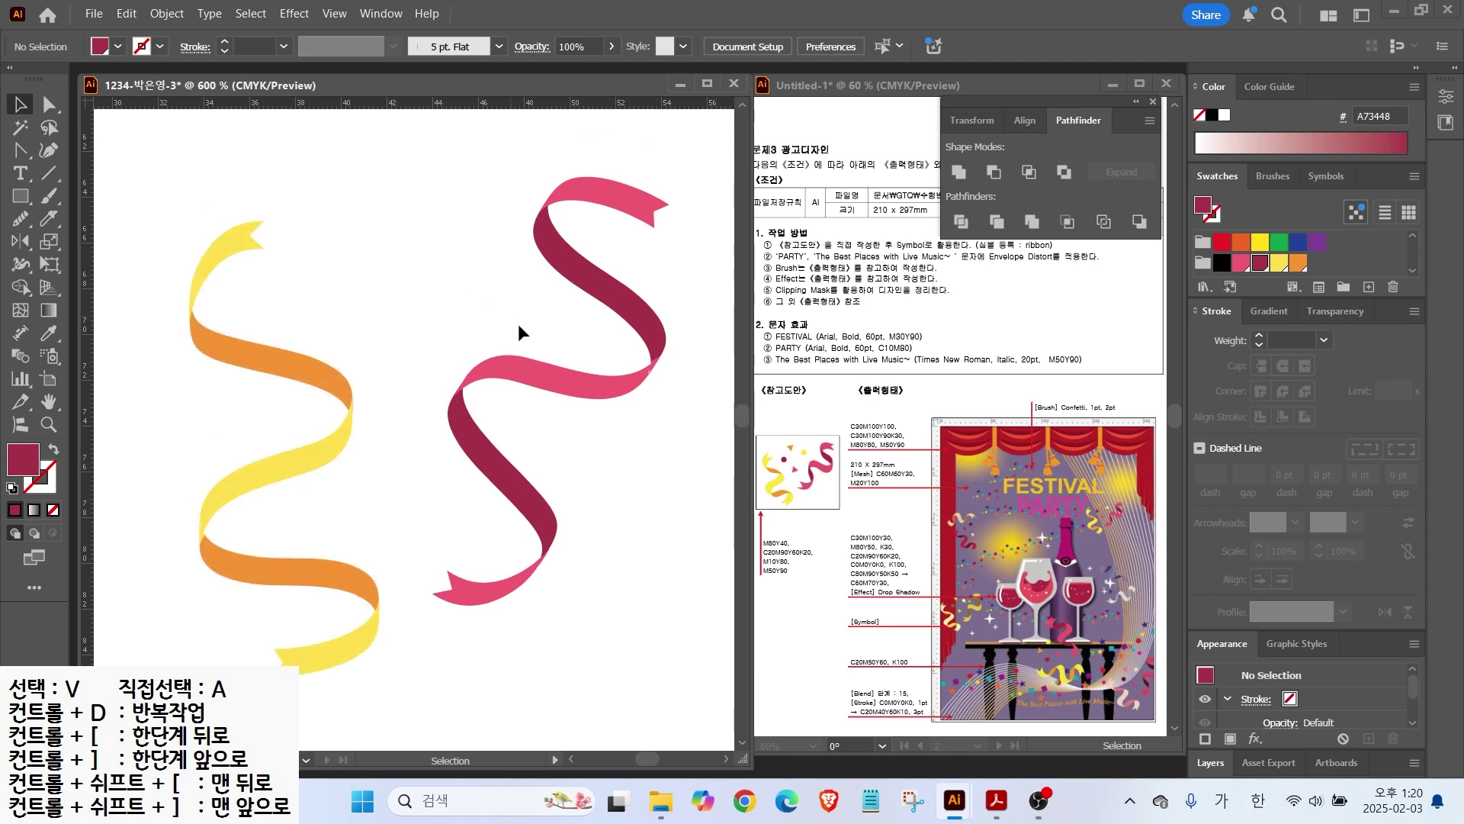
Step: Draw small circular dots near the ribbons, one dark red and one yellow
scroll(507, 360, down, 2)
scroll(507, 360, up, 1)
drag(21, 197, 76, 243)
mouse_move(462, 264)
mouse_down()
mouse_move(488, 290)
mouse_move(387, 311)
mouse_up()
key(v)
click(333, 218)
click(478, 283)
click(1279, 263)
drag(21, 150, 76, 142)
click(21, 196)
Step: Draw small triangles with the Polygon tool and colour them orange and pink
drag(23, 202, 85, 264)
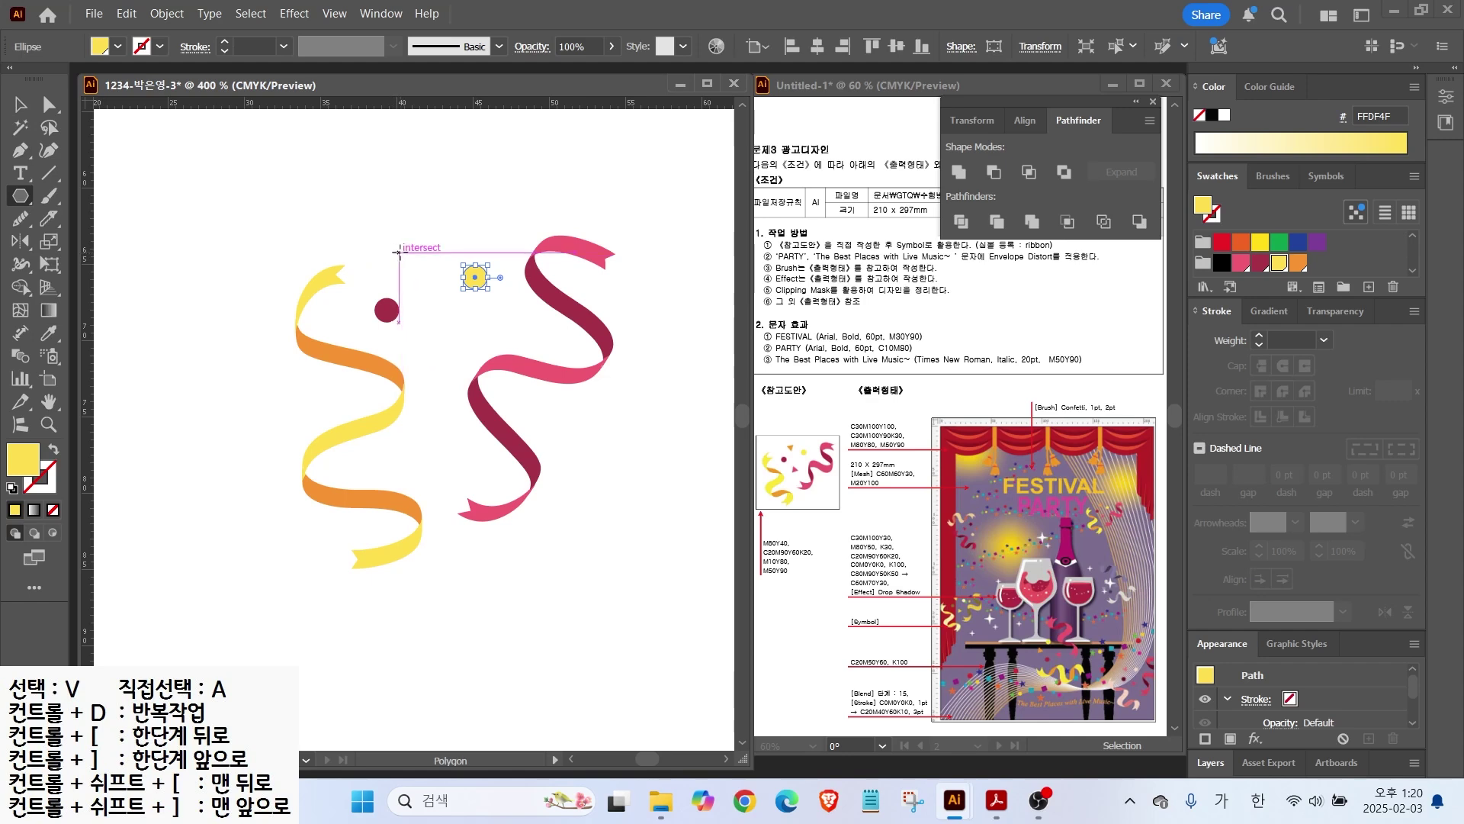
drag(402, 252, 394, 272)
key(Down)
key(Down)
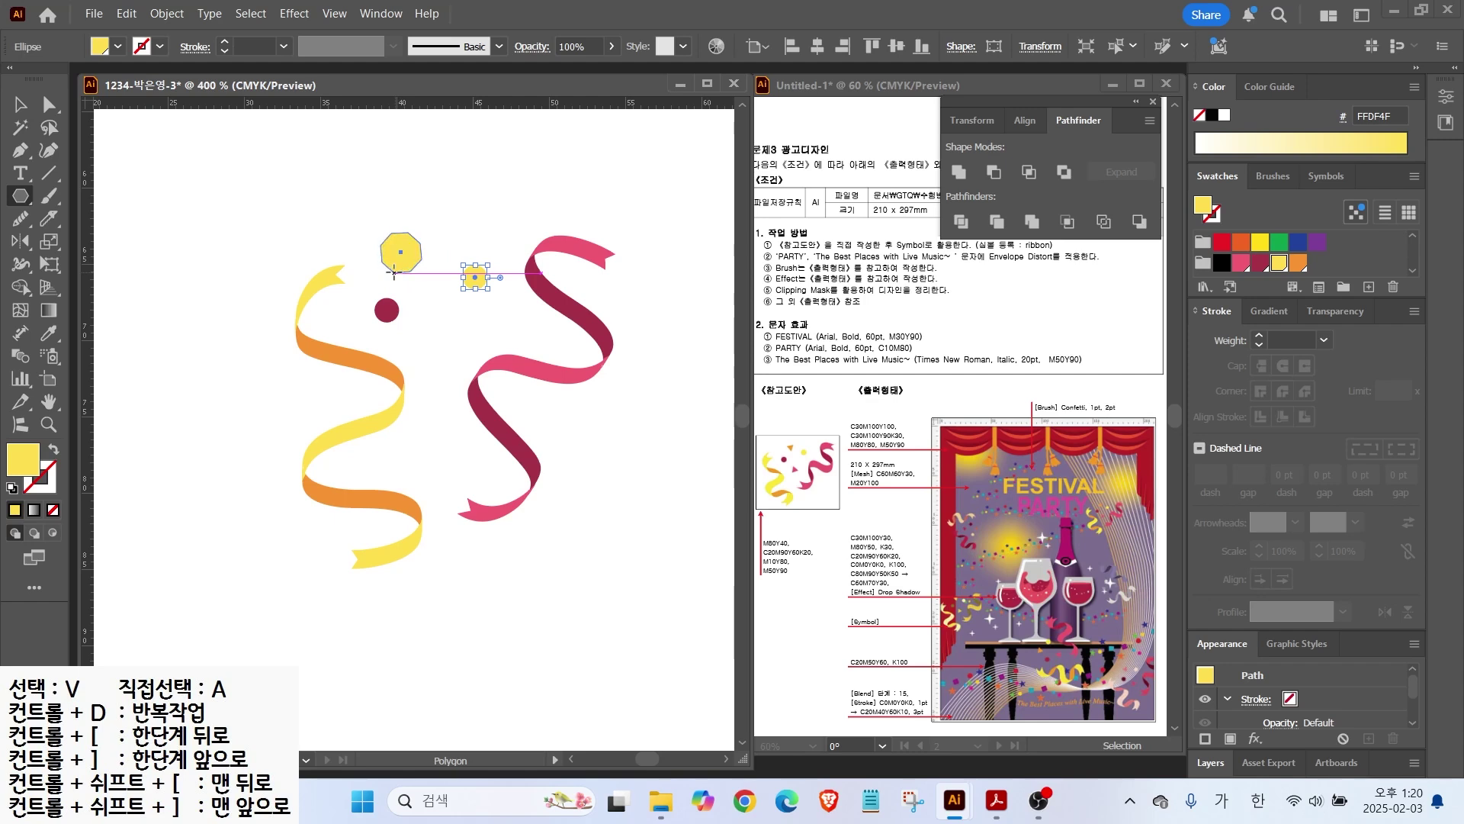
key(Down)
key(Down)
mouse_move(395, 272)
mouse_down()
mouse_move(411, 256)
mouse_move(406, 338)
mouse_move(427, 348)
mouse_up()
click(1298, 263)
key(v)
click(1239, 263)
click(418, 328)
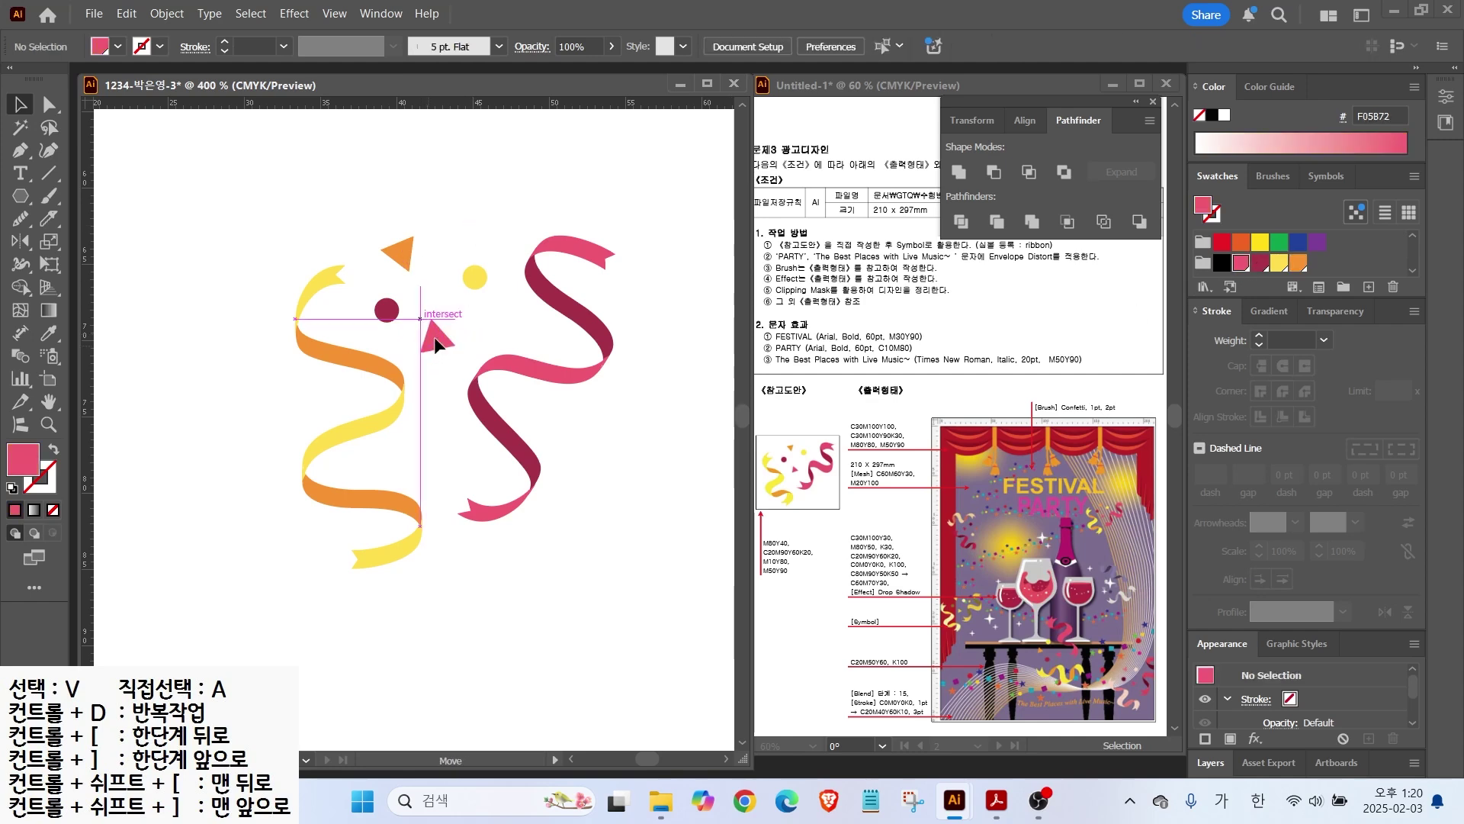
Step: Nudge the pink ribbon up-left, rotate it about 22° clockwise, then select all the artwork
click(473, 277)
drag(575, 317, 566, 308)
drag(660, 275, 686, 334)
scroll(198, 343, down, 1)
drag(219, 213, 534, 580)
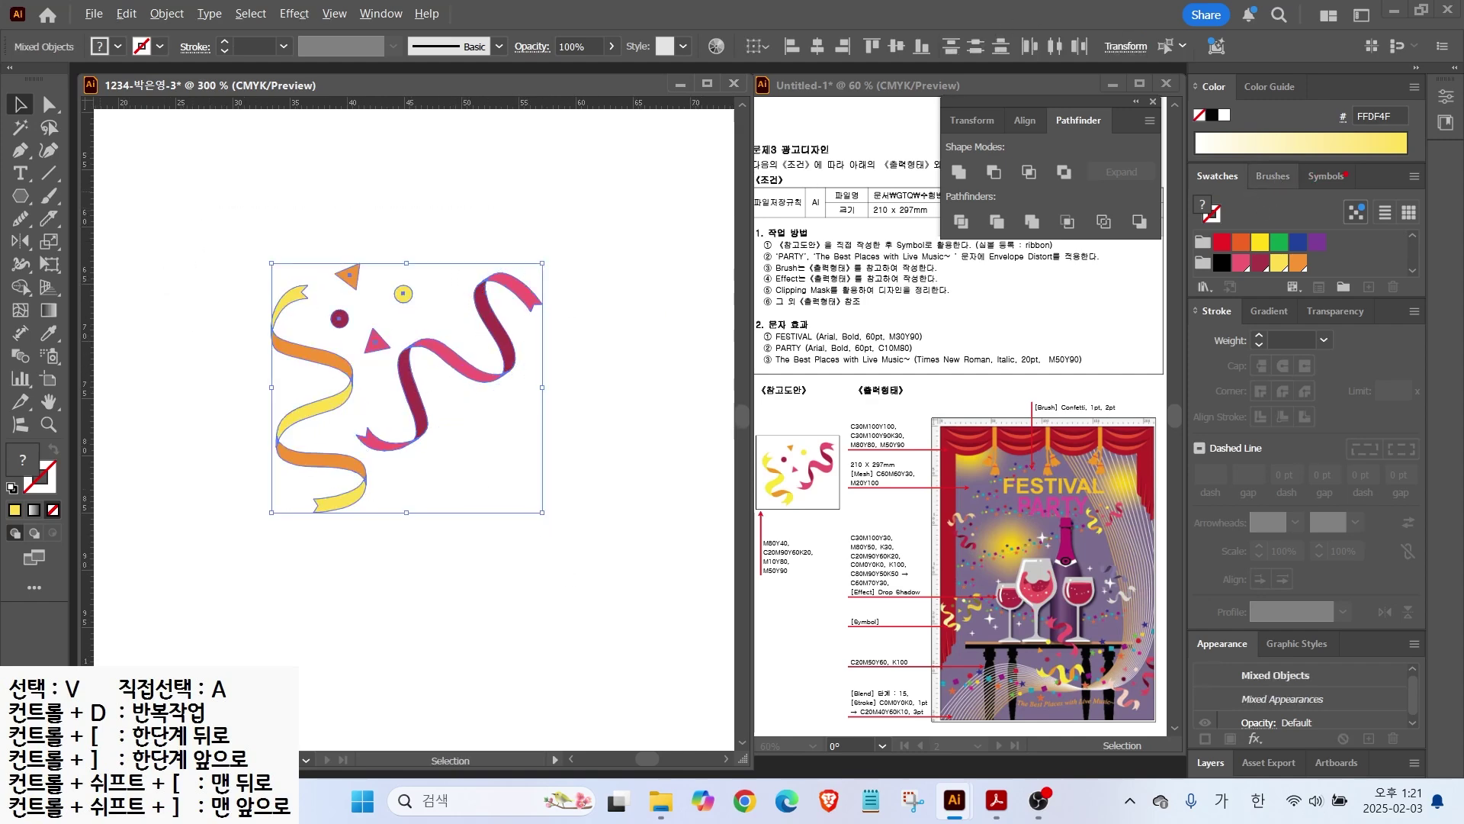
Step: Add the selected ribbon artwork to the Symbols panel as a symbol named ribbon
click(1326, 176)
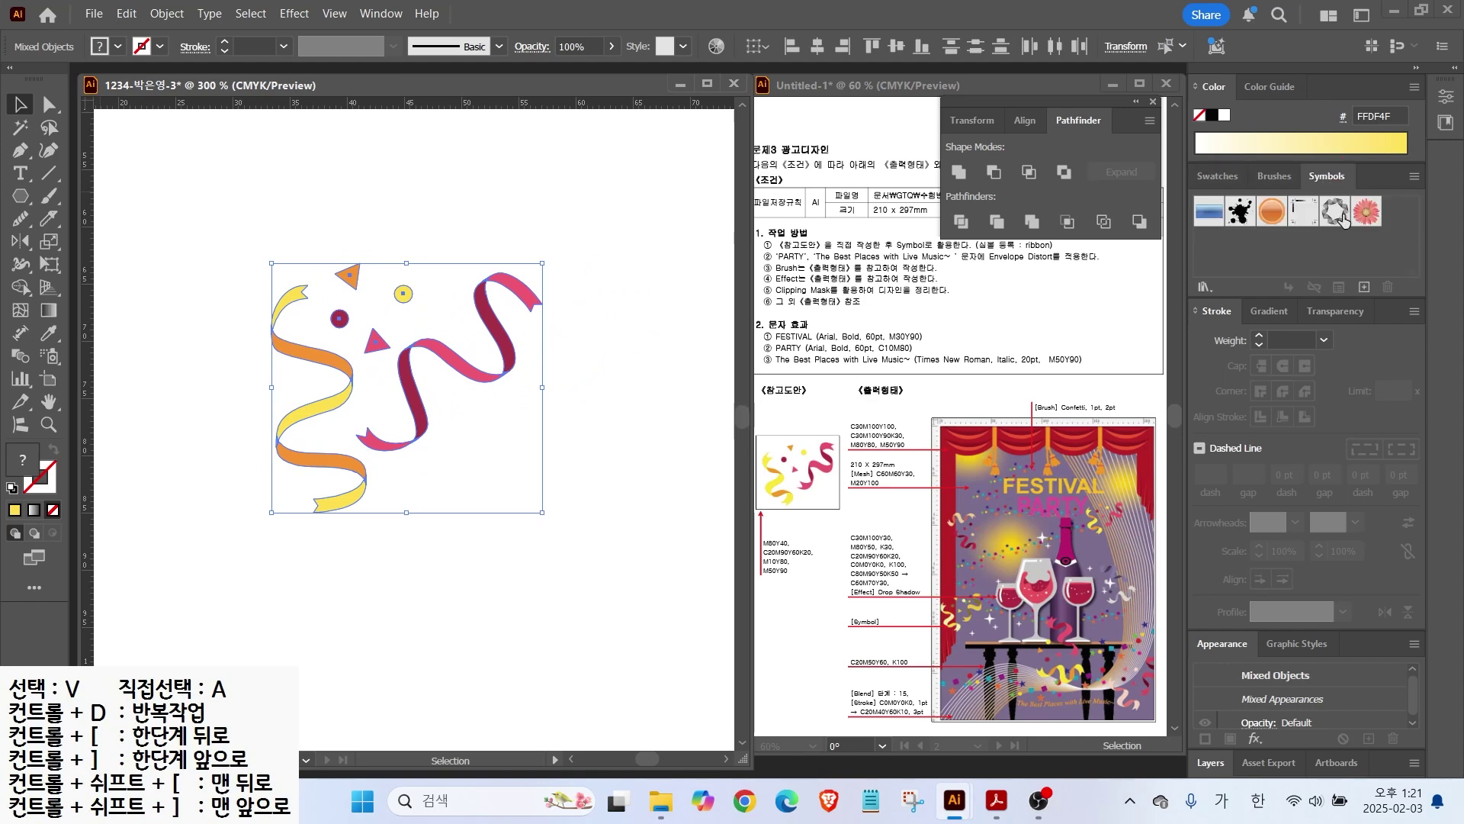
drag(1335, 214, 443, 362)
drag(342, 360, 1284, 252)
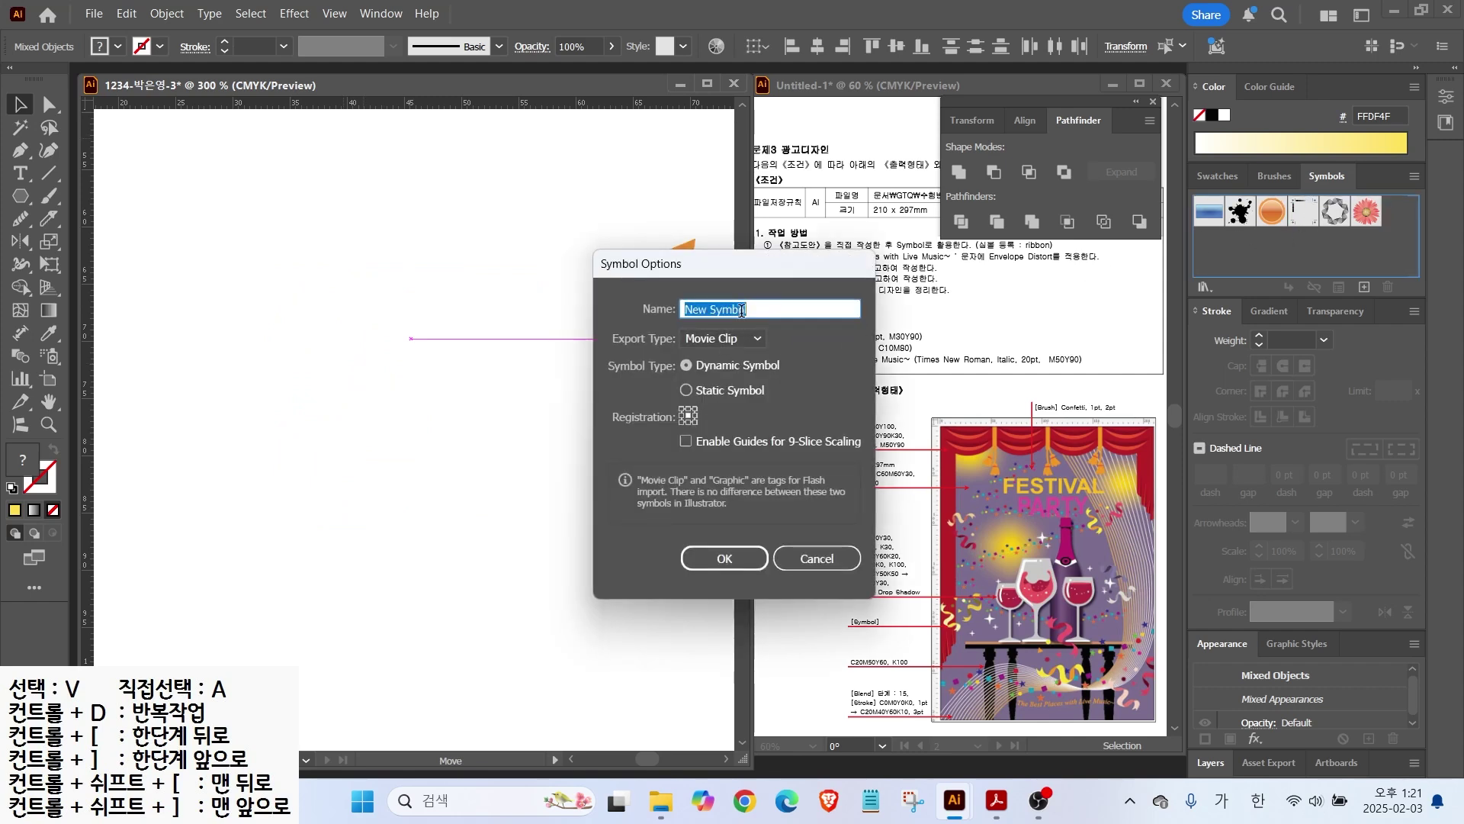
text(ㄱ)
key(Return)
Step: Delete the ribbon symbol instance from the artboard
key(ctrl+0)
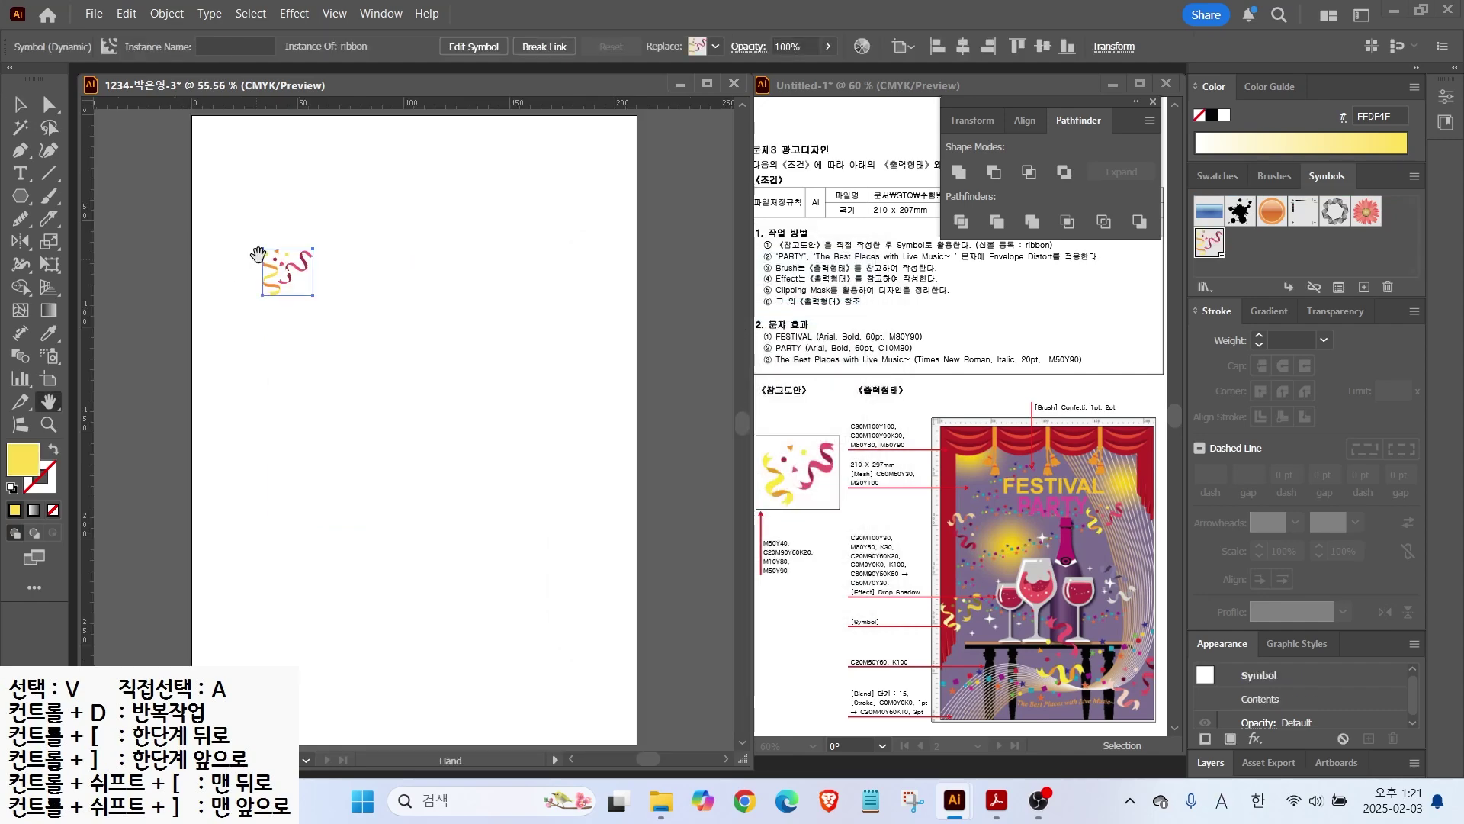
click(20, 104)
click(350, 195)
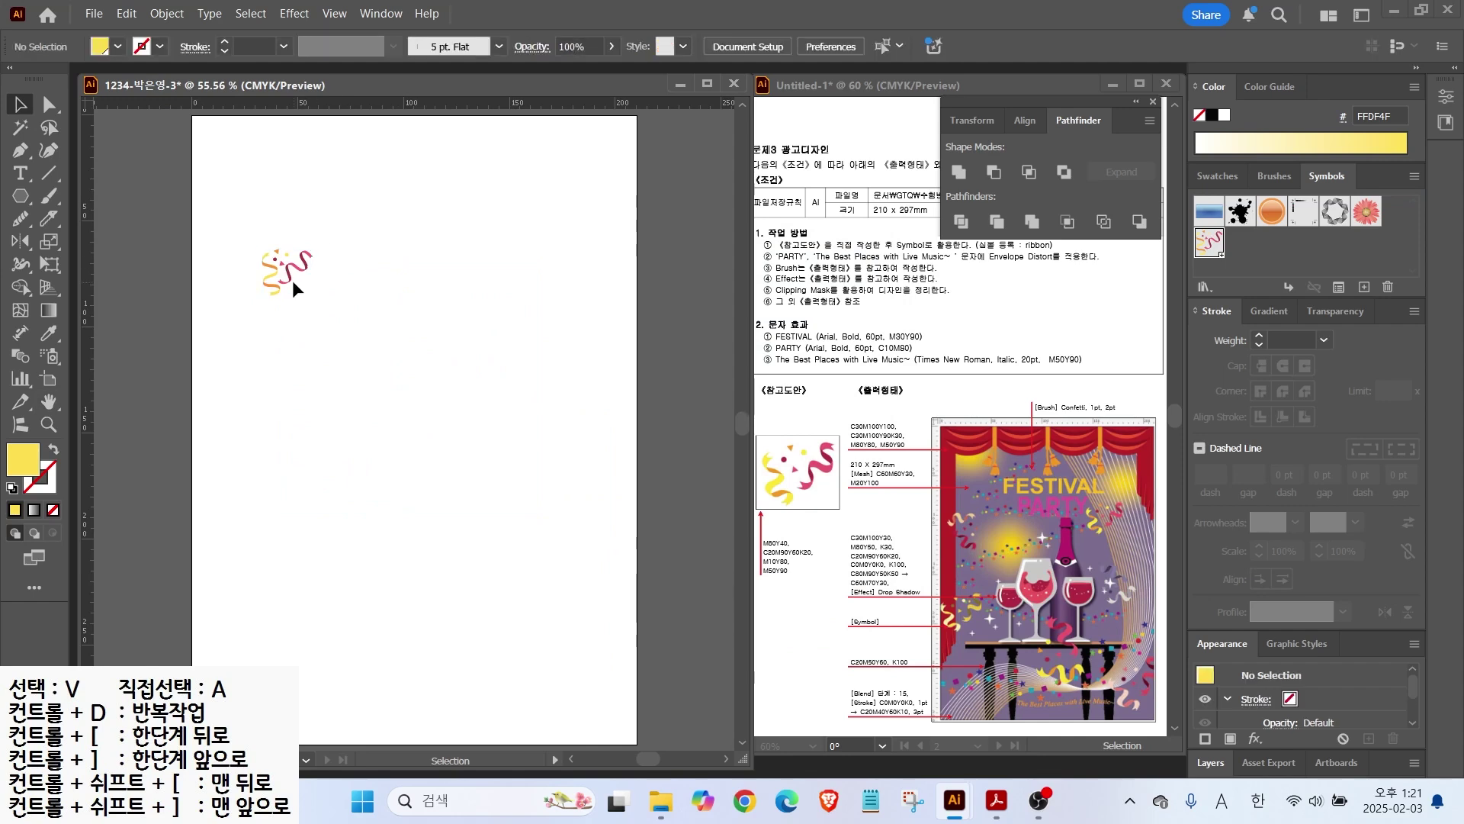
click(285, 277)
key(Delete)
drag(867, 490, 825, 533)
key(Escape)
click(1220, 177)
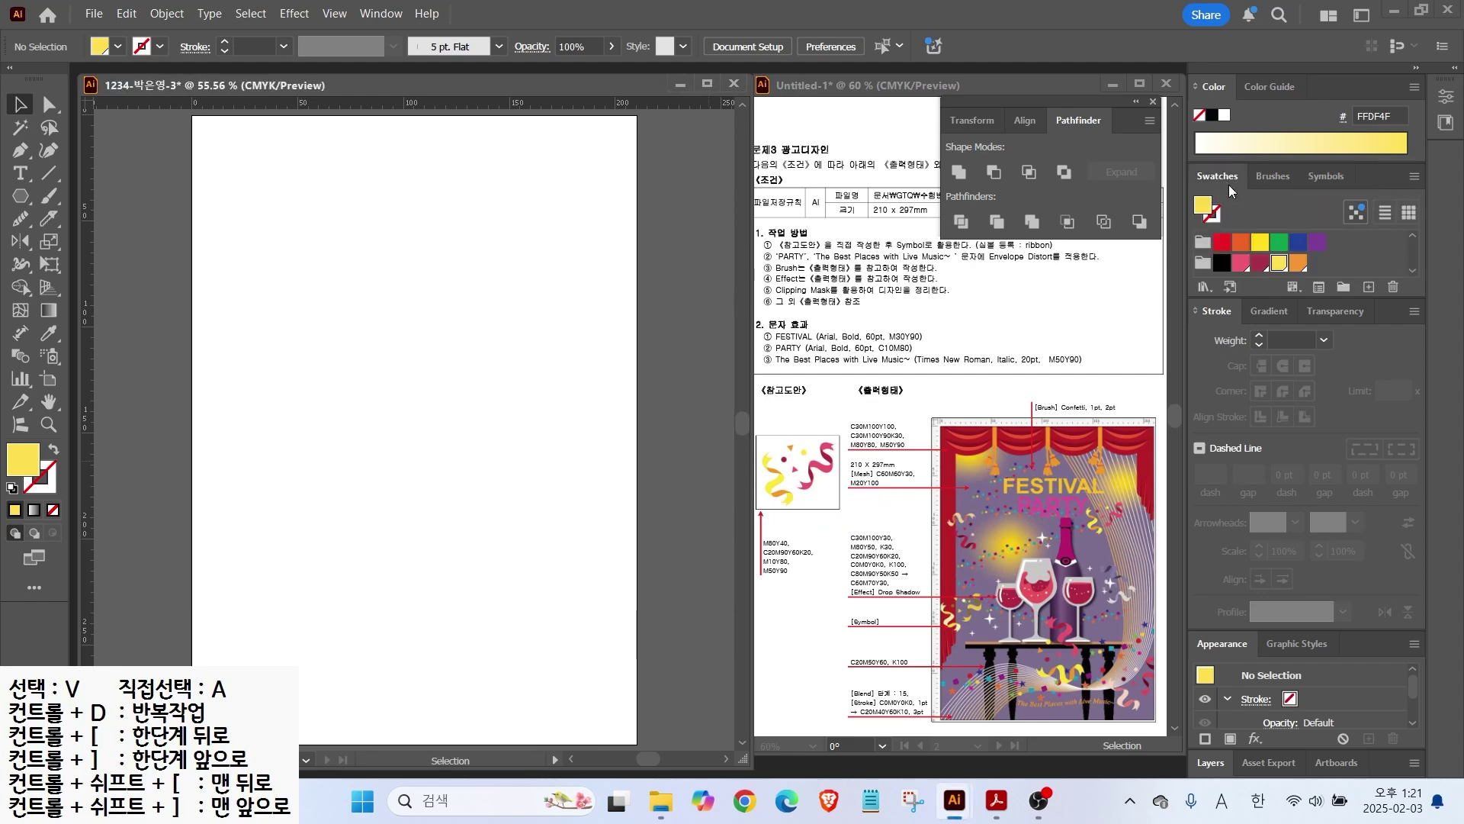
Step: Create a new purple swatch with cyan set to 10
click(1298, 263)
click(1368, 287)
key(Tab)
text(10)
key(Return)
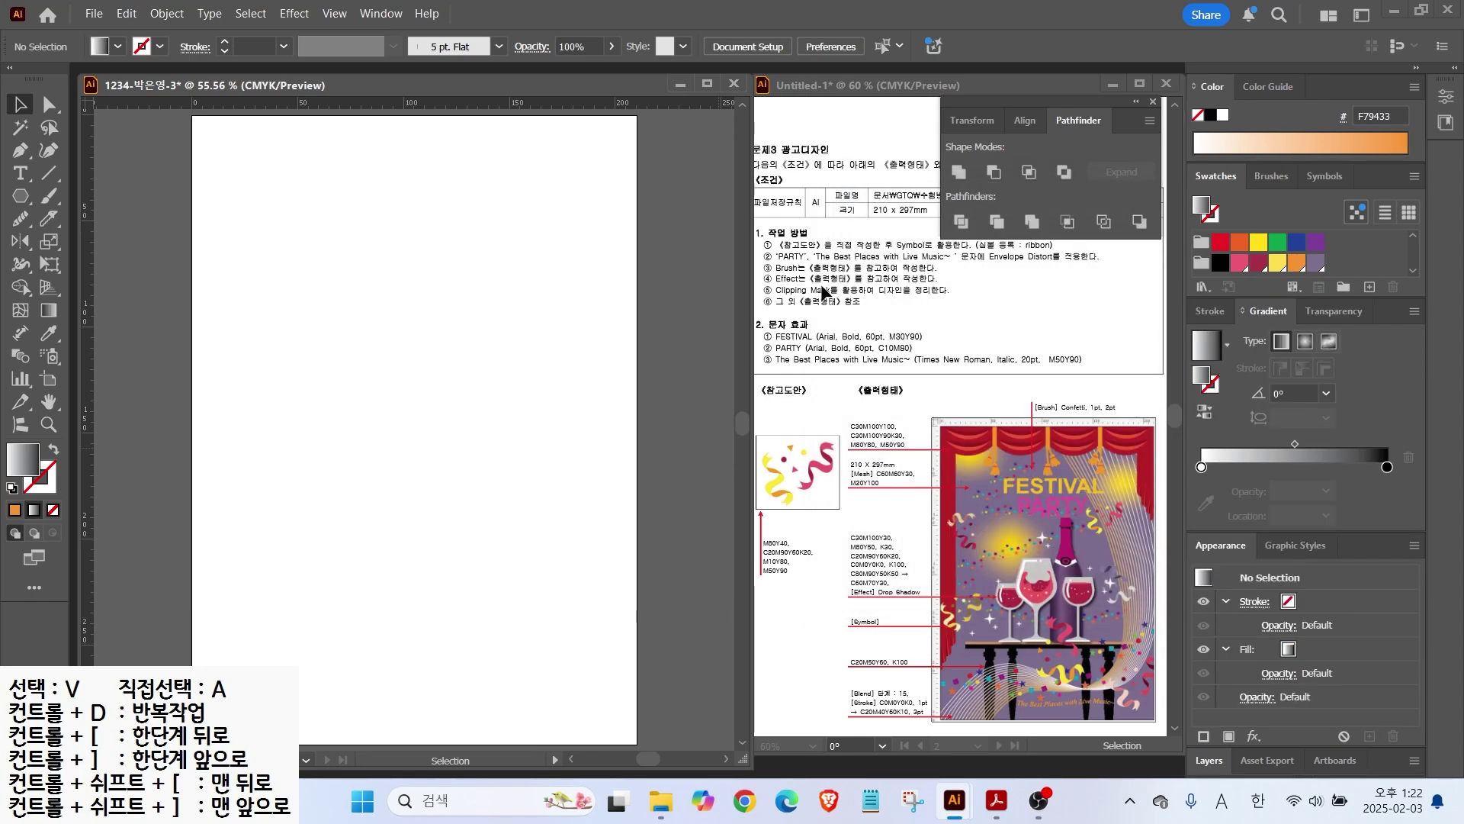
Step: Create a new yellow swatch with C0 M20 Y100 K0
click(1311, 266)
click(1369, 286)
key(Tab)
text(0	20)
key(Tab)
text(100)
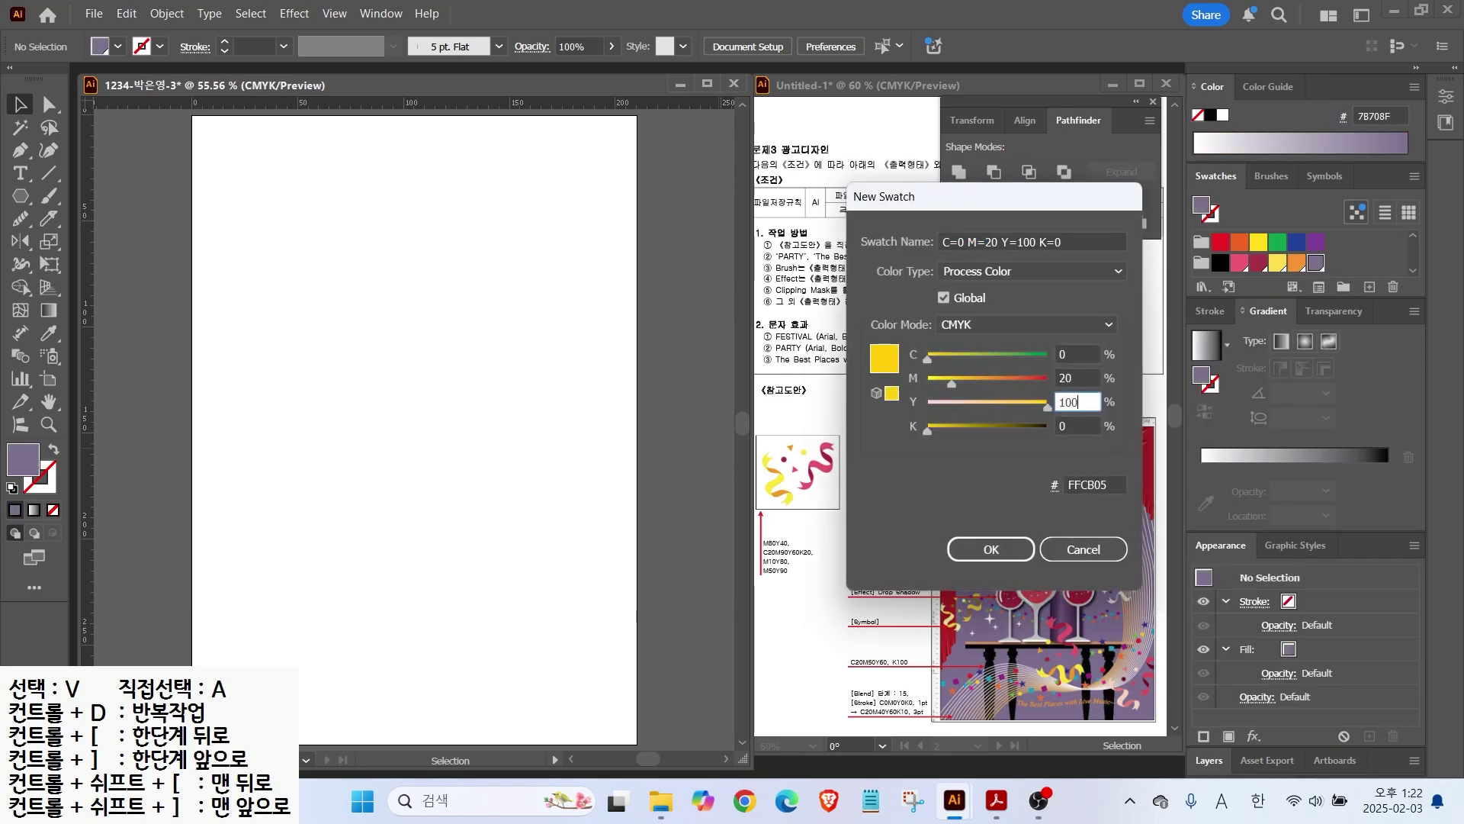
key(Return)
Step: Make the purple swatch (78708F) the current fill colour
key(alt+2)
drag(978, 495, 866, 532)
drag(972, 353, 972, 461)
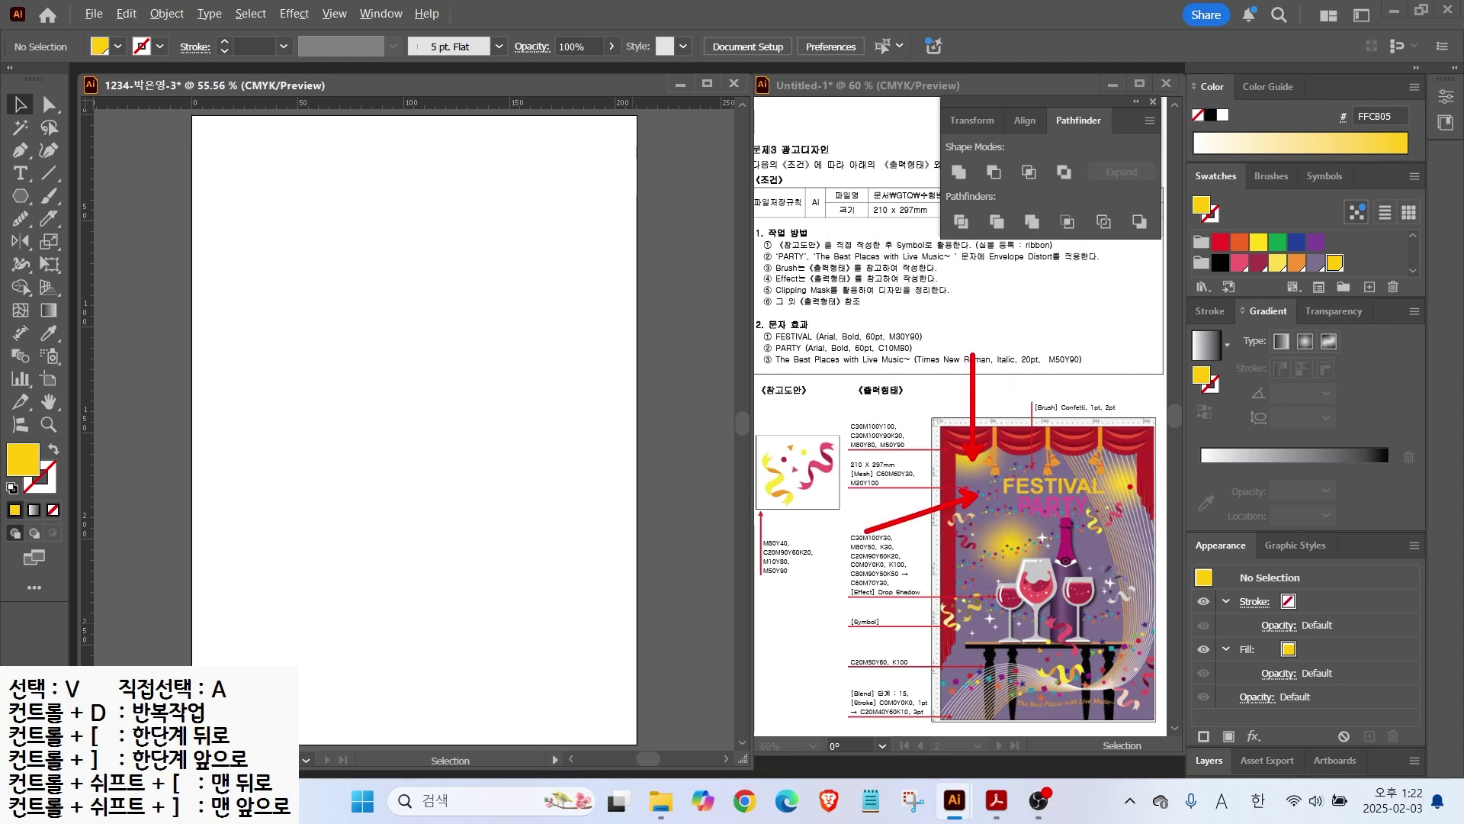
drag(1037, 533, 1030, 530)
mouse_move(1129, 477)
mouse_down()
mouse_move(1120, 496)
mouse_move(1117, 469)
mouse_up()
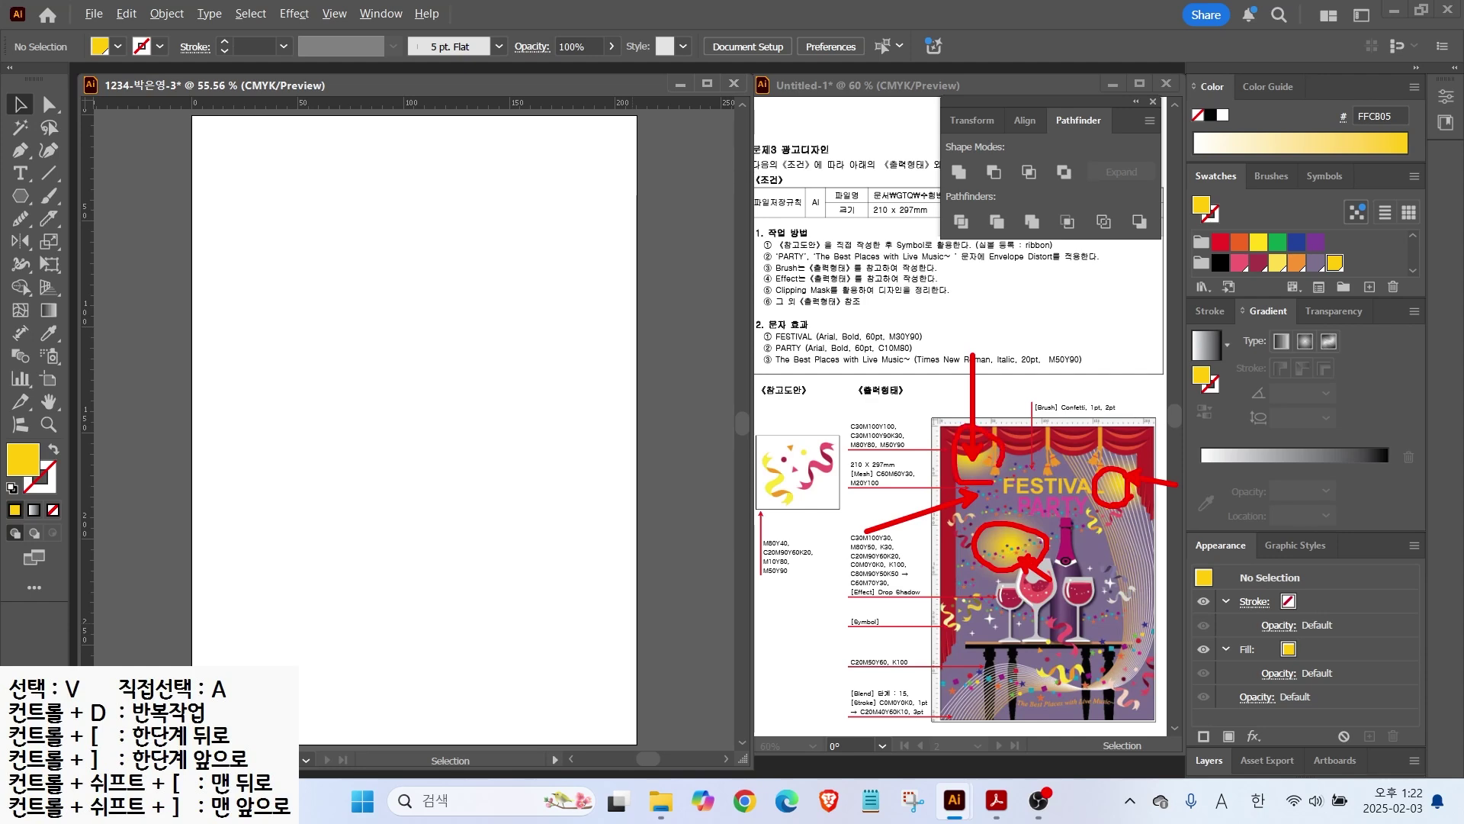
key(Escape)
click(1316, 263)
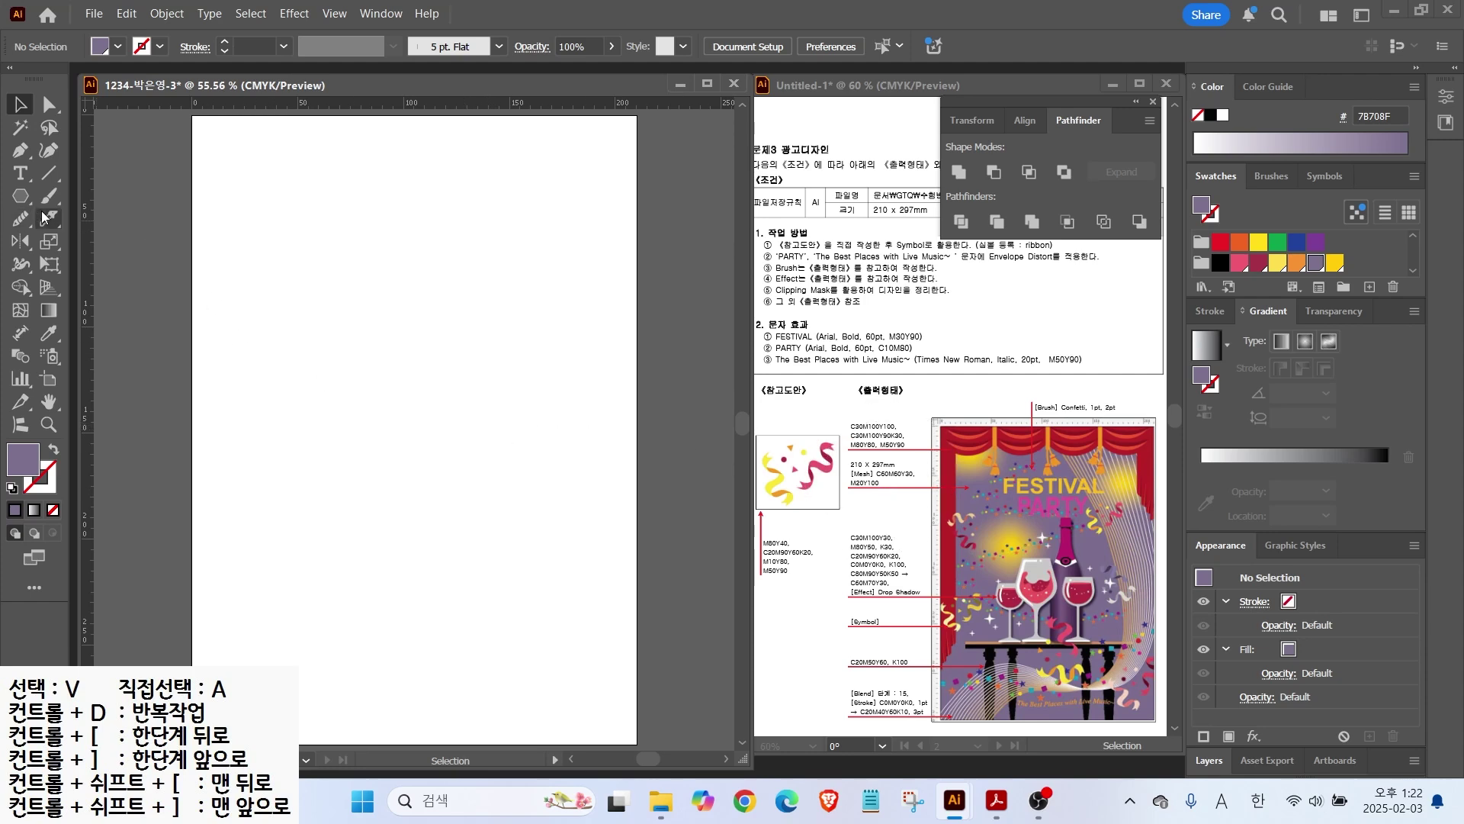
drag(22, 196, 85, 199)
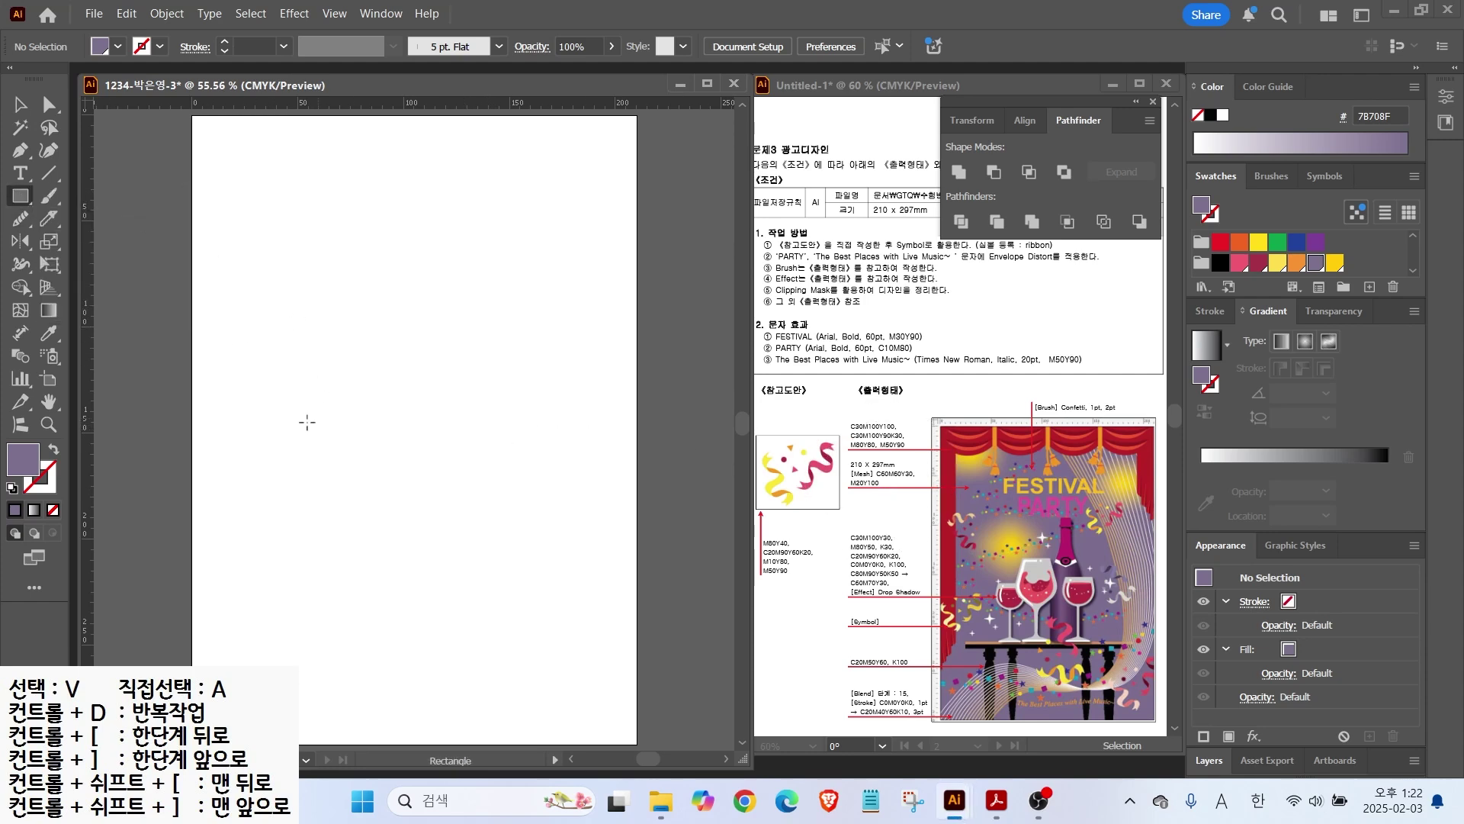
Step: Create a 210 × 297 mm purple rectangle snapped to the artboard's top-left corner
click(310, 257)
text(210)
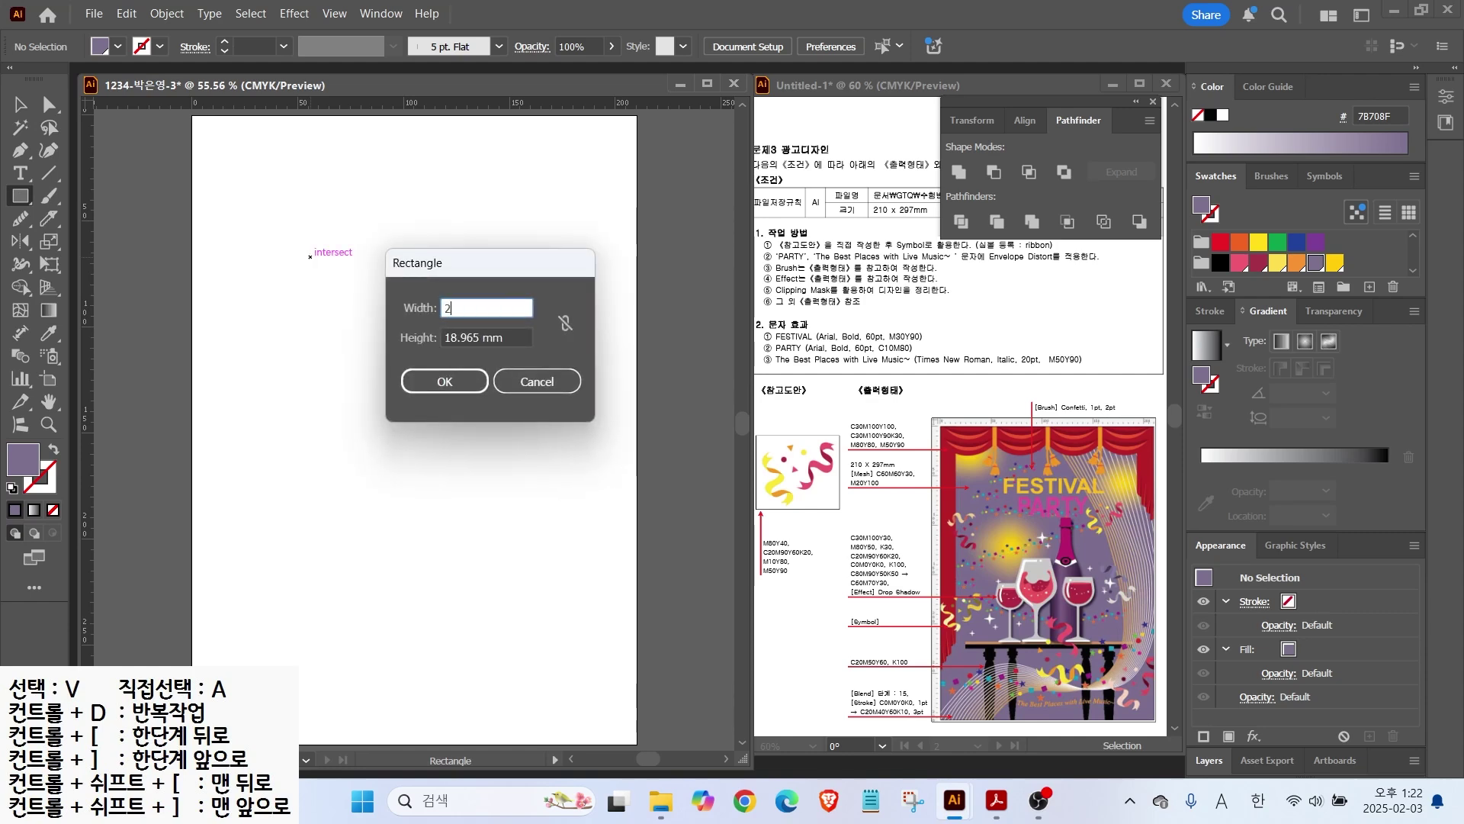
key(Tab)
text(29)
key(Return)
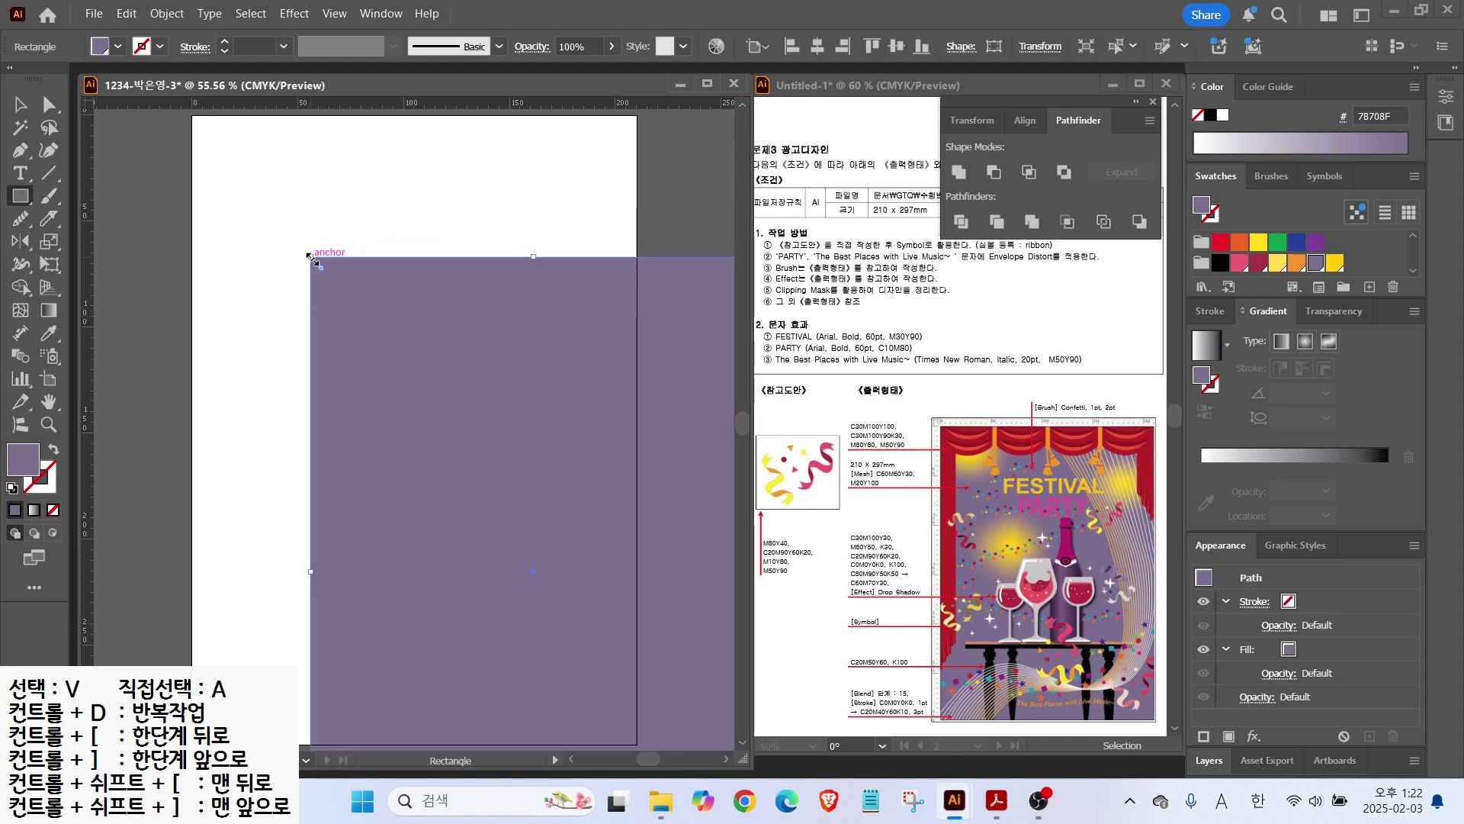
key(v)
drag(437, 437, 321, 299)
click(314, 296)
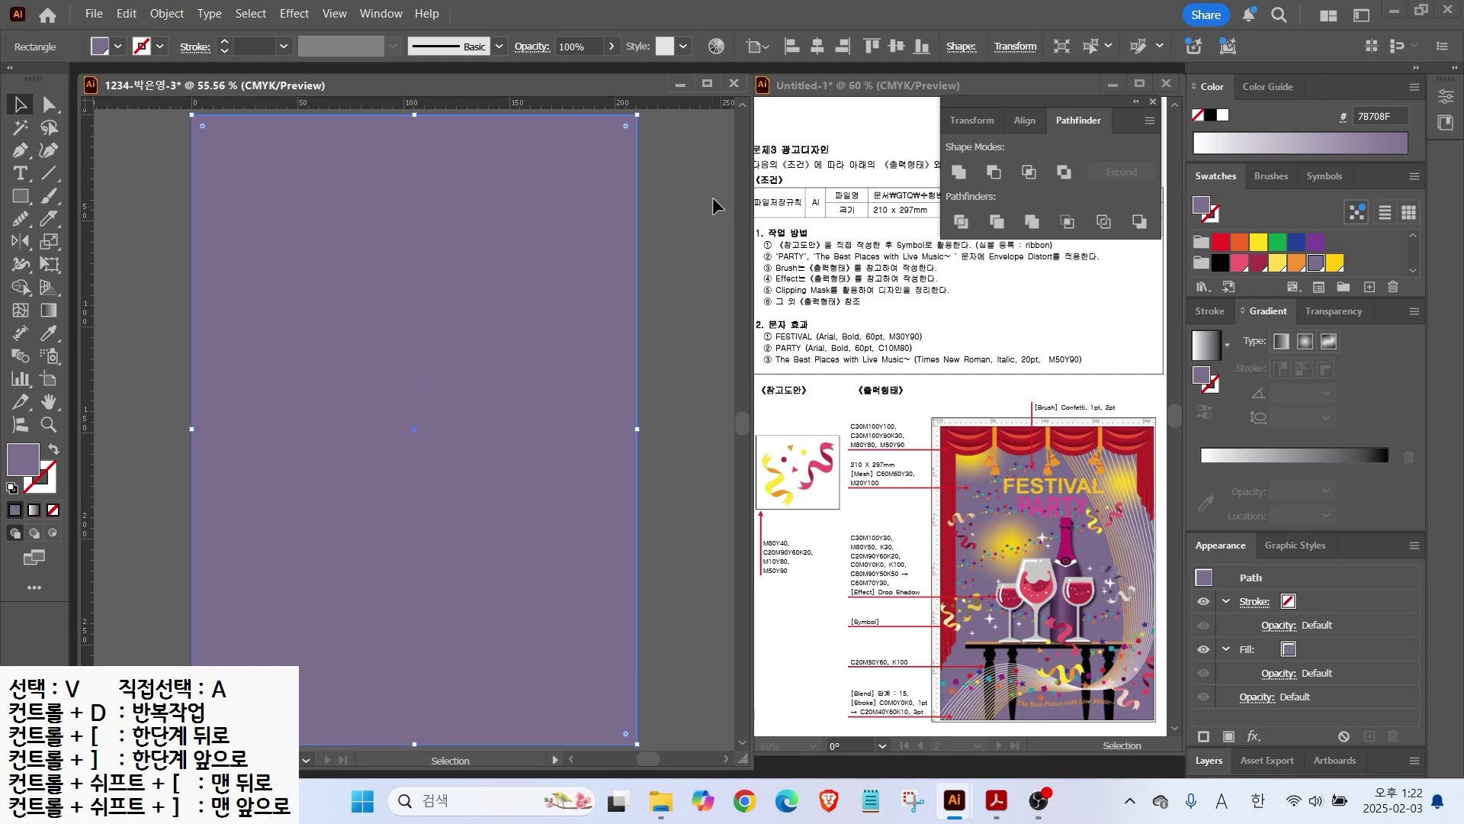
Step: Select the purple background rectangle and switch to the Mesh tool
click(717, 258)
click(551, 265)
click(648, 214)
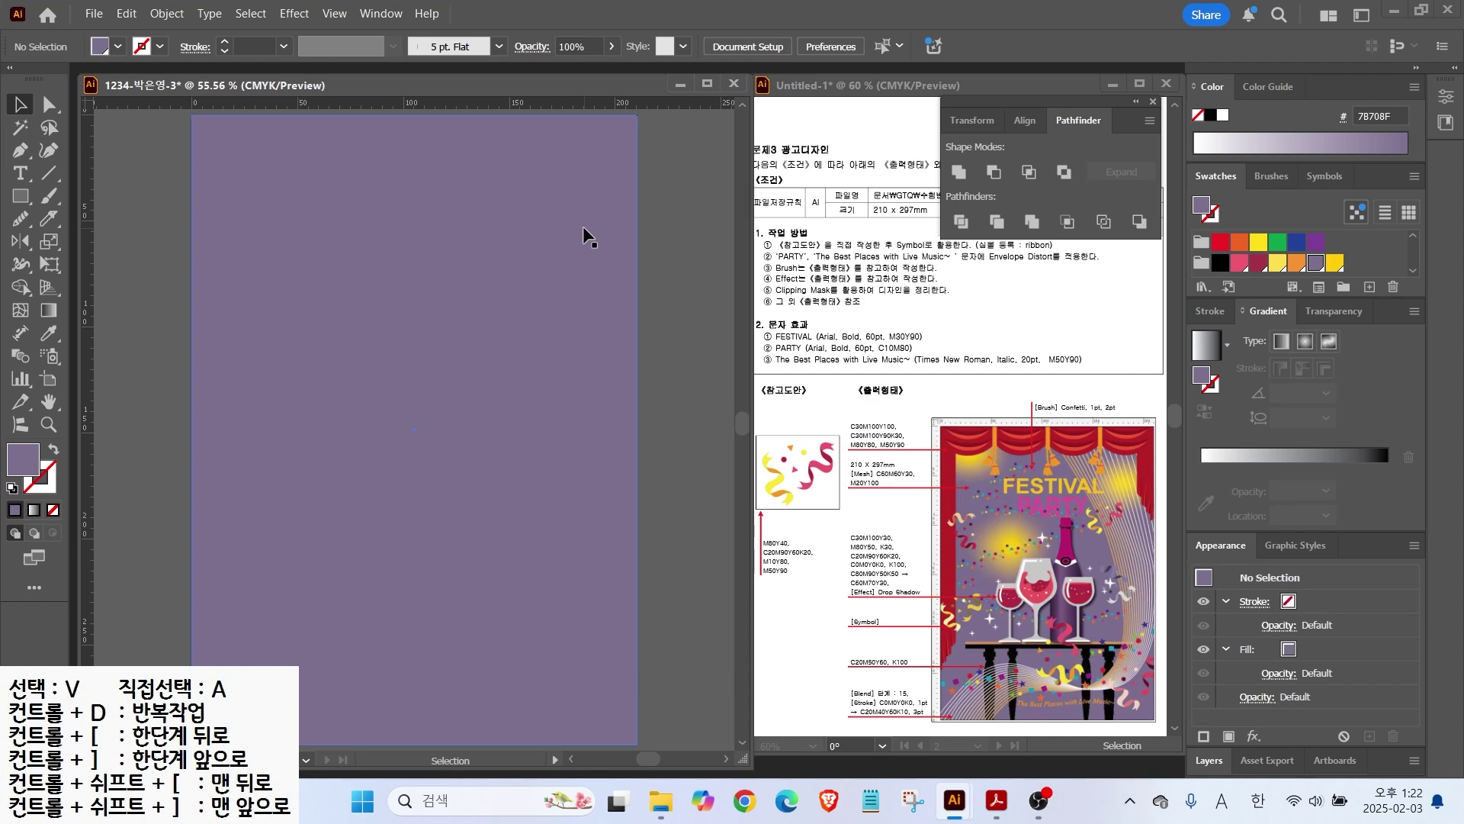
click(587, 237)
click(21, 309)
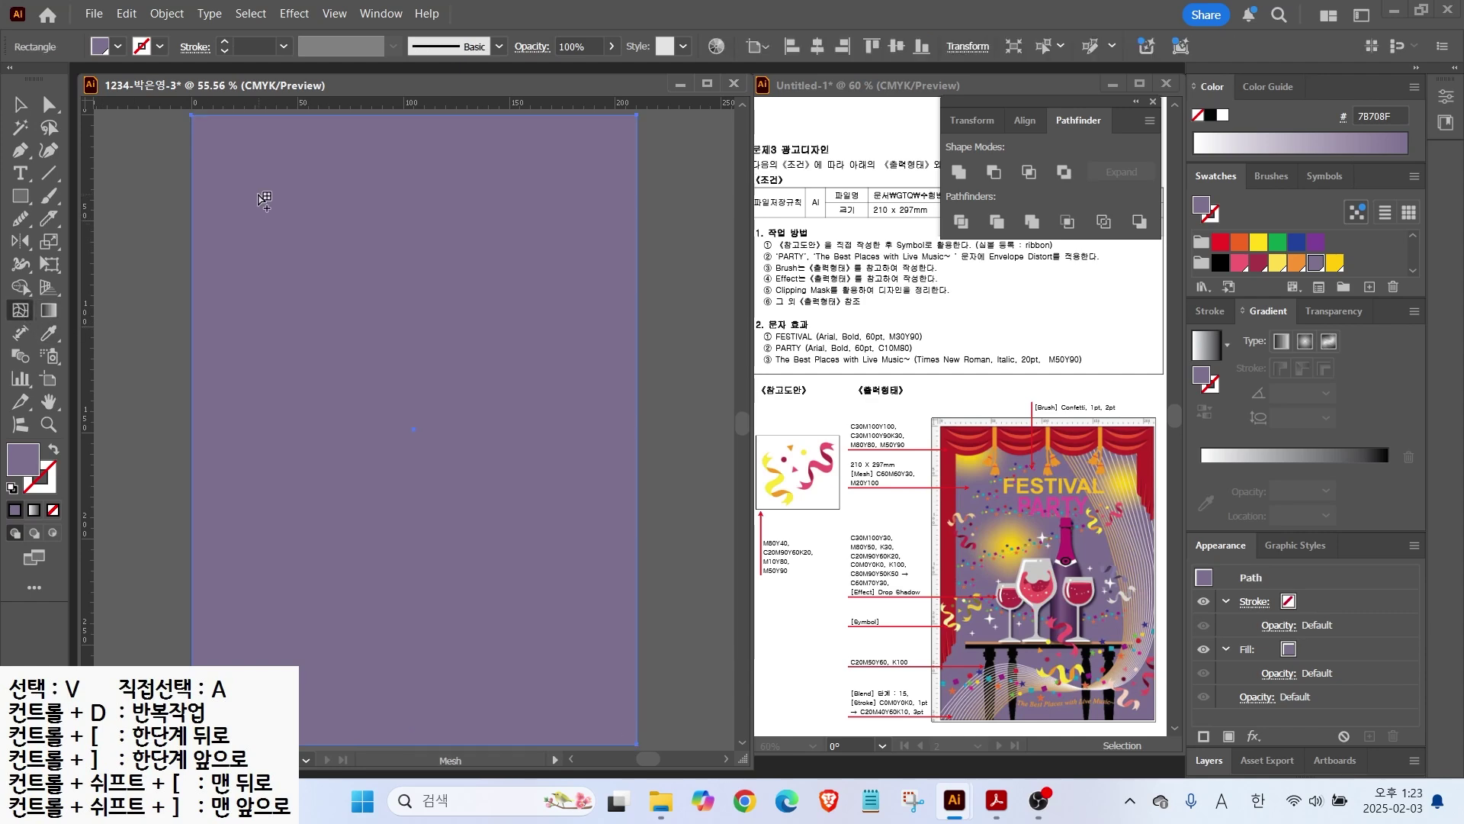
Step: Add yellow mesh-point glows at the upper left and upper right, bounded by purple mesh lines
click(261, 194)
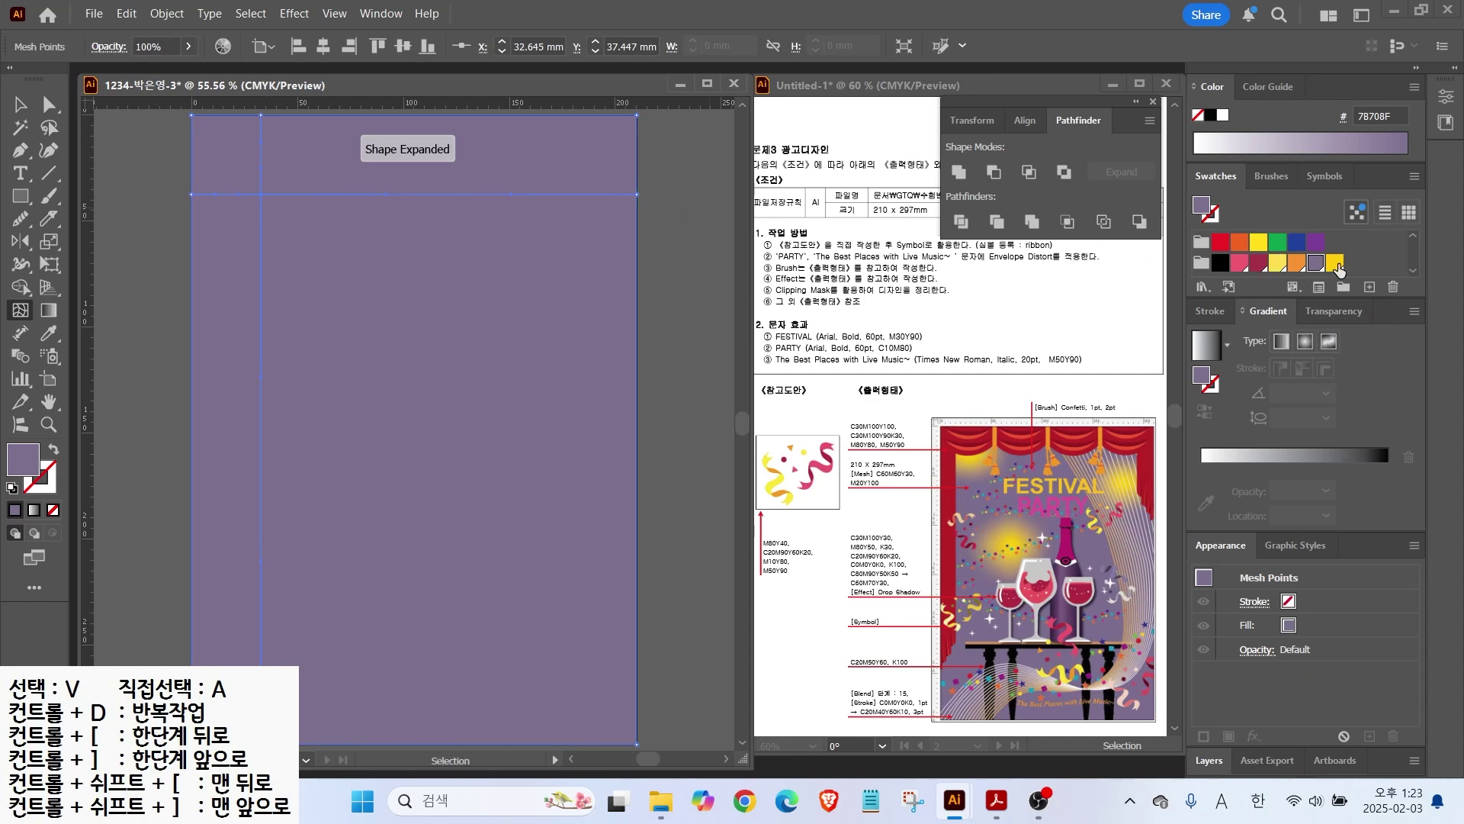
click(1334, 263)
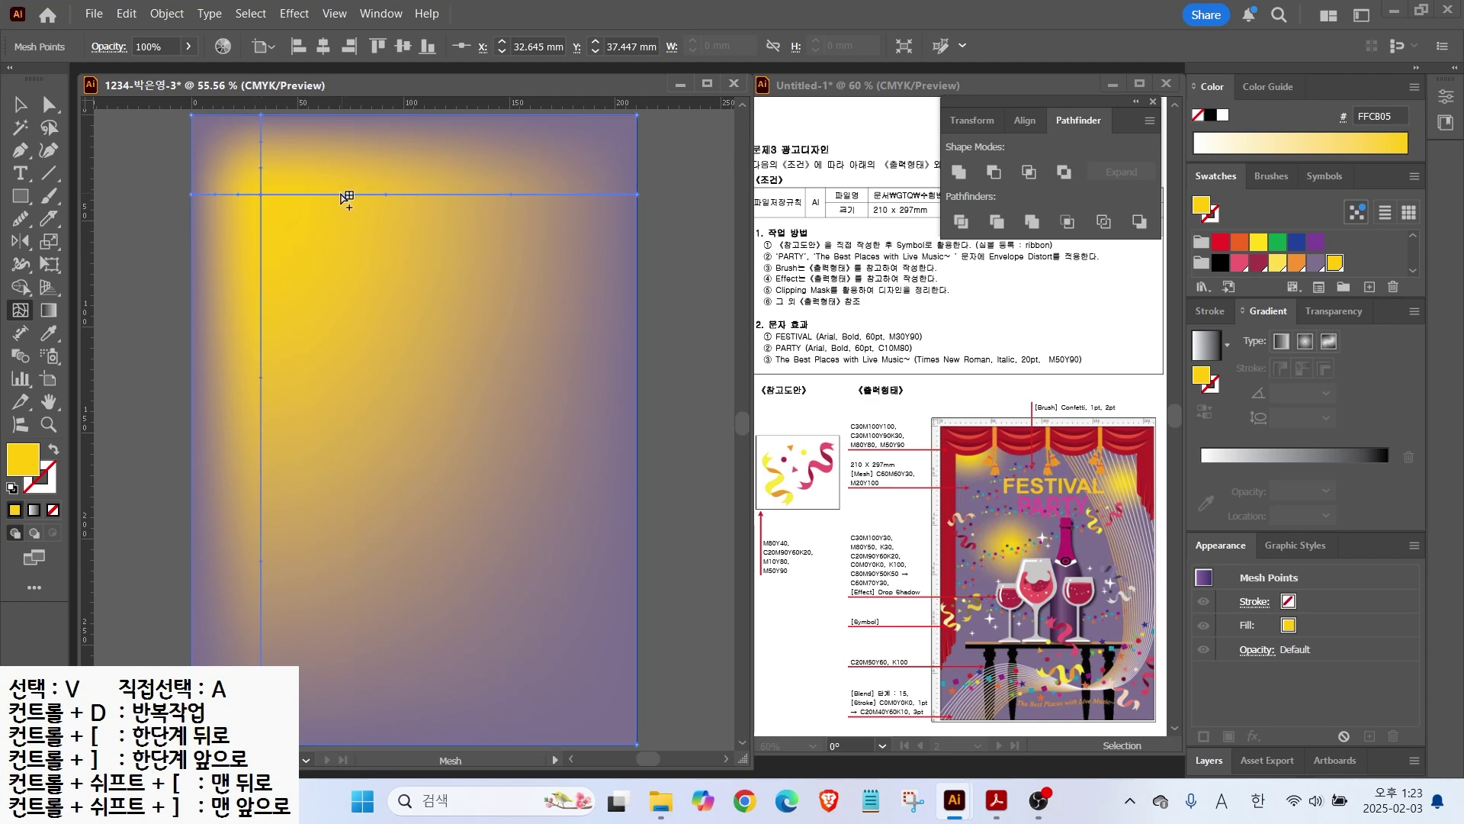
click(331, 195)
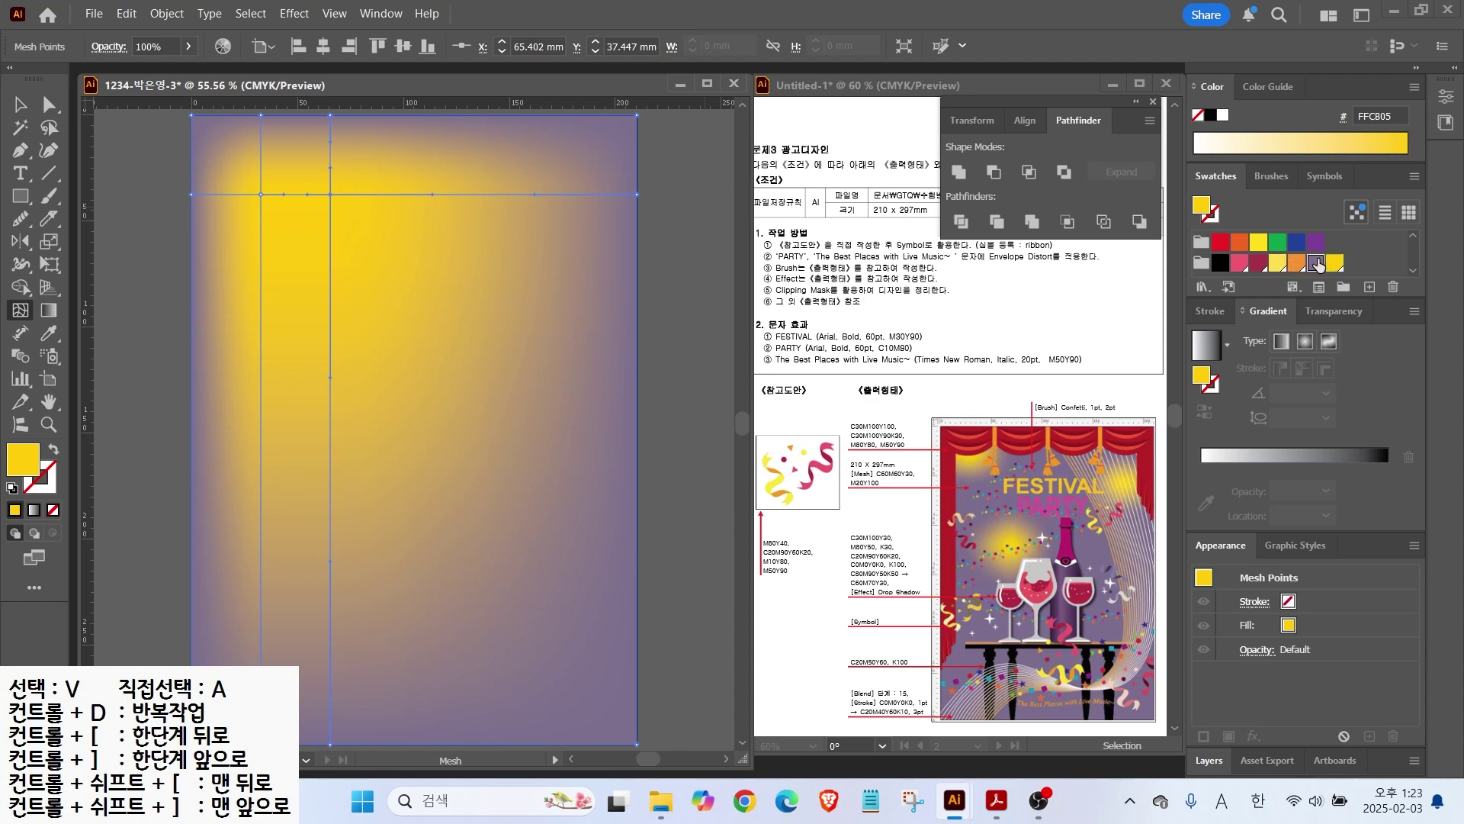
click(1316, 264)
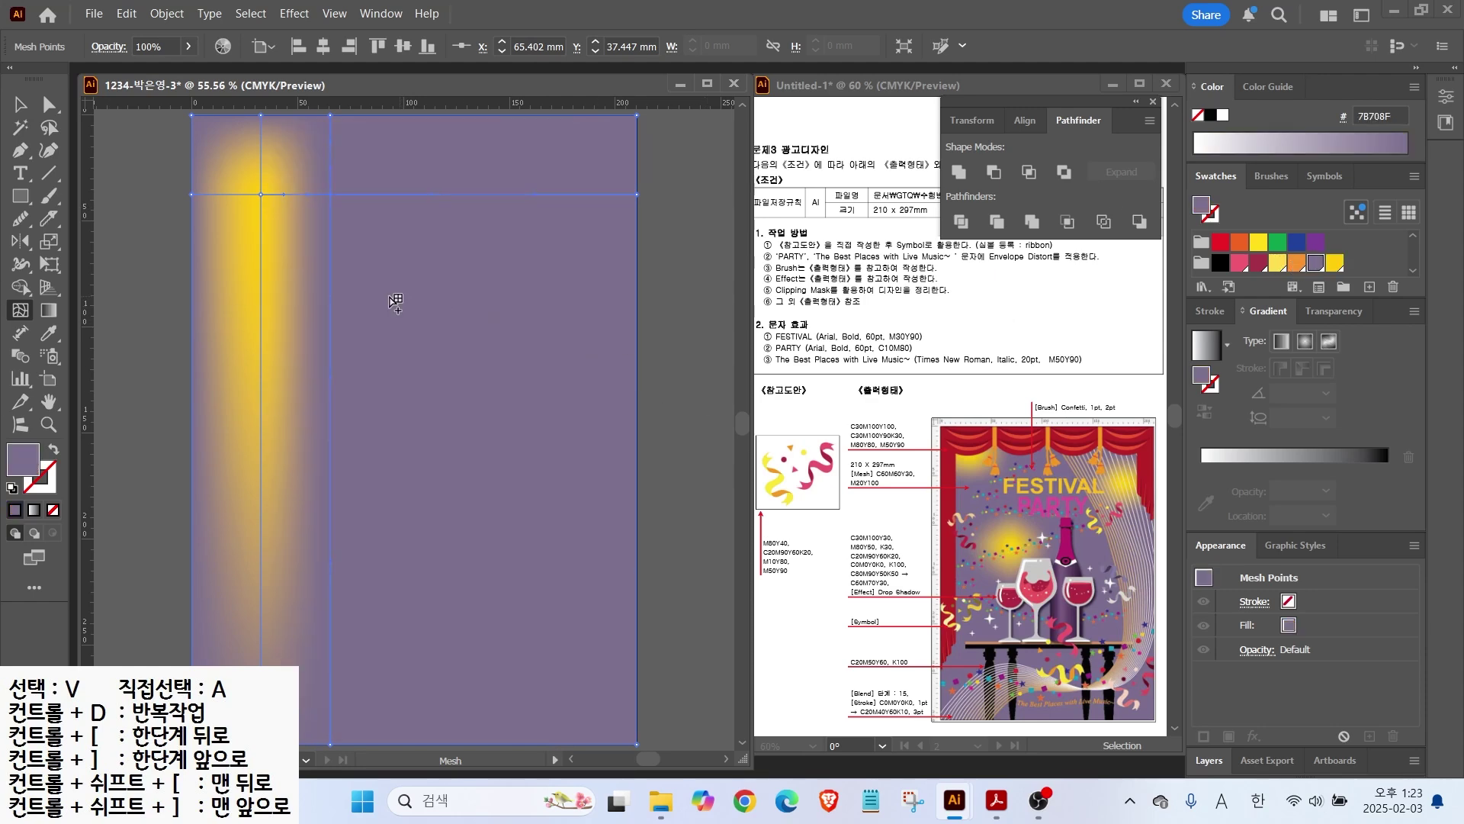
click(261, 245)
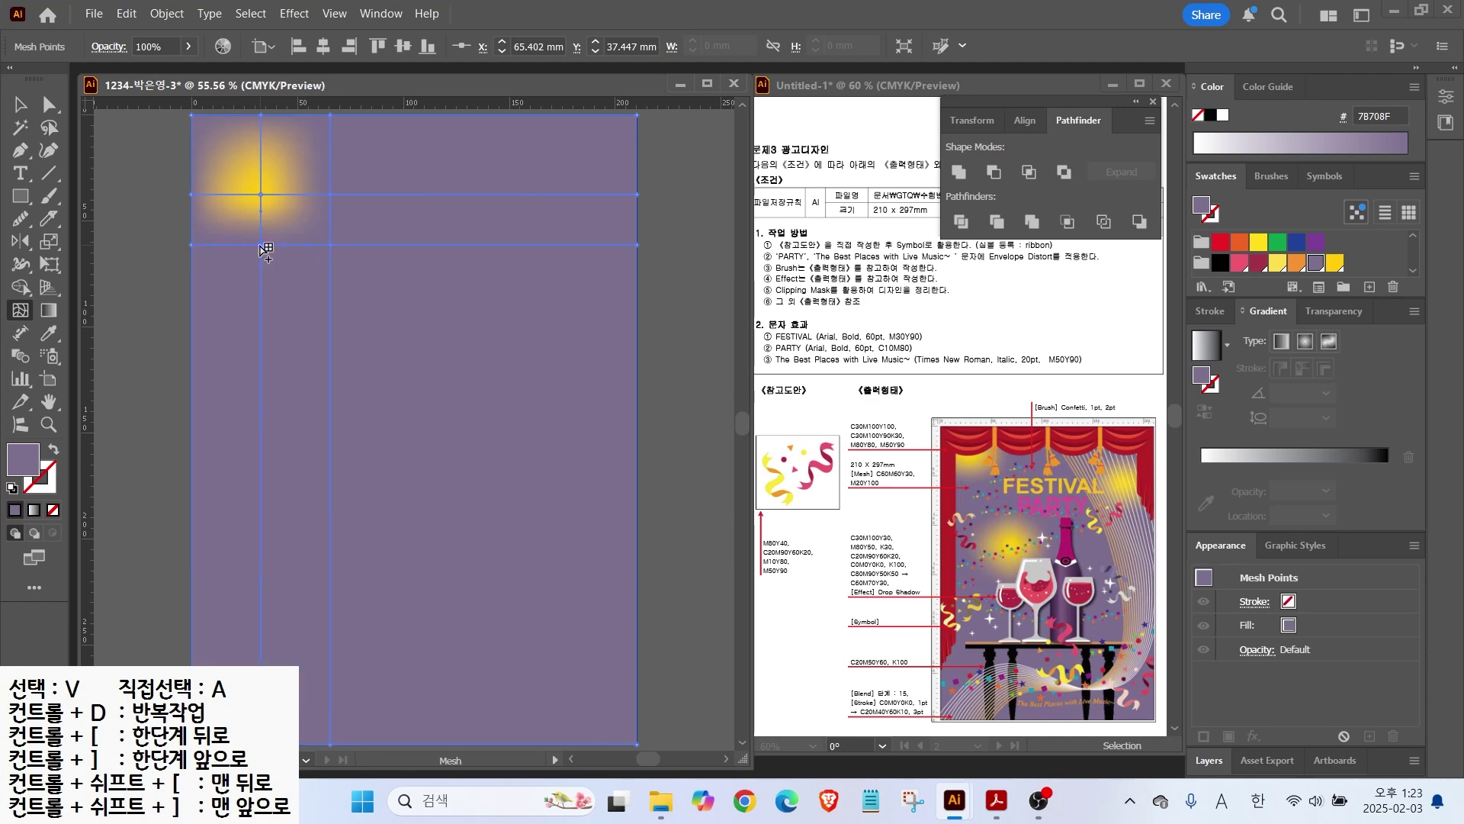
click(571, 245)
click(1335, 264)
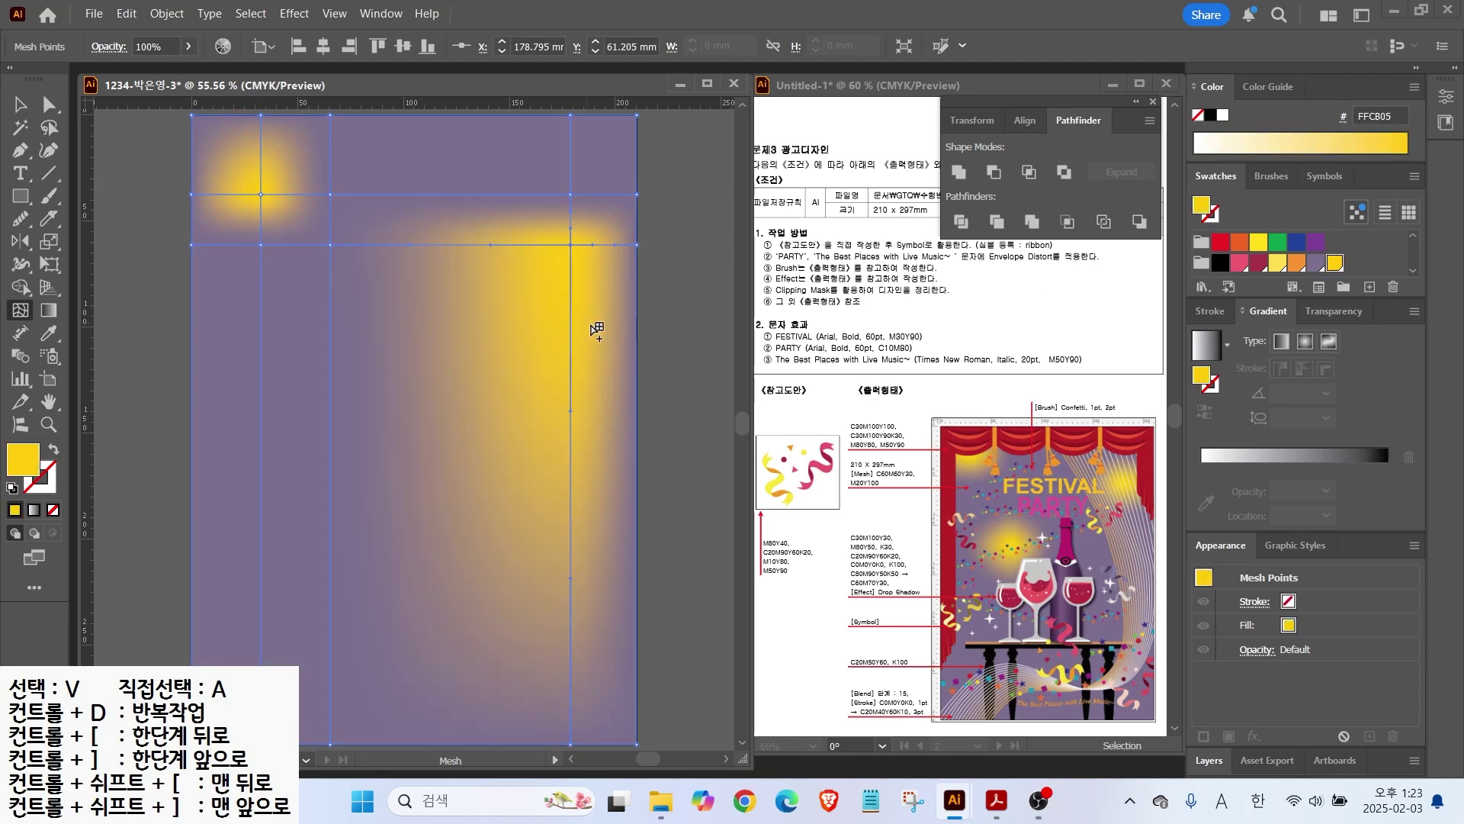
click(570, 288)
click(1316, 264)
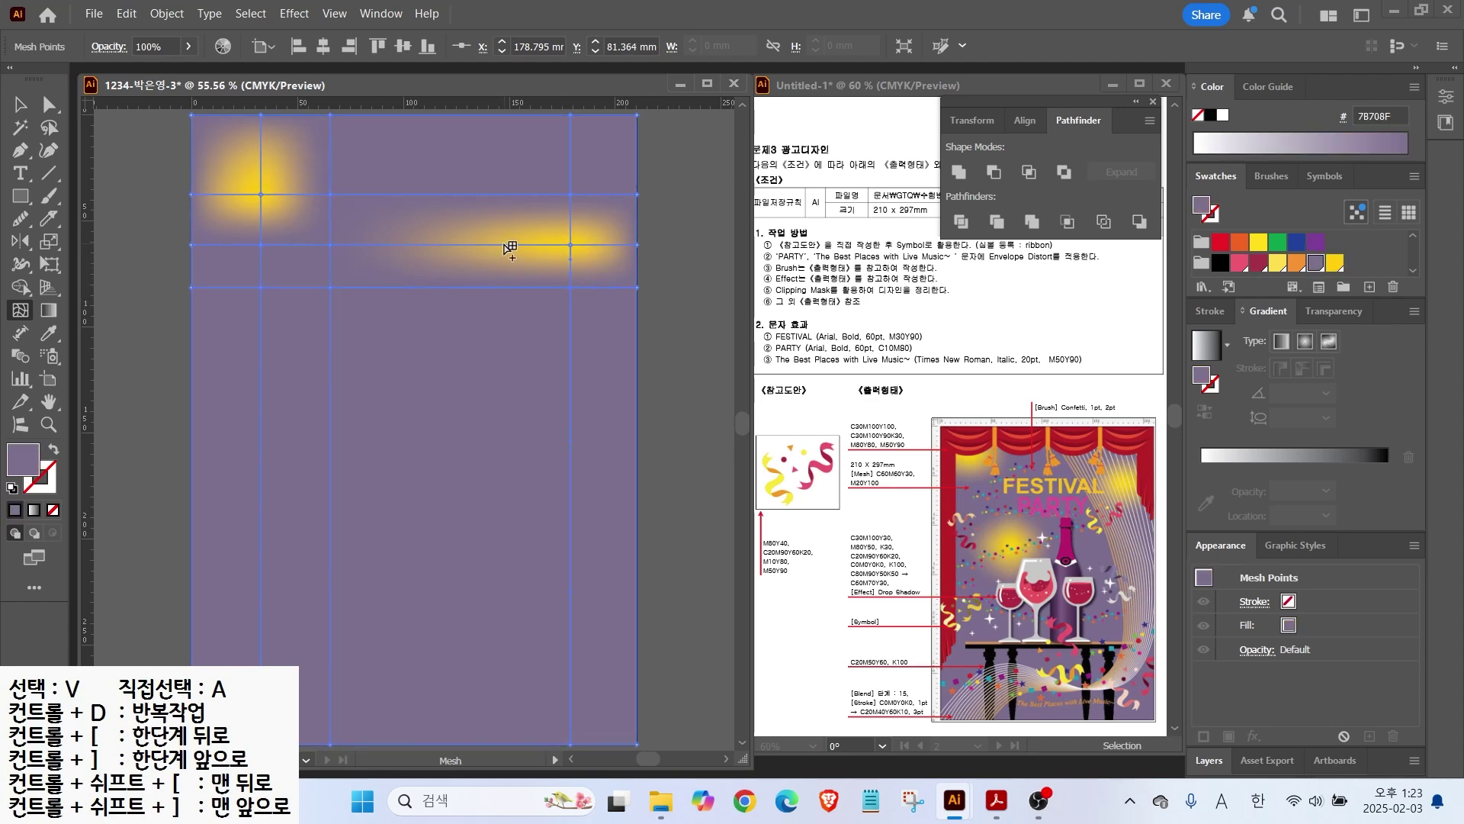
click(504, 245)
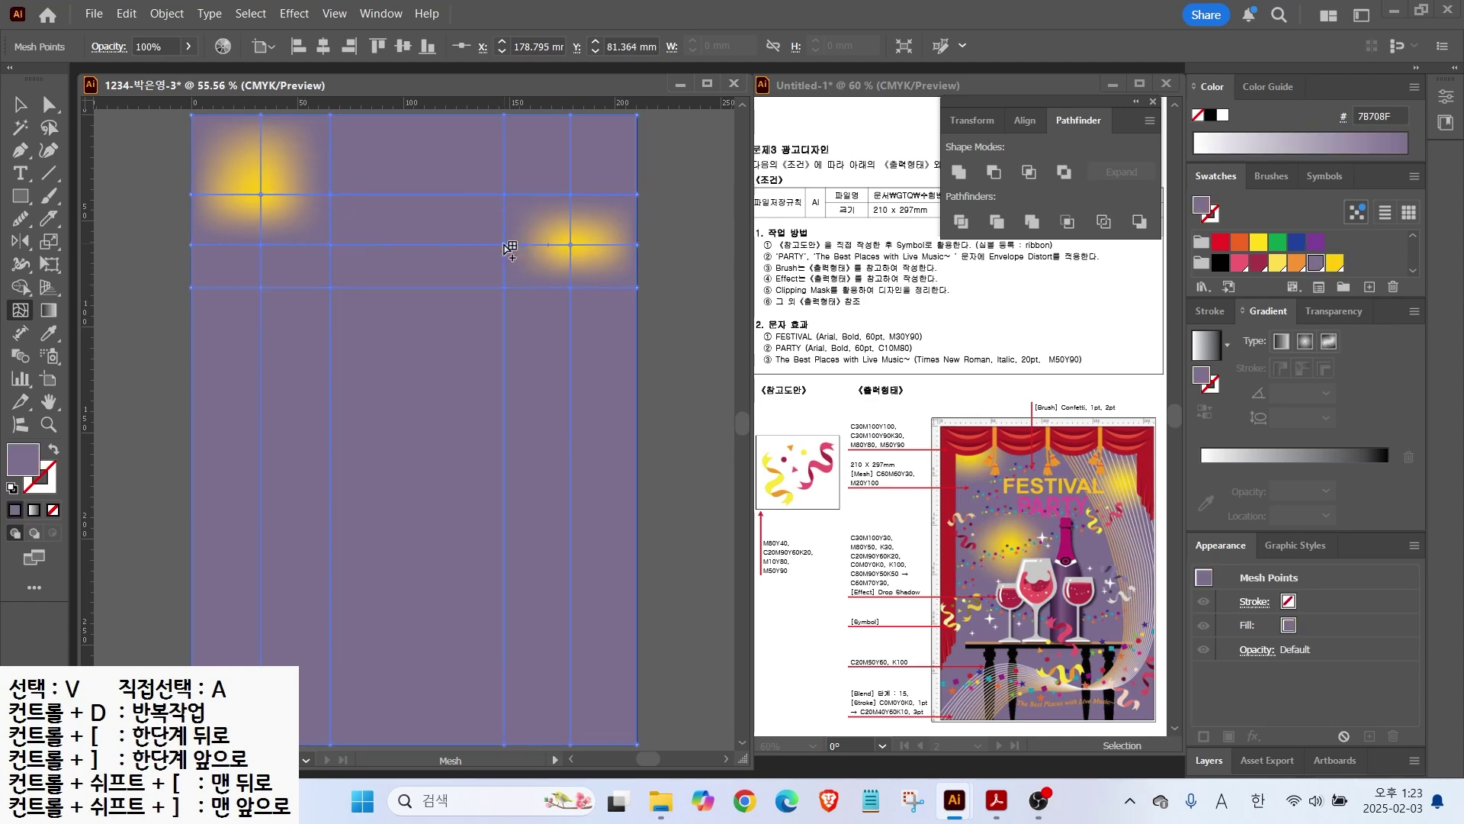
Step: Add a third yellow glow in the middle-left area, surrounded by purple mesh points
click(355, 382)
click(1335, 264)
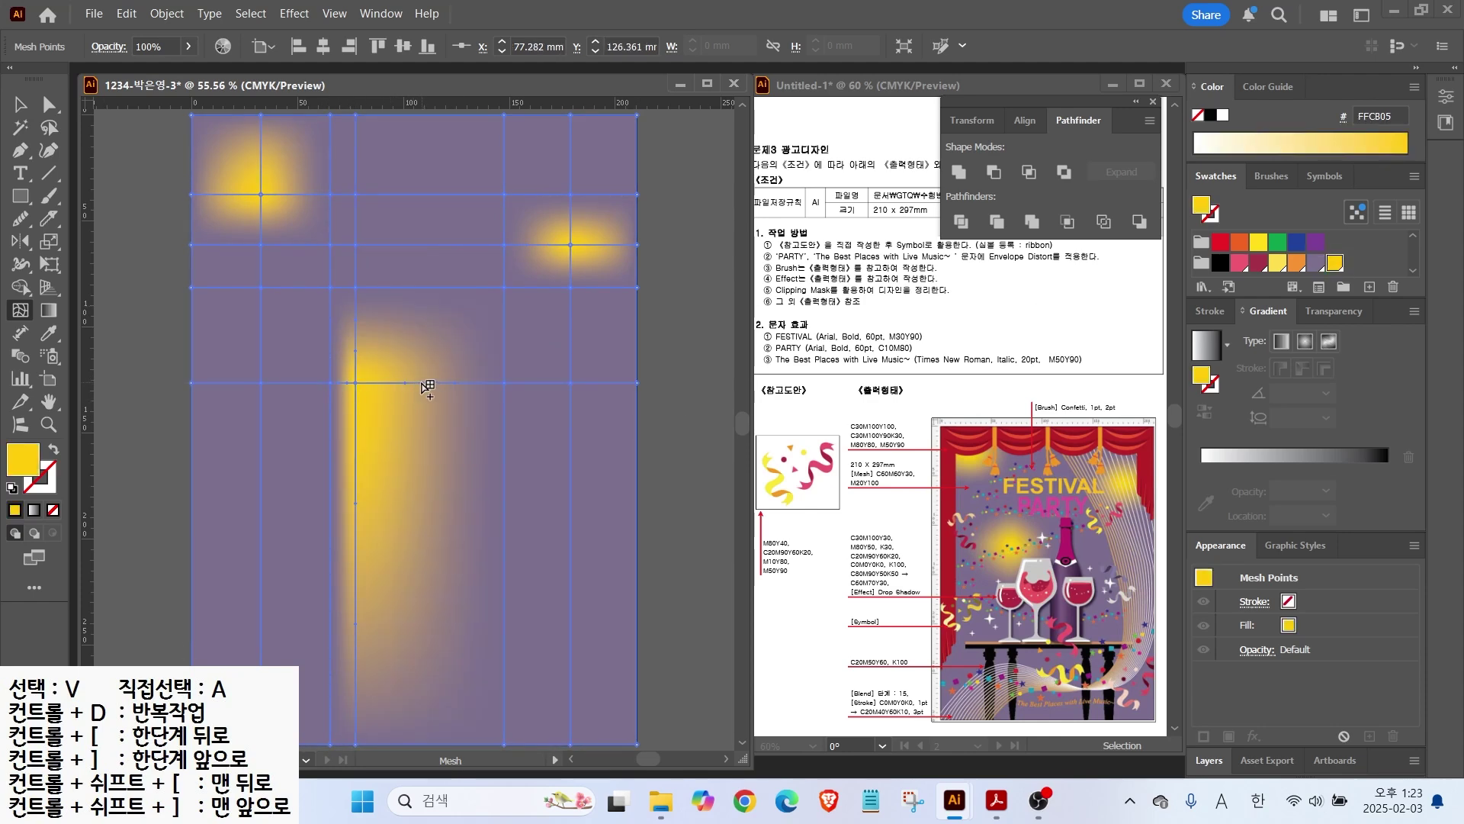
click(417, 382)
click(1316, 263)
click(355, 437)
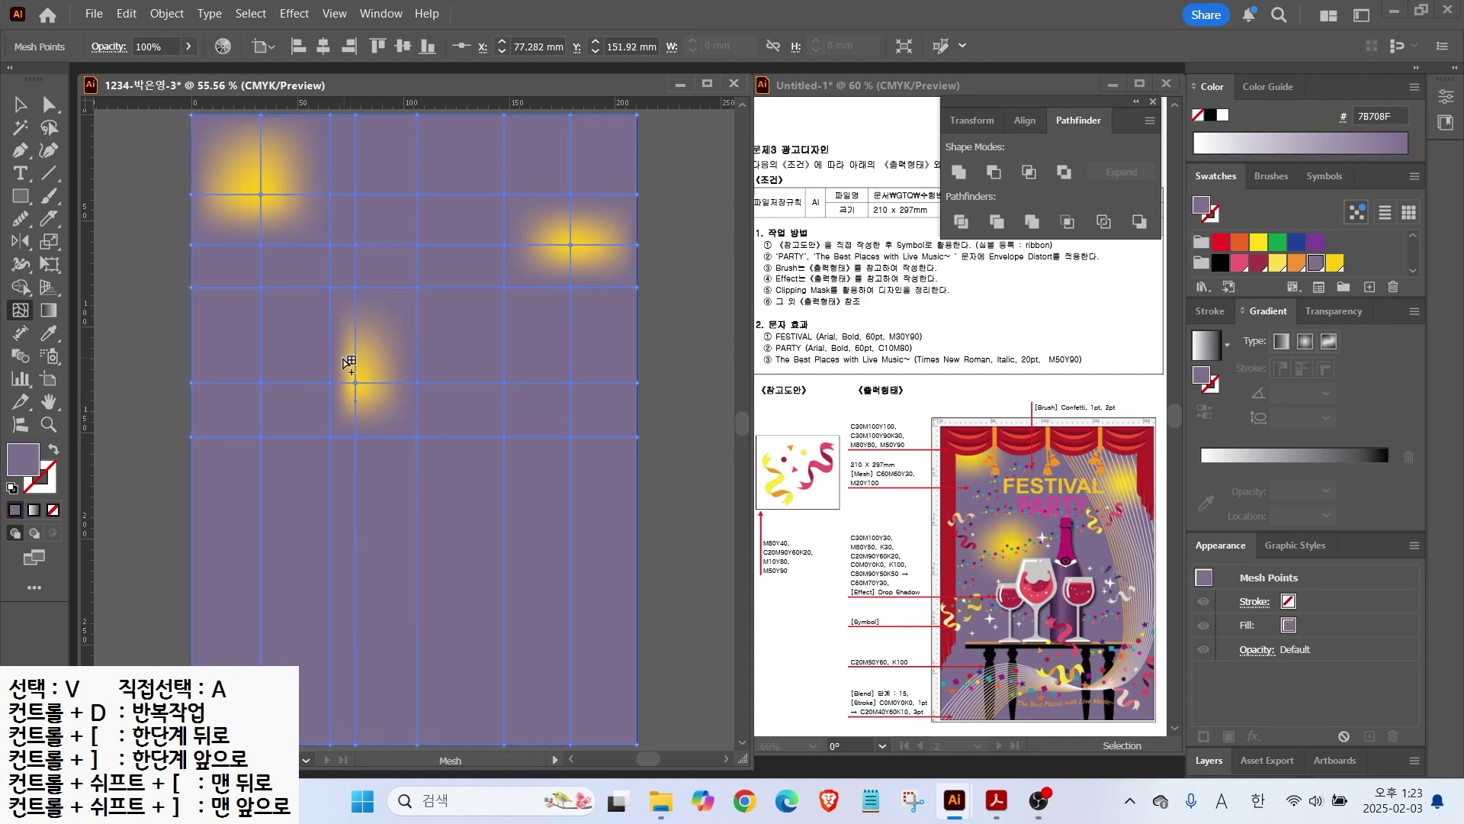
Step: Nudge individual mesh points with Direct Selection to soften the glow shapes
key(a)
drag(331, 386, 308, 383)
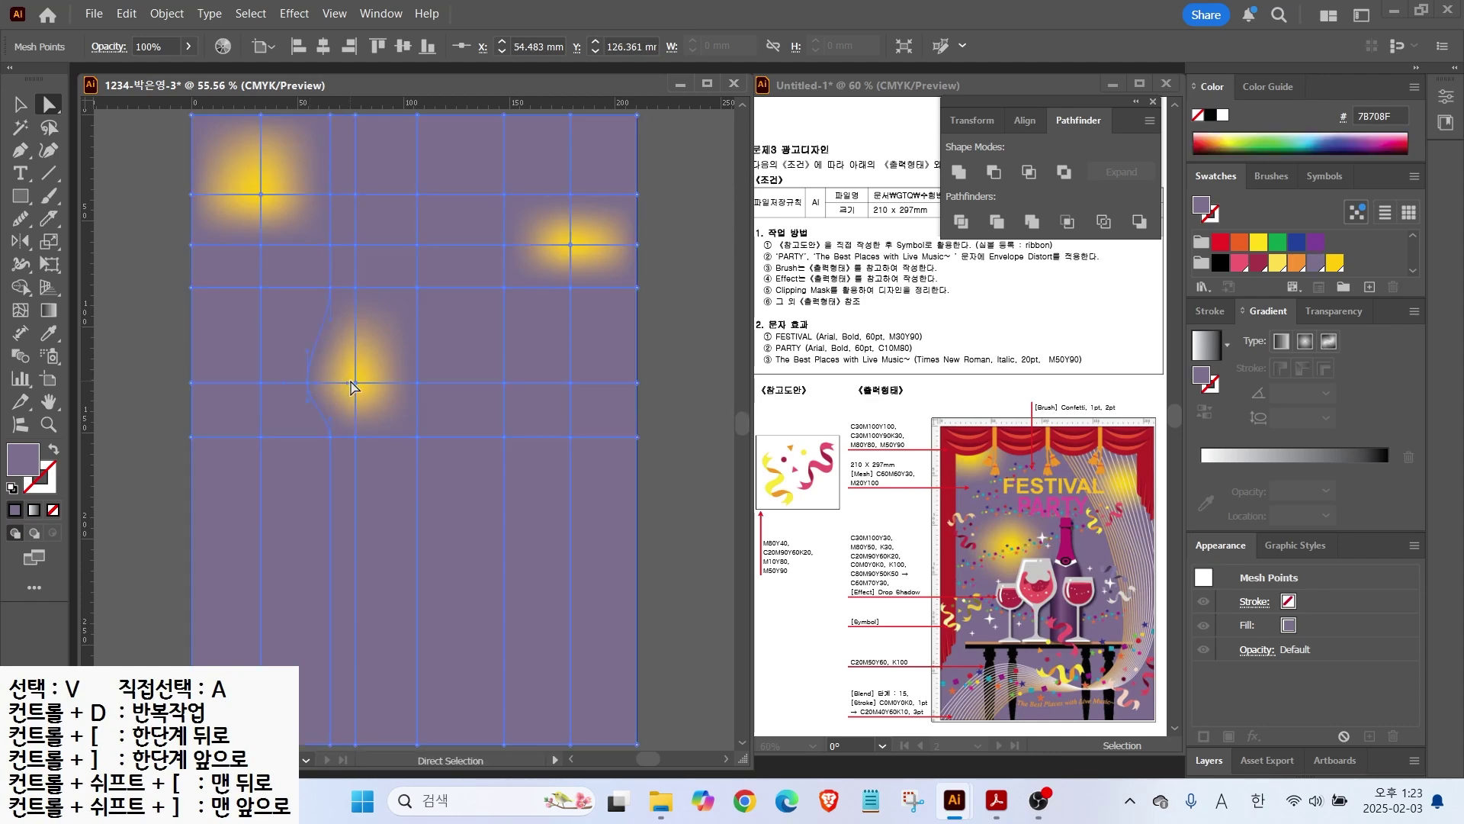
drag(355, 288, 356, 298)
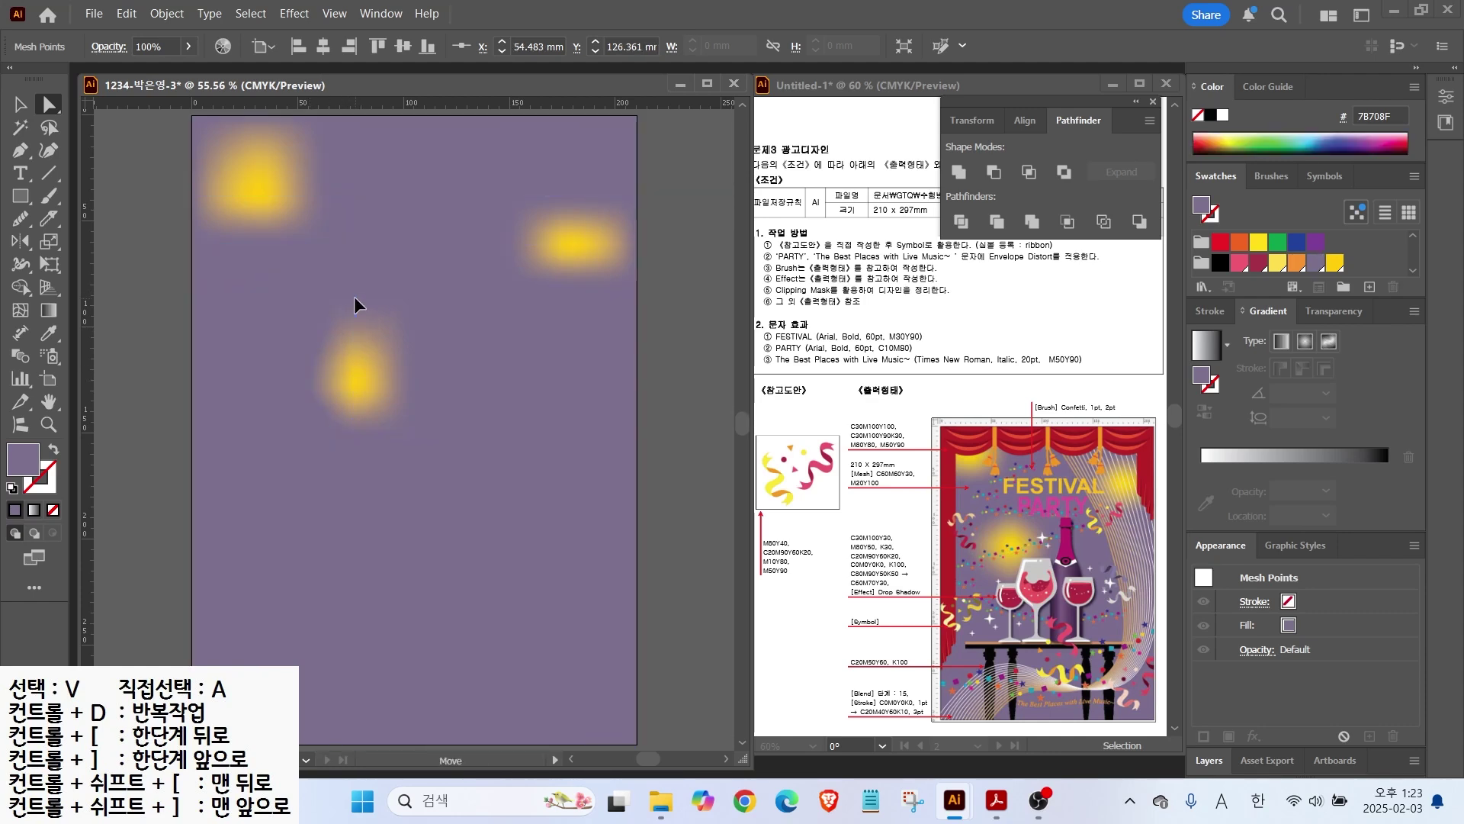
click(417, 383)
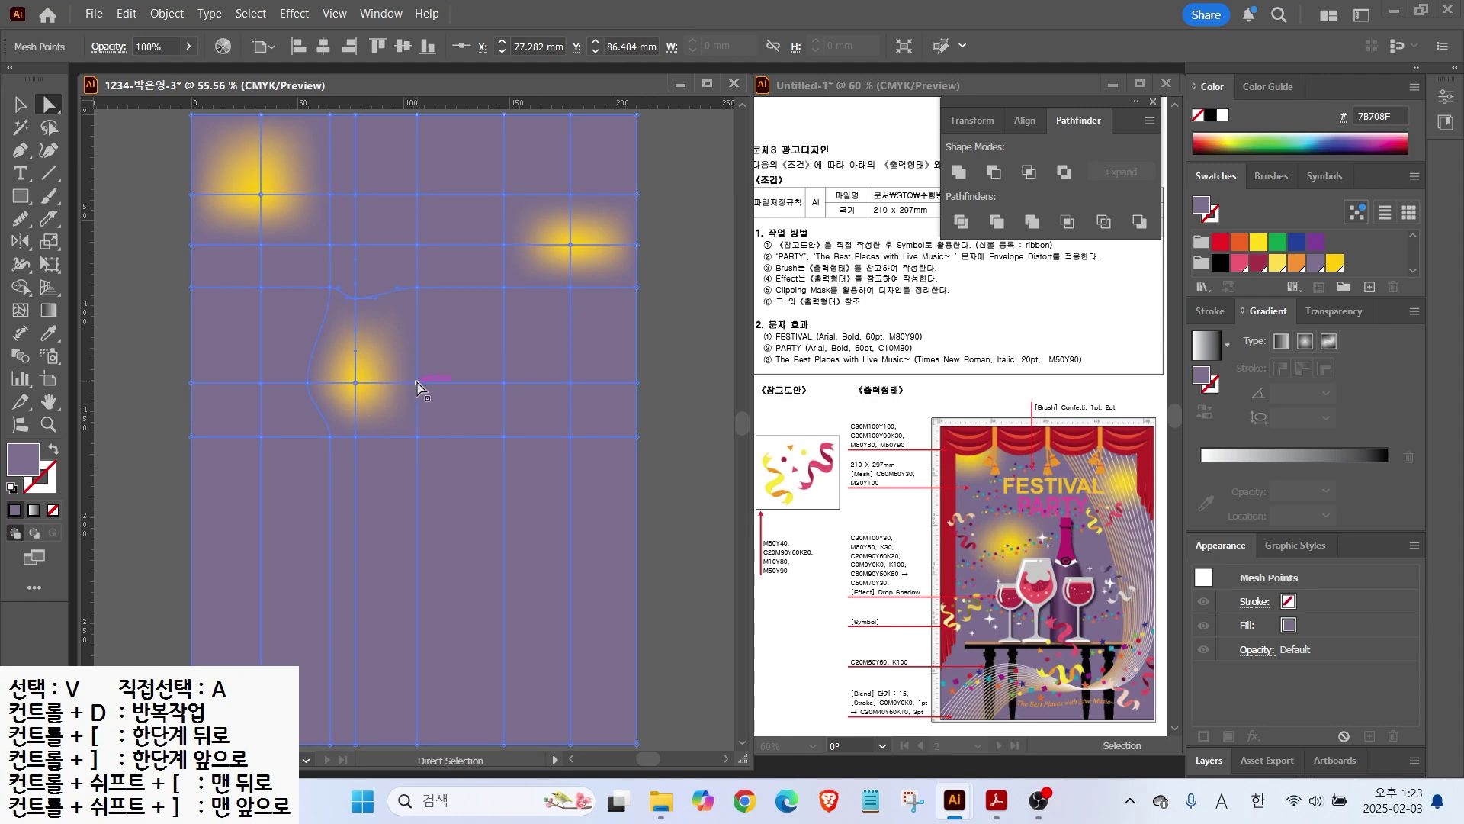
drag(417, 386, 424, 385)
Step: Lock the gradient mesh background with Object > Lock > Selection
key(ctrl+shift+a)
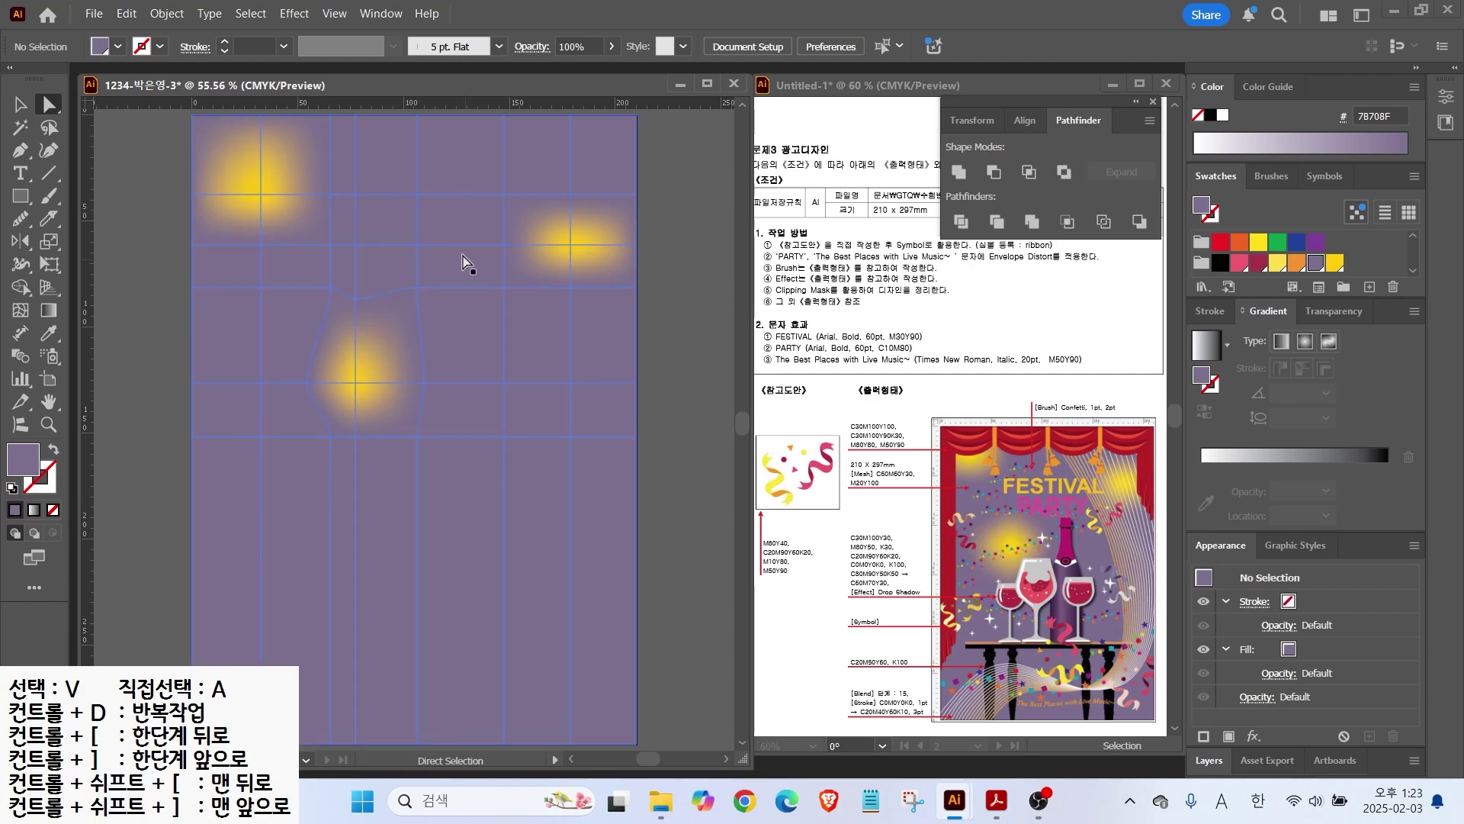
key(v)
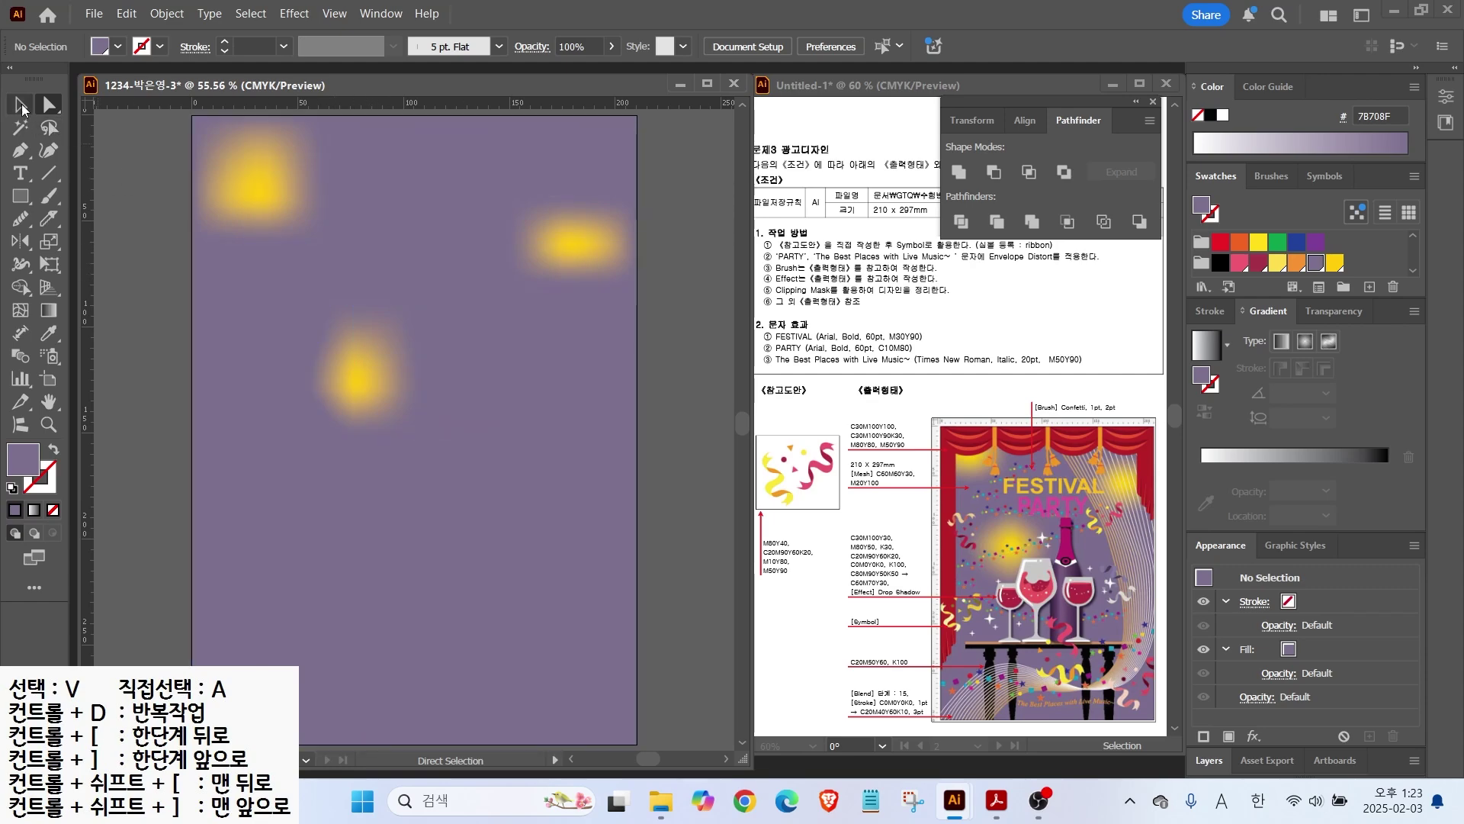
click(382, 262)
click(174, 10)
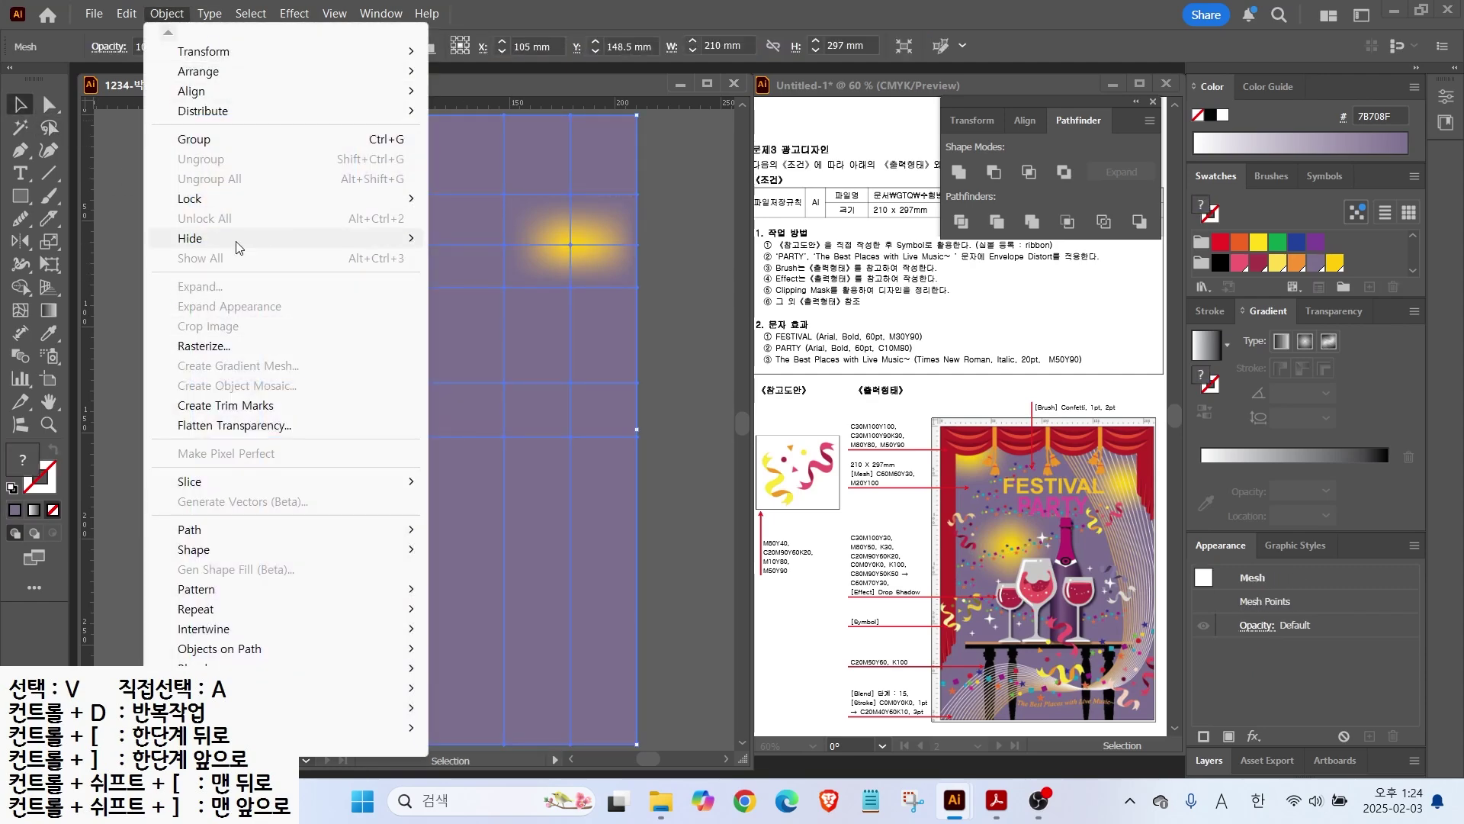
mouse_move(251, 201)
click(534, 199)
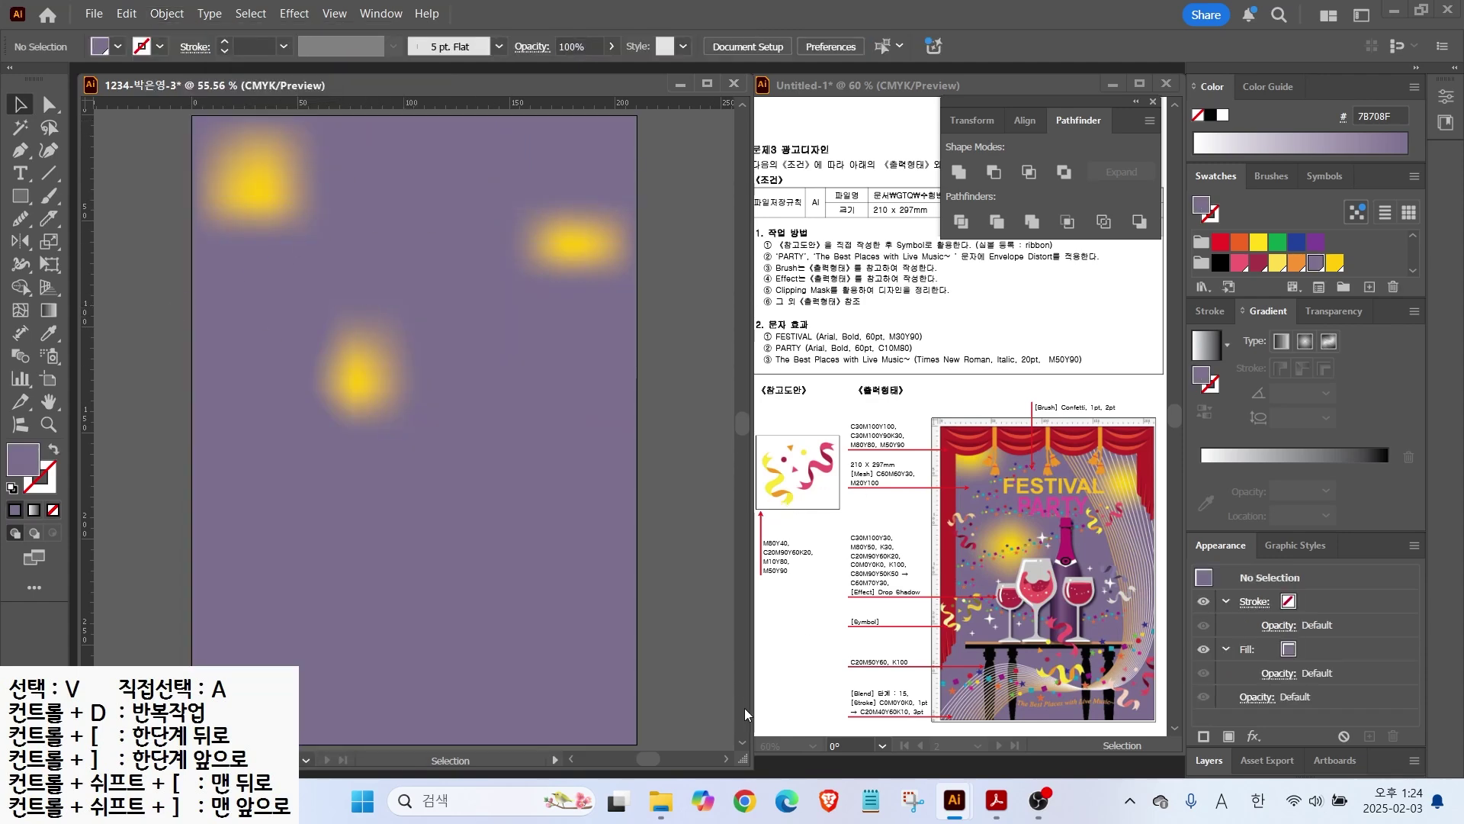
click(21, 196)
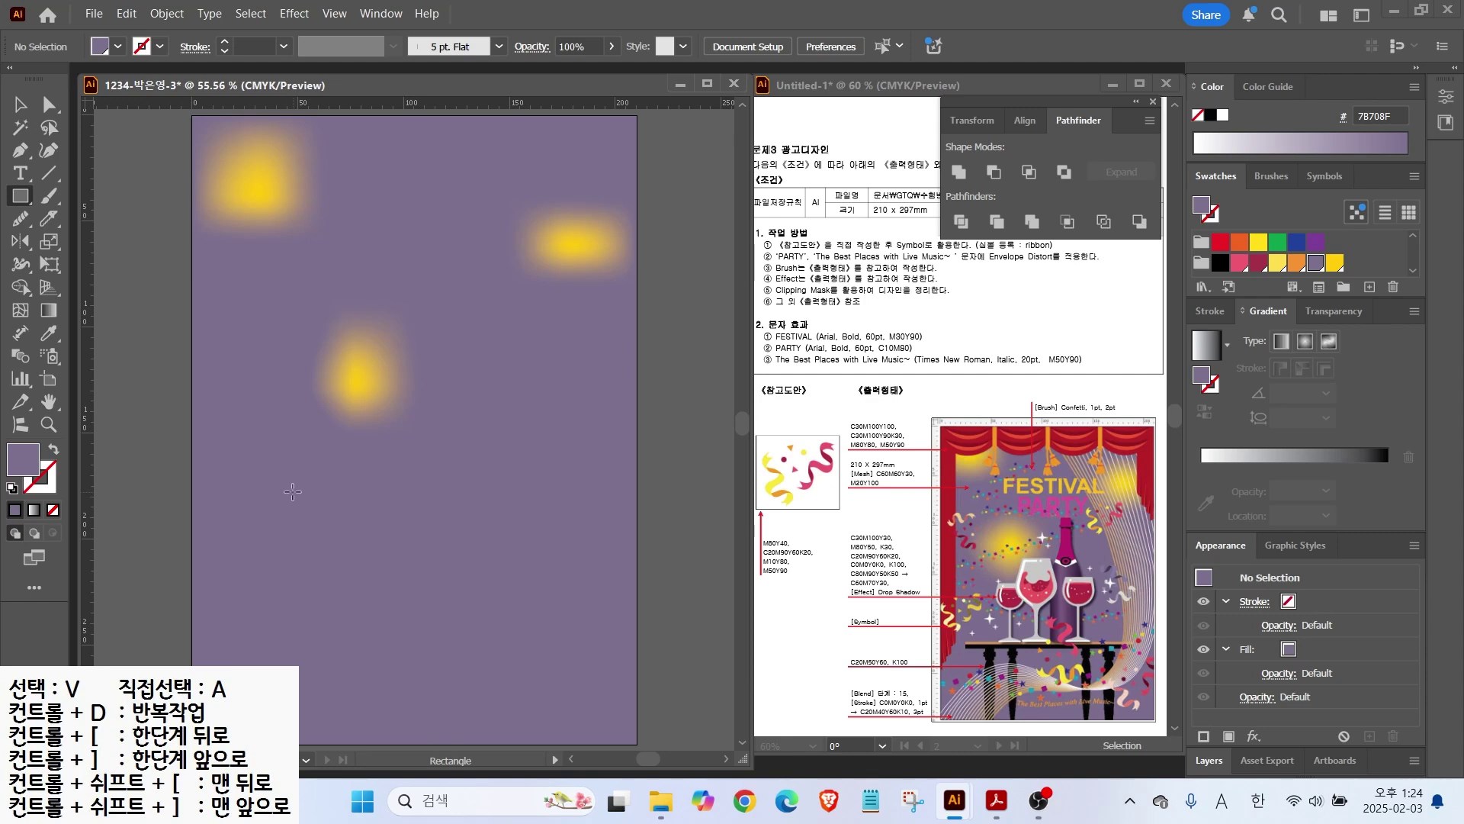
Step: Draw a long thin black bar and a thin yellow strip along its top
drag(292, 491, 580, 502)
click(1220, 263)
key(v)
drag(375, 495, 359, 569)
scroll(533, 581, up, 1)
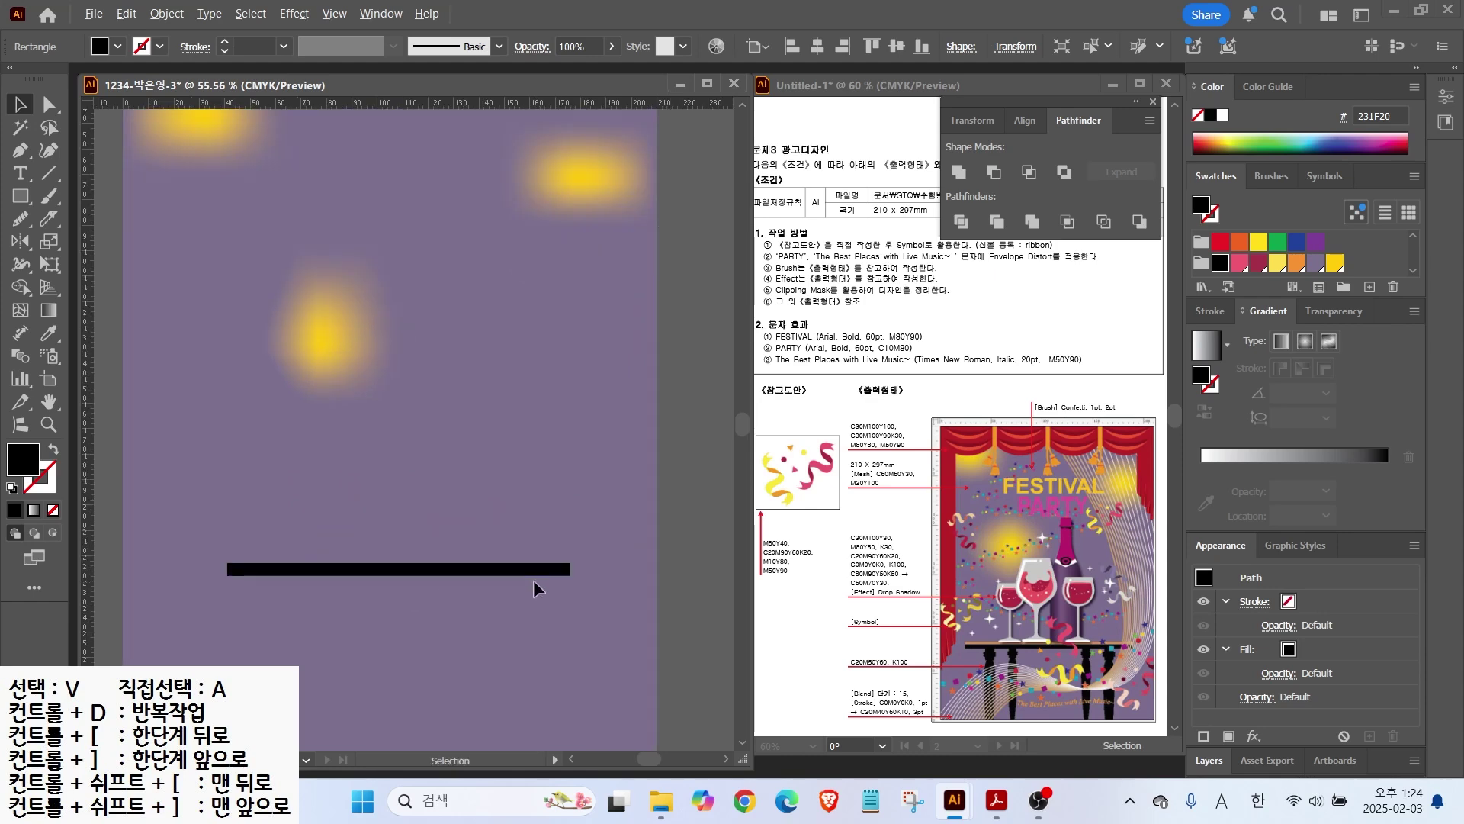
scroll(534, 581, up, 1)
drag(521, 556, 713, 479)
mouse_move(429, 469)
mouse_down()
mouse_move(389, 469)
mouse_move(425, 462)
mouse_up()
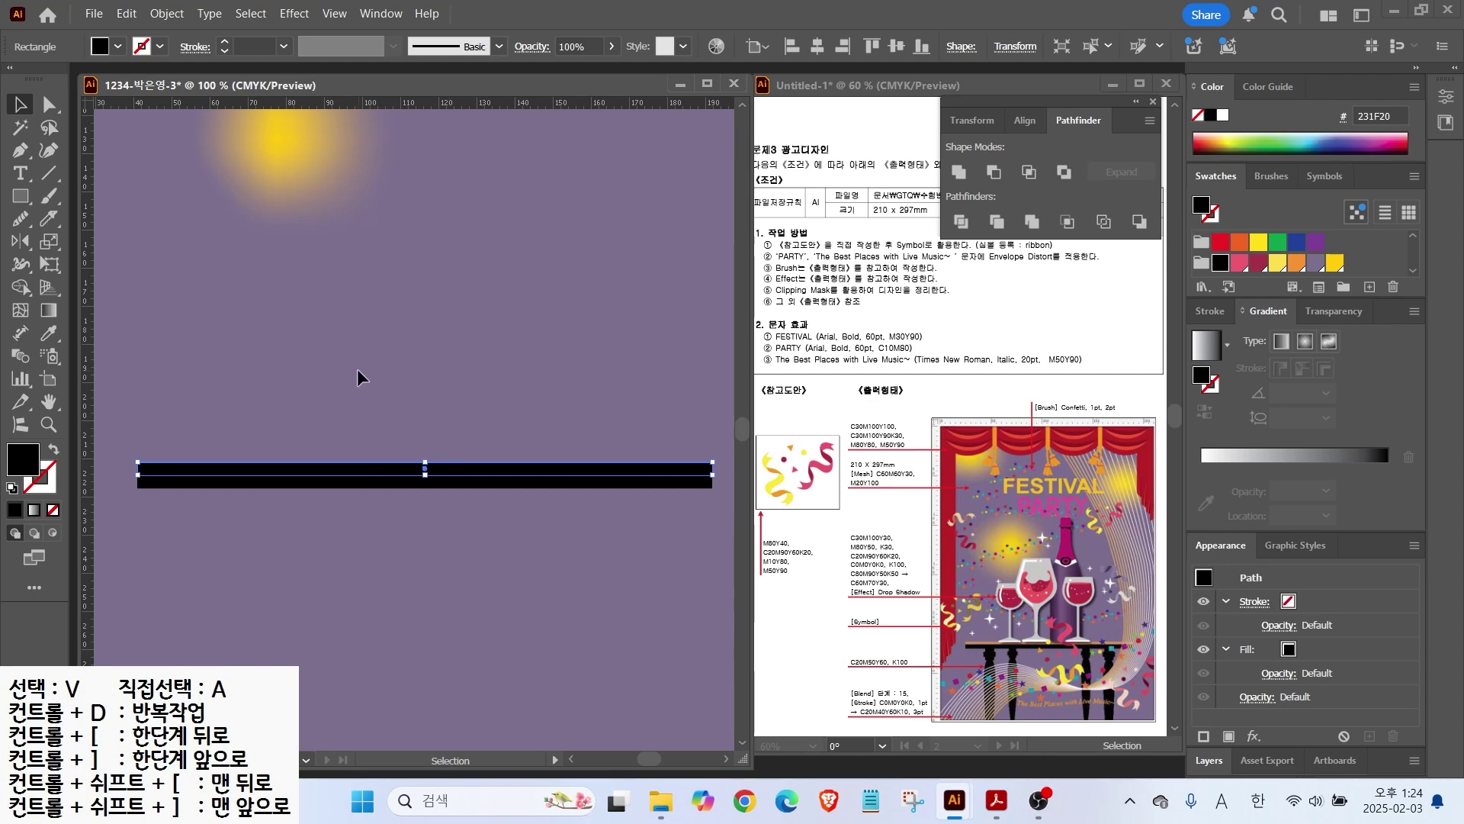
click(1334, 262)
Step: Add a magenta swatch with C30 M100 Y30
click(1369, 287)
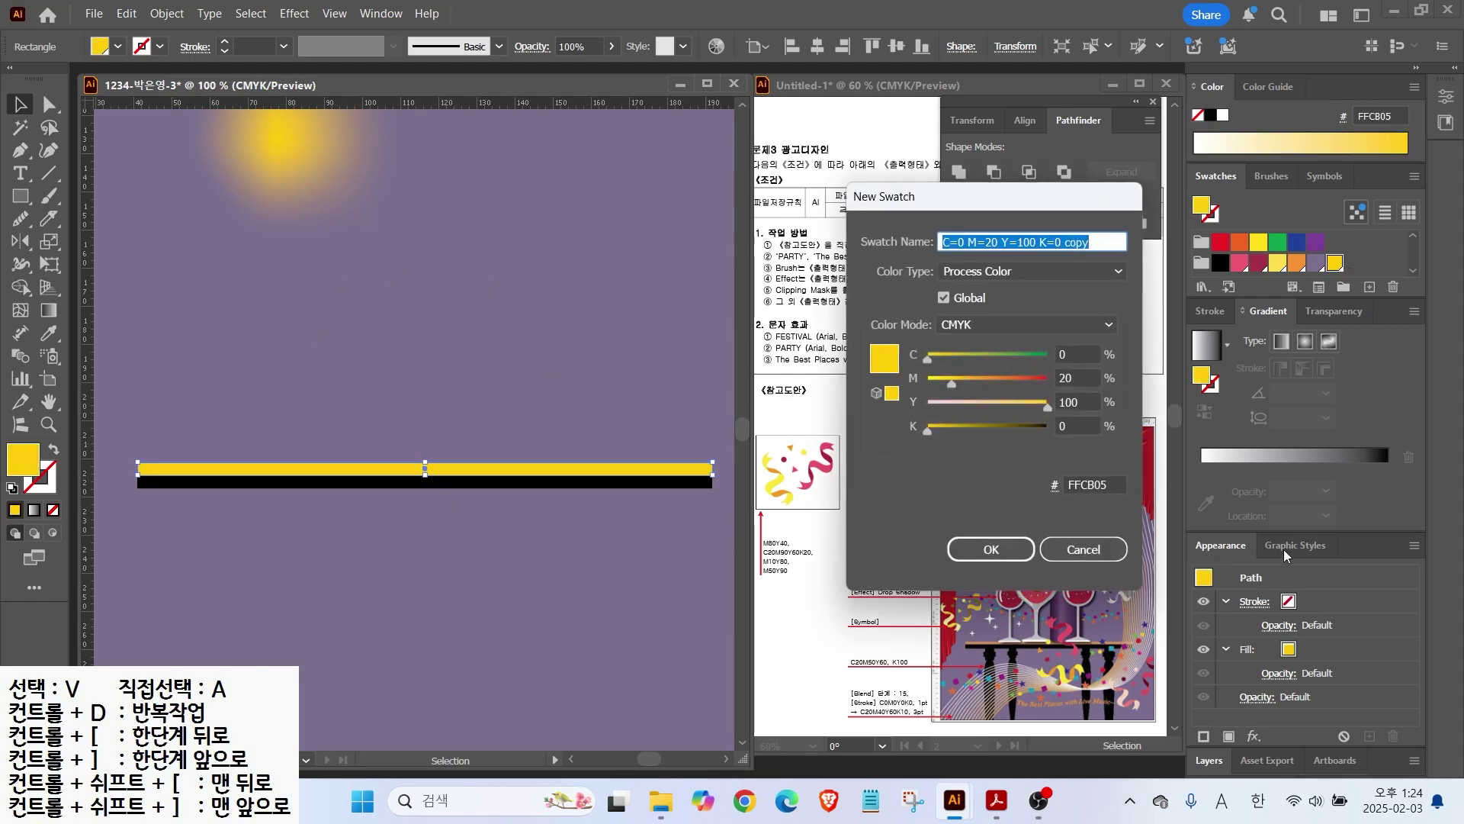
text(3)
key(Escape)
click(1369, 287)
key(Tab)
text(30)
key(Tab)
text(100)
key(Tab)
text(30)
Step: Add a pink swatch (0, 80, 50) and a dark red swatch C20 M90 Y60 K20
key(Tab)
key(Return)
click(1370, 287)
key(Tab)
text(0)
key(Tab)
text(80)
key(Tab)
text(50)
key(Return)
click(1370, 287)
drag(1078, 354, 984, 340)
text(20)
key(Tab)
text(90	60	20)
key(Tab)
key(Return)
Step: Add a white swatch with C0 M0 Y0 K0, cancelling one extra swatch
click(1369, 287)
drag(1077, 354, 770, 297)
text(0	0	0	0)
key(Return)
click(1369, 287)
drag(1078, 354, 858, 358)
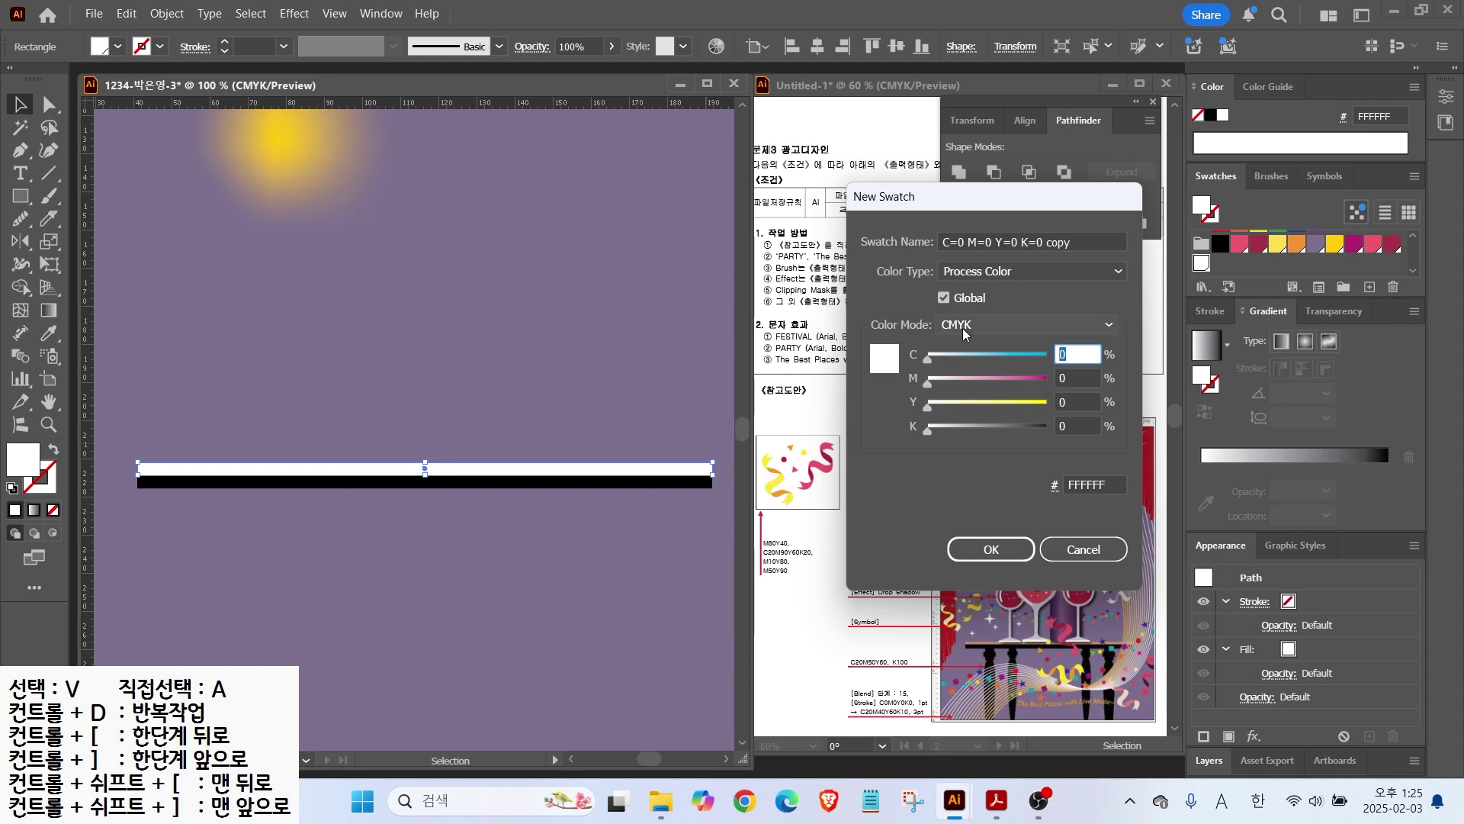
click(1082, 549)
Step: Try a gradient on the strip, then settle on solid yellow and select both bars
click(1211, 354)
double_click(1201, 491)
click(1349, 560)
text(80	90	50	50)
key(Return)
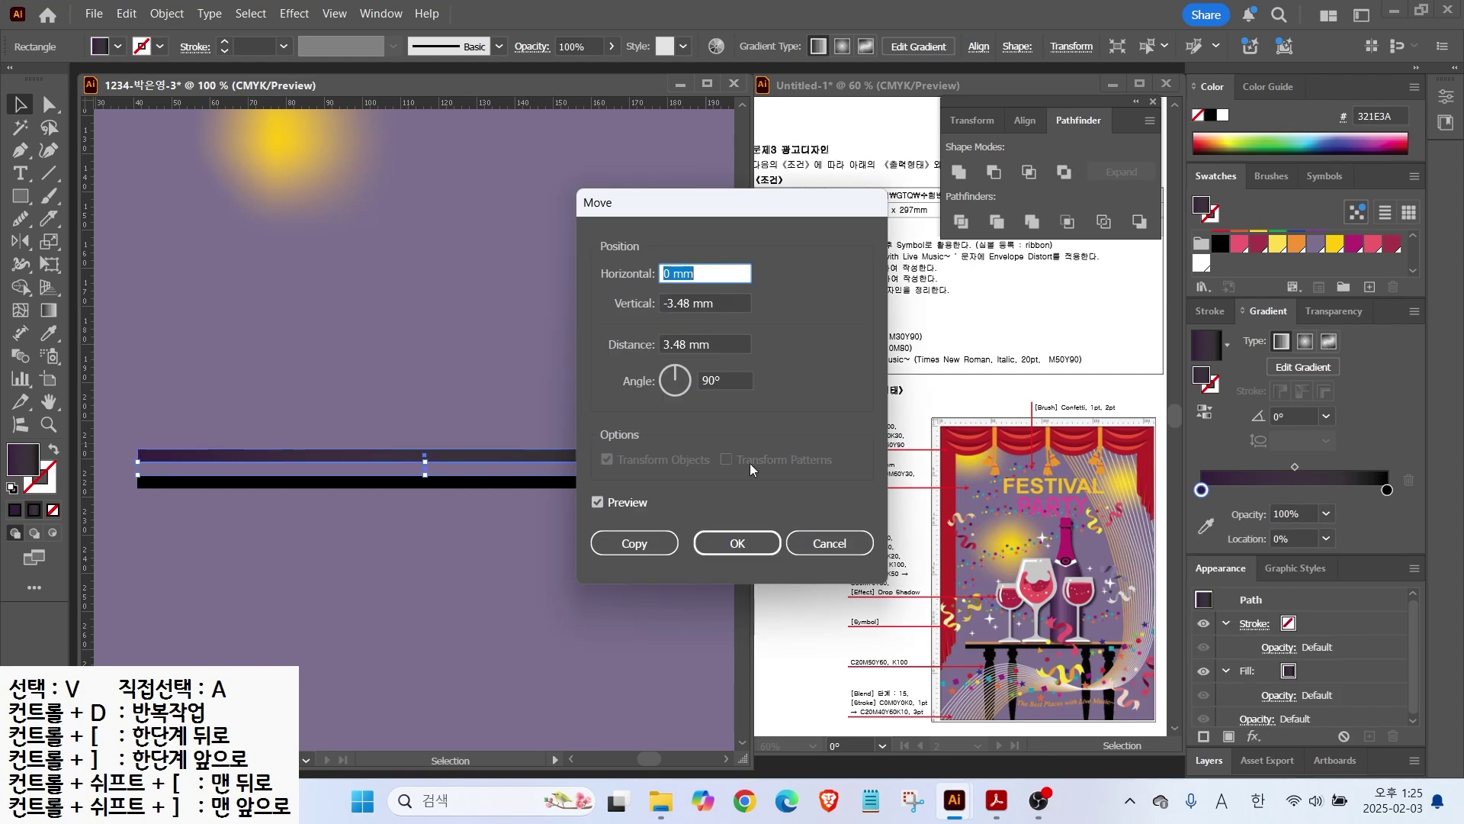
key(Escape)
click(1387, 490)
double_click(1387, 490)
click(1349, 560)
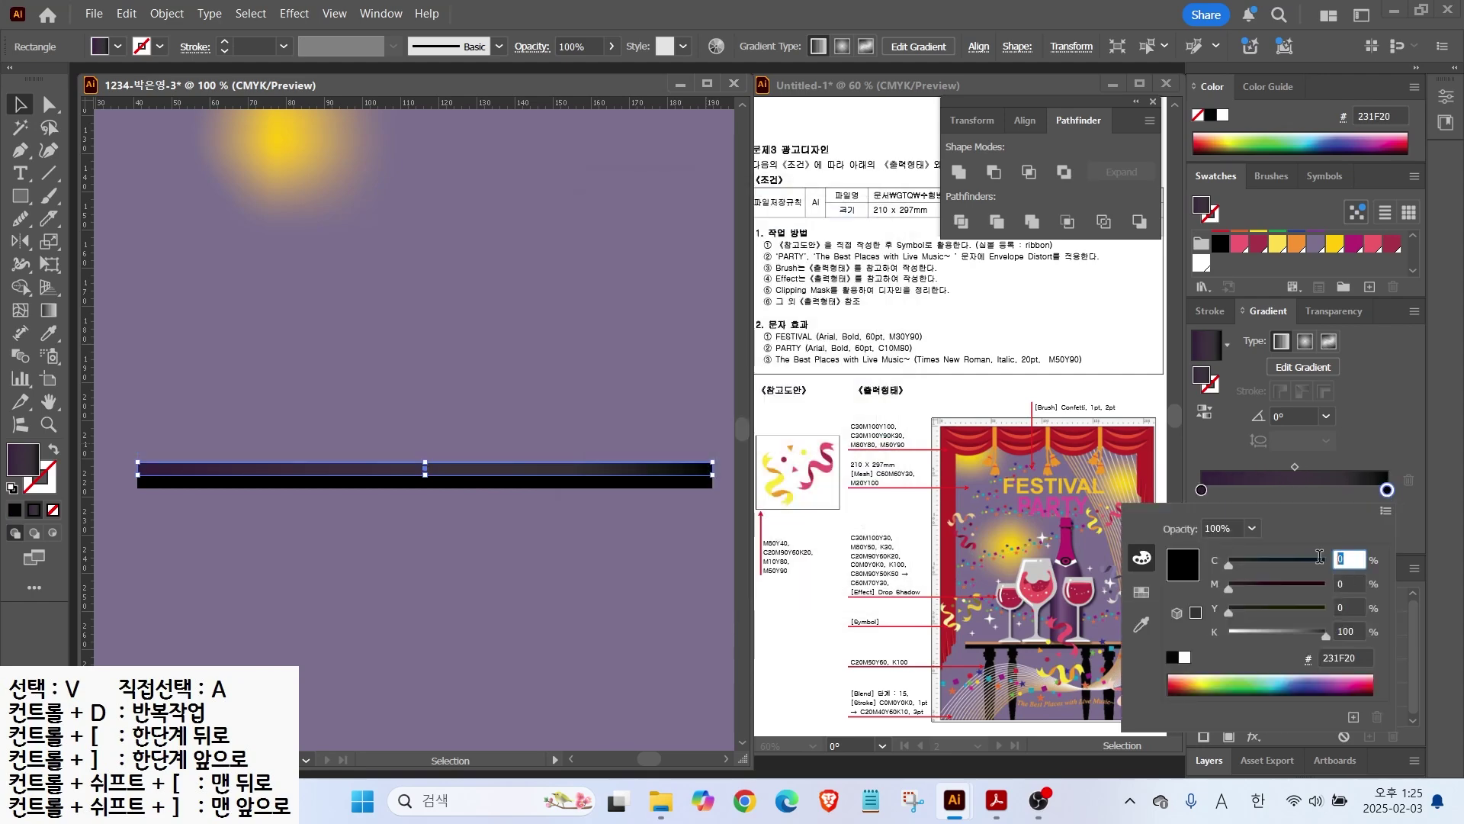
text(60	70	30	0)
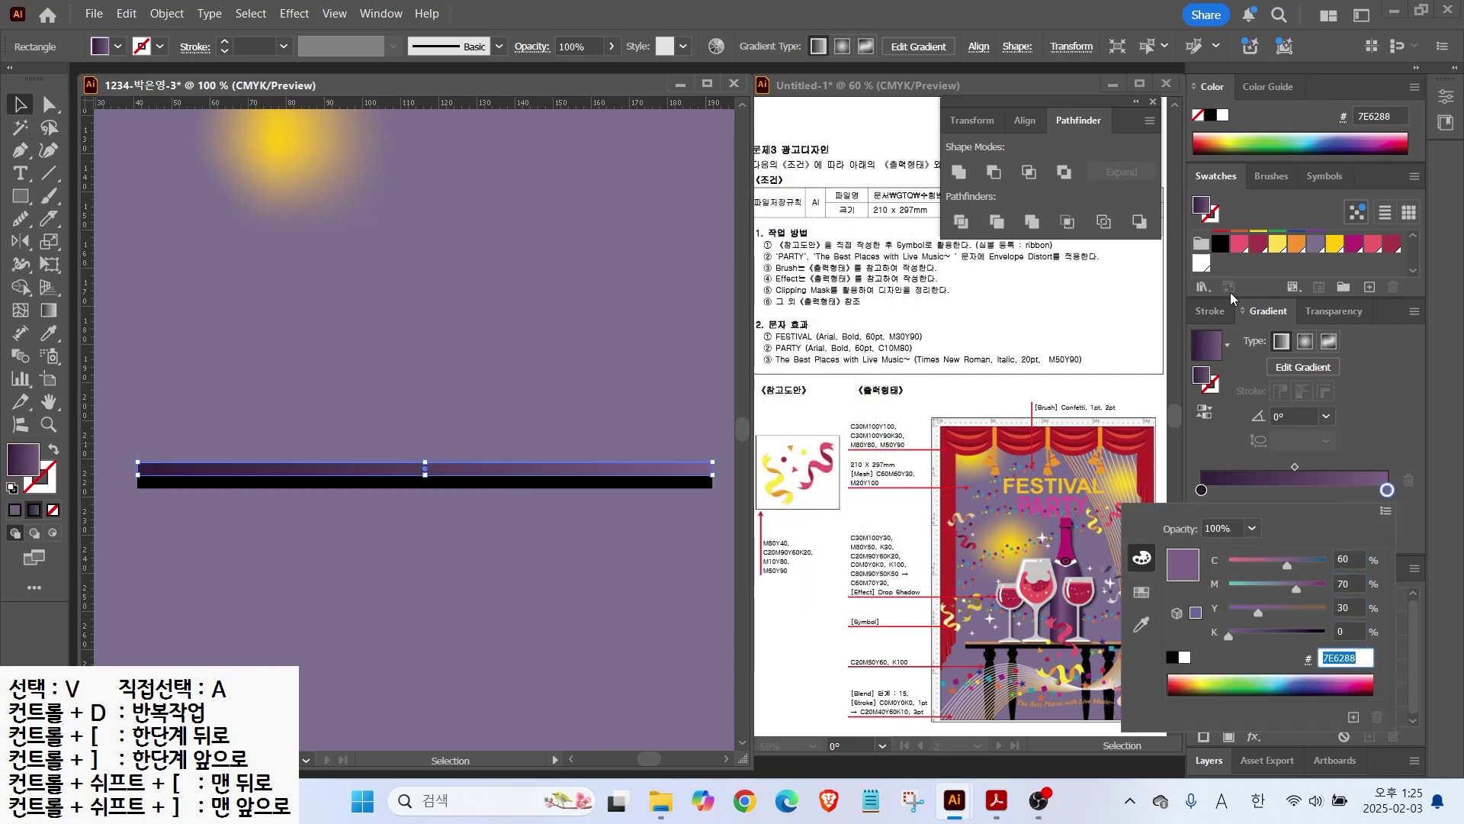
click(1334, 243)
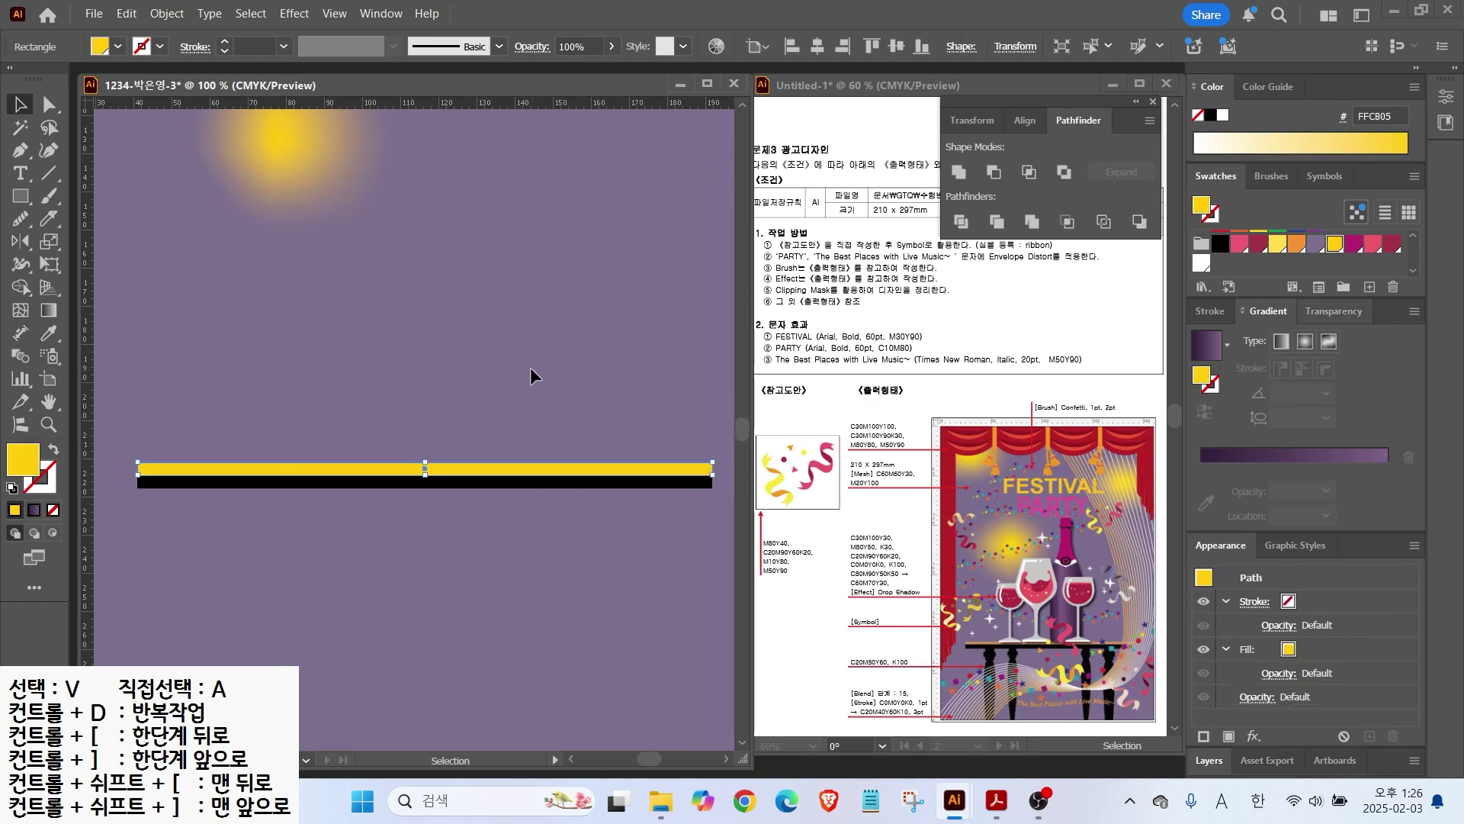
scroll(520, 377, down, 1)
shift+click(461, 449)
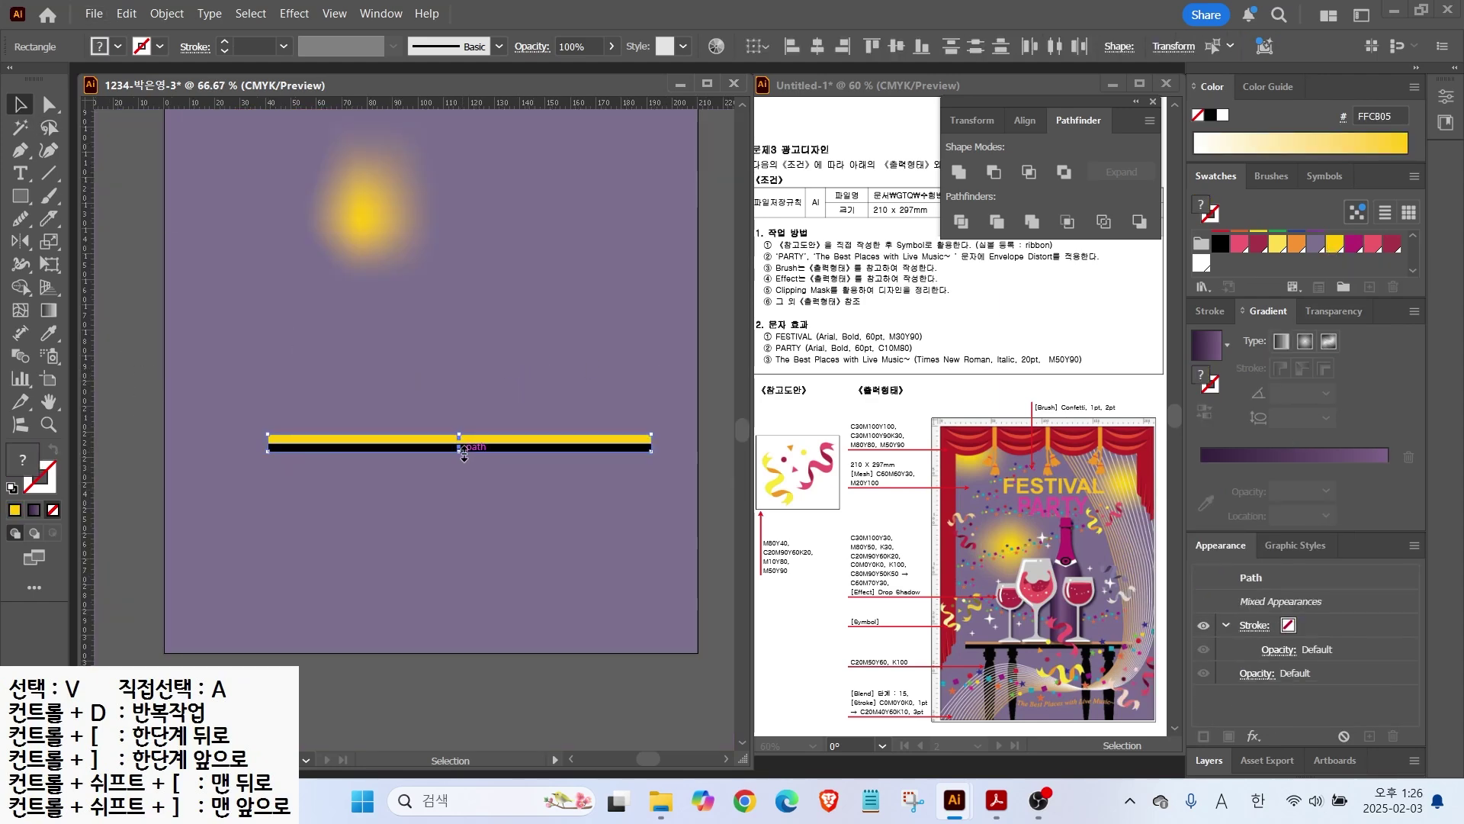
Step: Stack three small black blocks under the tabletop and centre them horizontally
scroll(216, 467, up, 1)
key(m)
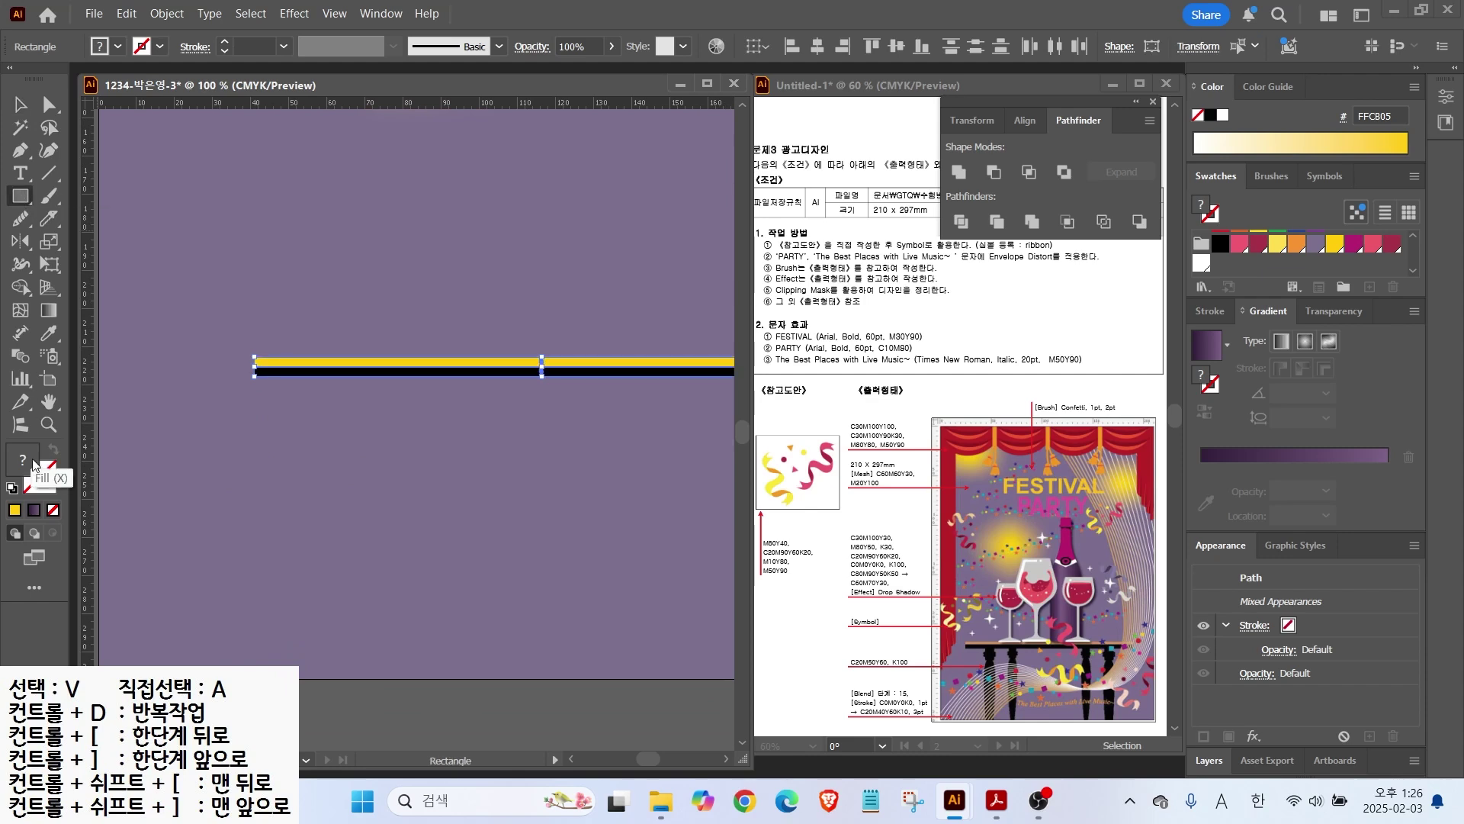
drag(301, 397, 337, 406)
scroll(312, 440, up, 1)
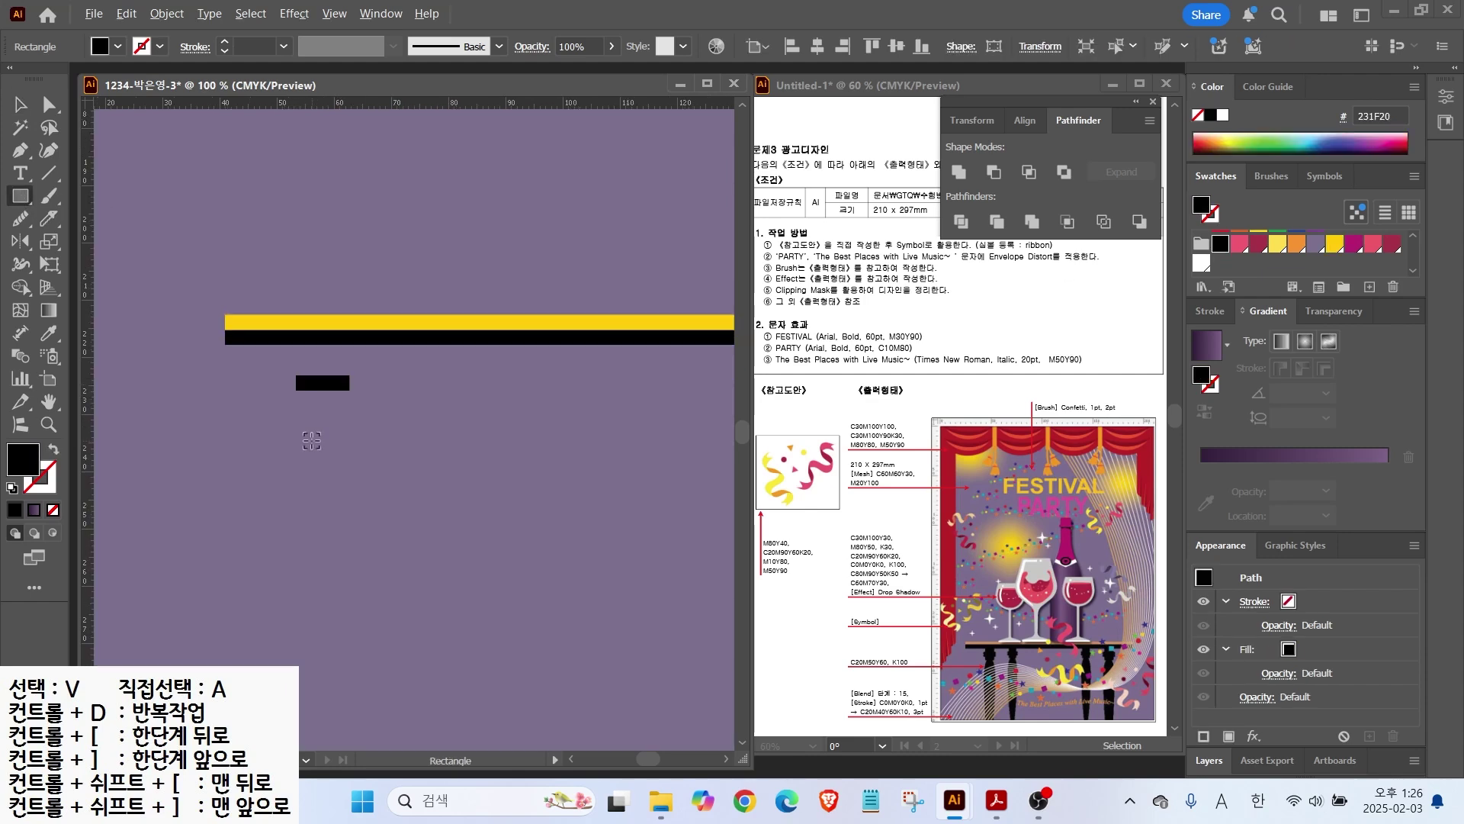
scroll(312, 441, up, 1)
key(v)
drag(349, 366, 312, 339)
click(349, 325)
mouse_move(349, 351)
mouse_down()
mouse_move(347, 372)
mouse_move(363, 373)
mouse_move(348, 369)
mouse_up()
shift+click(331, 326)
shift+click(336, 351)
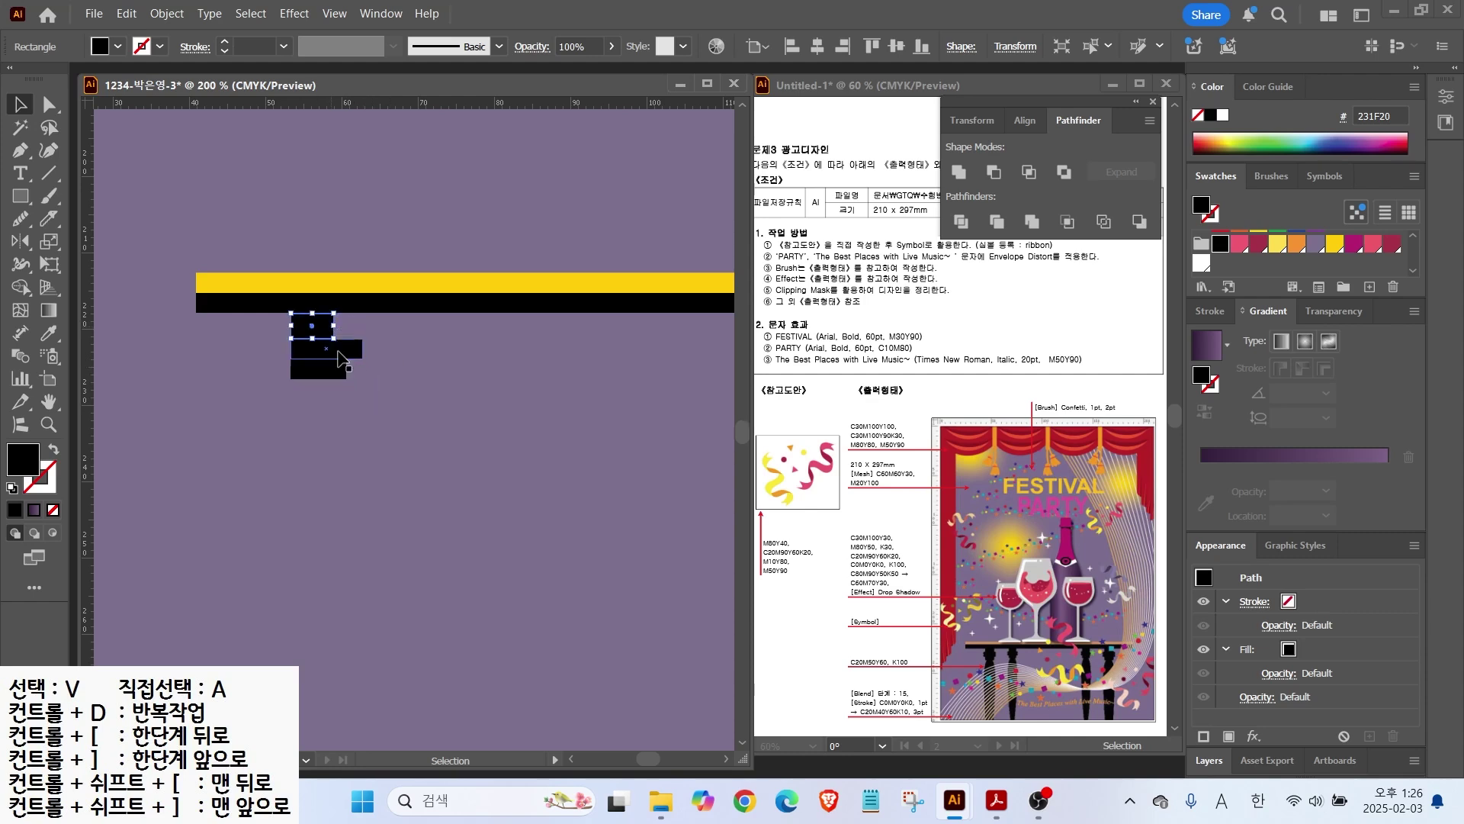
click(817, 46)
click(387, 392)
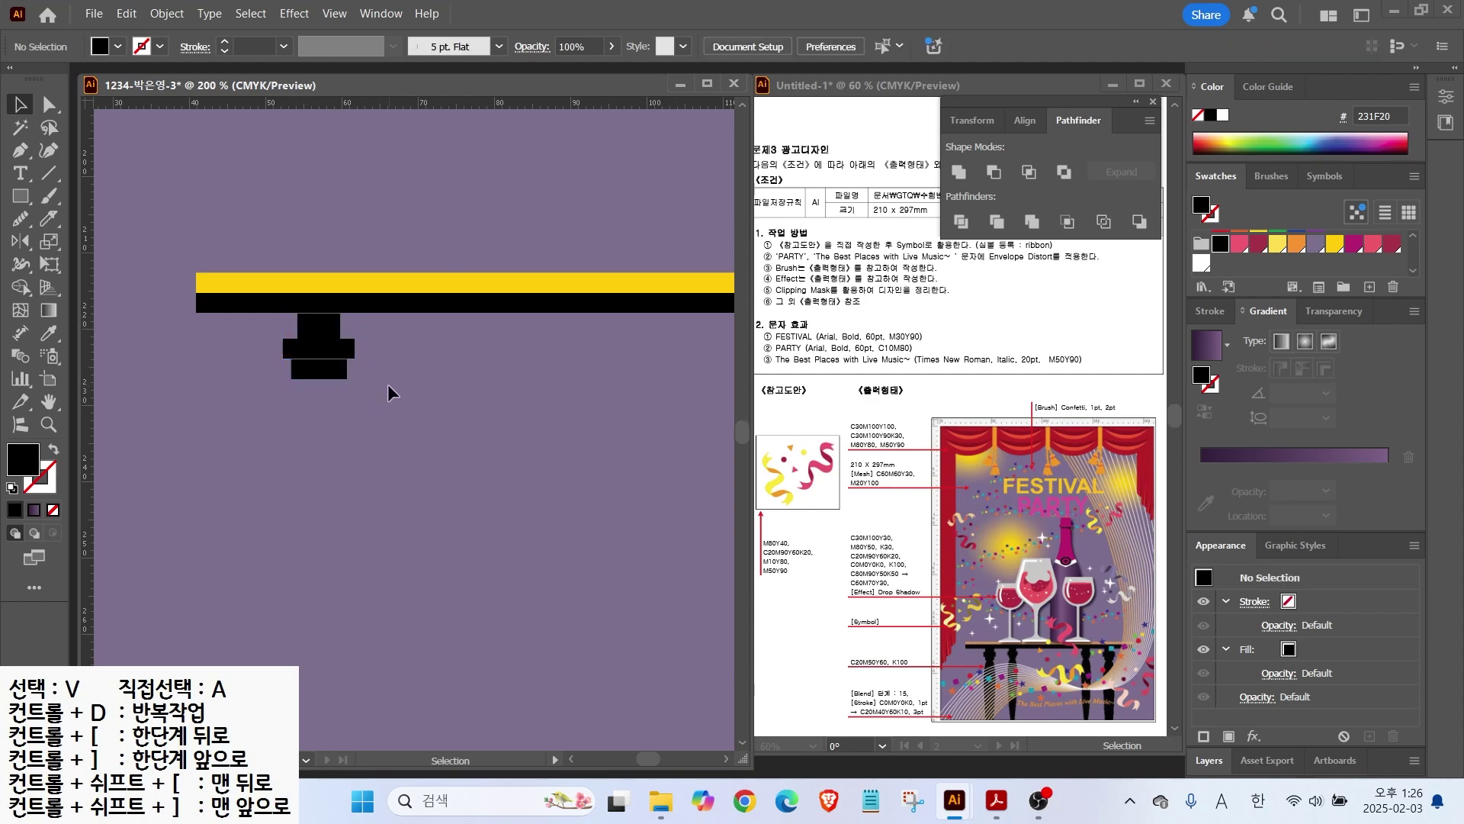
Step: Draw a tall black ellipse and reshape its points into a turned leg under the blocks
scroll(388, 381, down, 4)
scroll(404, 374, left, 1)
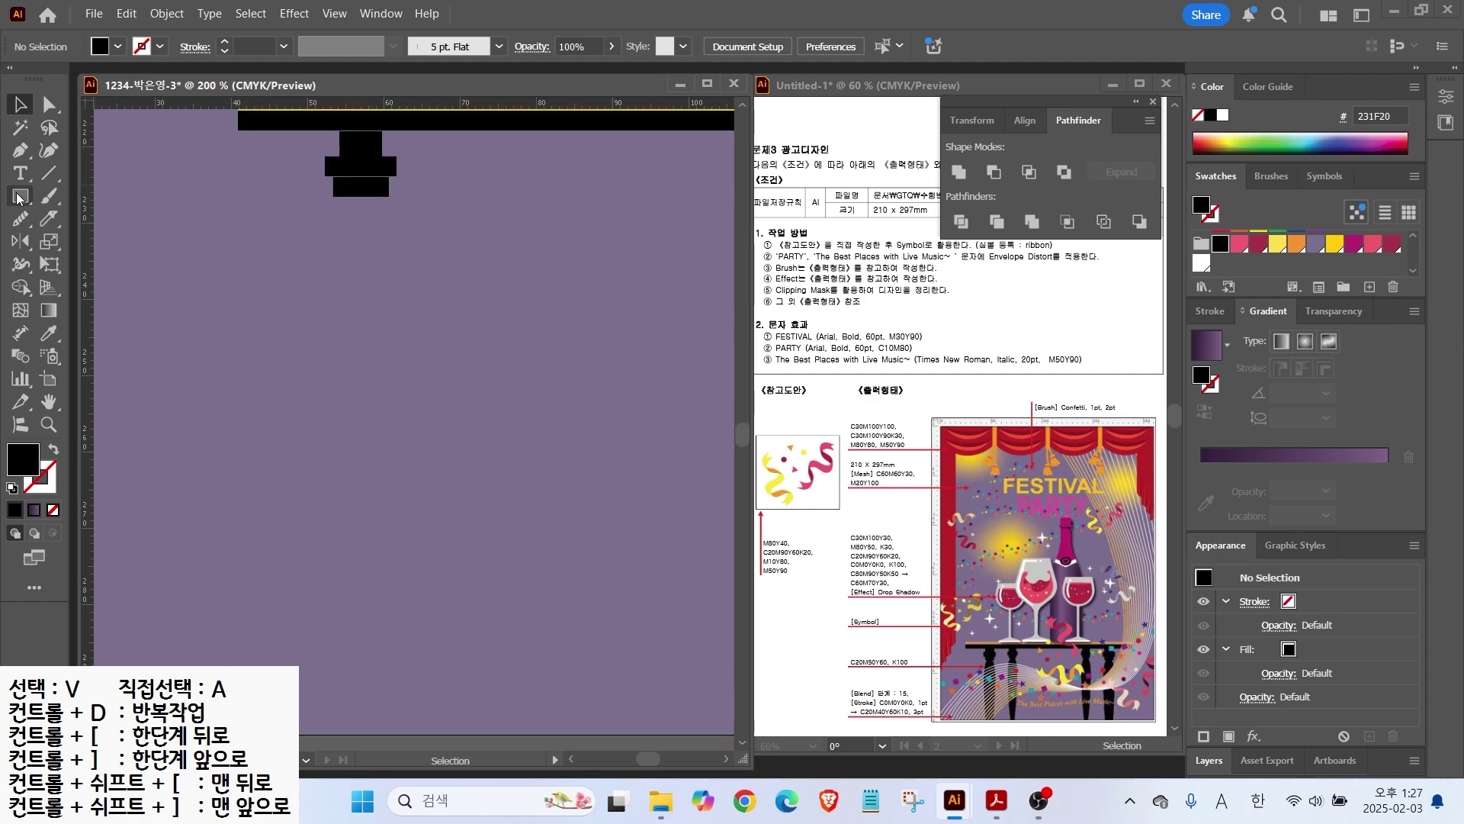
drag(20, 198, 91, 243)
drag(335, 202, 408, 748)
key(a)
drag(407, 474, 406, 242)
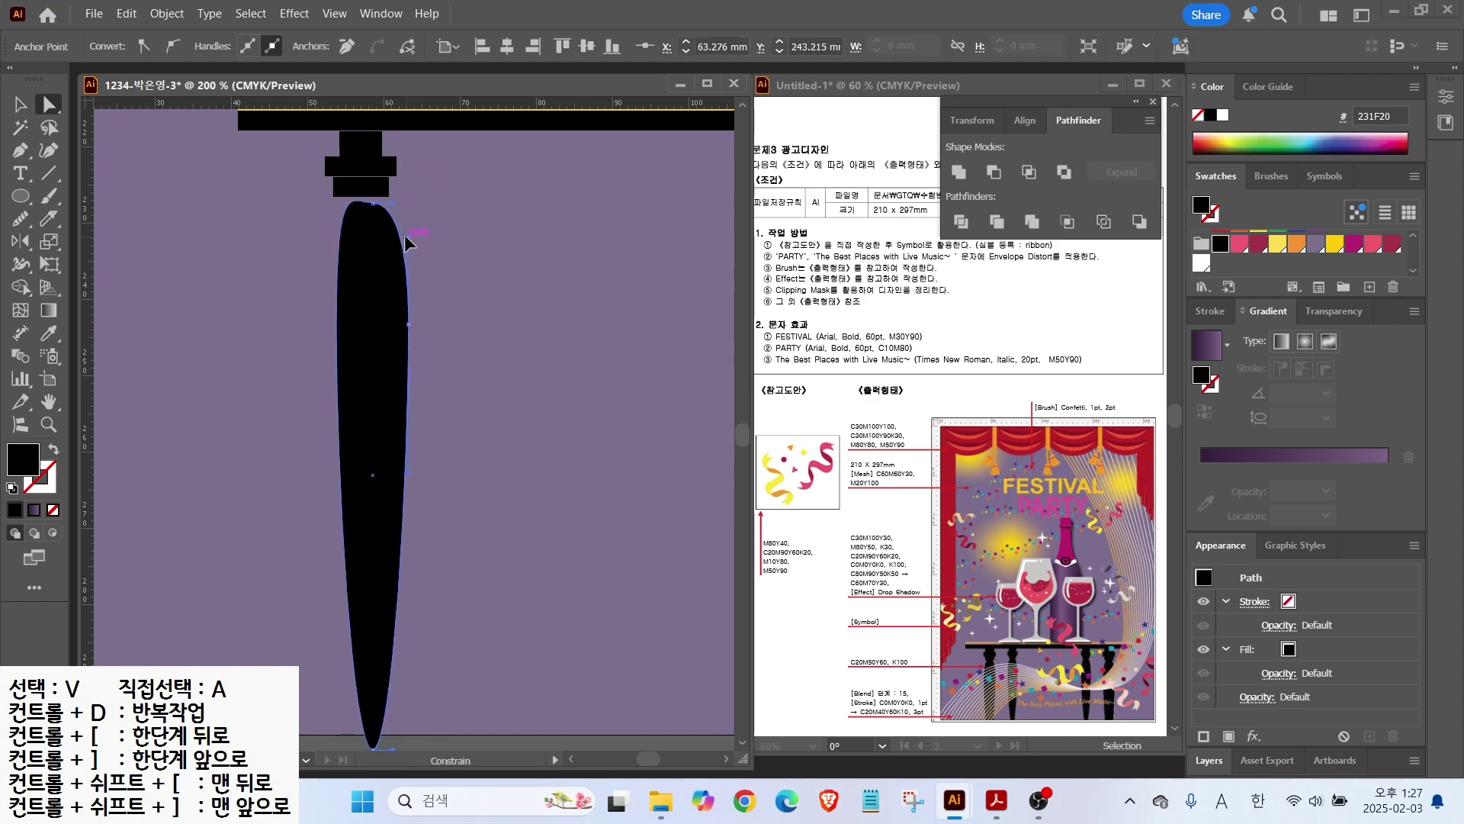
click(337, 325)
drag(337, 174, 335, 239)
key(v)
drag(410, 327, 398, 301)
scroll(404, 545, down, 1)
drag(371, 678, 372, 733)
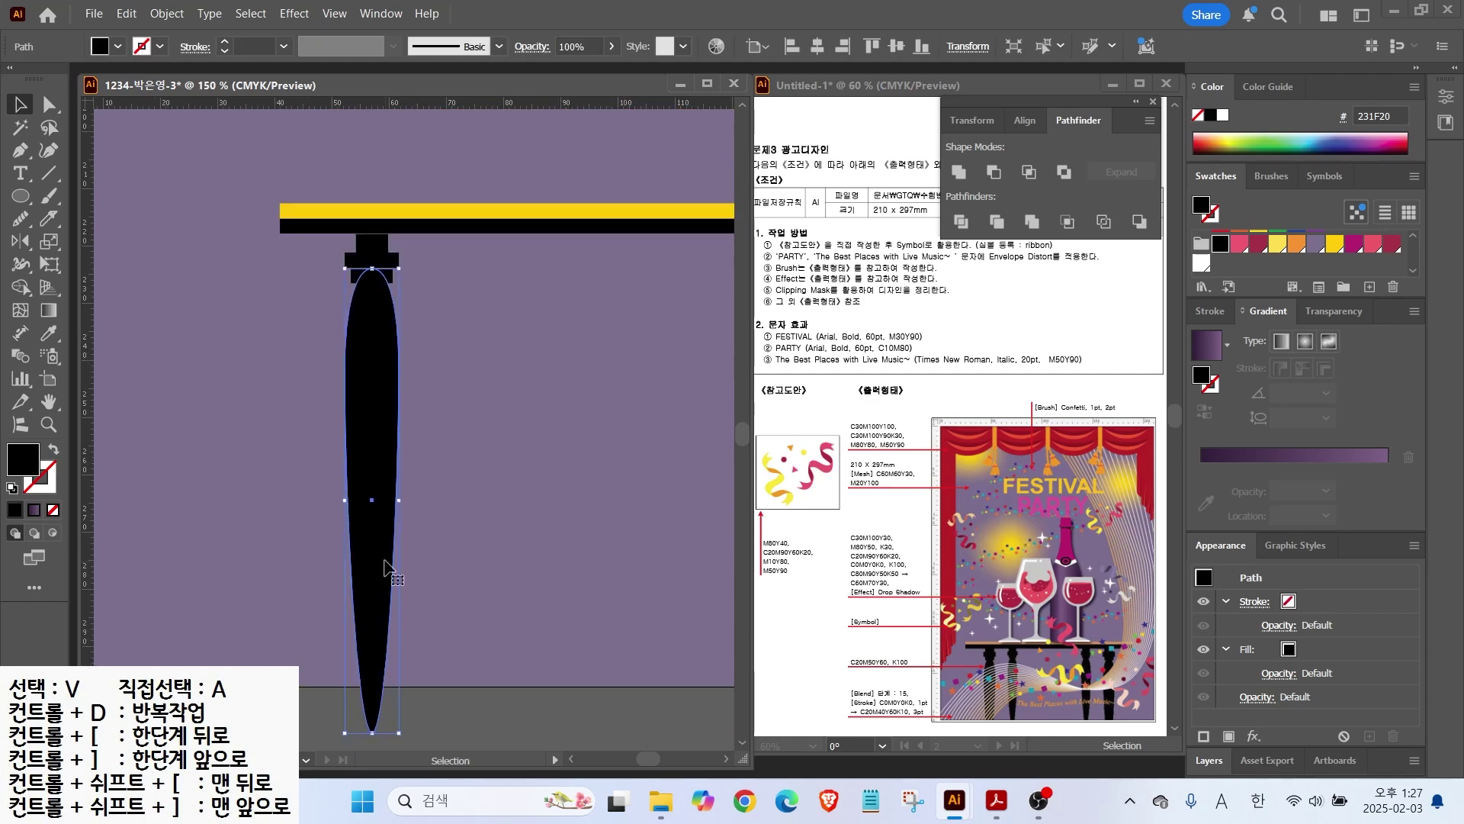
click(272, 254)
Step: Stretch the top and middle leg blocks up to meet the tabletop
click(372, 244)
mouse_move(372, 234)
mouse_down()
mouse_move(372, 277)
mouse_move(373, 244)
mouse_up()
click(410, 272)
click(376, 263)
click(303, 336)
click(384, 257)
drag(314, 328, 402, 246)
Step: Alt-drag copies of the leg to make four legs across the table
drag(359, 303, 475, 303)
drag(461, 733, 468, 715)
drag(488, 448, 487, 431)
scroll(510, 500, down, 1)
drag(510, 500, 314, 475)
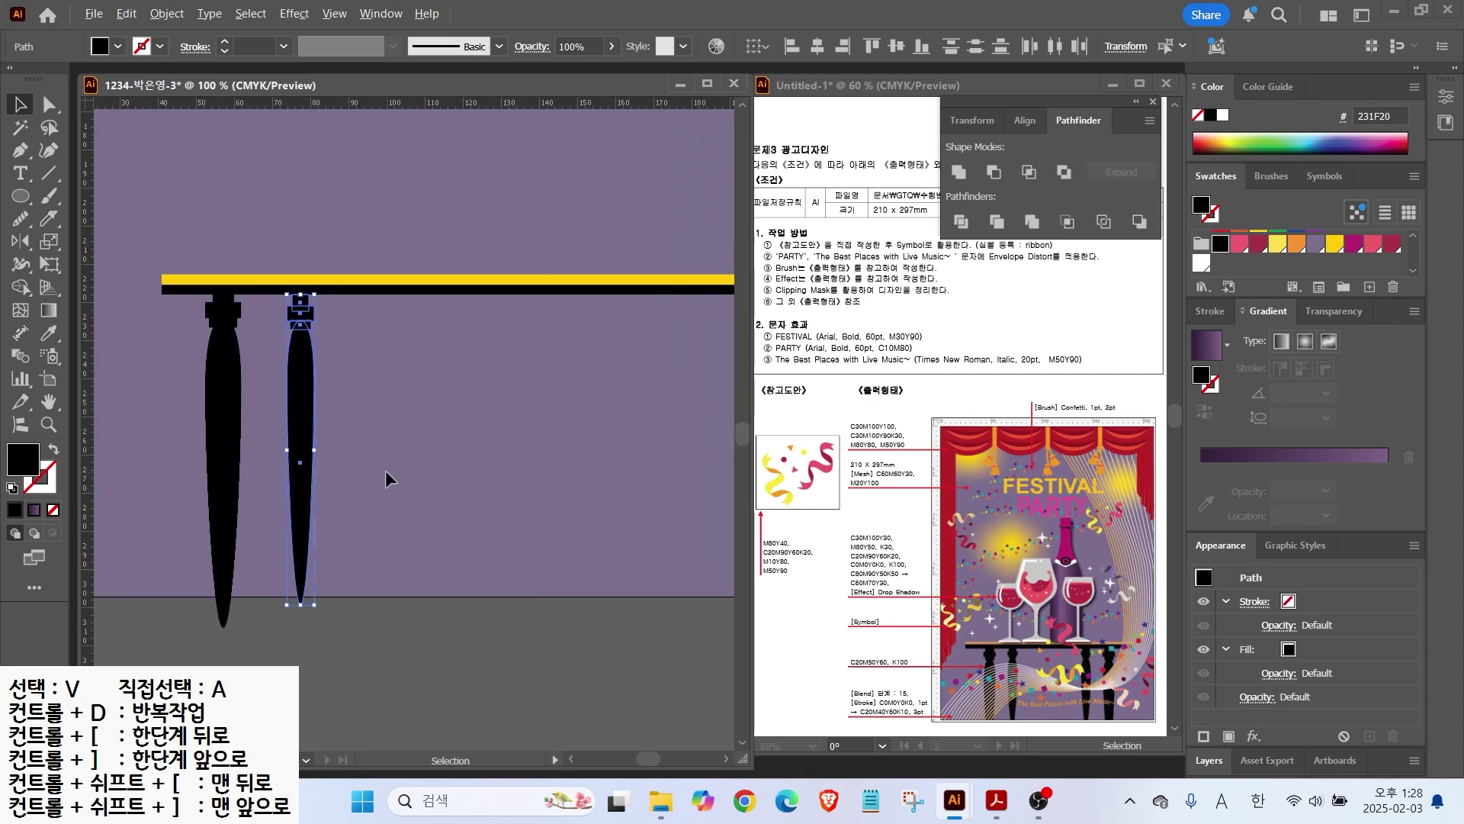
scroll(386, 479, down, 1)
click(228, 564)
drag(329, 366, 310, 358)
drag(330, 405, 526, 416)
drag(228, 390, 306, 356)
drag(282, 406, 576, 411)
Step: Select the whole table, scale it up and move it near the poster's bottom
drag(196, 309, 620, 614)
drag(253, 372, 196, 377)
drag(562, 346, 703, 310)
drag(361, 448, 361, 514)
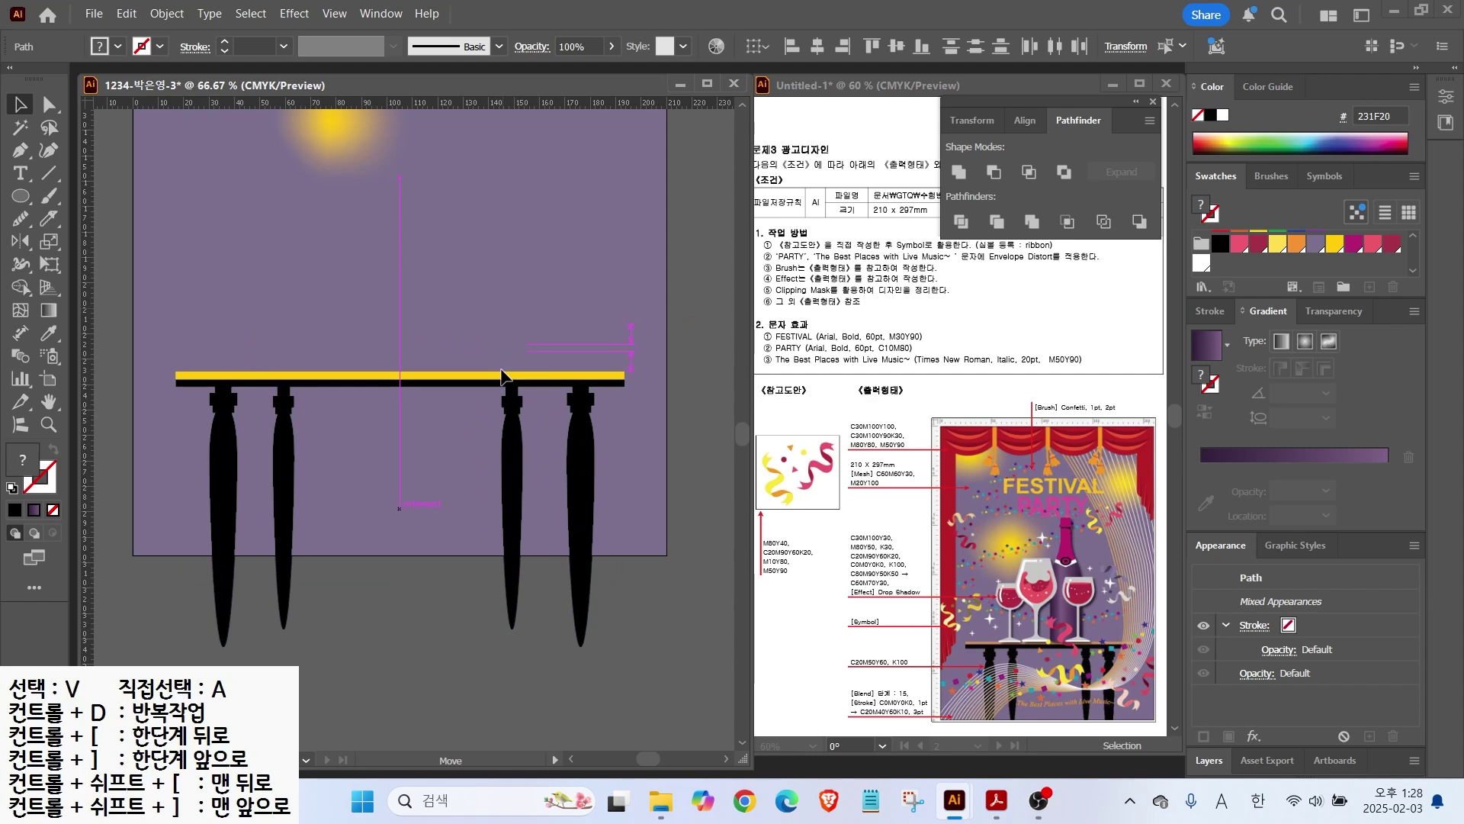
click(374, 621)
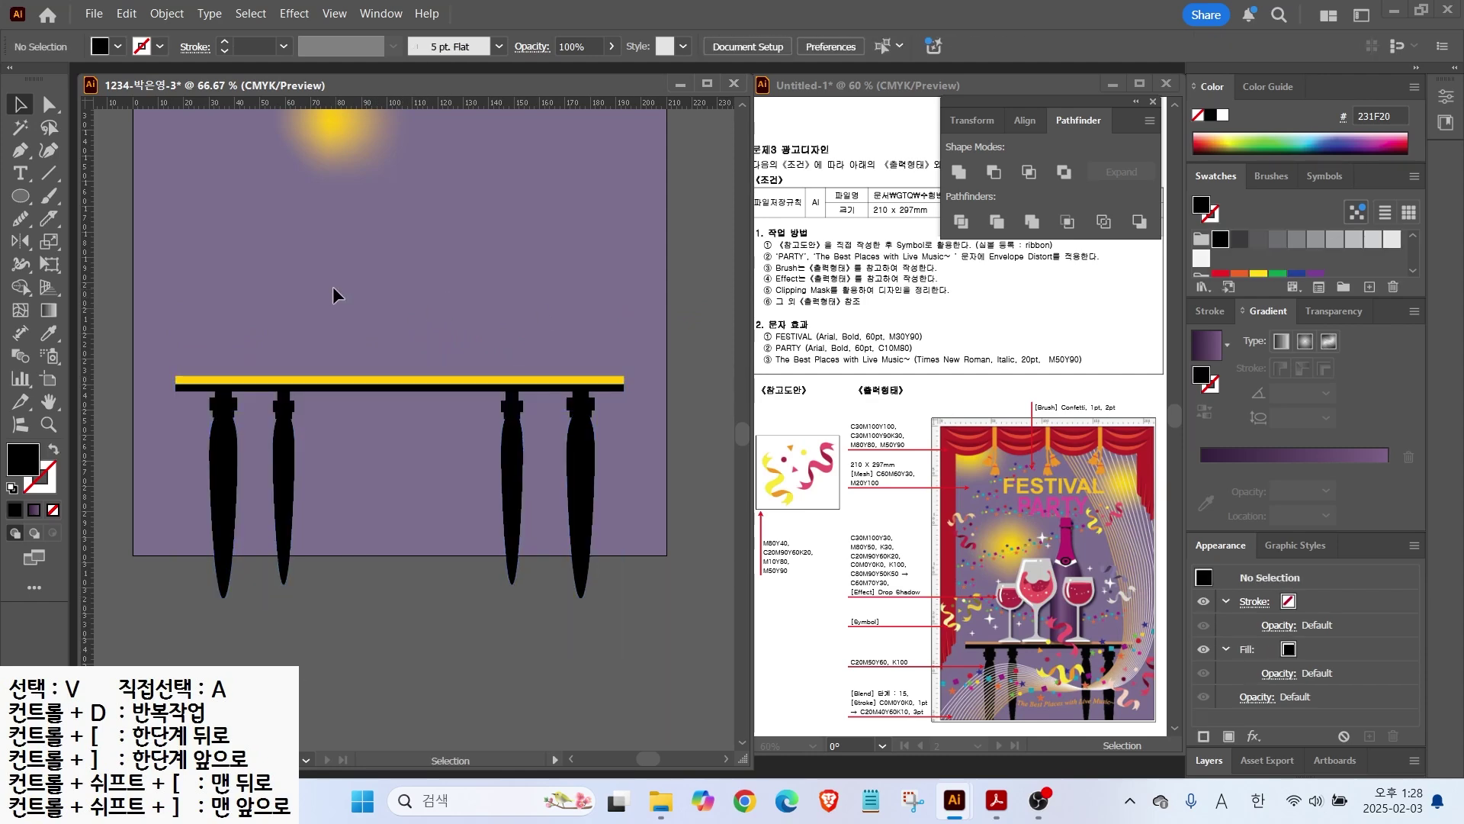
scroll(386, 258, down, 1)
scroll(320, 350, up, 1)
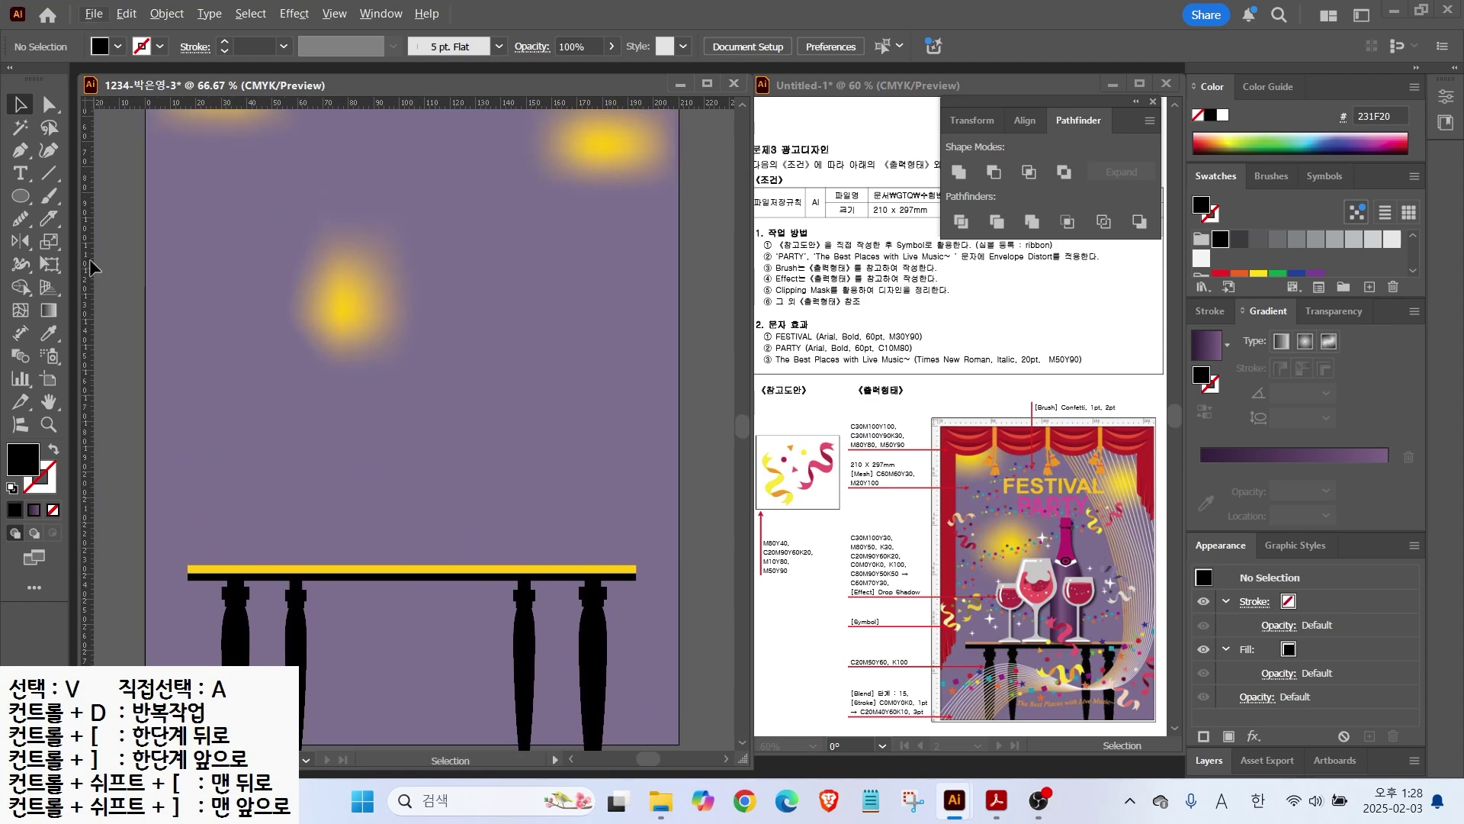
Step: Draw an ellipse above the table and pull its side points down into an egg shape
click(21, 197)
drag(369, 313, 462, 450)
key(a)
drag(463, 382, 466, 398)
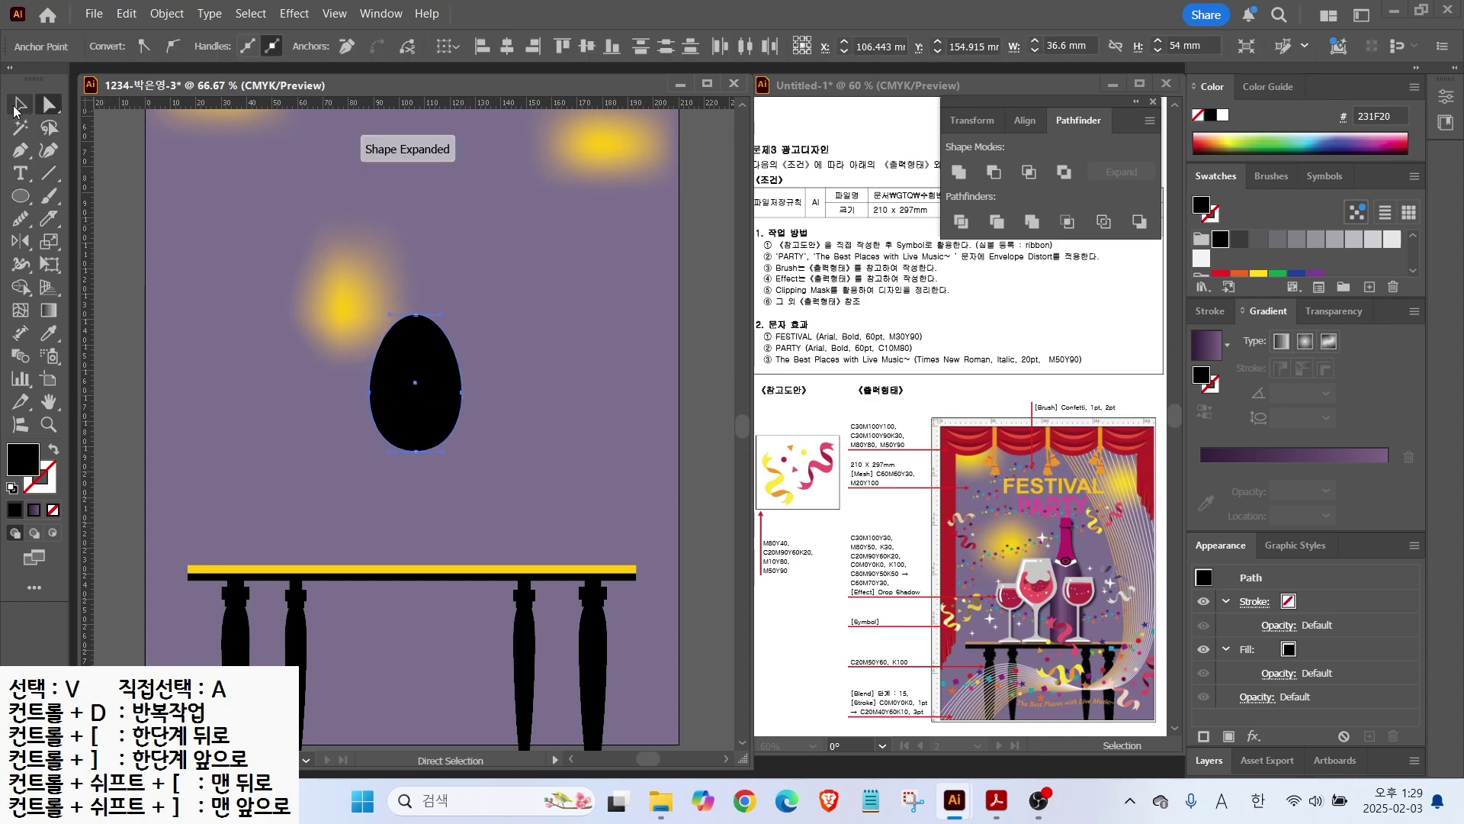
Step: Cut the egg with a horizontal line using Pathfinder Divide and delete the top piece
key(\)
drag(352, 346, 497, 345)
key(d)
key(v)
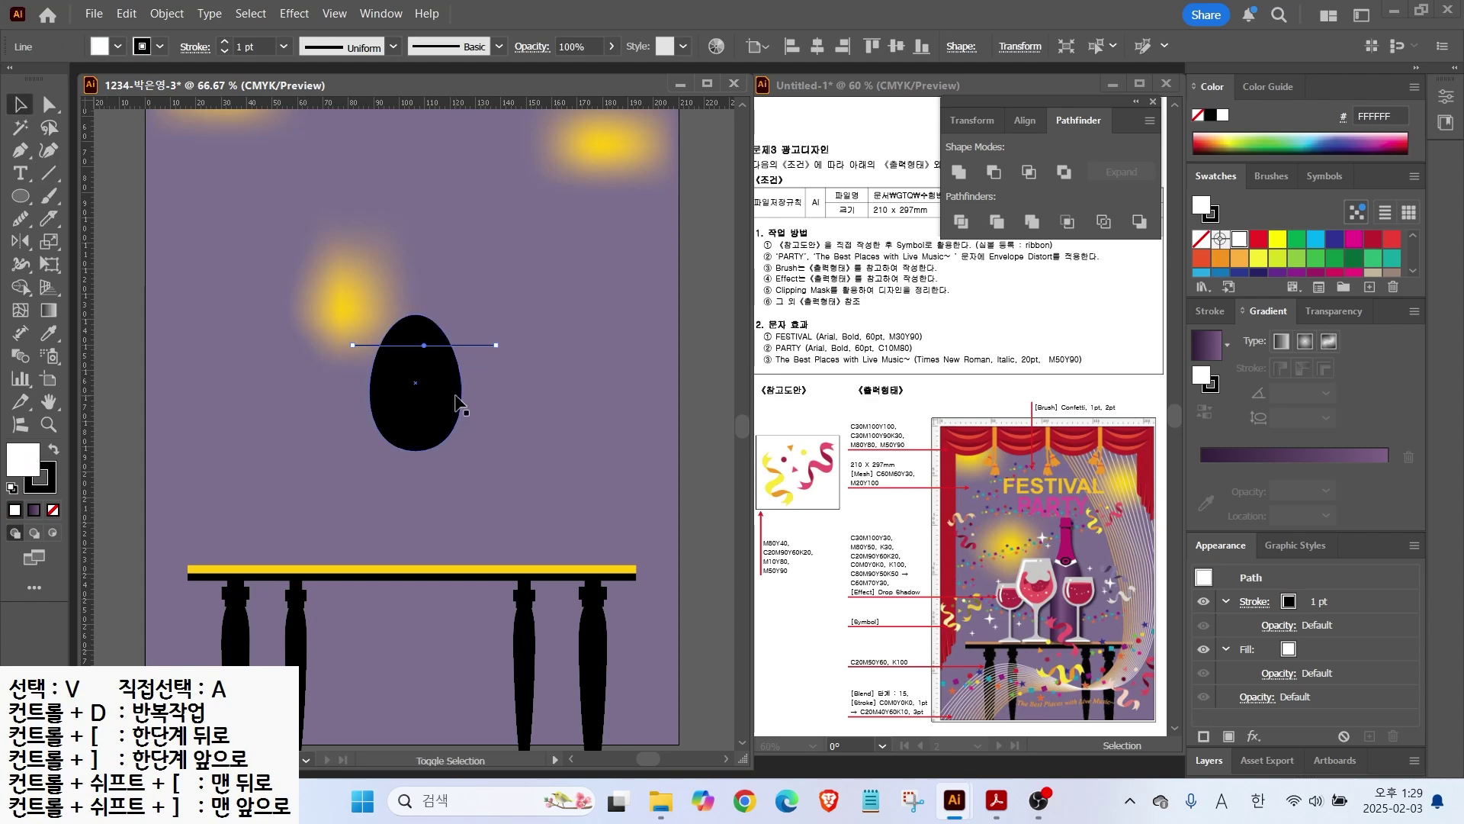
shift+click(460, 397)
click(961, 222)
key(a)
click(416, 329)
key(Delete)
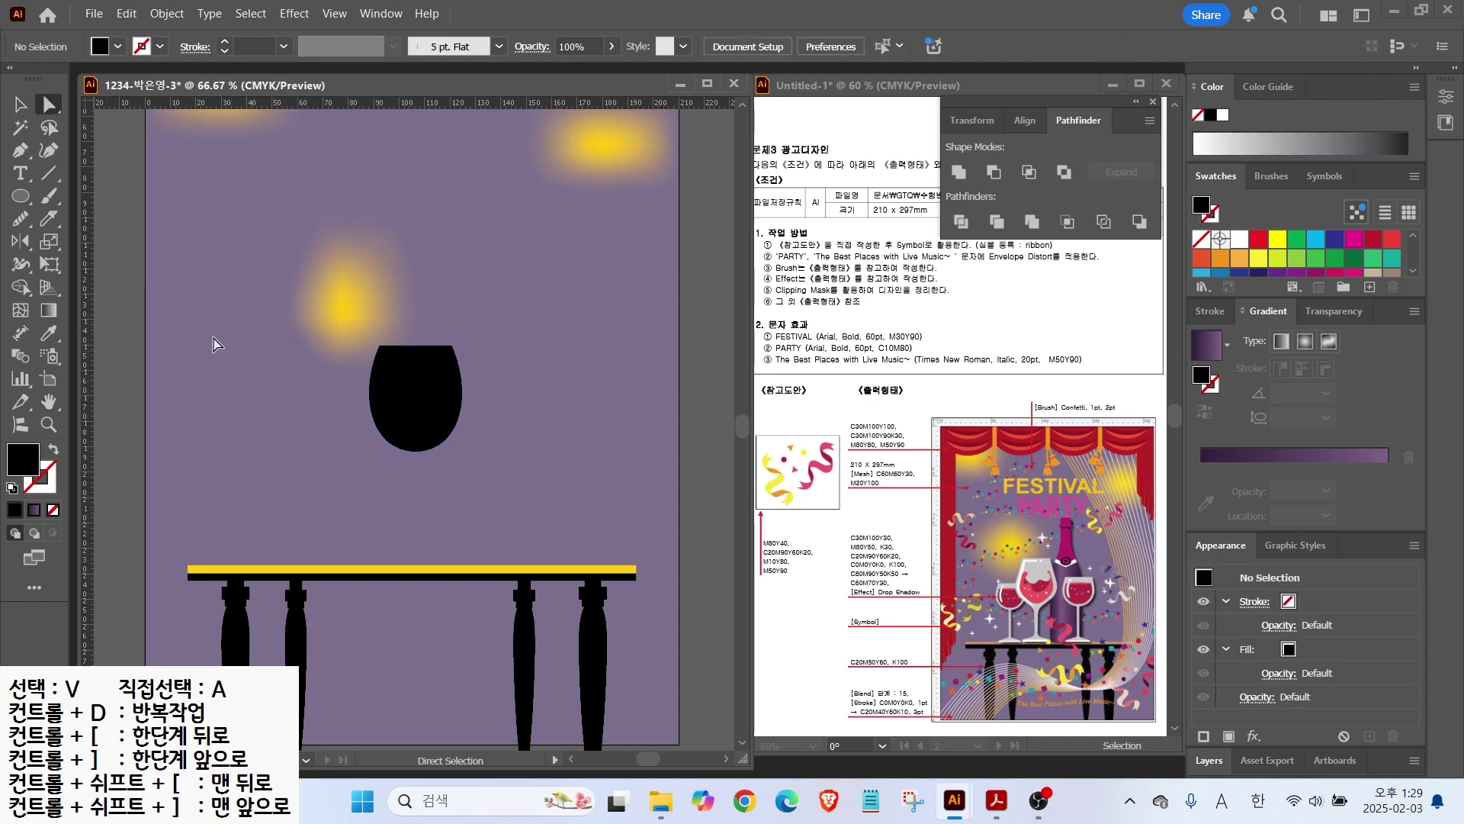
Step: Flatten the bowl from its bottom and prepare a thin stem rectangle
drag(20, 196, 107, 196)
key(v)
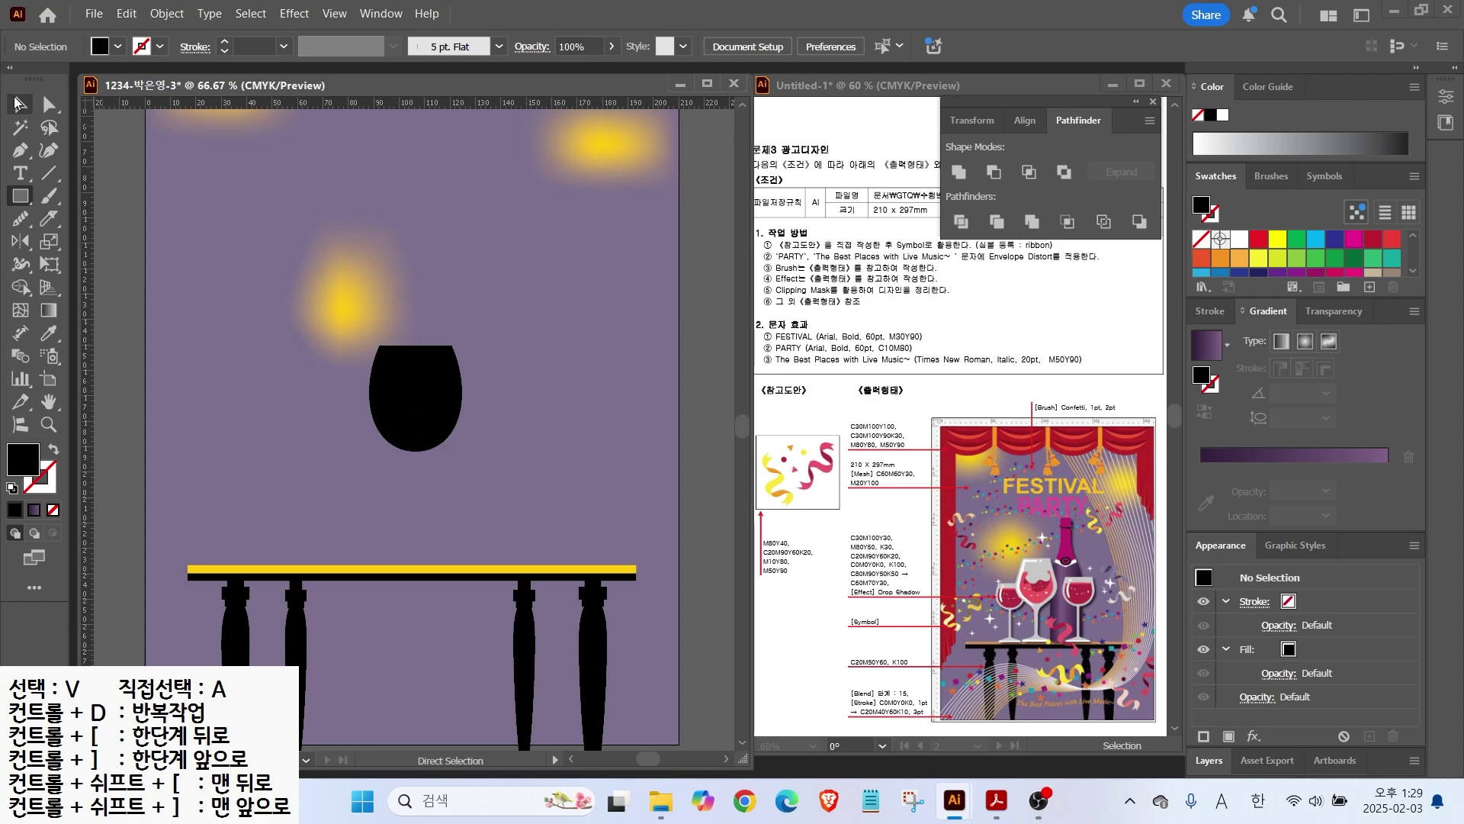
click(415, 427)
mouse_move(416, 451)
mouse_down()
mouse_move(415, 432)
mouse_move(422, 543)
mouse_up()
key(m)
Step: Fill the selected bowl and stem, then begin defining a new colour swatch
key(v)
shift+click(416, 381)
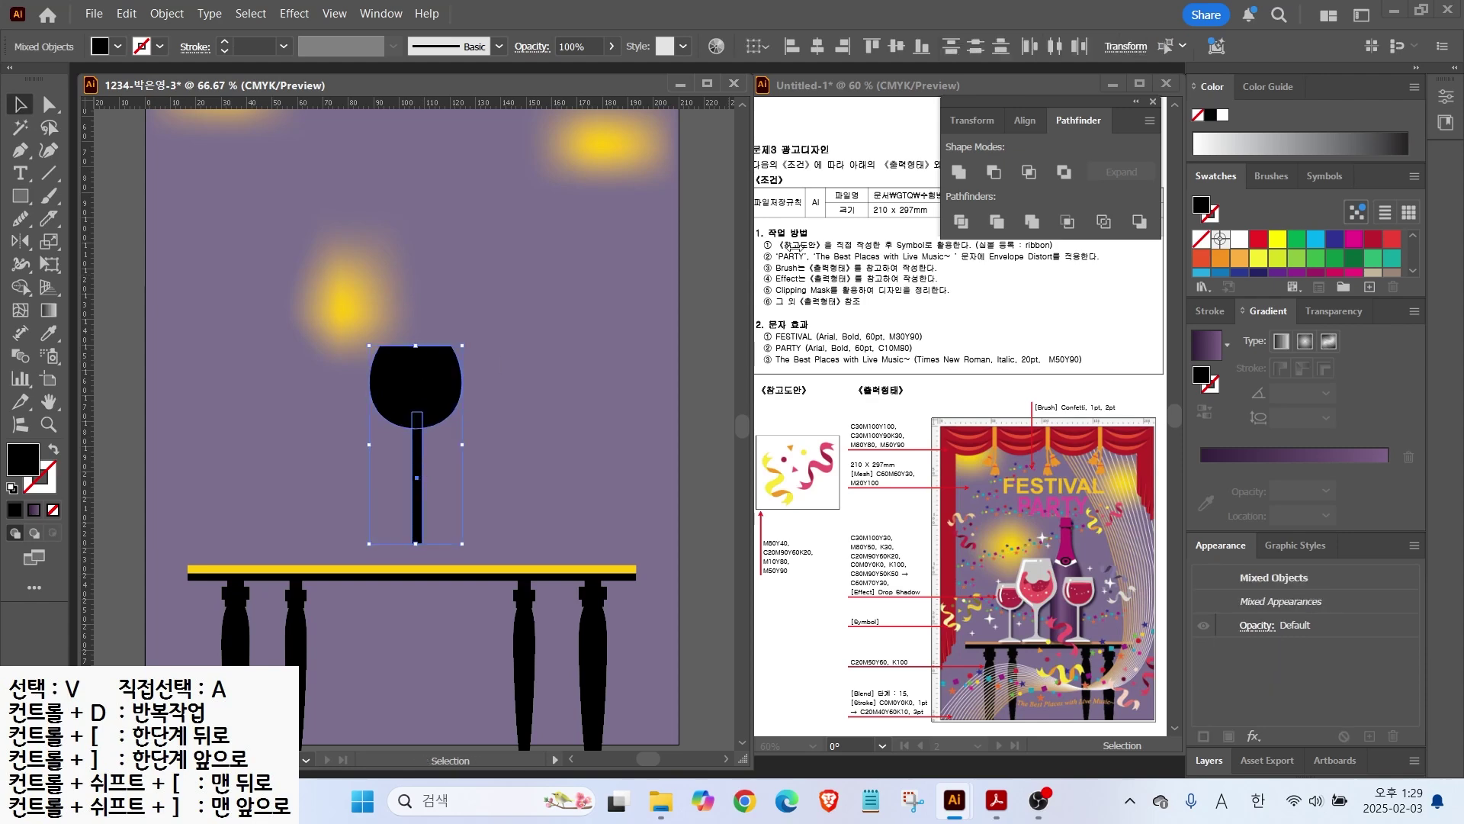
scroll(1275, 264, down, 3)
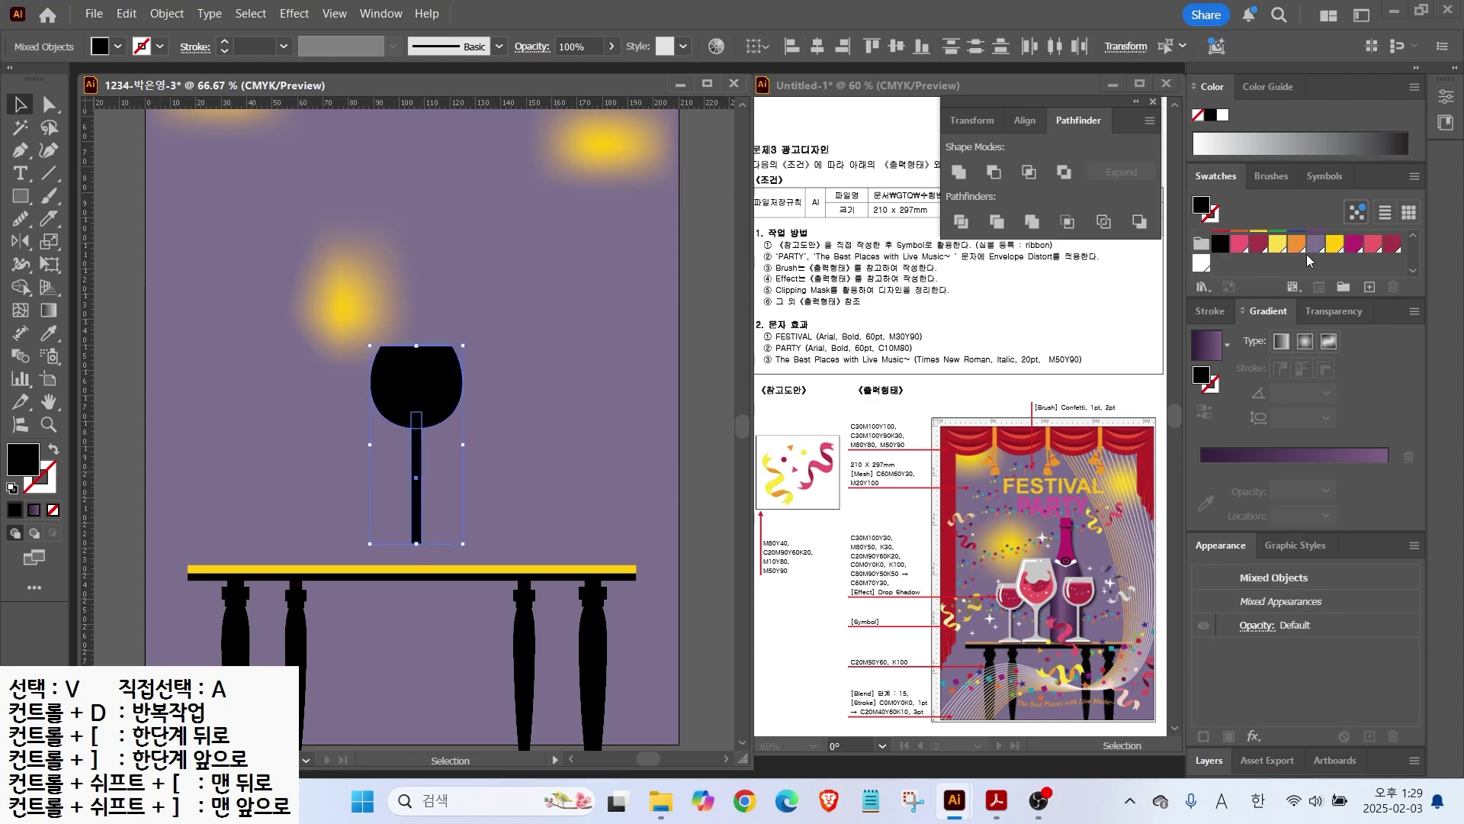
click(1306, 249)
click(1201, 264)
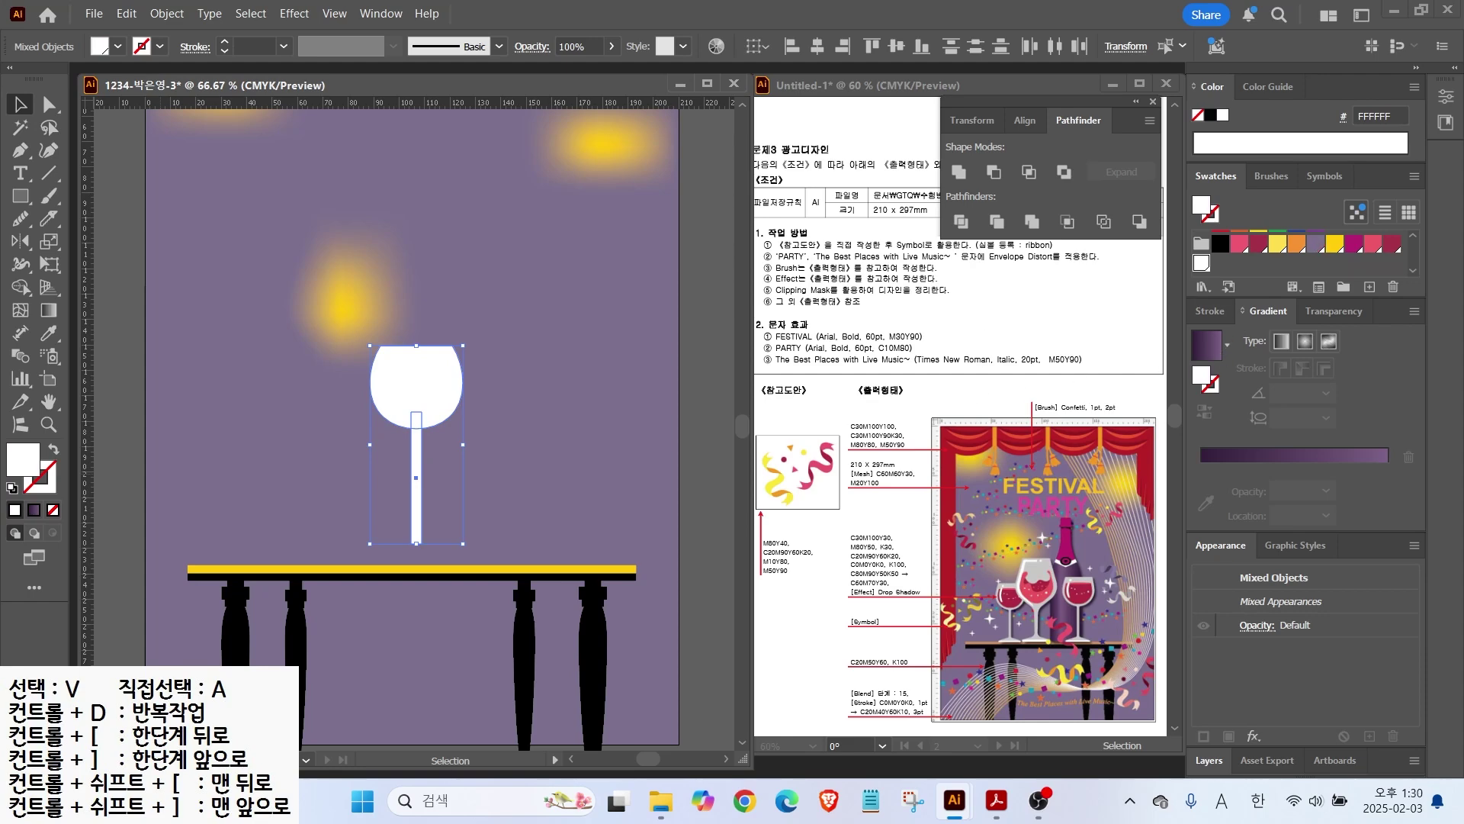
click(1368, 286)
Step: Set the new swatch to K 30 so the glass turns light grey
double_click(1079, 425)
text(30)
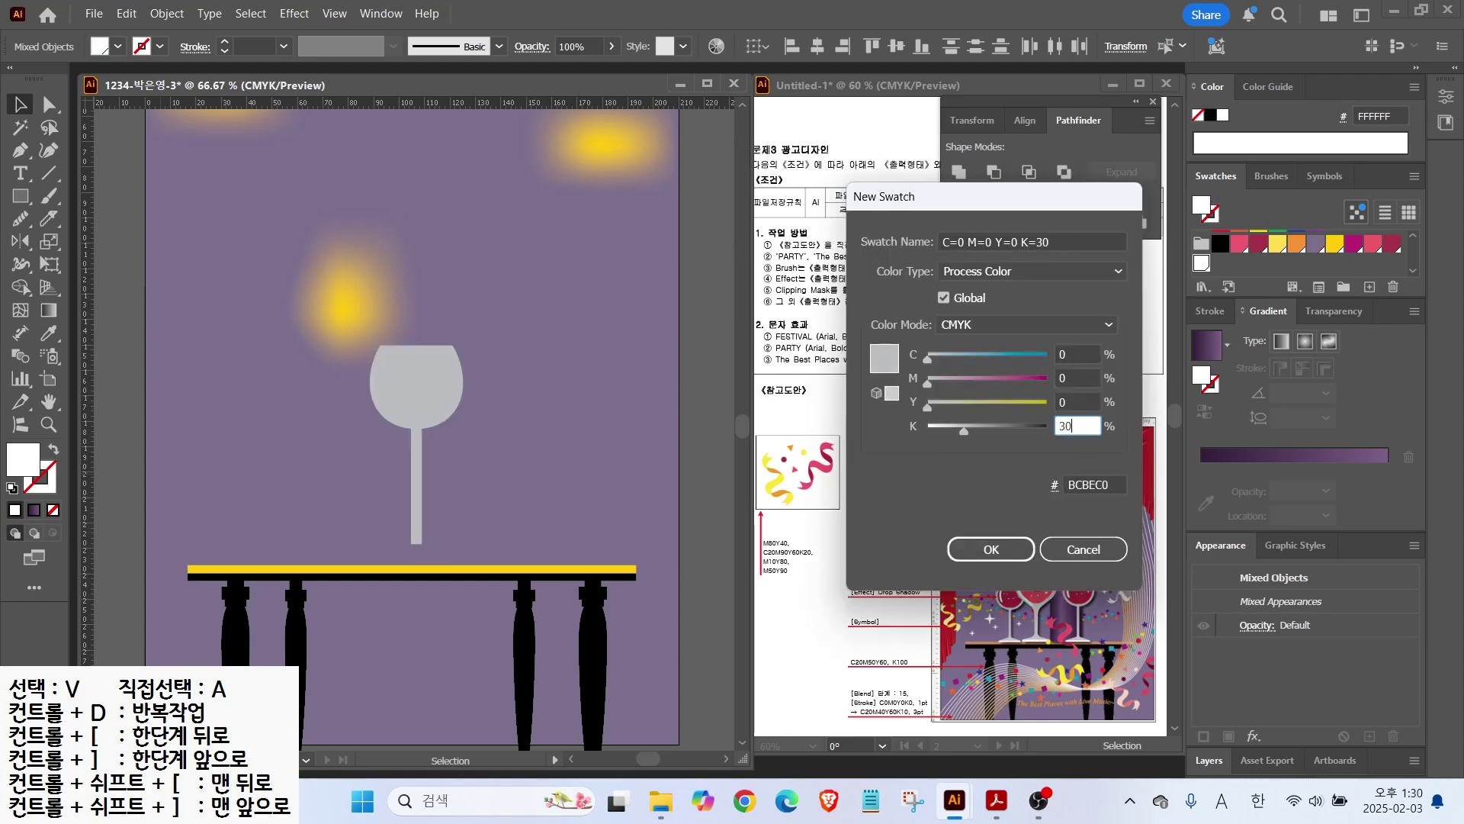
key(Return)
click(192, 348)
Step: Draw a triangular foot half at the stem's bottom and choose to reflect it
click(20, 150)
scroll(406, 521, up, 2)
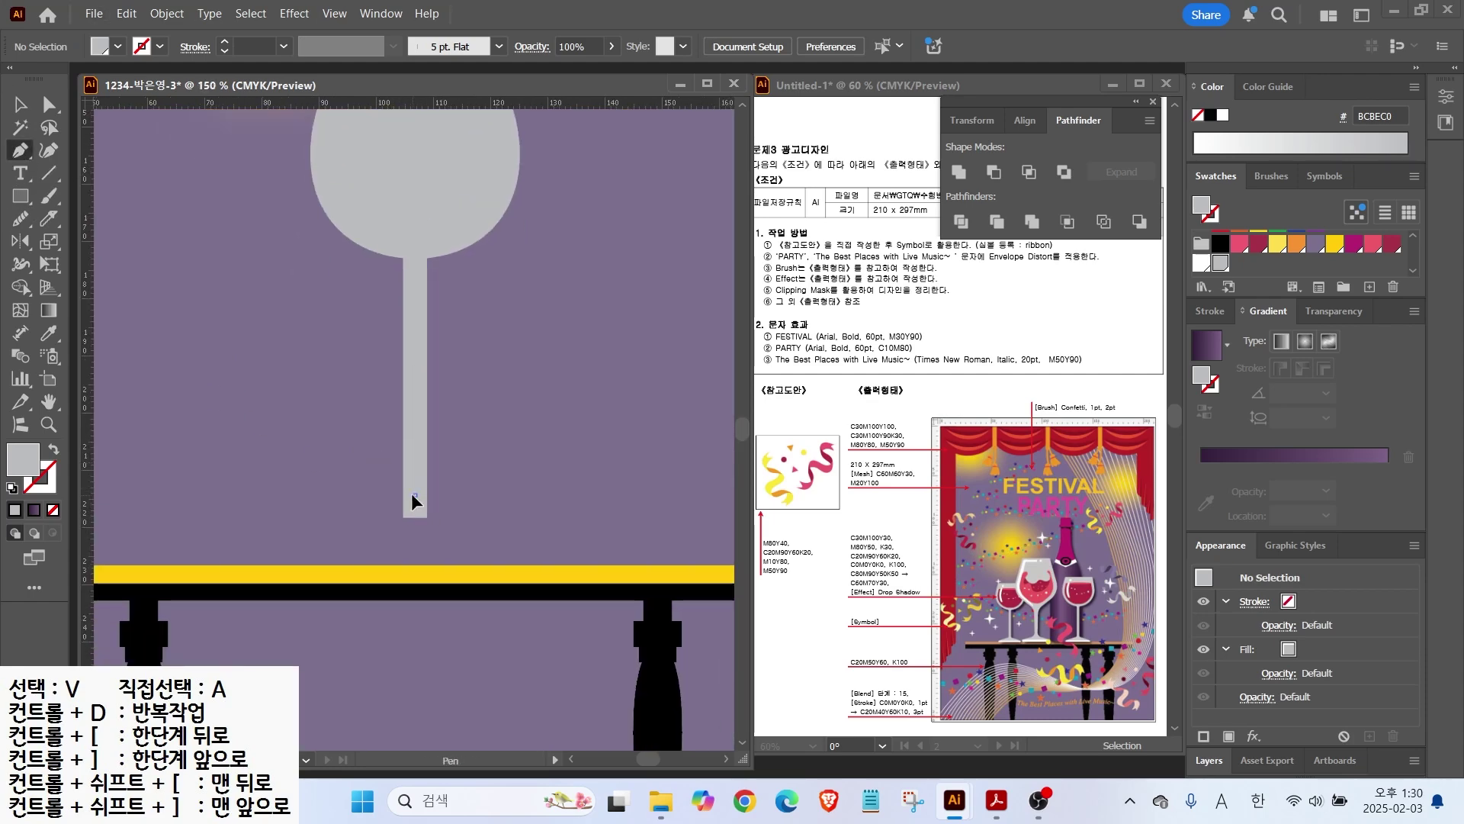
click(310, 551)
click(415, 550)
click(415, 496)
click(21, 105)
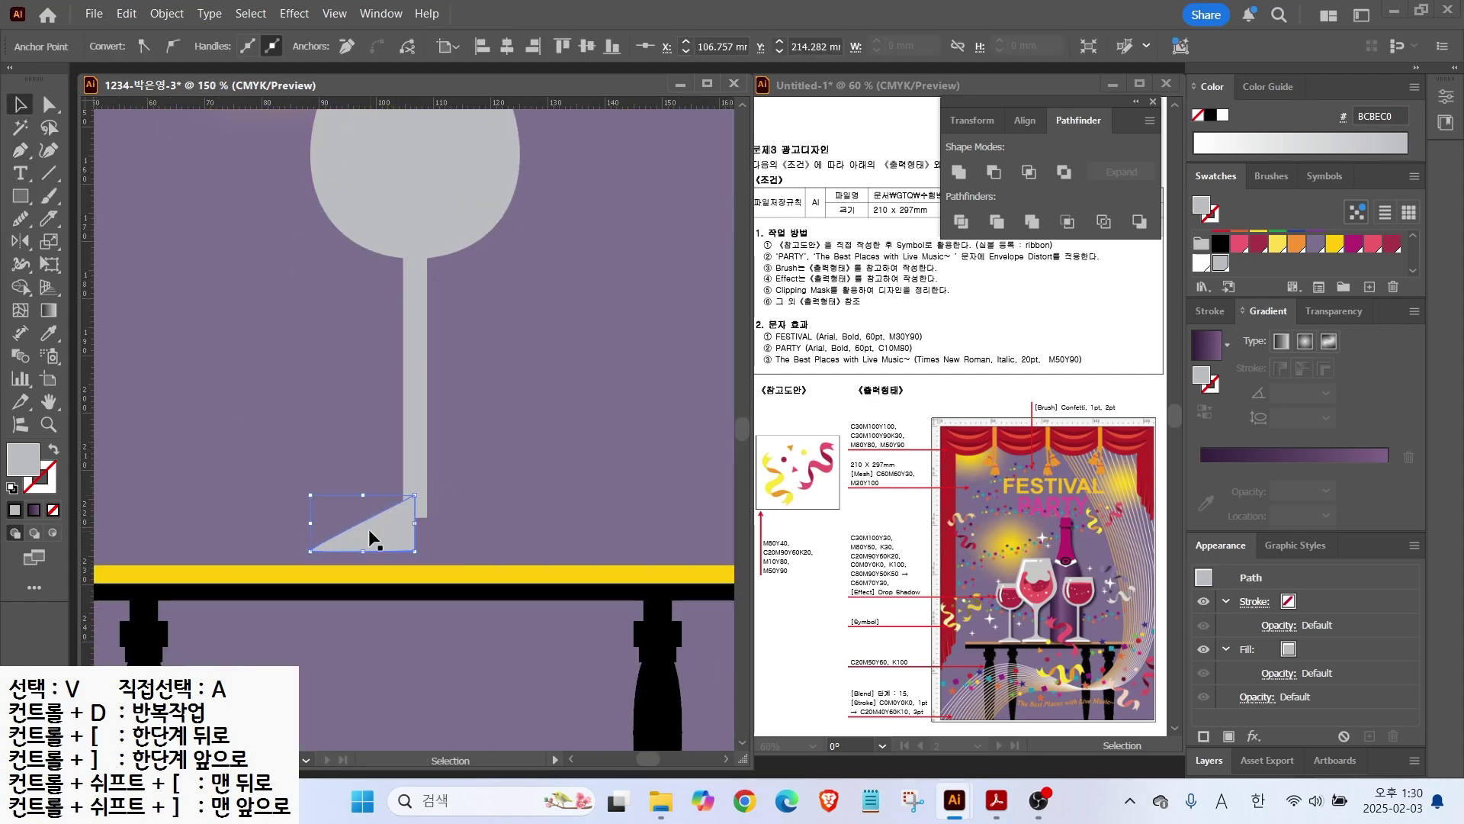
right_click(371, 538)
mouse_move(409, 667)
click(664, 552)
Step: Place a mirrored triangle copy beside the stem and unite bowl, stem and foot
click(755, 477)
drag(342, 541, 448, 533)
click(350, 443)
scroll(380, 440, down, 1)
click(374, 269)
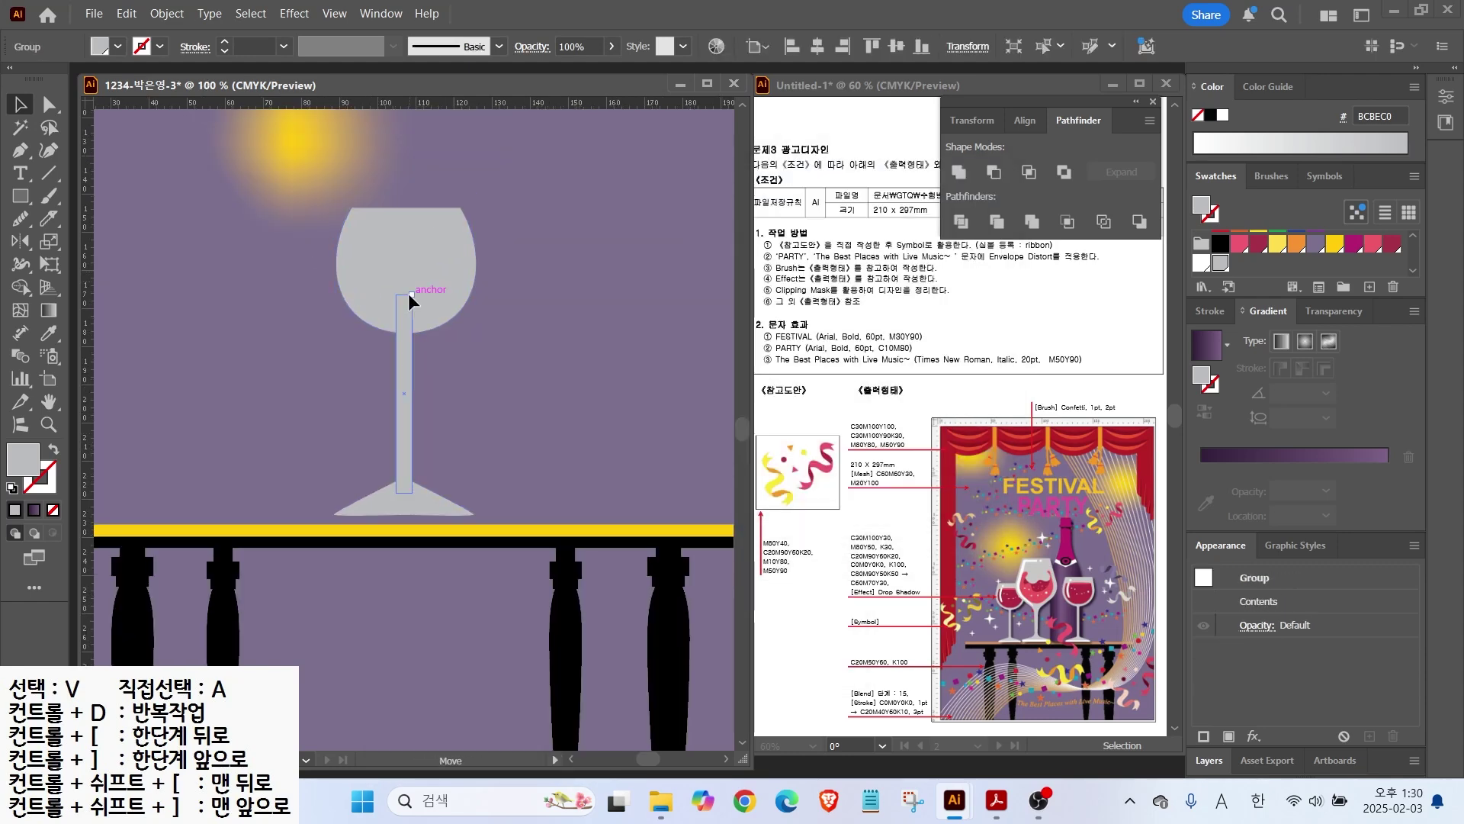
click(959, 172)
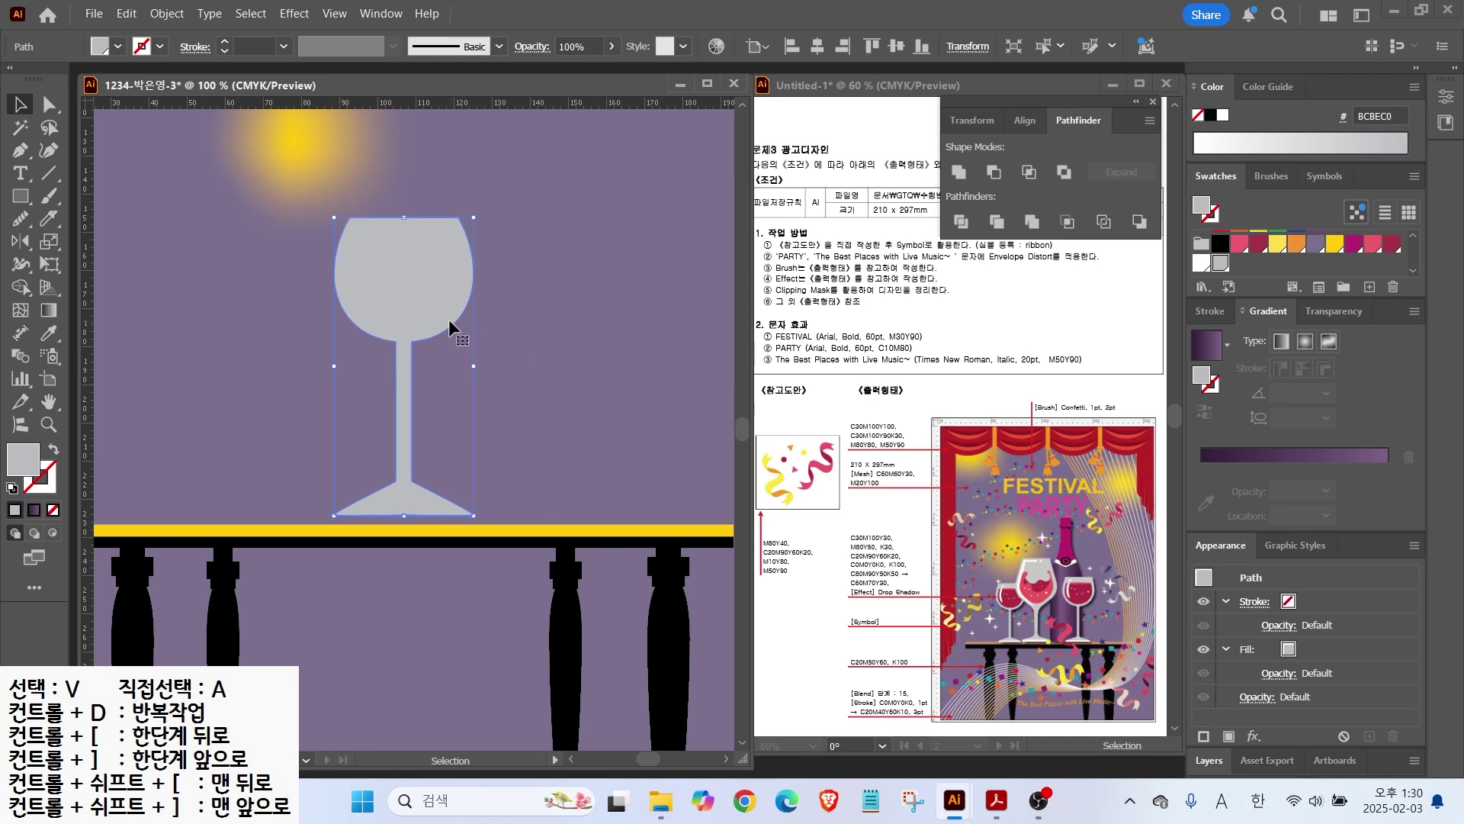
Step: Draw a crimson (A73448) wine circle and move it into the bowl
drag(18, 197, 76, 237)
drag(346, 232, 475, 350)
click(1392, 244)
key(v)
drag(409, 300, 410, 288)
Step: Add a flat pink (F15B67) ellipse across the wine circle as its surface
scroll(412, 267, up, 1)
key(l)
drag(286, 246, 500, 247)
click(1372, 244)
key(v)
scroll(461, 260, up, 2)
Step: Cut the crimson wine circle with a horizontal line and delete its top part
click(139, 247)
key(backslash)
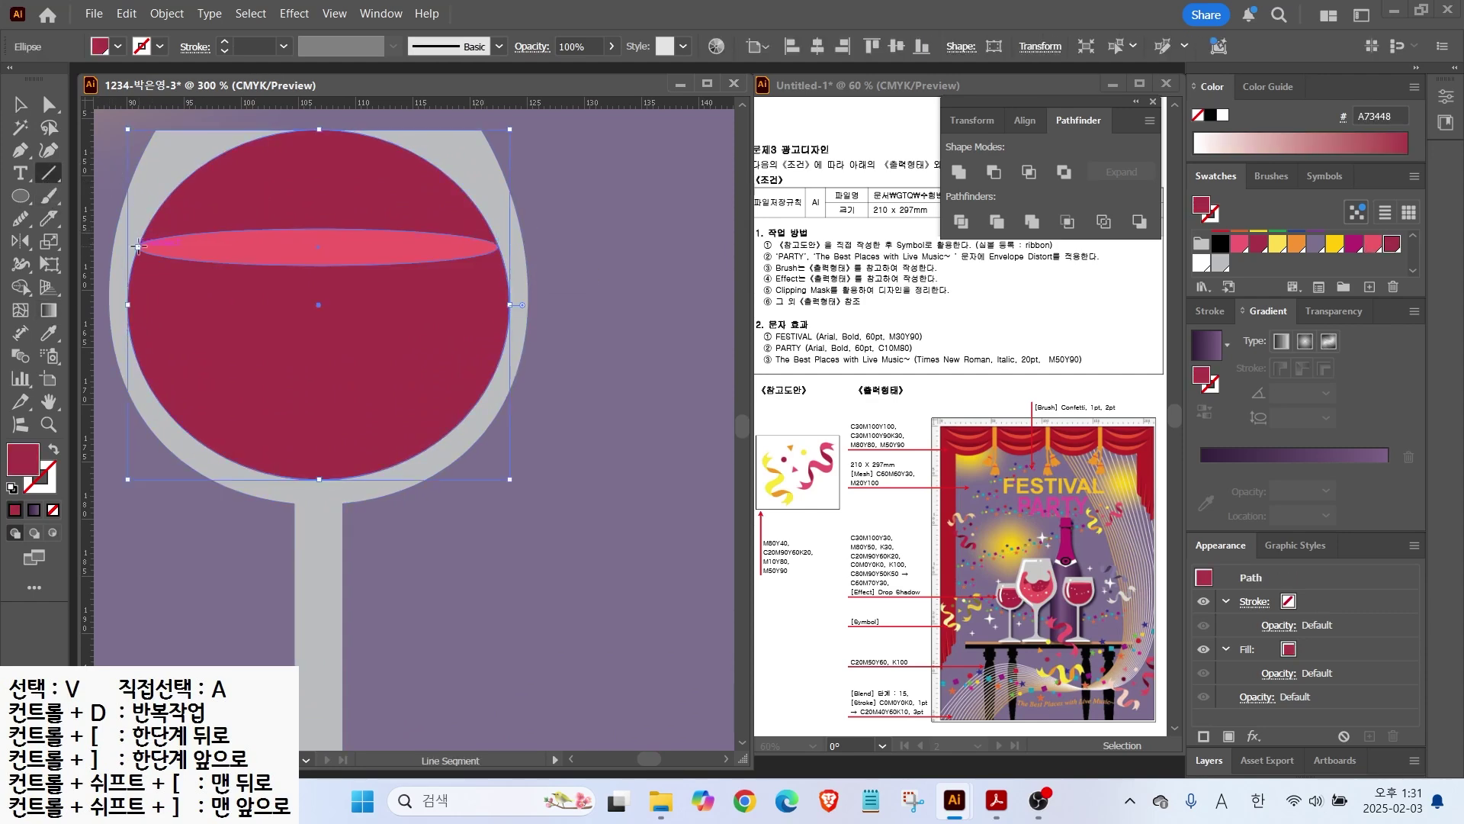
drag(119, 247, 588, 247)
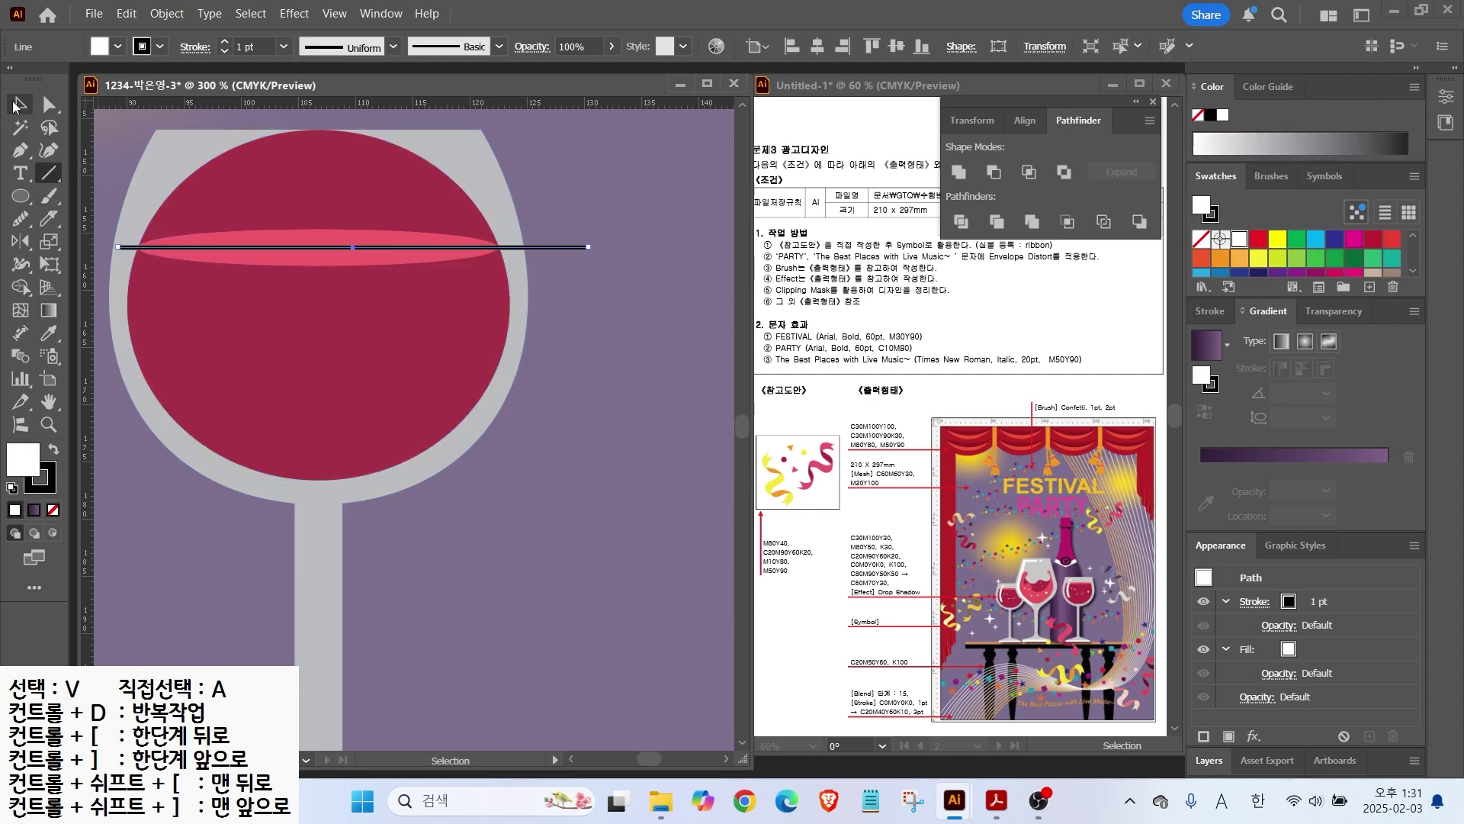
key(v)
click(961, 221)
key(a)
click(392, 216)
key(Delete)
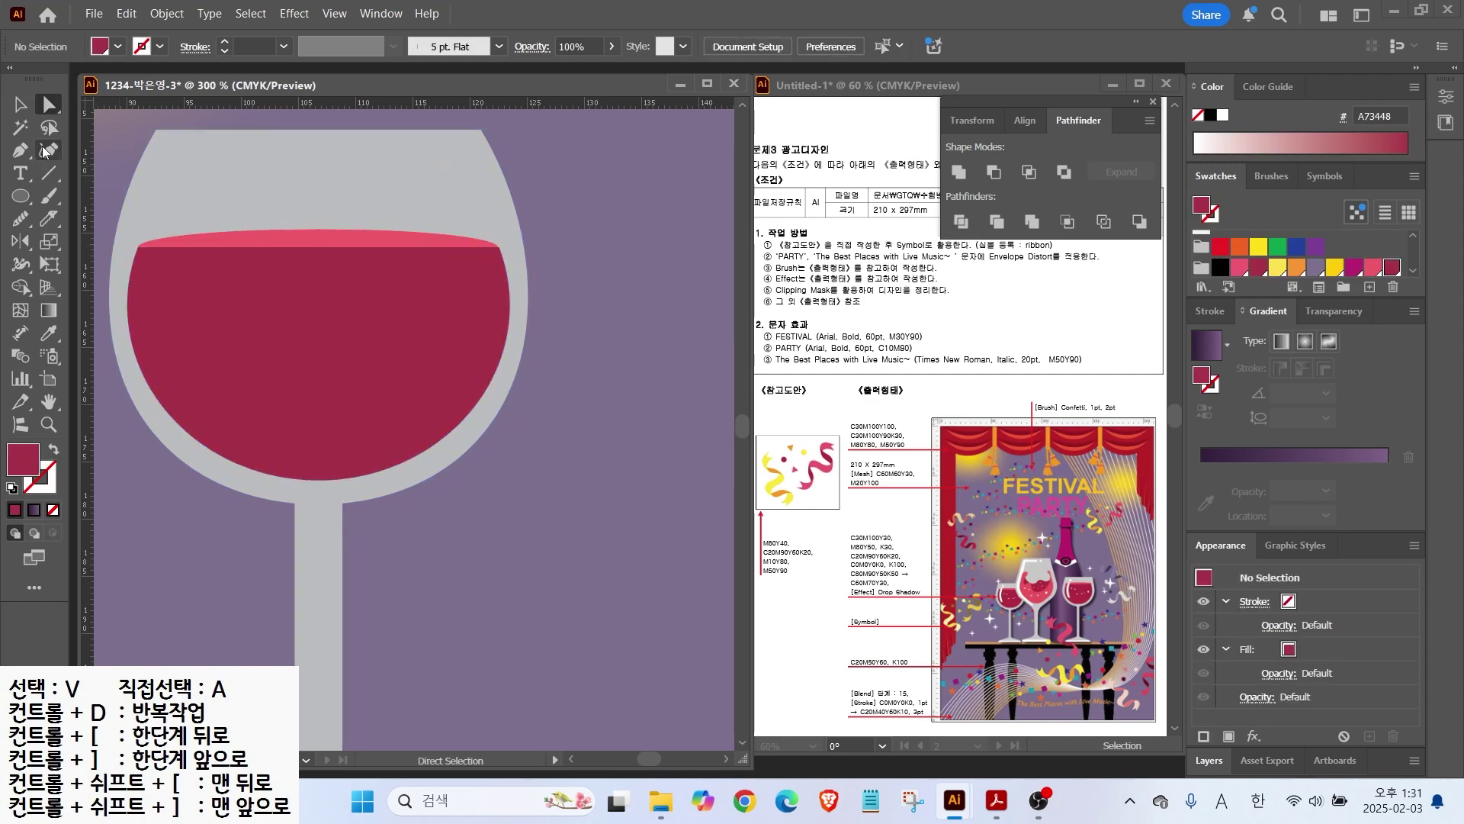
key(v)
click(318, 239)
click(623, 282)
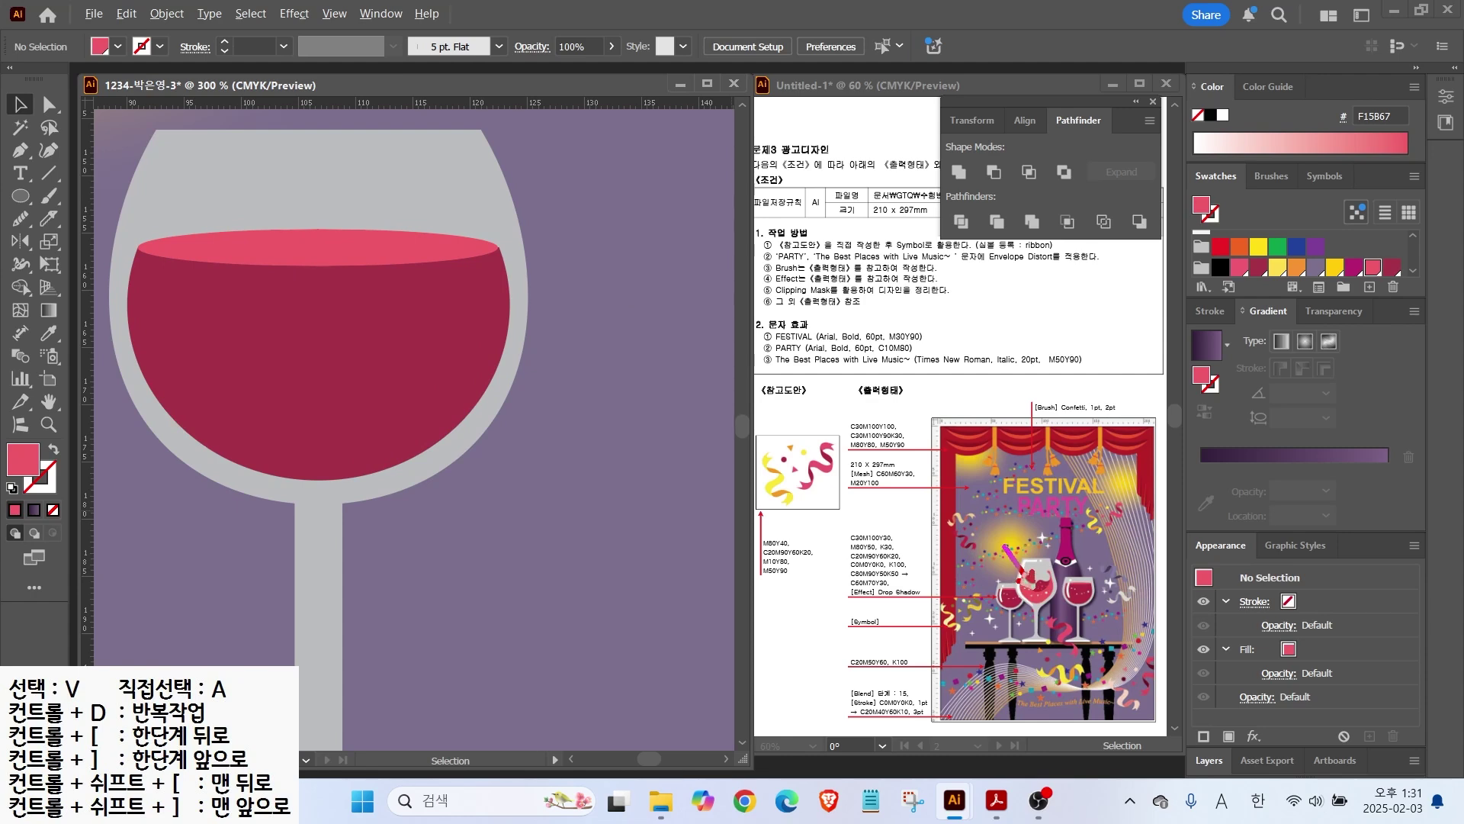
Step: Paint white dots and a curved white highlight along the bowl's left side with the Blob Brush
click(19, 198)
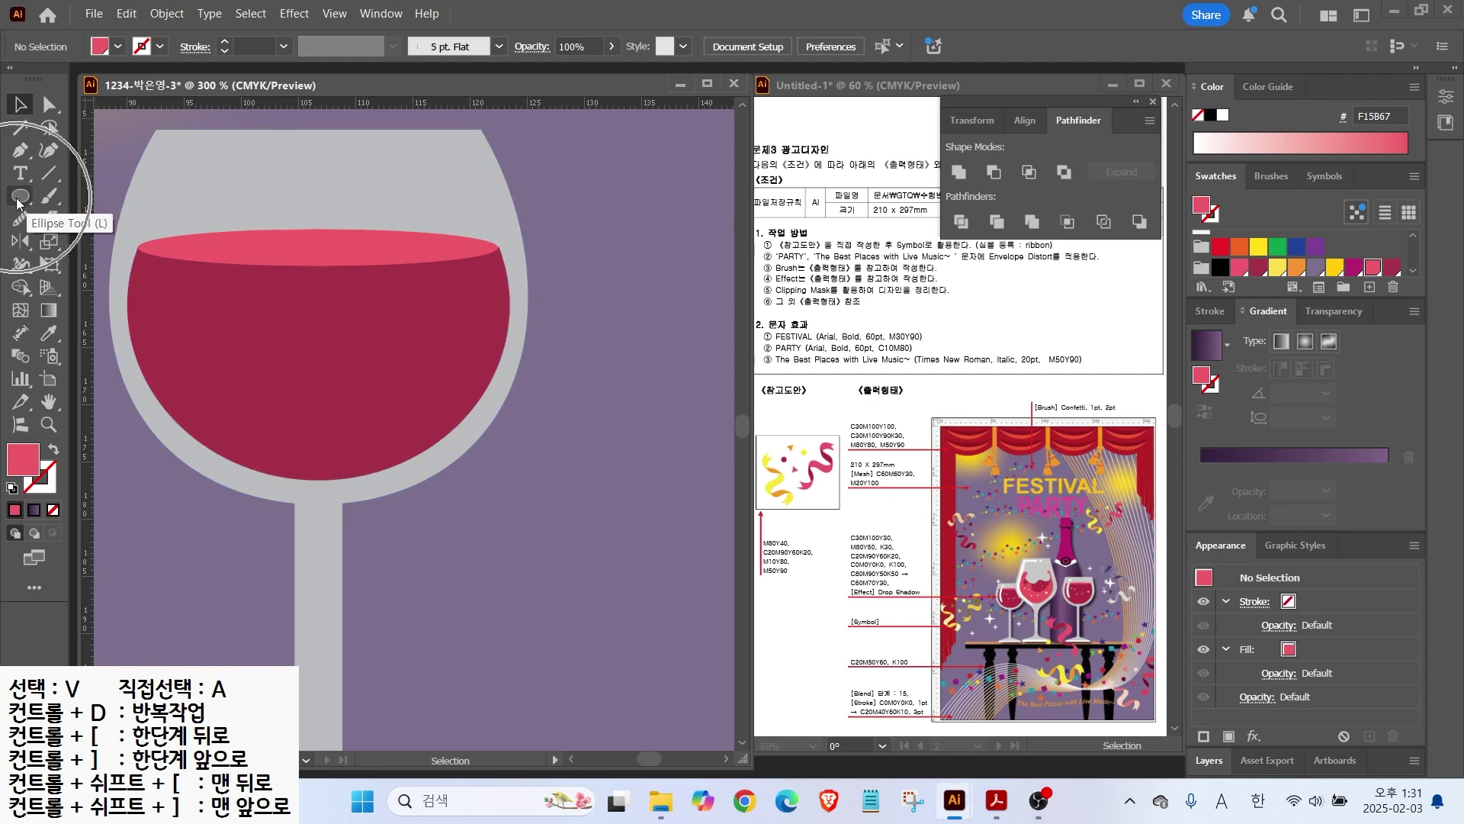
drag(48, 196, 138, 222)
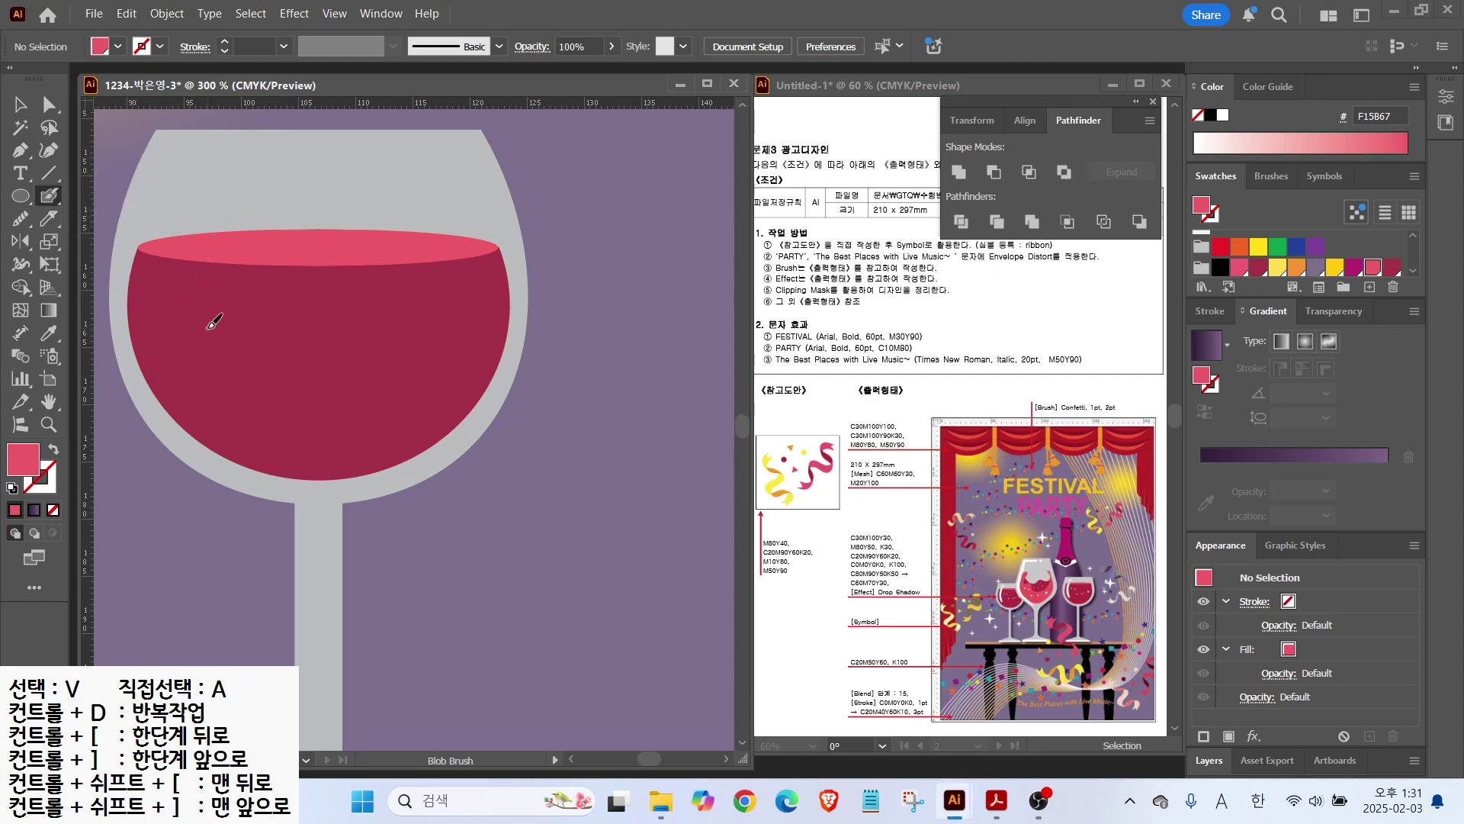
click(1223, 116)
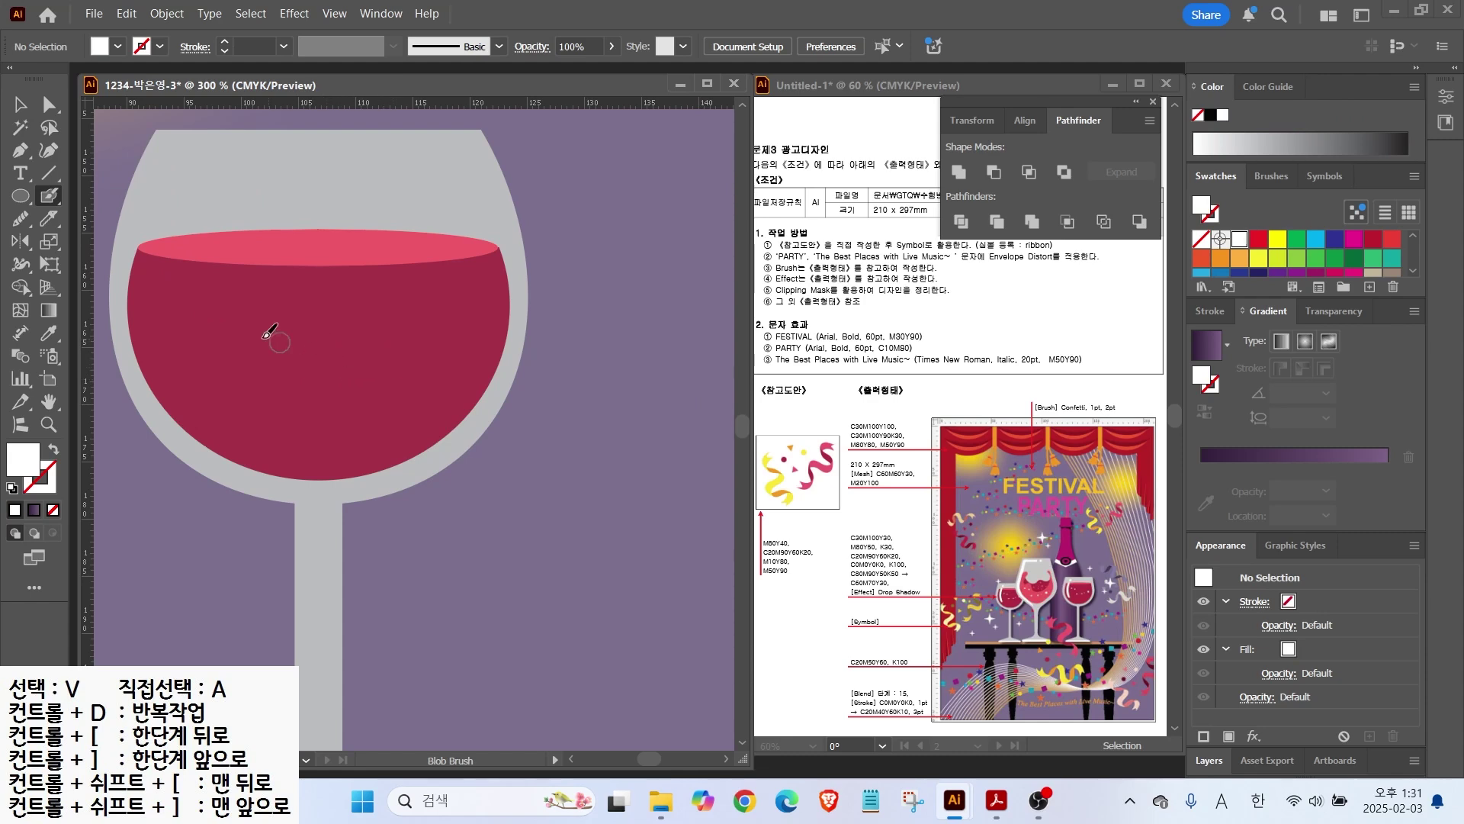
click(227, 317)
key(shift+x)
click(269, 327)
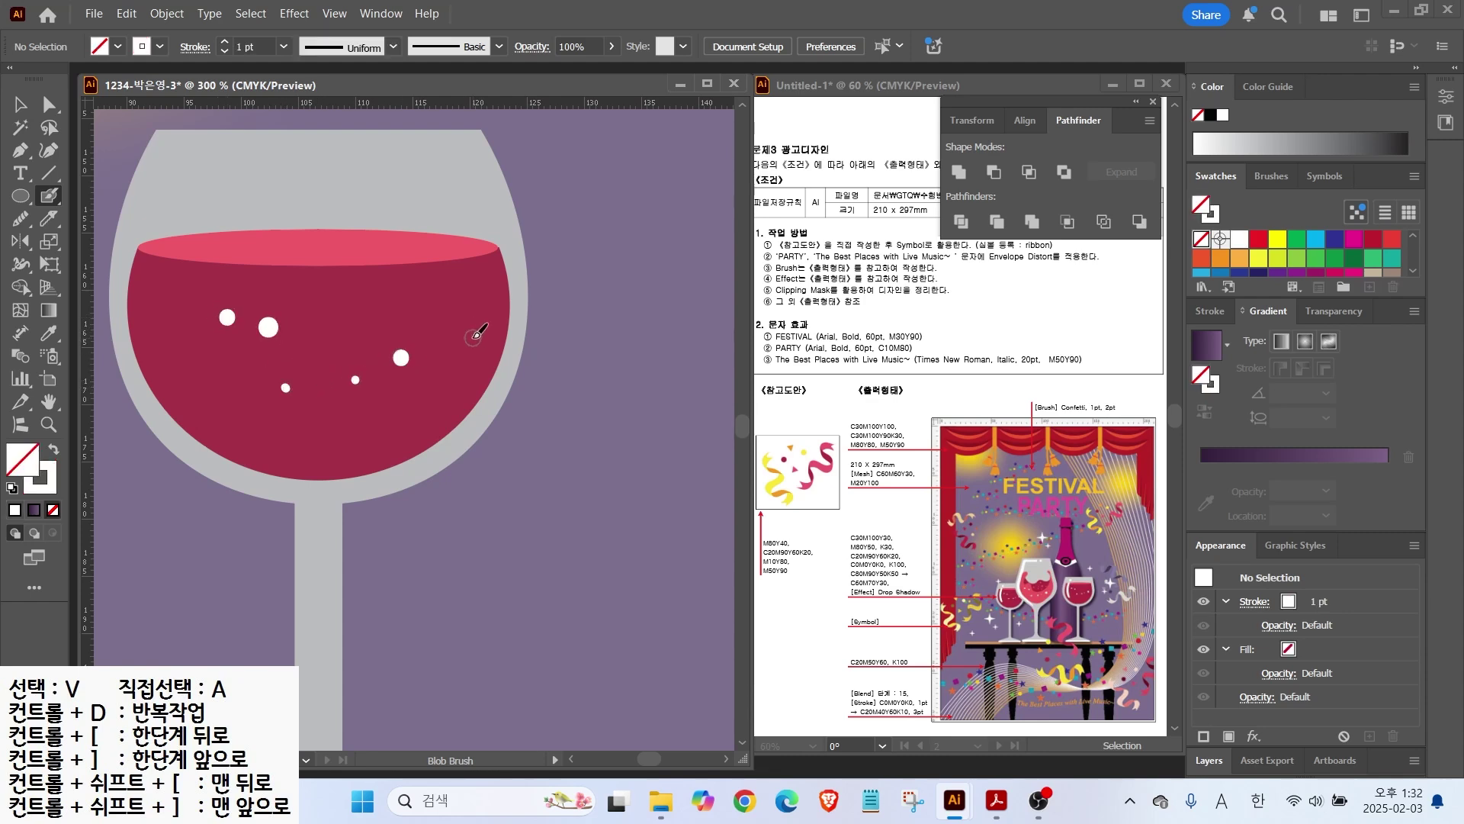
click(195, 188)
mouse_move(183, 221)
mouse_down()
mouse_move(171, 292)
mouse_move(200, 381)
mouse_up()
key(v)
scroll(453, 230, down, 2)
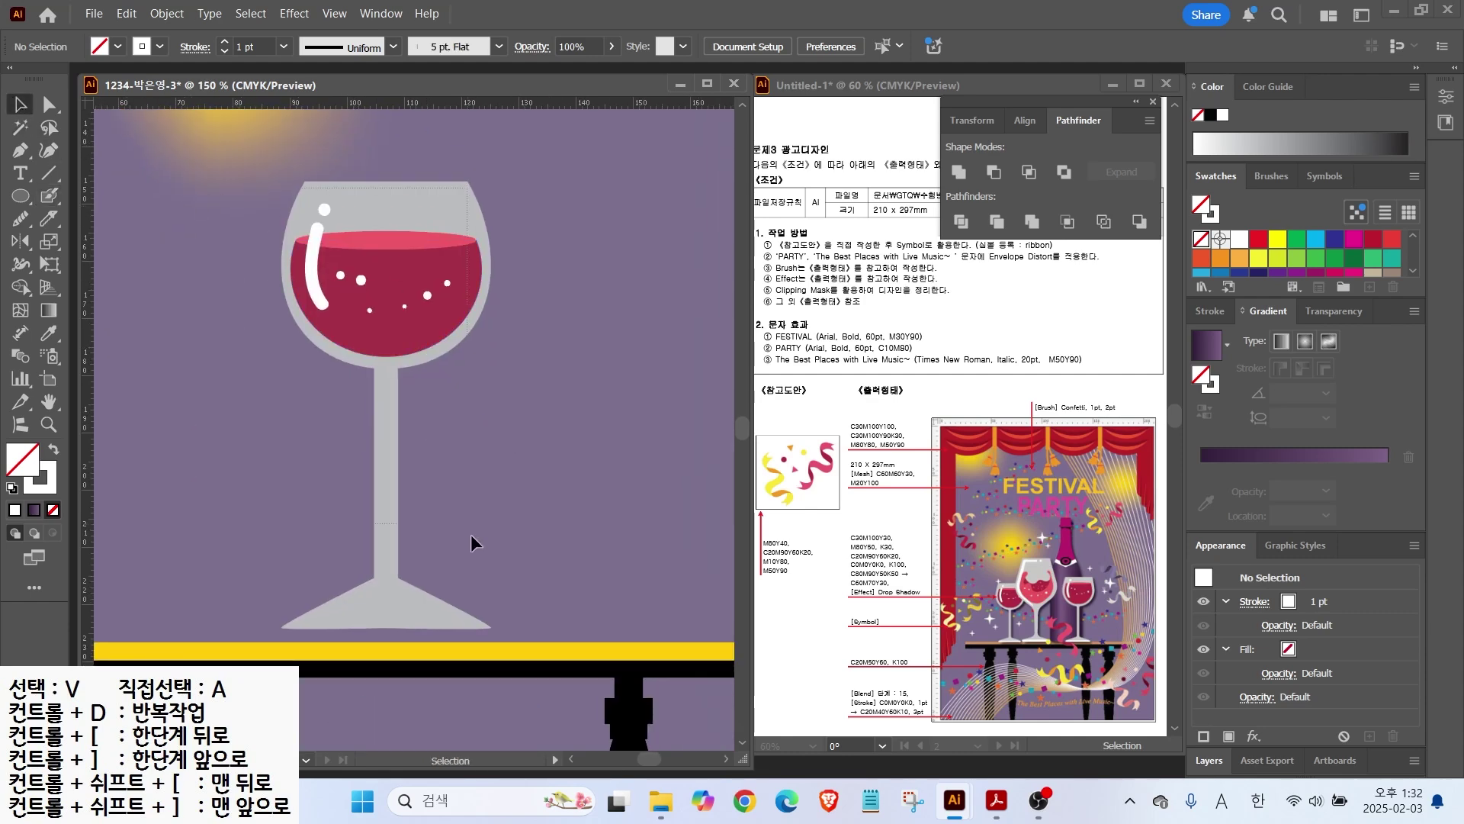
Step: Draw a white rounded-rectangle base under the stem and widen it
drag(21, 196, 85, 218)
drag(282, 617, 498, 636)
click(1222, 115)
click(20, 105)
click(475, 648)
click(520, 544)
scroll(520, 543, down, 1)
key(space)
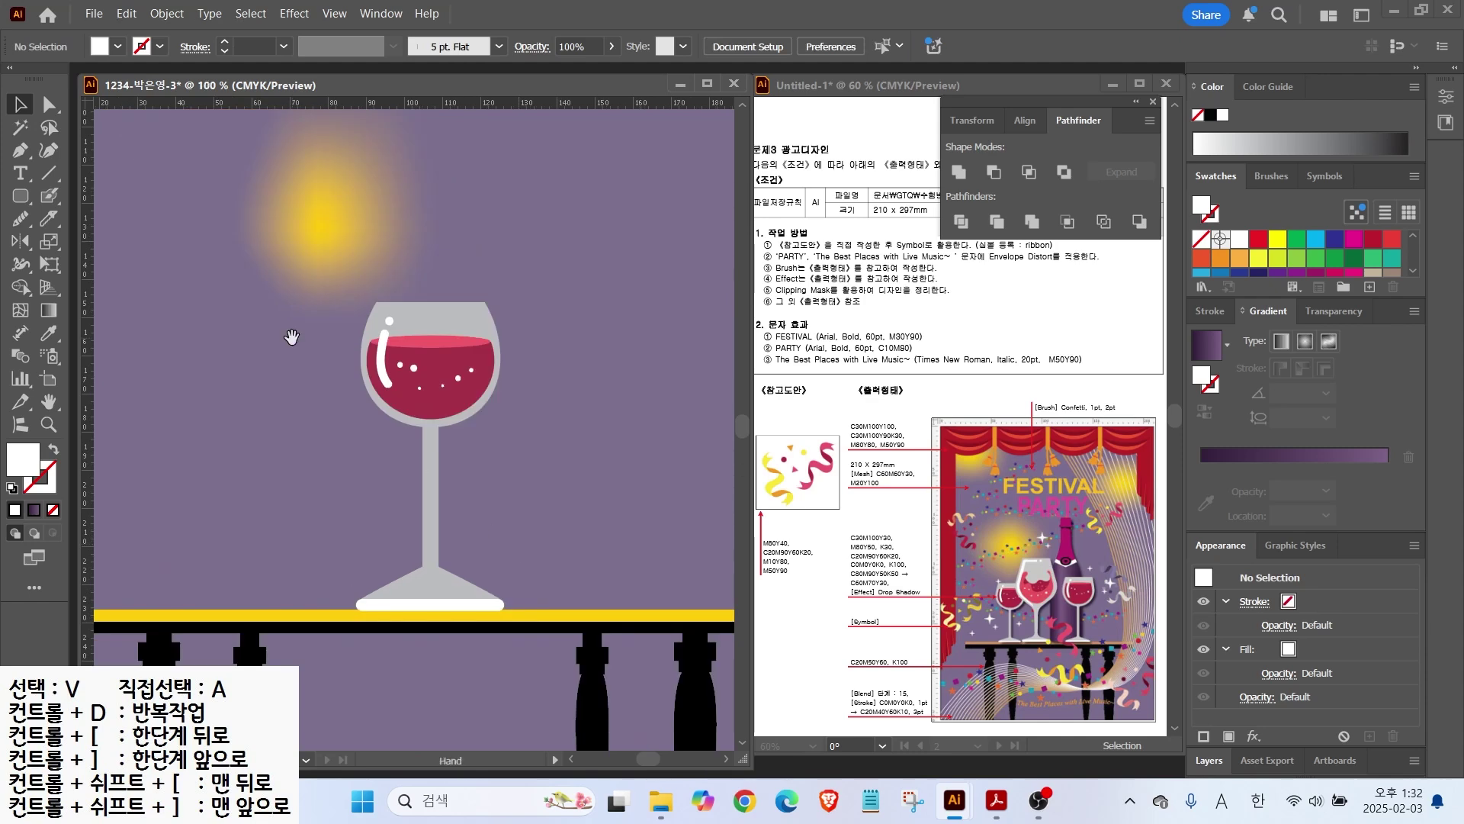
drag(292, 336, 187, 323)
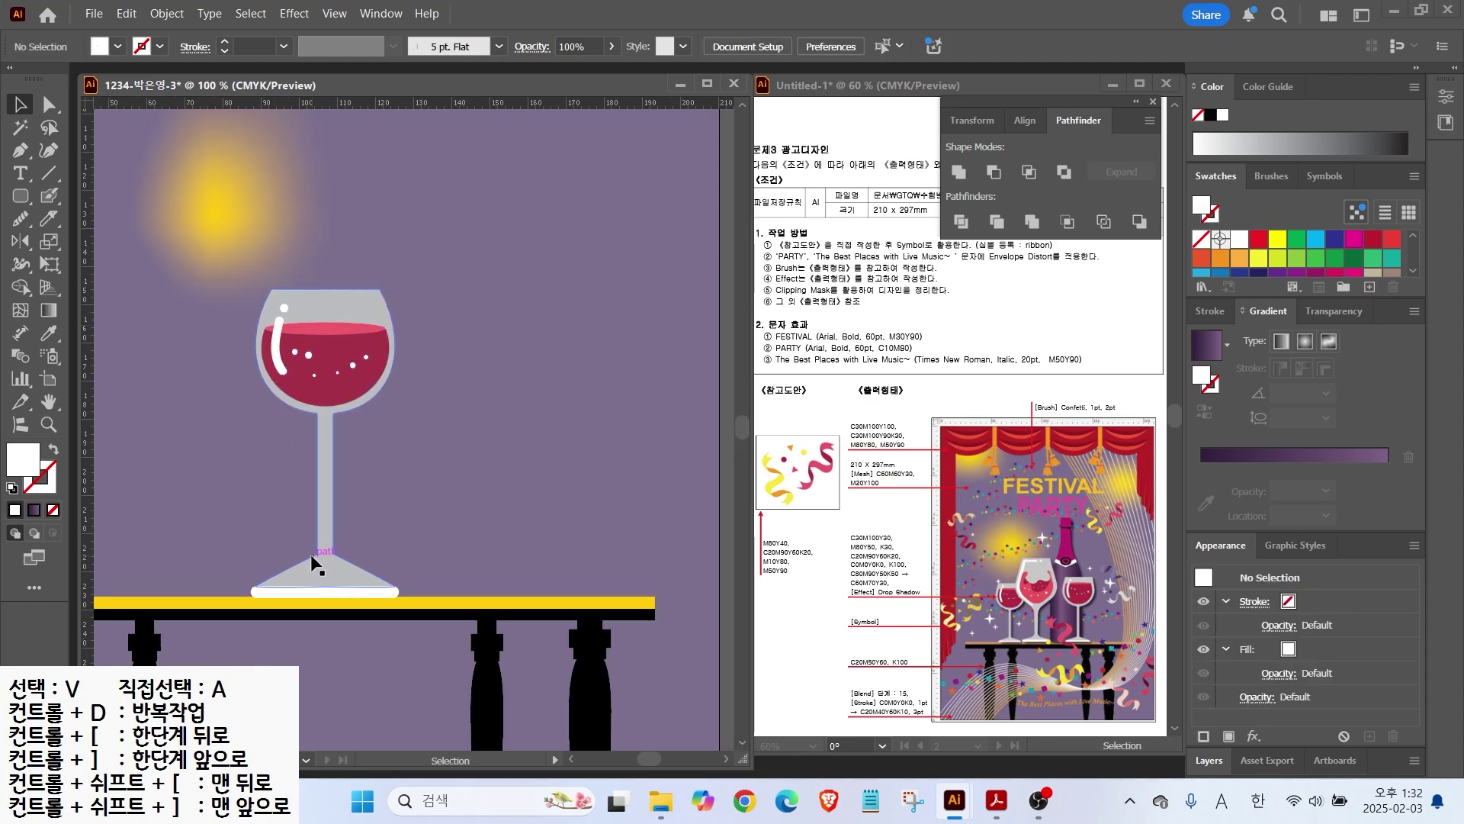
Step: Move the glass up and scale the base's anchors to 70%
click(328, 572)
drag(389, 589, 389, 529)
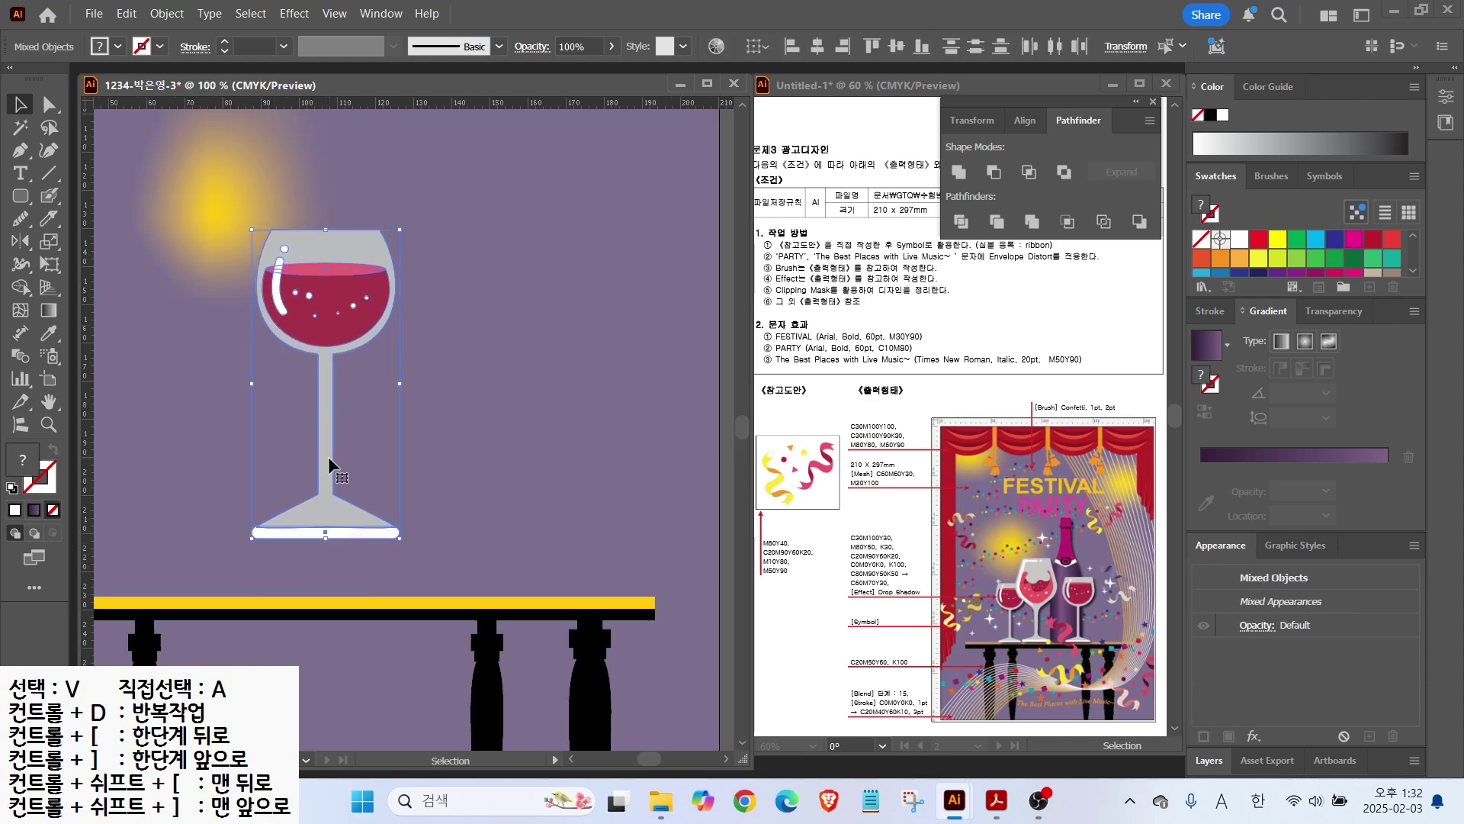
key(a)
drag(250, 582, 404, 492)
double_click(49, 241)
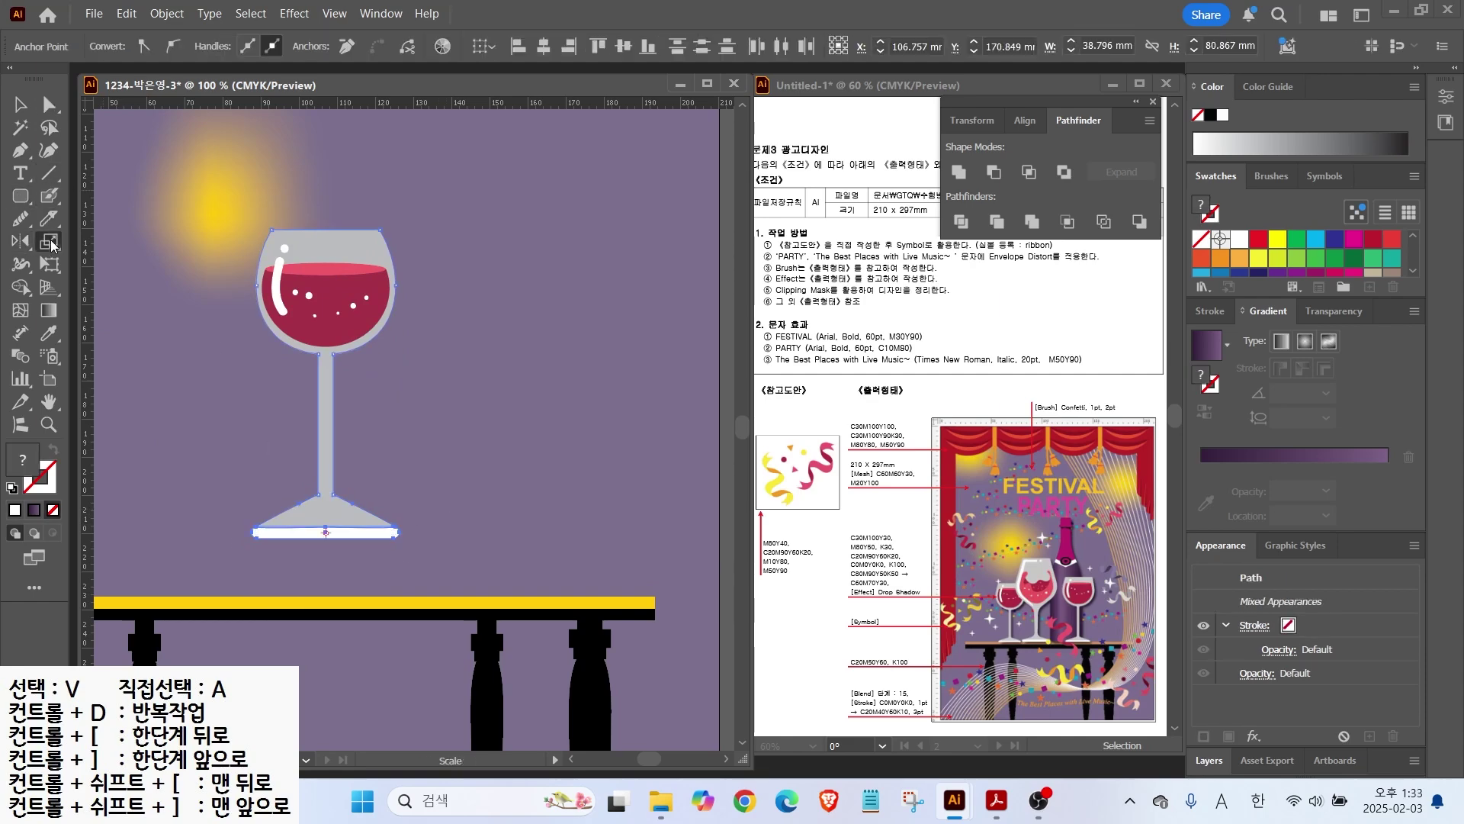
text(70)
click(1060, 446)
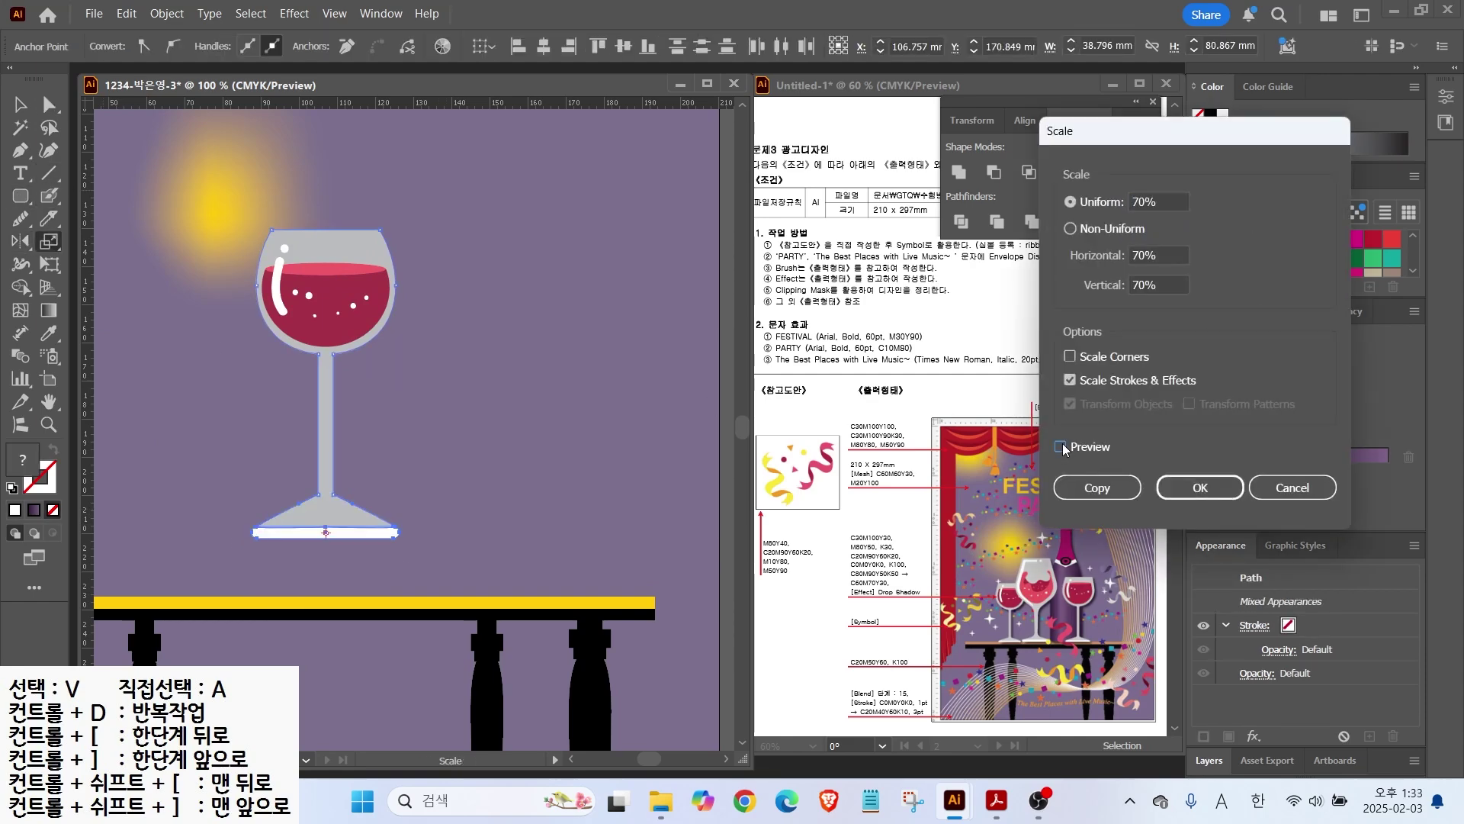
click(1061, 447)
click(1199, 487)
key(a)
click(335, 501)
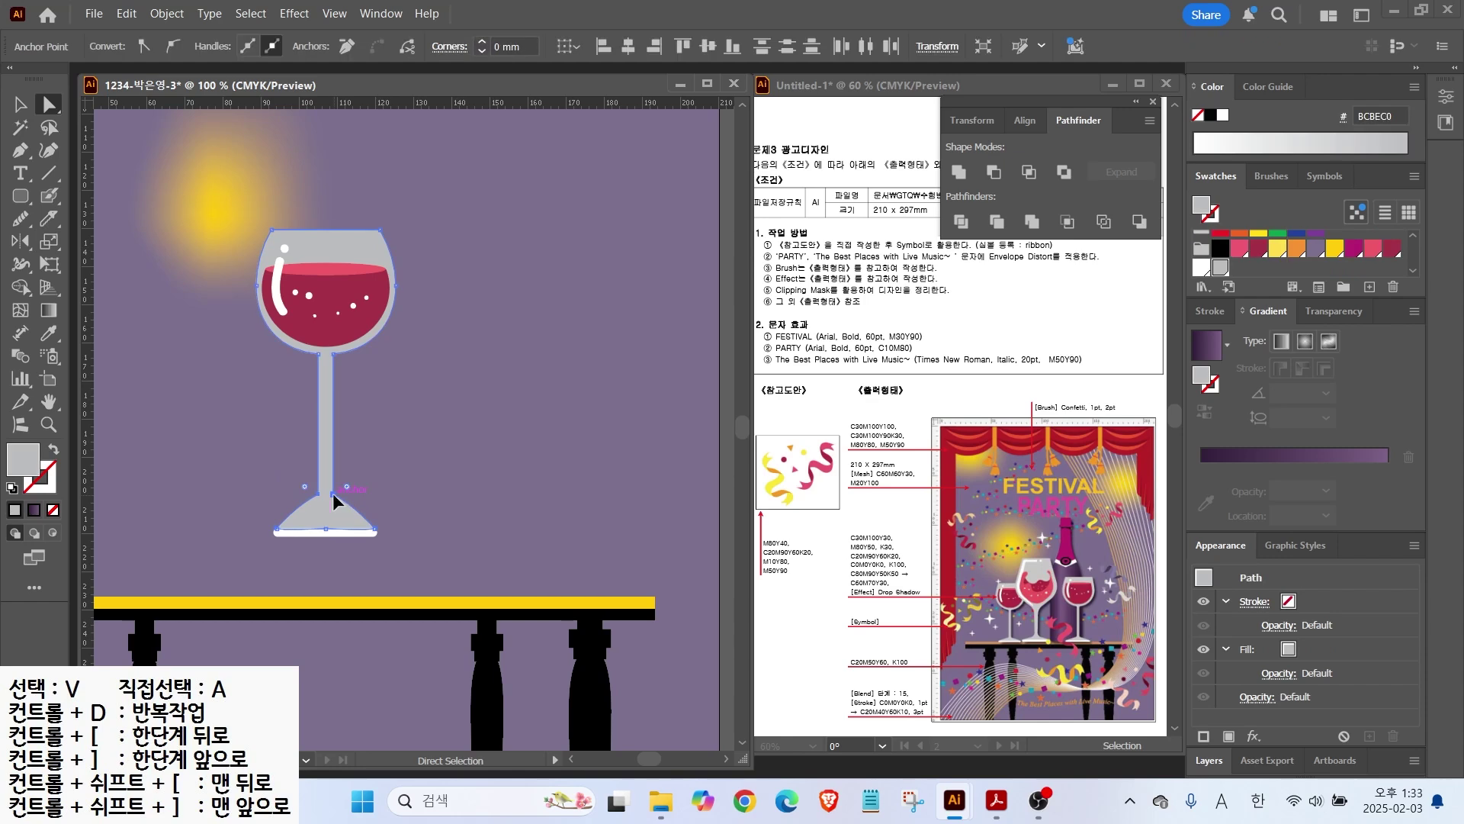
Step: Shrink the whole glass onto the tabletop and group its parts
click(20, 104)
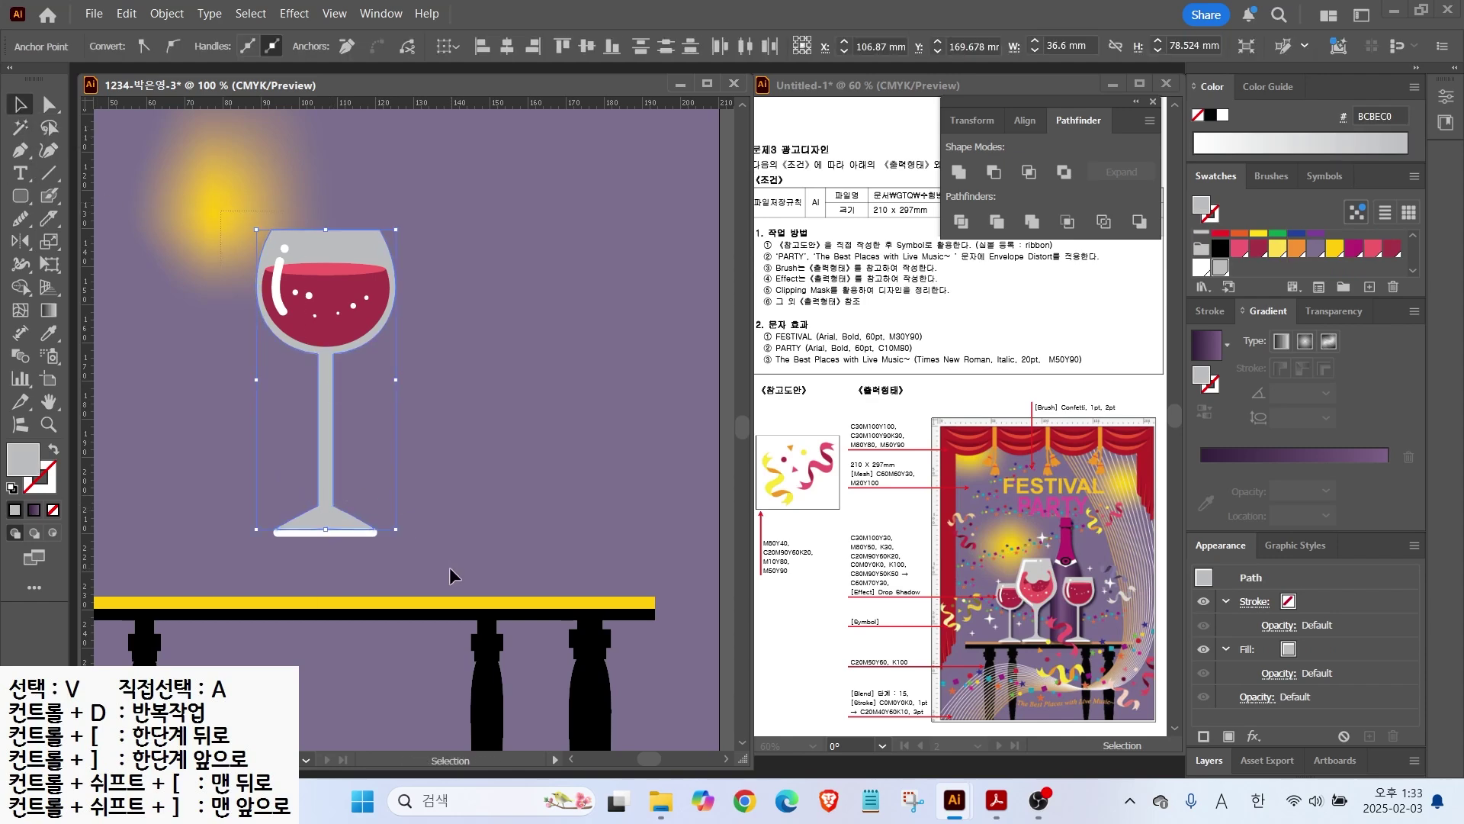
drag(221, 212, 450, 568)
scroll(444, 546, down, 1)
click(407, 333)
key(ctrl+z)
drag(410, 334, 438, 472)
right_click(267, 456)
click(327, 549)
Step: Place three copies of the glass across the table and delete the middle glass's bowl
click(368, 473)
drag(249, 476, 342, 477)
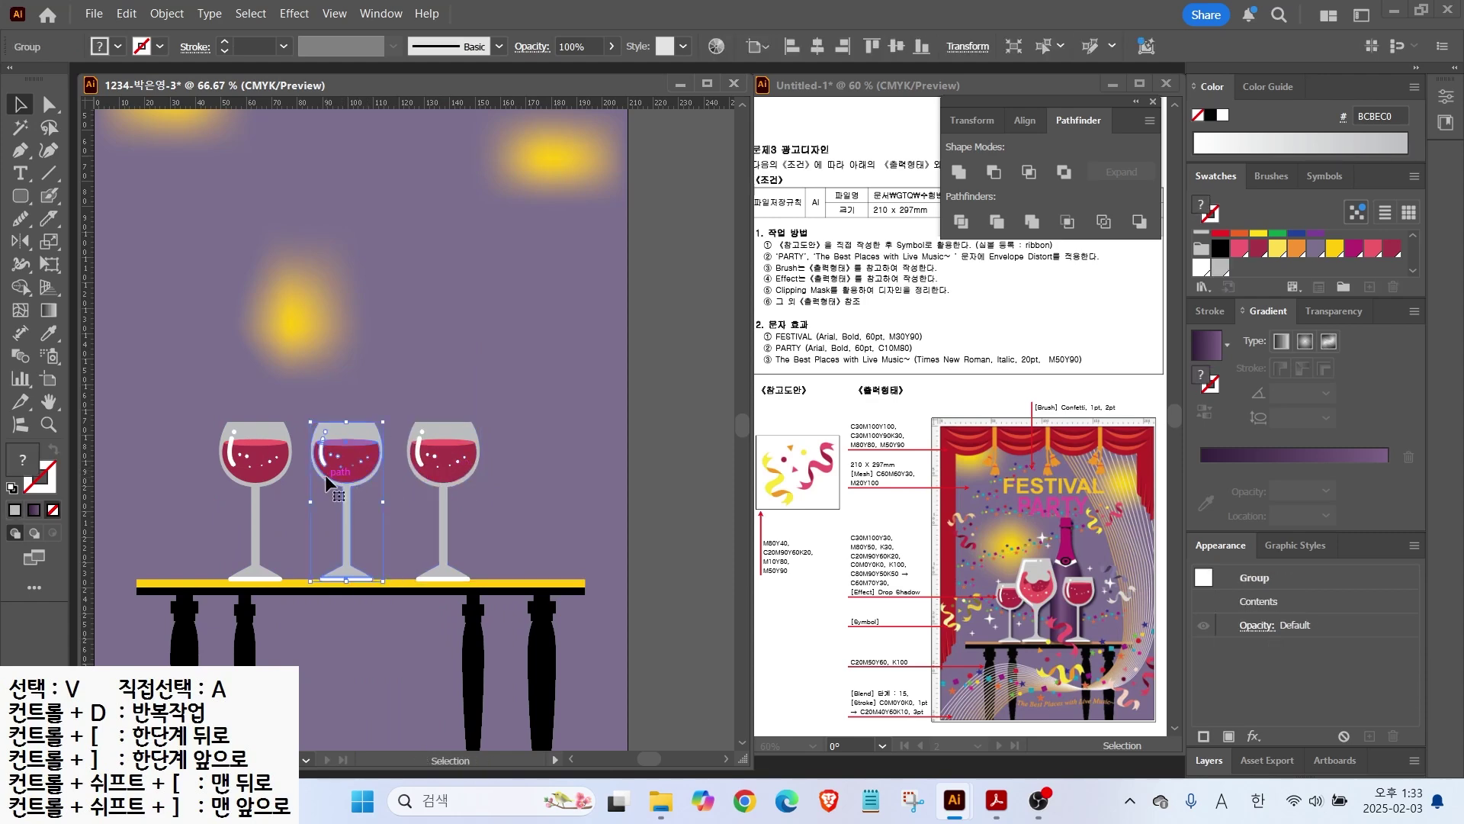
key(Delete)
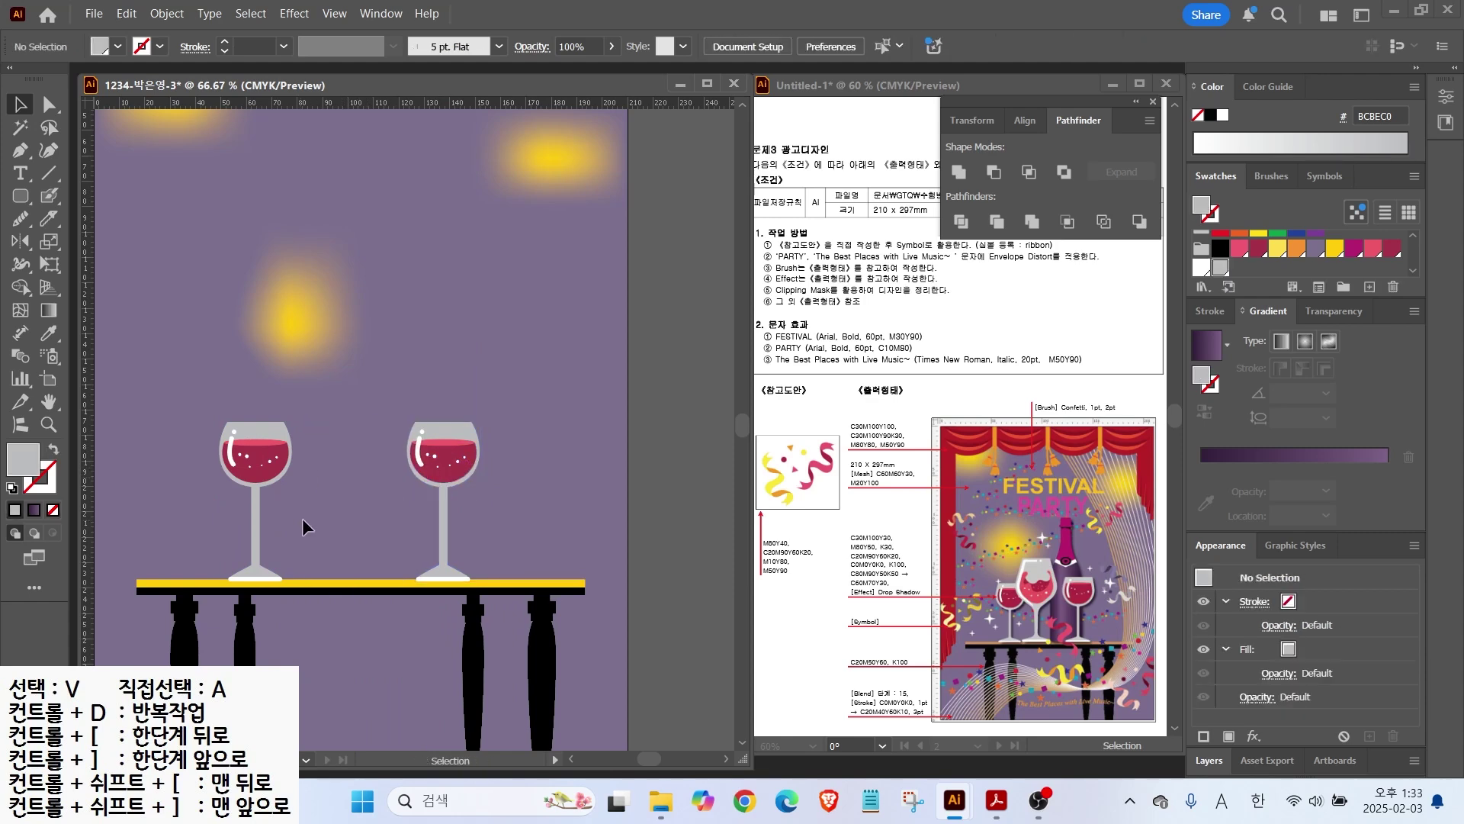
click(244, 553)
drag(244, 554, 333, 554)
right_click(342, 518)
click(349, 425)
key(a)
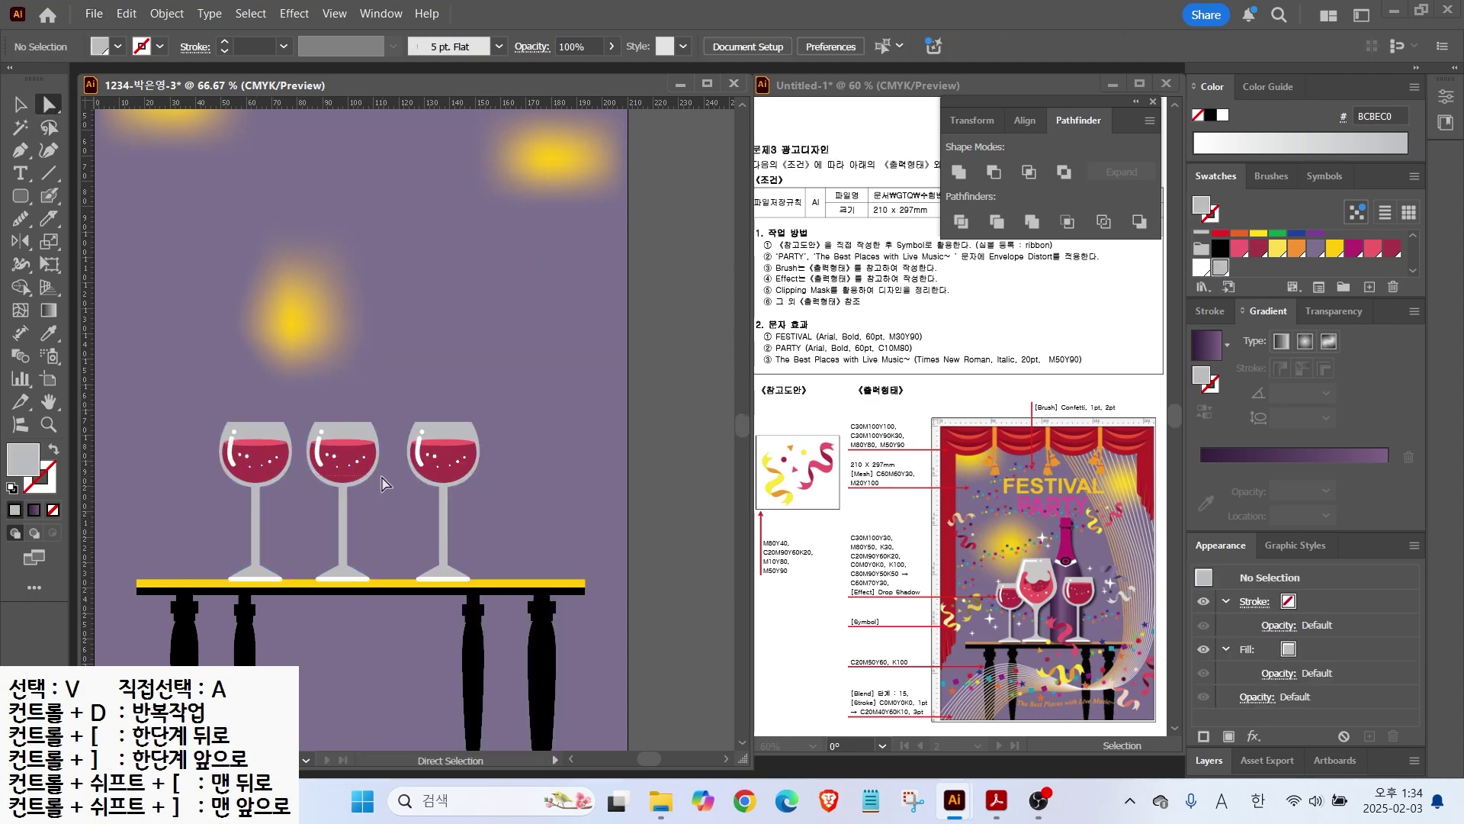
click(380, 479)
key(Delete)
scroll(354, 480, up, 4)
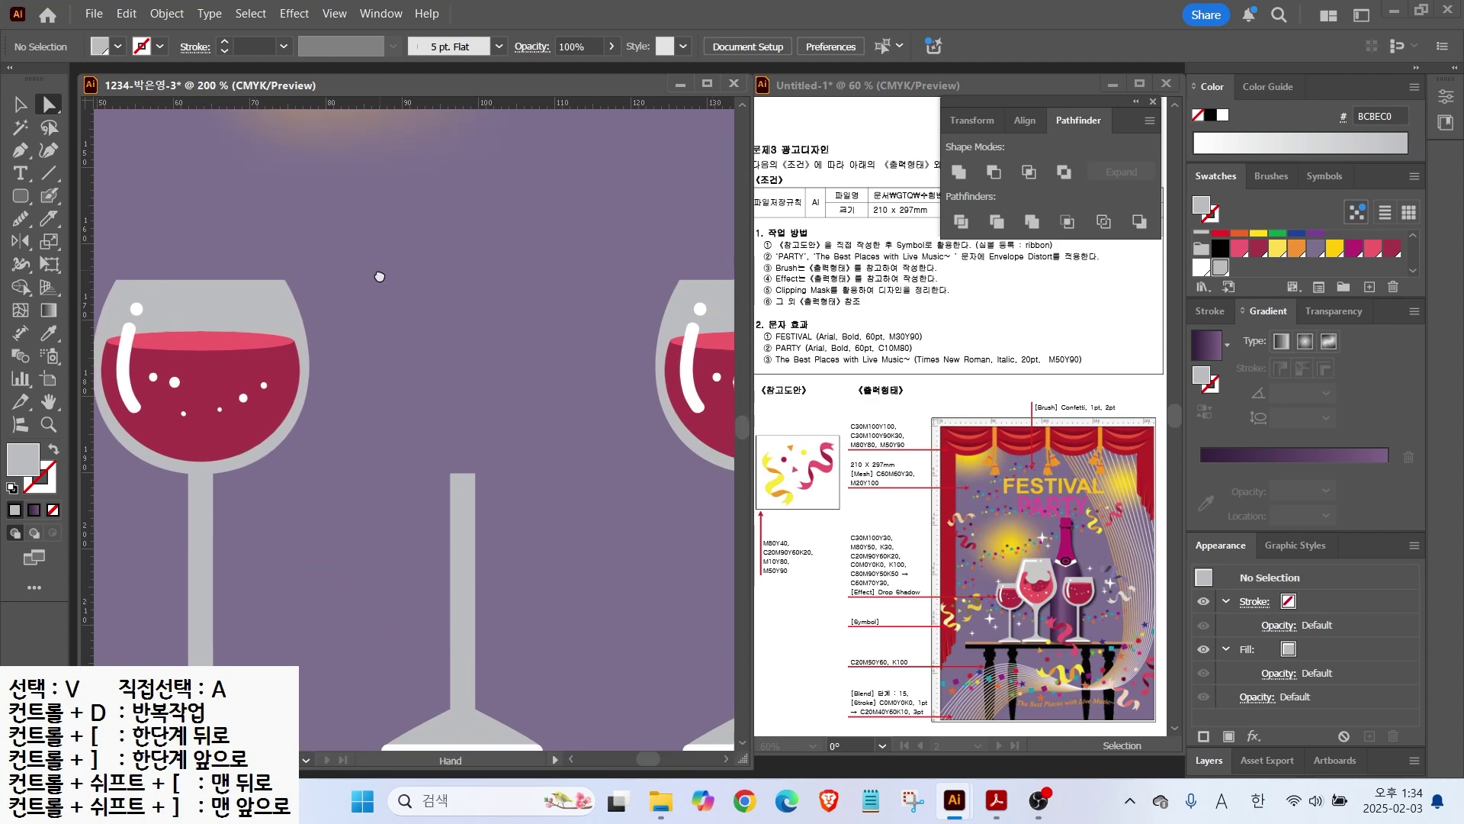
Step: Pen-draw the half outline of a tapered bowl above the middle glass's stem and refine its curves
drag(380, 276, 362, 325)
click(20, 150)
click(445, 538)
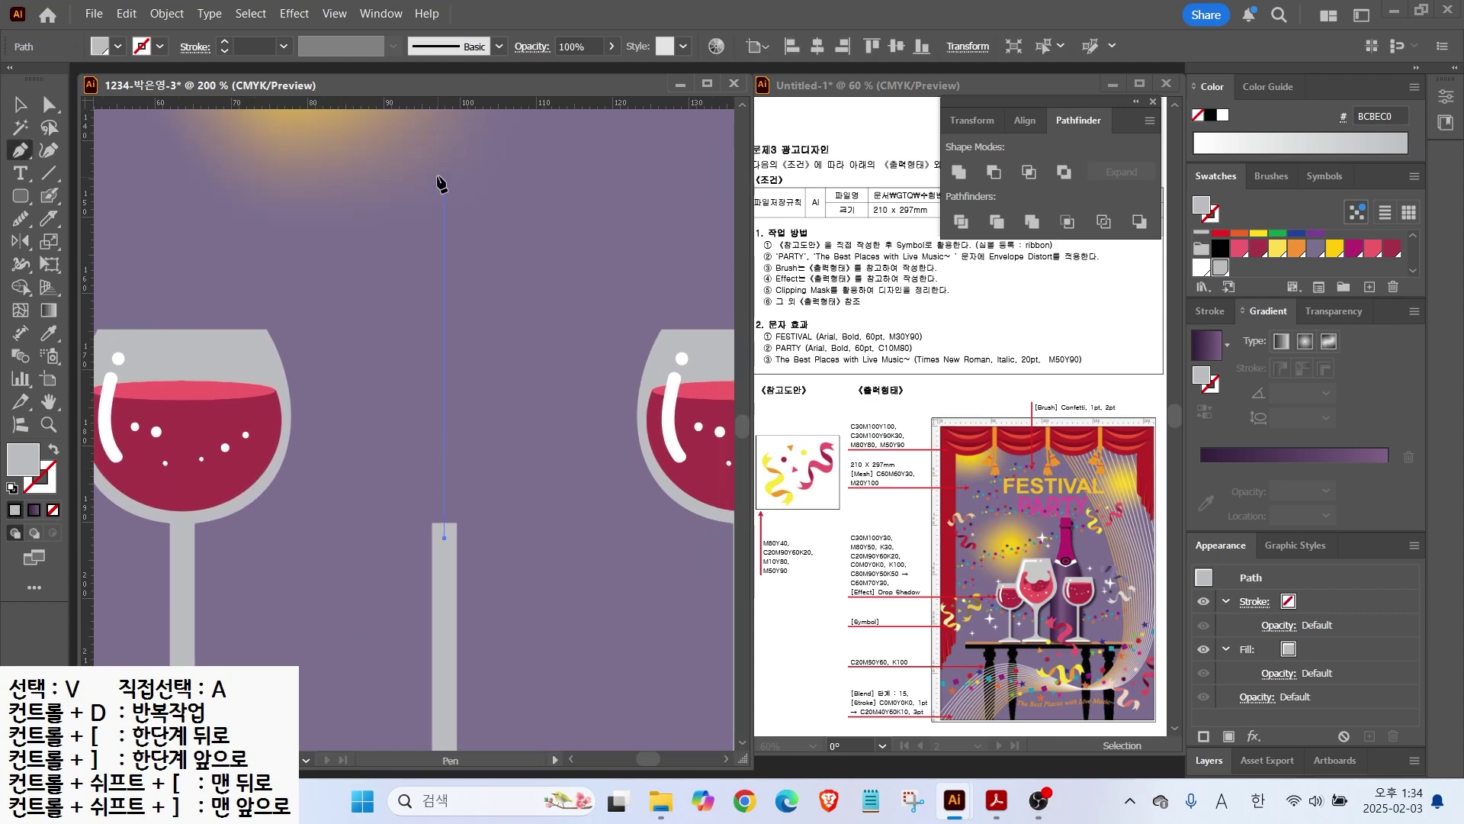
click(444, 152)
click(336, 152)
drag(252, 373, 279, 440)
drag(377, 554, 426, 569)
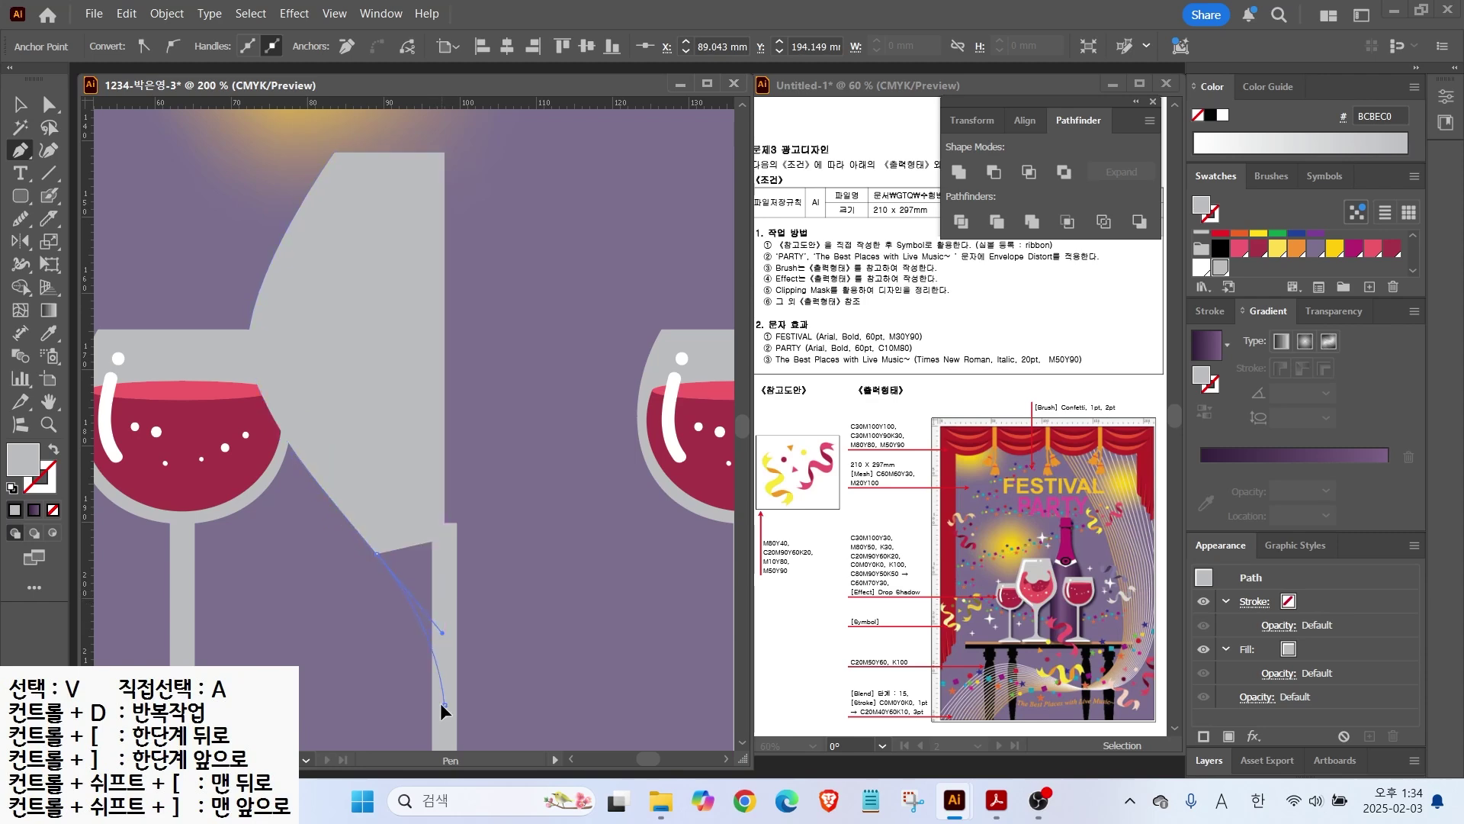
click(442, 703)
click(445, 537)
key(a)
drag(252, 374, 249, 421)
drag(311, 474, 430, 593)
Step: Reflect a copy of the half-bowl to complete a symmetrical bowl
click(21, 110)
click(445, 386)
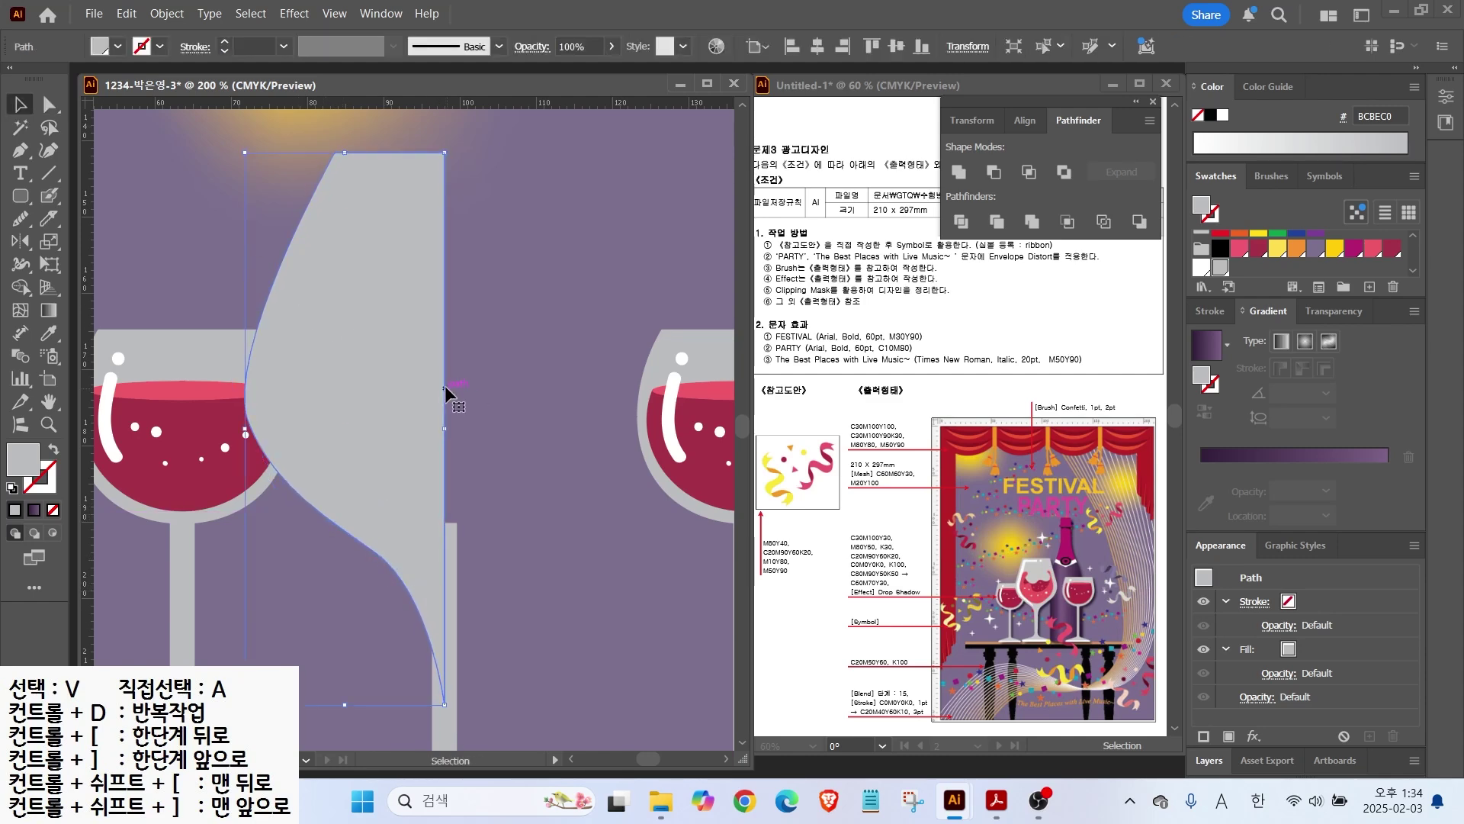
click(22, 241)
alt+click(445, 155)
click(759, 468)
Step: Scale the bowl, unite its halves in Pathfinder, fit it onto the stem, and zoom to 200%
key(ctrl+minus)
key(v)
key(ctrl+shift+a)
click(388, 375)
drag(439, 641, 453, 584)
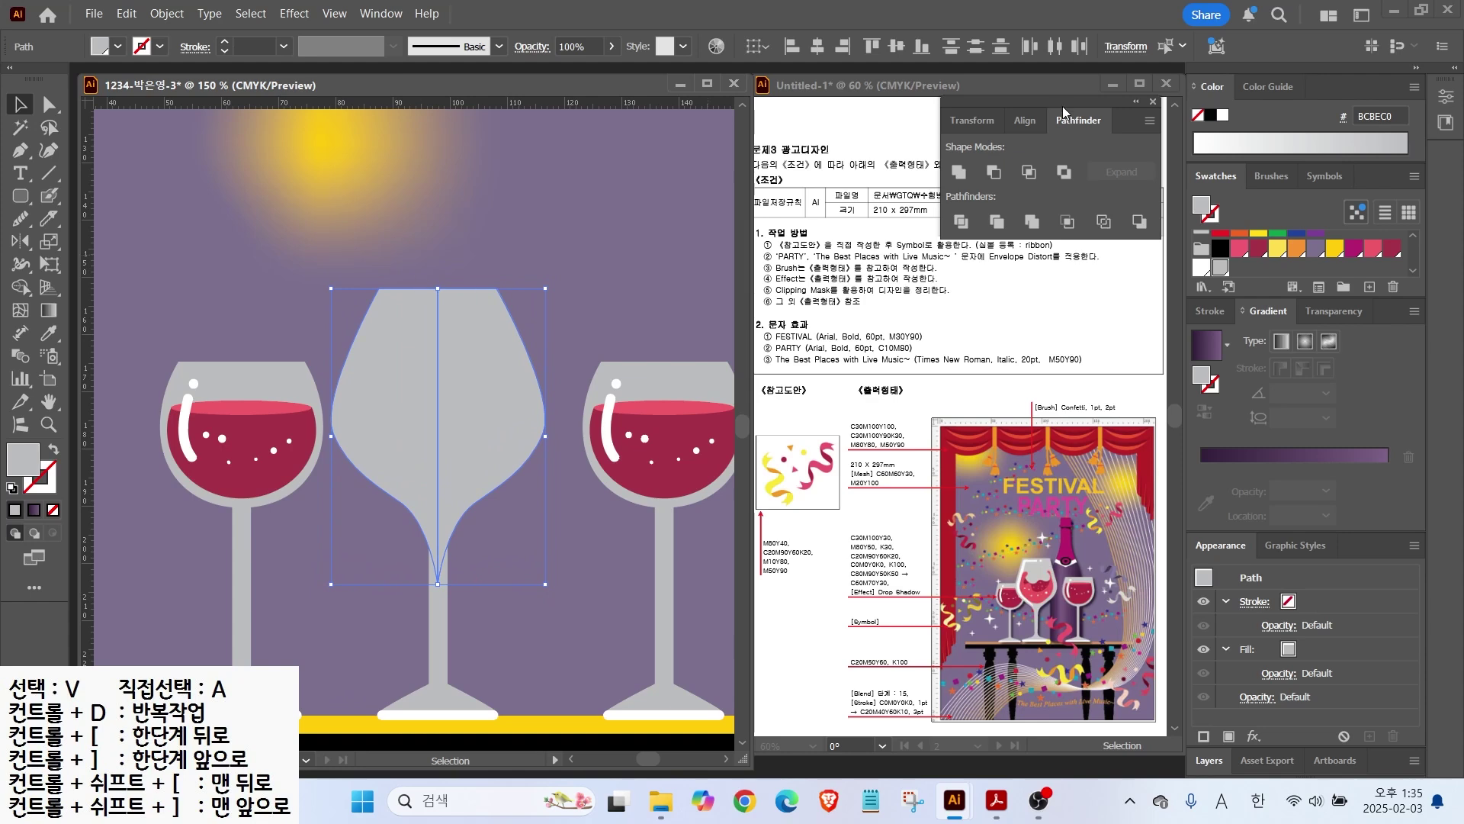
click(959, 172)
mouse_move(443, 288)
mouse_down()
mouse_move(443, 276)
mouse_move(437, 295)
mouse_up()
click(569, 196)
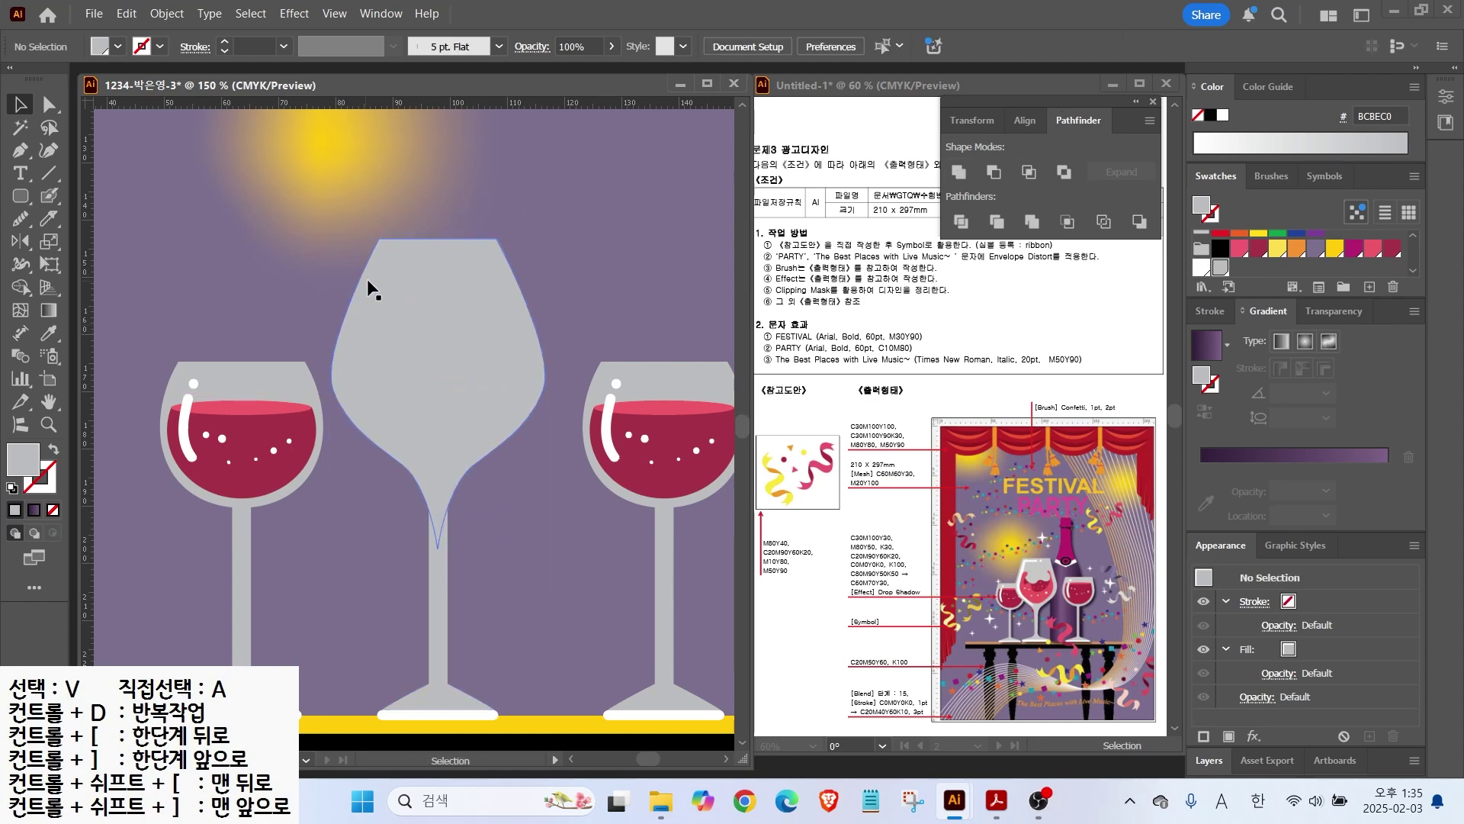
key(ctrl+equal)
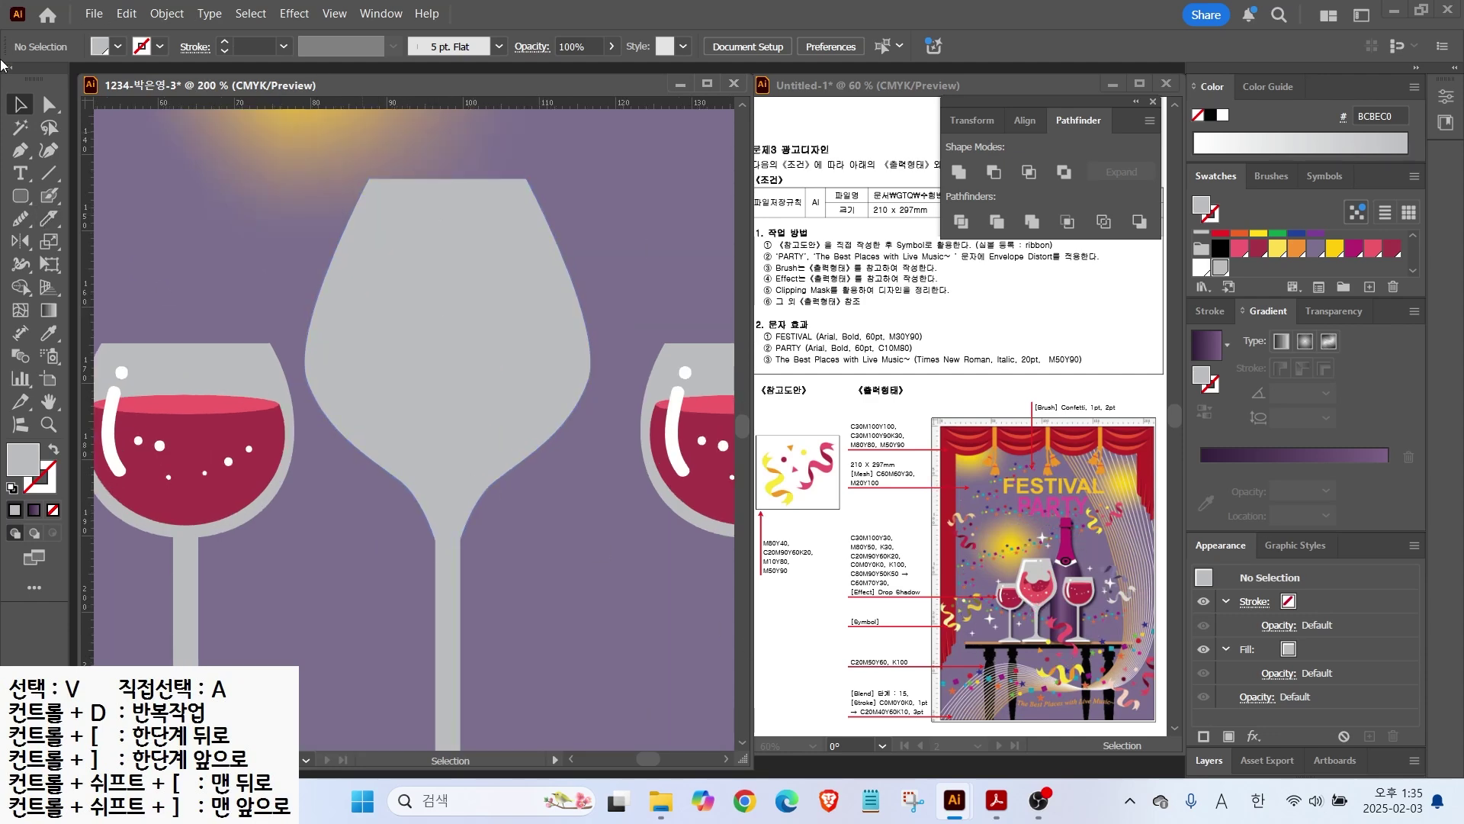
click(50, 196)
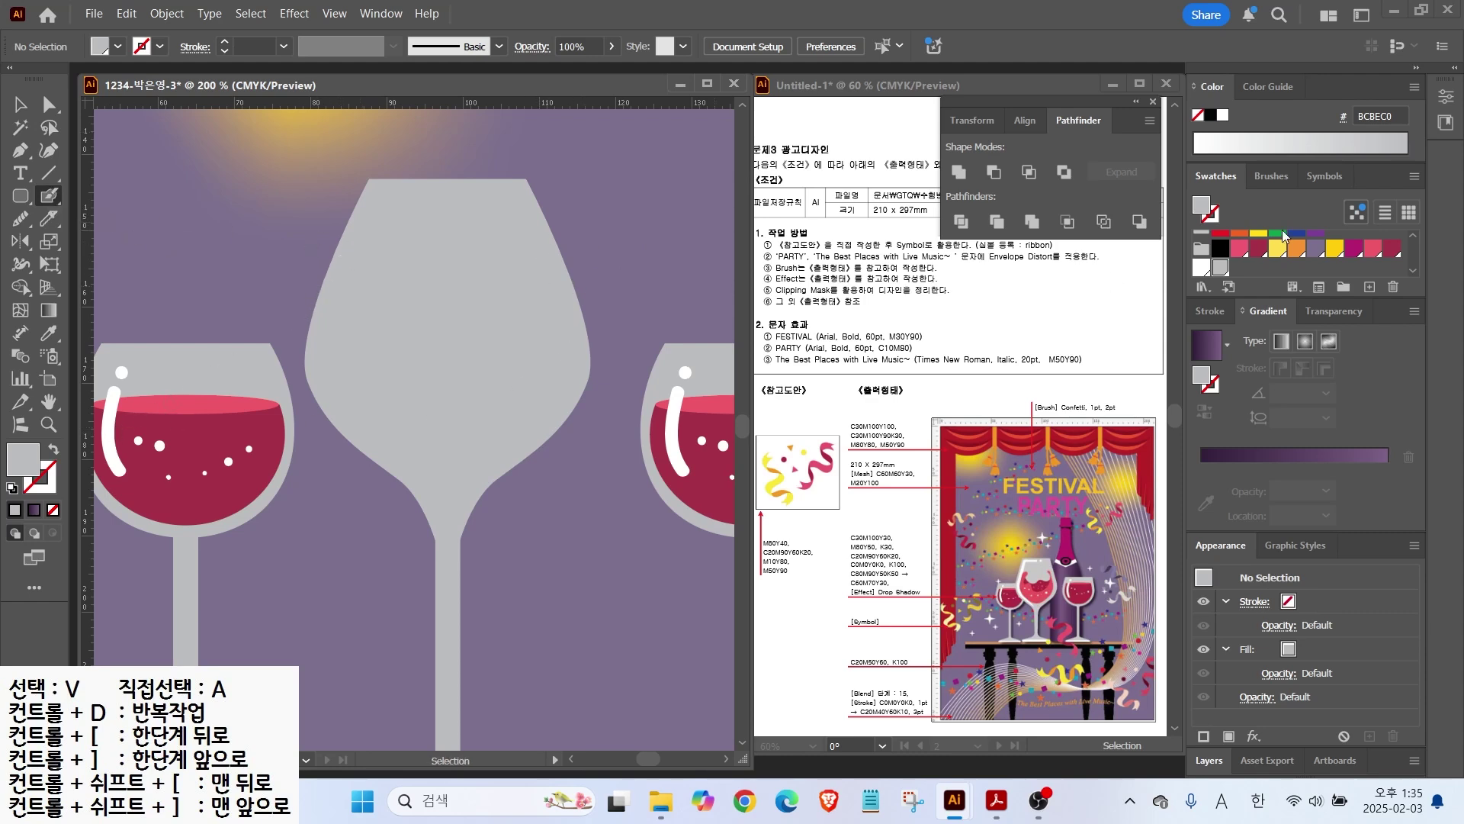
Step: Paint a thick F15B67 pink swirl inside the bowl with the Blob Brush
click(1373, 250)
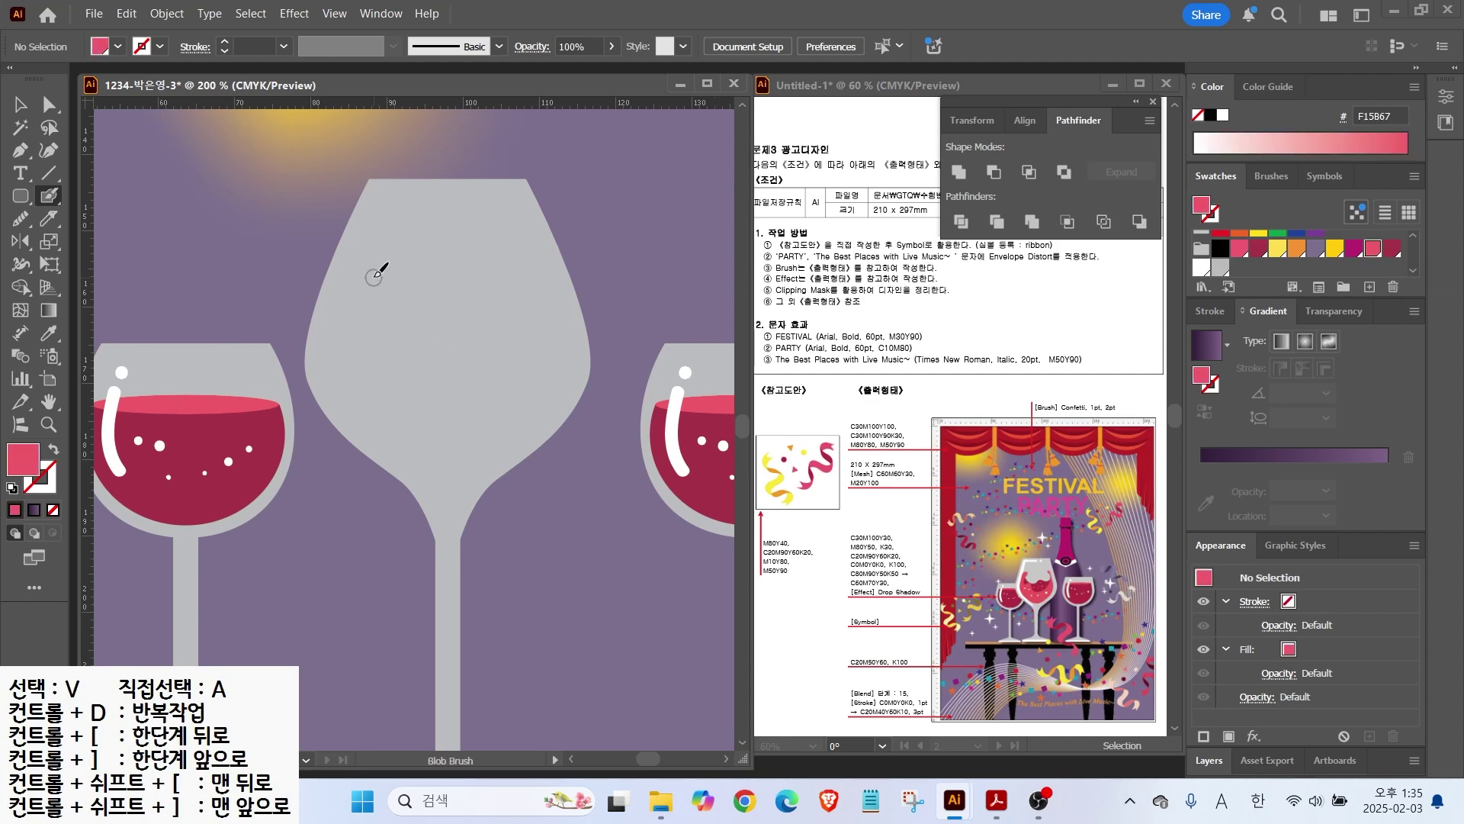
mouse_move(359, 269)
mouse_down()
mouse_move(394, 282)
mouse_move(367, 330)
mouse_move(404, 386)
mouse_move(444, 424)
mouse_move(507, 410)
mouse_move(531, 314)
mouse_move(488, 231)
mouse_up()
key(shift+x)
mouse_move(352, 289)
mouse_down()
mouse_move(339, 363)
mouse_move(371, 425)
mouse_move(438, 458)
mouse_move(496, 431)
mouse_up()
mouse_move(369, 301)
mouse_down()
mouse_move(391, 276)
mouse_move(351, 361)
mouse_move(382, 382)
mouse_move(353, 387)
mouse_move(427, 447)
mouse_move(474, 438)
mouse_move(370, 402)
mouse_move(379, 379)
mouse_move(420, 428)
mouse_move(385, 406)
mouse_move(396, 422)
mouse_move(368, 374)
mouse_move(474, 391)
mouse_move(518, 320)
mouse_move(522, 280)
mouse_up()
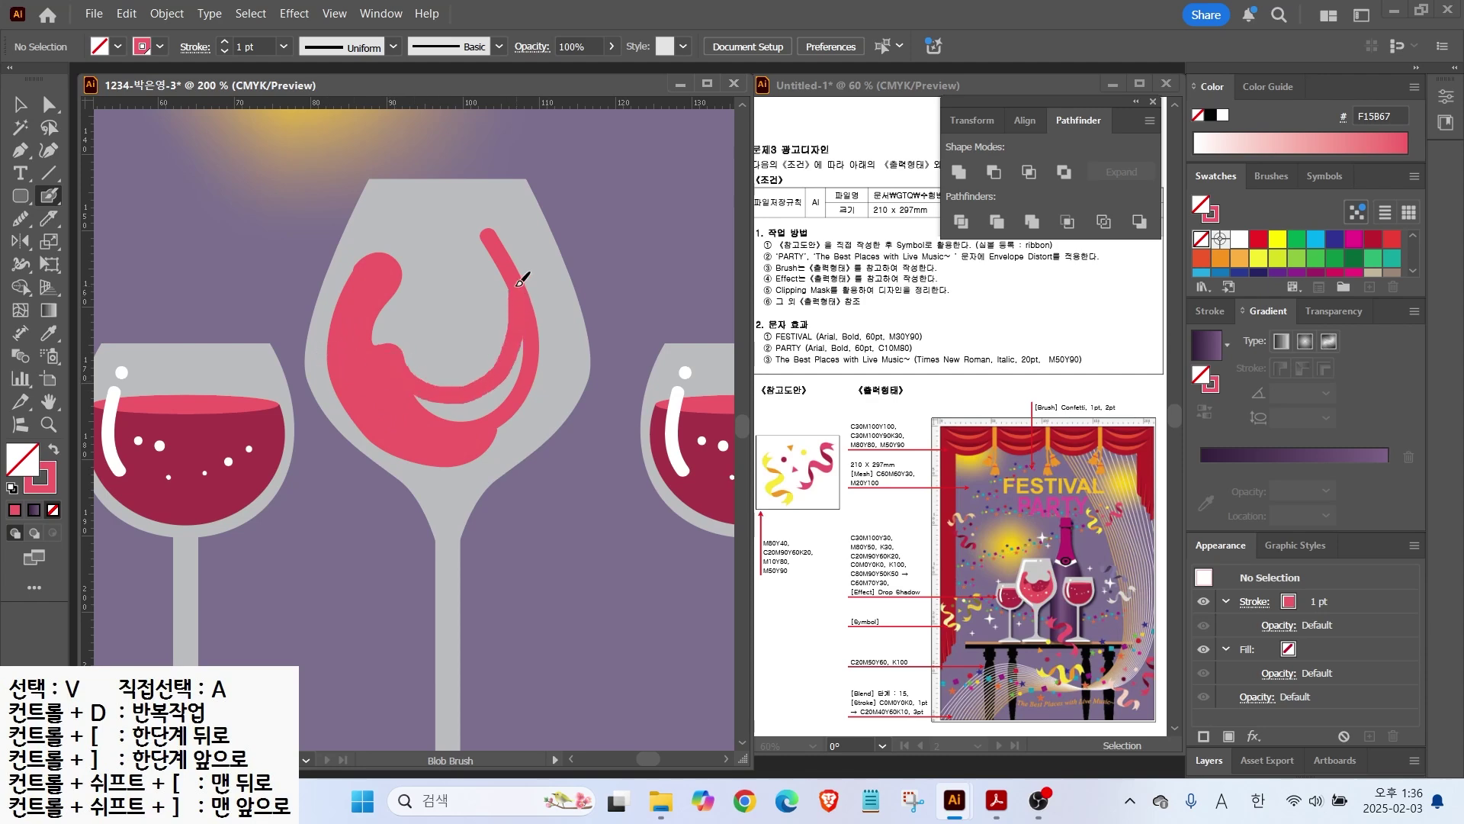
drag(506, 382, 523, 379)
mouse_move(528, 326)
mouse_down()
mouse_move(532, 374)
mouse_move(502, 438)
mouse_up()
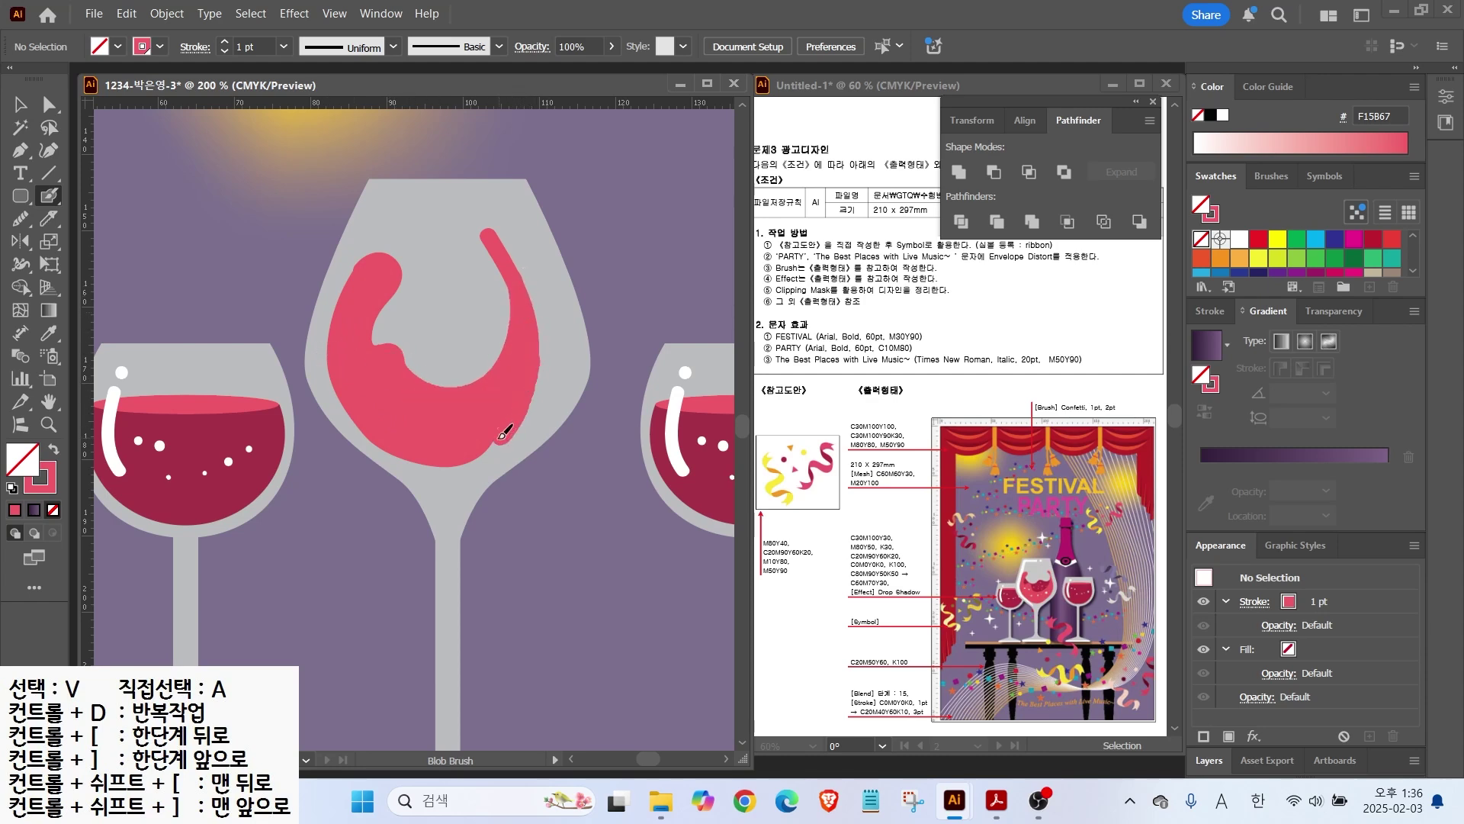
Step: Widen the pink swirl on both sides and fit it inside the bowl
click(20, 104)
click(515, 371)
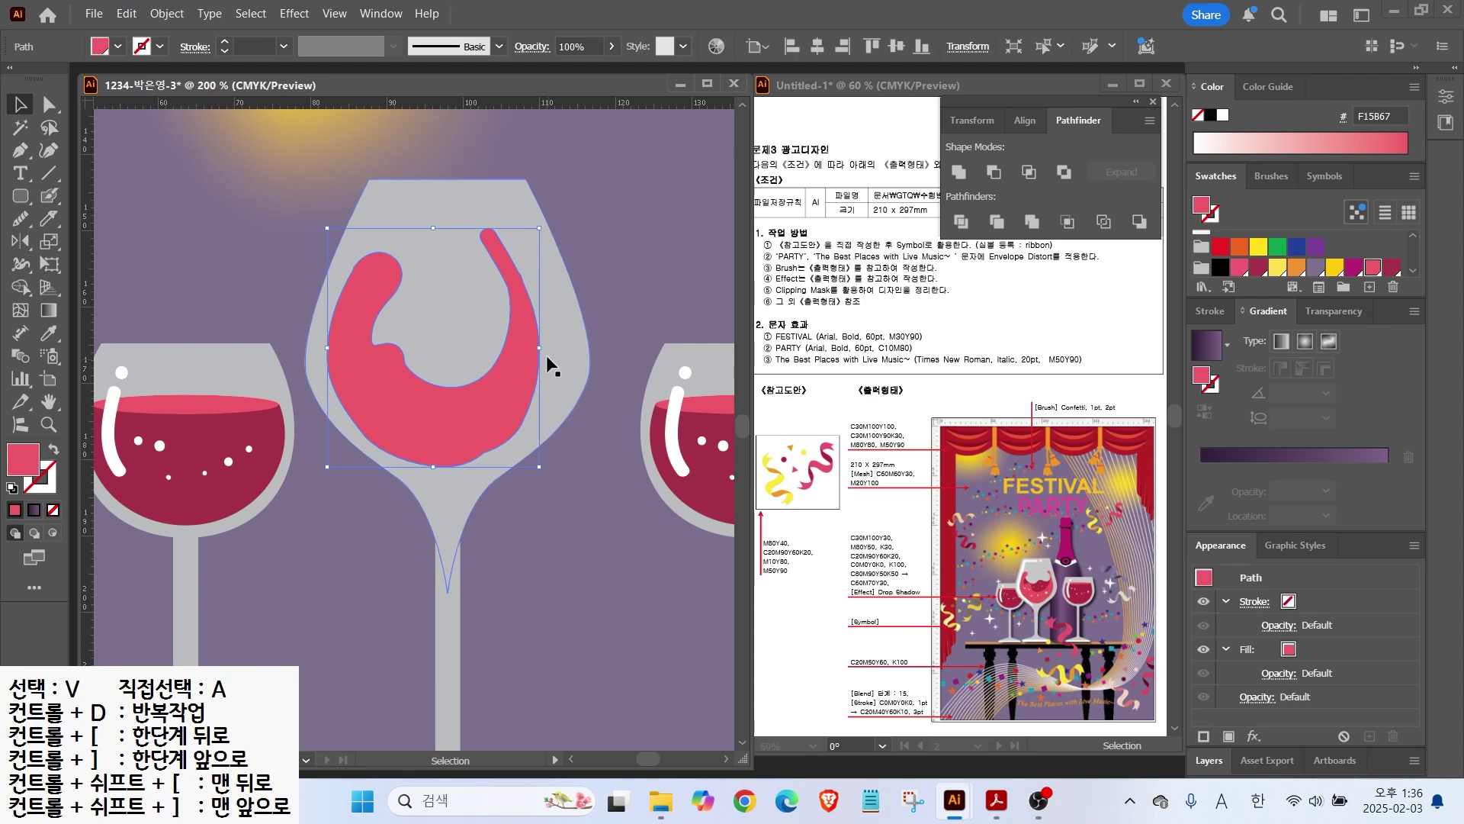
drag(540, 347, 577, 345)
drag(327, 347, 315, 346)
drag(477, 435, 478, 433)
key(ctrl+shift+a)
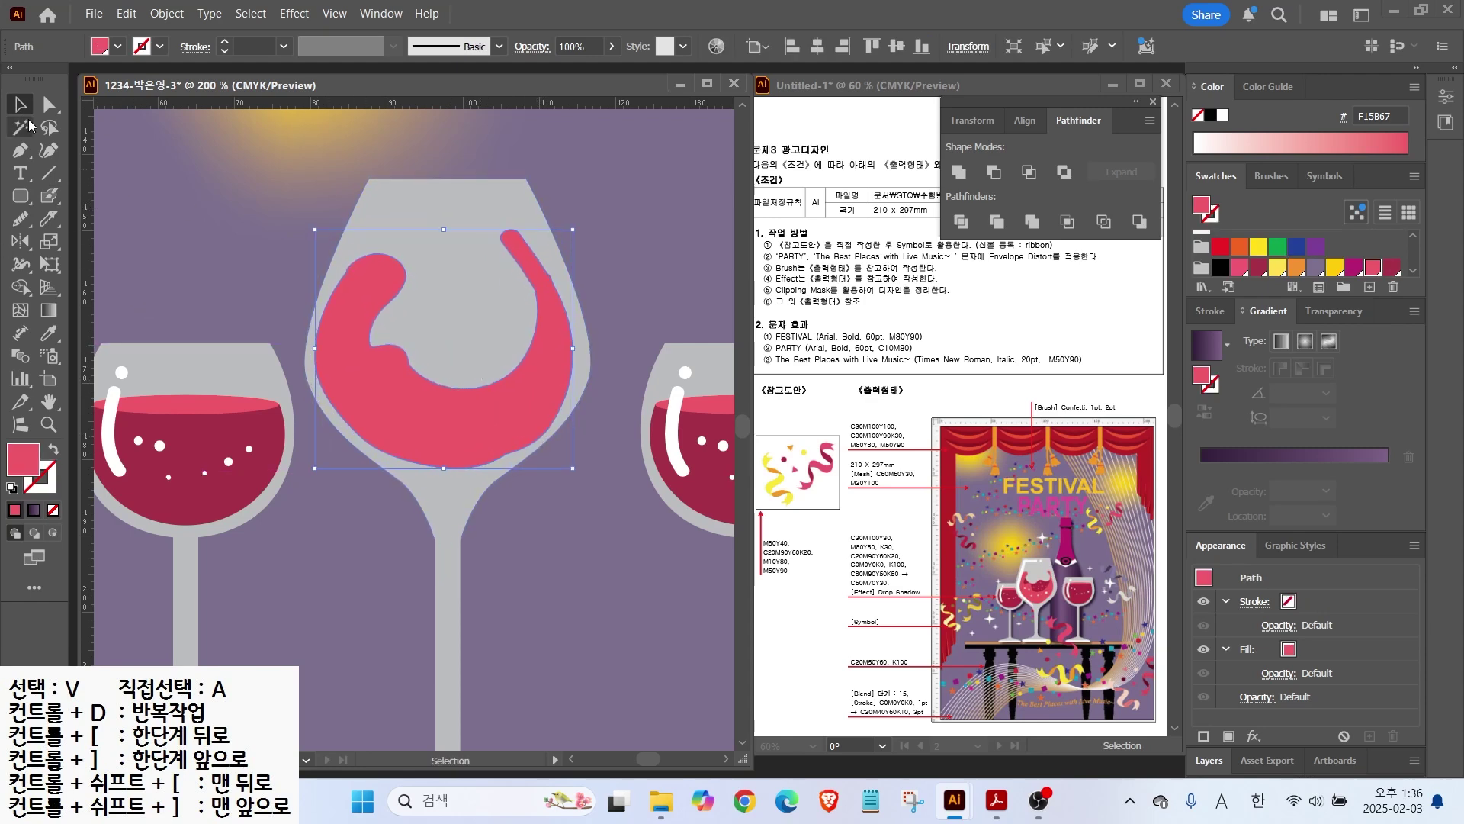
Step: Paint a dark A73448 wine pool inside the swirl
click(49, 196)
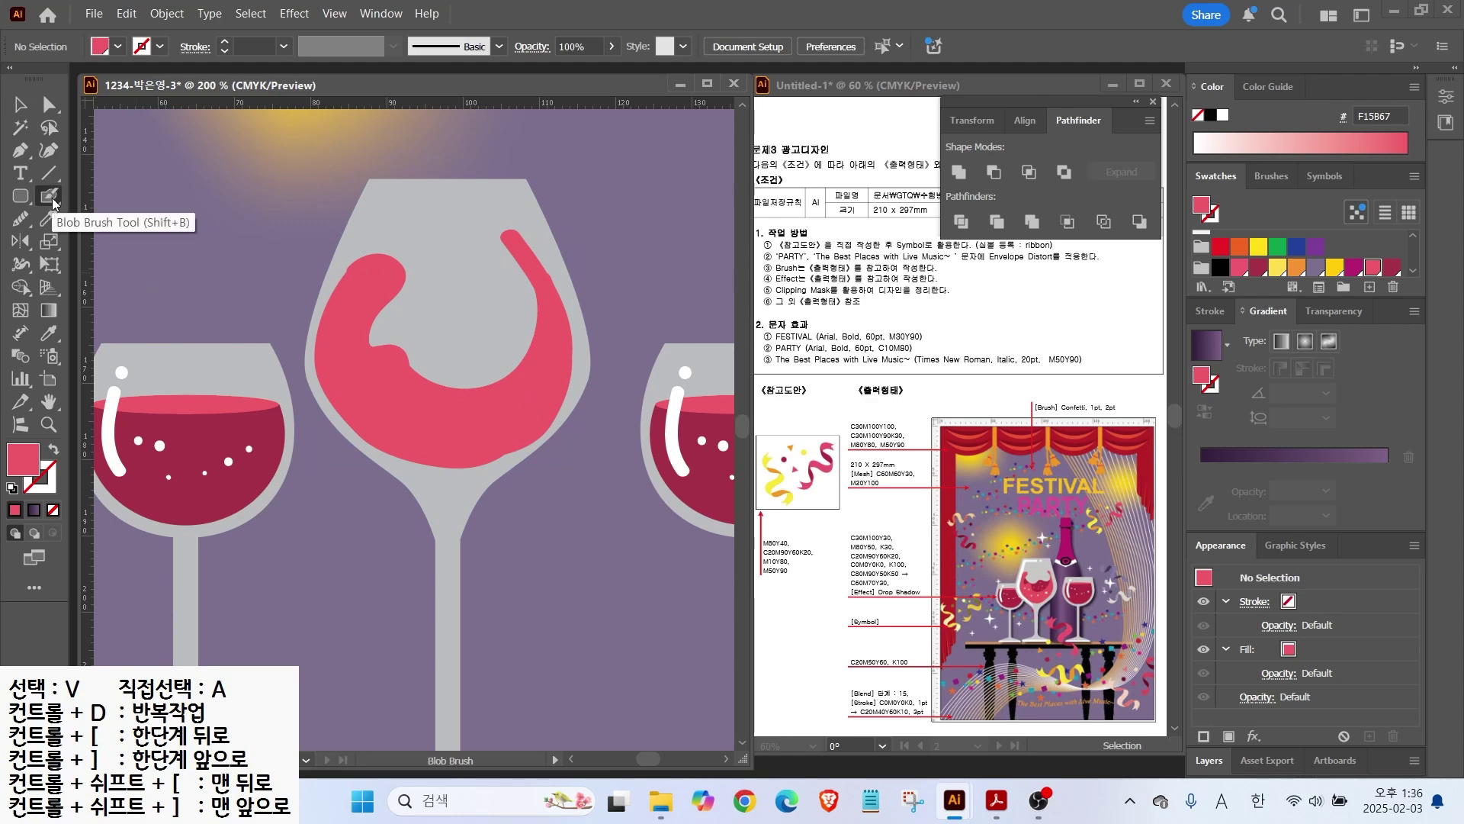
click(1392, 267)
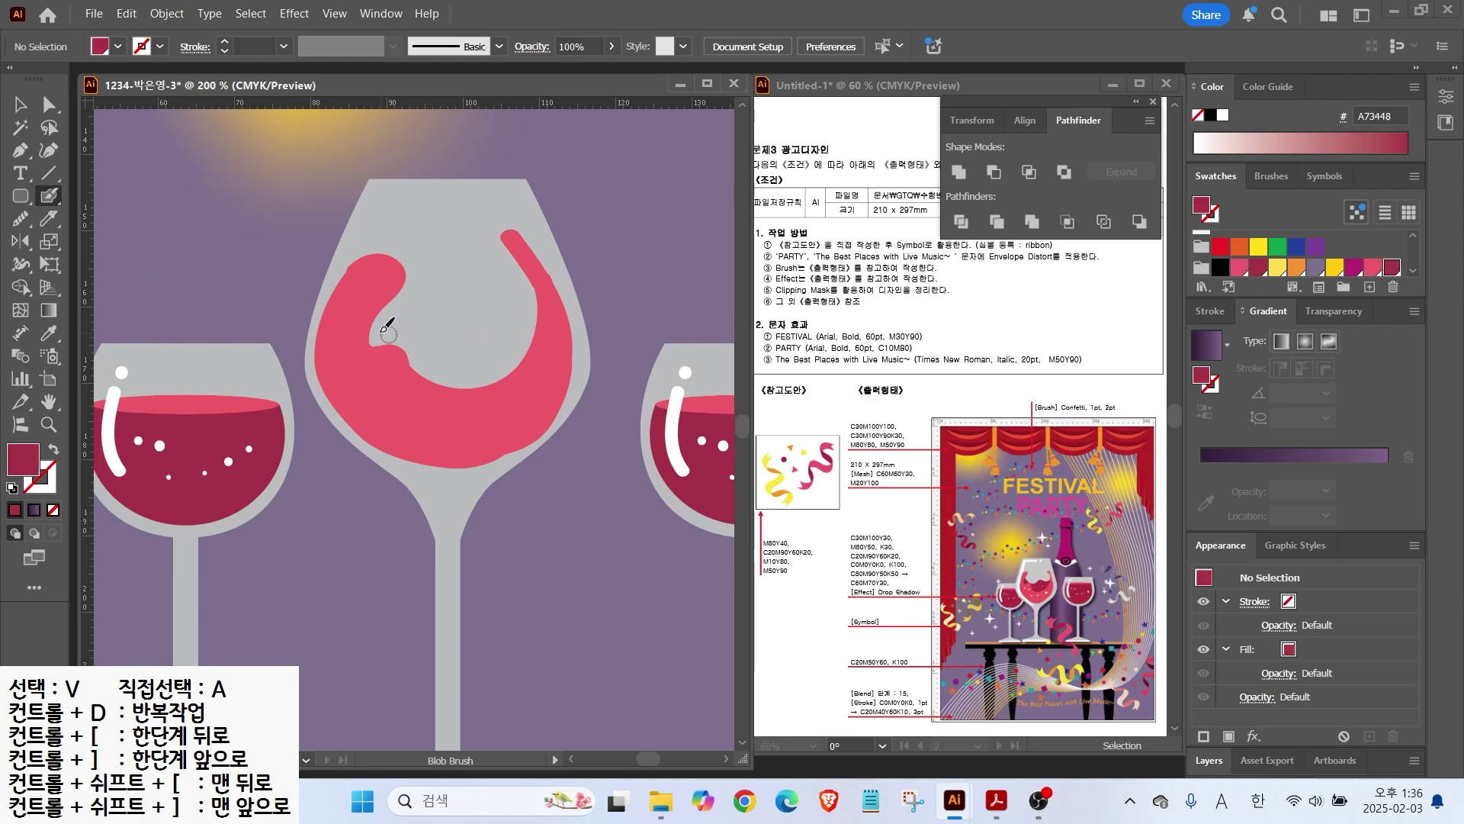
mouse_move(385, 296)
mouse_down()
mouse_move(458, 341)
mouse_move(531, 331)
mouse_move(540, 353)
mouse_move(392, 390)
mouse_move(373, 311)
mouse_move(378, 353)
mouse_move(403, 366)
mouse_move(464, 356)
mouse_move(461, 373)
mouse_move(478, 350)
mouse_move(517, 363)
mouse_move(455, 377)
mouse_move(473, 382)
mouse_move(386, 336)
mouse_up()
Step: Smooth the right edge of the pink wine splash
key(v)
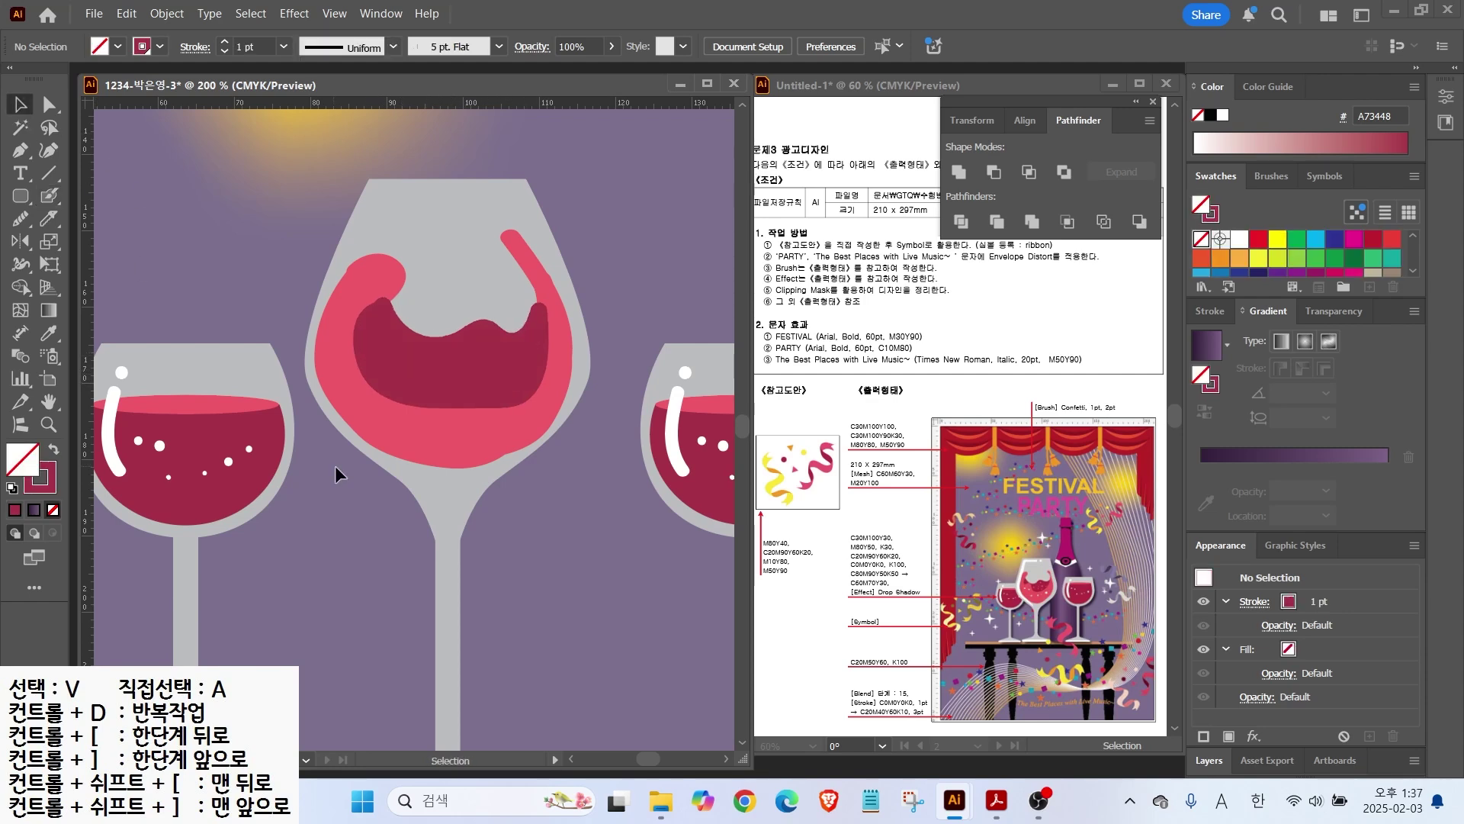
click(391, 377)
click(551, 292)
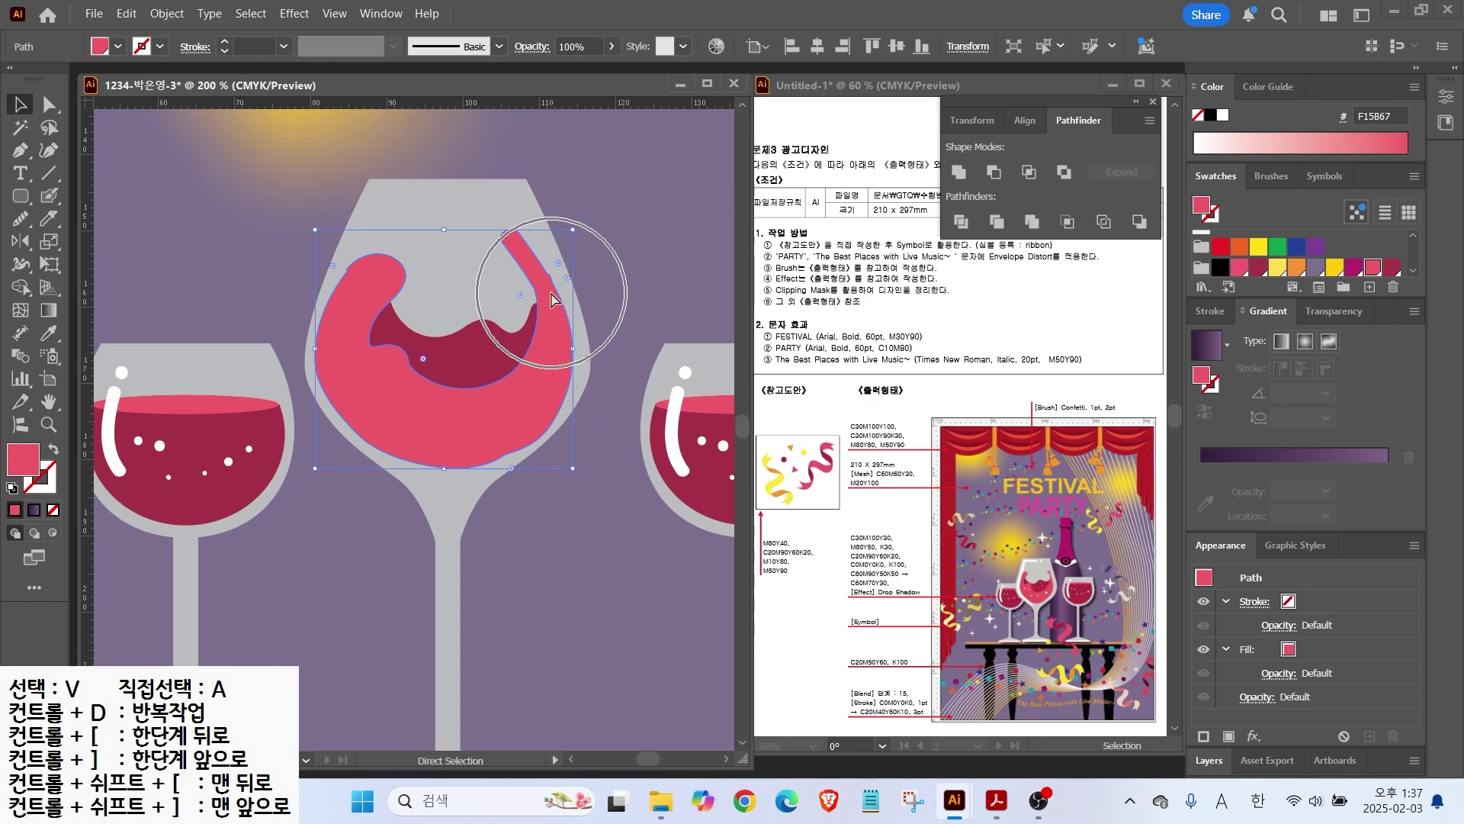
drag(21, 220, 92, 271)
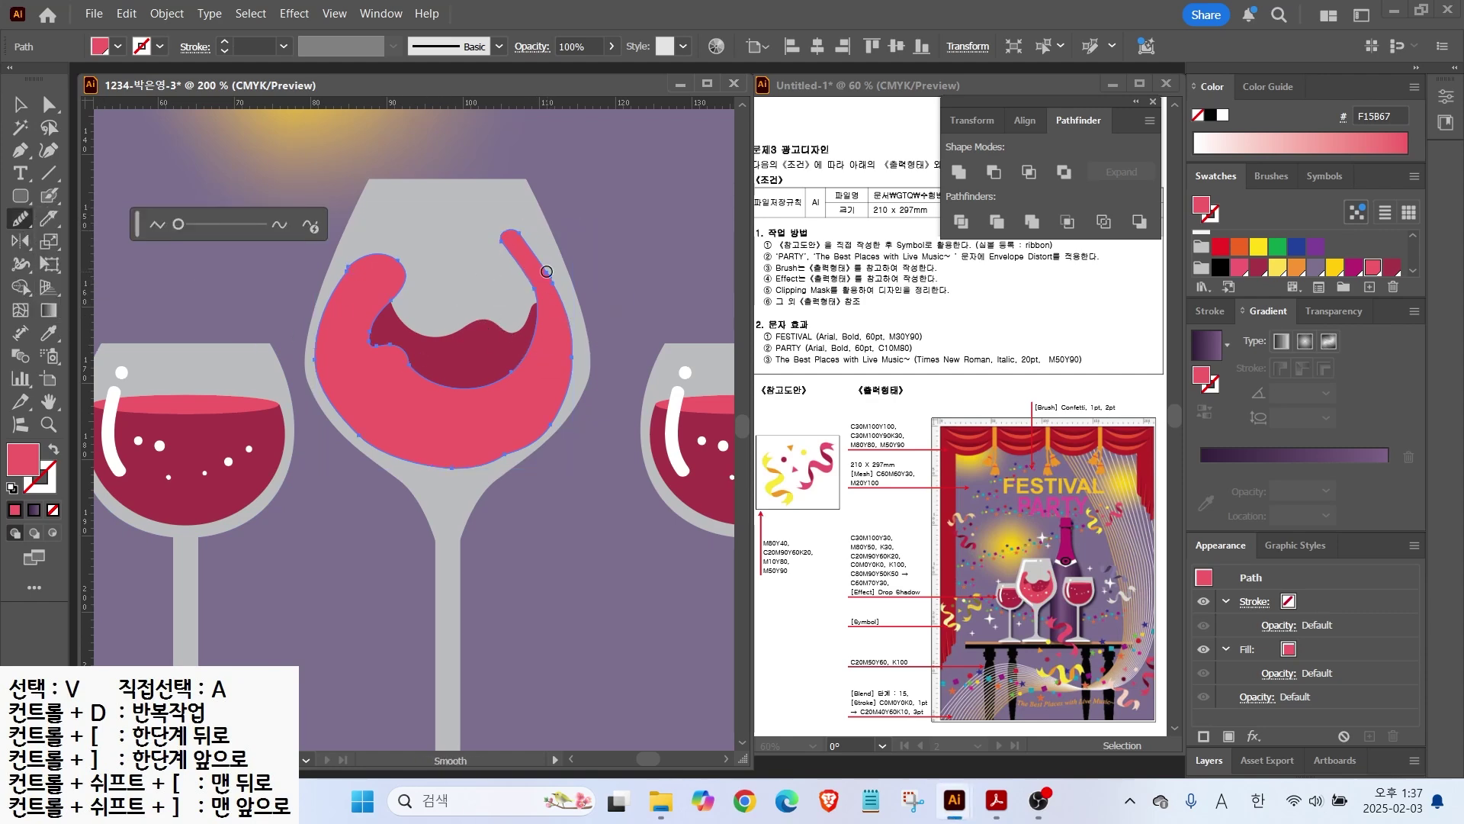
mouse_move(555, 283)
mouse_down()
mouse_move(547, 415)
mouse_move(499, 456)
mouse_up()
key(v)
click(653, 244)
Step: Add a white dot and a pink dot on the wine as bubbles
click(49, 196)
click(366, 385)
key(shift+x)
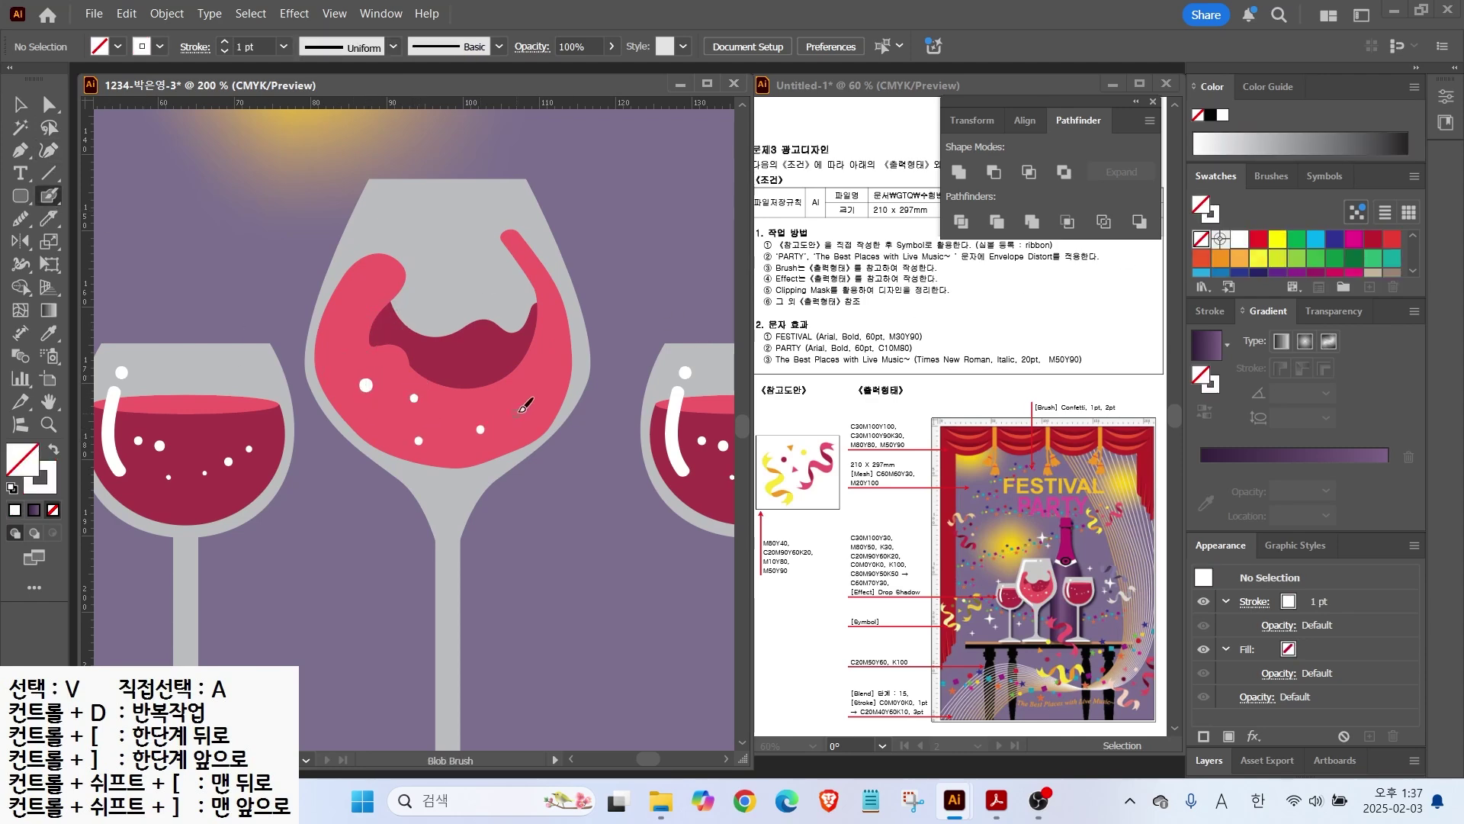
scroll(1301, 235, down, 5)
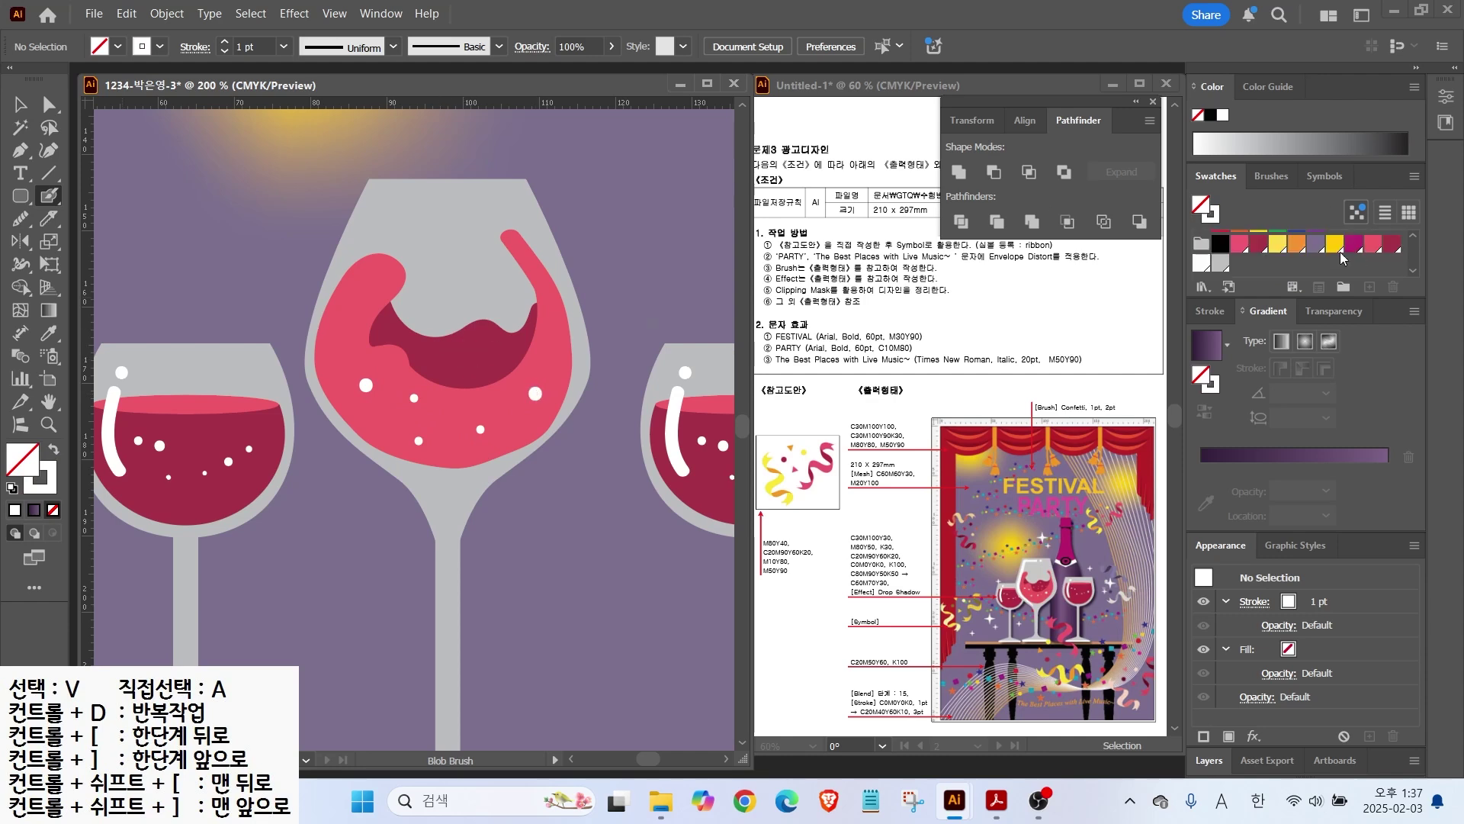
click(1373, 250)
click(495, 345)
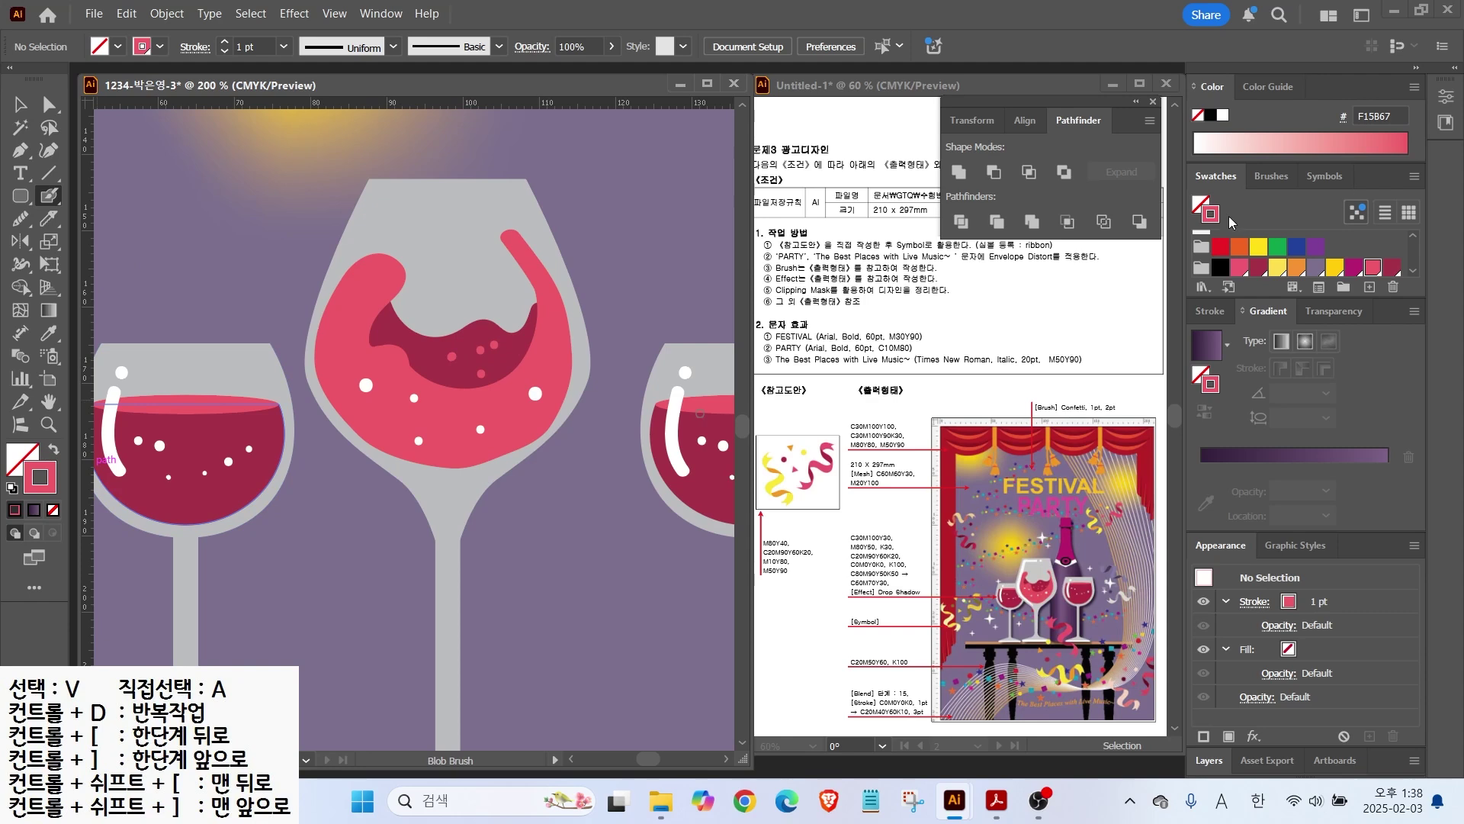
click(1223, 116)
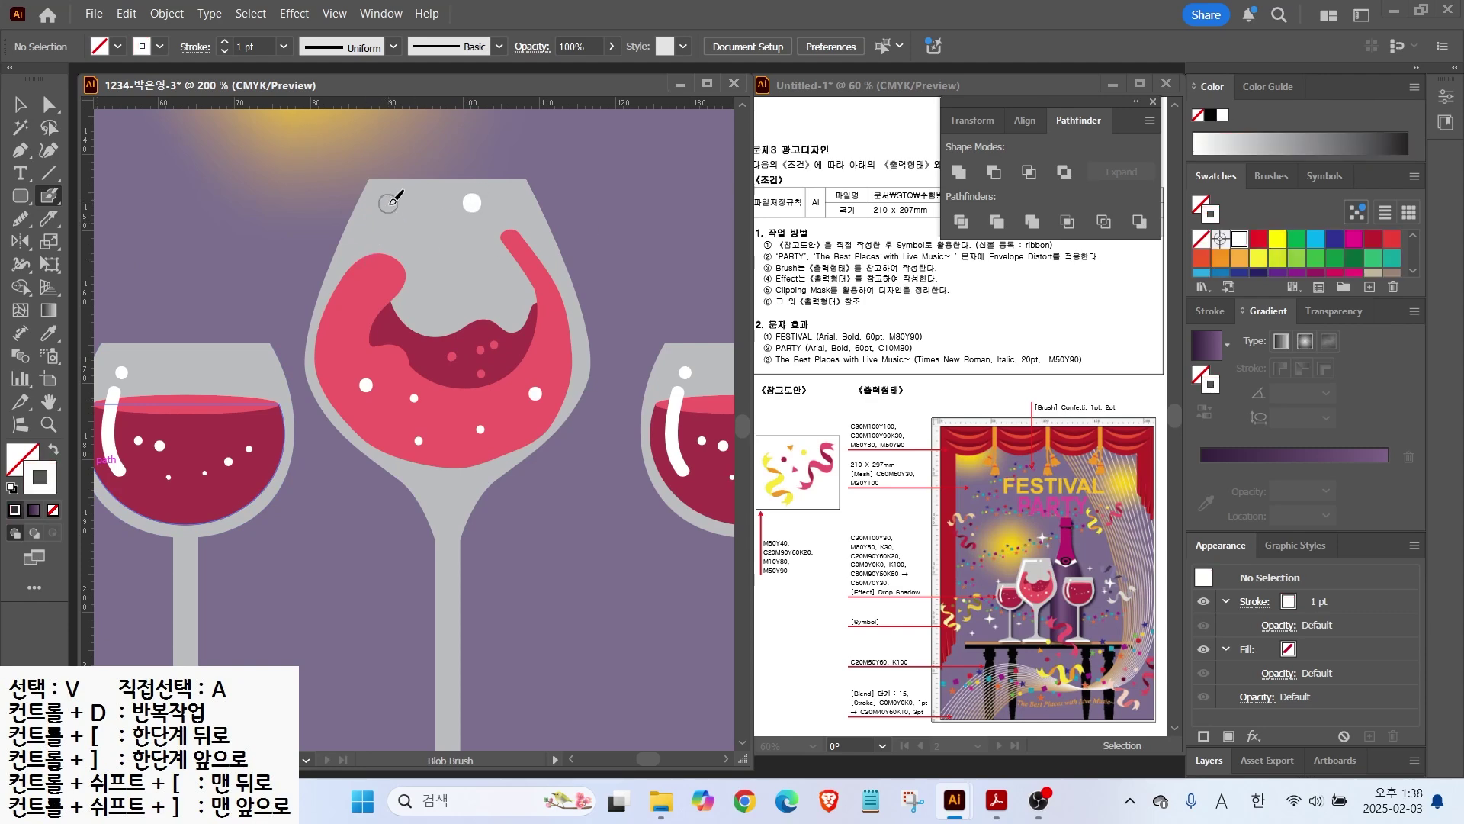
Step: Paint a white highlight down the glass's inner left edge and across the rim
mouse_move(385, 202)
mouse_down()
mouse_move(335, 324)
mouse_move(330, 383)
mouse_move(418, 457)
mouse_up()
drag(379, 202, 440, 203)
key(v)
click(334, 318)
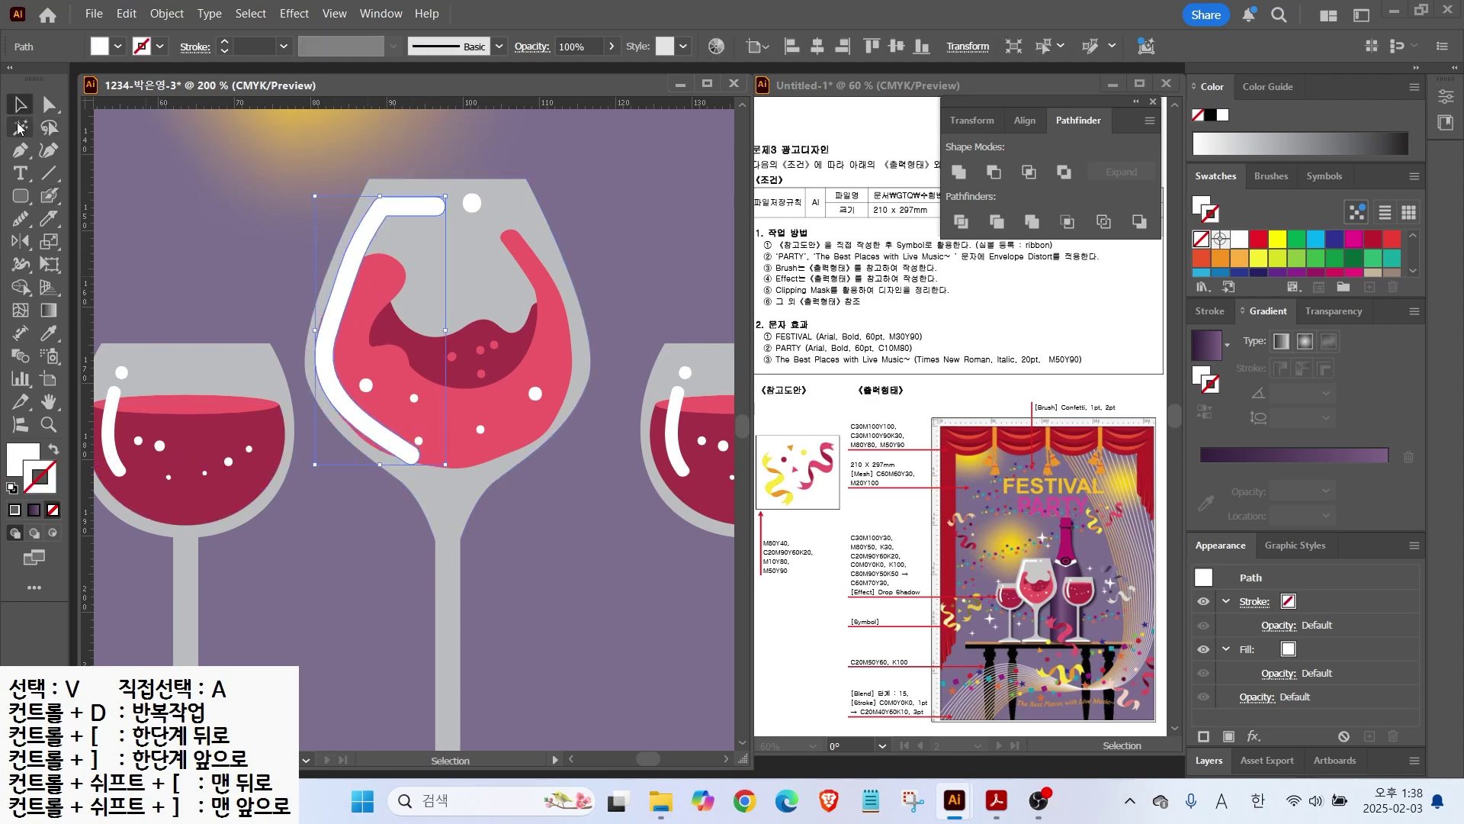
key(a)
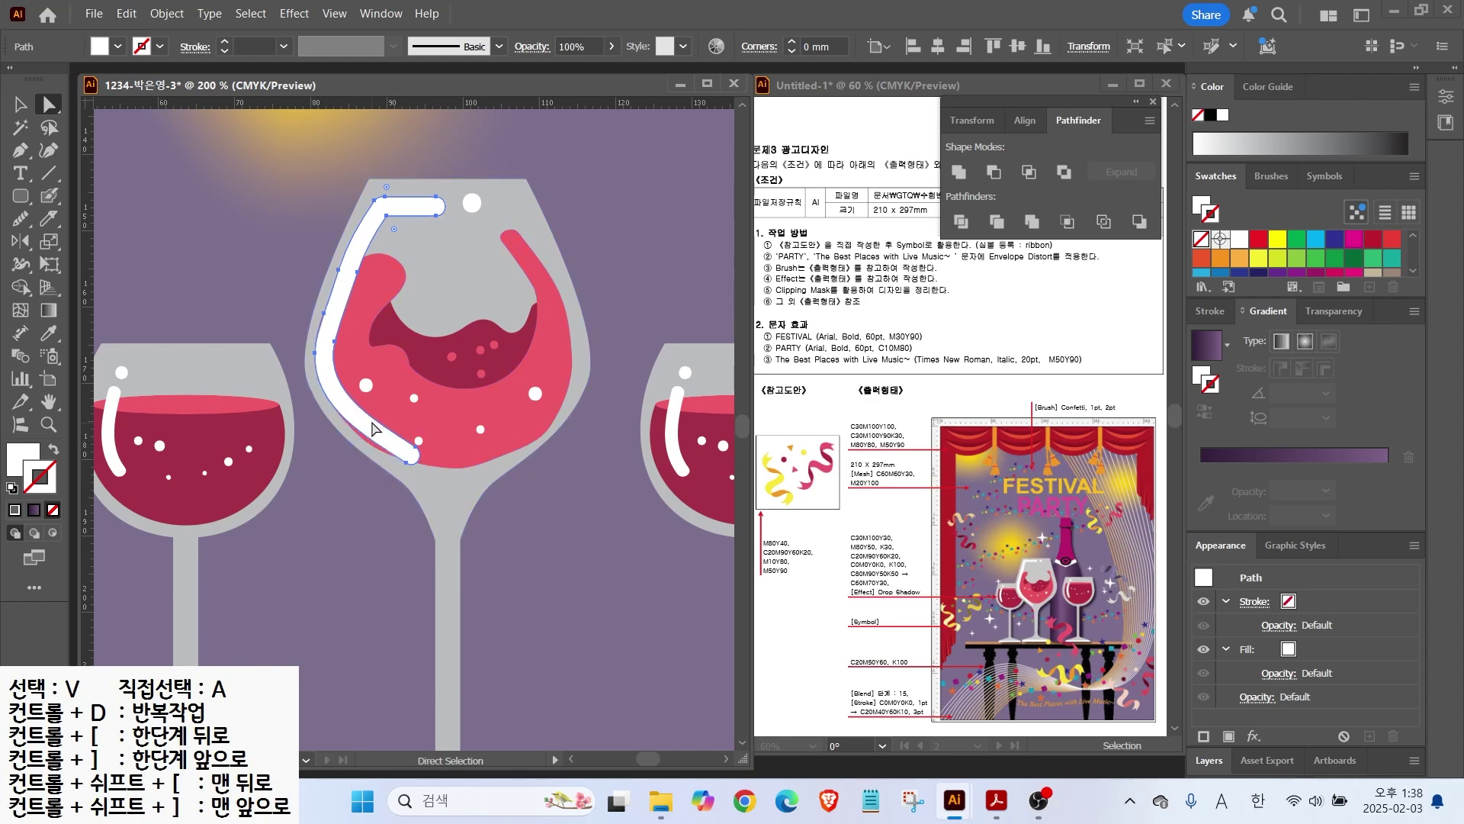
Step: Trim the highlight with the Eraser and smooth its outer edge into a clean curve
click(47, 221)
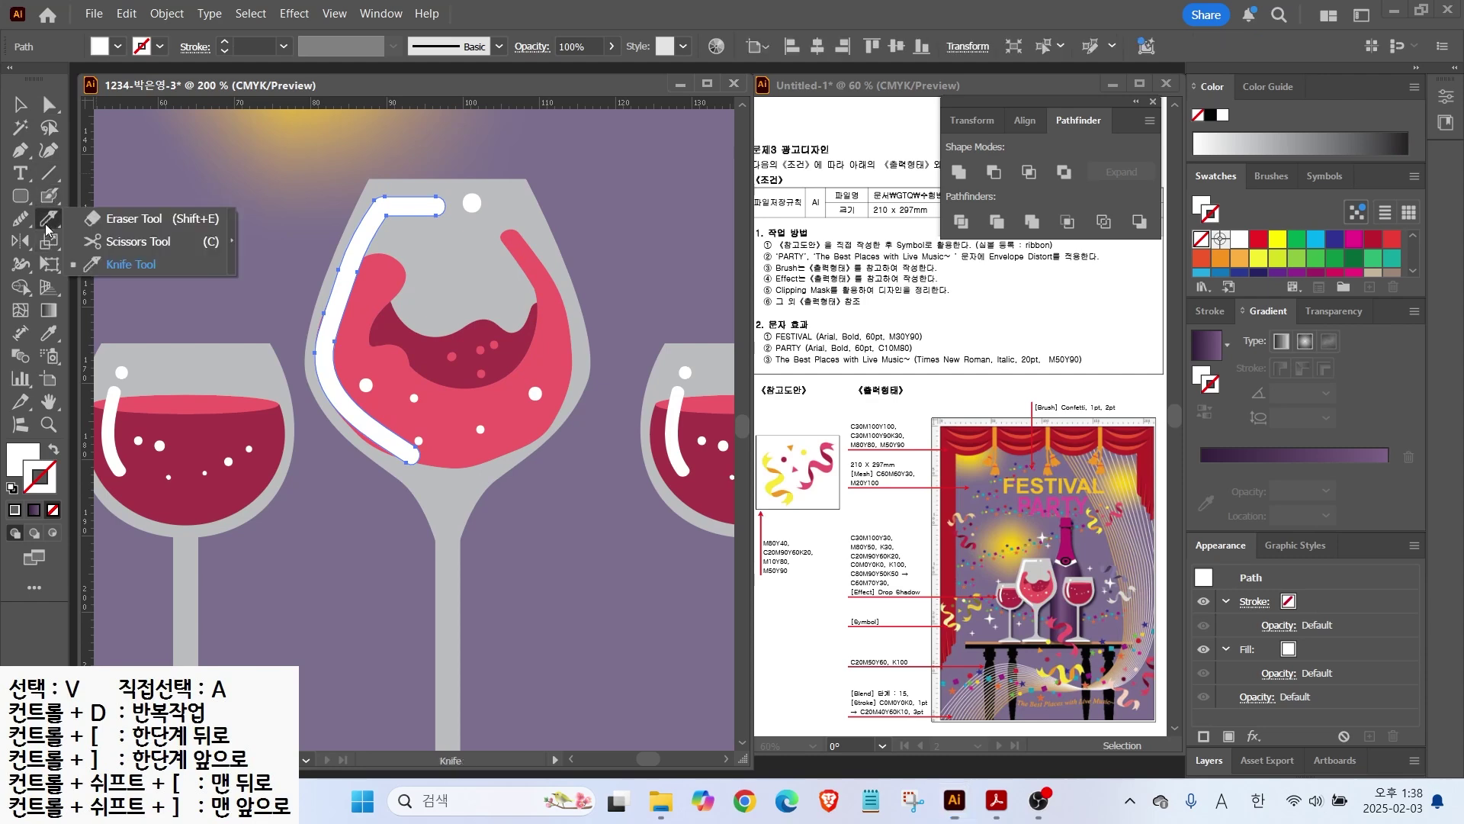
click(93, 221)
mouse_move(355, 369)
mouse_down()
mouse_move(388, 432)
mouse_move(436, 460)
mouse_up()
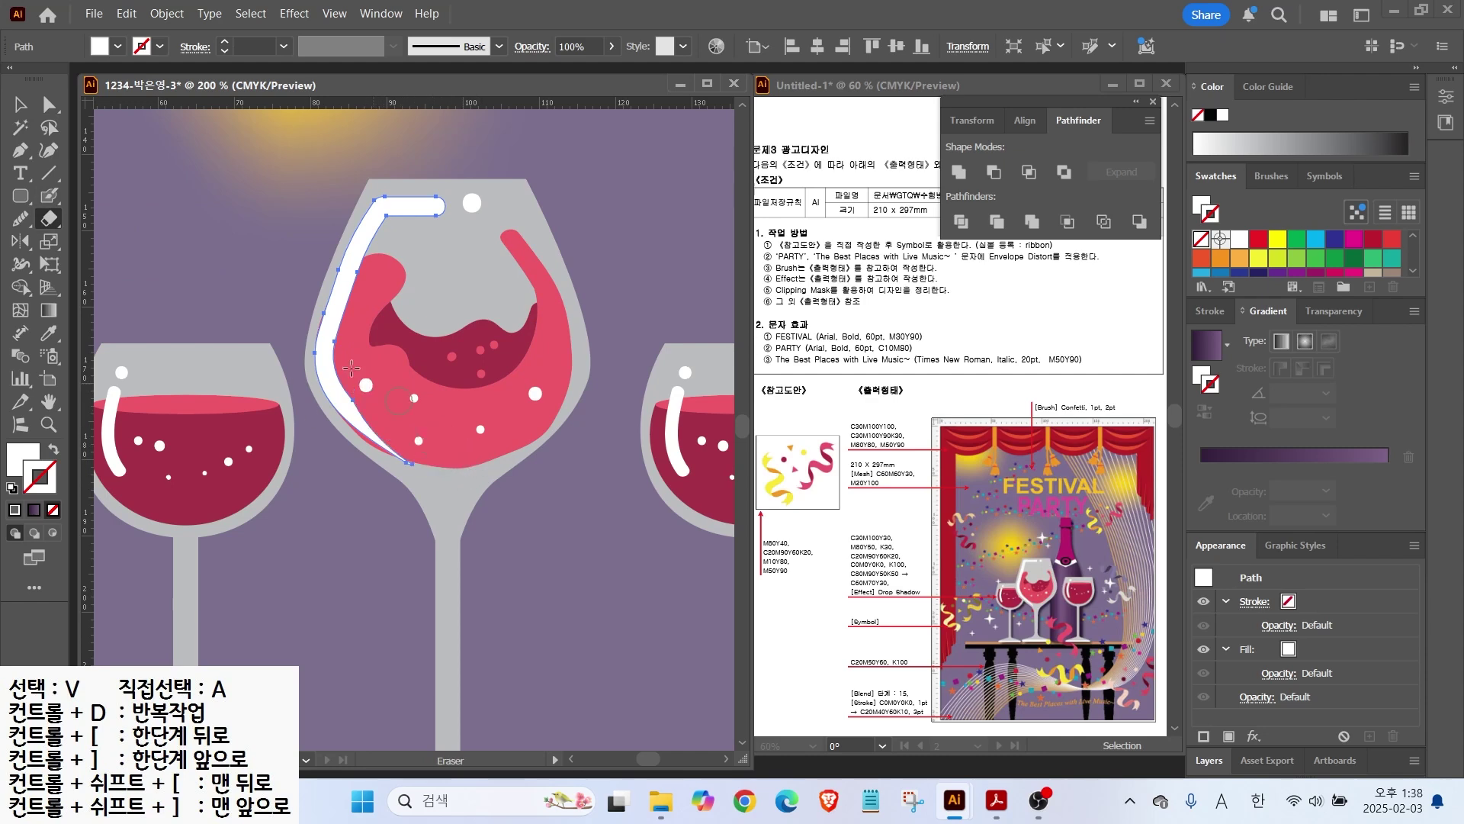
drag(350, 369, 414, 446)
click(21, 219)
mouse_move(340, 343)
mouse_down()
mouse_move(350, 395)
mouse_move(396, 462)
mouse_up()
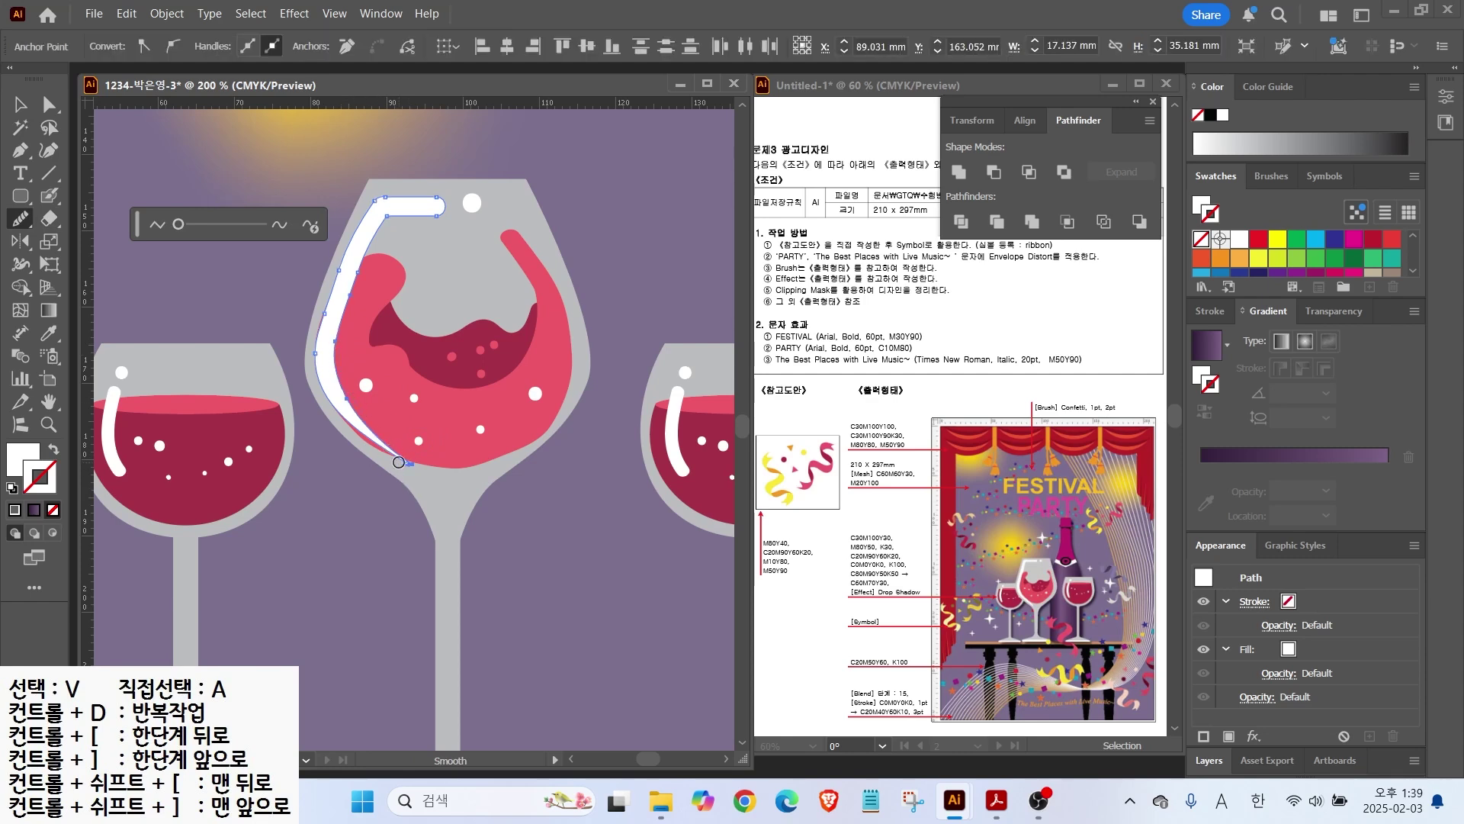
Step: Narrow the pink wine shape from the left and nudge the white dot slightly left
key(v)
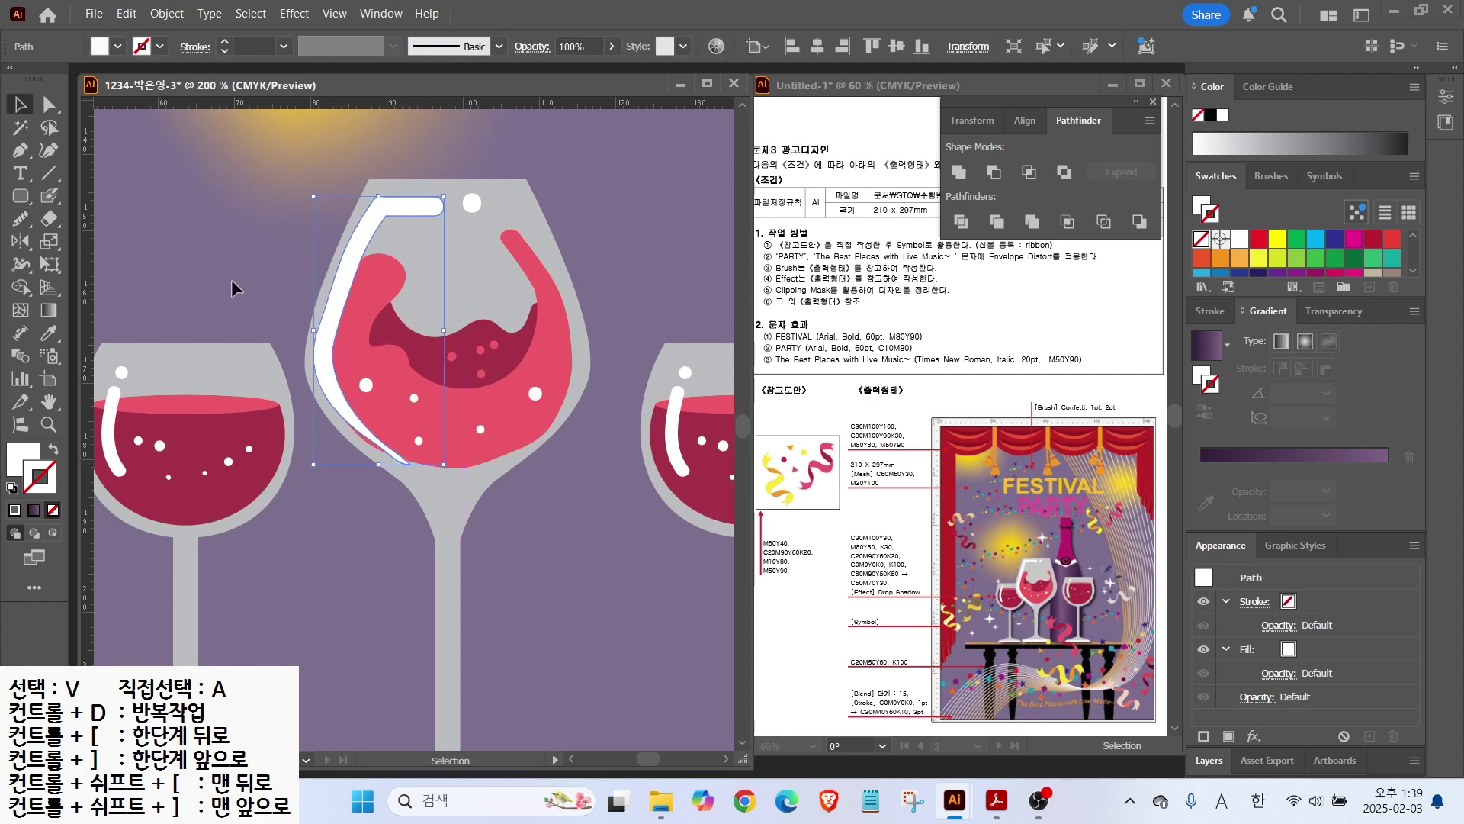
click(542, 296)
drag(315, 348, 324, 349)
drag(468, 200, 461, 203)
click(591, 427)
Step: Select all the tall glass's parts and group them together
scroll(591, 427, down, 1)
drag(473, 506, 294, 137)
right_click(362, 321)
click(412, 552)
click(346, 463)
scroll(363, 381, down, 1)
drag(362, 383, 377, 488)
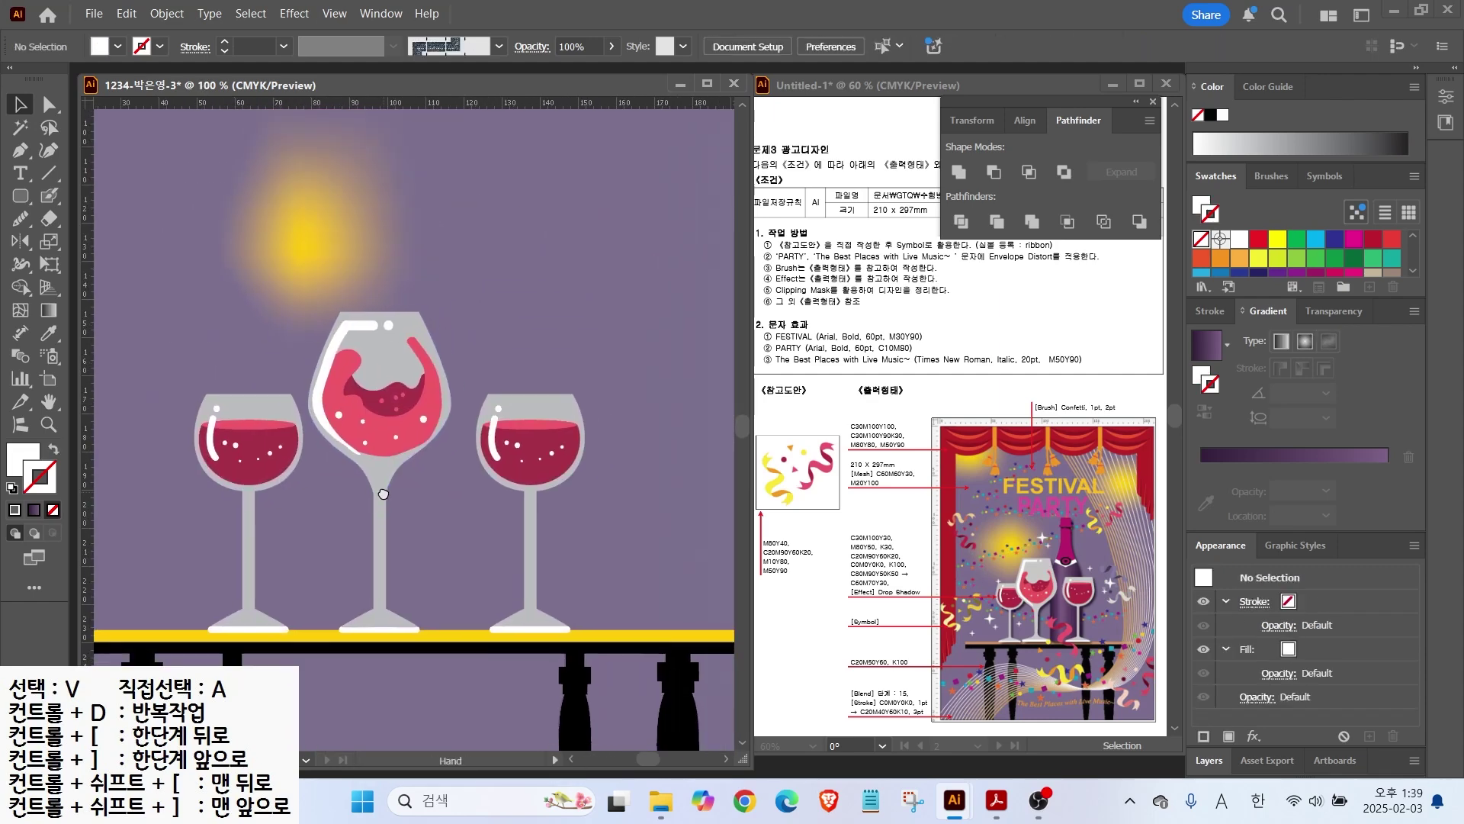
click(11, 488)
click(26, 151)
Step: Draw a magenta rounded rectangle with no stroke and stretch it into a tall bottle neck
click(18, 203)
drag(509, 149, 544, 183)
scroll(1285, 267, down, 2)
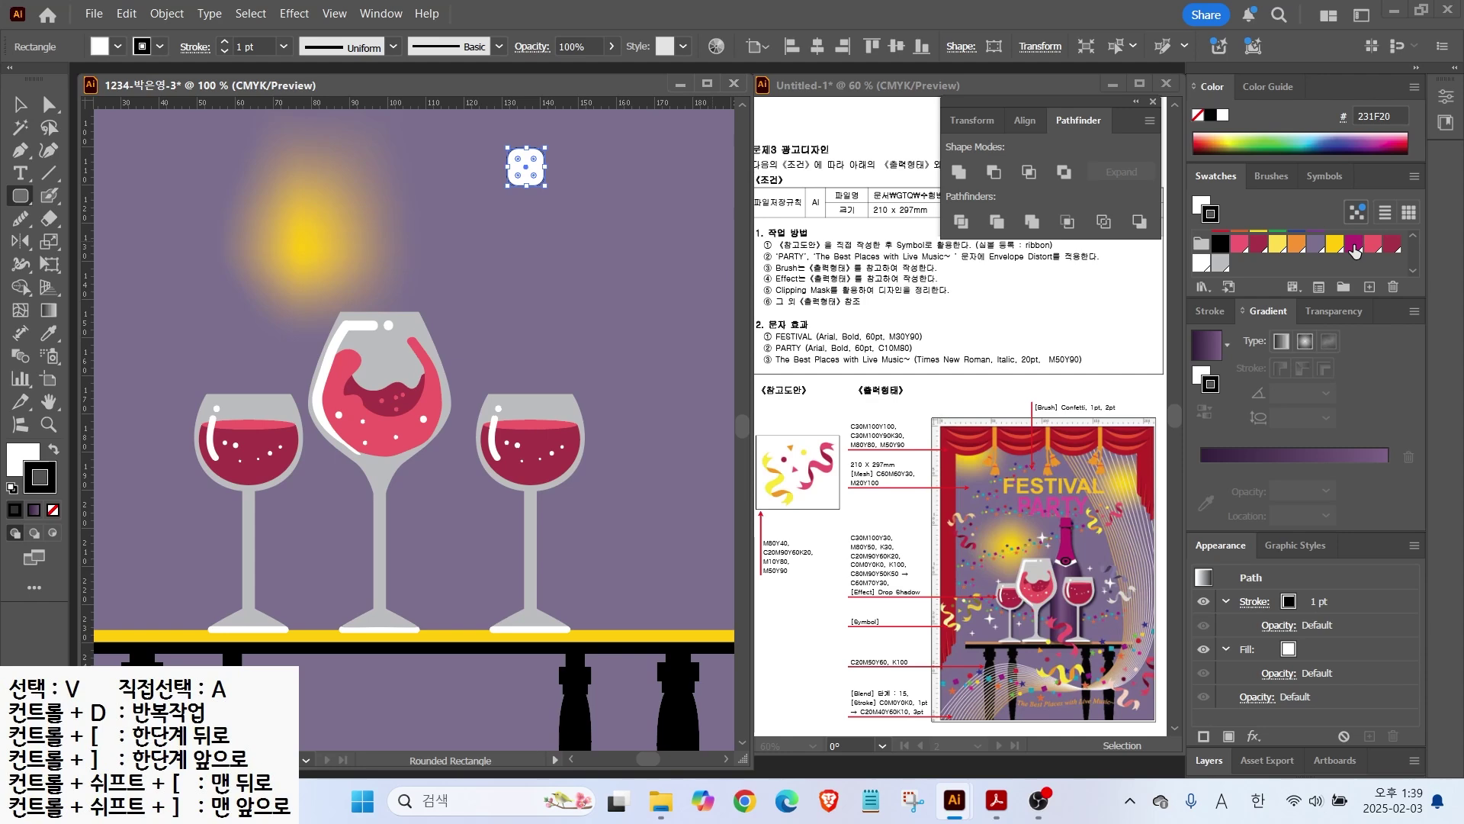
click(1354, 246)
key(shift+x)
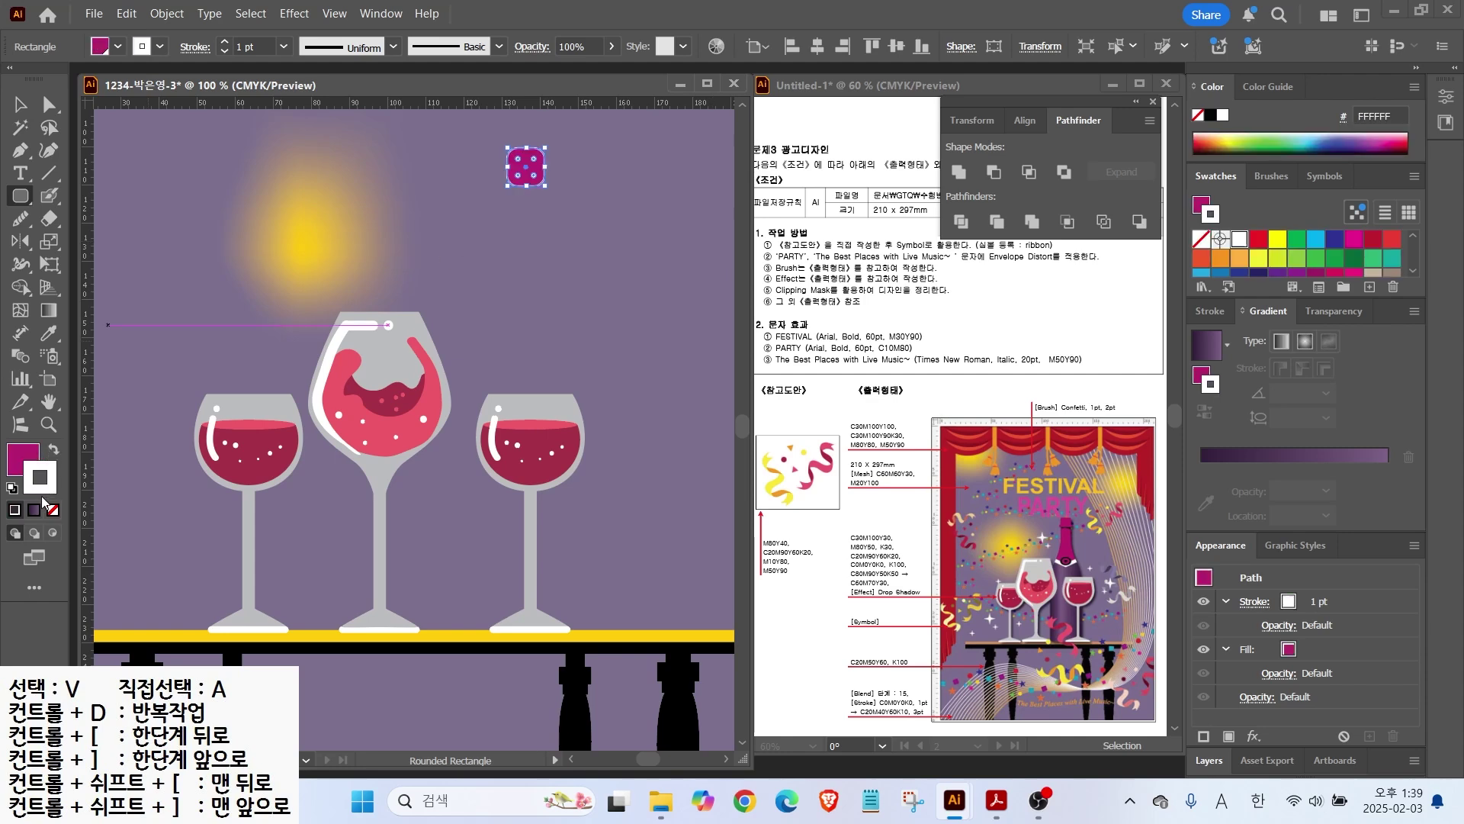
key(slash)
key(x)
key(v)
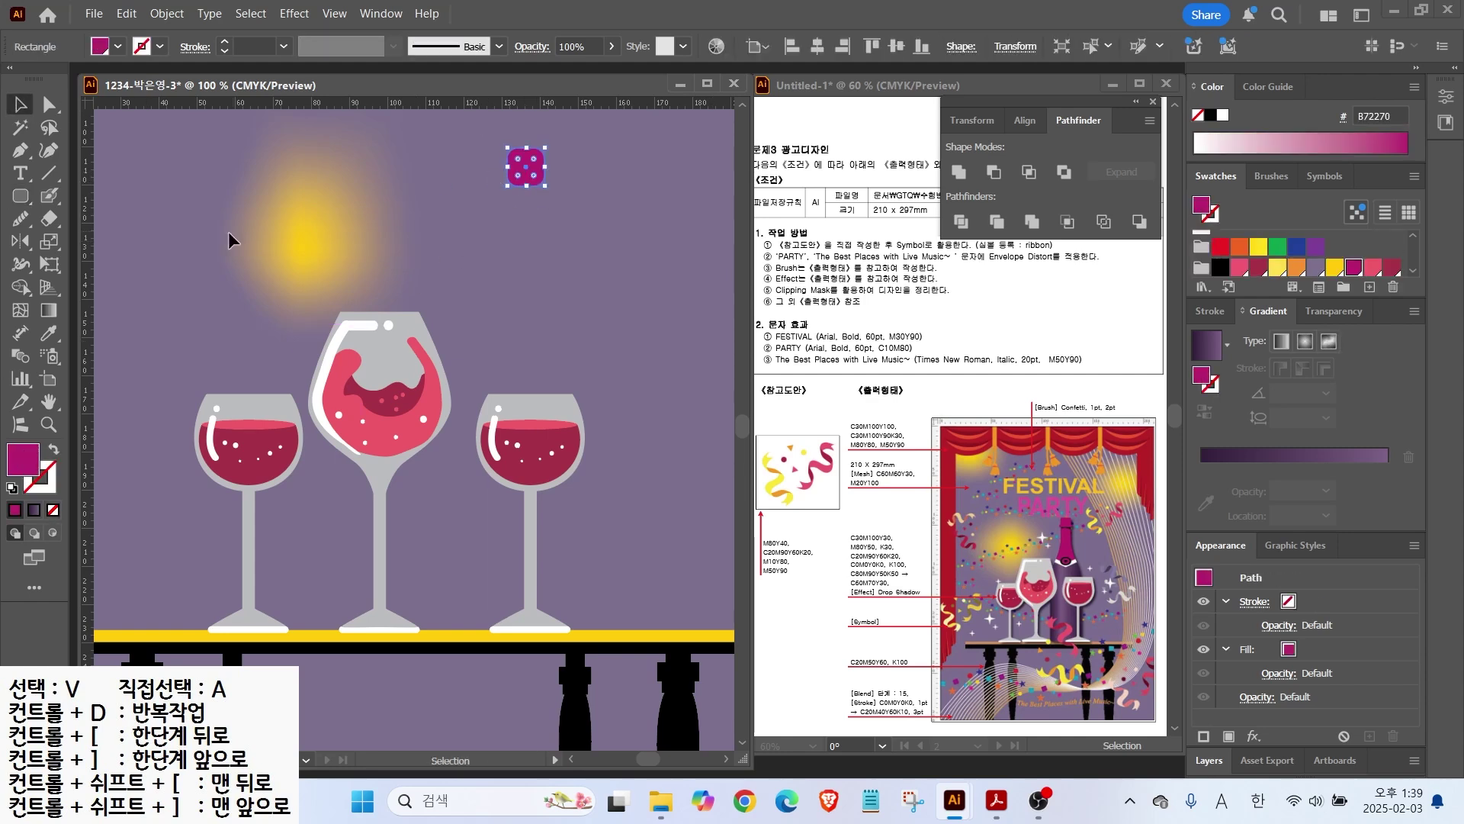
drag(528, 188, 527, 293)
Step: Draw a wider rectangle cap across the neck and centre it on the neck
key(m)
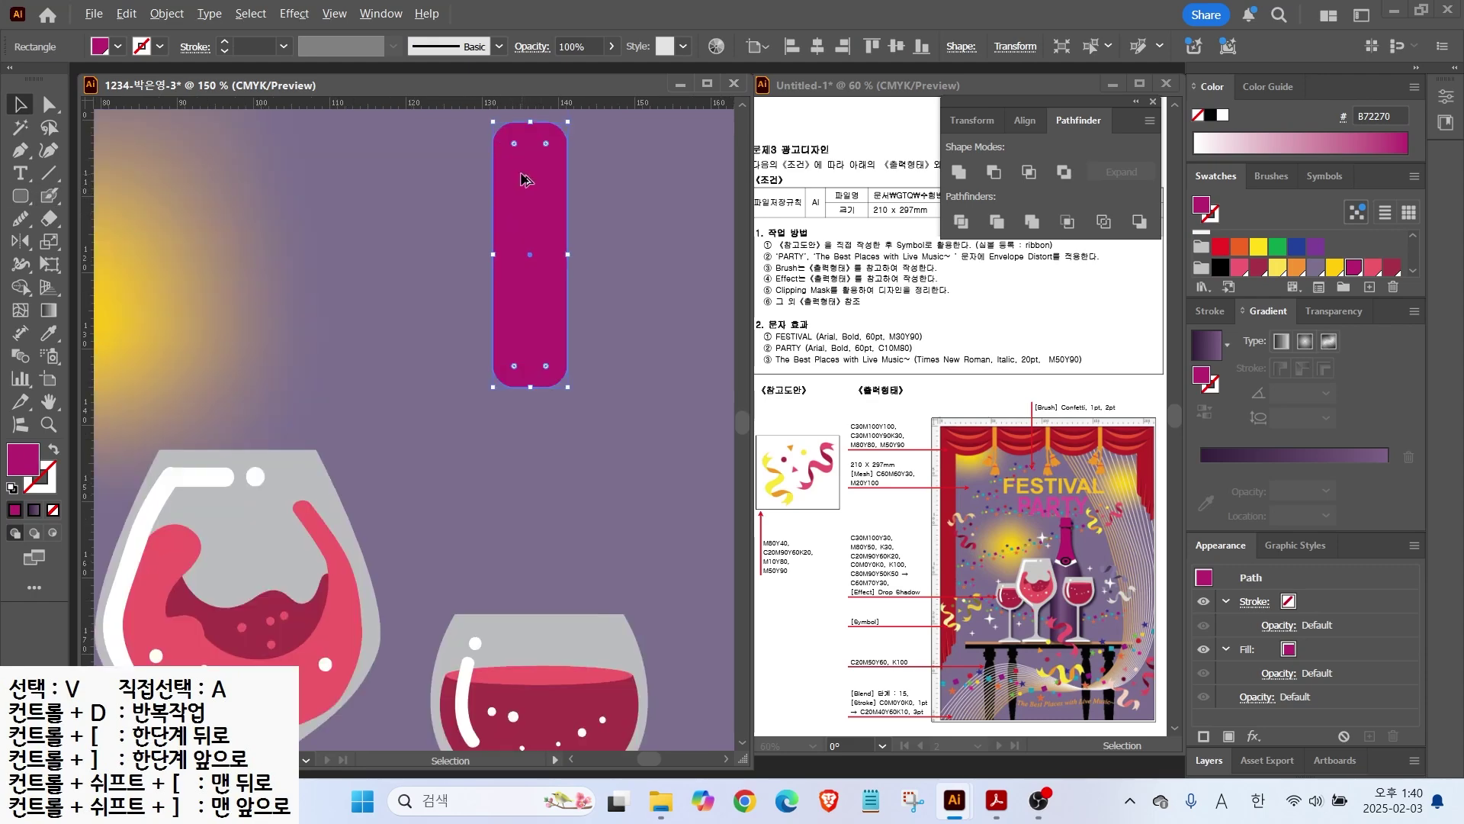
scroll(511, 168, up, 2)
drag(489, 170, 541, 207)
click(21, 104)
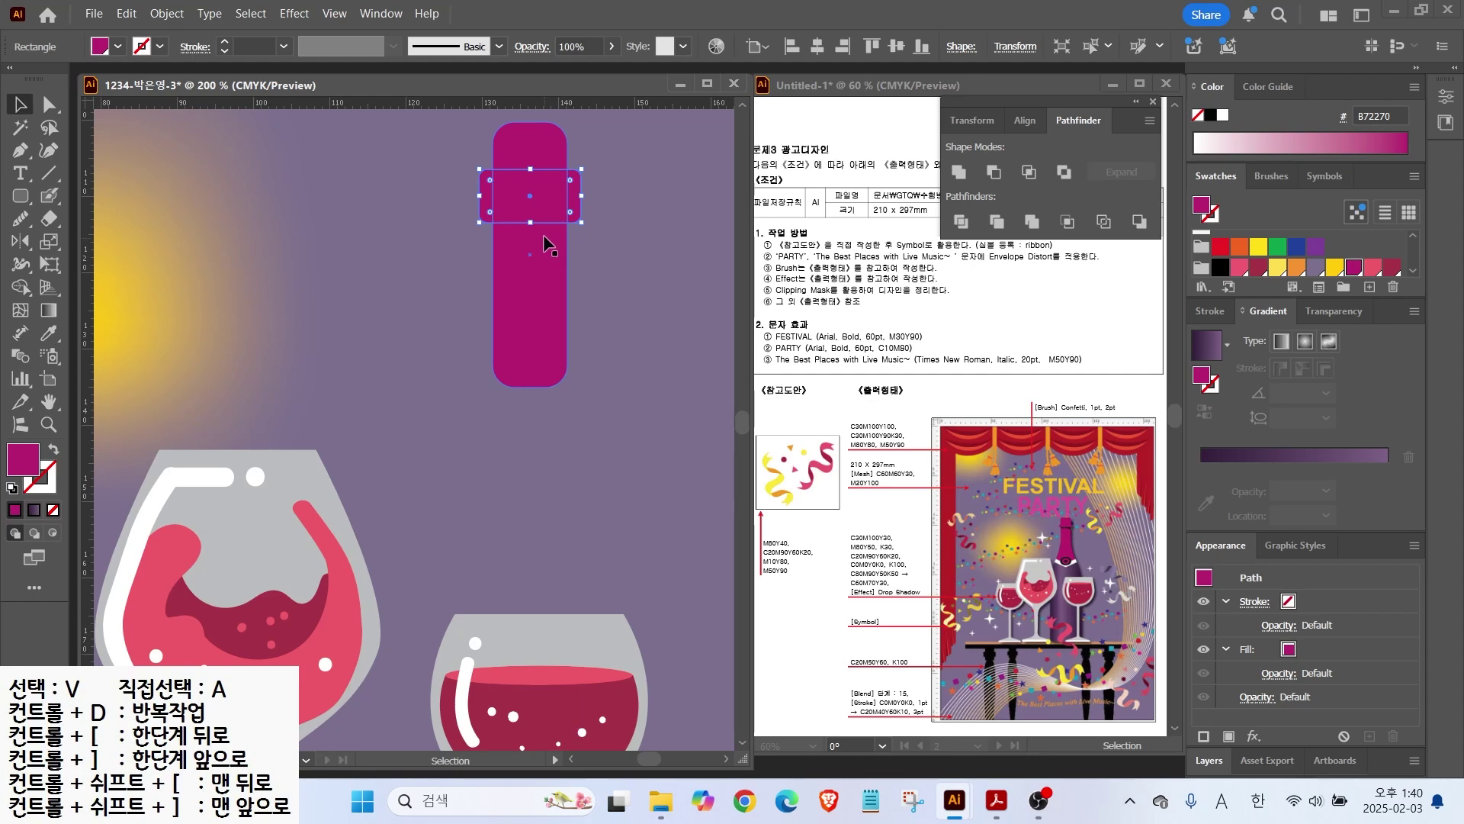
scroll(564, 206, down, 3)
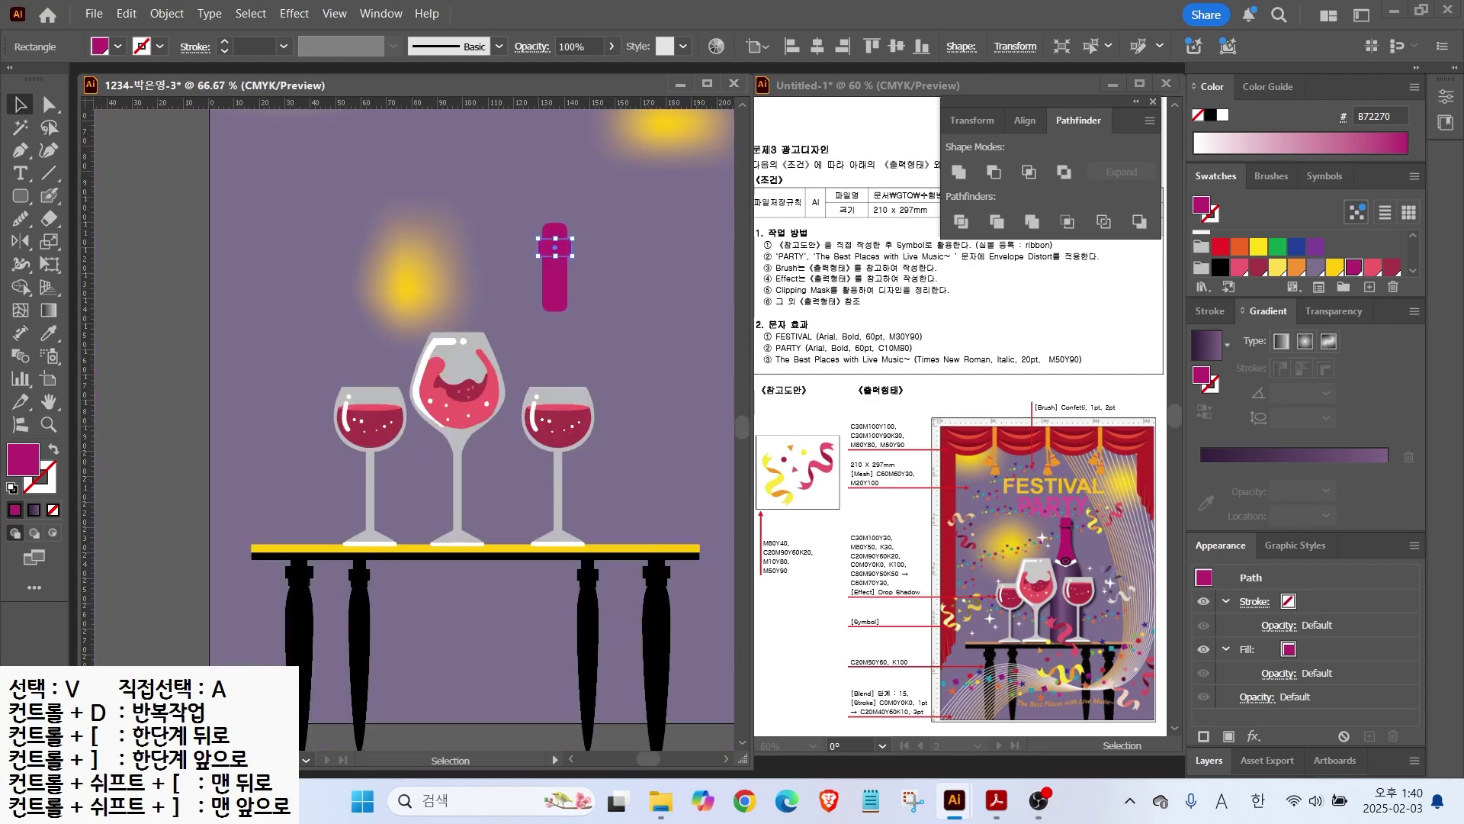
Step: Pen-draw half the bottle body from the neck down to the table
key(p)
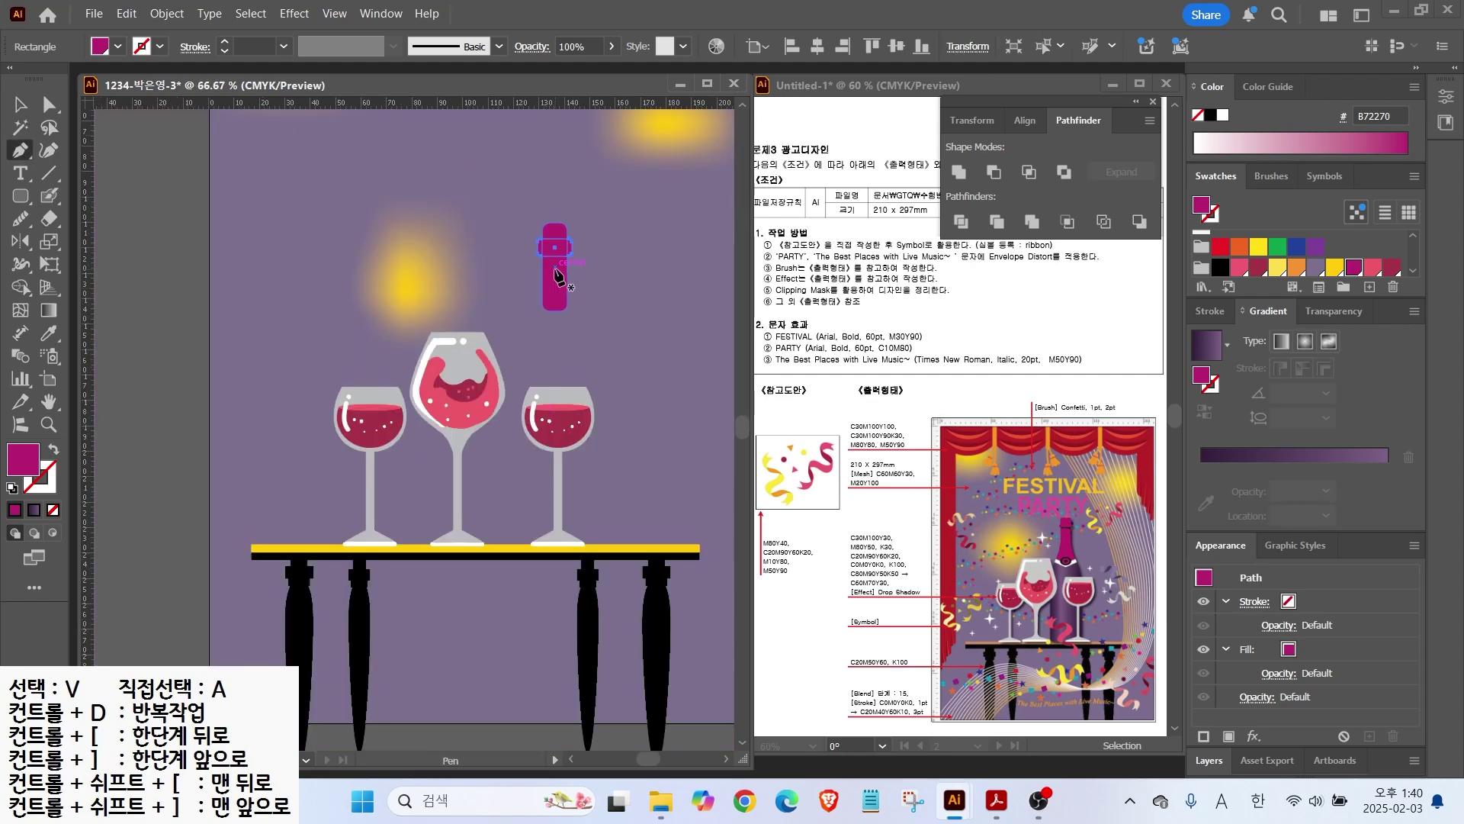
click(555, 267)
click(555, 517)
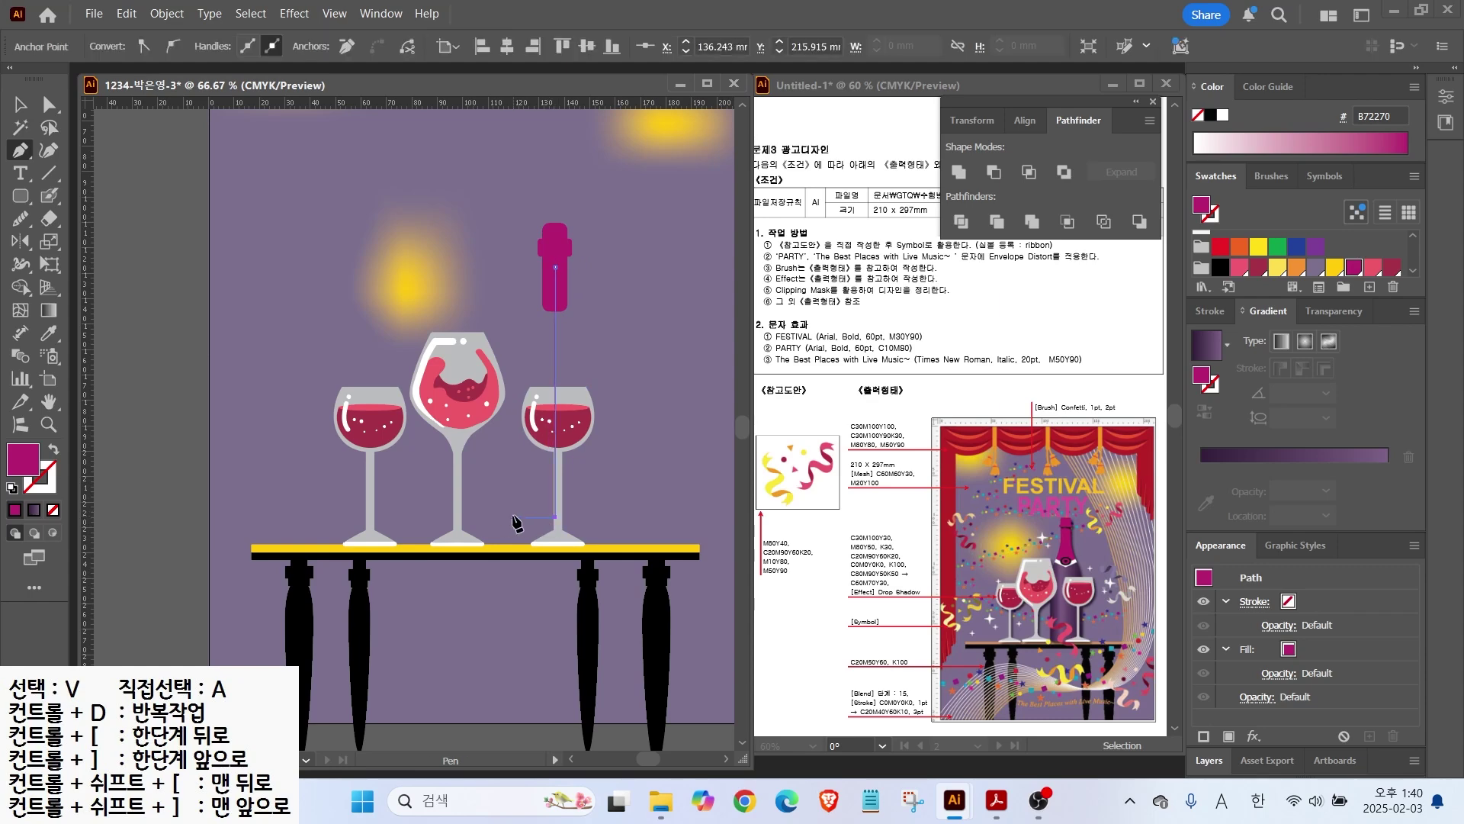
click(514, 517)
click(514, 331)
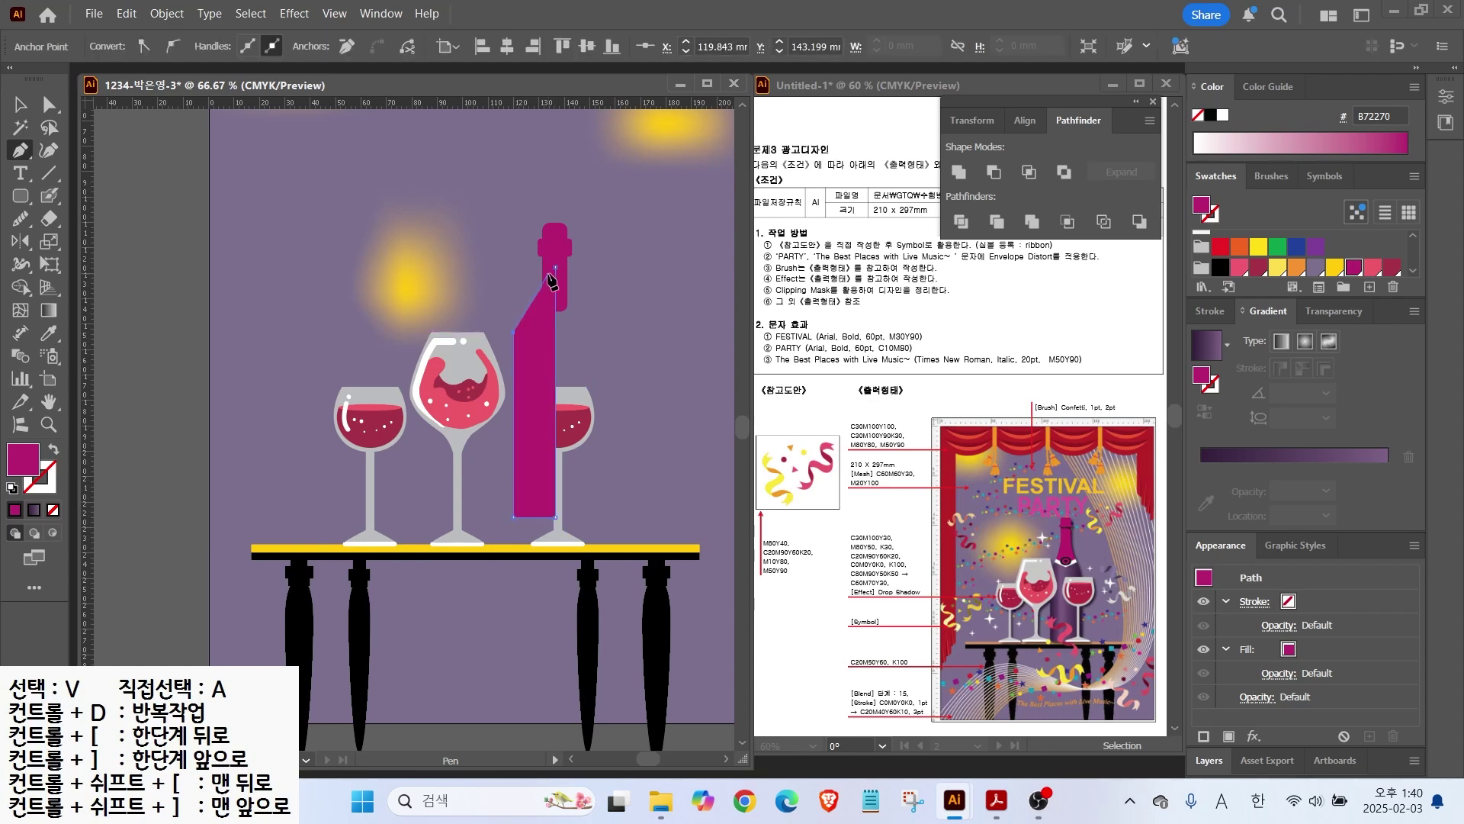
scroll(547, 288, up, 3)
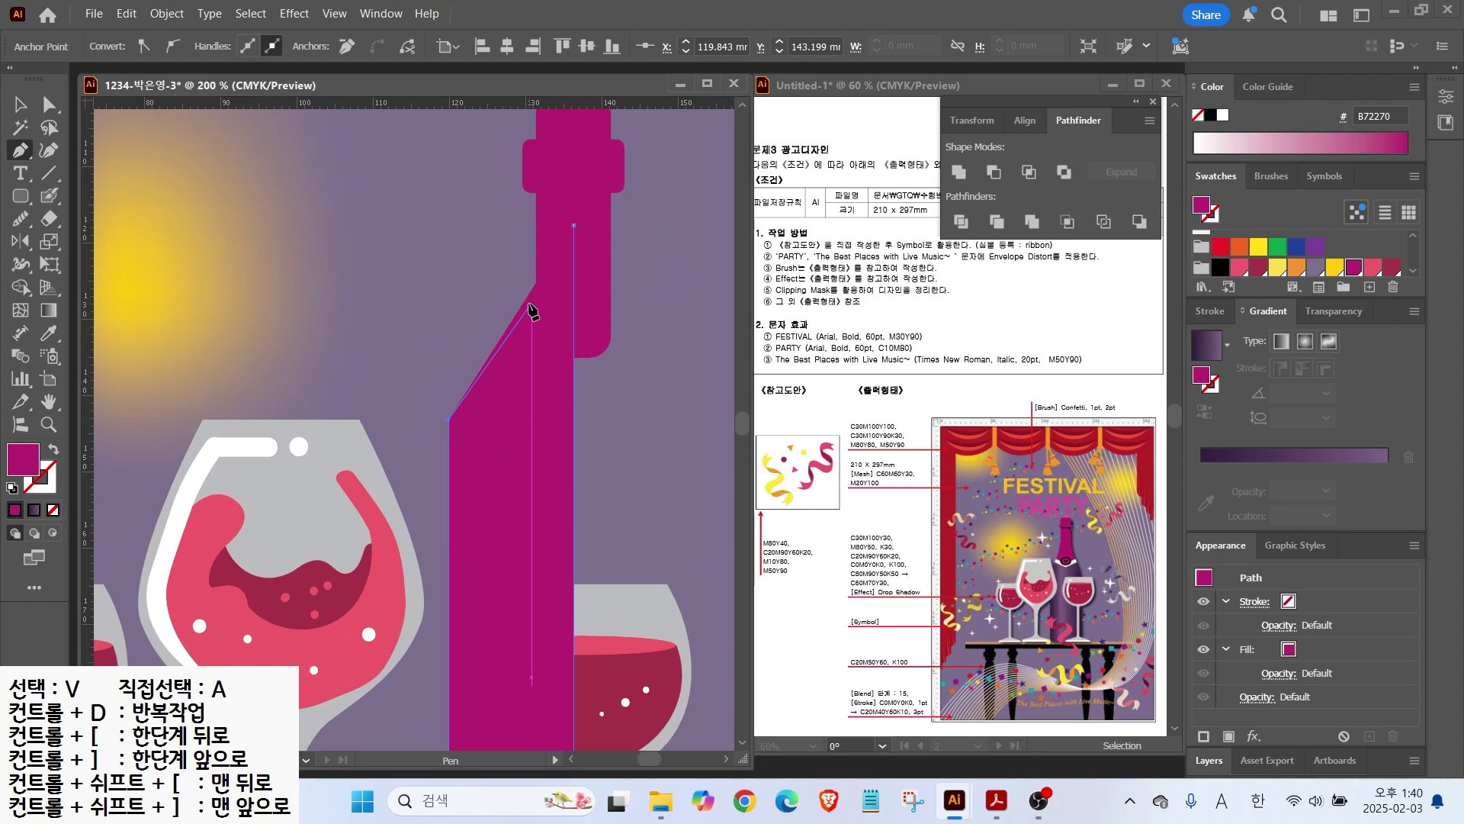
click(526, 319)
click(540, 249)
click(570, 229)
scroll(575, 291, down, 2)
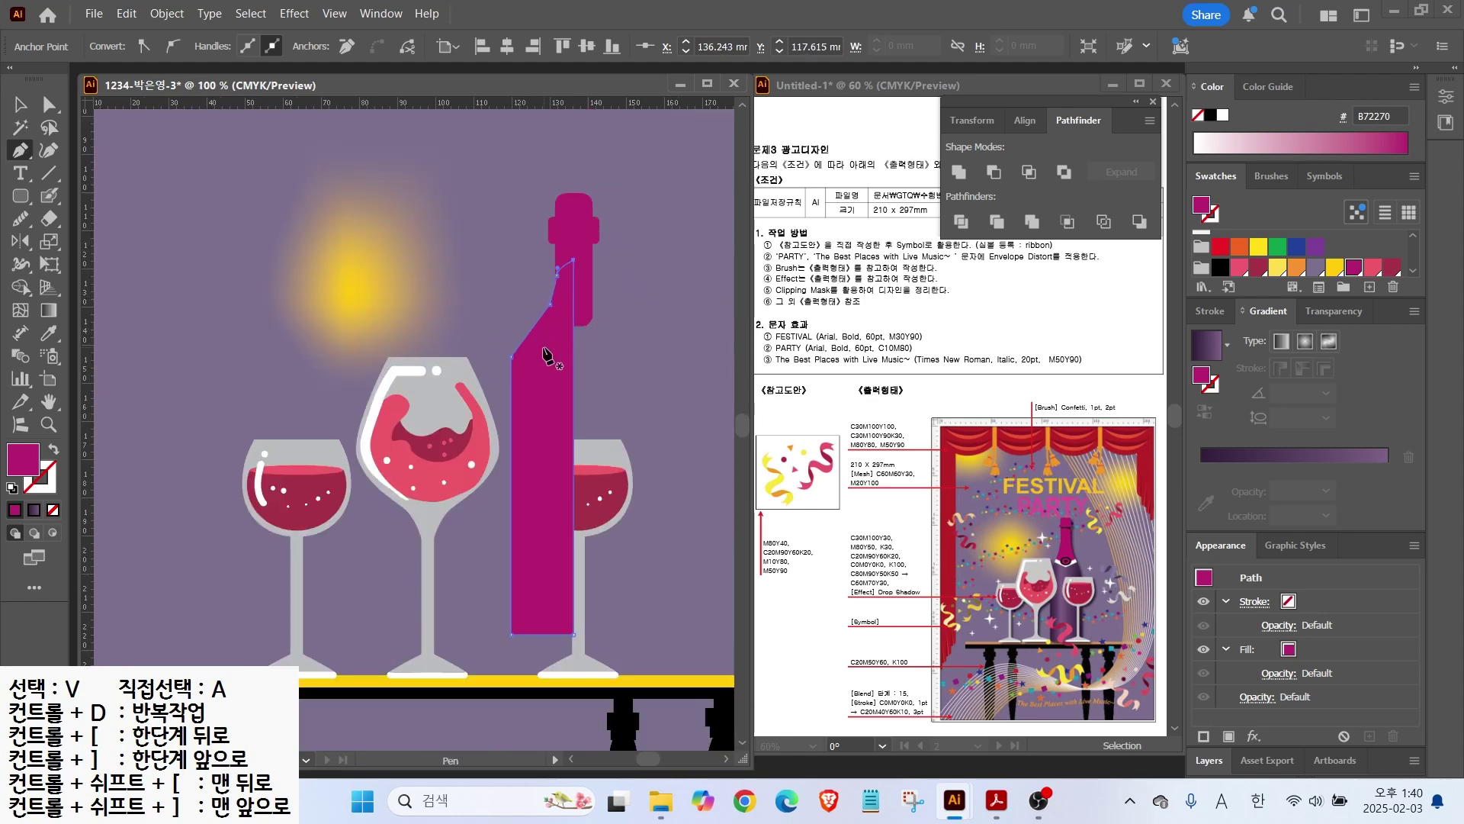
Step: Curve the bottle's shoulder with the Anchor Point tool
right_click(23, 151)
click(88, 219)
drag(512, 357, 558, 282)
scroll(552, 305, up, 4)
scroll(555, 293, down, 3)
Step: Reflect a vertical copy of the half bottle and unite it with the neck pieces in Pathfinder
key(v)
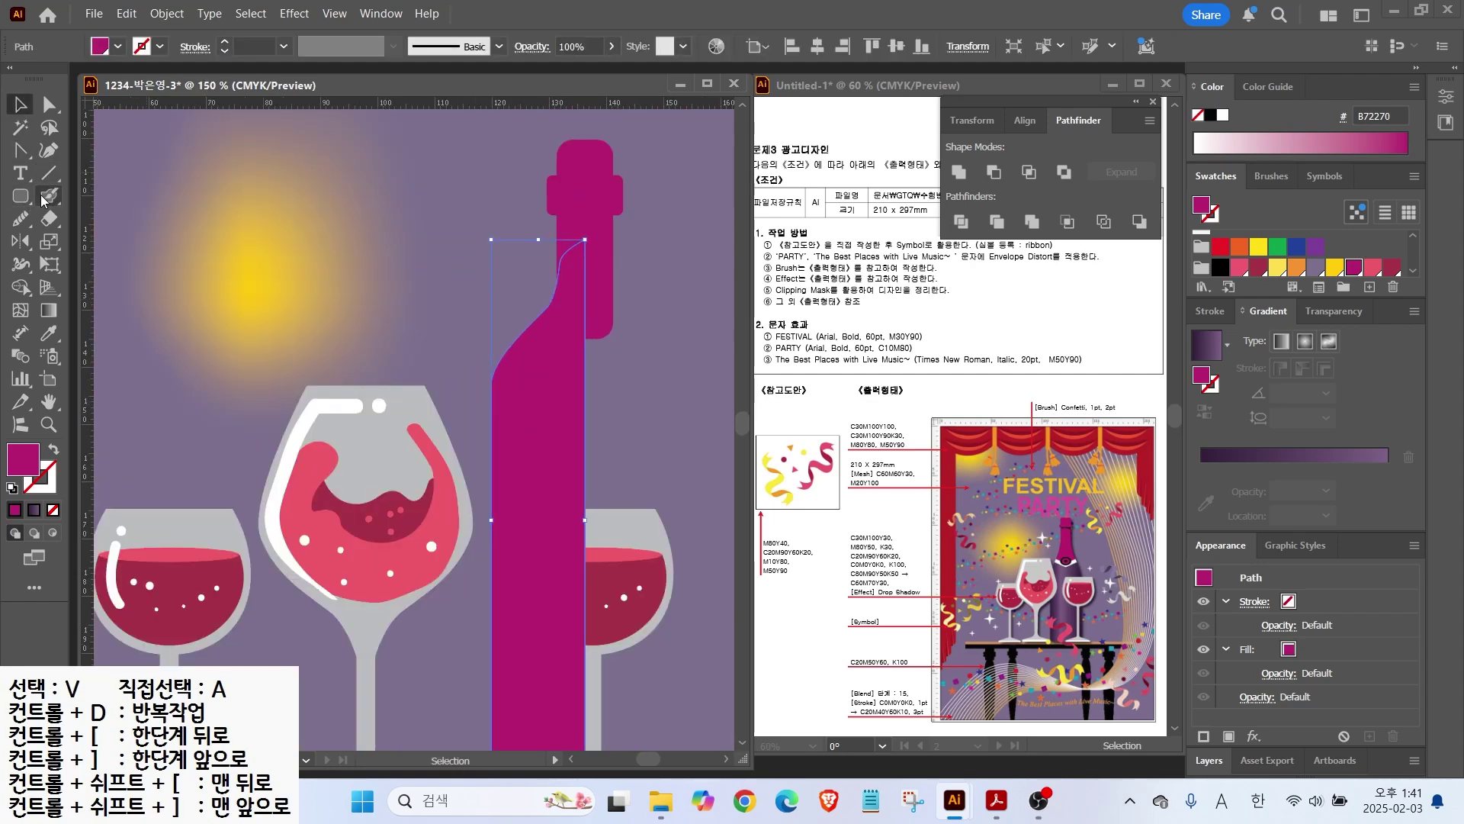
click(19, 243)
alt+click(585, 240)
click(756, 468)
key(v)
click(203, 178)
drag(662, 313, 564, 274)
click(651, 221)
drag(652, 221, 530, 191)
click(958, 172)
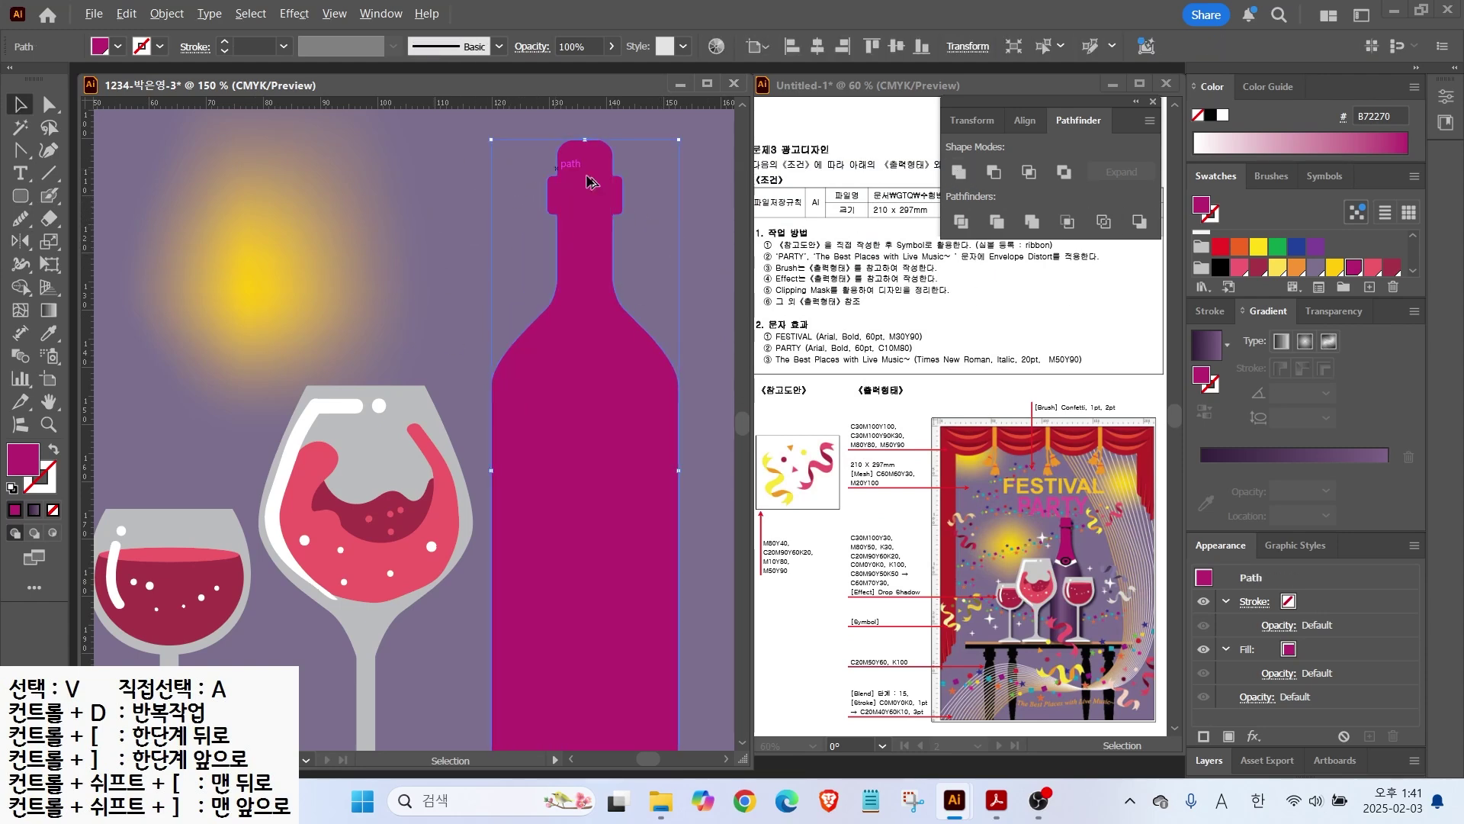
Step: Pen-draw a thin black band around the bottle neck below the cap
key(ctrl+=)
key(ctrl+=)
key(ctrl+=)
right_click(19, 150)
click(88, 149)
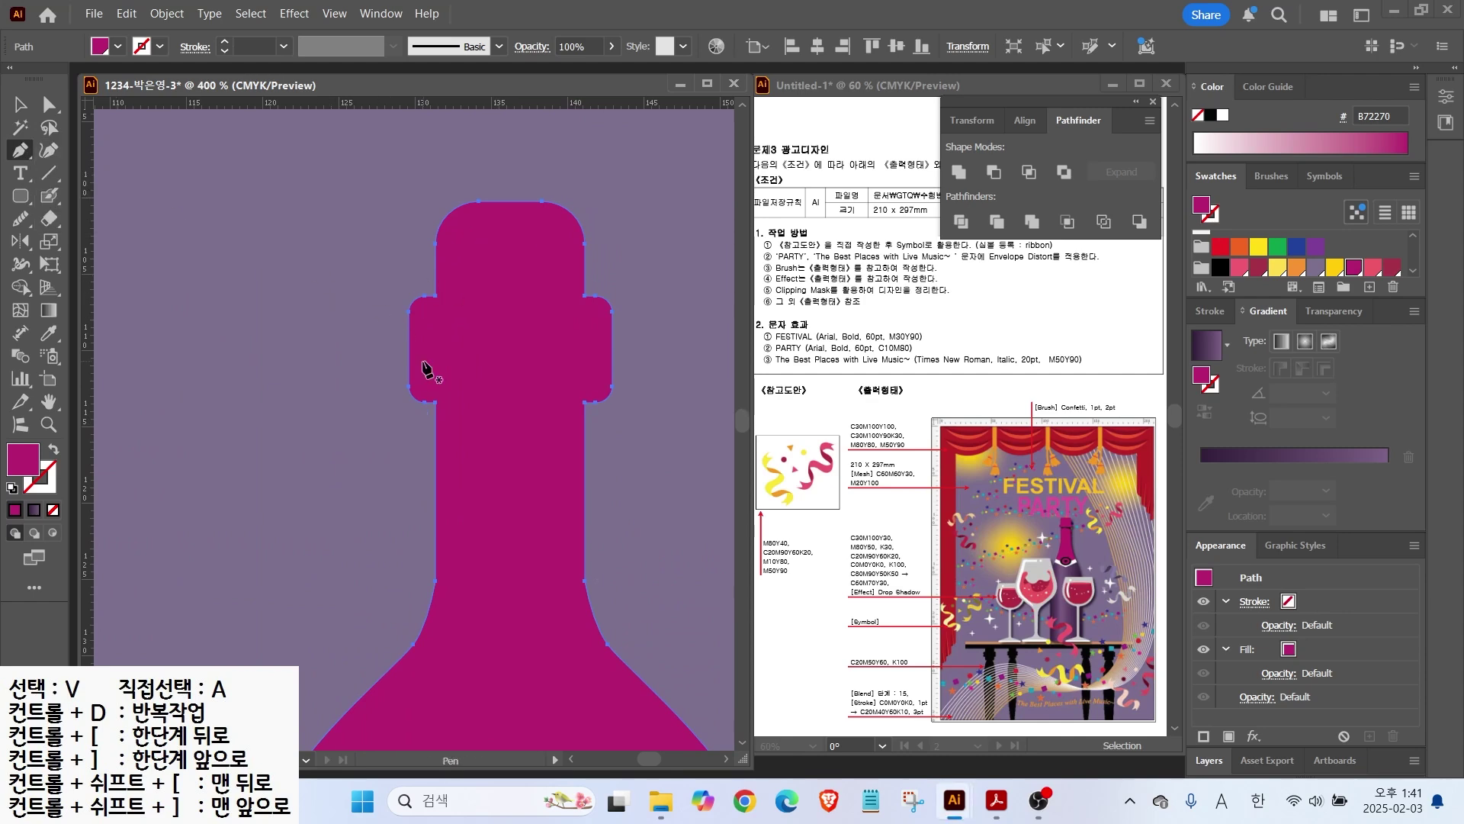
click(435, 417)
click(585, 416)
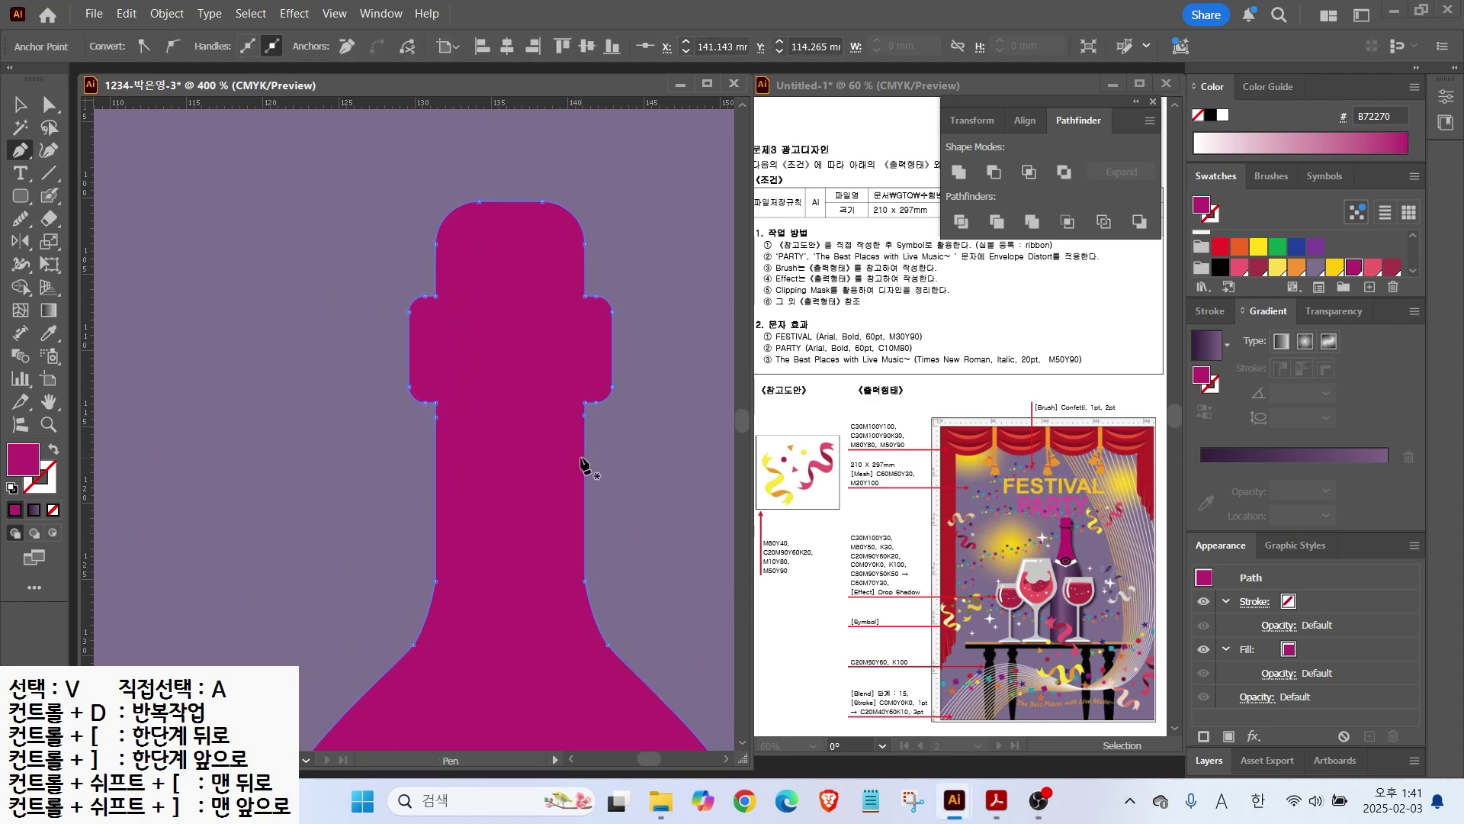
ctrl+click(230, 219)
click(435, 403)
click(584, 402)
click(584, 456)
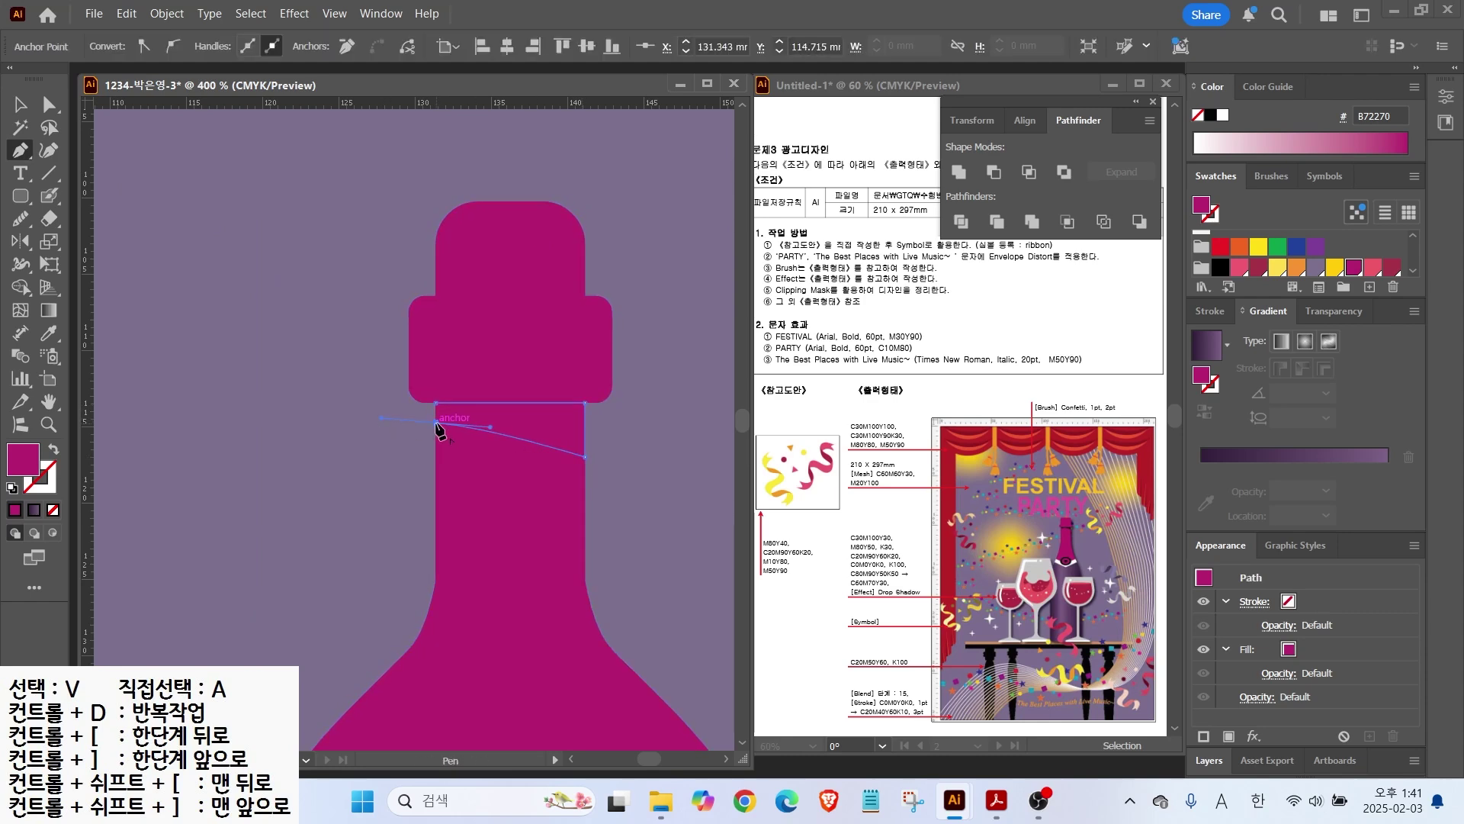
click(1211, 116)
scroll(235, 230, down, 2)
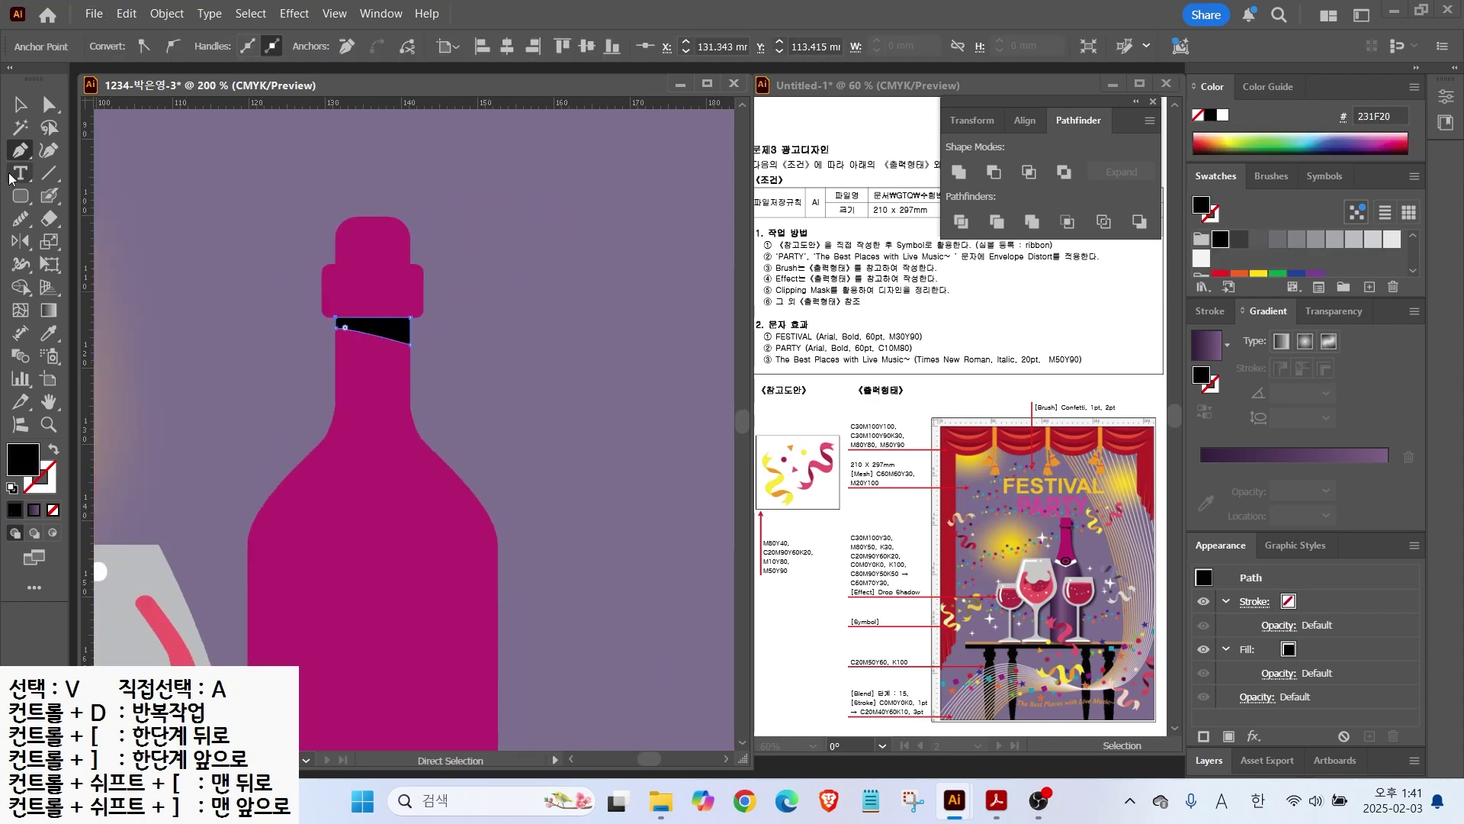
Step: Draw an unfilled V line across the bottle's shoulder and add a taller copy just below it
click(306, 447)
click(382, 488)
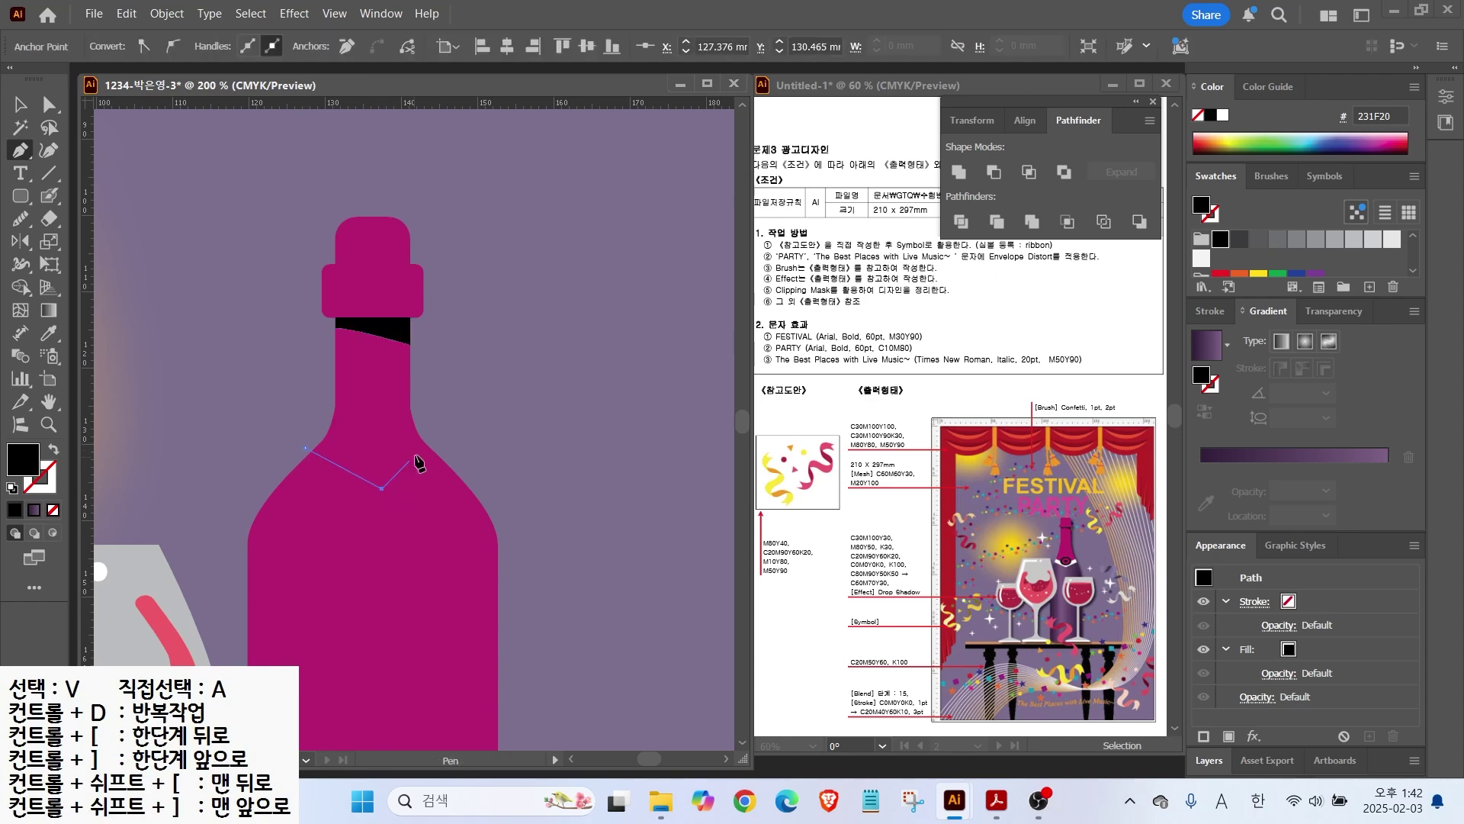
click(463, 437)
click(12, 488)
click(52, 509)
key(v)
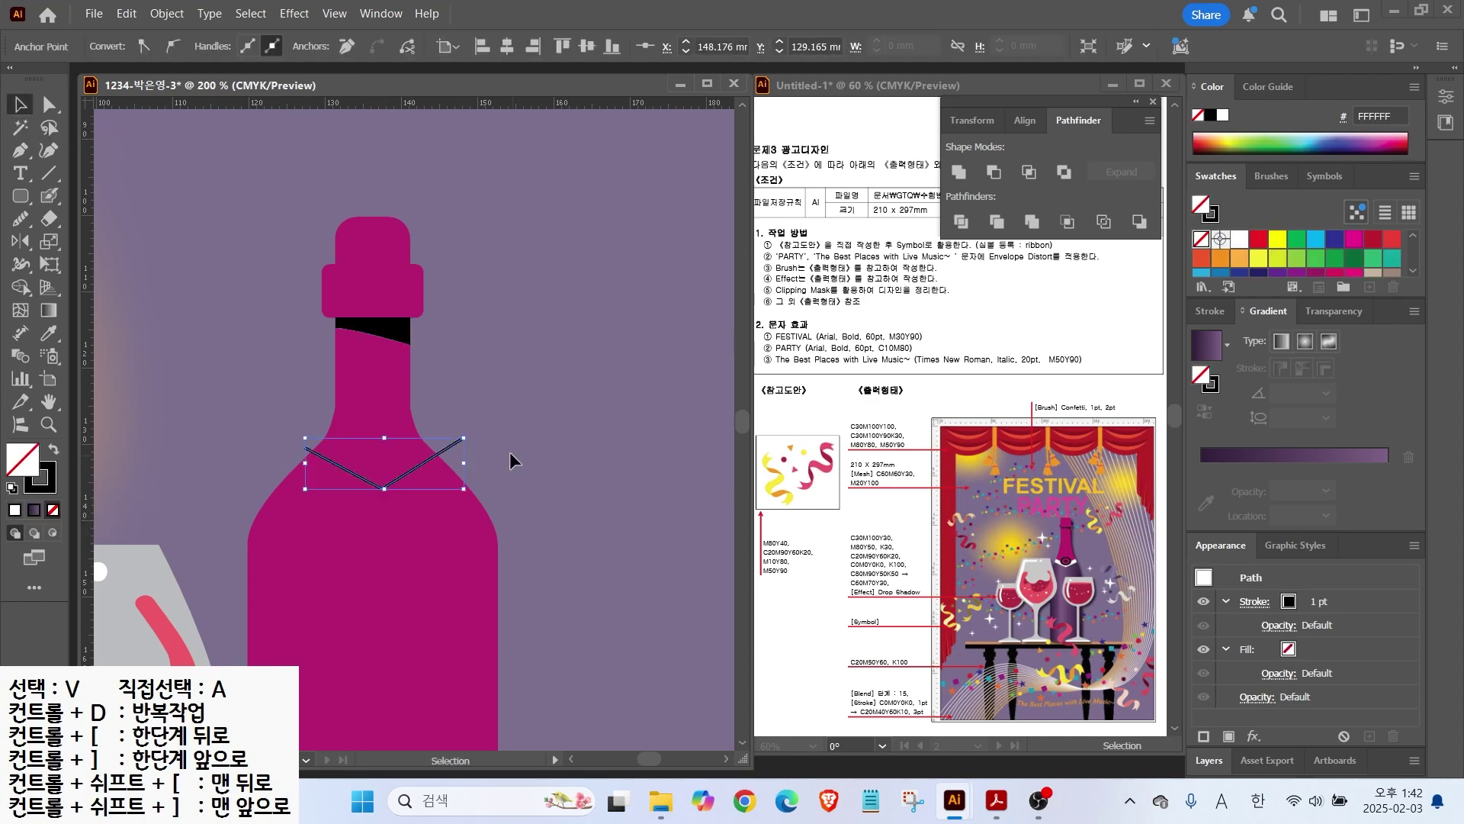
mouse_move(448, 447)
mouse_down()
mouse_move(447, 482)
mouse_move(485, 473)
mouse_up()
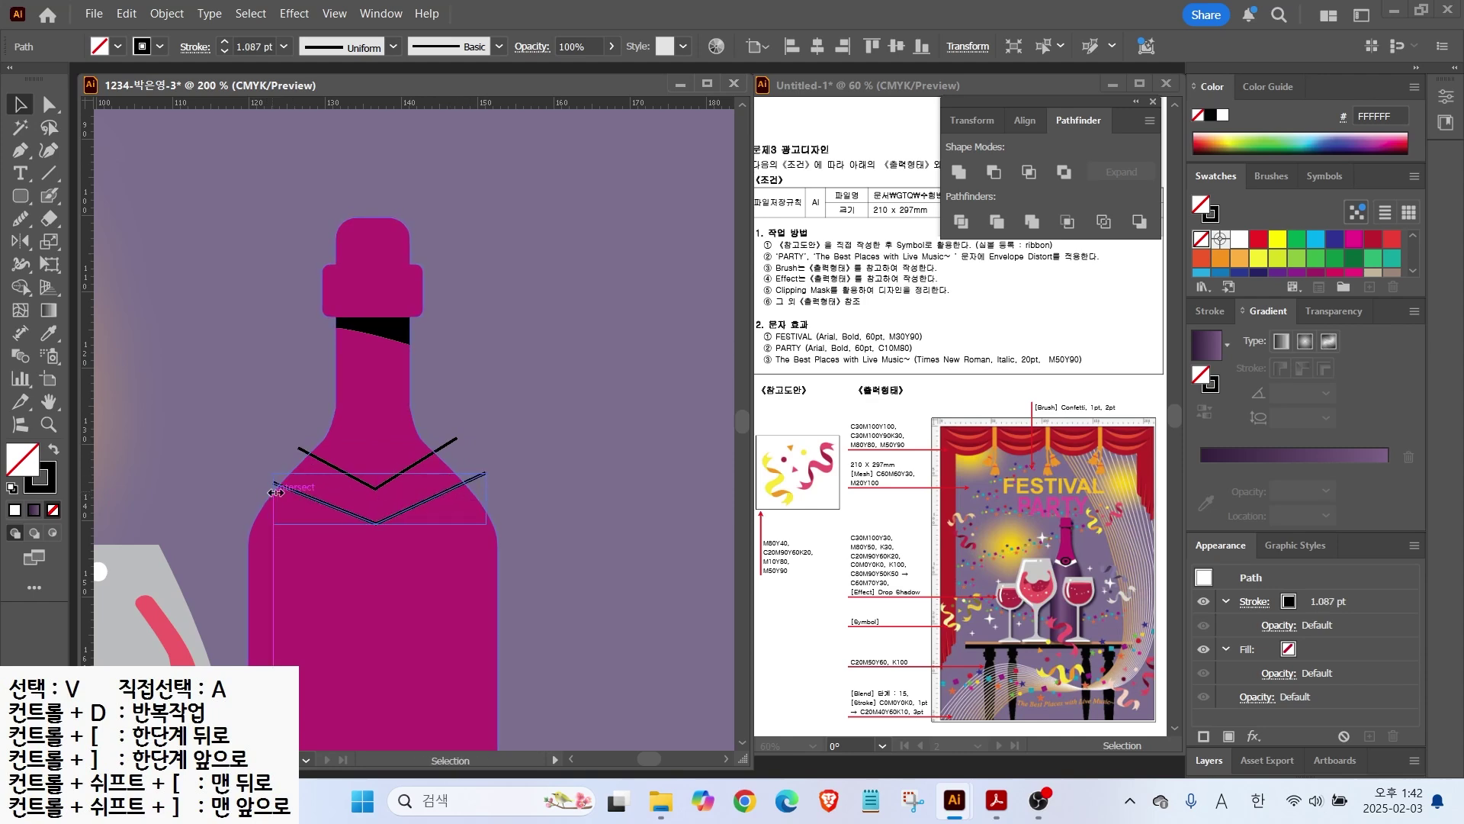
drag(379, 472, 379, 451)
Step: Divide the bottle along the two V lines and fill the V band between them white
click(526, 434)
drag(507, 441, 335, 489)
click(960, 221)
click(556, 432)
click(439, 495)
click(50, 105)
click(536, 507)
click(412, 485)
click(1222, 115)
Step: Give the lower bottle body a purple linear gradient, moving its stops to create a soft highlight
click(402, 586)
click(1204, 352)
drag(1387, 489, 1290, 489)
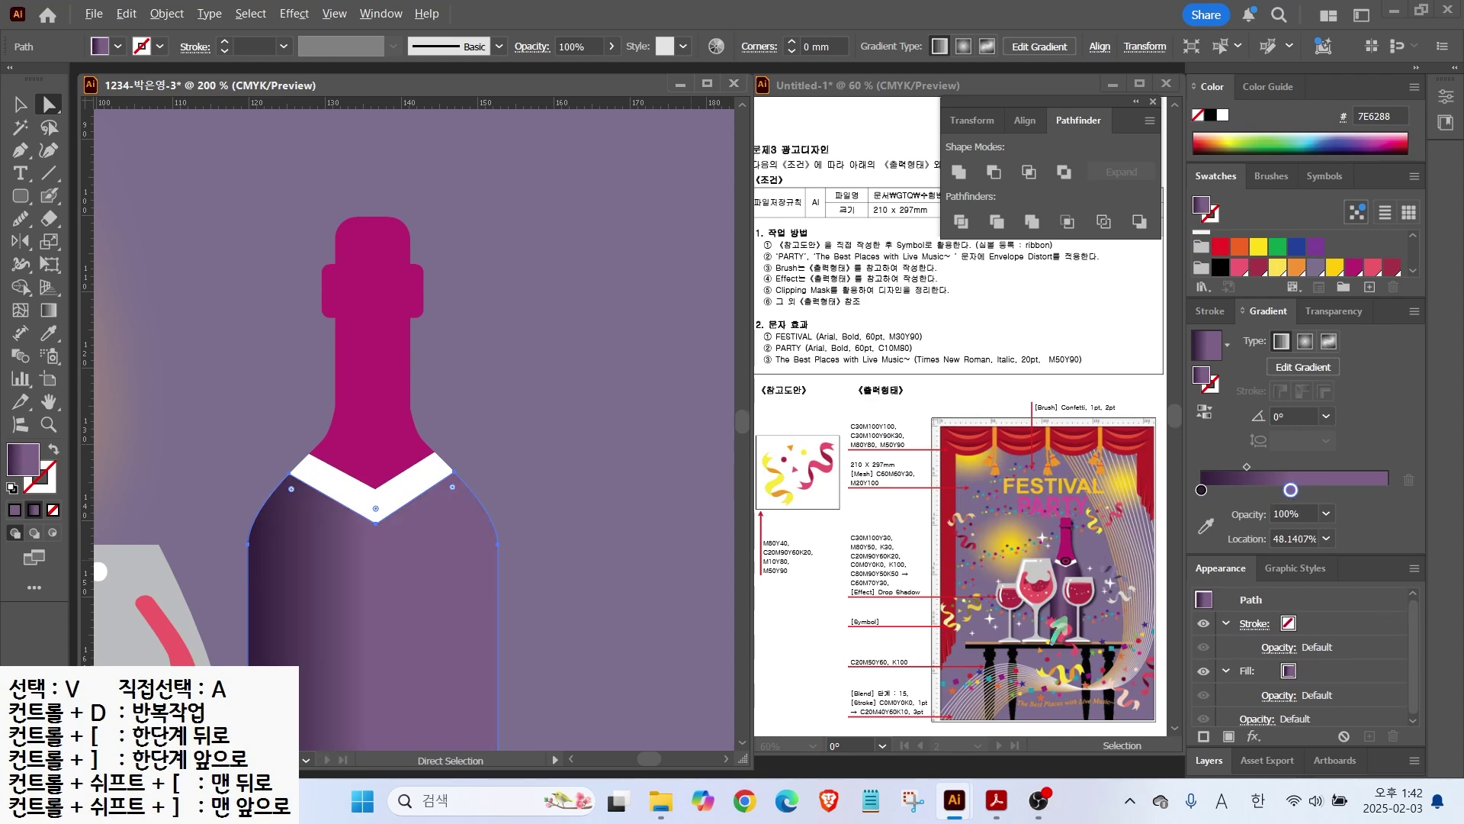
mouse_move(1051, 608)
mouse_down()
mouse_move(1014, 627)
mouse_move(1130, 638)
mouse_up()
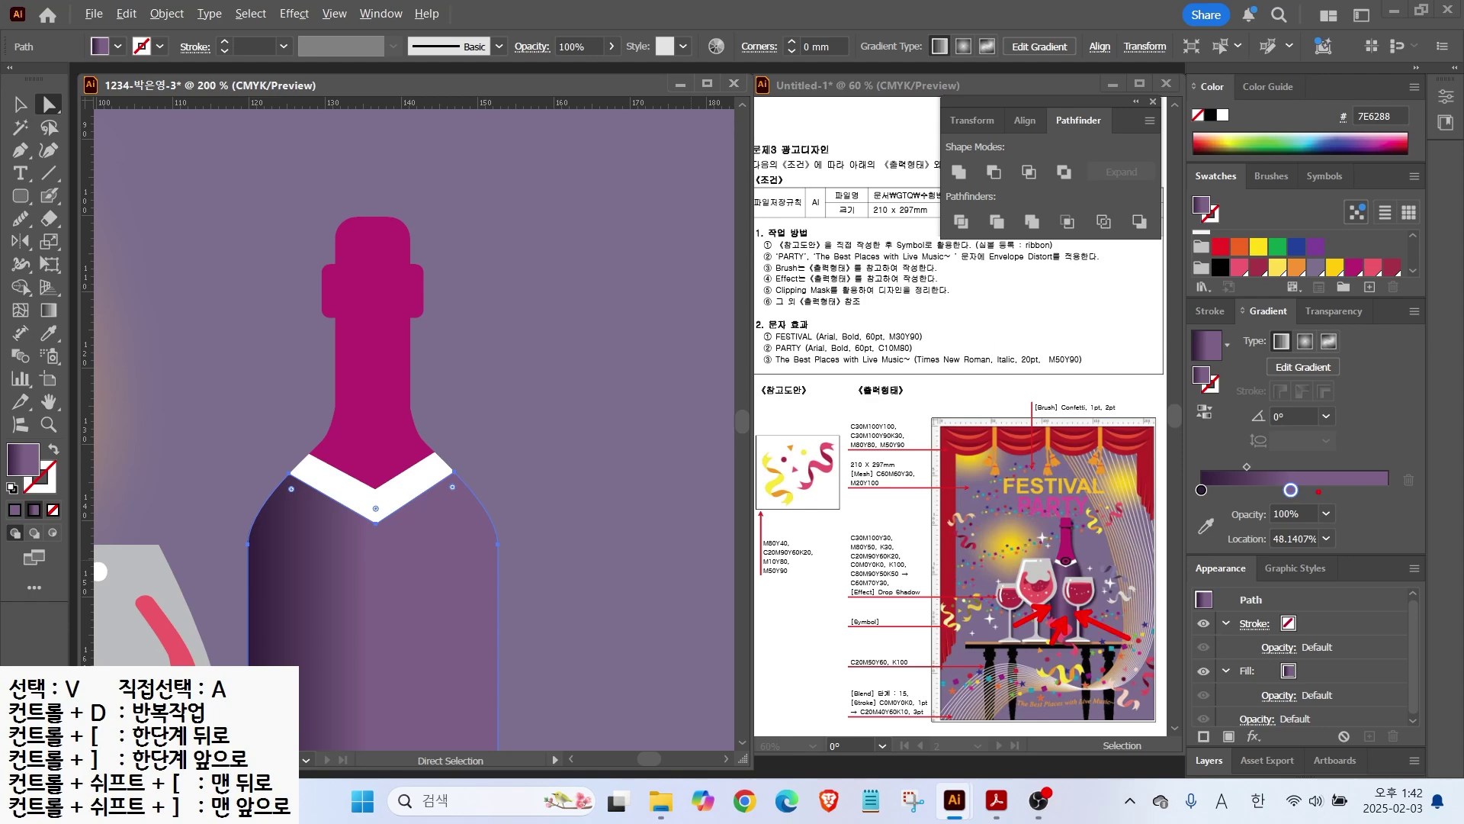
click(1290, 492)
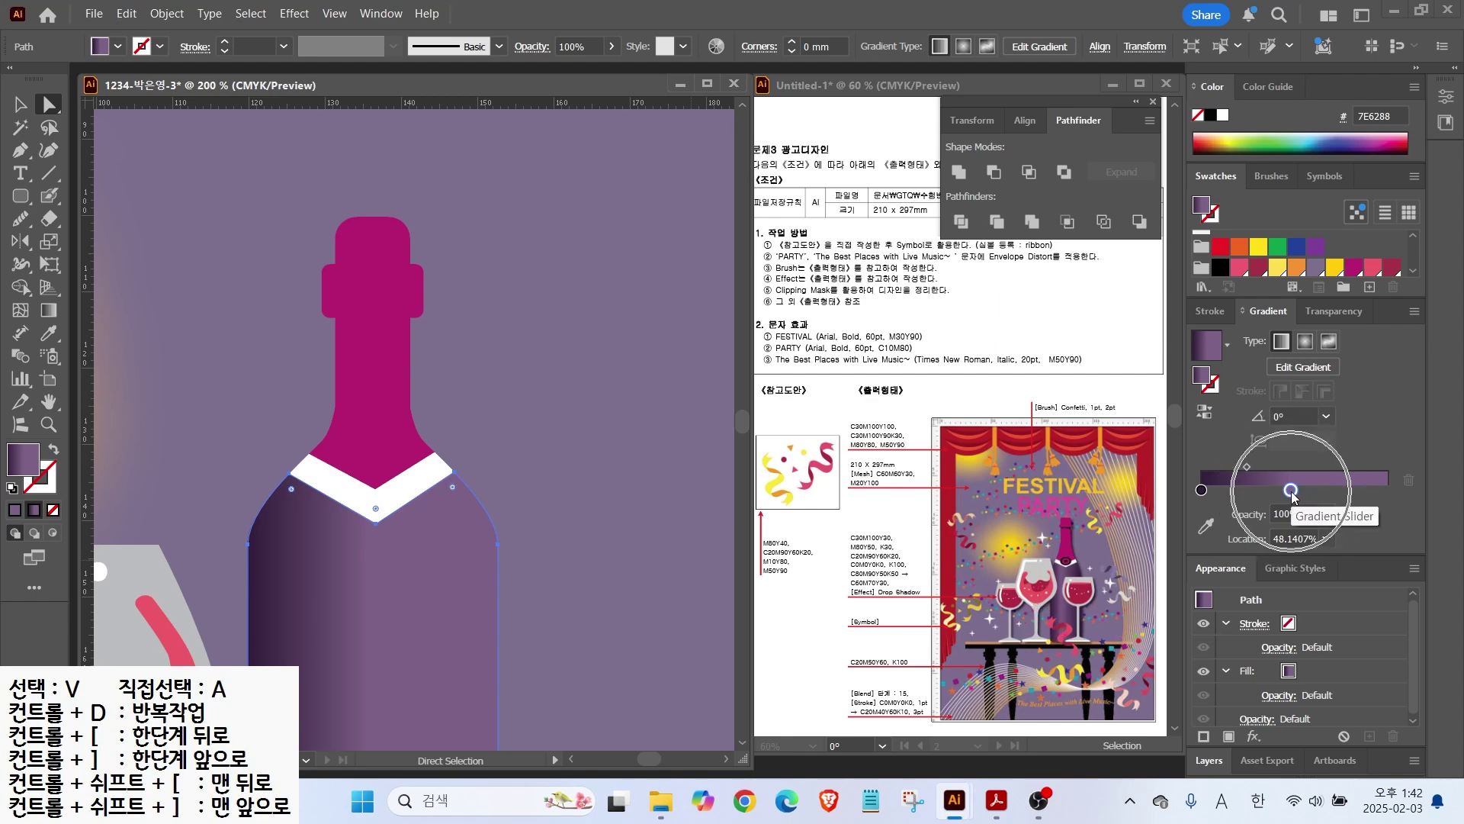
click(1202, 490)
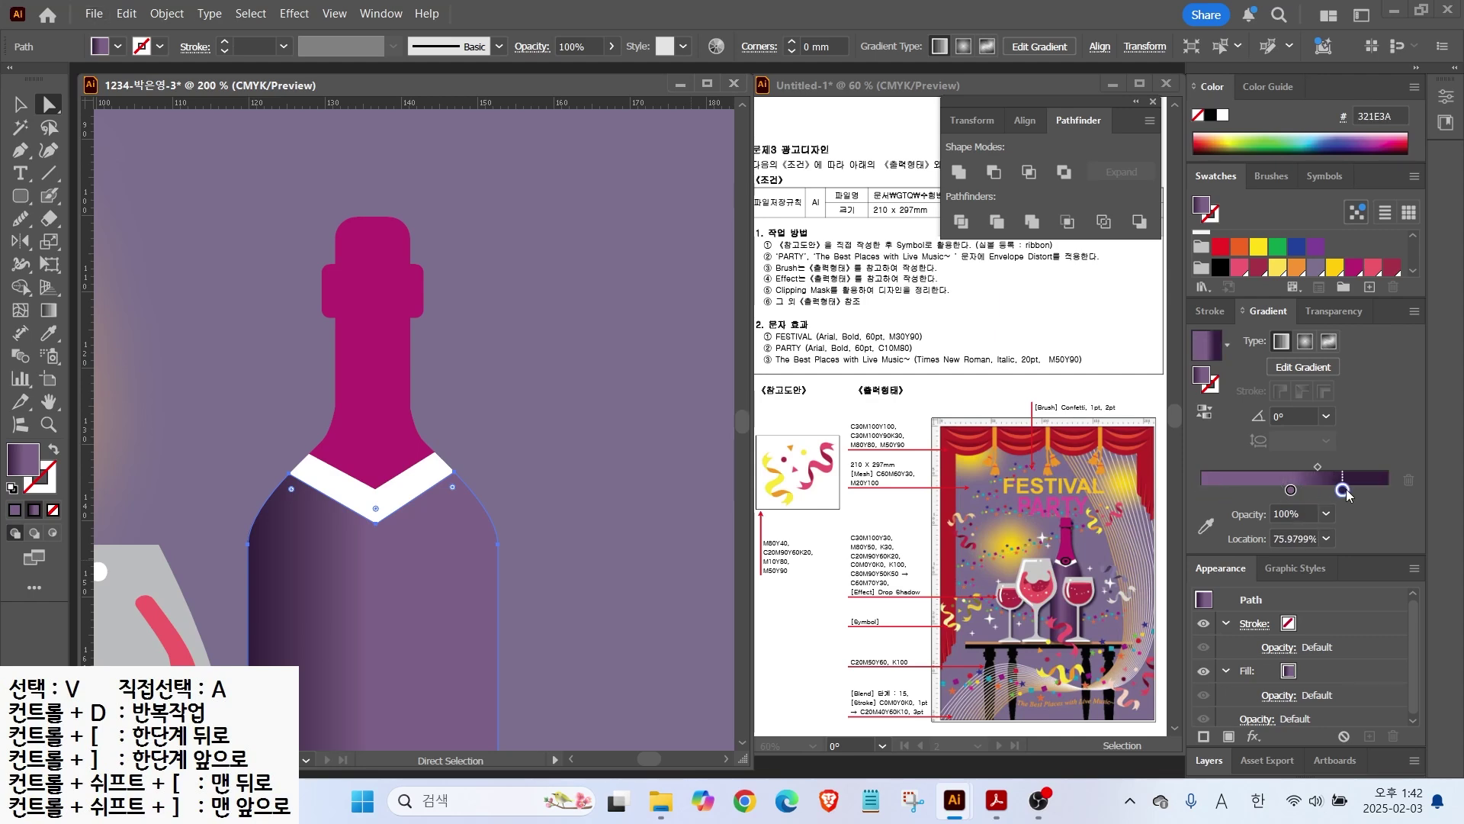
drag(1202, 491, 1387, 489)
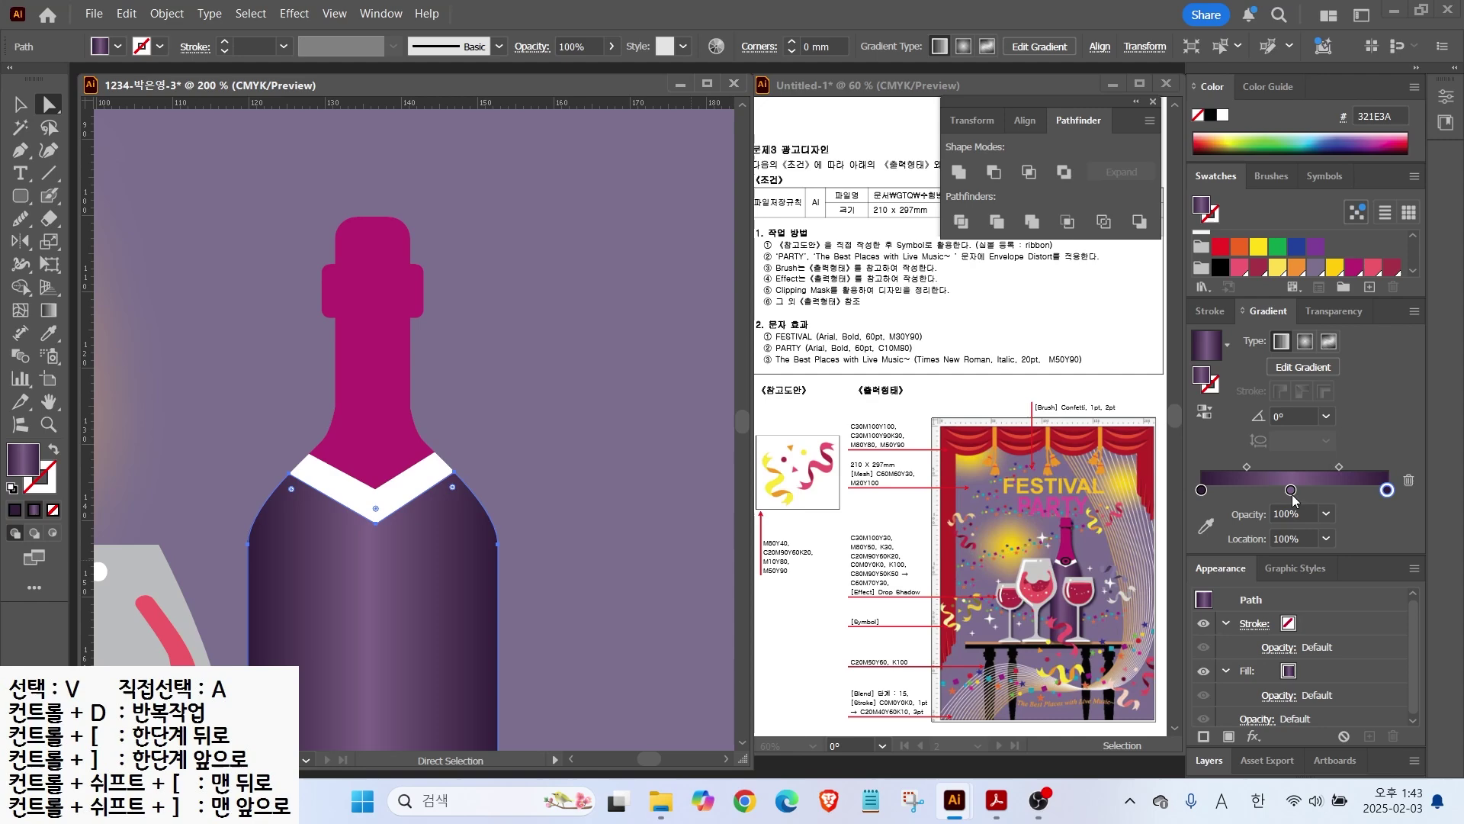
drag(1291, 492, 1270, 492)
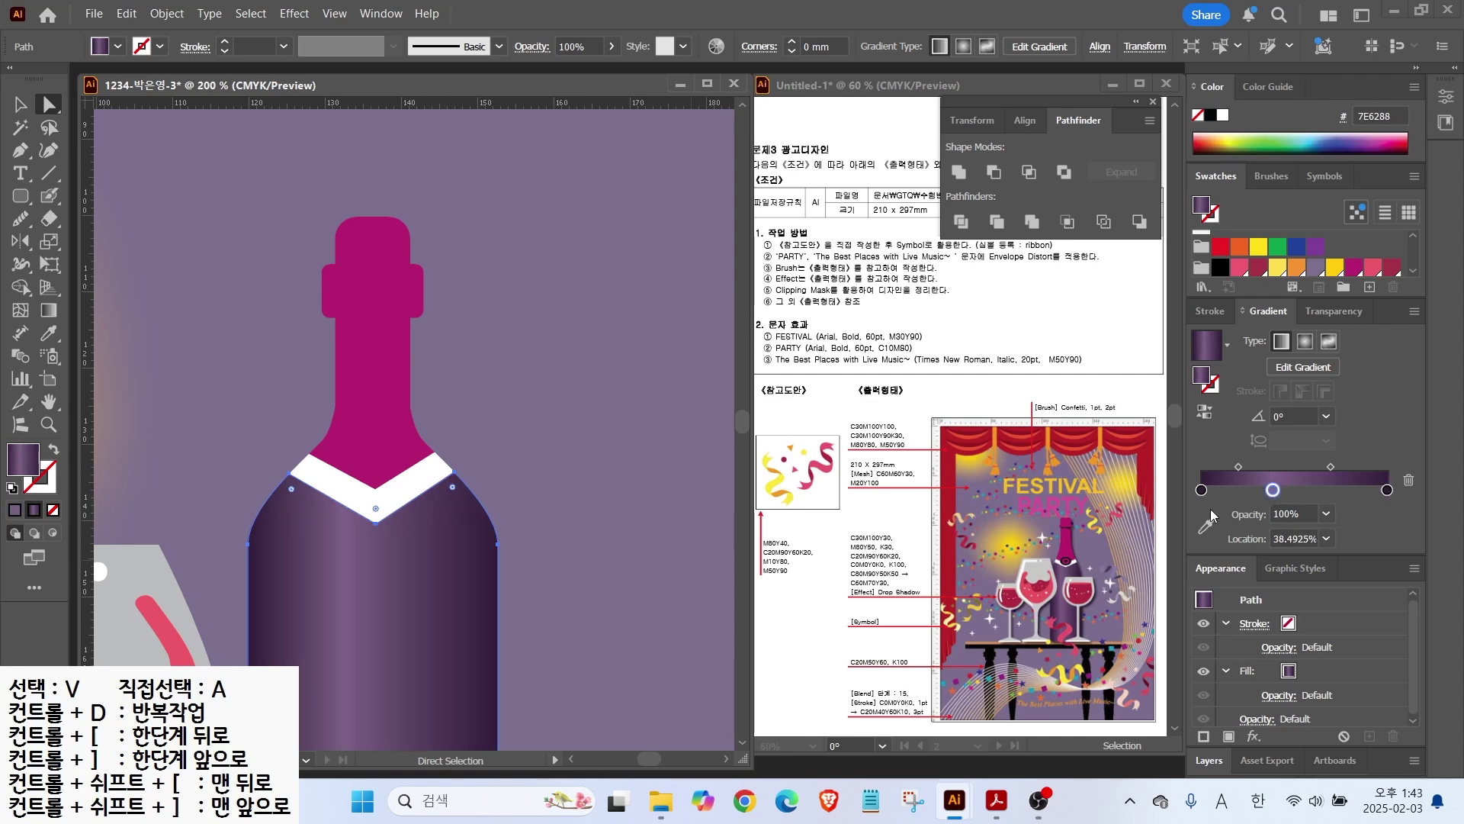
Step: Draw an ellipse on the bottle's white collar and fill it magenta B72270
key(v)
key(ctrl+minus)
key(ctrl+minus)
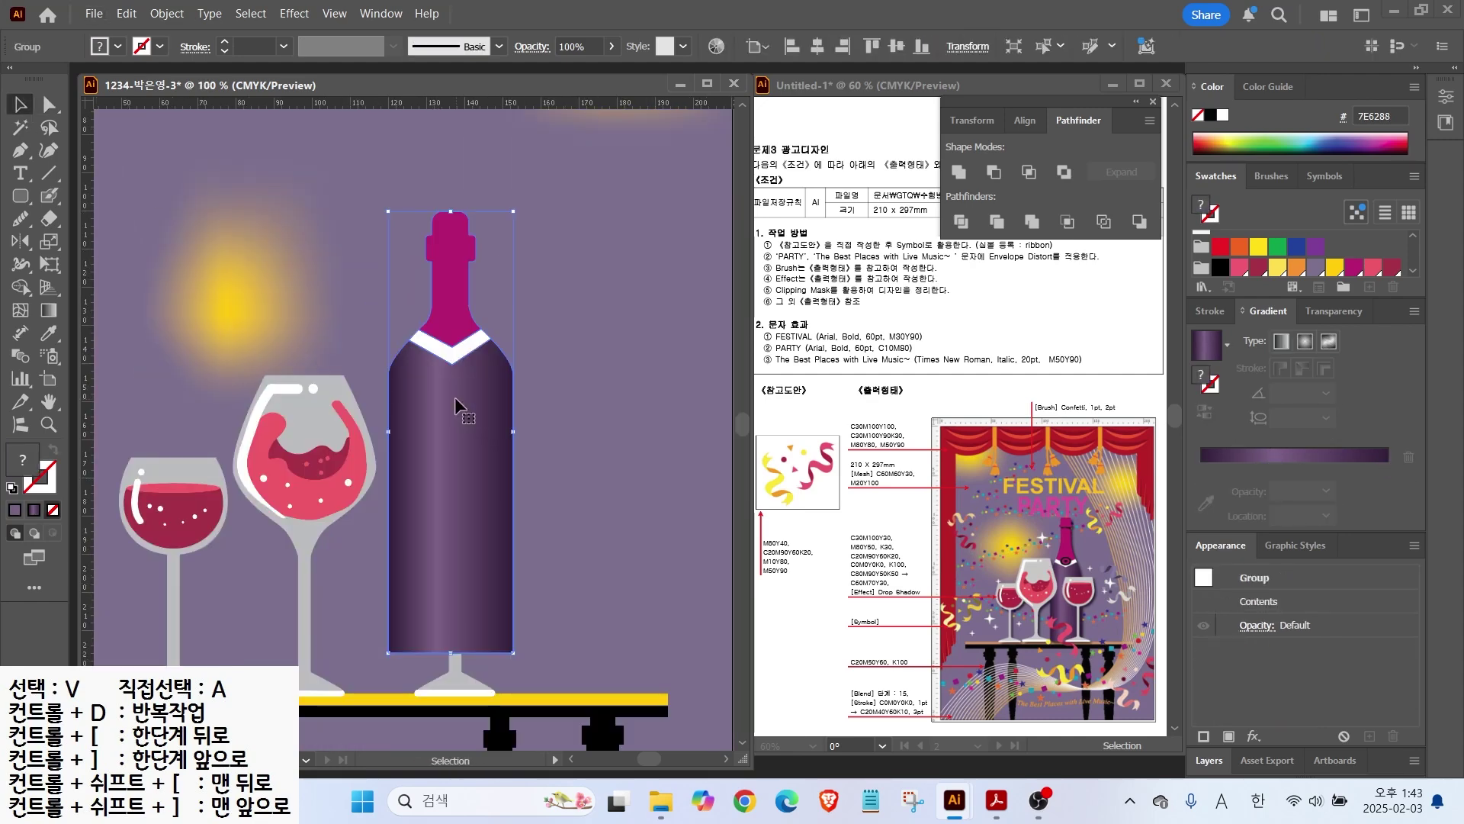
click(504, 276)
click(468, 270)
key(ctrl+shift+a)
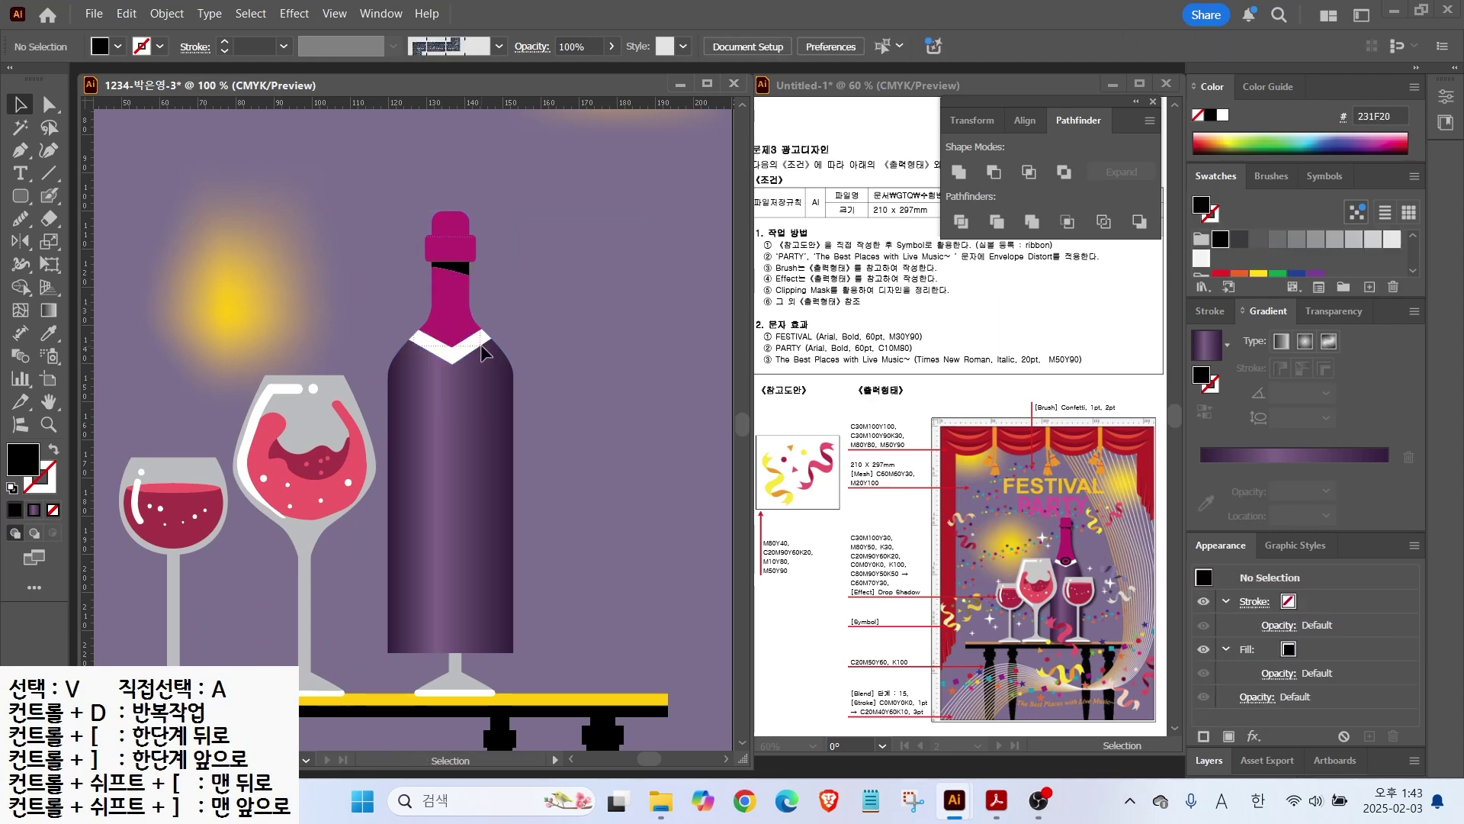
key(ctrl+plus)
key(ctrl+plus)
key(ctrl+plus)
drag(20, 196, 107, 242)
mouse_move(389, 376)
mouse_down()
mouse_move(528, 451)
mouse_move(502, 446)
mouse_up()
click(20, 105)
drag(457, 398, 478, 379)
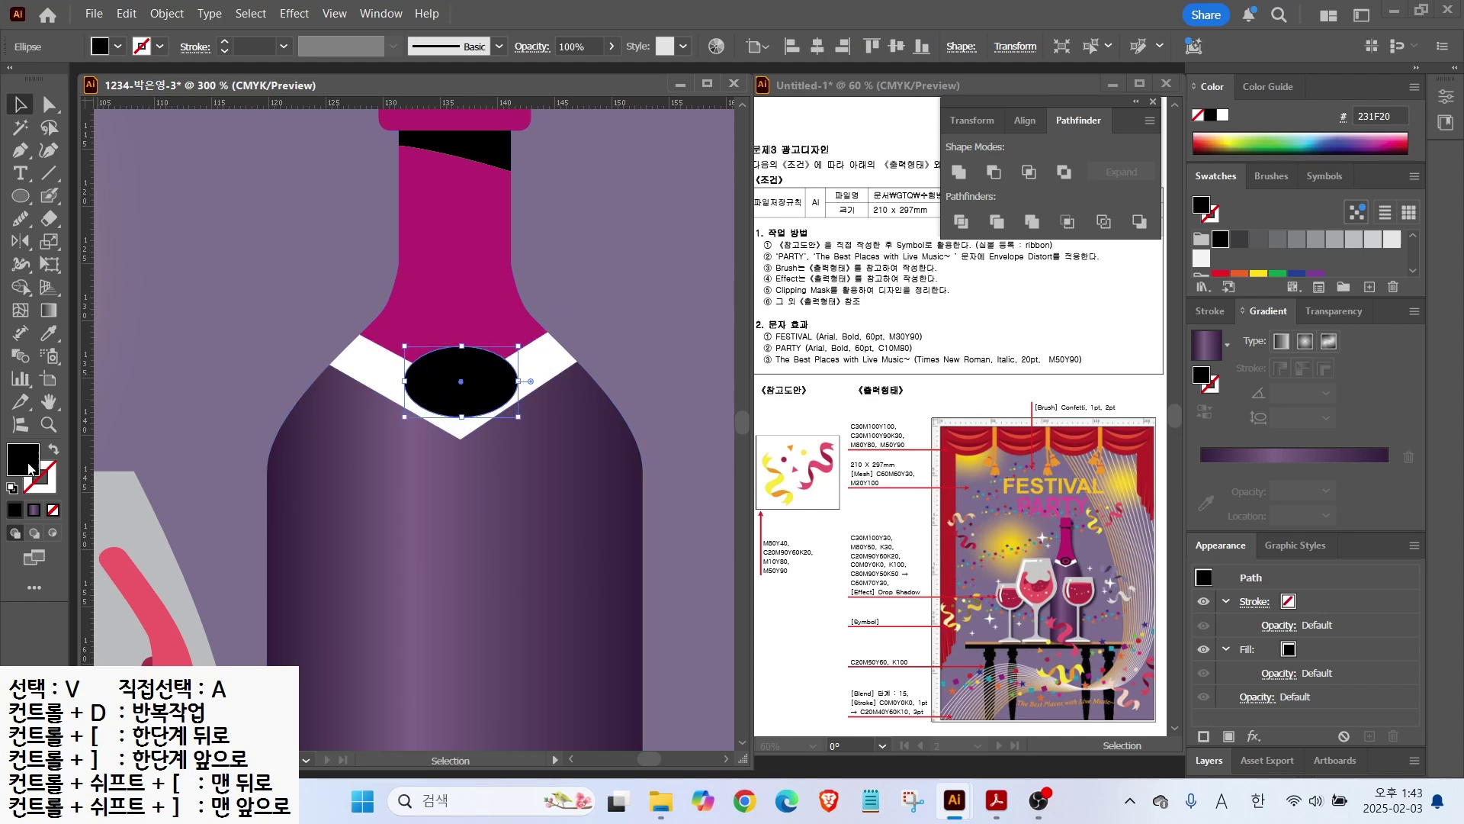
key(shift+x)
click(1353, 244)
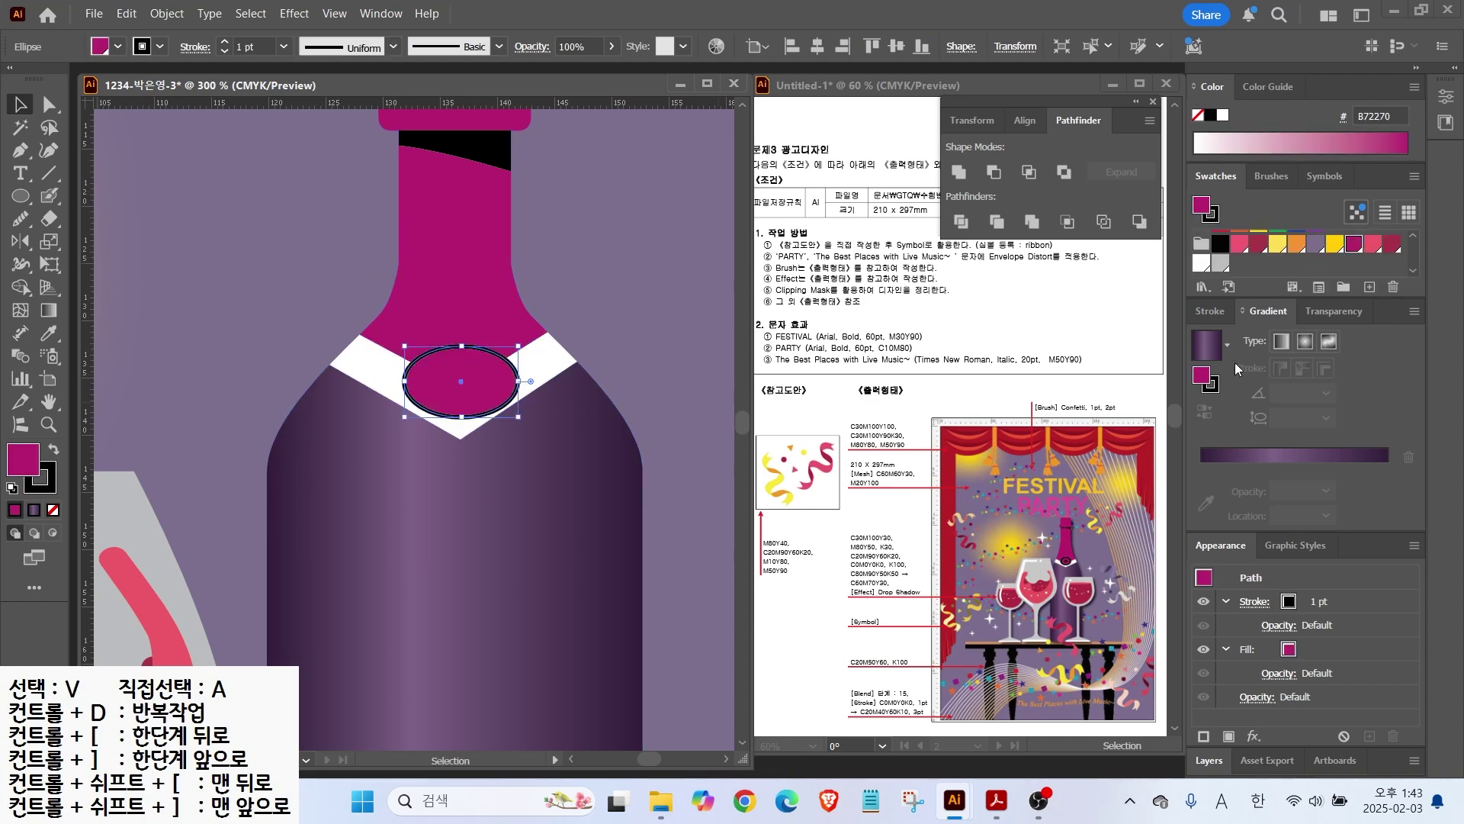
Step: Give the label a 2 pt black outline and draw a smaller solid black ellipse inside it
click(1210, 311)
click(1259, 336)
key(l)
drag(434, 369, 485, 394)
key(shift+x)
key(ctrl+shift+a)
key(v)
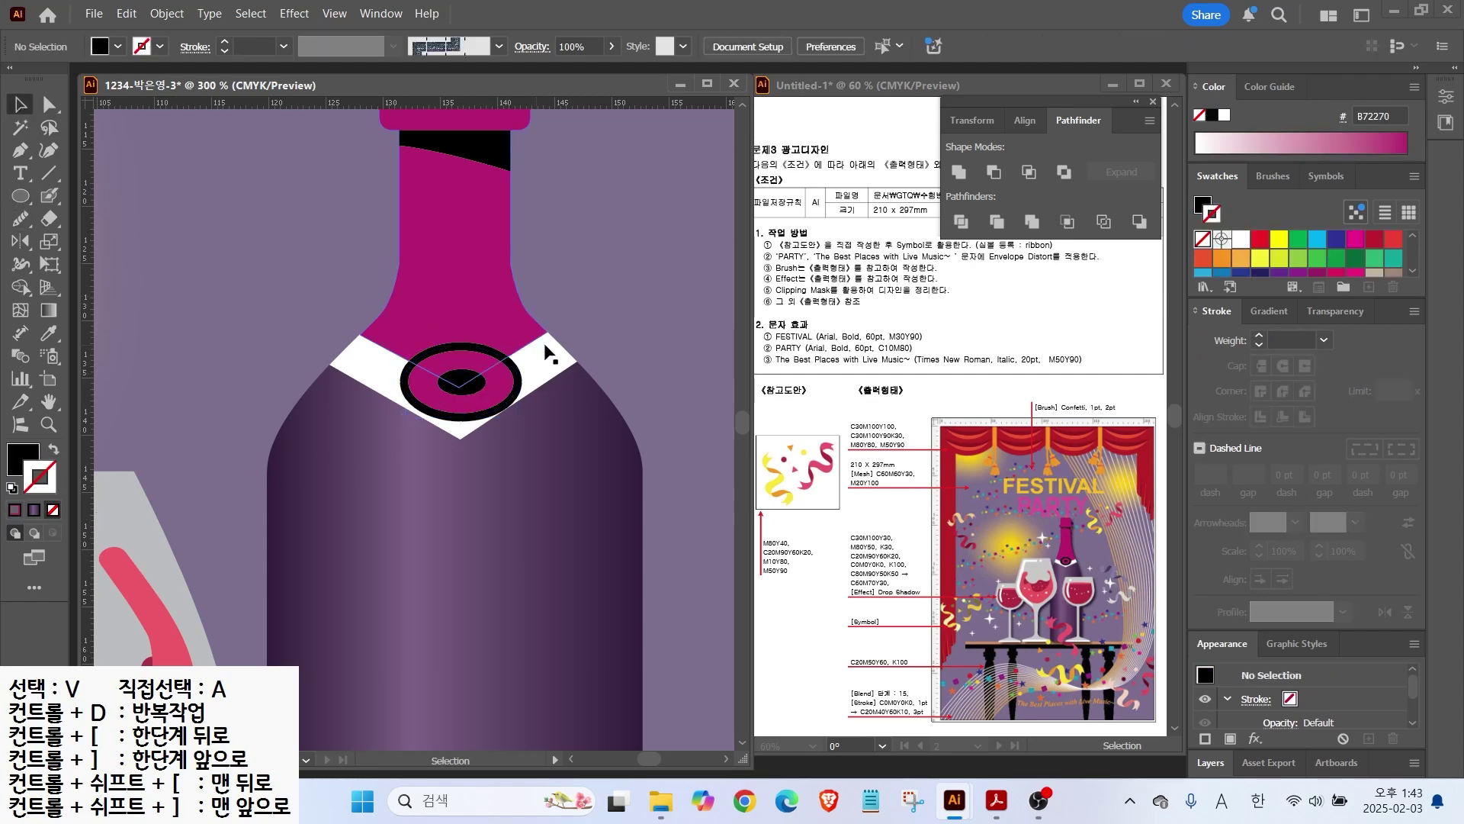
Step: Move the bottle left and down behind the big glass and enlarge it
key(ctrl+1)
right_click(549, 457)
drag(546, 479, 487, 524)
drag(531, 287, 560, 162)
scroll(601, 336, down, 2)
drag(601, 336, 473, 347)
Step: Shift the right glass slightly right and bring both glasses in front of the bottle
click(474, 350)
drag(459, 445, 482, 445)
shift+click(346, 433)
key(ctrl+shift+])
click(472, 375)
Step: Shrink the bottle slightly, then move the bottle, glasses and table up together
click(427, 383)
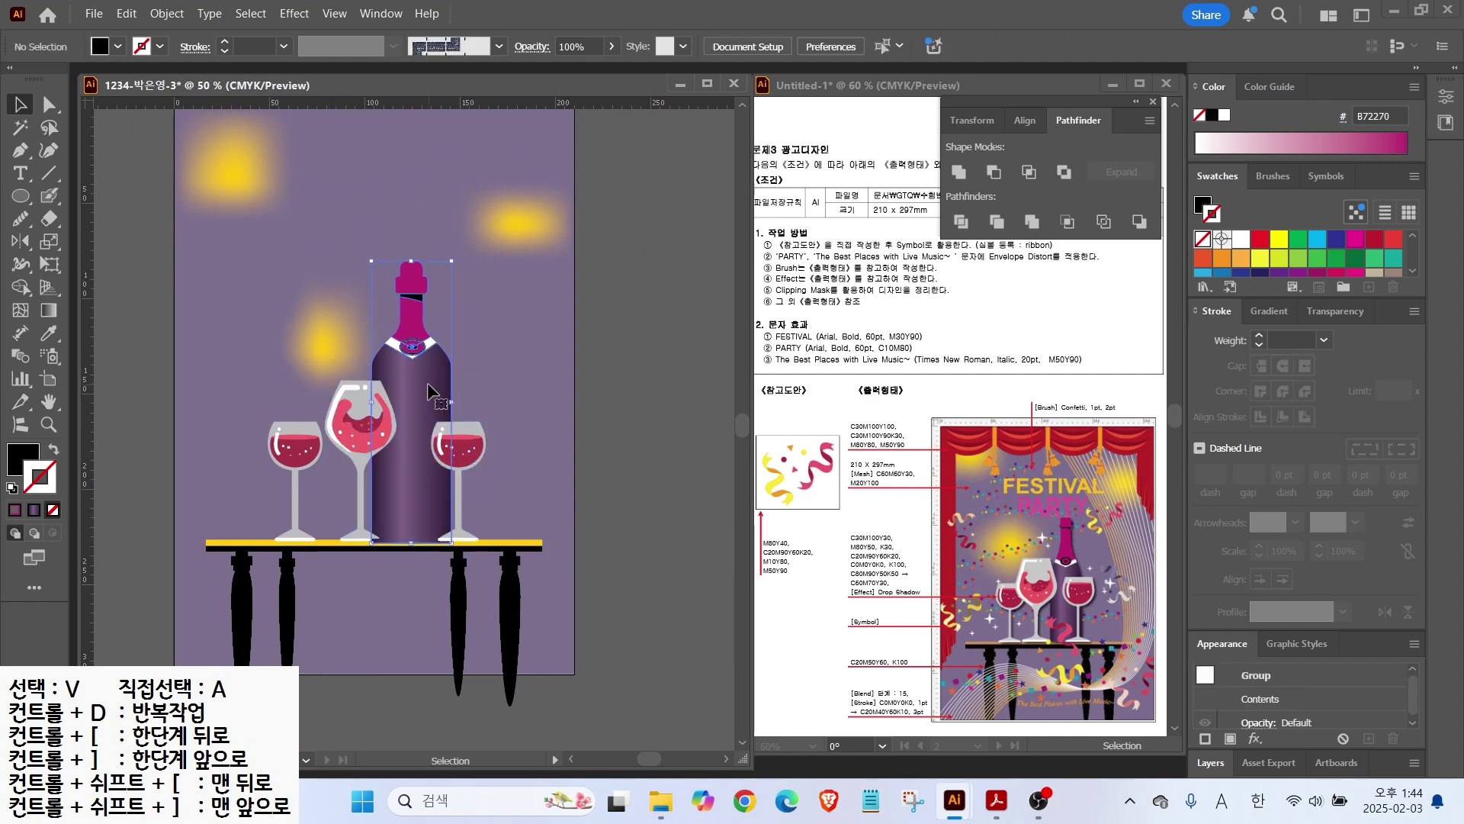
drag(371, 260, 374, 273)
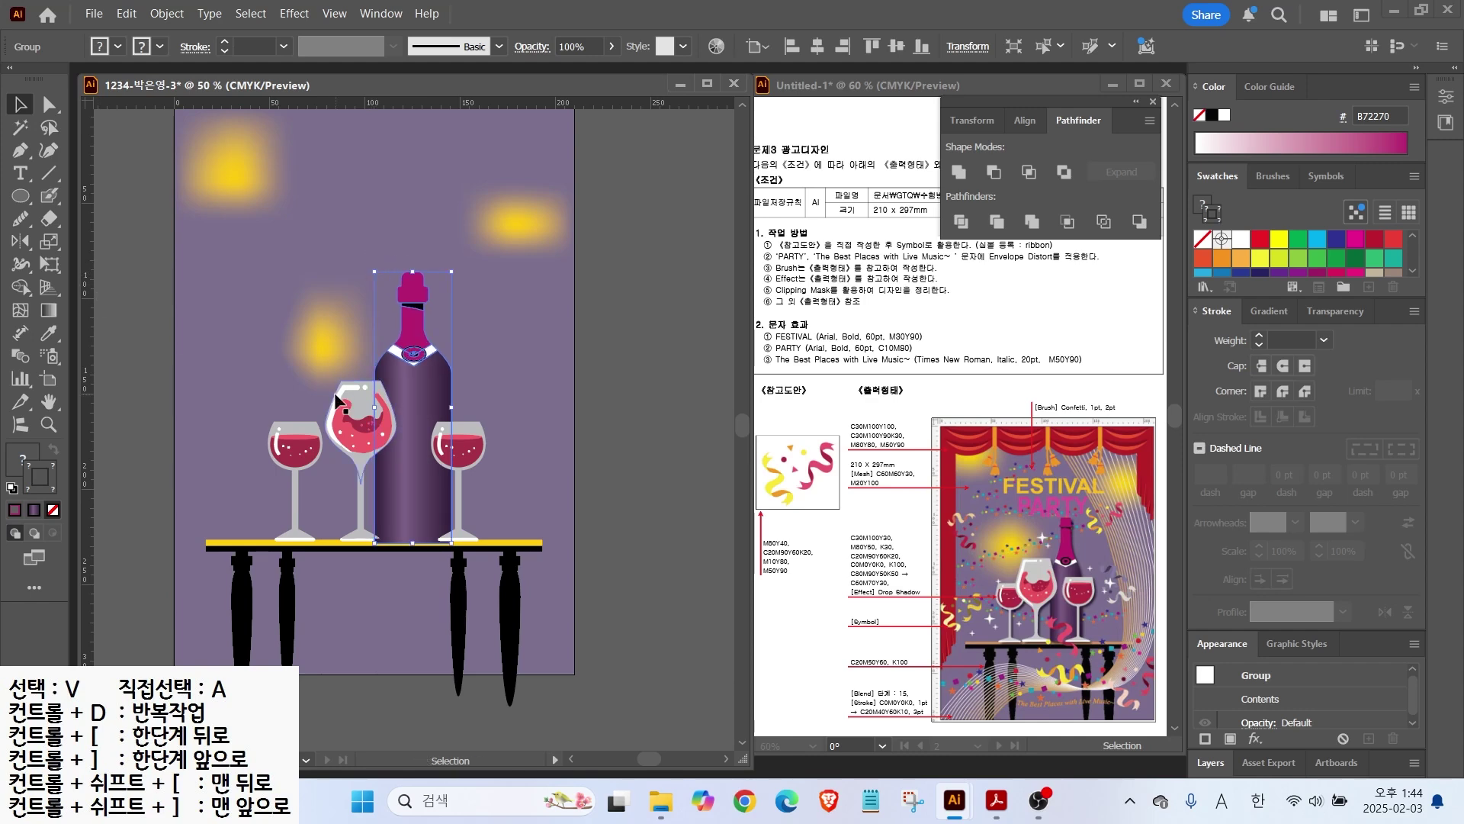
click(142, 358)
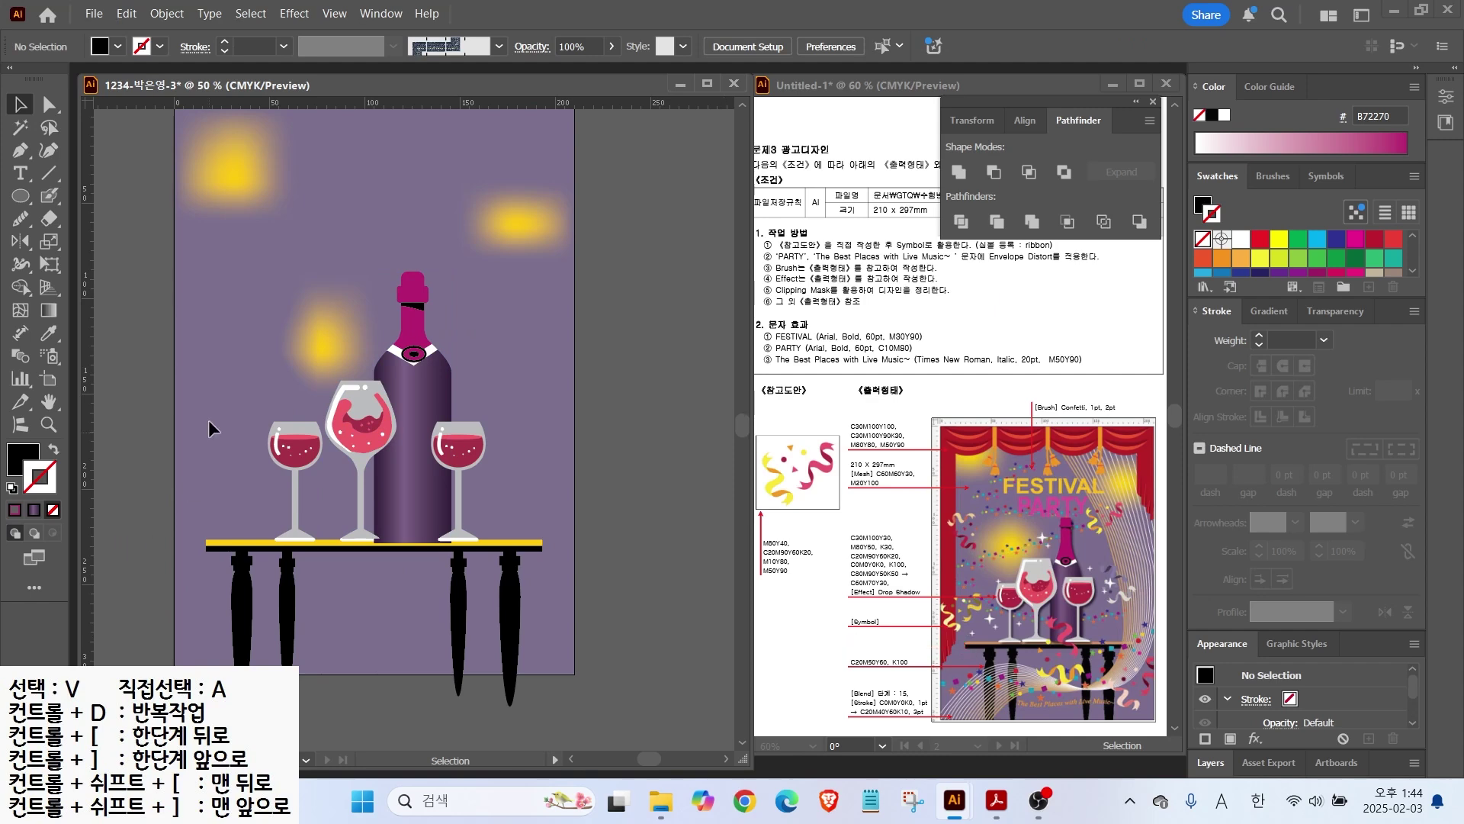
drag(227, 321, 549, 609)
drag(459, 602, 460, 583)
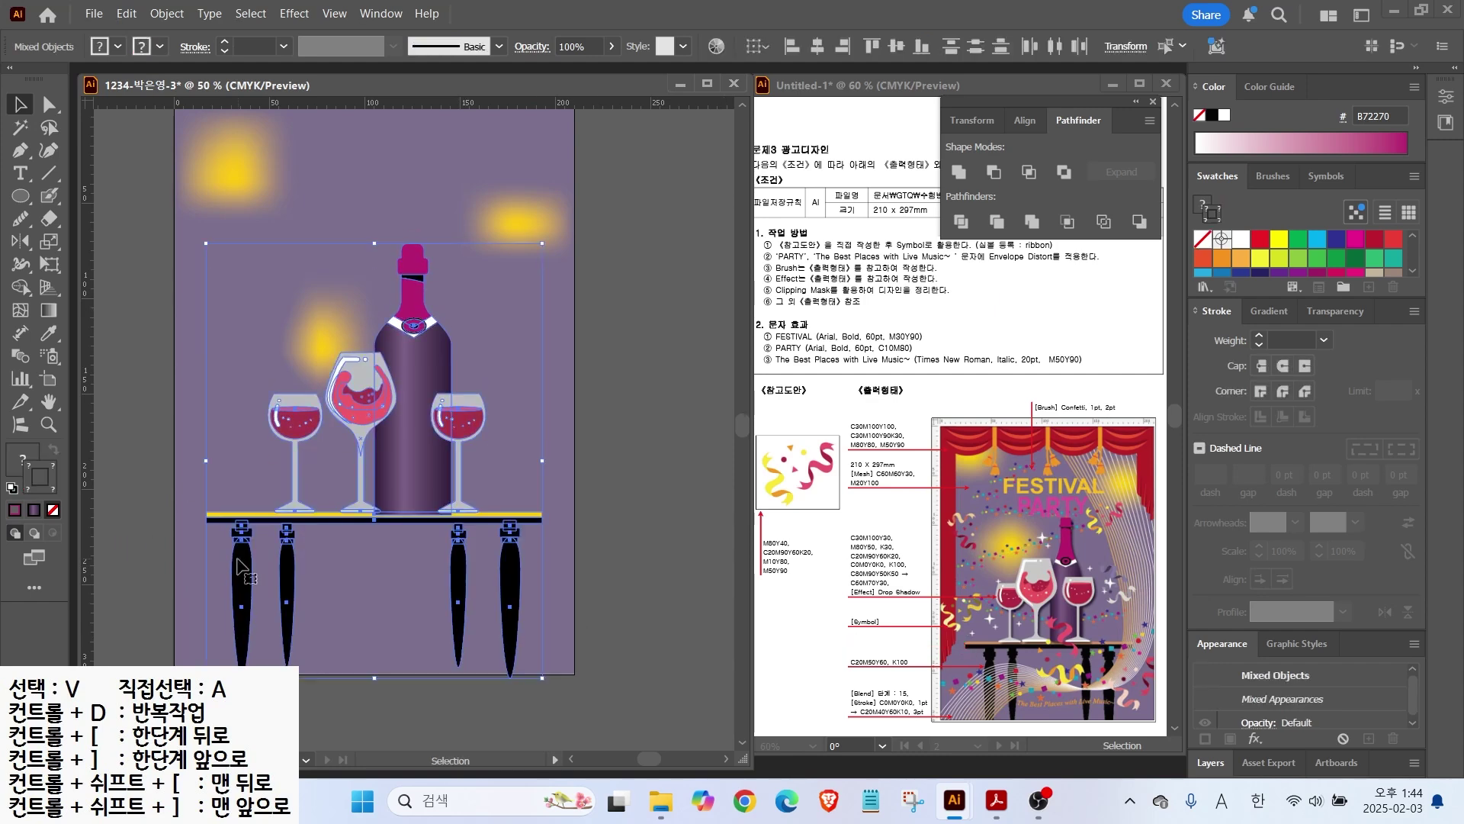
Step: Lengthen the four table legs by stretching them downward
key(a)
drag(191, 597, 587, 684)
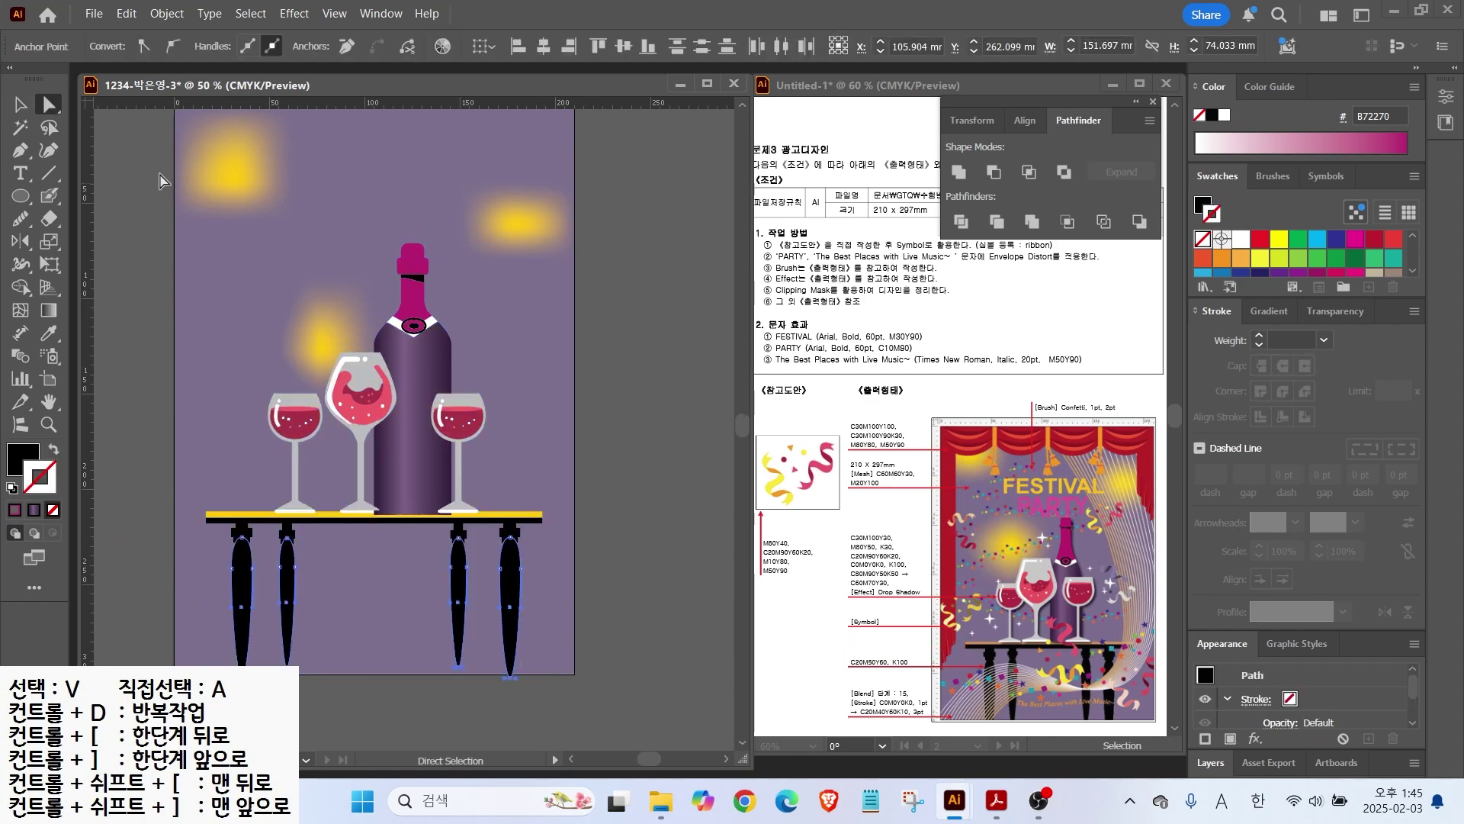
key(v)
drag(377, 677, 377, 705)
click(500, 366)
scroll(534, 400, up, 2)
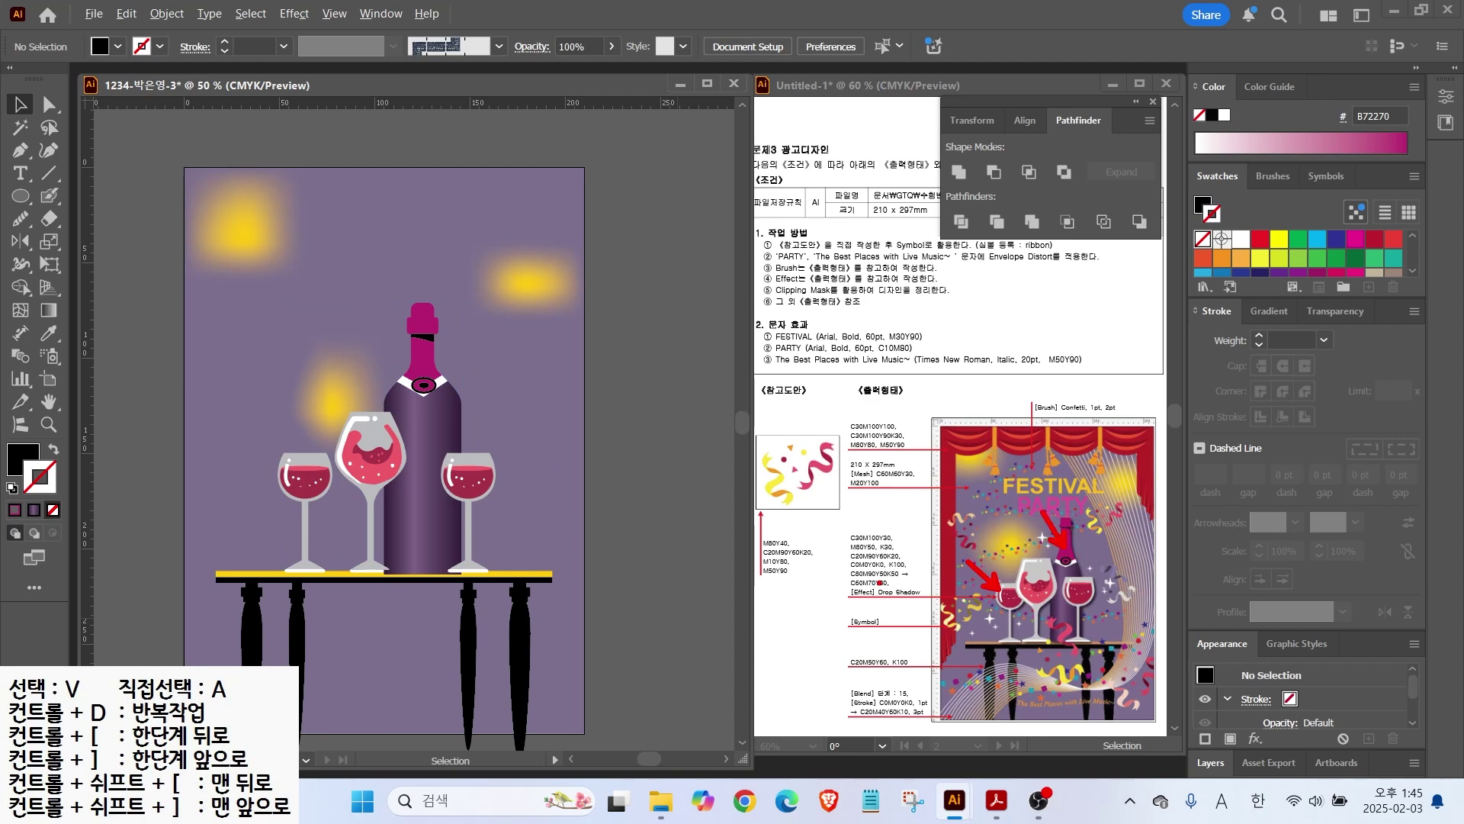
key(Escape)
Step: Add a Drop Shadow (Multiply, 75% opacity, 1 mm offsets, 1 mm blur) to the left wine glass
click(304, 479)
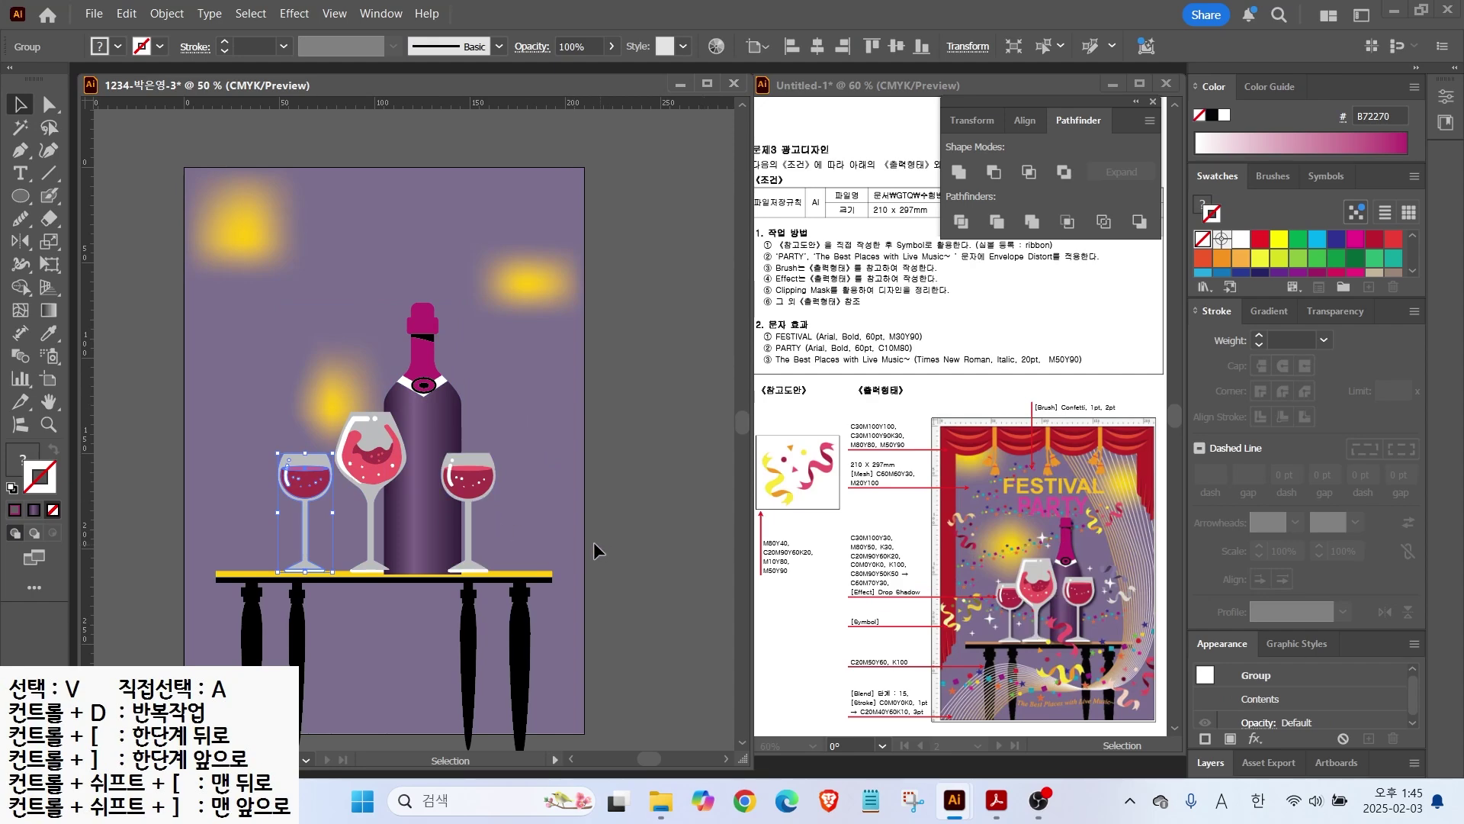
click(294, 14)
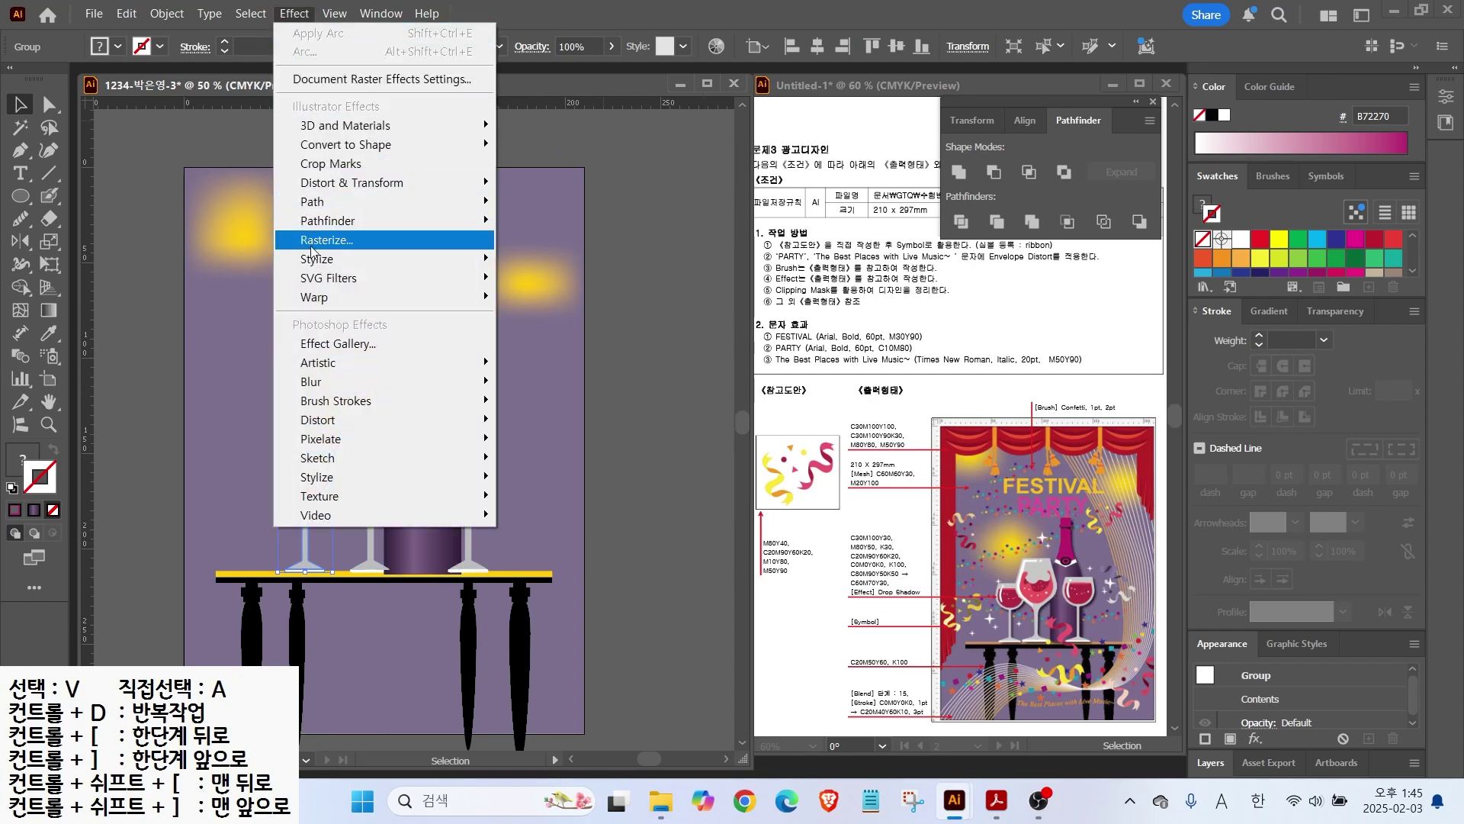
mouse_move(315, 259)
click(540, 263)
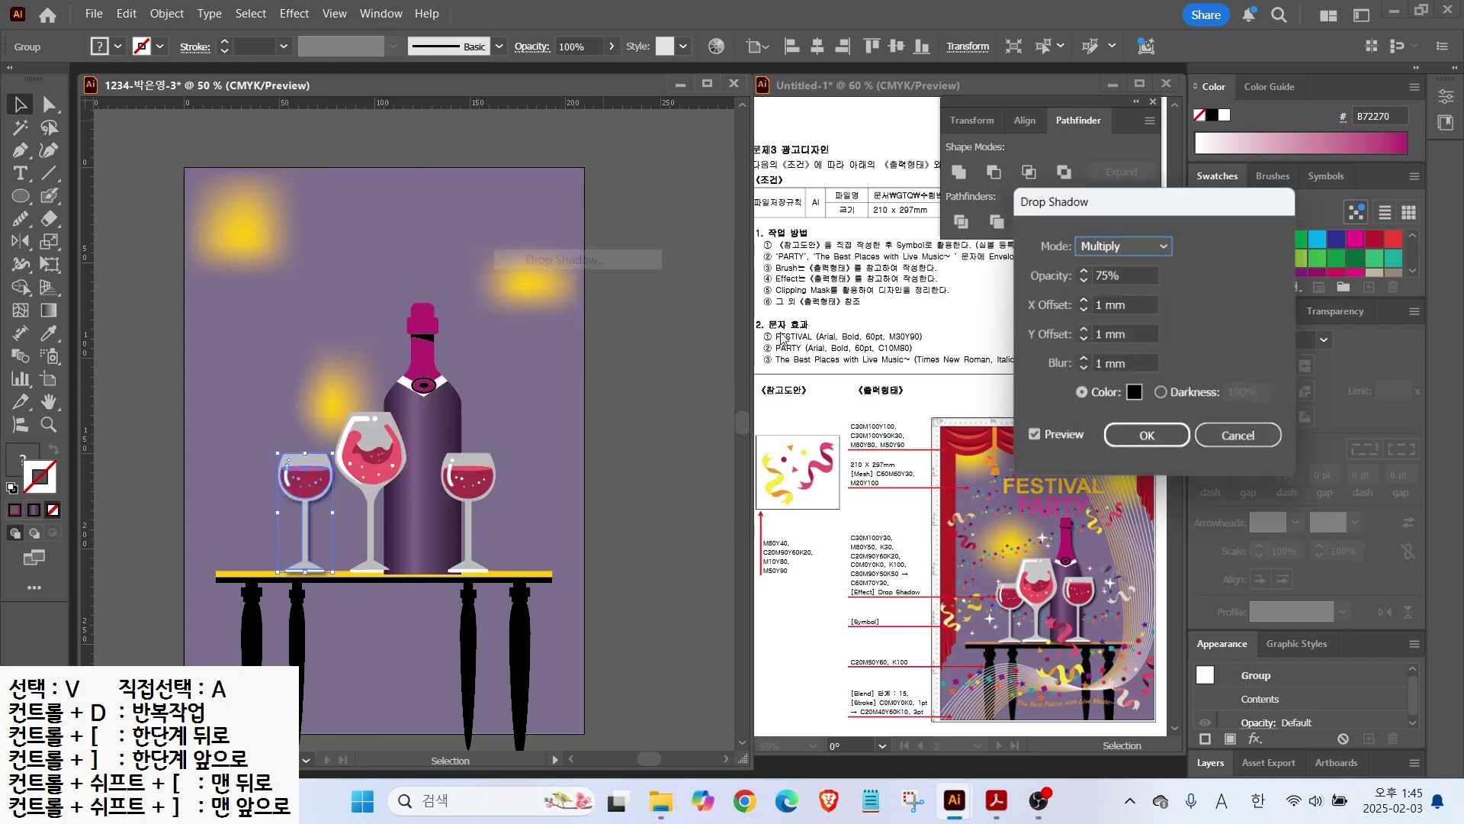
click(1132, 446)
Step: Reapply the same drop shadow to the middle glass, the bottle and the right glass
click(367, 503)
click(295, 13)
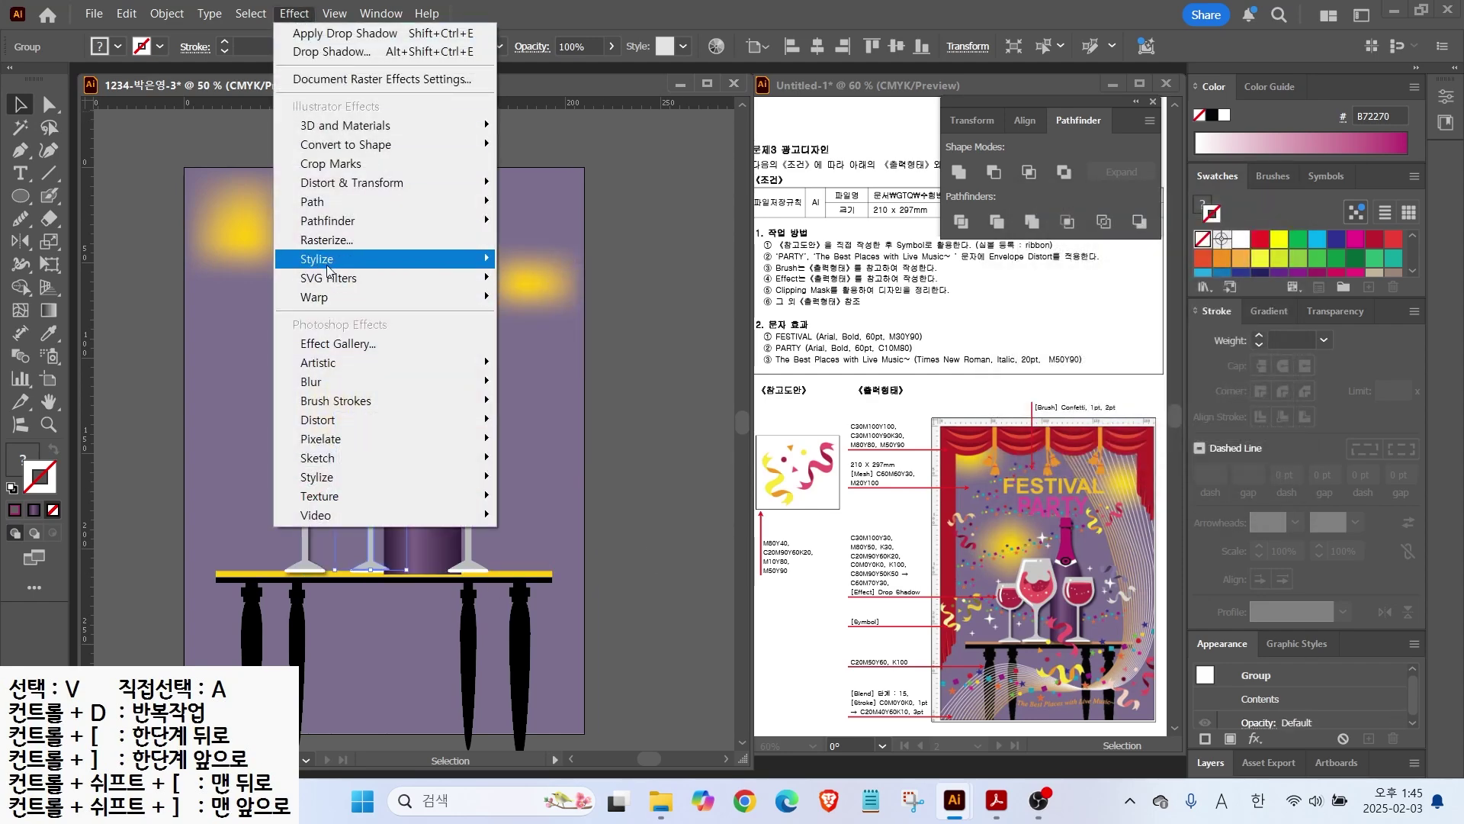
click(357, 34)
click(390, 375)
click(294, 14)
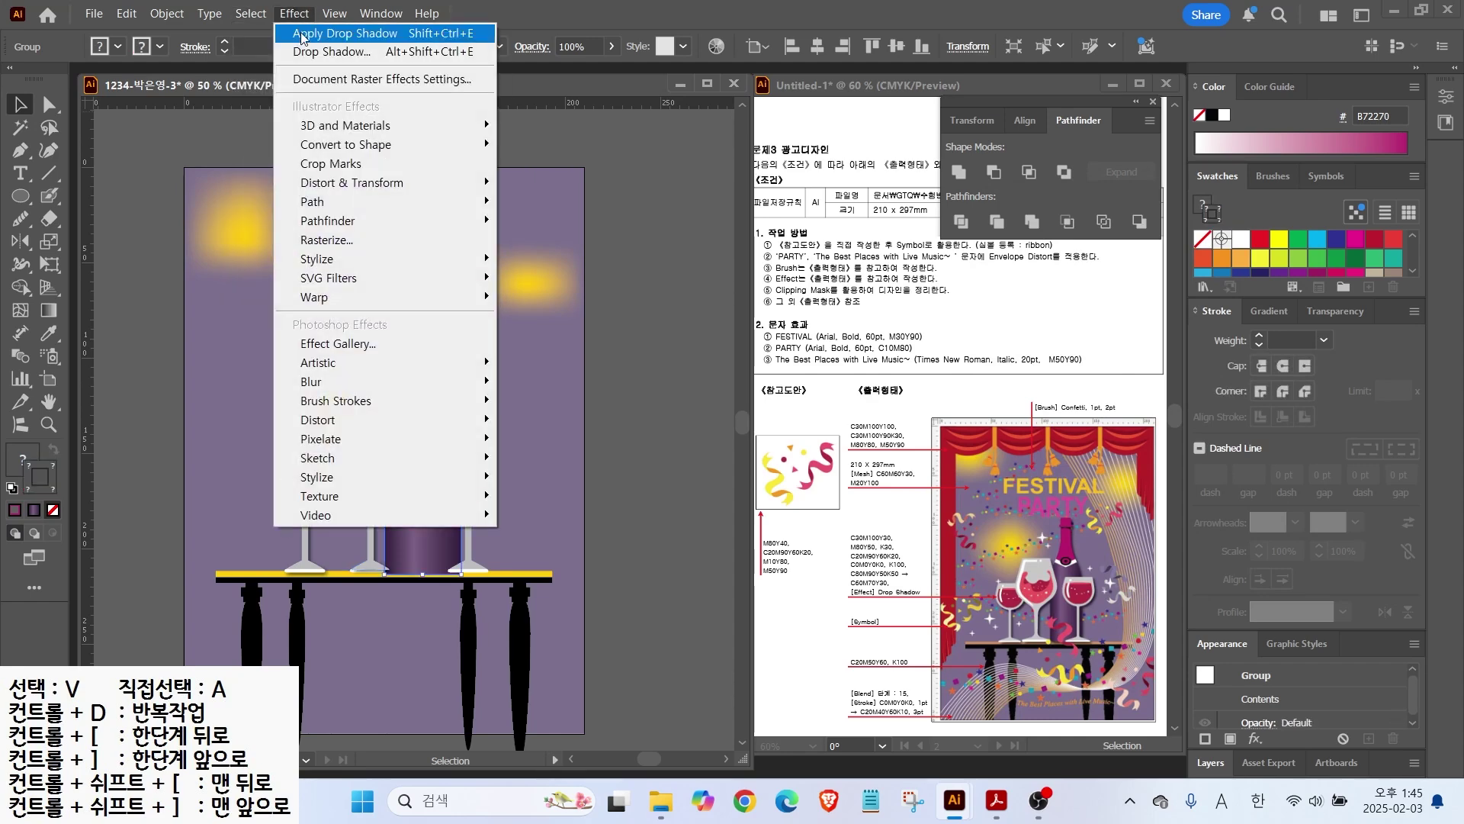
click(344, 33)
click(468, 503)
click(294, 14)
click(315, 35)
click(404, 613)
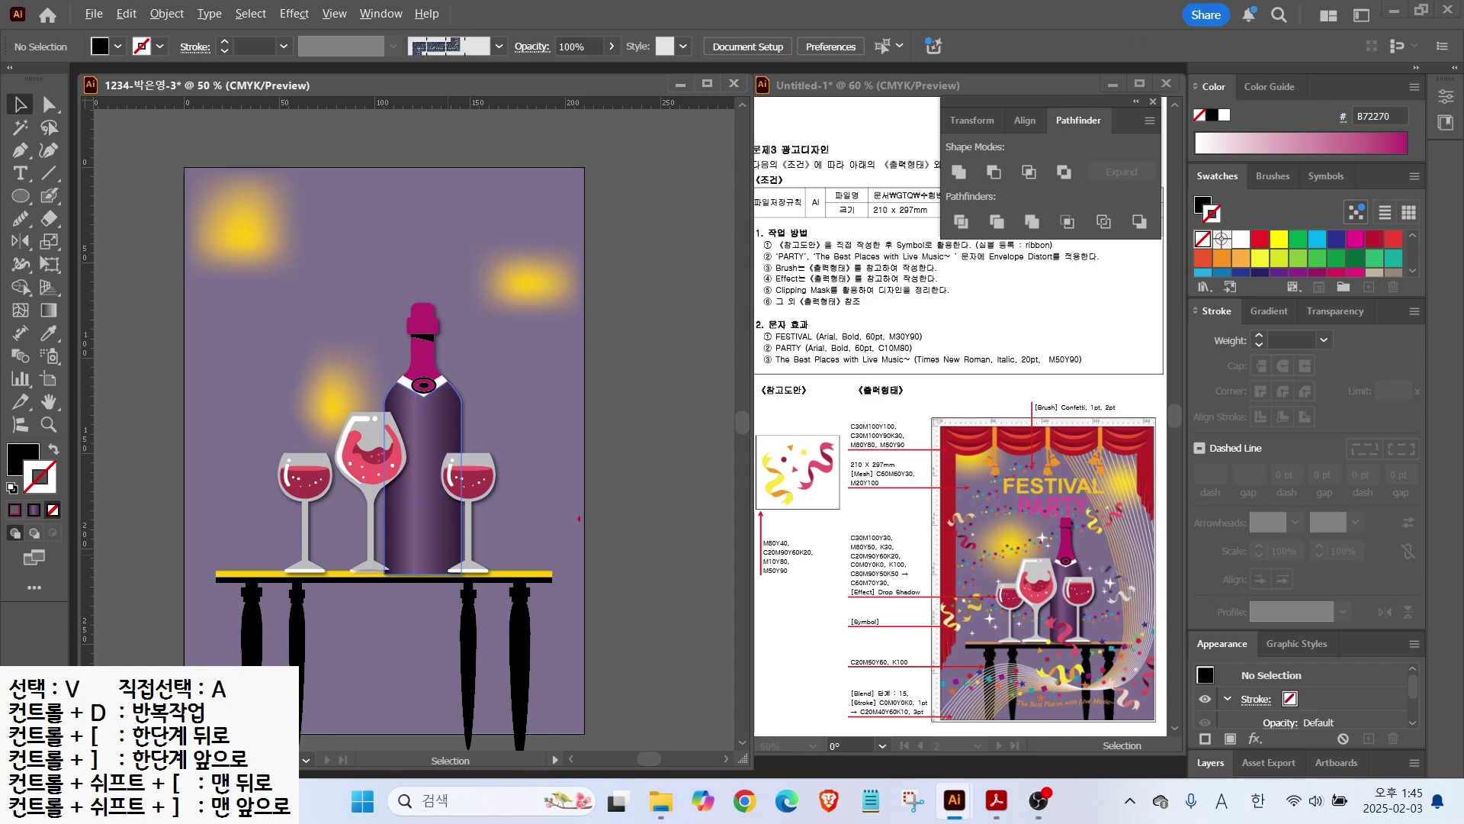
drag(1102, 484, 1146, 356)
Step: Reset to the default colours and apply the gray swatch to the stroke
key(Escape)
drag(576, 393, 555, 350)
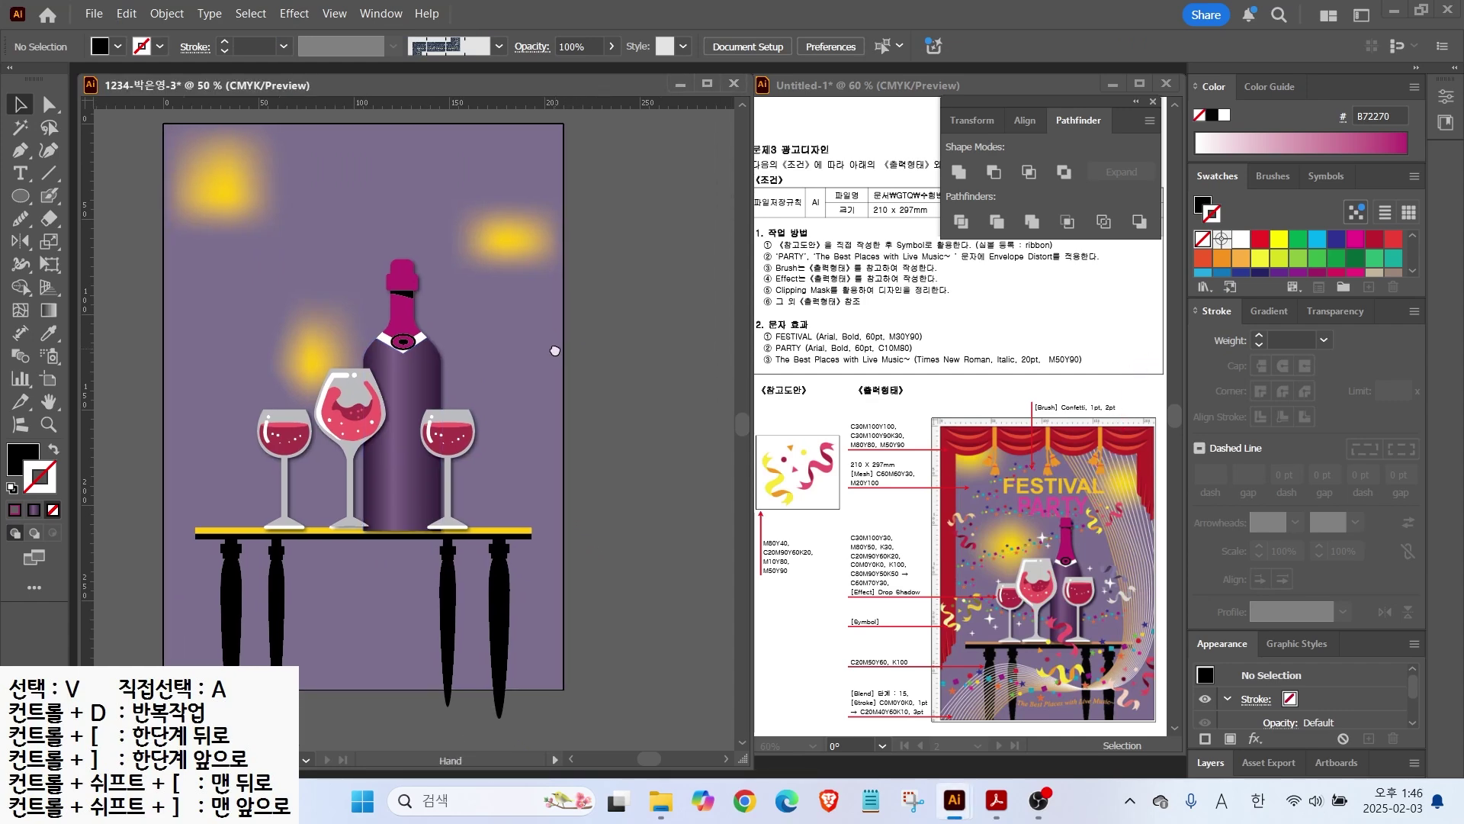
scroll(550, 366, down, 1)
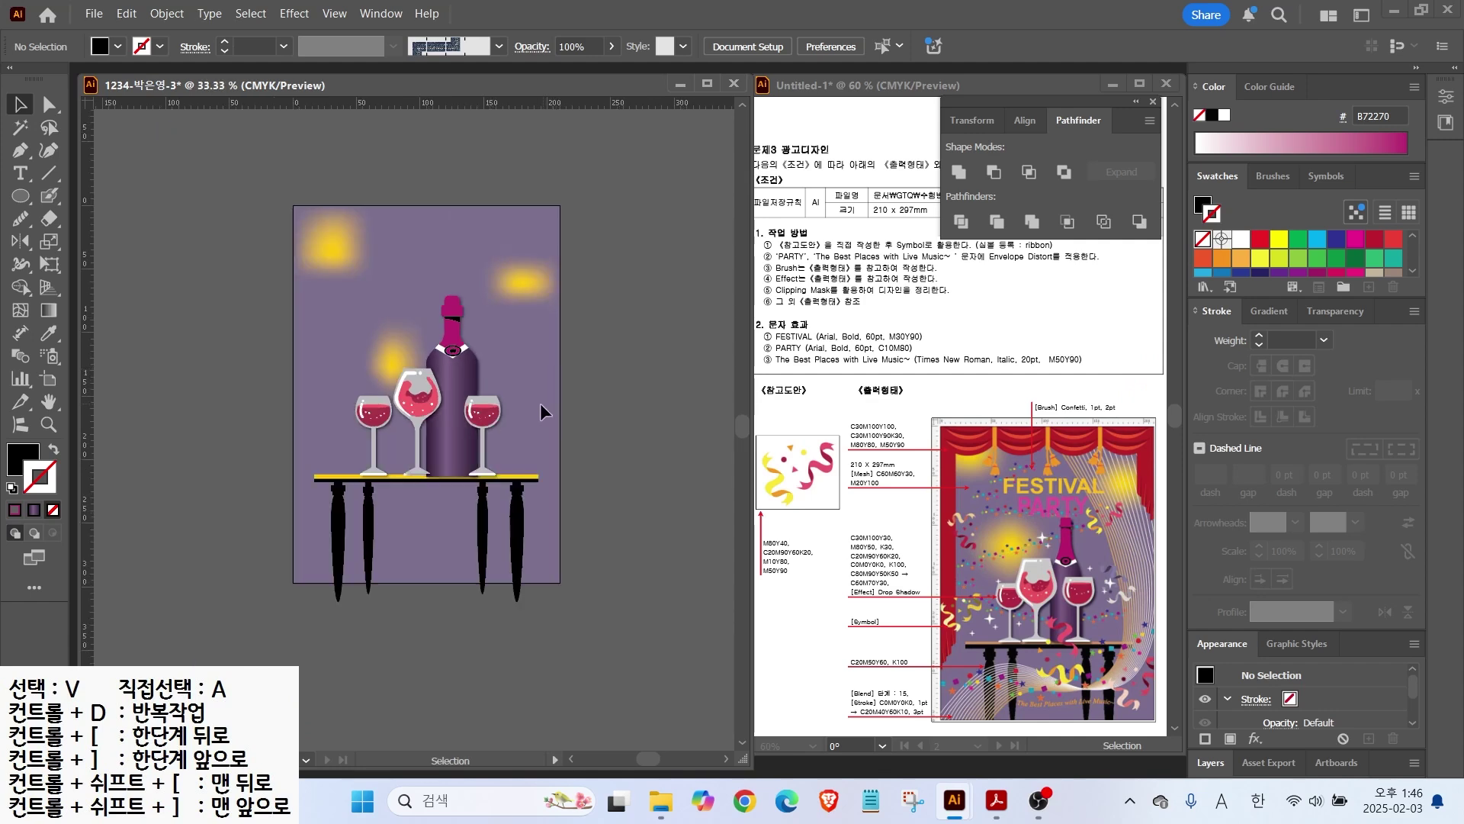
click(10, 488)
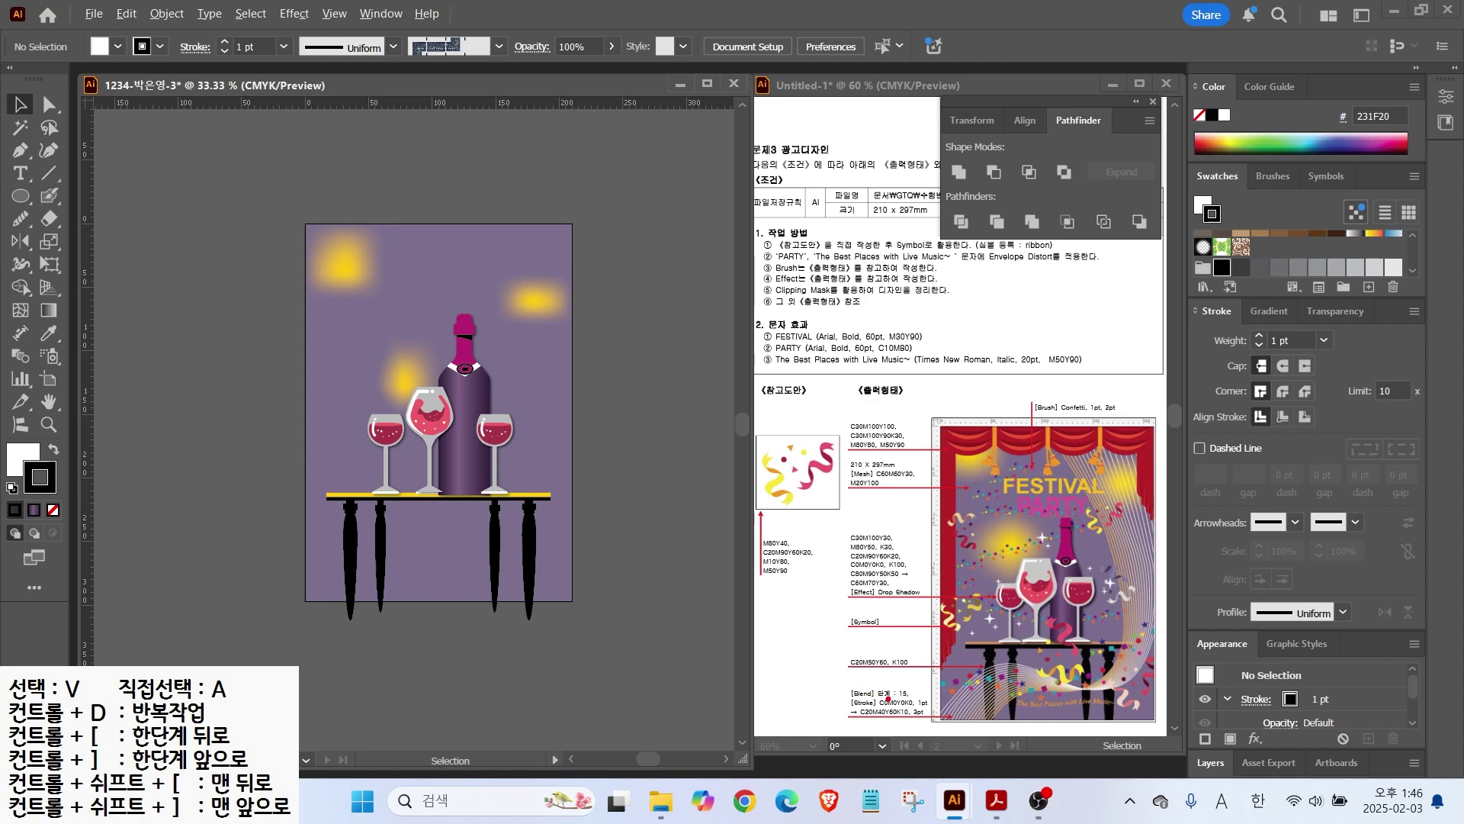
key(Escape)
click(790, 648)
click(578, 349)
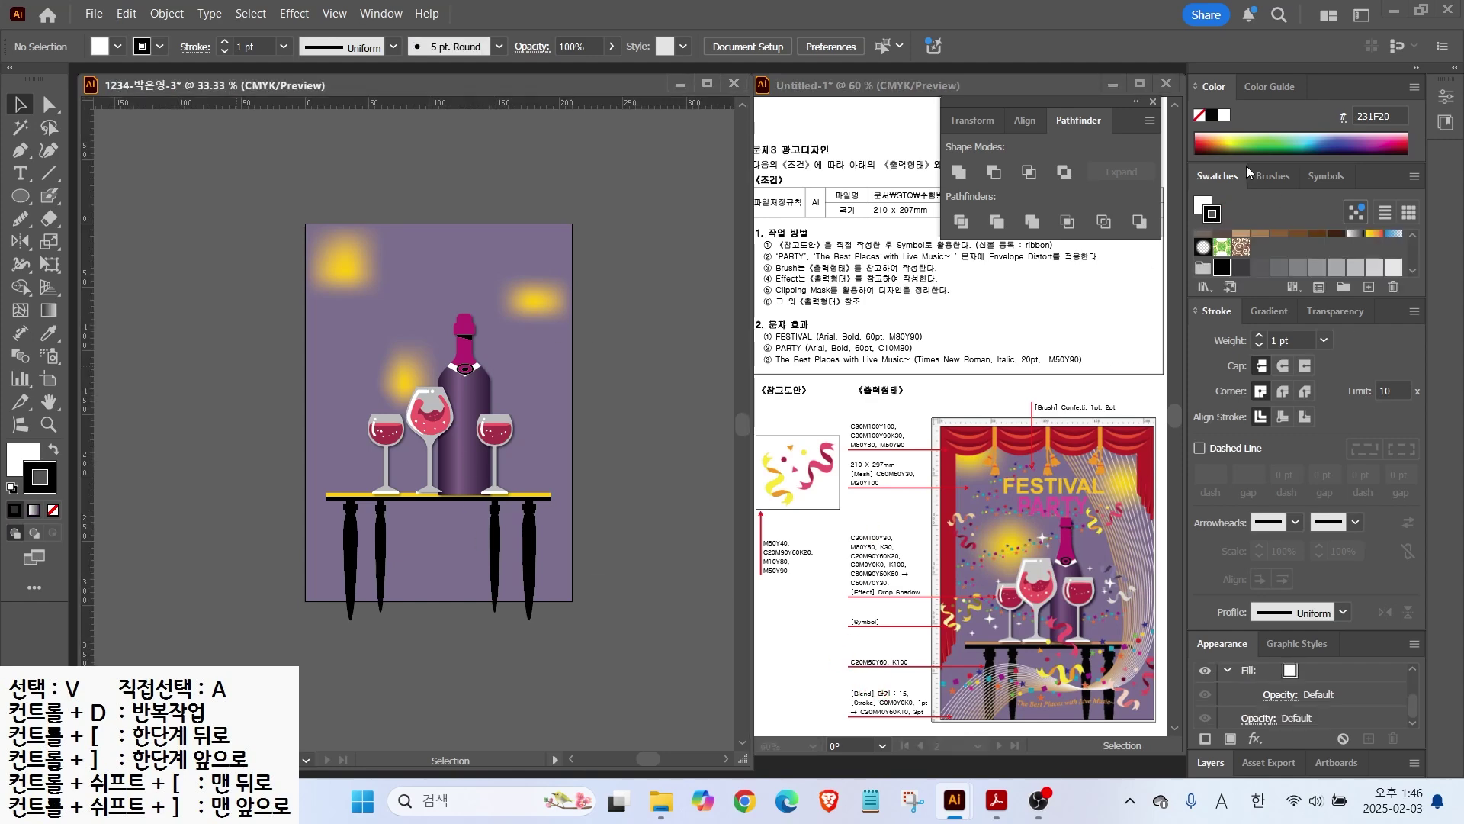
scroll(1314, 246, down, 3)
click(1220, 268)
Step: Create a new swatch with CMYK values 20, 40, 60, 10
click(1371, 287)
double_click(1069, 356)
text(20)
key(Tab)
text(40	60)
key(Tab)
text(10)
key(Return)
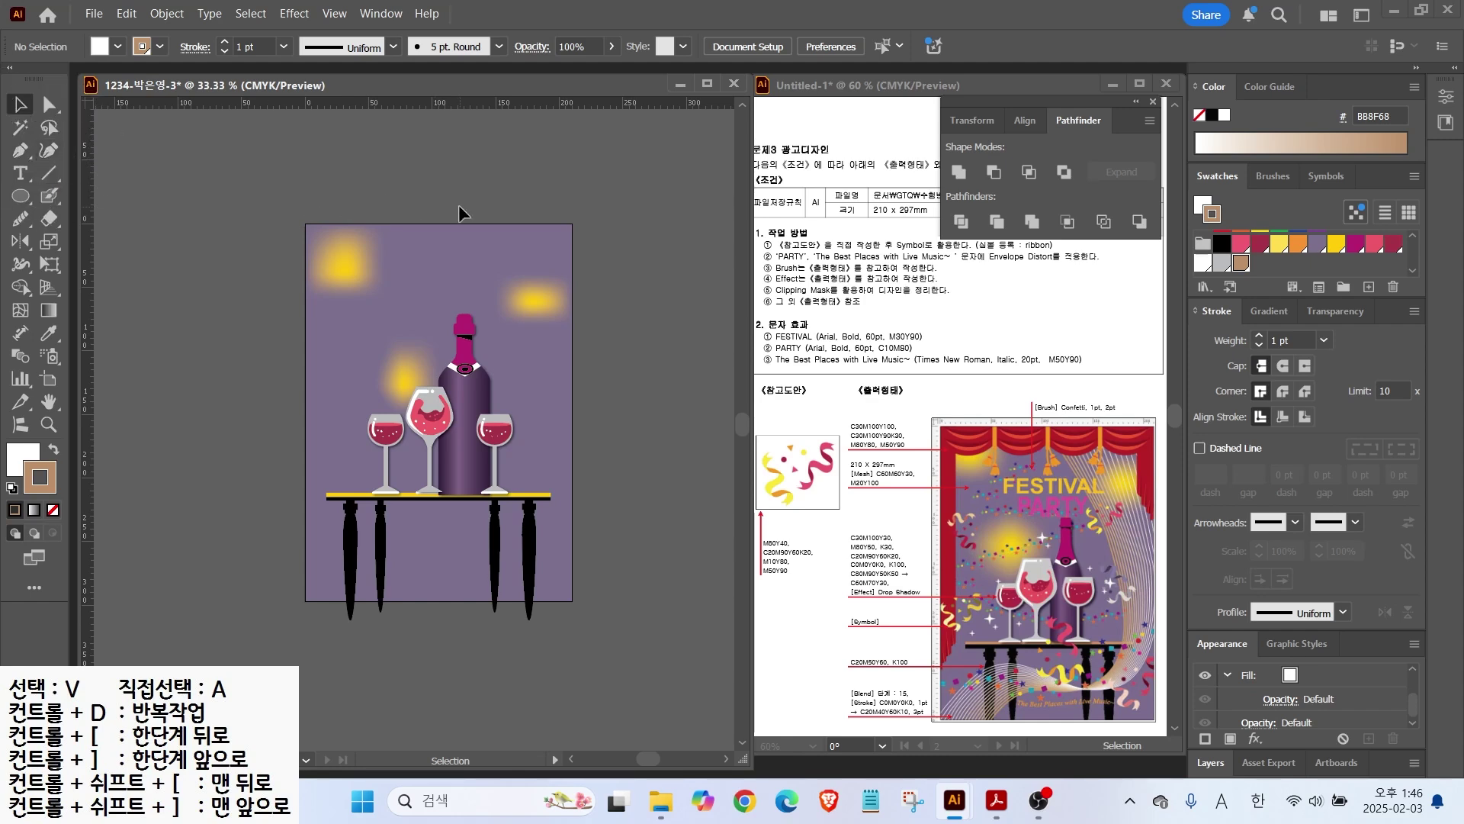
Step: Pick the Curvature tool for drawing smooth curves
click(49, 151)
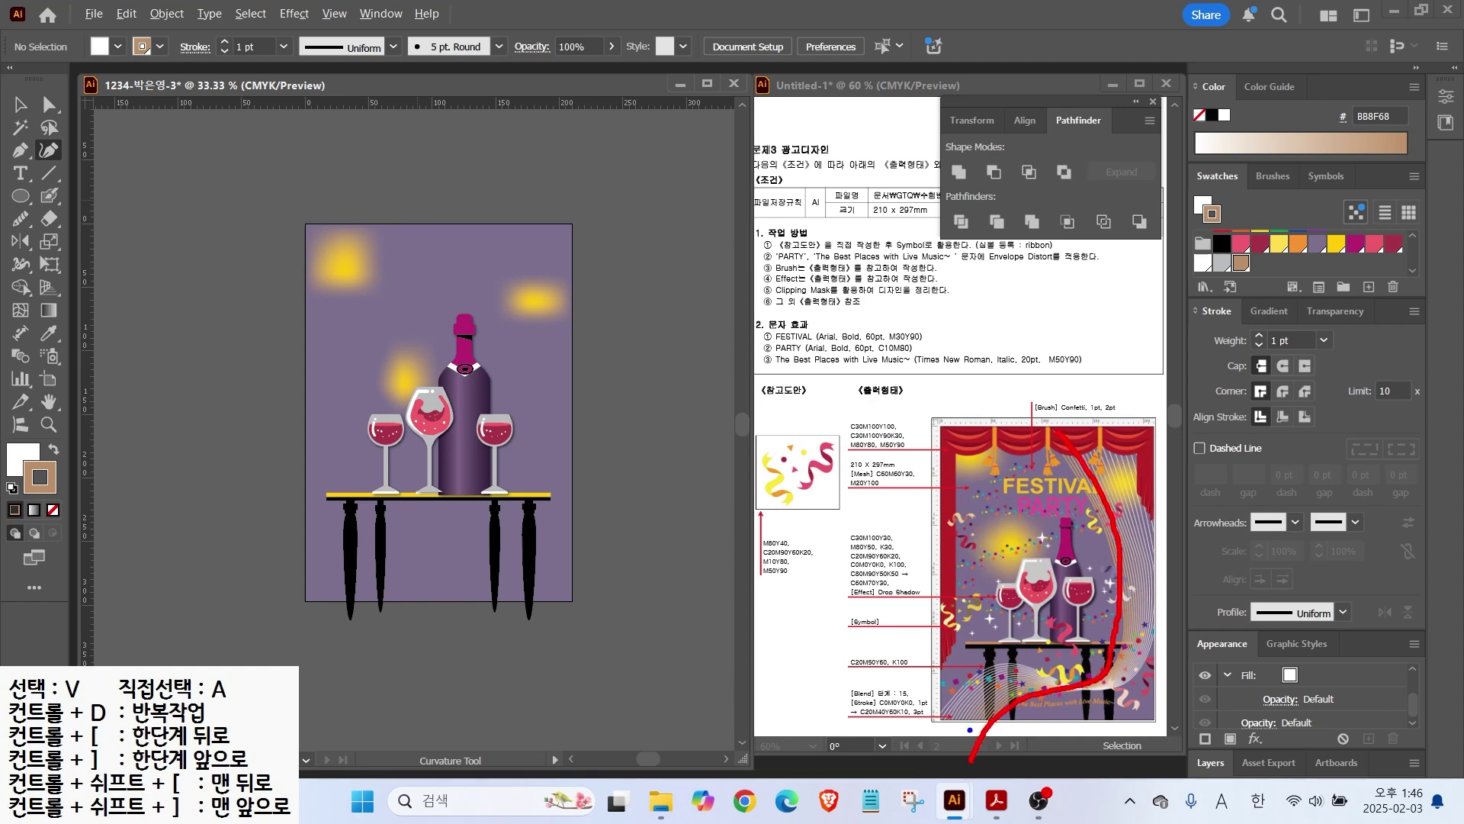
drag(915, 709, 1005, 653)
drag(1154, 610, 1152, 358)
key(Escape)
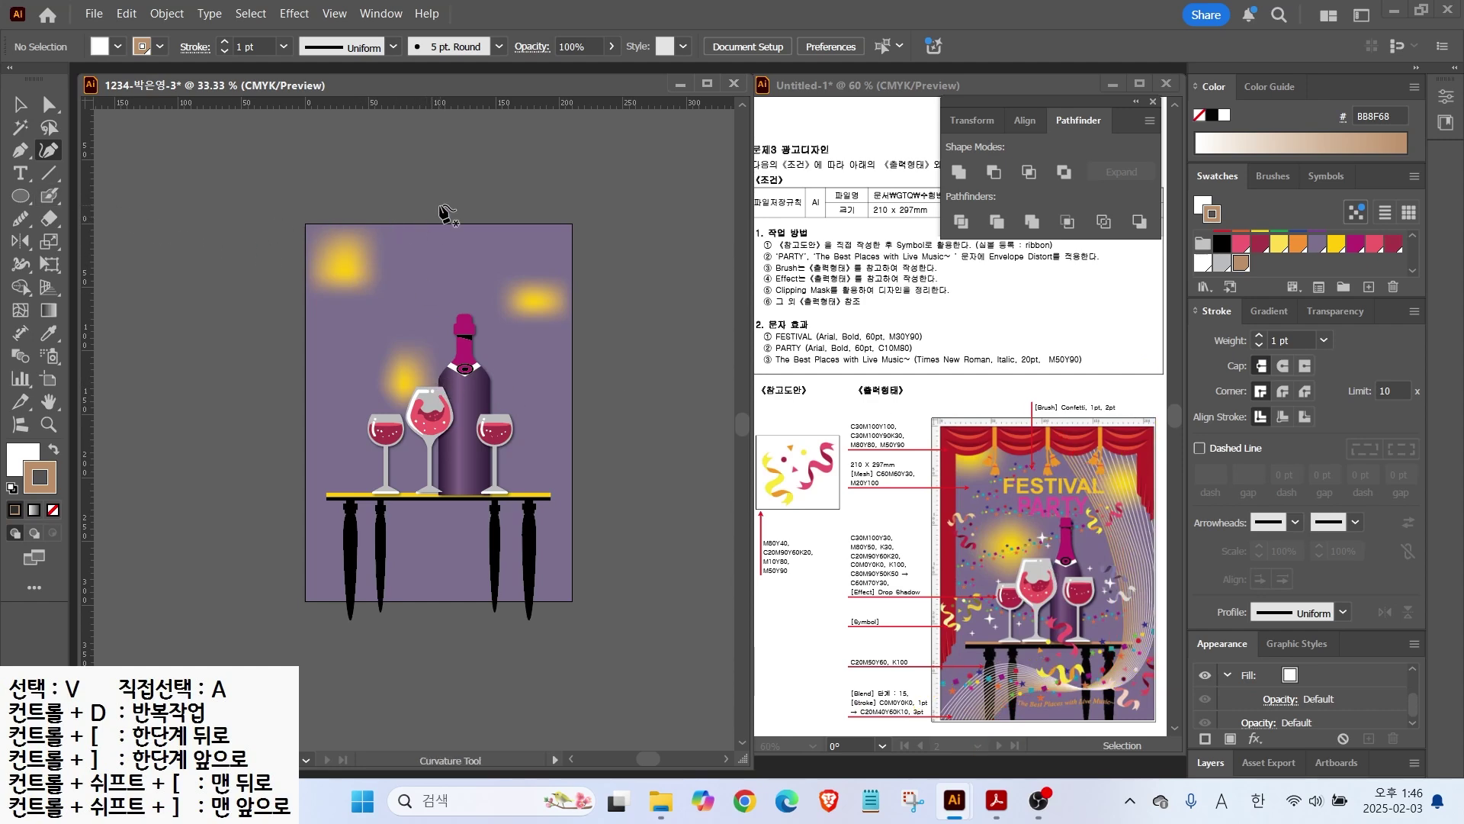
Step: Draw a curve from above the artboard sweeping down past the table to the lower left
click(434, 200)
click(534, 425)
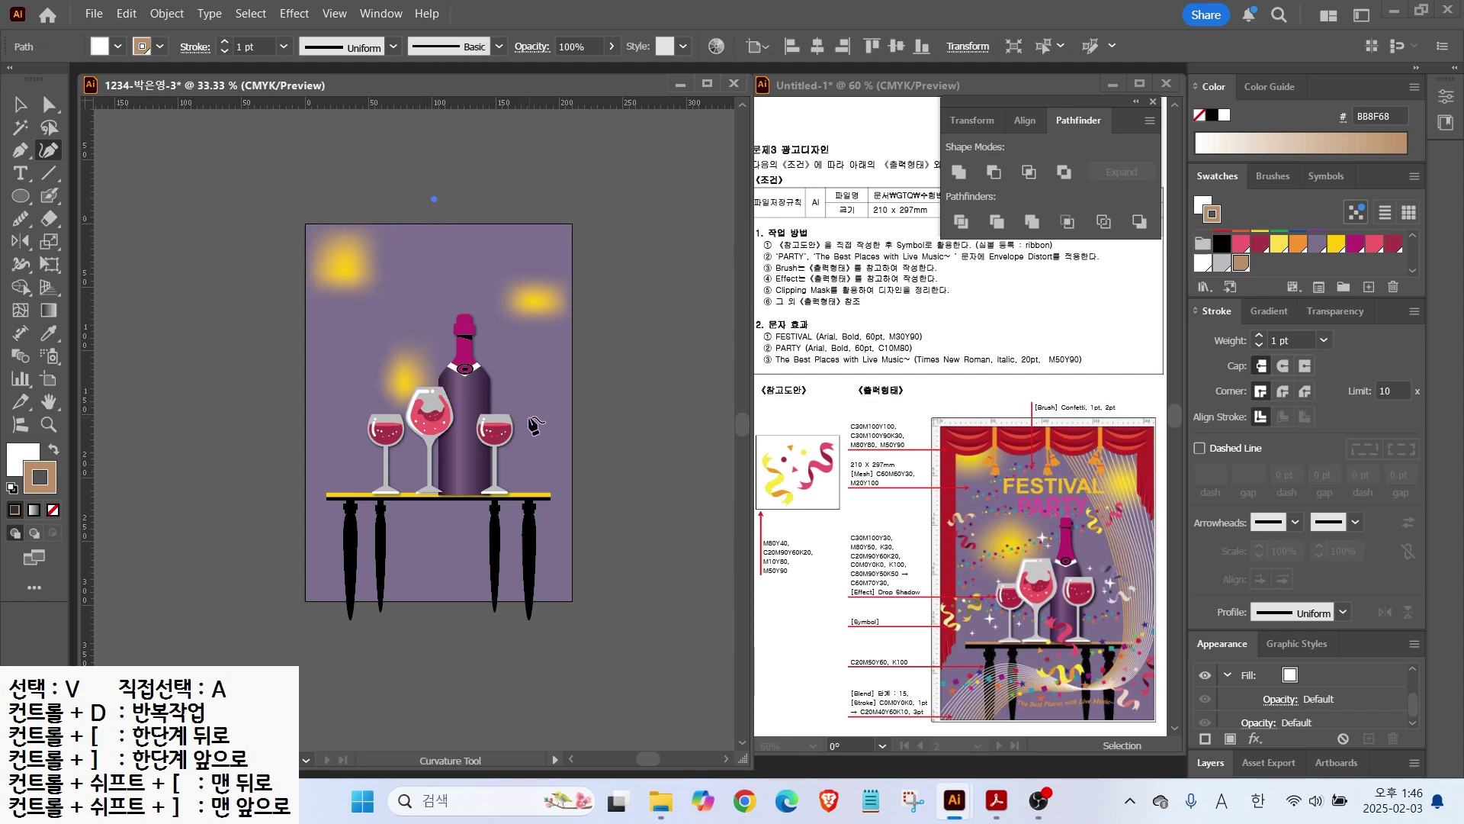
click(500, 537)
click(406, 539)
click(369, 577)
click(372, 646)
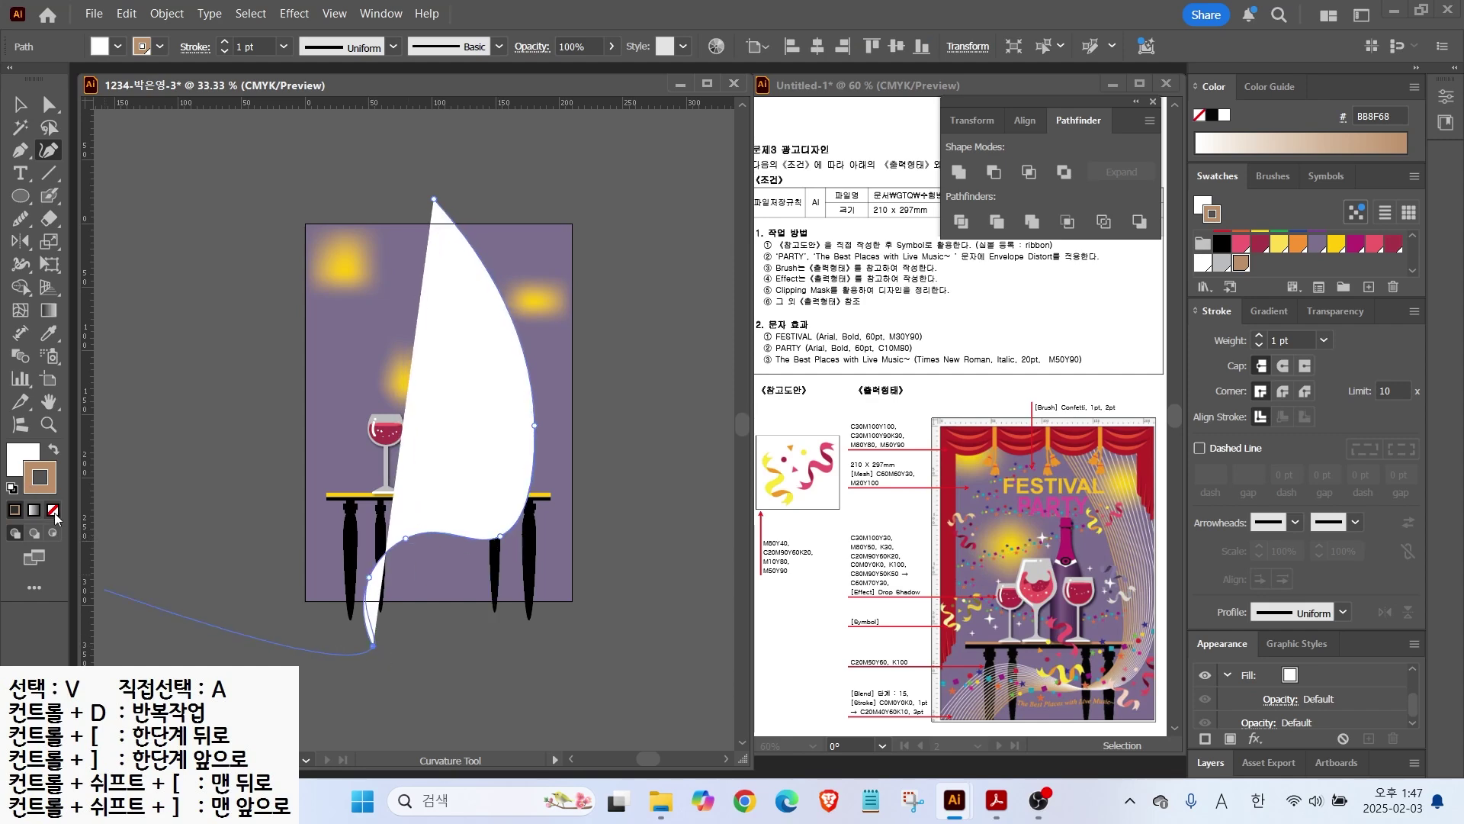
click(52, 509)
key(v)
Step: Make the curve an unfilled tan BB8F68 stroke, 3 pt thick
click(53, 449)
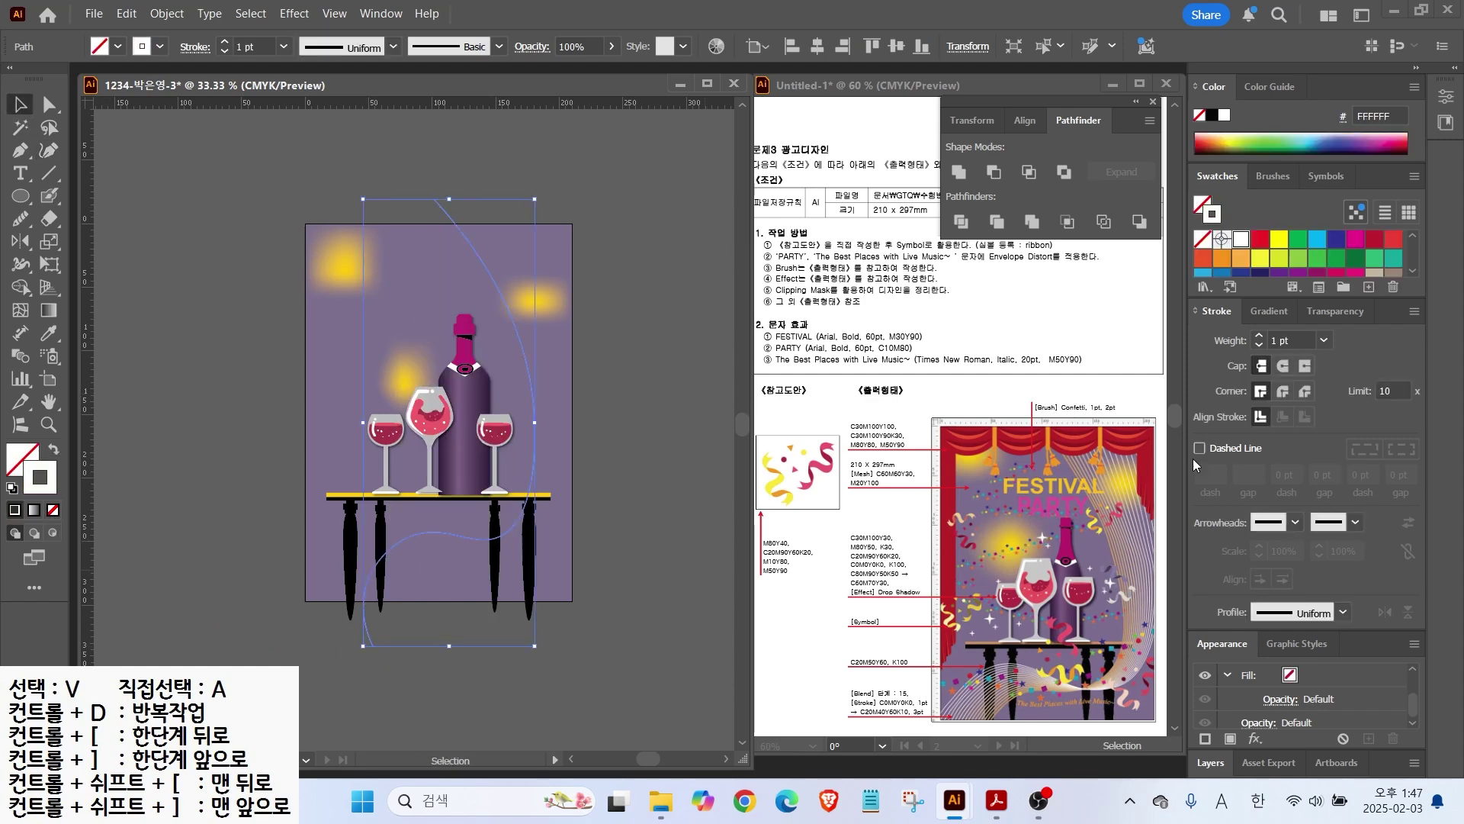
scroll(1321, 223, down, 3)
click(1241, 263)
click(1259, 336)
click(1258, 335)
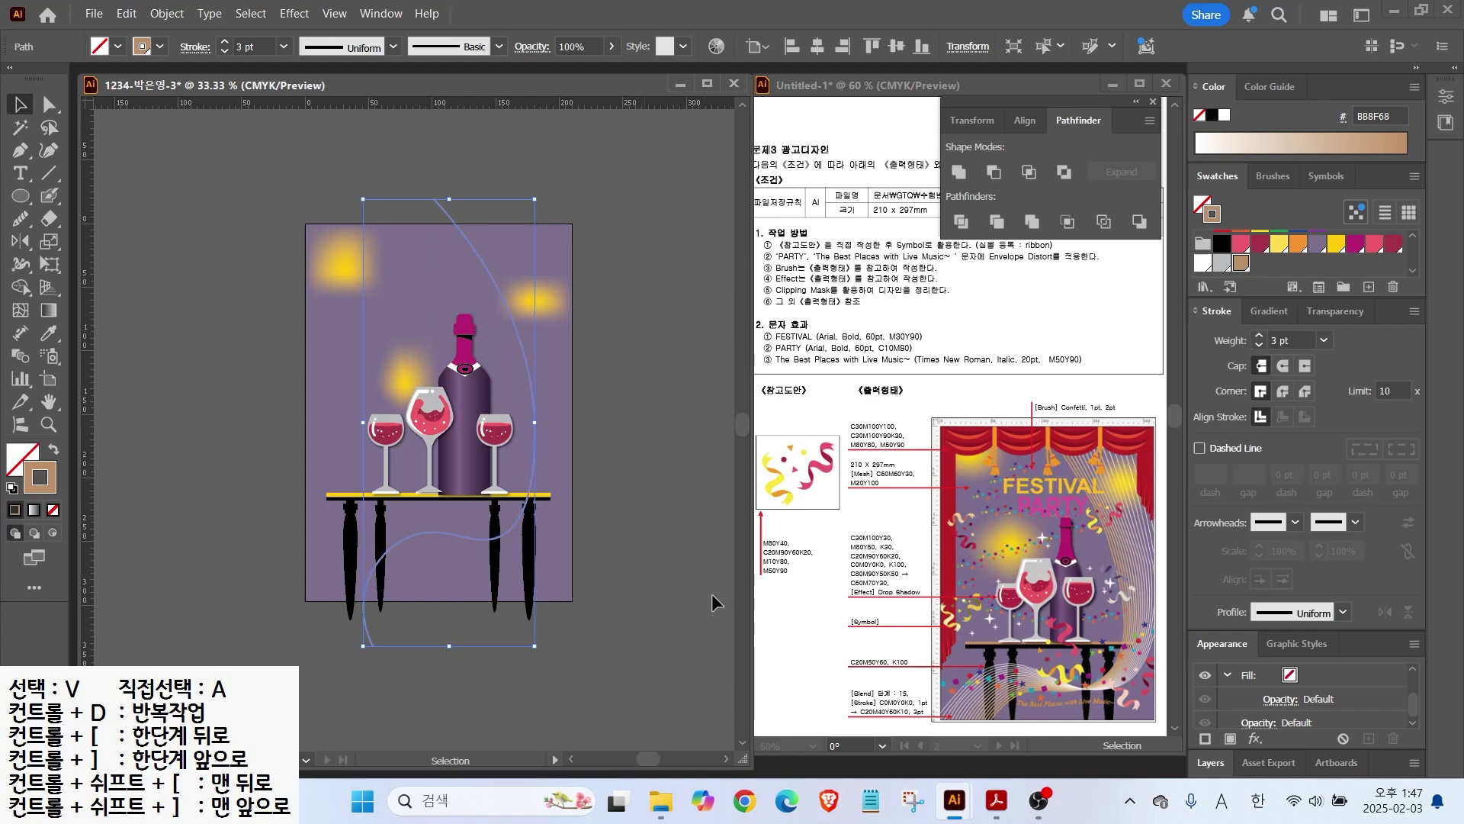
click(574, 513)
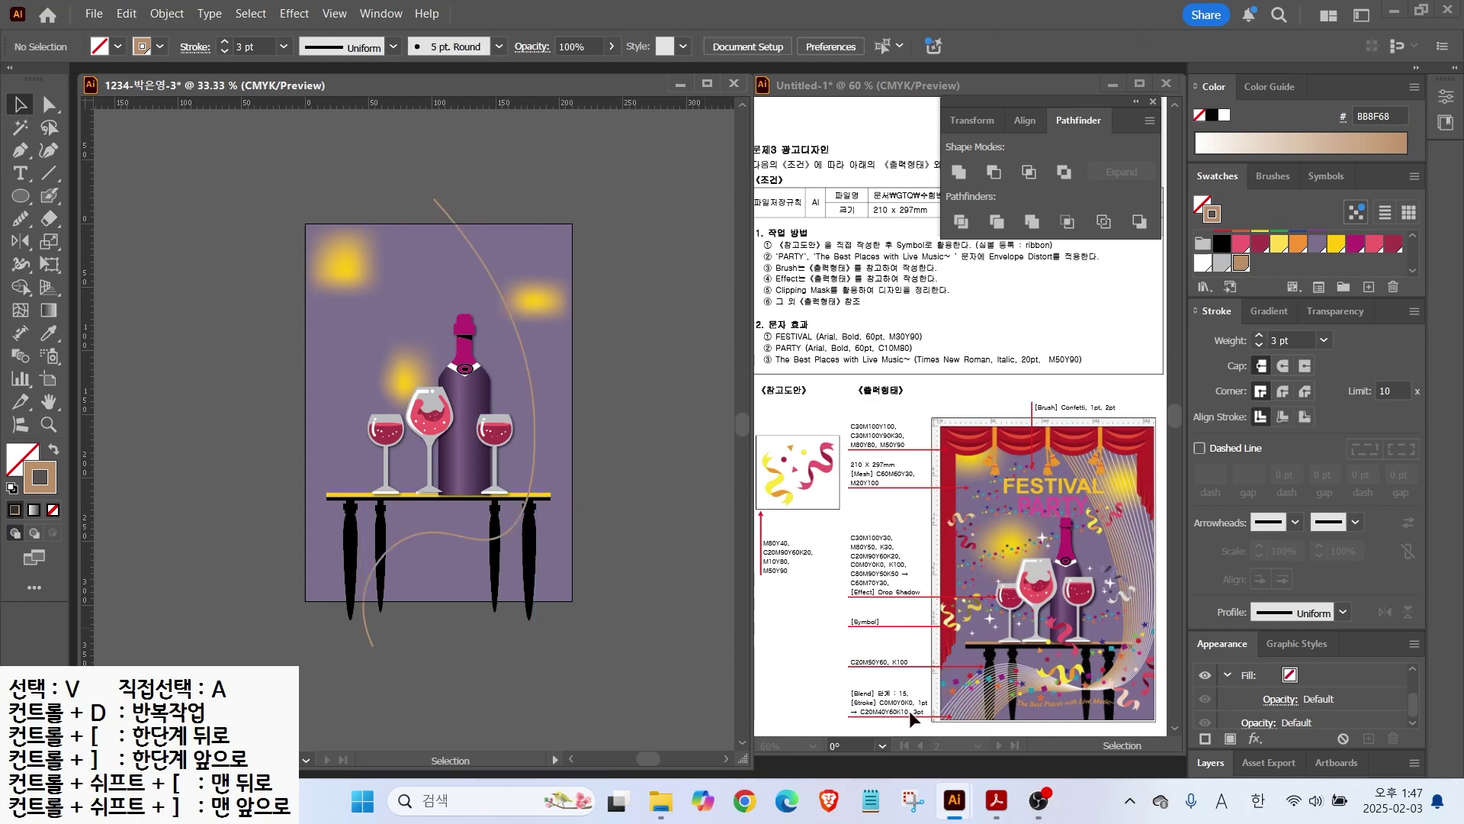
Step: Draw a second curve from above the right side, bending back across the table to the lower left
click(48, 150)
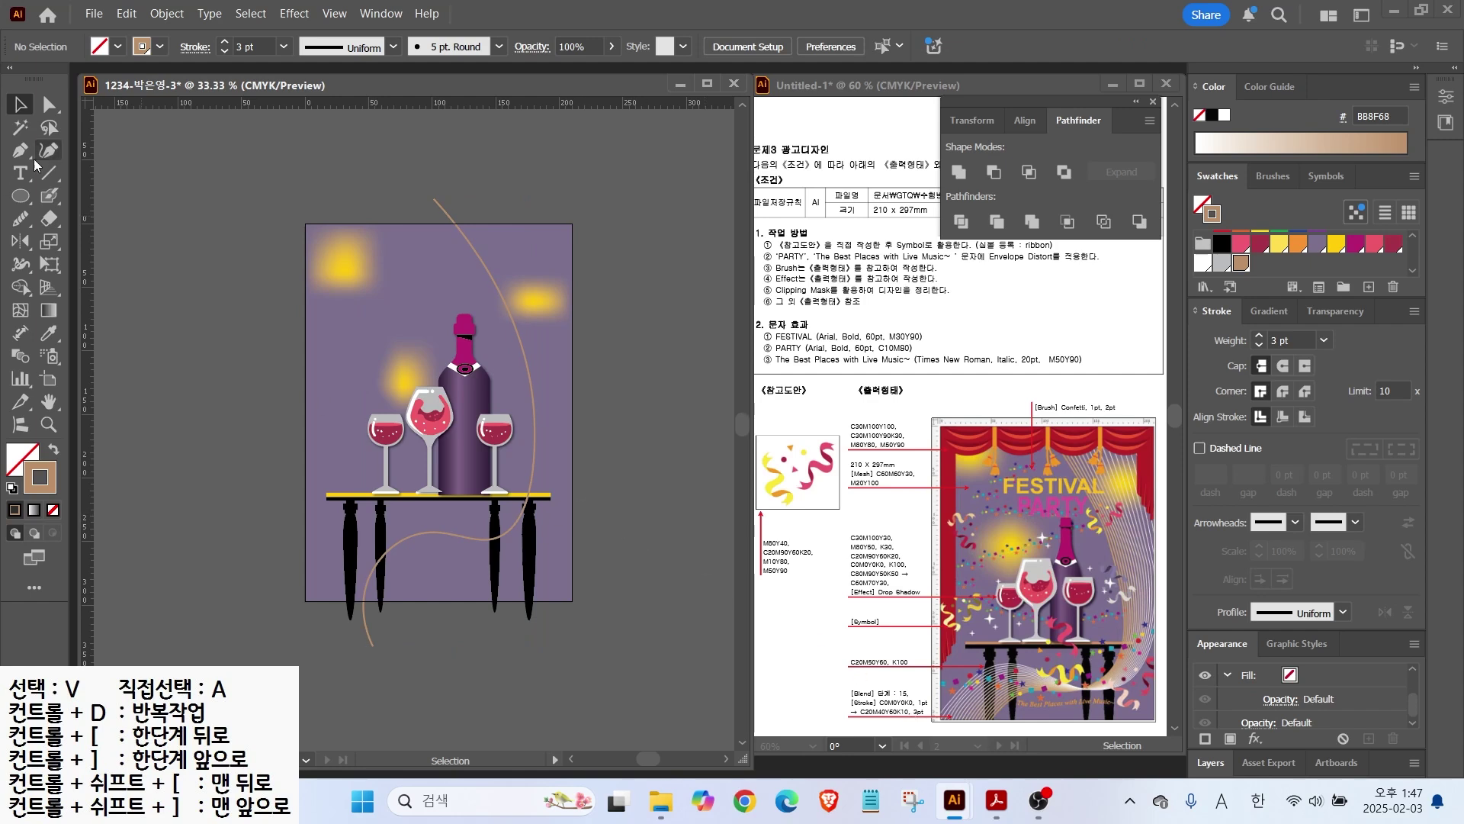
click(553, 189)
click(568, 405)
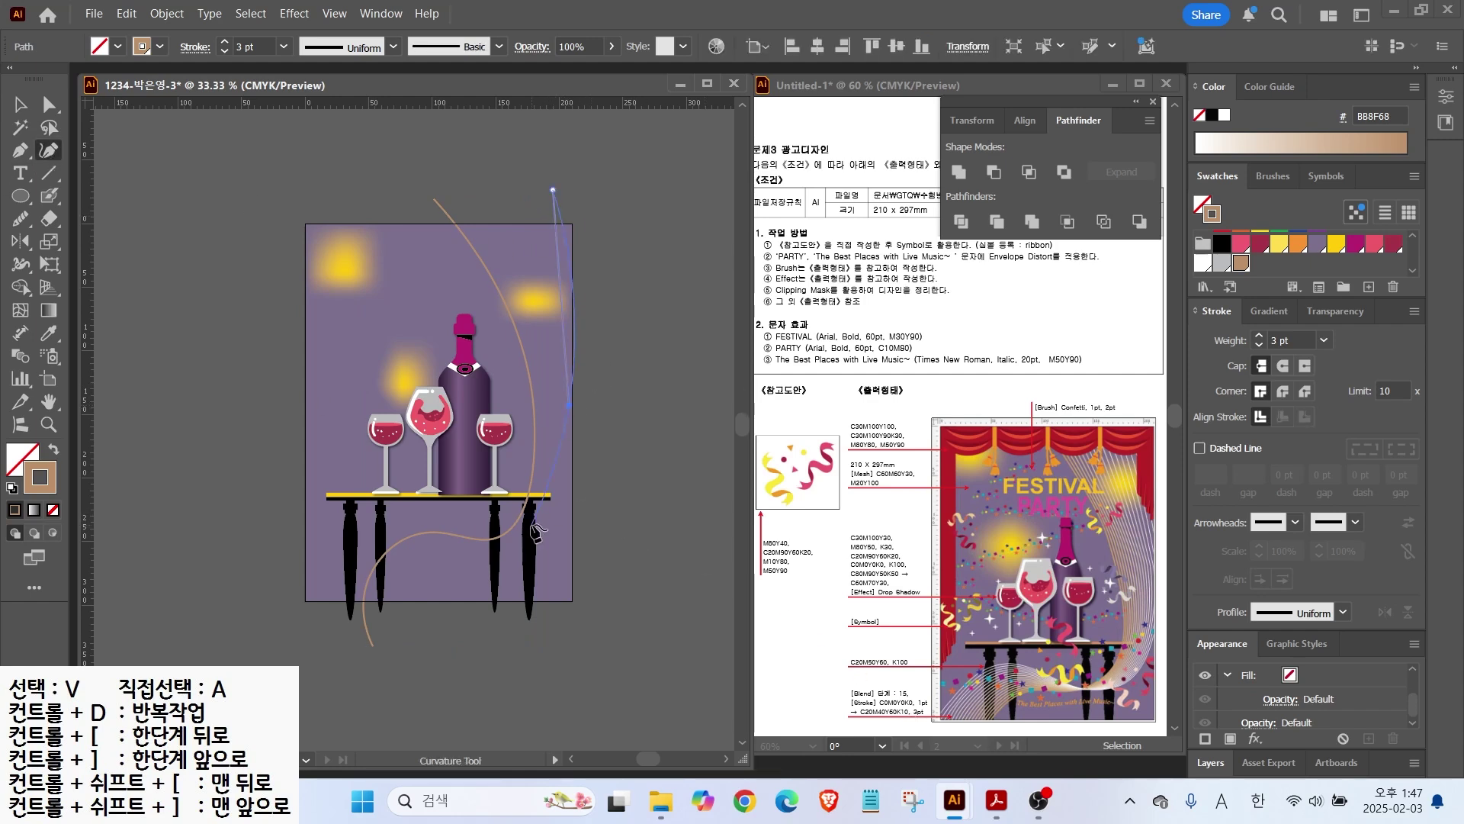
click(531, 545)
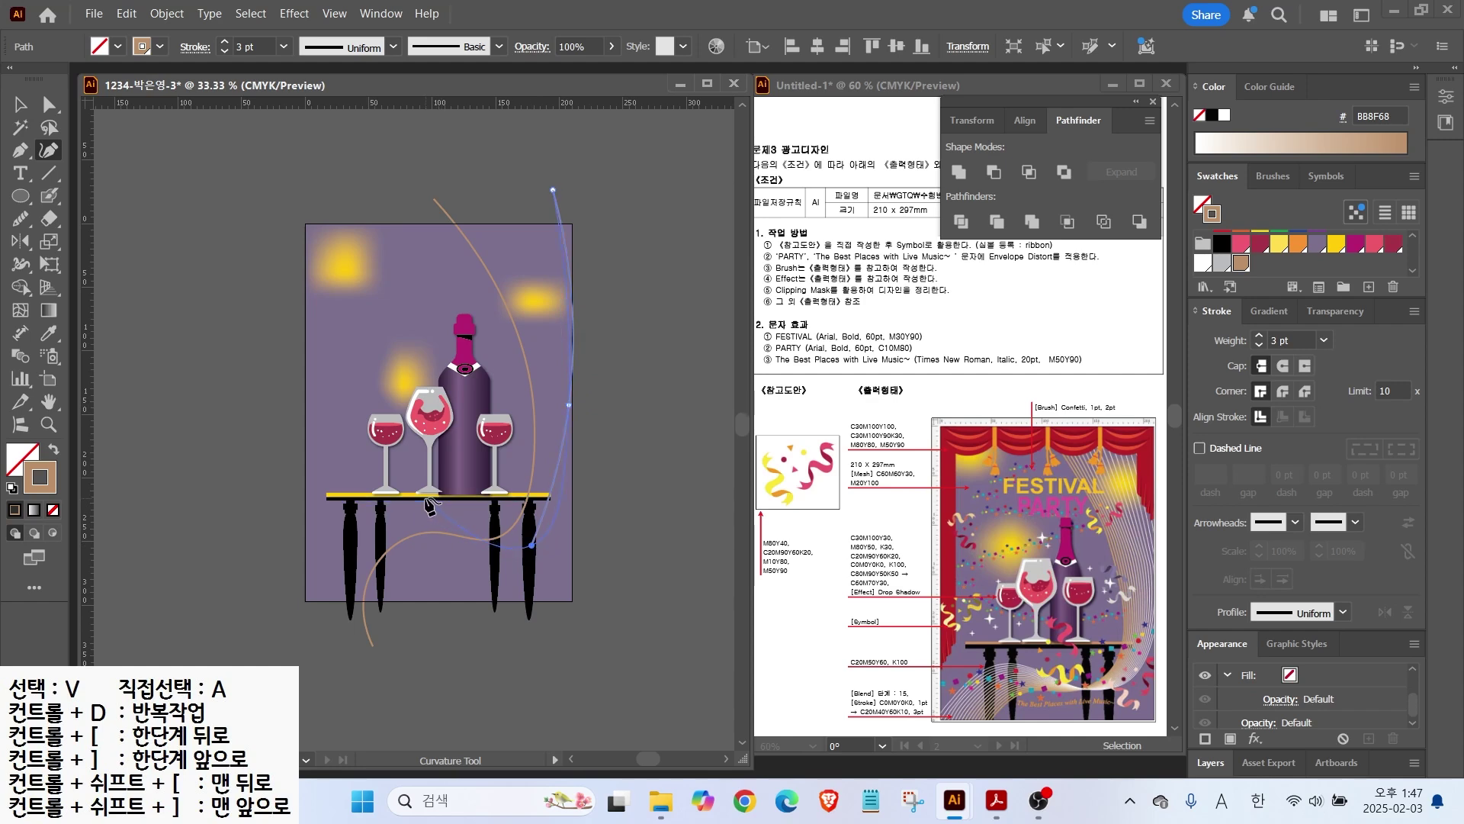
click(432, 507)
click(333, 529)
click(274, 625)
Step: Try reshaping the second curve (undone), then blend both curves and open Blend Options for Smooth Color
click(47, 111)
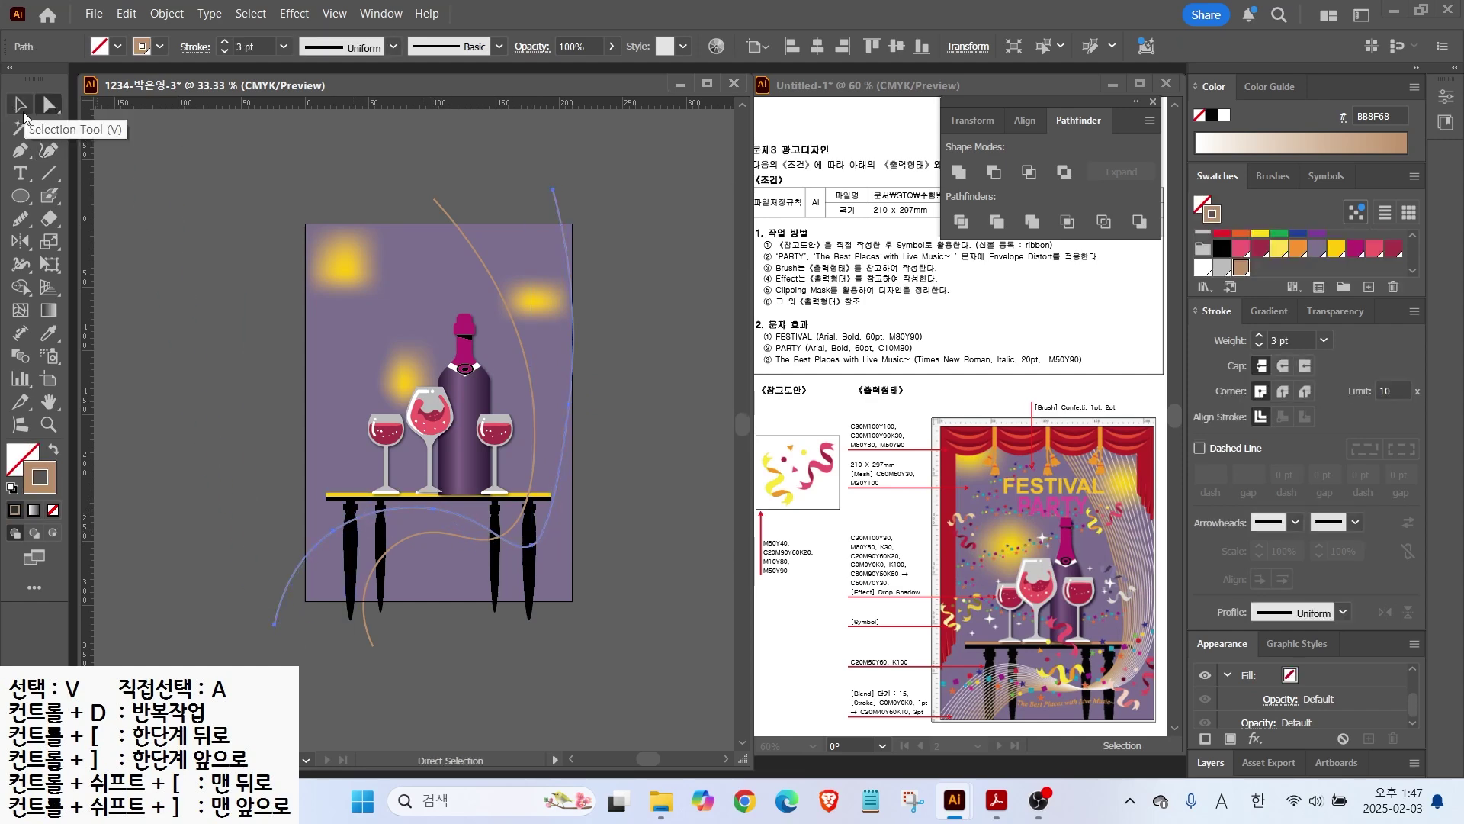
drag(532, 546, 534, 539)
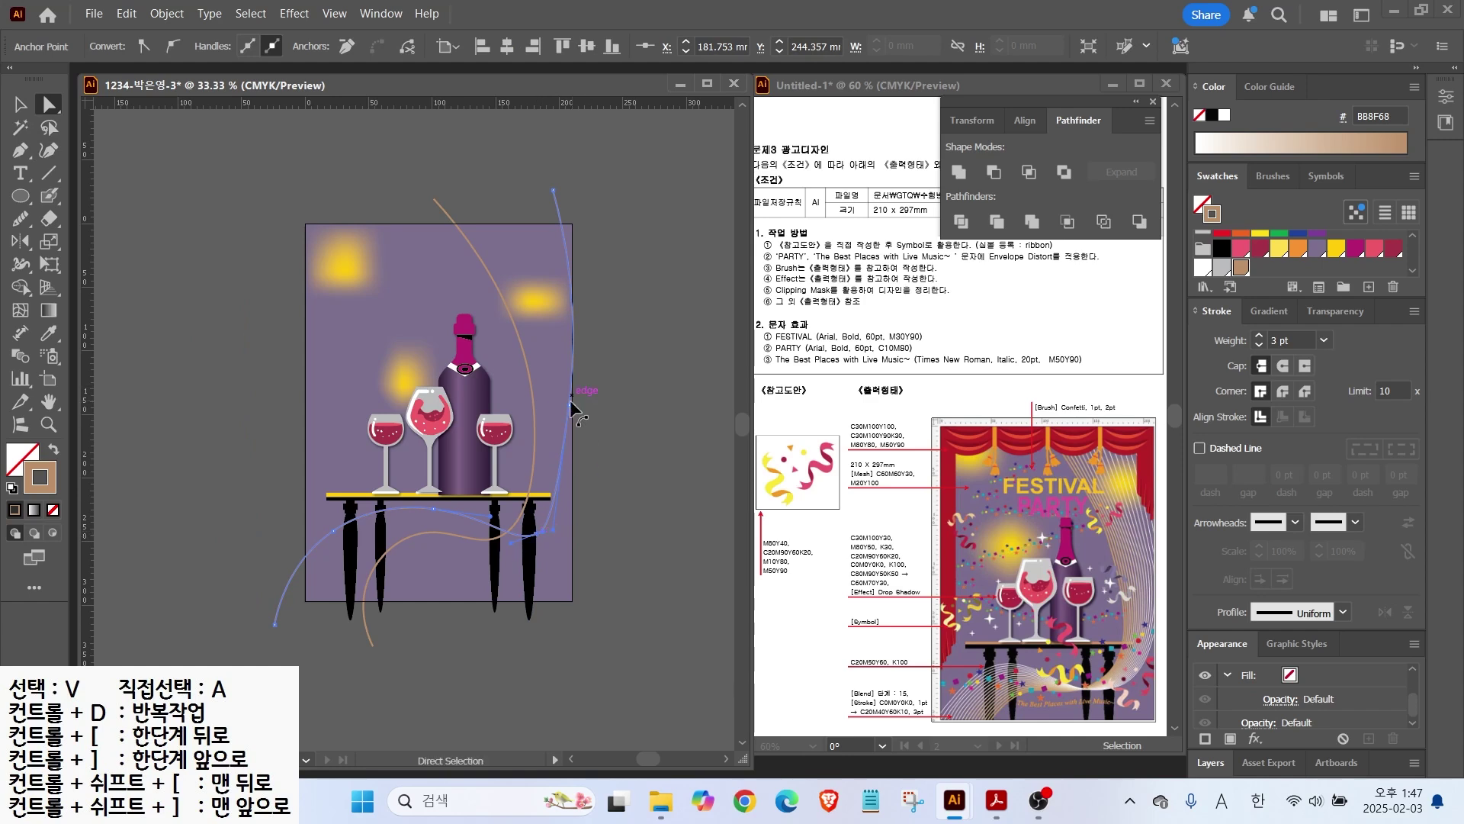
drag(571, 408, 574, 397)
key(ctrl+z)
click(20, 356)
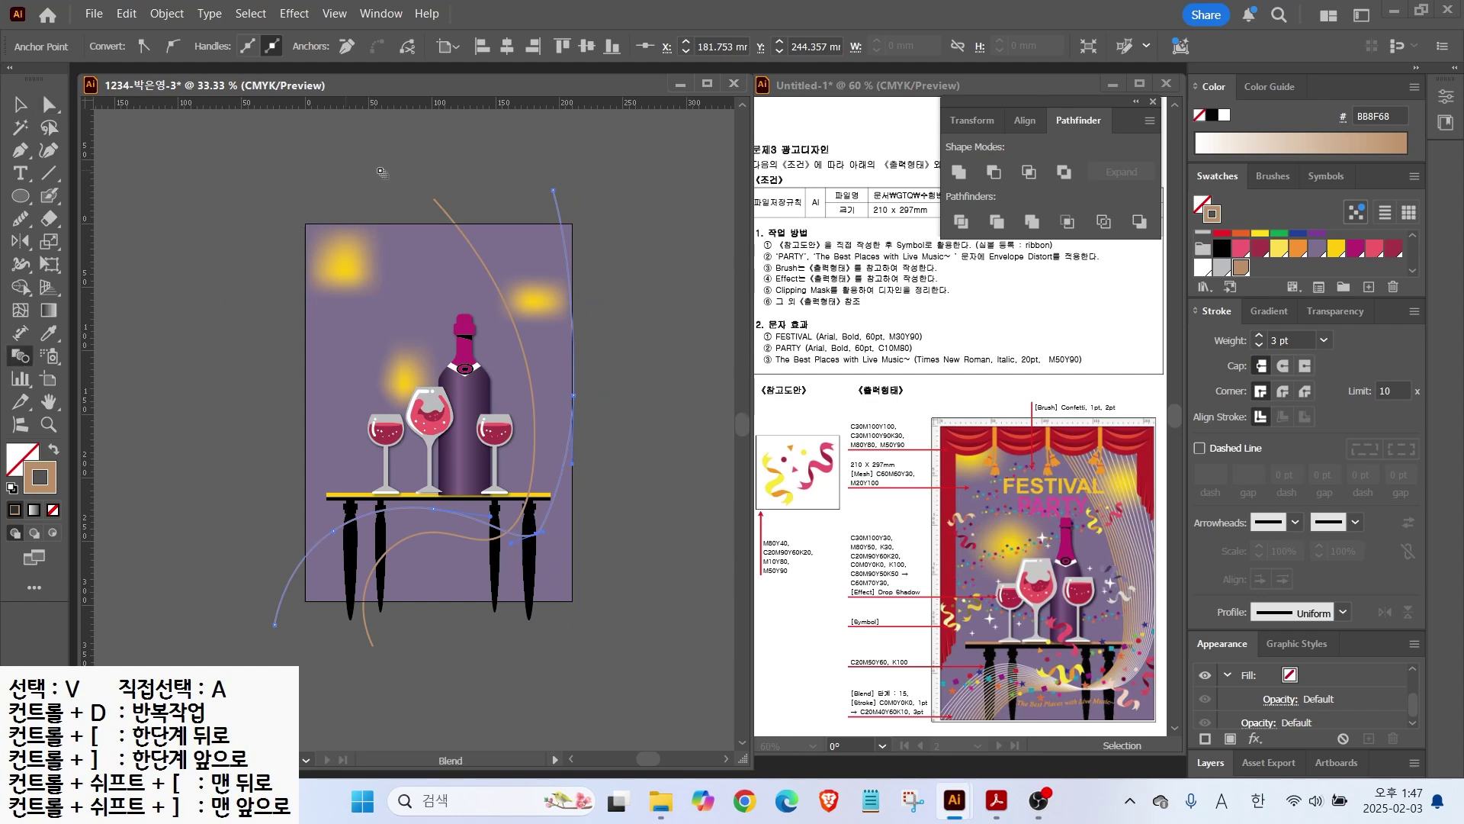
click(555, 197)
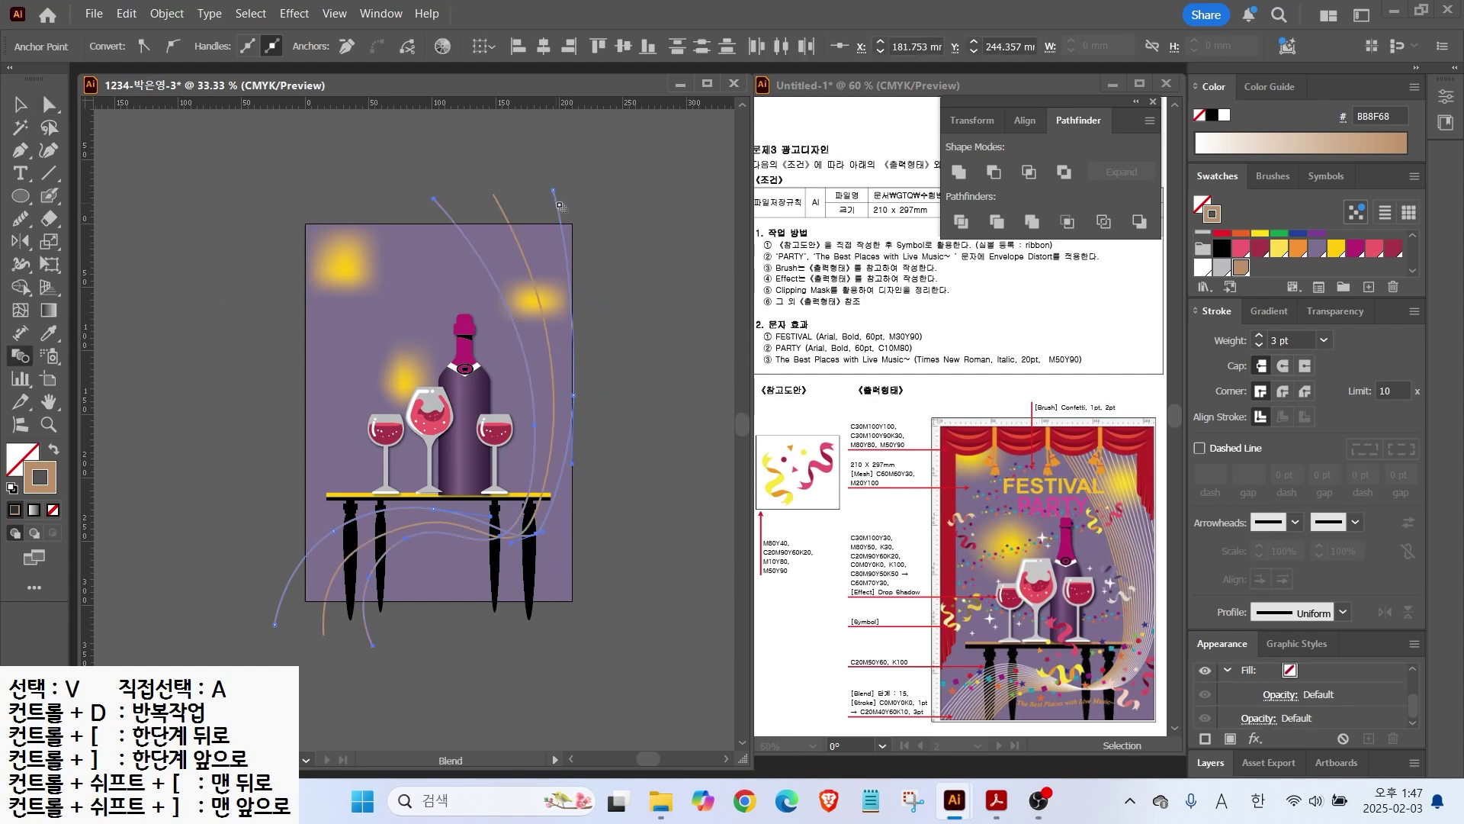
double_click(20, 355)
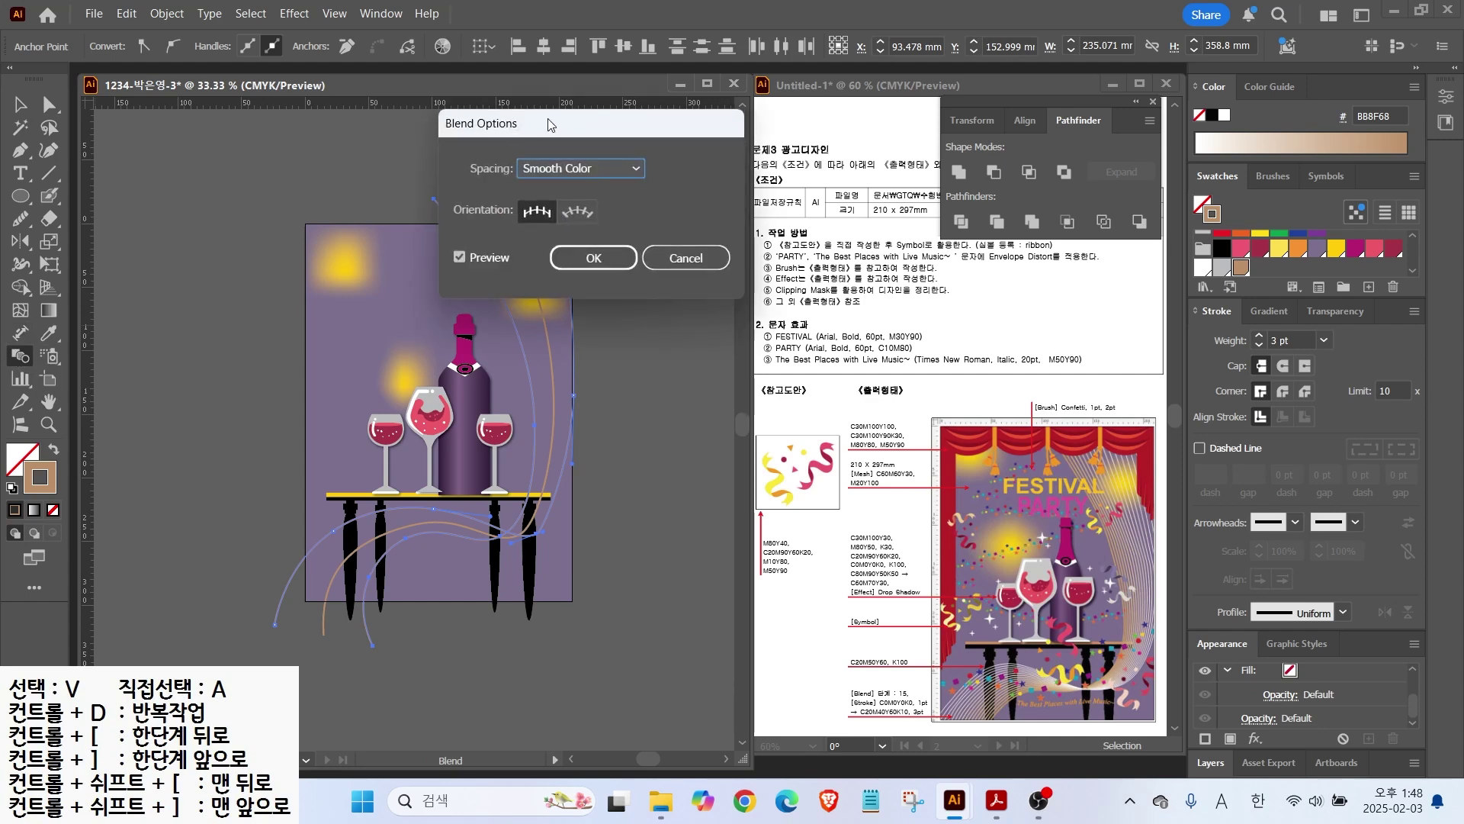
Step: Set the ribbon blend's spacing to 15 Specified Steps
click(571, 171)
click(583, 211)
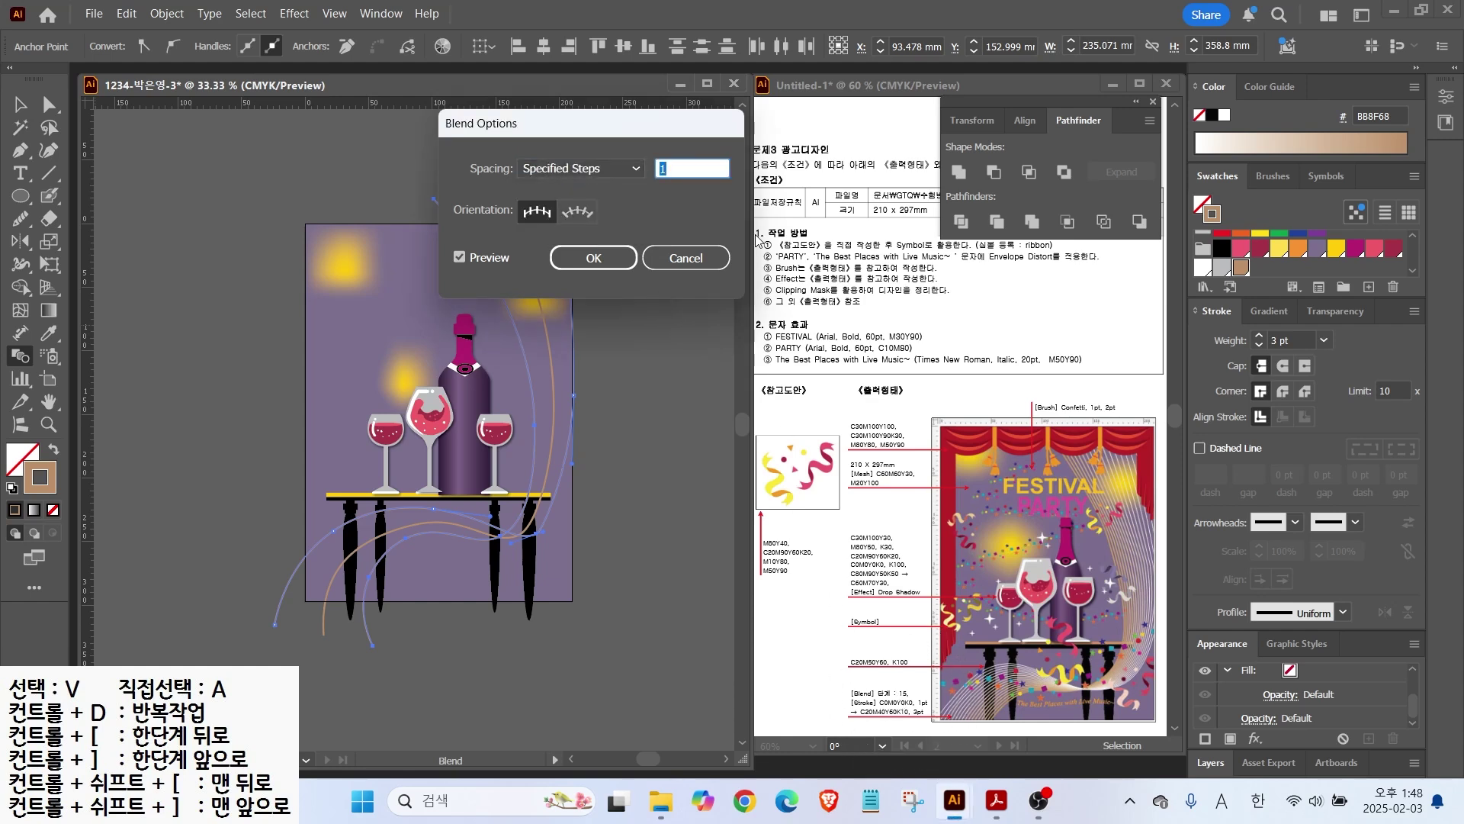
click(458, 259)
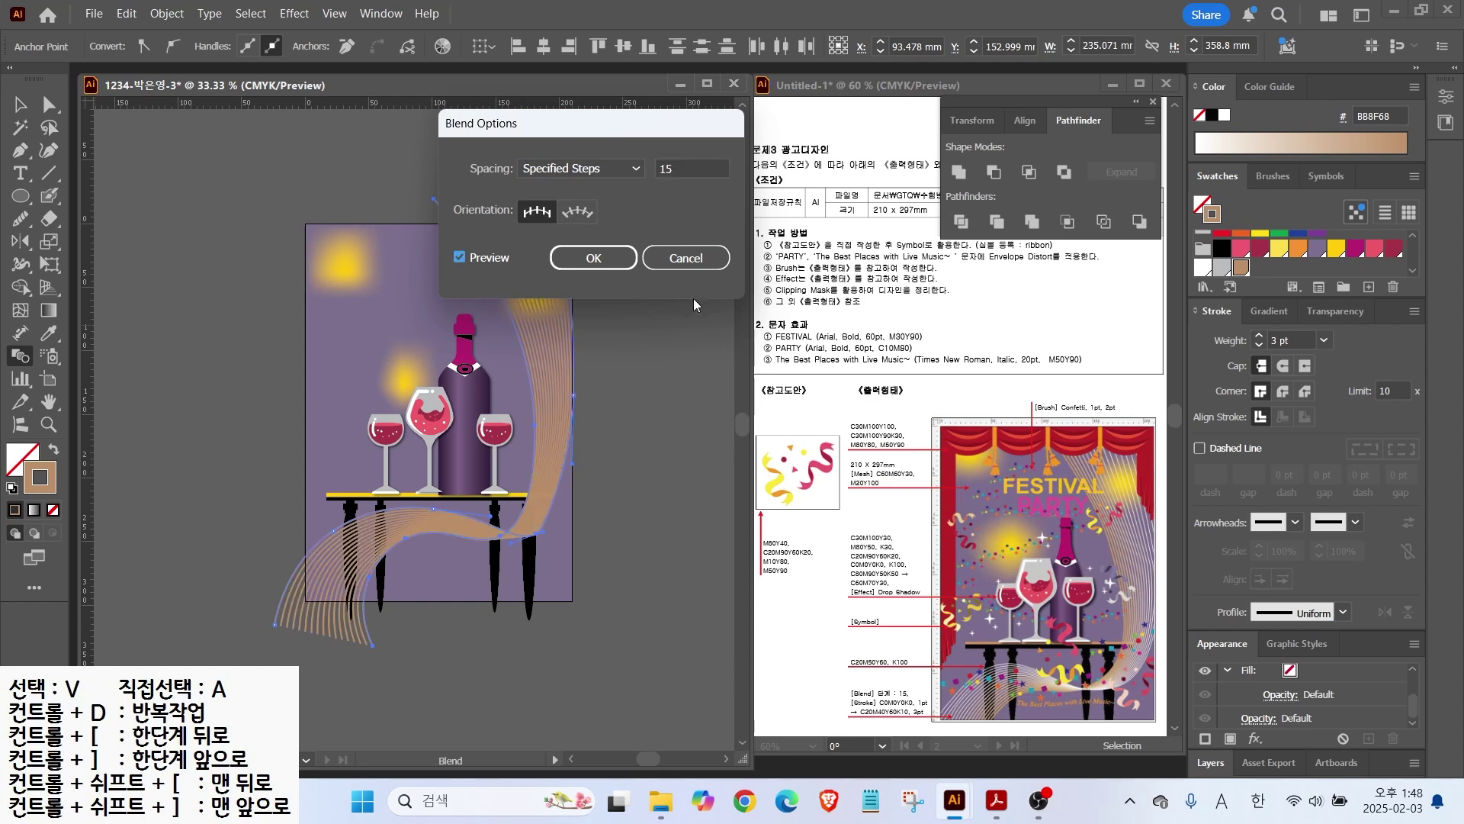
click(594, 258)
Step: Thin the blend strands to 1 pt and make one edge curve's stroke white
key(a)
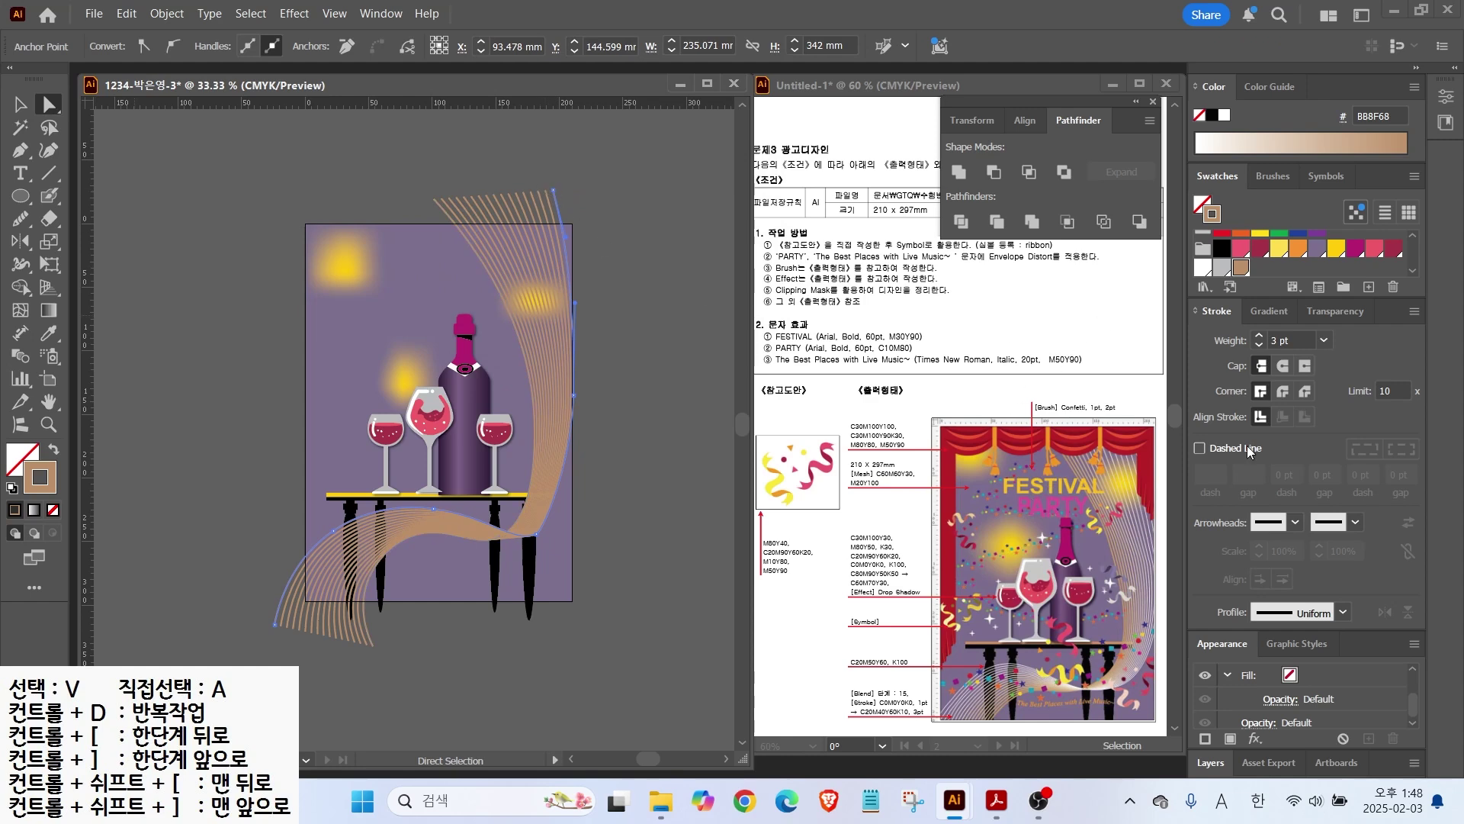
click(1259, 347)
click(1259, 347)
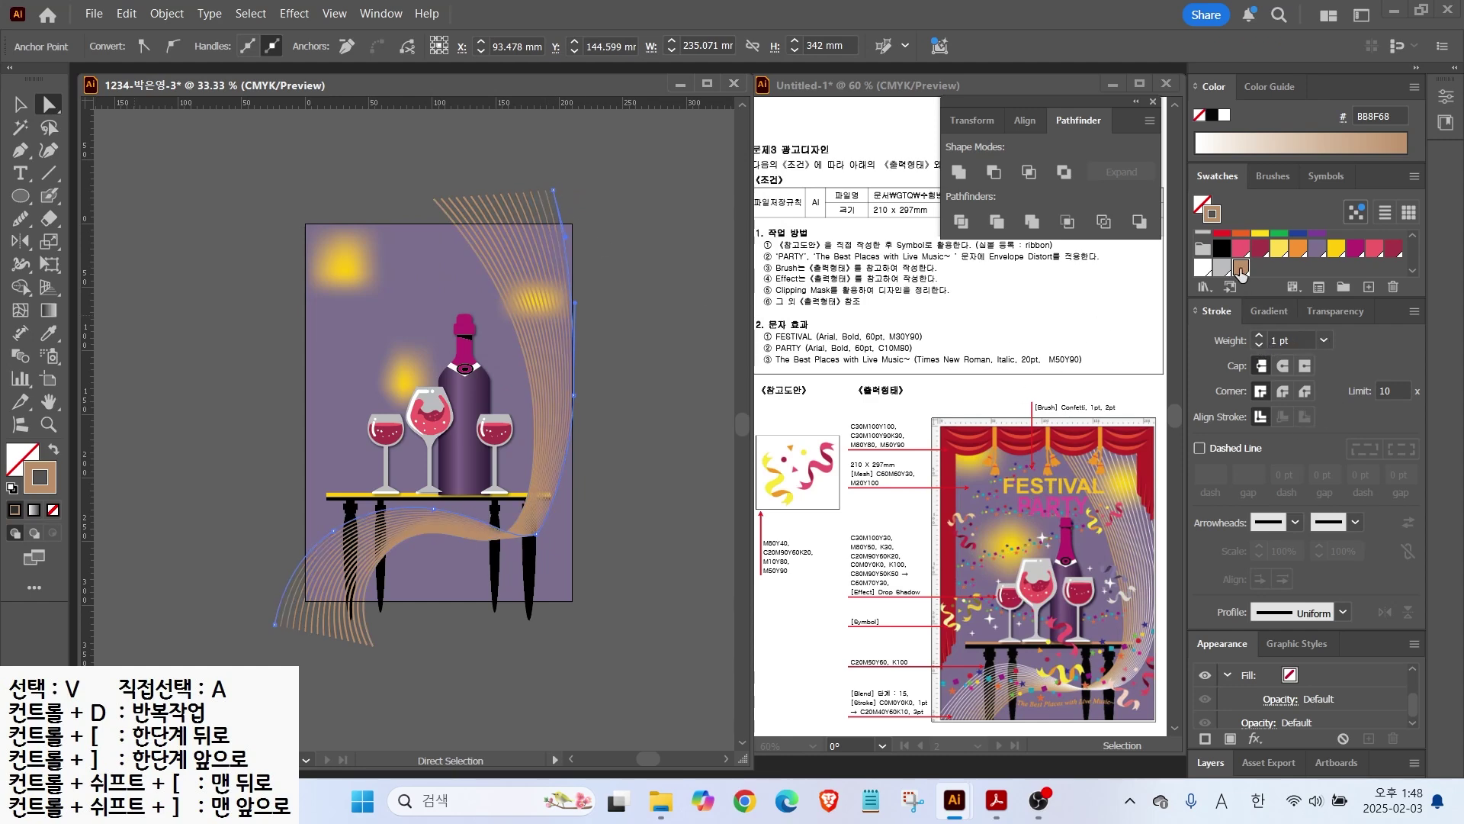
click(1203, 269)
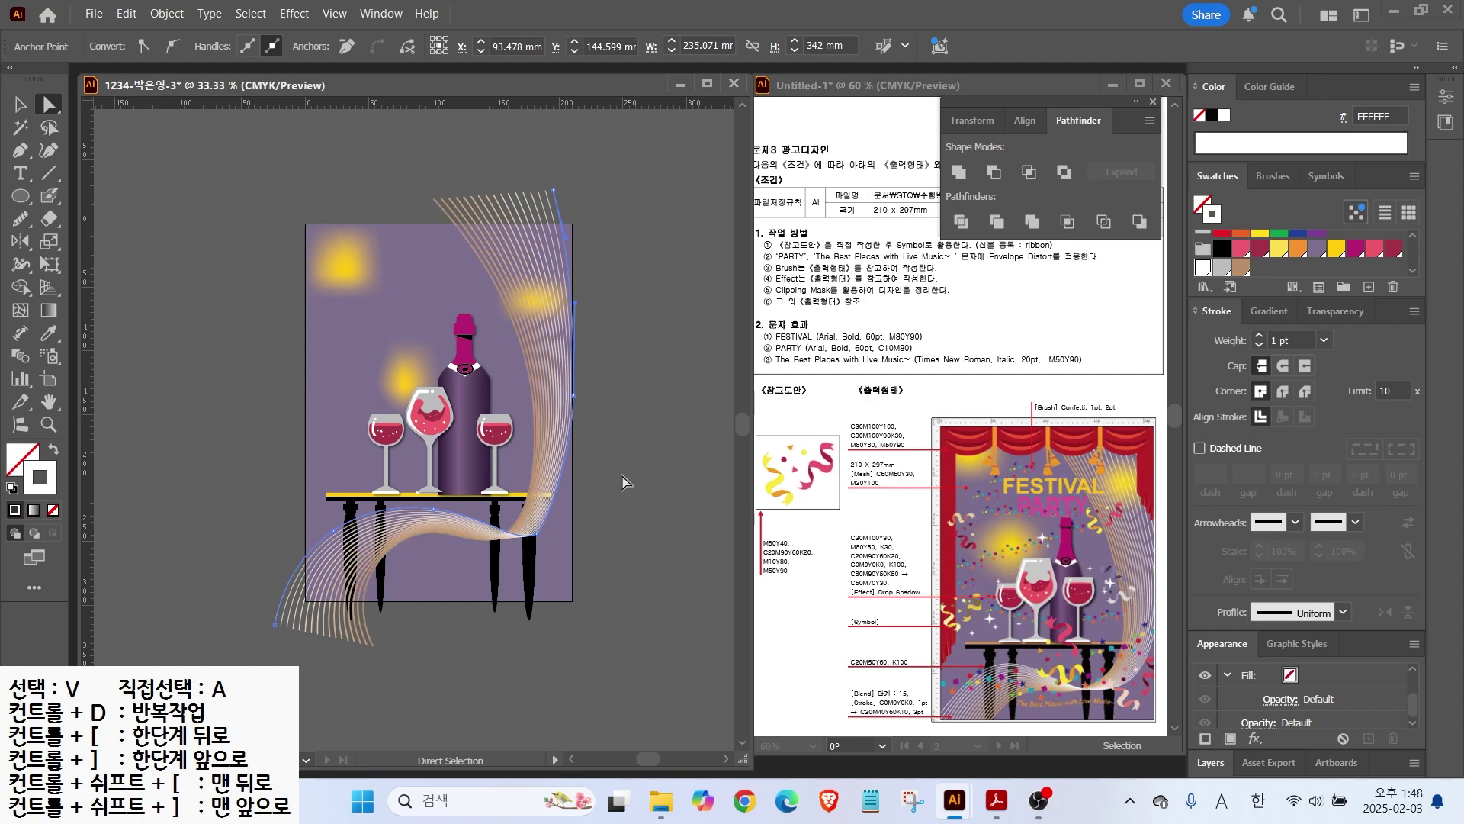
Step: Nudge the ribbon blend slightly left, then deselect everything
click(547, 535)
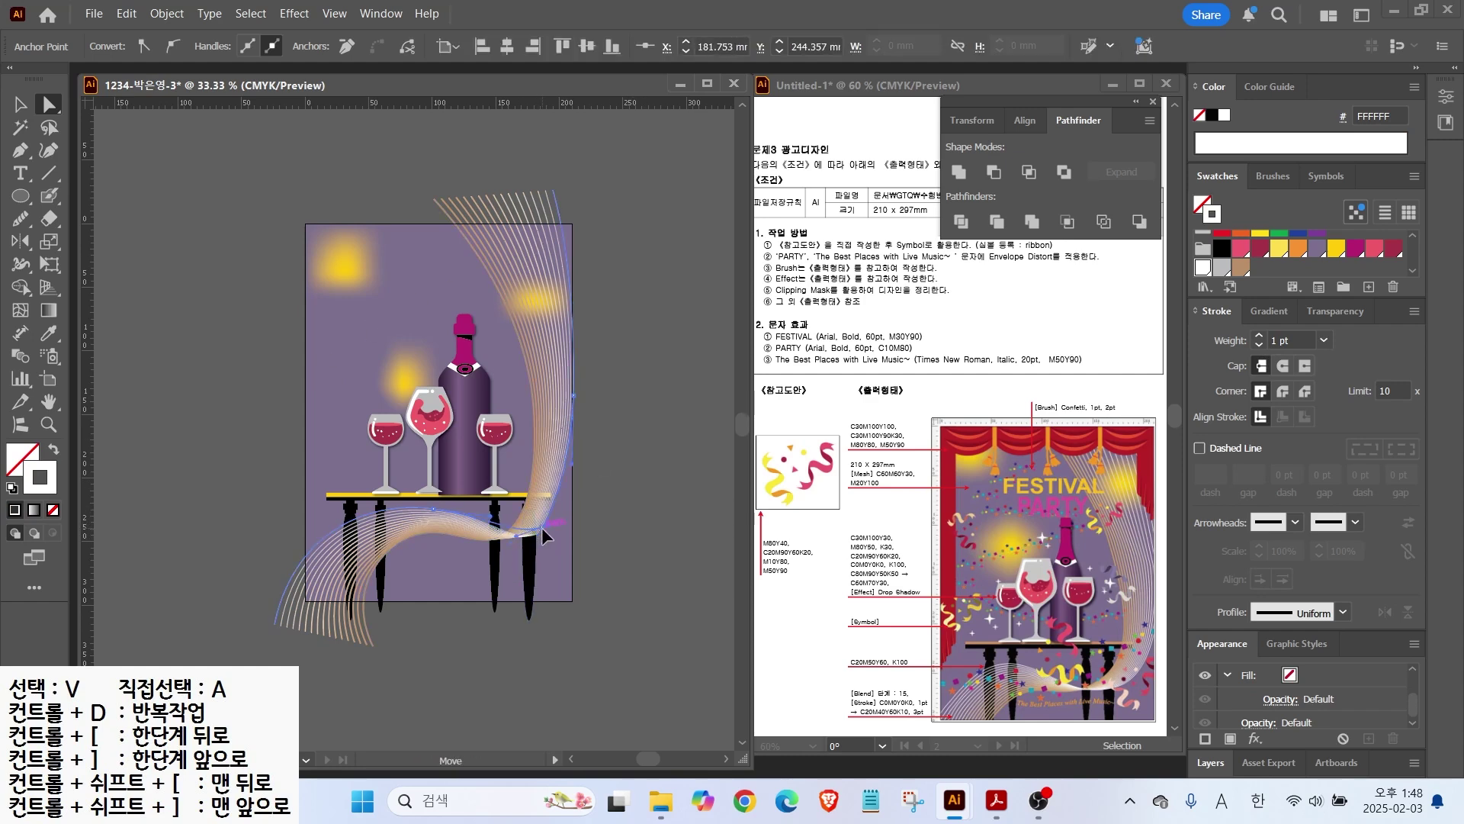
click(466, 538)
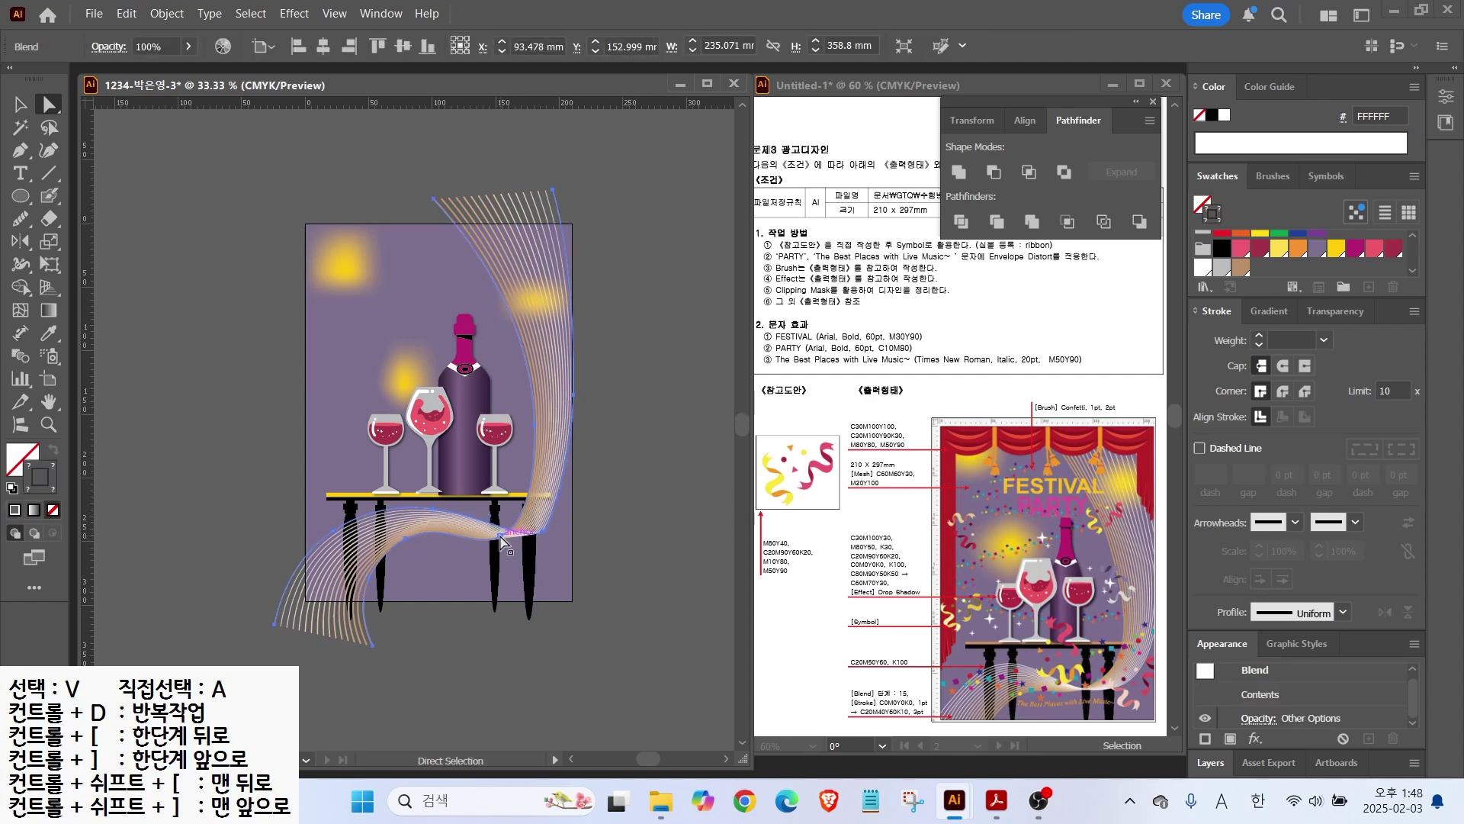
drag(506, 544, 497, 543)
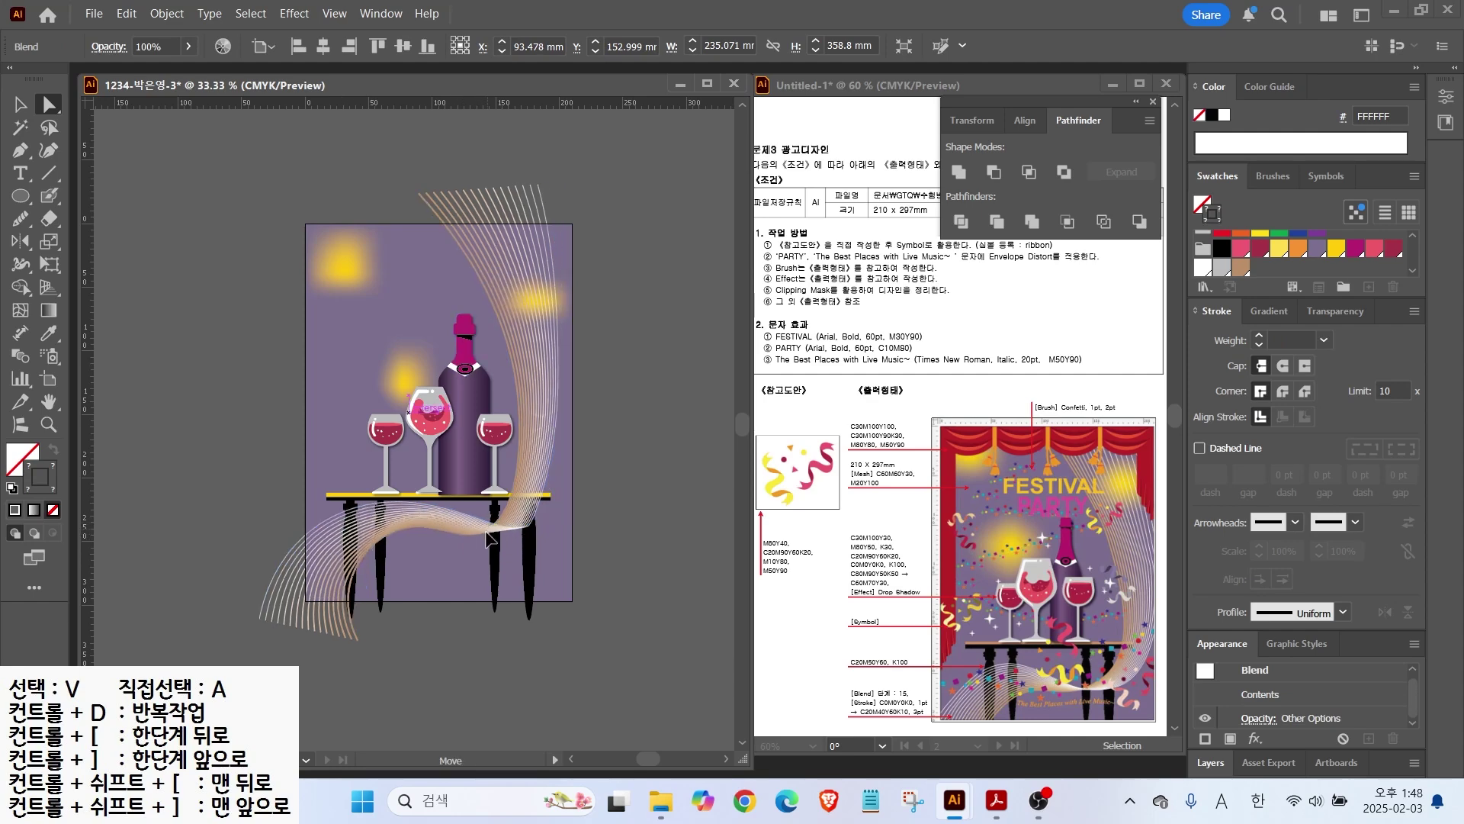
click(546, 535)
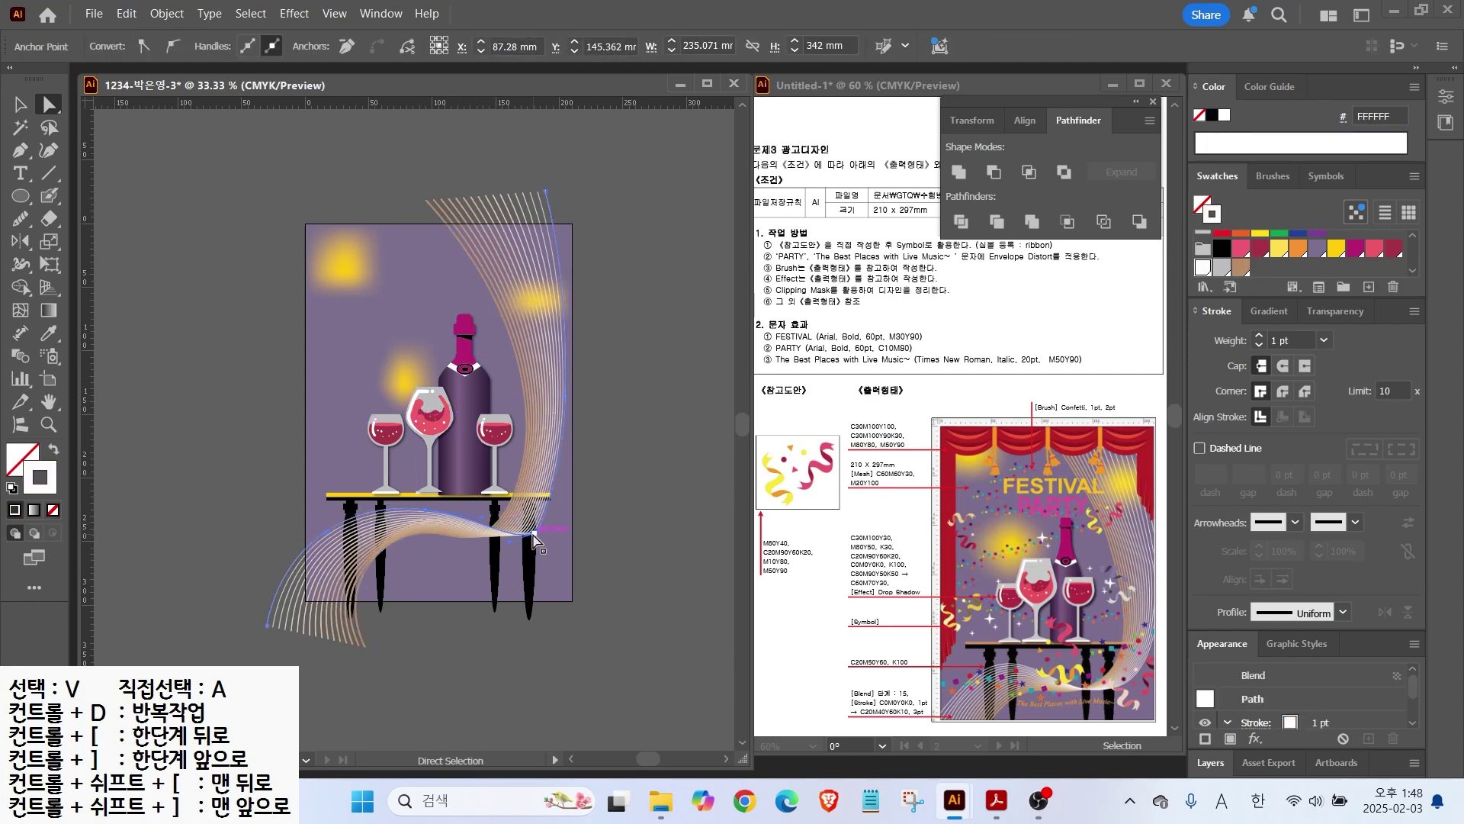
click(531, 526)
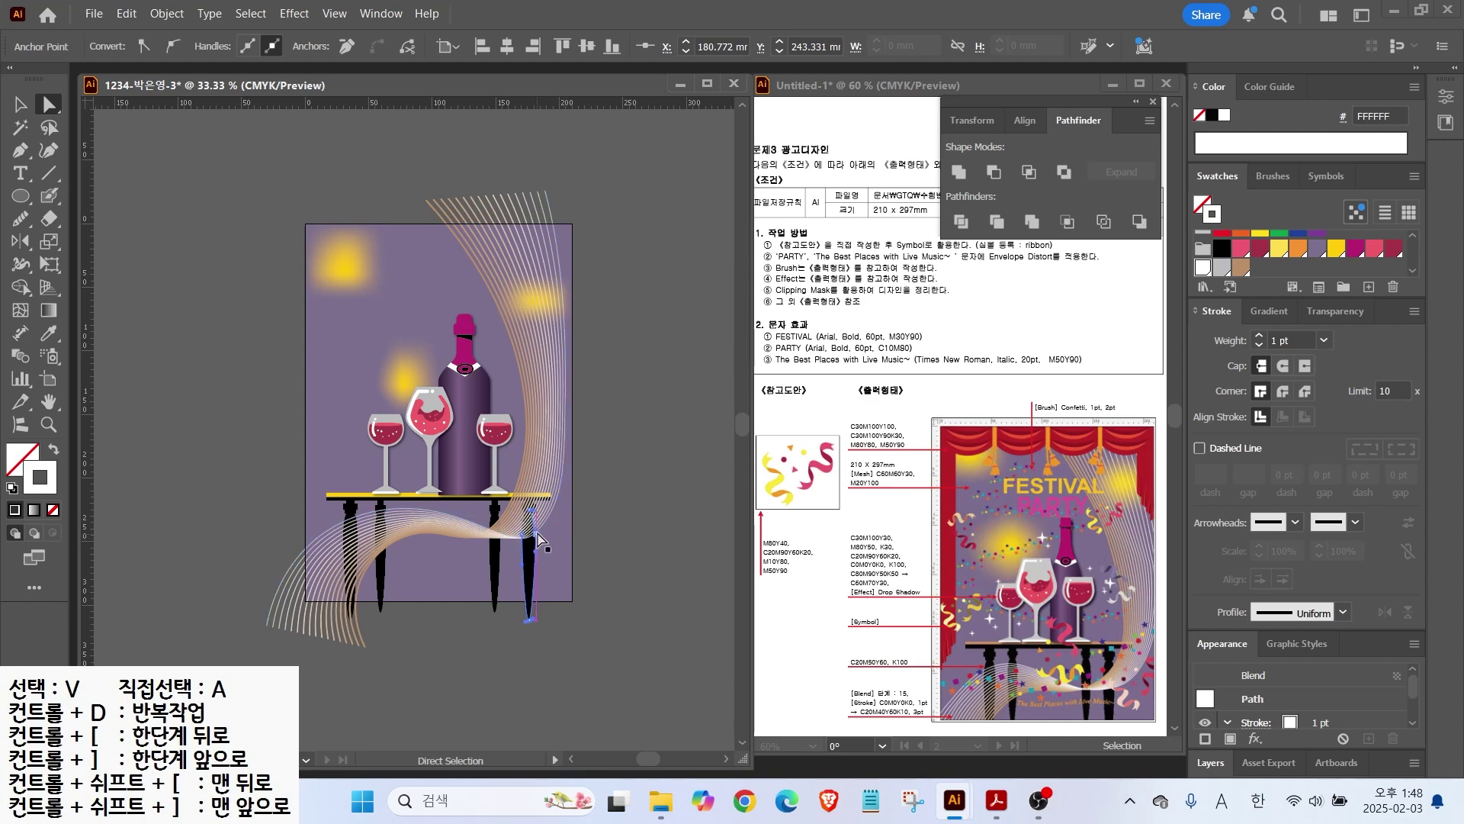
click(552, 523)
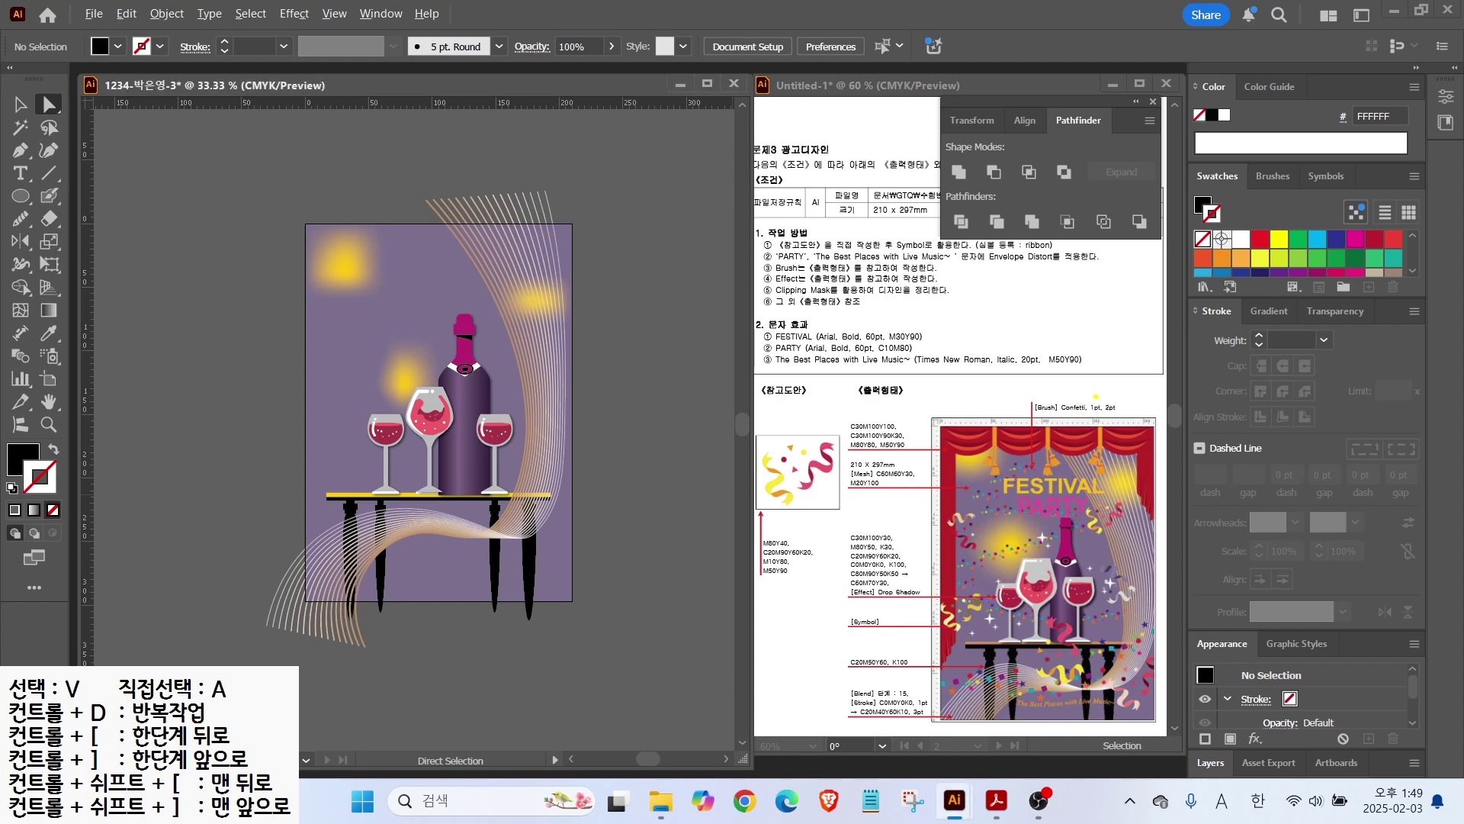
Step: Pick the Paintbrush tool from the Blob Brush flyout
drag(1157, 357, 1107, 396)
mouse_move(1021, 463)
mouse_down()
mouse_move(986, 500)
mouse_move(1100, 502)
mouse_move(1042, 542)
mouse_move(943, 575)
mouse_move(1108, 580)
mouse_up()
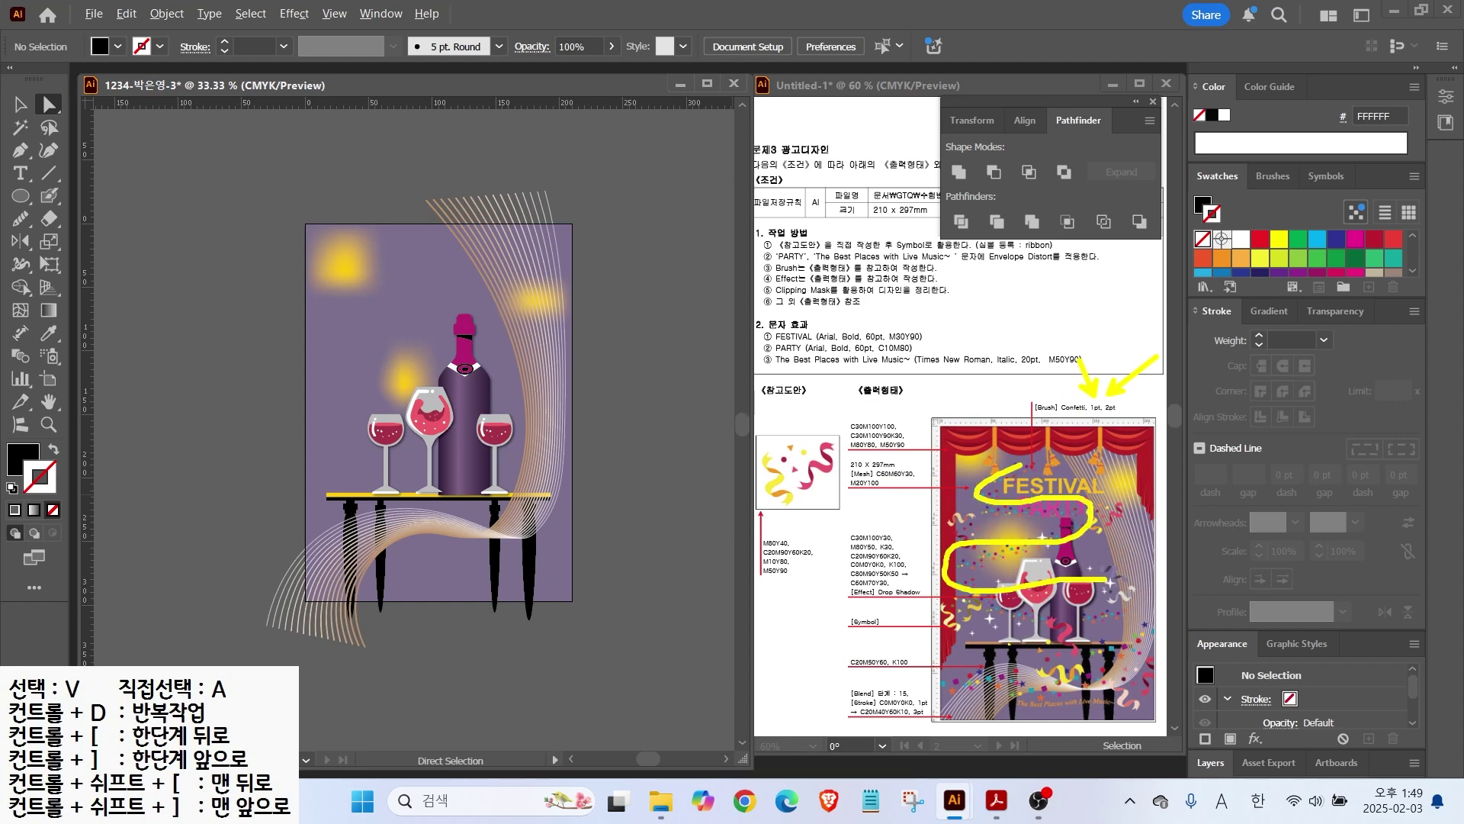
mouse_move(908, 720)
mouse_down()
mouse_move(1013, 662)
mouse_move(1063, 697)
mouse_move(1192, 627)
mouse_up()
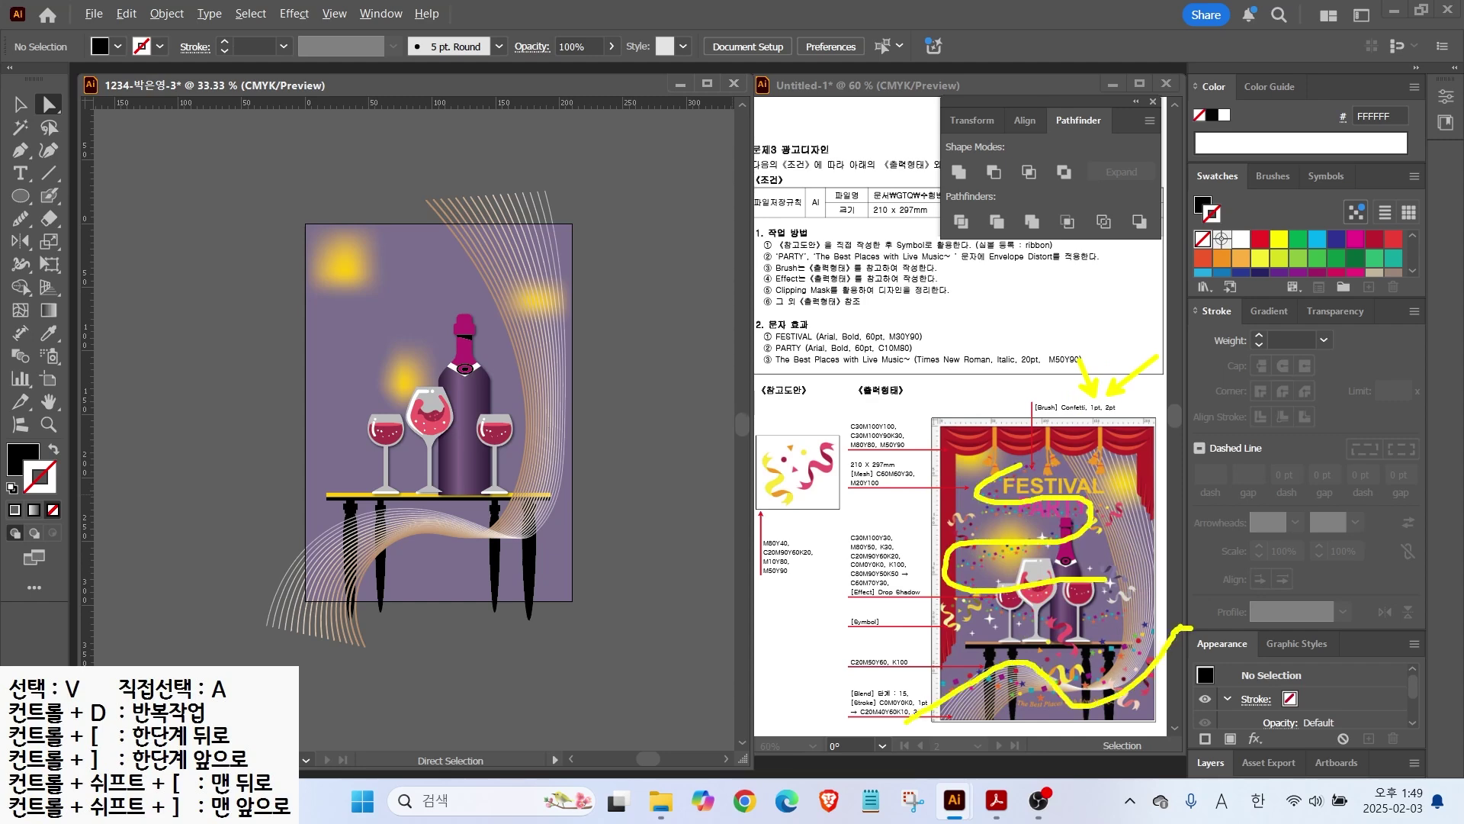
key(Escape)
drag(49, 196, 104, 196)
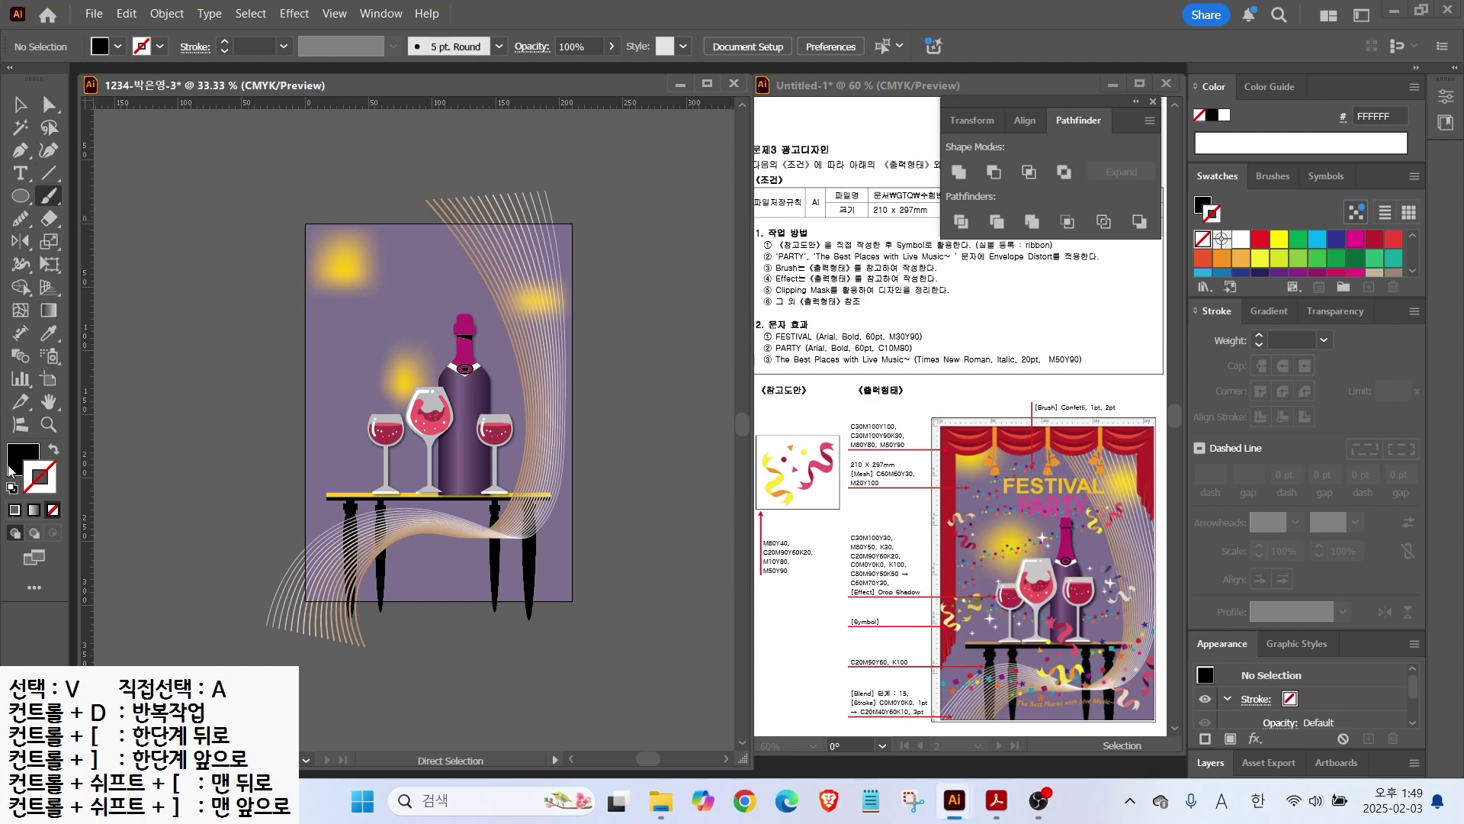
Step: Paint a looping default stroke through the glasses and stretch it downward
click(12, 489)
mouse_move(444, 245)
mouse_down()
mouse_move(388, 285)
mouse_move(481, 289)
mouse_move(464, 323)
mouse_move(316, 380)
mouse_move(341, 427)
mouse_move(495, 414)
mouse_move(572, 367)
mouse_up()
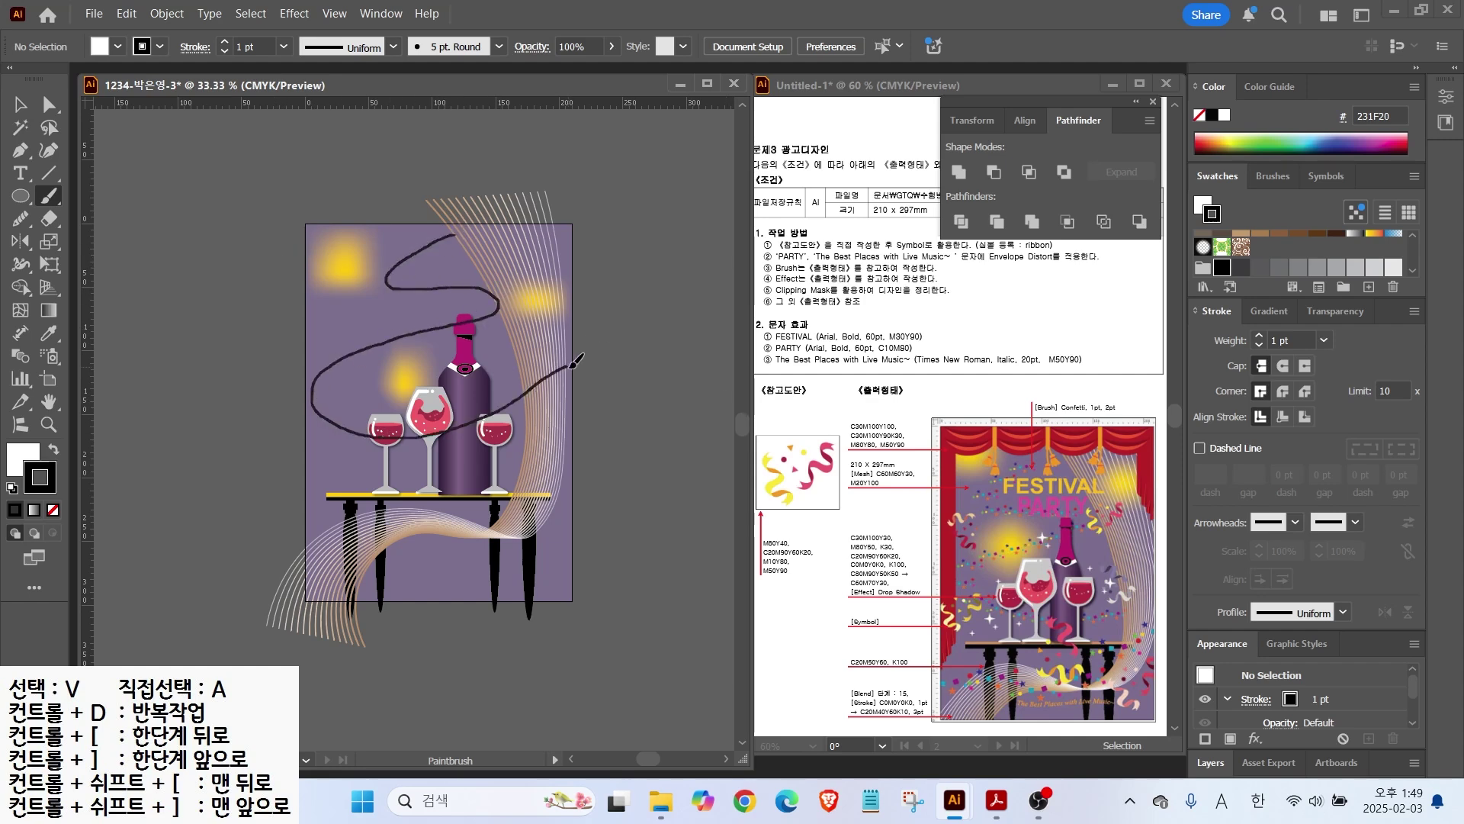
key(v)
click(427, 327)
drag(442, 445, 442, 471)
Step: Open the Arrows_Special brush library and make its panel taller
click(1261, 177)
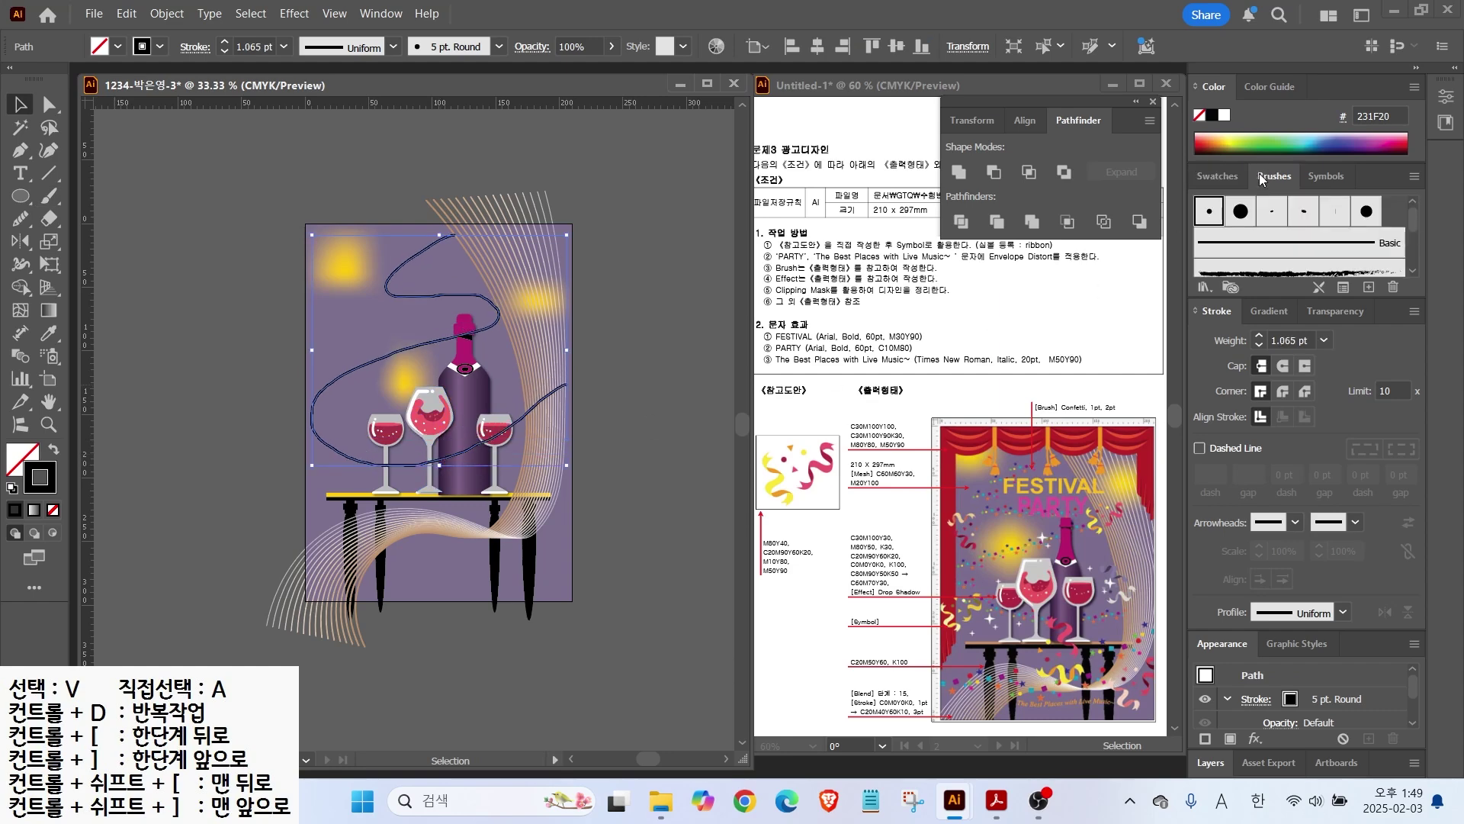
scroll(1352, 271, down, 3)
scroll(1324, 244, up, 3)
scroll(1325, 244, down, 3)
click(1202, 288)
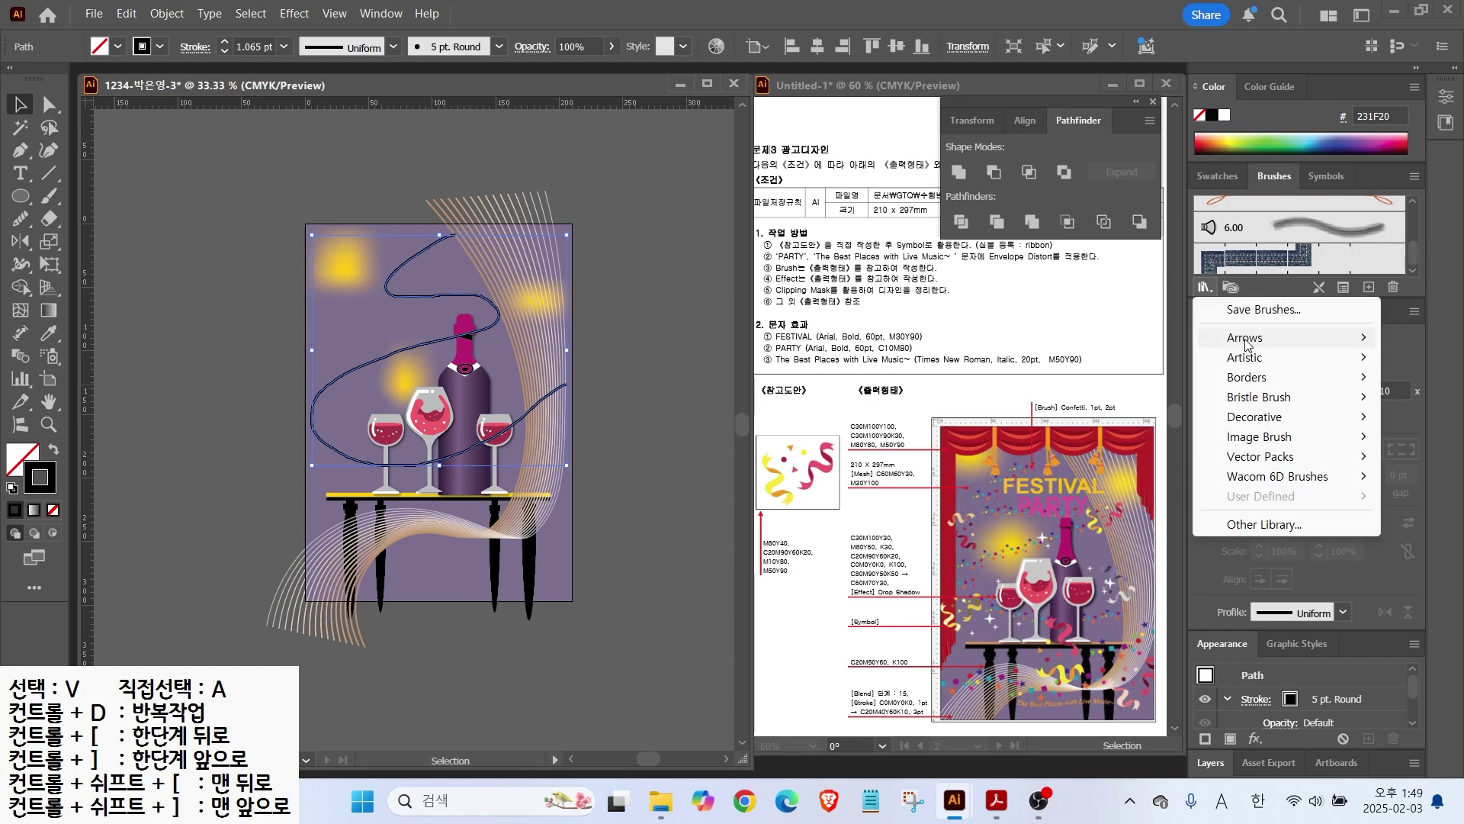
mouse_move(1248, 338)
click(1102, 336)
drag(940, 264, 939, 692)
Step: Show the library as thumbnails and step through to Decorative_Scatter
click(900, 676)
click(900, 676)
click(1041, 143)
click(1104, 204)
click(900, 677)
click(901, 677)
click(901, 677)
click(900, 677)
click(900, 677)
click(903, 677)
click(903, 677)
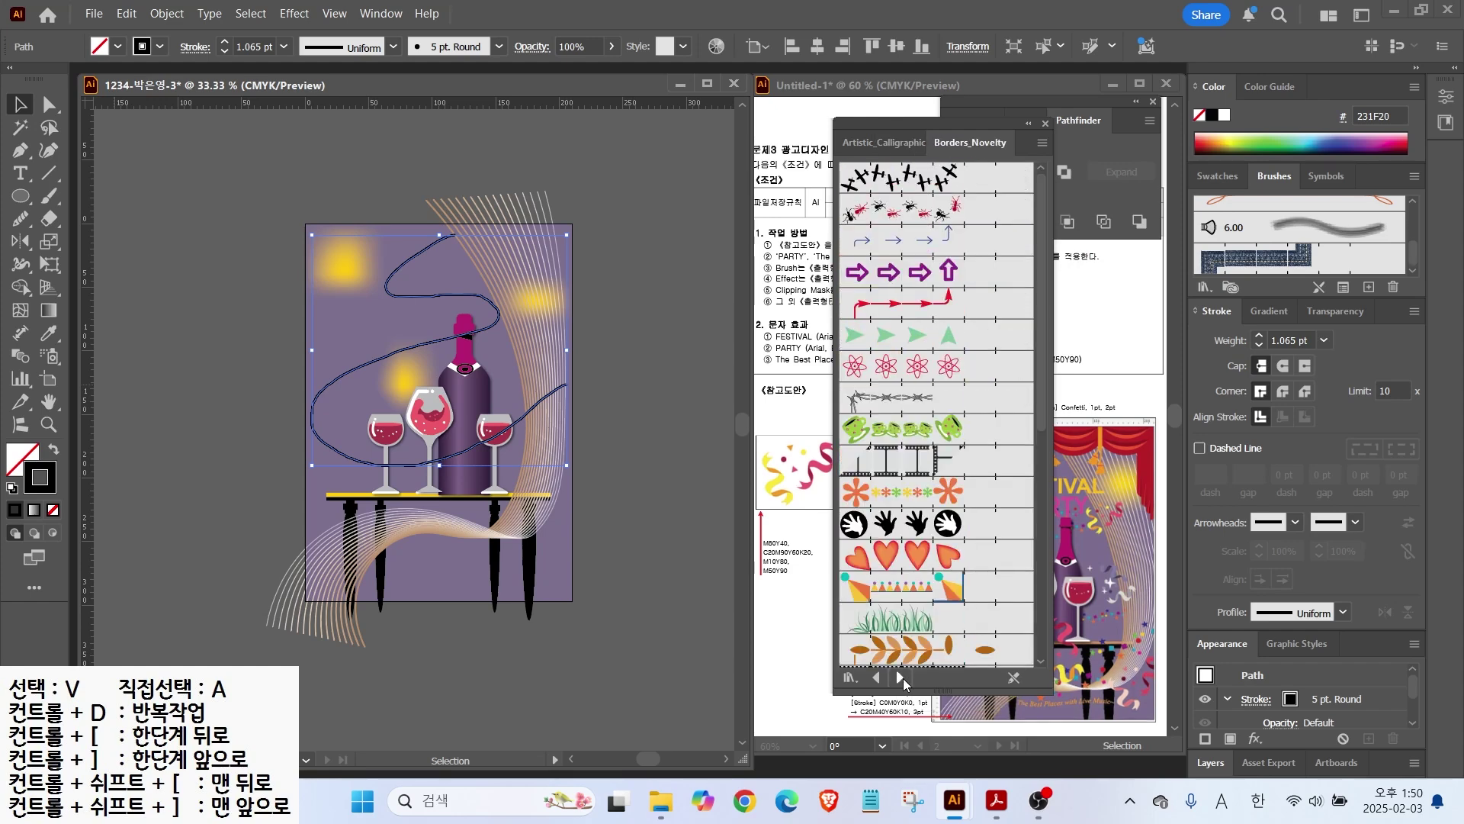
click(903, 677)
click(903, 677)
click(903, 677)
click(903, 677)
Step: Apply the Confetti scatter brush to the wavy path and close the library
click(886, 209)
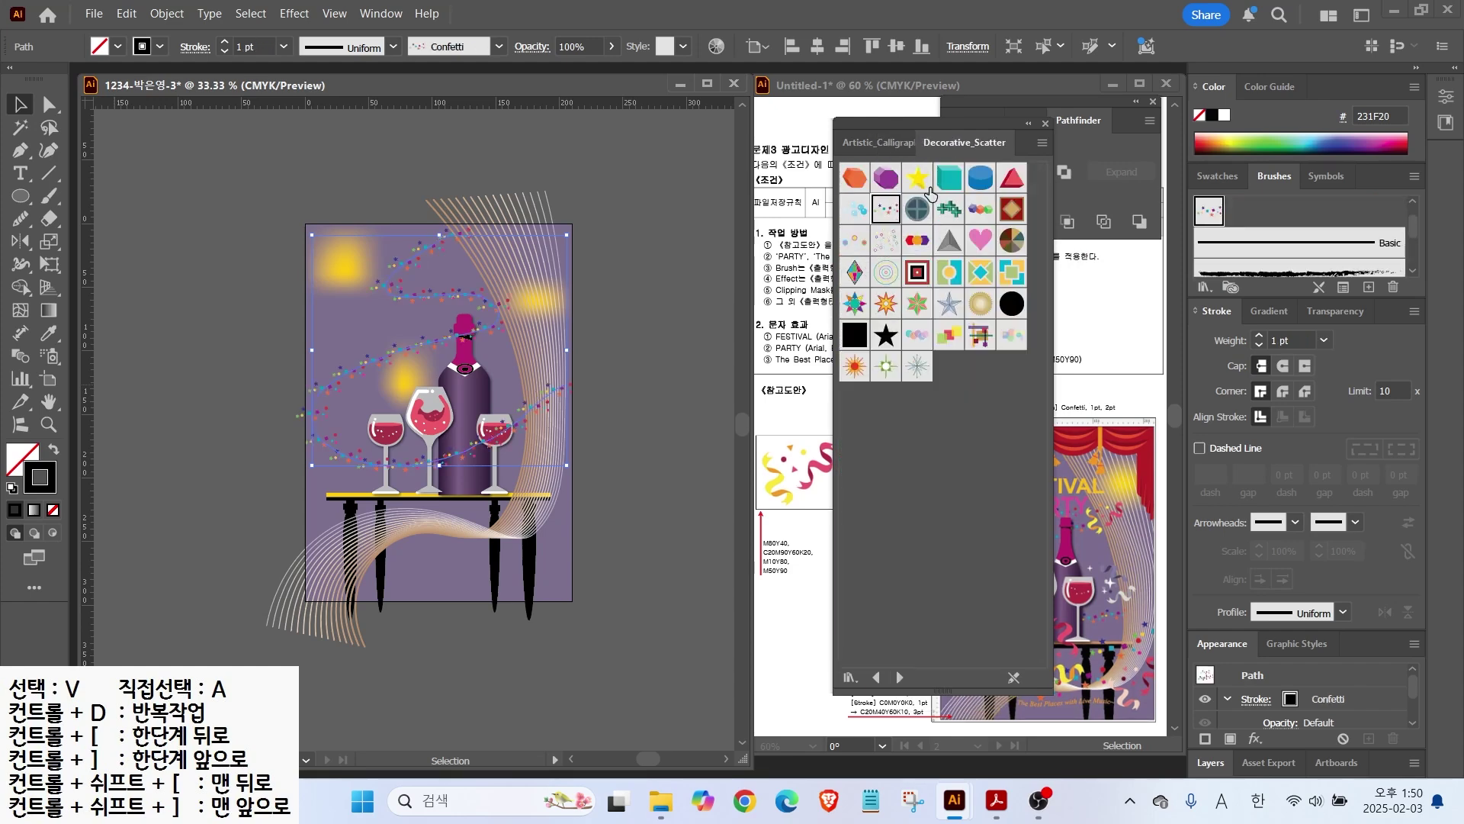
click(1041, 142)
click(1107, 226)
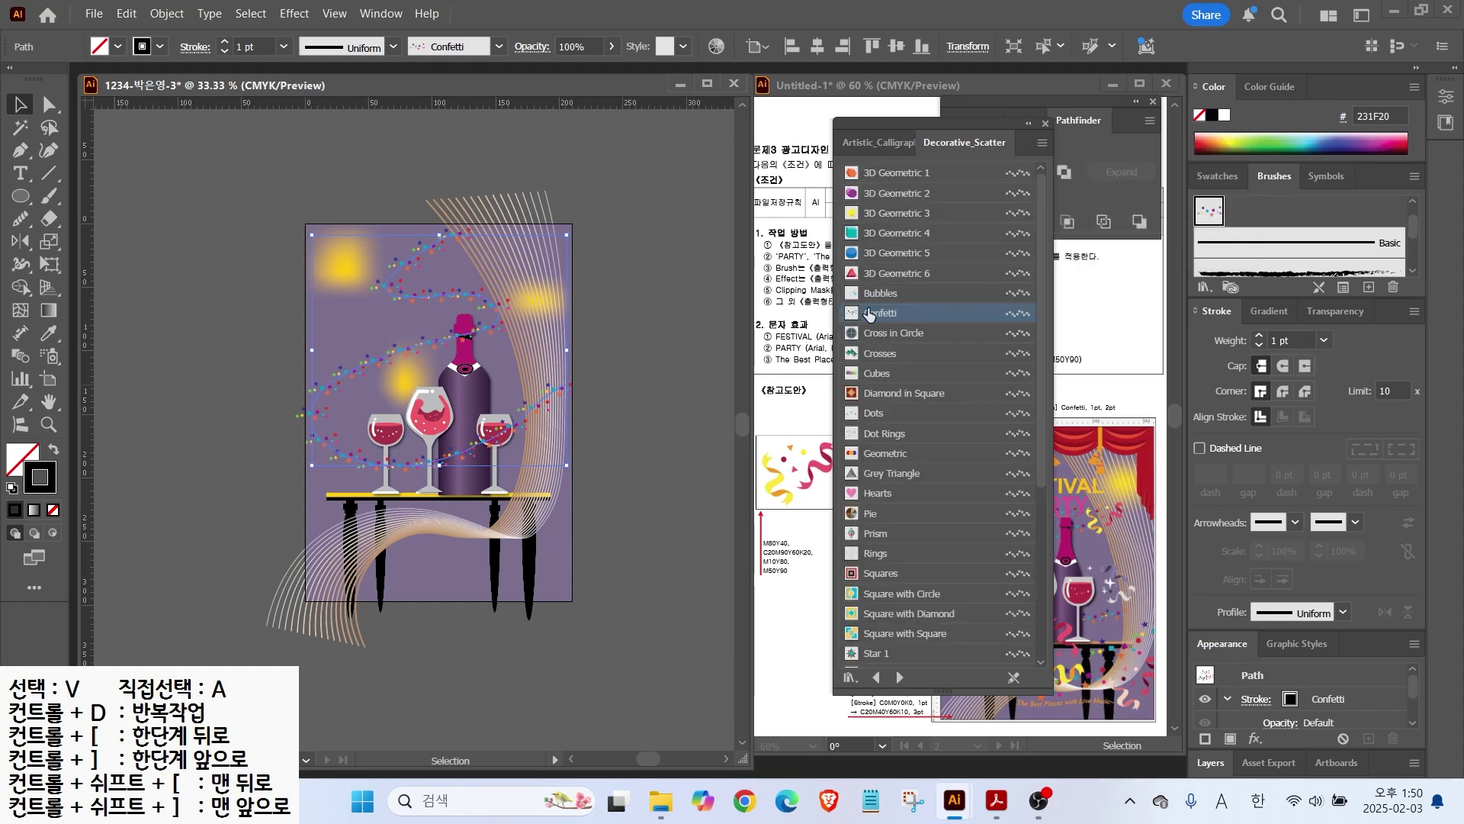
key(ctrl)
key(ctrl)
click(198, 265)
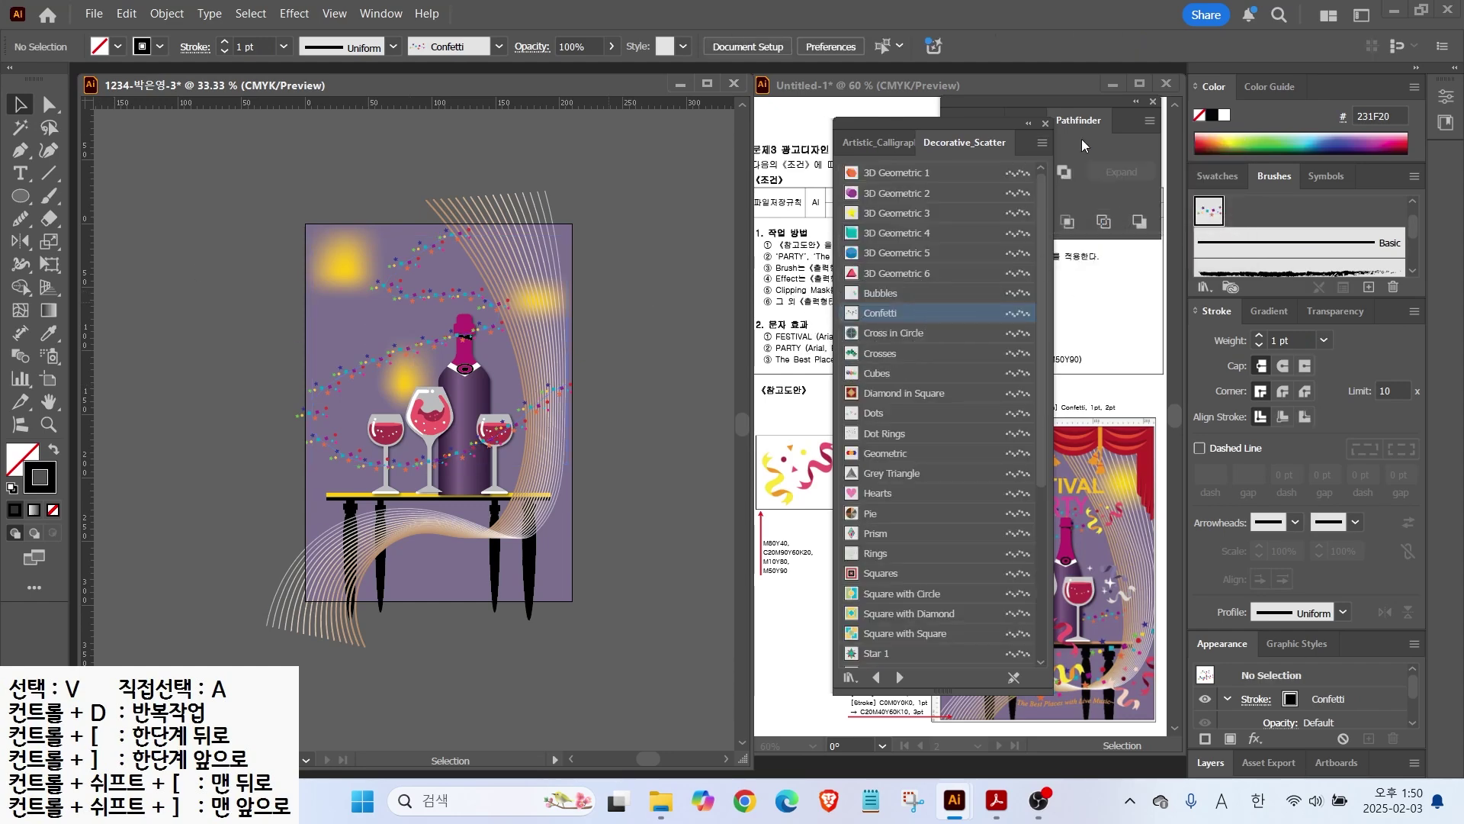
click(1045, 123)
Step: Paint a second Confetti trail across the table, then select all artwork
key(b)
drag(524, 542, 619, 498)
key(v)
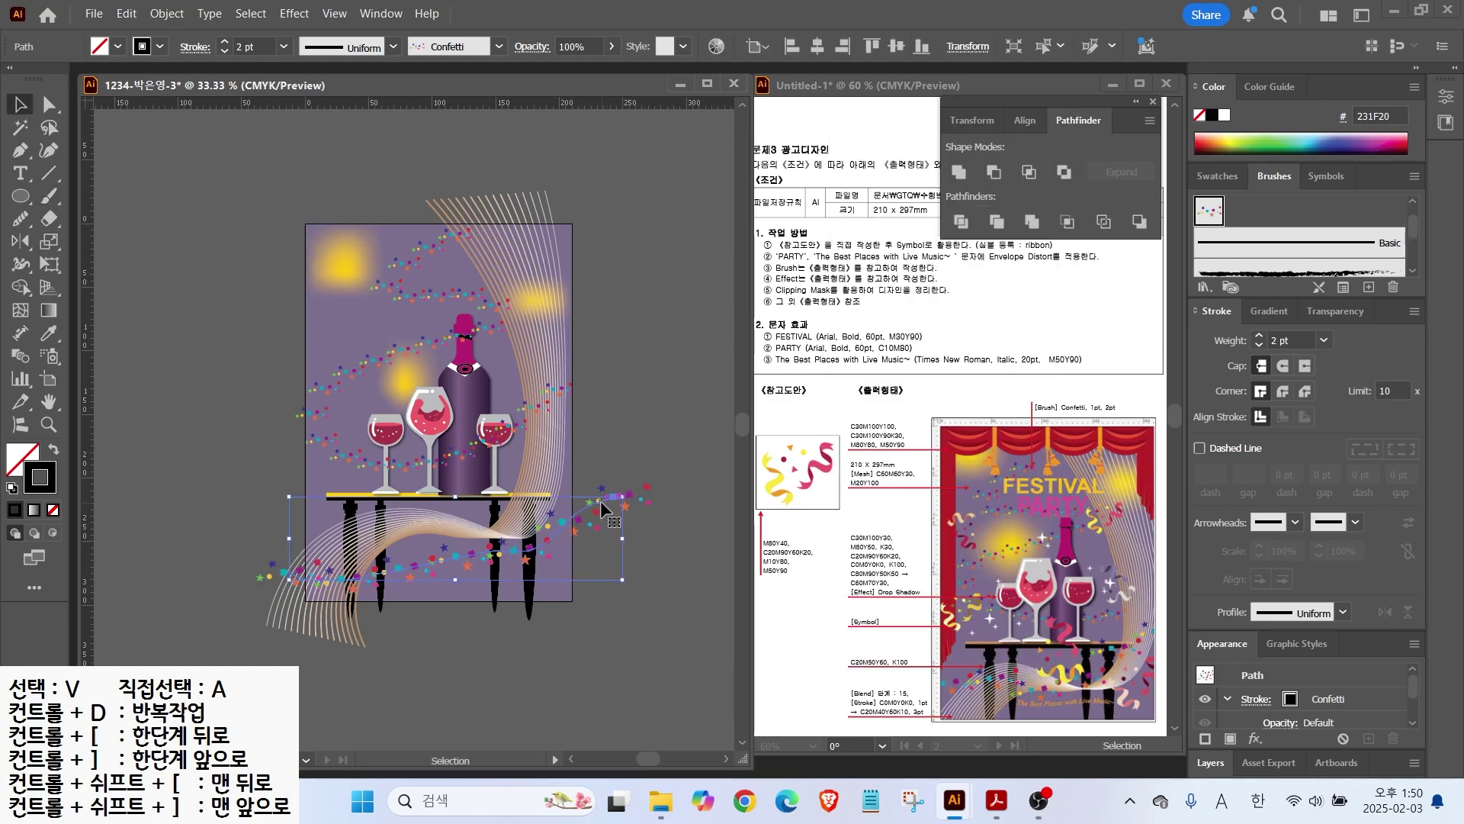
click(629, 686)
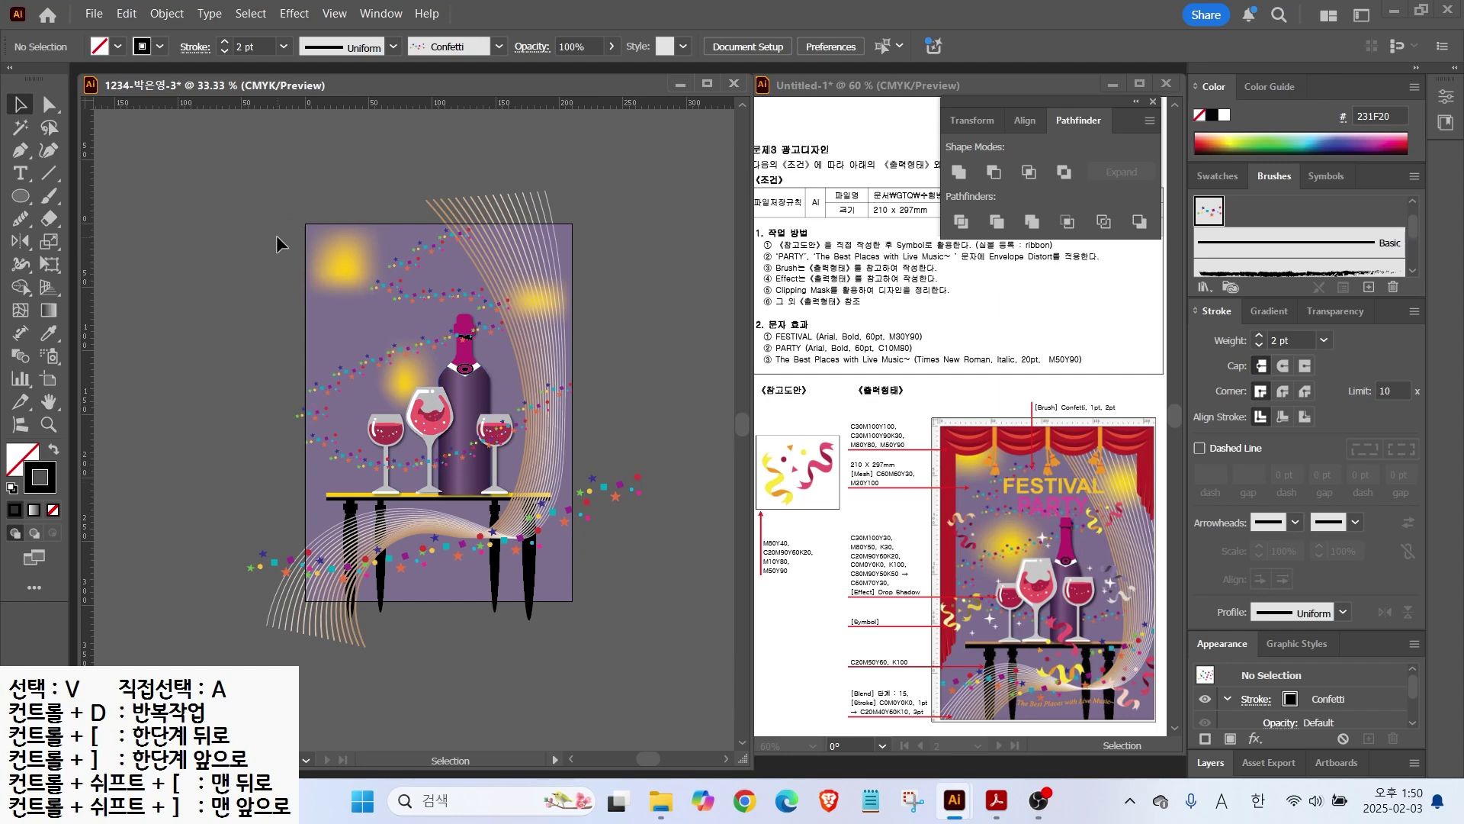
key(ctrl+a)
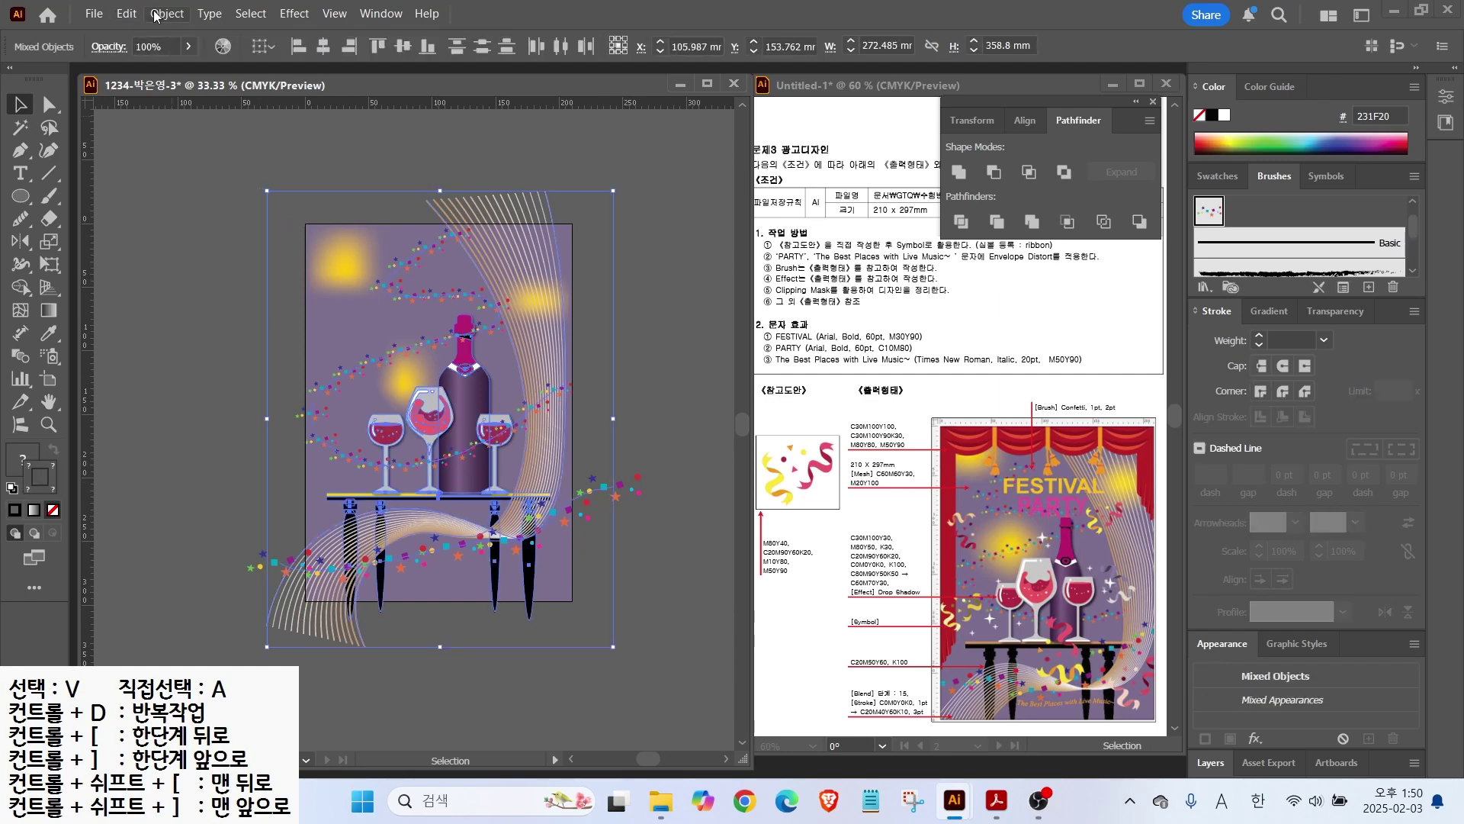
Step: Lock all the selected artwork with Object > Lock > Selection
click(165, 14)
mouse_move(205, 199)
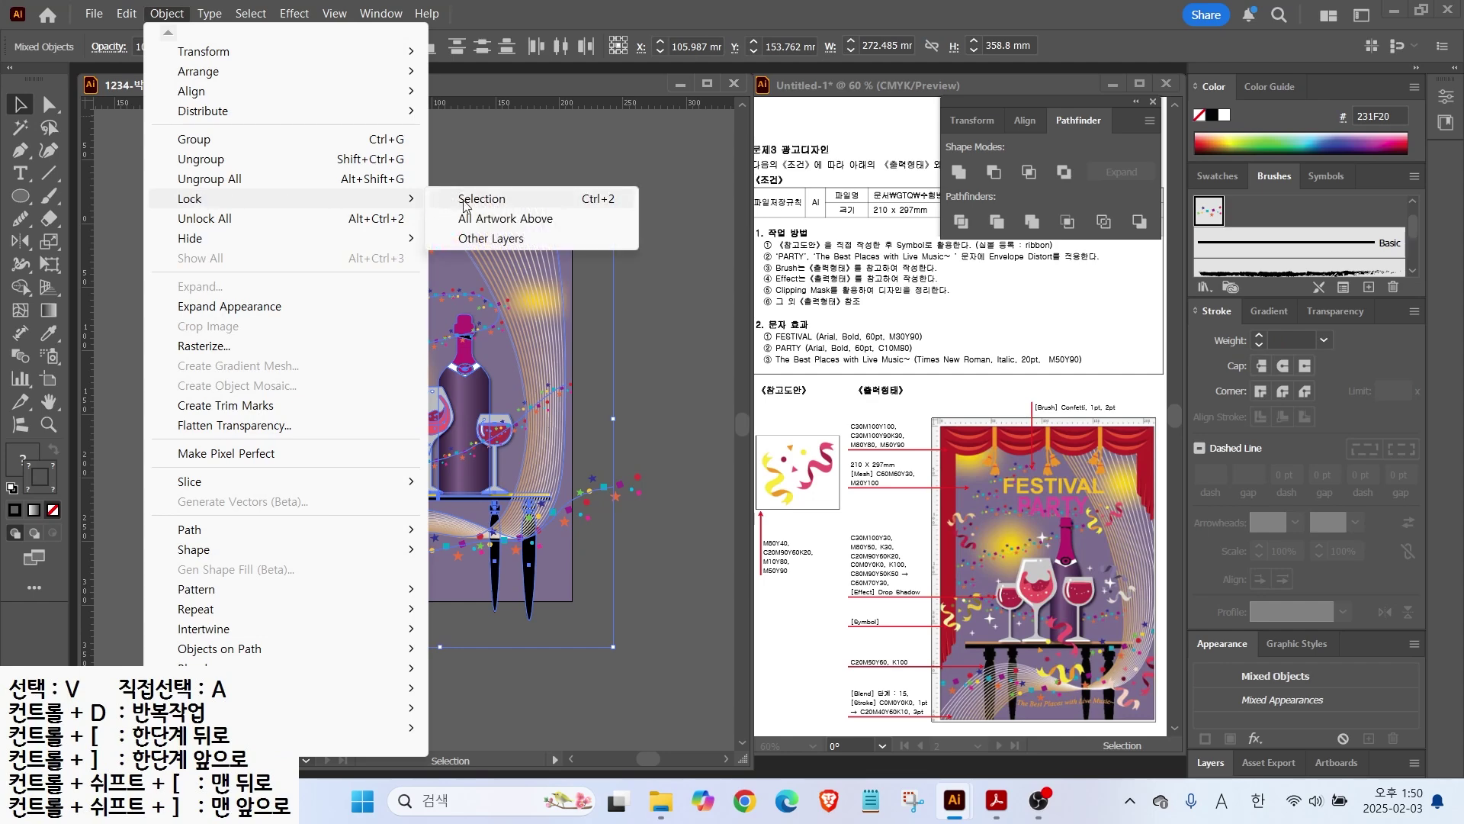
click(465, 199)
Step: Draw an unoutlined ellipse over the poster's top-left corner with a brown fill
key(ctrl+plus)
key(ctrl+plus)
click(13, 488)
click(21, 197)
mouse_move(142, 214)
mouse_down()
mouse_move(320, 339)
mouse_move(309, 351)
mouse_up()
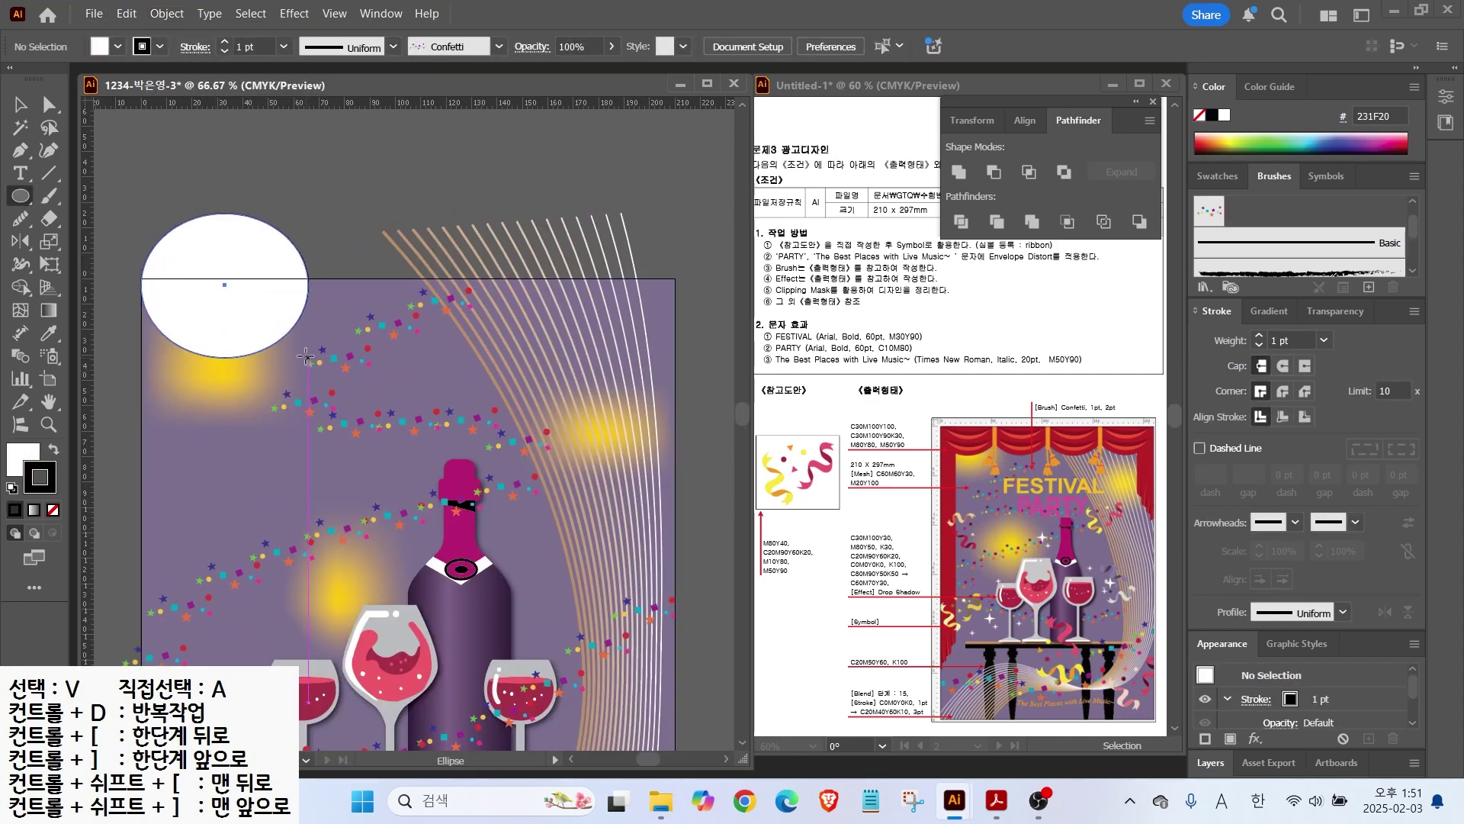
key(shift+x)
click(53, 509)
key(x)
click(1218, 175)
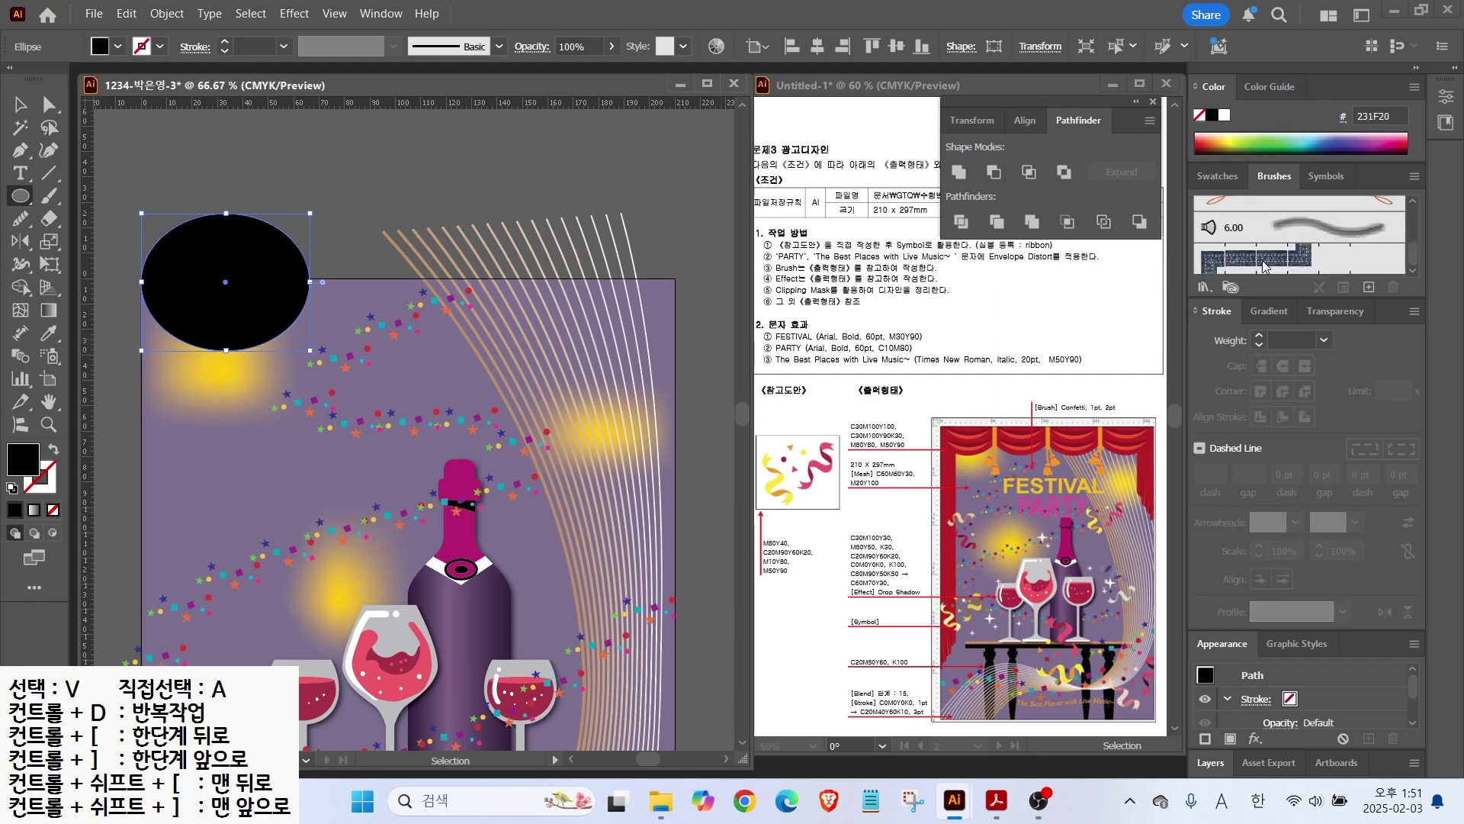
click(1241, 263)
Step: Create new swatches for A72428 red and a darker 891924 red
click(1365, 285)
key(Tab)
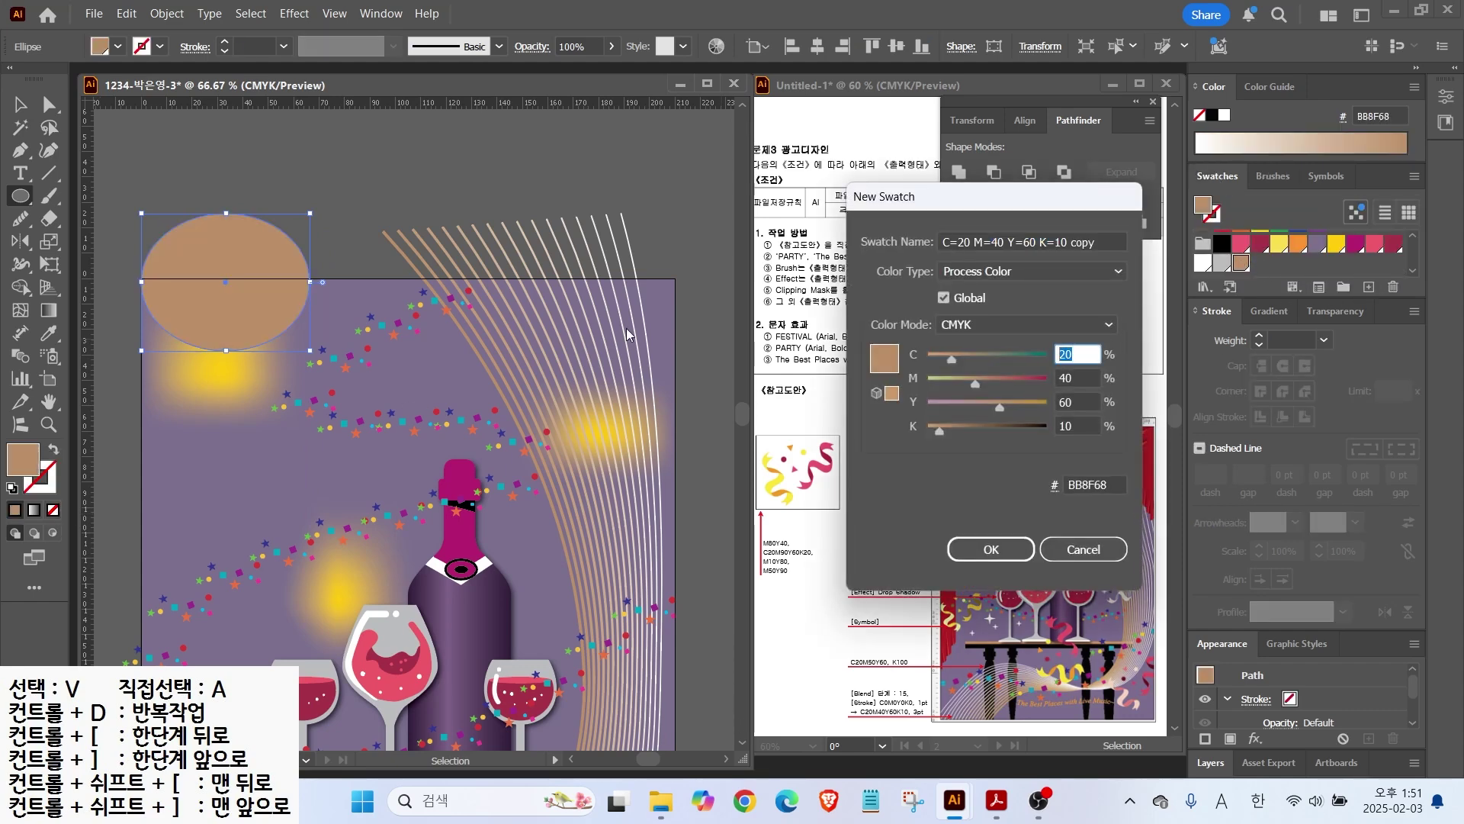
text(30)
key(Tab)
text(100)
key(Tab)
text(100)
key(Return)
click(1369, 286)
key(Tab)
key(Tab)
key(Tab)
key(Tab)
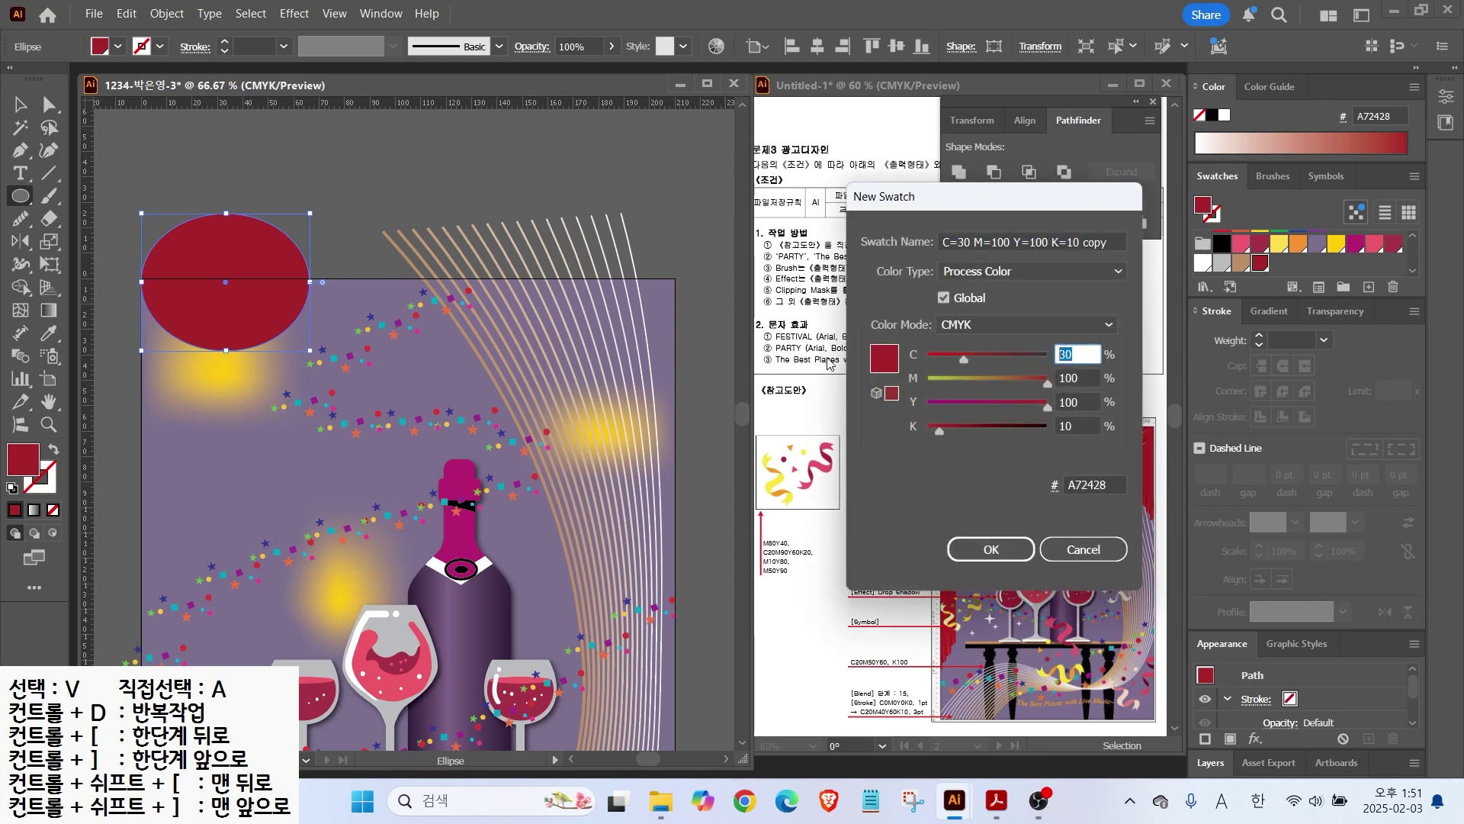
text(20)
key(Return)
Step: Add an orange swatch and an F15B40 red-orange swatch
click(1369, 287)
key(Tab)
text(0)
key(Tab)
text(50)
key(Tab)
key(Tab)
key(Return)
click(1369, 287)
key(Tab)
key(Tab)
text(80)
key(Tab)
text(80)
key(Tab)
text(0)
key(Return)
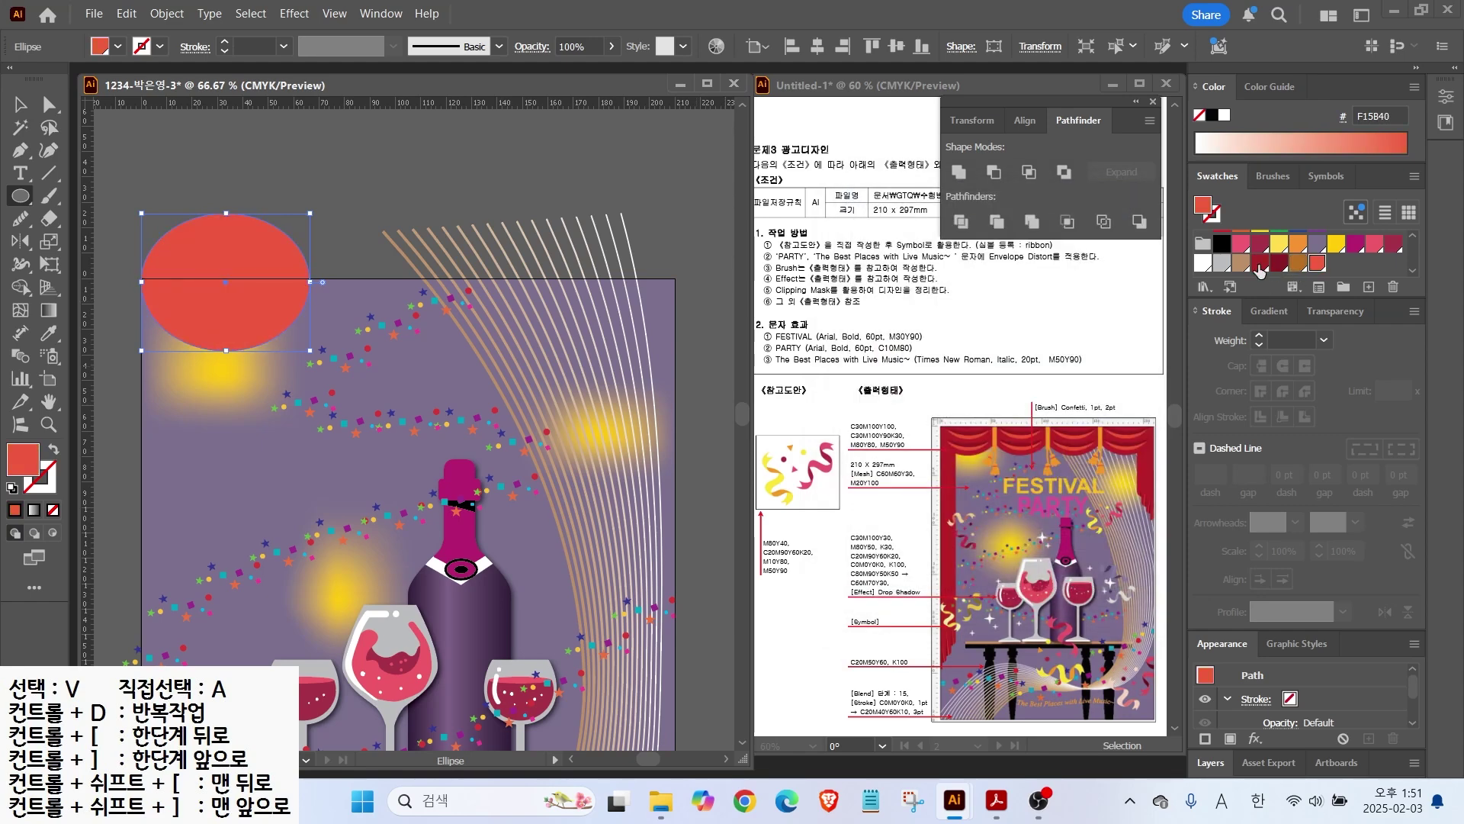
Step: Fill the ellipse A72428 red and cut an offset 891924 copy away with Minus Front, leaving a crescent
click(1259, 263)
key(v)
drag(243, 229, 424, 179)
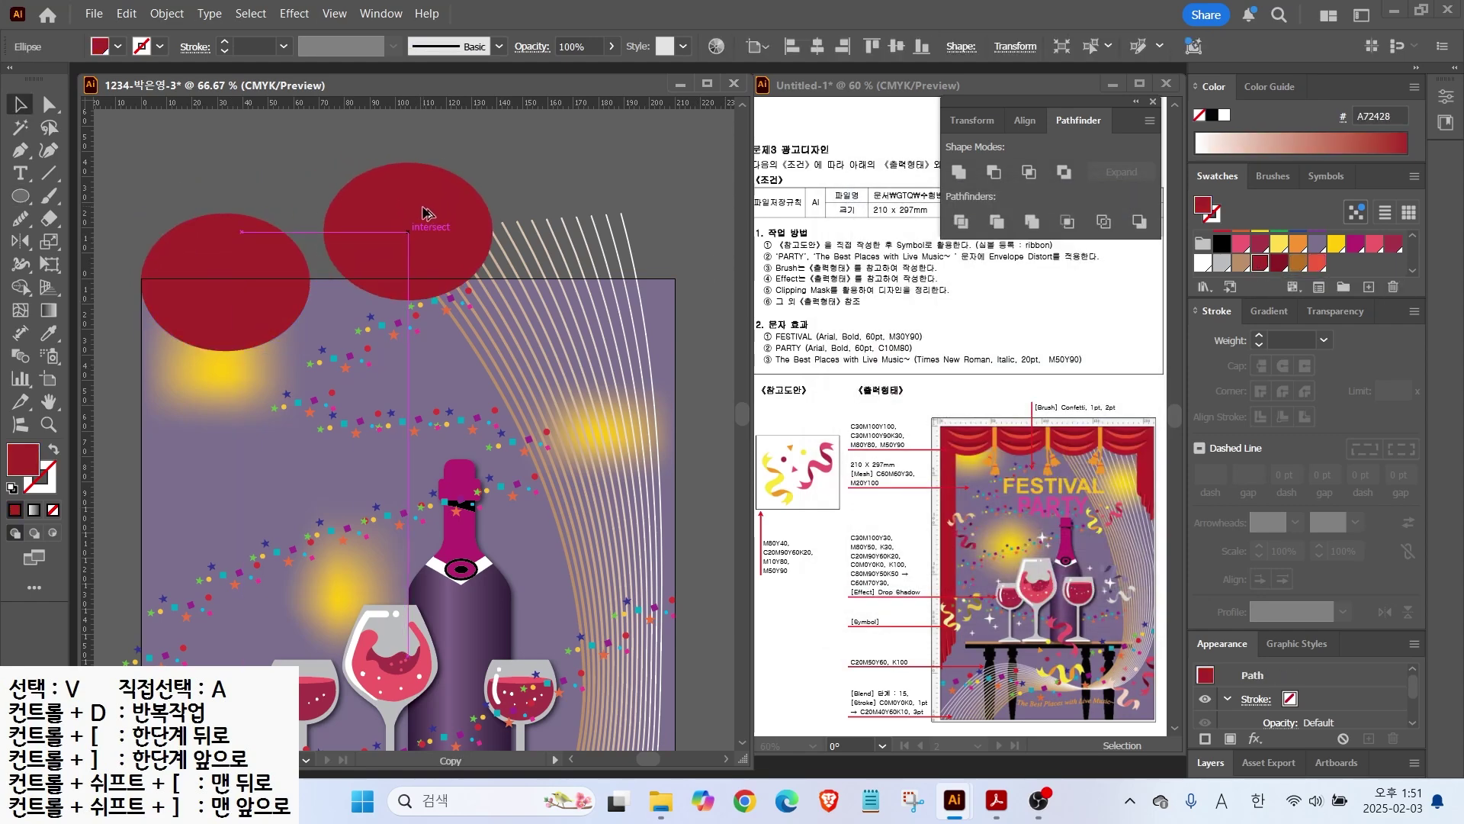
click(1279, 263)
drag(358, 245, 317, 246)
drag(456, 164, 417, 191)
drag(376, 249, 256, 262)
drag(300, 267, 277, 277)
key(shift+Up)
key(shift+Up)
key(shift+Up)
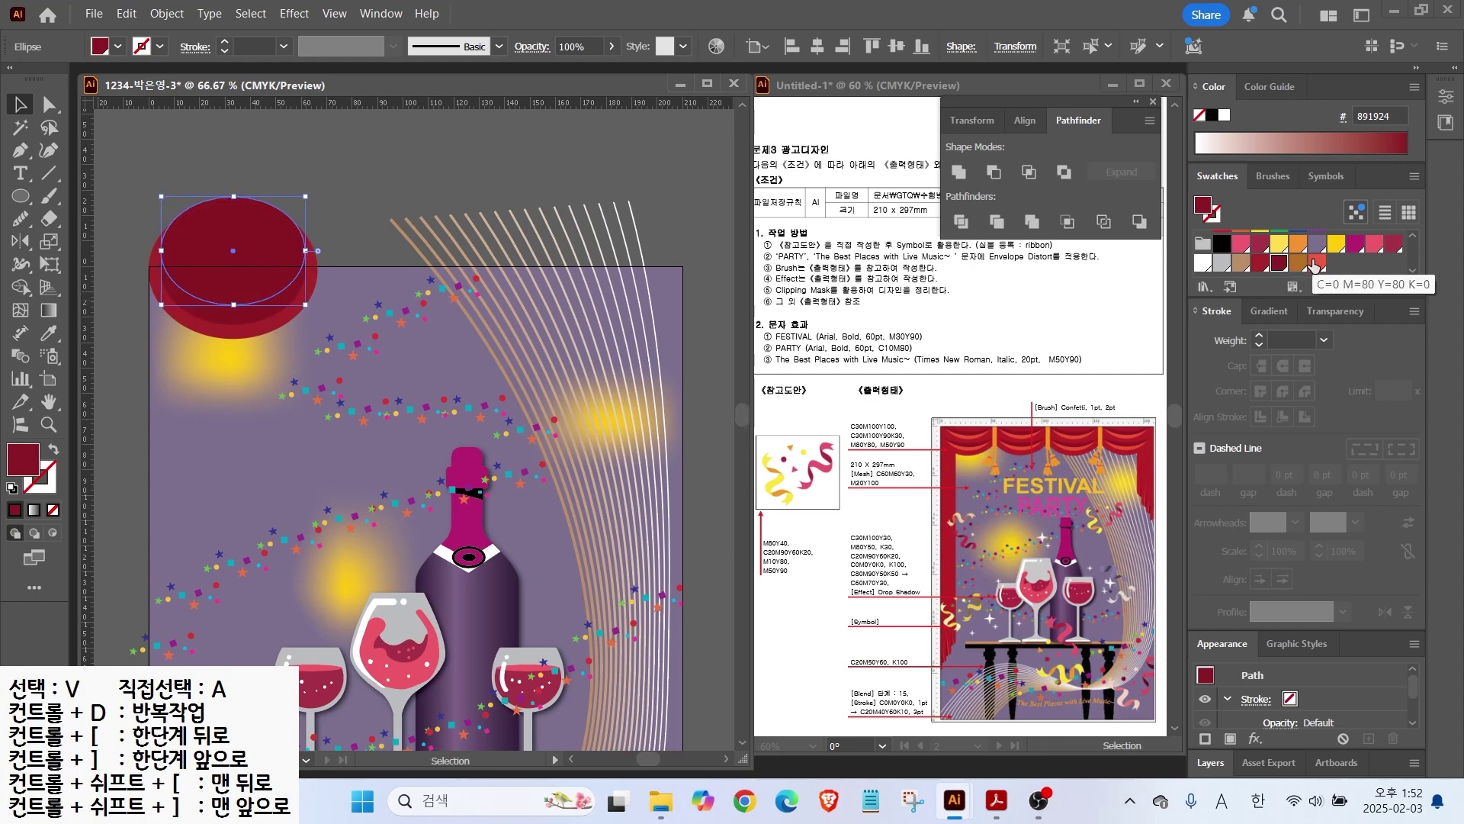
drag(161, 250, 145, 254)
shift+click(245, 315)
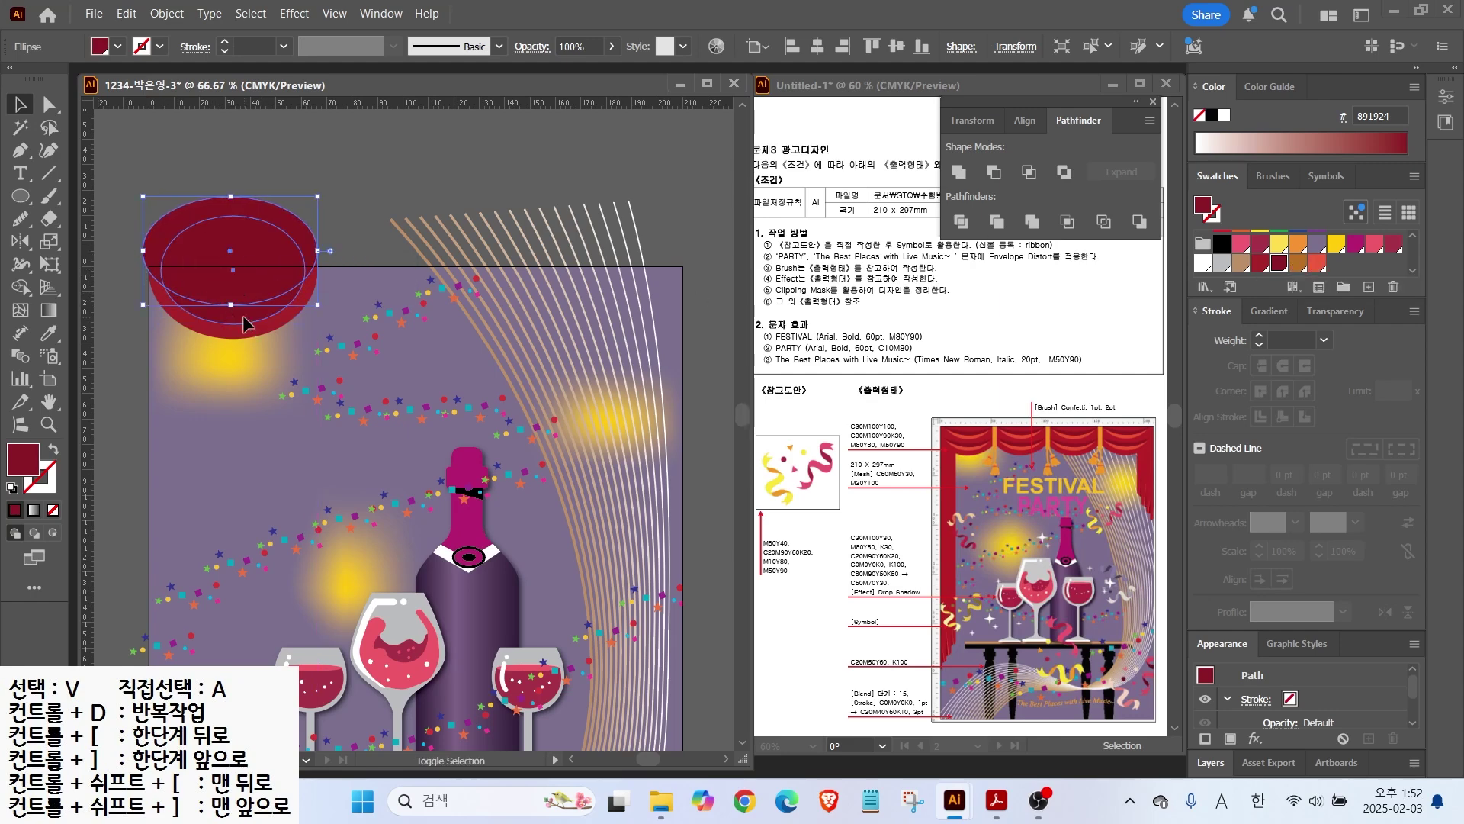
click(994, 172)
Step: Draw a Pen curve across the crescent and divide the crescent along it
scroll(285, 298, up, 2)
drag(256, 336, 449, 329)
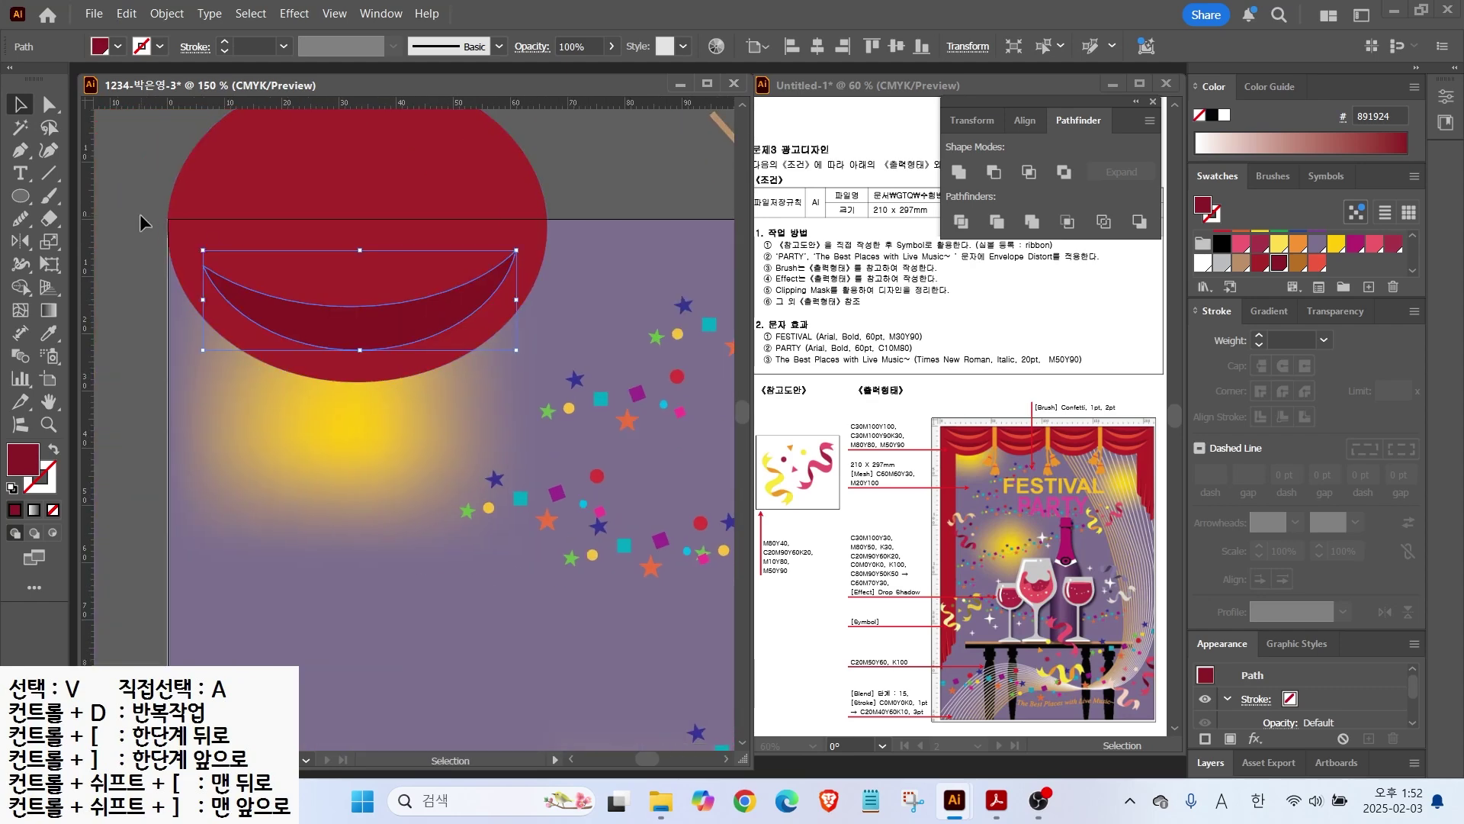
key(p)
click(184, 242)
mouse_move(311, 326)
mouse_down()
mouse_move(375, 333)
mouse_move(479, 291)
mouse_up()
drag(568, 200, 615, 156)
click(12, 487)
key(v)
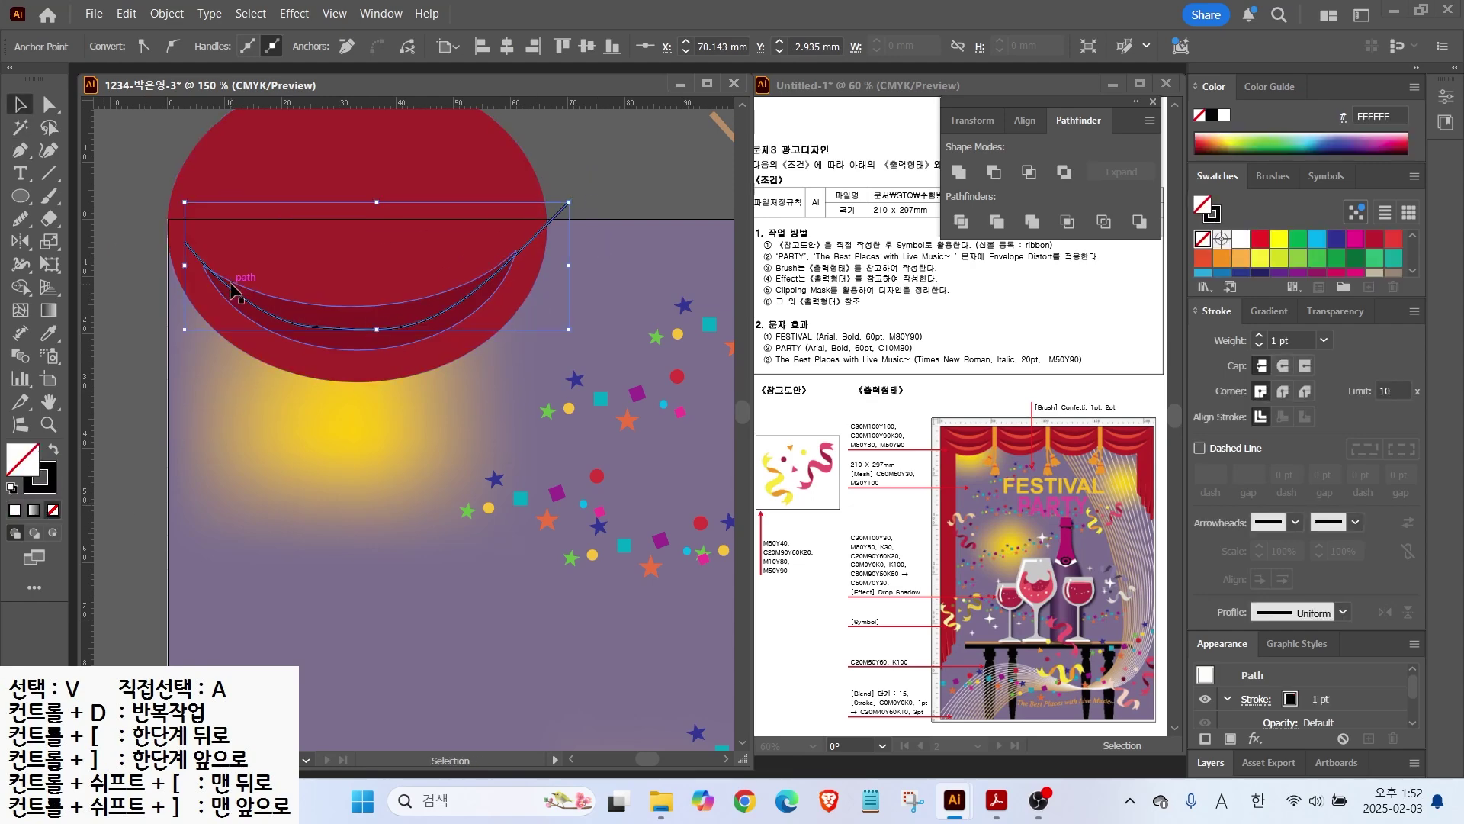
drag(377, 330, 377, 331)
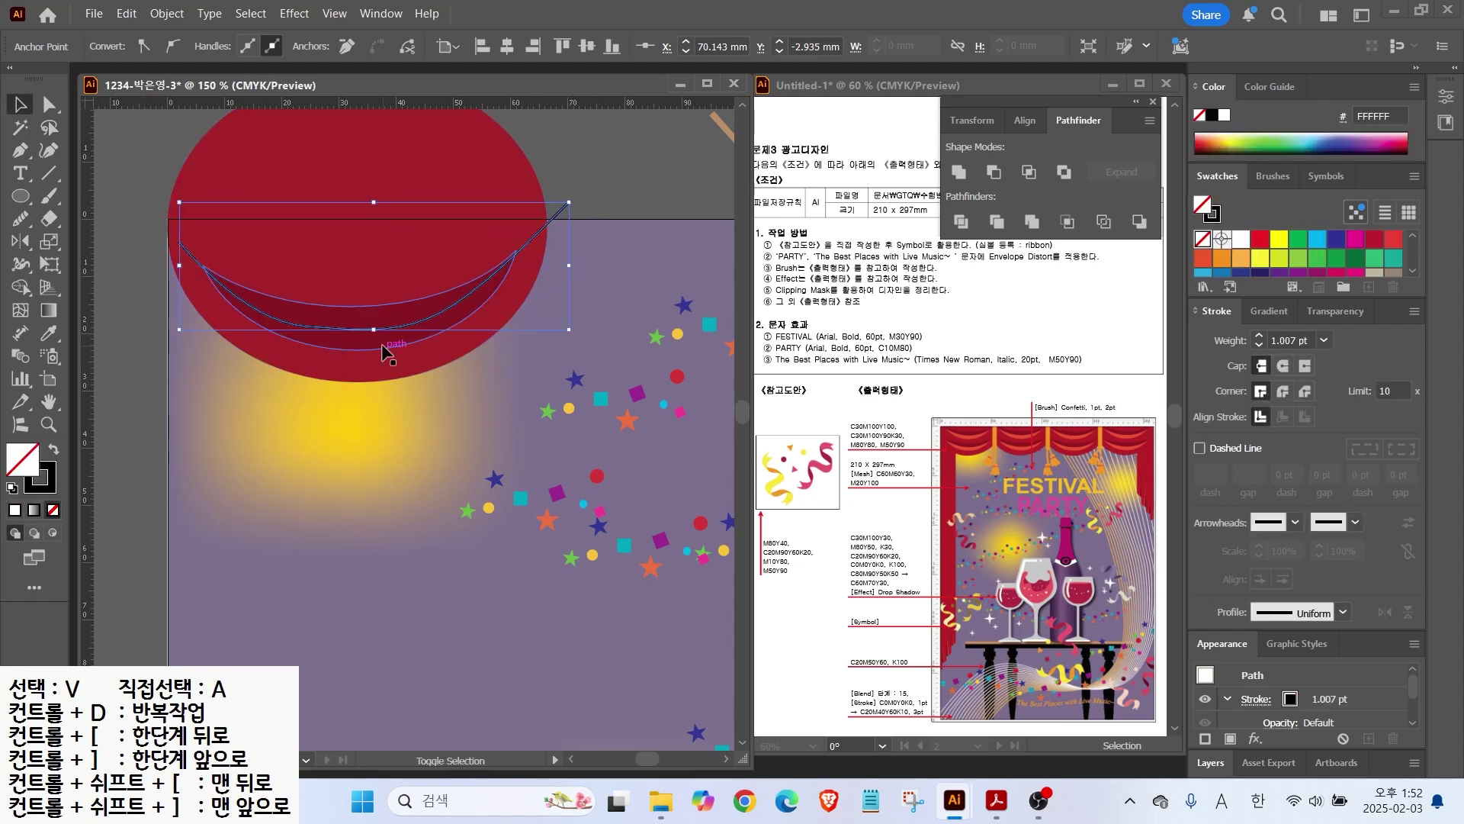
shift+click(386, 347)
key(ctrl+4)
Step: Fill the lower crescent piece F15B40 red-orange and copy the folds upward
key(a)
key(ctrl+shift+a)
click(441, 307)
click(1317, 266)
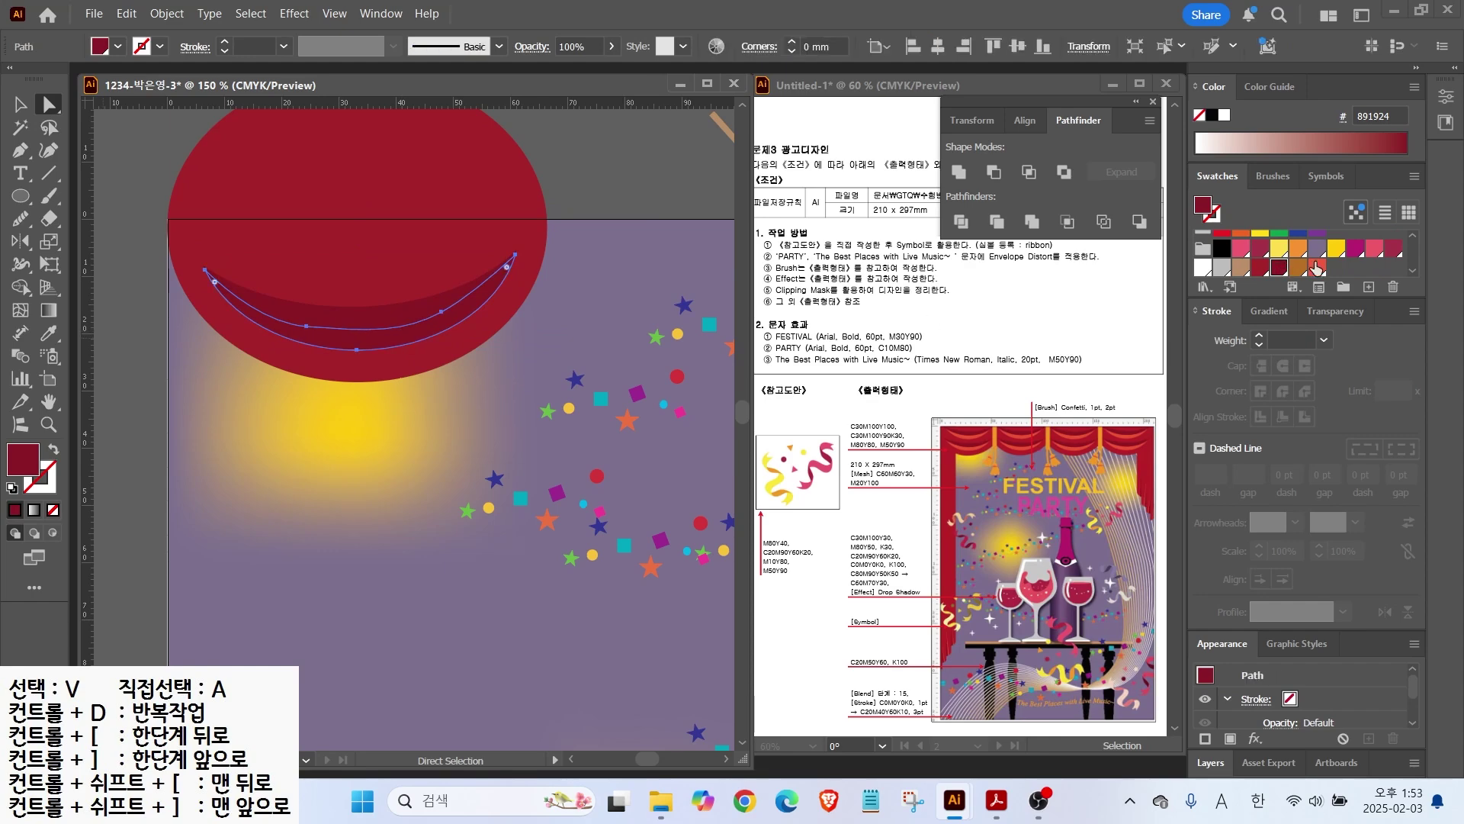
key(v)
click(587, 241)
drag(412, 331, 383, 337)
Step: Copy the curtain swag to the right and repeat for a row of four swags
scroll(473, 287, down, 1)
shift+click(295, 386)
key(ctrl+minus)
alt+drag(232, 401, 387, 398)
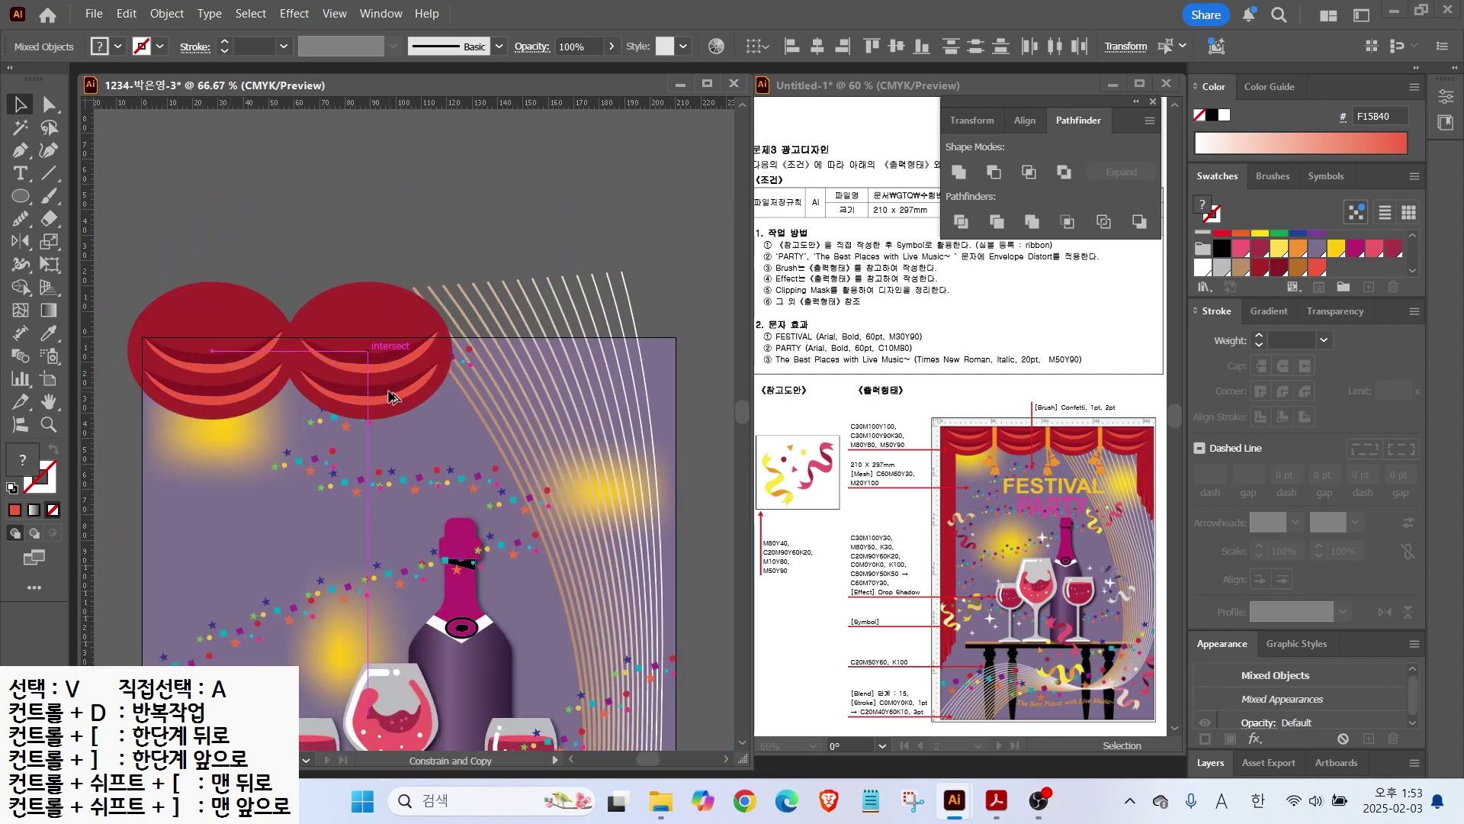
key(ctrl+d)
key(ctrl+d)
click(458, 206)
drag(199, 254, 626, 361)
scroll(639, 373, down, 1)
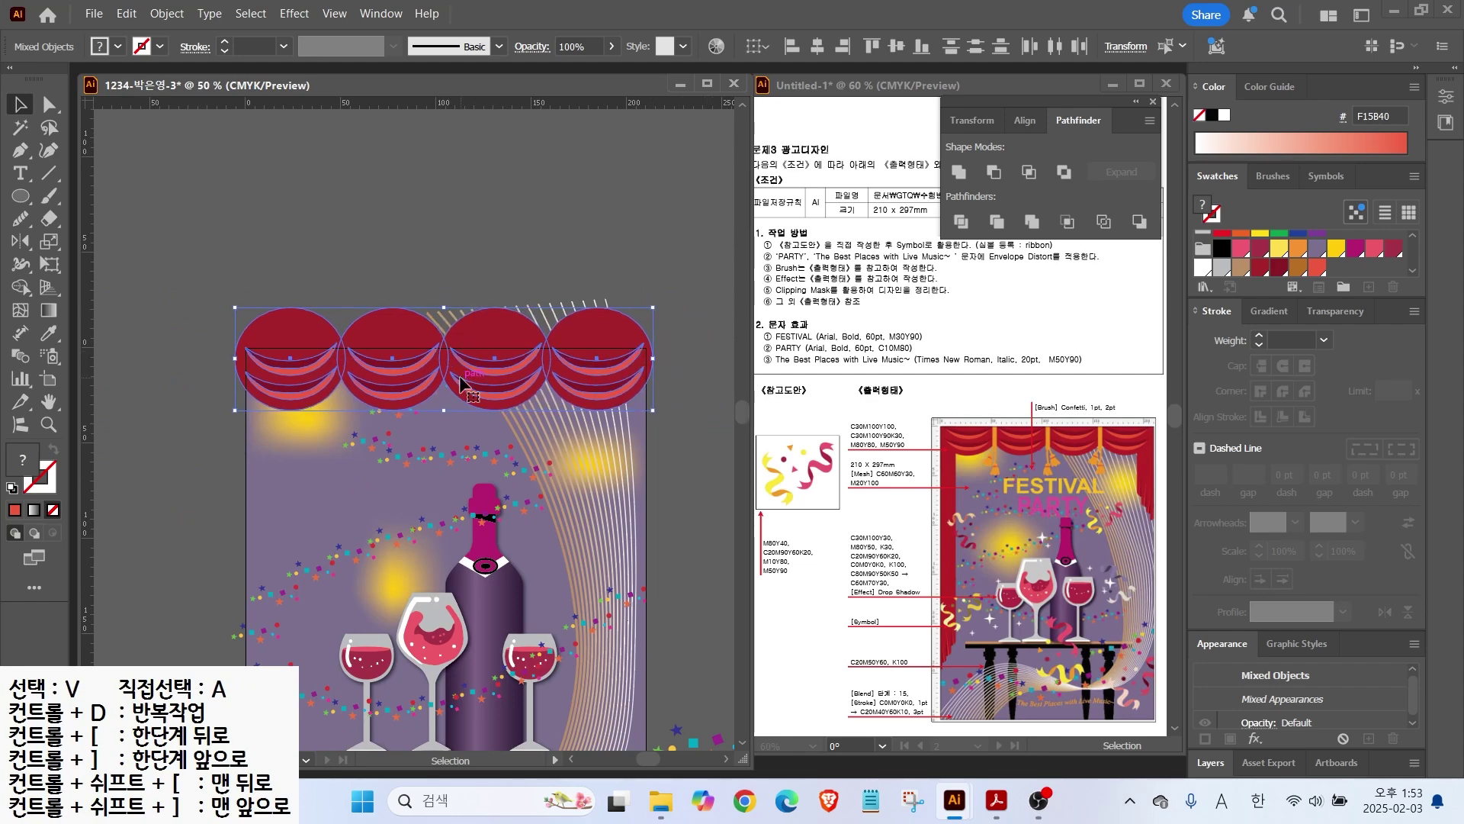
click(21, 151)
drag(265, 566, 299, 495)
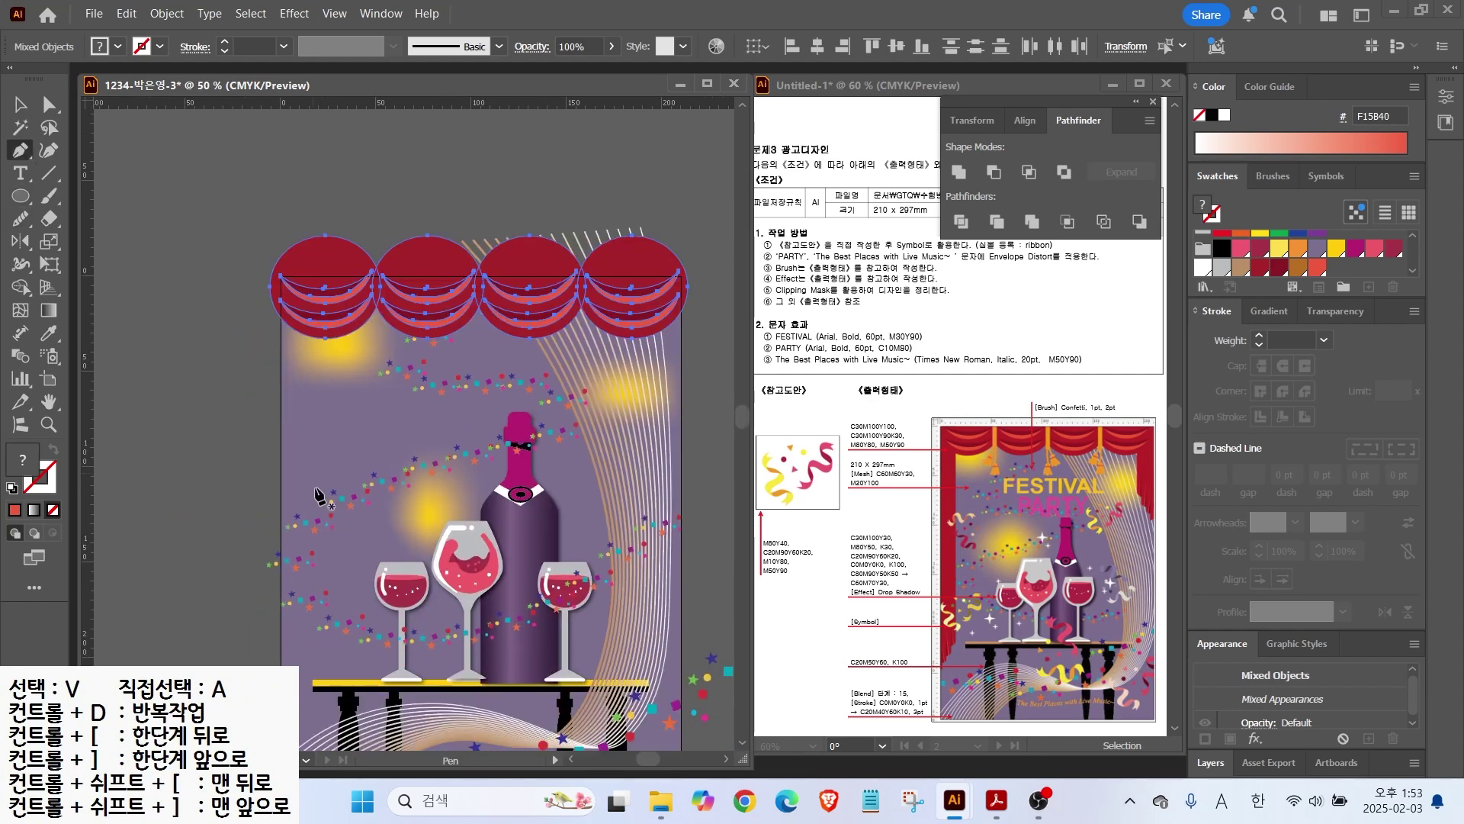
Step: Draw a dark red side drape down the poster's left edge to table level and widen it
ctrl+click(239, 329)
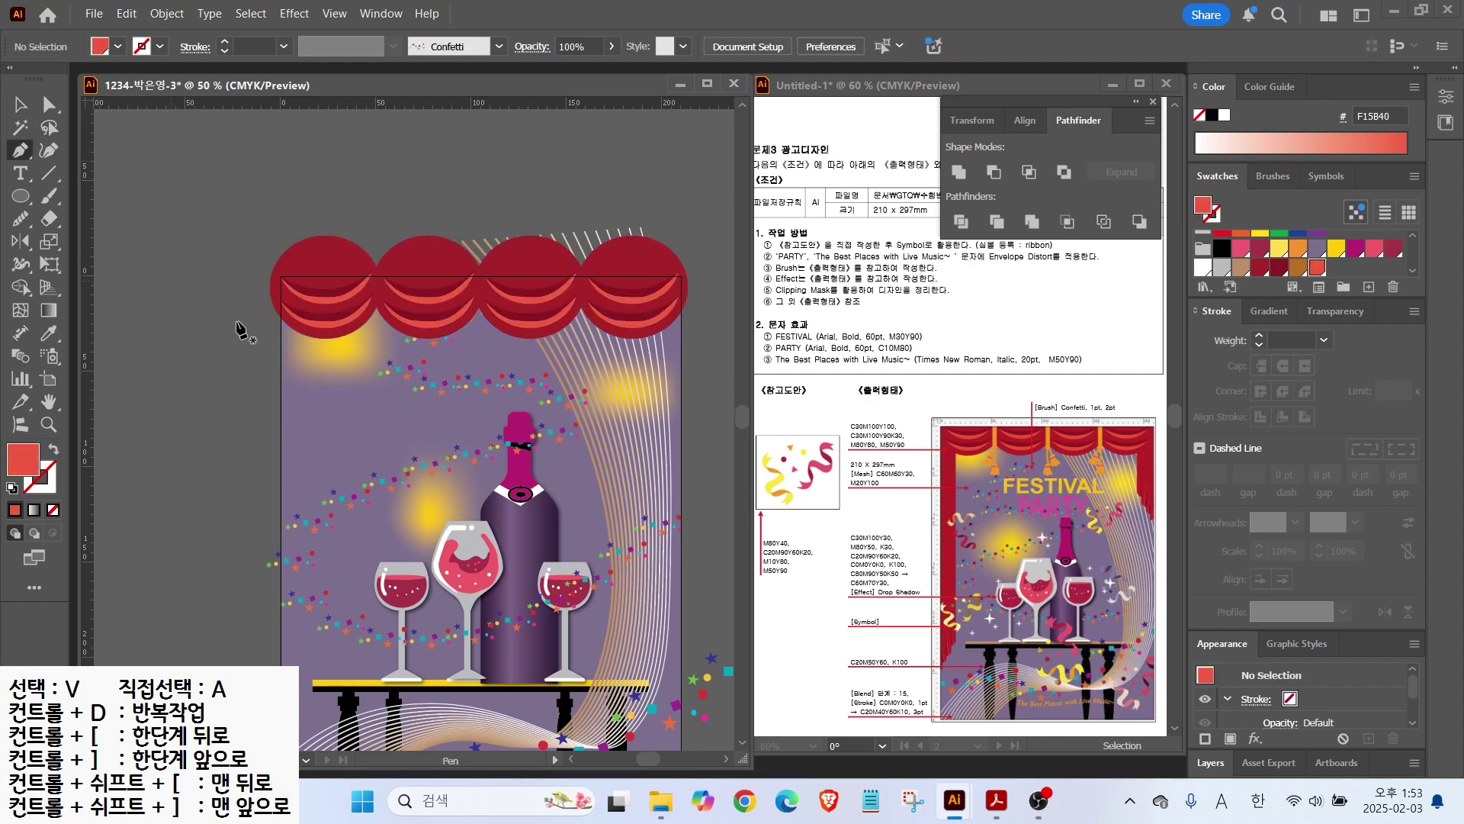
click(312, 308)
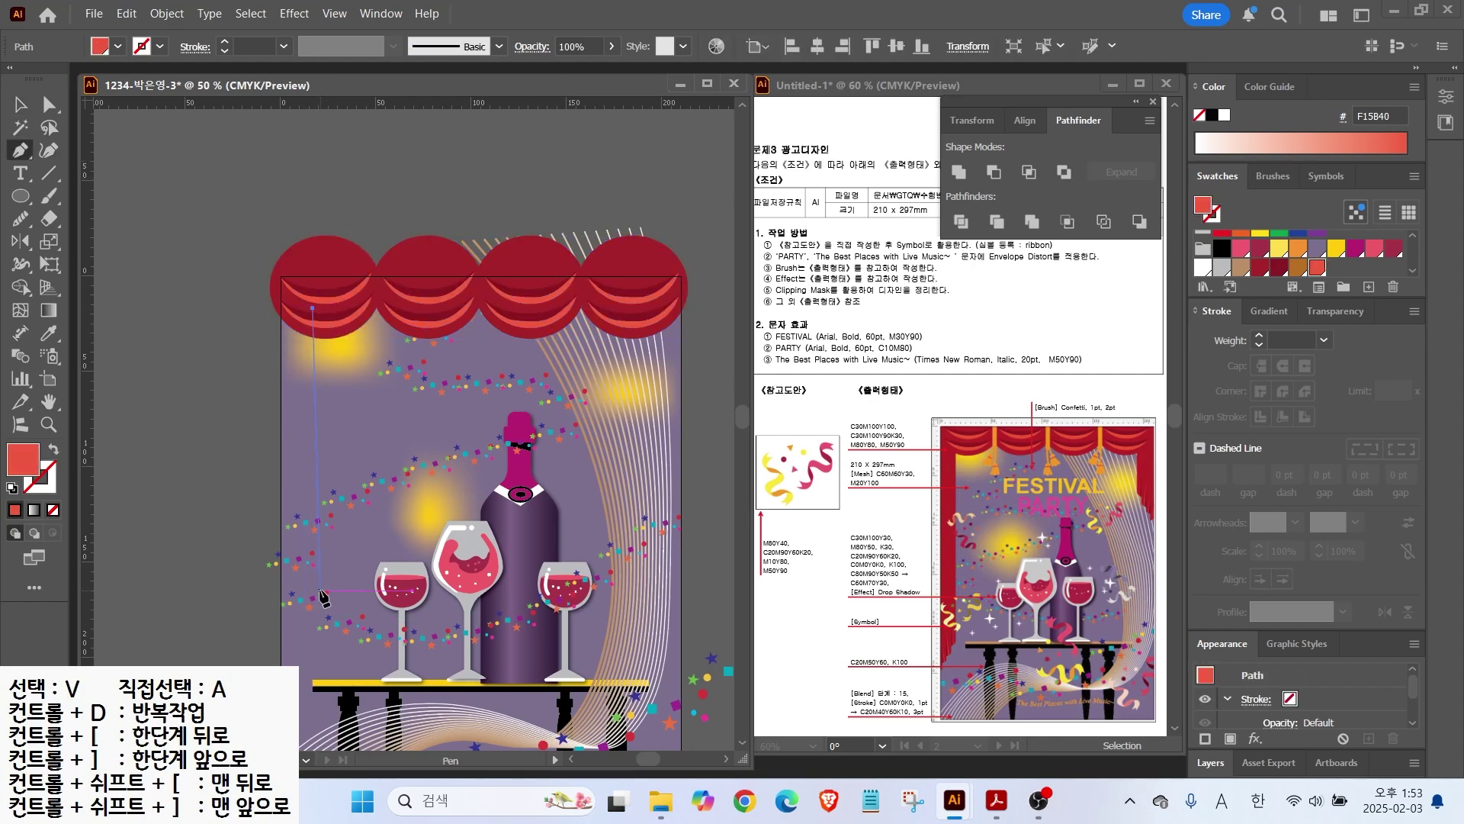
click(317, 610)
scroll(344, 612, up, 1)
scroll(346, 611, down, 1)
scroll(346, 610, up, 2)
drag(275, 631, 356, 523)
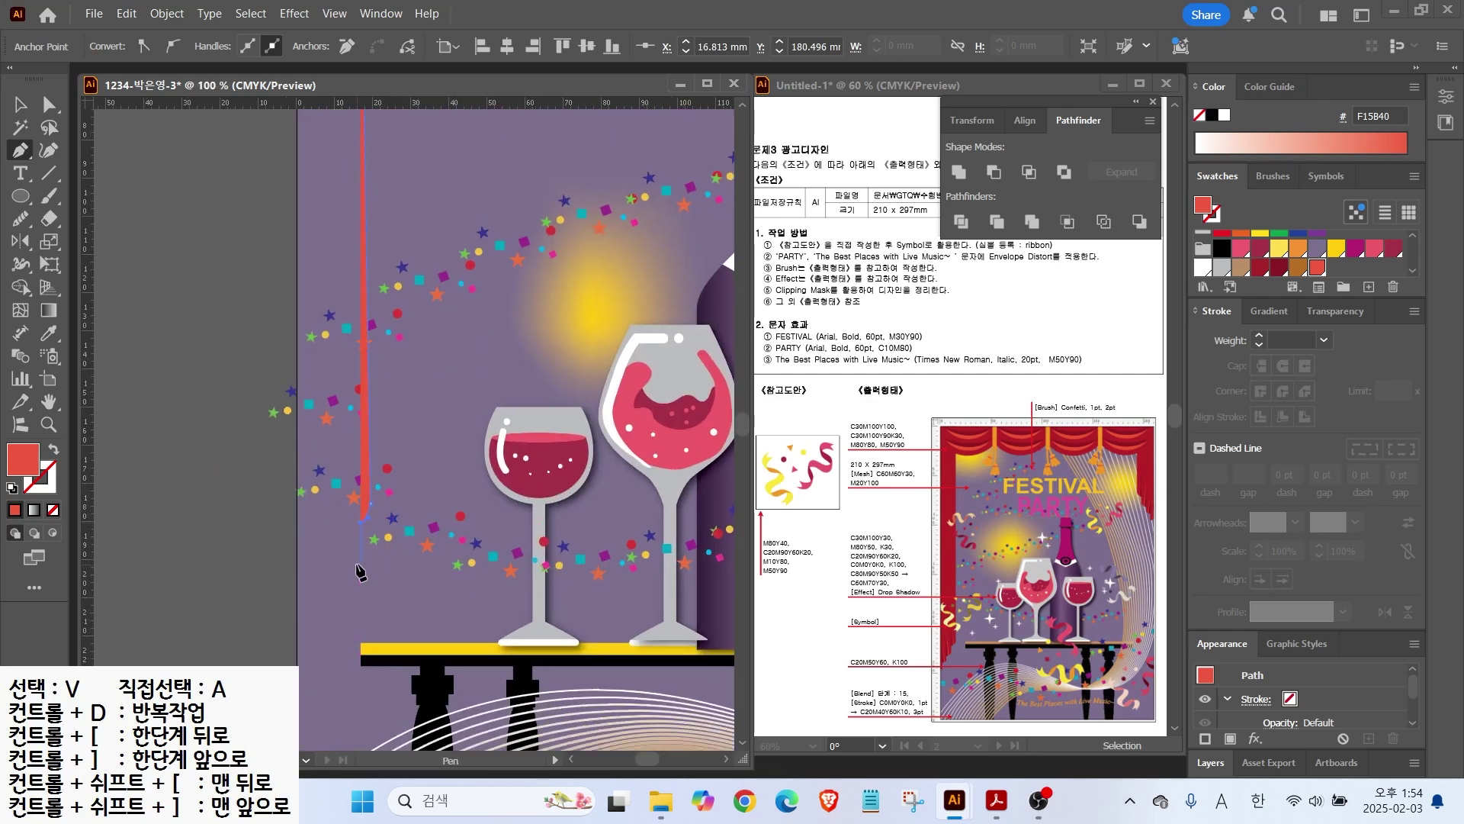
click(344, 584)
click(343, 624)
click(331, 639)
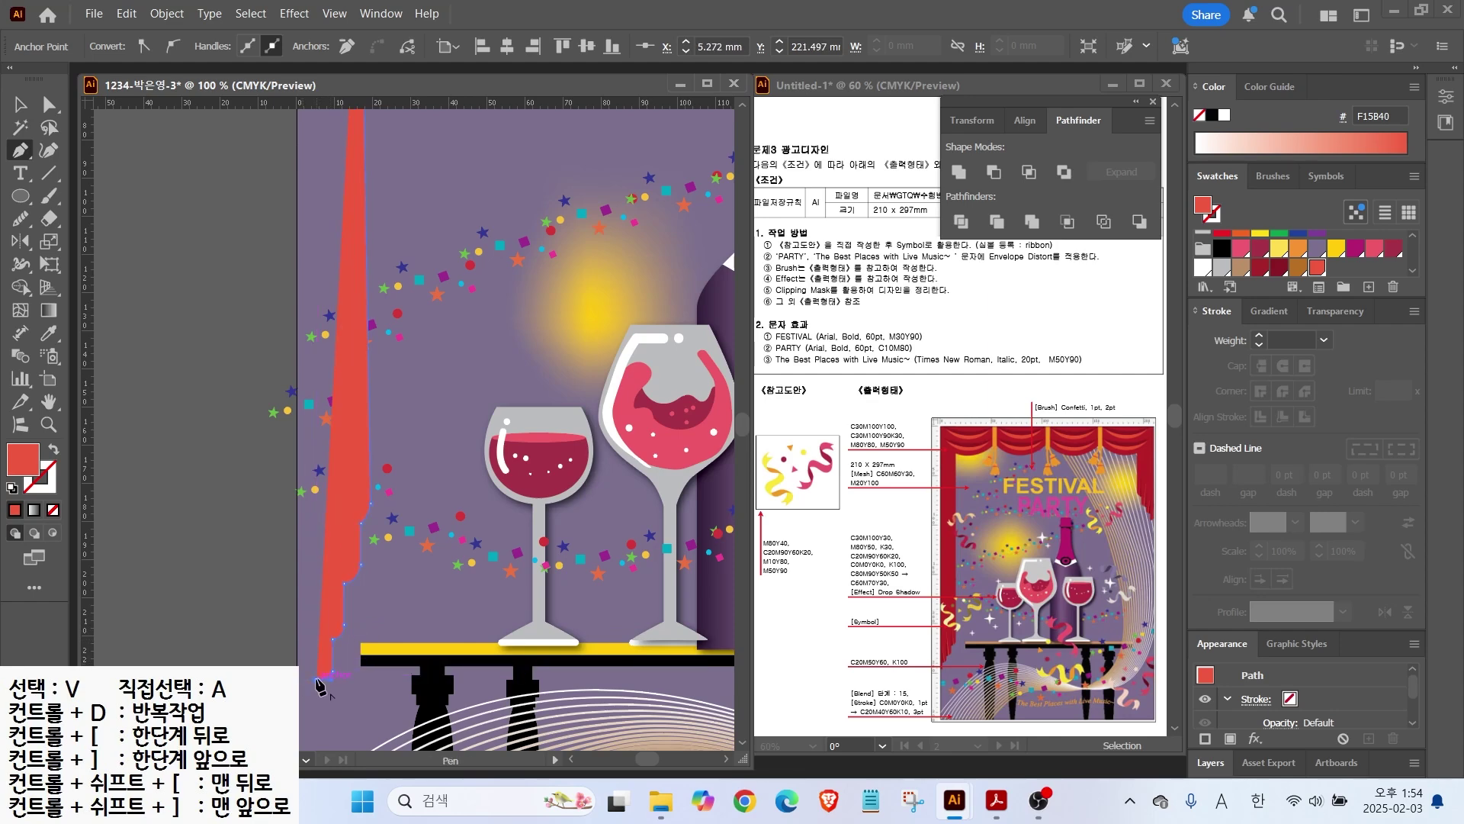
scroll(290, 631, down, 2)
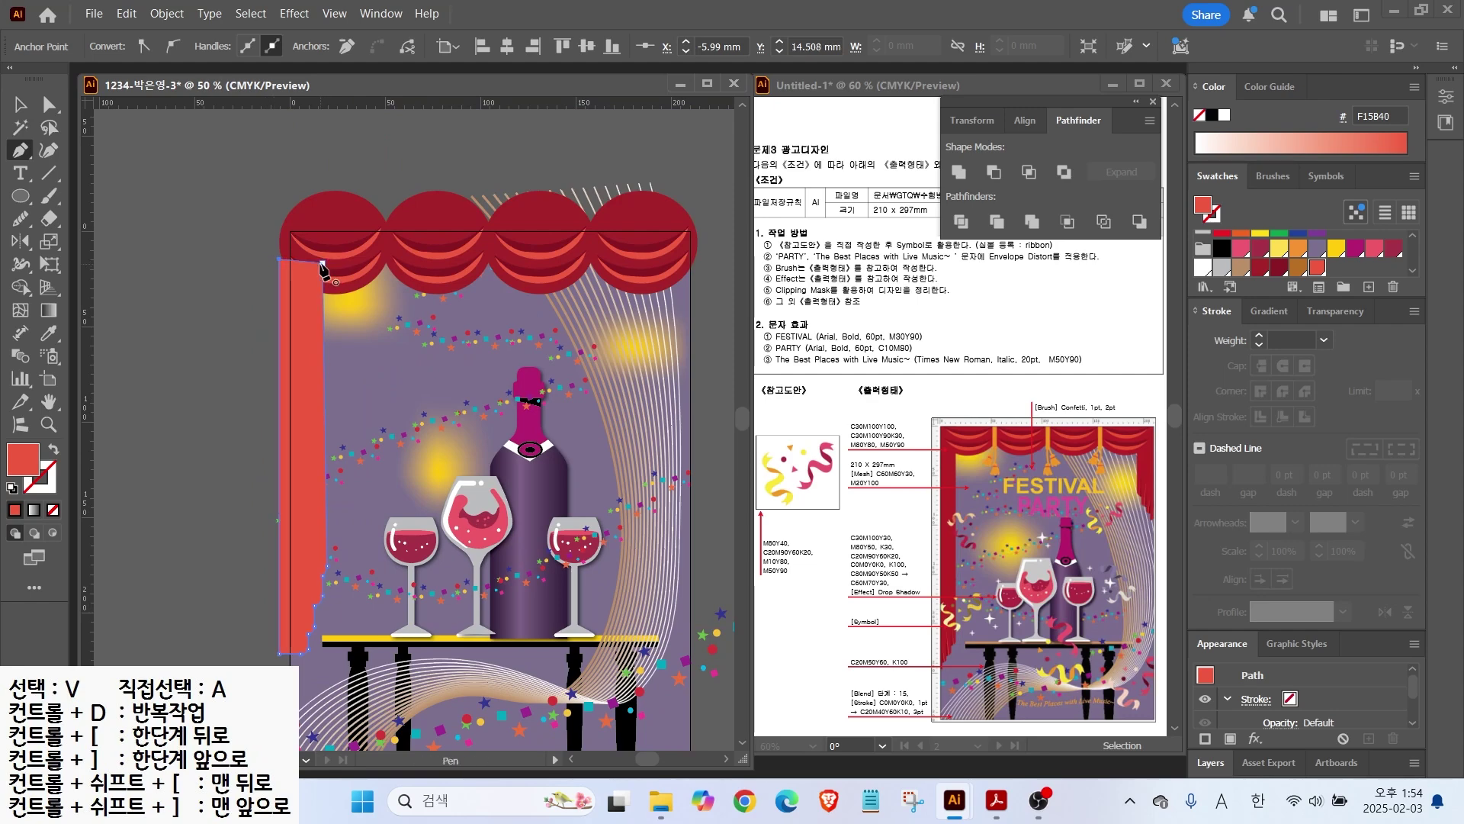
click(1260, 268)
key(v)
drag(280, 457, 263, 456)
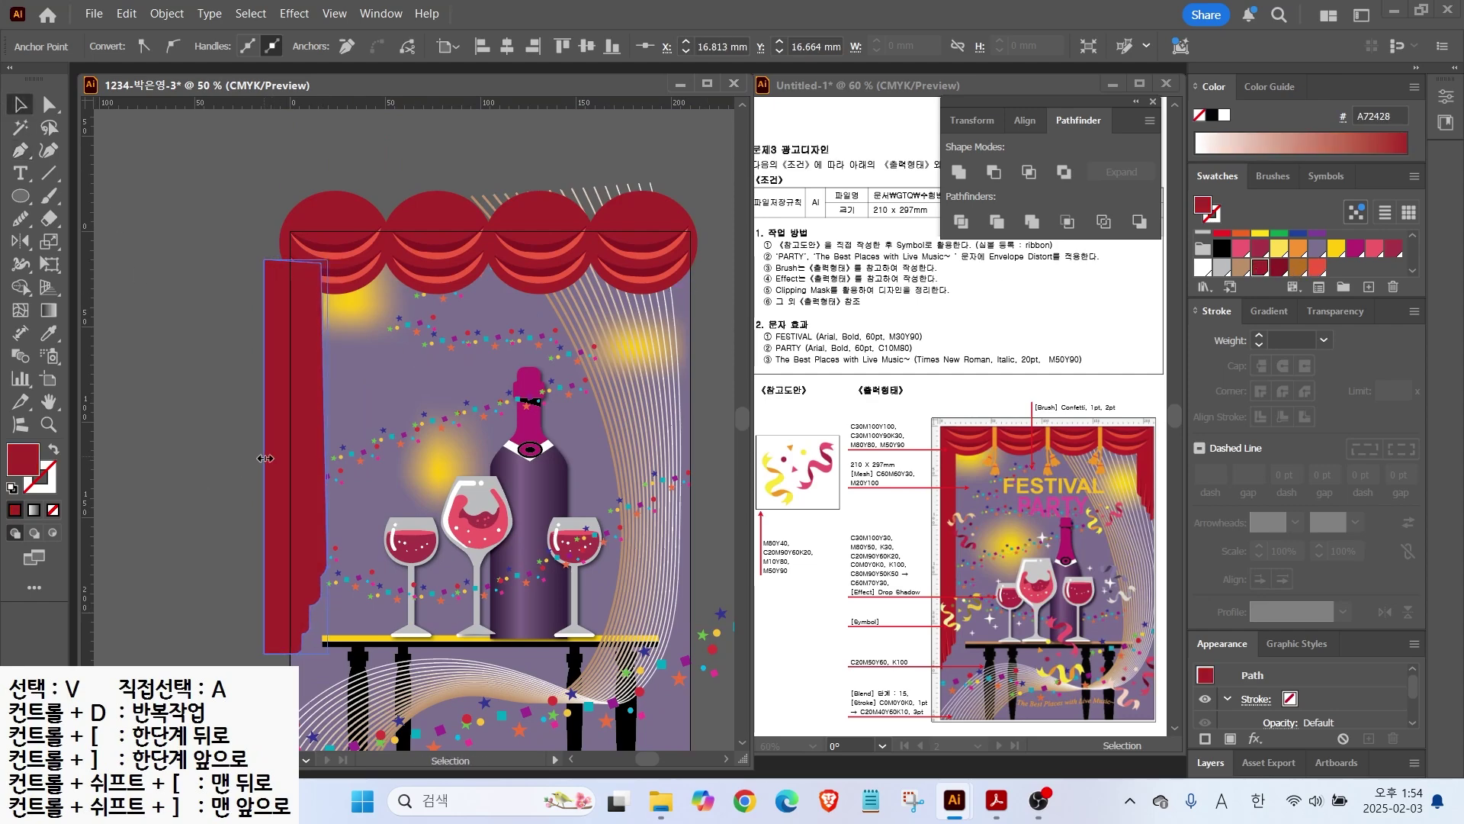
click(316, 626)
Step: Stretch the left curtain down toward the bottom of the poster
scroll(315, 632, up, 4)
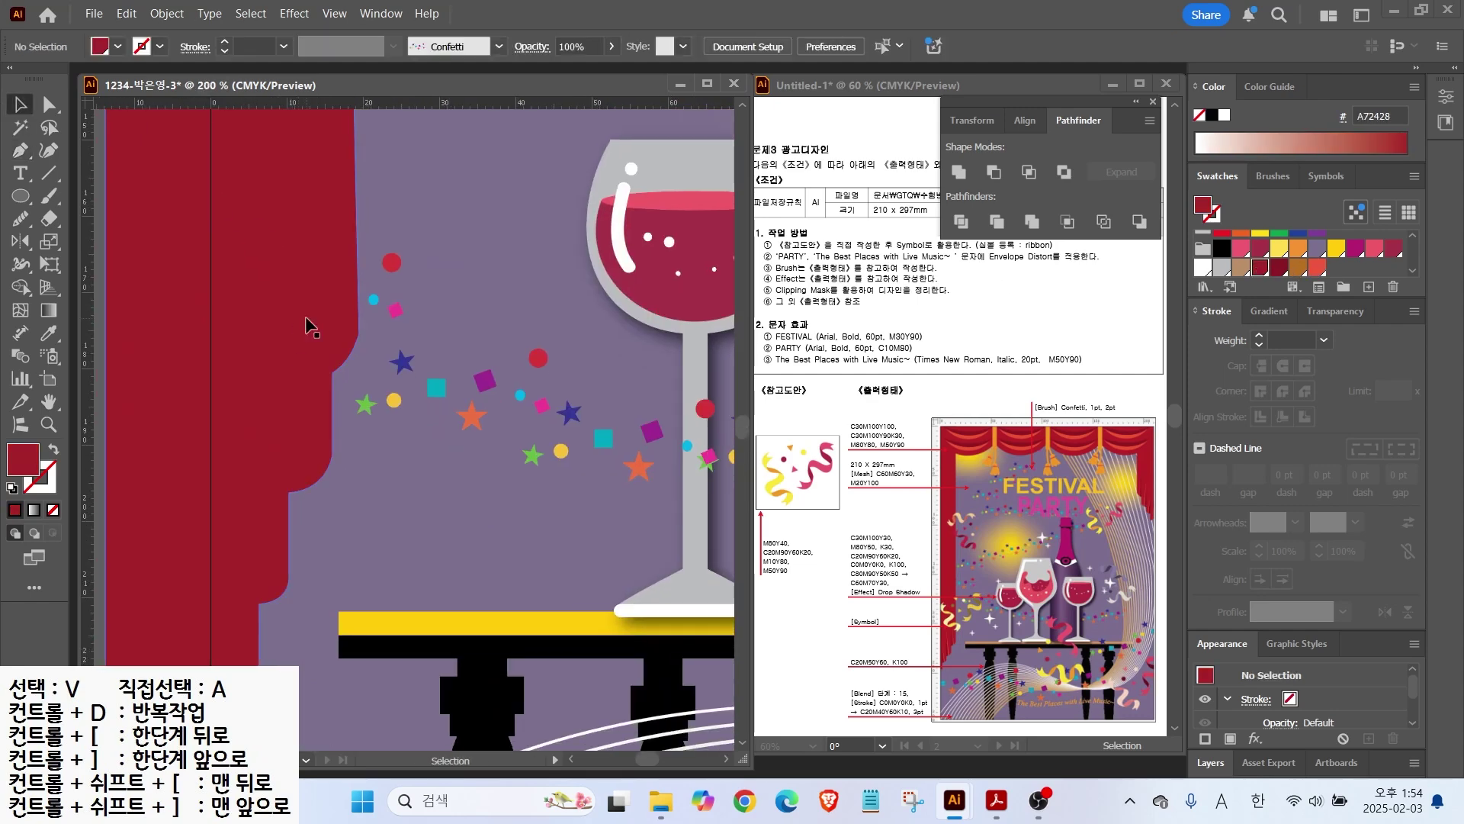
scroll(309, 324, down, 2)
click(305, 315)
drag(269, 501, 265, 608)
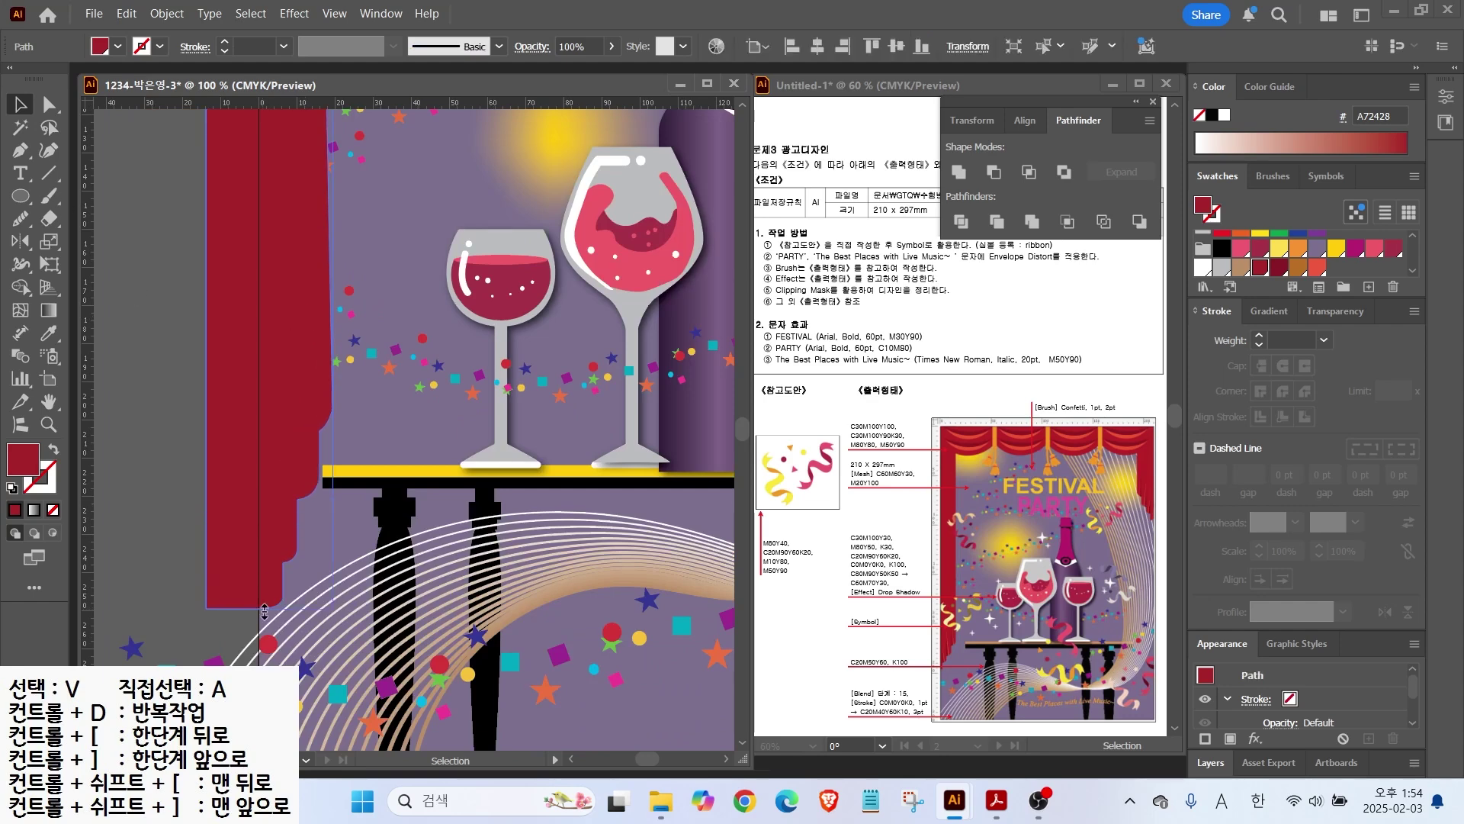
Step: Slice the red curtain into fold strips with Knife cuts running down its length
key(i)
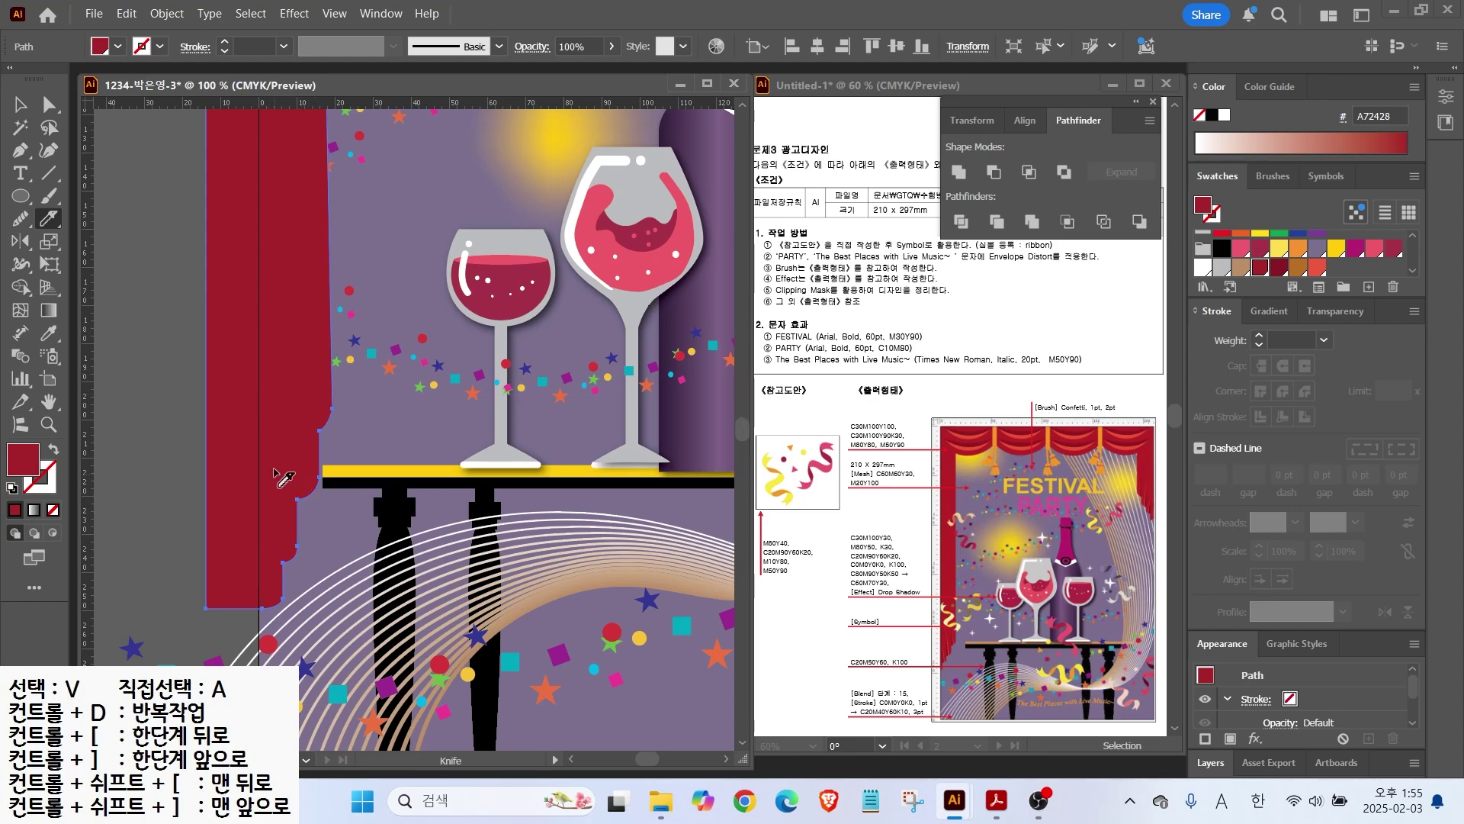
scroll(298, 543, up, 2)
drag(253, 438, 289, 624)
drag(286, 272, 301, 406)
mouse_move(294, 244)
mouse_down()
mouse_move(309, 456)
mouse_move(315, 432)
mouse_up()
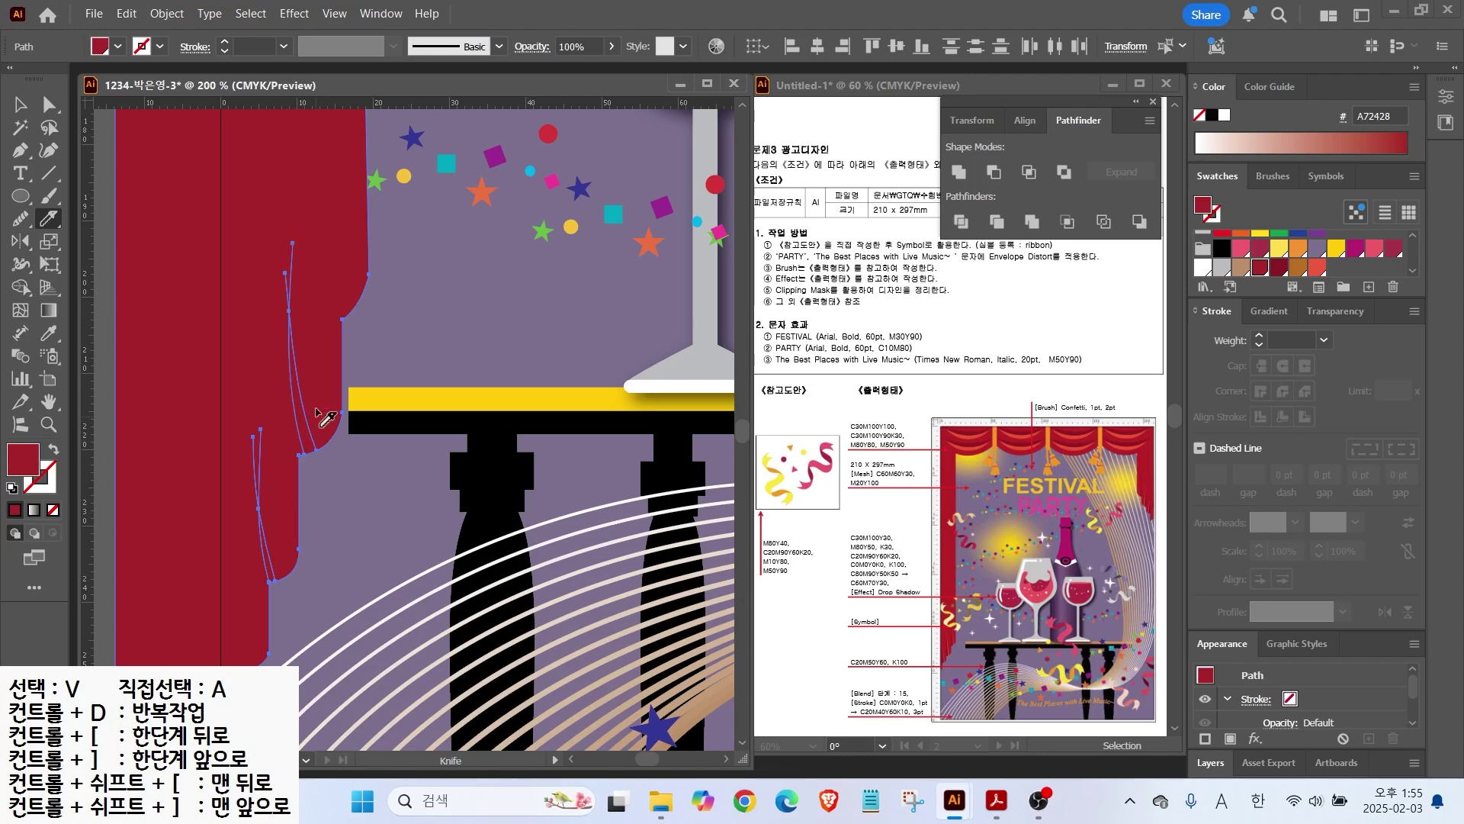
drag(332, 241, 355, 305)
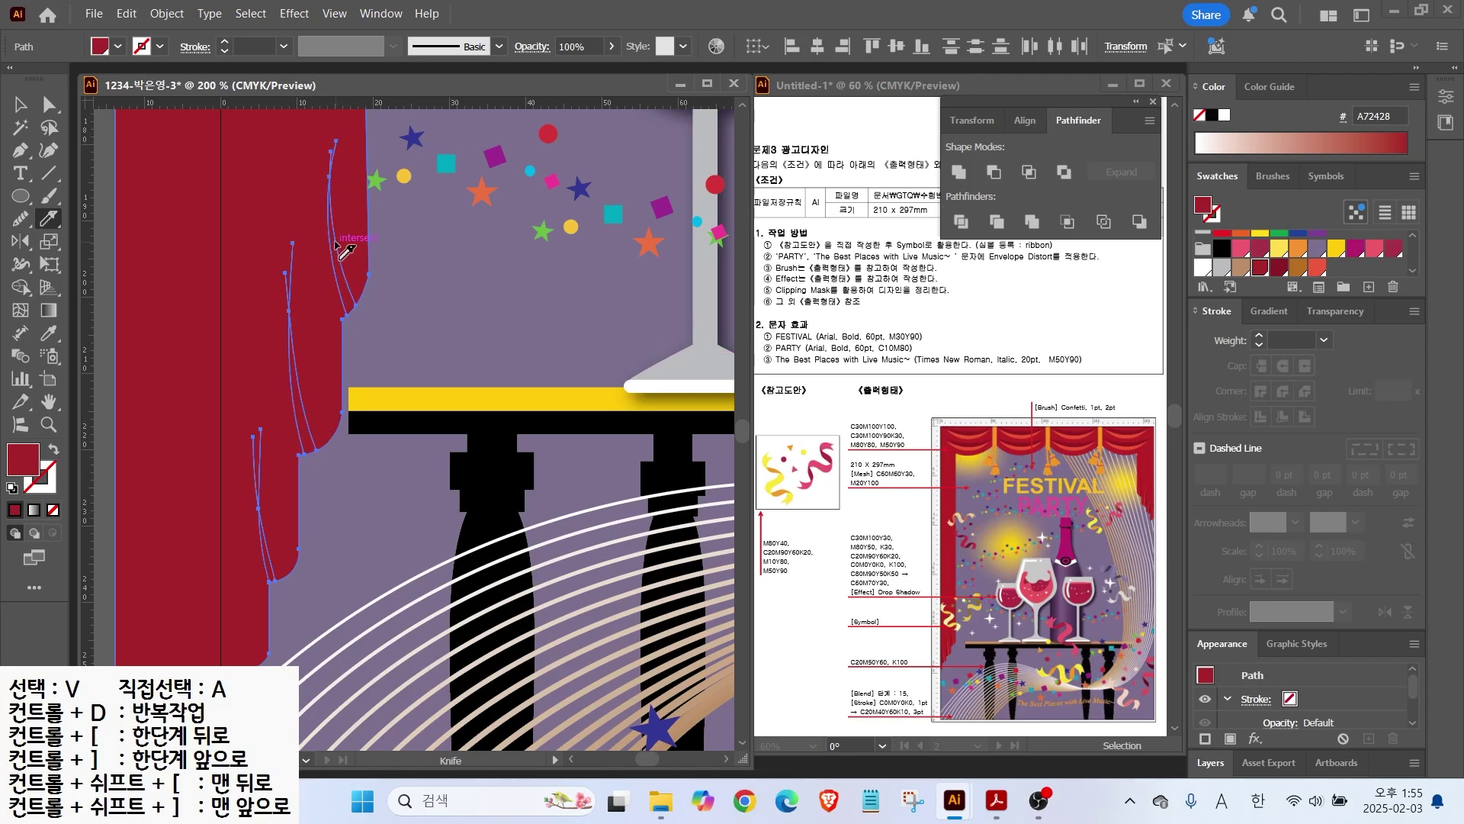
mouse_move(328, 134)
mouse_down()
mouse_move(376, 306)
mouse_move(325, 173)
mouse_up()
drag(387, 337, 390, 340)
drag(300, 258, 301, 263)
drag(249, 535, 277, 598)
drag(255, 399, 293, 580)
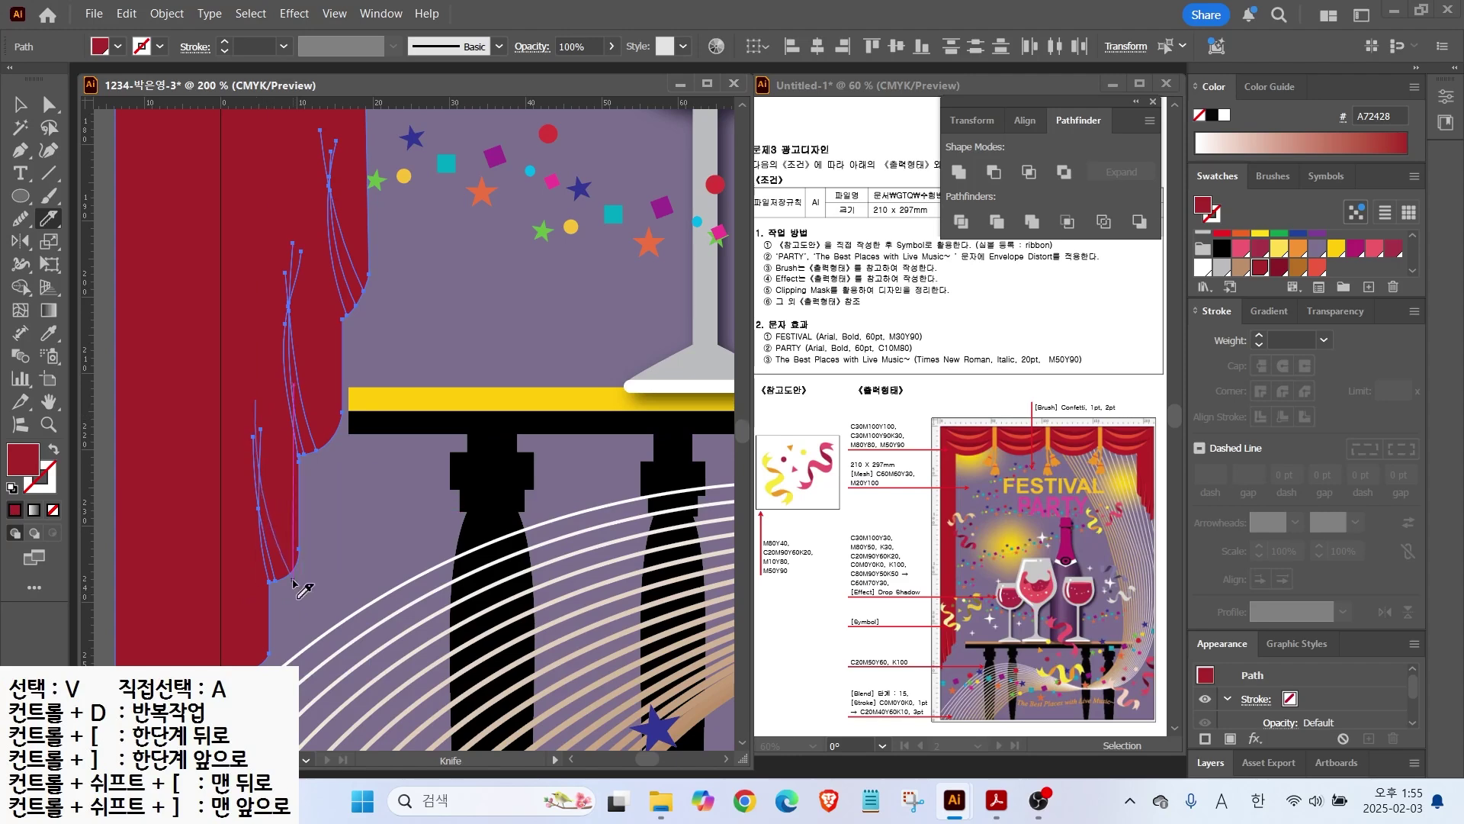
Step: Fill two curtain strips with red-orange and a neighbouring sliver with dark red 891924
click(21, 104)
click(350, 279)
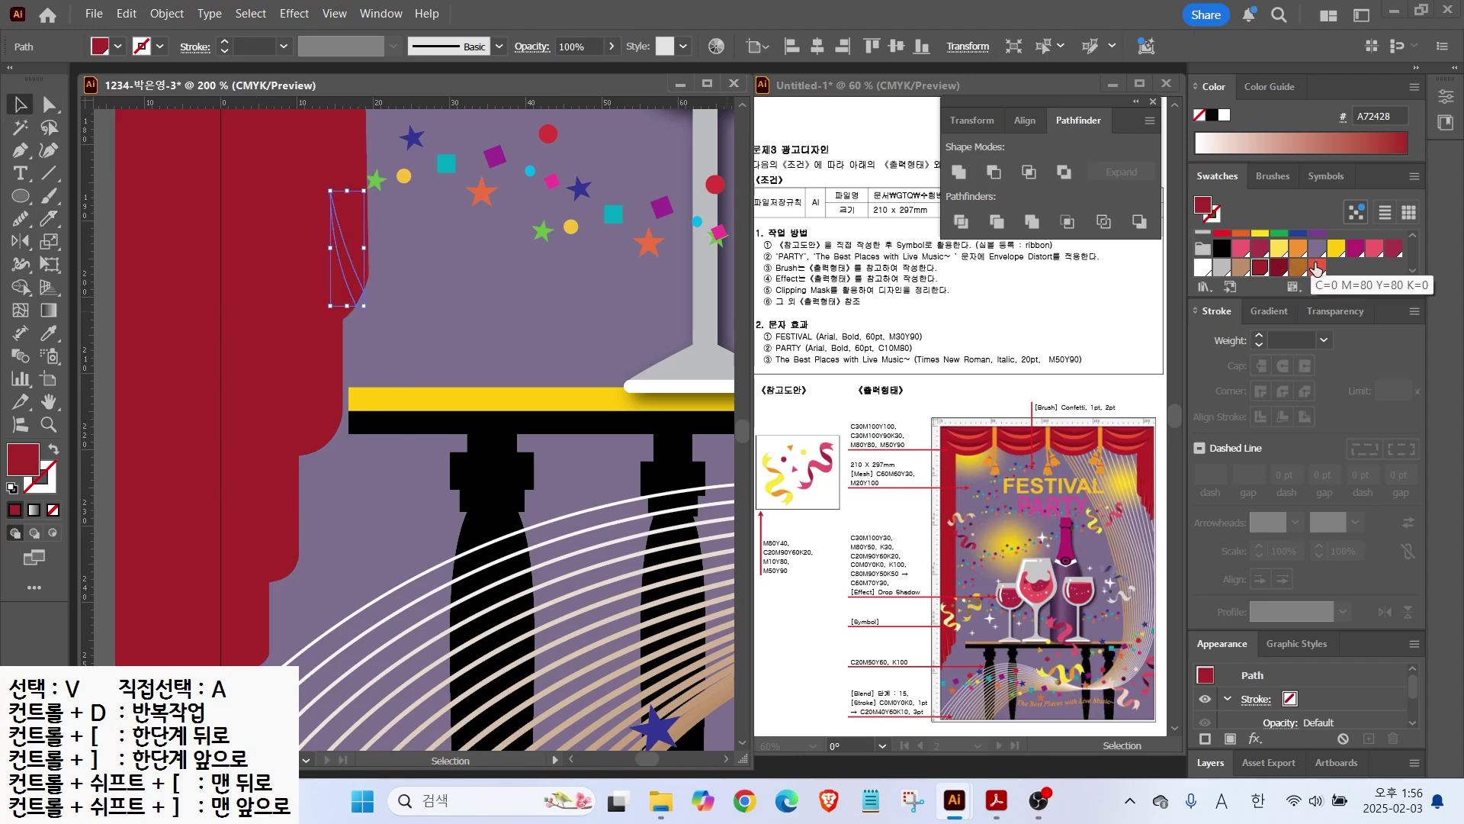
click(1316, 267)
click(313, 434)
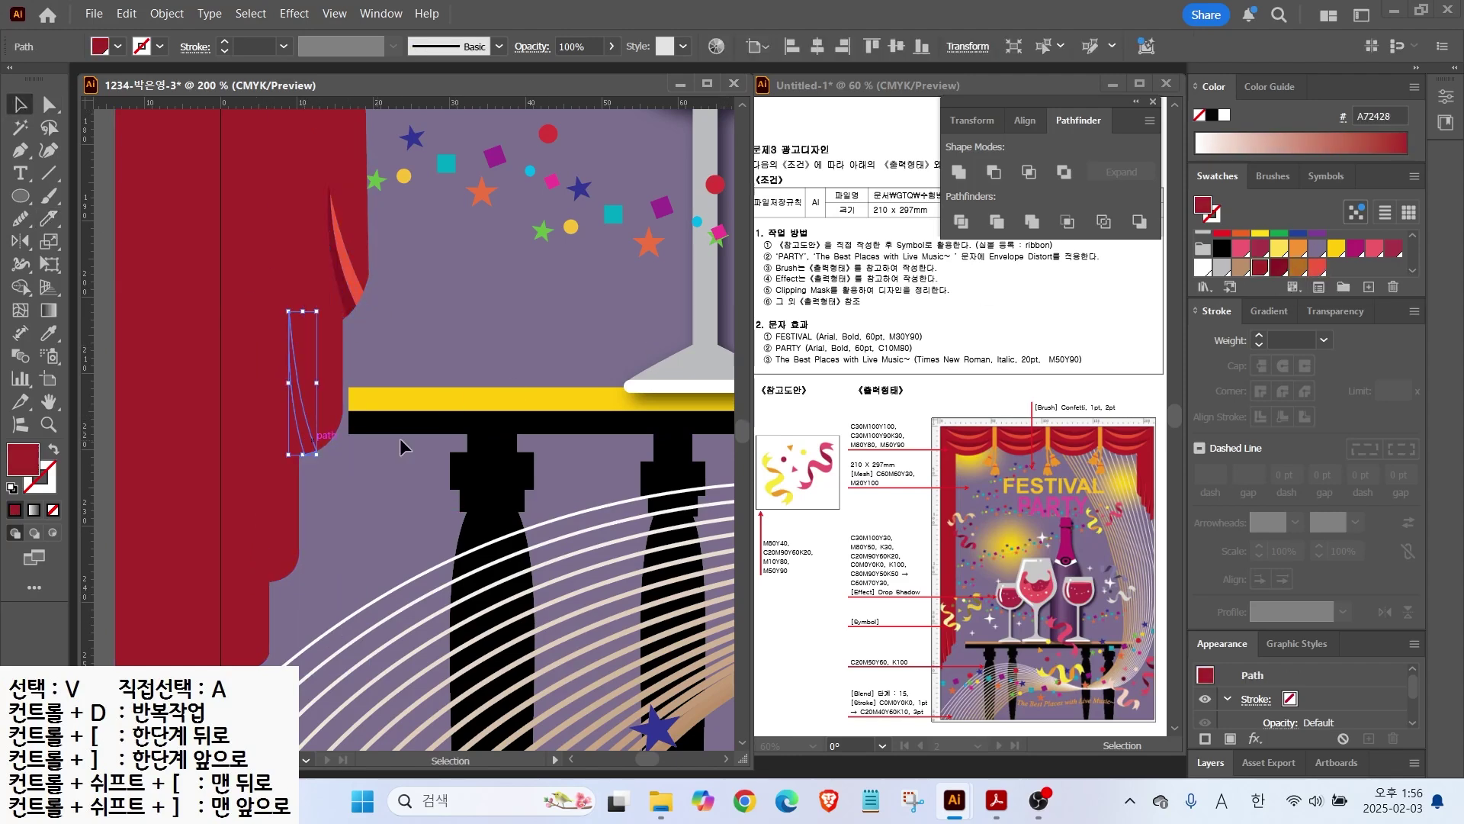
click(1316, 267)
click(471, 461)
click(300, 446)
click(1279, 268)
click(382, 488)
Step: Check the curtain's edge path and anchor points, then deselect to view the whole scene
click(272, 568)
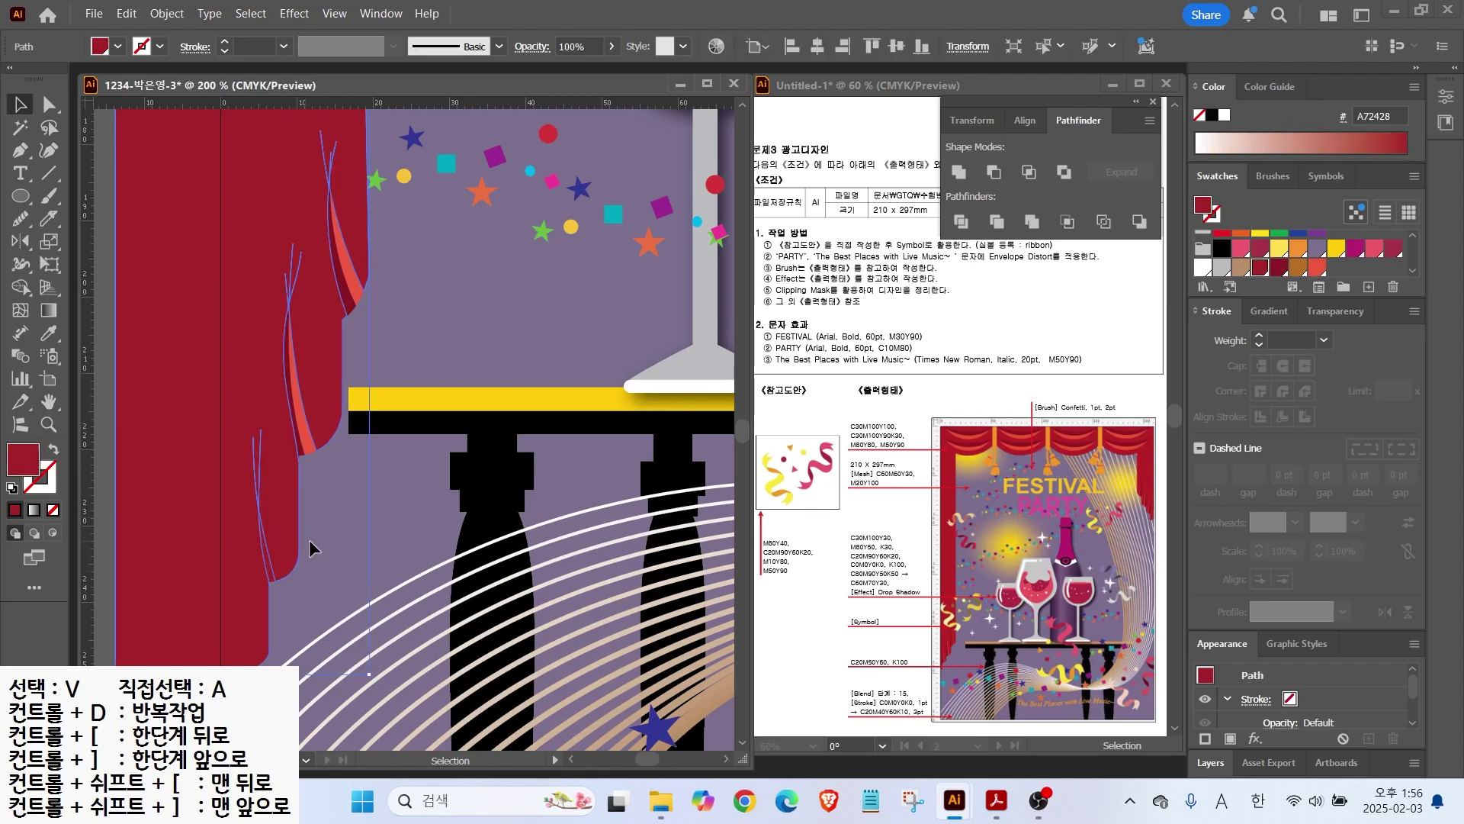
click(46, 108)
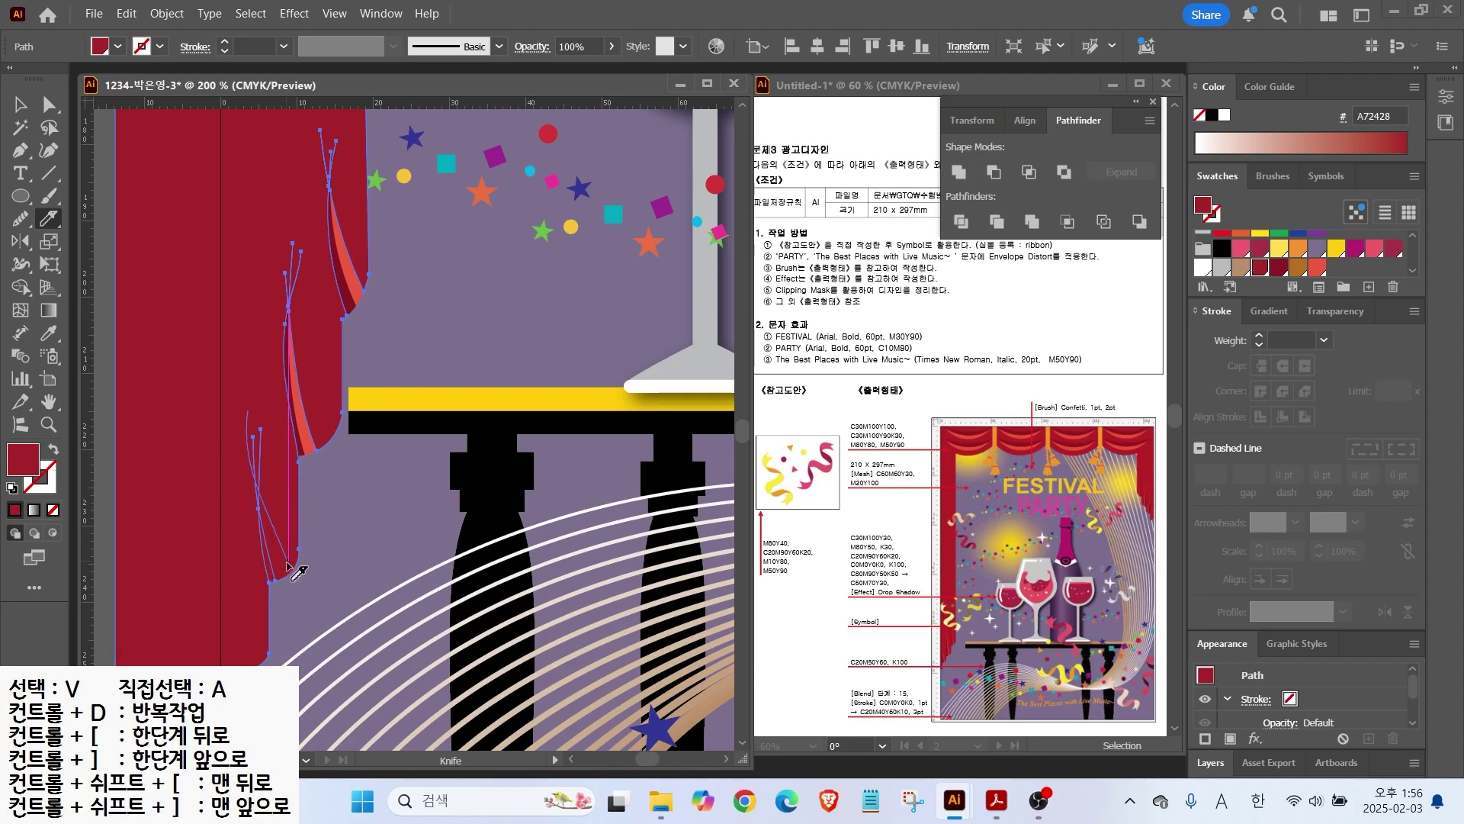
key(ctrl+shift+a)
click(20, 105)
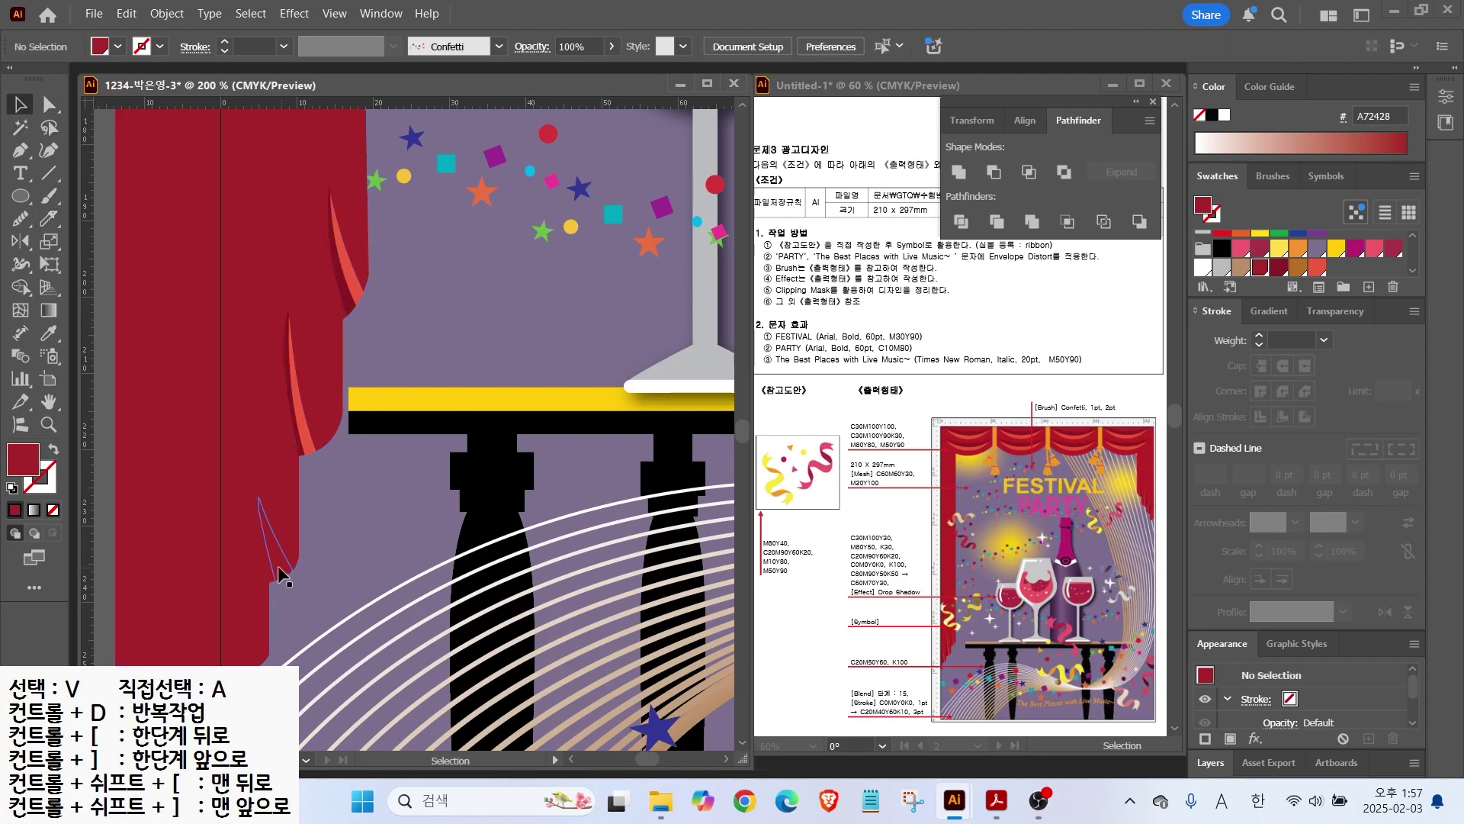
click(279, 574)
key(ctrl+shift+a)
scroll(350, 491, down, 3)
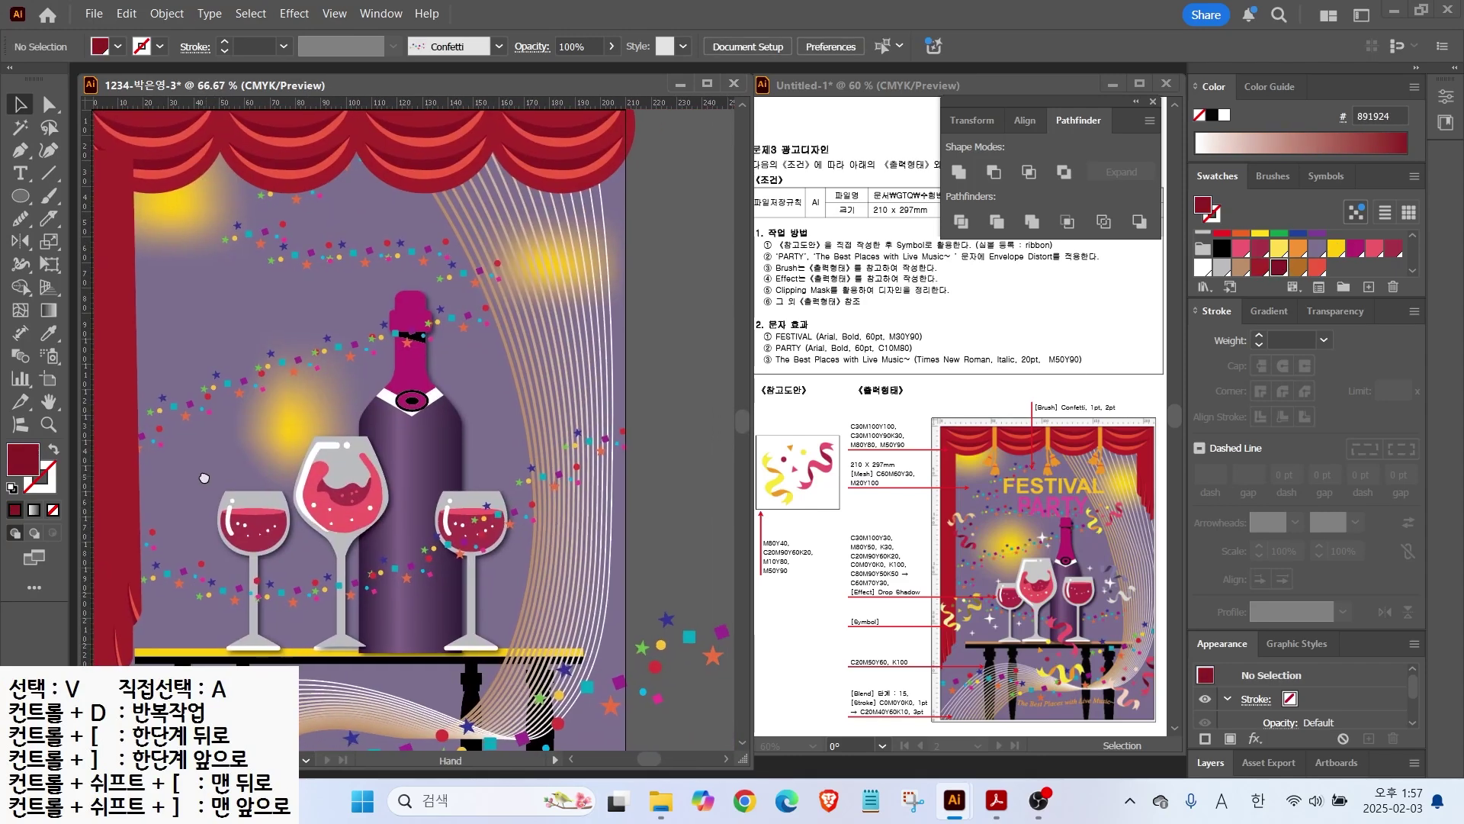
Step: Duplicate the left curtain pieces with an Alt-drag and group the copy
drag(204, 477, 383, 271)
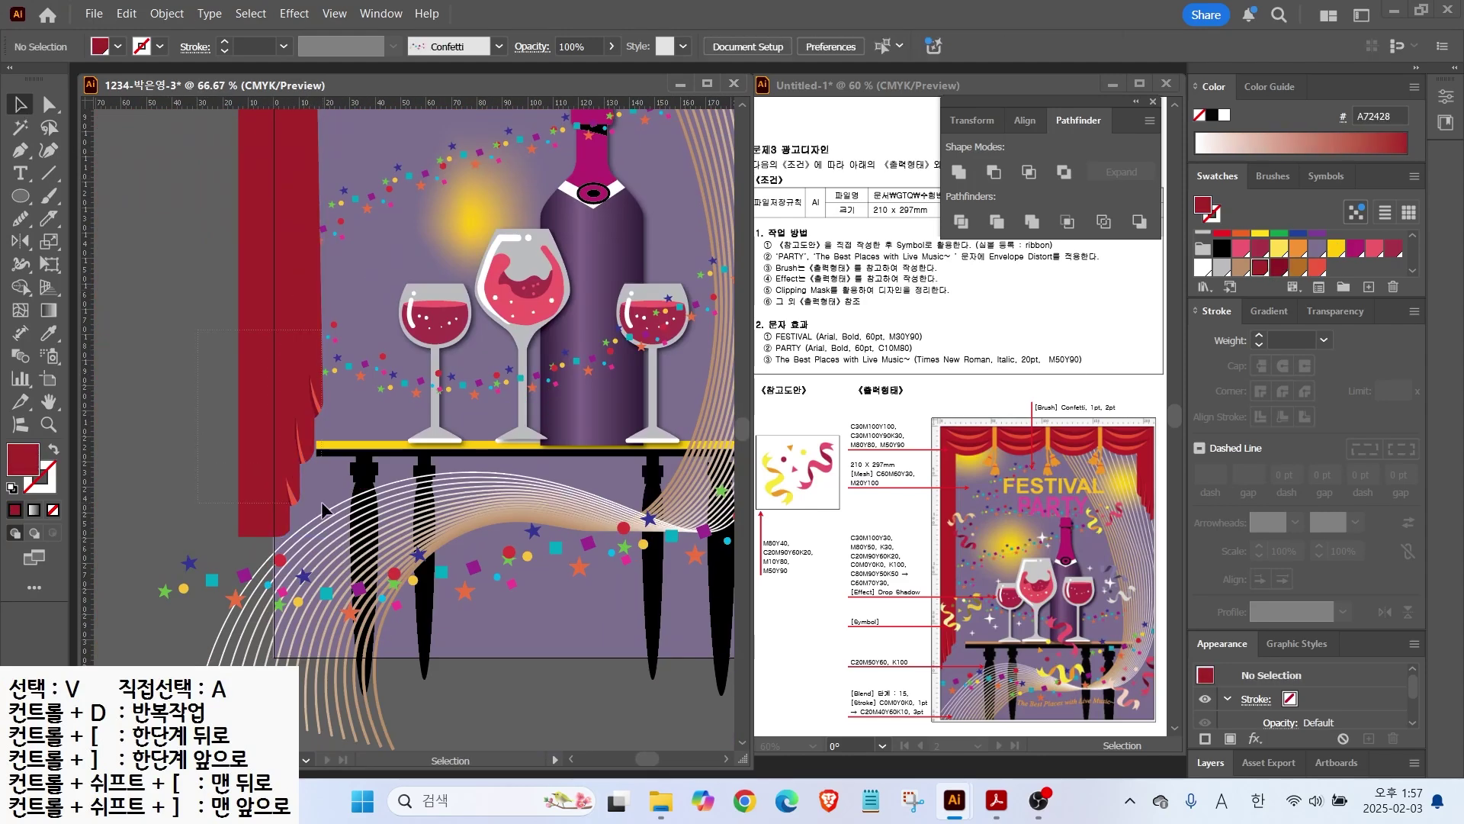
drag(321, 497, 329, 492)
drag(290, 400, 697, 356)
drag(678, 293, 363, 465)
right_click(355, 465)
click(398, 368)
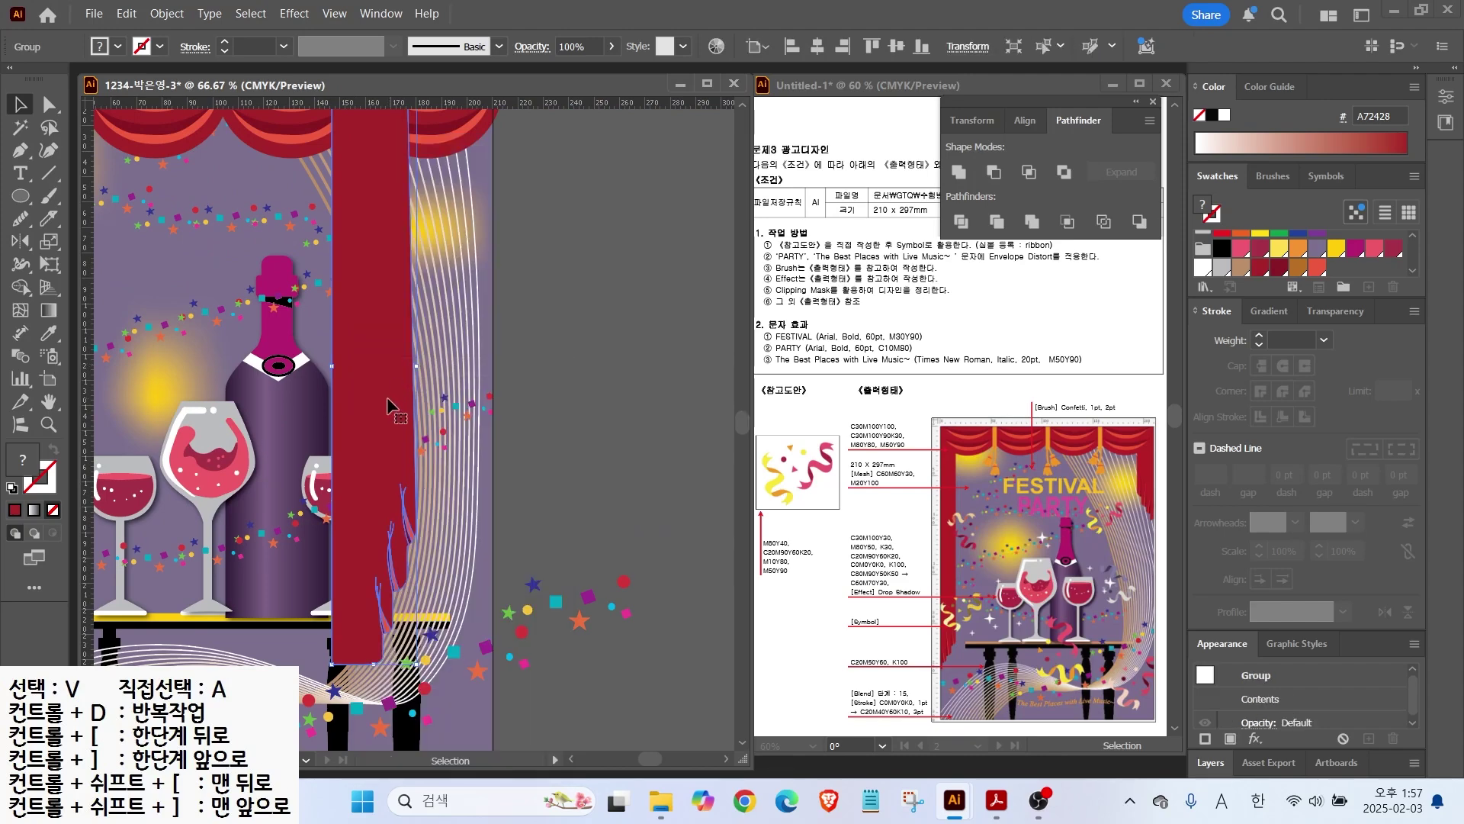
Step: Reflect the copied curtain across the vertical axis and move it to the upper right
right_click(392, 385)
mouse_move(427, 631)
click(686, 570)
click(790, 436)
drag(438, 205, 465, 120)
drag(646, 222, 690, 515)
Step: Pull the right curtain's top anchors down so it tucks under the scallops
scroll(637, 296, down, 1)
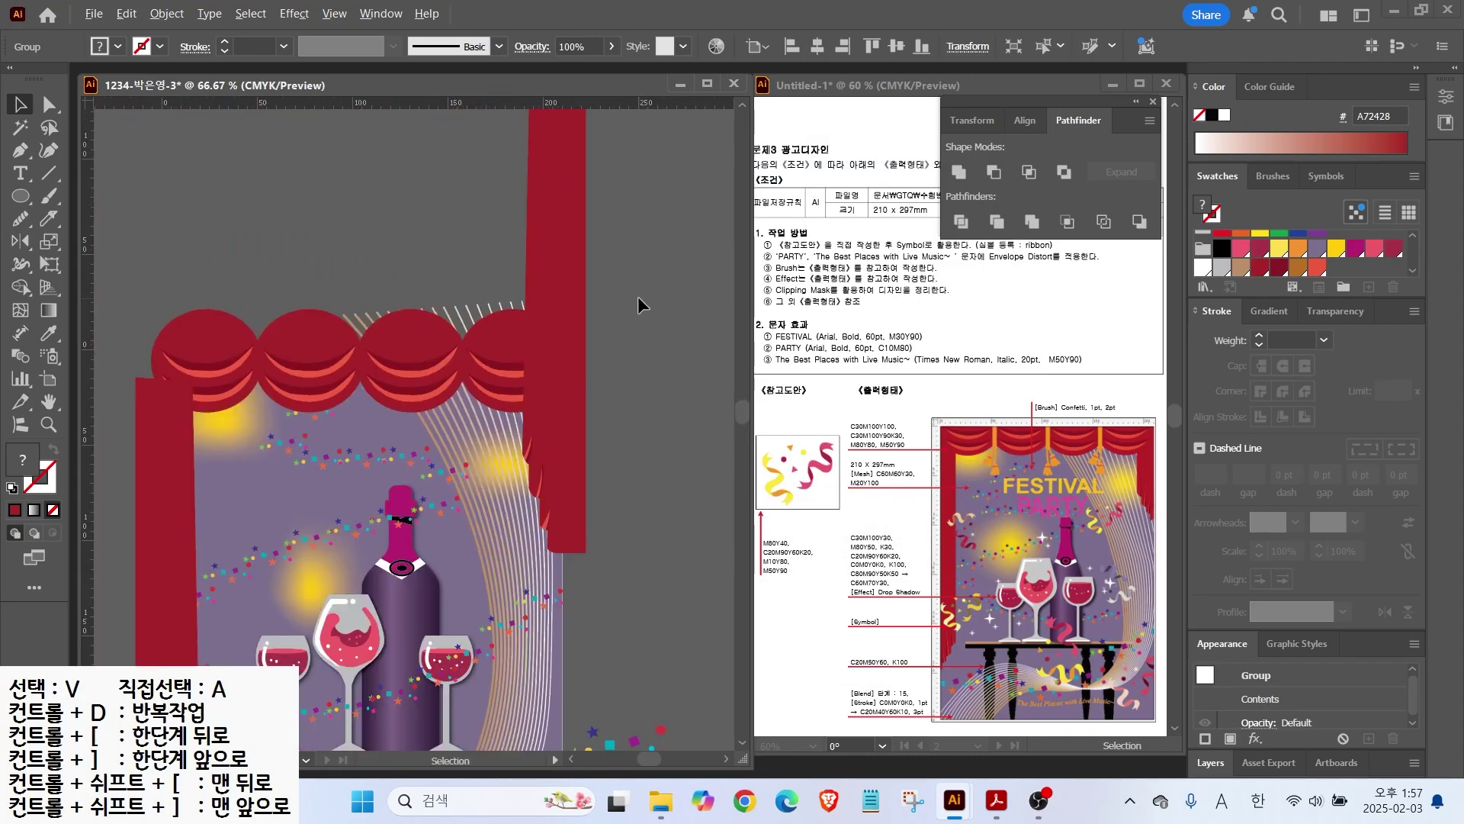
drag(637, 296, 593, 423)
click(49, 104)
drag(464, 204, 543, 477)
click(566, 543)
click(520, 559)
click(573, 523)
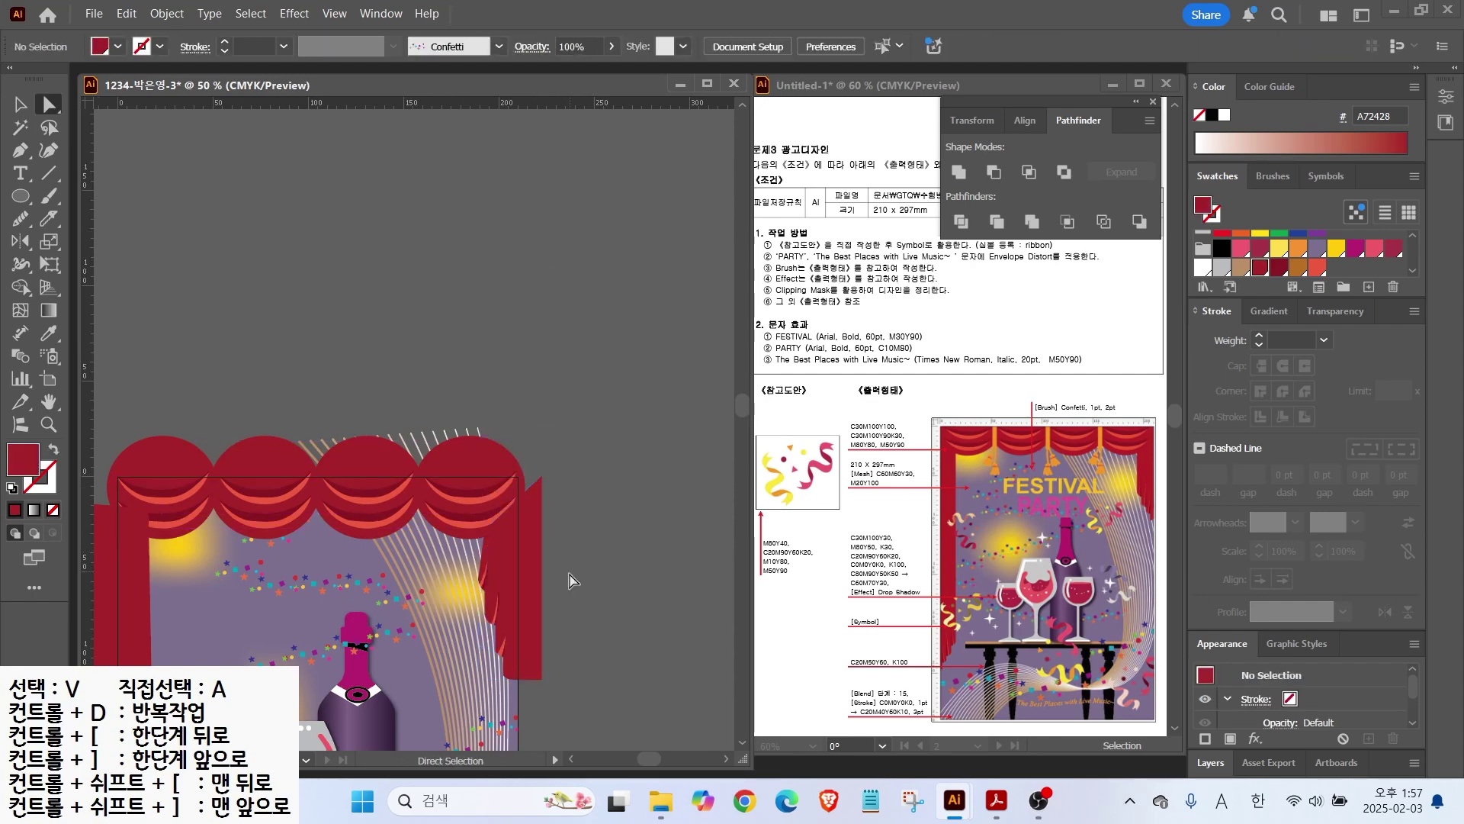
Step: Select the four red scallops' anchors, then frame the whole stage in view
drag(533, 597, 644, 418)
drag(280, 221, 562, 366)
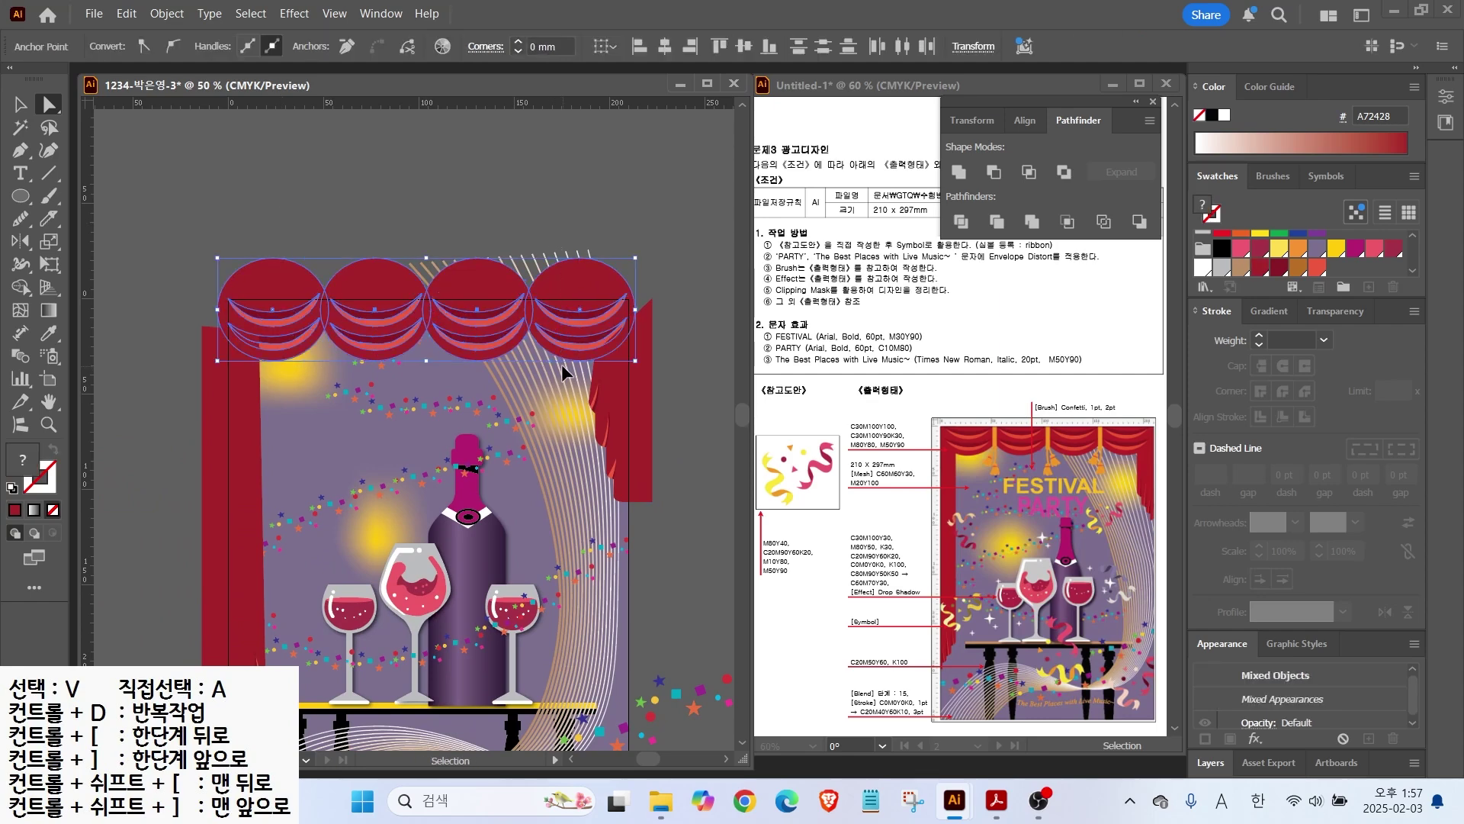
click(20, 101)
click(488, 228)
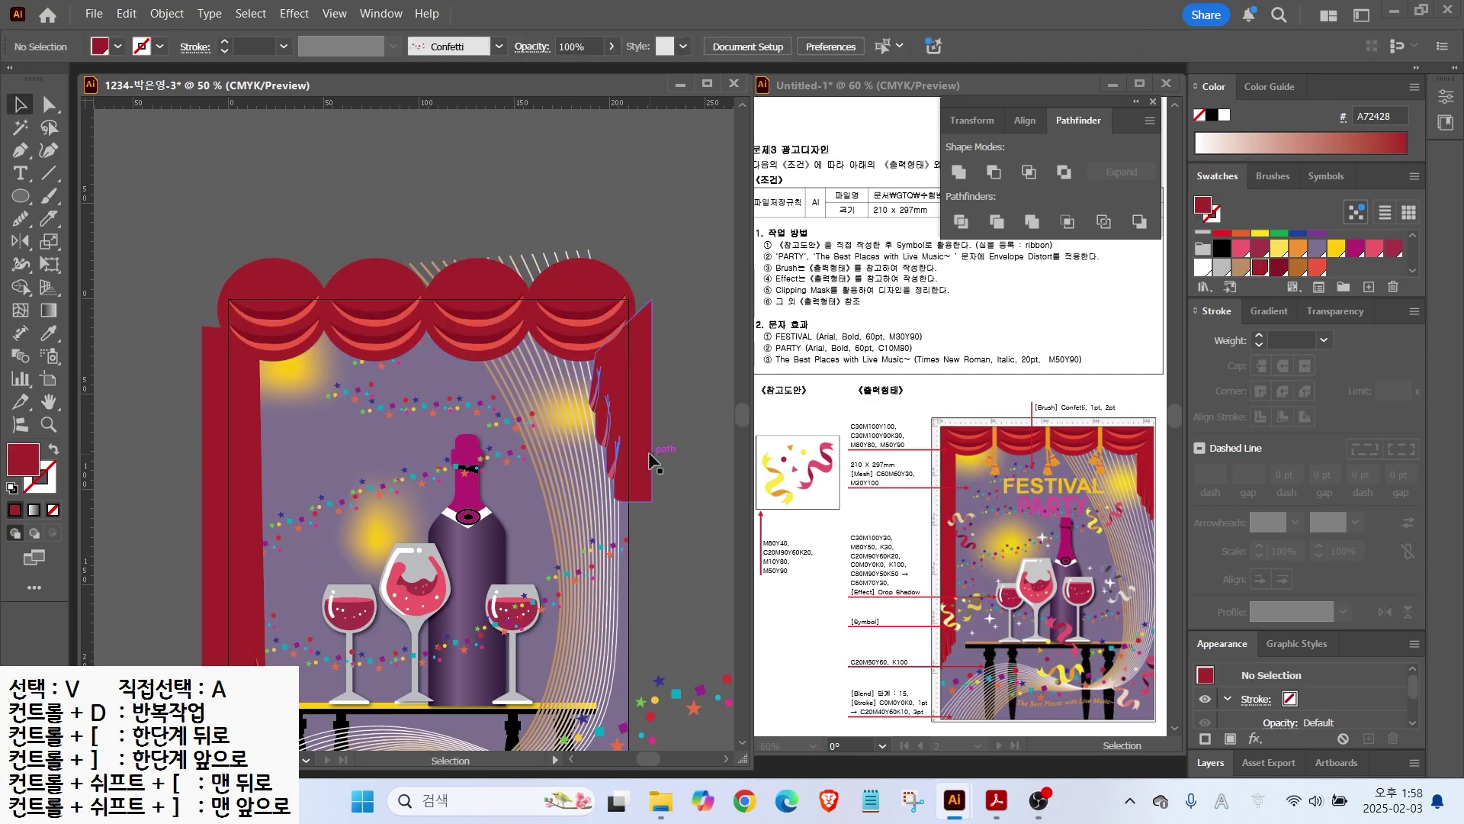
drag(682, 494, 652, 368)
drag(438, 460, 450, 437)
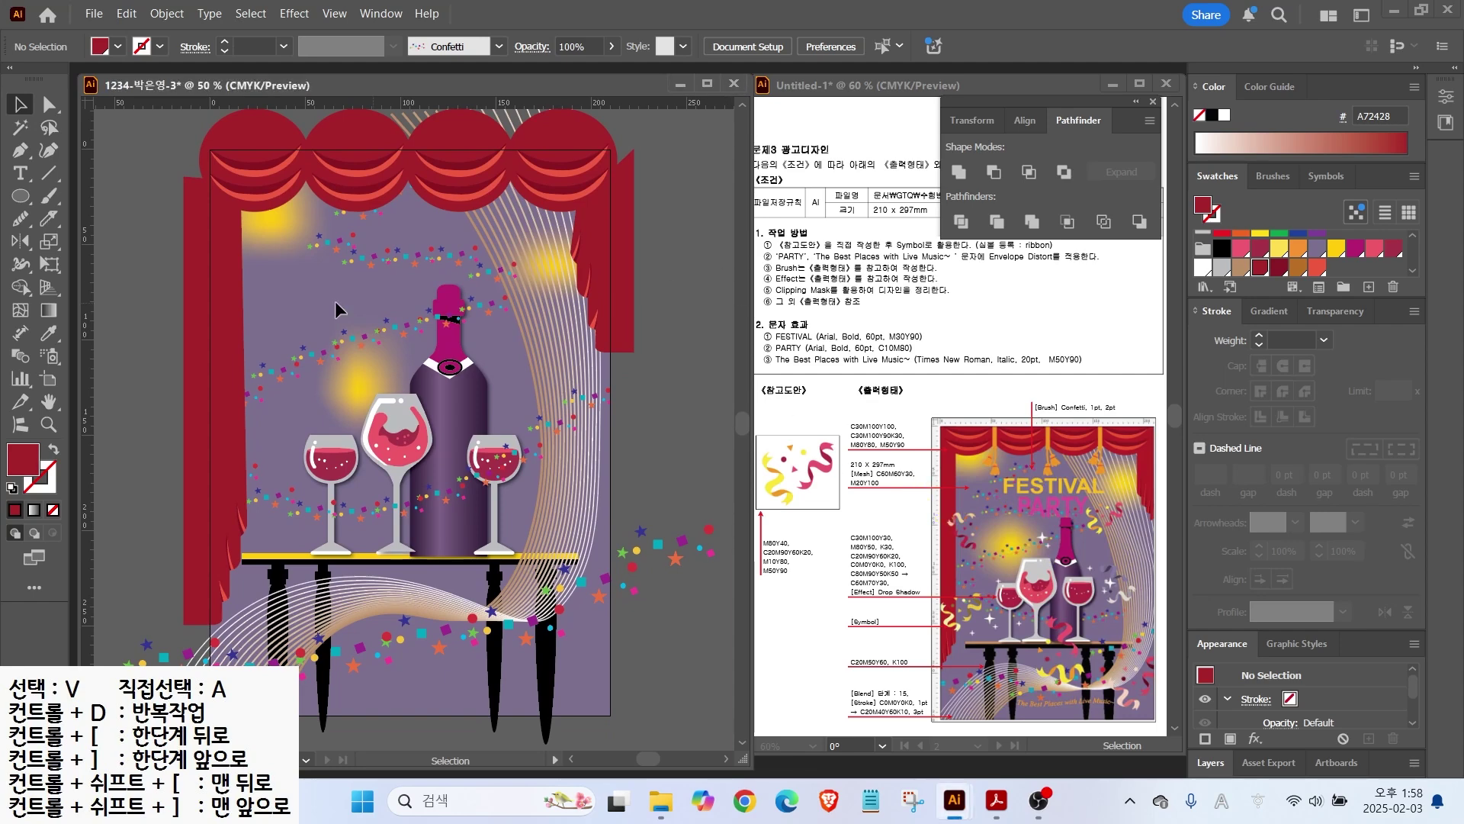
click(50, 356)
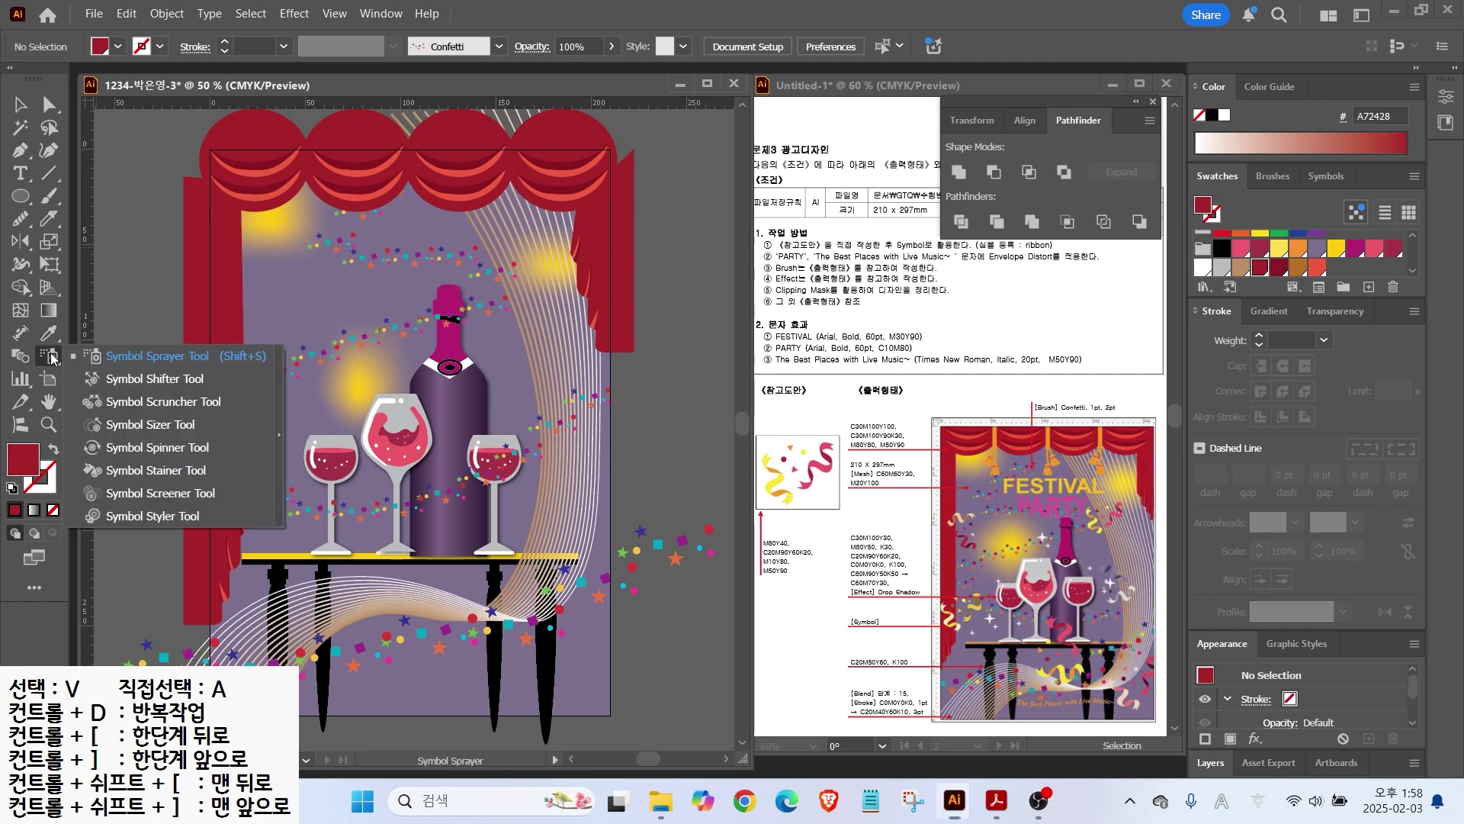
Step: Choose the Symbol Sprayer tool with the ribbon symbol from the Symbols panel
click(142, 366)
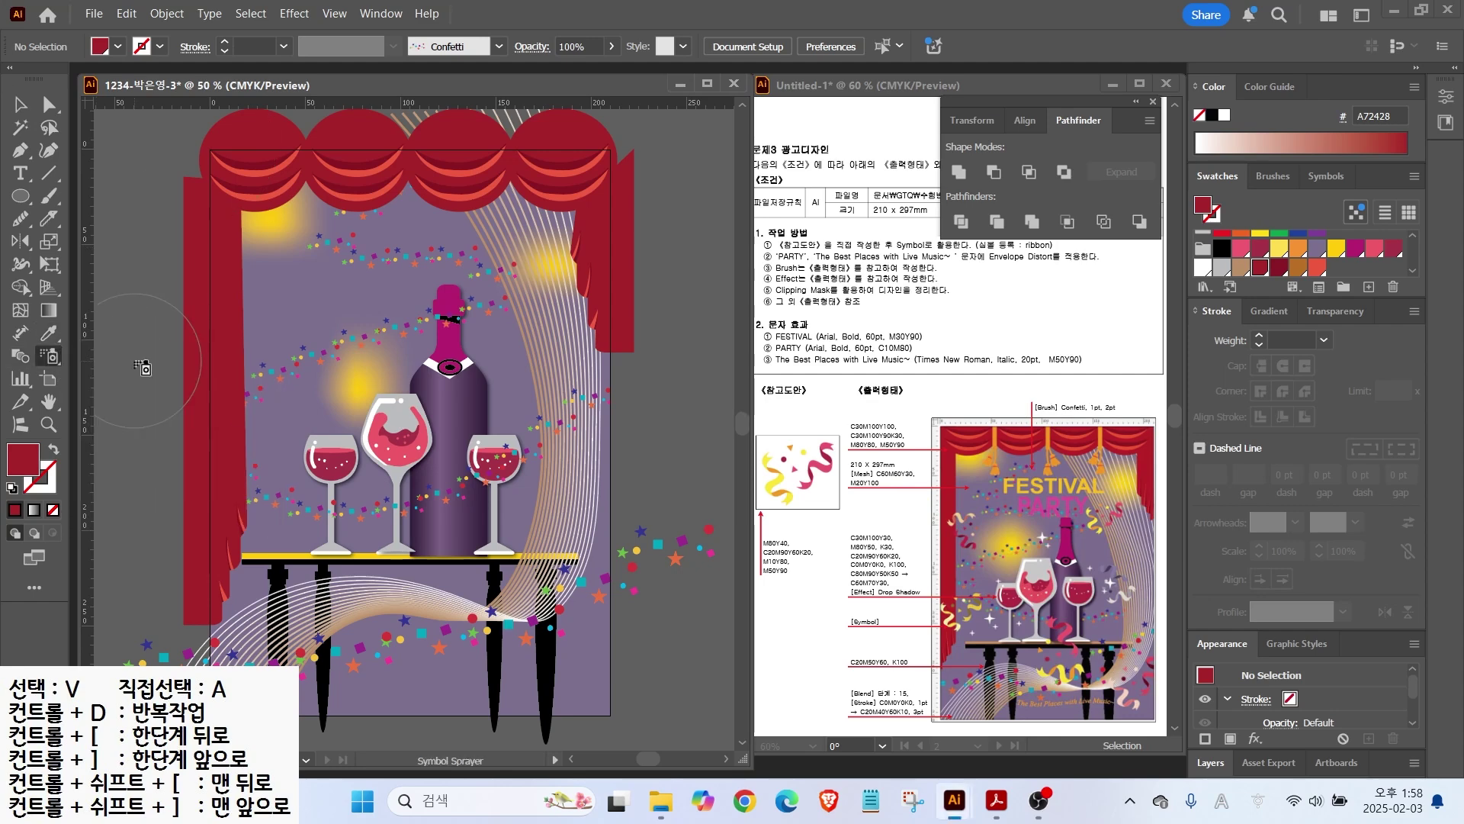
click(1326, 175)
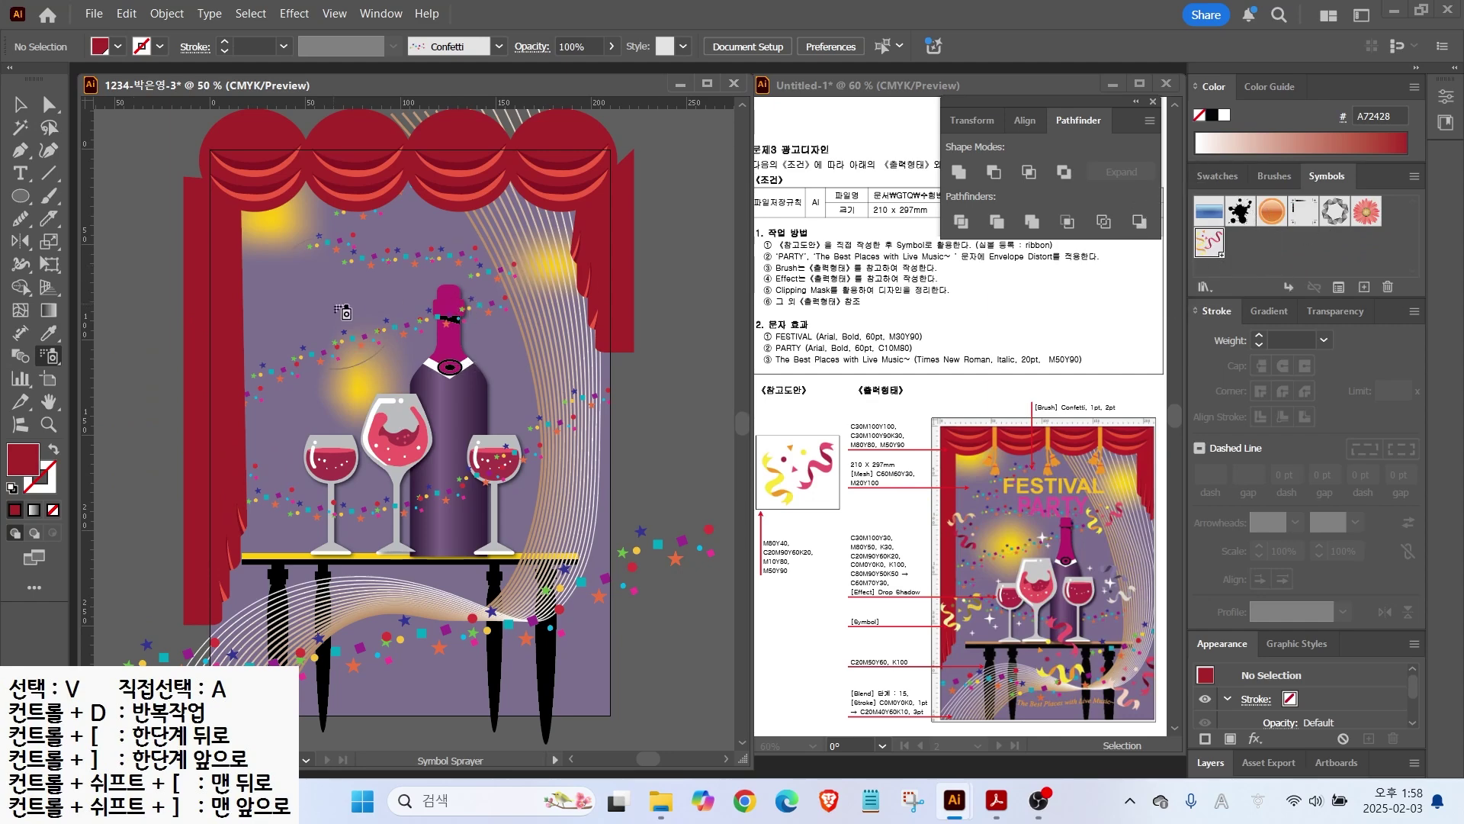
drag(984, 543, 977, 528)
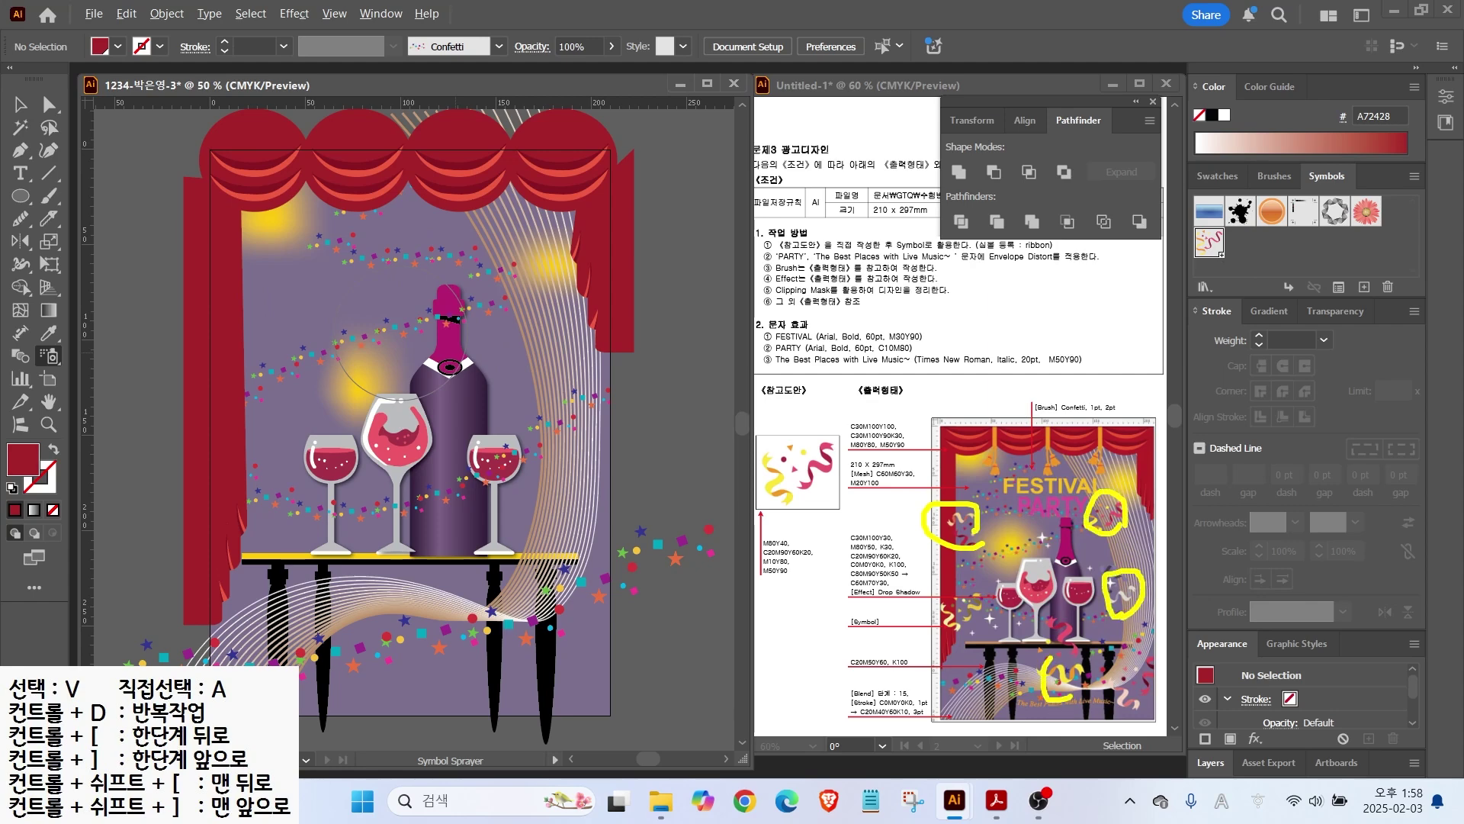
mouse_move(1162, 703)
mouse_down()
mouse_move(1139, 656)
mouse_move(1162, 688)
mouse_up()
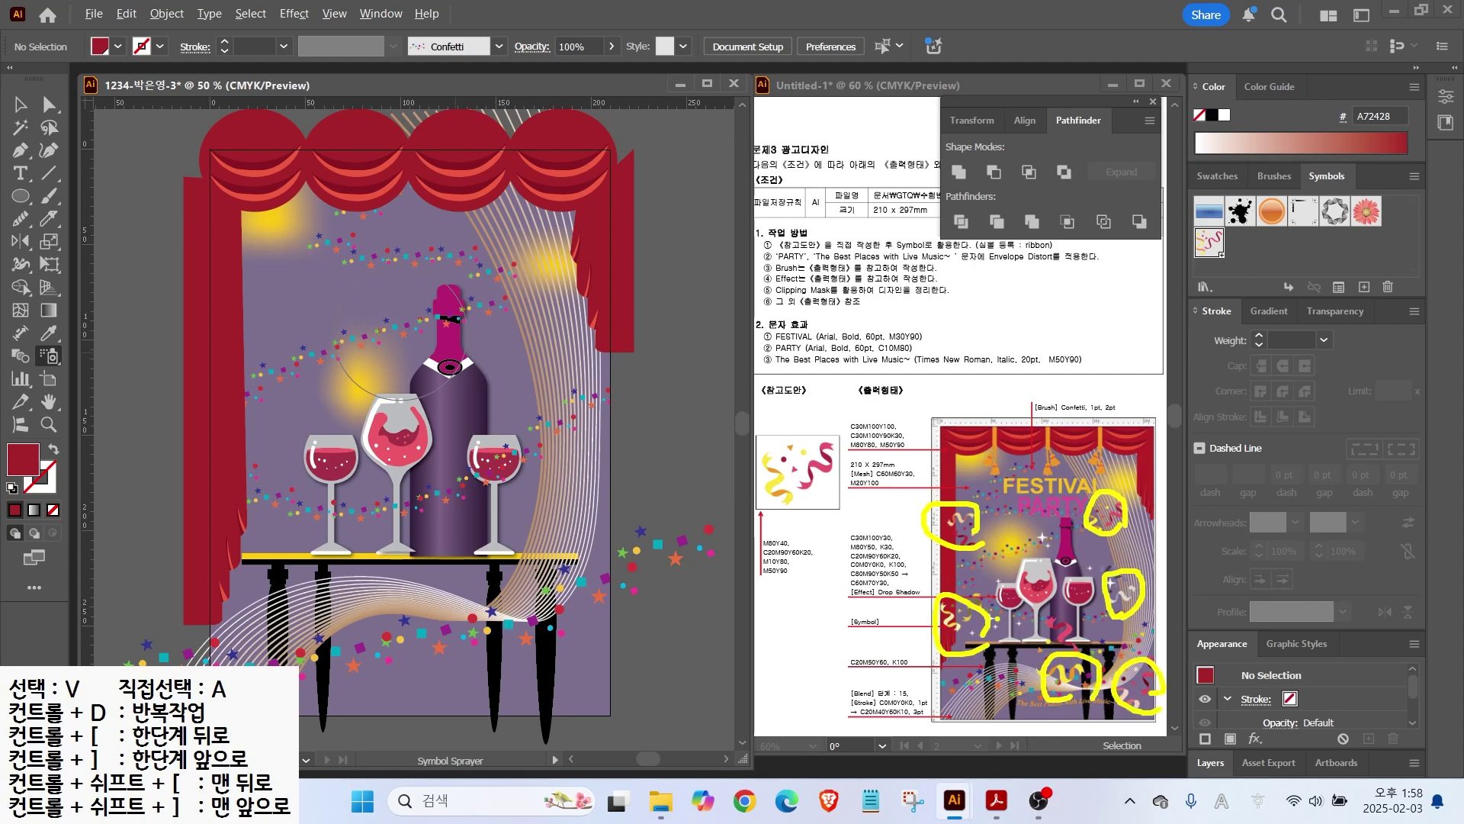
key(Escape)
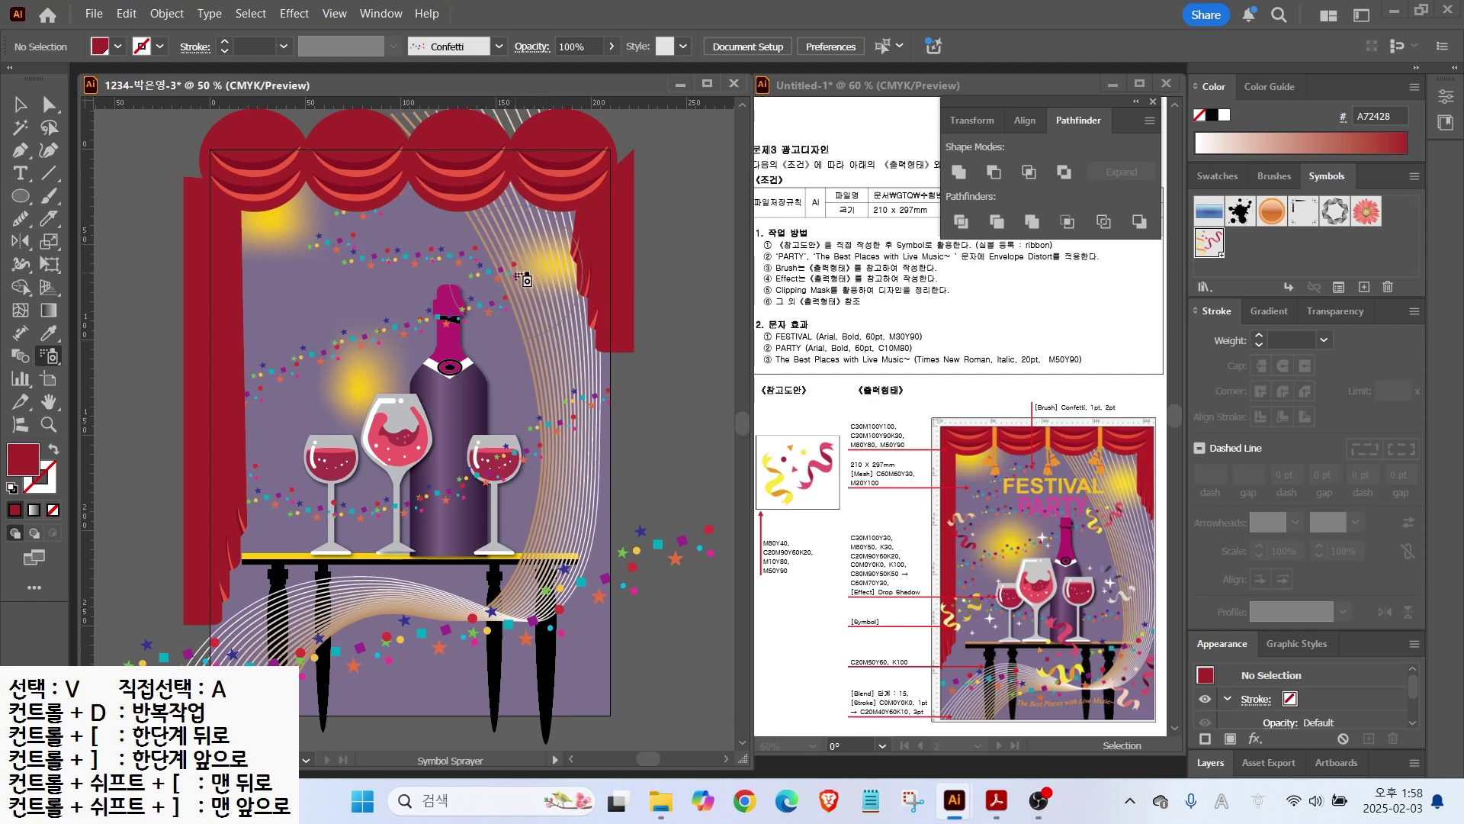
Step: Spray ribbons around the poster: upper right, left side, bottom left, bottom centre, beside the right glass
click(525, 278)
click(259, 324)
click(225, 538)
click(419, 564)
click(592, 632)
click(556, 432)
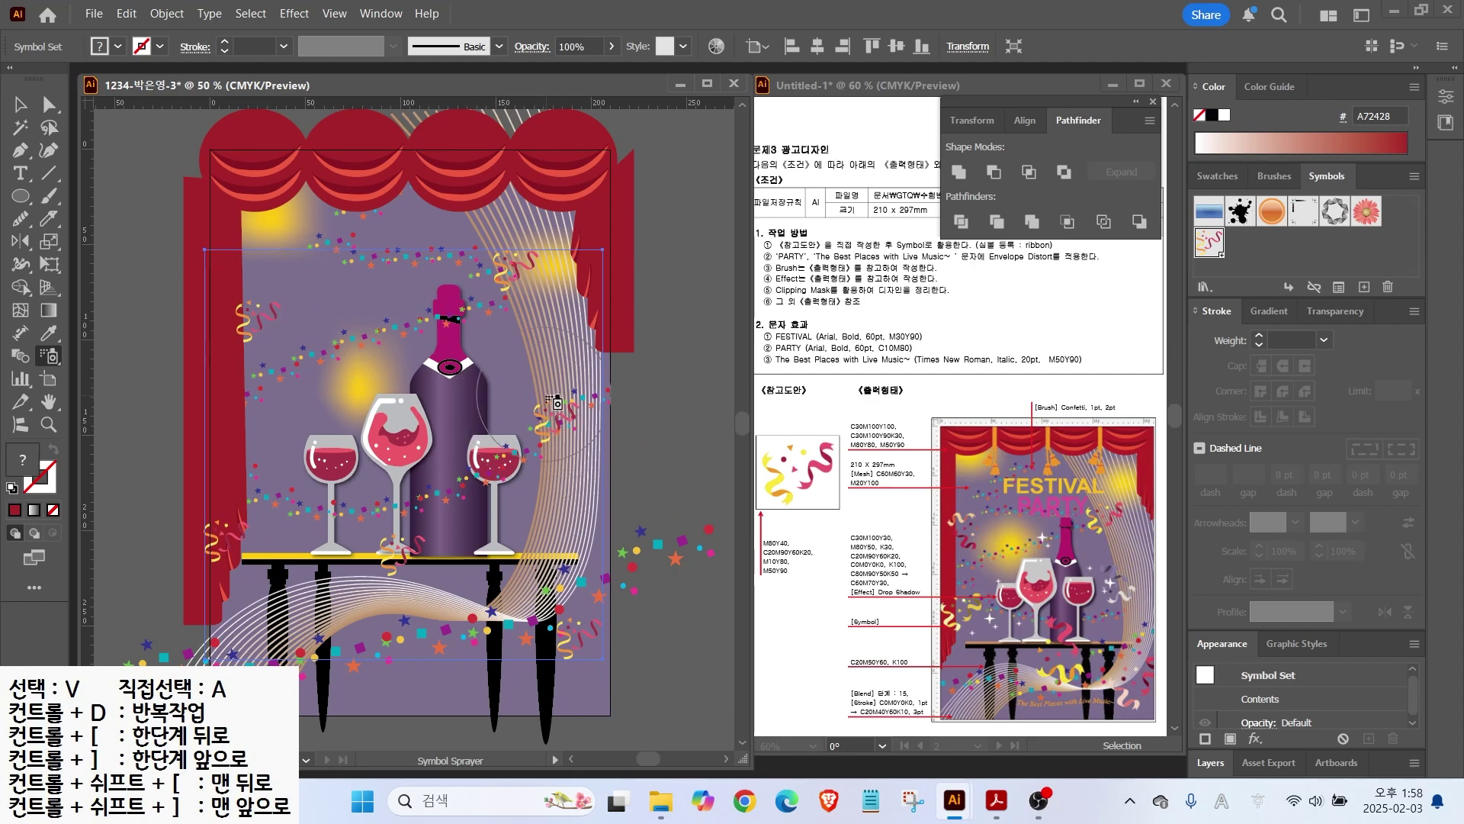
click(513, 267)
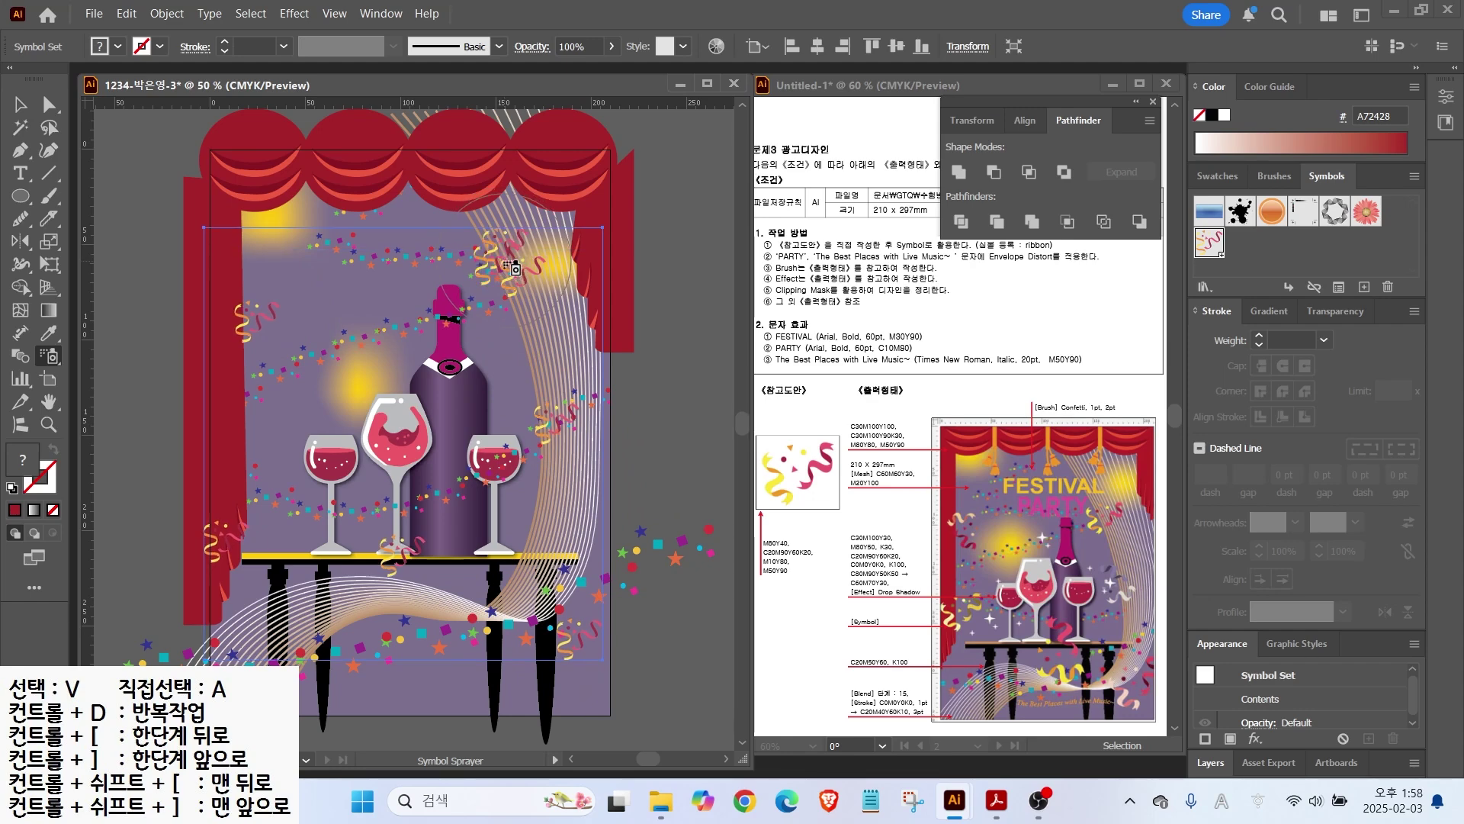
alt+click(516, 271)
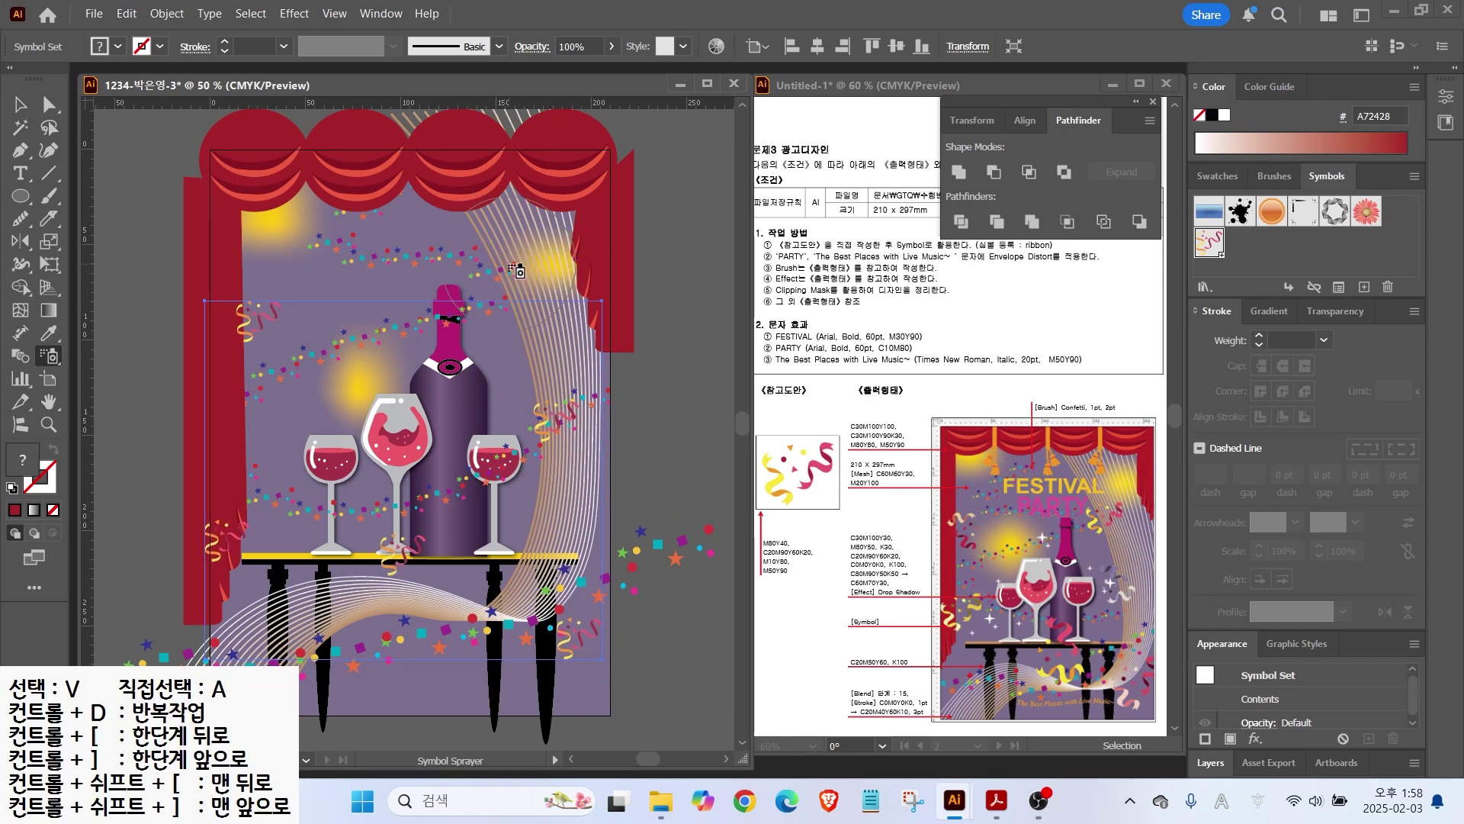
click(505, 266)
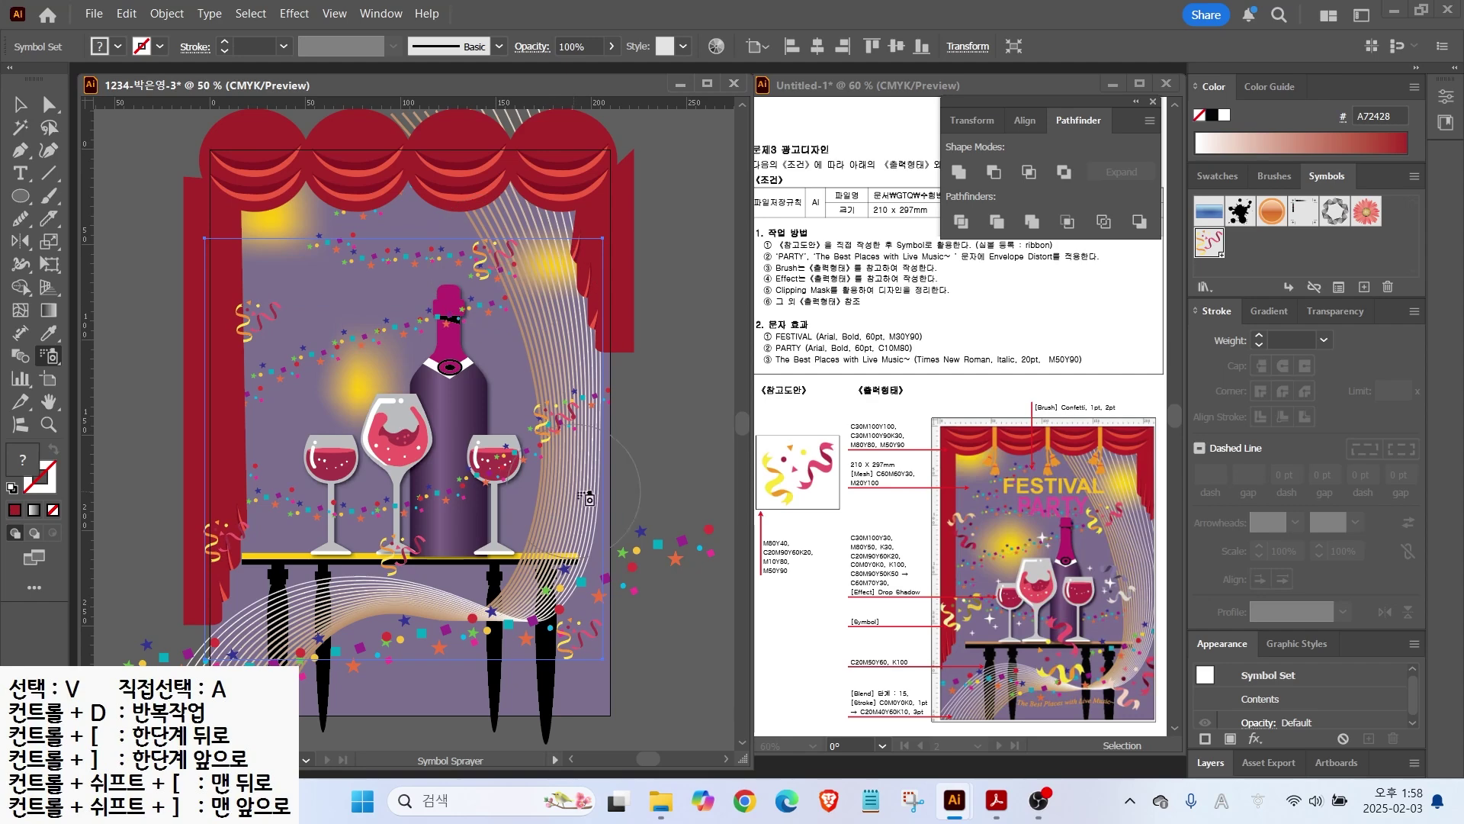
click(61, 359)
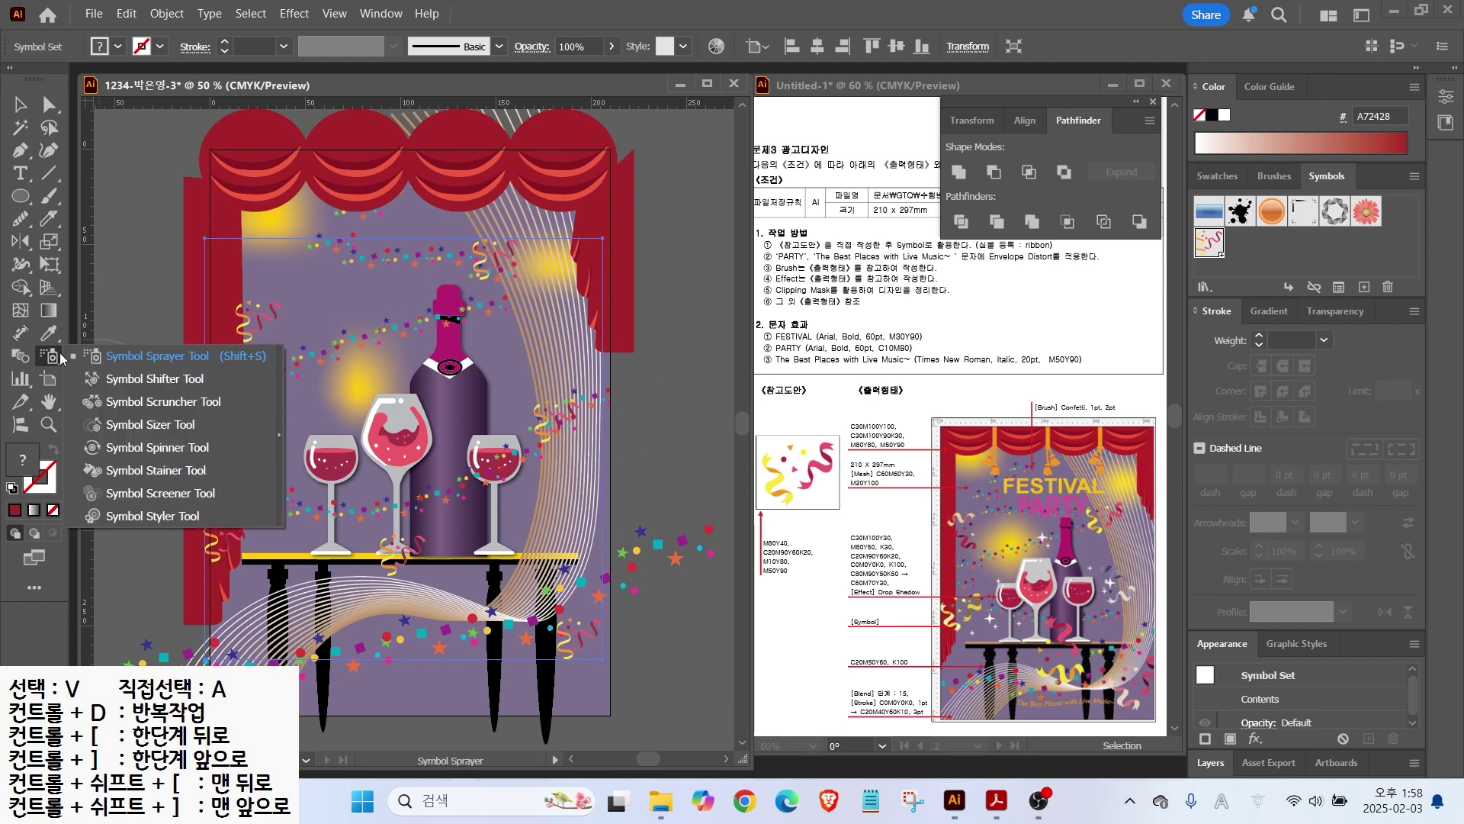
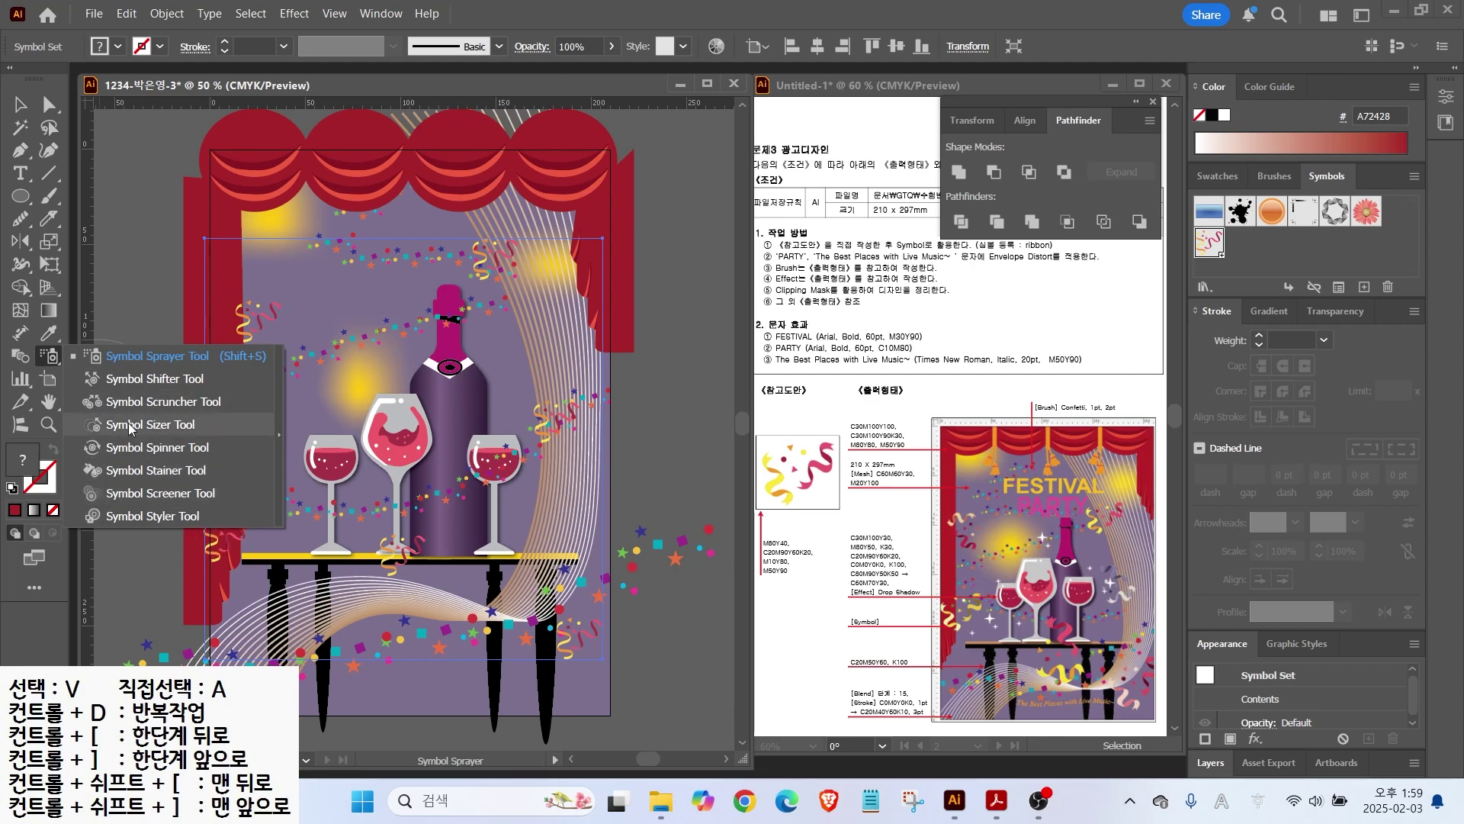
Step: Float the Symbolism tools panel, select the confetti symbol set and pick the Symbol Sizer
click(281, 434)
mouse_move(195, 374)
mouse_down()
mouse_move(286, 218)
mouse_move(250, 170)
mouse_up()
key(v)
click(371, 391)
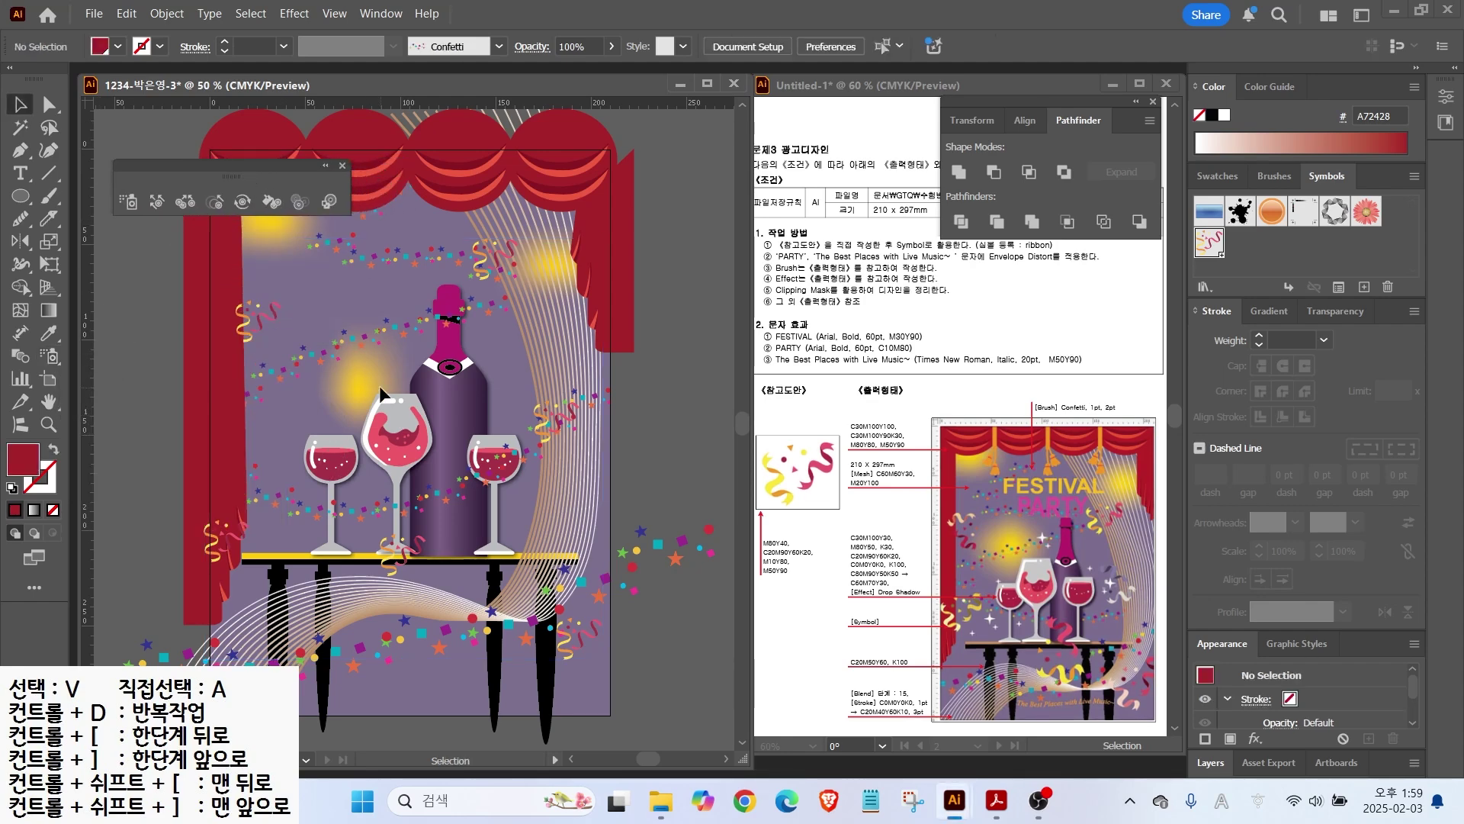
click(263, 326)
key(shift+s)
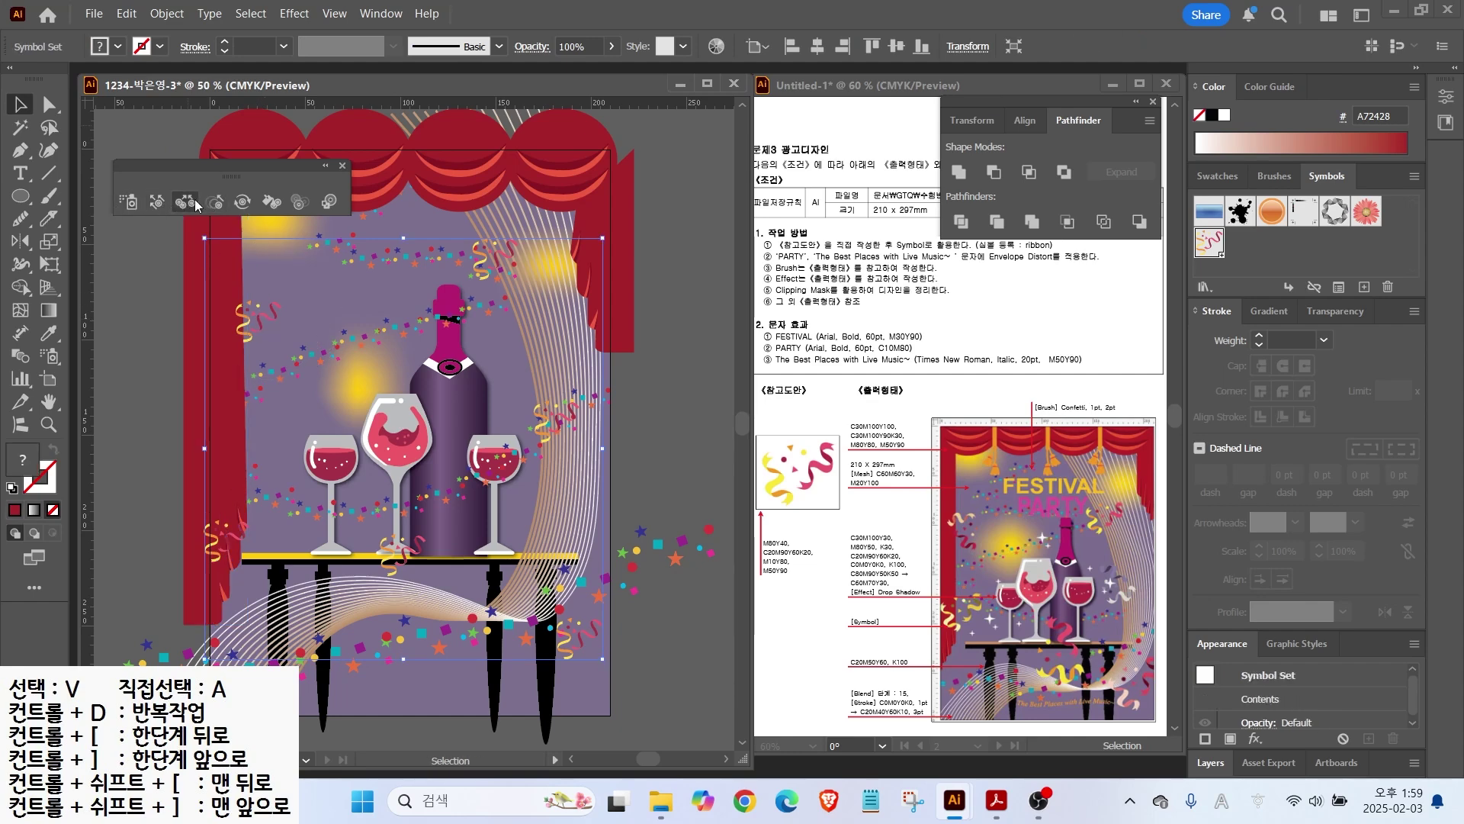
click(207, 202)
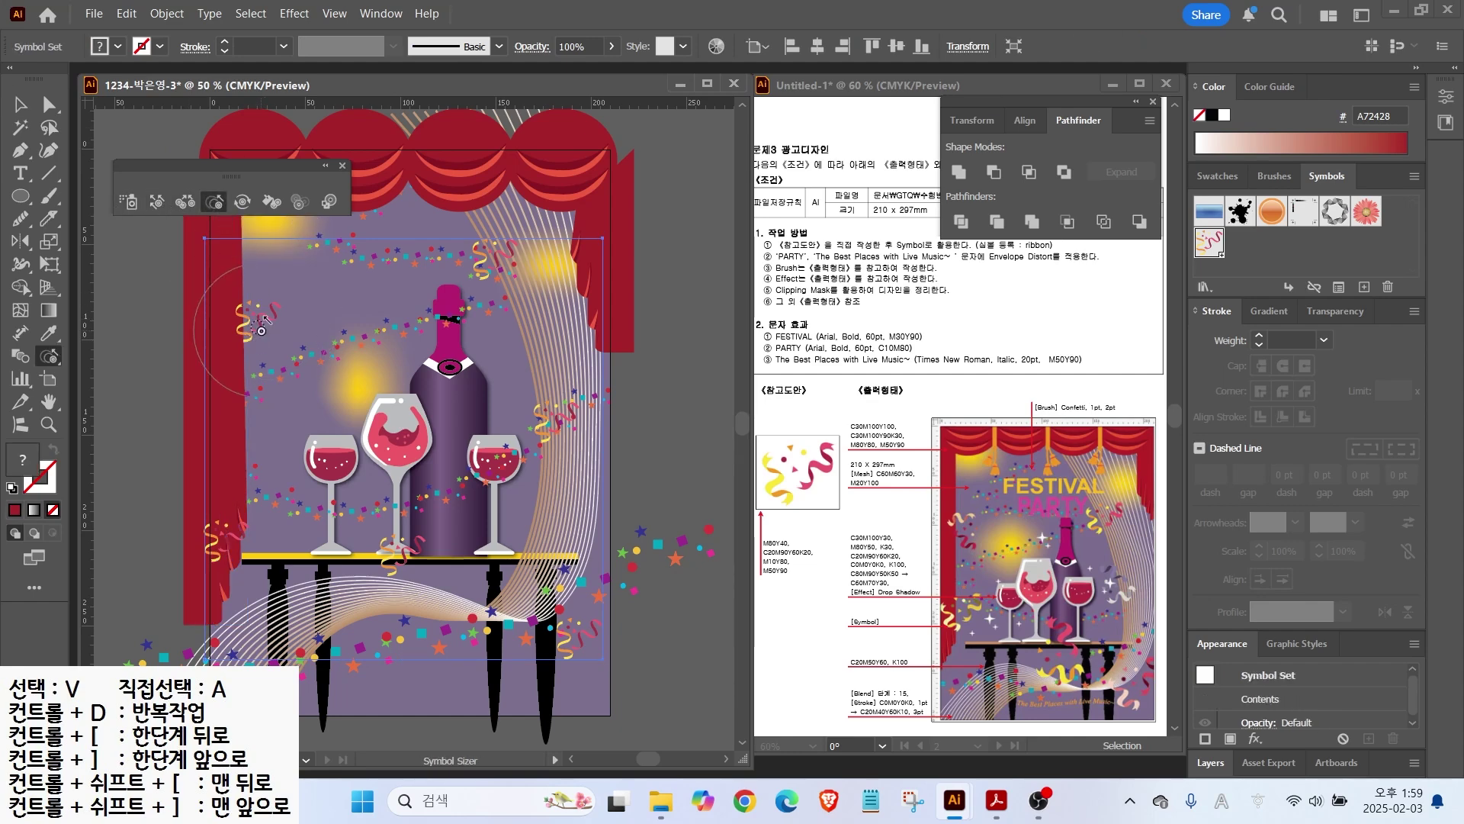
Step: Enlarge confetti at upper left, lower left, beside the table, lower right, right side and upper right
click(261, 329)
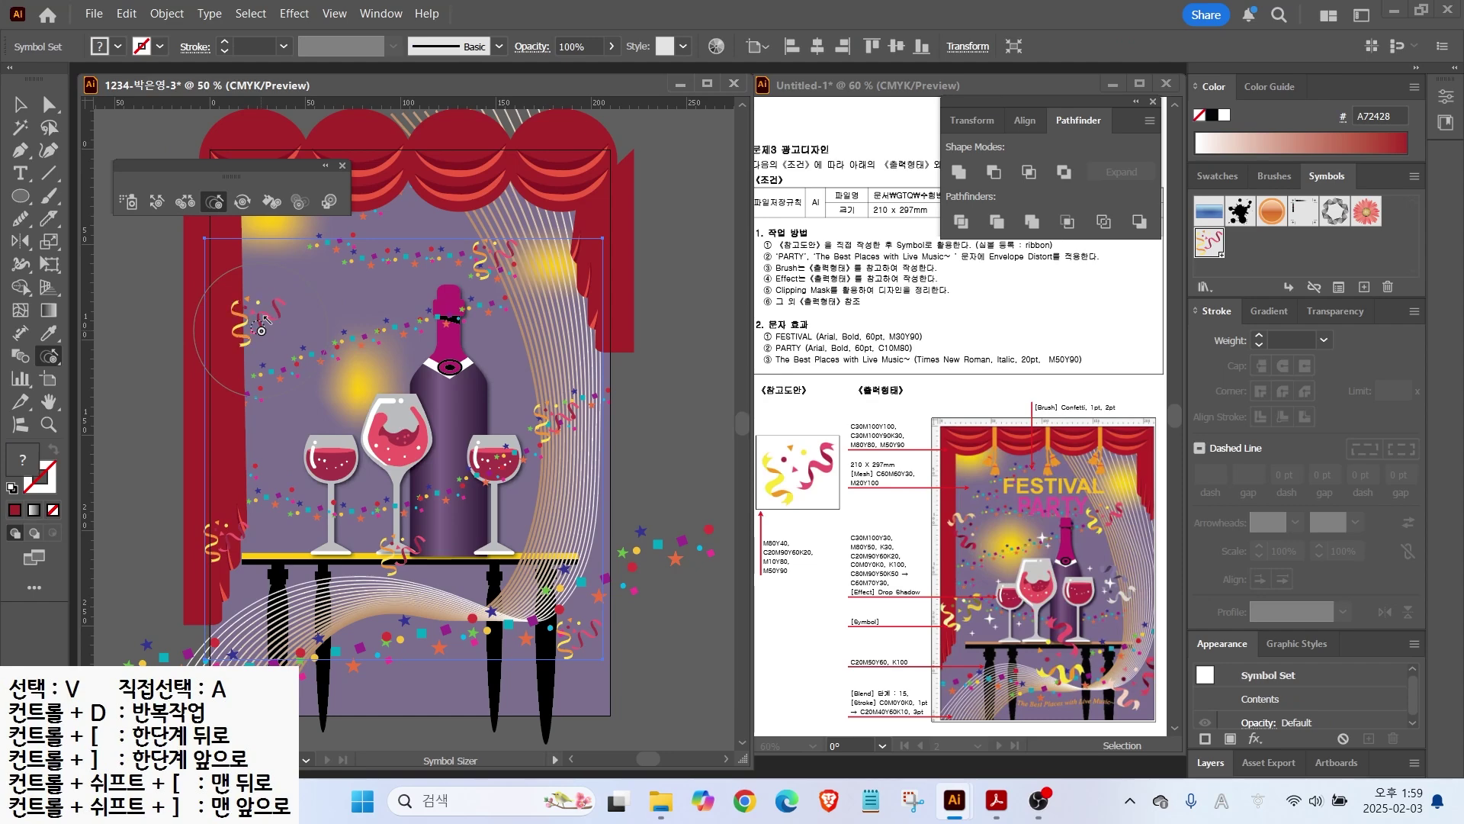
click(226, 533)
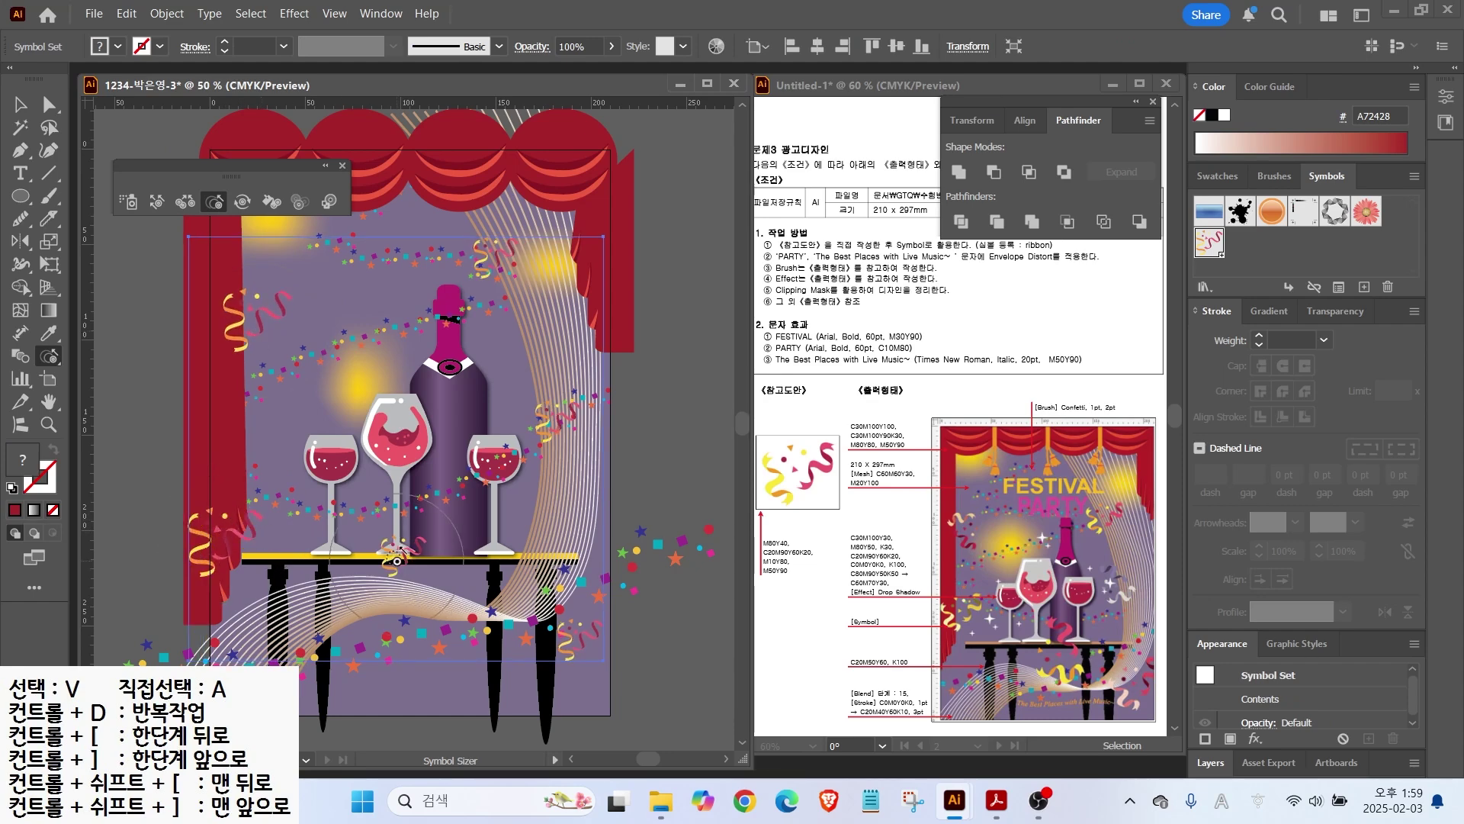
click(397, 561)
click(568, 644)
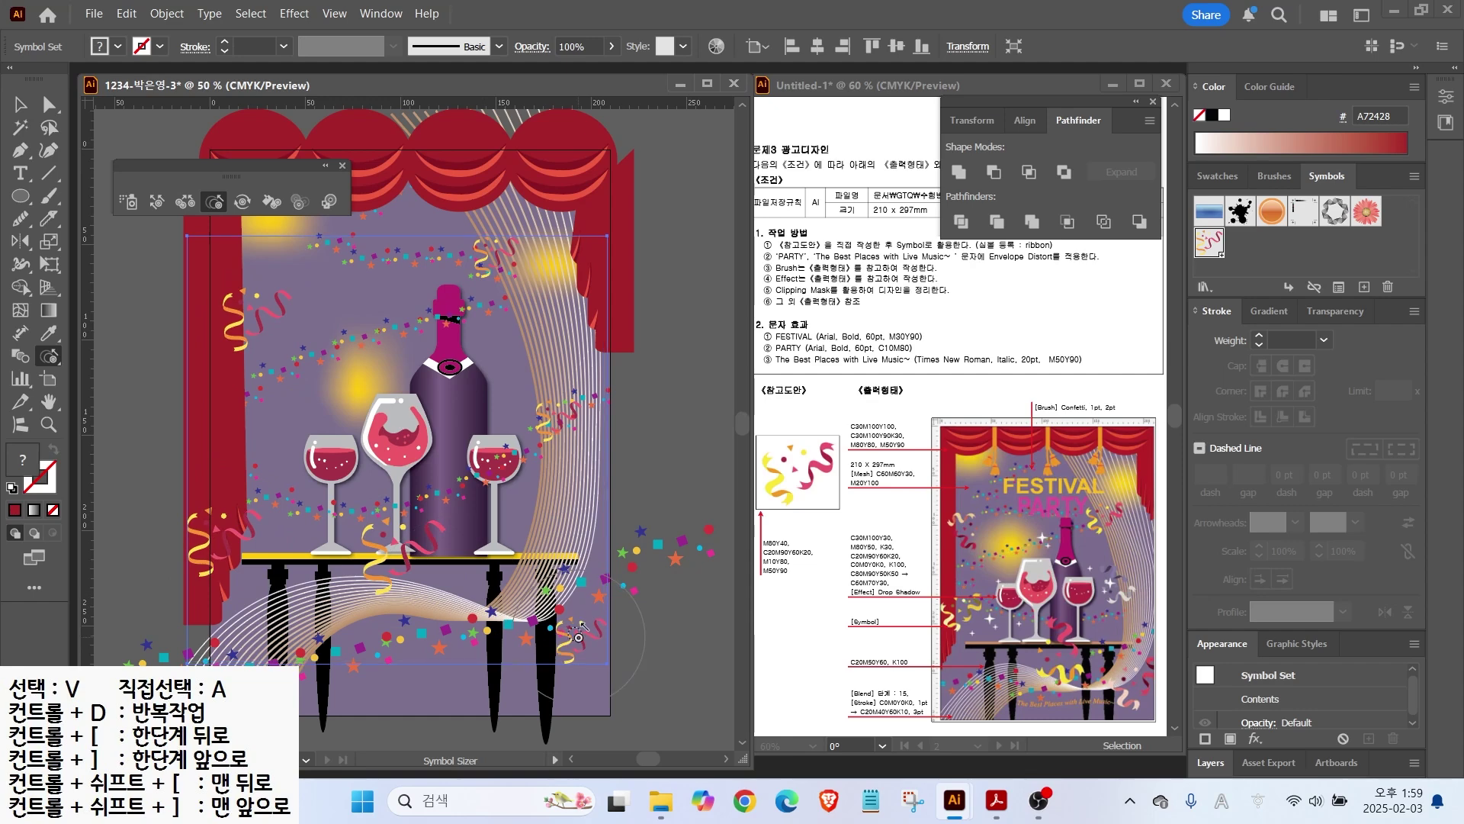
click(552, 431)
click(504, 261)
Step: Shift the left, bottom-middle and lower-right confetti instances to new positions with the Symbol Shifter
click(156, 201)
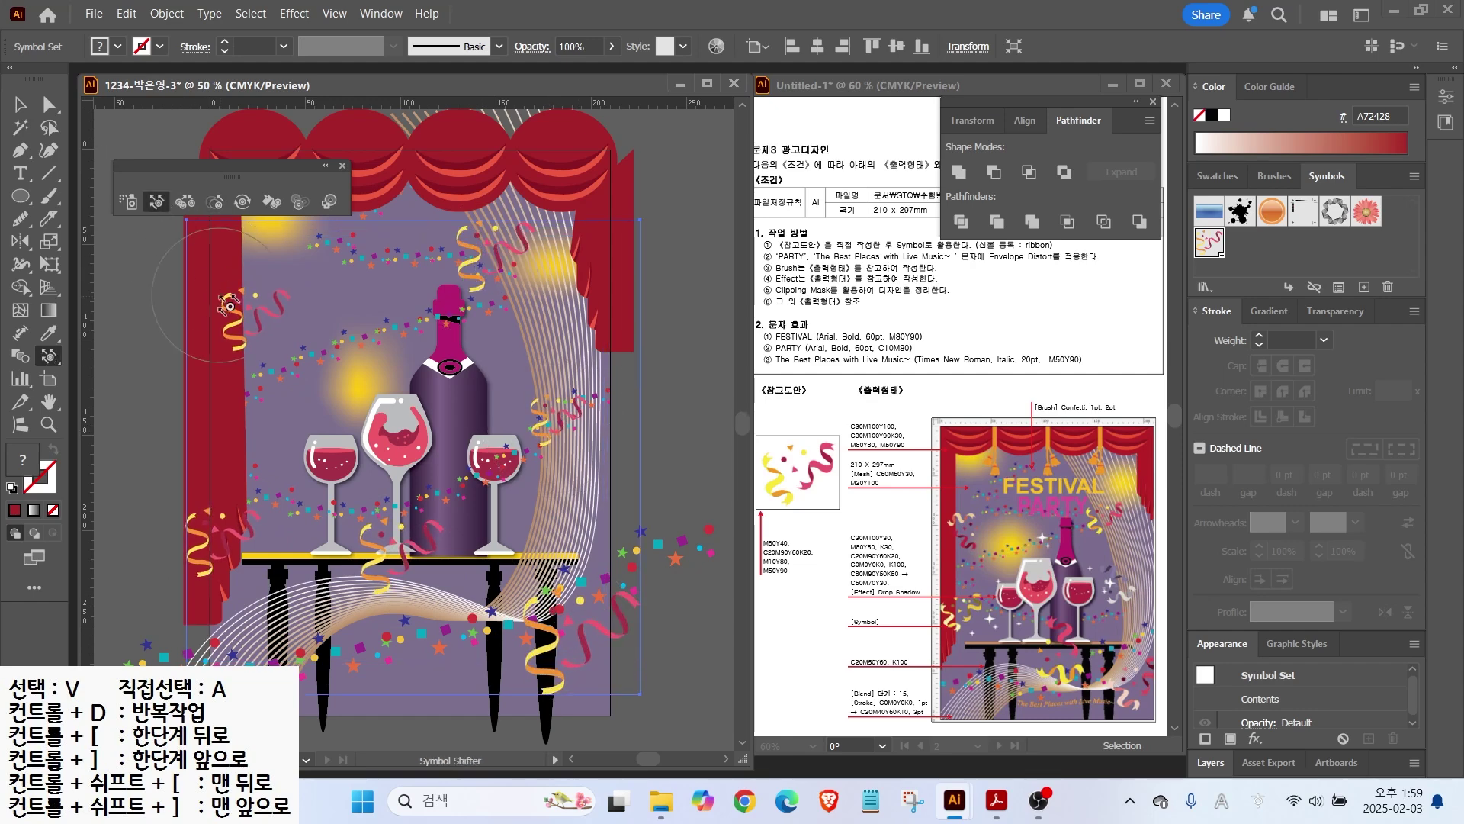
drag(229, 320, 240, 374)
drag(216, 533, 226, 521)
drag(394, 555, 407, 581)
mouse_move(572, 629)
mouse_down()
mouse_move(577, 607)
mouse_move(589, 611)
mouse_up()
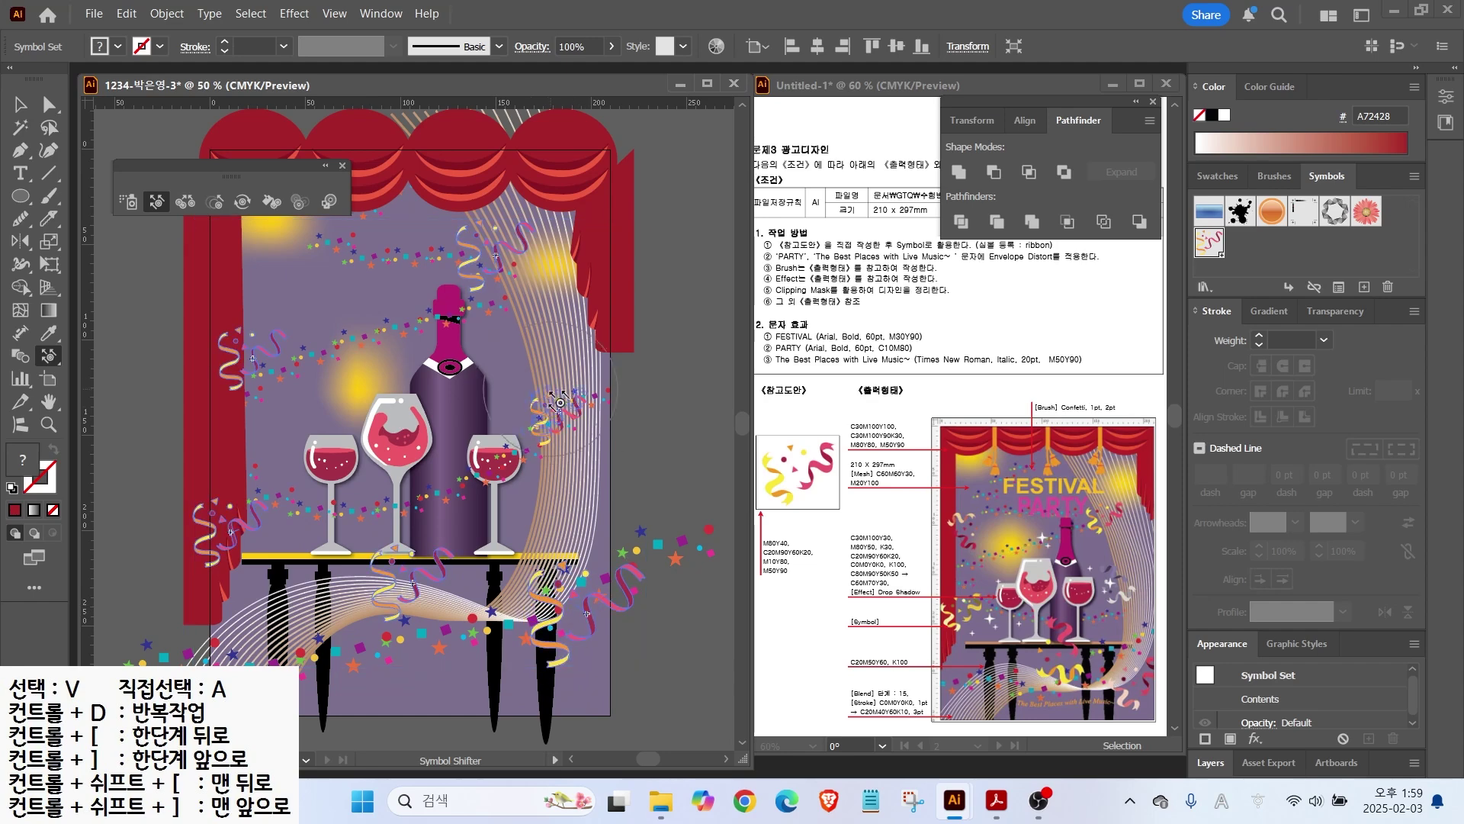
Step: Spin the ribbons near the bottle top, at the left, over the table and right of the bottle
click(242, 200)
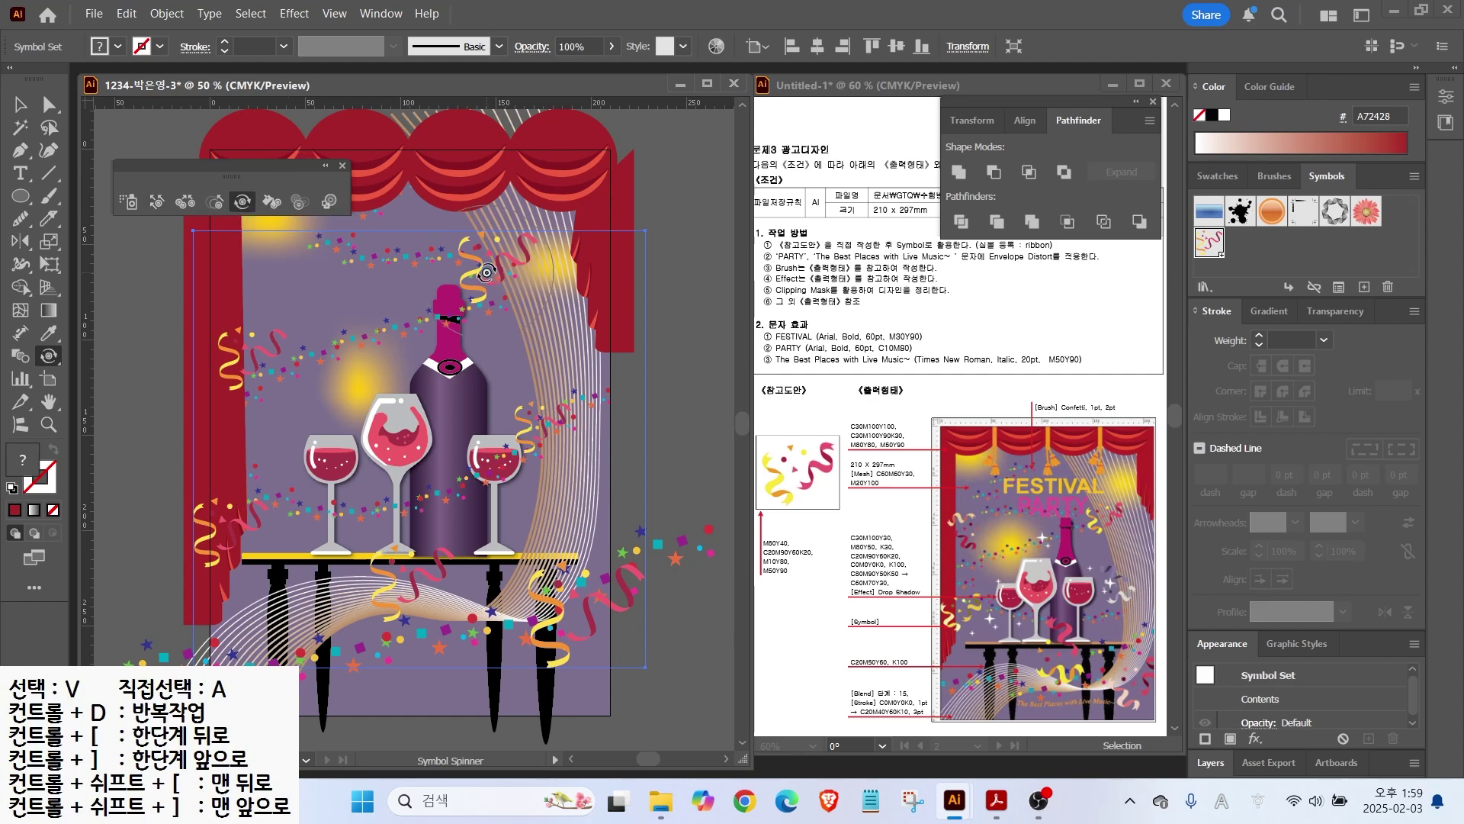
drag(488, 269, 480, 222)
drag(251, 358, 288, 375)
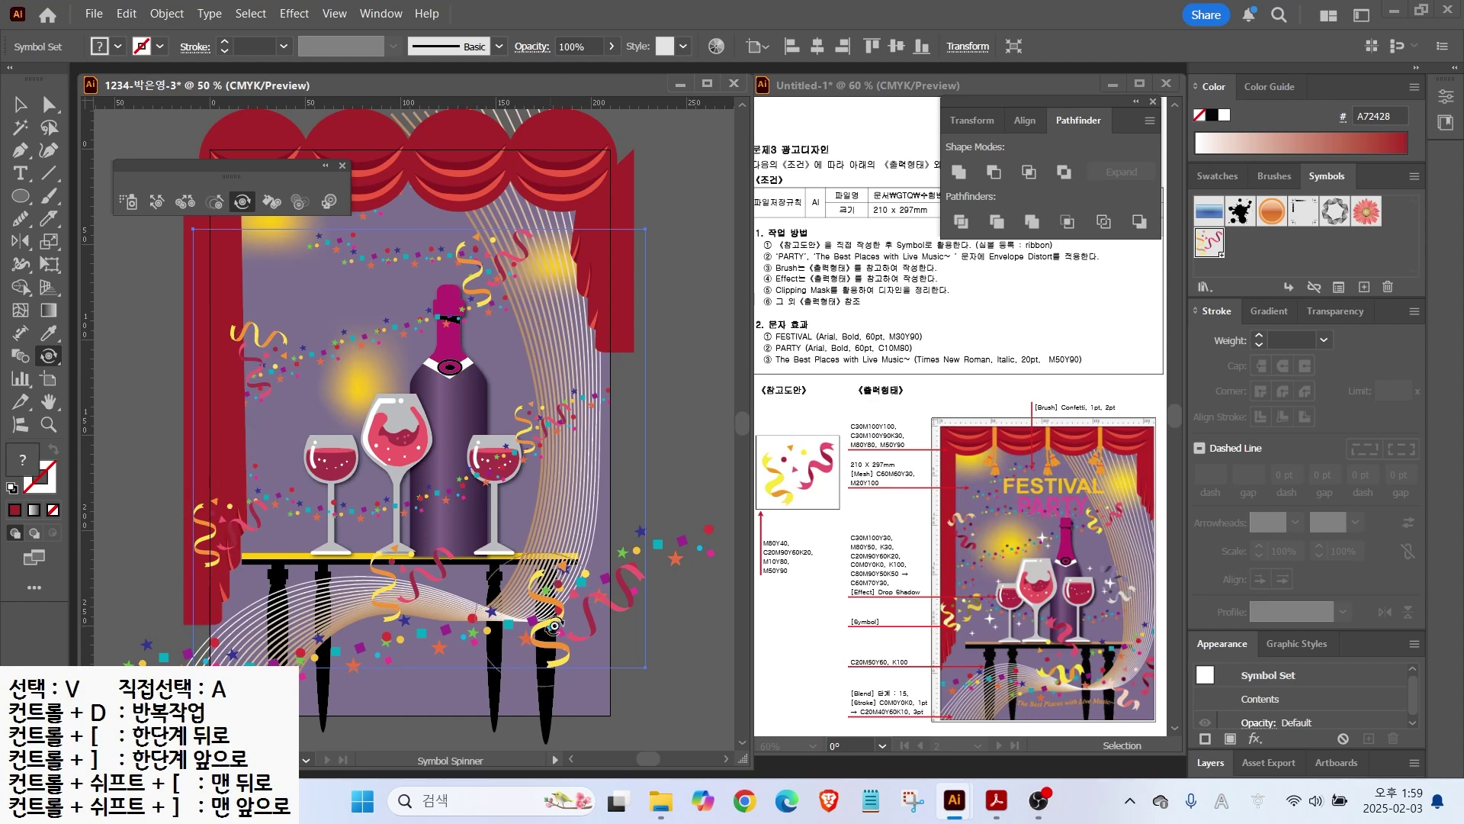
mouse_move(448, 591)
mouse_down()
mouse_move(370, 545)
mouse_move(586, 626)
mouse_move(584, 581)
mouse_up()
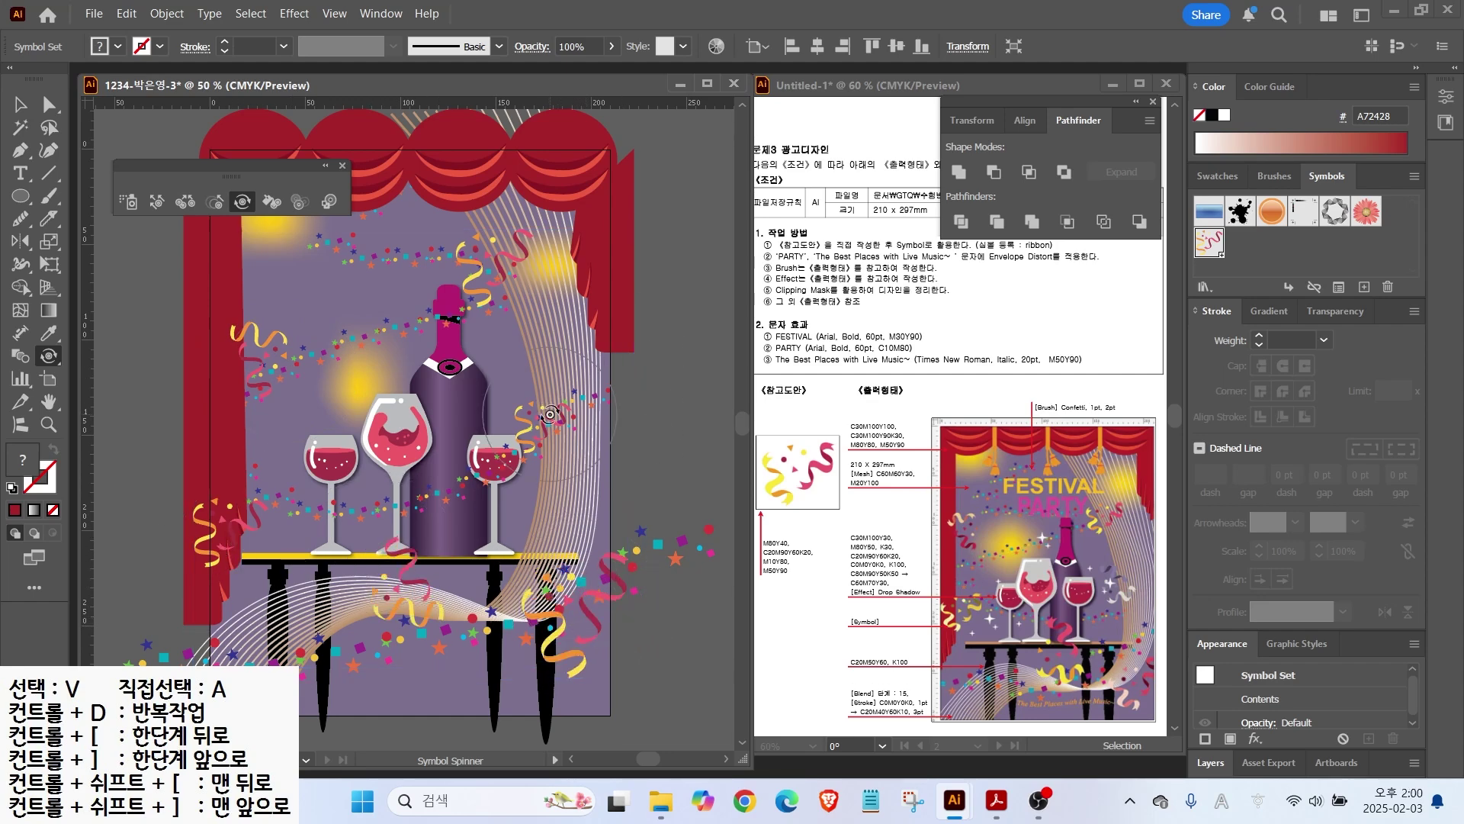
drag(524, 385, 508, 412)
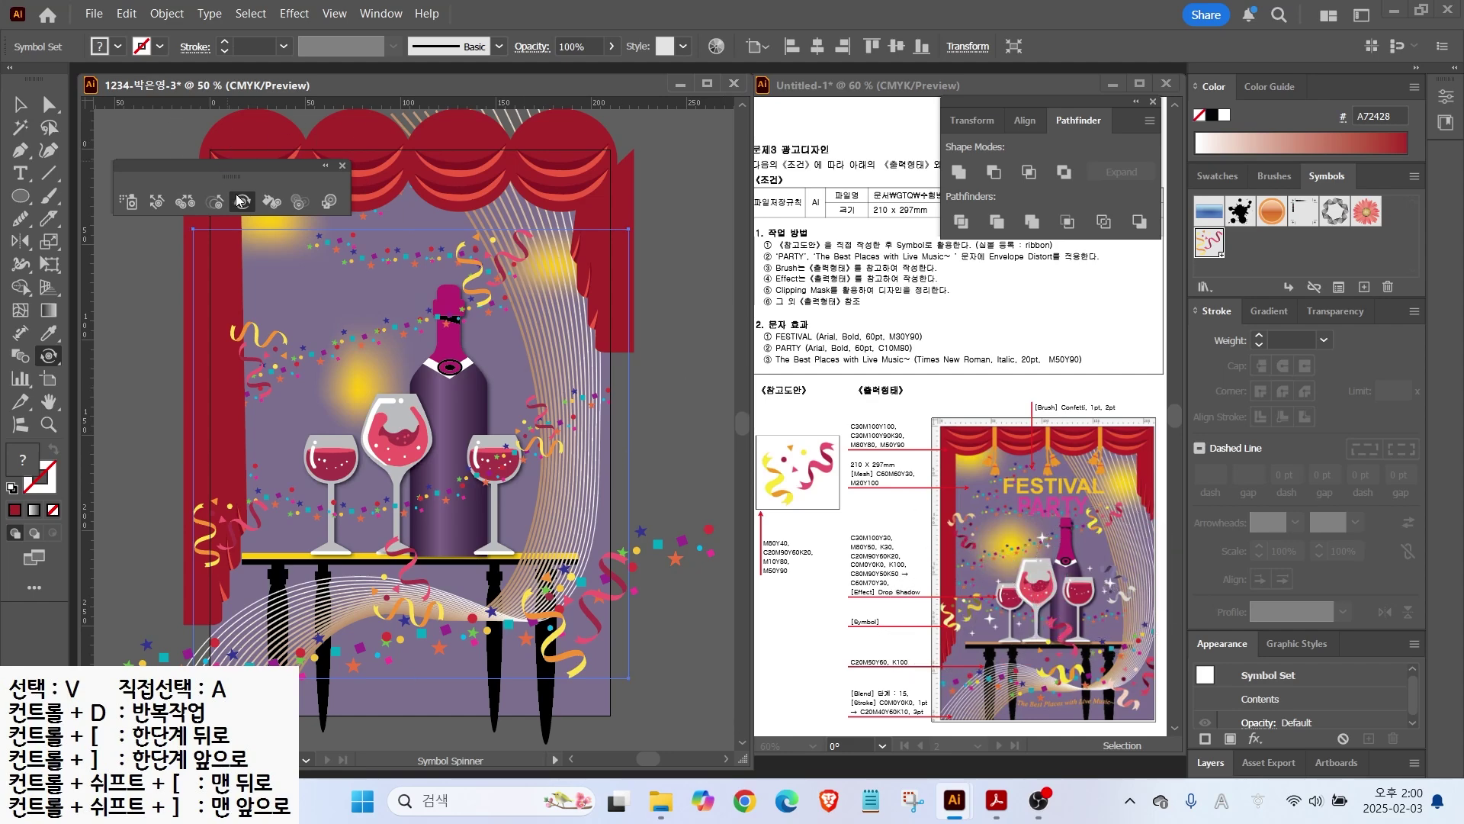
click(272, 203)
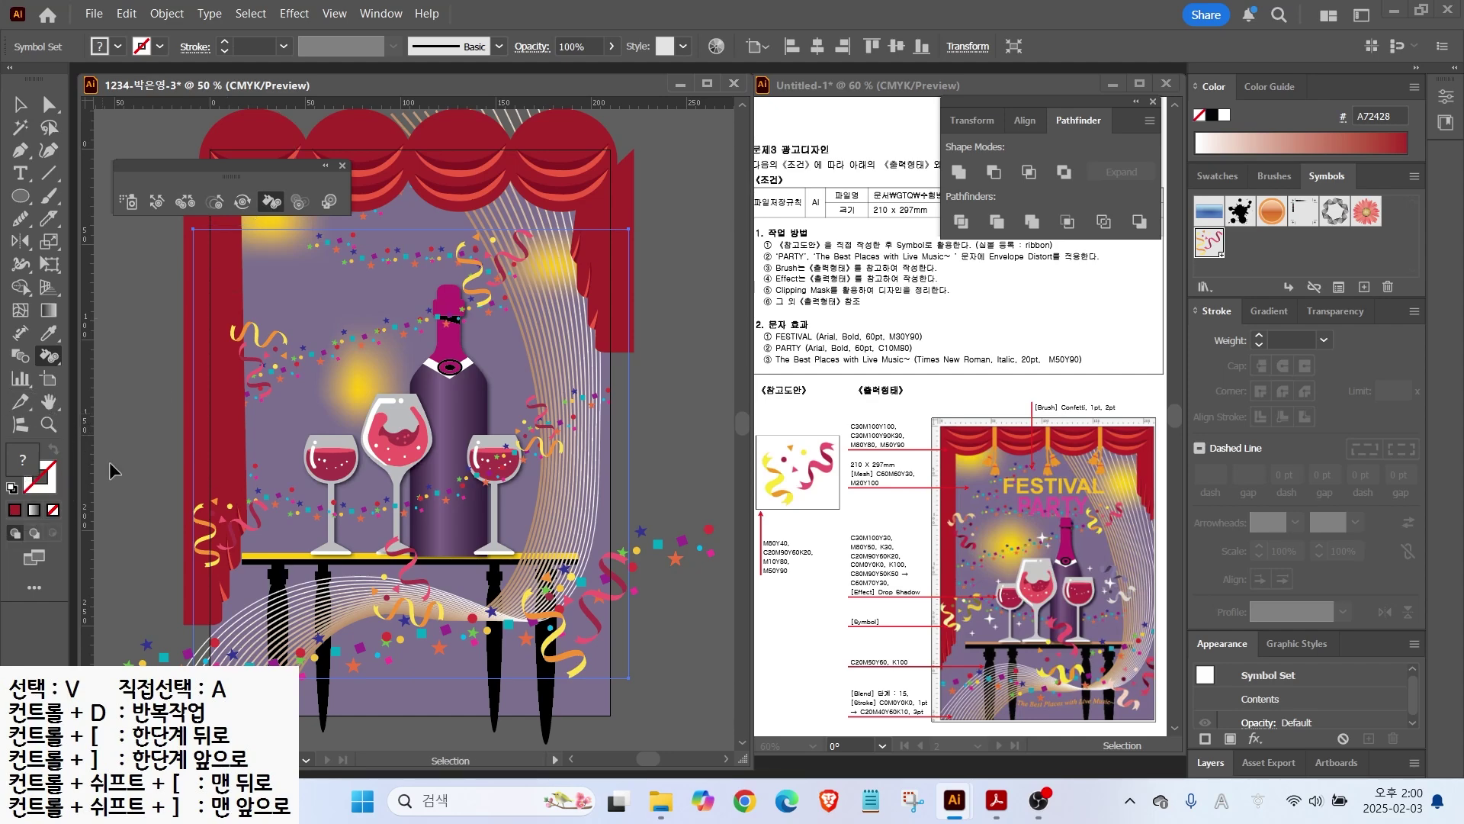
Step: Tint the ribbon by the right glass white and the lower-left confetti yellow
click(1212, 176)
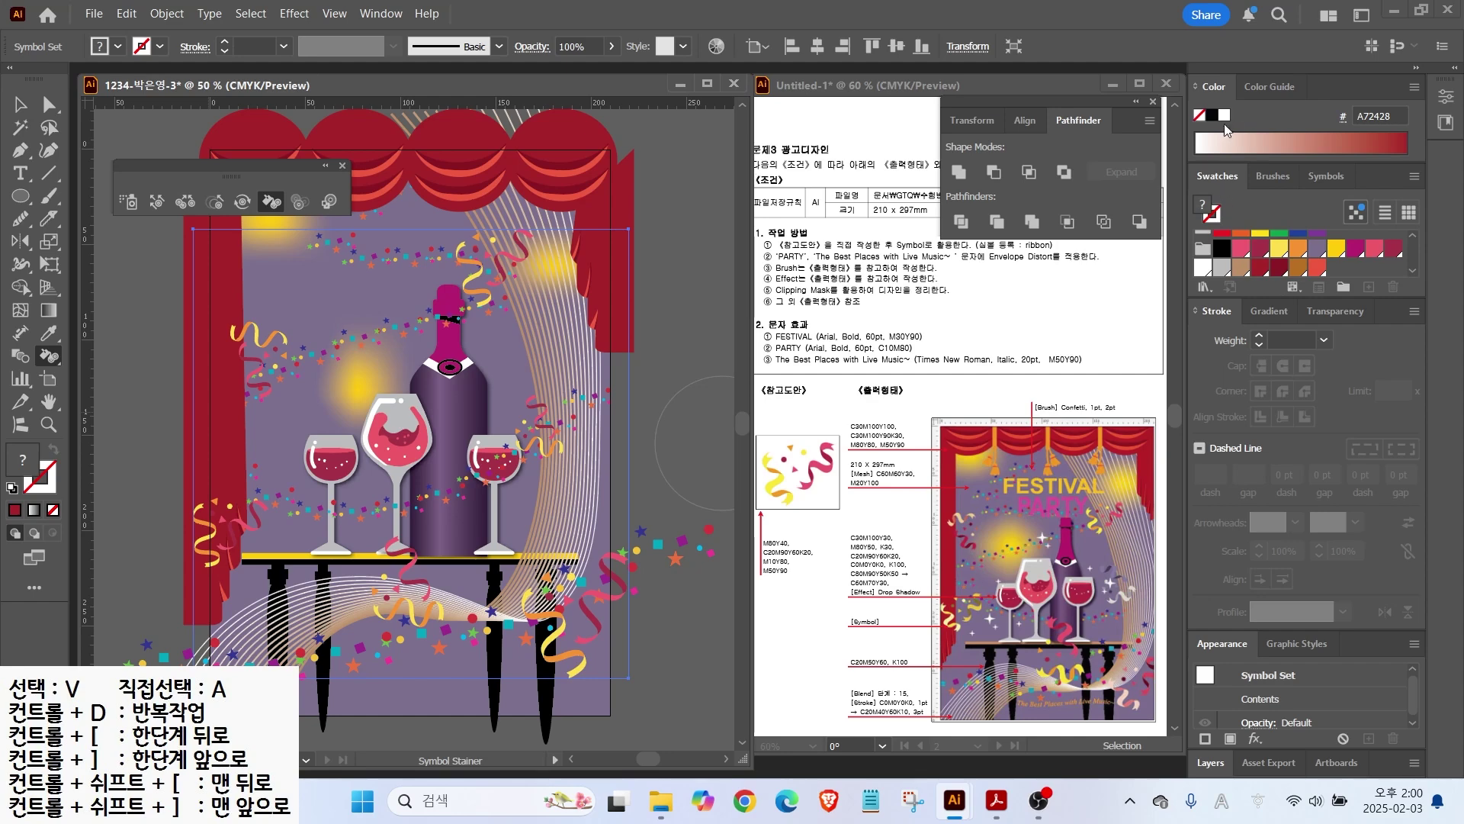
click(1204, 267)
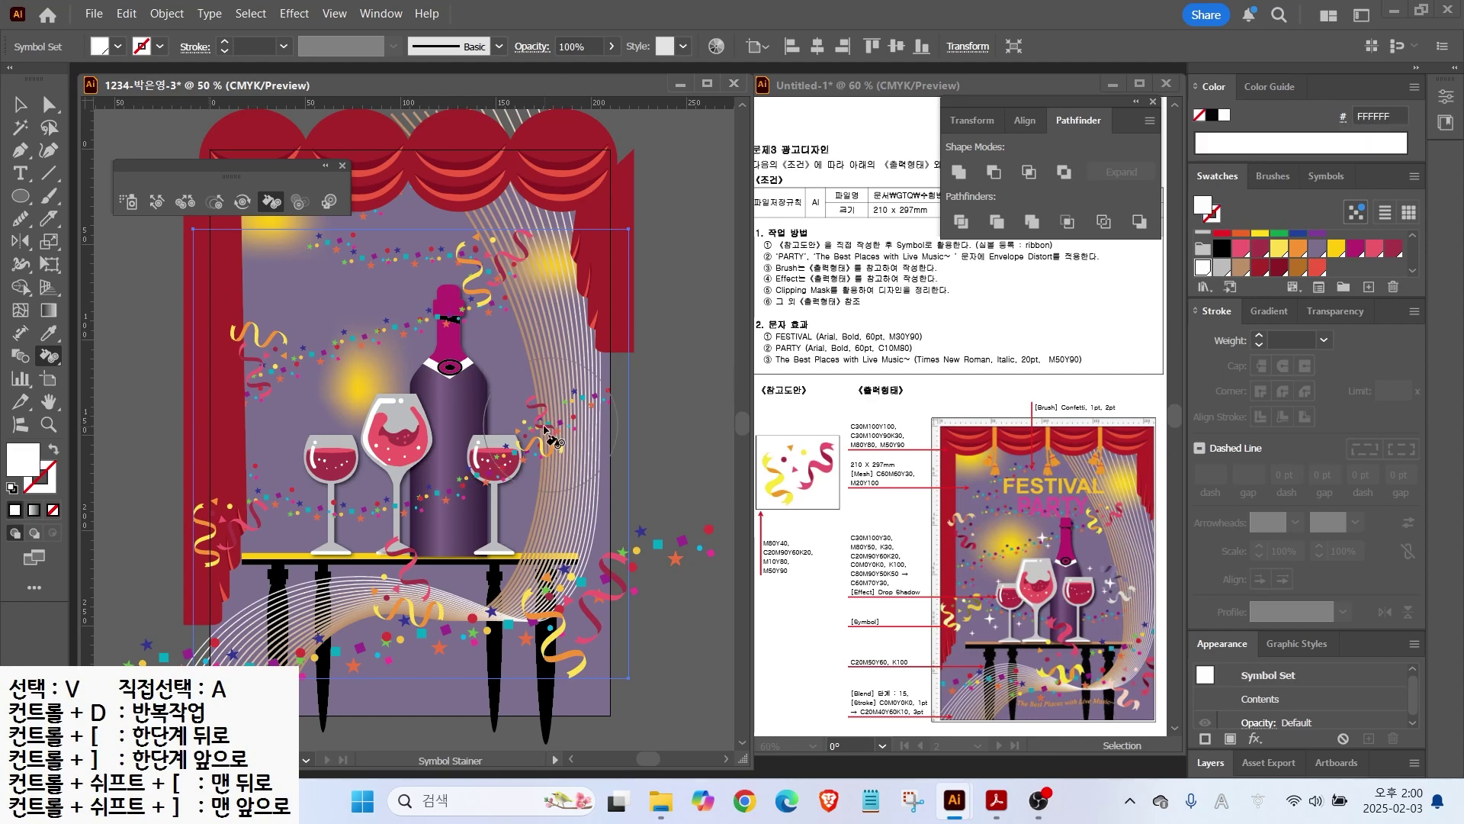
click(541, 425)
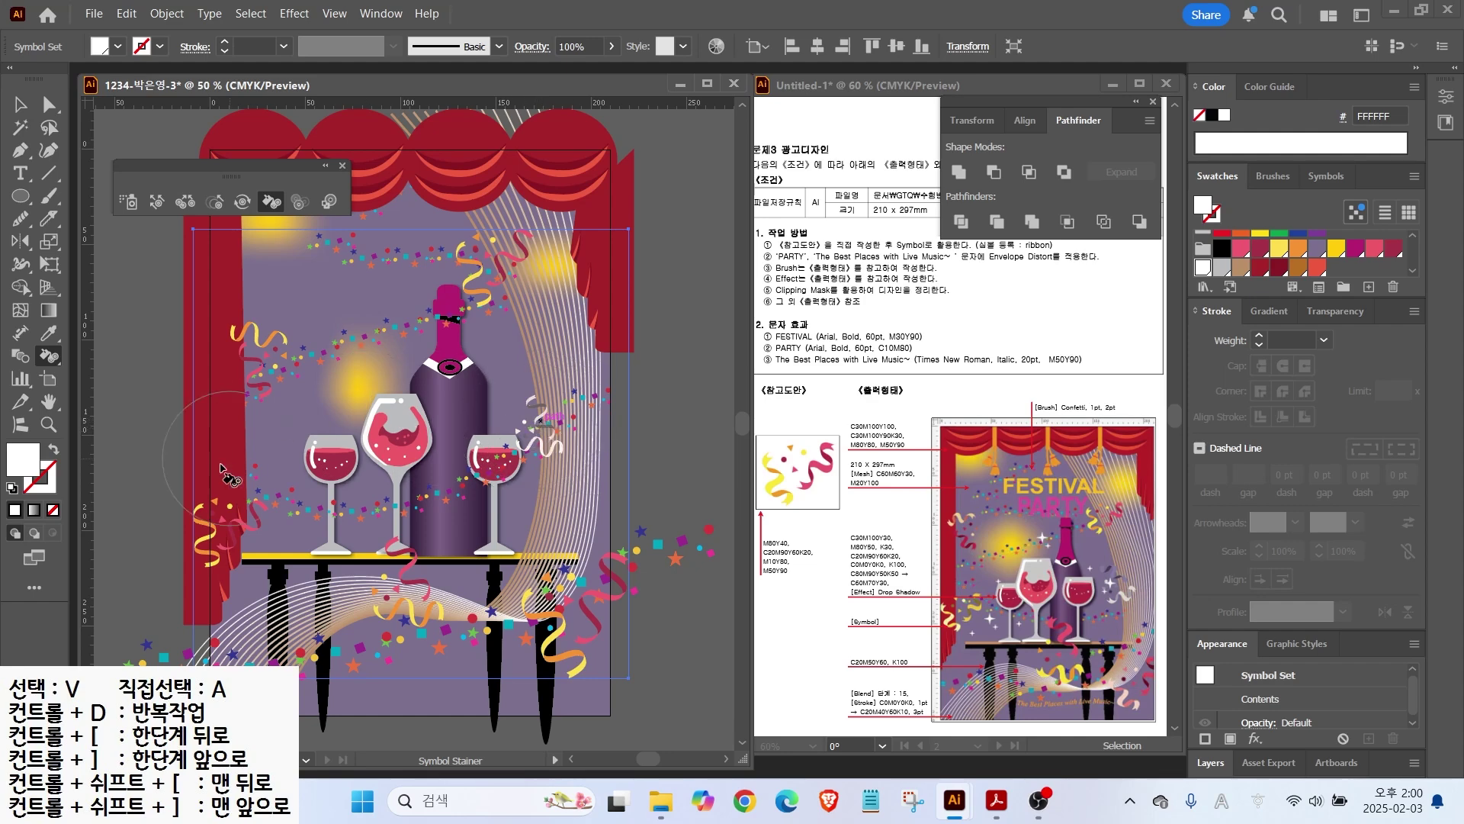
click(1279, 249)
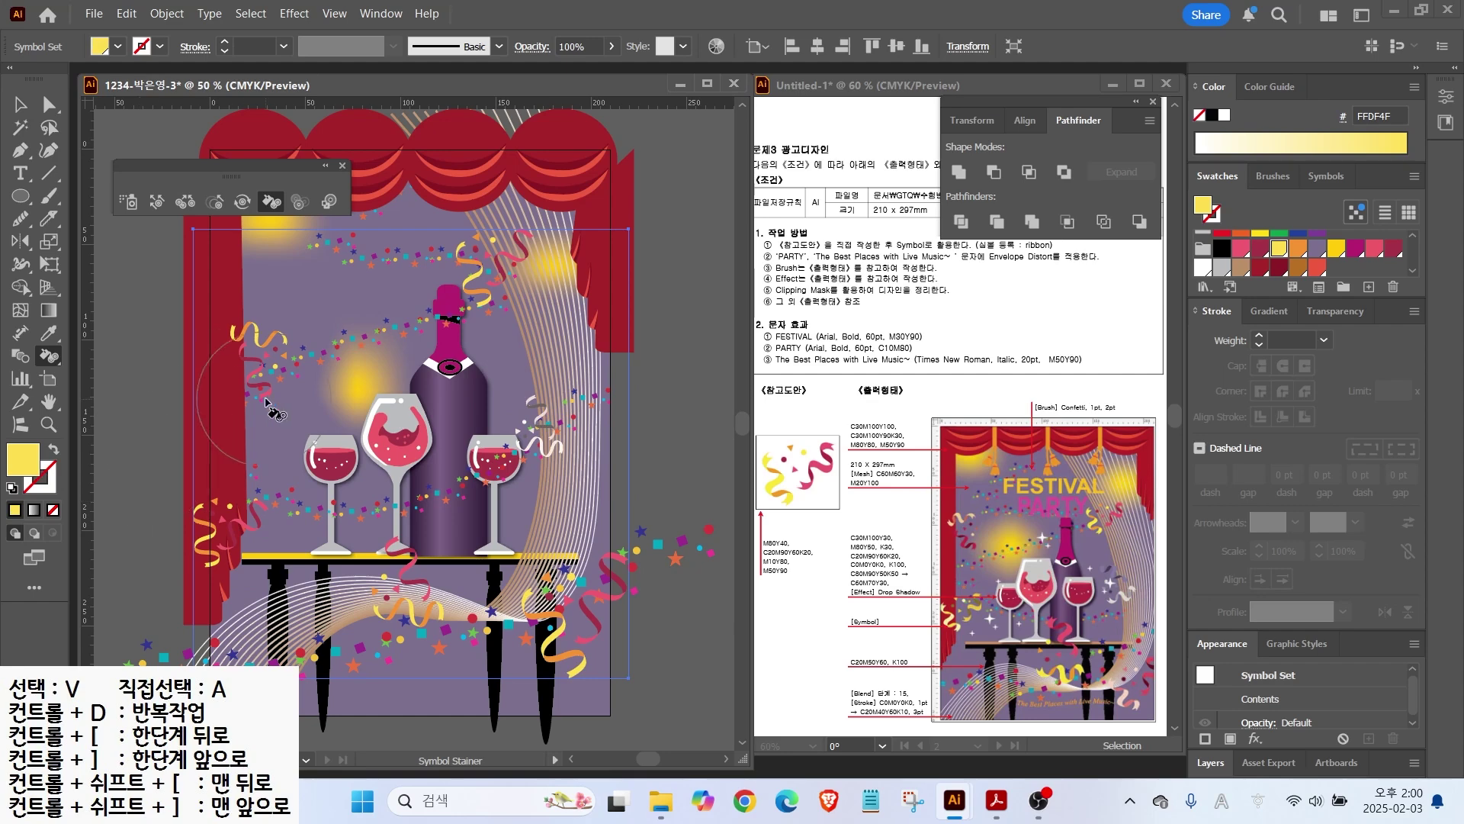
drag(211, 506, 251, 538)
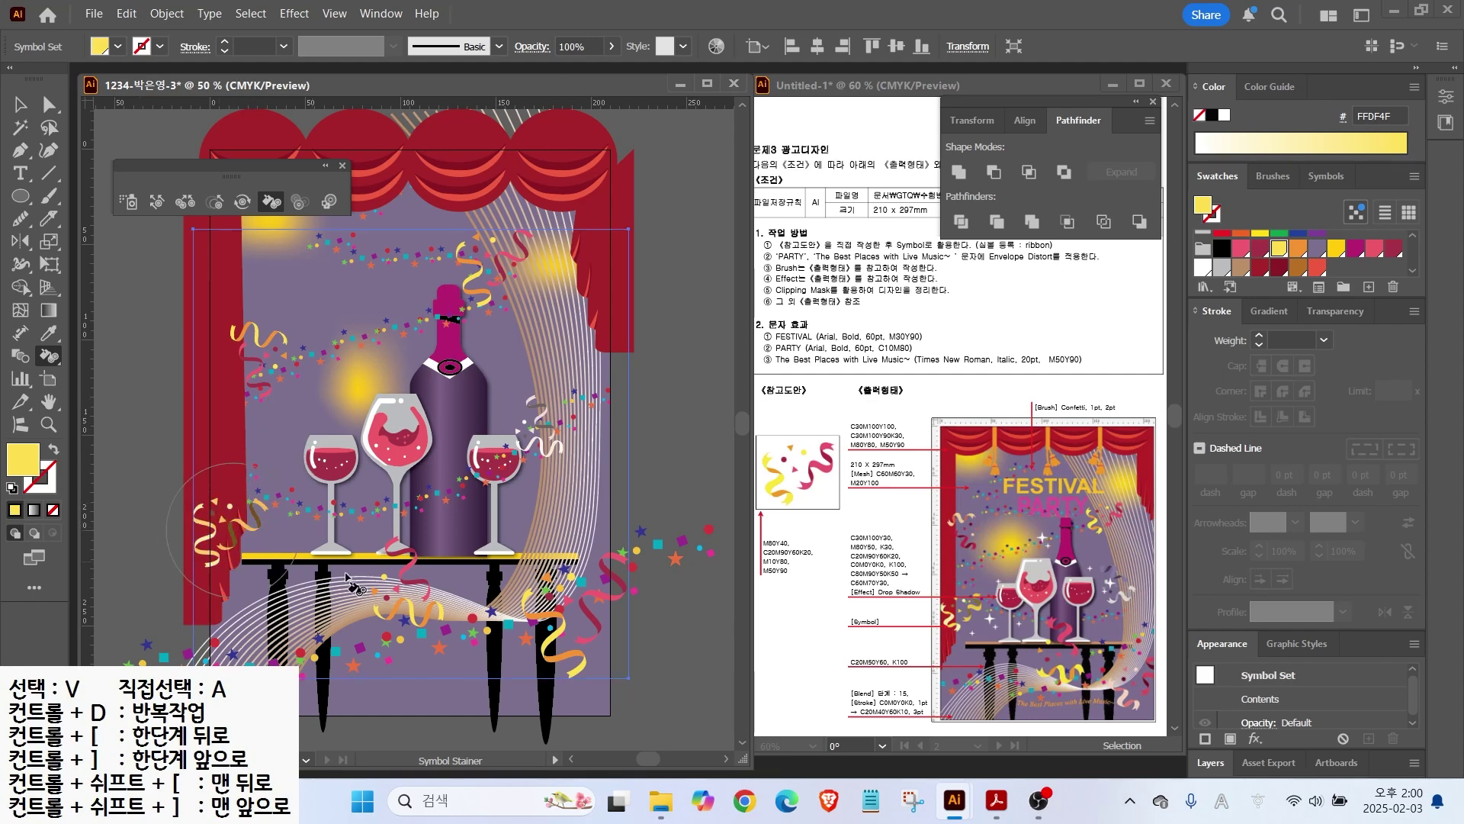
Step: Pick red as the tint colour and close the floating symbol tools panel
click(1222, 233)
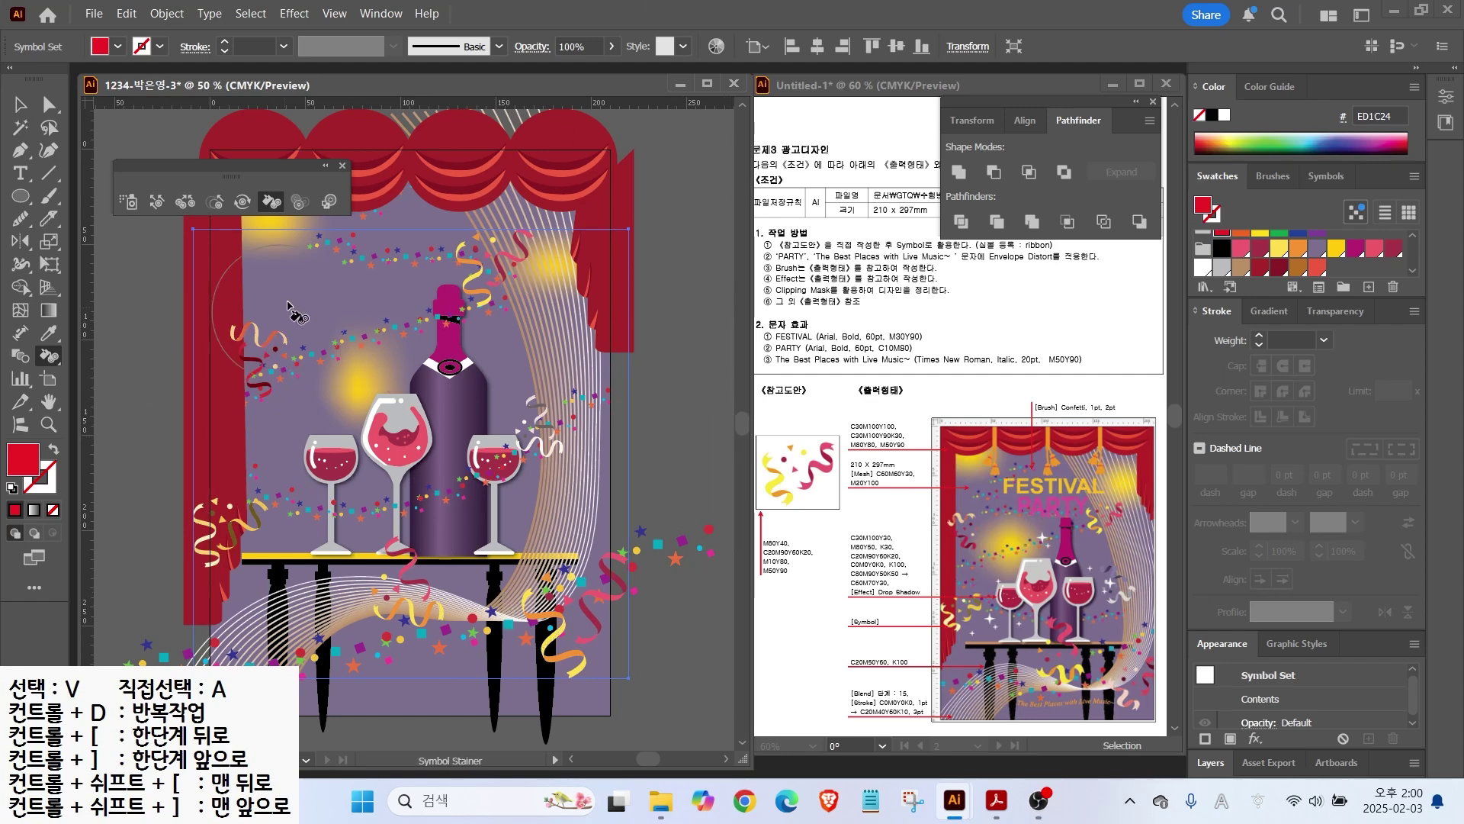
click(343, 165)
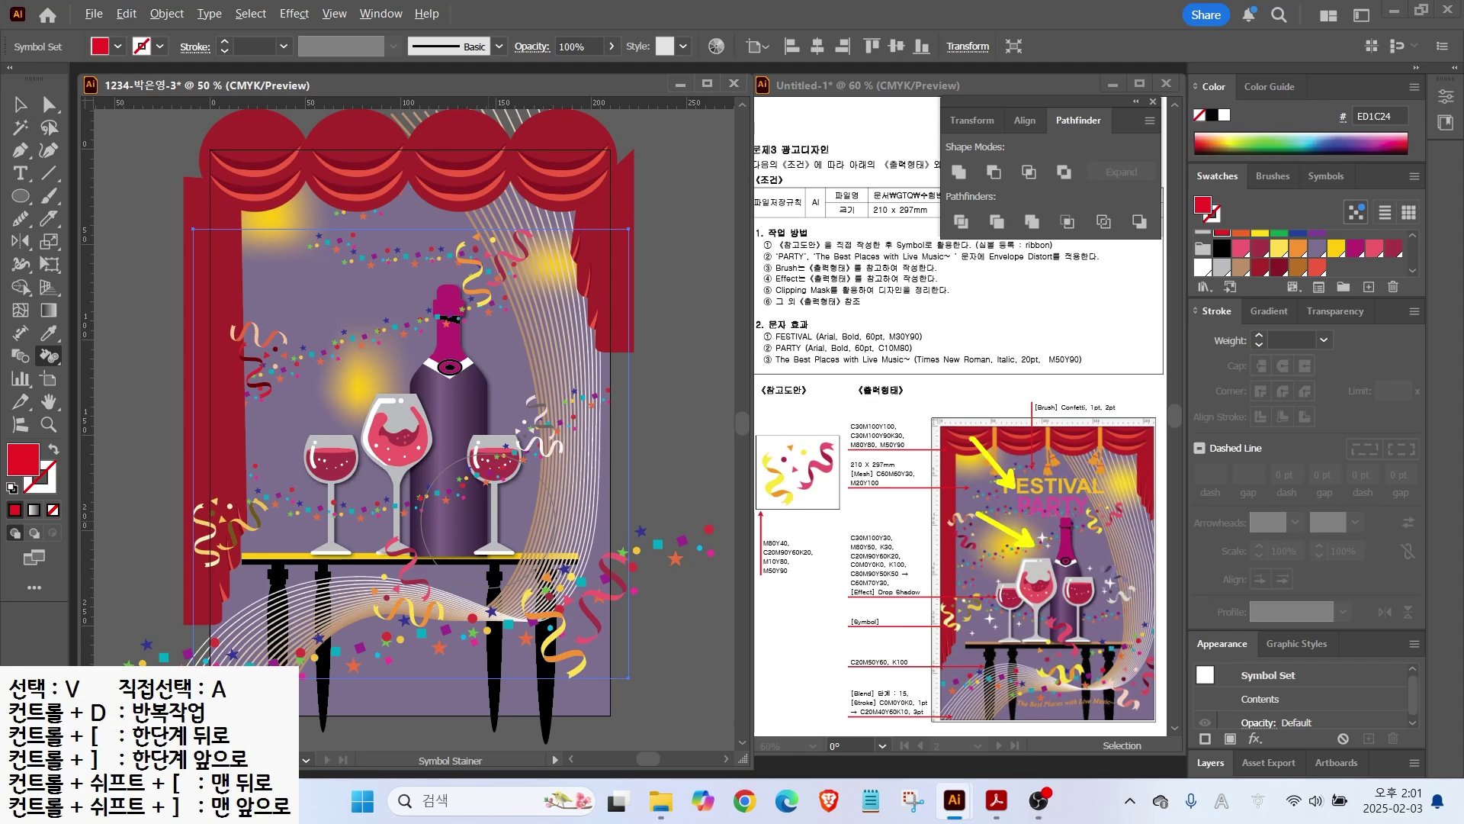
key(Escape)
Step: Place the FESTIVAL PARTY heading text above the bottle
click(21, 173)
click(329, 280)
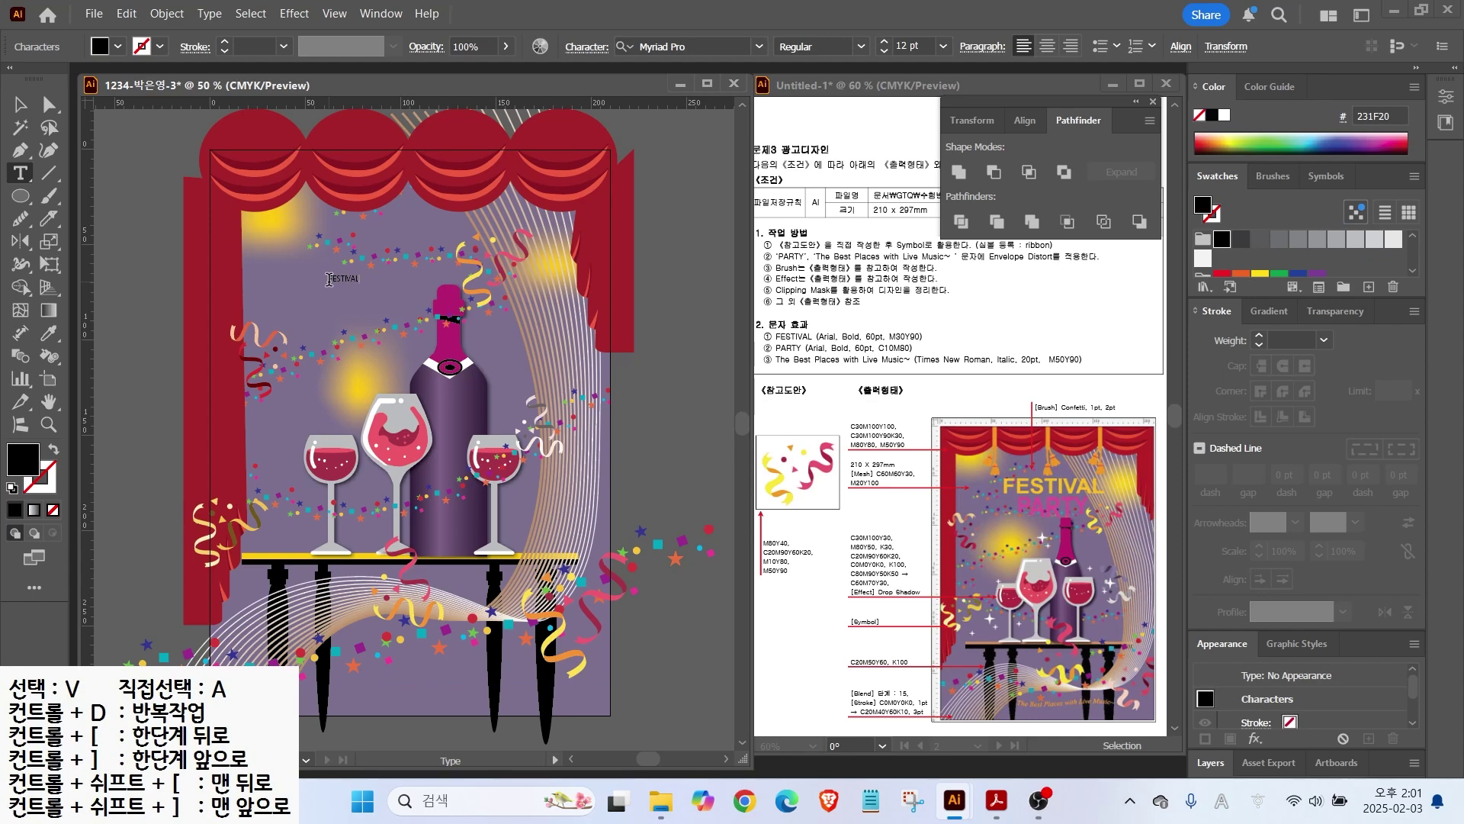
key(Escape)
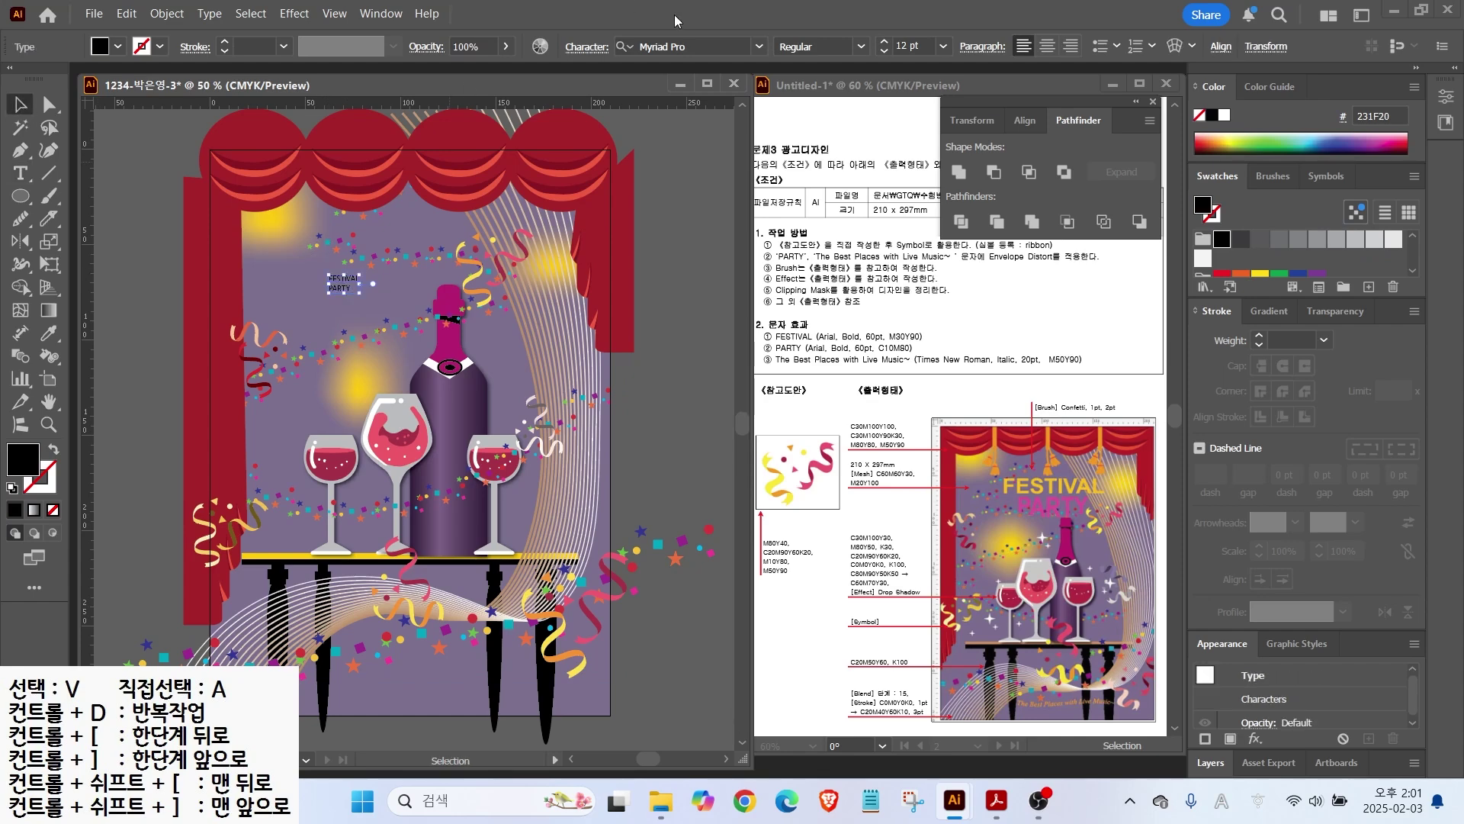
Step: Set the heading to Arial Bold at 60 pt
click(759, 47)
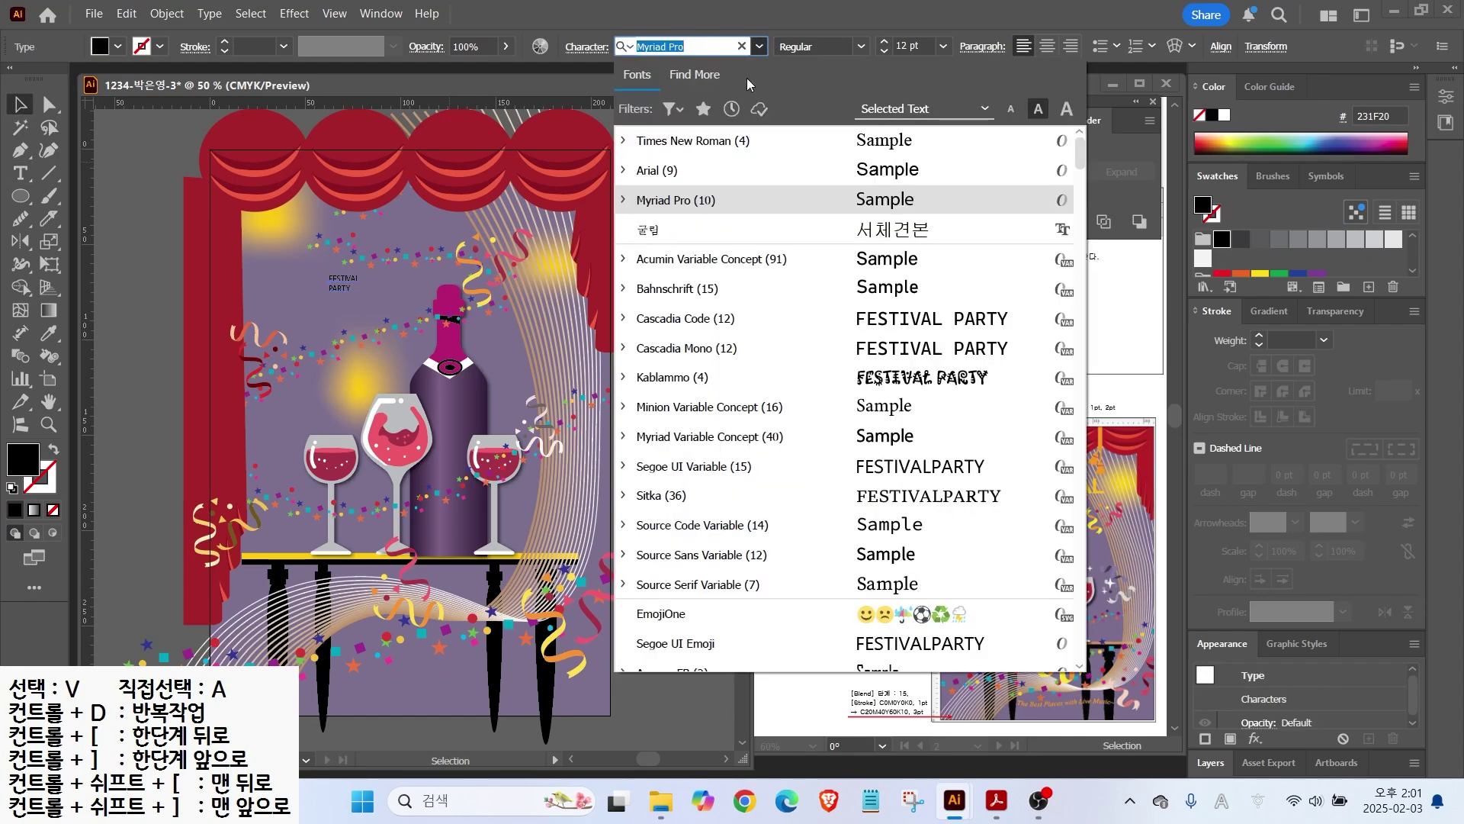
click(671, 170)
click(860, 46)
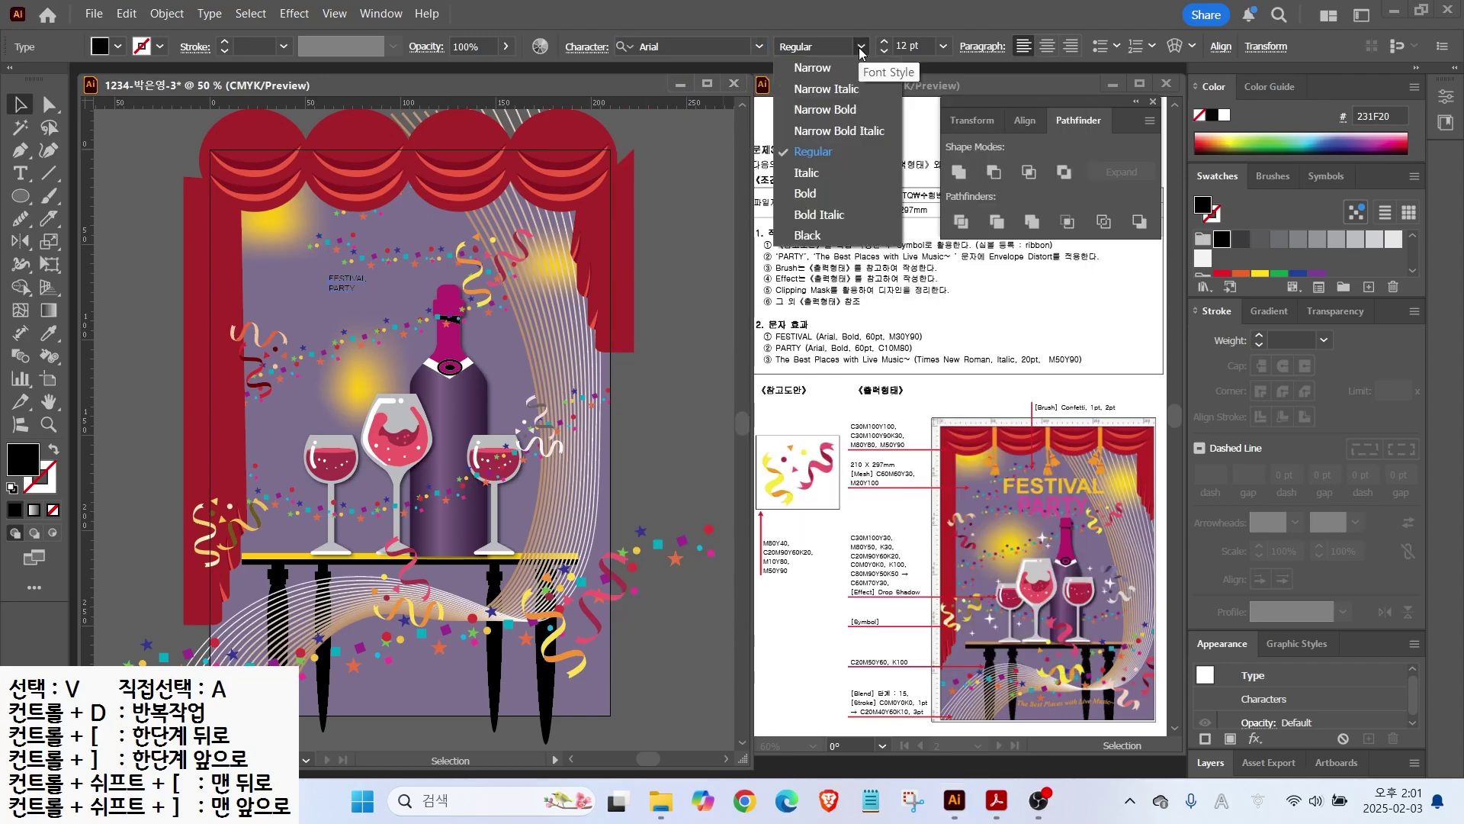
click(805, 193)
key(Tab)
text(60)
key(Return)
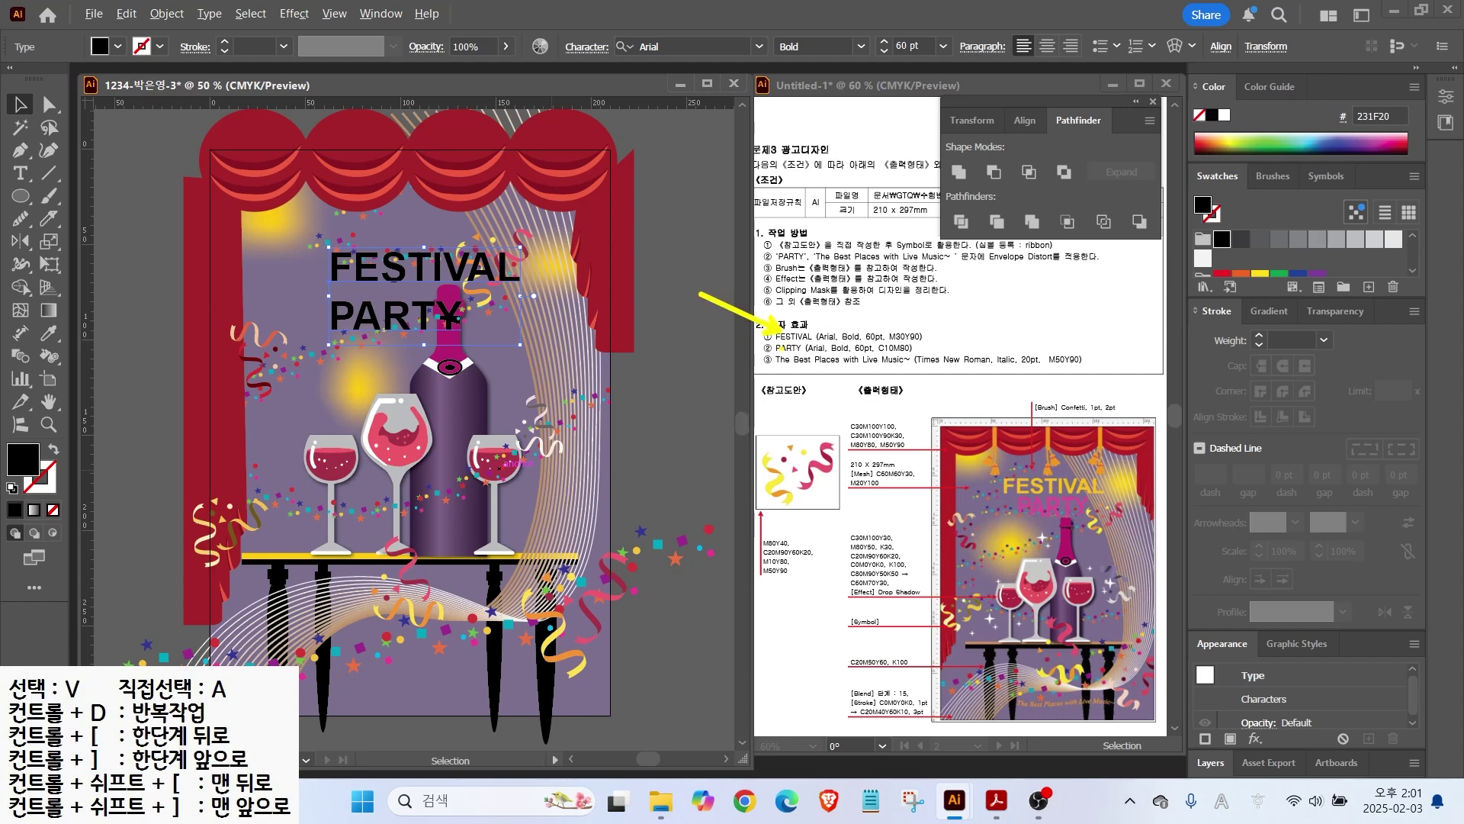
key(Escape)
Step: Cut the heading down to FESTIVAL and fill it orange-yellow FDB933
click(137, 286)
double_click(511, 273)
key(Delete)
key(Delete)
key(Delete)
key(Delete)
key(Delete)
key(Delete)
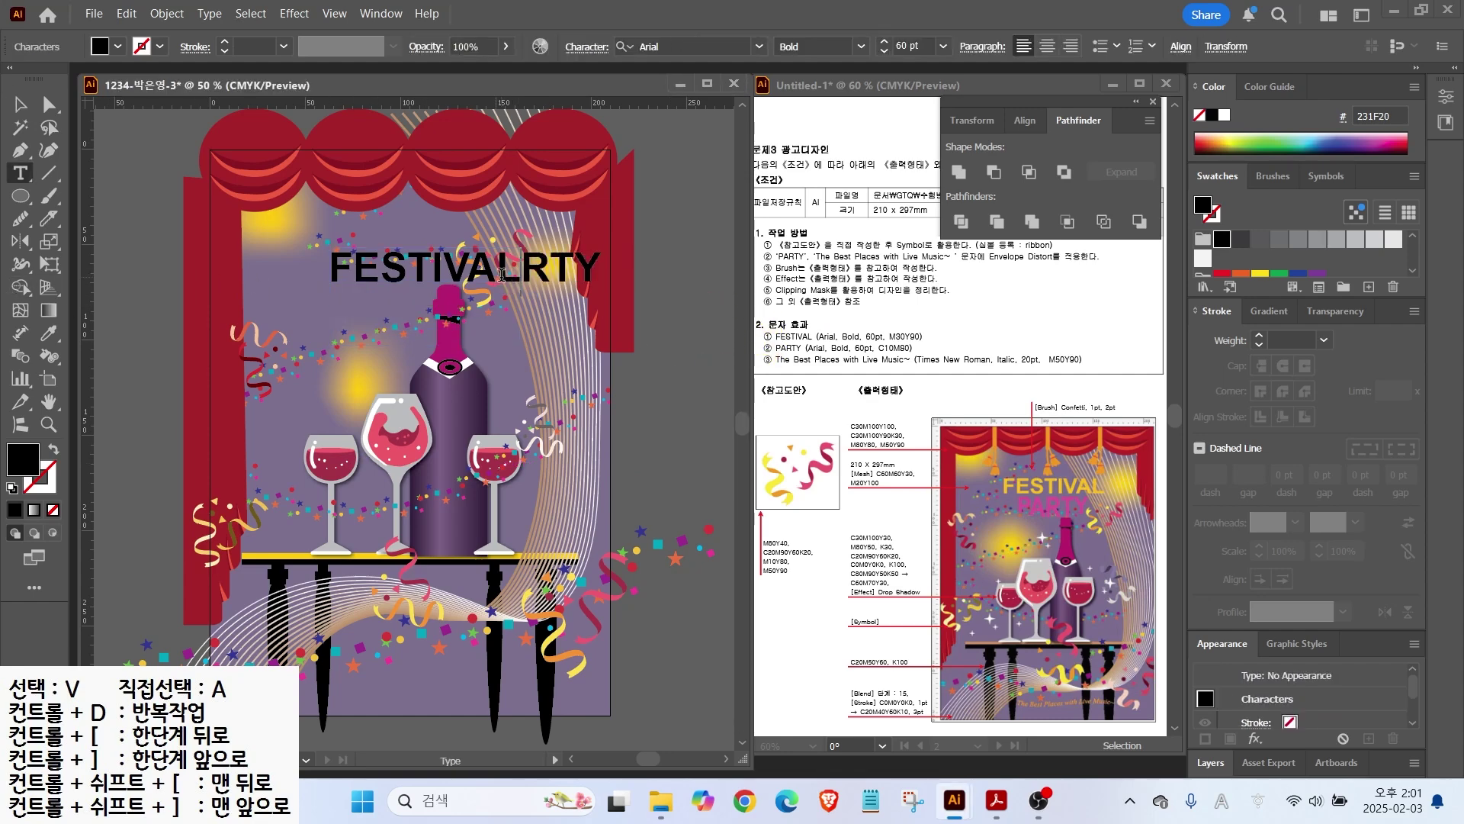
key(Escape)
double_click(23, 457)
text(FDB933)
key(Return)
Step: Duplicate FESTIVAL just below and retype the copy as PARTY
drag(415, 264, 401, 296)
double_click(401, 286)
text(PARTY)
click(18, 104)
Step: Fill PARTY magenta C10 M80 Y0 and shift it slightly right
double_click(23, 457)
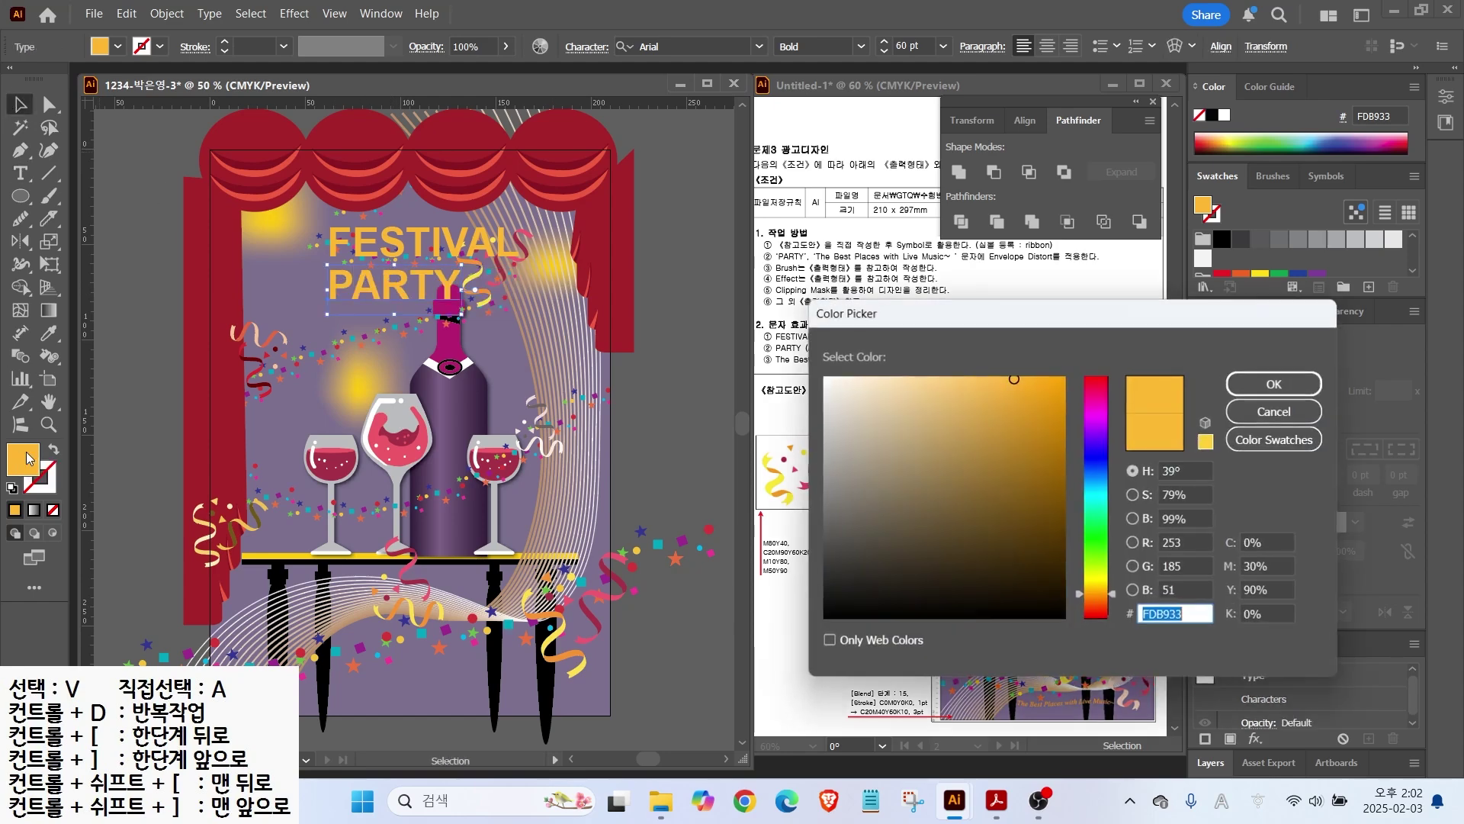
text(10)
key(Tab)
text(80)
key(Tab)
text(0)
key(Tab)
key(Return)
drag(426, 282, 459, 282)
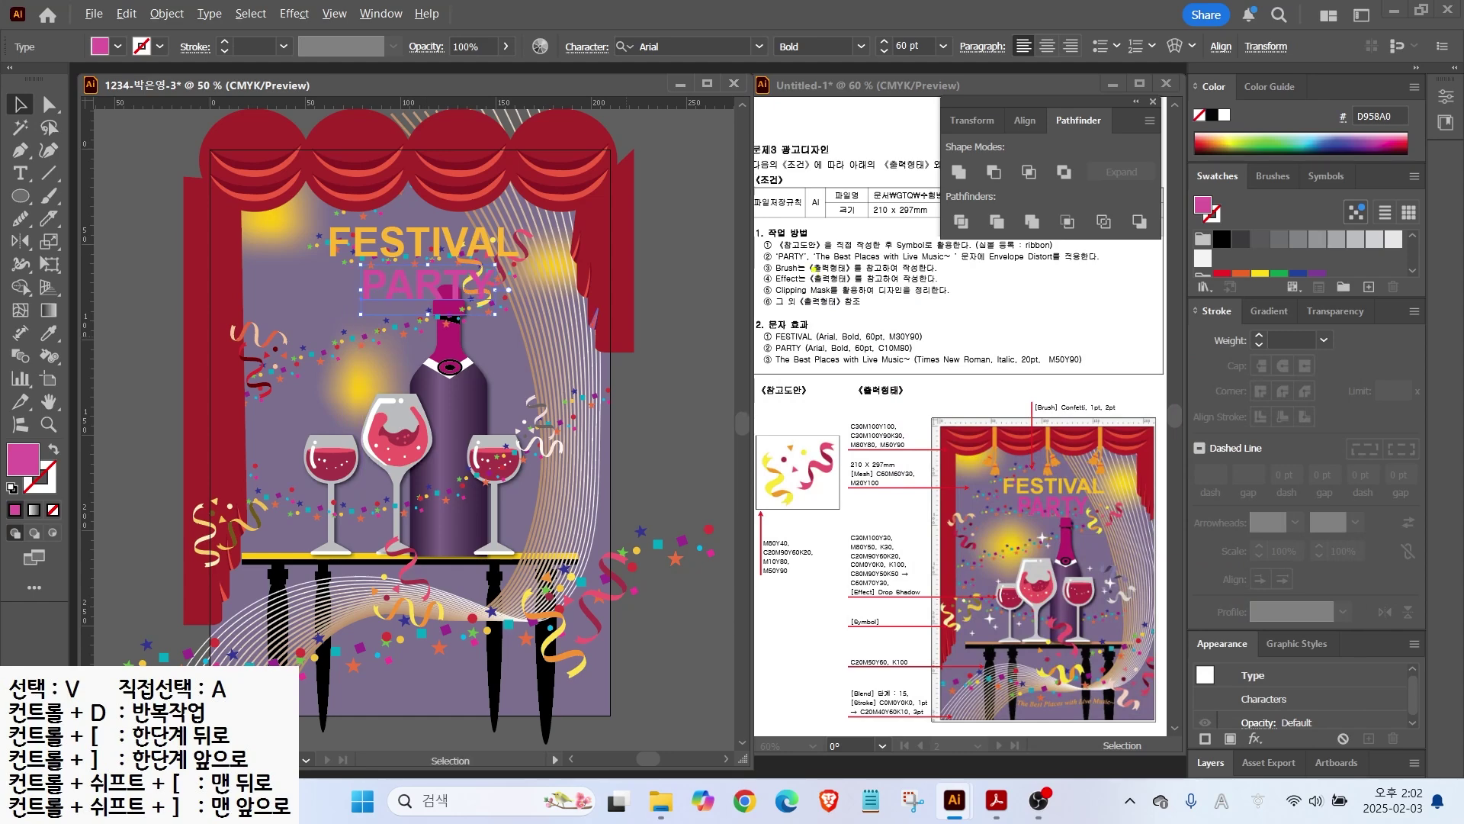
drag(985, 265, 1098, 258)
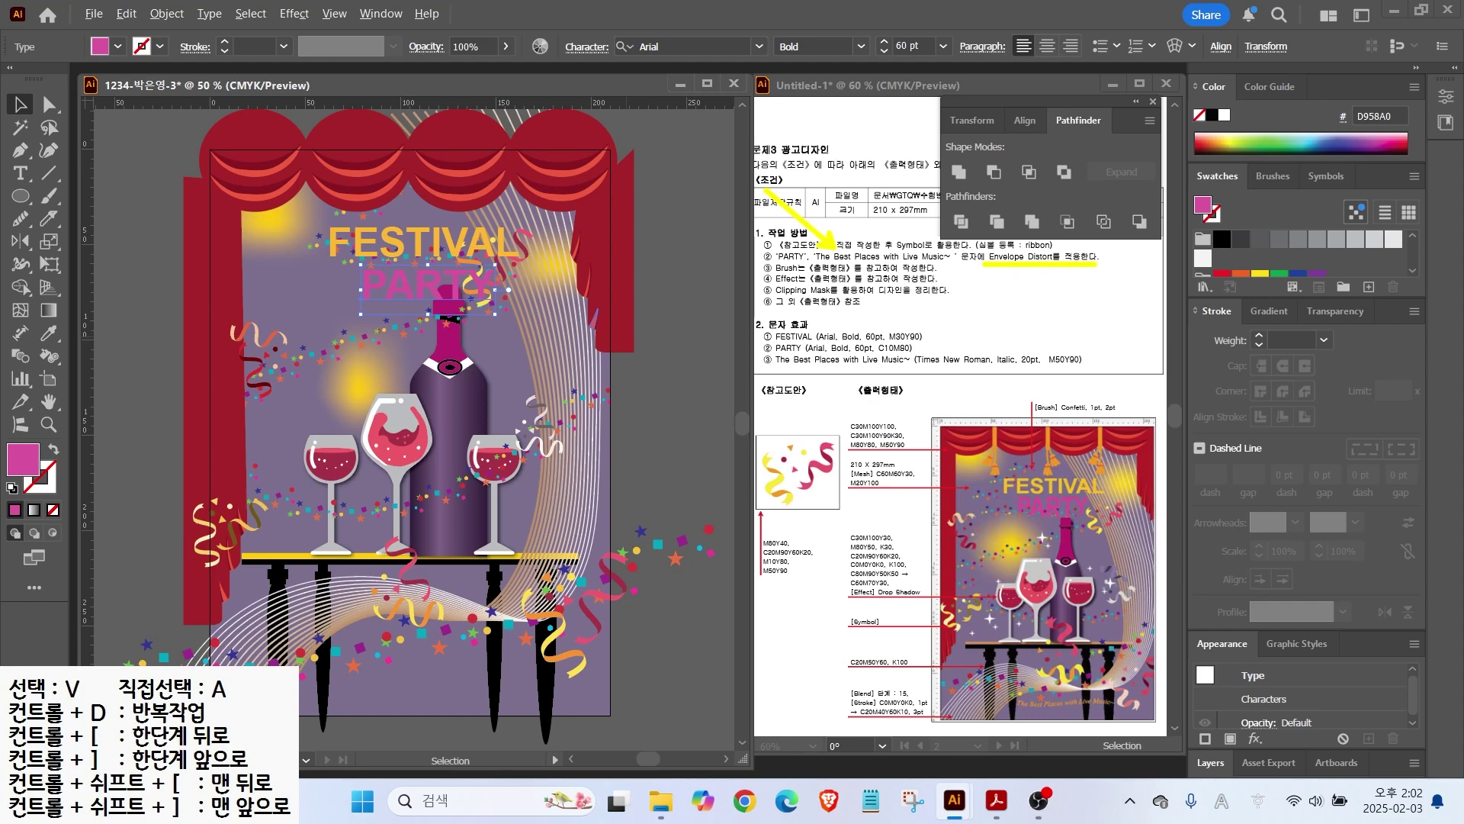
mouse_move(495, 327)
mouse_down()
mouse_move(340, 301)
mouse_move(492, 324)
mouse_up()
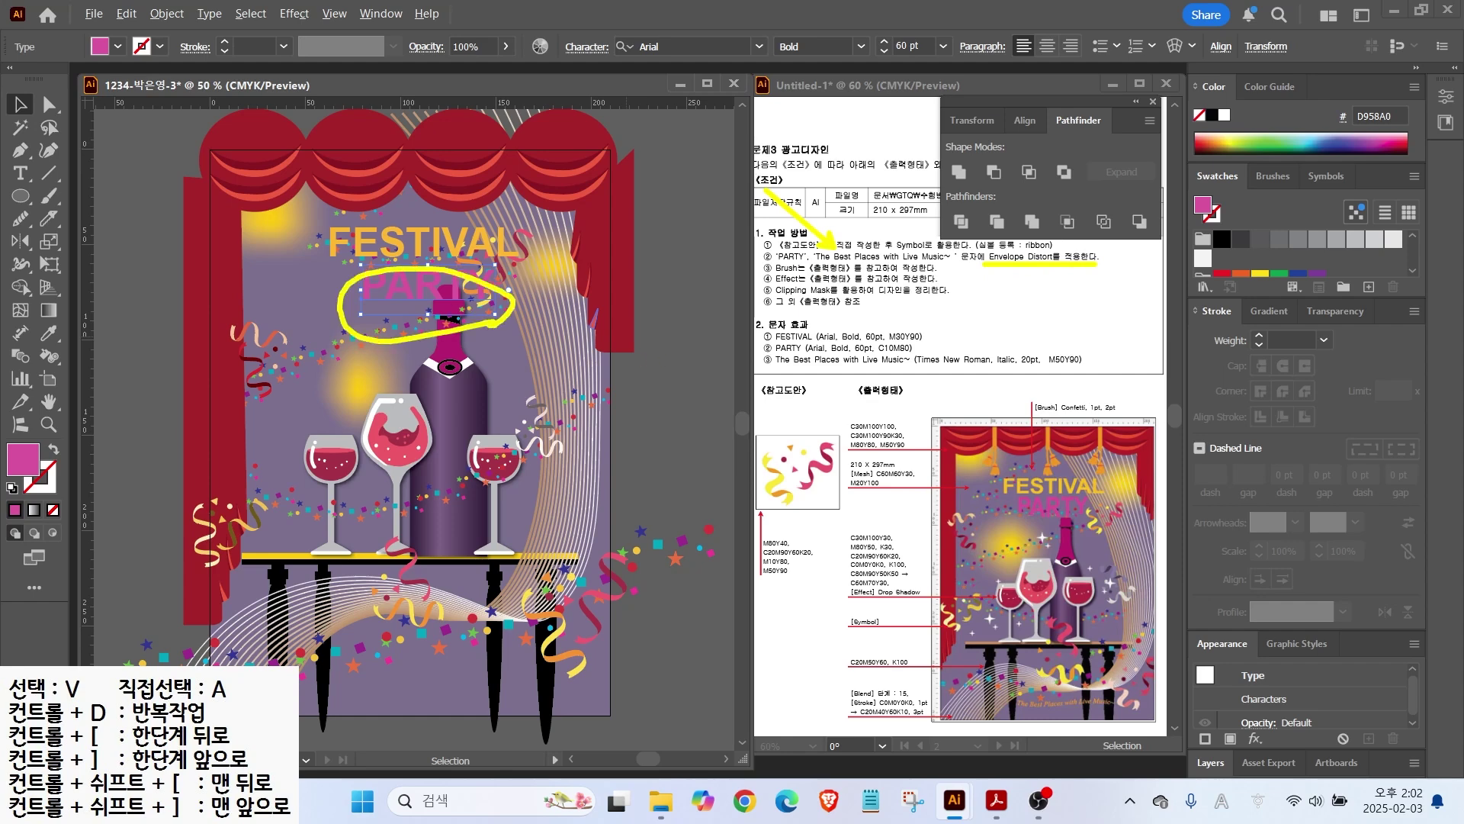
drag(87, 29, 954, 54)
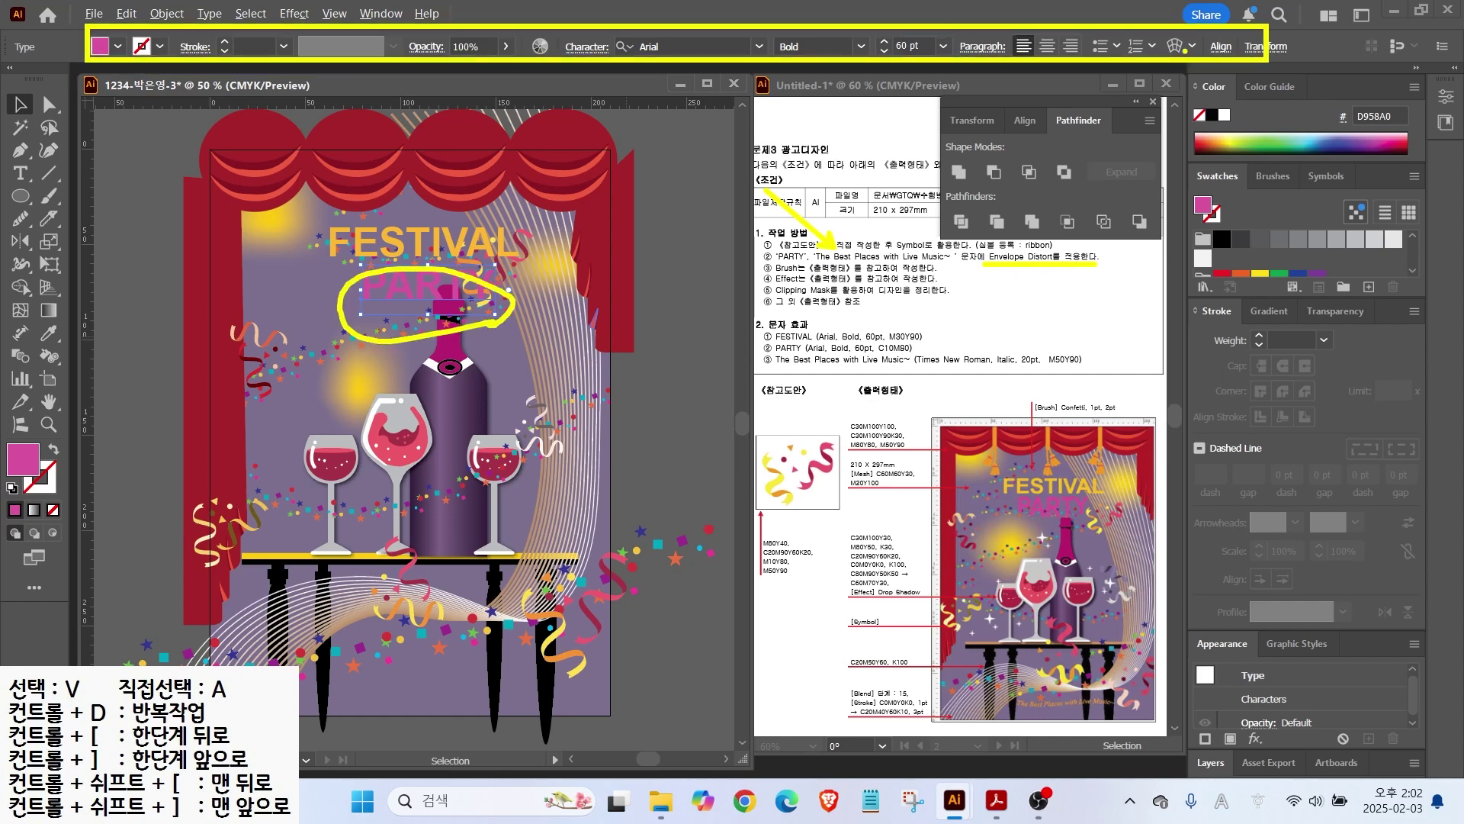
Step: Warp PARTY with an Arc Lower envelope at 22% bend and nudge it into place
click(1176, 49)
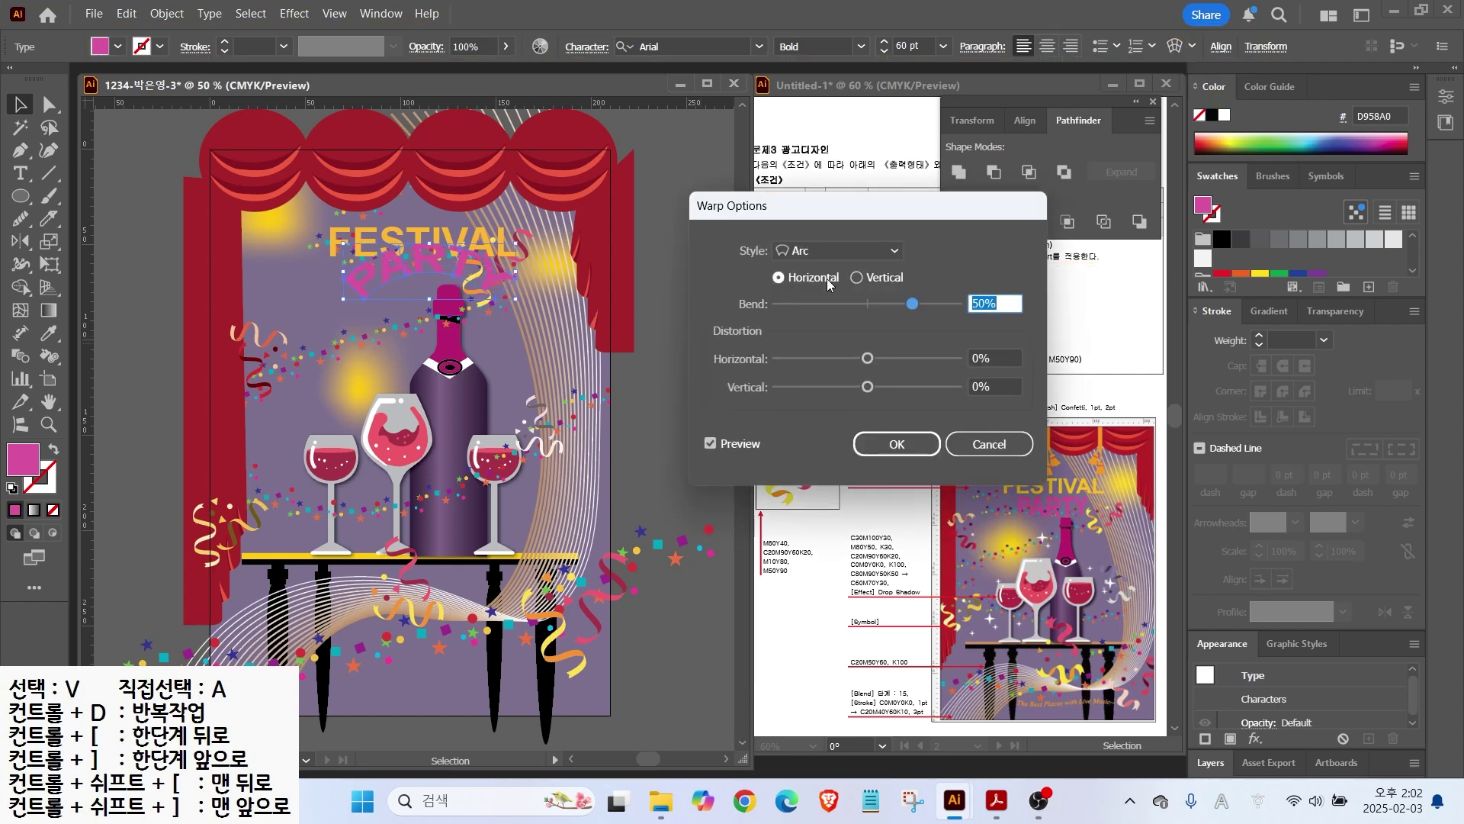
click(830, 253)
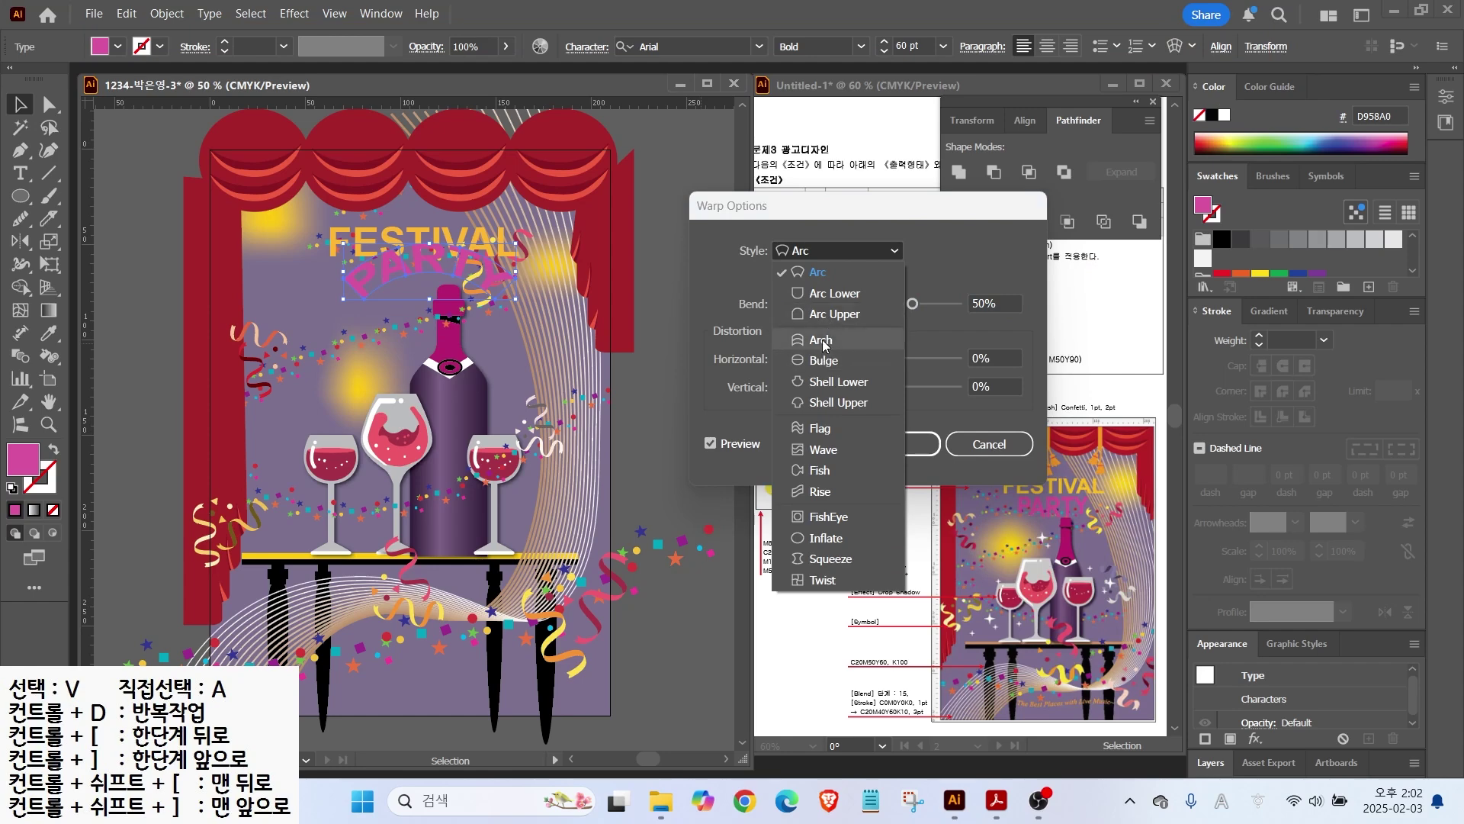
click(826, 293)
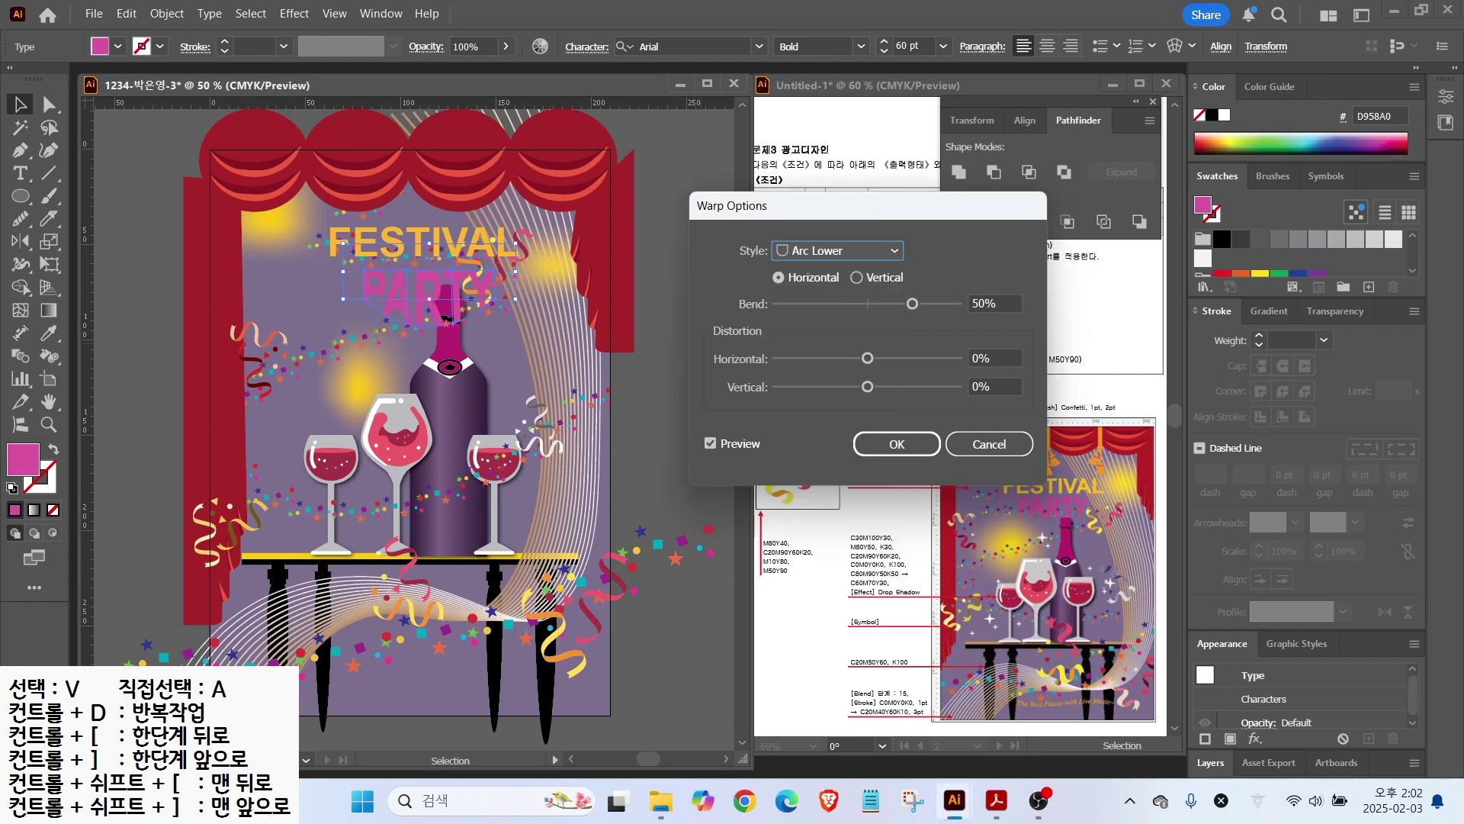
drag(911, 303, 894, 305)
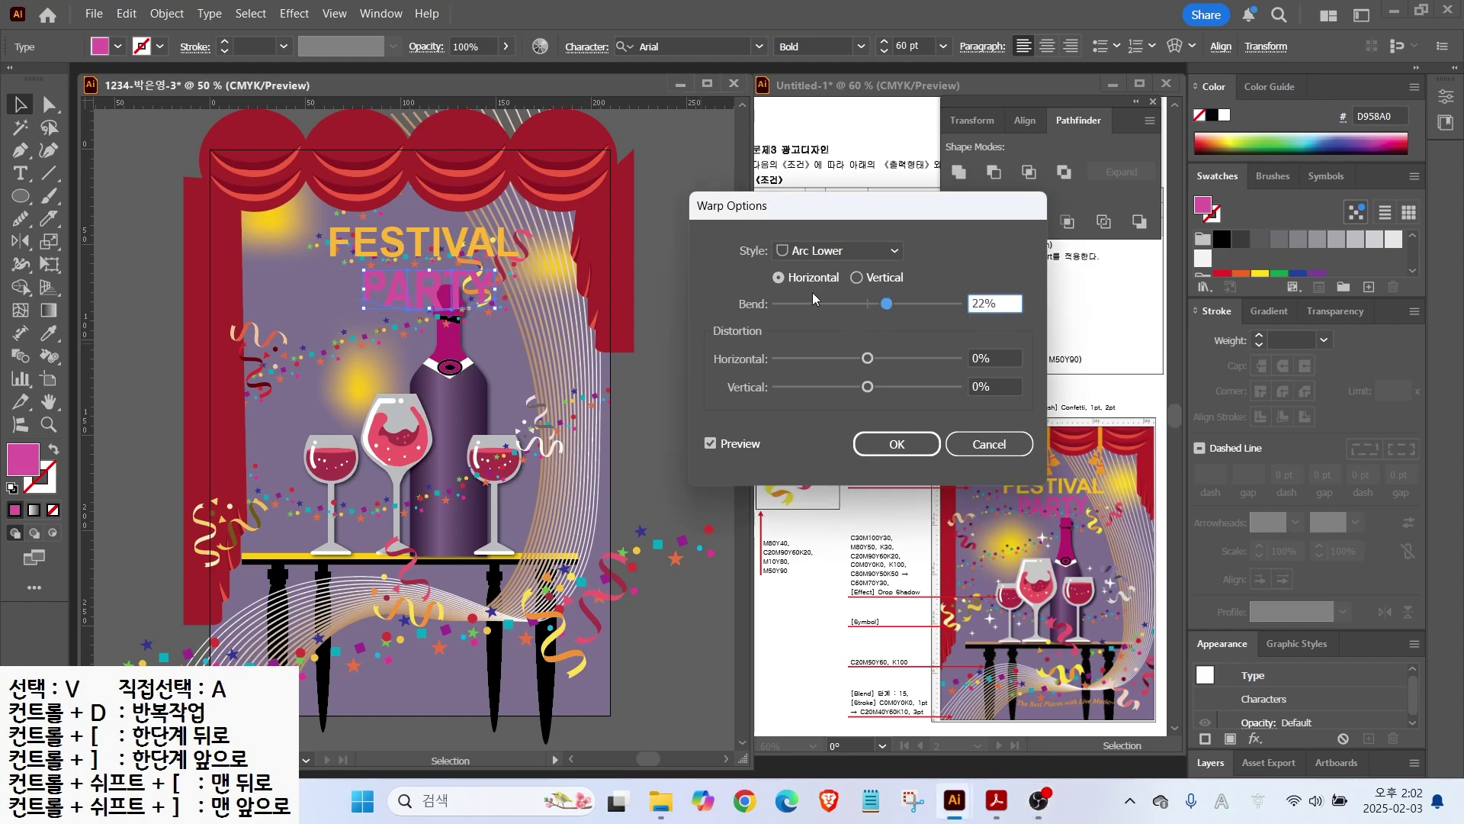
click(897, 444)
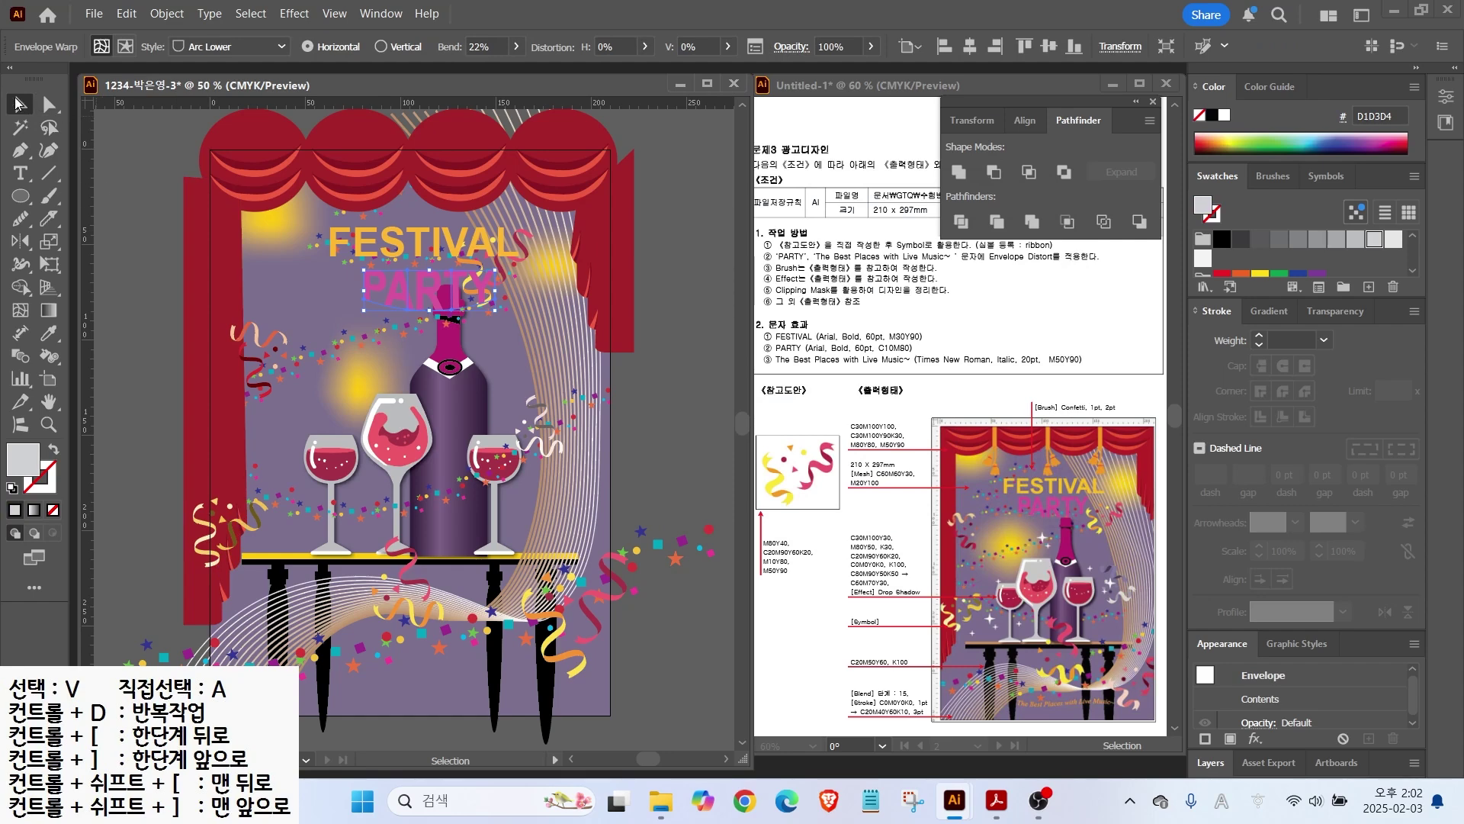
key(Left)
key(Left)
key(Left)
key(Left)
key(Left)
key(Left)
key(Left)
key(Left)
key(Left)
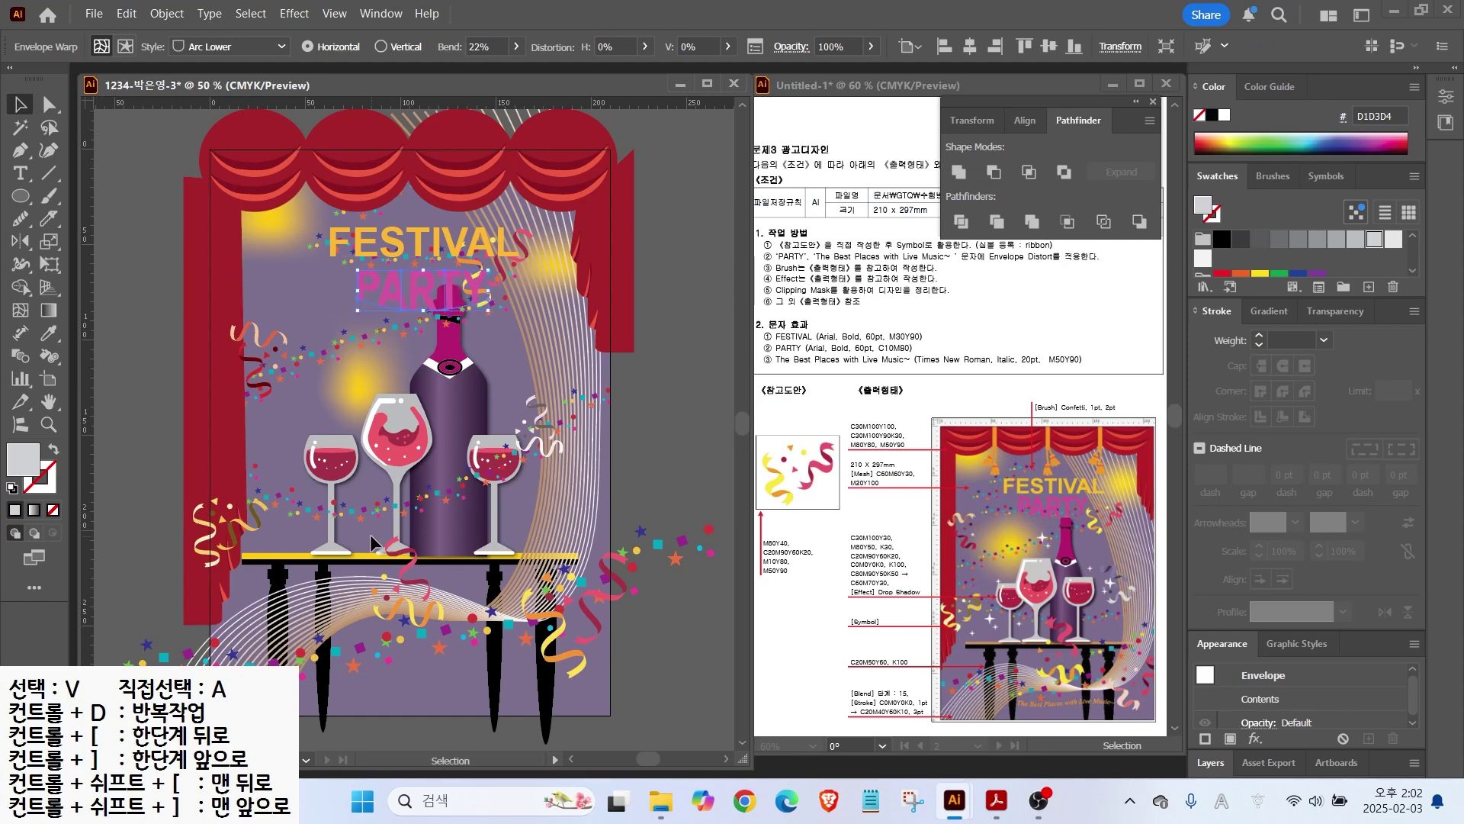
Step: Start a new text line near the poster bottom reading 'The Best Places wi'
shift+click(382, 240)
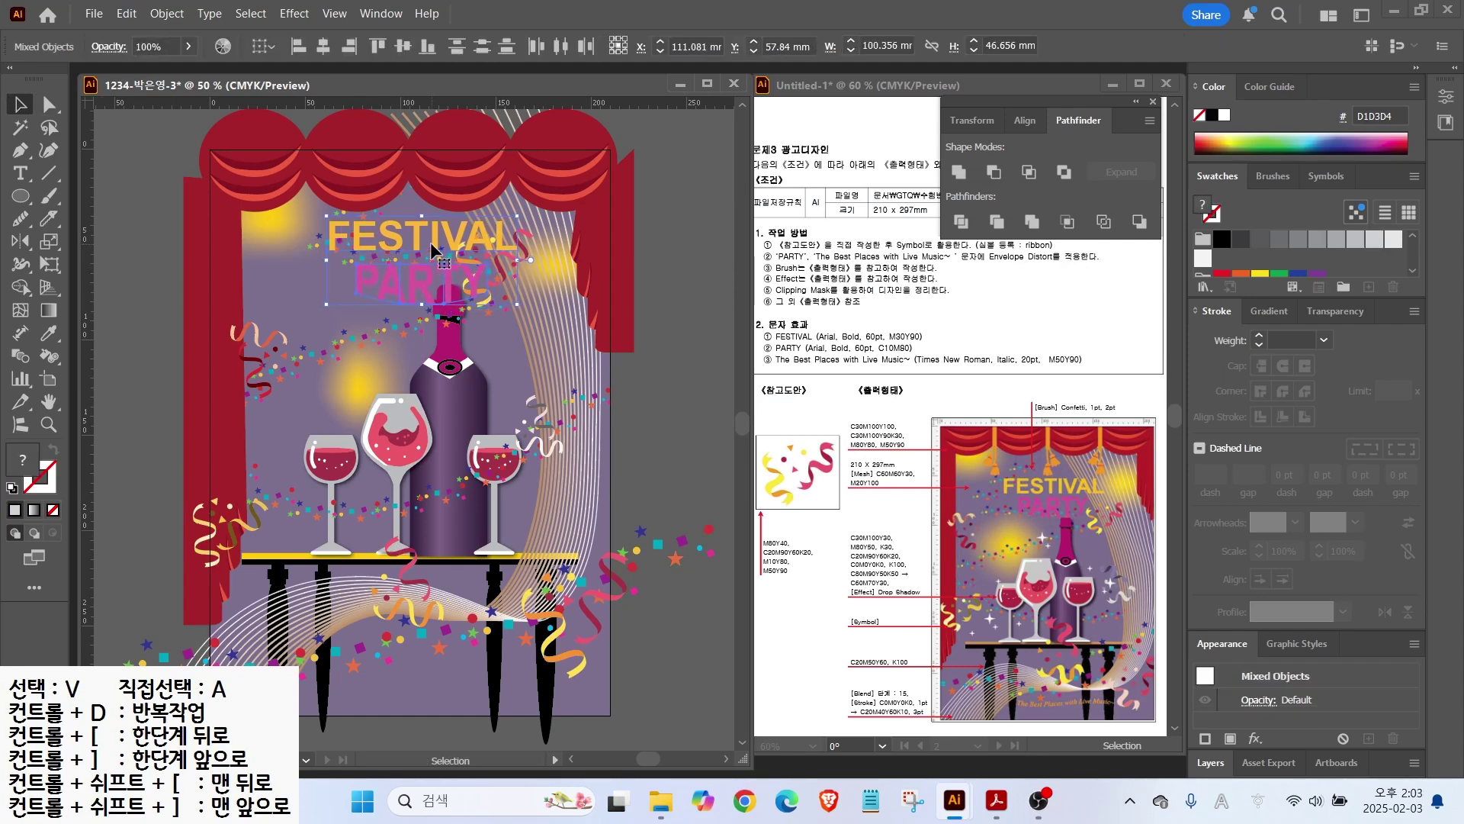
click(629, 526)
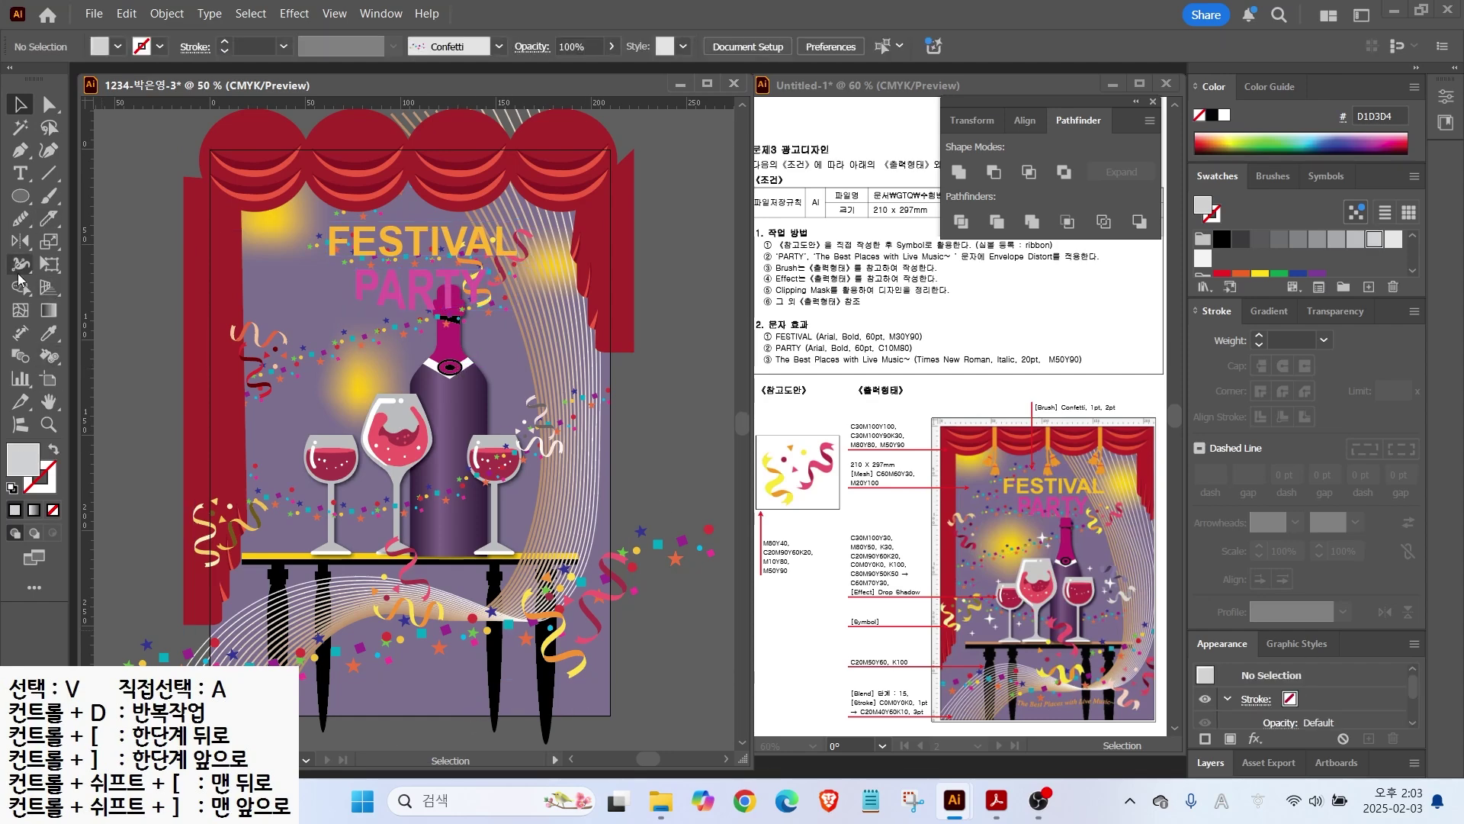
click(21, 173)
click(372, 653)
key(BackSpace)
text(Tehe Best Places wi)
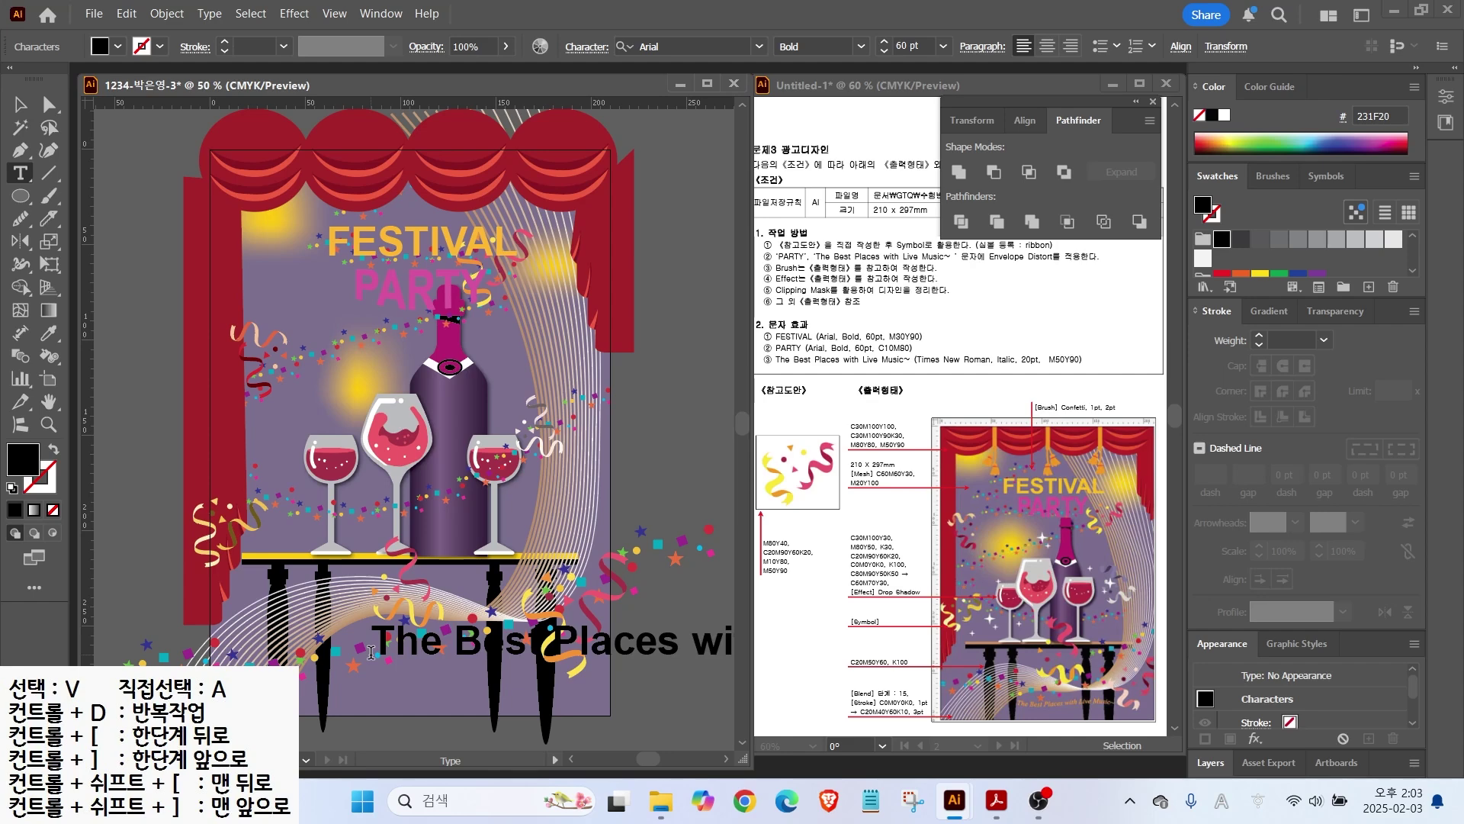
Step: Move the slogan toward the bottom and set it to Times New Roman Italic 20 pt
click(21, 105)
drag(503, 643, 400, 671)
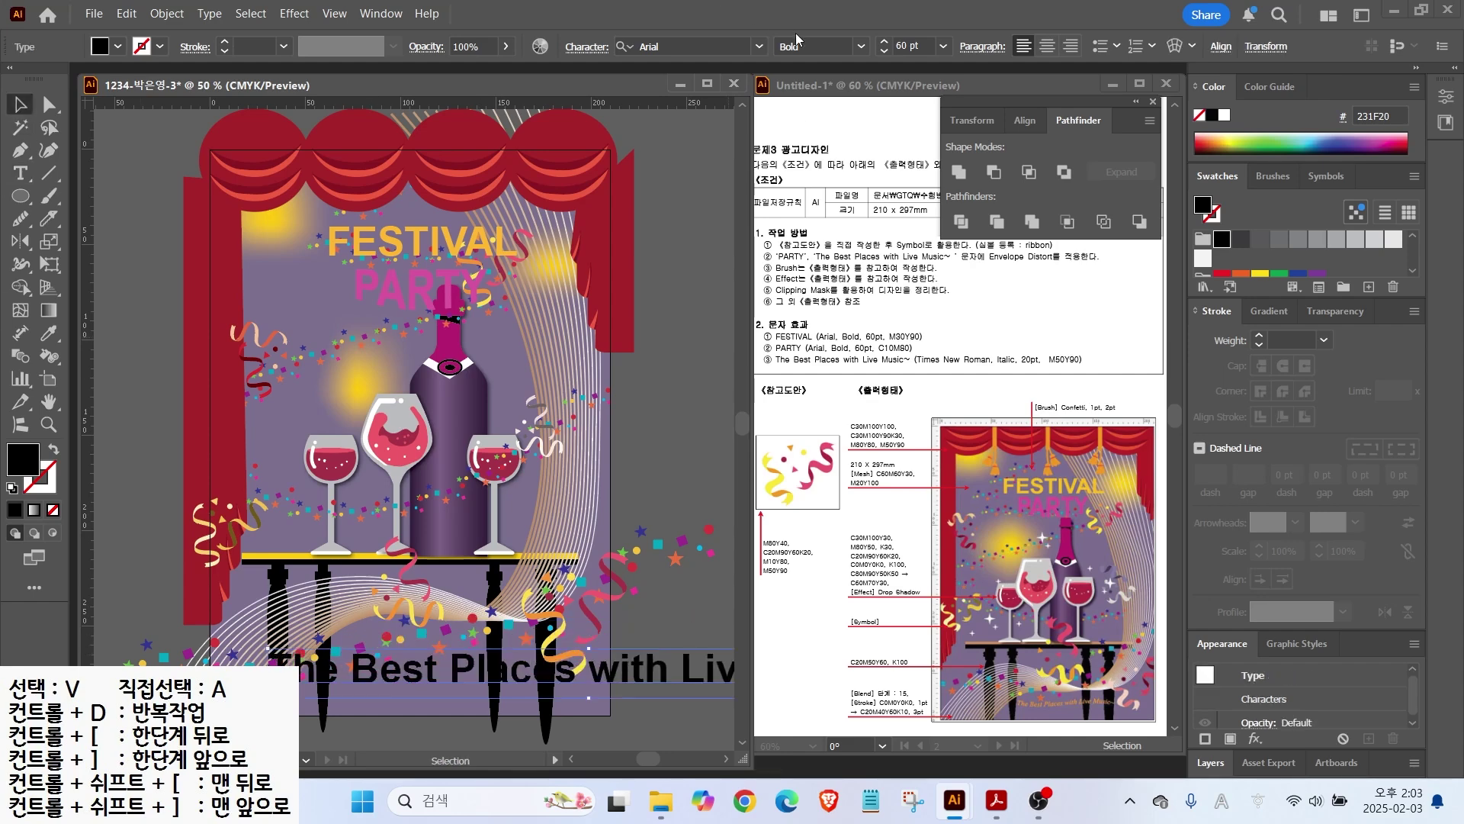
click(760, 47)
click(694, 170)
click(860, 47)
click(796, 86)
text(20)
key(Return)
Step: Fill the slogan orange with M50 Y90
double_click(23, 458)
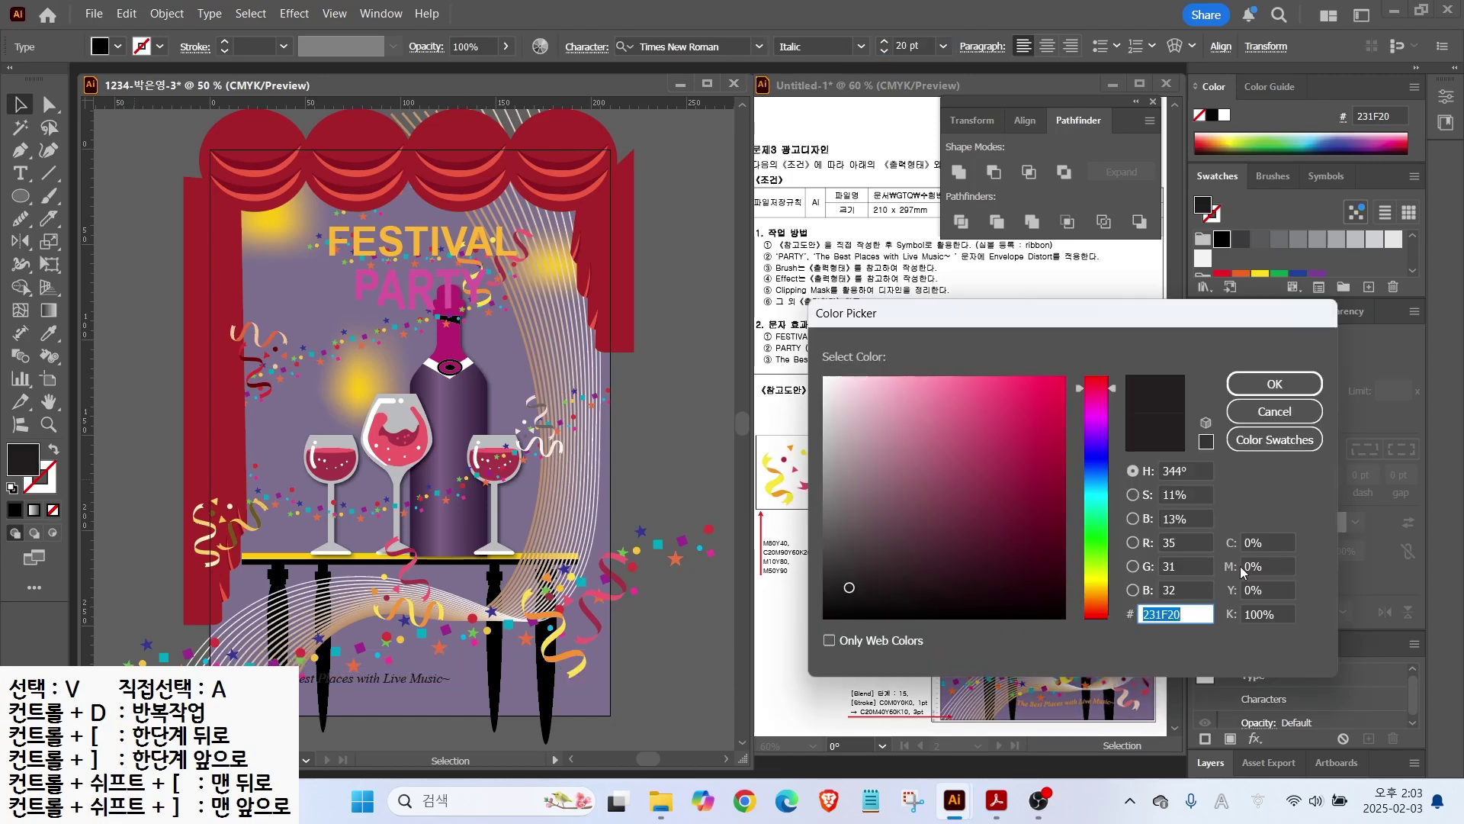
text(50)
key(Tab)
text(90)
key(Tab)
text(0)
key(Return)
Step: Warp the slogan with a Flag envelope at 64% bend
click(1175, 46)
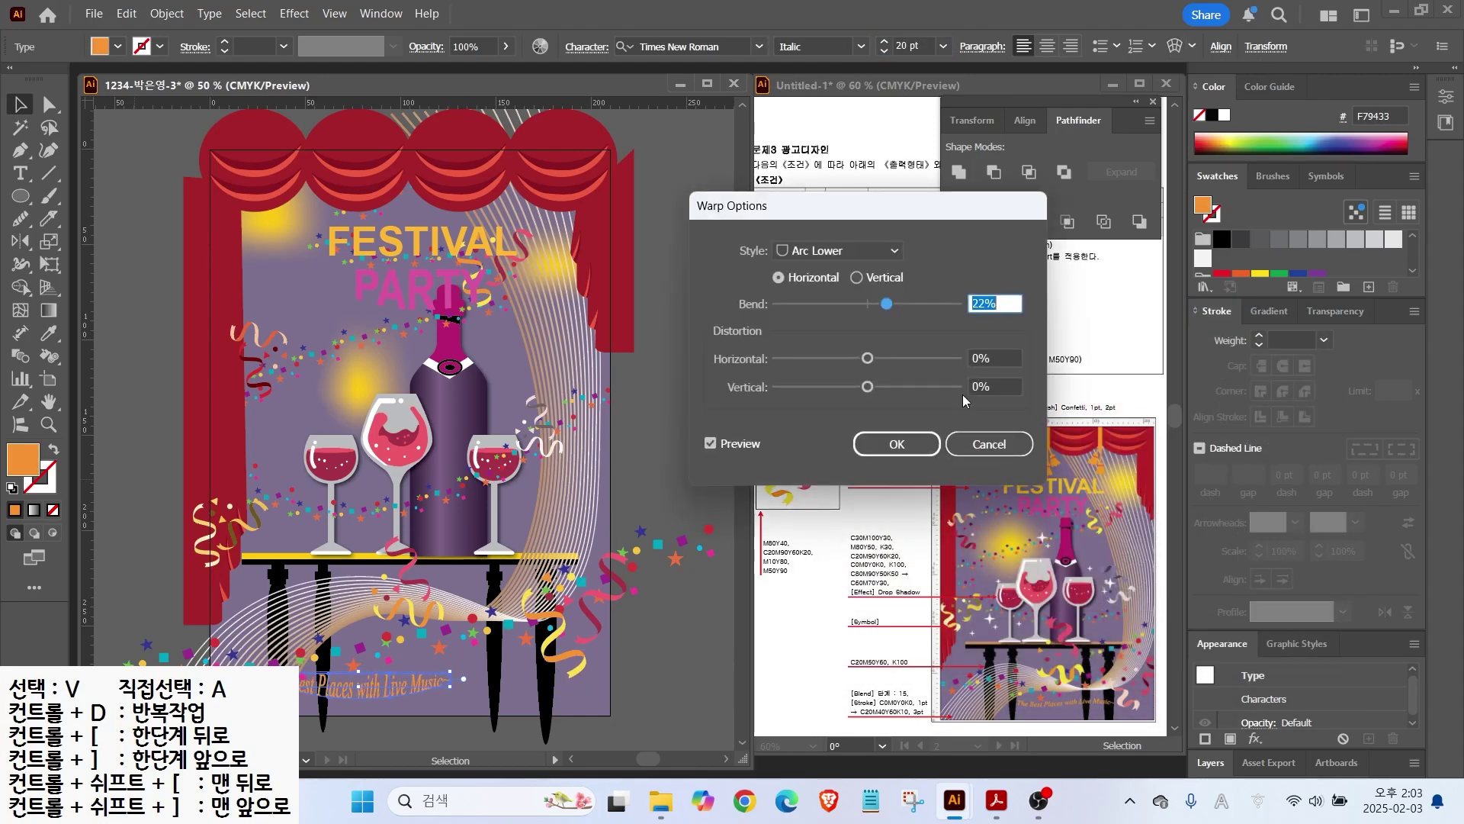
click(836, 252)
click(812, 432)
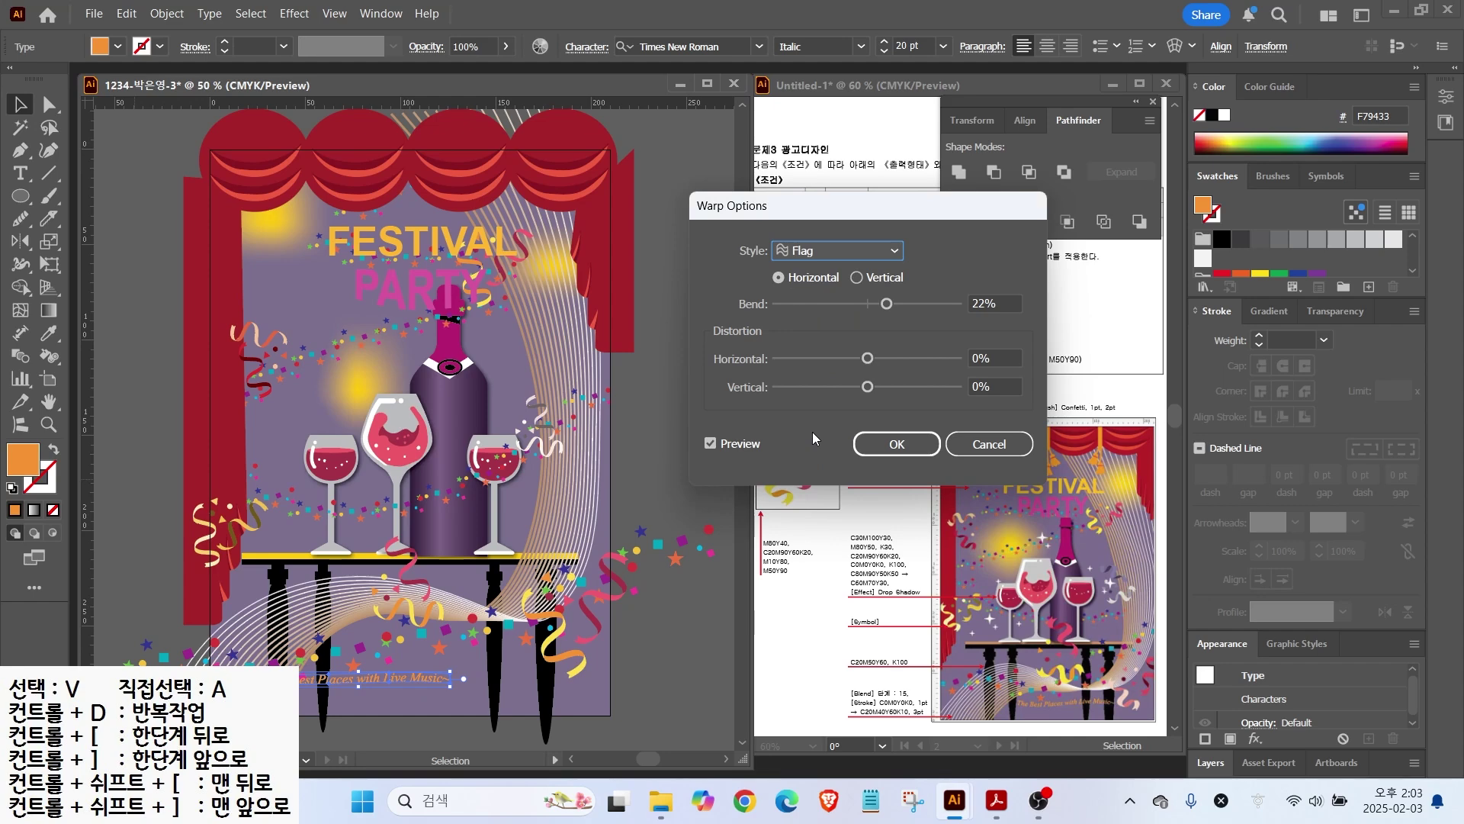
drag(888, 305, 926, 304)
click(897, 442)
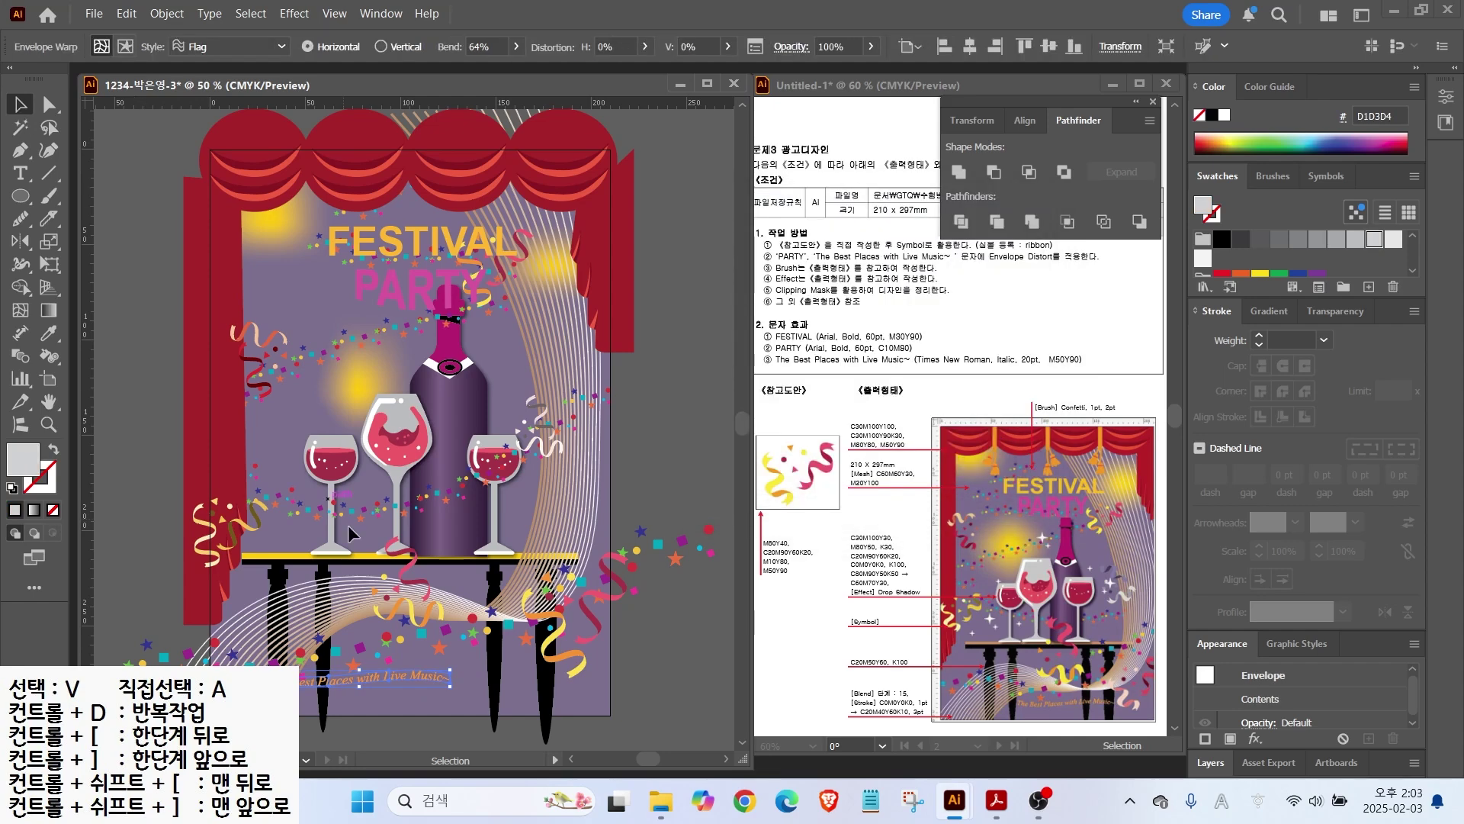
click(592, 691)
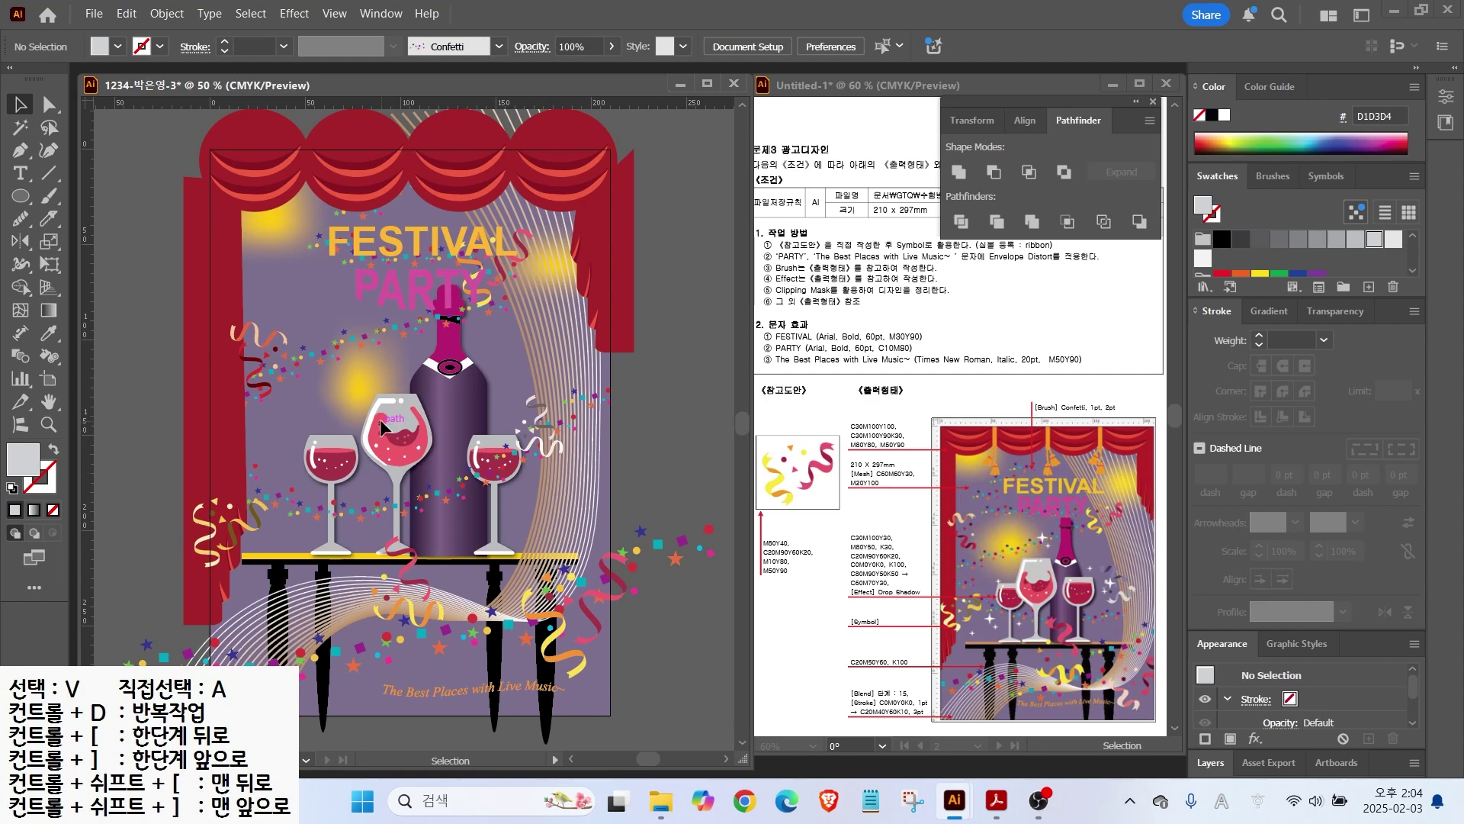
Step: Draw a small rectangle near the yellow glow
drag(23, 191, 83, 200)
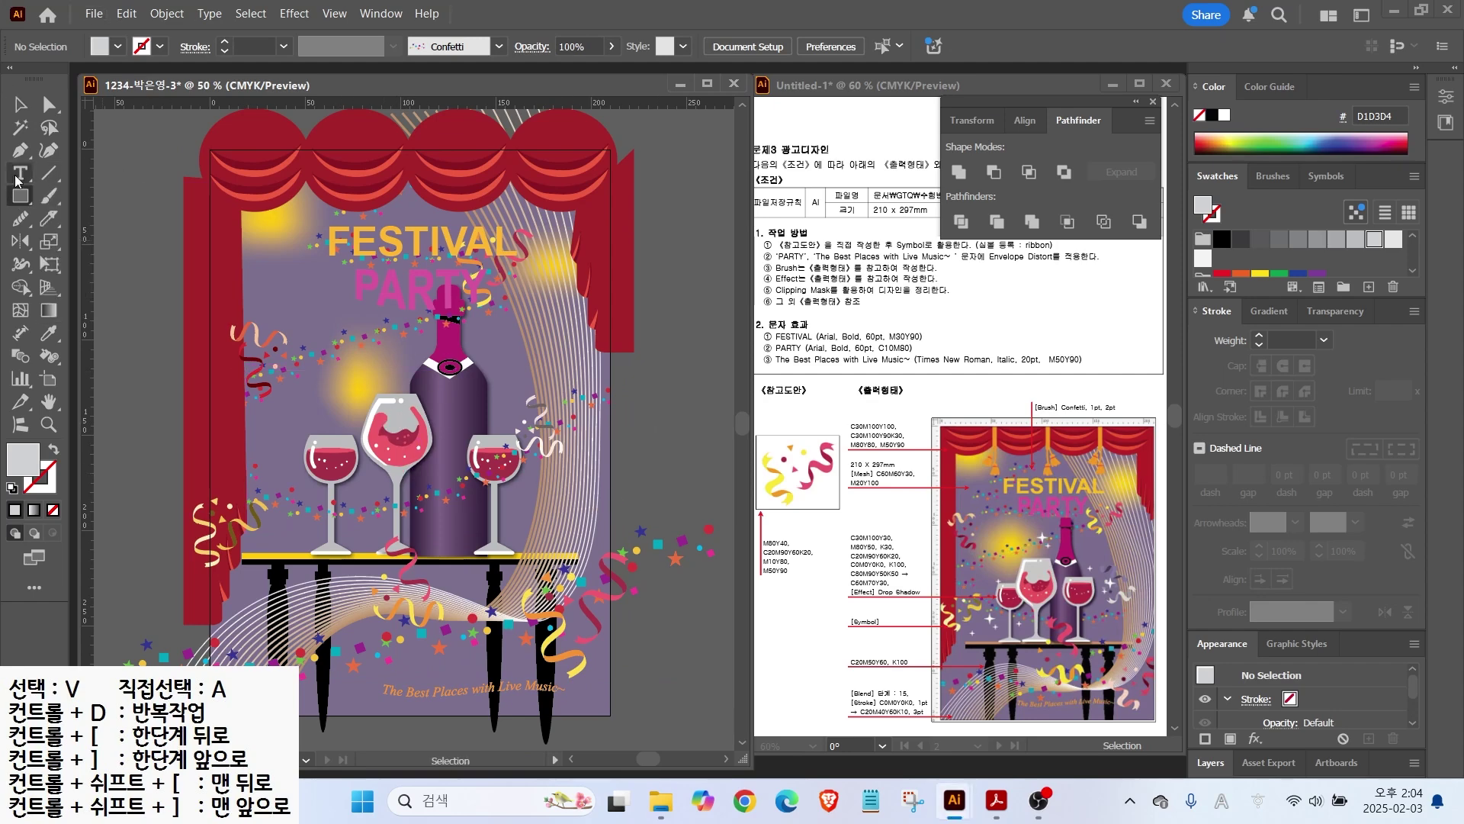
scroll(331, 443, up, 3)
key(p)
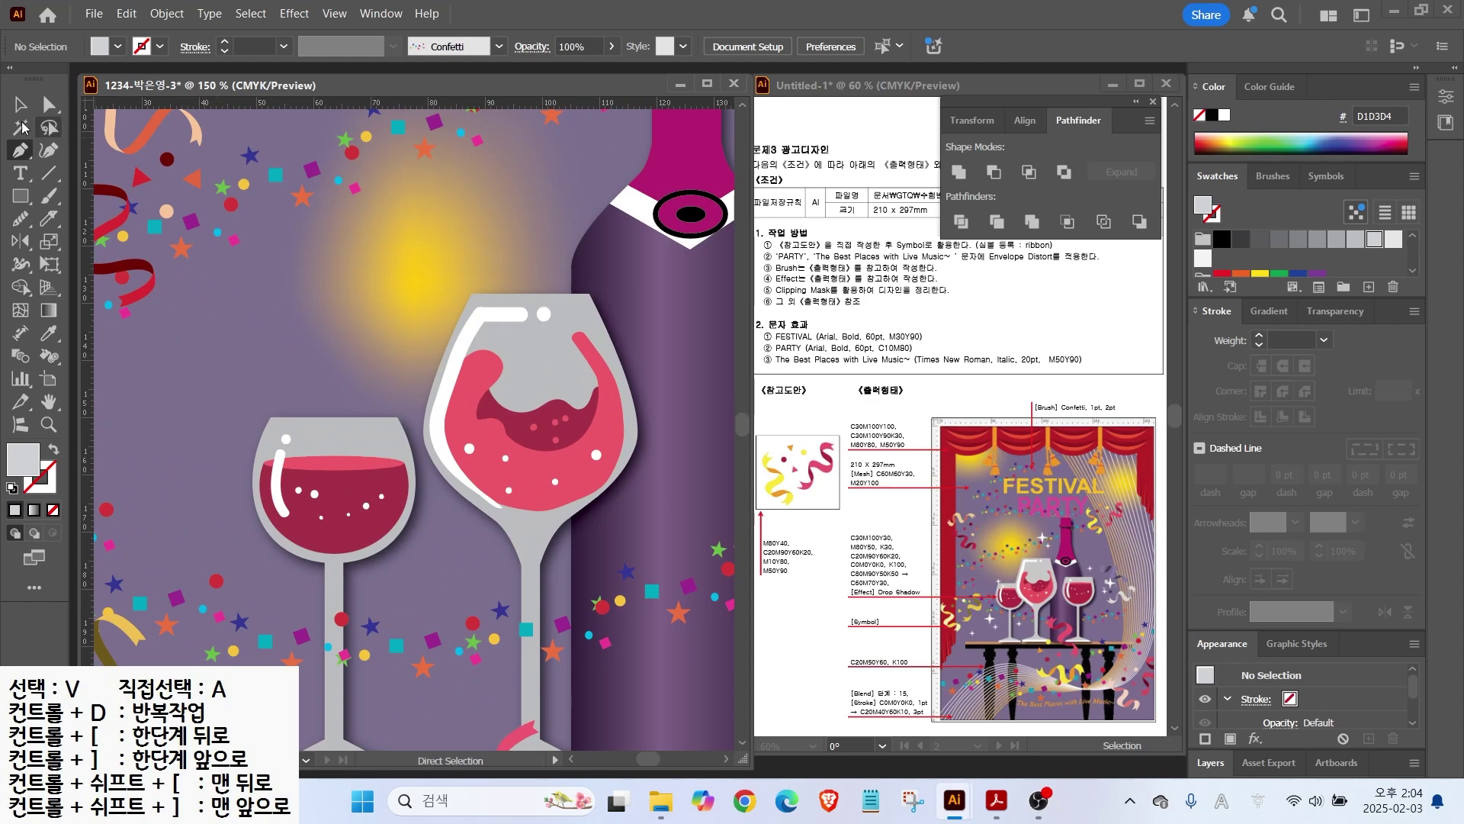
click(20, 196)
mouse_move(191, 244)
mouse_down()
mouse_move(239, 290)
mouse_move(274, 276)
mouse_up()
Step: Rotate the rectangle 45° and stretch its points into a thin, elongated diamond
key(v)
key(a)
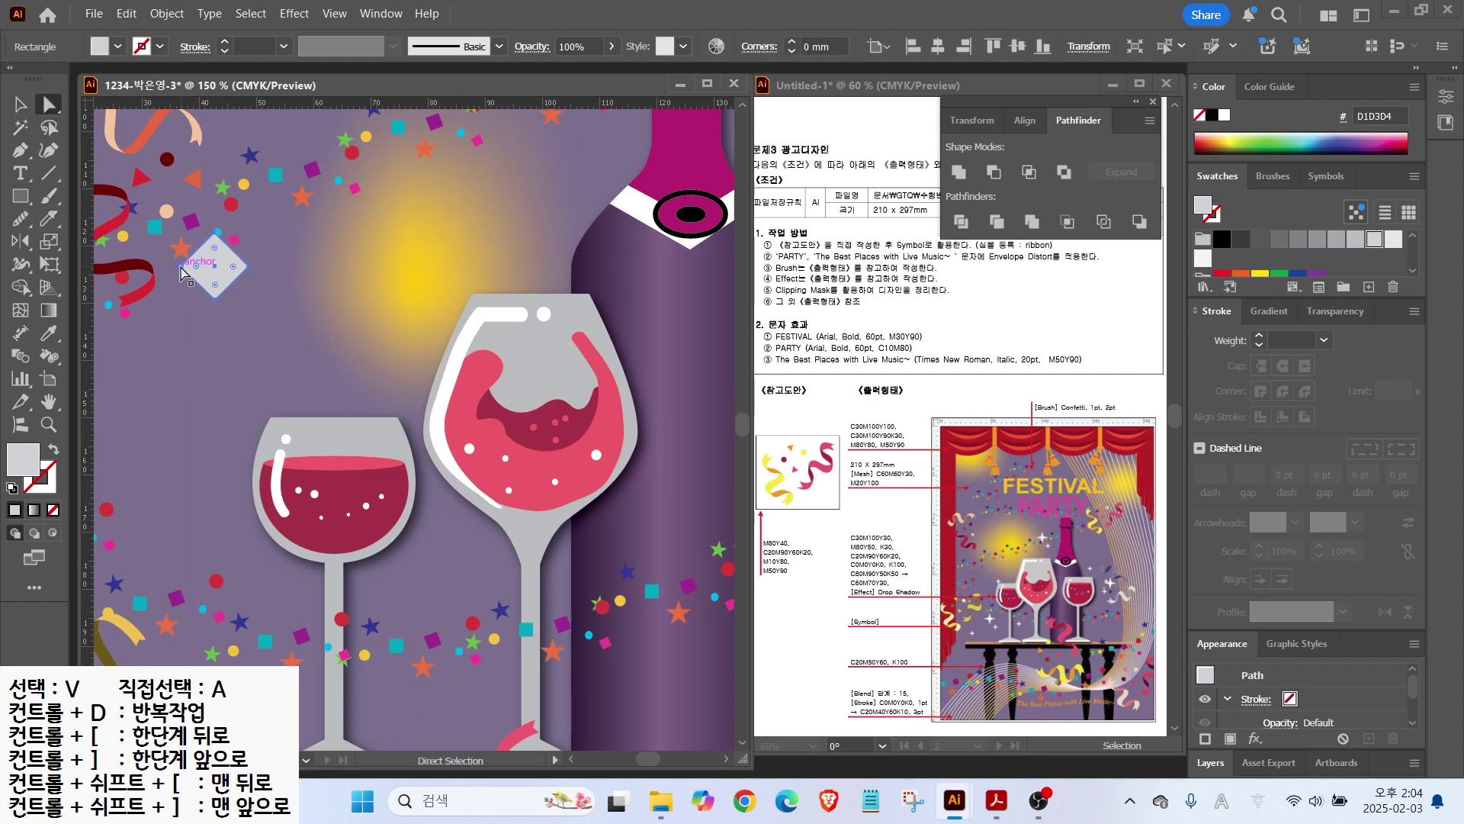
drag(184, 266, 140, 266)
drag(248, 265, 304, 267)
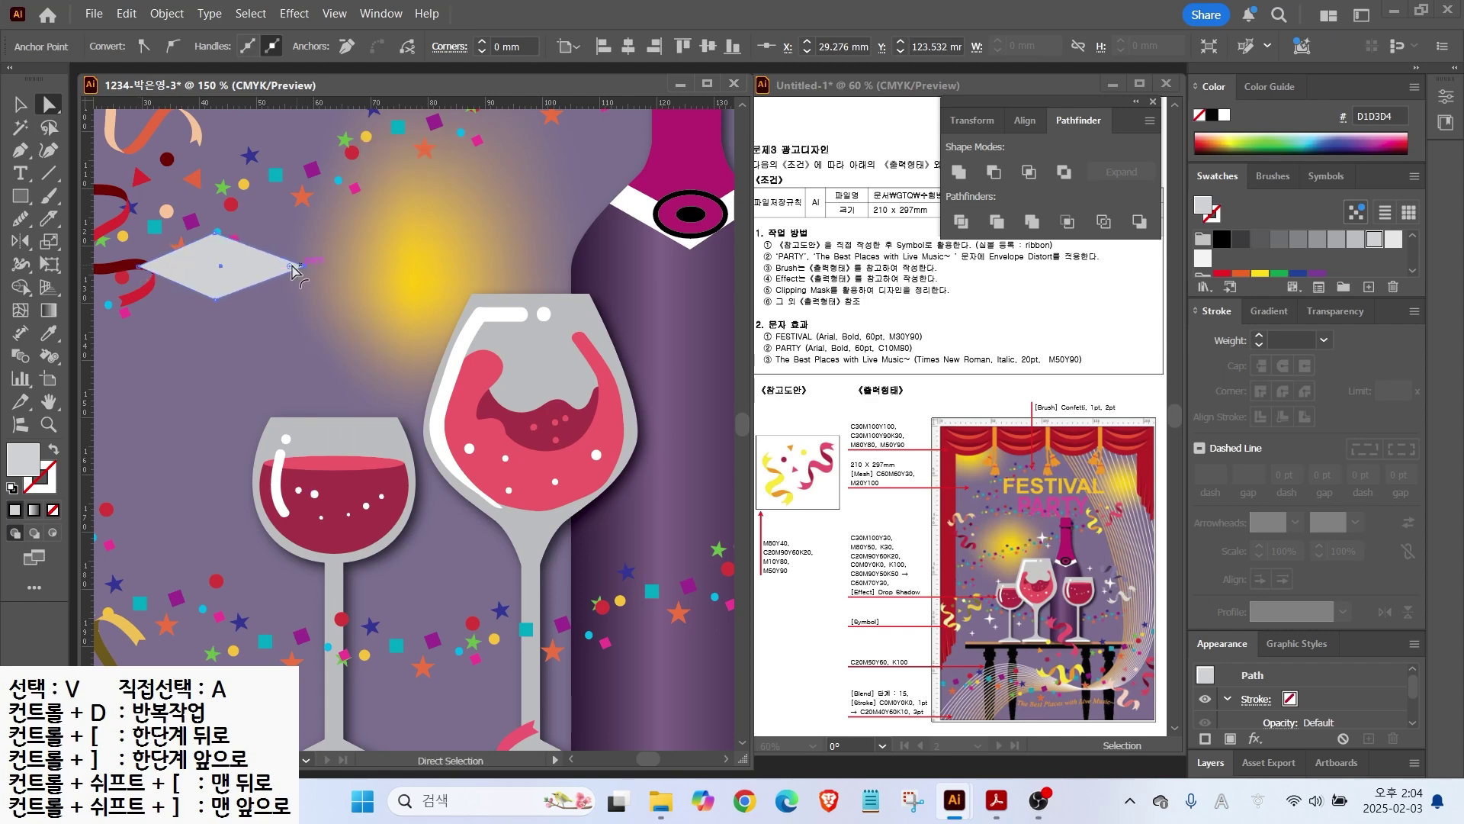
key(v)
drag(222, 185, 287, 320)
key(a)
click(267, 319)
drag(194, 320, 159, 321)
key(ctrl+z)
Step: Cross a 90°-rotated copy over the diamond, fill both white, group and shrink the star
key(v)
drag(262, 324, 385, 368)
shift+click(257, 322)
click(1224, 115)
right_click(364, 357)
click(408, 366)
drag(447, 269, 538, 242)
Step: Scatter sparkle copies beside the left glass, around the right glass and near the yellow glow
drag(508, 248, 307, 466)
drag(356, 543, 264, 488)
scroll(549, 575, down, 1)
drag(174, 521, 639, 359)
drag(638, 441, 645, 438)
drag(642, 367, 335, 230)
drag(648, 436, 365, 259)
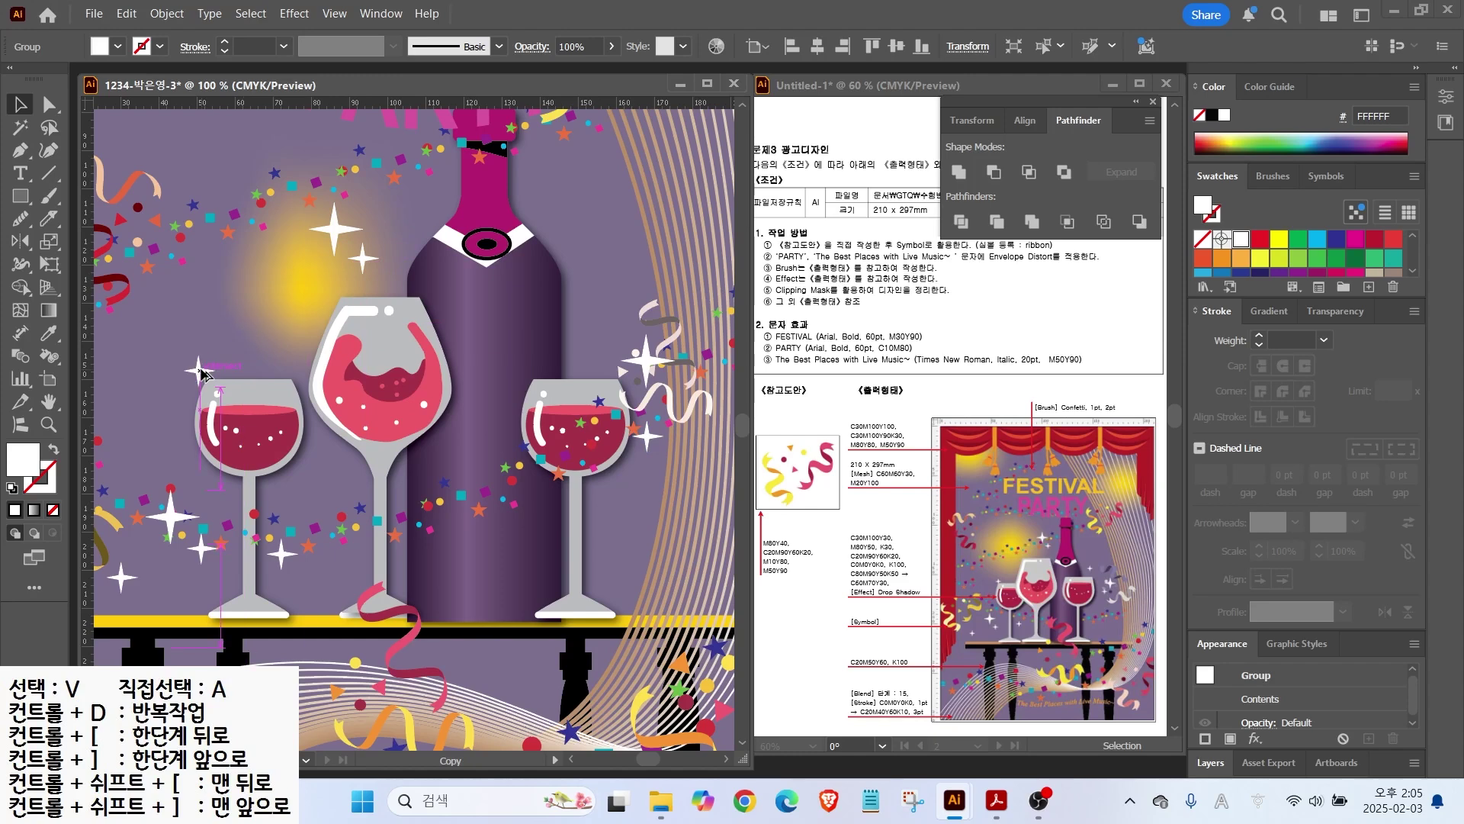
key(ctrl+shift+a)
scroll(397, 342, down, 1)
drag(397, 342, 413, 382)
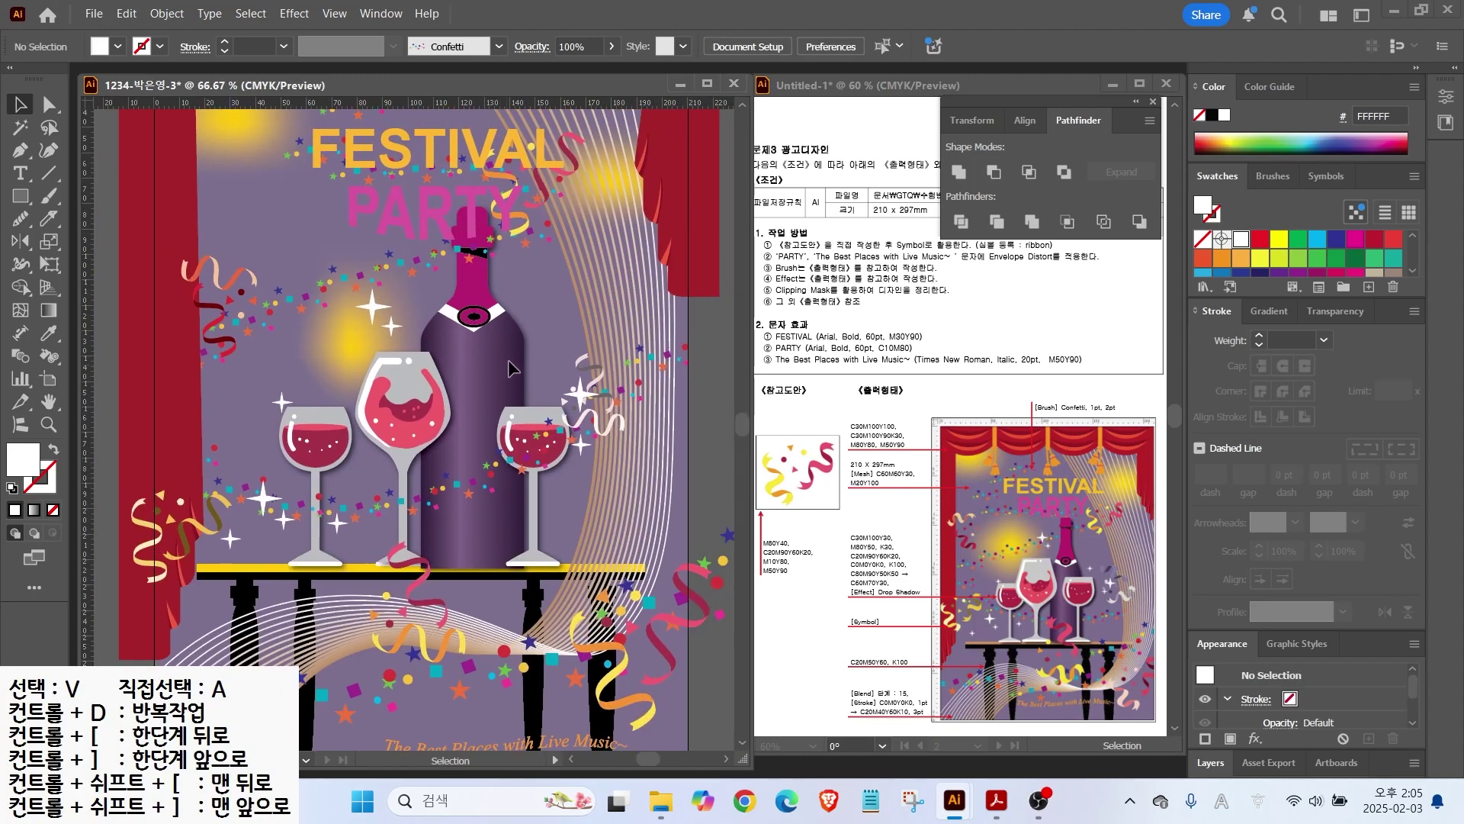
Step: Zoom the poster view out slightly and unlock all the locked artwork
scroll(460, 332, down, 1)
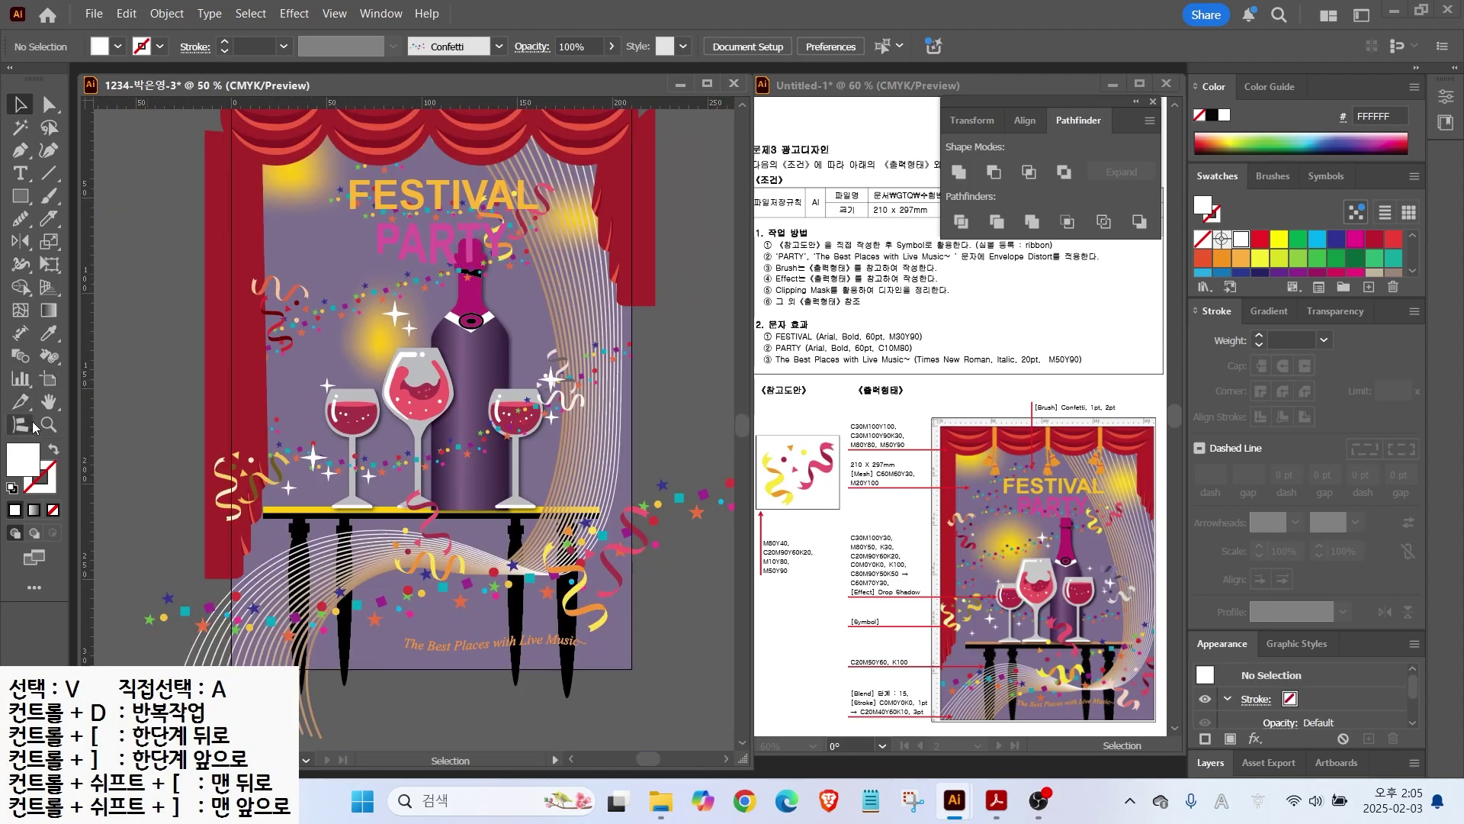
click(48, 401)
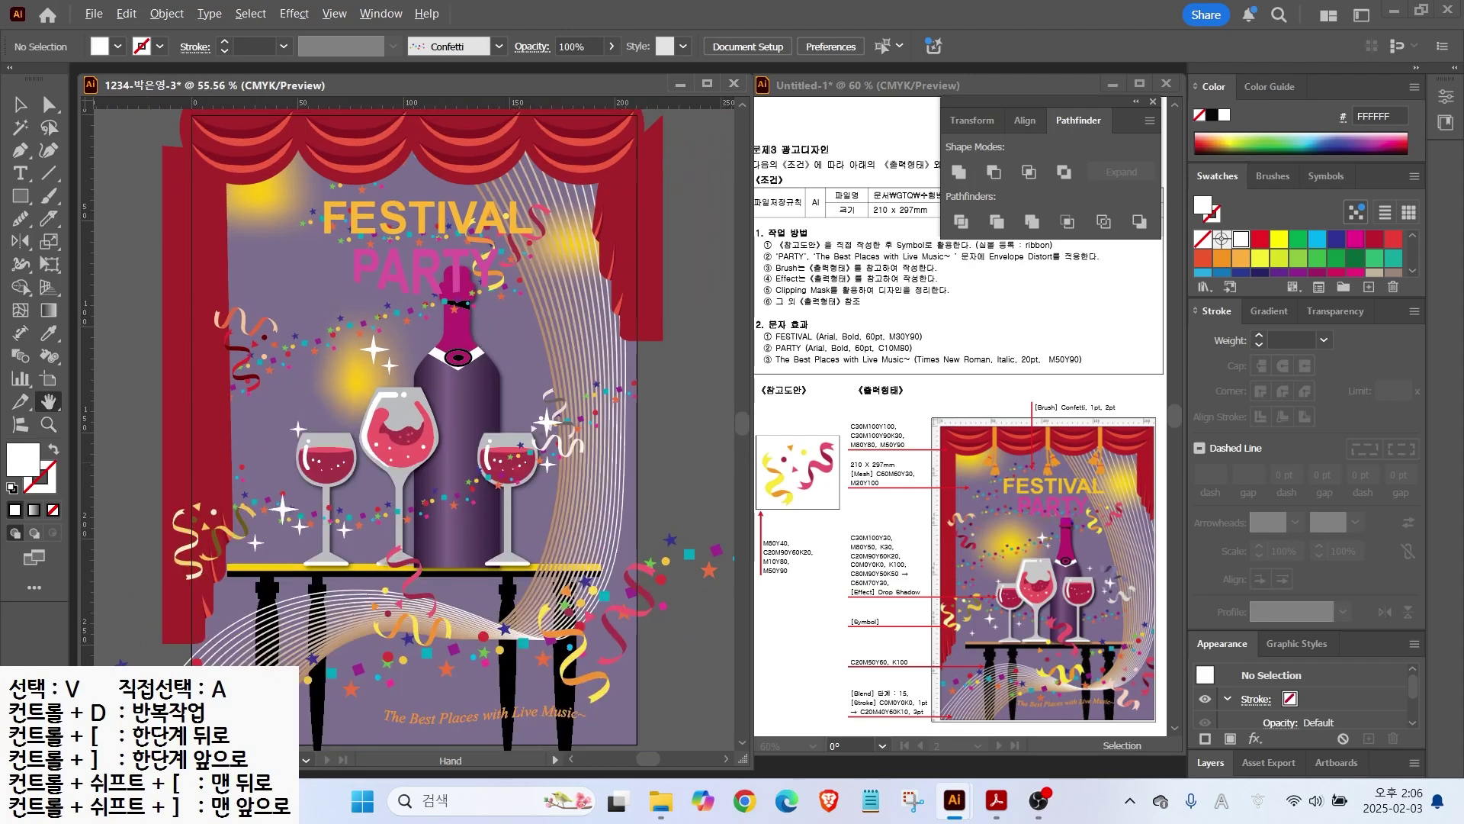
key(alt+ctrl+2)
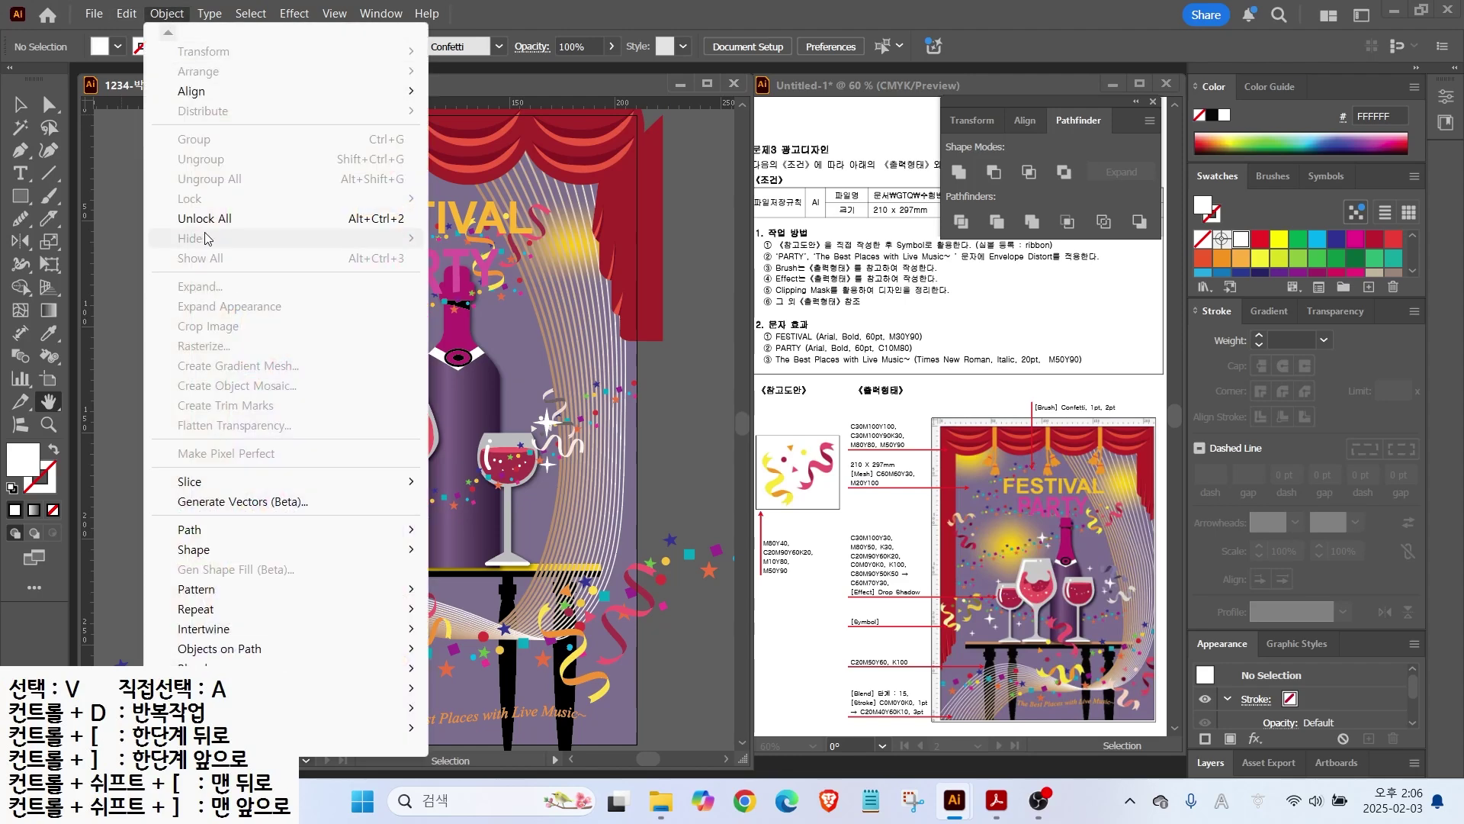
key(v)
Step: Select the wine bottle group on its own and shrink it
click(459, 382)
mouse_move(459, 374)
mouse_down()
mouse_move(459, 703)
mouse_move(407, 554)
mouse_move(432, 380)
mouse_up()
click(647, 359)
click(392, 575)
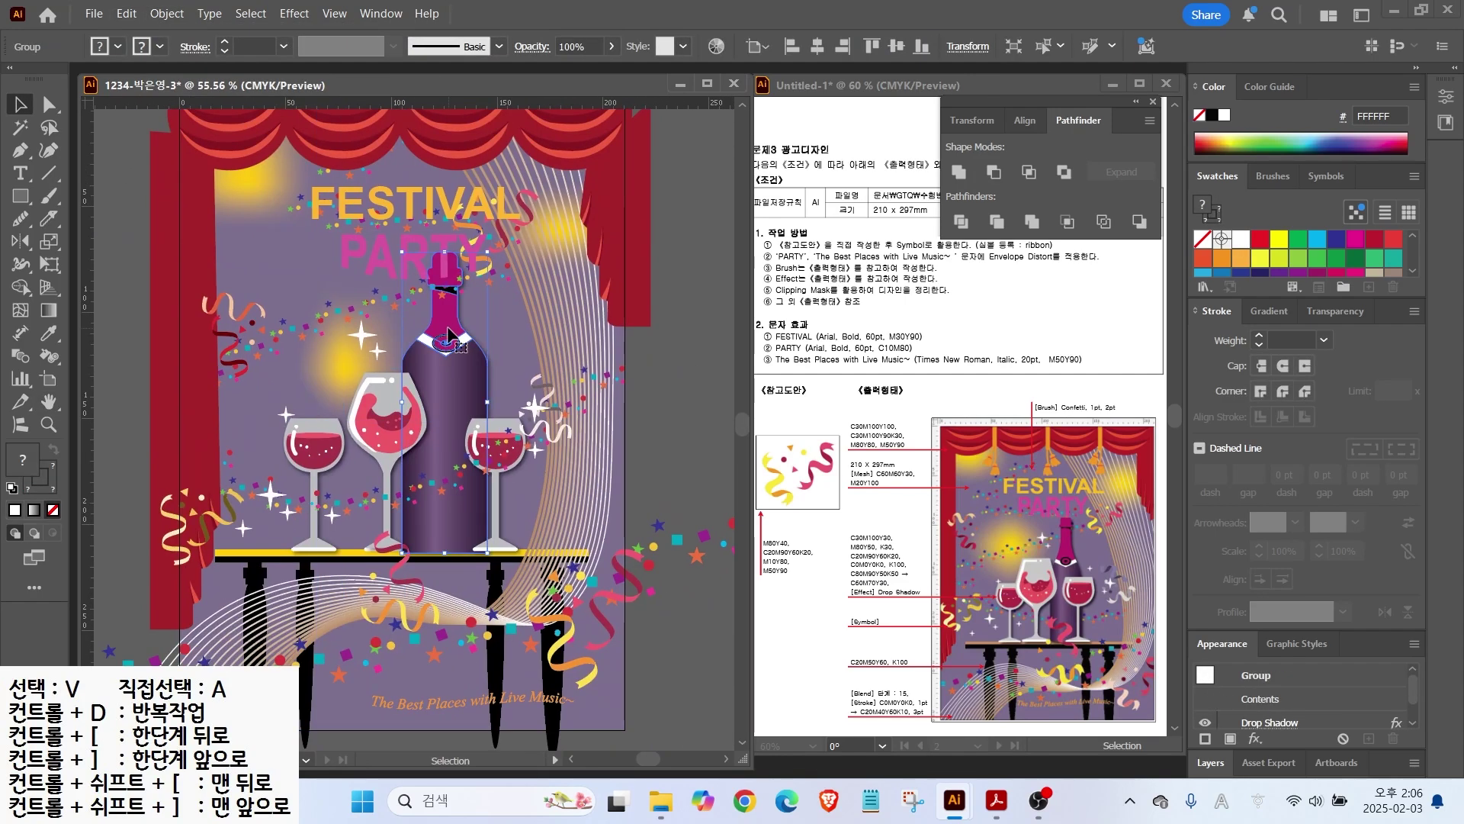
drag(488, 252, 473, 305)
Step: Shrink the middle wine glass, then shrink both side glasses together
click(393, 415)
drag(427, 373, 423, 393)
click(327, 452)
shift+click(497, 452)
drag(526, 417, 493, 471)
Step: Enlarge the side glasses, undo that resize, and enlarge the middle glass instead
click(655, 381)
shift+click(332, 466)
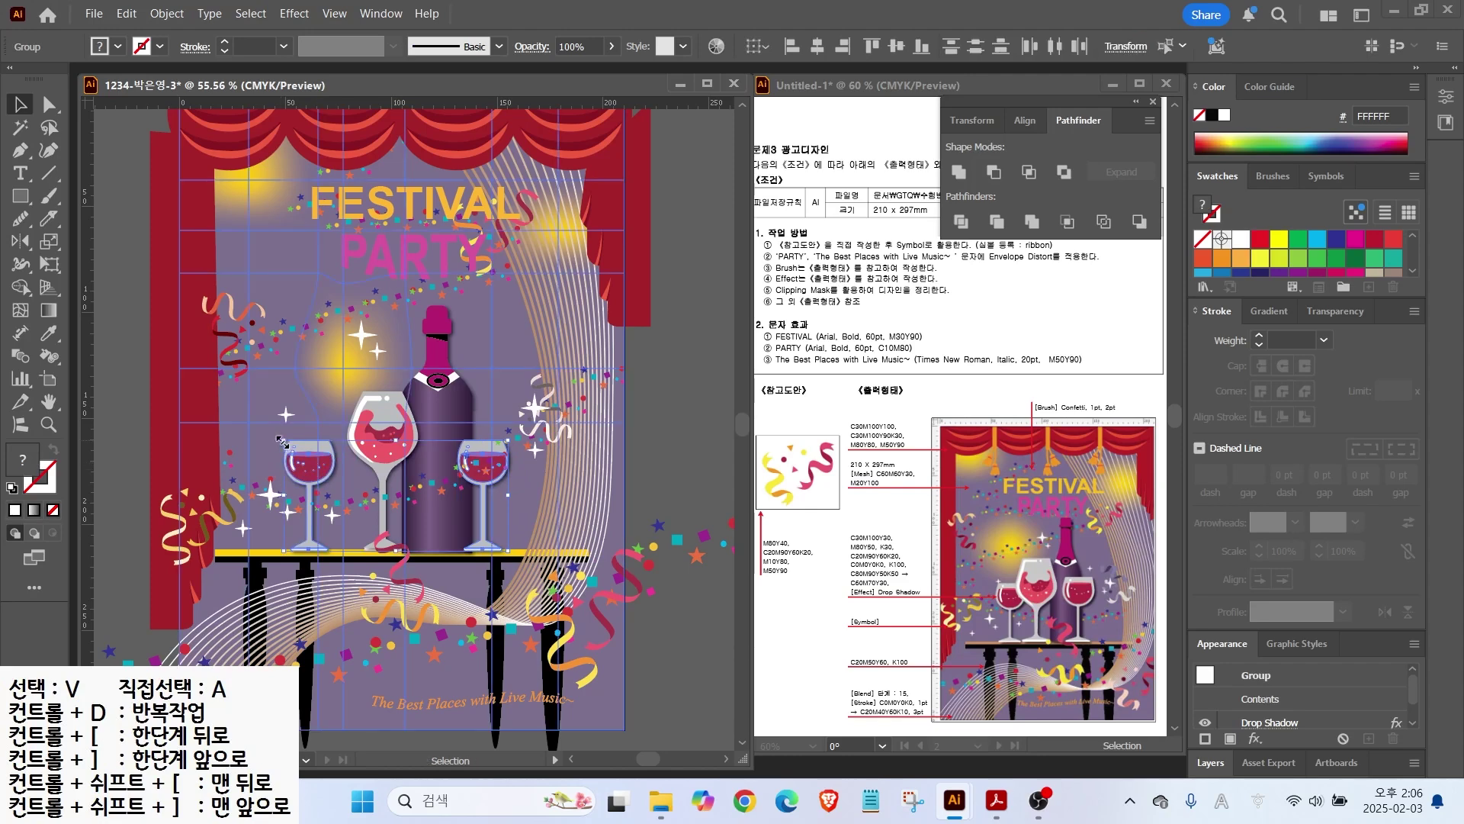
drag(286, 442, 250, 427)
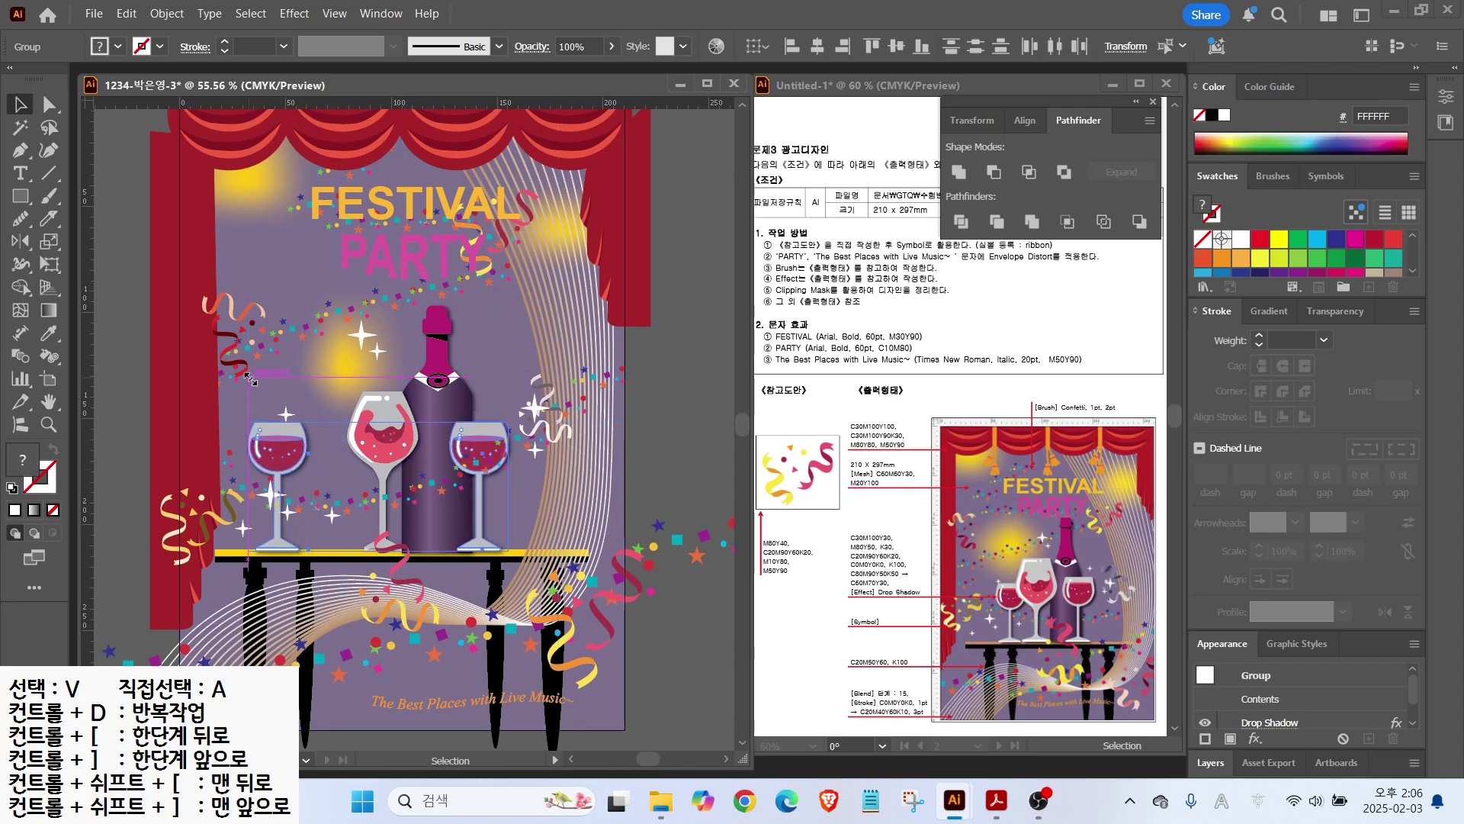
key(ctrl+shift+a)
key(ctrl+z)
key(ctrl+z)
key(ctrl+z)
key(ctrl+z)
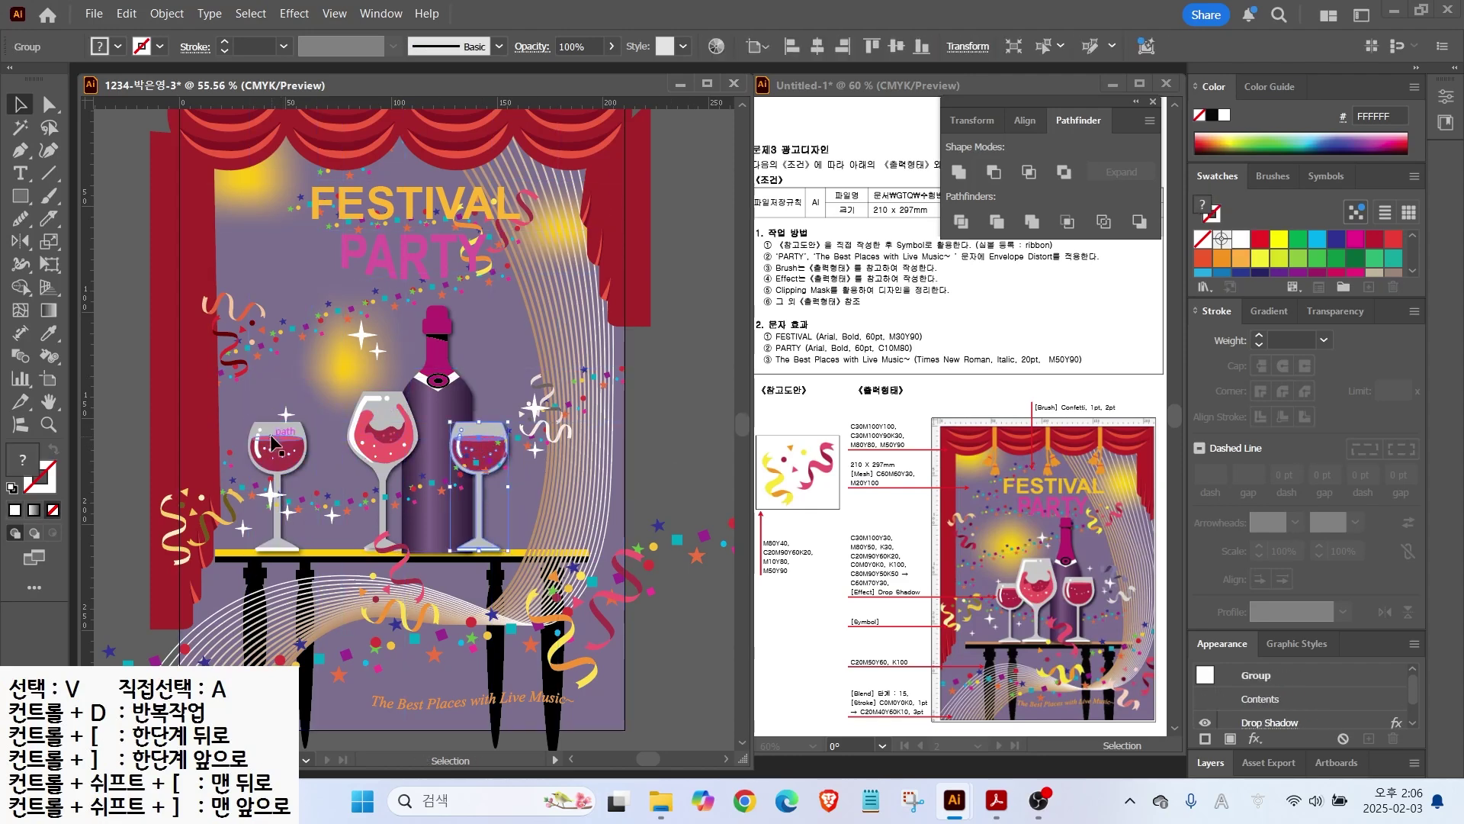
drag(345, 391, 337, 371)
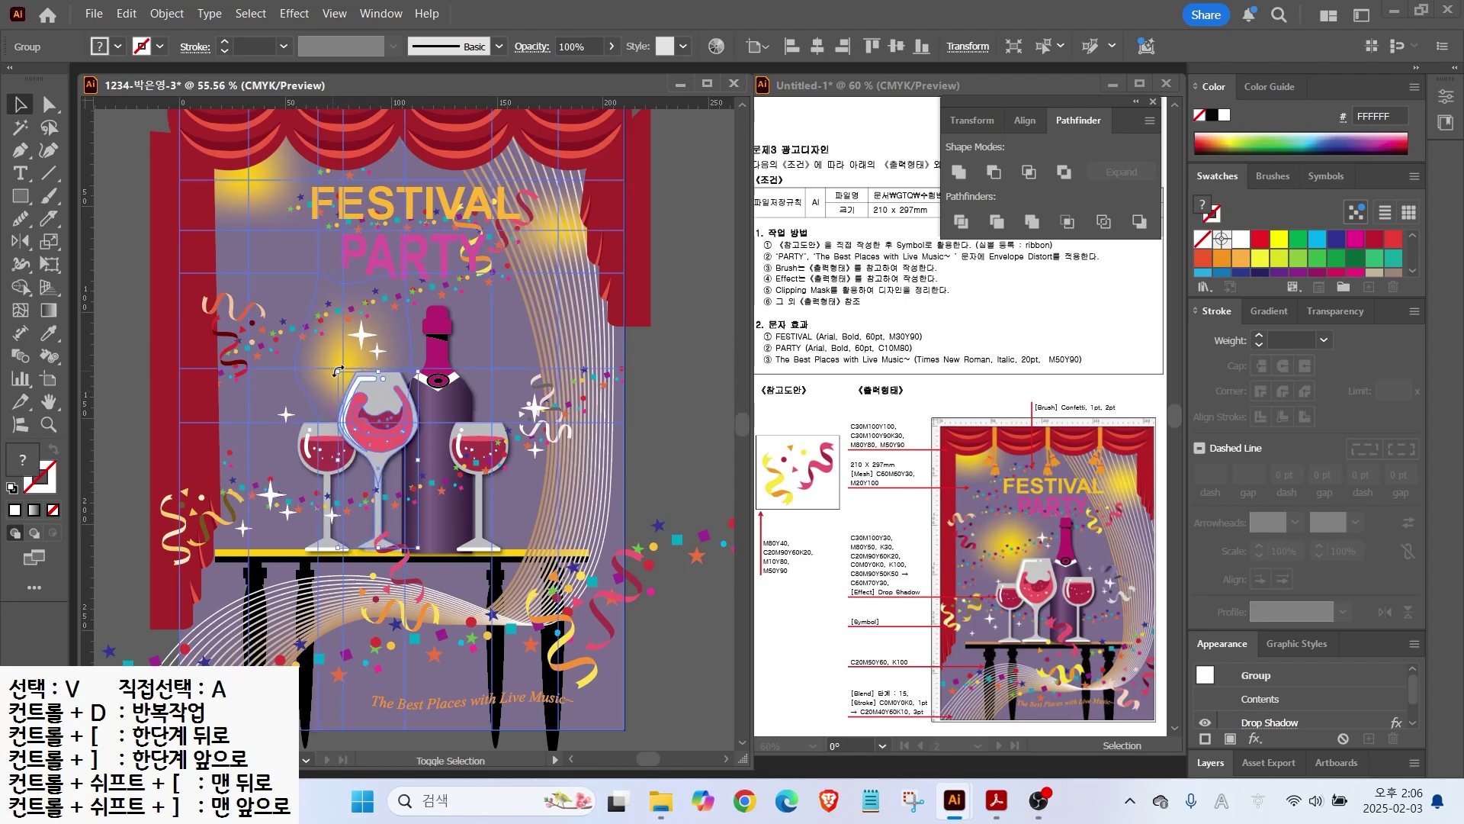
key(ctrl+shift+a)
Step: Move the large decorative group up and to the right, then fit the artboard
click(294, 513)
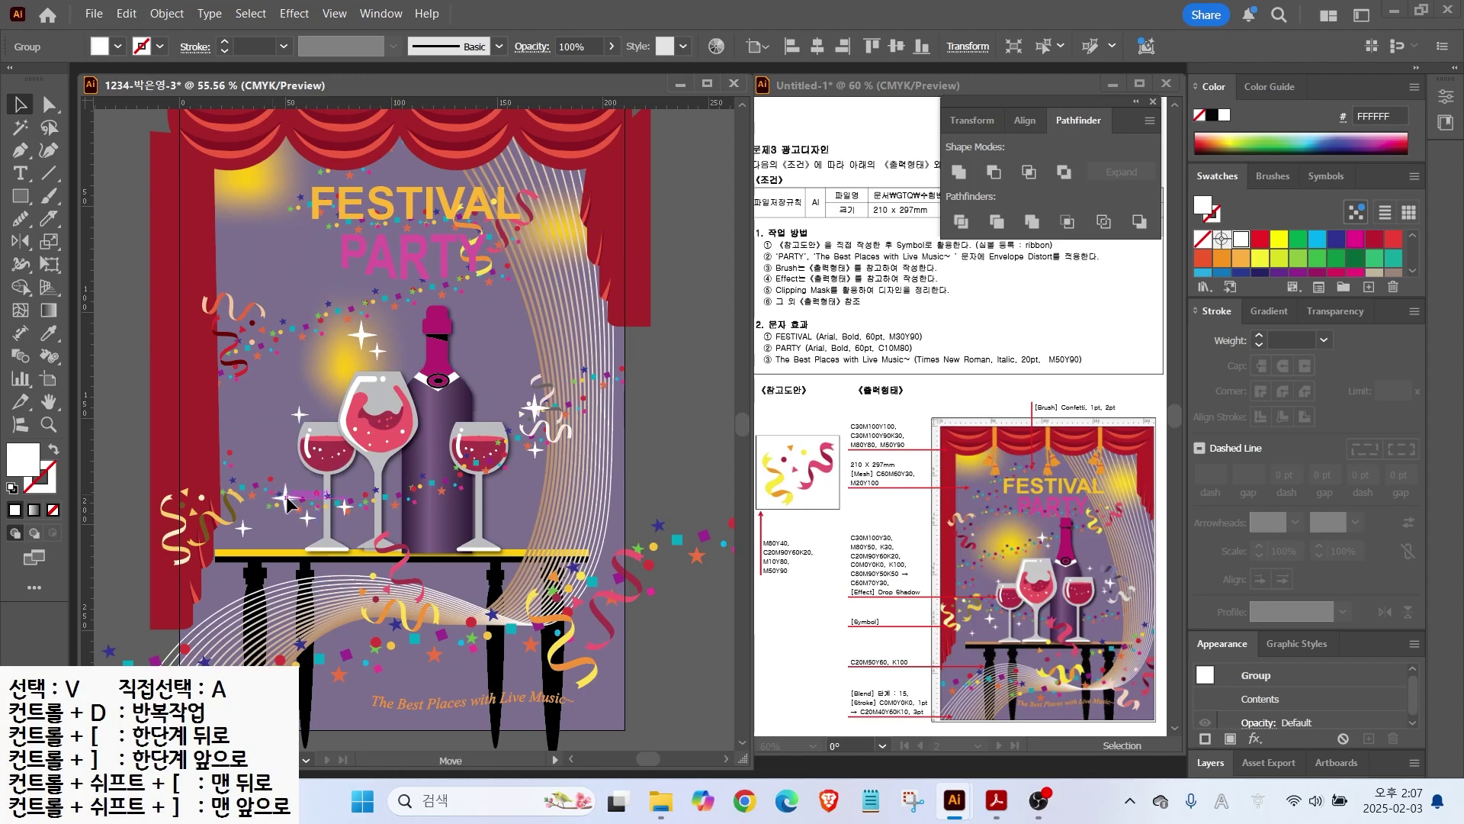
drag(296, 521, 537, 435)
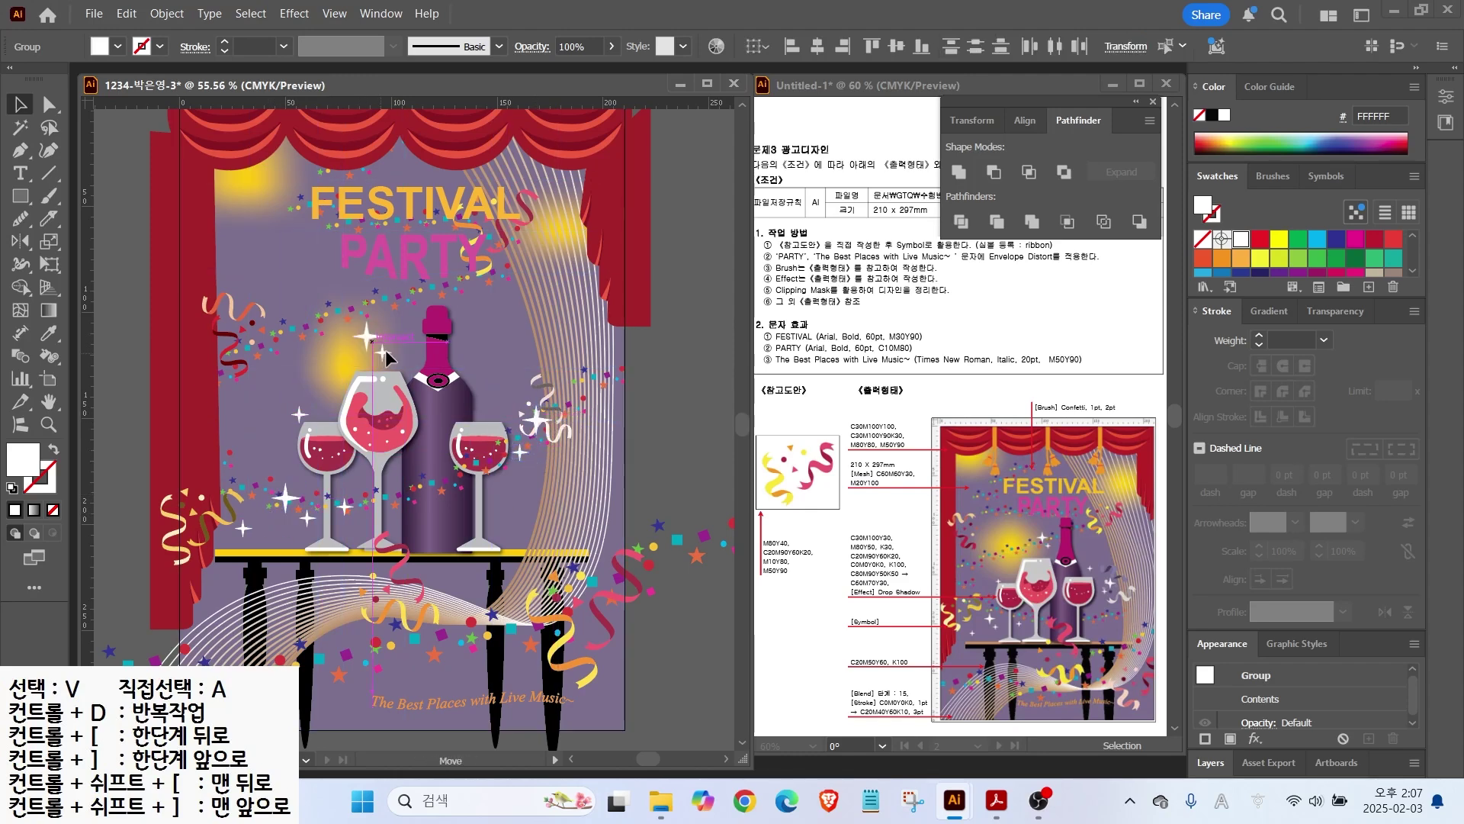
click(677, 406)
key(ctrl+0)
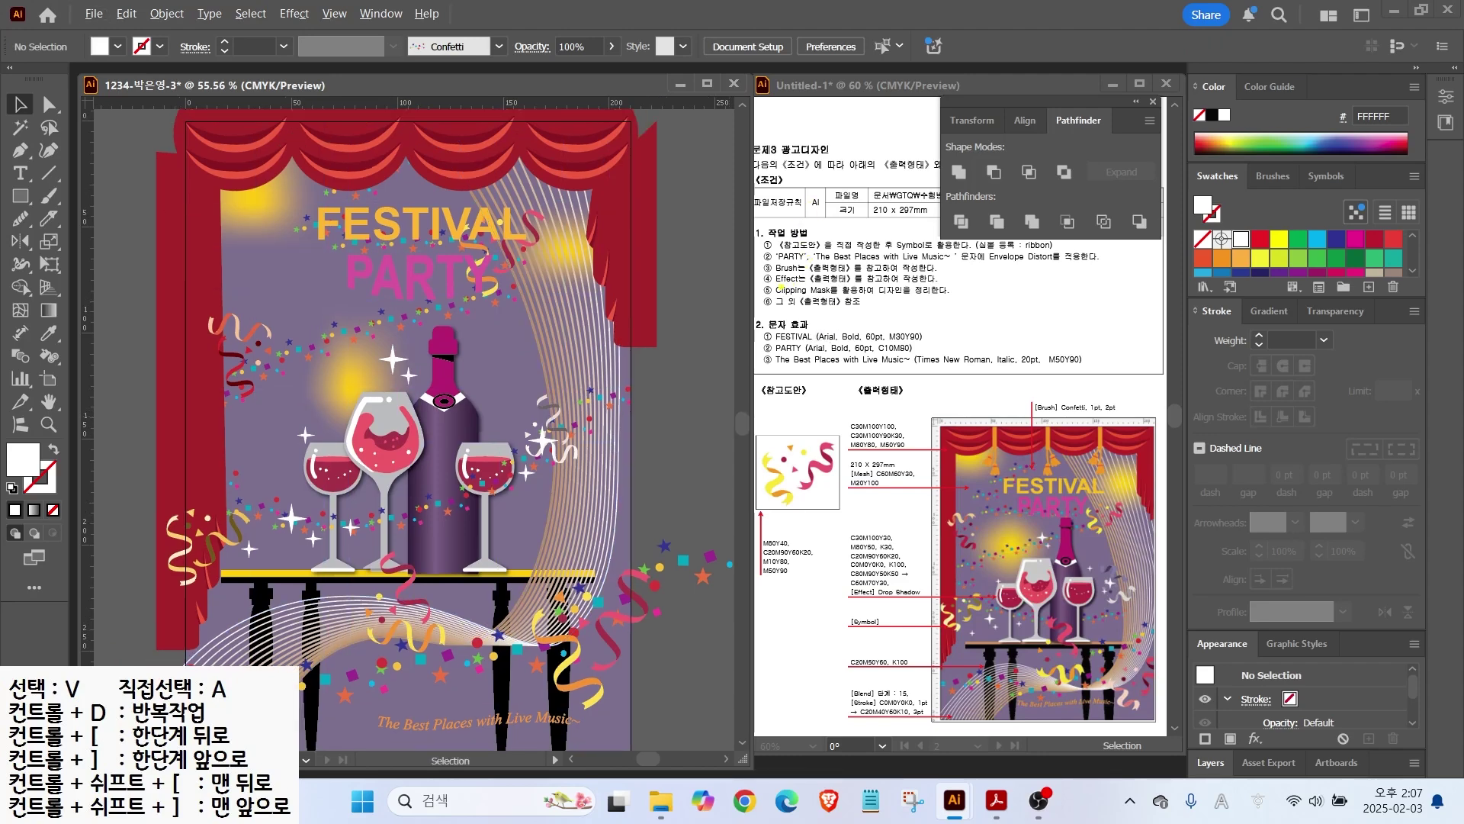
drag(793, 298, 972, 295)
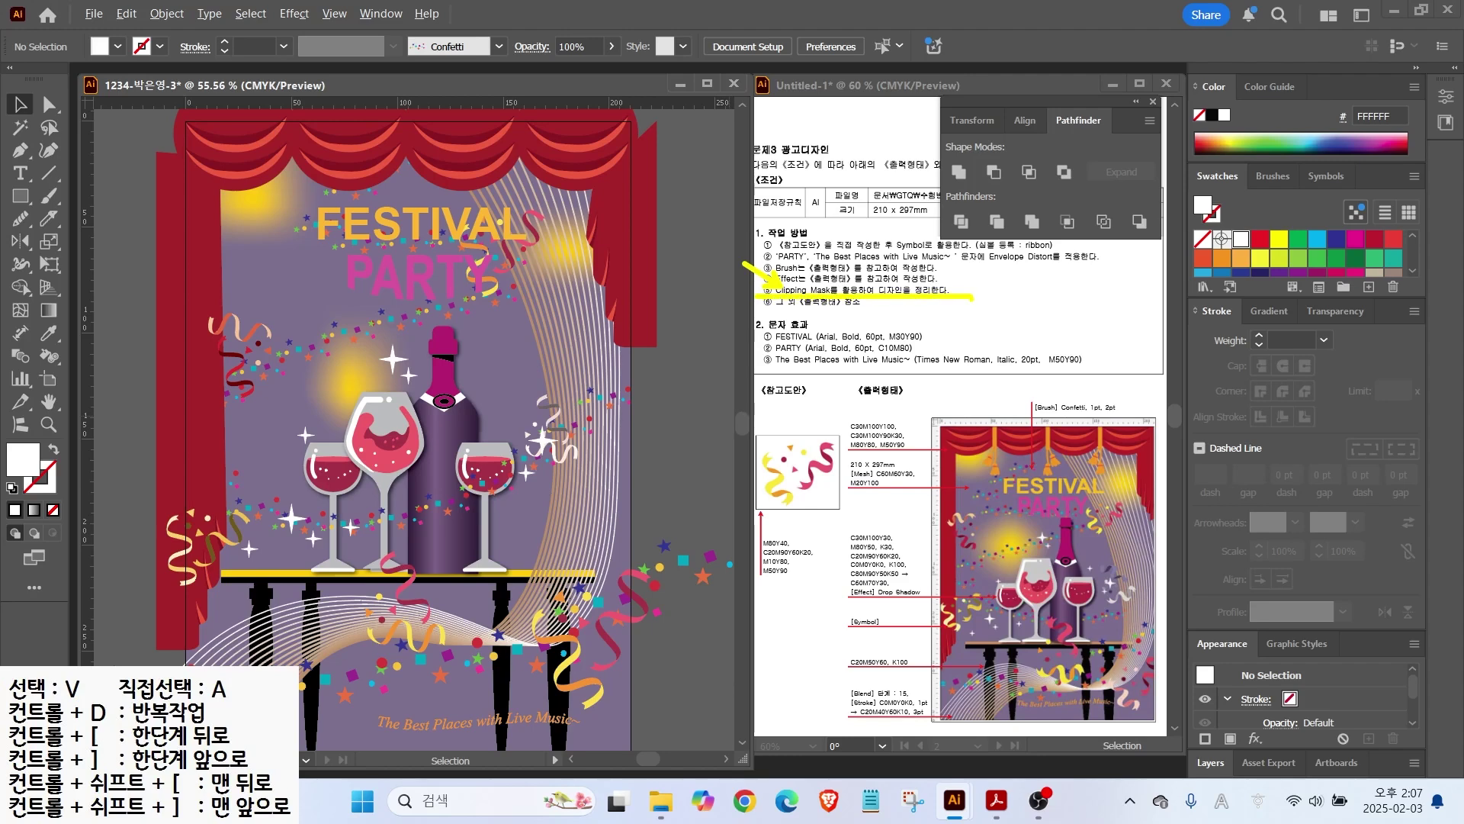
Step: Zoom out and draw a 210 × 297 mm rectangle
key(Escape)
key(ctrl+minus)
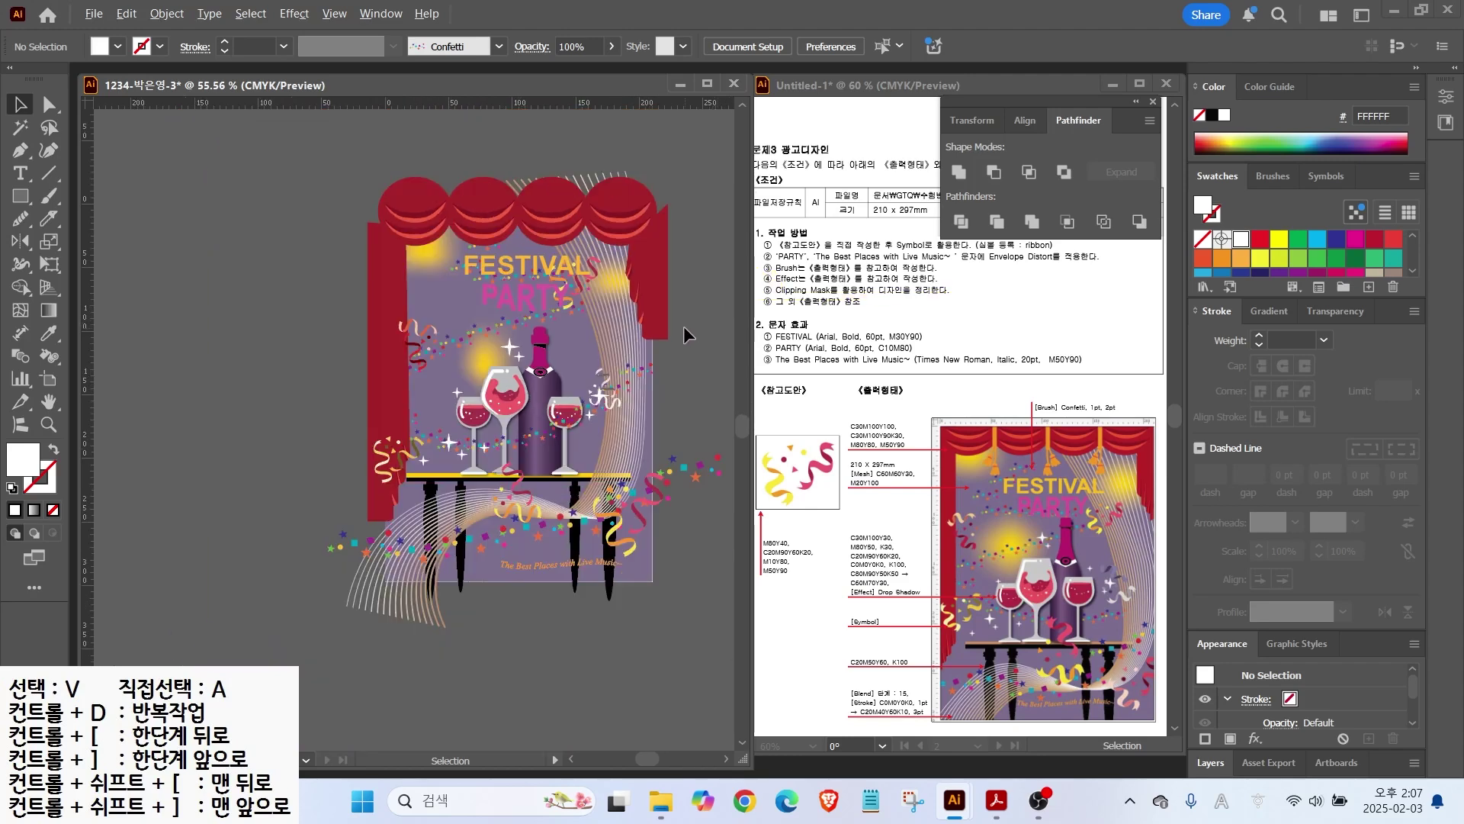
key(ctrl+minus)
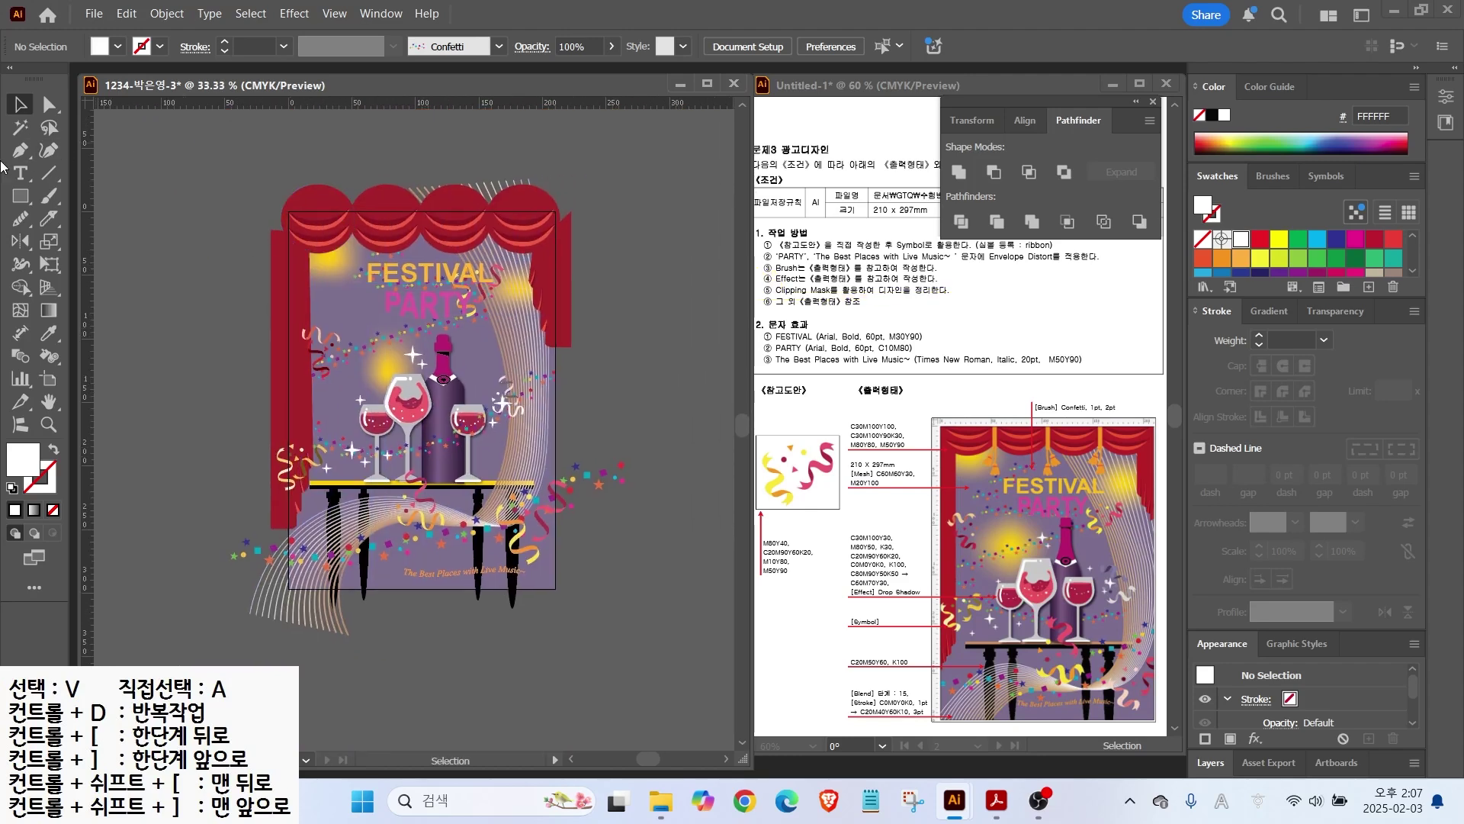
click(20, 196)
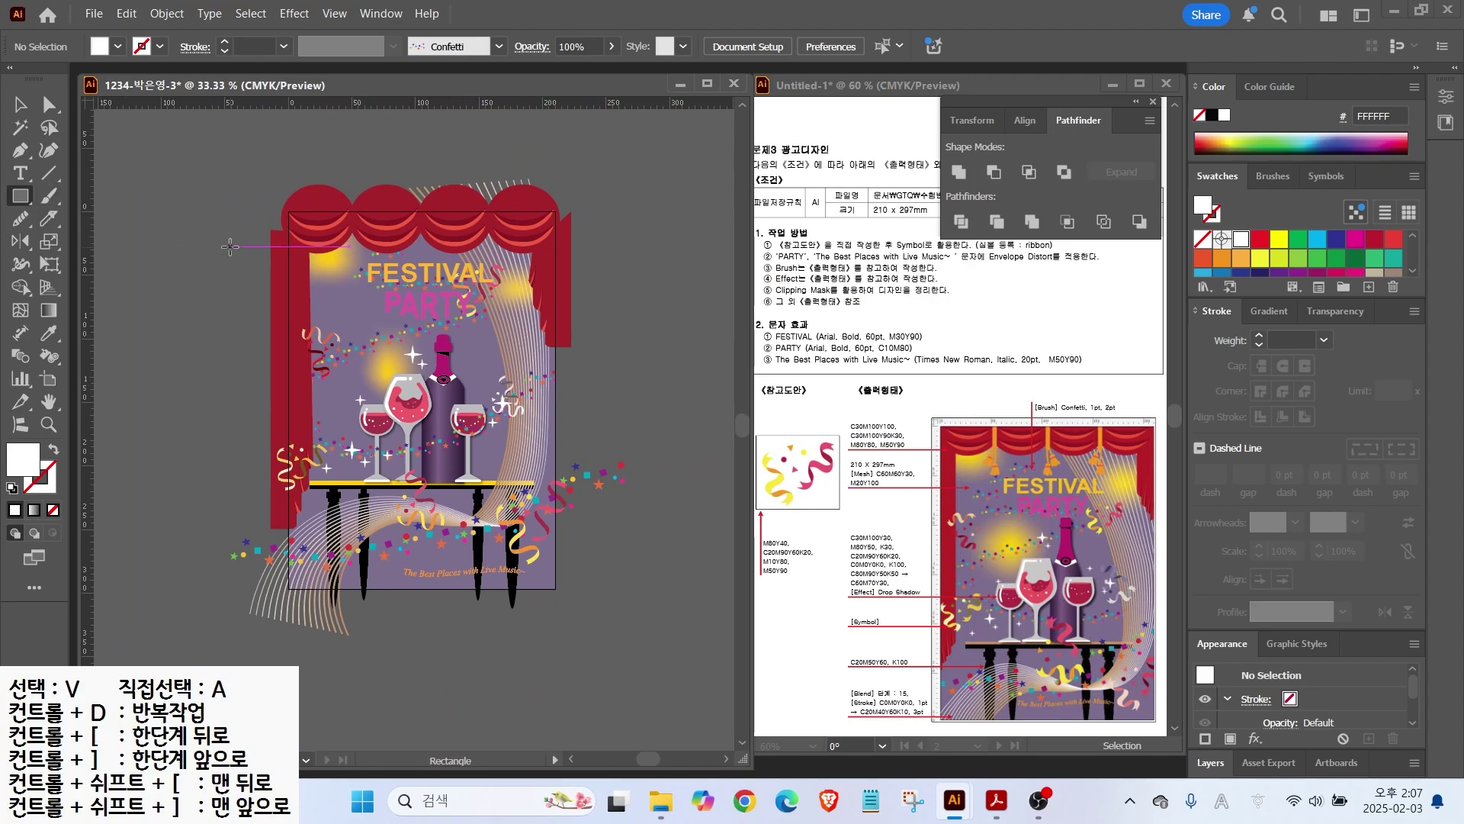
click(229, 247)
text(210)
key(Tab)
text(297)
key(Return)
Step: Align the rectangle horizontally and to the top with the artboard
key(v)
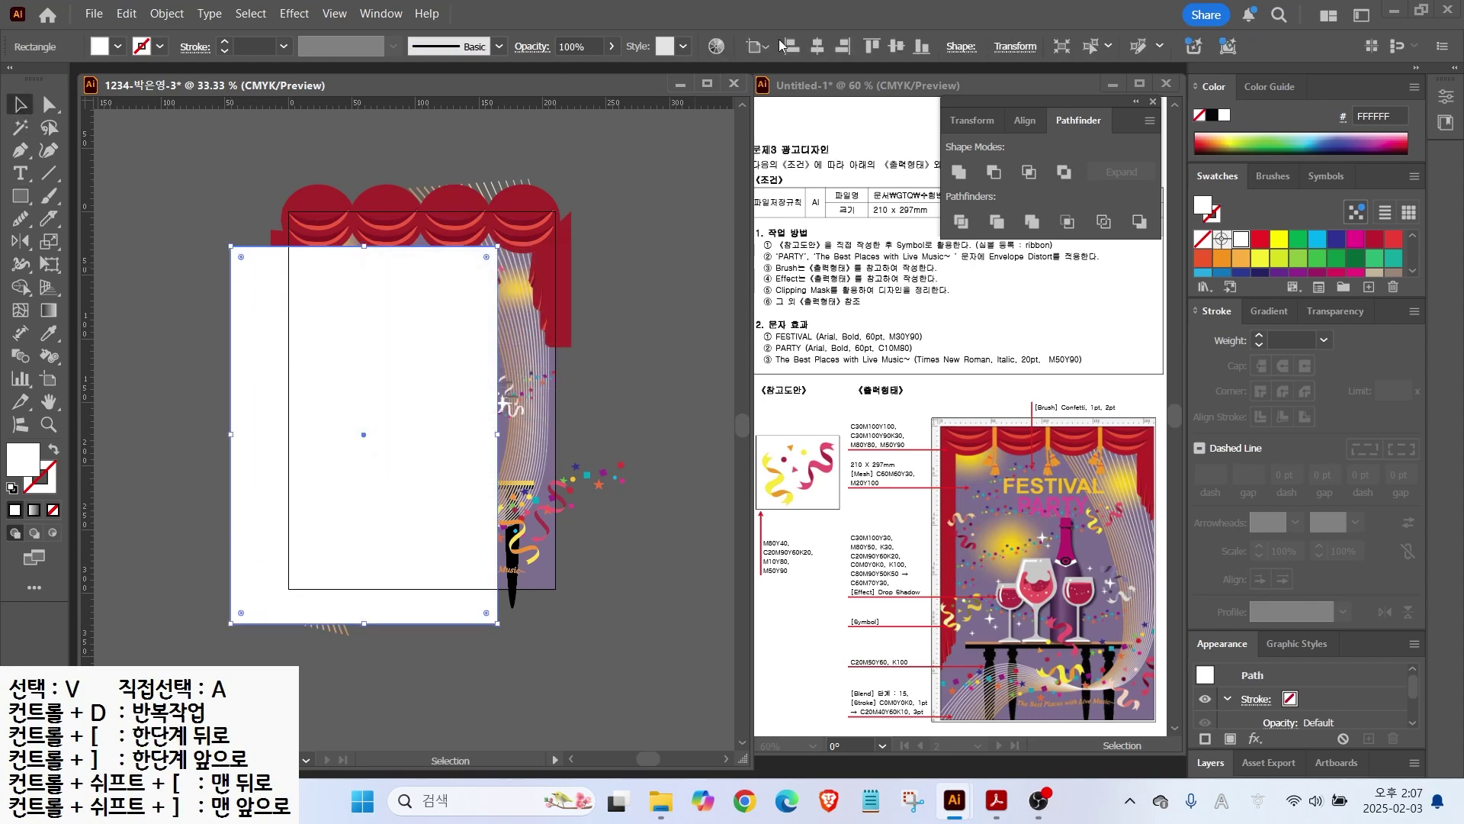
click(792, 46)
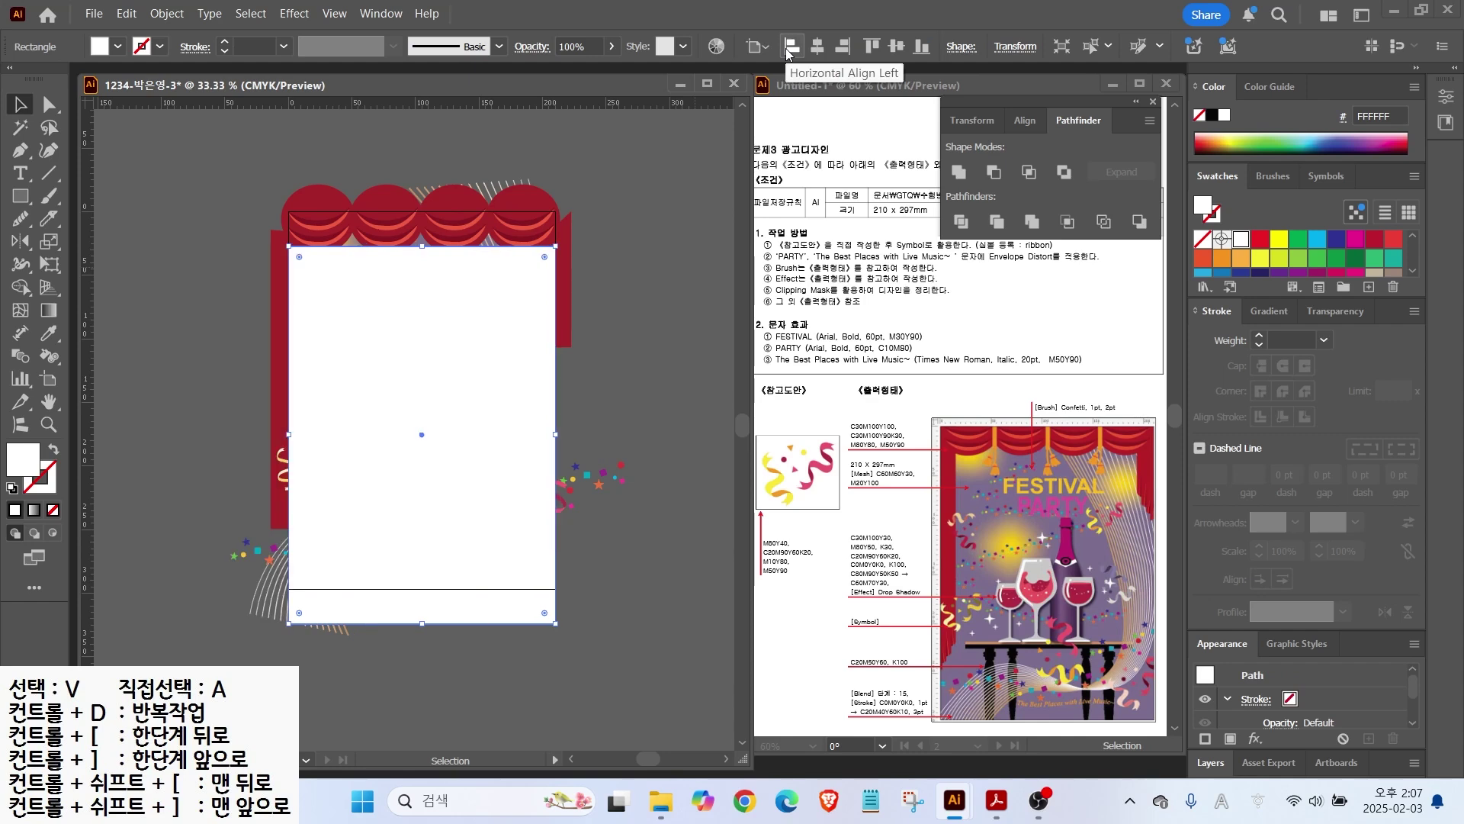
click(872, 47)
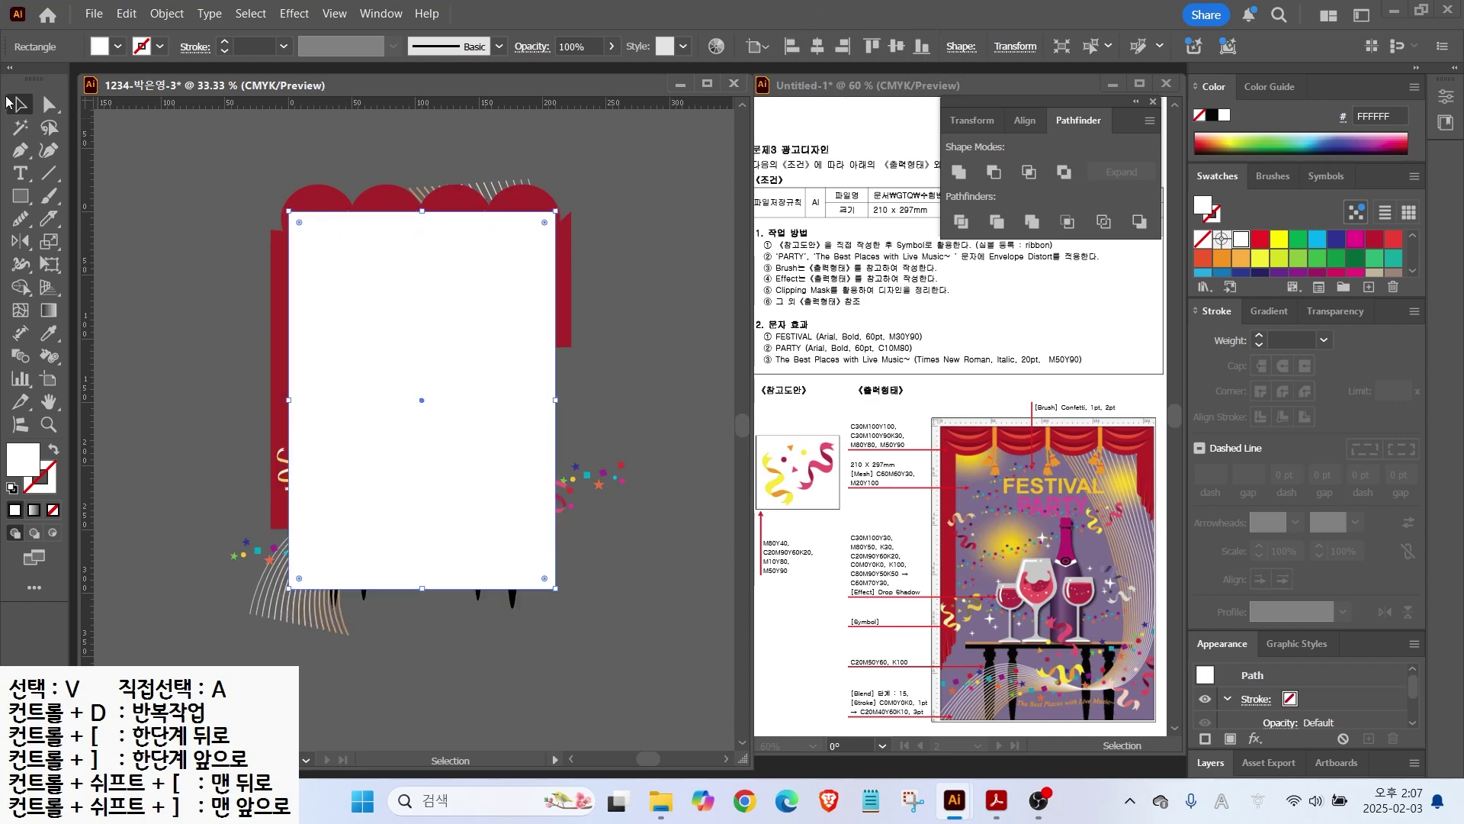
click(165, 156)
Step: Select all artwork, make a clipping mask, and fit the artboard in the window
key(ctrl+a)
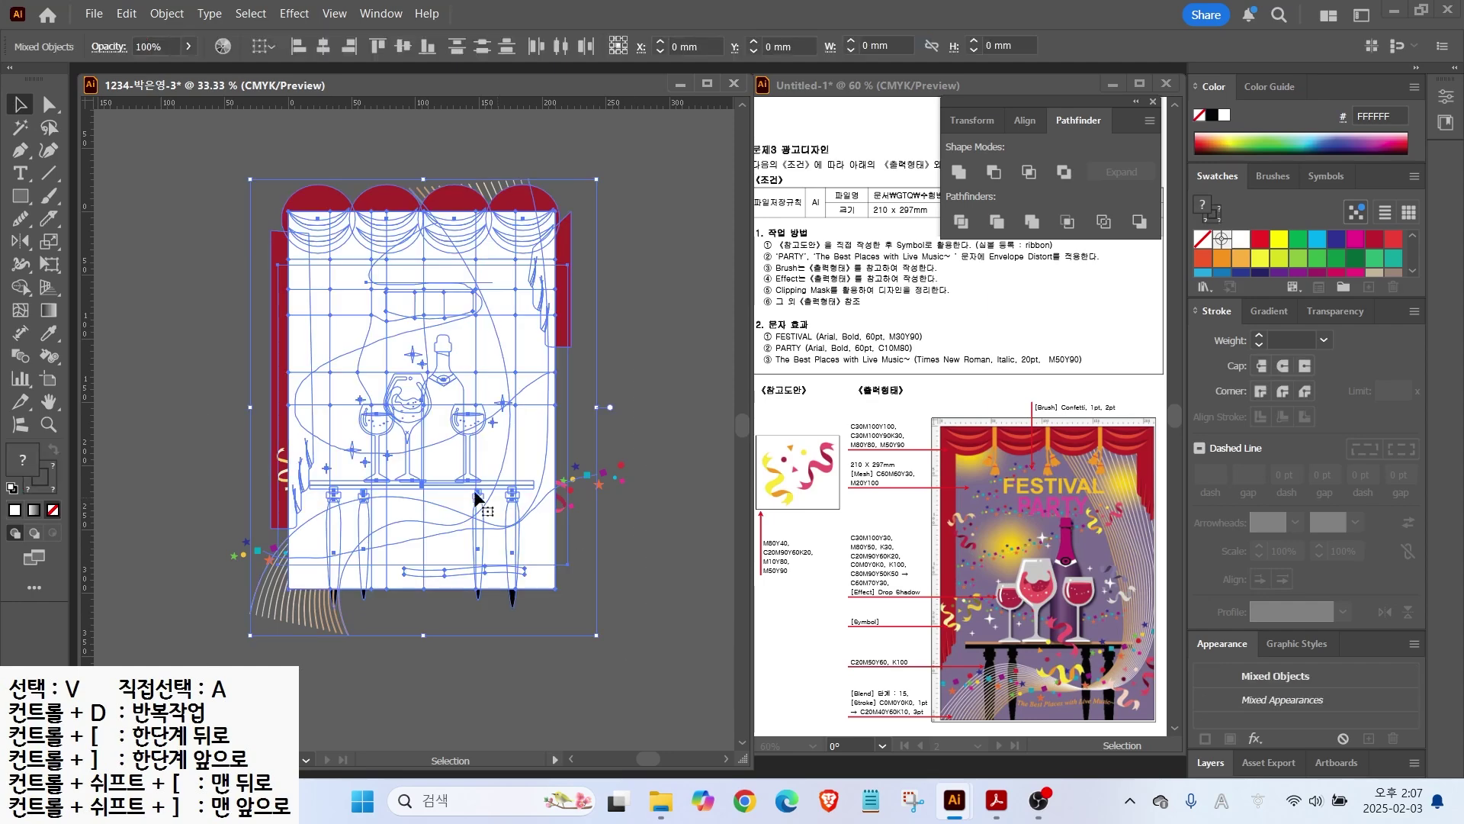
right_click(410, 353)
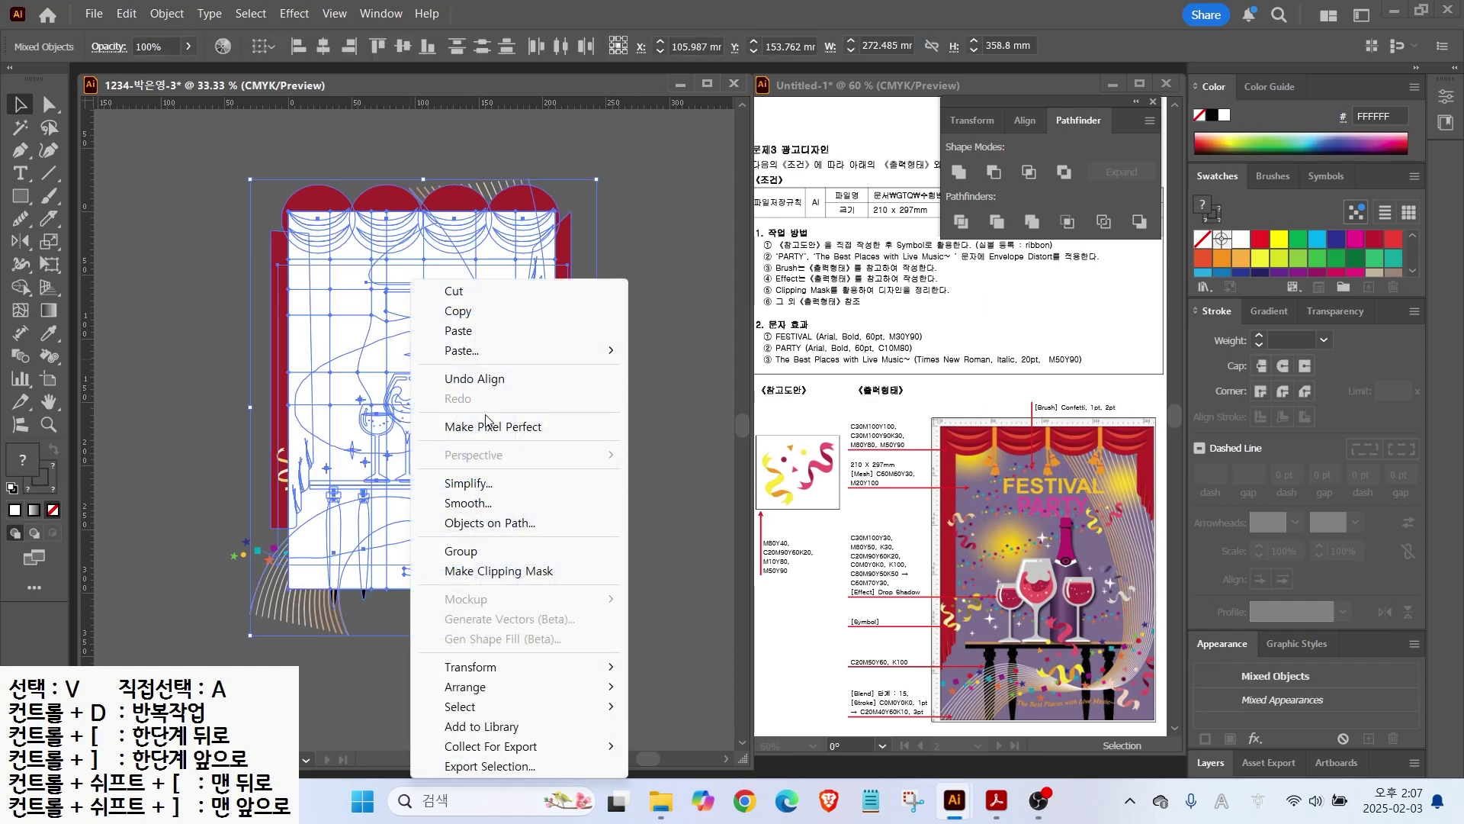
click(504, 571)
click(592, 418)
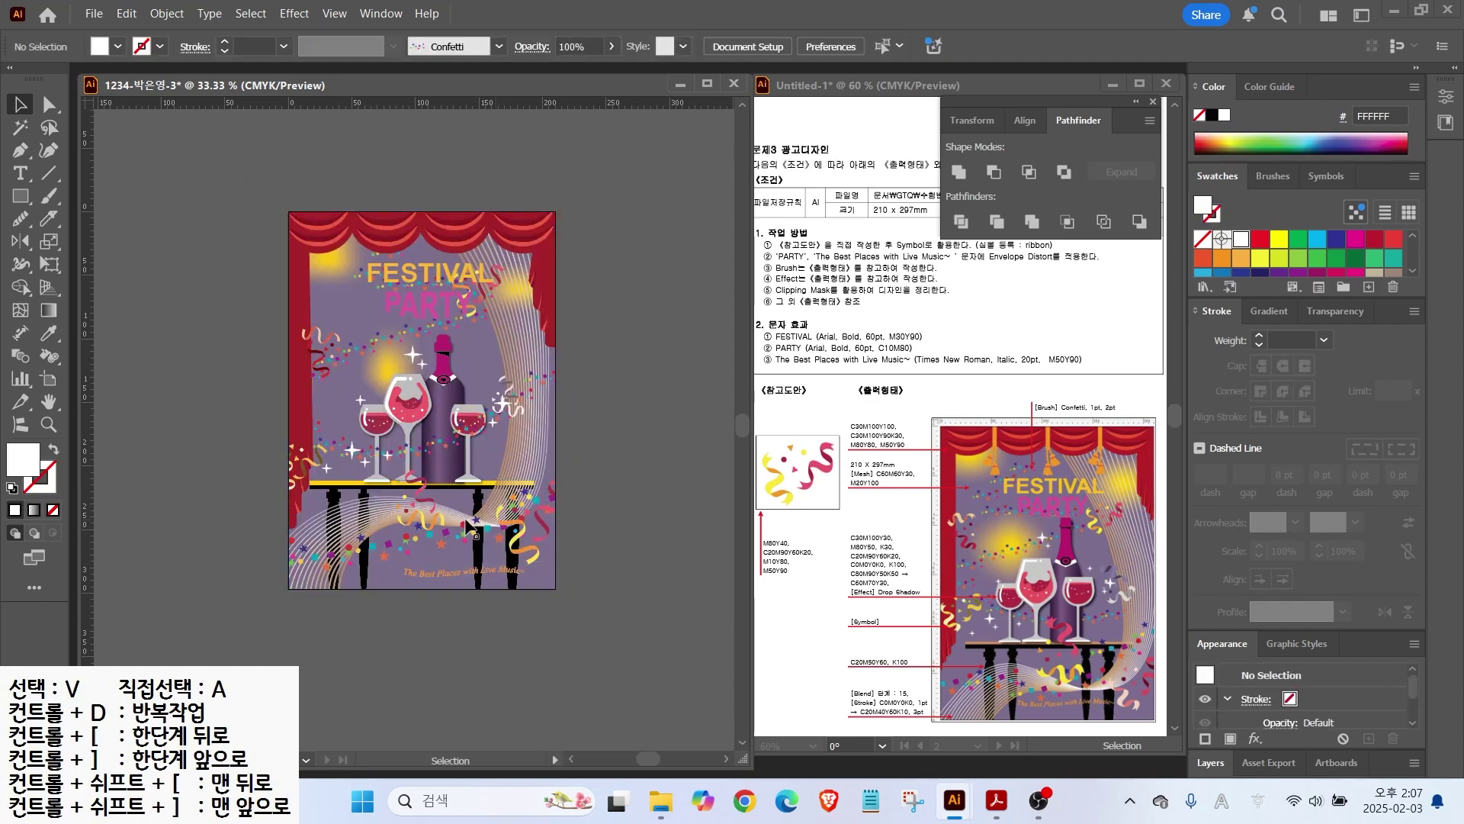
double_click(55, 400)
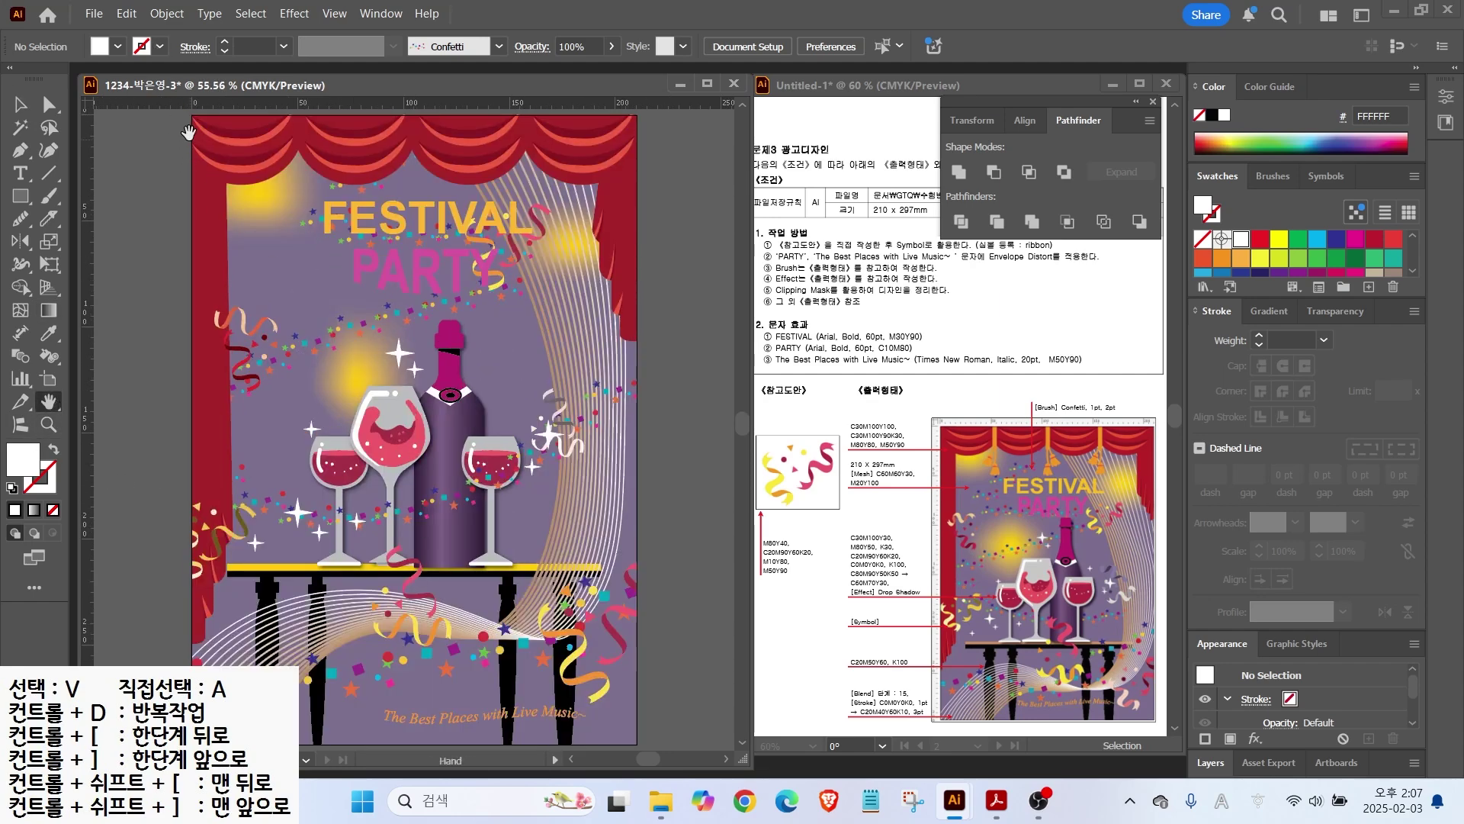
Step: Save the poster into the GTQ folder as .ai, accepting Illustrator 2020 options
click(88, 15)
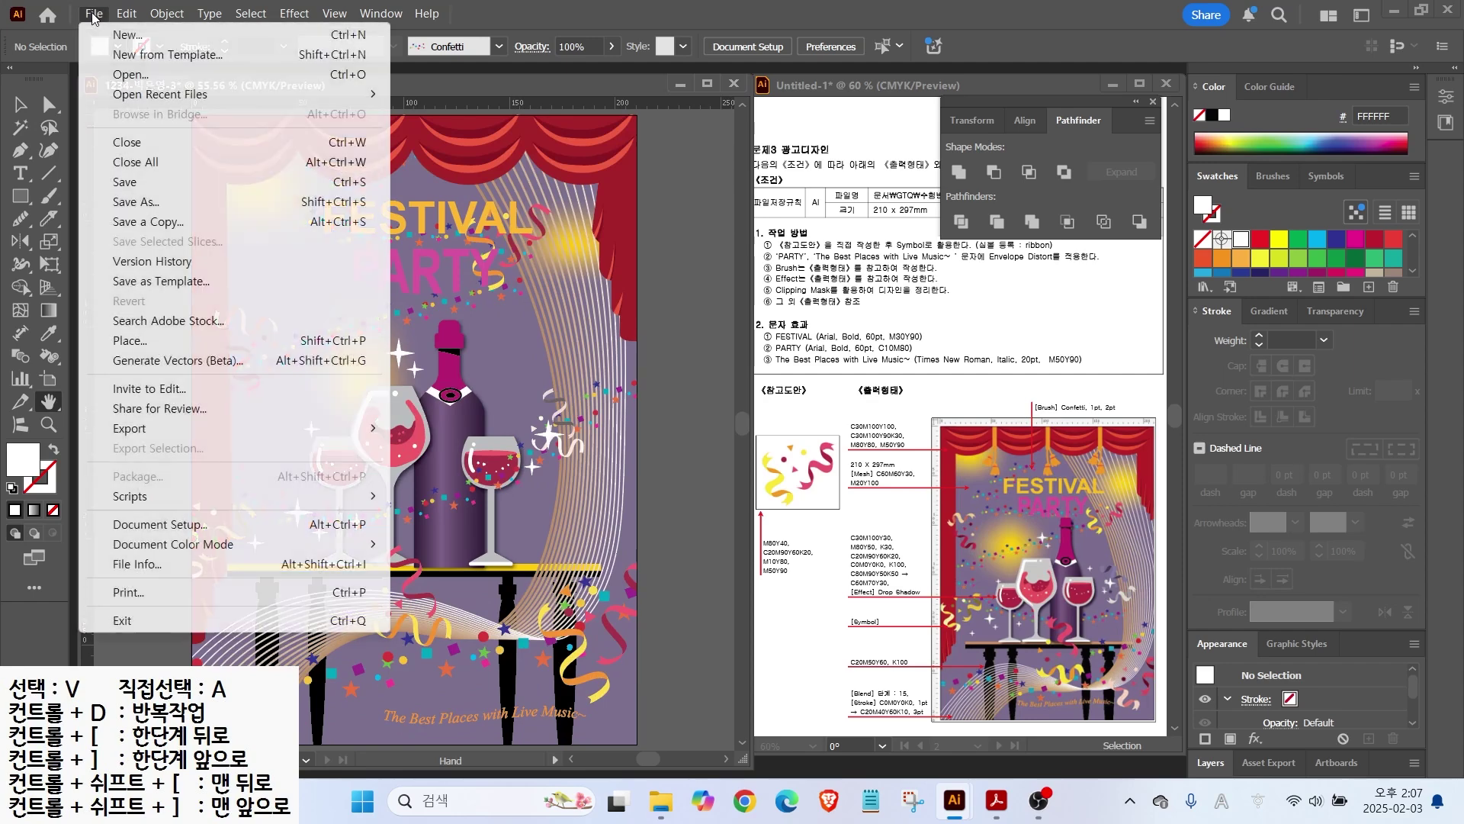
click(145, 181)
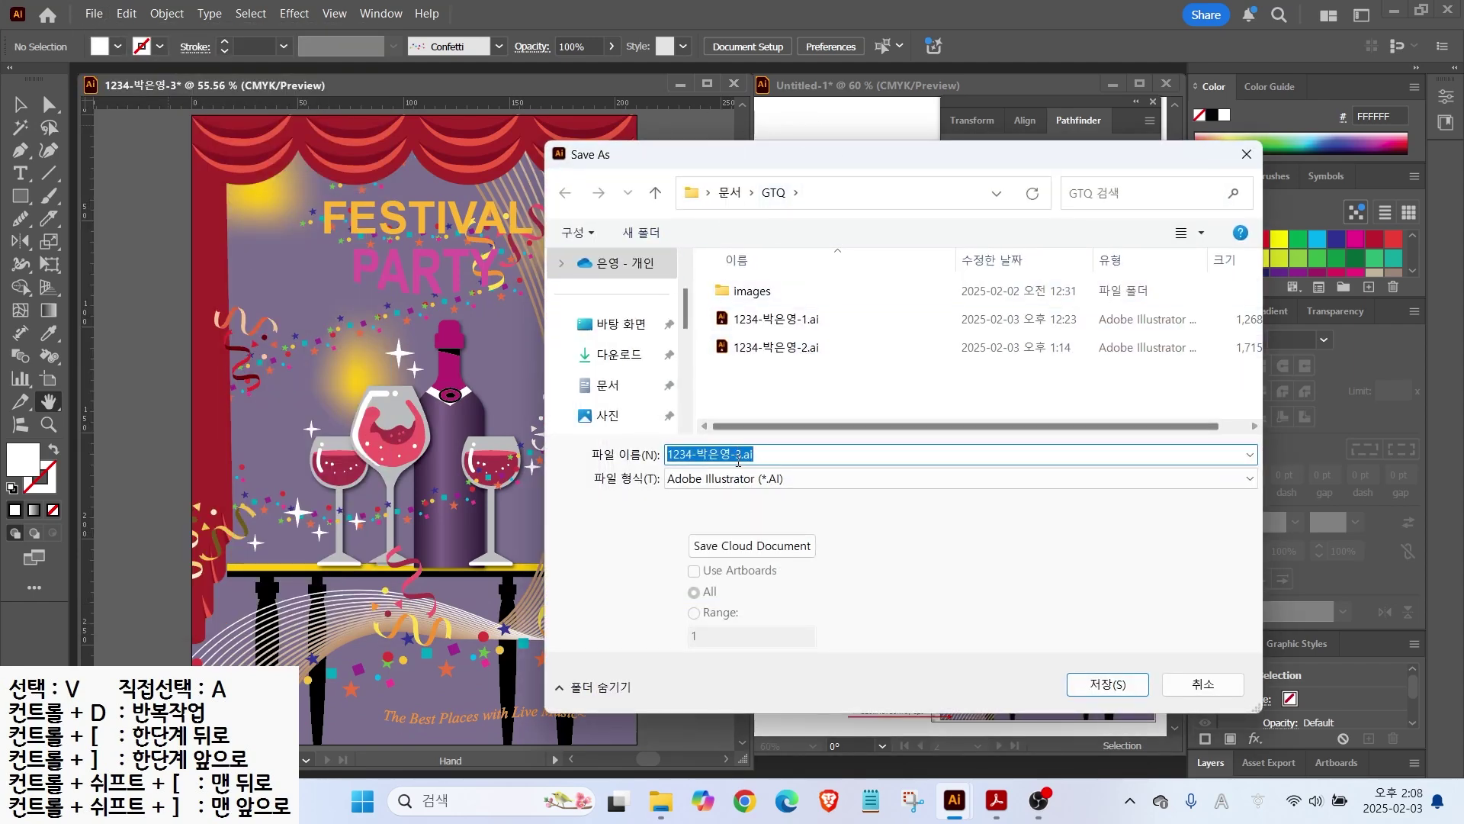
click(1106, 683)
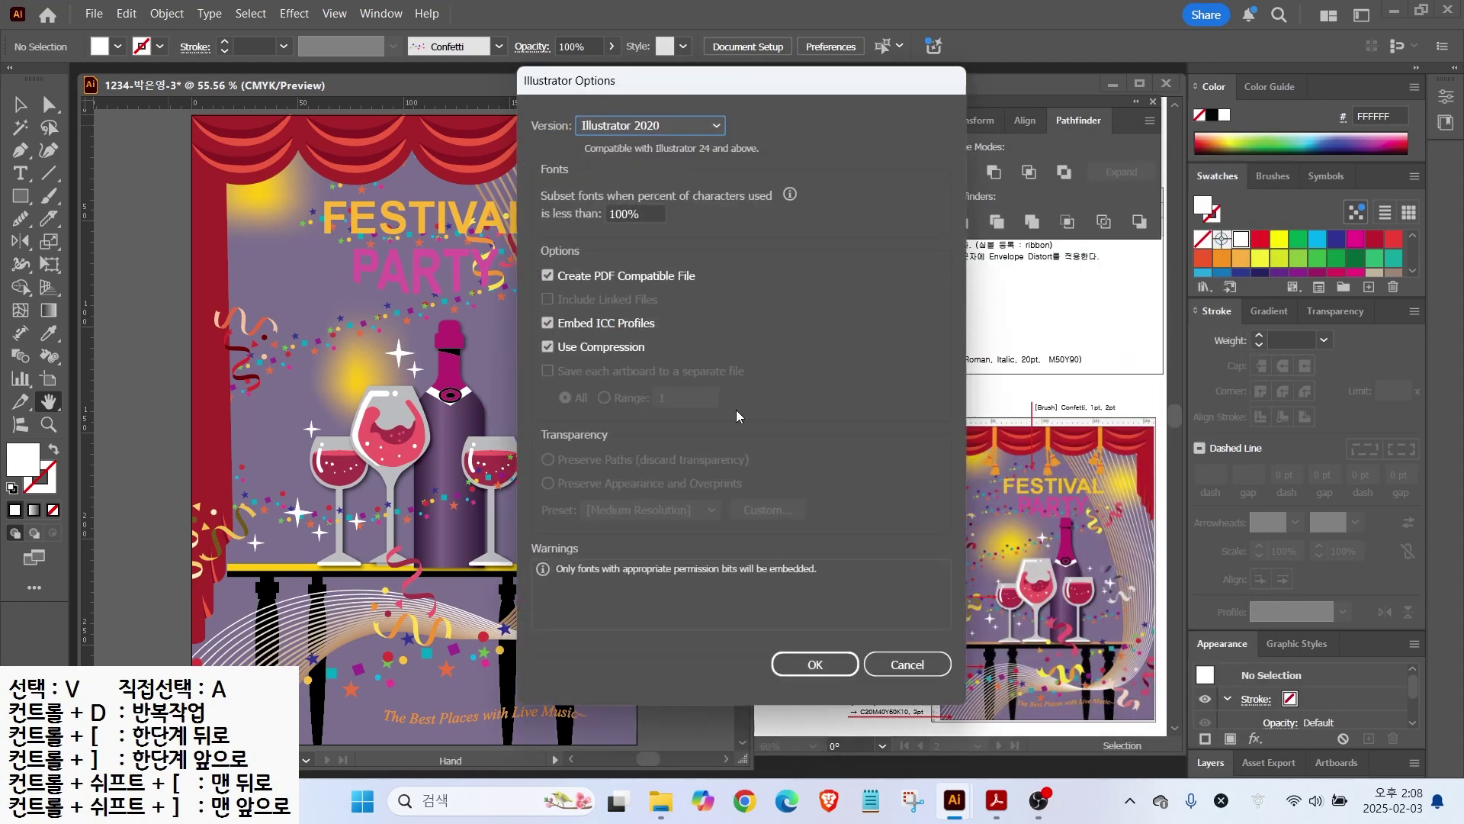
click(809, 663)
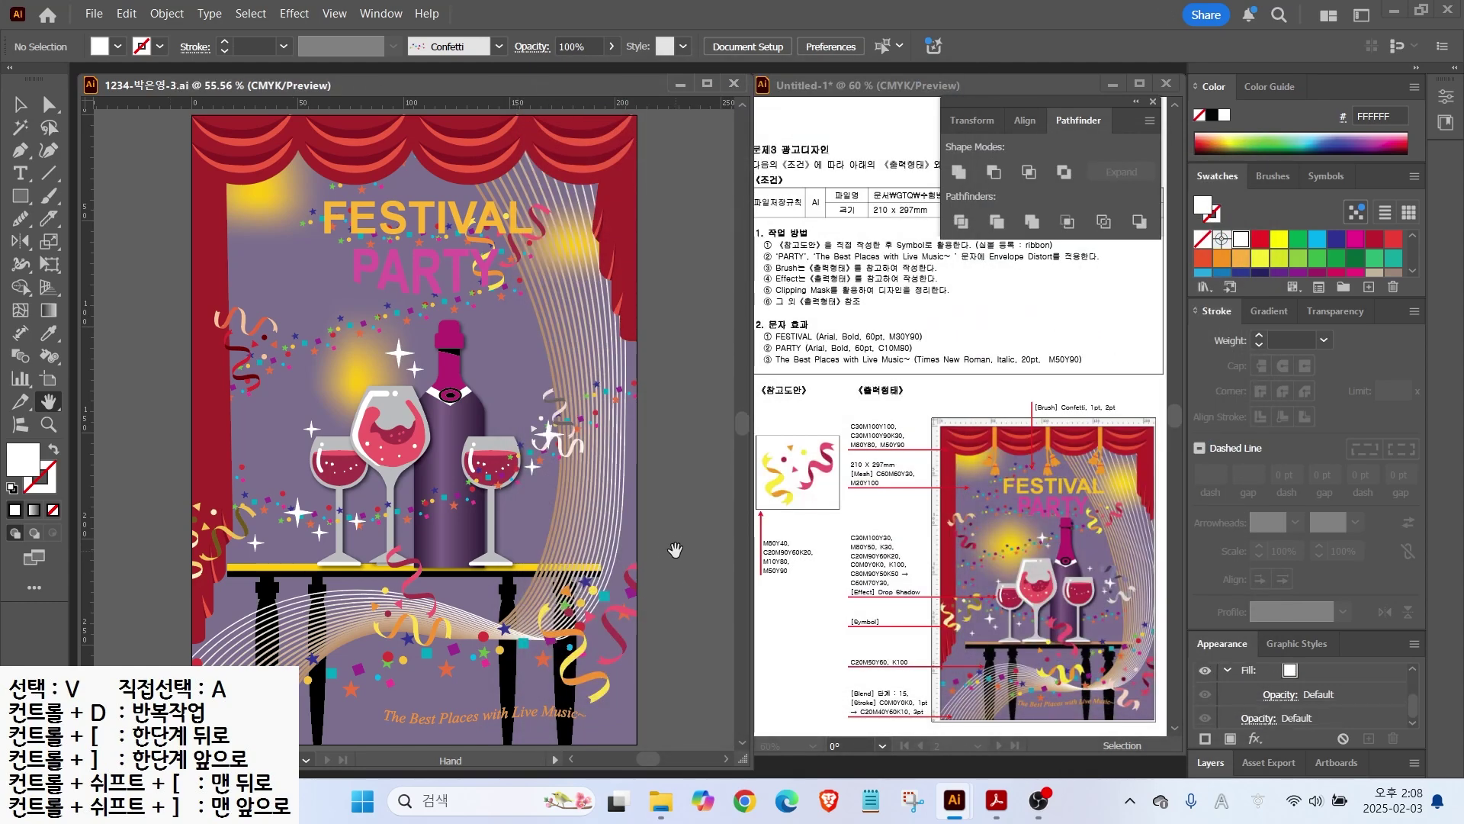